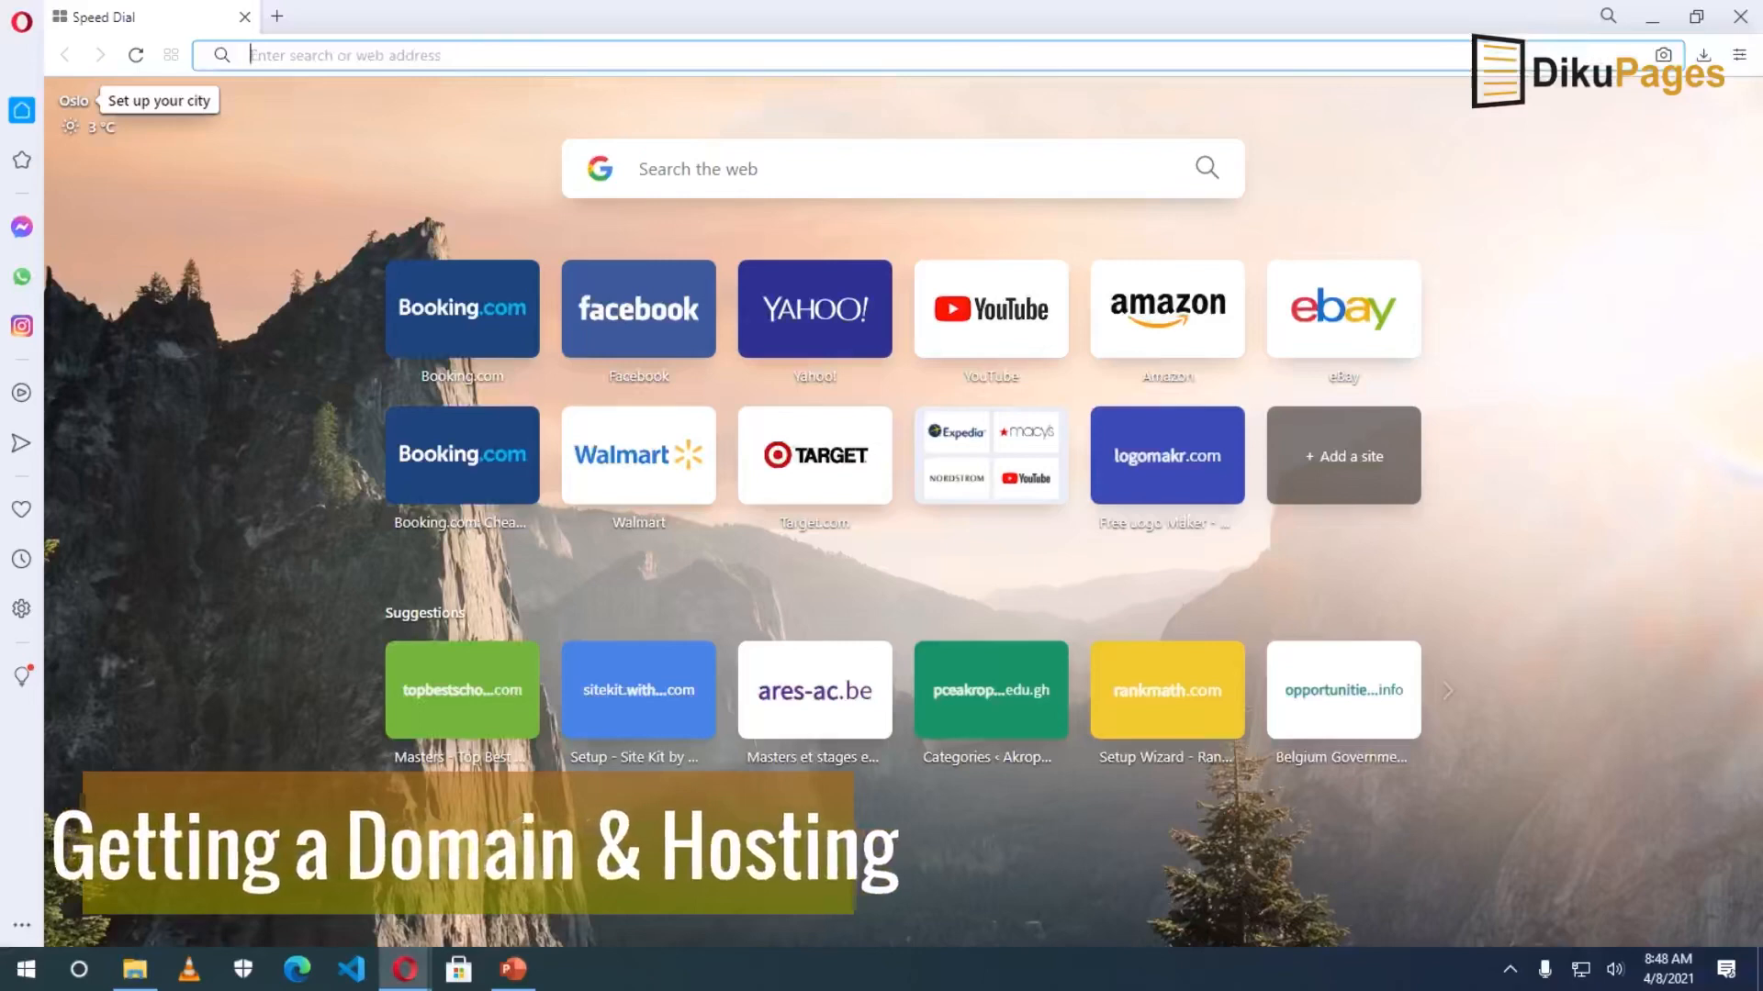
# Go to dikupages.com/hosting and scroll down to the shared hosting plan prices.
pyautogui.write('dikupages')
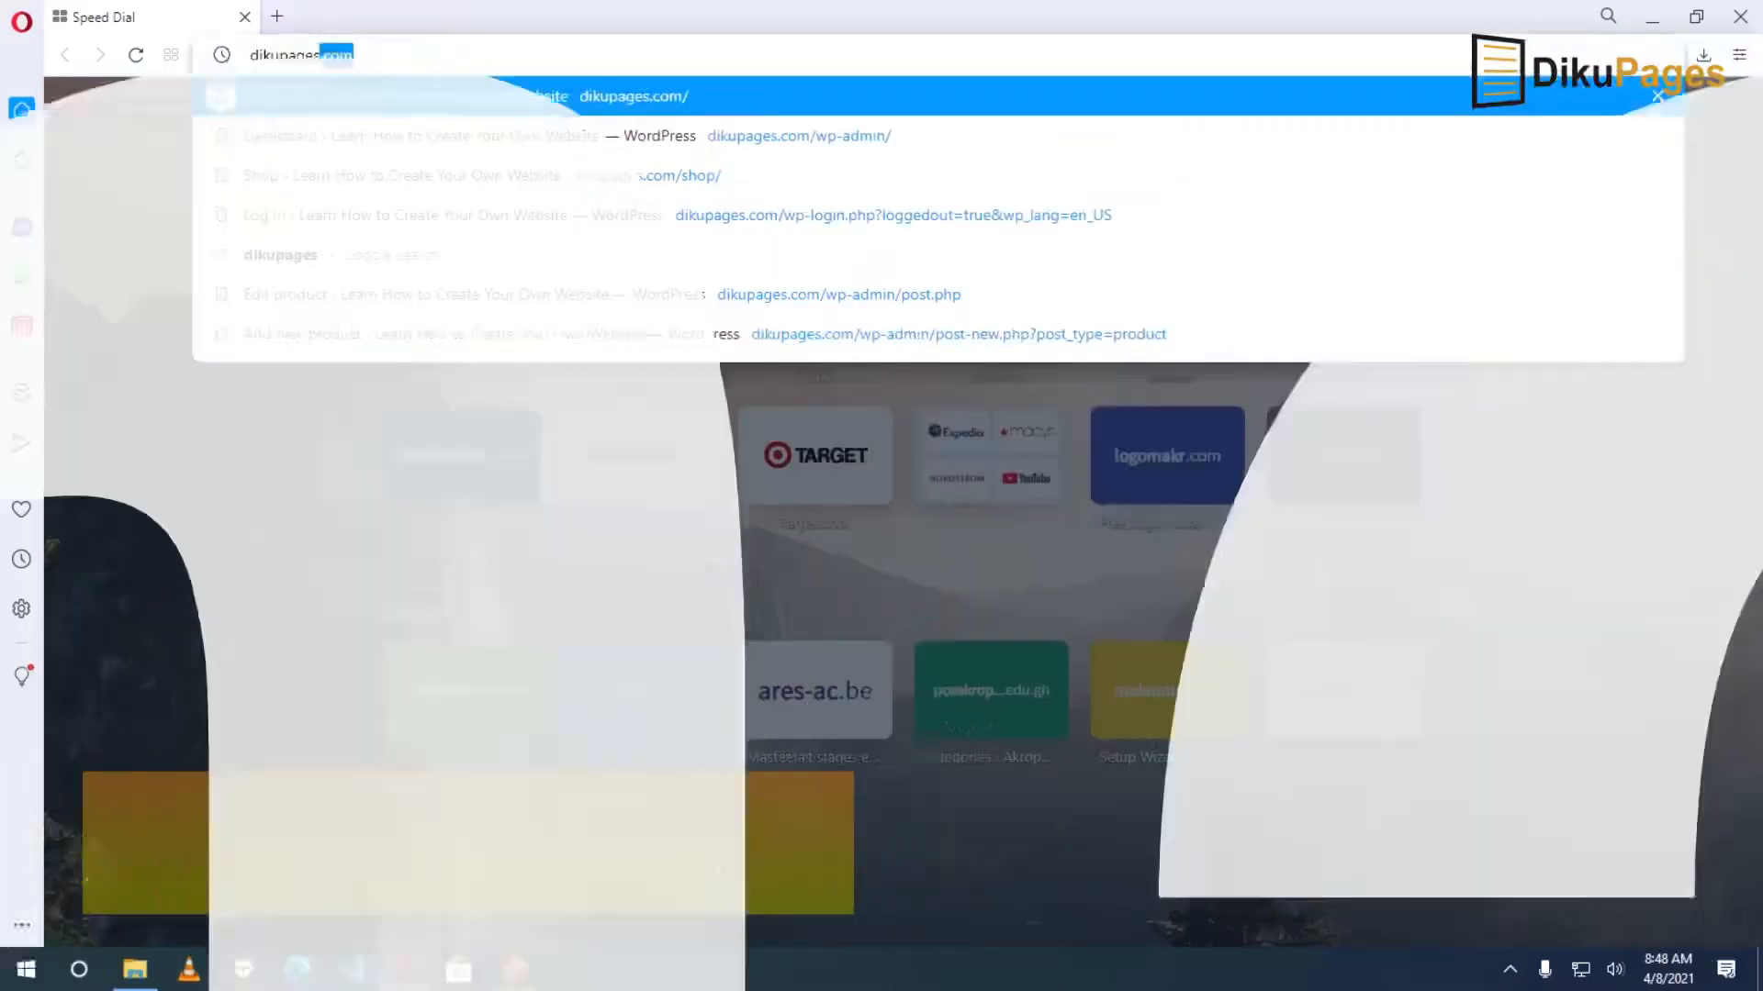
pyautogui.write('.com/')
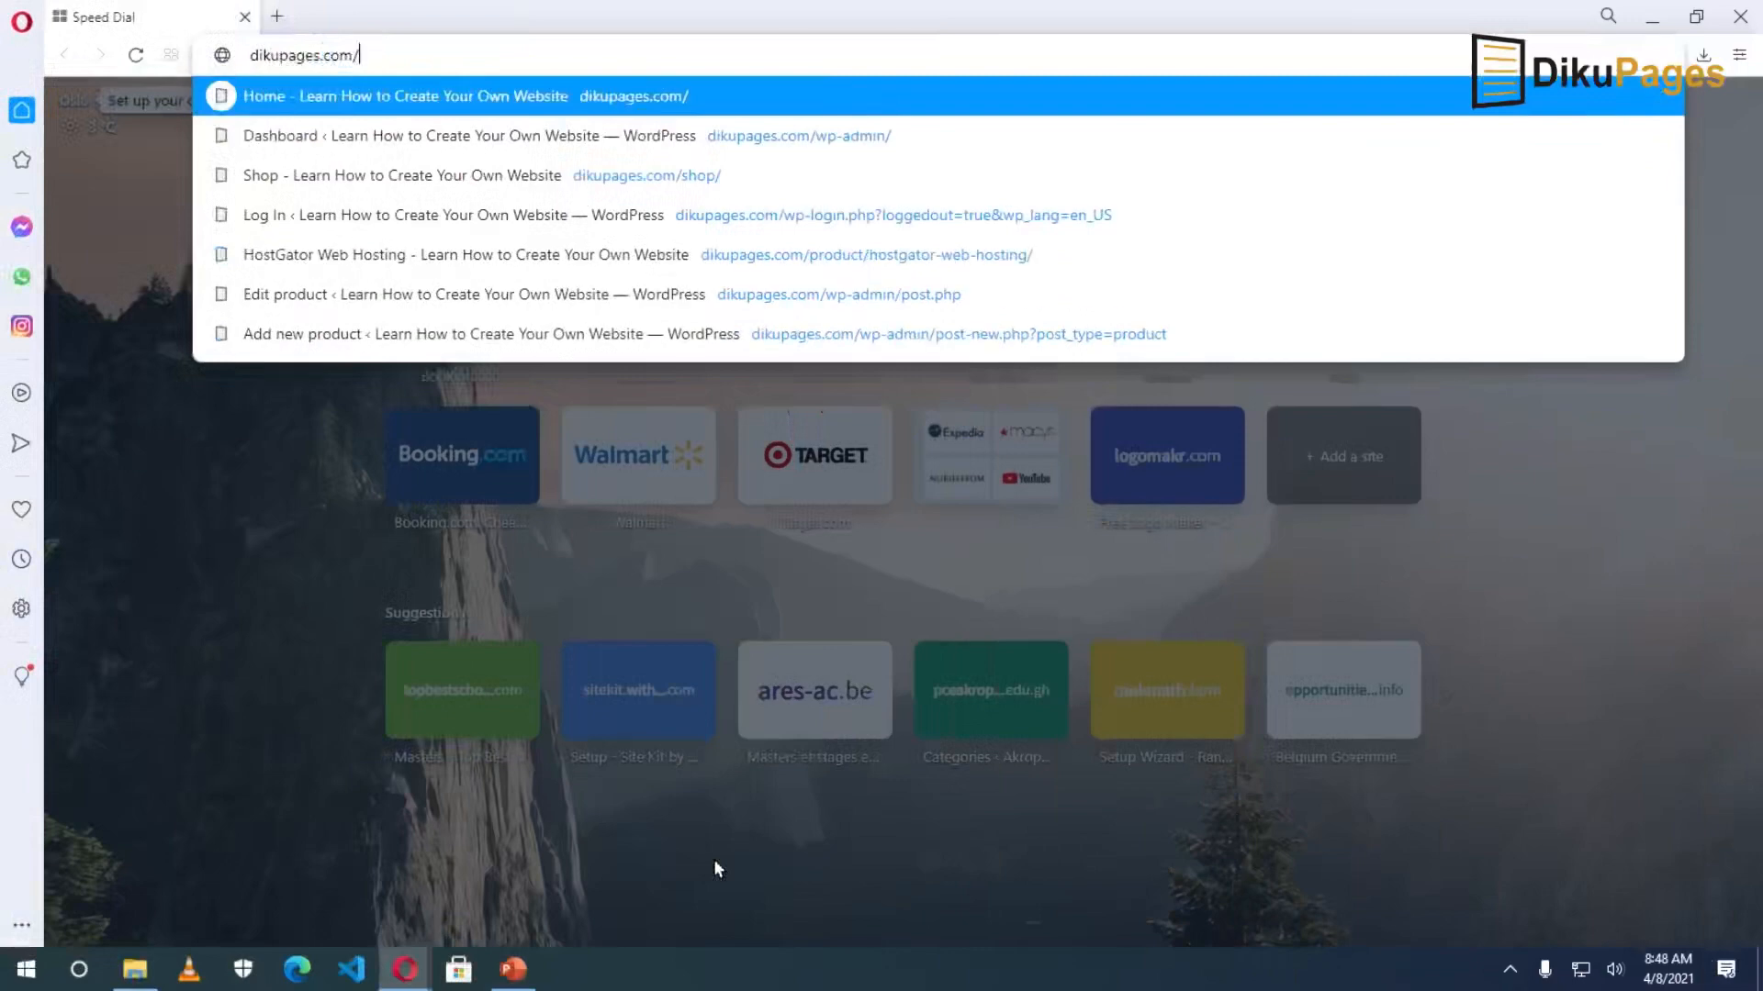
pyautogui.write('hosting')
pyautogui.press('Return')
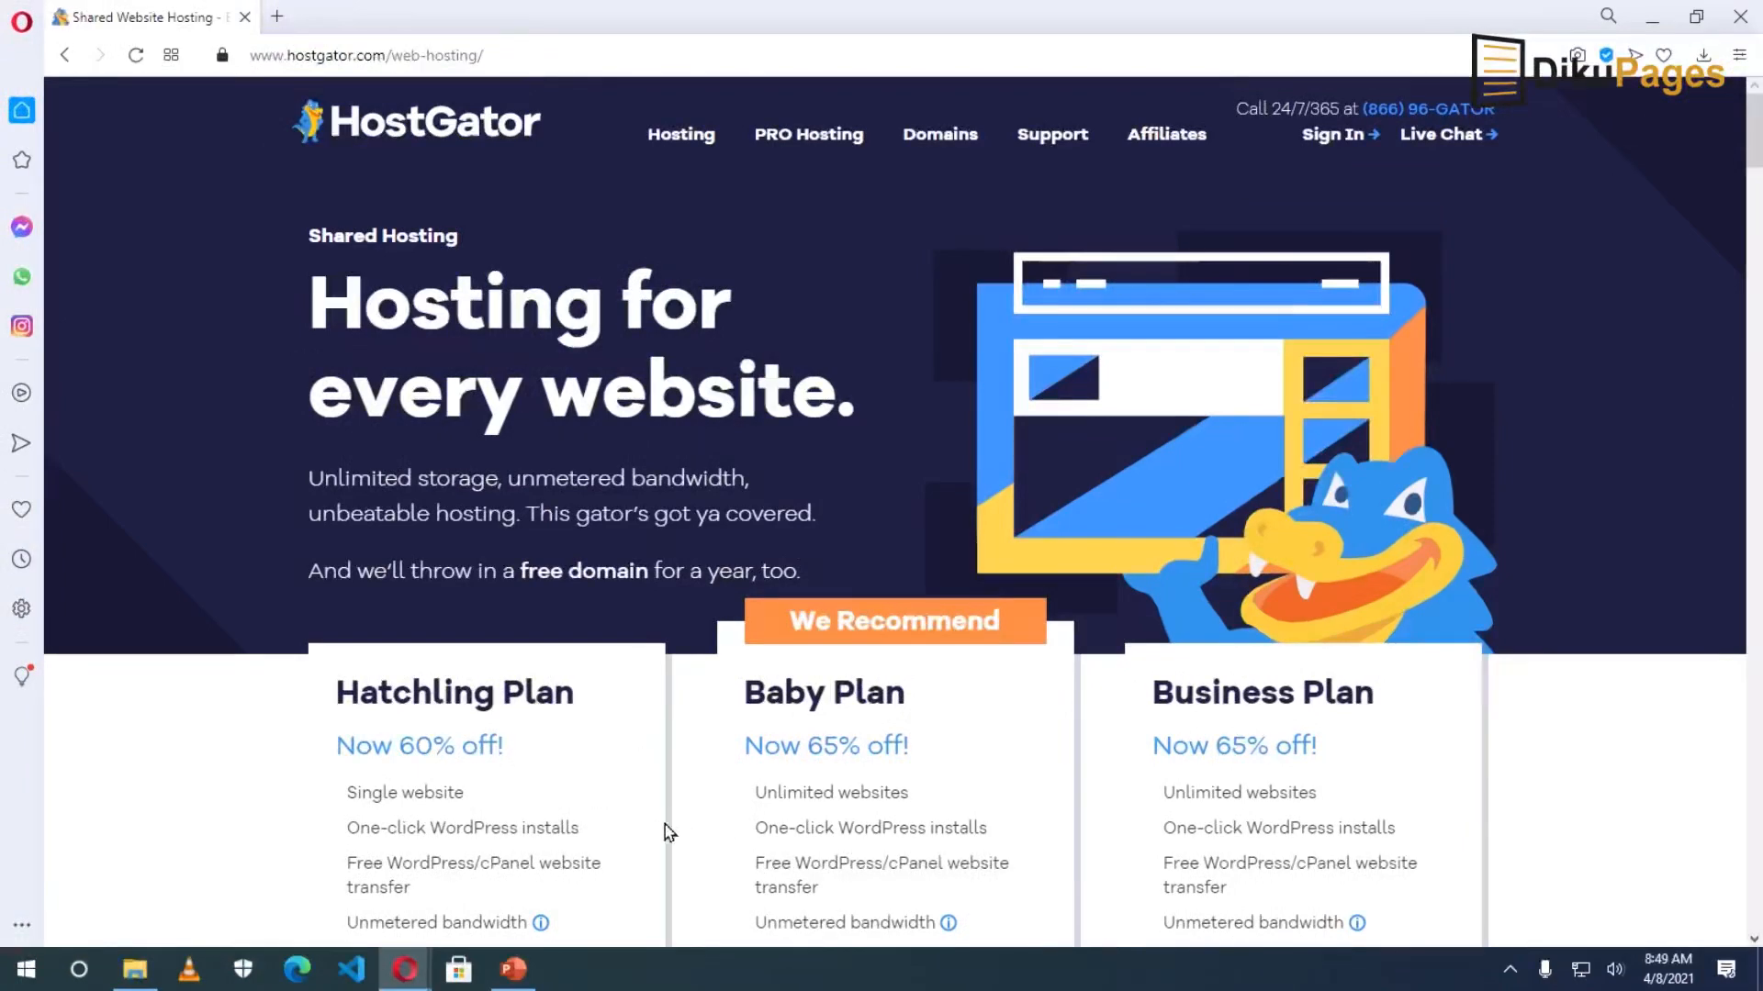
pyautogui.scroll(-2, 693, 792)
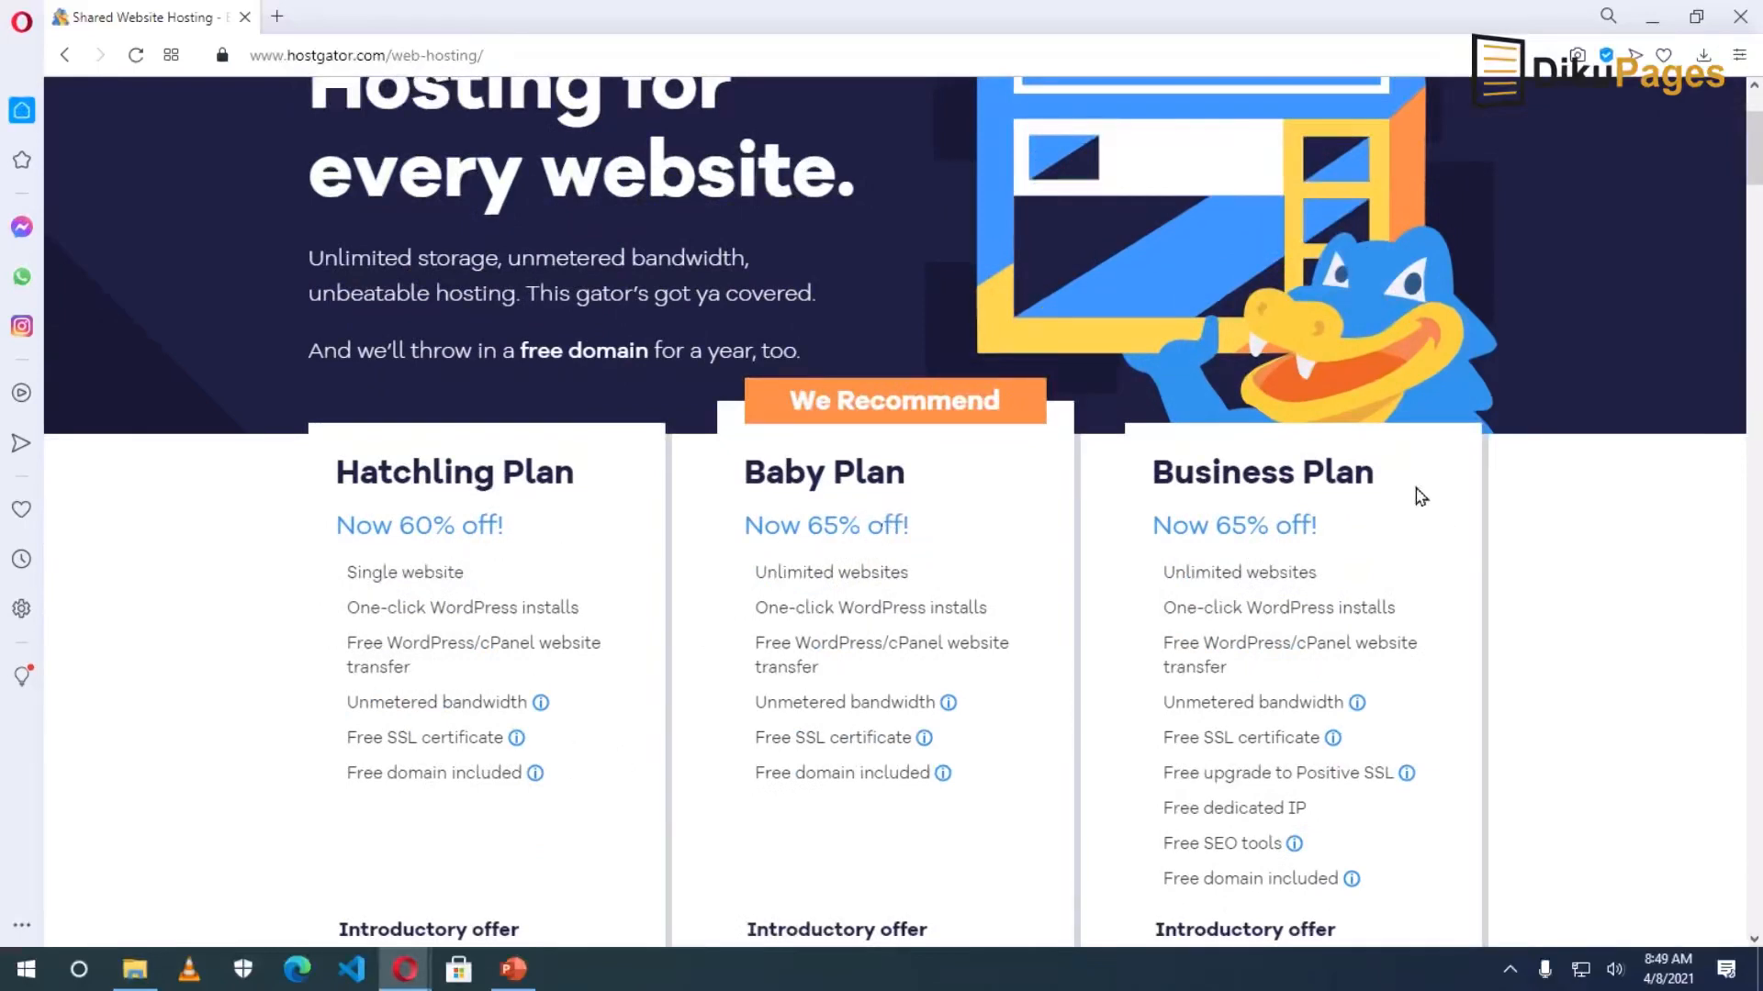
pyautogui.scroll(-2, 775, 770)
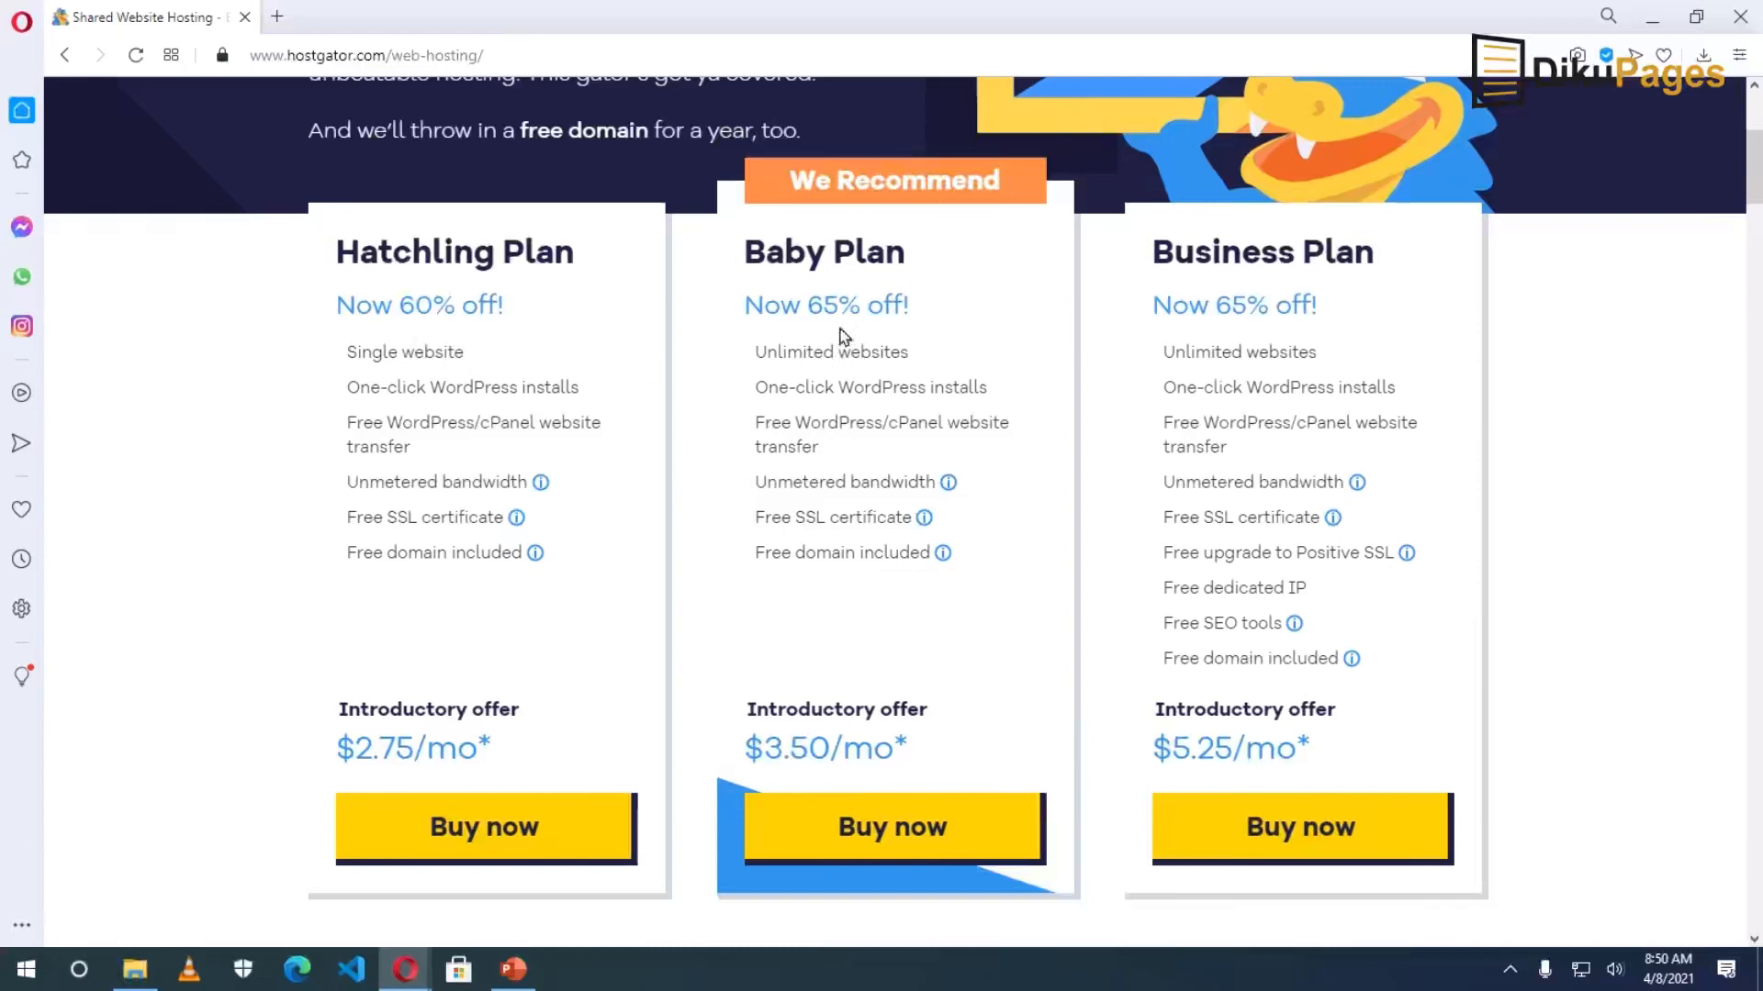
# Review the Unlimited websites feature, then buy the Hatchling plan.
pyautogui.moveTo(751, 356); pyautogui.dragTo(955, 366)
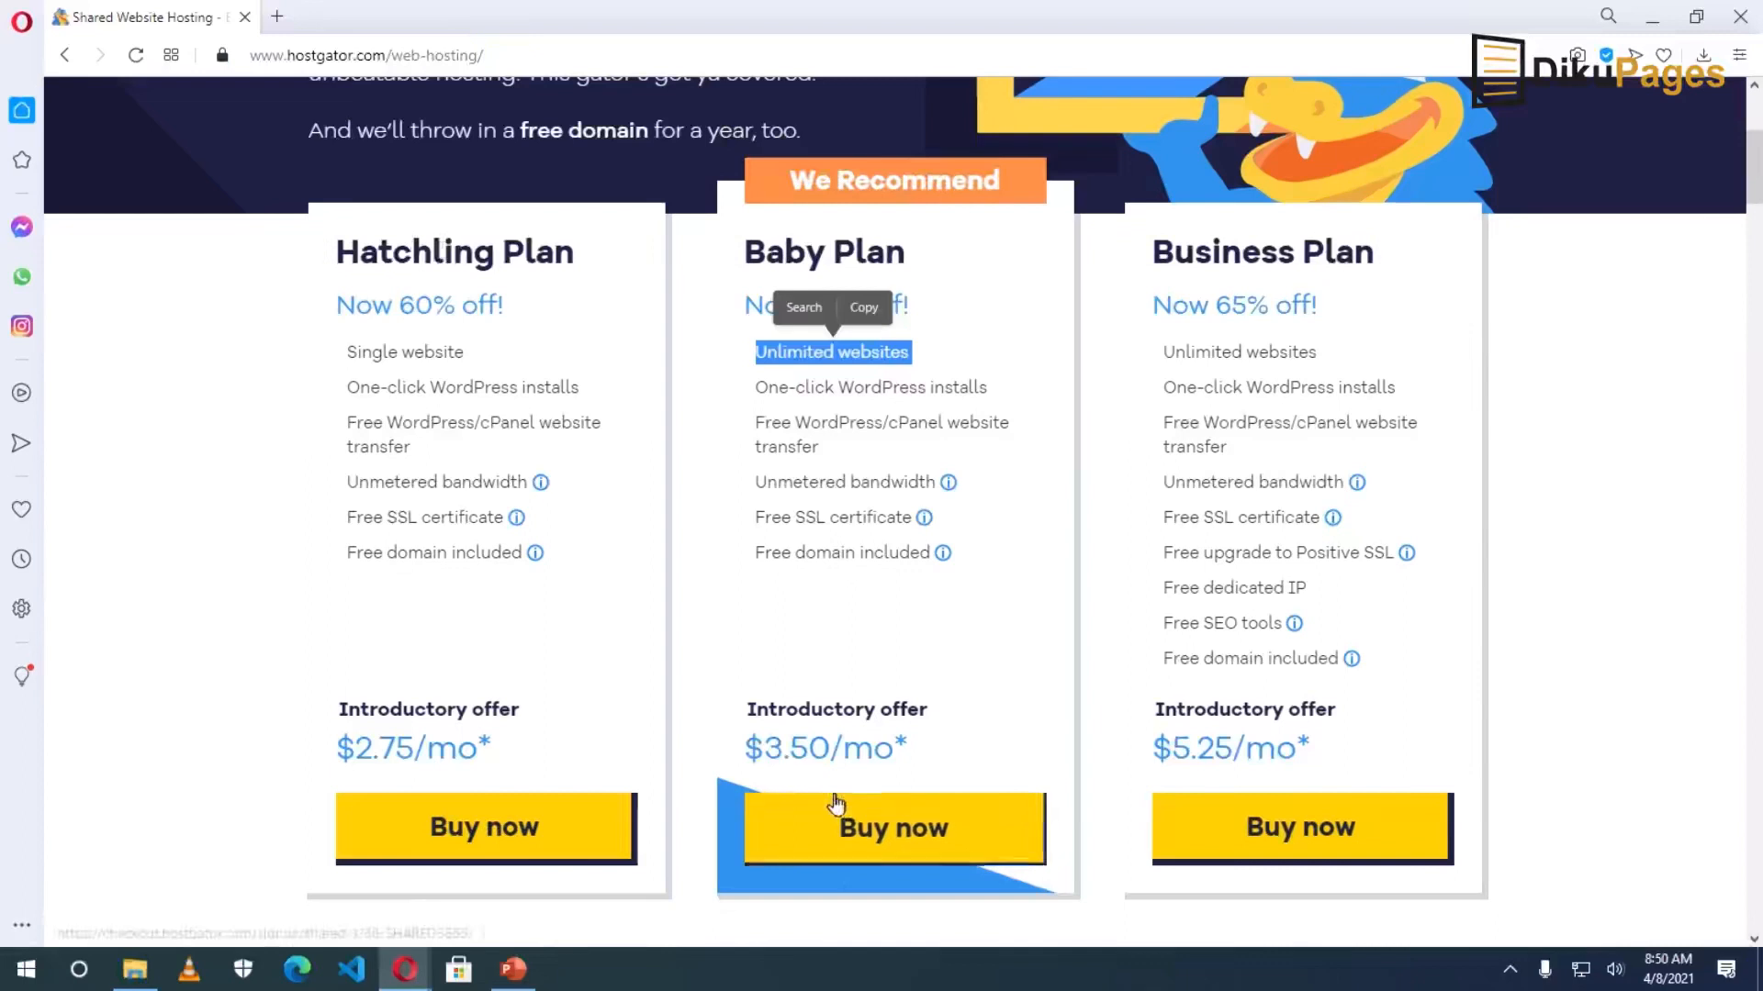
pyautogui.click(1219, 564)
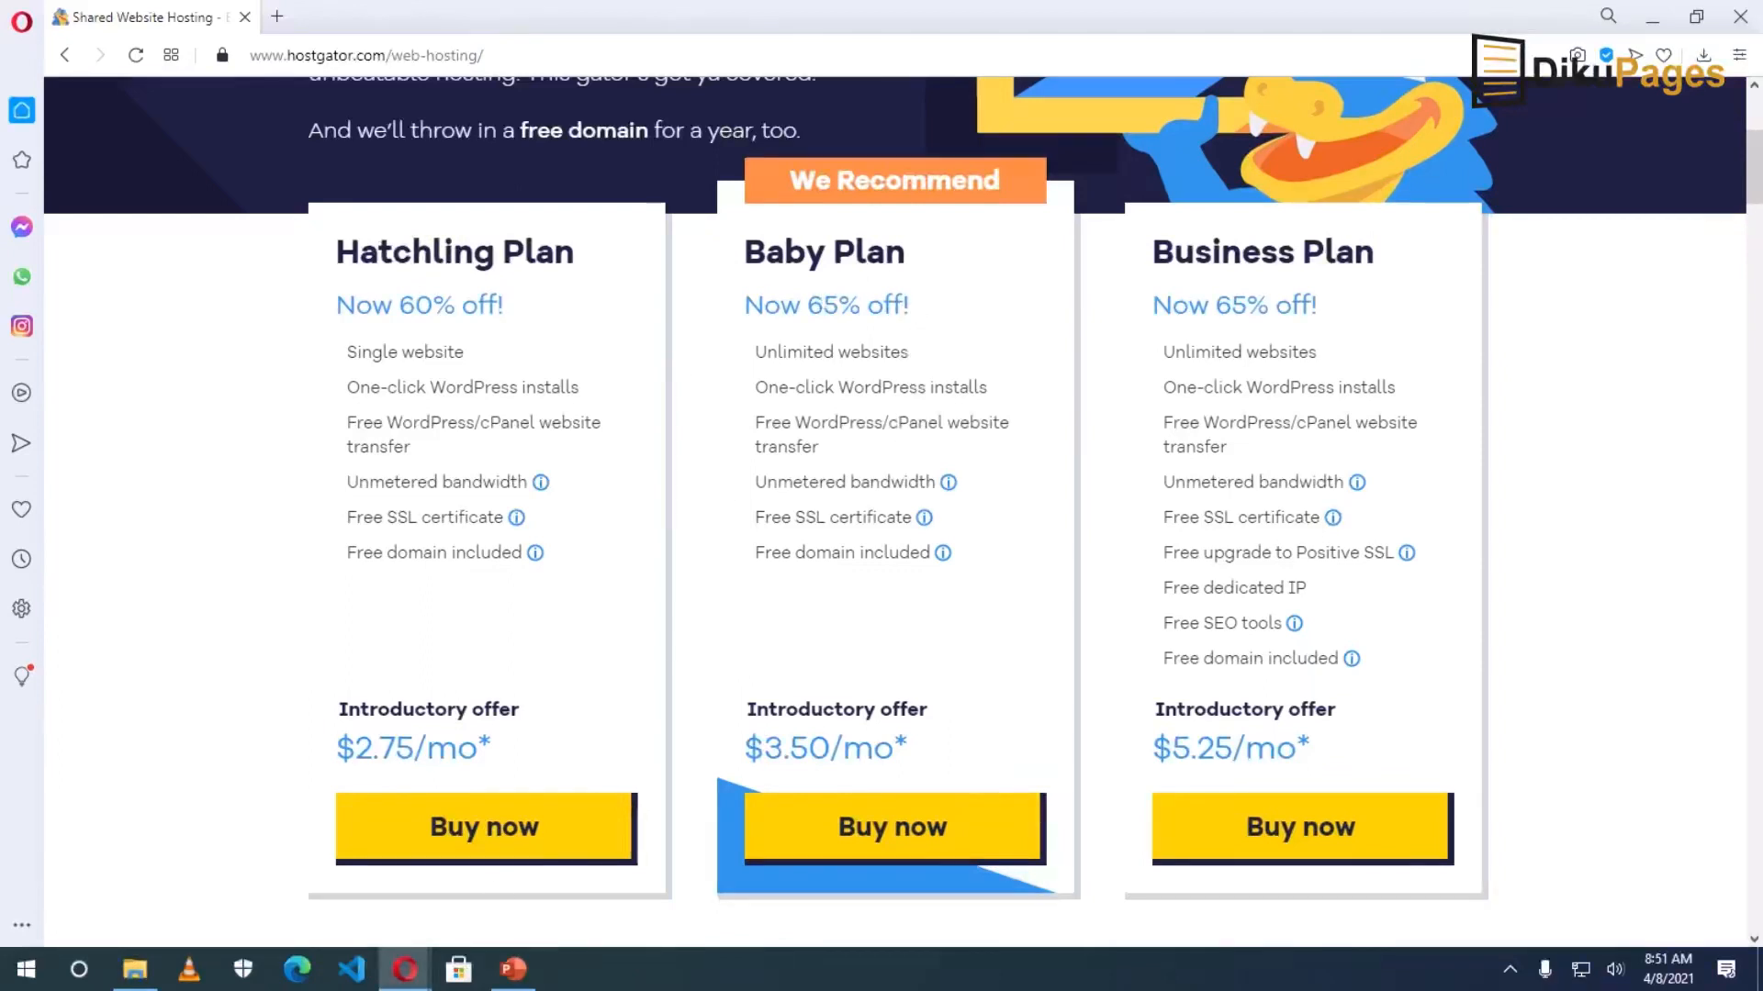
pyautogui.click(496, 840)
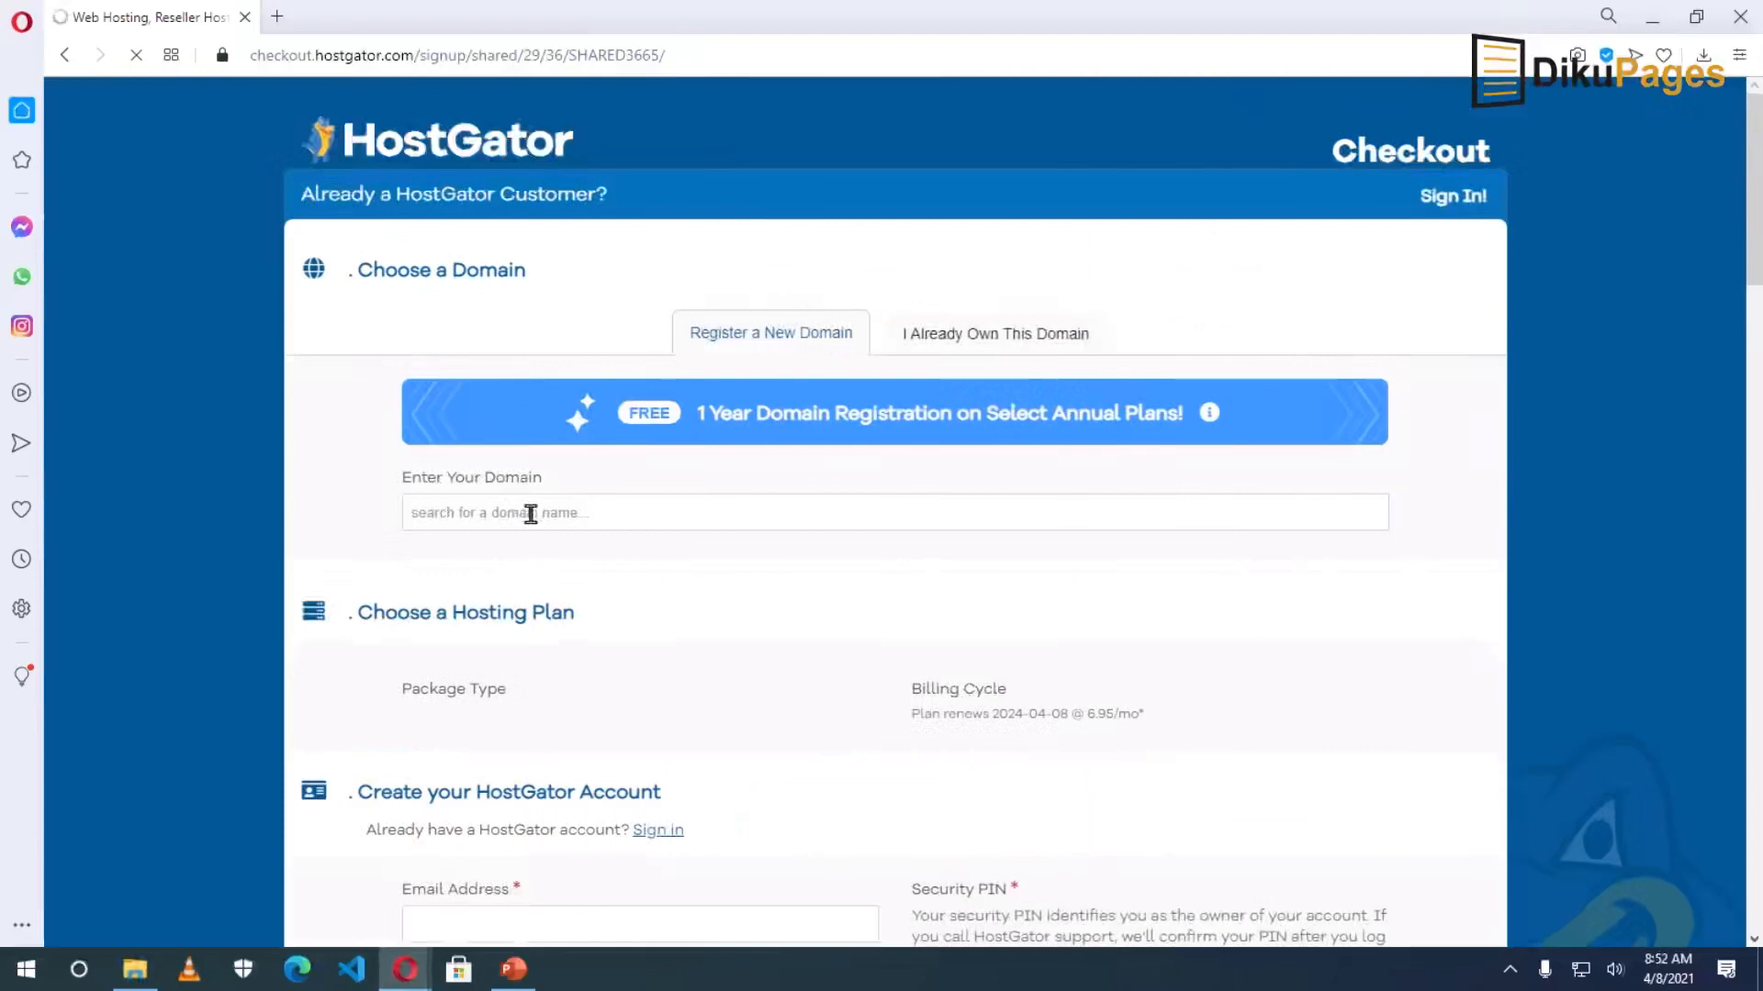
# Look over the Hatchling checkout form and add-ons, then open a new browser tab.
pyautogui.scroll(-6, 752, 641)
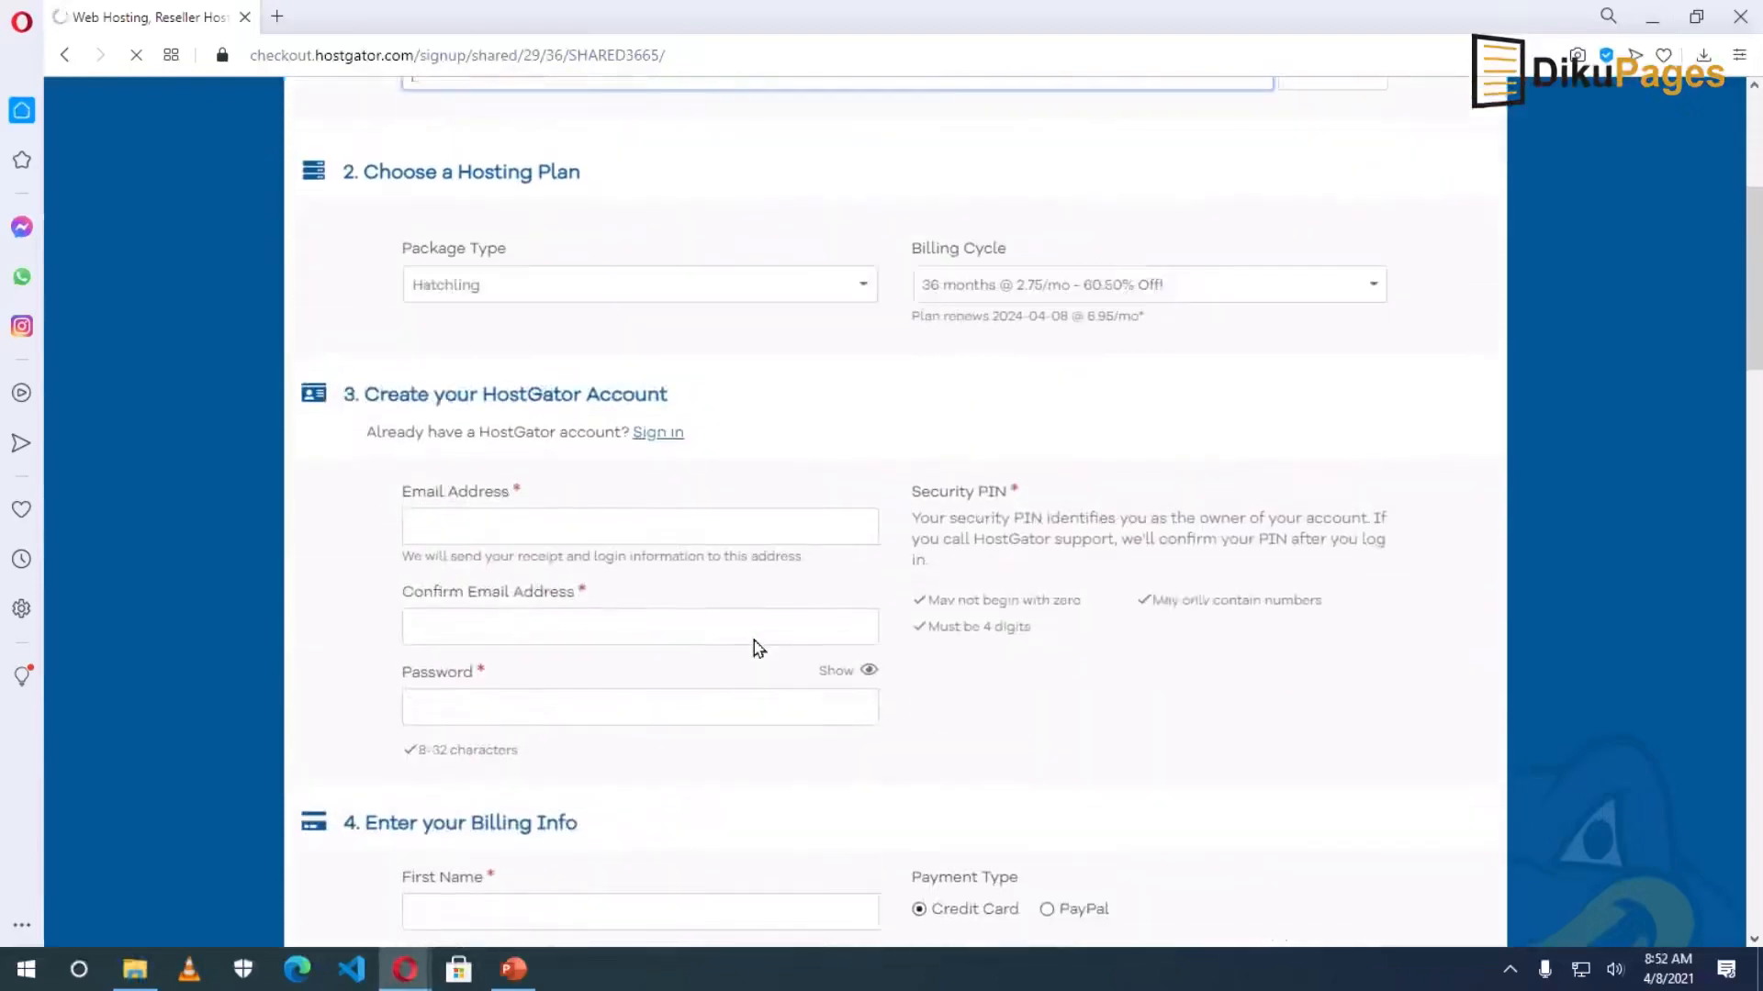
pyautogui.scroll(-19, 719, 833)
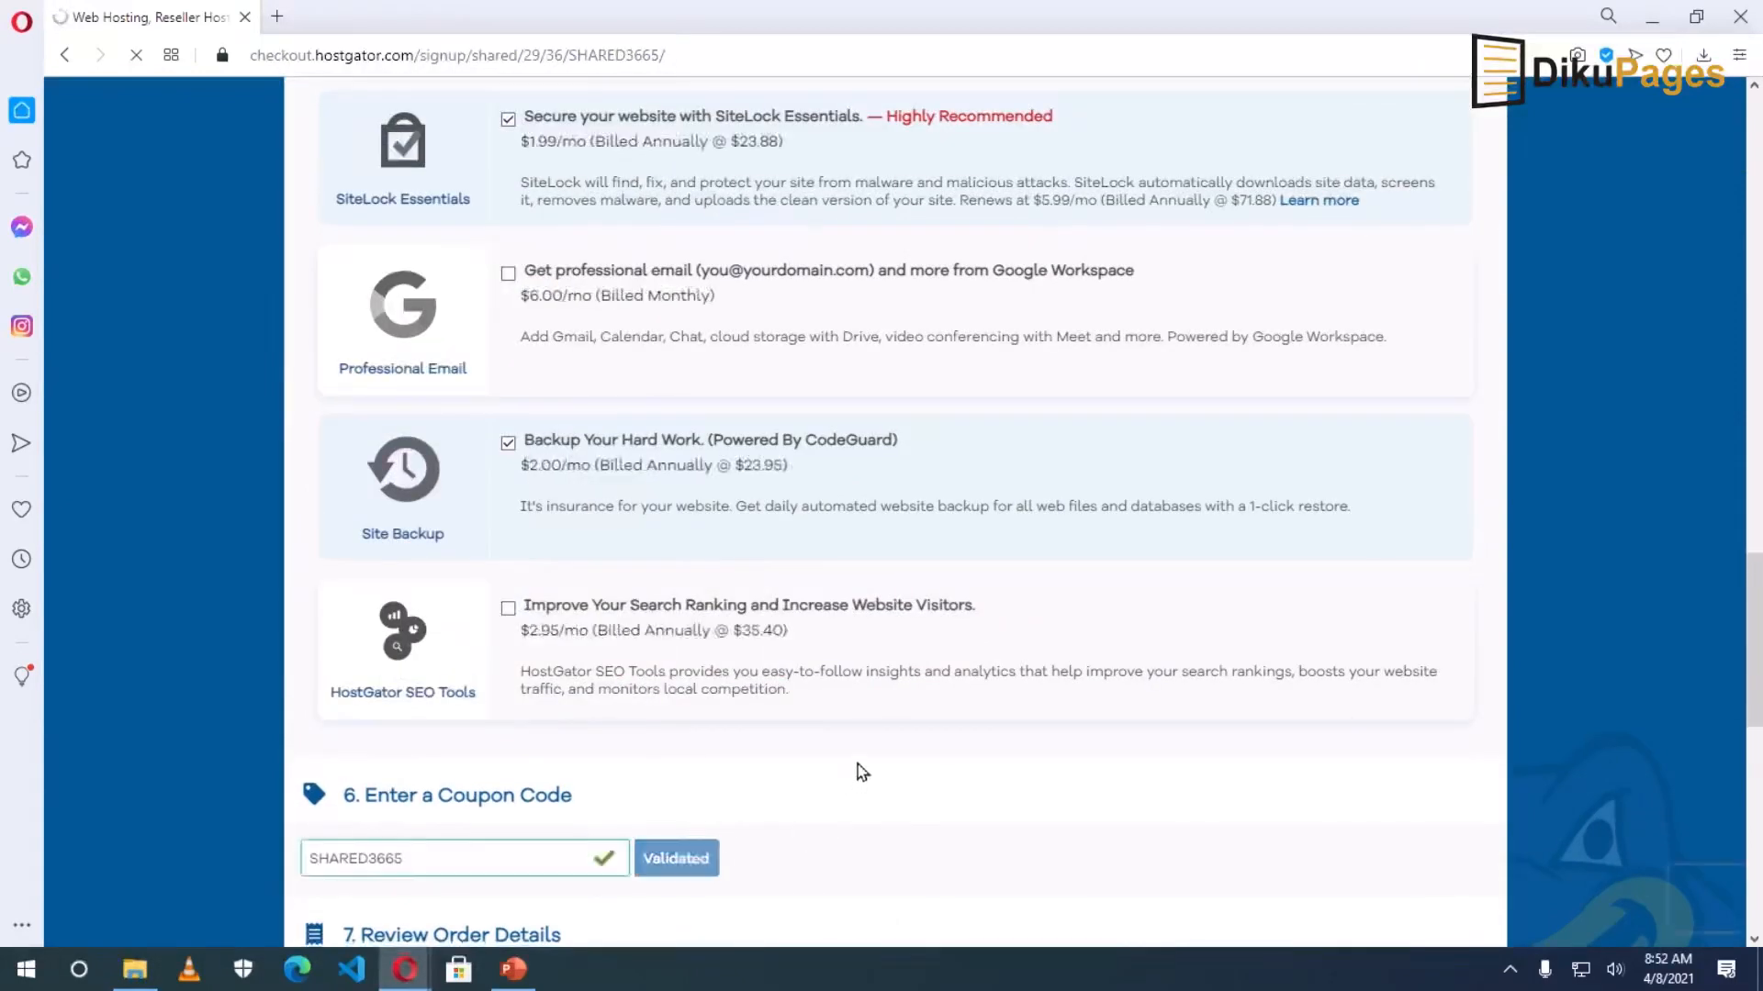
pyautogui.scroll(15, 735, 716)
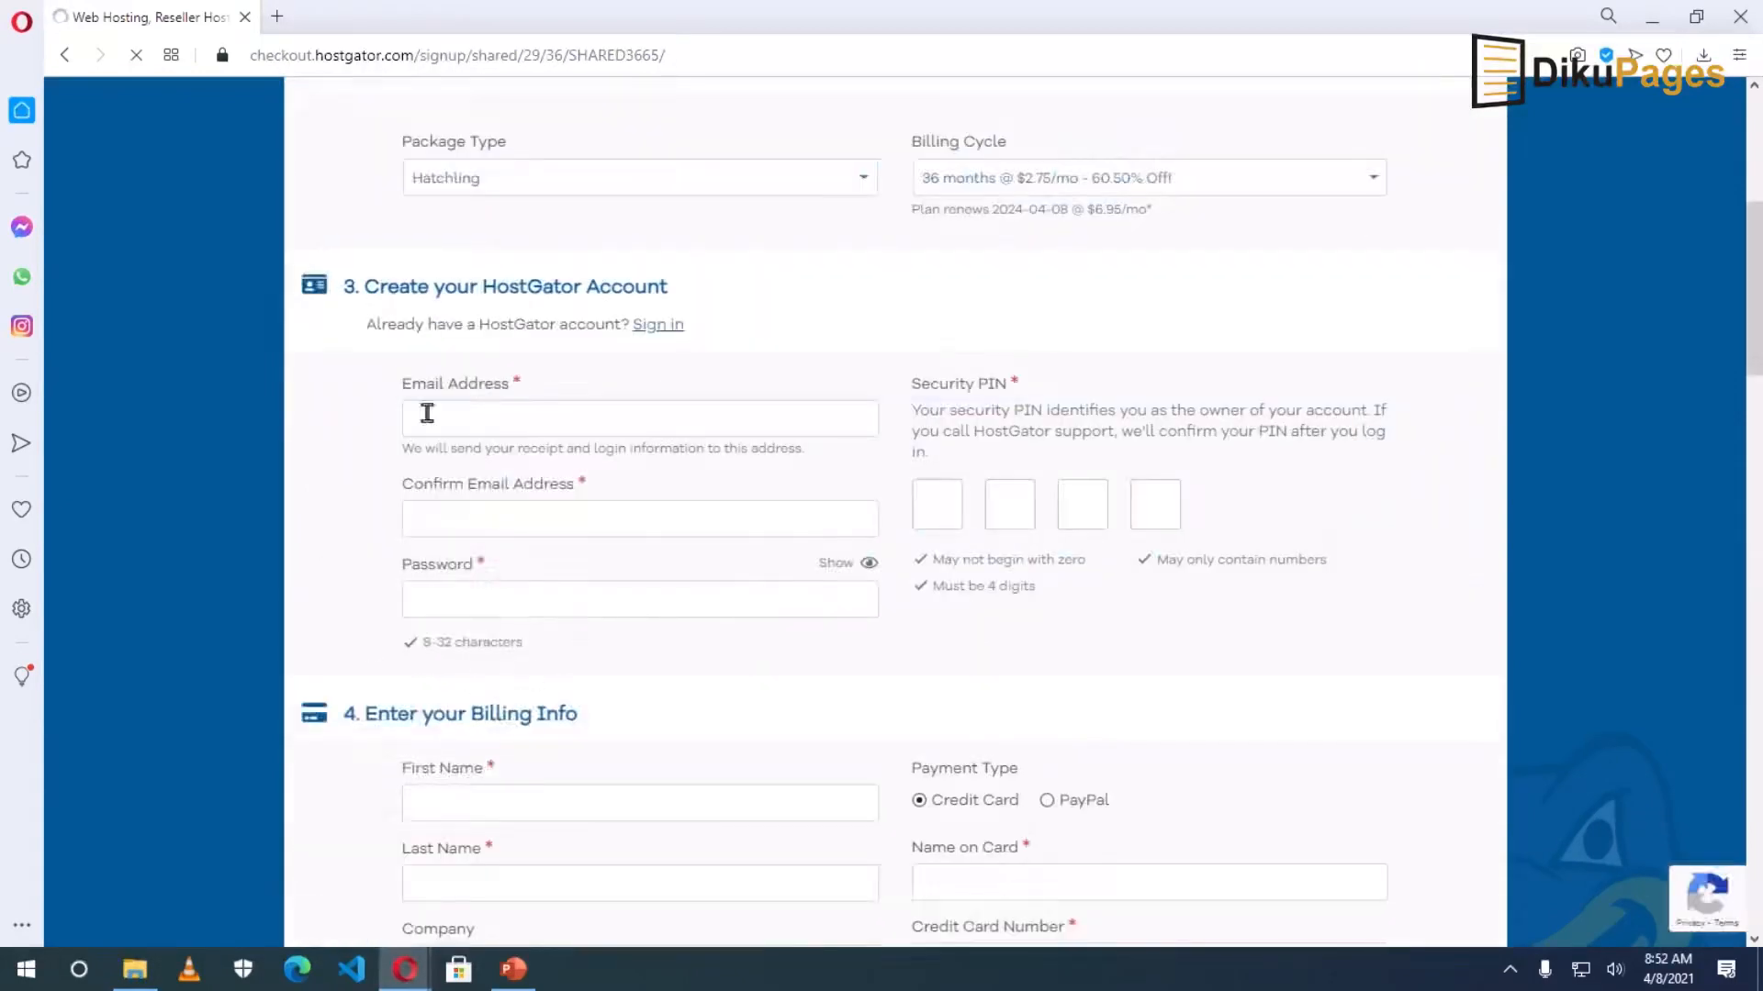
pyautogui.click(276, 17)
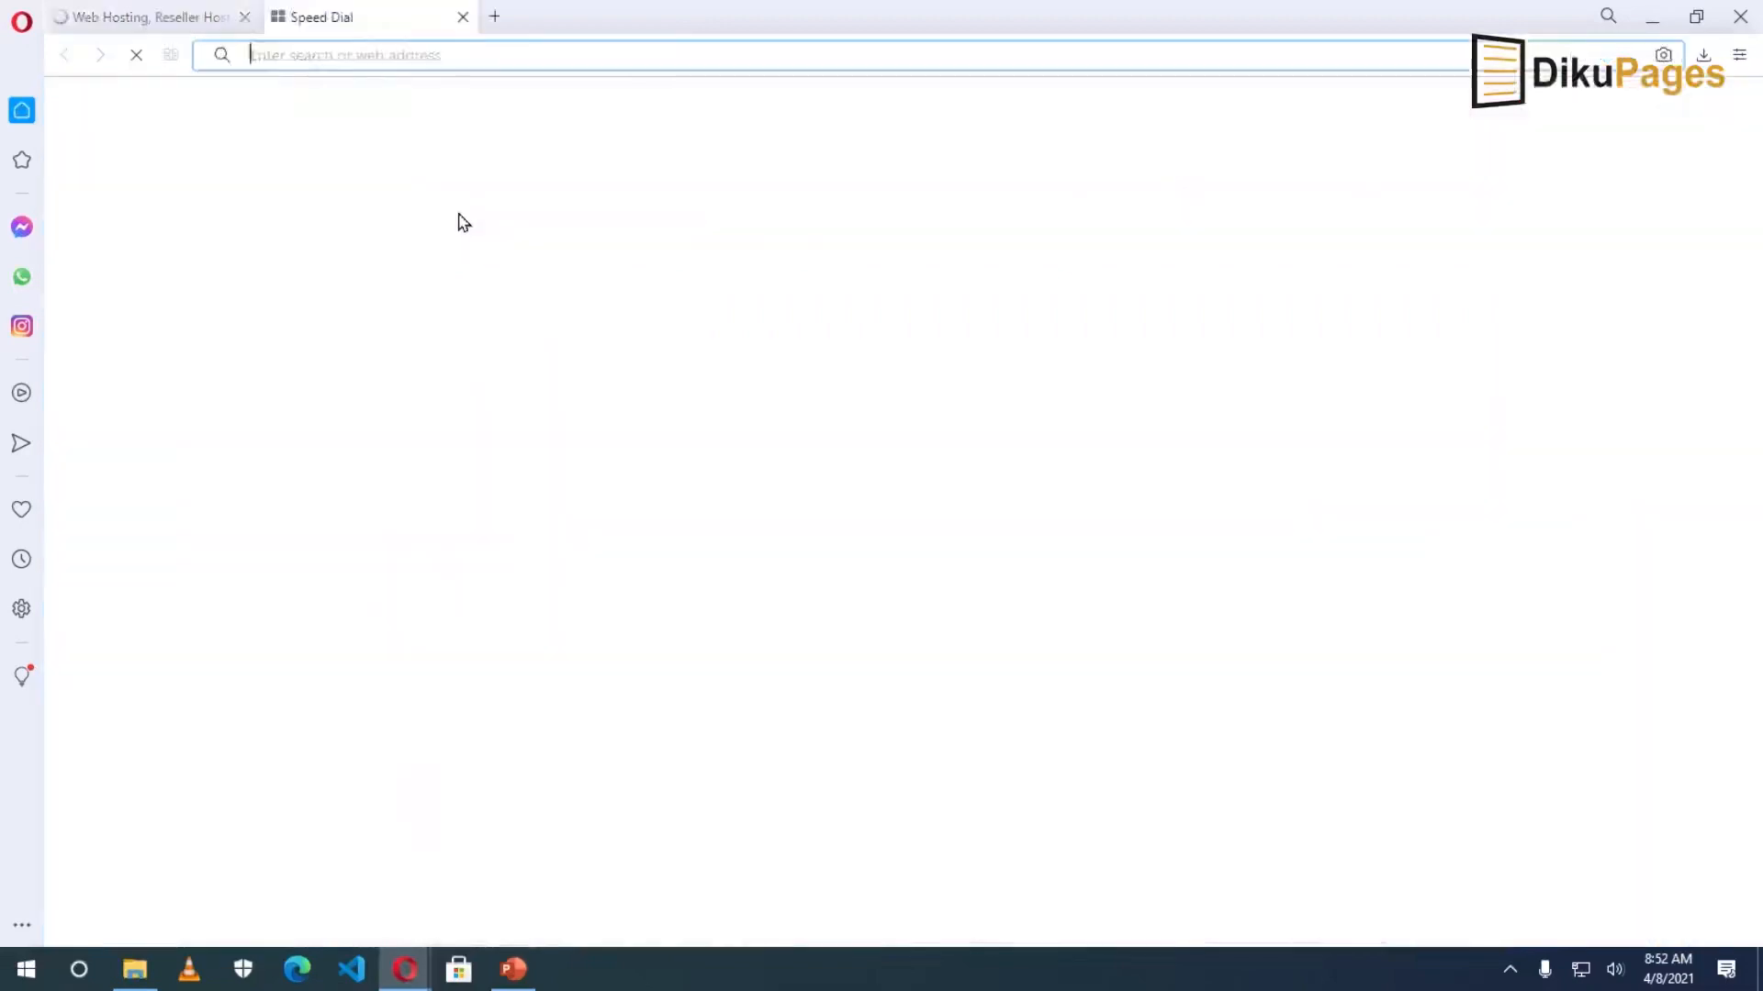
# Go to dikupages.com/sc and view the Unlimited Web Hosting plan details.
pyautogui.write('dikupages.com')
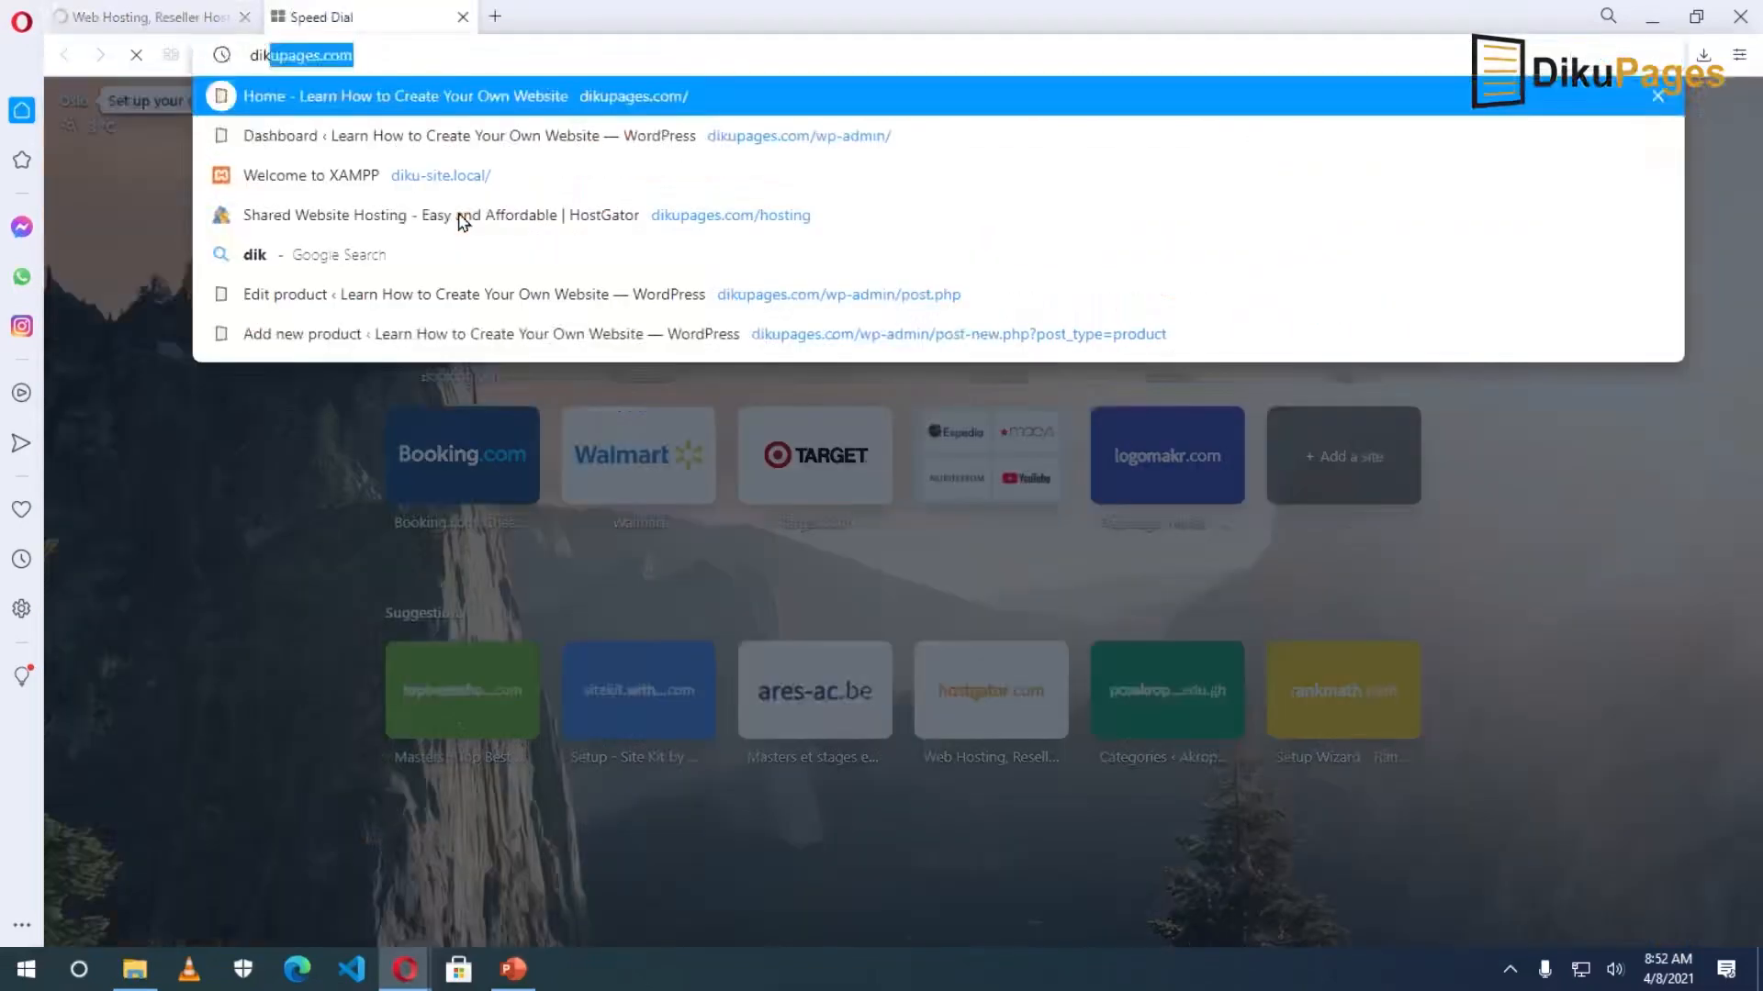
pyautogui.press('Right')
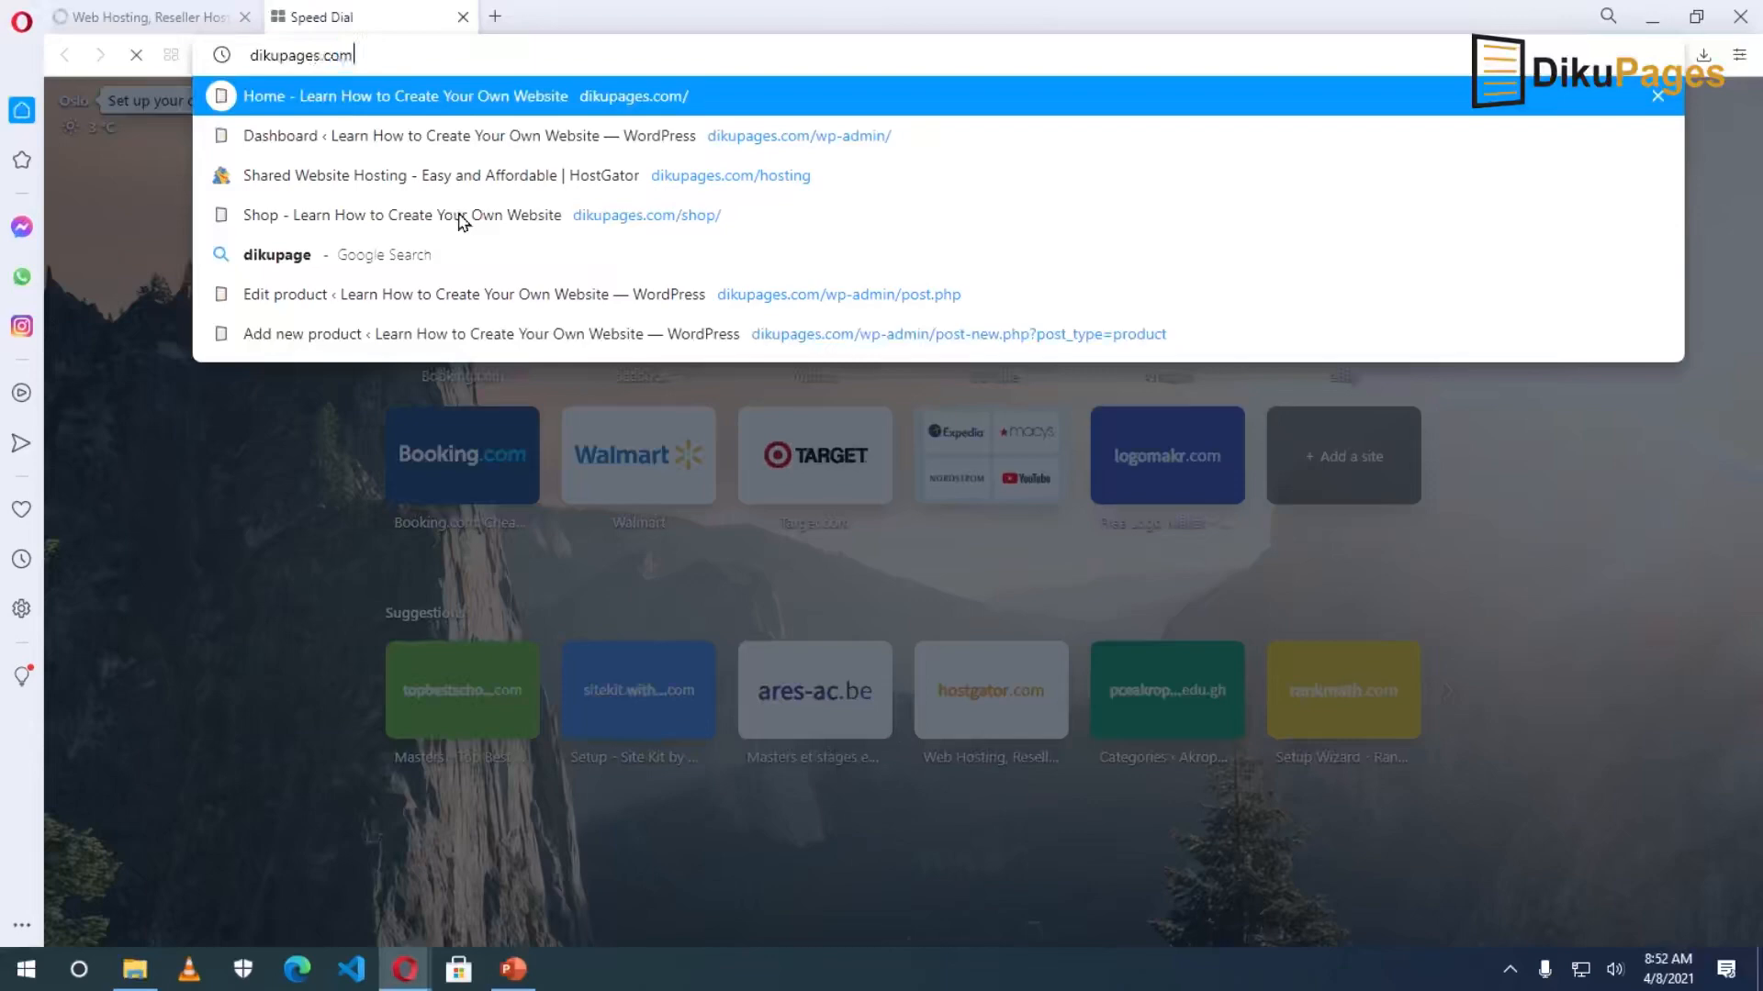
pyautogui.write('/sc')
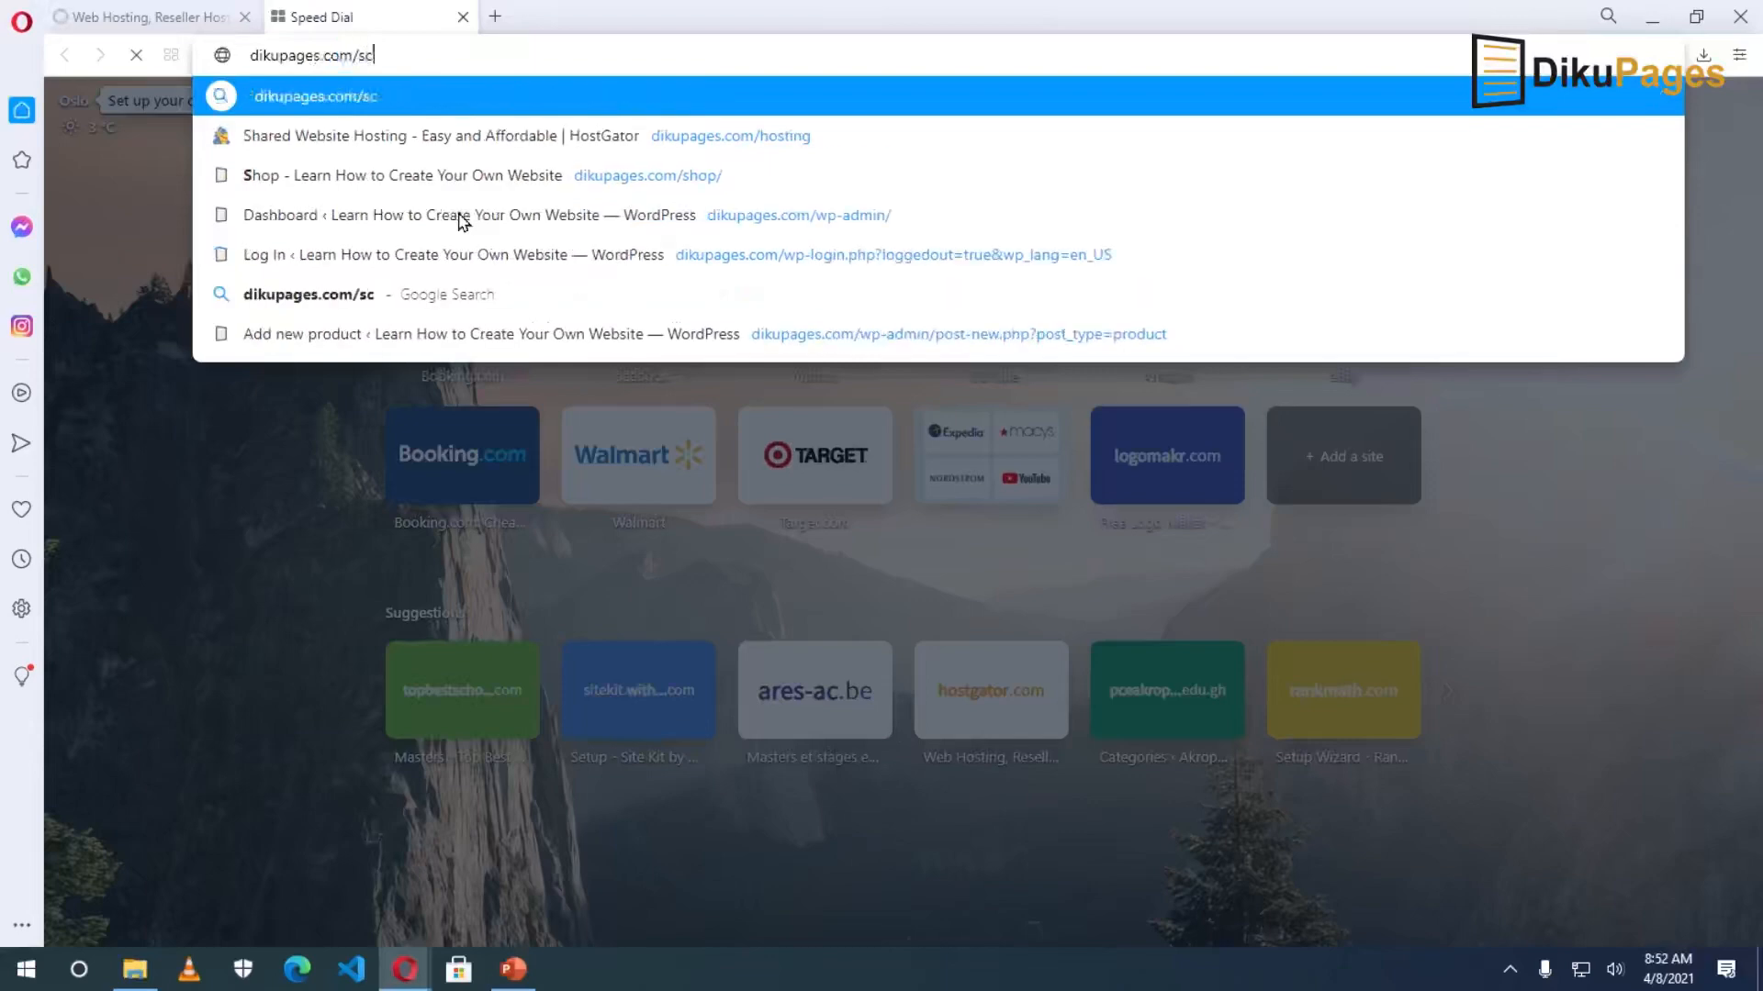
pyautogui.press('Return')
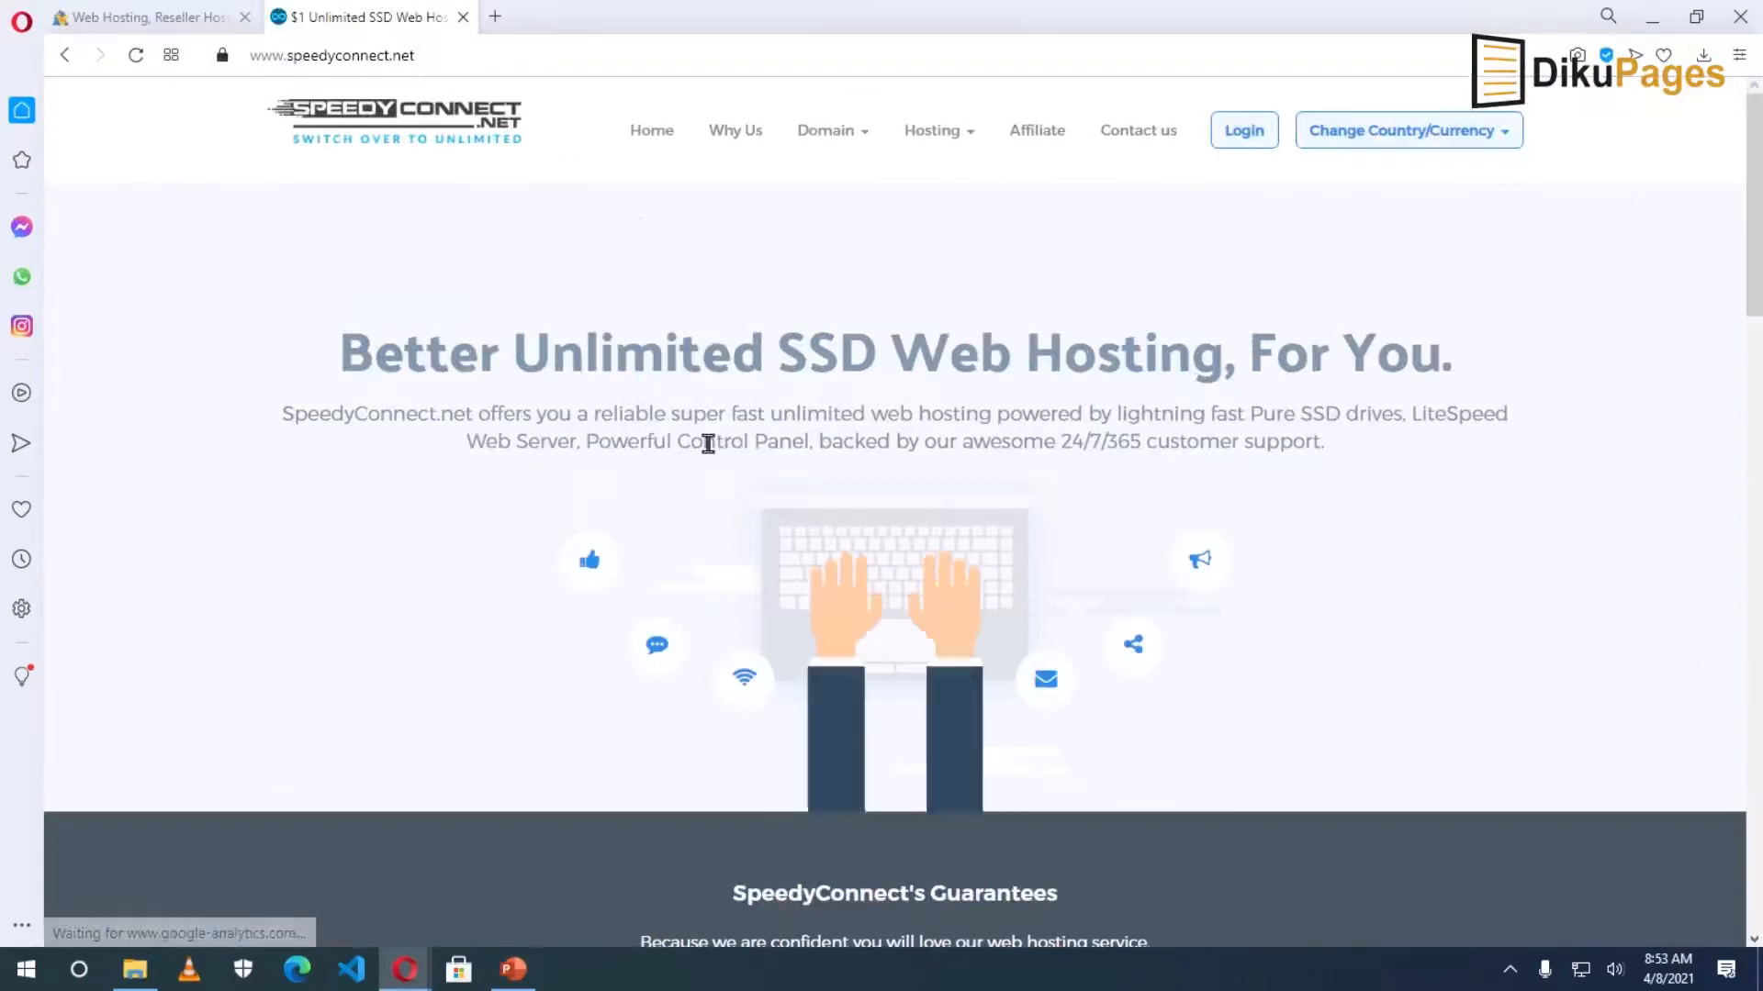
pyautogui.scroll(-12, 955, 520)
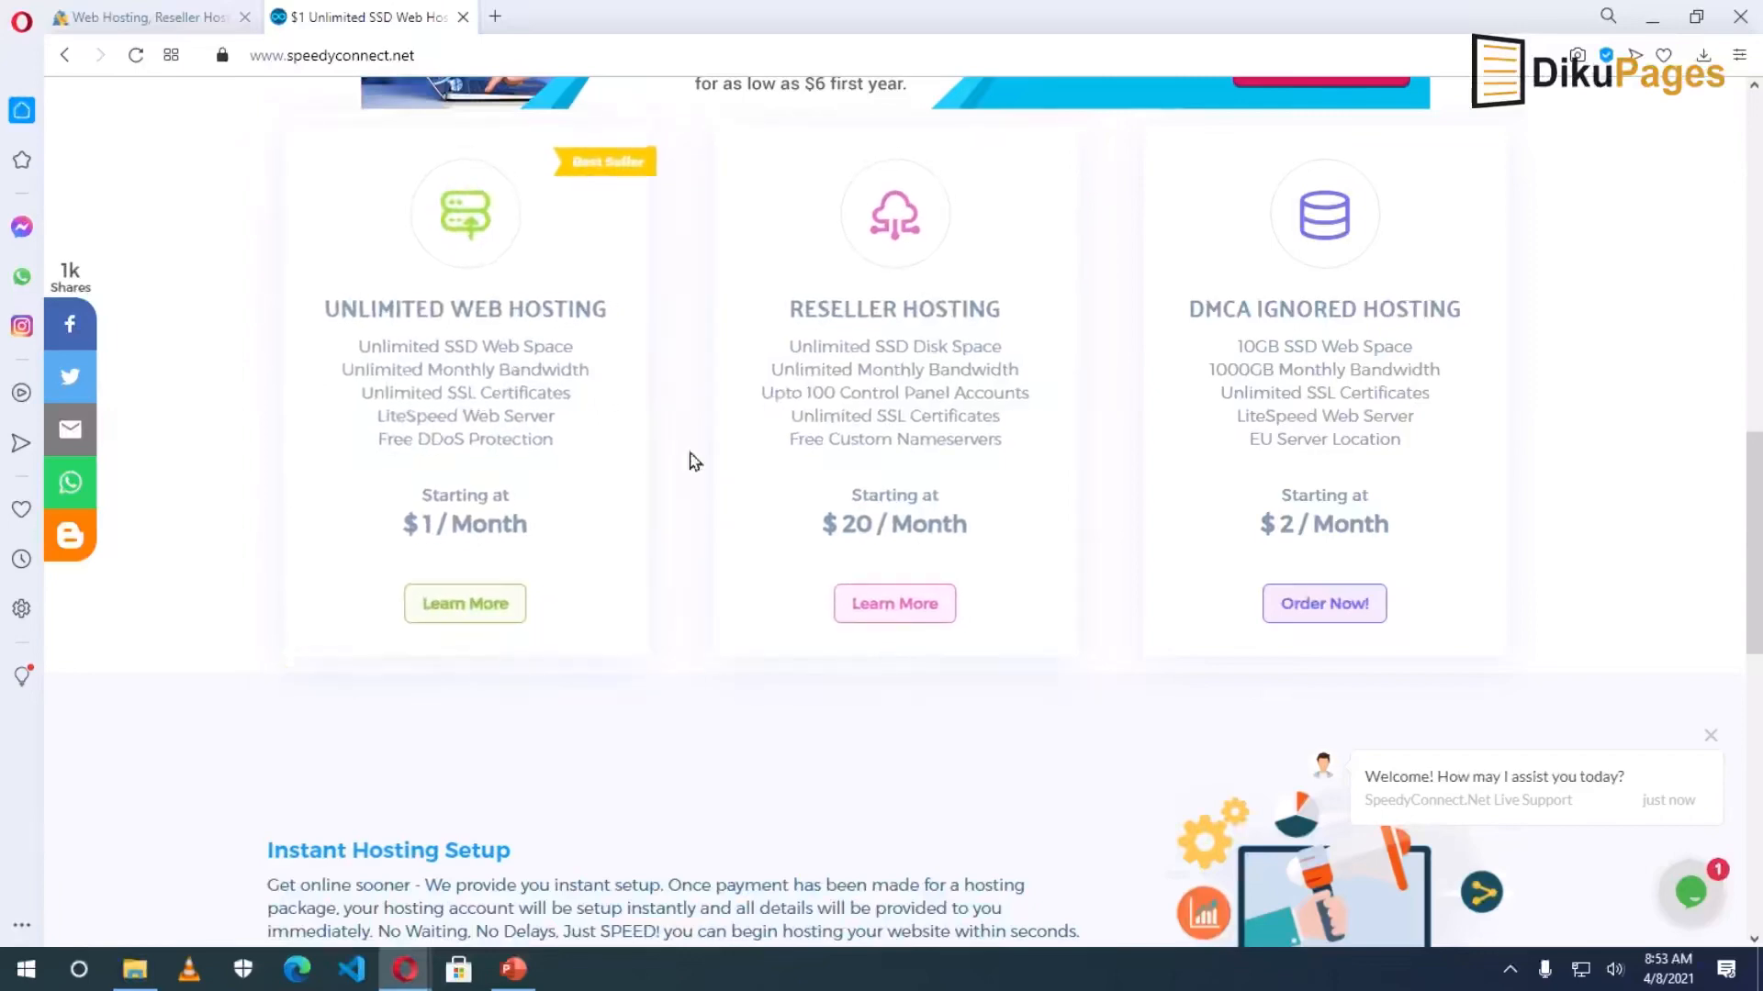
pyautogui.click(363, 743)
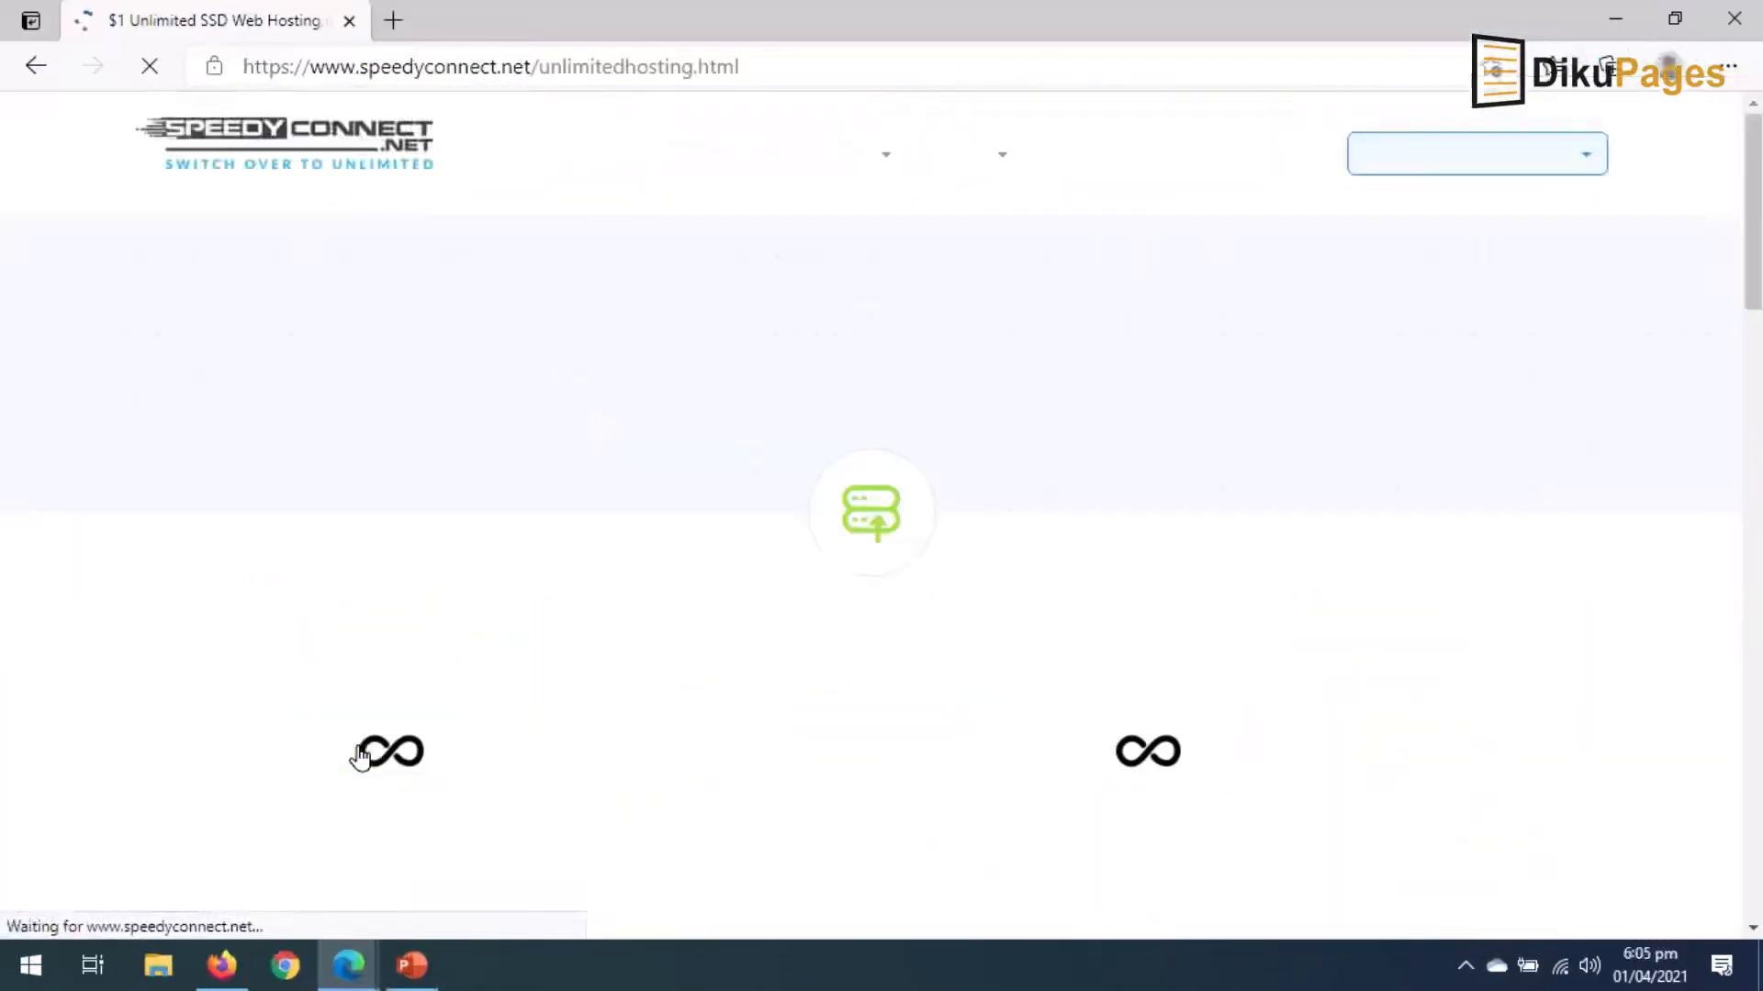
# Copy the 50%OFFUNLIMITED promo code and order the unlimited hosting plan.
pyautogui.scroll(-7, 395, 367)
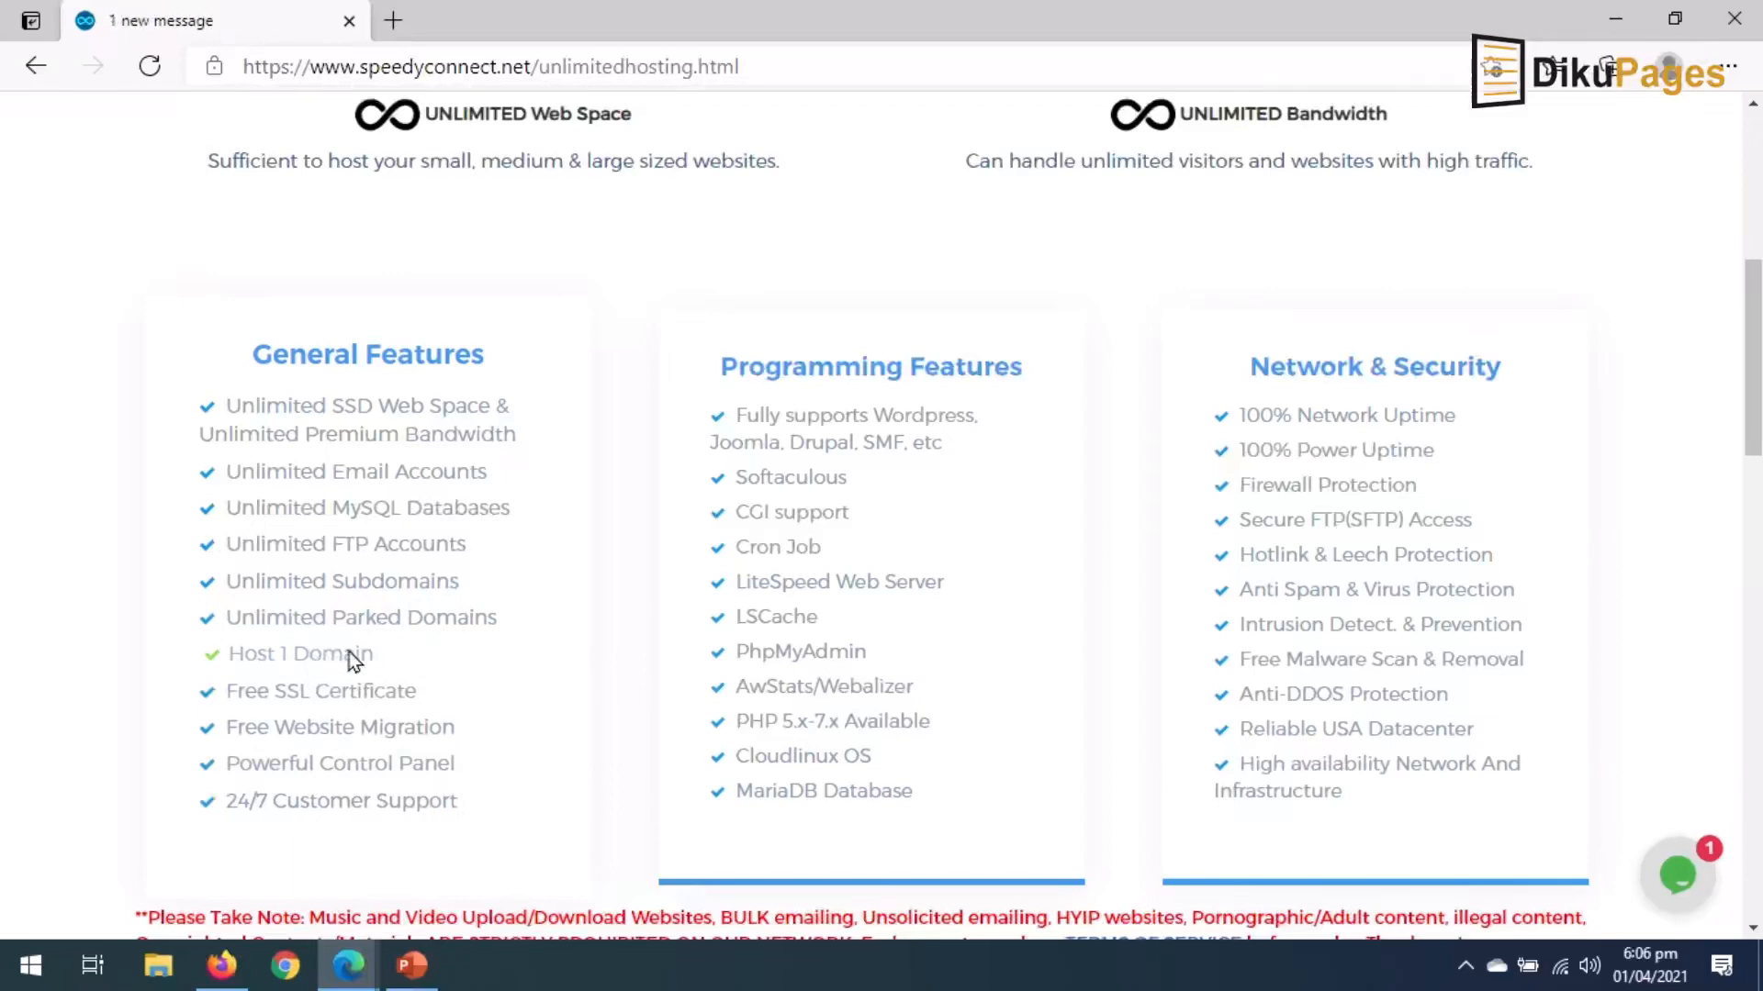
pyautogui.scroll(-4, 362, 659)
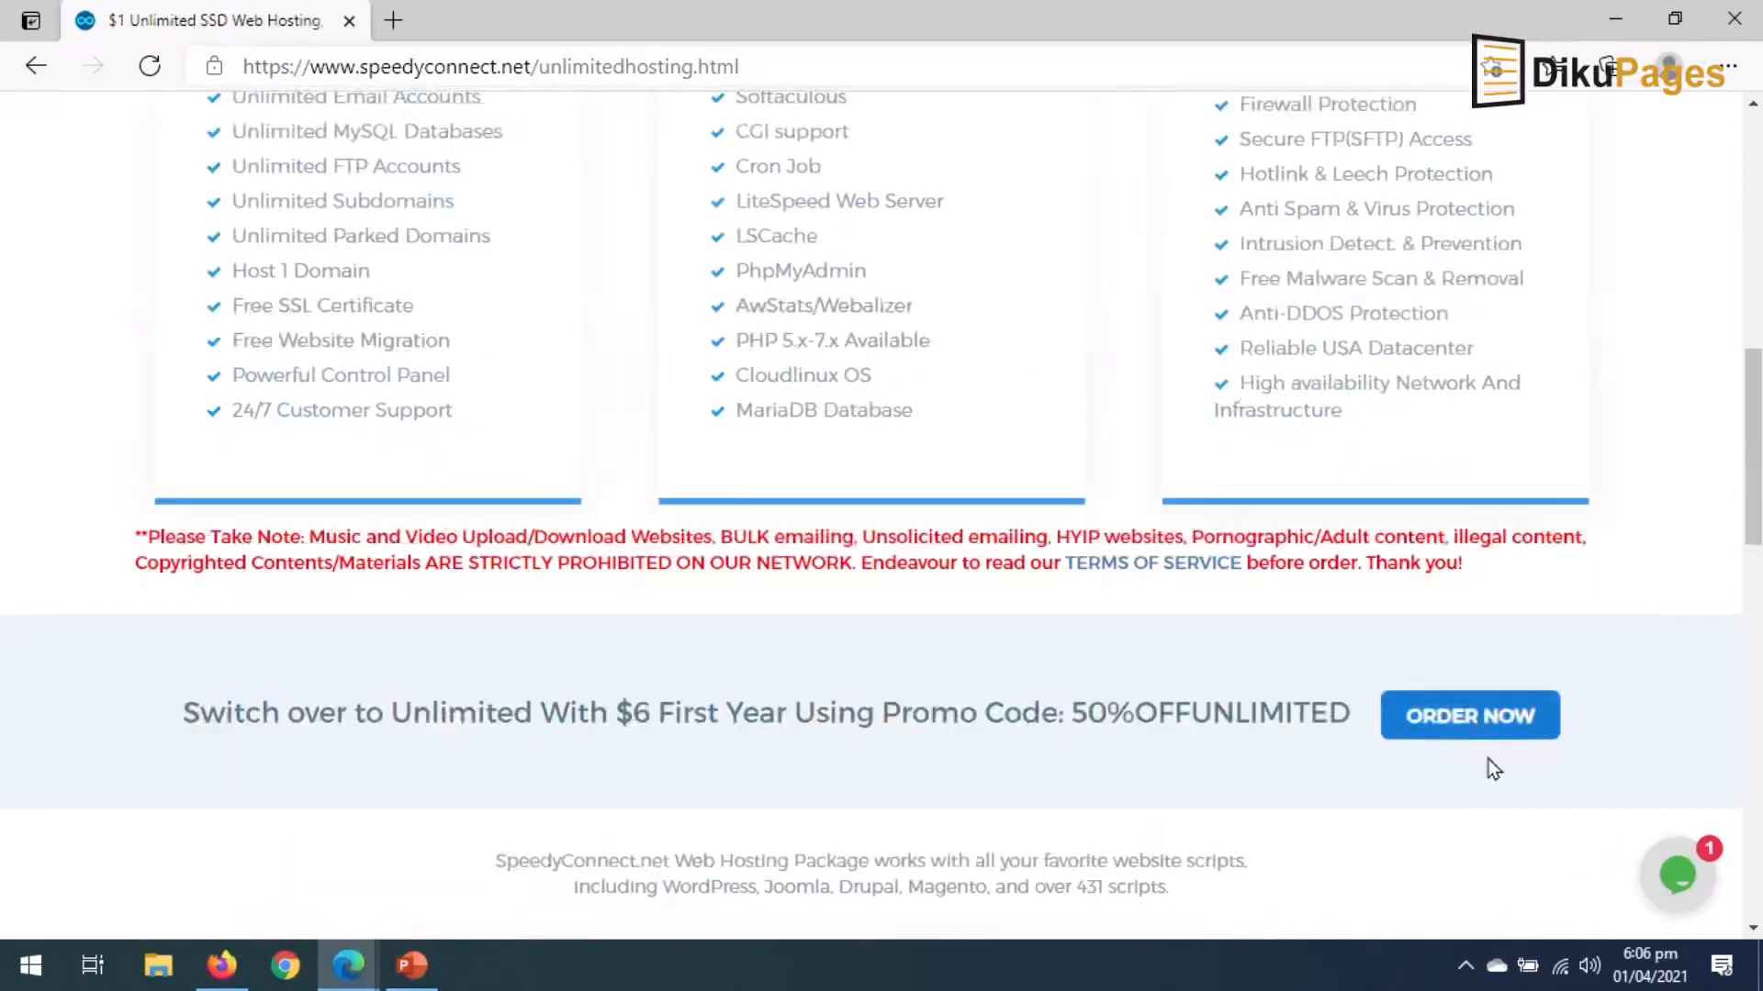
pyautogui.moveTo(1070, 713); pyautogui.dragTo(1345, 714)
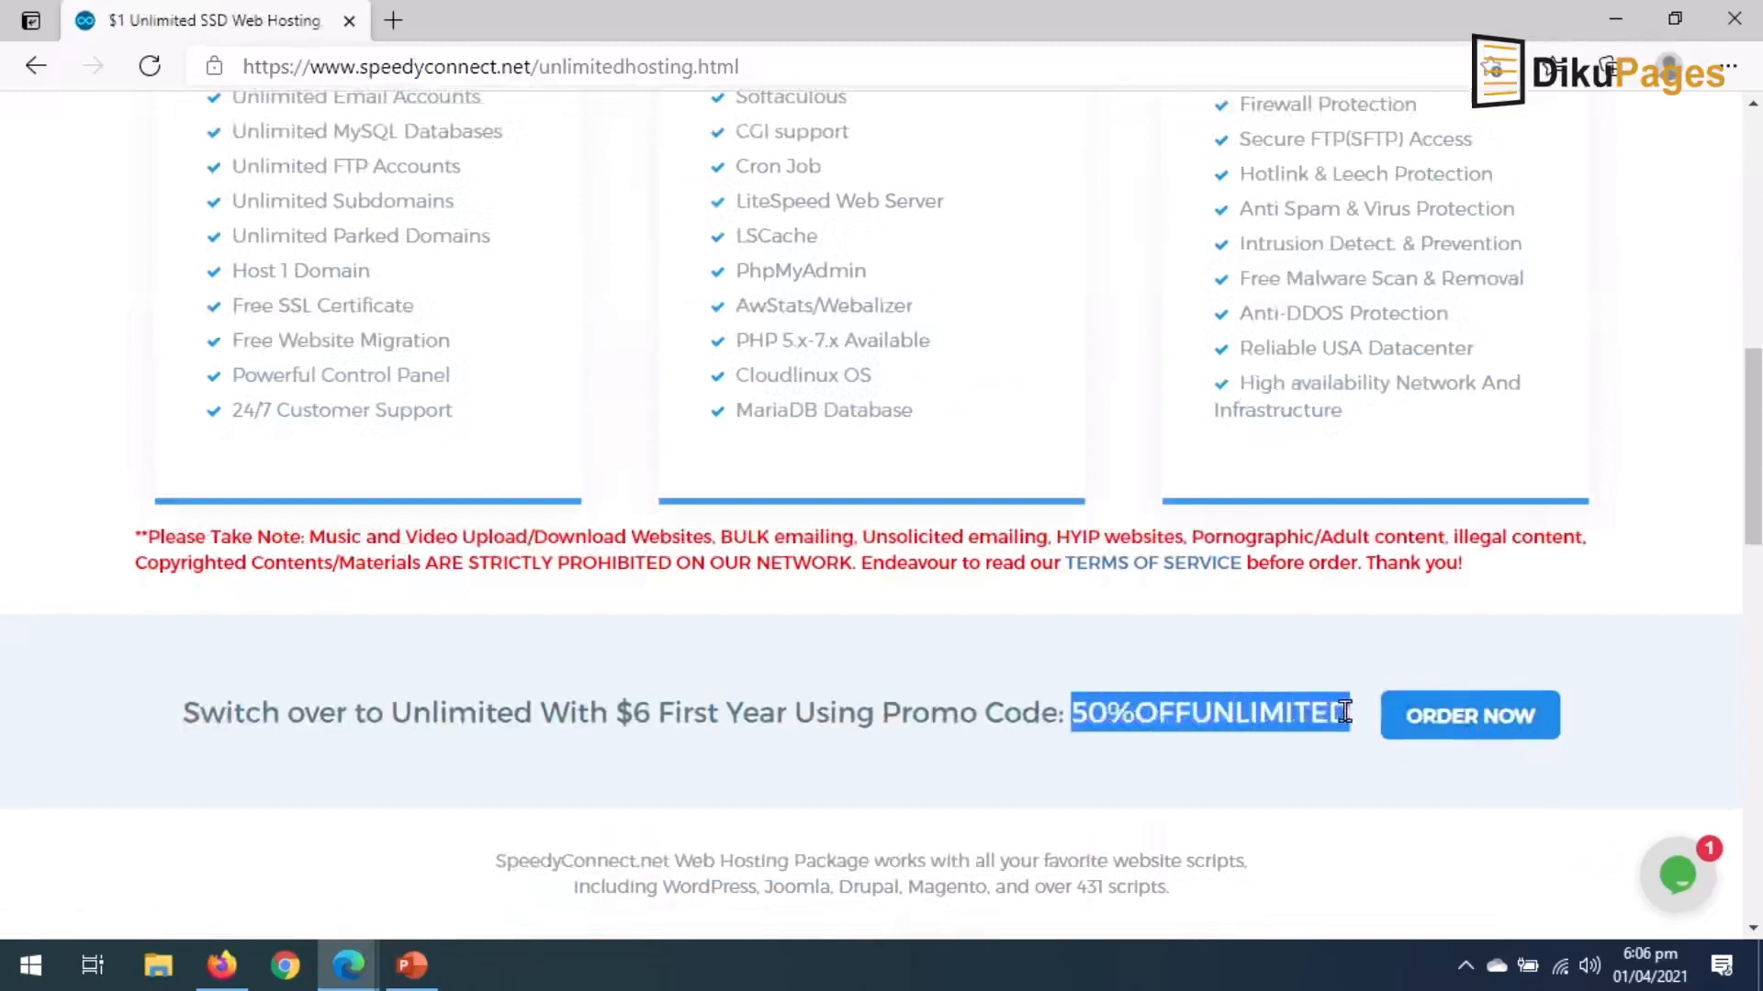
pyautogui.rightClick(1238, 703)
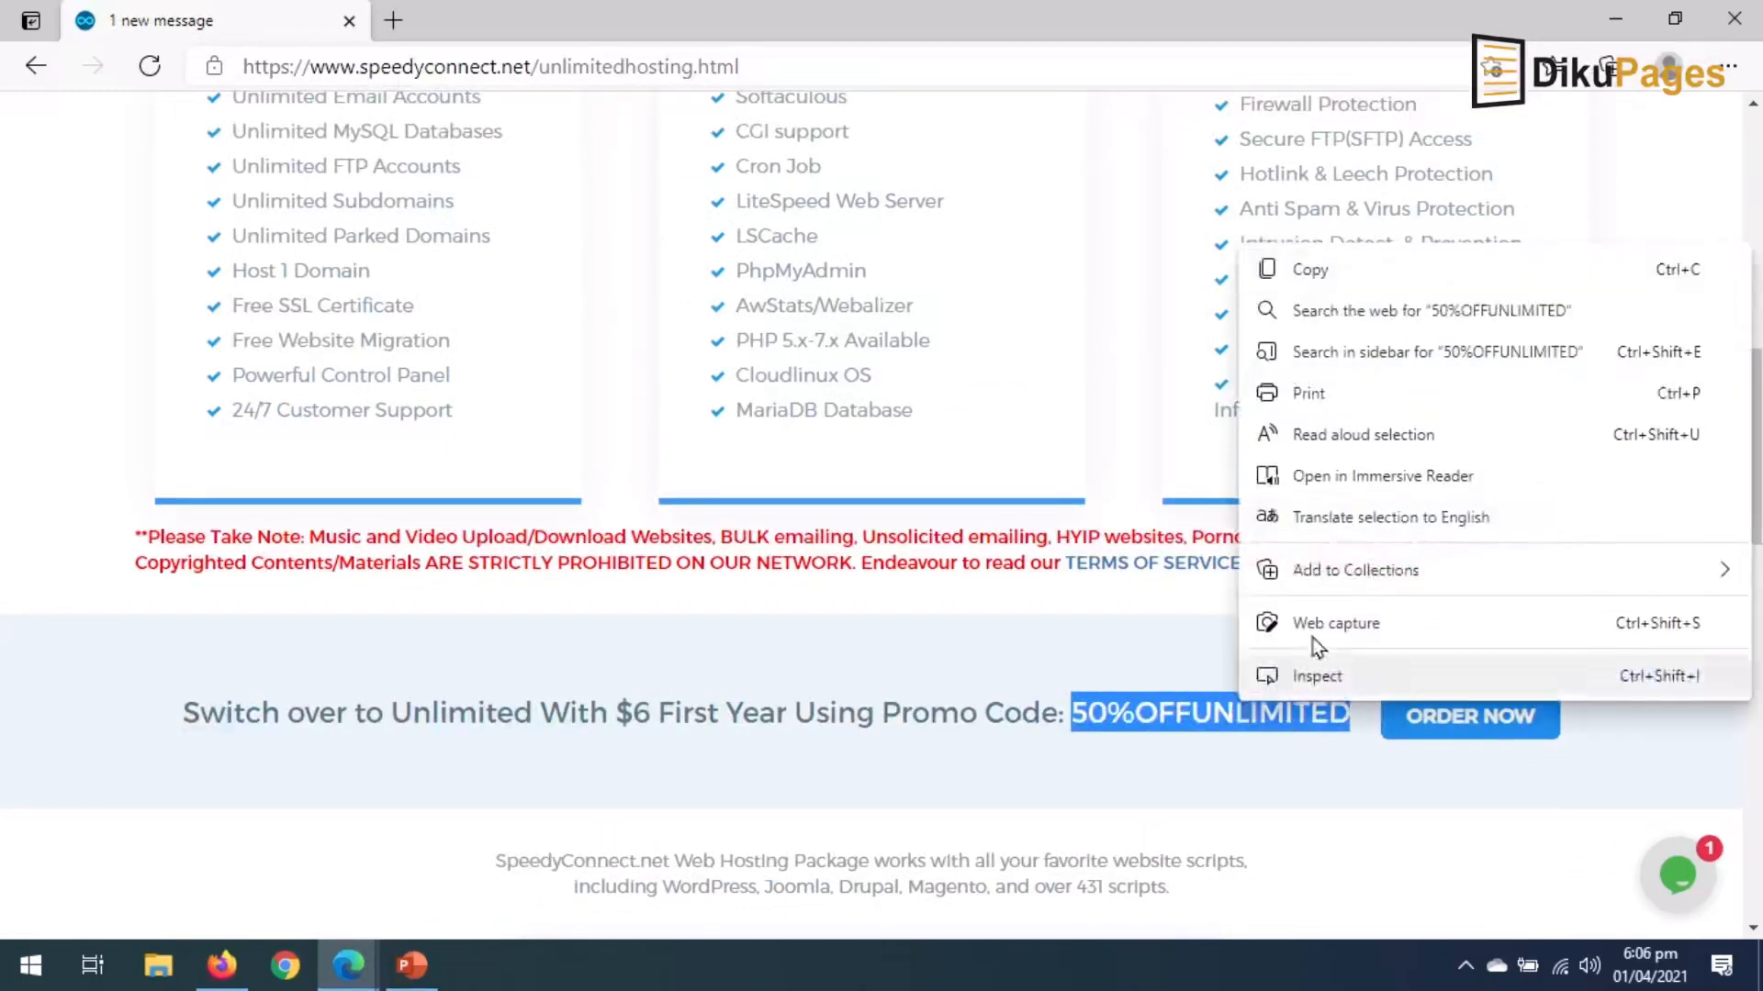
pyautogui.click(1340, 278)
pyautogui.click(1466, 722)
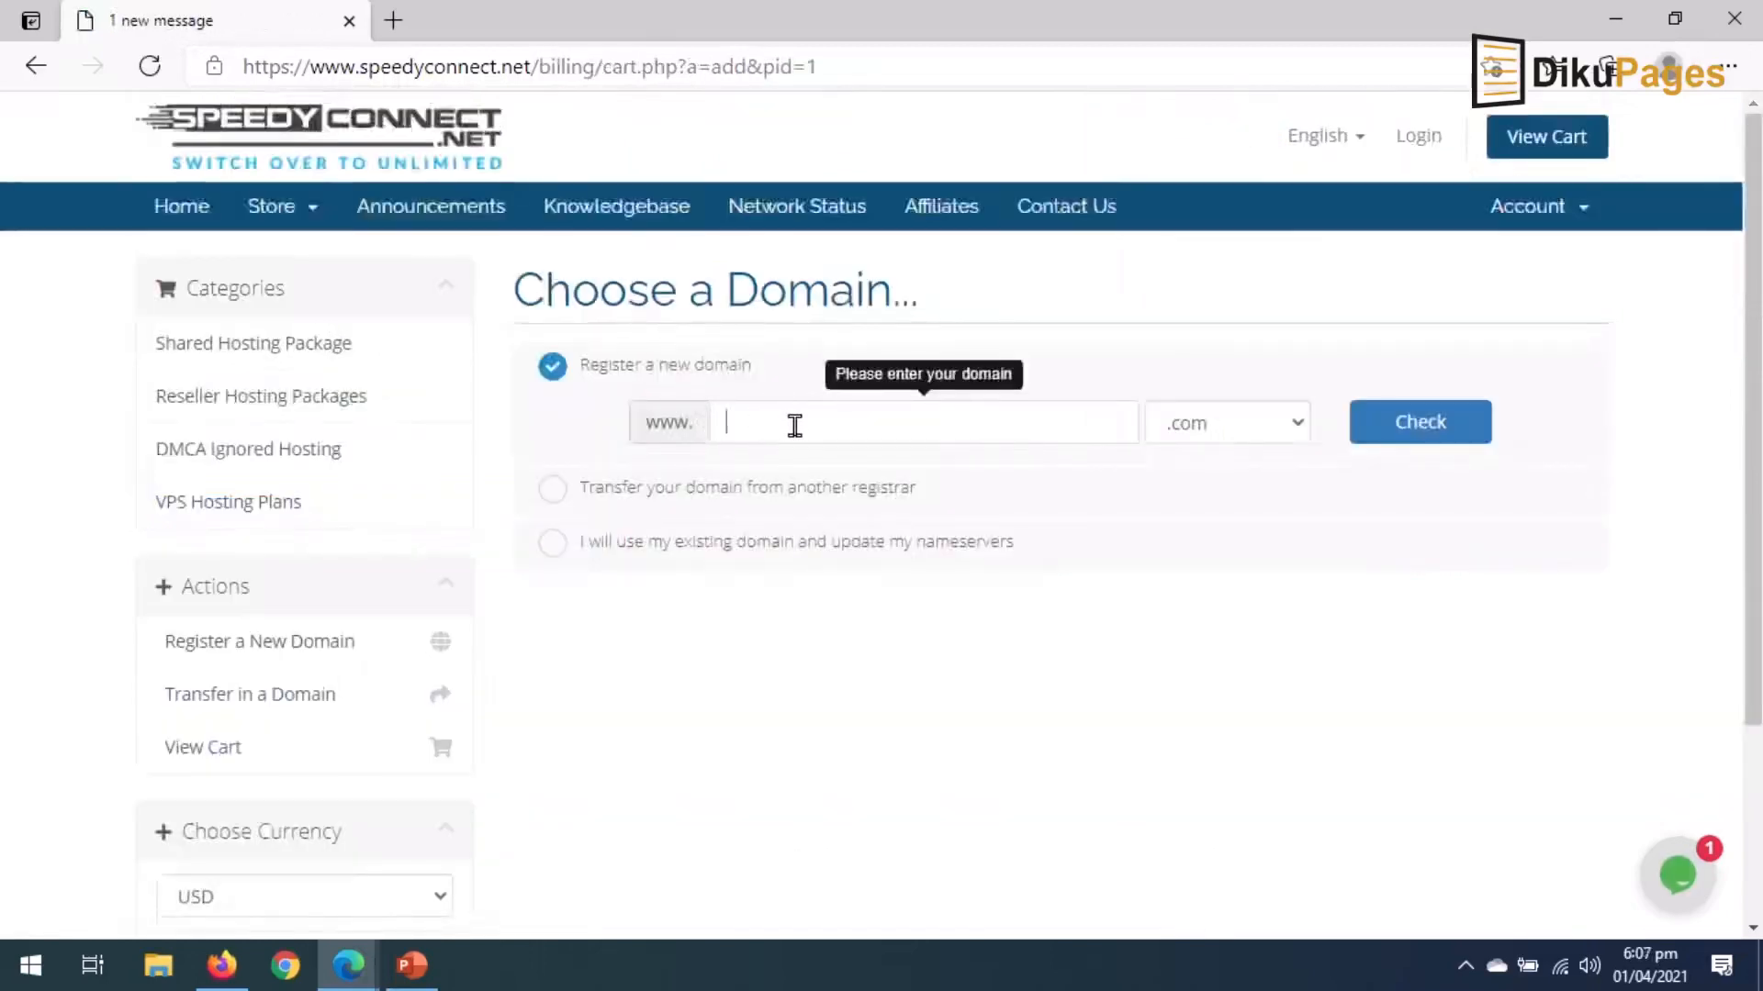
# Switch prices to GHC and check whether topbestscholarship.com is available.
pyautogui.click(406, 898)
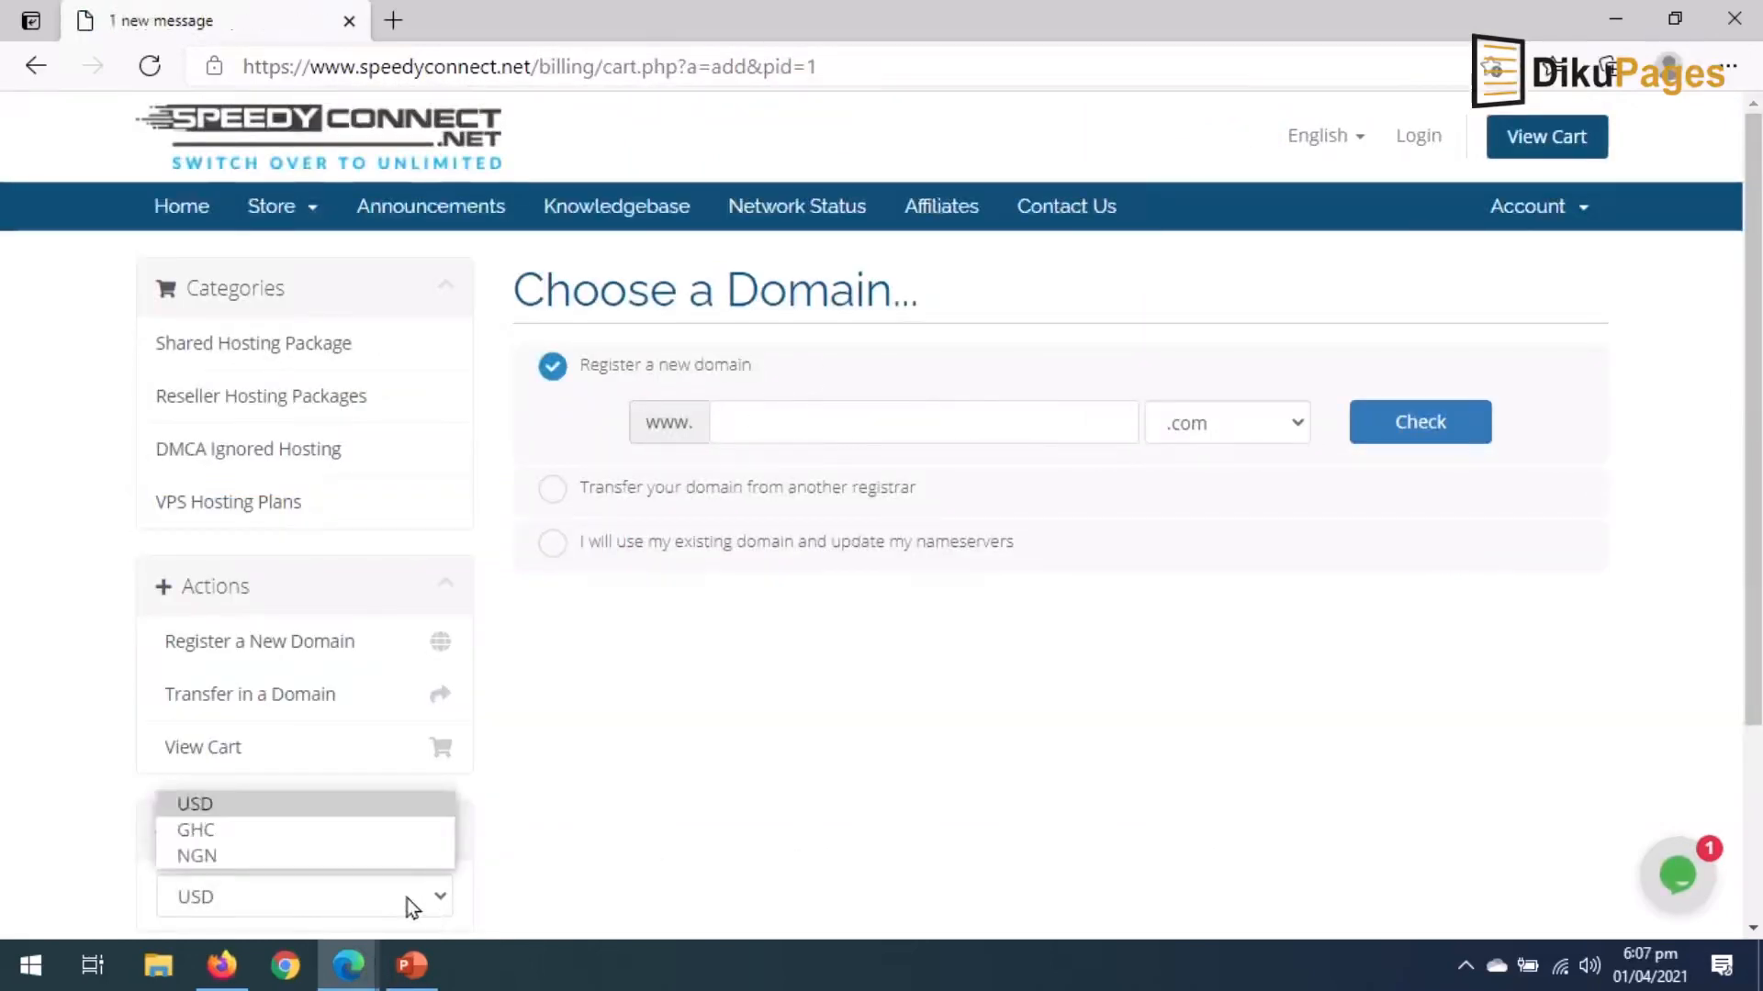
pyautogui.click(280, 831)
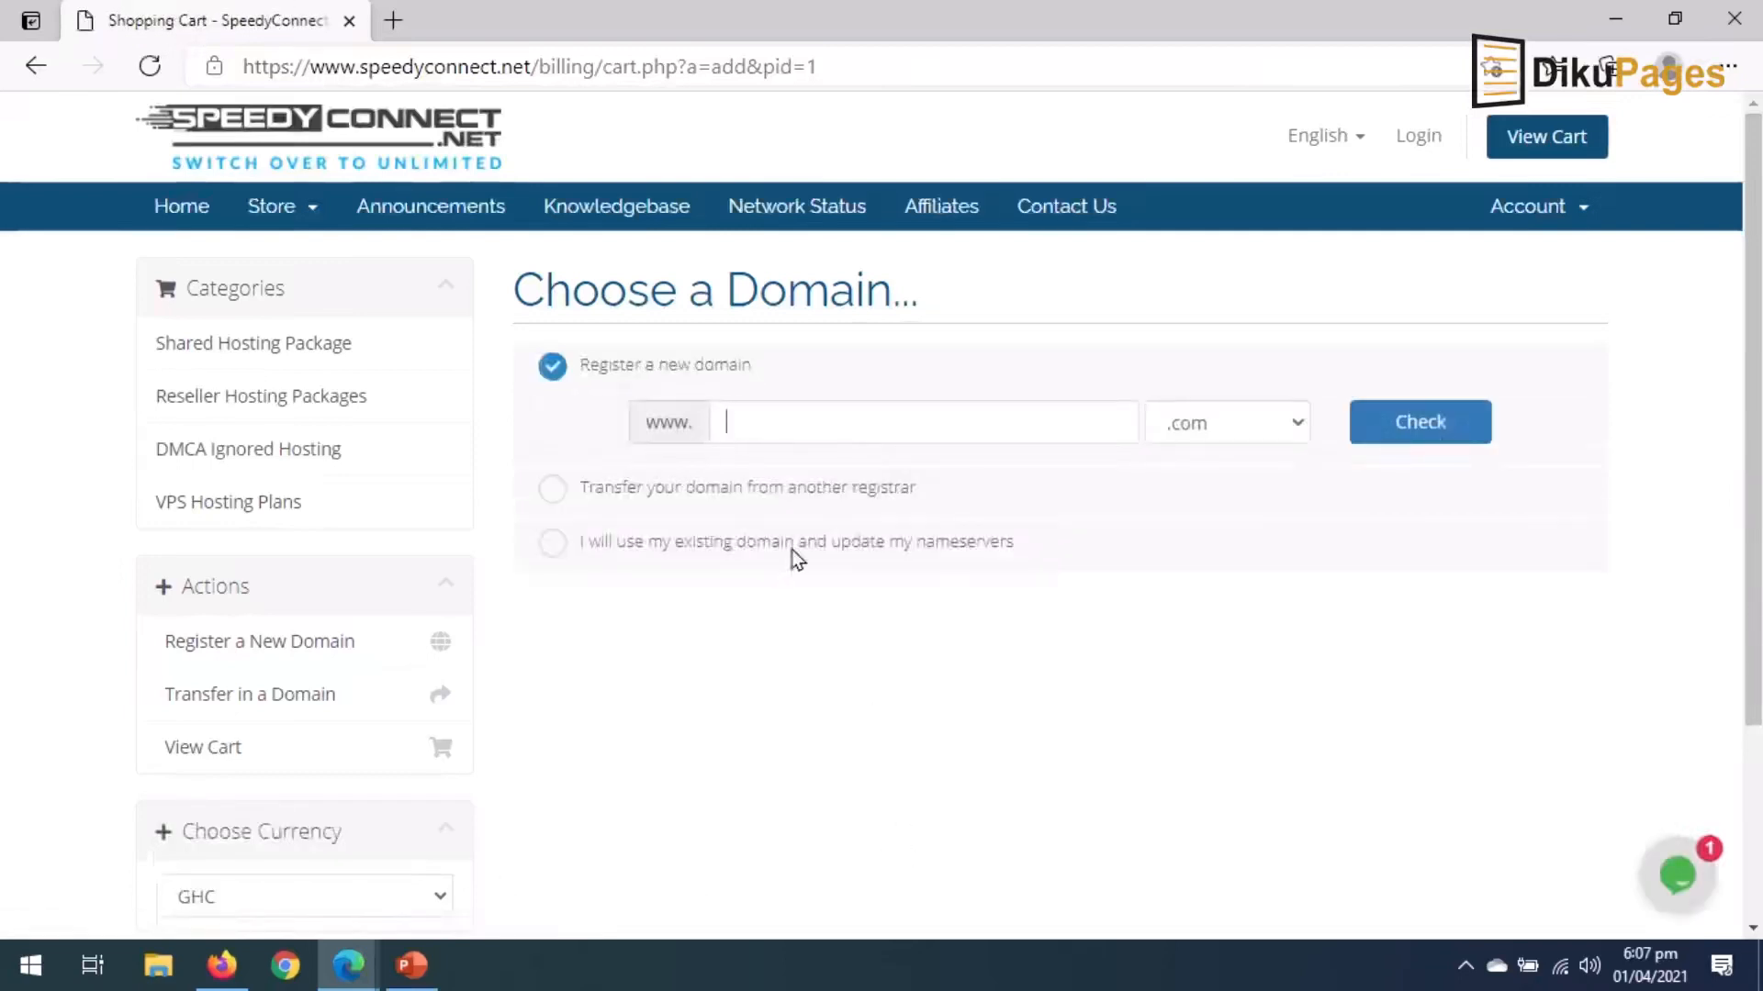
pyautogui.write('topbestscholarshi')
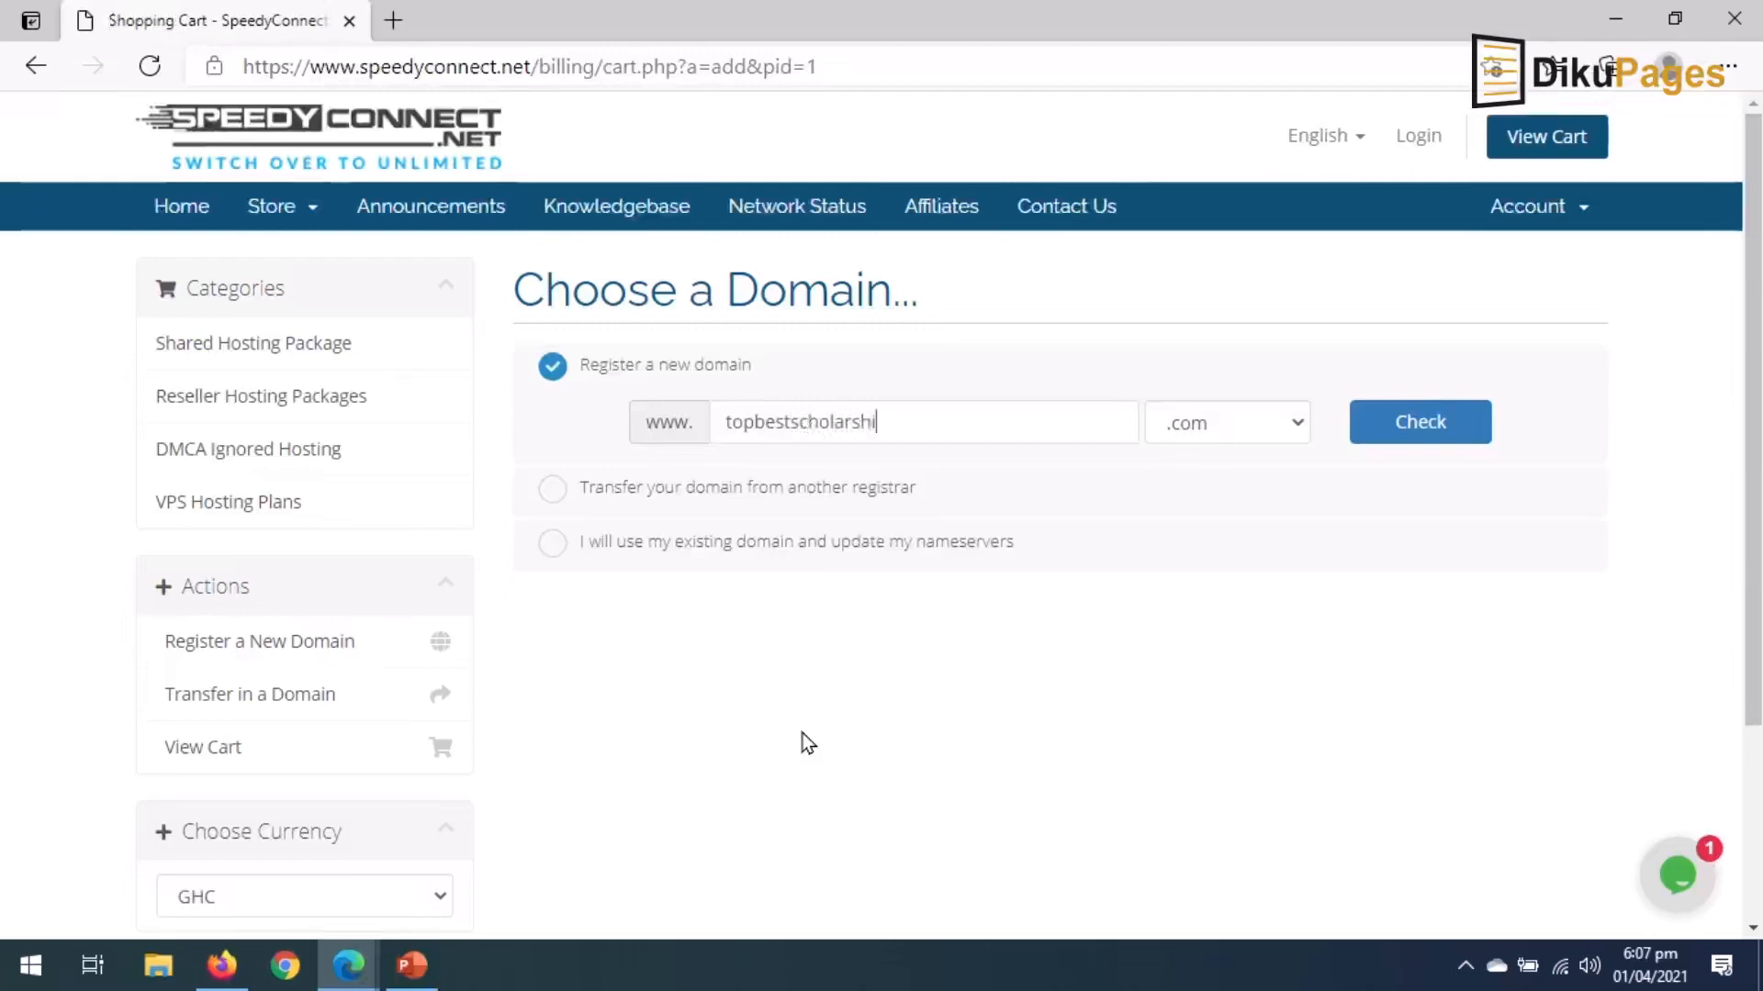
pyautogui.write('p')
pyautogui.click(1291, 427)
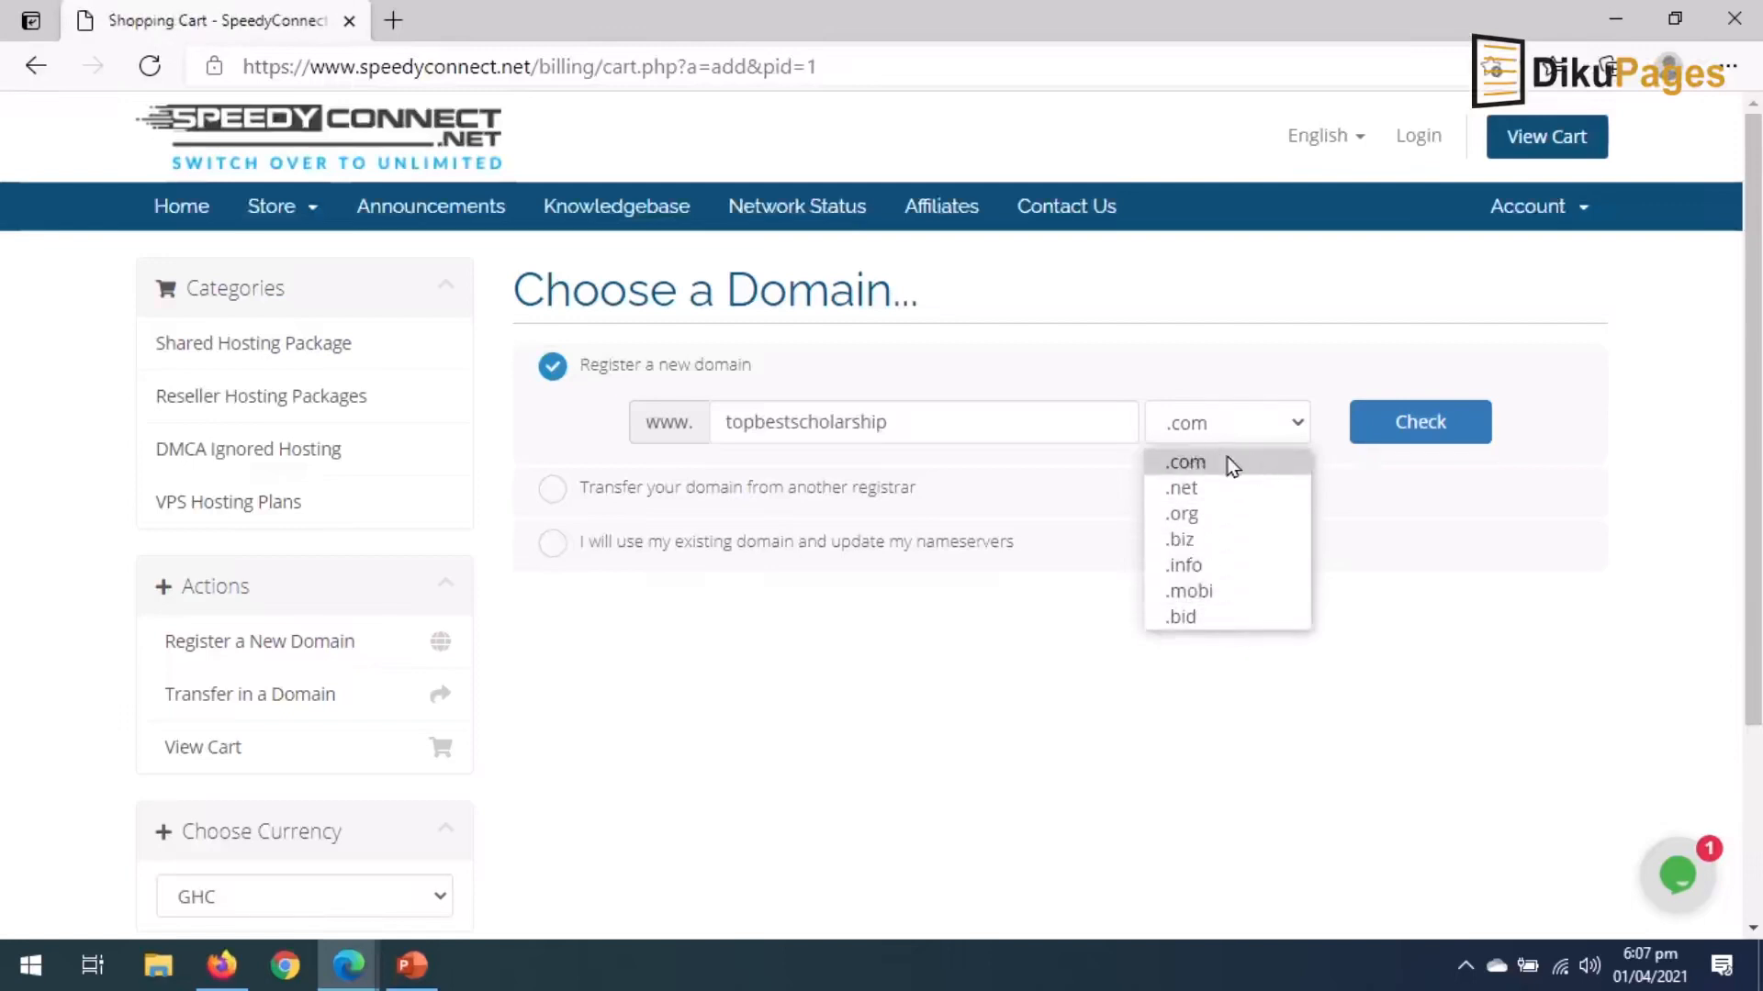
pyautogui.click(1259, 463)
pyautogui.click(1422, 418)
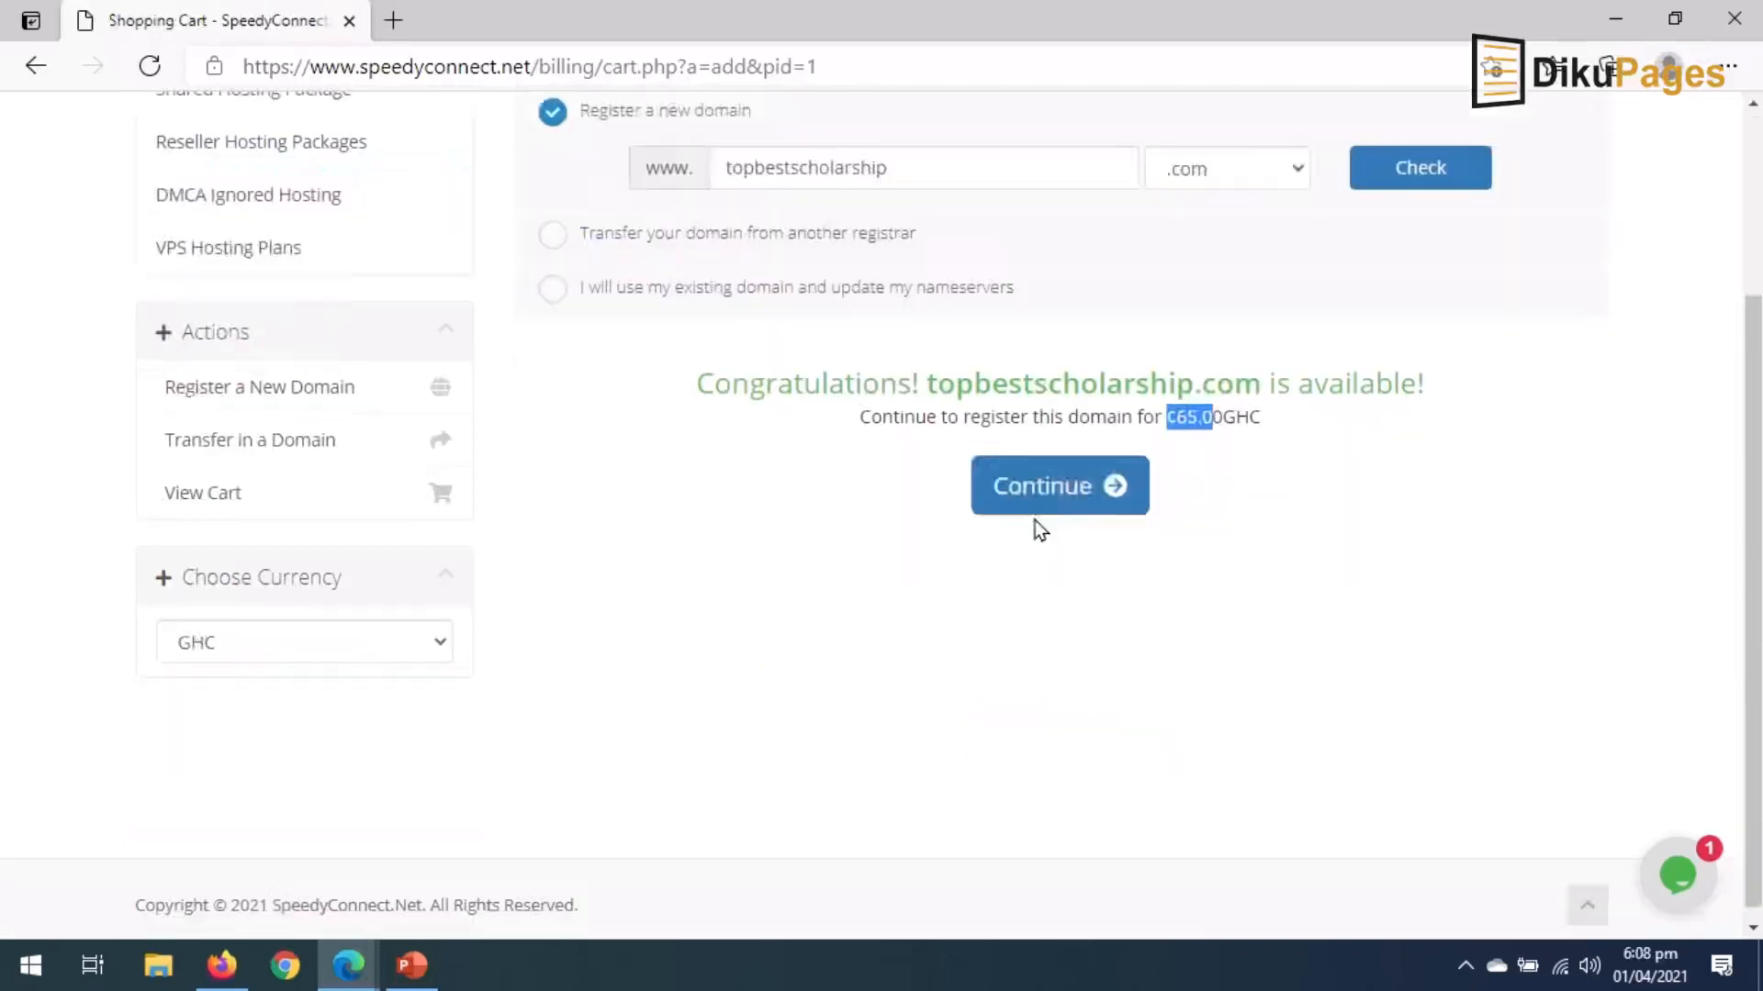
# Add topbestscholarship.com with annual billing and free ID Protection, then continue to review.
pyautogui.click(1031, 496)
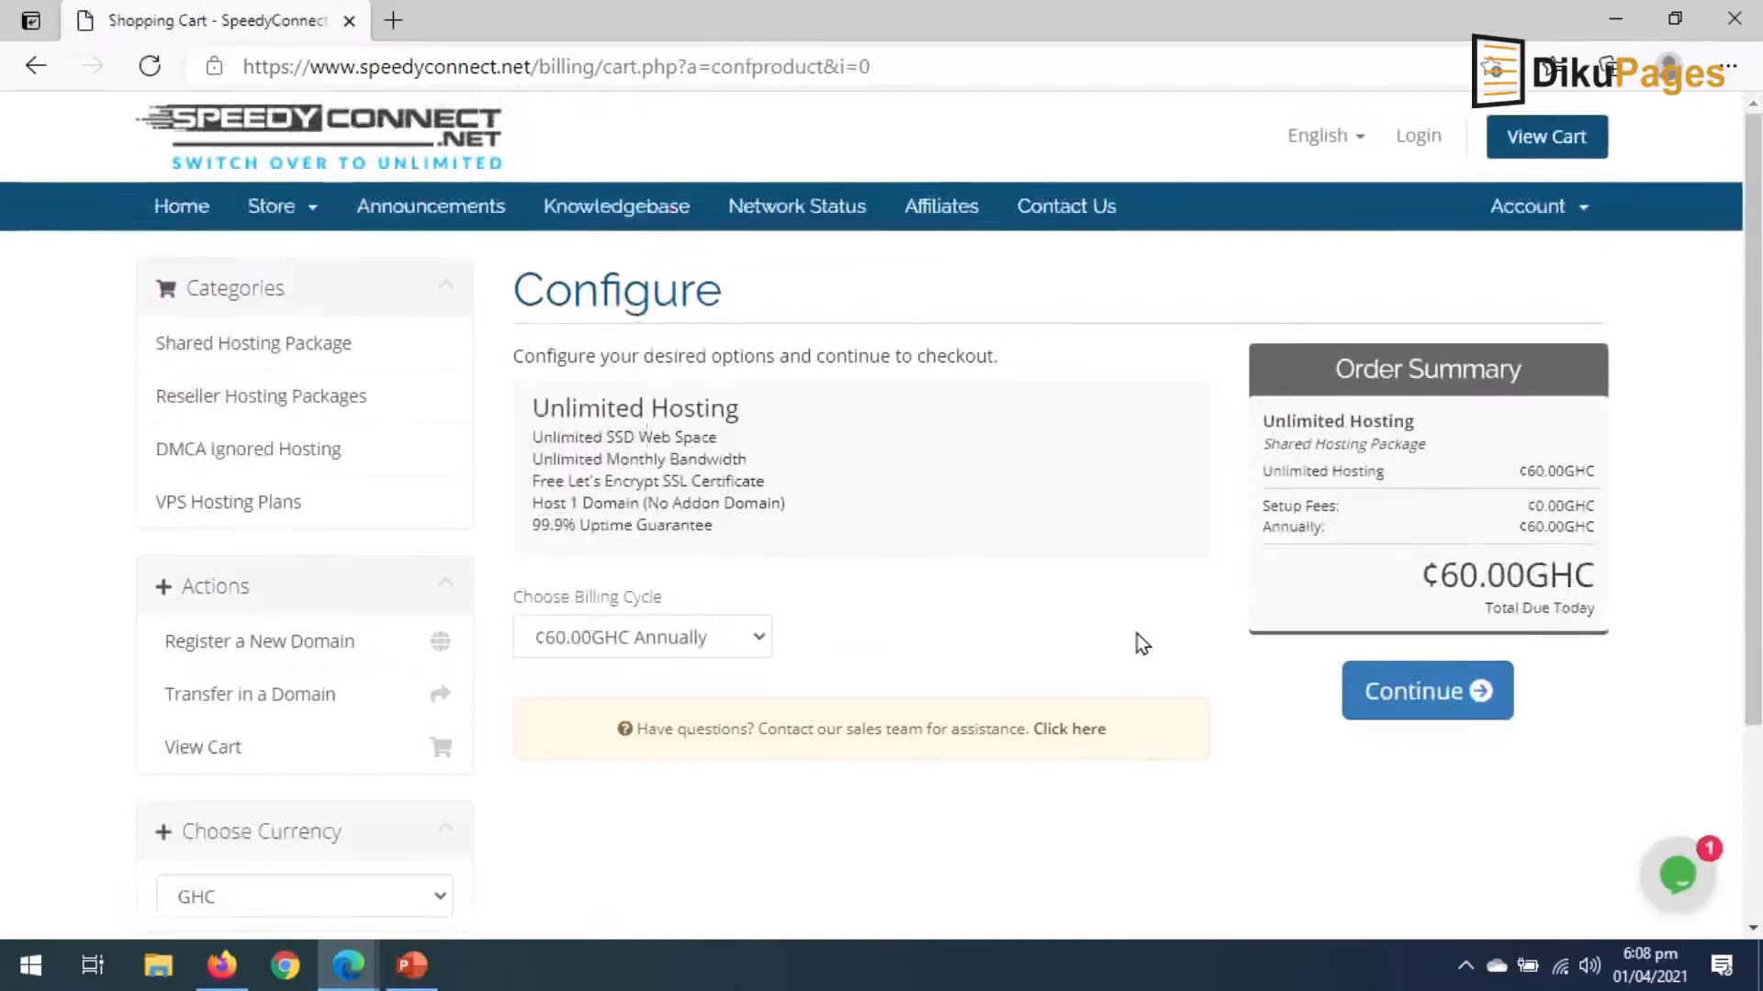
pyautogui.click(747, 635)
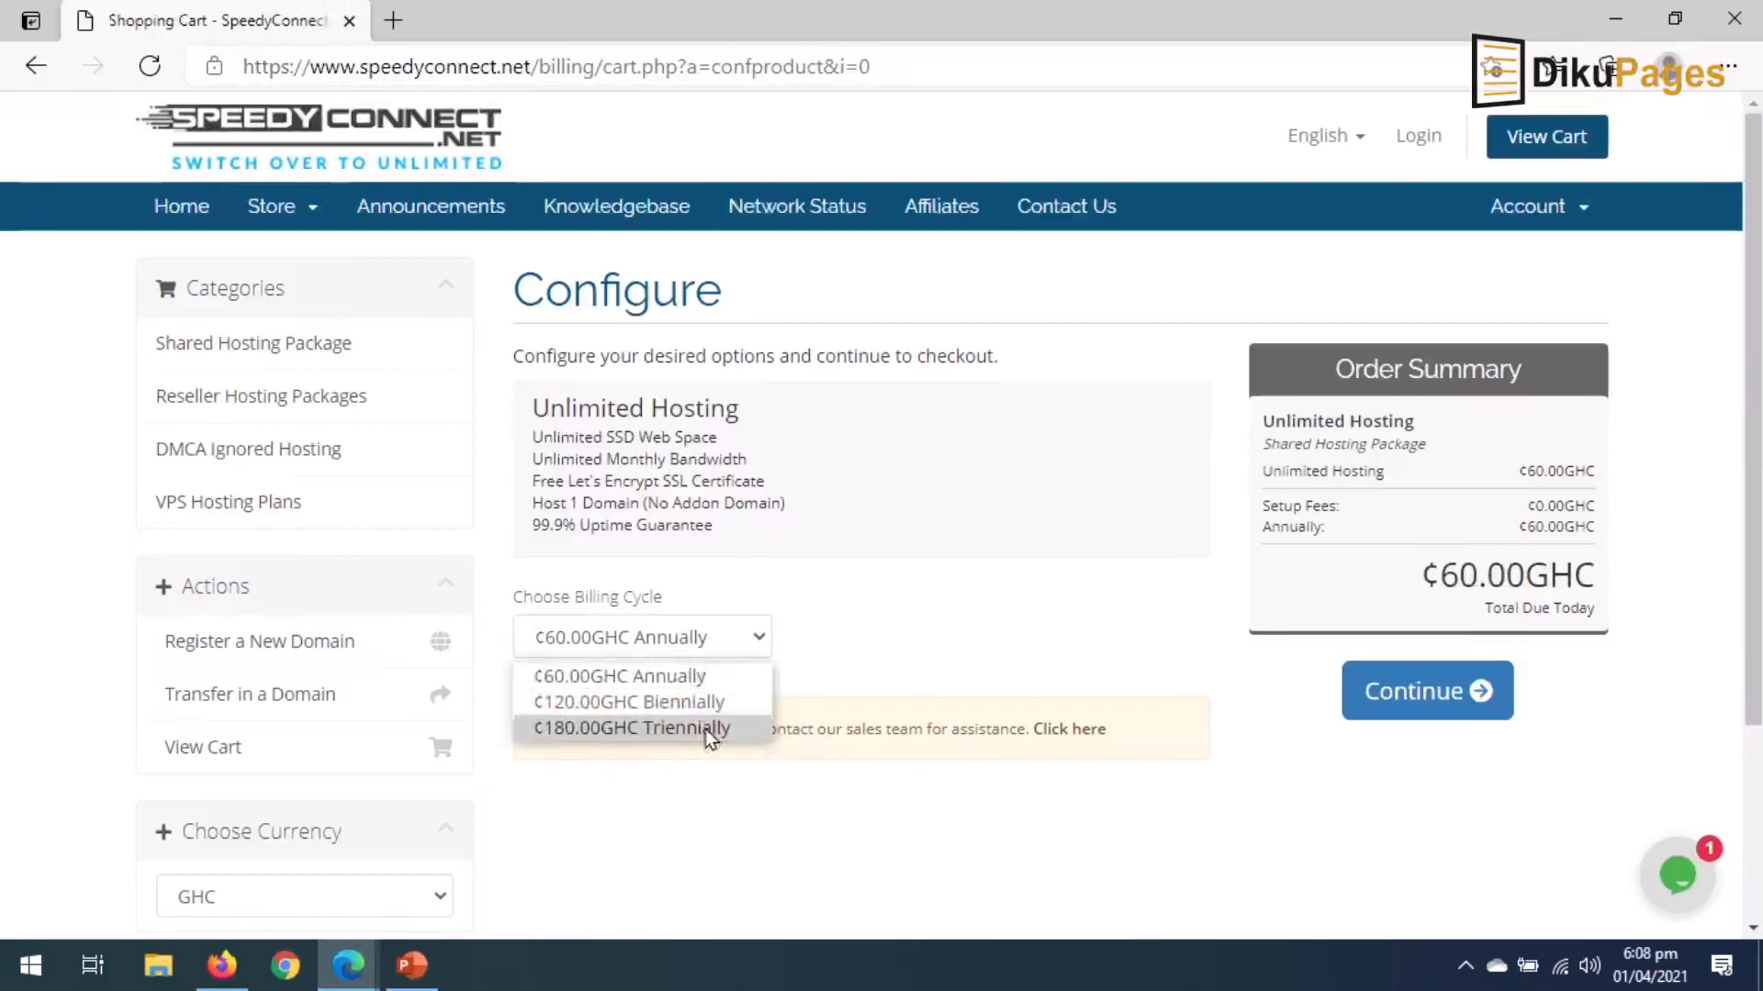
pyautogui.click(675, 681)
pyautogui.click(1432, 693)
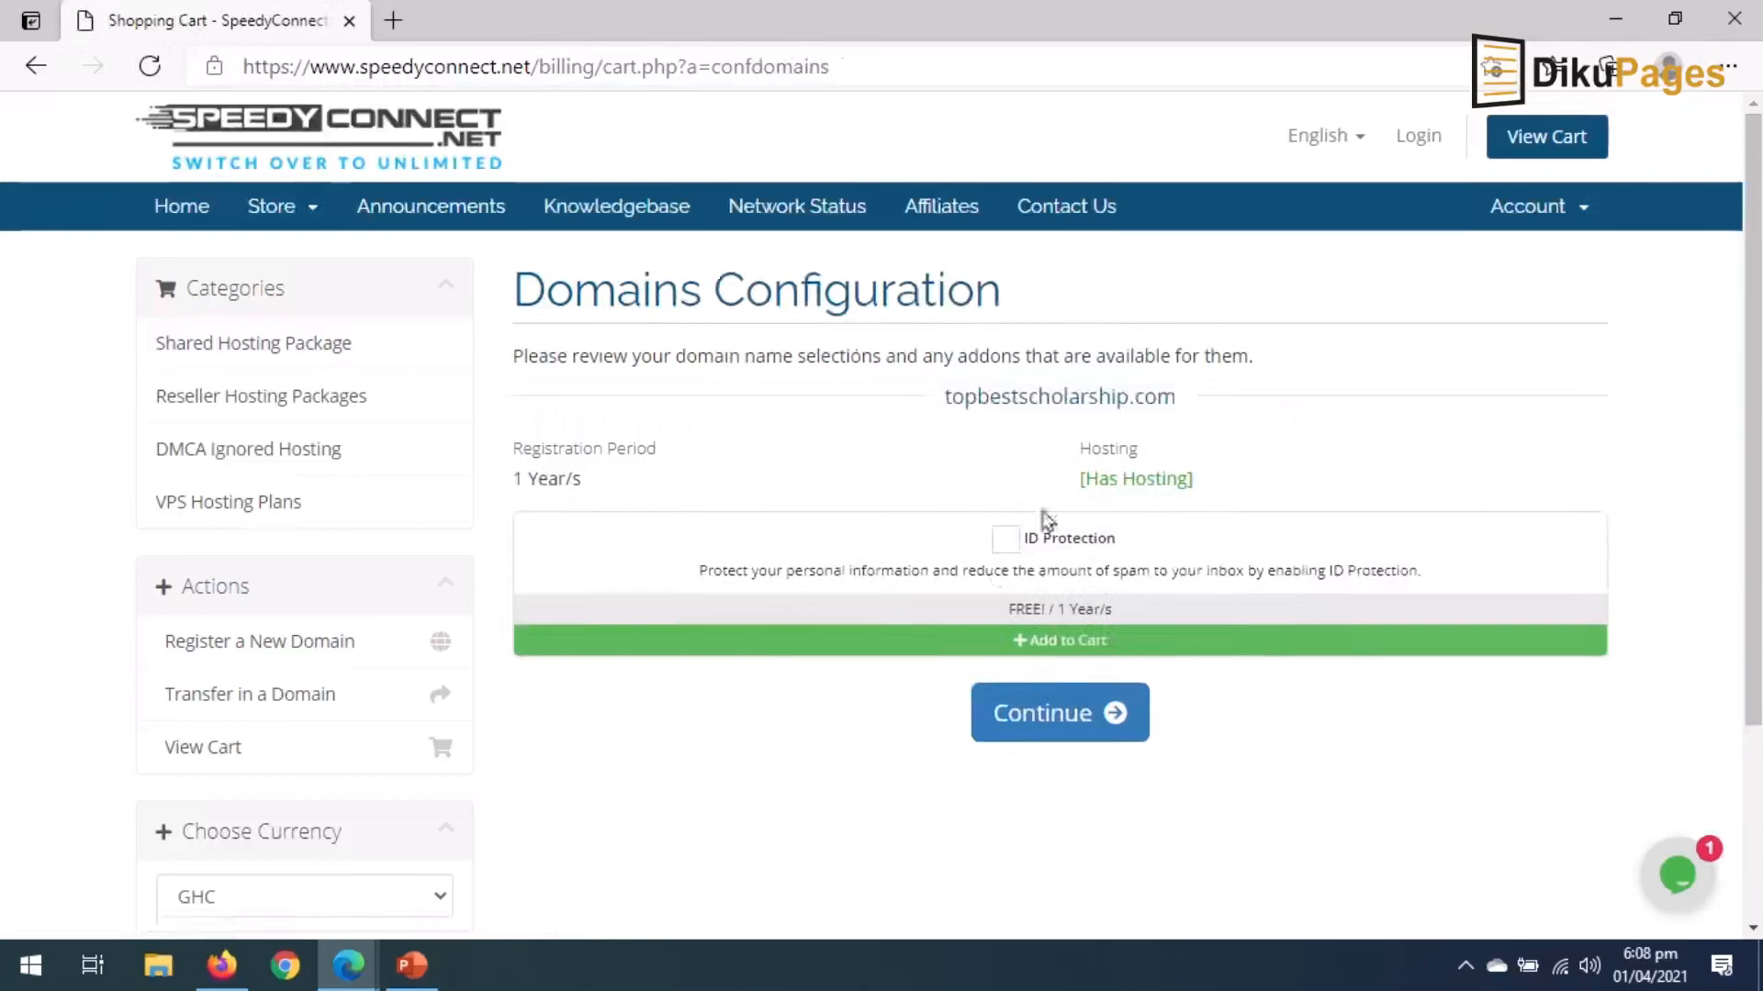
pyautogui.click(1005, 542)
pyautogui.click(1044, 719)
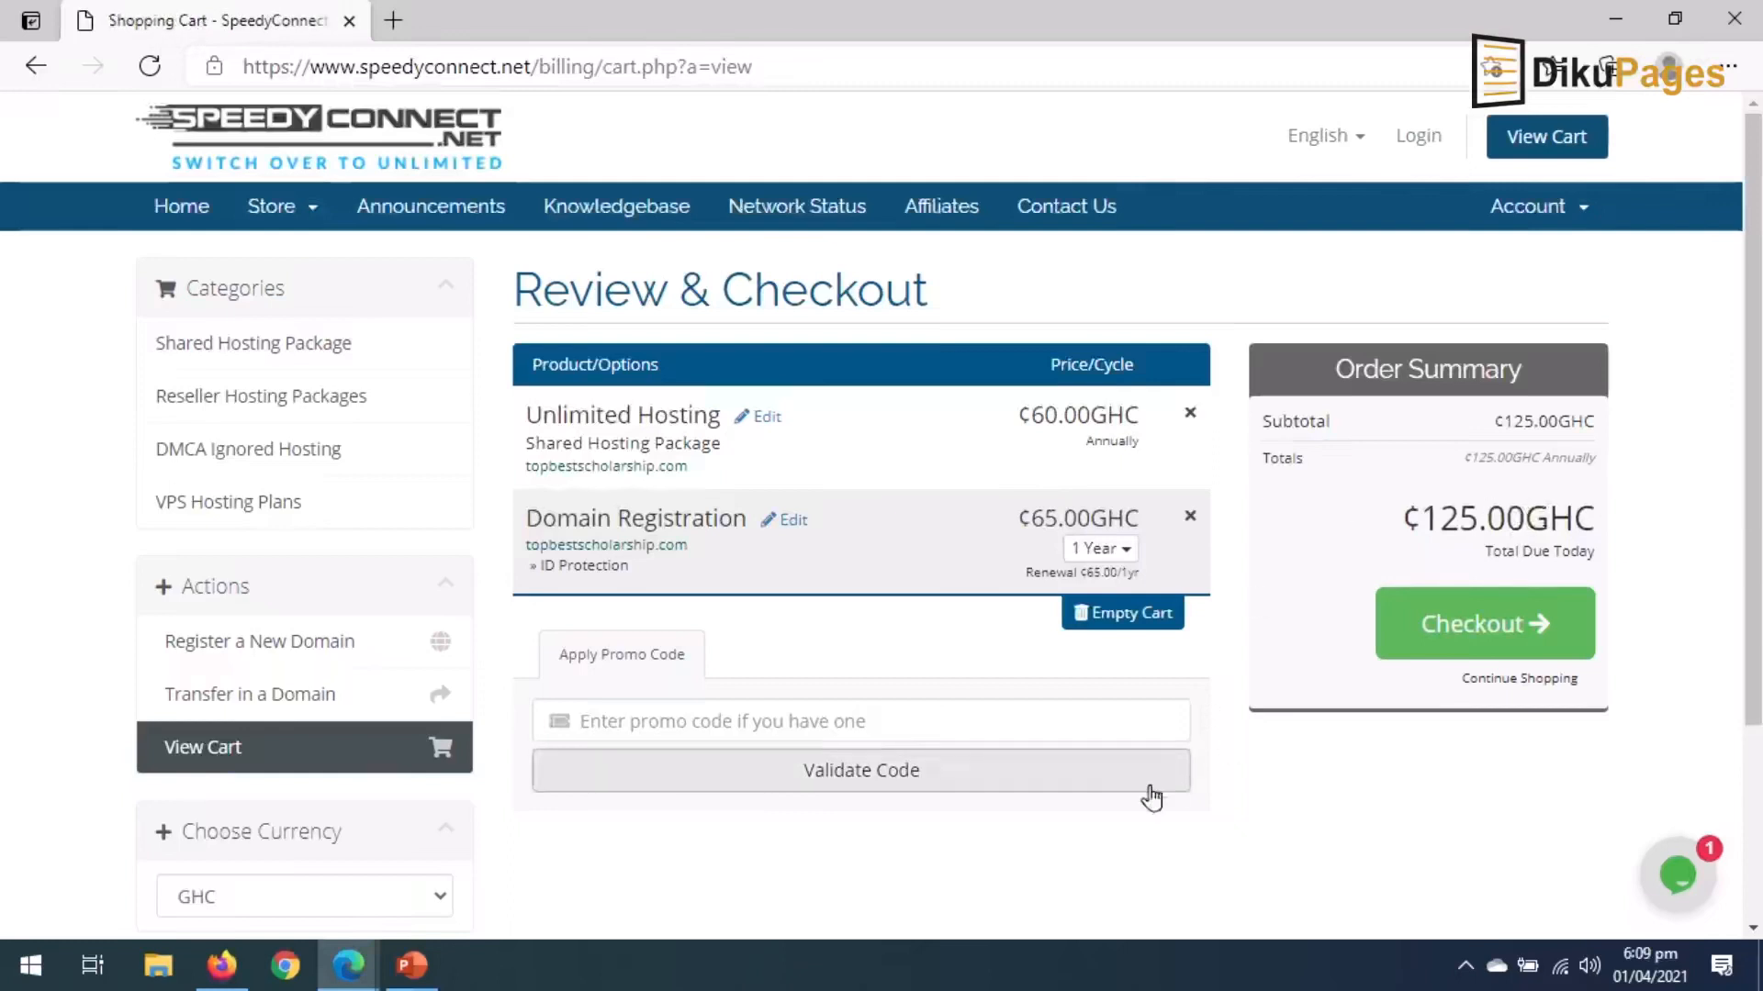
# Paste and validate the 50%OFFUNLIMITED promo code, then proceed to checkout.
pyautogui.rightClick(929, 729)
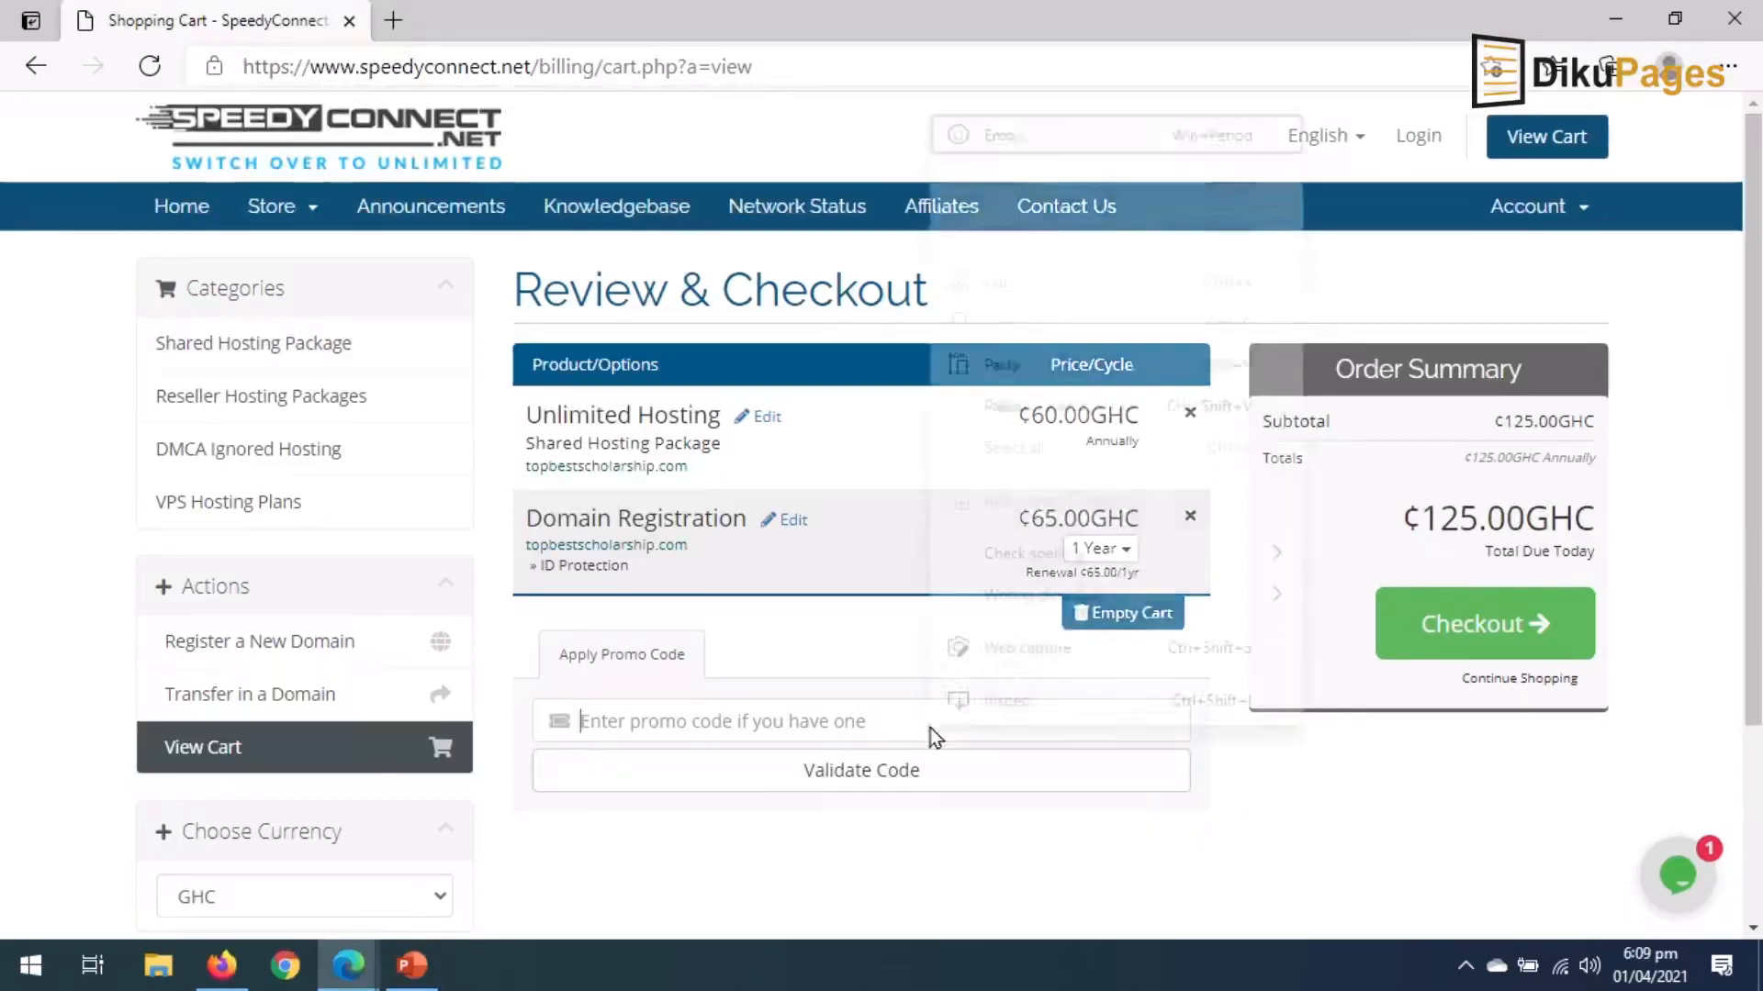
pyautogui.click(1043, 368)
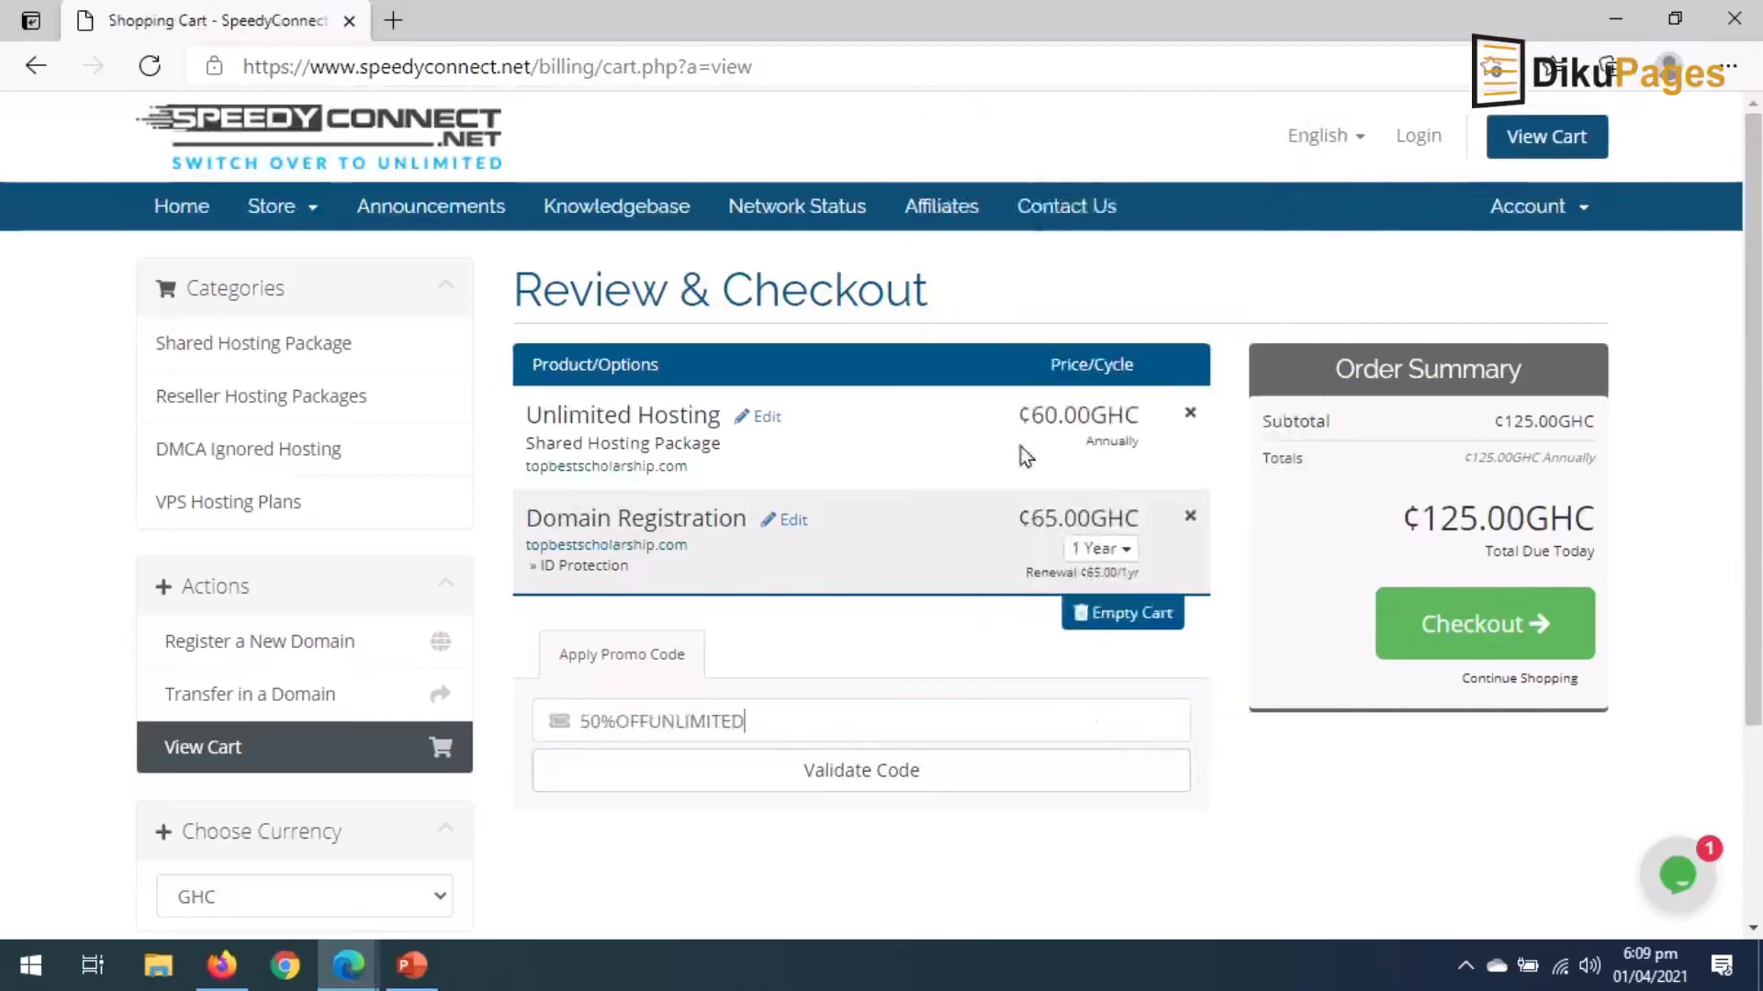
pyautogui.click(862, 771)
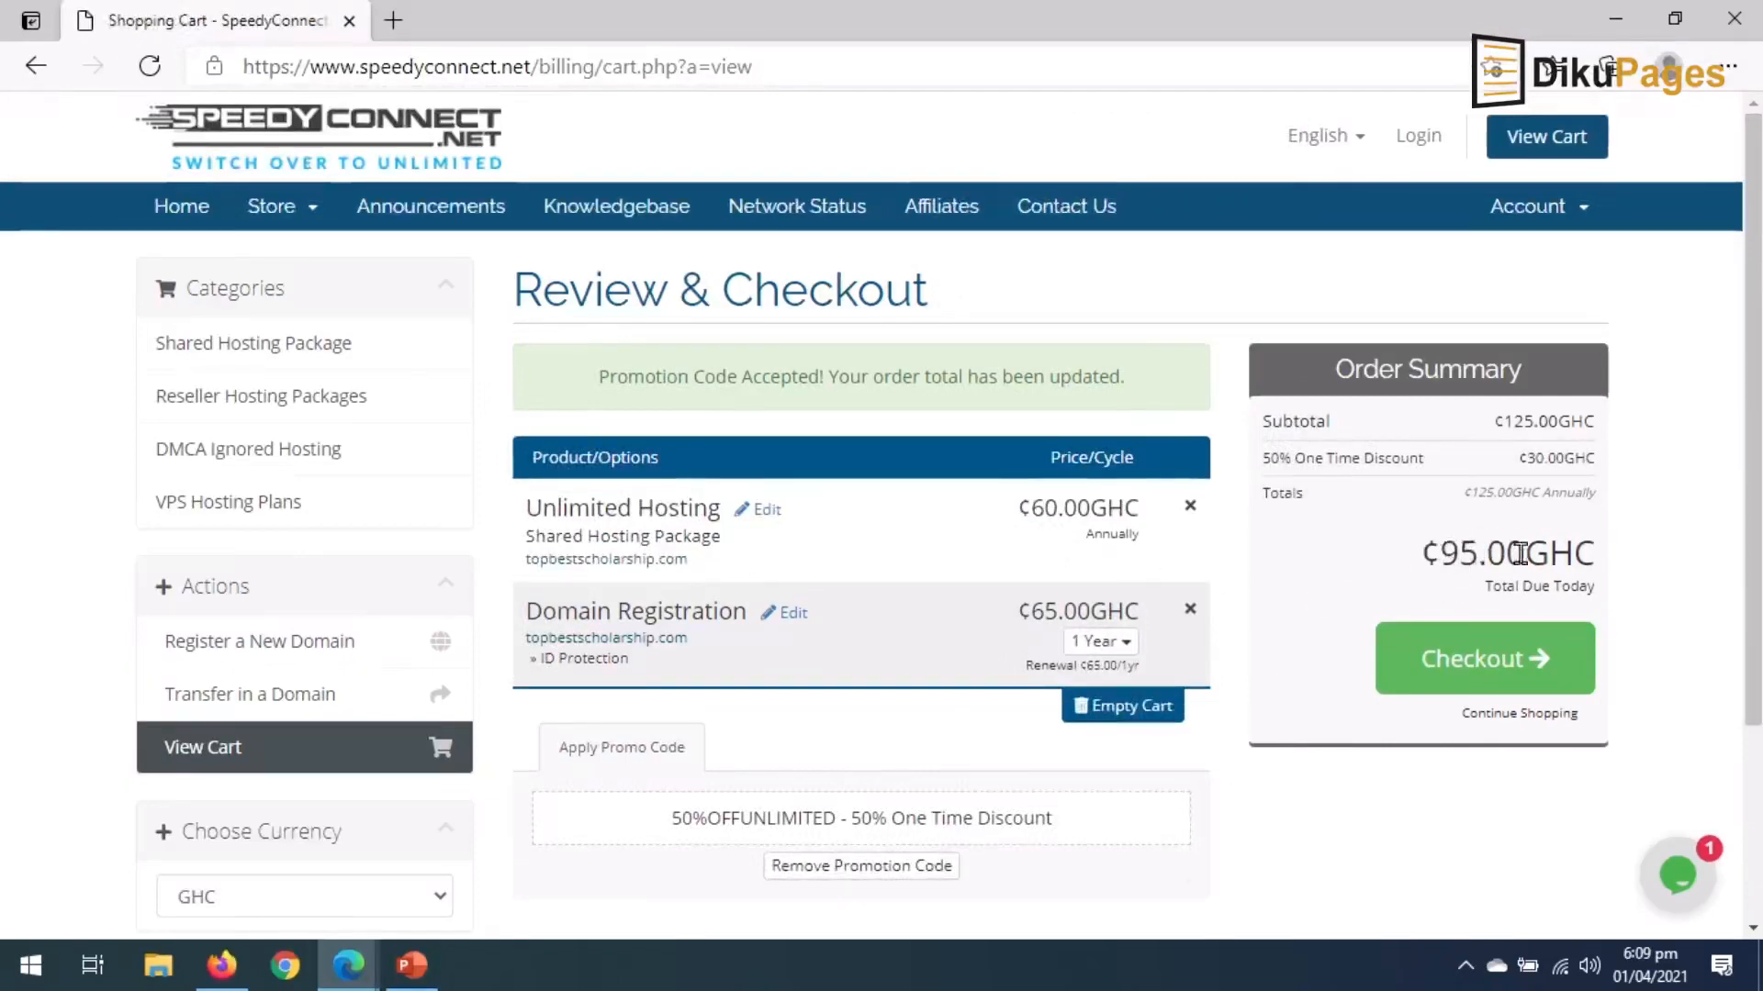
pyautogui.click(1473, 657)
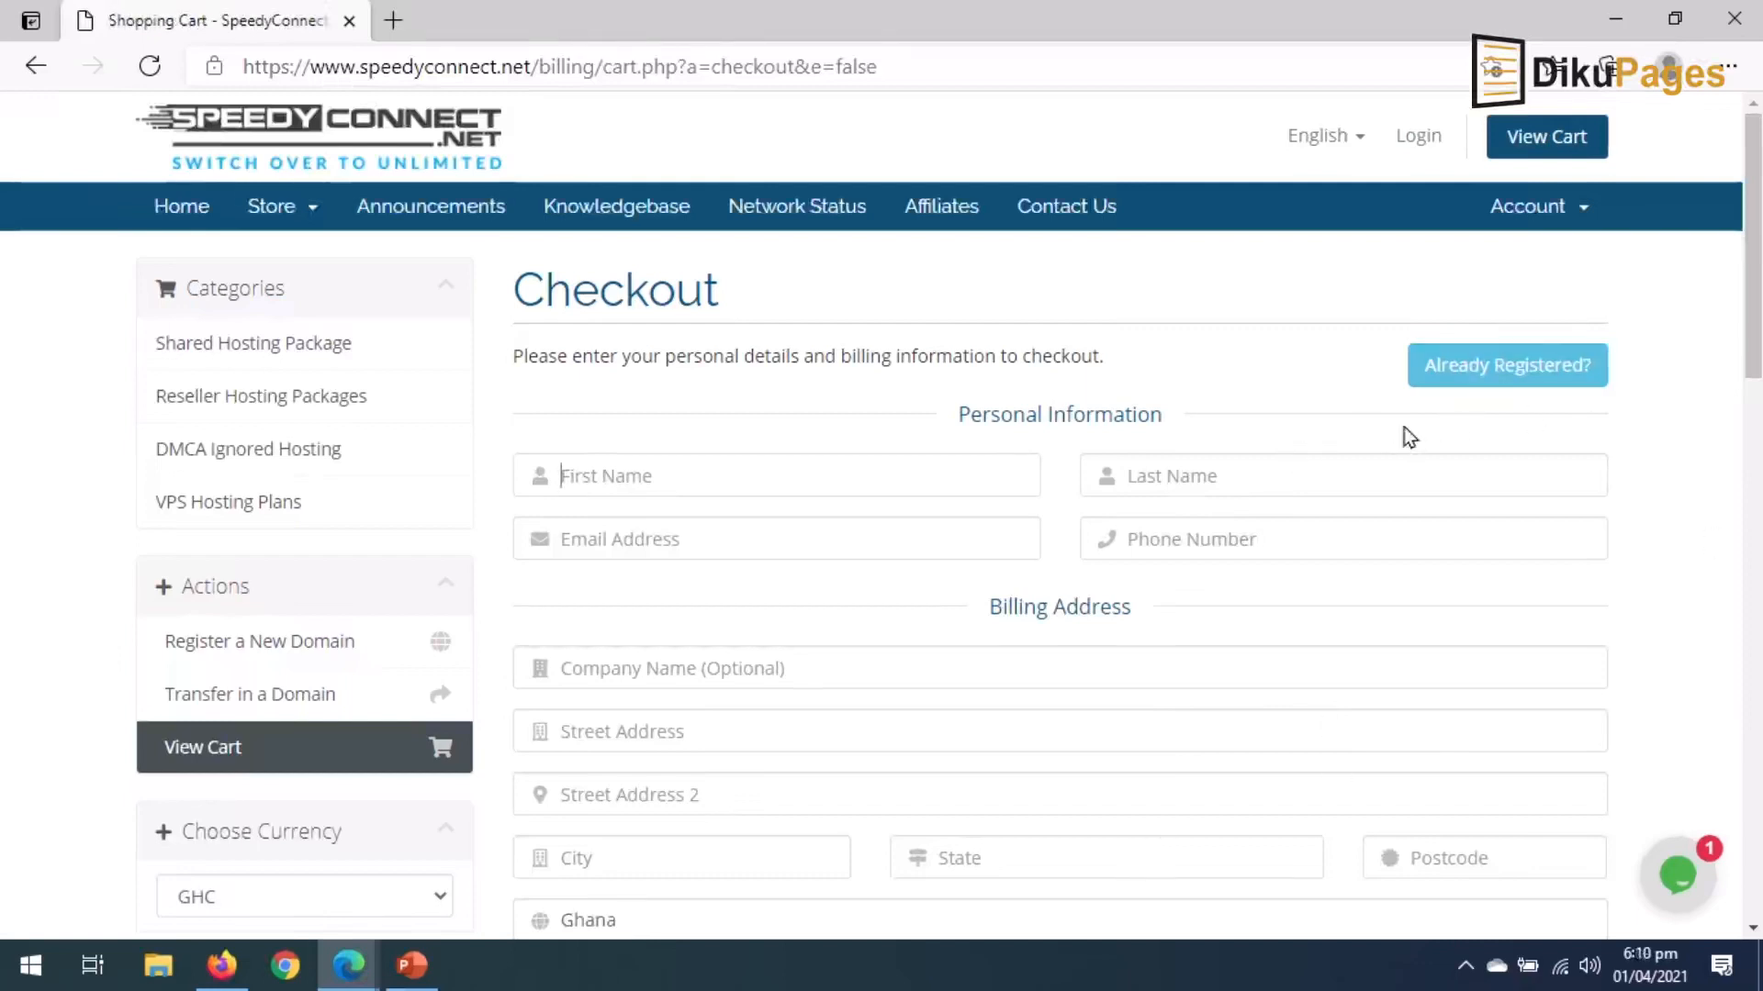
# Log in as an existing customer with the account e-mail and password.
pyautogui.click(1512, 376)
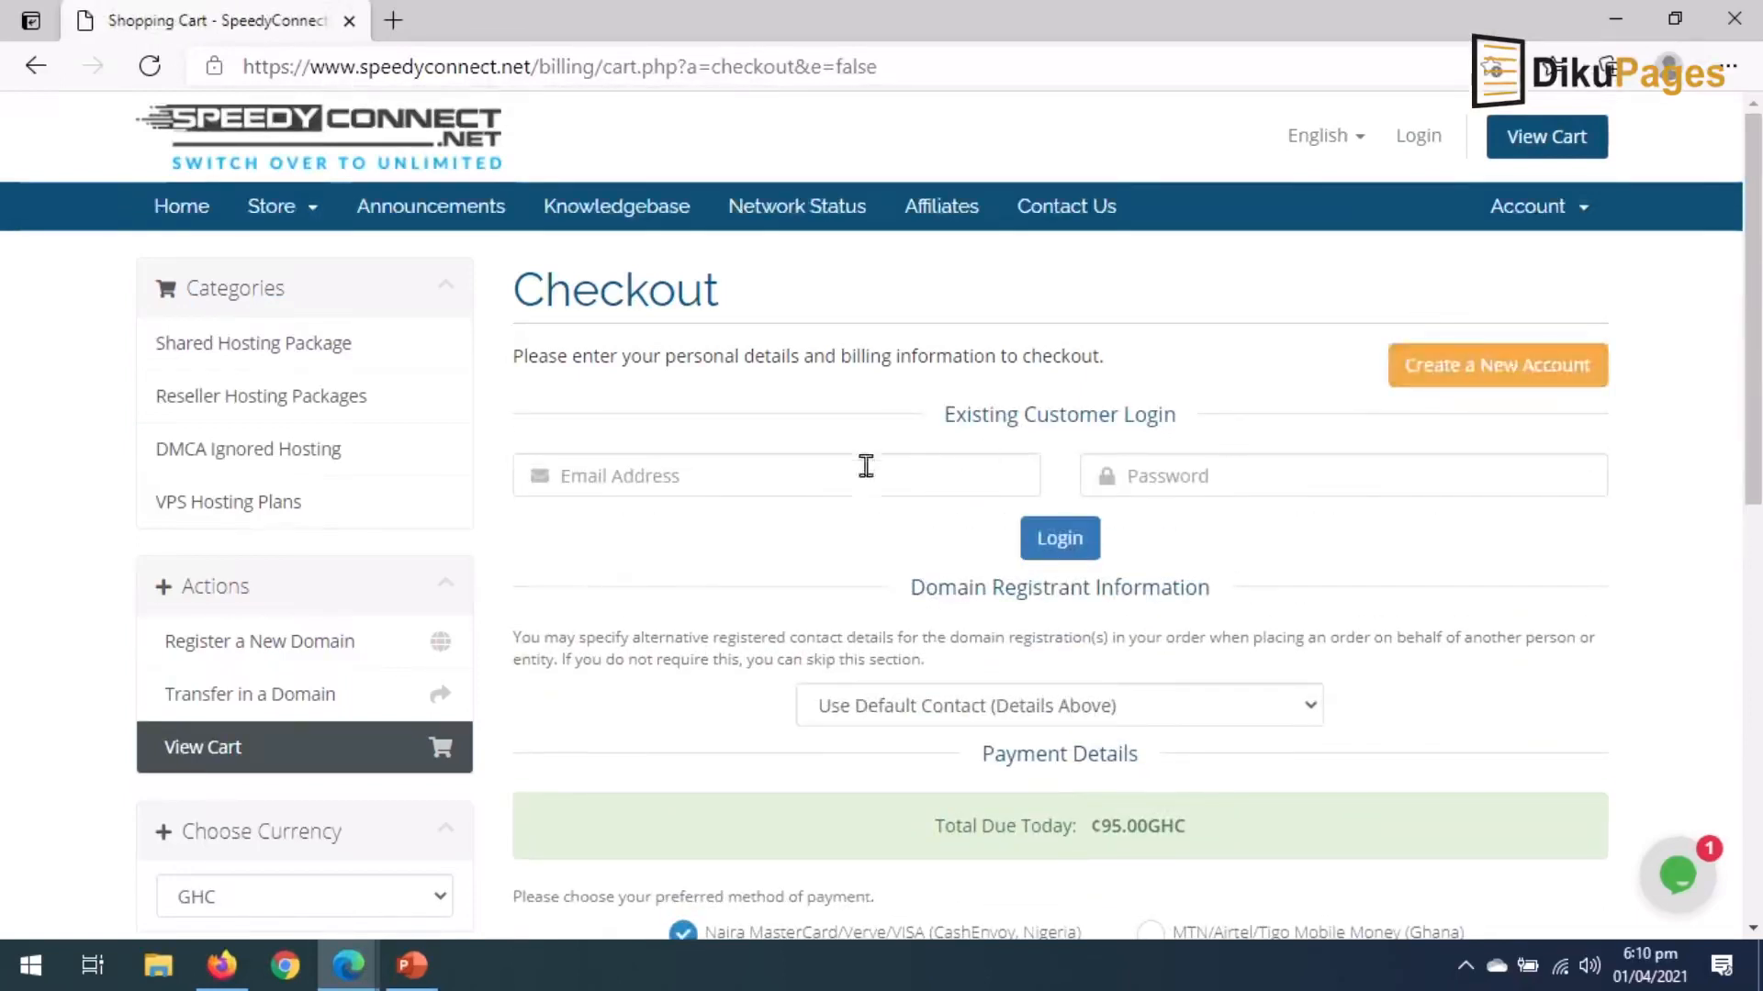
pyautogui.click(843, 476)
pyautogui.press('Tab')
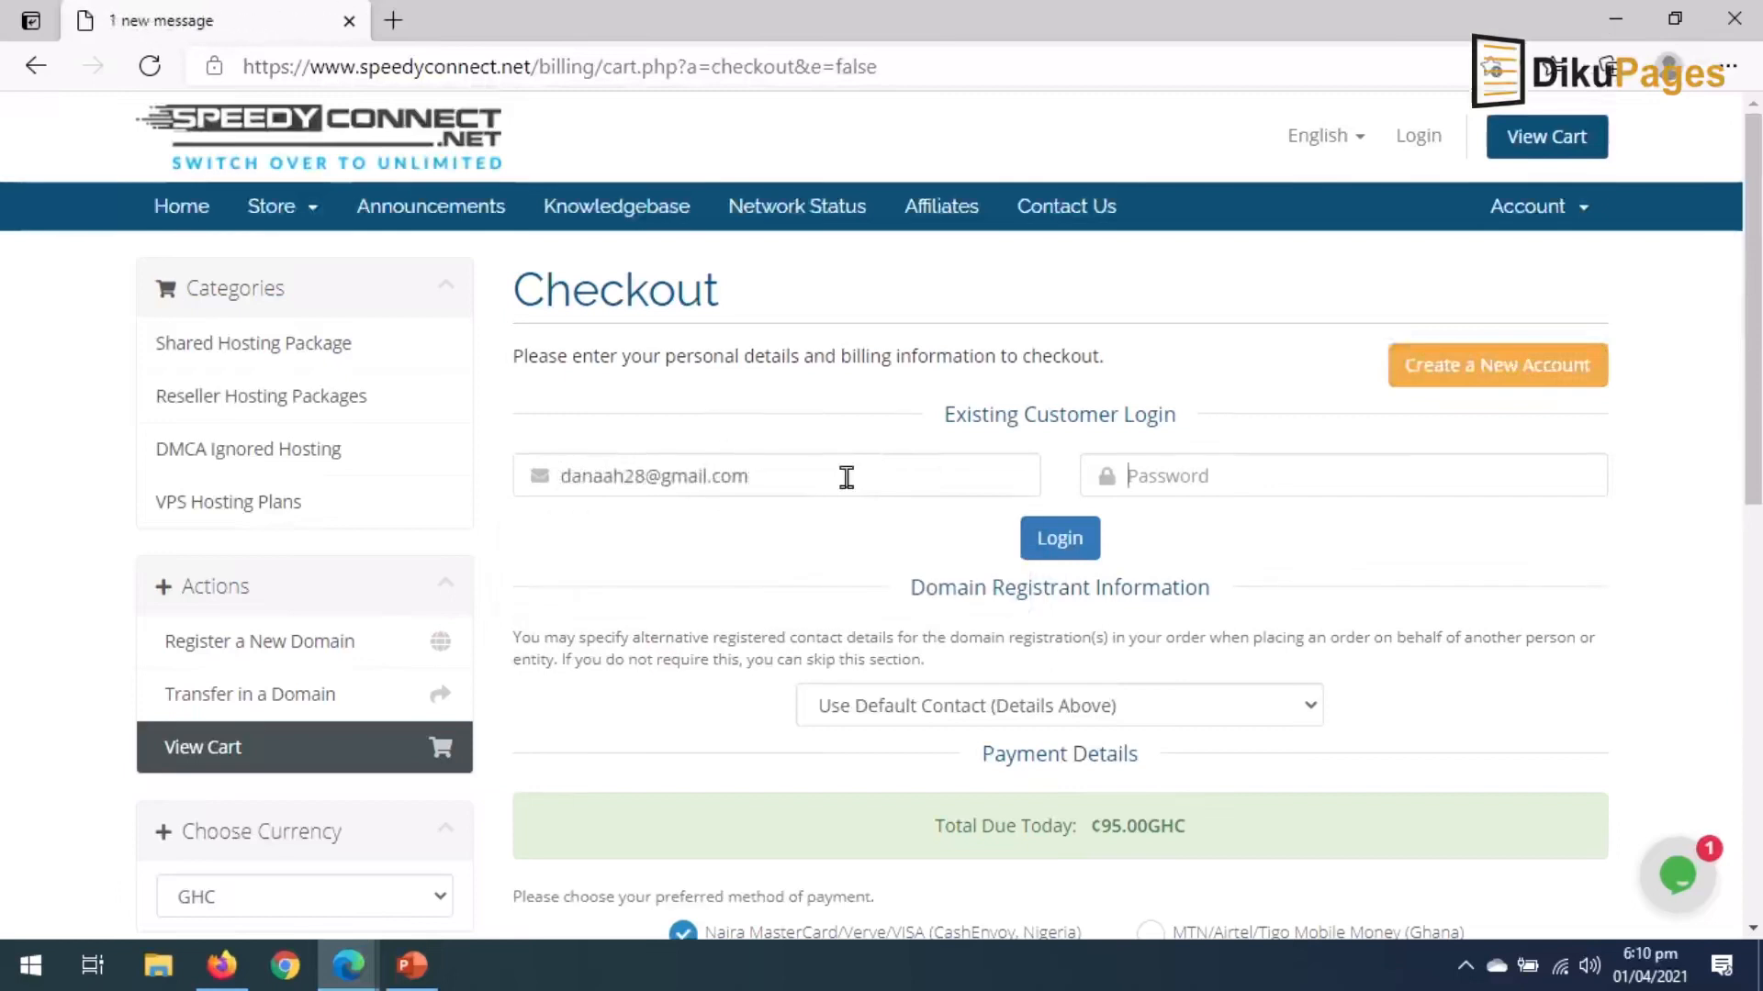
pyautogui.write('********')
pyautogui.click(1056, 537)
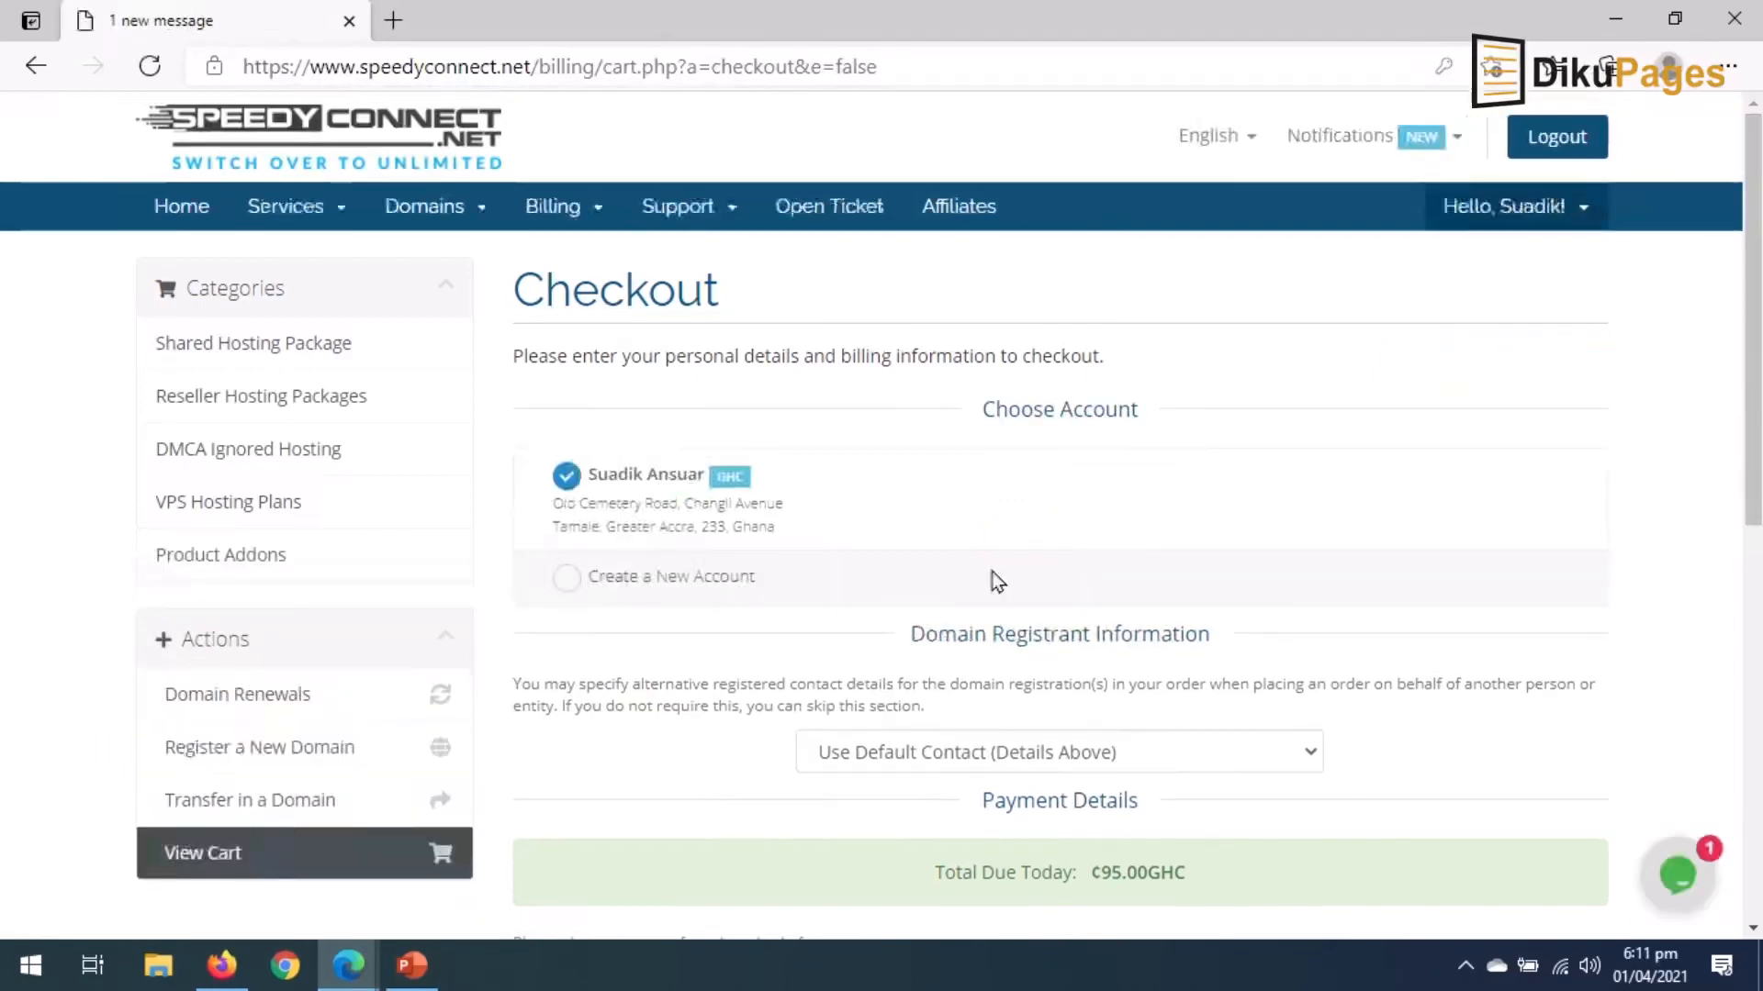
# Choose MTN/Airtel/Tigo Mobile Money payment, agree to the Terms of Service, and place the order.
pyautogui.scroll(-4, 1070, 700)
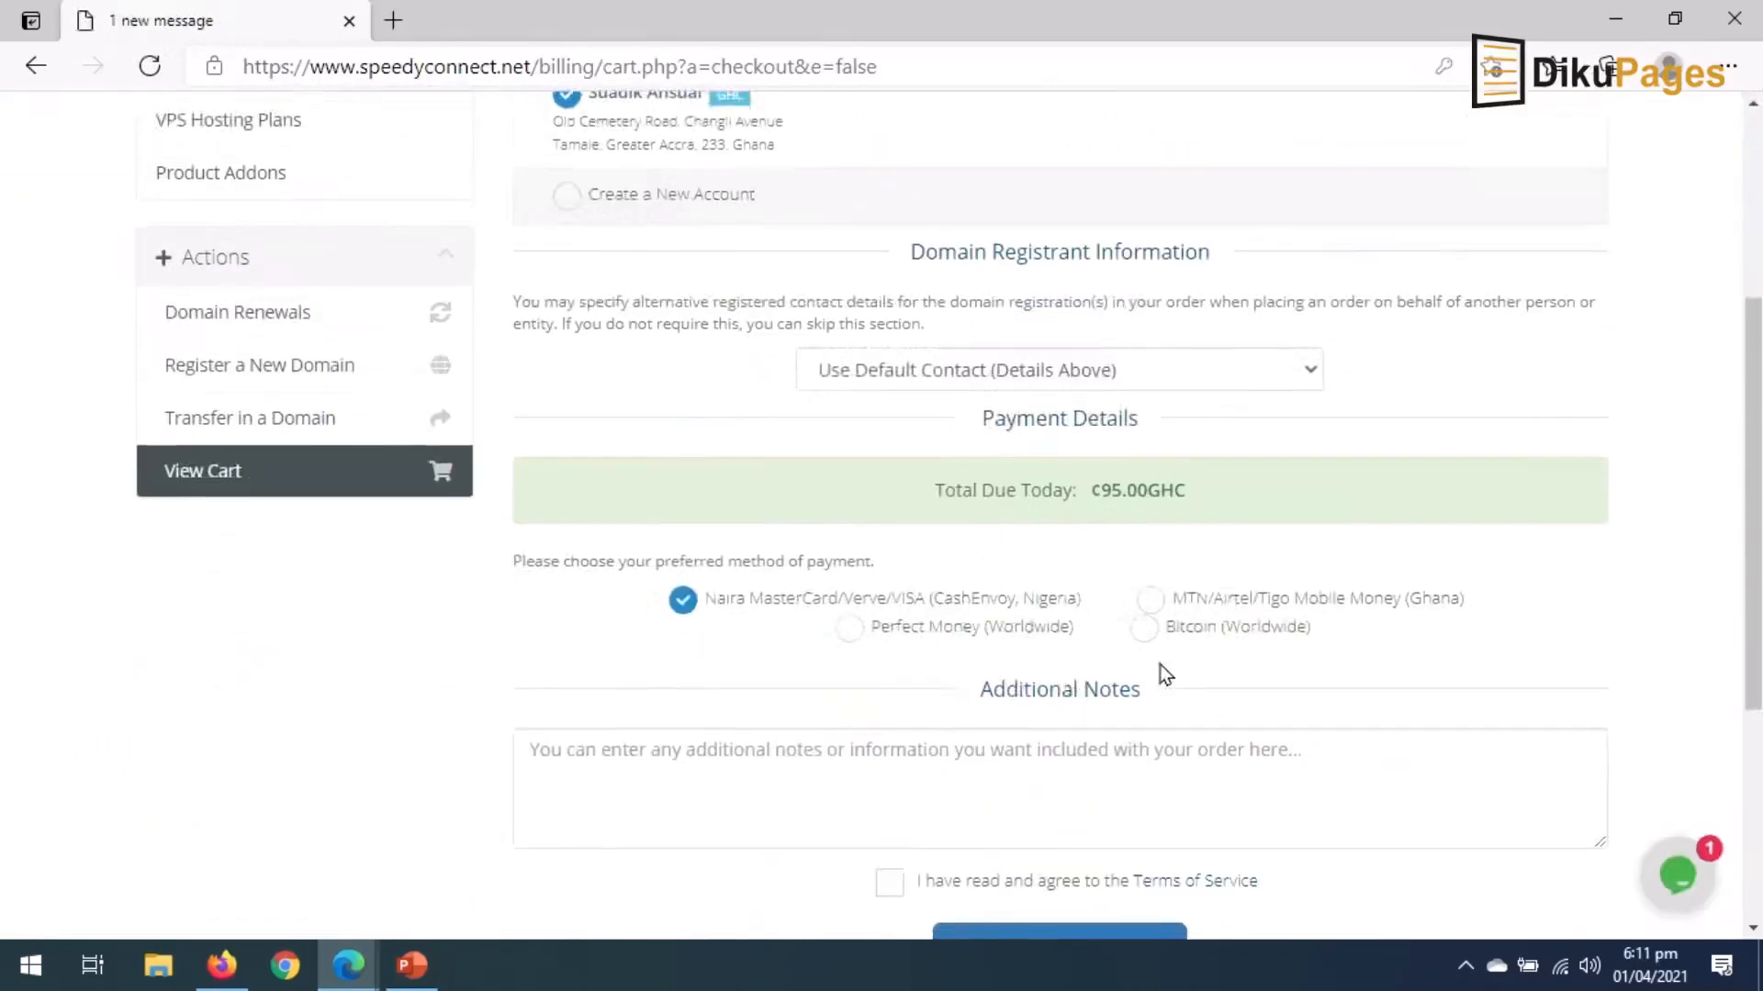
pyautogui.click(1219, 606)
pyautogui.scroll(-3, 1191, 720)
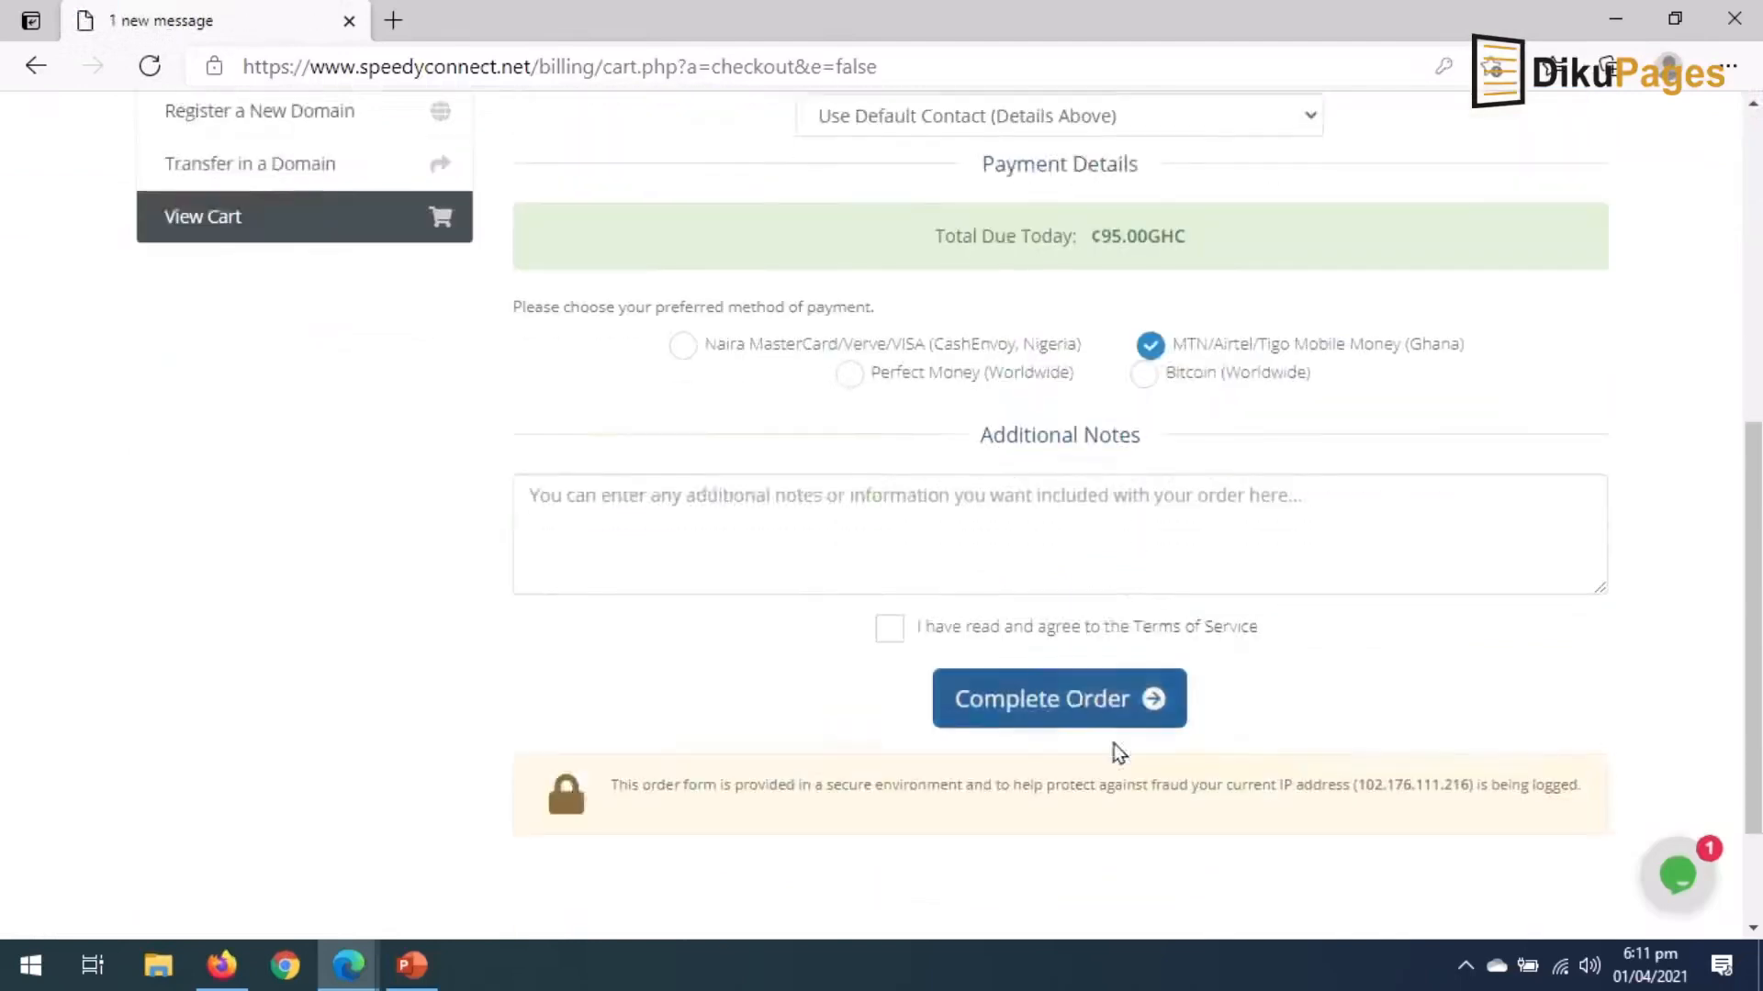
pyautogui.click(888, 632)
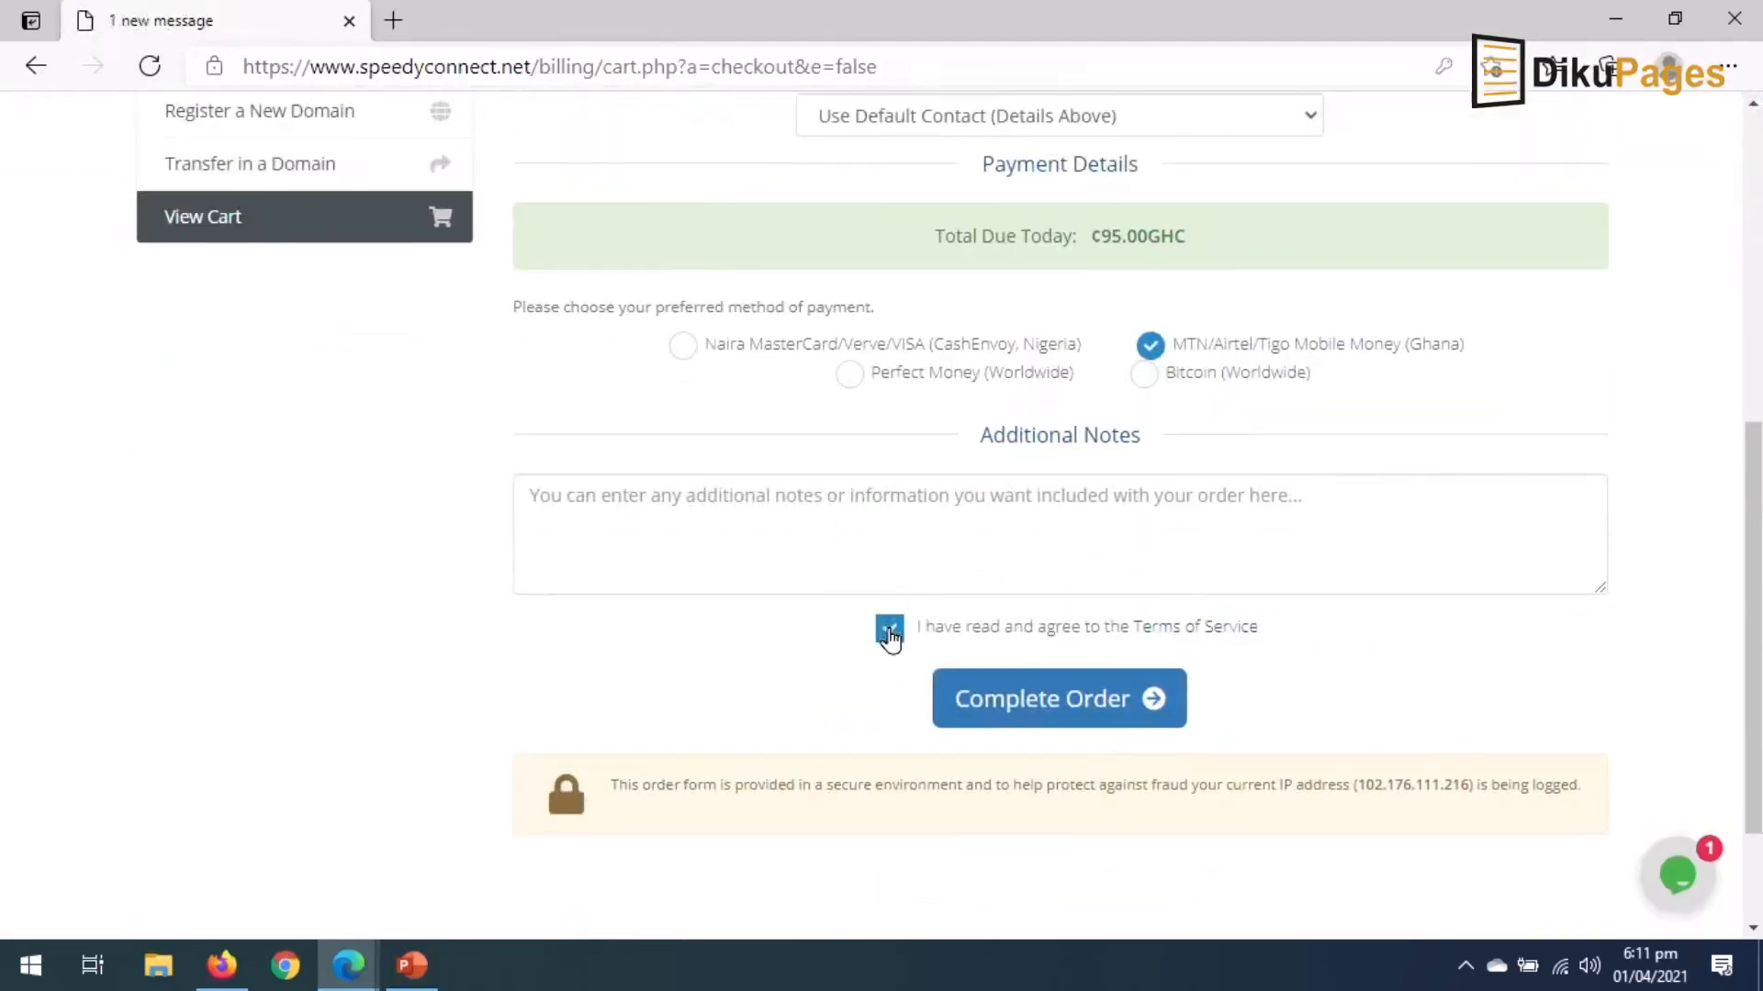
pyautogui.click(1038, 693)
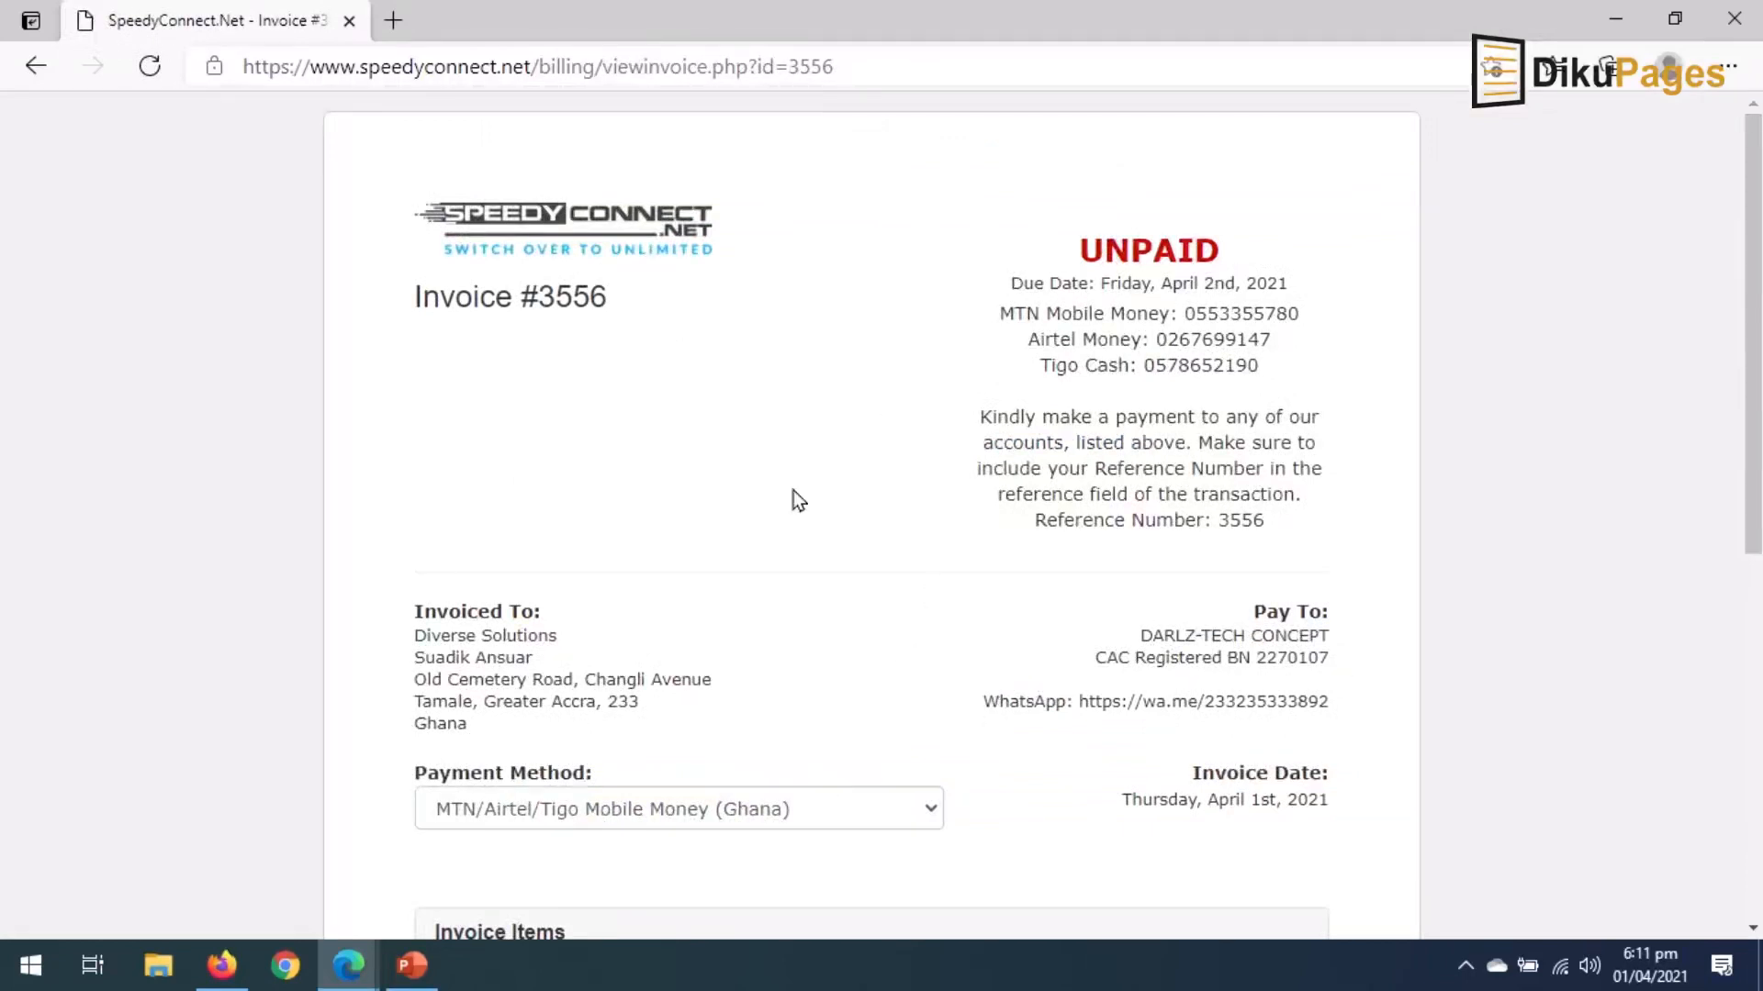
# Select the invoice number on the unpaid invoice page.
pyautogui.moveTo(548, 292); pyautogui.dragTo(609, 296)
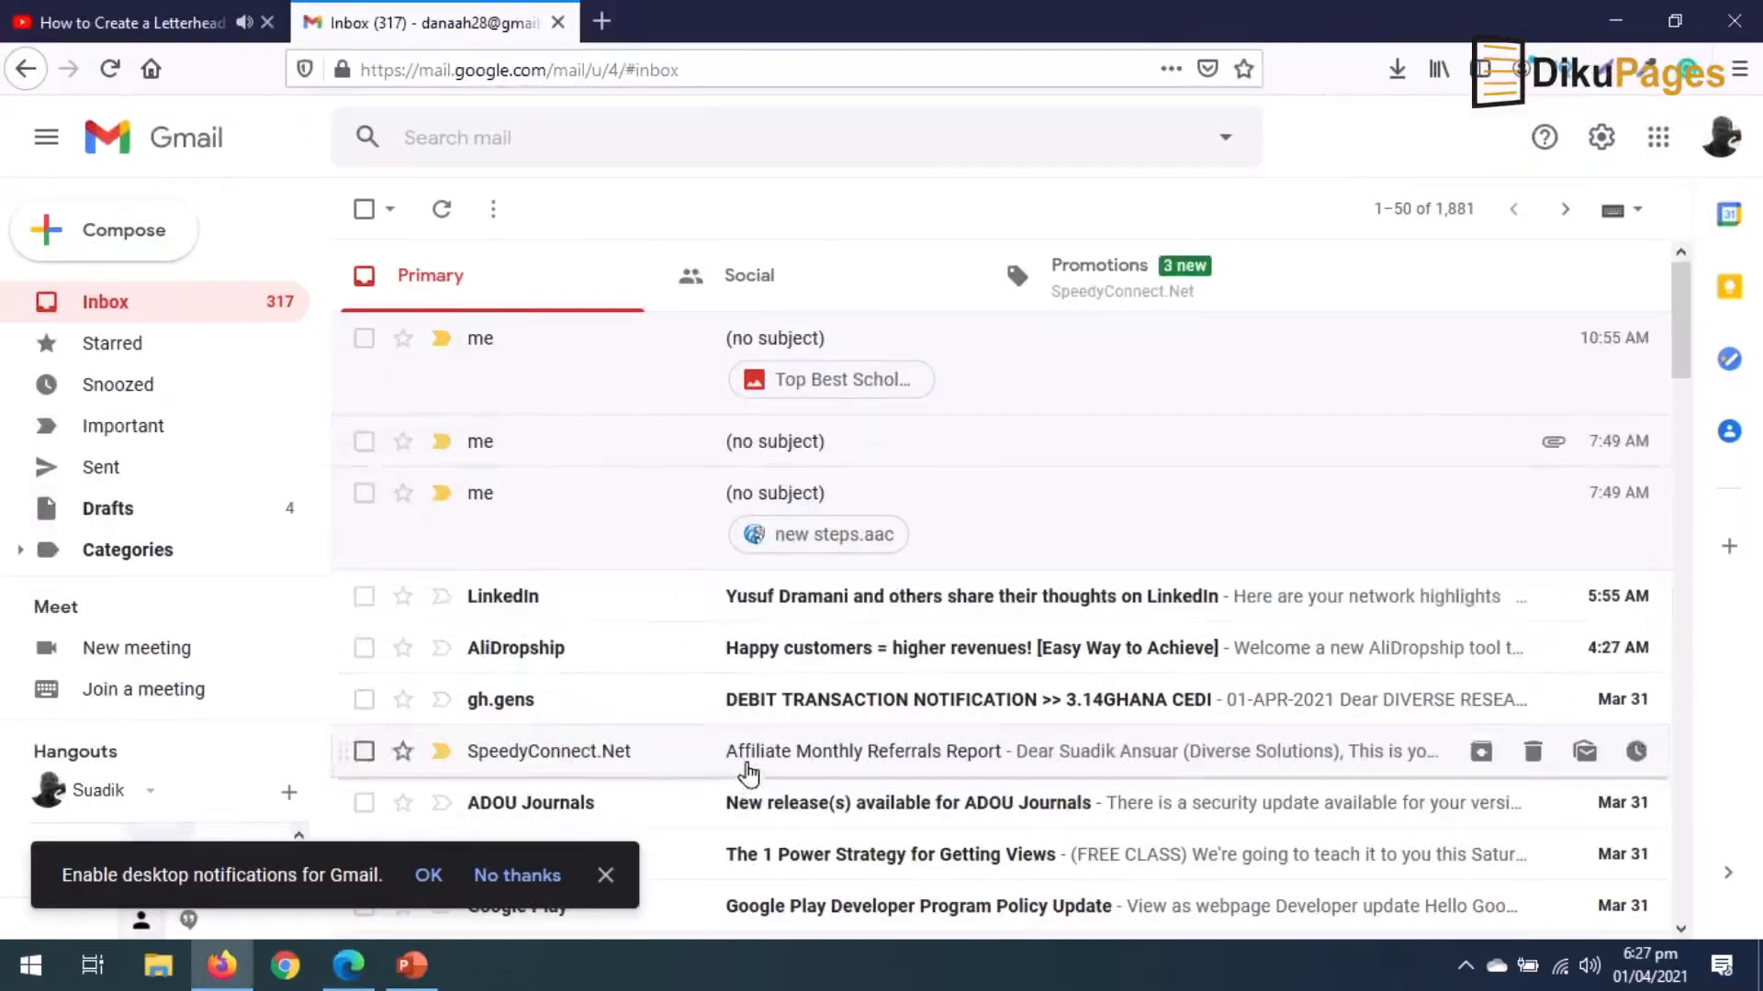
# Show the Promotions tab of the Gmail inbox.
pyautogui.click(1113, 287)
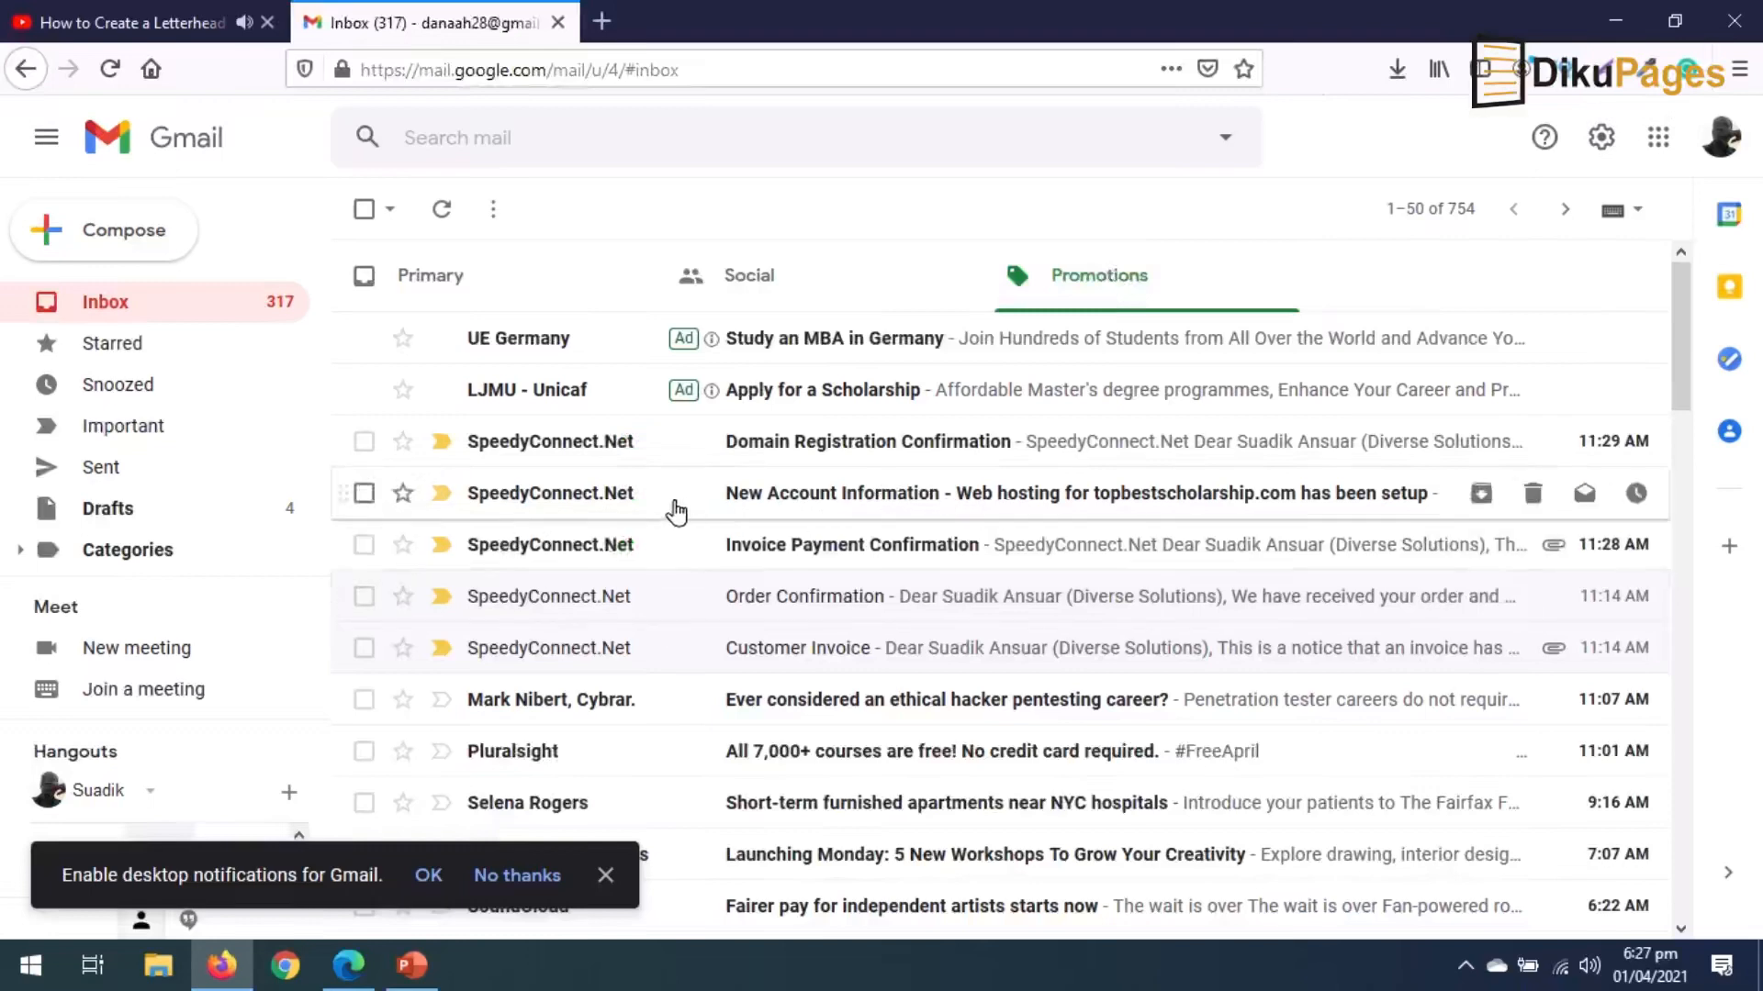
# Open SpeedyConnect's New Account Information email and scroll to the Control Panel details.
pyautogui.click(911, 503)
pyautogui.scroll(-2, 1170, 779)
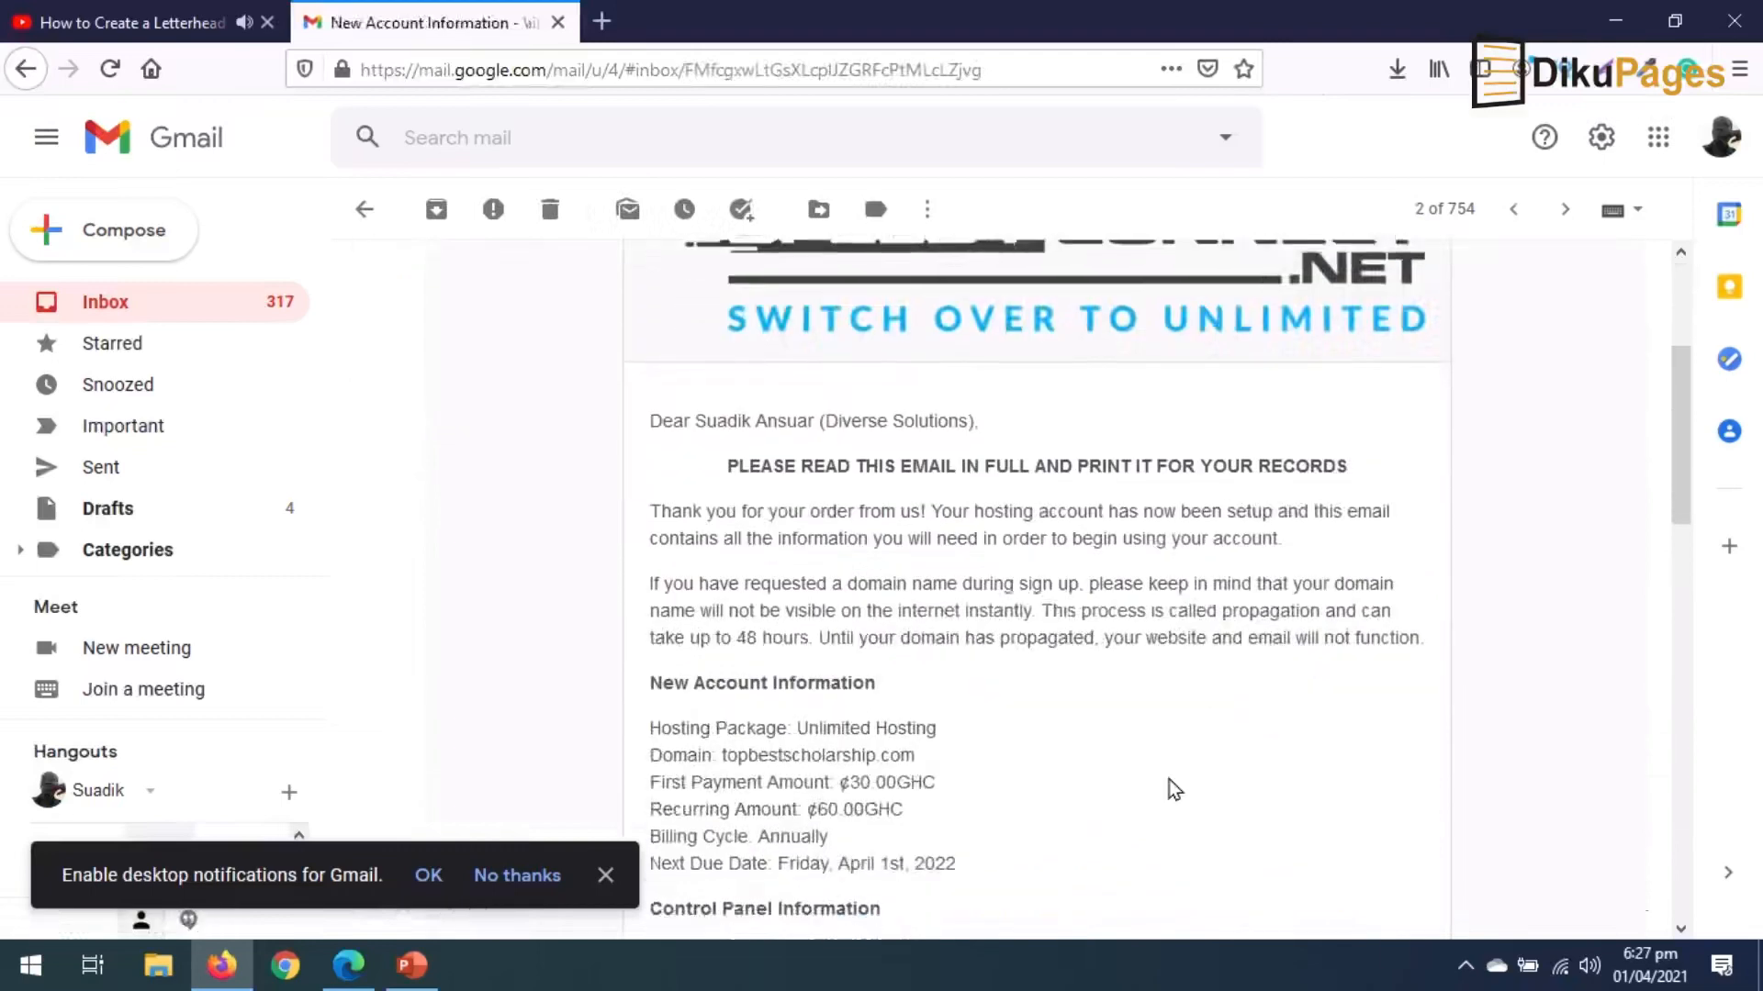
pyautogui.scroll(-1, 1170, 790)
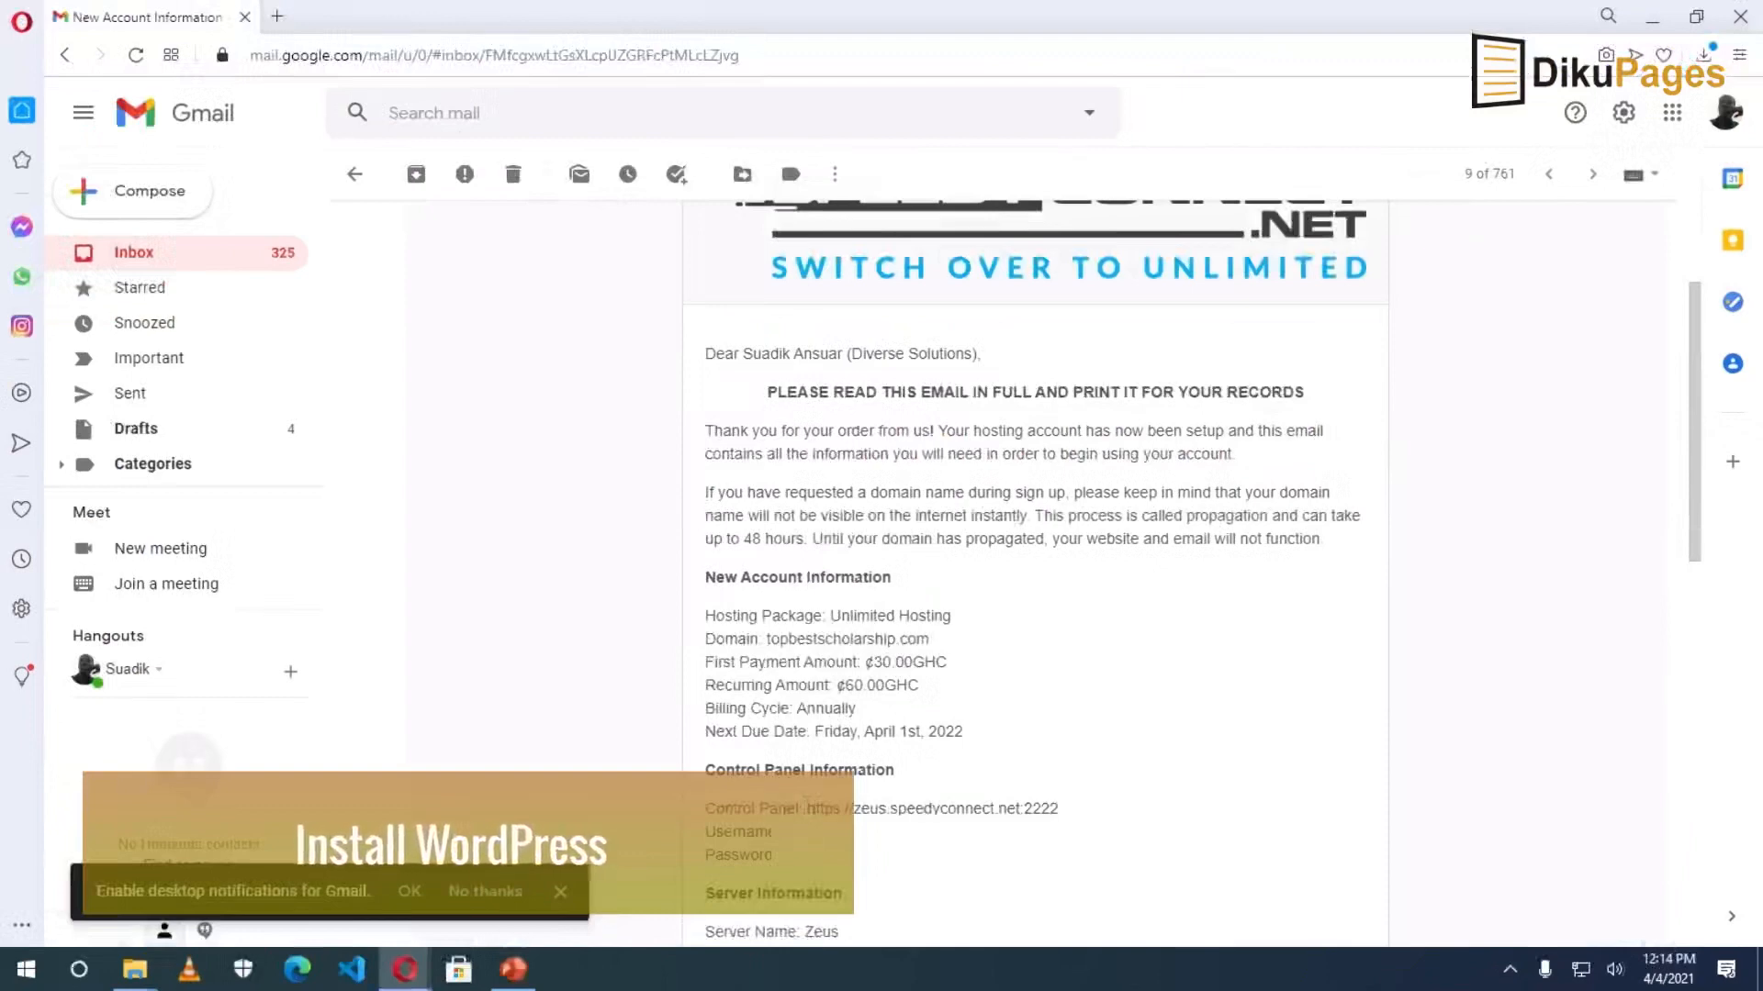
# Open the SpeedyConnect control panel URL in a new tab and launch Softaculous Auto Installer from Extra Features.
pyautogui.moveTo(807, 809); pyautogui.dragTo(1060, 811)
pyautogui.rightClick(1013, 820)
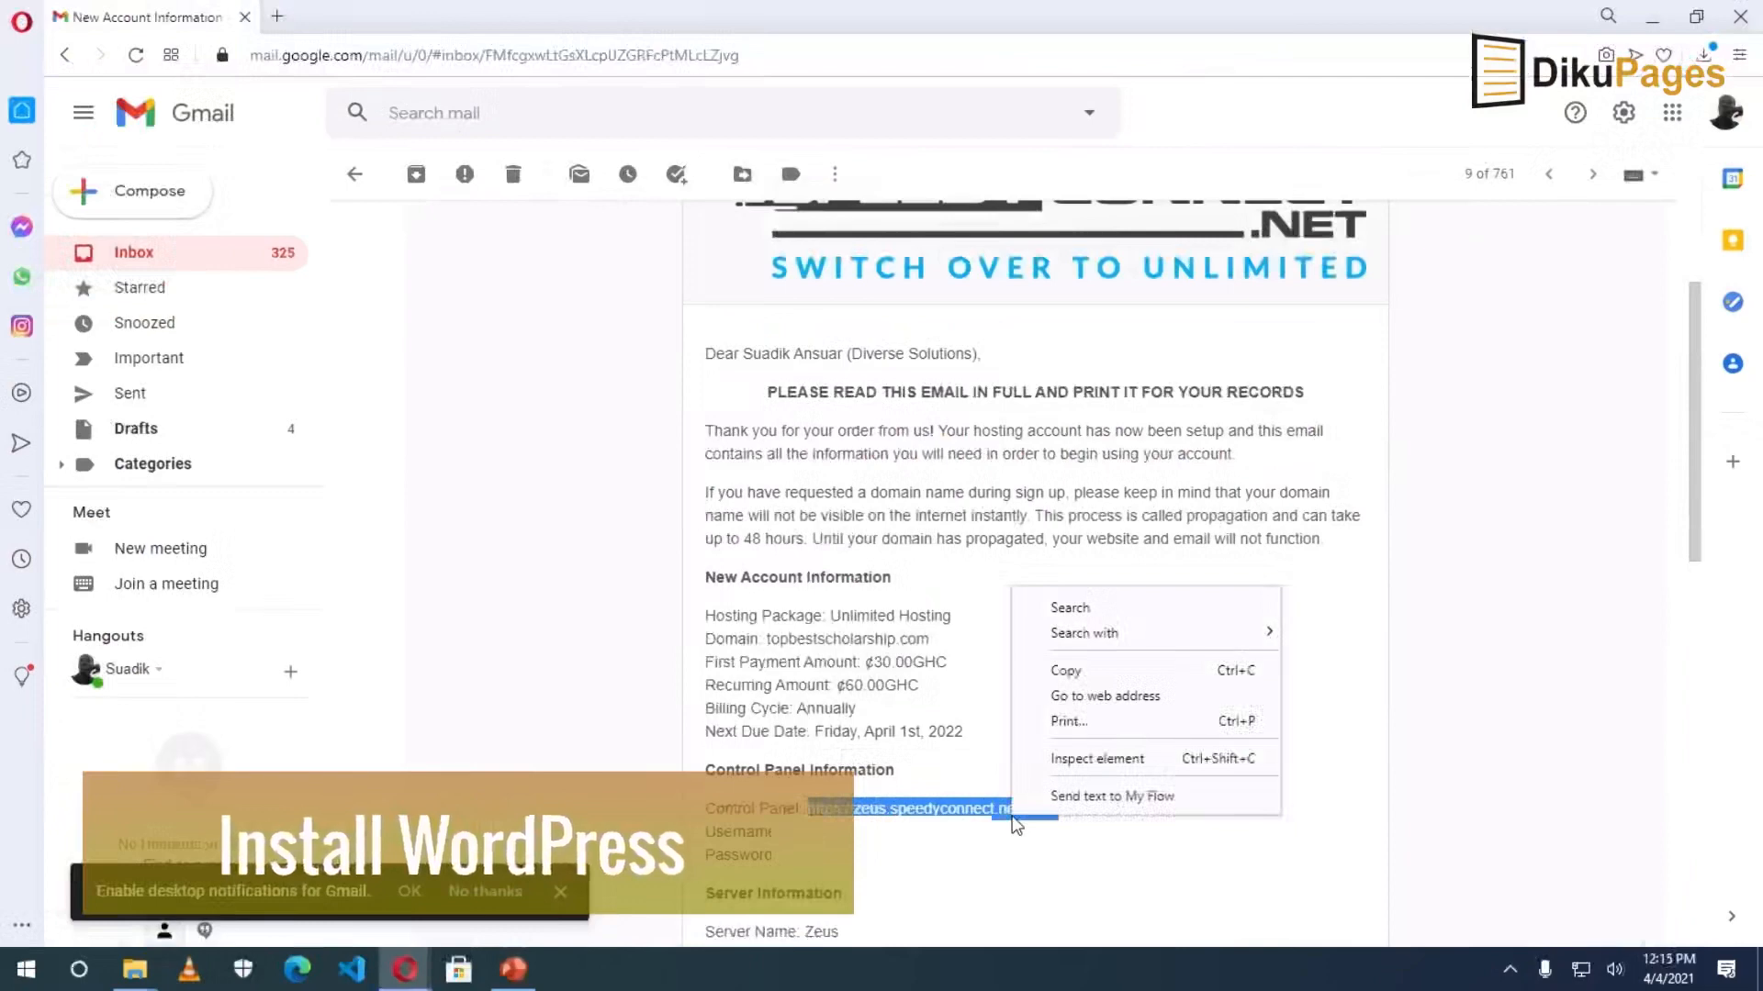
pyautogui.click(1109, 696)
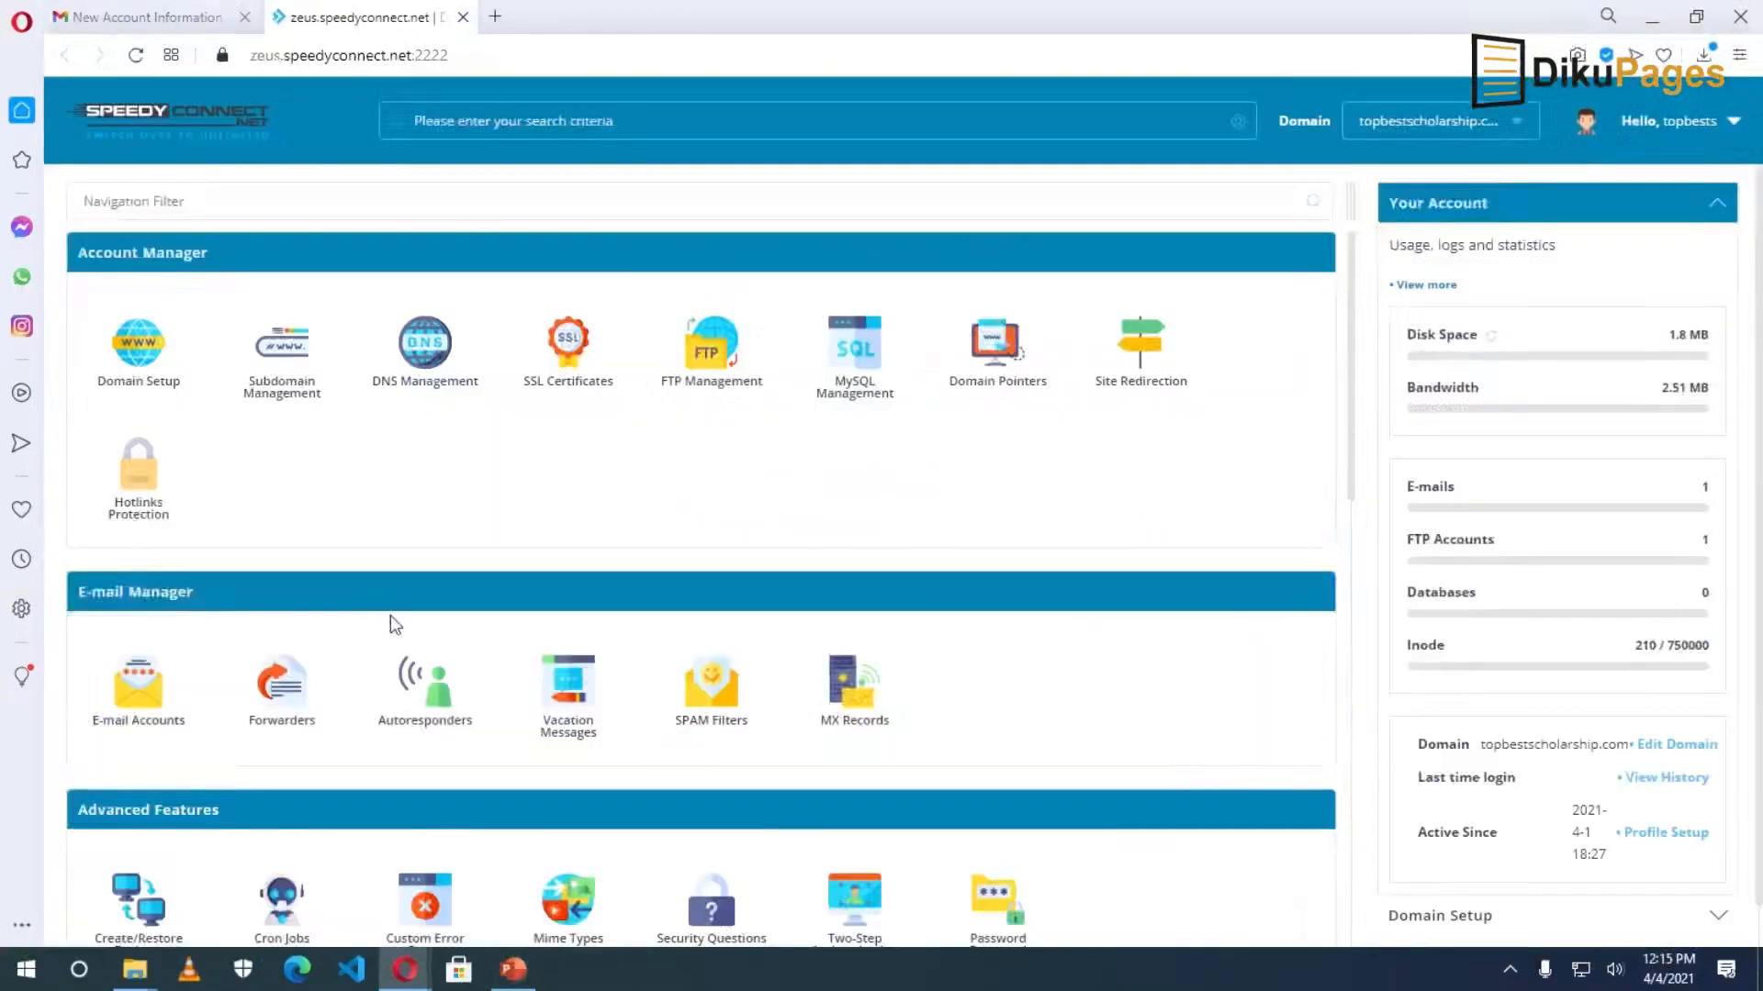
pyautogui.scroll(-8, 389, 615)
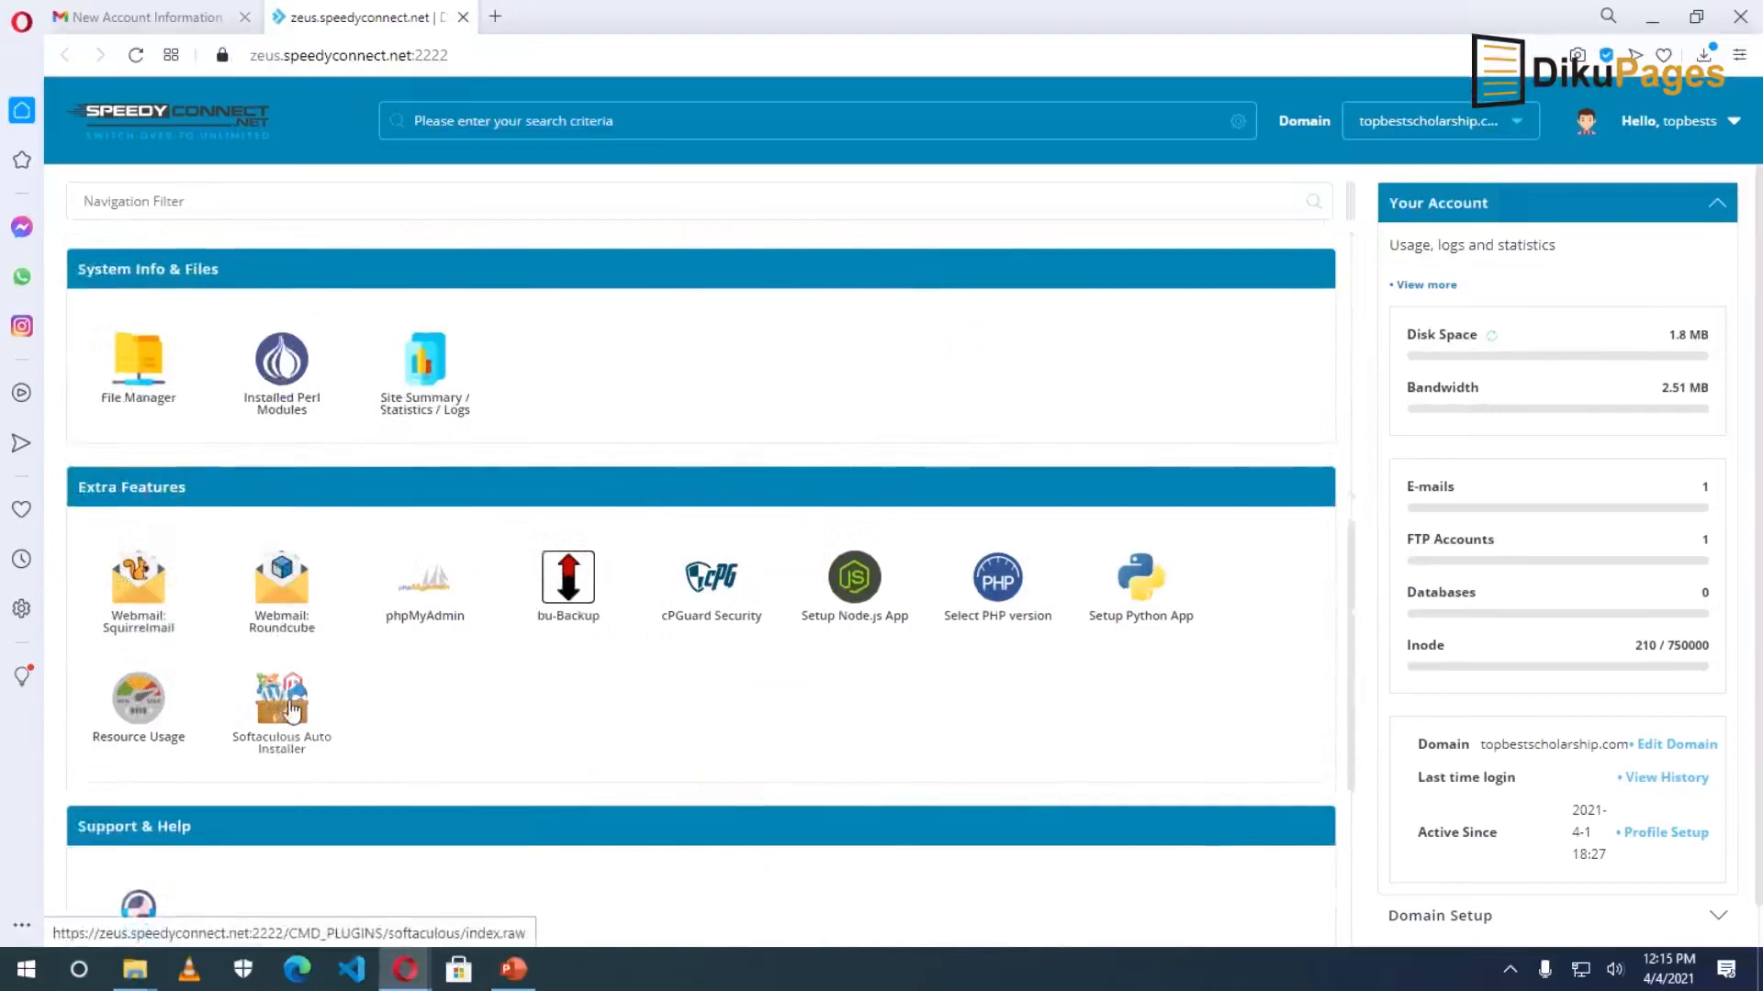
pyautogui.click(291, 710)
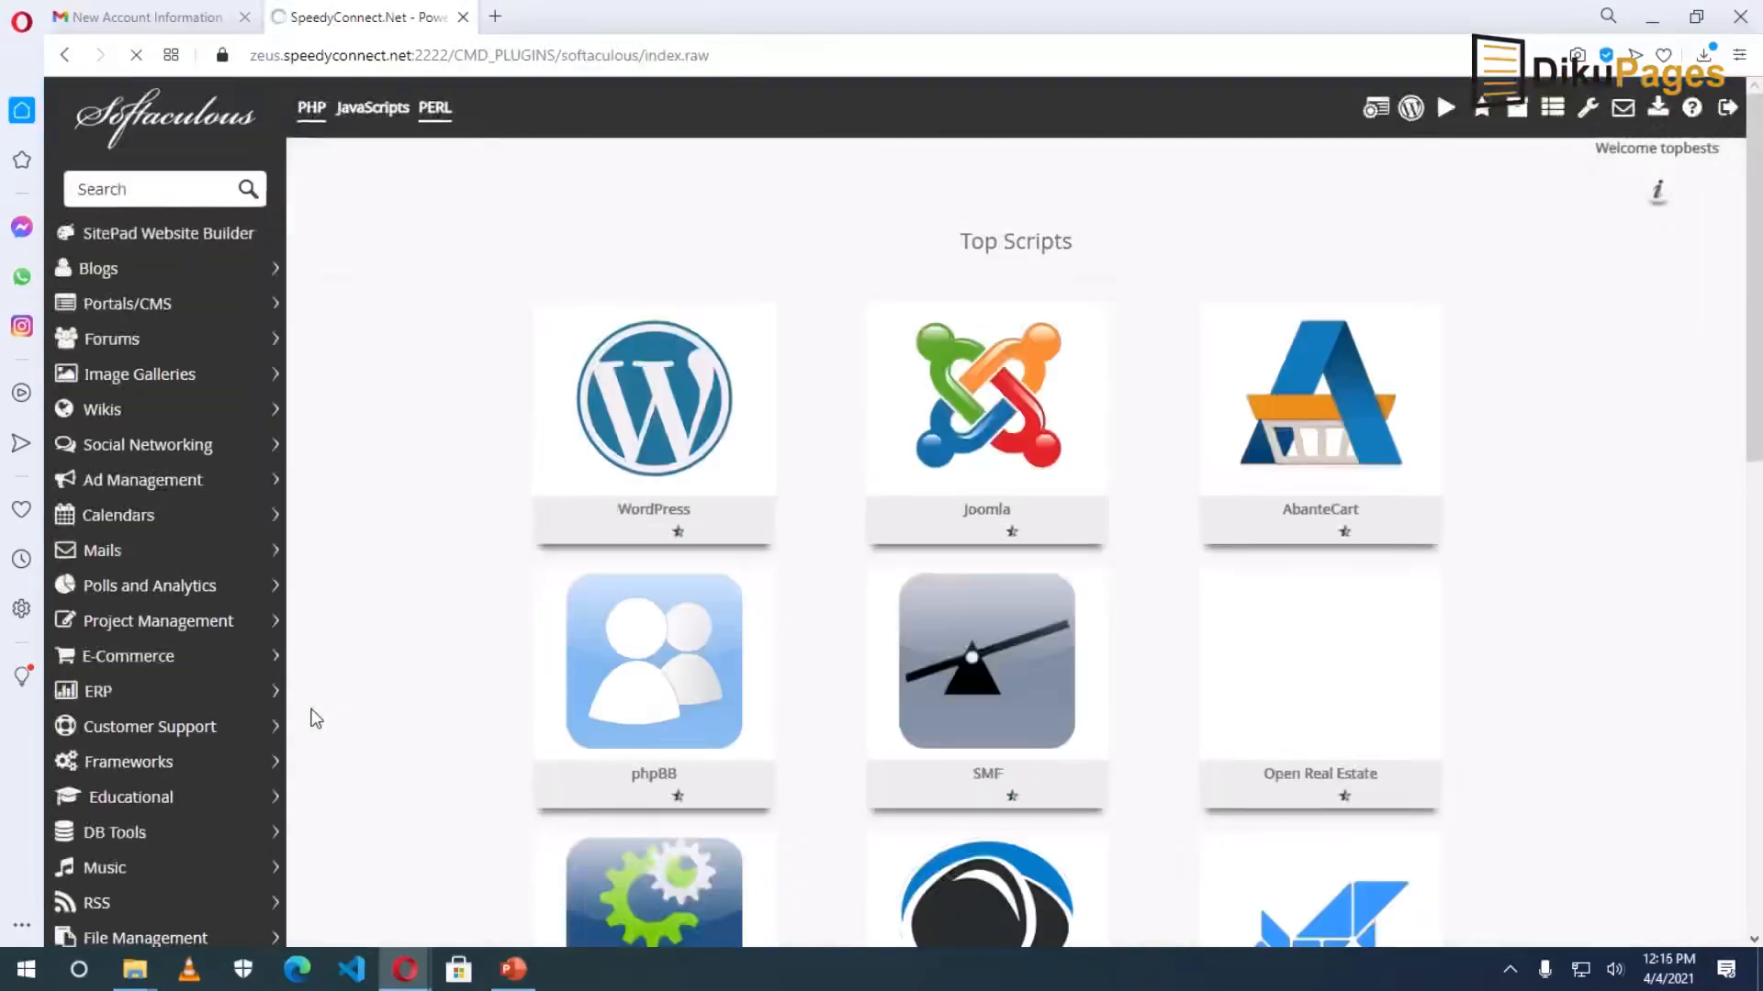
# Open WordPress under the Blogs category and start its Install Now form.
pyautogui.moveTo(567, 473)
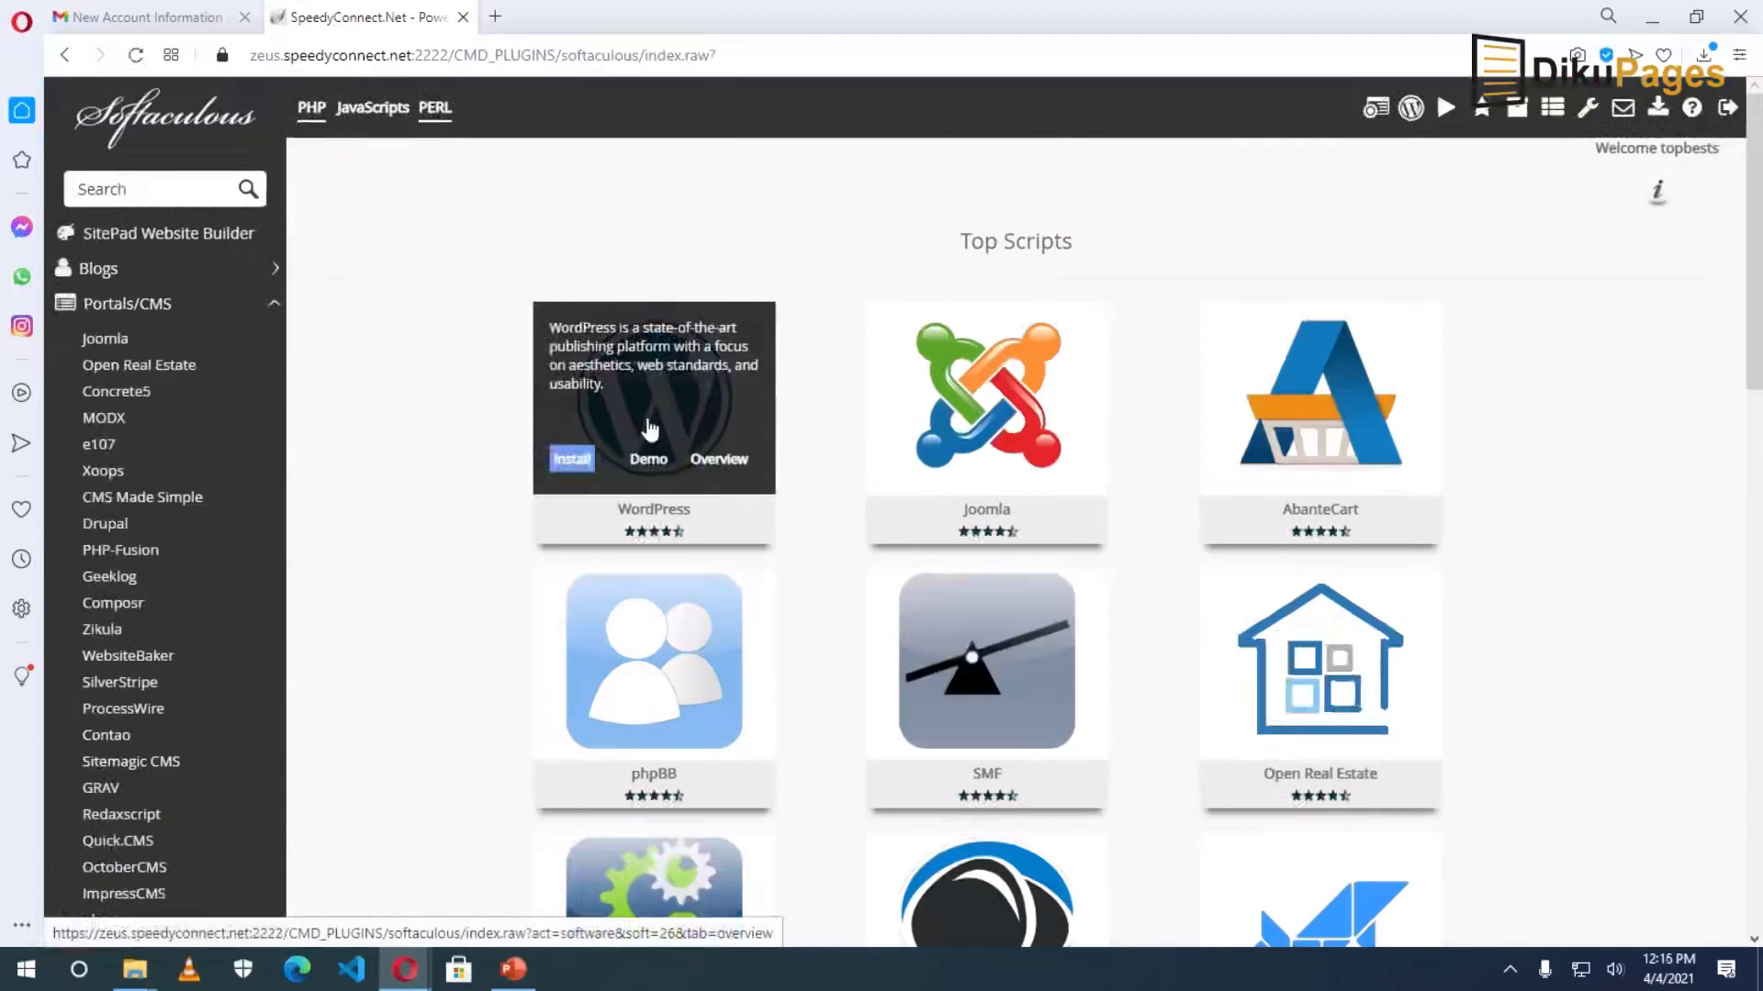
pyautogui.click(168, 274)
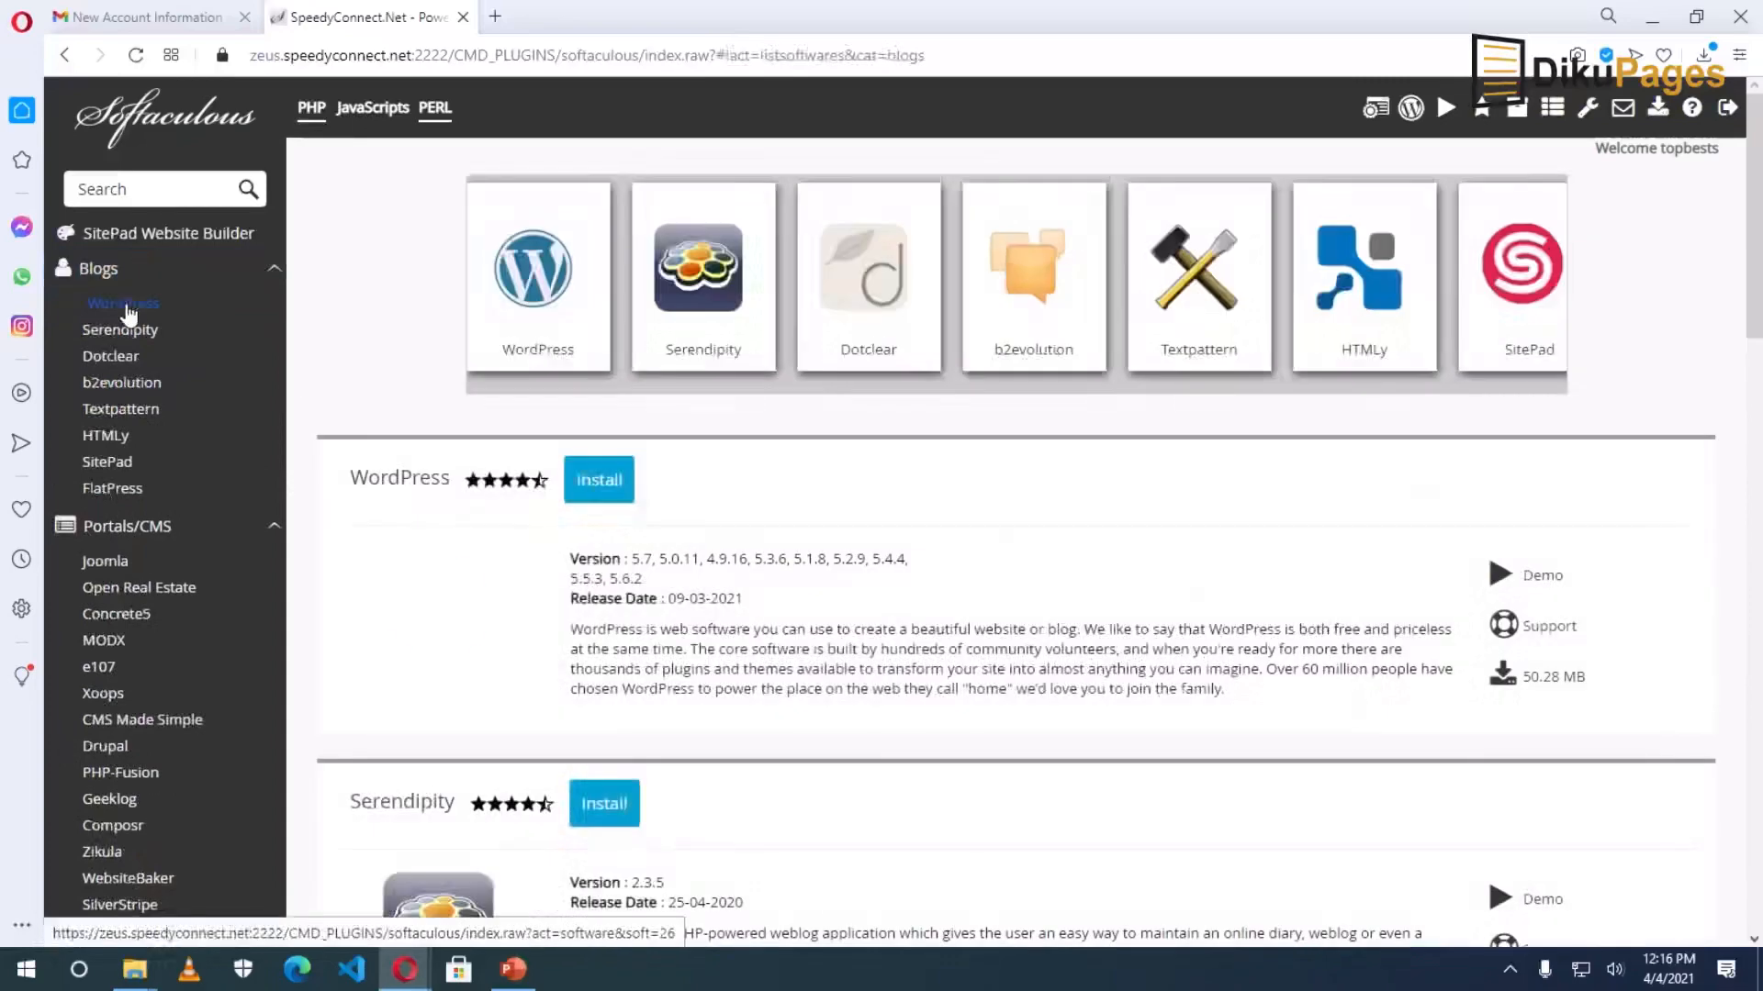
pyautogui.click(128, 308)
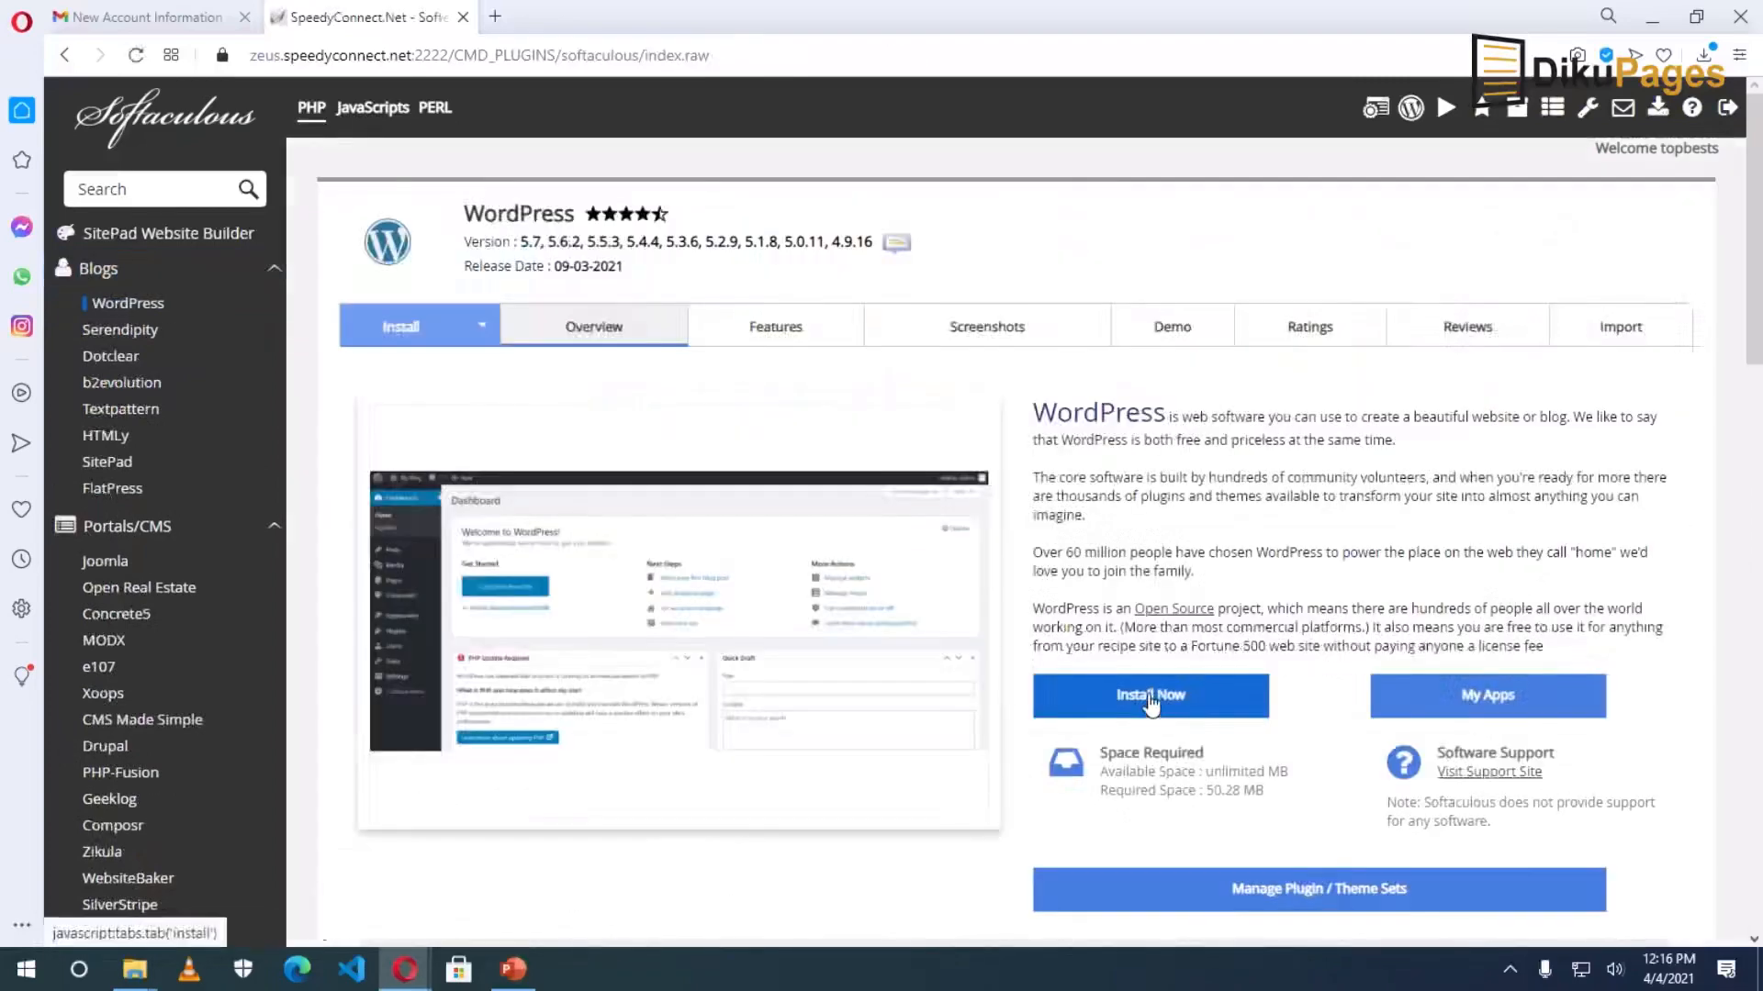
pyautogui.click(1151, 695)
pyautogui.click(955, 503)
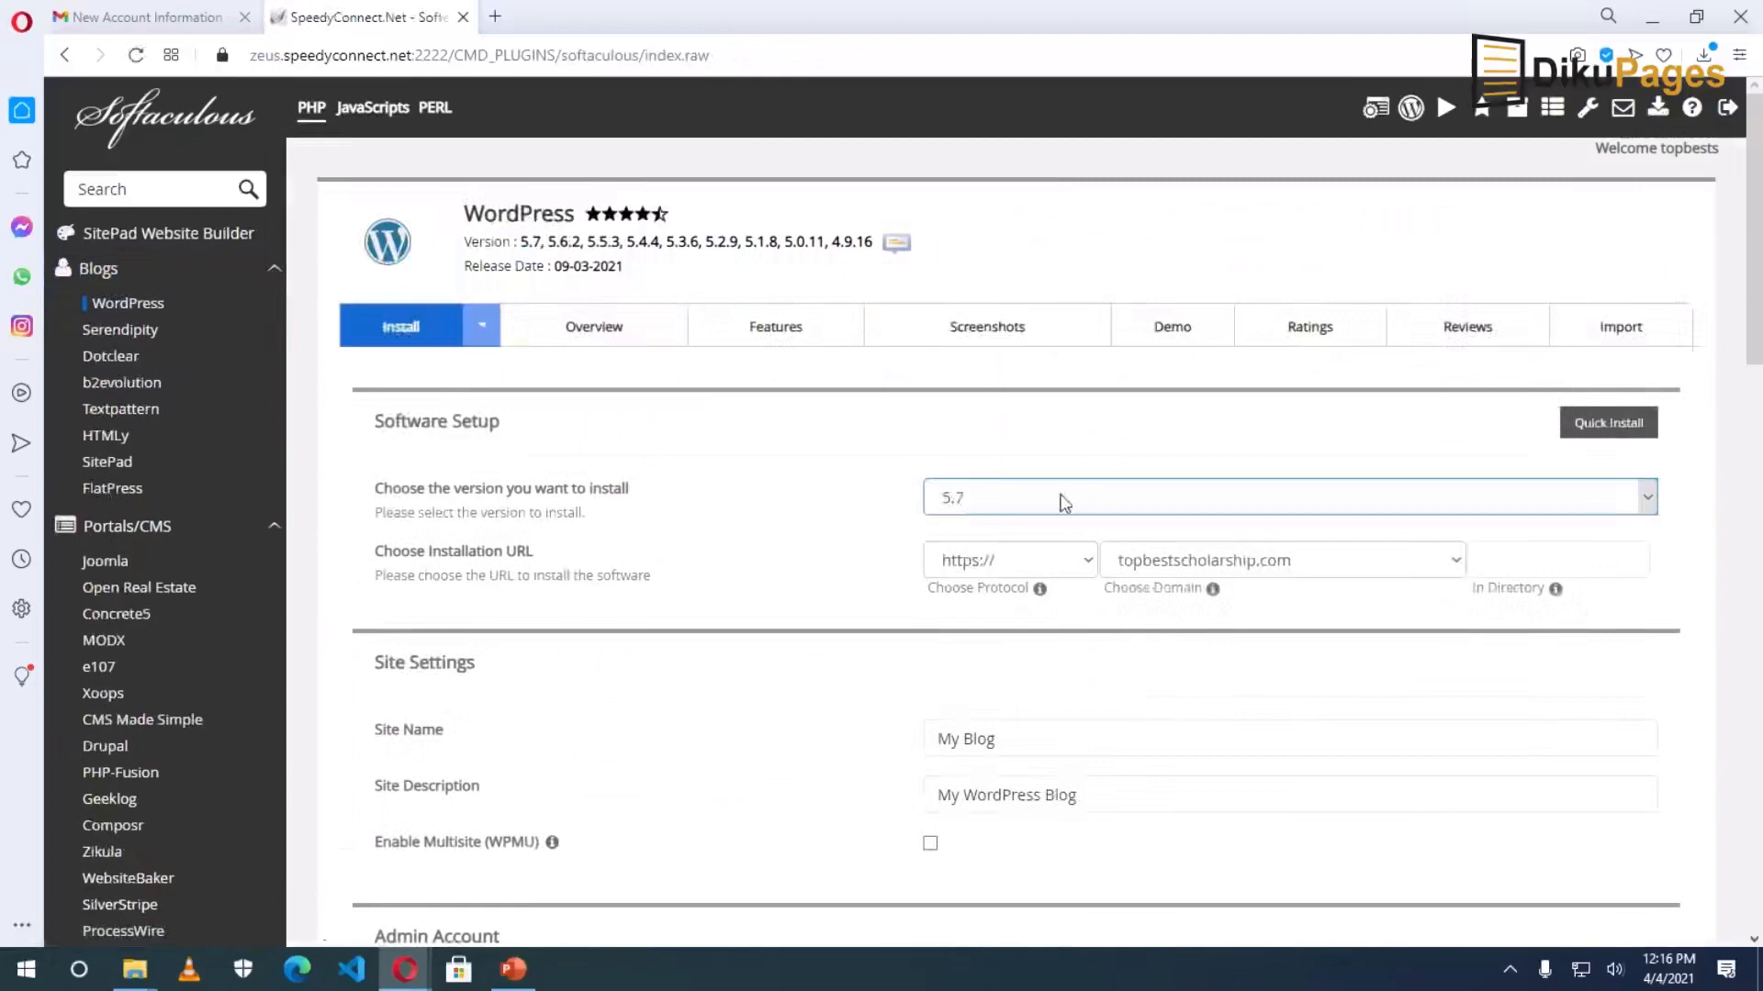
pyautogui.click(999, 510)
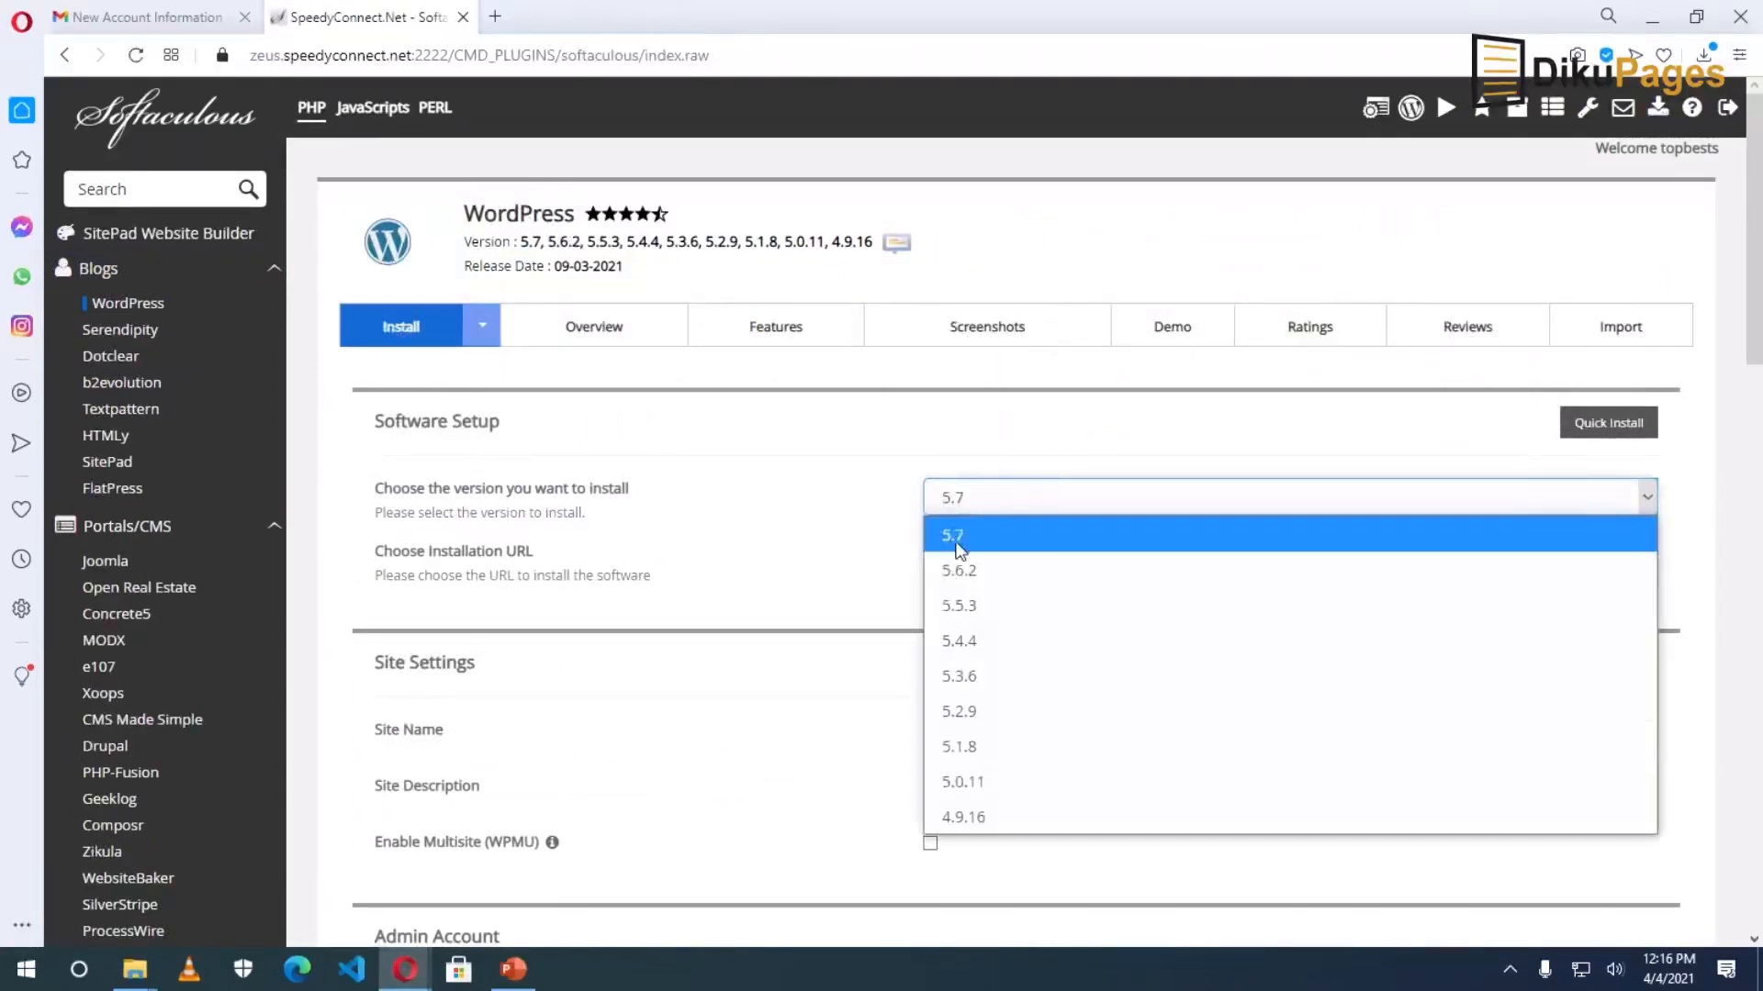
pyautogui.click(1007, 499)
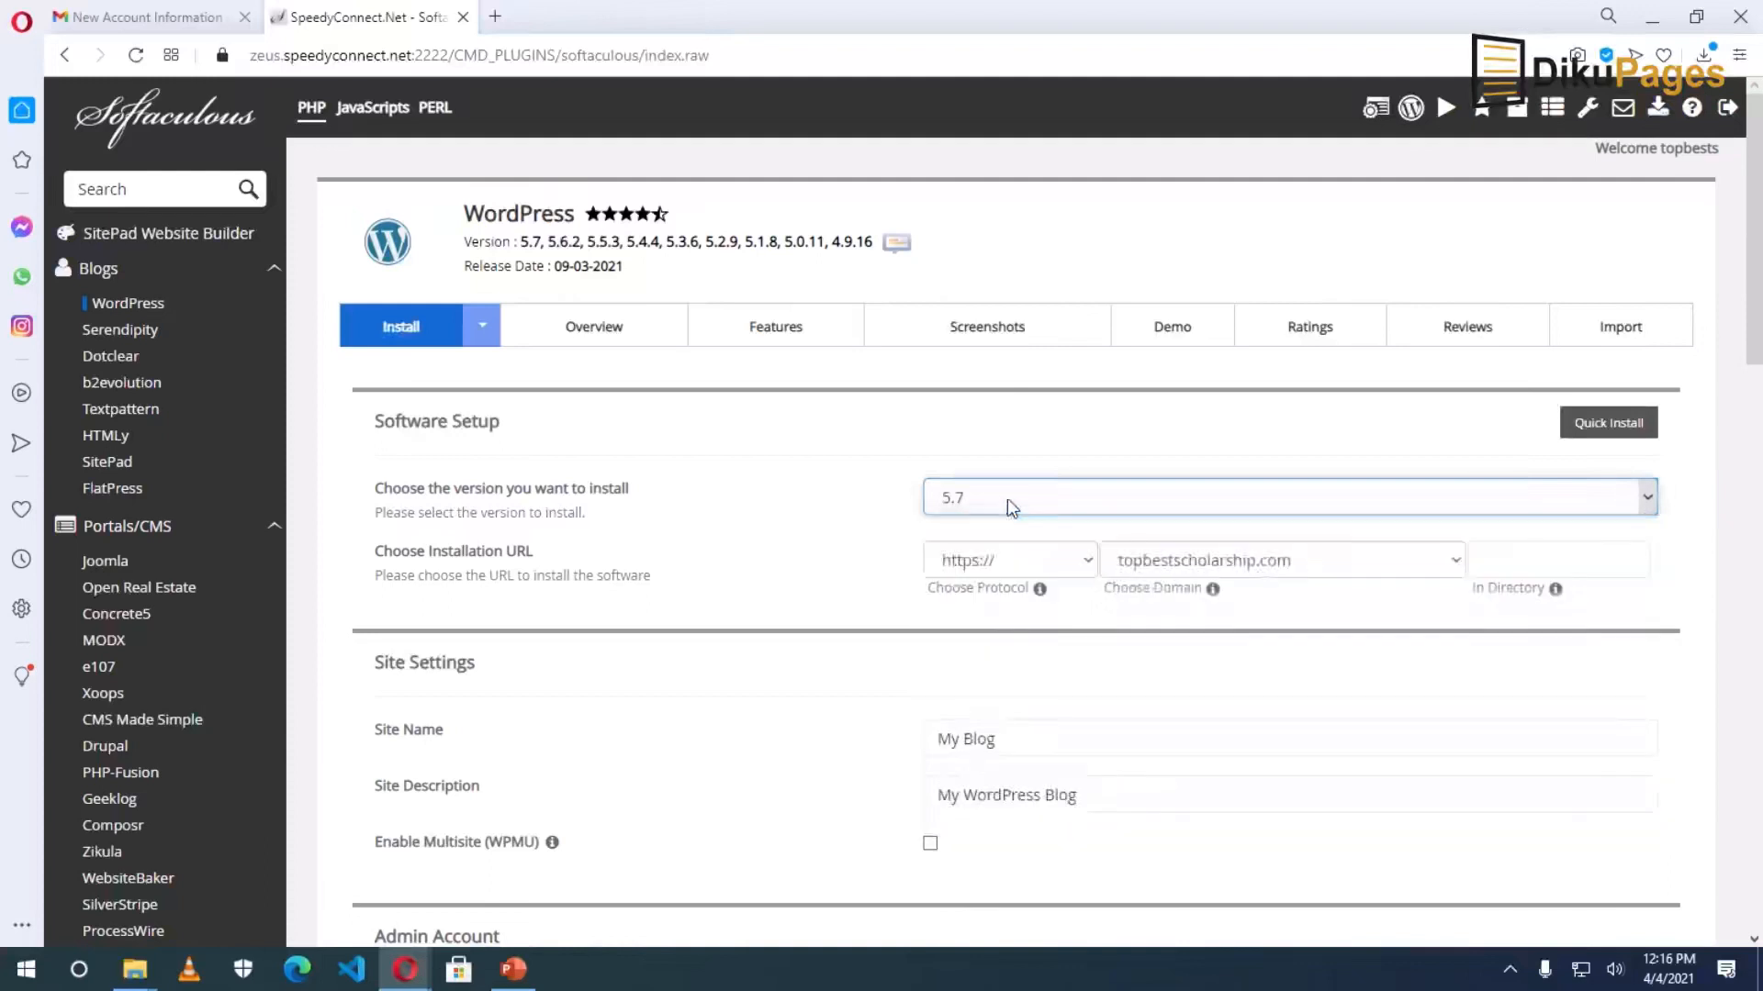
pyautogui.click(1000, 573)
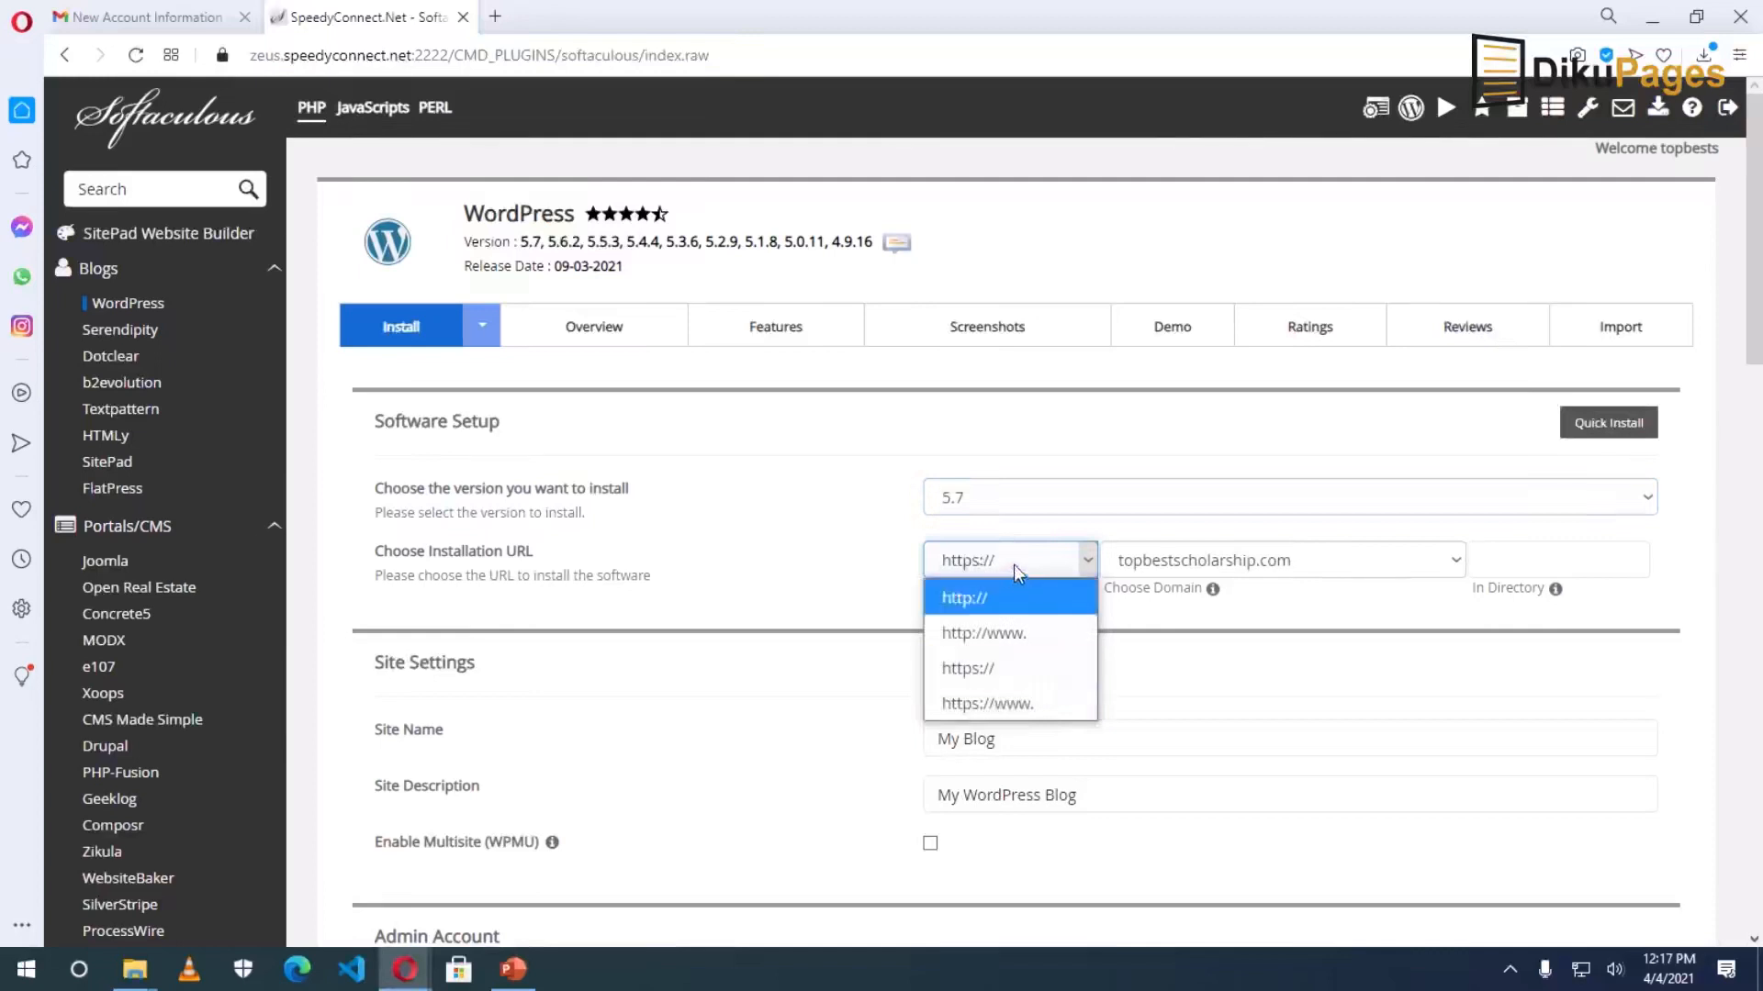
pyautogui.click(1016, 563)
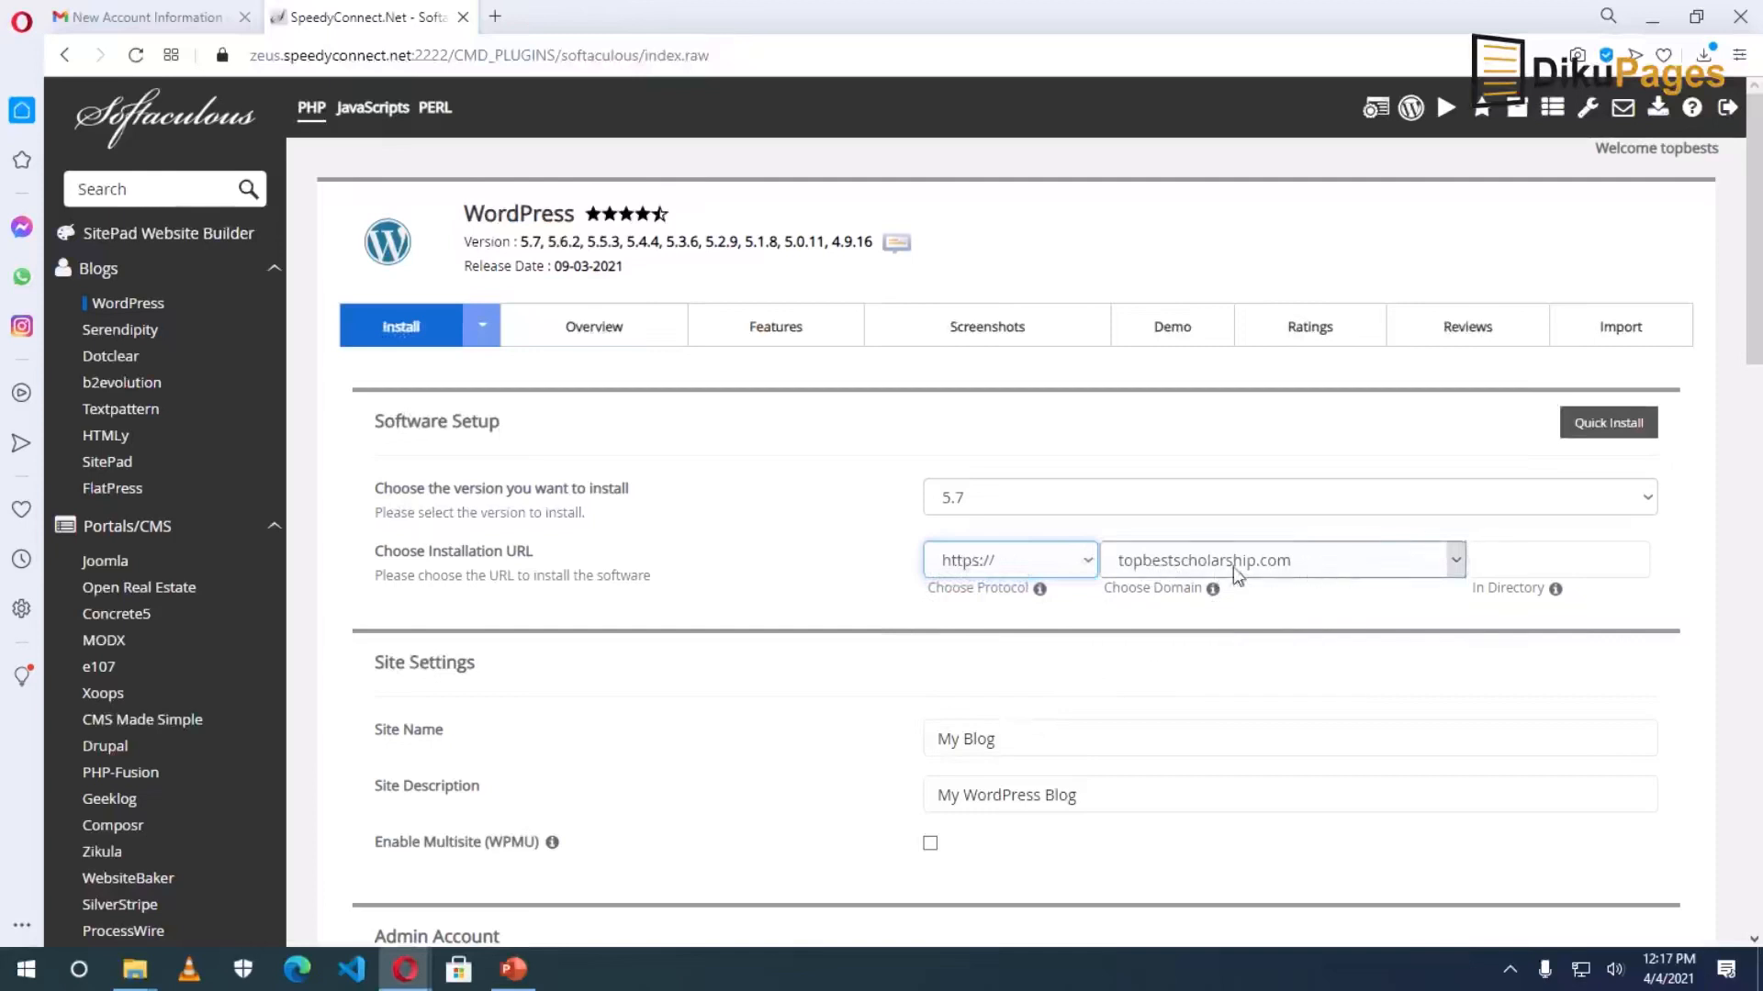
pyautogui.click(1545, 564)
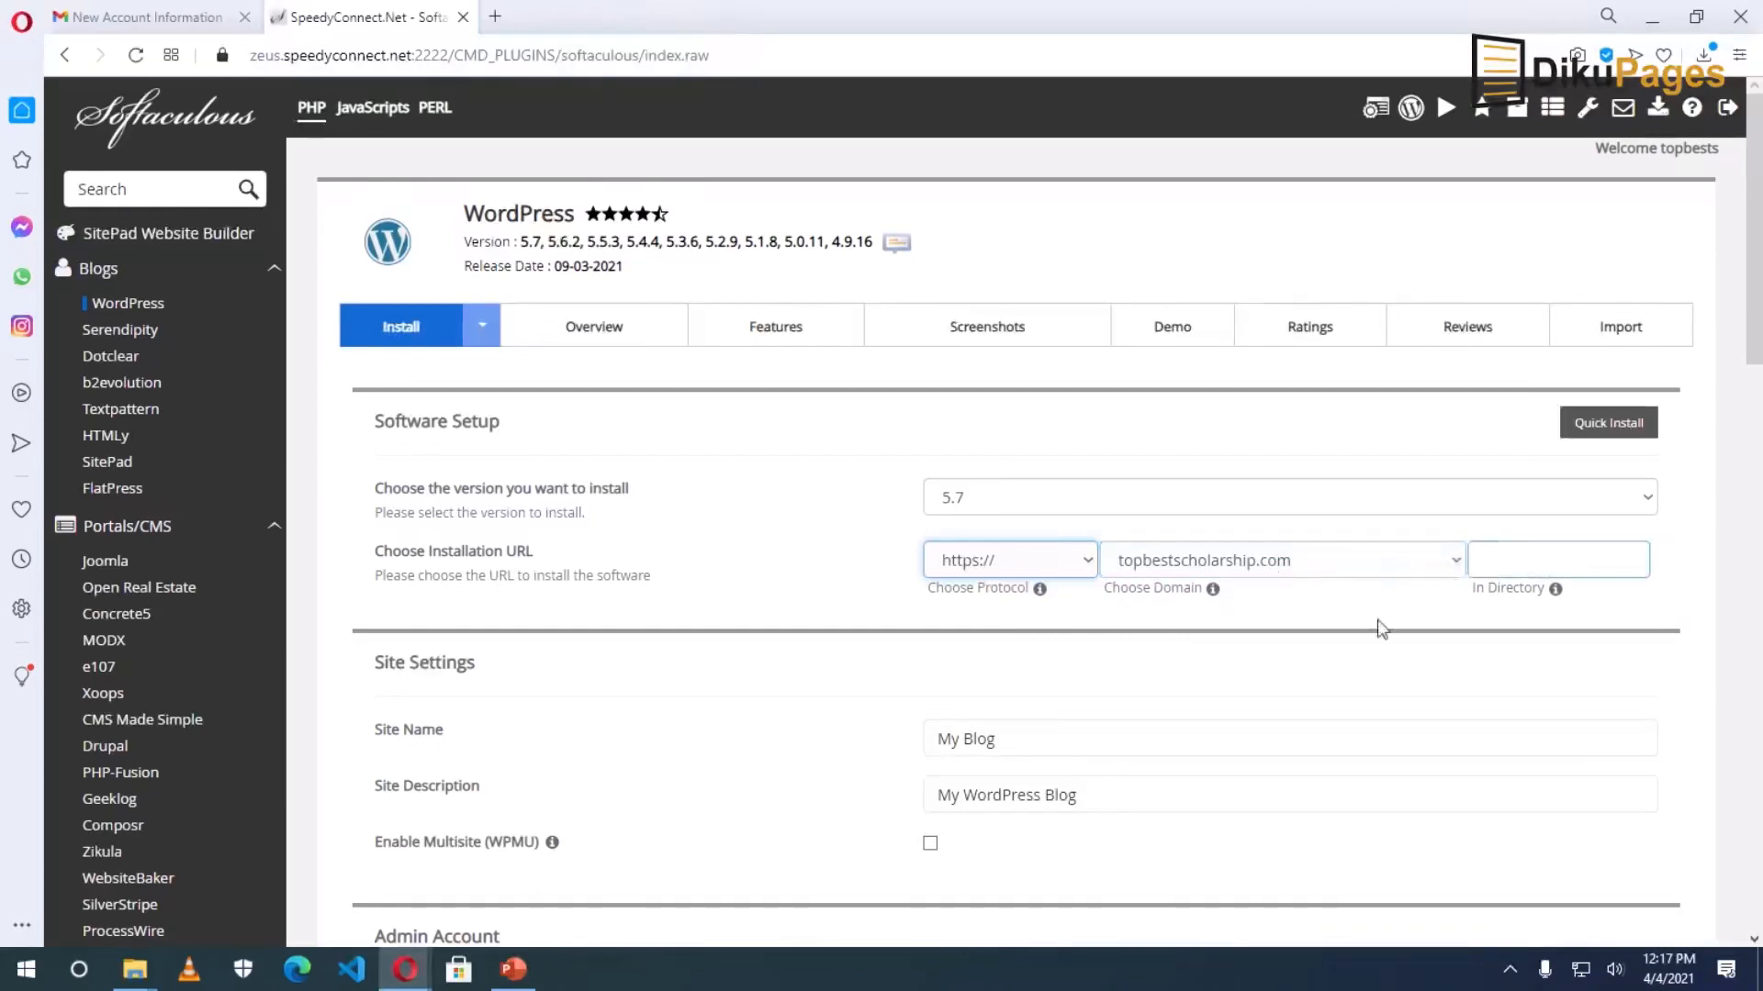
pyautogui.scroll(-1, 1243, 640)
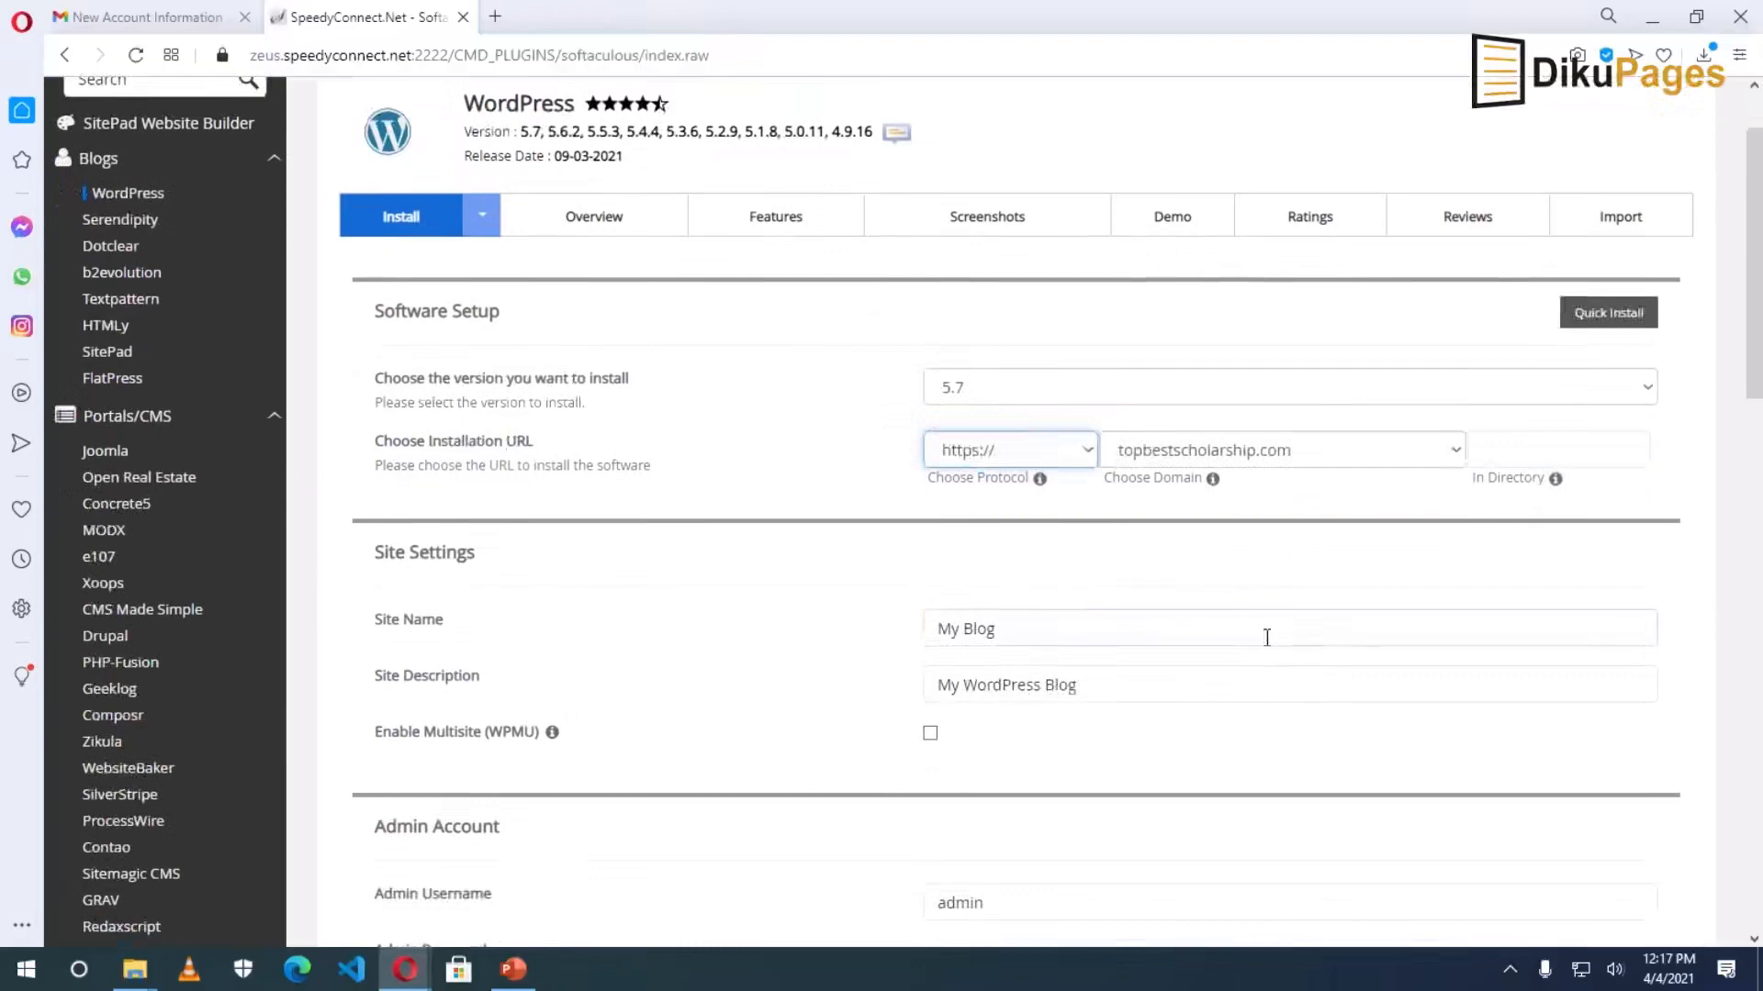
# Rename the site to 'Top Best Scholarship' and set the description to 'Get the best scholarship opportunities around the world'.
pyautogui.moveTo(1037, 634); pyautogui.dragTo(887, 632)
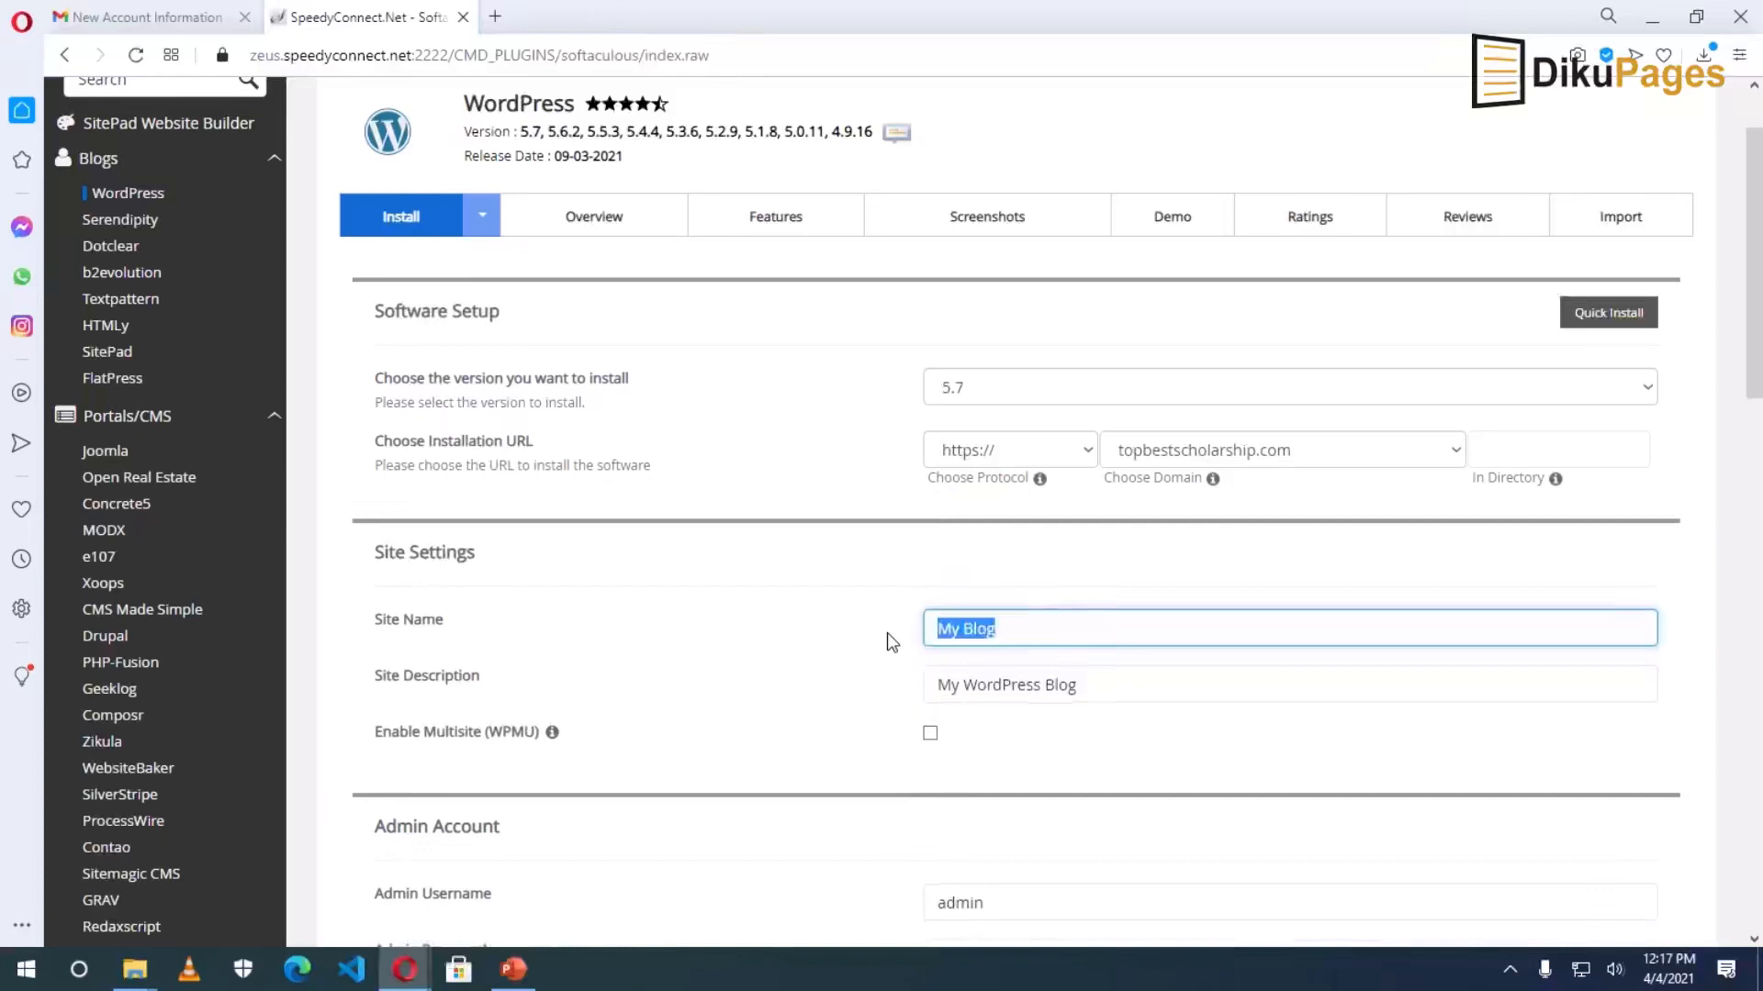
pyautogui.write('Top Best Scholarships')
pyautogui.press('BackSpace')
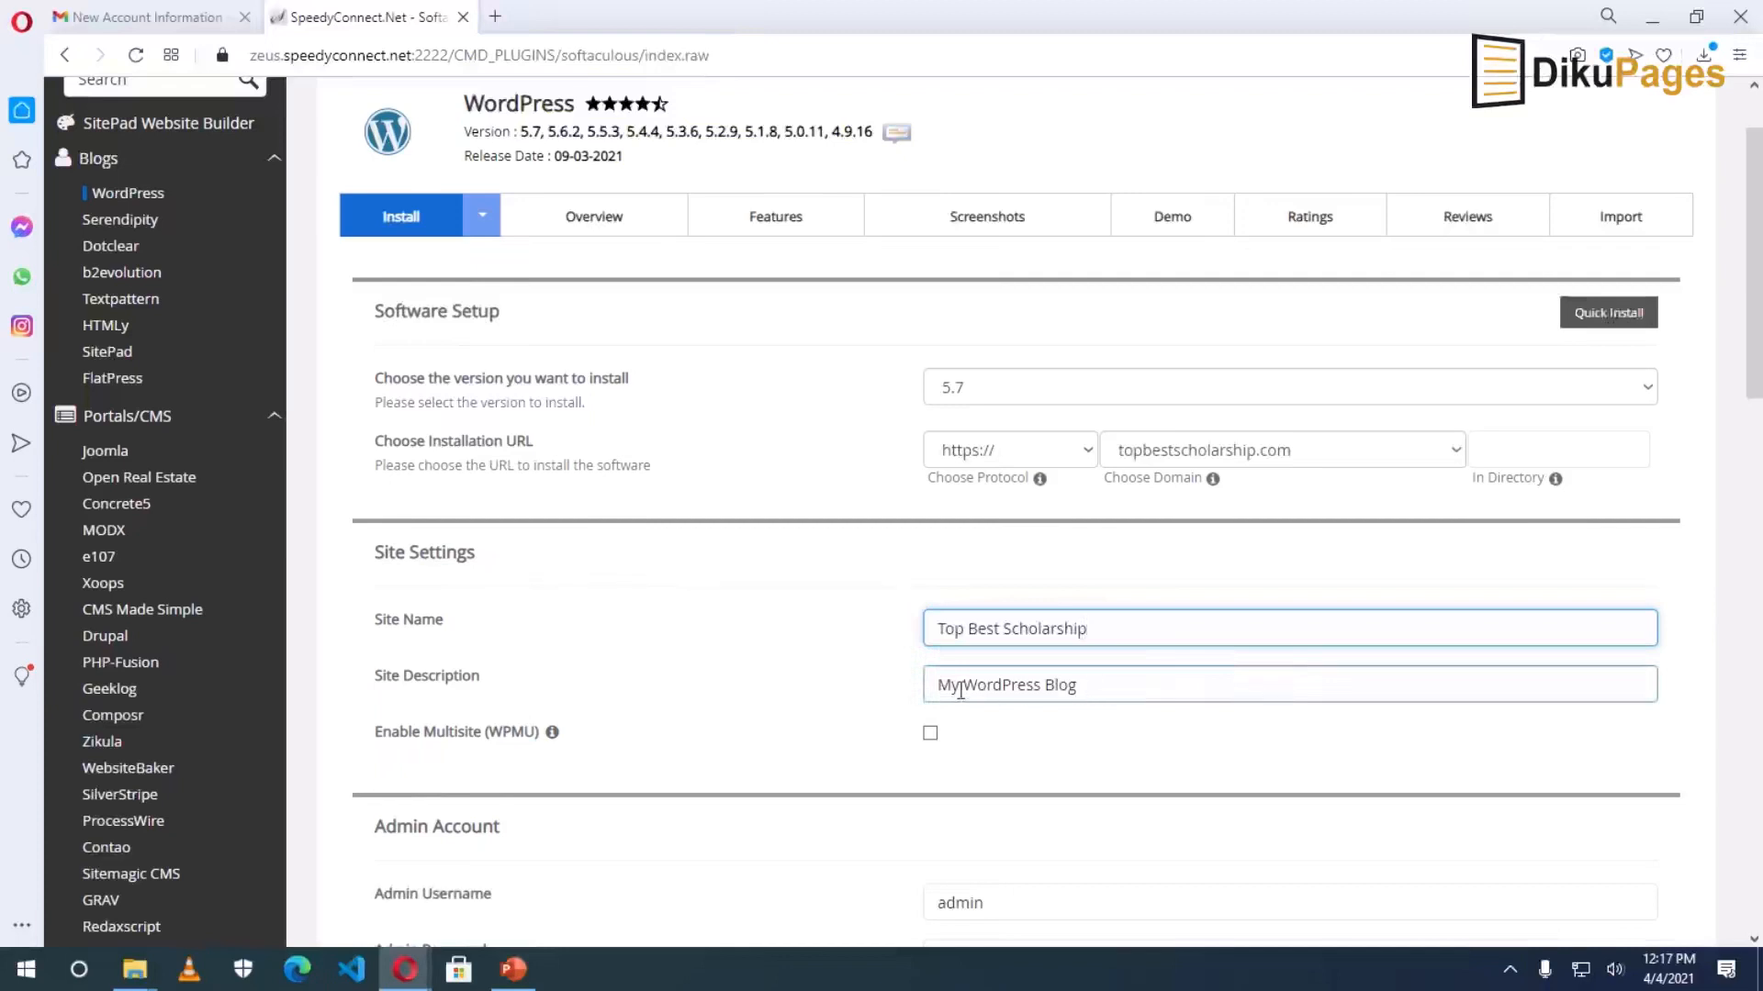
pyautogui.moveTo(1143, 687); pyautogui.dragTo(873, 696)
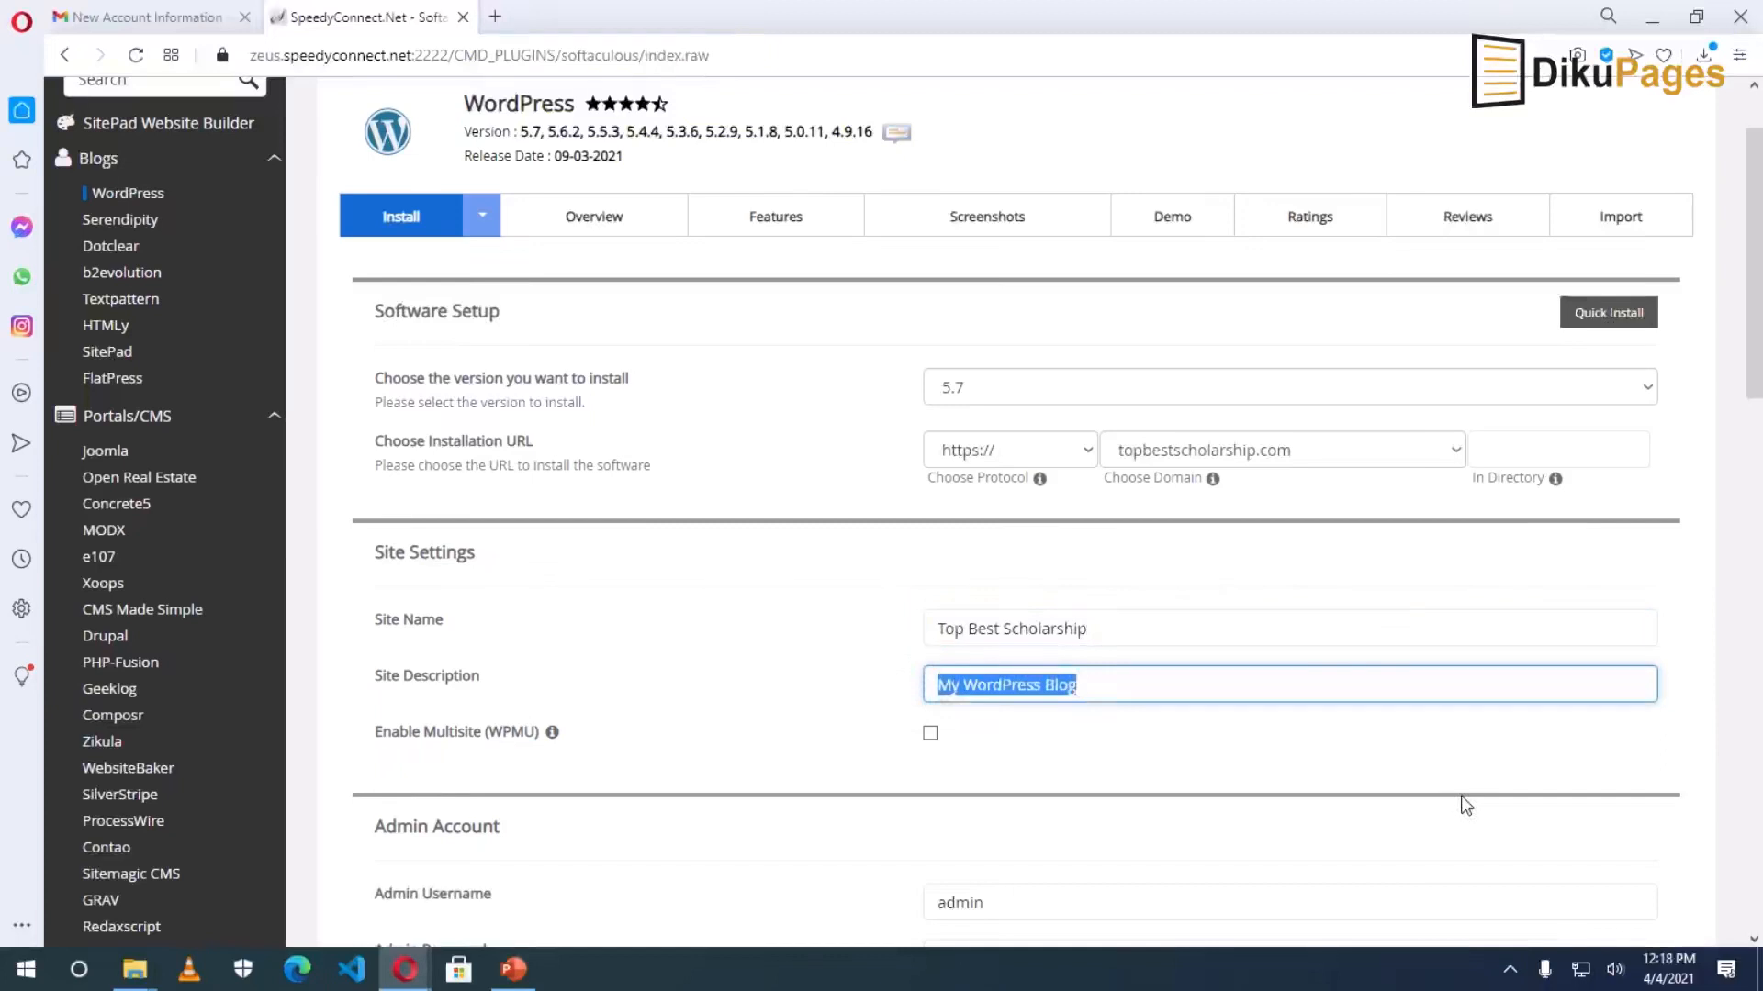
pyautogui.write('Get the best sc')
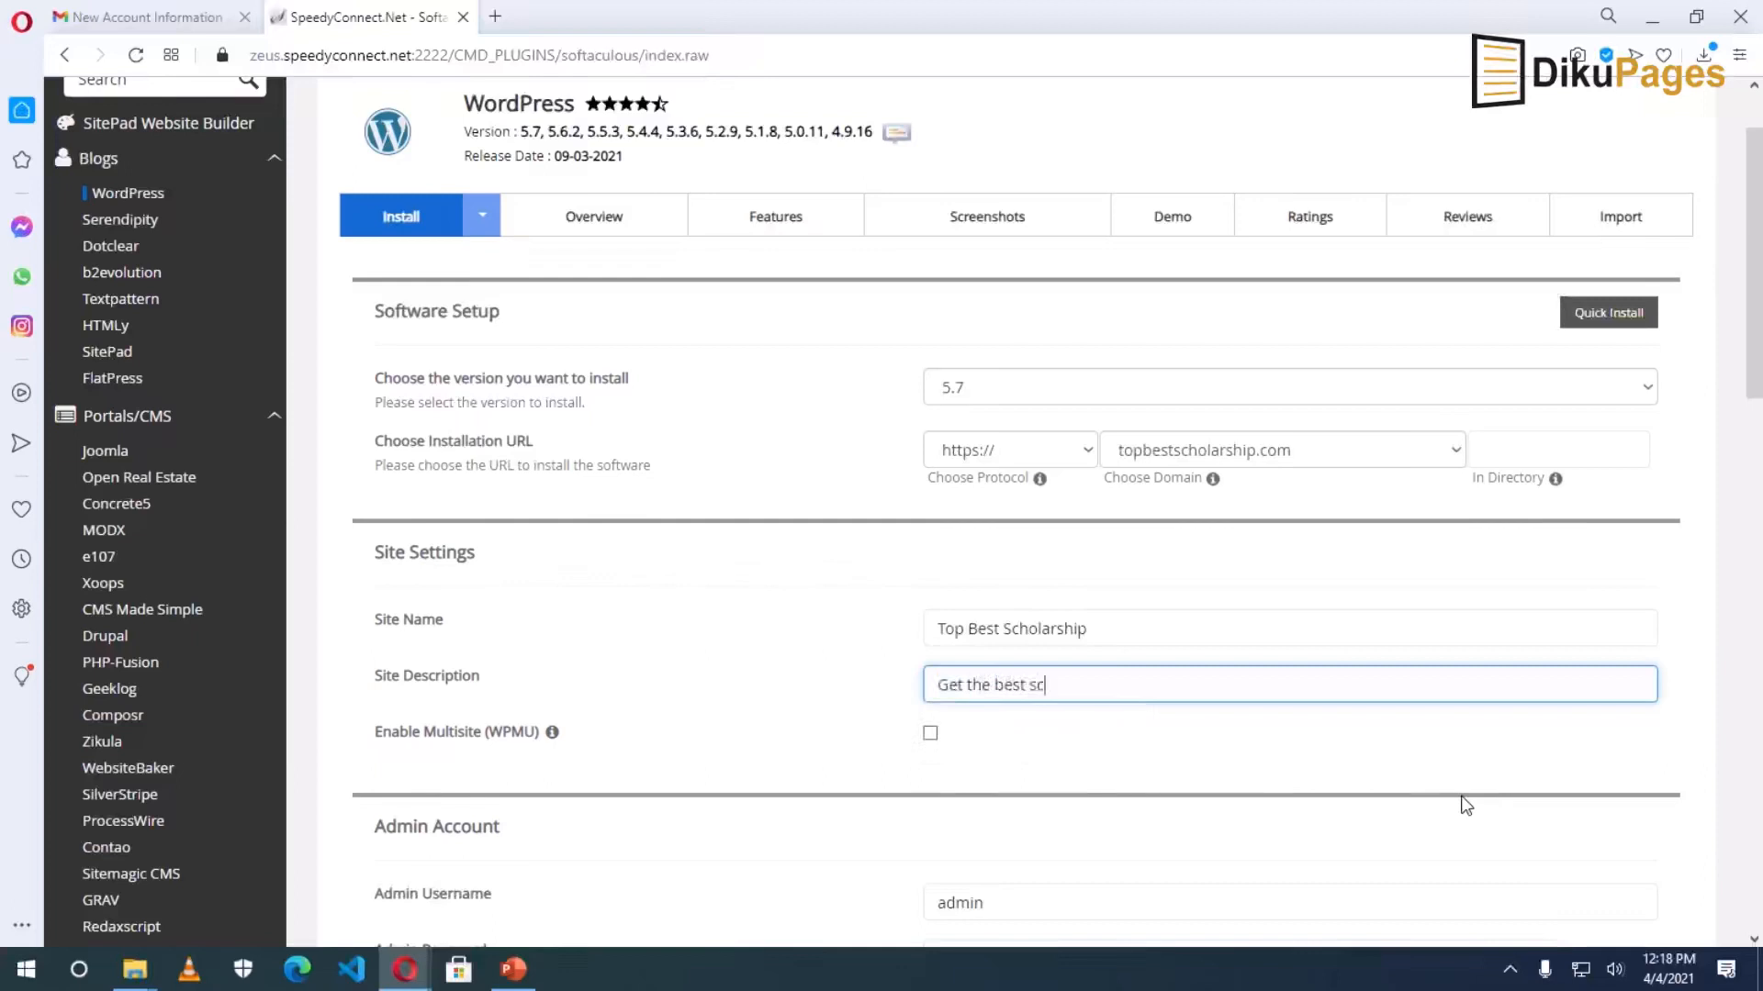
pyautogui.write('holarship opportunities around the world')
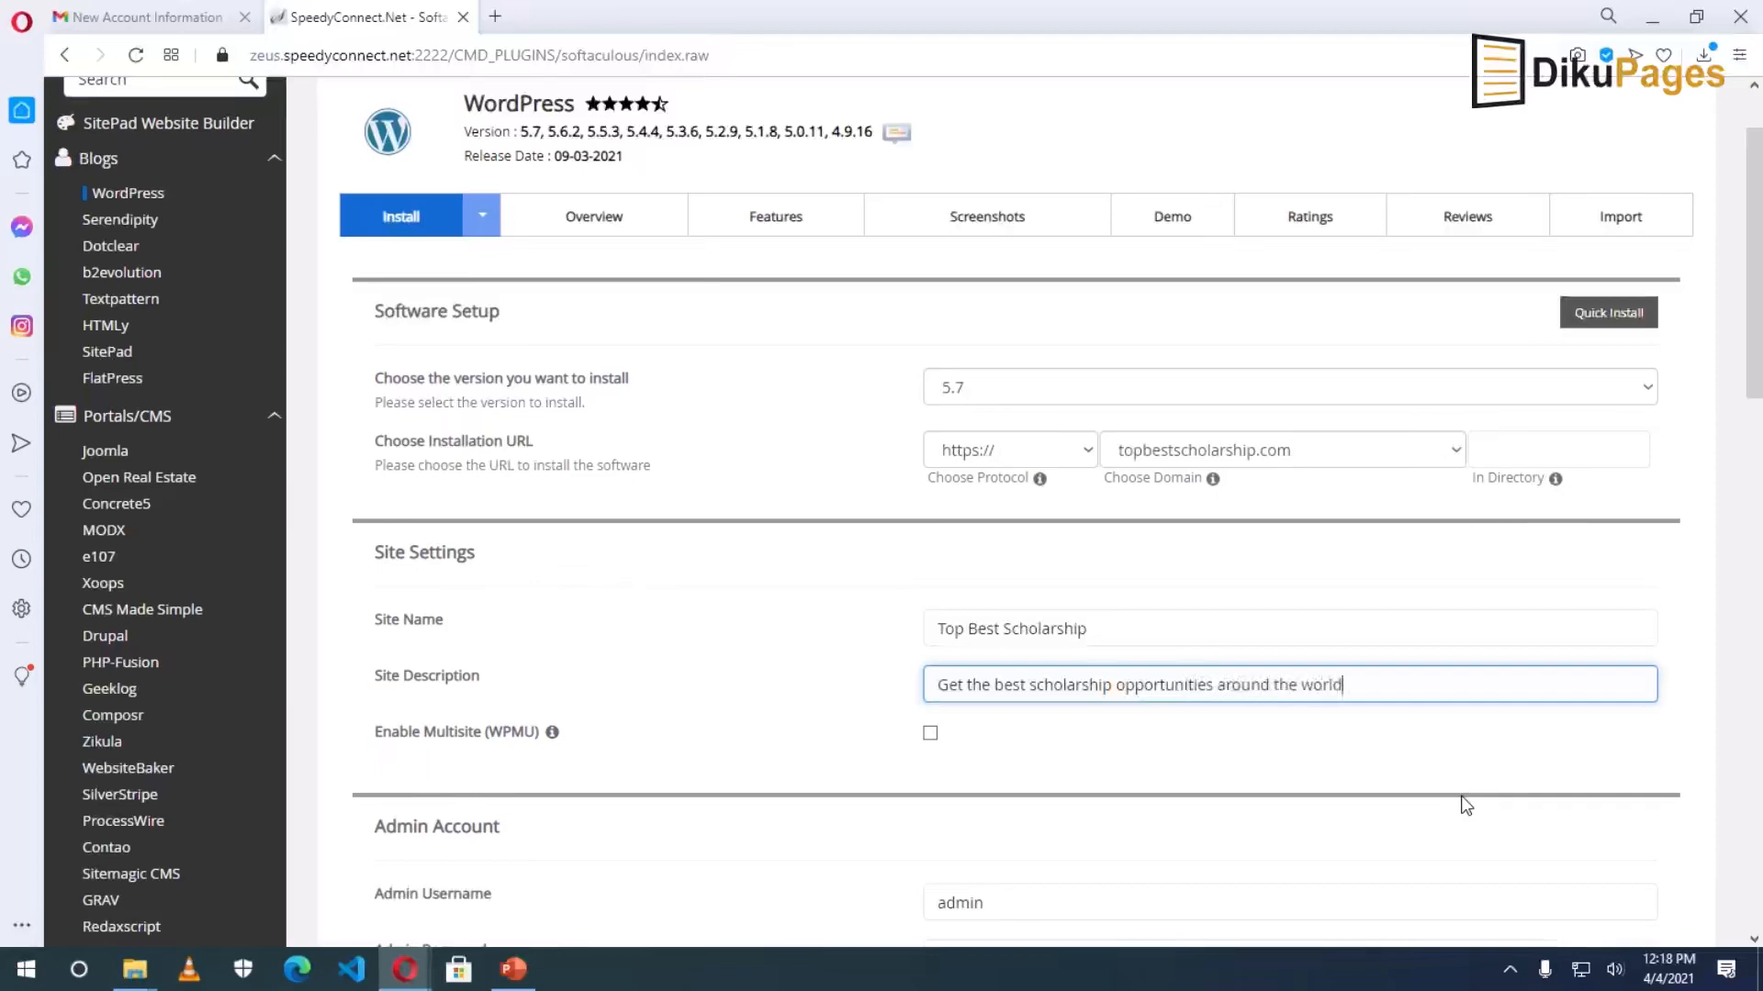
# Replace the default admin username with 'bestscholarship'.
pyautogui.scroll(-3, 1405, 803)
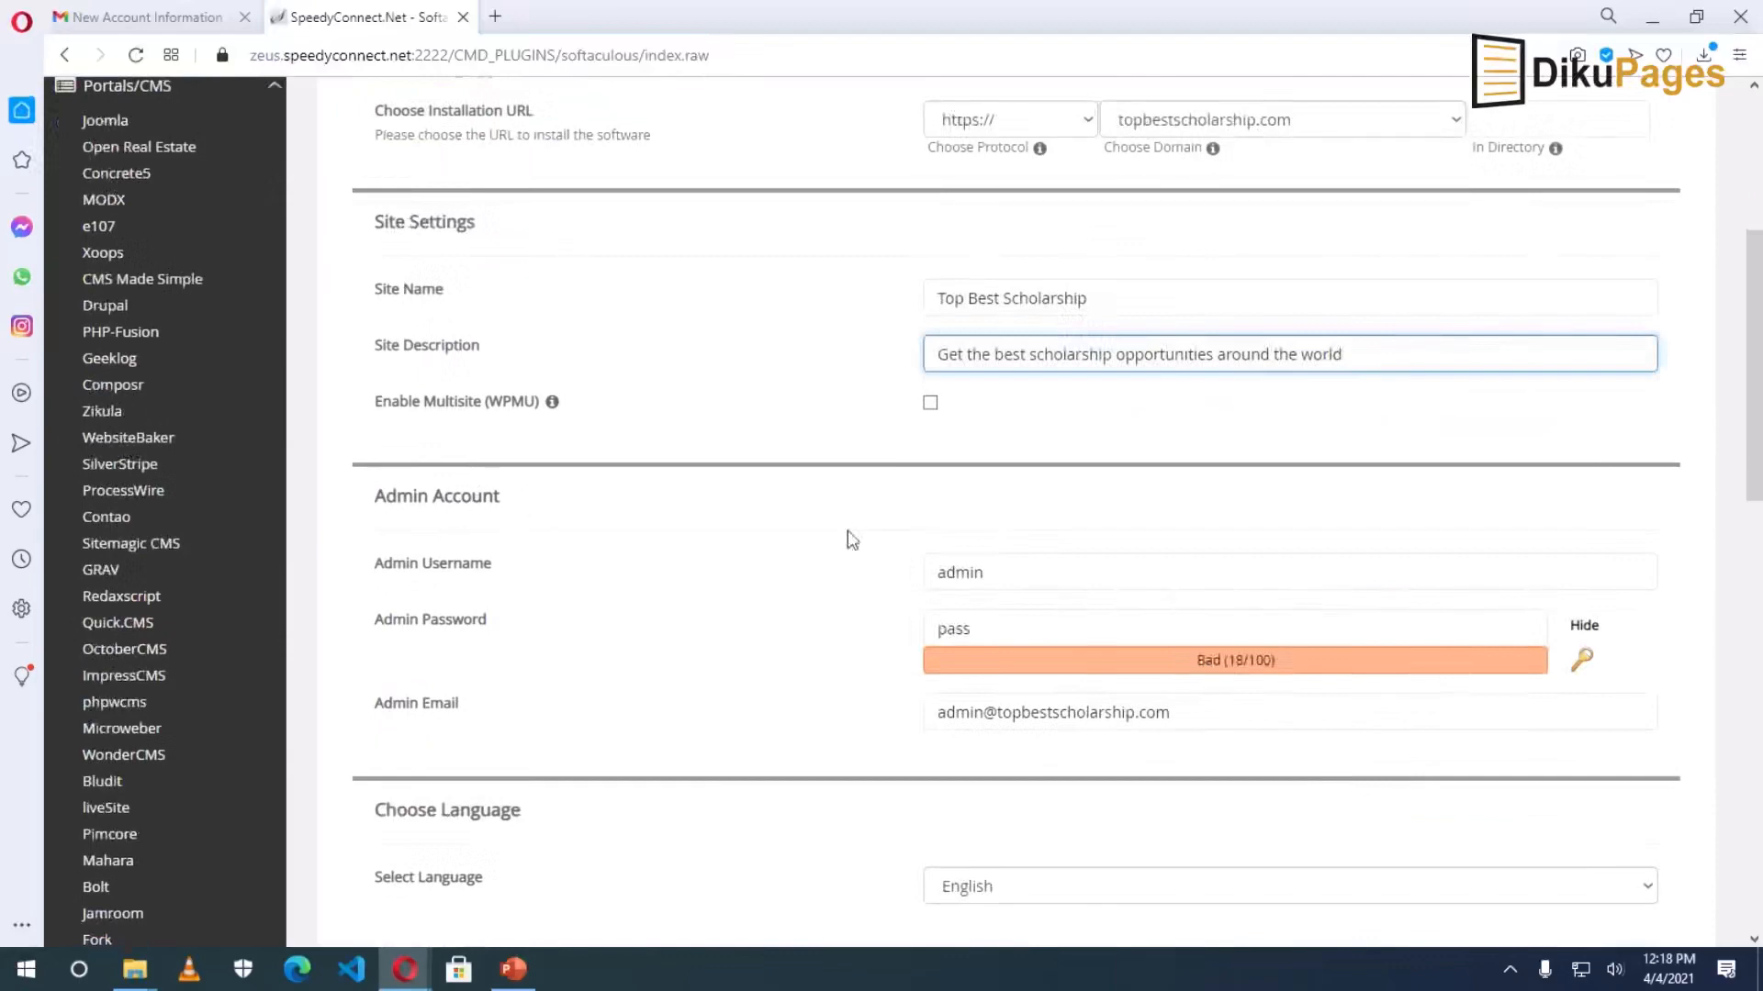
pyautogui.click(1086, 573)
pyautogui.moveTo(1050, 575); pyautogui.dragTo(905, 582)
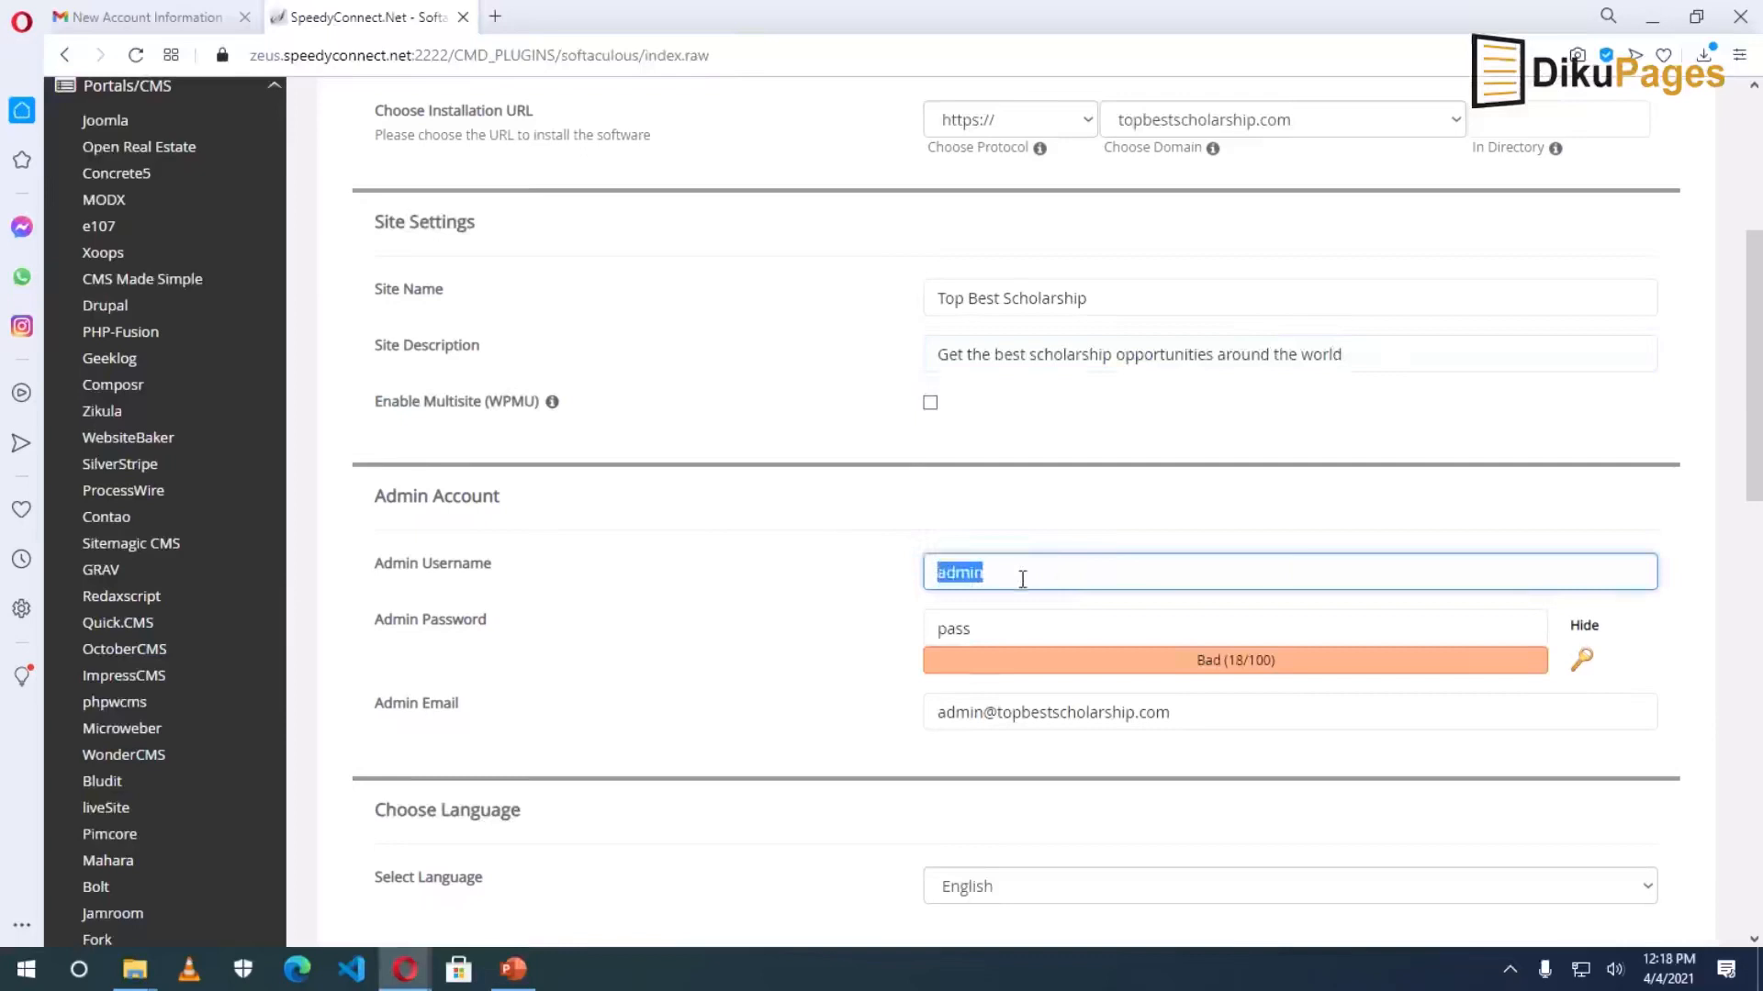
pyautogui.write('bestscholarsh')
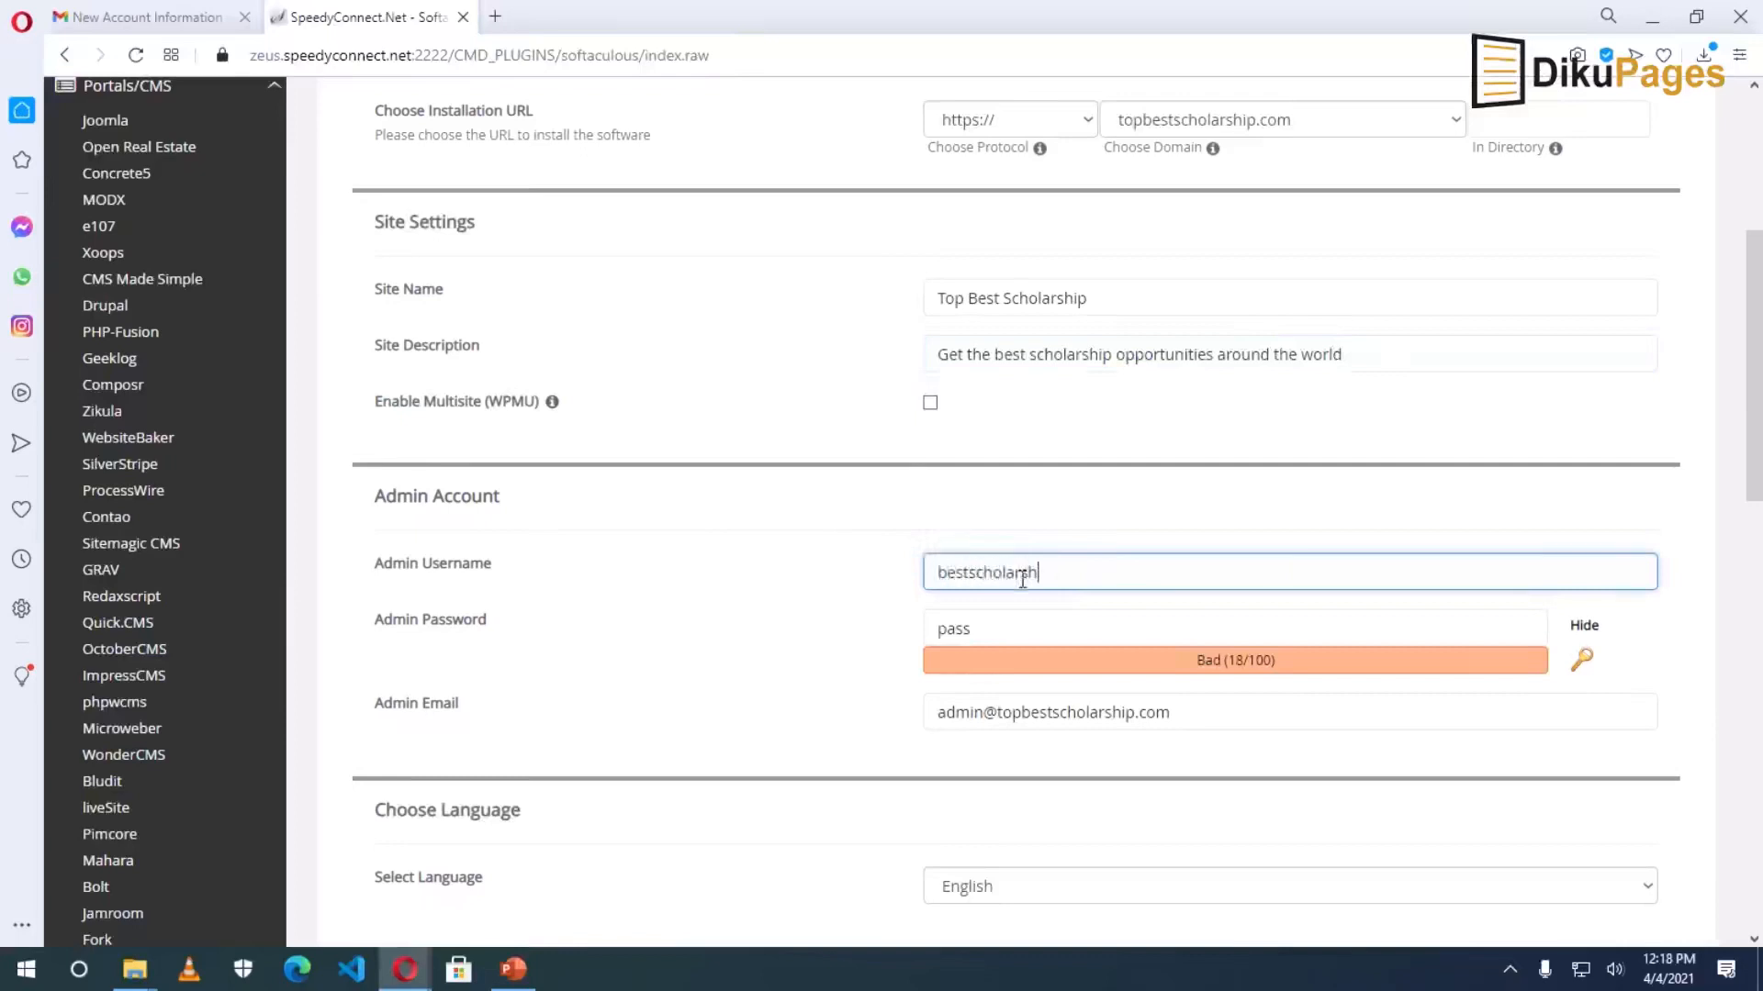
pyautogui.write('ip')
# Enter a new masked admin password that rates Strong (65/100).
pyautogui.moveTo(998, 628); pyautogui.dragTo(896, 640)
pyautogui.click(1583, 627)
pyautogui.moveTo(1077, 631); pyautogui.dragTo(843, 640)
pyautogui.write('••••••••••')
pyautogui.click(1015, 749)
# Replace the admin e-mail with the owner's address from the autofill suggestion.
pyautogui.click(1185, 720)
pyautogui.moveTo(1182, 714); pyautogui.dragTo(924, 713)
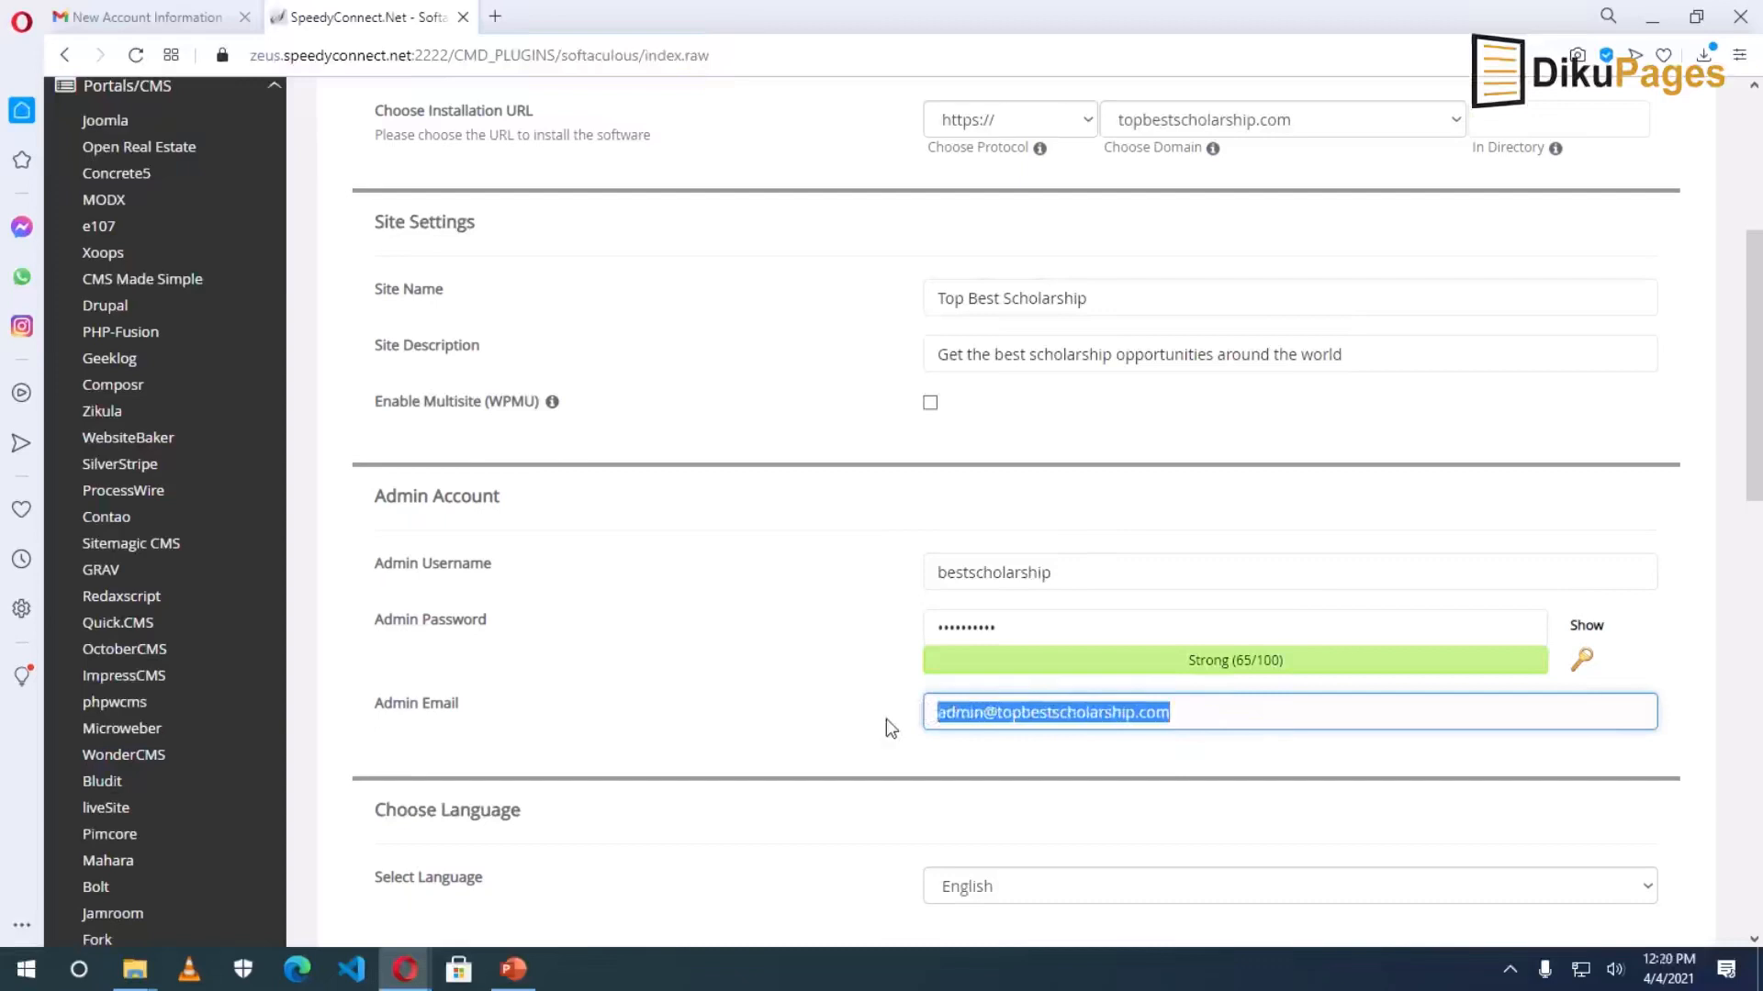
pyautogui.write('dan')
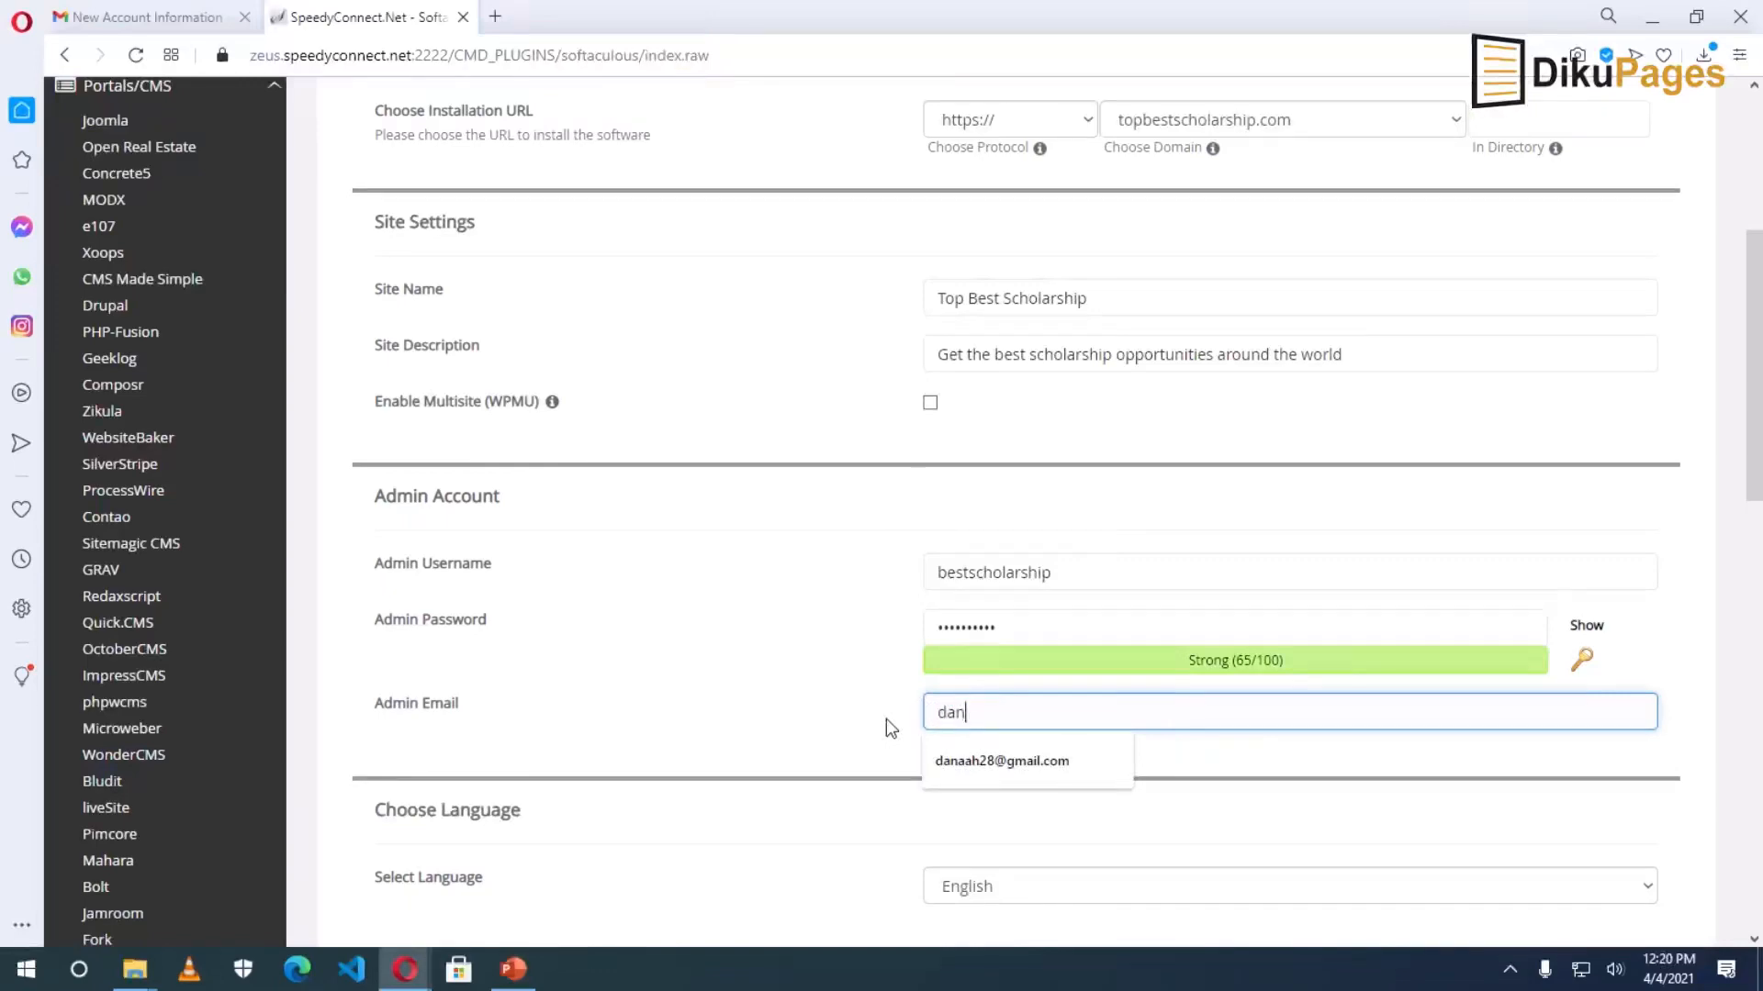
pyautogui.click(1024, 763)
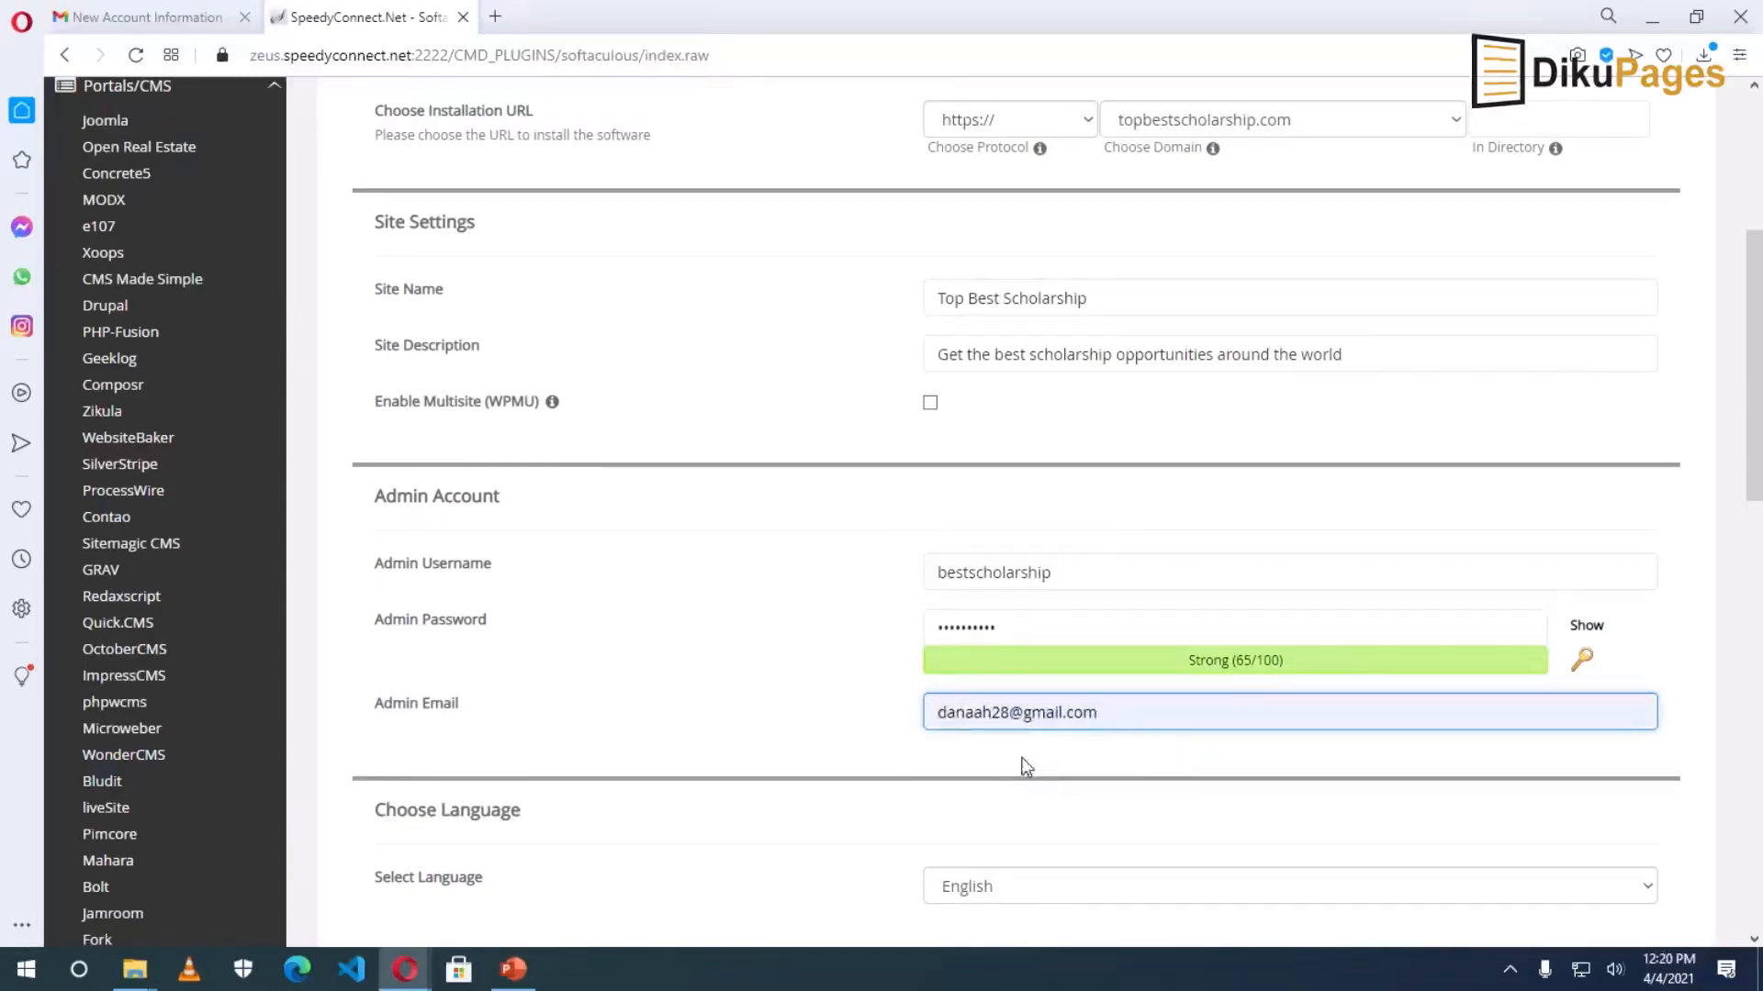
# Confirm the site language dropdown stays on English.
pyautogui.scroll(-1, 1025, 766)
pyautogui.scroll(-2, 1019, 767)
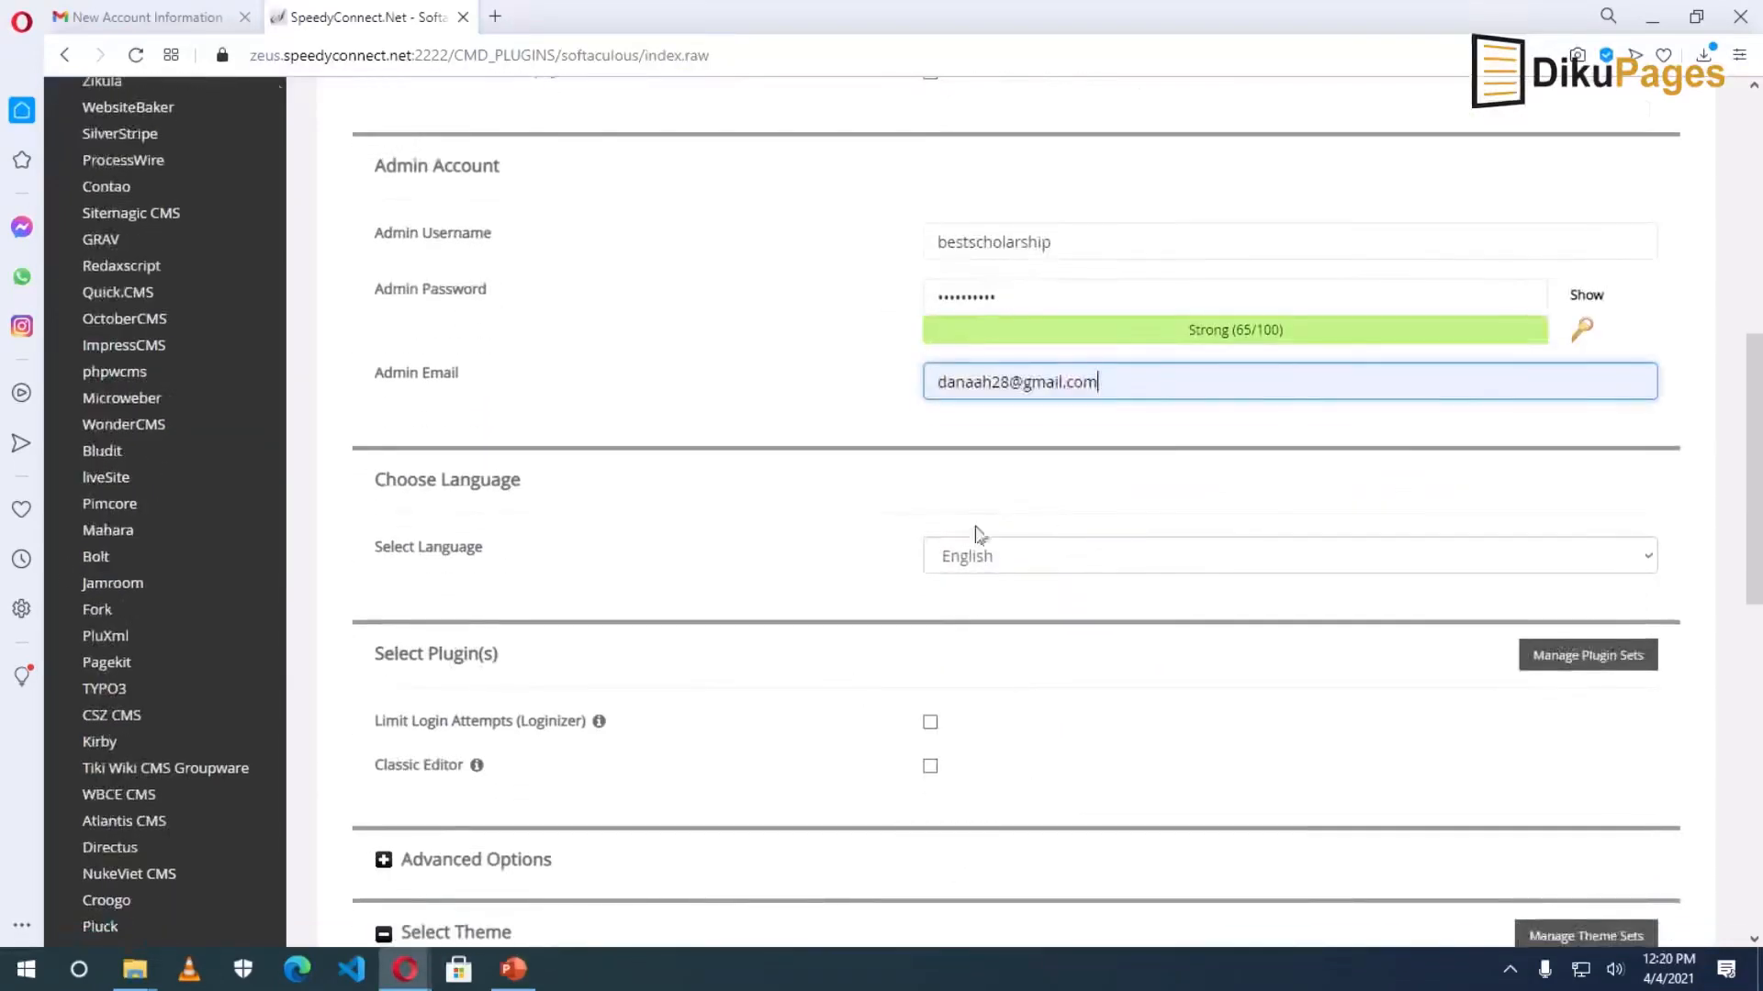
pyautogui.click(1113, 567)
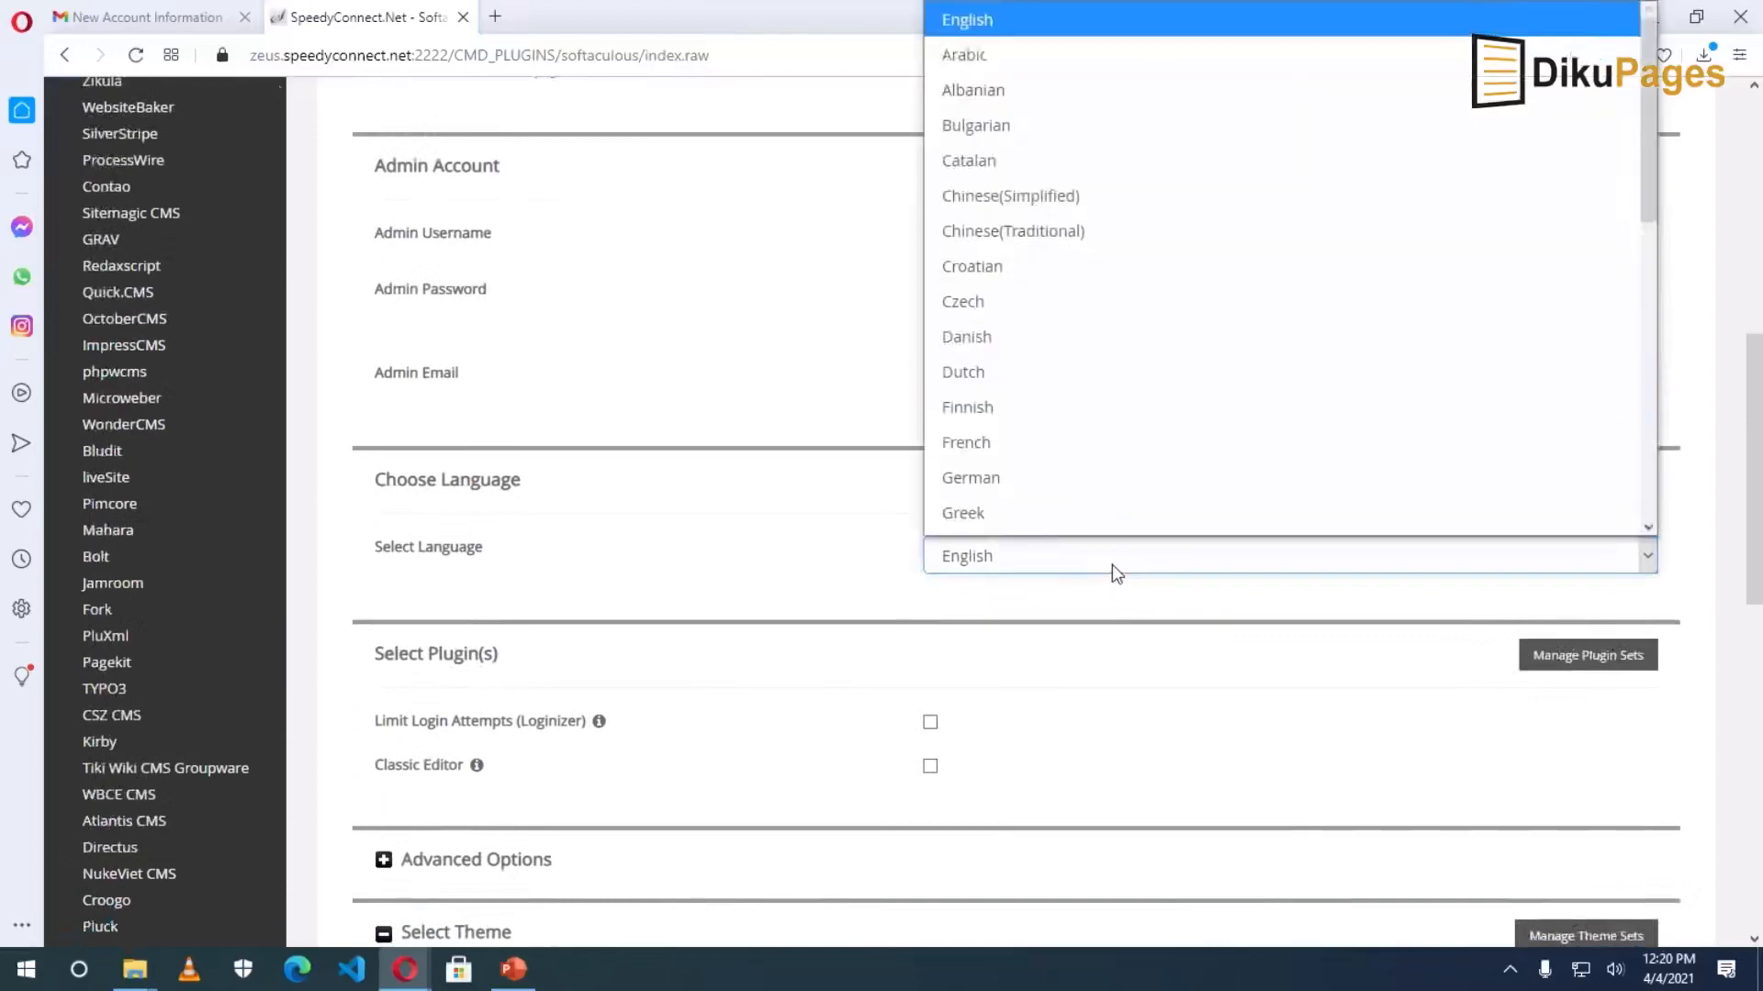
pyautogui.click(1113, 571)
pyautogui.click(1078, 573)
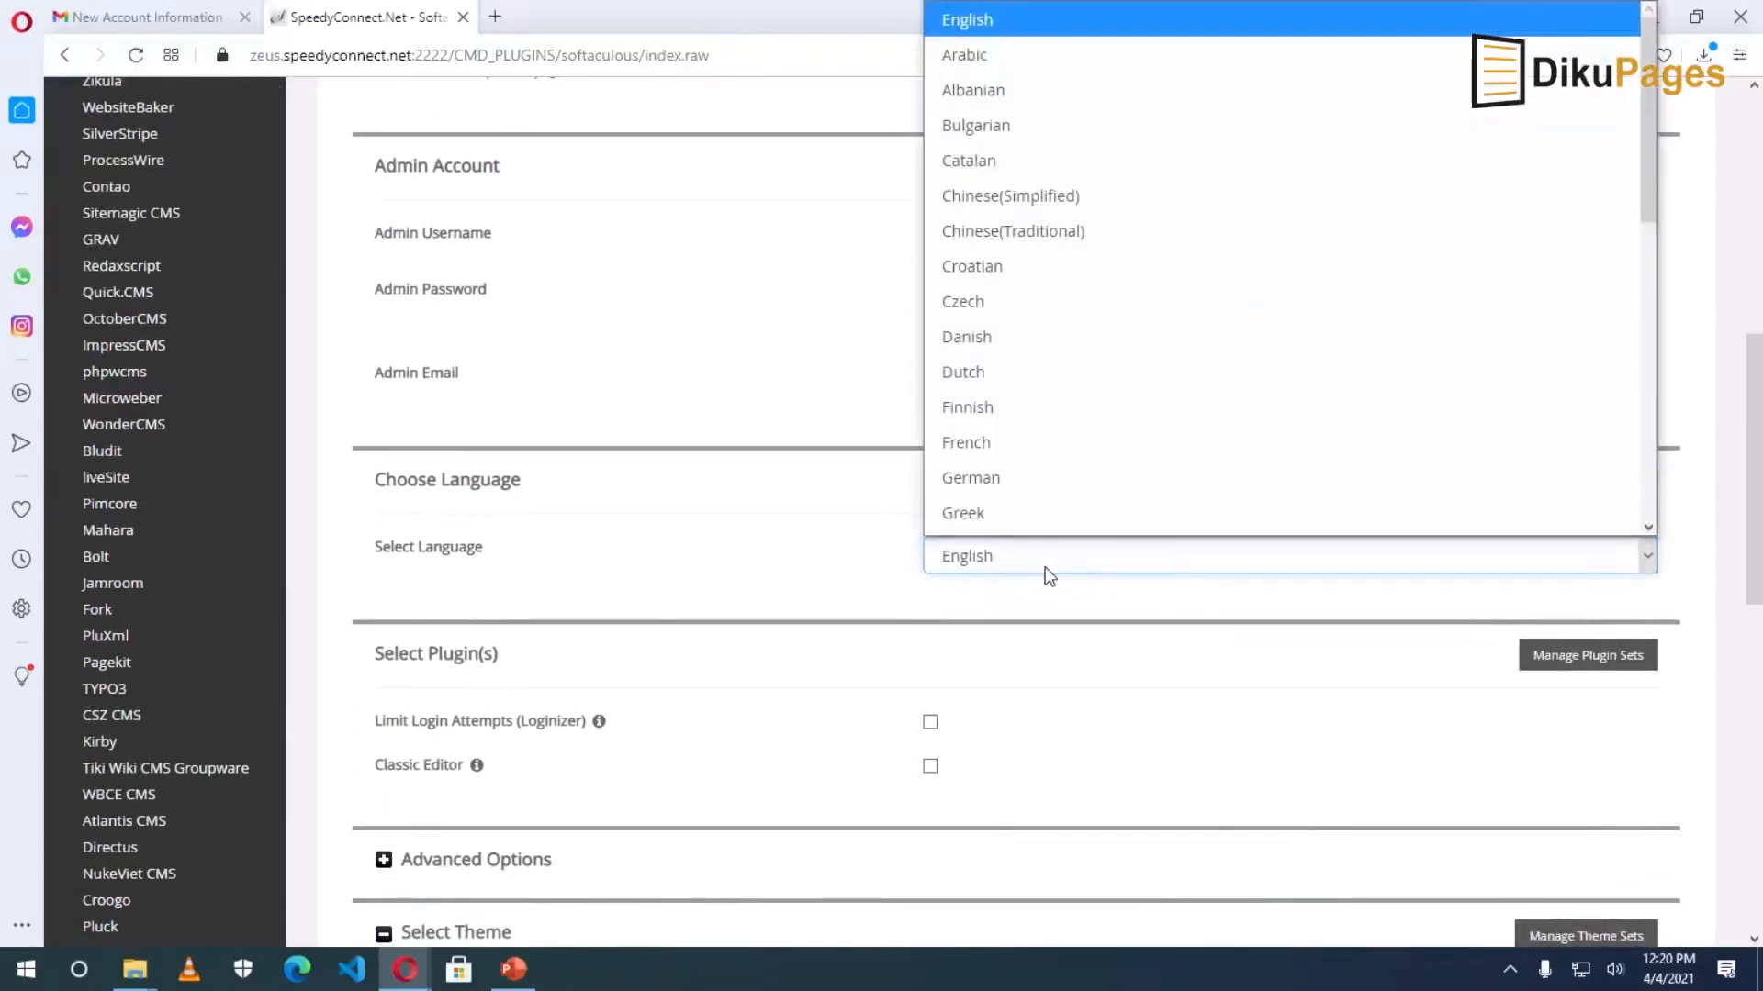
pyautogui.click(859, 576)
# Scroll past the theme options and submit the WordPress installation.
pyautogui.scroll(-3, 936, 608)
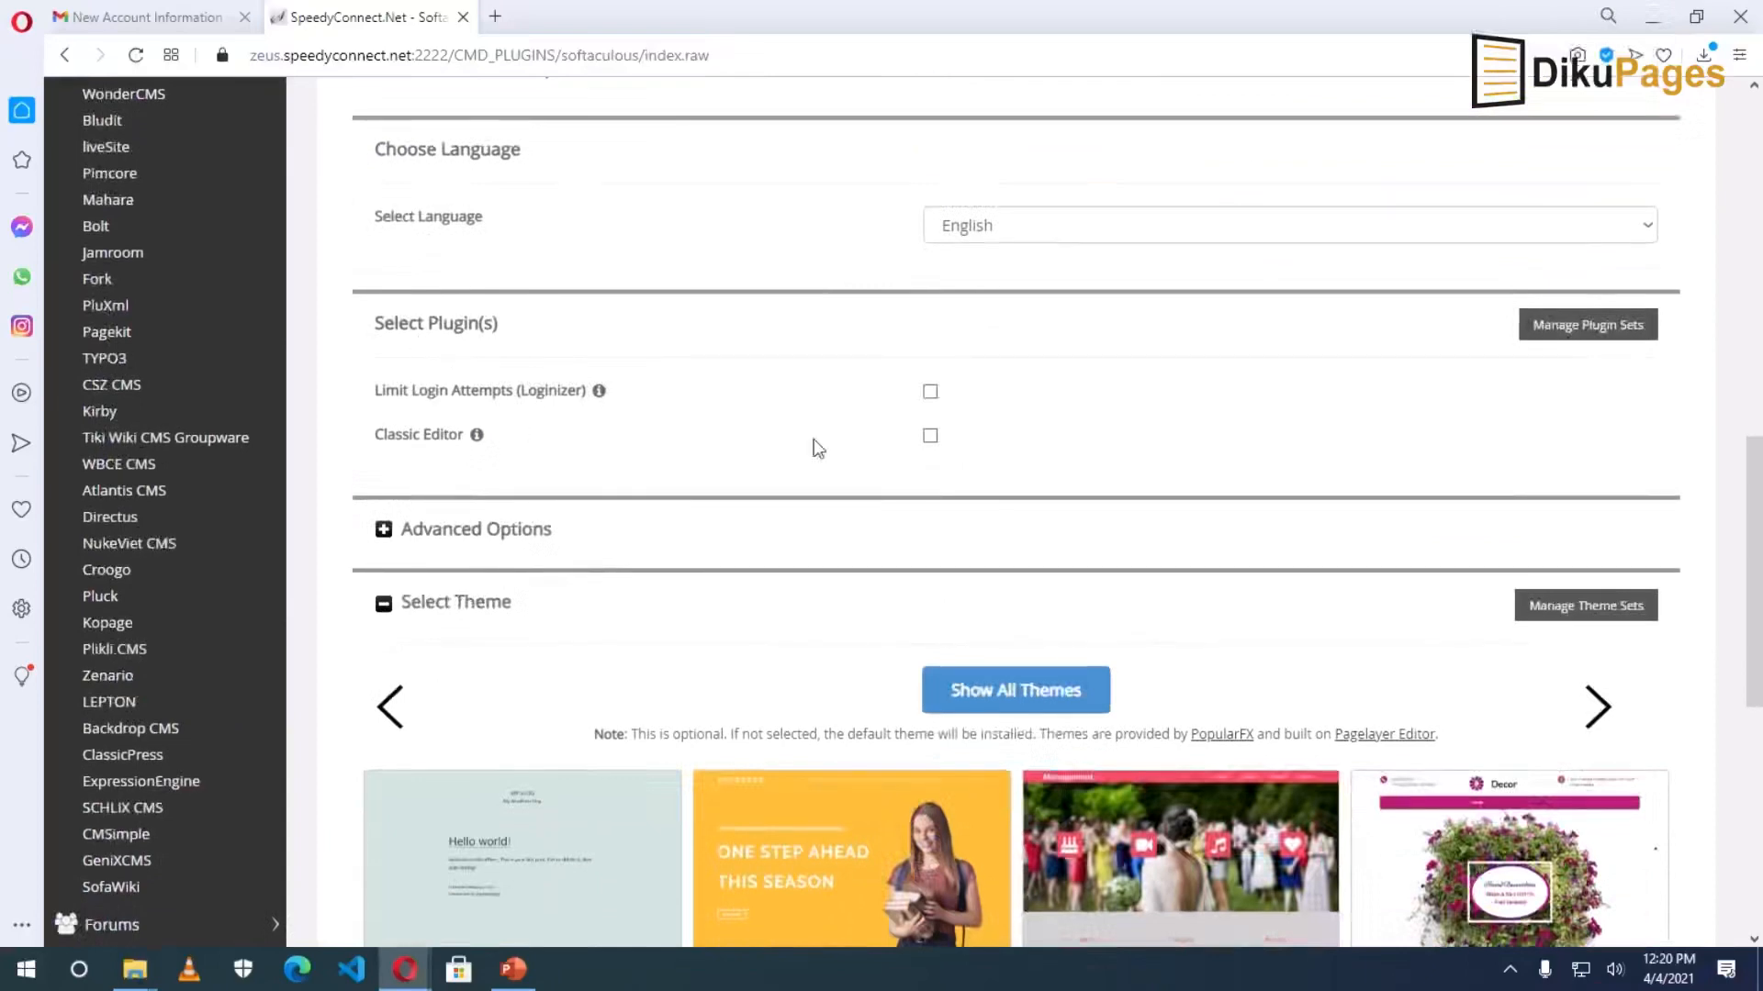
pyautogui.scroll(-1, 921, 487)
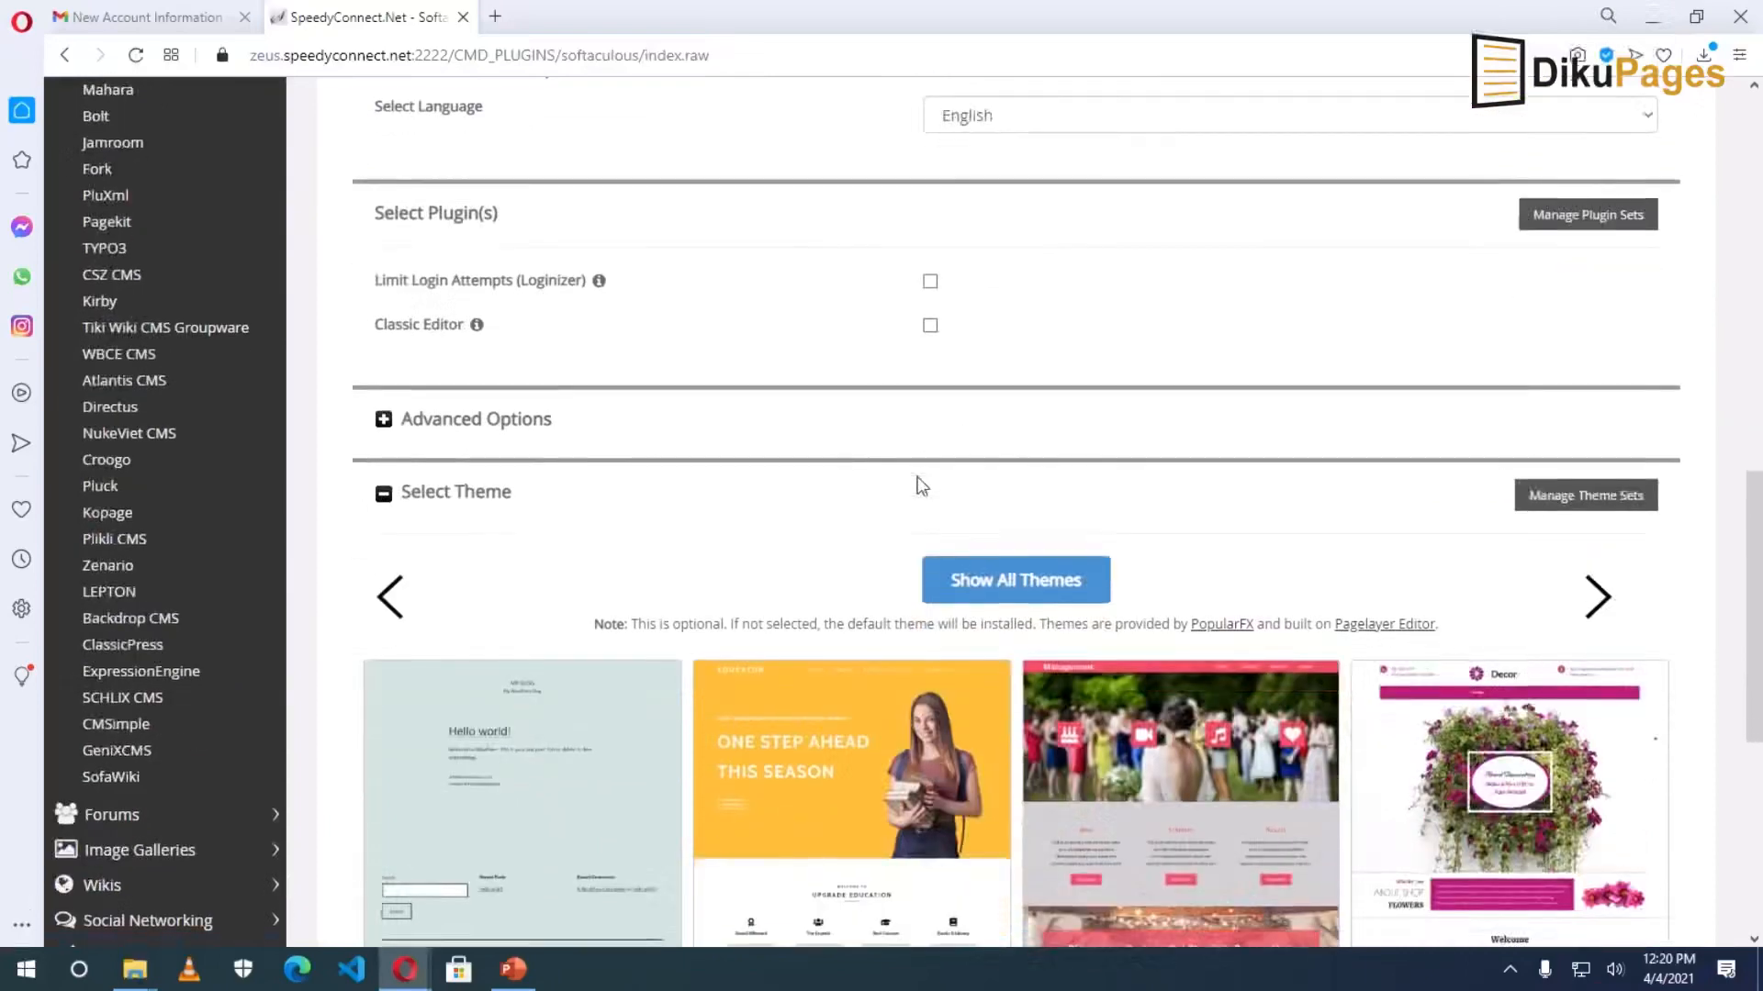
pyautogui.scroll(-1, 922, 487)
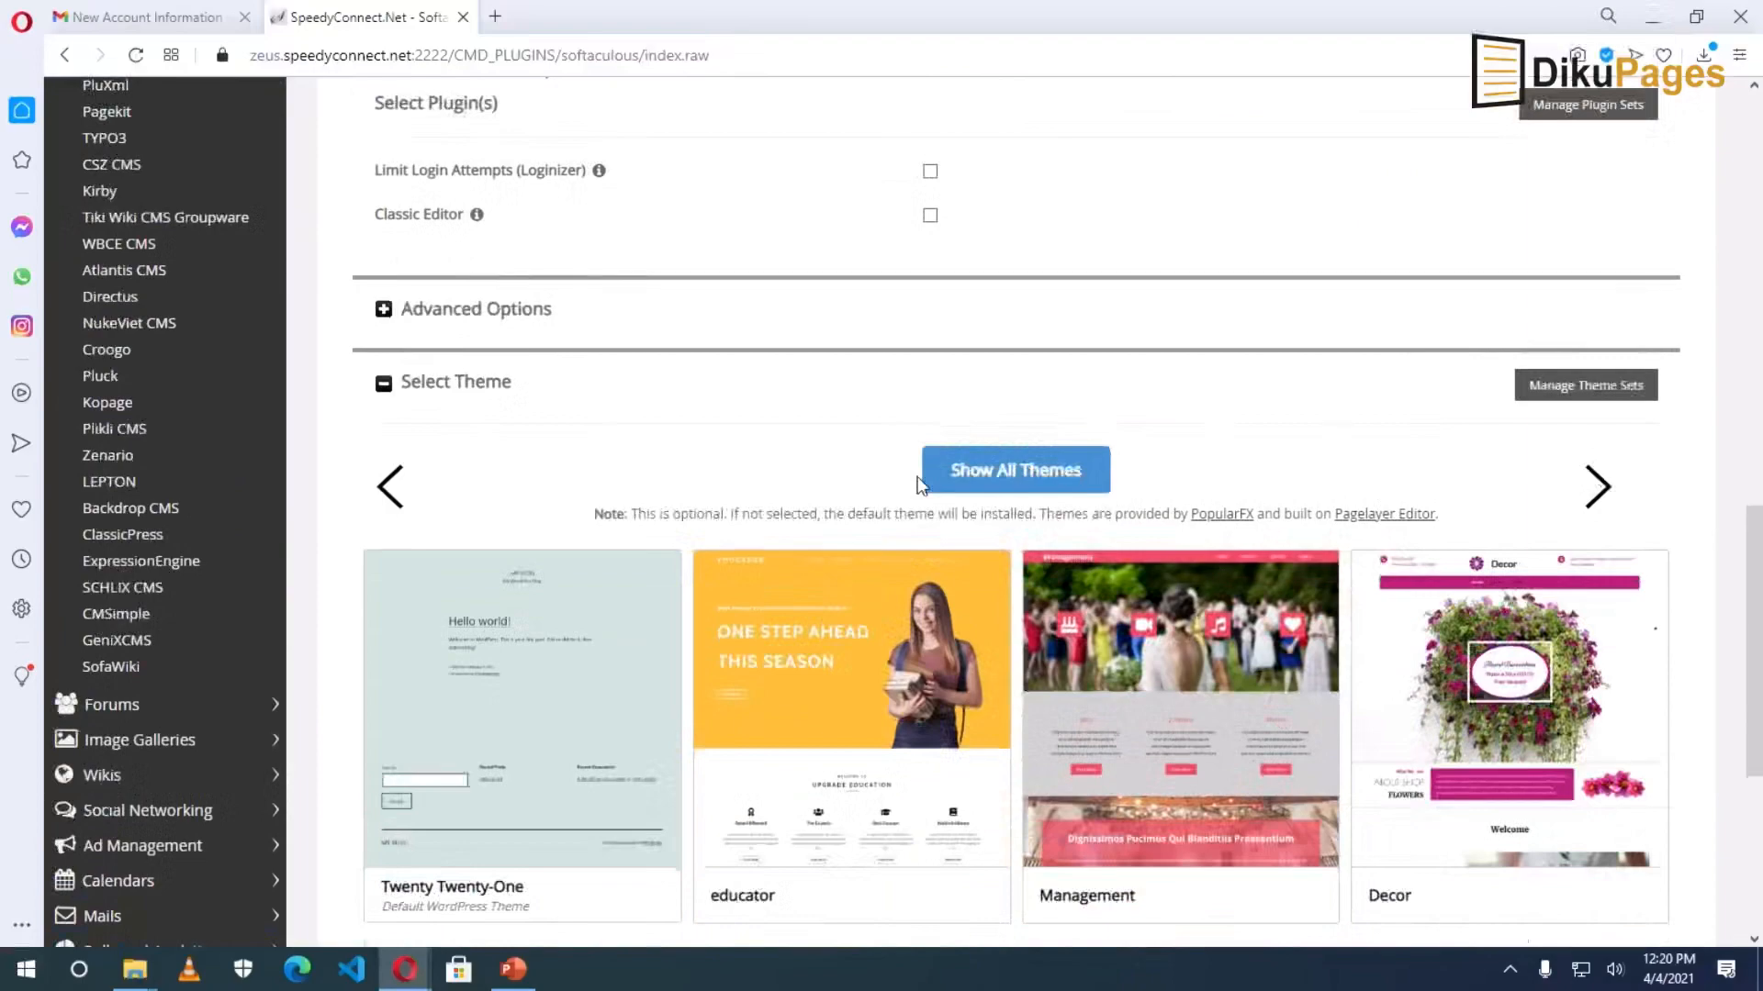
pyautogui.scroll(-3, 921, 485)
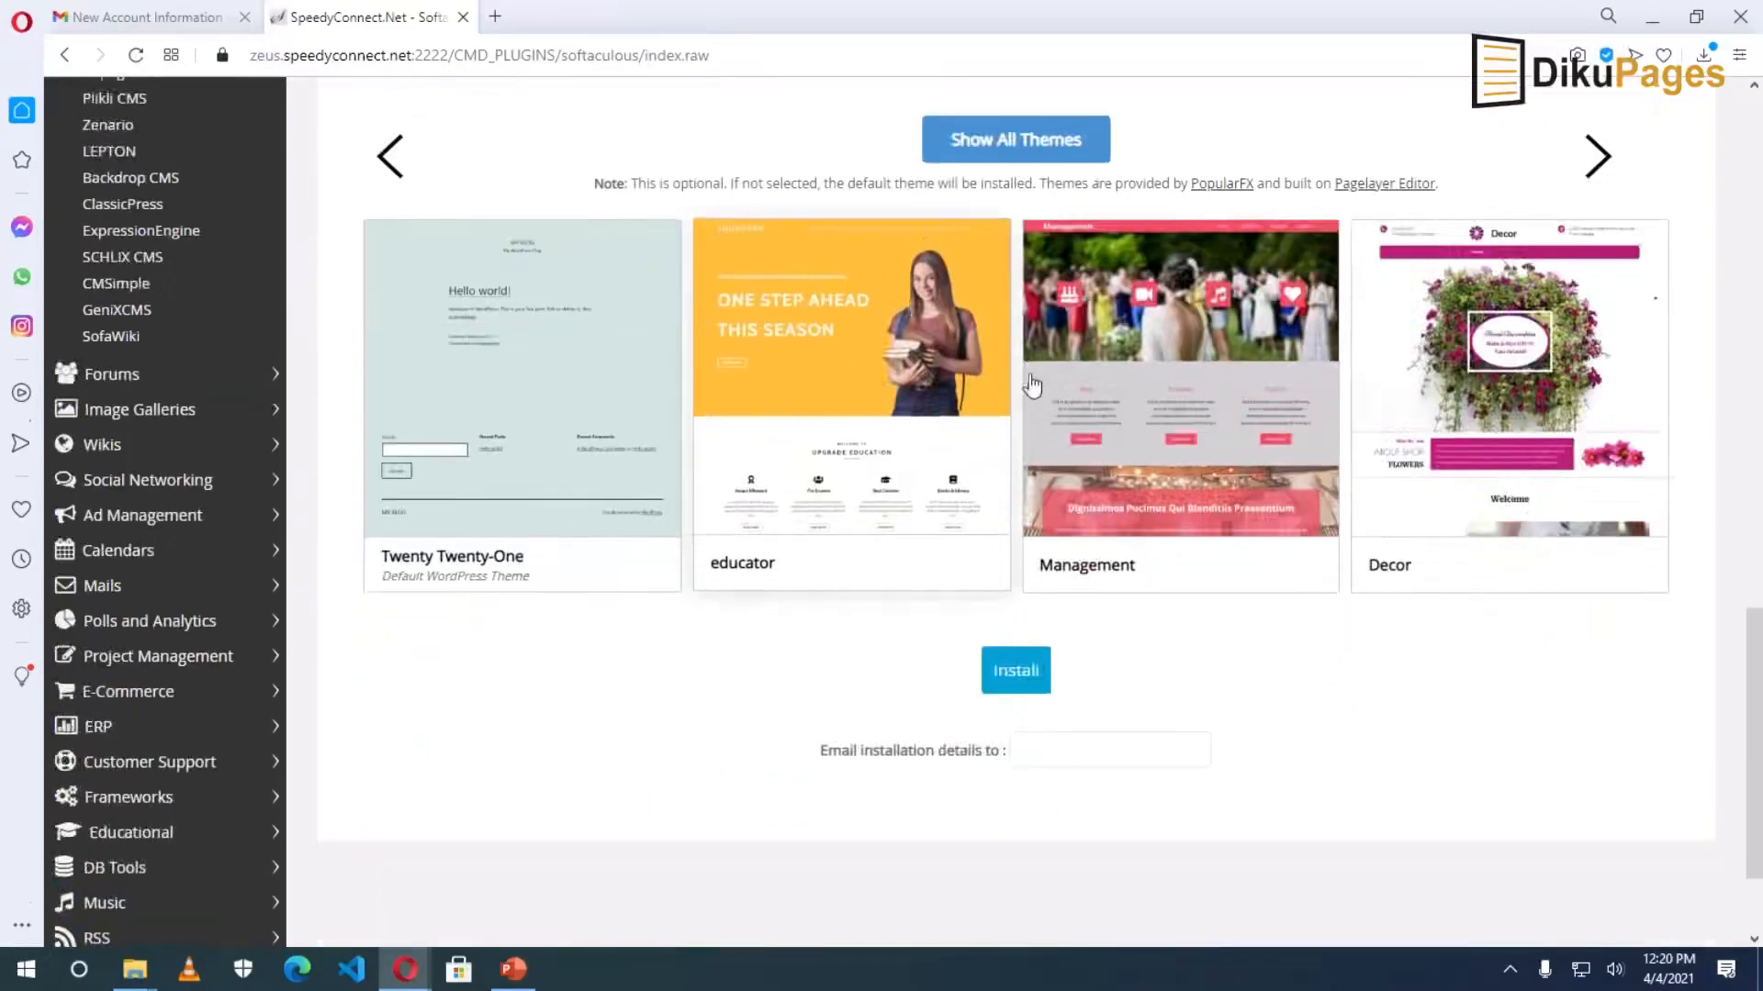
pyautogui.scroll(-1, 1192, 557)
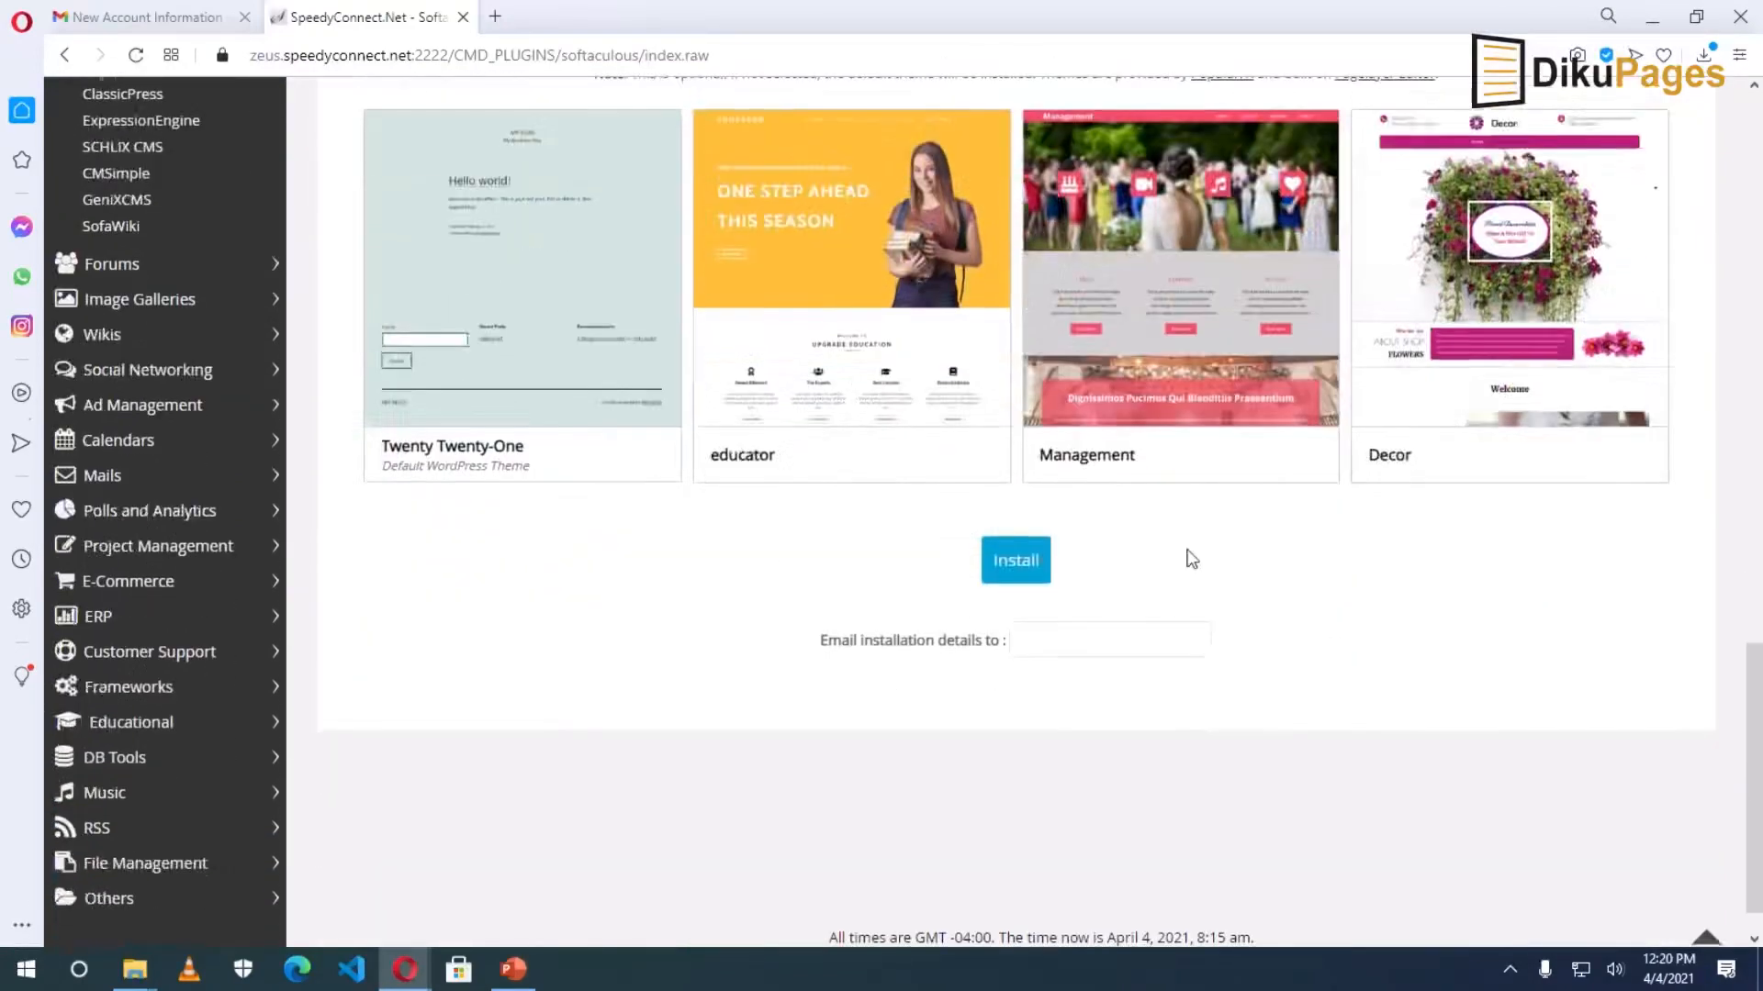
pyautogui.click(1017, 562)
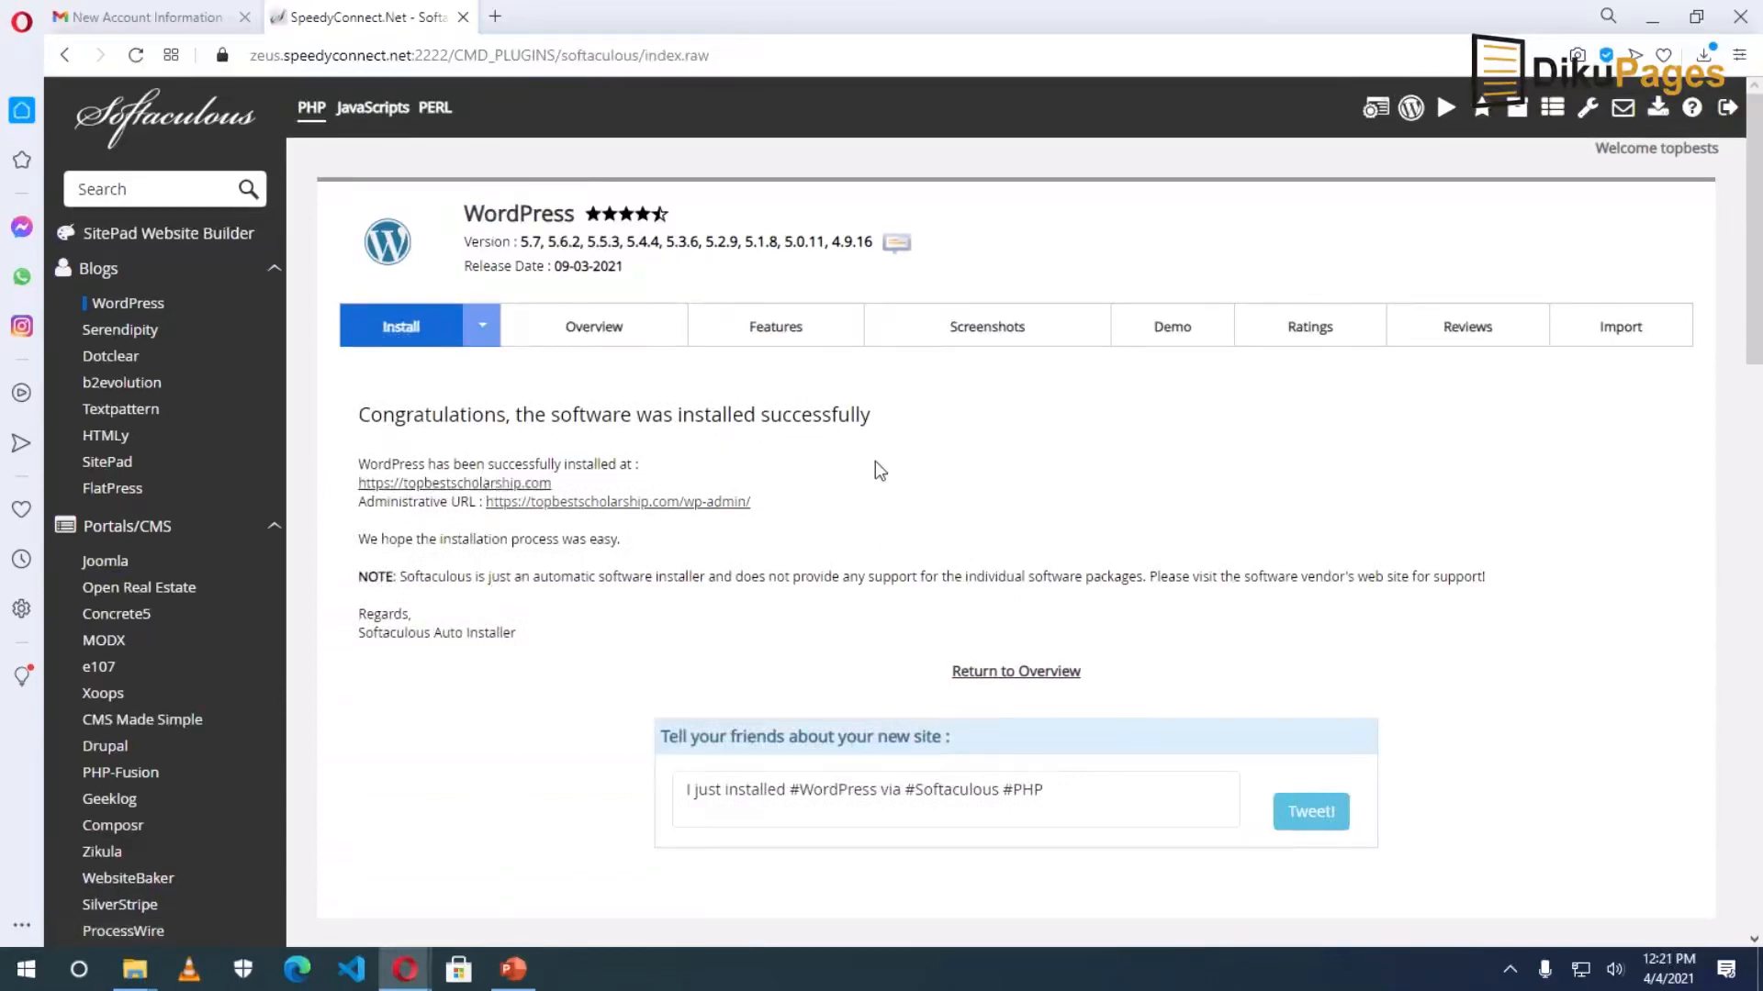
pyautogui.click(454, 484)
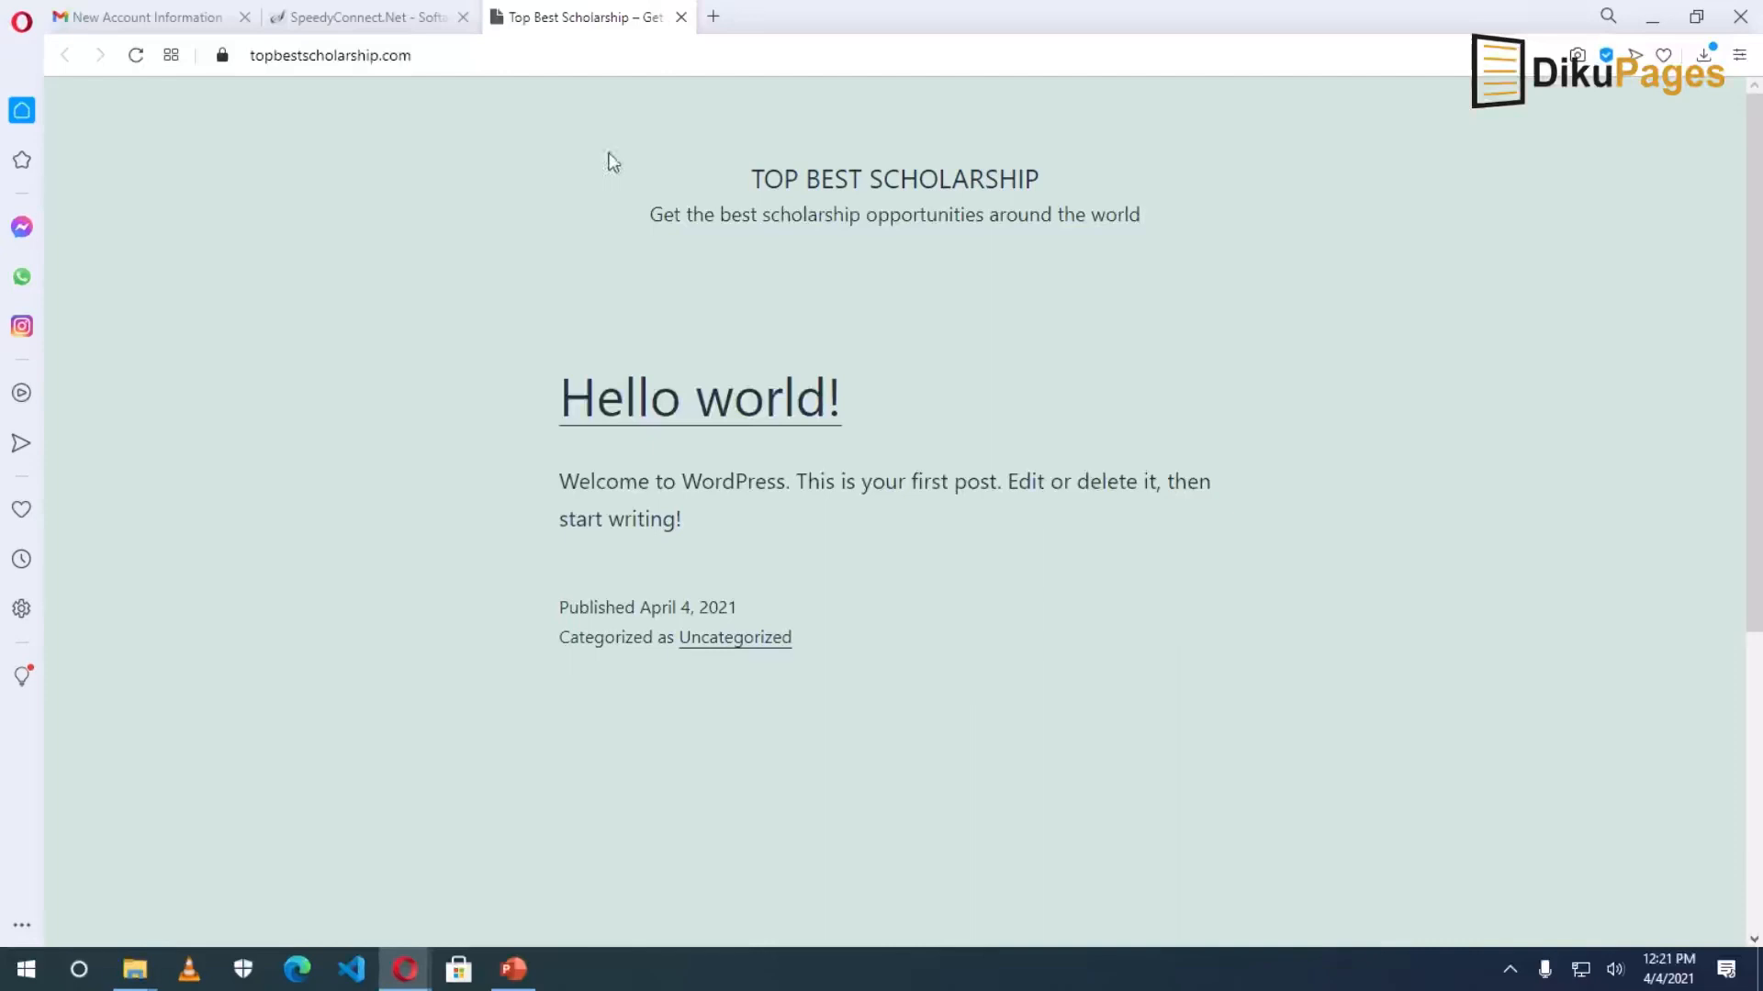
# Highlight the Top Best Scholarship title and tagline on the front page, then return to the Softaculous tab.
pyautogui.moveTo(762, 170); pyautogui.dragTo(1072, 178)
pyautogui.moveTo(648, 214); pyautogui.dragTo(1144, 213)
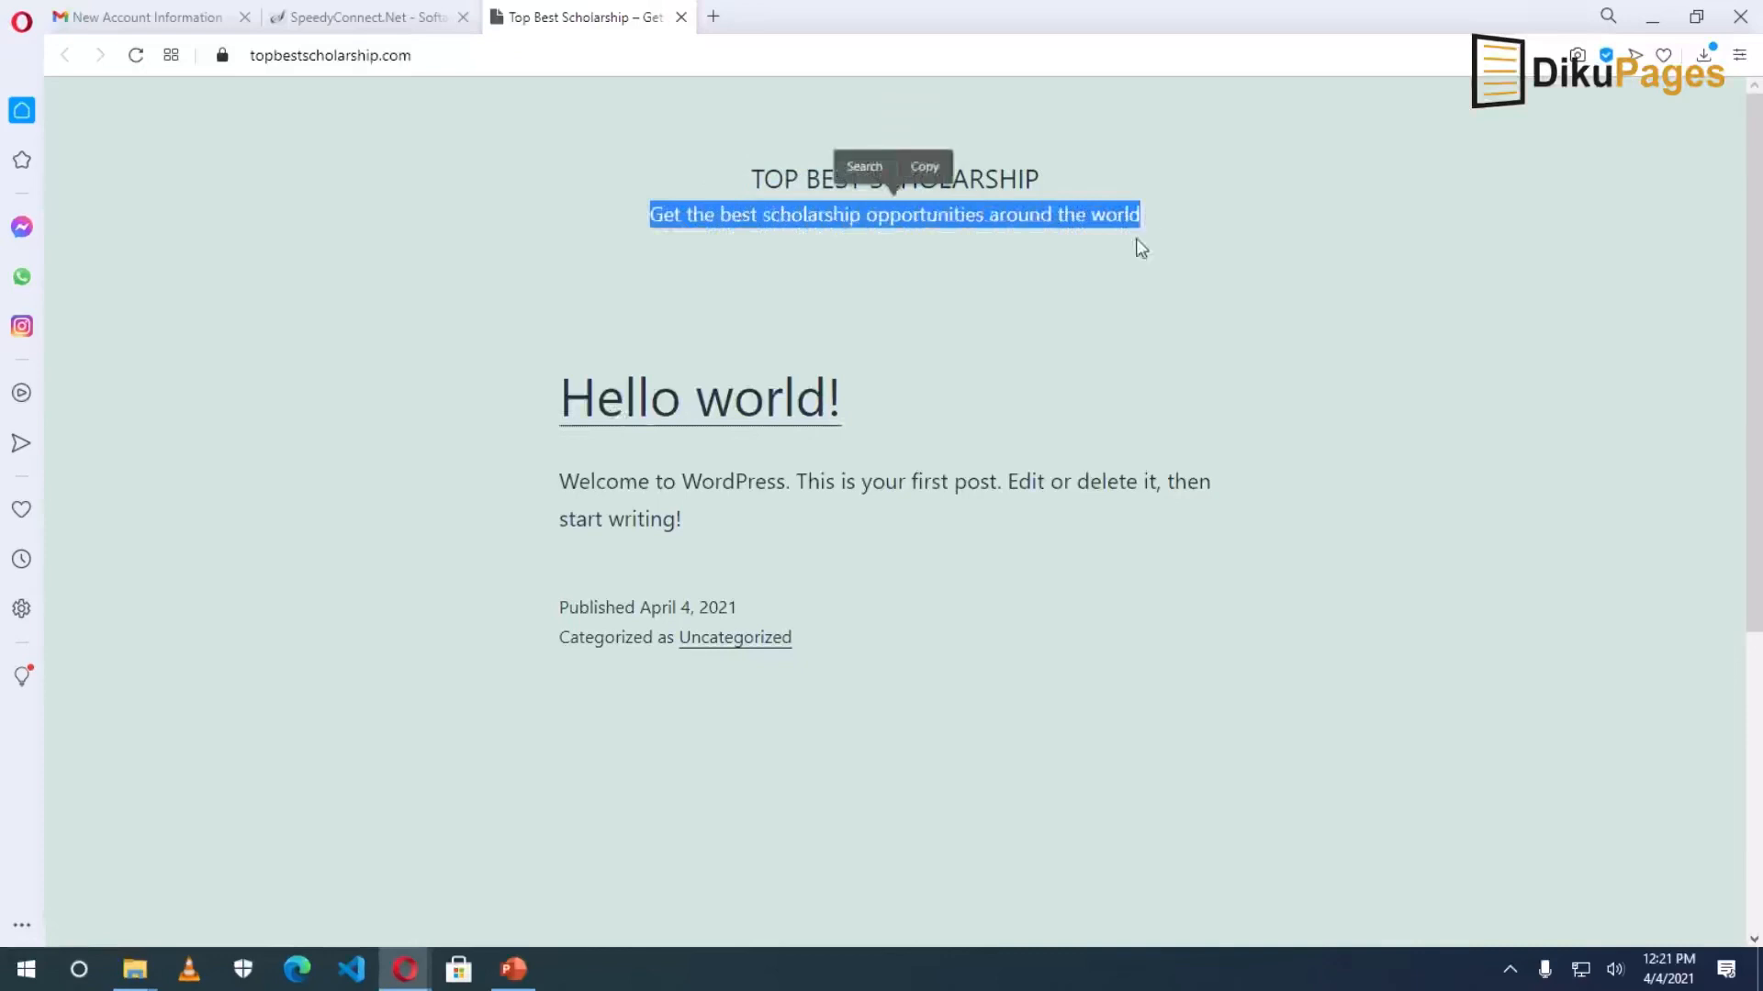
pyautogui.click(716, 341)
pyautogui.click(365, 22)
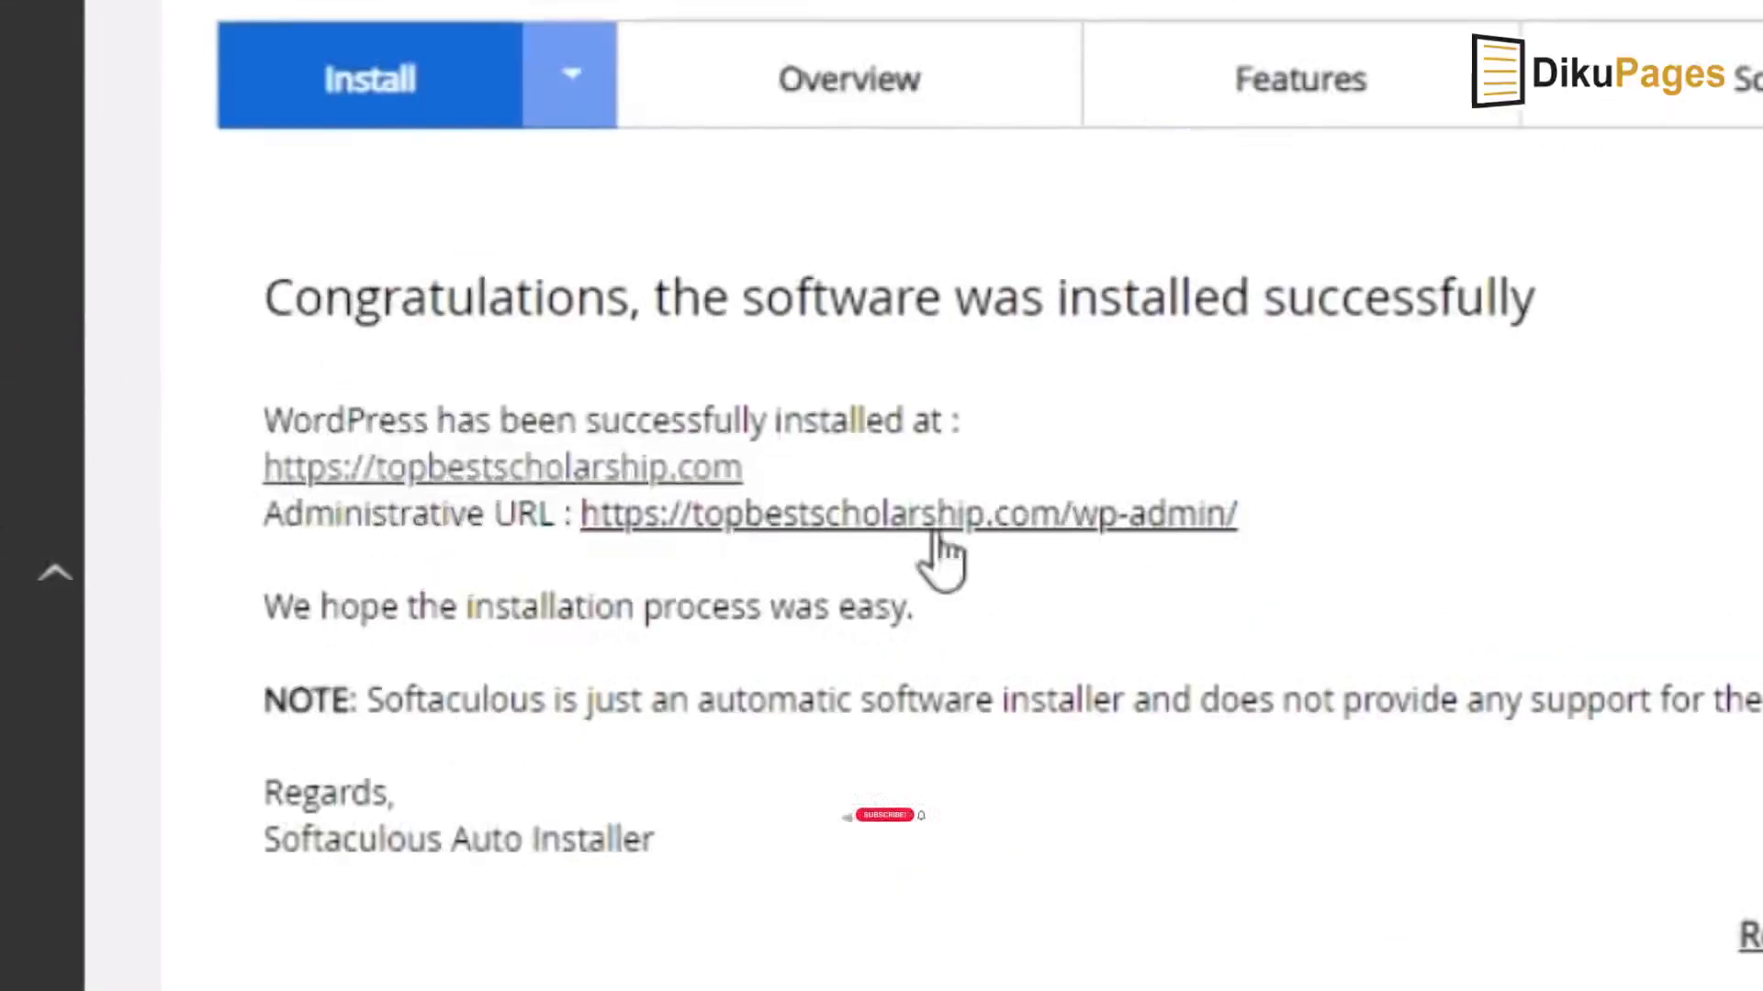
# Close the extra admin URL tab and append /wp-admin to the front-page tab's address.
pyautogui.click(803, 521)
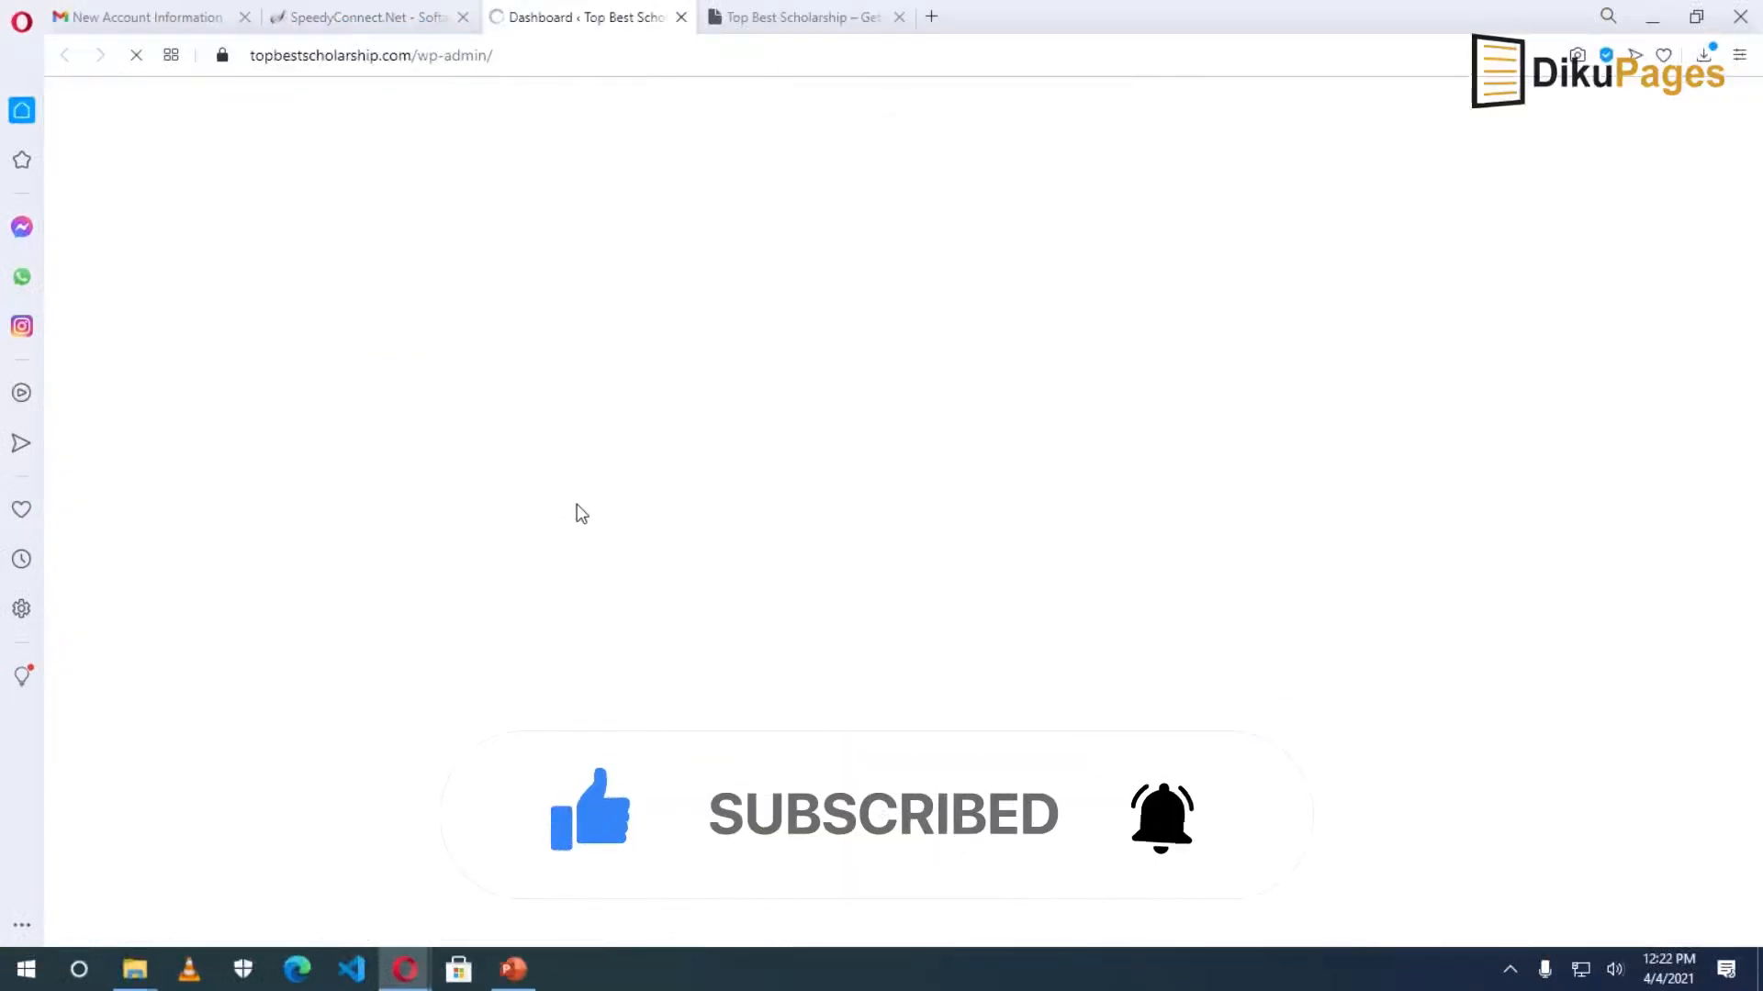
pyautogui.hotkey('ctrl', 'w')
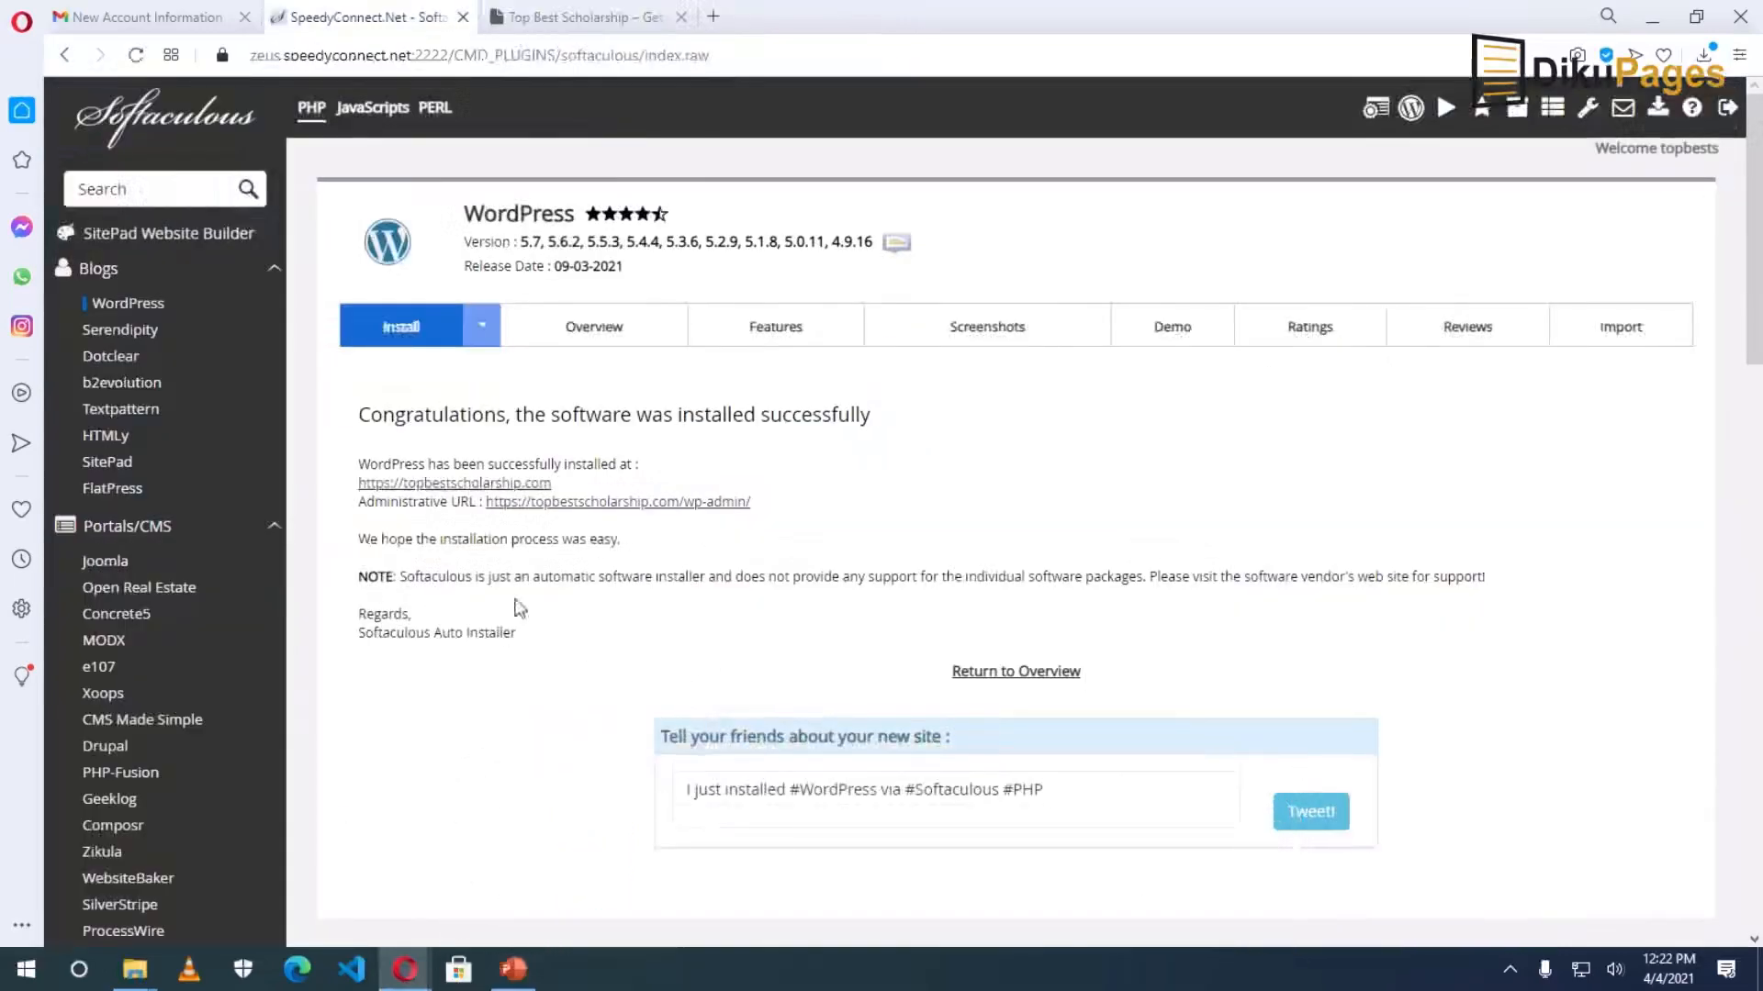
pyautogui.click(574, 18)
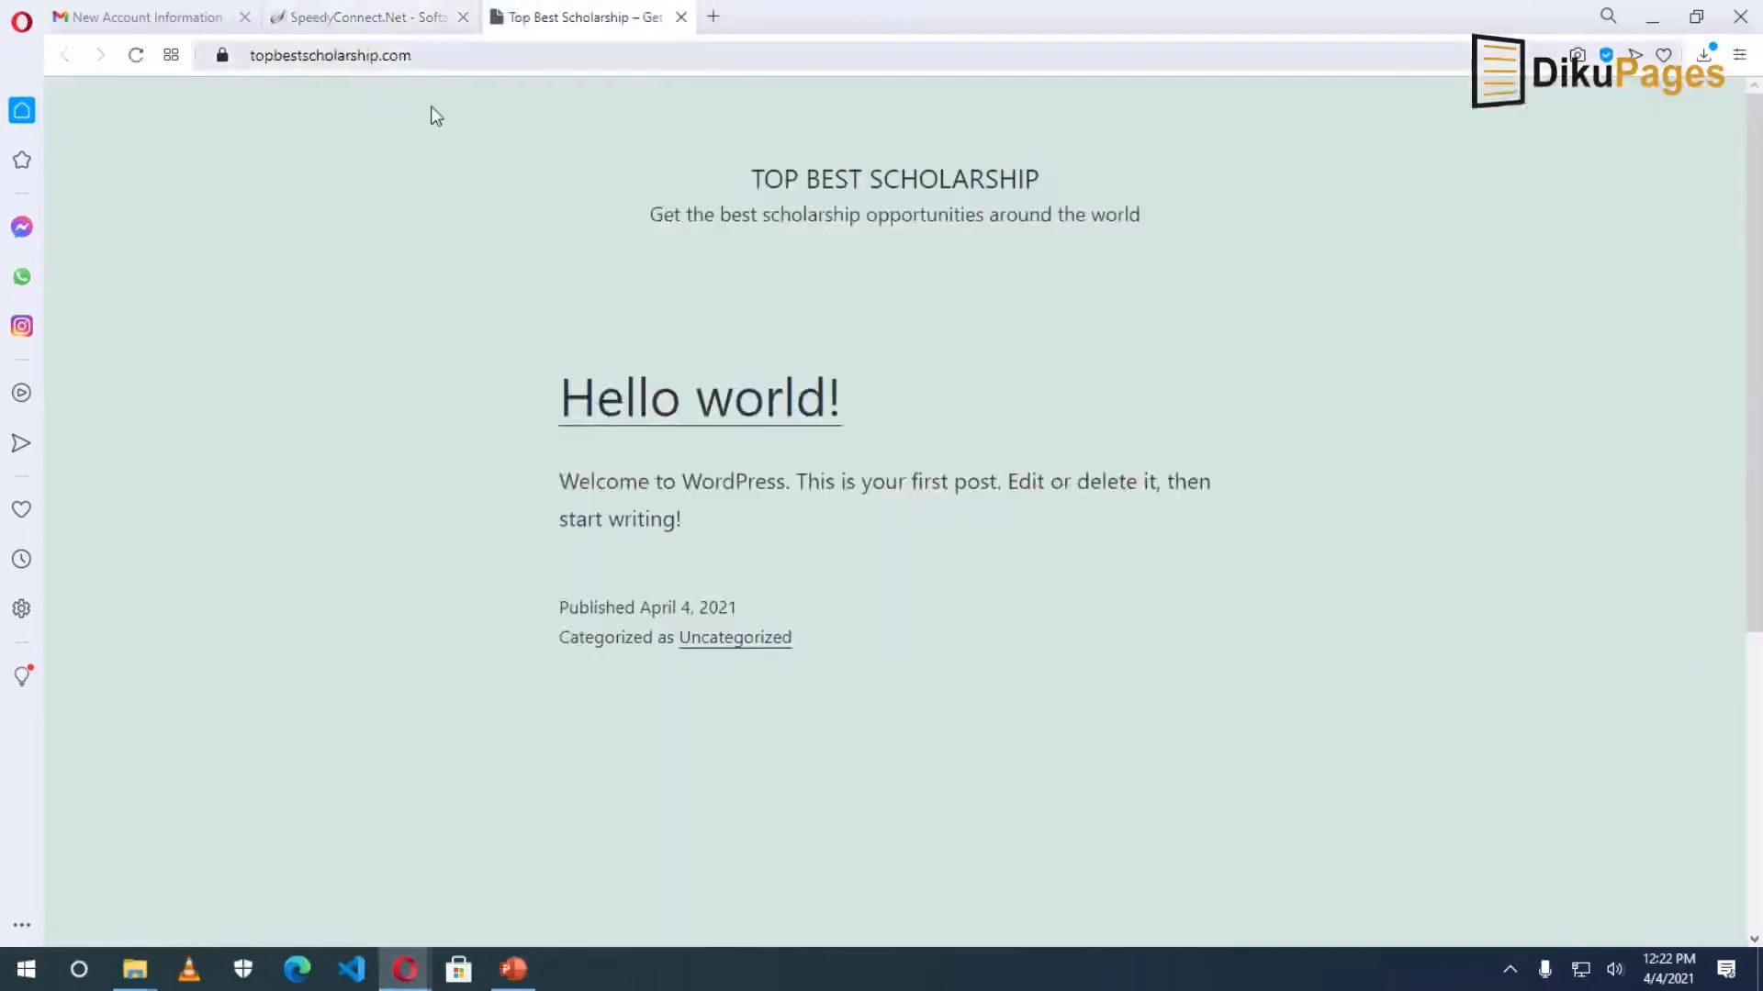
pyautogui.click(465, 57)
pyautogui.click(466, 57)
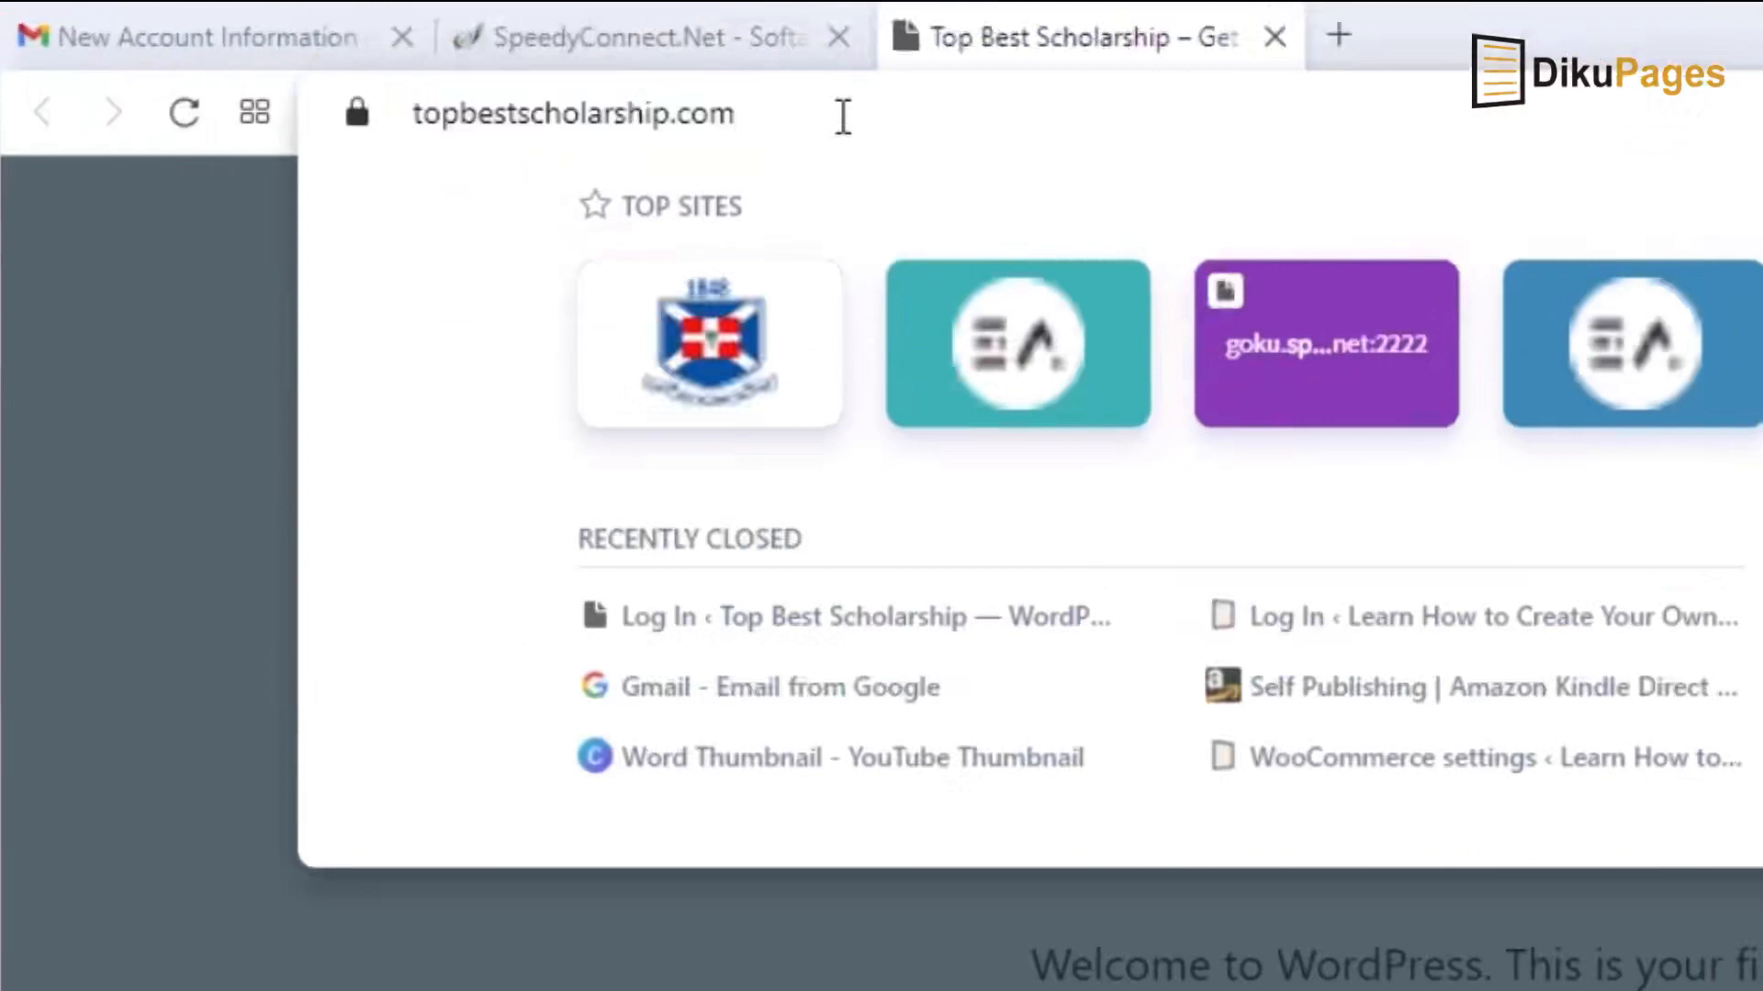
pyautogui.write('/')
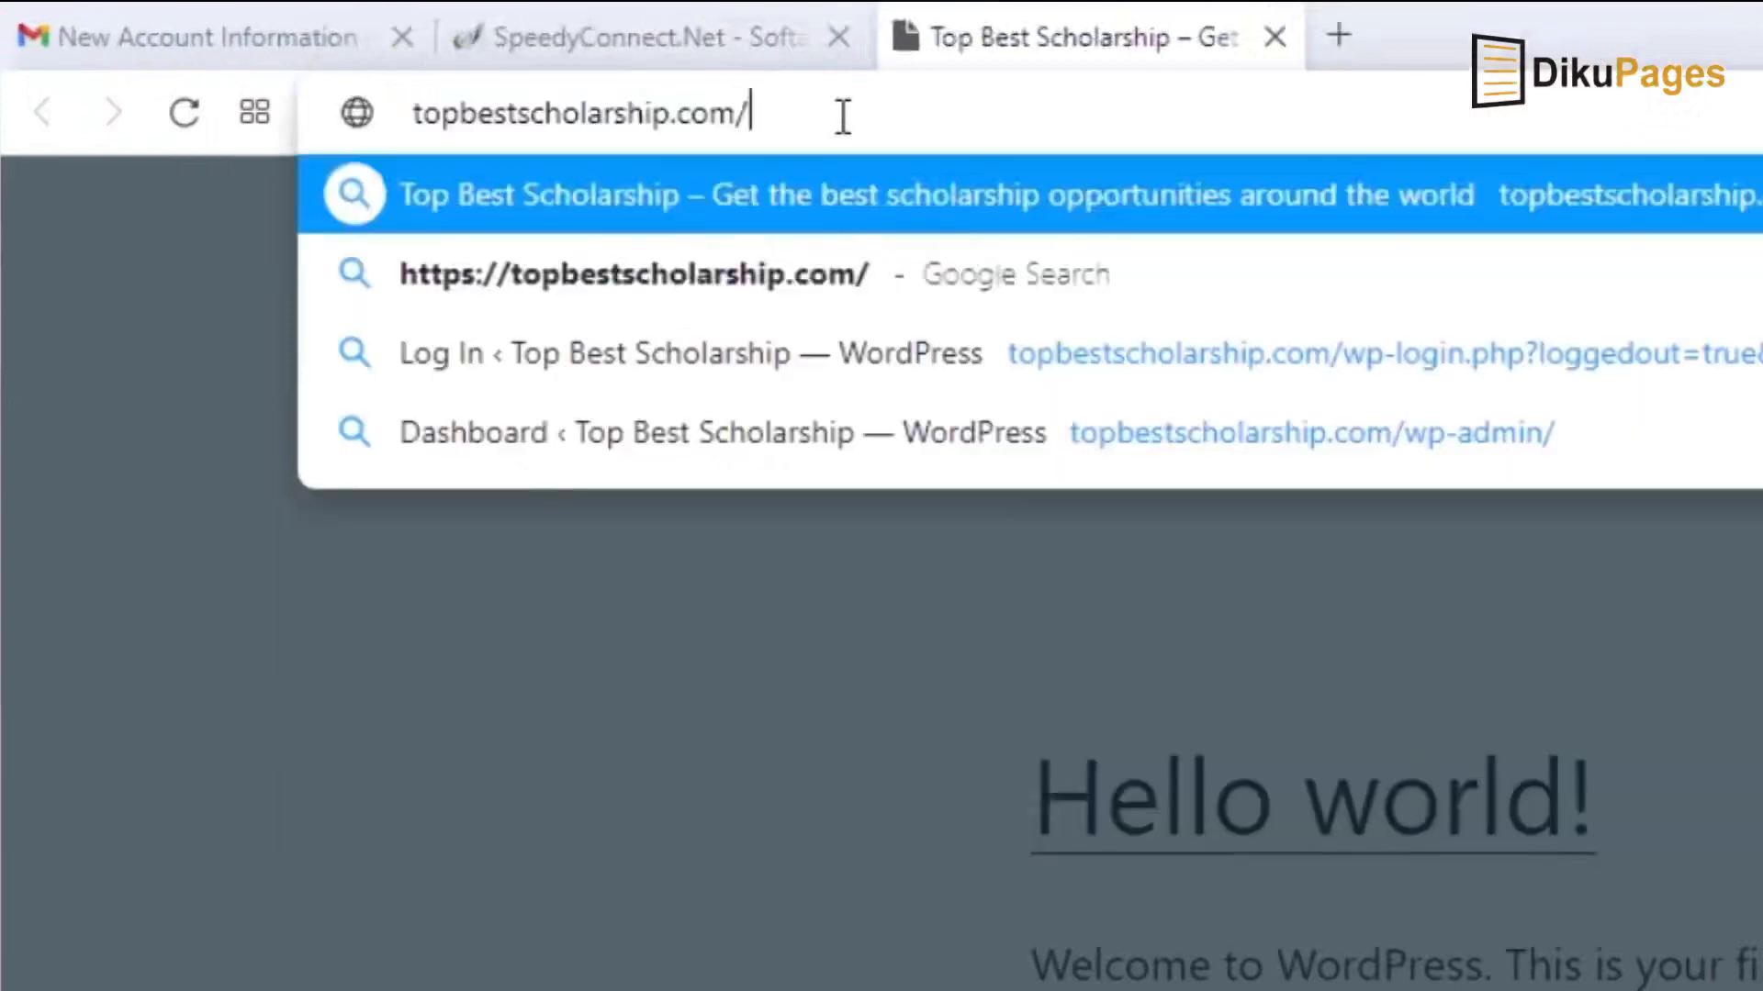
pyautogui.write('wp-admin')
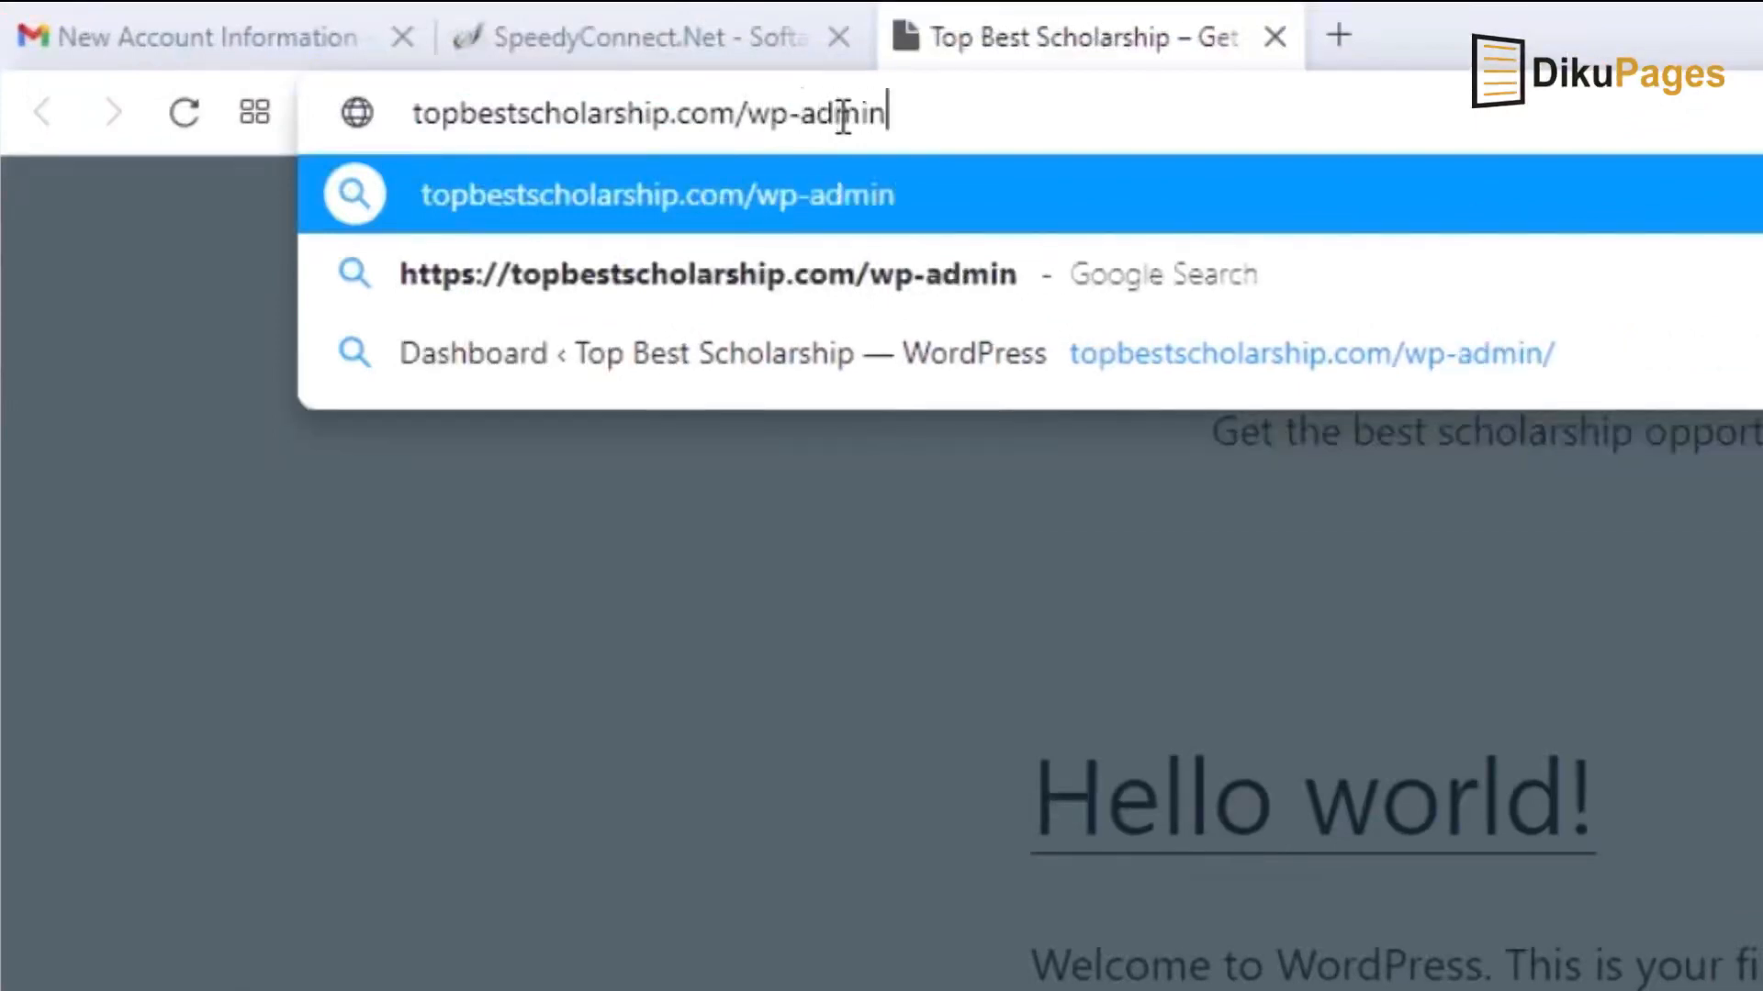
# Load /wp-admin and log in as bestscholarship with the admin password.
pyautogui.press('Return')
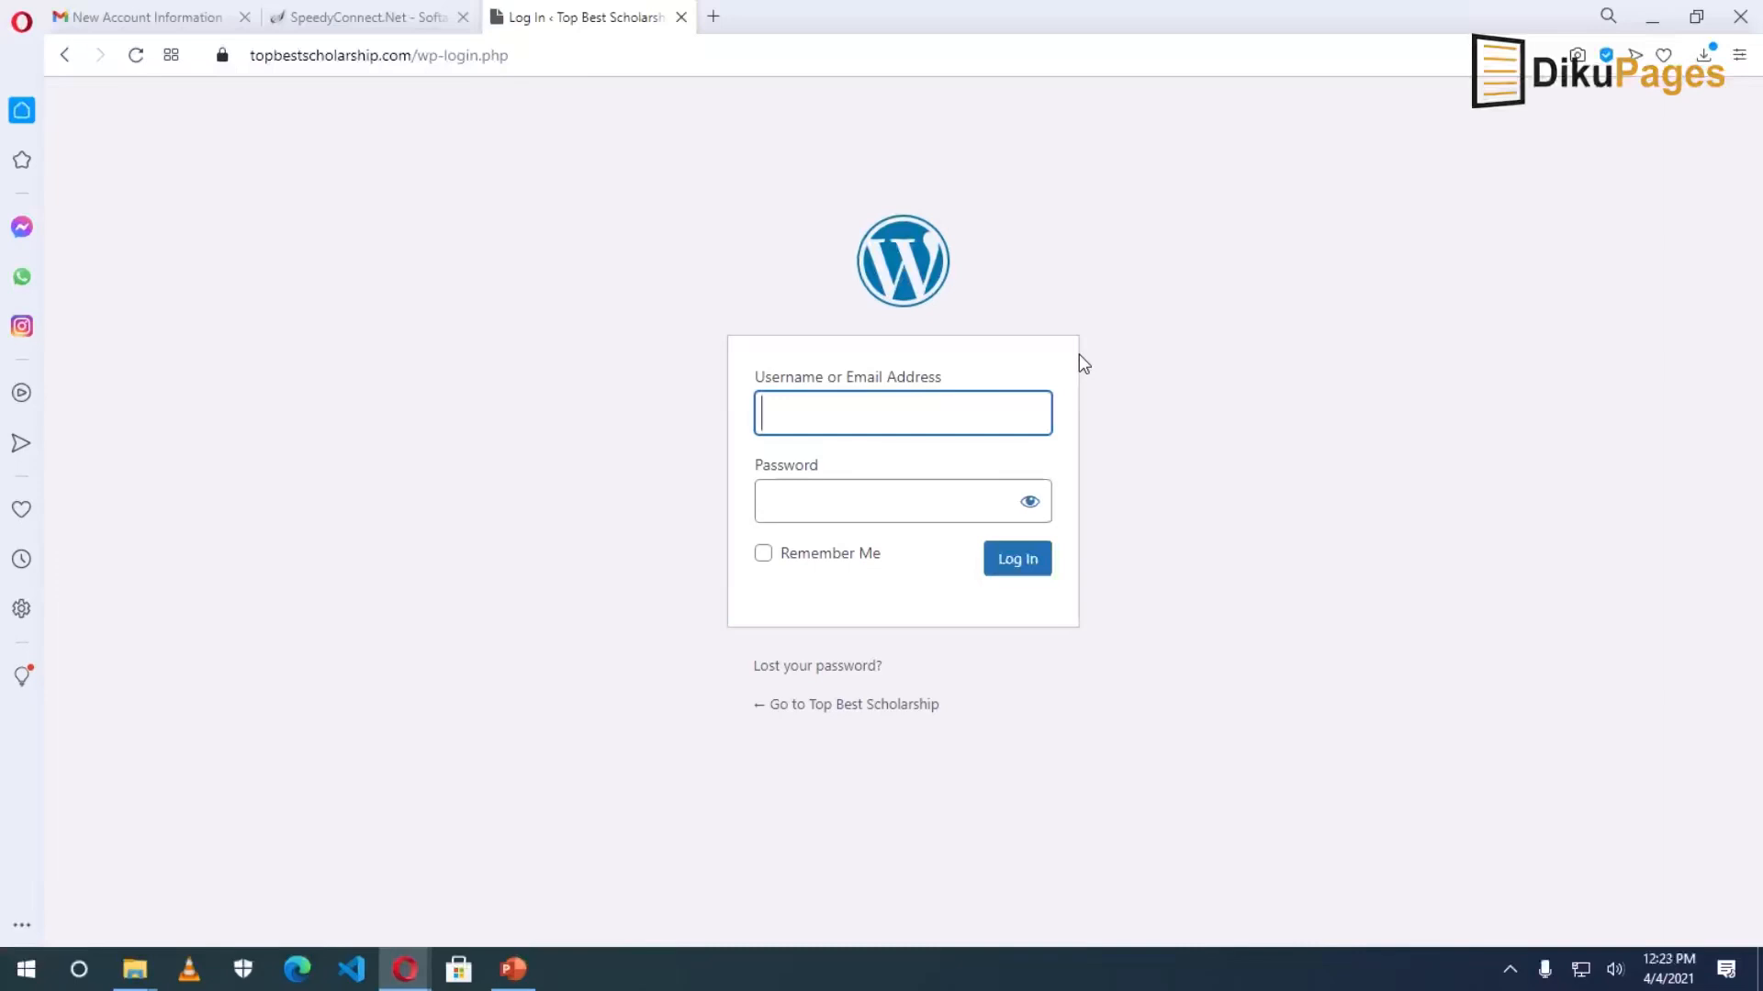
pyautogui.write('bestscholarship')
pyautogui.press('Tab')
pyautogui.write('a*********')
pyautogui.press('Return')
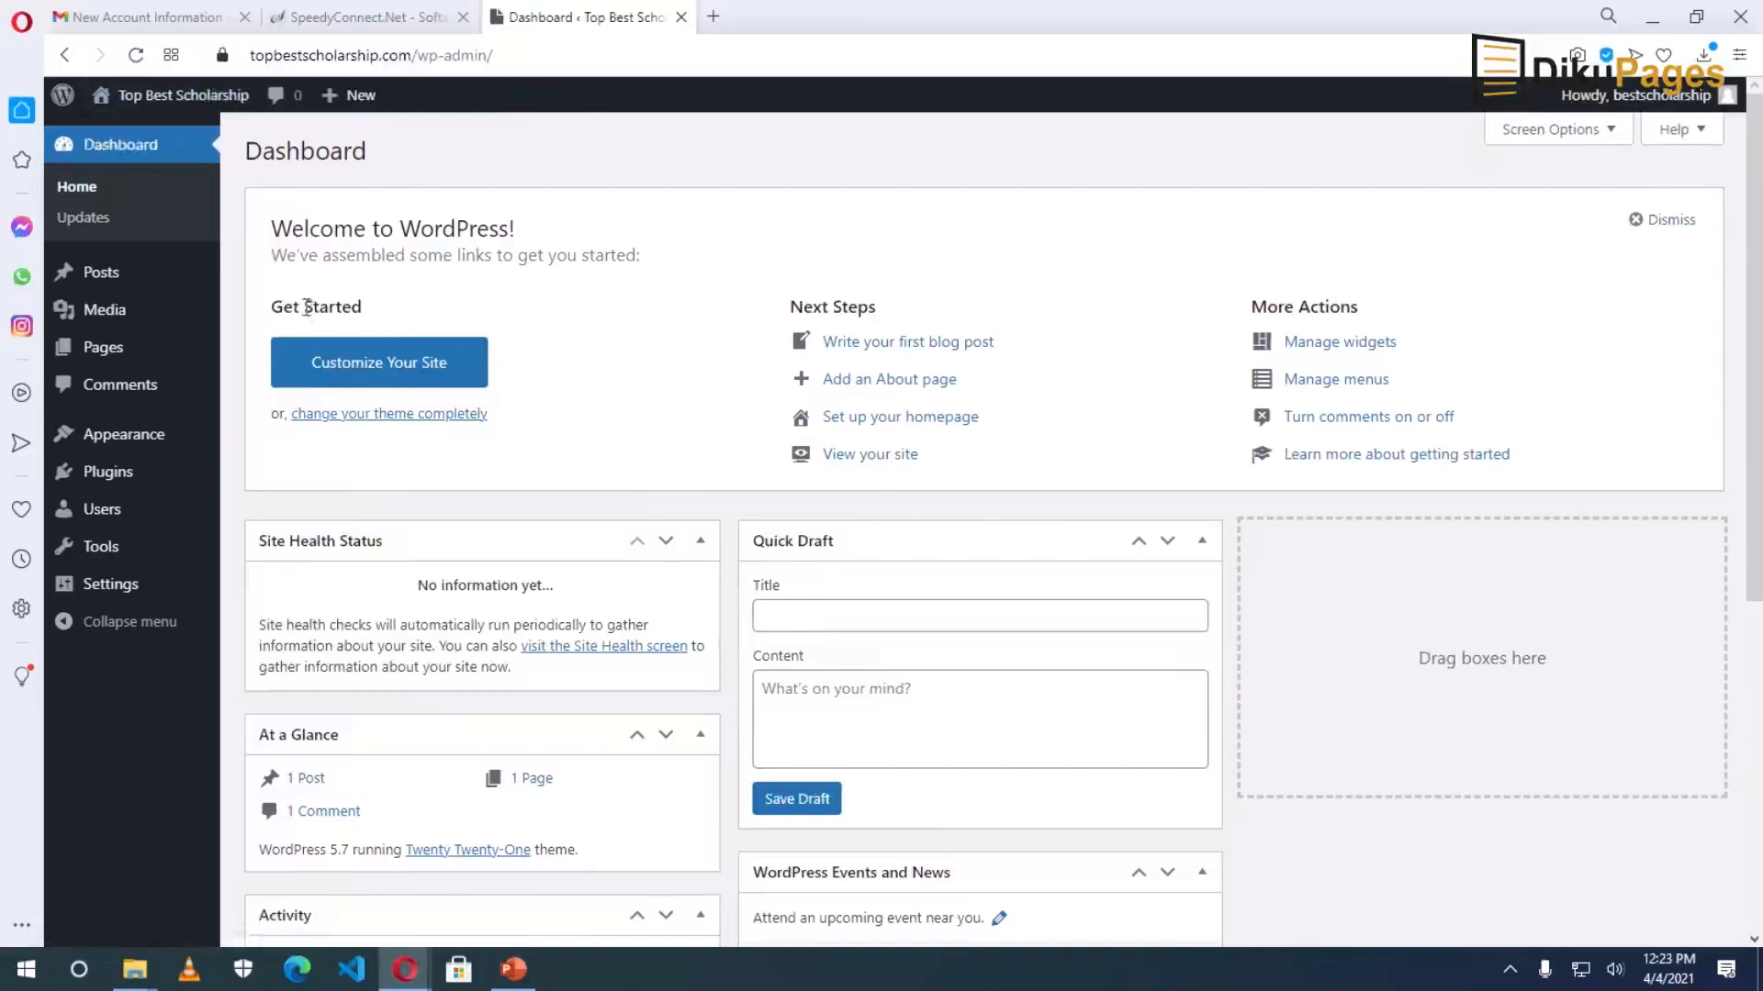
# Open the live Top Best Scholarship site in its own tab and scroll its Hello world! front page.
pyautogui.middleClick(179, 107)
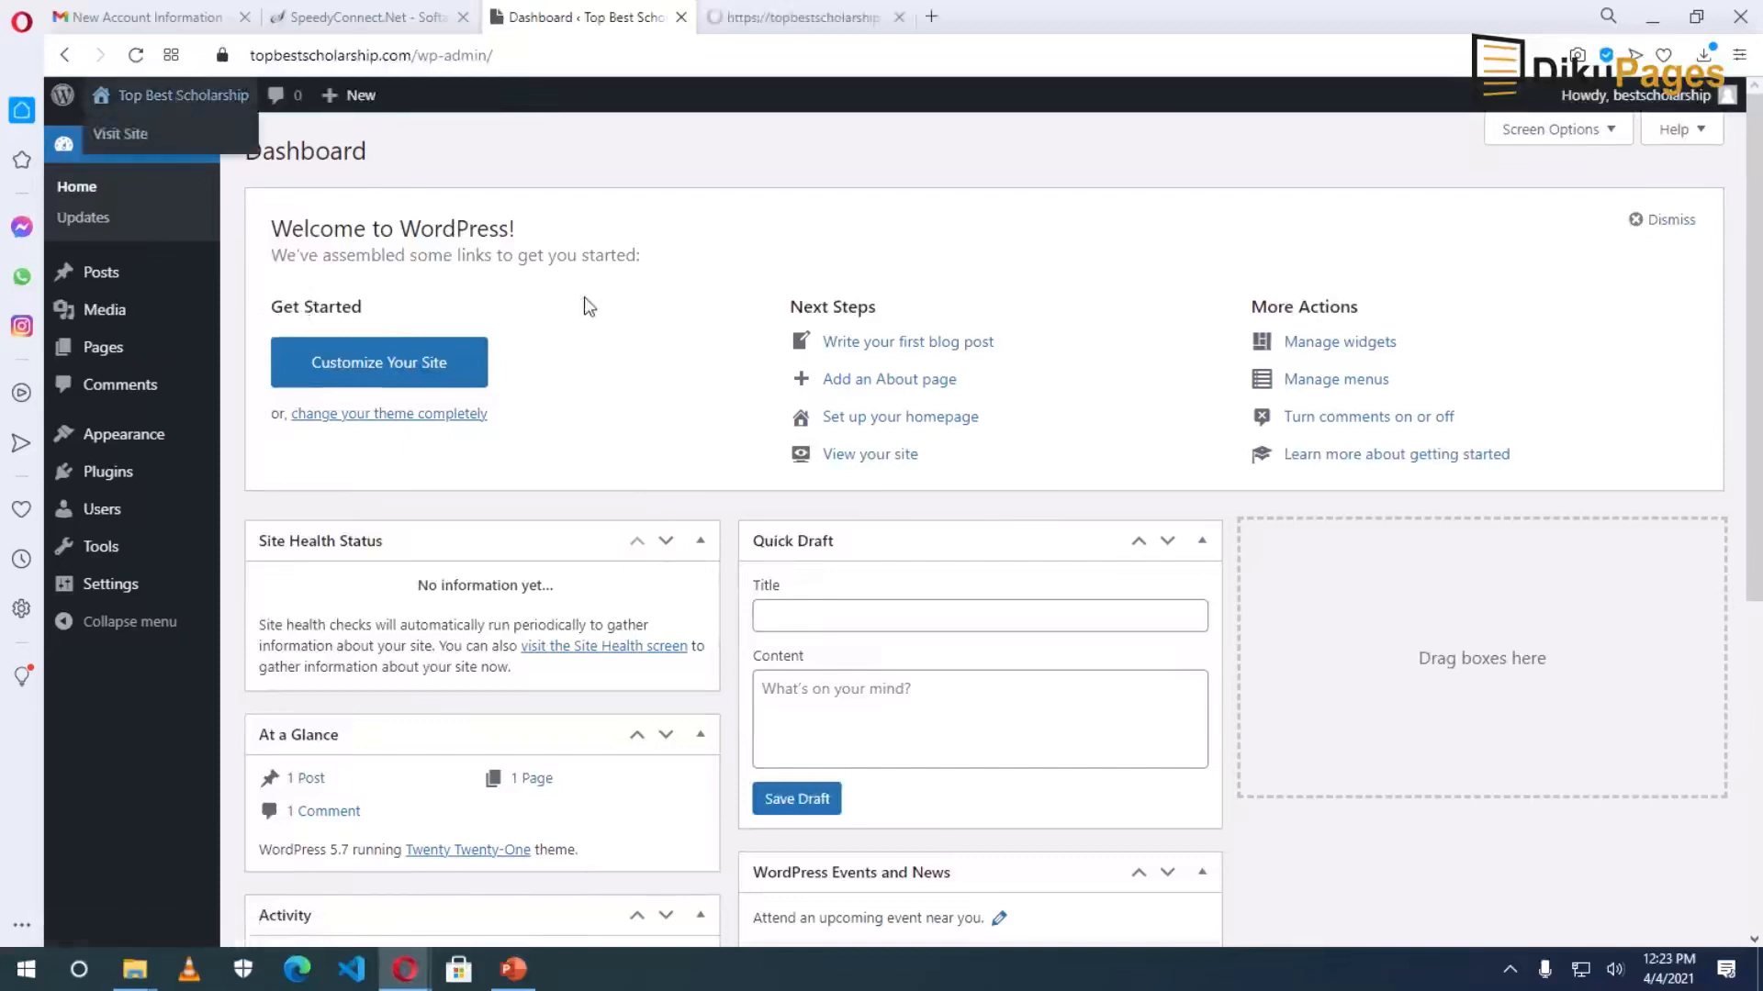
pyautogui.click(776, 17)
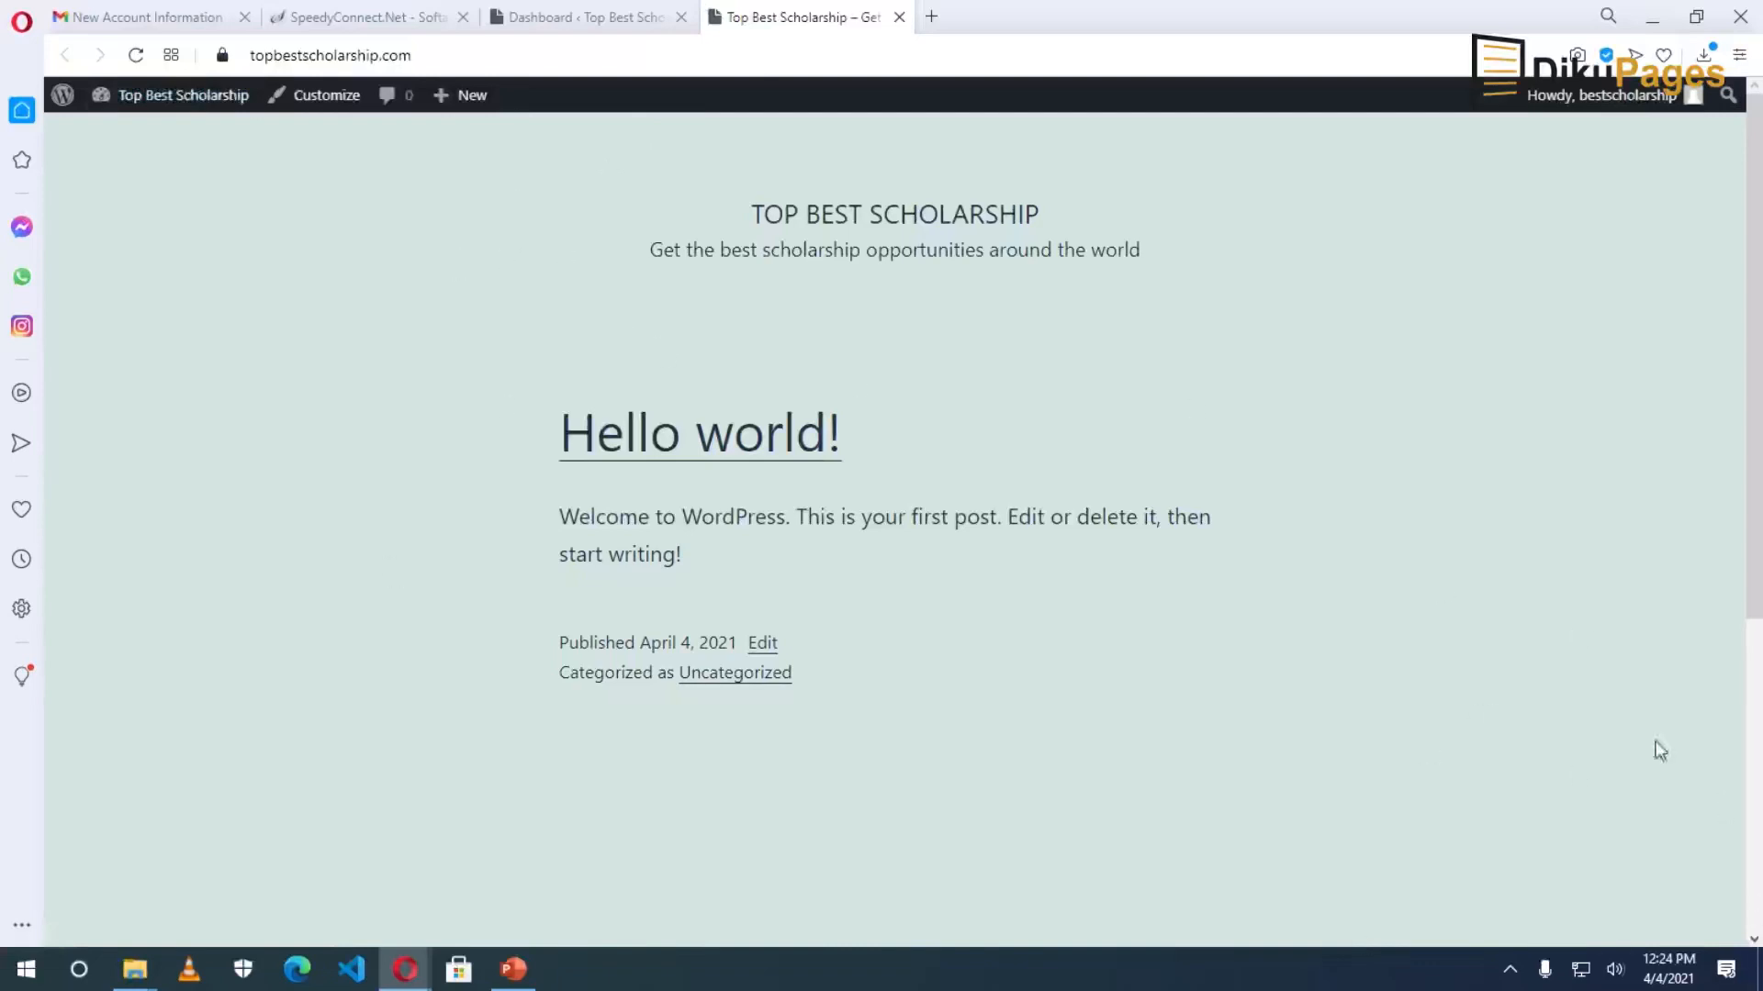
pyautogui.scroll(-5, 1535, 651)
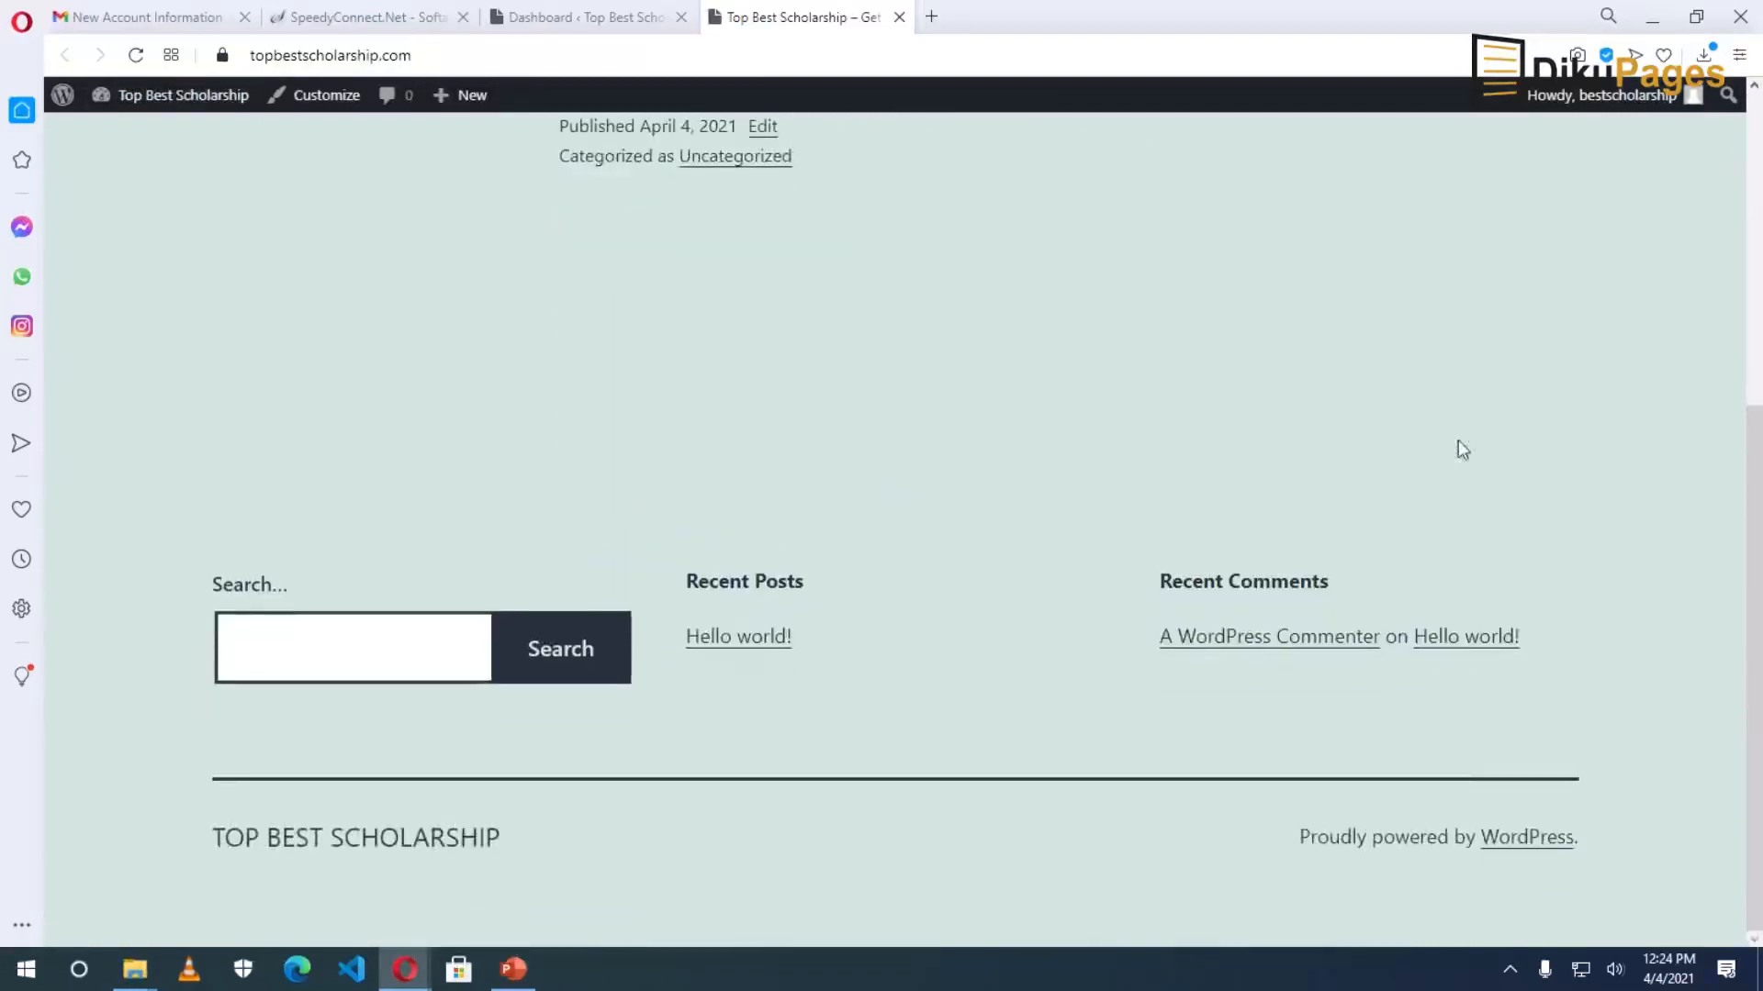
pyautogui.scroll(5, 1305, 406)
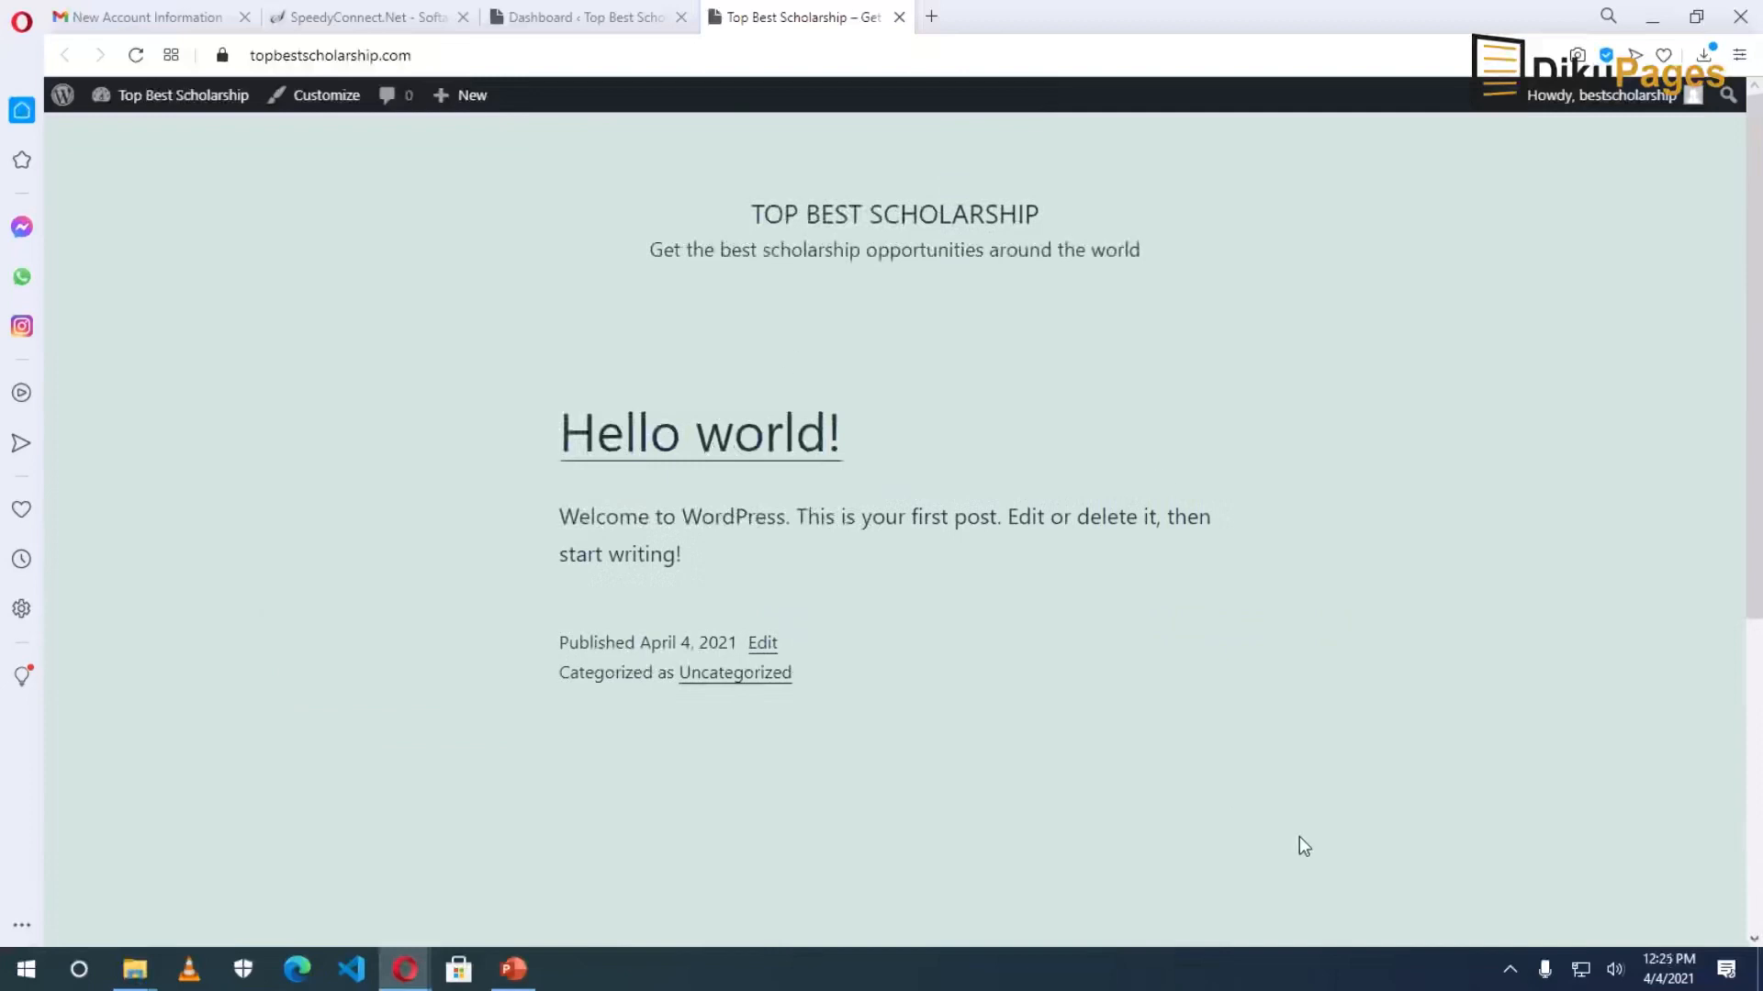
# Close the live site tab to return to the Top Best Scholarship Dashboard and survey the sidebar menus.
pyautogui.click(900, 18)
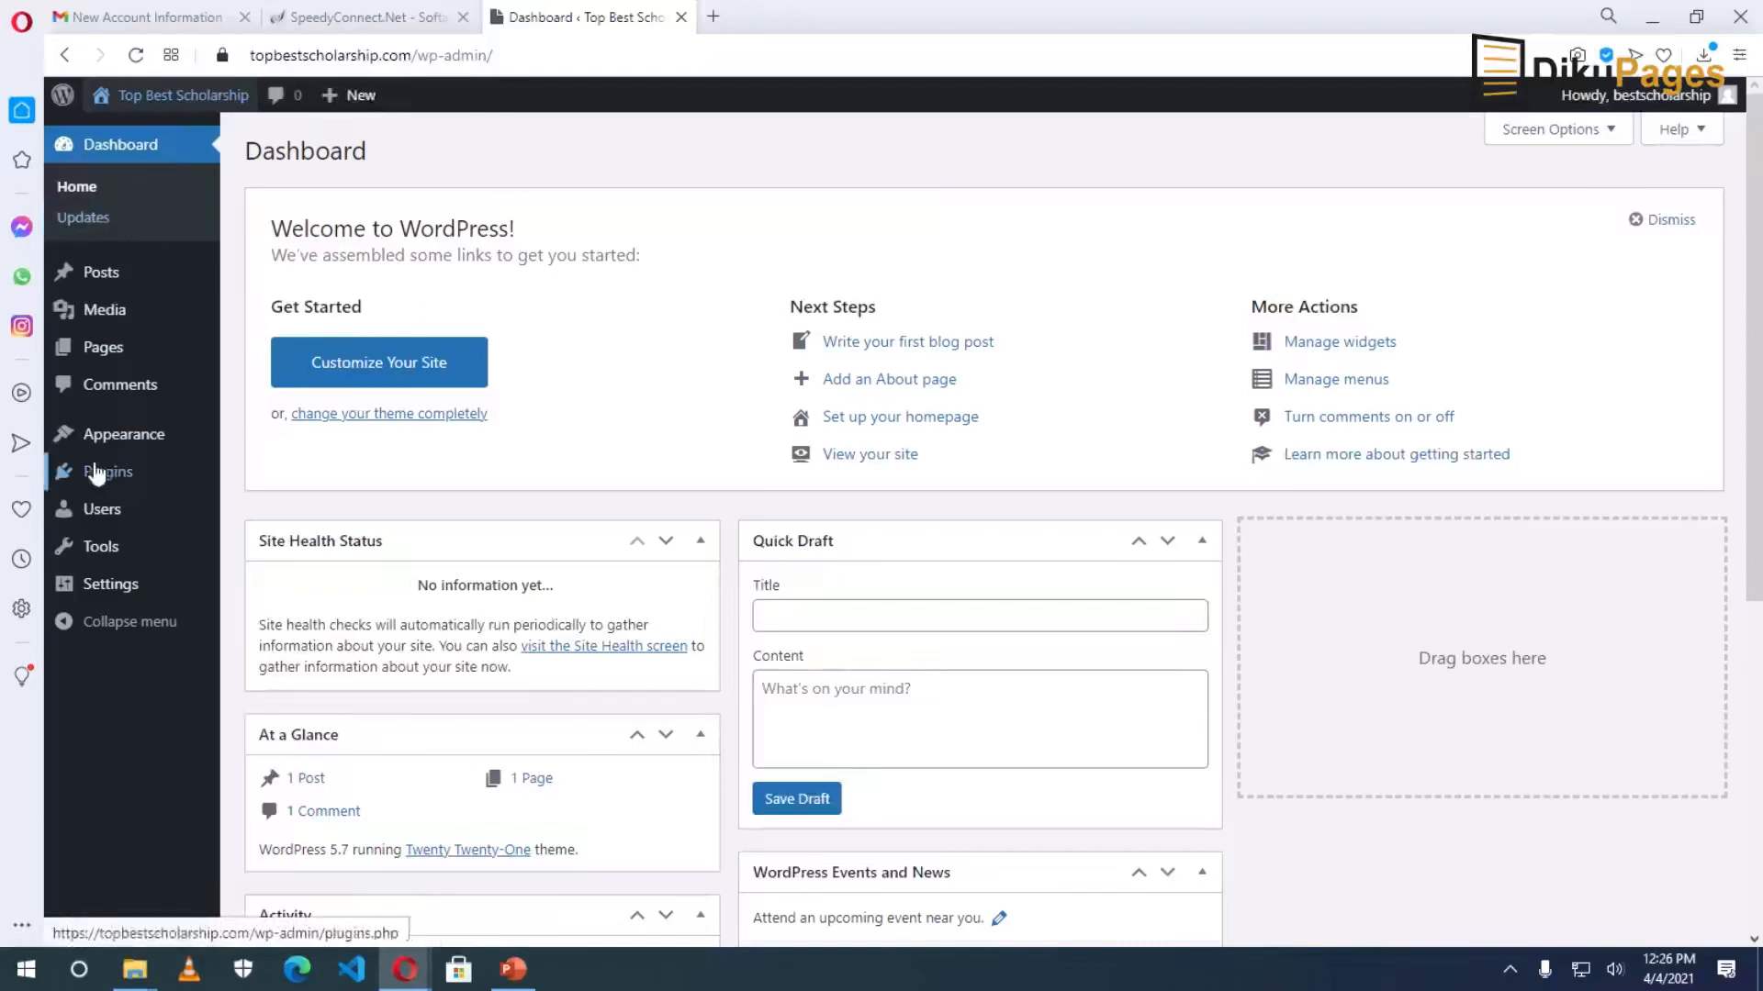
pyautogui.moveTo(106, 476)
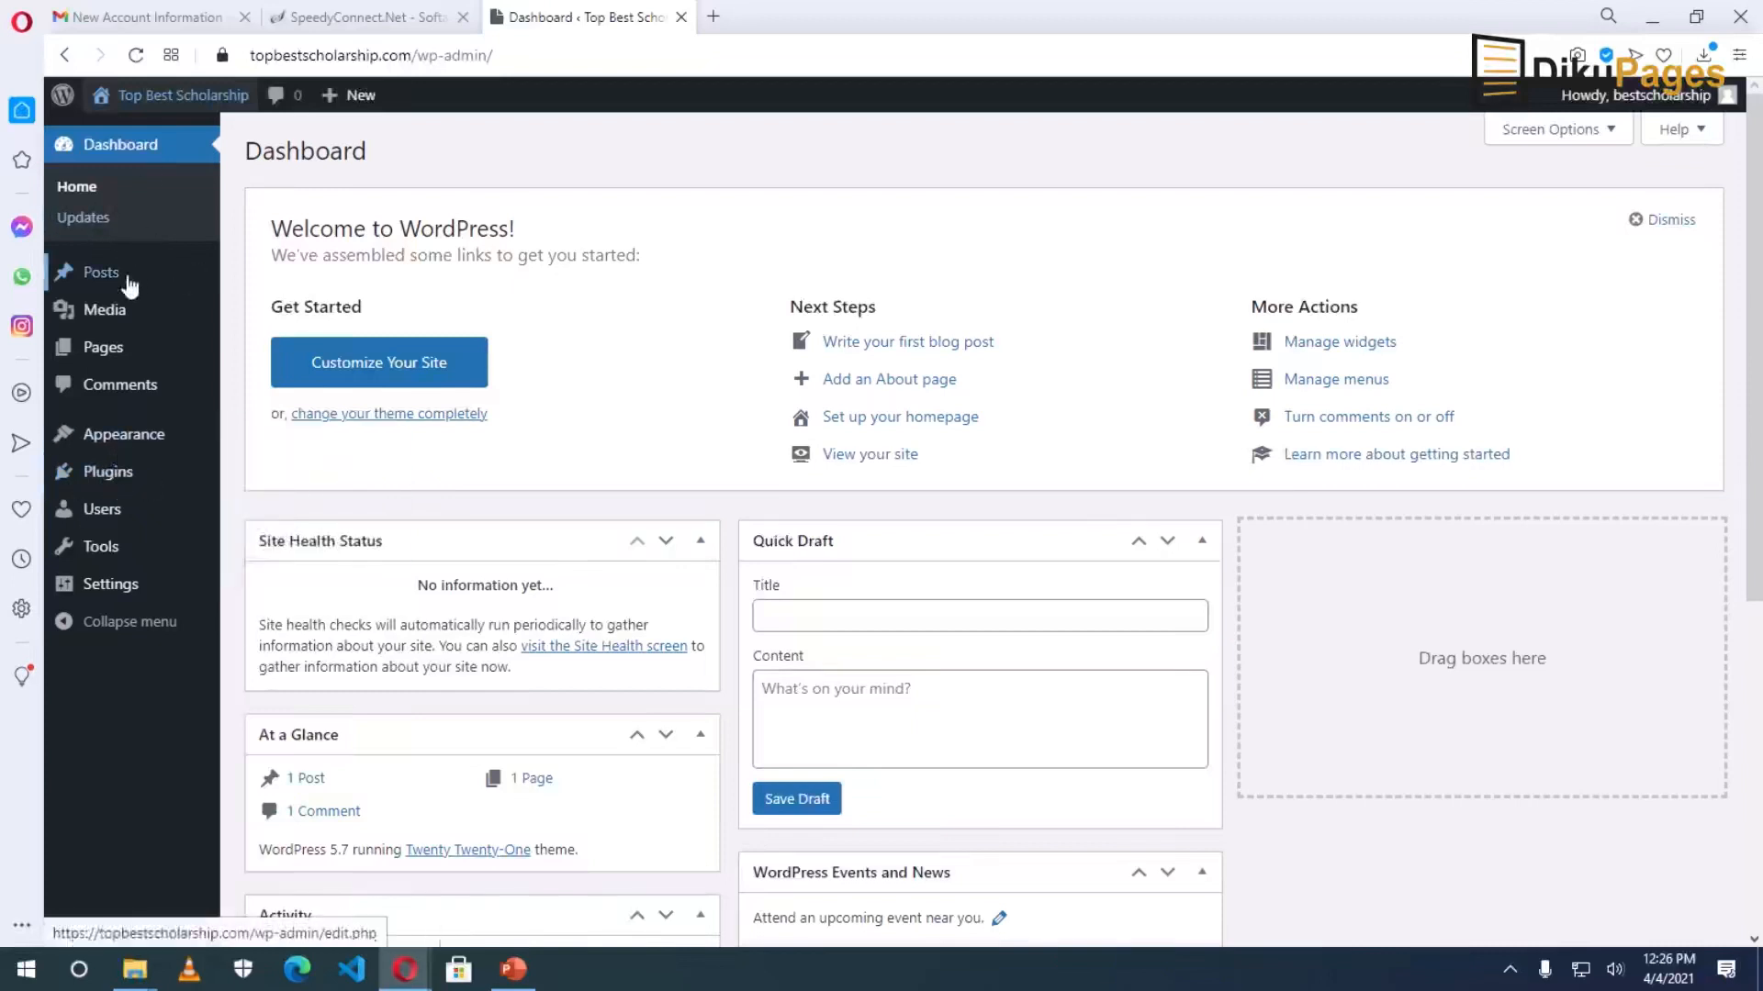
pyautogui.moveTo(120, 276)
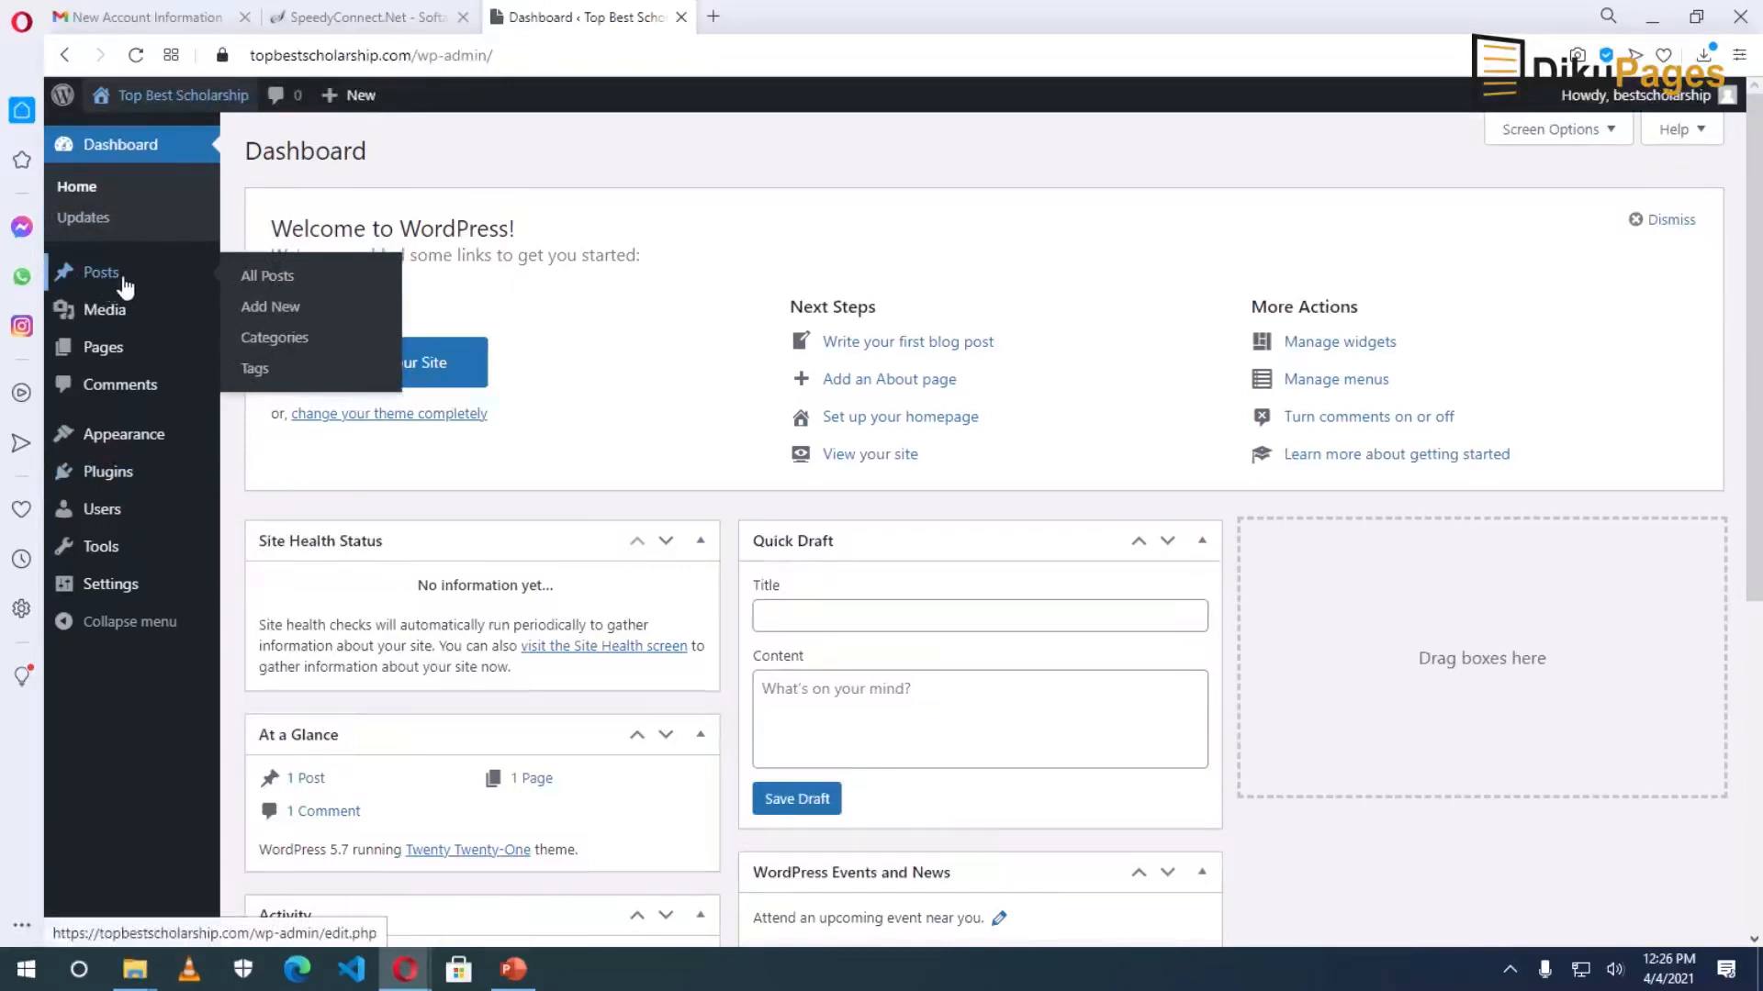
pyautogui.moveTo(108, 329)
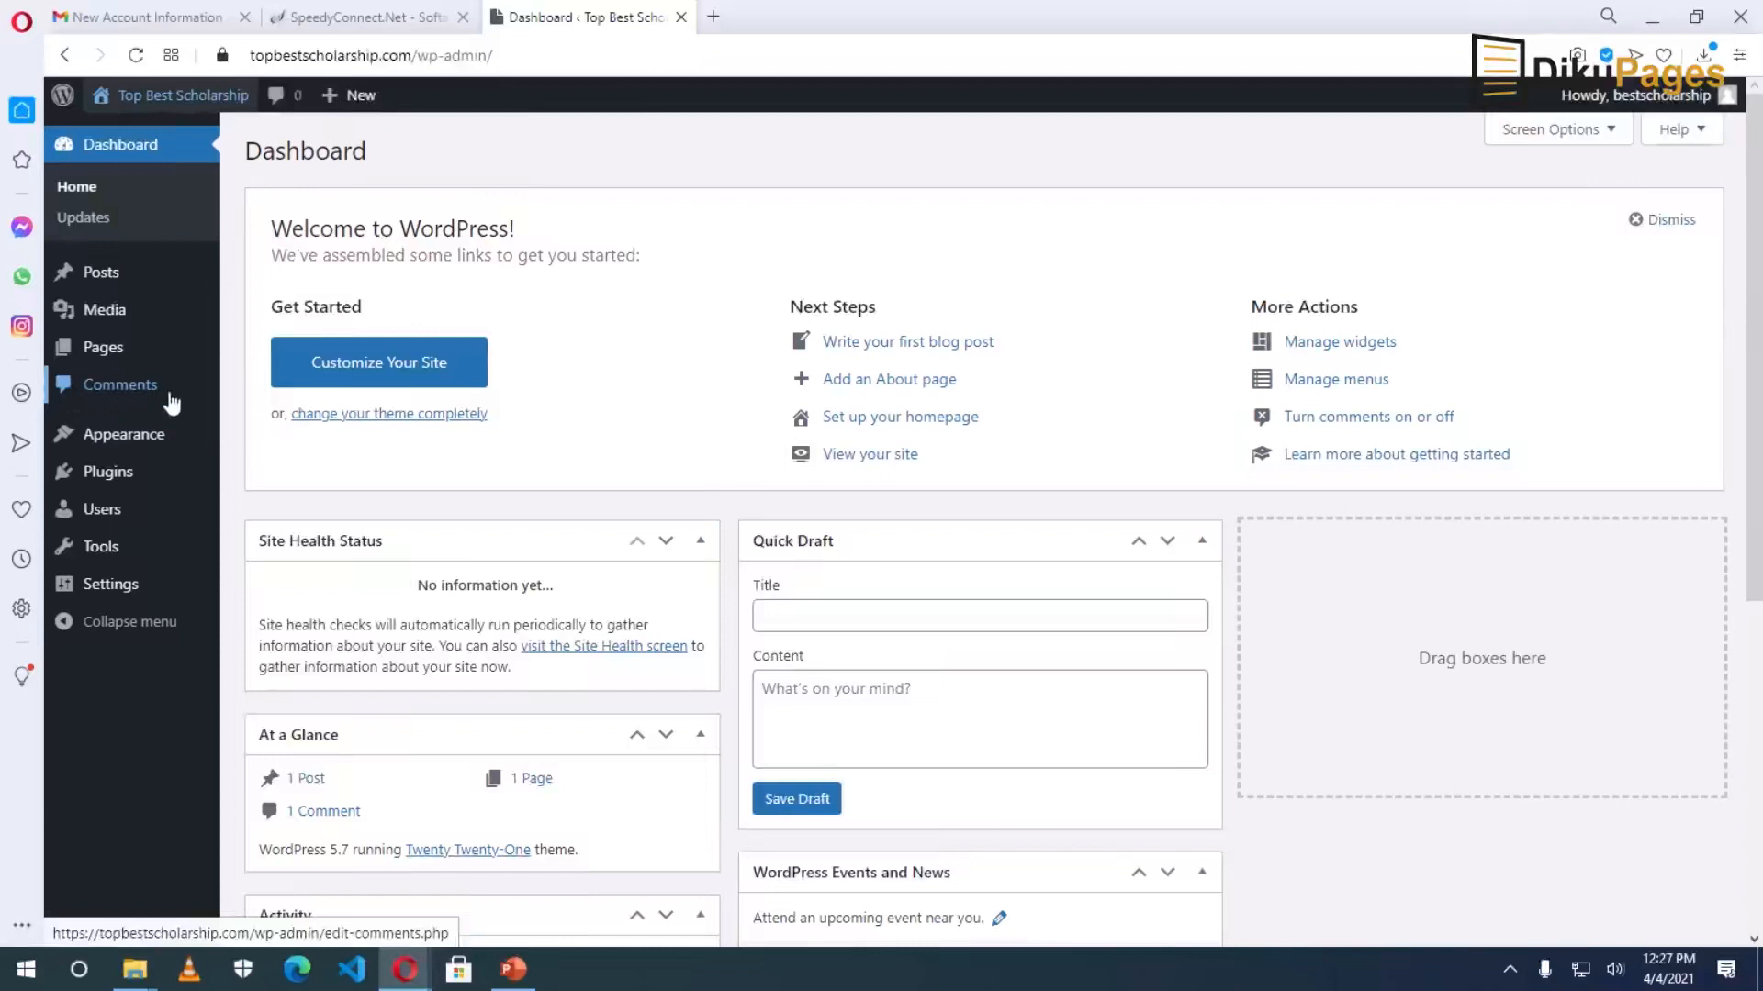
pyautogui.moveTo(127, 442)
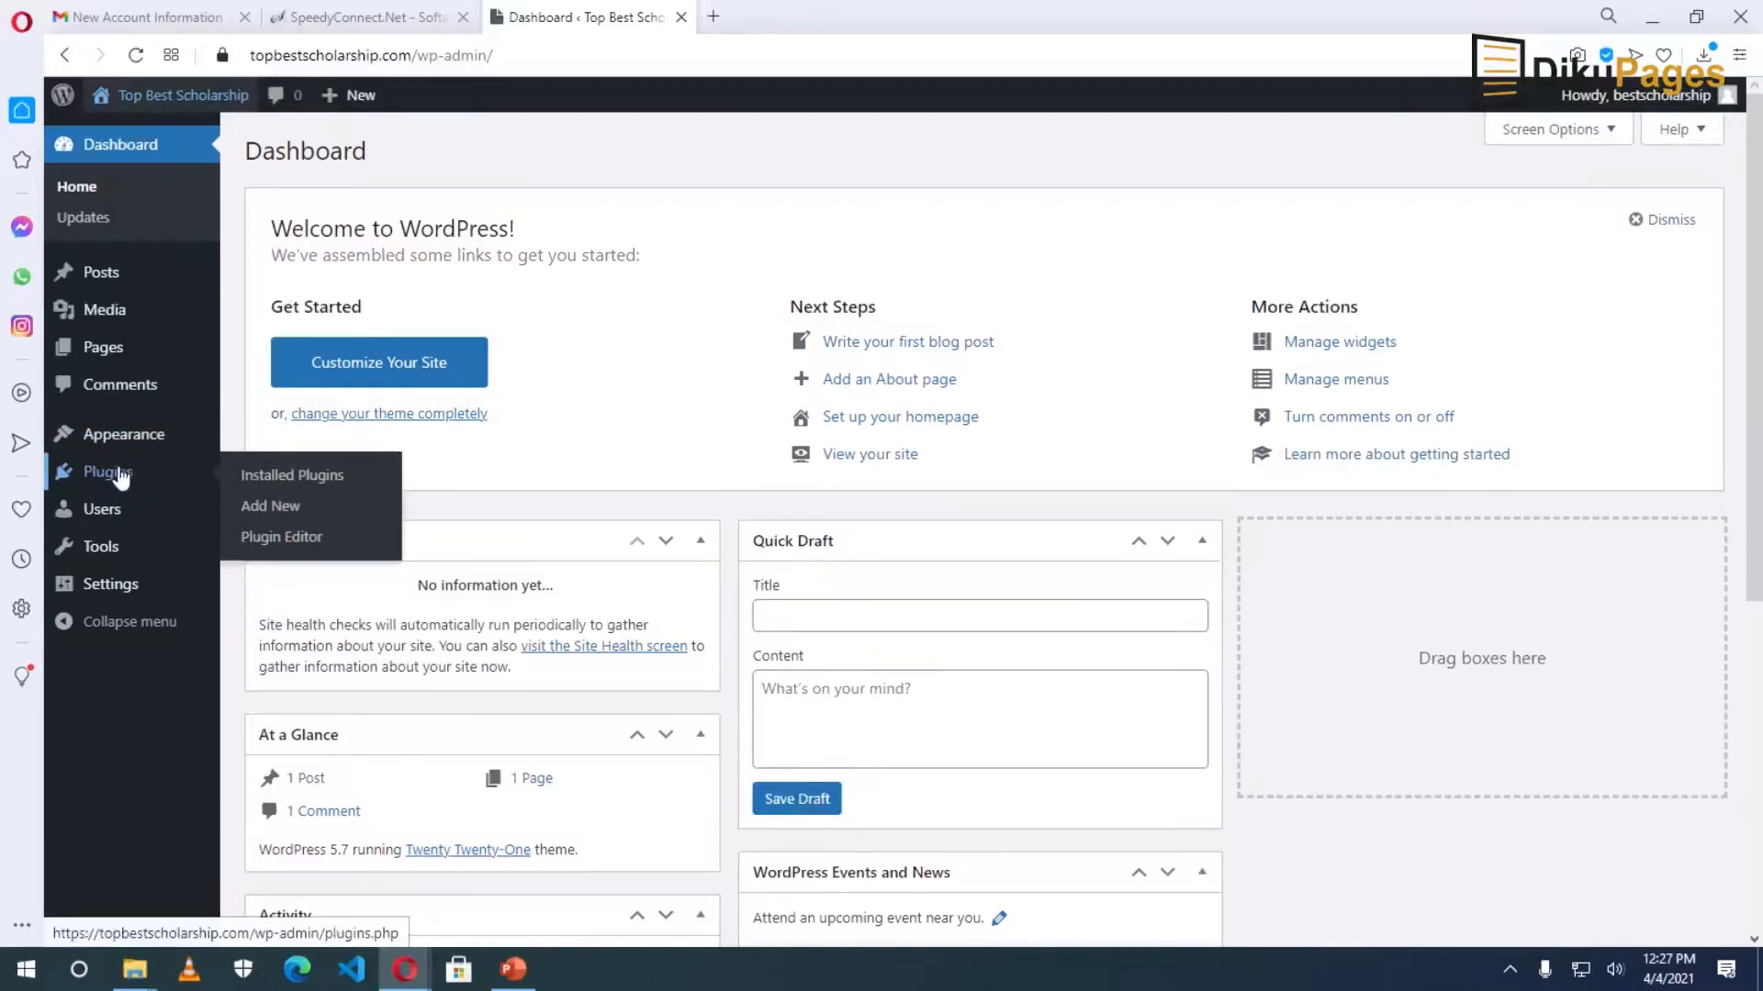
pyautogui.moveTo(129, 514)
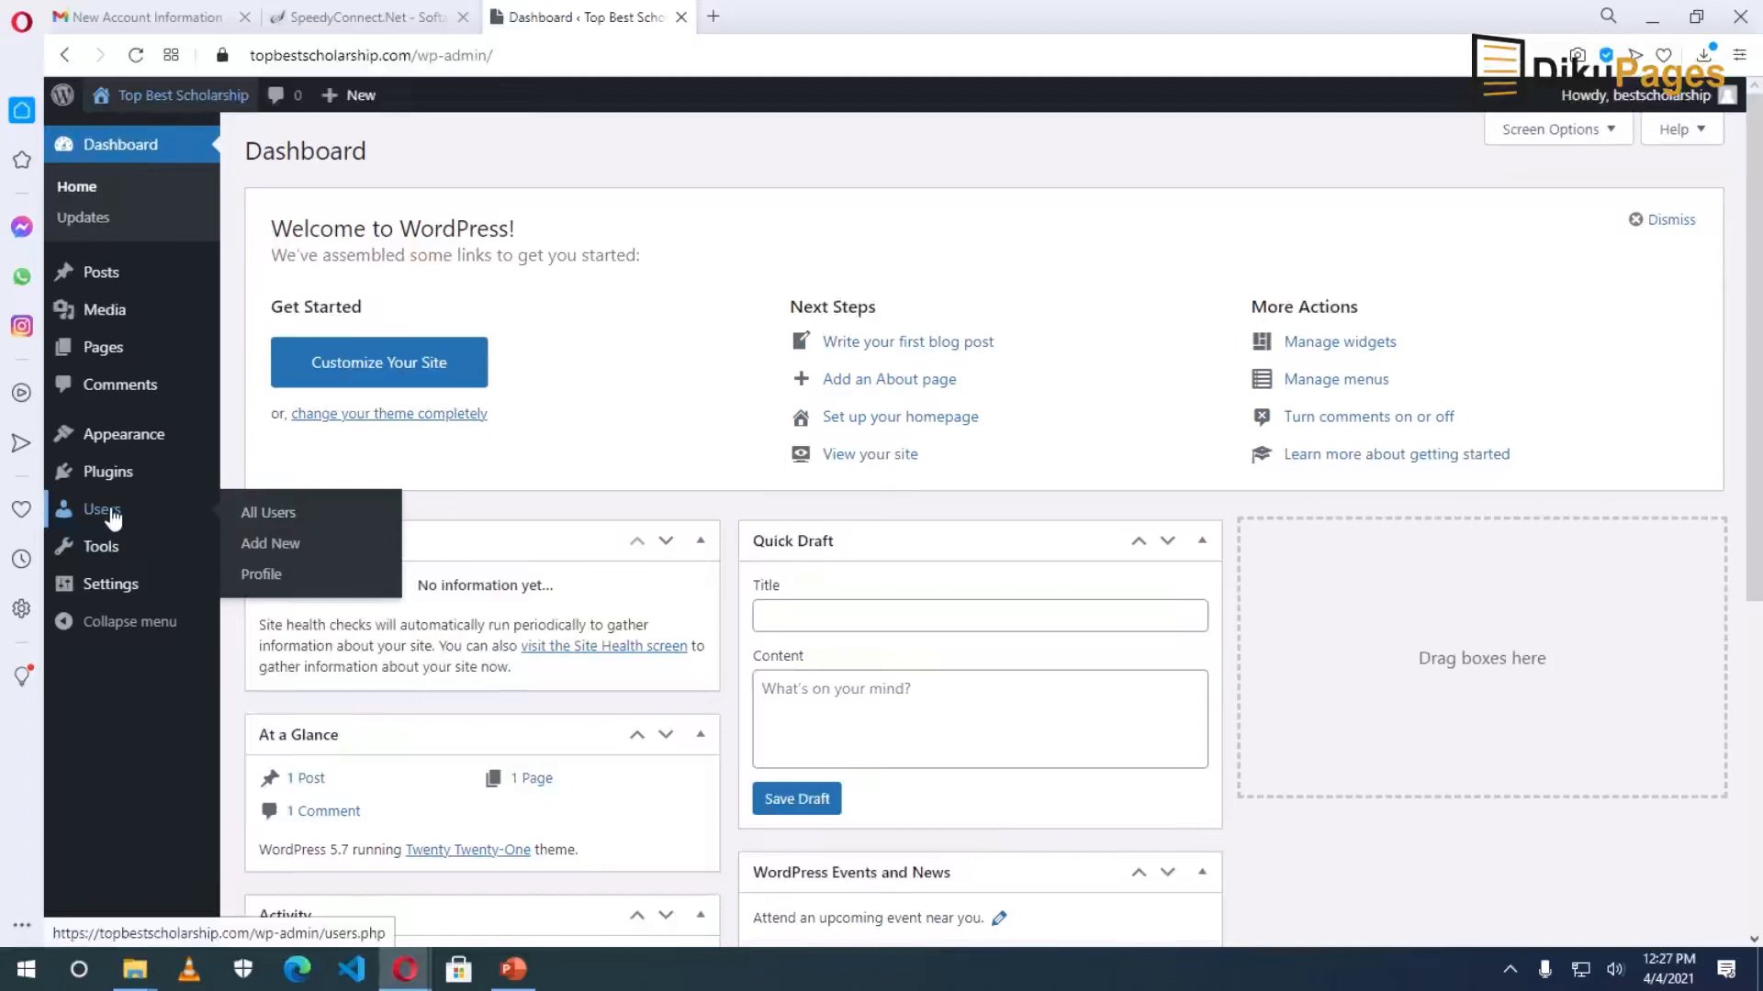
pyautogui.moveTo(101, 551)
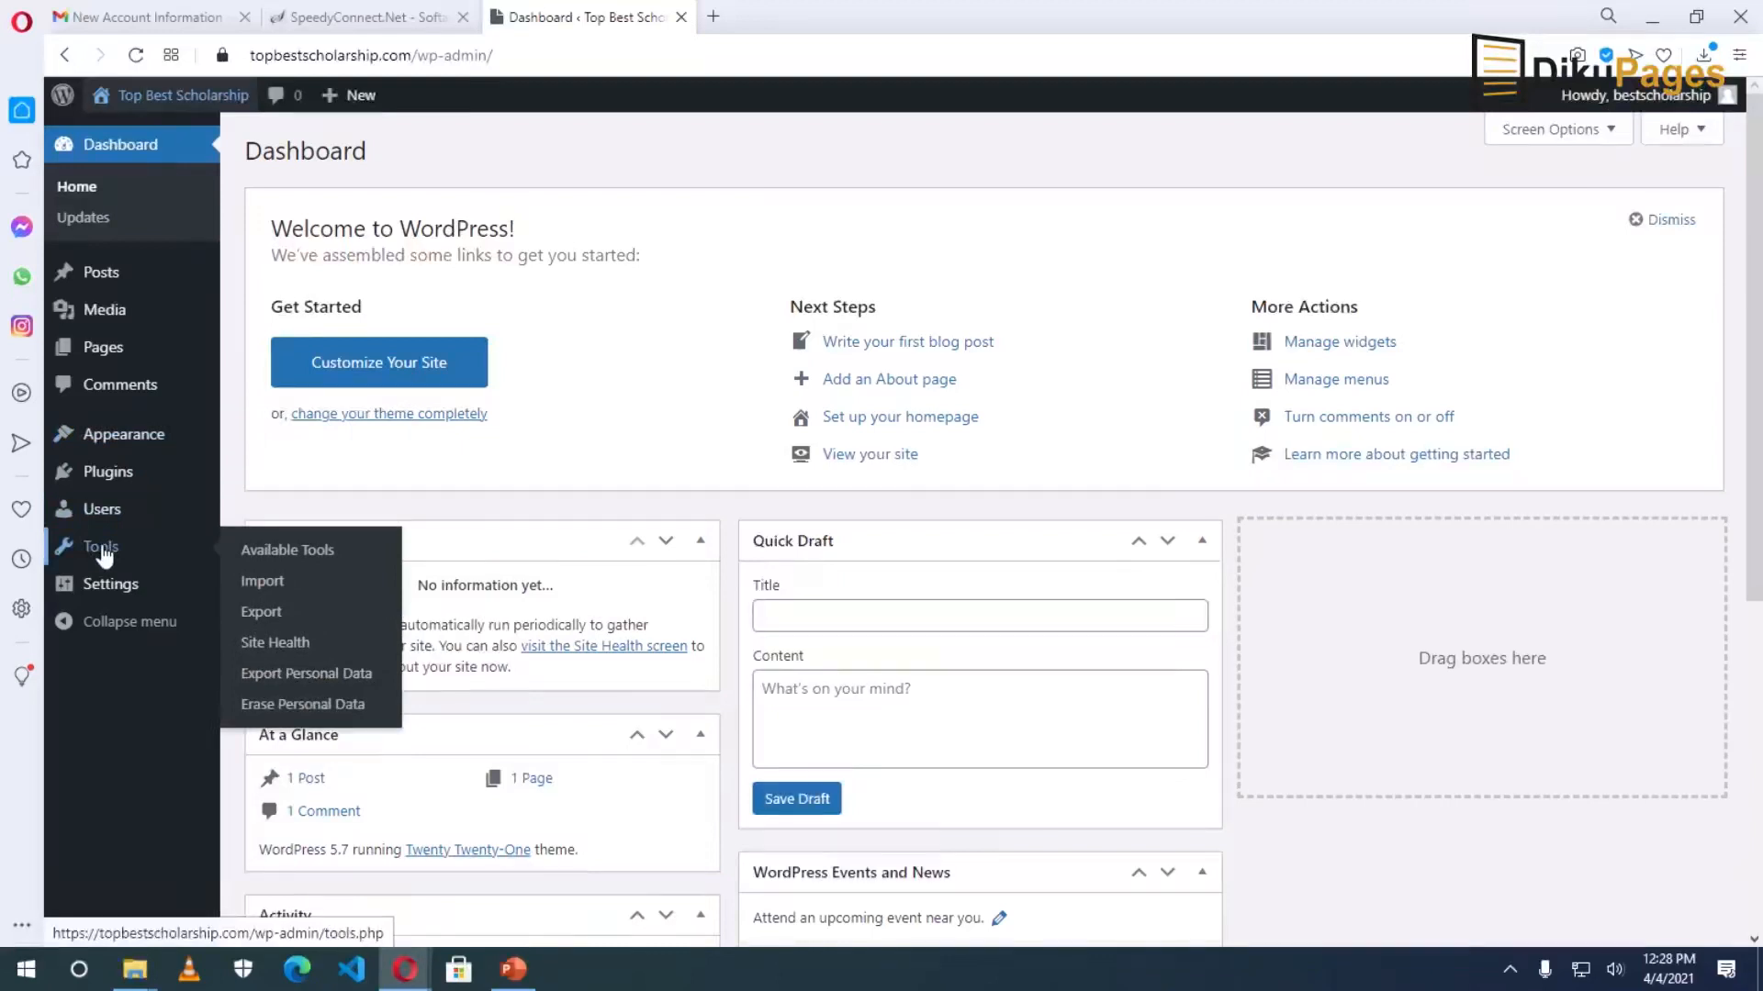
pyautogui.moveTo(107, 593)
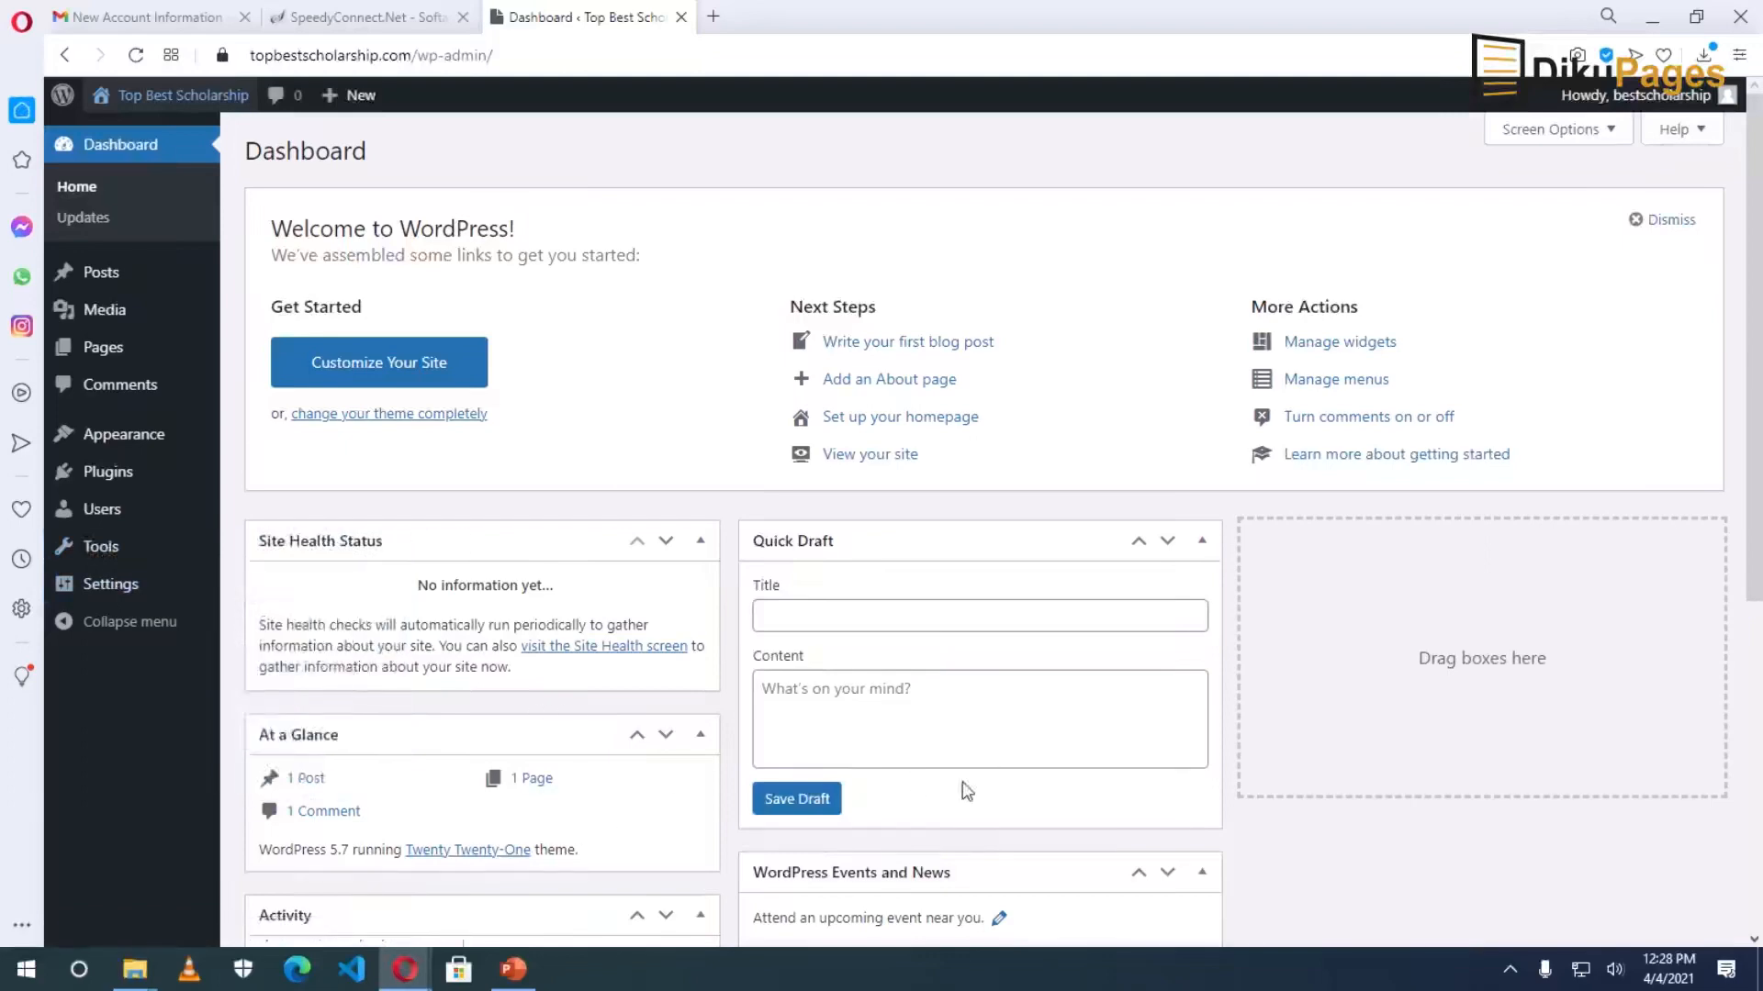
# Collapse the Quick Draft, Events and News, Site Health Status and At a Glance boxes.
pyautogui.scroll(-6, 1054, 735)
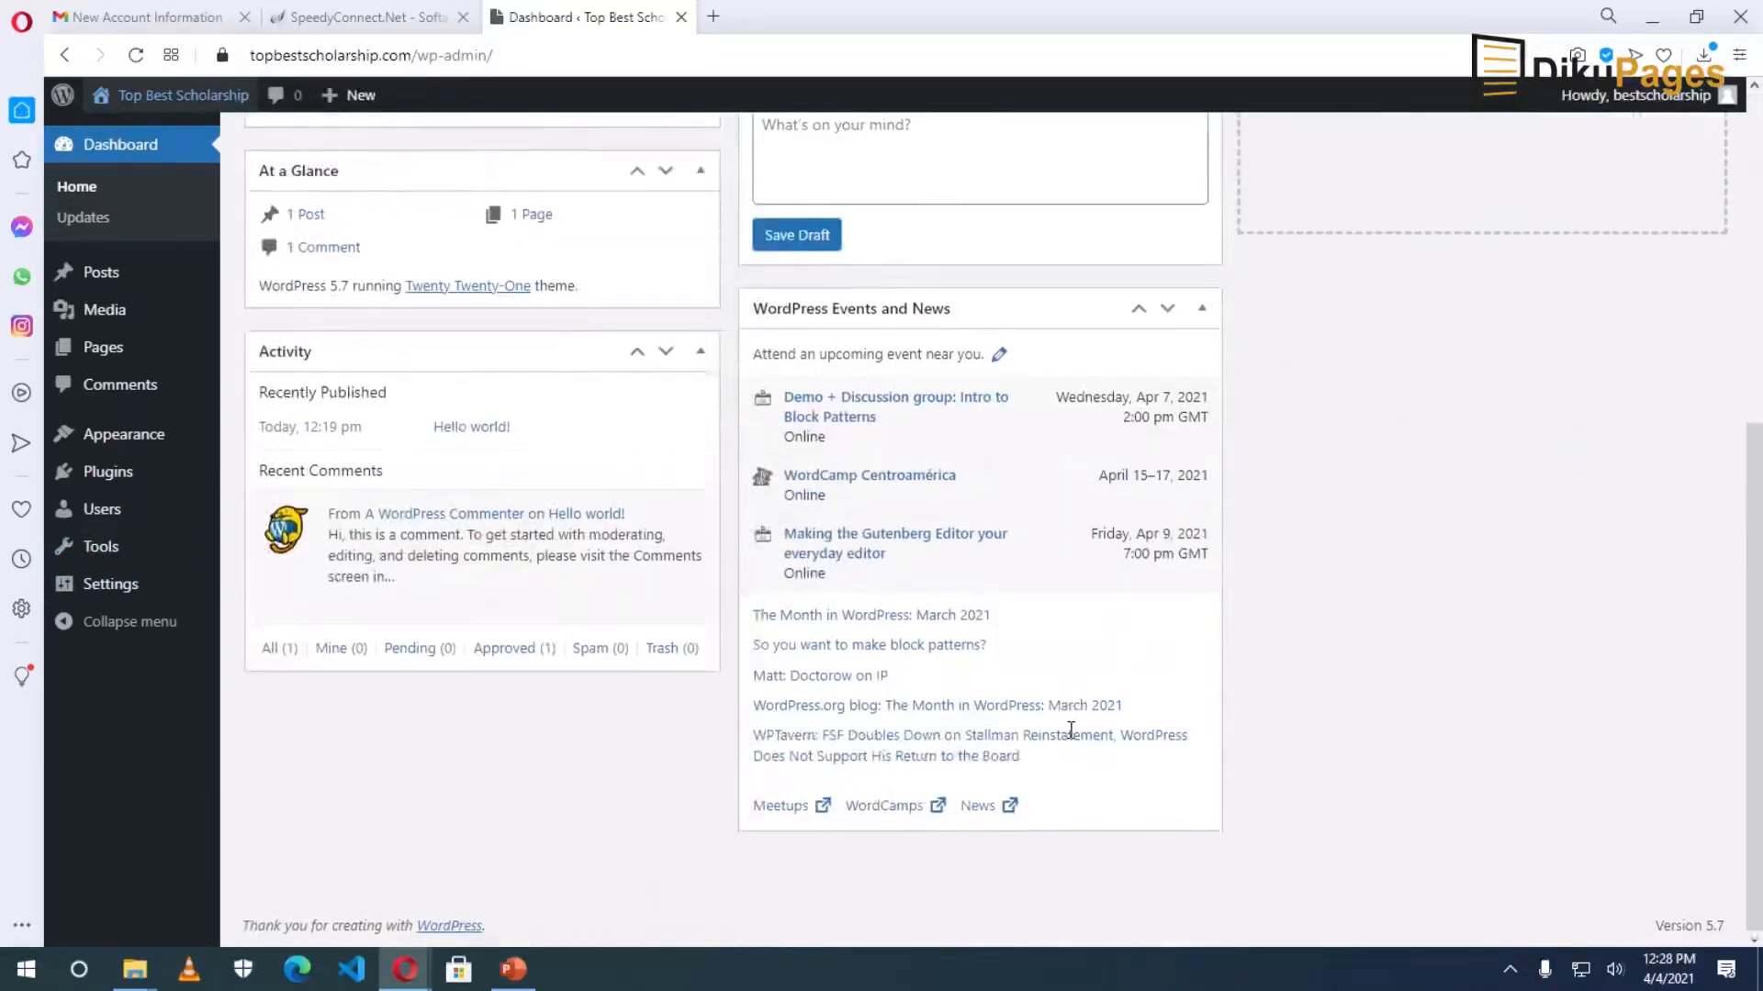
pyautogui.scroll(6, 963, 697)
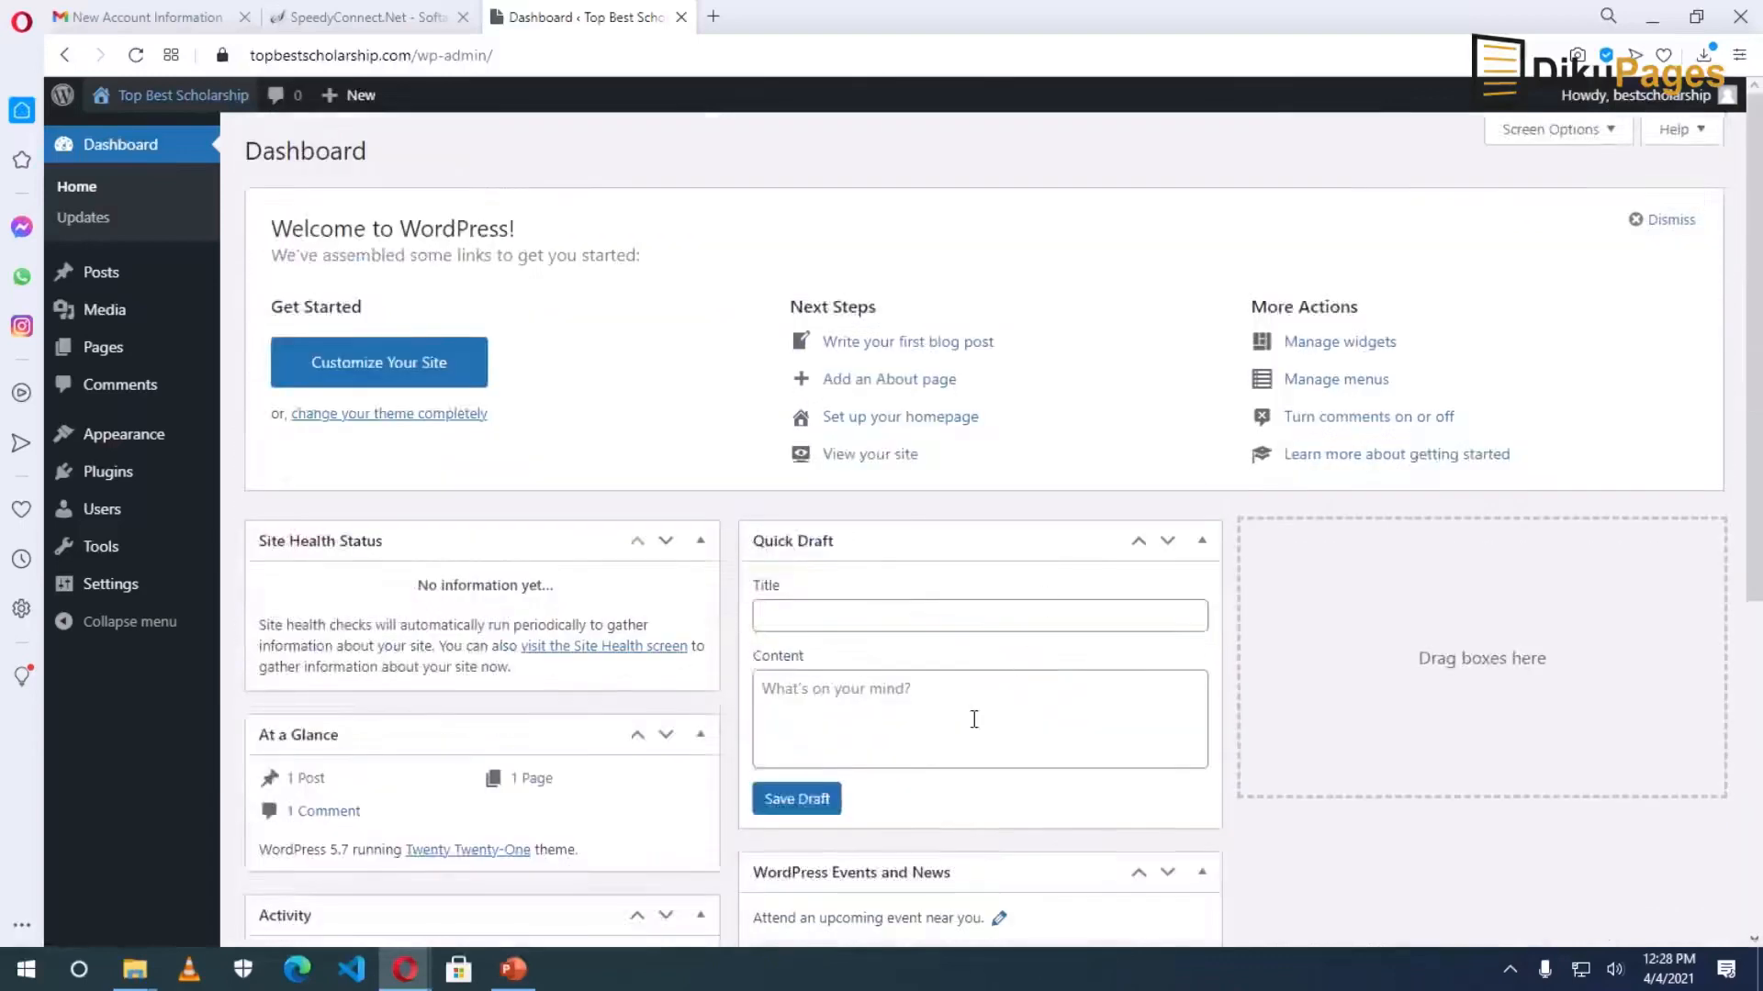
pyautogui.click(1202, 544)
pyautogui.click(1202, 608)
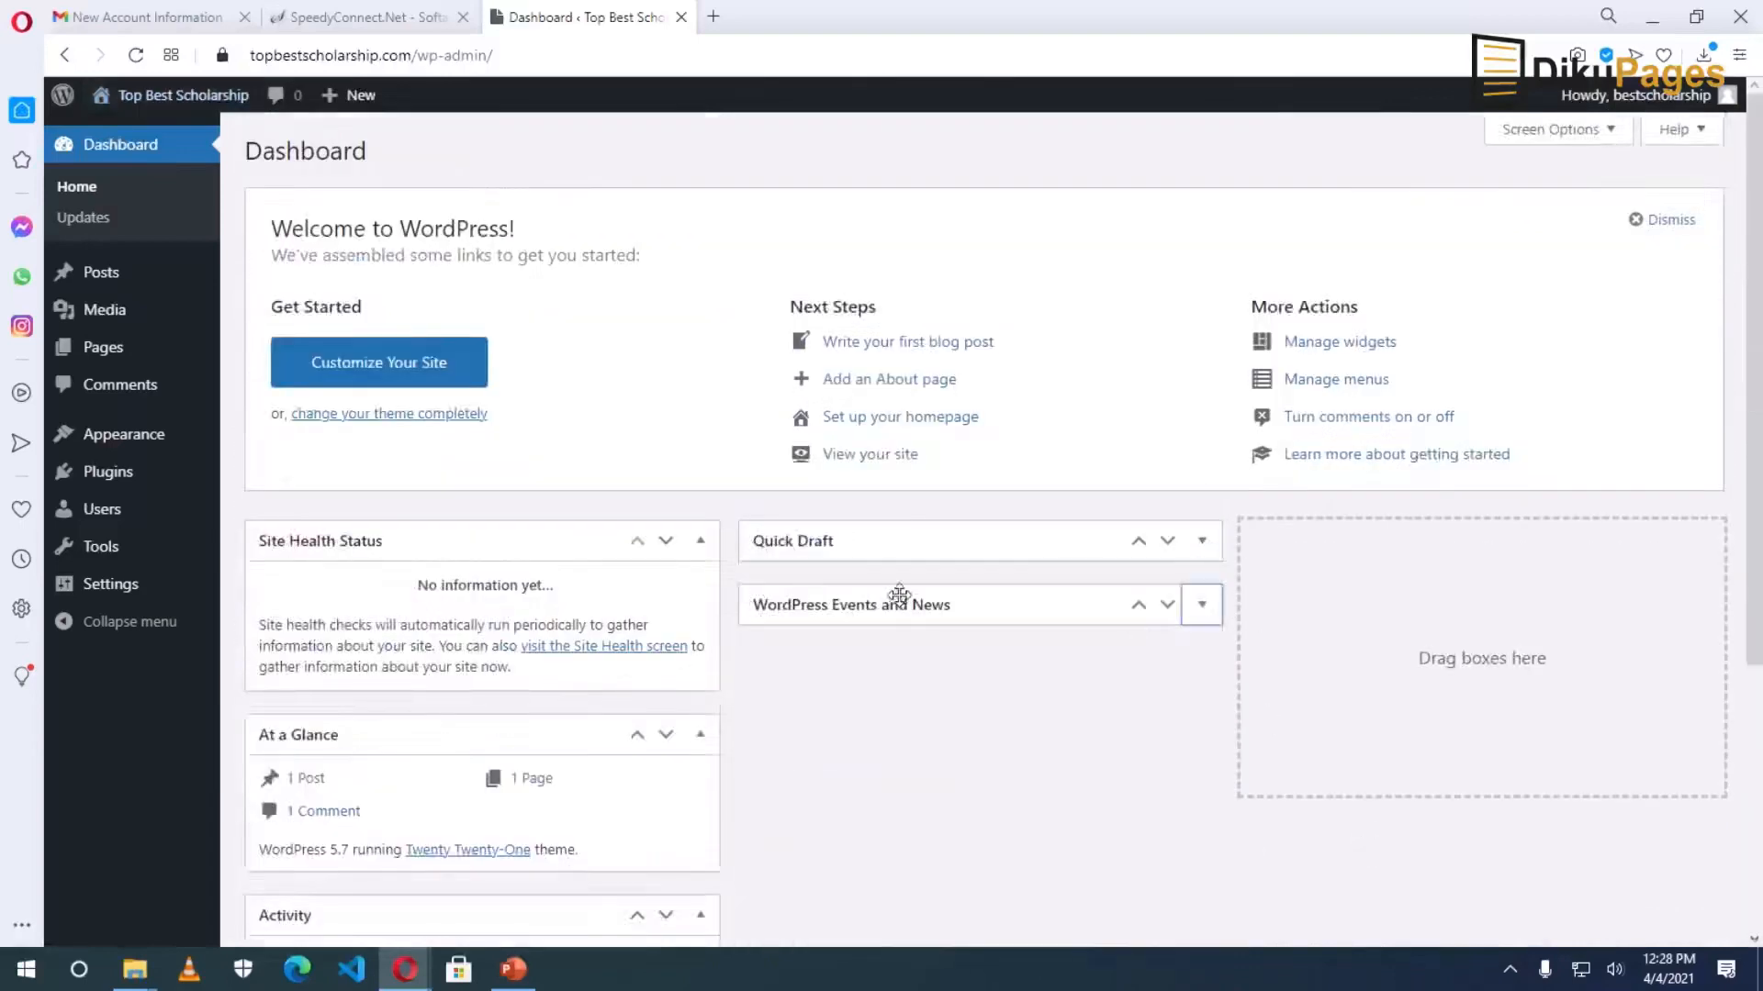
pyautogui.click(703, 544)
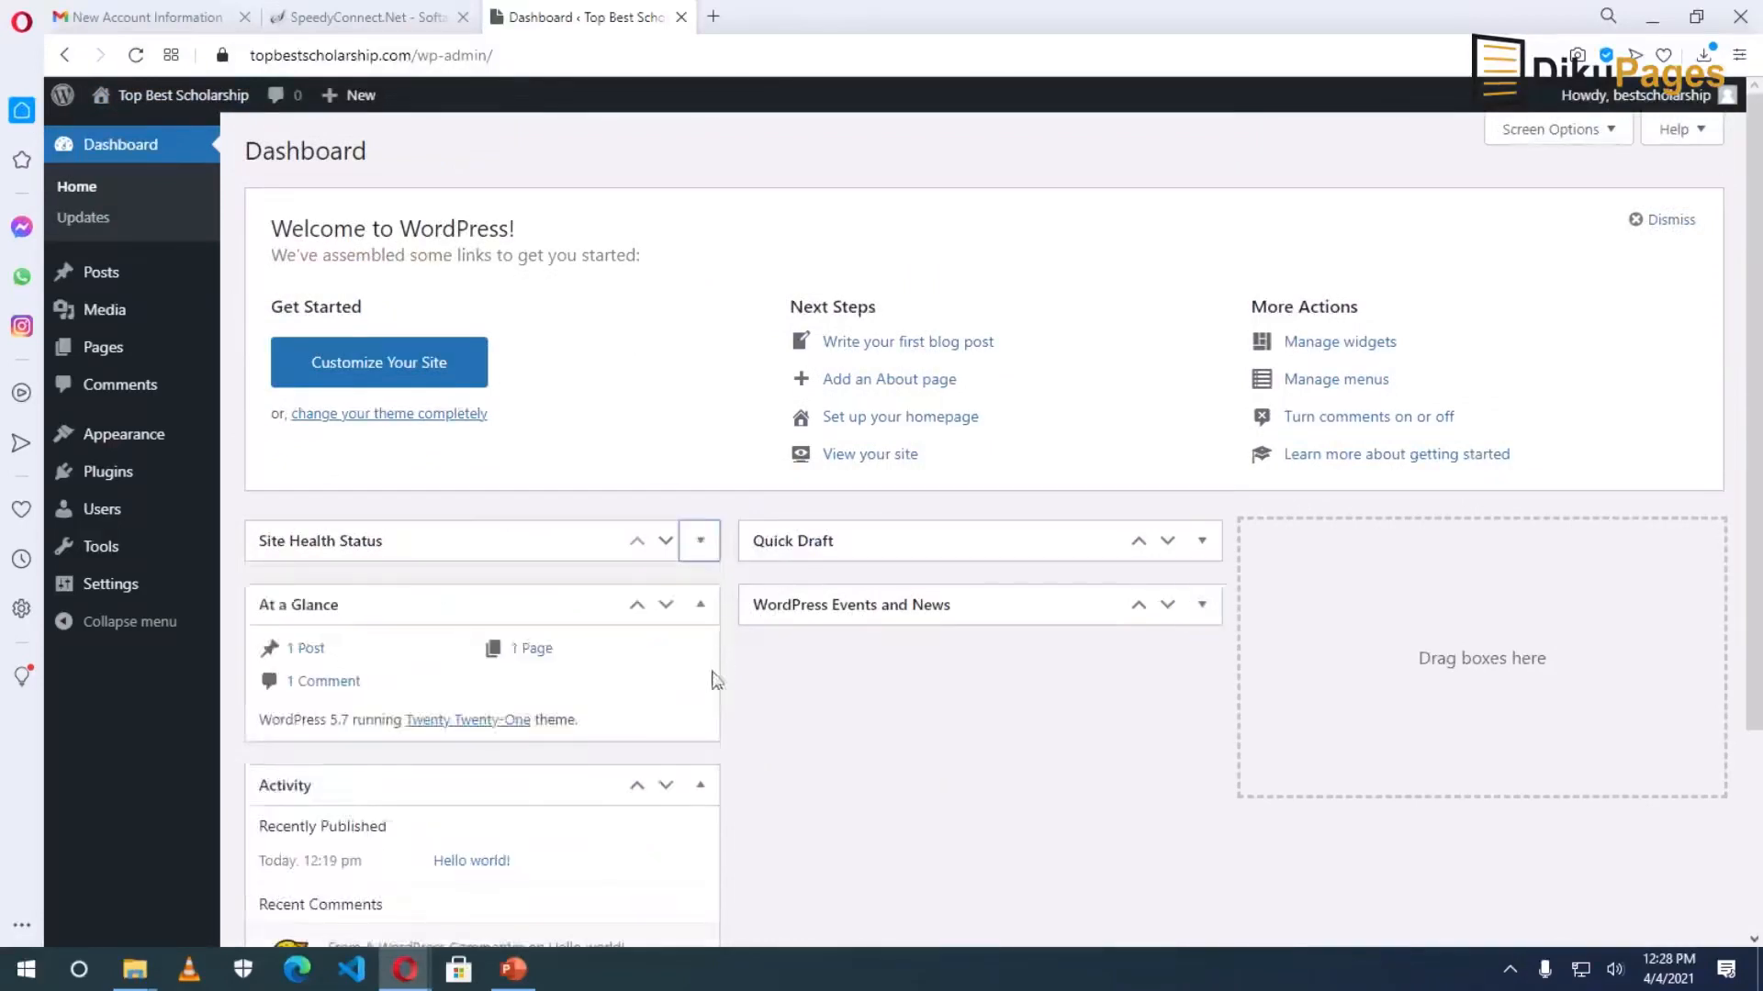
pyautogui.click(702, 606)
# In Screen Options, uncheck Welcome, Events and News, Quick Draft, Activity, At a Glance and Site Health Status.
pyautogui.click(1584, 130)
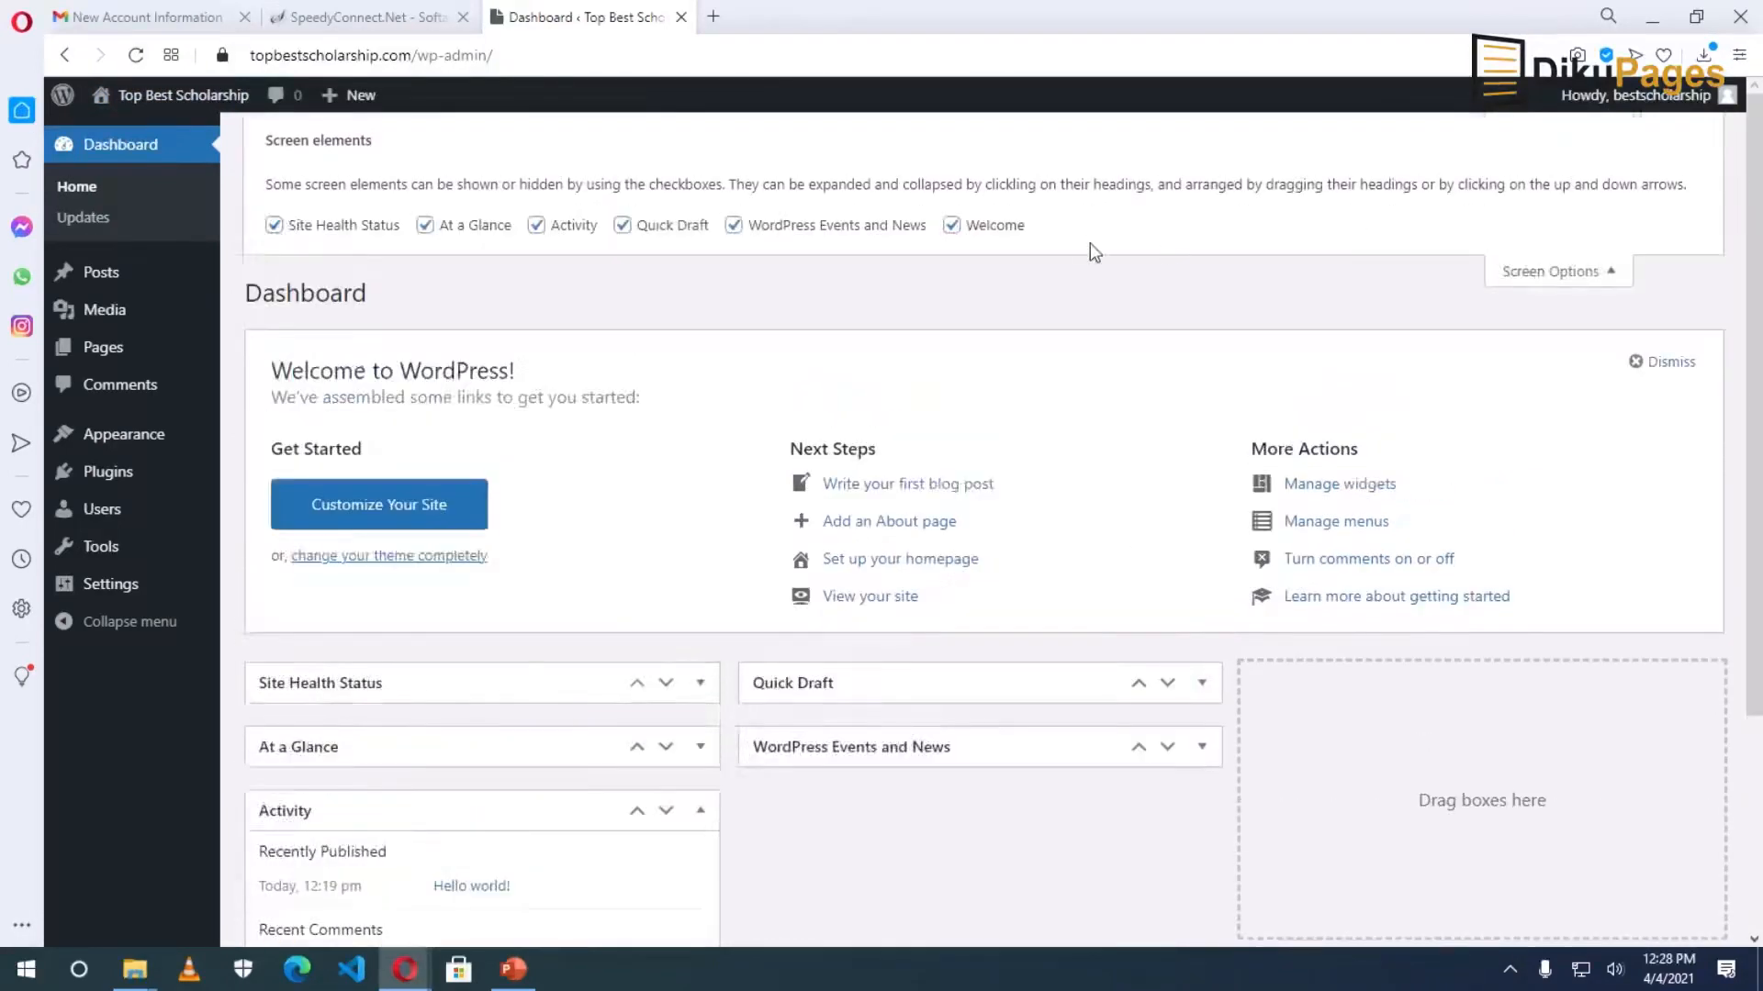
pyautogui.click(952, 227)
pyautogui.click(800, 229)
pyautogui.click(665, 230)
pyautogui.click(568, 226)
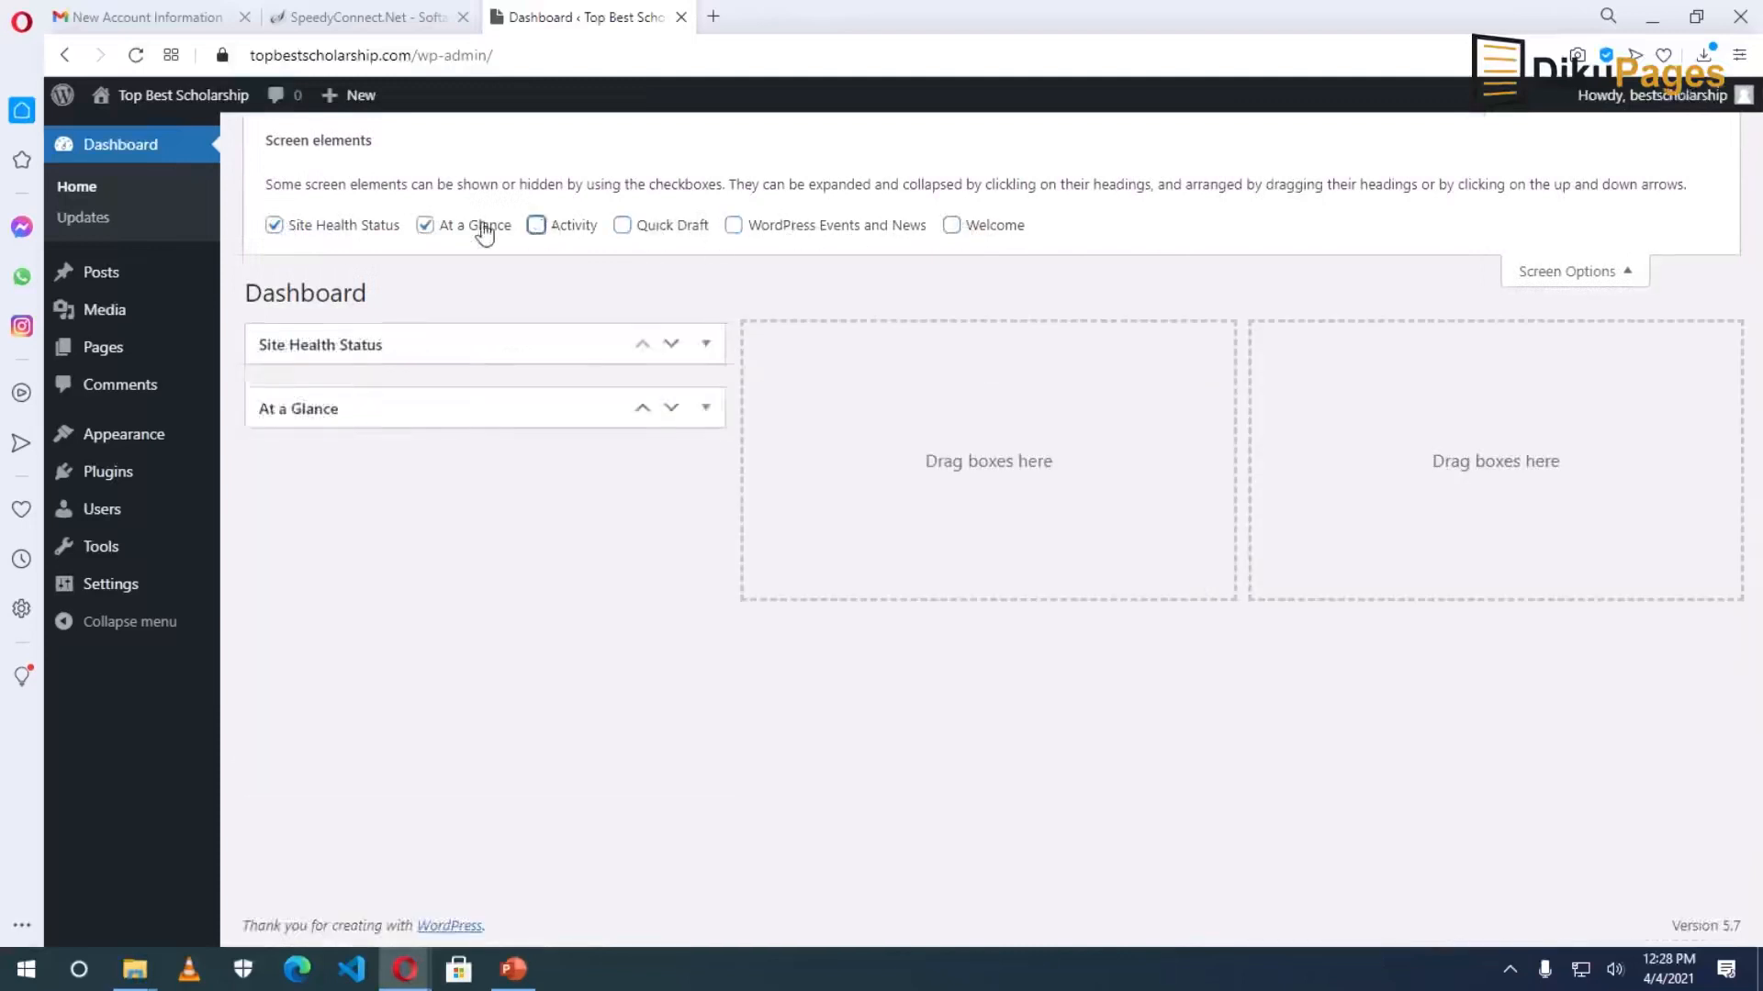
pyautogui.click(473, 227)
pyautogui.click(333, 235)
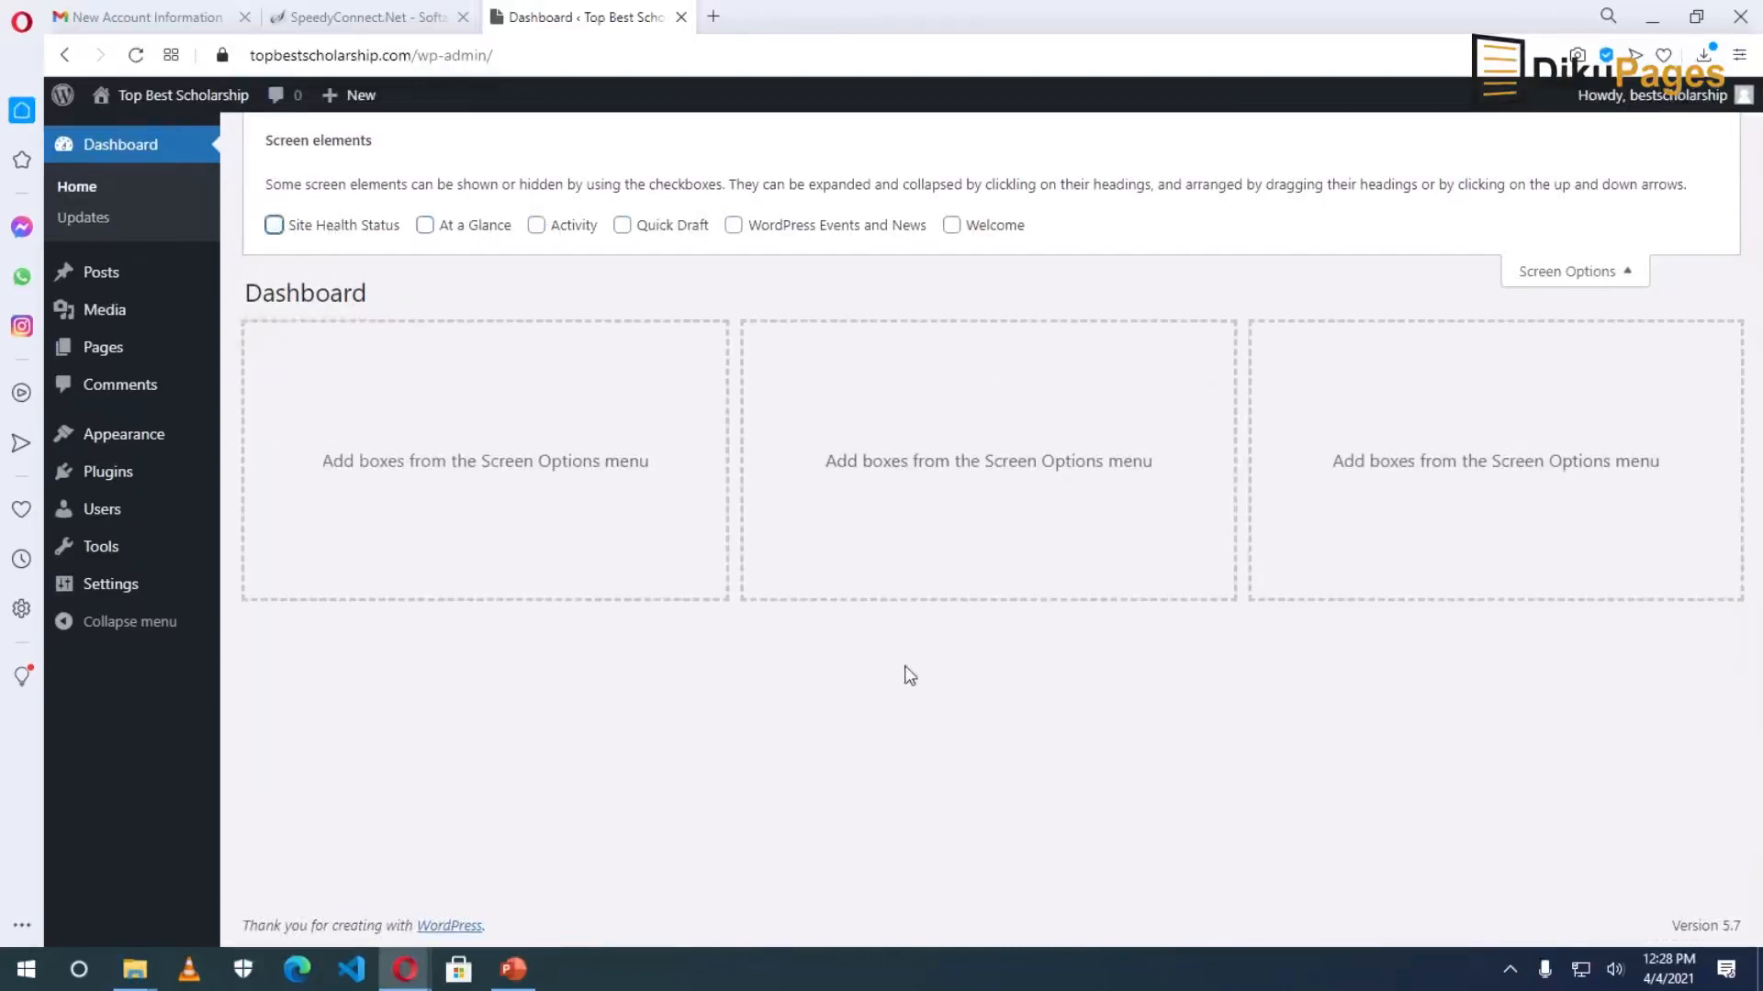
pyautogui.click(1566, 272)
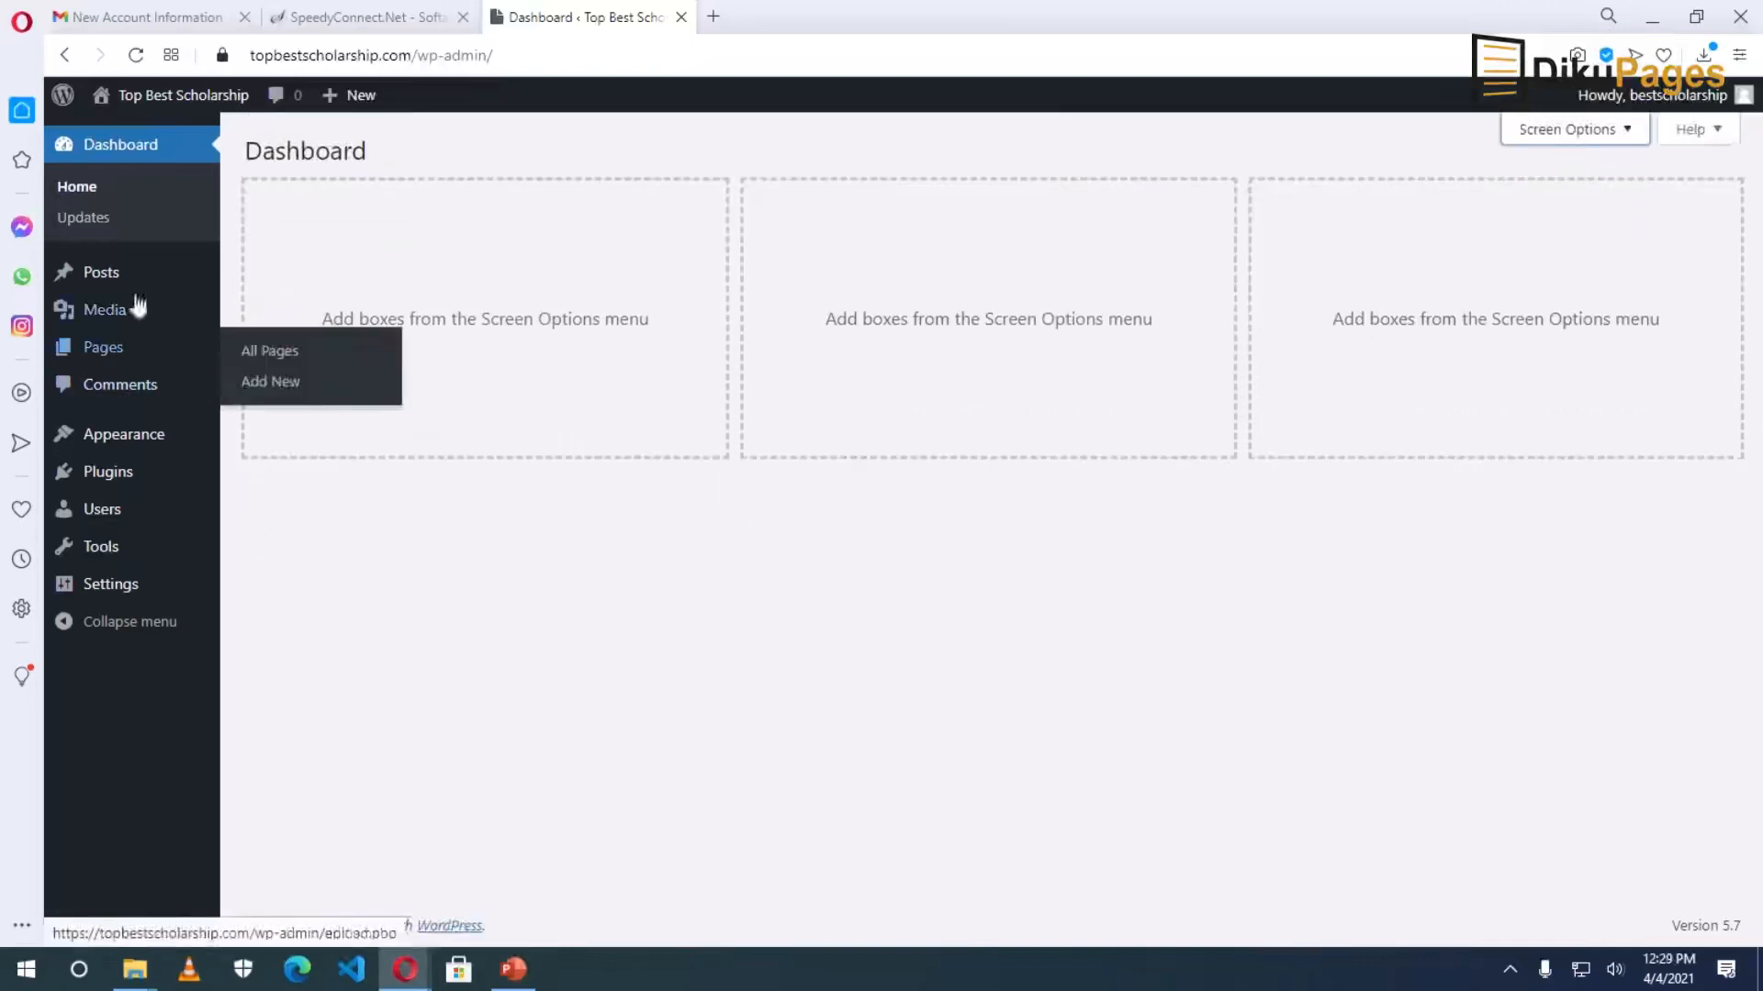
# Trash the Hello world! post and empty the posts Trash.
pyautogui.click(105, 274)
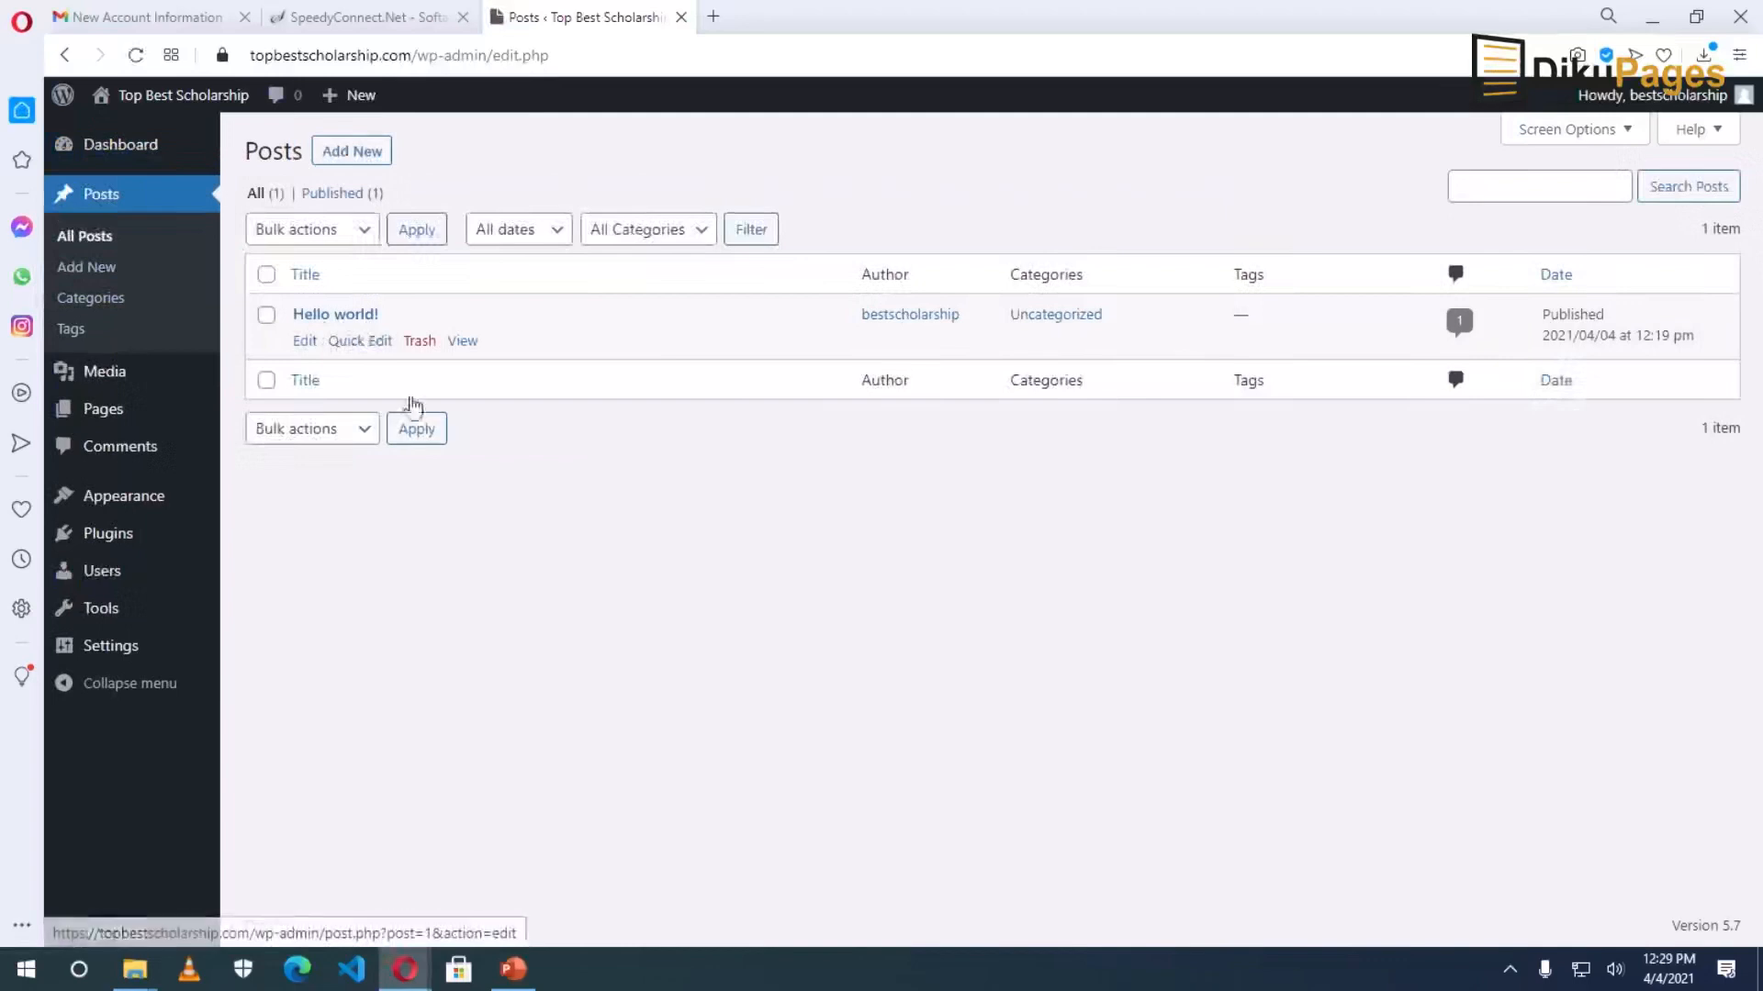
pyautogui.click(424, 343)
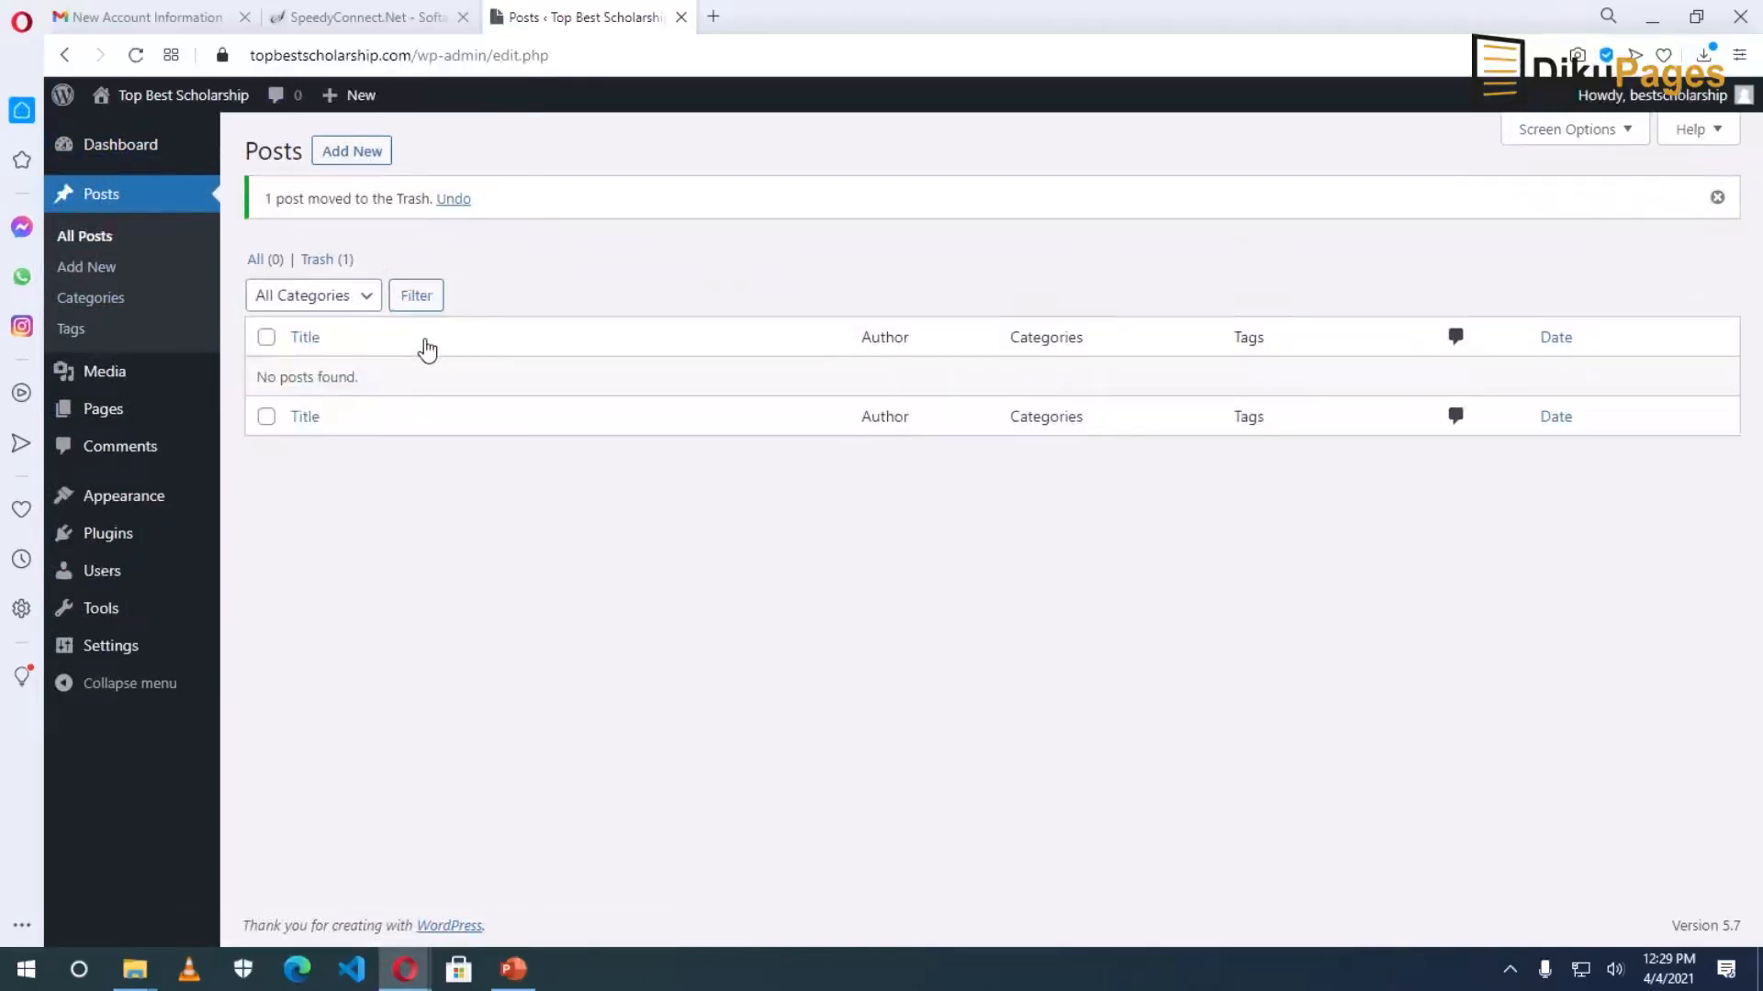
pyautogui.click(315, 261)
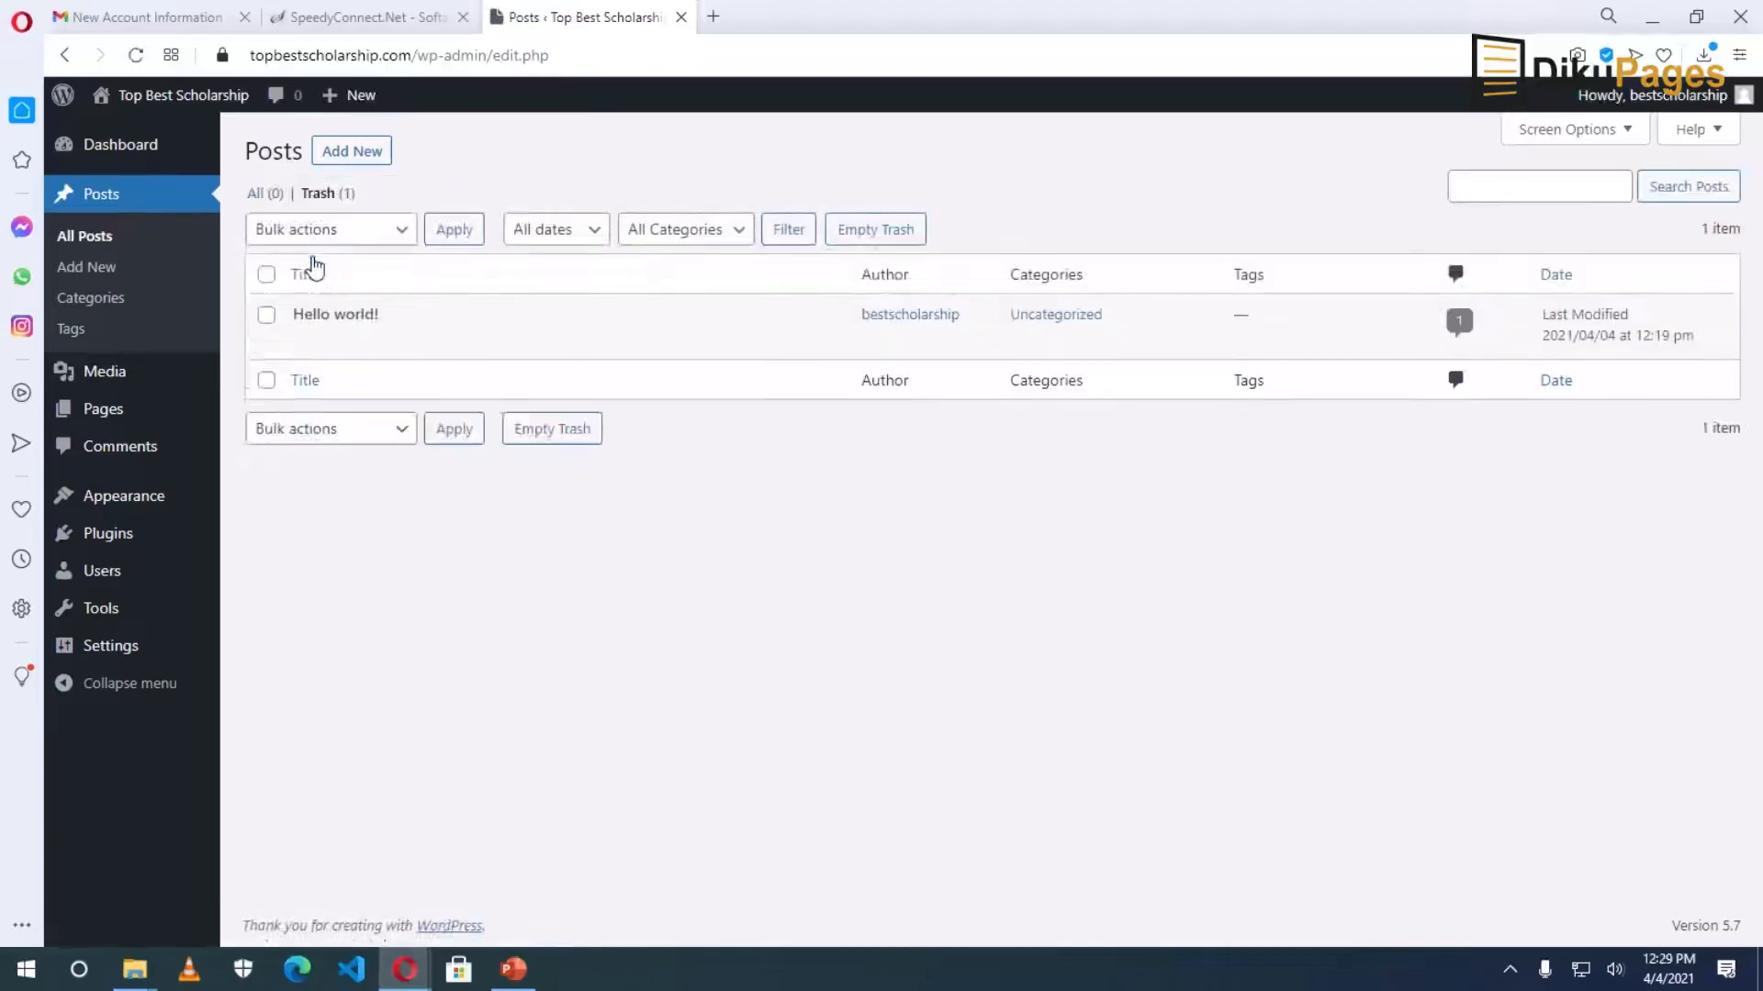
pyautogui.click(883, 234)
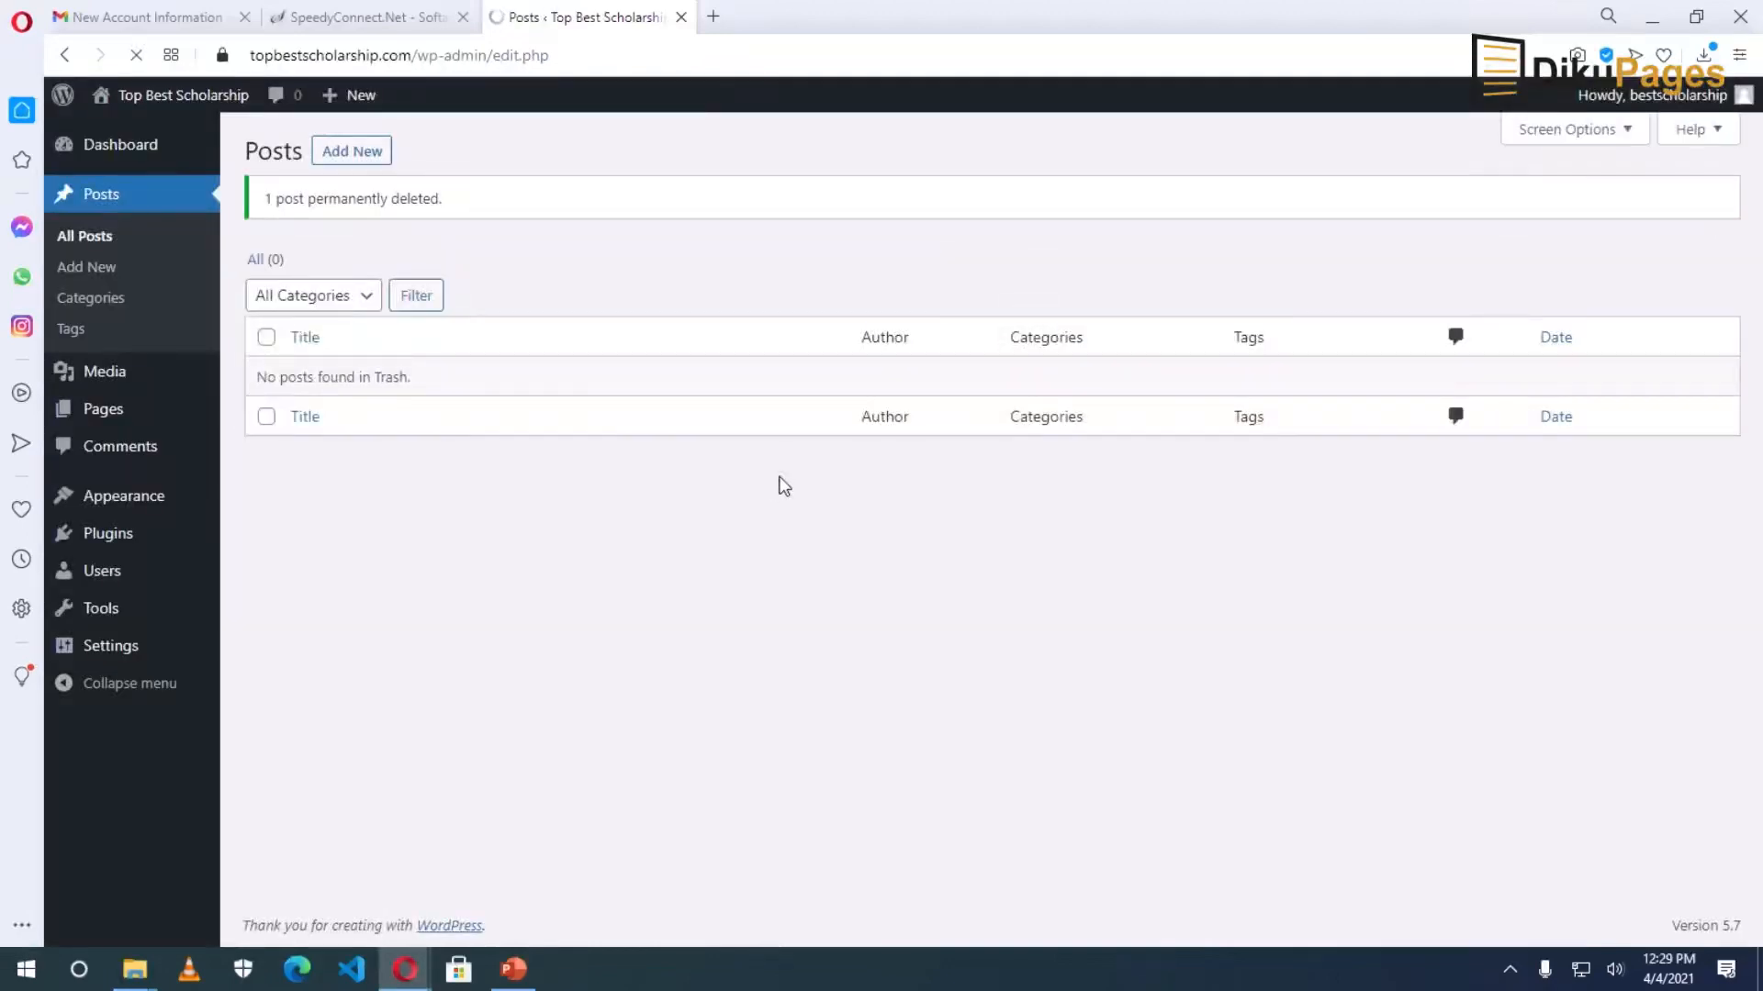
# Bulk-move the Privacy Policy and Sample Page to the trash and view the trashed pages.
pyautogui.moveTo(107, 413)
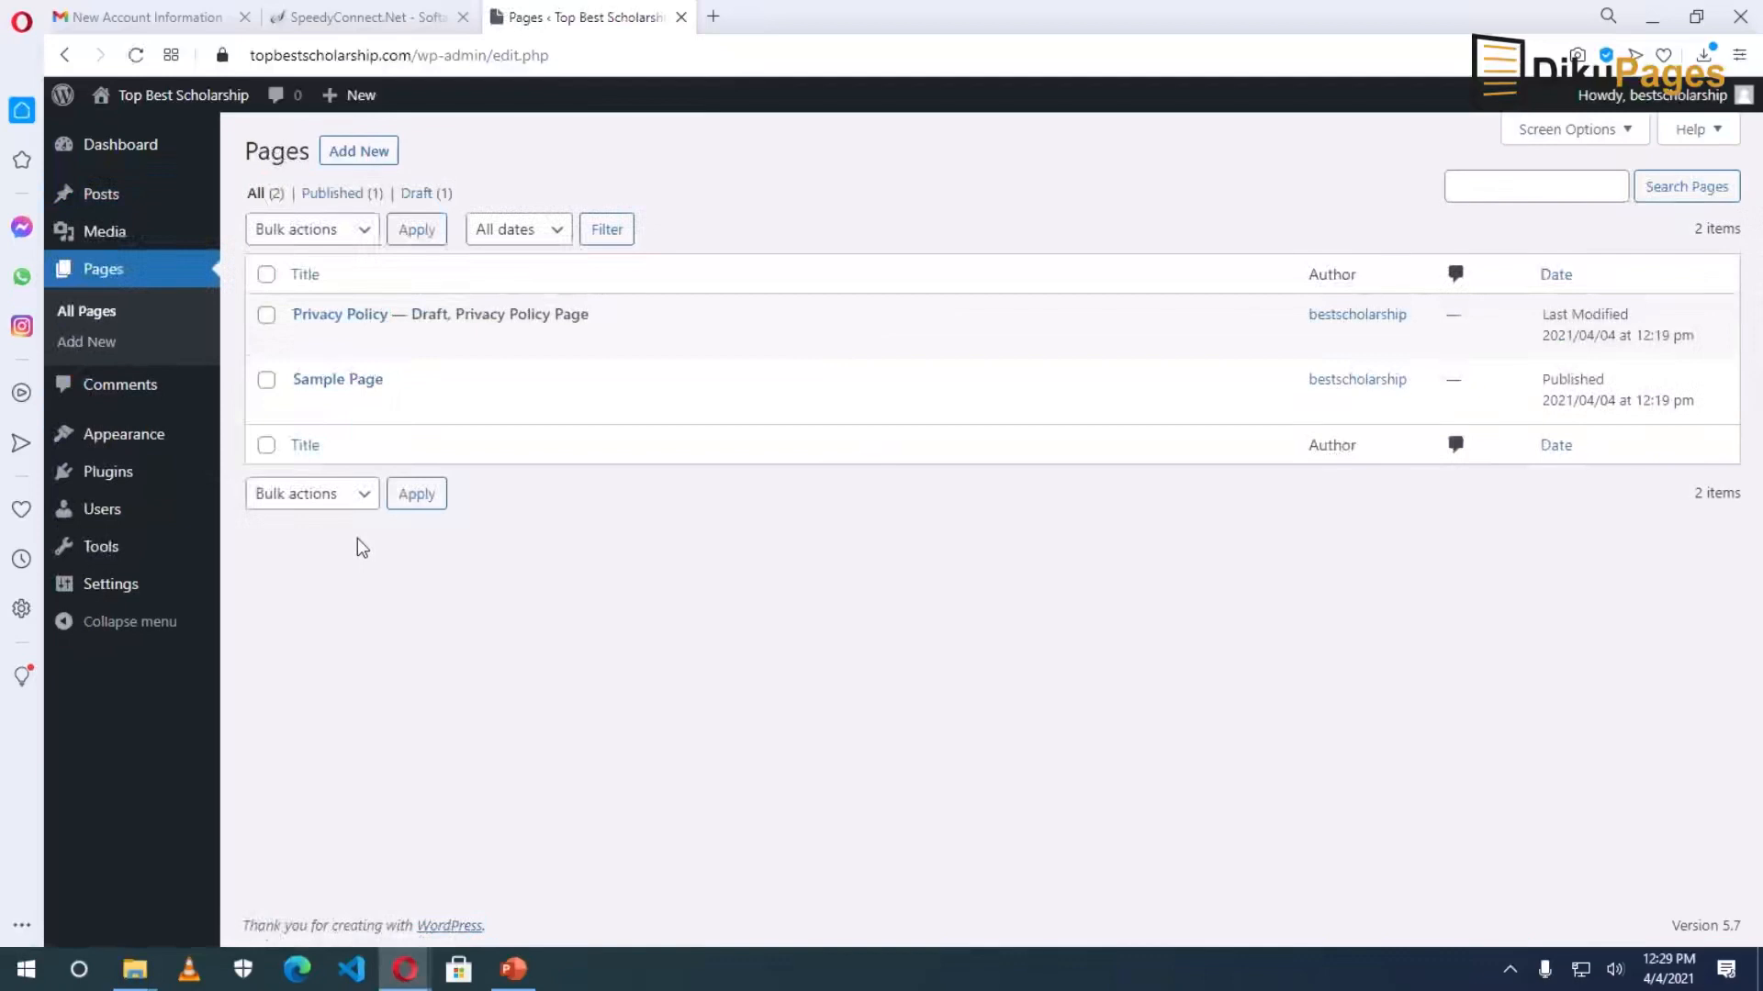
pyautogui.click(266, 275)
pyautogui.click(350, 230)
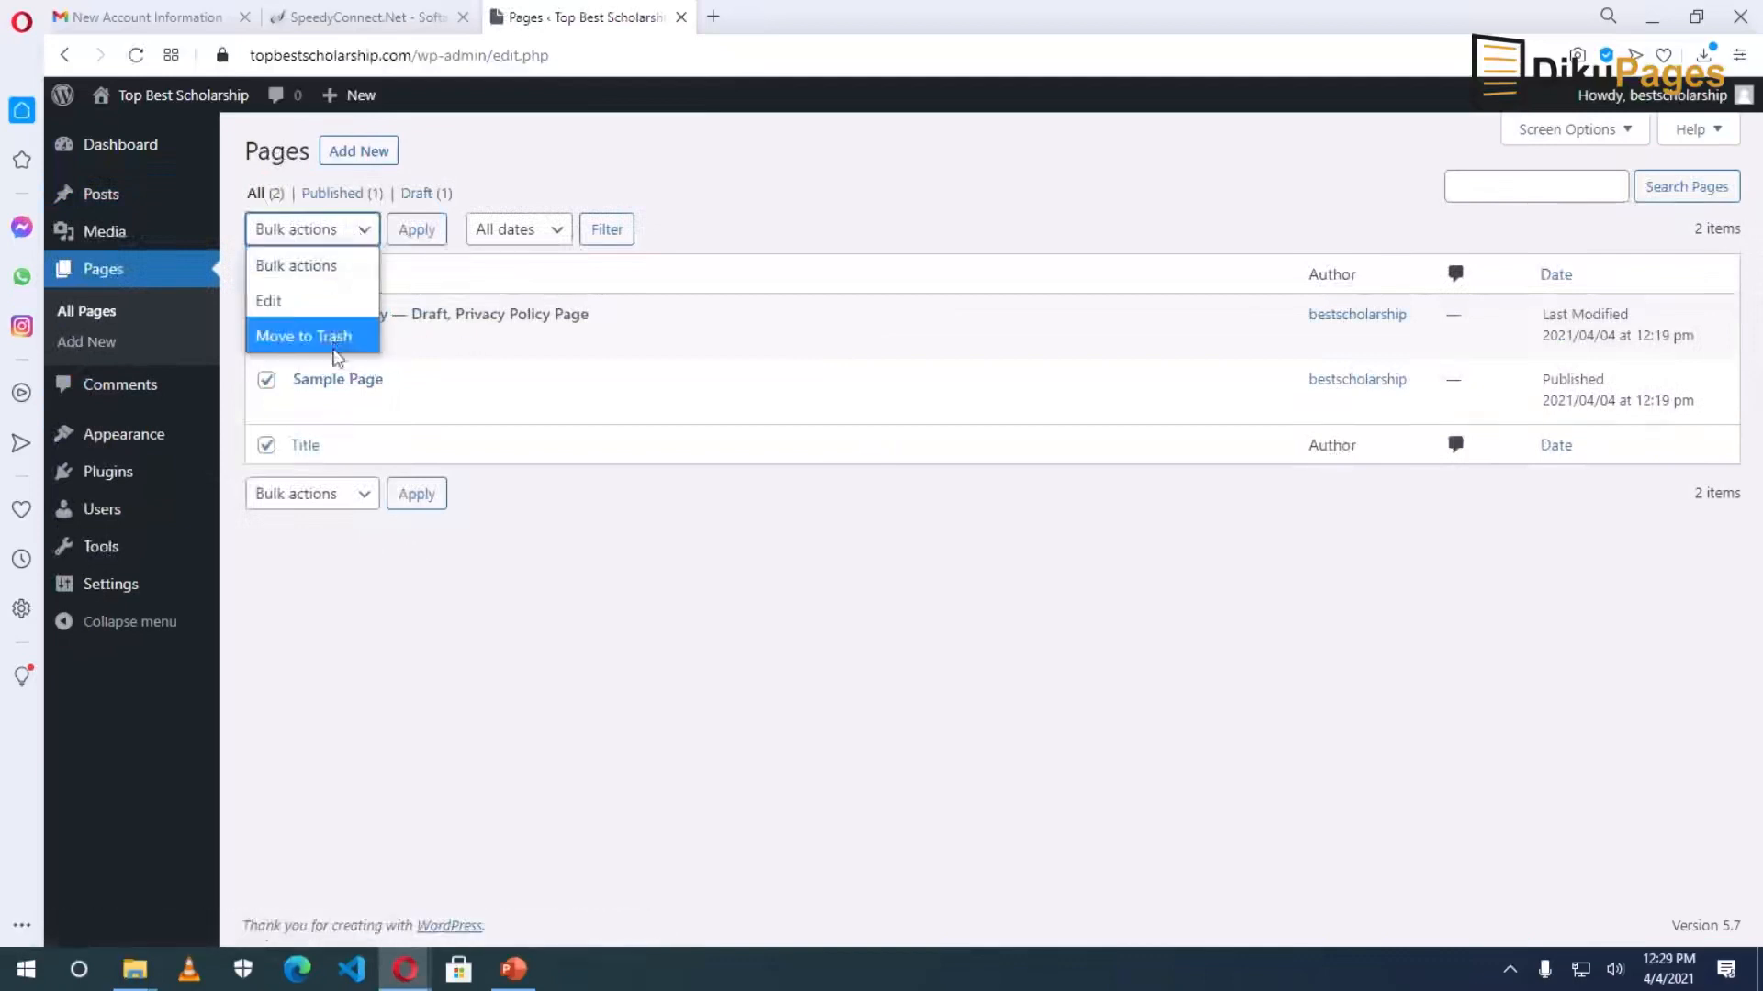
pyautogui.click(340, 338)
pyautogui.click(417, 230)
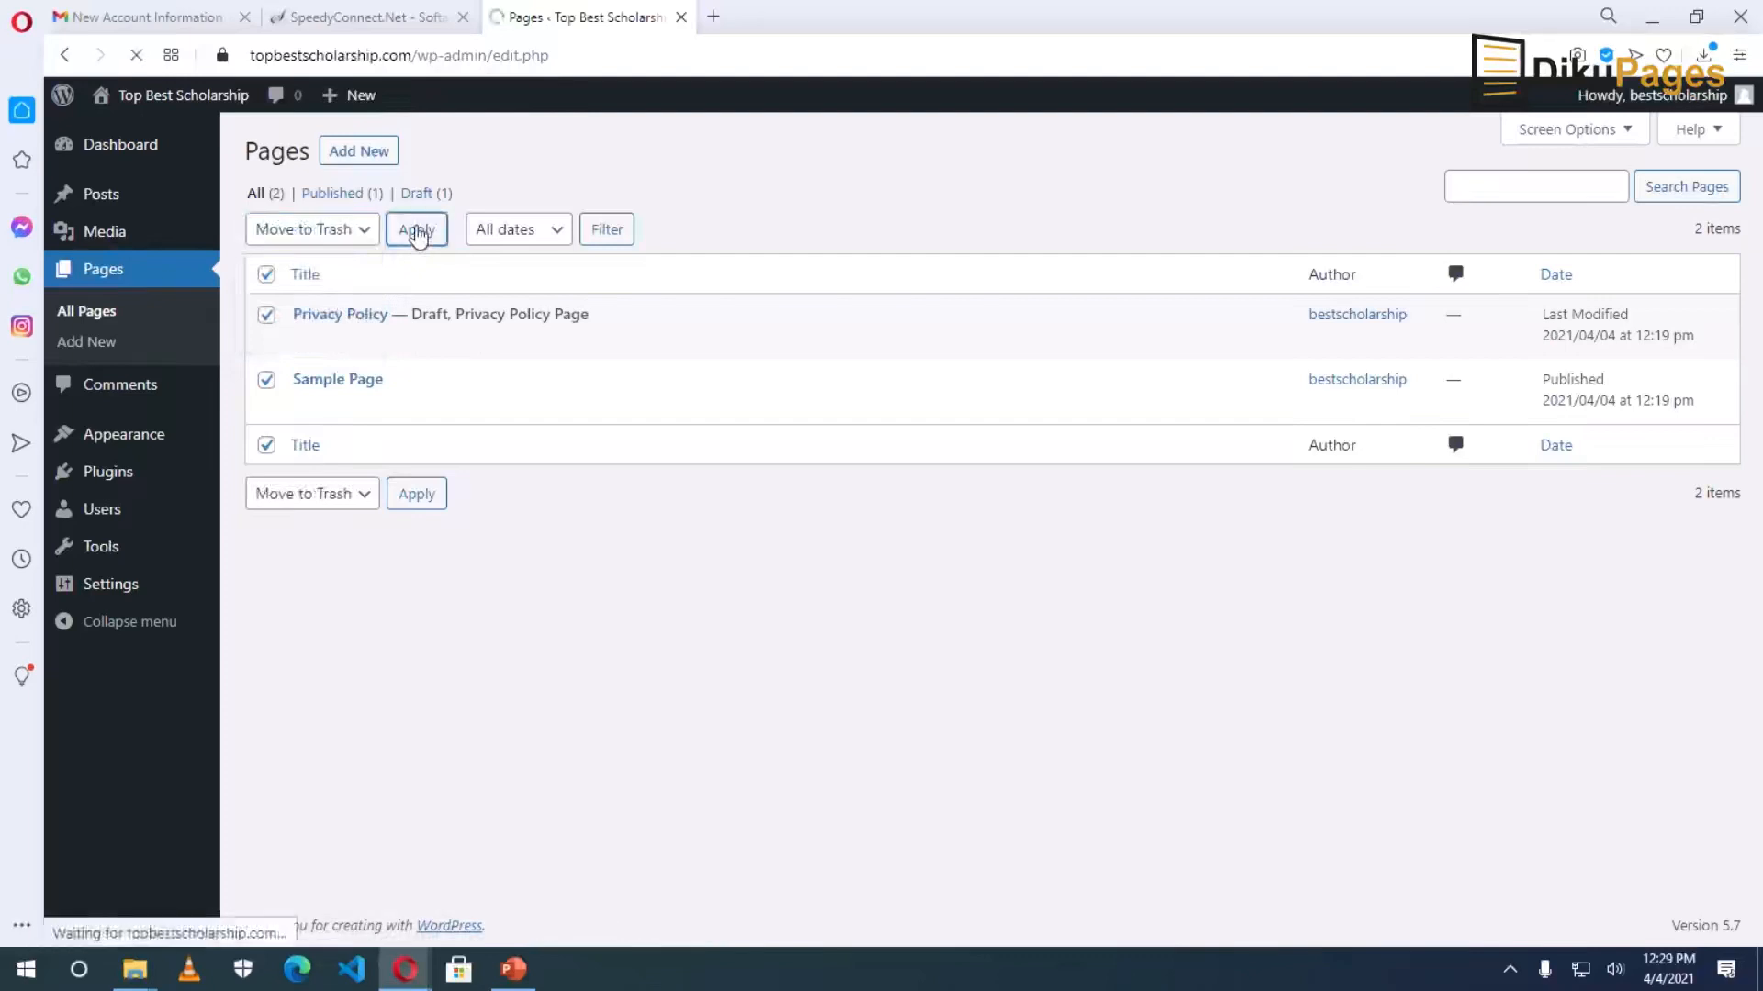
pyautogui.click(317, 260)
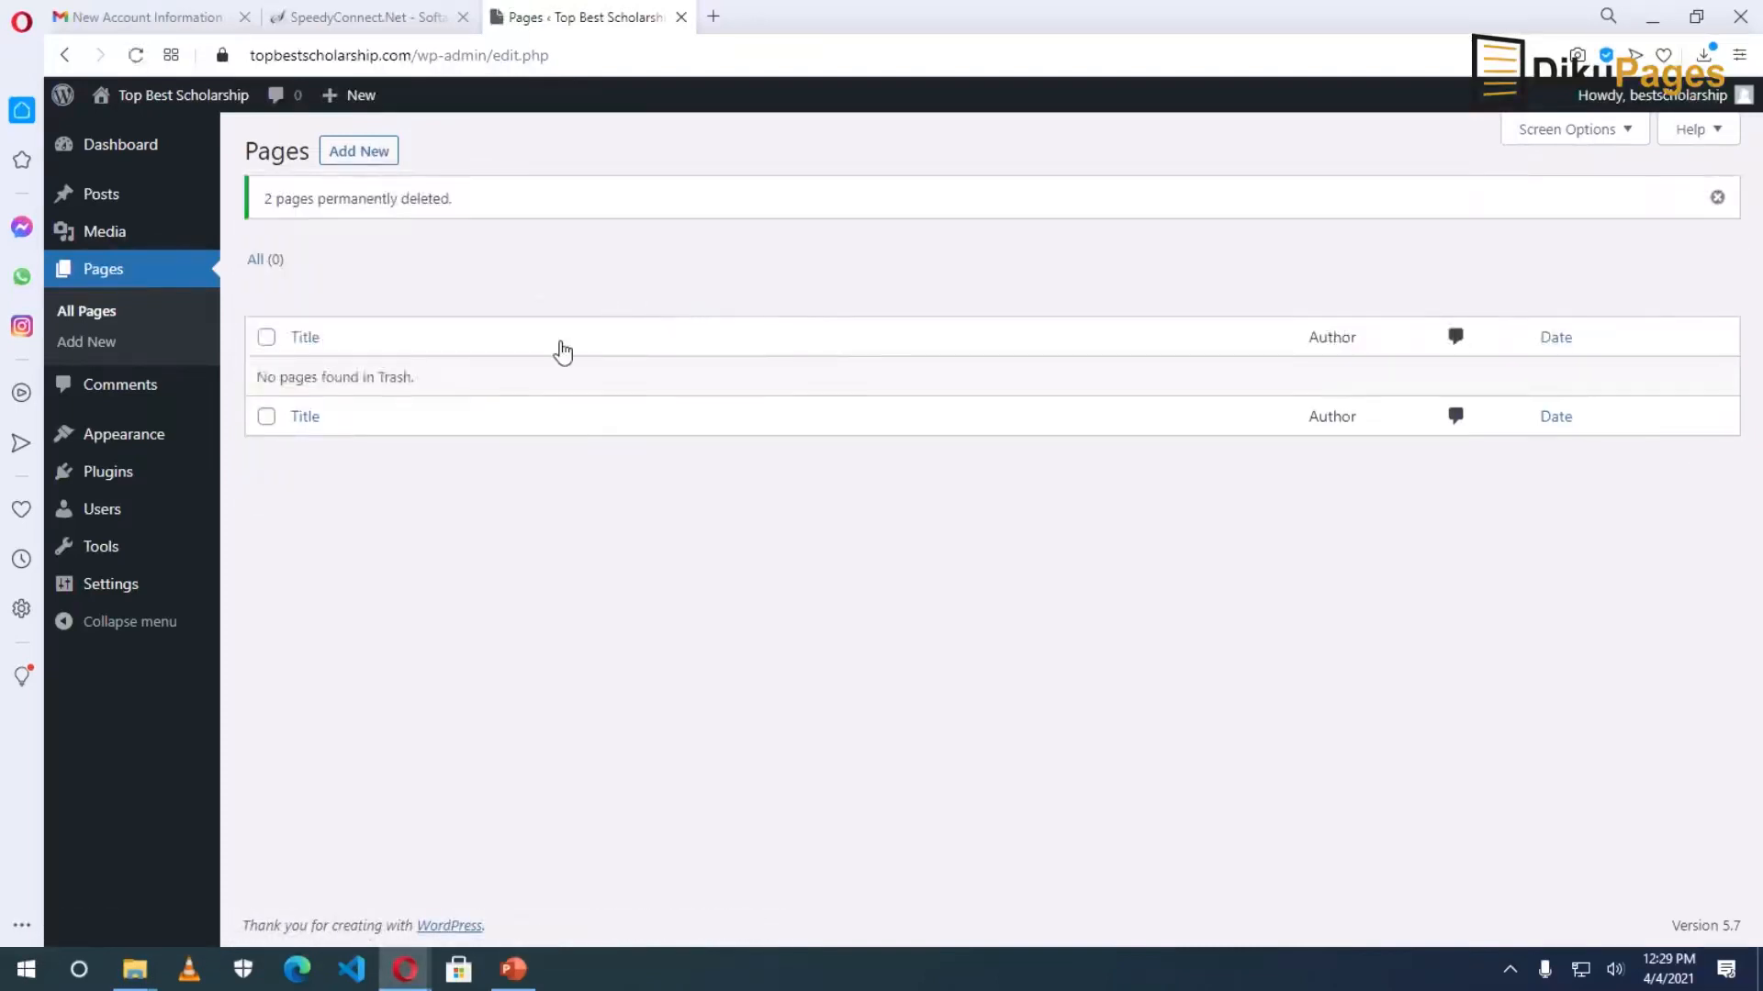
# Bulk-delete the Akismet Anti-Spam and Hello Dolly plugins and confirm the deletion.
pyautogui.click(115, 472)
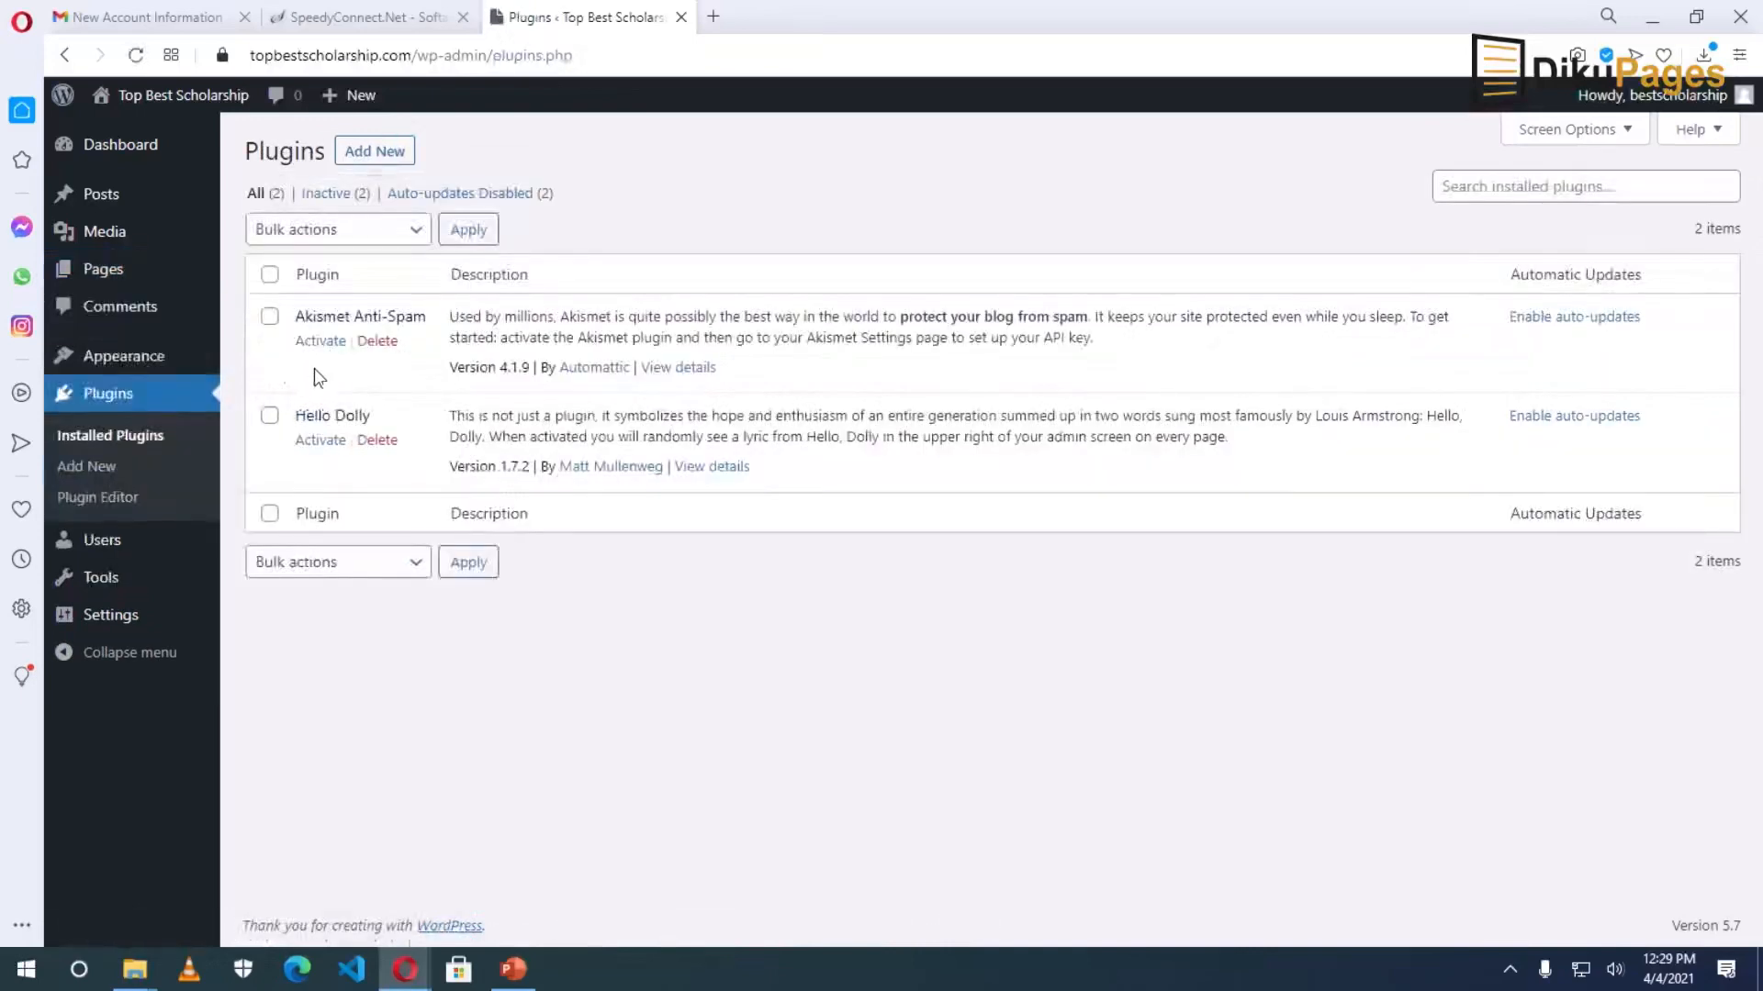
pyautogui.click(269, 277)
pyautogui.click(369, 229)
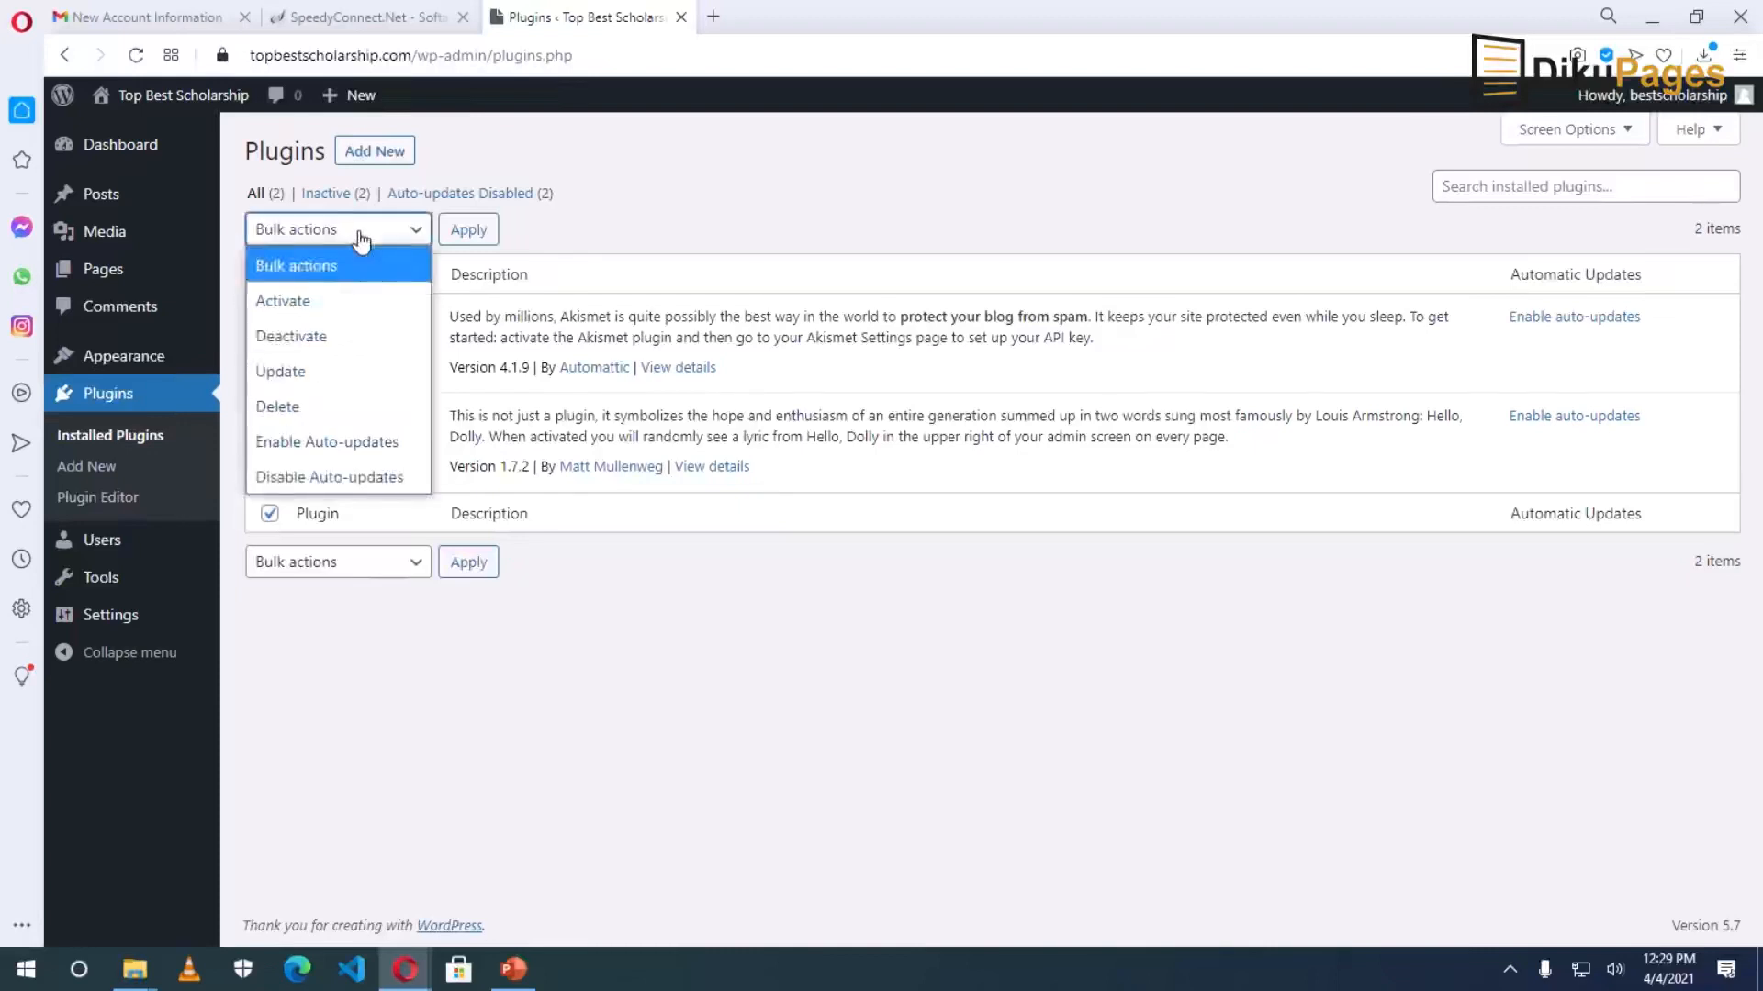
pyautogui.click(277, 406)
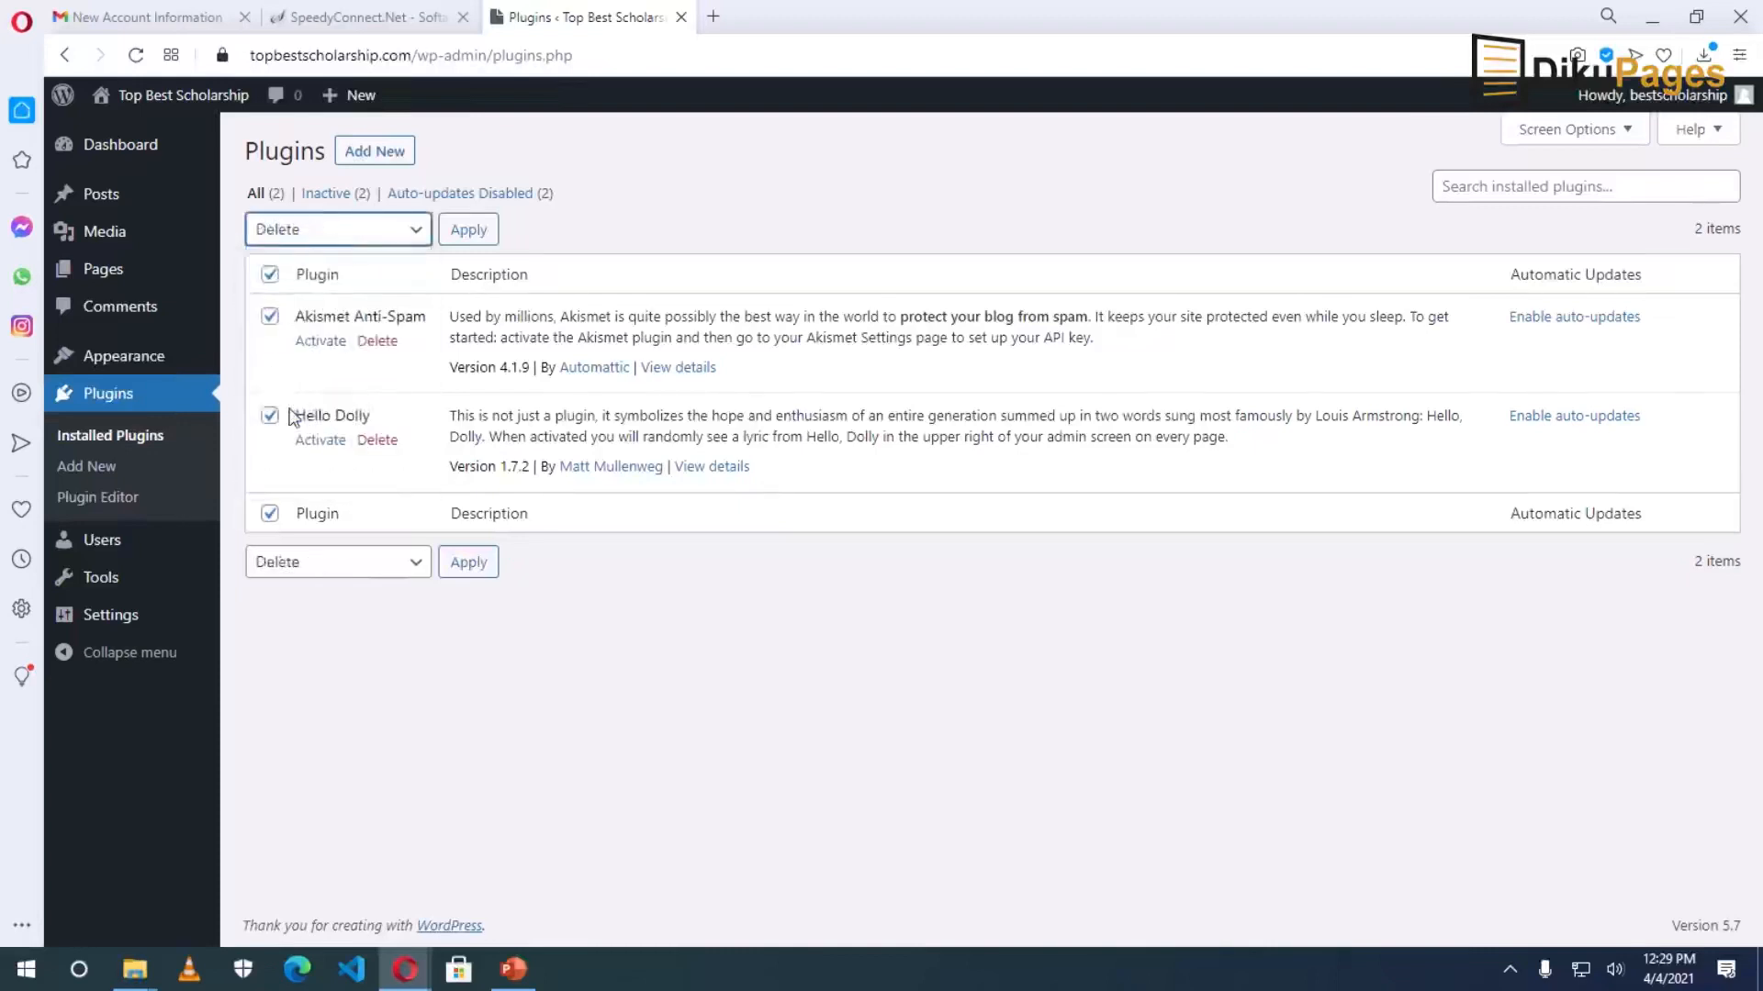
pyautogui.click(479, 236)
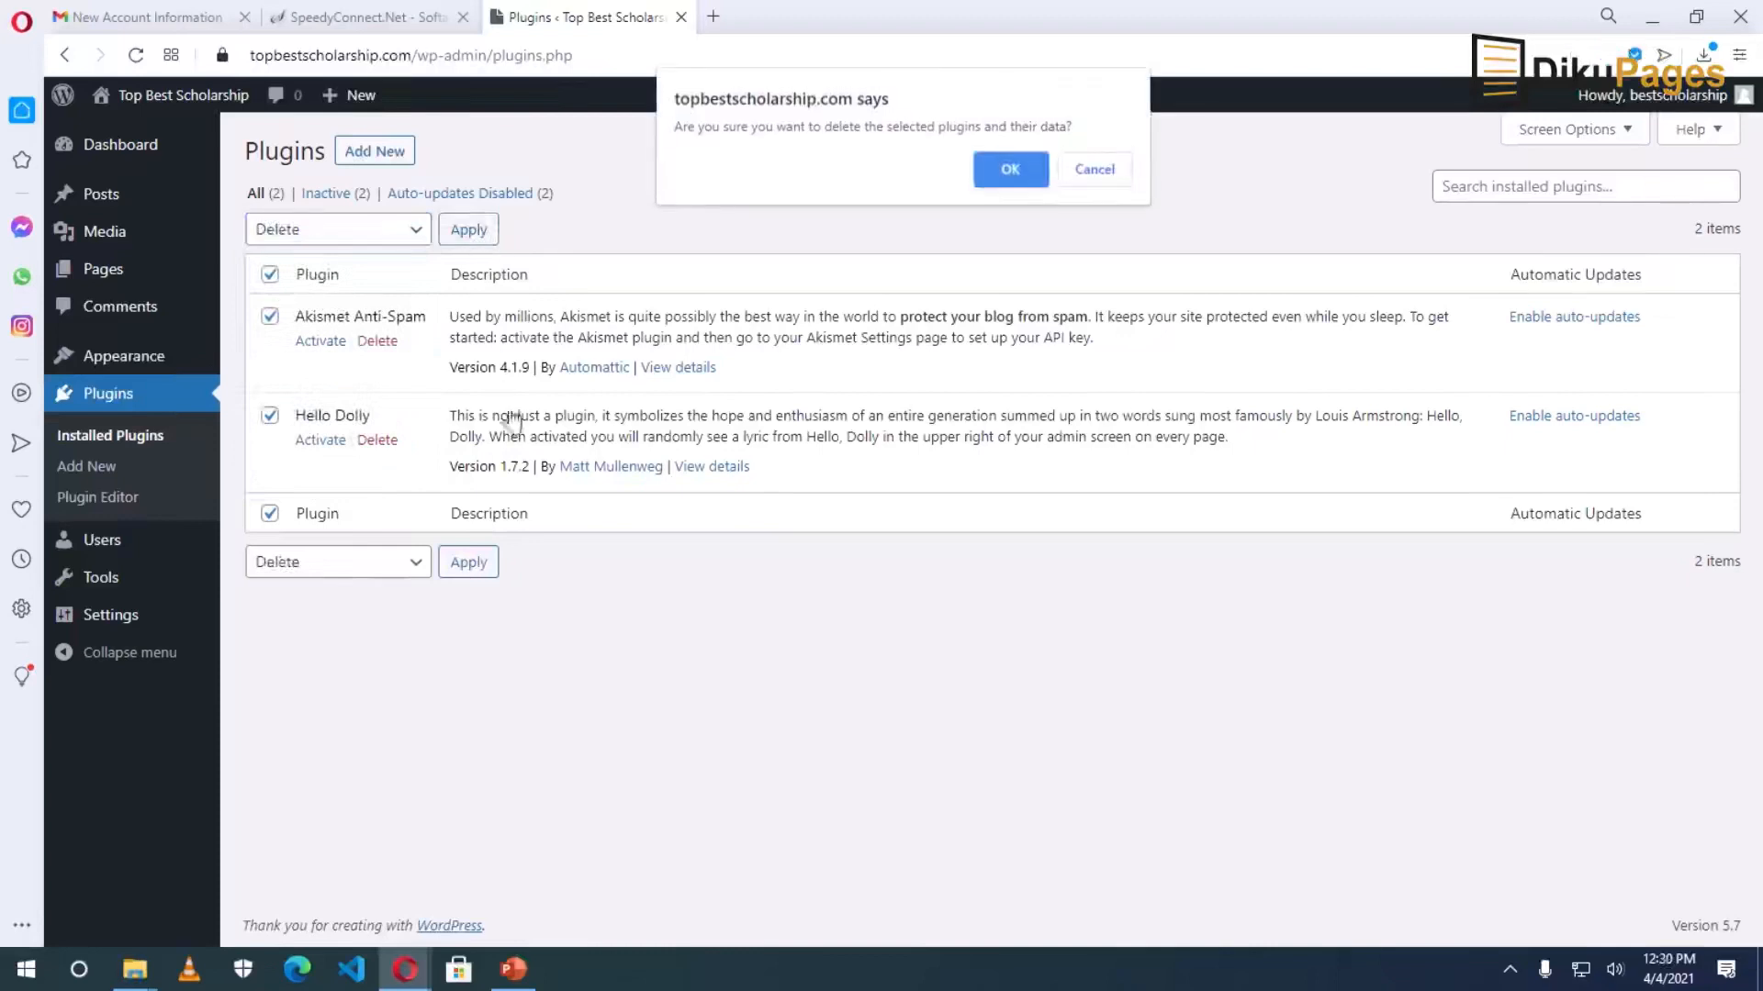
pyautogui.click(1011, 168)
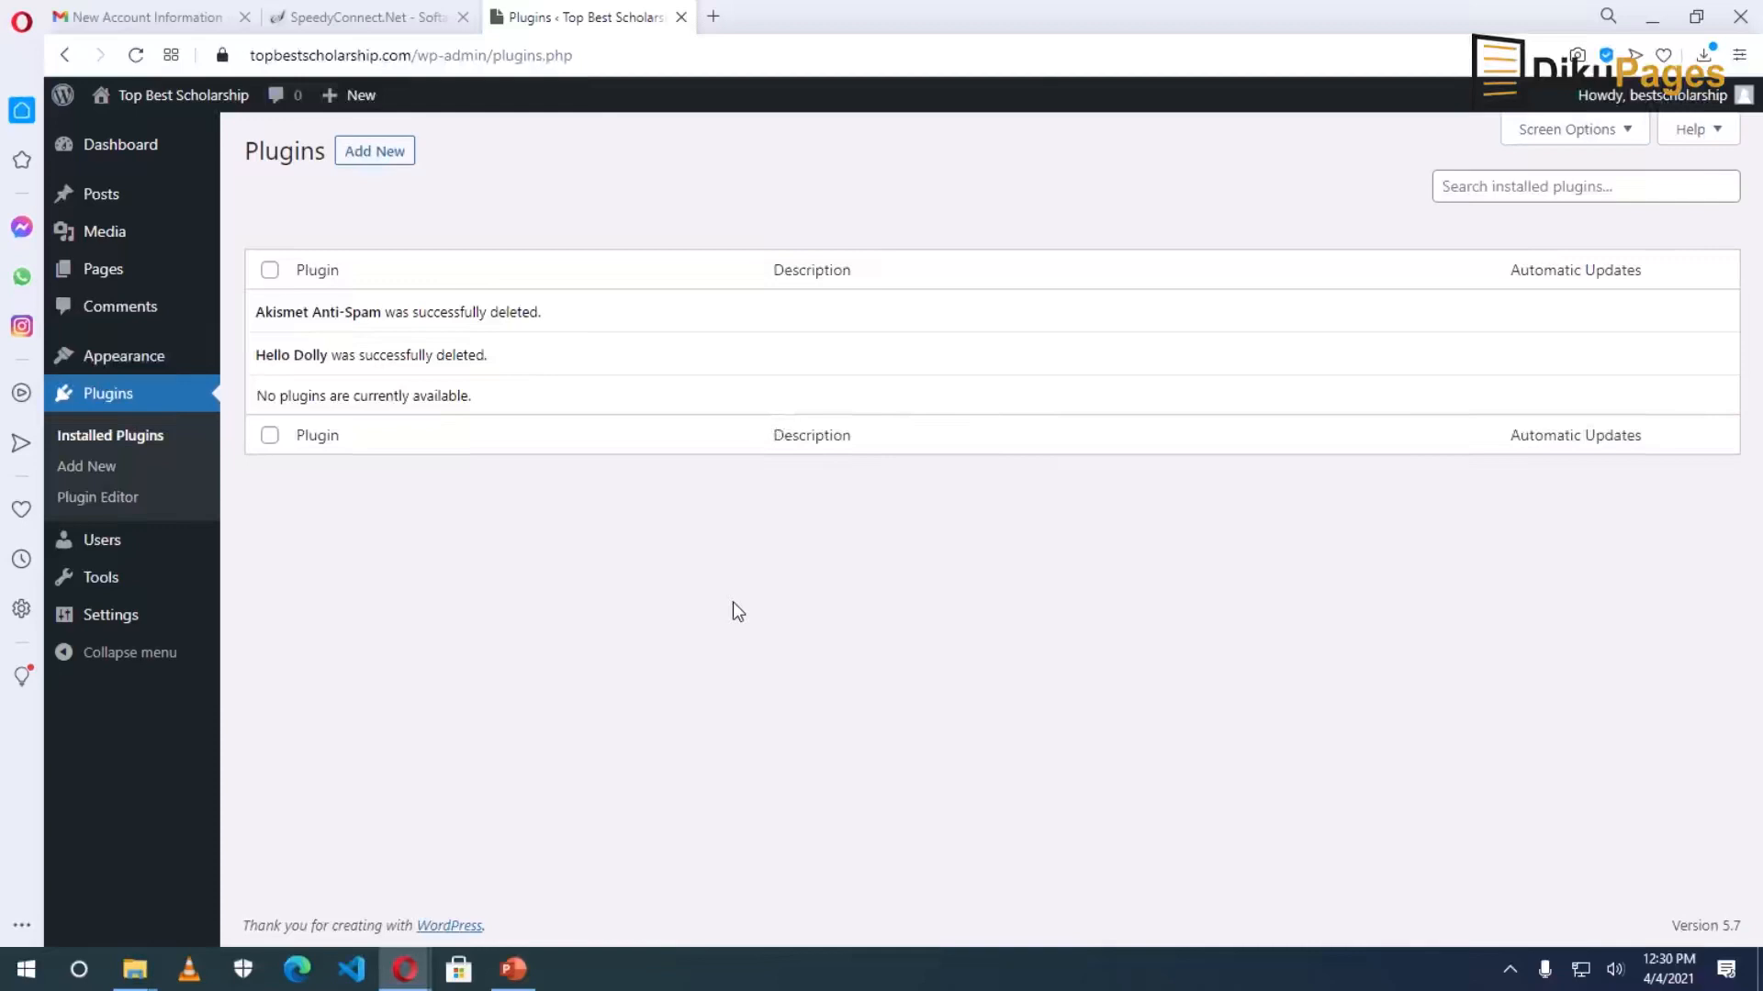
# On the Profile page, set the first name to Top Best and the last name to Scholarship.
pyautogui.moveTo(1666, 100)
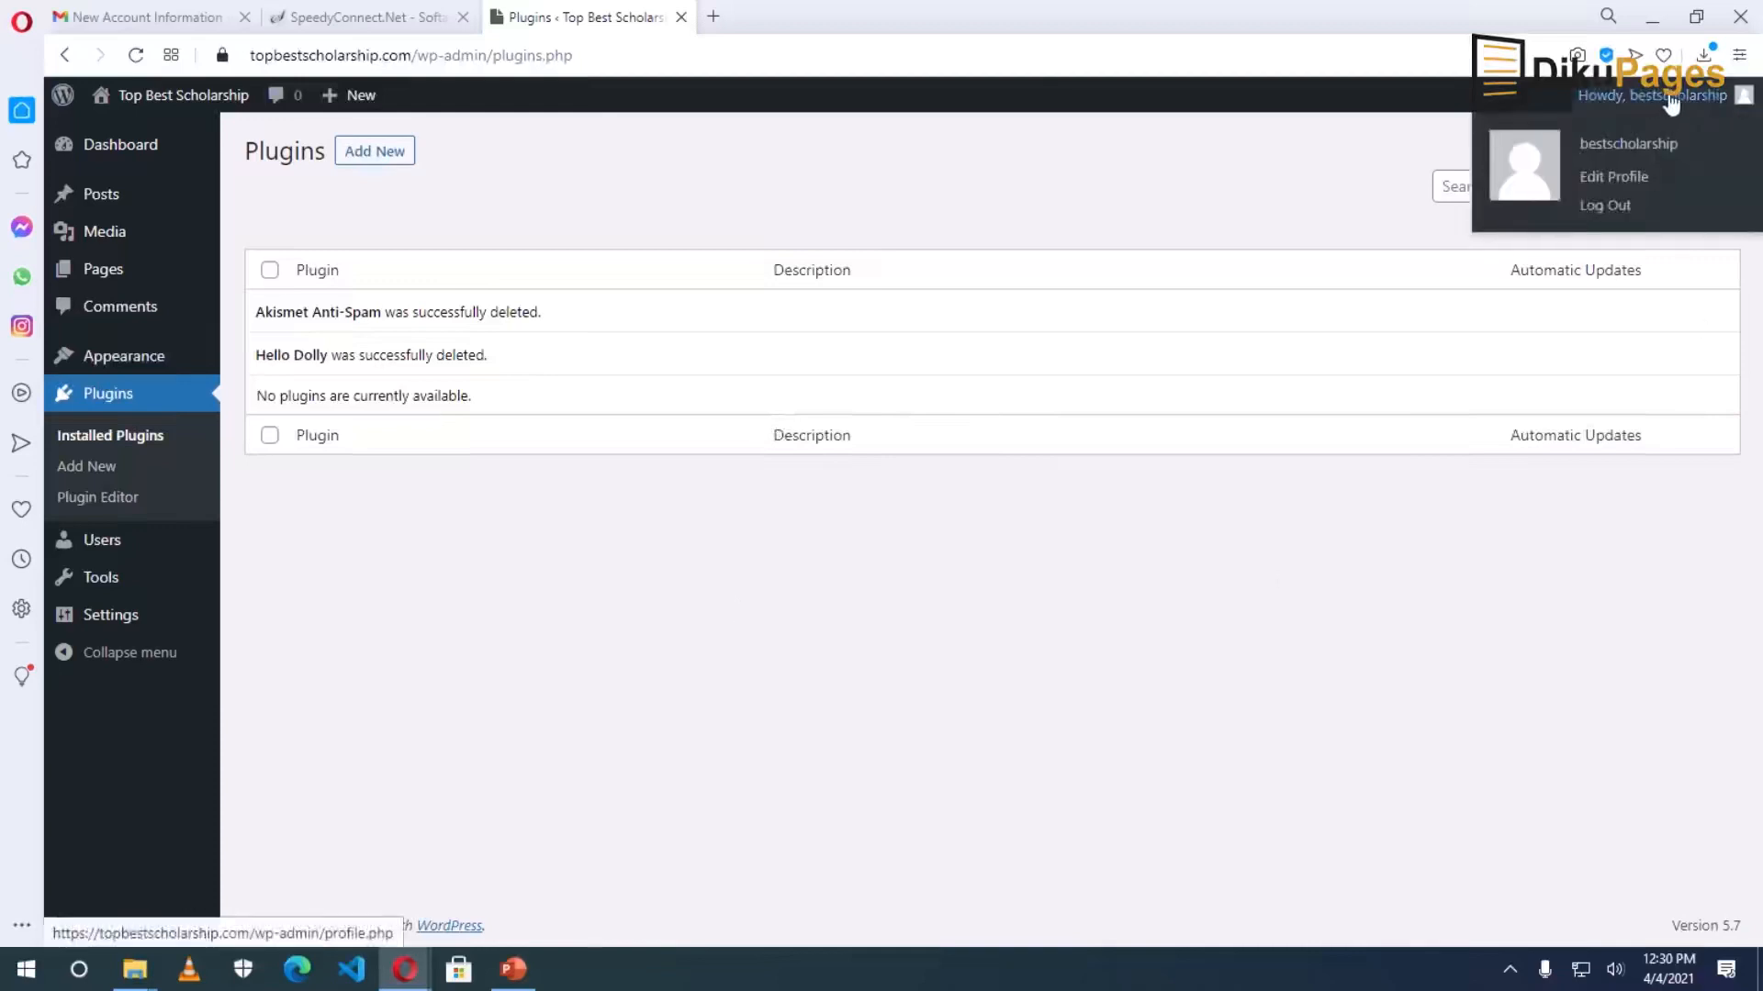
pyautogui.click(1628, 181)
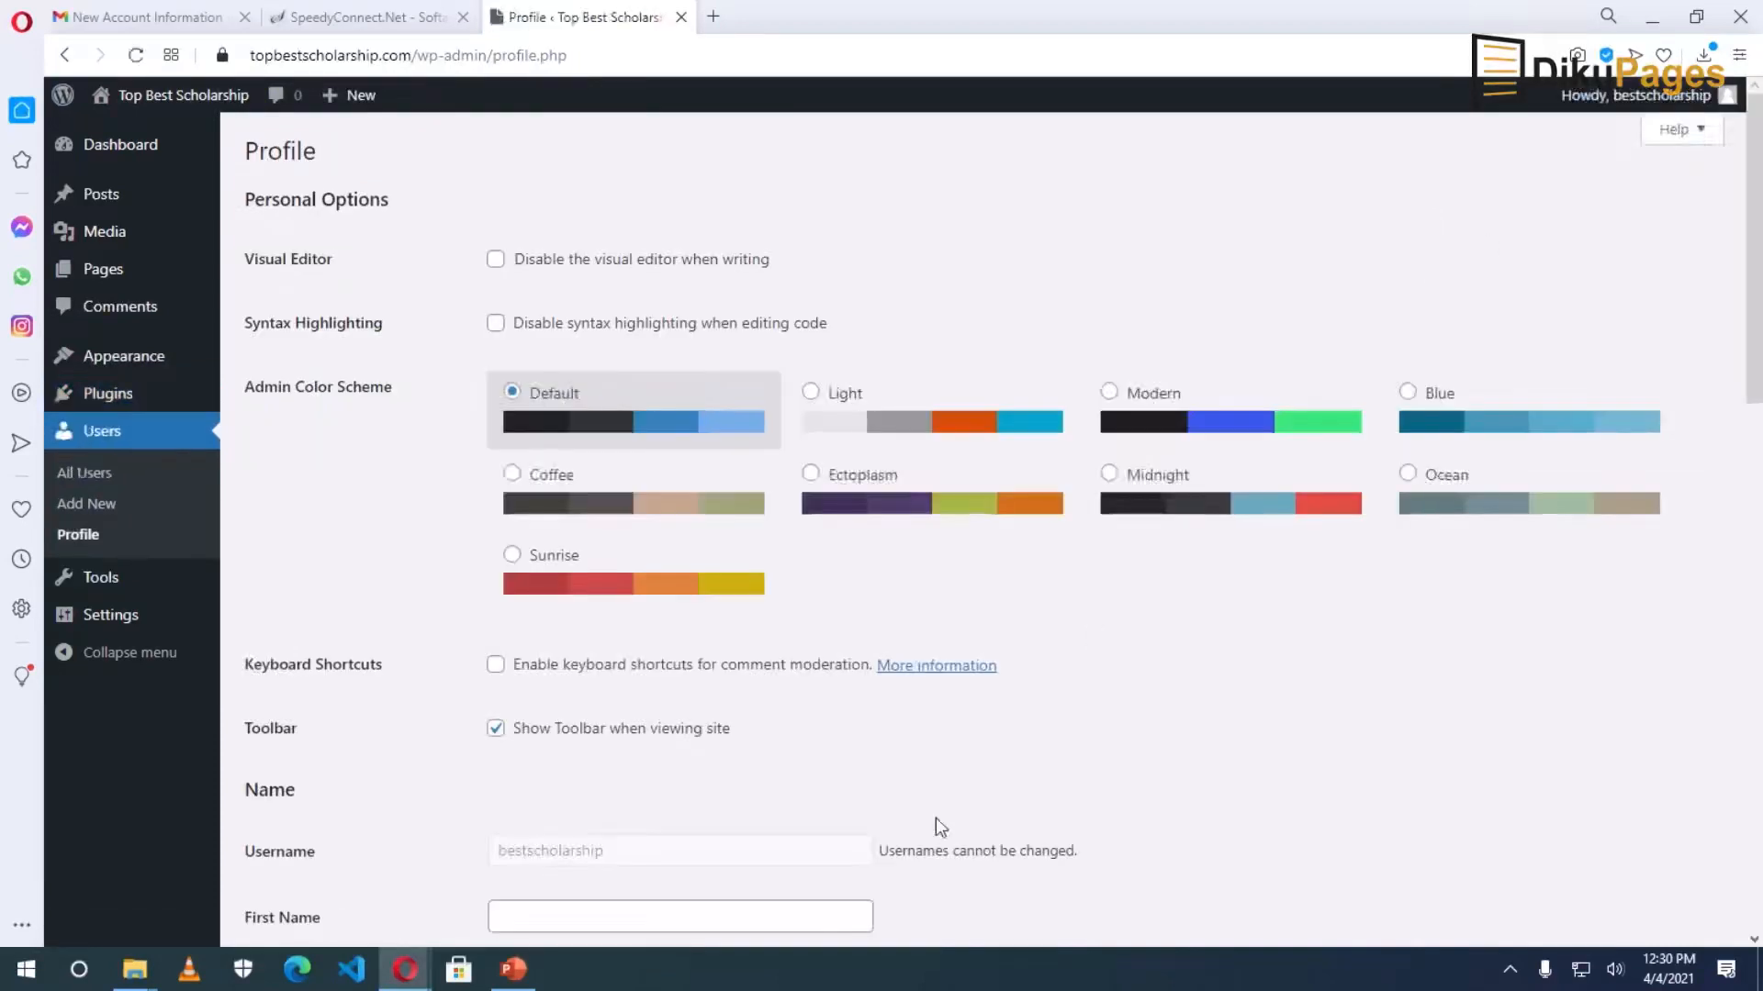
pyautogui.scroll(-1, 776, 766)
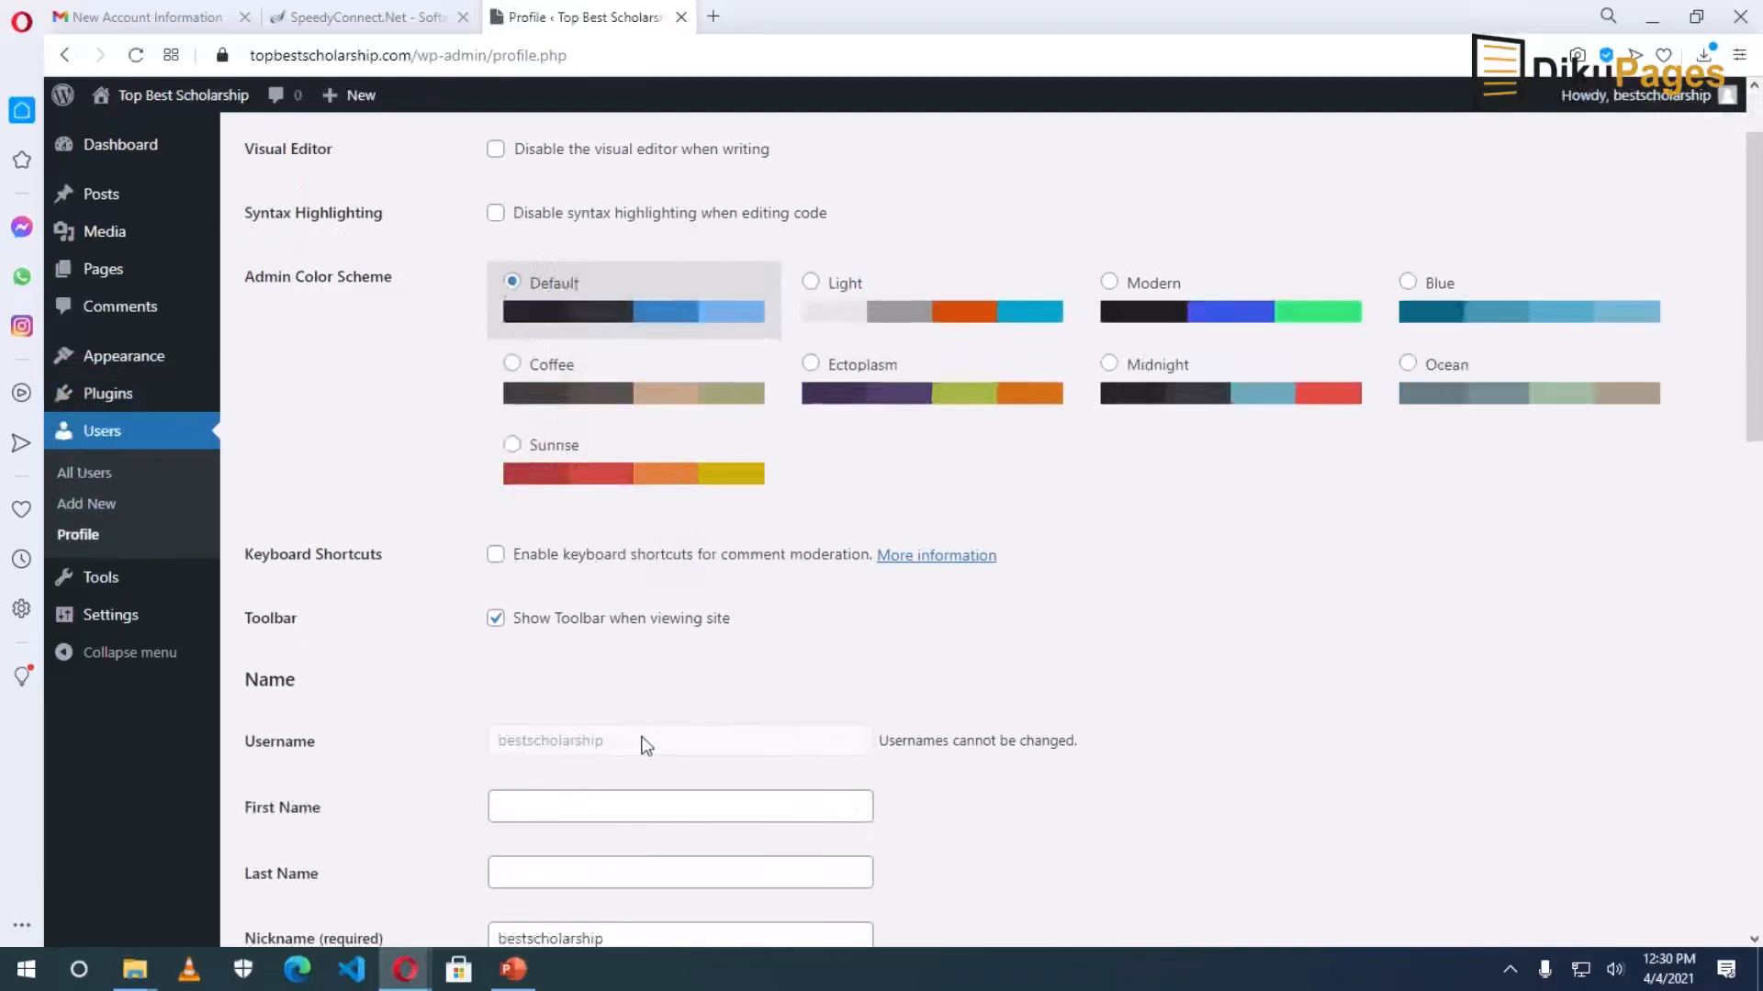
pyautogui.scroll(-1, 643, 747)
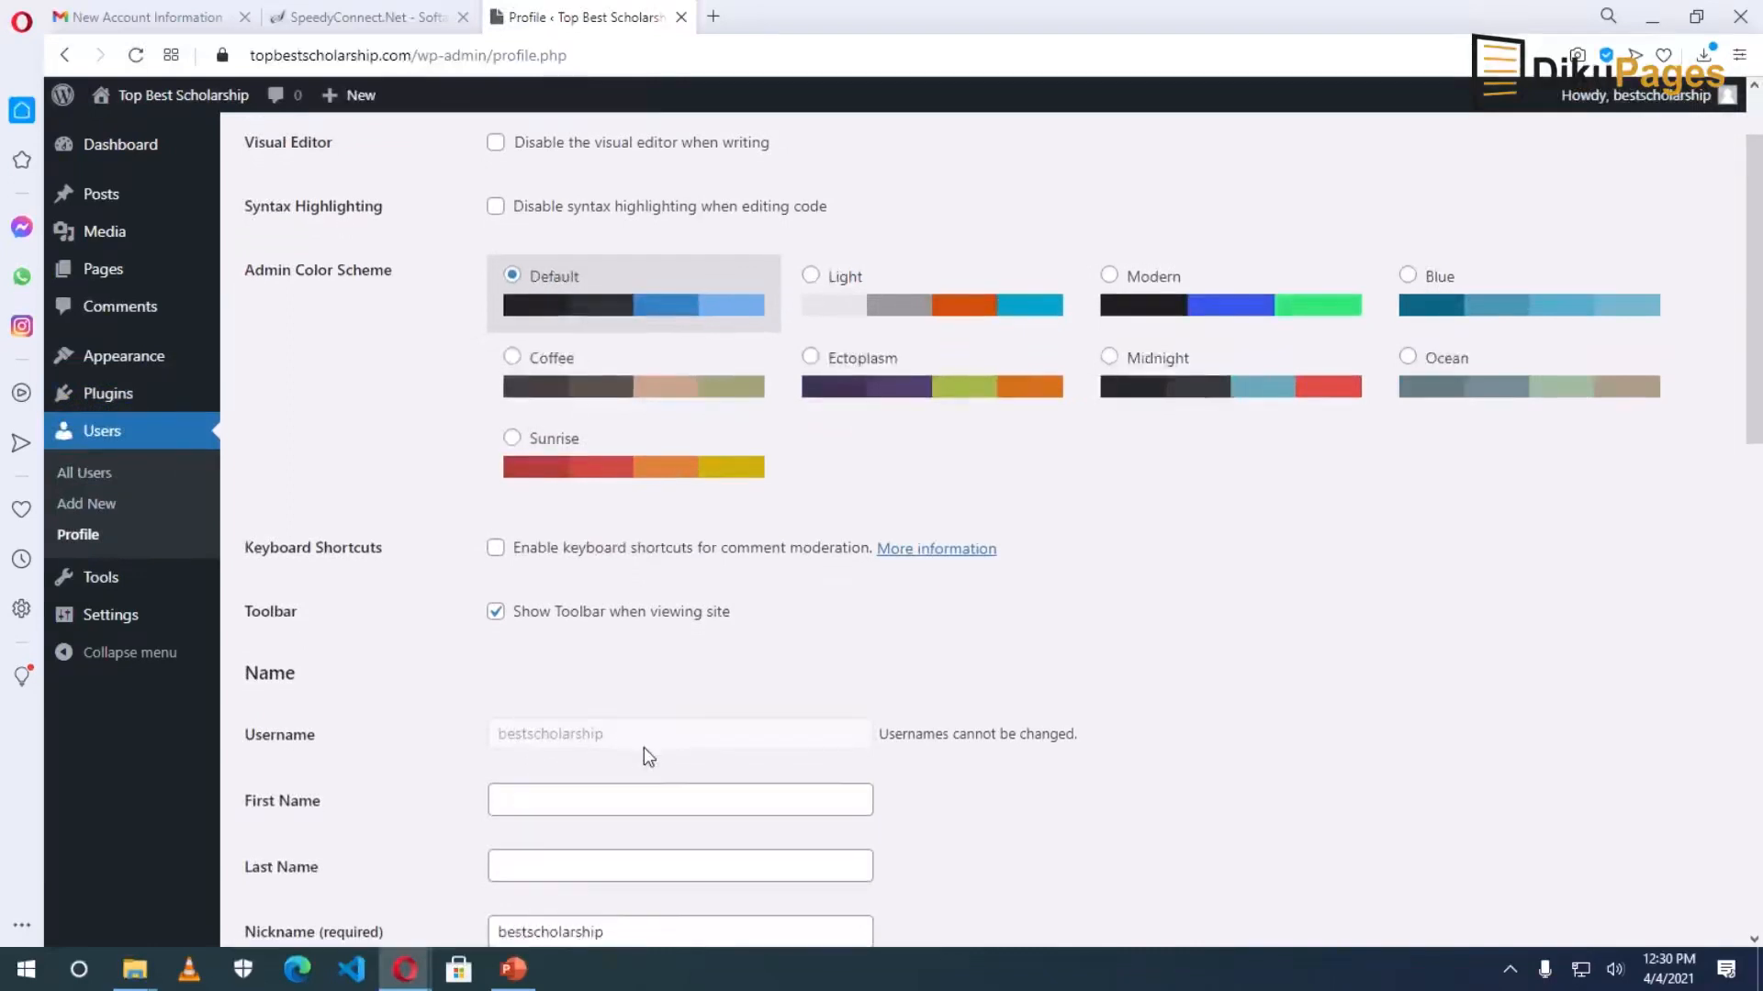
pyautogui.click(572, 698)
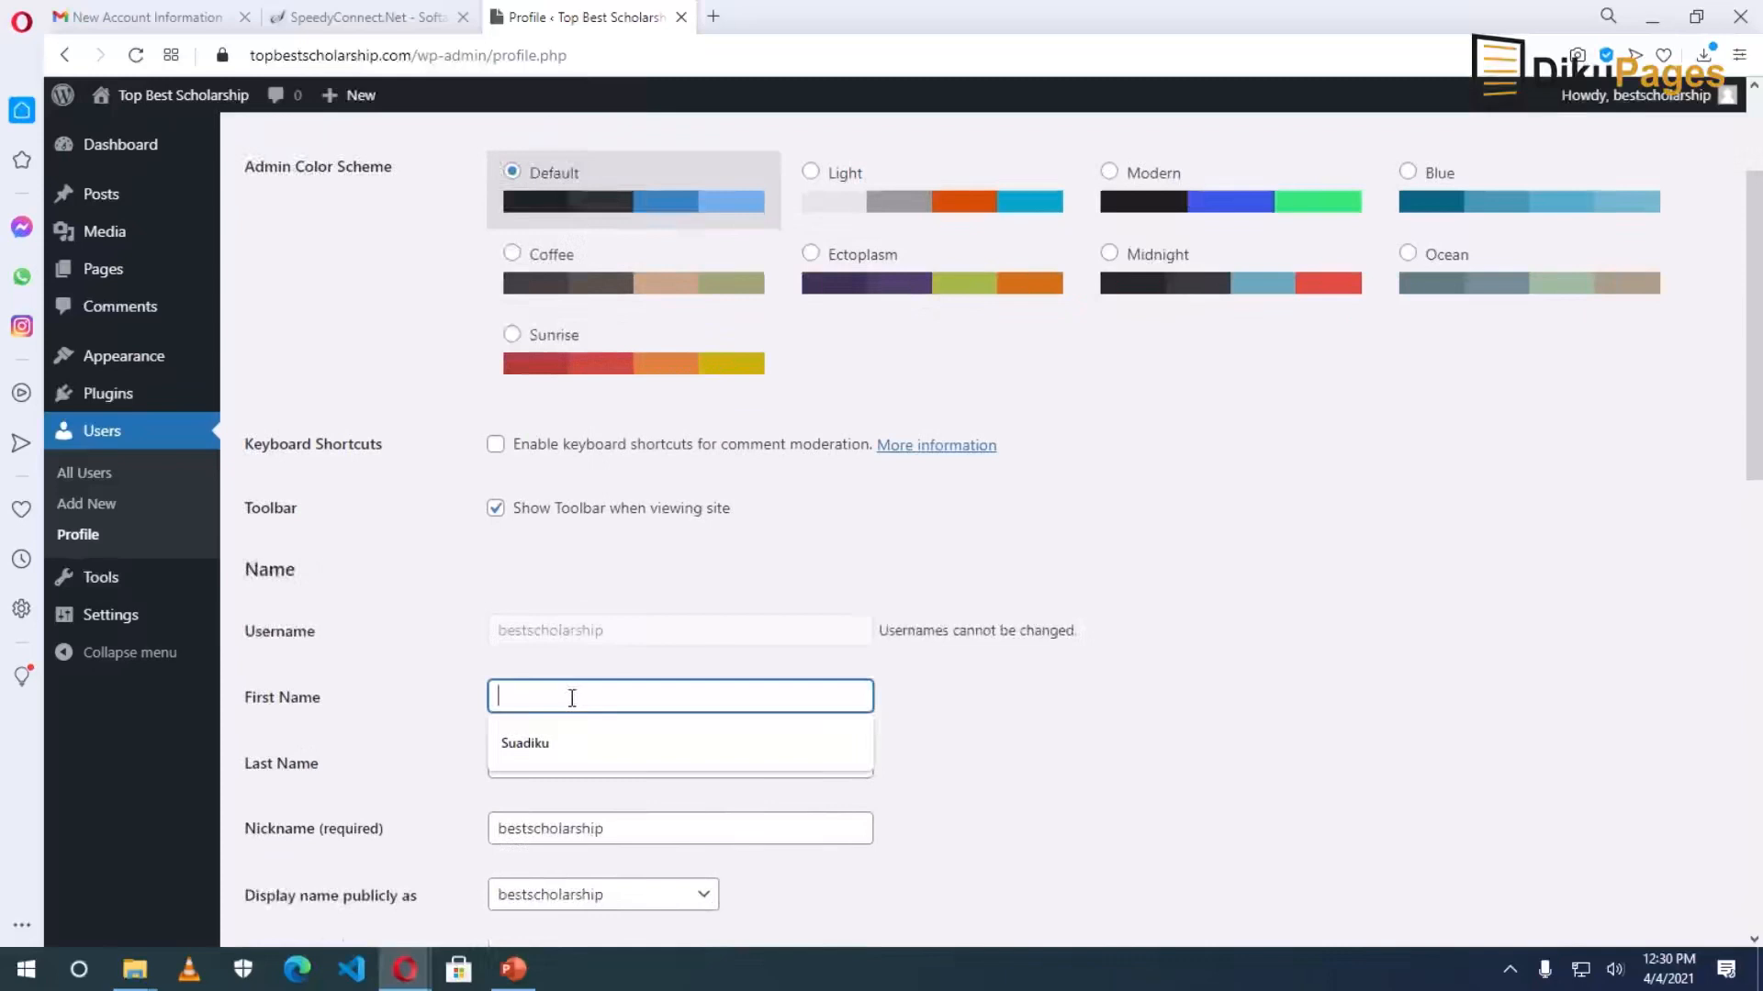
pyautogui.write('Top B')
pyautogui.write('est Schola')
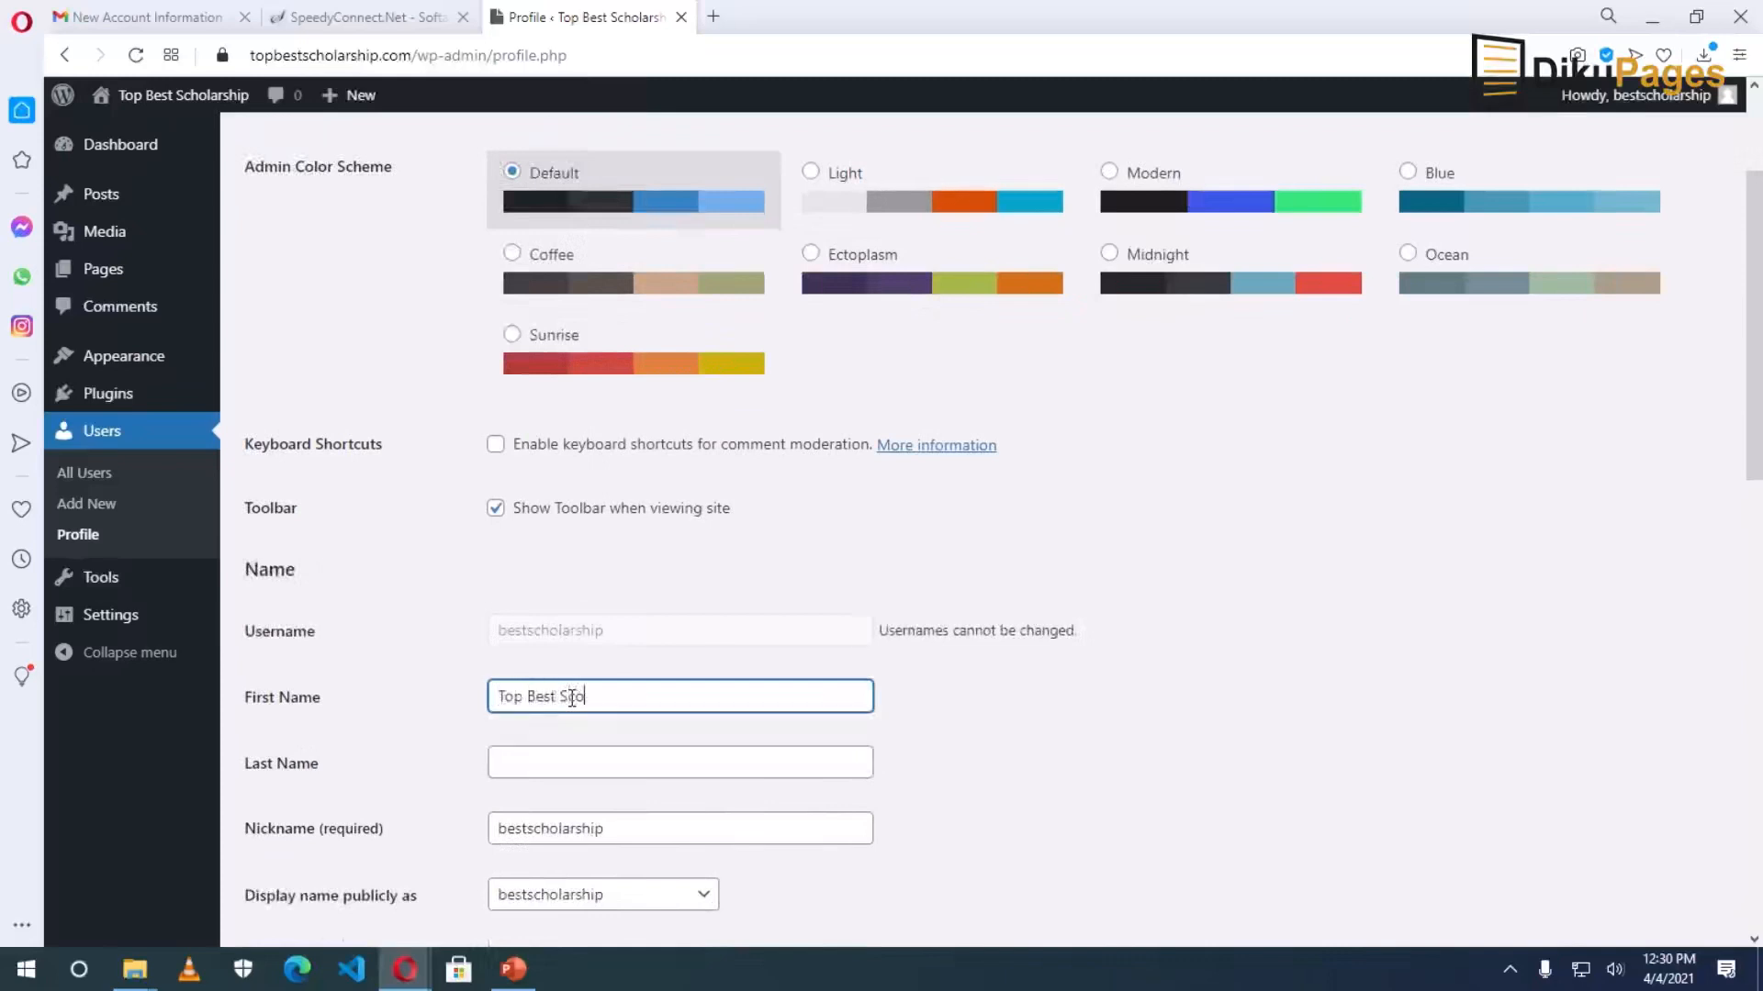
pyautogui.write('rship')
pyautogui.scroll(-1, 587, 643)
pyautogui.doubleClick(598, 587)
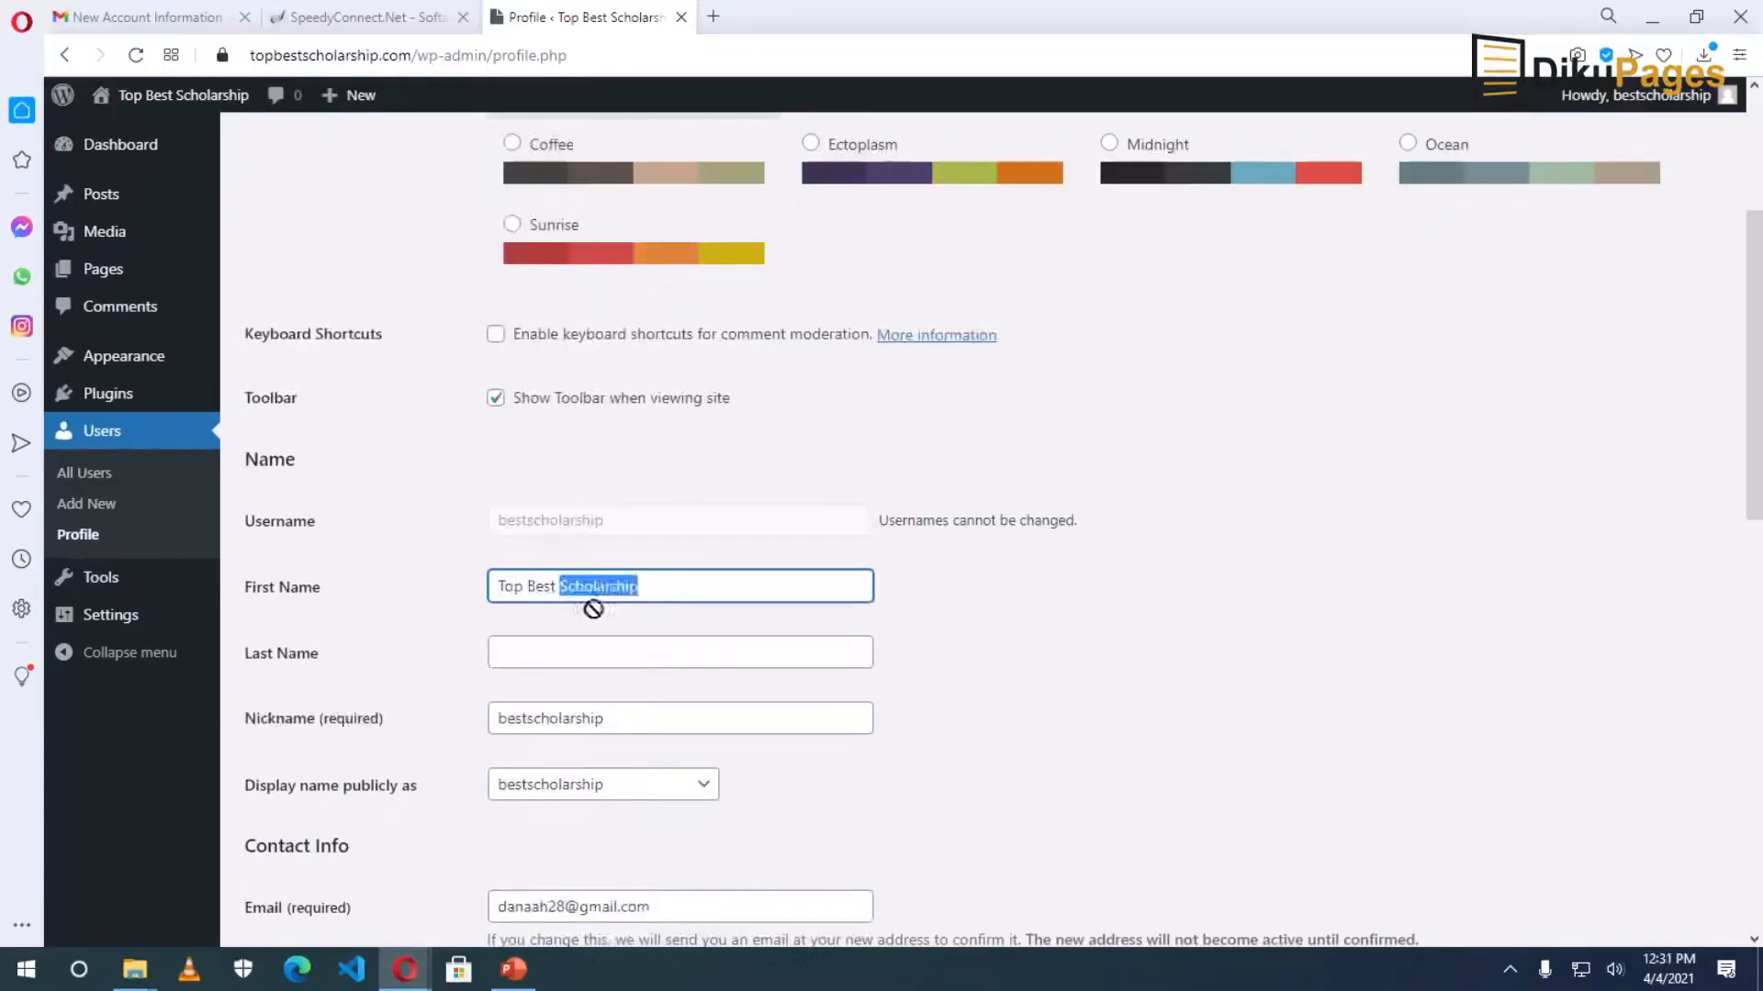
pyautogui.moveTo(549, 654); pyautogui.dragTo(549, 653)
pyautogui.click(601, 585)
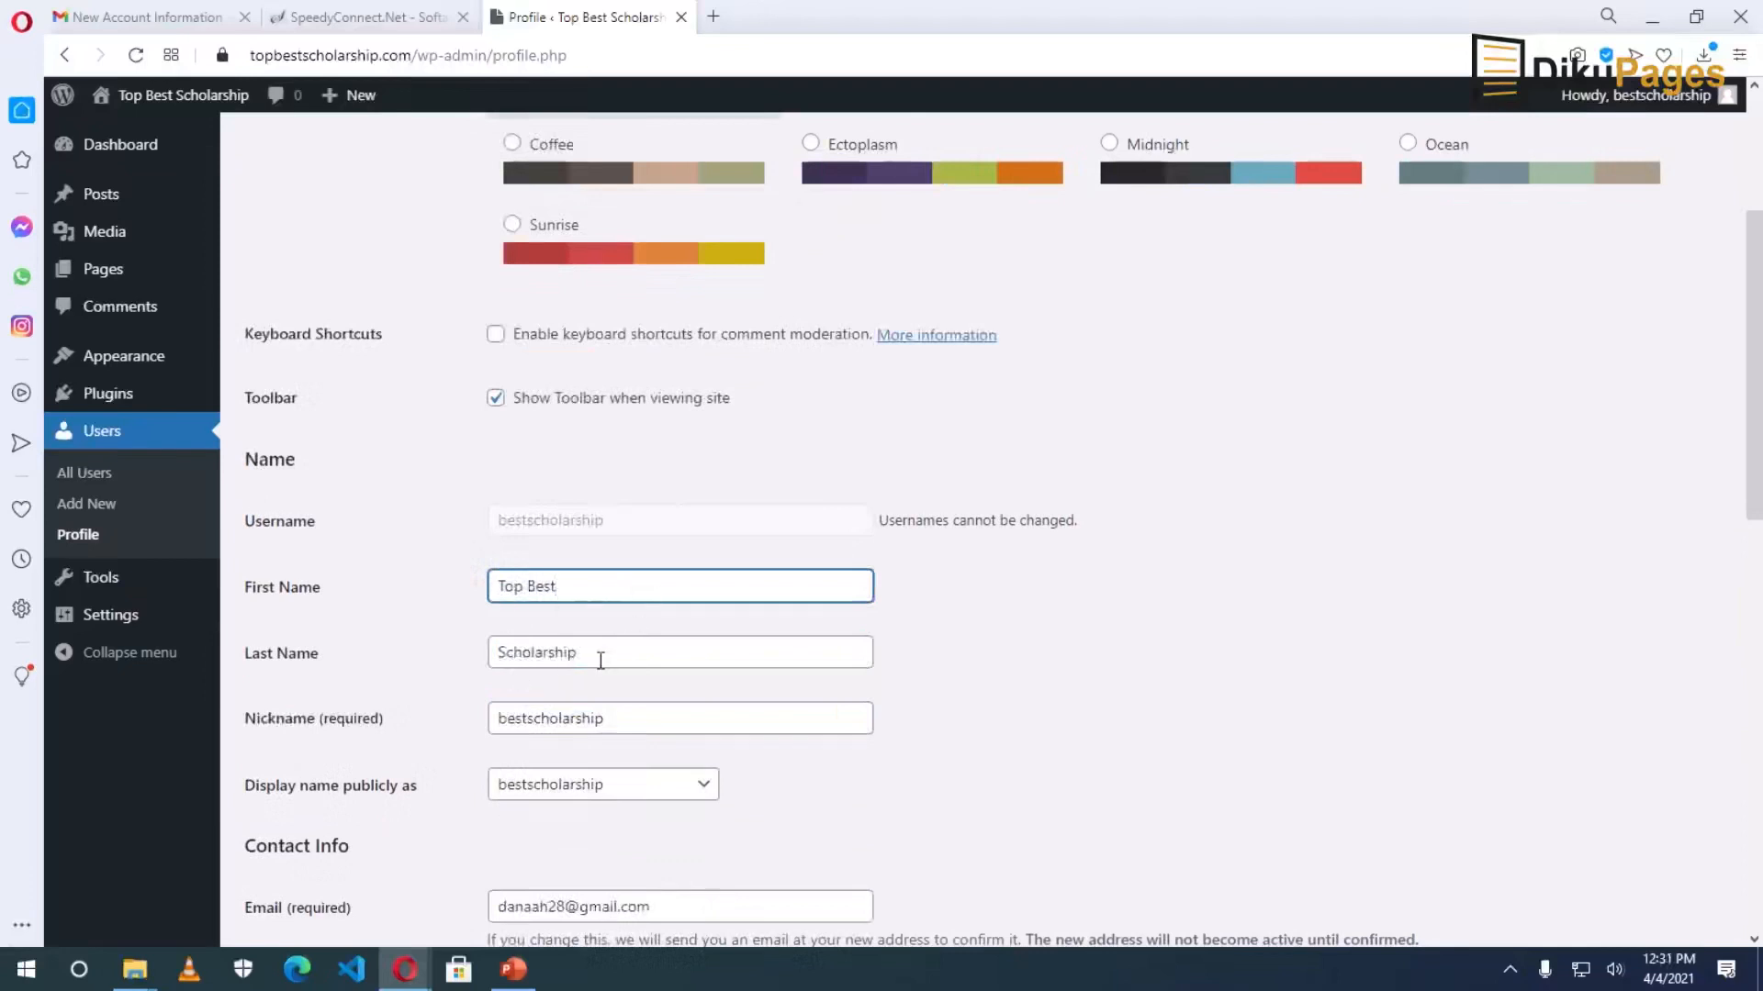
# Check the nickname and set Display name publicly as to Top Best Scholarship.
pyautogui.scroll(-1, 614, 661)
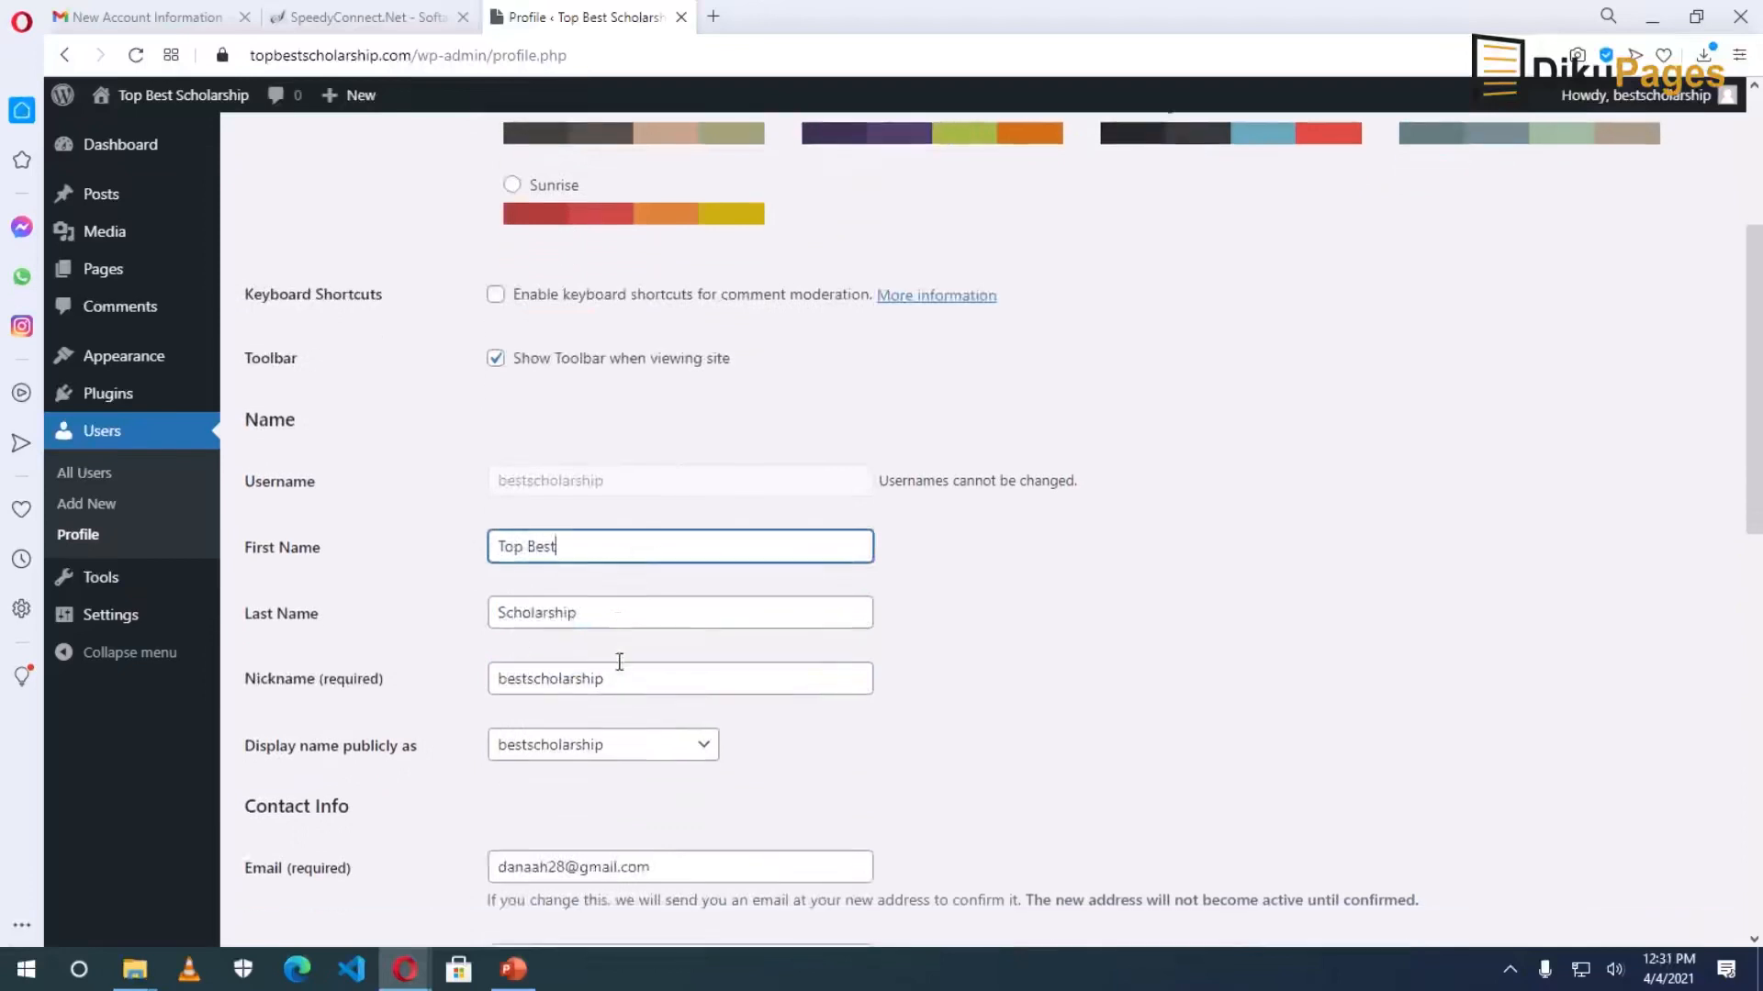
pyautogui.click(639, 609)
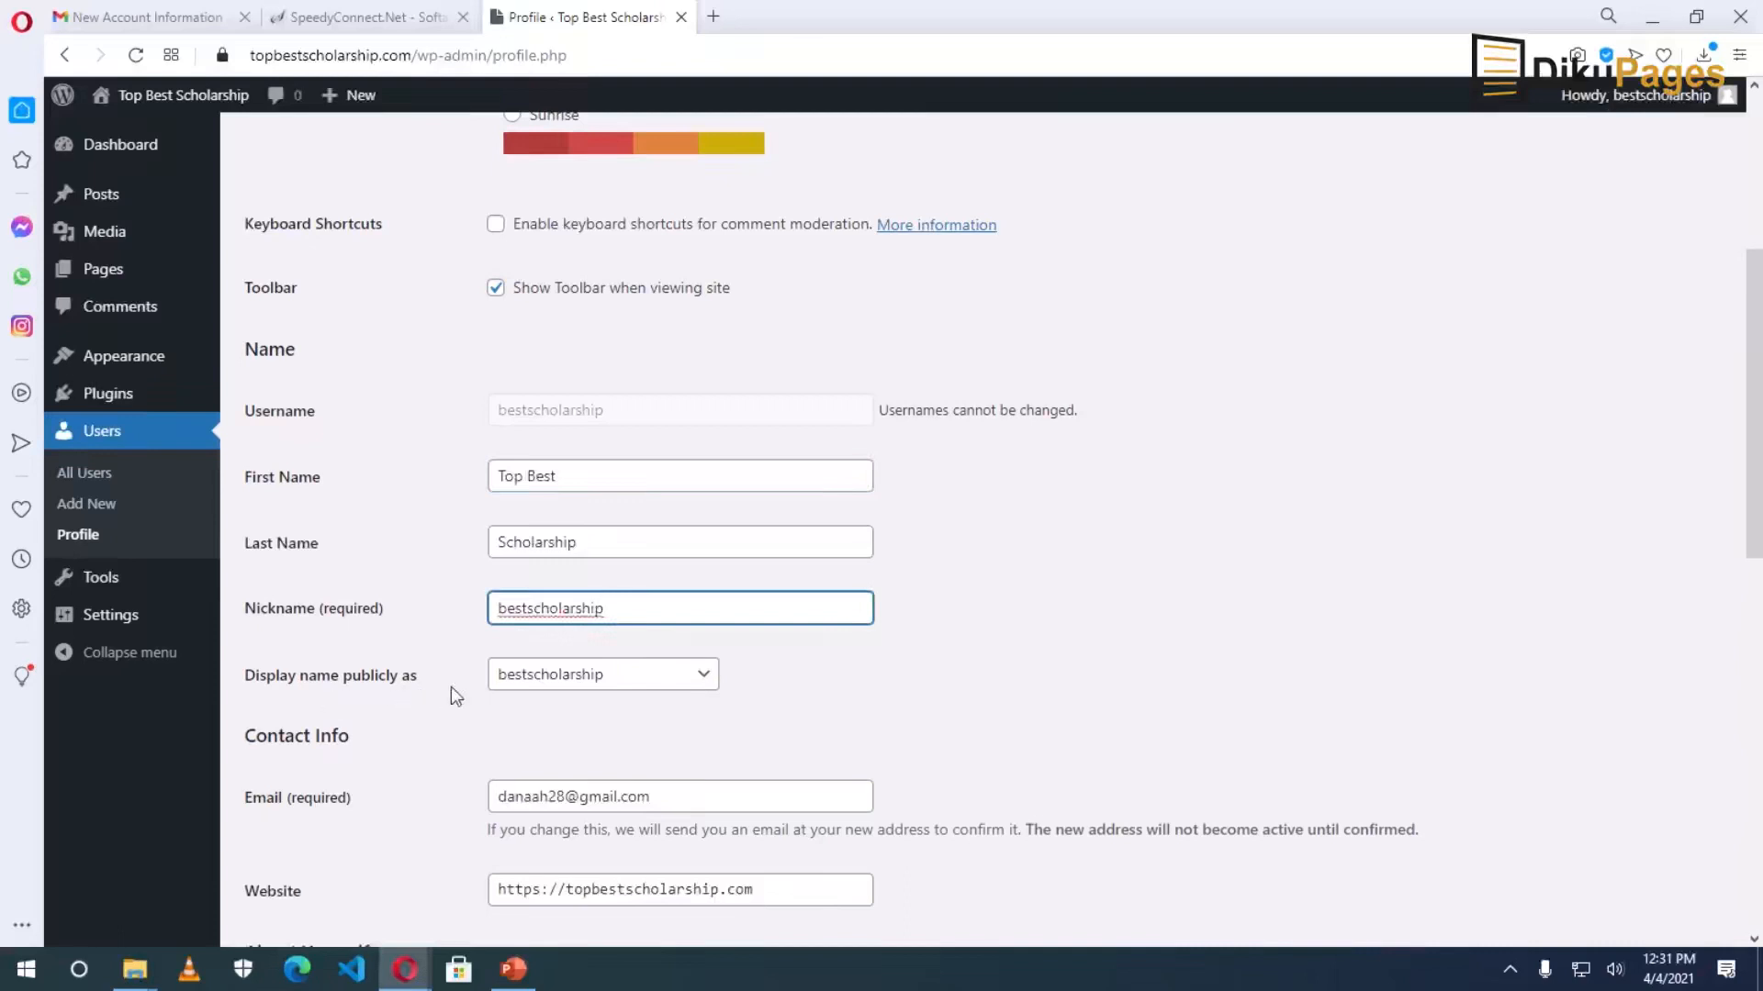
pyautogui.click(604, 680)
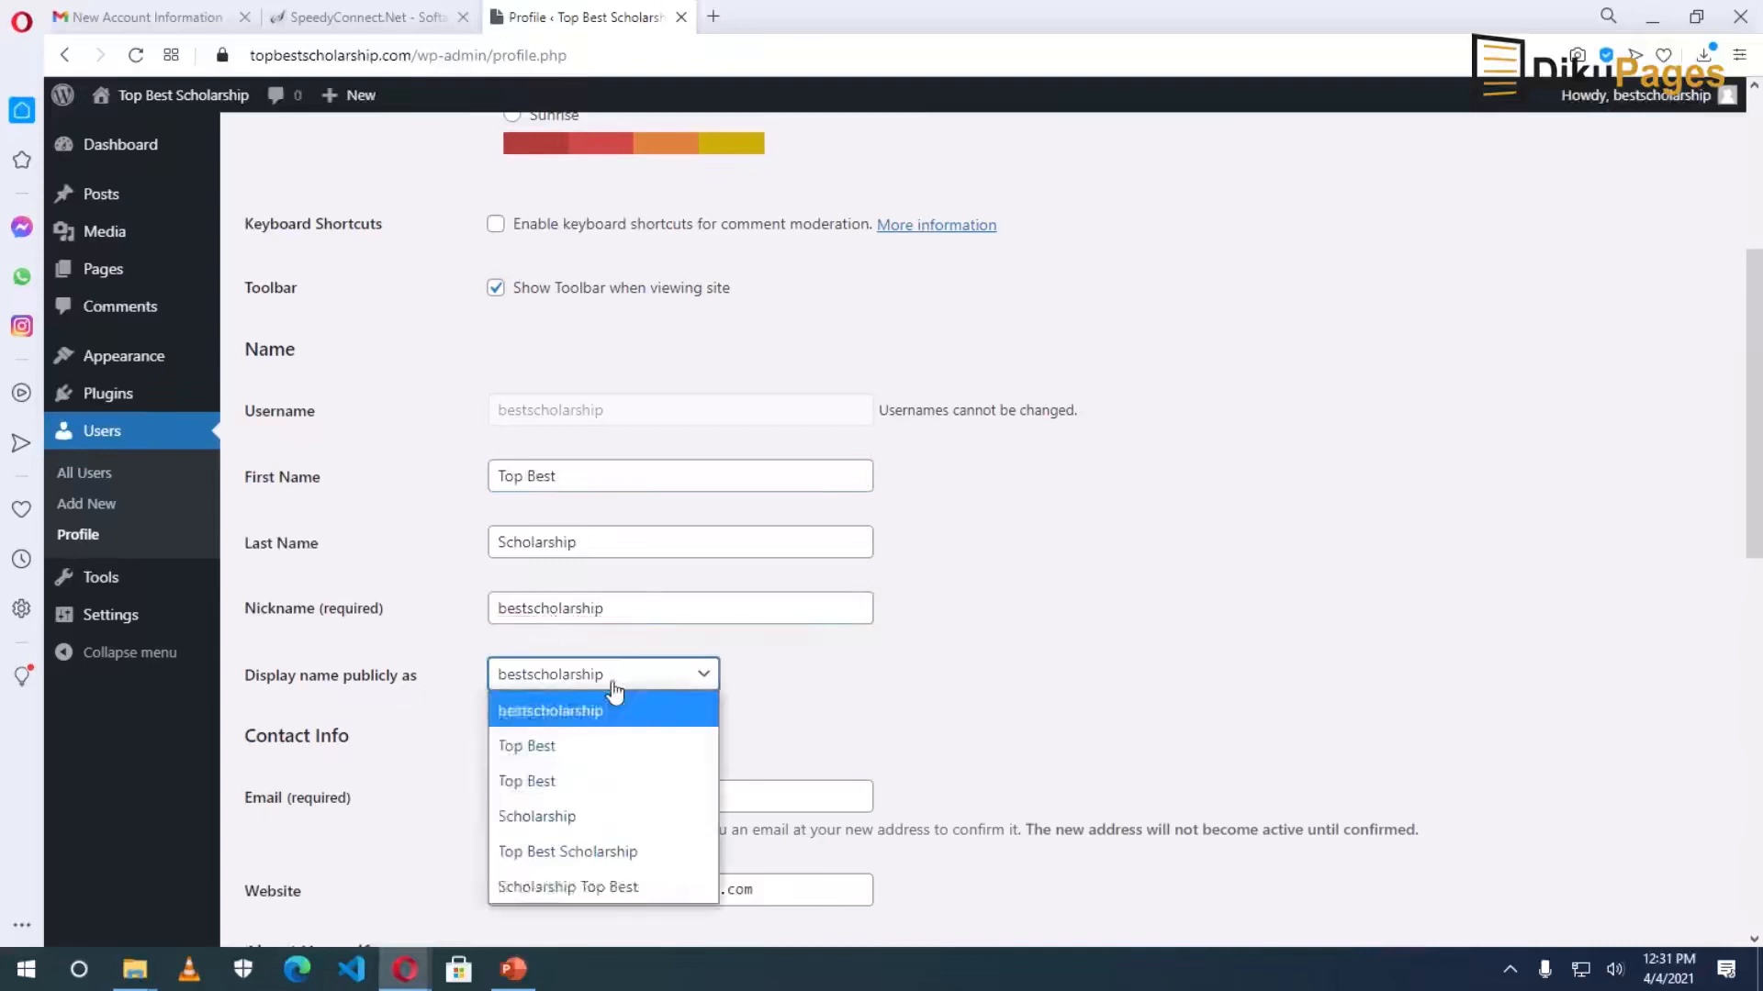
pyautogui.click(599, 854)
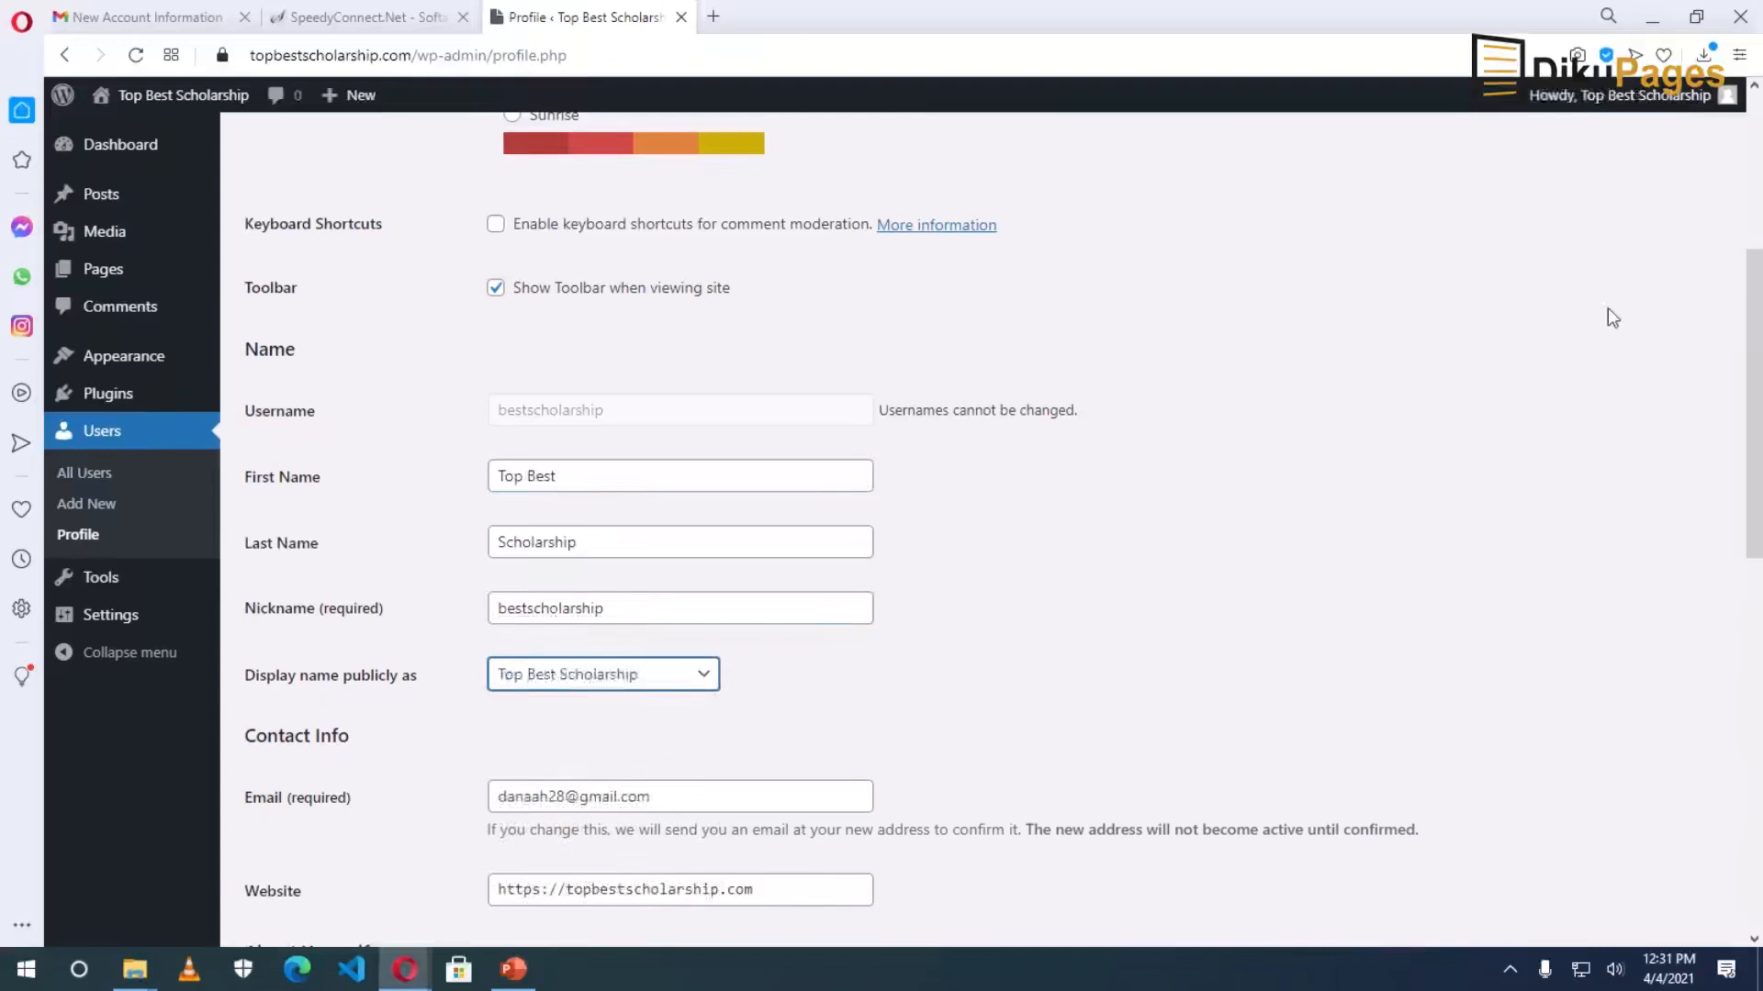
# Review the e-mail, website and biographical info fields, then bring up options for the Gravatar link.
pyautogui.moveTo(1606, 97)
pyautogui.scroll(-3, 943, 746)
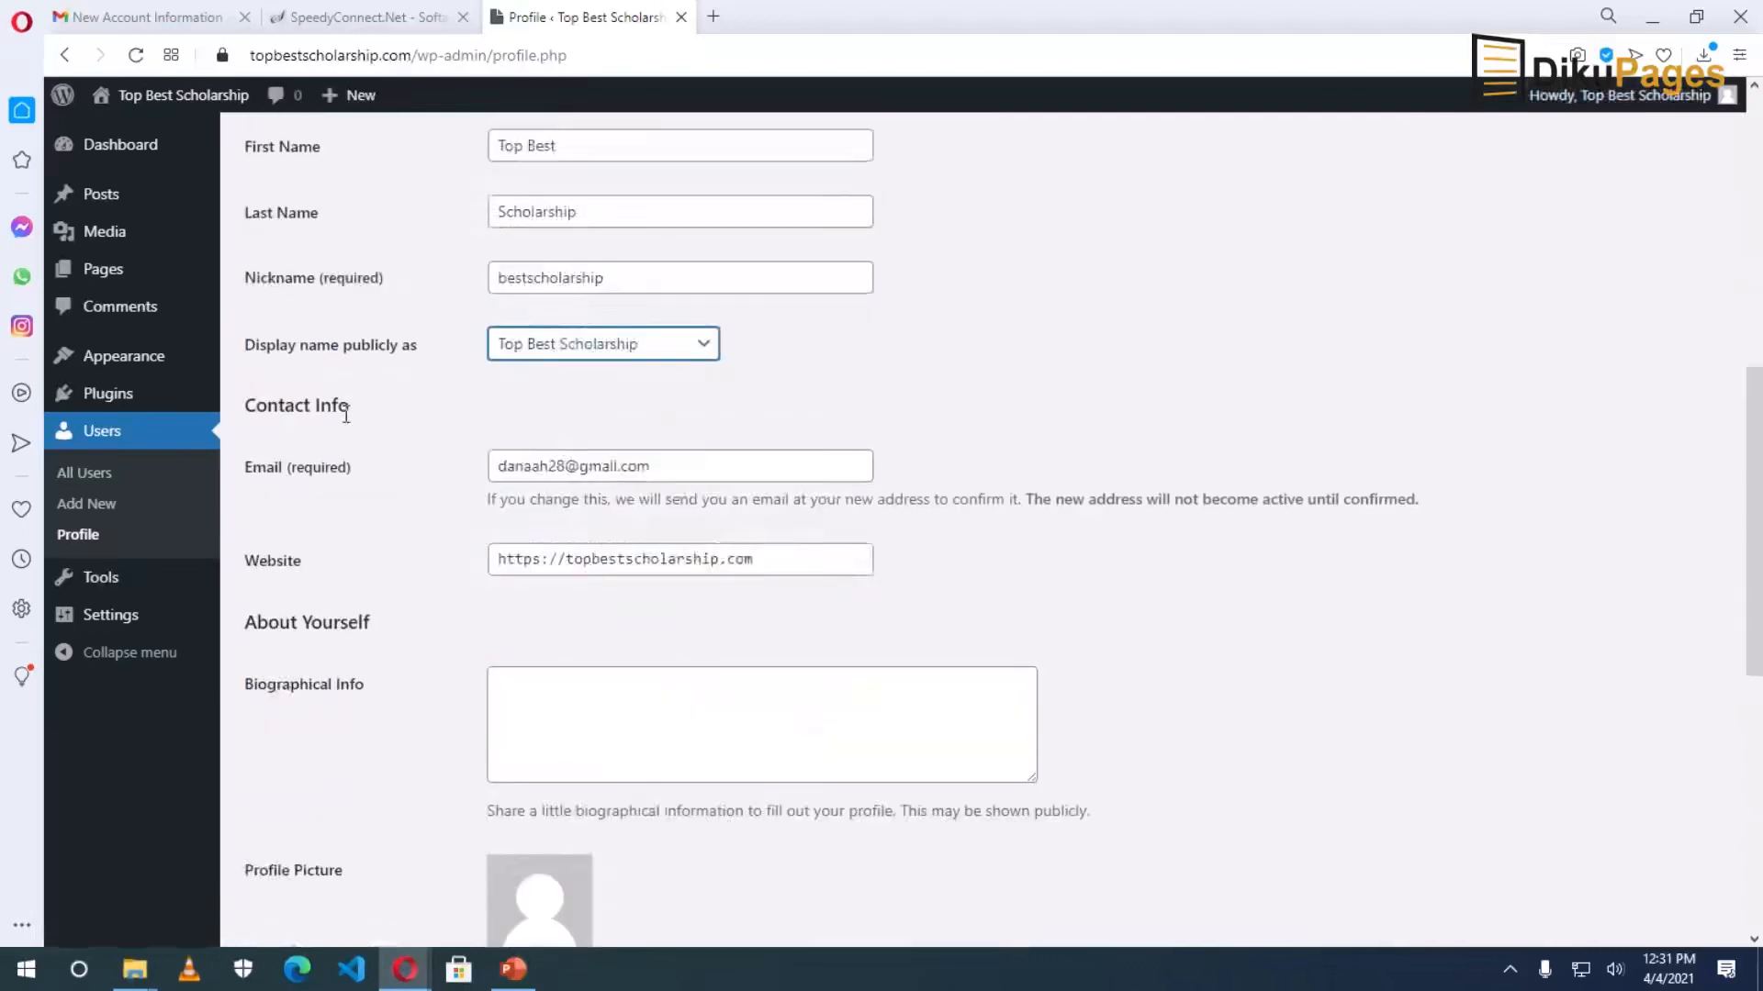
pyautogui.click(712, 469)
pyautogui.hotkey('ctrl', 'shift', 'Left')
pyautogui.click(712, 468)
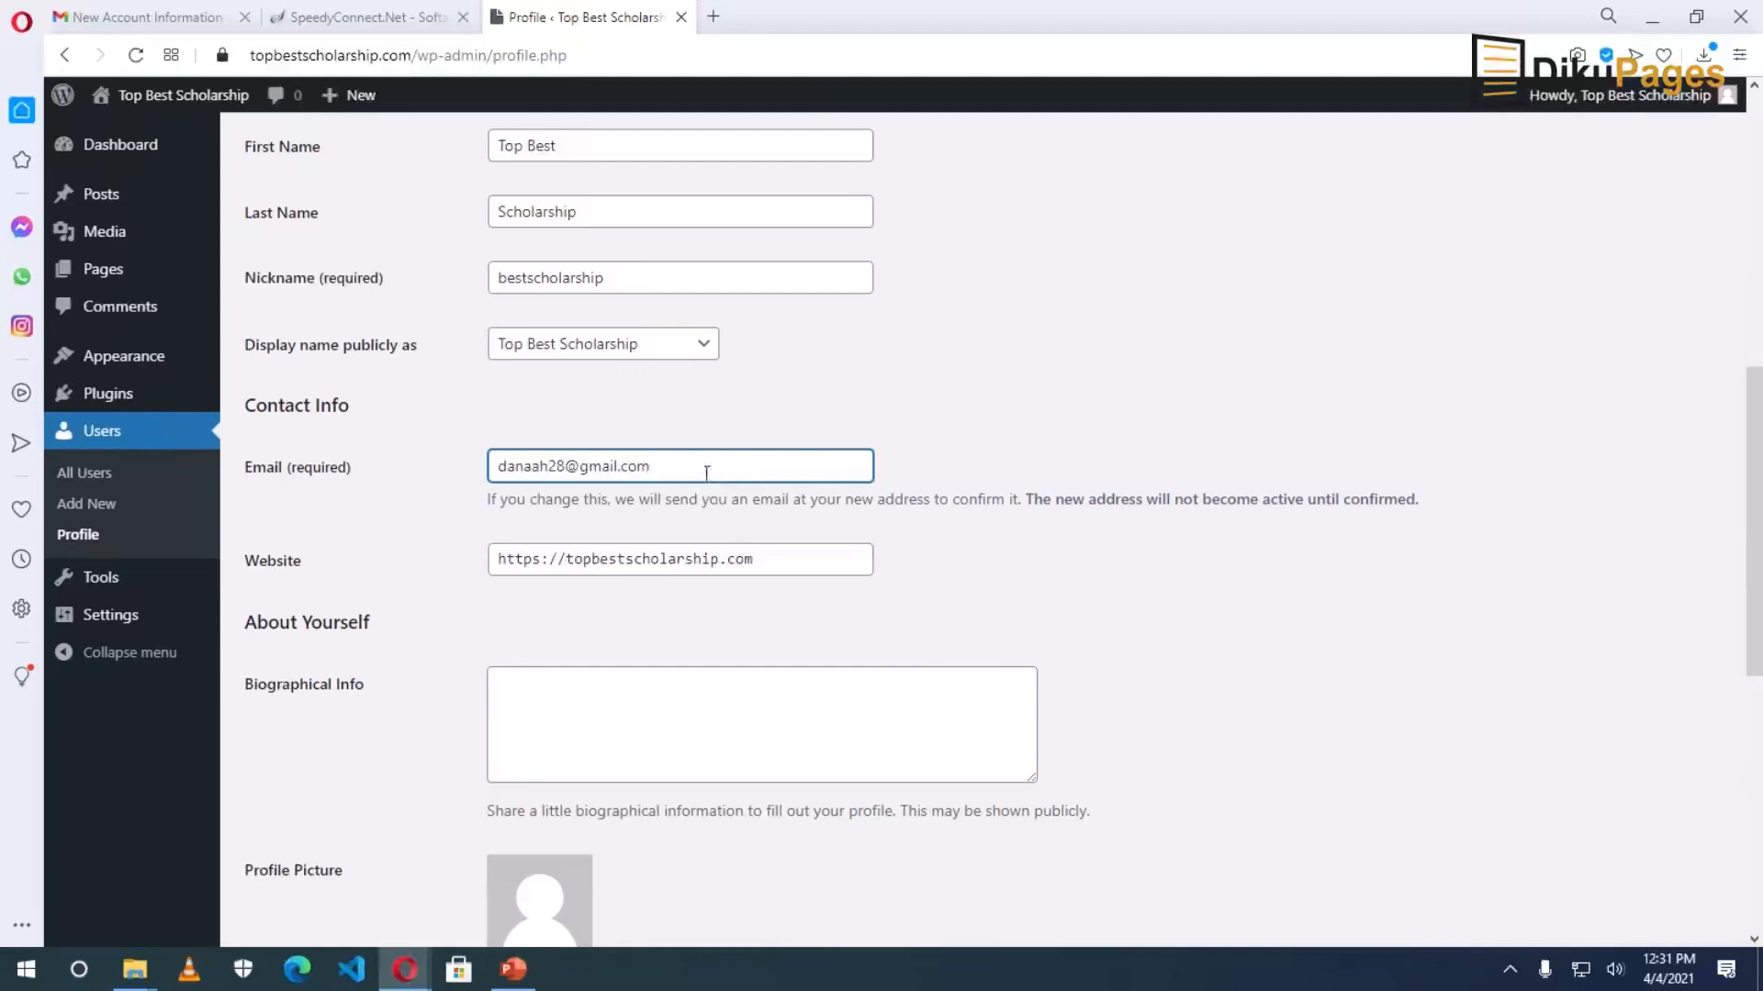
pyautogui.click(786, 548)
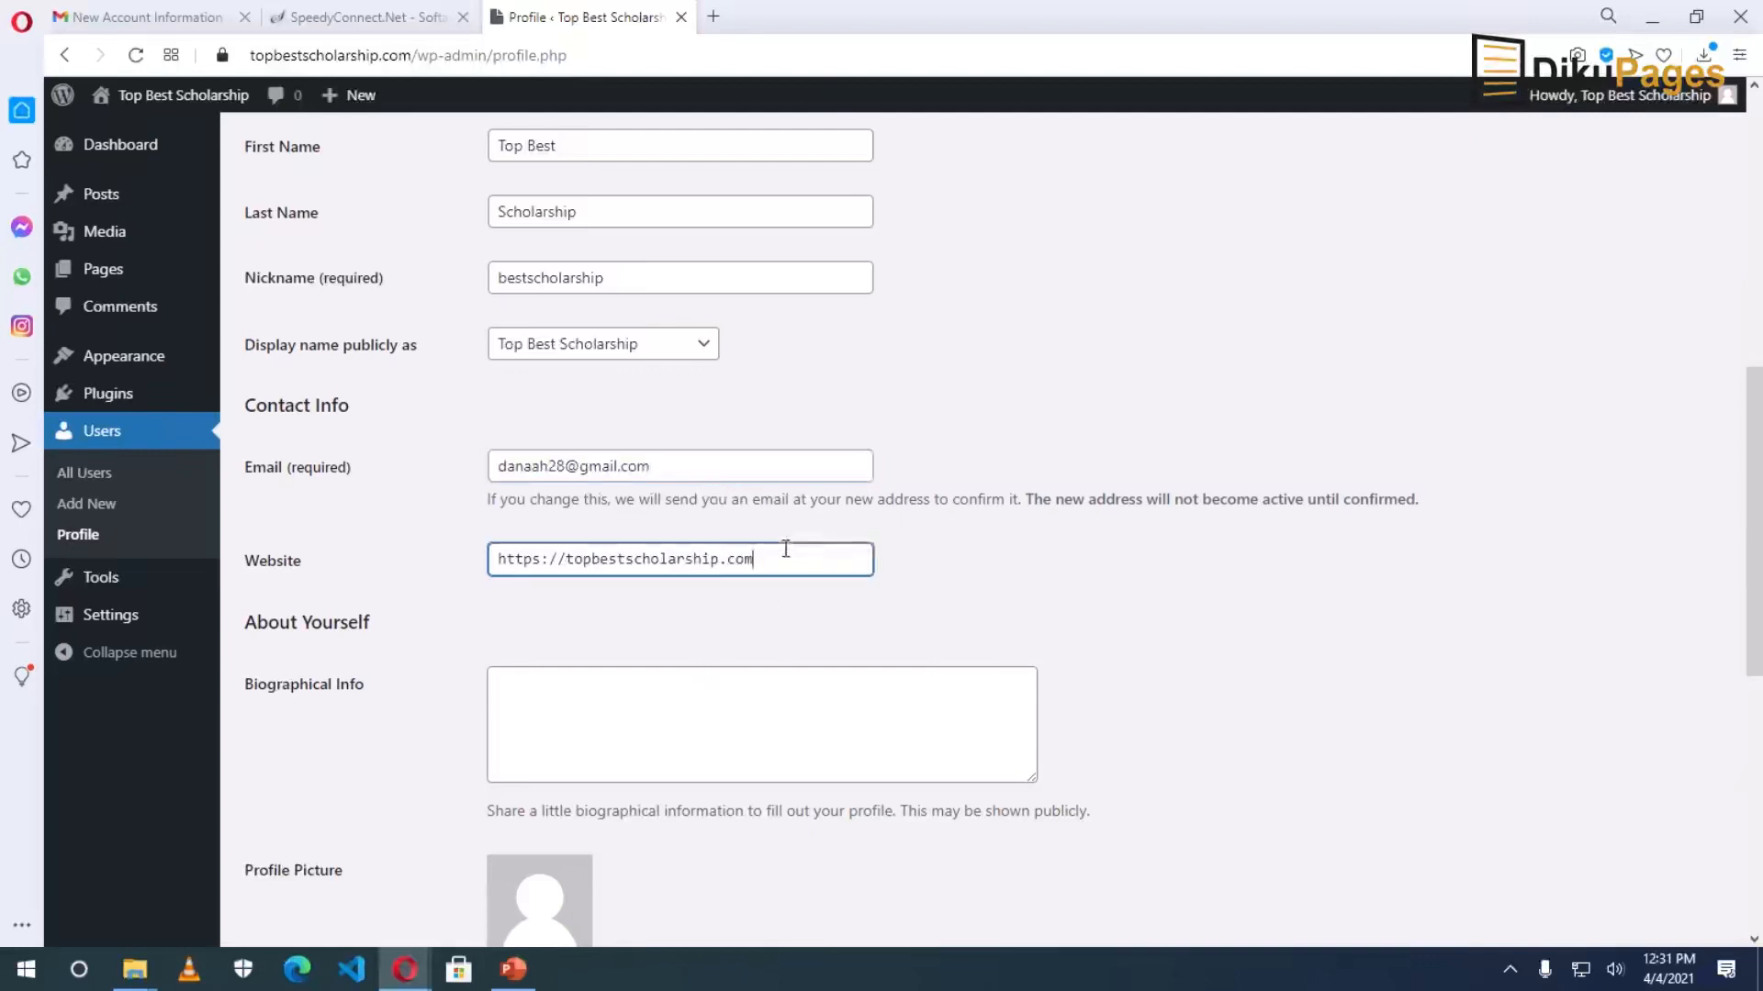
pyautogui.scroll(-2, 747, 657)
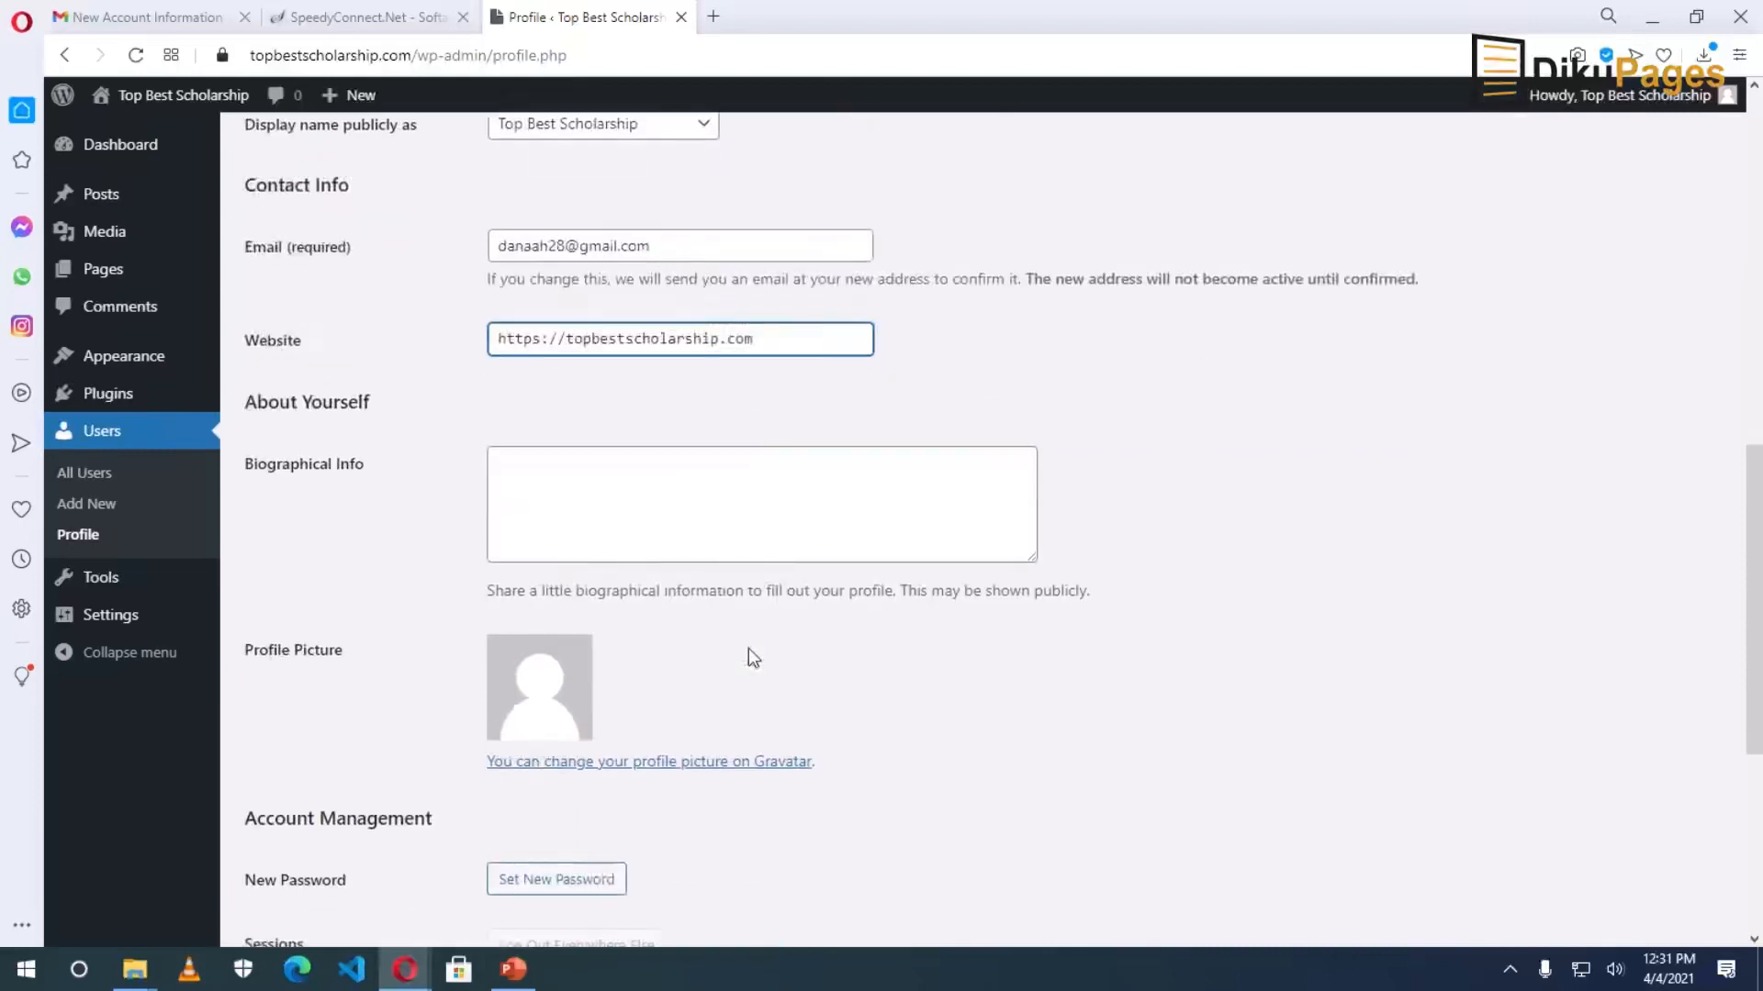
pyautogui.scroll(-1, 655, 561)
pyautogui.click(635, 375)
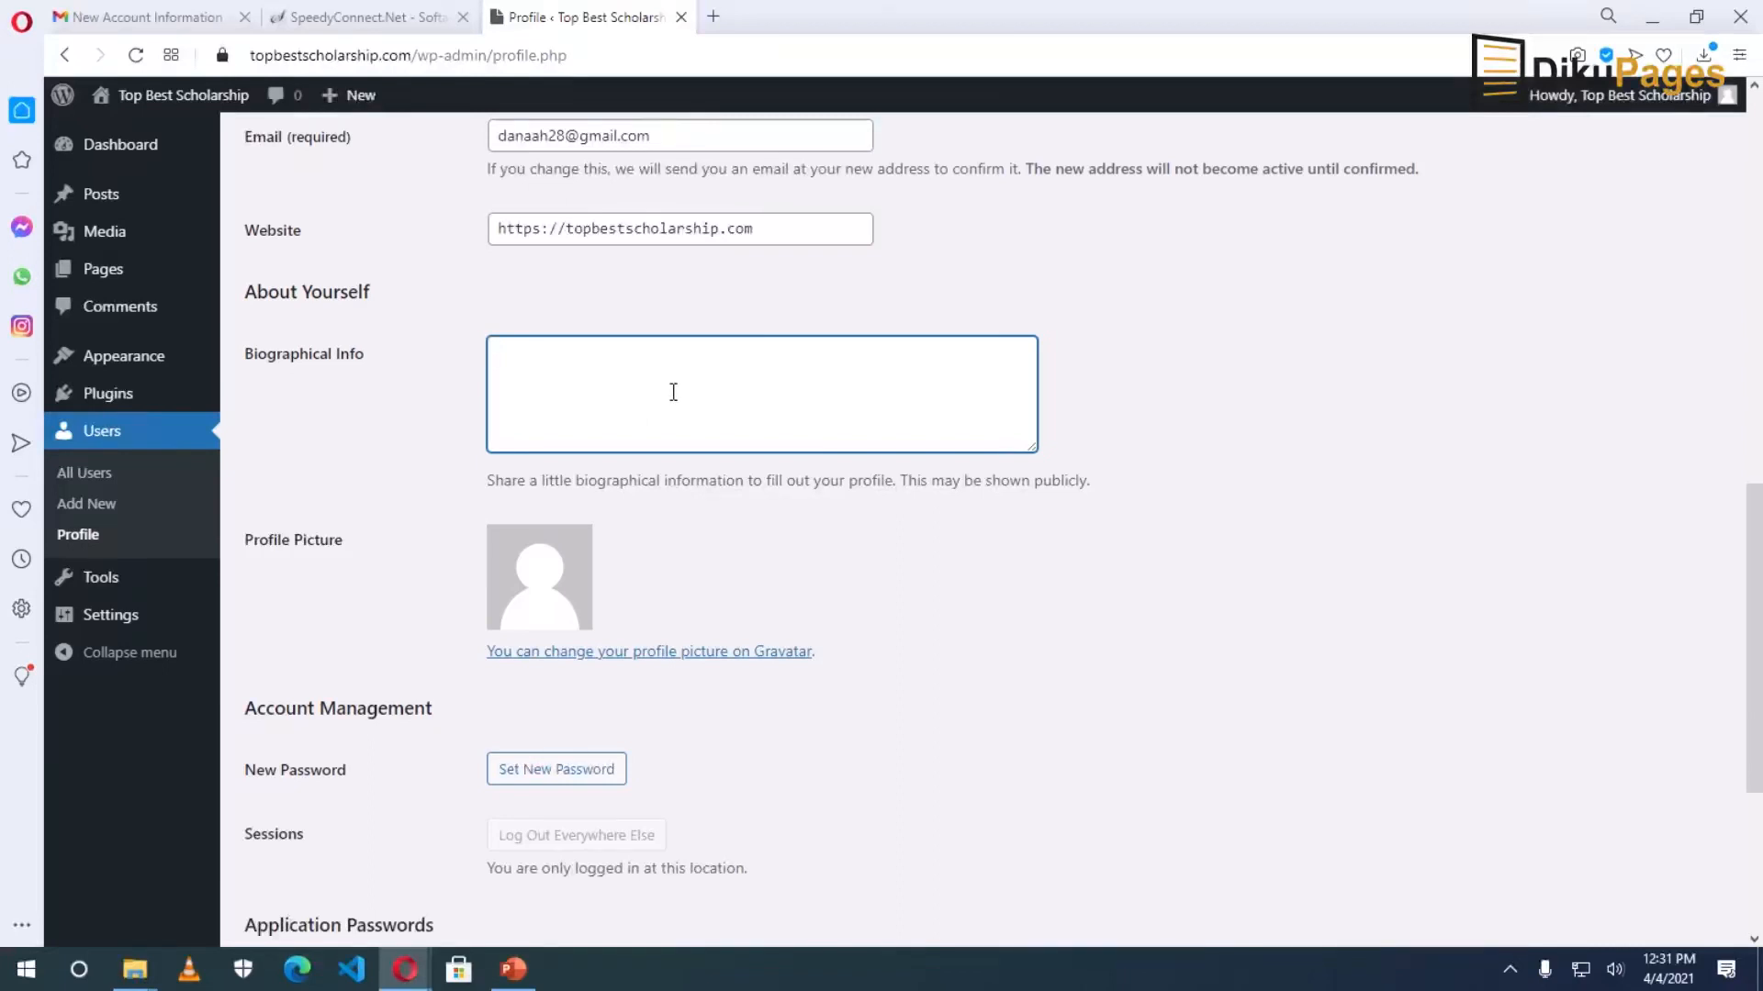
pyautogui.scroll(-2, 688, 395)
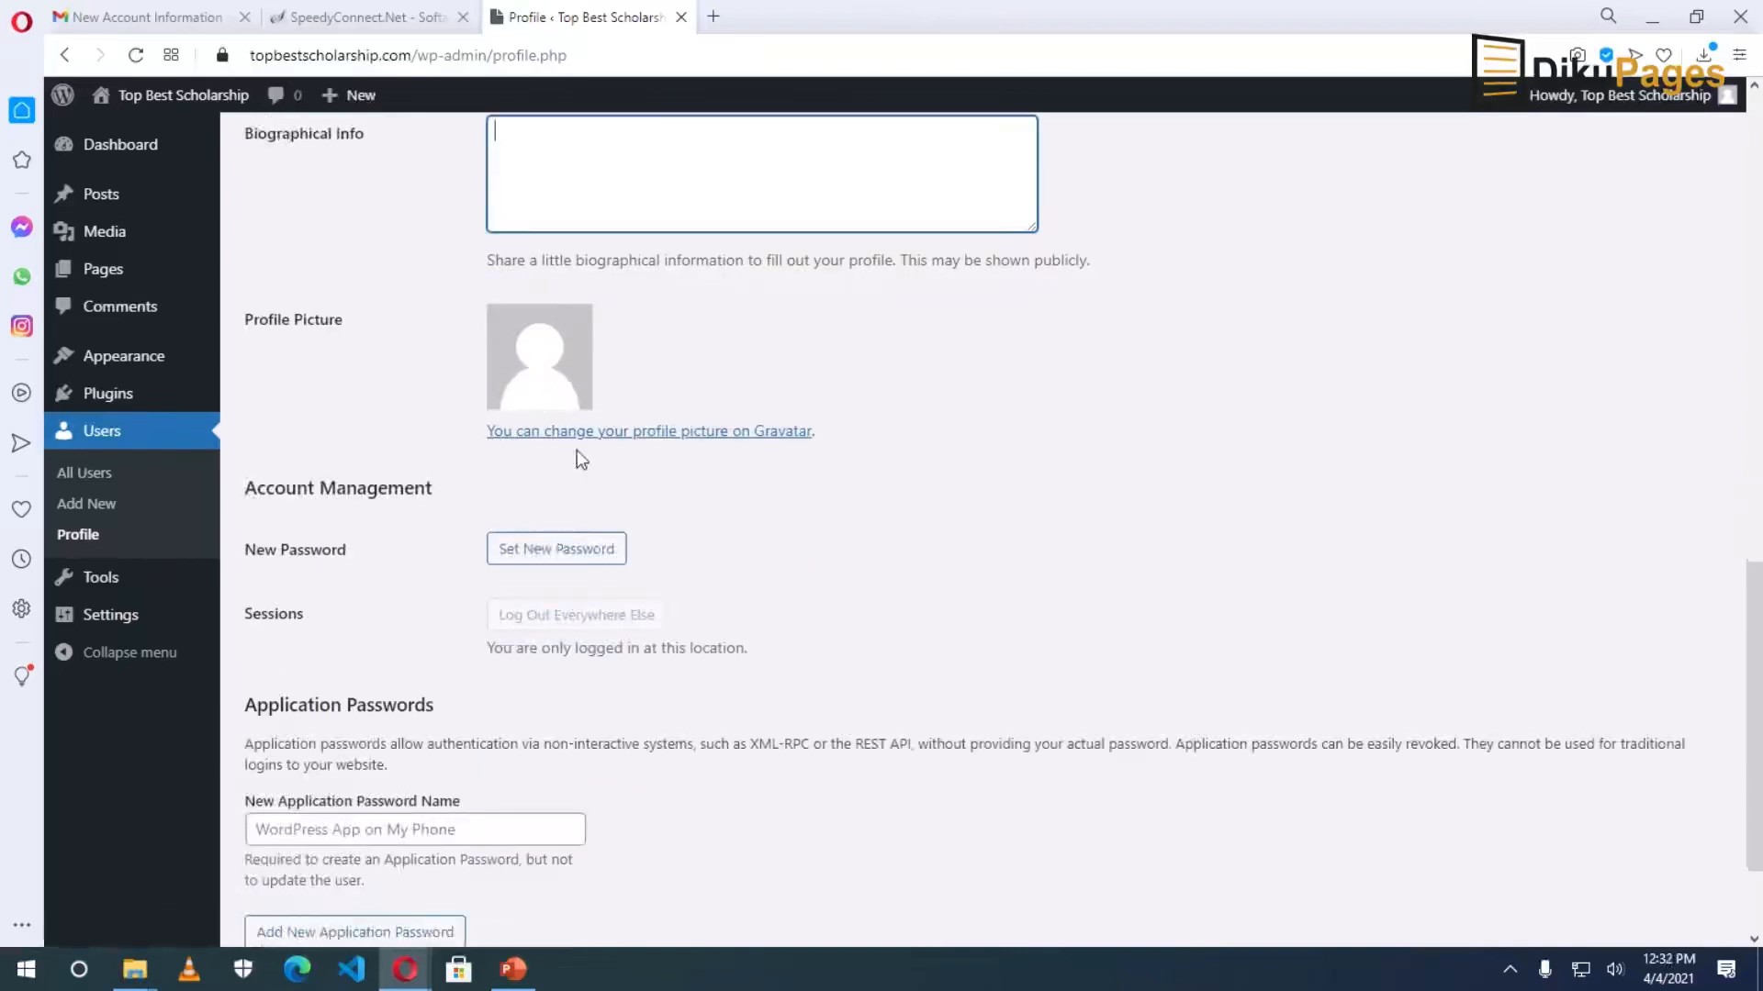
pyautogui.rightClick(672, 433)
pyautogui.click(781, 455)
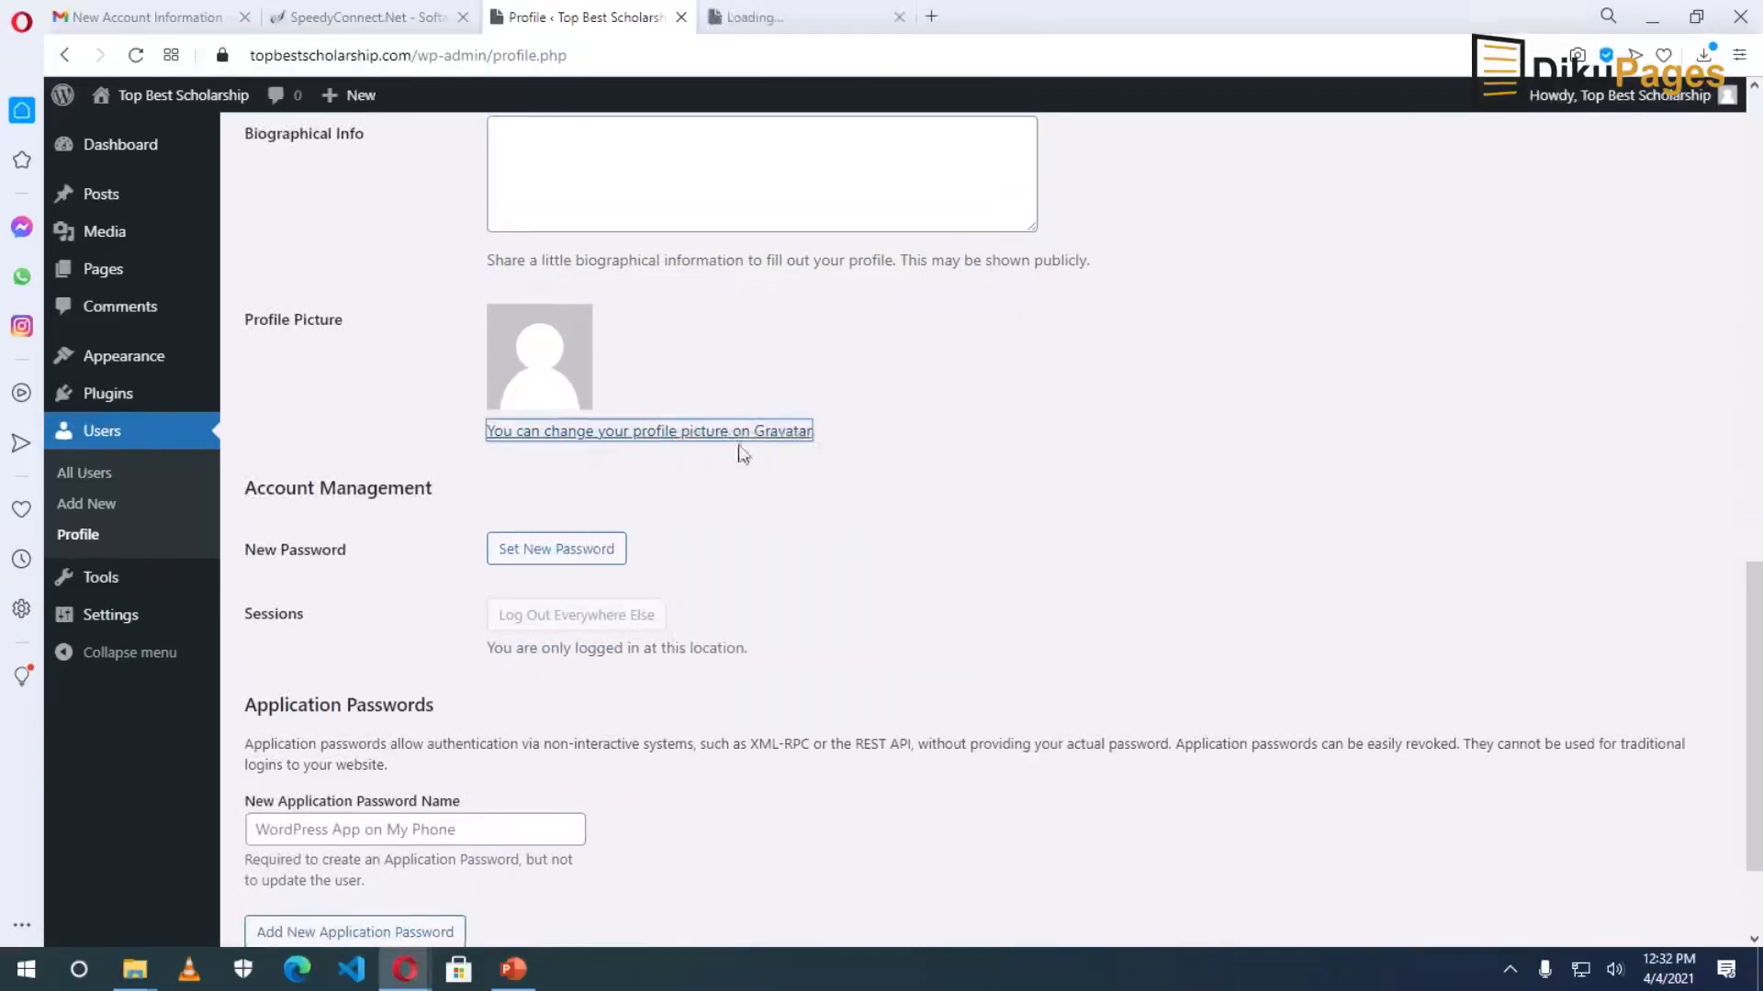
pyautogui.click(790, 16)
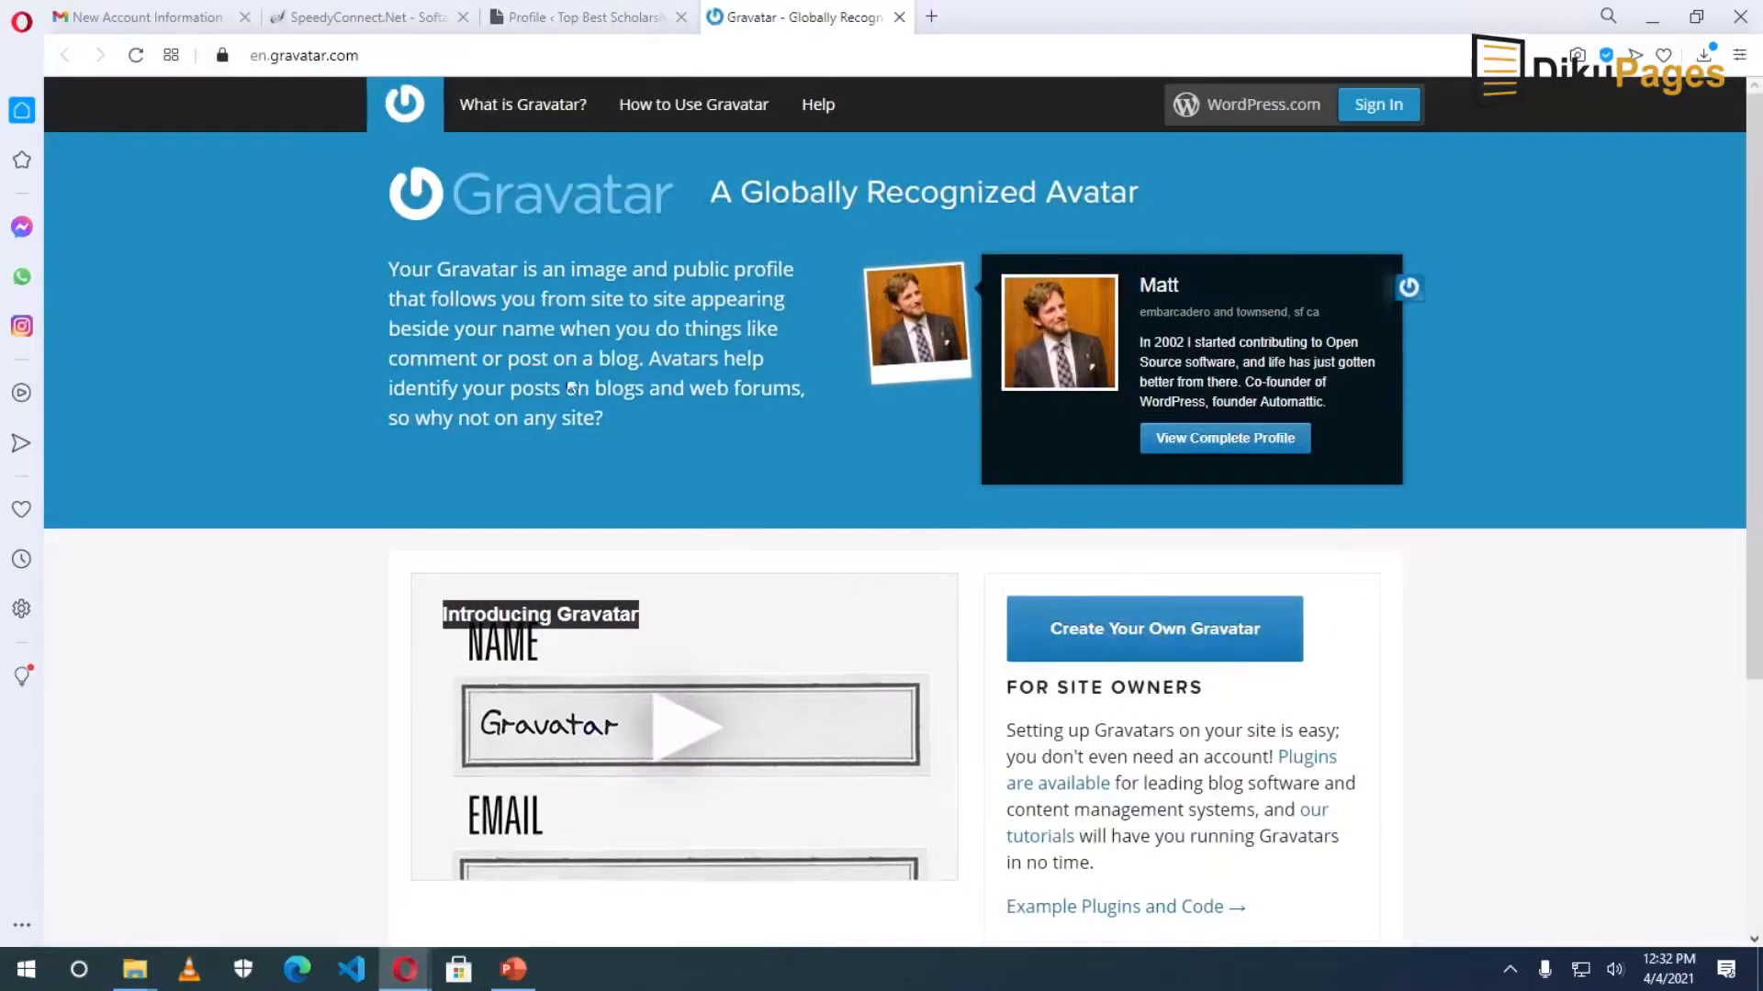
pyautogui.click(519, 16)
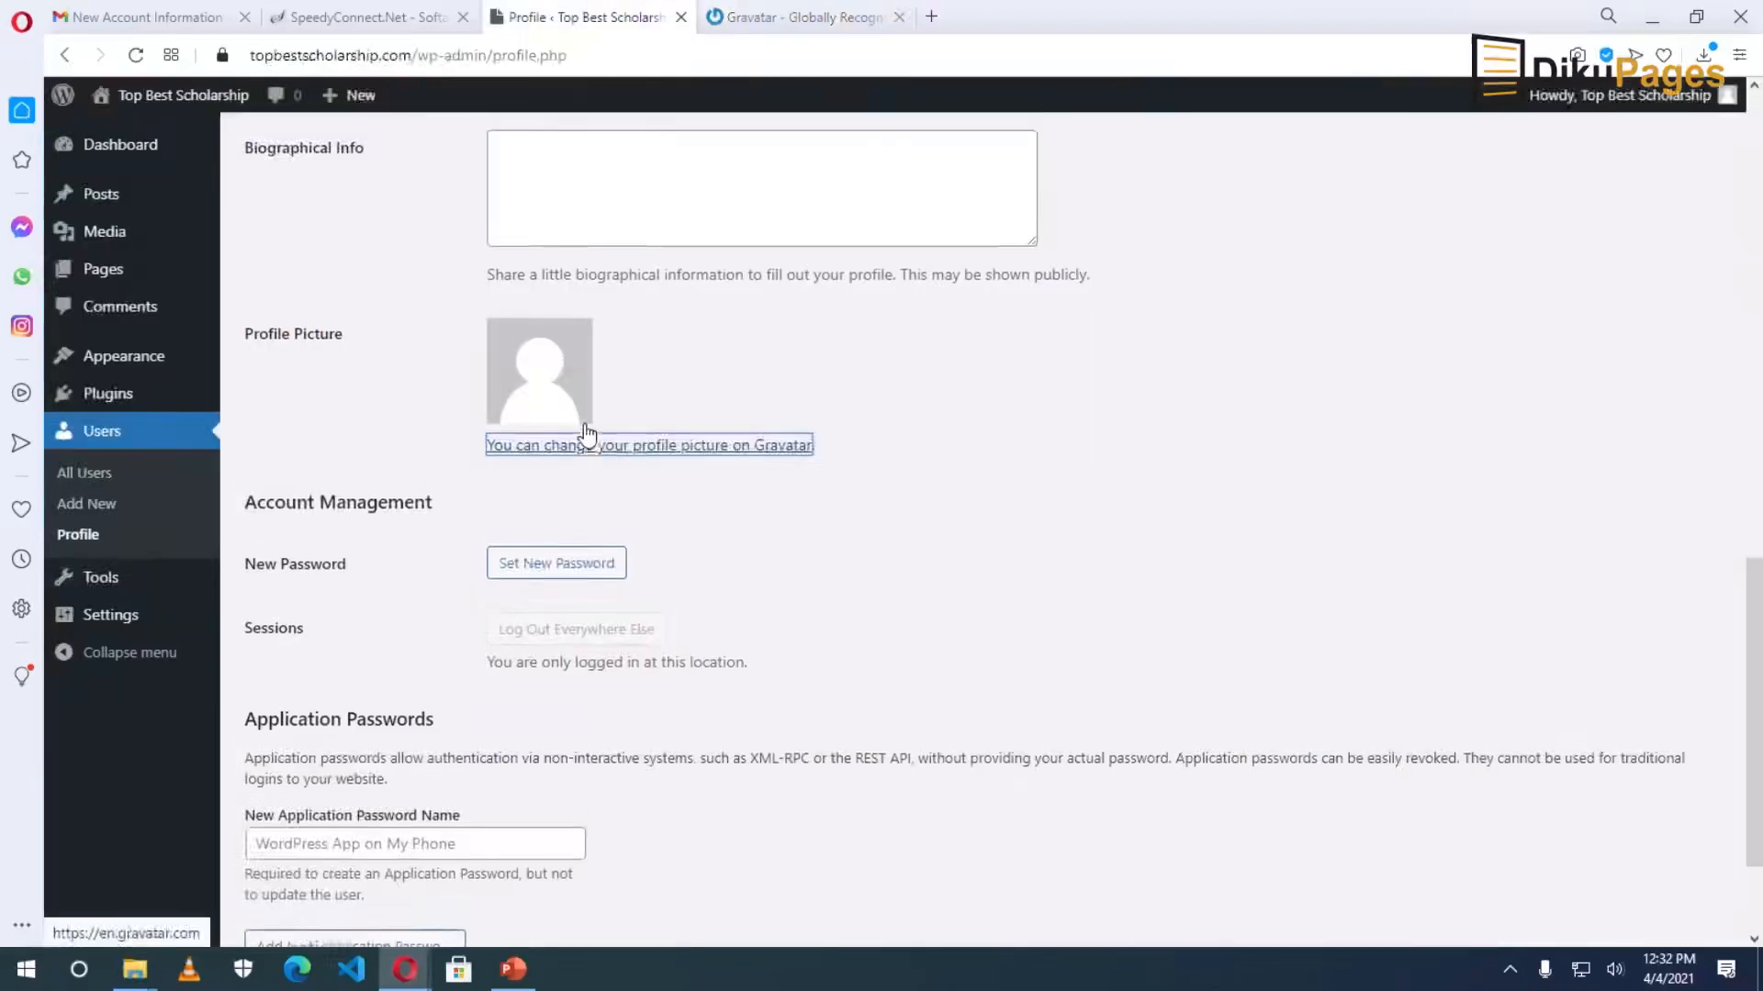
pyautogui.scroll(5, 593, 441)
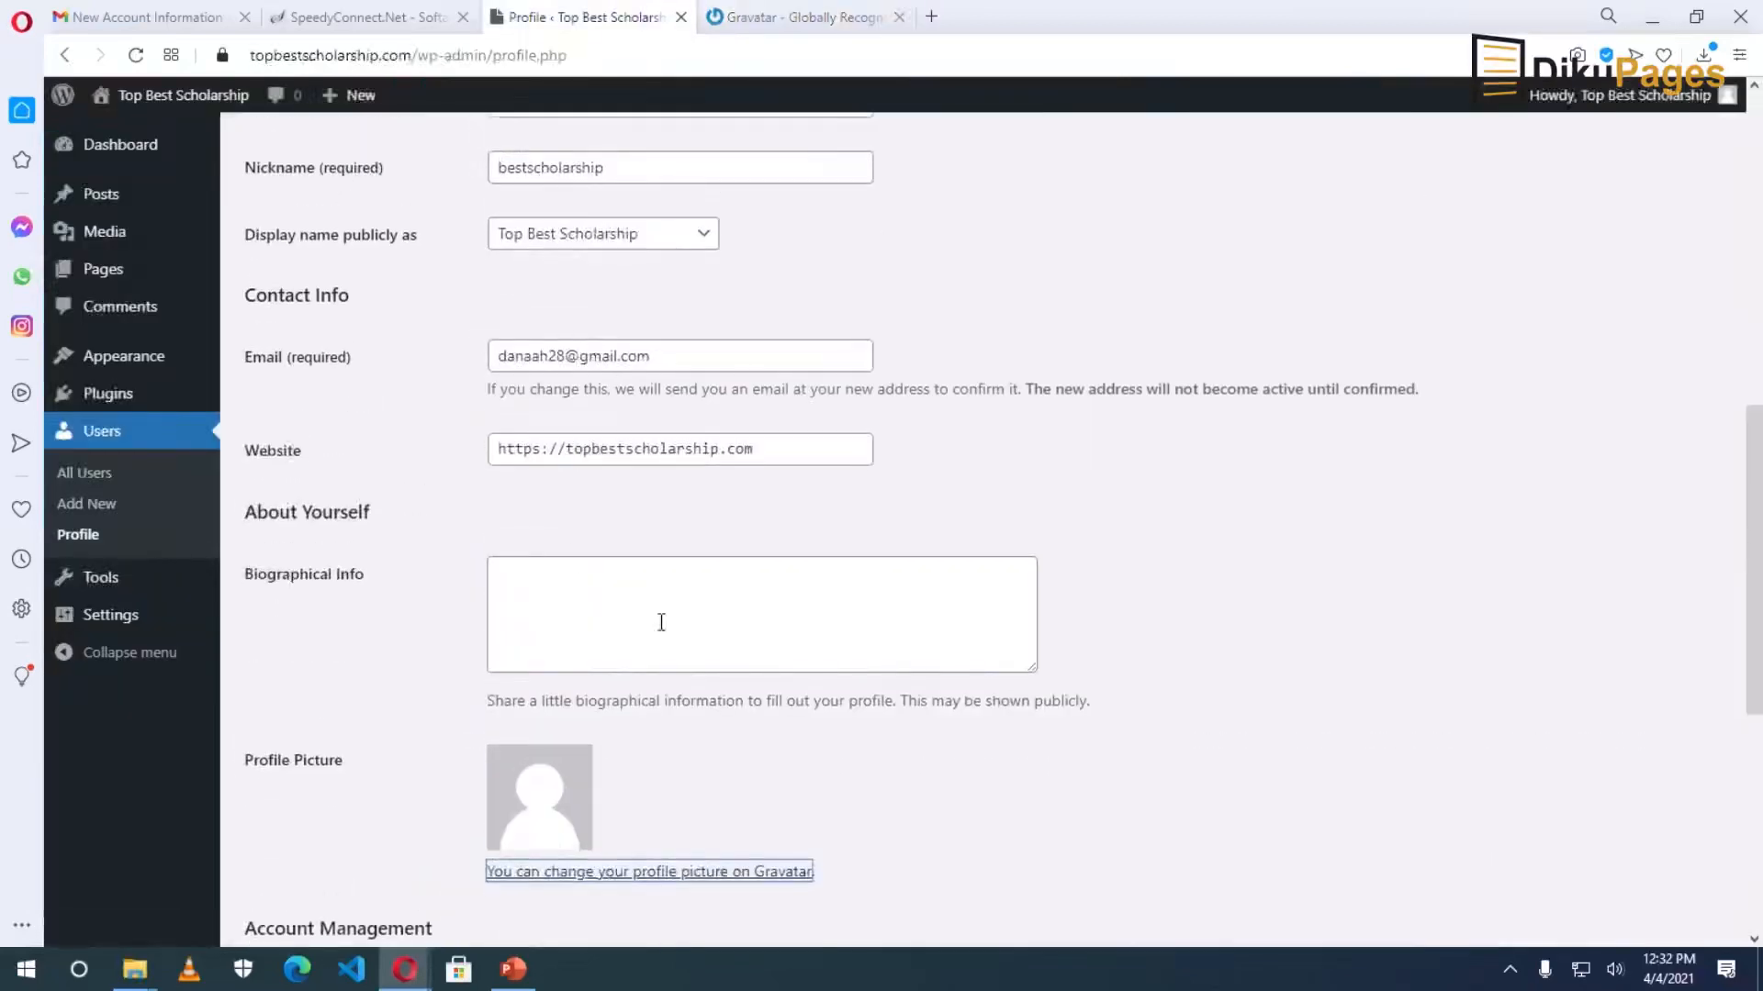
pyautogui.click(812, 16)
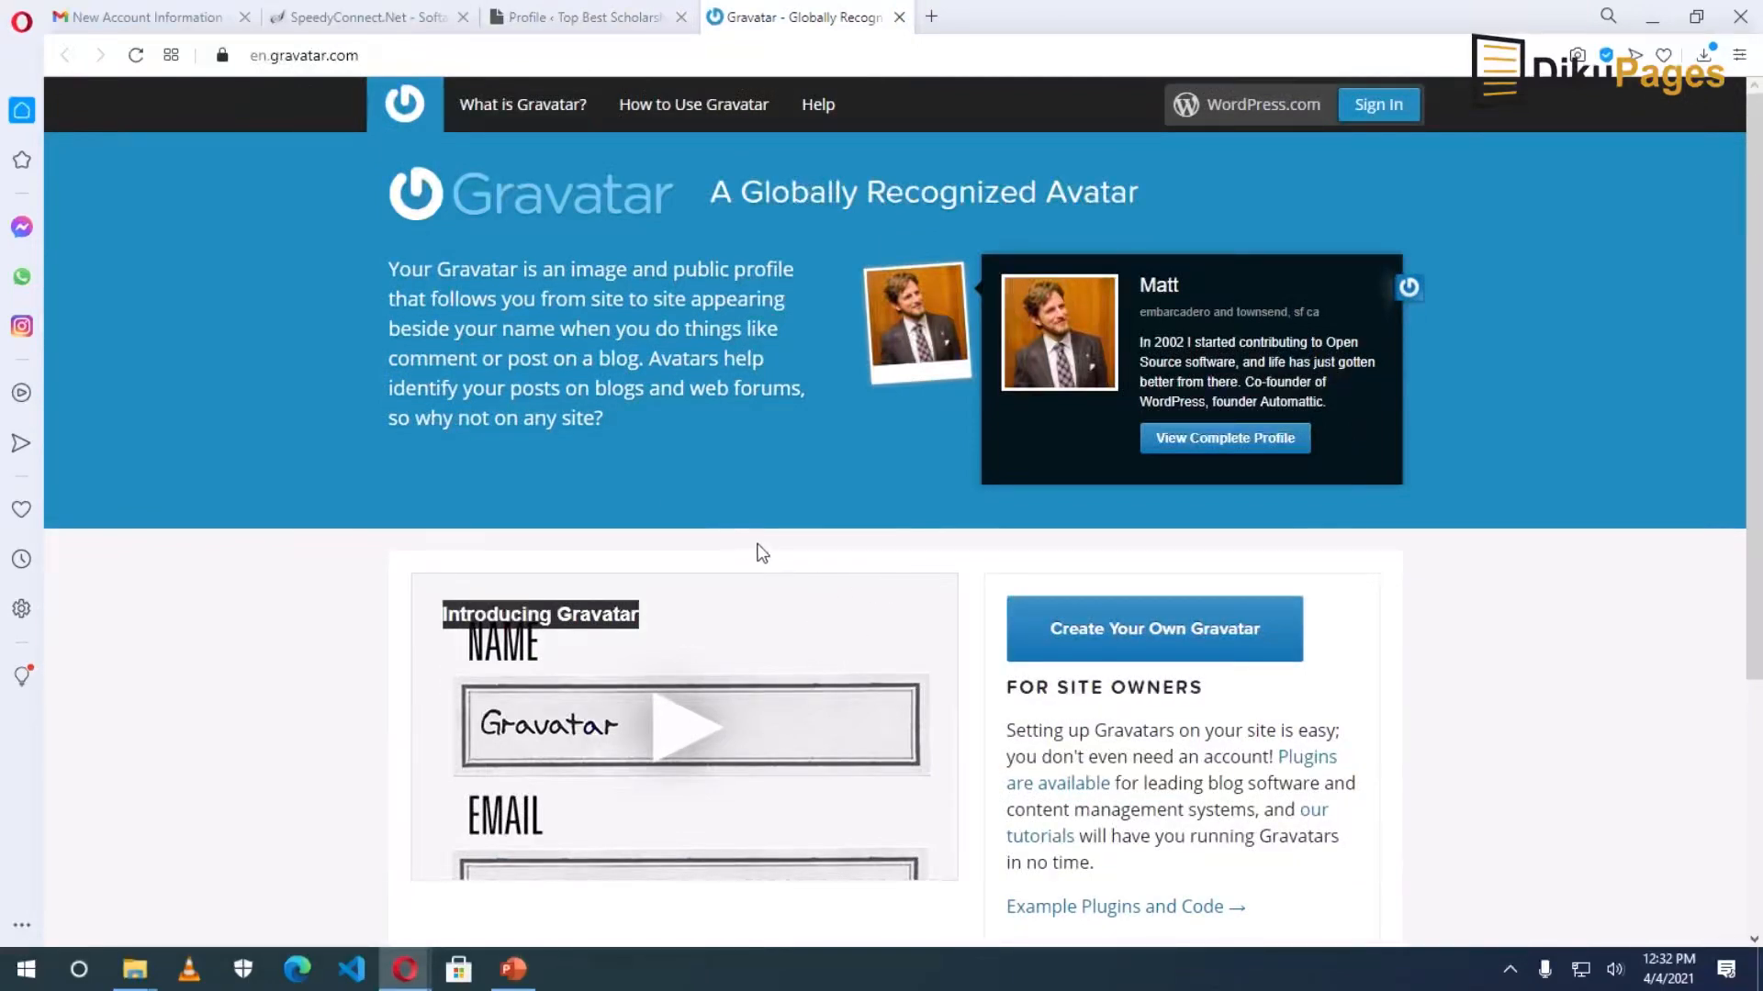
pyautogui.click(899, 18)
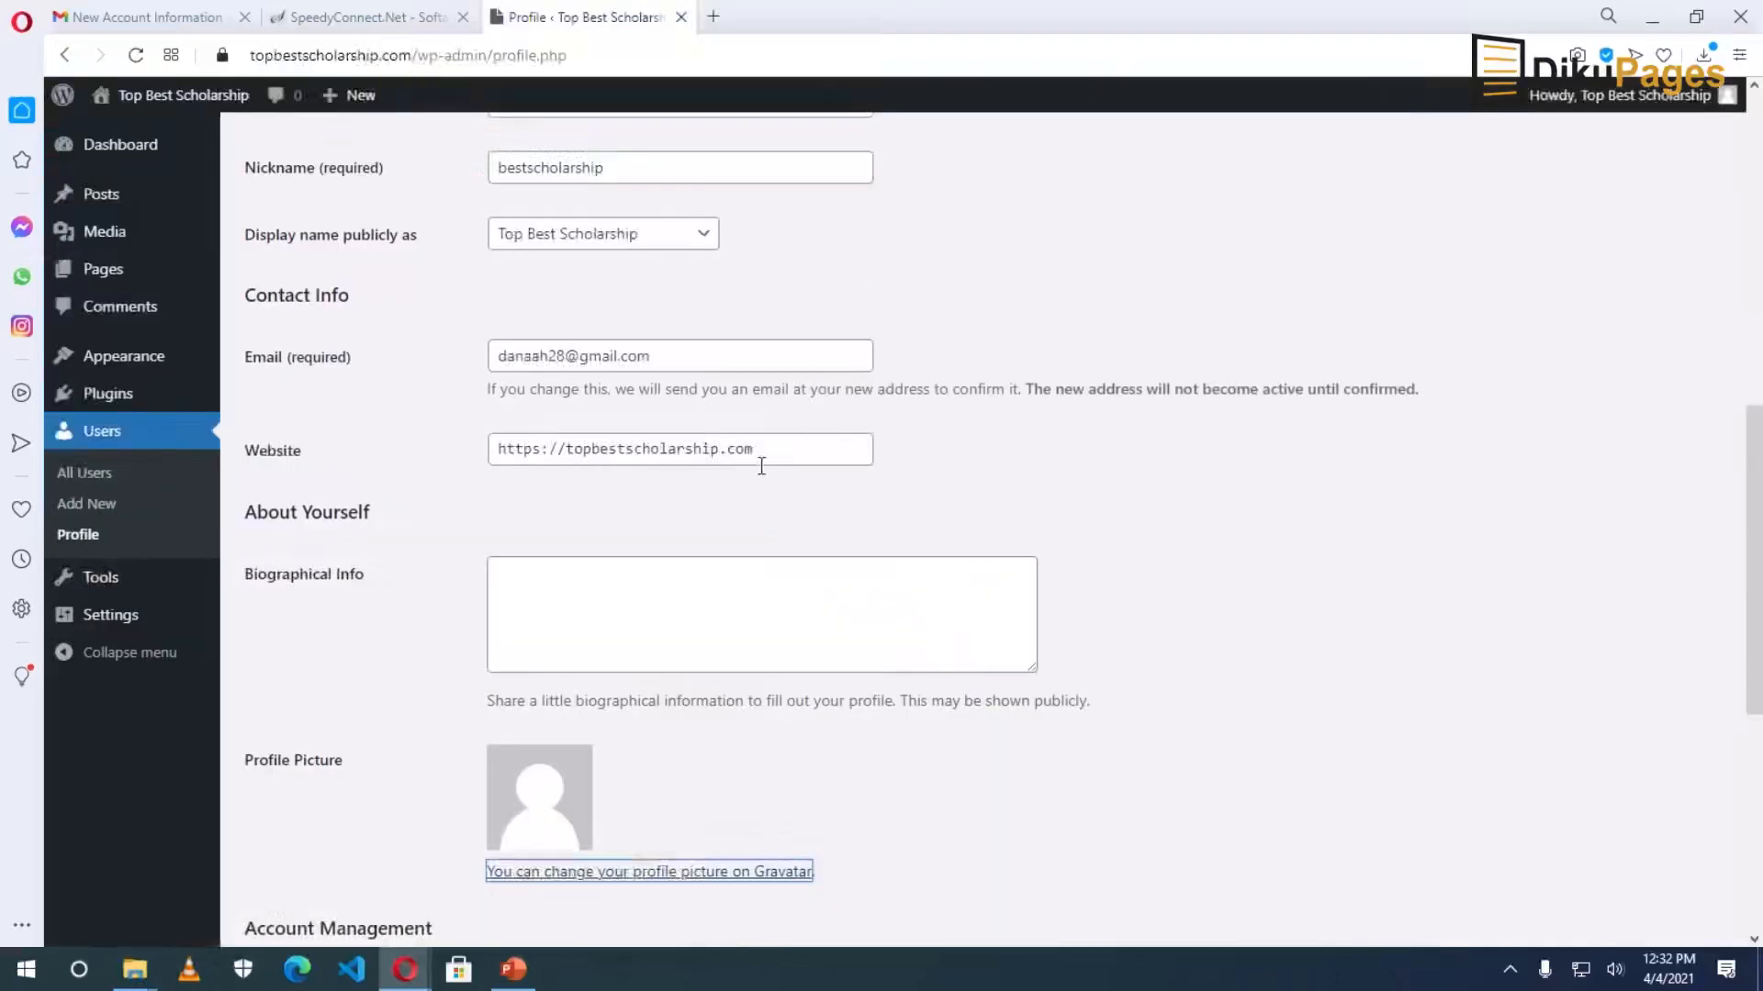
# Save the name changes with Update Profile so the page confirms 'Profile updated.'.
pyautogui.scroll(-7, 860, 506)
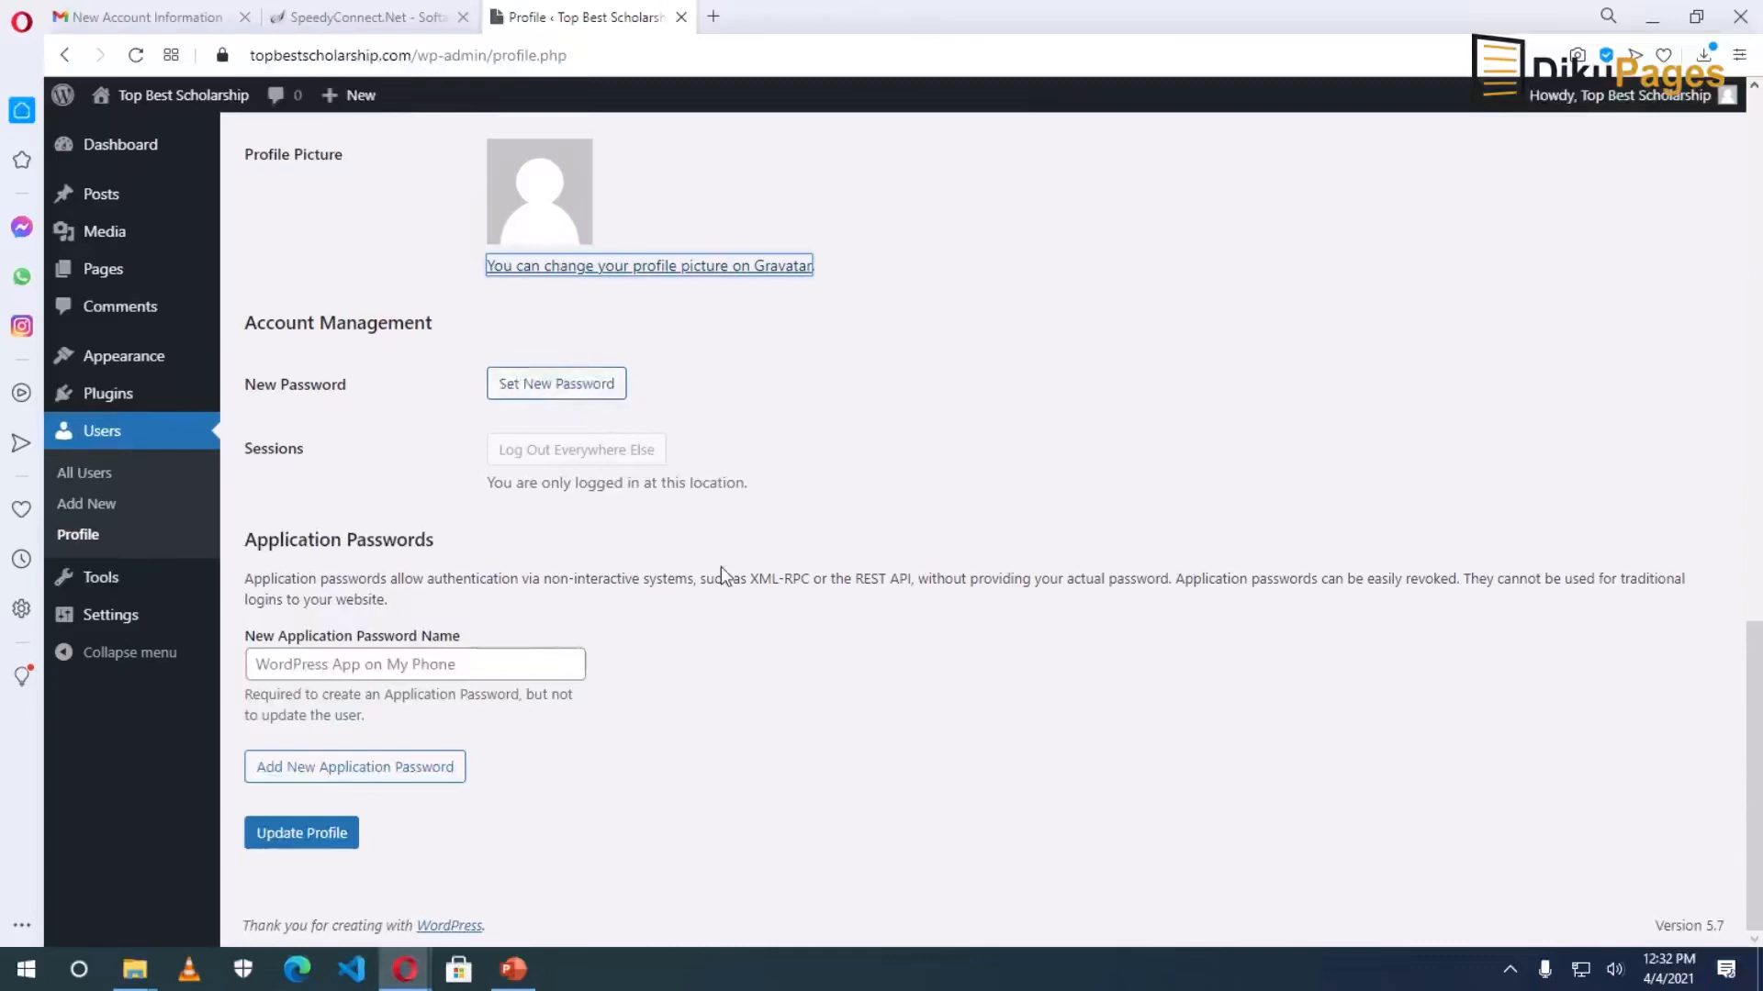
pyautogui.click(300, 836)
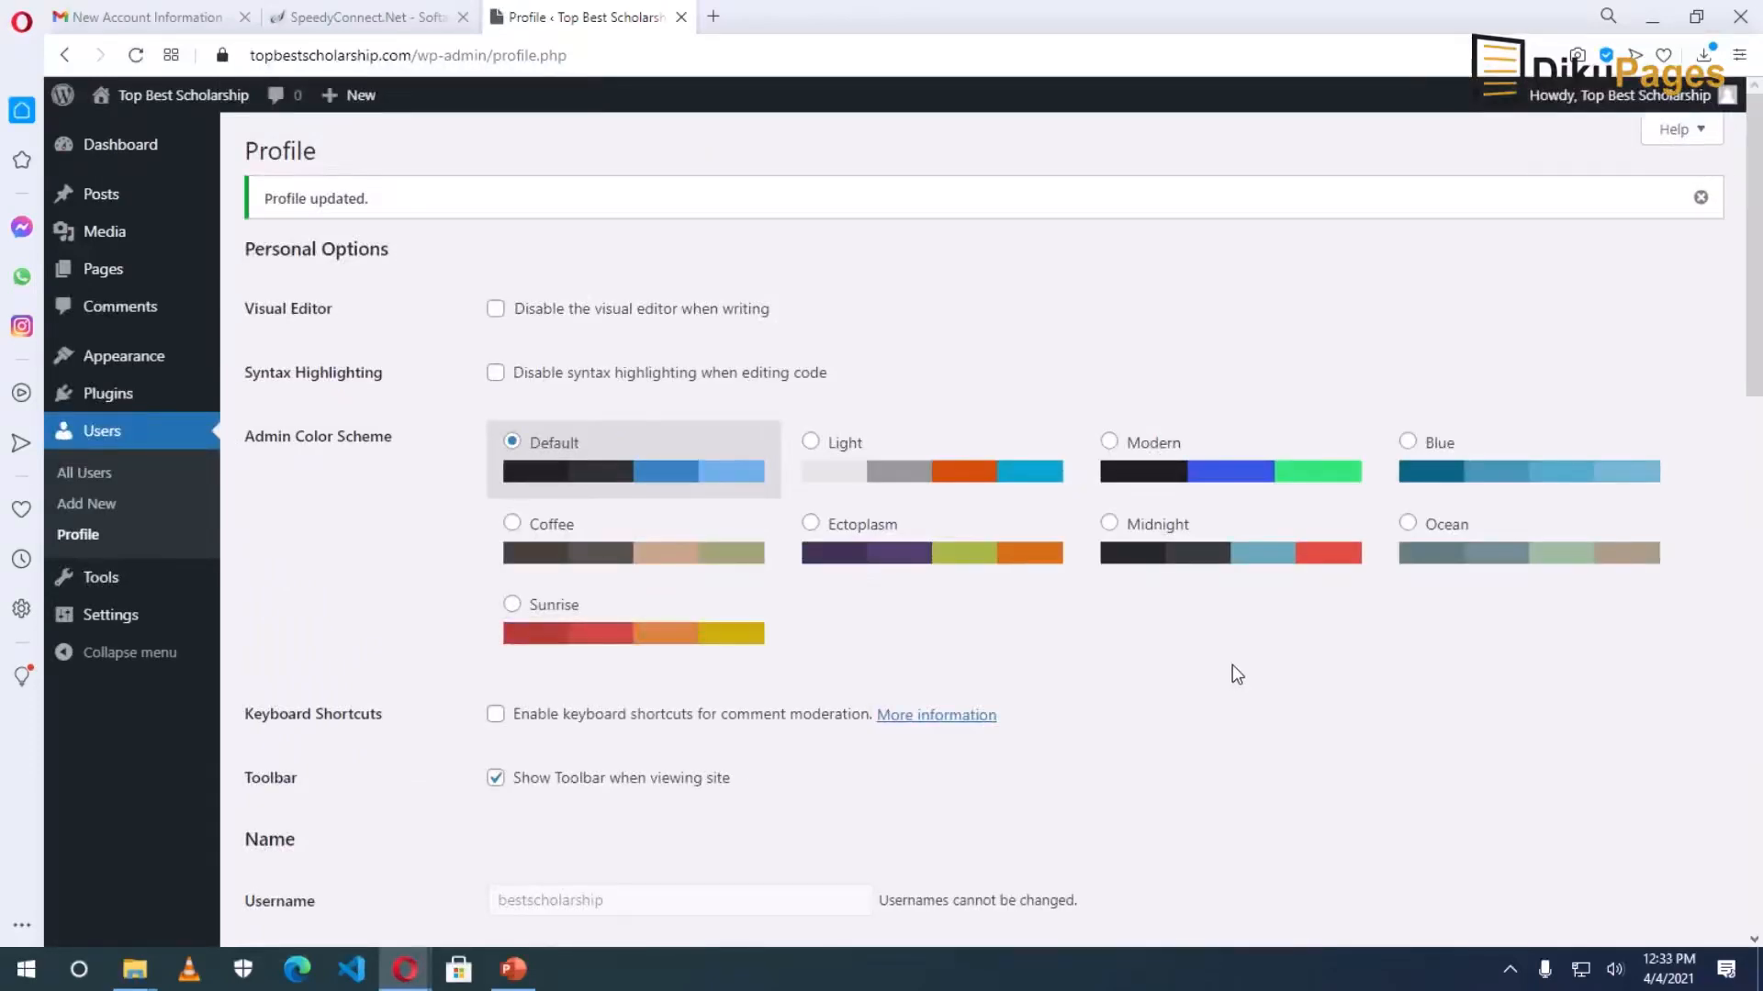
pyautogui.moveTo(116, 626)
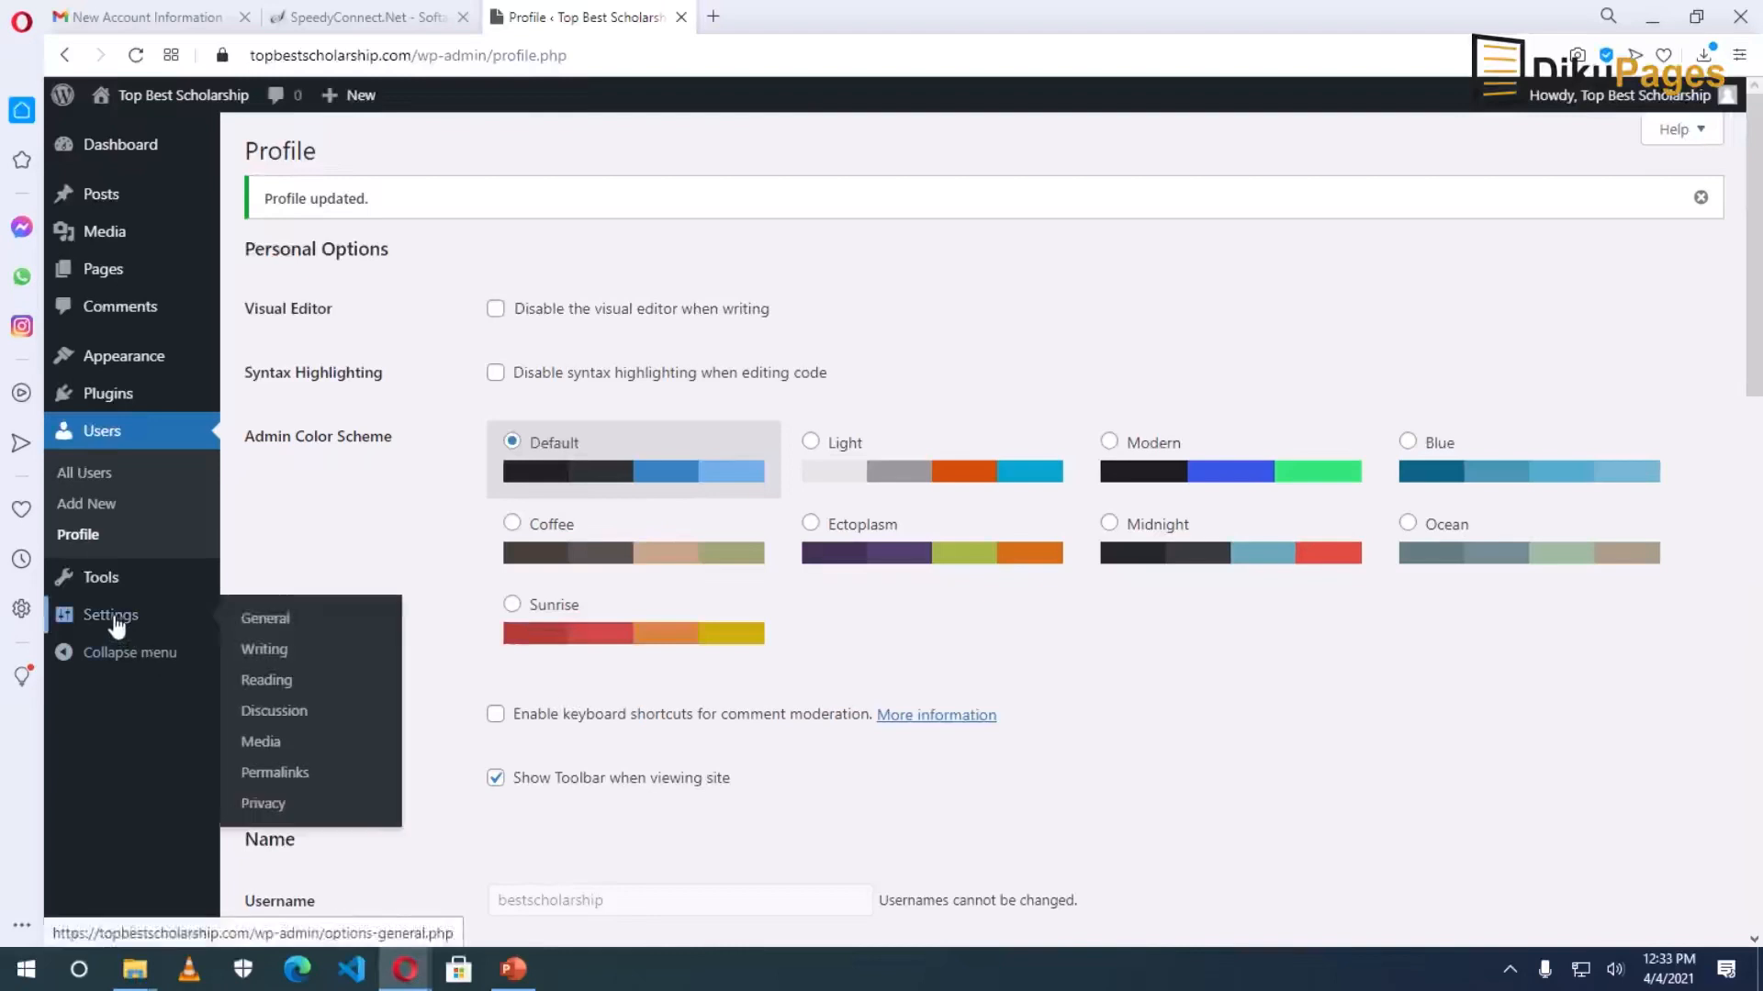
# Review the site title, tagline and Subscriber default role, save General Settings, then go to Permalinks.
pyautogui.click(294, 627)
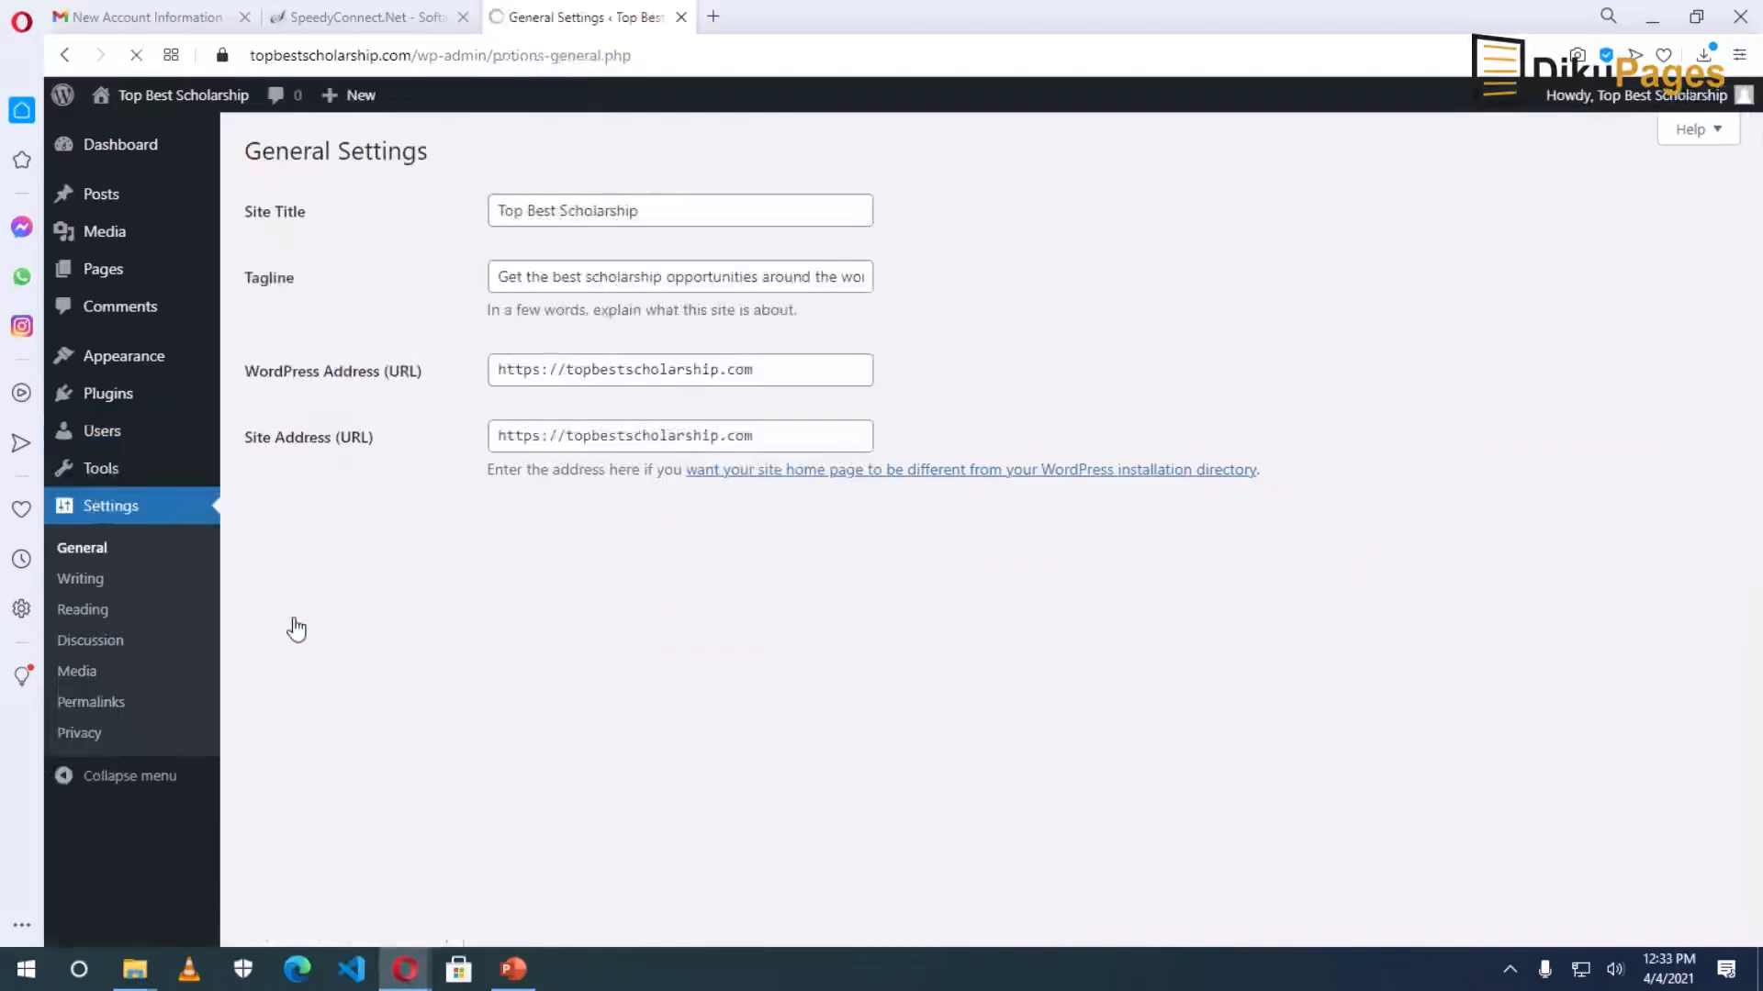
pyautogui.click(687, 215)
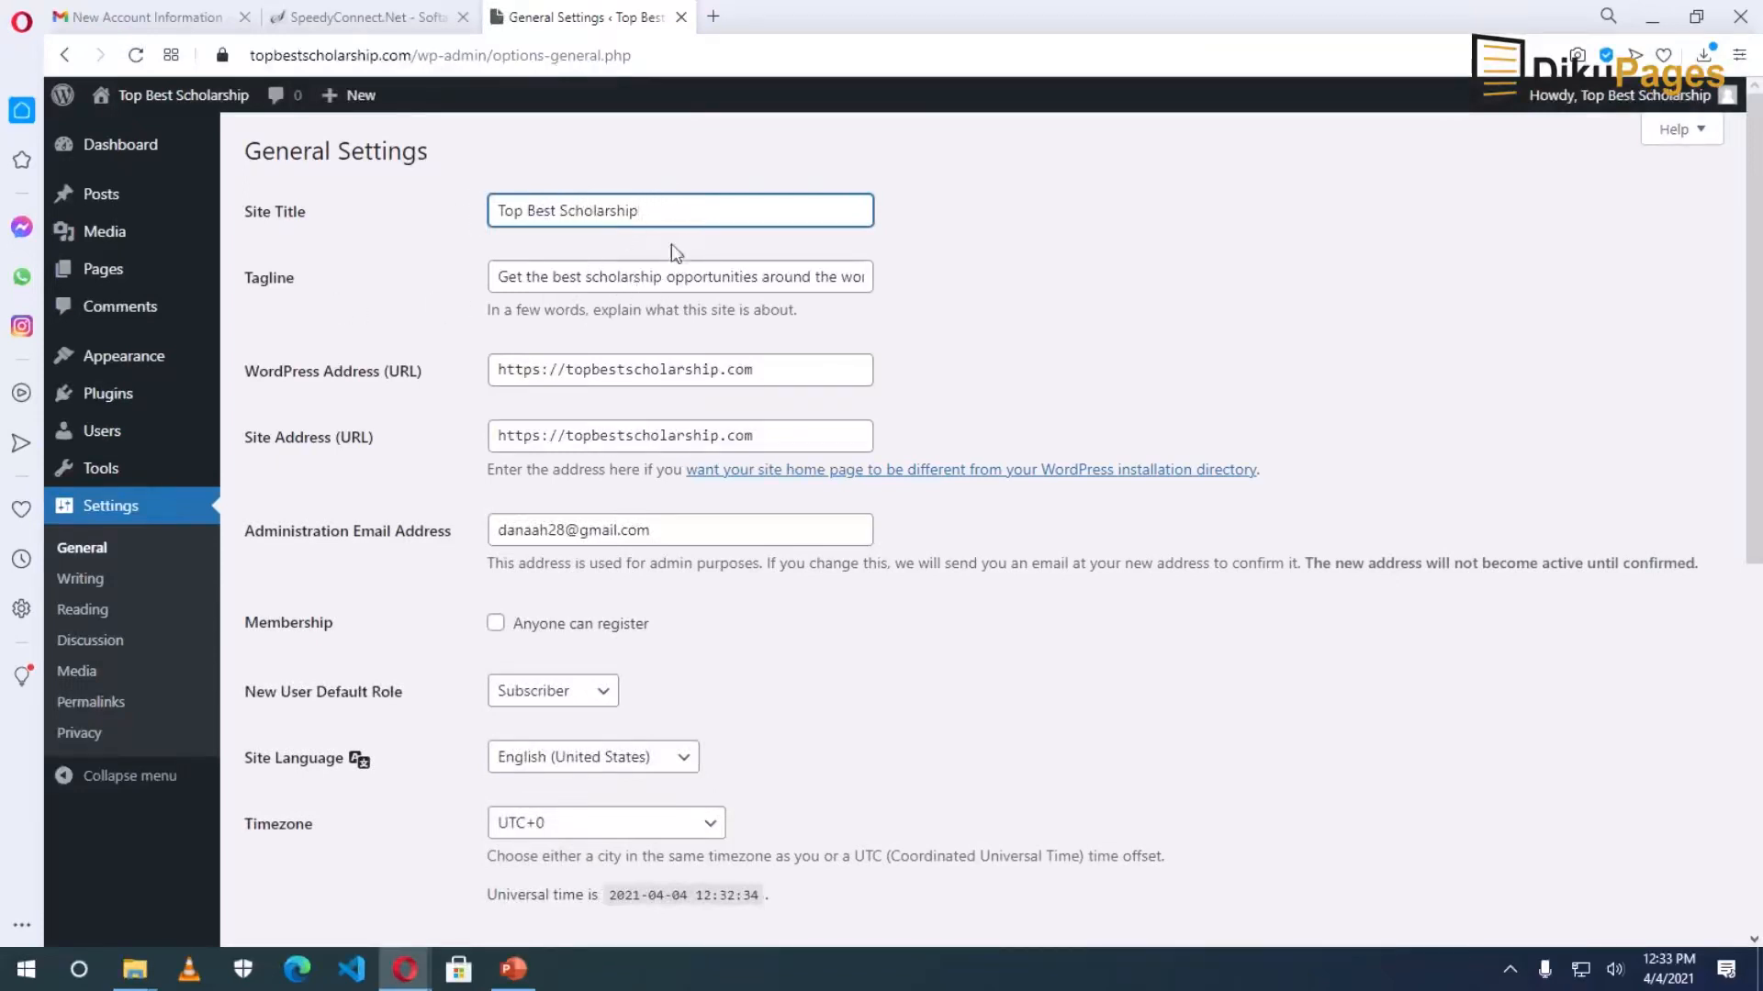
pyautogui.click(665, 282)
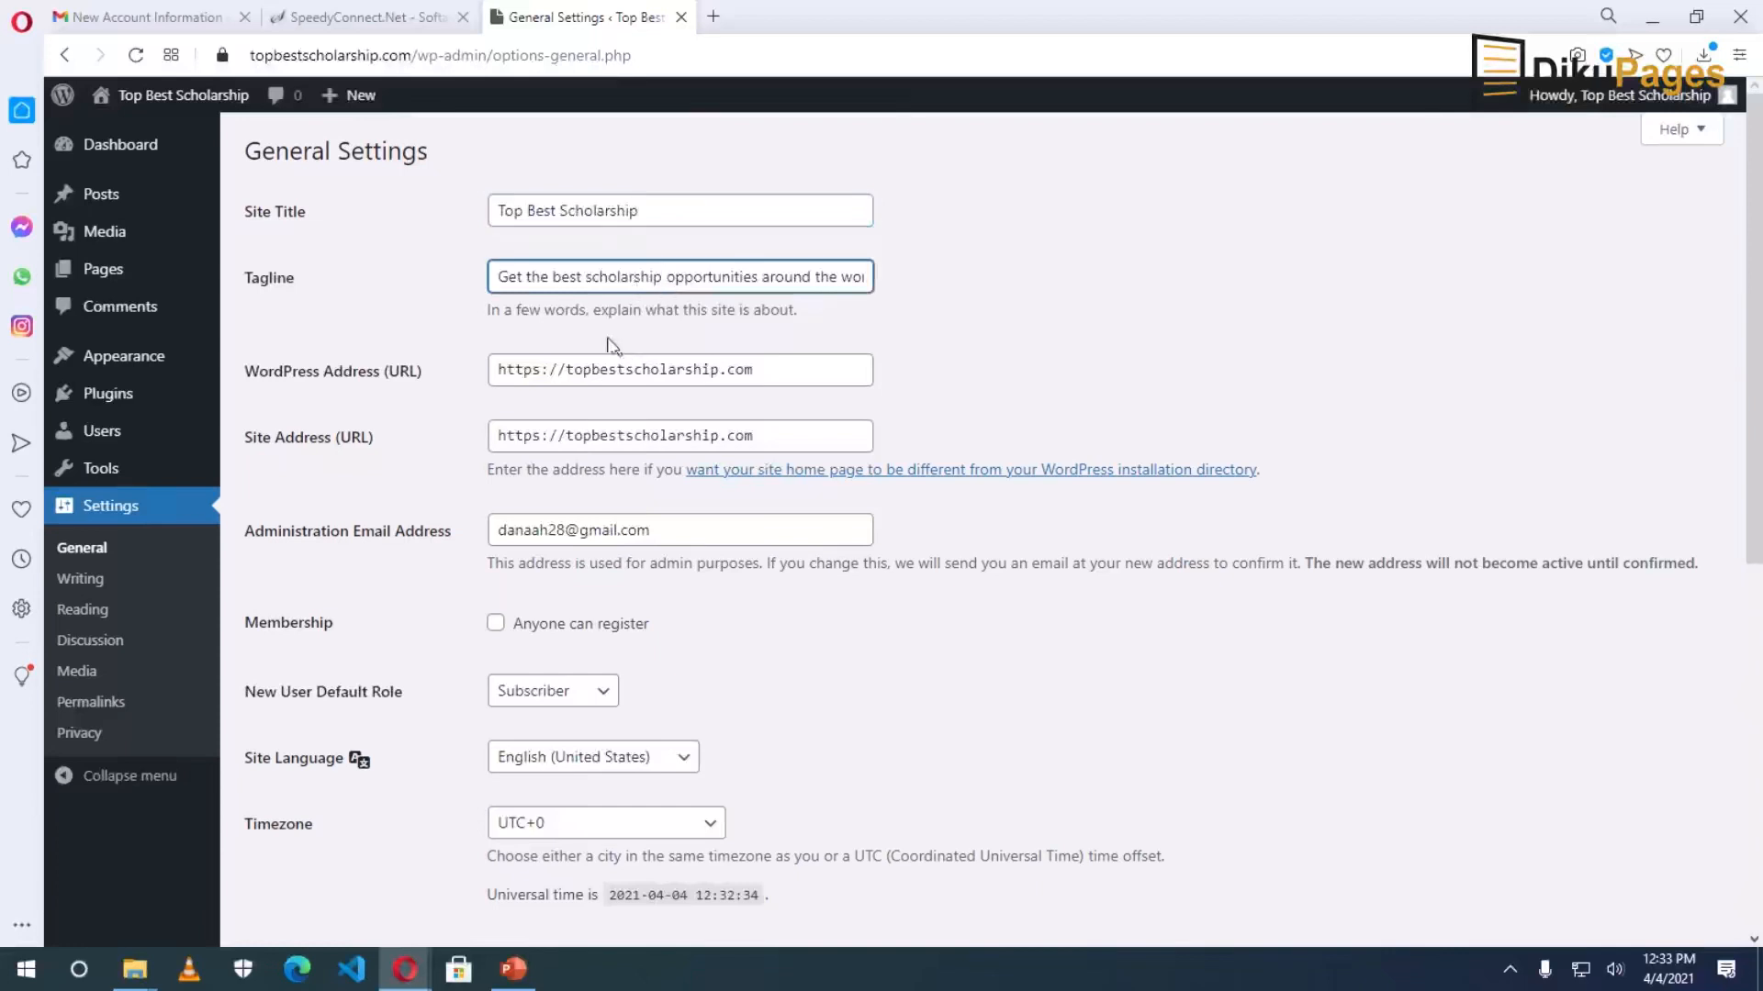
pyautogui.scroll(-1, 609, 347)
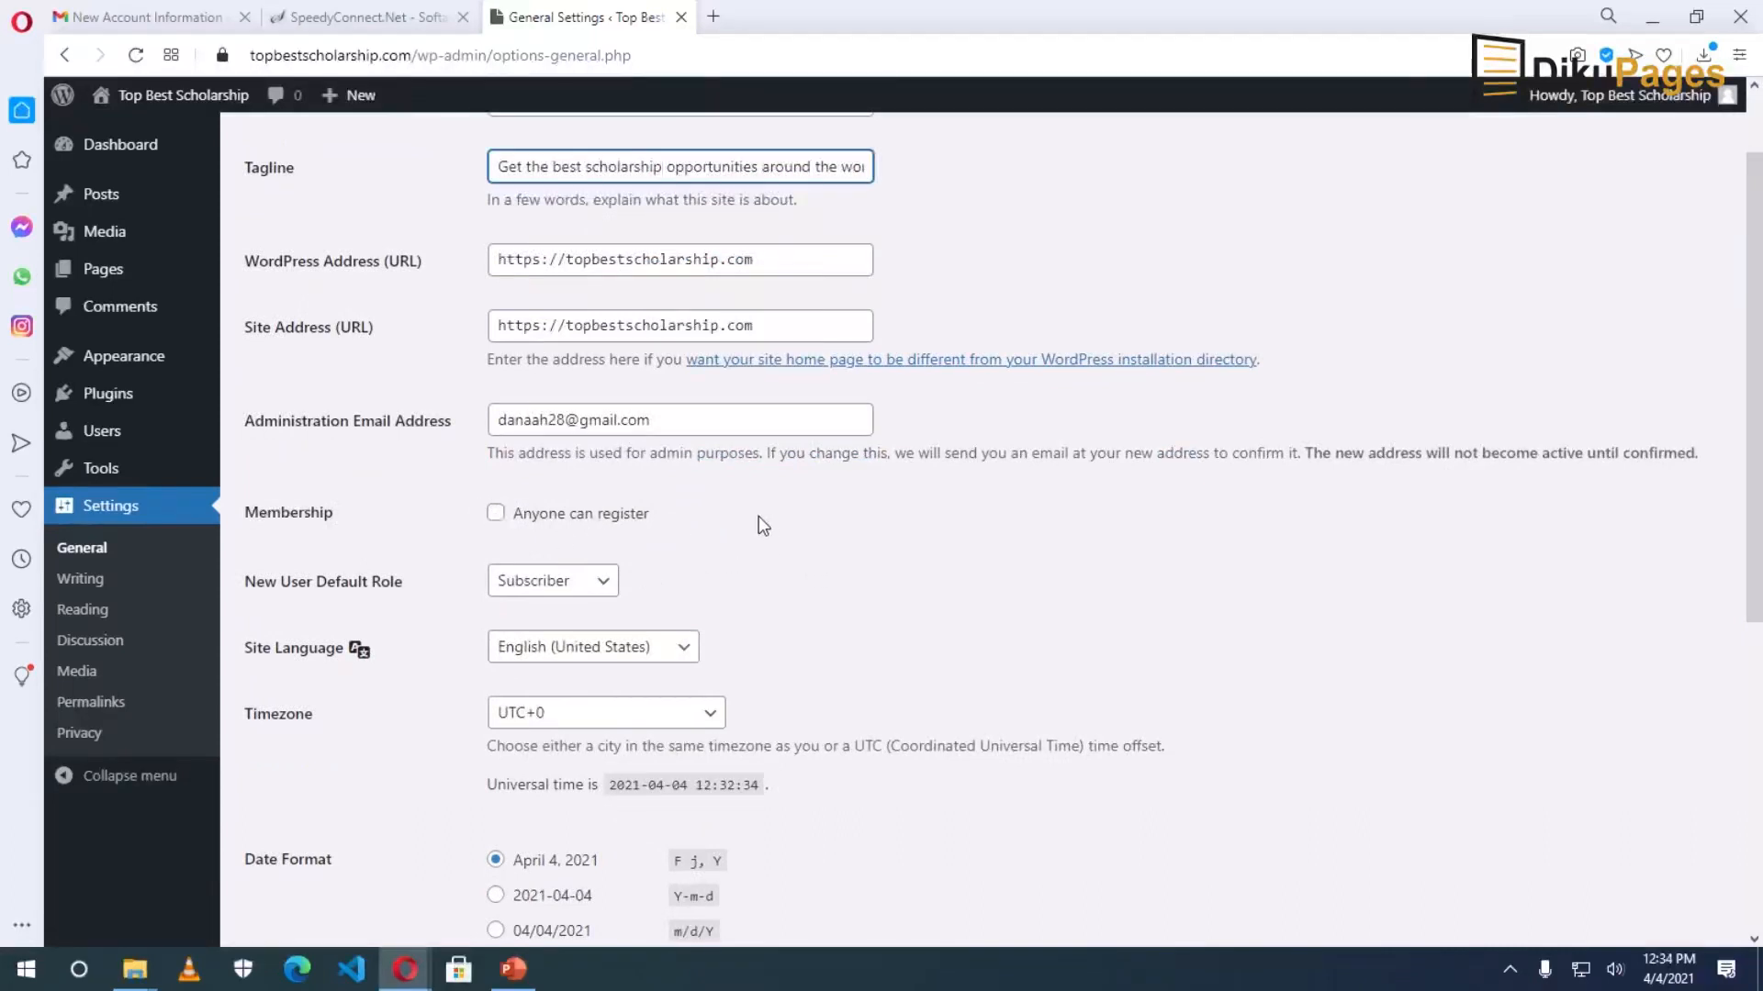
pyautogui.scroll(-2, 758, 516)
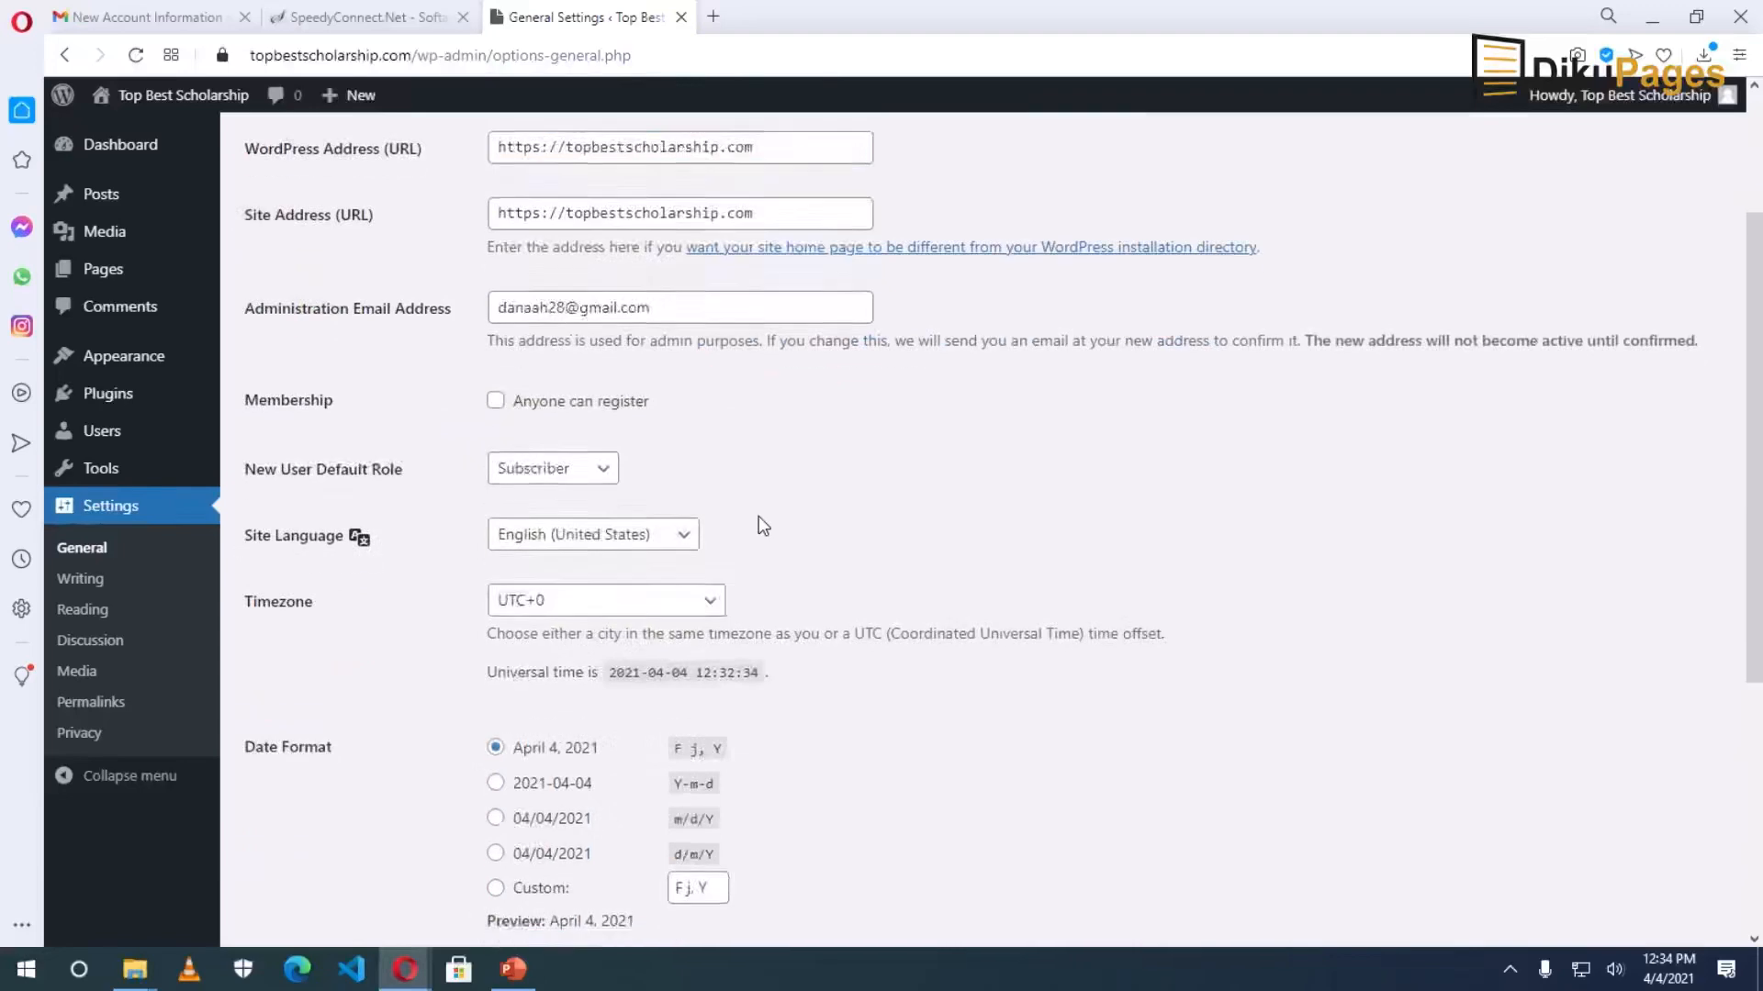
pyautogui.scroll(1, 759, 515)
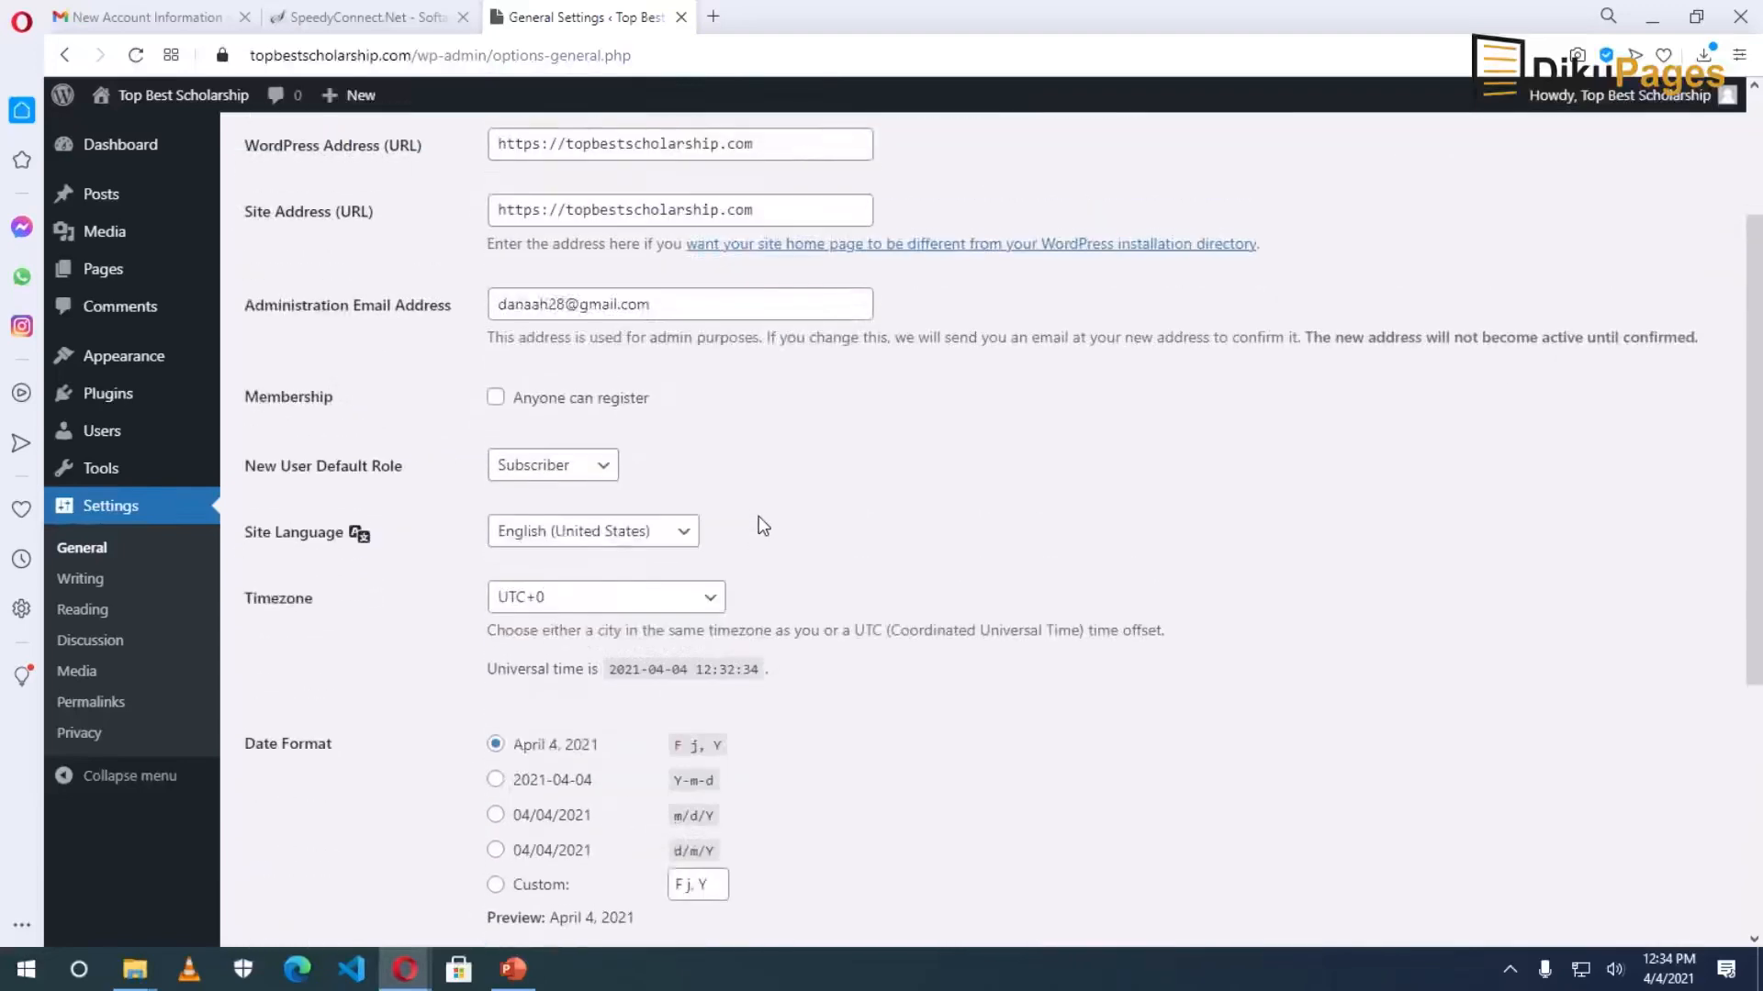
pyautogui.click(580, 478)
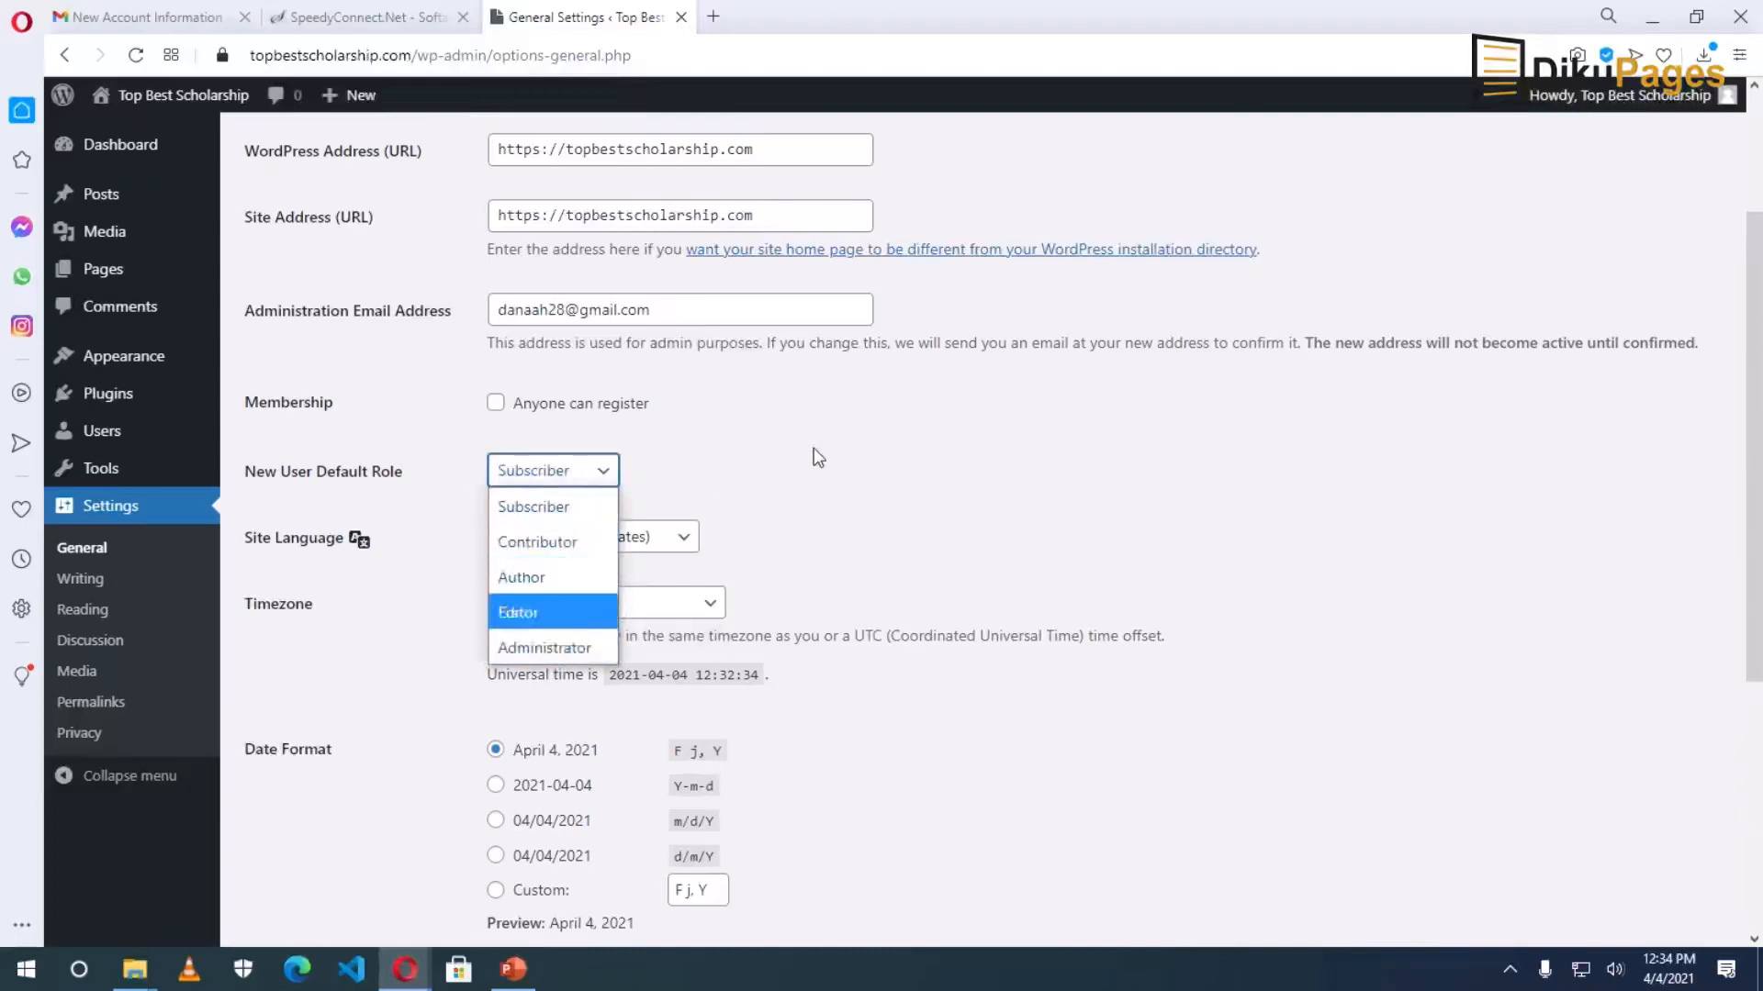
pyautogui.click(797, 476)
pyautogui.scroll(-5, 797, 475)
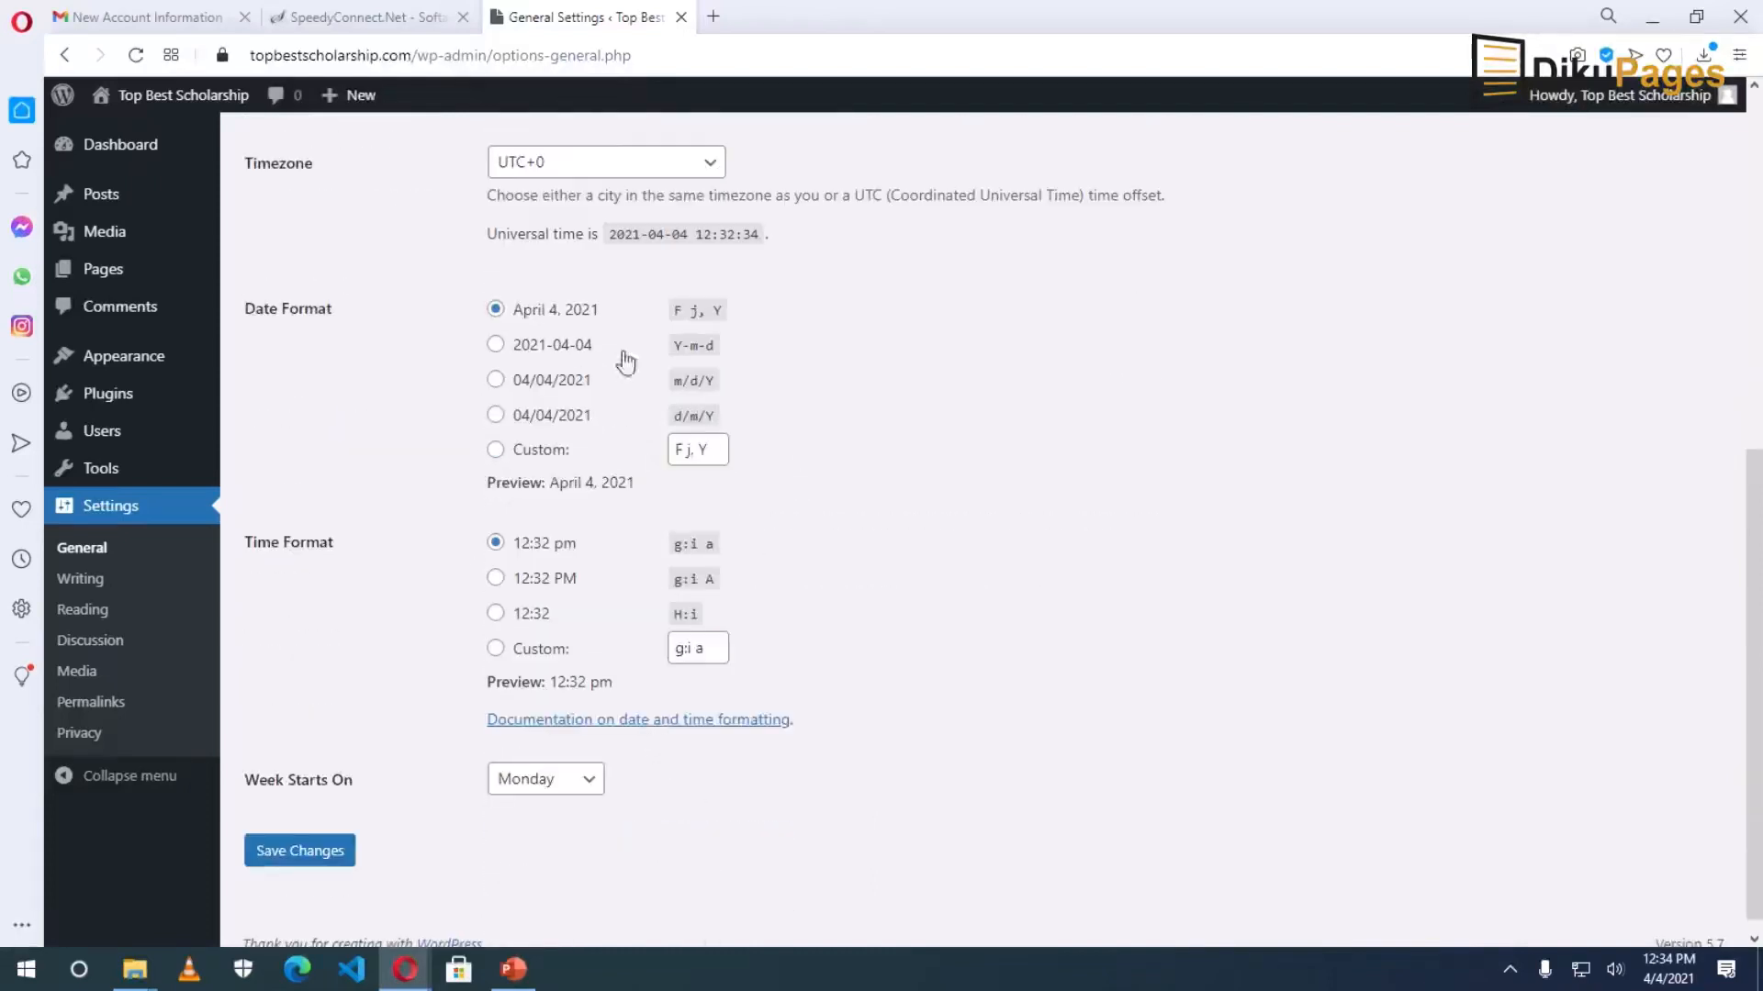
pyautogui.scroll(-1, 841, 565)
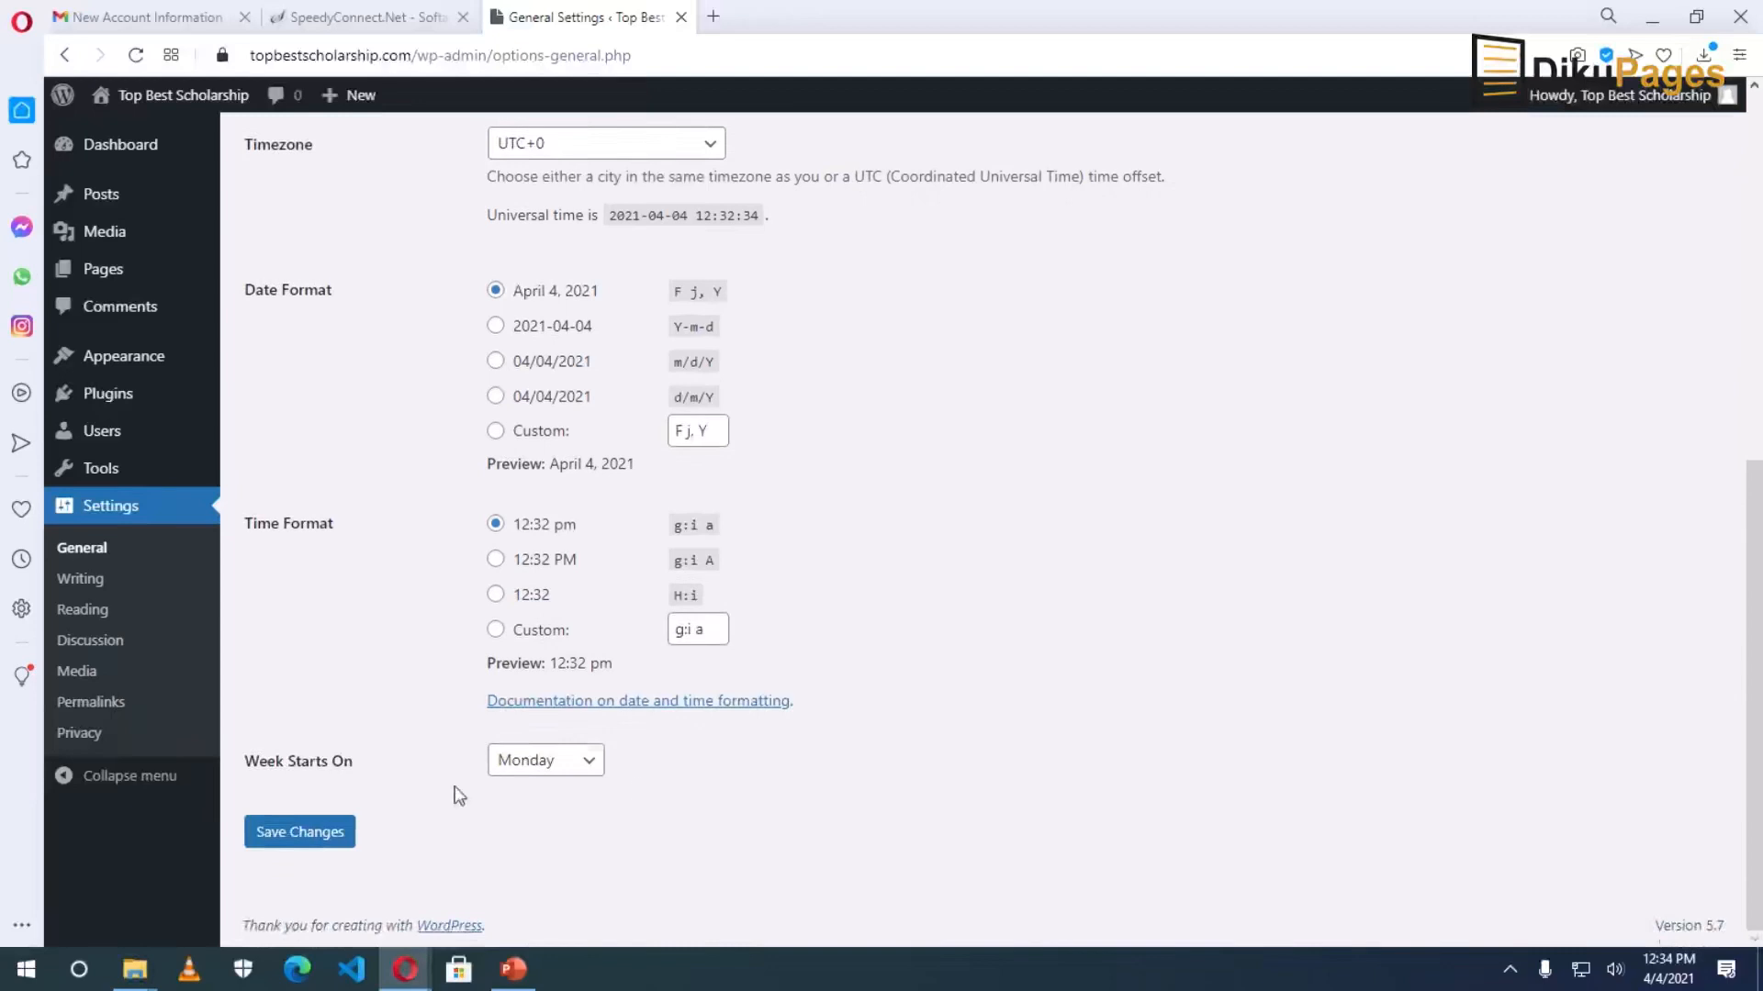
pyautogui.click(306, 838)
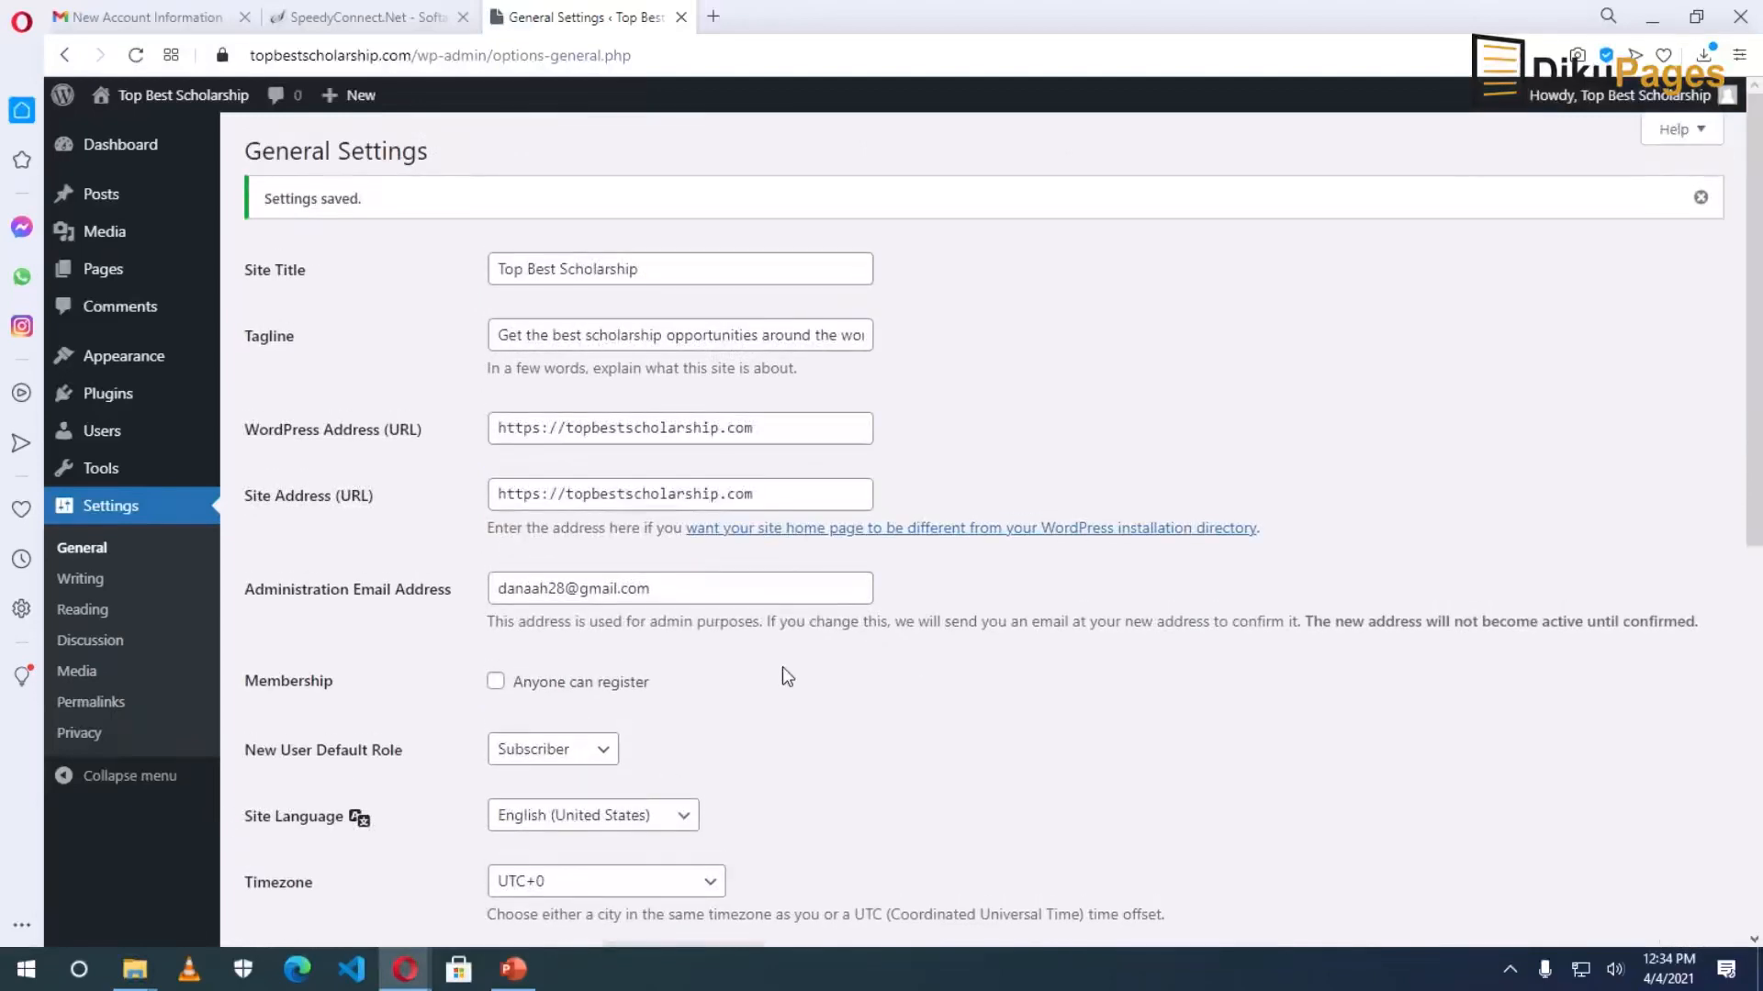
pyautogui.click(92, 705)
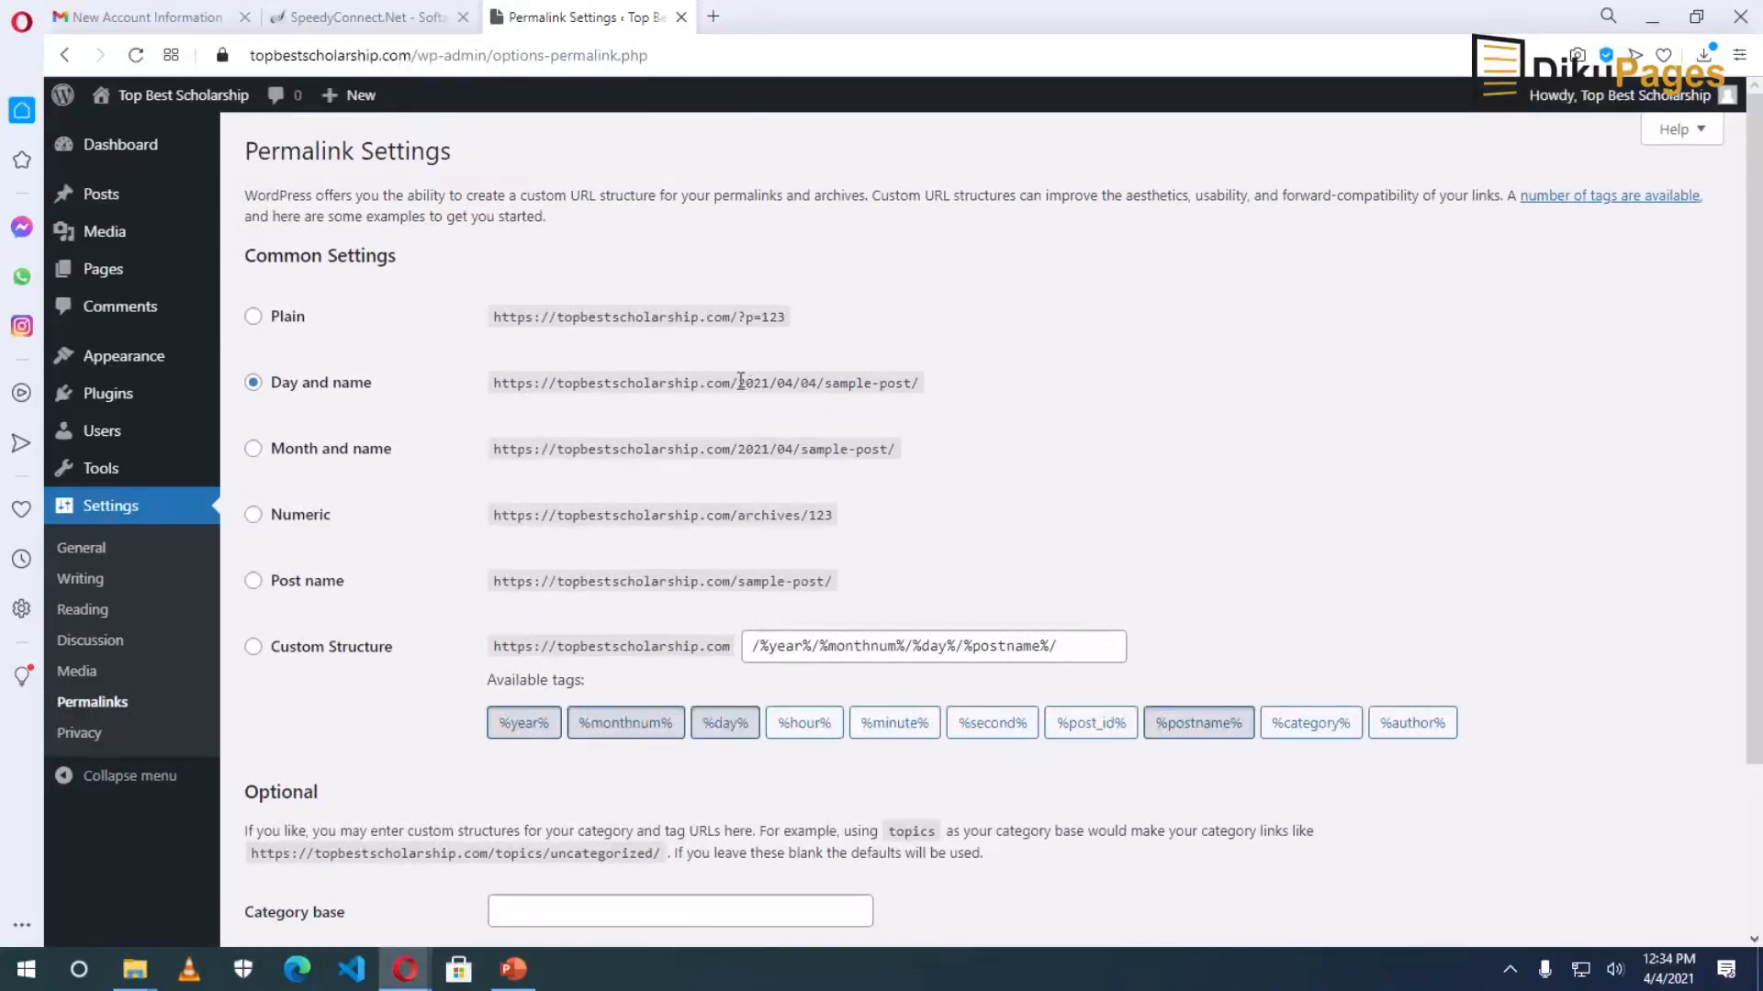
# Switch permalinks from Day and name to Post name (/%postname%/) and save.
pyautogui.moveTo(737, 380); pyautogui.dragTo(809, 378)
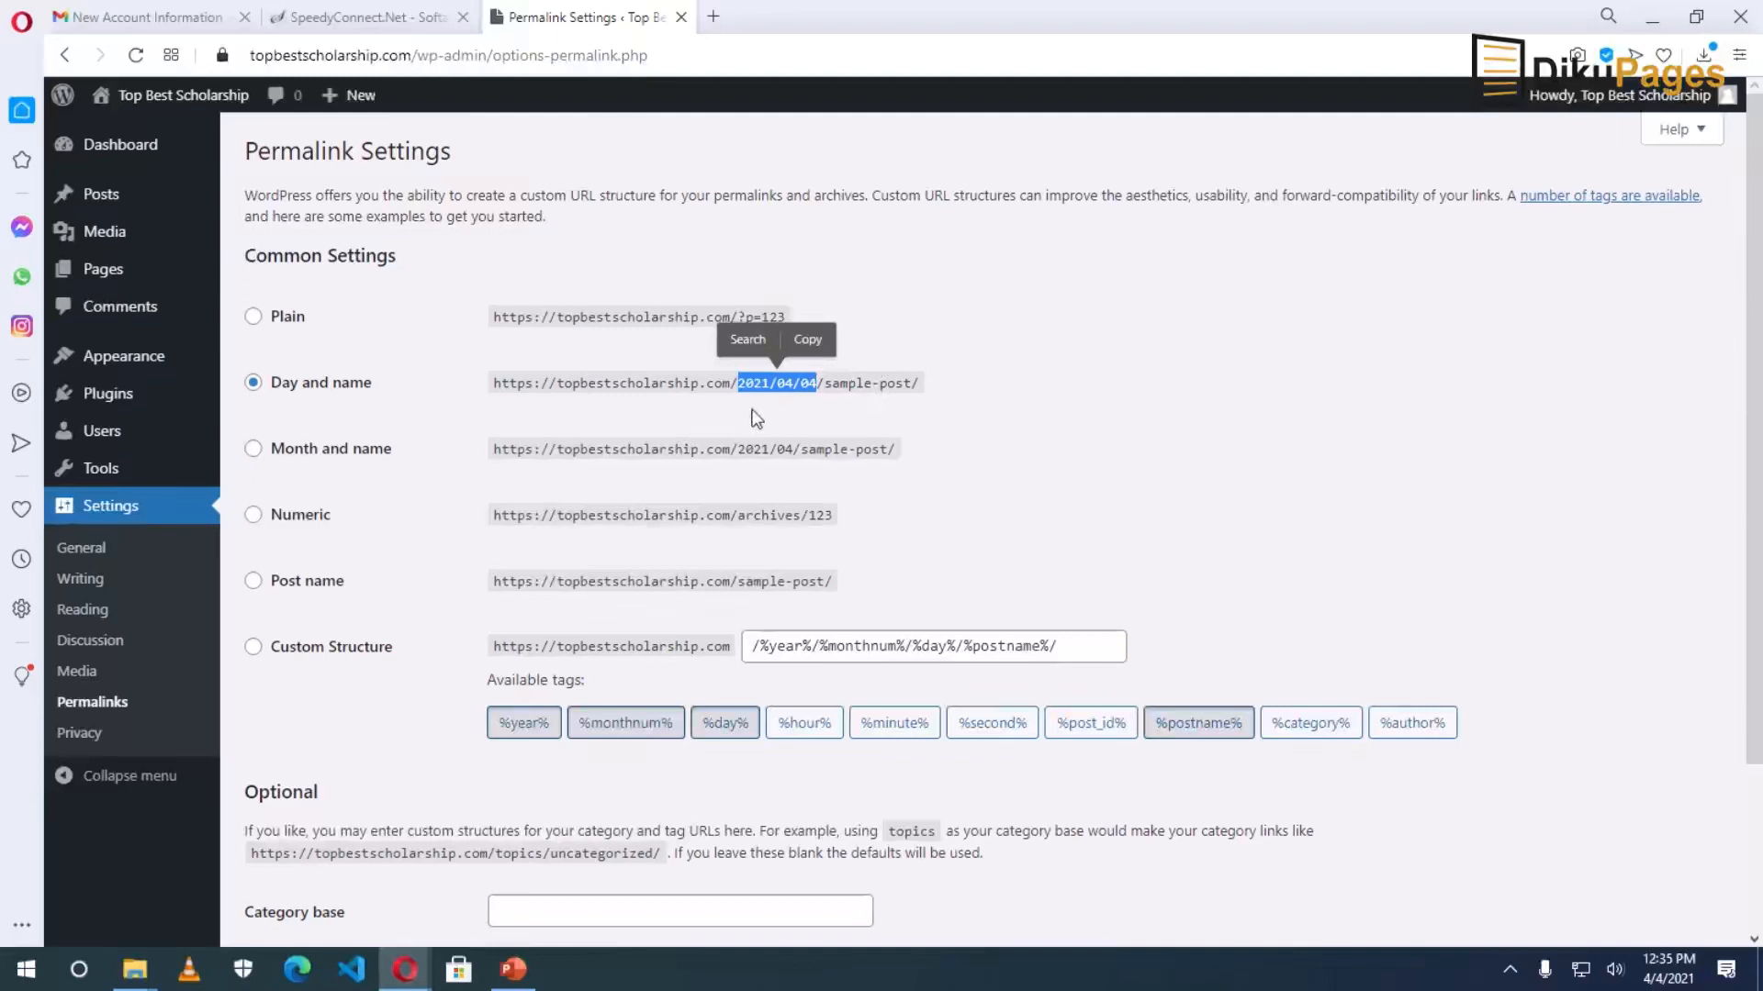
pyautogui.click(253, 580)
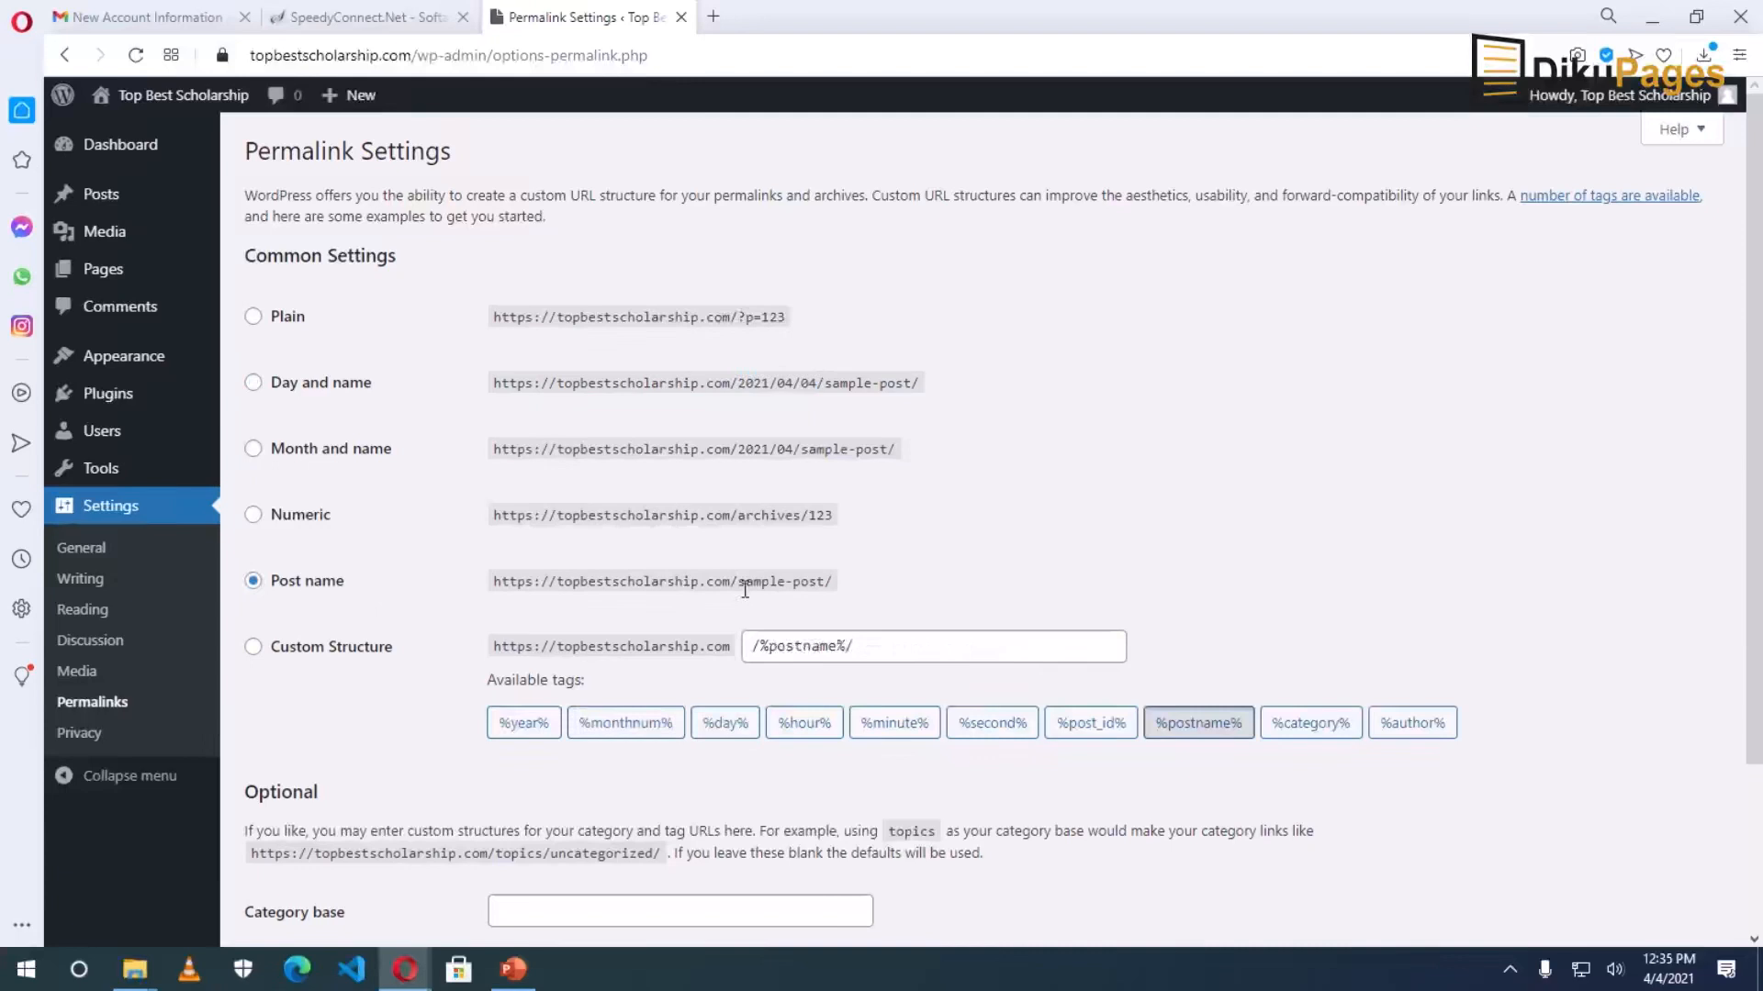
pyautogui.moveTo(740, 582); pyautogui.dragTo(825, 578)
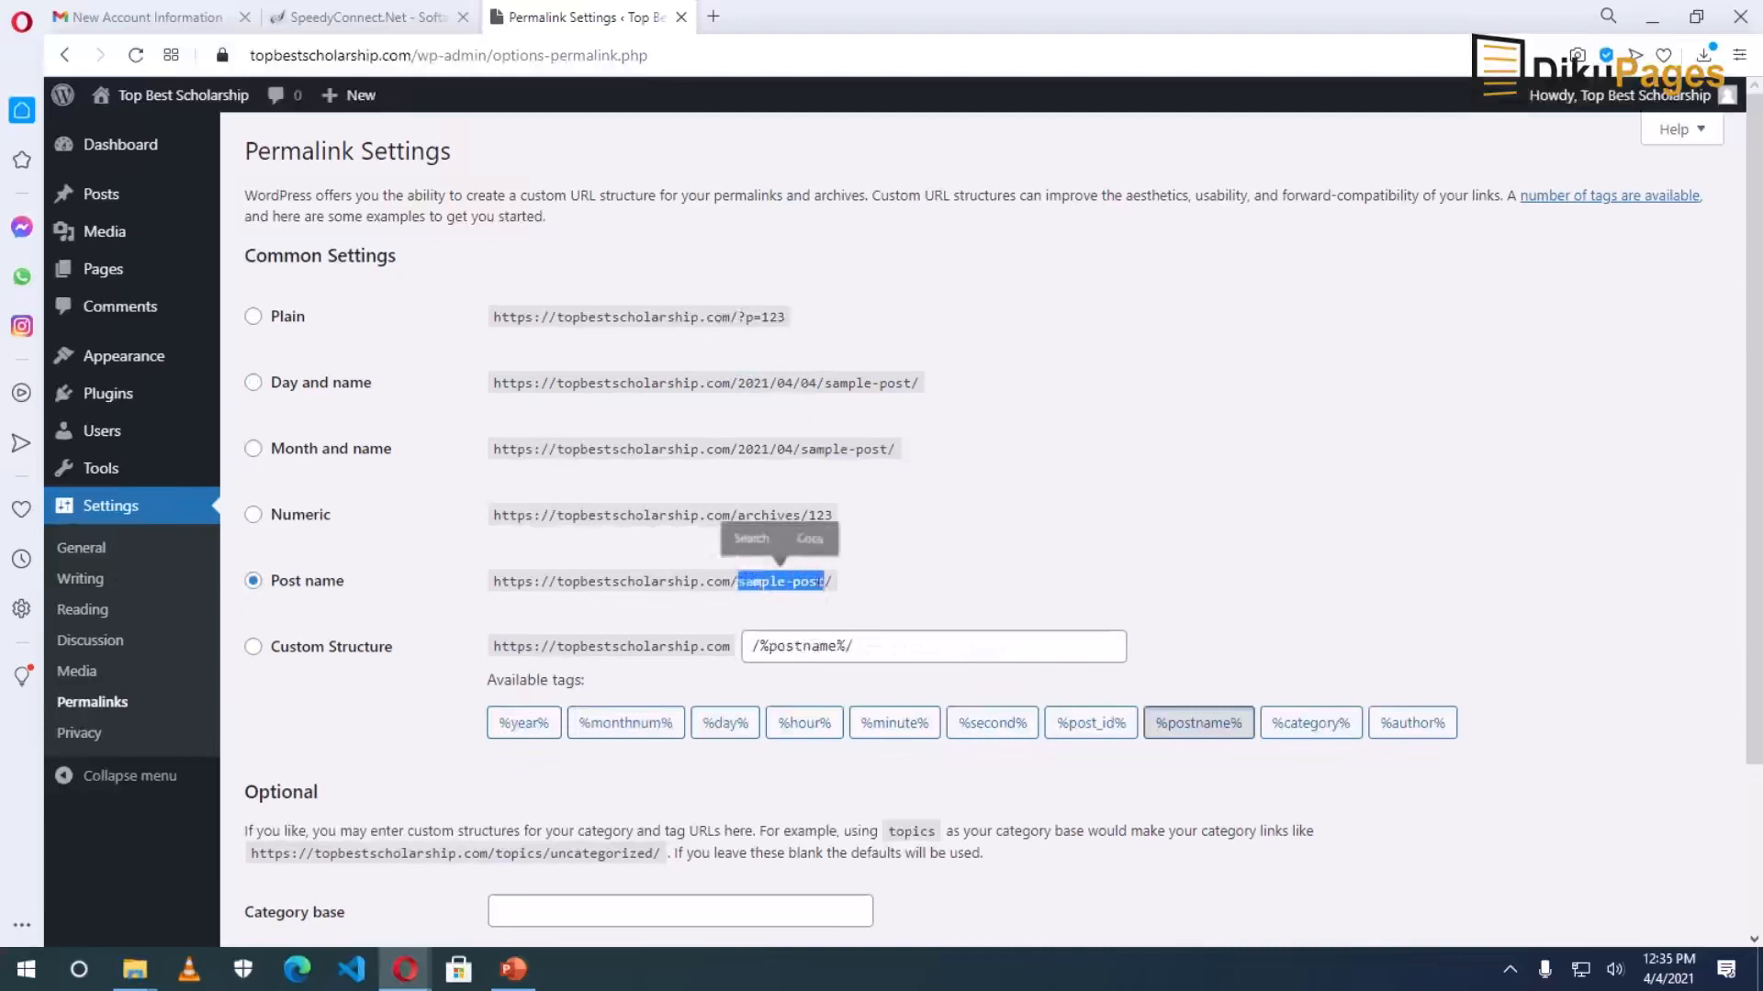
pyautogui.scroll(-2, 591, 618)
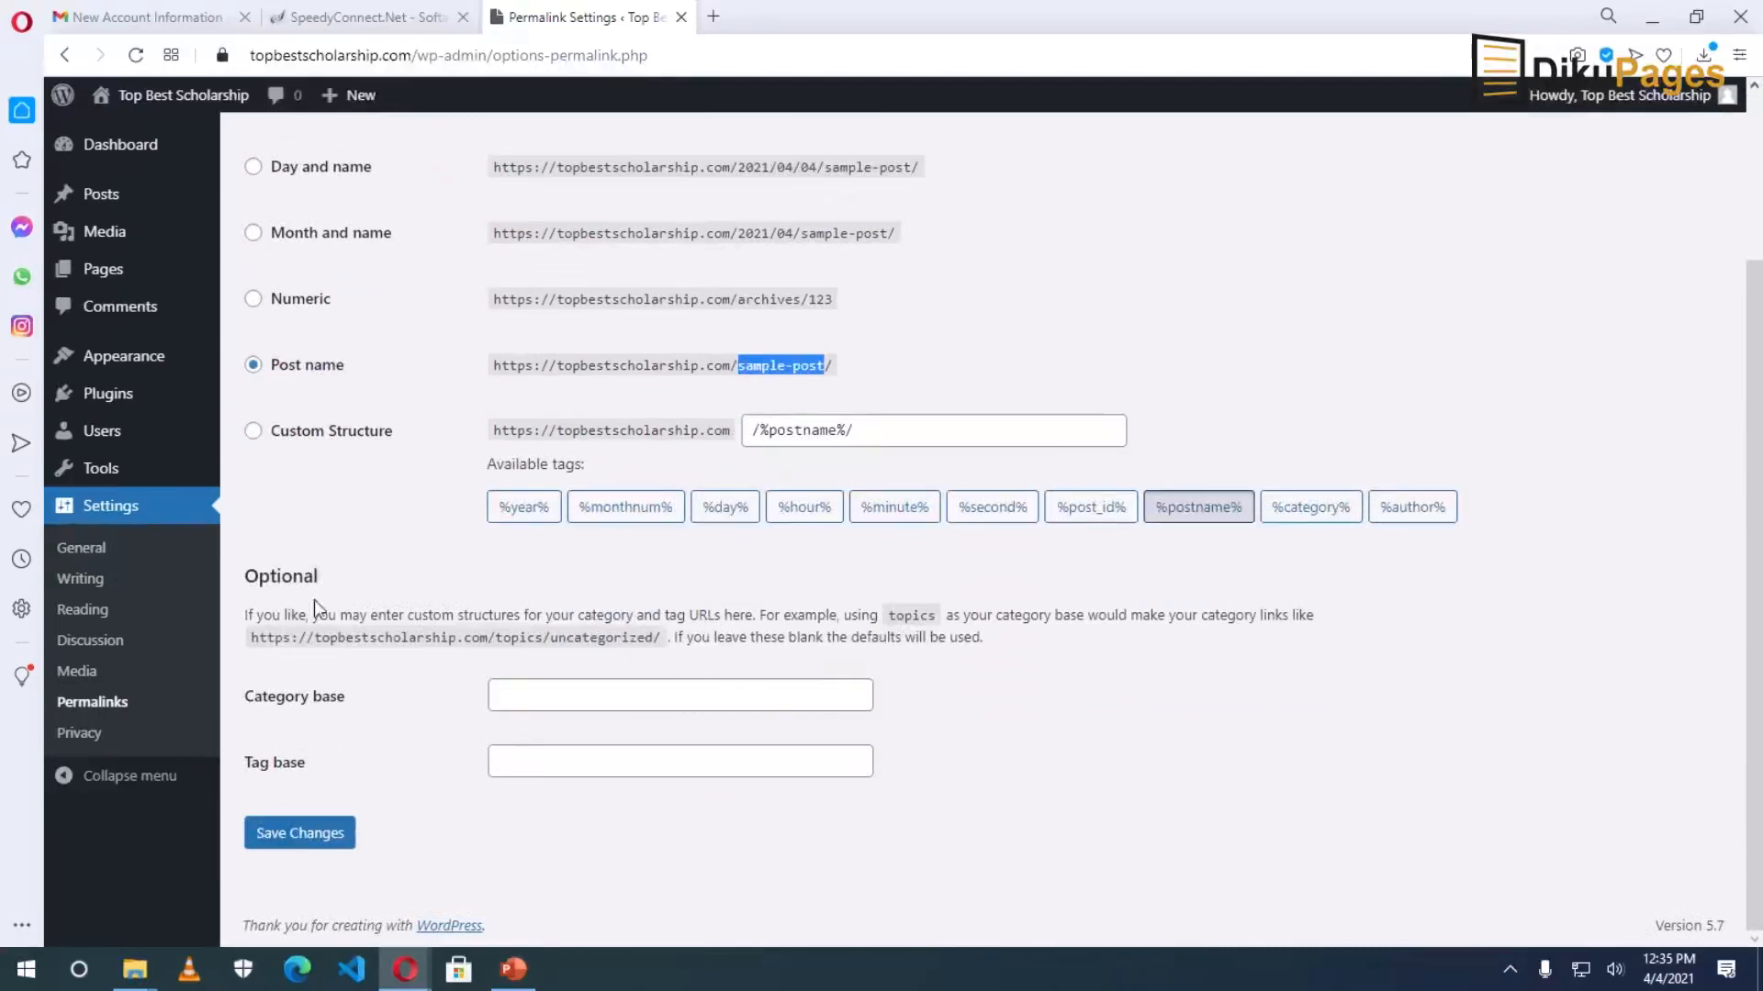
pyautogui.click(308, 837)
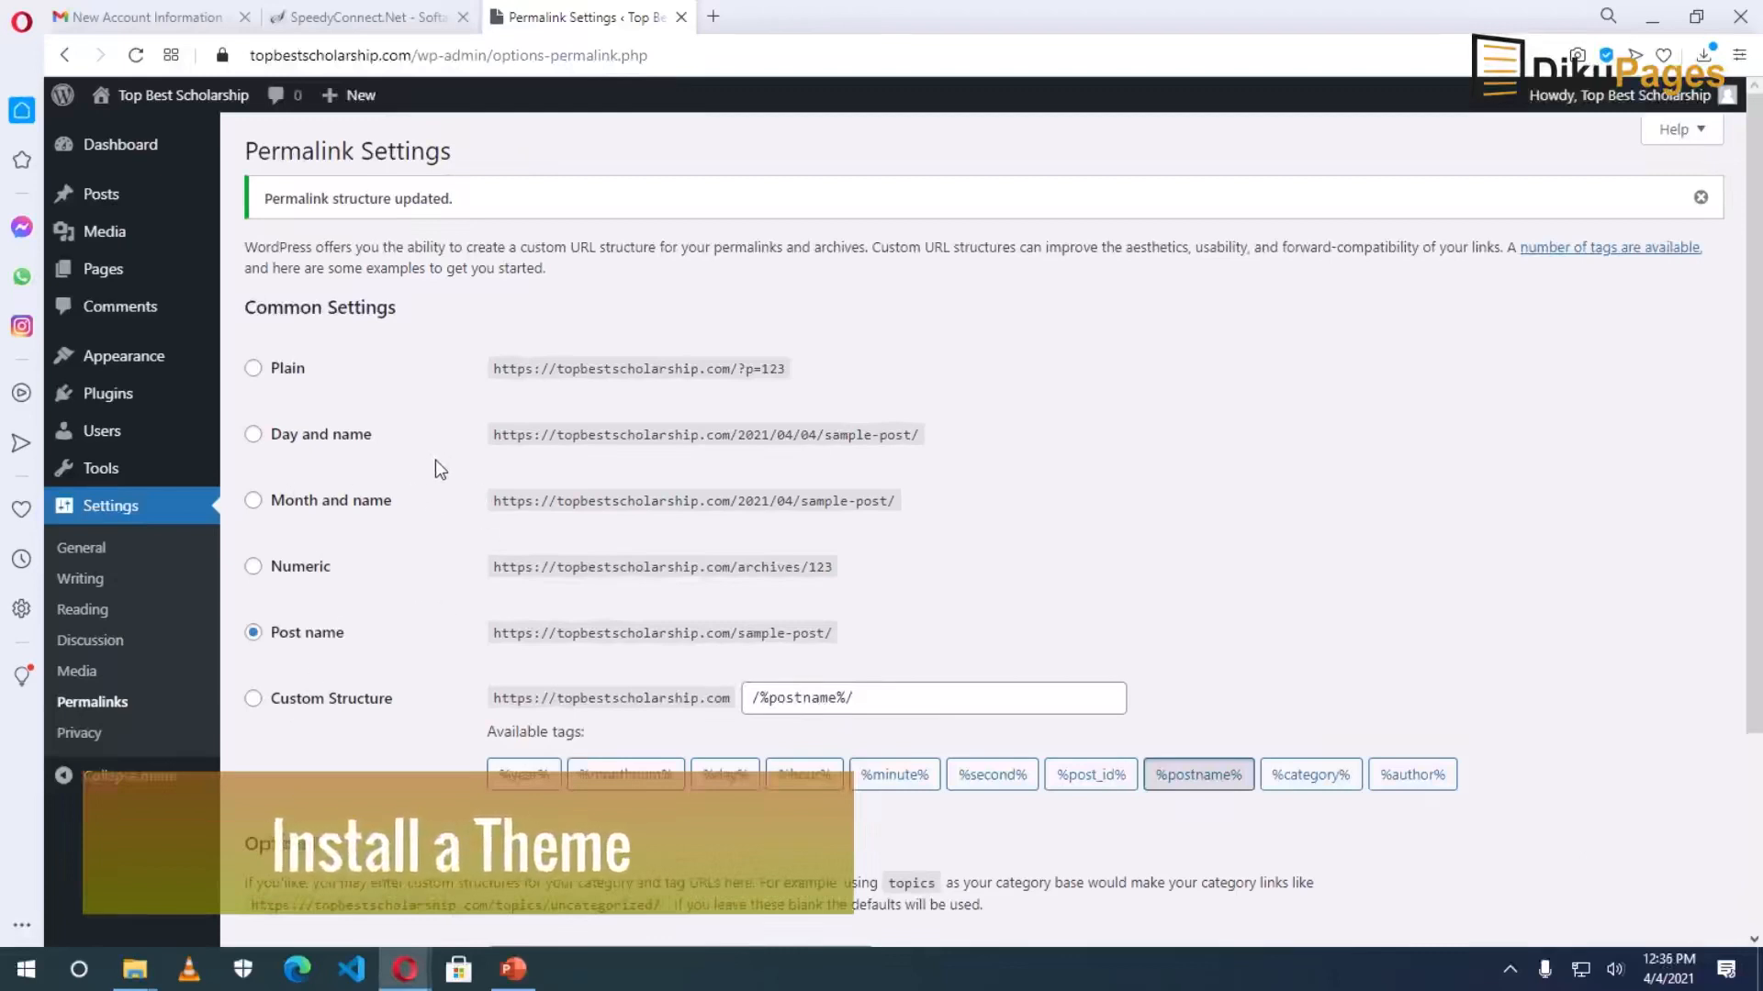
pyautogui.moveTo(184, 103)
pyautogui.middleClick(184, 97)
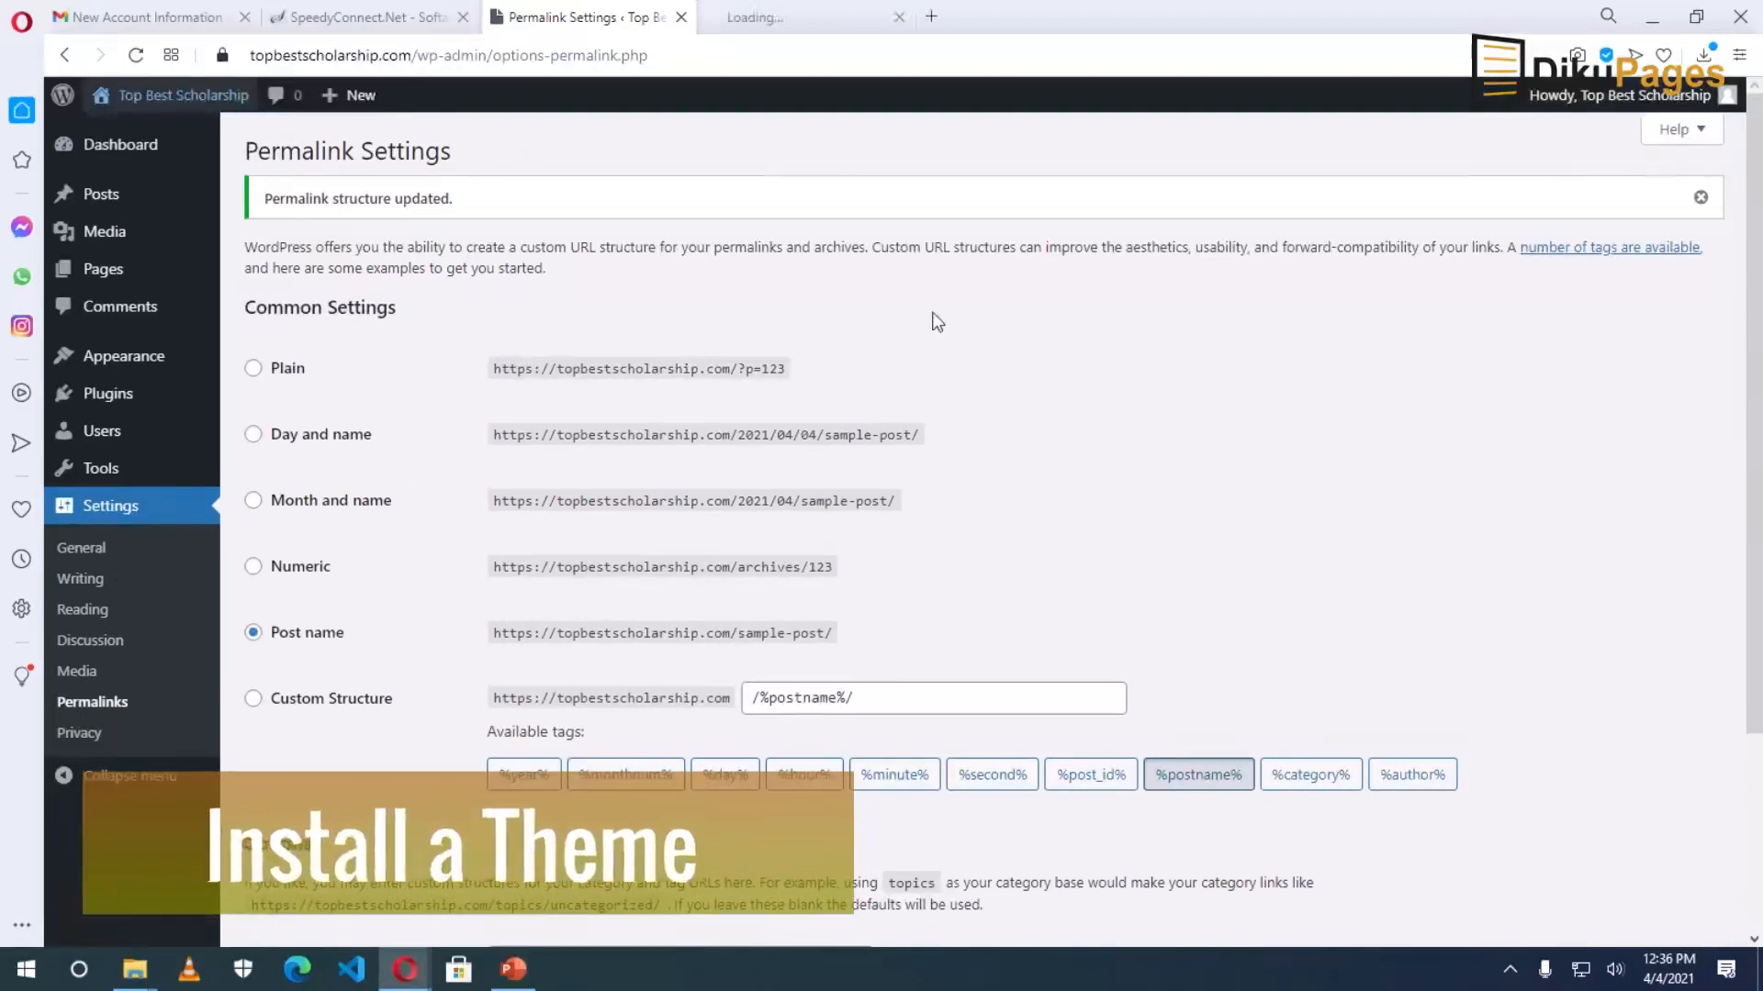
pyautogui.click(771, 27)
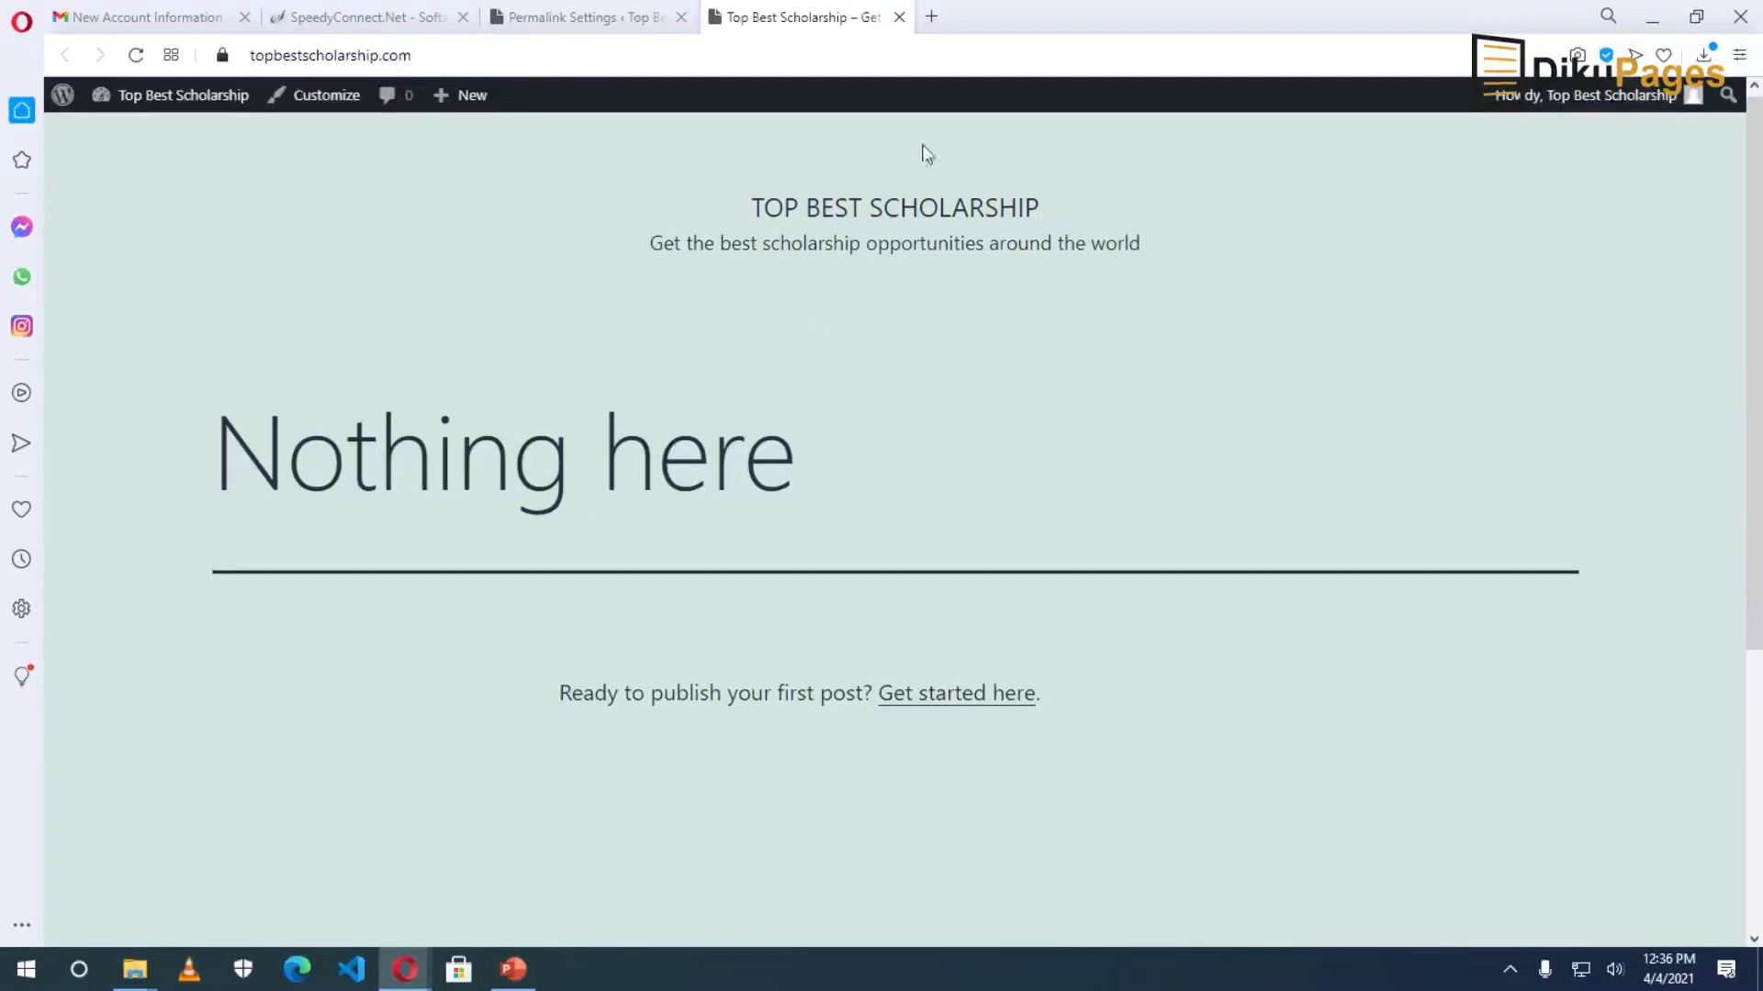
pyautogui.click(900, 17)
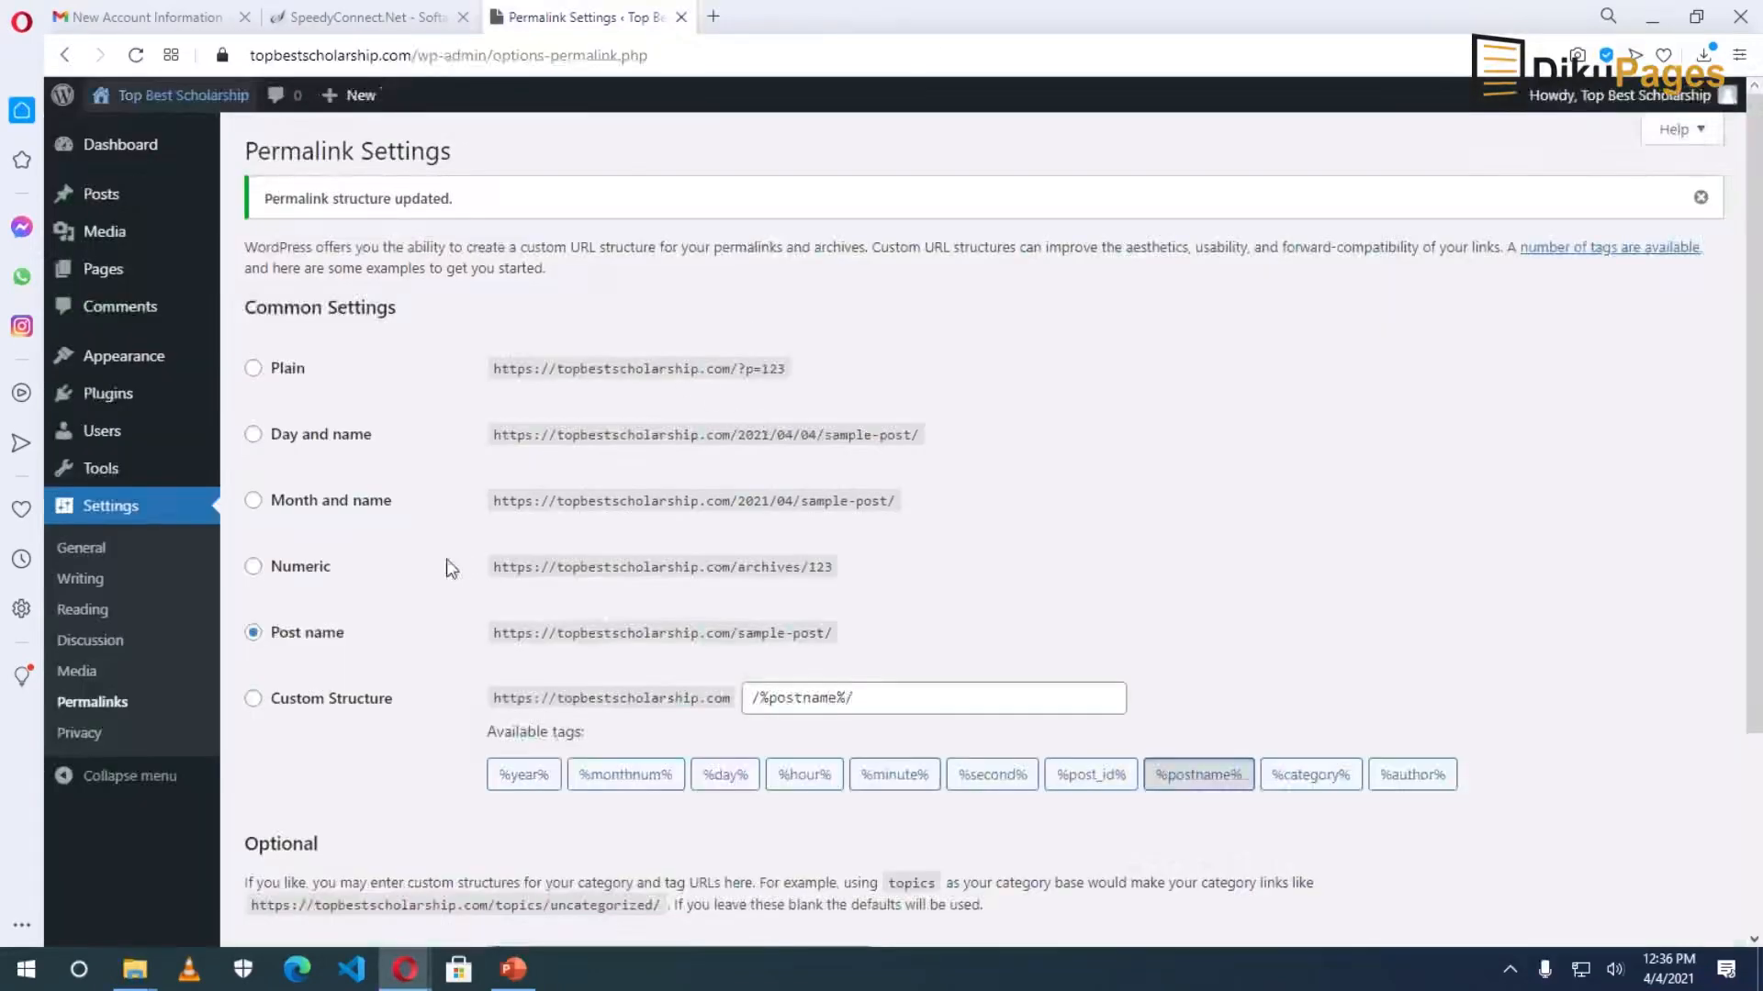
# Go to Appearance > Themes > Add New and browse the available themes.
pyautogui.moveTo(143, 367)
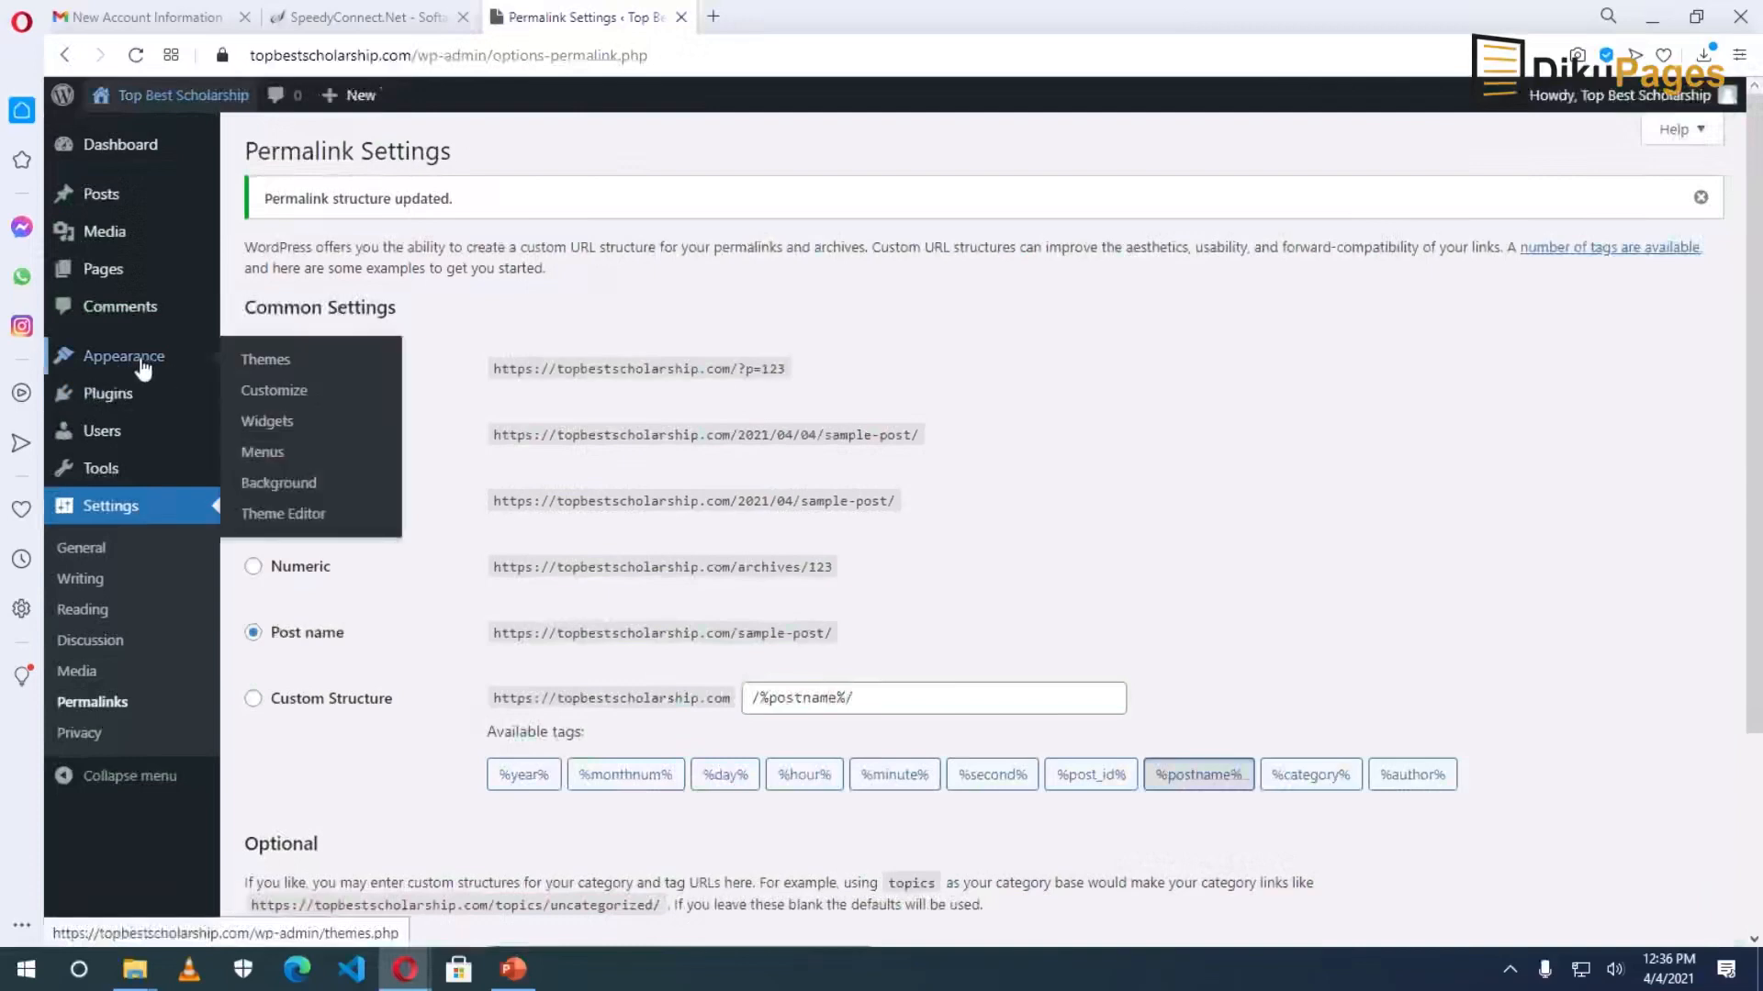
pyautogui.click(273, 364)
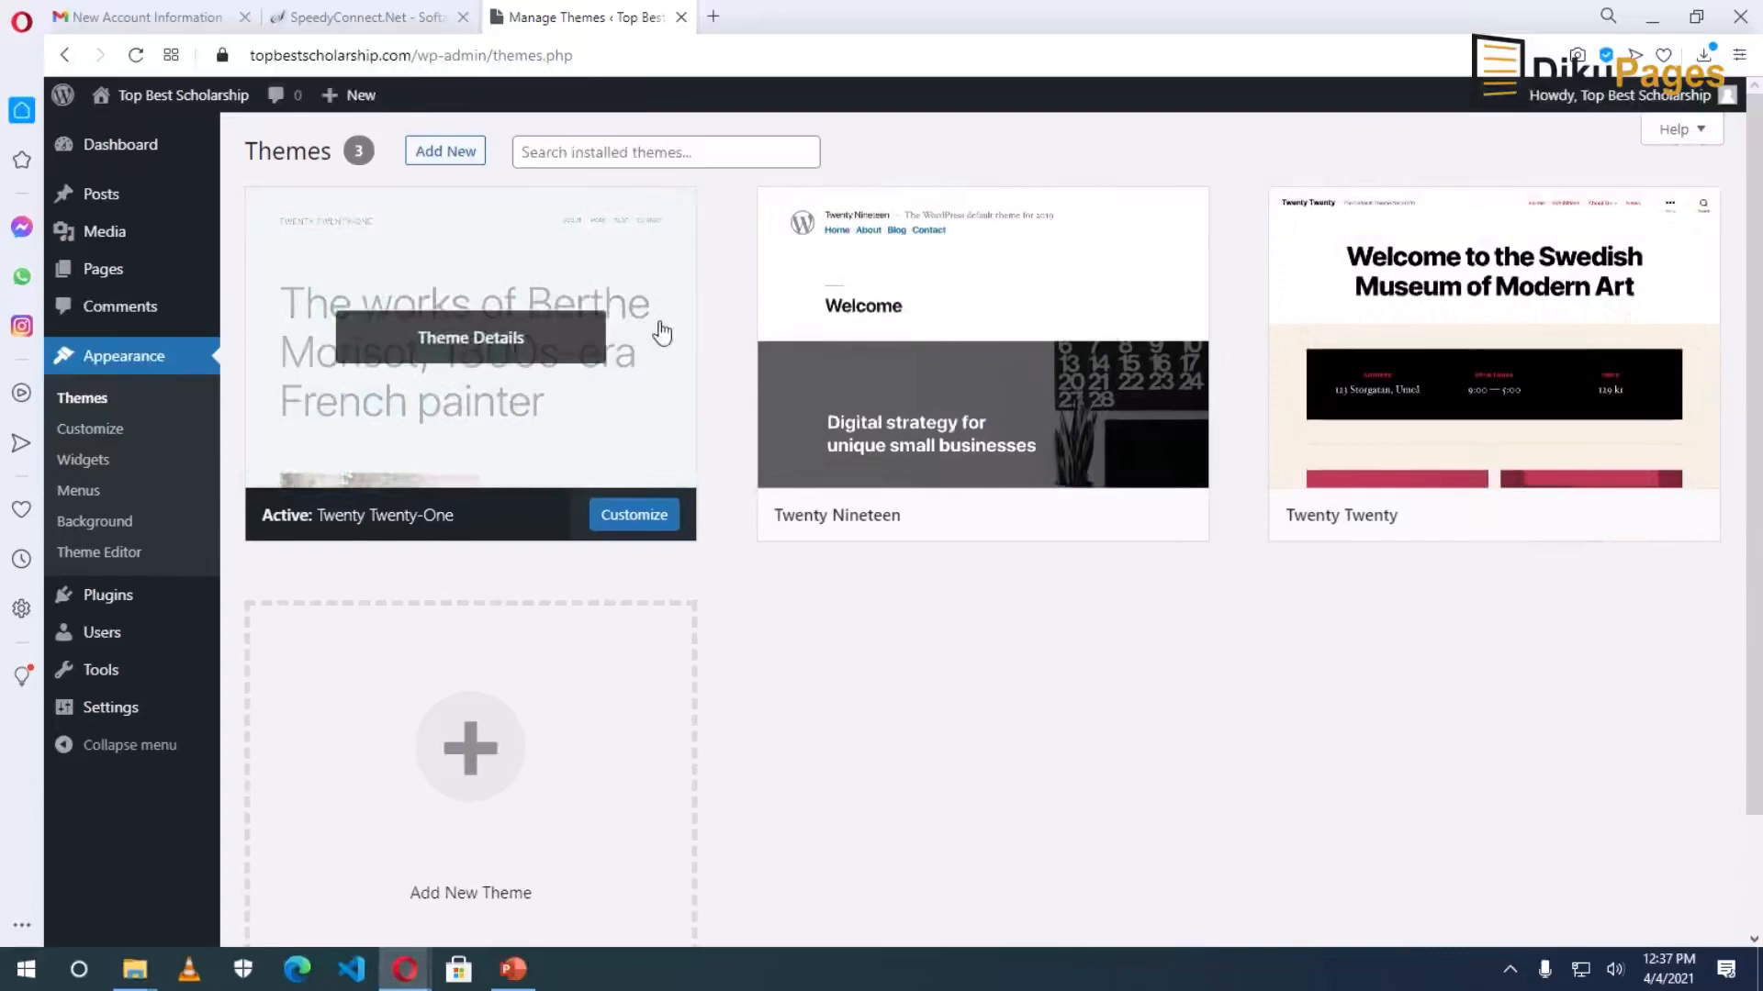
pyautogui.click(441, 154)
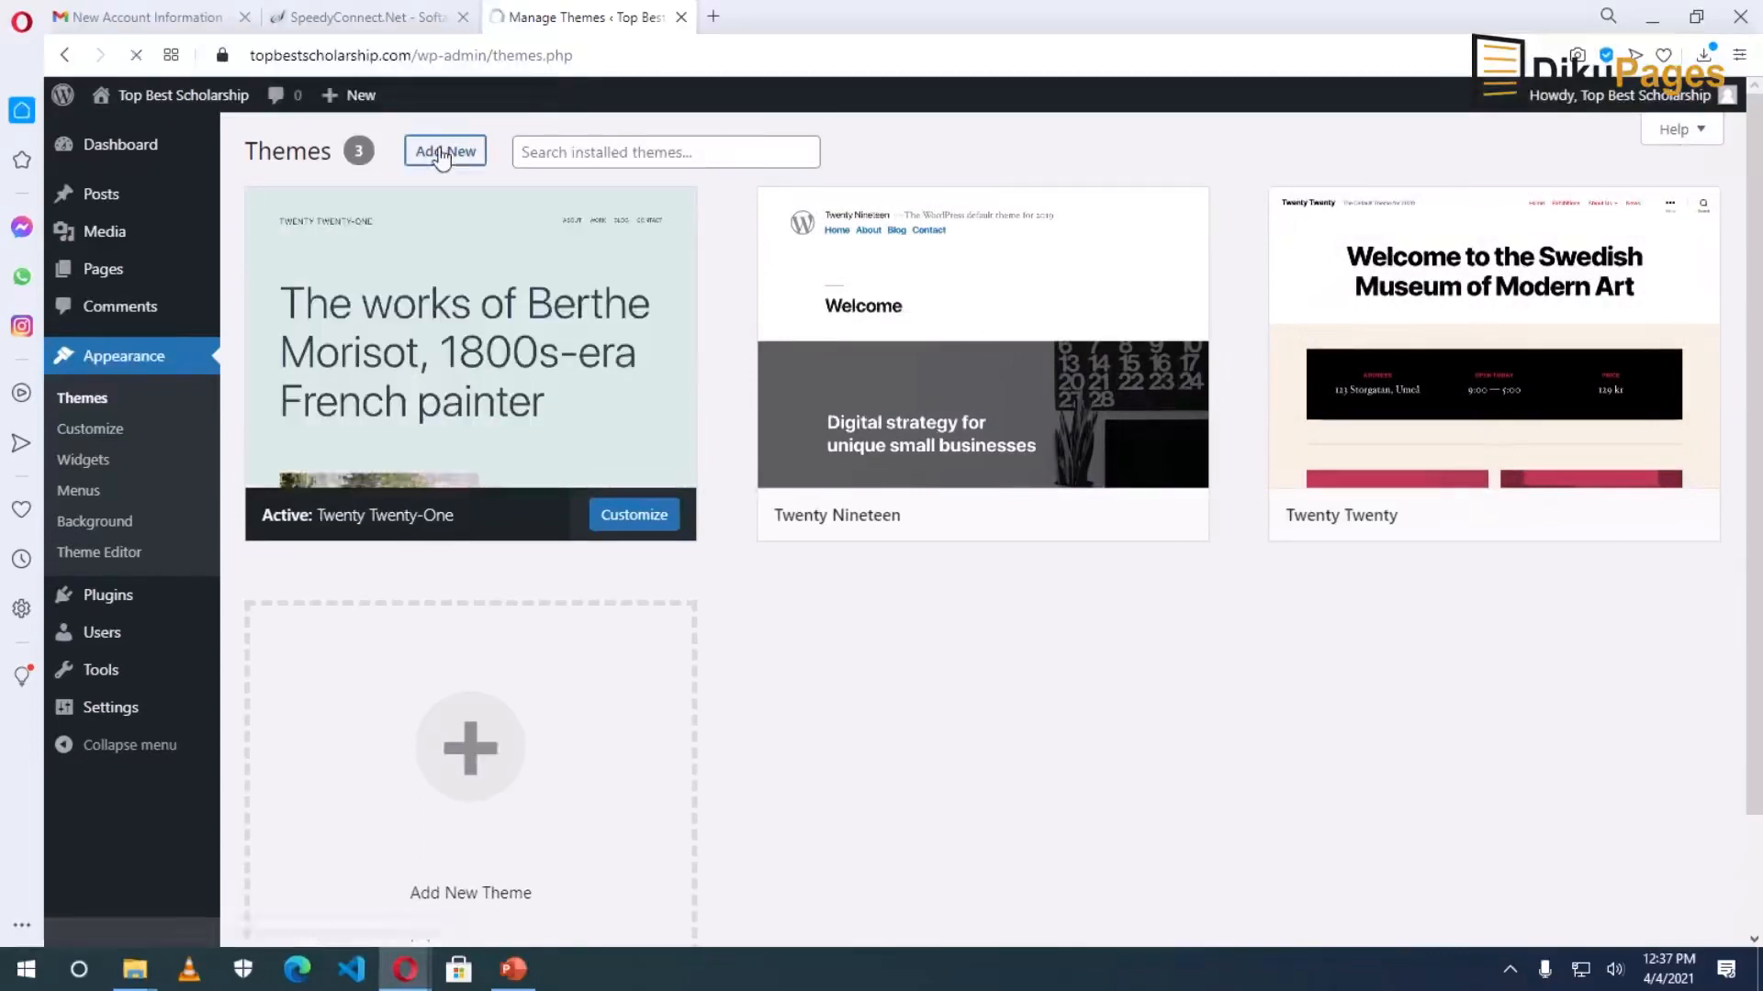
pyautogui.scroll(-8, 1047, 561)
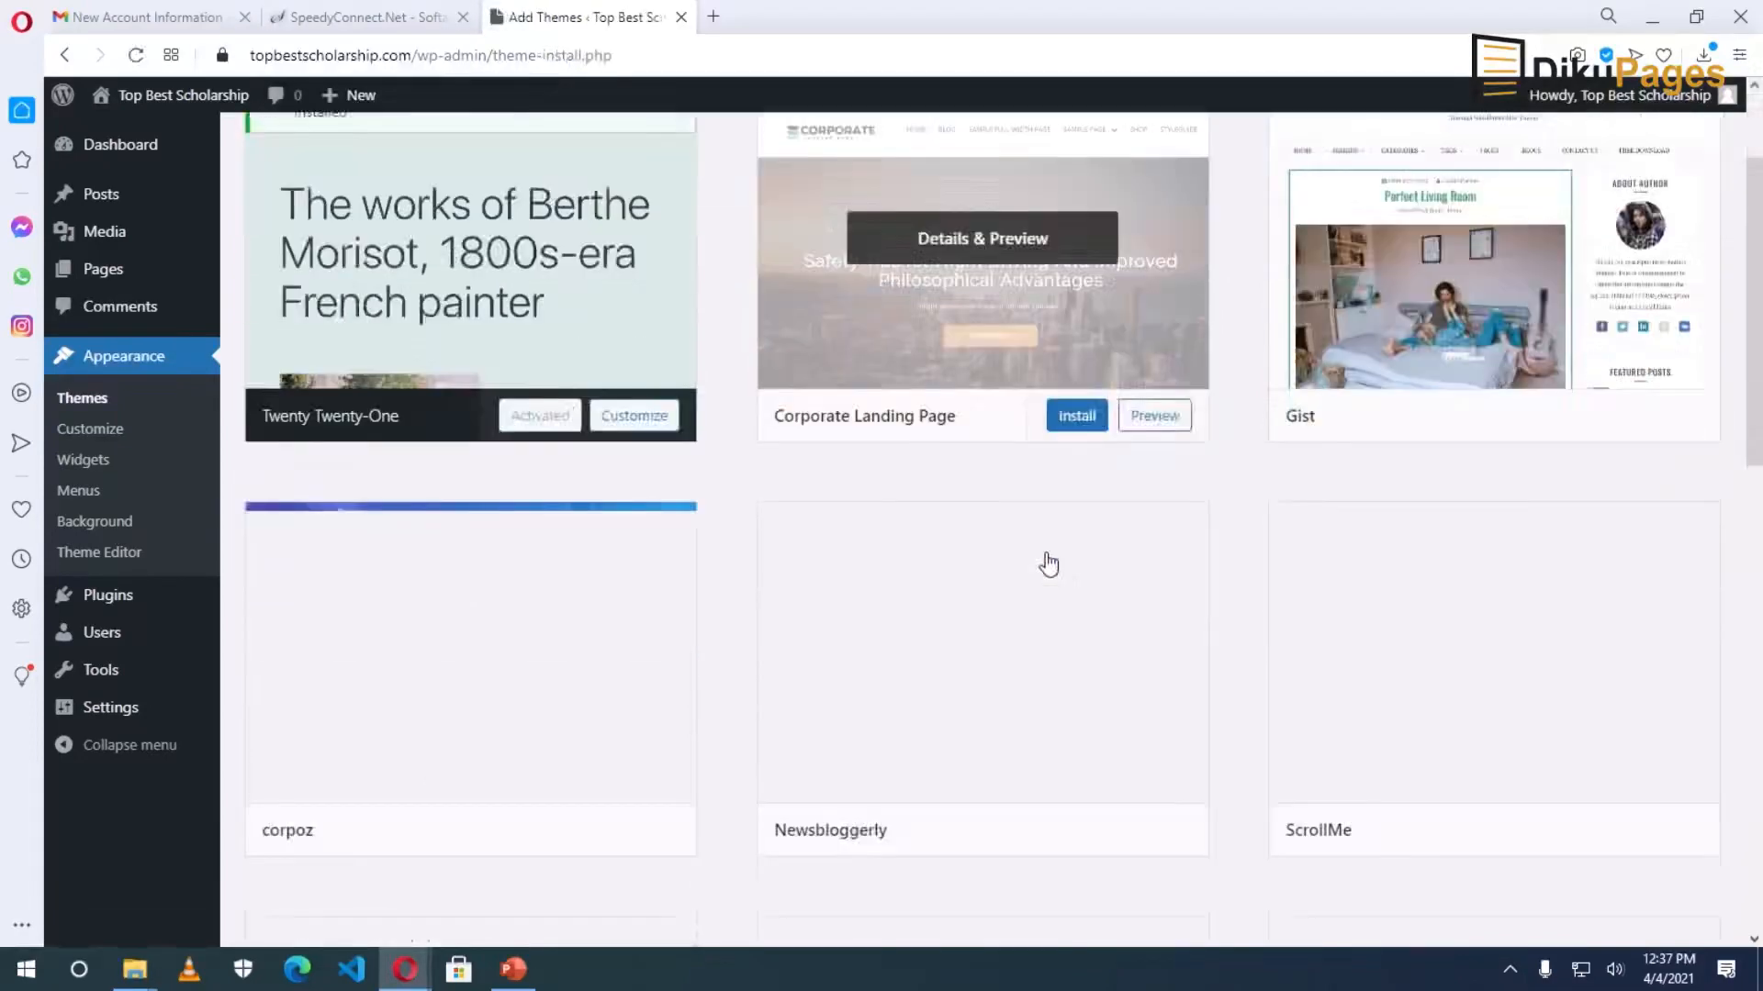
pyautogui.scroll(-5, 1049, 565)
pyautogui.scroll(5, 1048, 565)
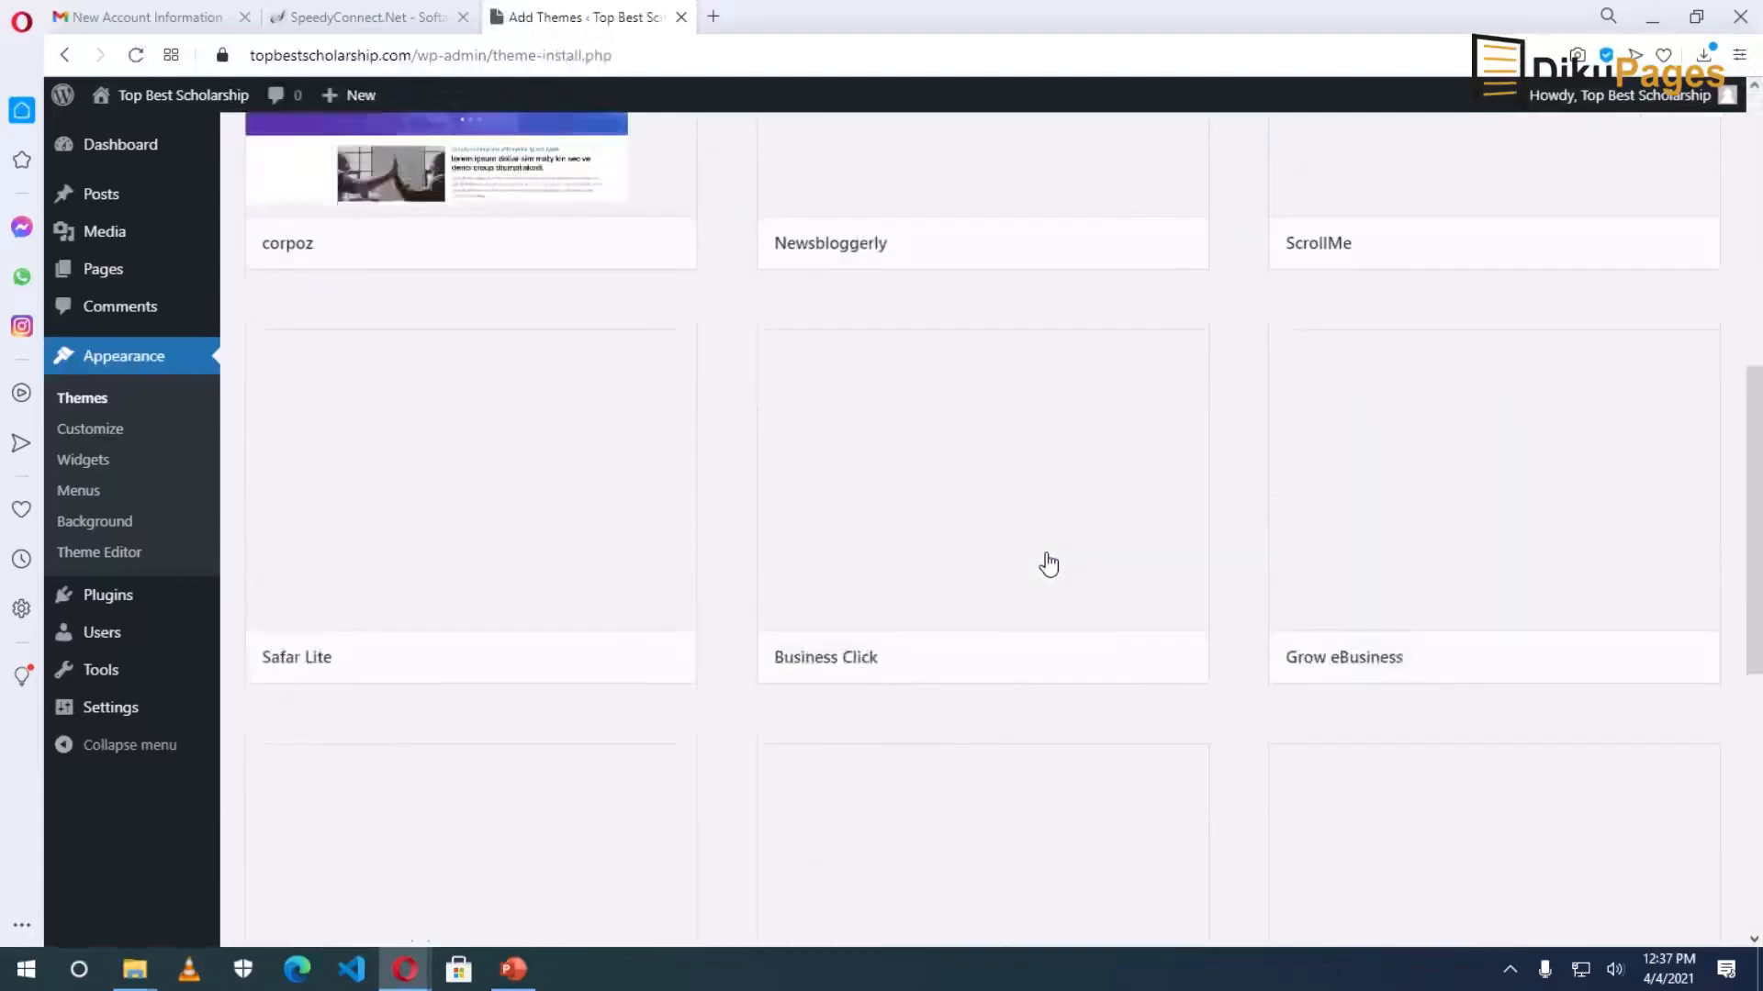
pyautogui.scroll(8, 1050, 565)
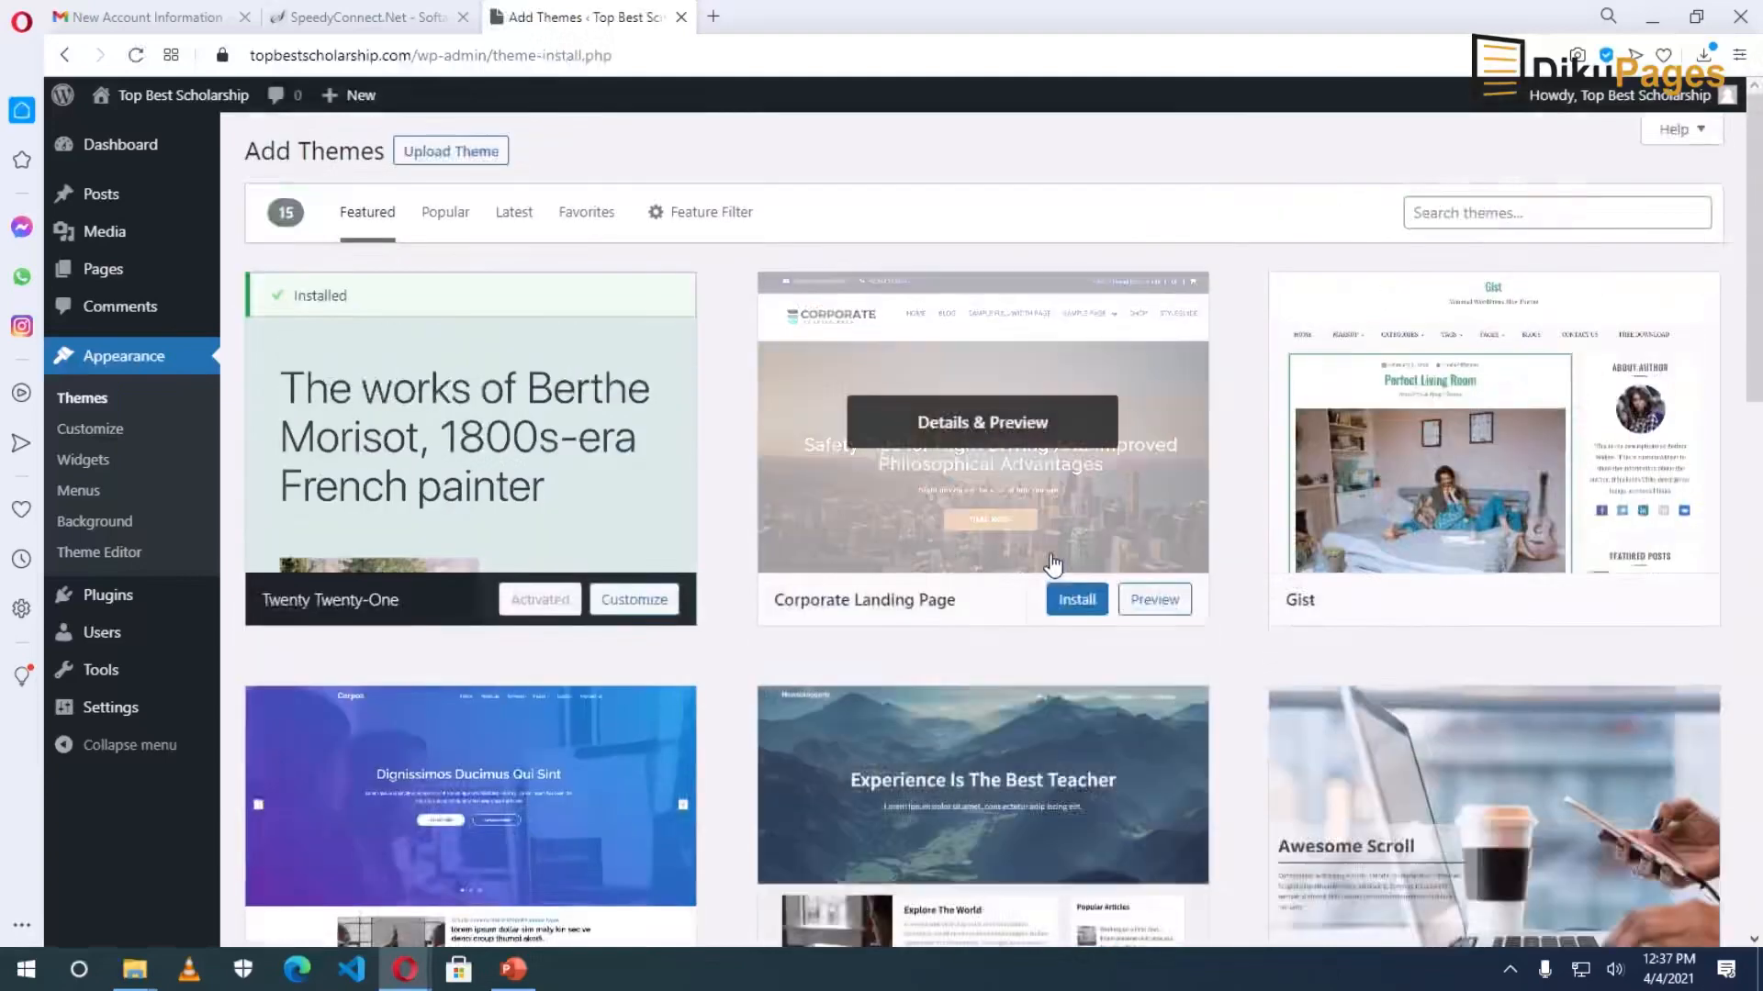
pyautogui.scroll(-6, 1051, 564)
pyautogui.scroll(5, 1050, 563)
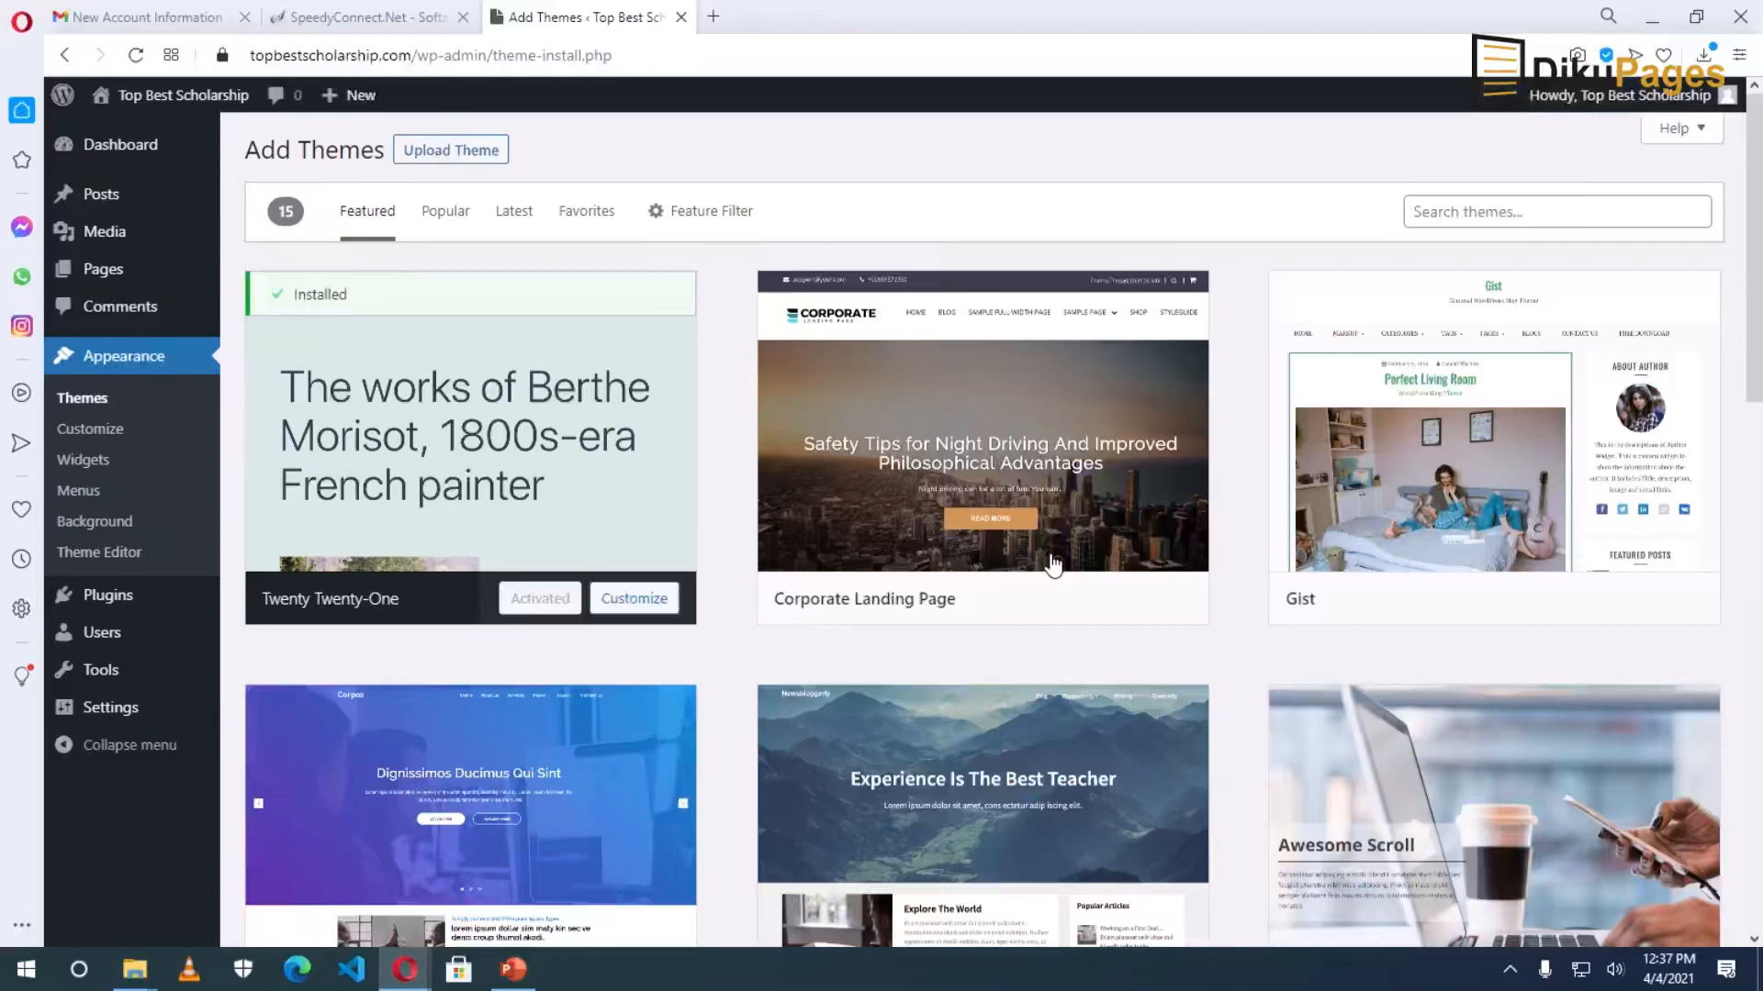
# Search for 'blocksy', then install and activate the Blocksy theme.
pyautogui.click(1493, 214)
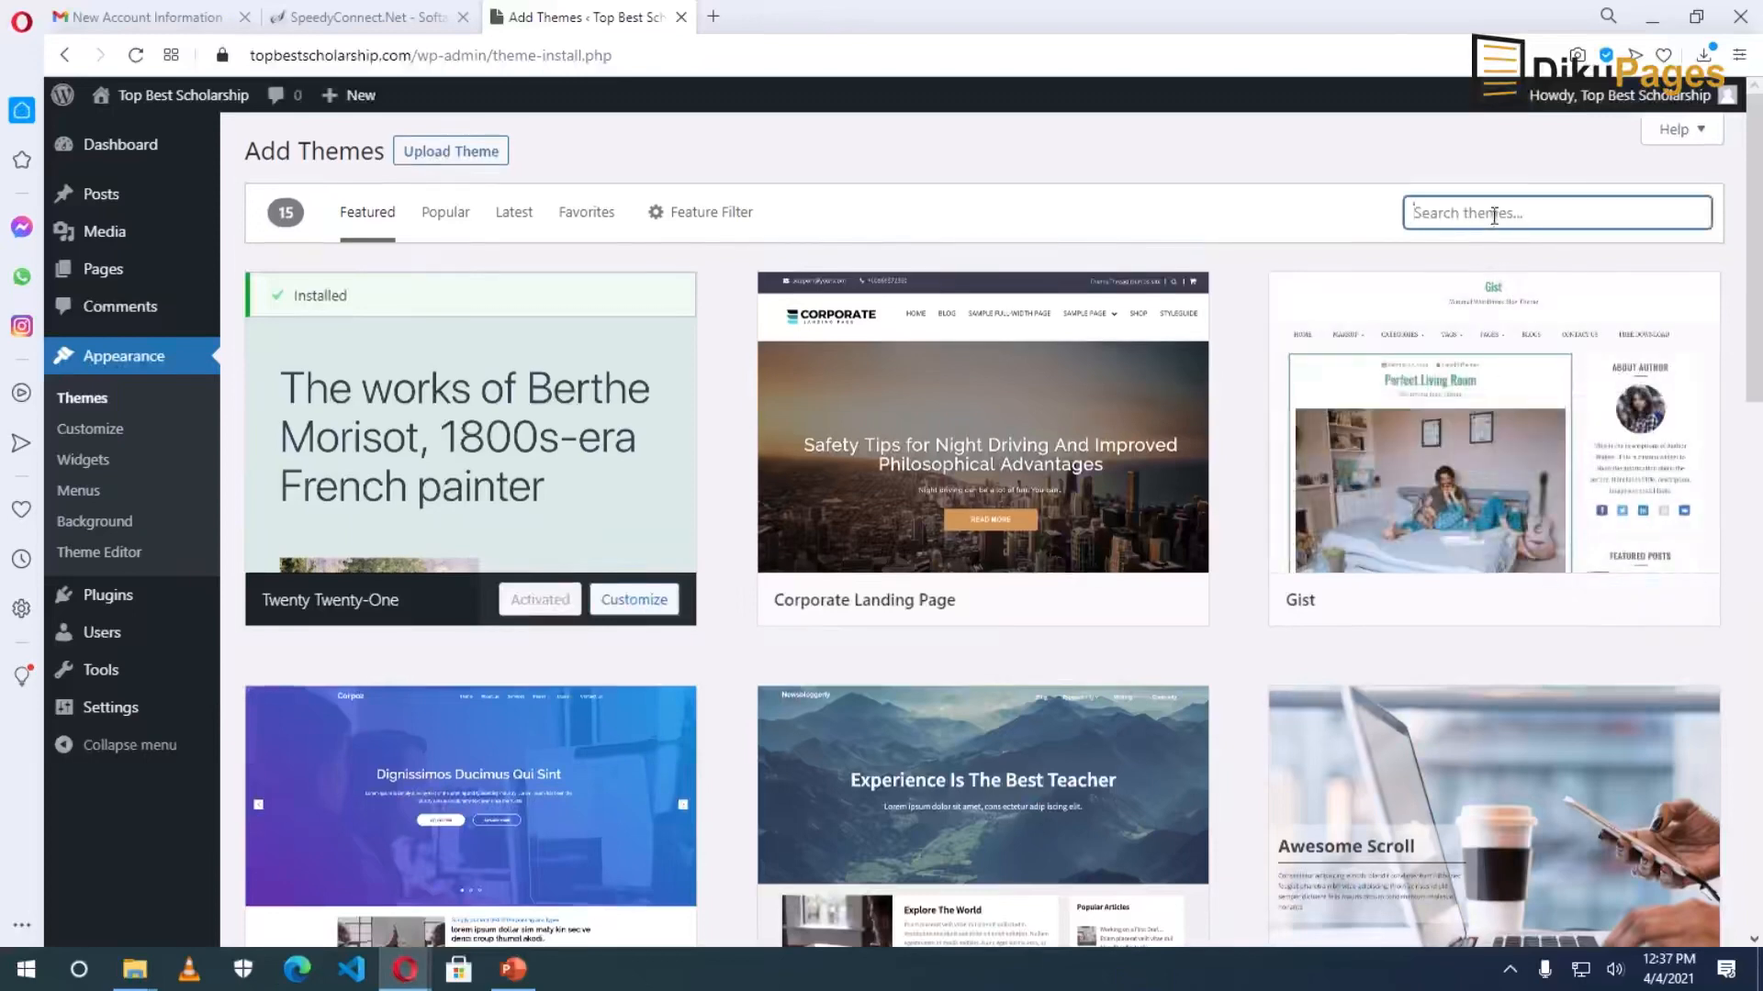
pyautogui.write('blocksy')
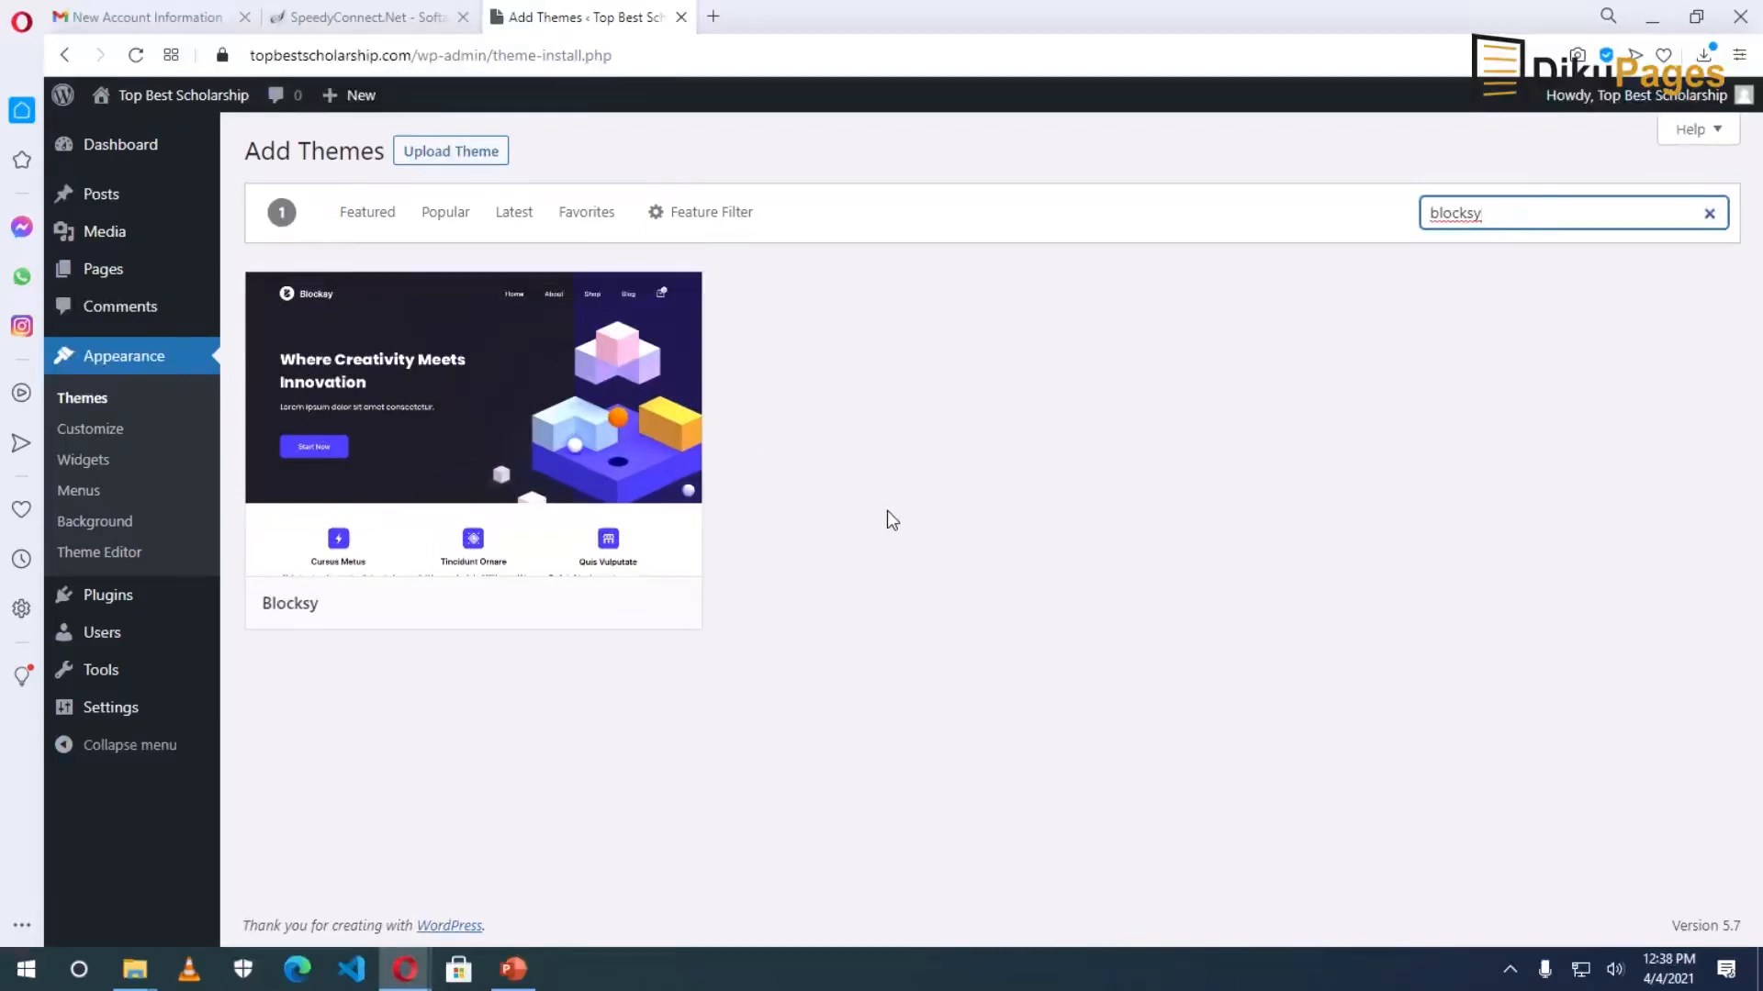
pyautogui.click(565, 606)
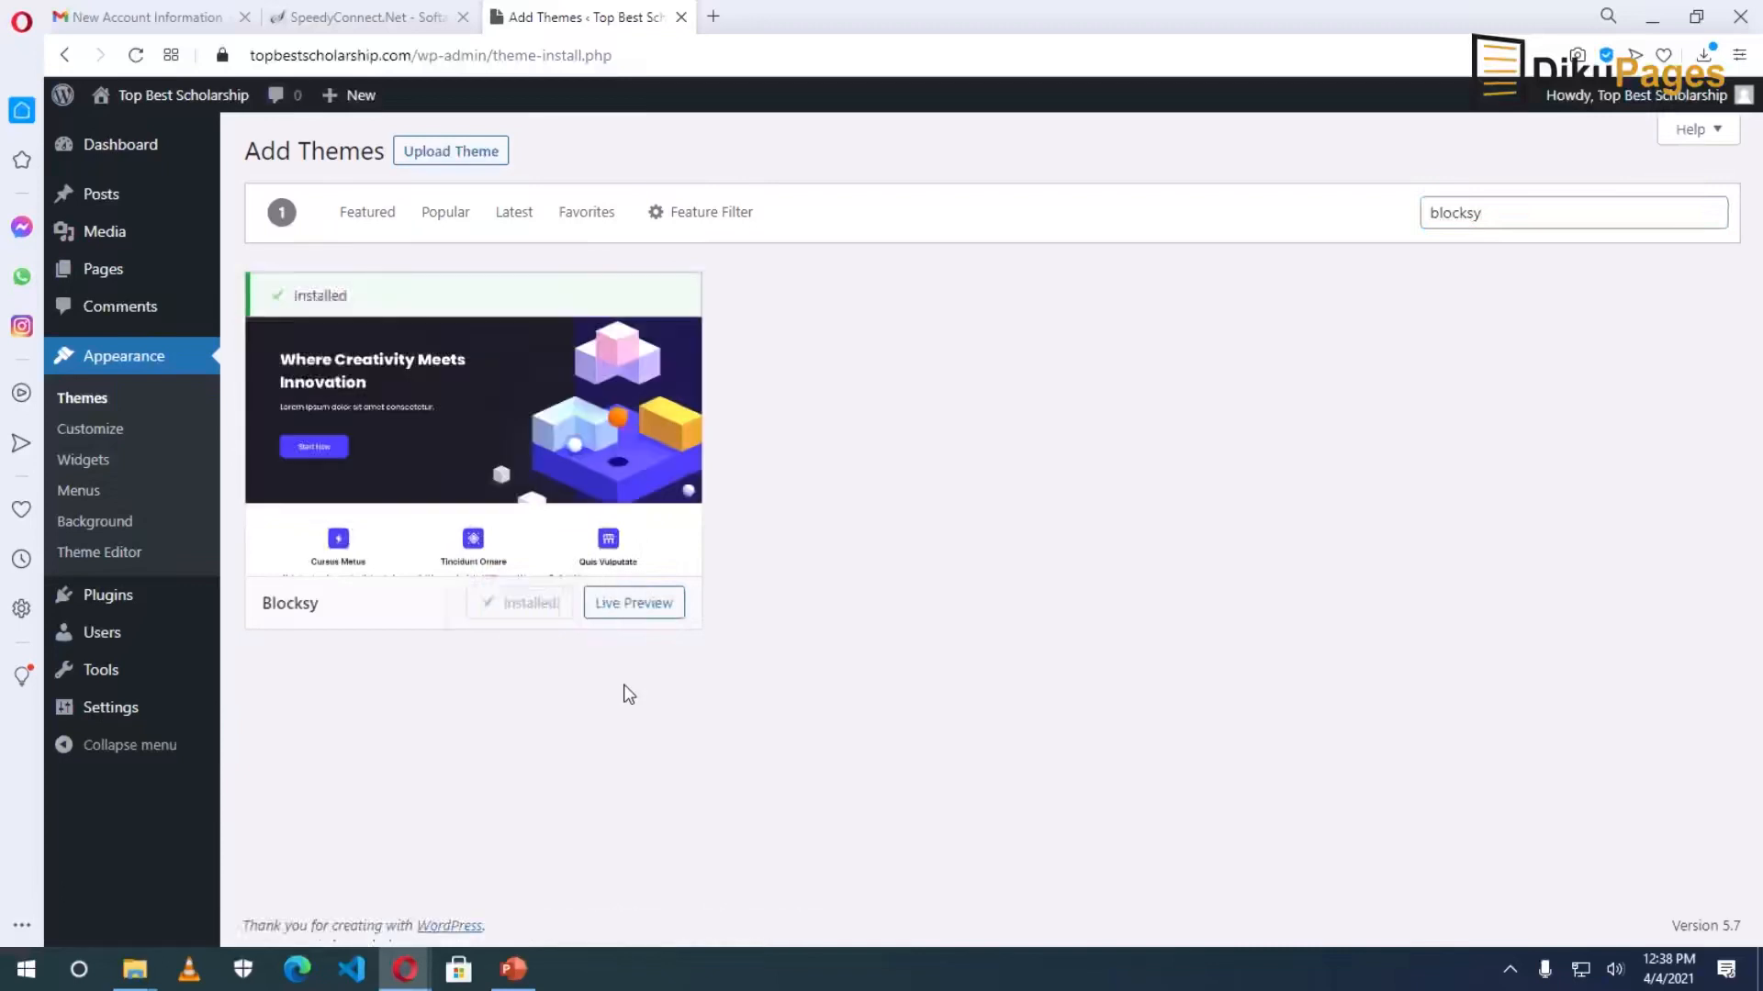
pyautogui.click(537, 606)
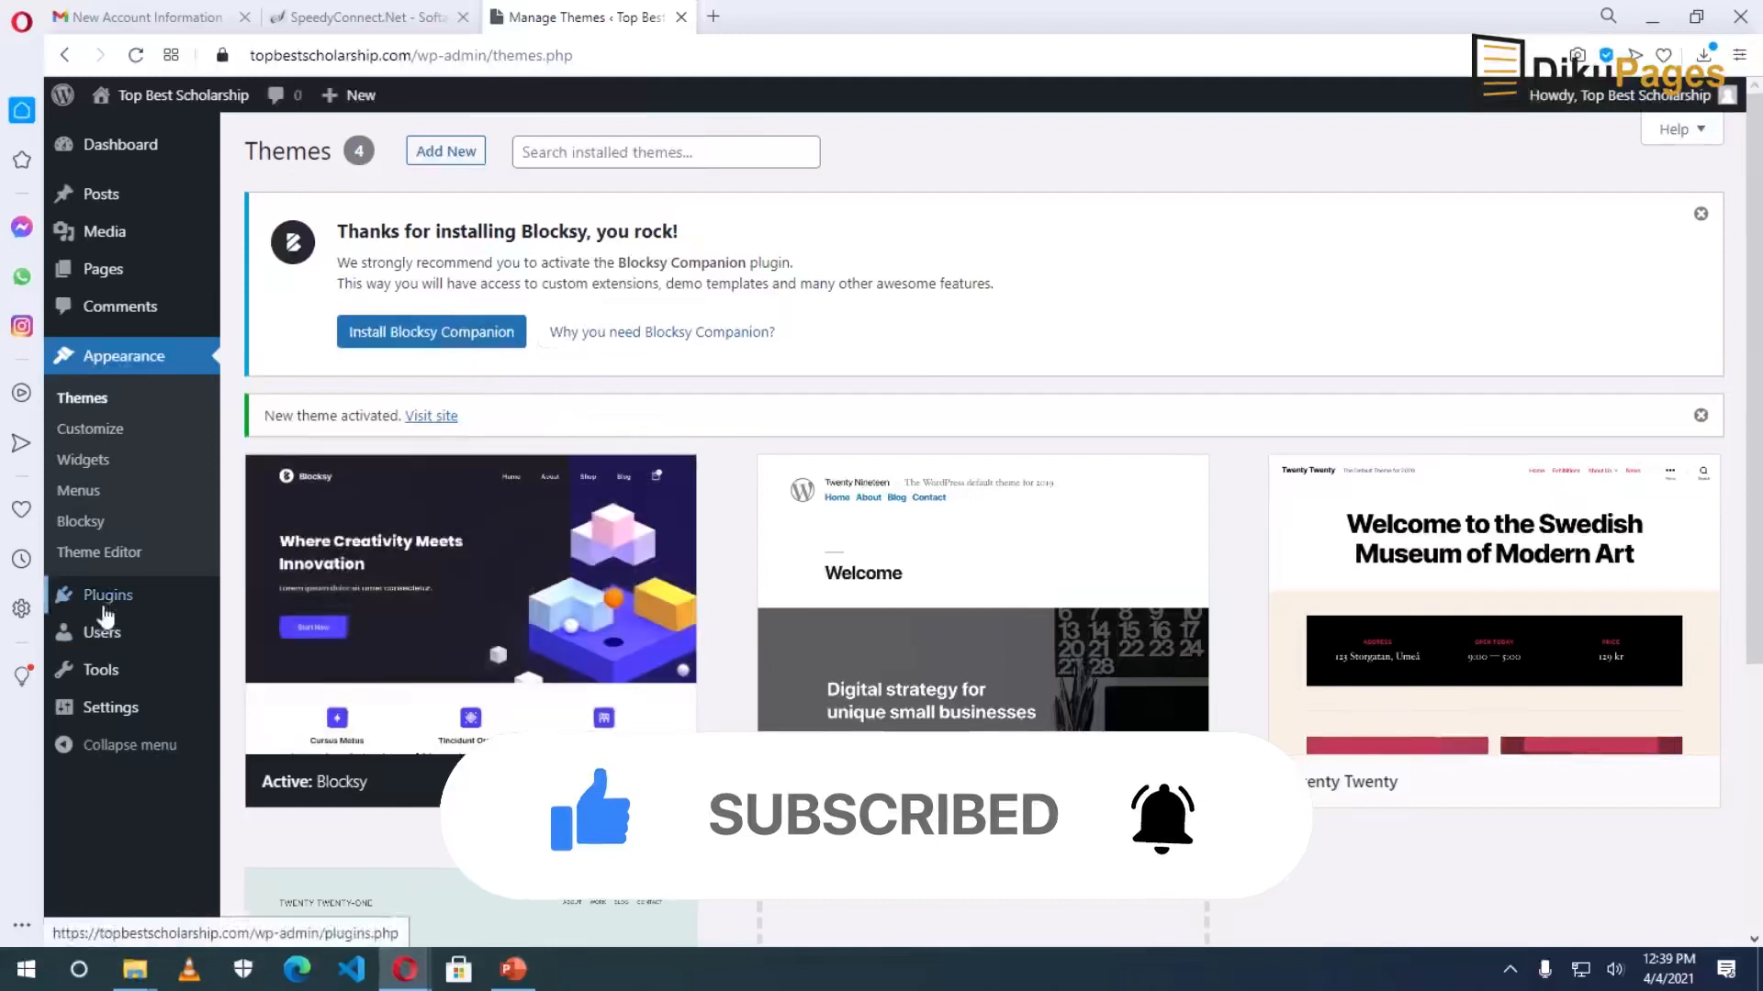
# Open Add Plugins in a new tab and search for 'blocksy'.
pyautogui.moveTo(112, 609)
pyautogui.click(265, 631)
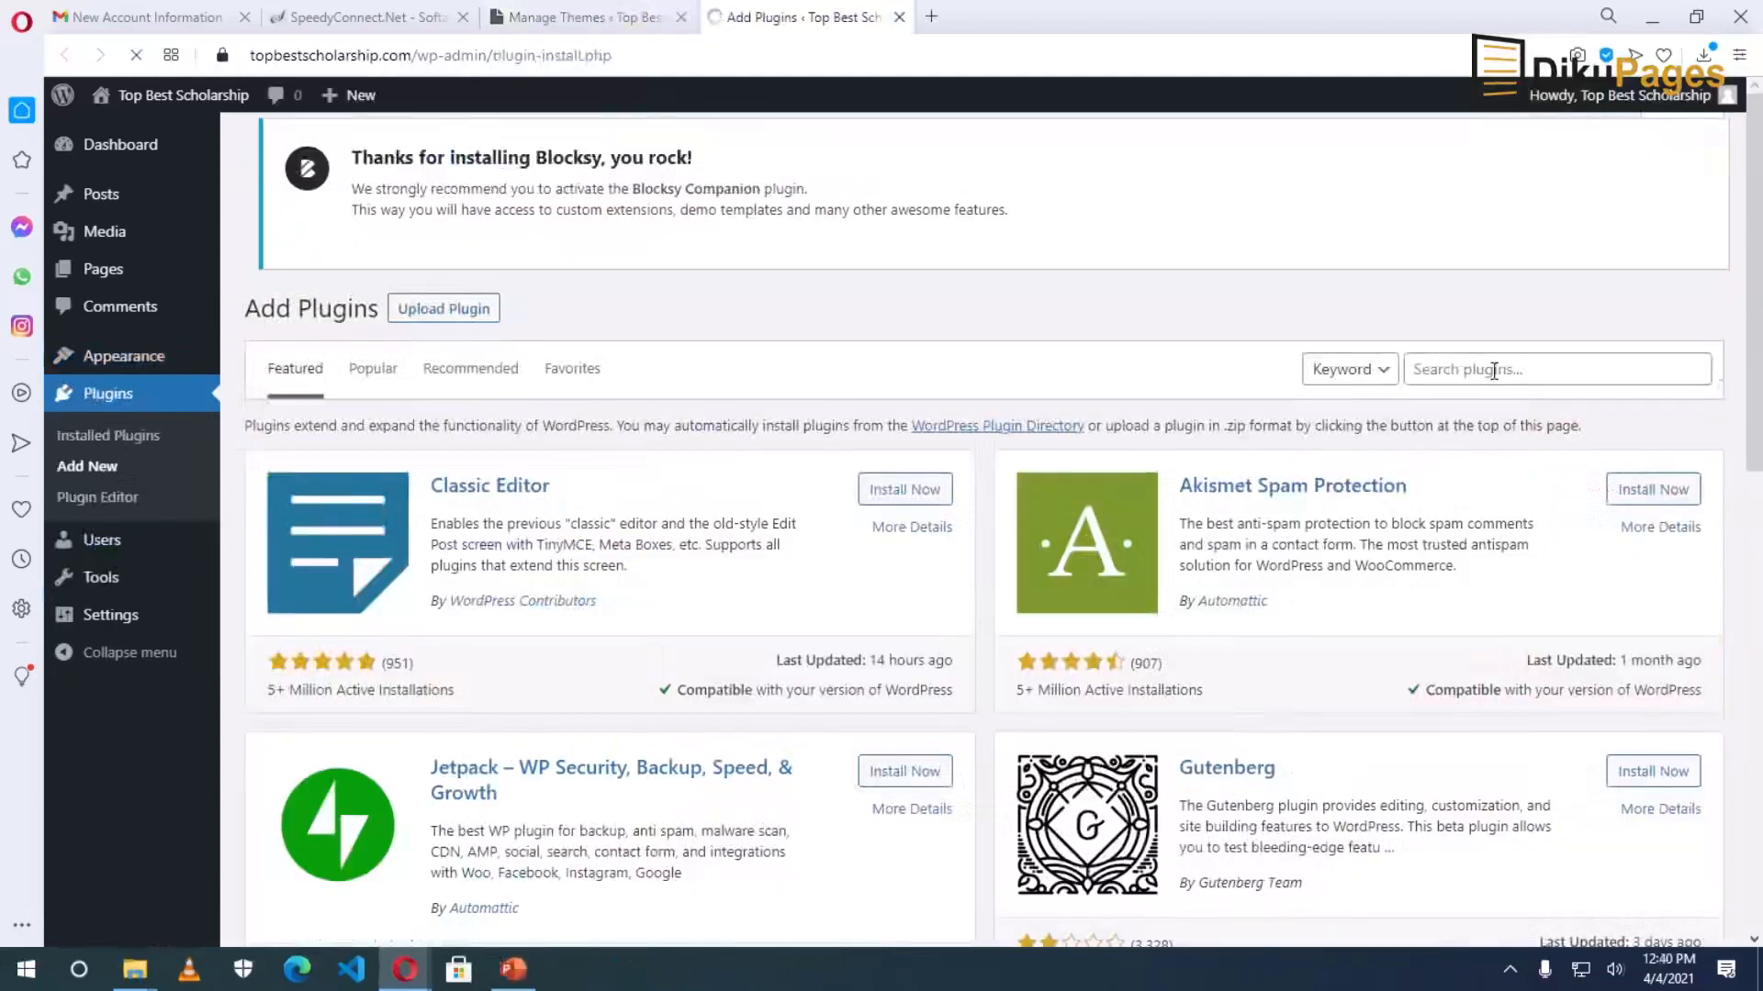
pyautogui.click(1493, 370)
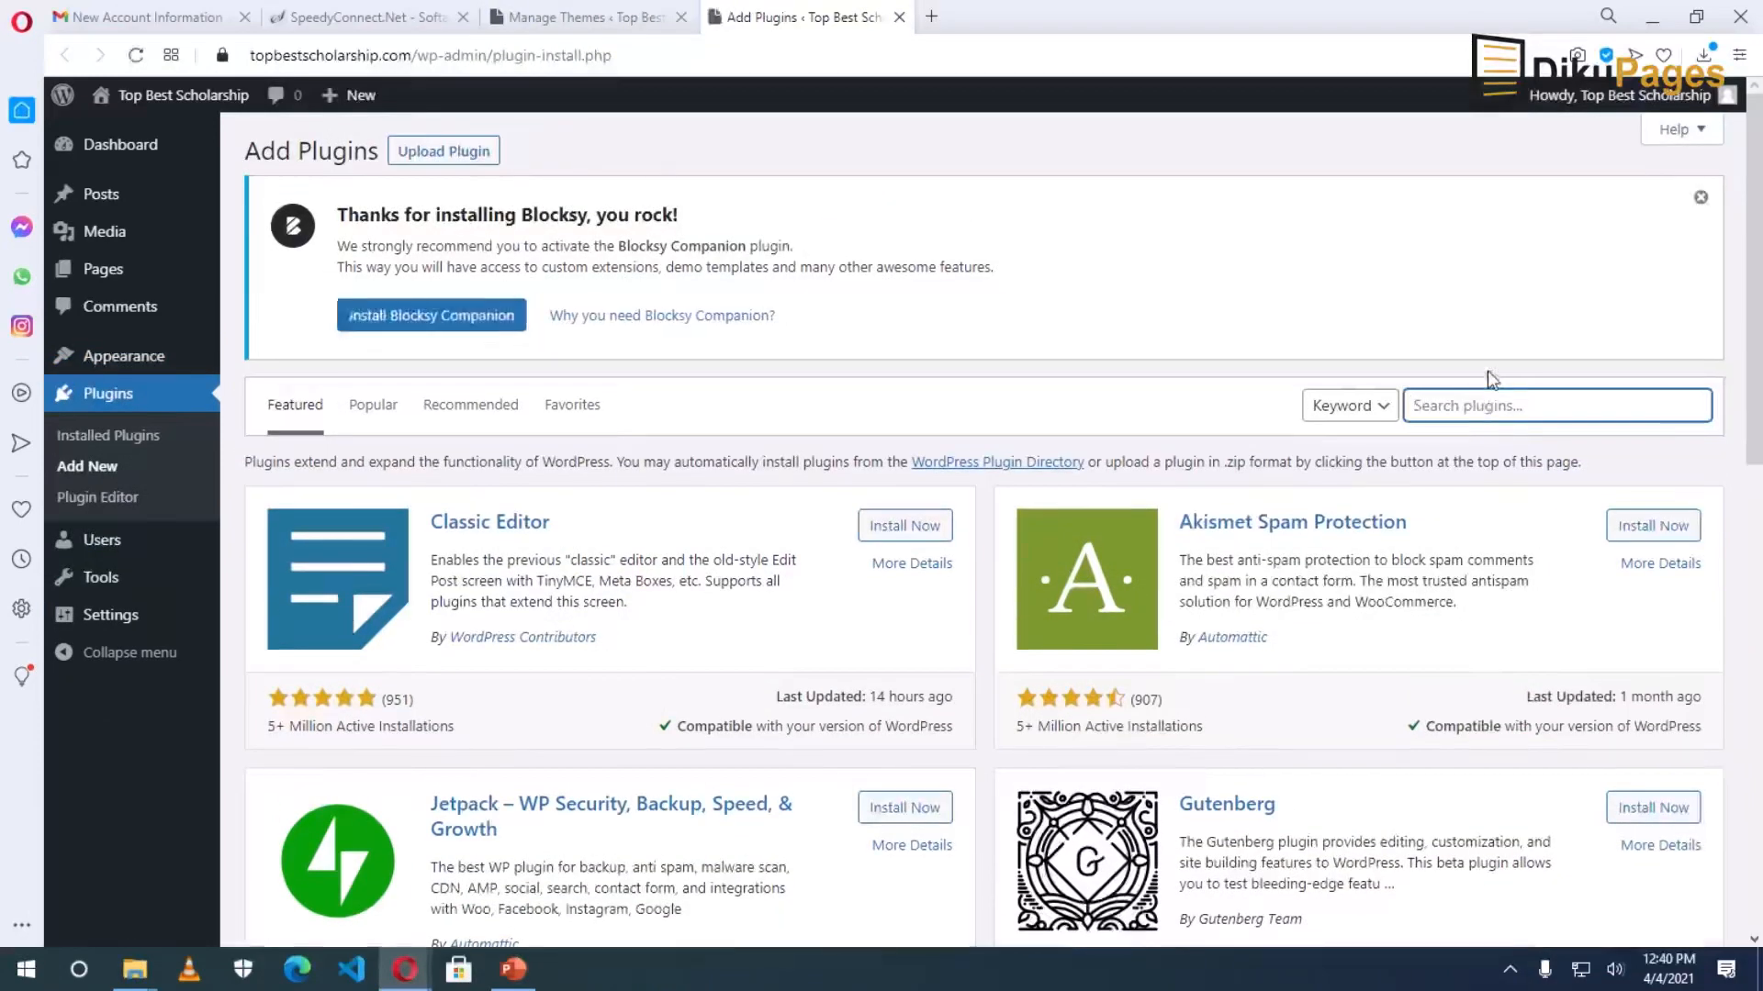
pyautogui.write('blocksy')
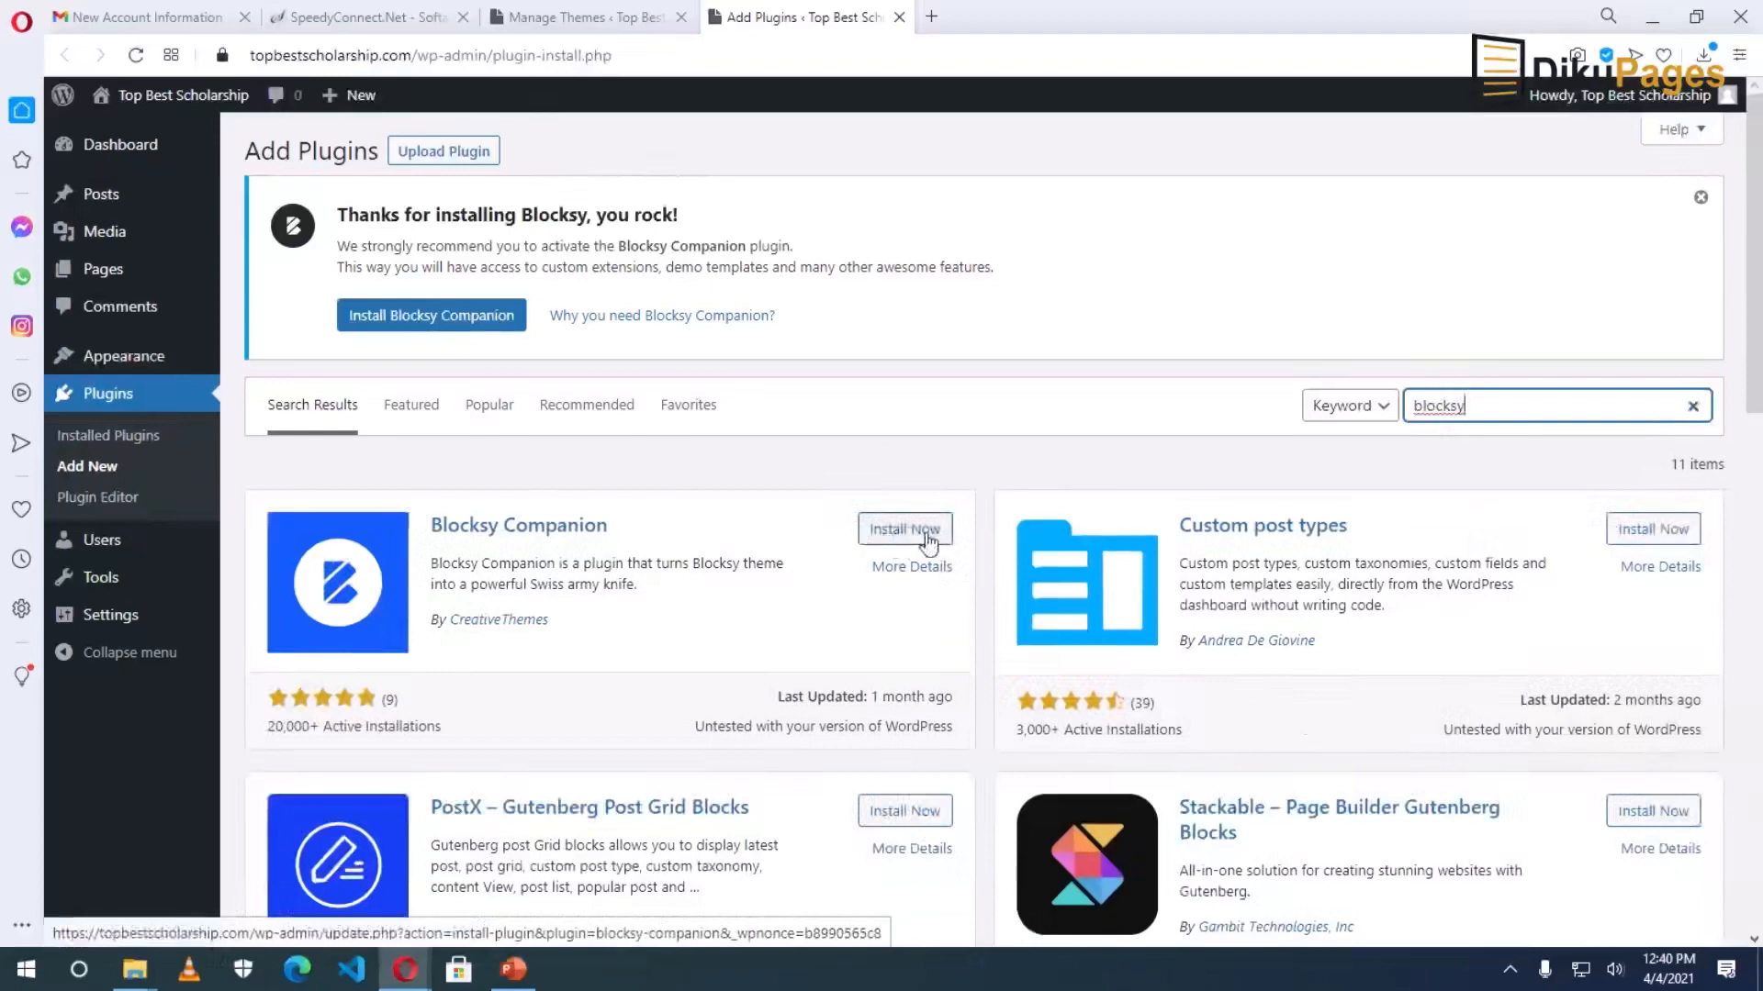
# Install and activate Blocksy Companion from the Themes page notice, closing the Add Plugins and SpeedyConnect tabs.
pyautogui.click(578, 17)
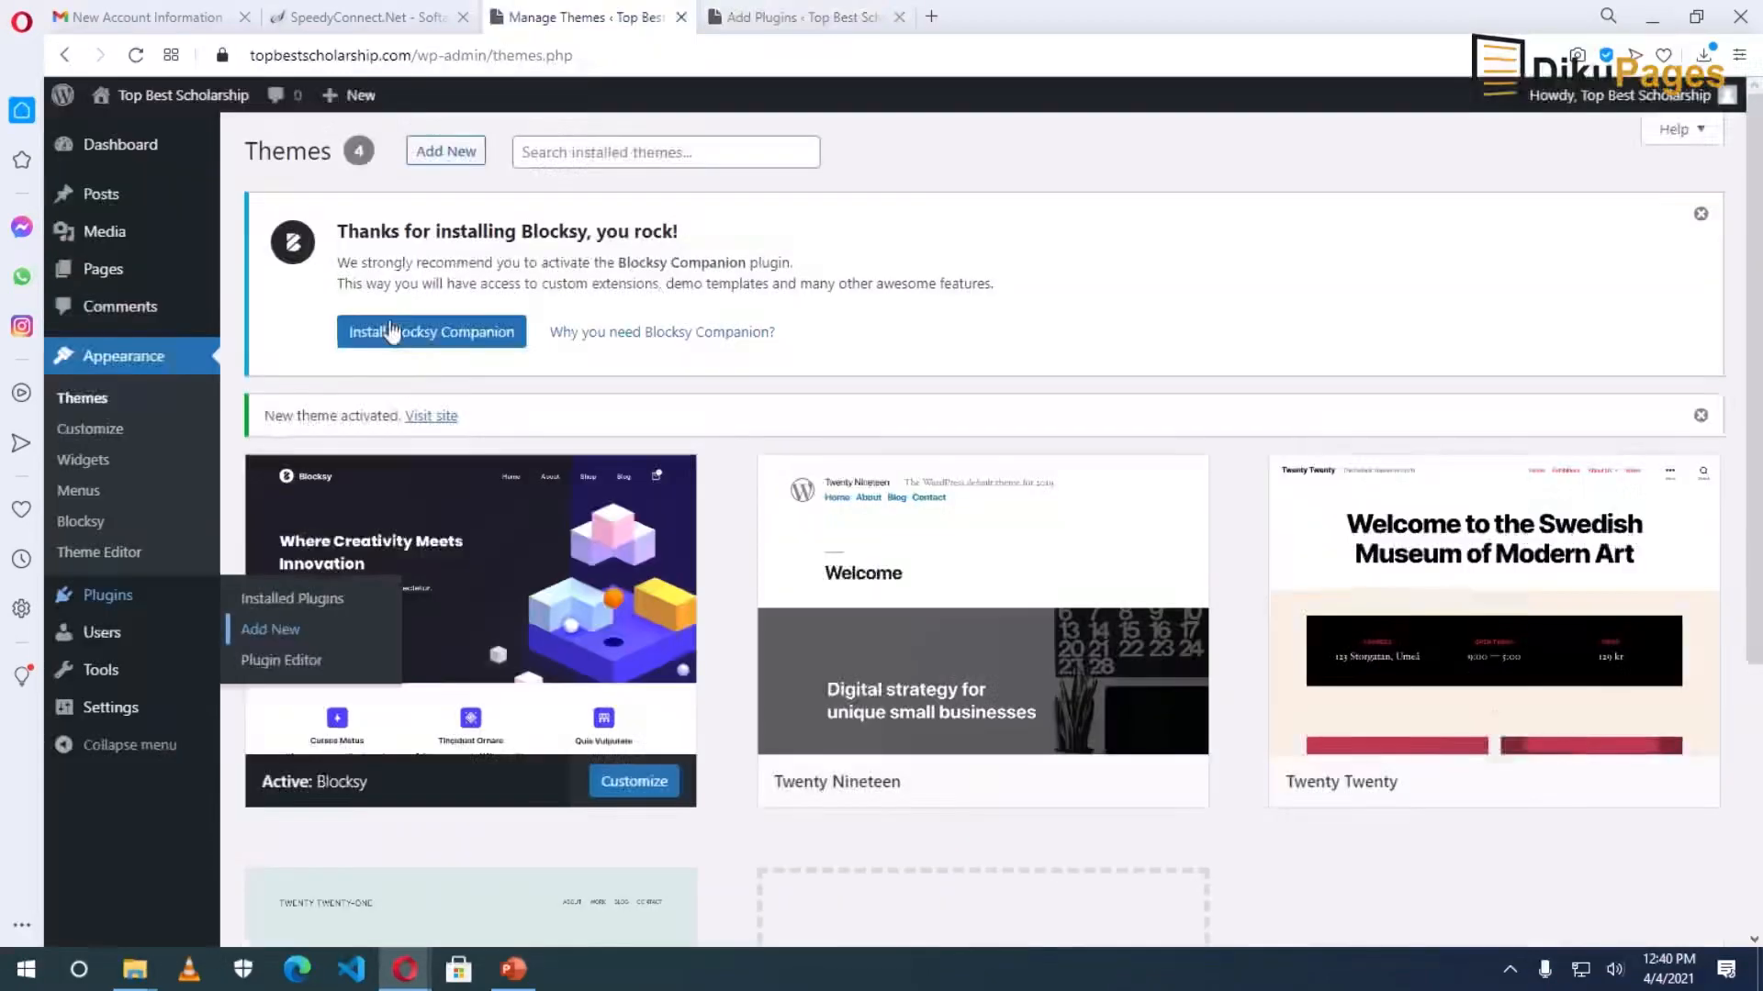
pyautogui.click(429, 336)
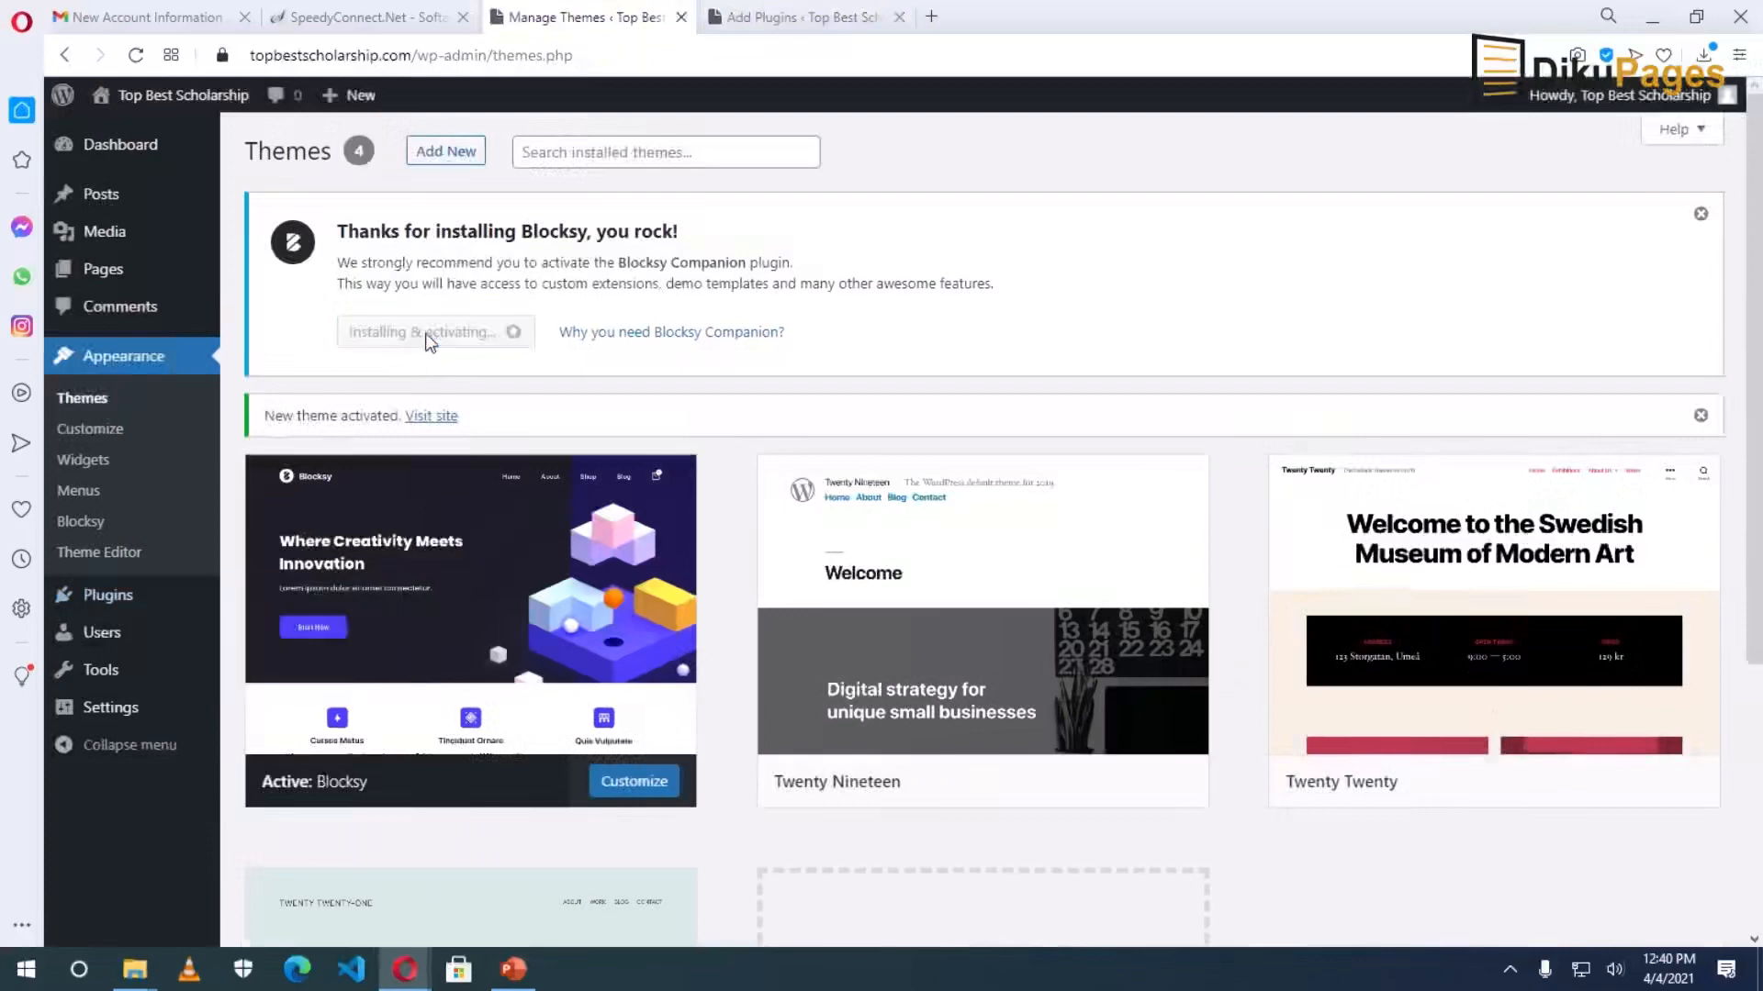
pyautogui.click(899, 16)
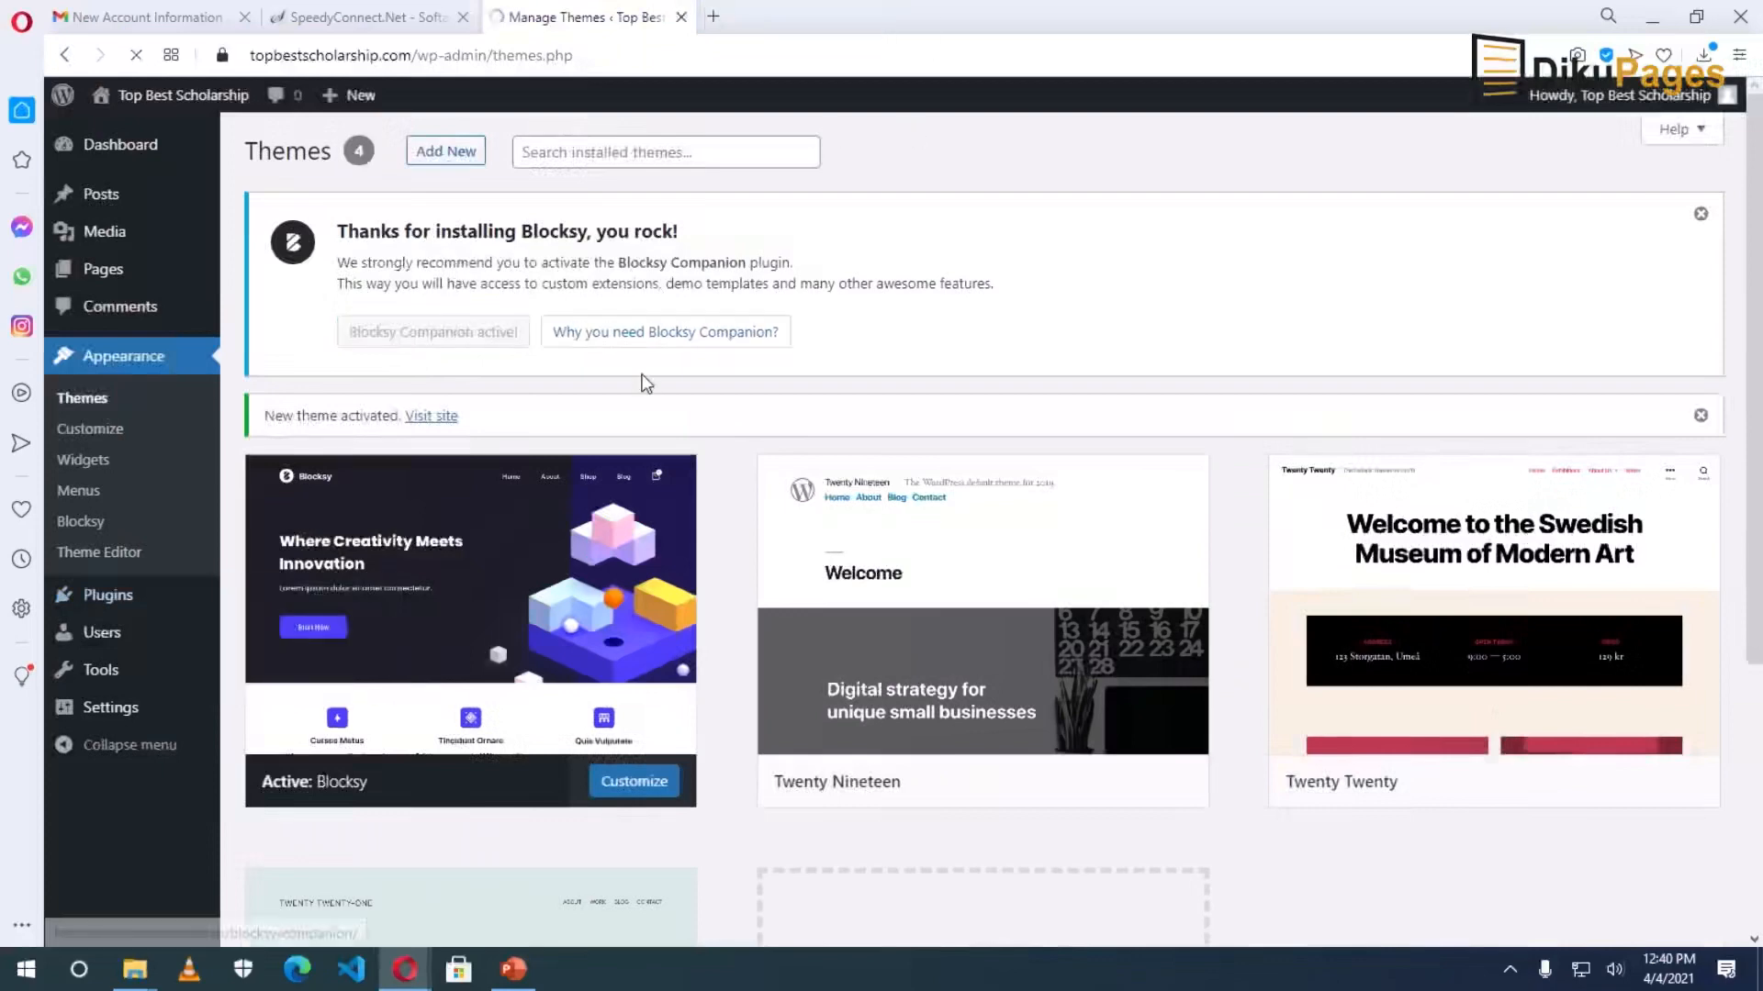
pyautogui.click(462, 17)
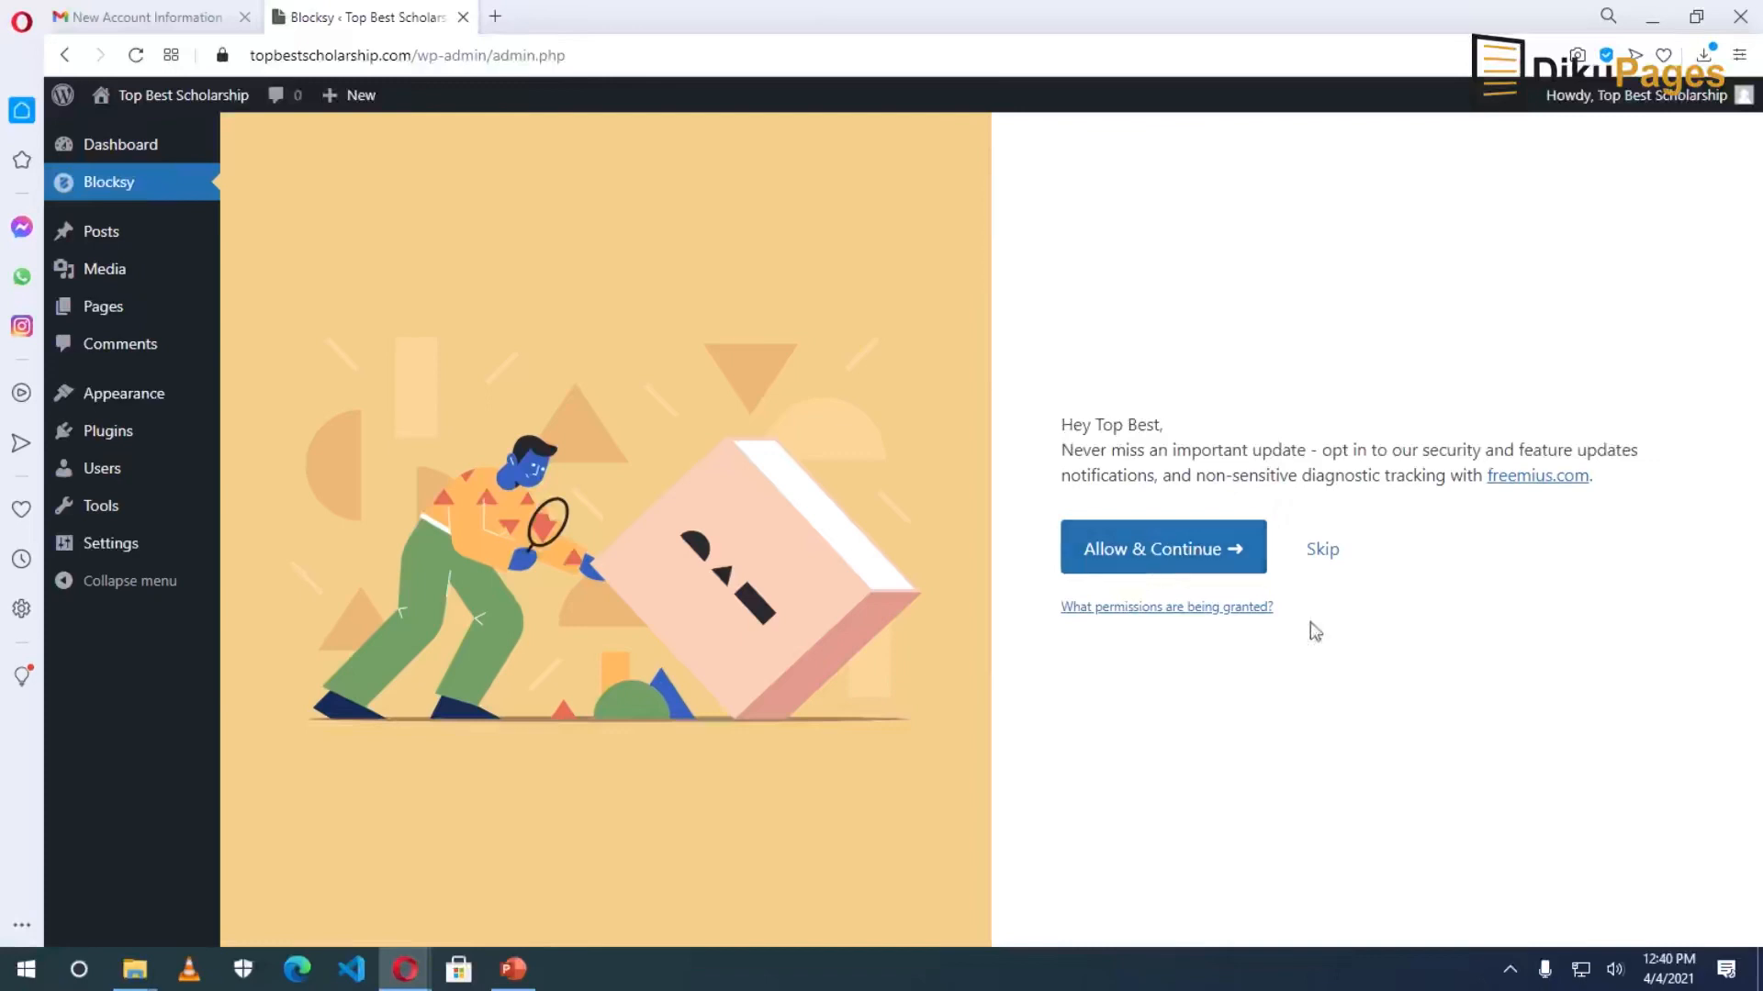
pyautogui.click(1163, 568)
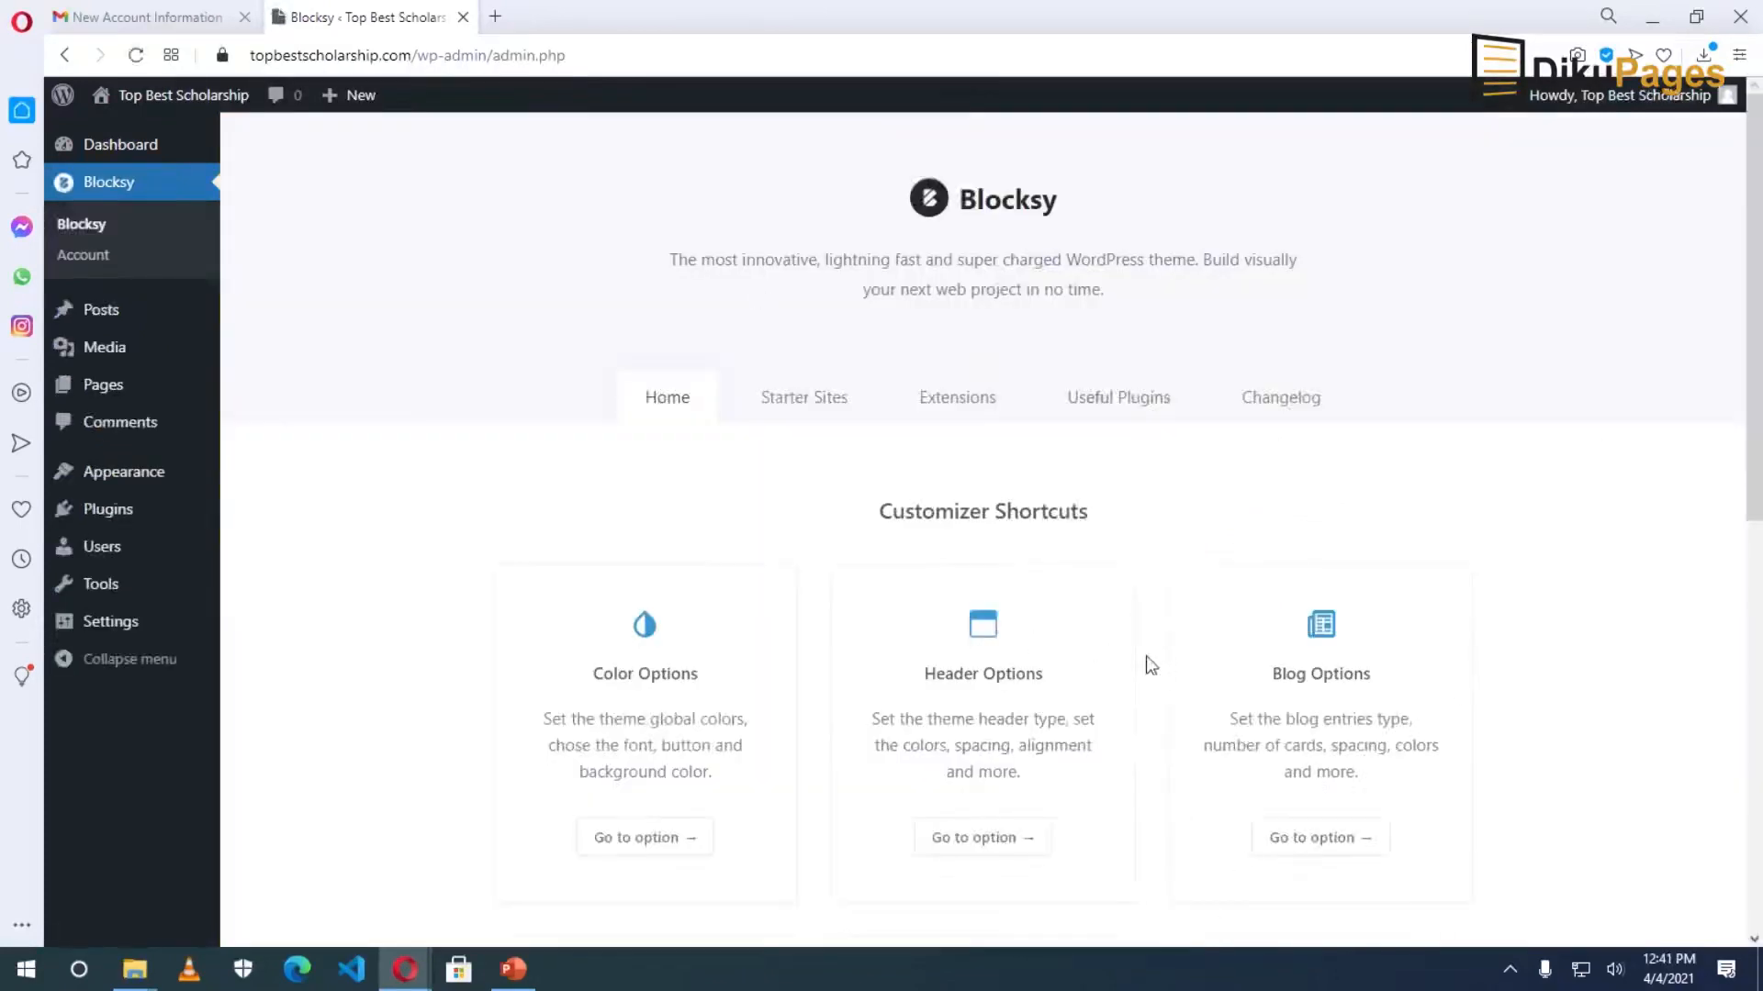
pyautogui.click(800, 402)
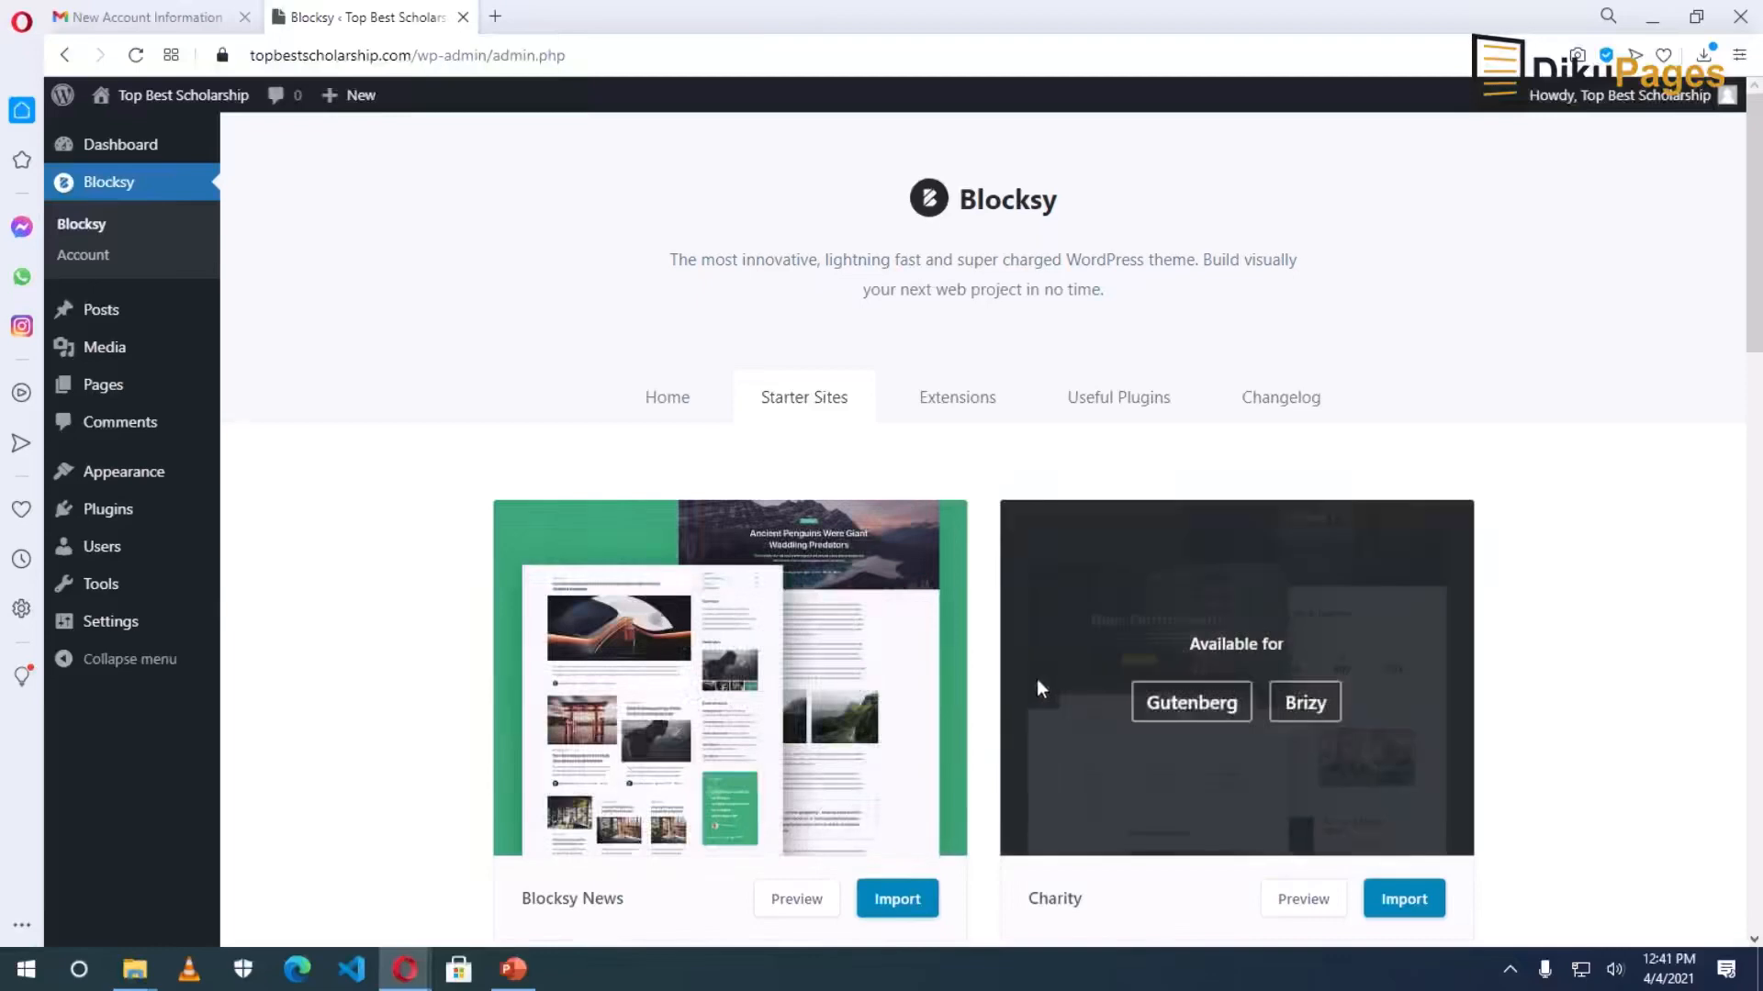
pyautogui.scroll(-2, 1037, 679)
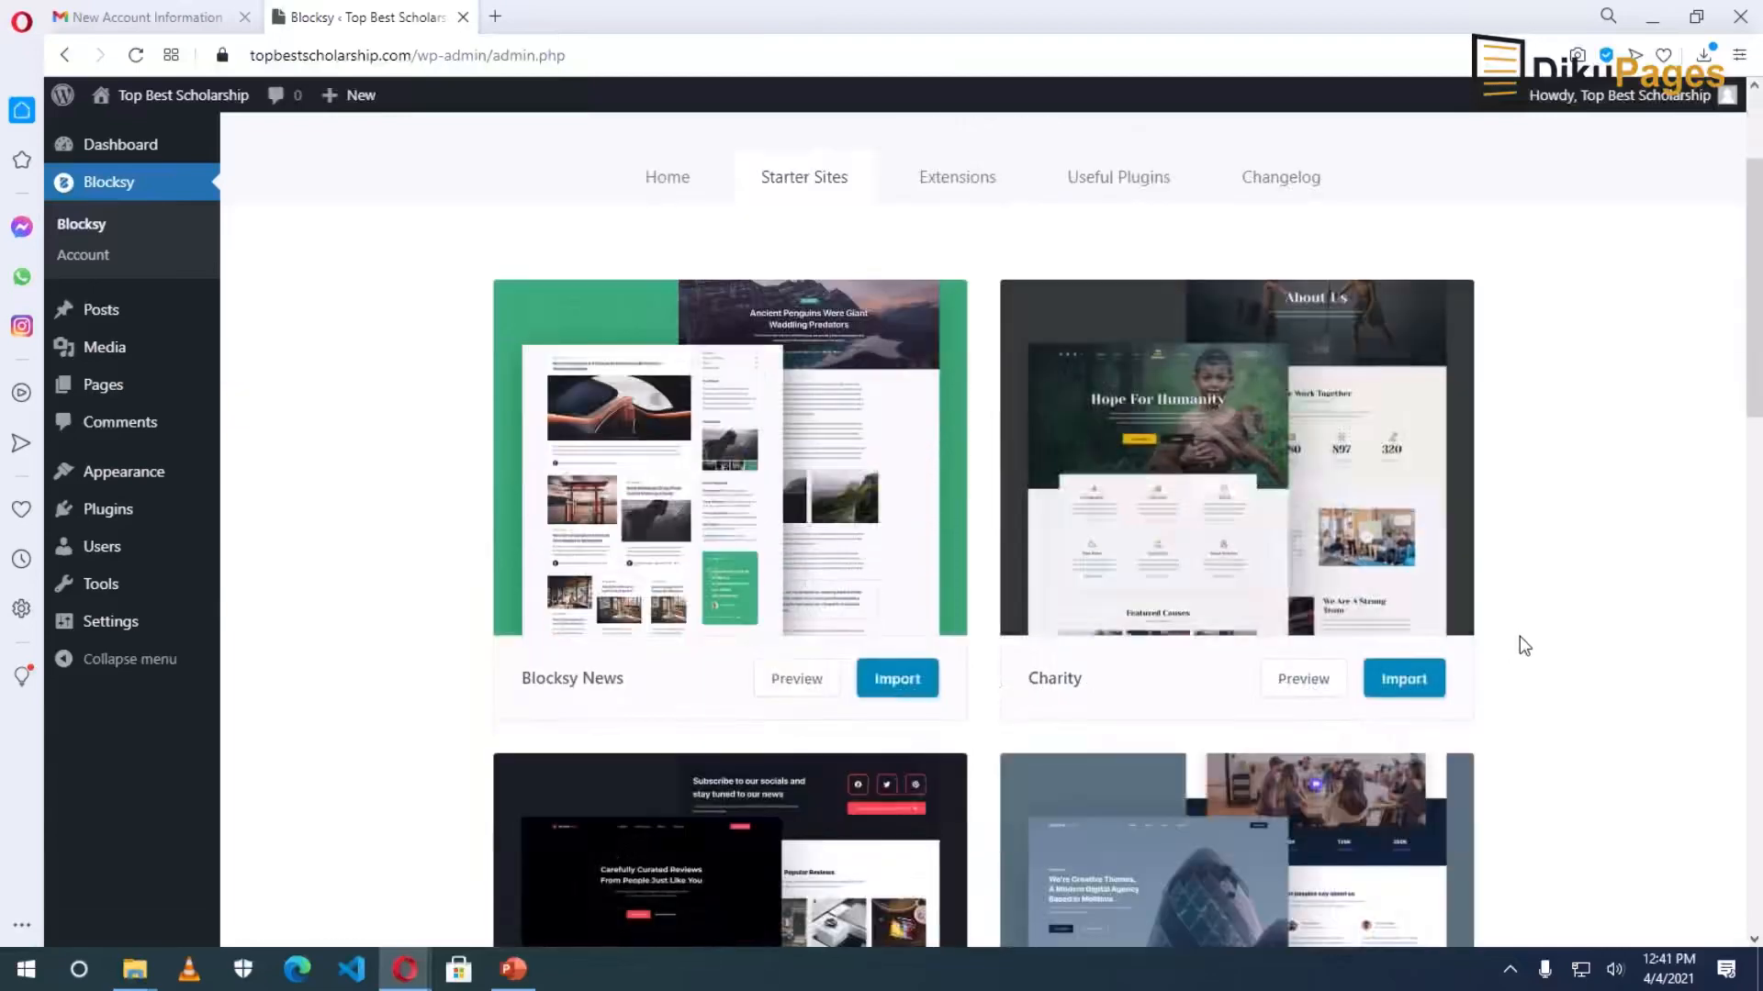
pyautogui.scroll(-3, 1524, 643)
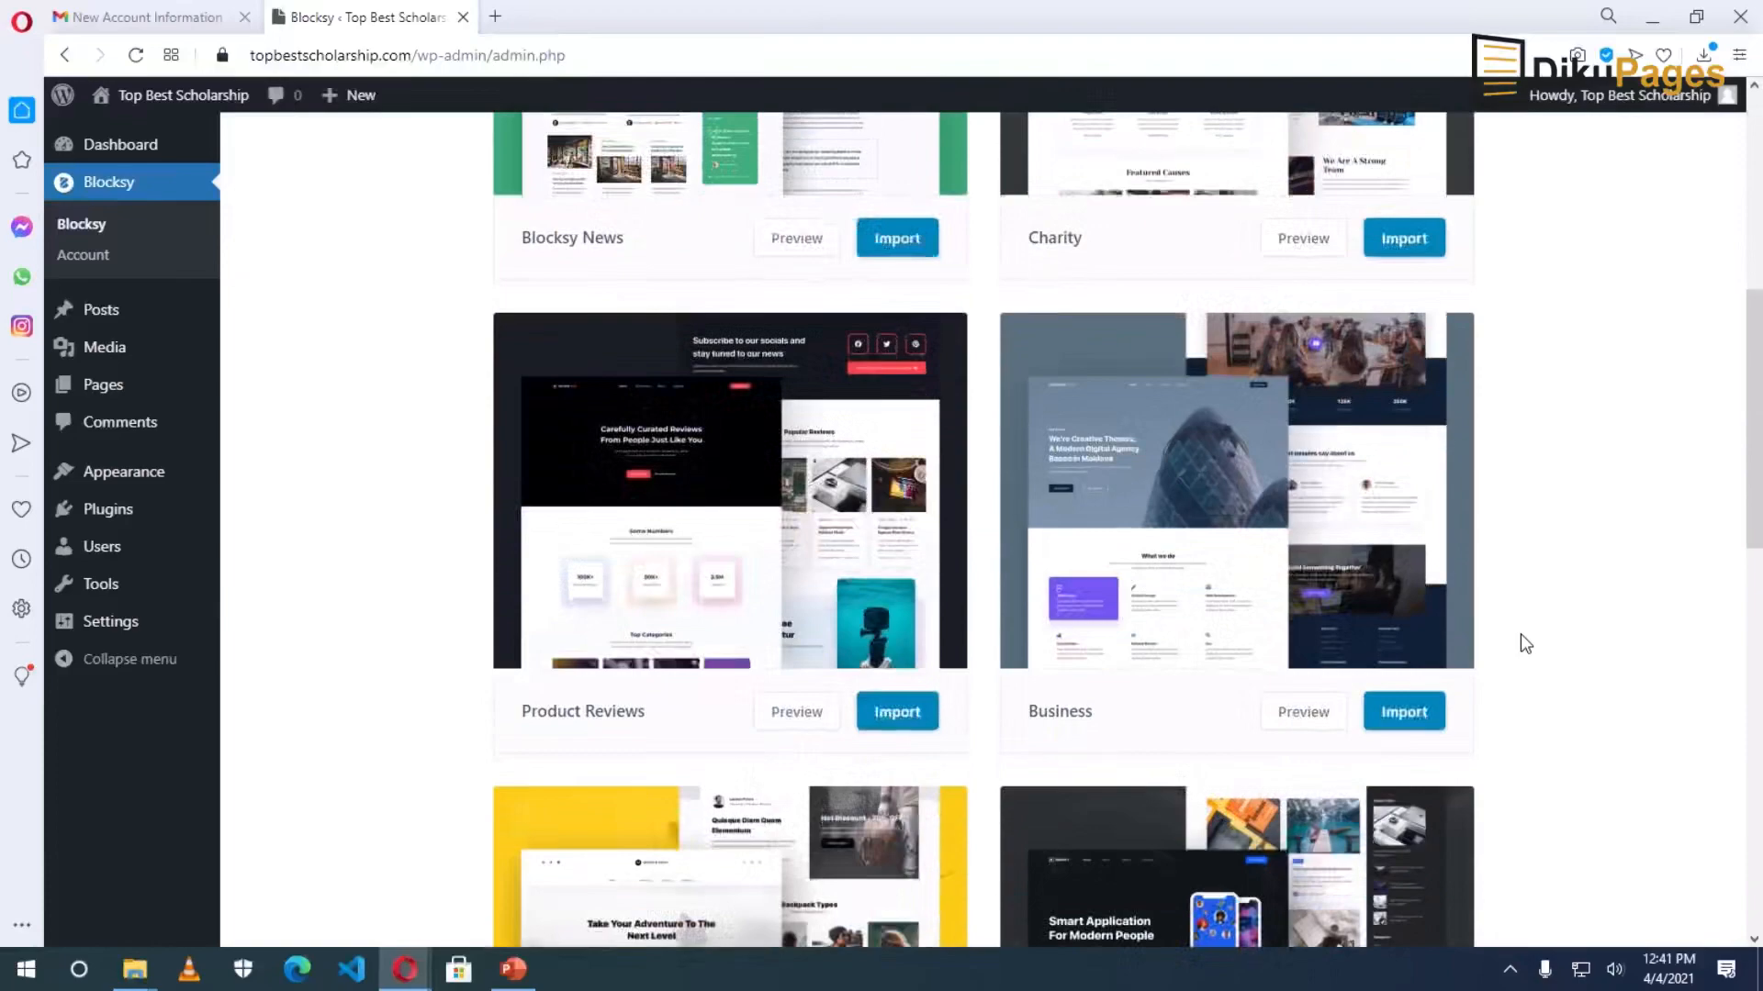
pyautogui.scroll(-5, 1520, 633)
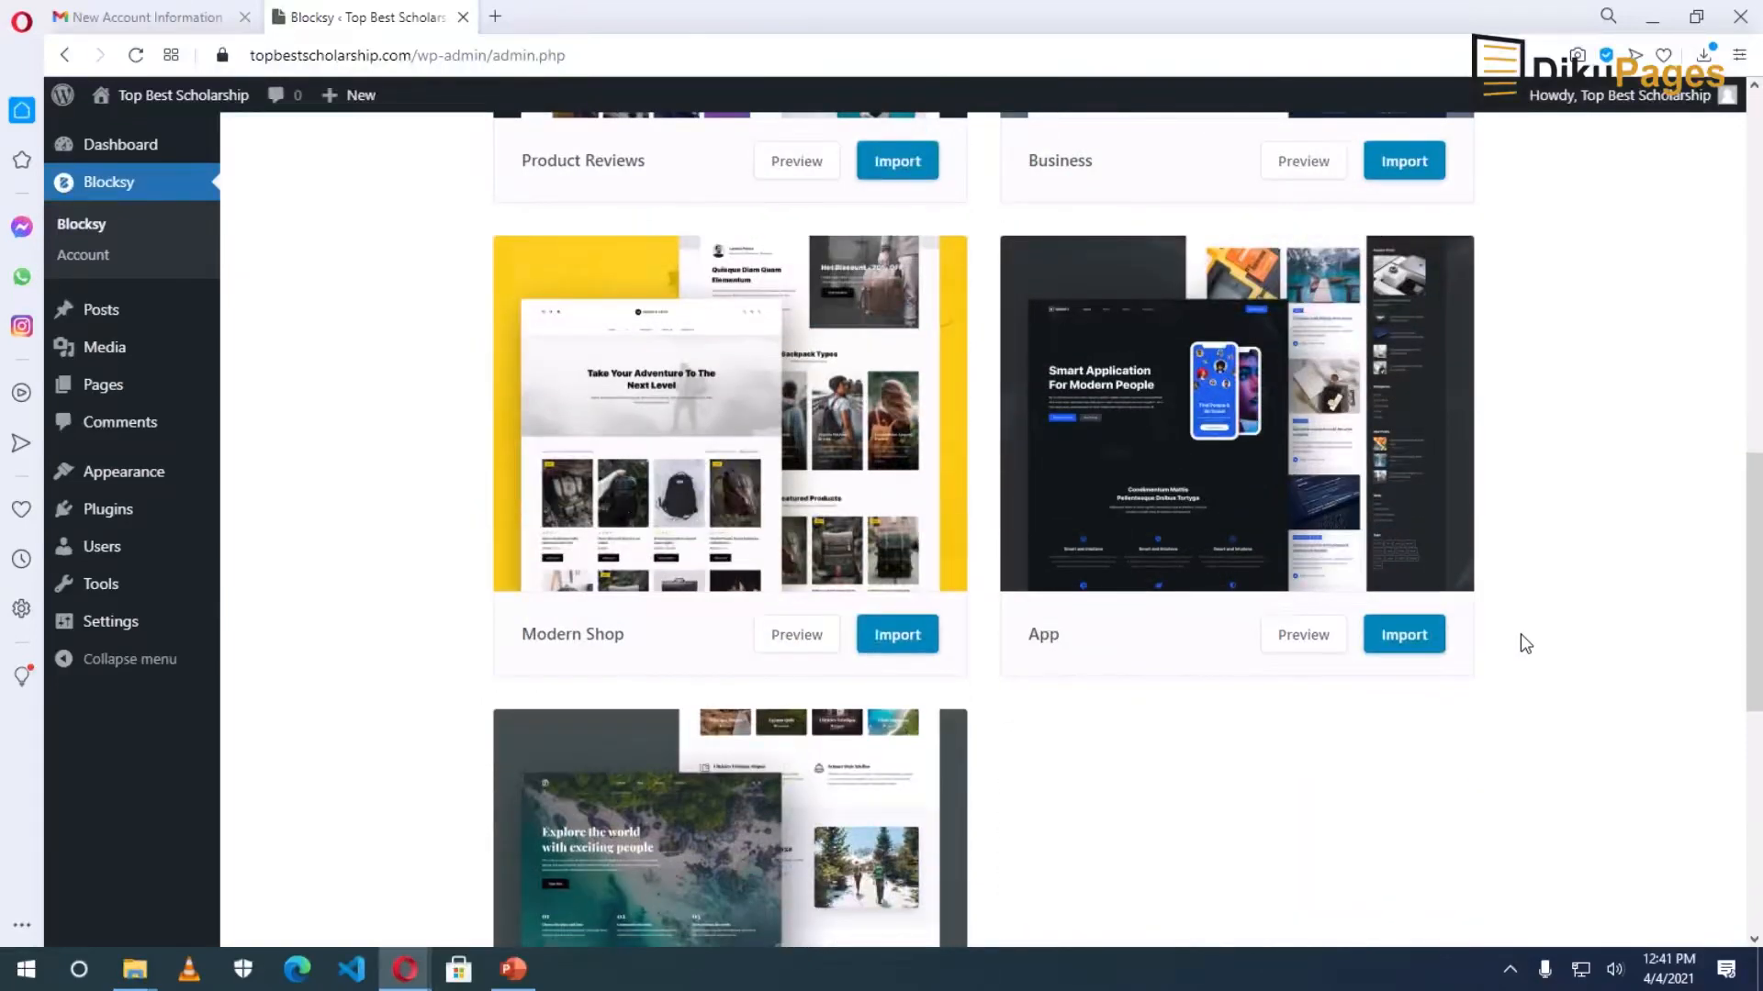
pyautogui.scroll(-3, 1520, 633)
pyautogui.scroll(-3, 1520, 634)
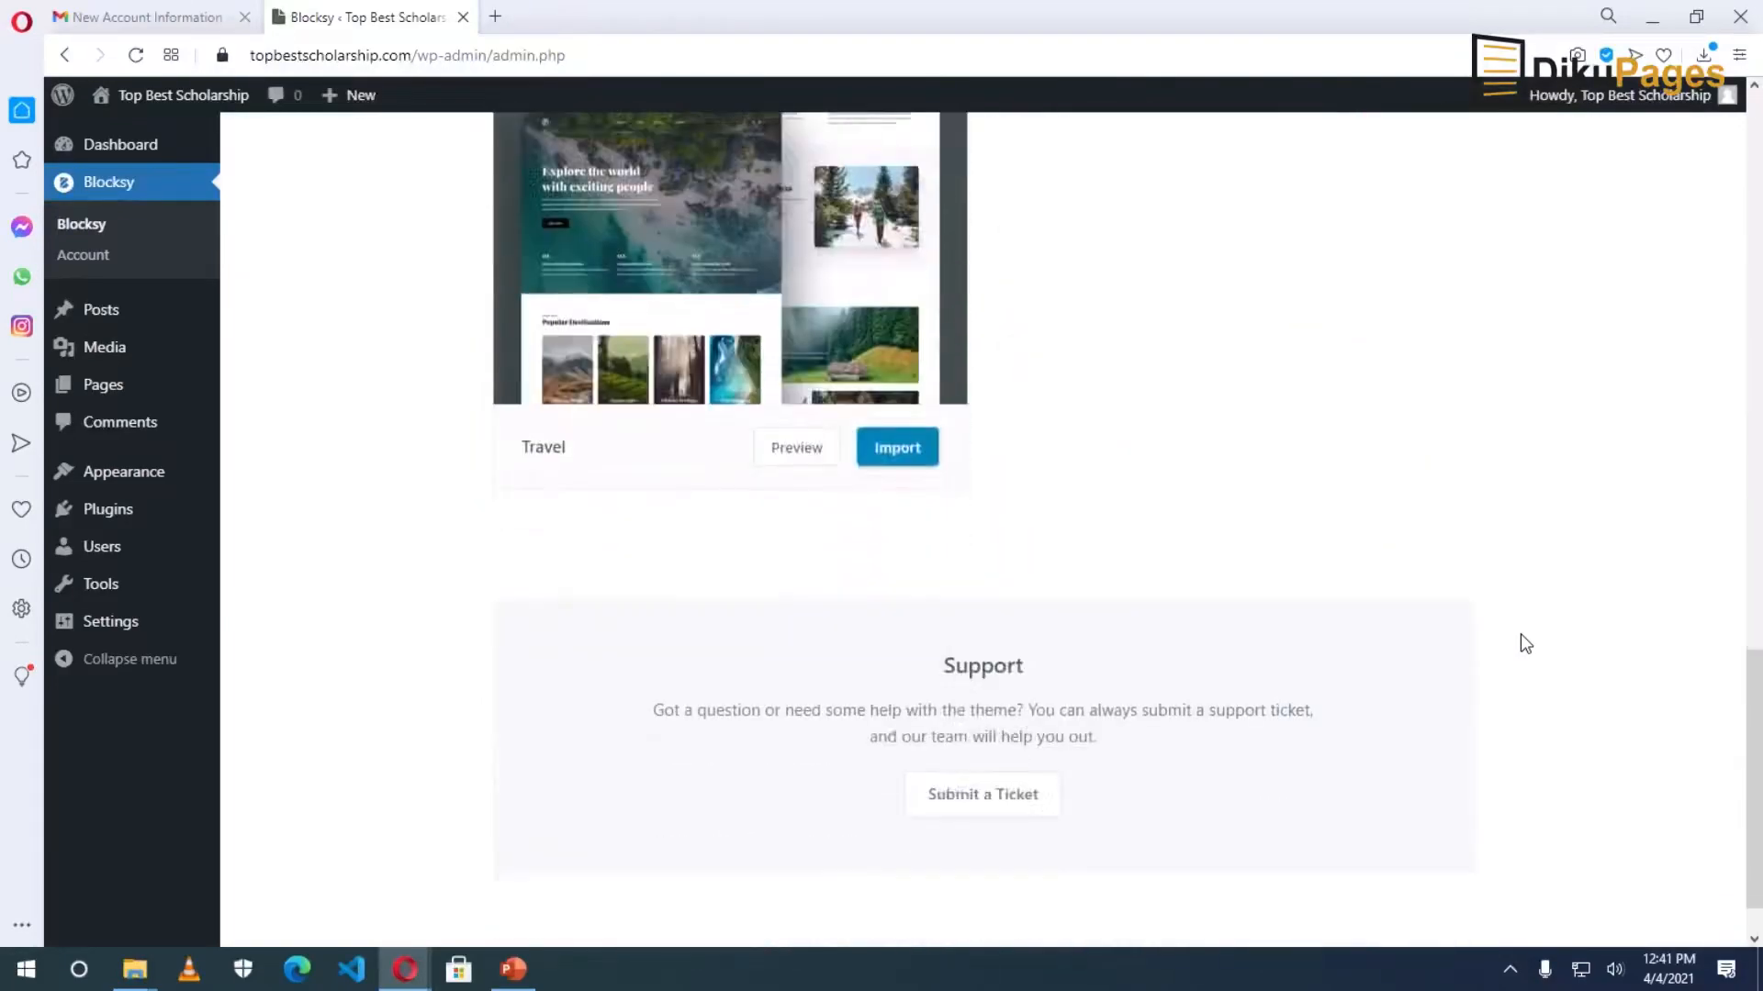
pyautogui.scroll(-1, 1520, 633)
pyautogui.scroll(10, 1521, 634)
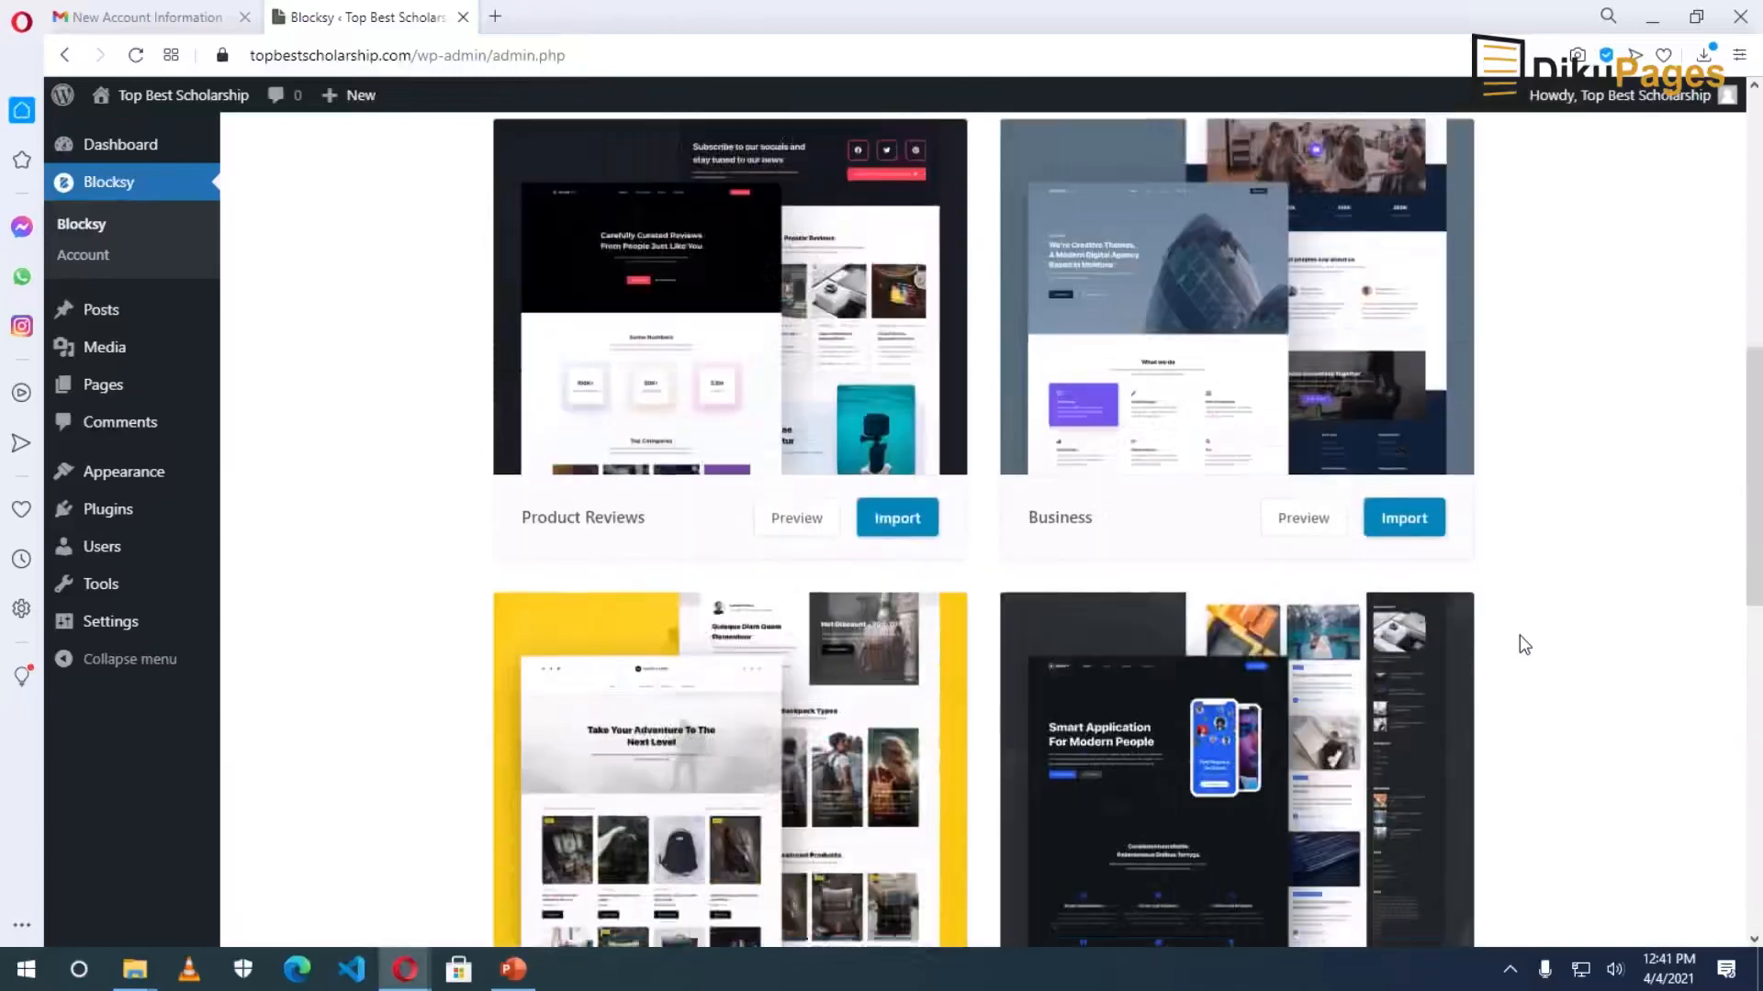
pyautogui.scroll(5, 1519, 635)
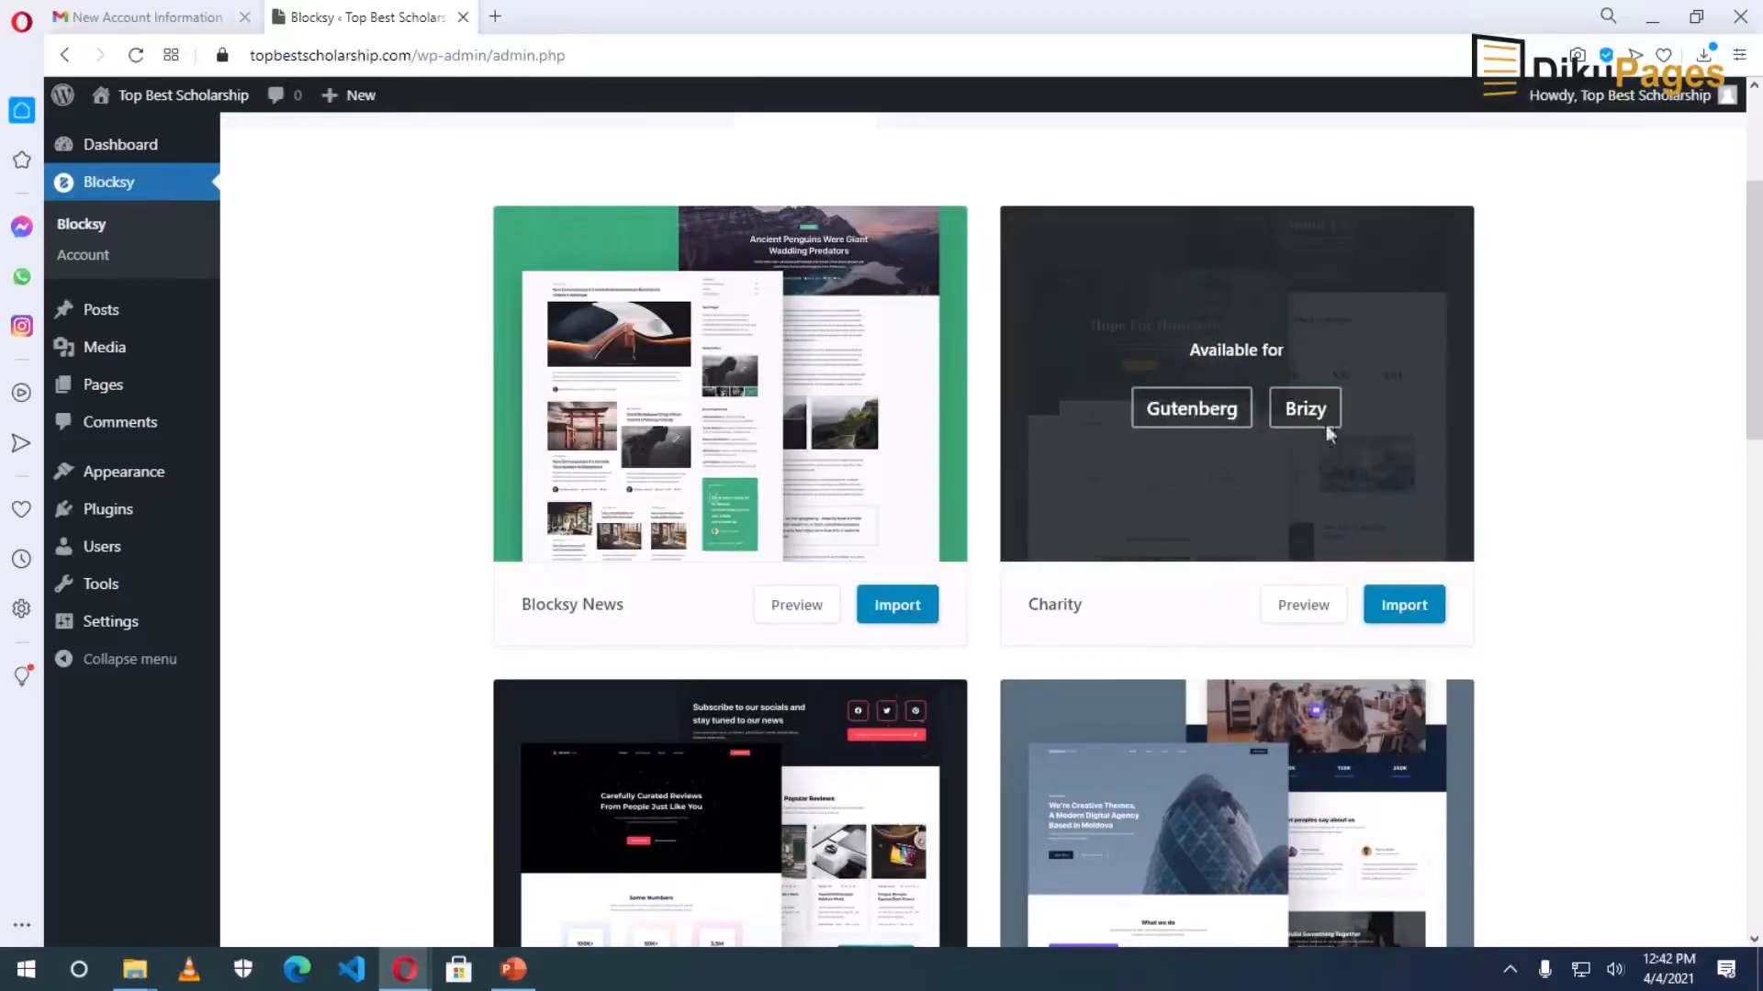
pyautogui.scroll(-2, 808, 735)
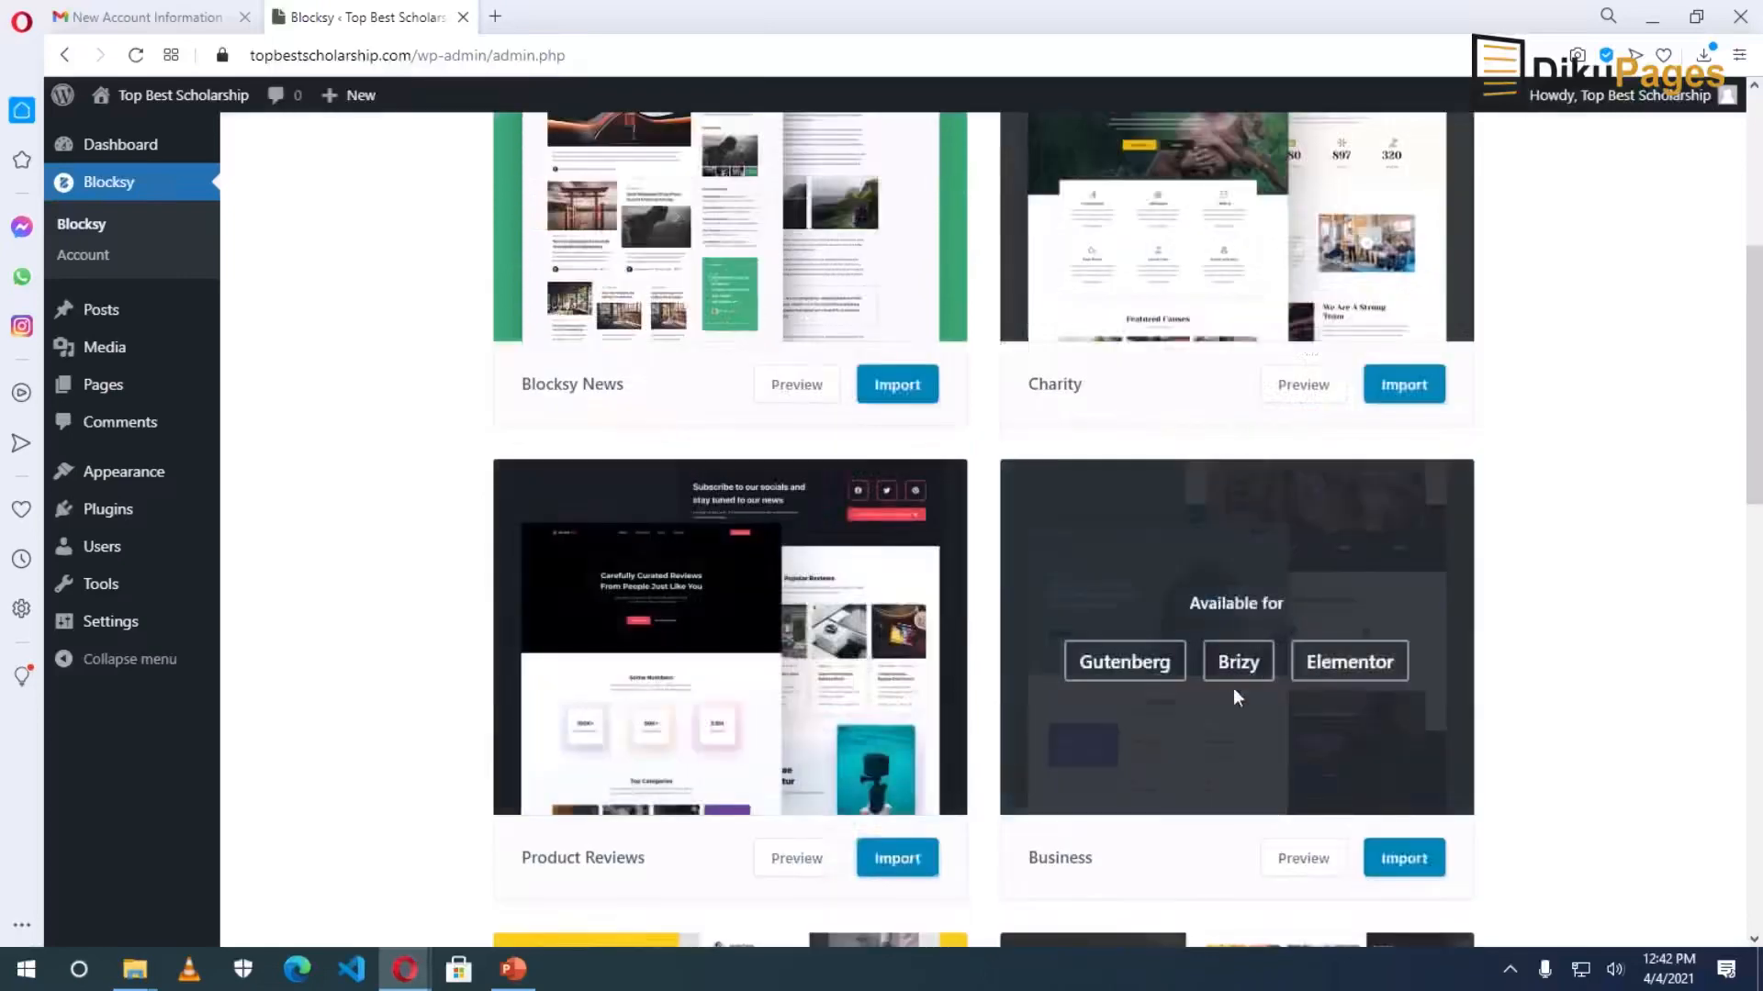
pyautogui.scroll(-4, 1296, 740)
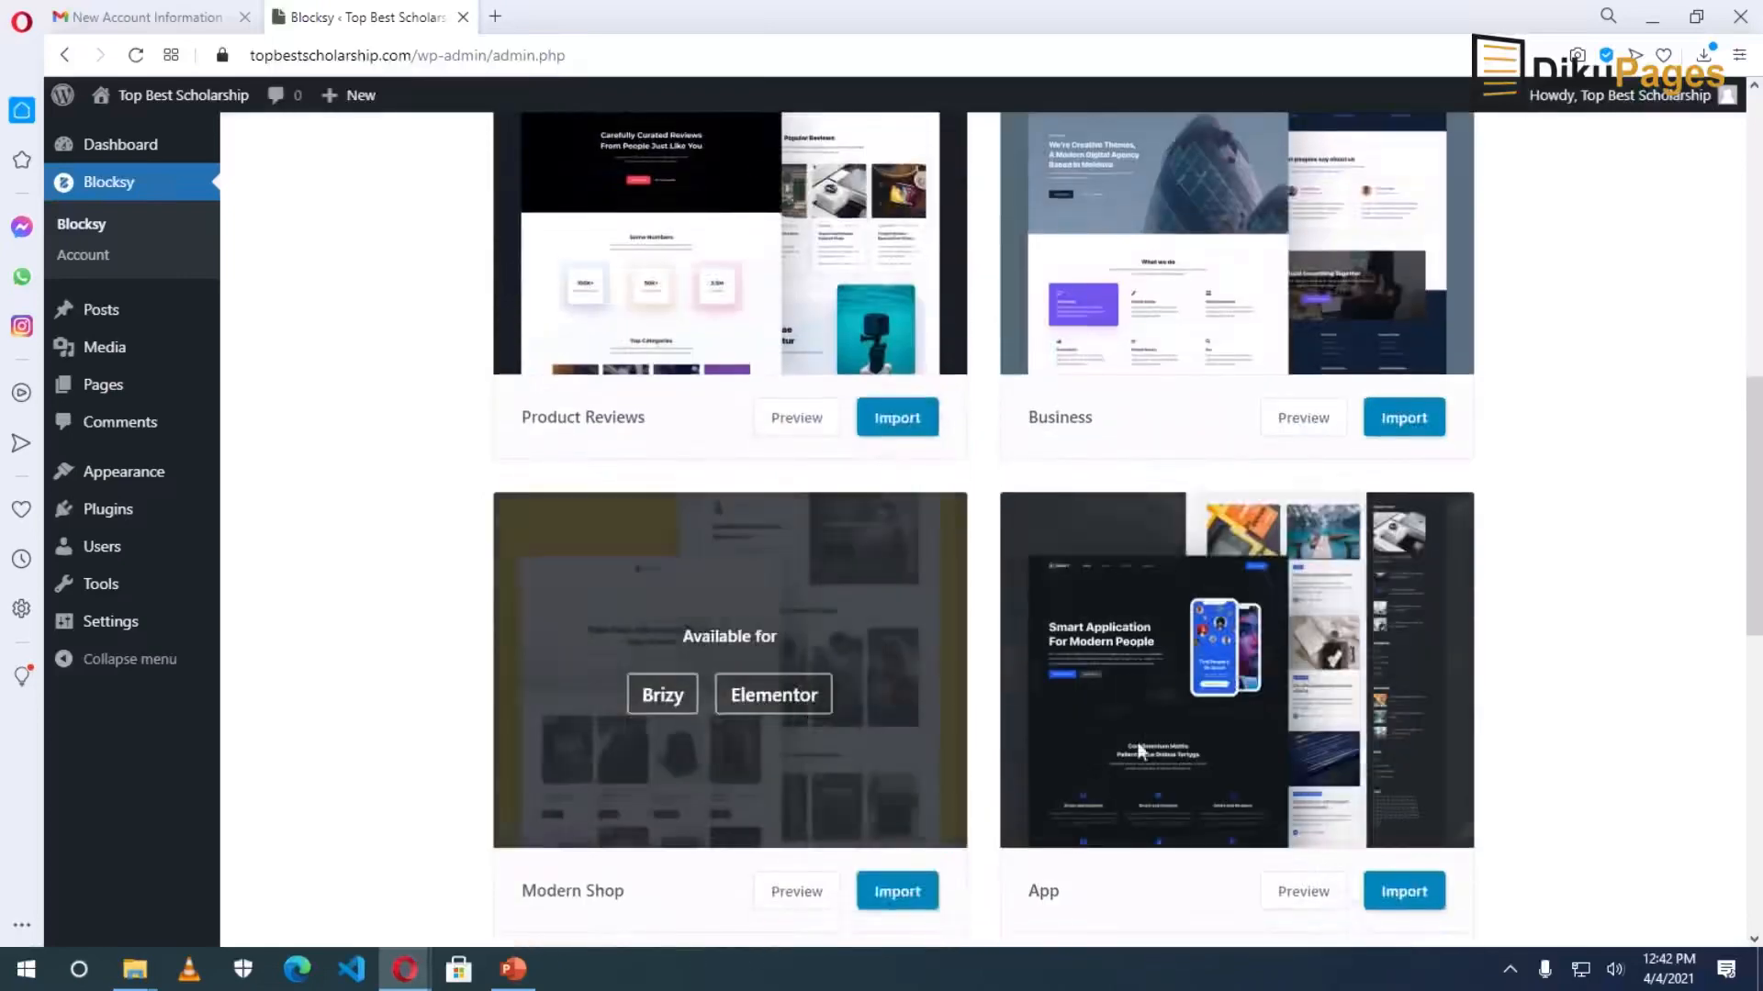
pyautogui.scroll(-3, 1220, 729)
pyautogui.scroll(-1, 1003, 818)
pyautogui.scroll(10, 799, 624)
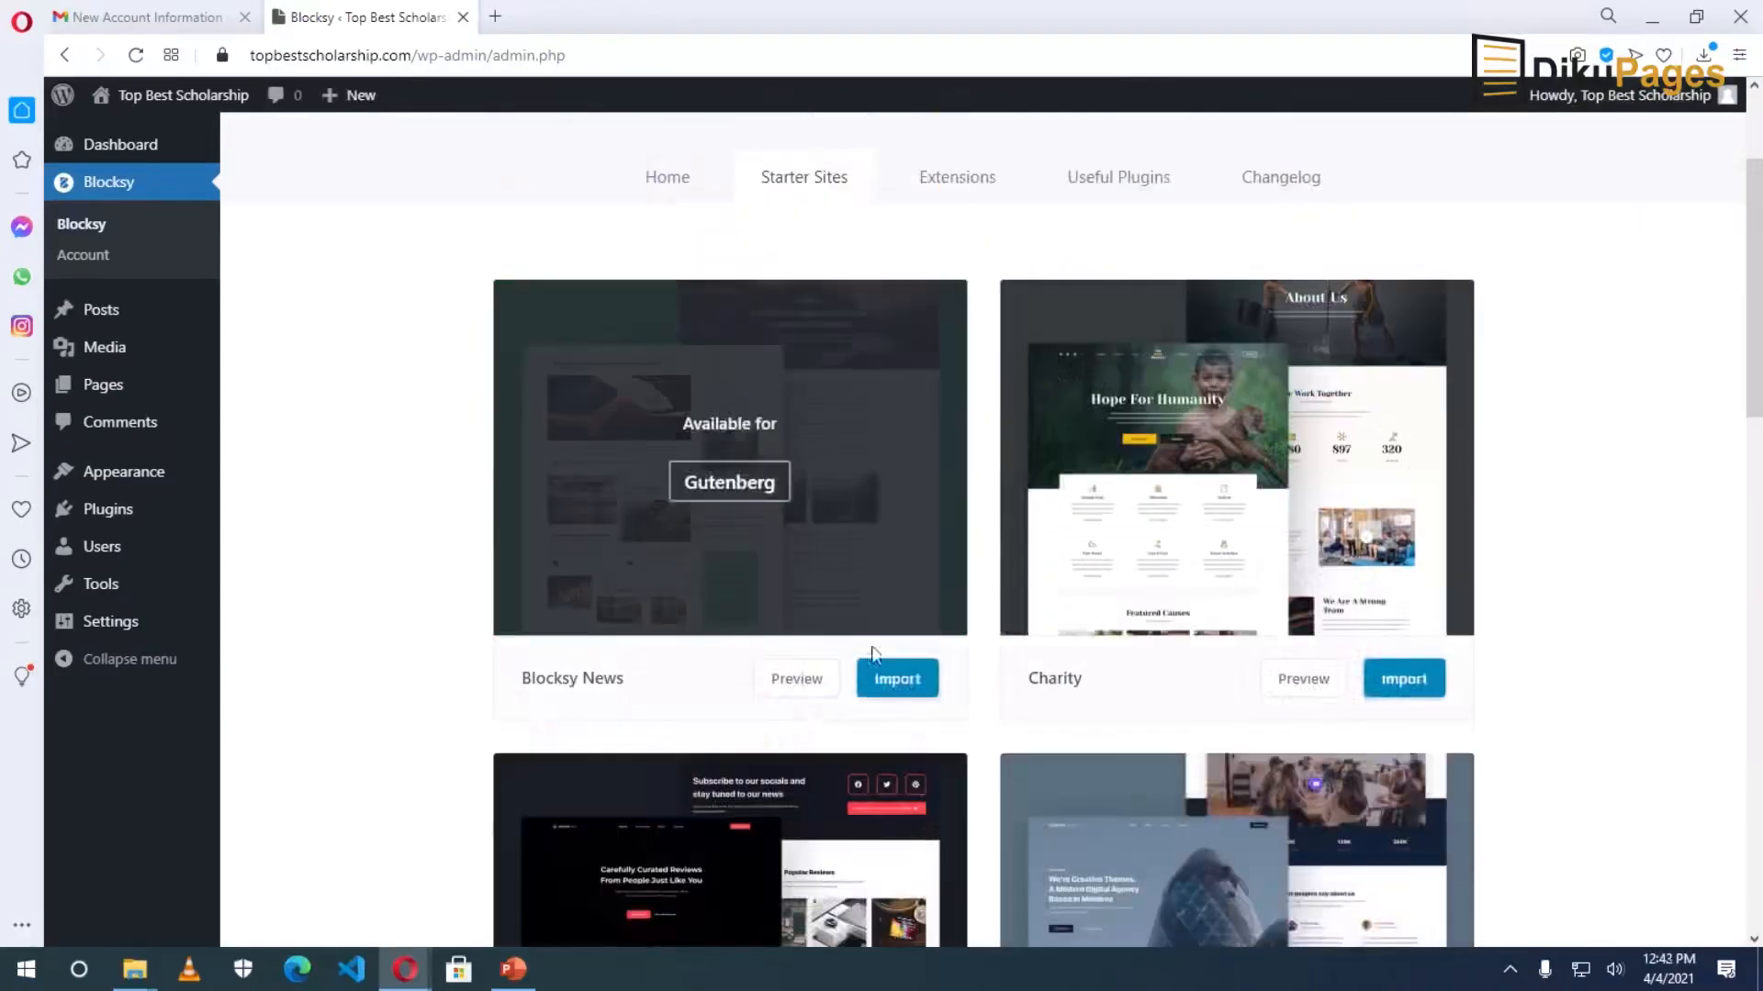
# Import the Blocksy News starter site with its child theme and required plugins, then view the live site.
pyautogui.click(899, 684)
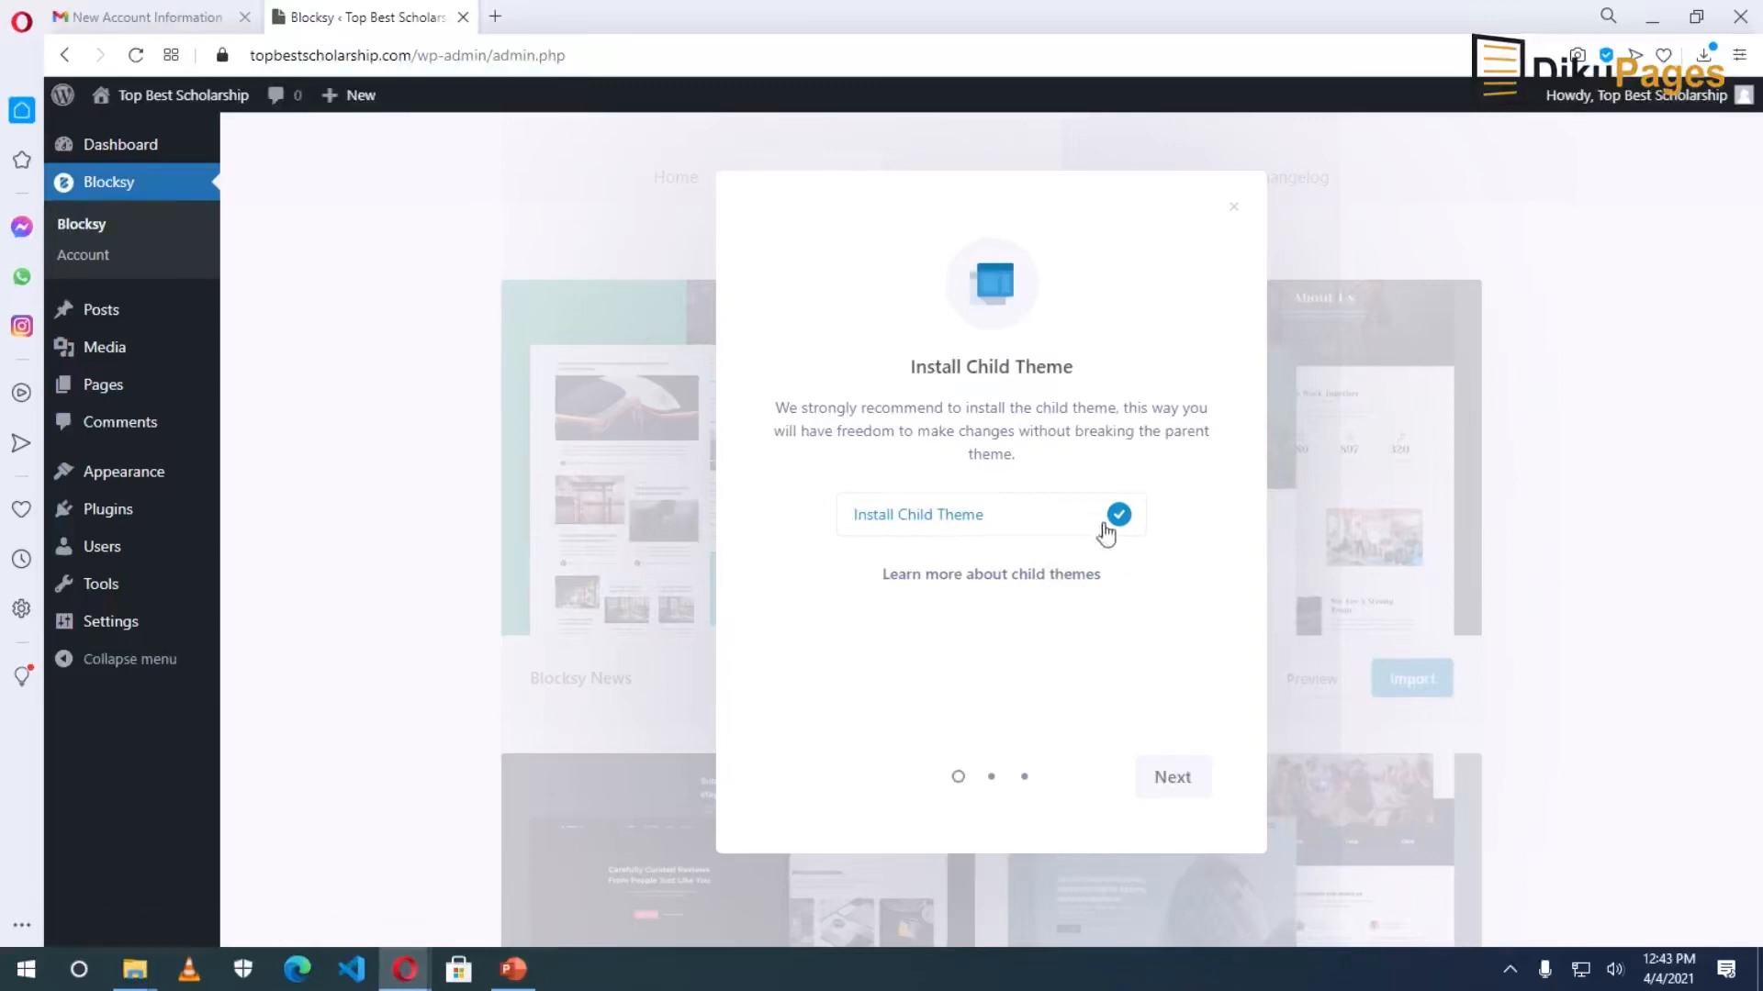
pyautogui.click(1182, 780)
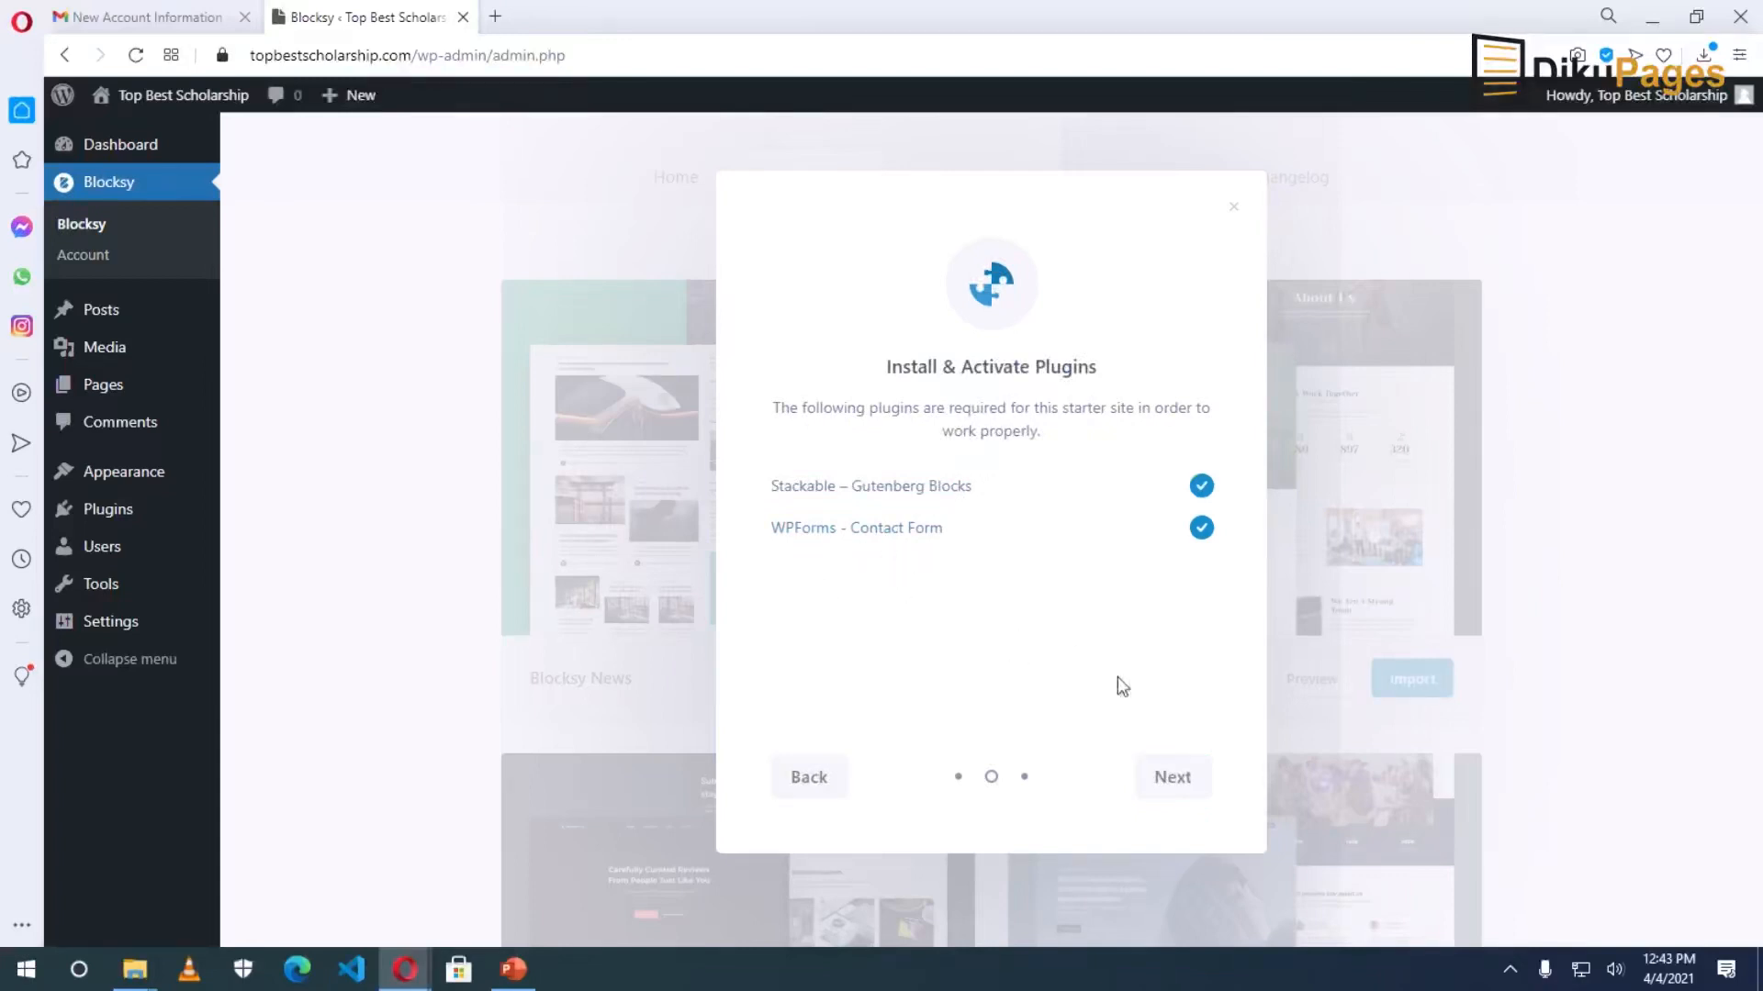
pyautogui.click(1182, 783)
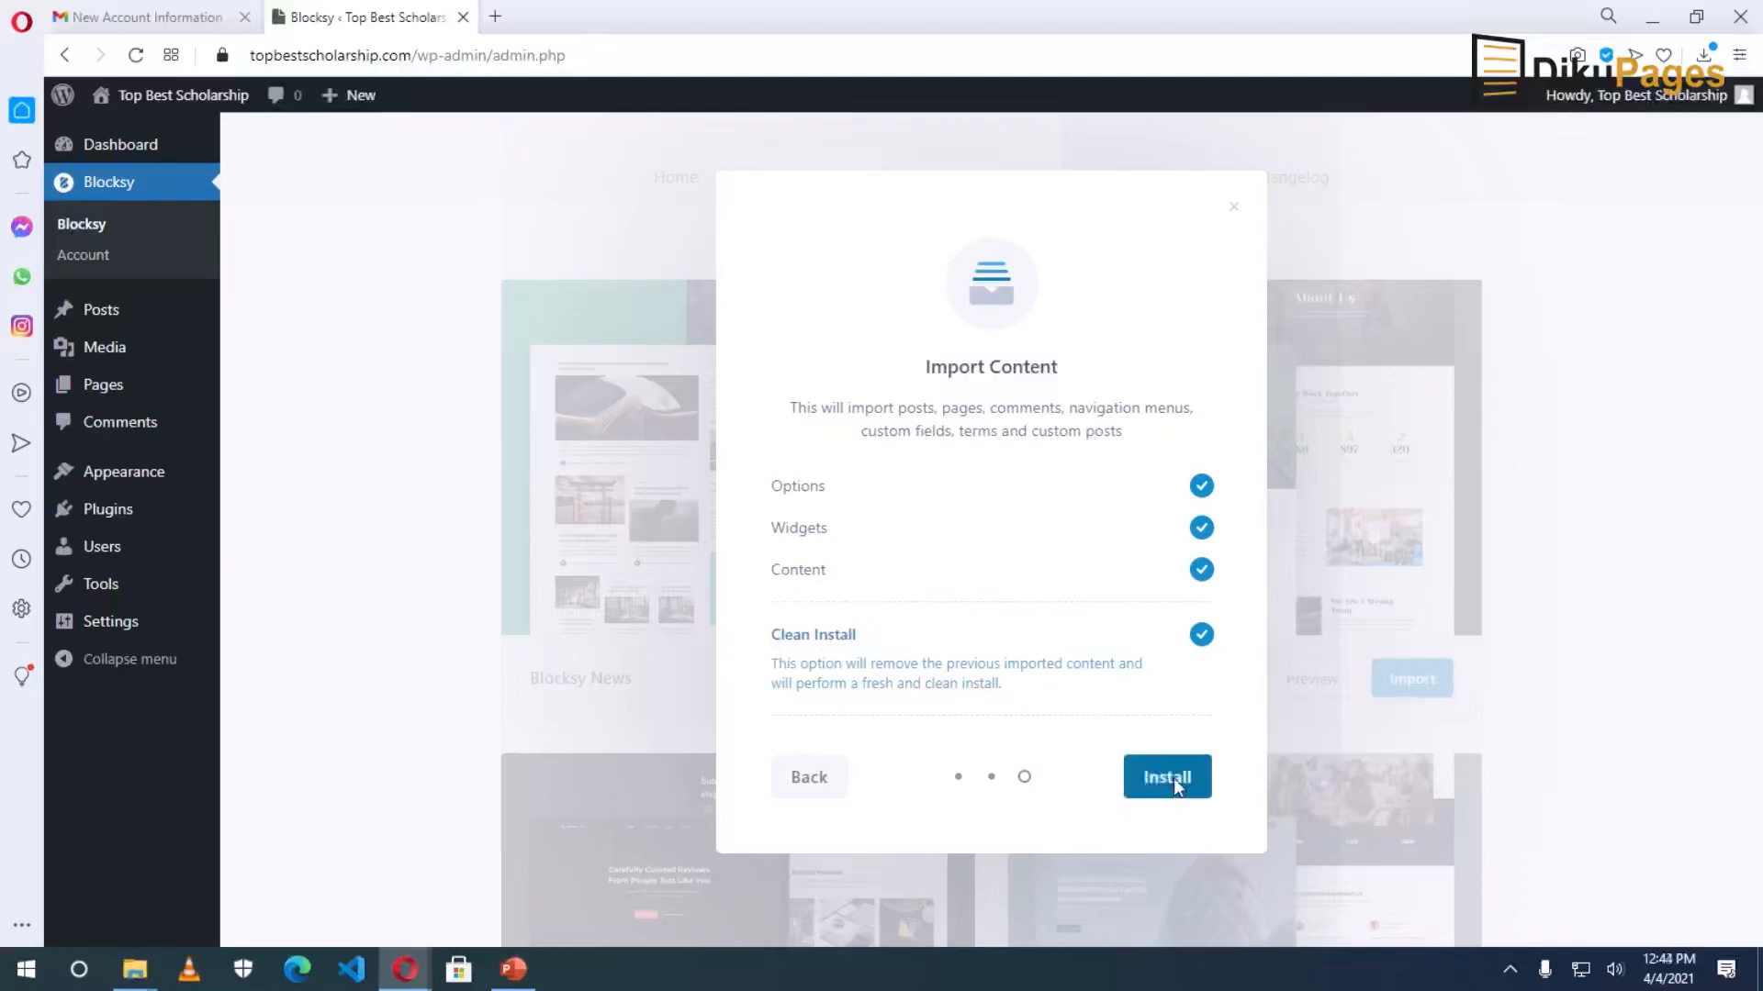
pyautogui.click(1173, 779)
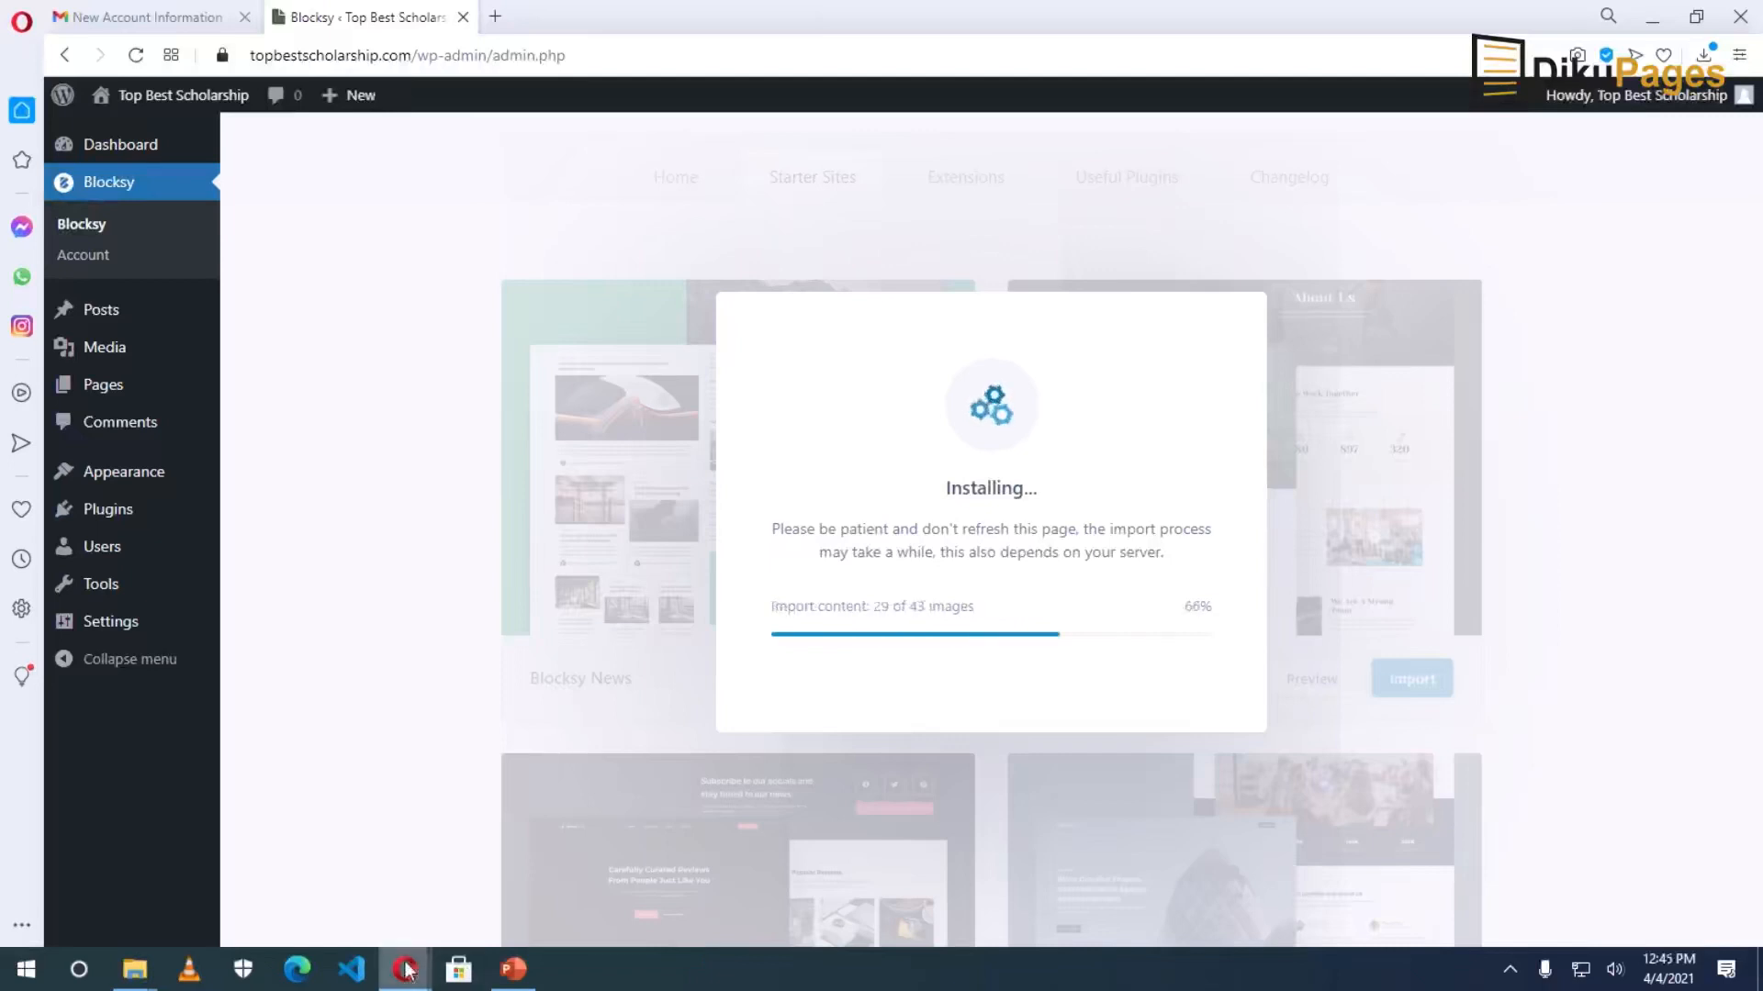
pyautogui.moveTo(404, 971)
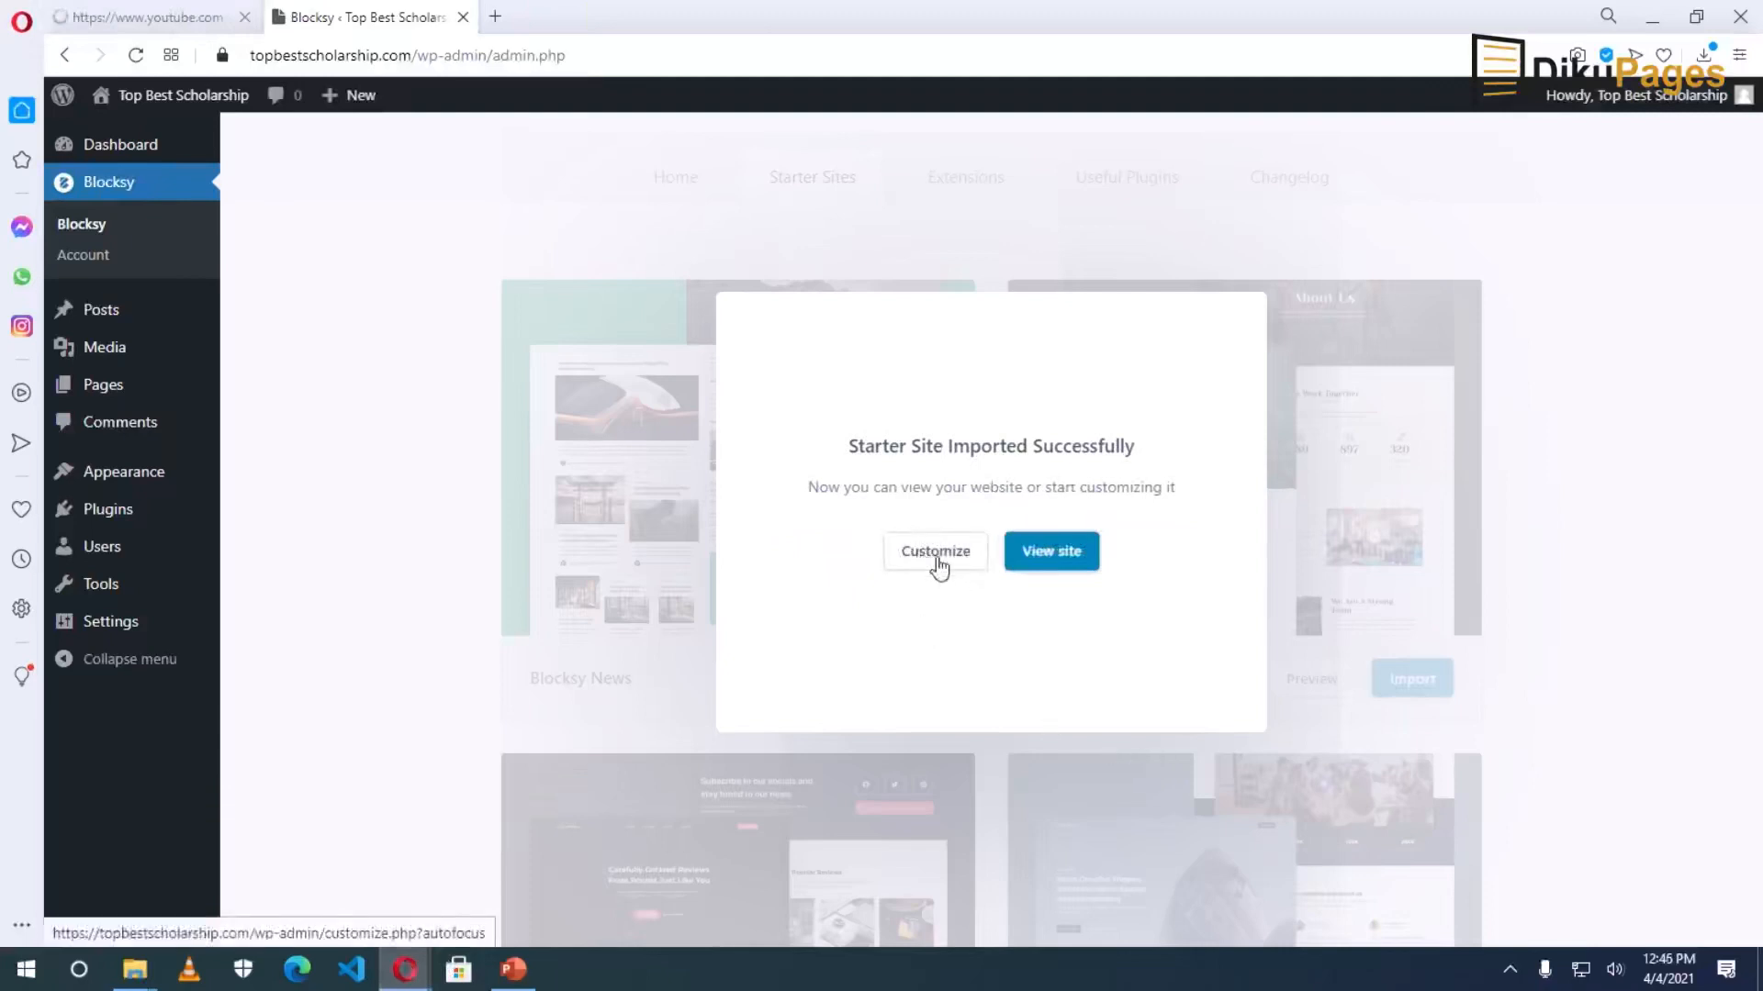
pyautogui.click(1047, 562)
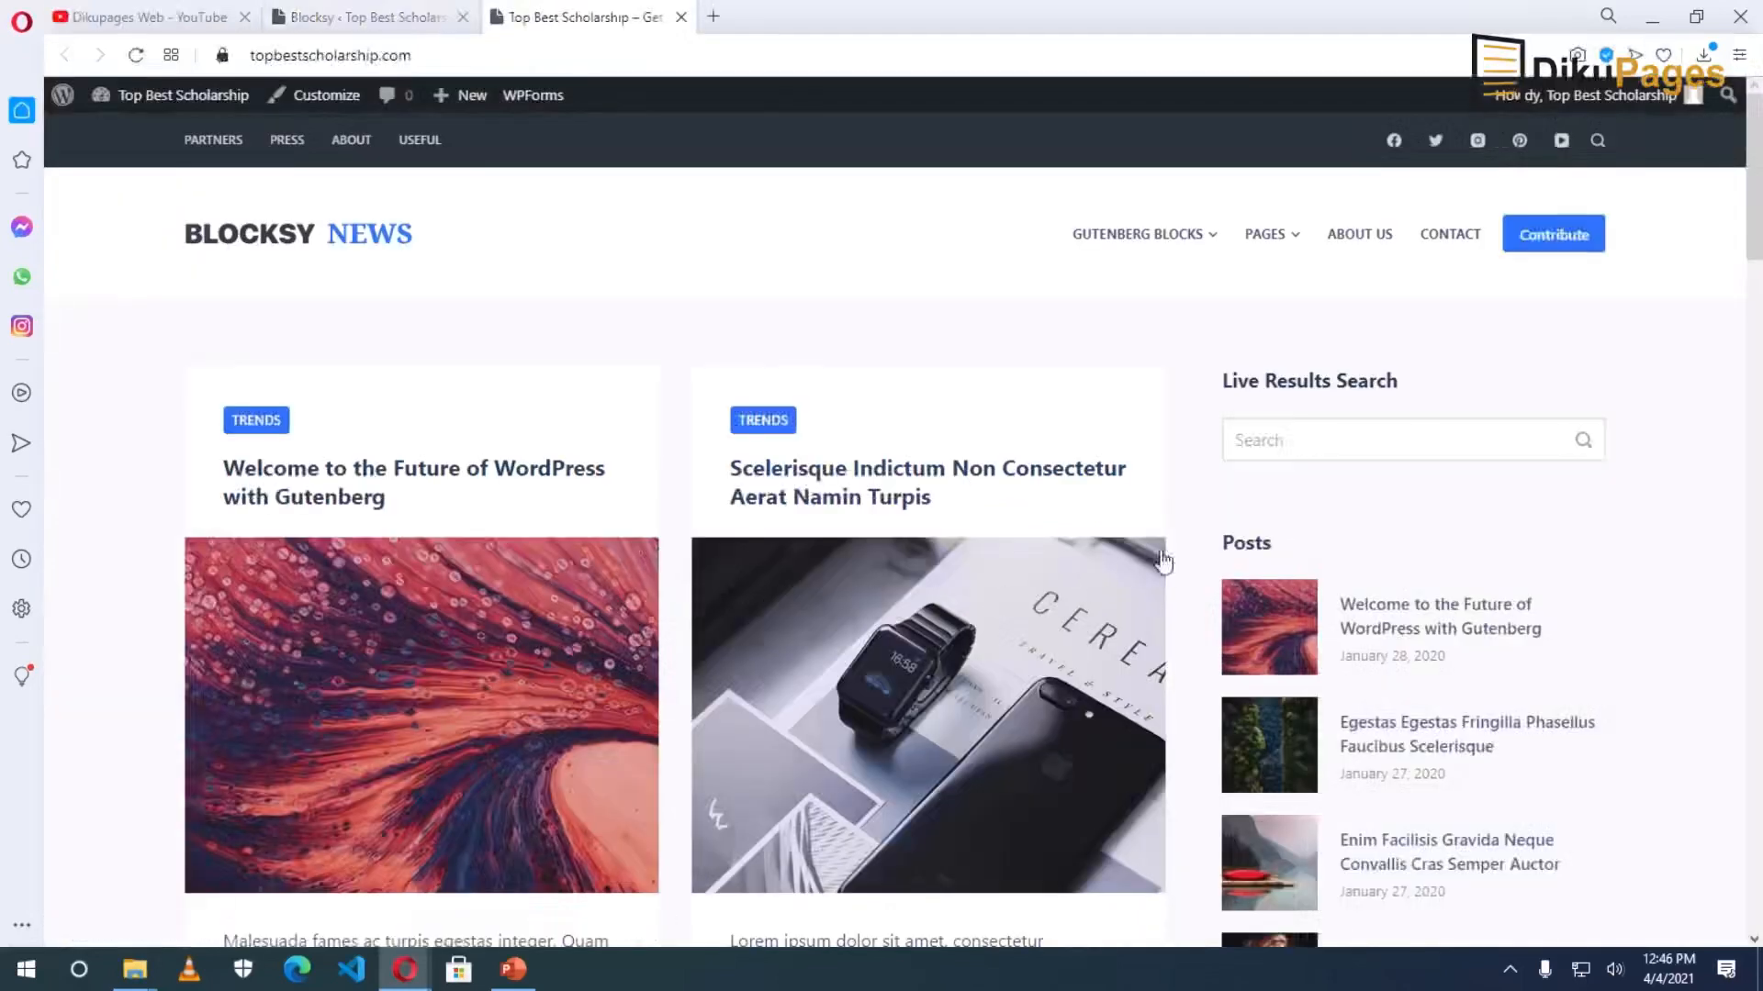
# Scroll down through the new Blocksy News homepage to inspect its news layout.
pyautogui.scroll(-5, 1149, 550)
pyautogui.scroll(-10, 1154, 556)
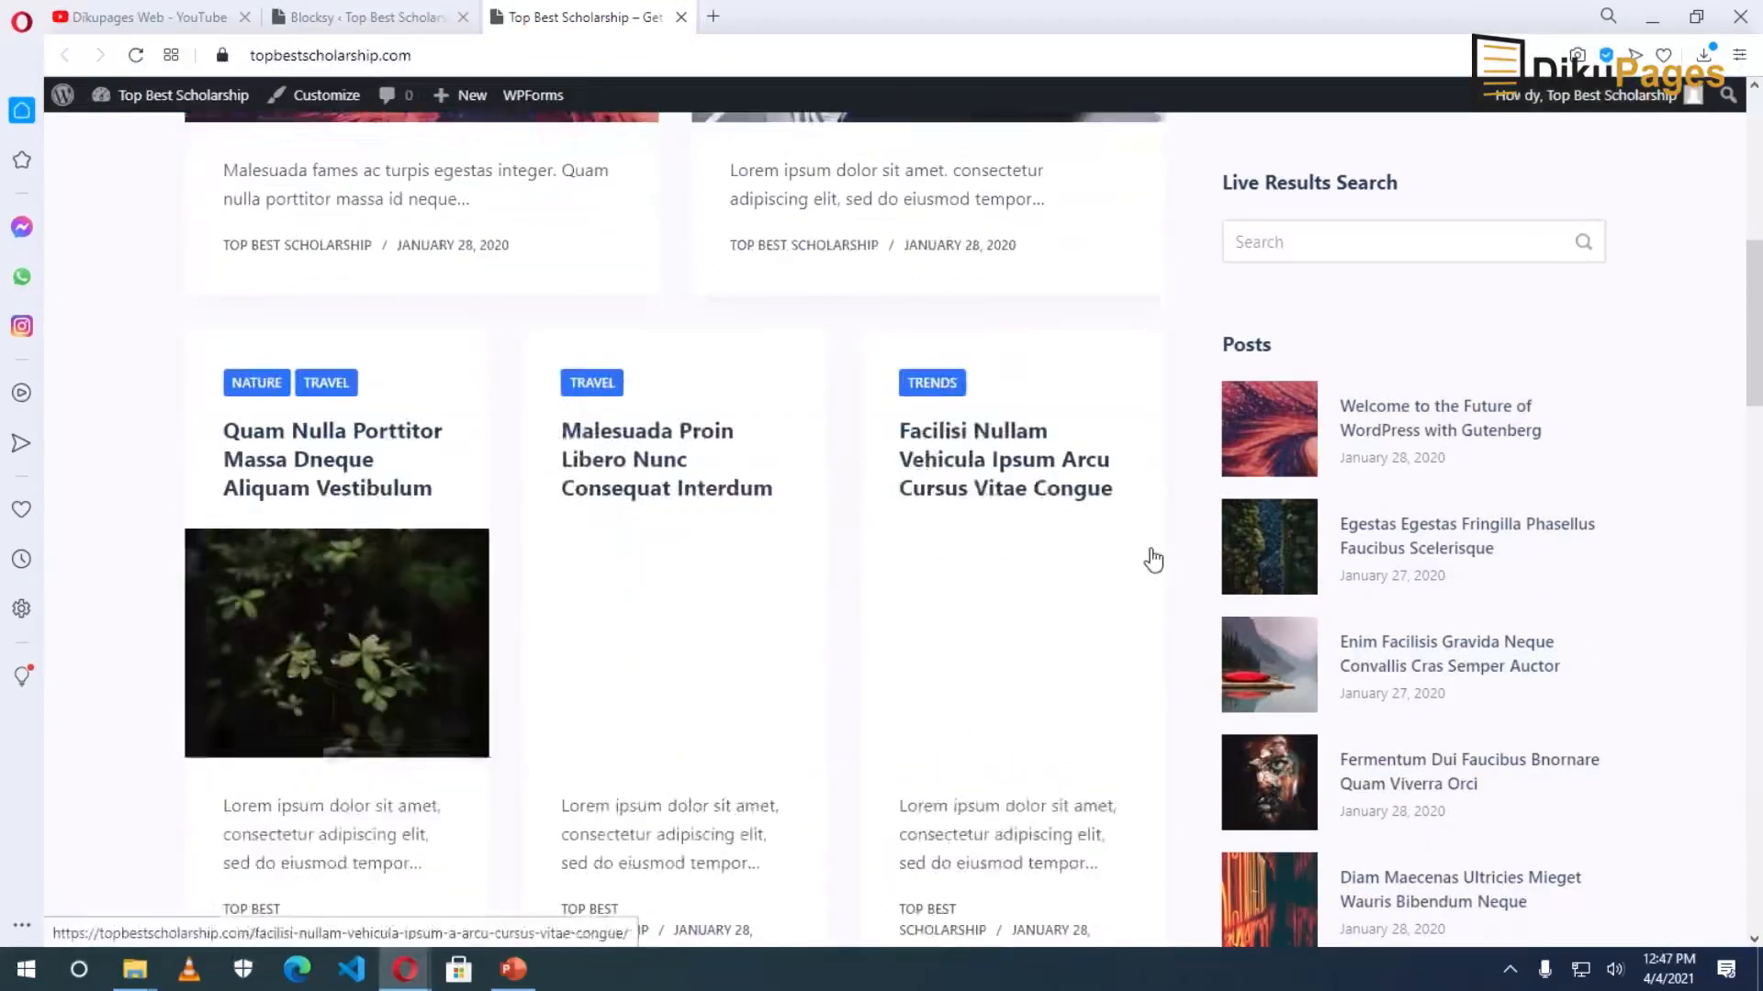
pyautogui.scroll(-10, 1155, 557)
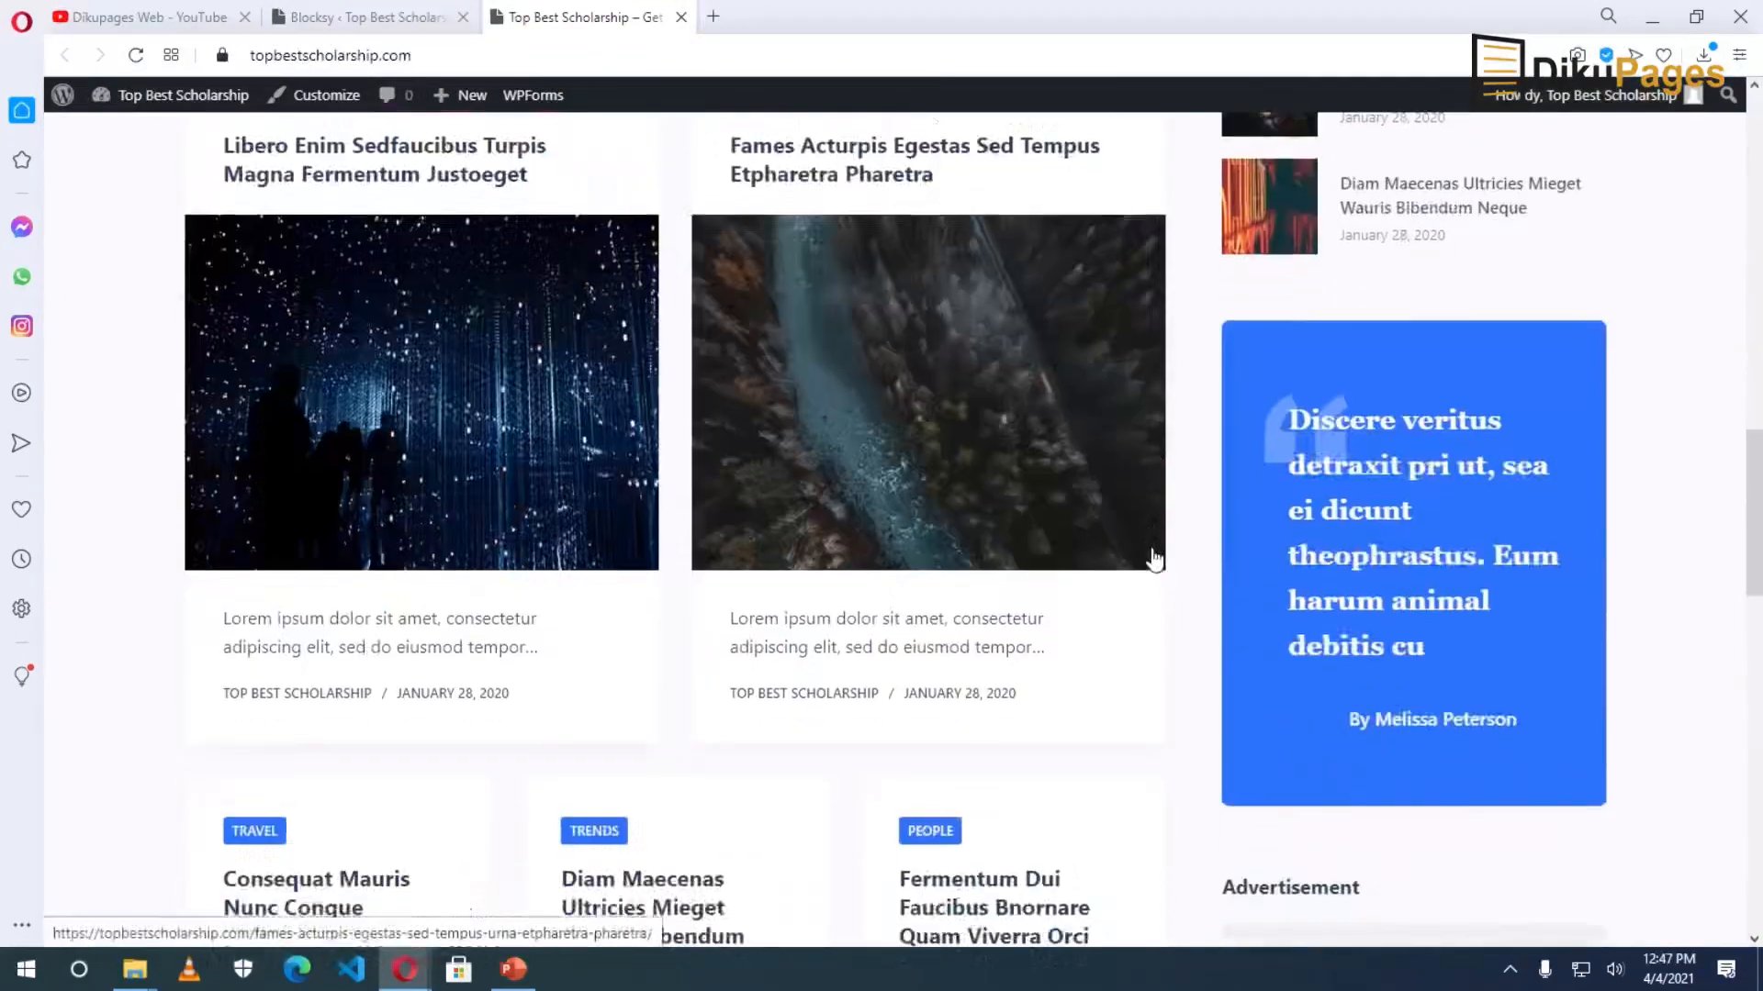
pyautogui.scroll(-10, 1154, 559)
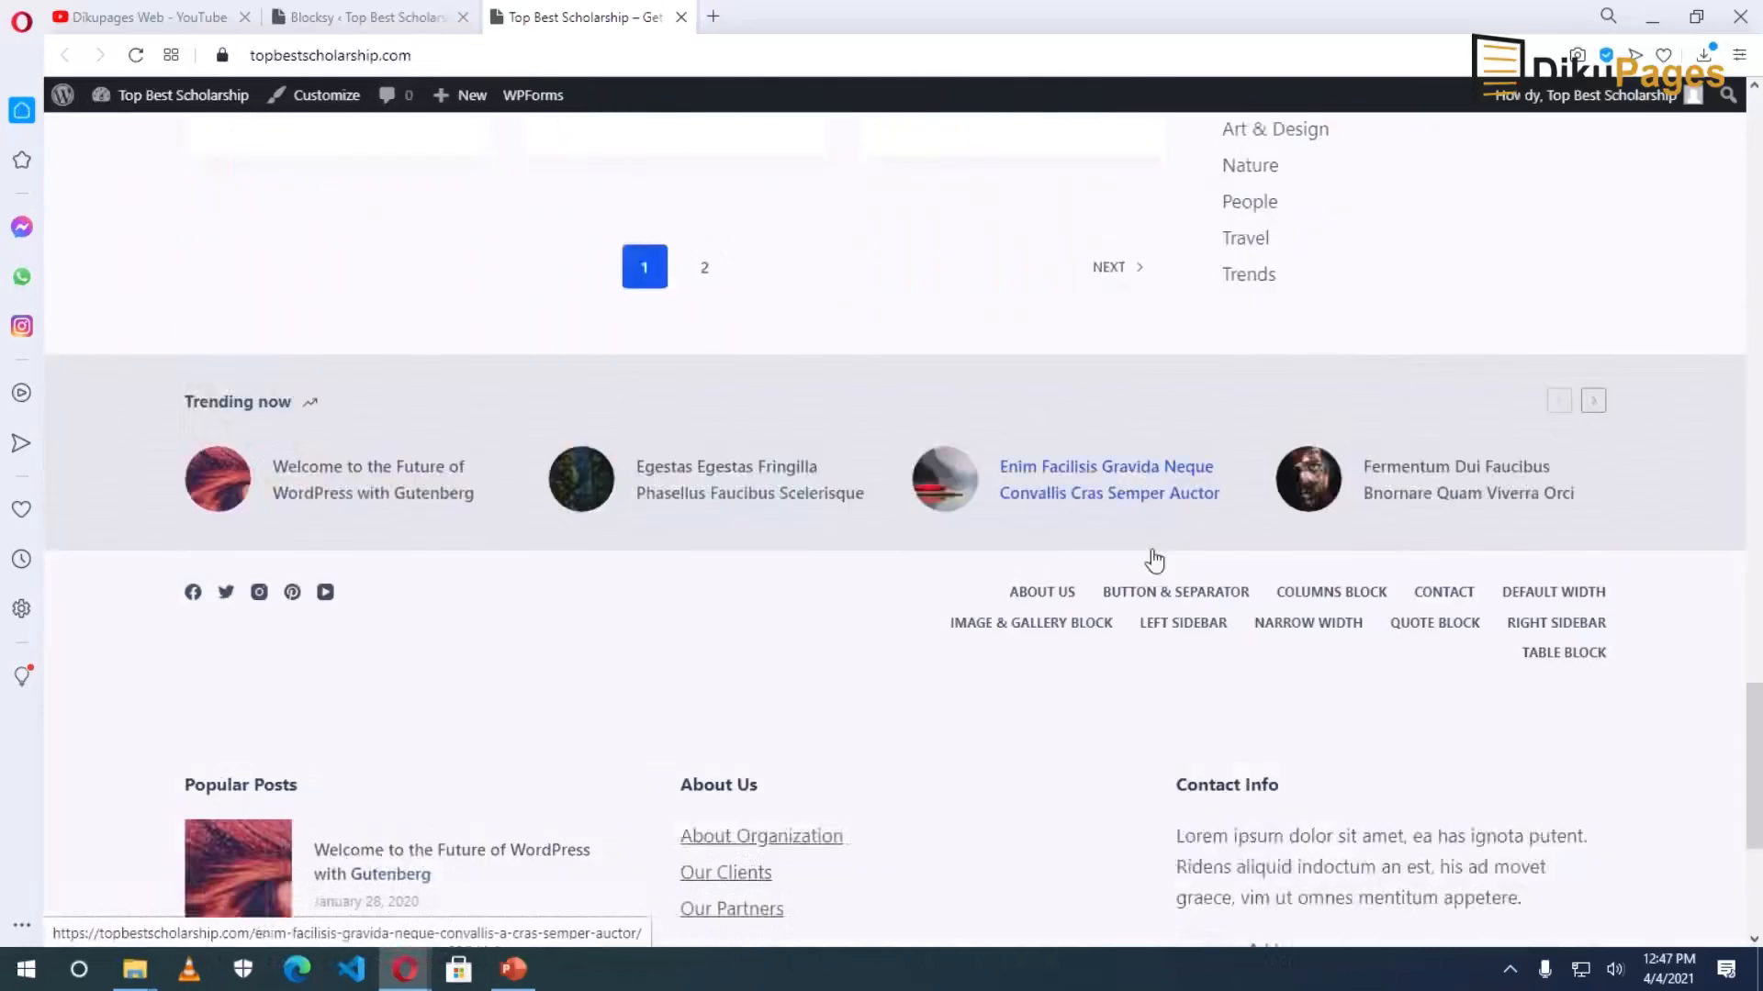
pyautogui.scroll(-1, 1155, 559)
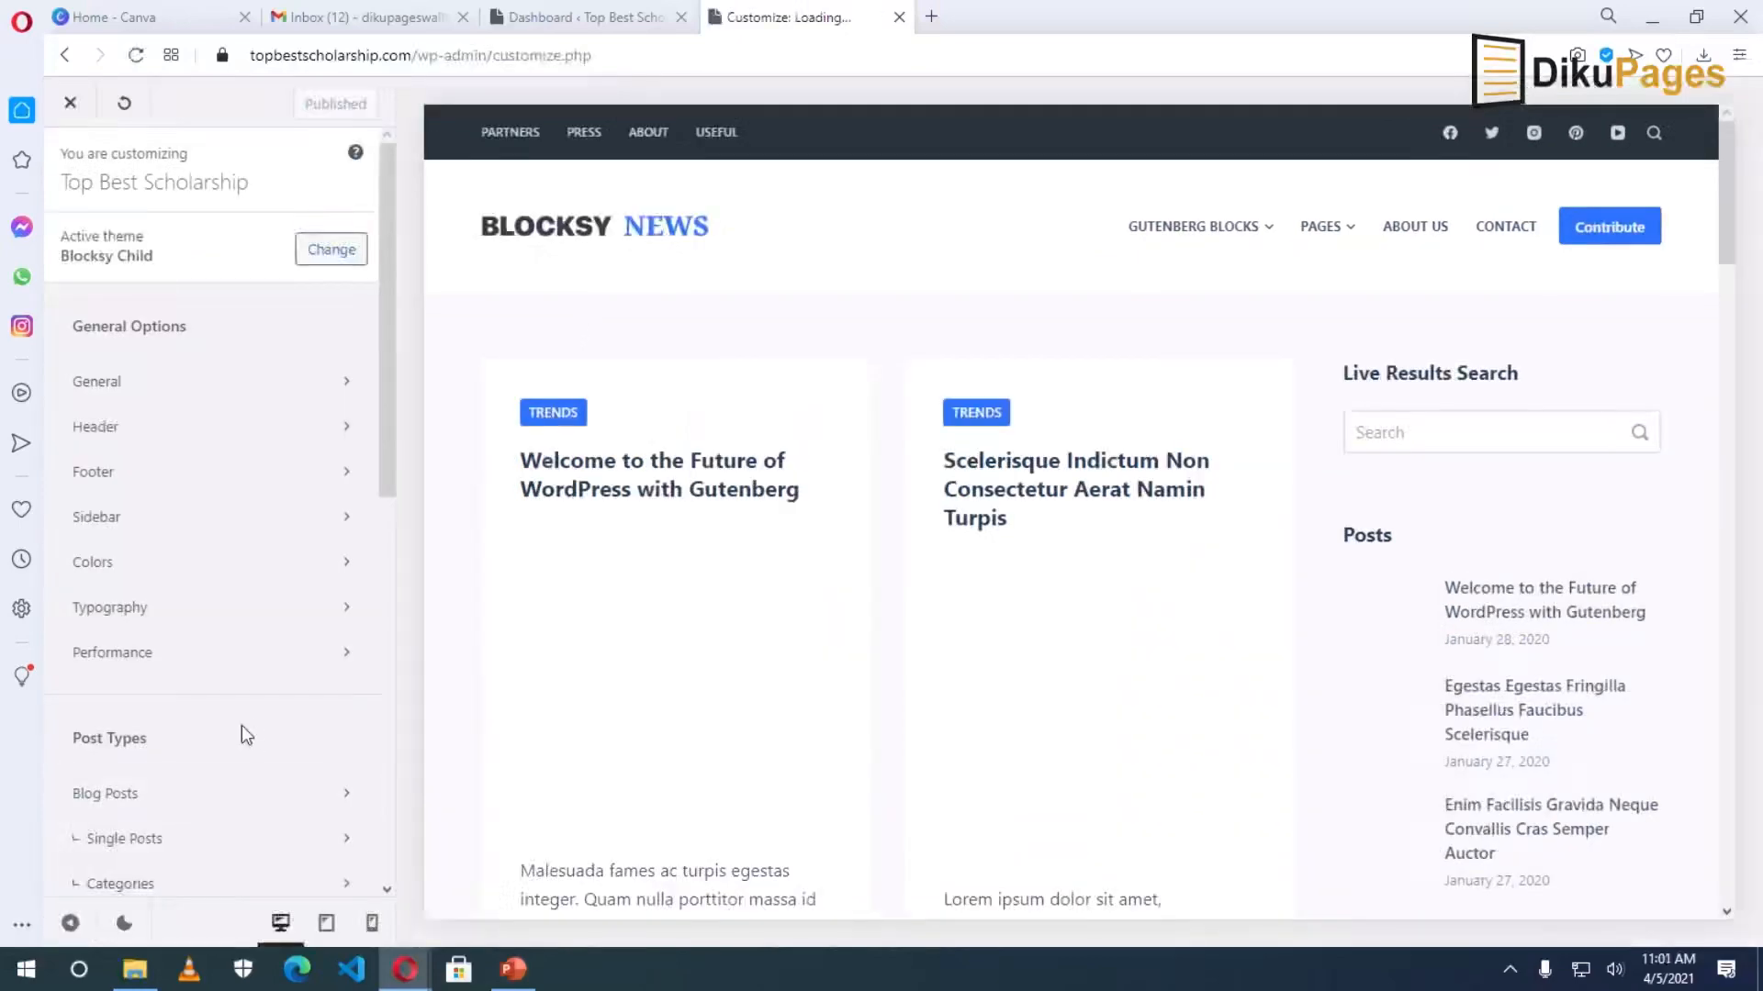
# Open the Secondary Menu in the Customizer's Menus and remove its Useful link.
pyautogui.scroll(-8, 266, 711)
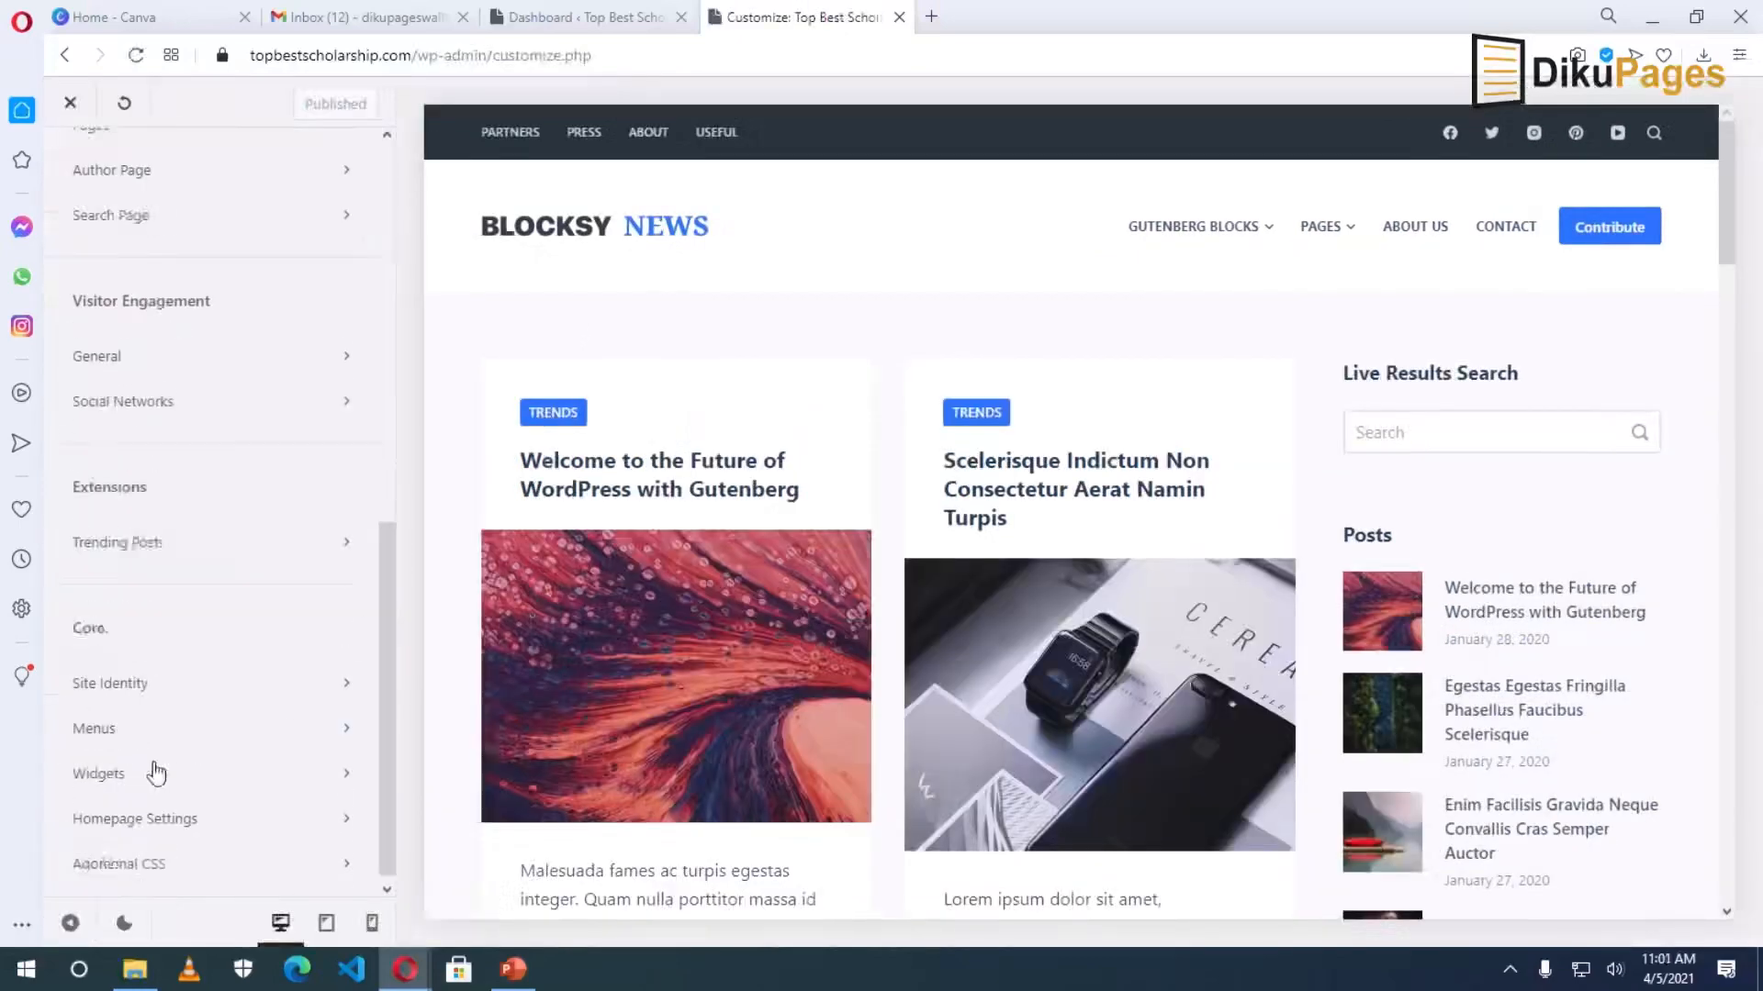
pyautogui.click(111, 727)
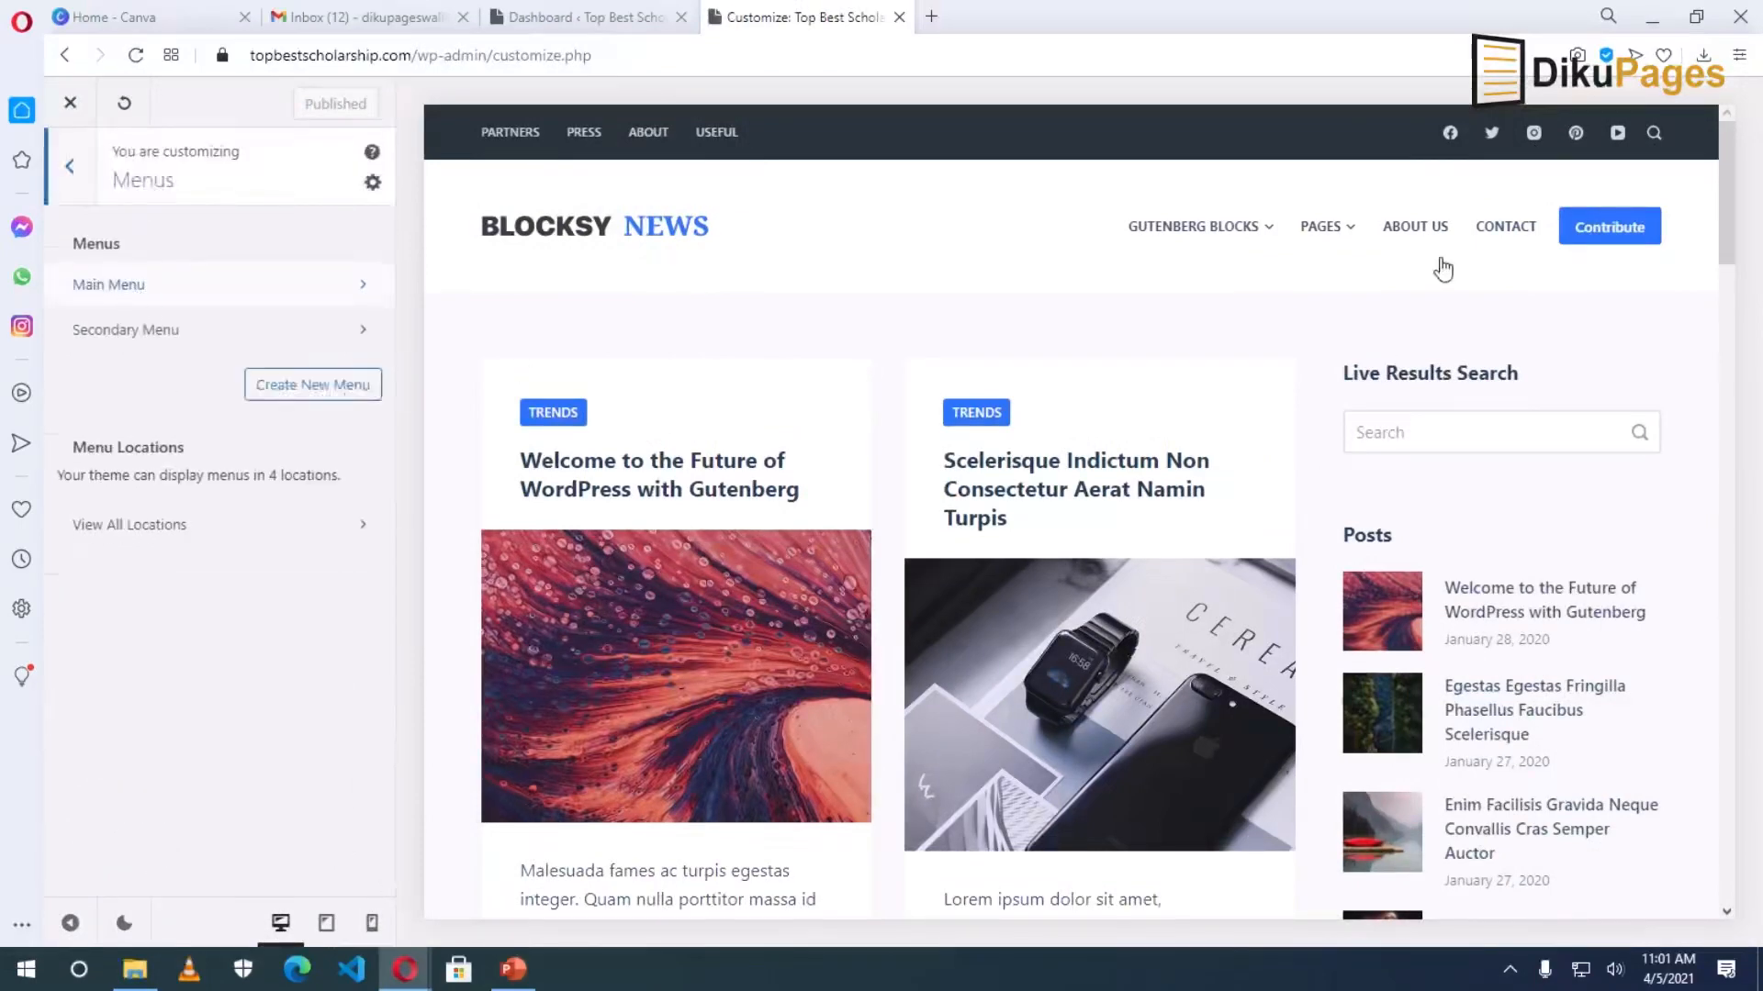
pyautogui.click(154, 334)
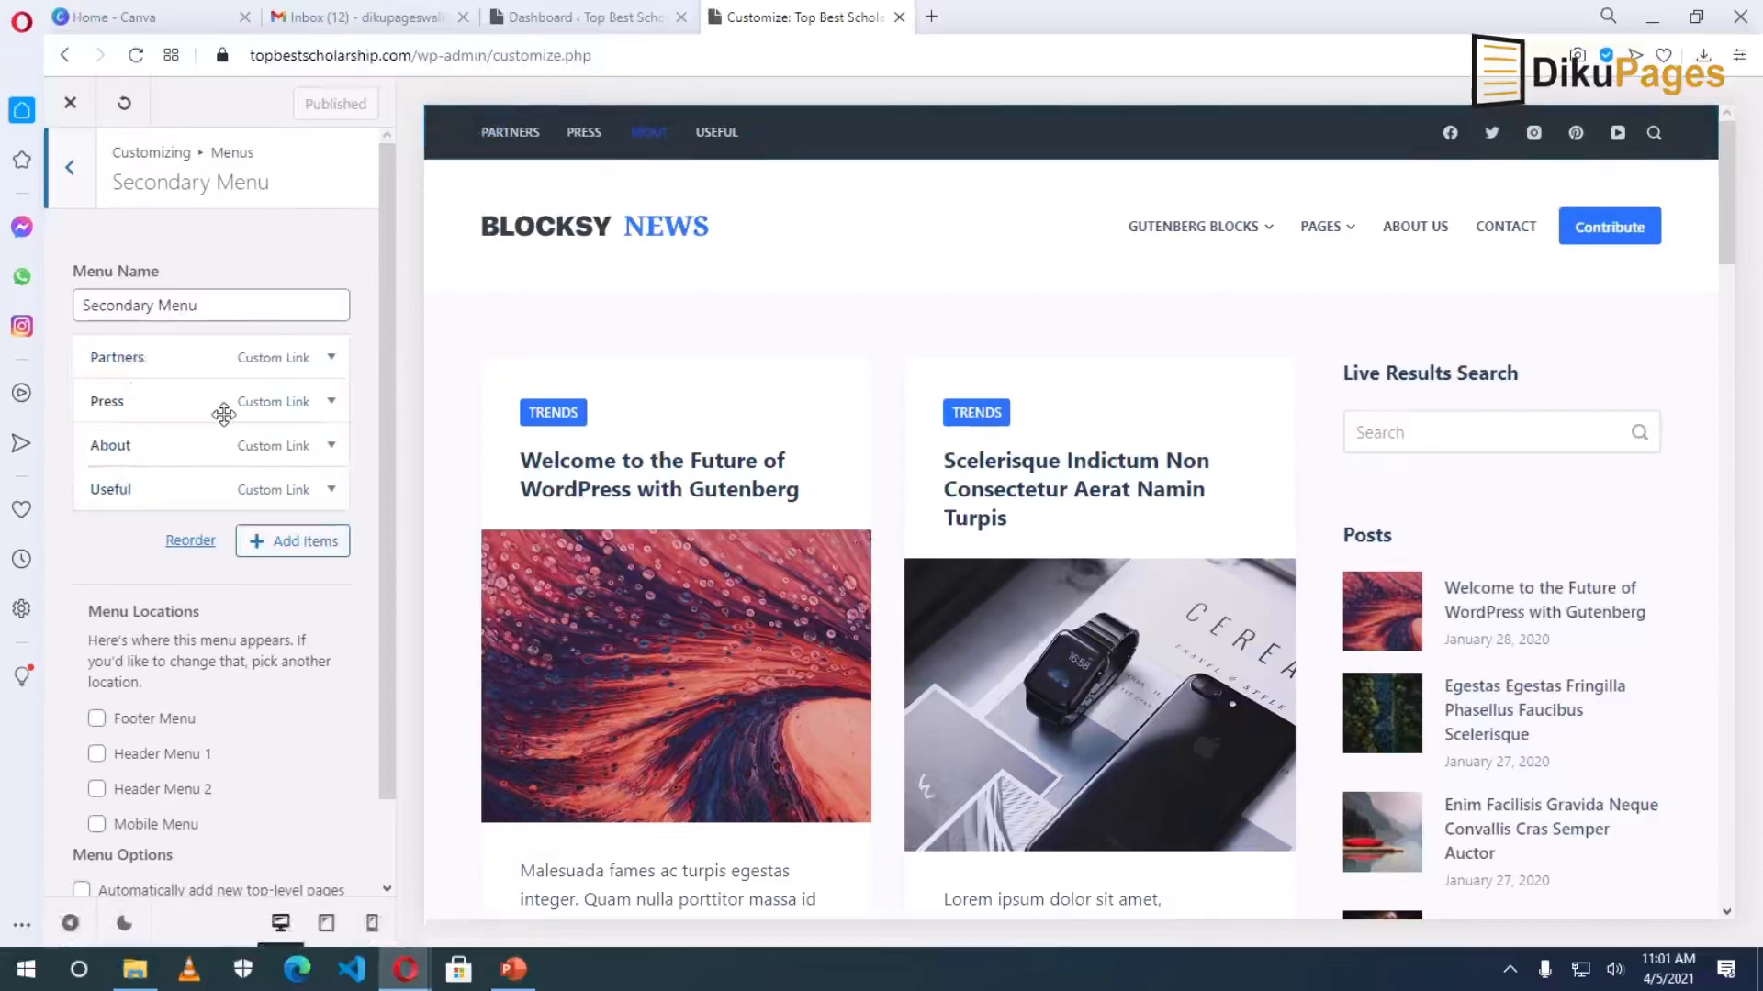
pyautogui.click(331, 489)
pyautogui.scroll(-7, 183, 643)
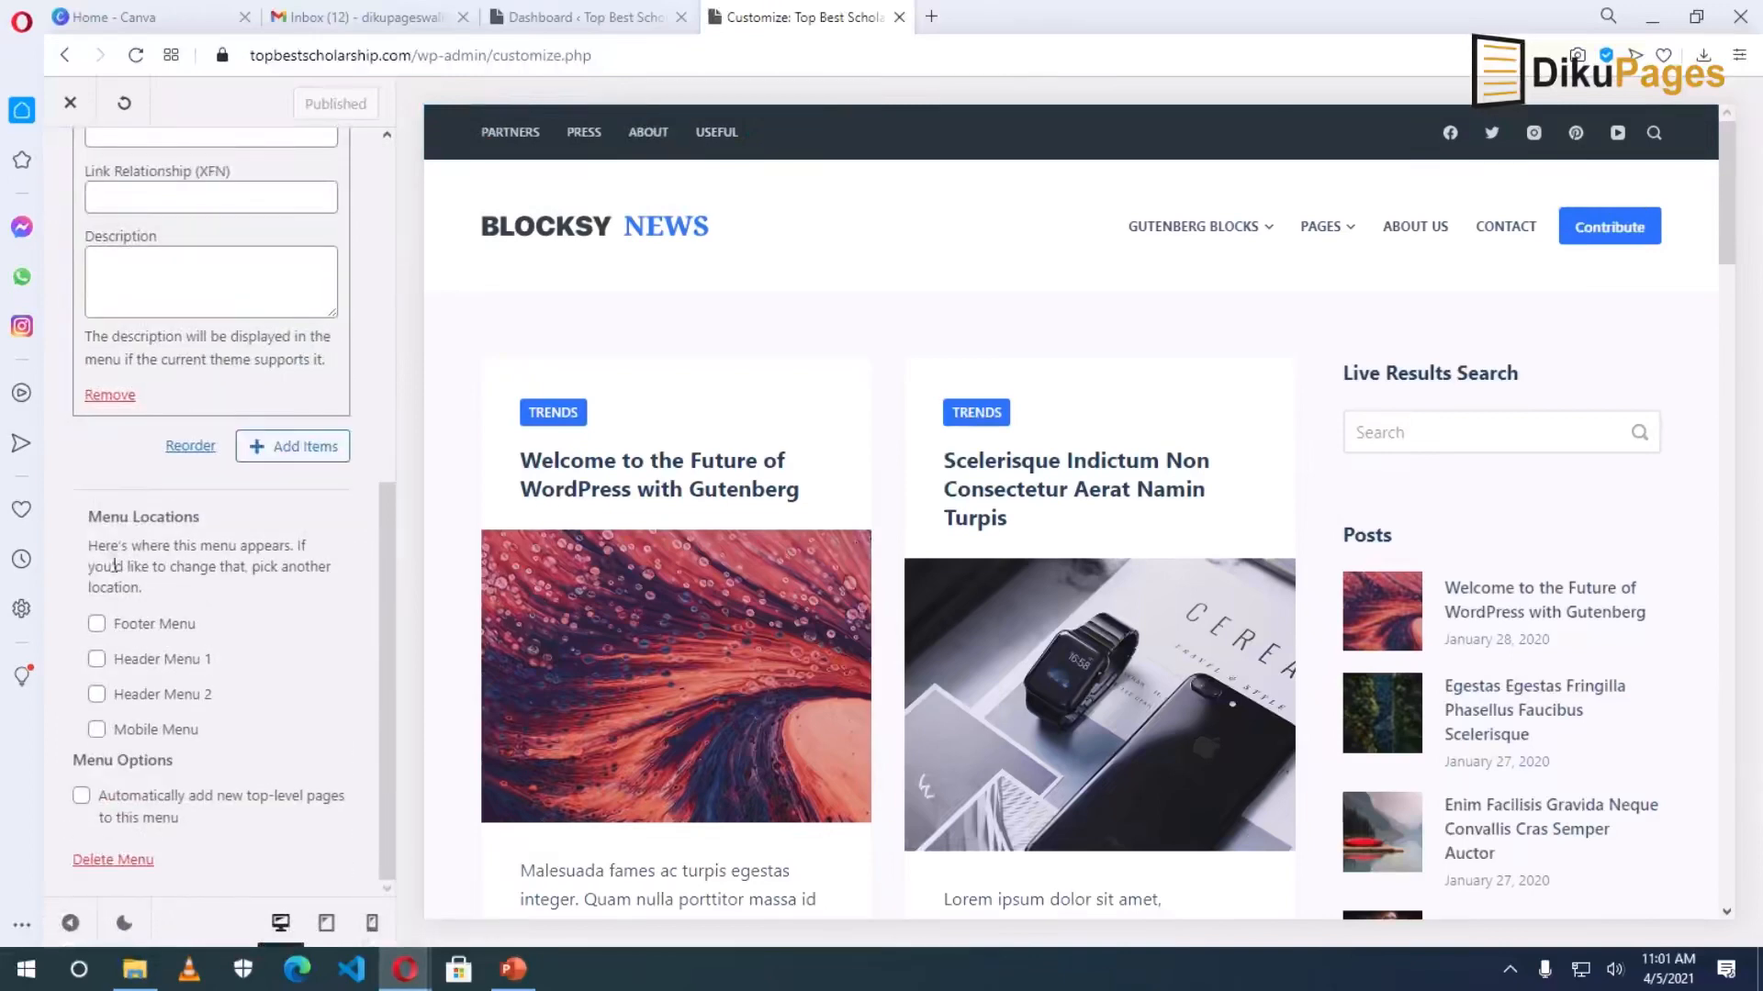
pyautogui.click(110, 397)
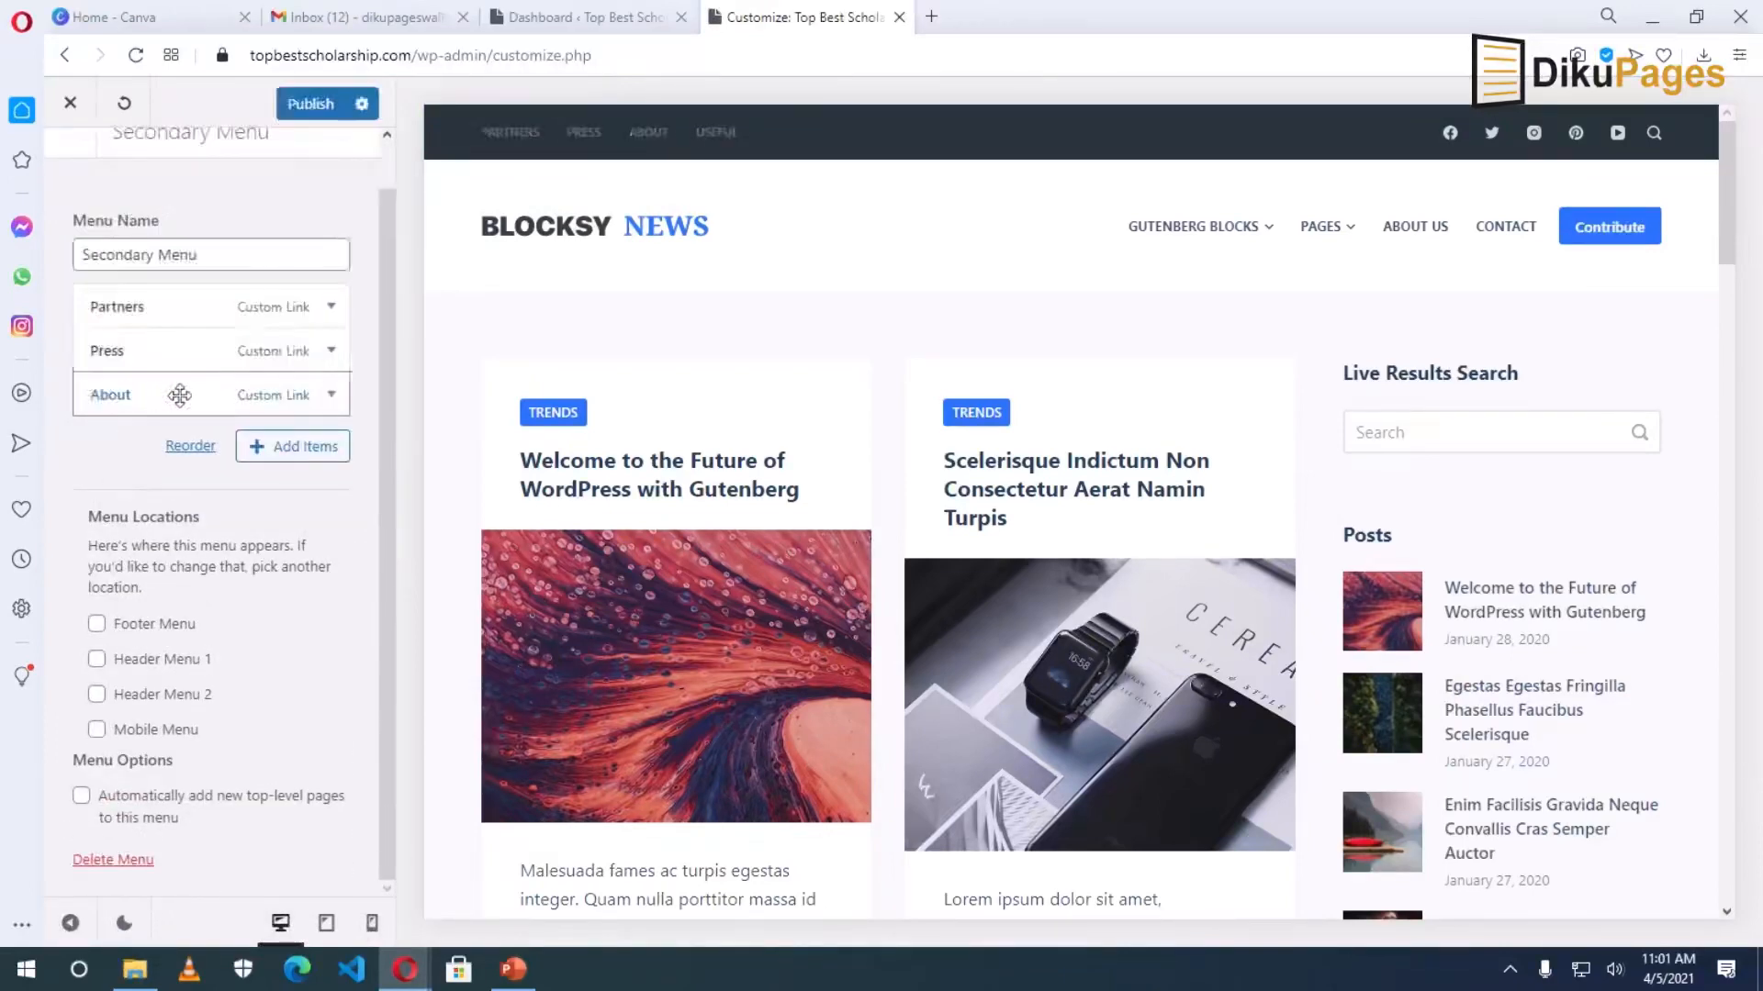
# Remove the Press, Partners and About links, leaving the Secondary Menu empty.
pyautogui.click(331, 349)
pyautogui.scroll(-6, 156, 551)
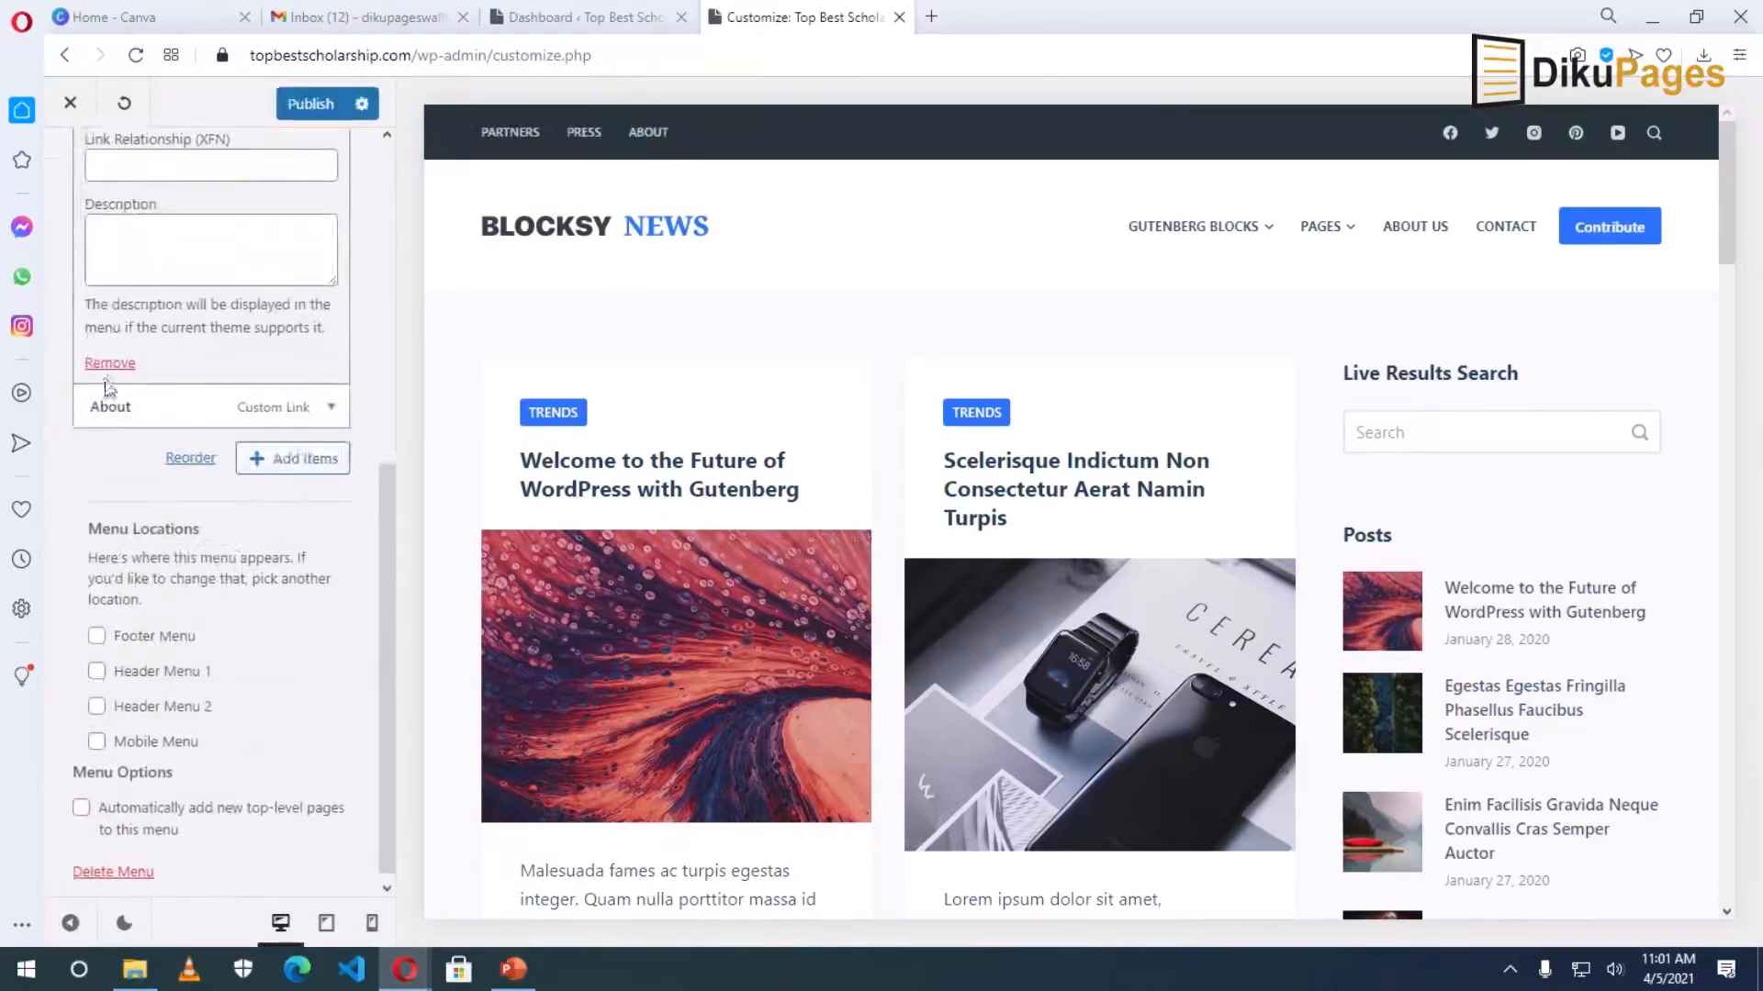
pyautogui.click(109, 362)
pyautogui.click(331, 357)
pyautogui.scroll(-6, 184, 551)
pyautogui.click(110, 394)
pyautogui.click(330, 357)
pyautogui.scroll(-6, 183, 459)
pyautogui.click(111, 397)
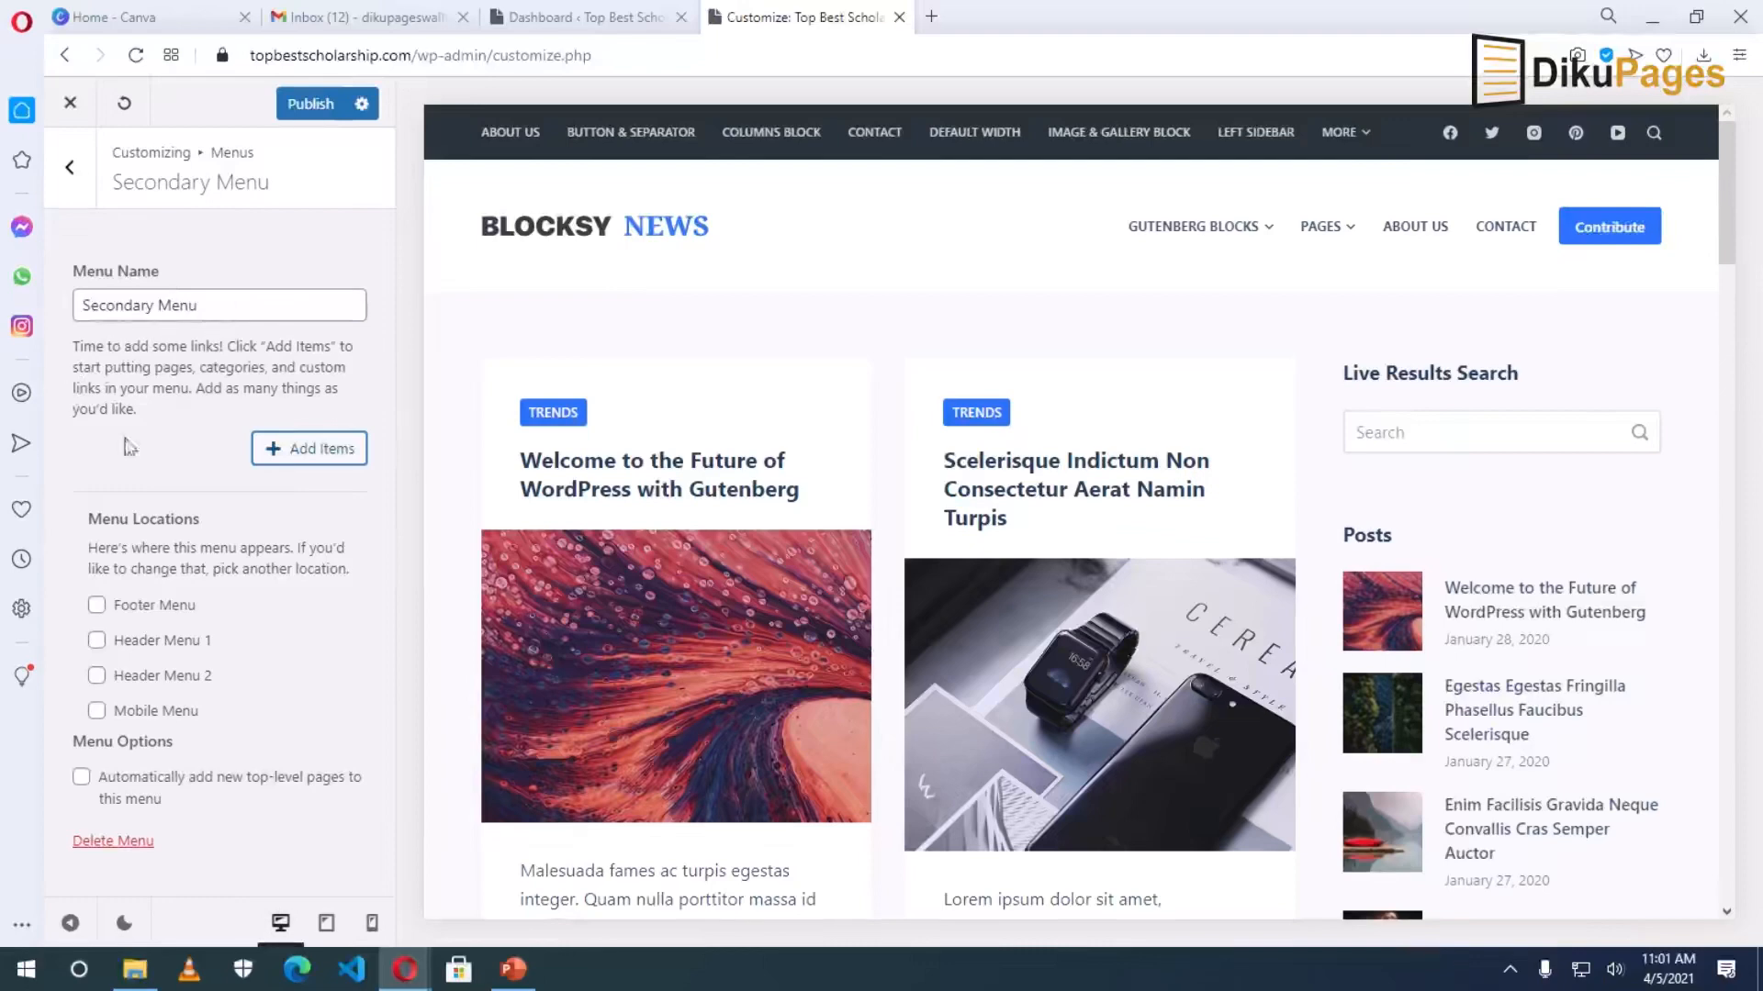
# Add the About Us and Contact pages to the Secondary Menu.
pyautogui.click(314, 459)
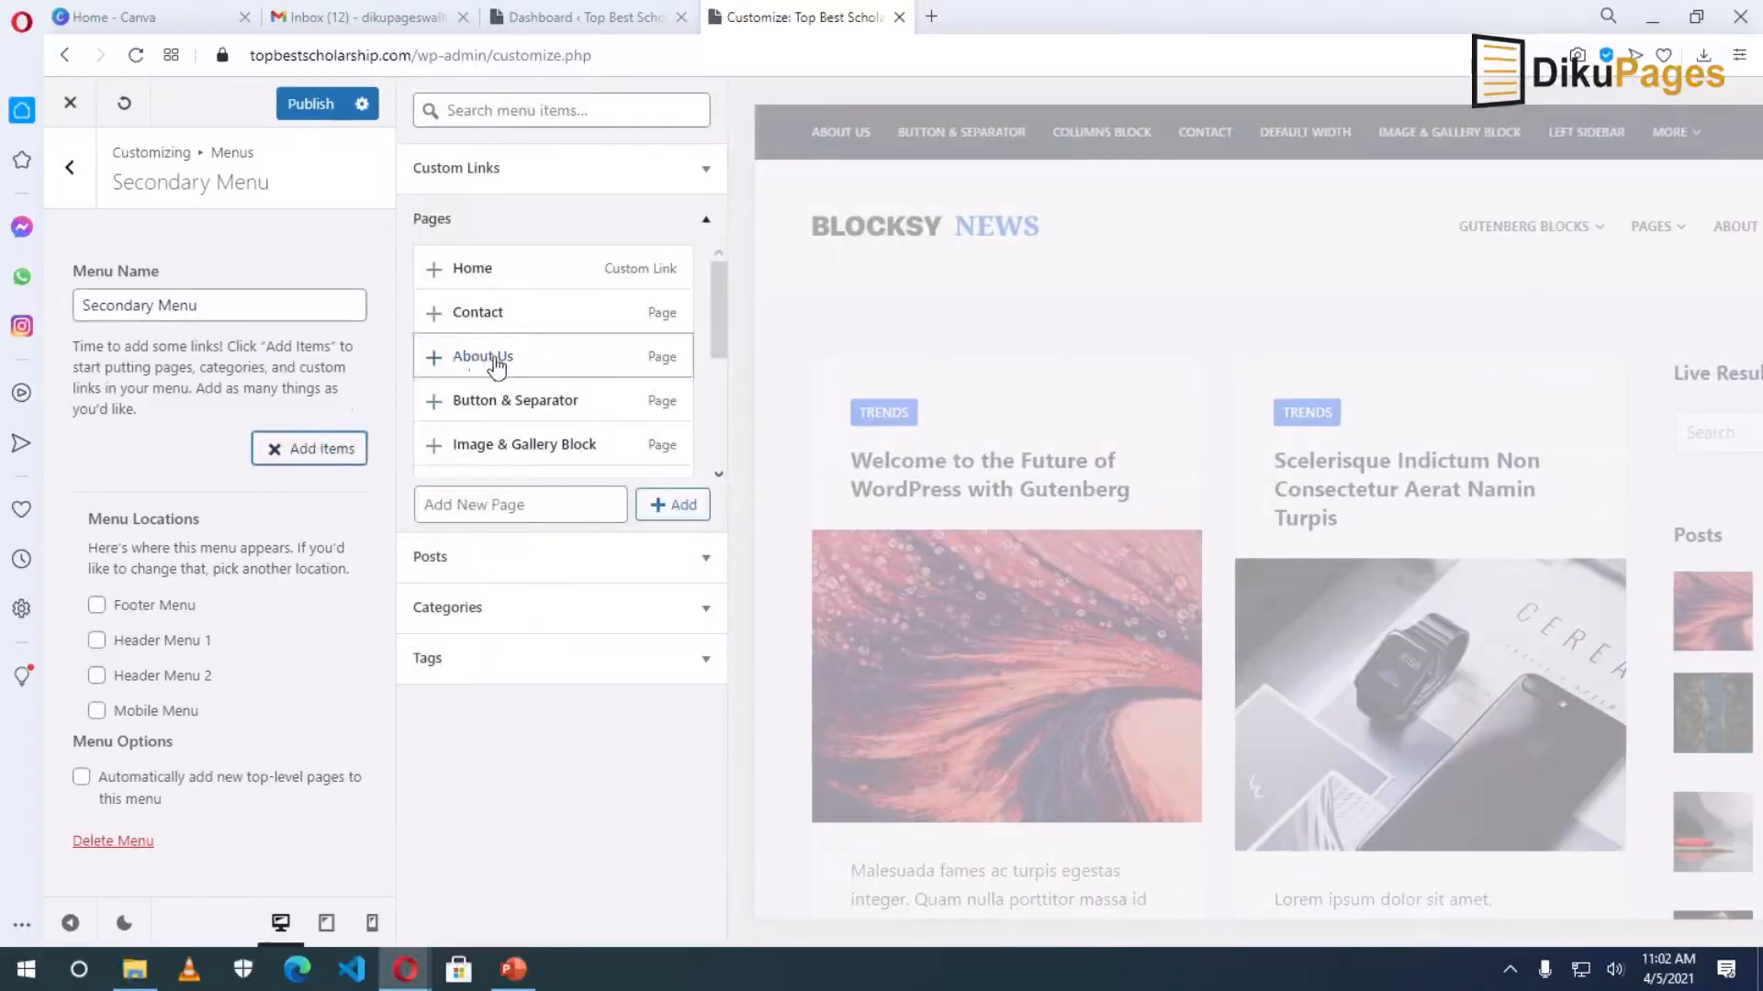
pyautogui.click(497, 366)
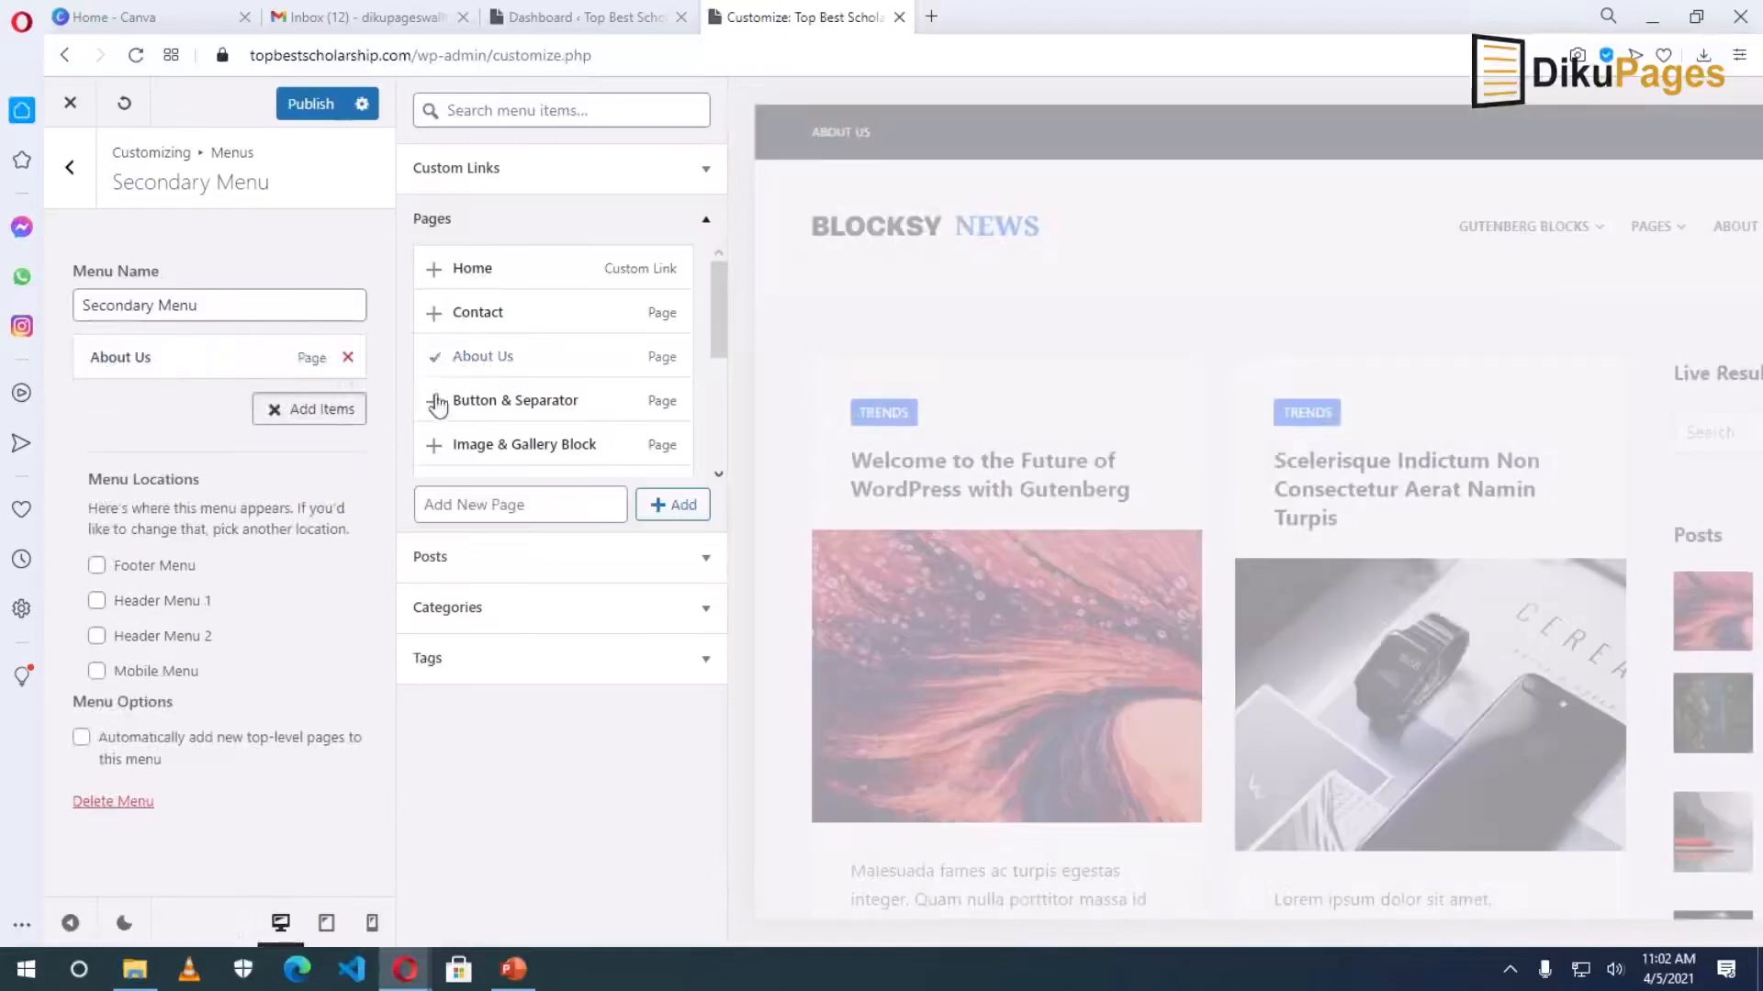
pyautogui.click(485, 318)
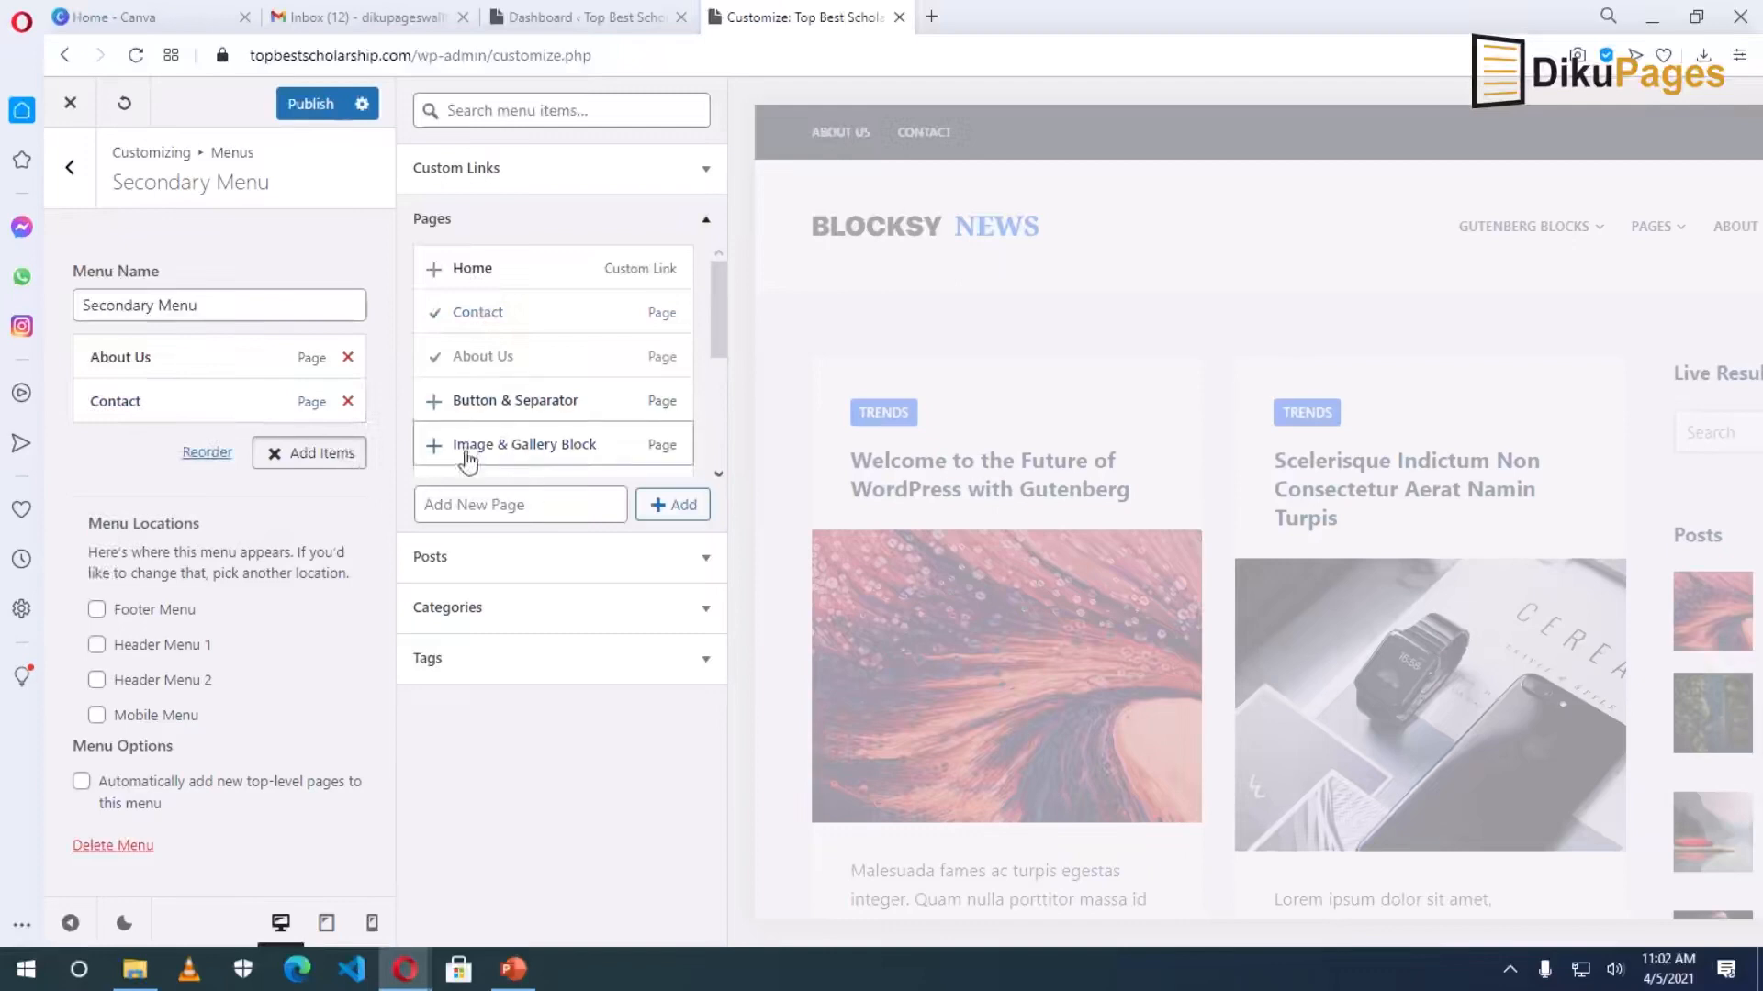
pyautogui.scroll(-3, 579, 382)
pyautogui.scroll(-1, 578, 382)
pyautogui.scroll(4, 574, 386)
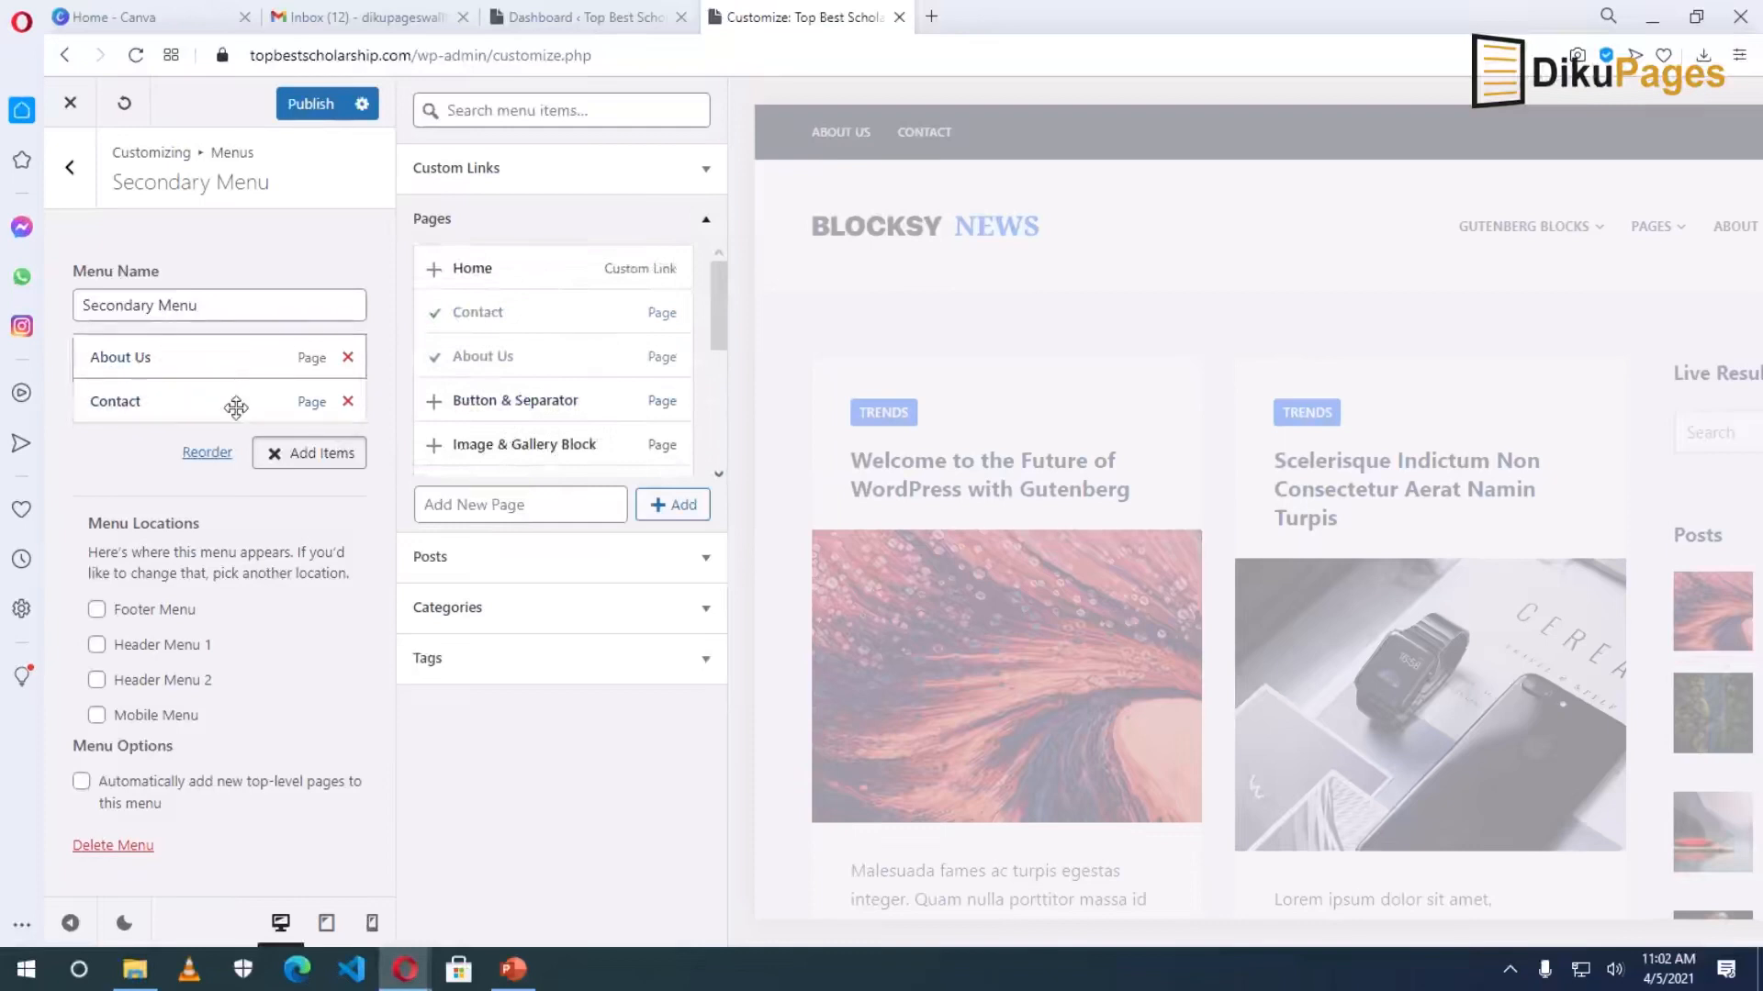
# Create a new Disclaimer page and add it to the menu.
pyautogui.click(462, 508)
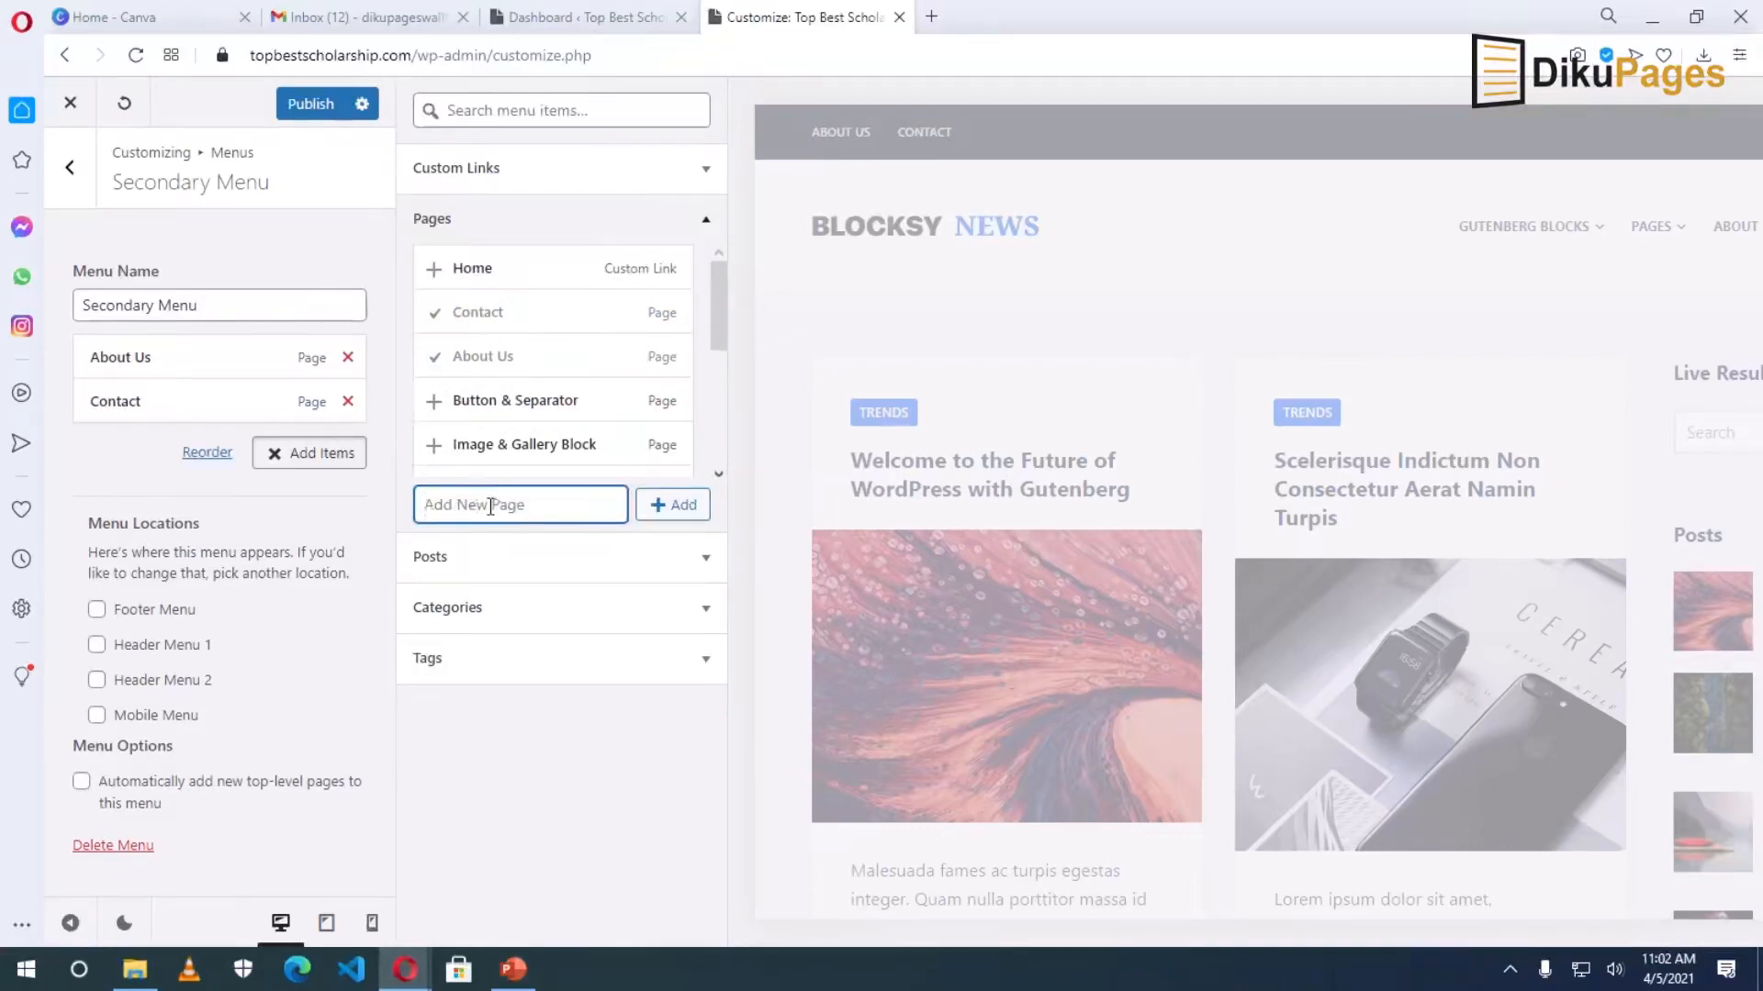
pyautogui.write('Disclaimer')
pyautogui.click(690, 520)
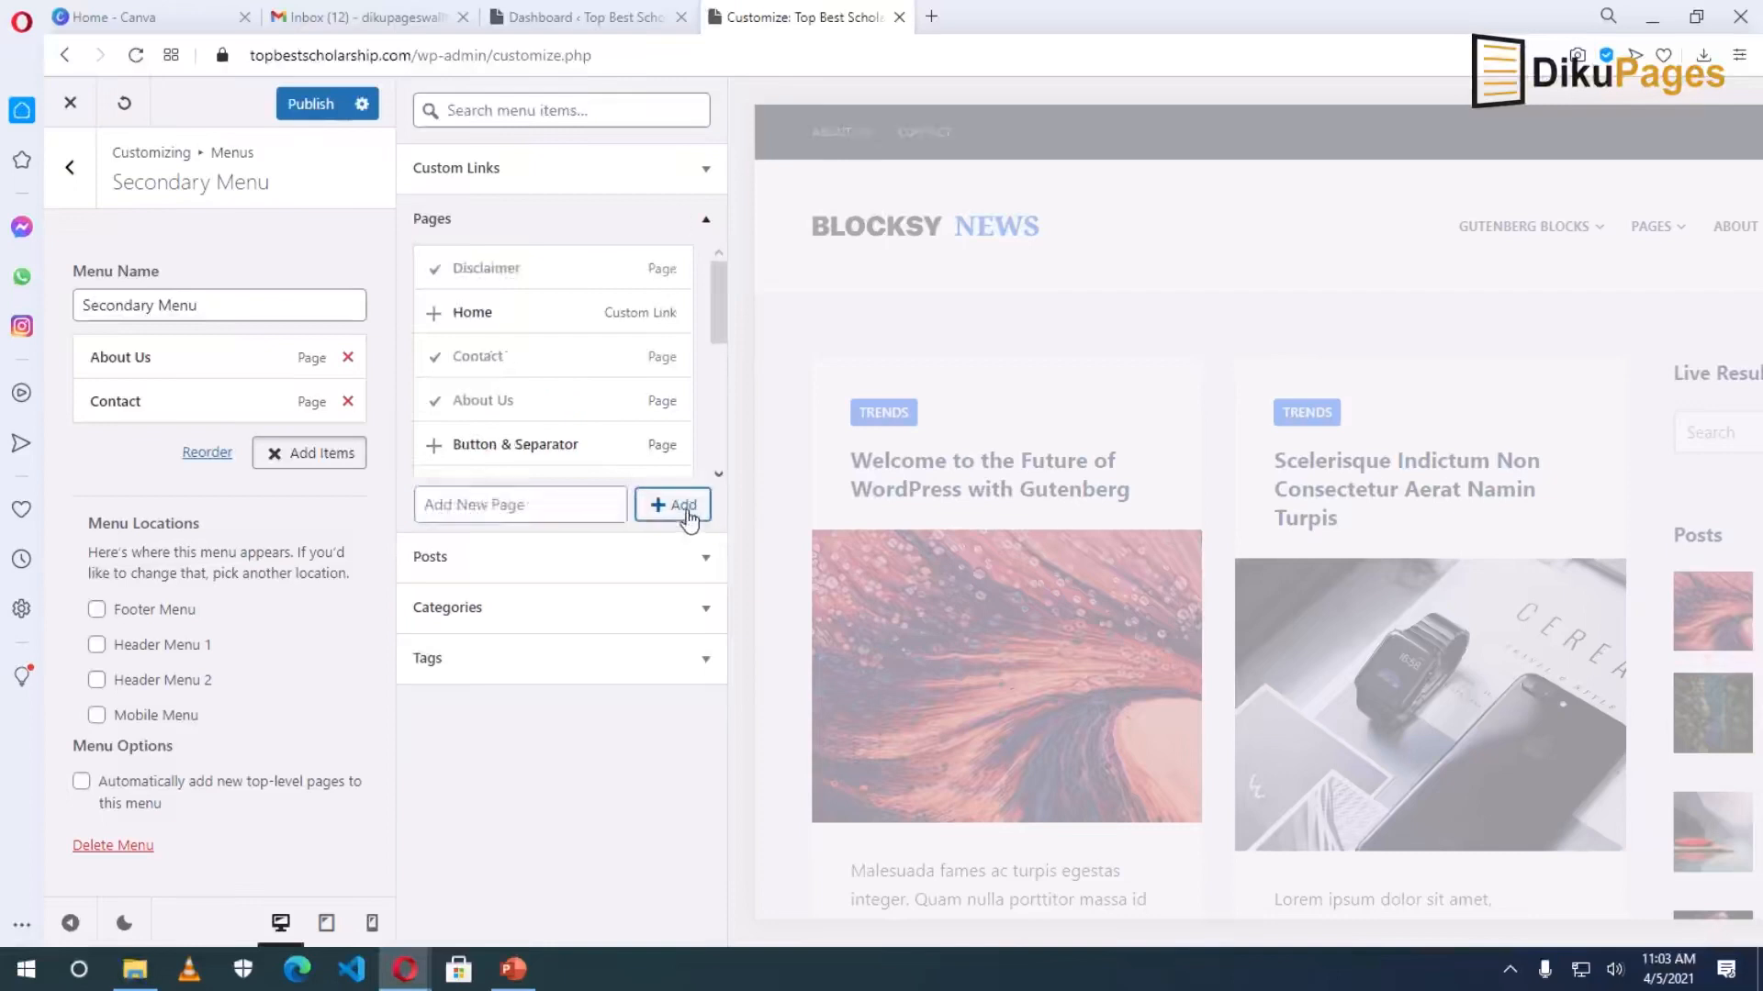
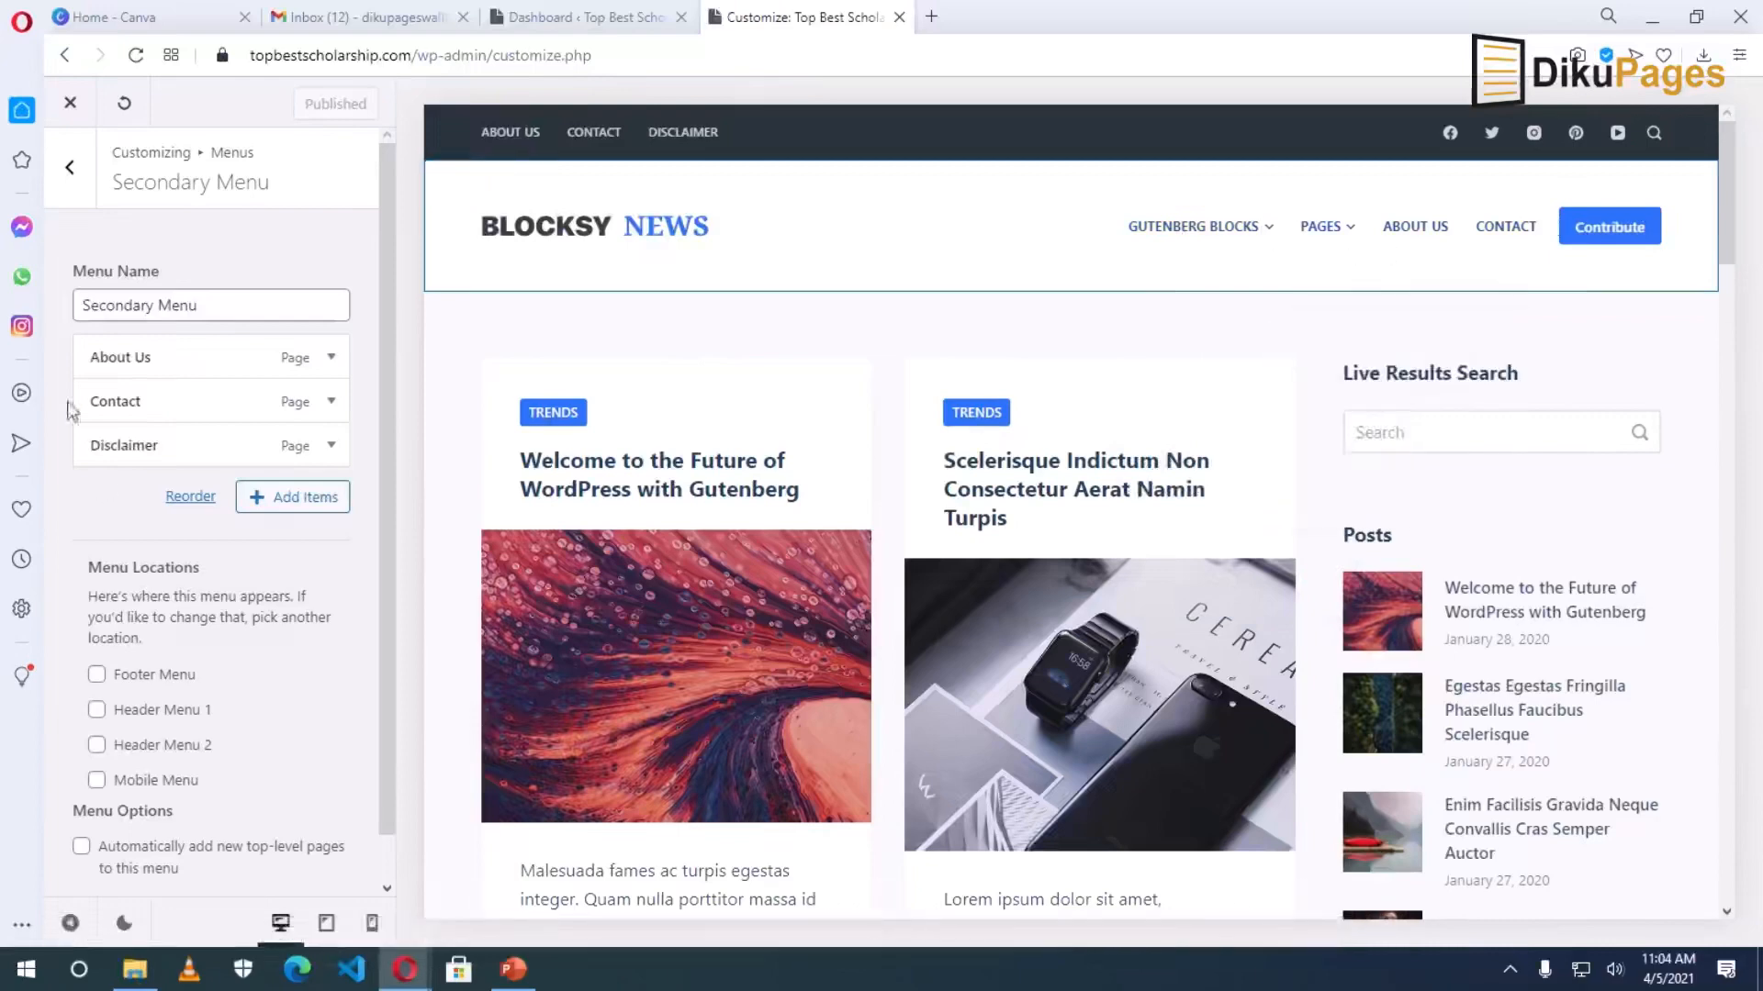
# Go back to the menu list and open the Main Menu for editing.
pyautogui.click(73, 179)
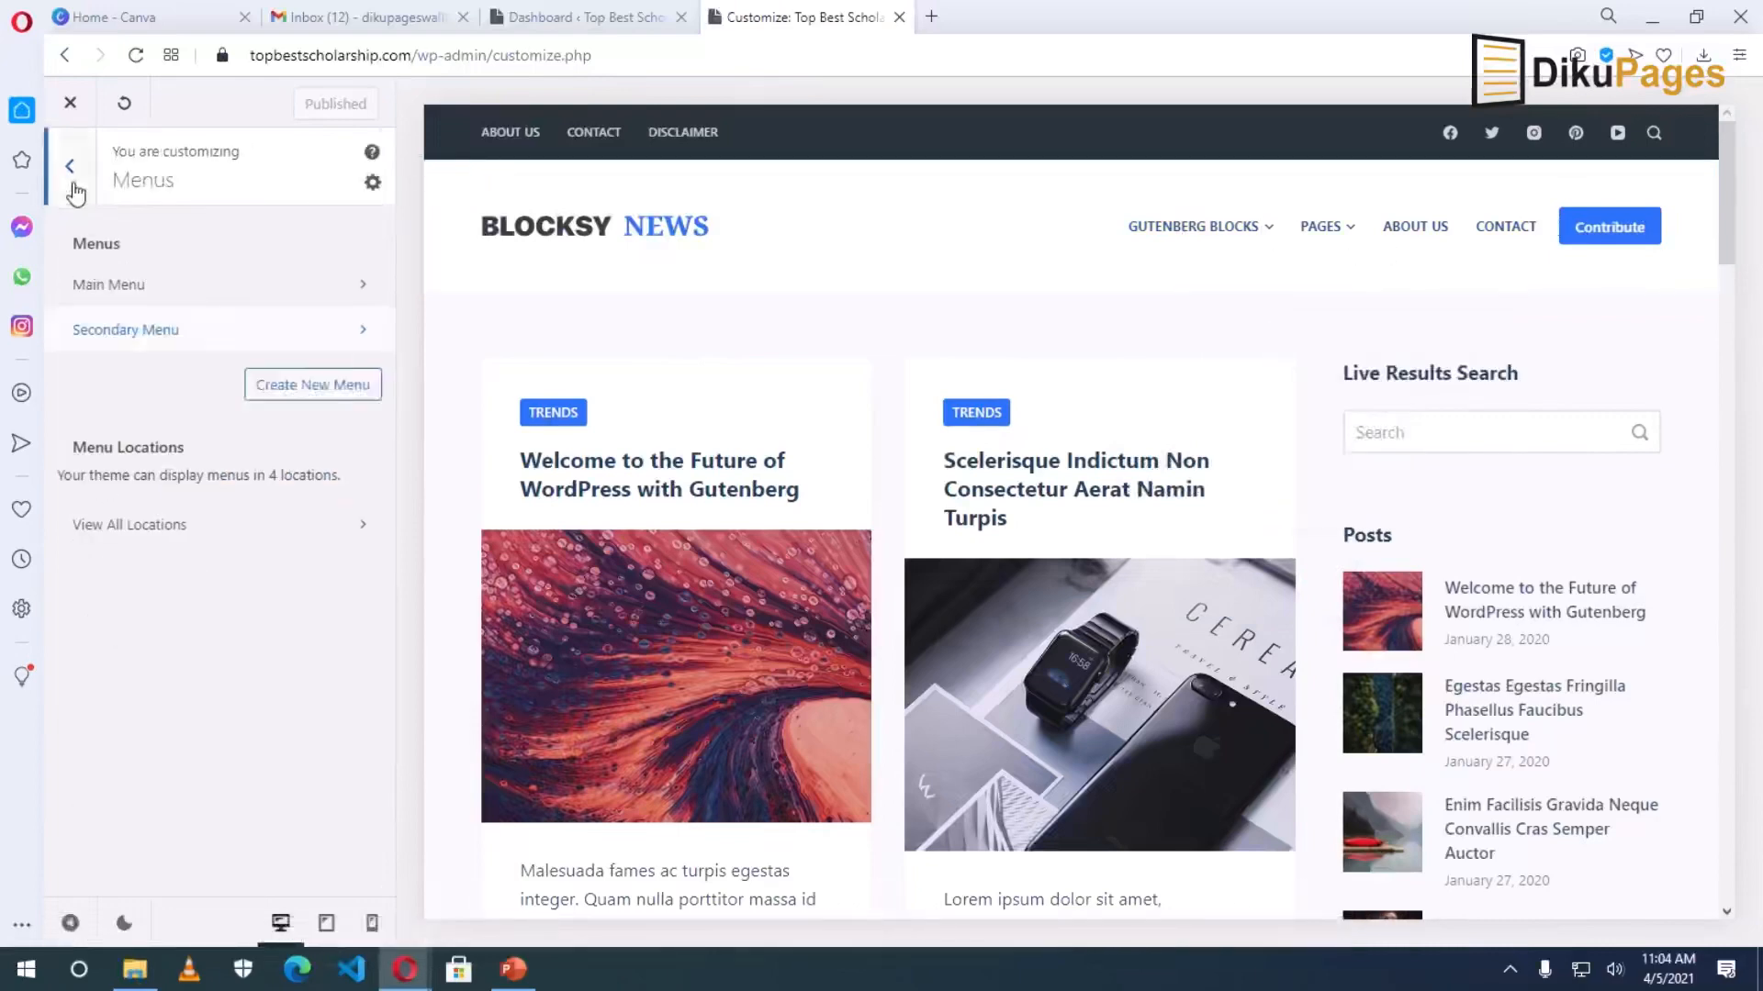
pyautogui.click(154, 292)
pyautogui.scroll(-6, 193, 445)
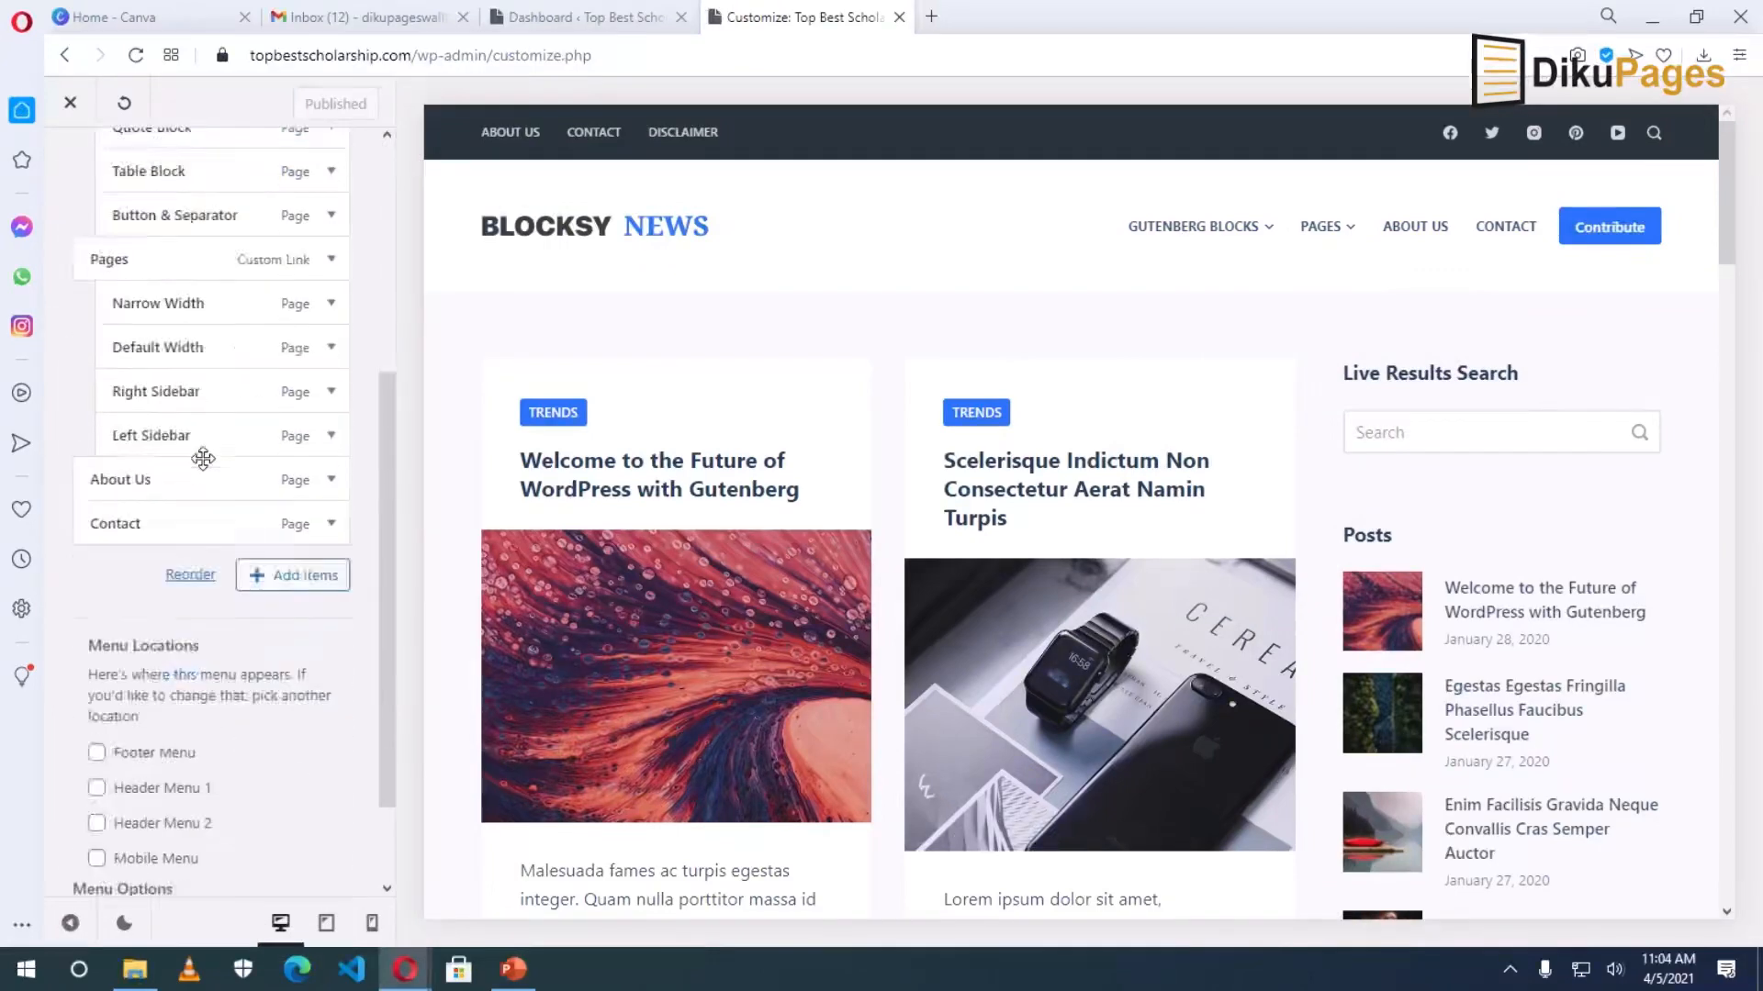
pyautogui.scroll(1, 202, 385)
pyautogui.scroll(5, 207, 332)
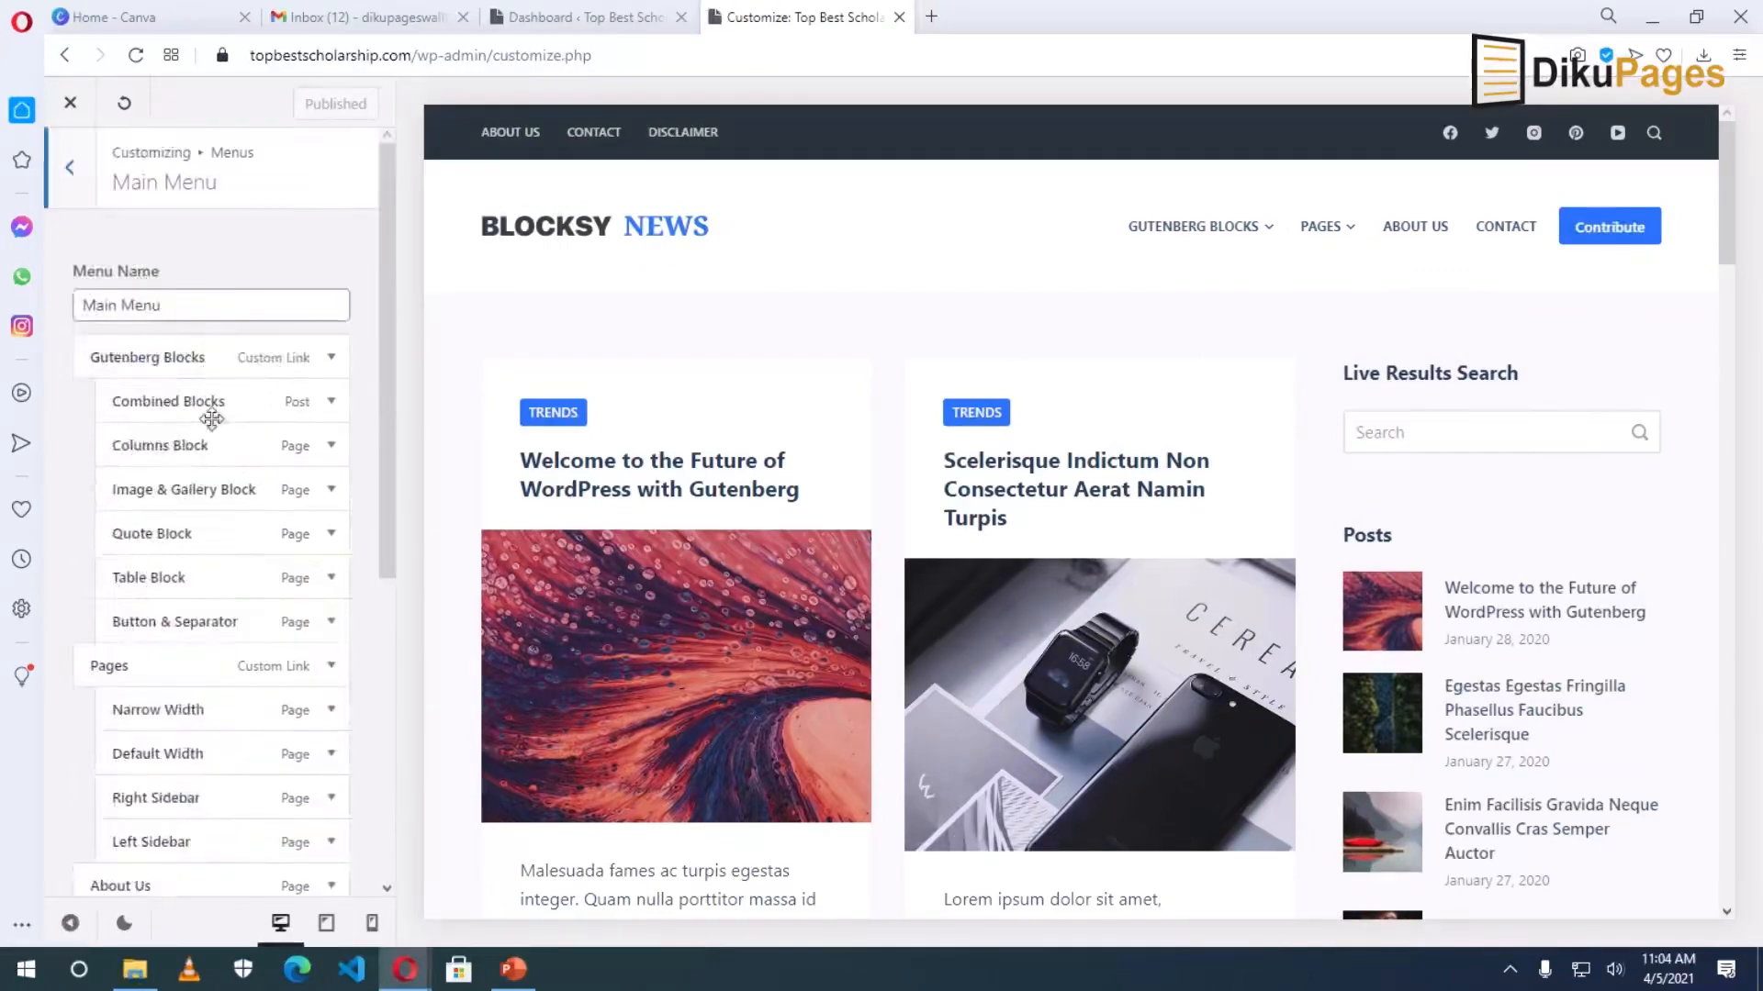
pyautogui.scroll(-5, 205, 459)
pyautogui.scroll(4, 202, 541)
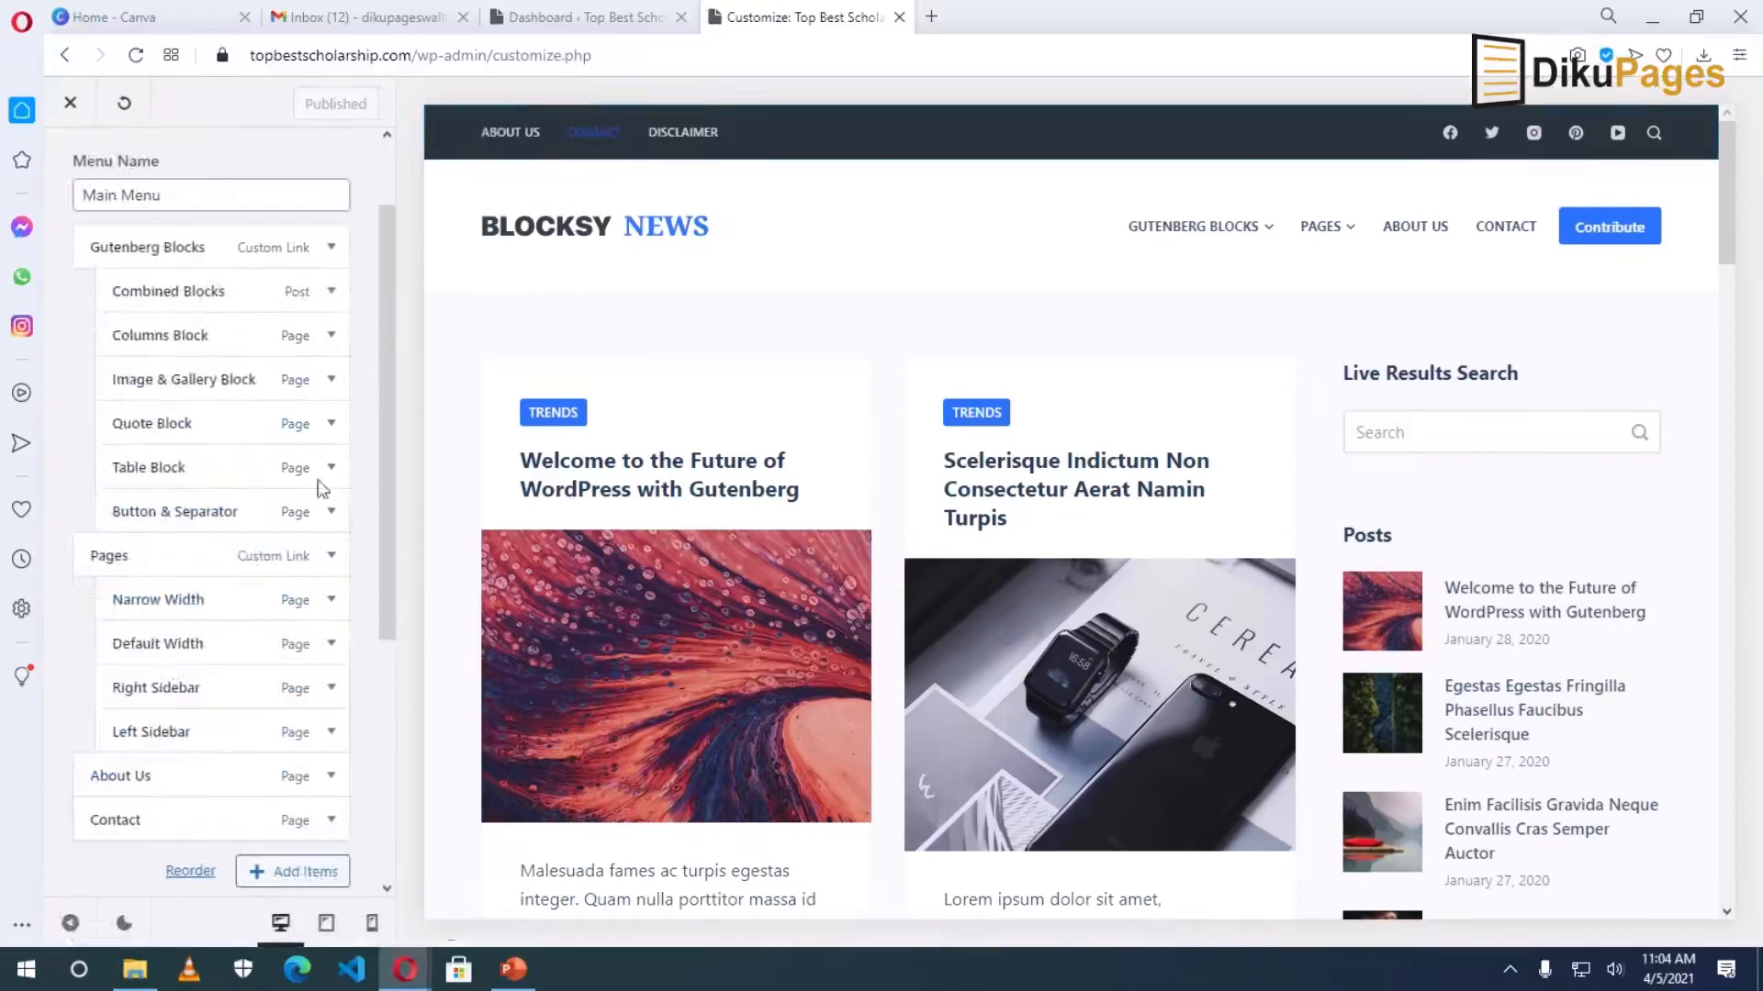
# Remove the Gutenberg Blocks, Combined Blocks, Columns Block and next items from the Main Menu.
pyautogui.click(331, 247)
pyautogui.click(101, 811)
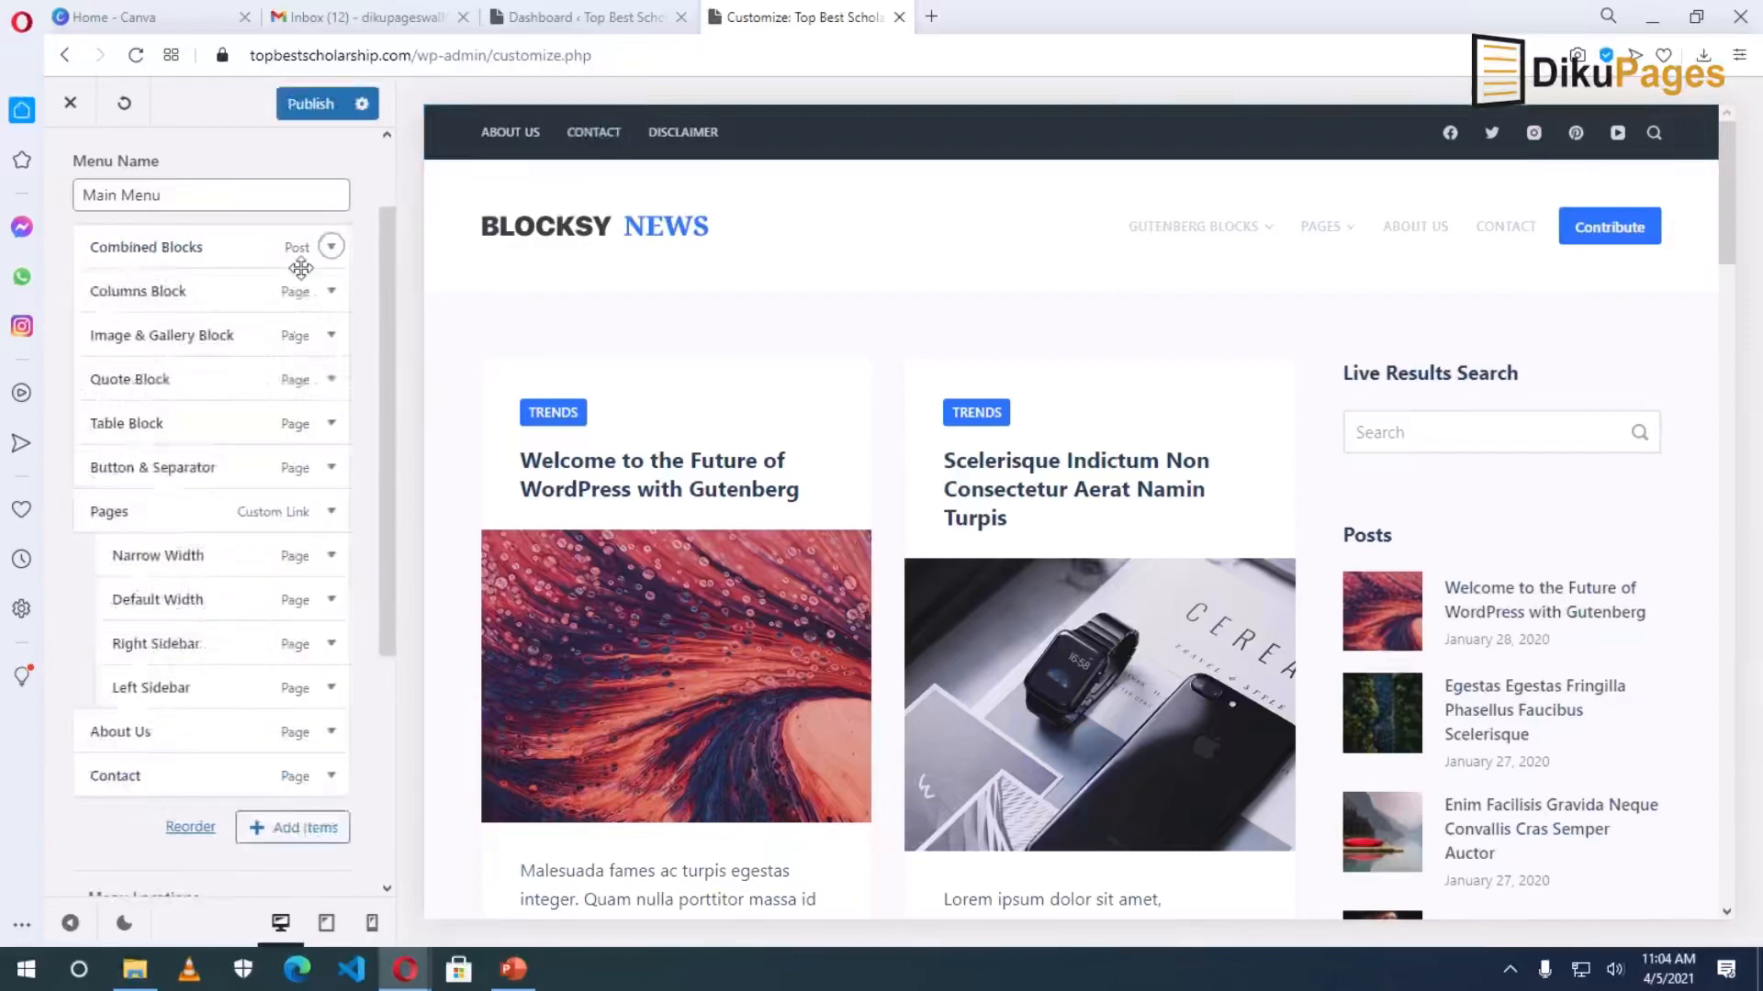
pyautogui.click(331, 248)
pyautogui.click(110, 790)
pyautogui.click(110, 781)
pyautogui.click(331, 247)
pyautogui.click(110, 780)
pyautogui.click(332, 247)
# Remove Narrow Width, About Us and the remaining items, then show the items available to add.
pyautogui.click(111, 780)
pyautogui.click(331, 247)
pyautogui.click(112, 781)
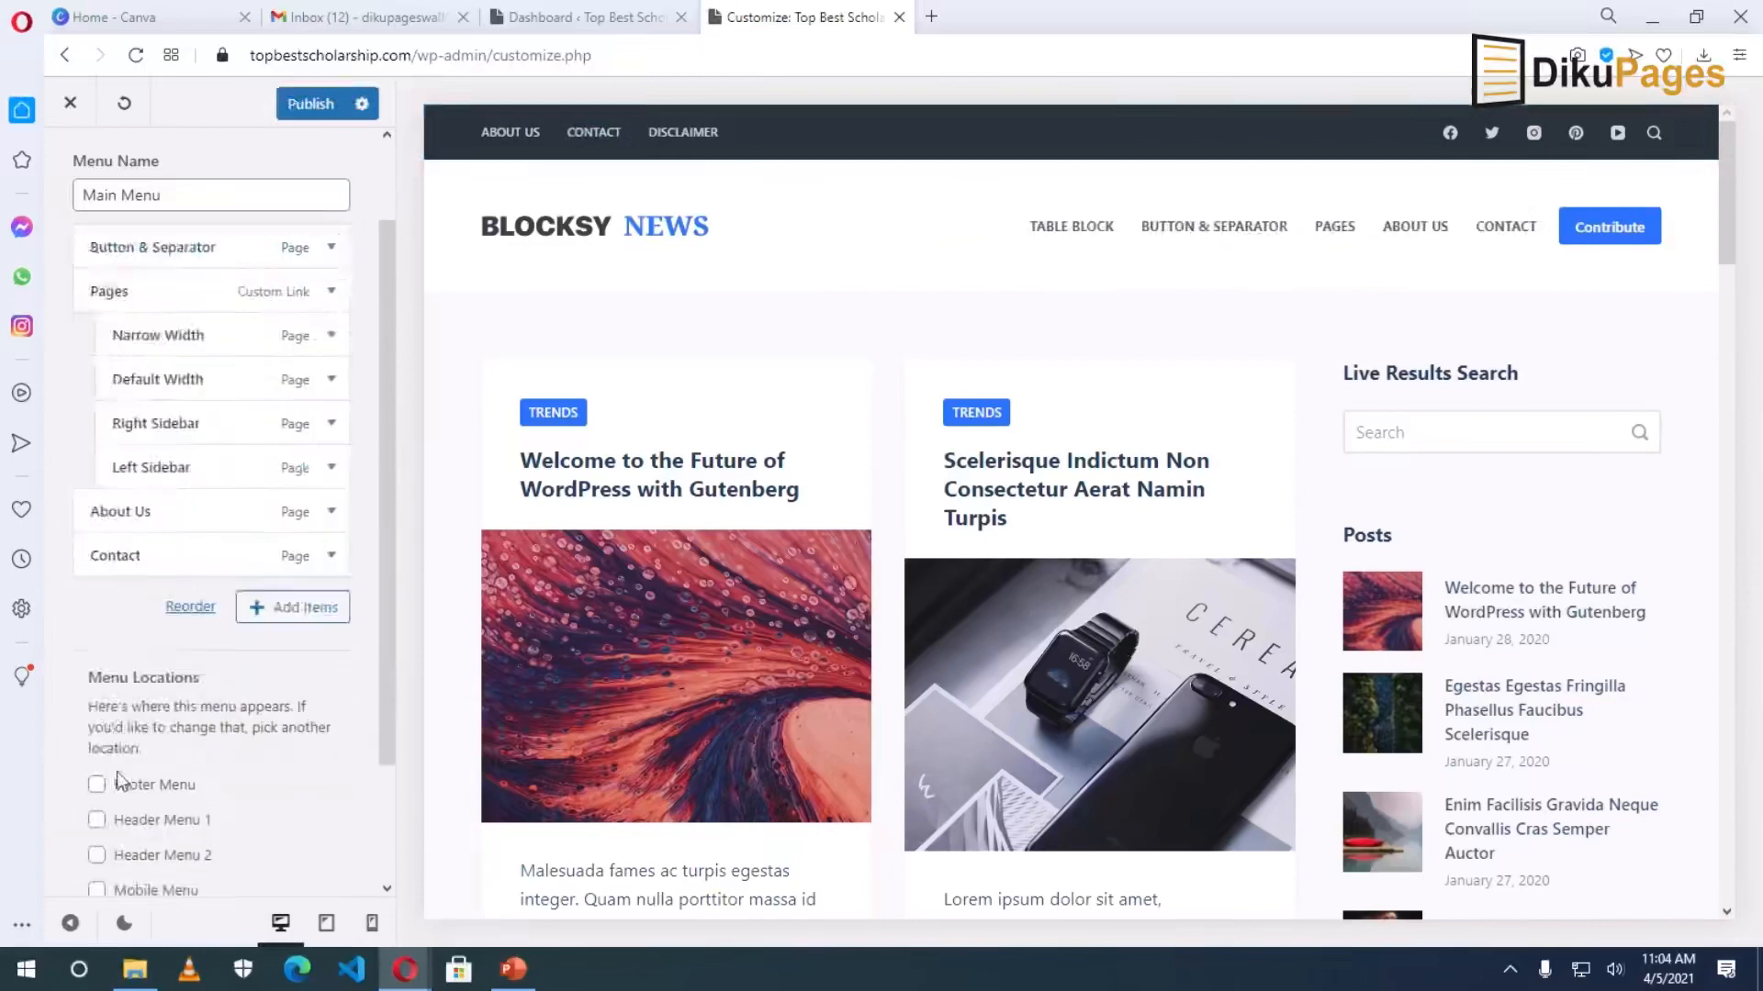
pyautogui.click(332, 247)
pyautogui.click(331, 247)
pyautogui.click(111, 781)
pyautogui.click(331, 260)
pyautogui.click(110, 793)
pyautogui.click(334, 305)
pyautogui.click(110, 837)
pyautogui.click(332, 350)
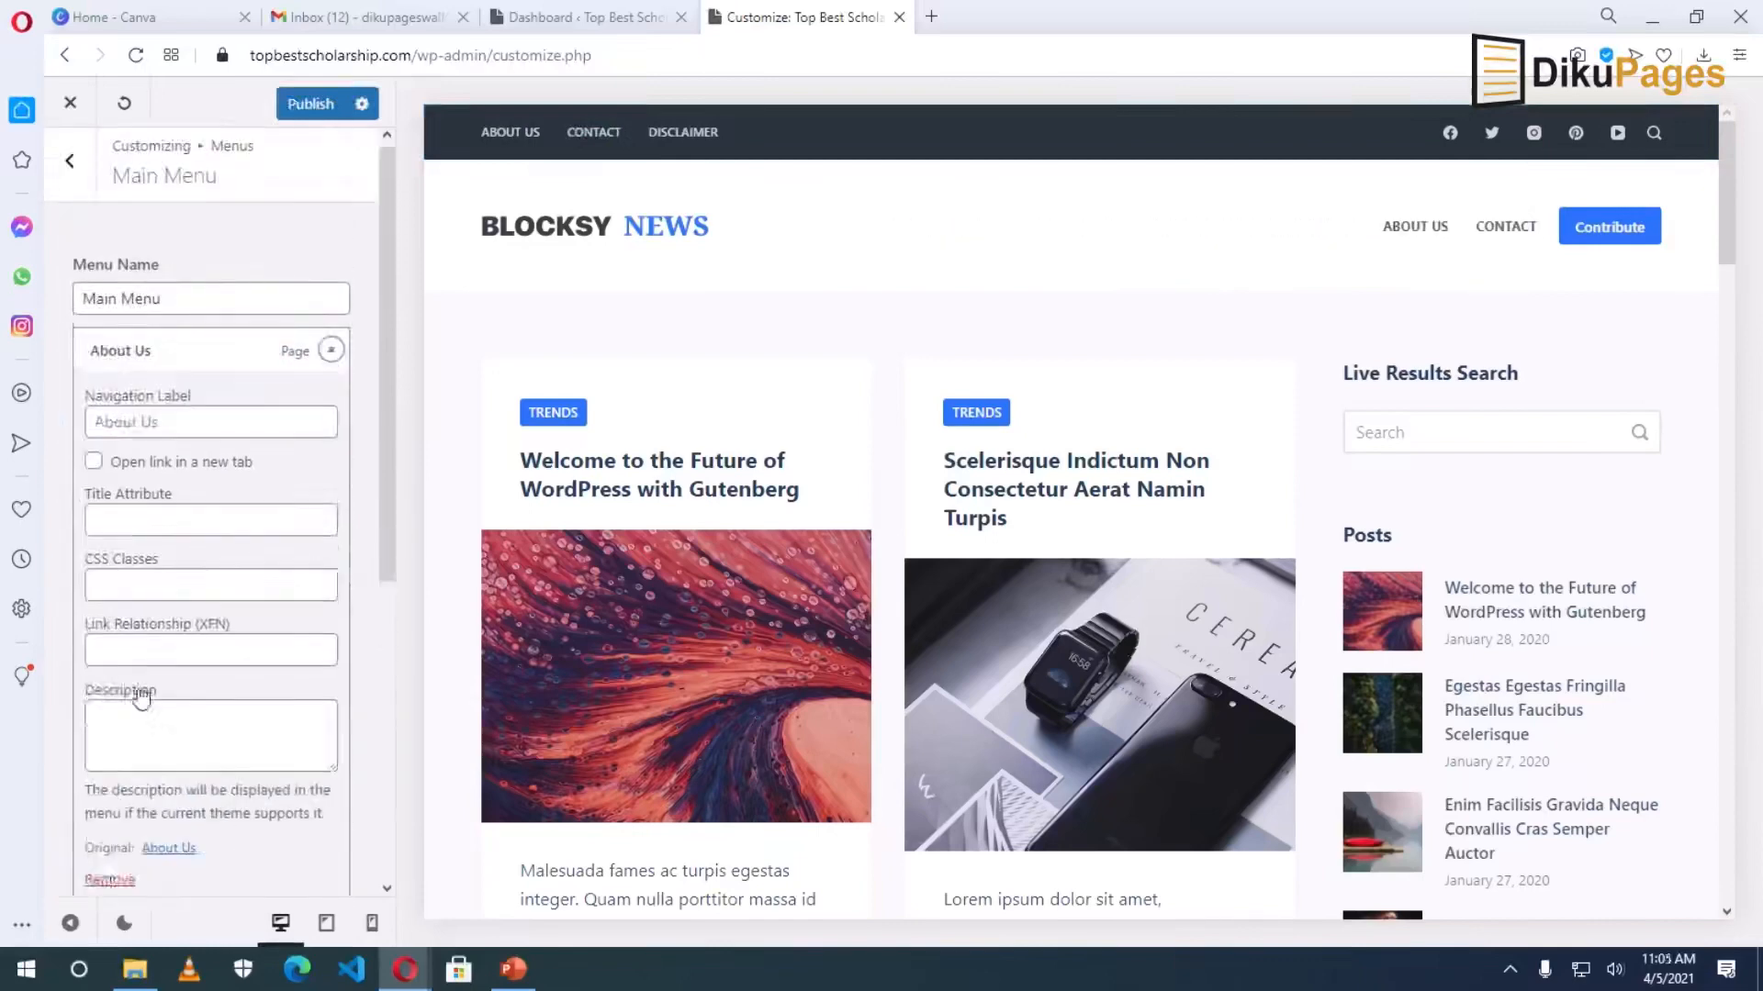
pyautogui.click(110, 880)
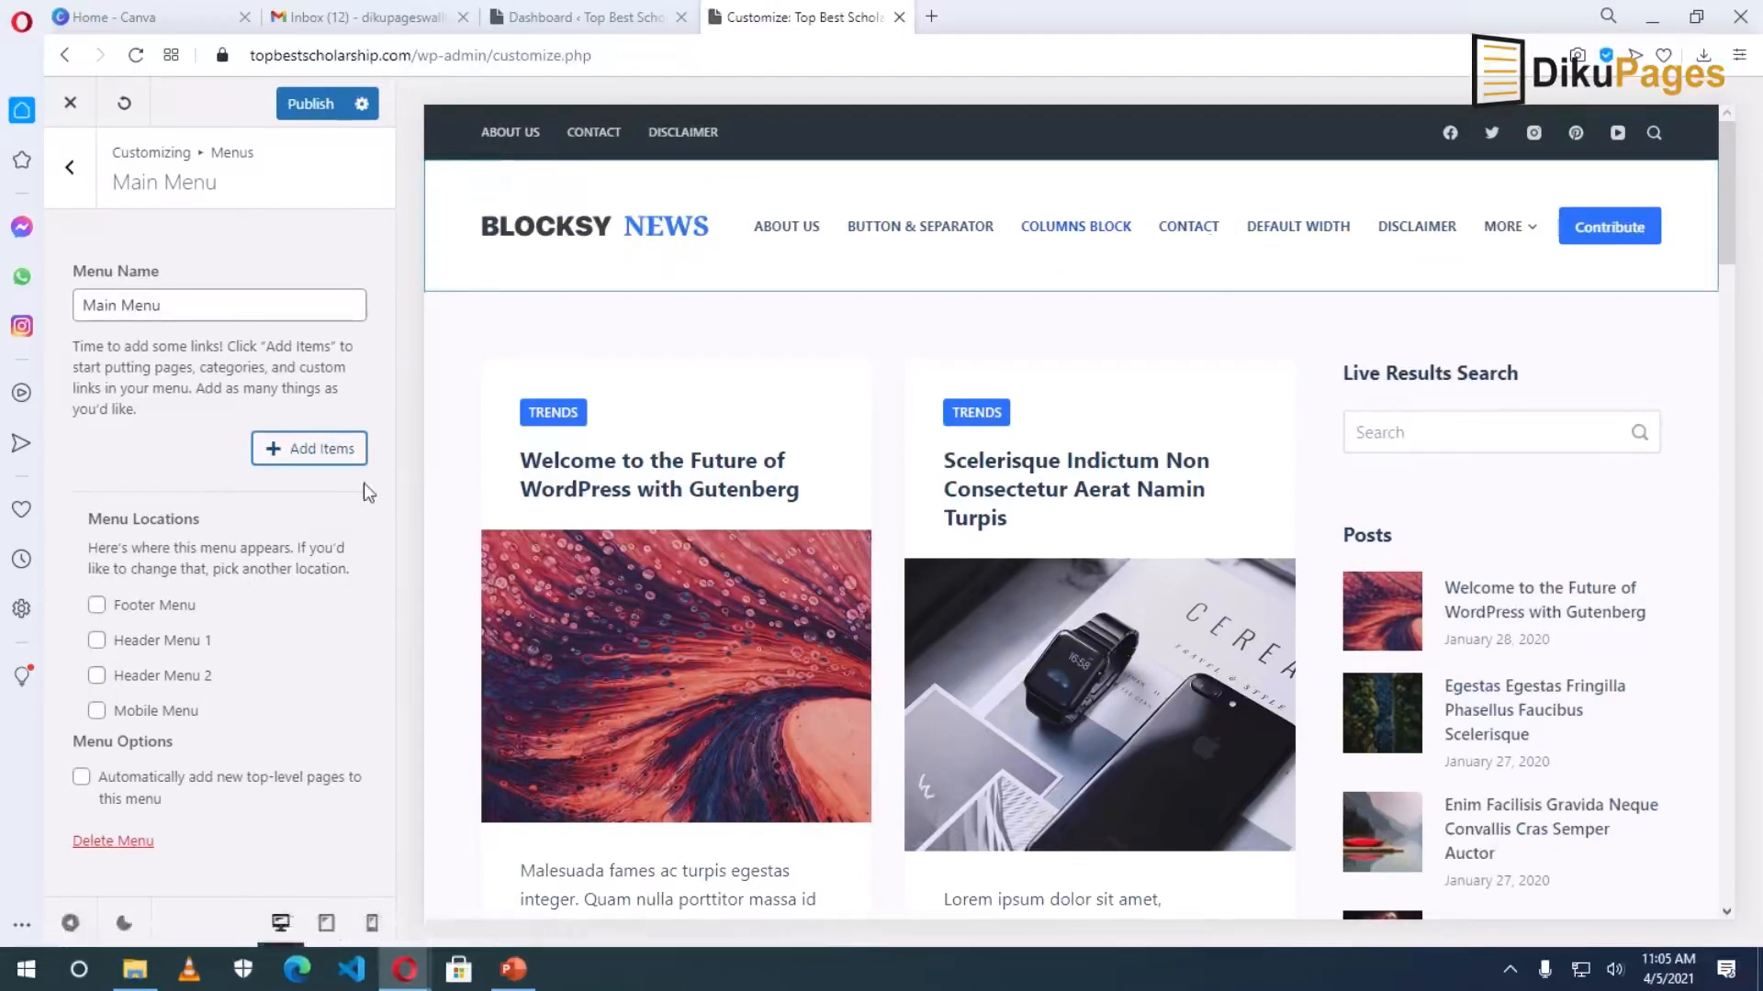
pyautogui.click(308, 451)
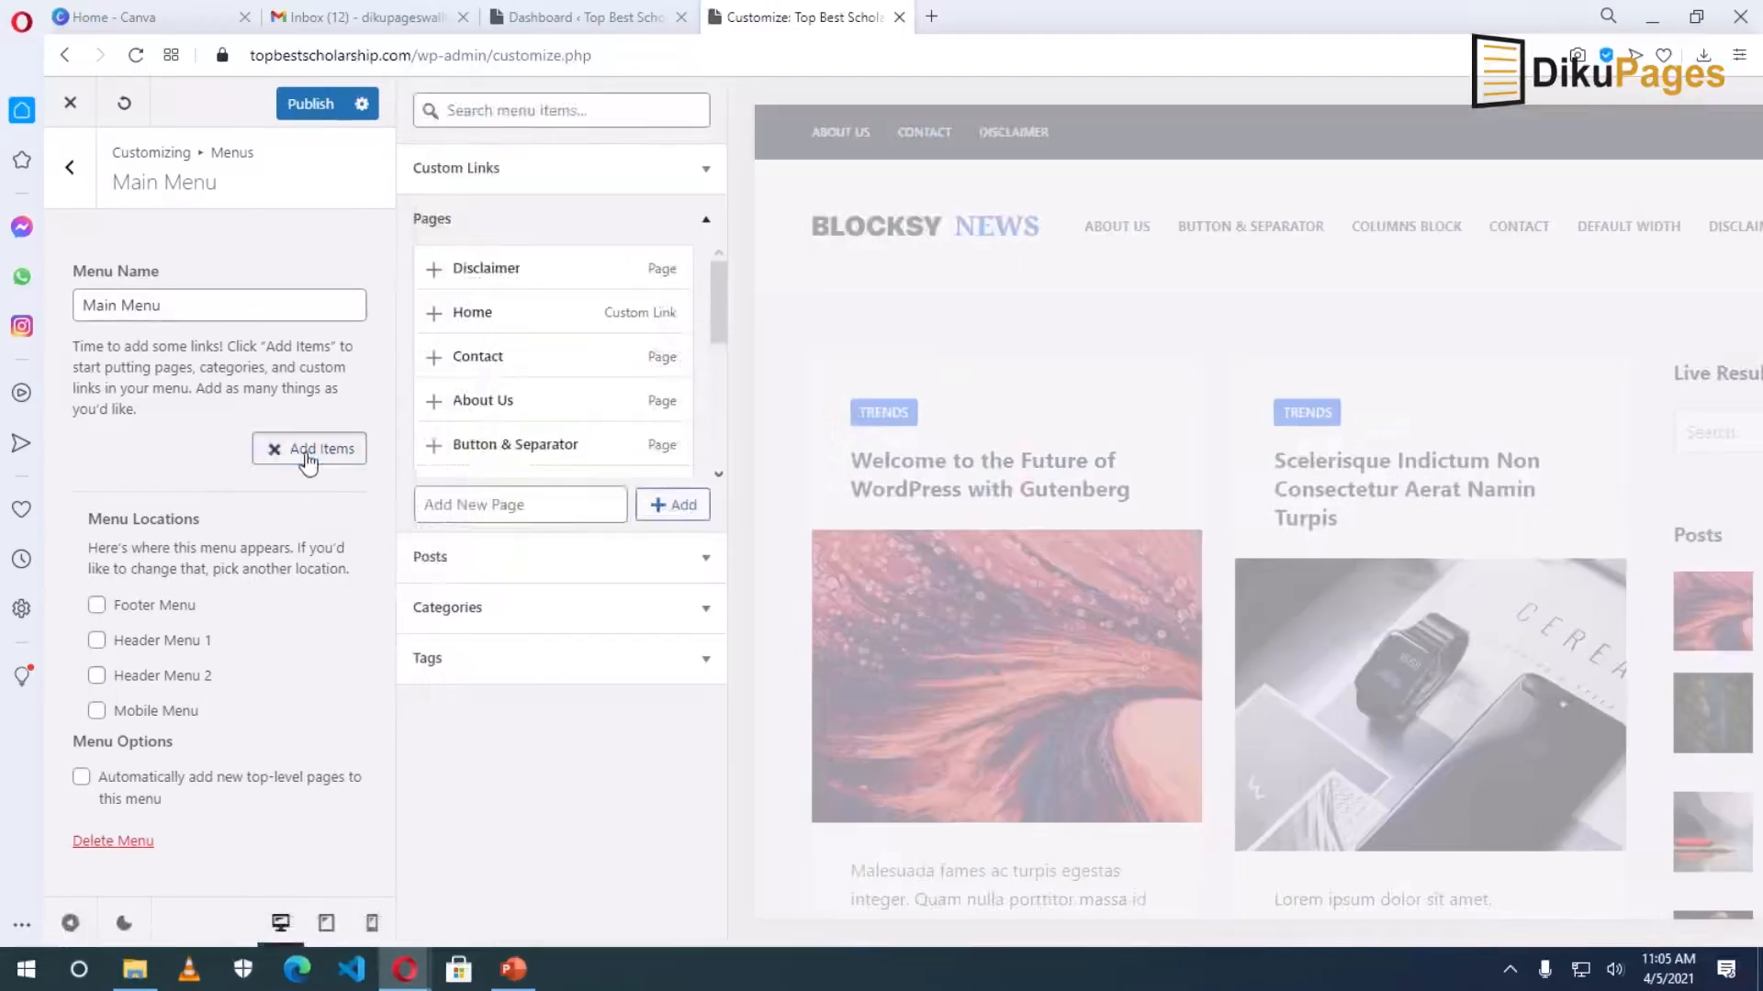
# Add a new page named Blog as the Main Menu's only item and publish it.
pyautogui.click(489, 508)
pyautogui.write('Blog')
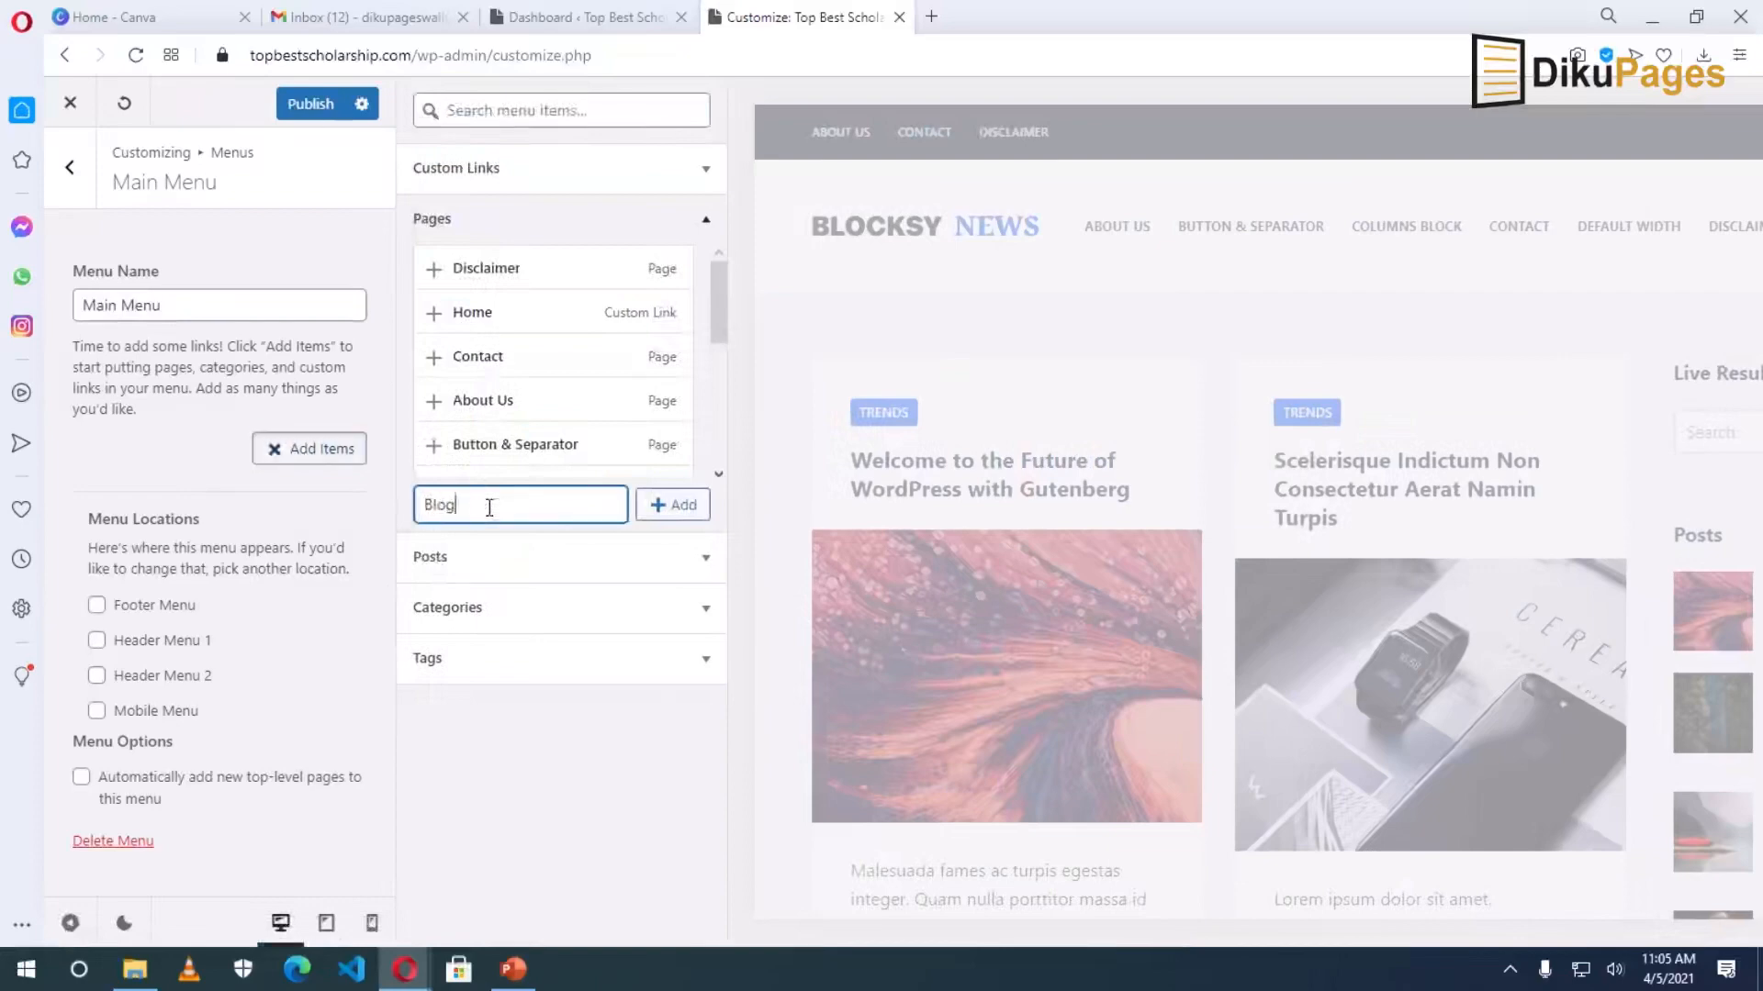
pyautogui.click(682, 511)
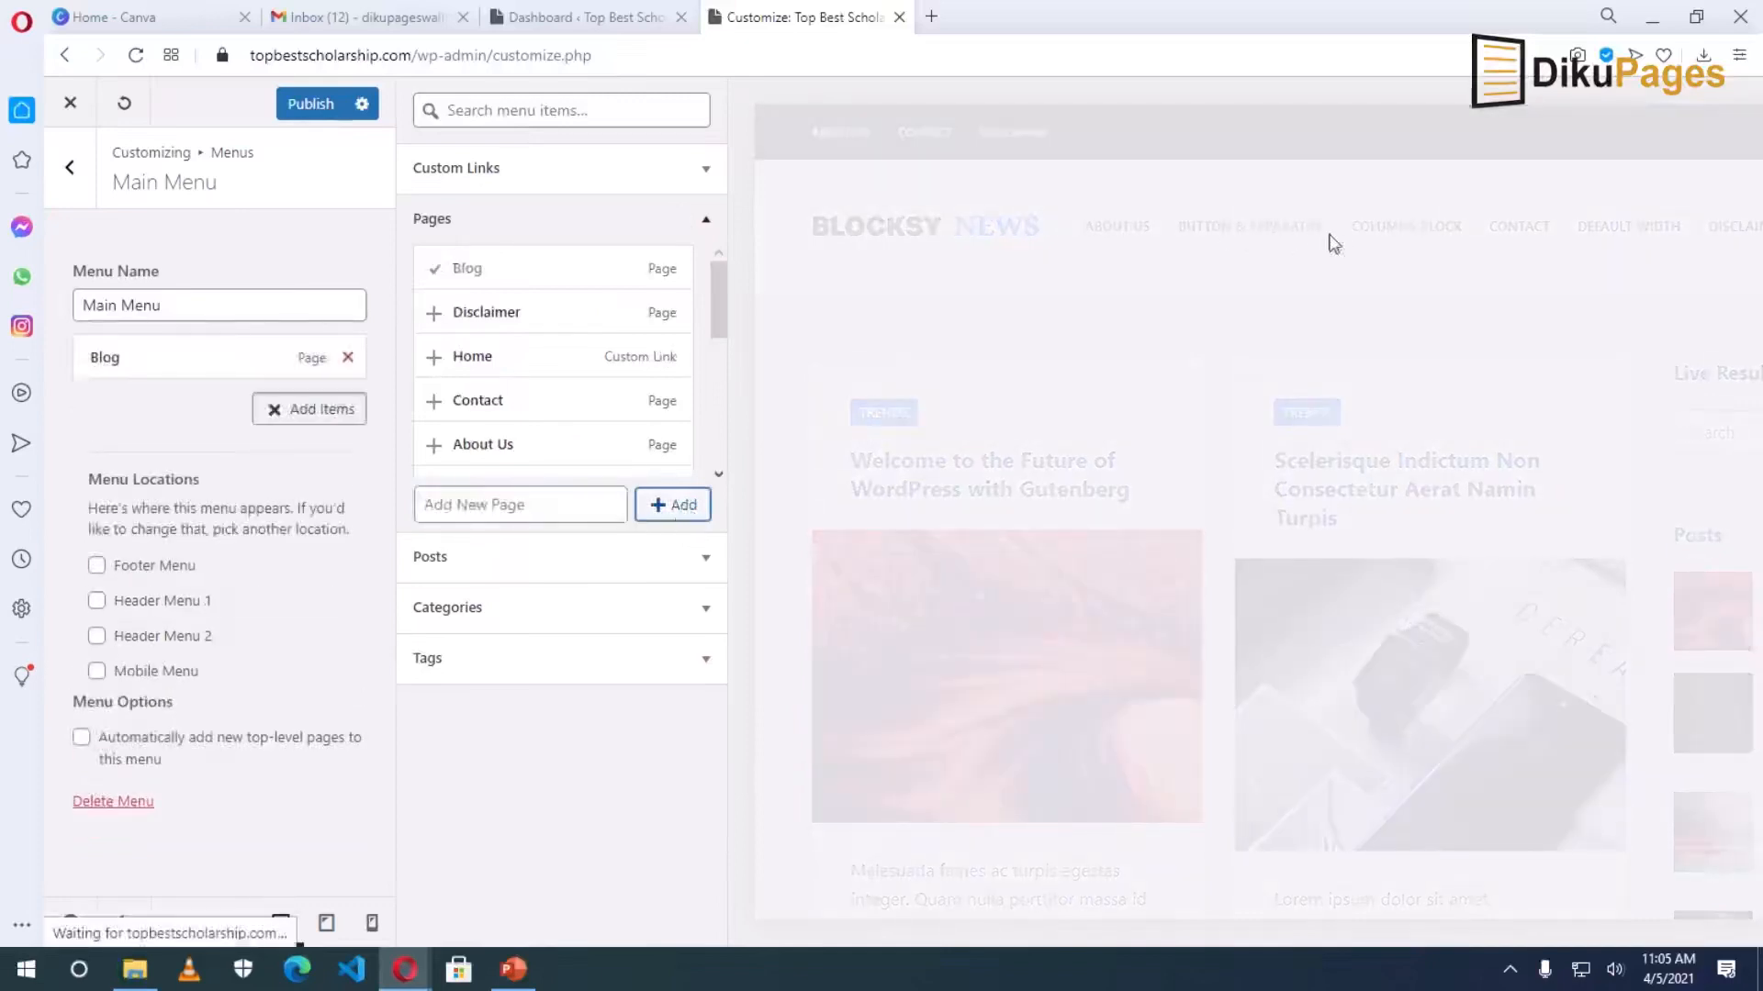
pyautogui.click(310, 103)
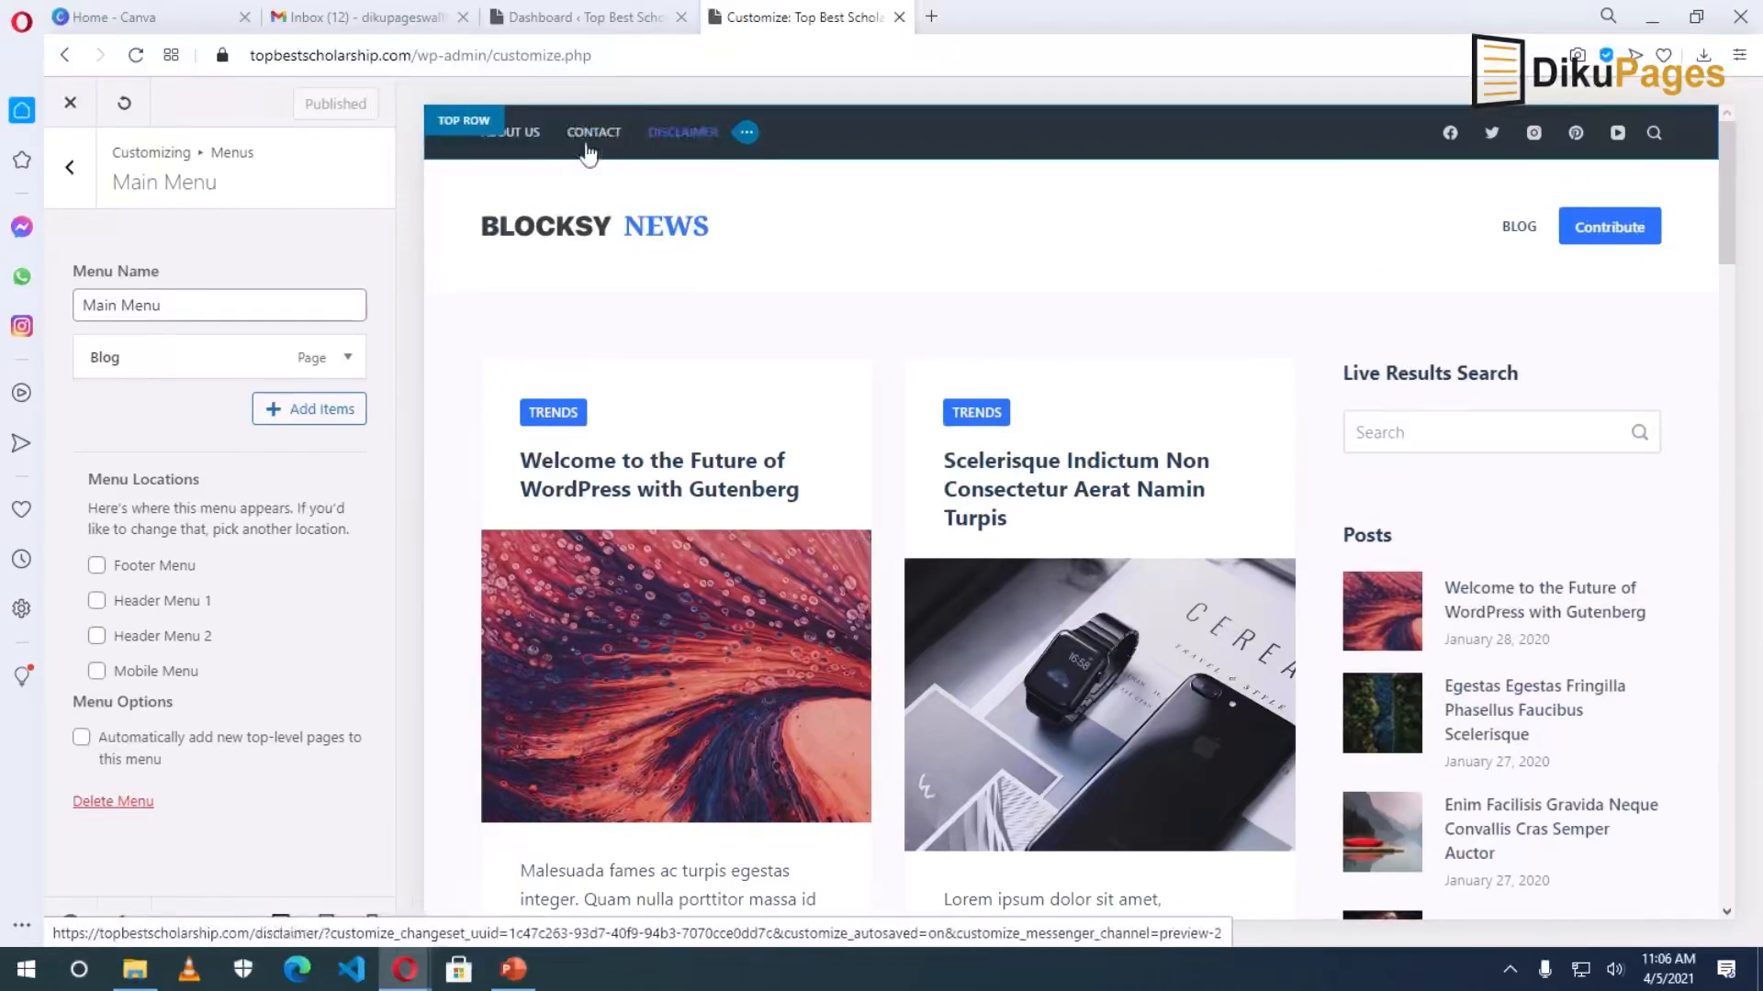
pyautogui.click(70, 103)
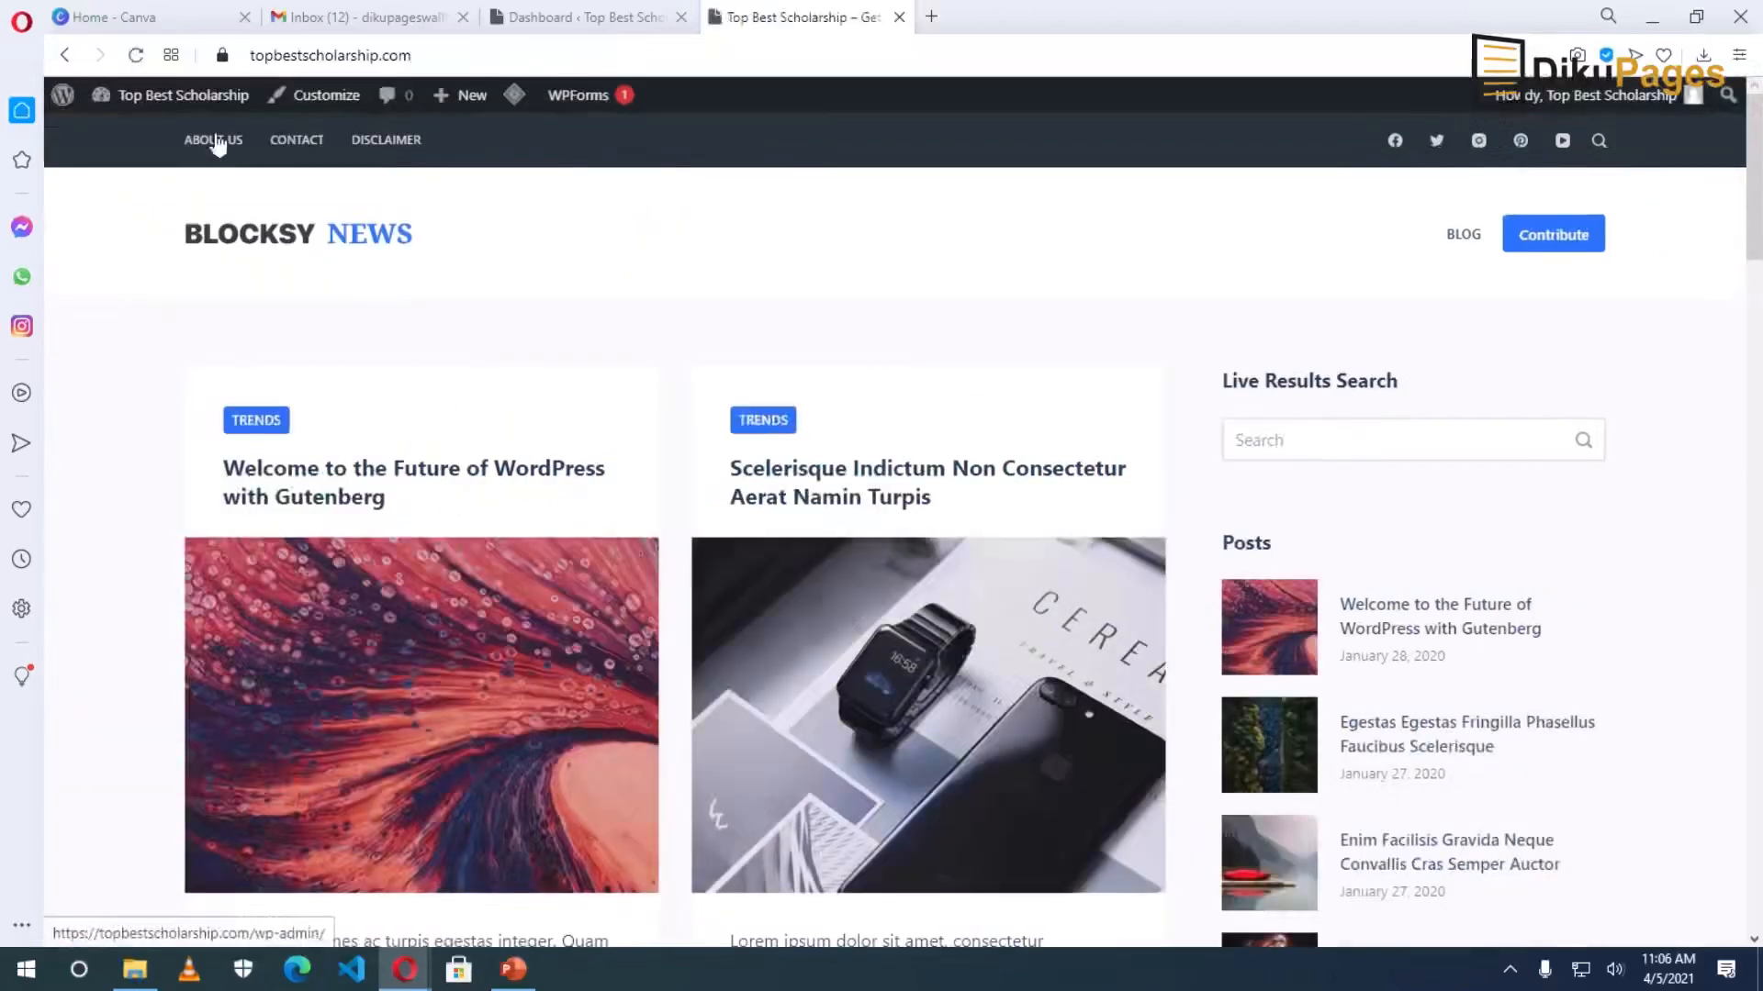
# Check the live About Us, Contact and Disclaimer pages, ending back on About Us.
pyautogui.click(213, 147)
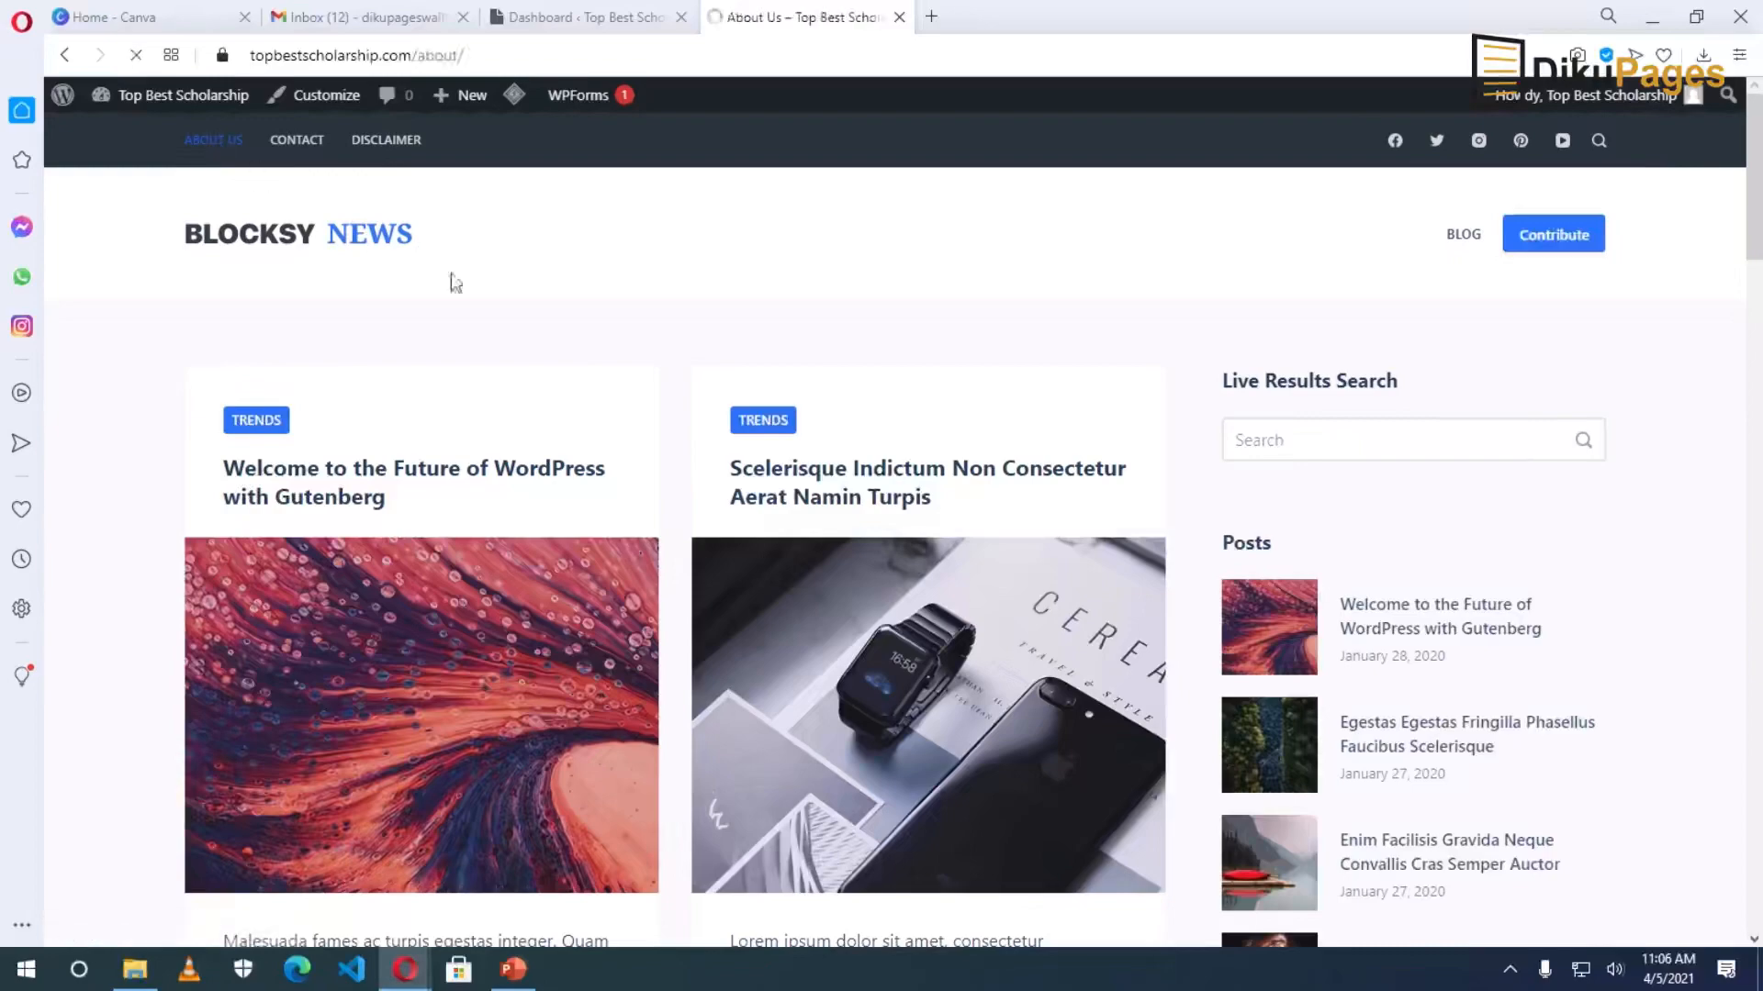
pyautogui.scroll(-10, 799, 633)
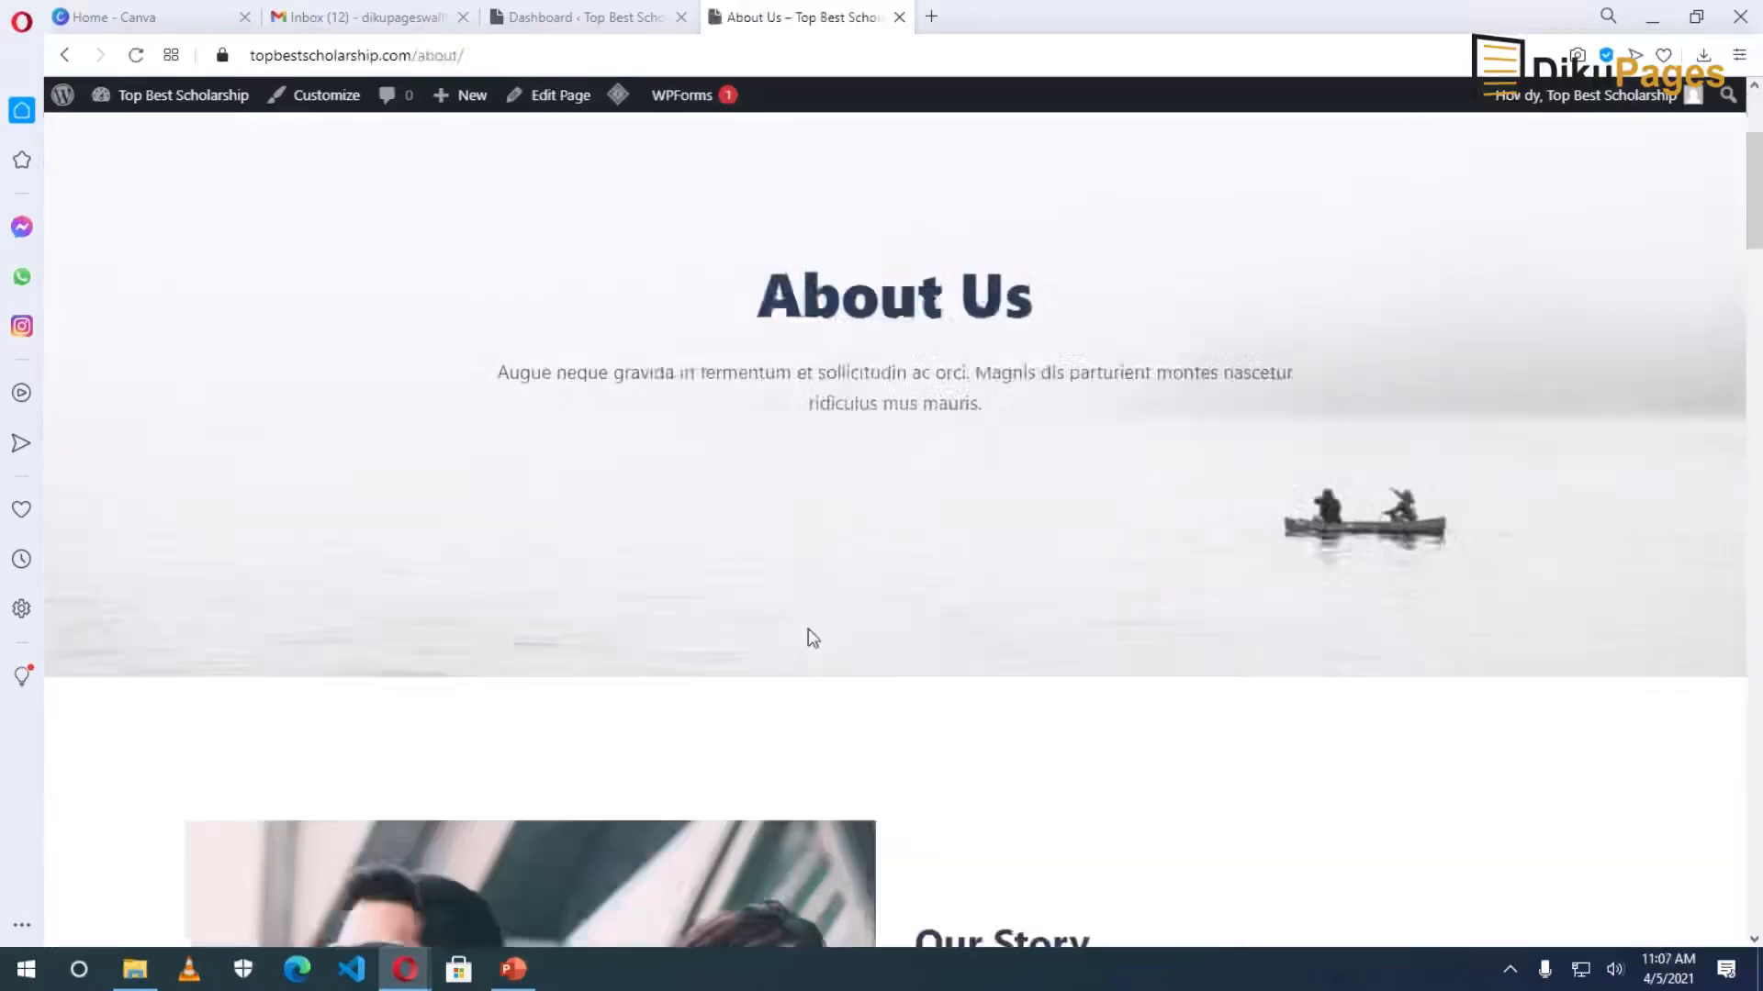
pyautogui.scroll(-20, 810, 630)
pyautogui.scroll(7, 812, 630)
pyautogui.scroll(15, 812, 631)
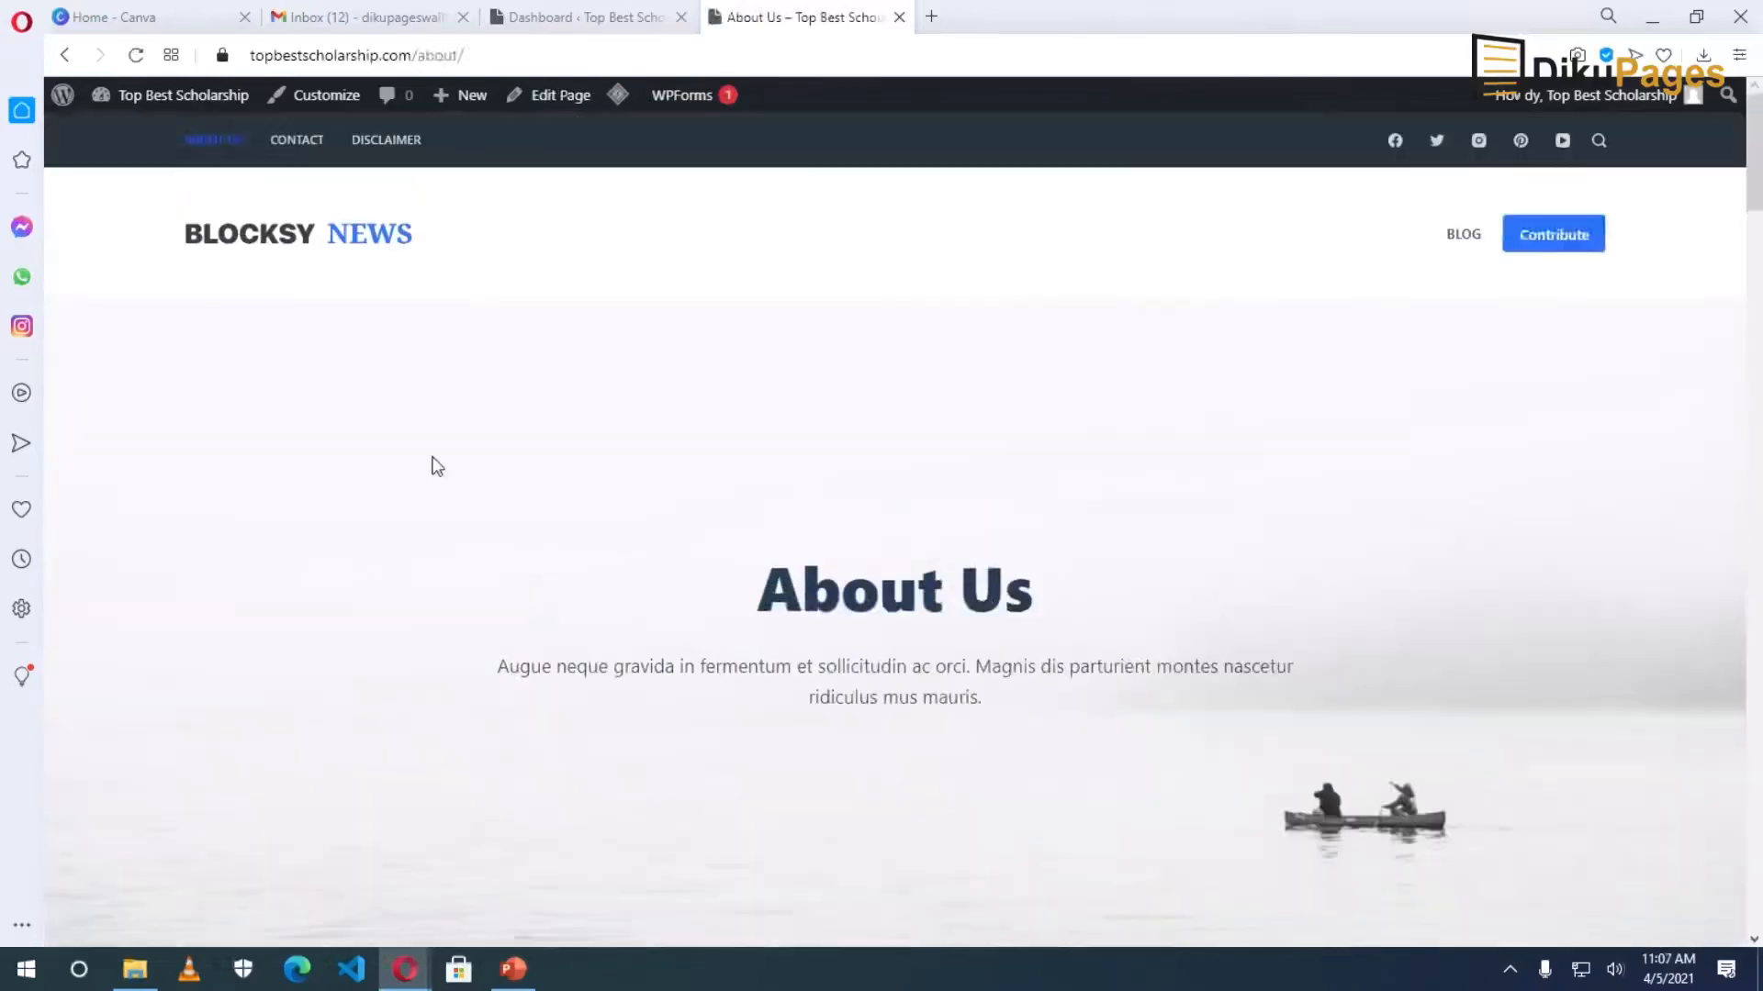
pyautogui.click(301, 142)
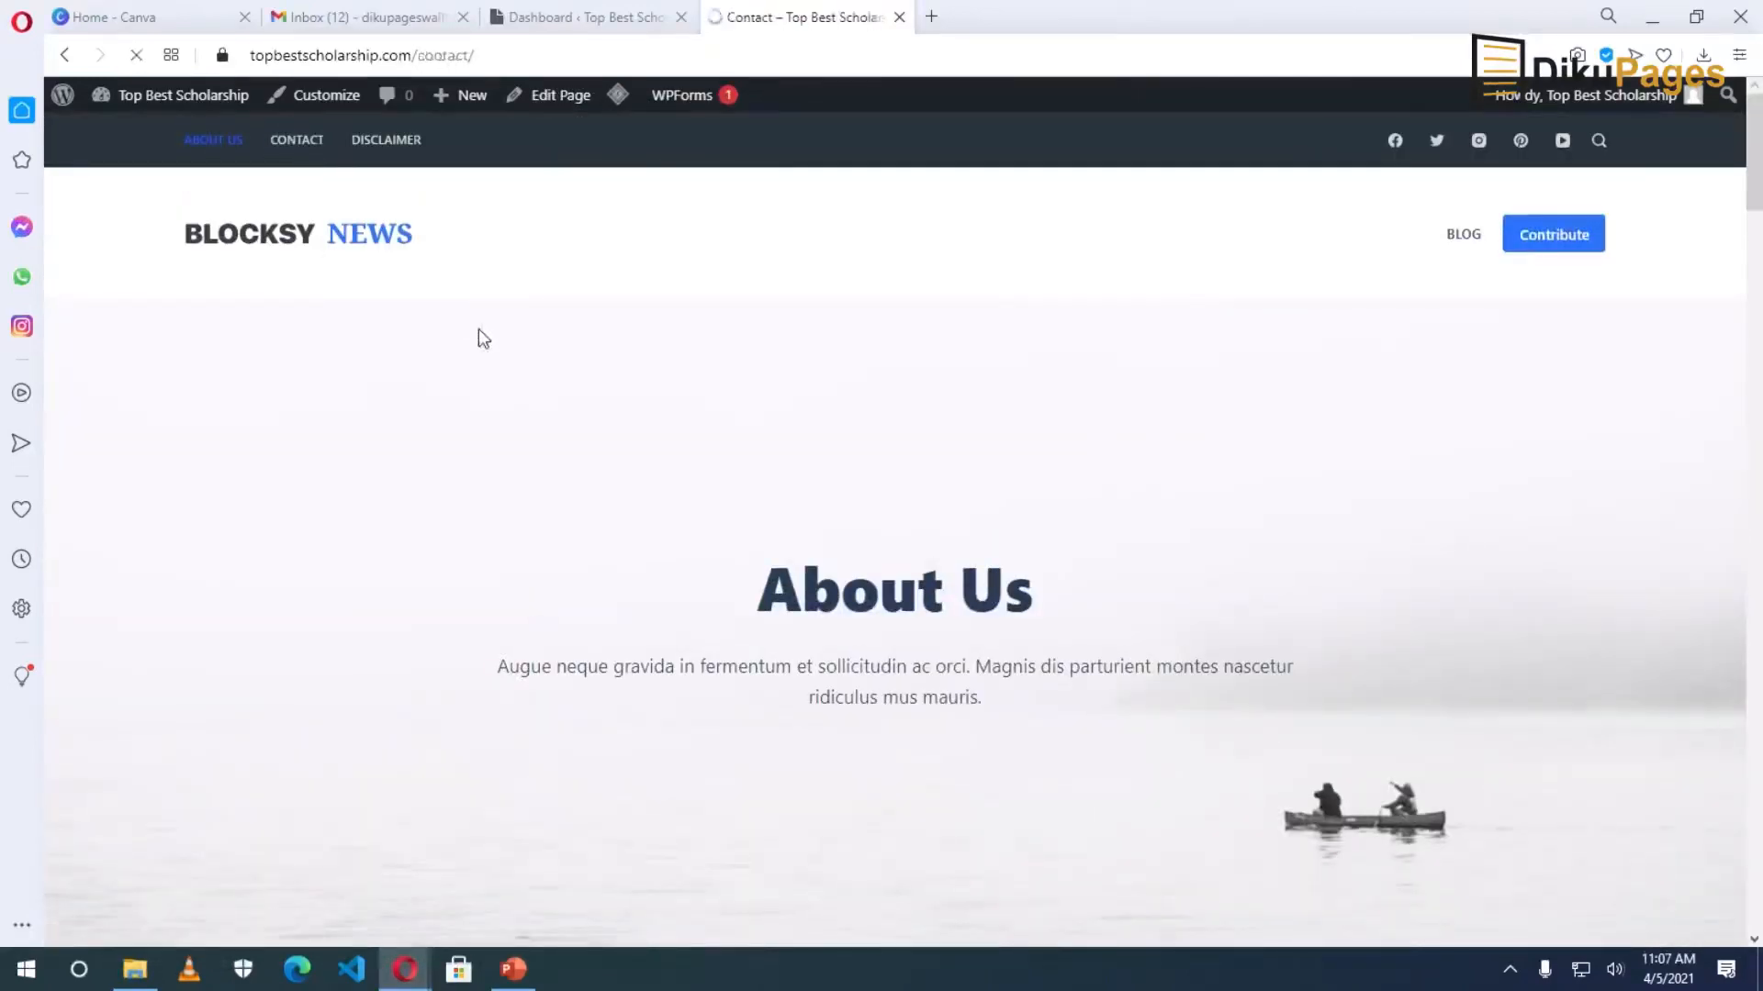
pyautogui.scroll(-10, 1033, 807)
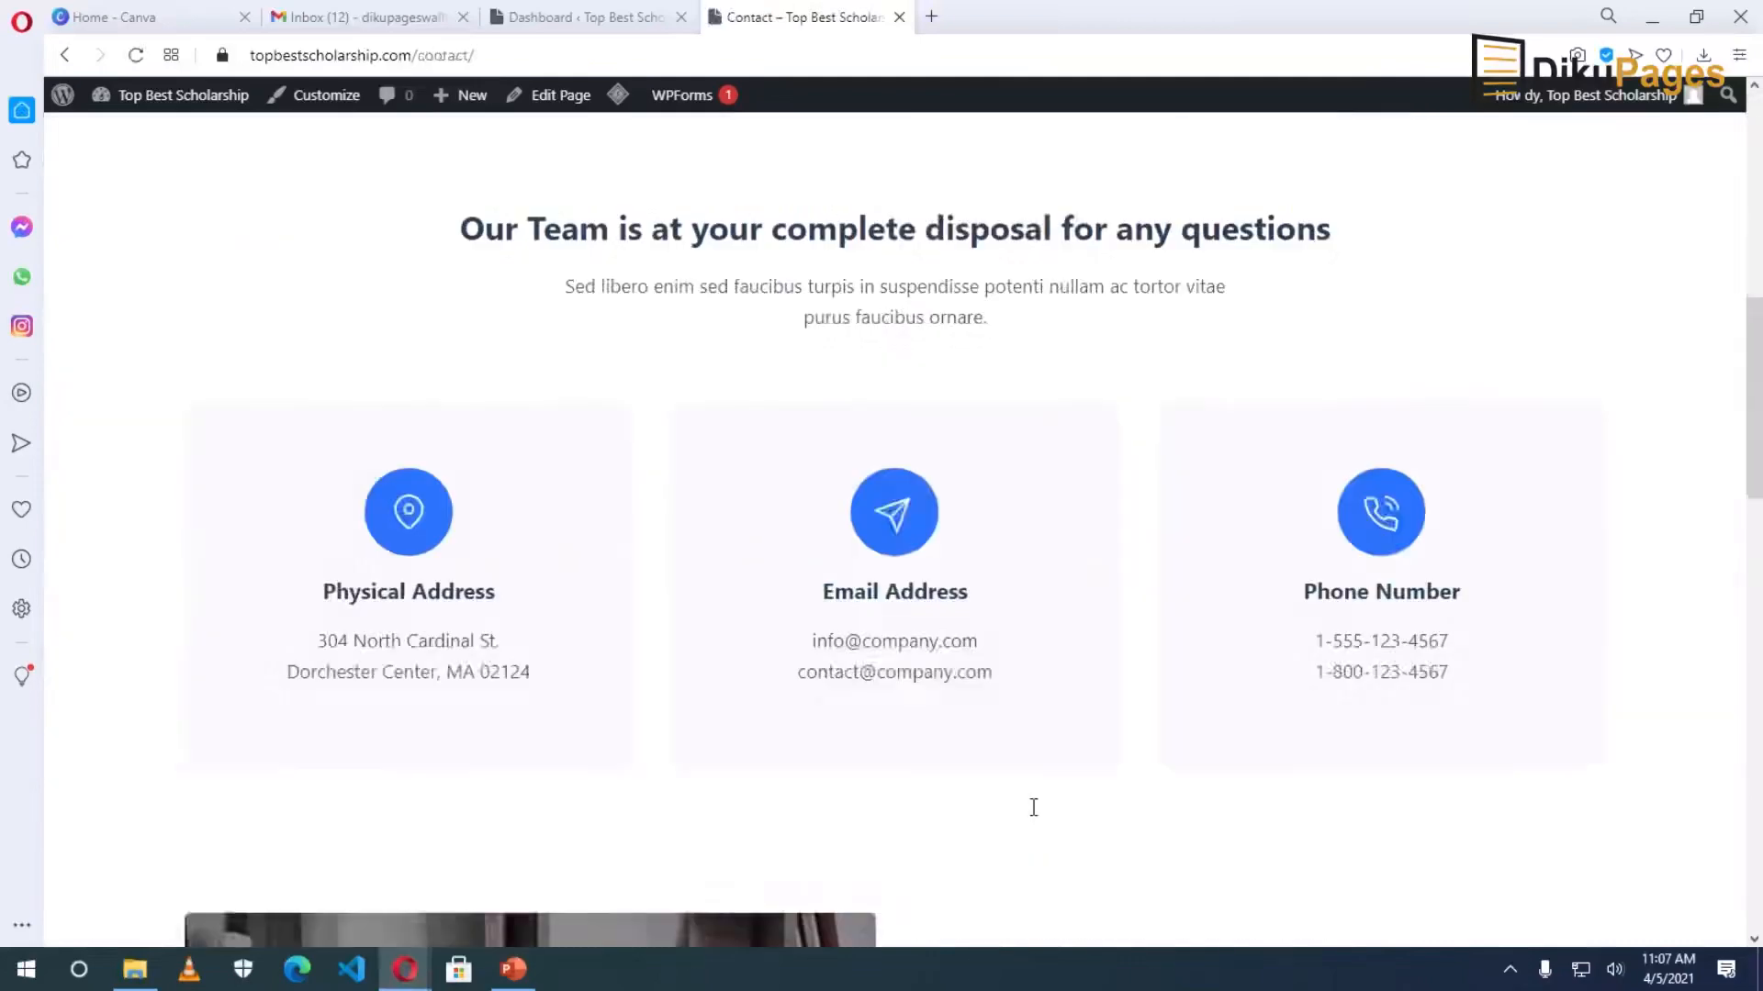
pyautogui.scroll(-5, 1033, 807)
pyautogui.scroll(7, 1035, 807)
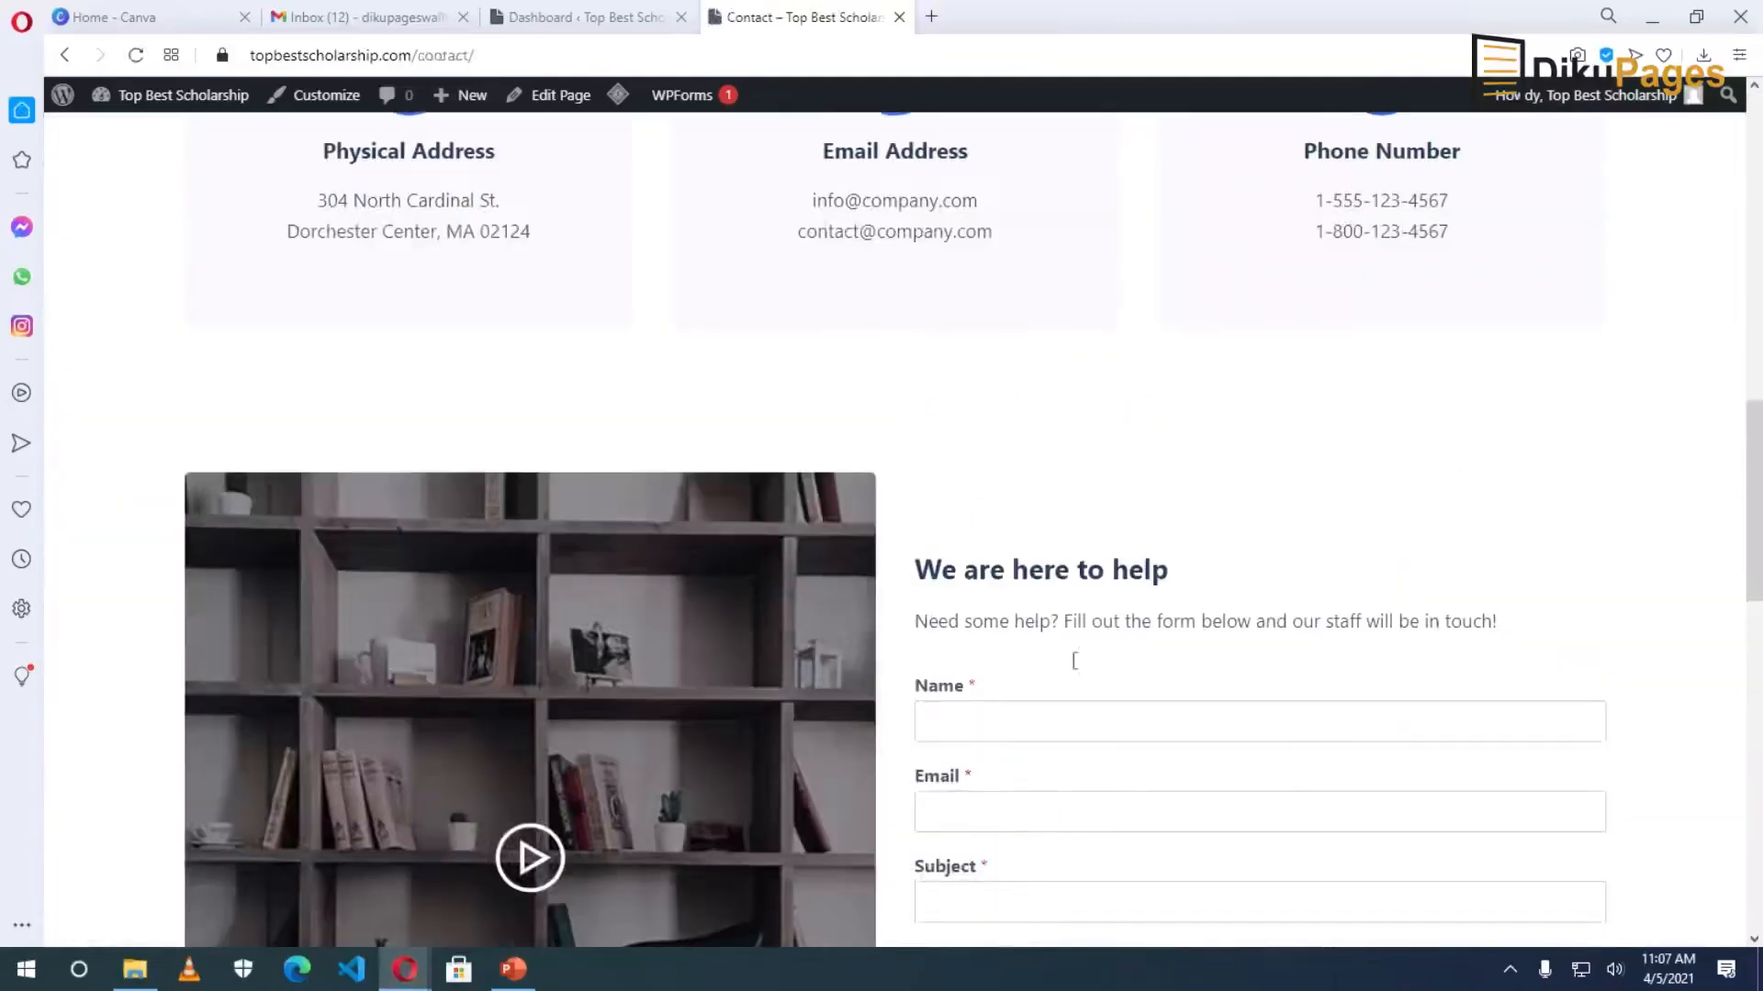
pyautogui.scroll(-5, 1142, 858)
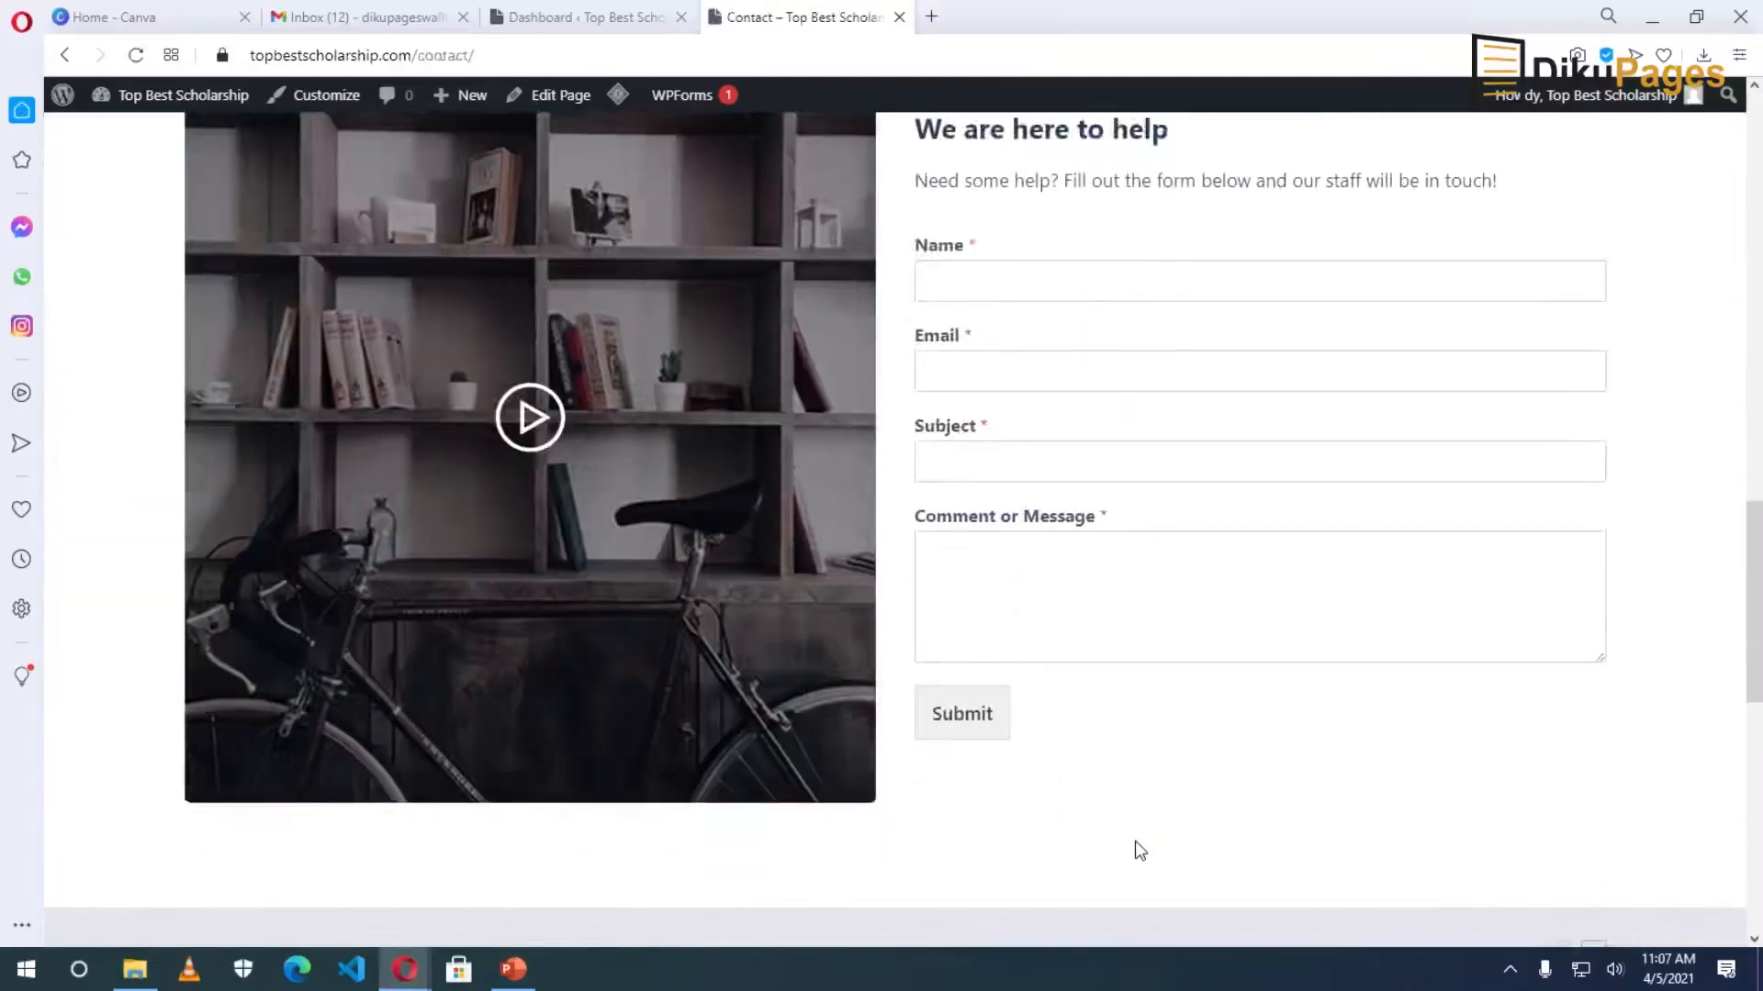
pyautogui.scroll(13, 1138, 849)
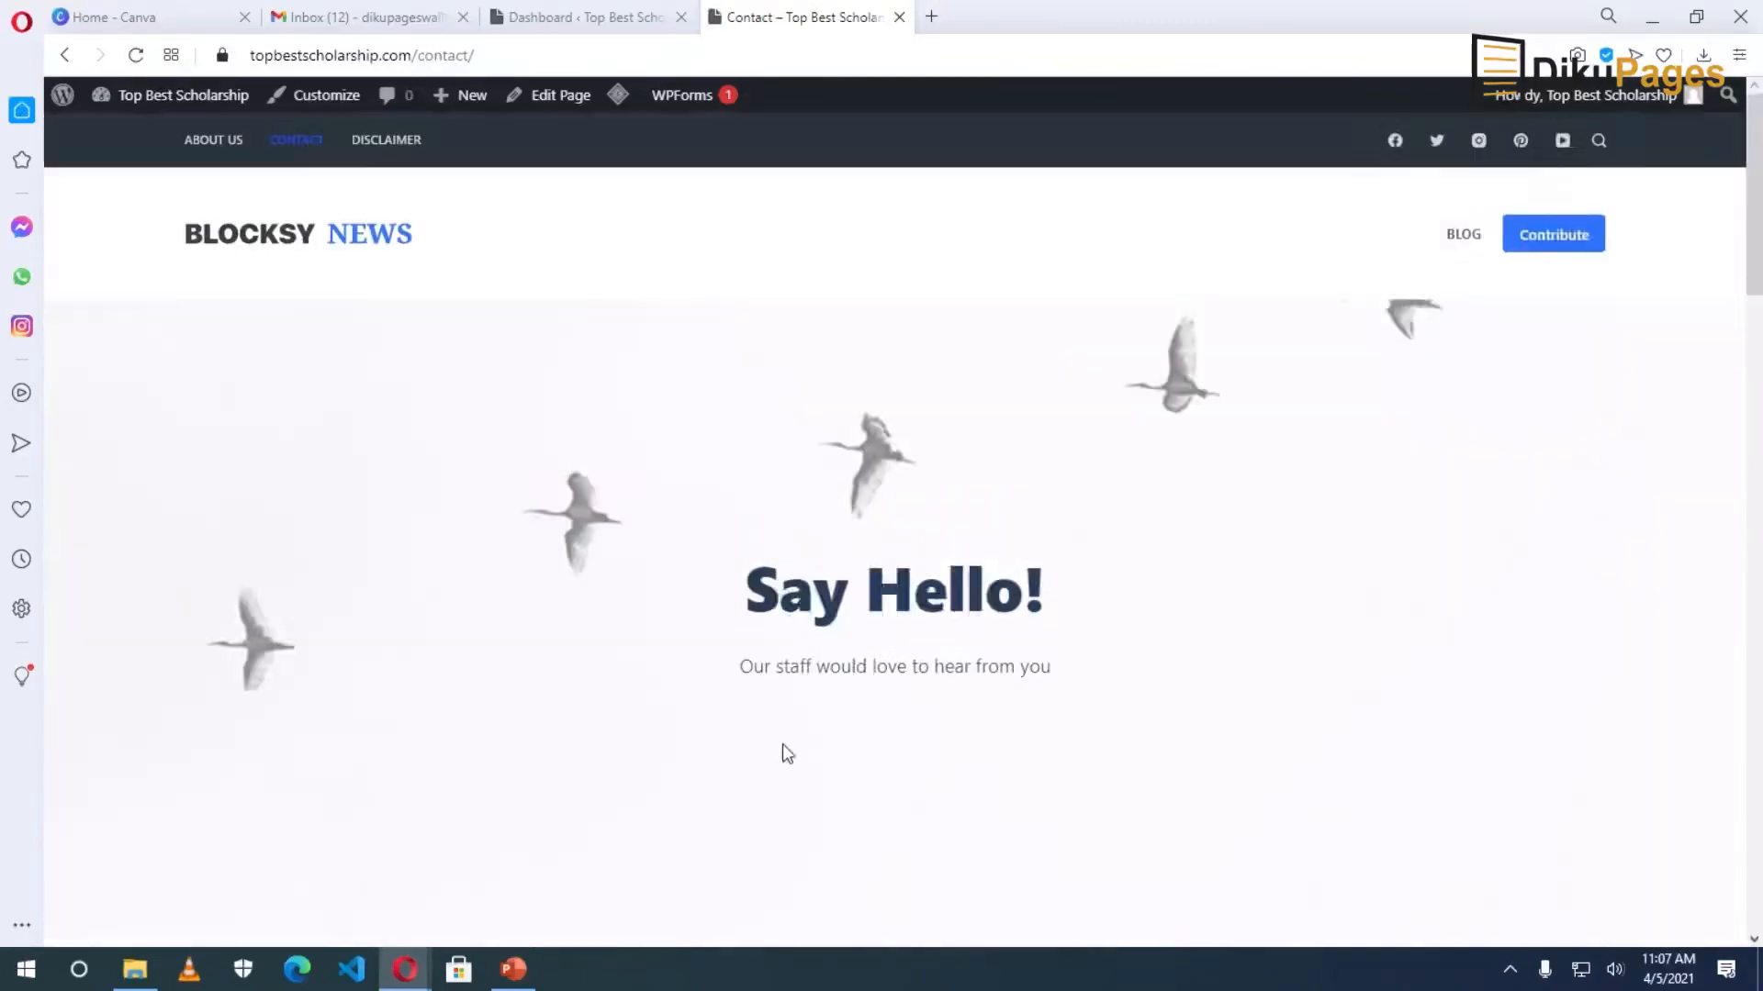
pyautogui.click(385, 140)
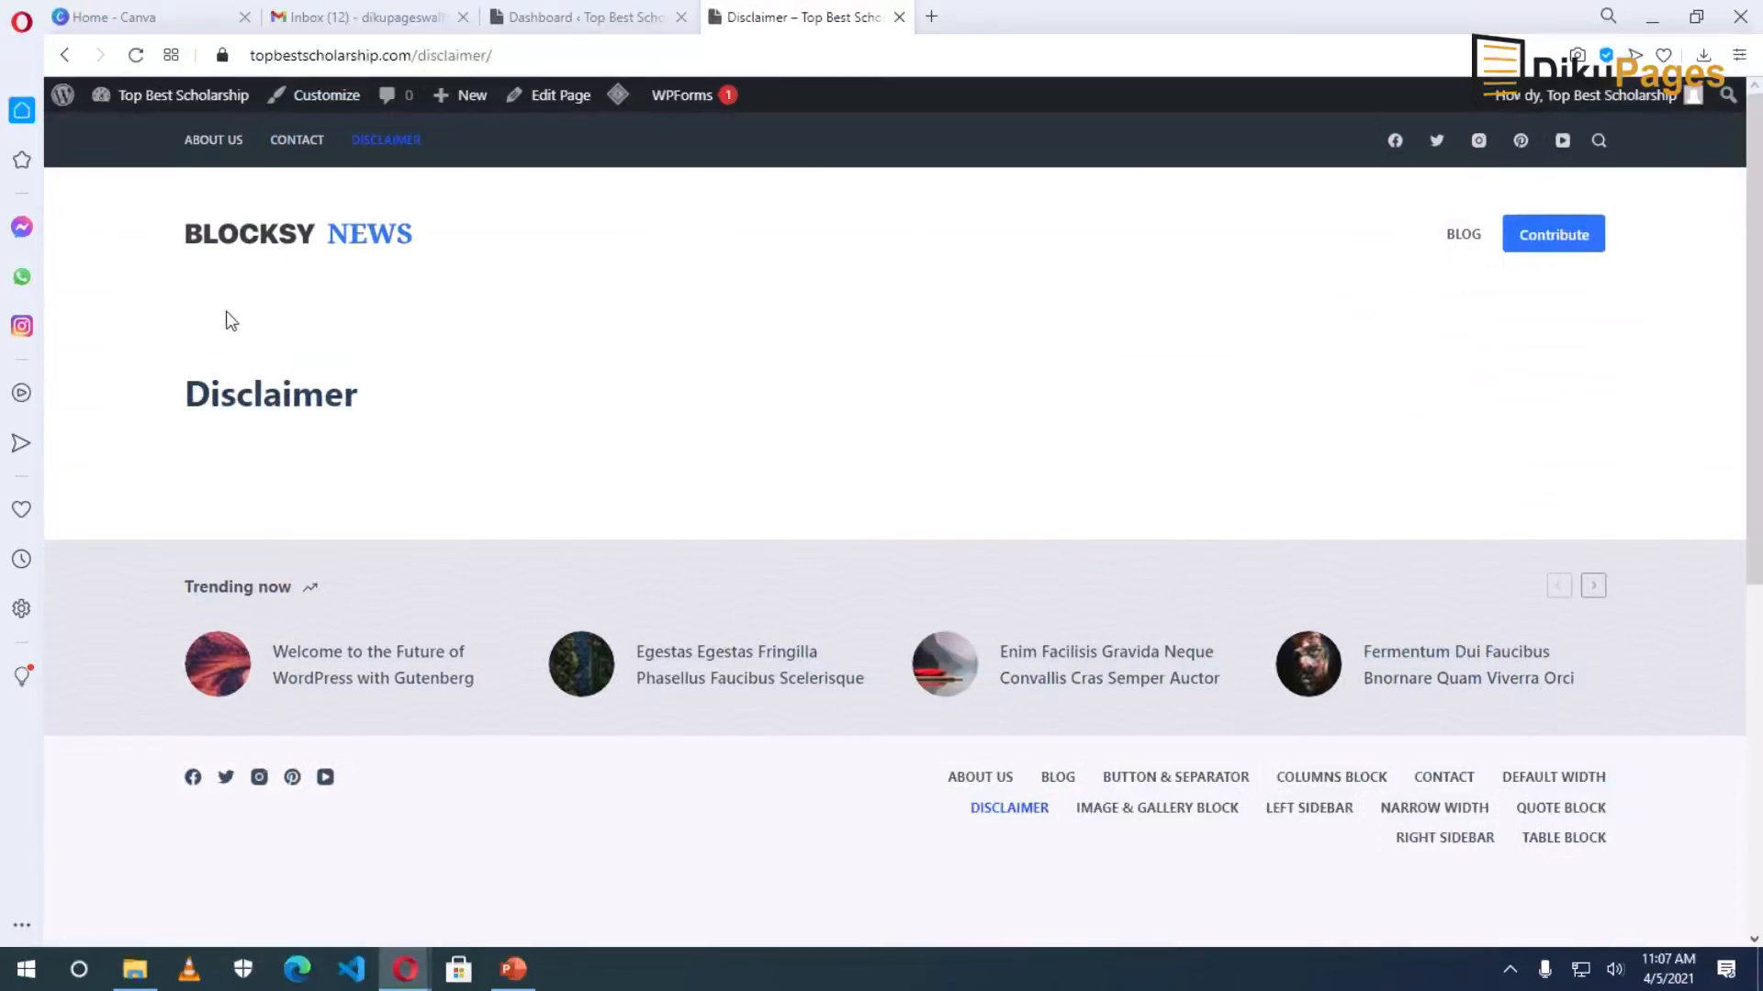
pyautogui.click(217, 153)
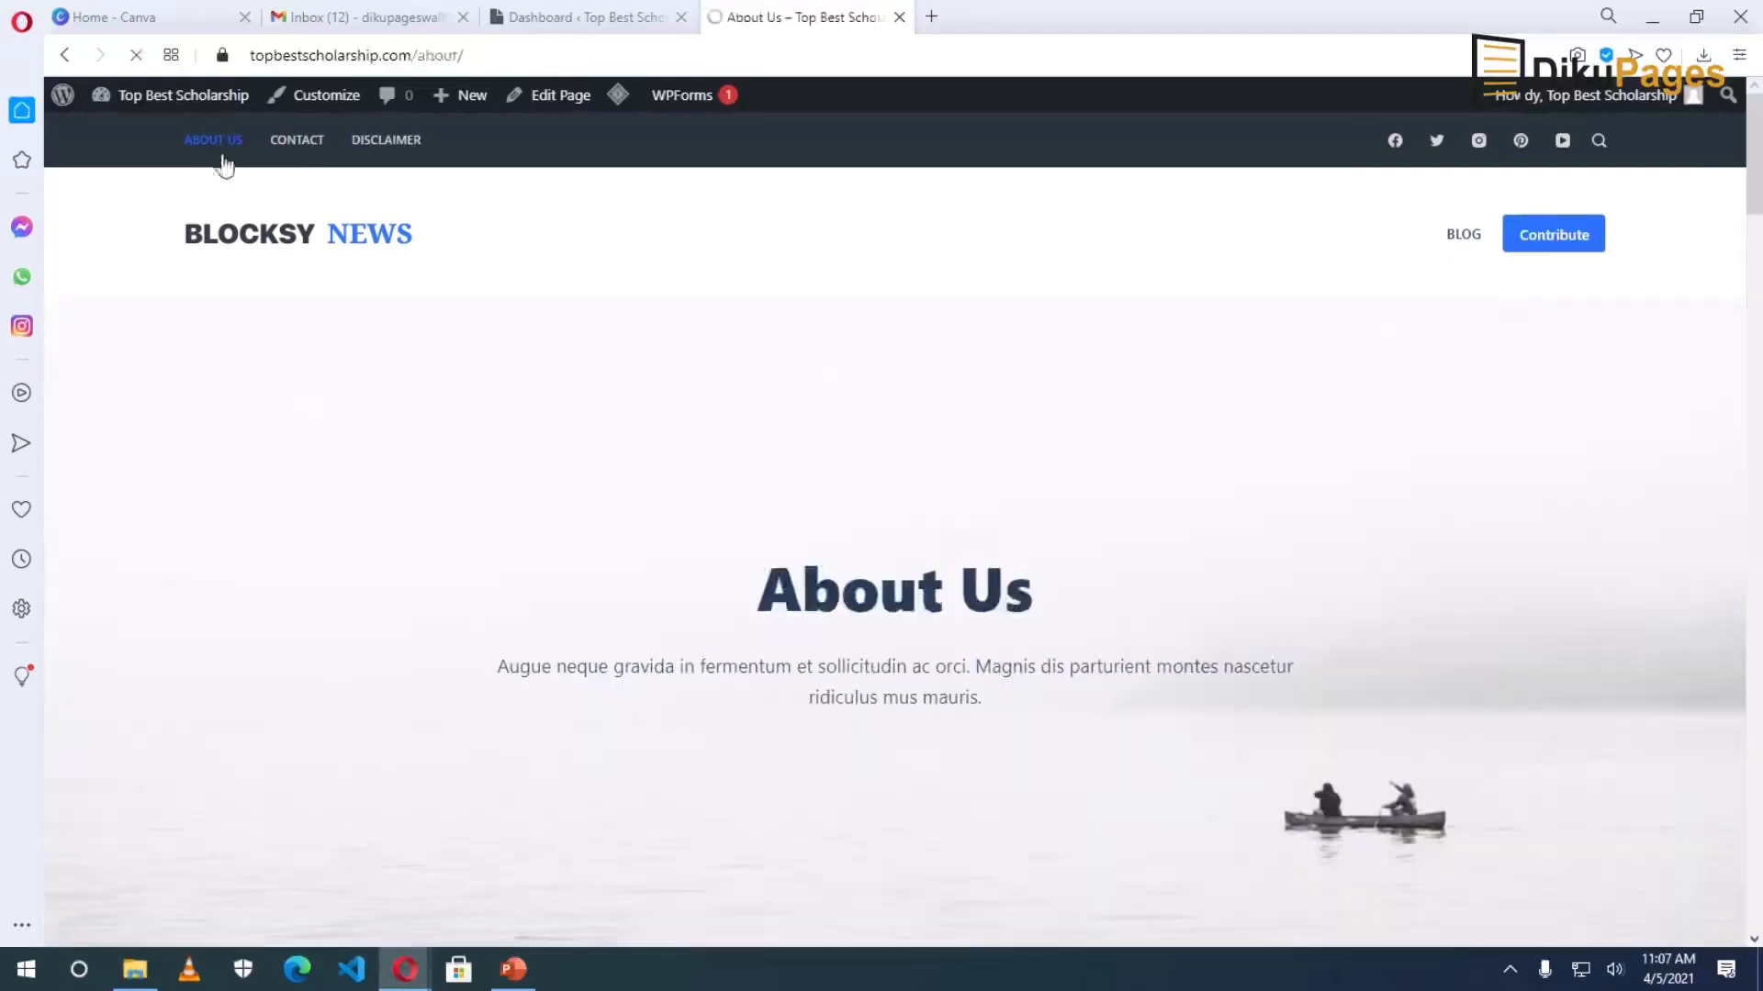
# Open the About Us page in the editor and set its heading to 'About Us'.
pyautogui.click(553, 98)
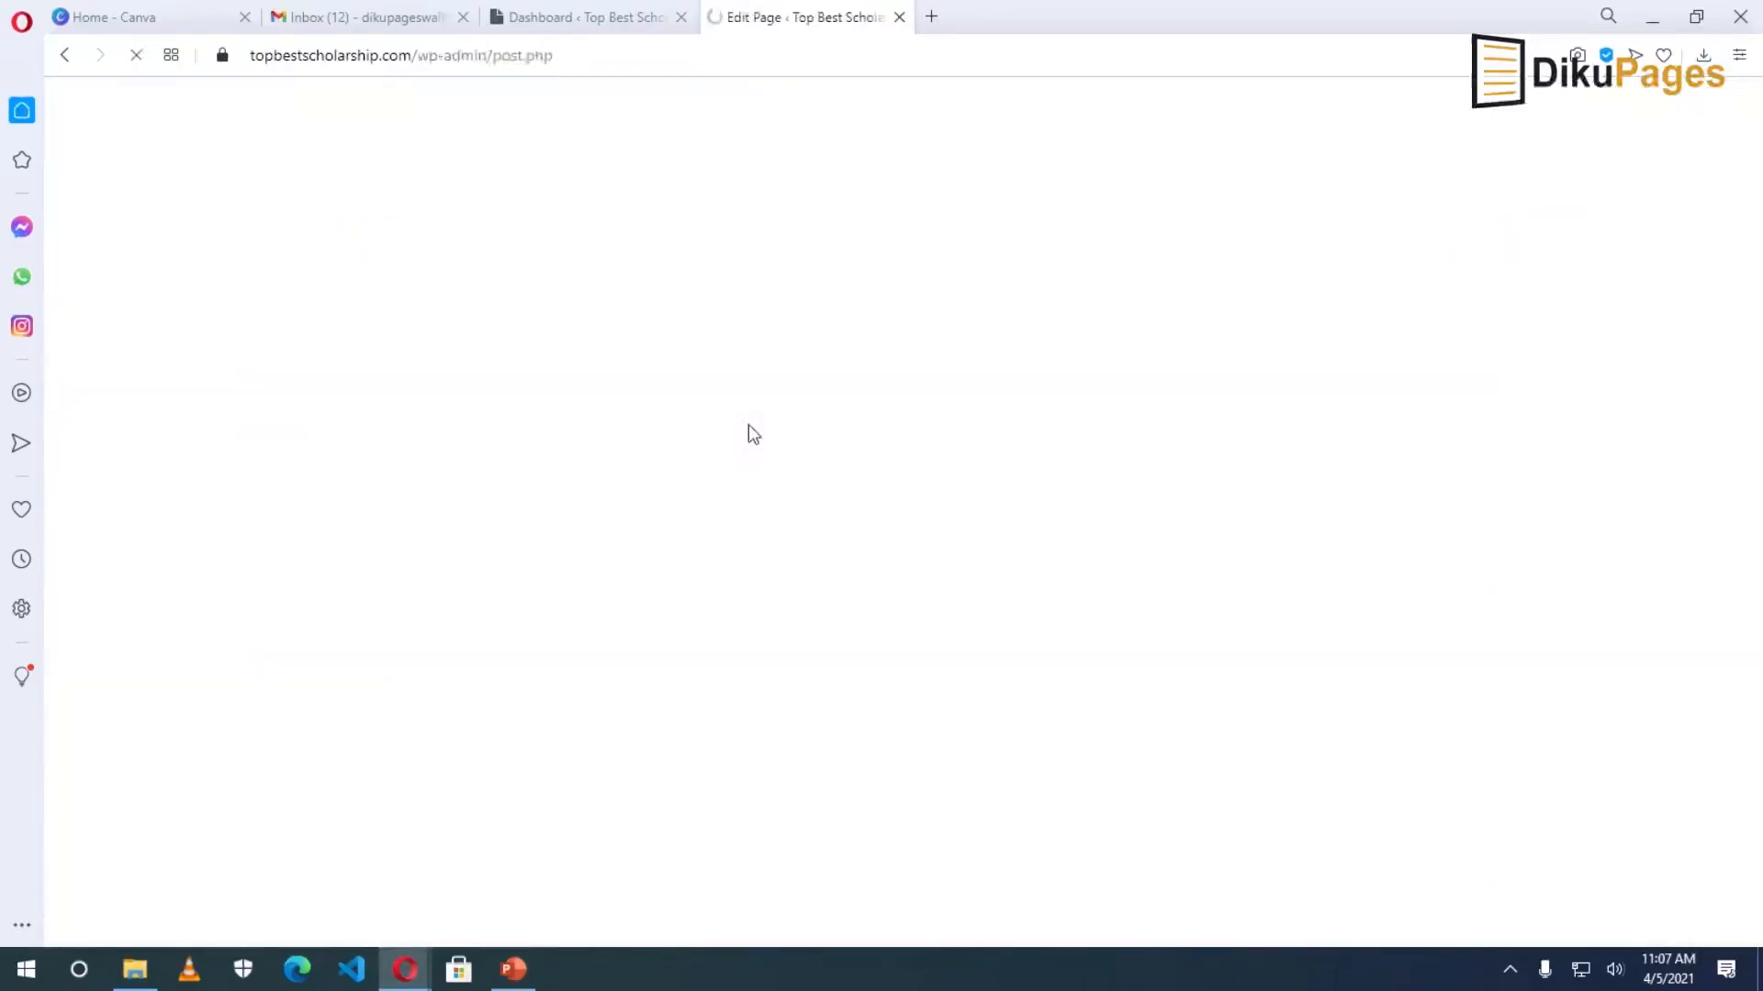
pyautogui.click(595, 627)
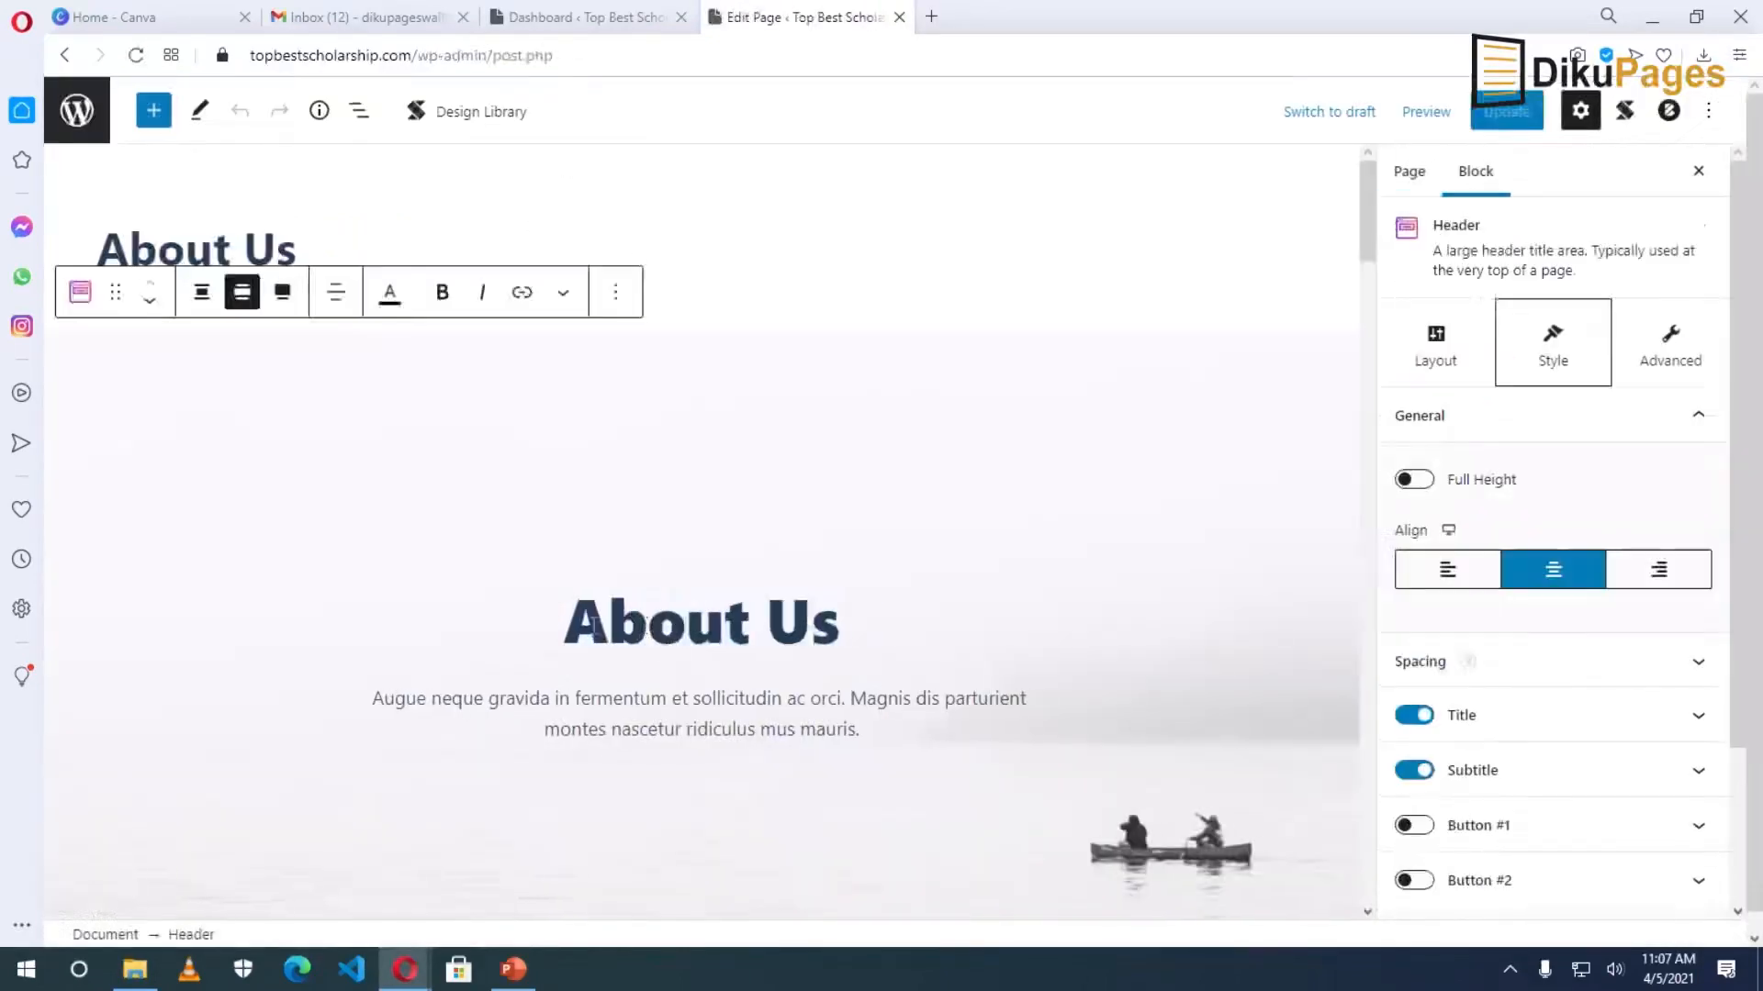
pyautogui.moveTo(564, 617); pyautogui.dragTo(836, 617)
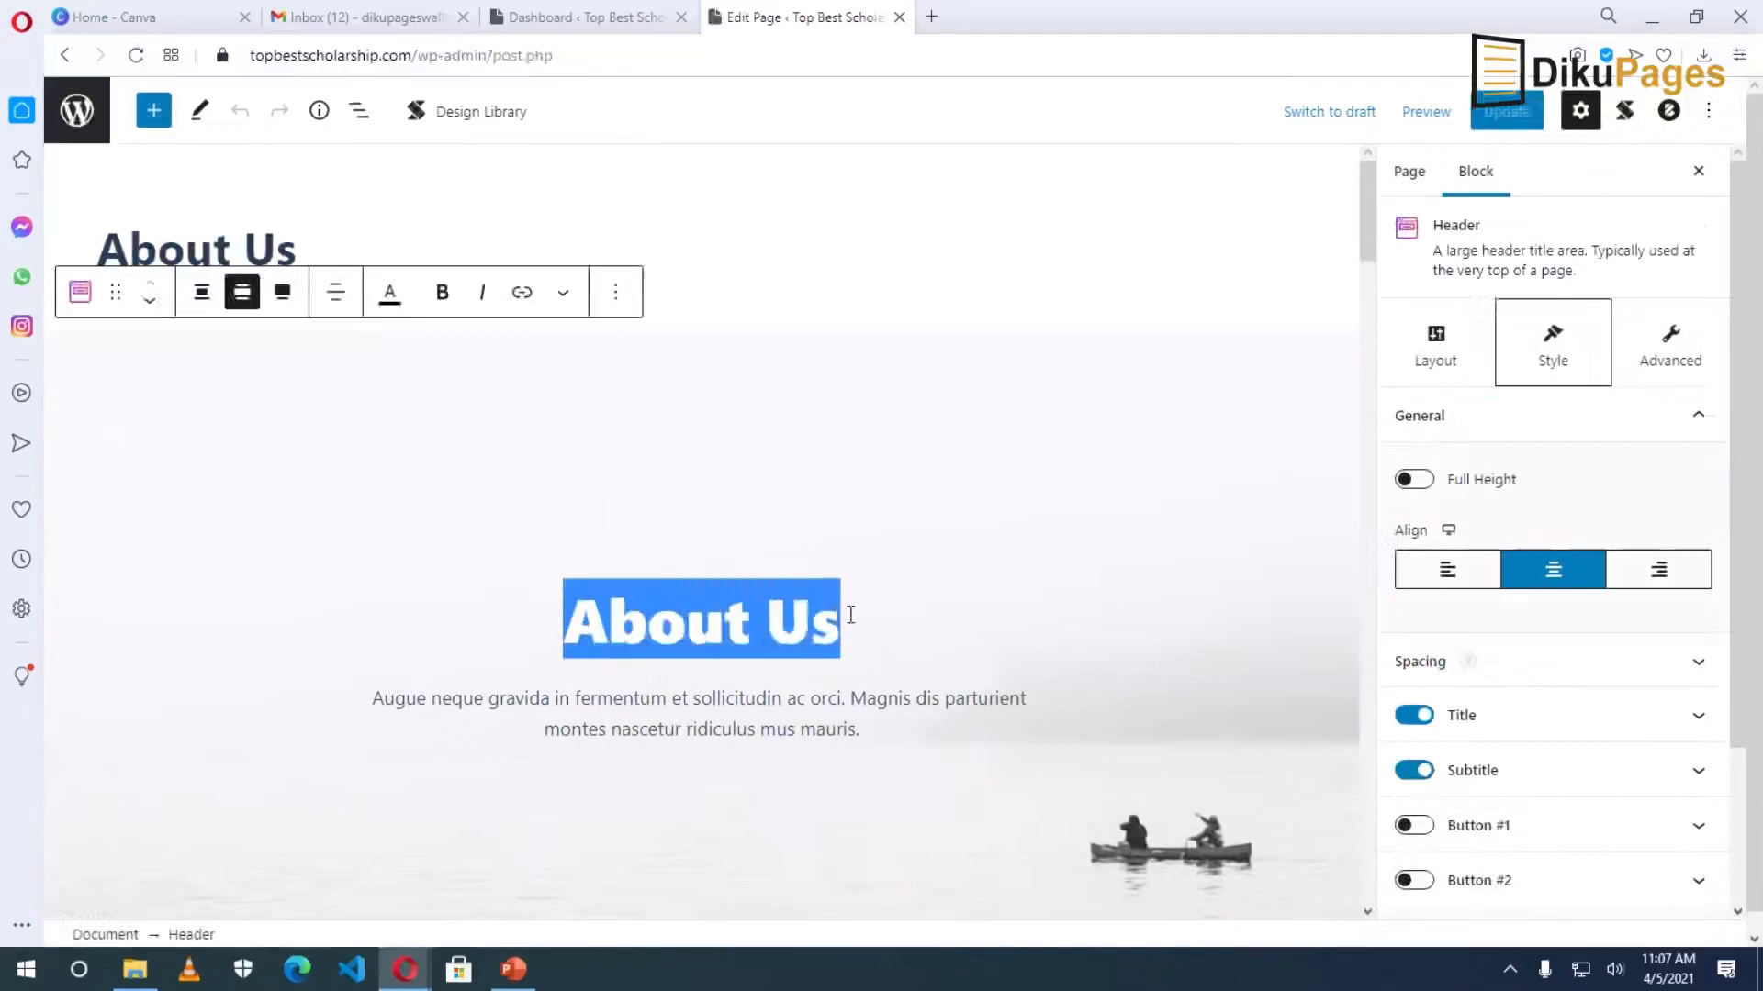
pyautogui.write('sdfwef')
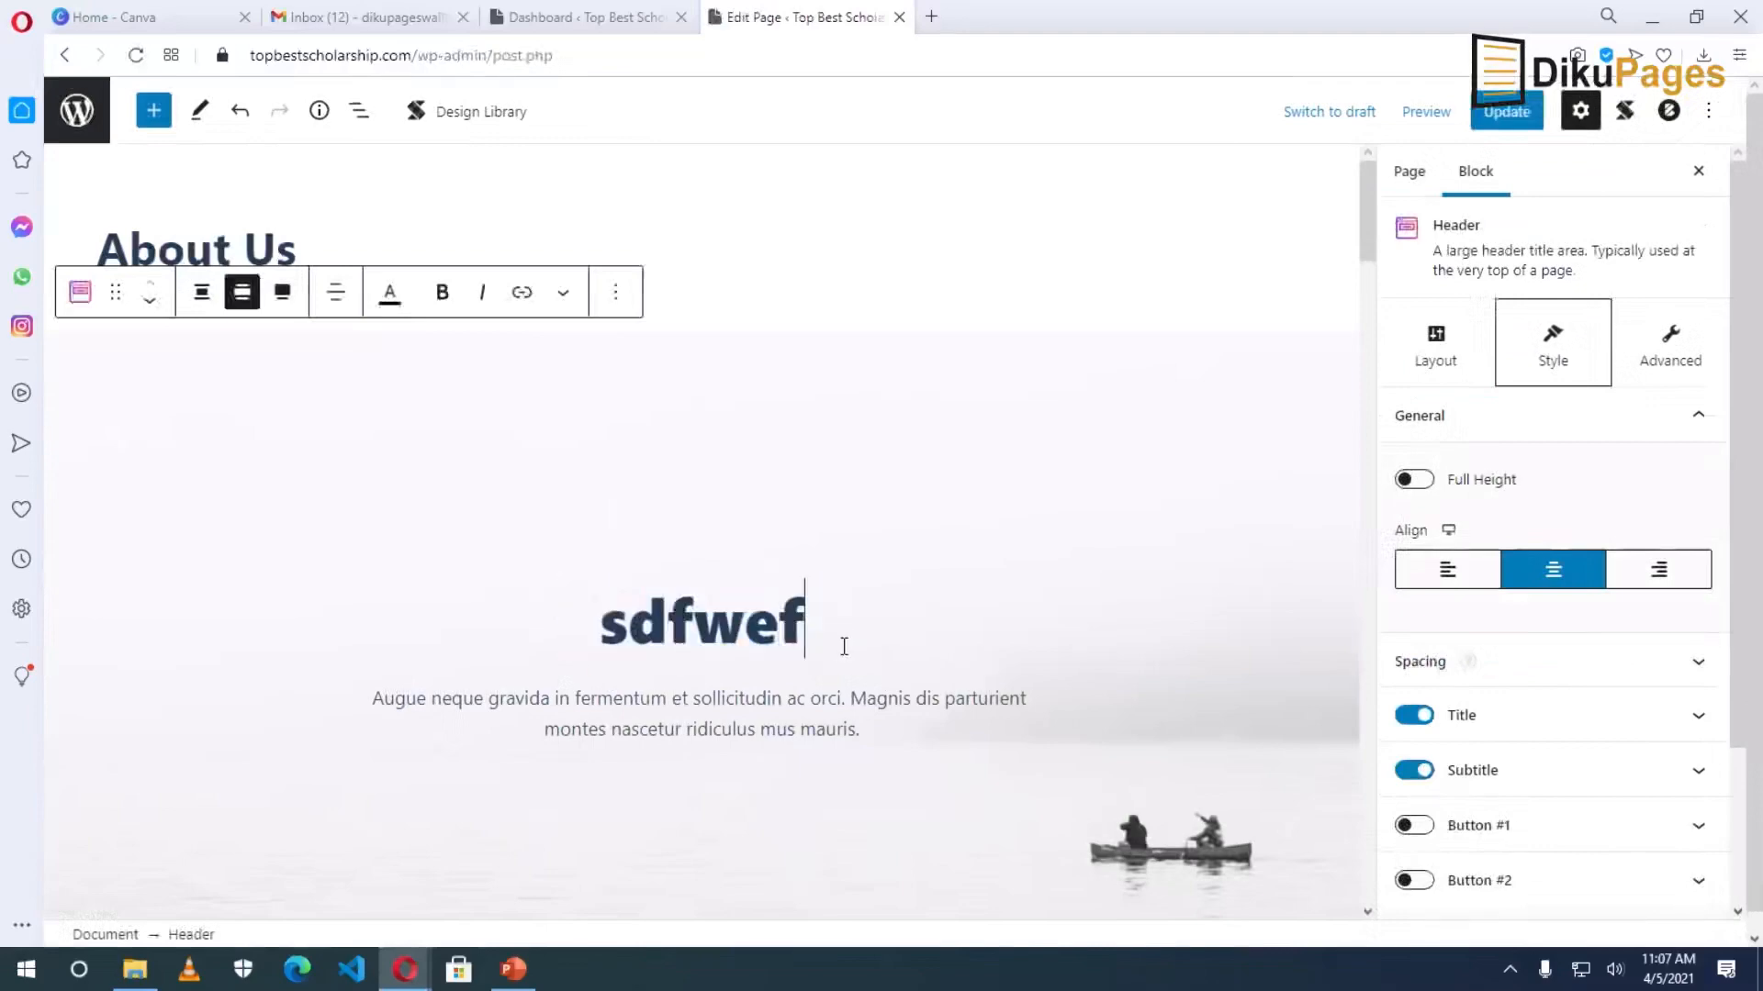
pyautogui.doubleClick(717, 627)
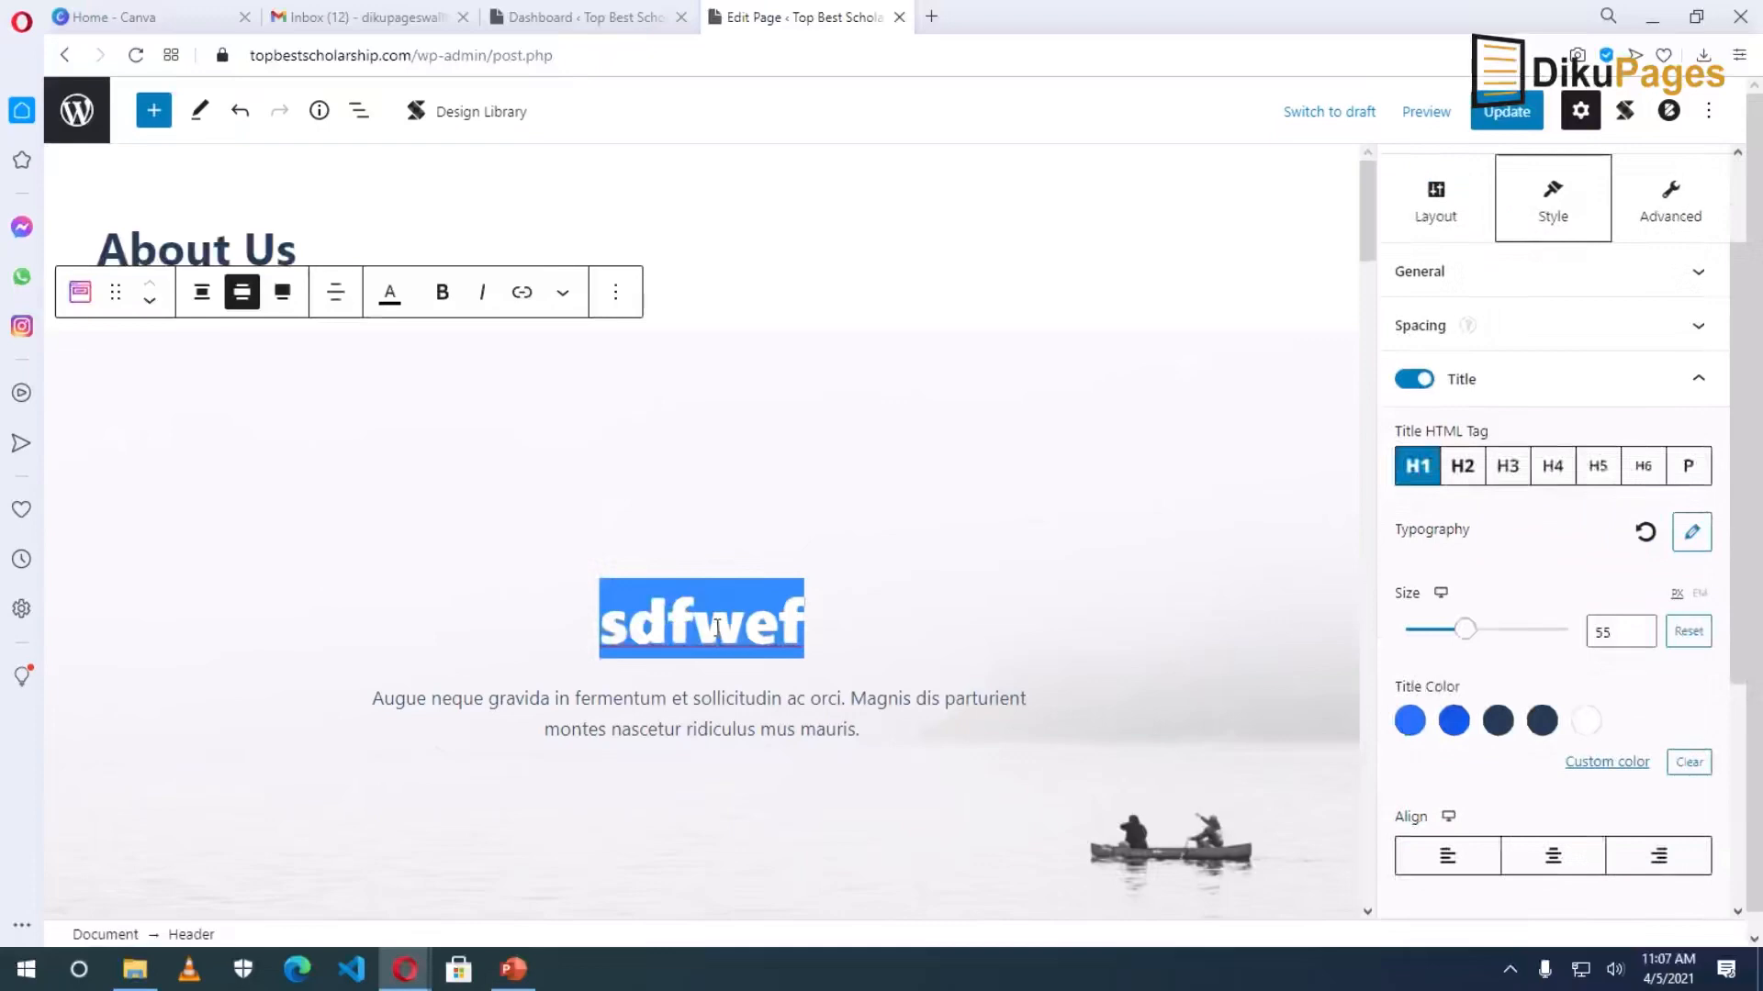
pyautogui.write('About ')
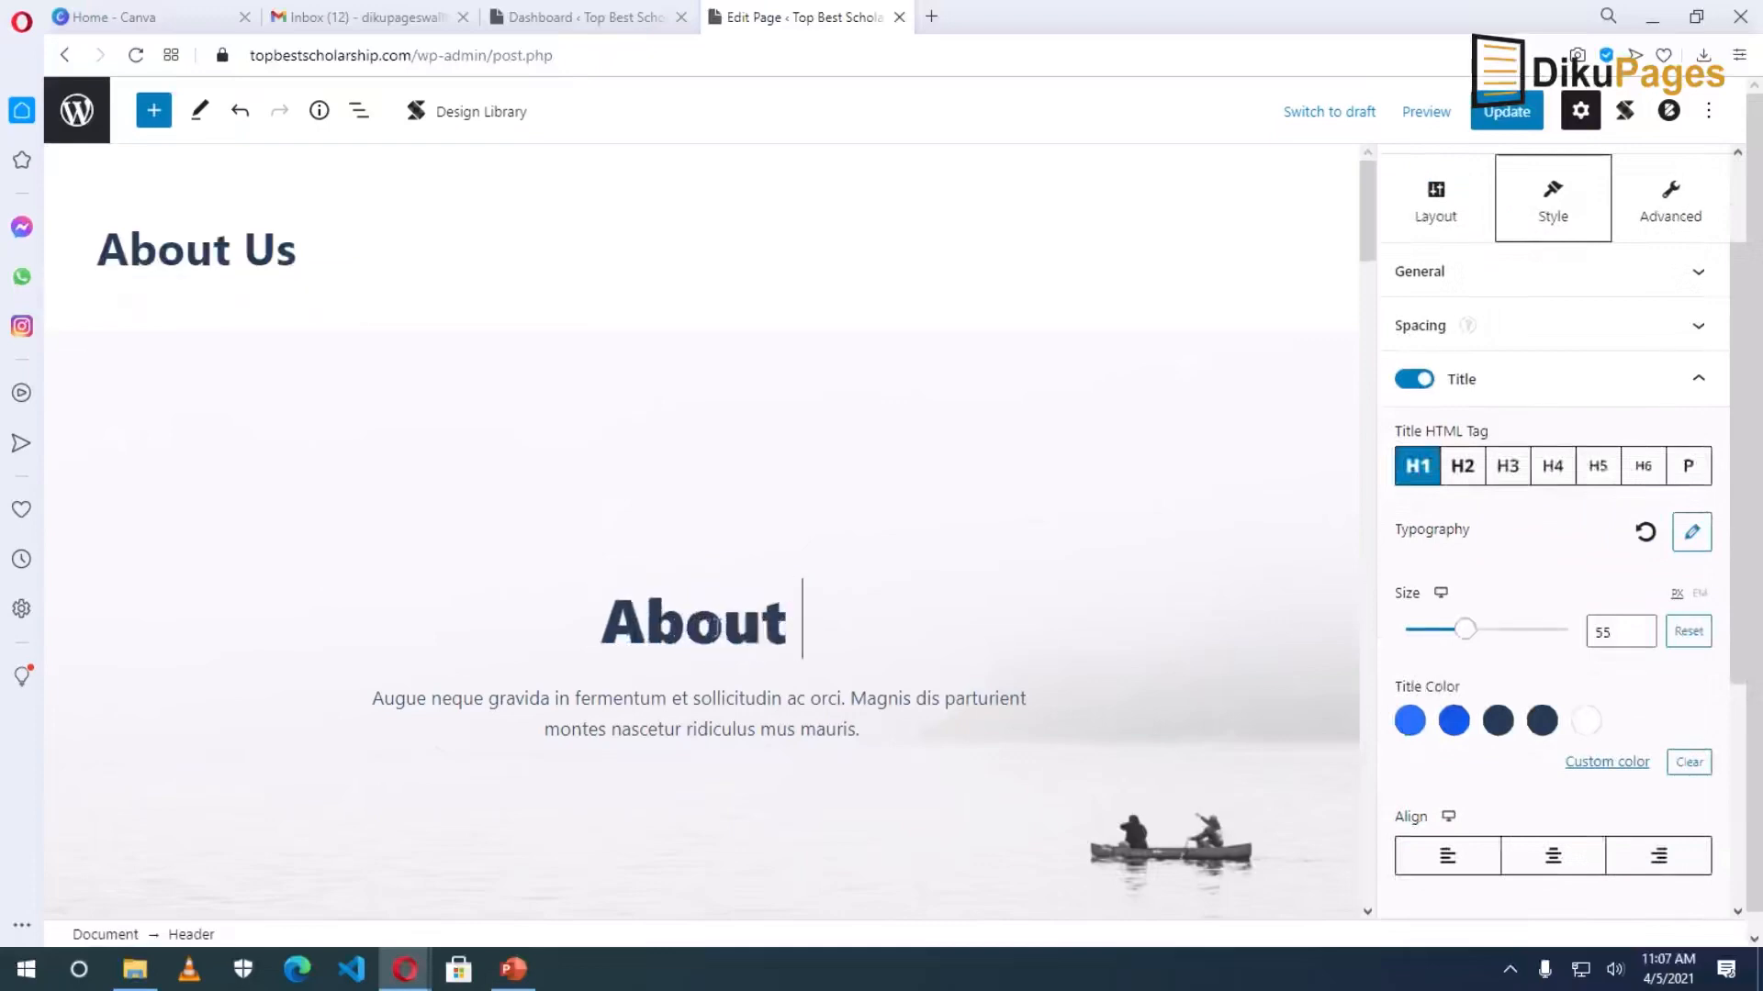
pyautogui.write('us')
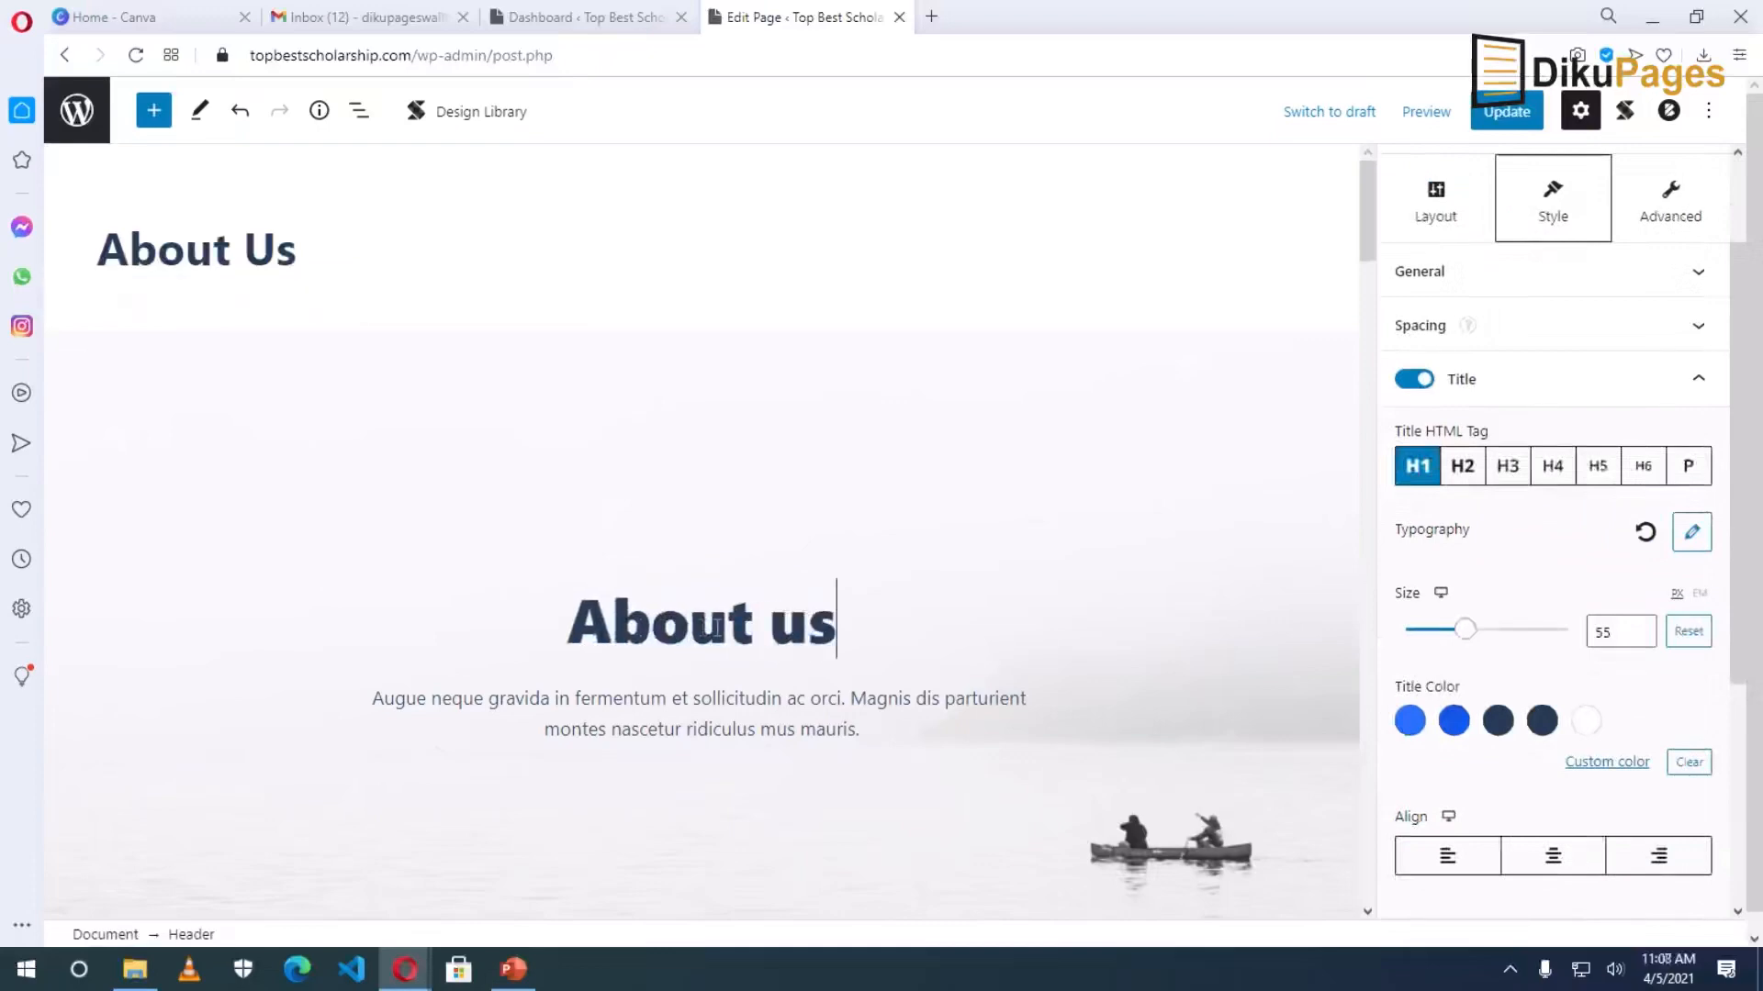
pyautogui.press('BackSpace')
pyautogui.press('BackSpace')
pyautogui.write('Us')
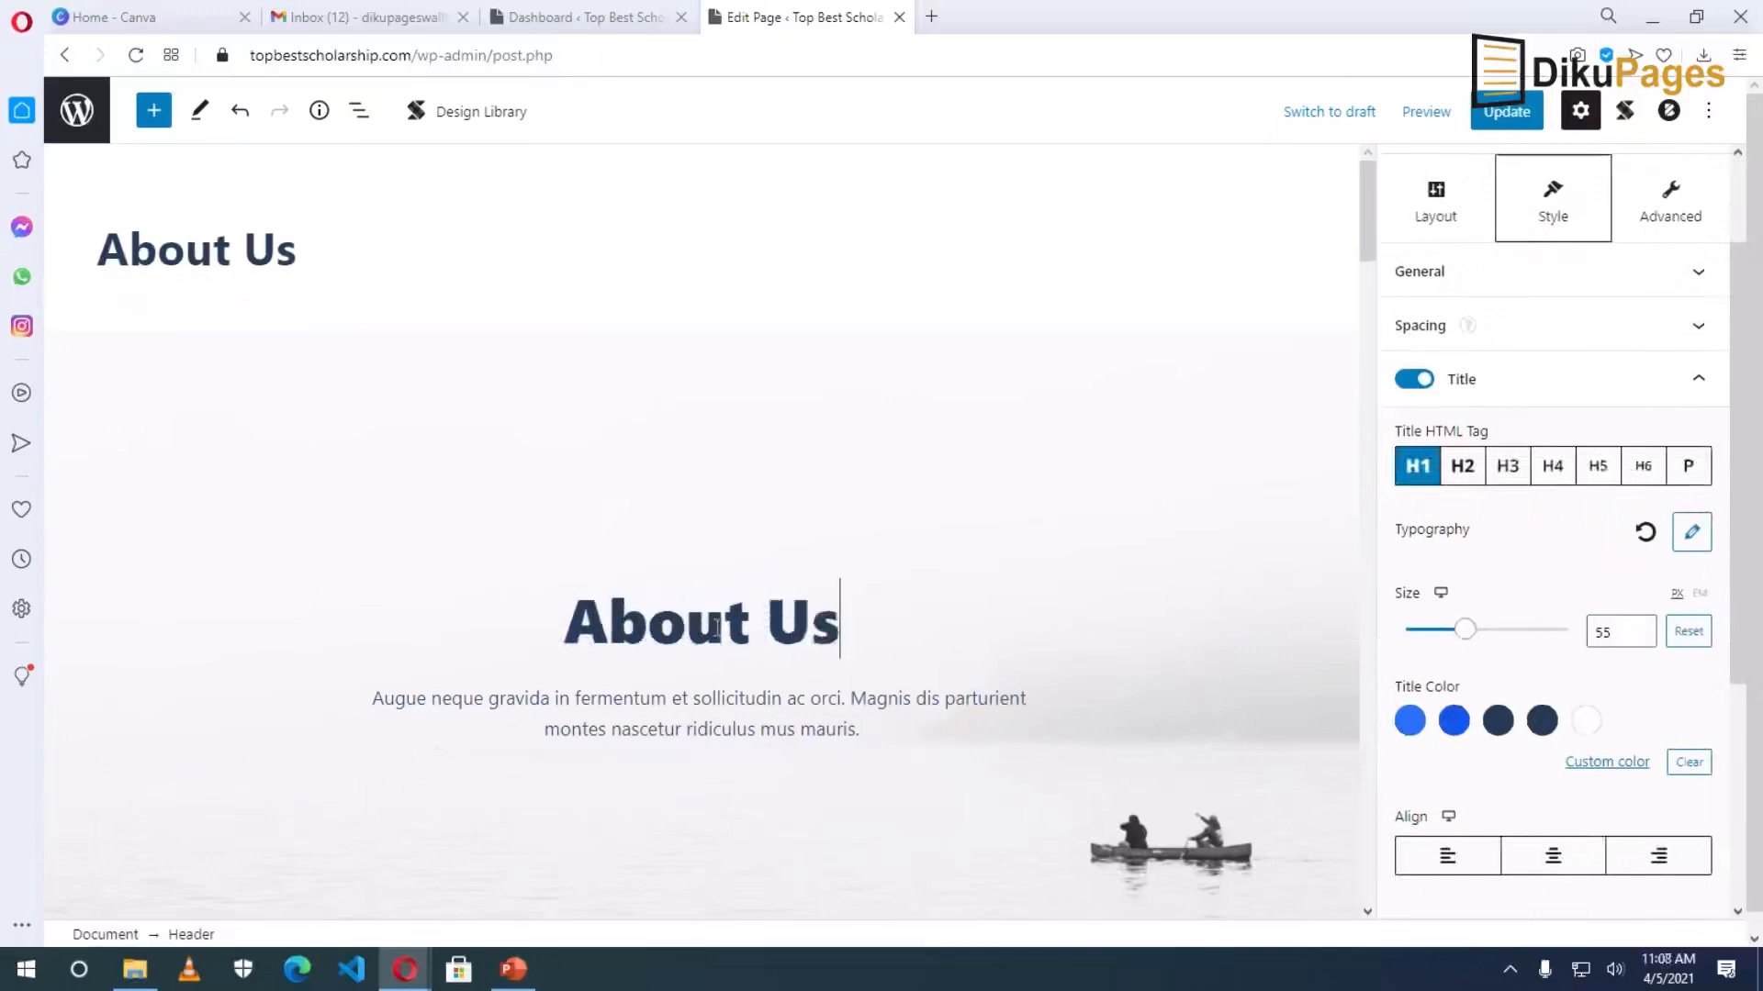
# Change the subtitle to 'Just a brief about Top Best Scholarship' and recolour it.
pyautogui.doubleClick(461, 705)
pyautogui.moveTo(373, 700); pyautogui.dragTo(874, 721)
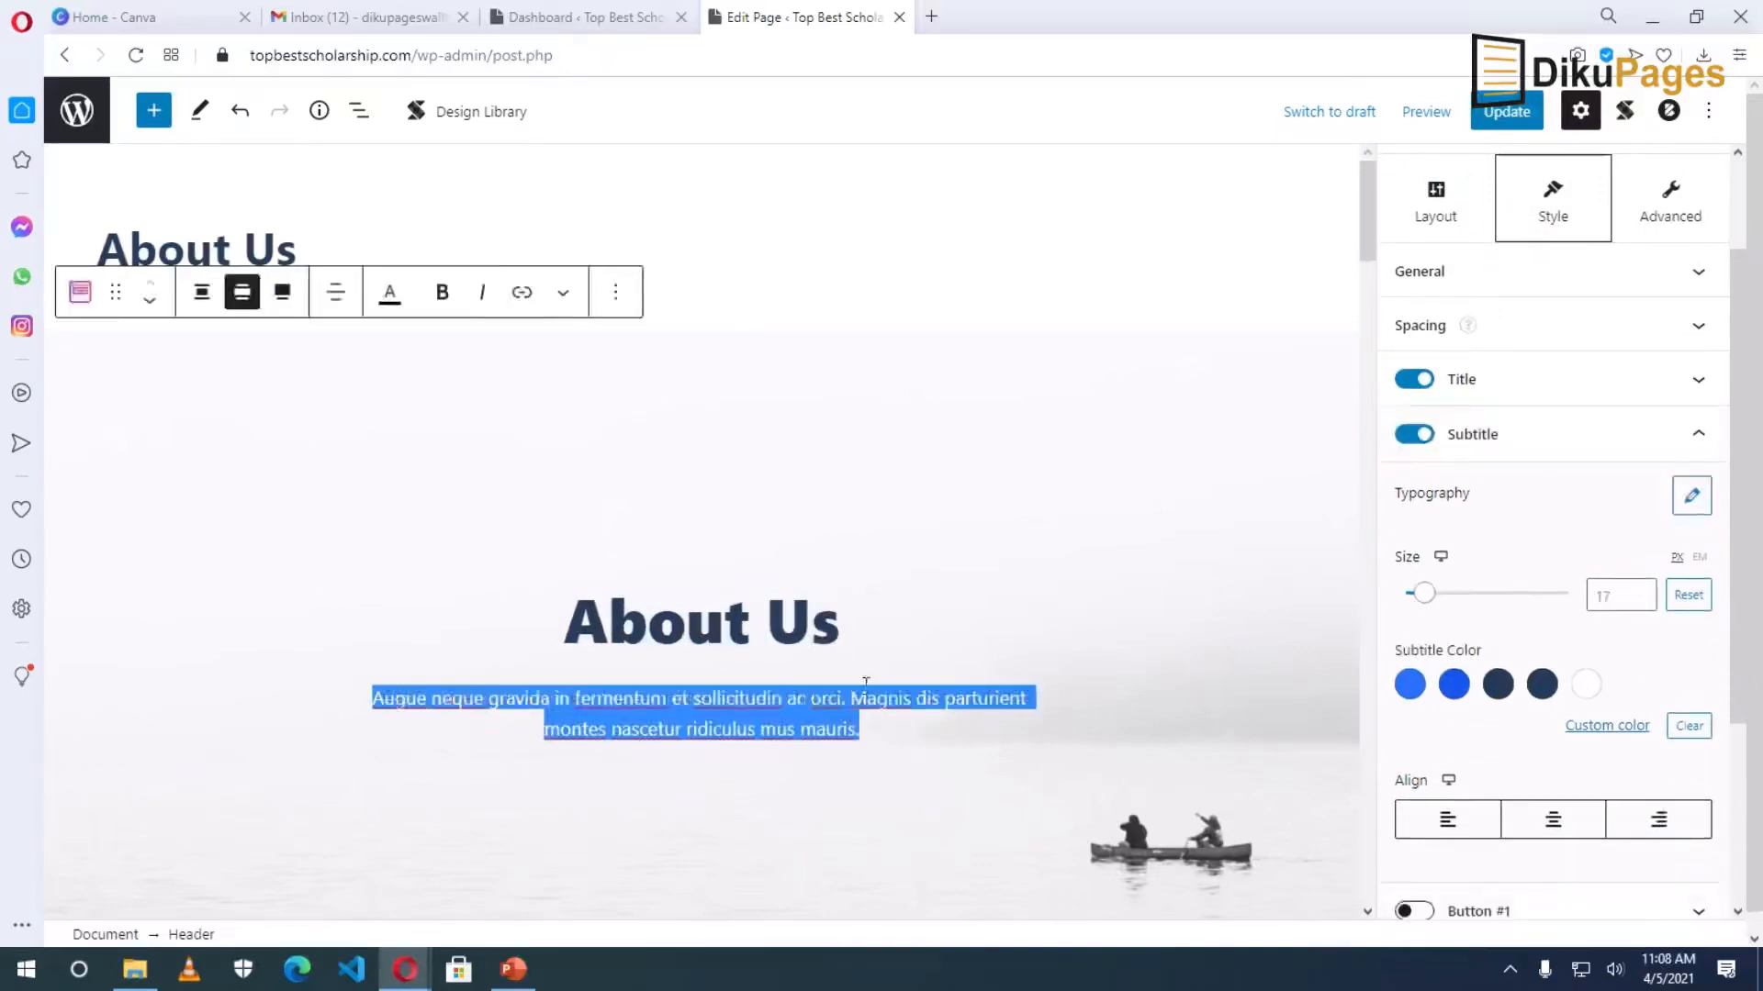
pyautogui.write('dijeifj')
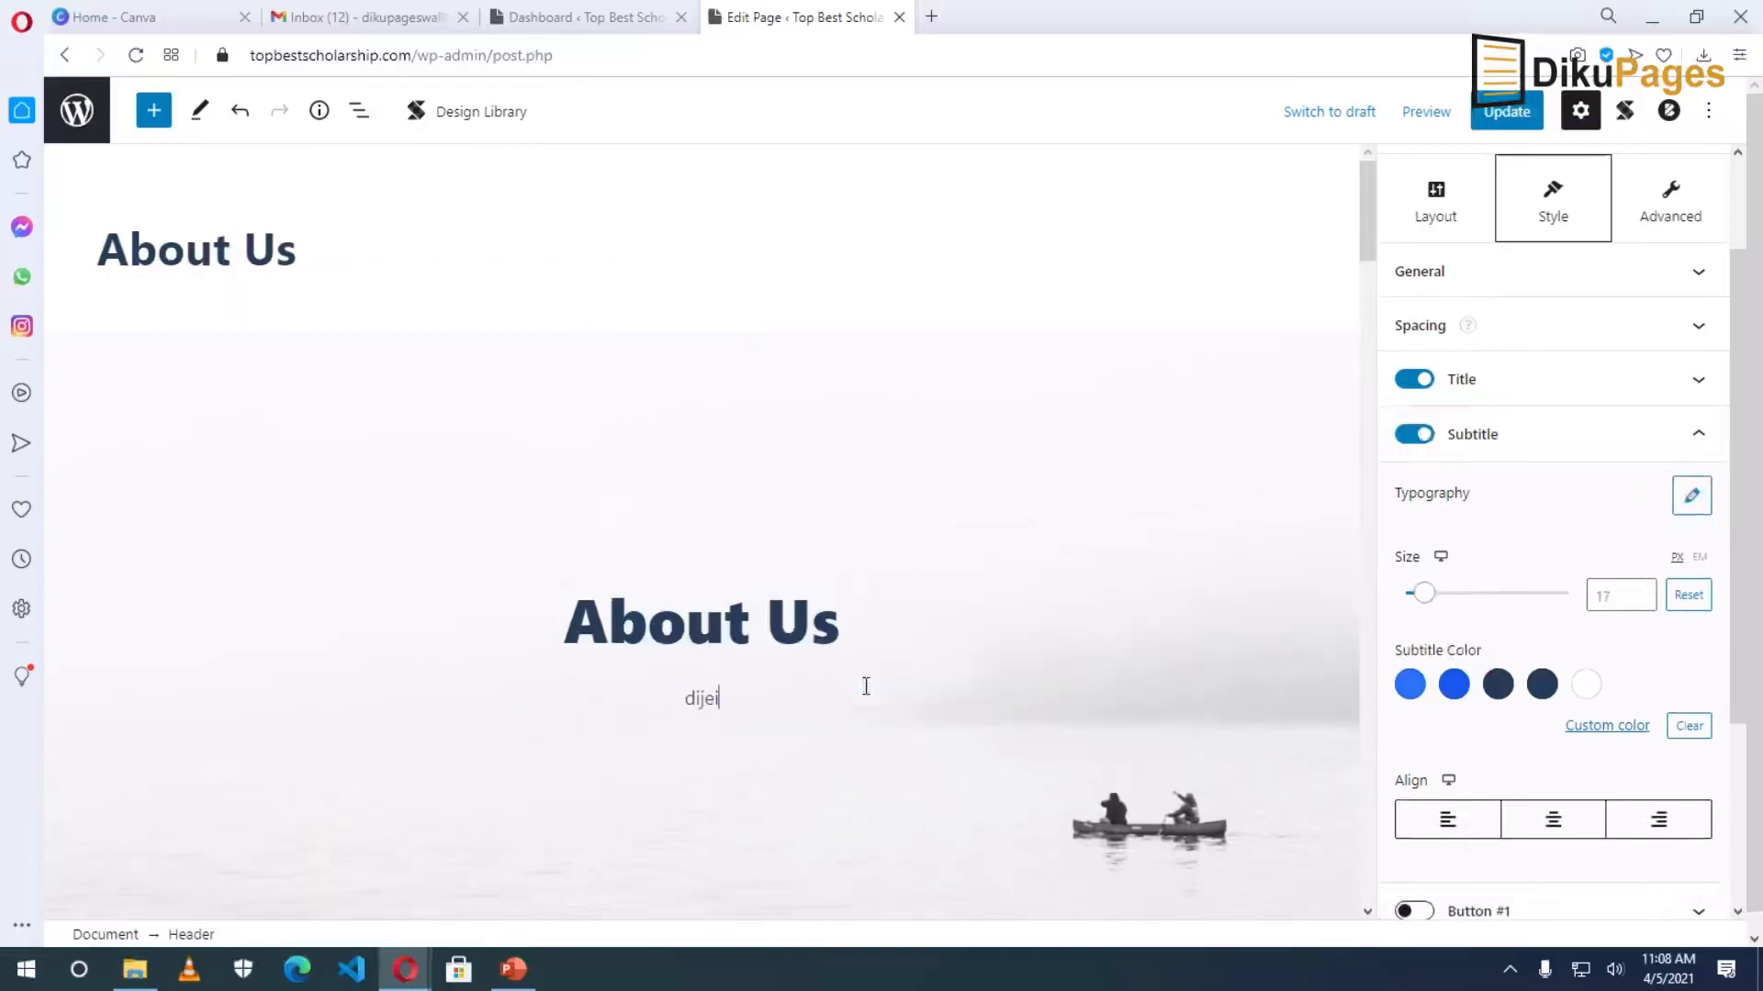
pyautogui.press('BackSpace')
pyautogui.press('BackSpace')
pyautogui.press('BackSpace')
pyautogui.press('BackSpace')
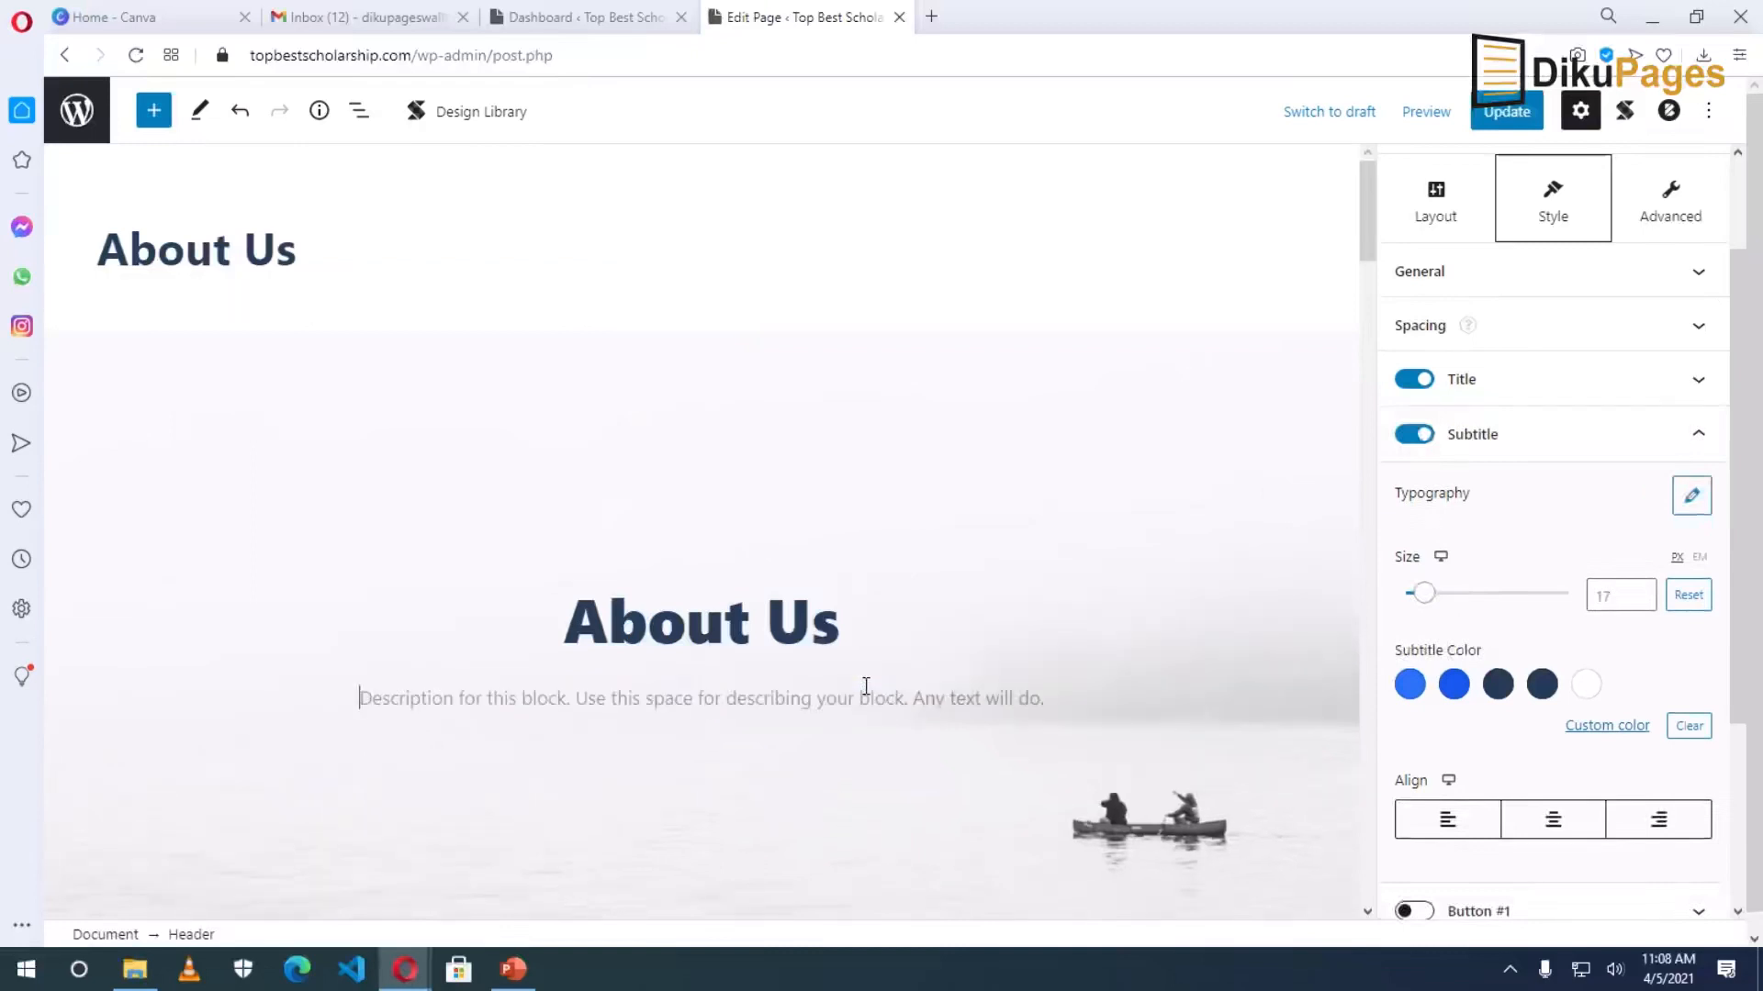
pyautogui.write('Just a bried')
pyautogui.press('BackSpace')
pyautogui.write('f ab')
pyautogui.write('out ')
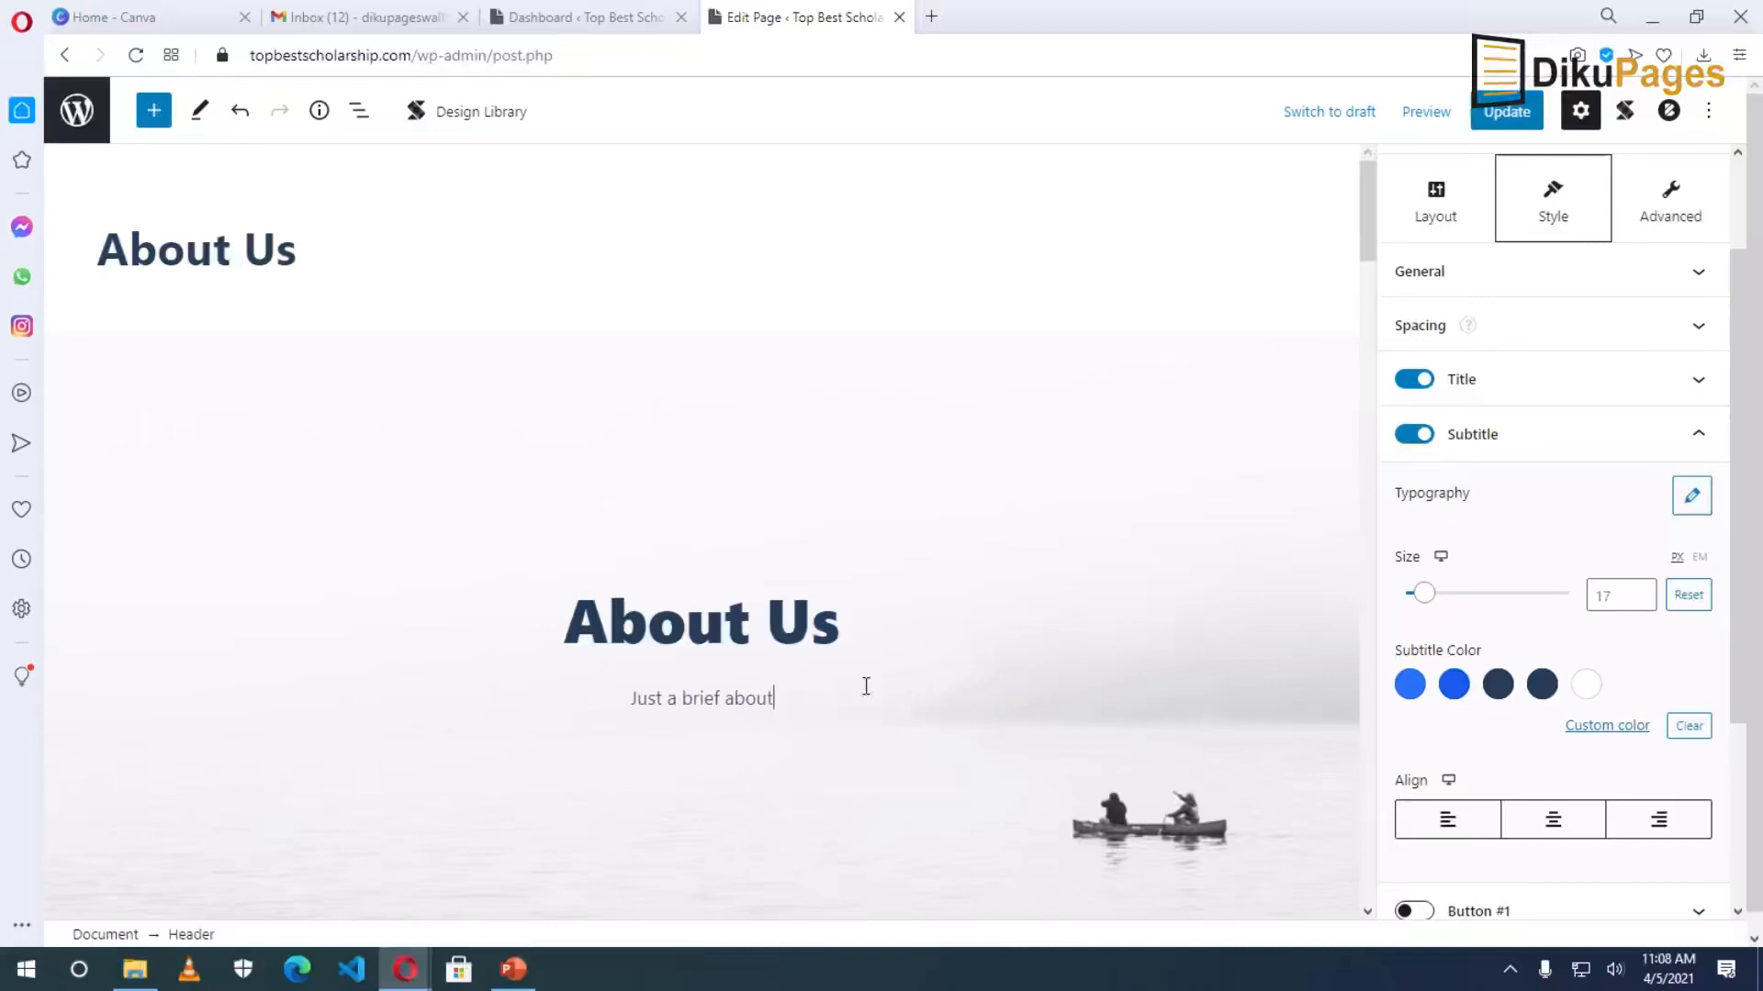
pyautogui.write('Tob')
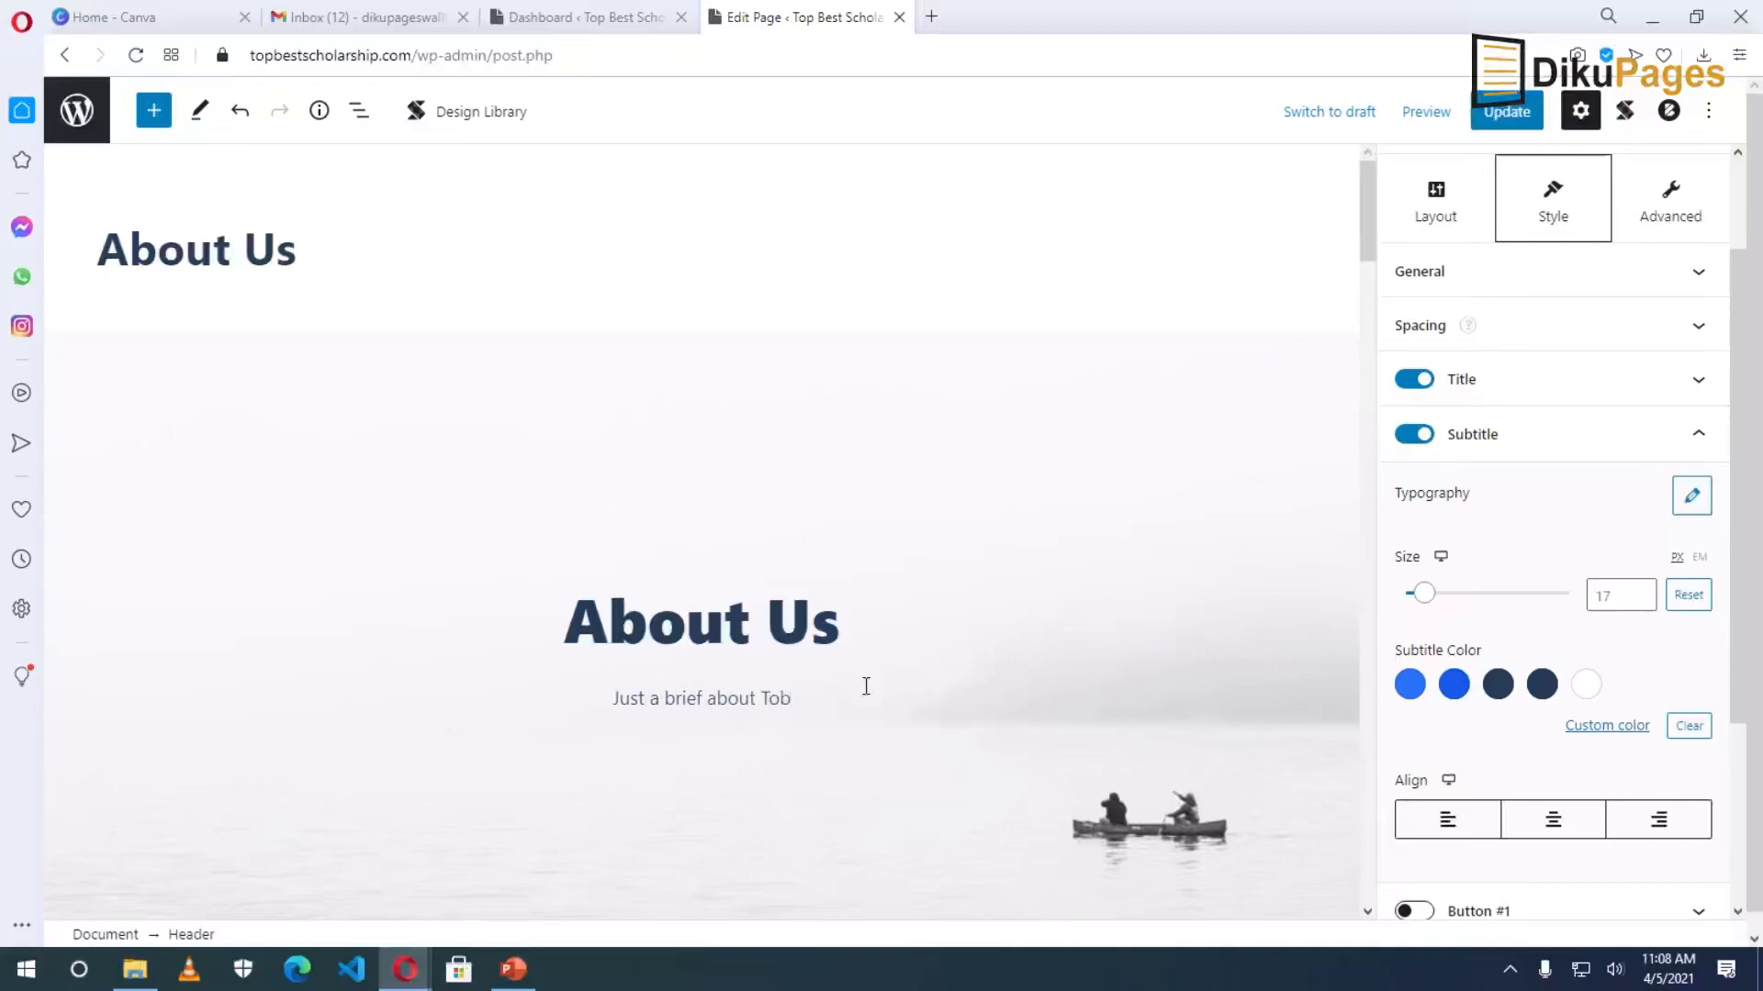
pyautogui.press('BackSpace')
pyautogui.write('p Best Scholarship')
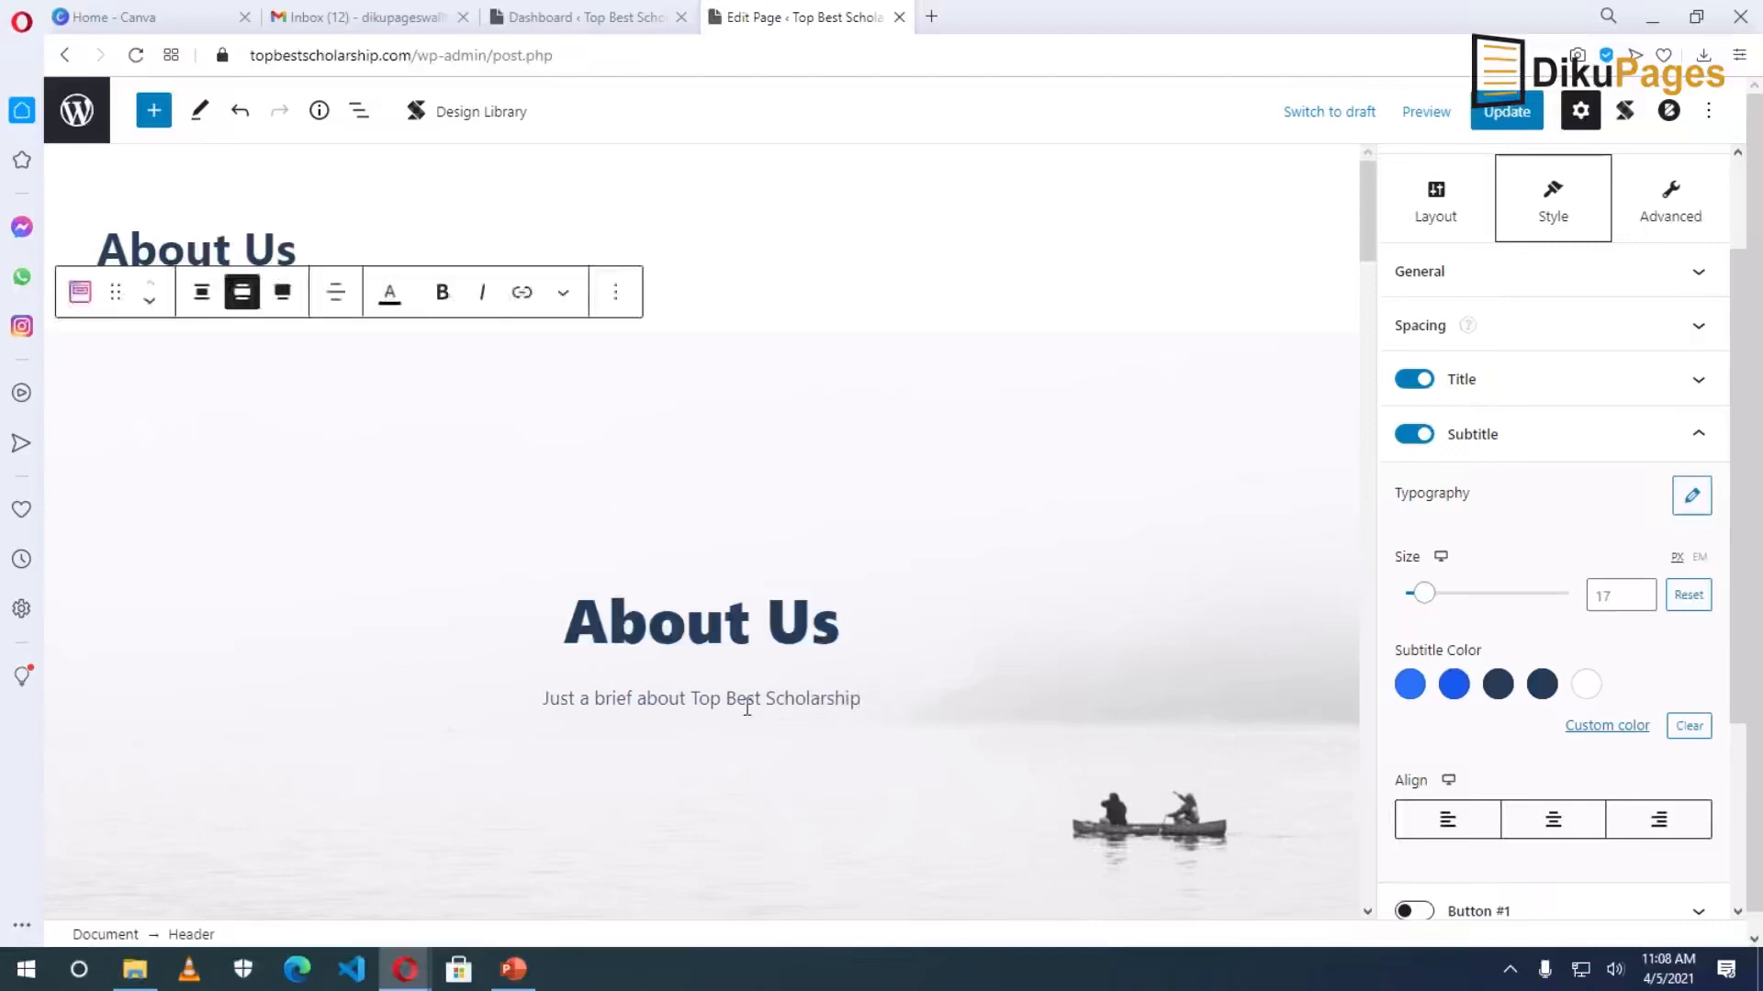
pyautogui.scroll(-4, 922, 687)
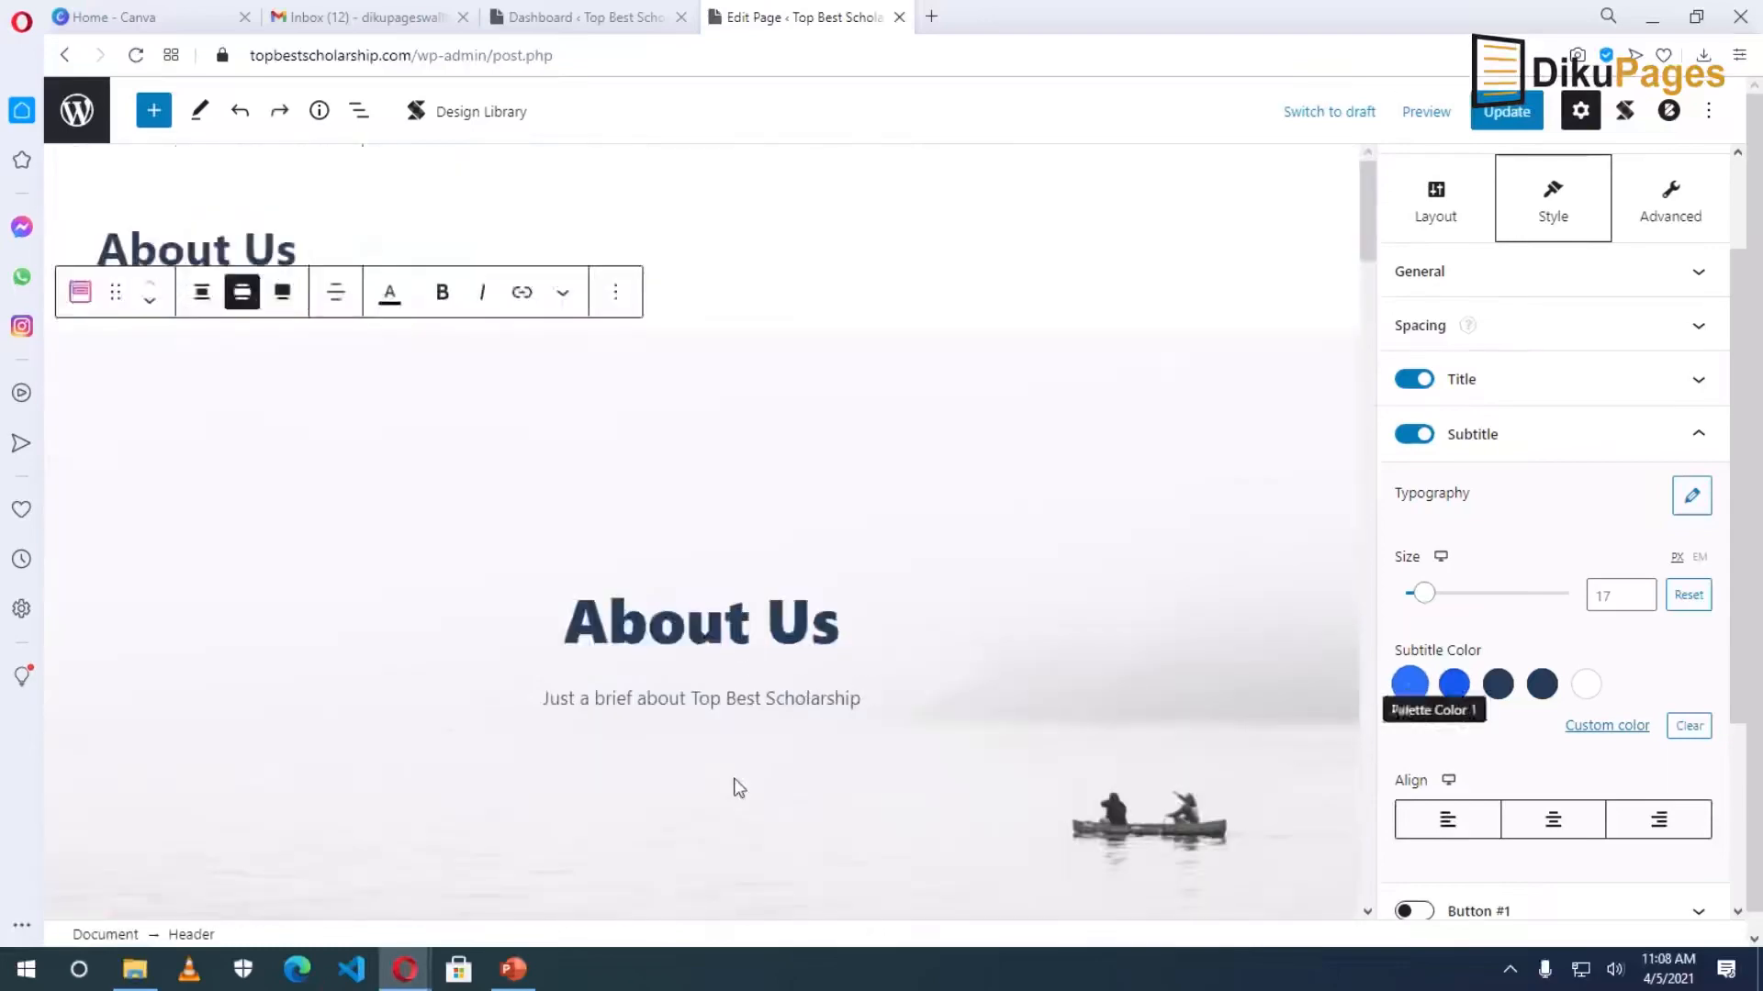
pyautogui.click(708, 698)
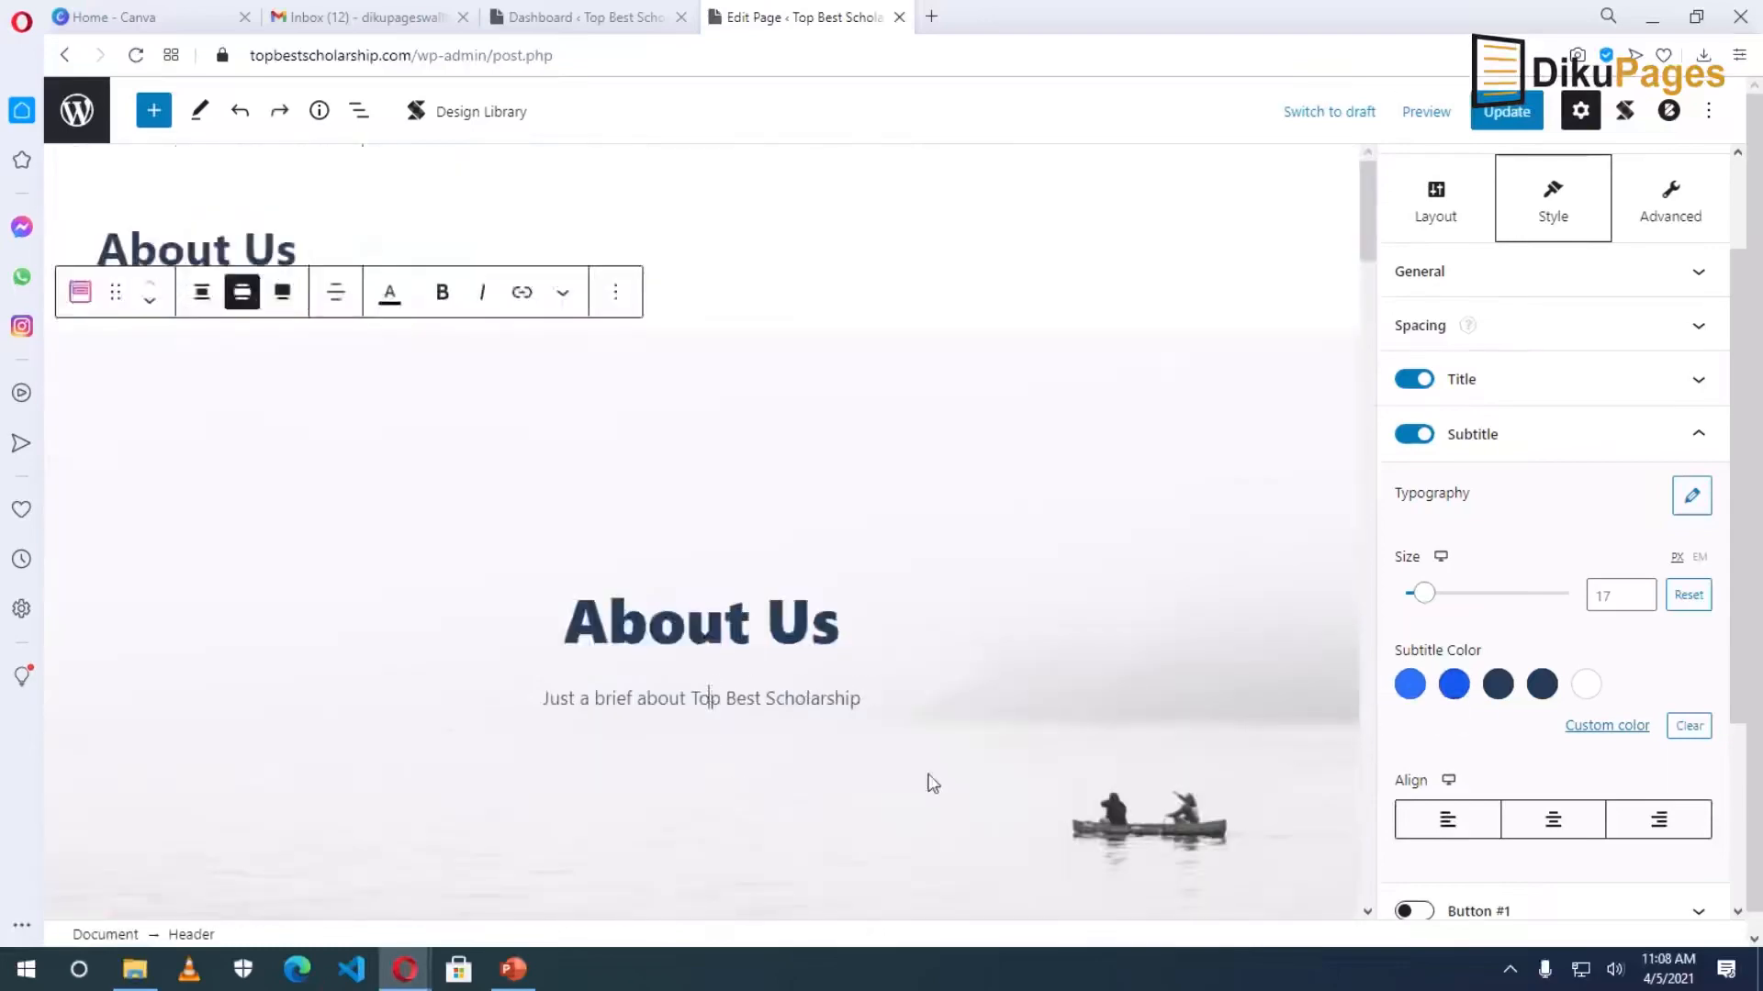
pyautogui.click(1405, 687)
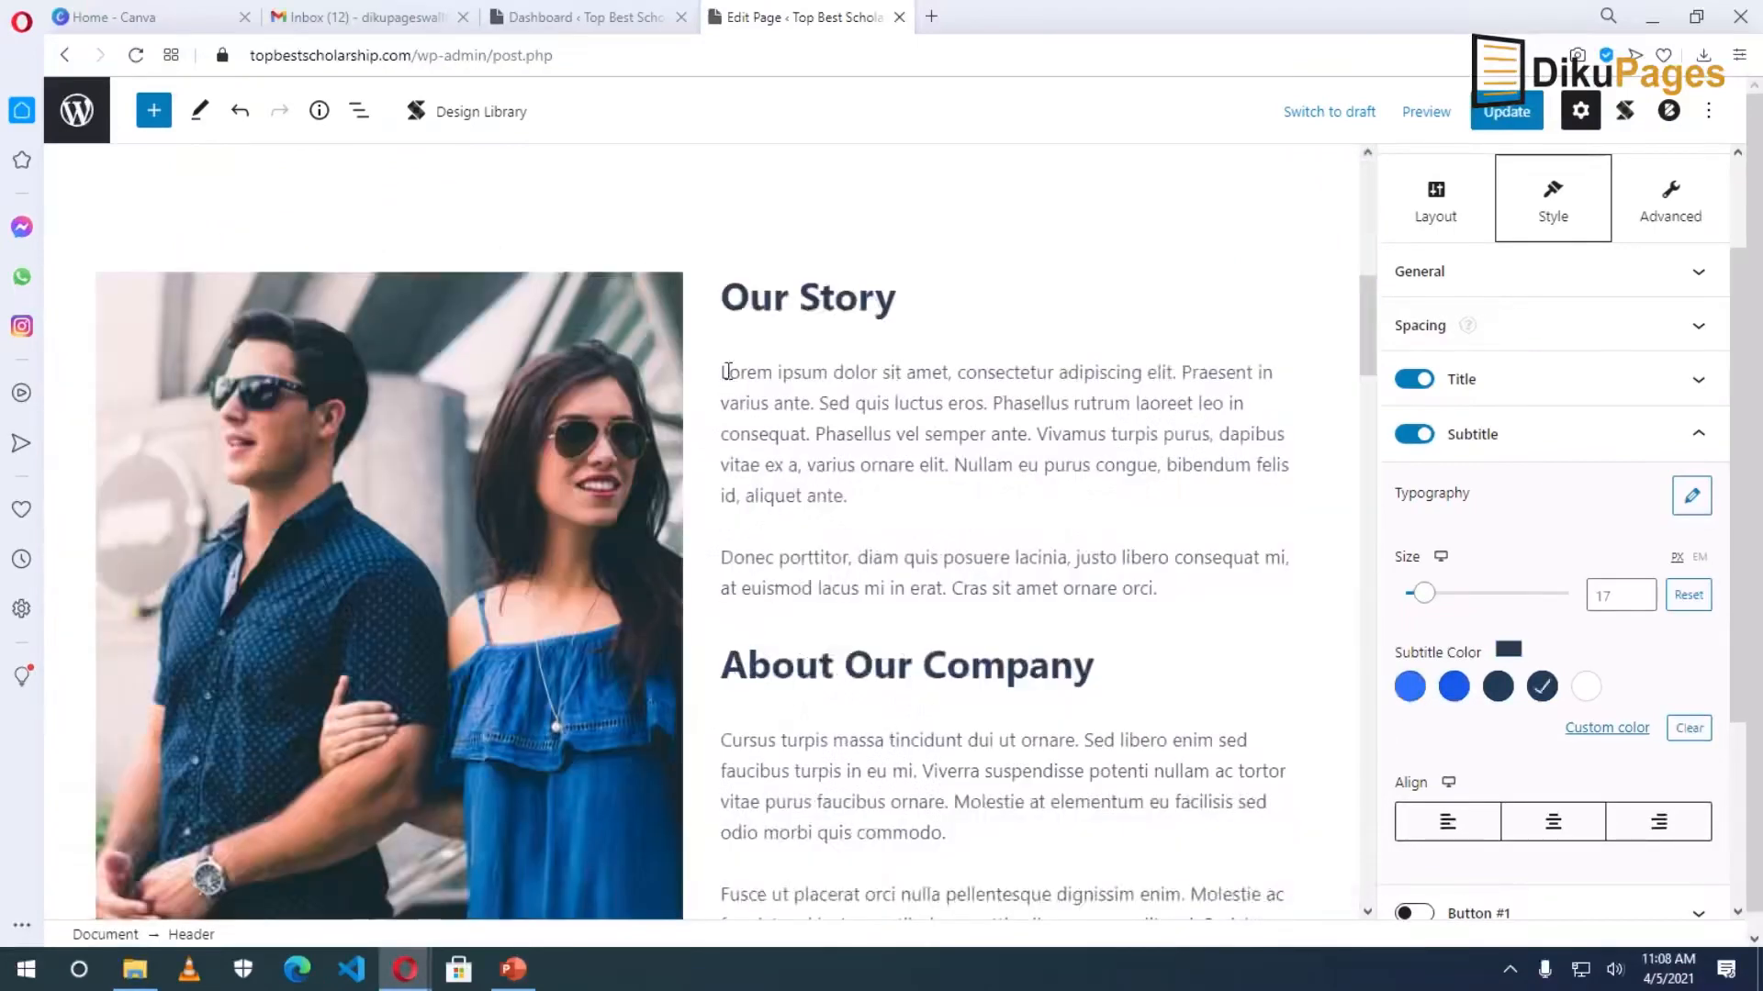
# Replace the first Our Story paragraph with 'dfd'.
pyautogui.click(728, 373)
pyautogui.doubleClick(841, 434)
pyautogui.tripleClick(841, 433)
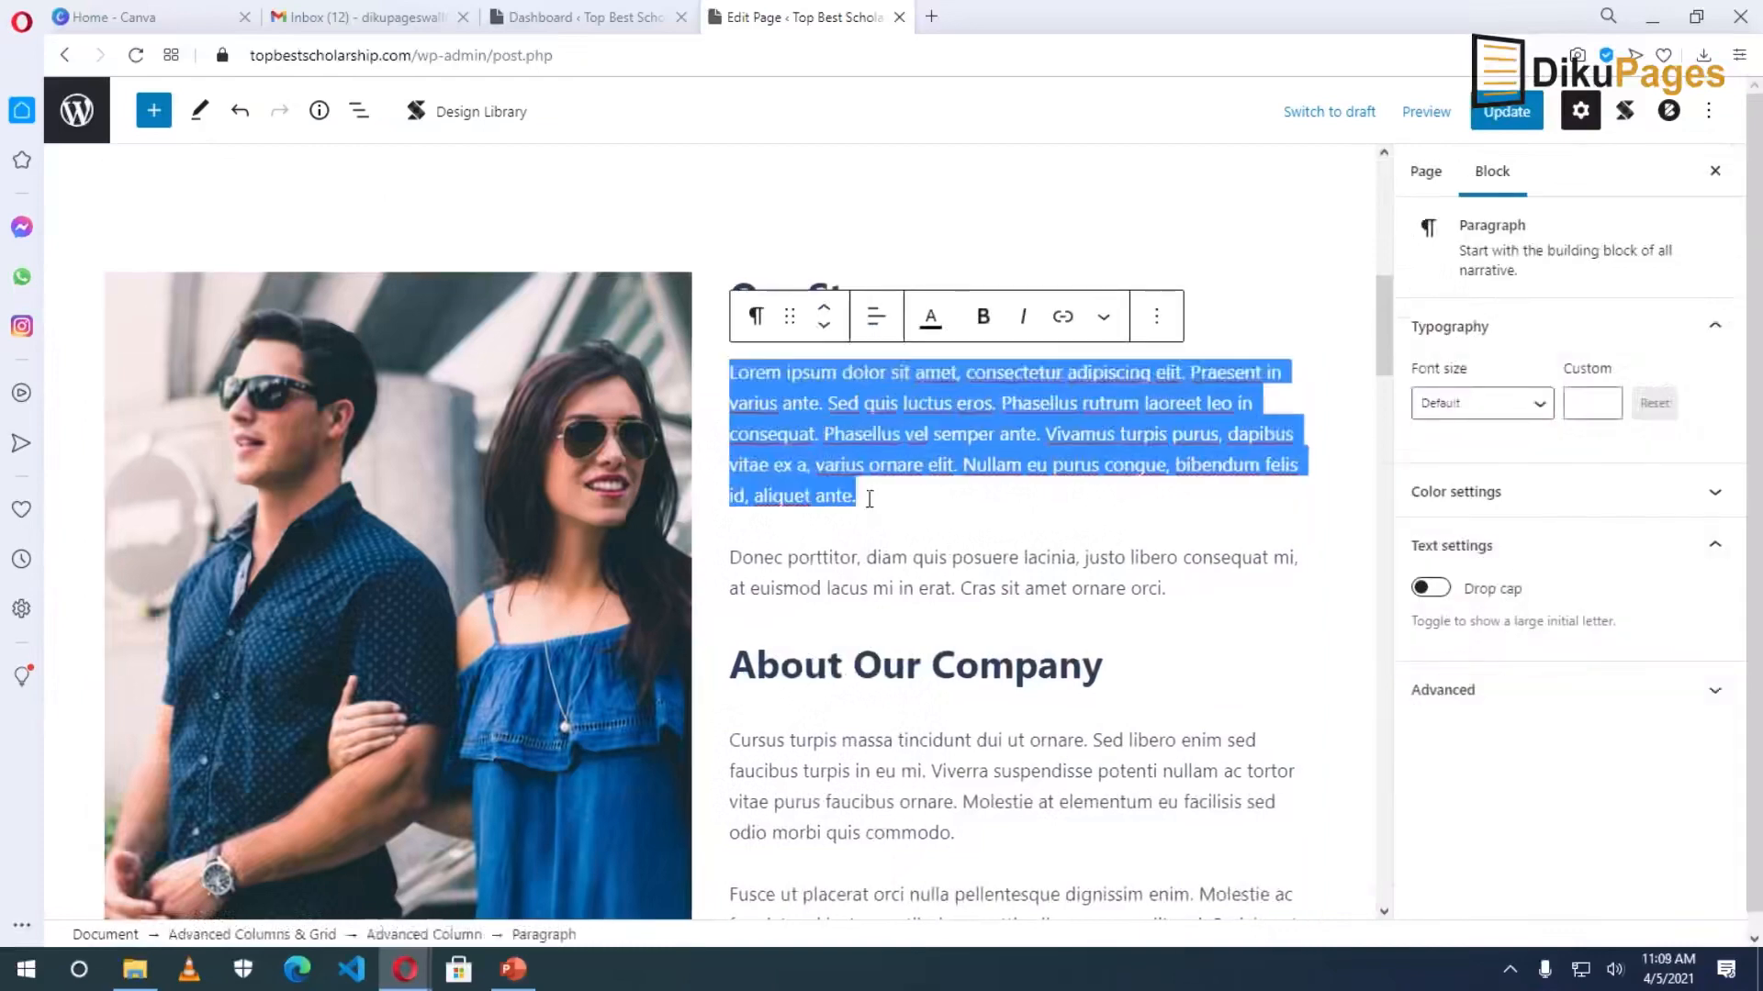
pyautogui.write('dfd')
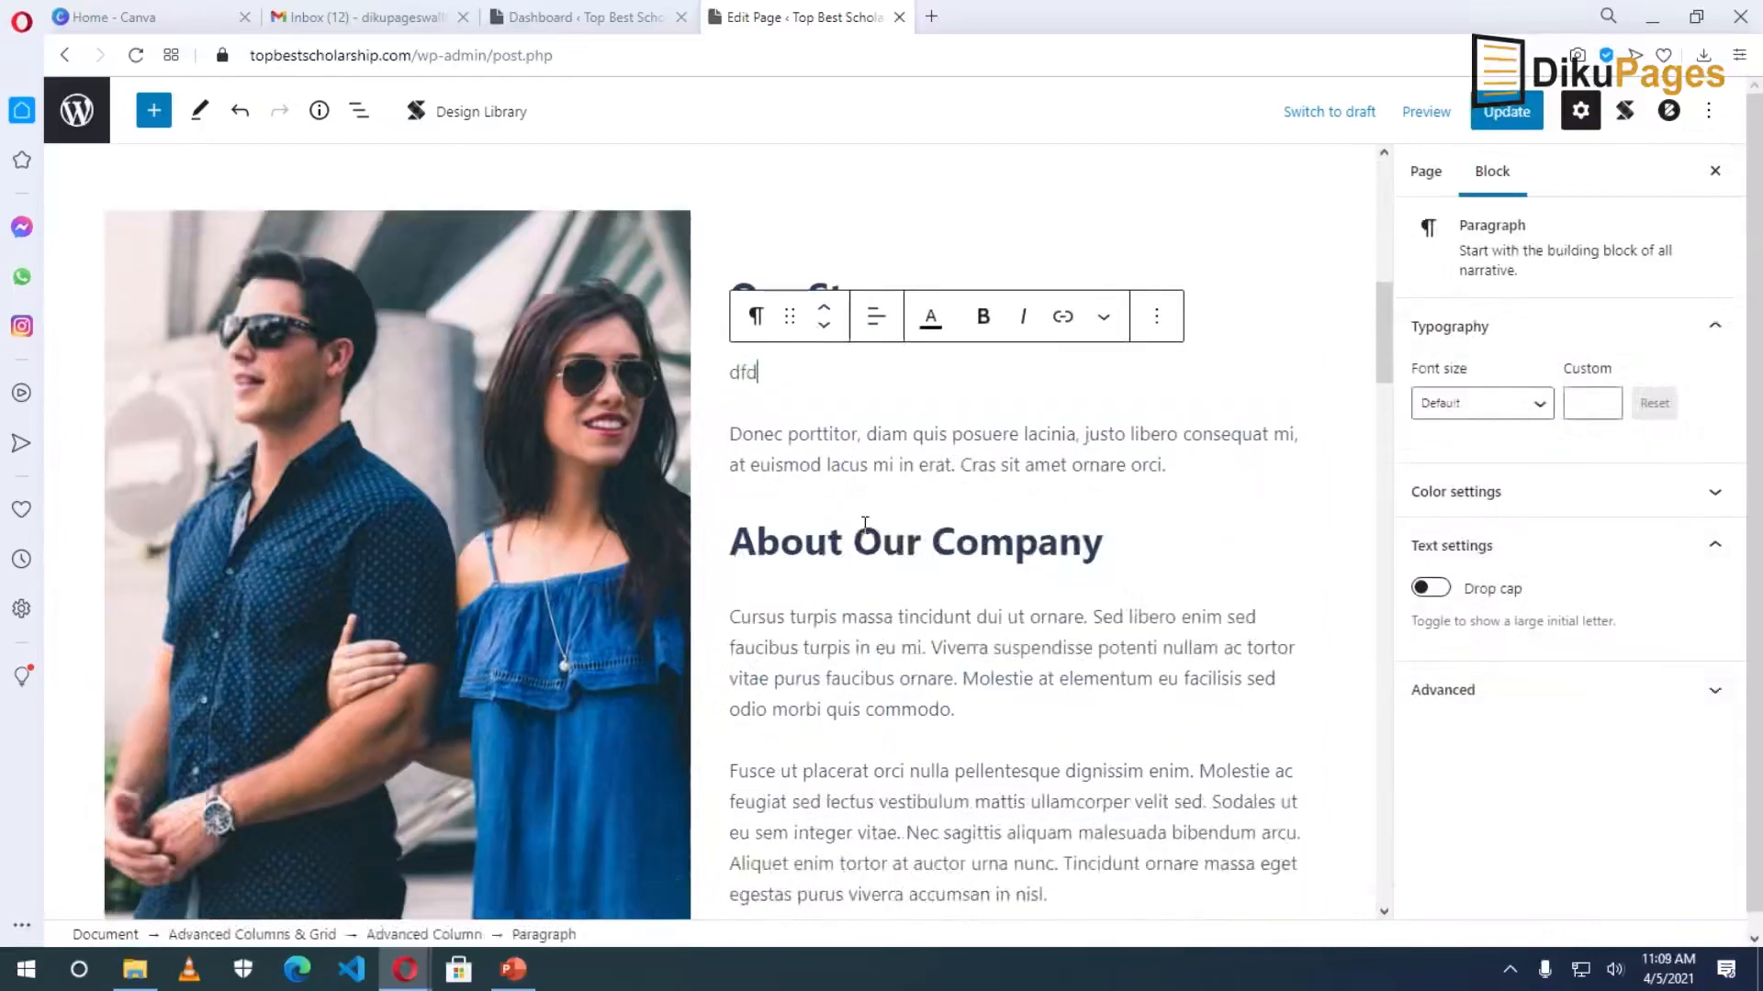
pyautogui.click(860, 615)
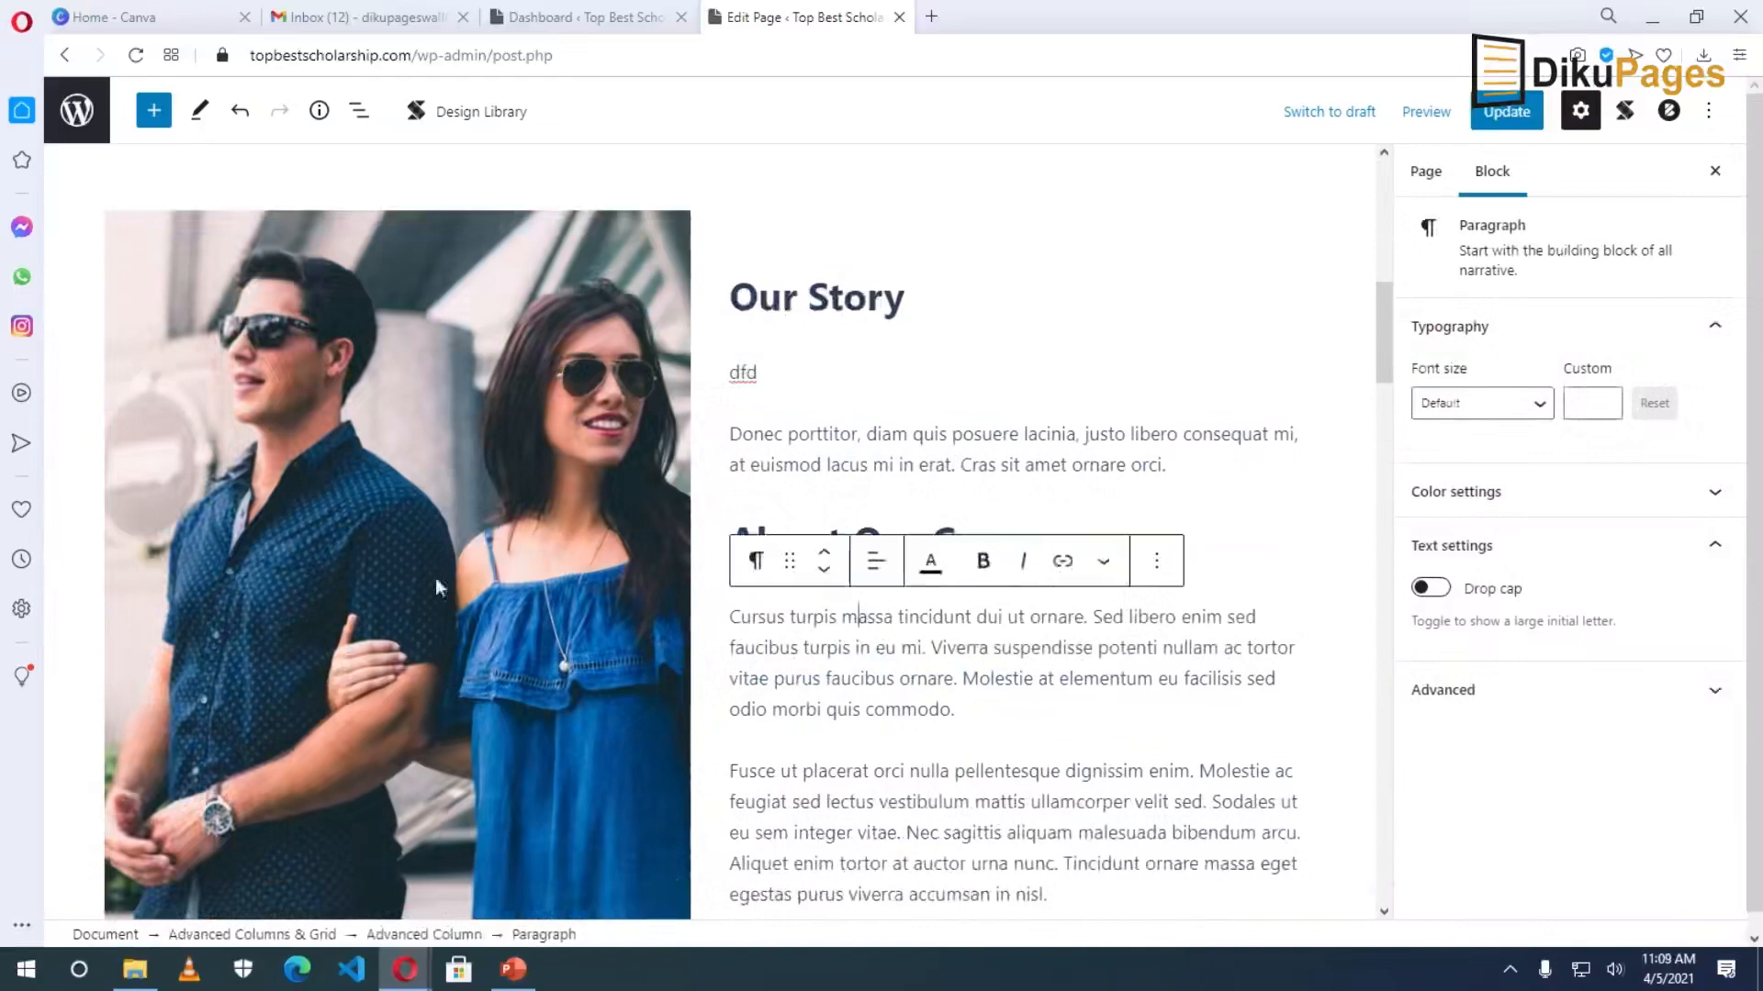
# Start uploading a replacement for the image beside Our Story from the computer.
pyautogui.click(417, 527)
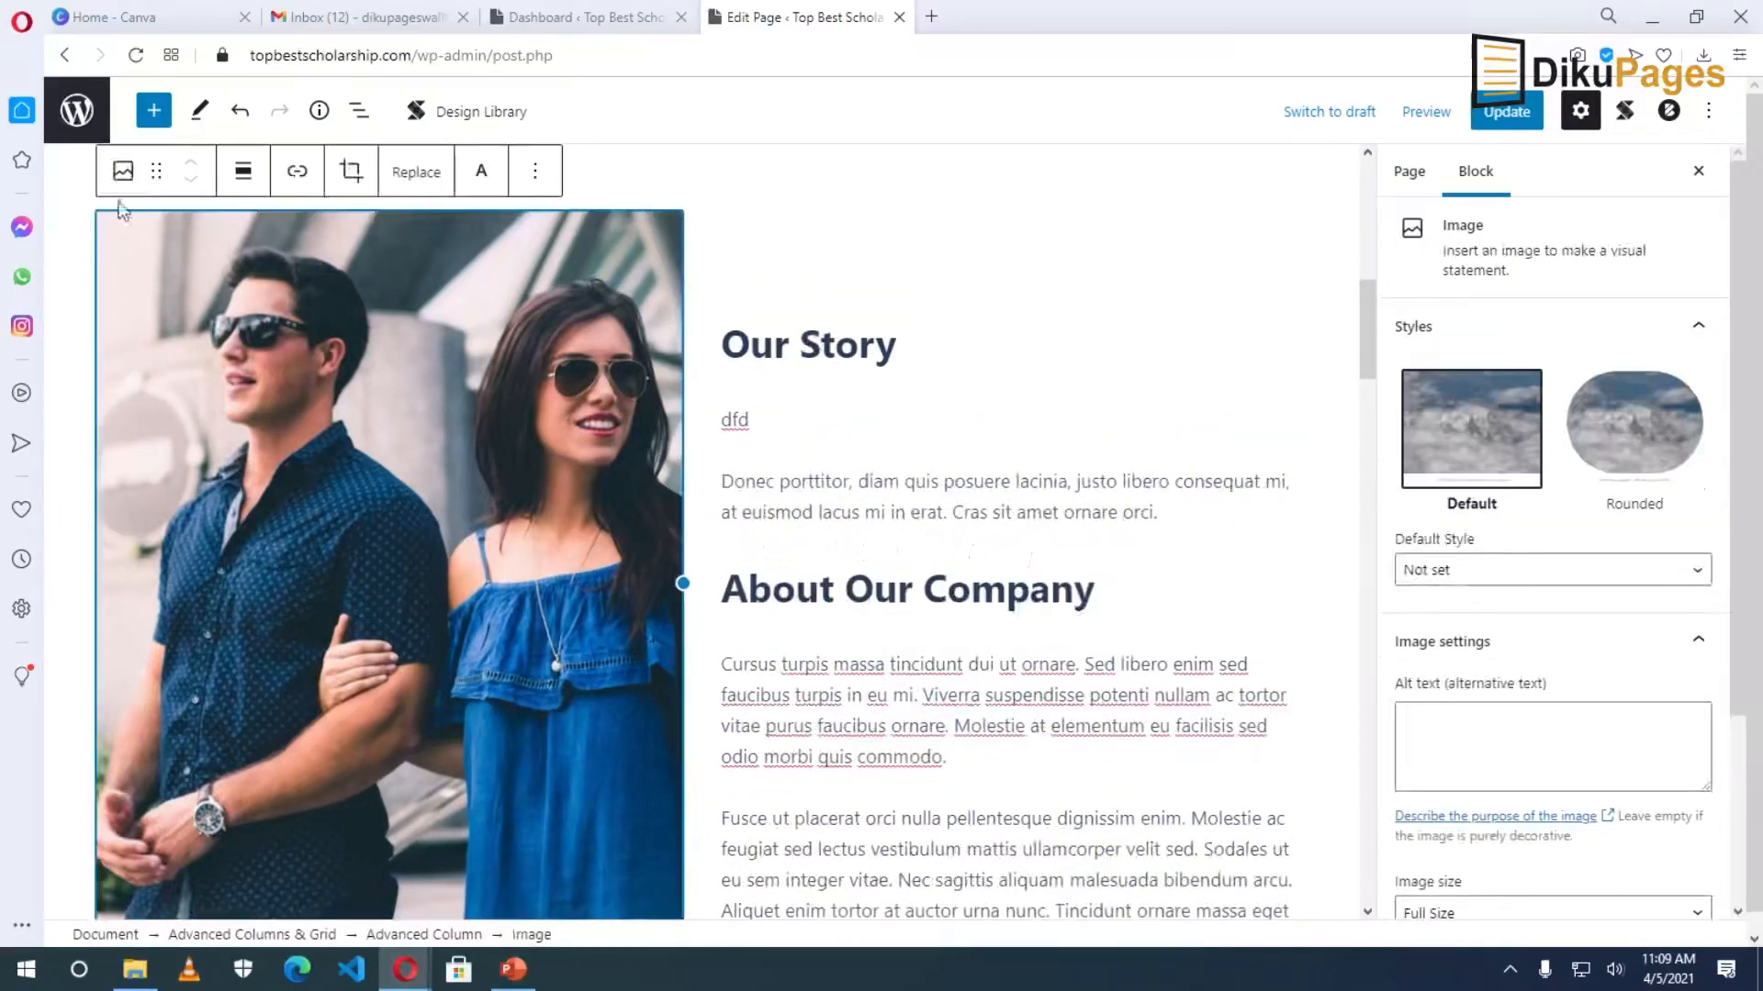
pyautogui.click(417, 174)
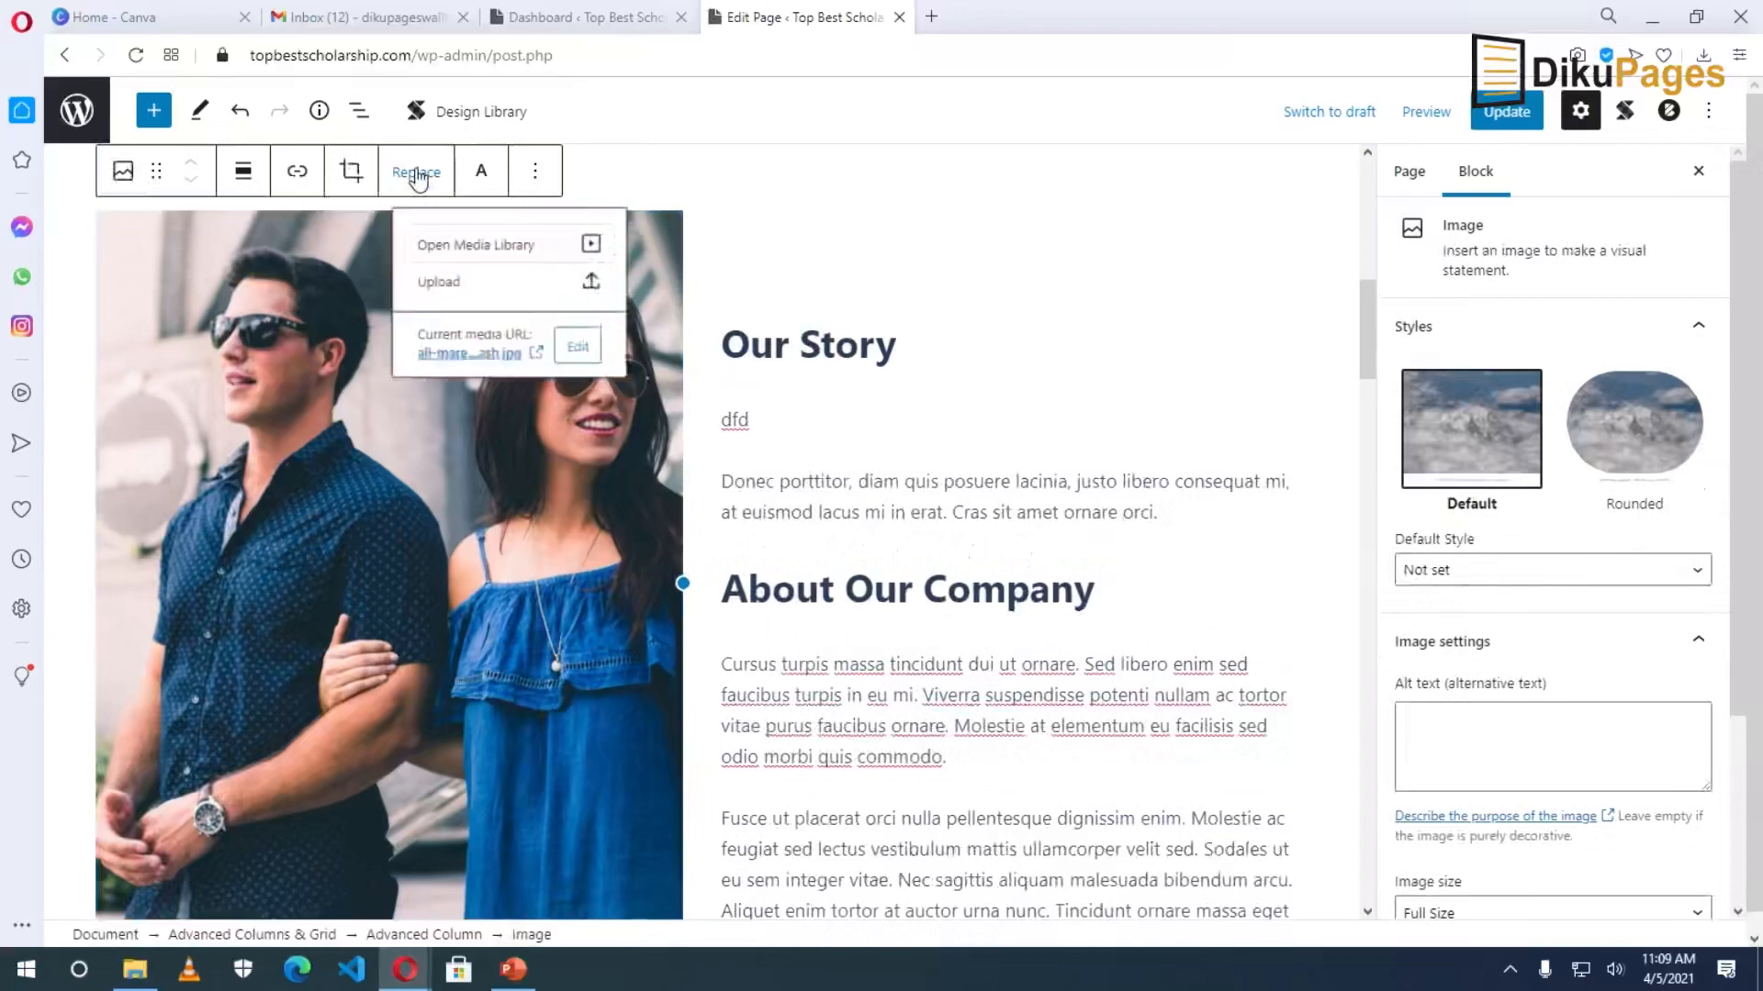
pyautogui.click(461, 299)
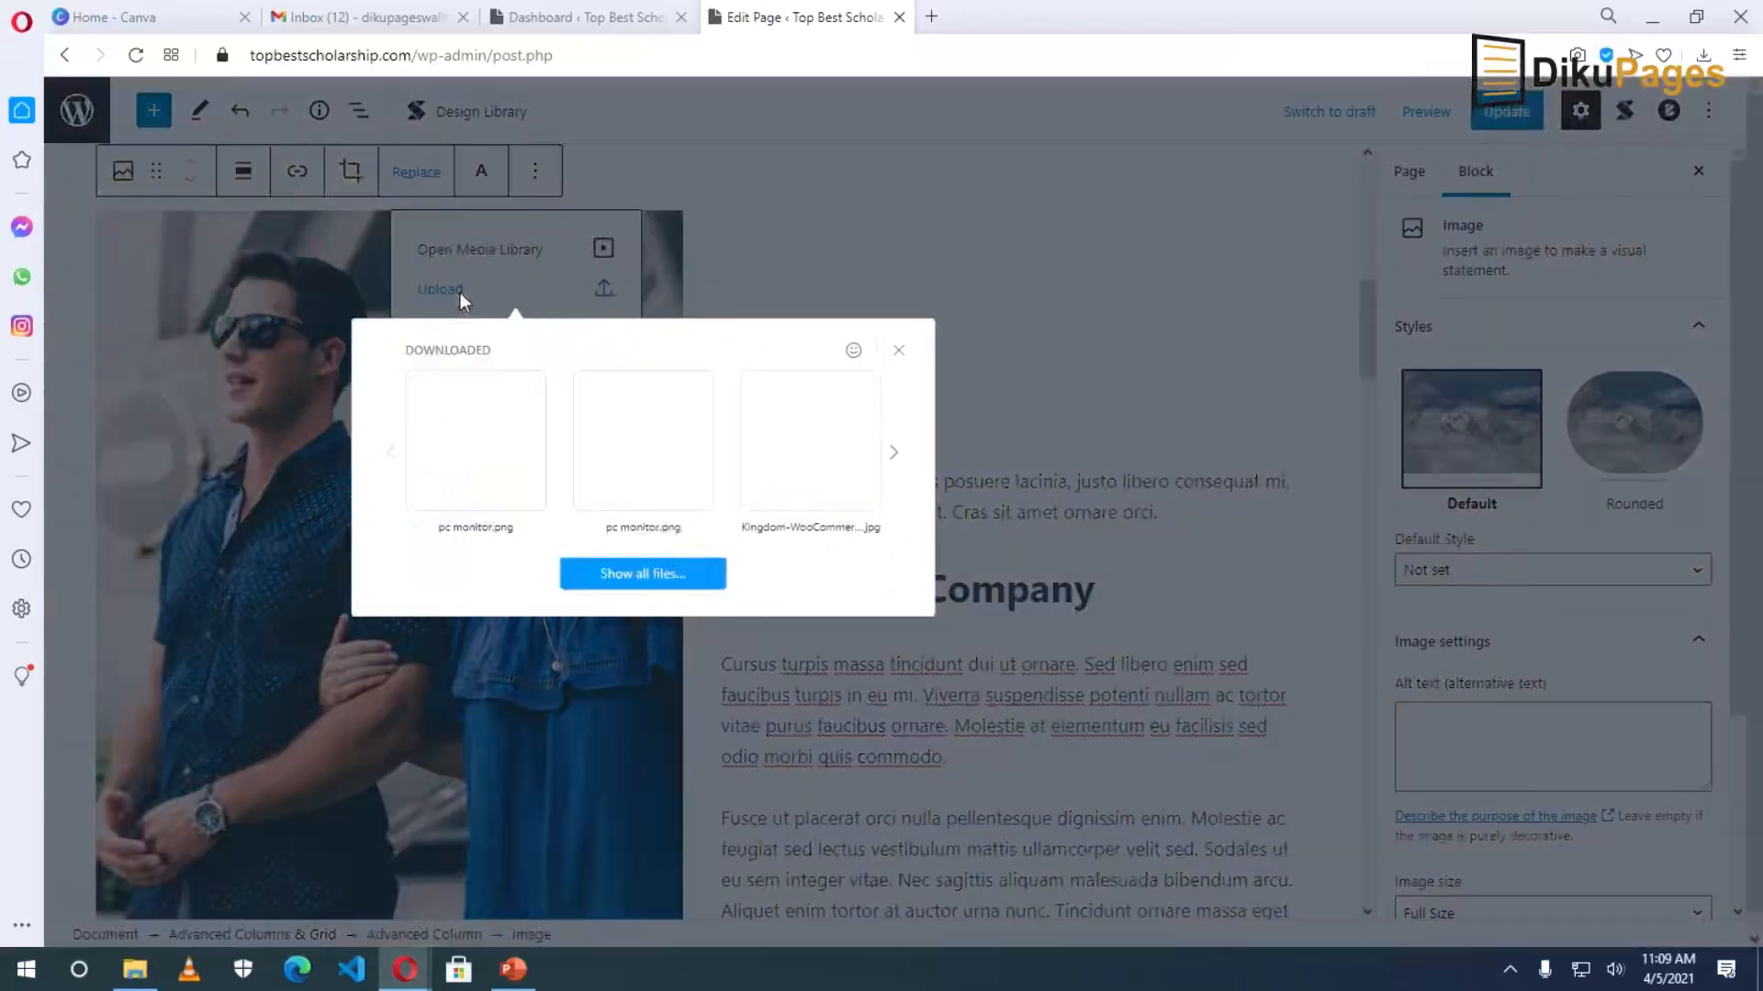
pyautogui.click(652, 578)
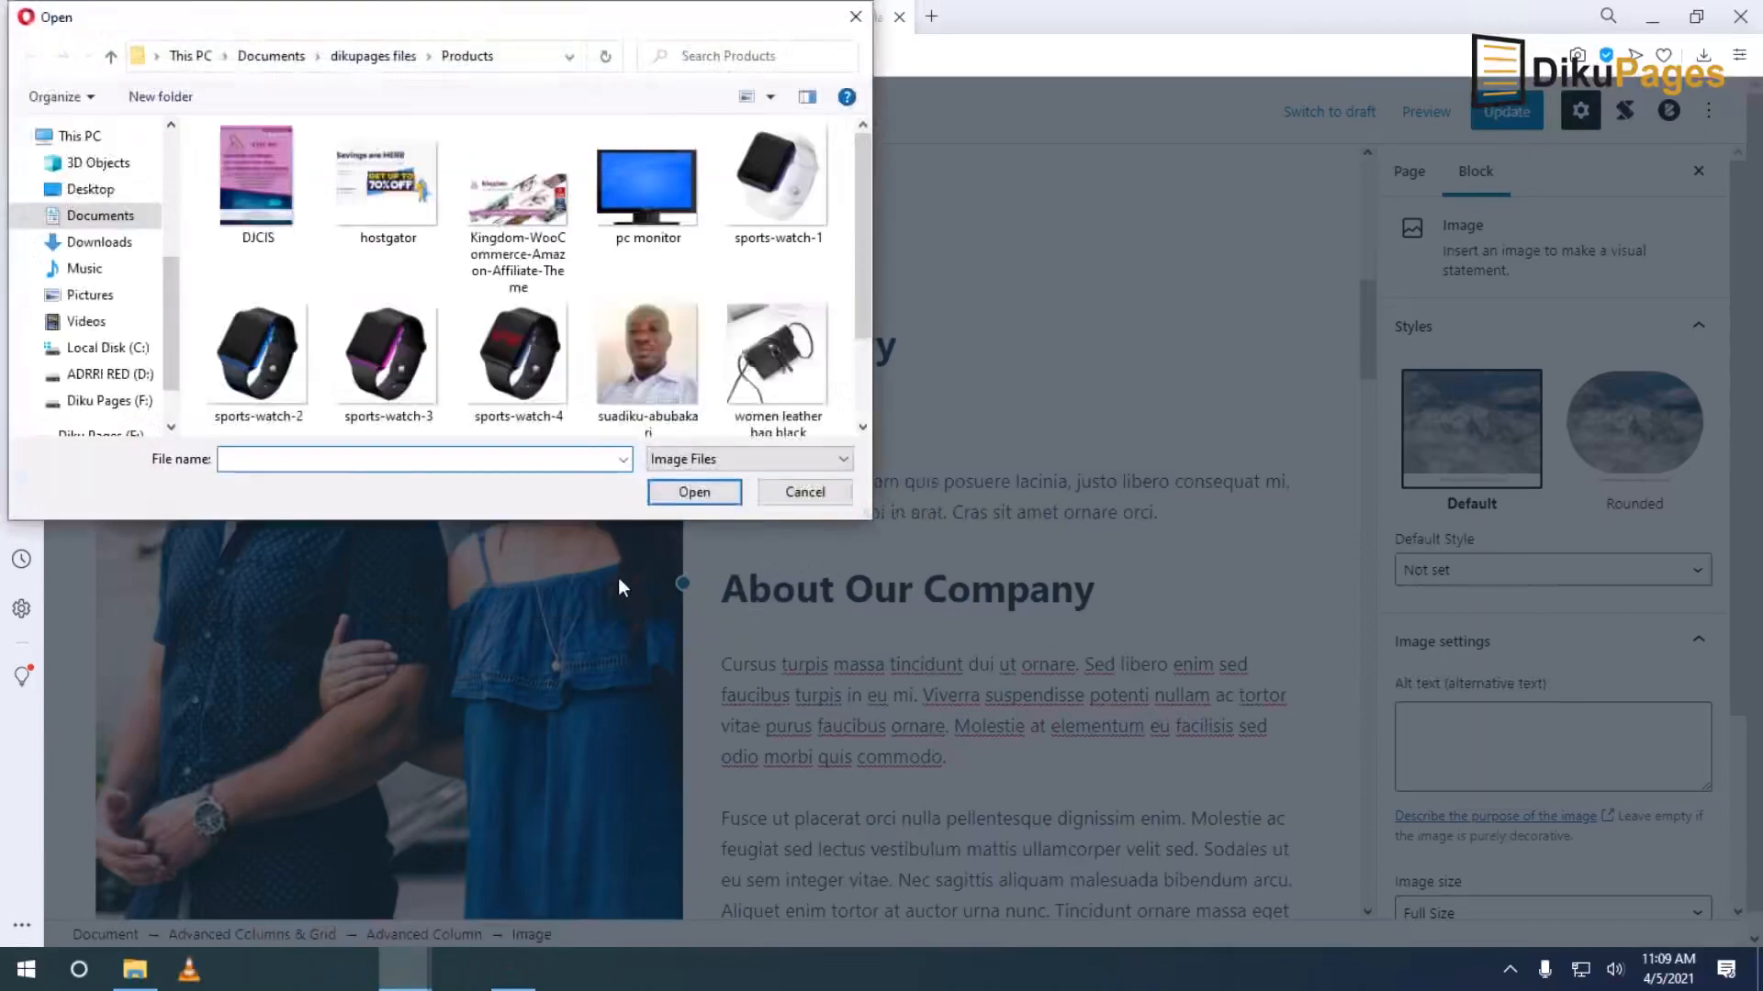
pyautogui.click(661, 353)
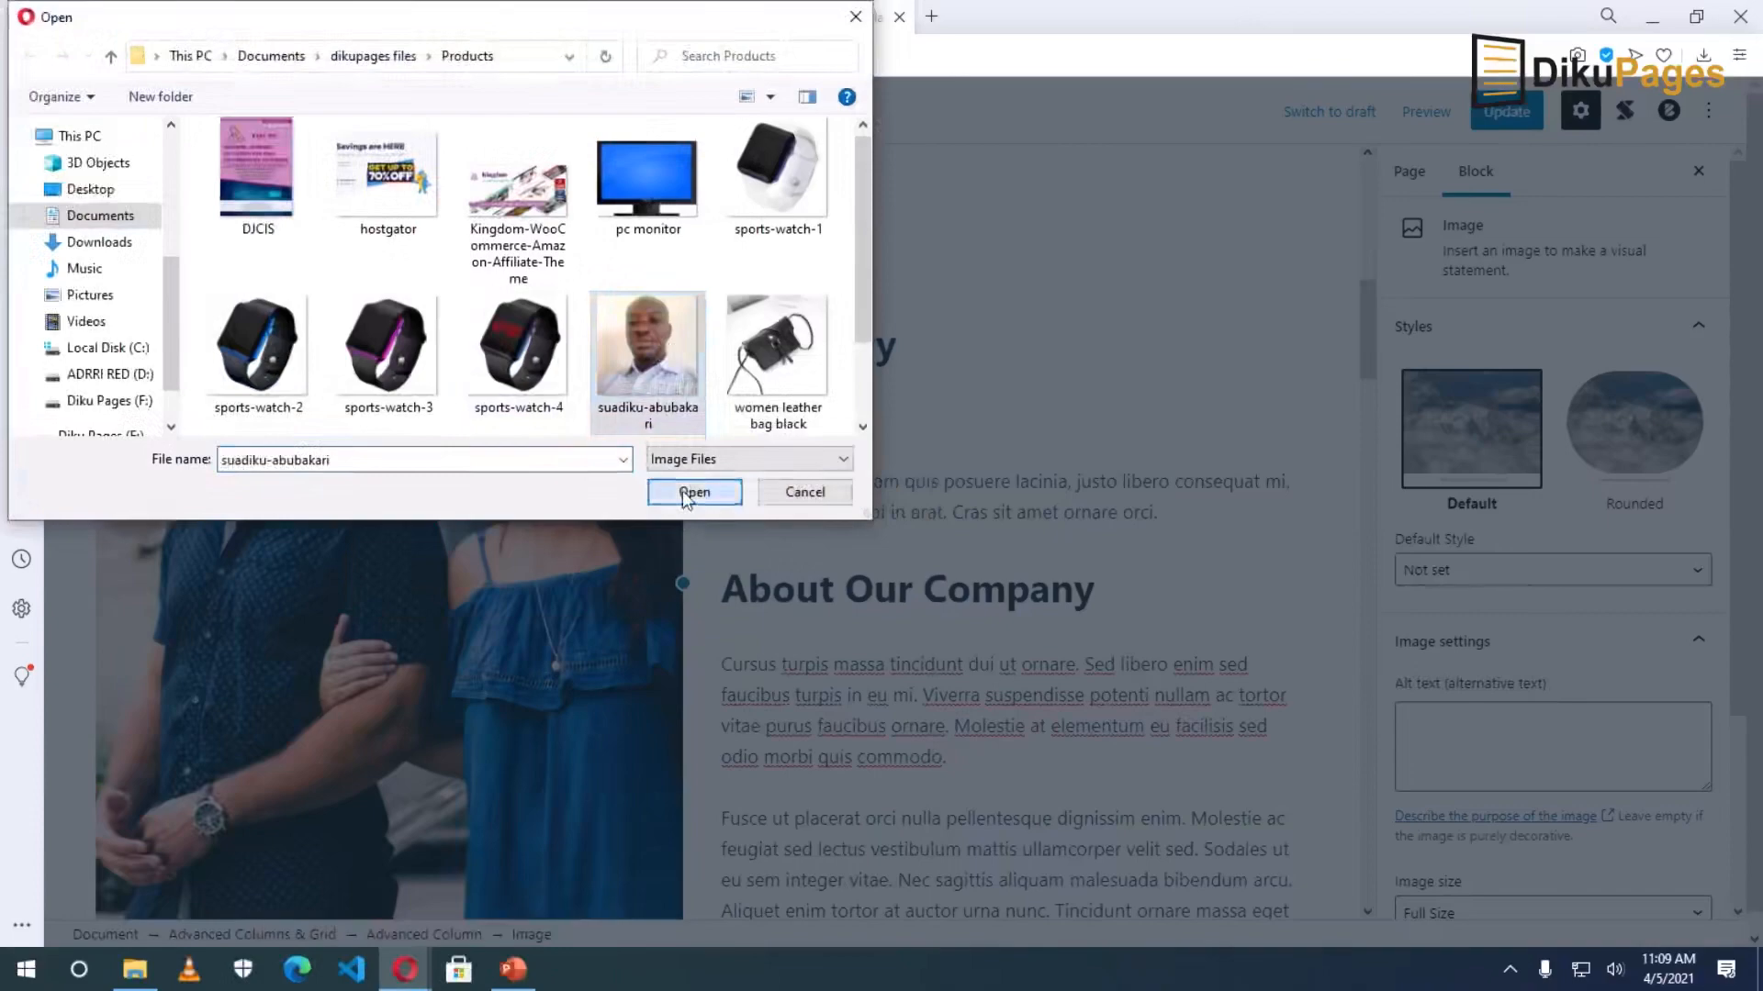
pyautogui.click(682, 491)
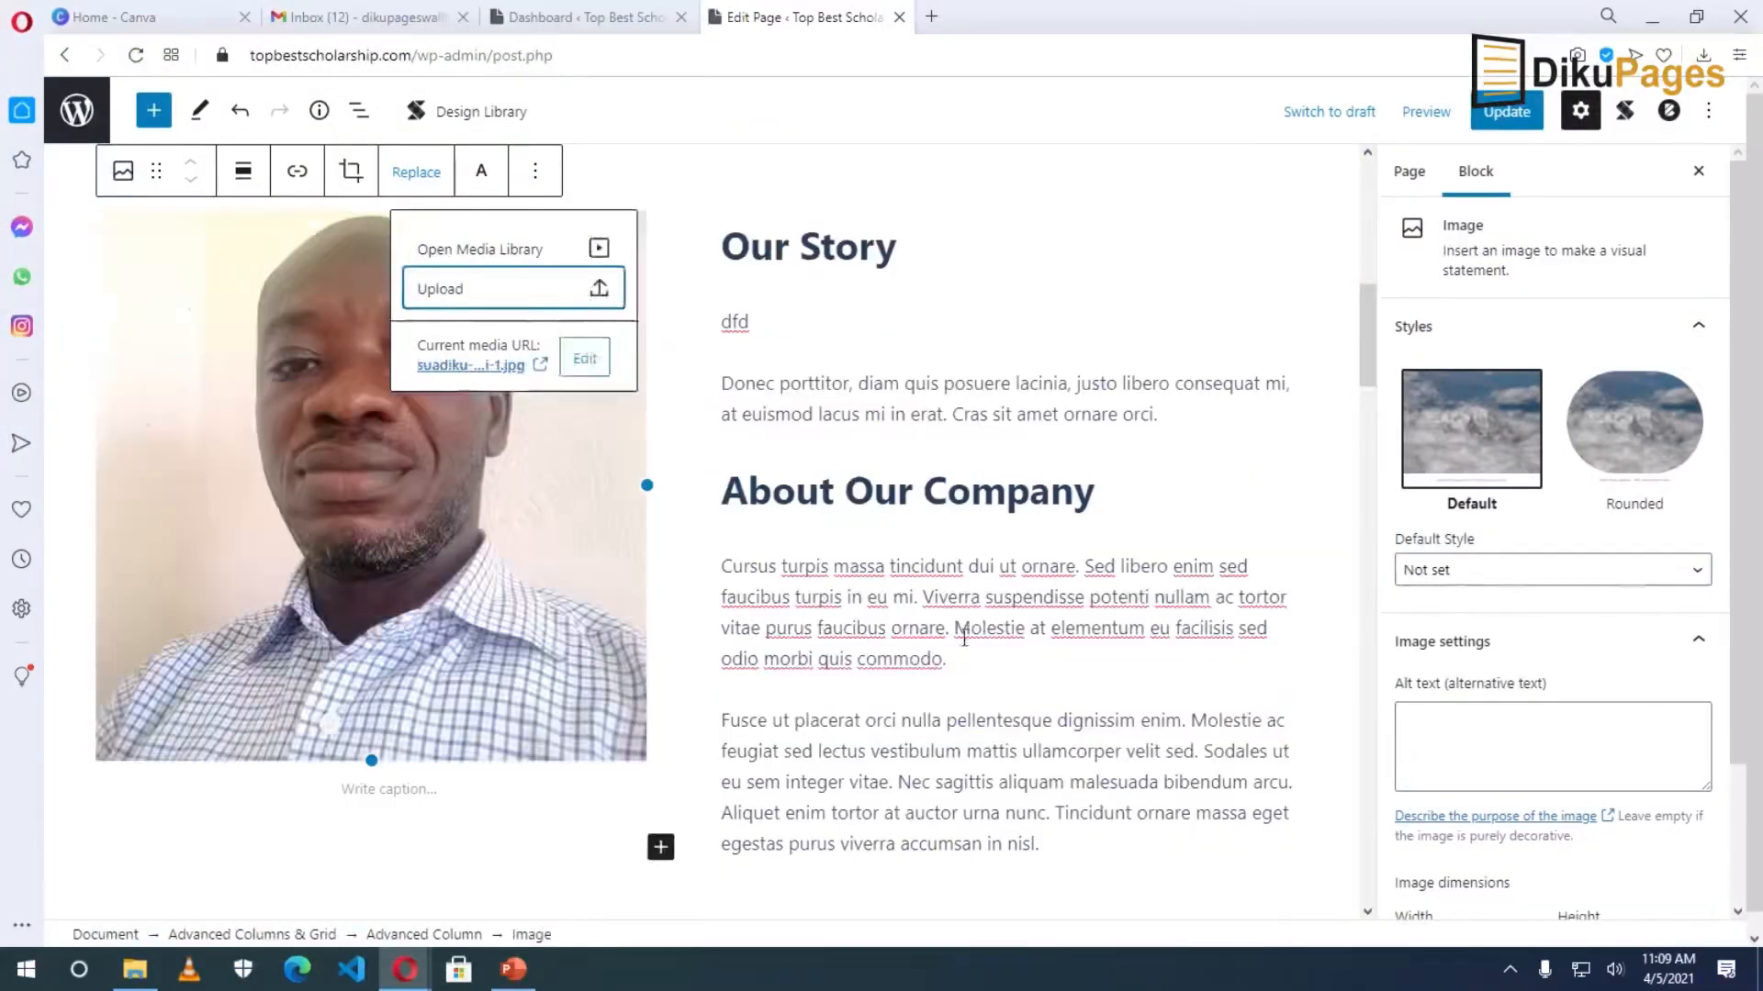
pyautogui.scroll(-5, 967, 637)
pyautogui.scroll(-10, 967, 637)
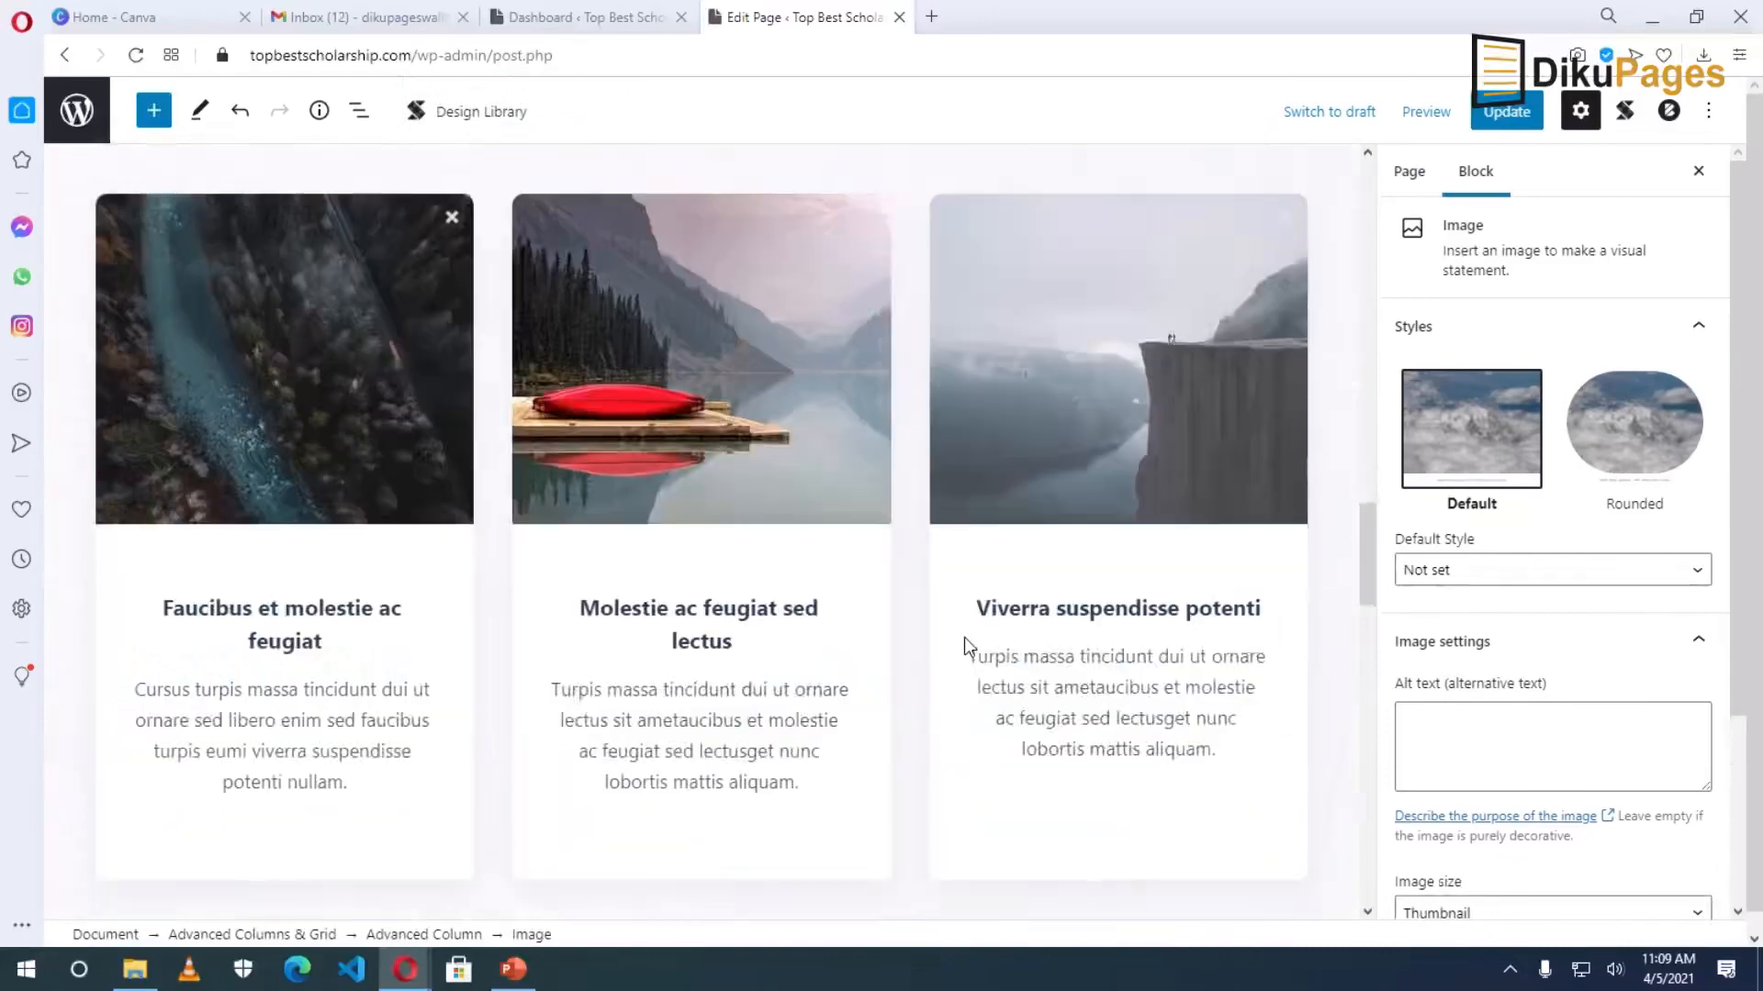
pyautogui.scroll(2, 964, 637)
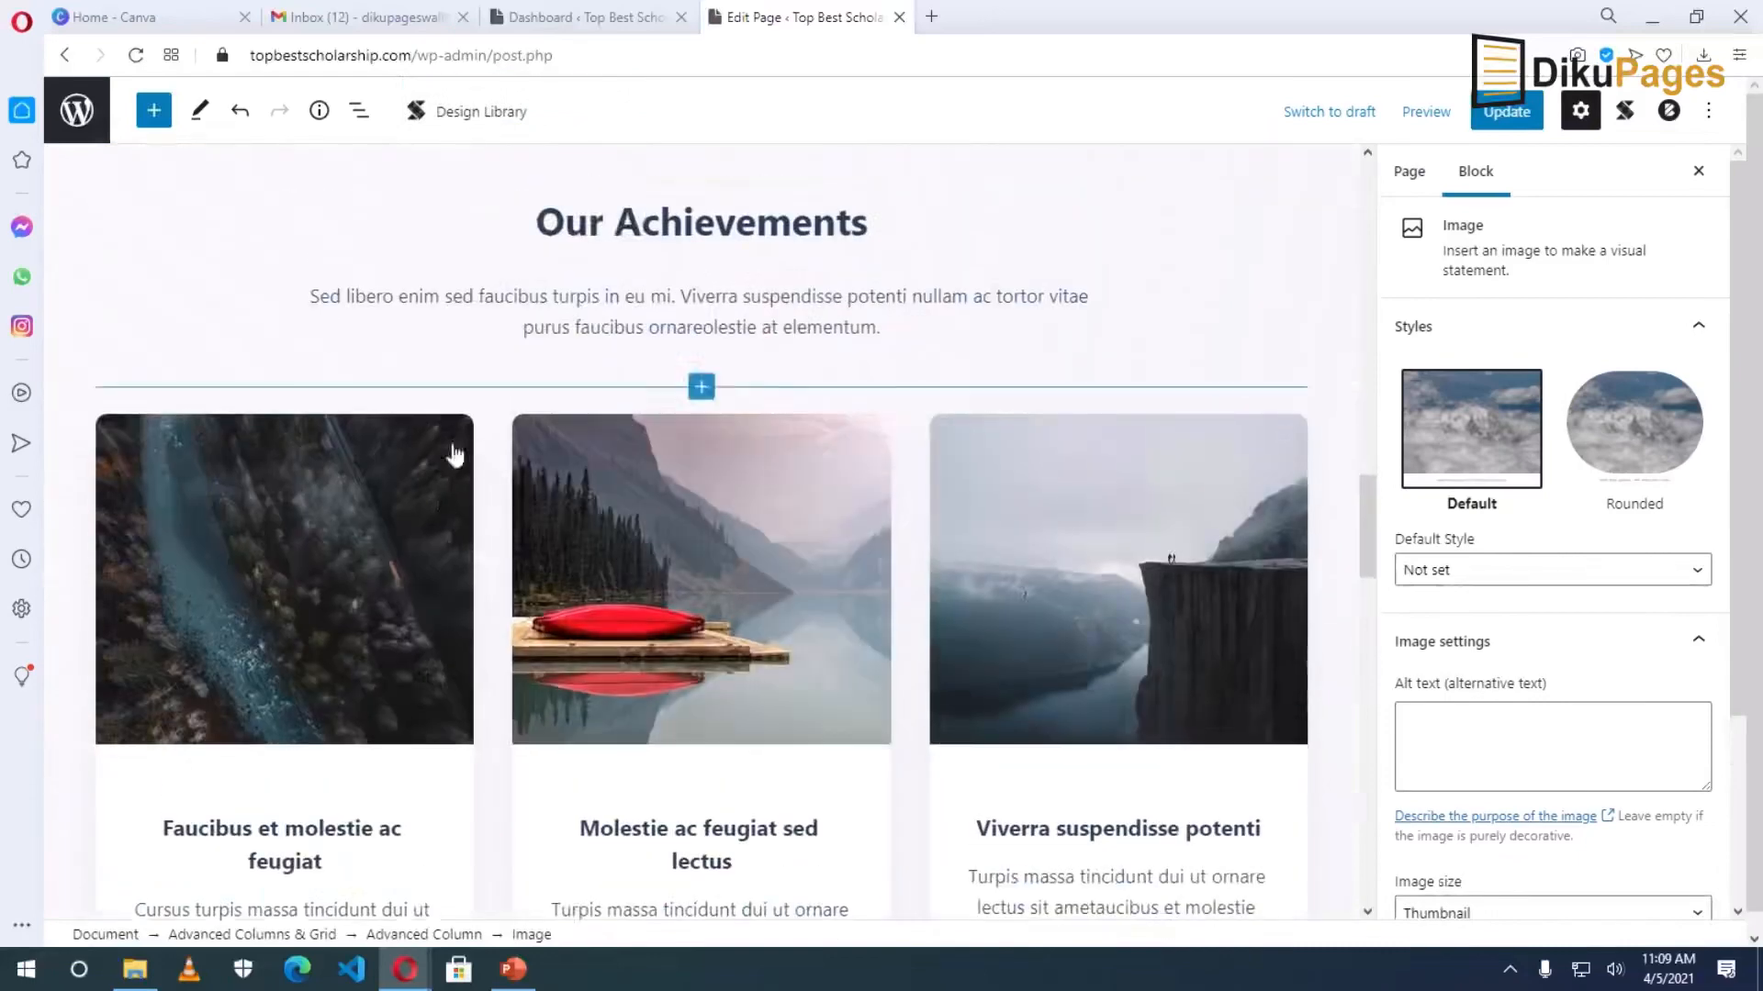
pyautogui.scroll(-5, 936, 677)
pyautogui.scroll(7, 881, 641)
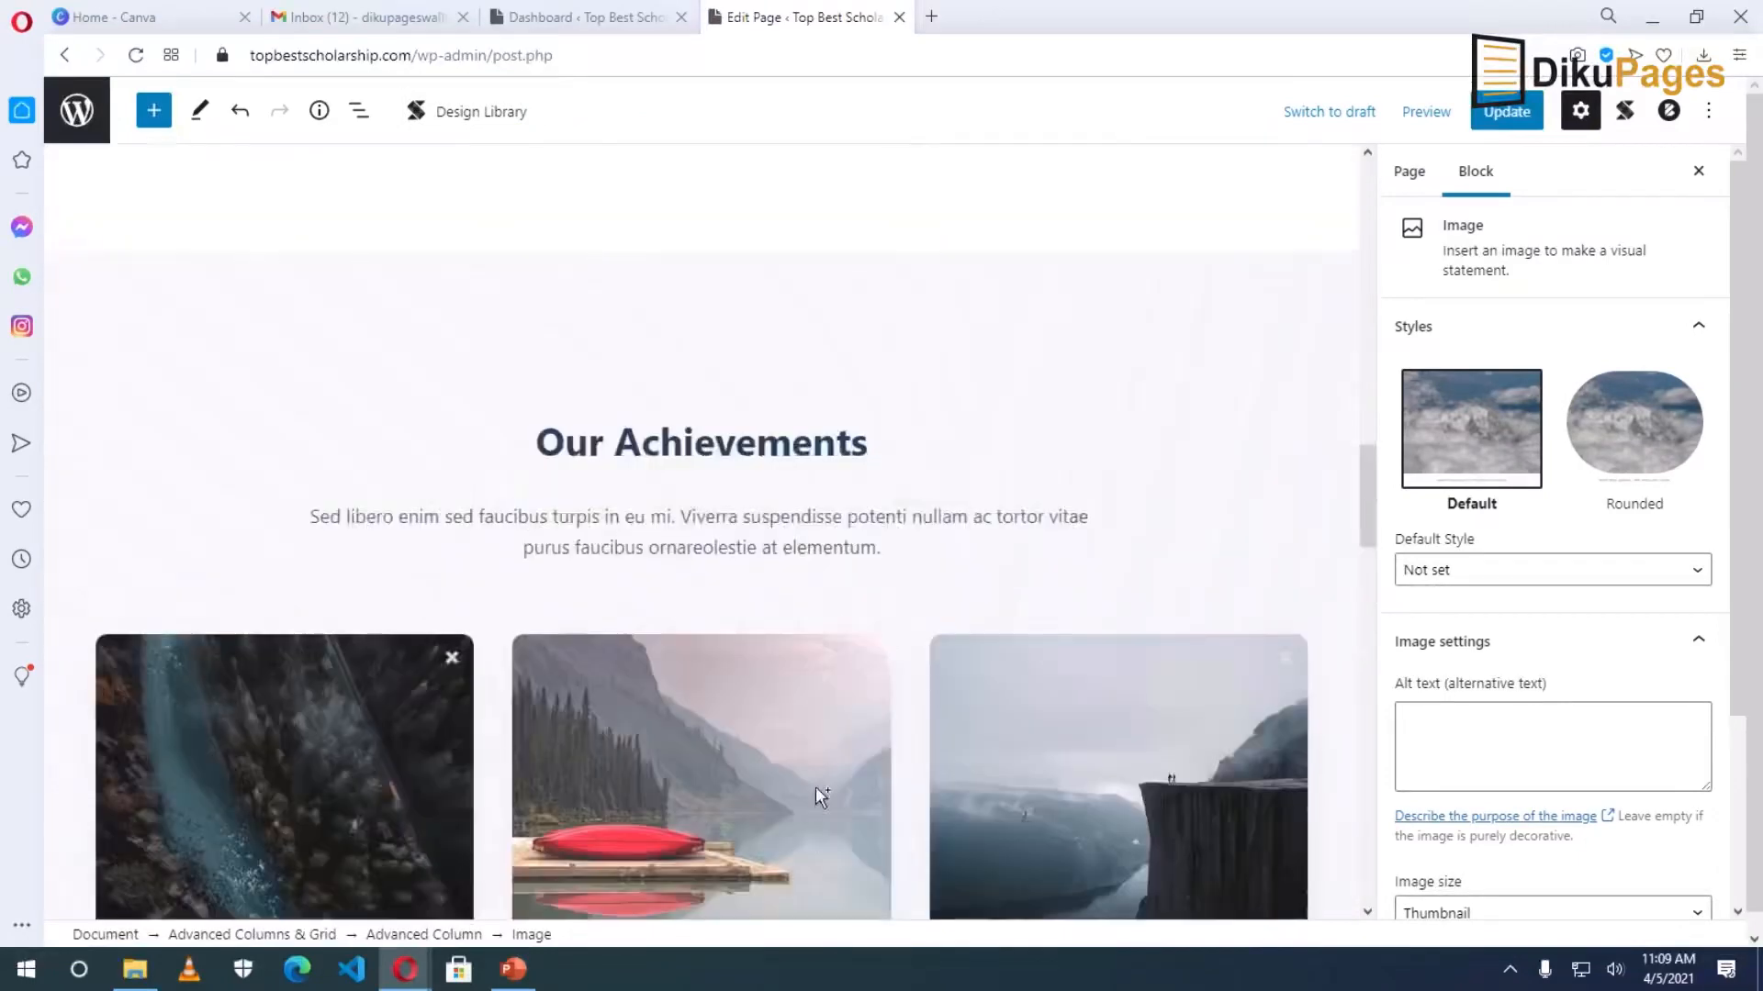
pyautogui.scroll(-3, 688, 685)
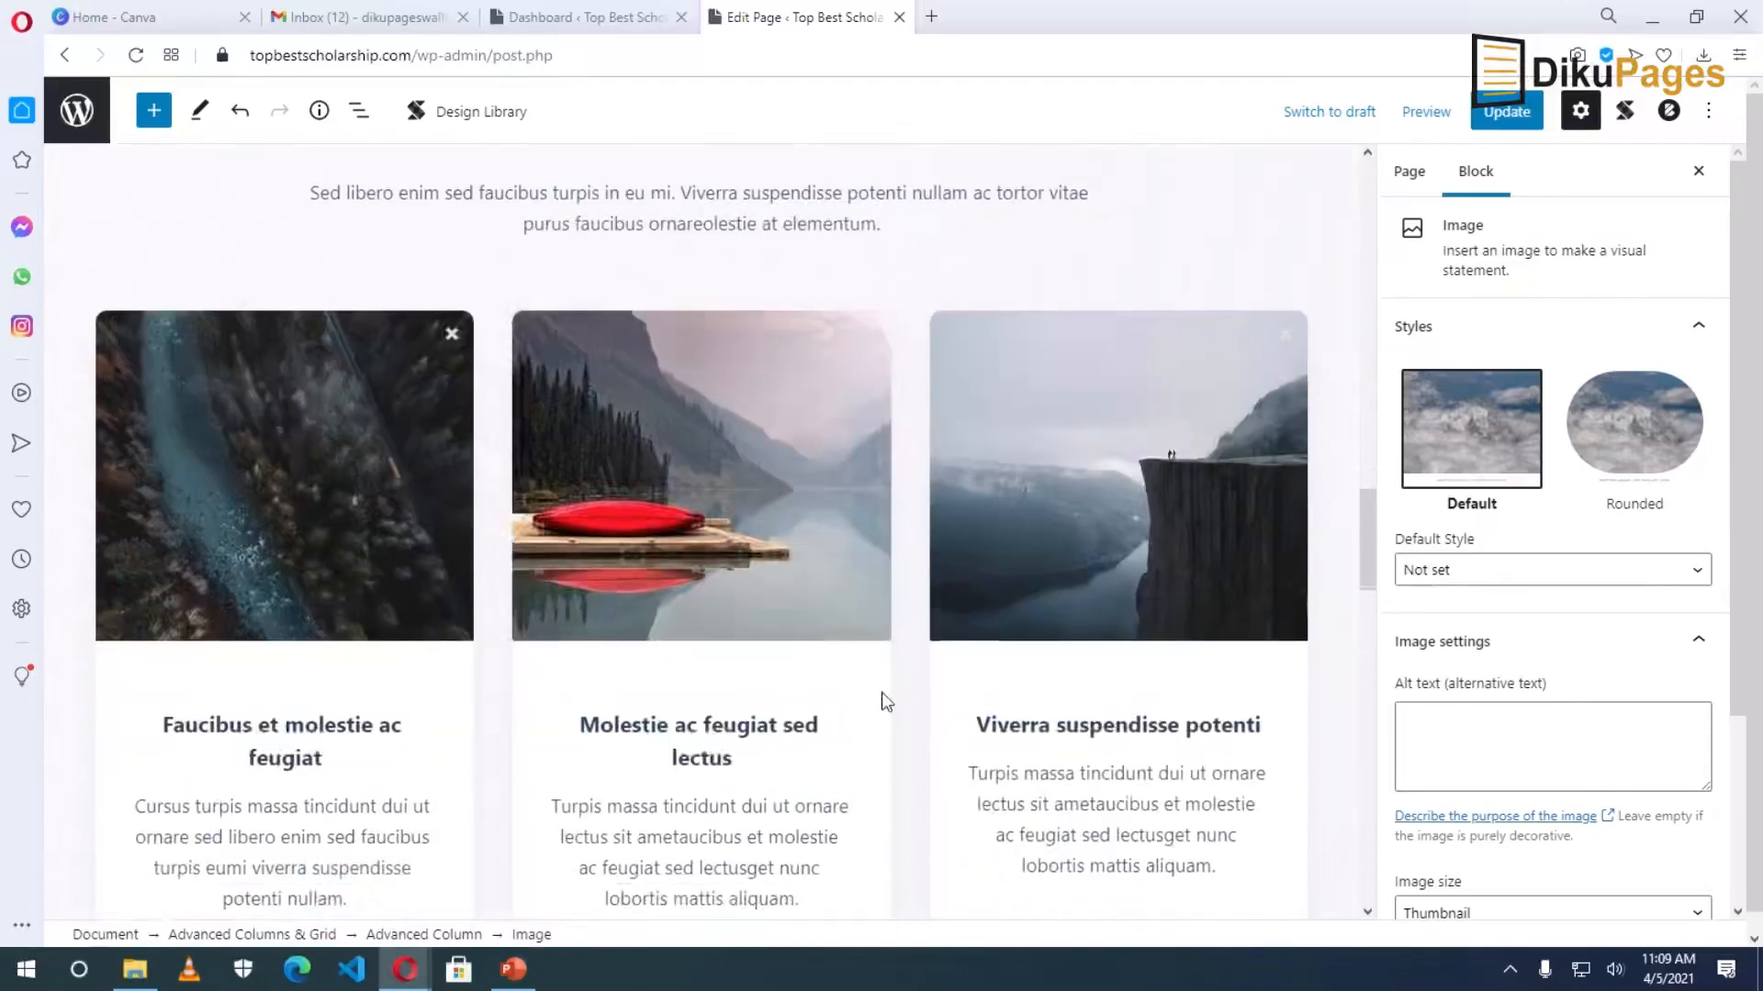
pyautogui.scroll(5, 882, 692)
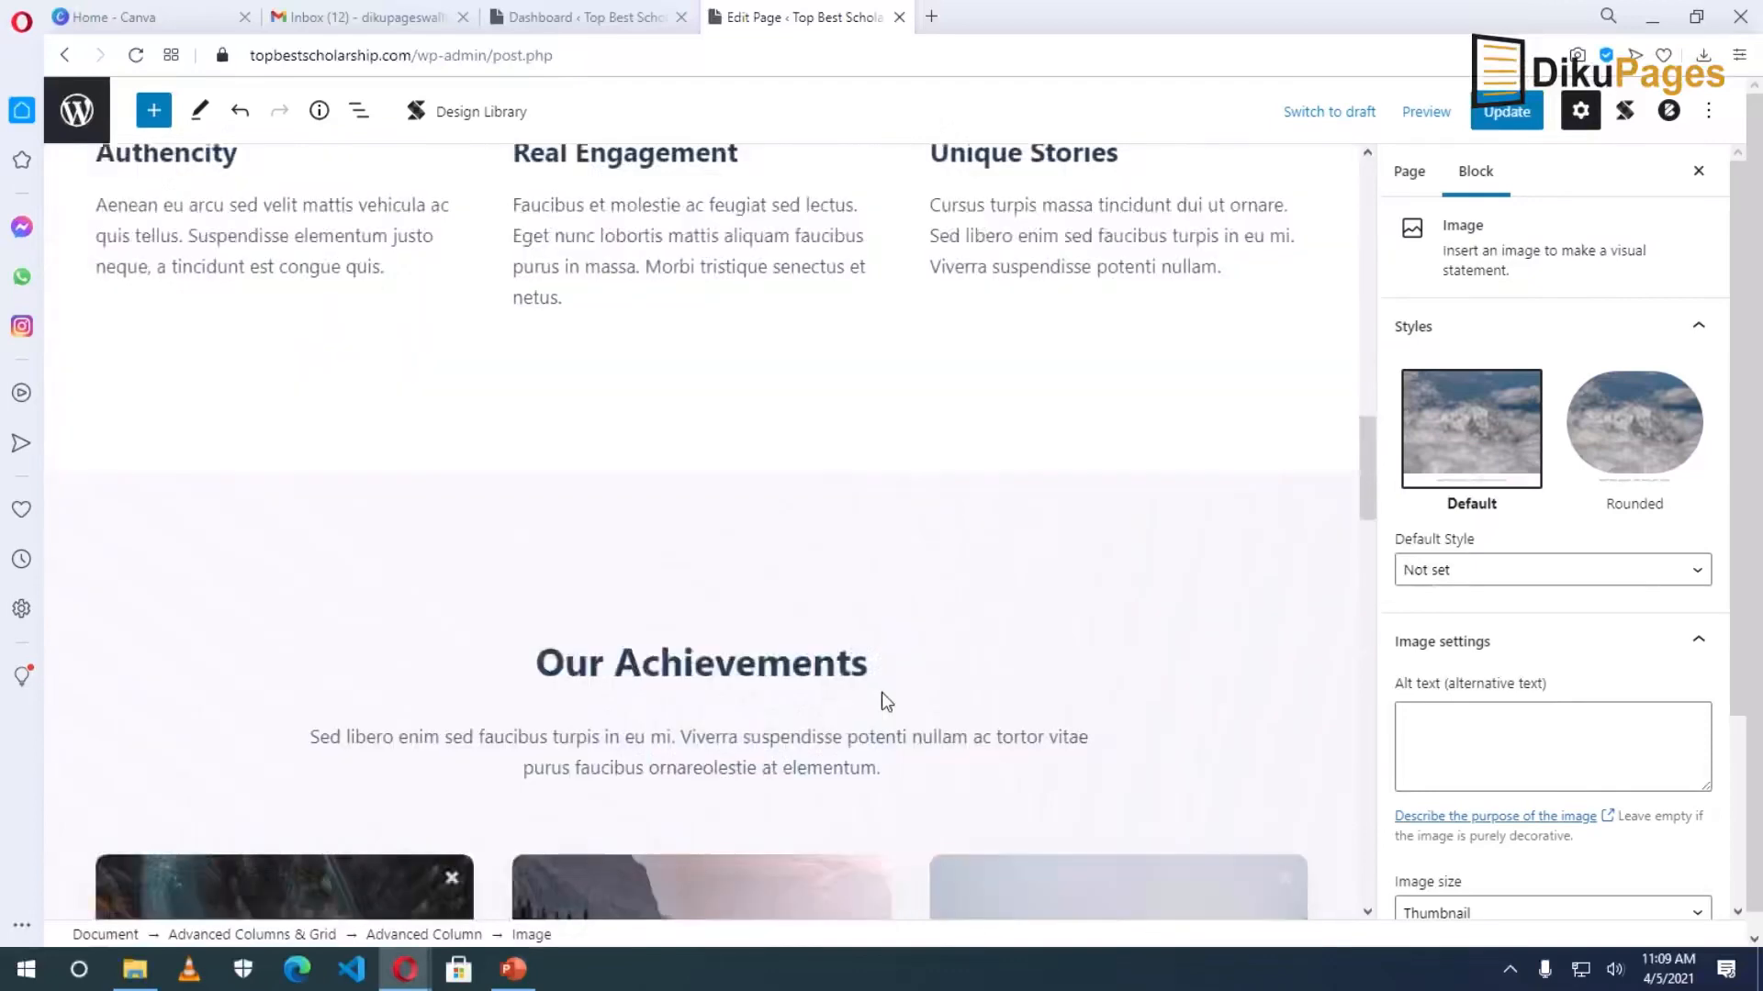
# Remove the Our Achievements heading block from the About page.
pyautogui.click(661, 735)
pyautogui.scroll(-8, 927, 826)
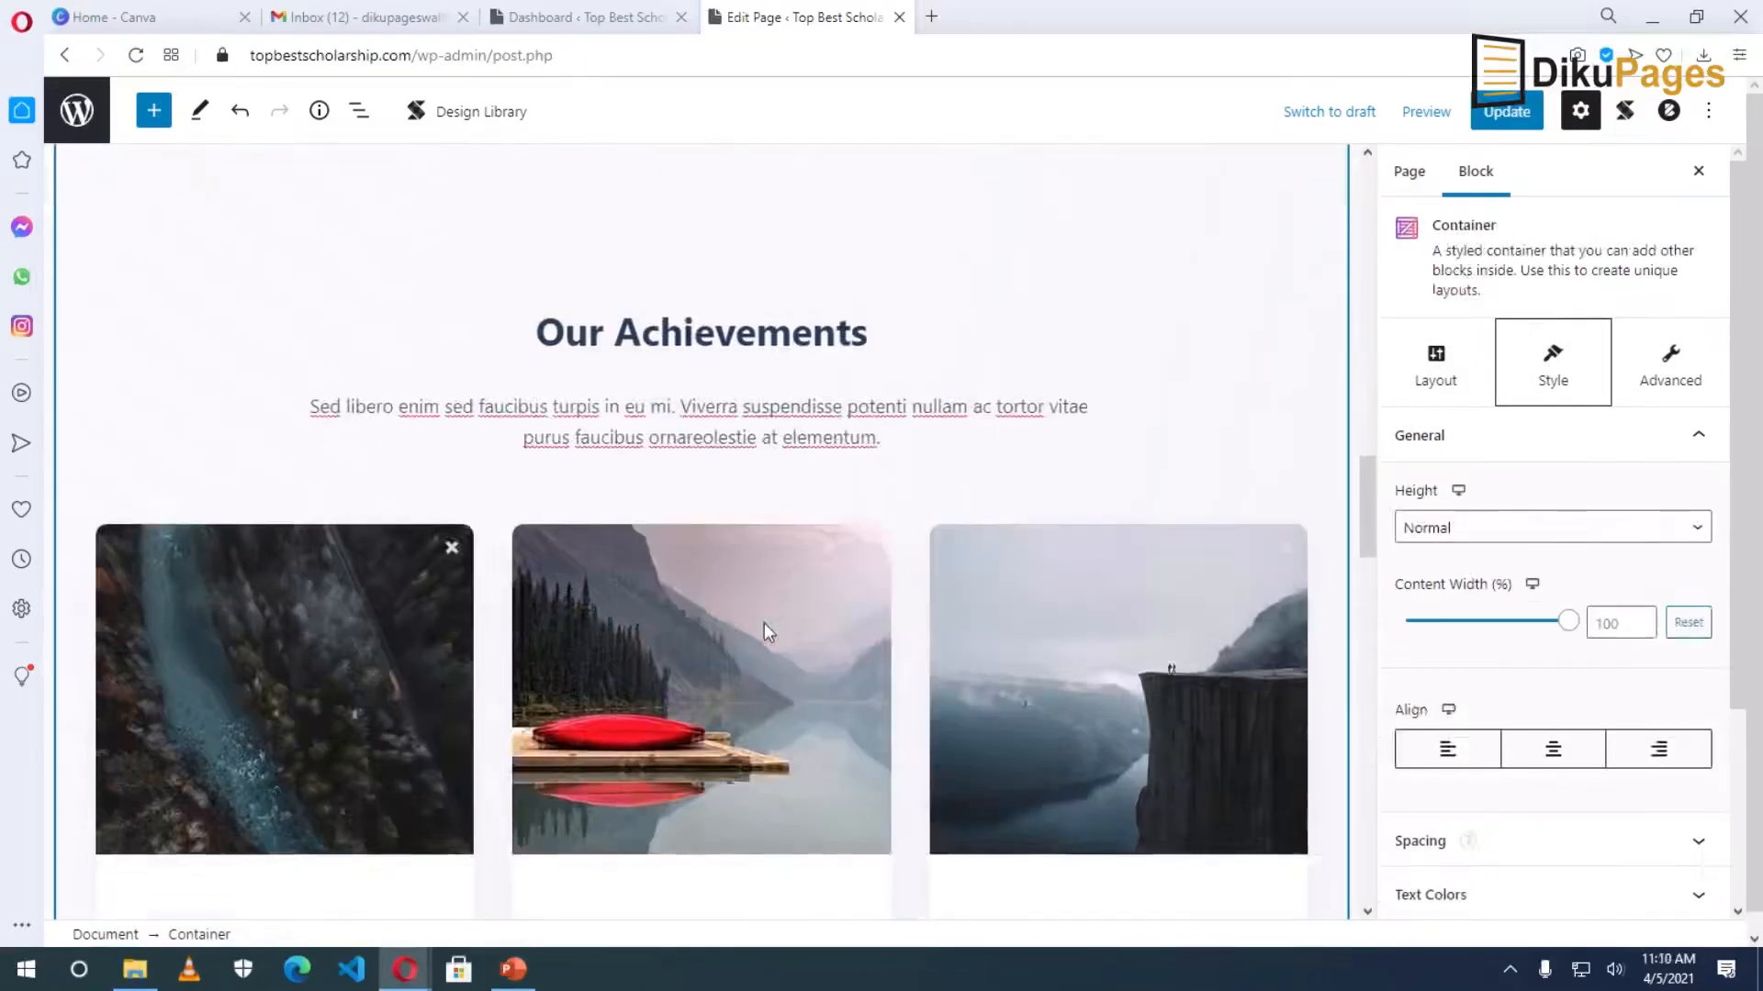
pyautogui.scroll(-2, 763, 622)
pyautogui.scroll(2, 764, 621)
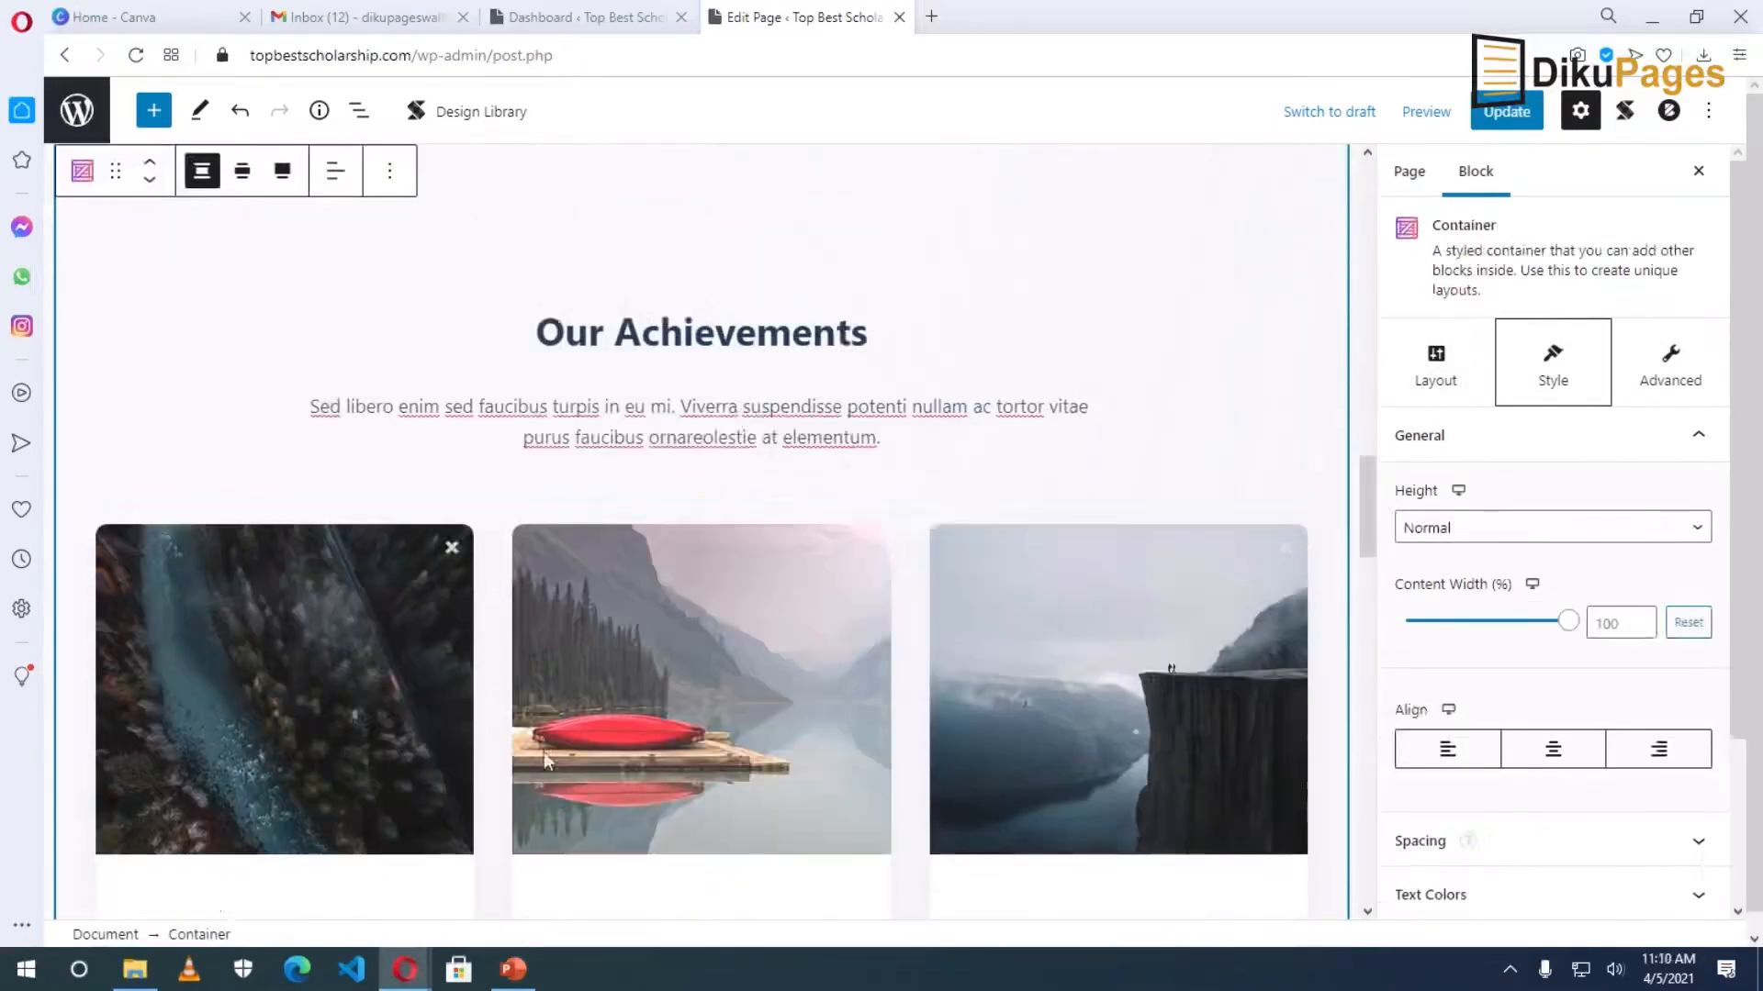
pyautogui.scroll(-2, 983, 693)
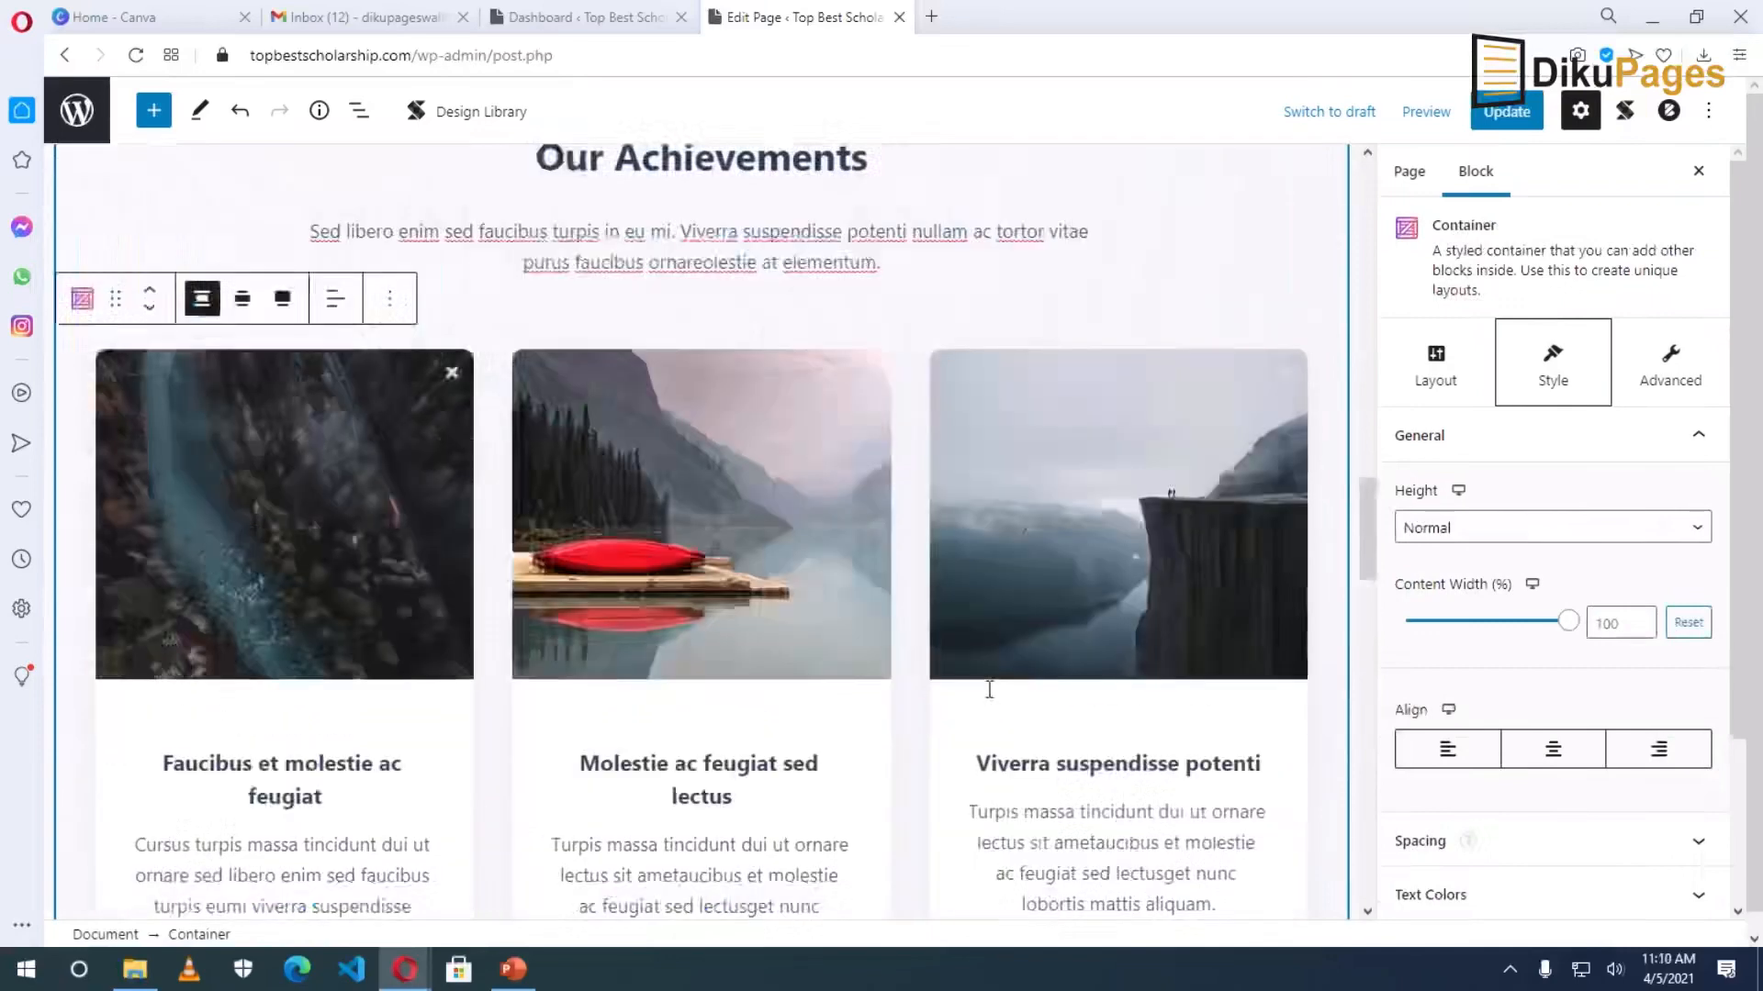
pyautogui.scroll(2, 801, 474)
pyautogui.click(516, 441)
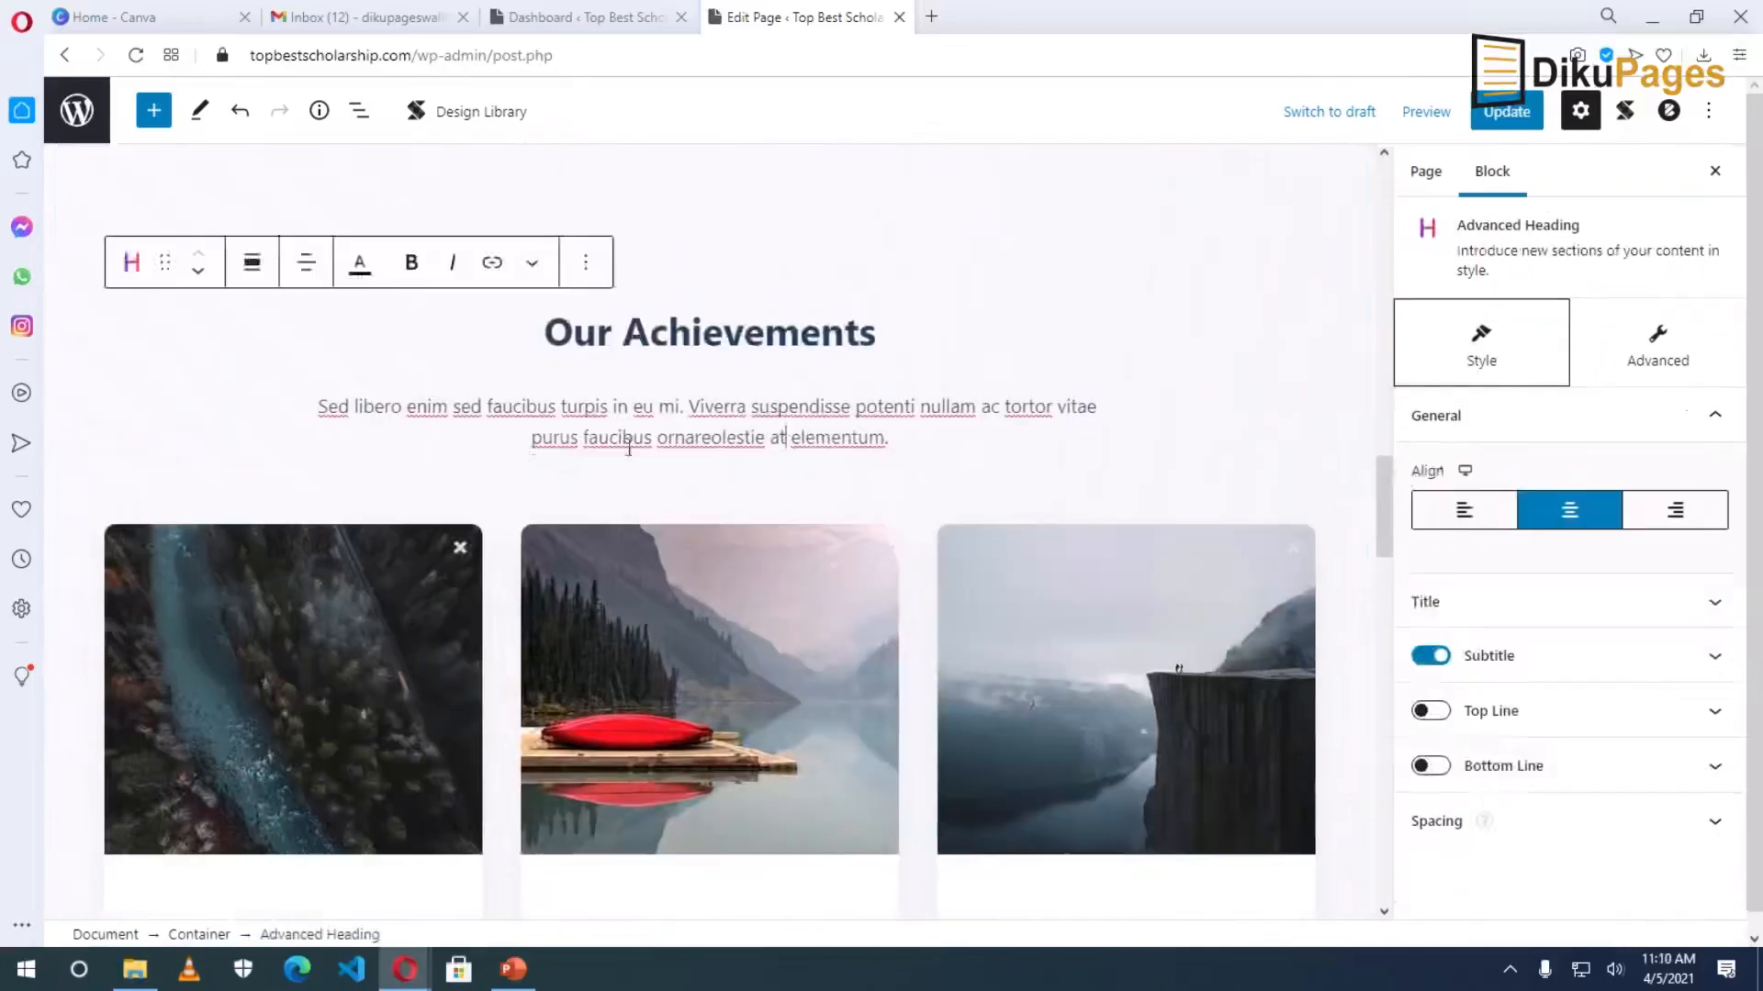
pyautogui.scroll(5, 532, 450)
pyautogui.scroll(-4, 562, 547)
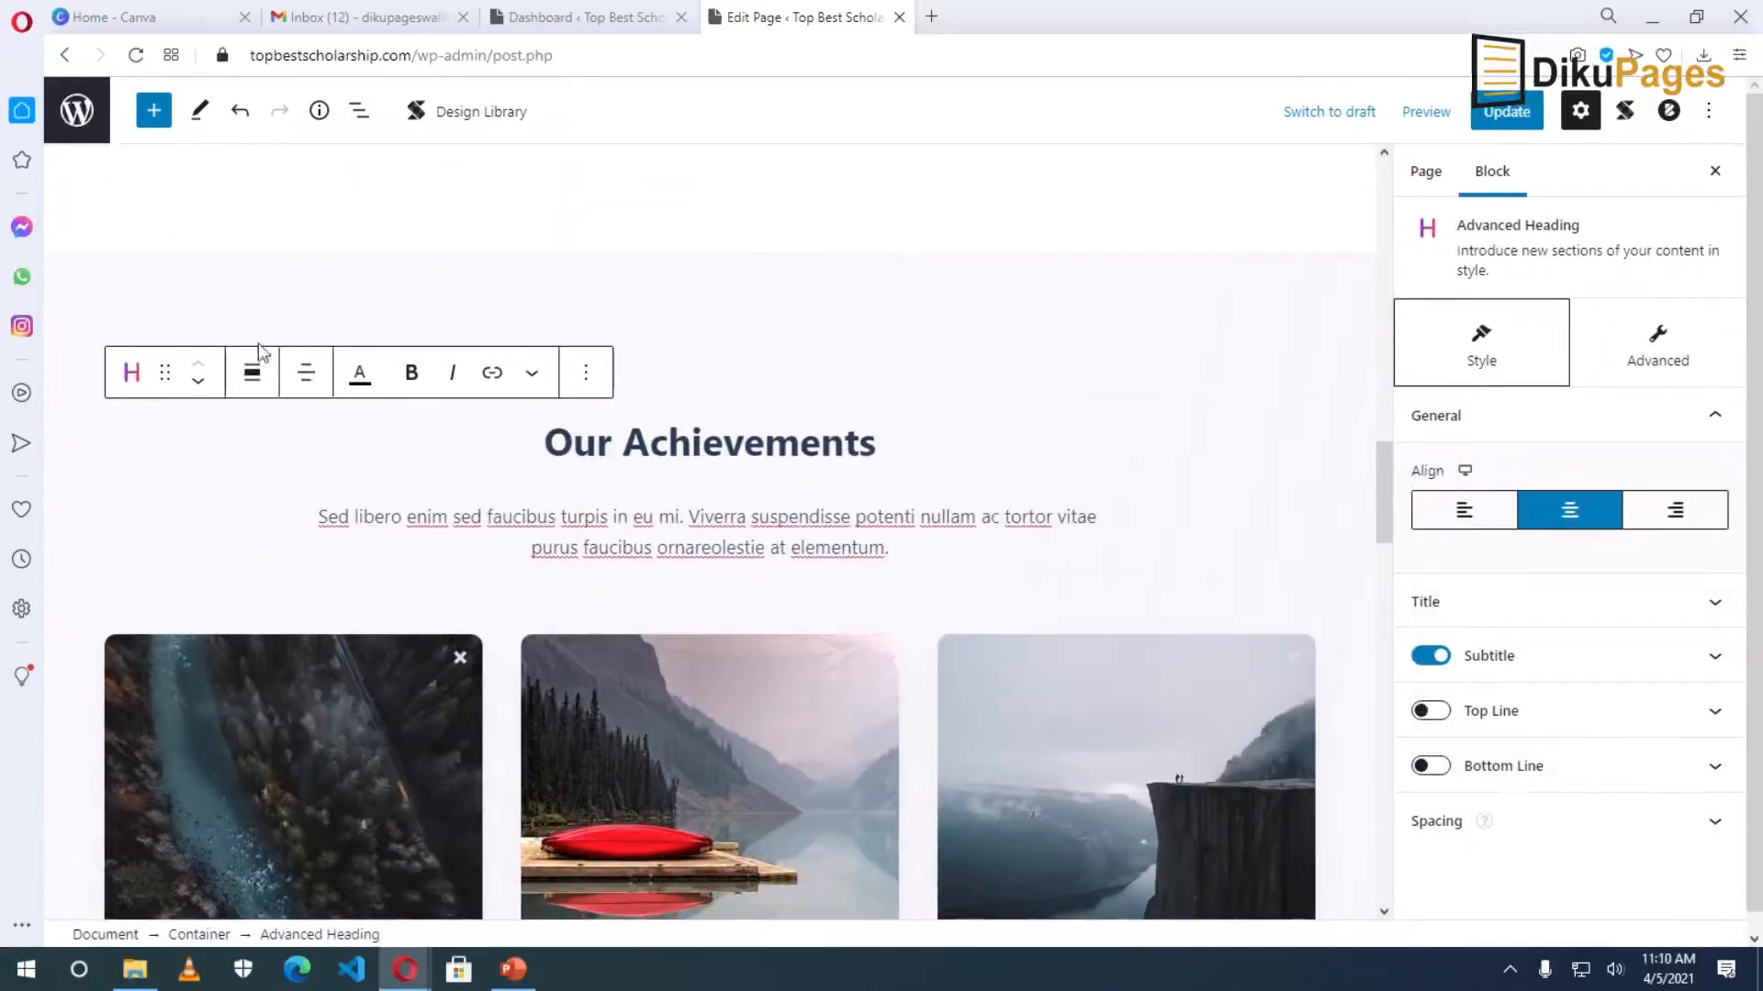
pyautogui.click(588, 377)
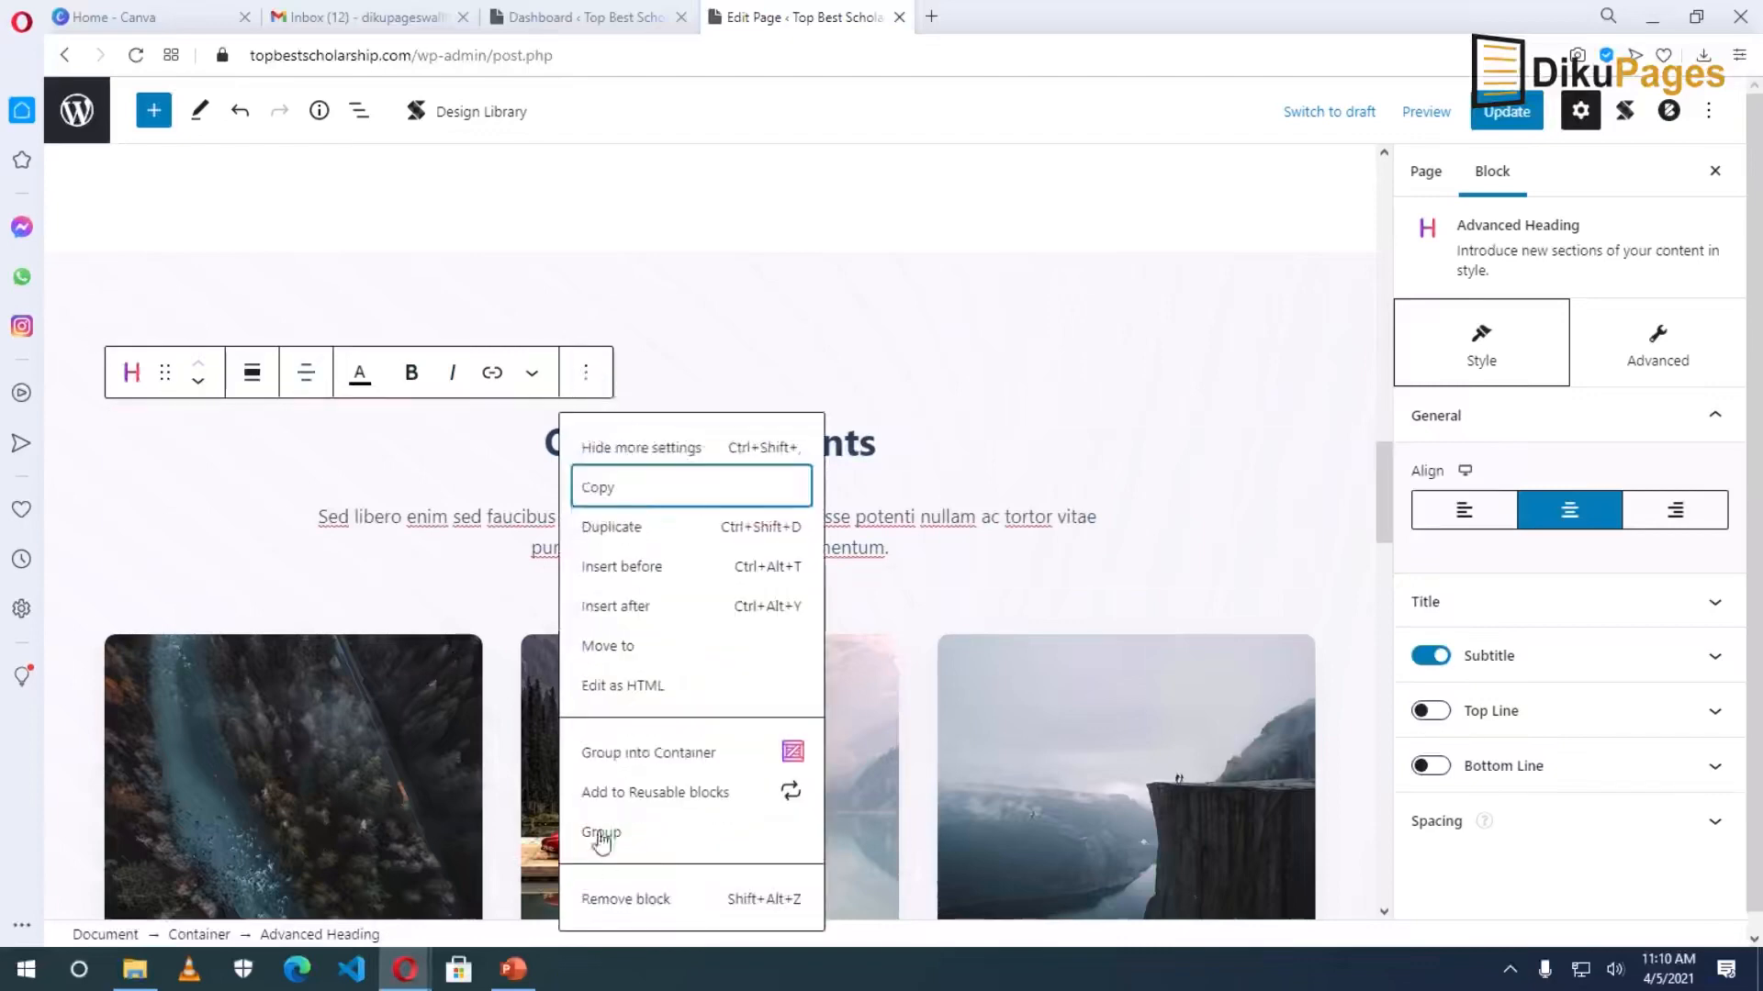
pyautogui.click(642, 900)
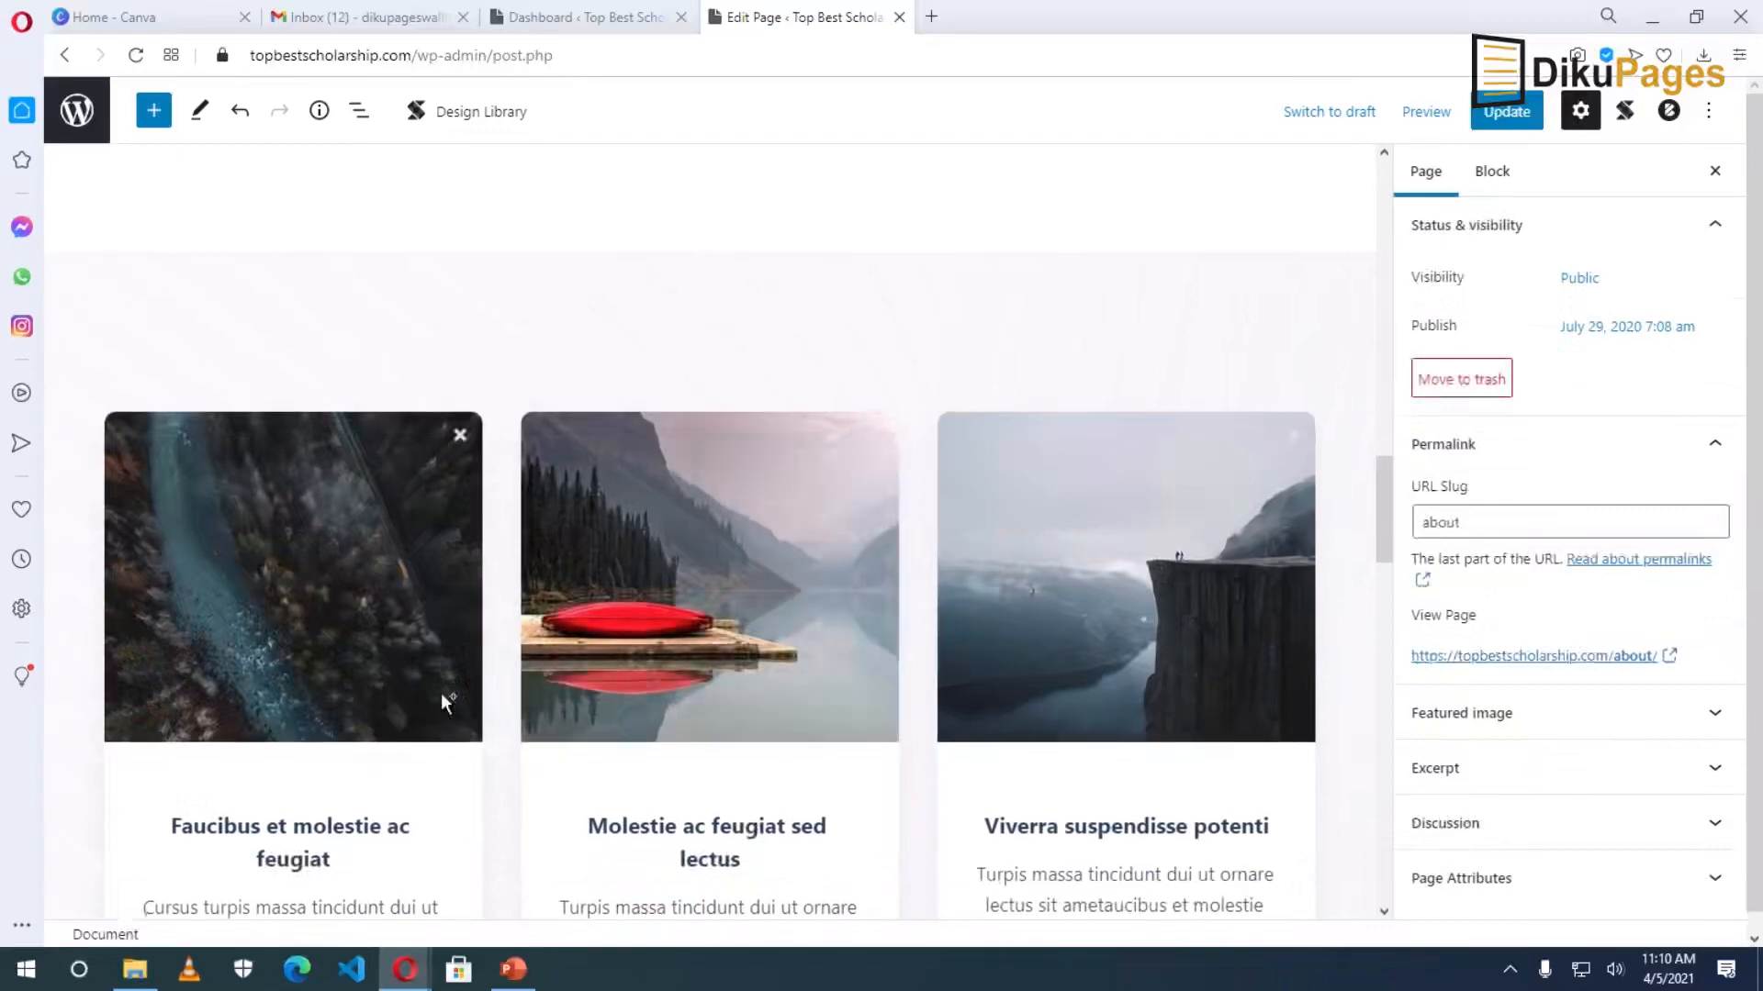
# Delete the container holding the three photo cards.
pyautogui.click(514, 360)
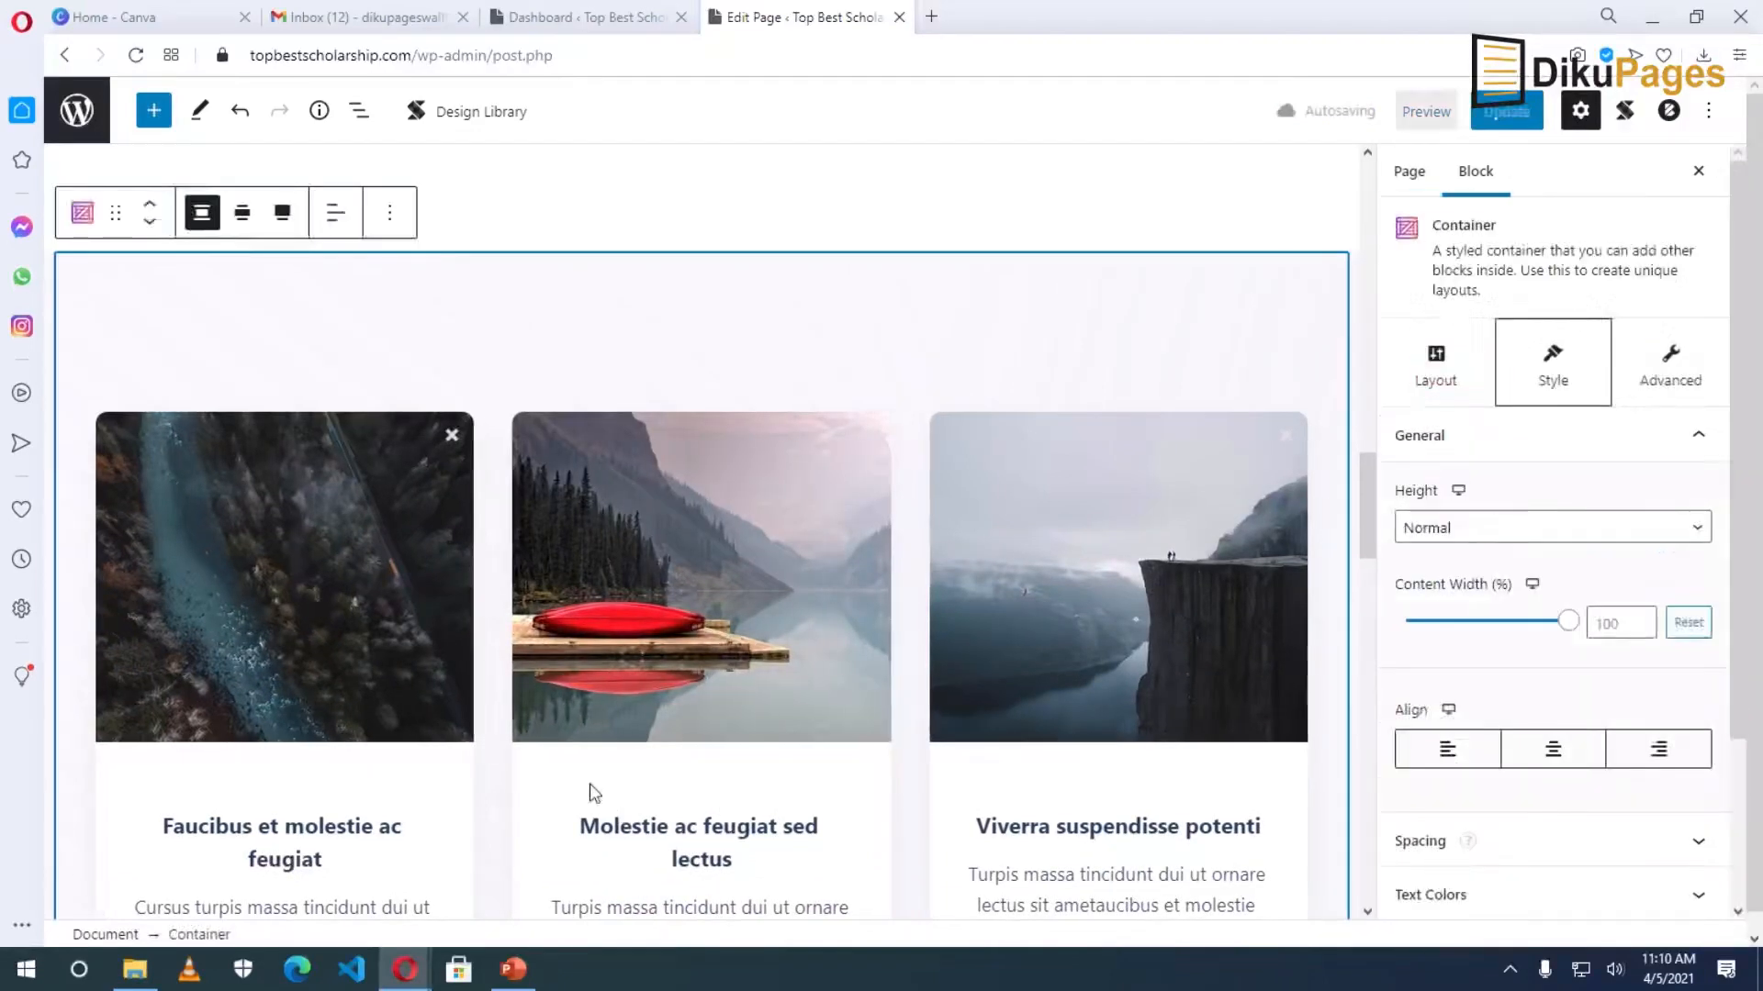
pyautogui.scroll(-3, 440, 597)
pyautogui.scroll(5, 441, 596)
pyautogui.click(389, 322)
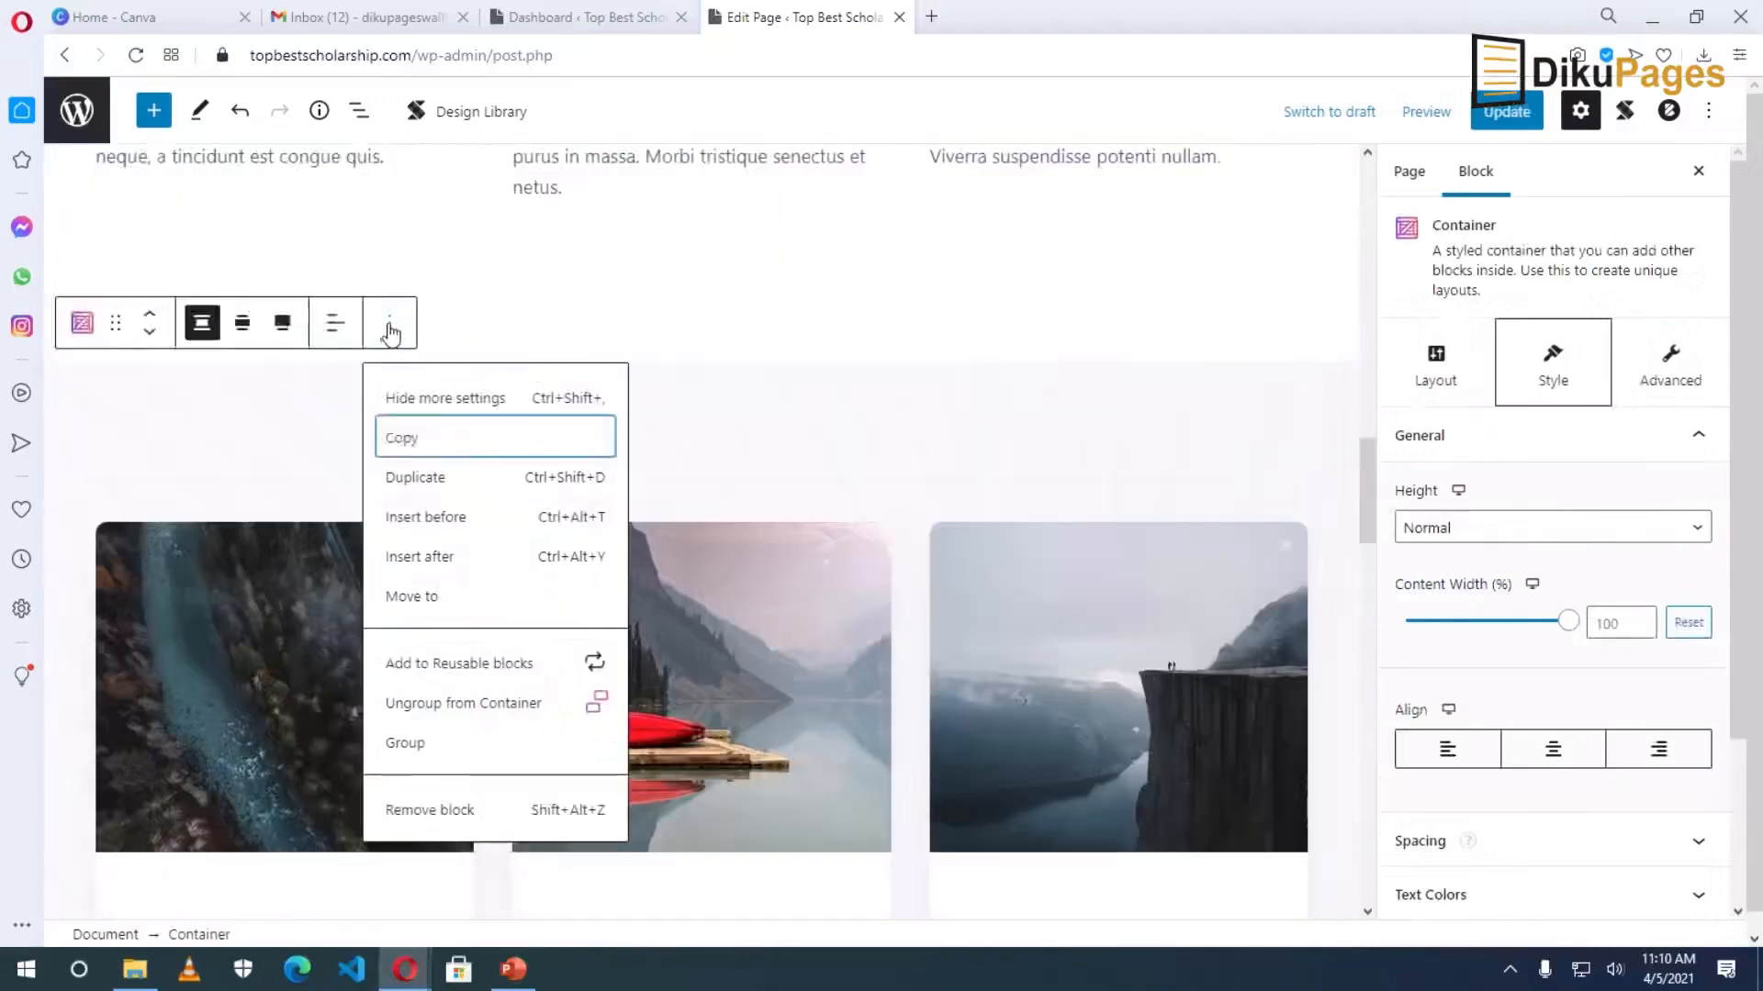
pyautogui.click(429, 812)
pyautogui.scroll(8, 551, 803)
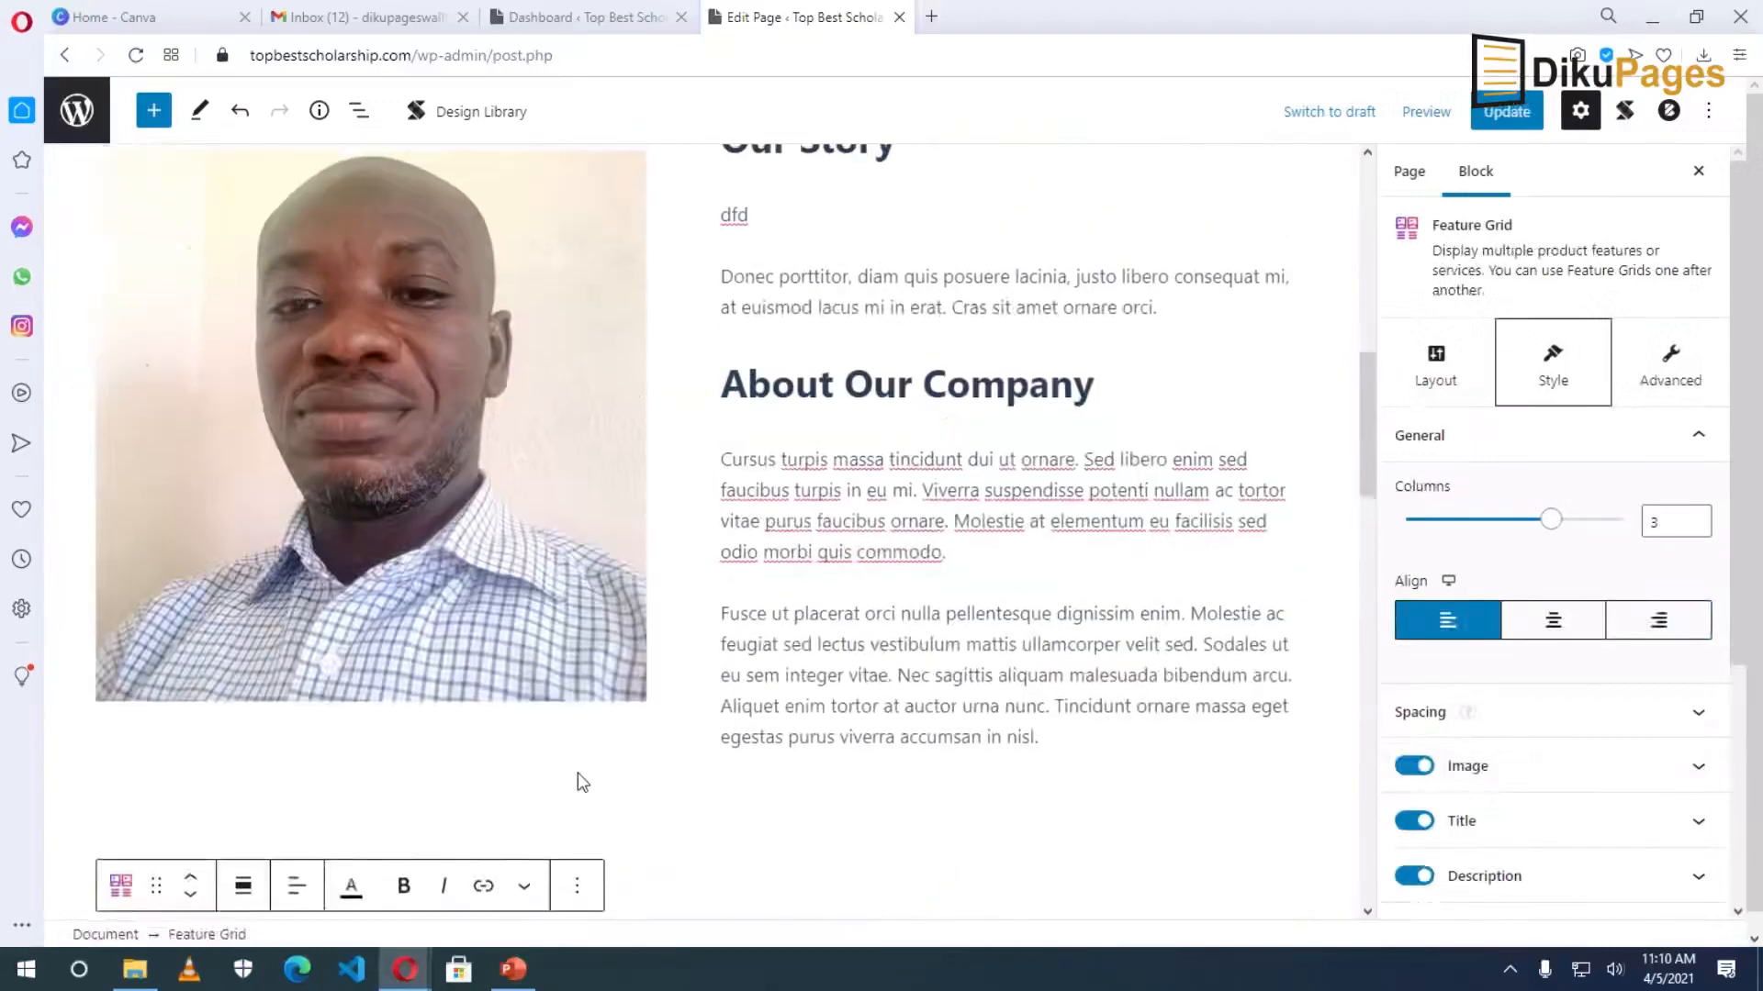
pyautogui.scroll(-6, 404, 380)
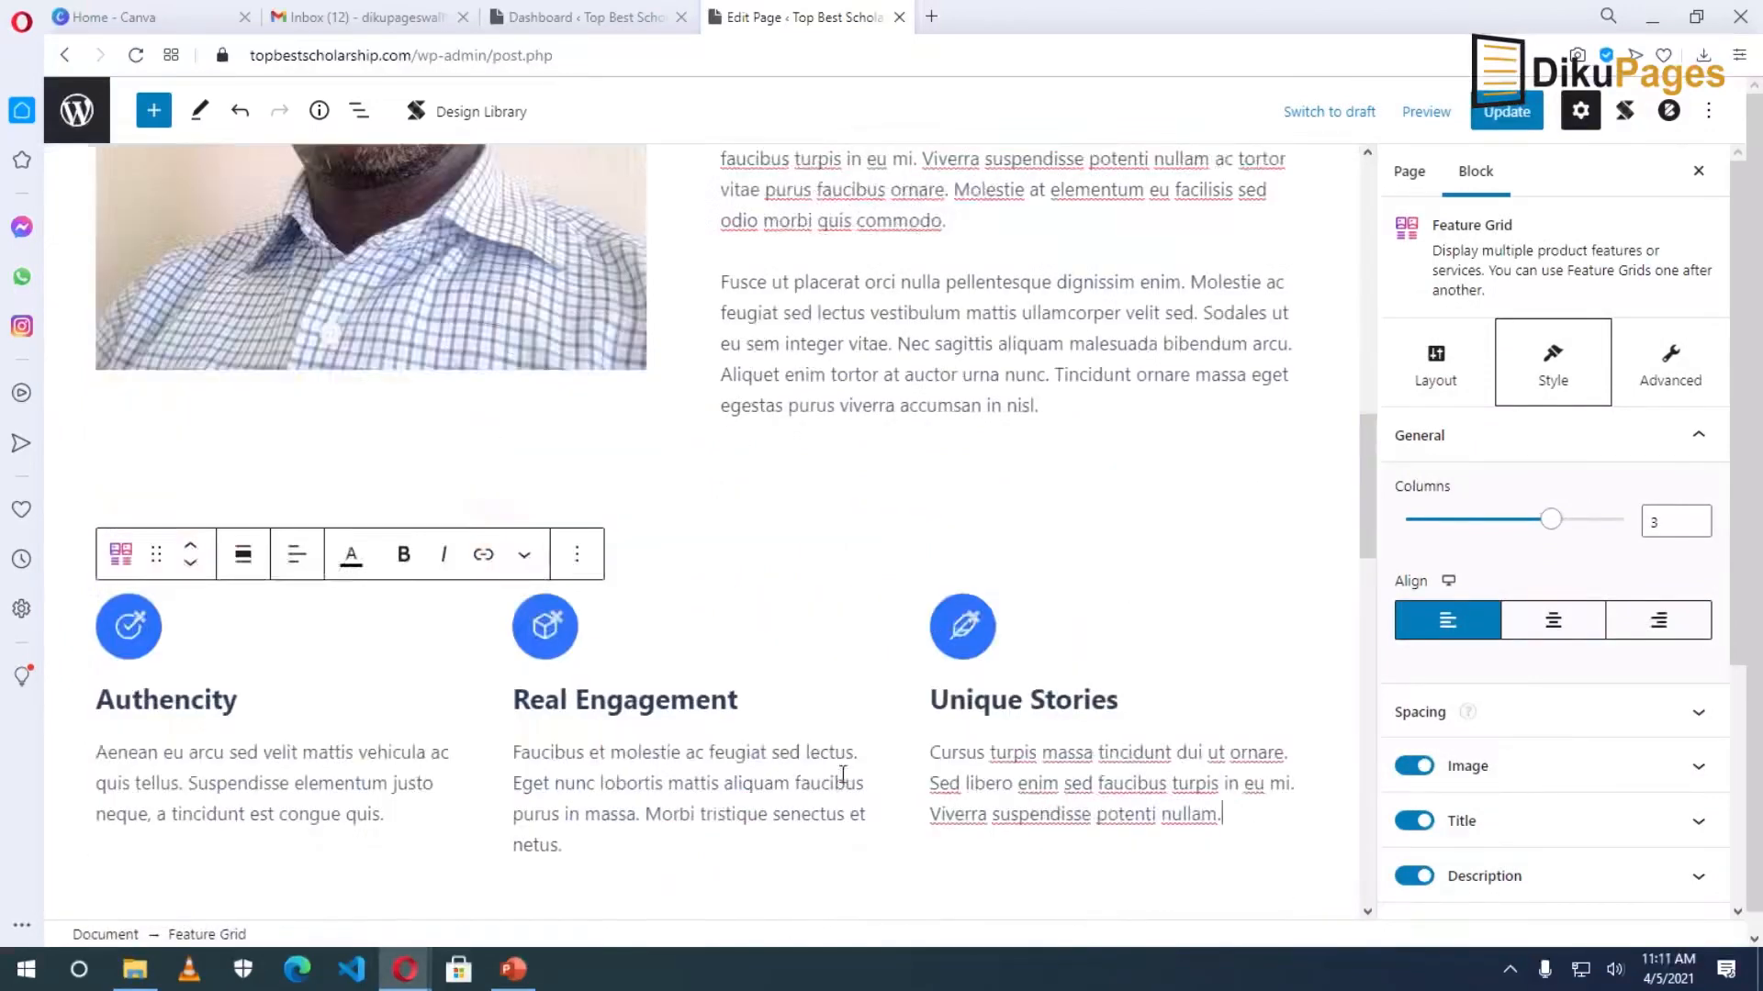
# Undo the deletion to restore the Our Achievements photo cards, and save the About page.
pyautogui.click(234, 111)
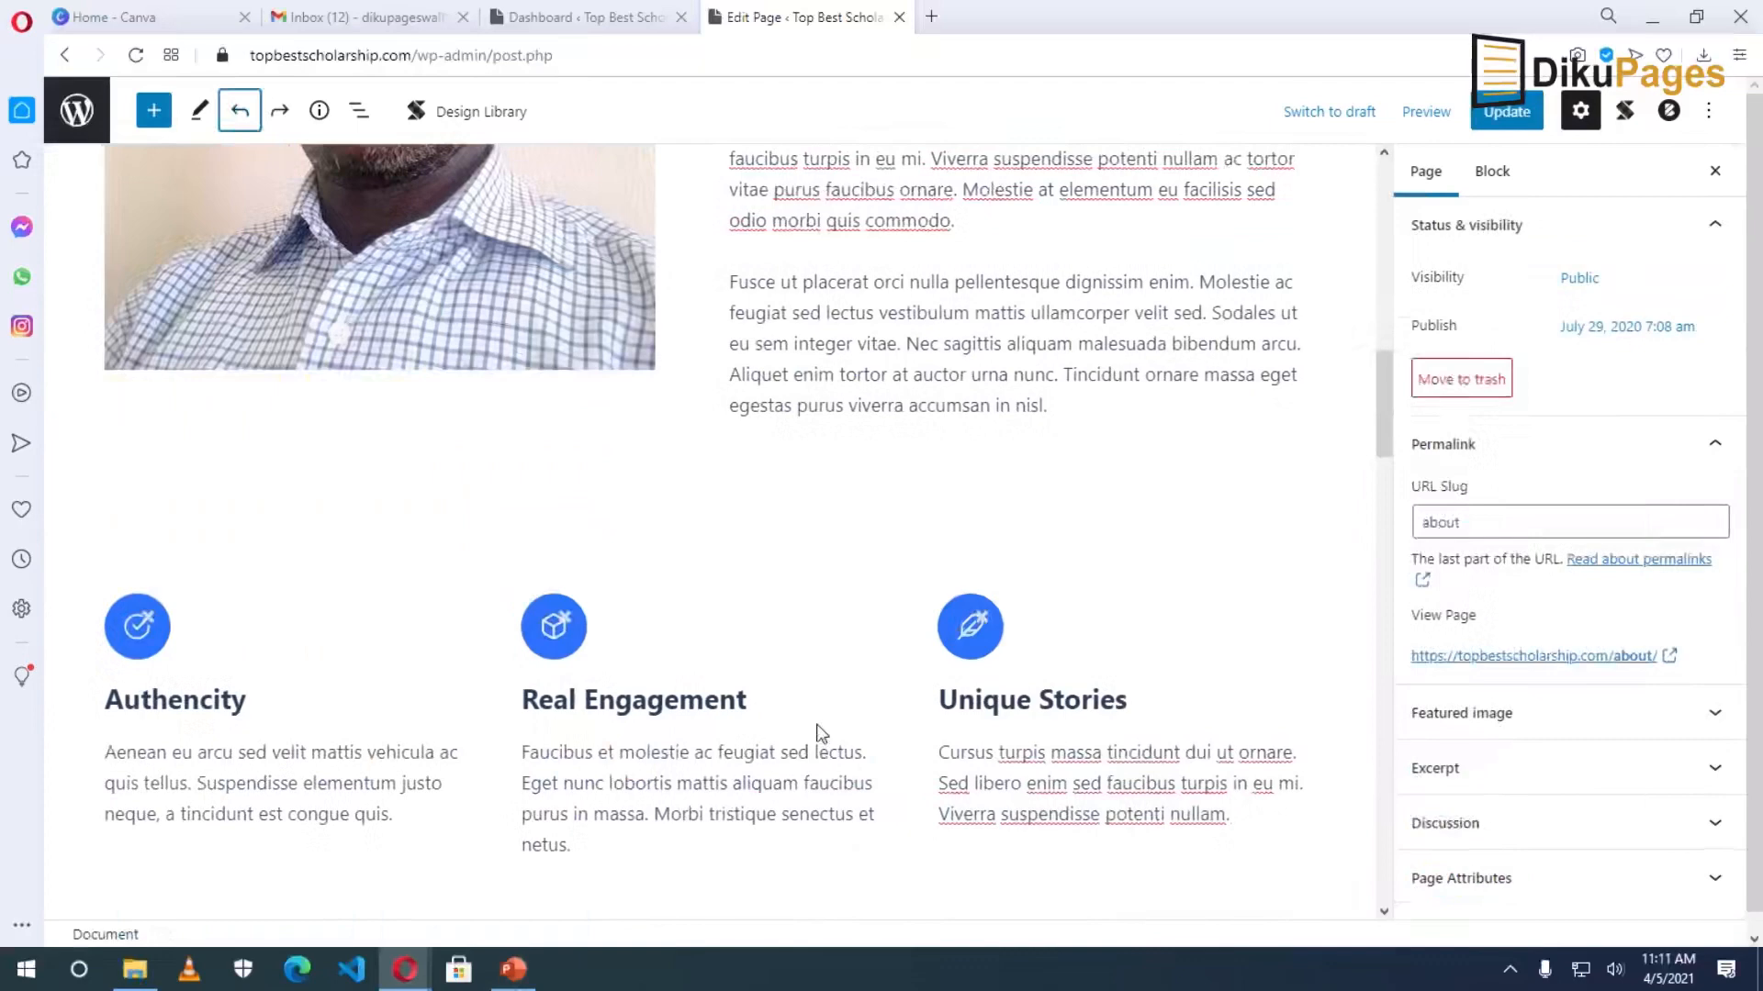
pyautogui.scroll(-10, 821, 735)
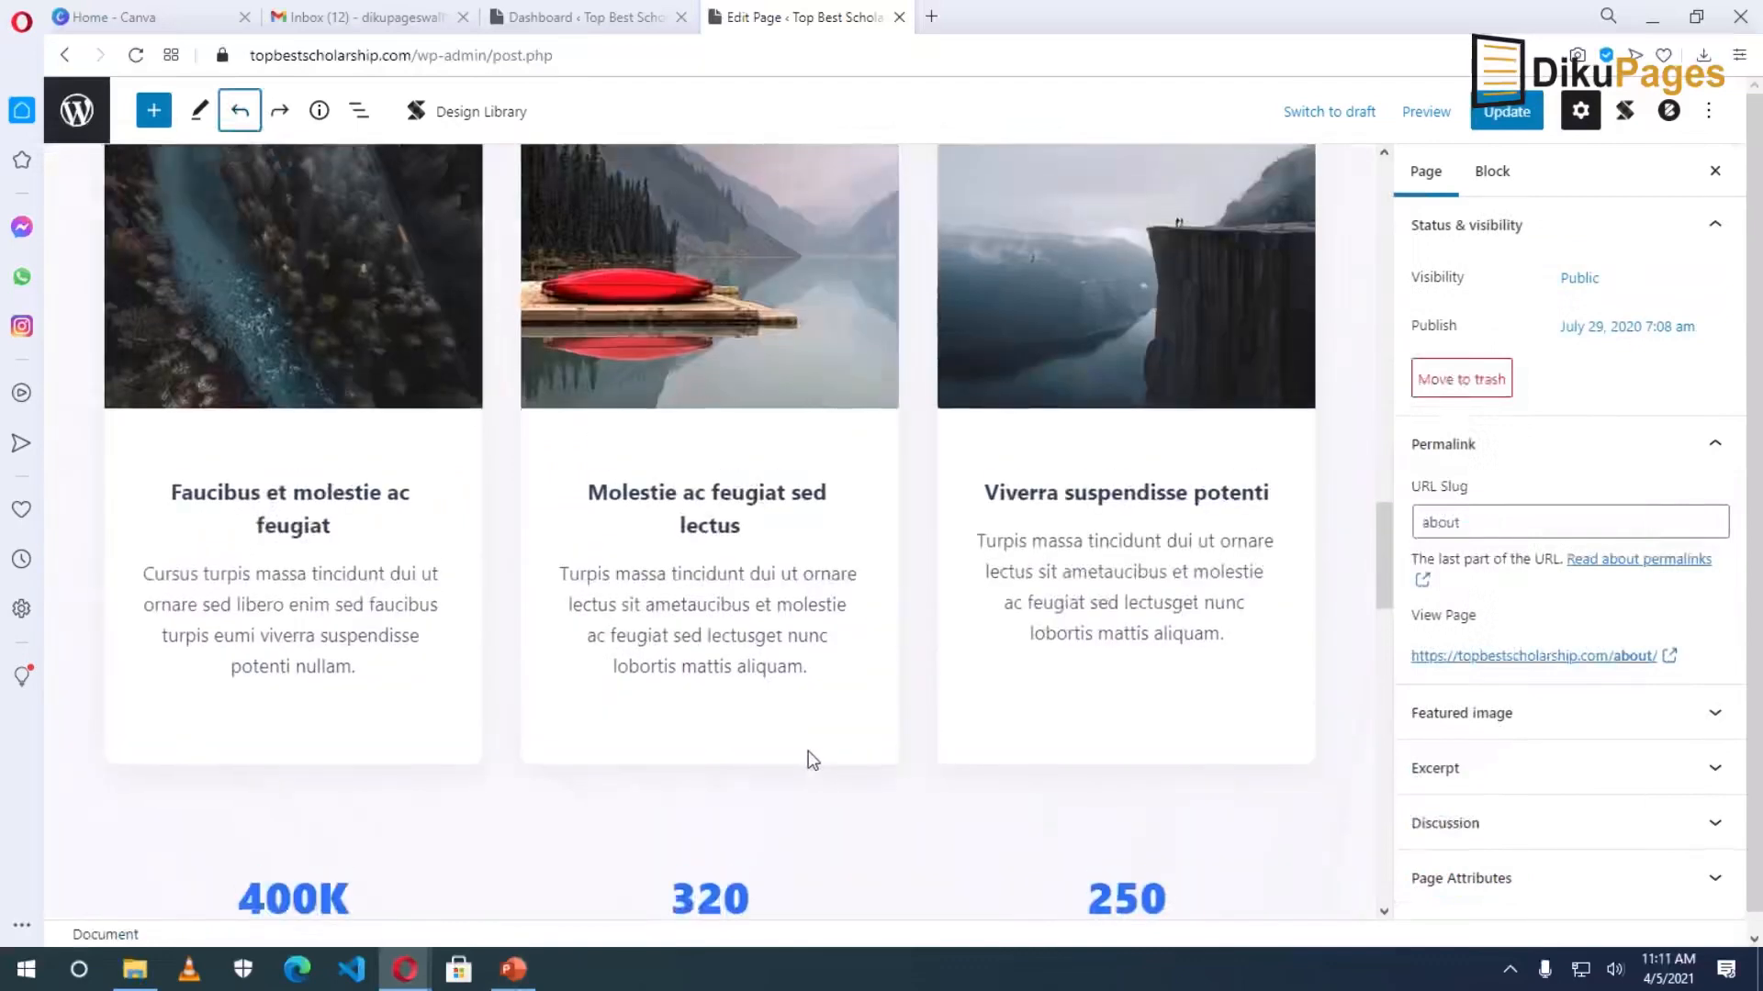
pyautogui.scroll(5, 810, 759)
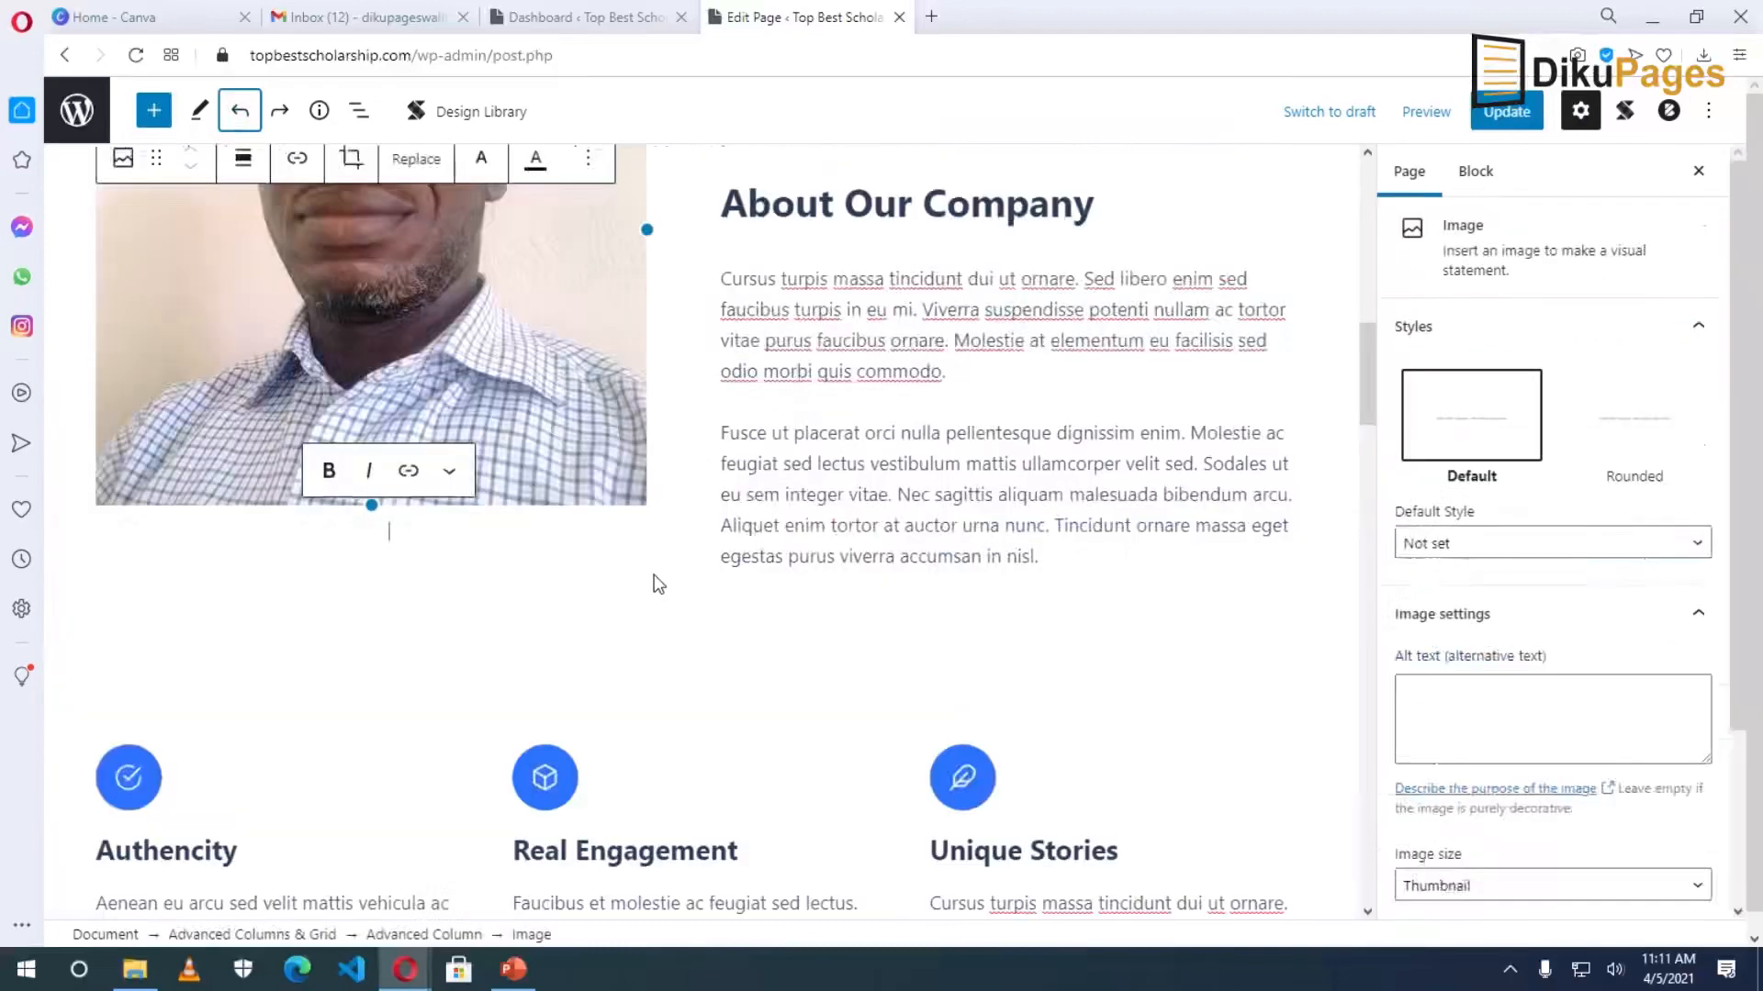
pyautogui.scroll(-8, 681, 584)
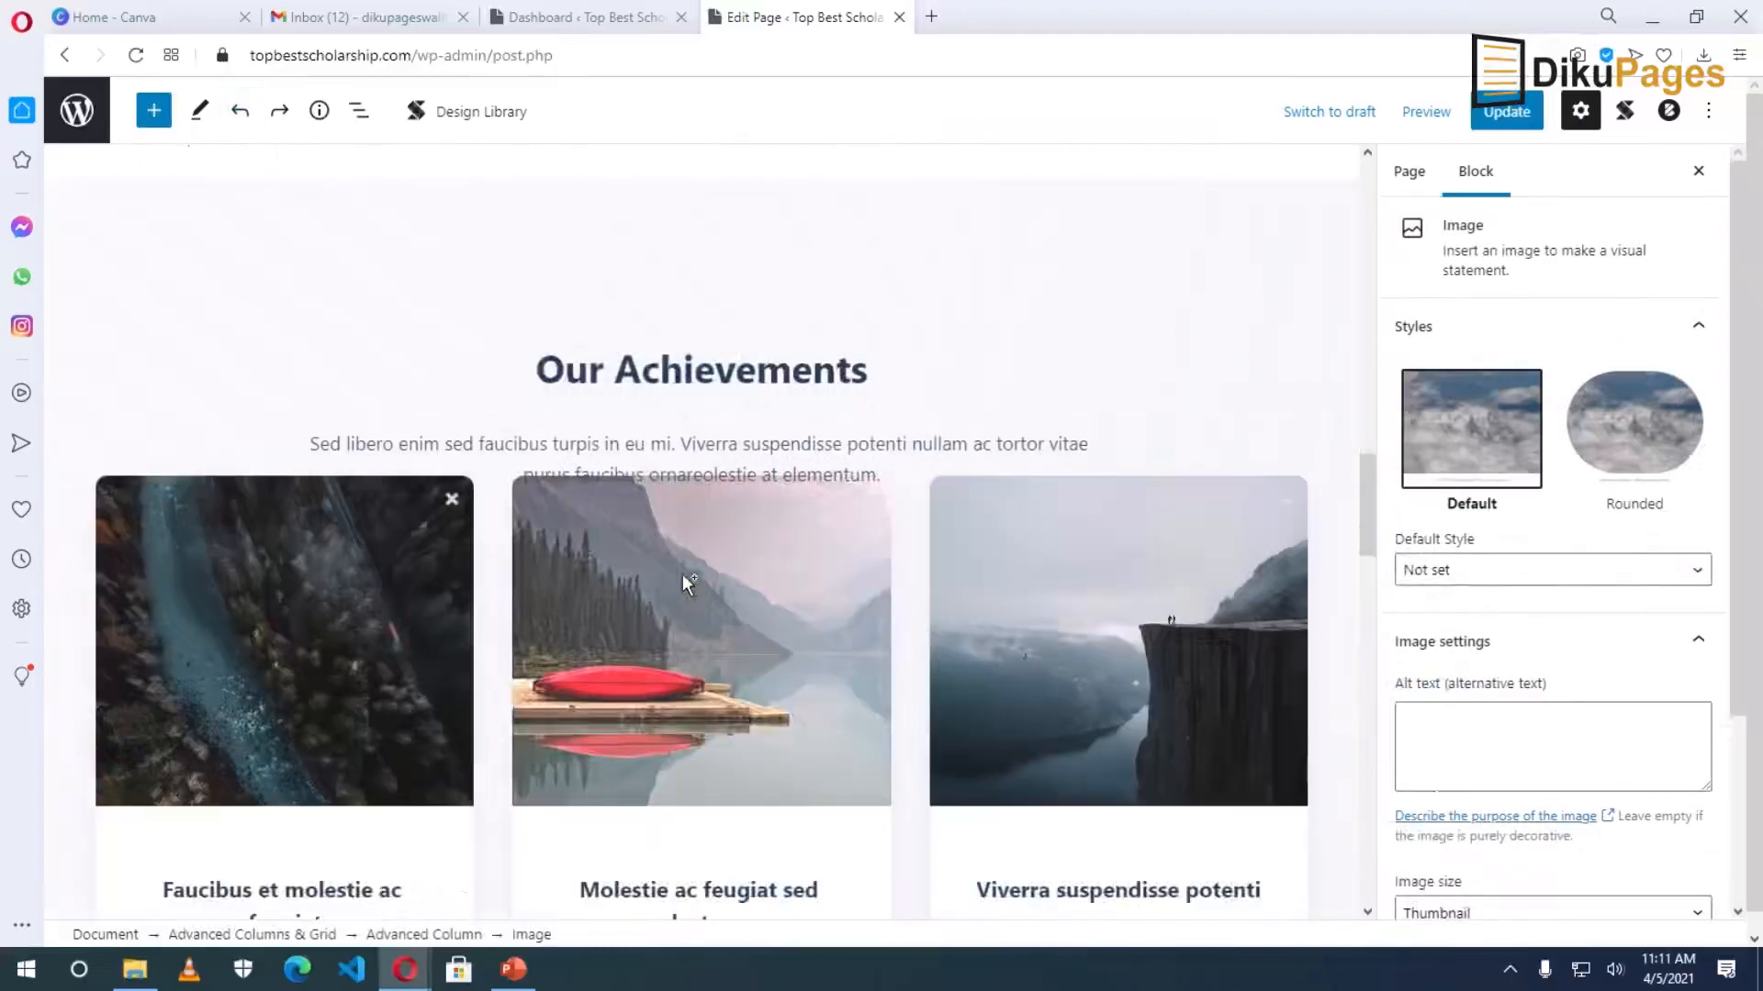
pyautogui.scroll(-3, 682, 575)
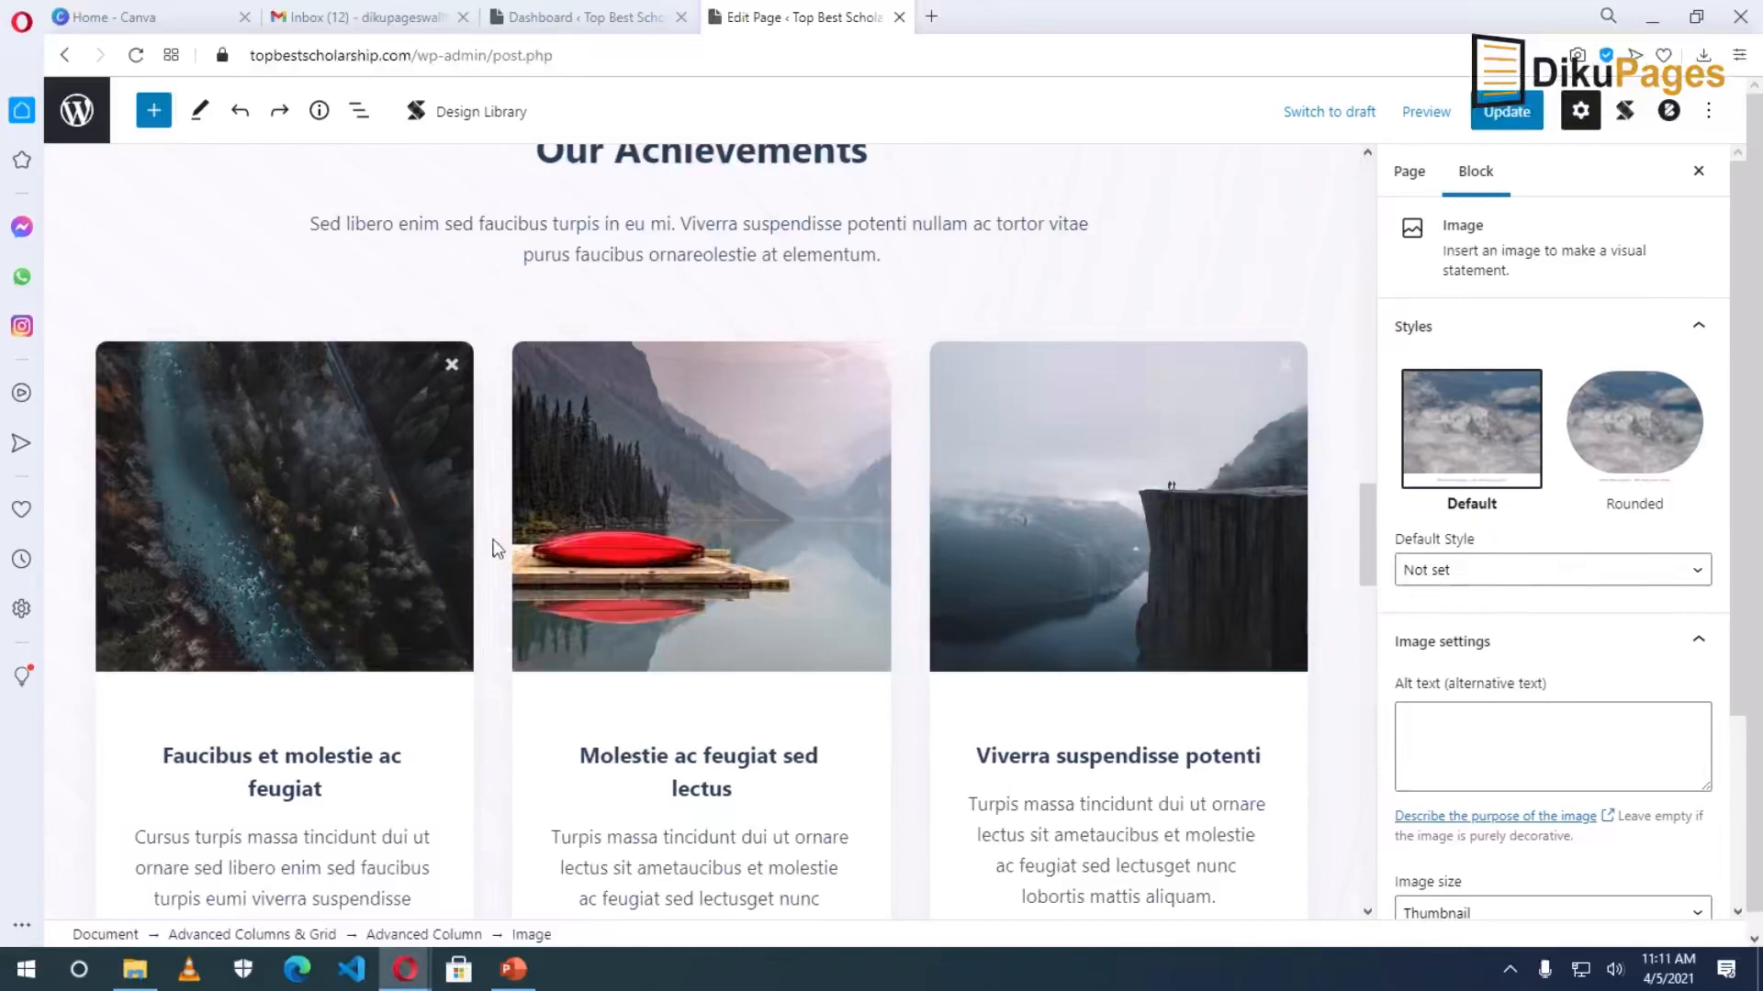
pyautogui.hotkey('ctrl', 's')
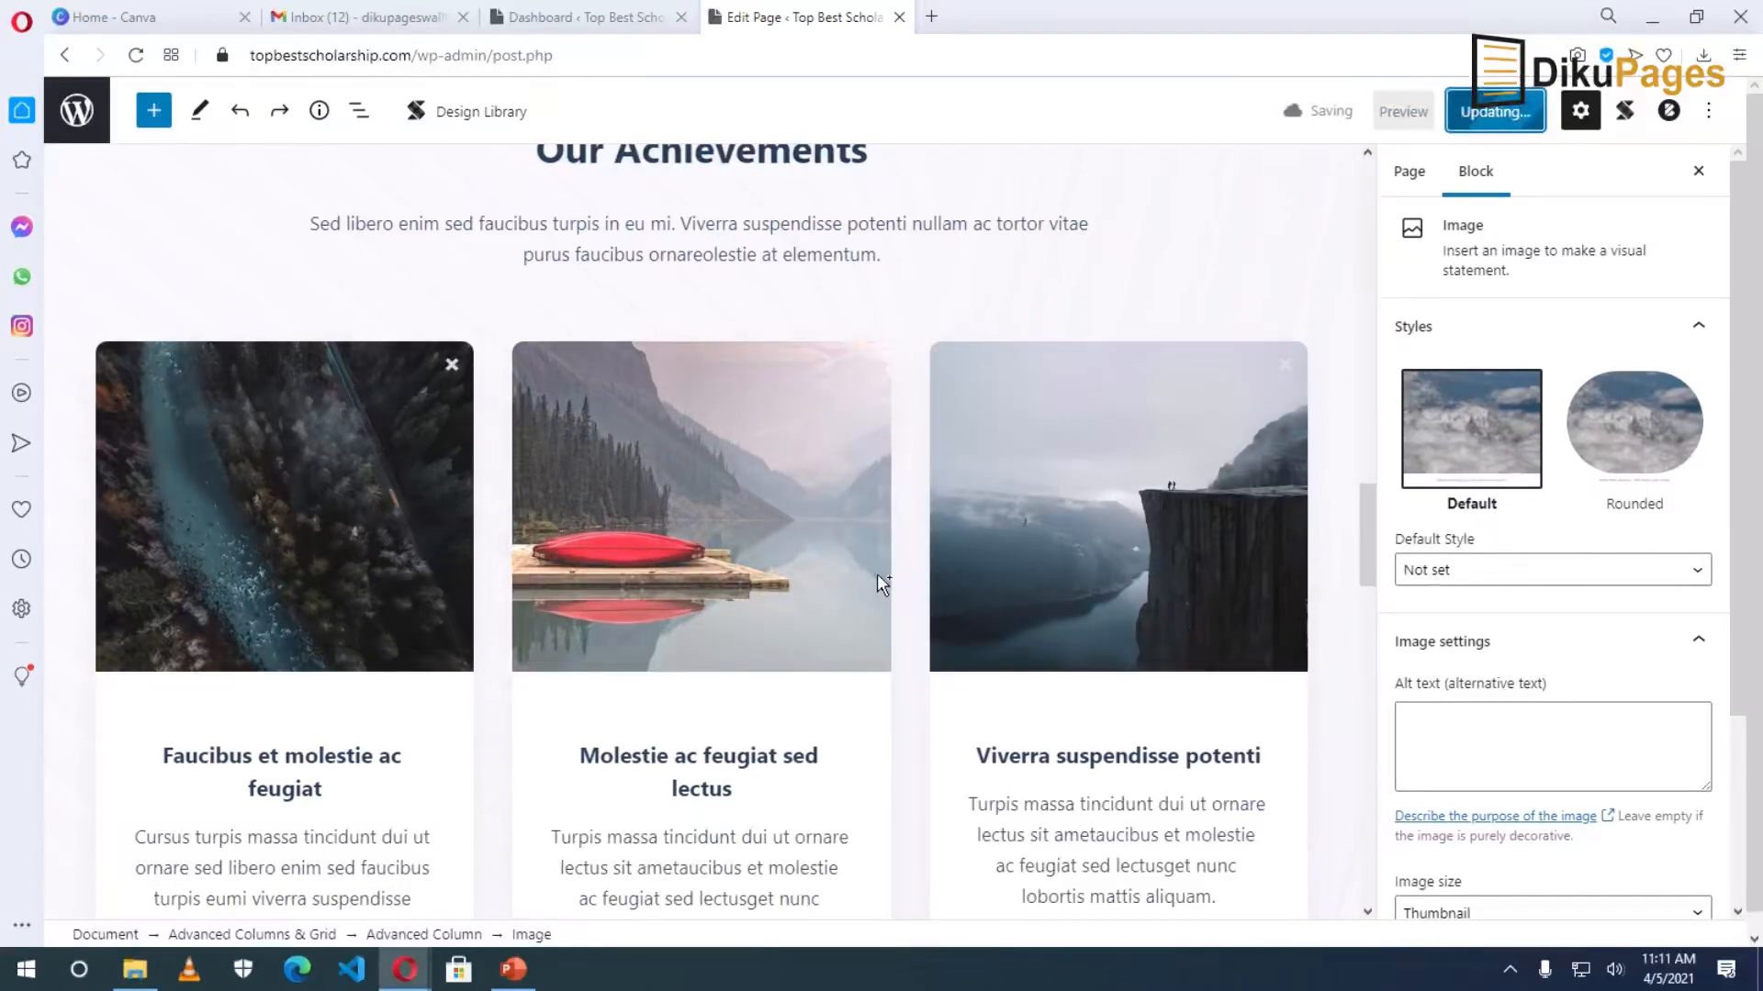
pyautogui.scroll(10, 752, 602)
pyautogui.scroll(8, 727, 599)
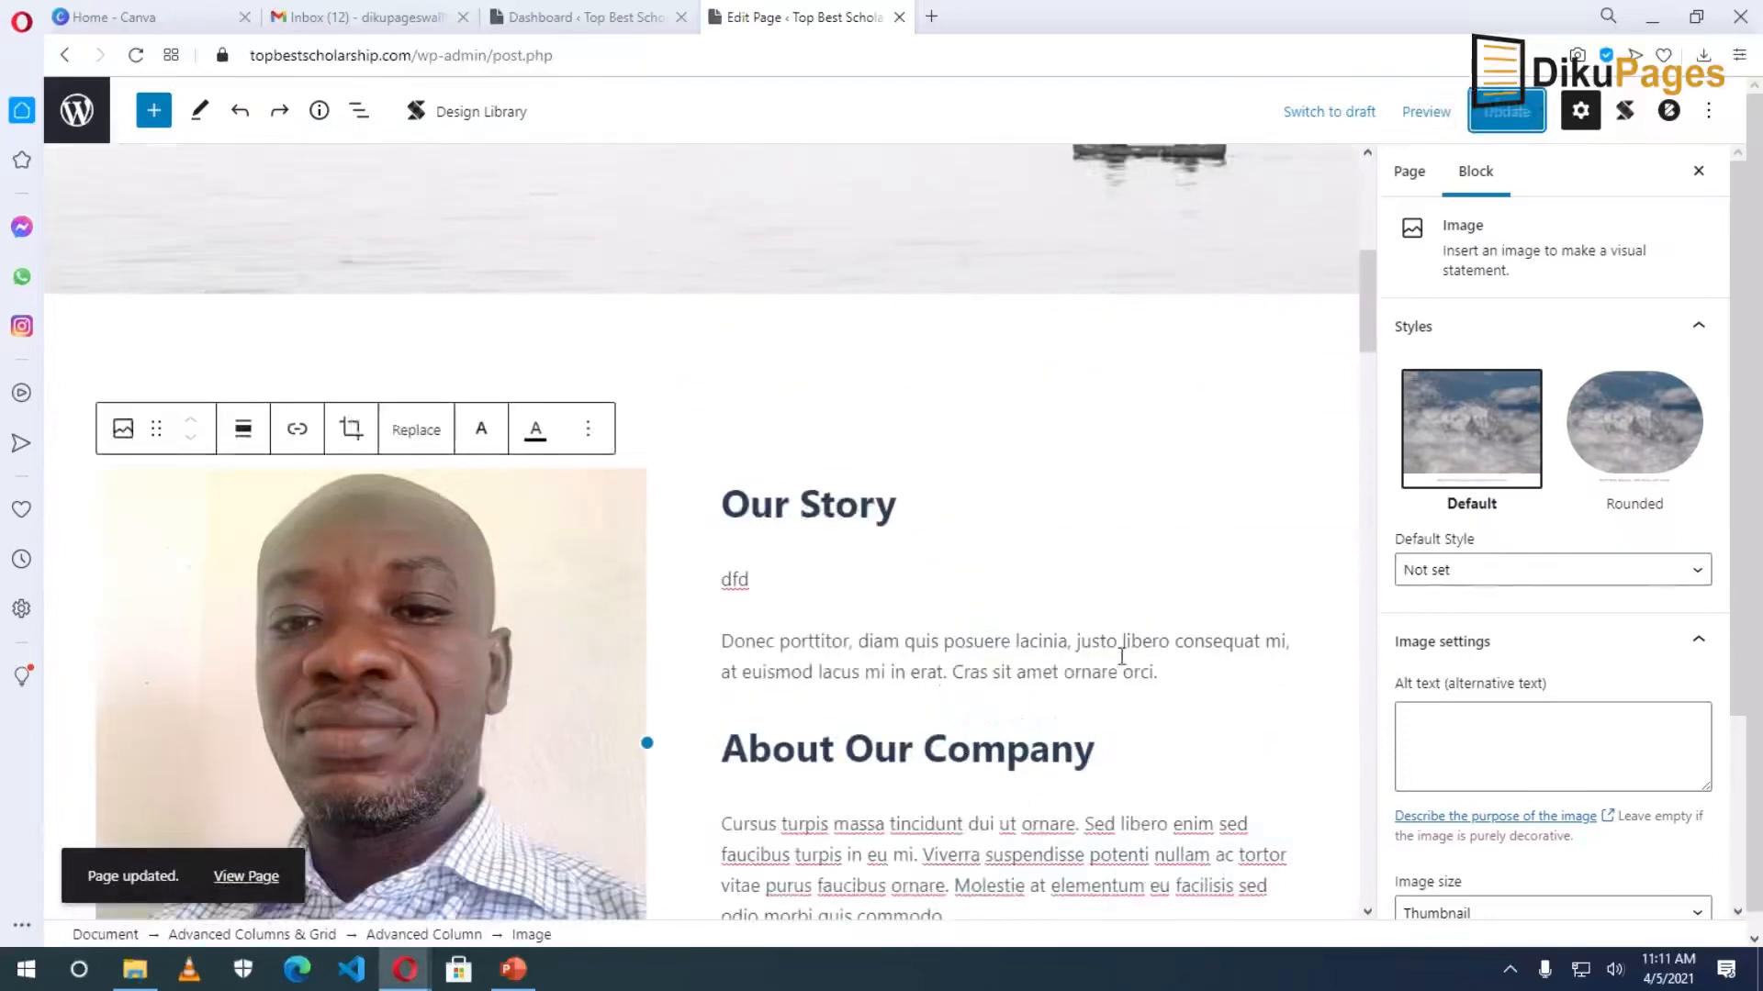
pyautogui.scroll(5, 1125, 661)
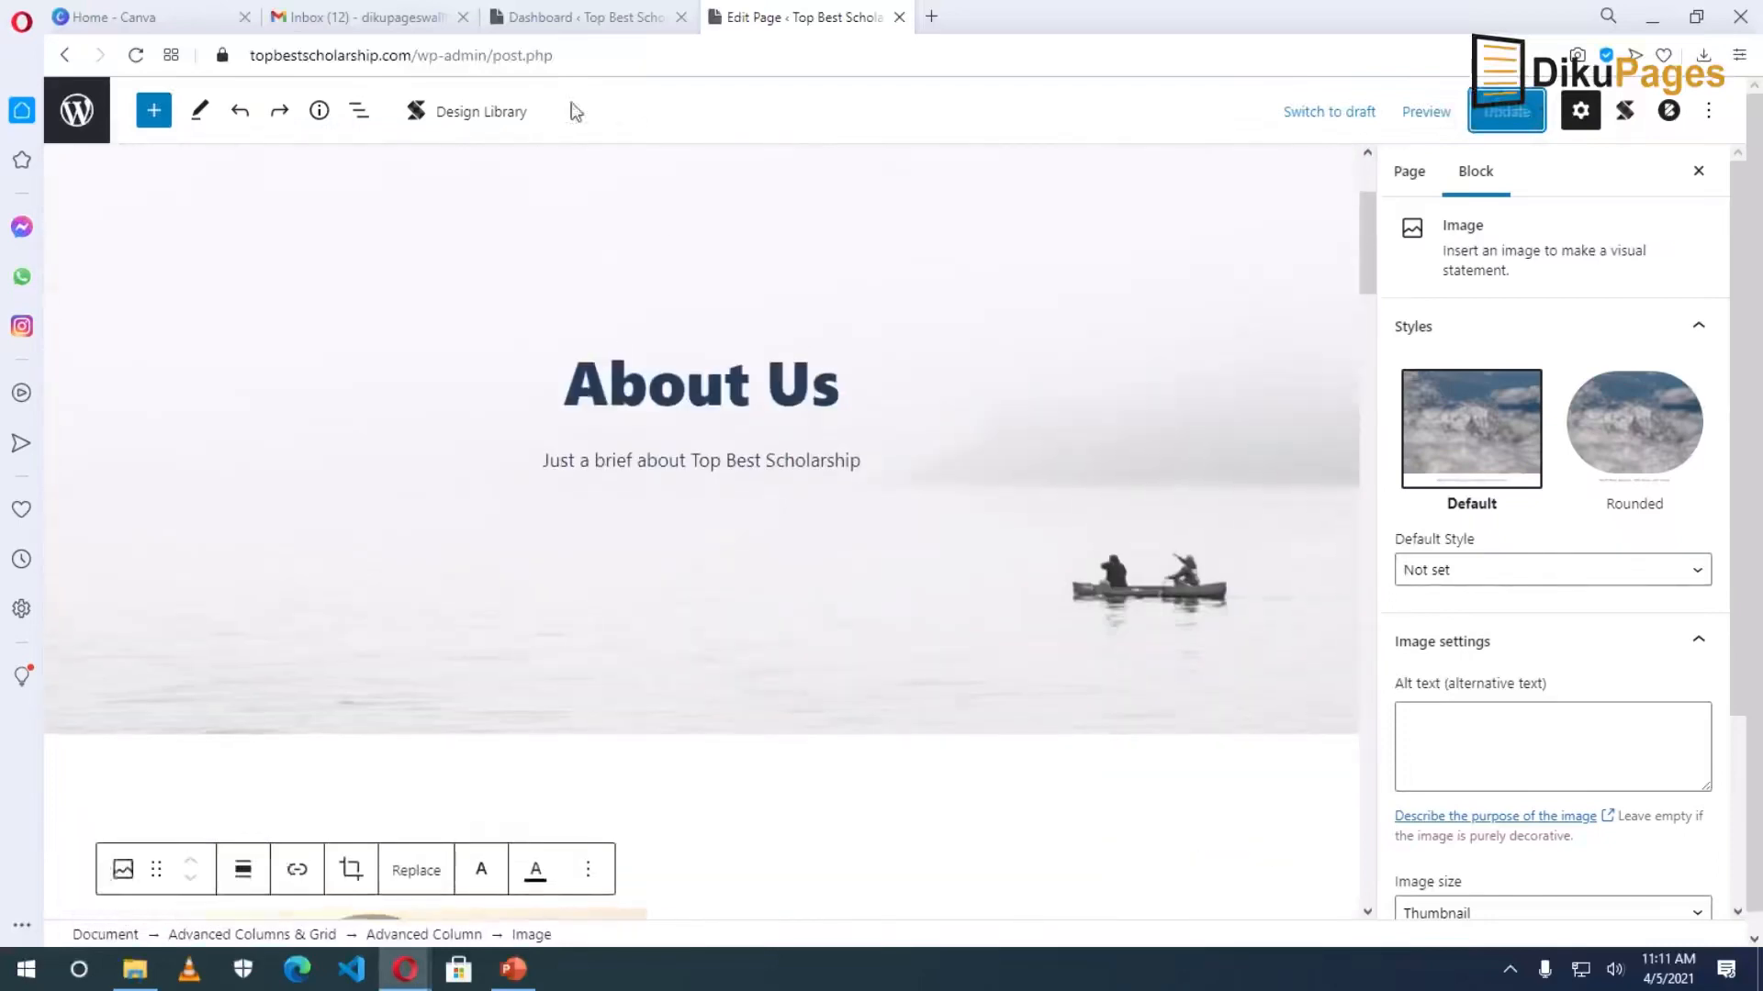
pyautogui.moveTo(417, 55); pyautogui.dragTo(1081, 67)
# Load the topbestscholarship.com home page and scroll through its posts.
pyautogui.press('BackSpace')
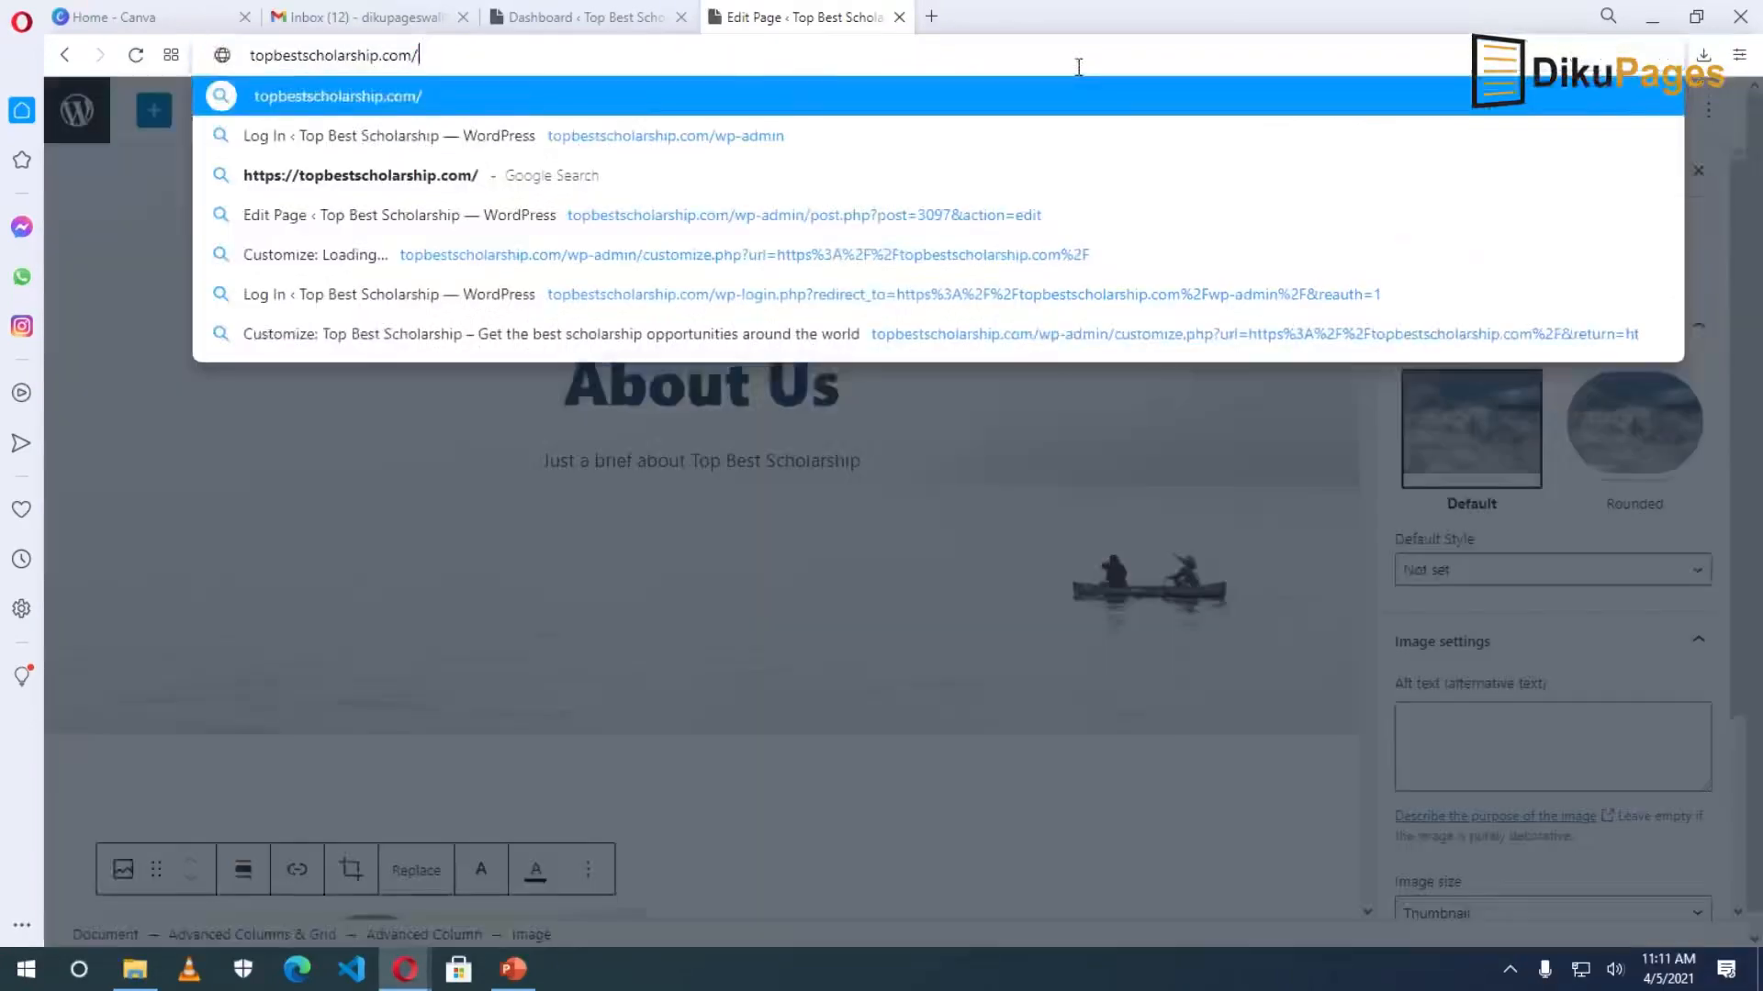
pyautogui.press('Return')
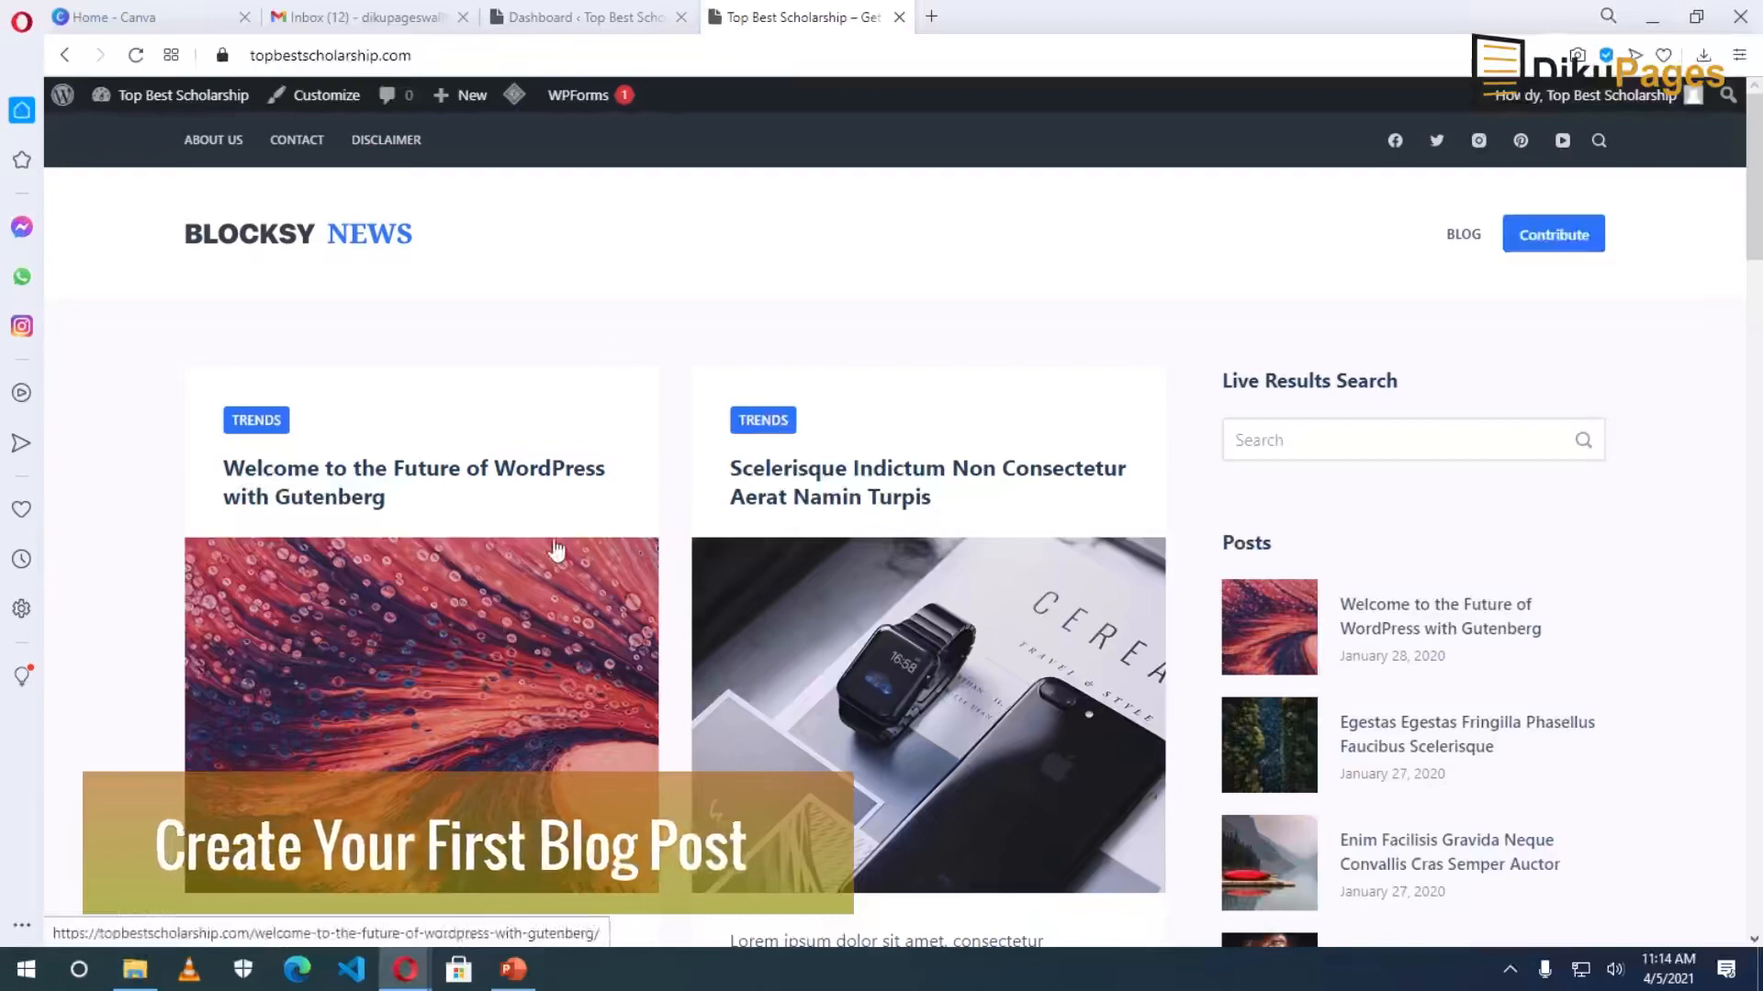
pyautogui.scroll(-2, 427, 462)
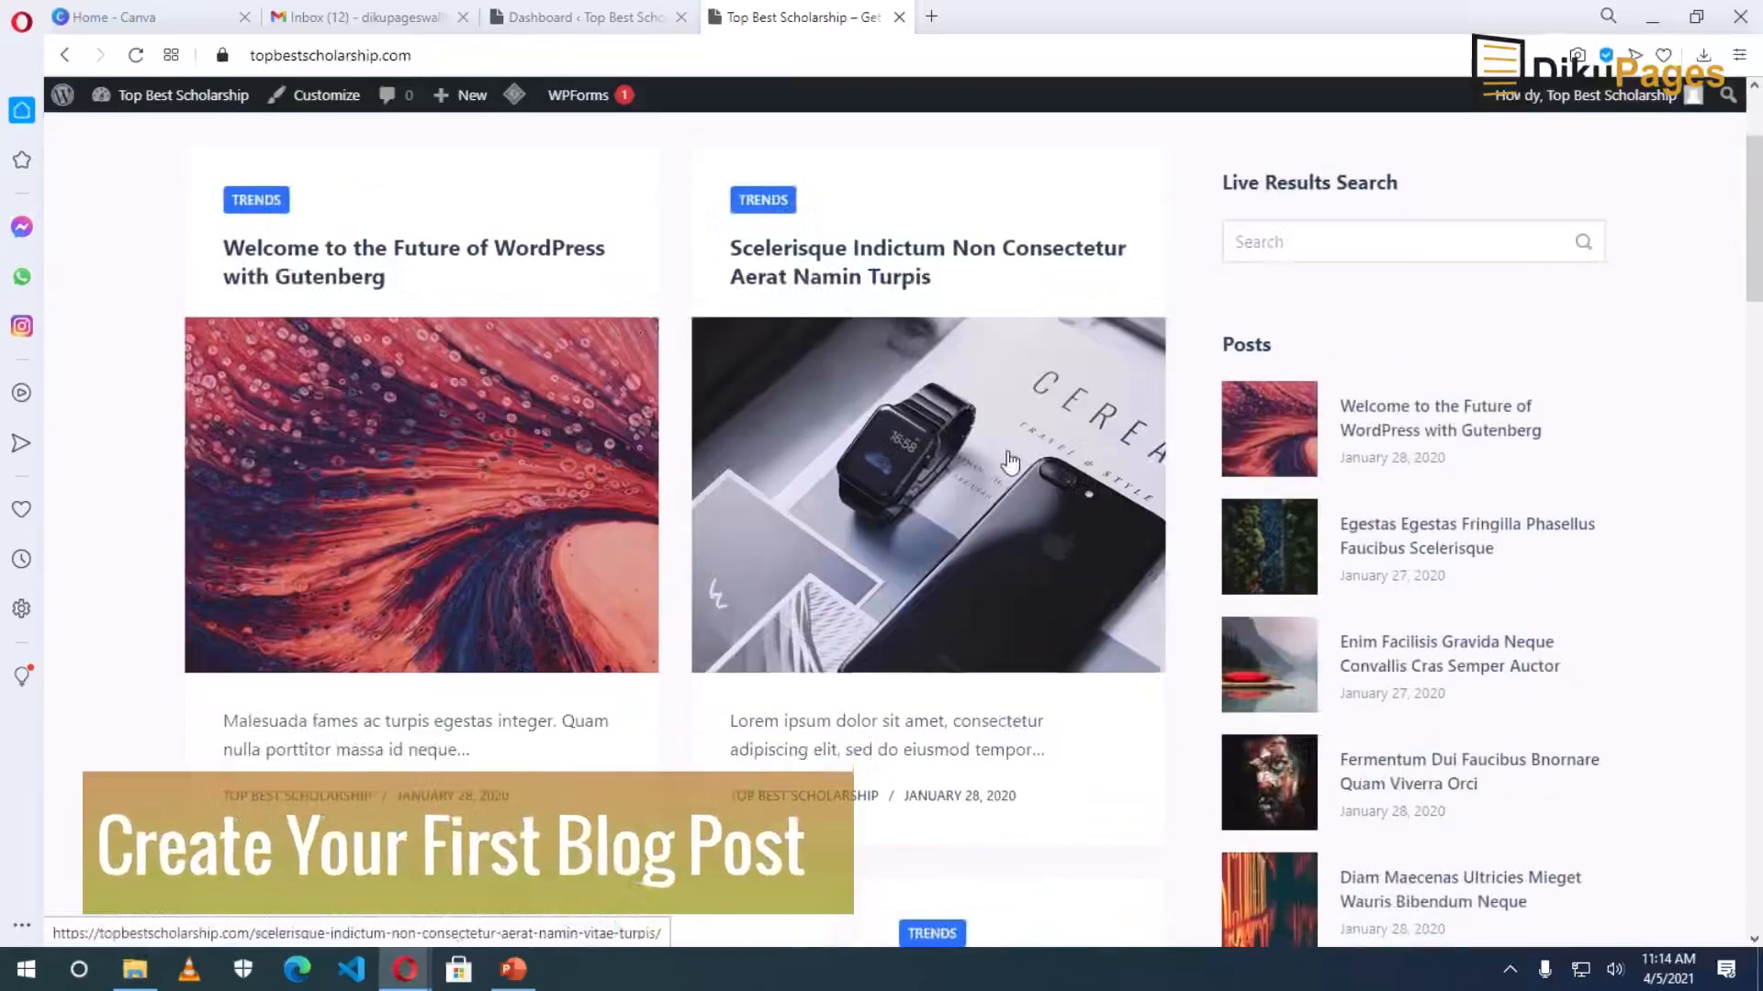
pyautogui.scroll(-1, 1009, 461)
pyautogui.scroll(-5, 1010, 462)
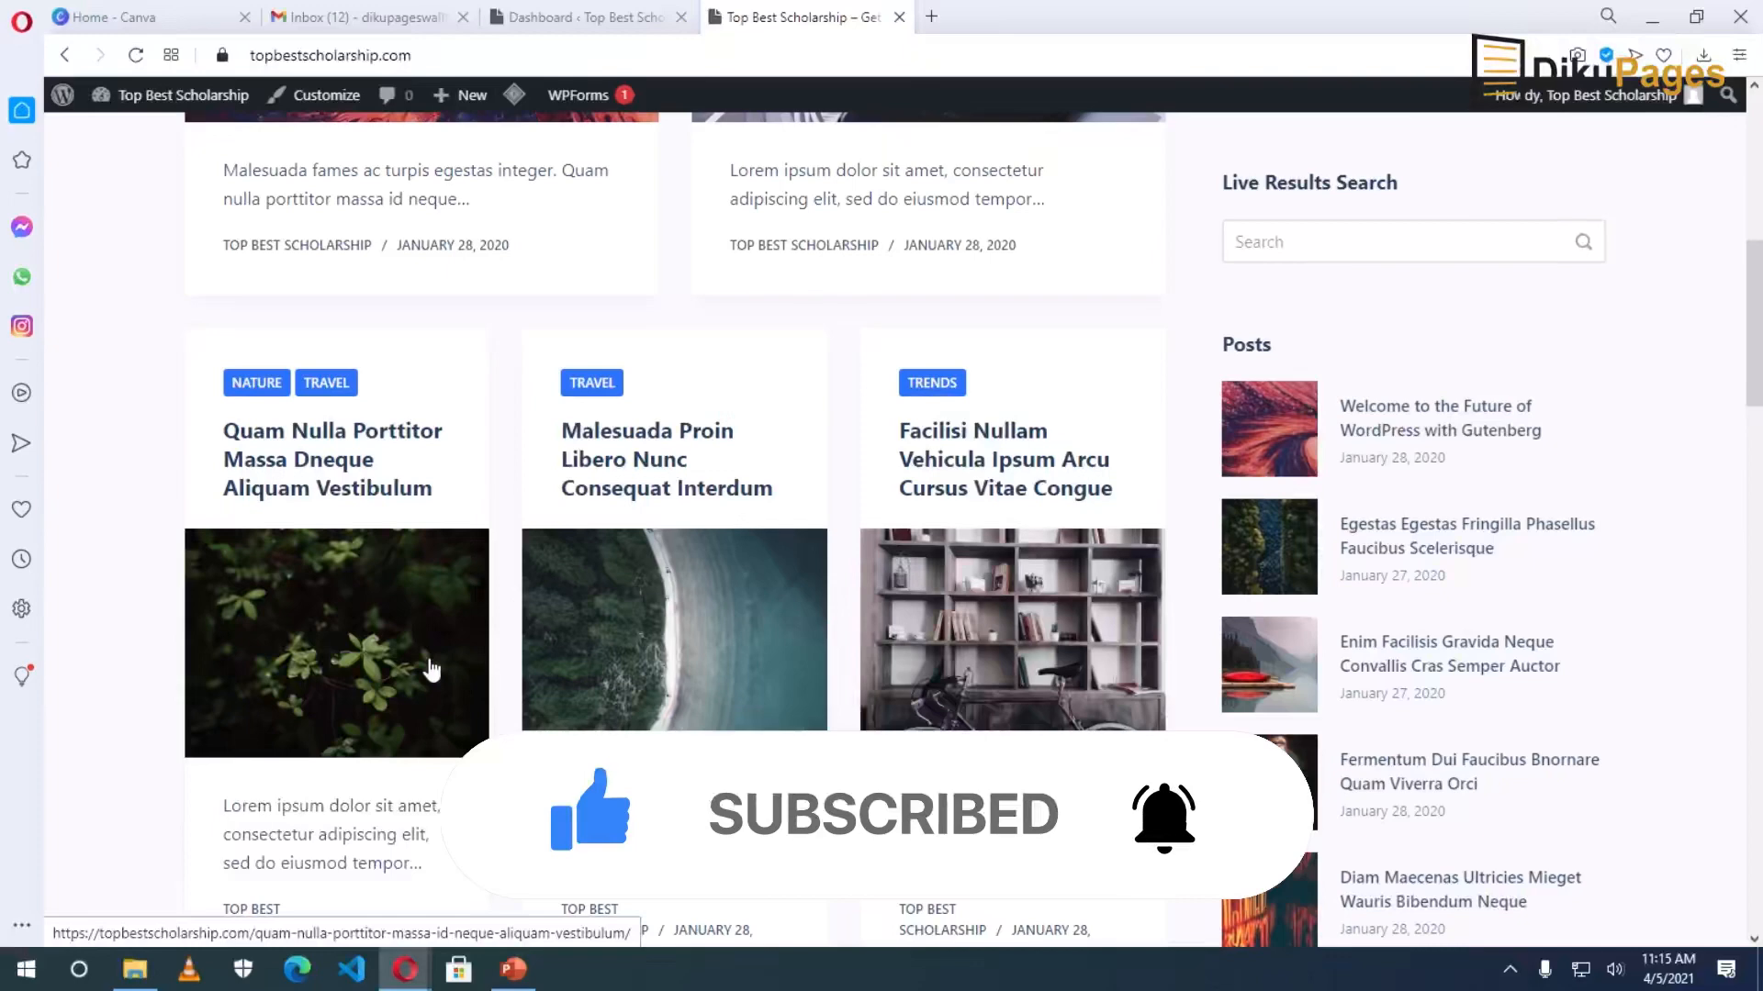
pyautogui.scroll(8, 432, 670)
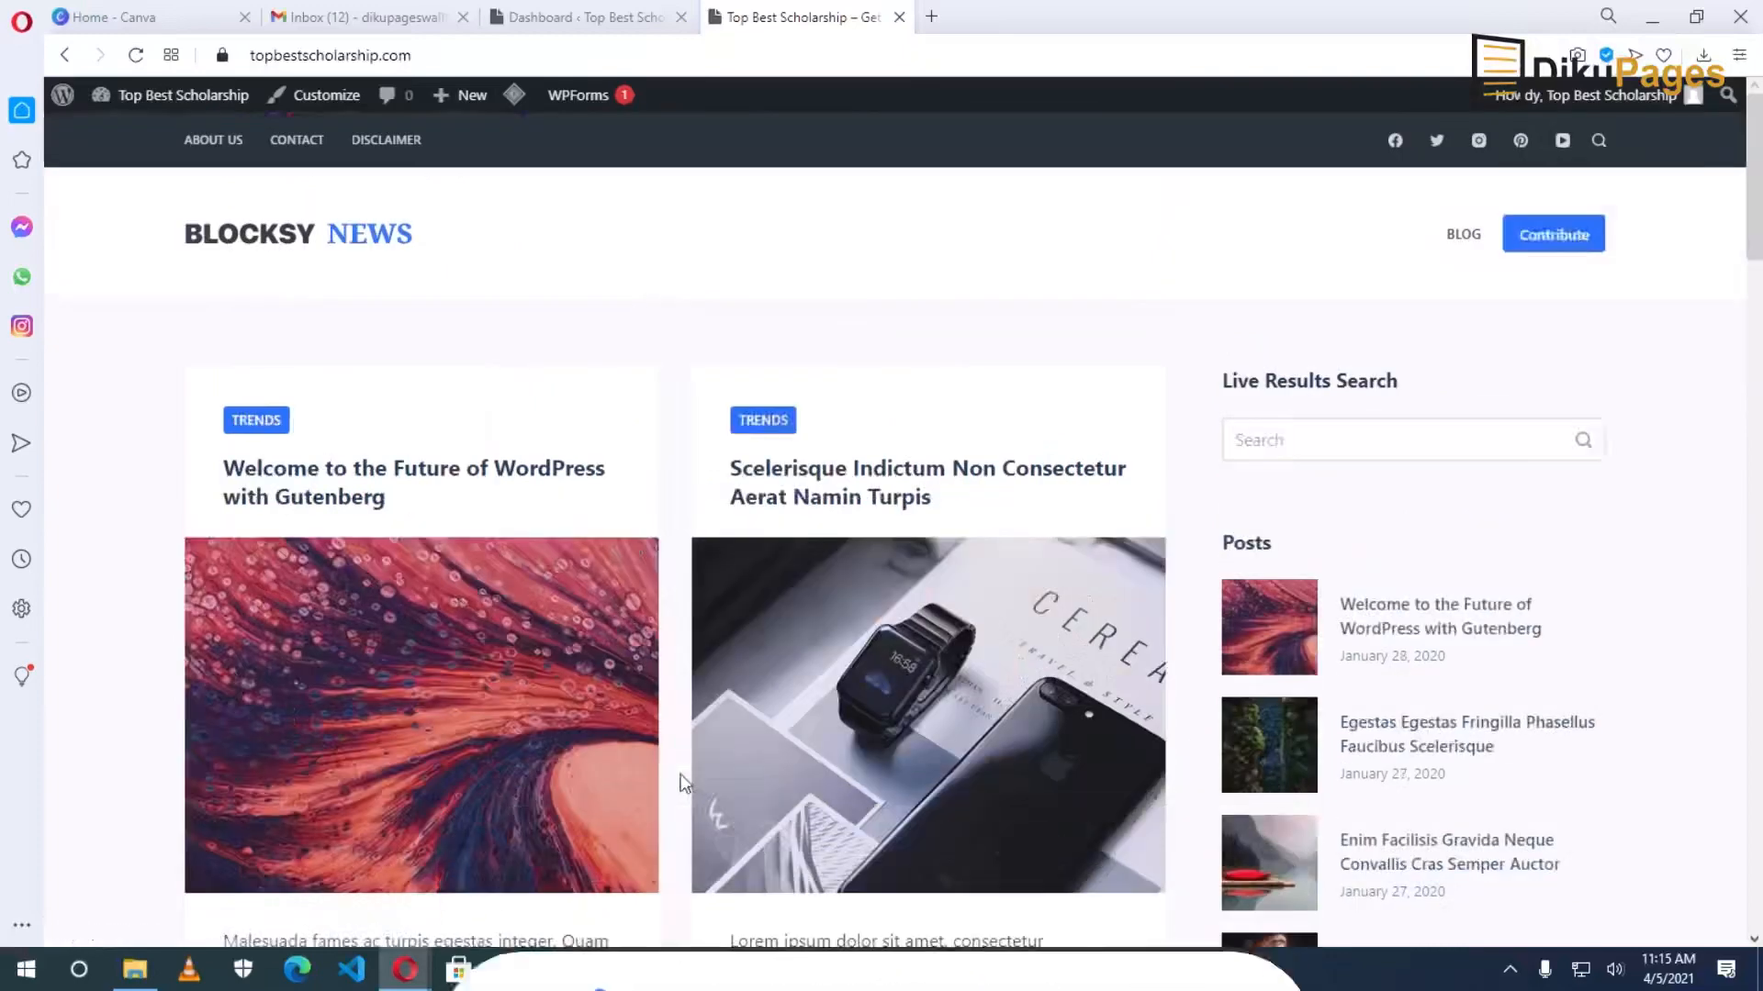
pyautogui.moveTo(473, 103)
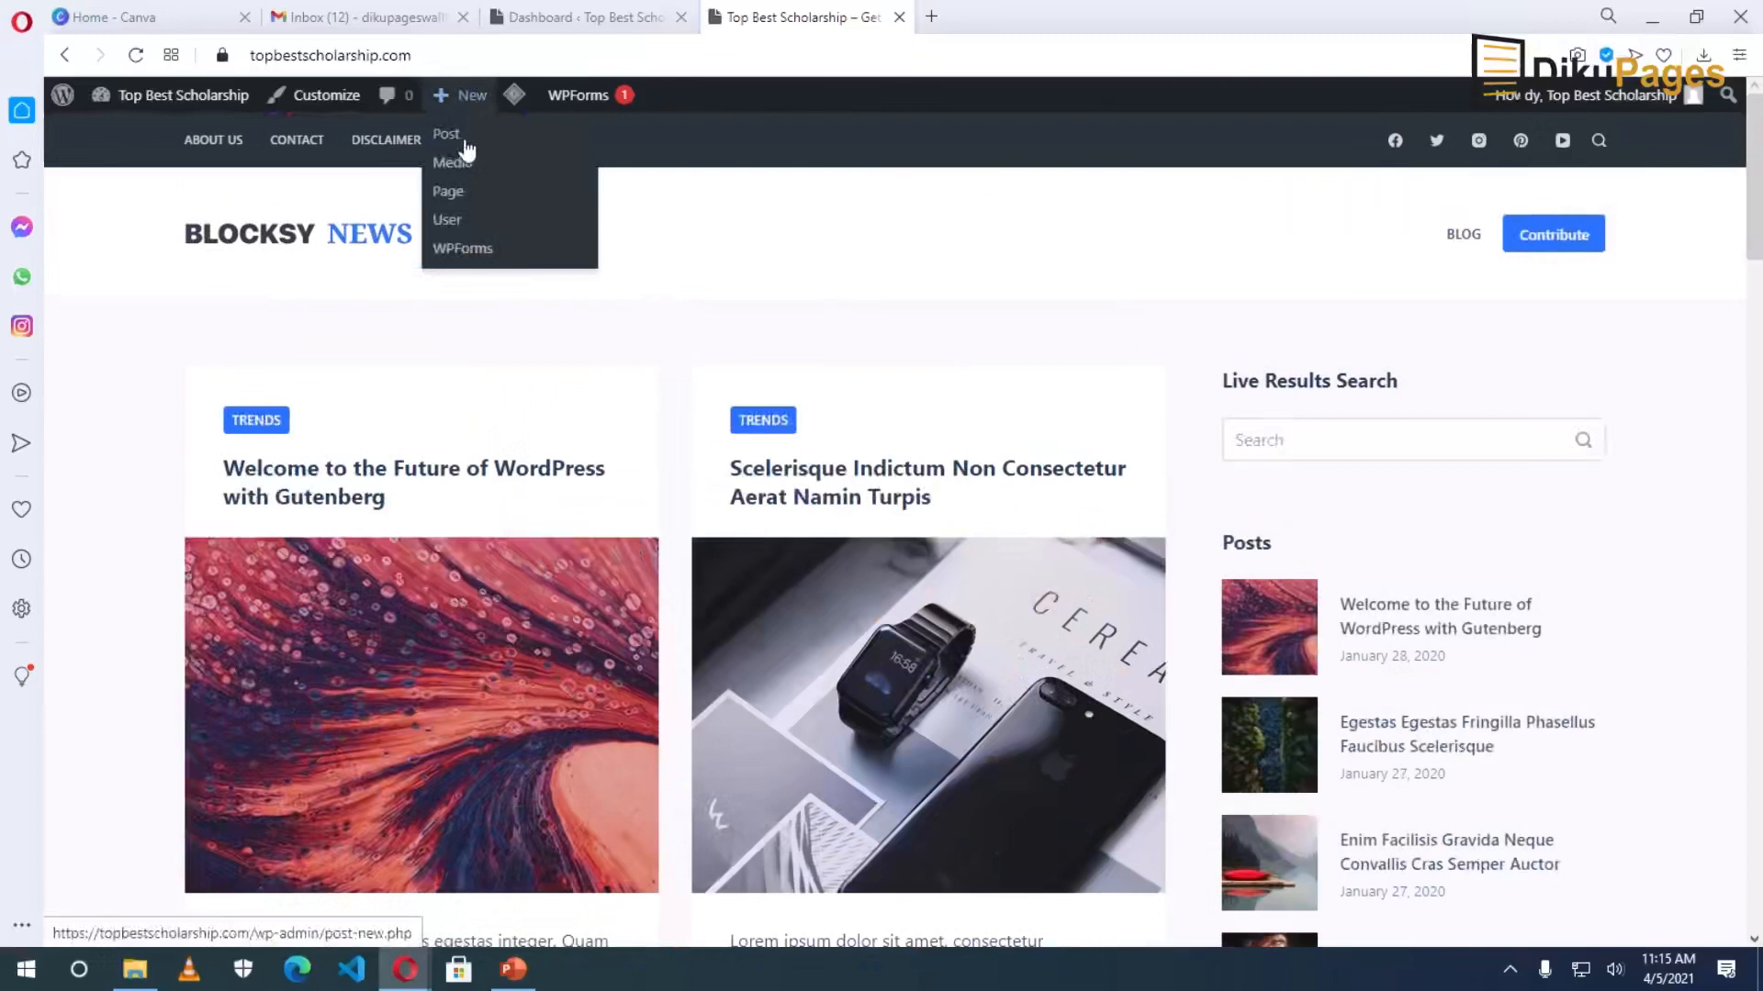
# Start a new blank post from the Dashboard, then bring up the Word scholarship document.
pyautogui.click(534, 18)
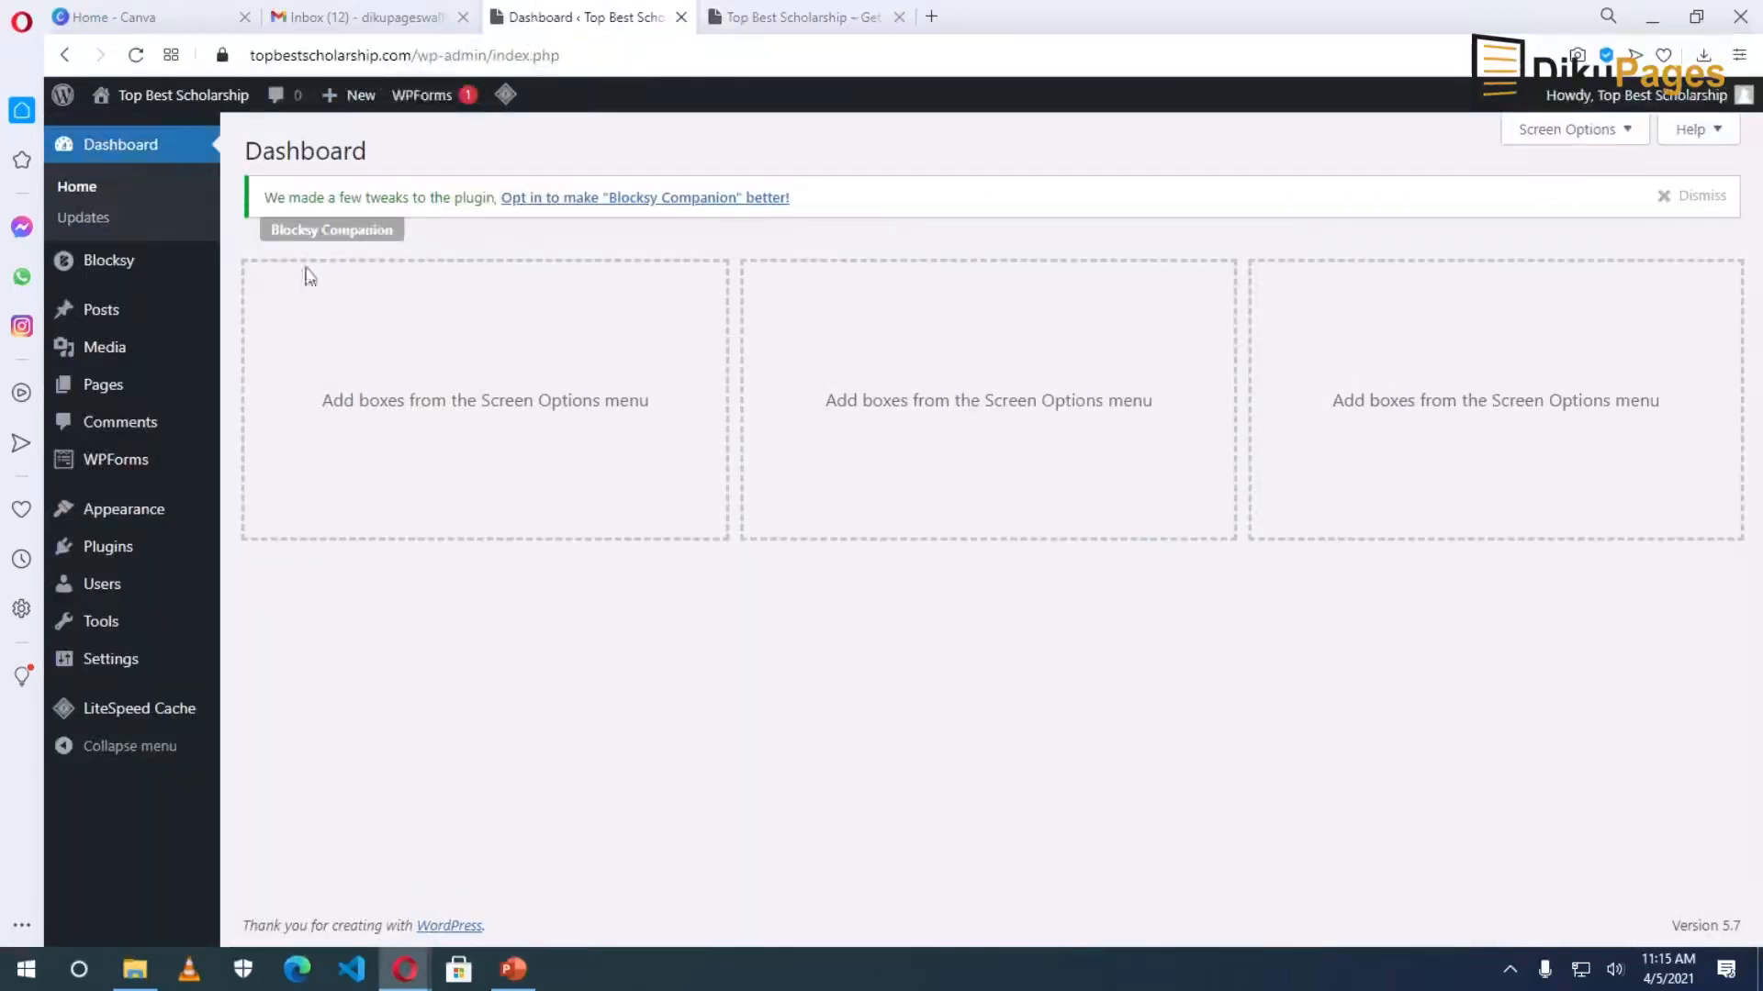
pyautogui.moveTo(108, 327)
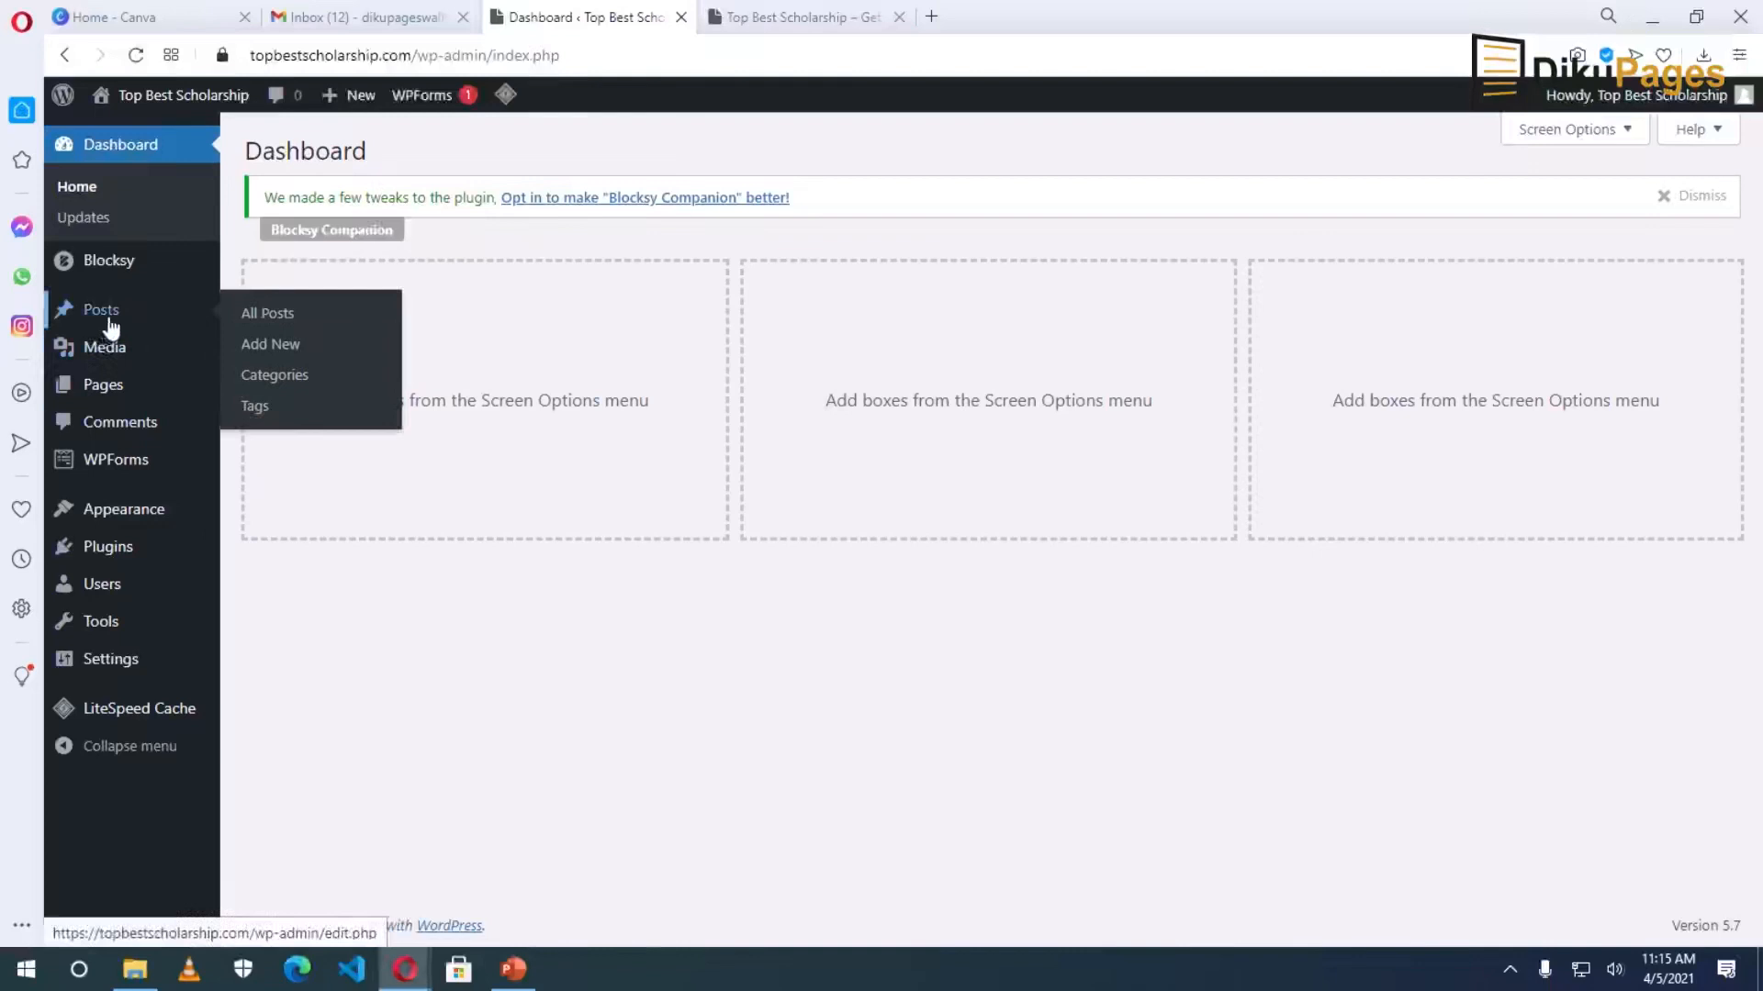
pyautogui.click(279, 344)
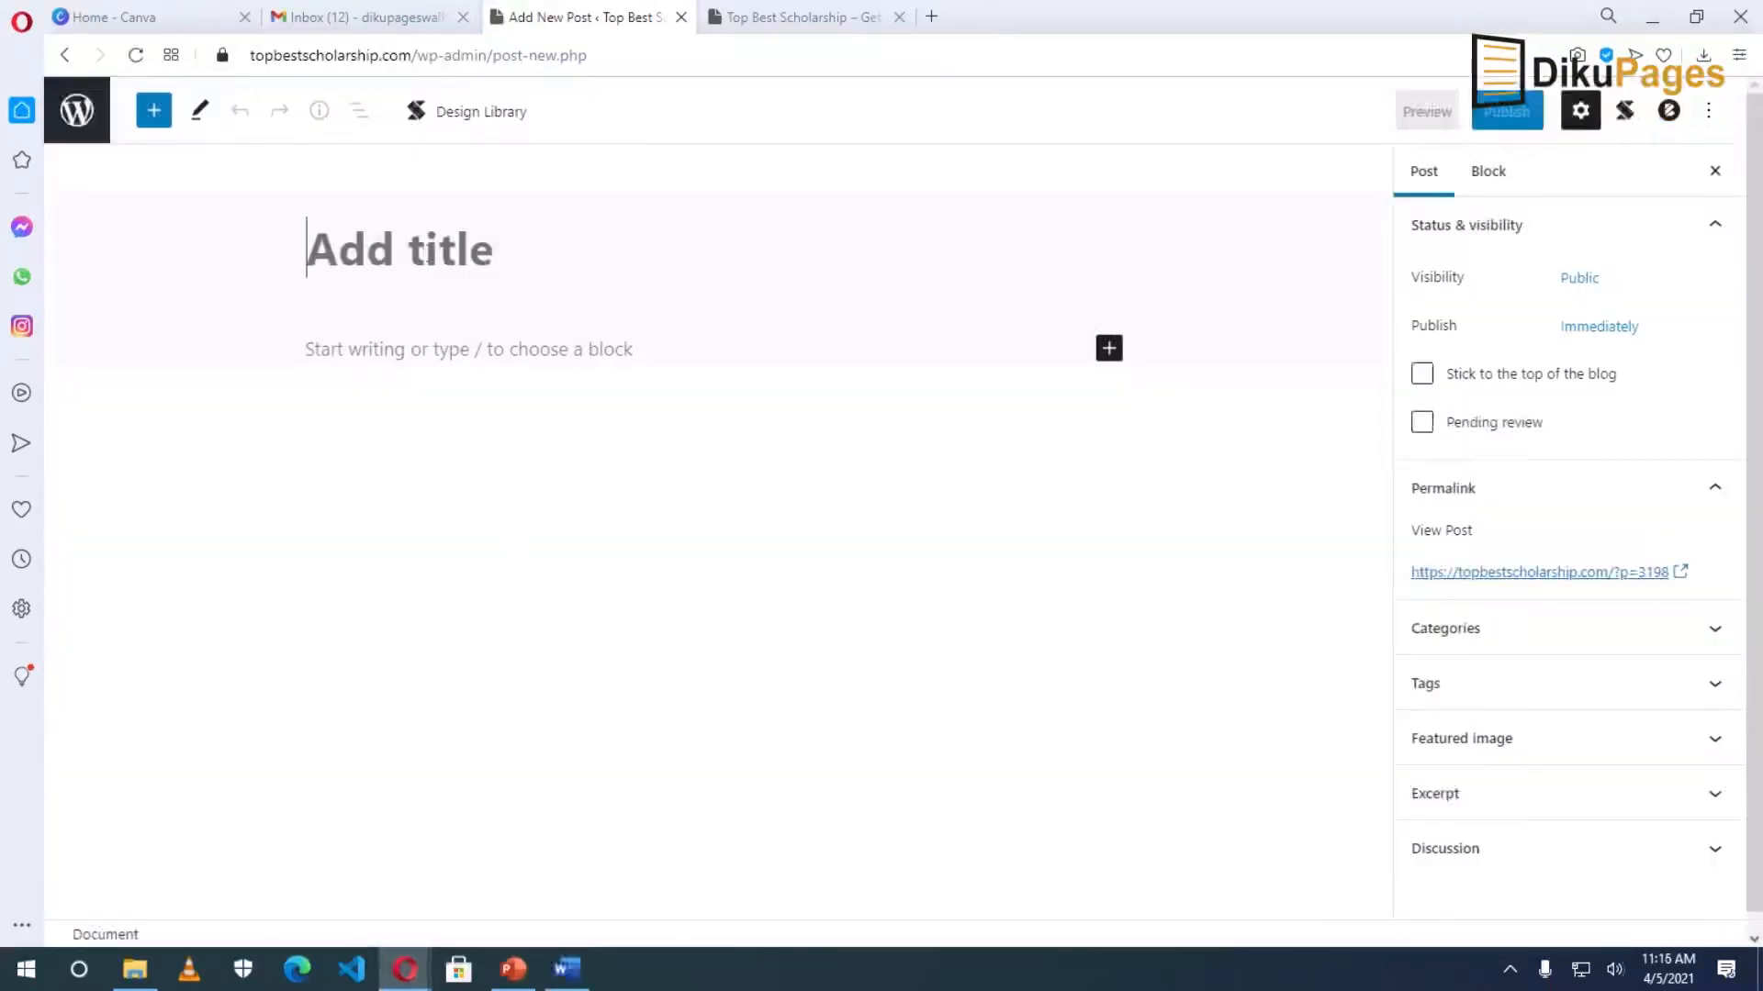
pyautogui.click(371, 353)
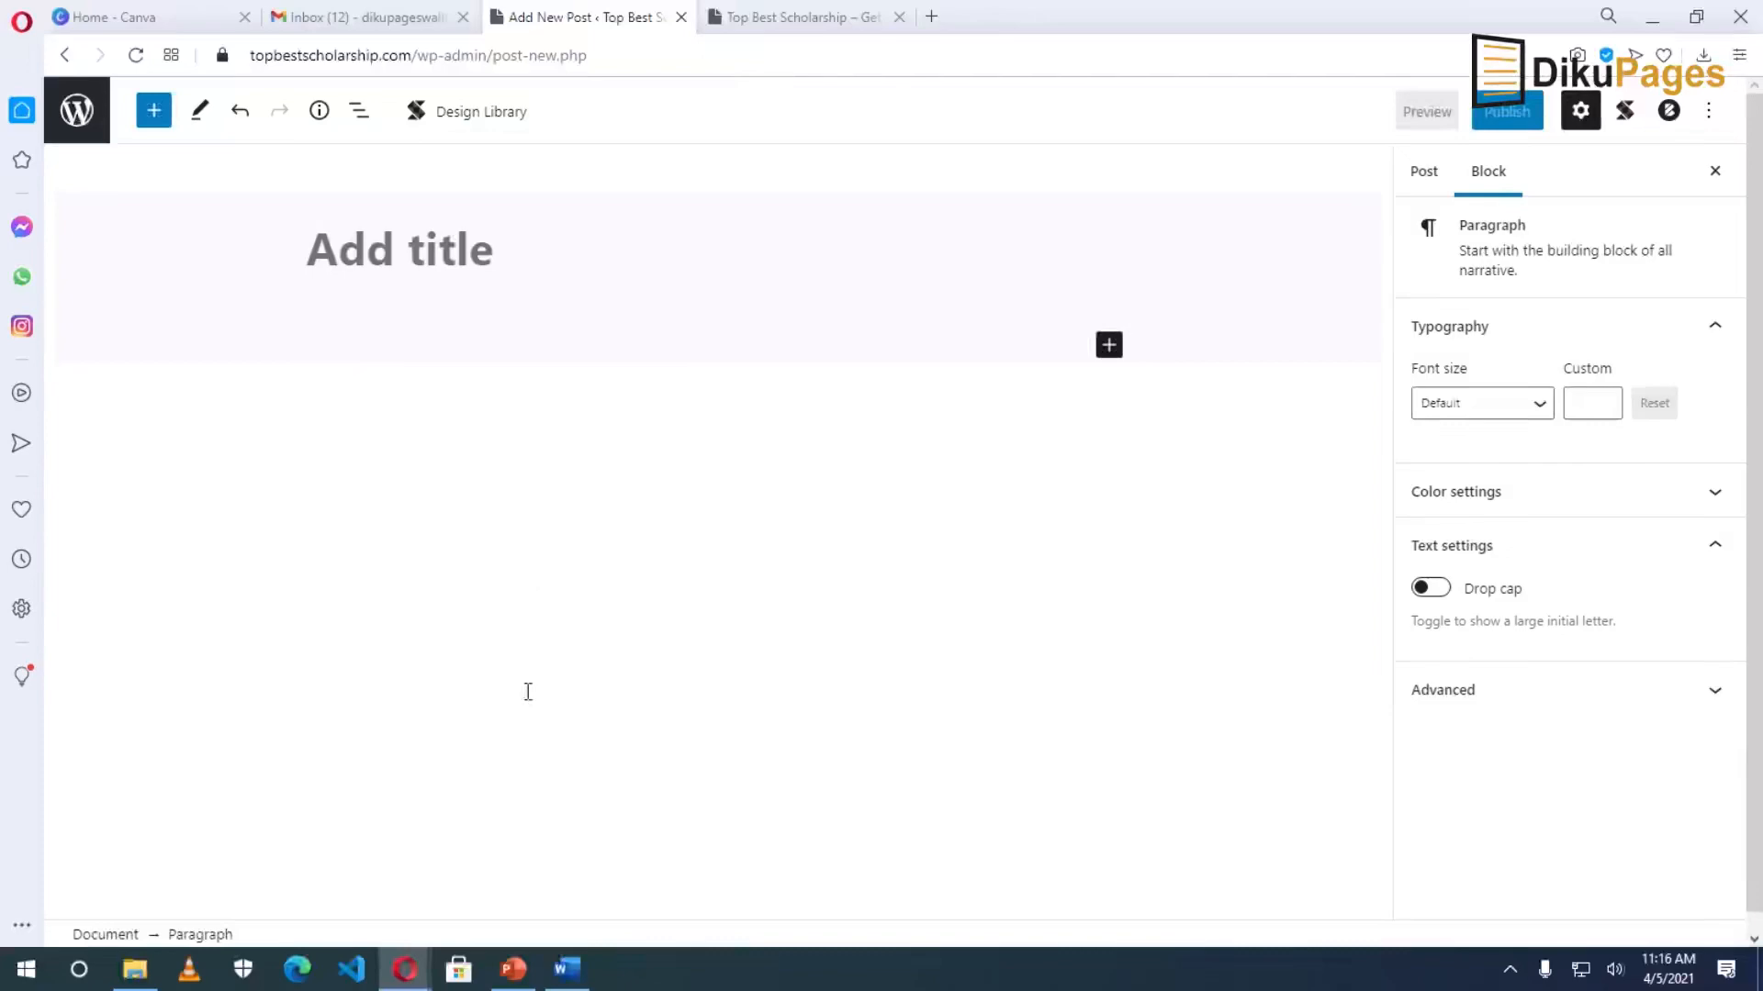
pyautogui.click(569, 971)
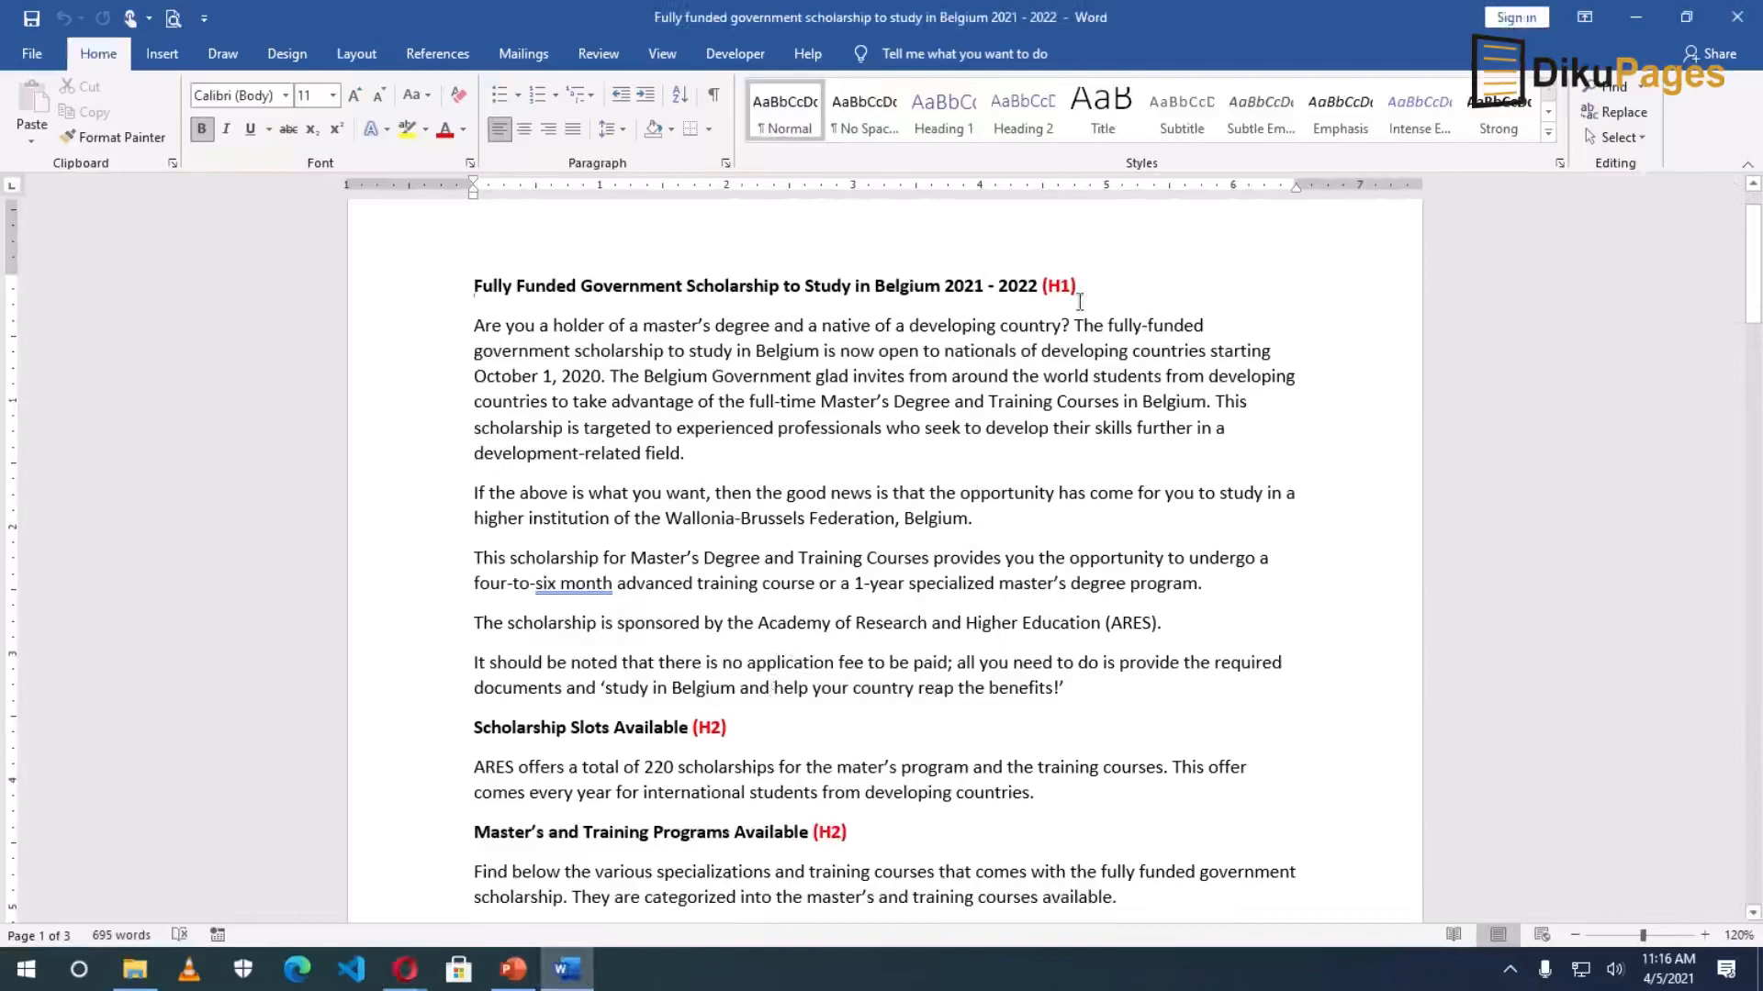
# Look over the (H1) and (H3) heading markers in the Word scholarship document.
pyautogui.moveTo(1043, 286); pyautogui.dragTo(1085, 288)
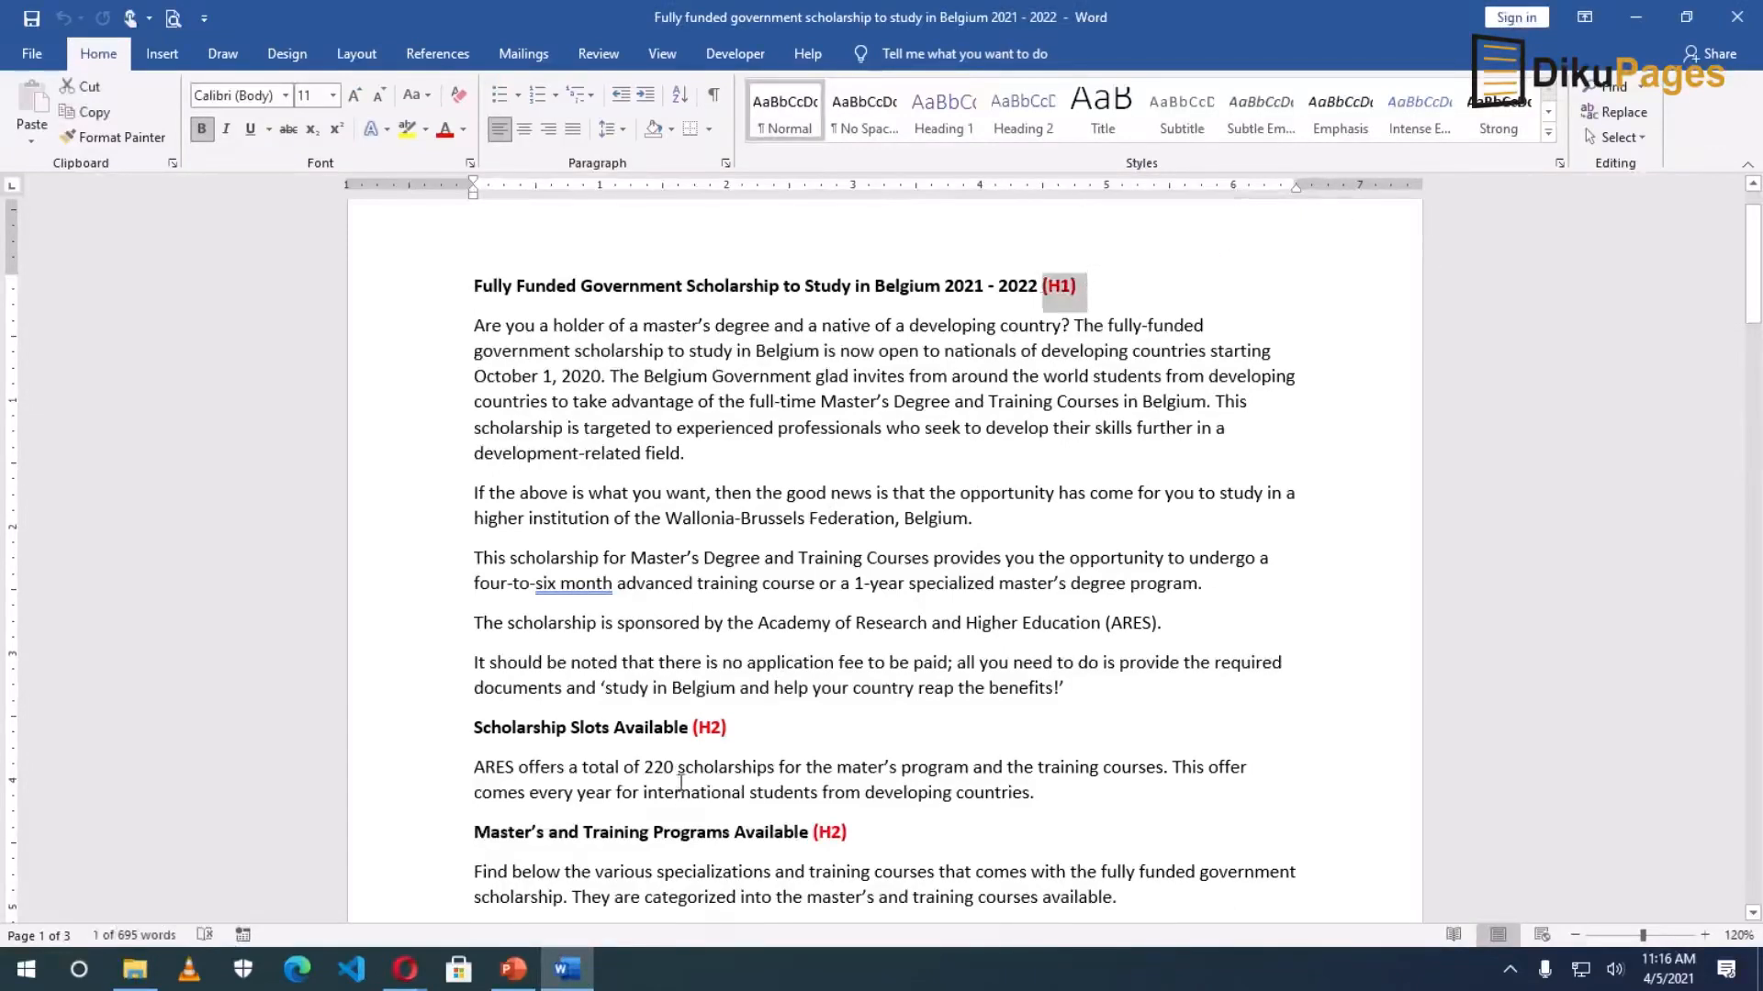
pyautogui.moveTo(694, 727); pyautogui.dragTo(727, 728)
pyautogui.scroll(-5, 698, 642)
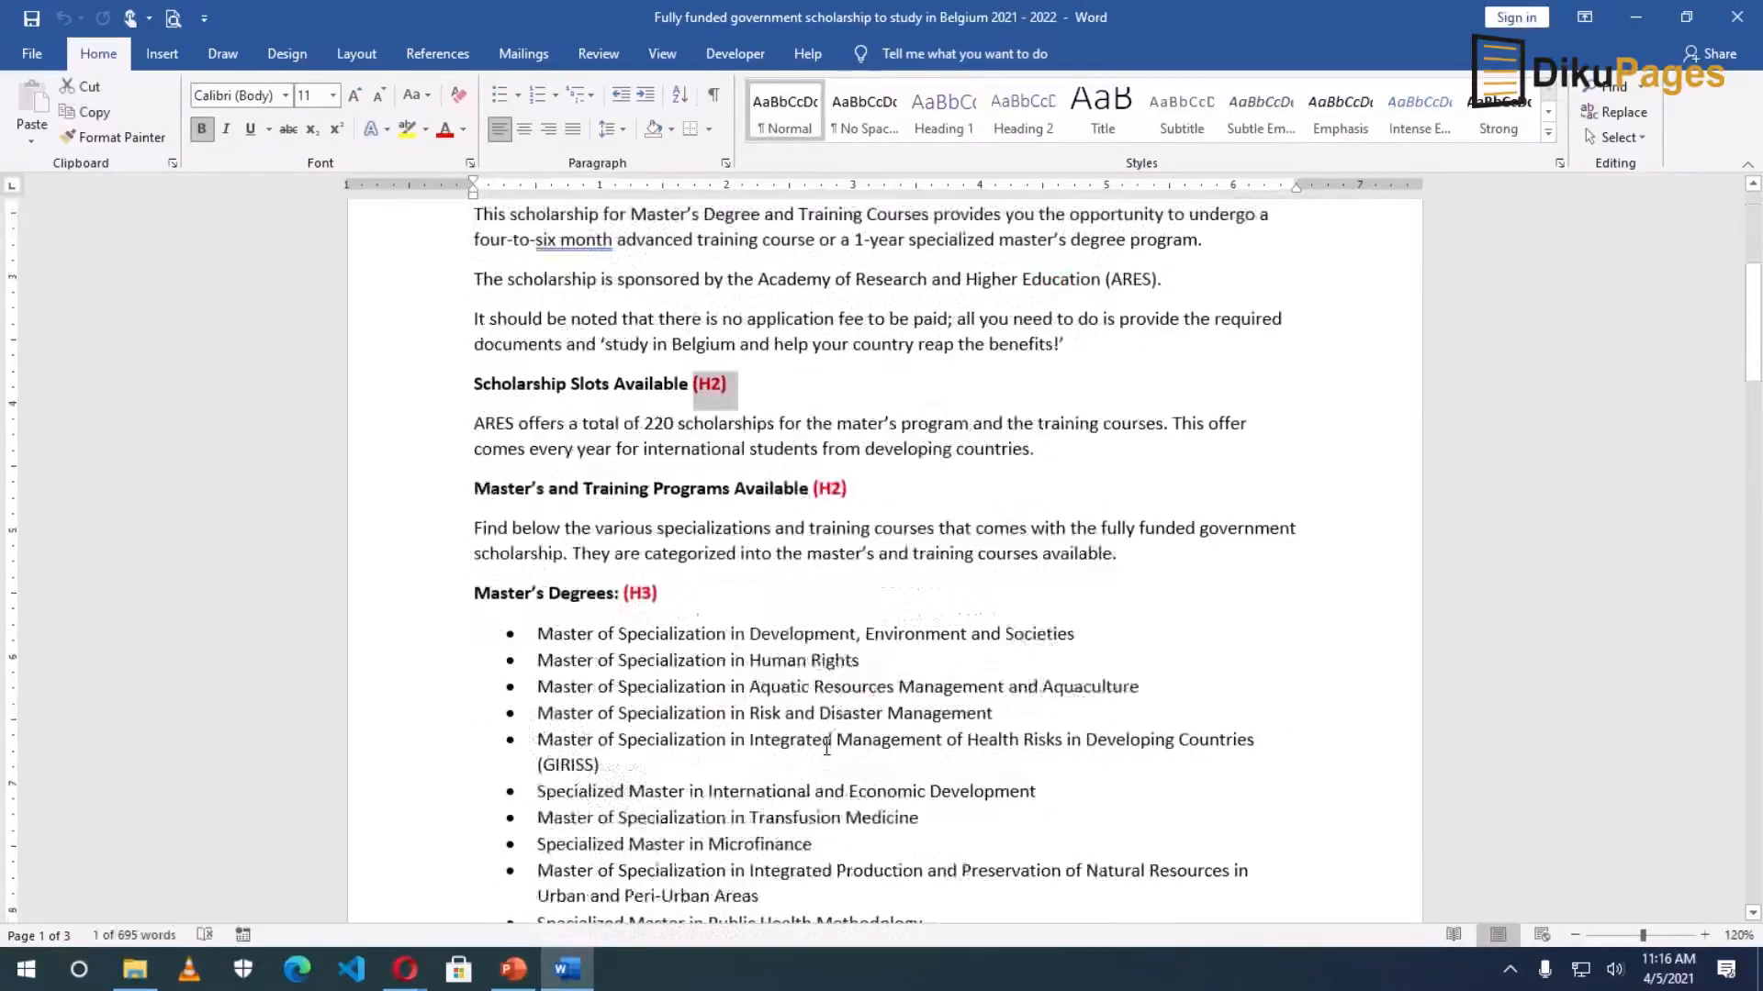
pyautogui.moveTo(627, 437); pyautogui.dragTo(657, 437)
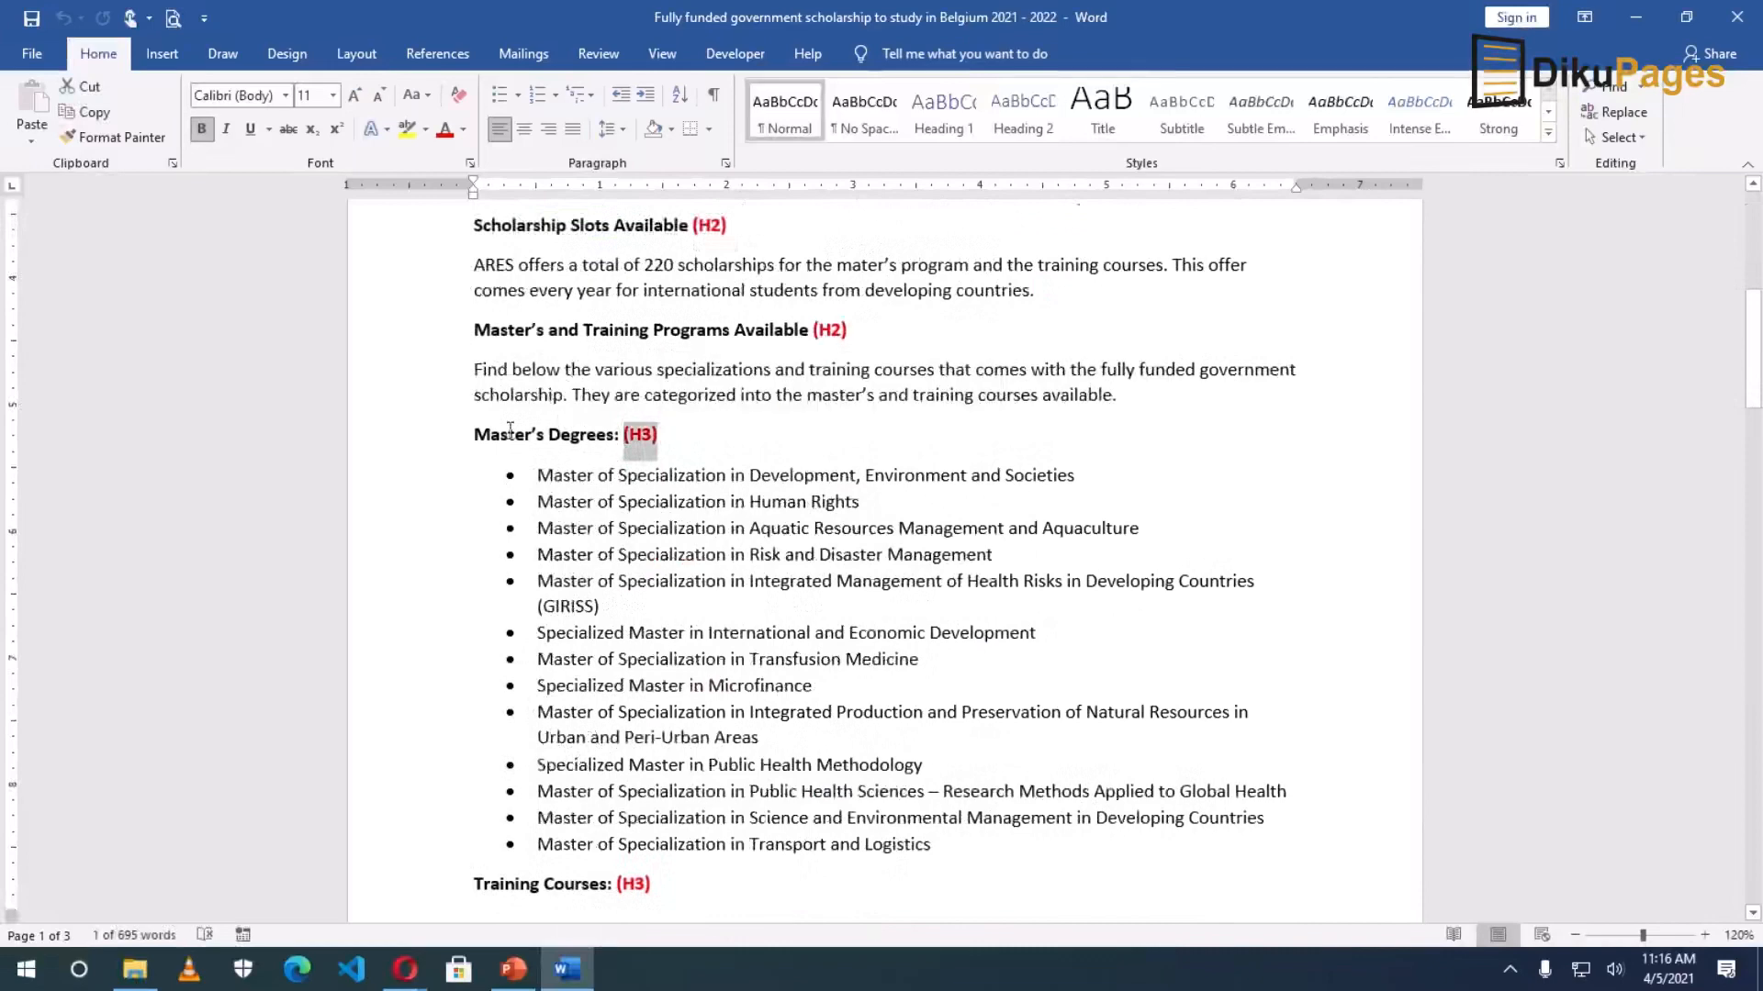
pyautogui.click(640, 467)
pyautogui.scroll(2, 640, 466)
pyautogui.scroll(-1, 635, 499)
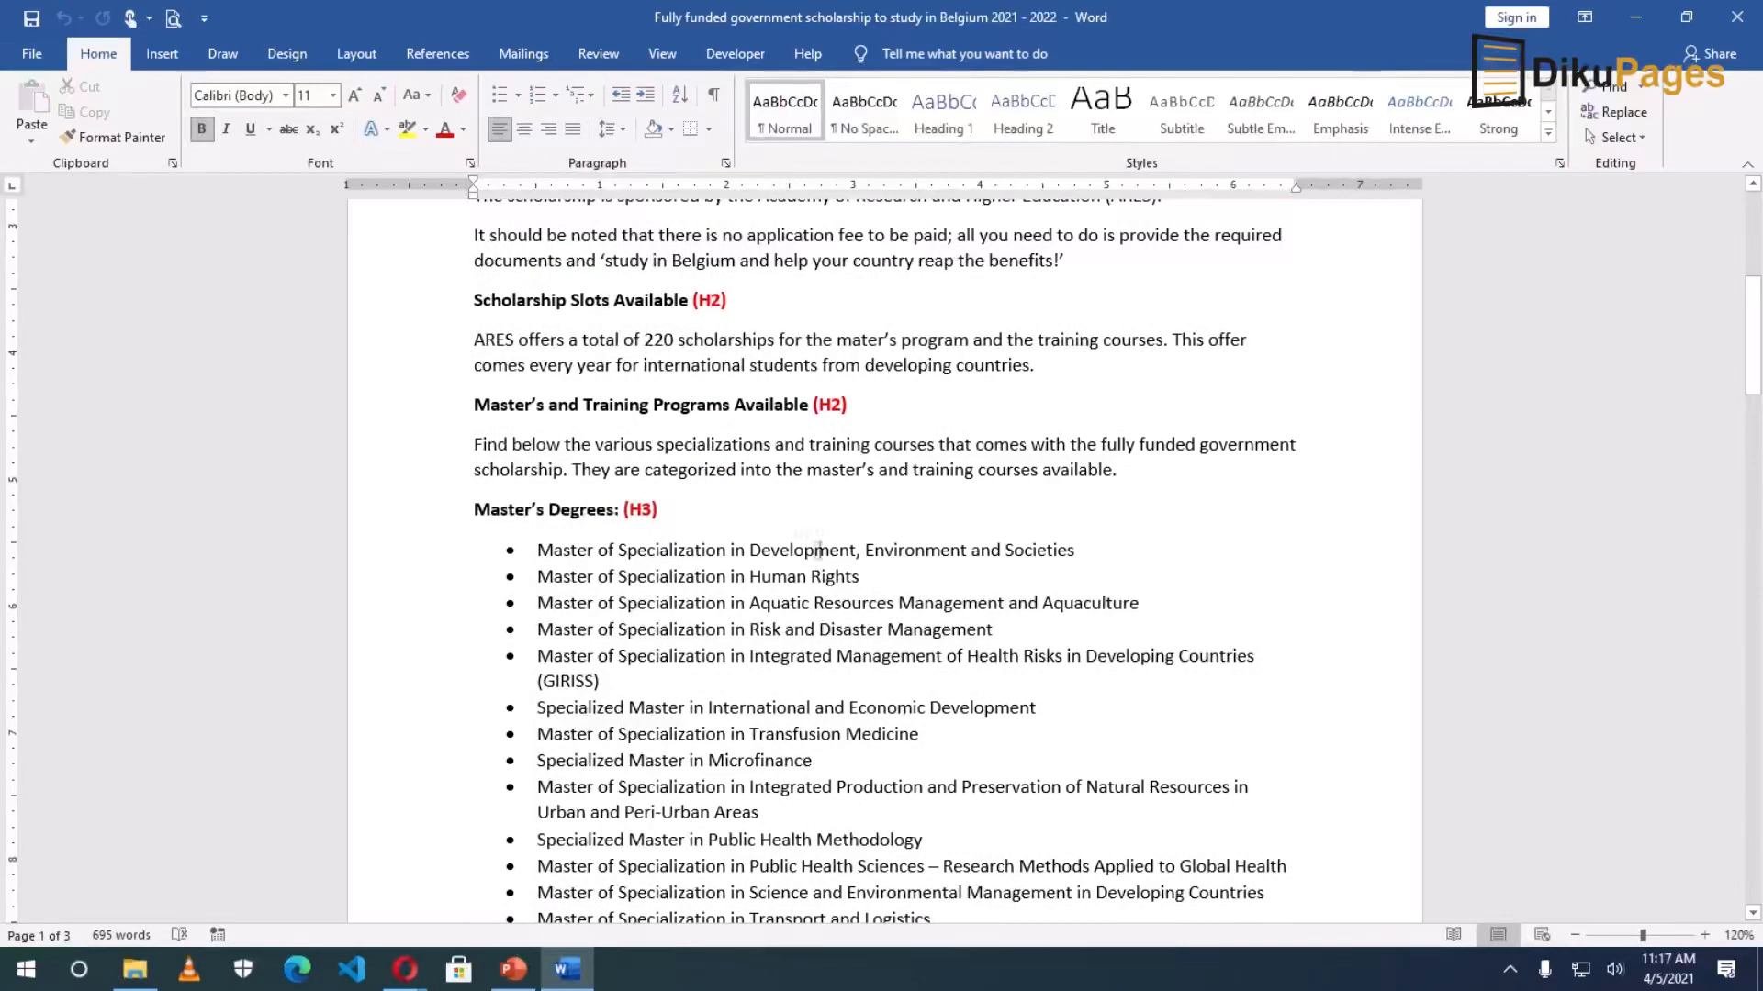
pyautogui.scroll(5, 816, 549)
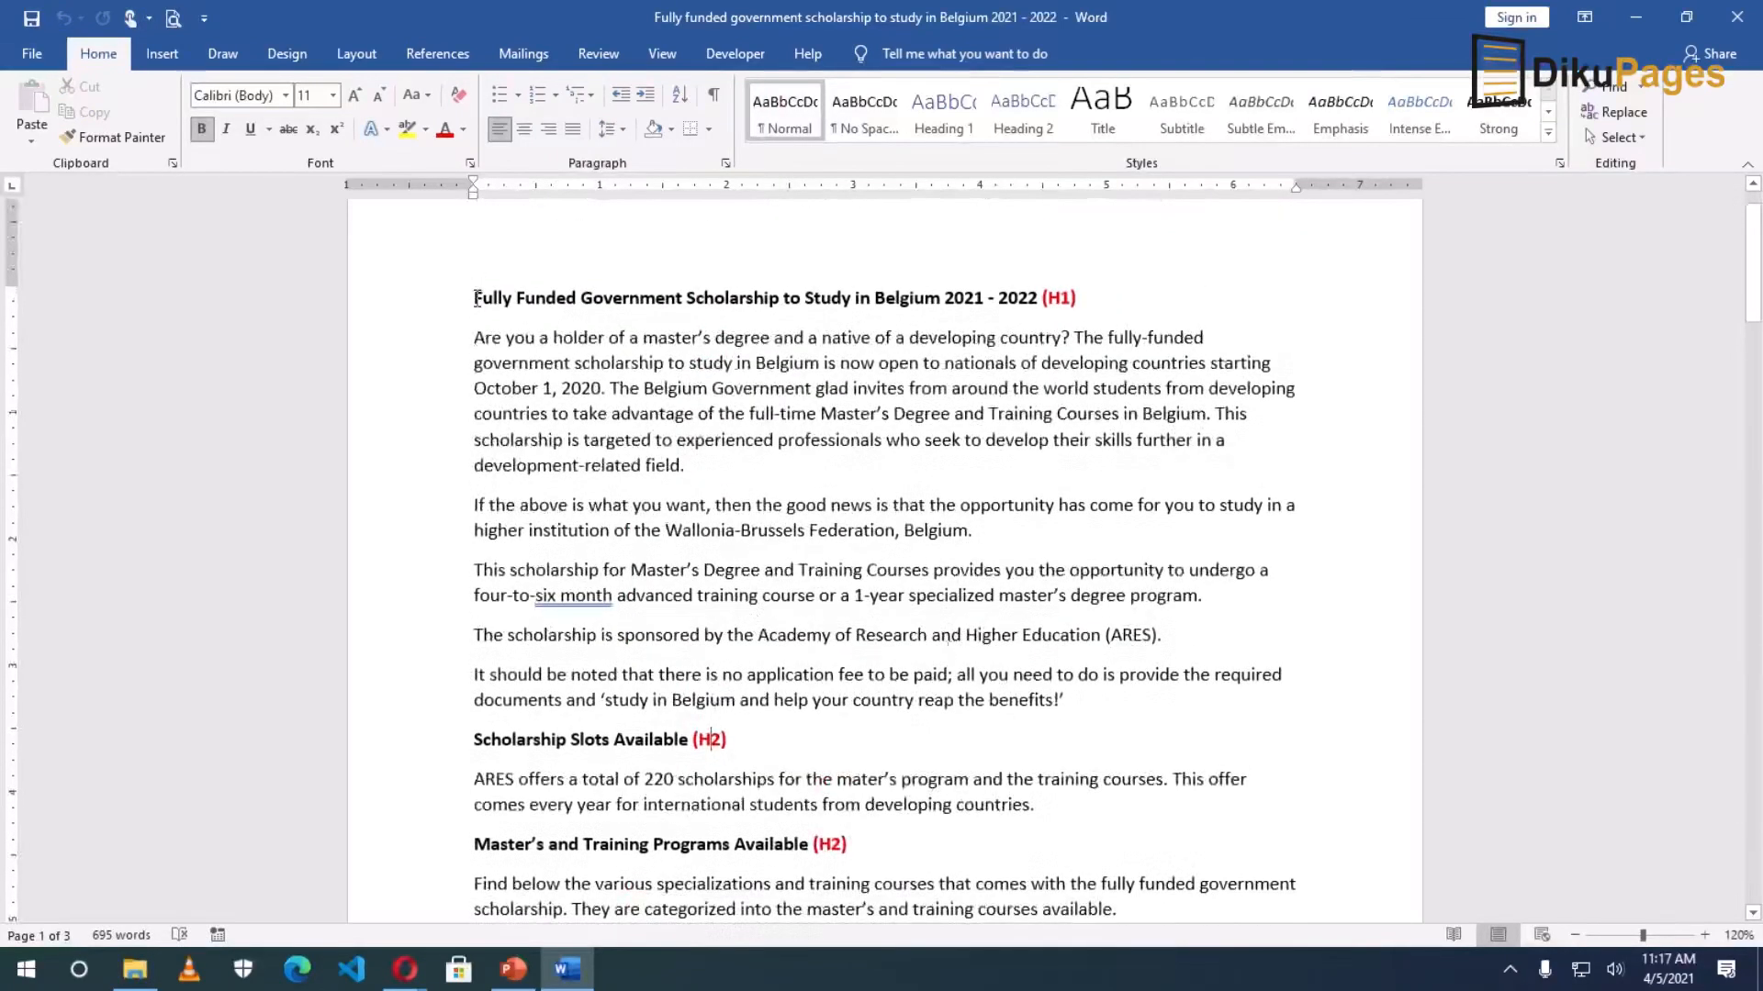
# Copy the scholarship title from Word and paste it as the new post's title.
pyautogui.moveTo(473, 296); pyautogui.dragTo(1046, 300)
pyautogui.hotkey('ctrl', 'c')
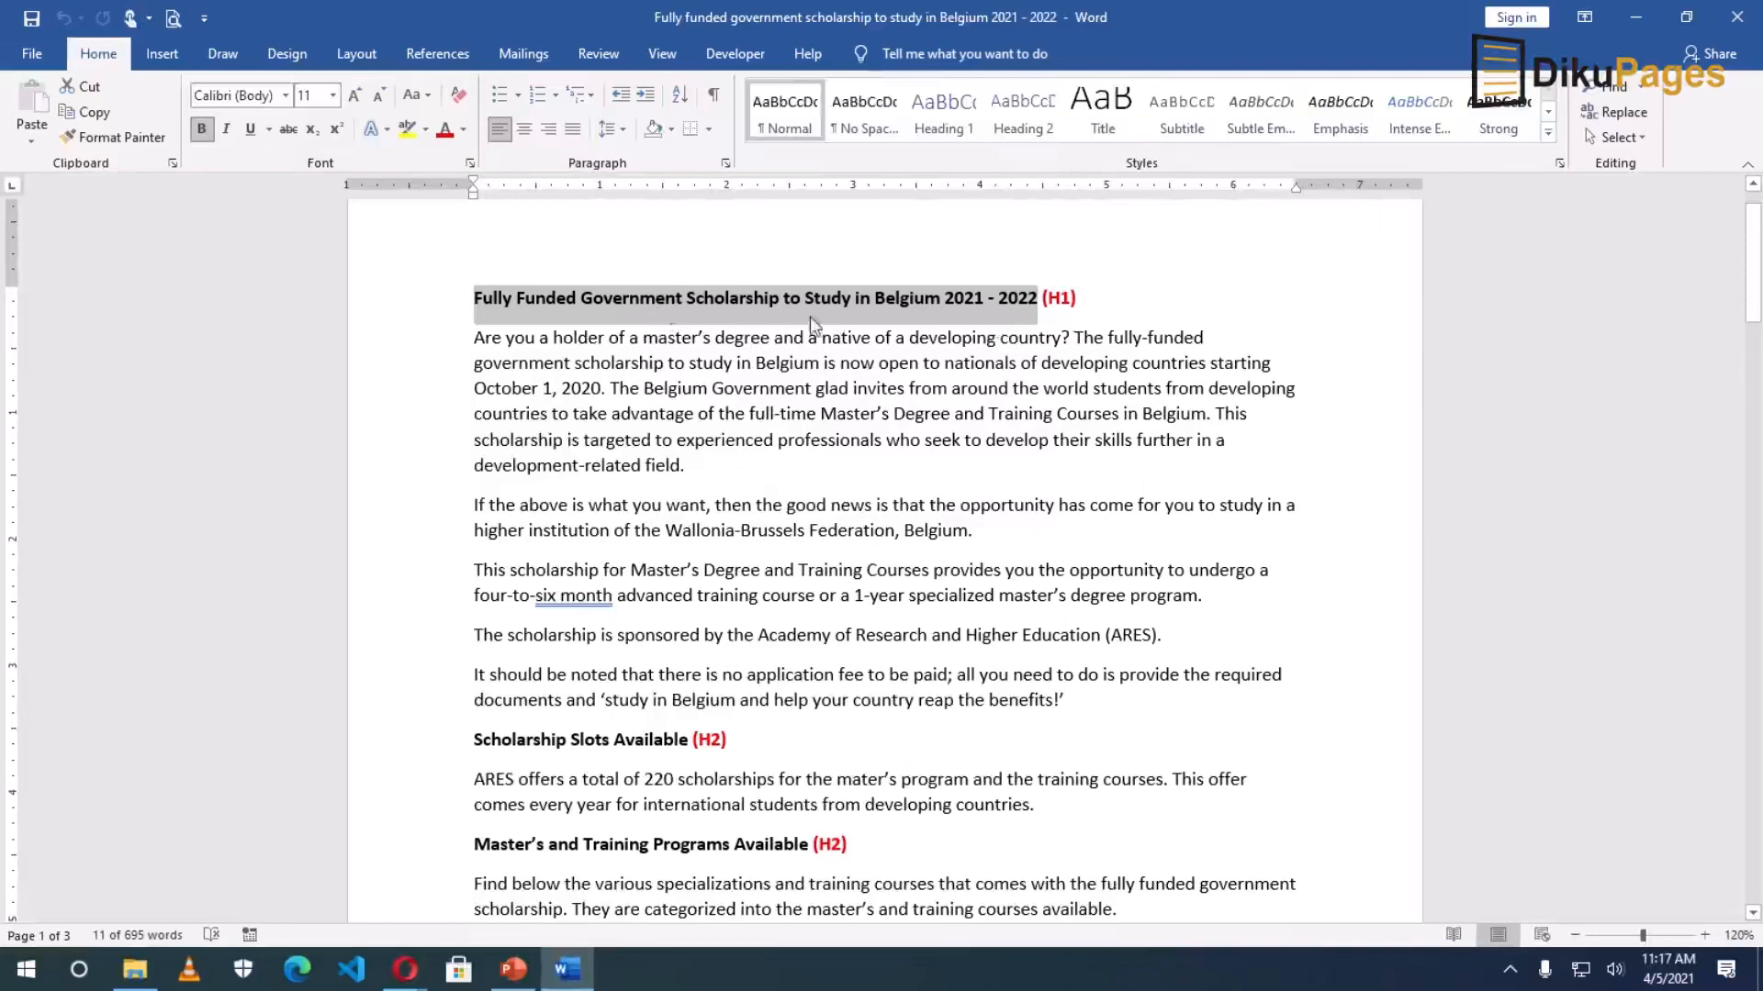
pyautogui.click(405, 969)
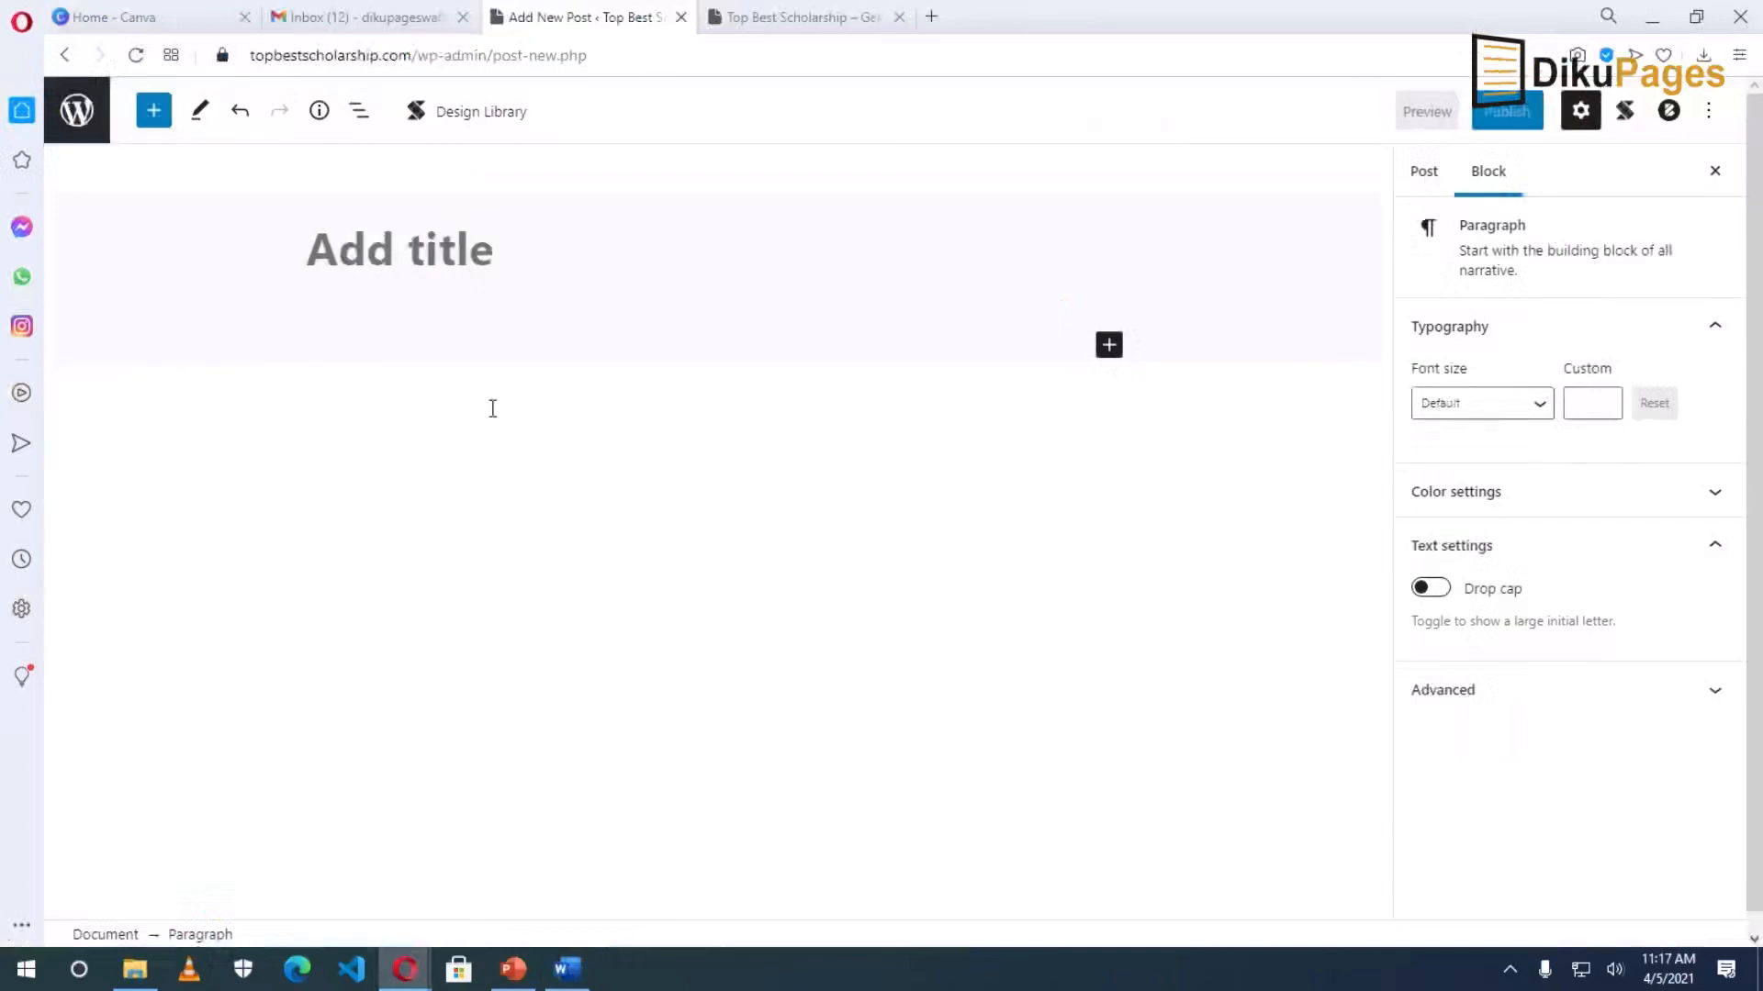
pyautogui.click(567, 970)
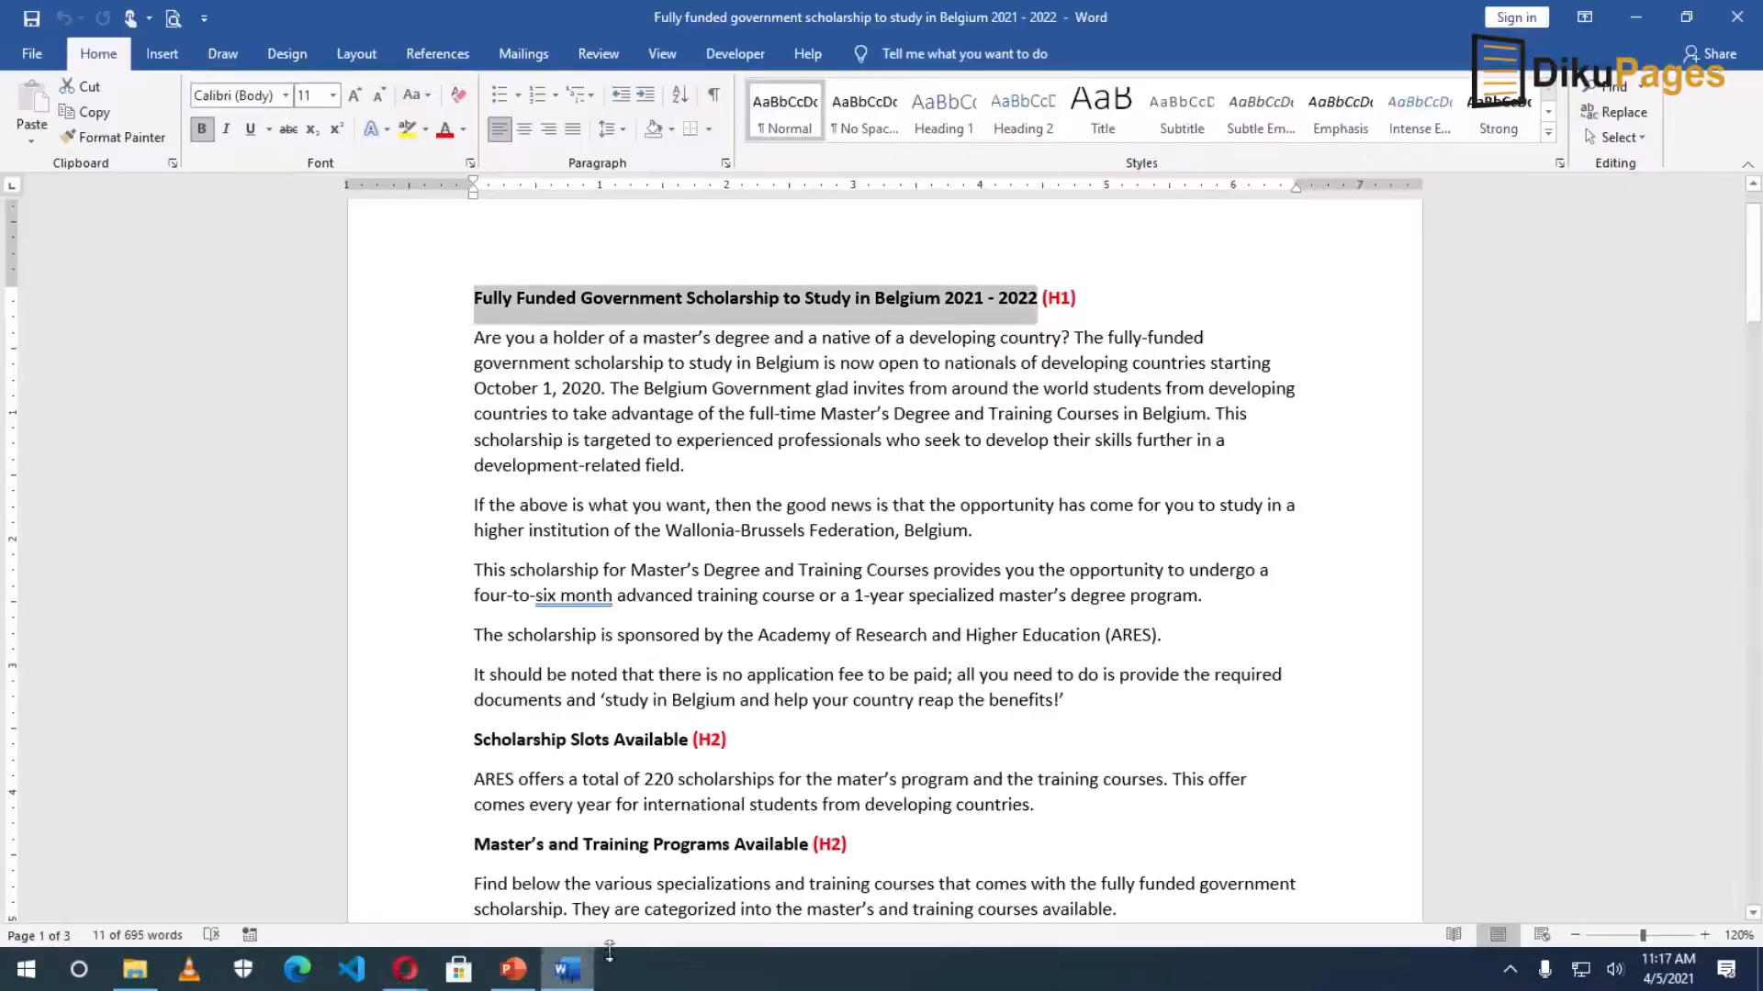
pyautogui.click(578, 959)
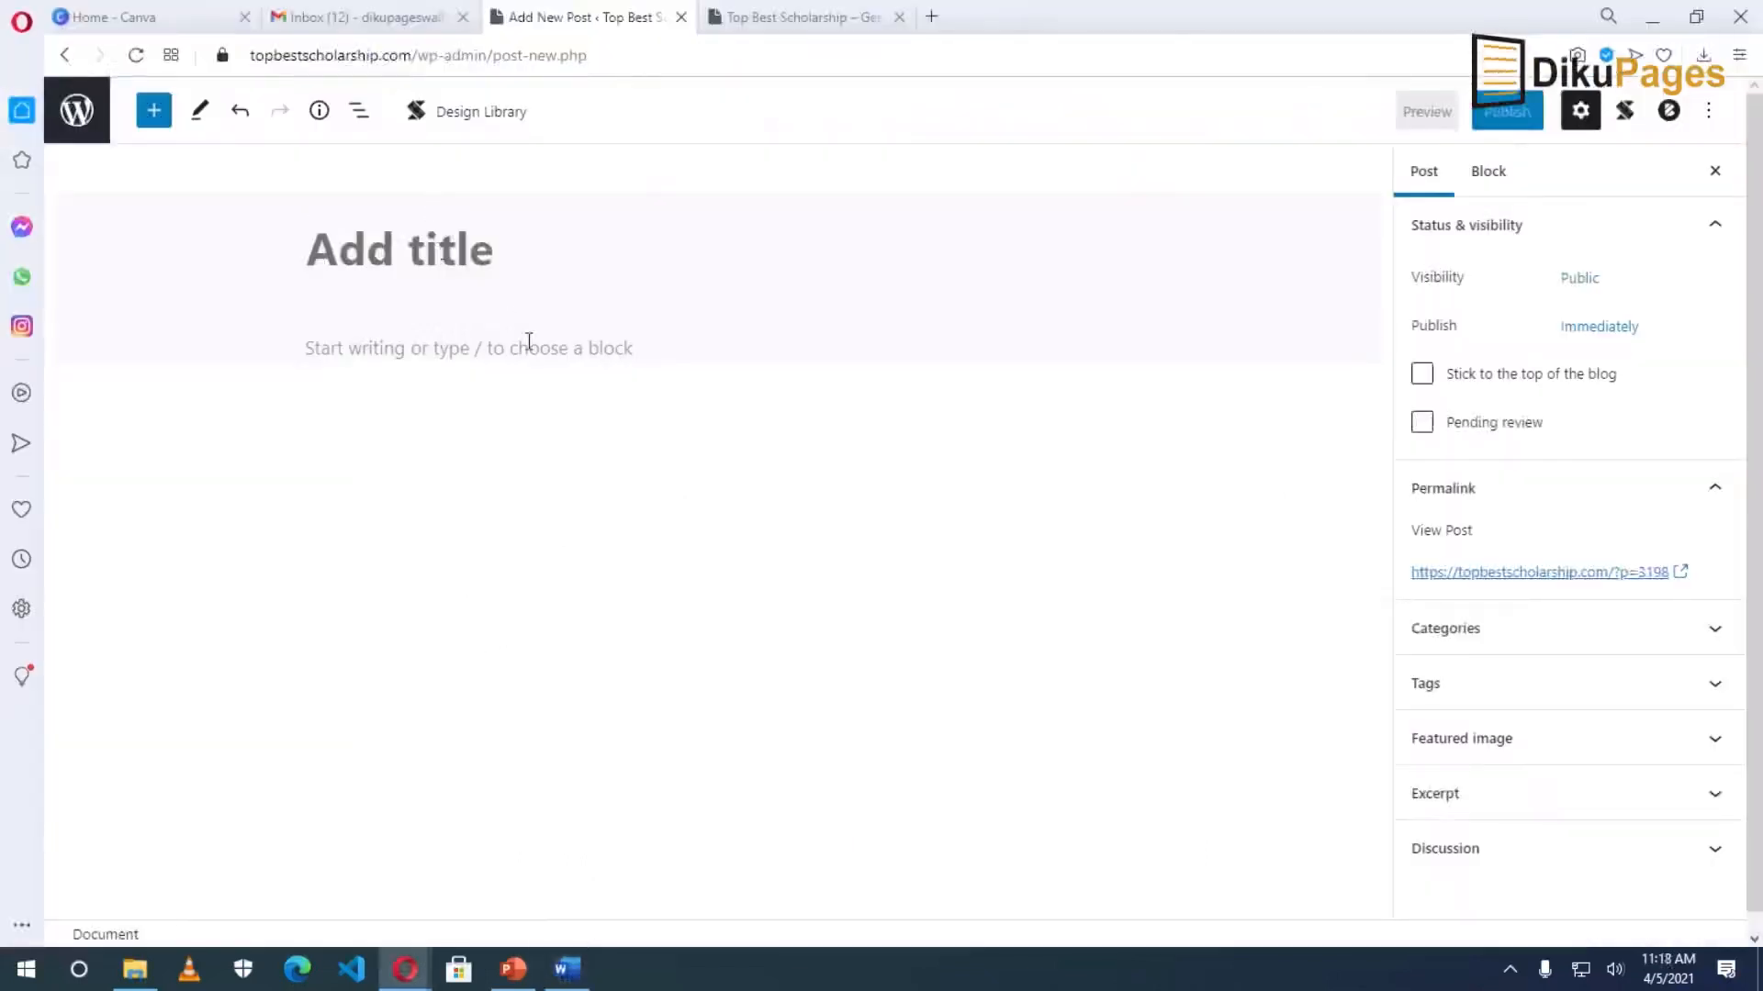
pyautogui.hotkey('ctrl', 'v')
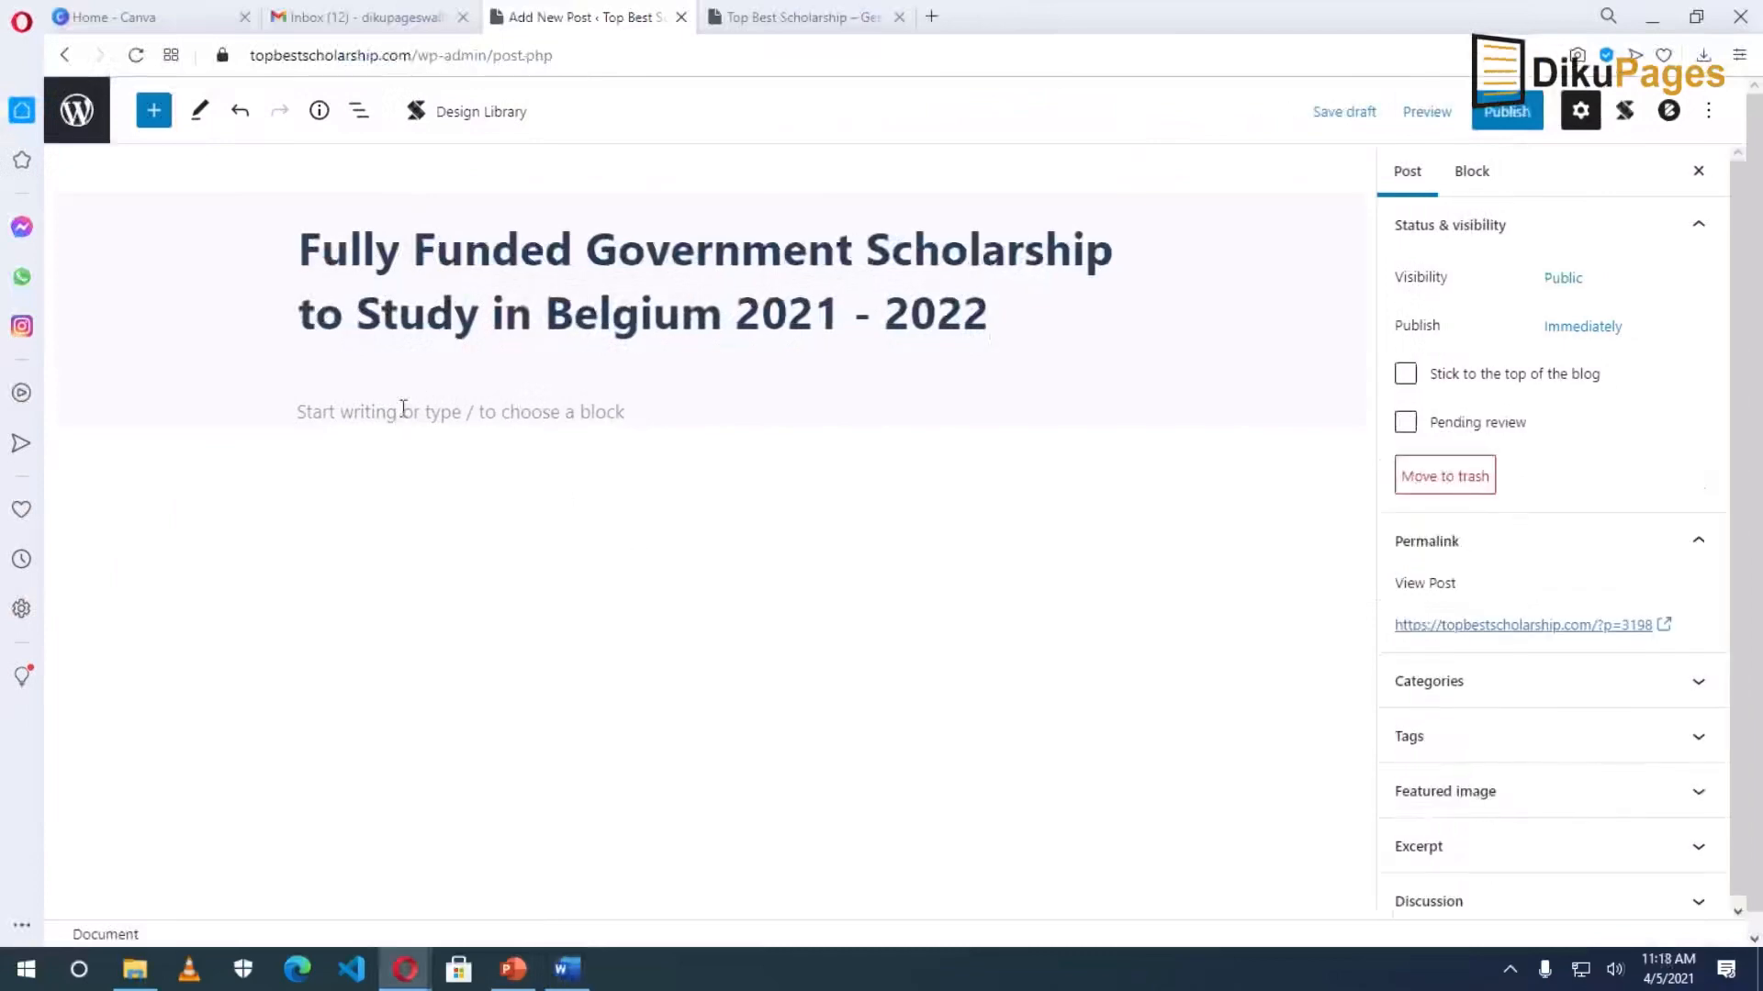
# Paste the introductory scholarship paragraphs from Word into the post body below the title.
pyautogui.click(405, 413)
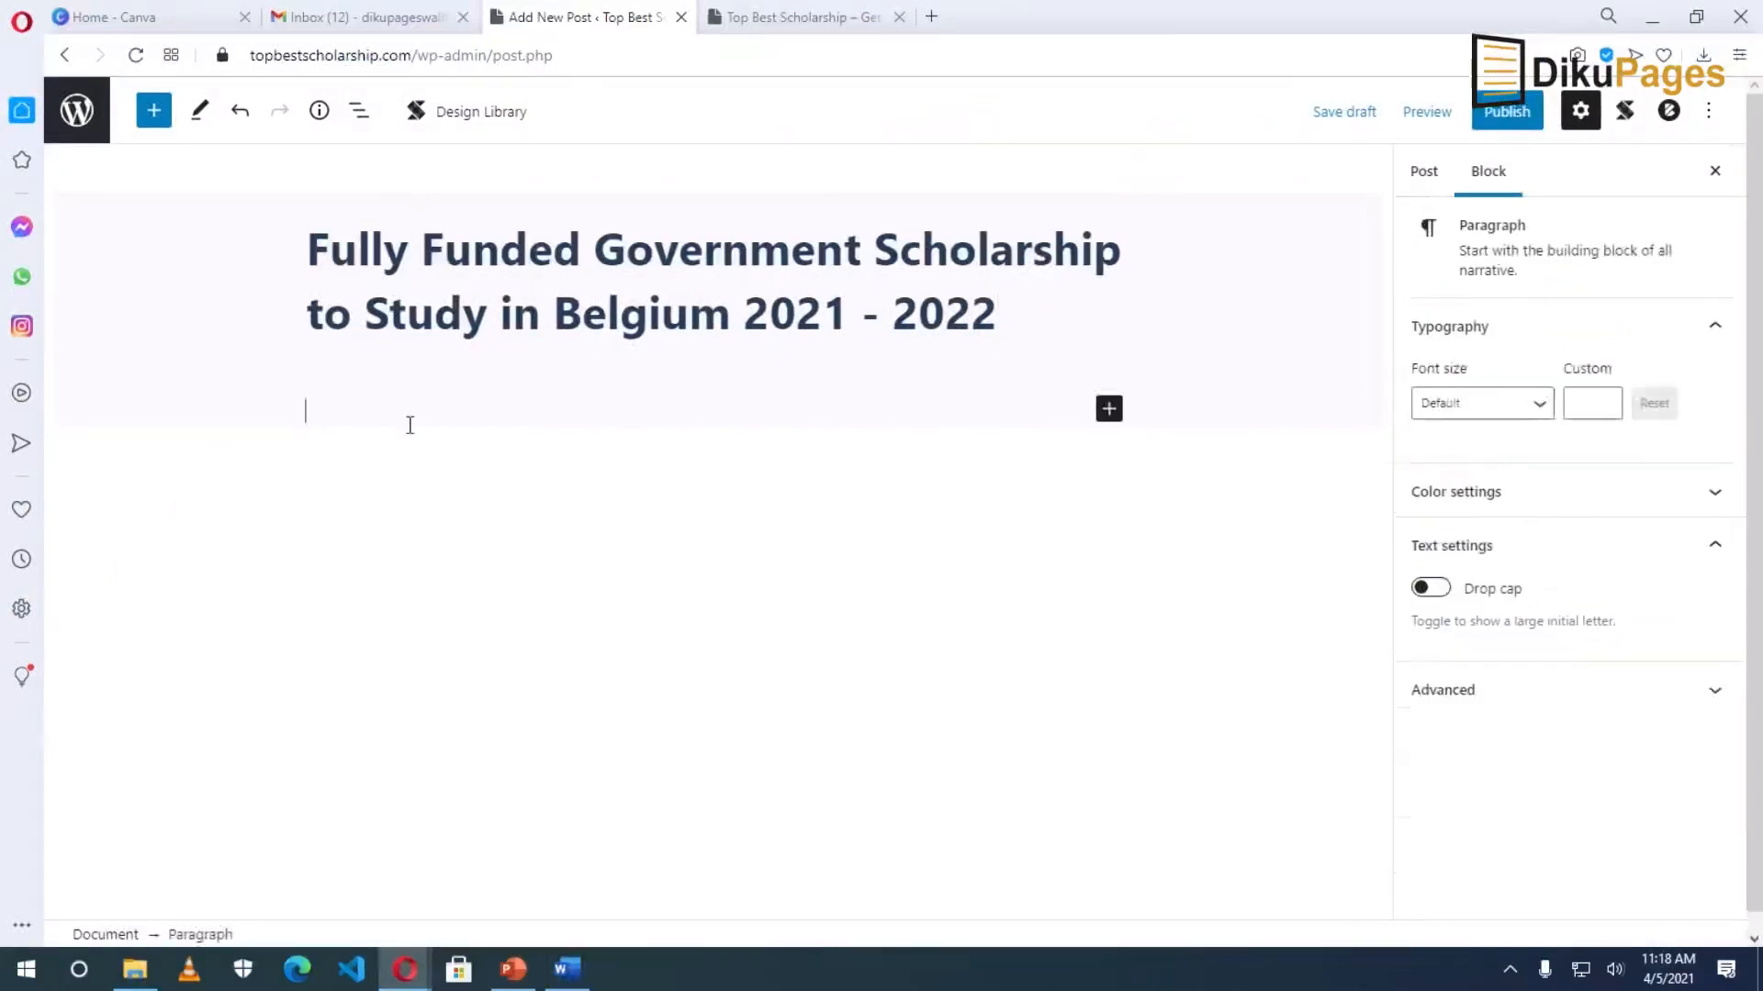
pyautogui.click(567, 969)
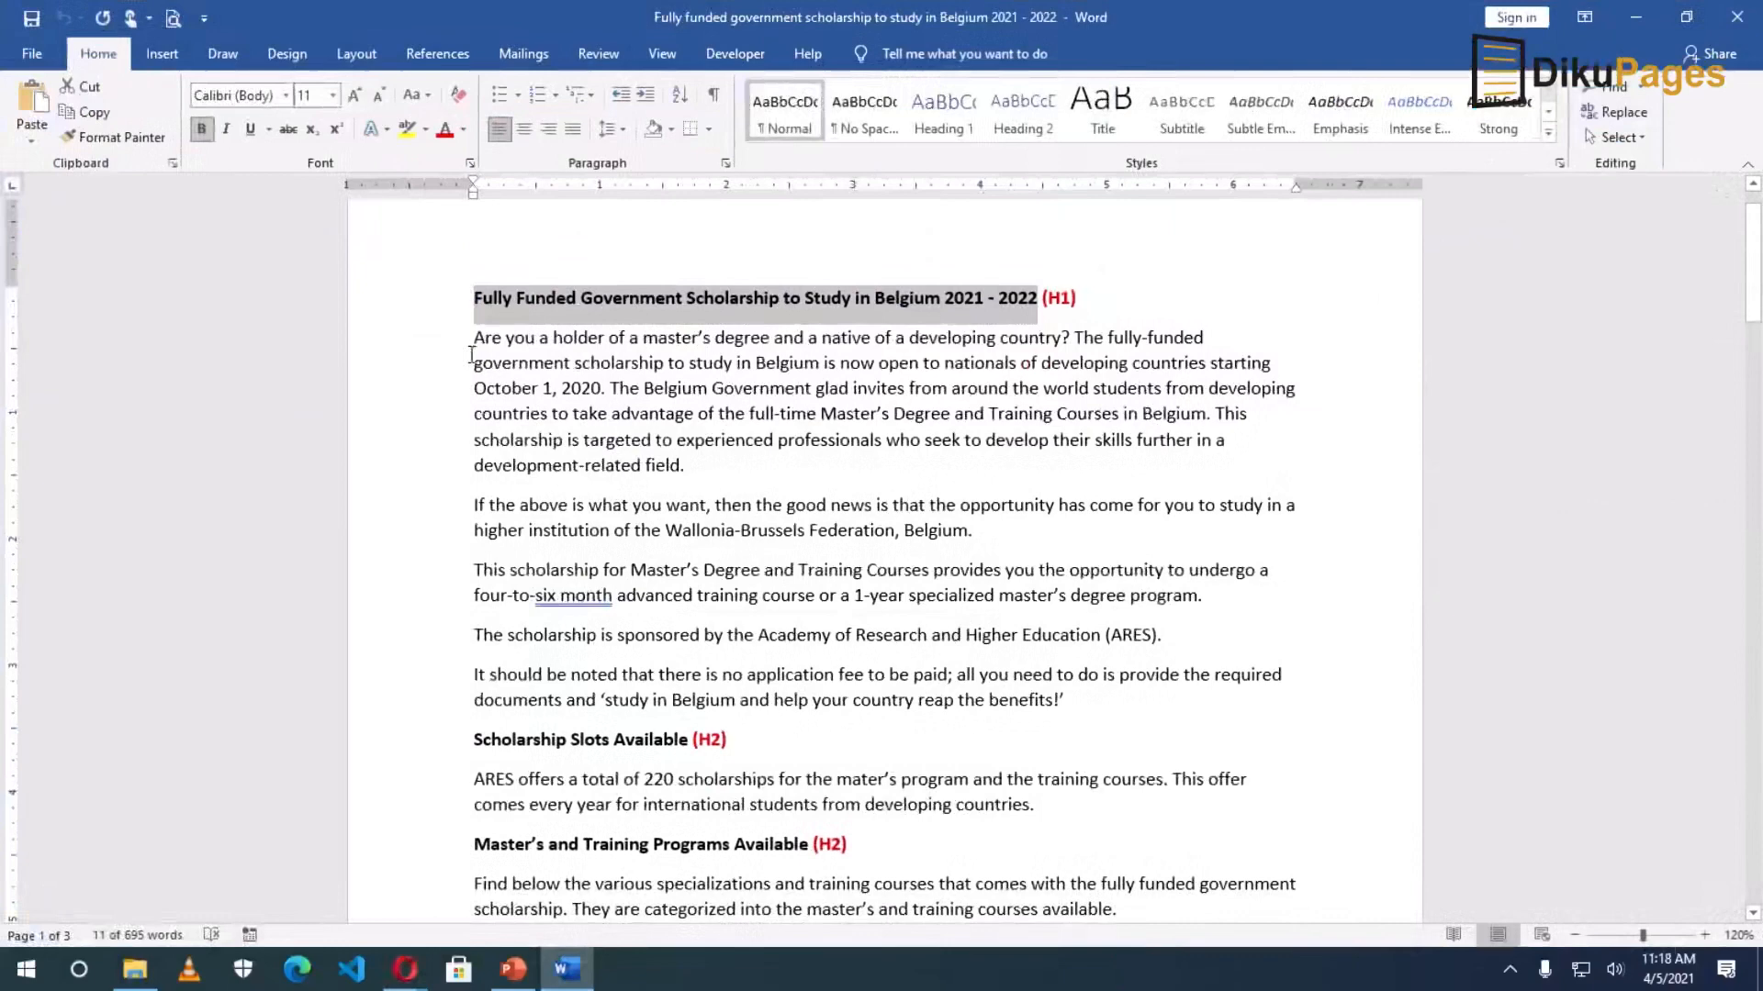
pyautogui.moveTo(479, 335); pyautogui.dragTo(1070, 702)
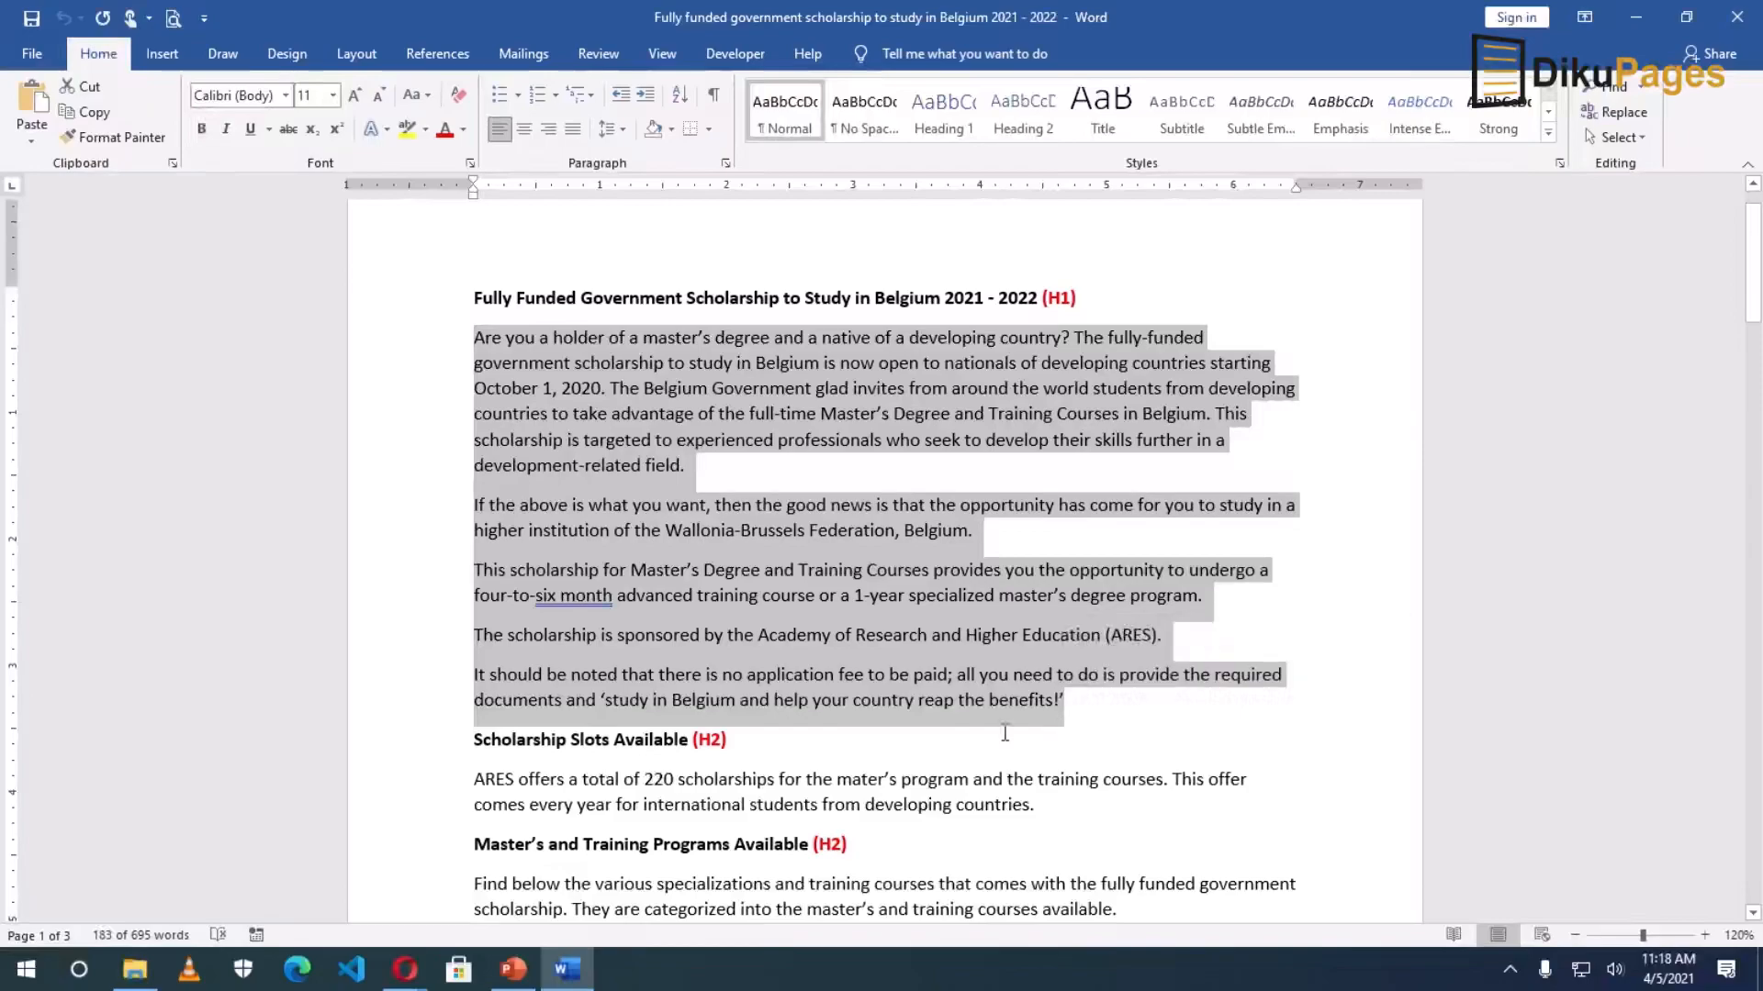
pyautogui.hotkey('alt', 'Tab')
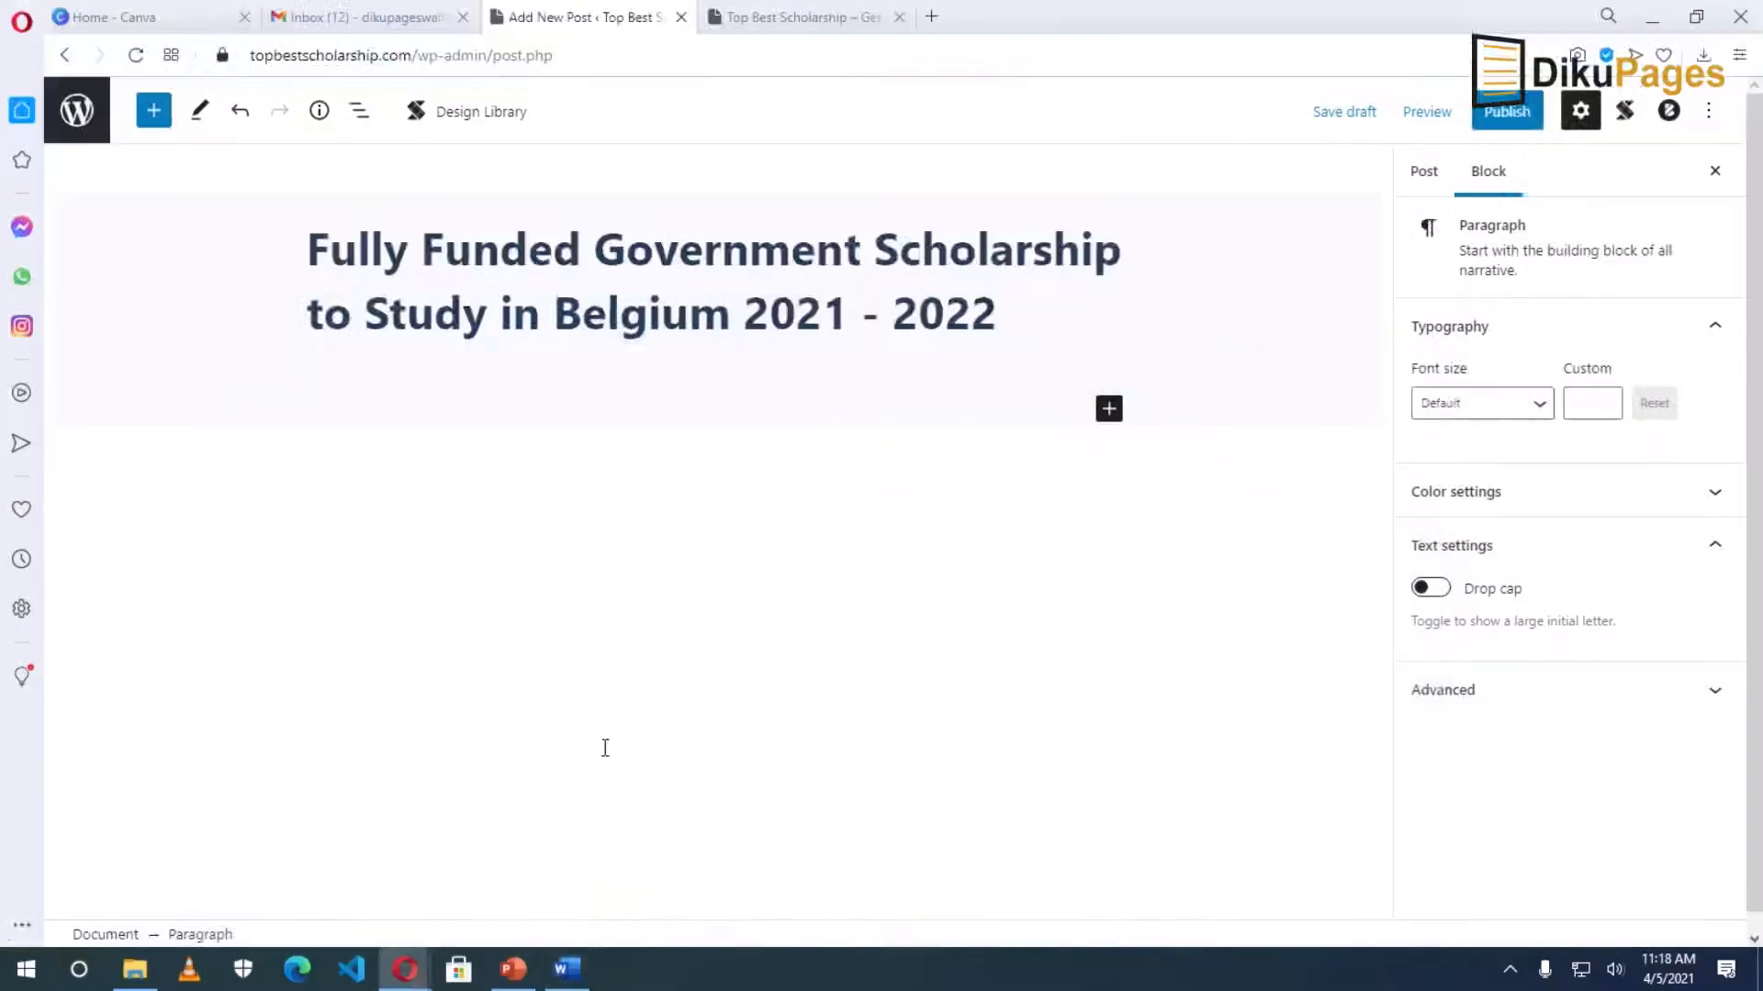
pyautogui.hotkey('ctrl', 'v')
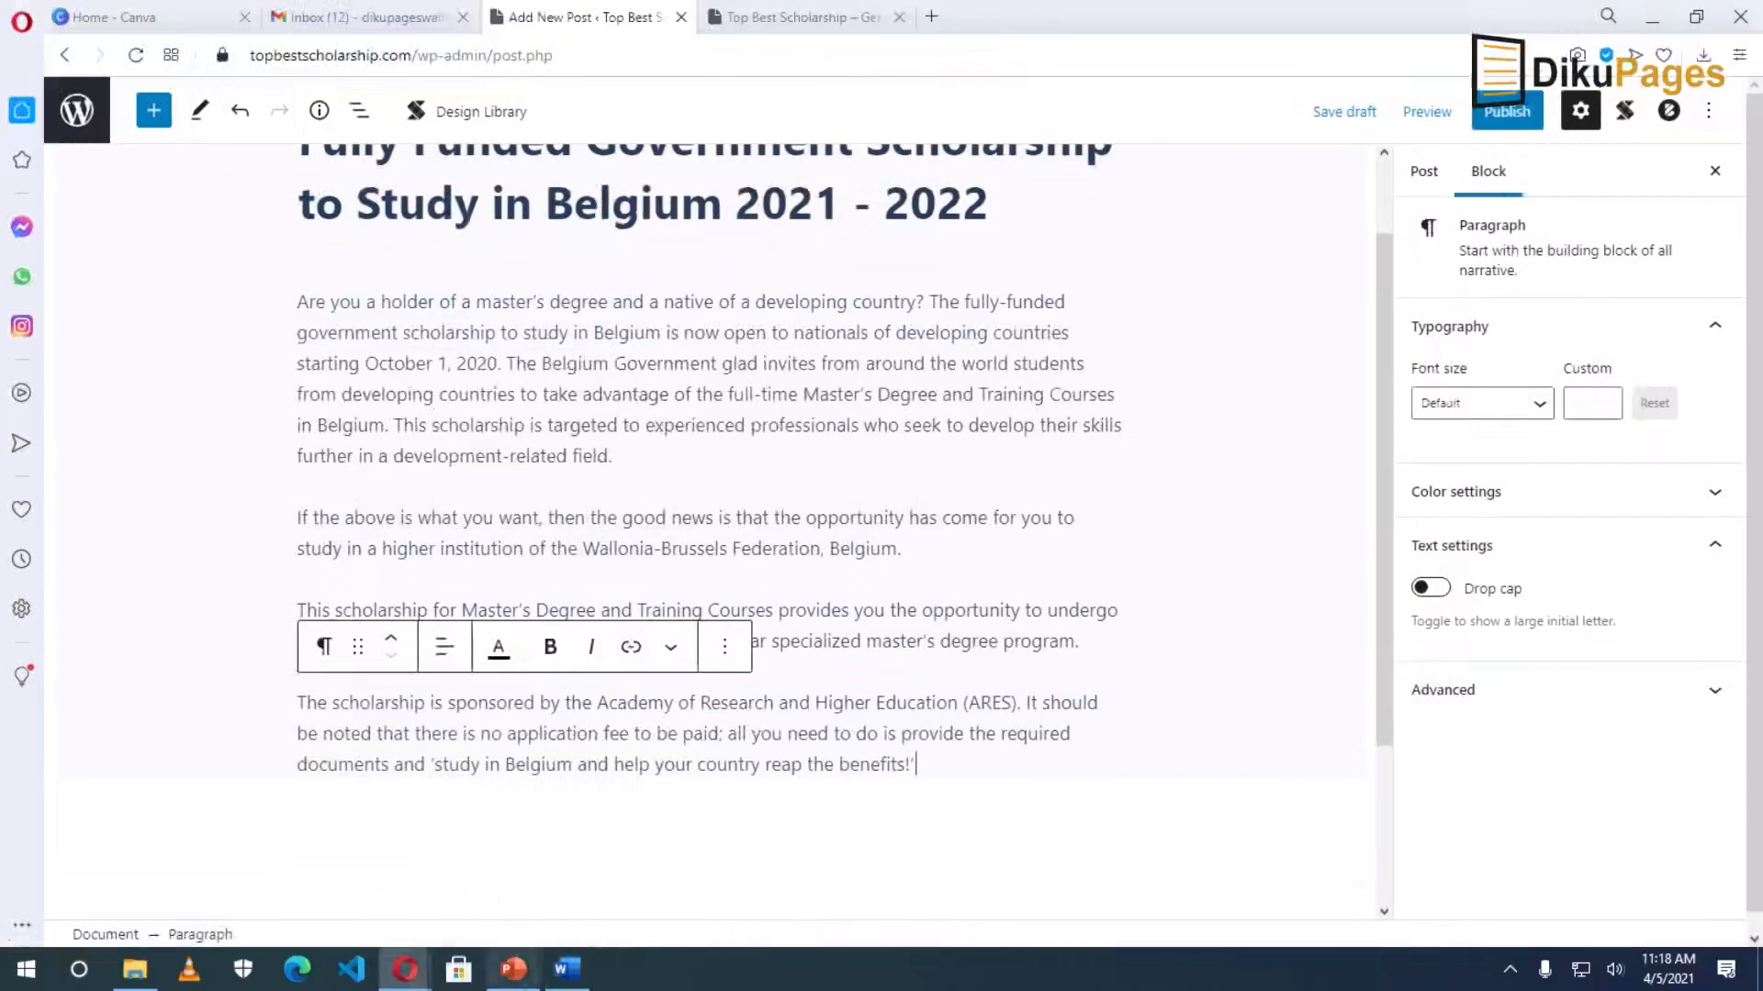
# Copy the 'Scholarship Slots Available' line from Word and paste it below the last paragraph.
pyautogui.click(571, 979)
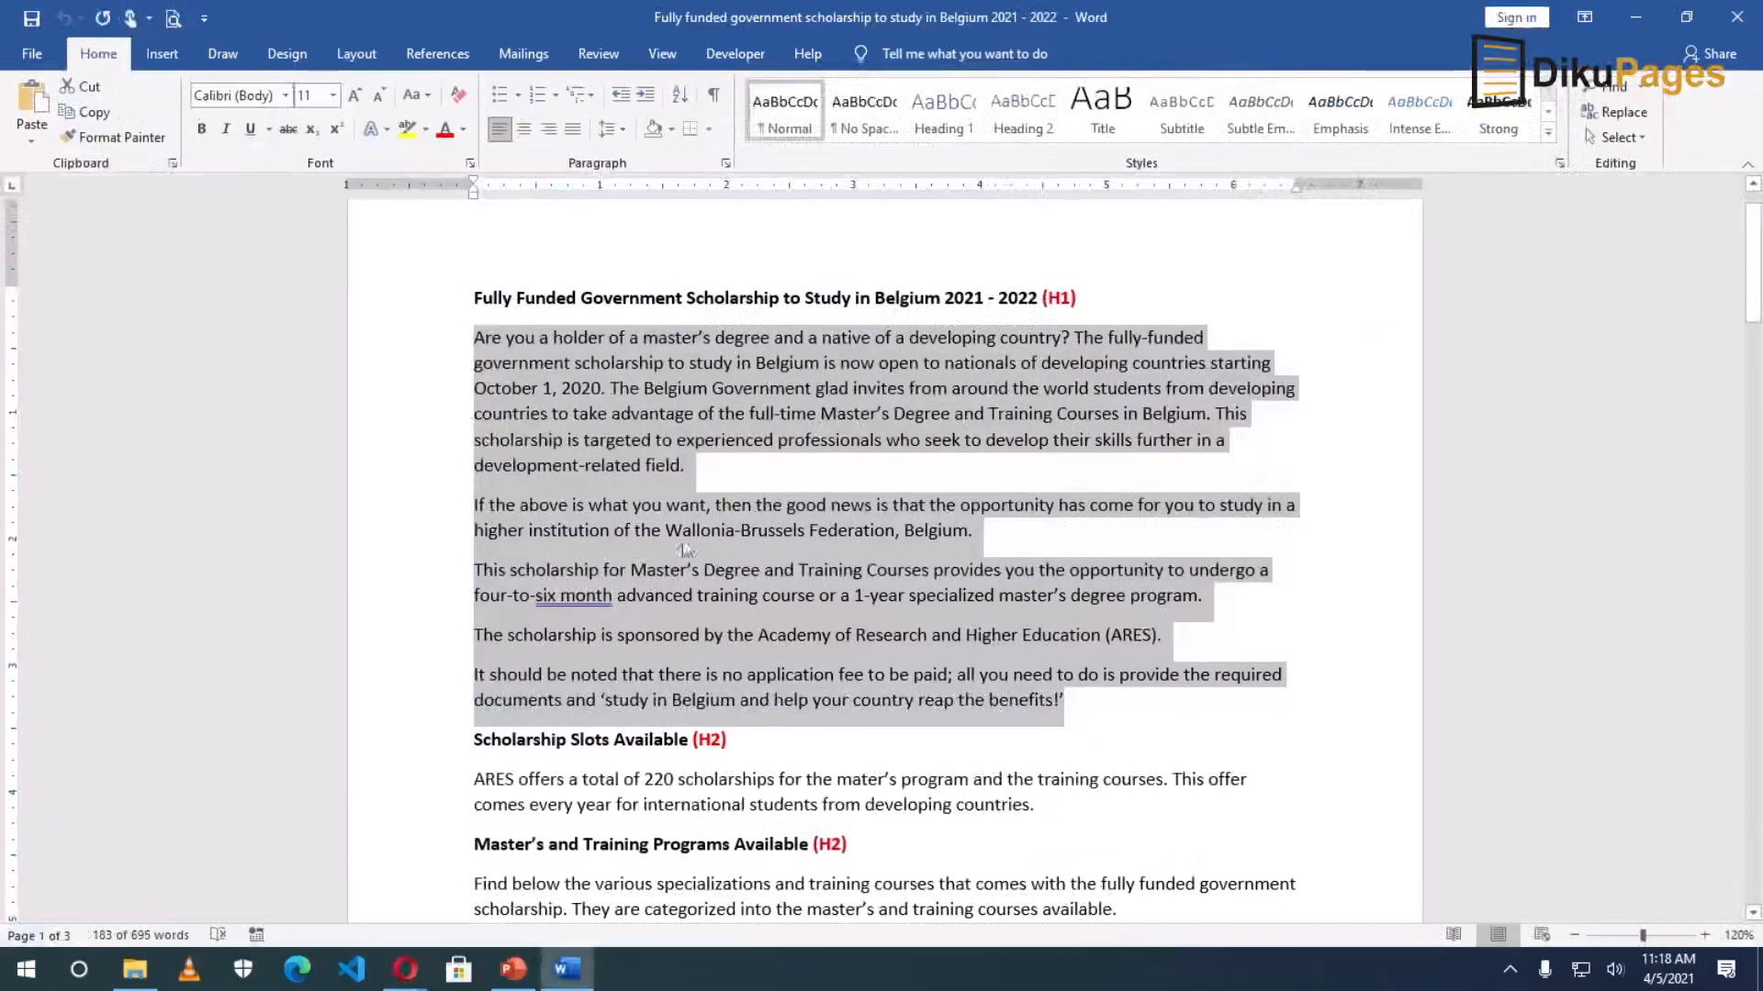
pyautogui.scroll(-2, 685, 619)
pyautogui.moveTo(473, 619); pyautogui.dragTo(691, 615)
pyautogui.hotkey('ctrl', 'c')
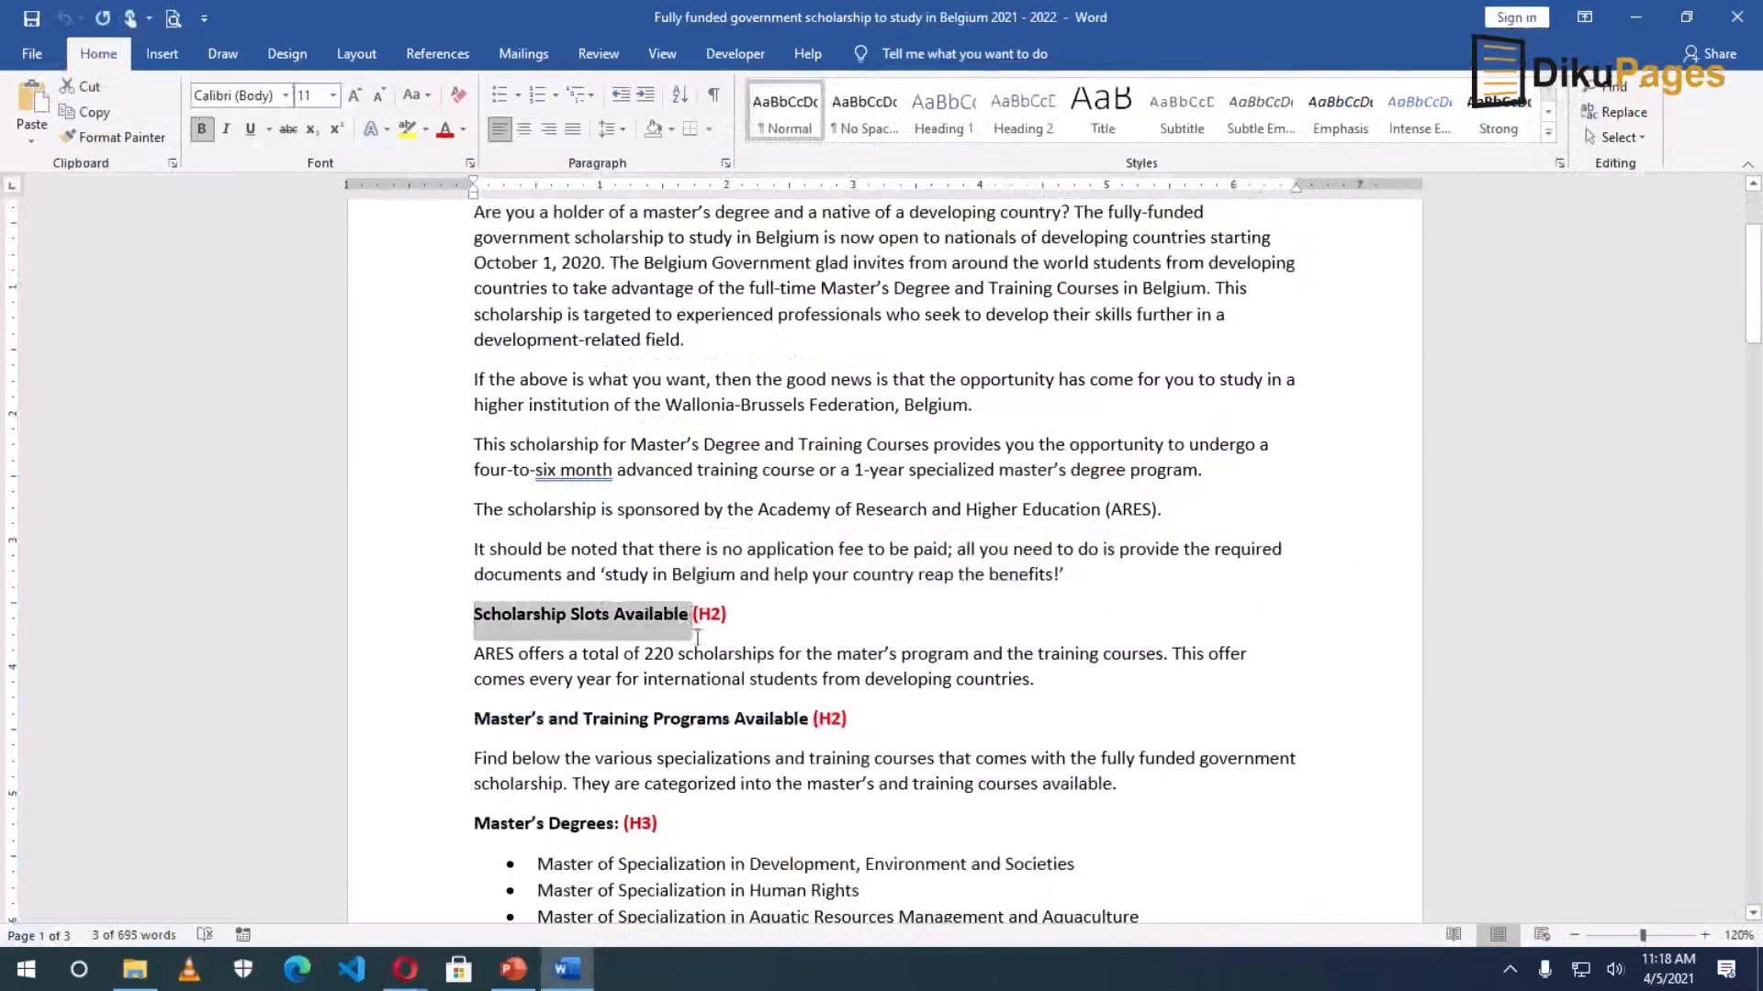
pyautogui.click(405, 969)
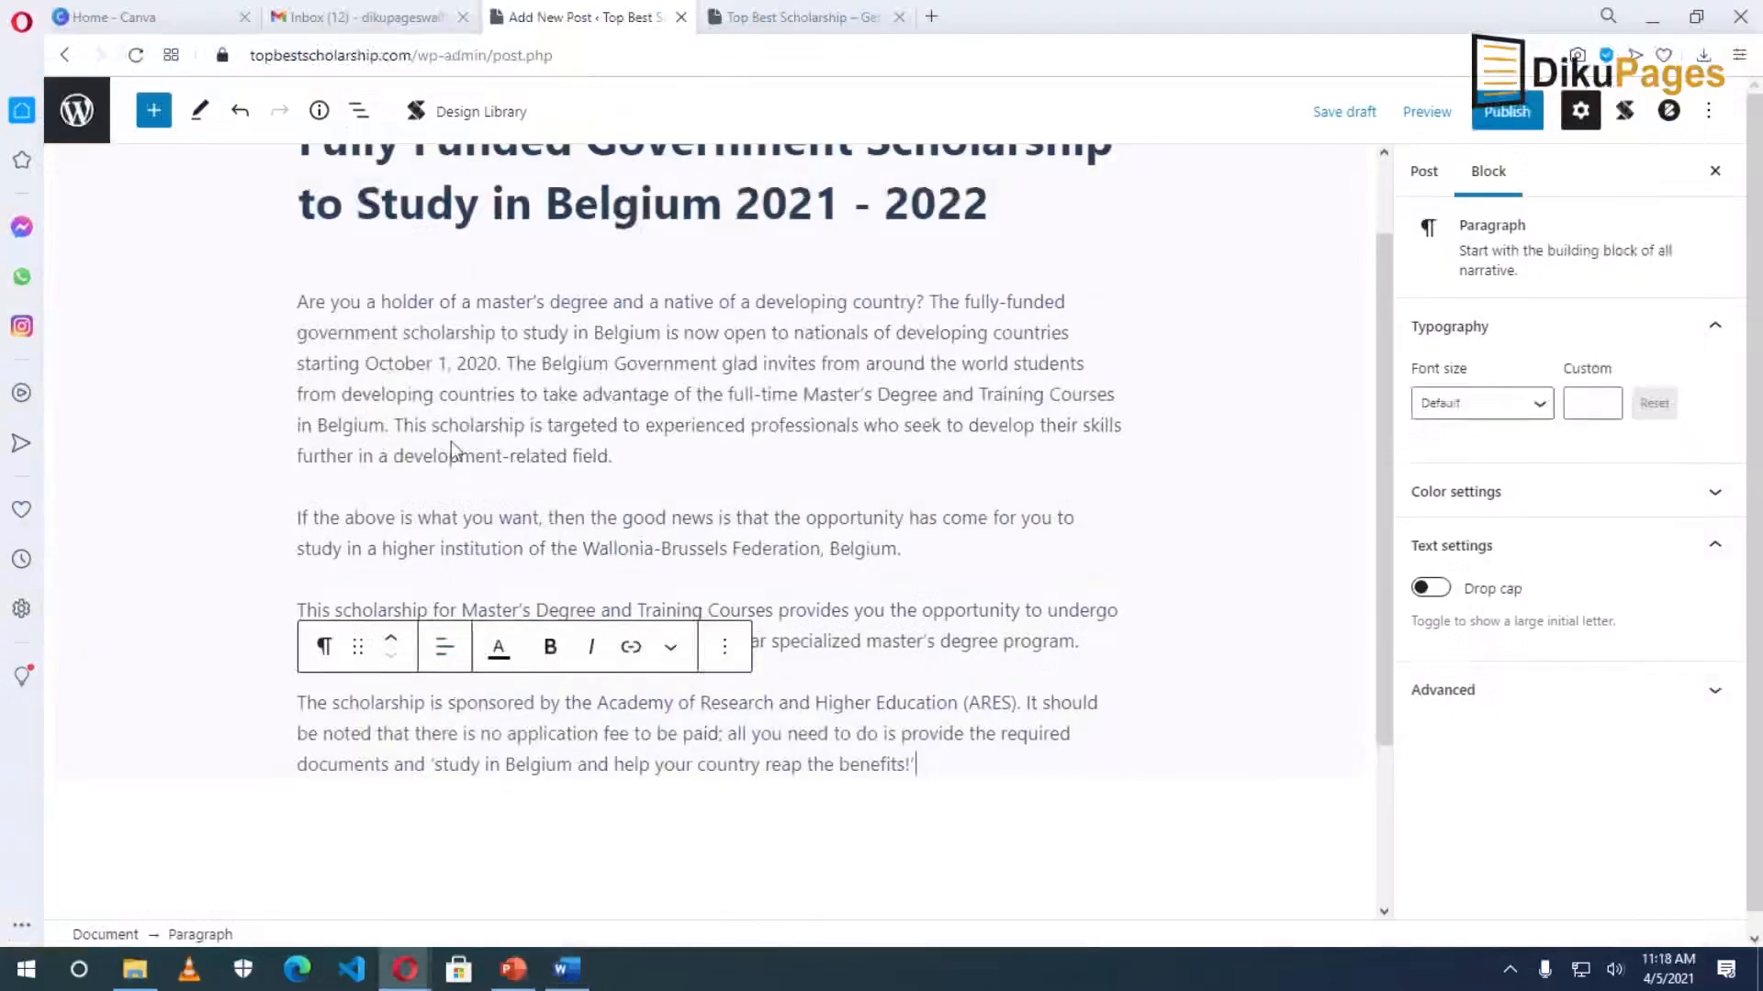
pyautogui.scroll(-2, 503, 694)
pyautogui.click(670, 613)
pyautogui.click(938, 541)
pyautogui.press('Return')
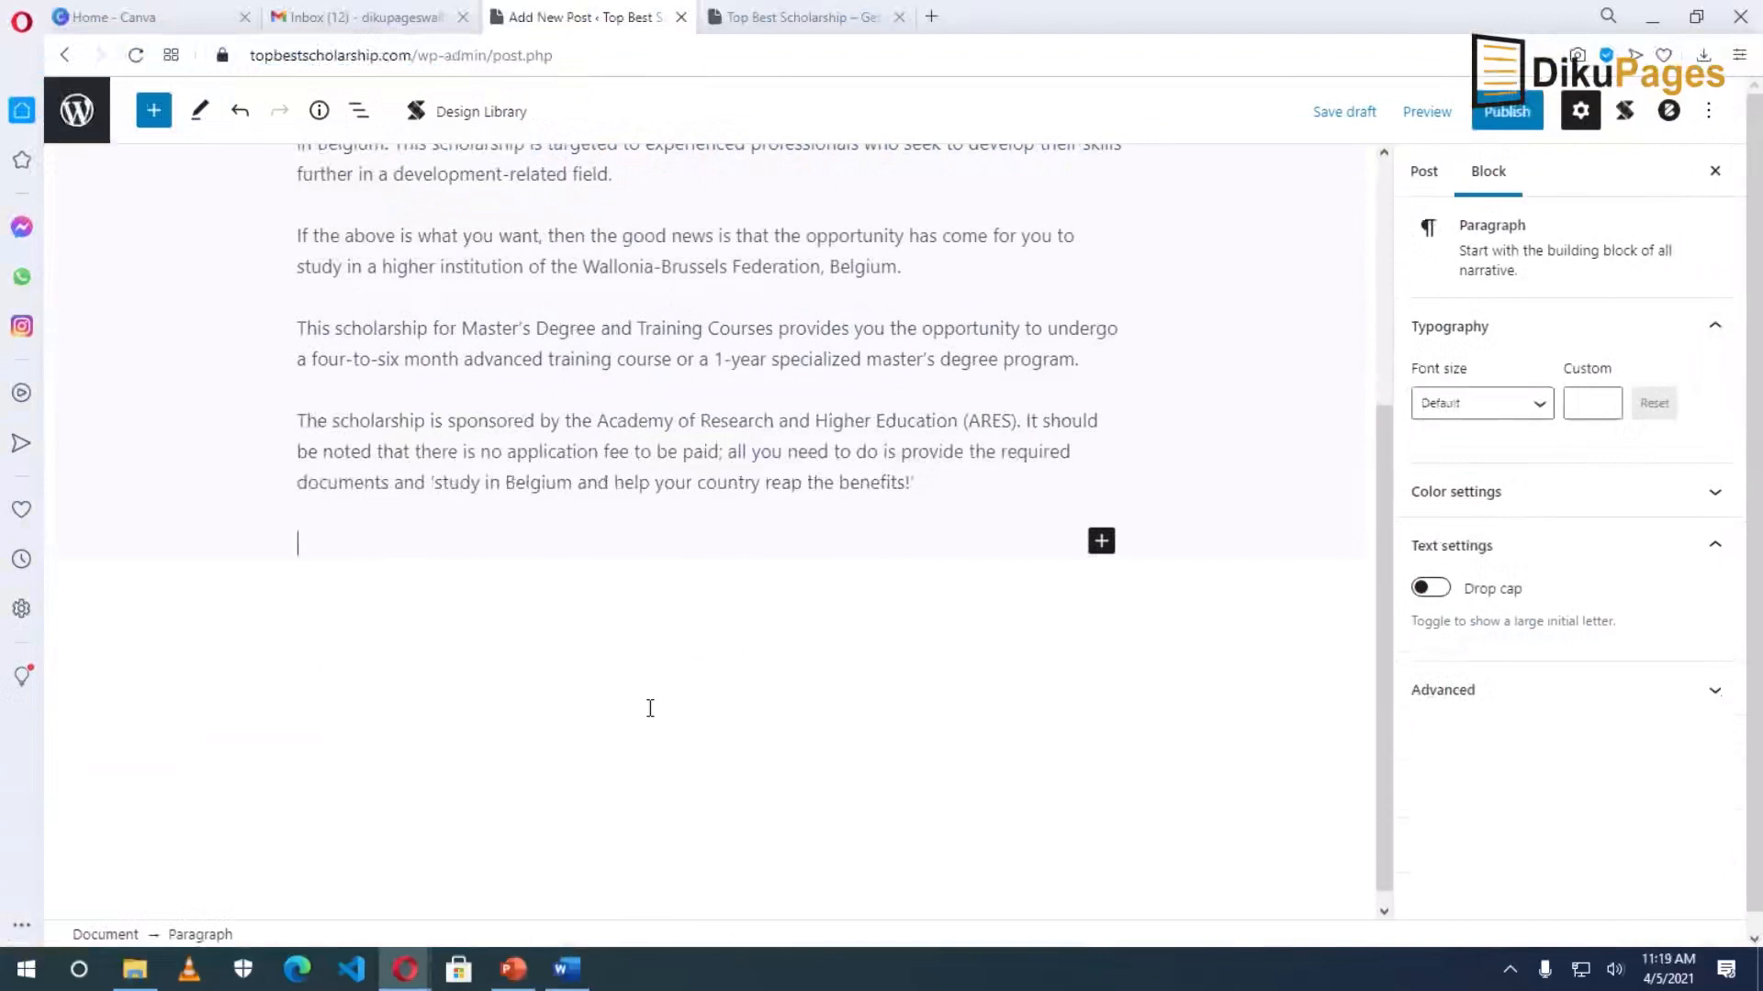
pyautogui.hotkey('ctrl', 'v')
pyautogui.press('Return')
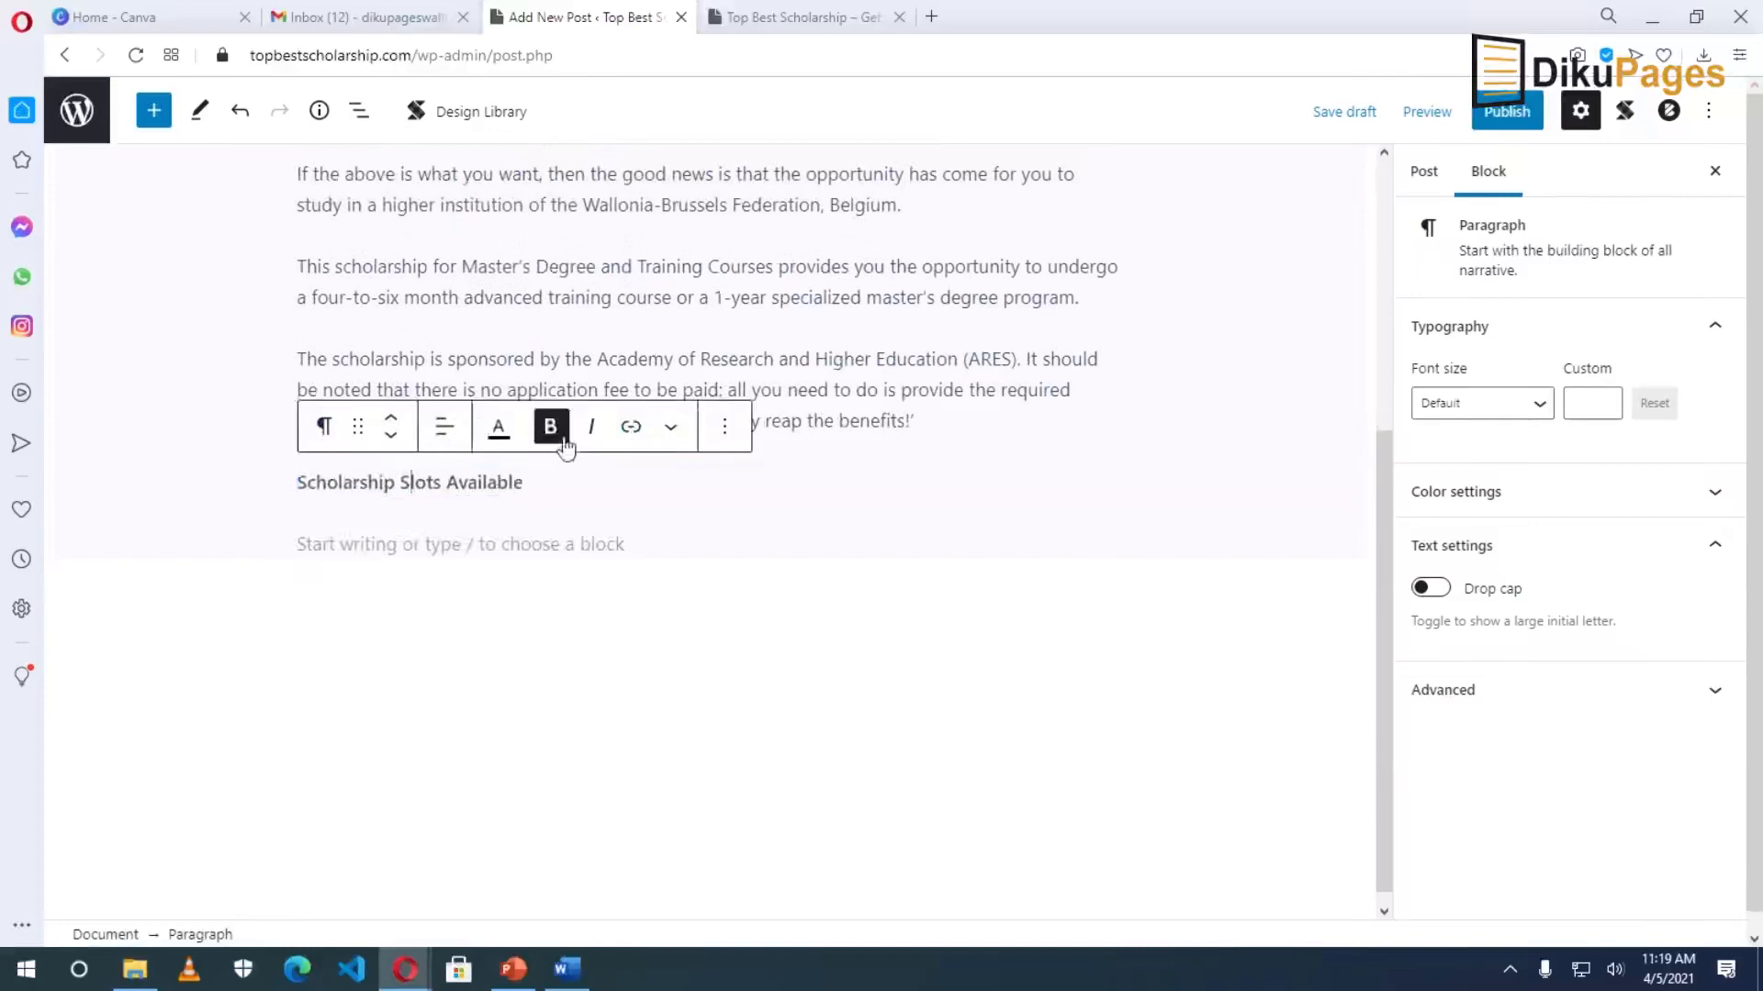
# Convert 'Scholarship Slots Available' into an H2 heading.
pyautogui.click(323, 428)
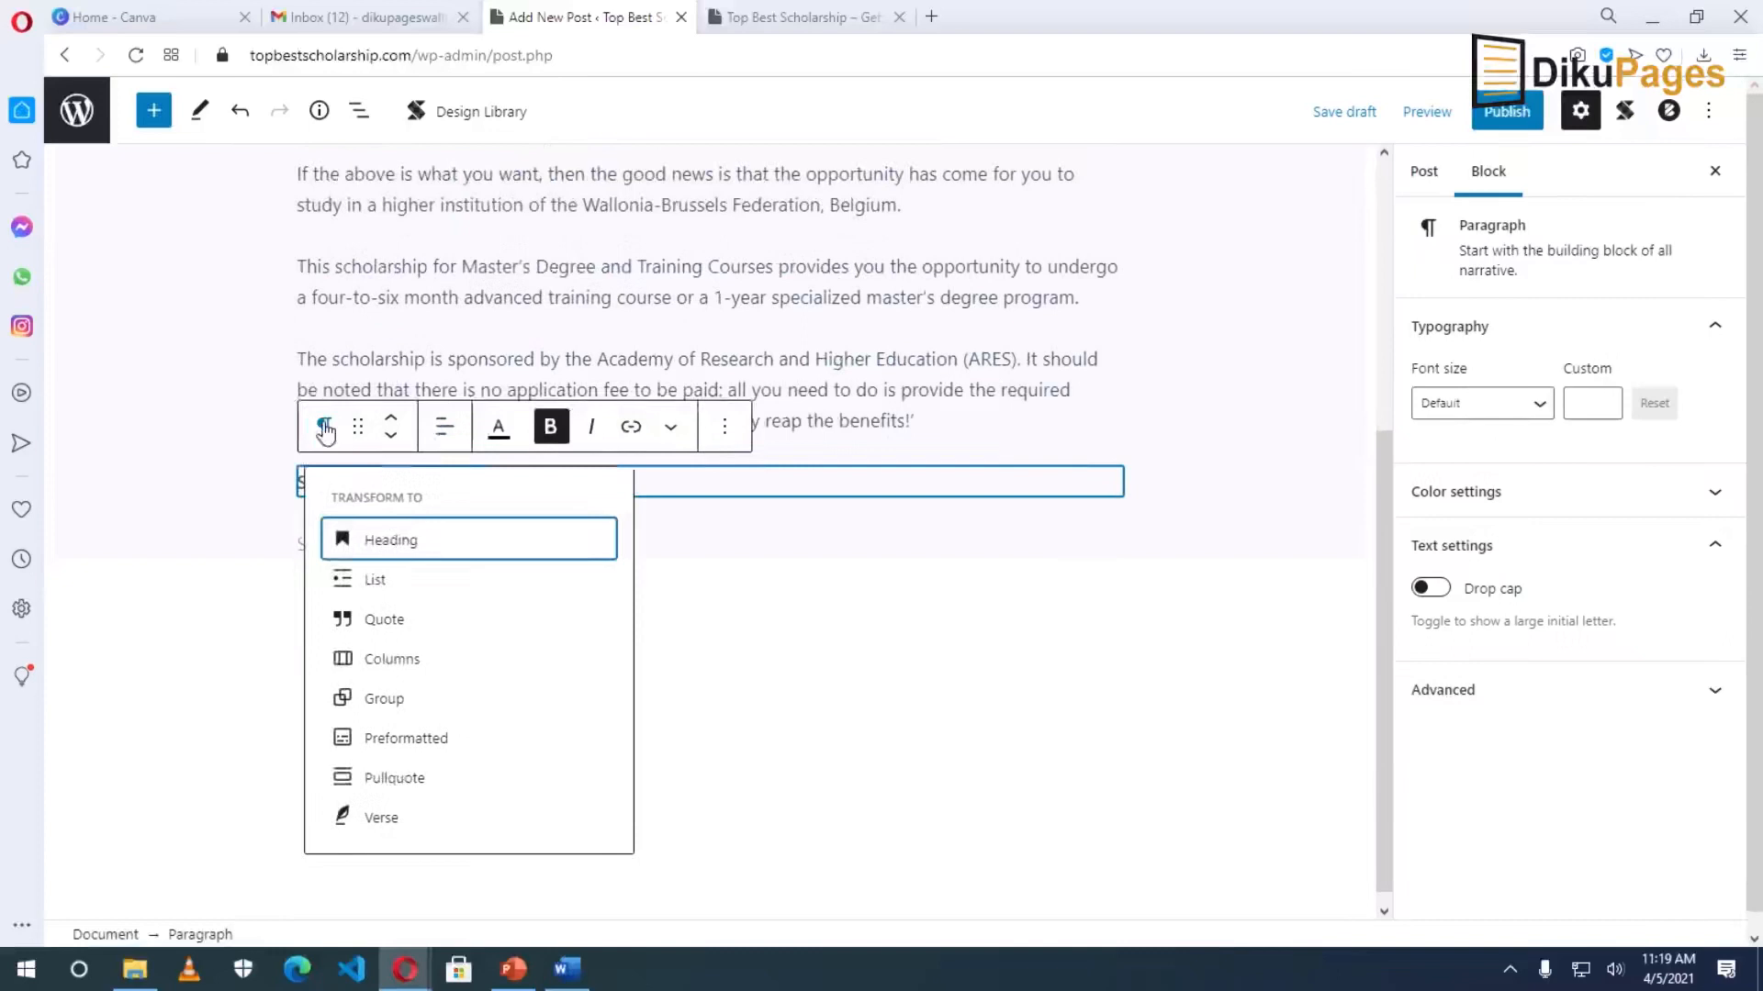
pyautogui.click(409, 542)
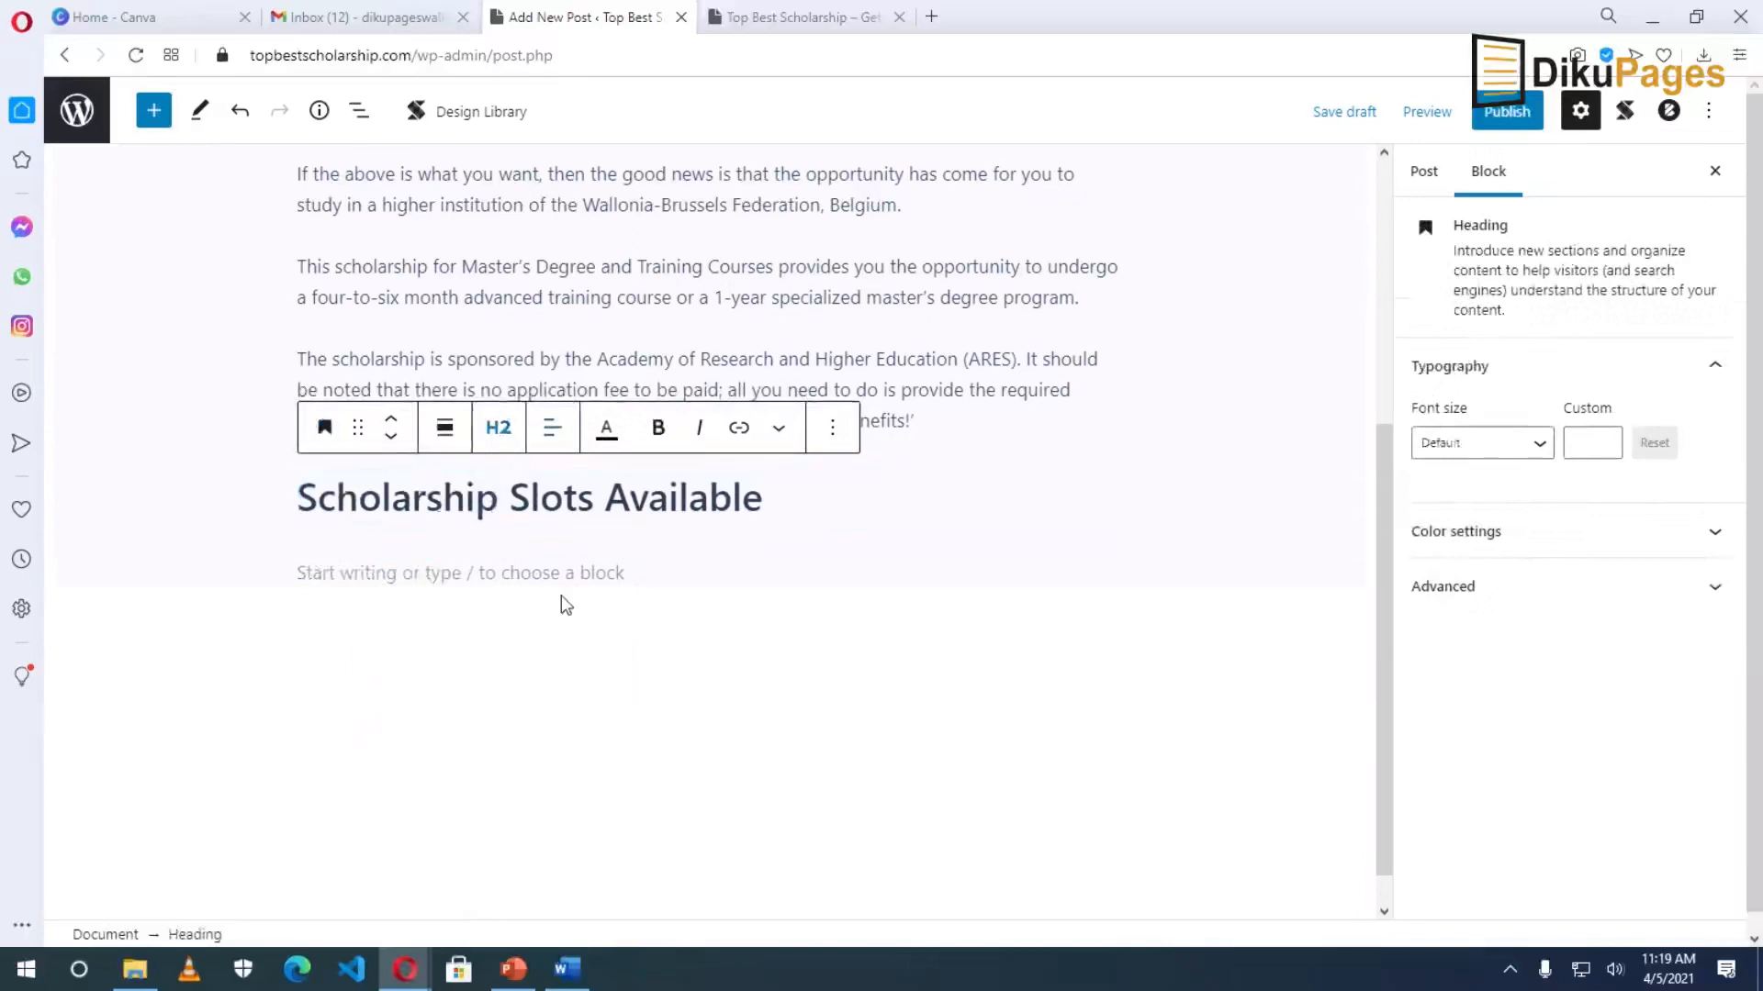
pyautogui.click(567, 969)
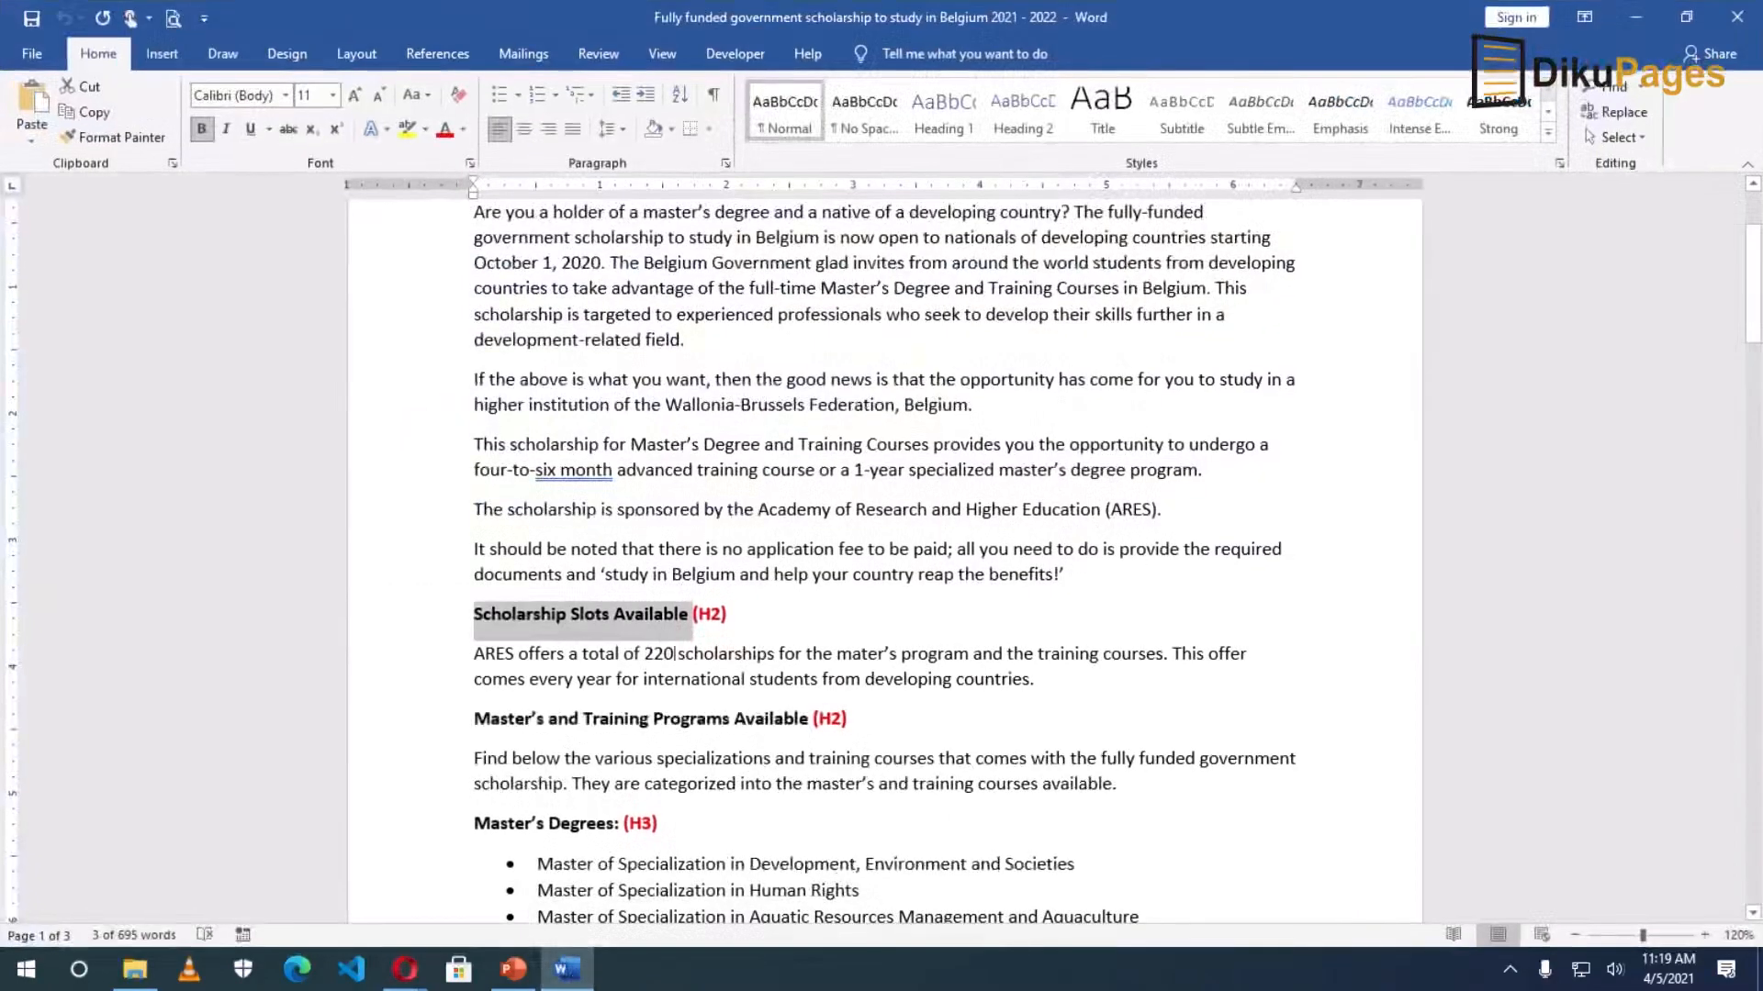
pyautogui.click(567, 969)
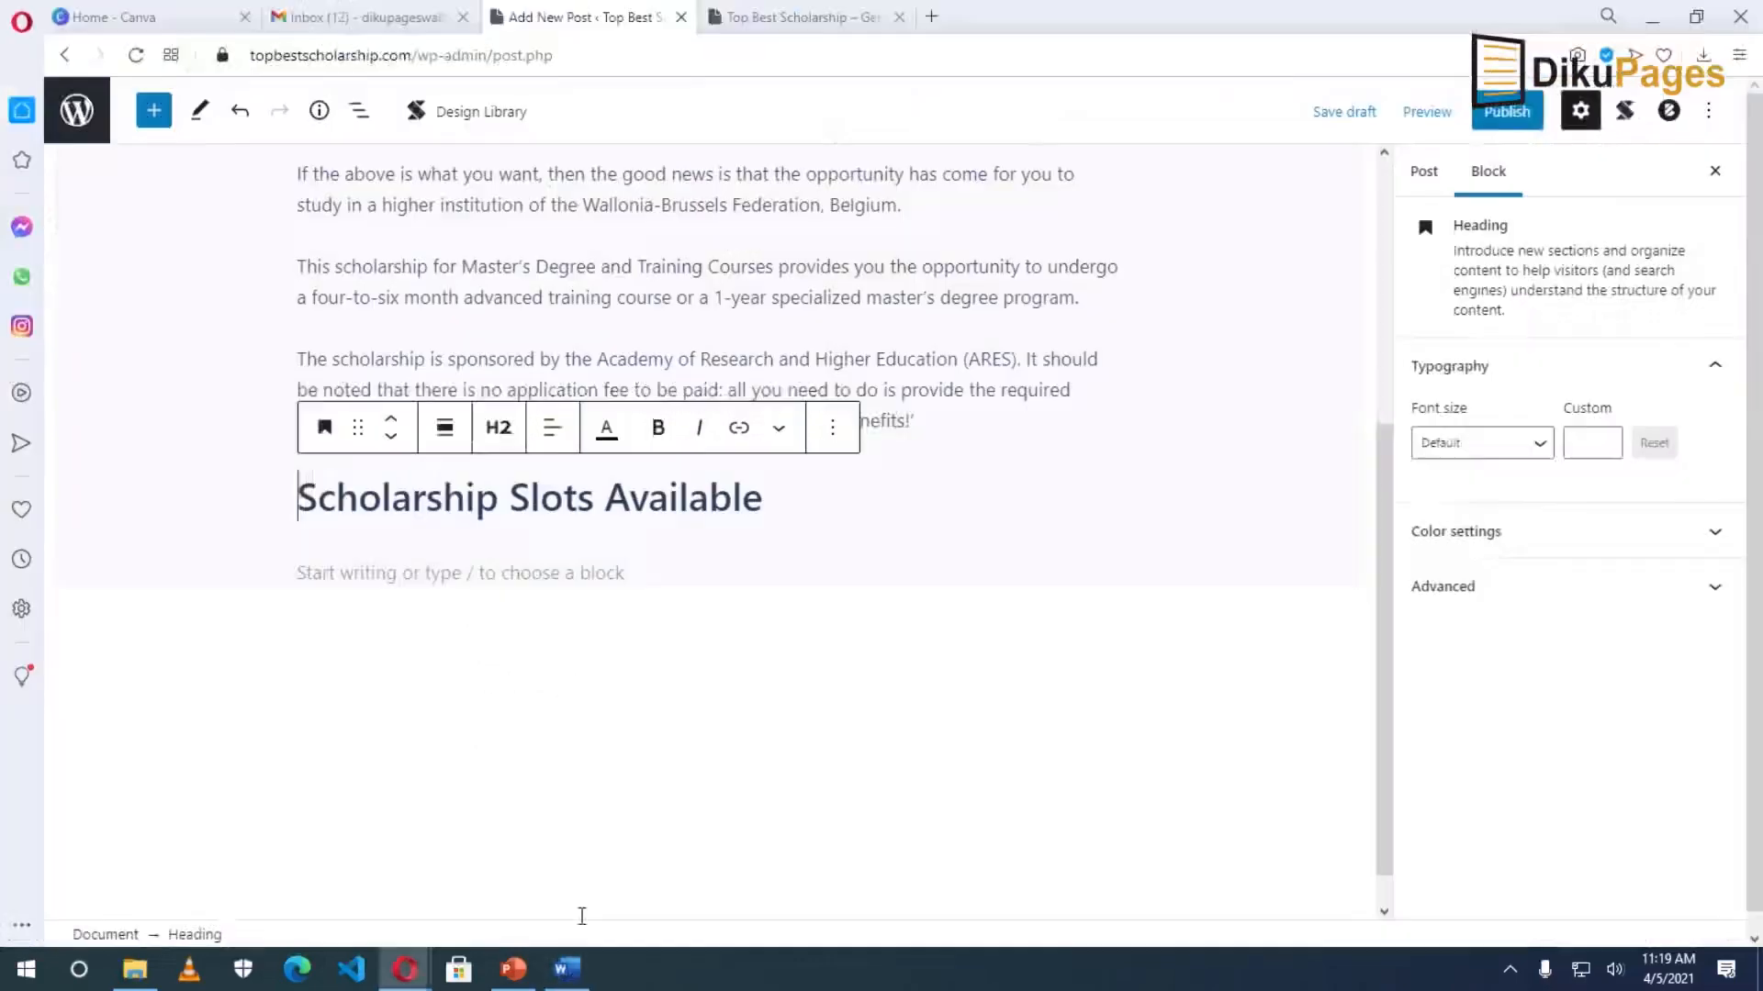
pyautogui.click(498, 431)
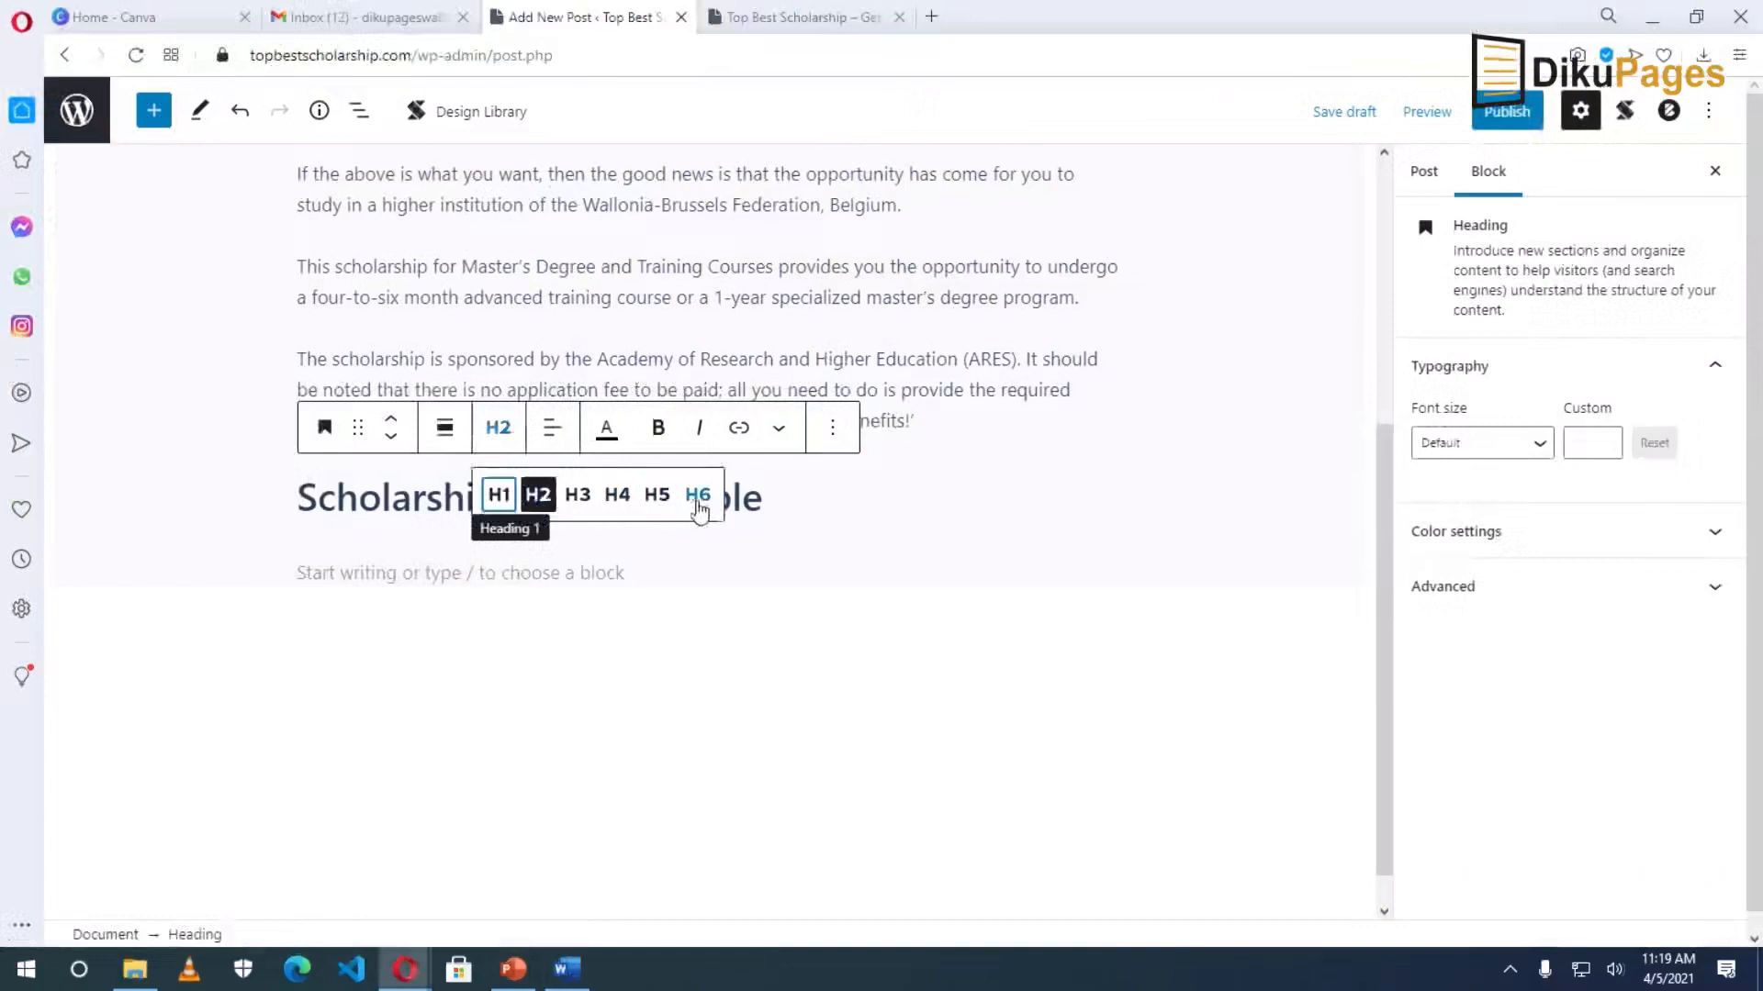
pyautogui.click(439, 565)
# Paste the ARES paragraph about 220 scholarships from Word beneath the heading.
pyautogui.hotkey('alt', 'Tab')
pyautogui.moveTo(474, 580); pyautogui.dragTo(1039, 611)
pyautogui.hotkey('ctrl', 'c')
pyautogui.hotkey('alt', 'Tab')
pyautogui.hotkey('ctrl', 'v')
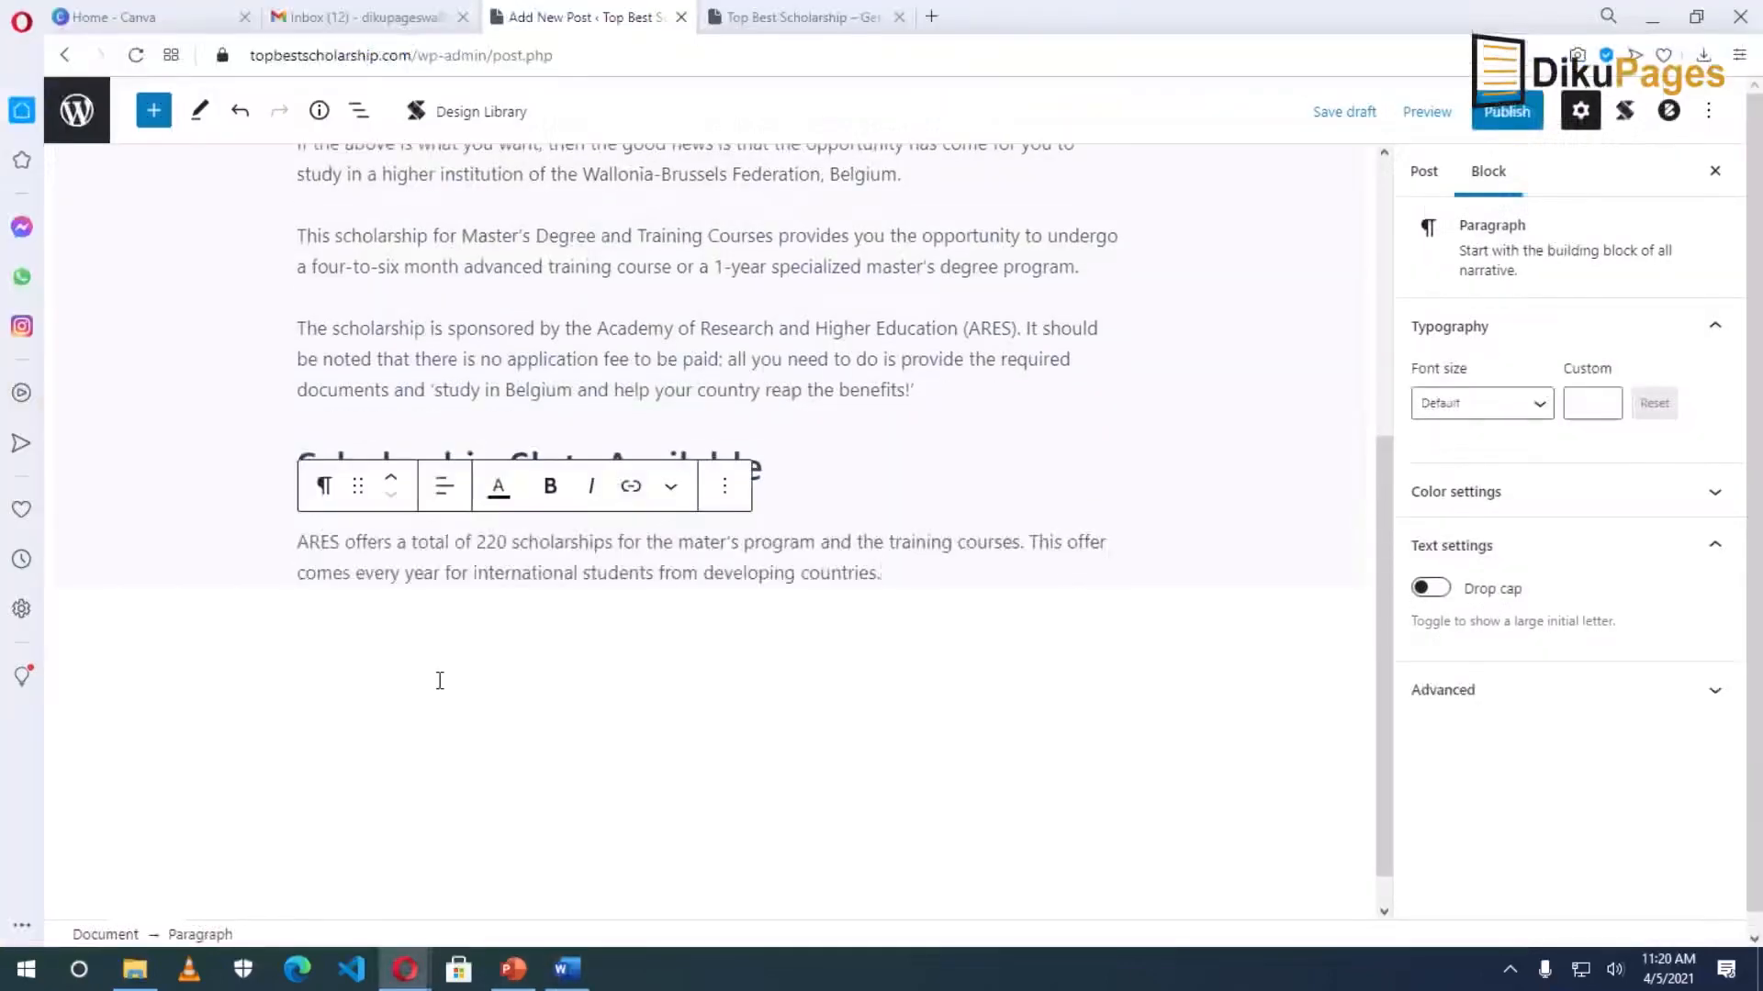
pyautogui.press('Return')
pyautogui.hotkey('alt', 'Tab')
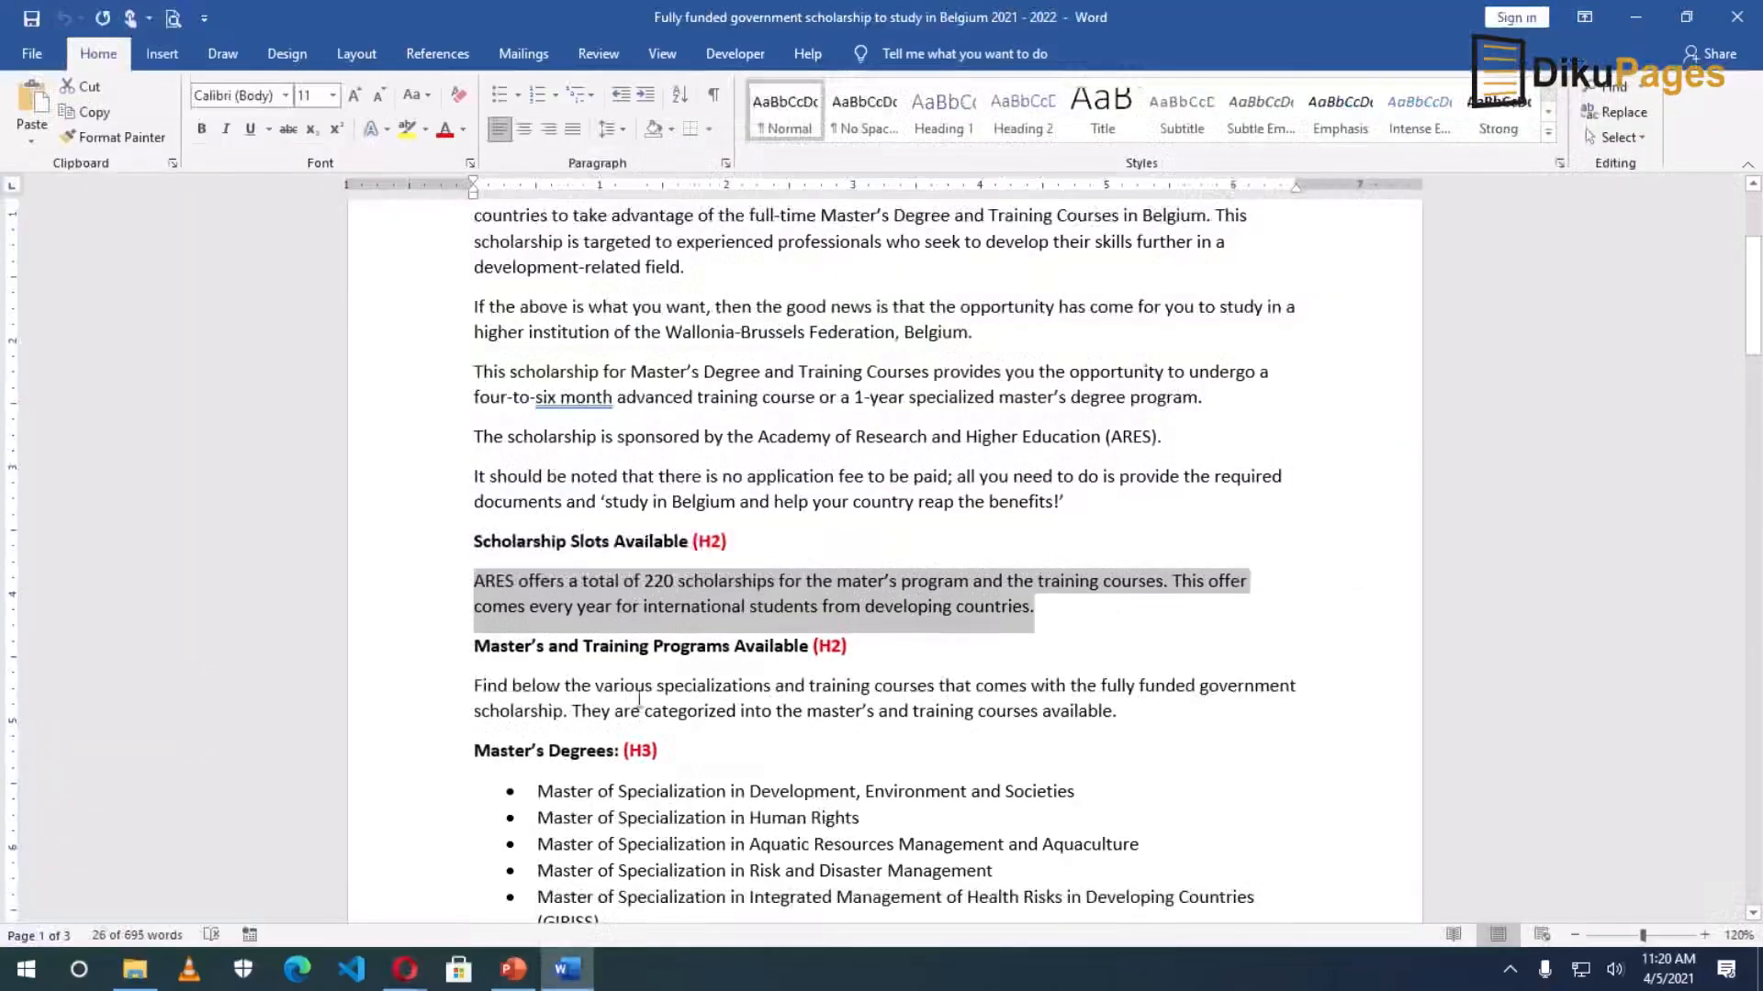
# Copy the Word article from 'Master's and Training Programs Available' to the end and paste it into the post.
pyautogui.scroll(-3, 495, 511)
pyautogui.moveTo(475, 521); pyautogui.dragTo(1078, 988)
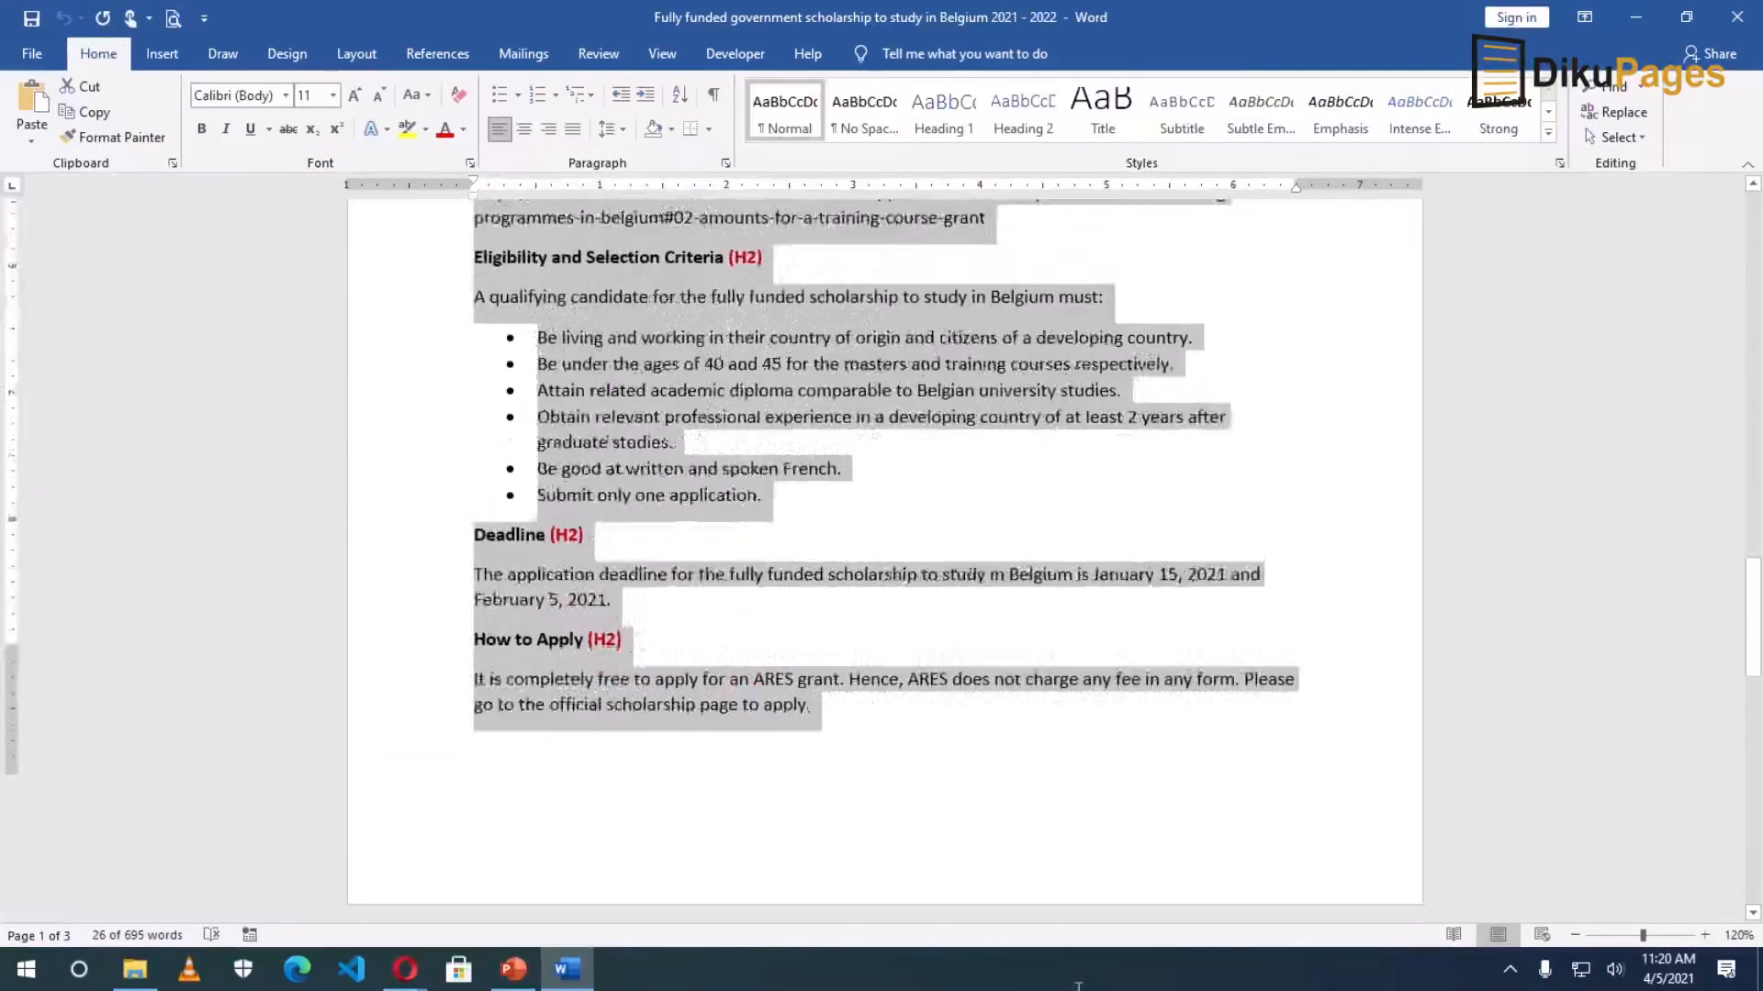
pyautogui.press('Delete')
pyautogui.moveTo(1047, 409); pyautogui.dragTo(800, 397)
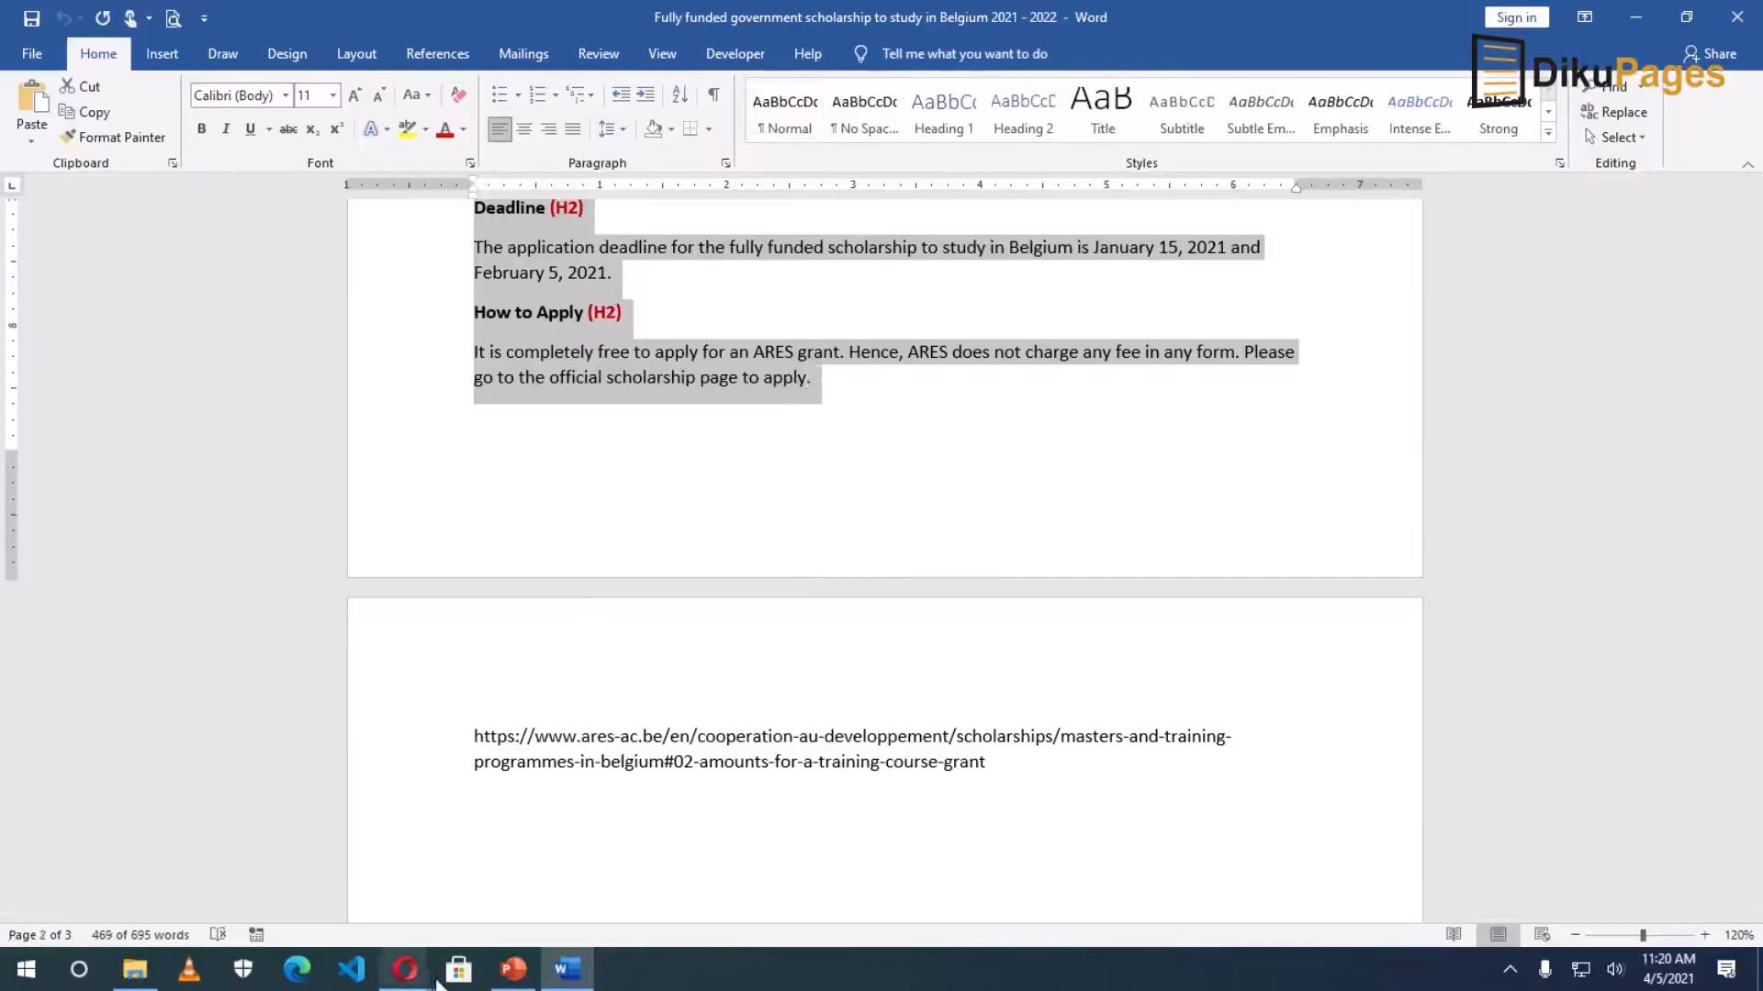
pyautogui.click(569, 973)
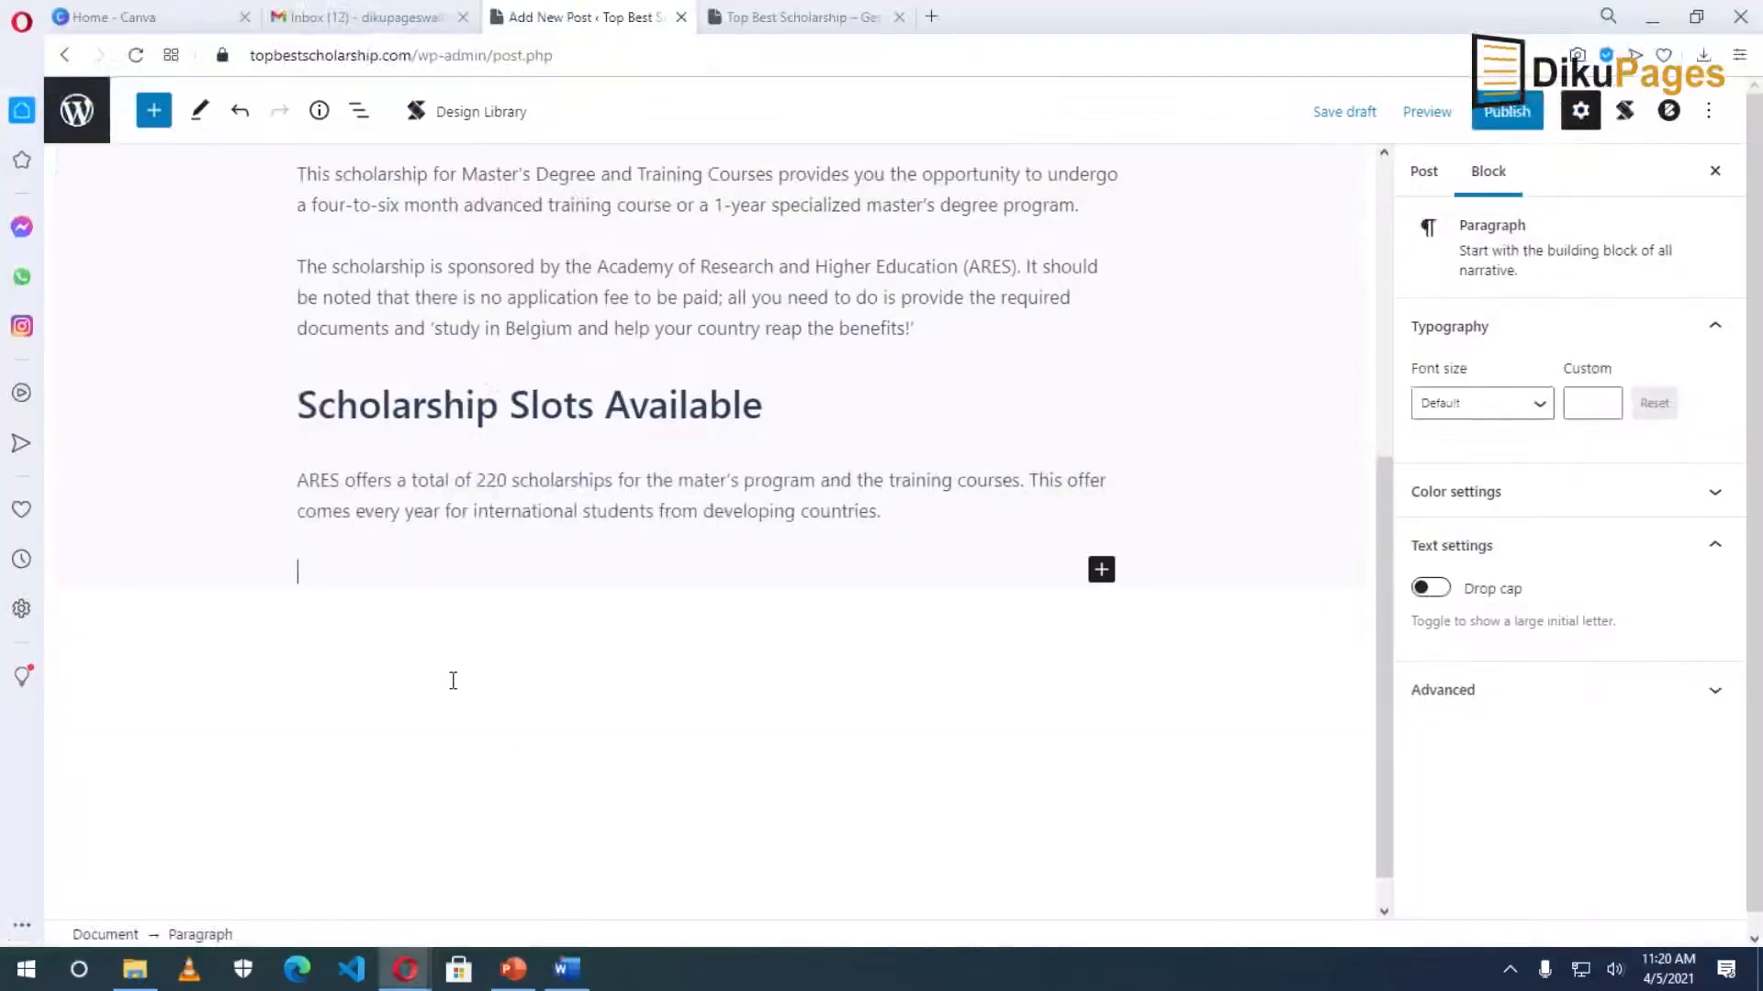
pyautogui.hotkey('ctrl', 'v')
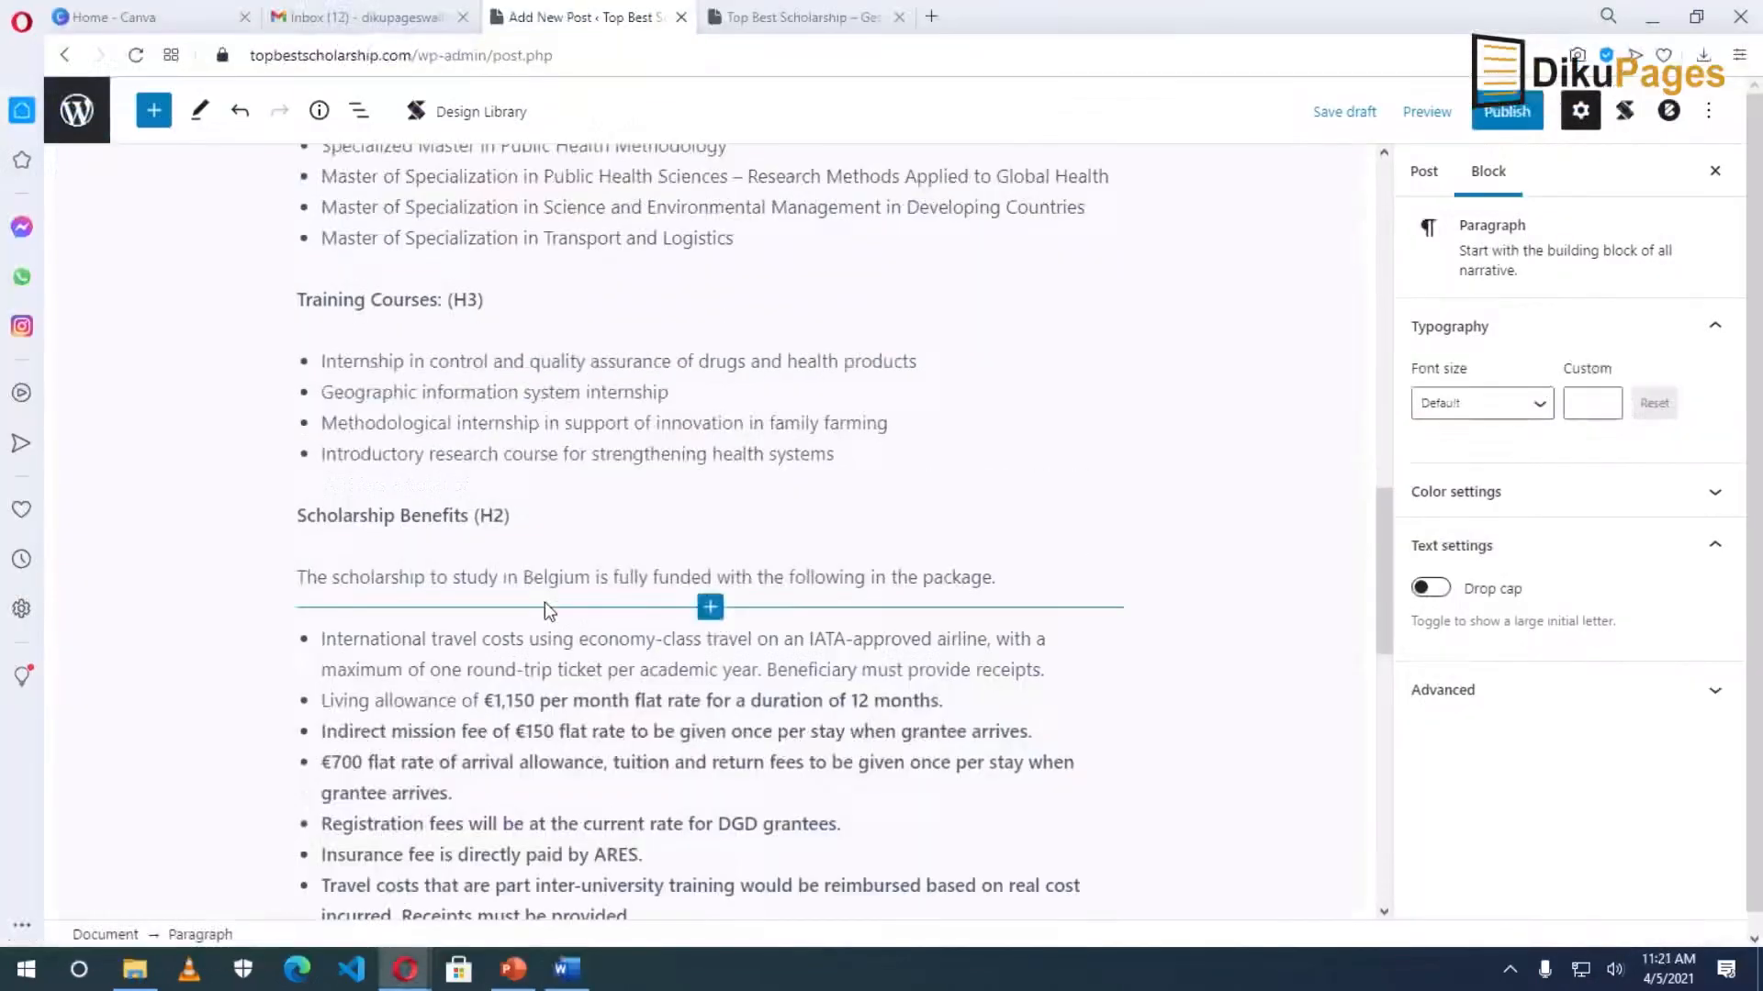
pyautogui.scroll(5, 543, 602)
pyautogui.scroll(6, 546, 609)
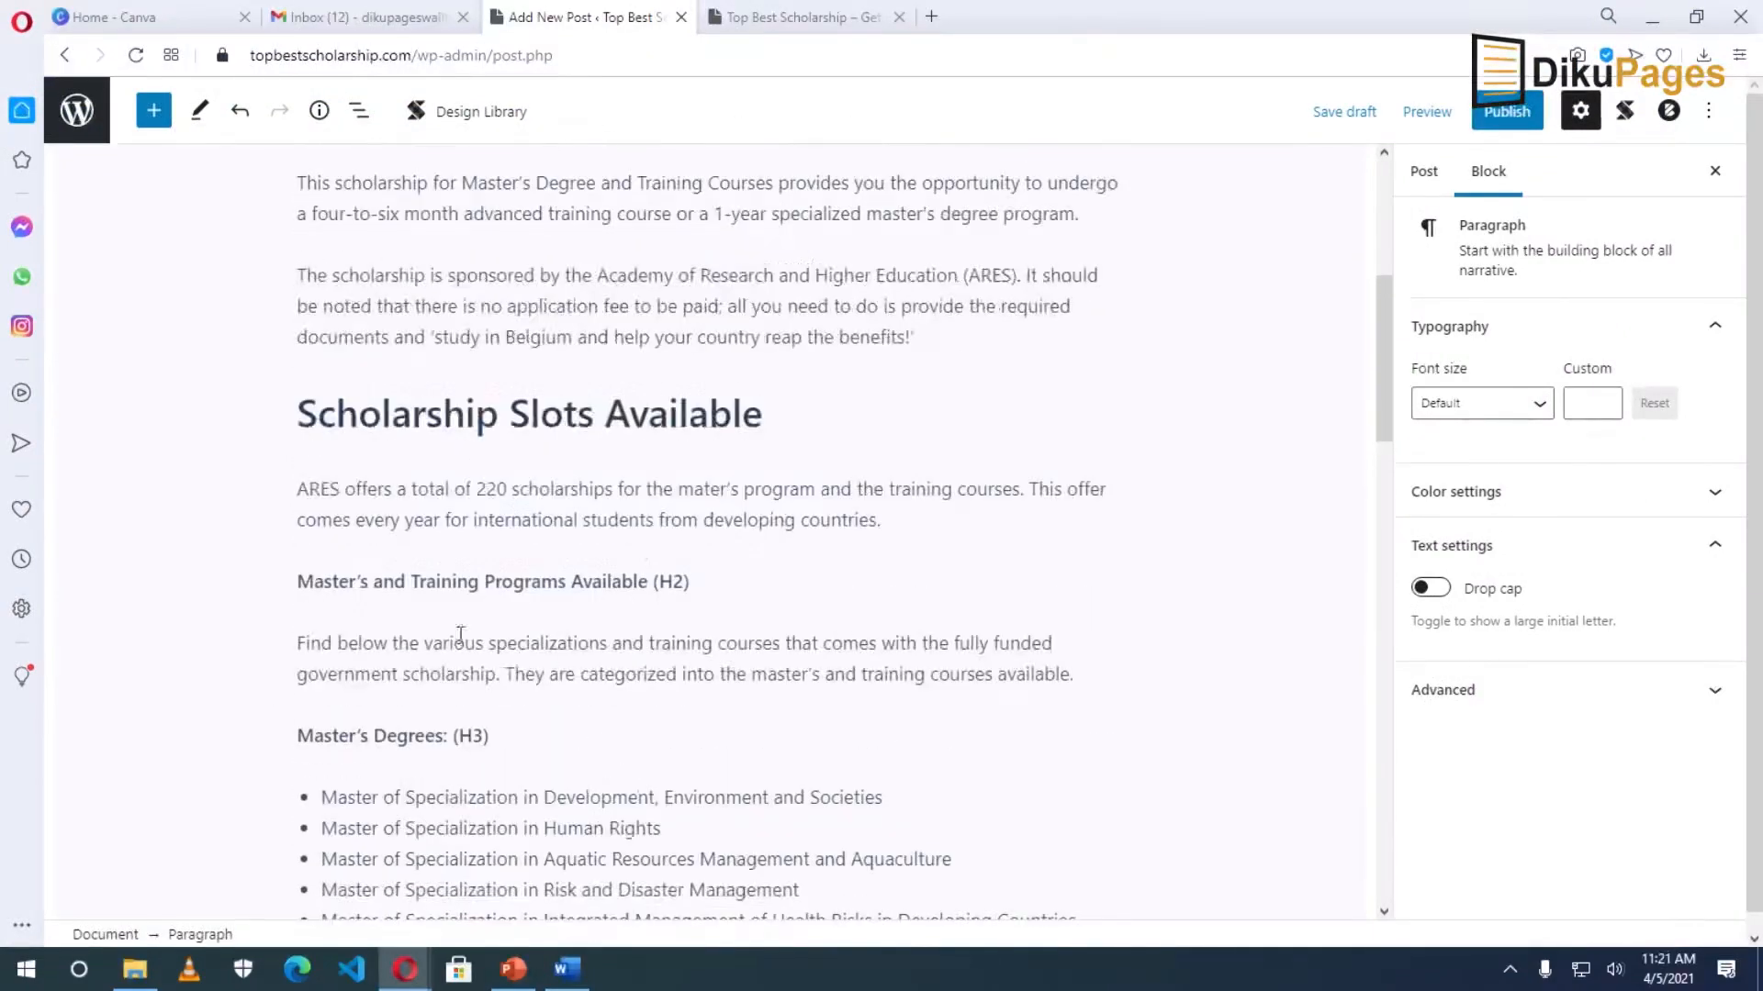
# Turn 'Master's and Training Programs Available' into a heading and remove its (H2) label.
pyautogui.click(456, 582)
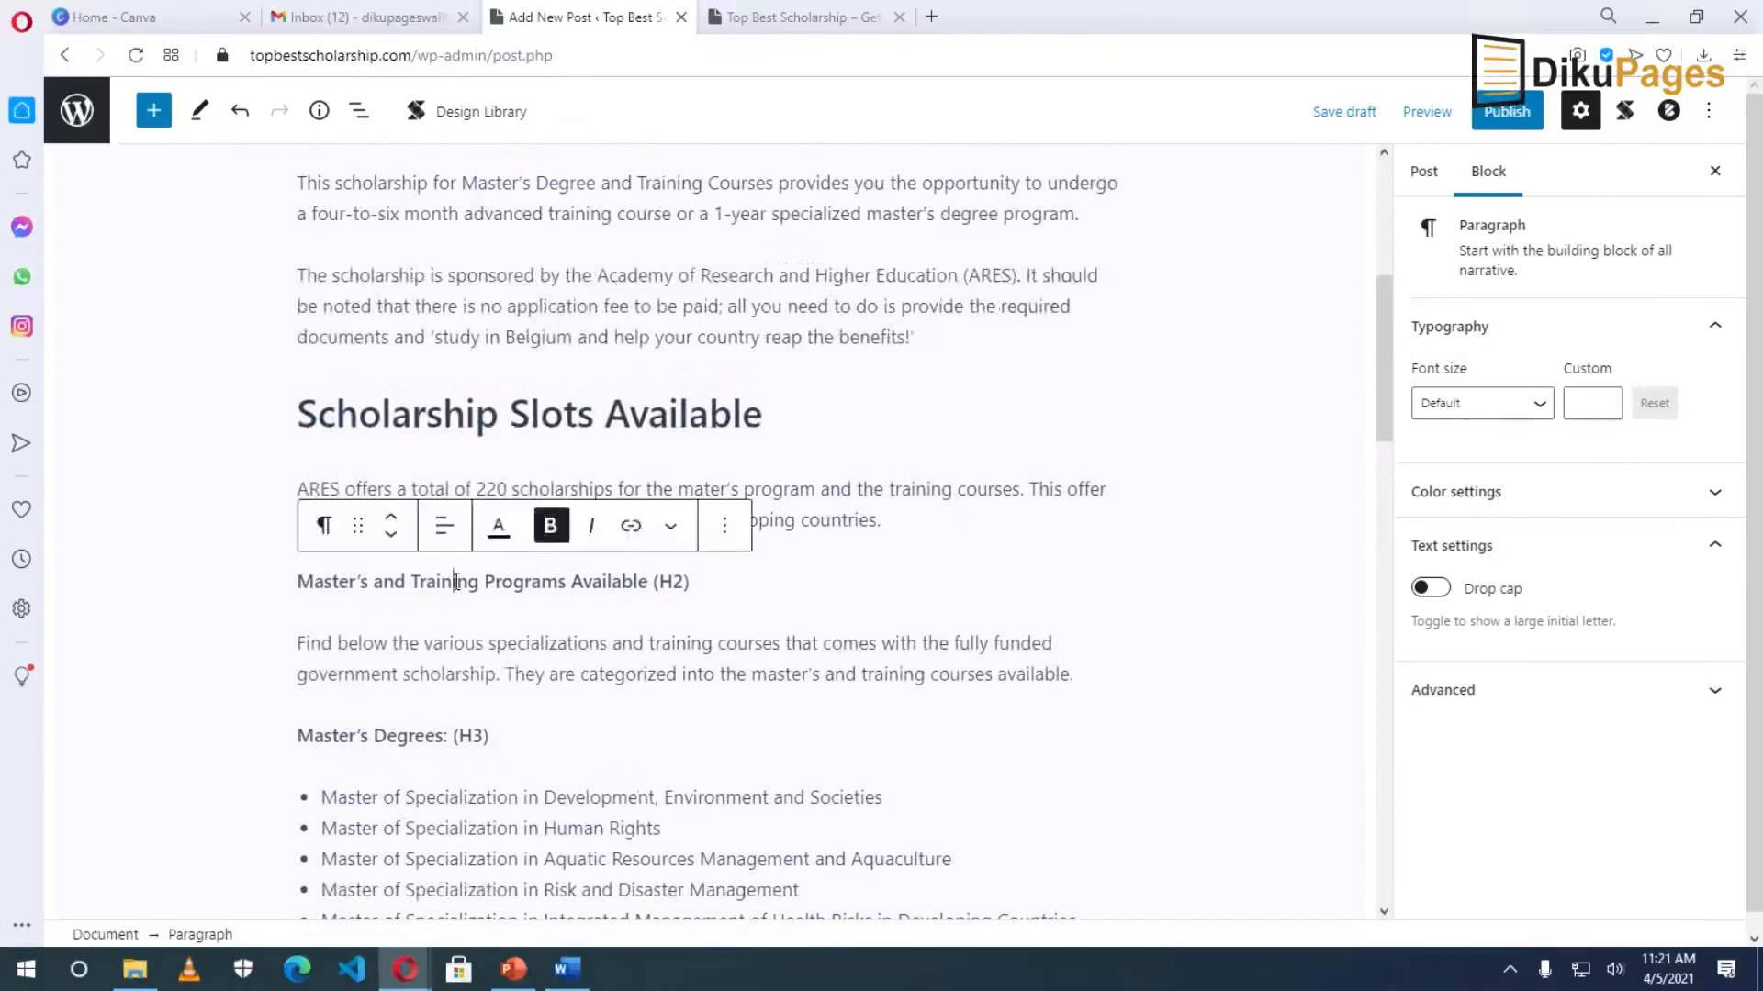
pyautogui.click(323, 526)
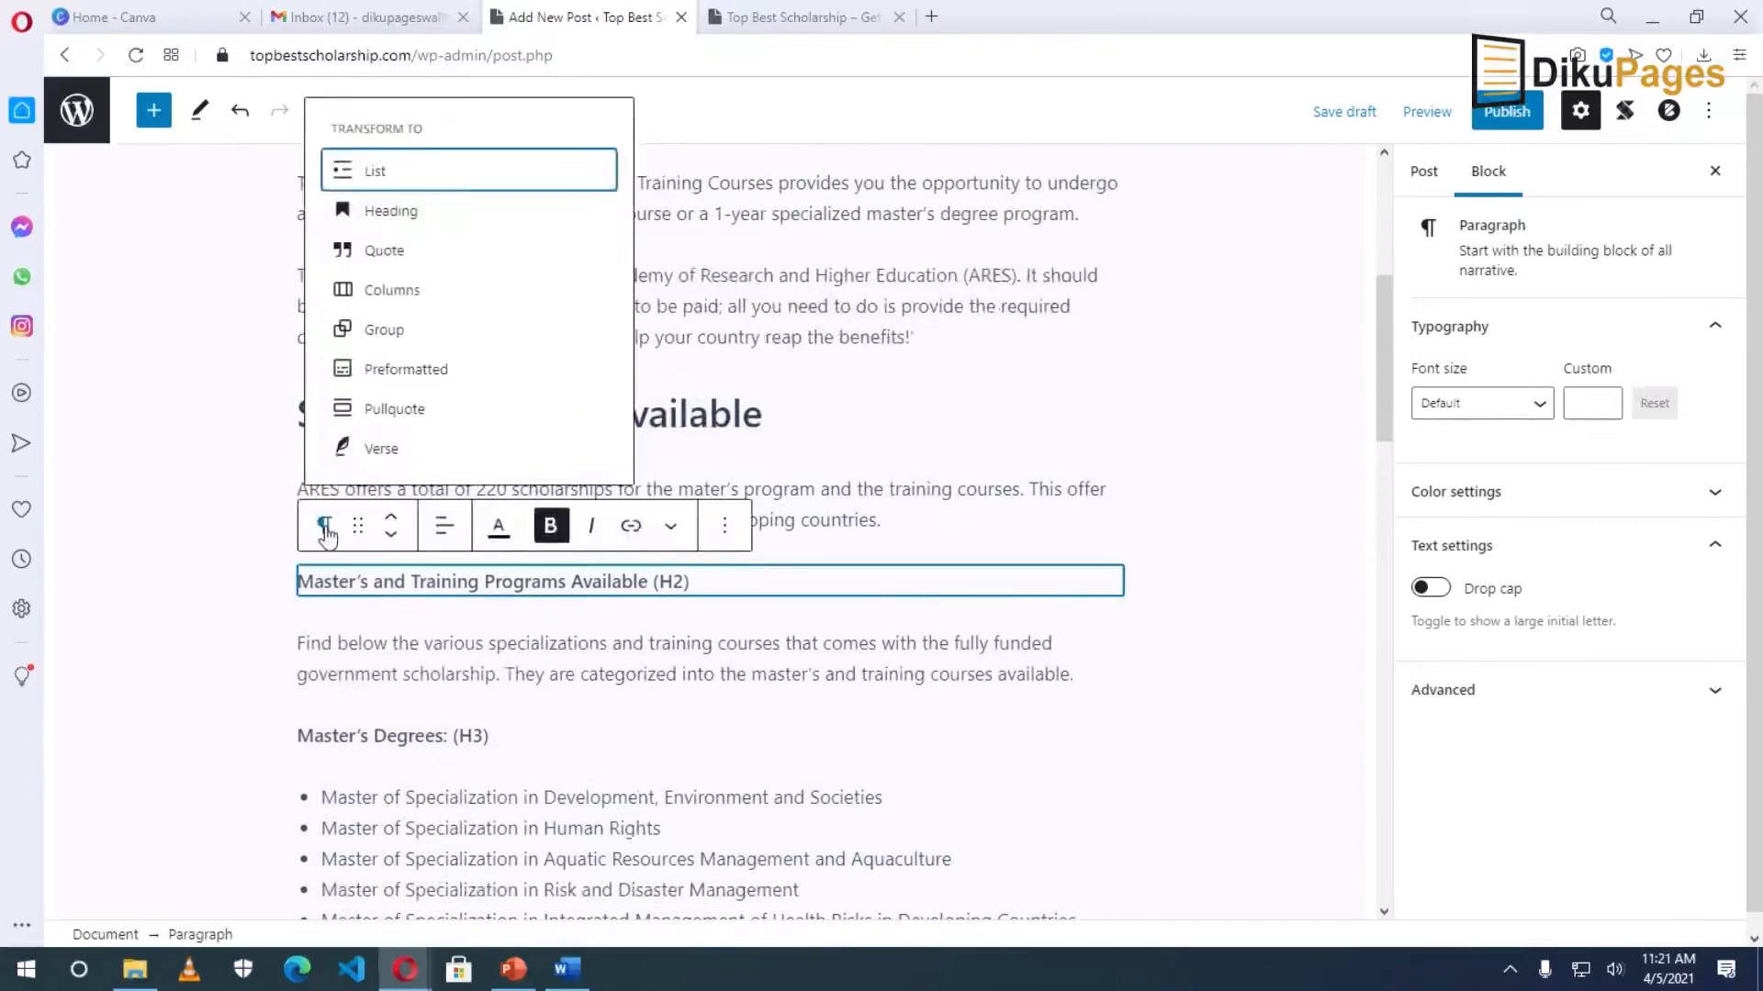
pyautogui.click(394, 213)
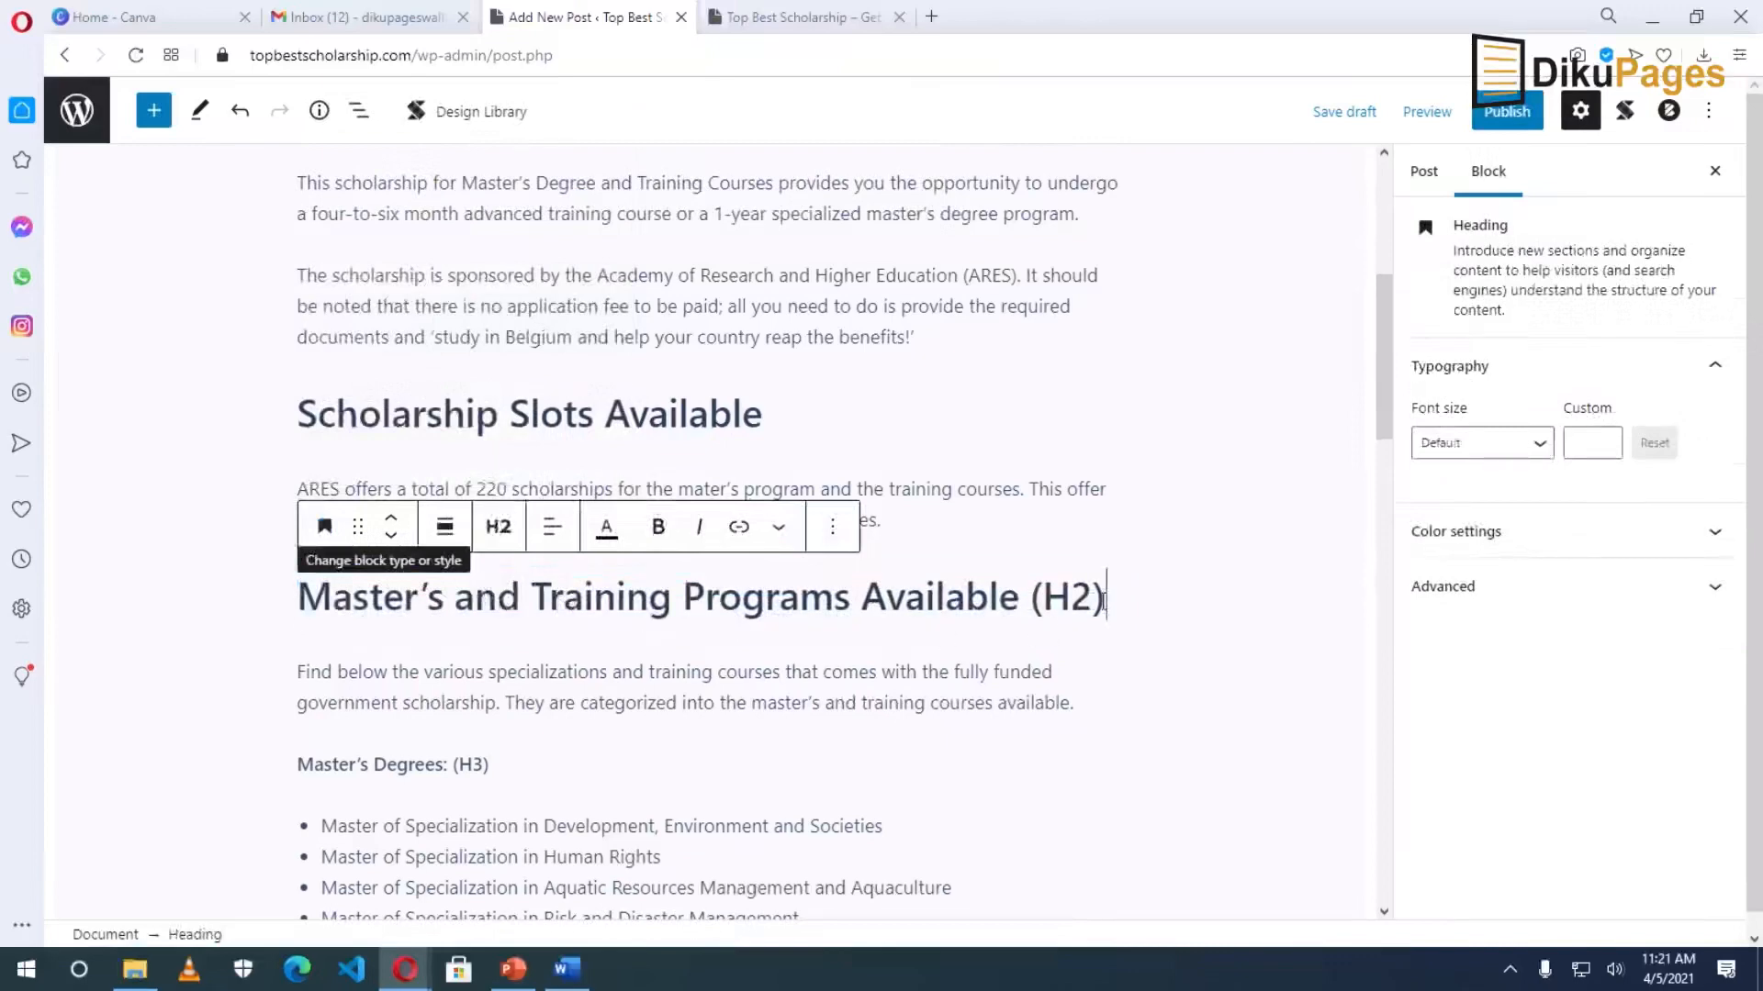
pyautogui.click(1102, 601)
pyautogui.press('BackSpace')
pyautogui.press('BackSpace')
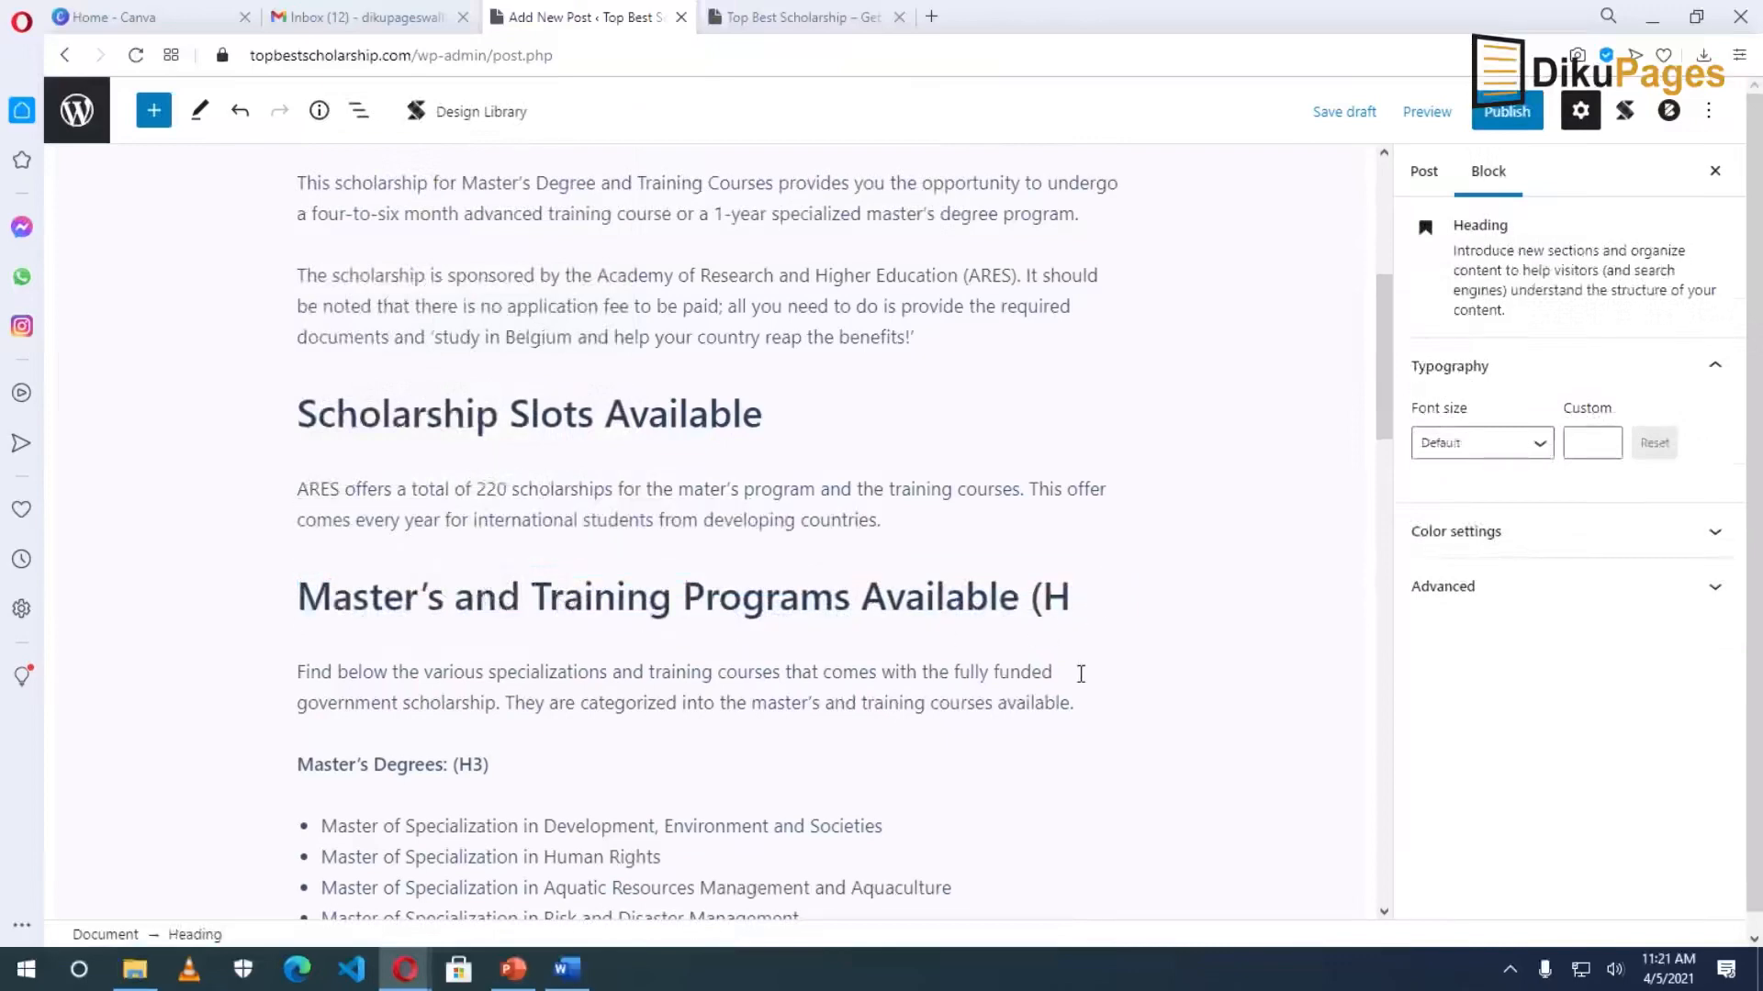
pyautogui.press('BackSpace')
pyautogui.press('BackSpace')
pyautogui.press('BackSpace')
pyautogui.press('BackSpace')
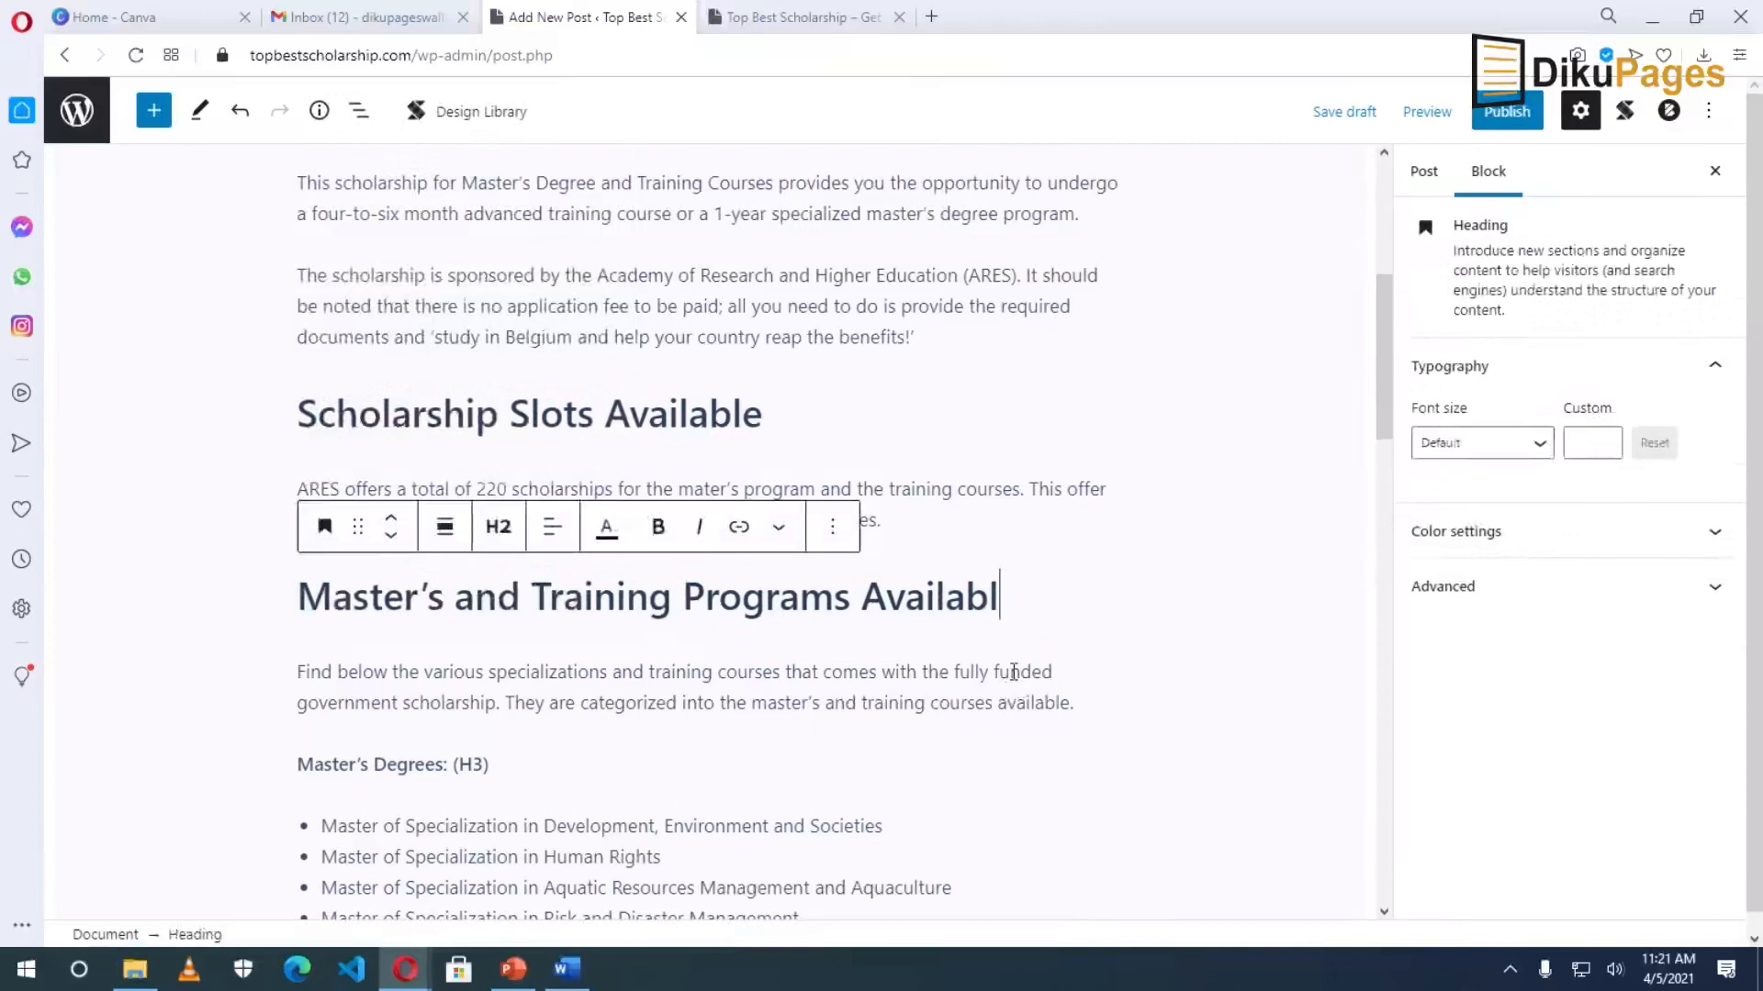
pyautogui.write('e')
# Make Master's Degrees and Training Courses H3 headings.
pyautogui.click(393, 769)
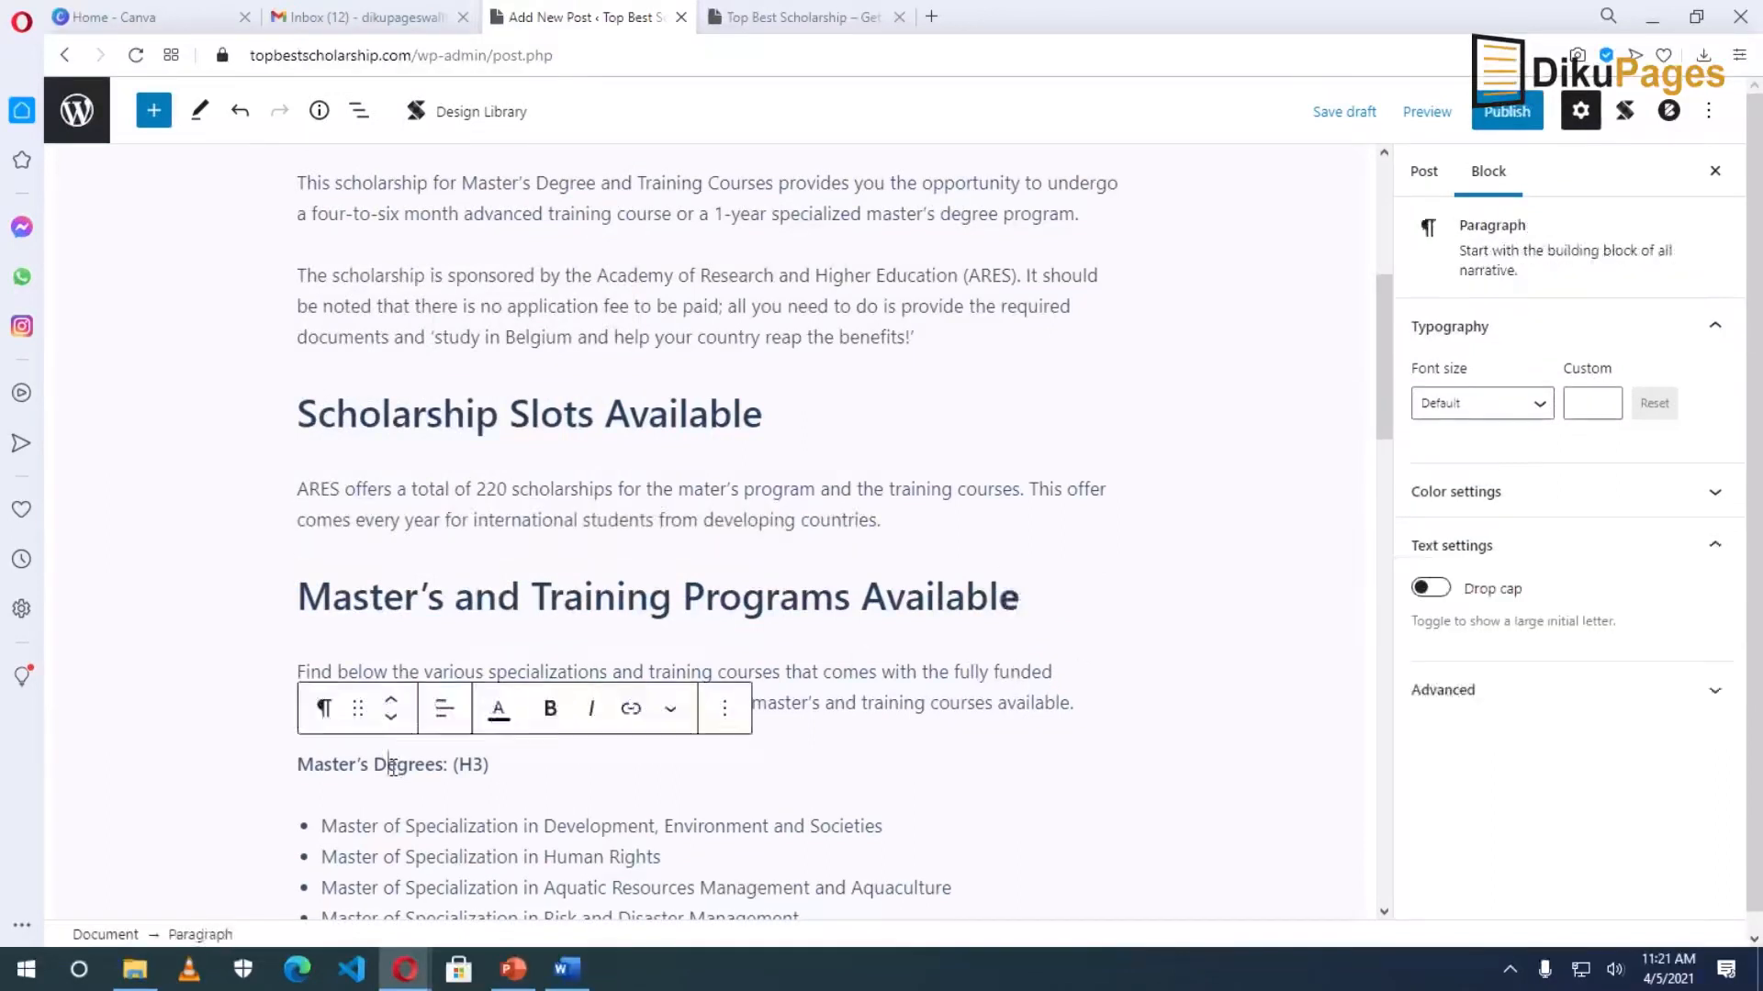
pyautogui.click(323, 709)
pyautogui.click(413, 393)
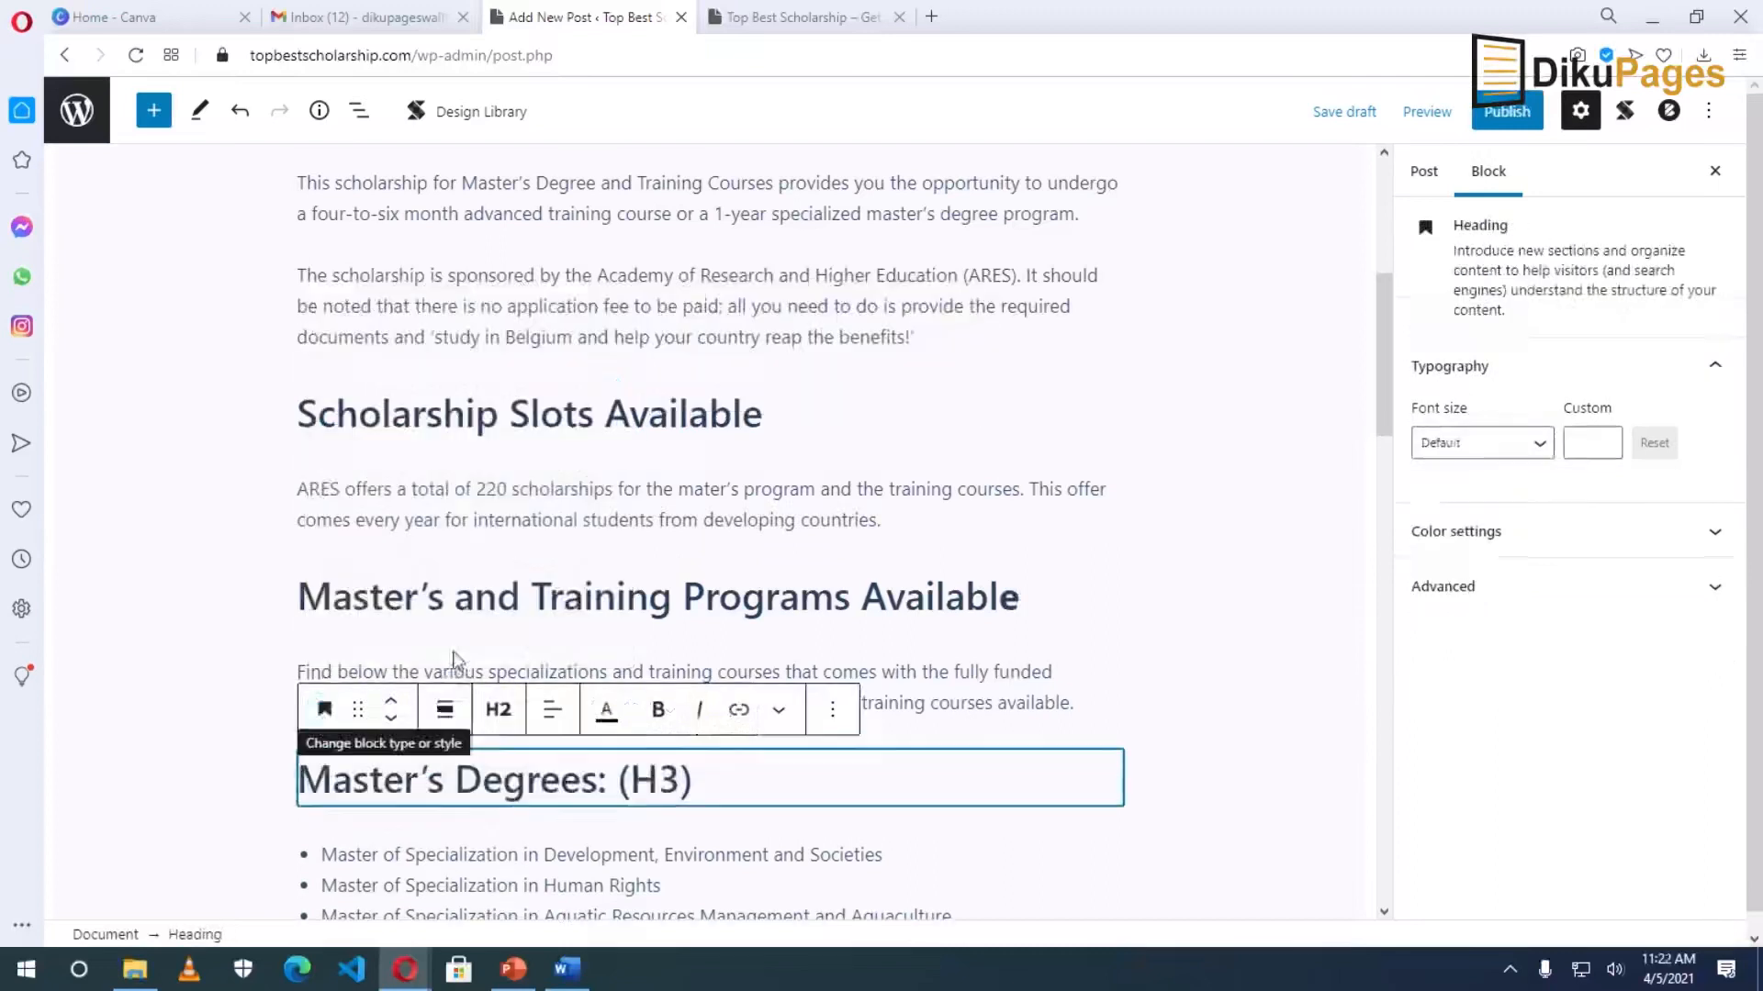
pyautogui.click(503, 718)
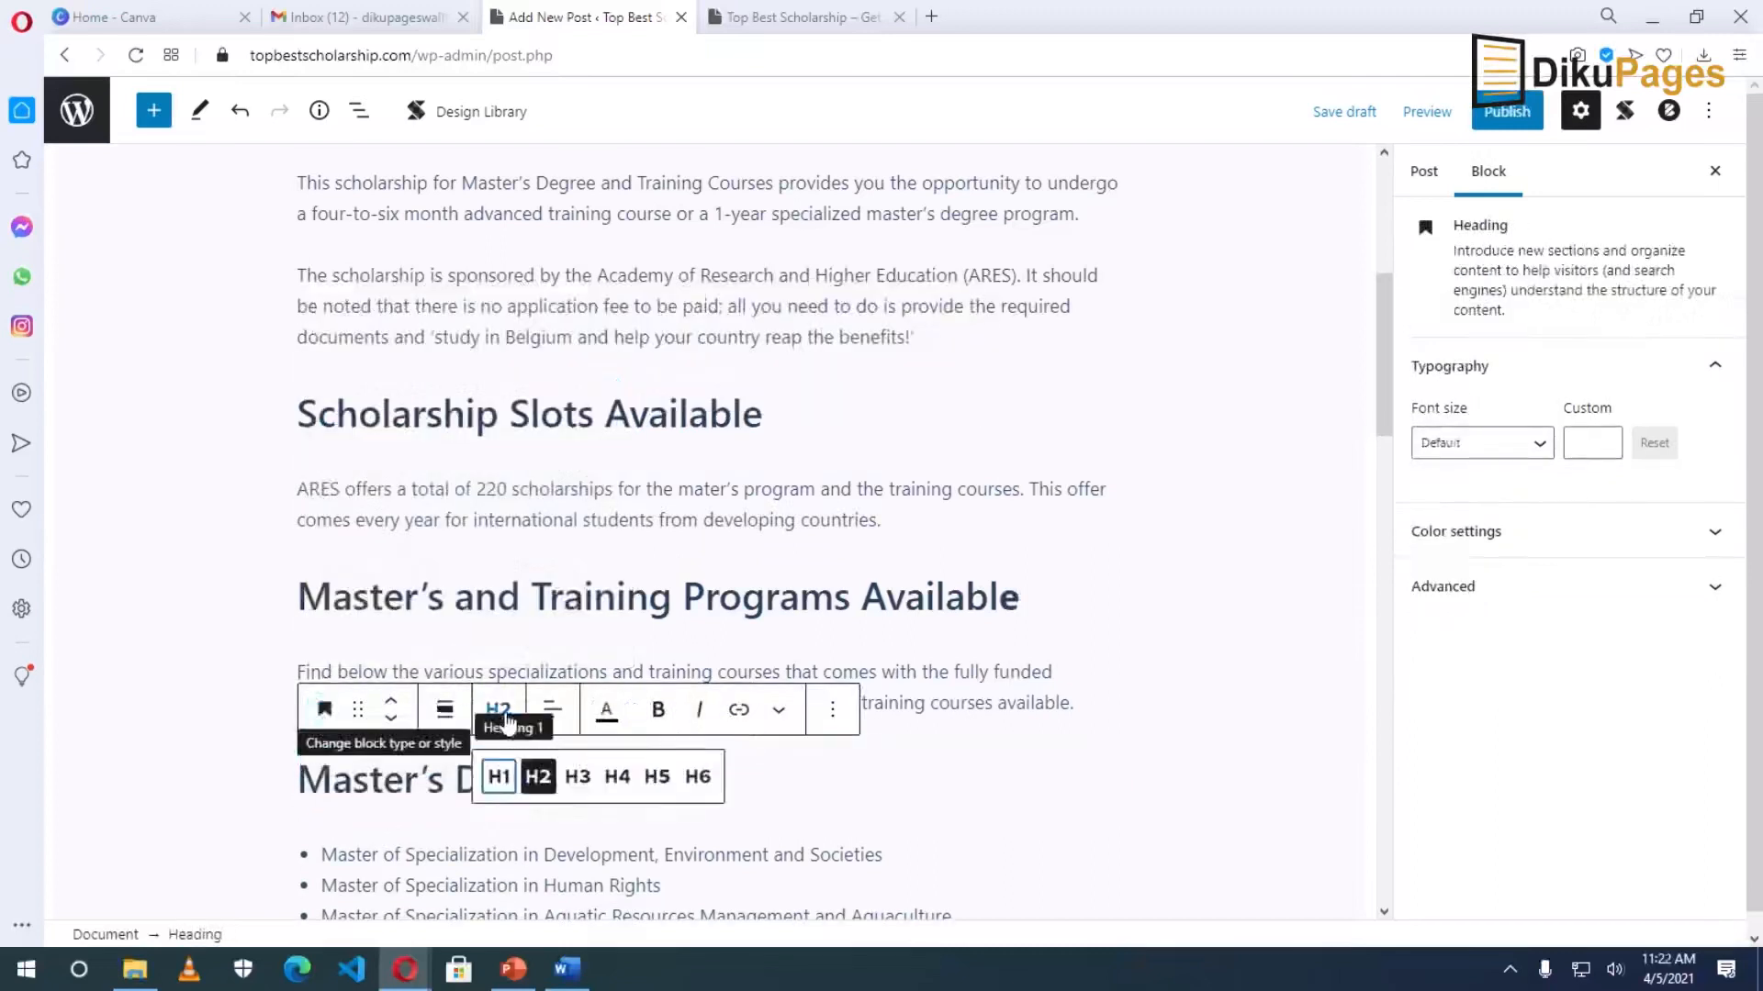
pyautogui.click(578, 779)
pyautogui.scroll(-8, 585, 808)
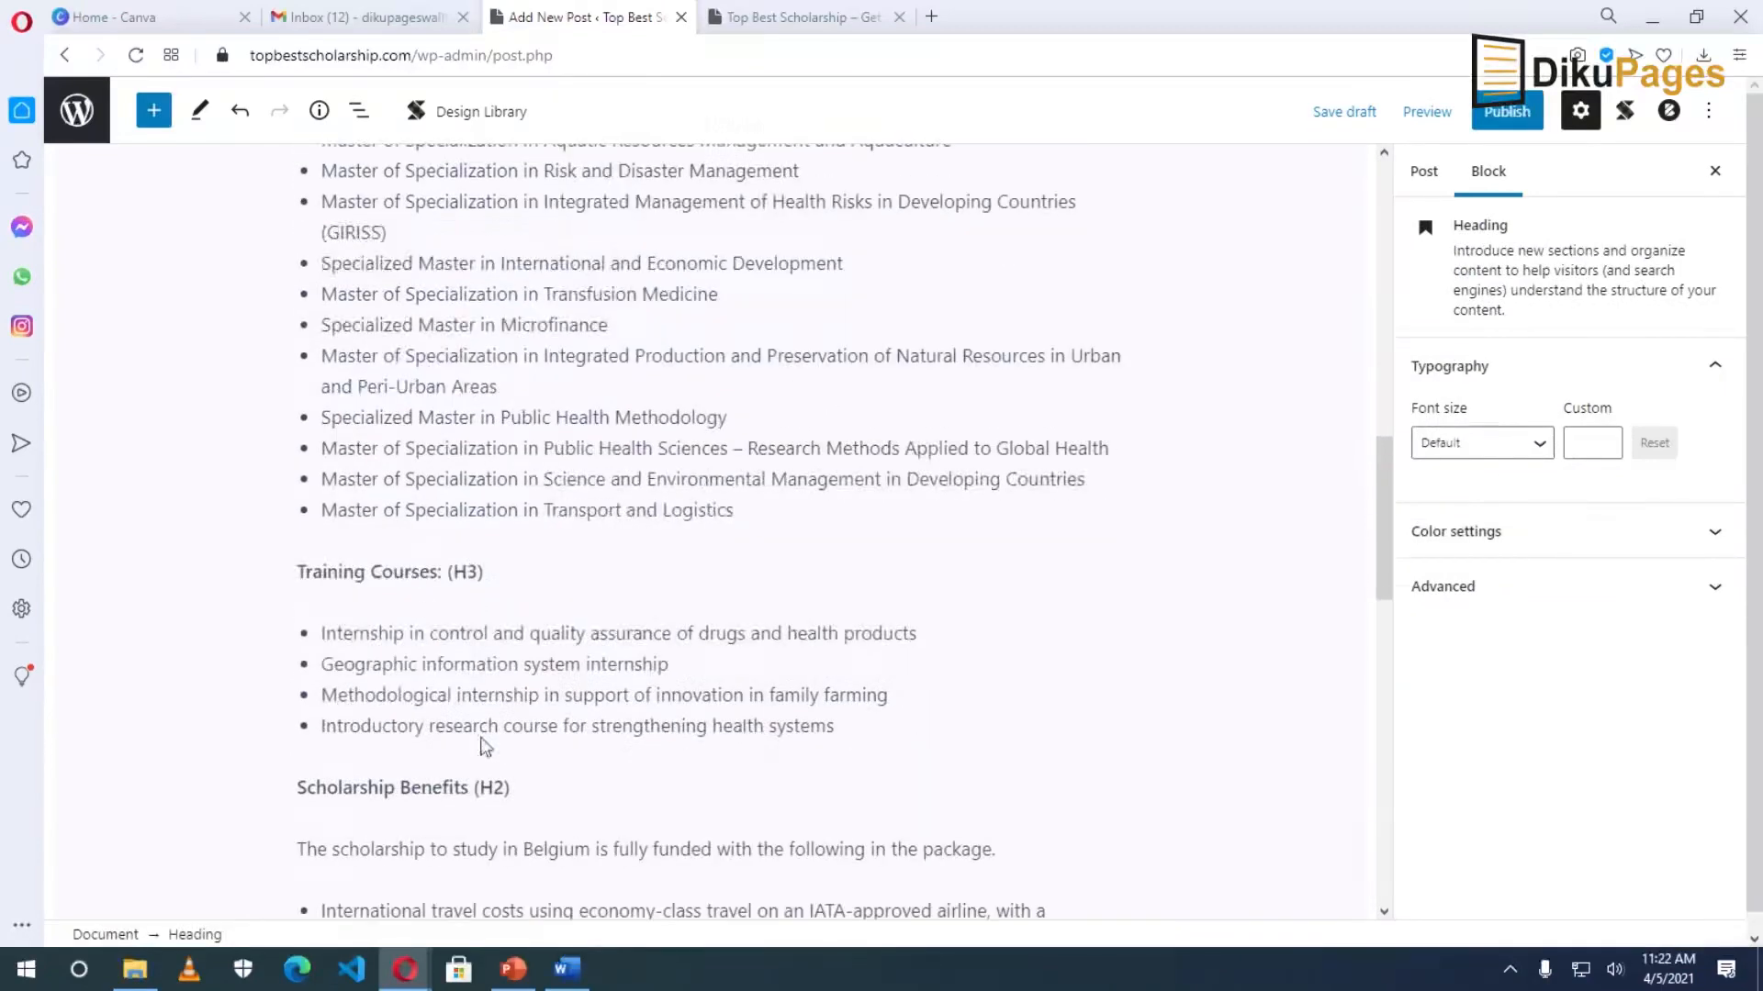
pyautogui.click(405, 571)
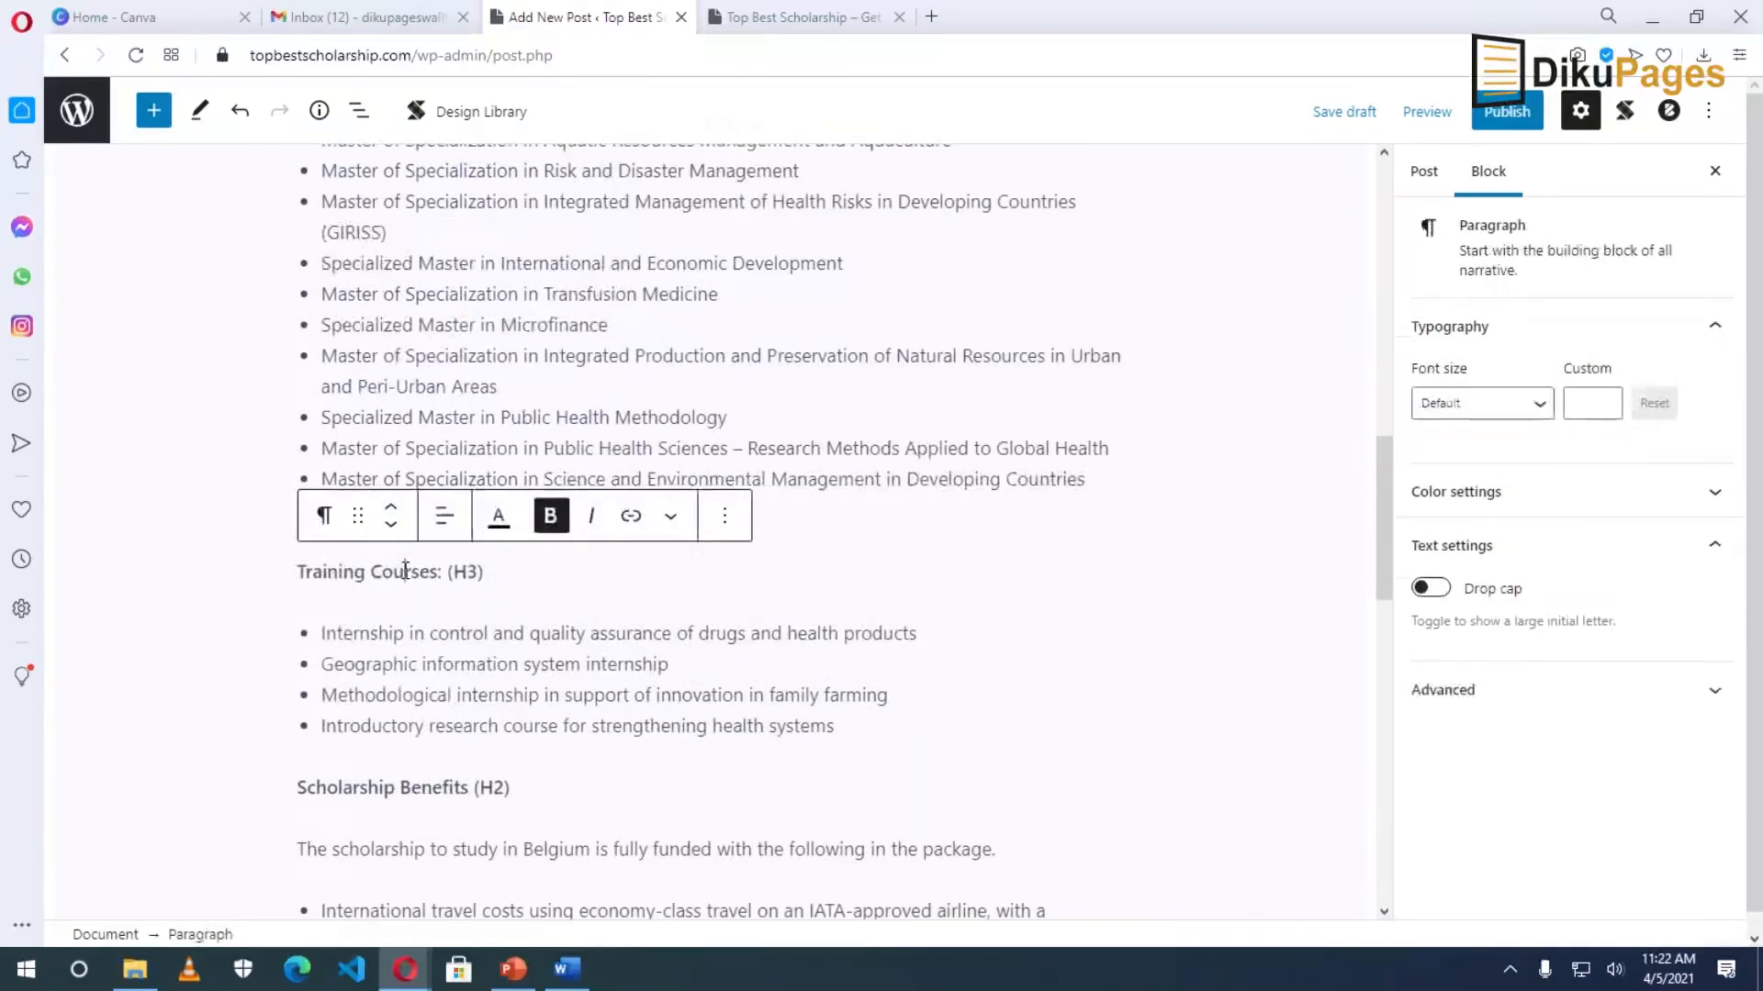
pyautogui.click(322, 516)
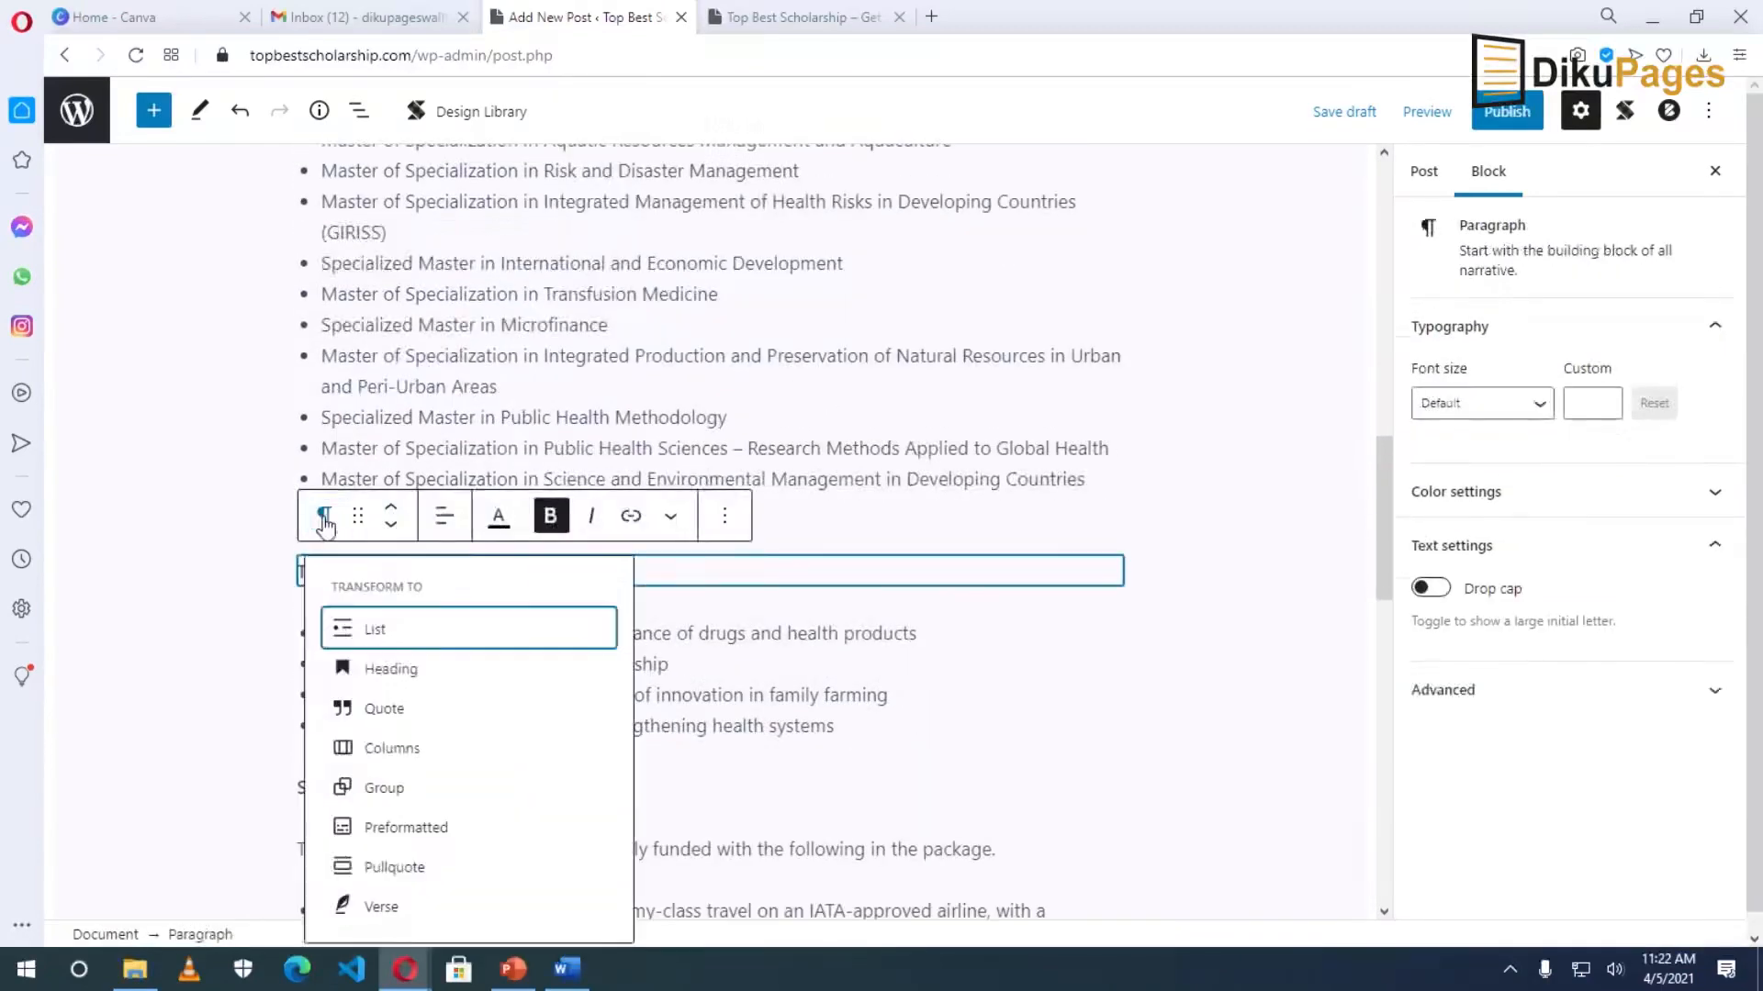
pyautogui.click(418, 677)
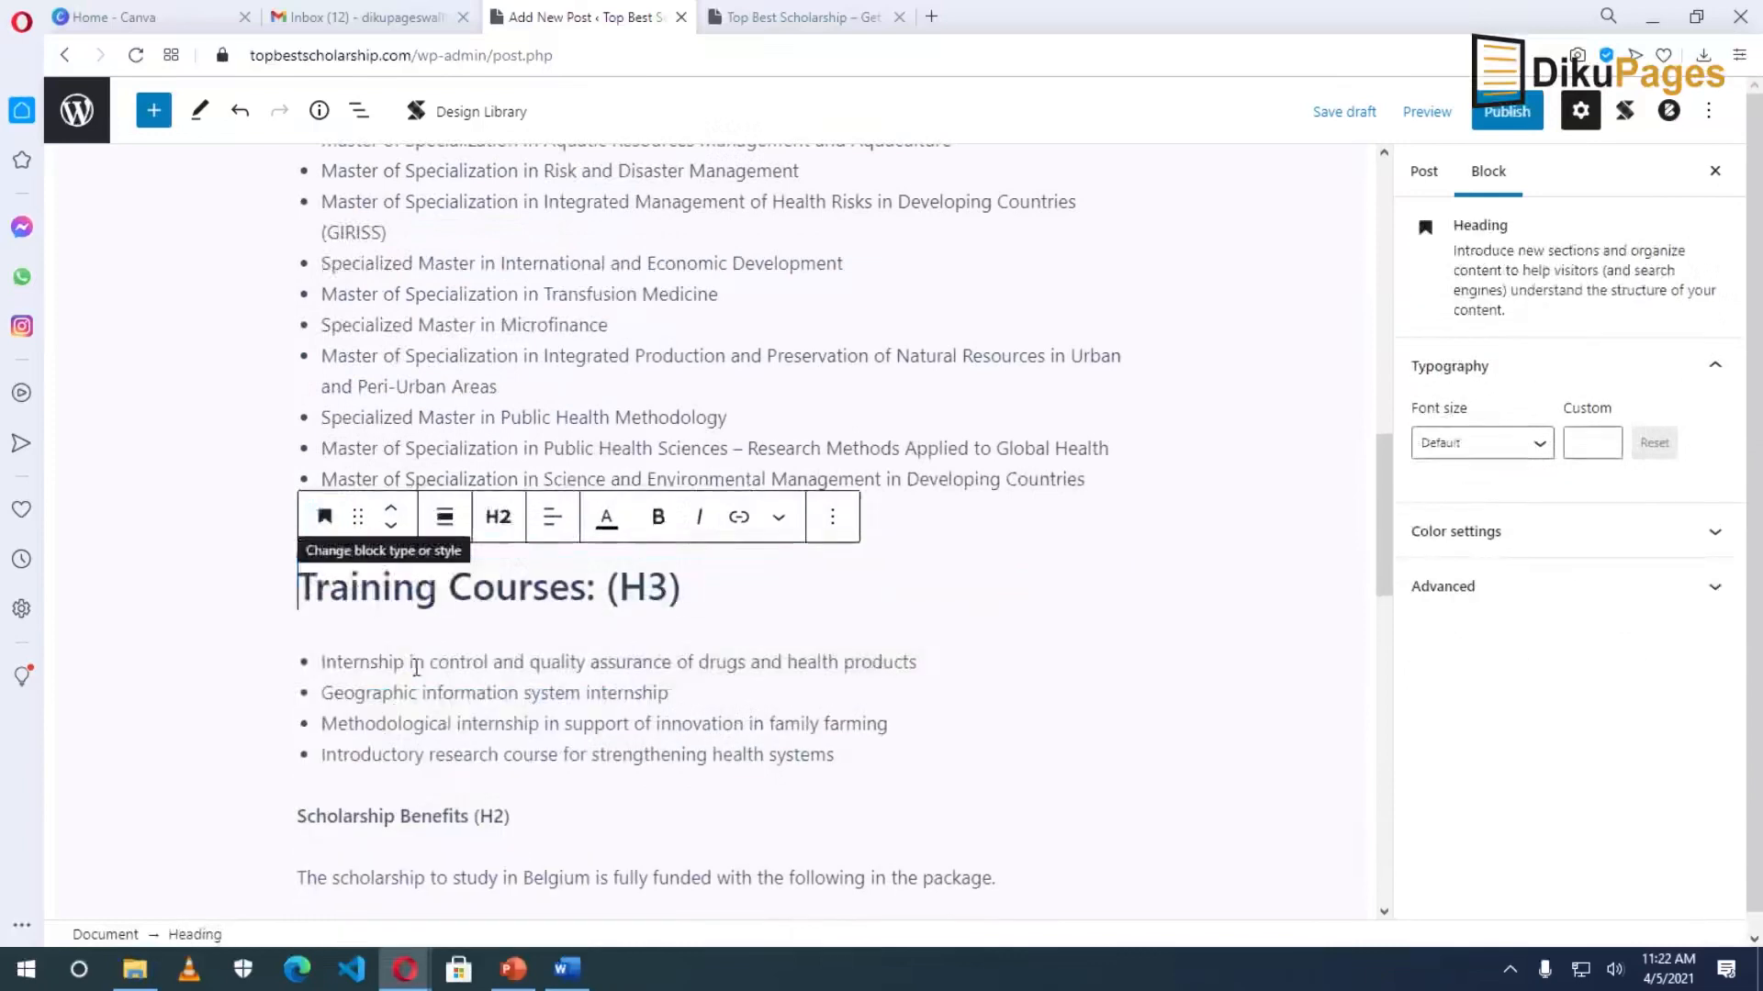
pyautogui.click(503, 523)
pyautogui.click(577, 585)
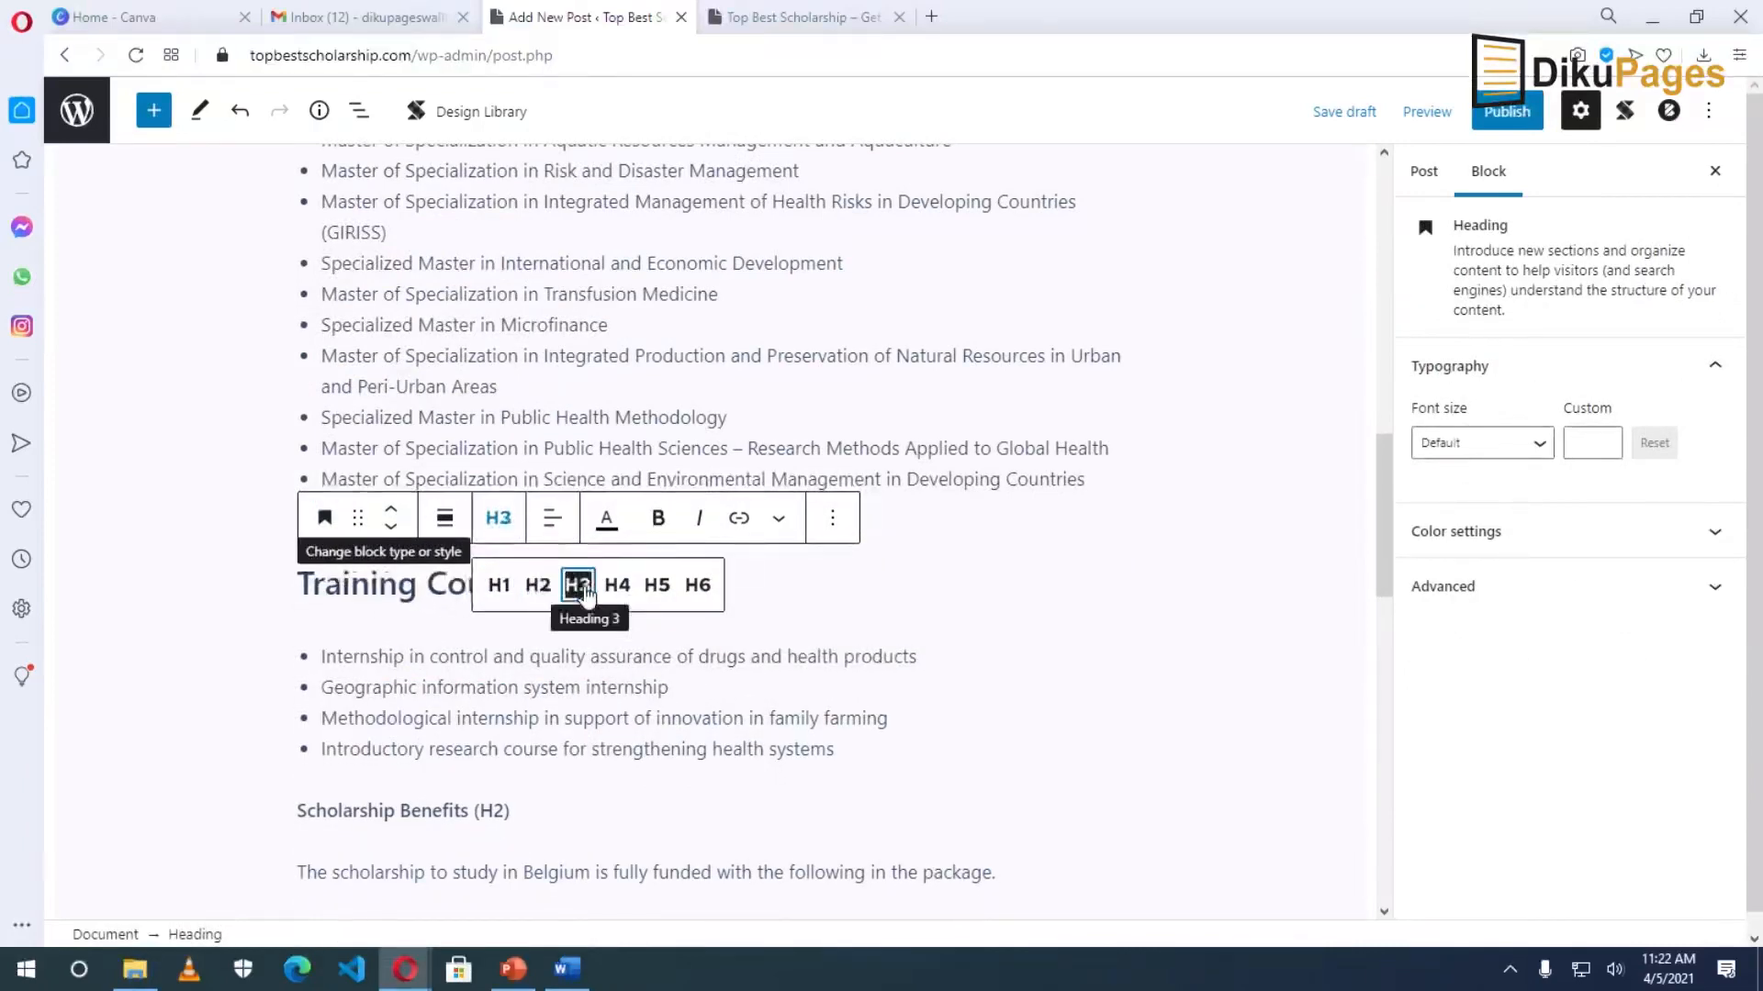
pyautogui.click(596, 666)
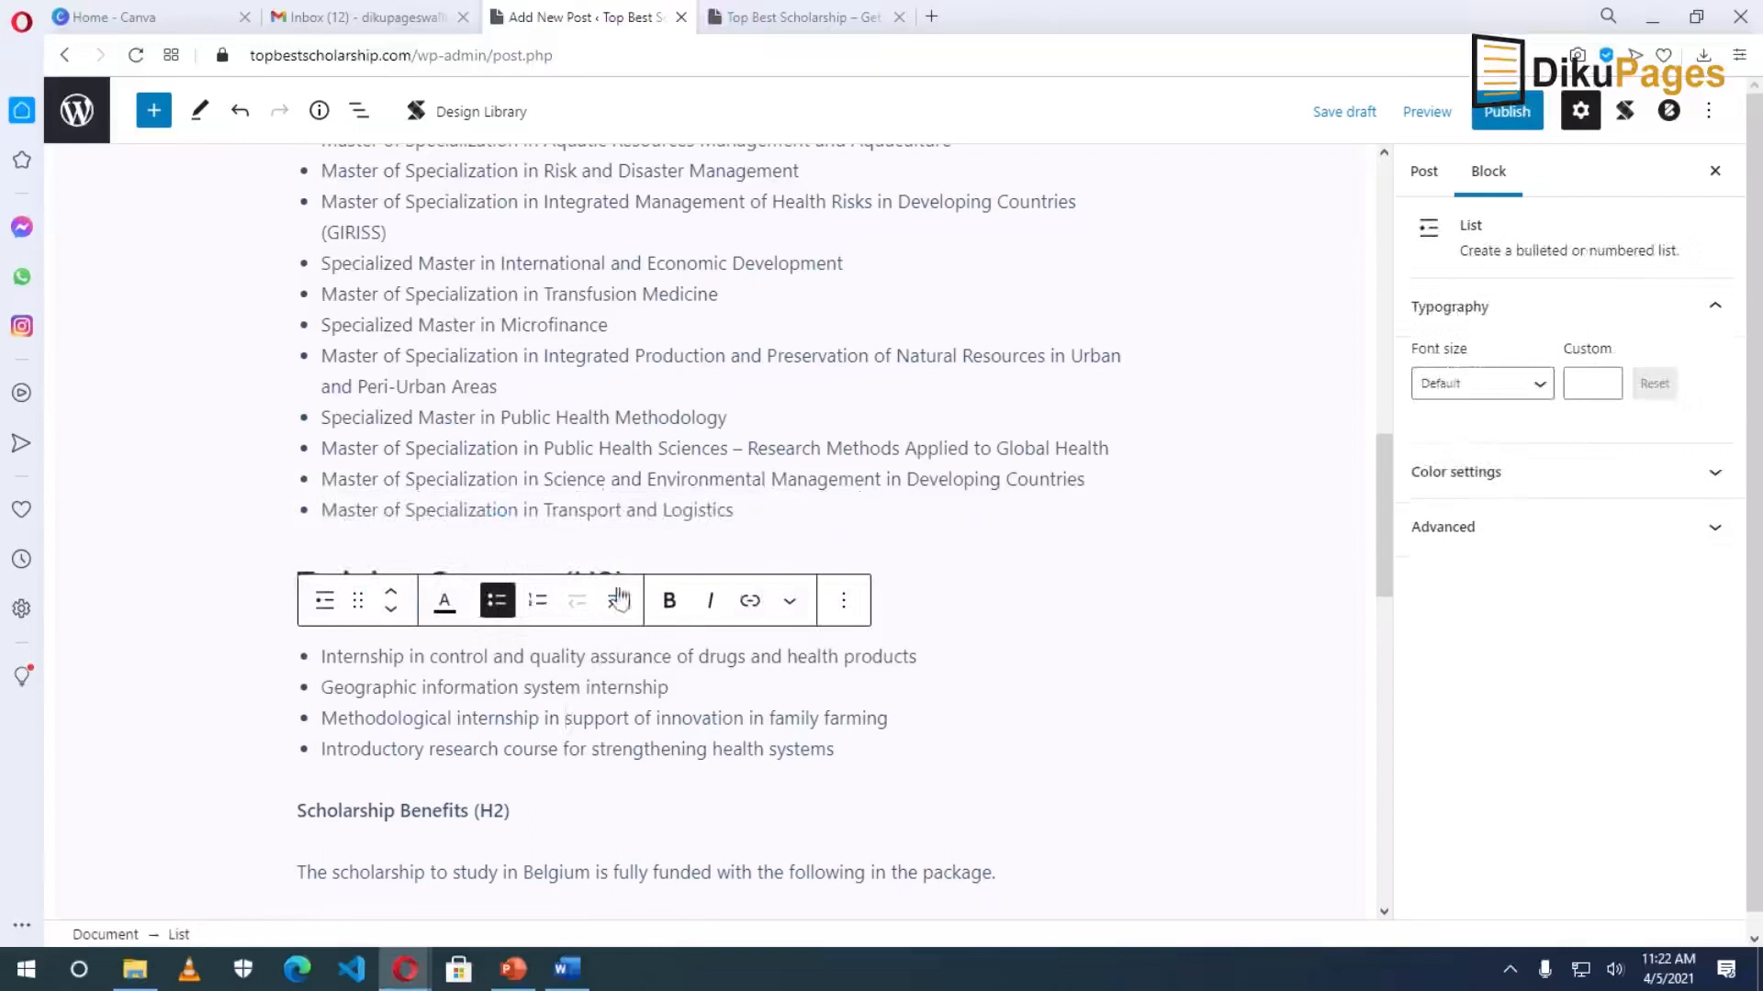
# Turn Deadline and How to Apply into headings and delete their (H2) notes.
pyautogui.scroll(-10, 625, 633)
pyautogui.click(387, 578)
pyautogui.click(326, 528)
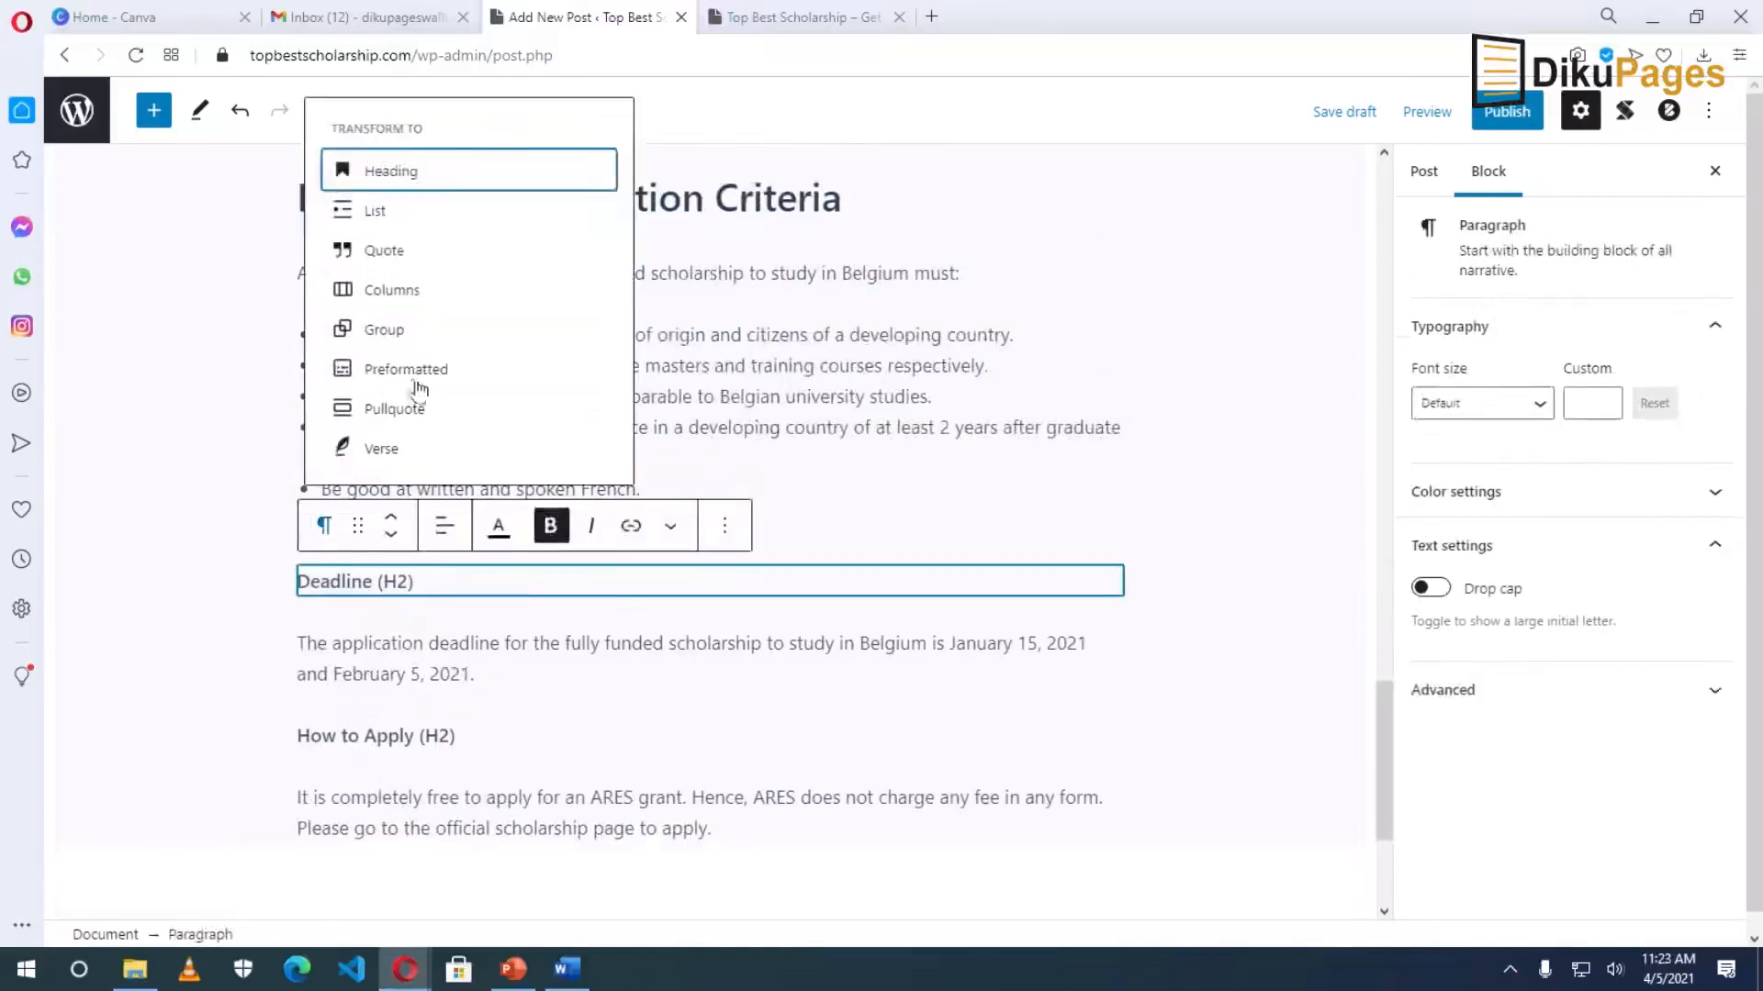
pyautogui.click(367, 169)
pyautogui.press('BackSpace')
pyautogui.press('BackSpace')
pyautogui.press('BackSpace')
pyautogui.press('BackSpace')
pyautogui.press('BackSpace')
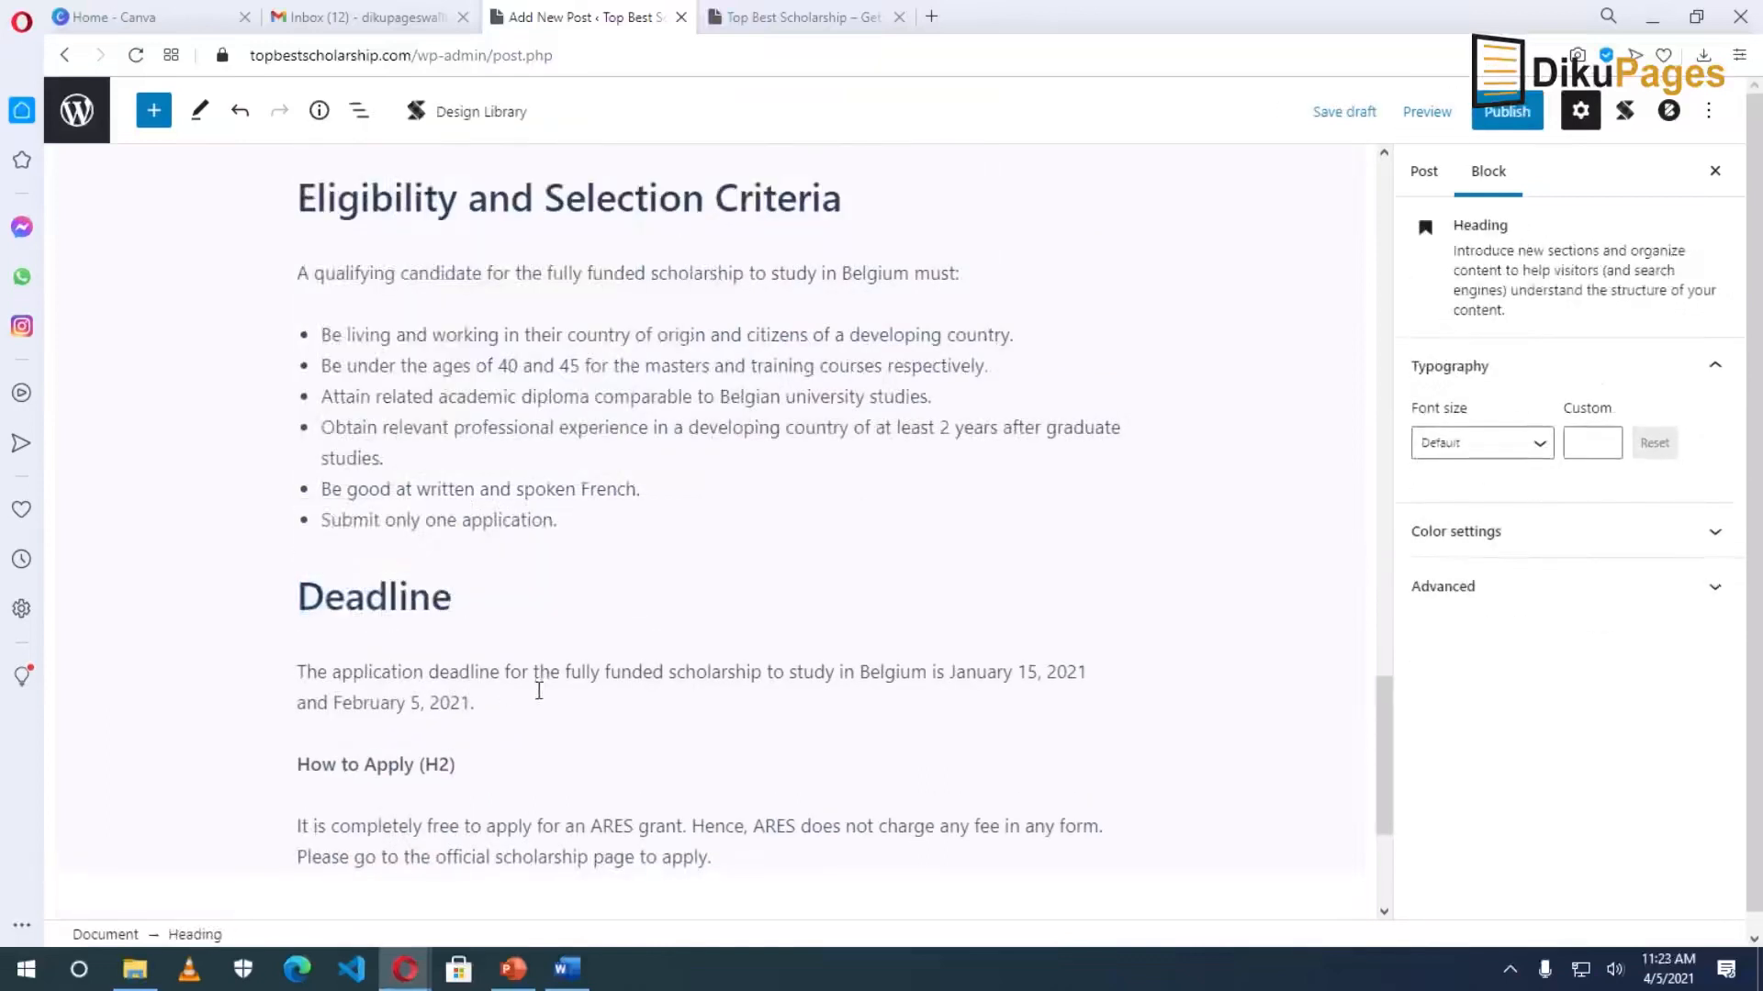
pyautogui.click(397, 767)
pyautogui.click(324, 711)
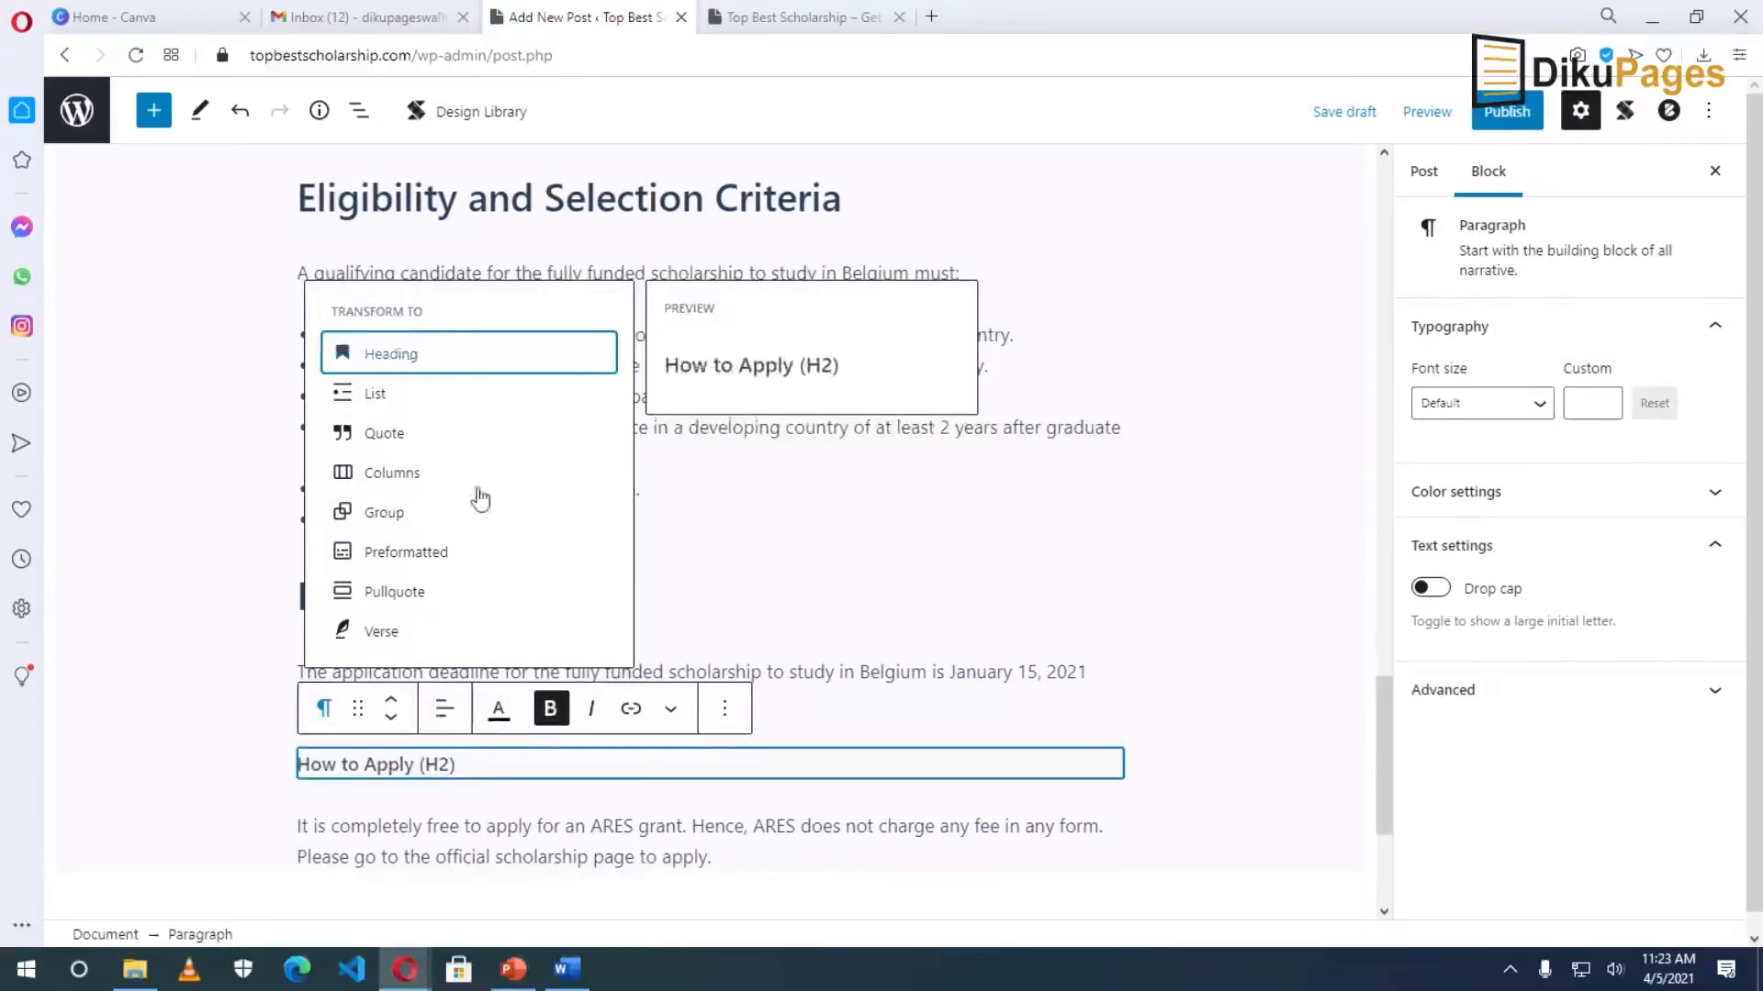
pyautogui.click(377, 350)
pyautogui.press('BackSpace')
pyautogui.press('BackSpace')
pyautogui.press('BackSpace')
pyautogui.press('BackSpace')
pyautogui.press('BackSpace')
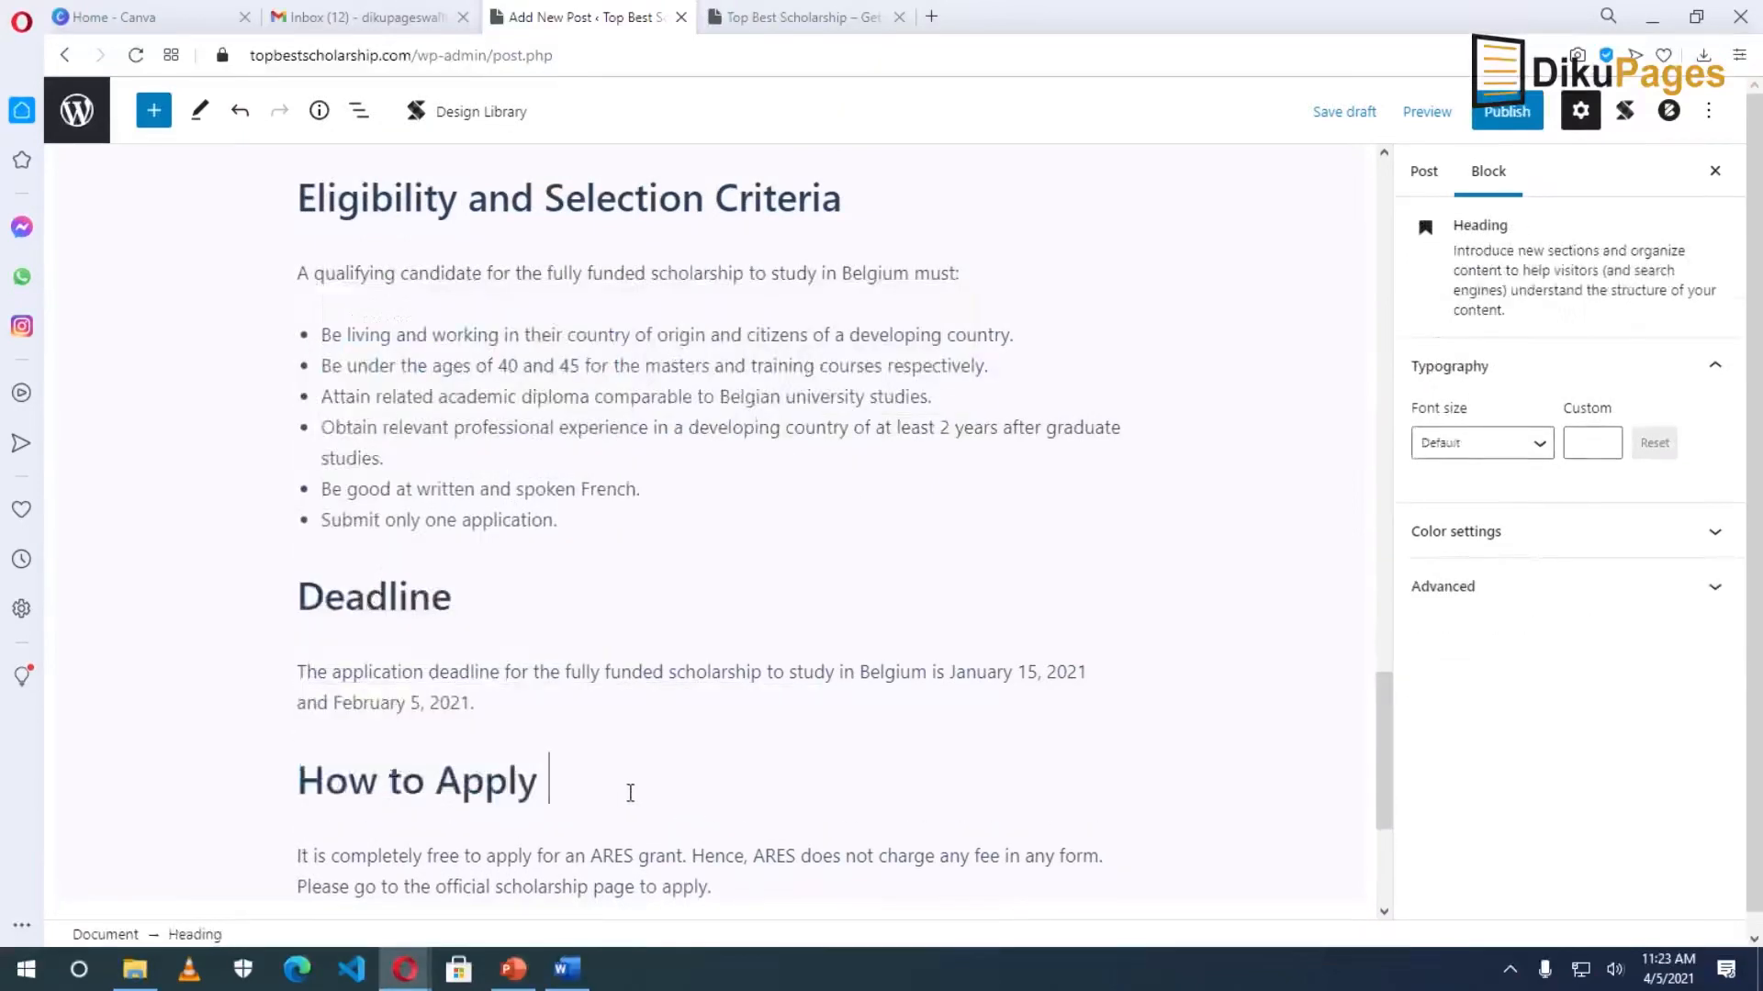
pyautogui.scroll(-4, 631, 810)
pyautogui.scroll(6, 633, 810)
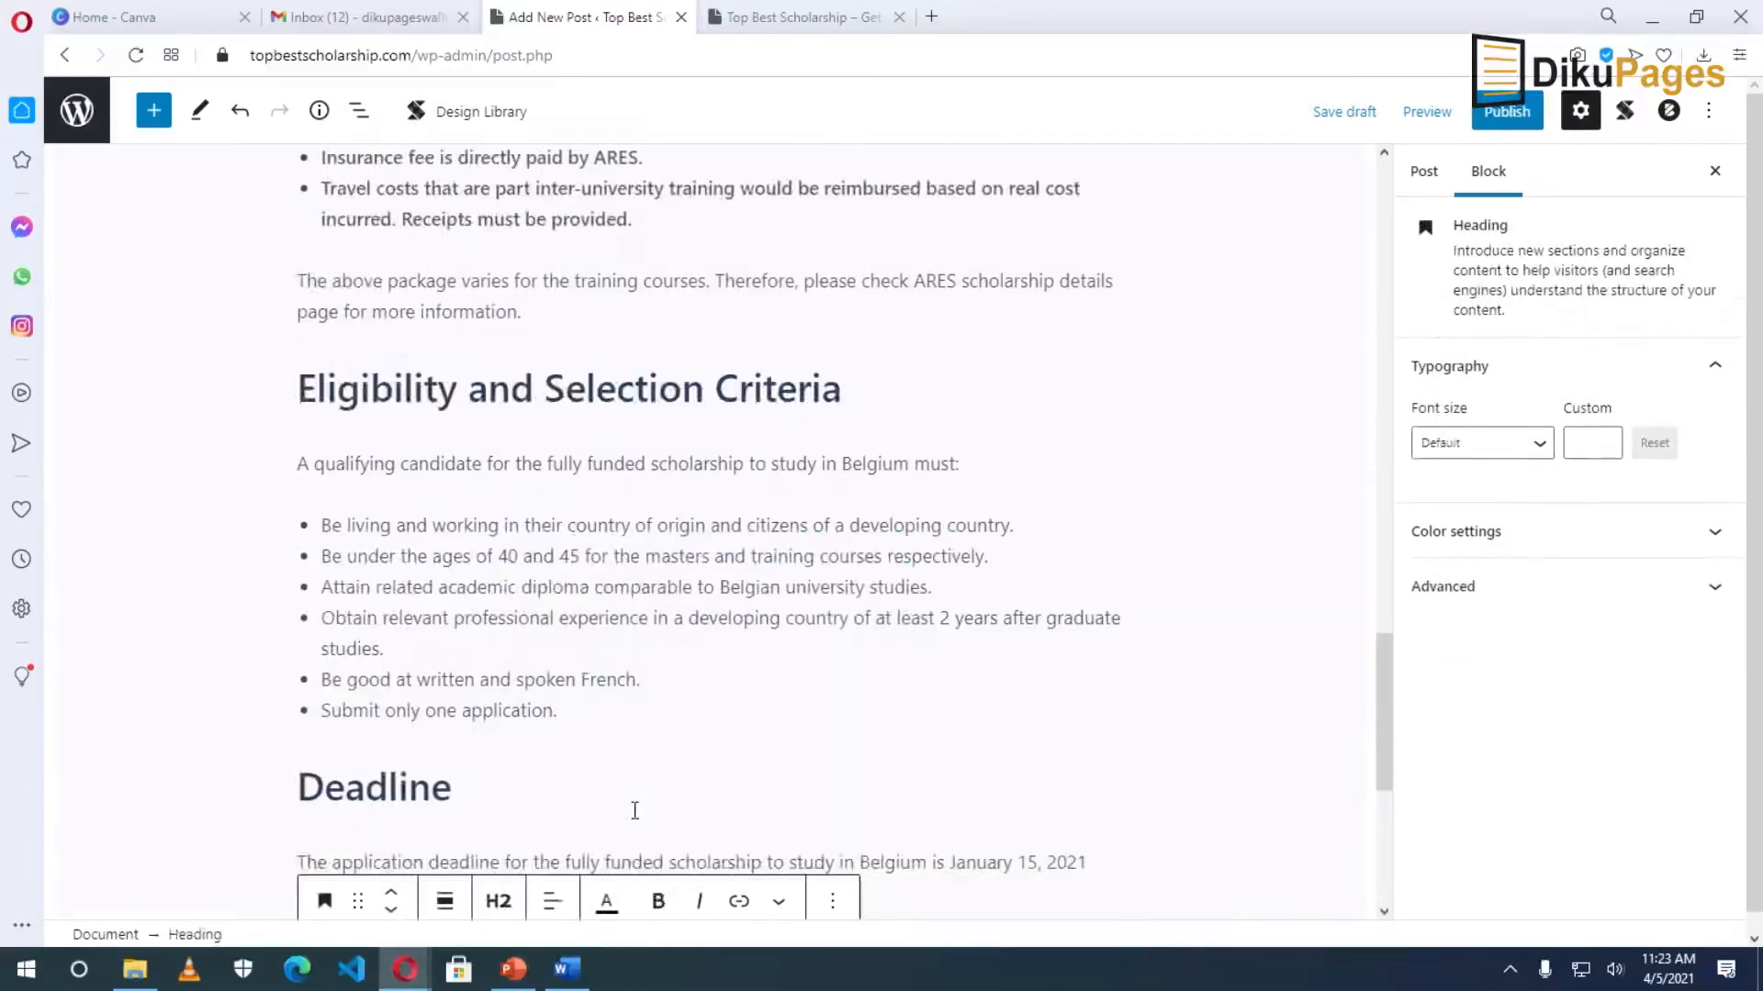
pyautogui.click(828, 707)
pyautogui.scroll(-6, 828, 706)
pyautogui.scroll(13, 830, 704)
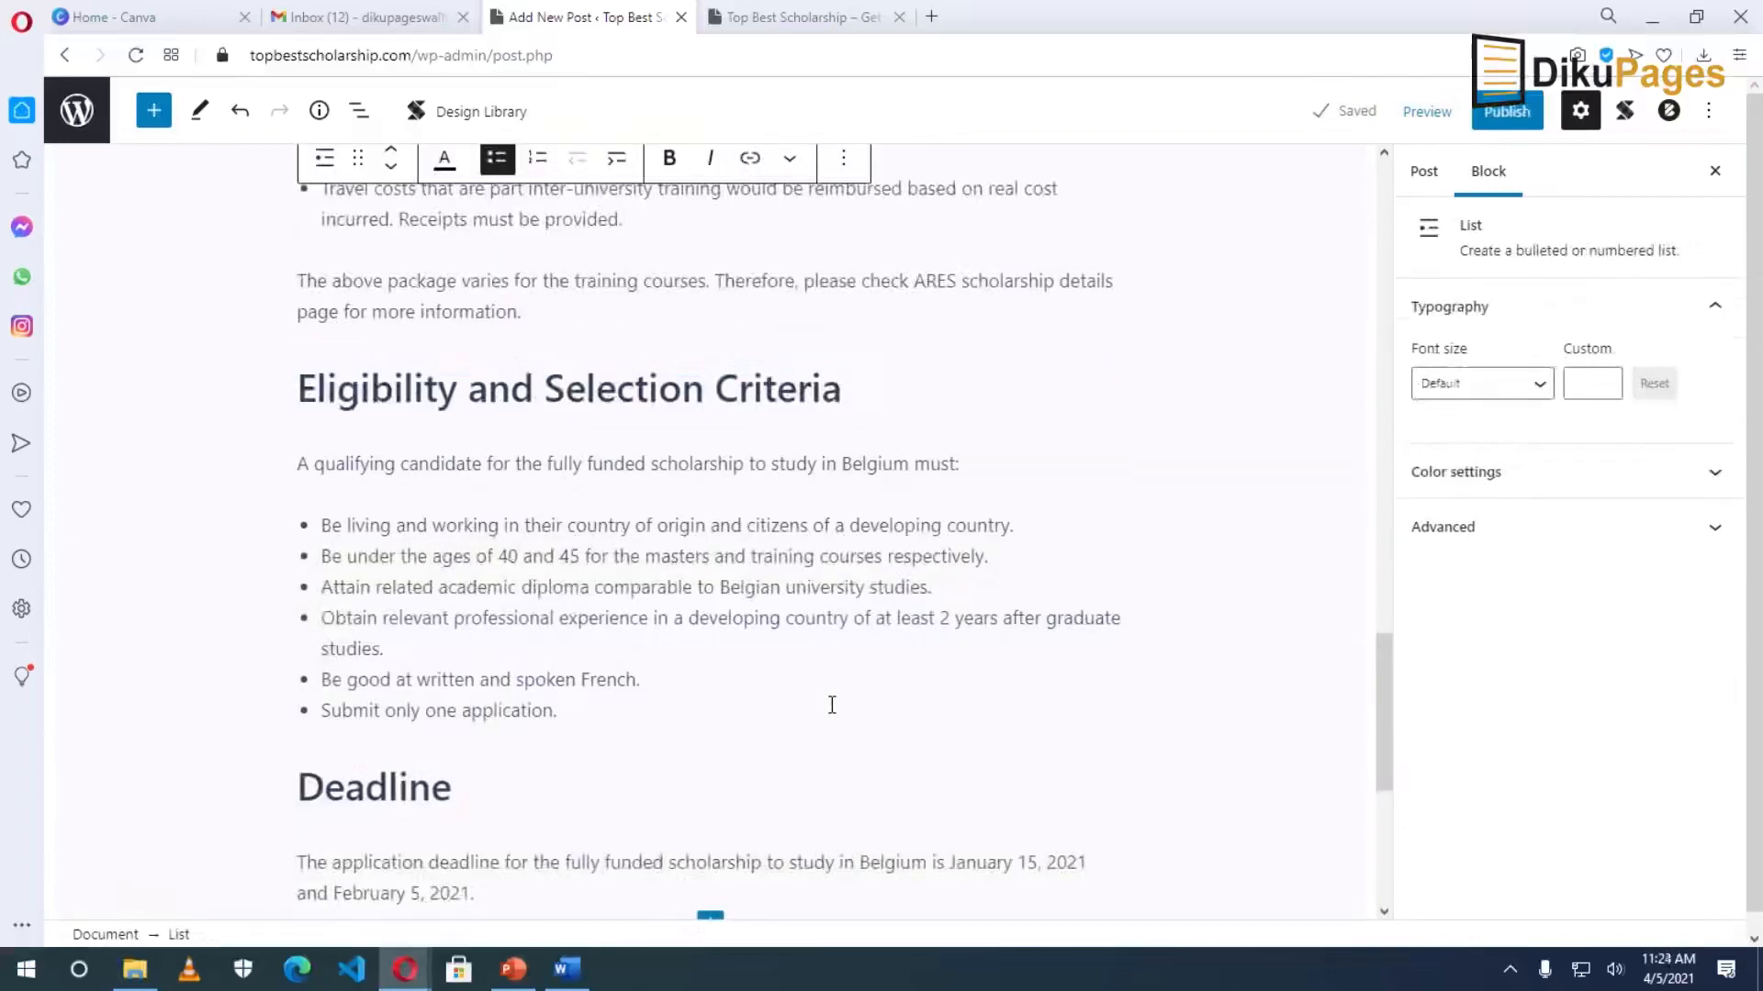
# Publish the scholarship post and view it on the live site.
pyautogui.click(1504, 118)
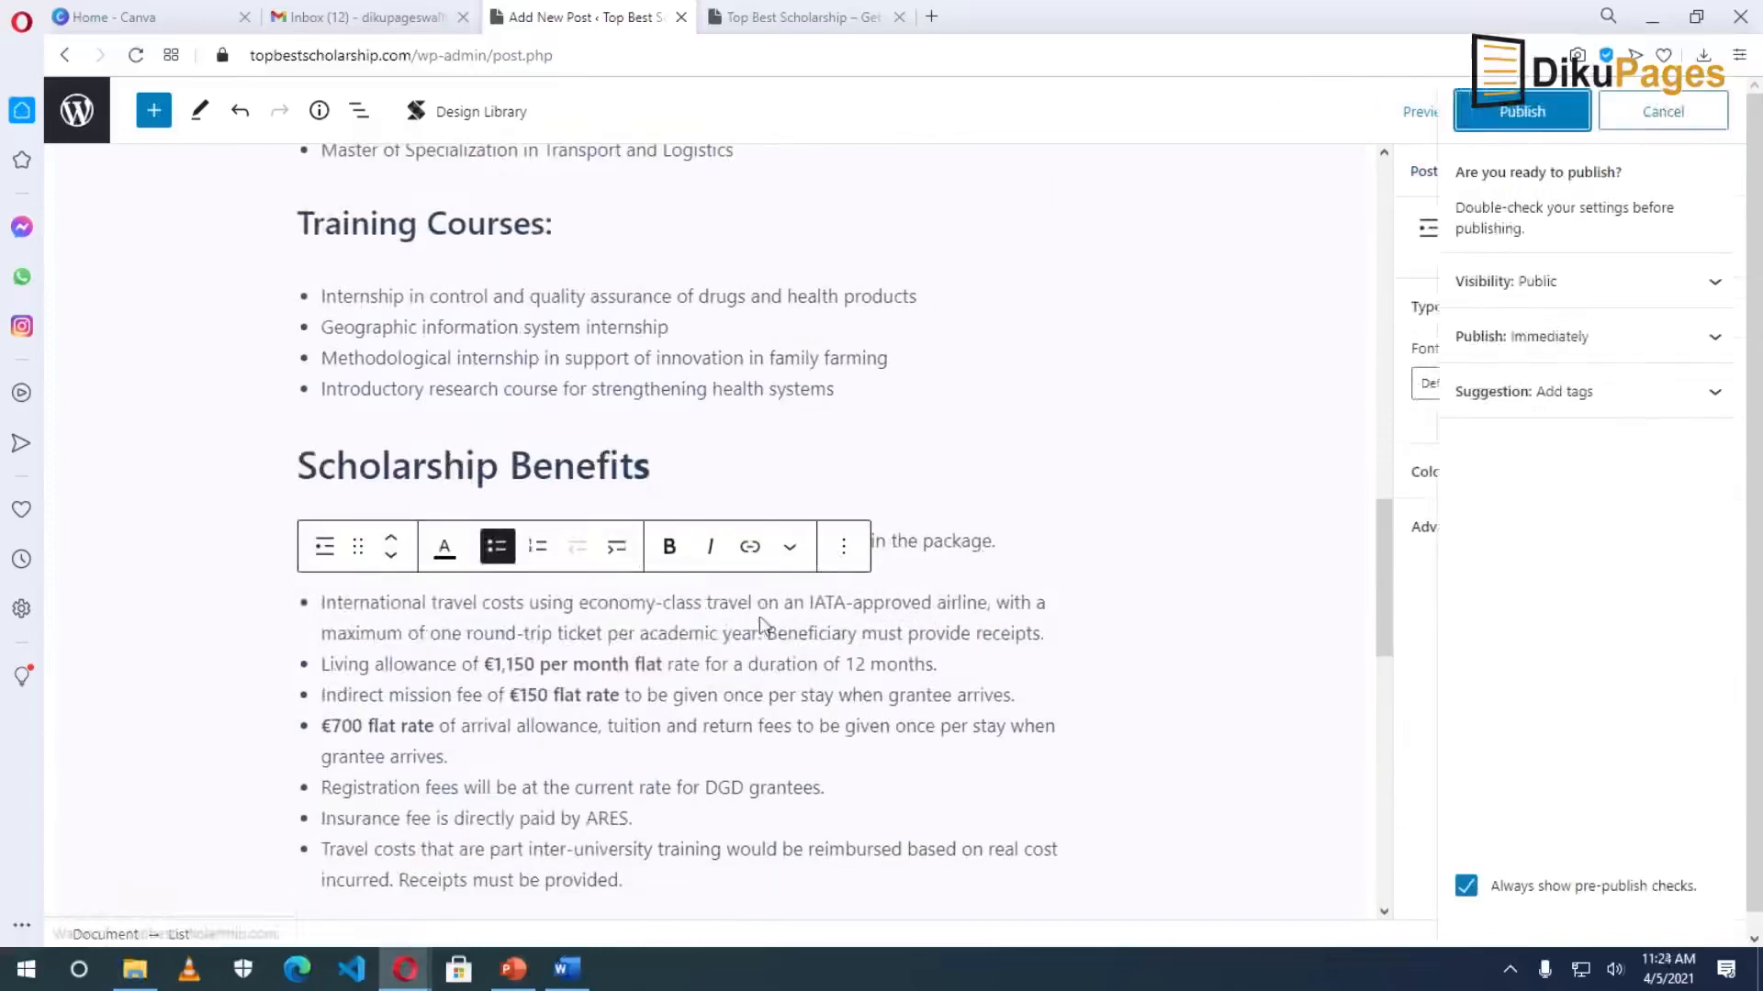
pyautogui.click(1514, 111)
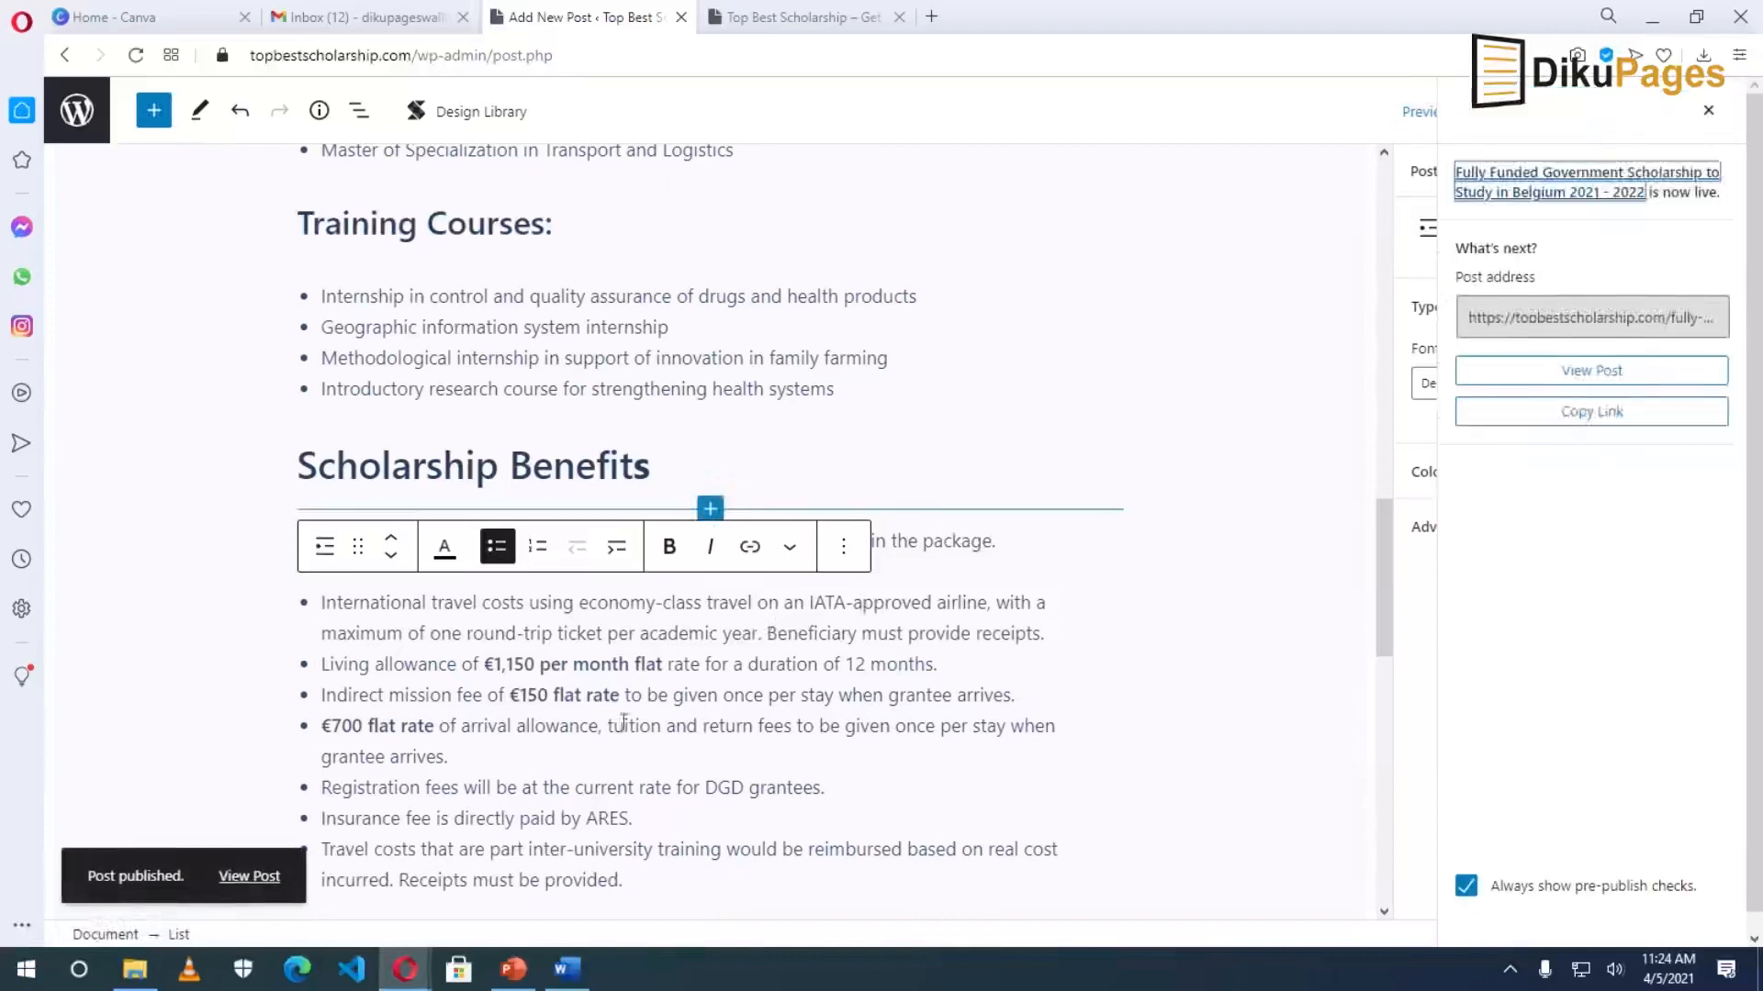
pyautogui.click(246, 881)
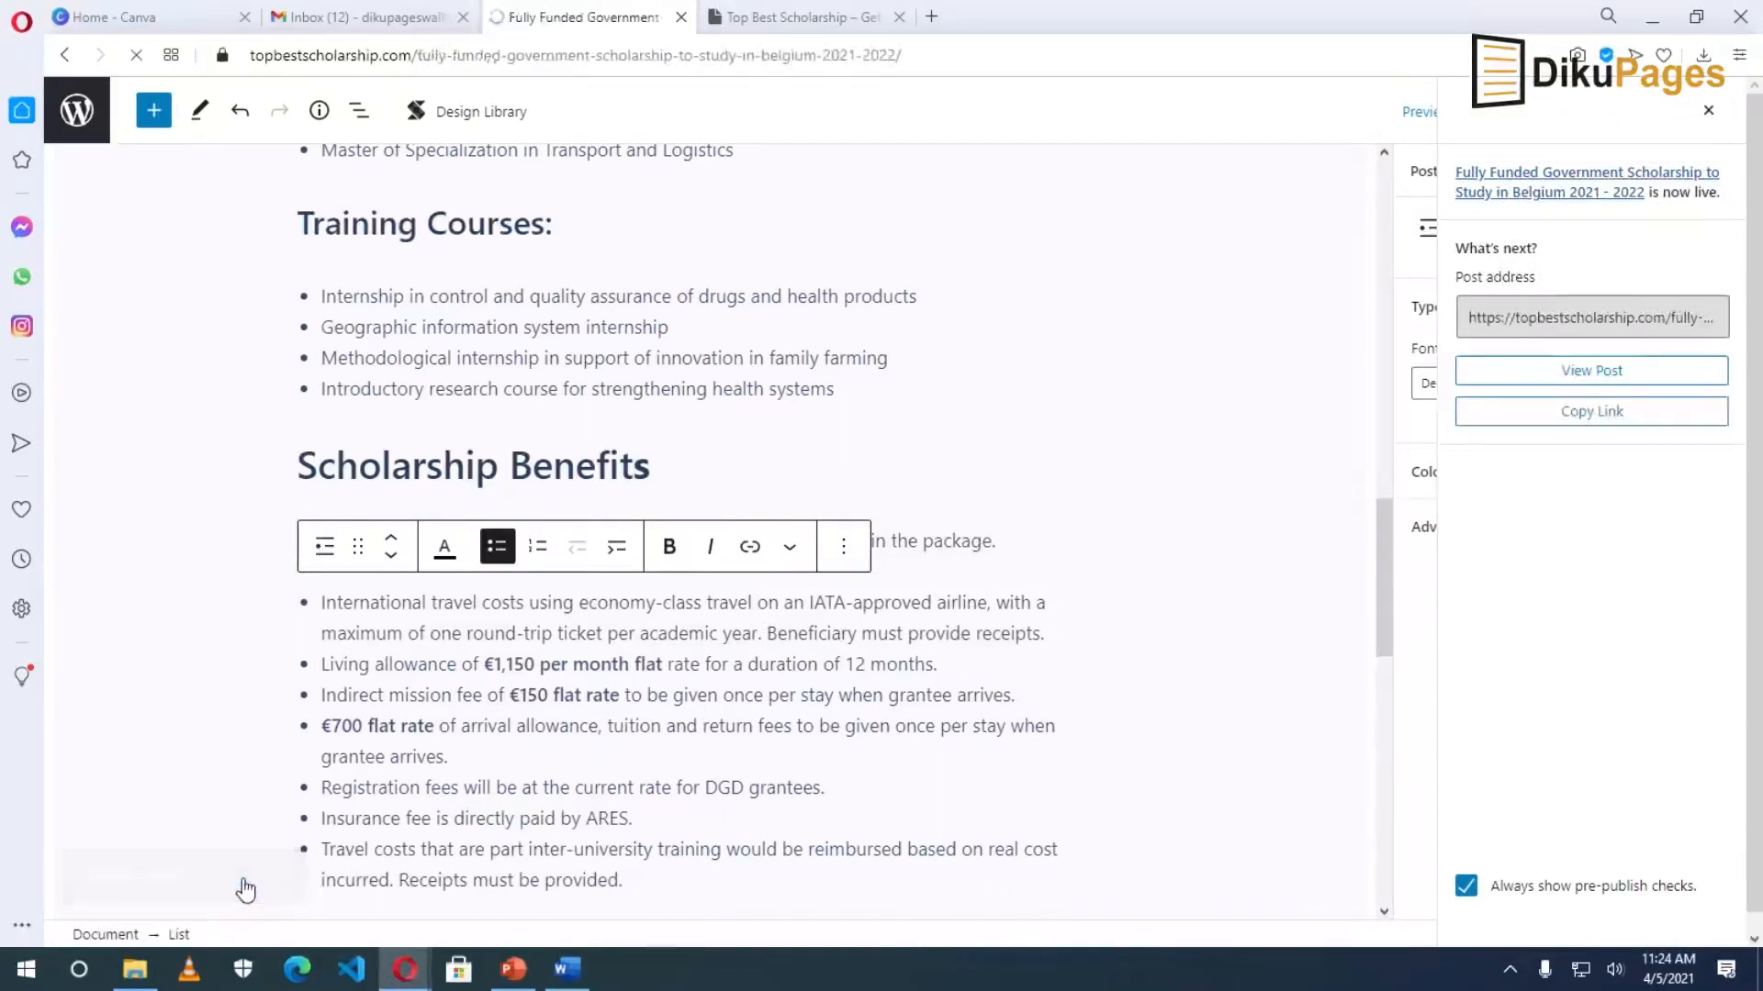
pyautogui.scroll(-4, 789, 764)
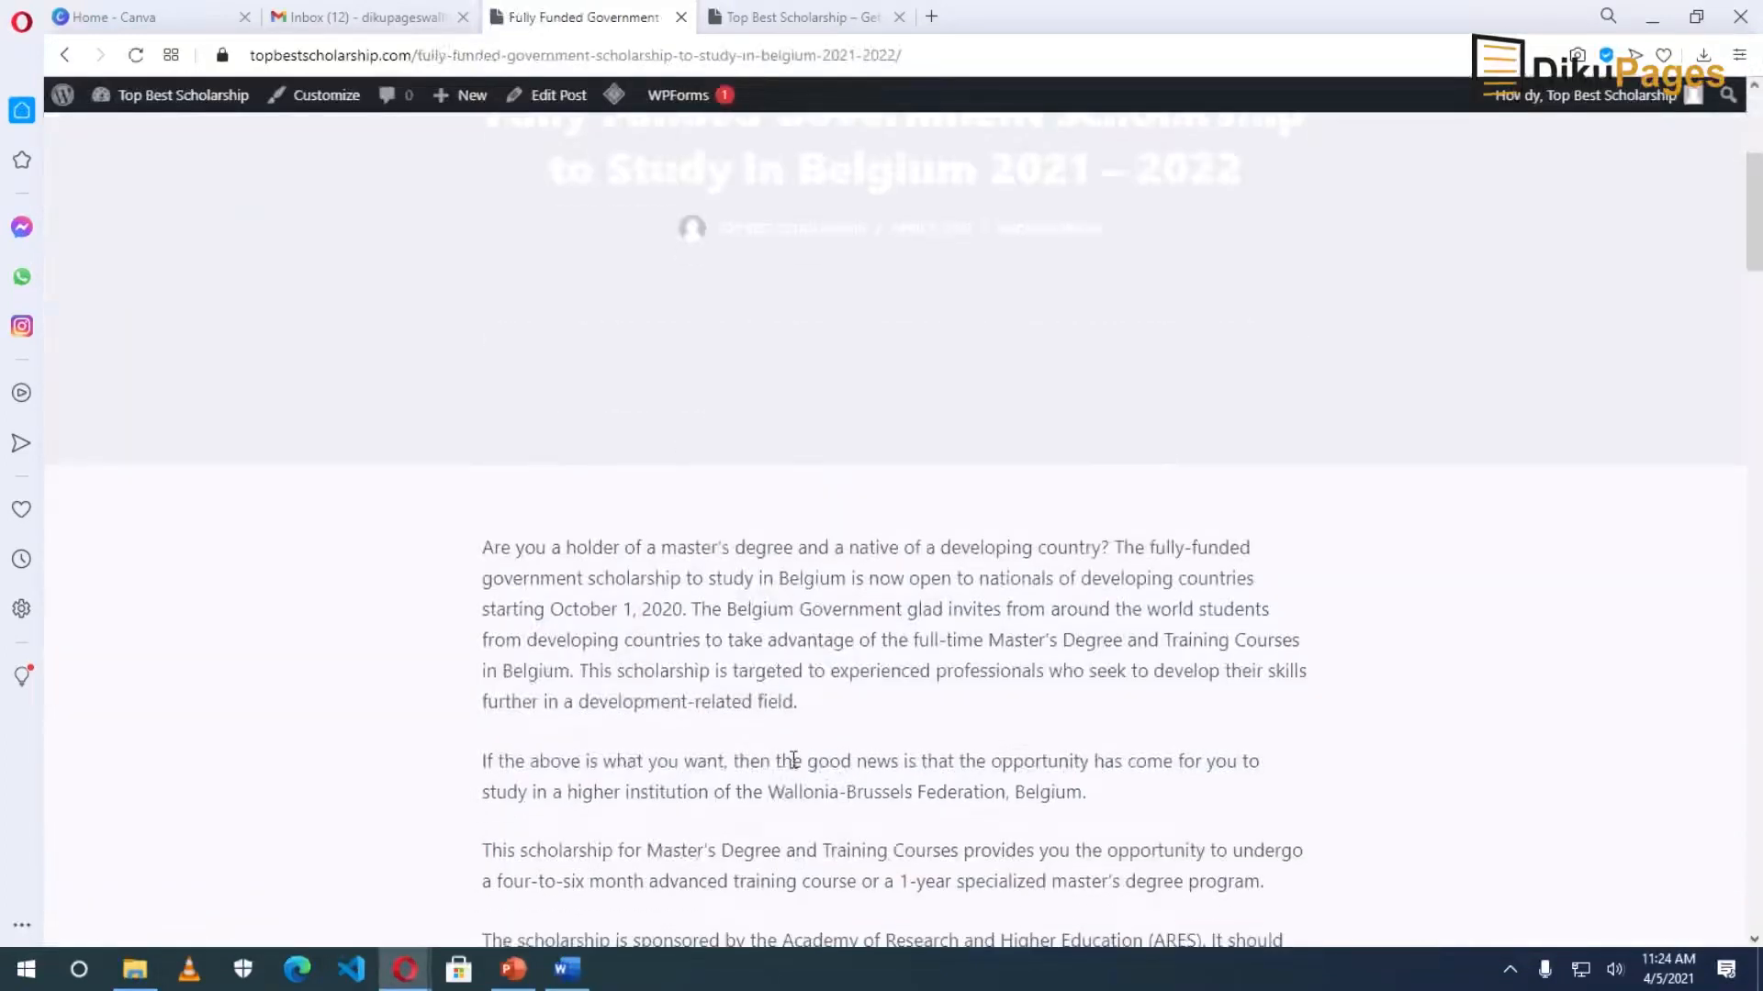
pyautogui.scroll(-20, 793, 761)
pyautogui.scroll(-12, 793, 760)
pyautogui.scroll(15, 790, 758)
pyautogui.scroll(15, 785, 745)
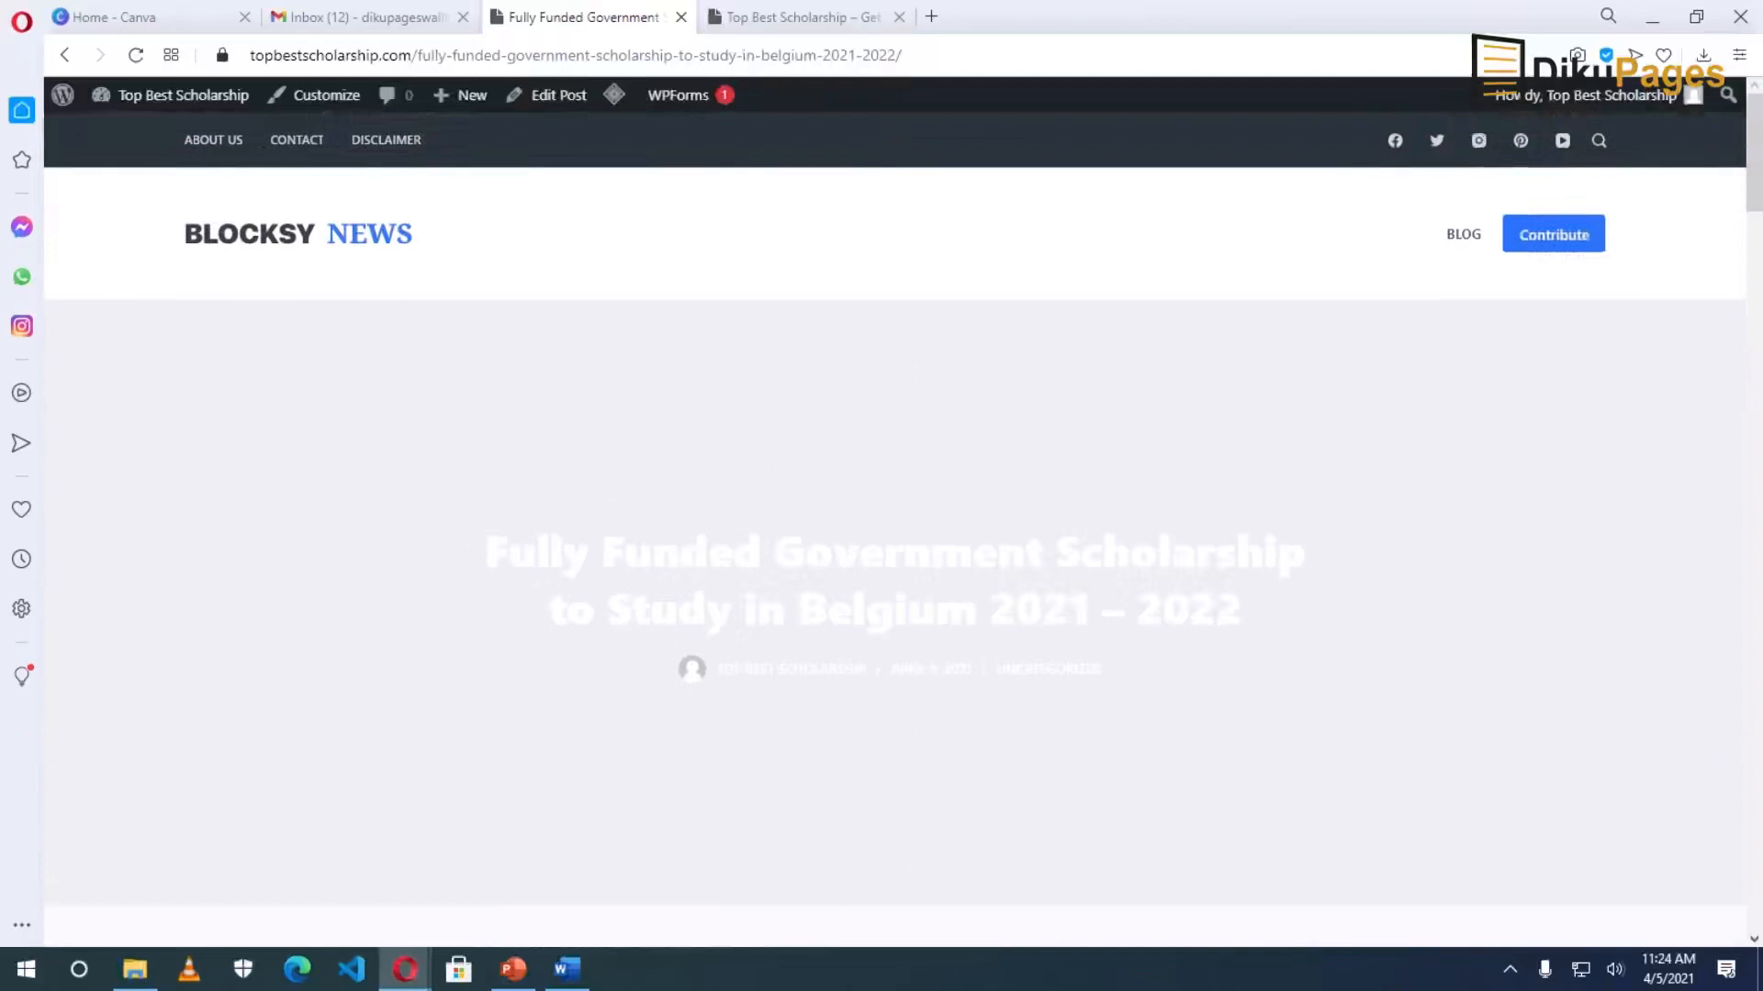
# Open the Belgium scholarship post from the site's home page grid.
pyautogui.click(280, 233)
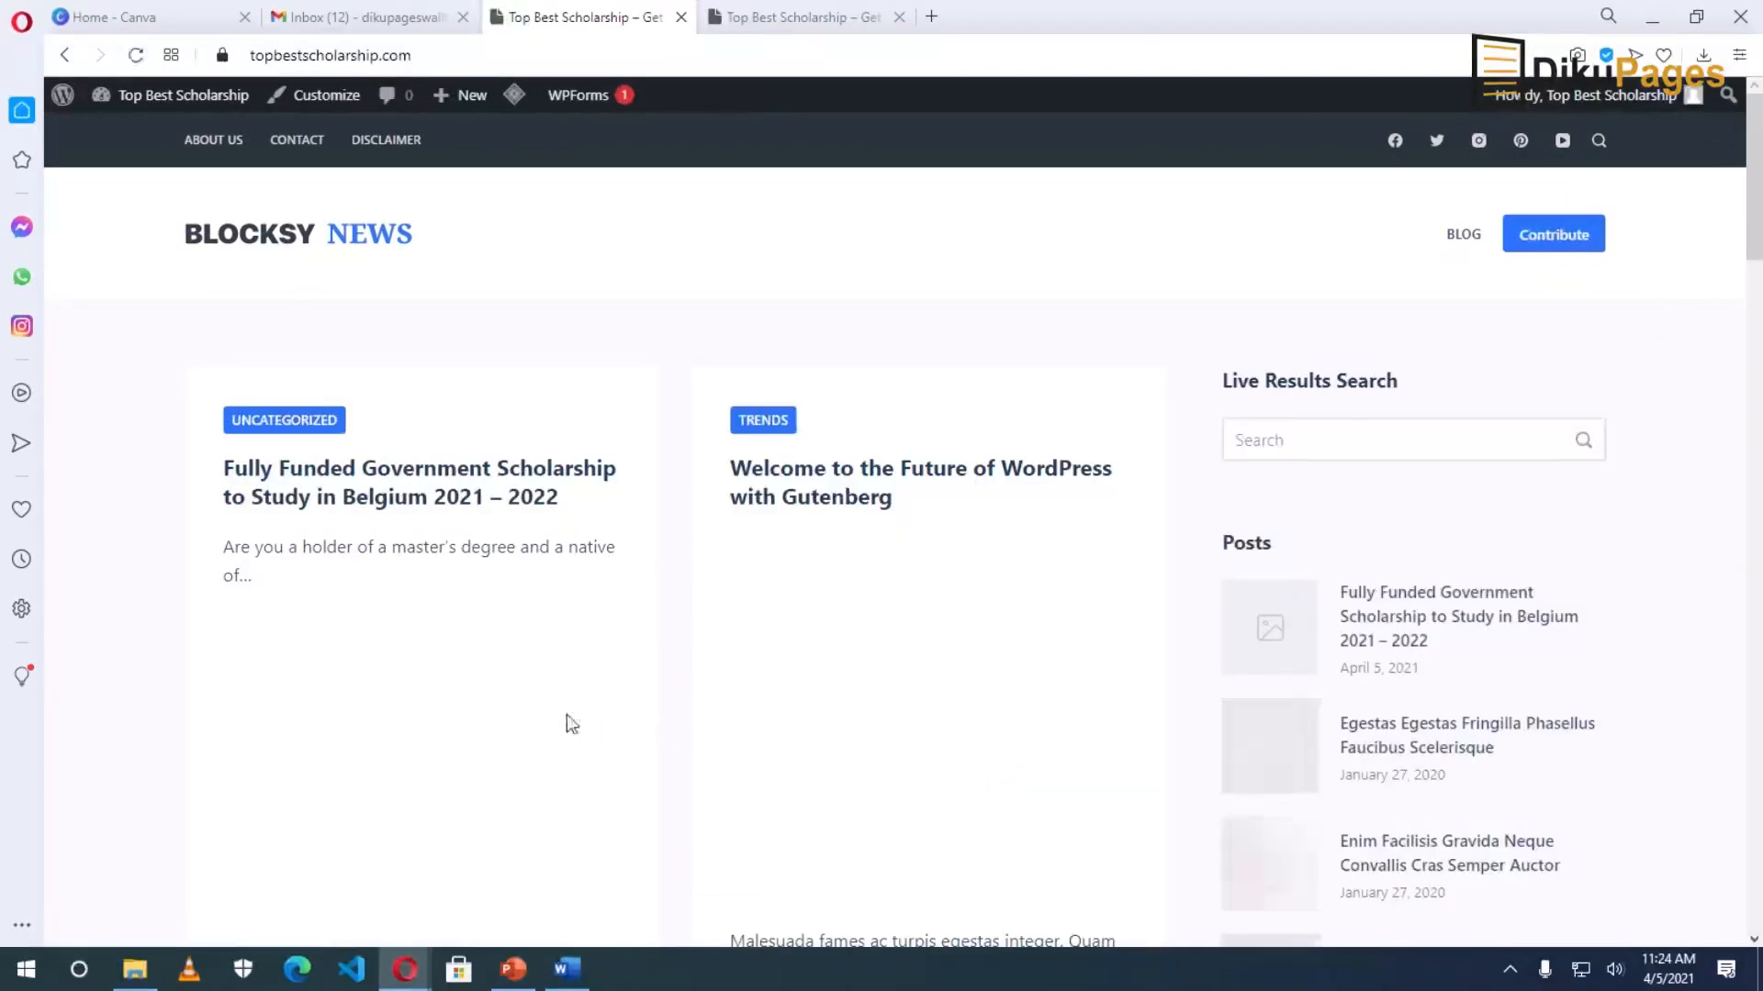
pyautogui.scroll(-2, 405, 676)
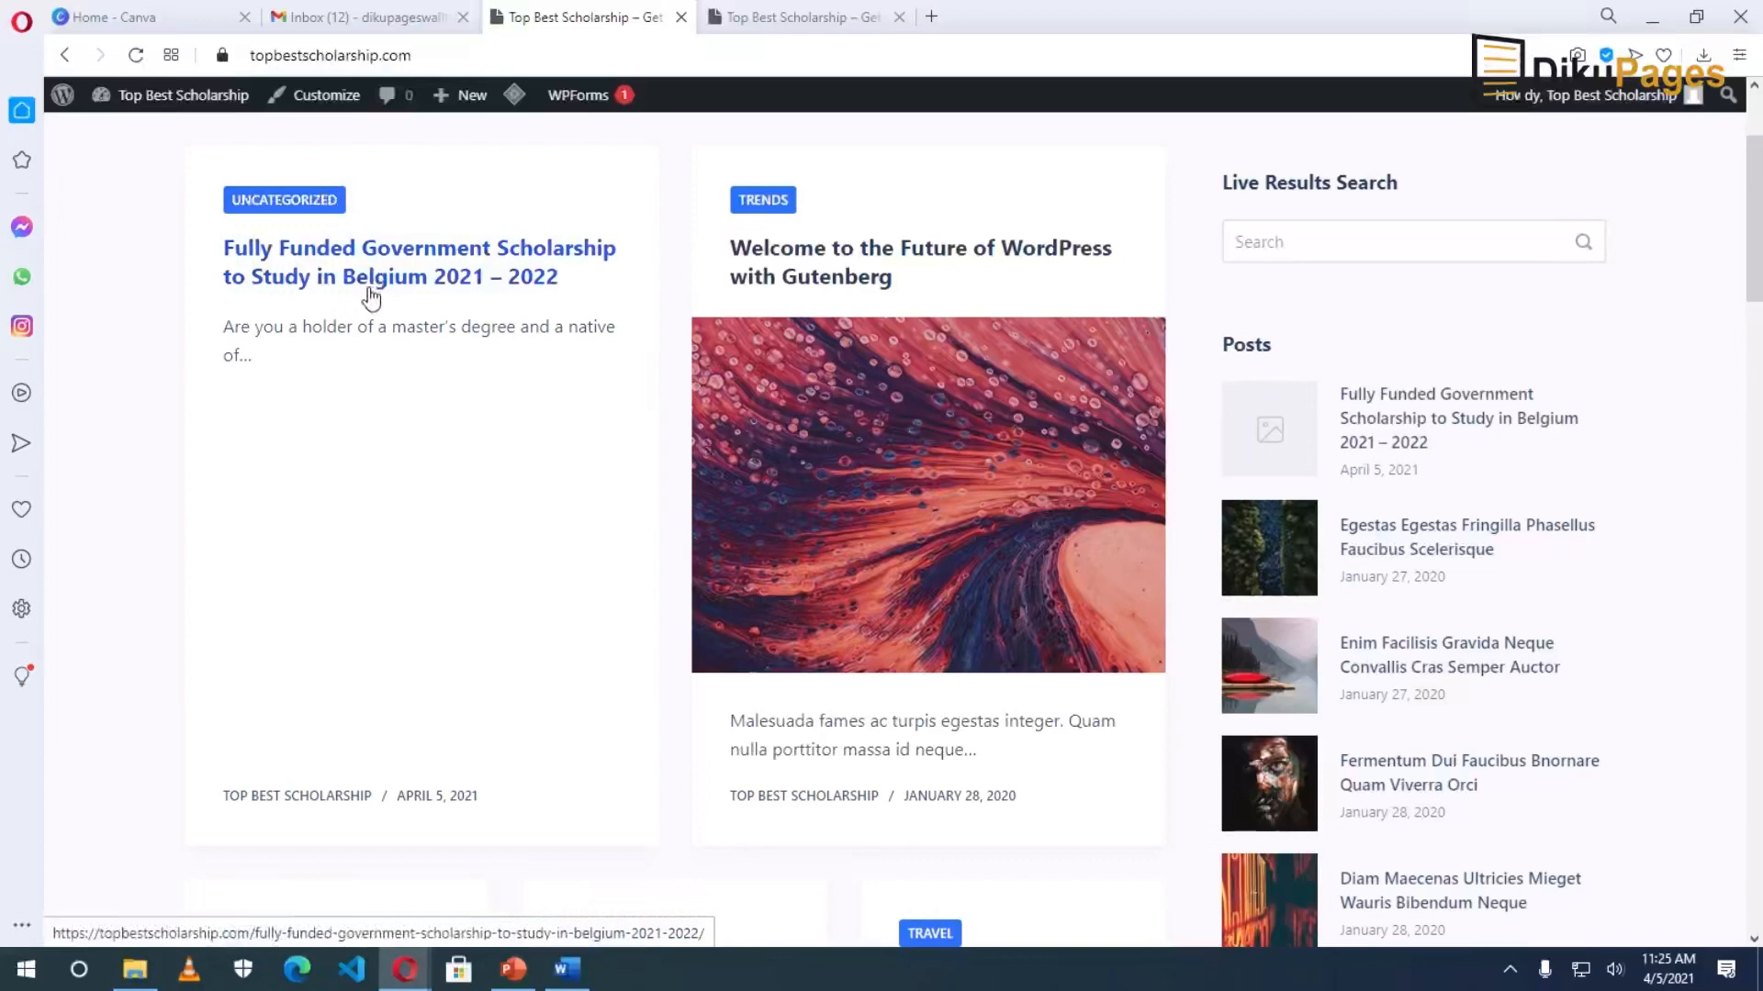
pyautogui.click(413, 294)
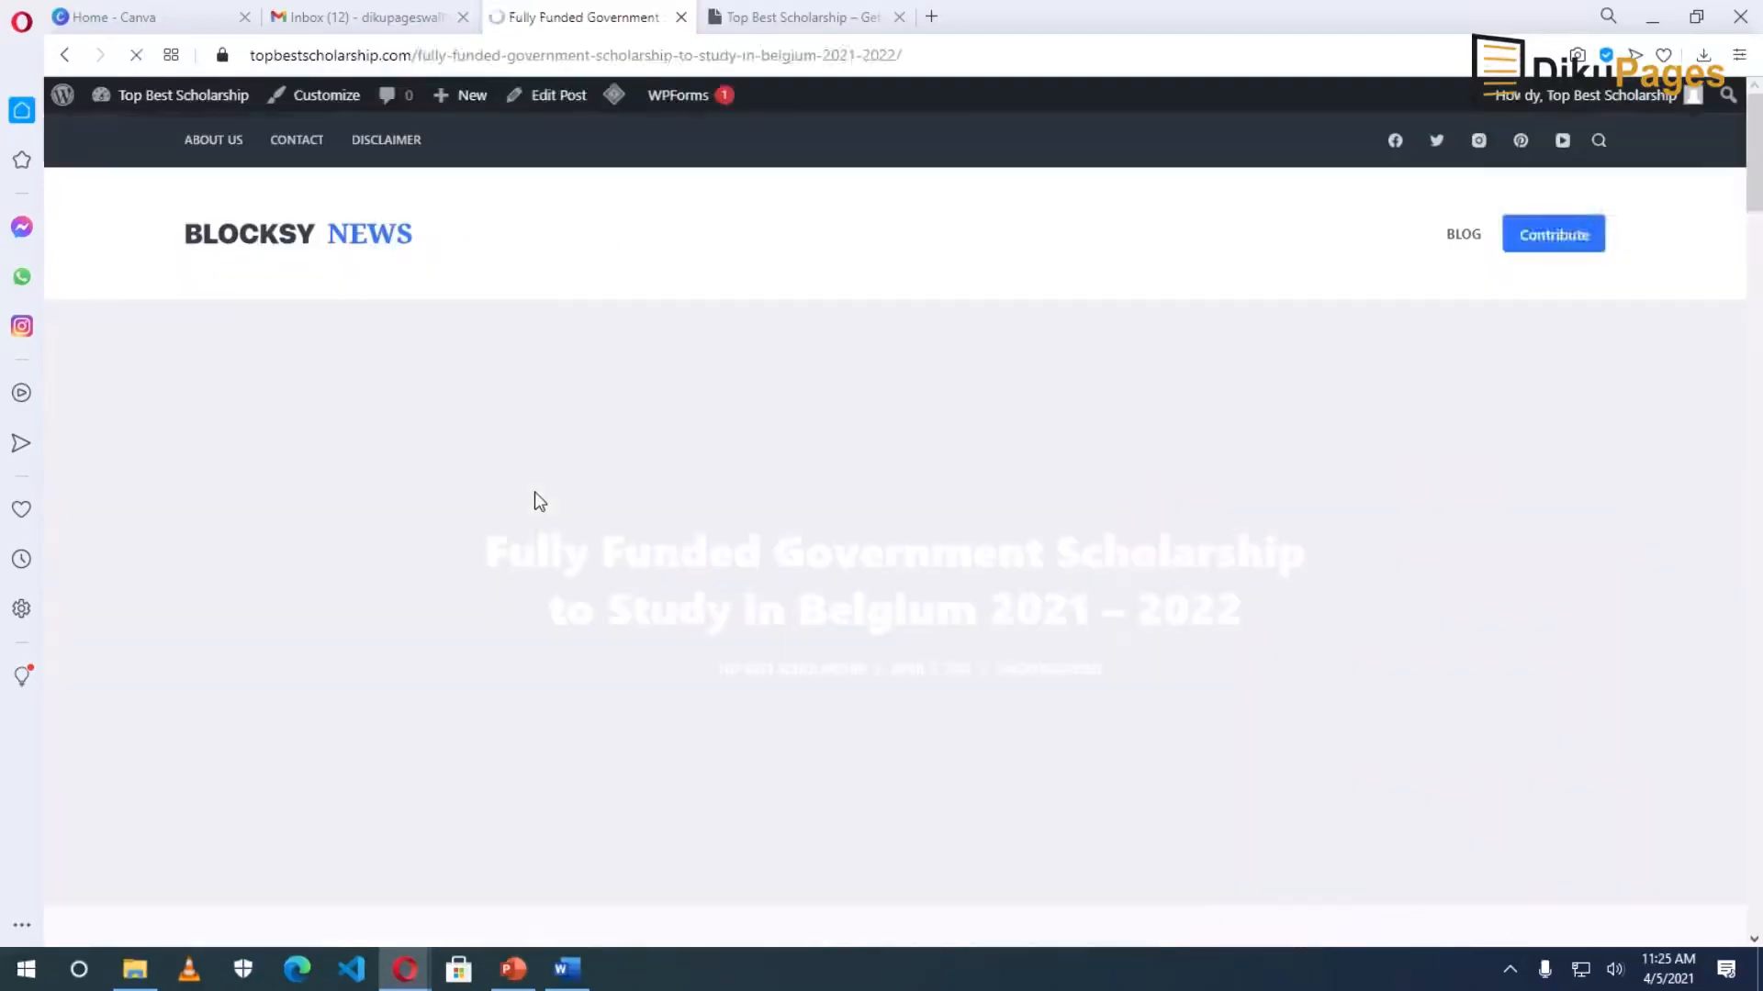
pyautogui.scroll(-8, 689, 768)
pyautogui.scroll(9, 690, 769)
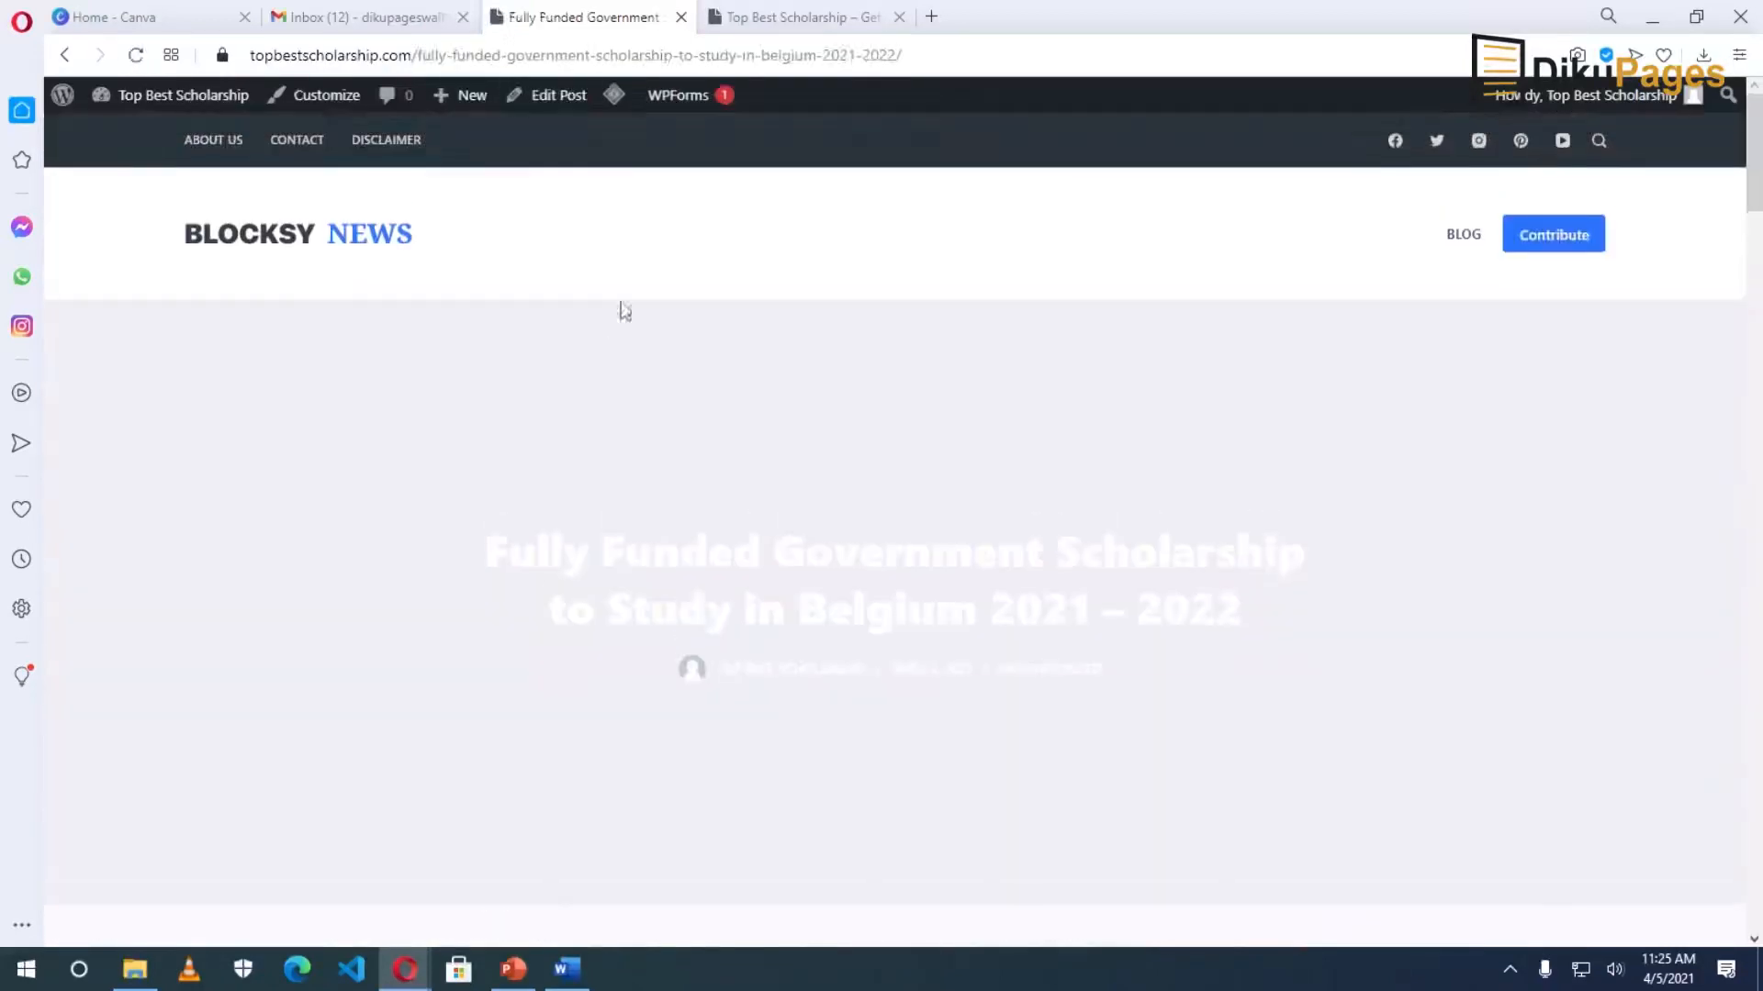
pyautogui.click(562, 98)
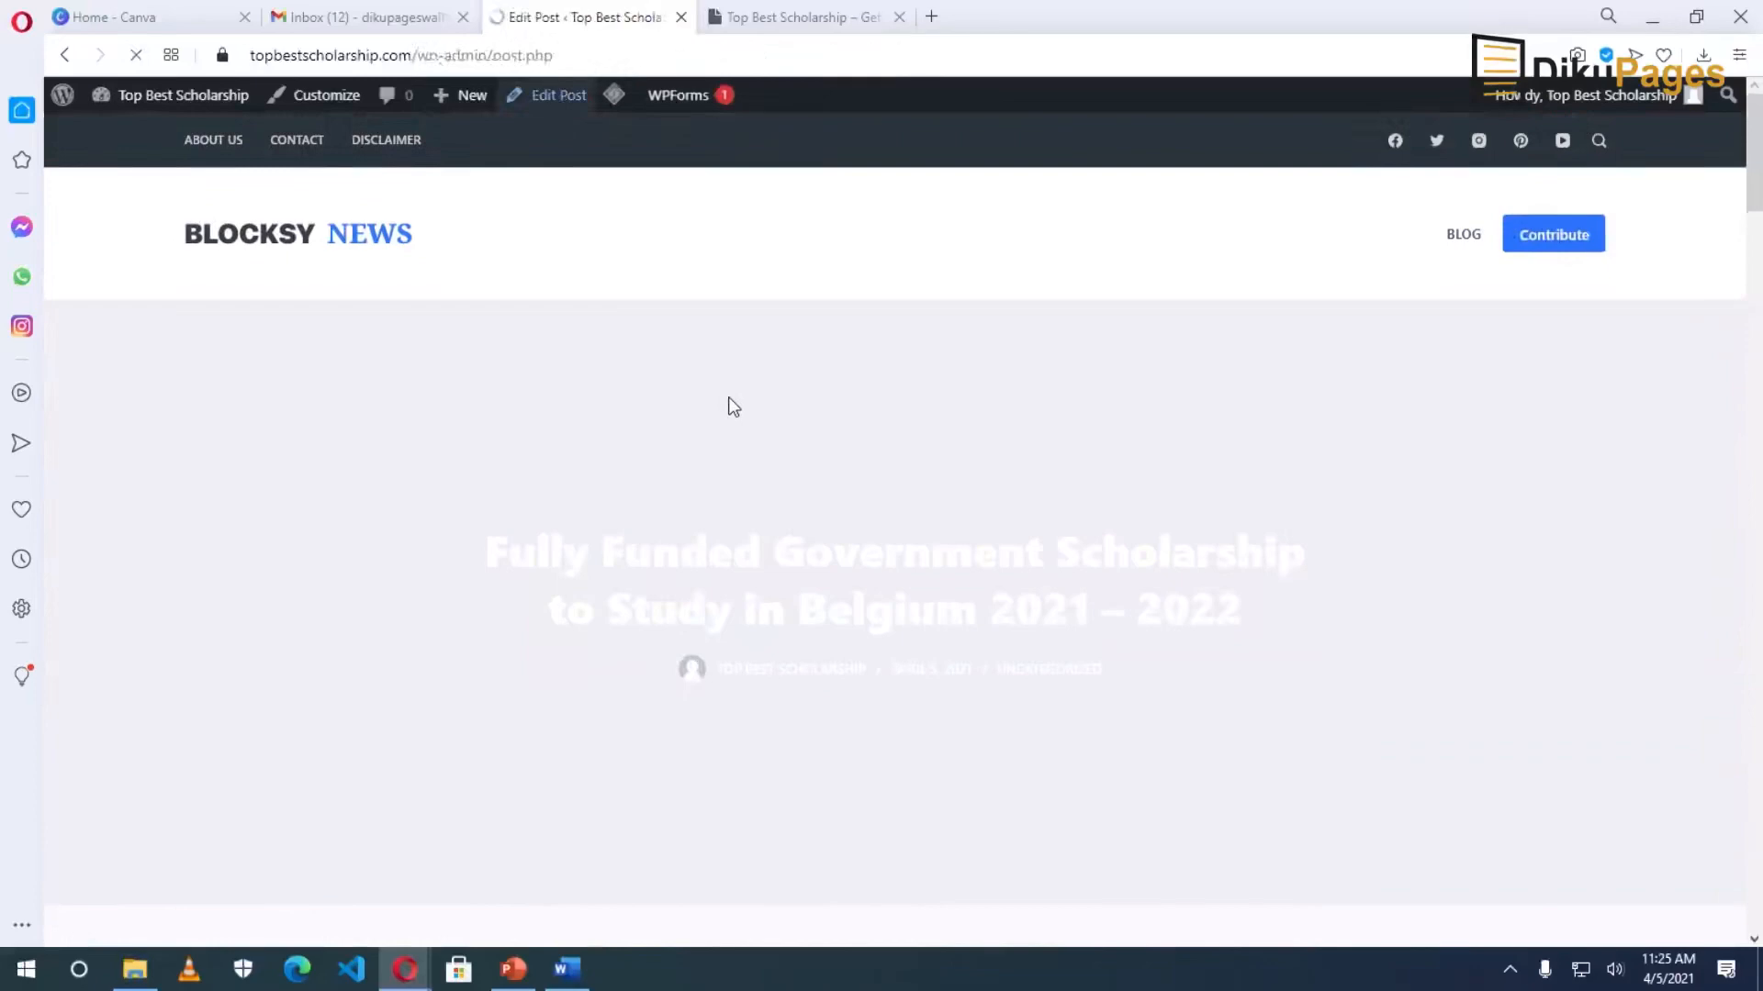
# Remove the post from Uncategorized and create a new Scholarships category.
pyautogui.scroll(-5, 1043, 669)
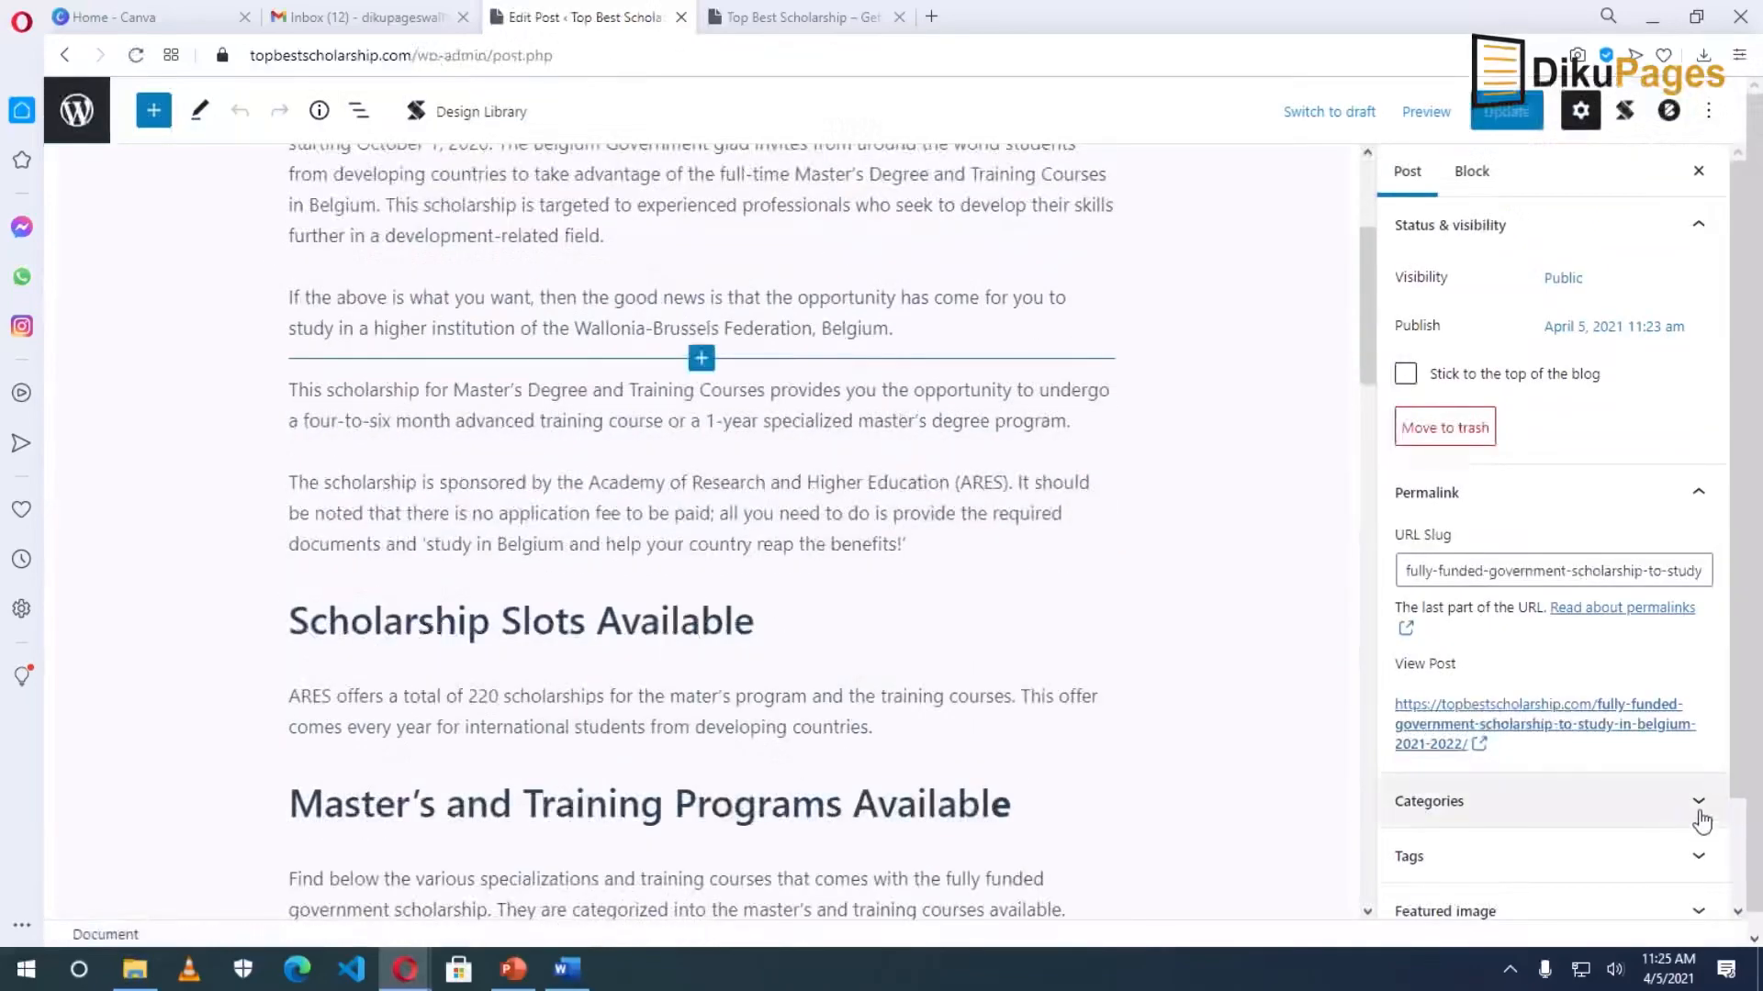
pyautogui.click(1699, 808)
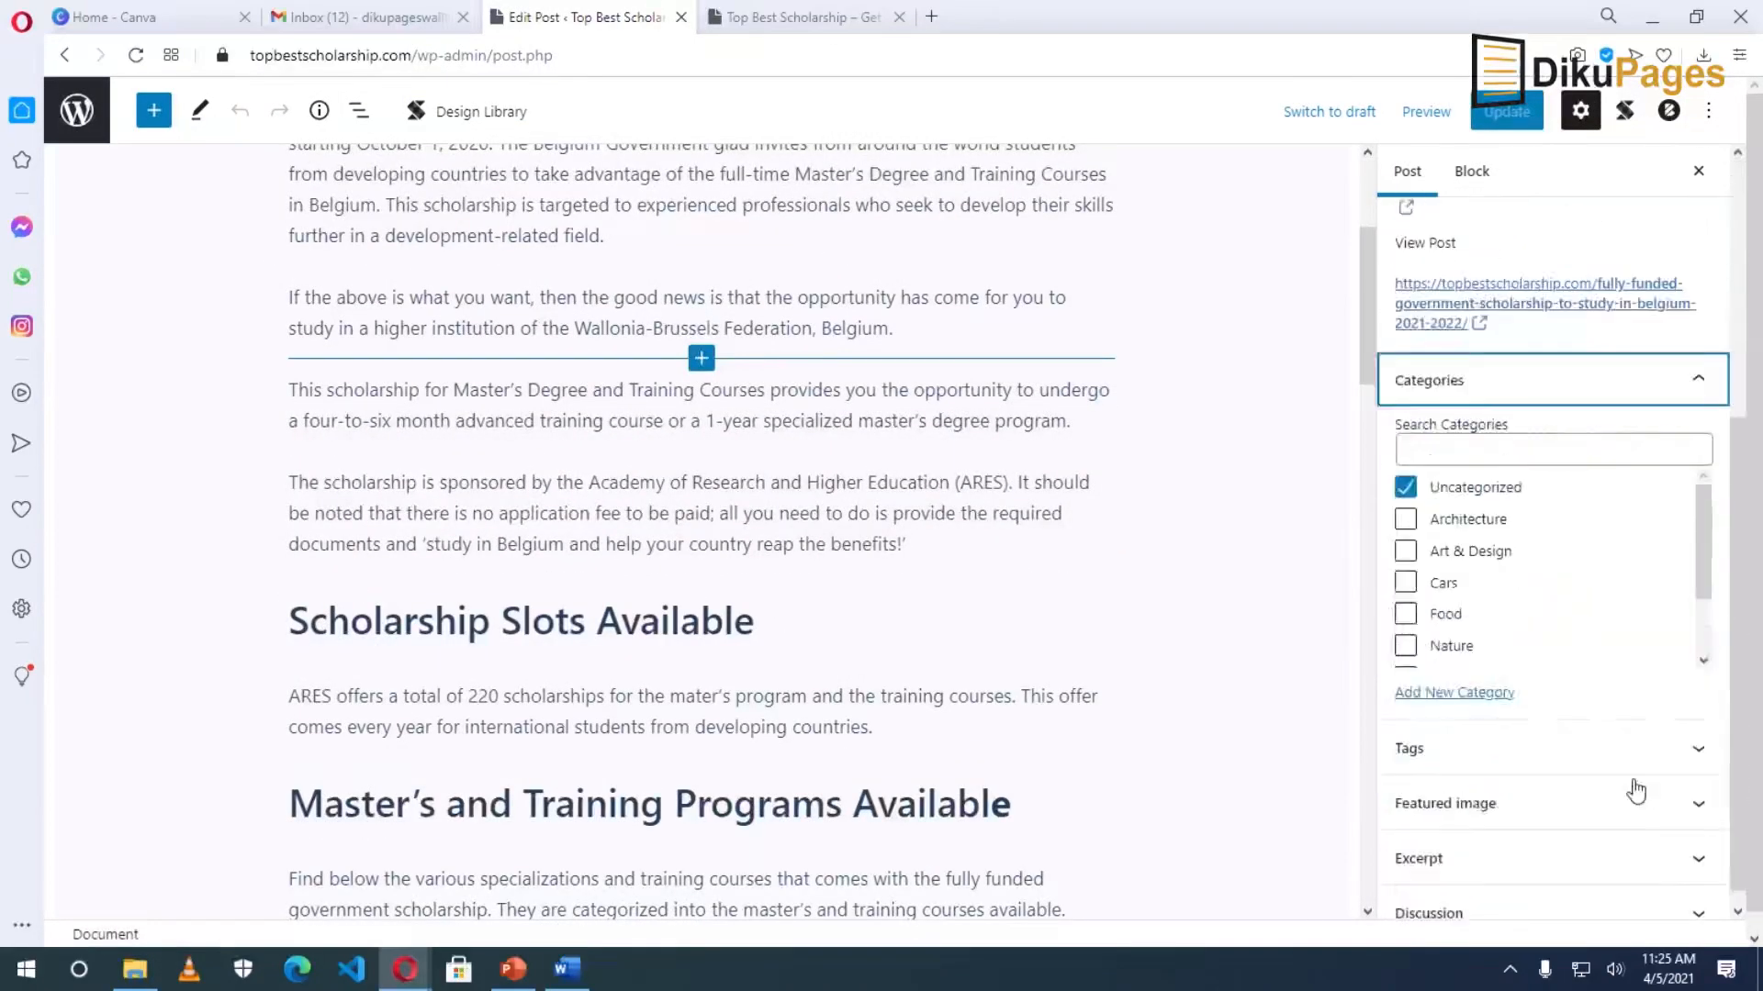
pyautogui.click(1404, 470)
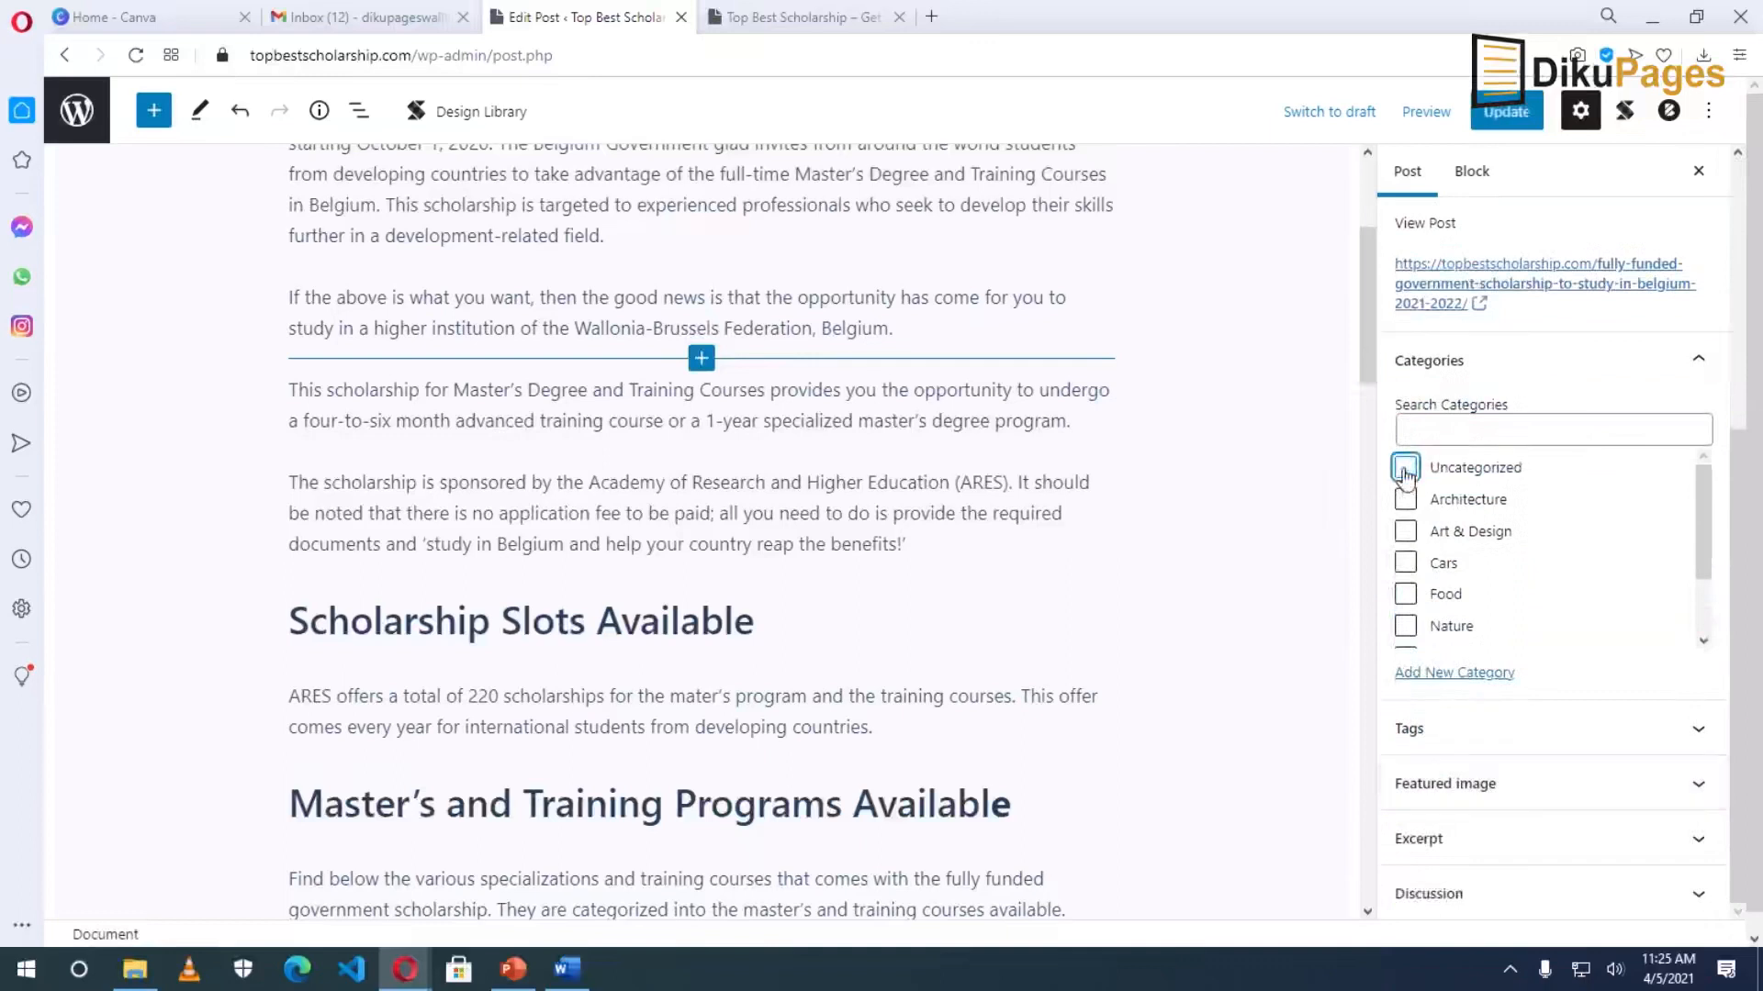
pyautogui.scroll(-2, 1465, 598)
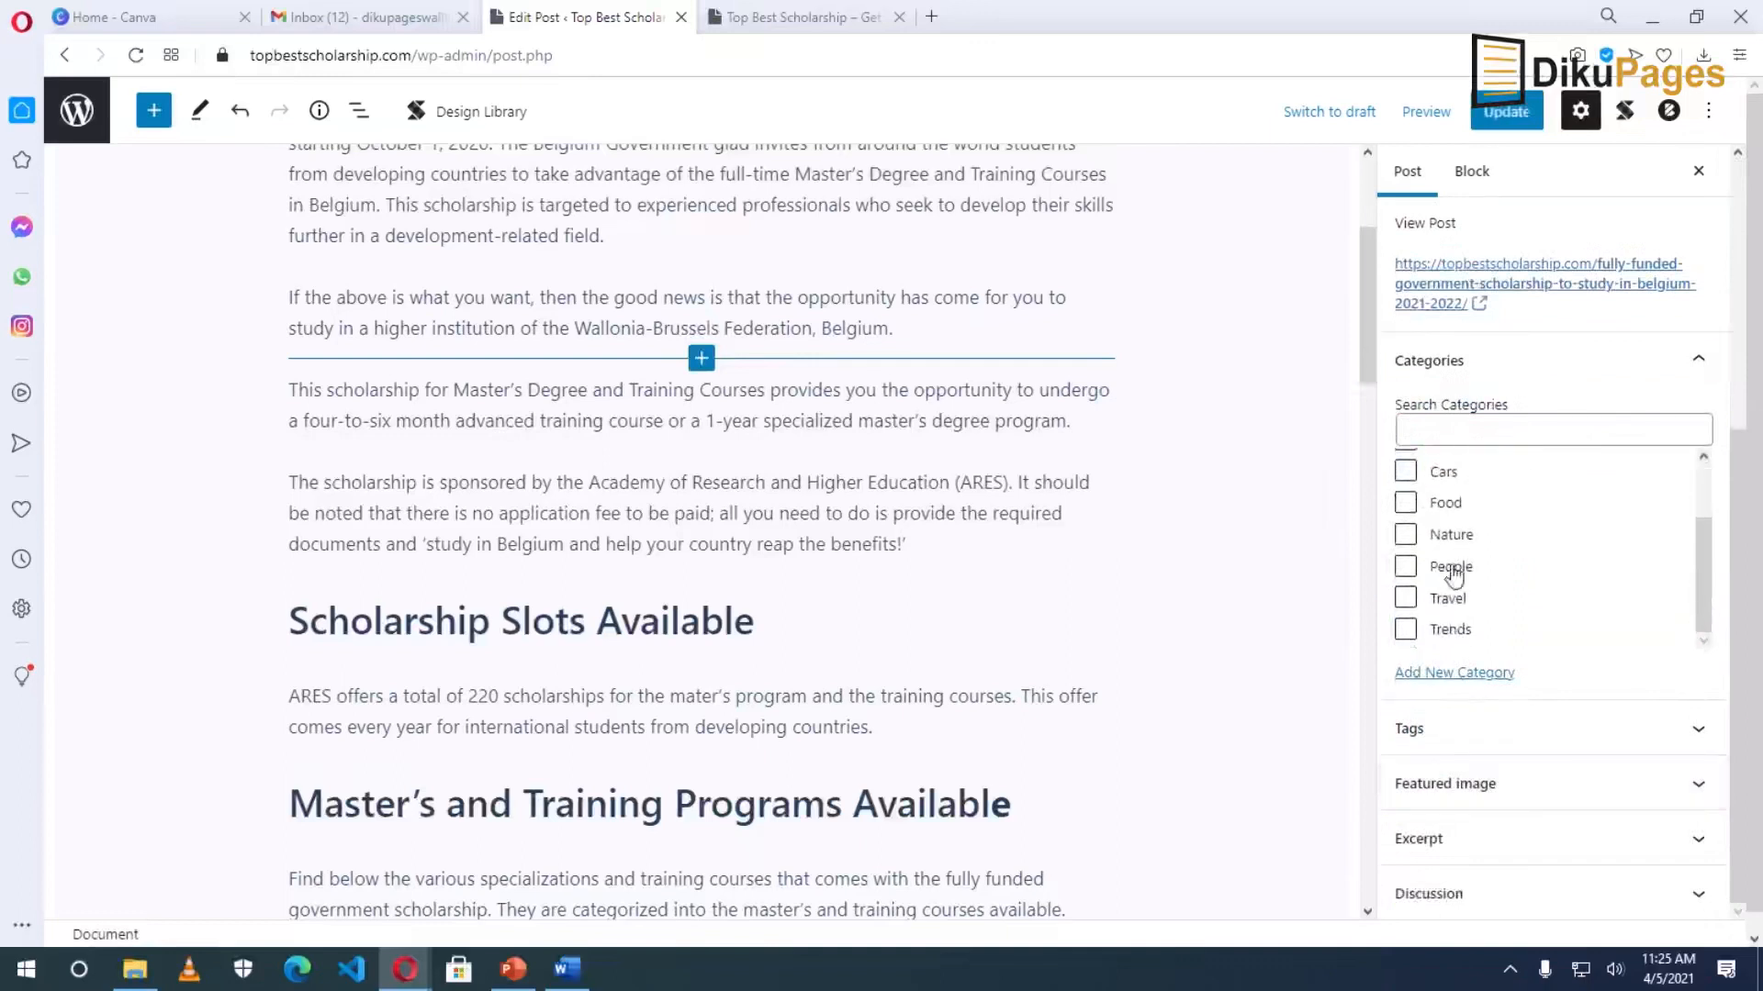
pyautogui.click(1462, 679)
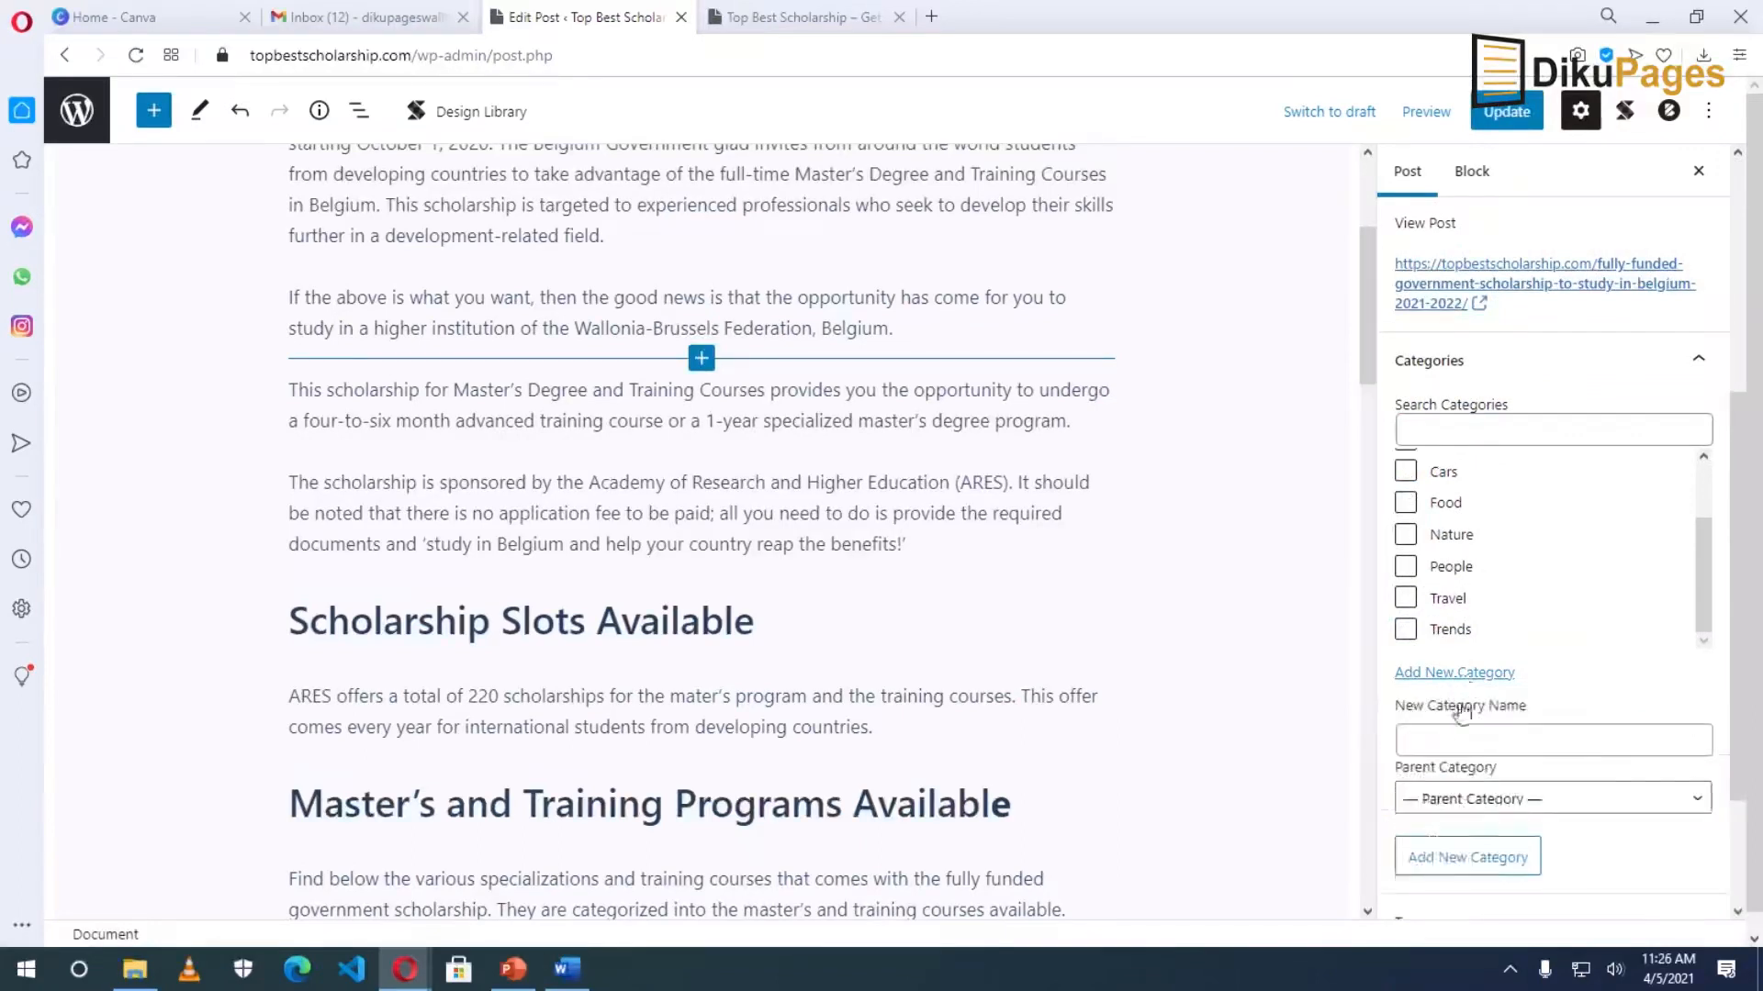
pyautogui.click(1443, 742)
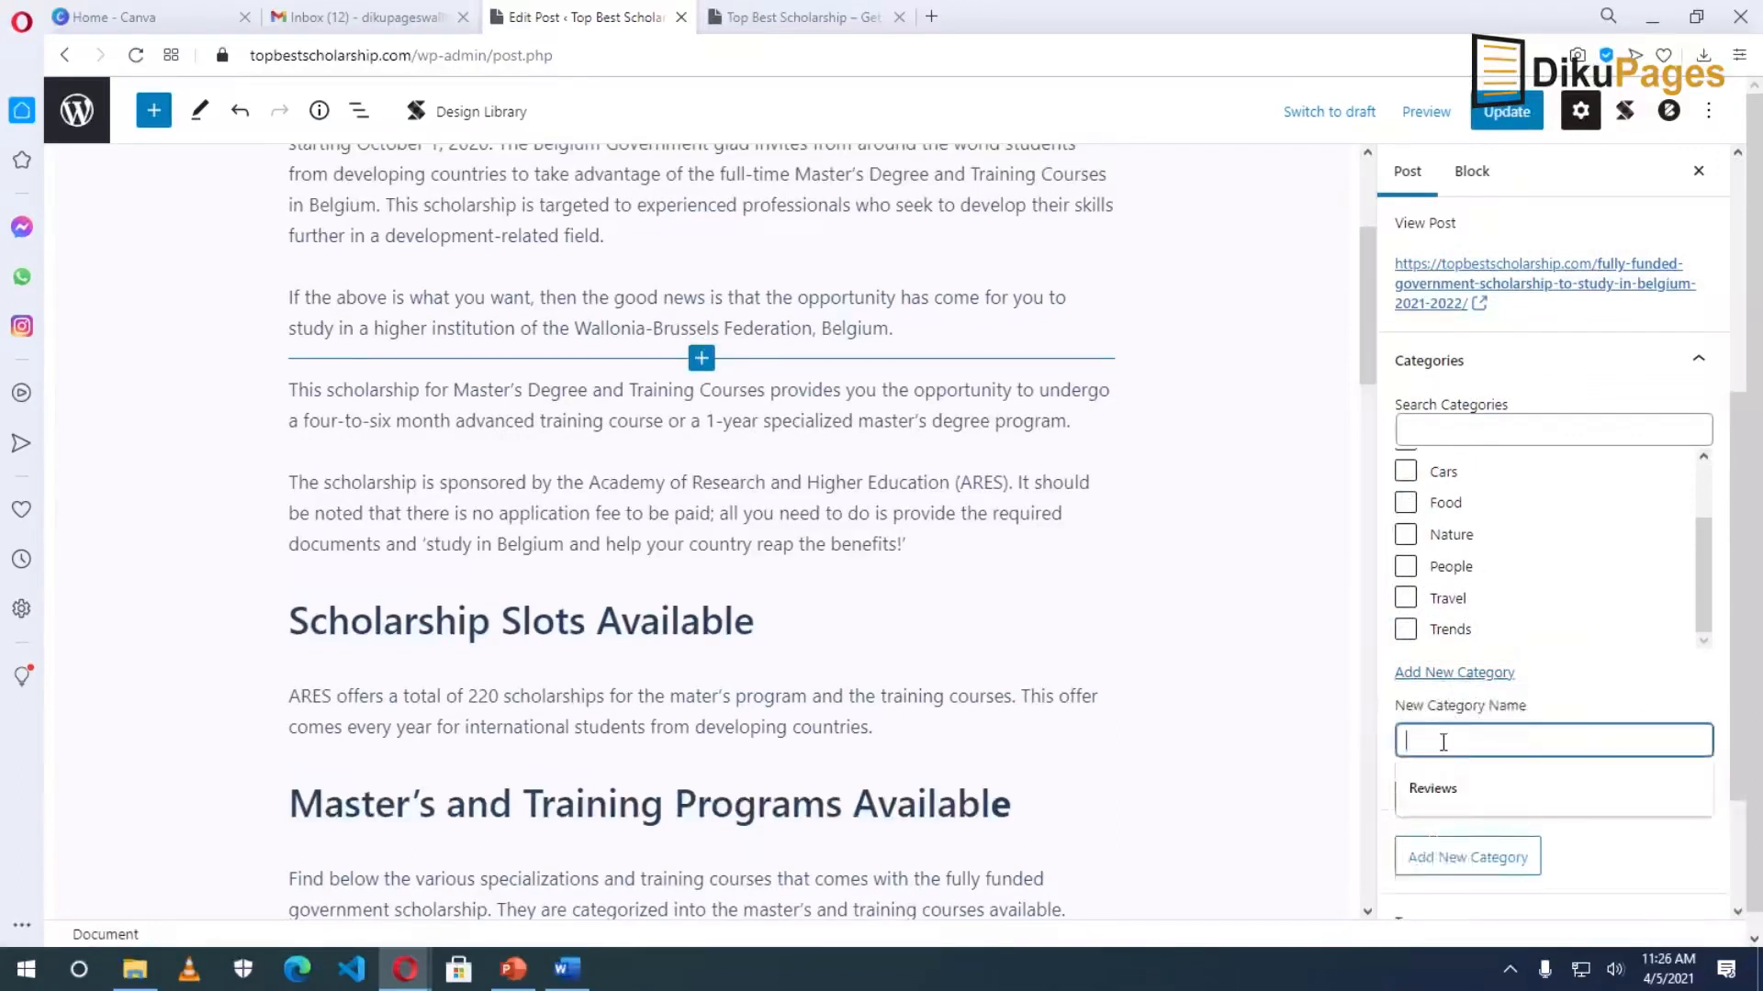
pyautogui.write('Scholar')
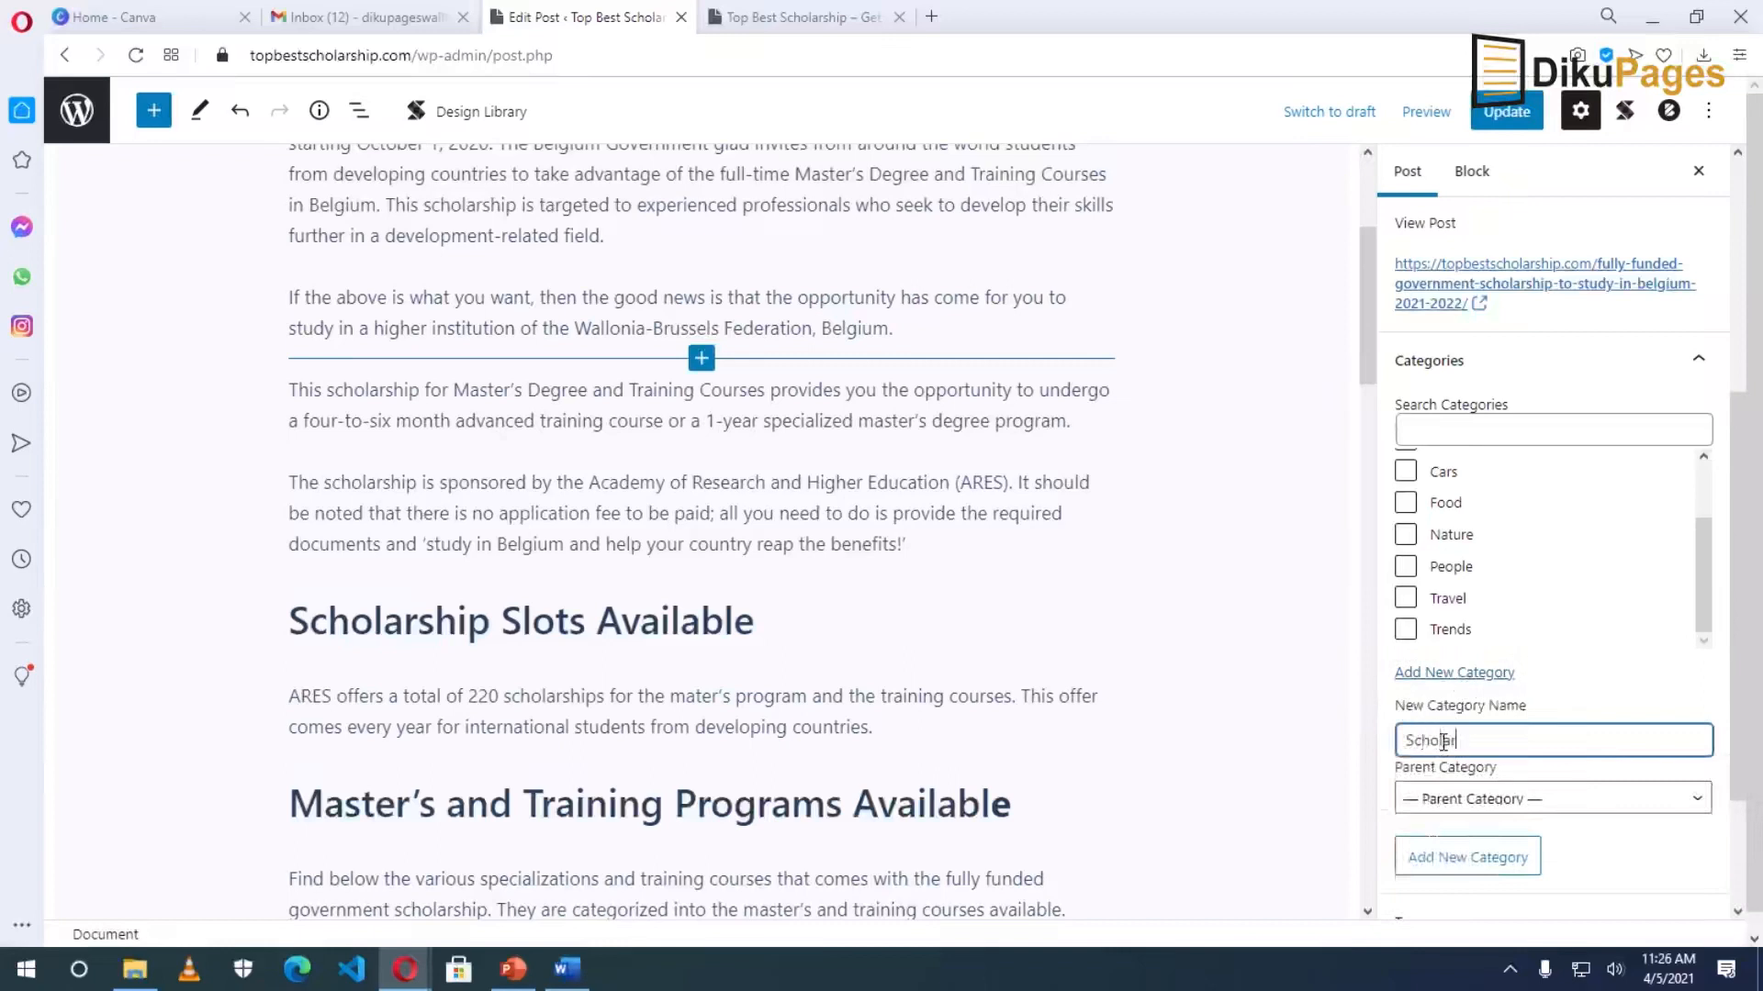
pyautogui.write('ships')
pyautogui.click(1475, 861)
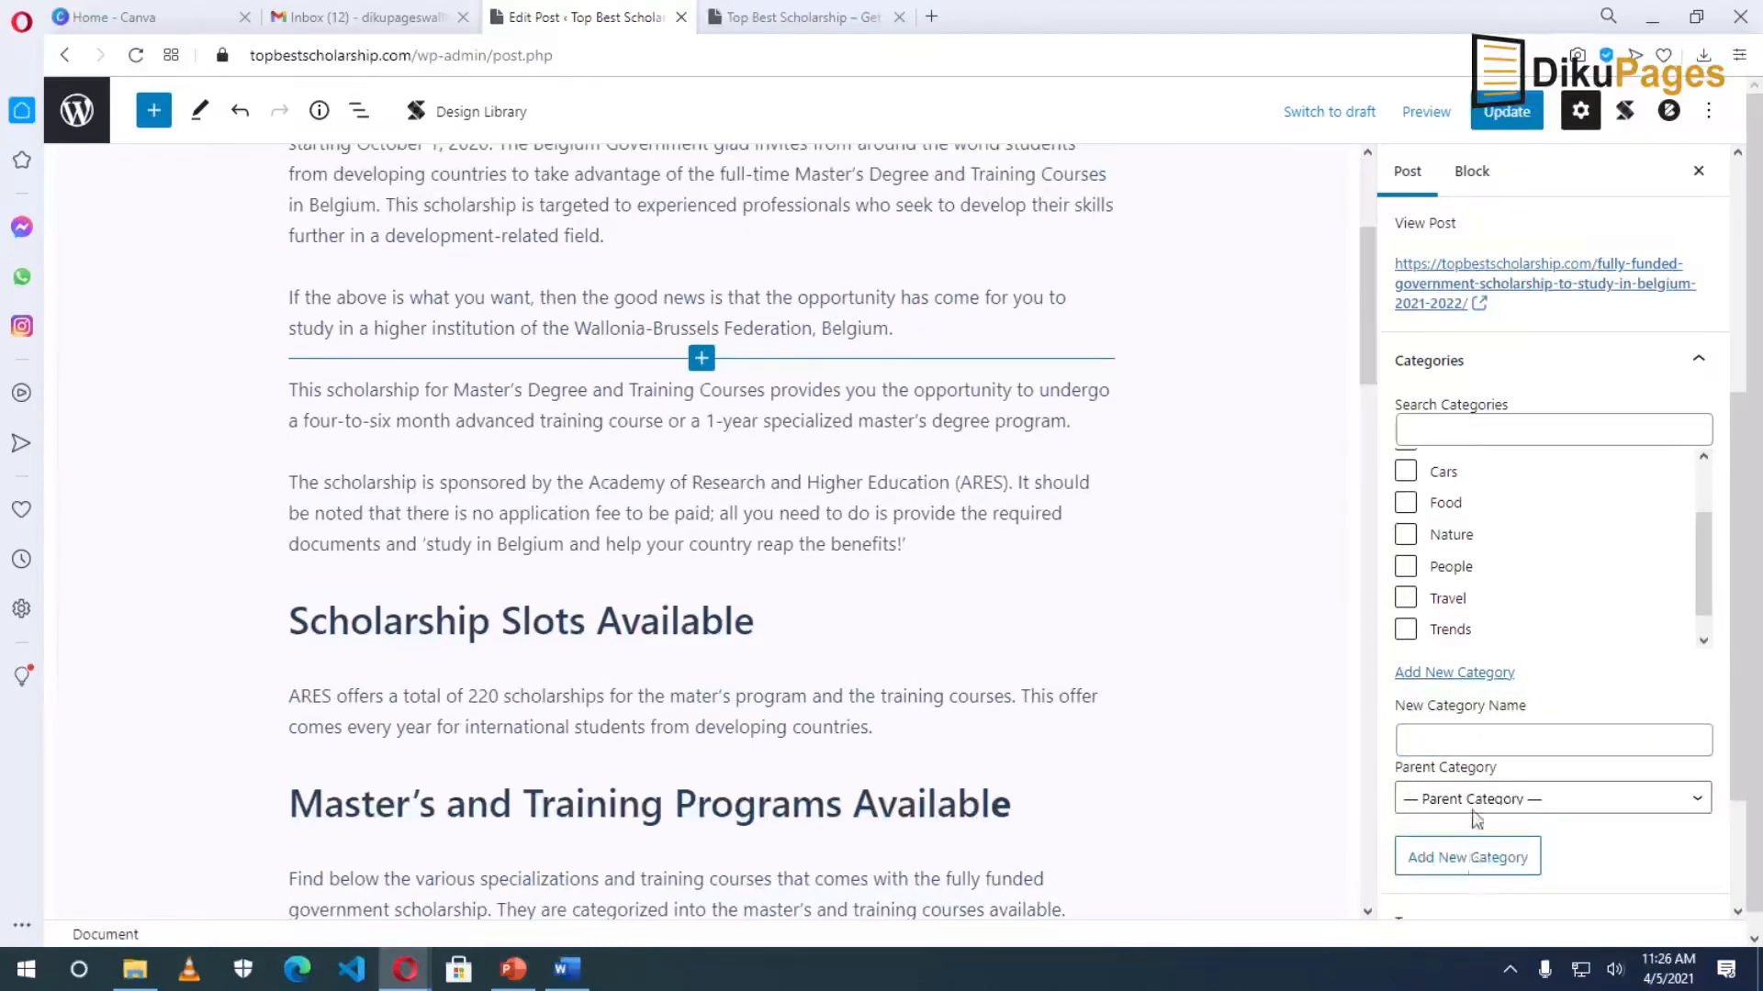
# Add the Undergraduate, Masters and PhD categories with no parent.
pyautogui.click(1460, 745)
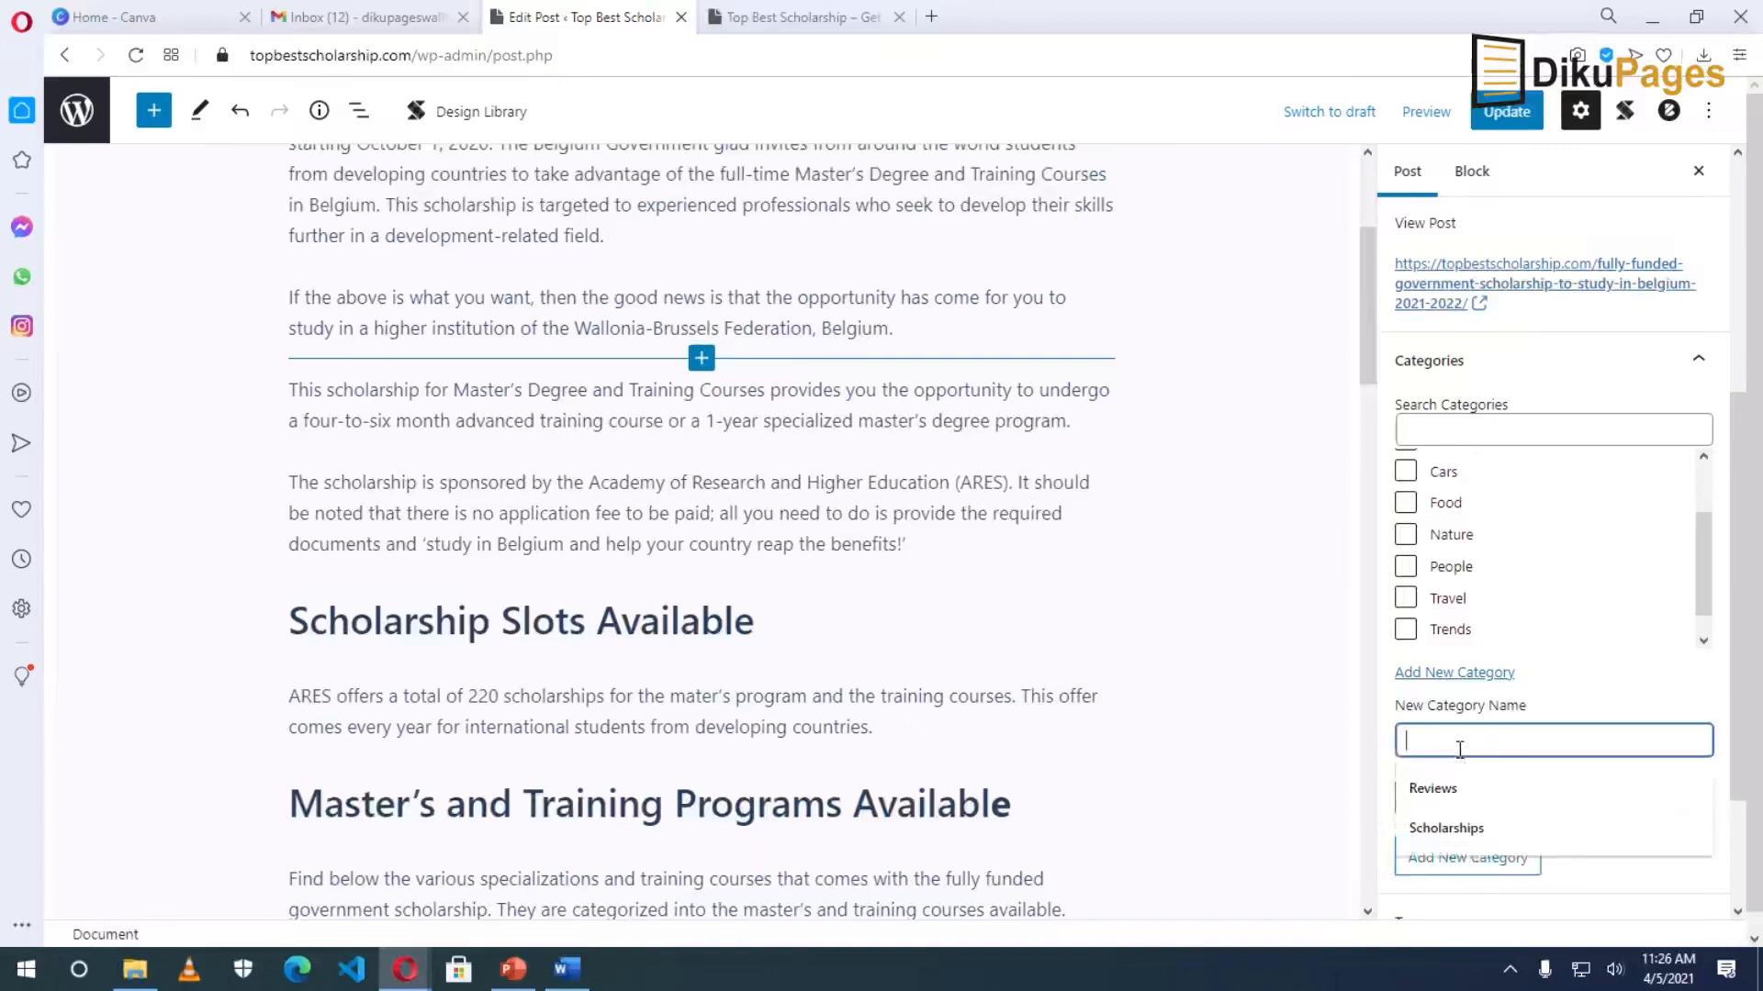
pyautogui.write('U')
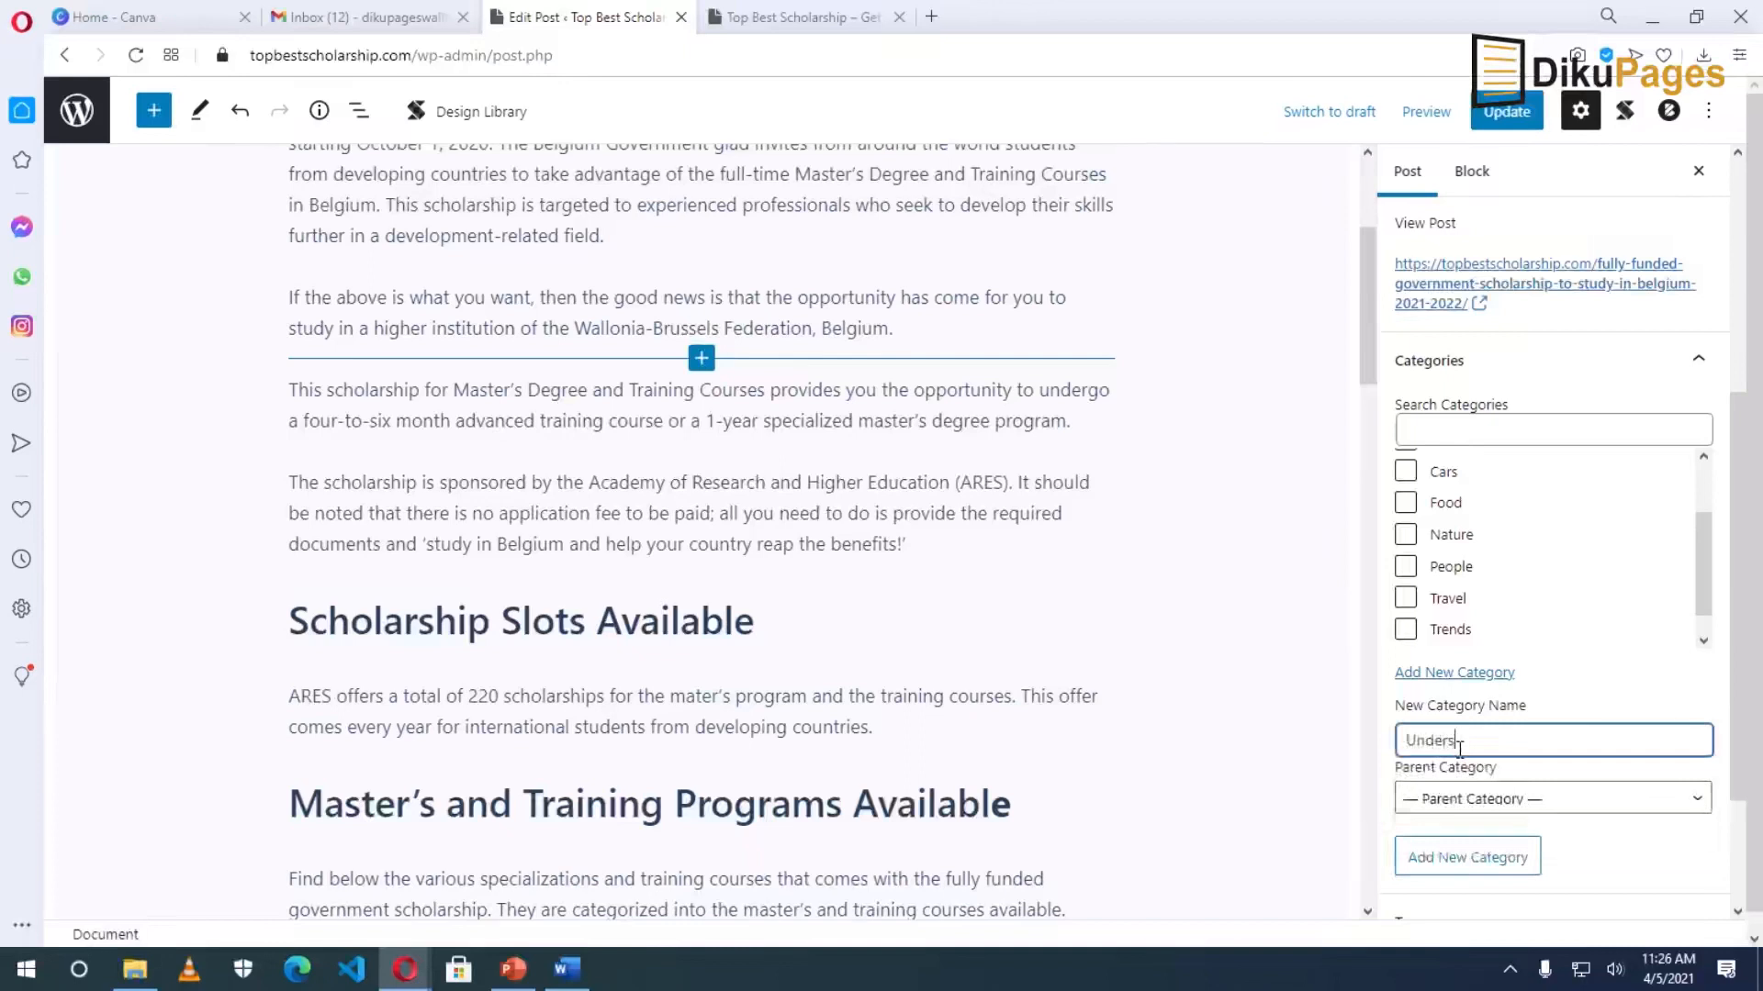
pyautogui.write('ndergraduate')
pyautogui.click(1473, 800)
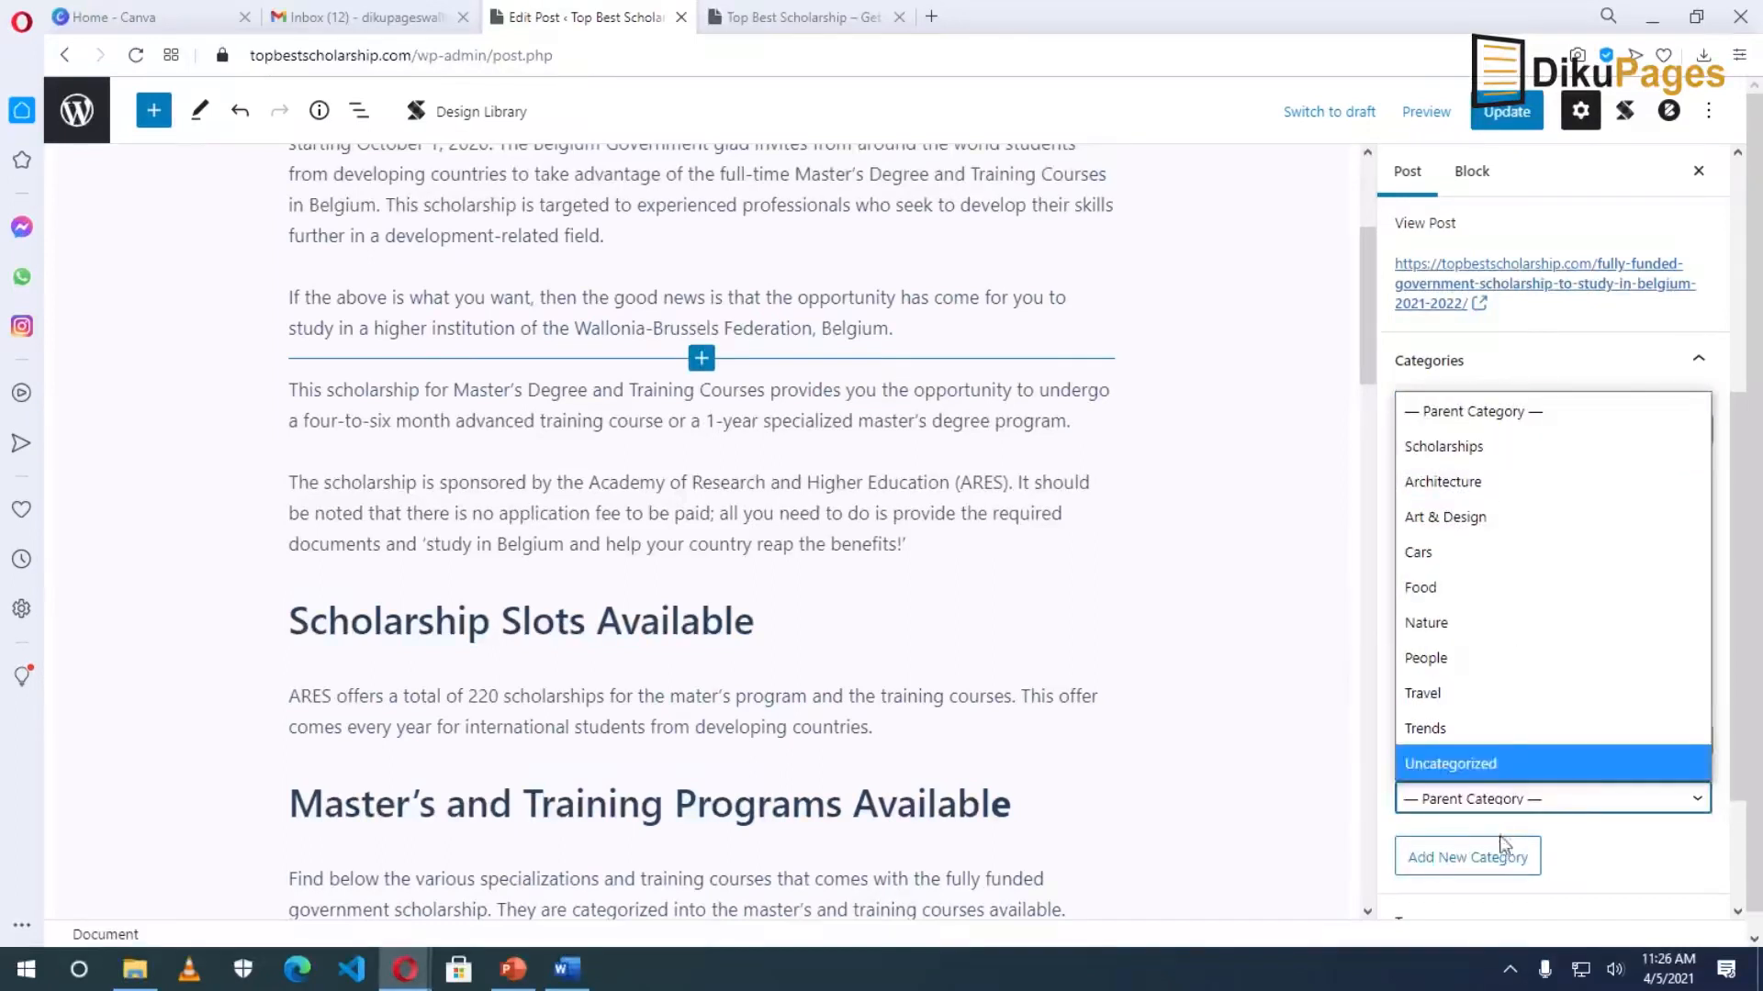
pyautogui.click(1584, 836)
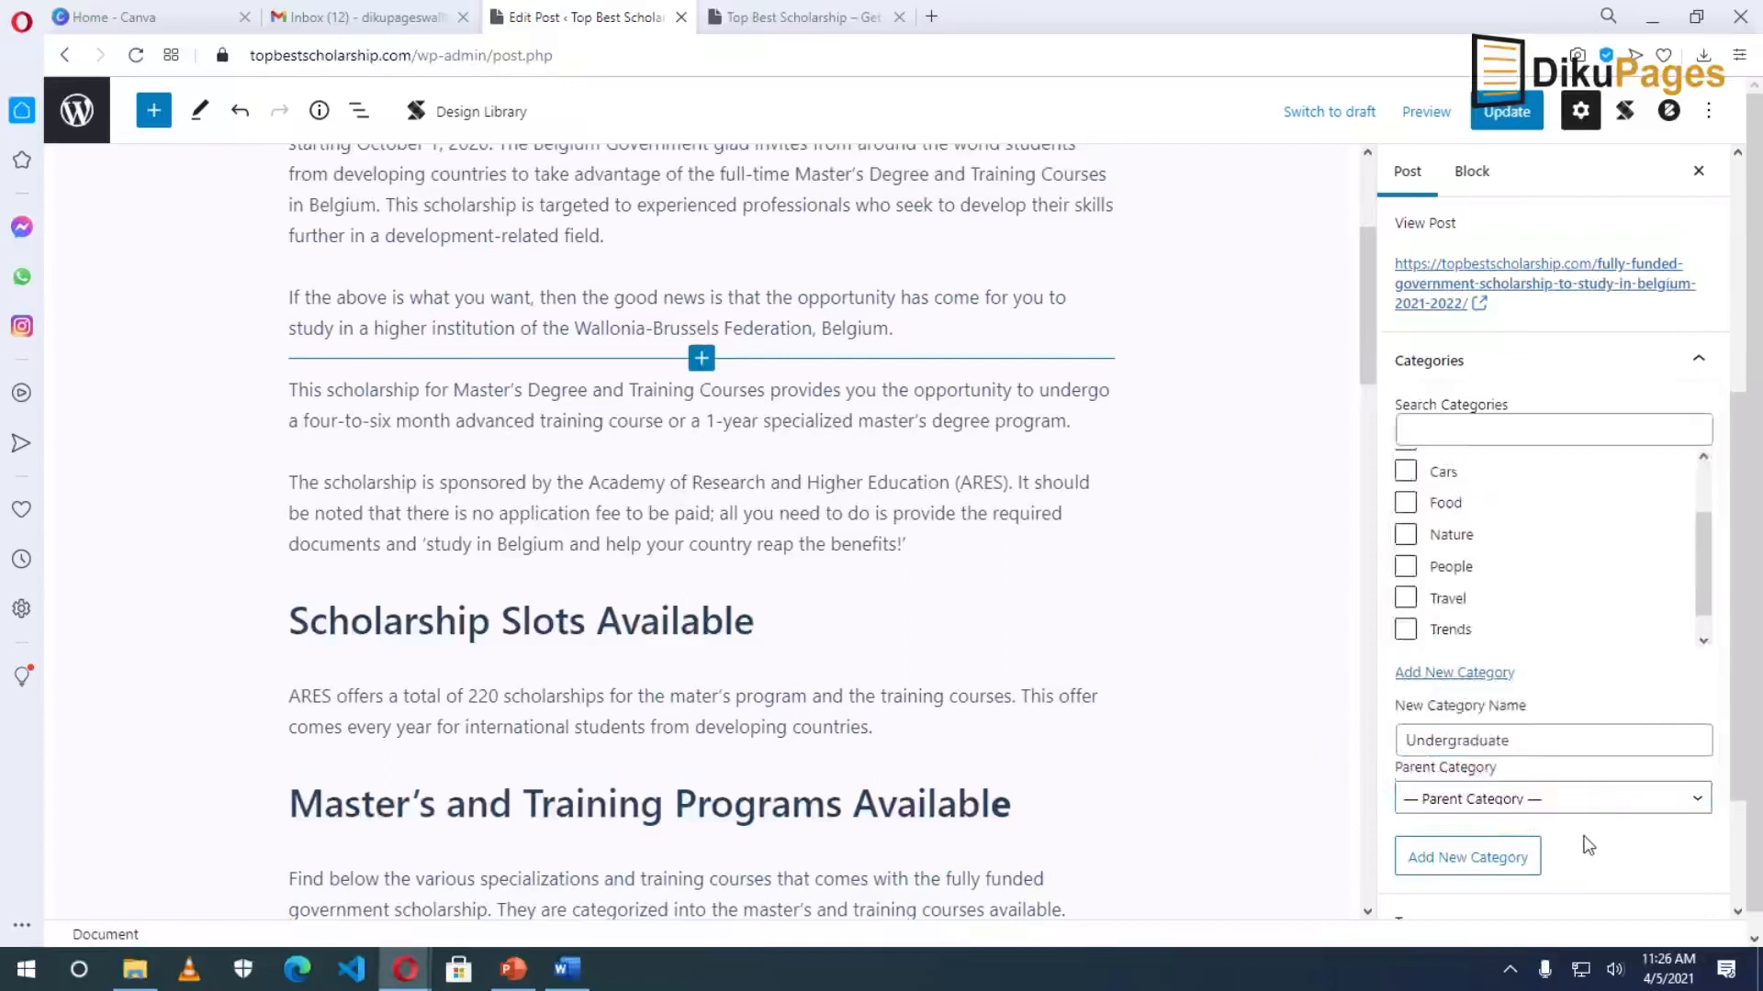
pyautogui.click(1480, 863)
pyautogui.click(1478, 739)
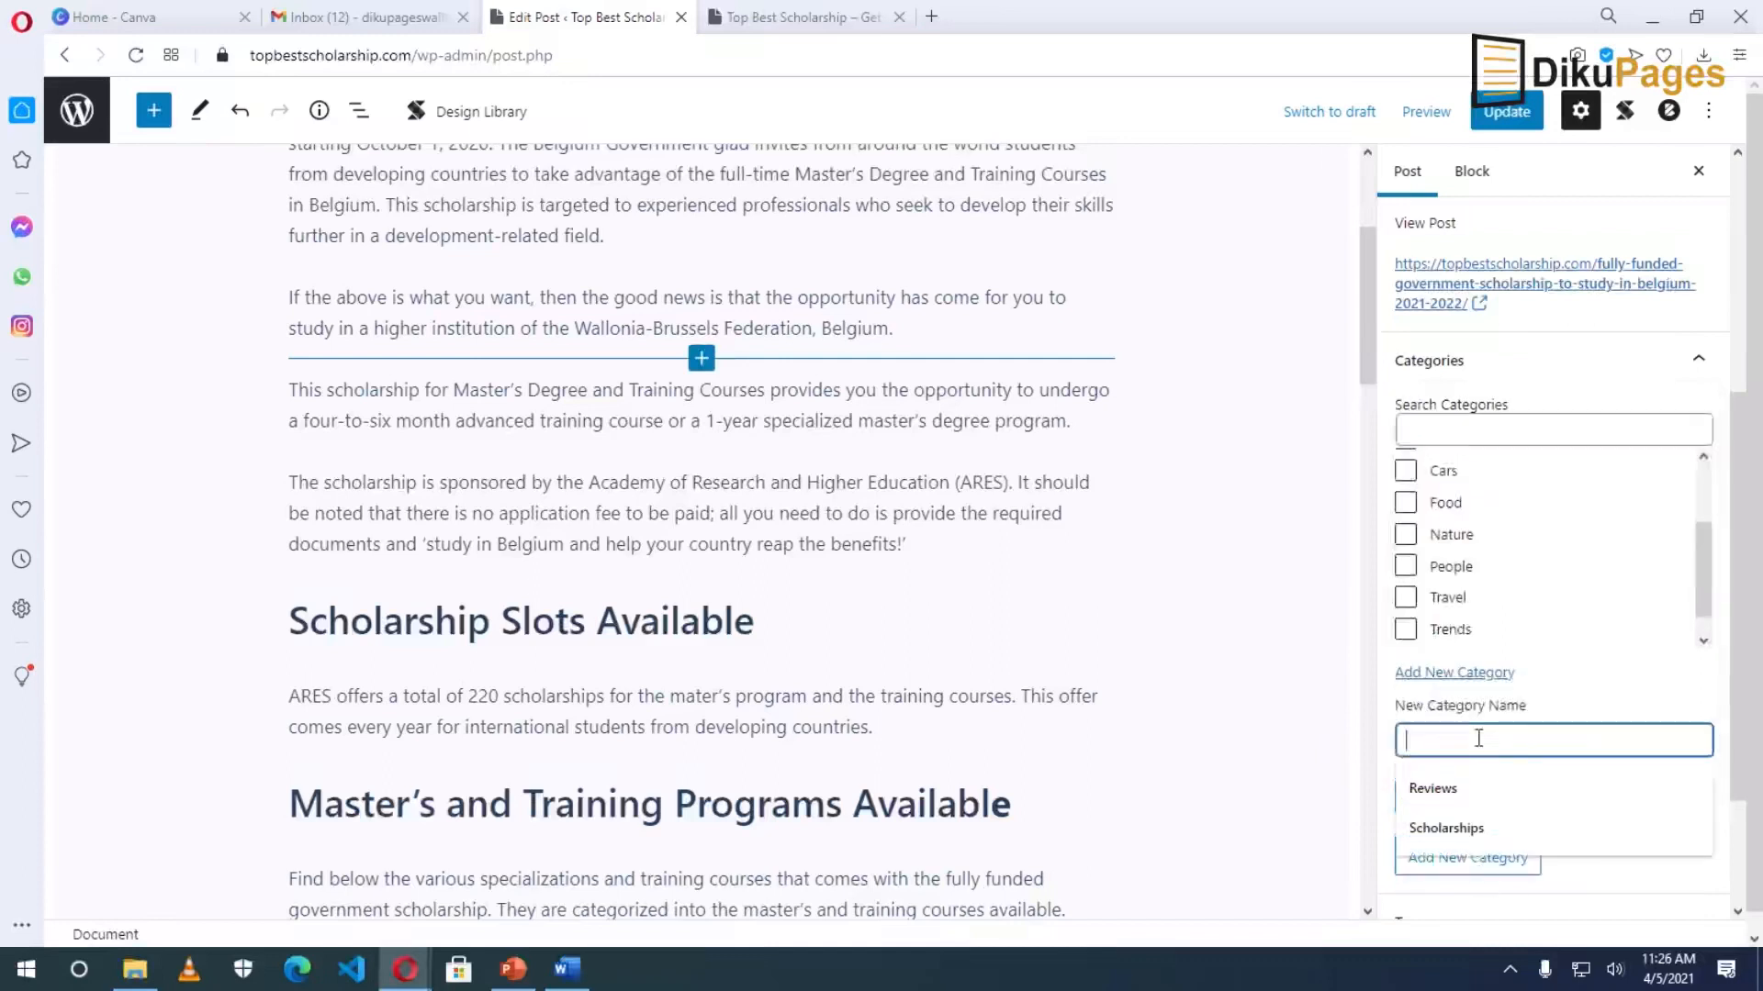
pyautogui.write('Ma')
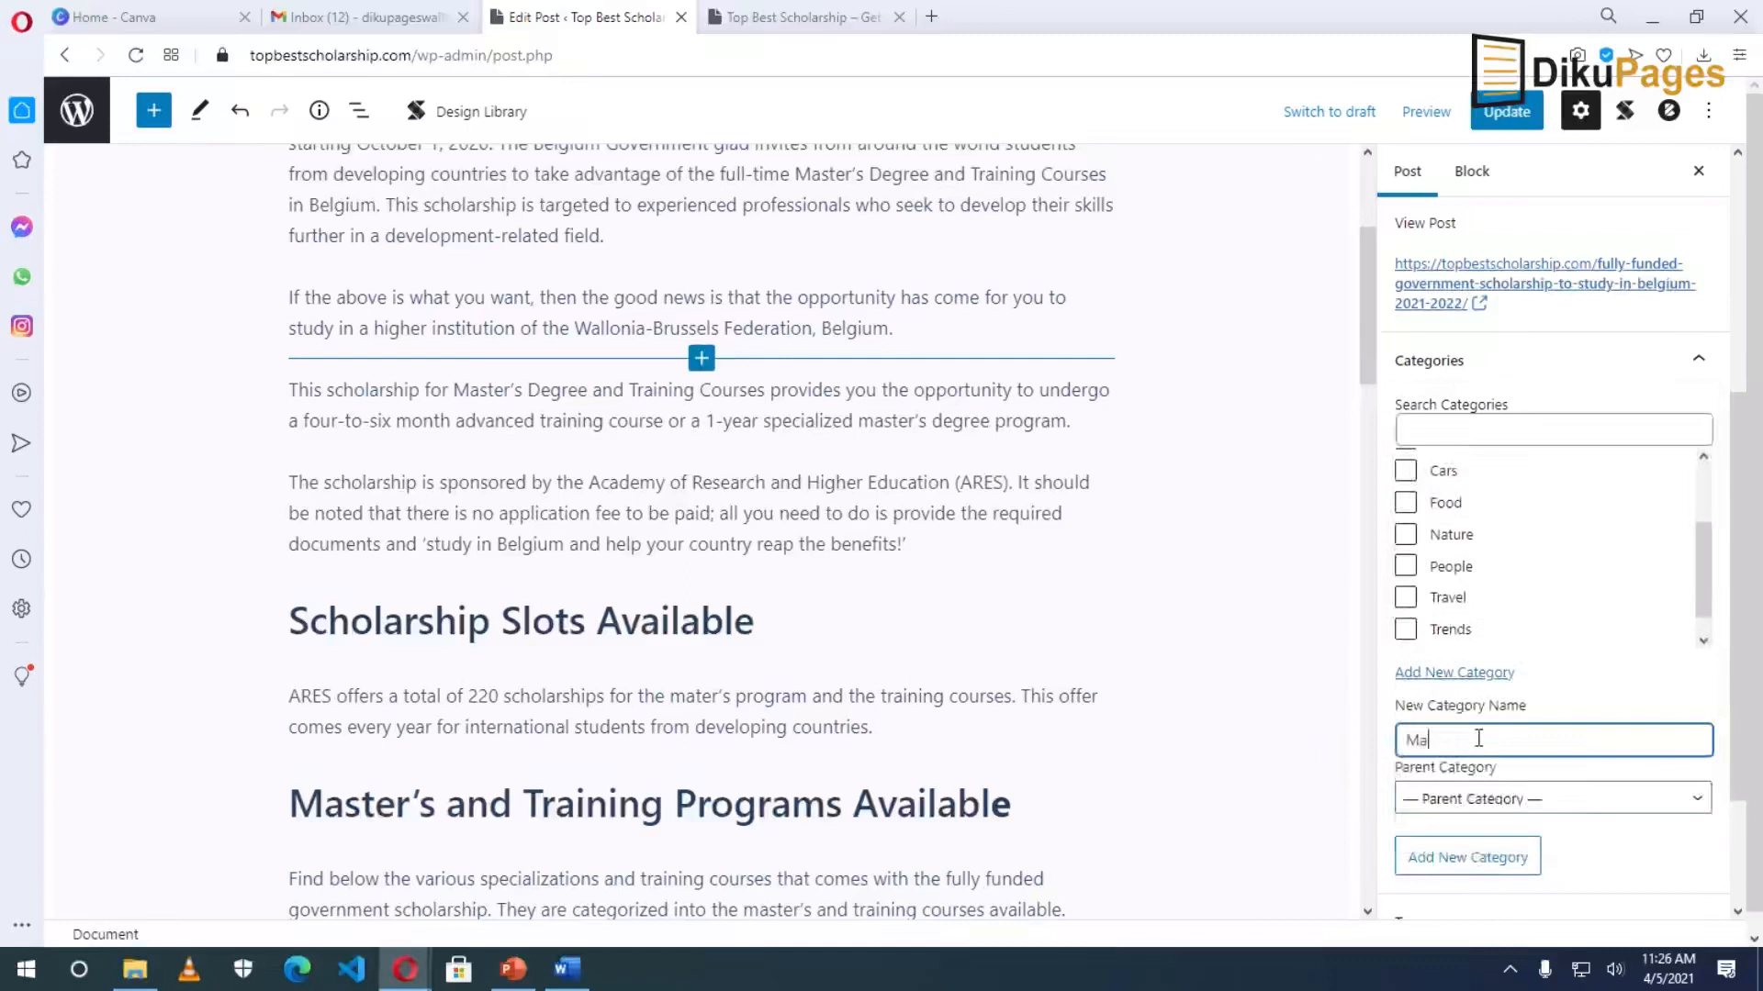
pyautogui.write('sters')
pyautogui.click(1476, 857)
pyautogui.click(1466, 741)
pyautogui.write('PhD')
pyautogui.click(1474, 863)
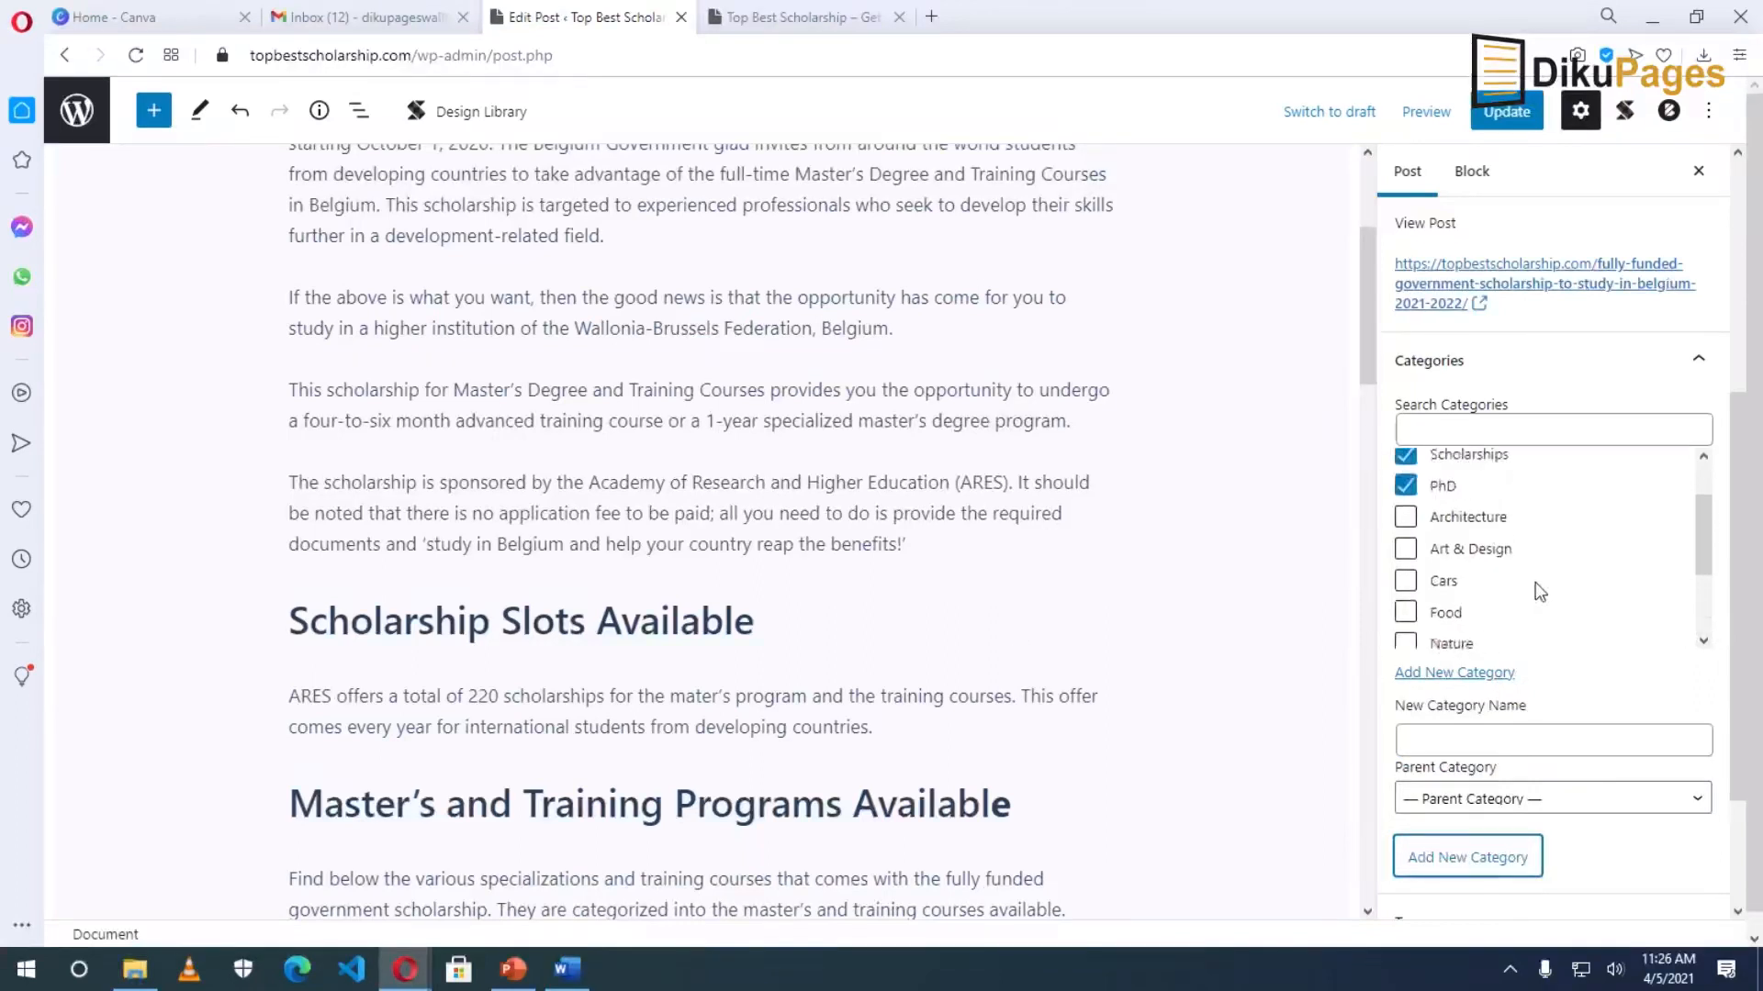
# Untick PhD and Undergraduate so only Masters and Scholarships remain checked.
pyautogui.scroll(2, 1535, 584)
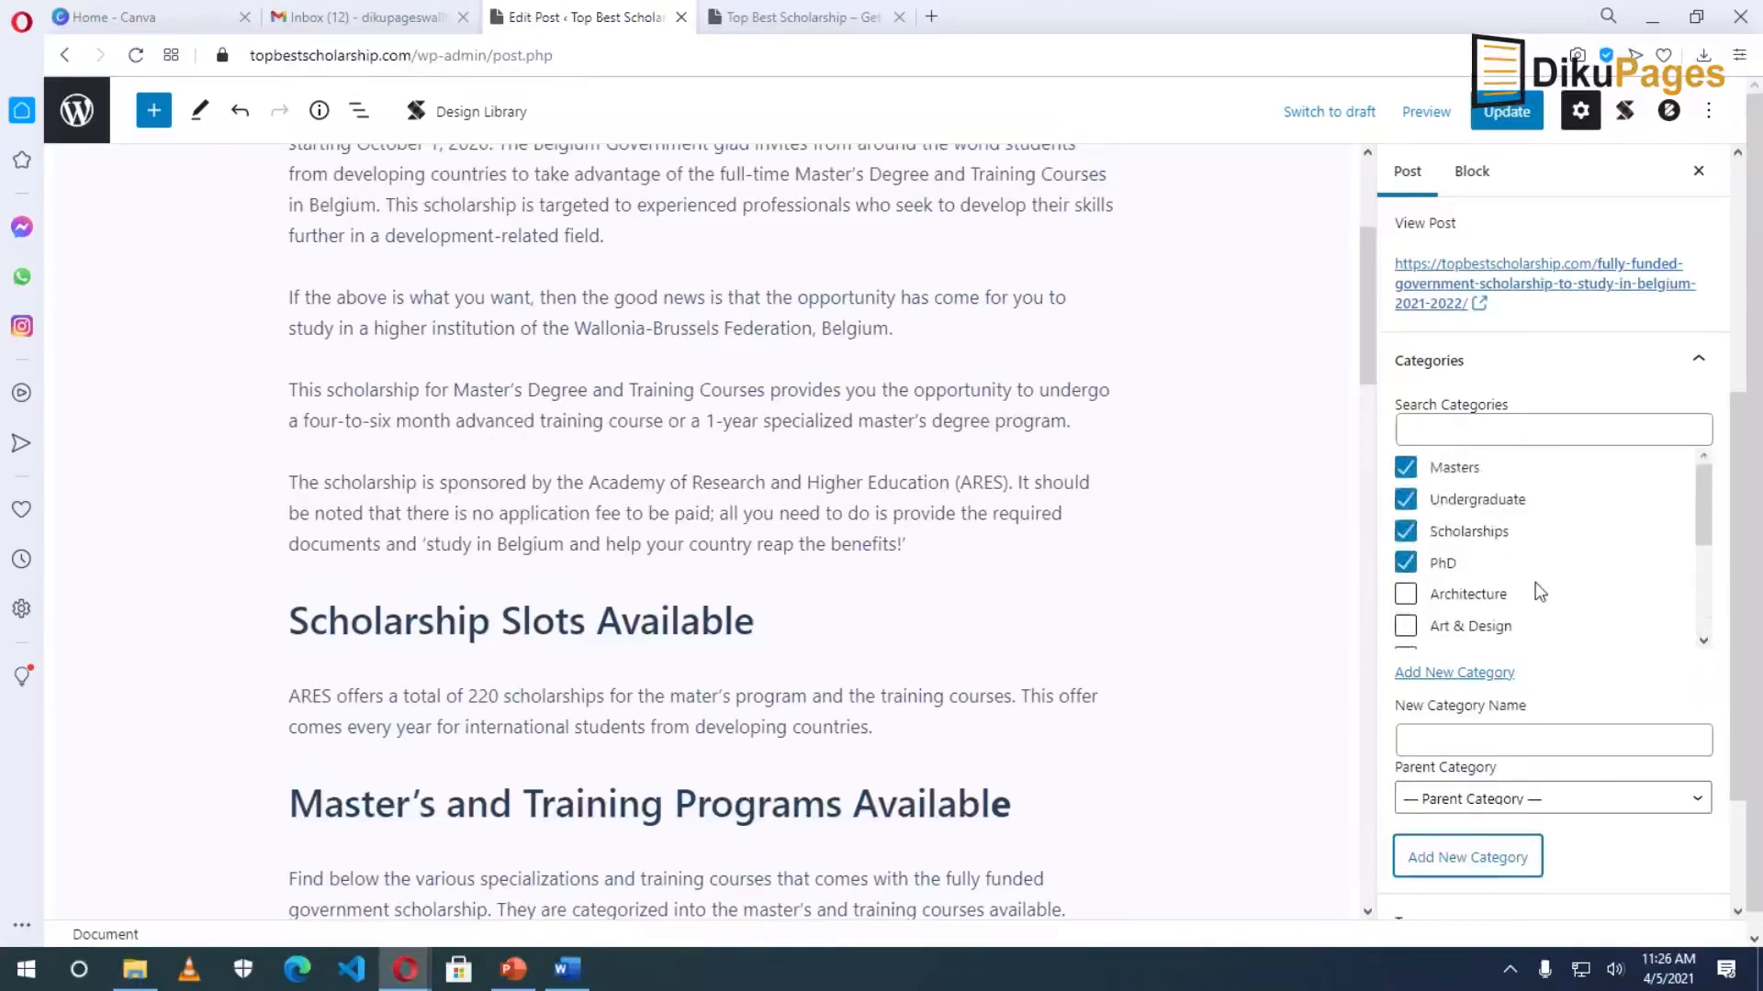
pyautogui.click(1404, 563)
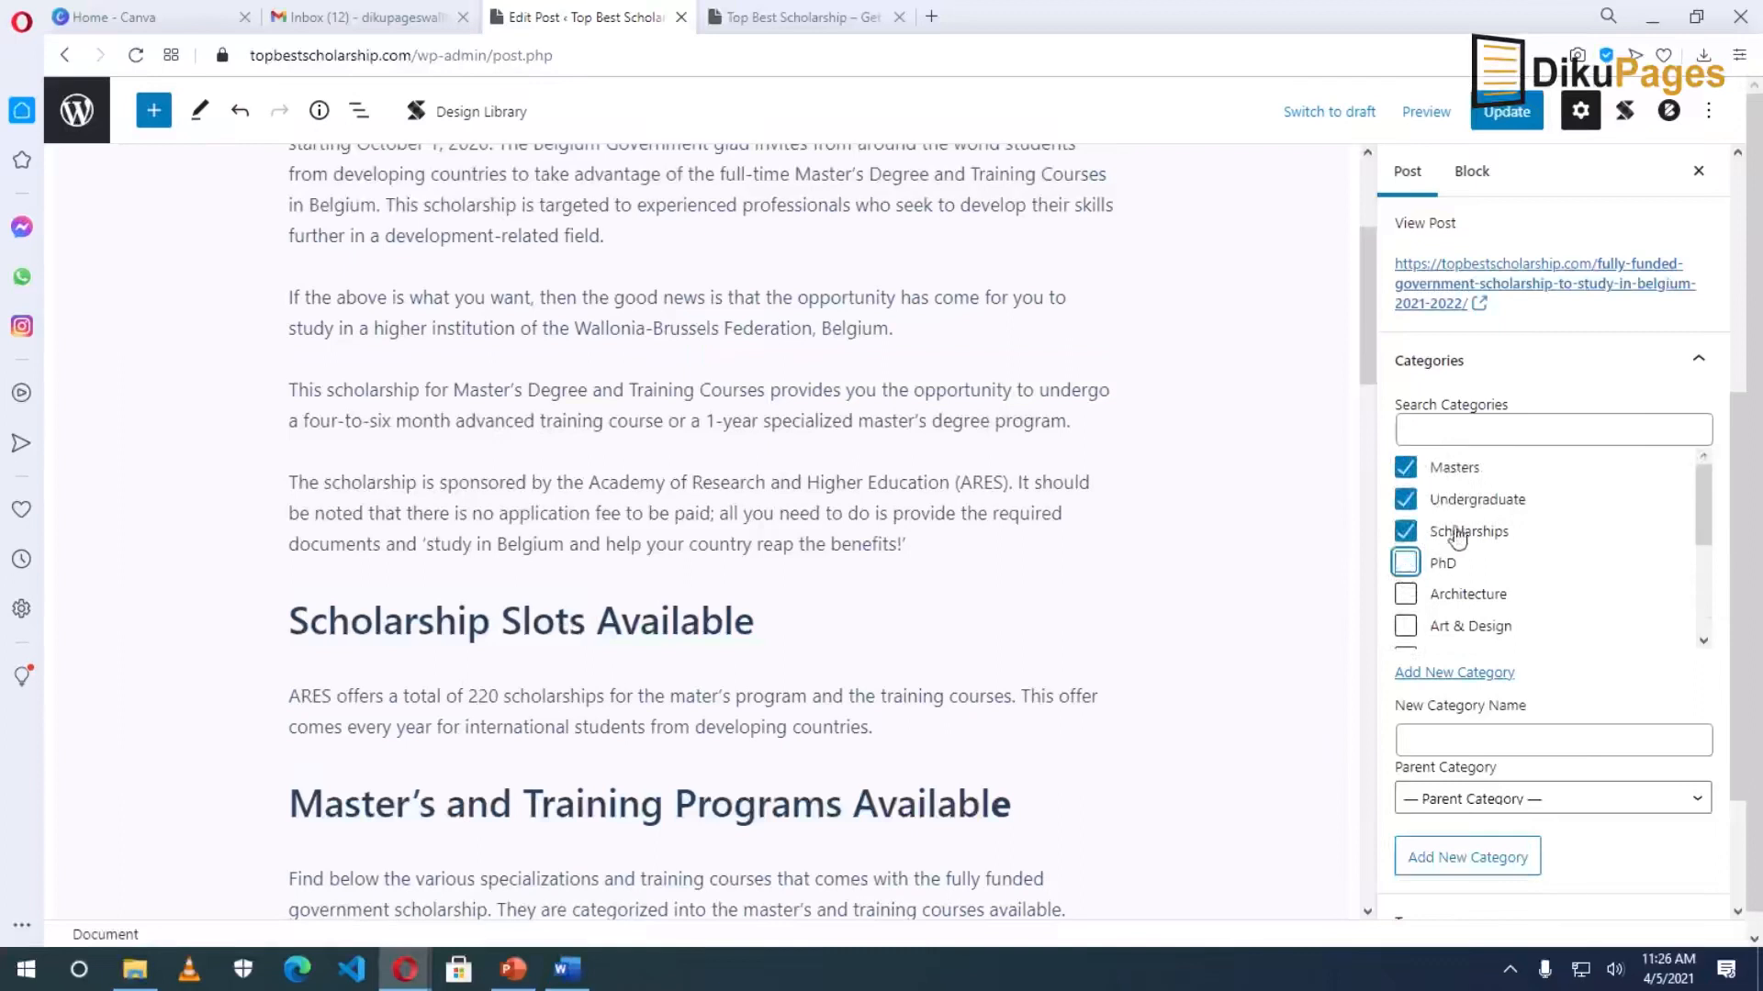
pyautogui.click(1481, 504)
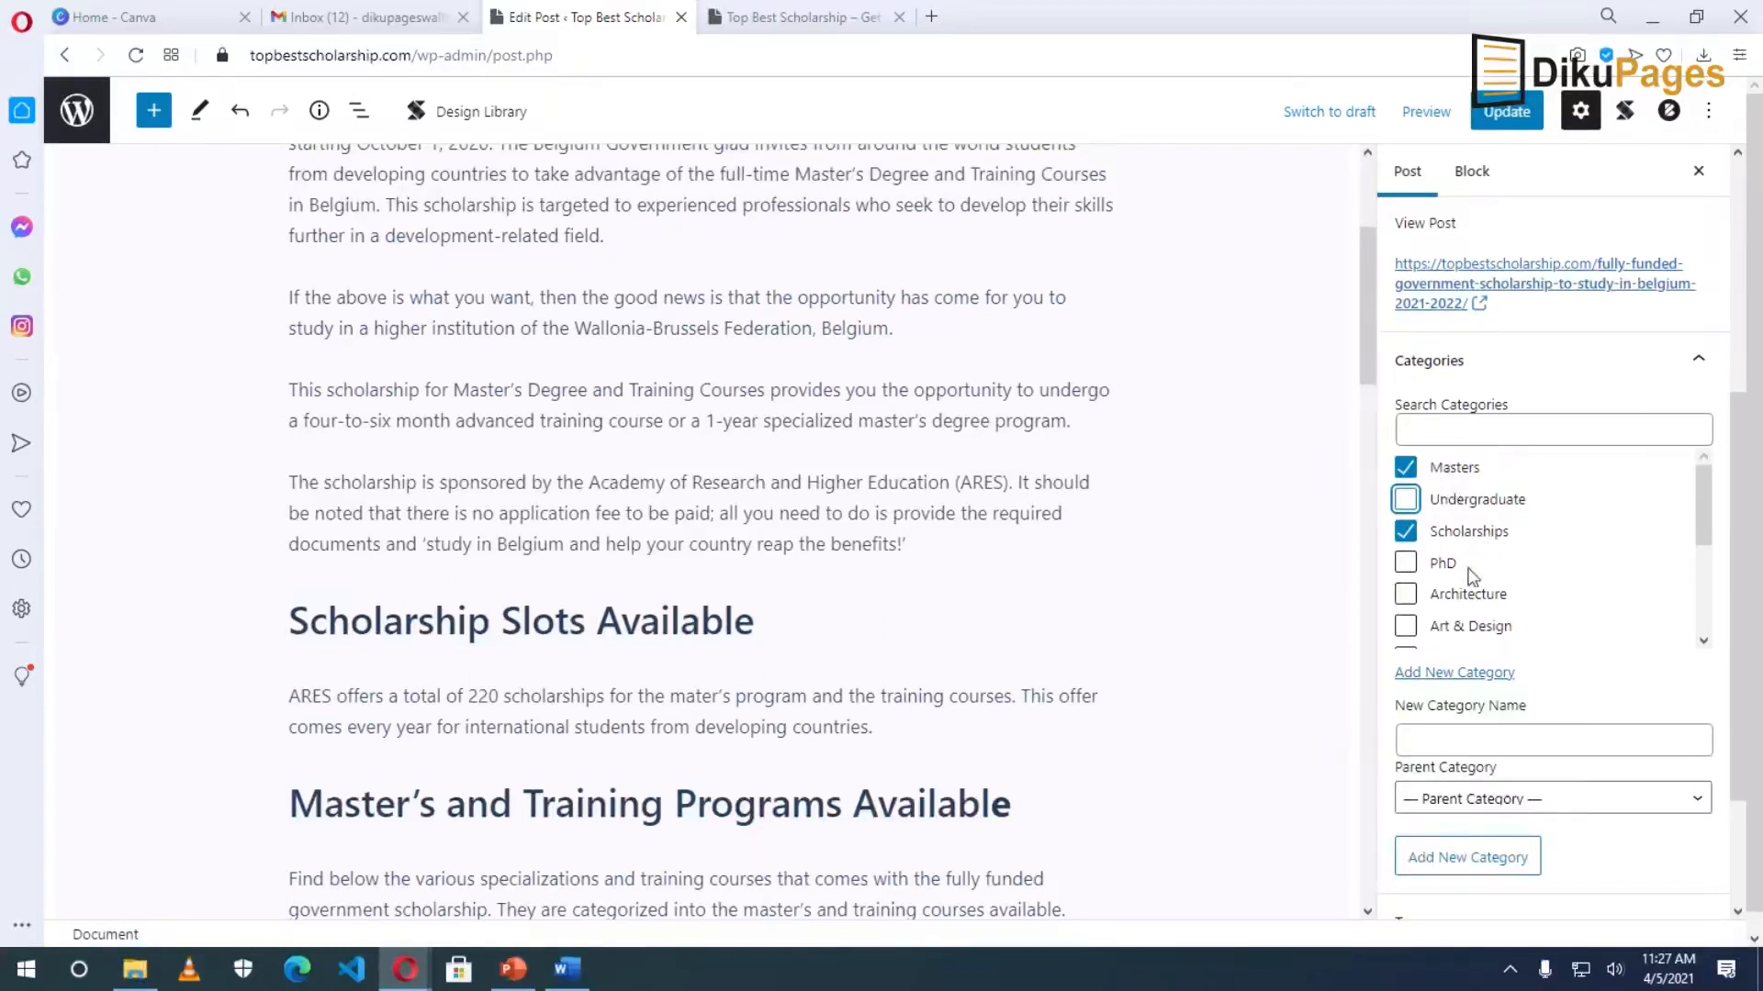
pyautogui.scroll(-3, 1515, 630)
pyautogui.scroll(-2, 1527, 731)
pyautogui.click(1601, 743)
pyautogui.click(1491, 681)
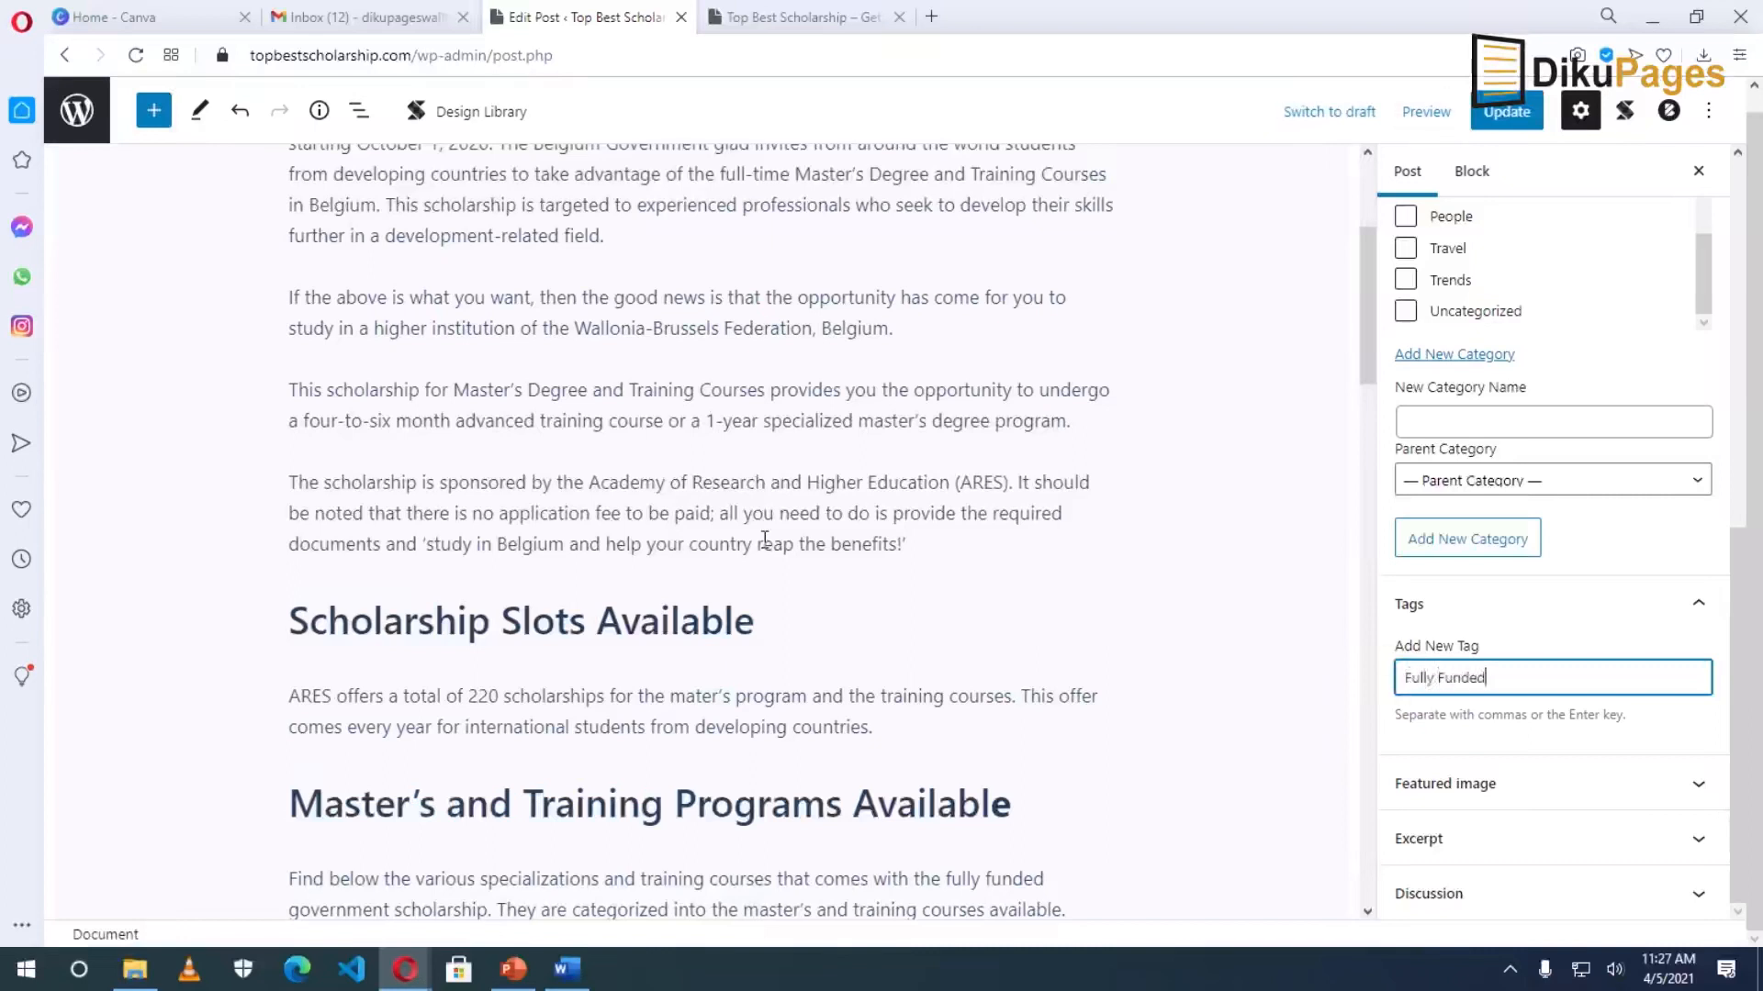
# Add the tags Fully Funded, Masters and Scholarships to the post.
pyautogui.press('Return')
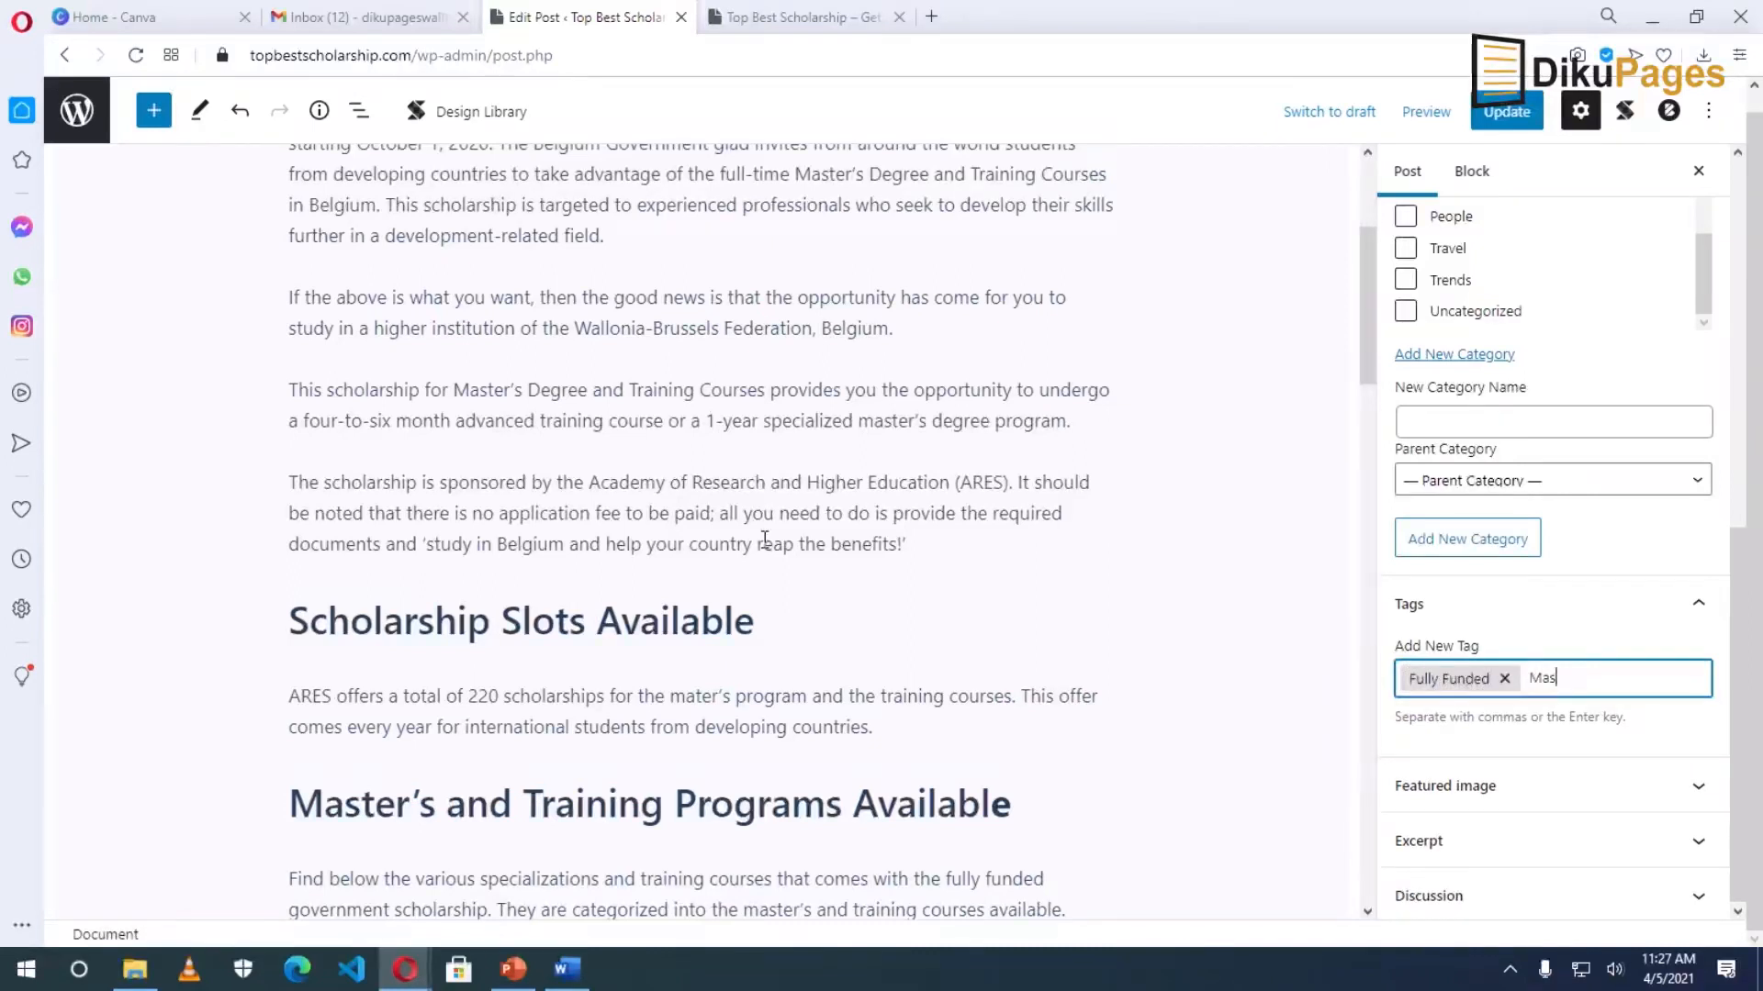
pyautogui.press('Return')
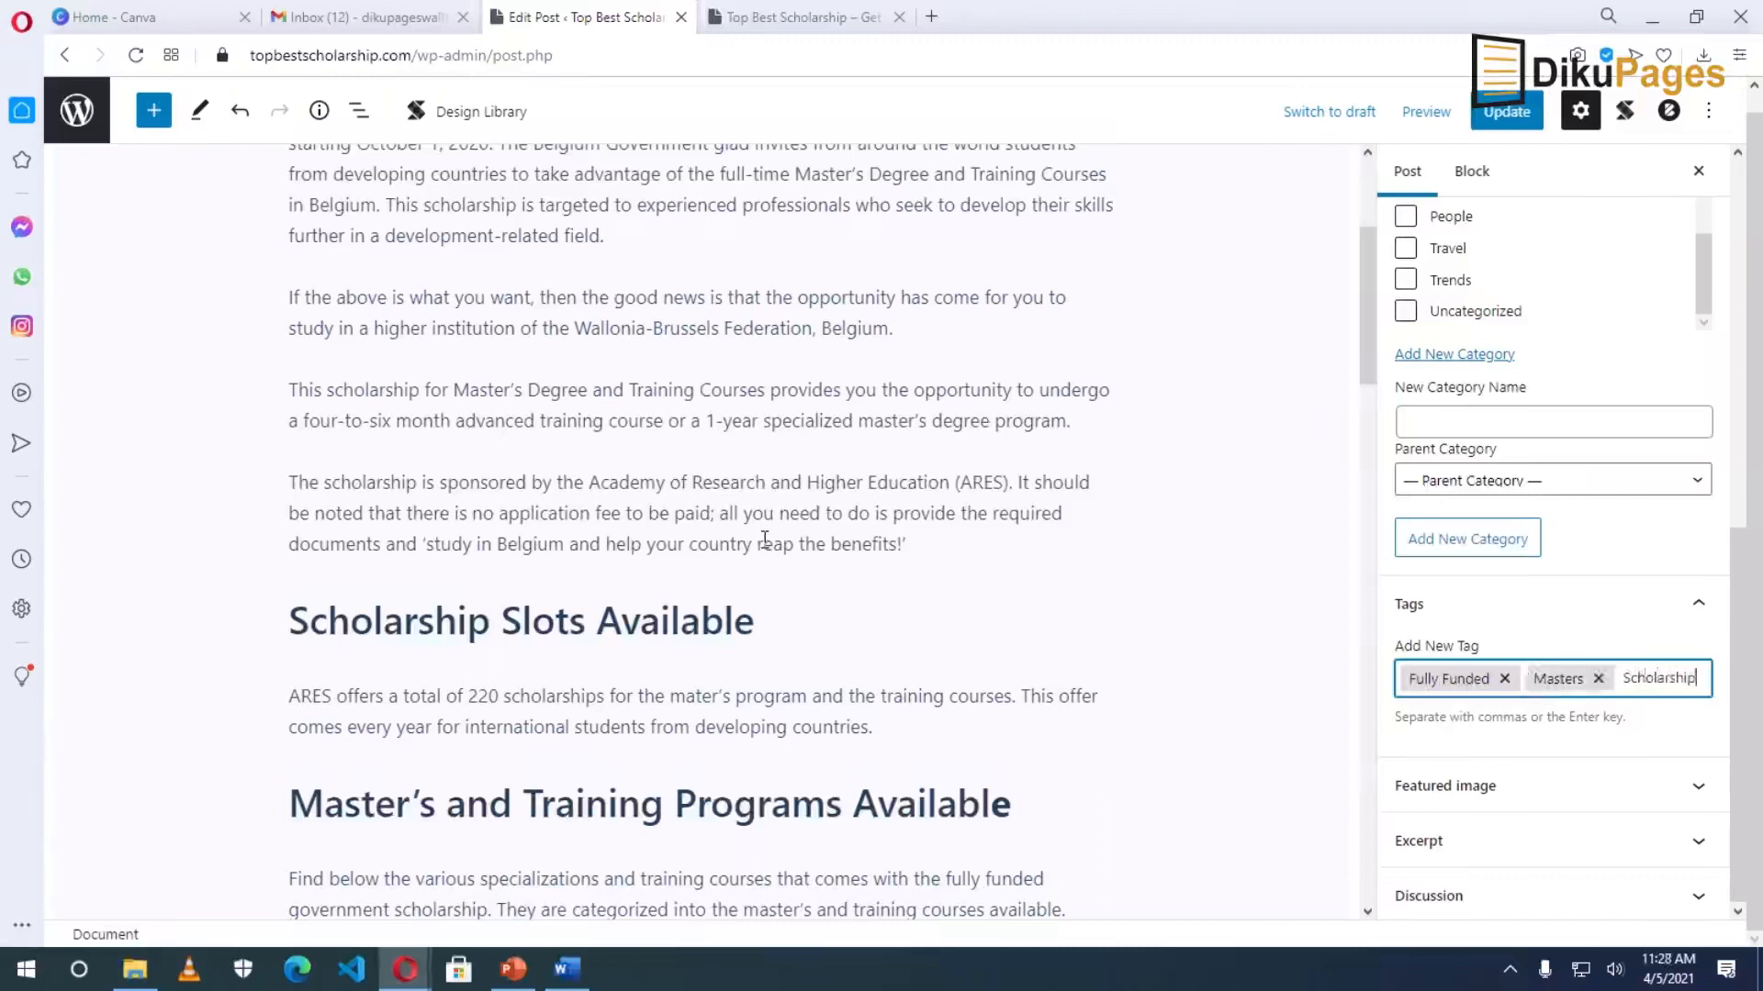
pyautogui.press('Return')
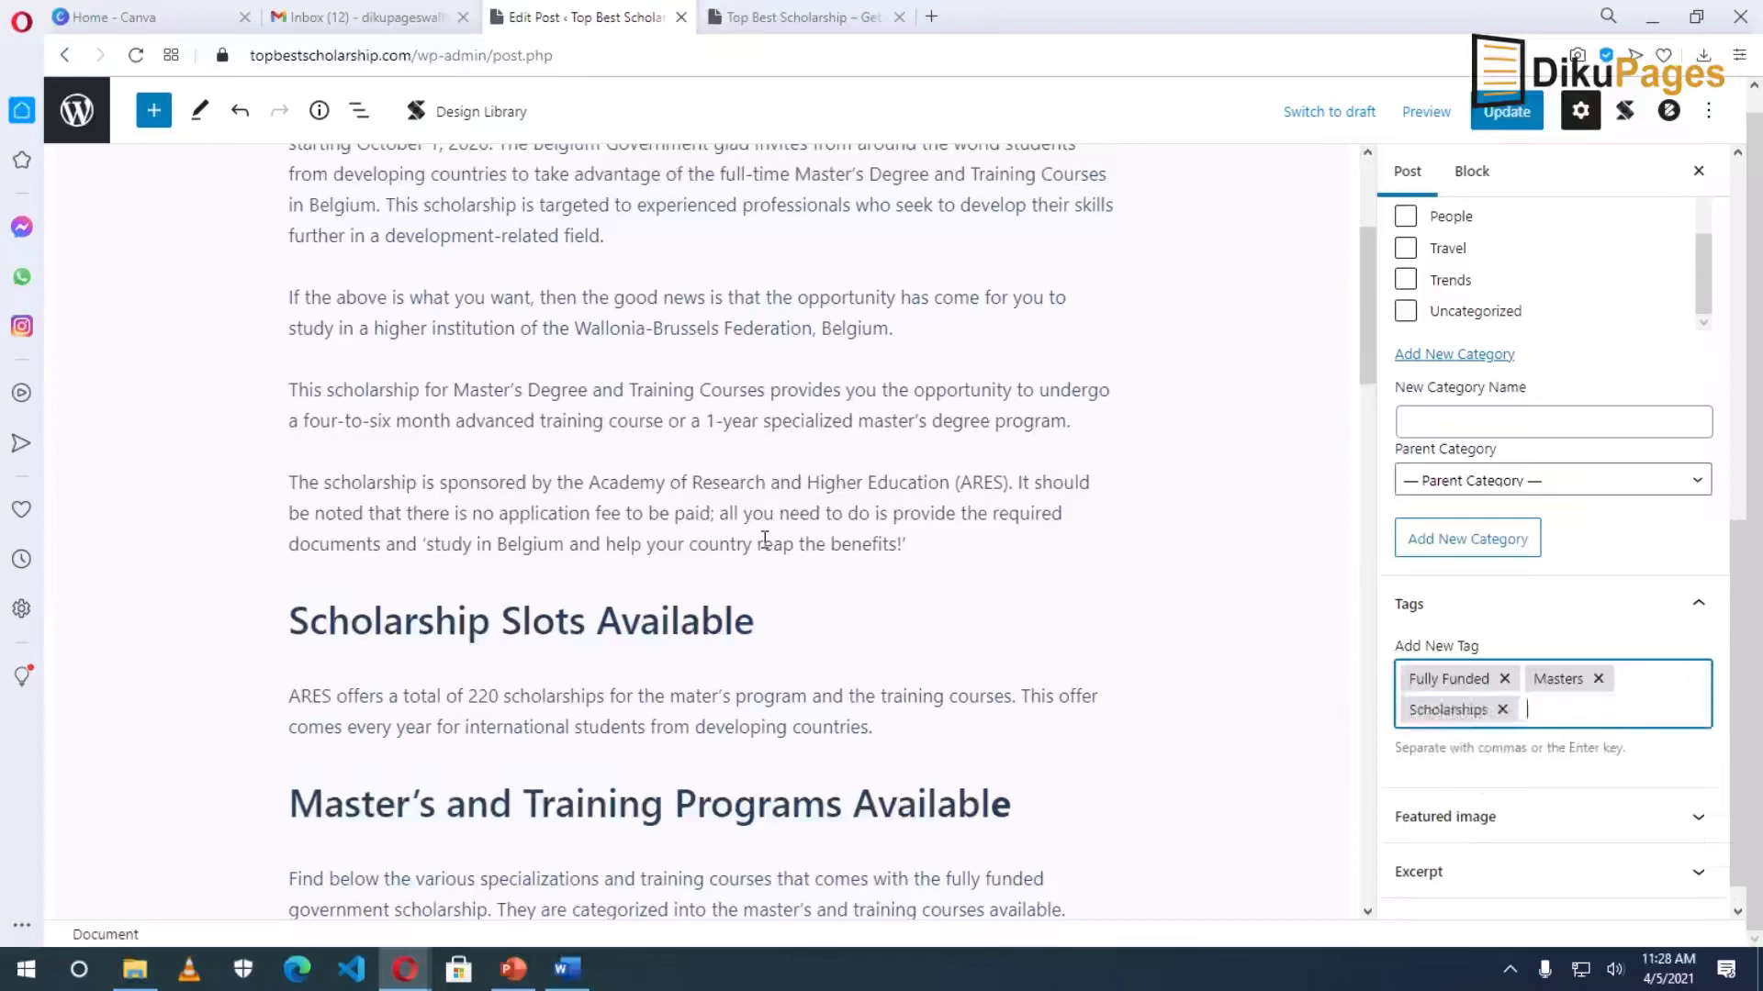
# Expand the Featured image panel and update the post.
pyautogui.scroll(-3, 764, 539)
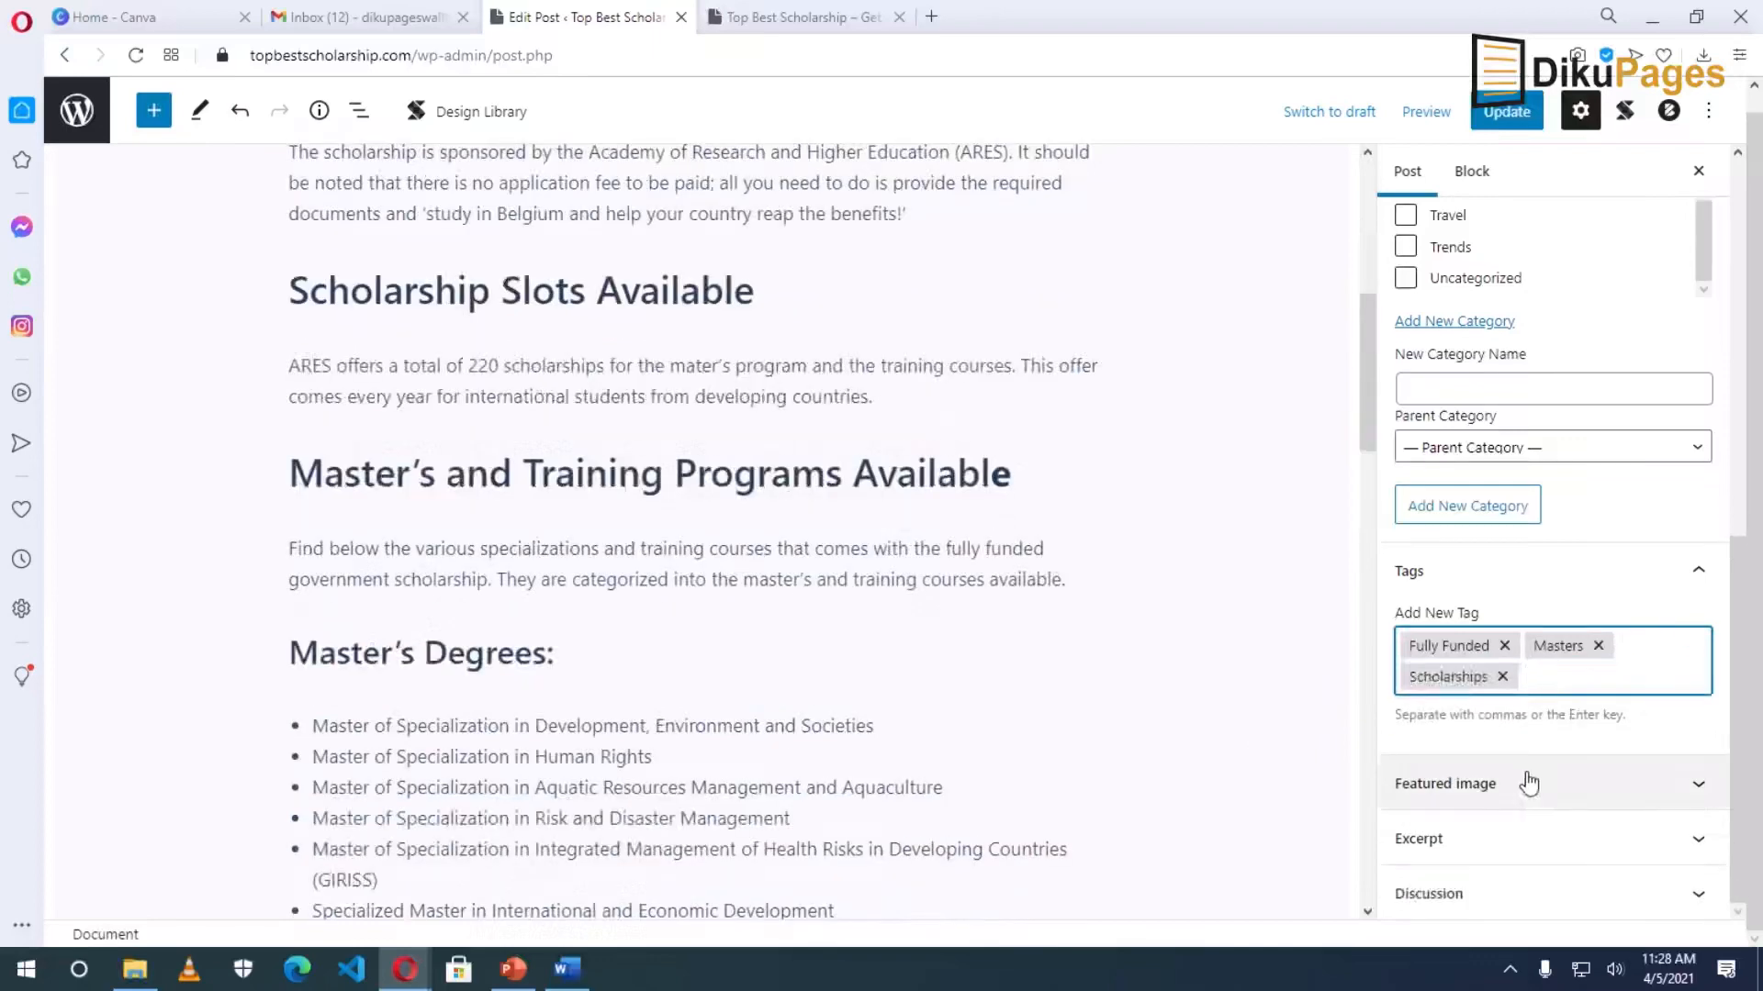
pyautogui.click(1587, 786)
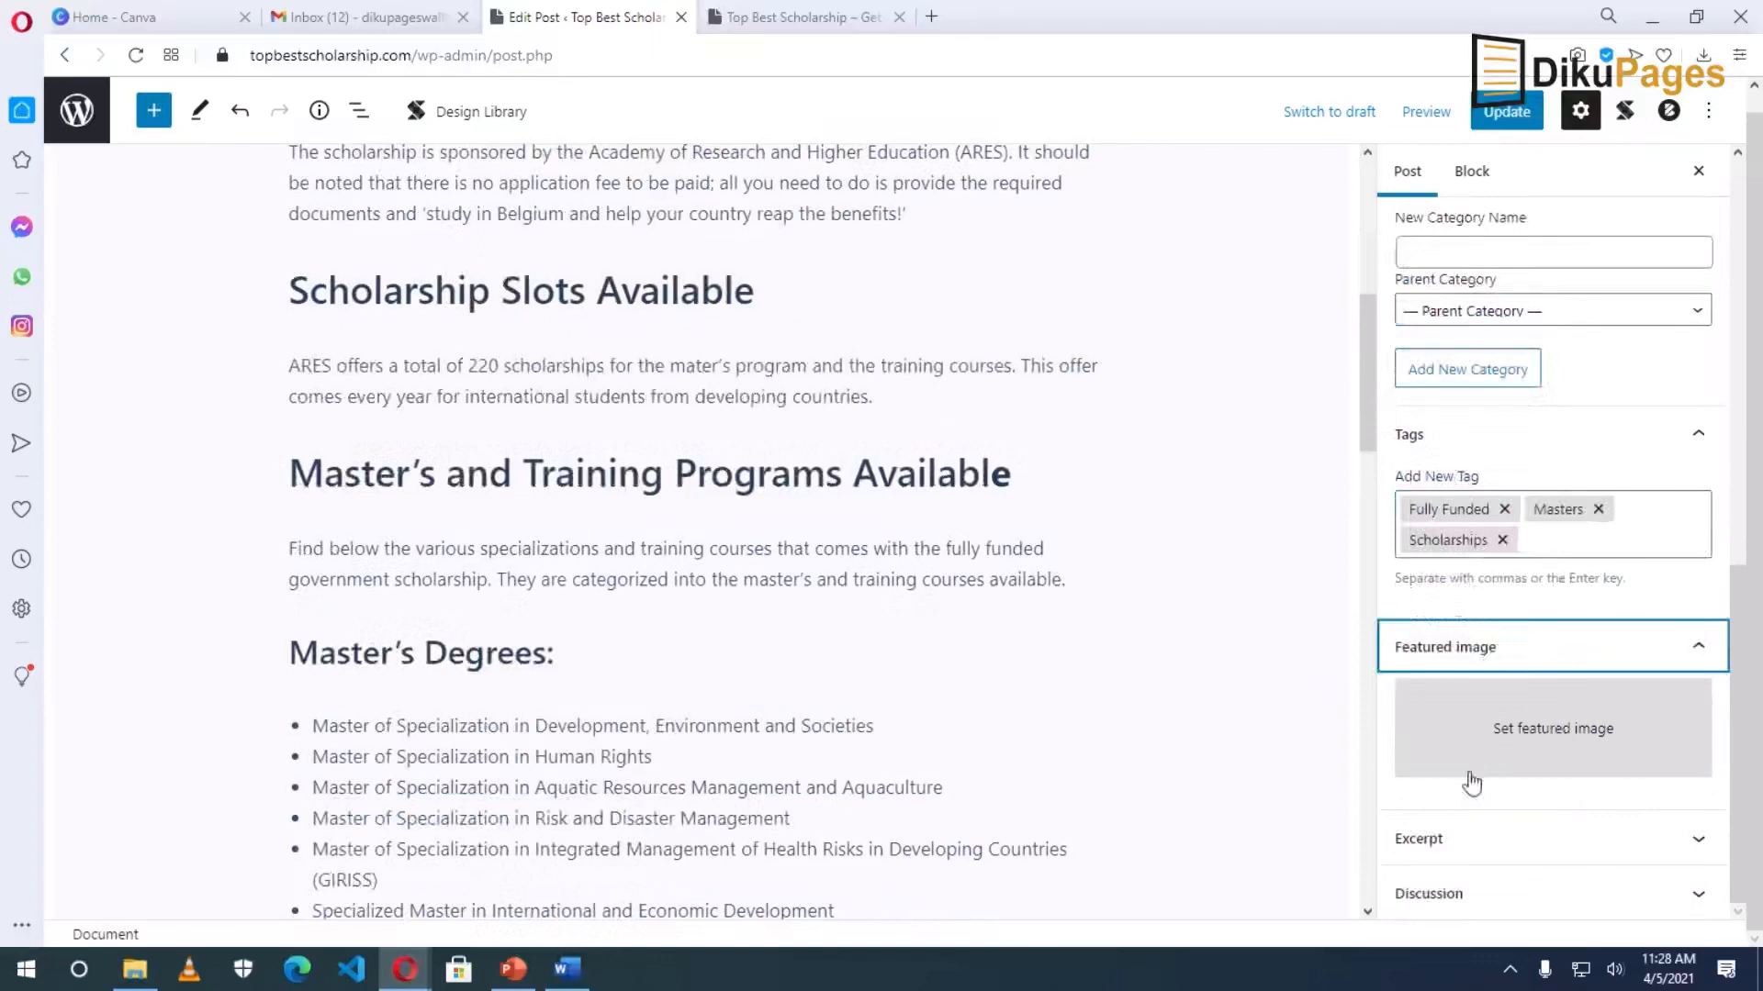
pyautogui.click(1505, 111)
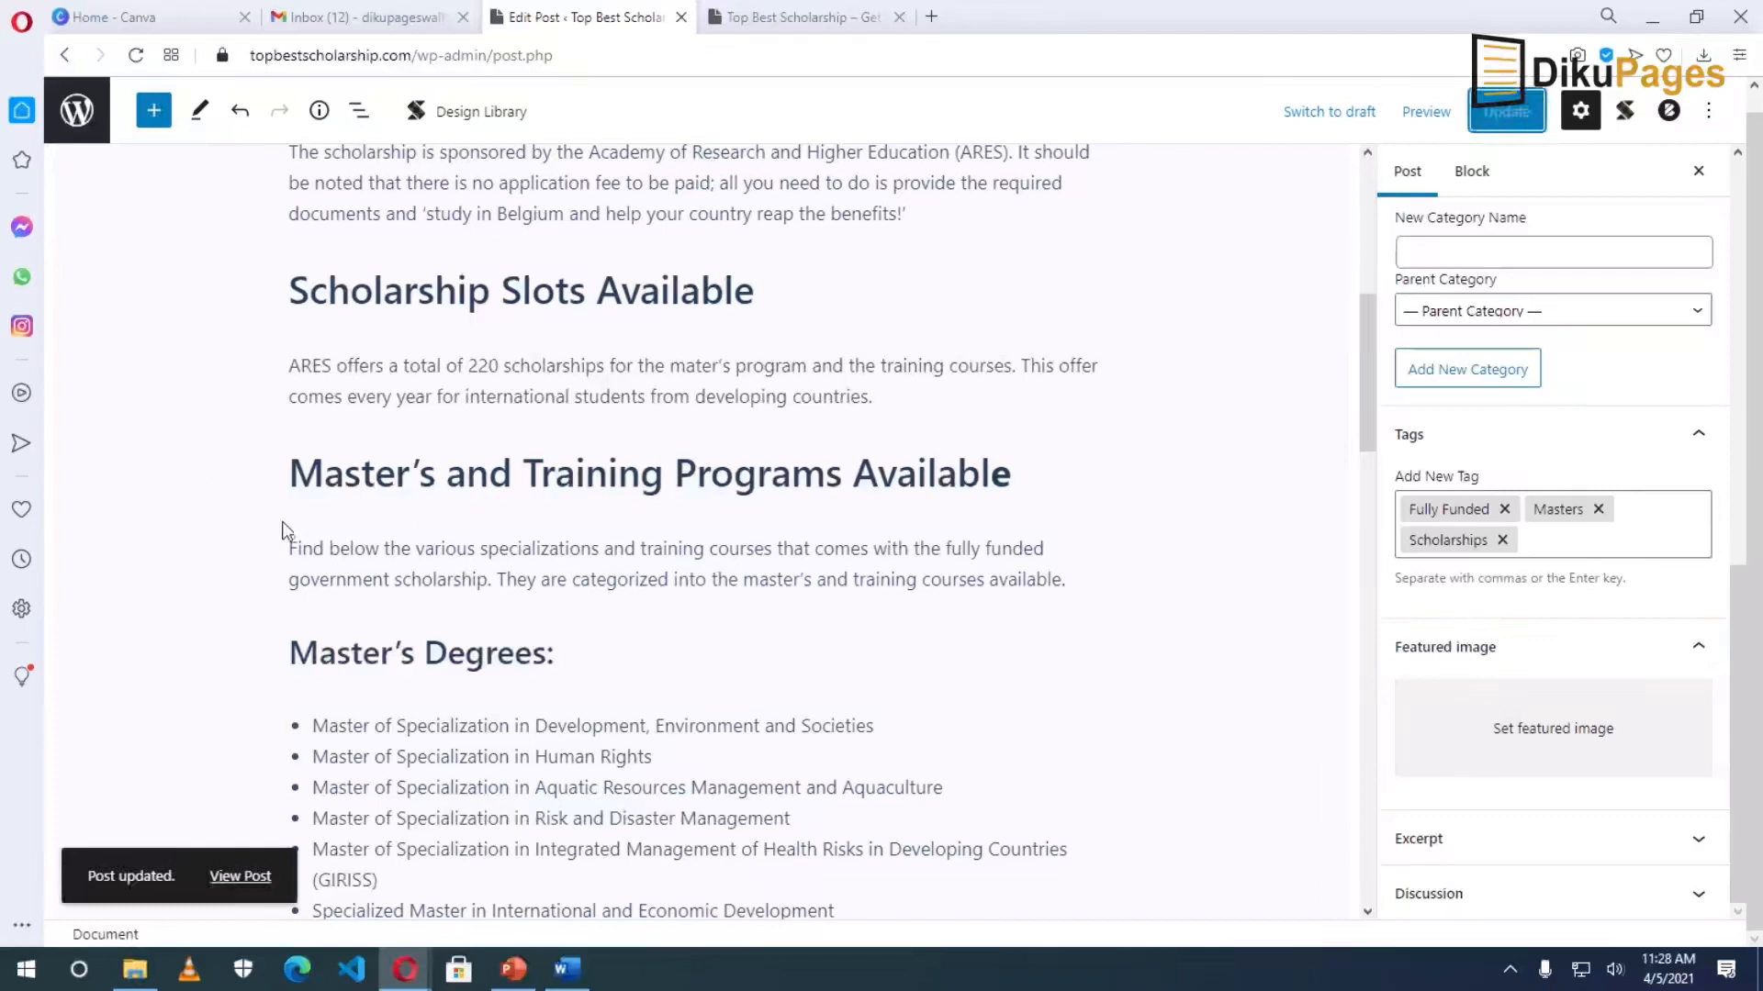
pyautogui.click(120, 17)
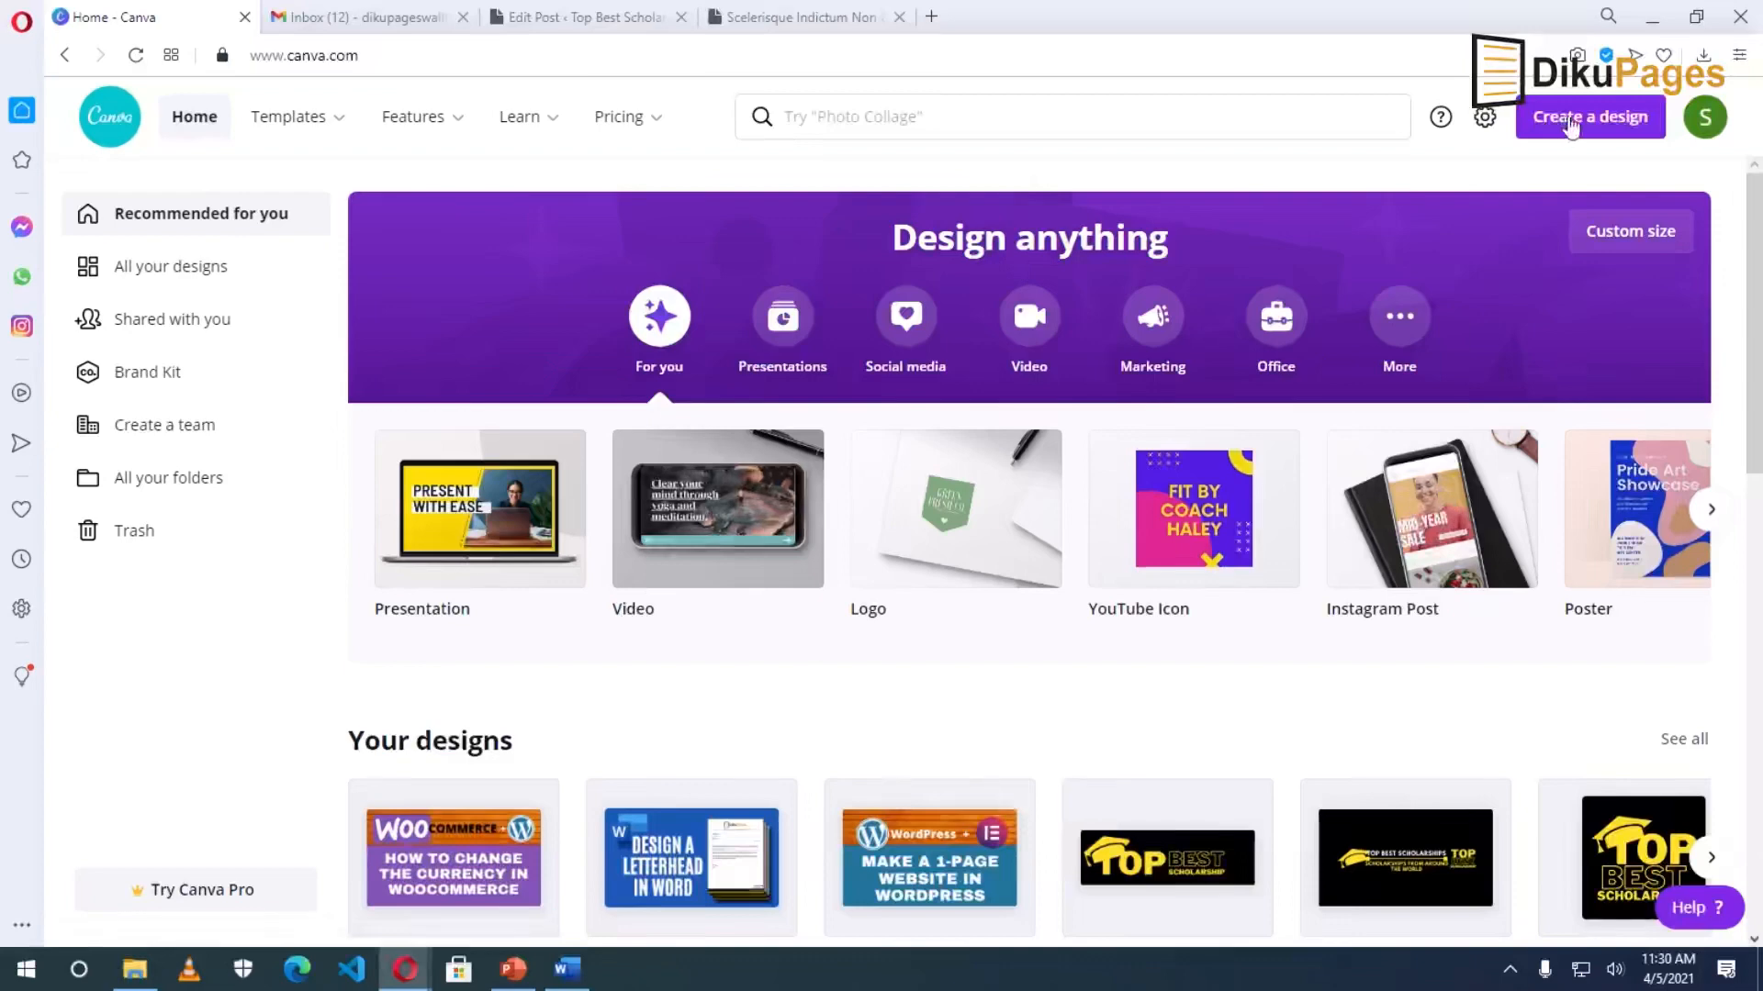
# Create a custom-size Canva design 750 px wide and 500 px high.
pyautogui.click(1572, 126)
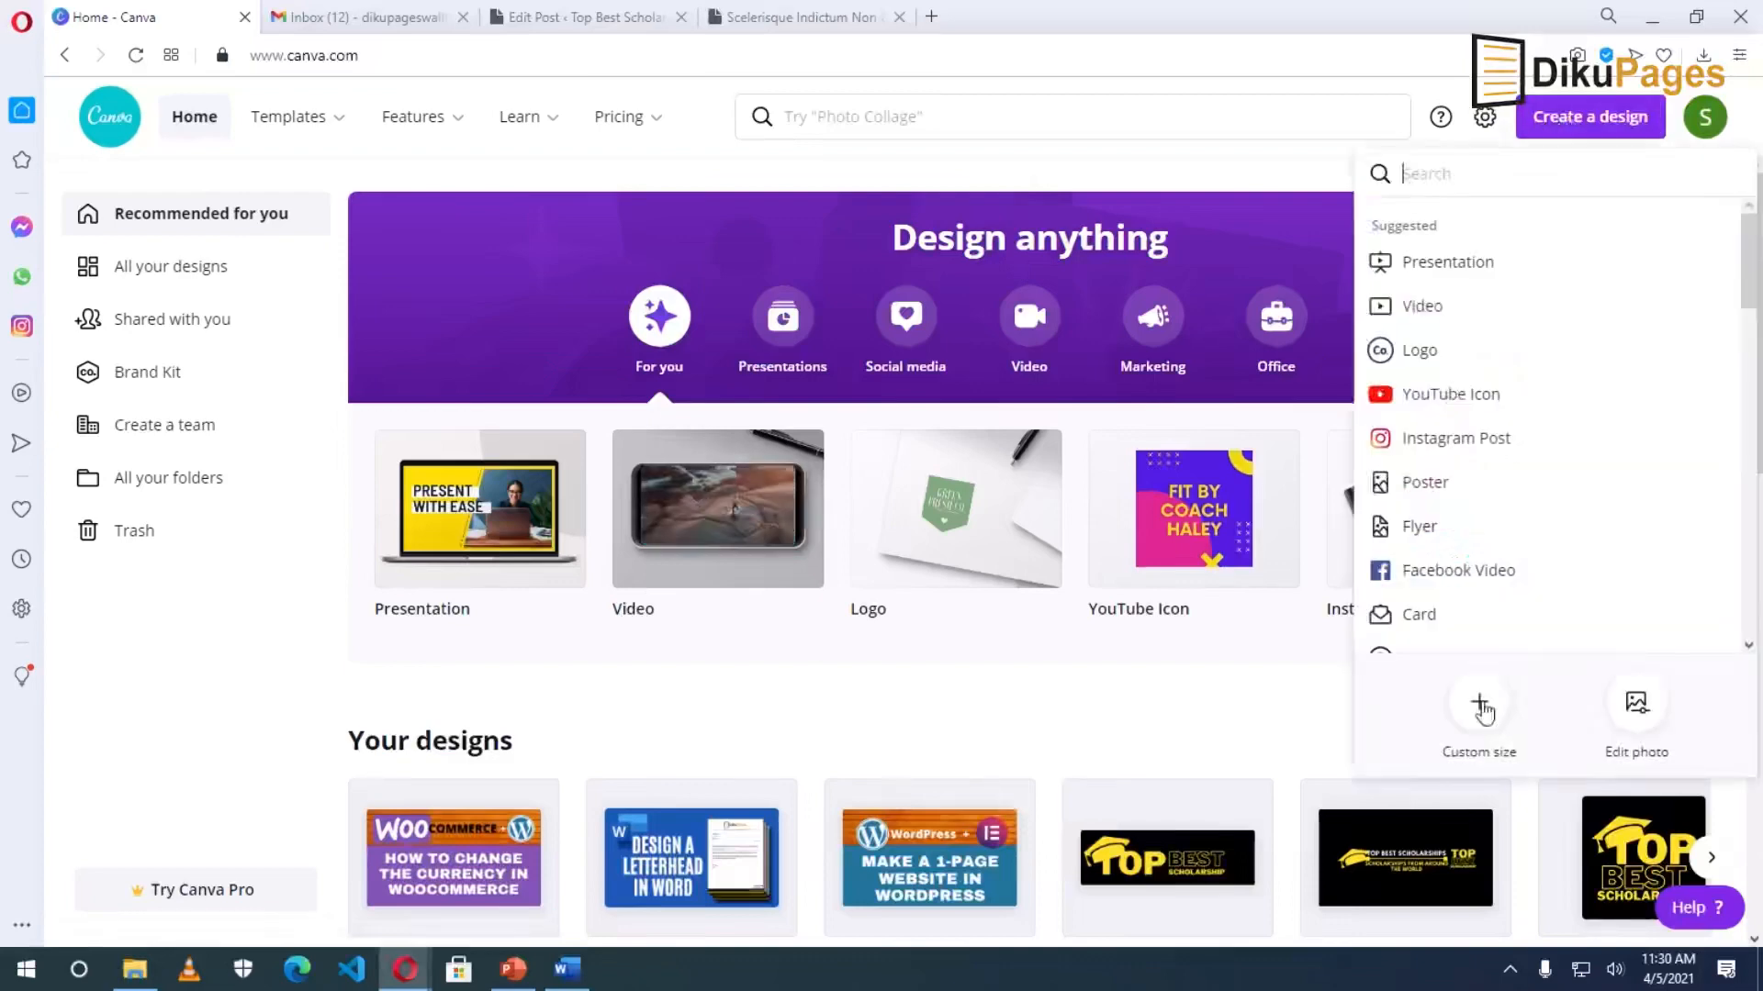
pyautogui.click(1480, 705)
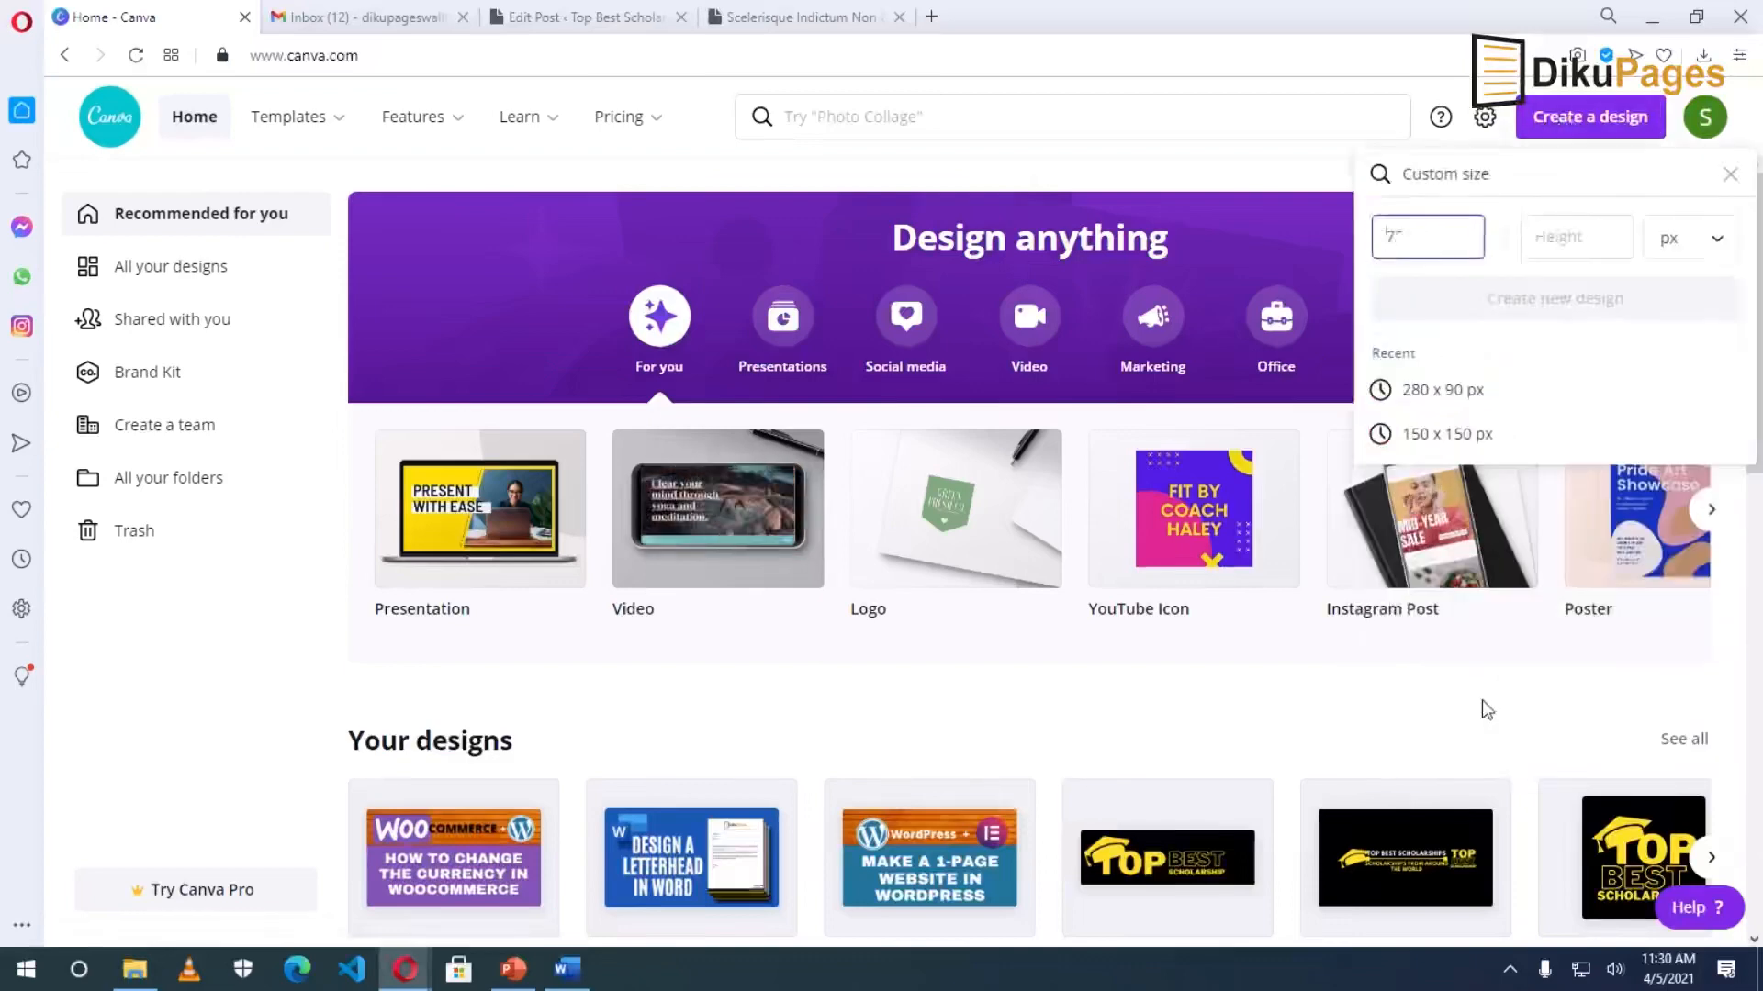
pyautogui.write('750')
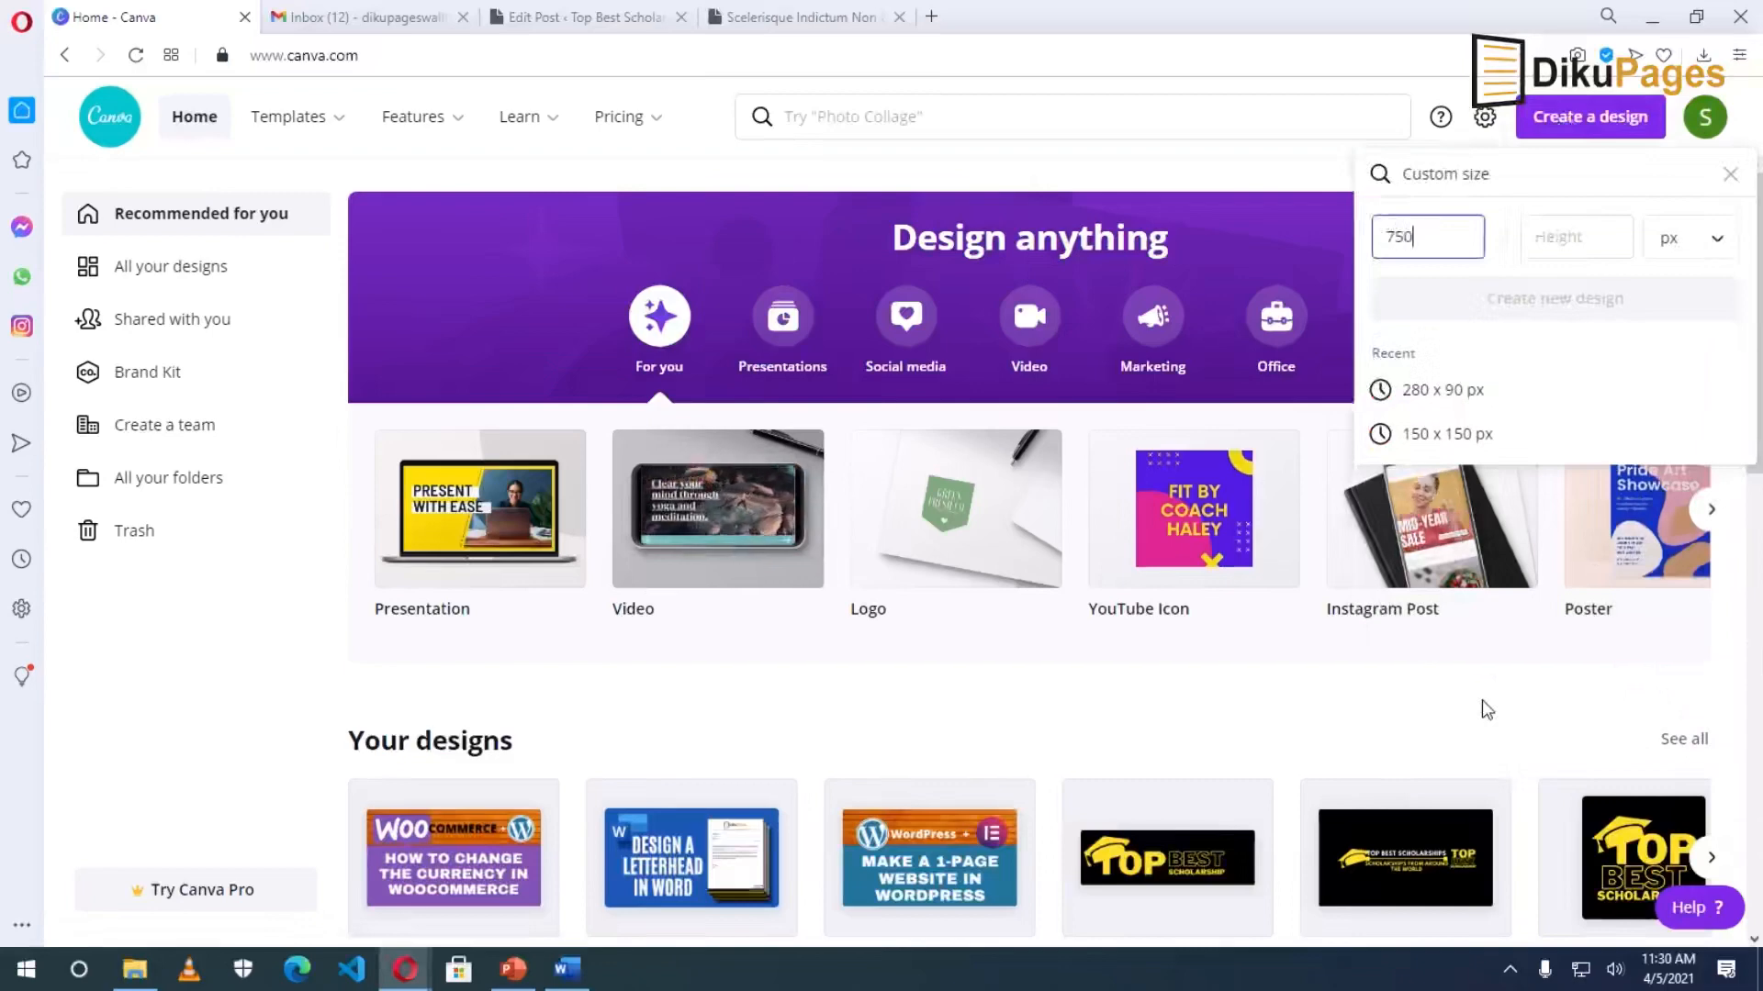
pyautogui.click(1588, 238)
pyautogui.write('500')
pyautogui.click(1576, 307)
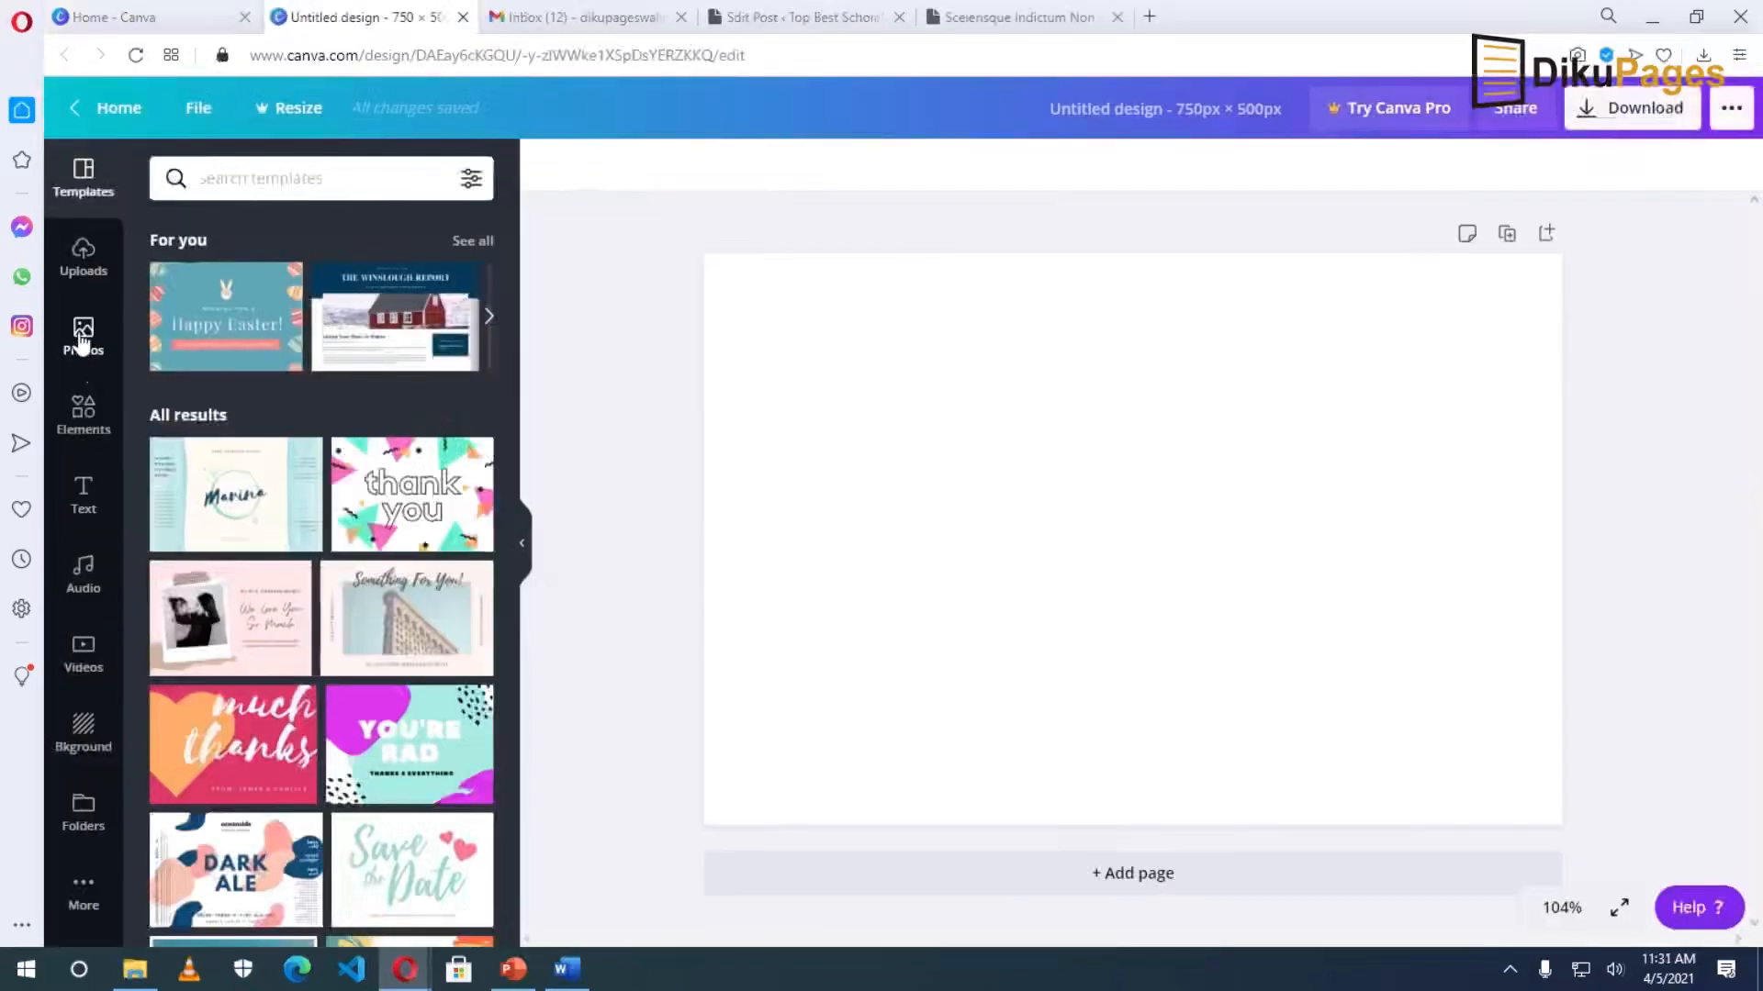
pyautogui.click(83, 341)
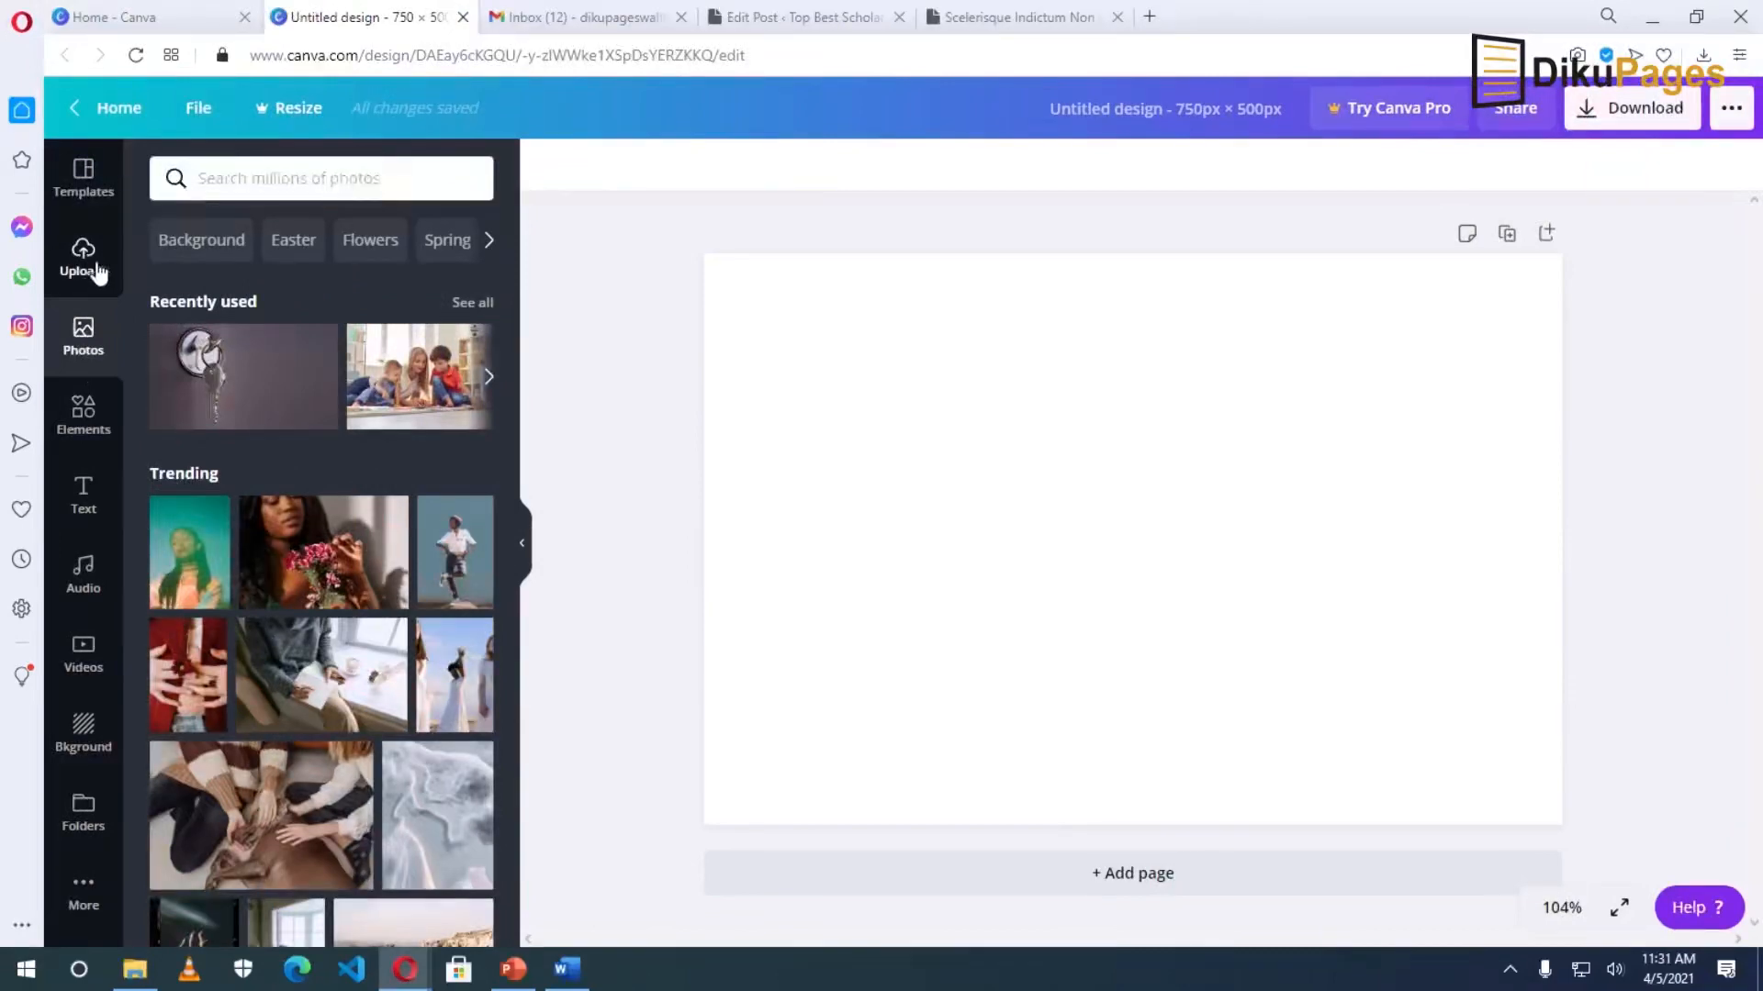
# Search photos for 'scholarship' and add the three smiling students photo to the design.
pyautogui.click(292, 179)
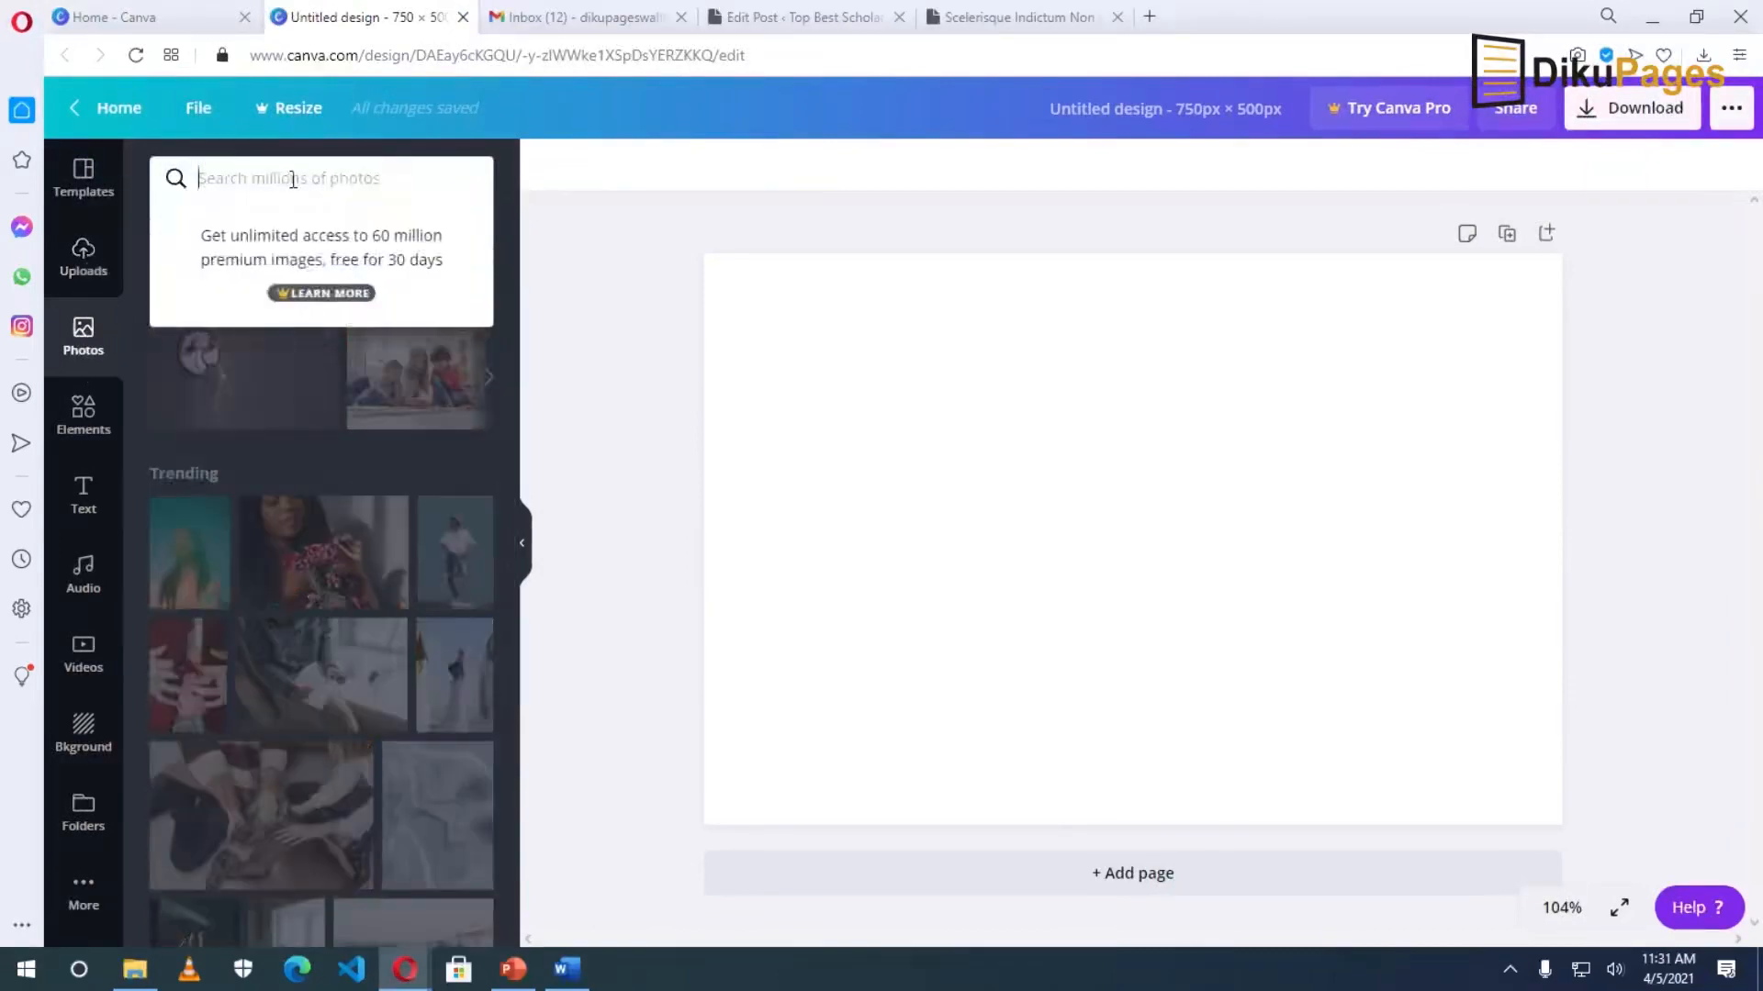
pyautogui.write('sch')
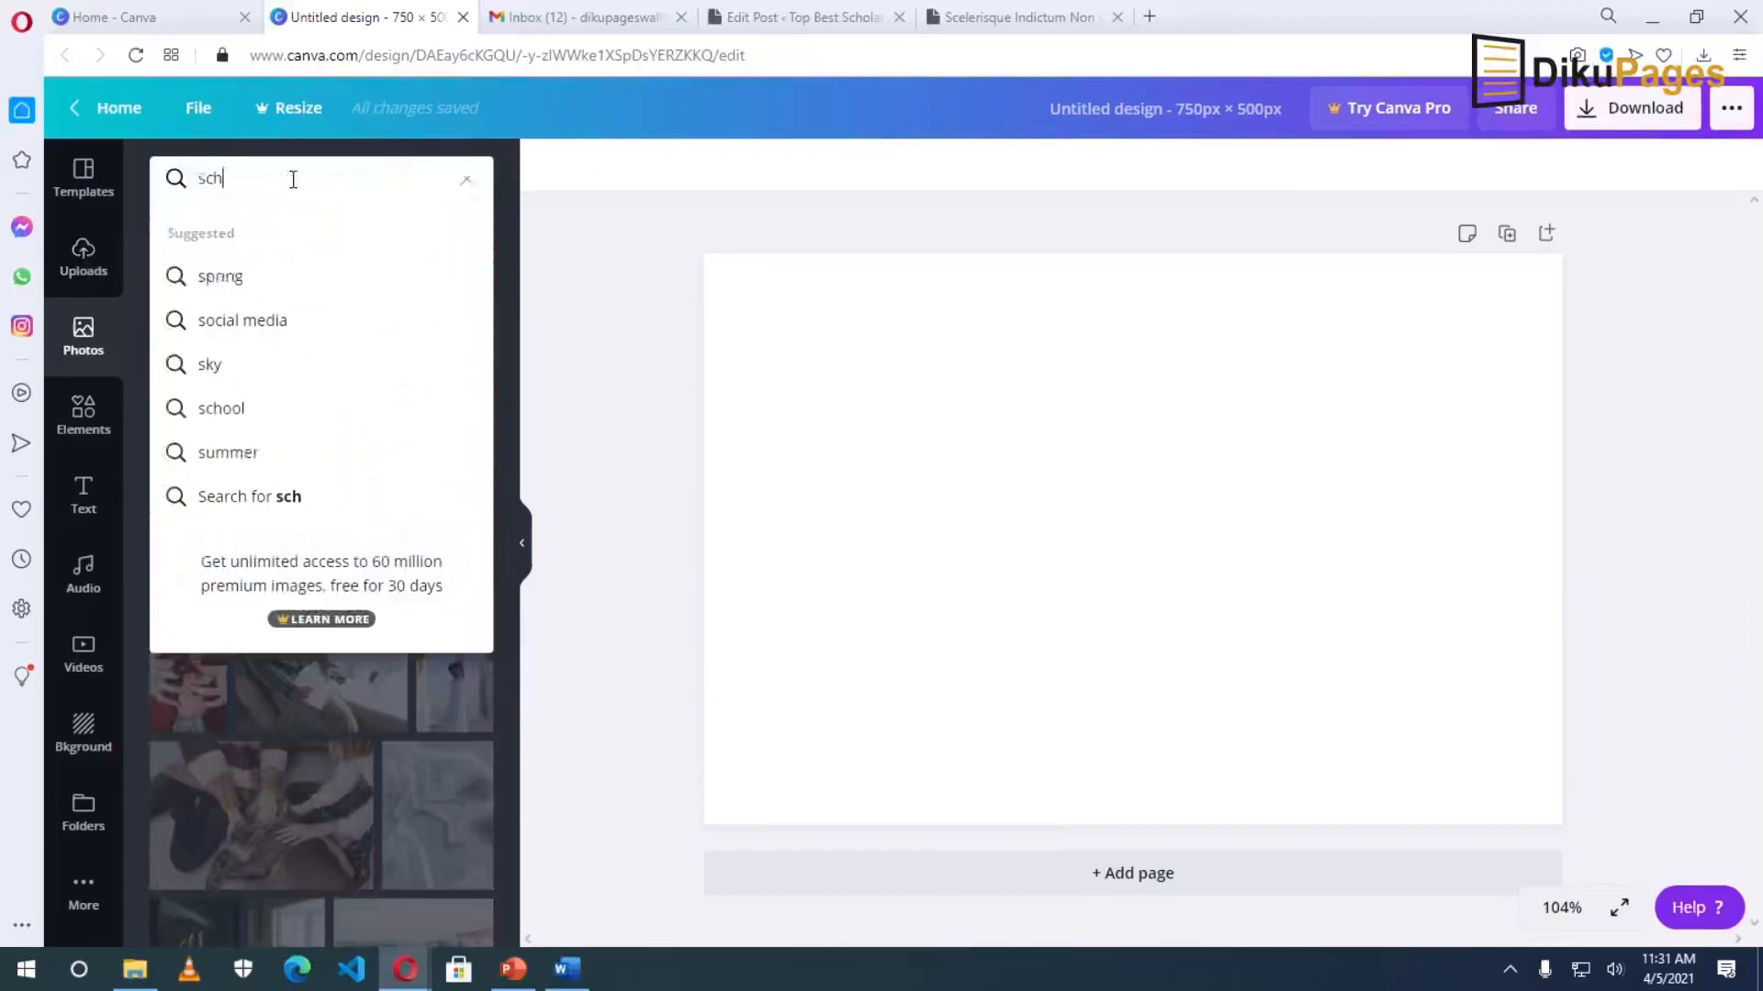
pyautogui.write('olarship')
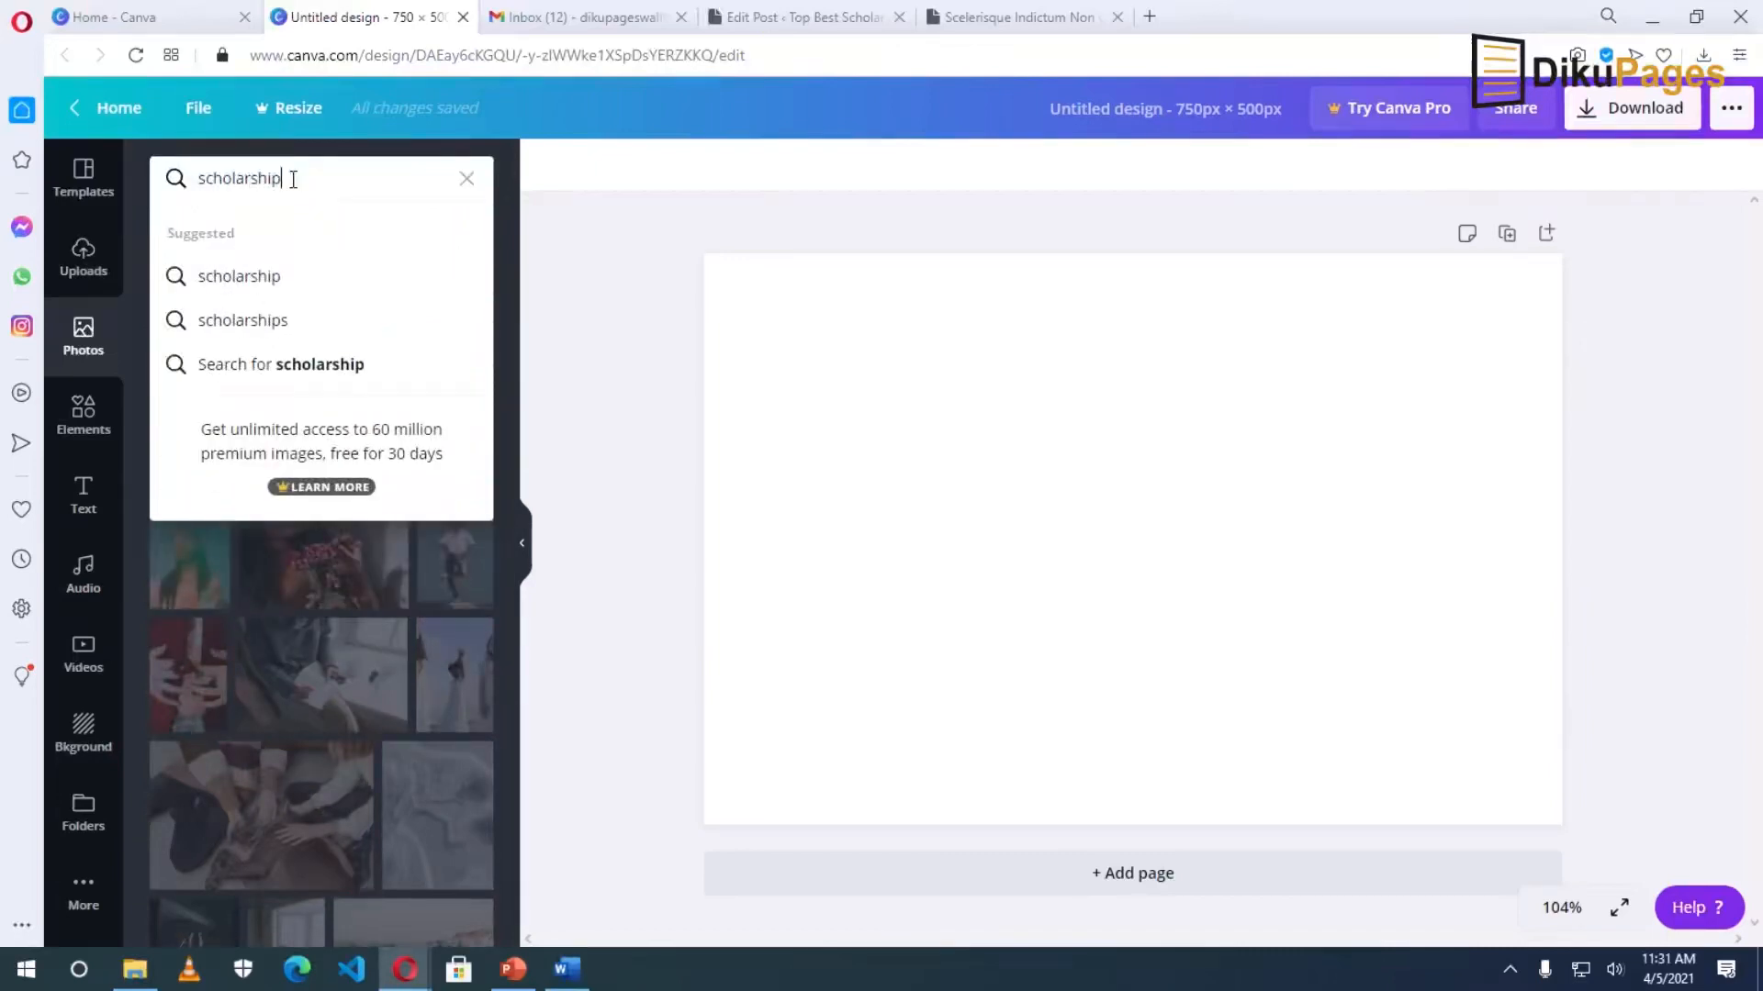
pyautogui.click(245, 279)
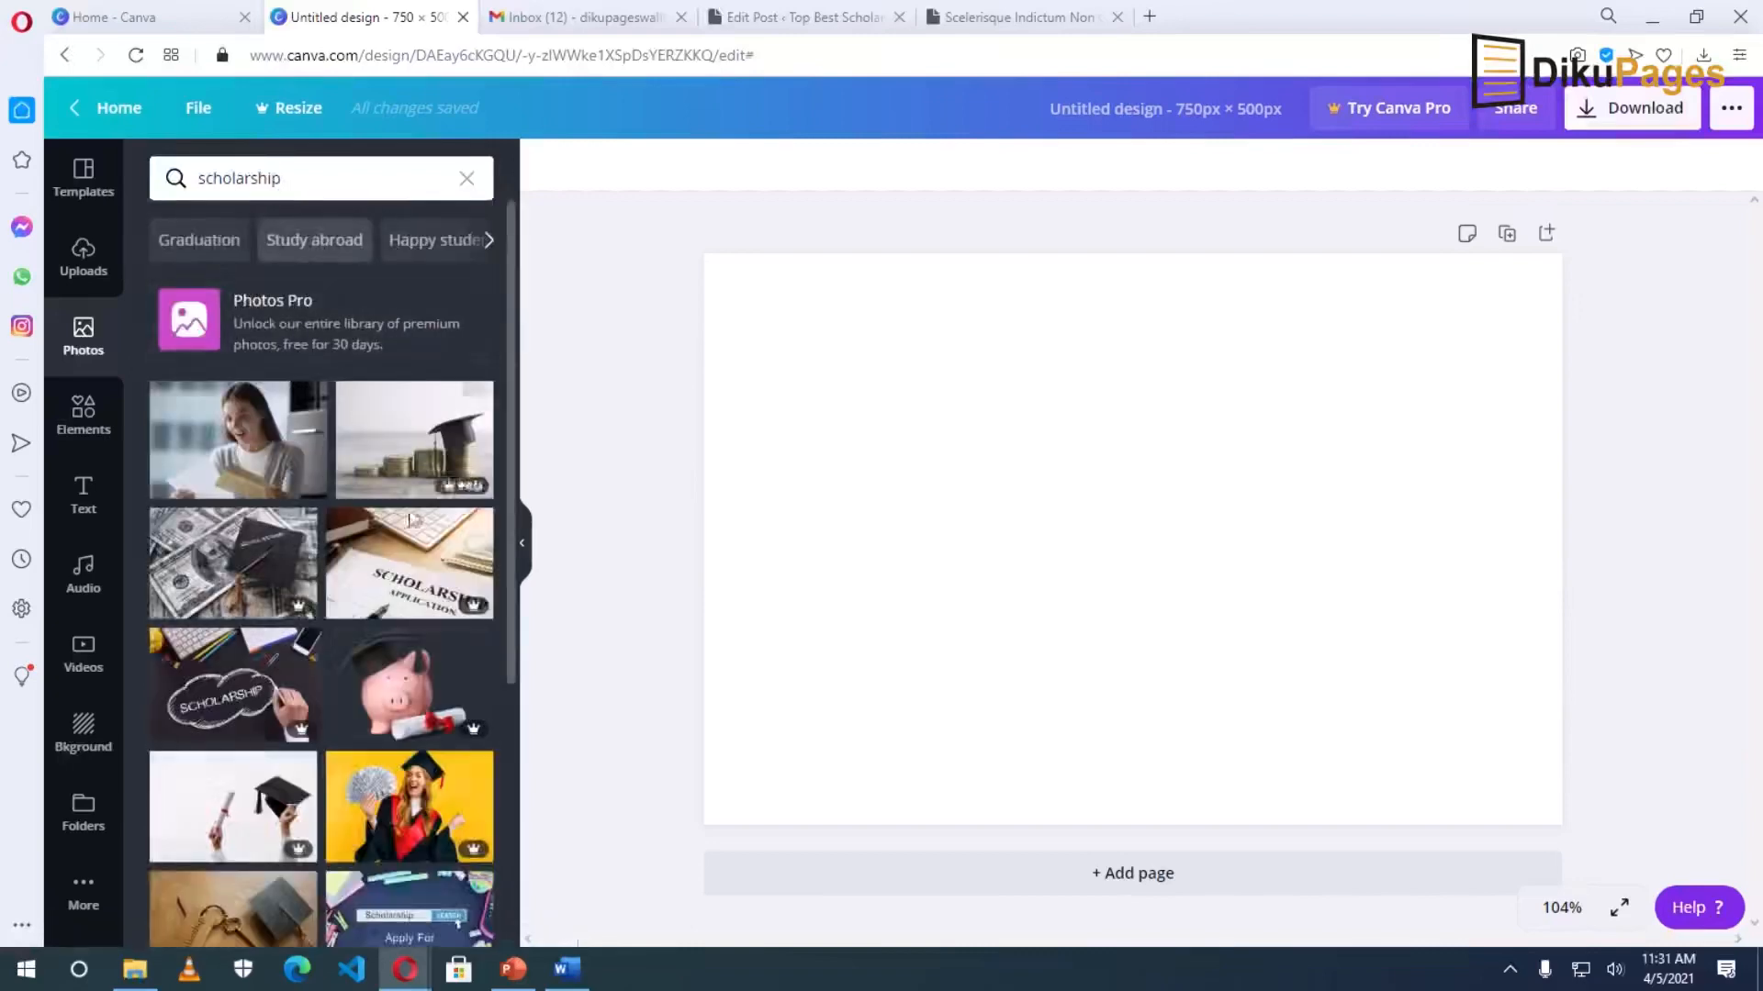
pyautogui.scroll(-5, 338, 514)
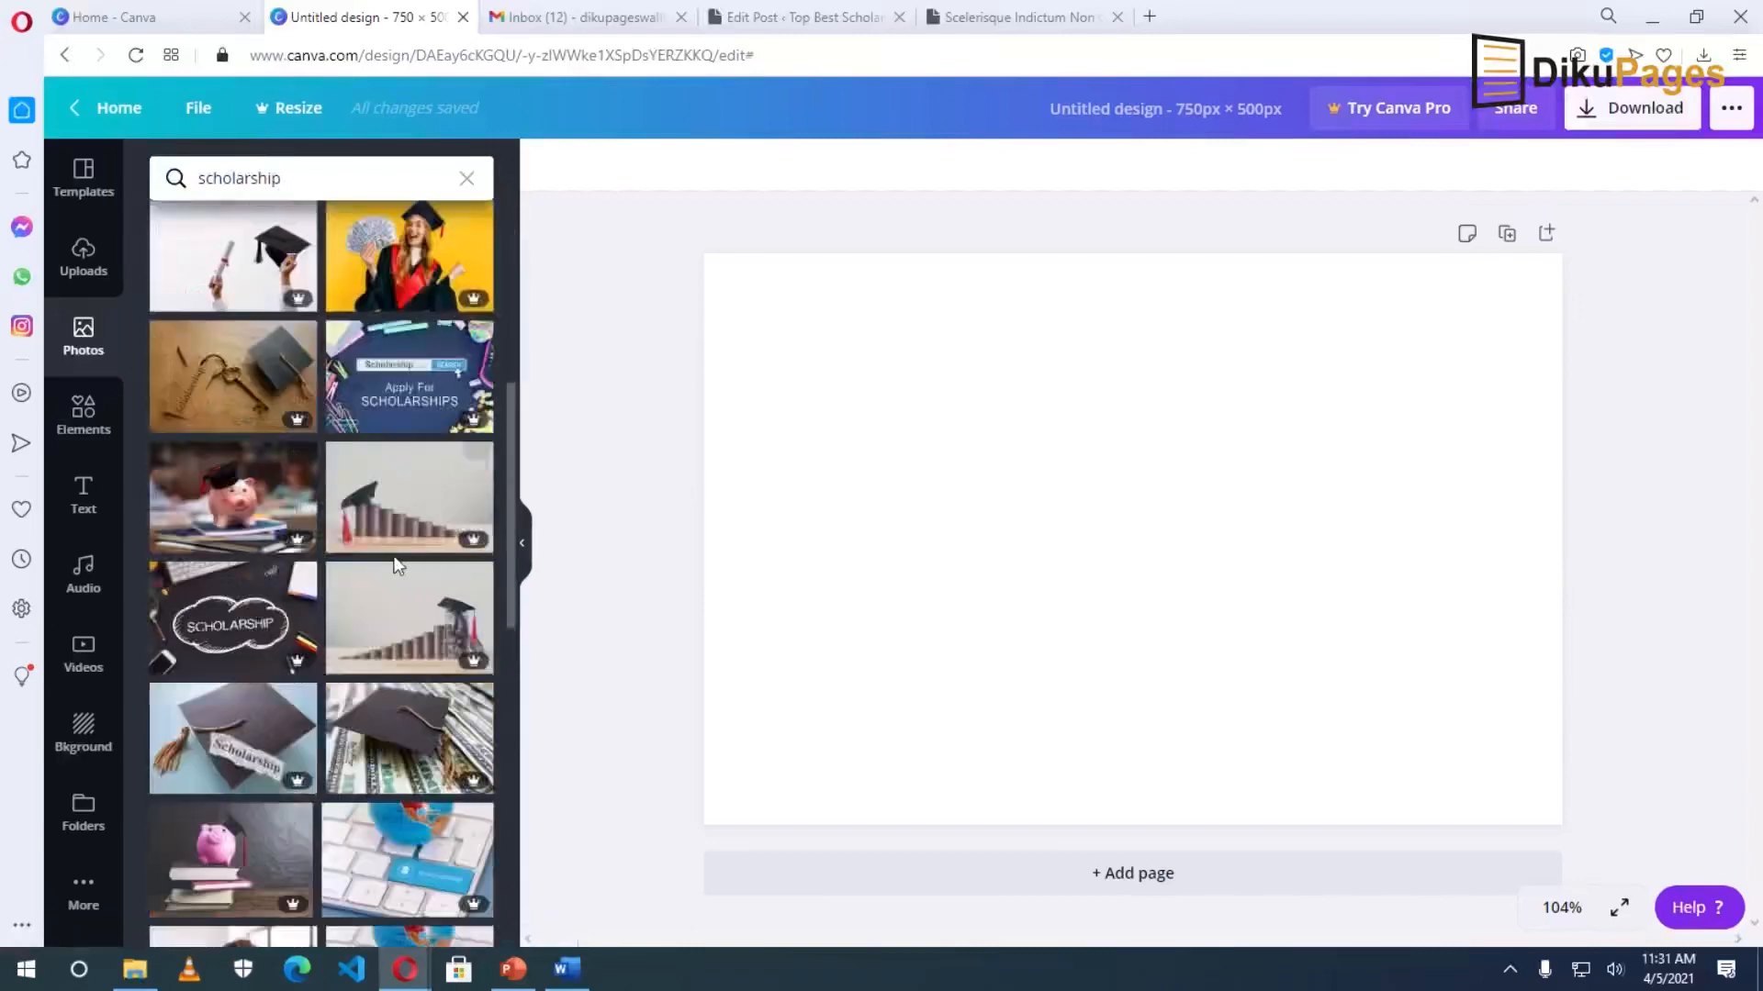
pyautogui.scroll(-1, 336, 560)
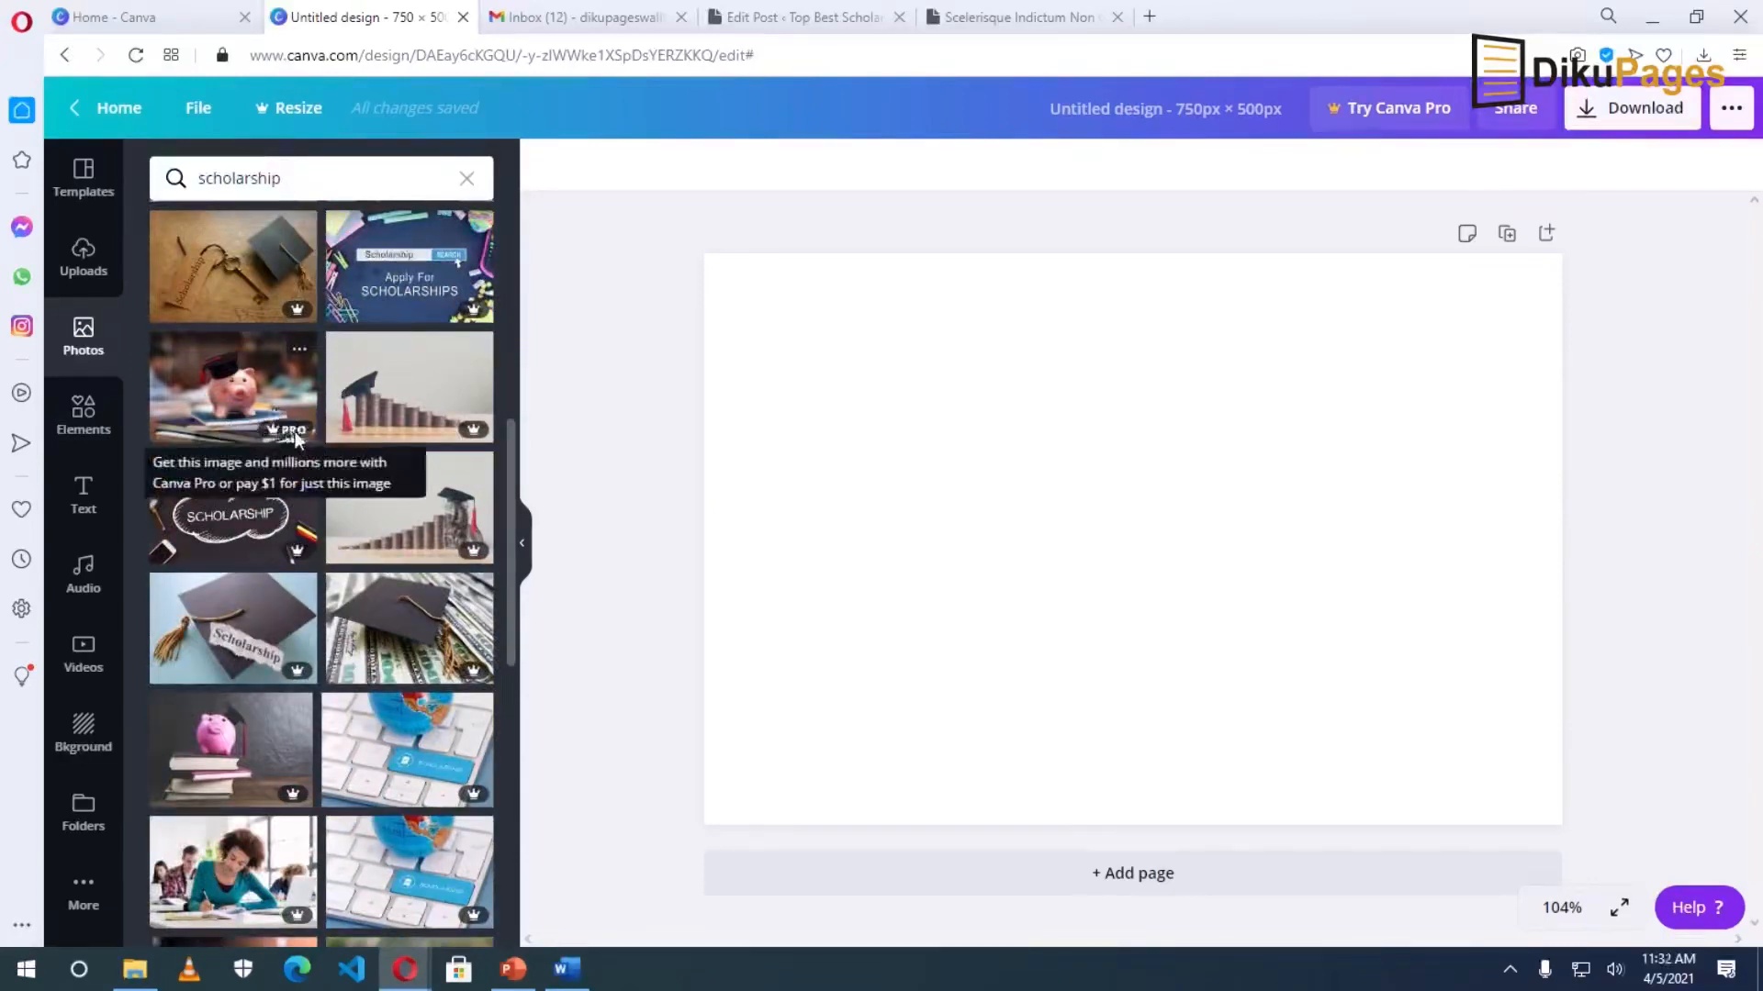
pyautogui.scroll(-4, 372, 570)
pyautogui.scroll(-4, 372, 570)
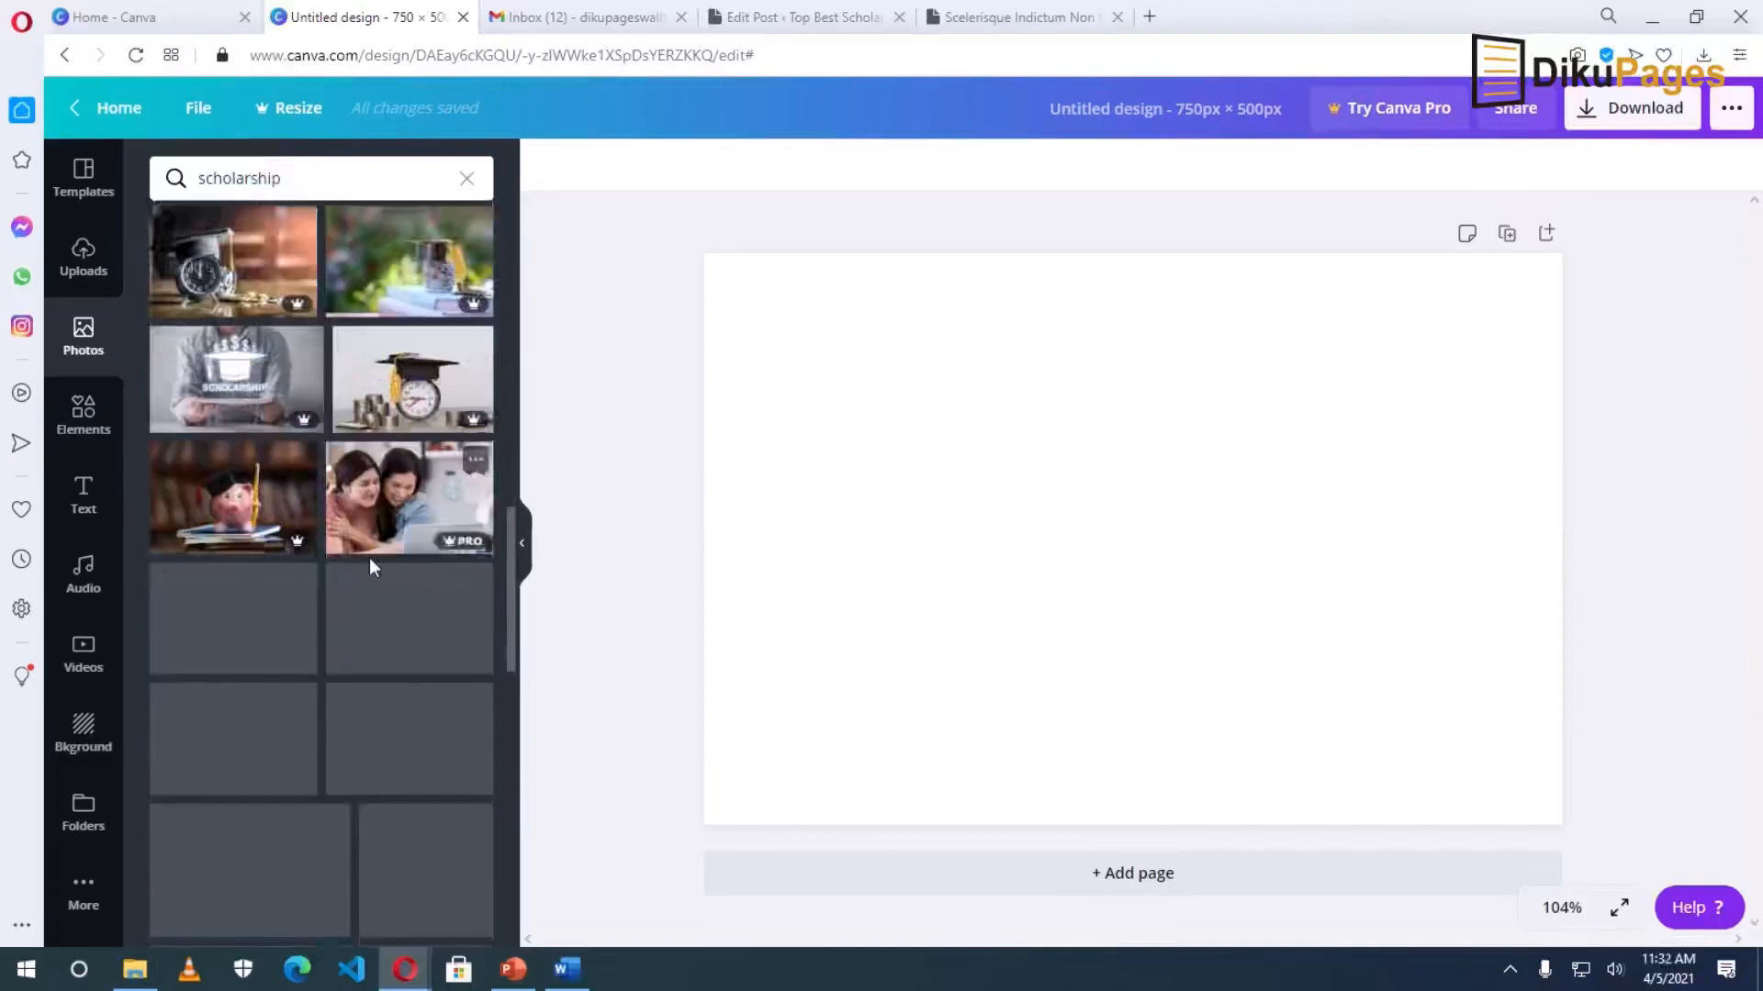
pyautogui.scroll(-1, 369, 558)
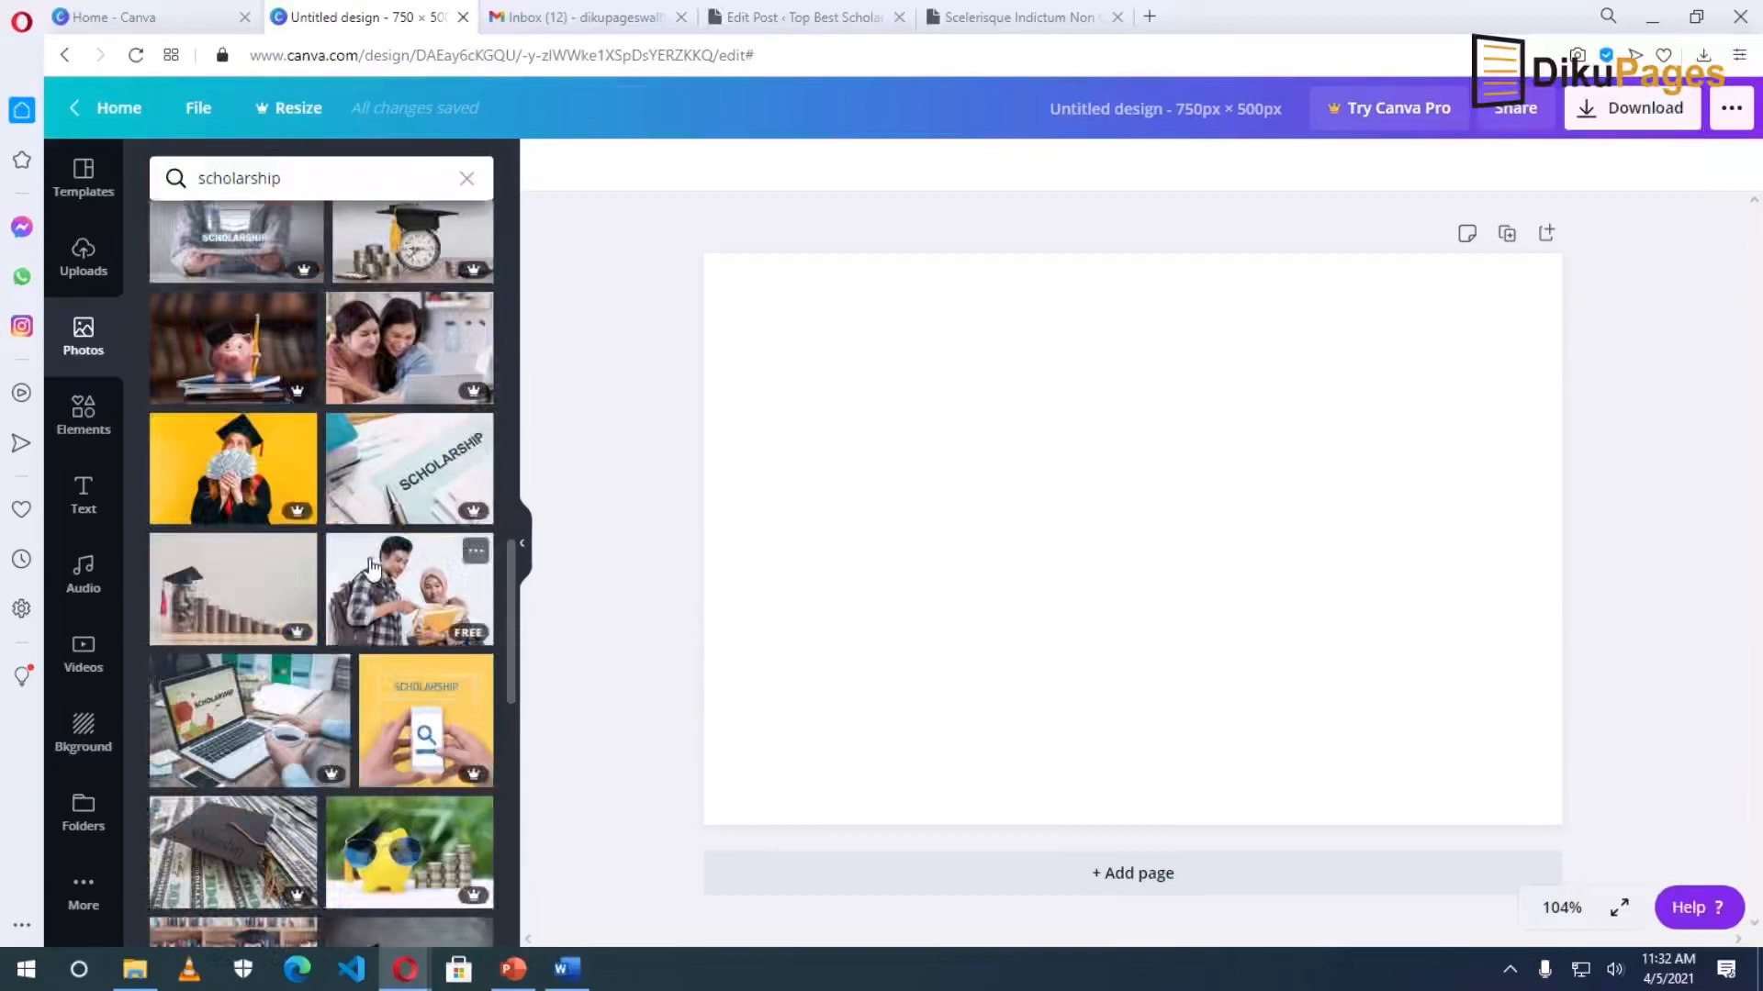
pyautogui.scroll(-2, 376, 429)
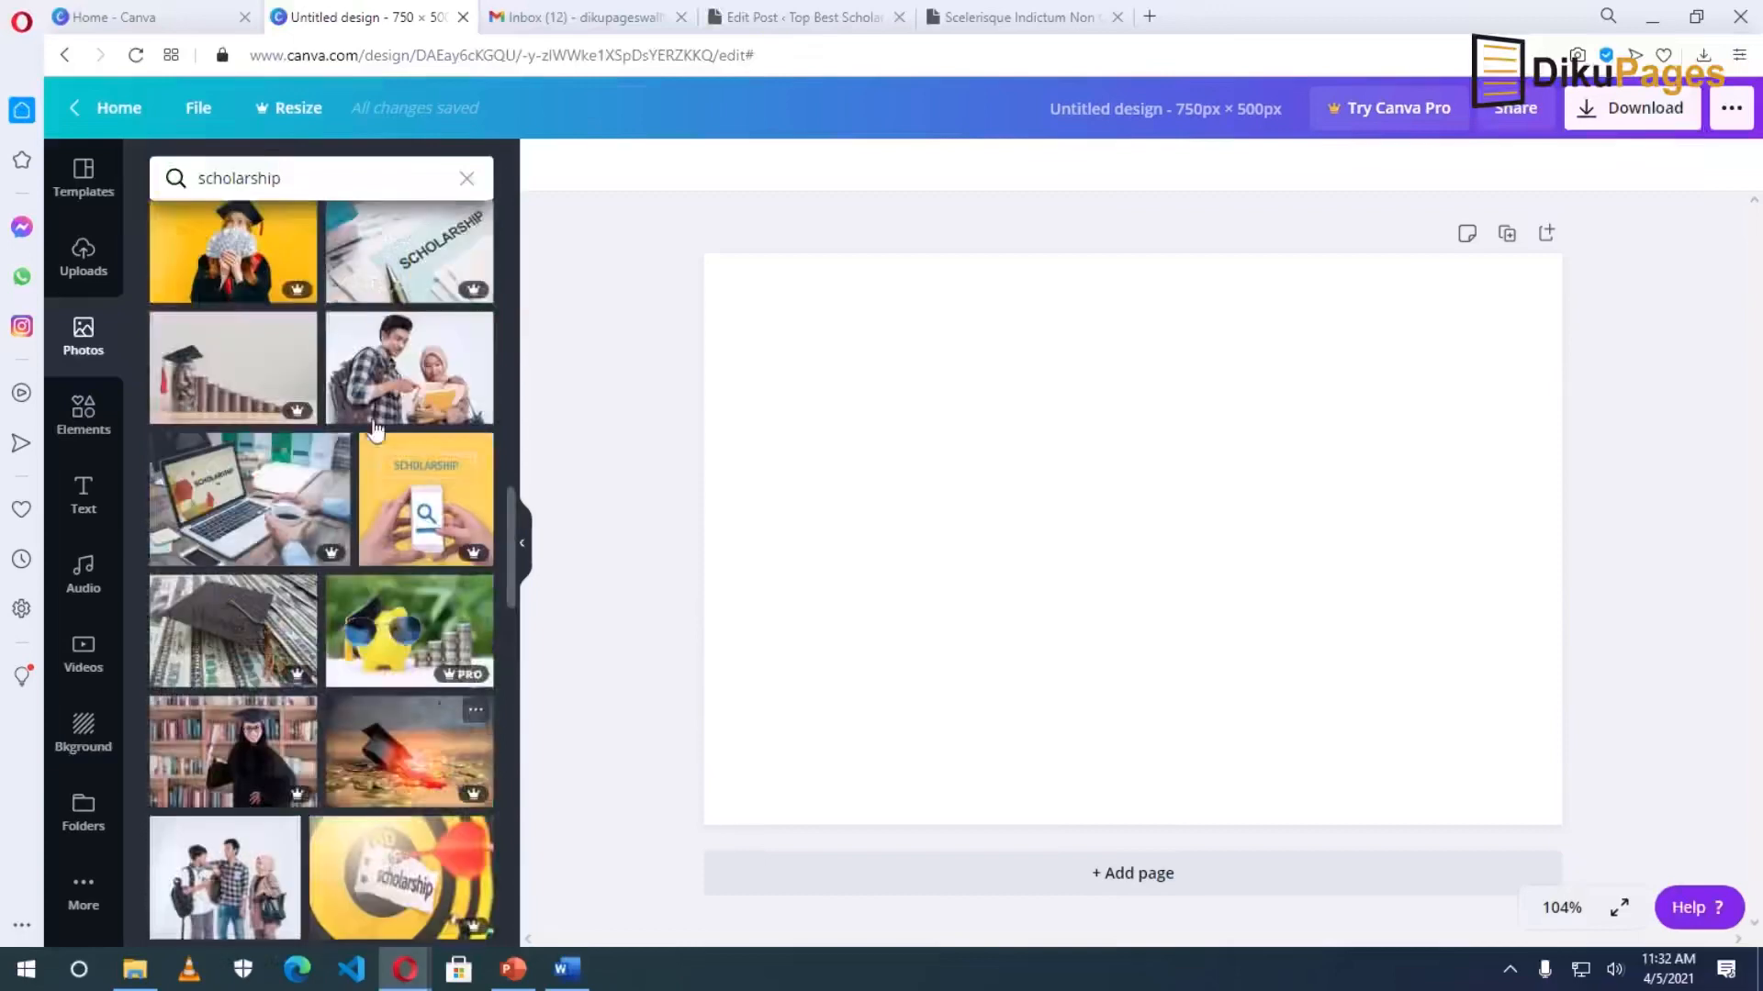
pyautogui.scroll(-1, 421, 402)
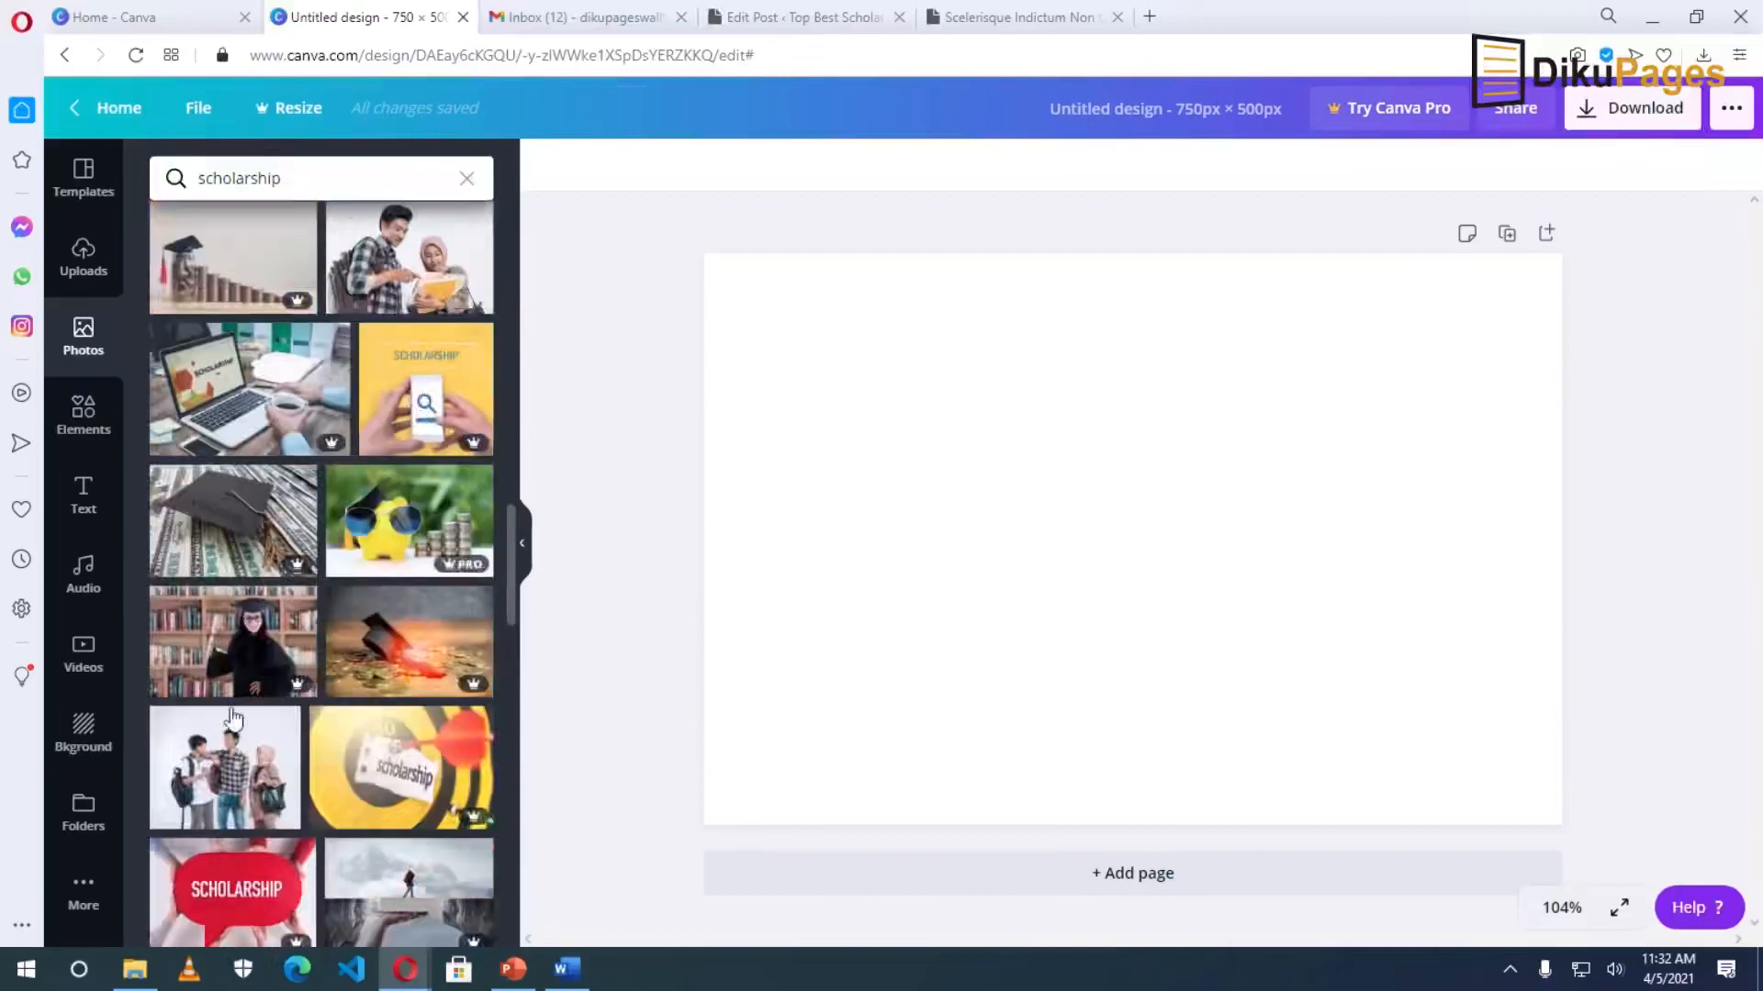
pyautogui.click(218, 756)
# Stretch the students photo to cover the whole 750×500 page.
pyautogui.moveTo(851, 311); pyautogui.dragTo(661, 236)
pyautogui.moveTo(1413, 774); pyautogui.dragTo(1597, 855)
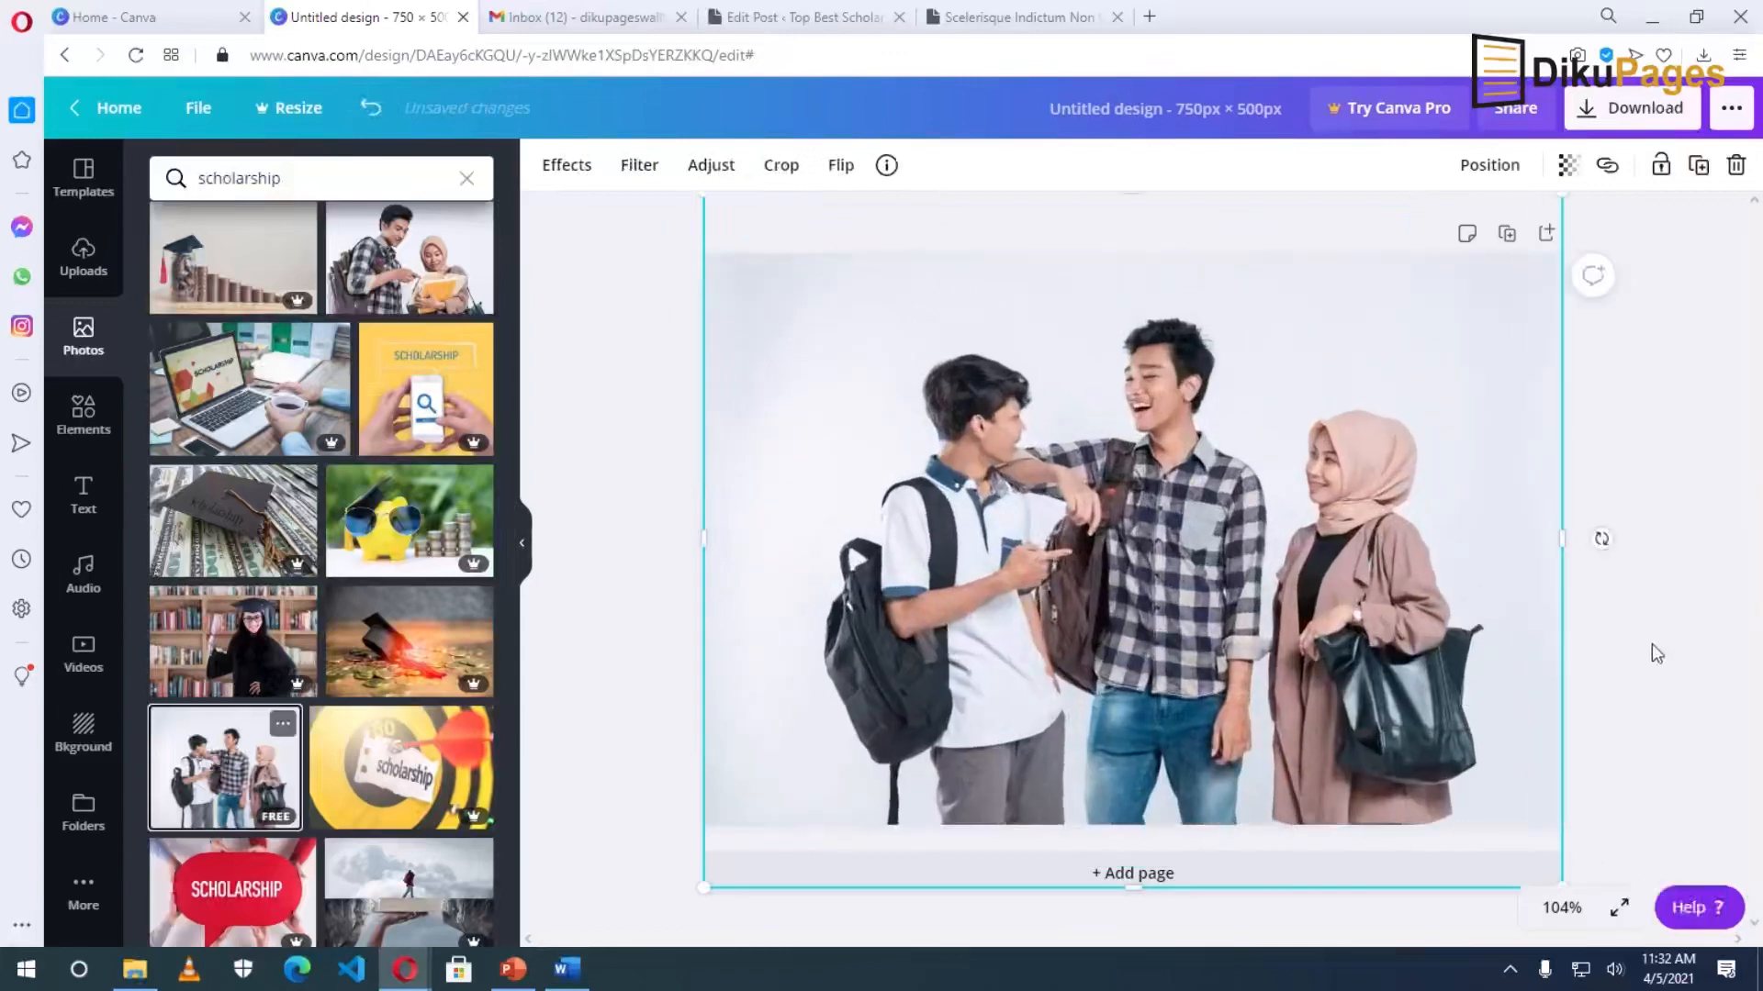
pyautogui.click(1657, 654)
pyautogui.click(83, 496)
pyautogui.scroll(-3, 358, 684)
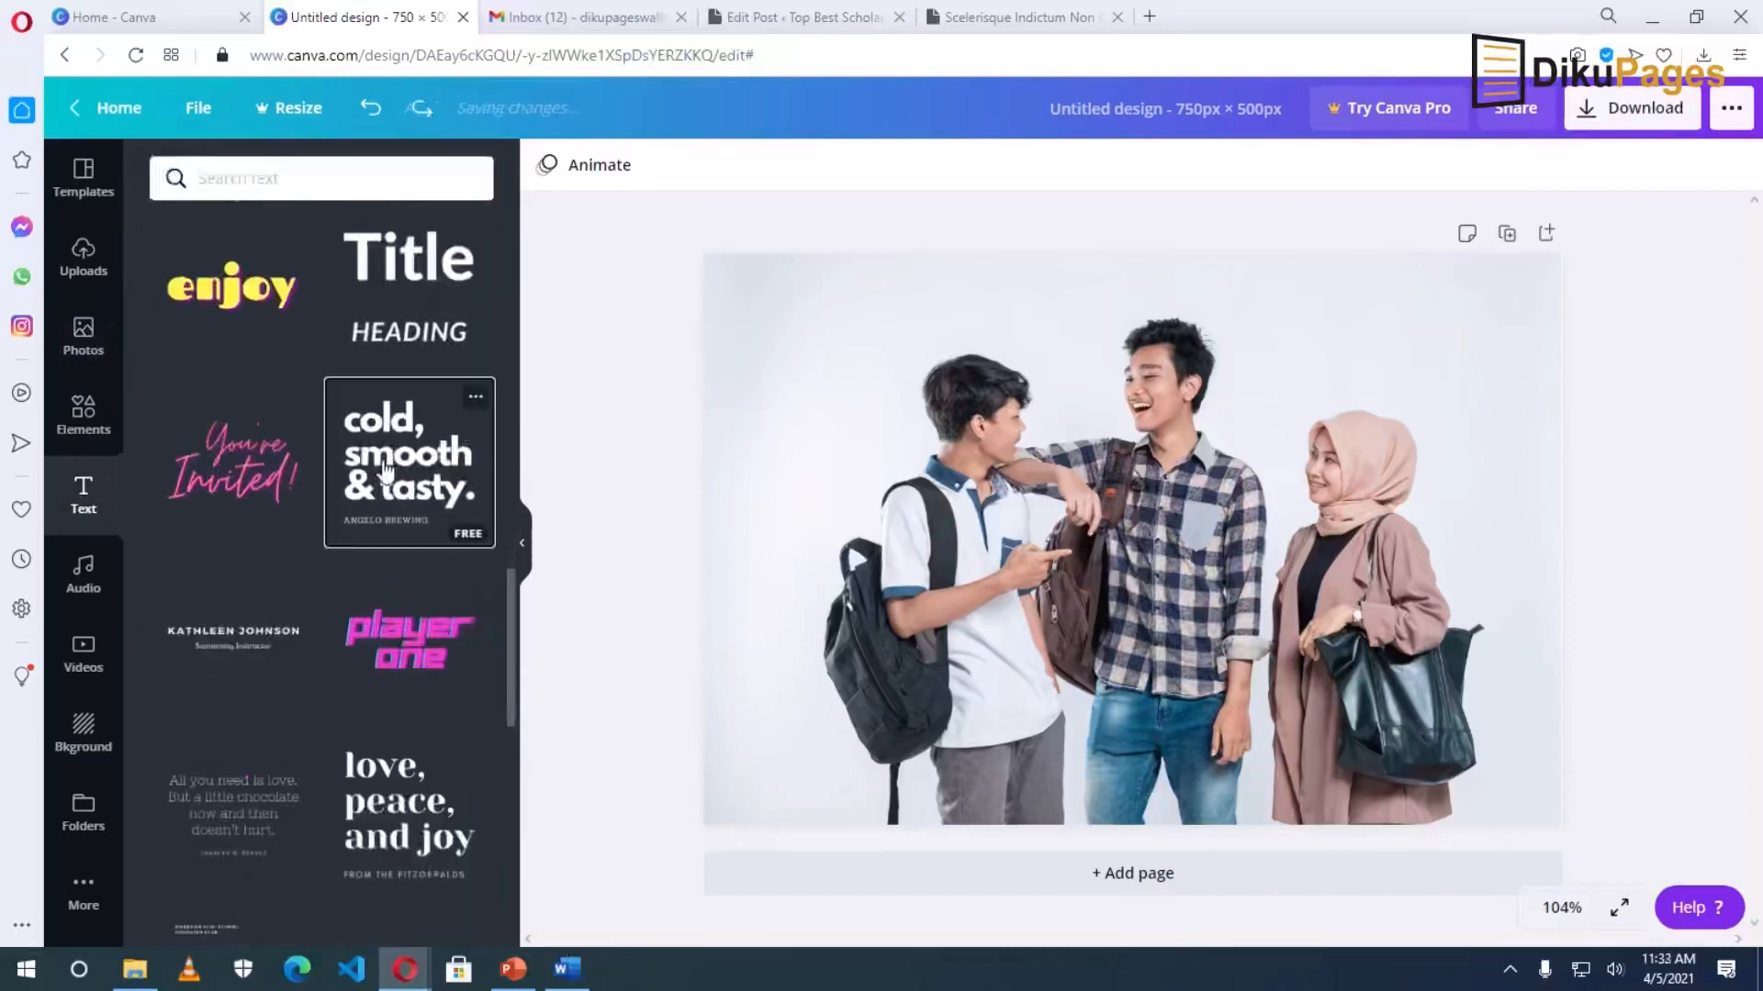
# Add the 'cold, smooth & tasty.' text template, shrink it and place it over the woman on the right.
pyautogui.click(381, 466)
pyautogui.moveTo(1405, 318); pyautogui.dragTo(1142, 531)
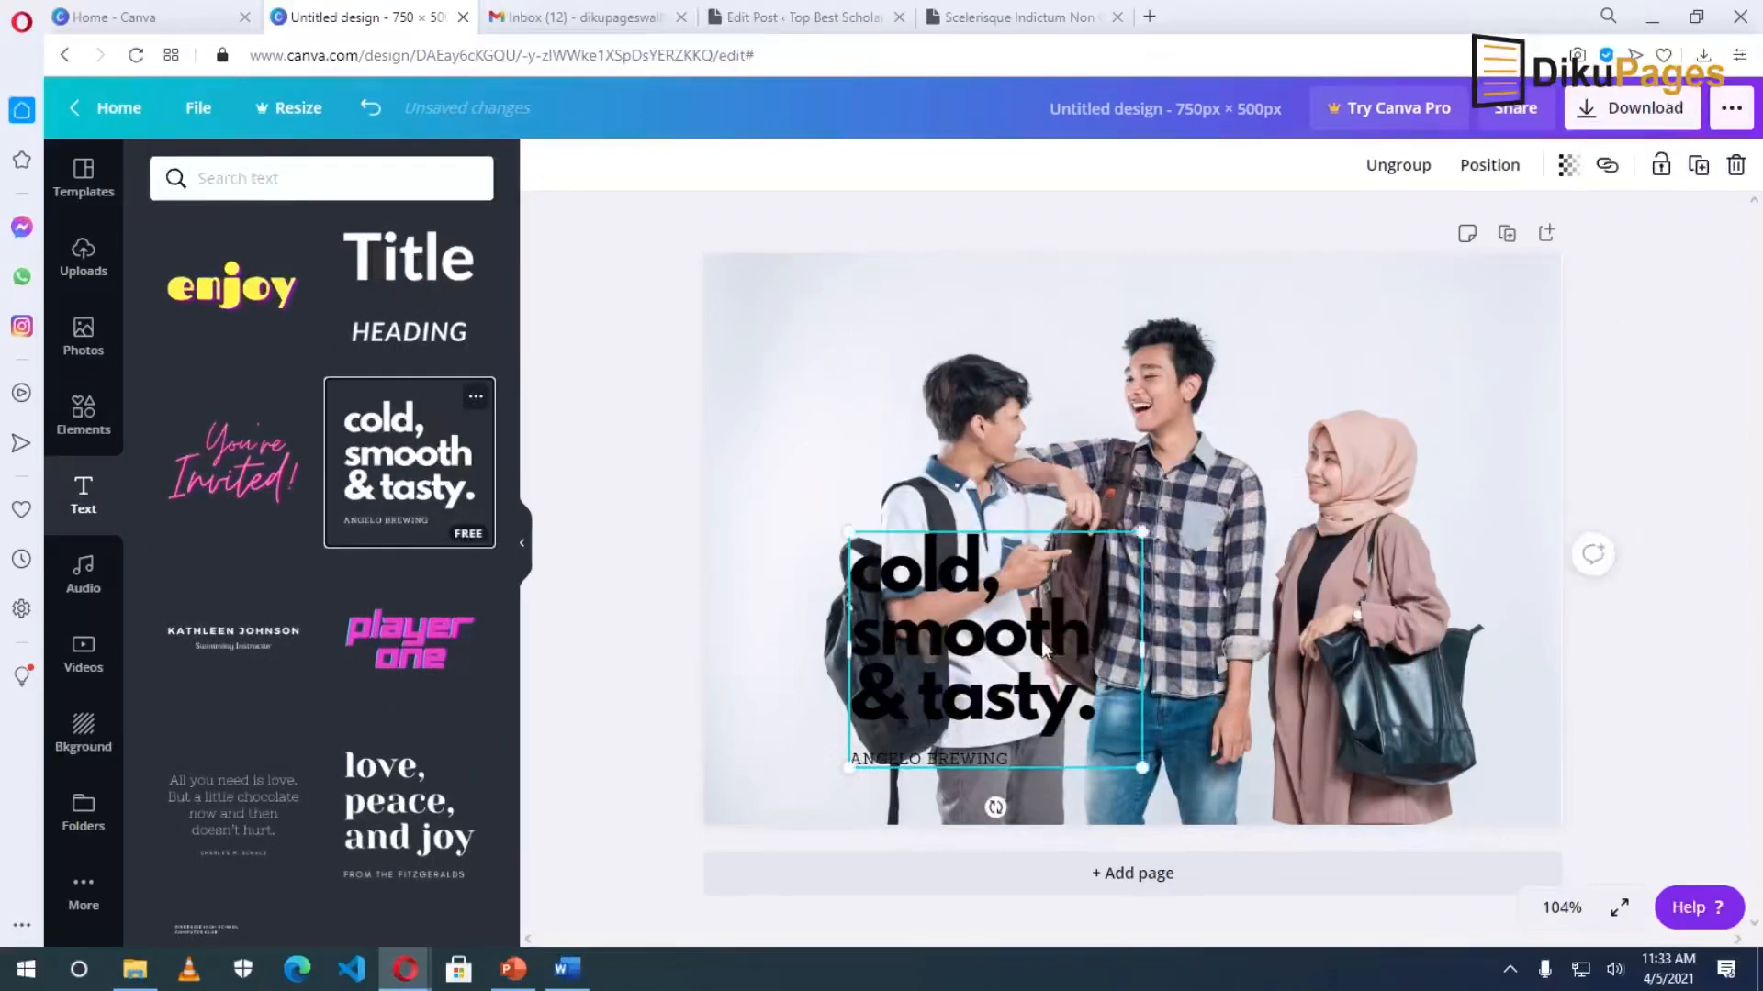
pyautogui.moveTo(1037, 643); pyautogui.dragTo(1377, 543)
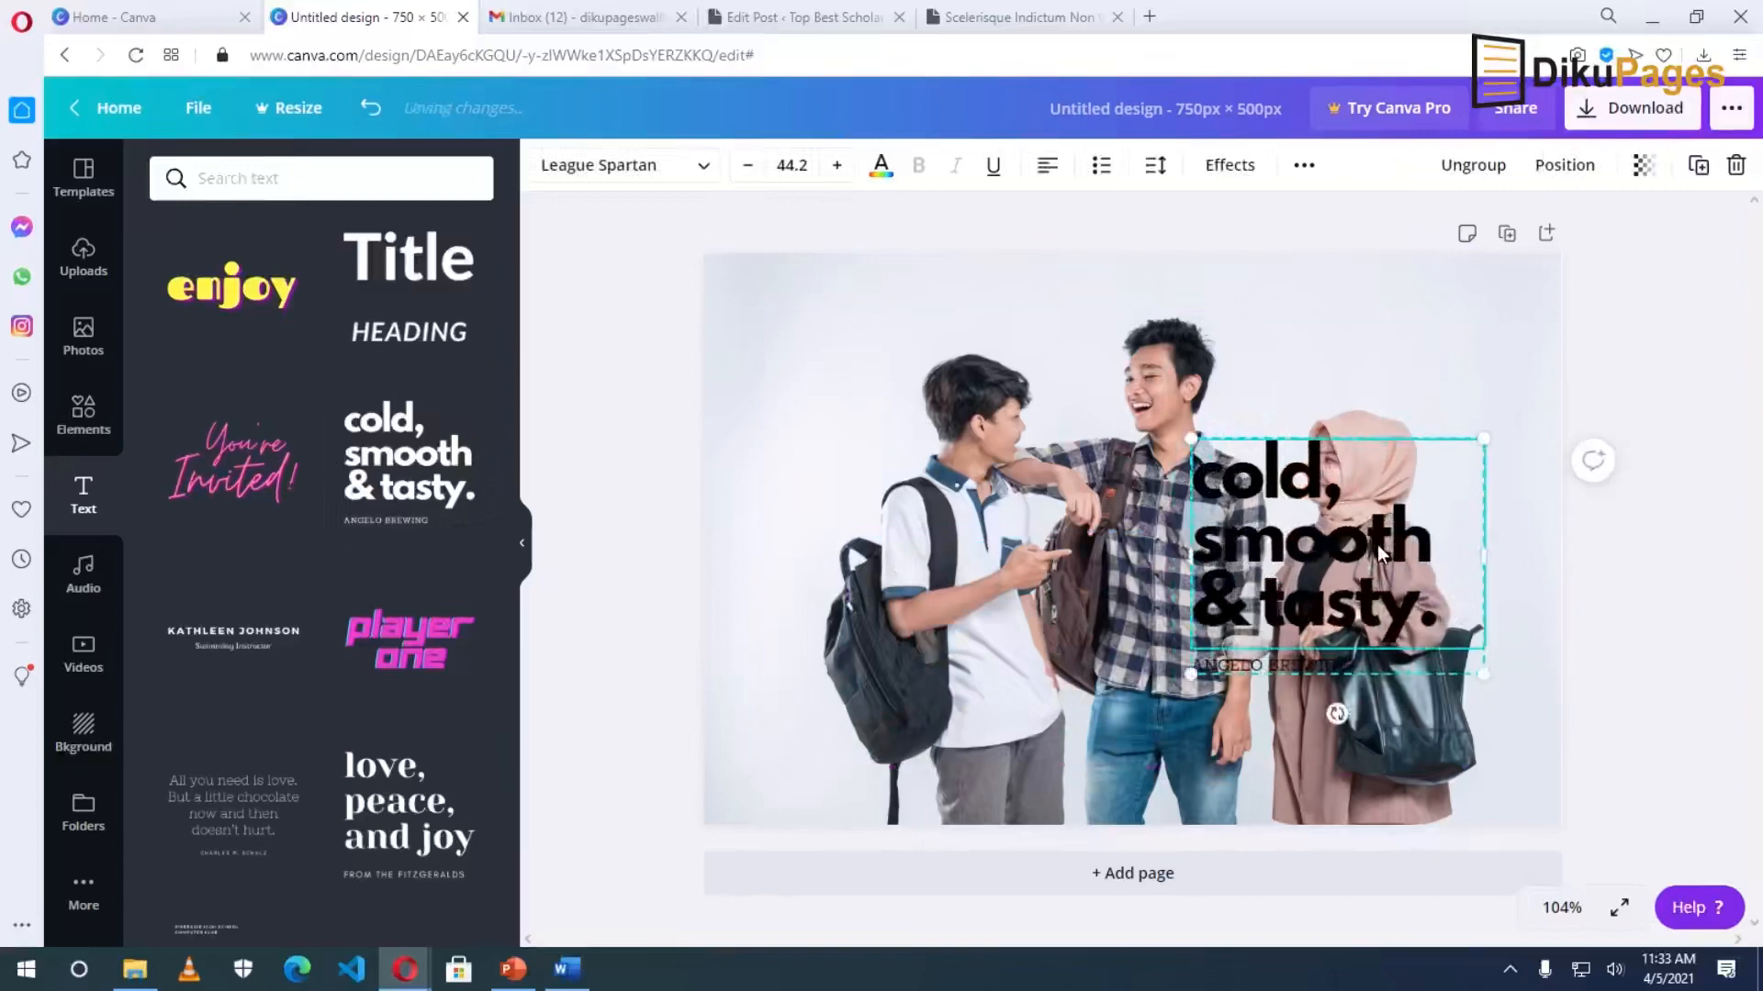
pyautogui.doubleClick(1303, 554)
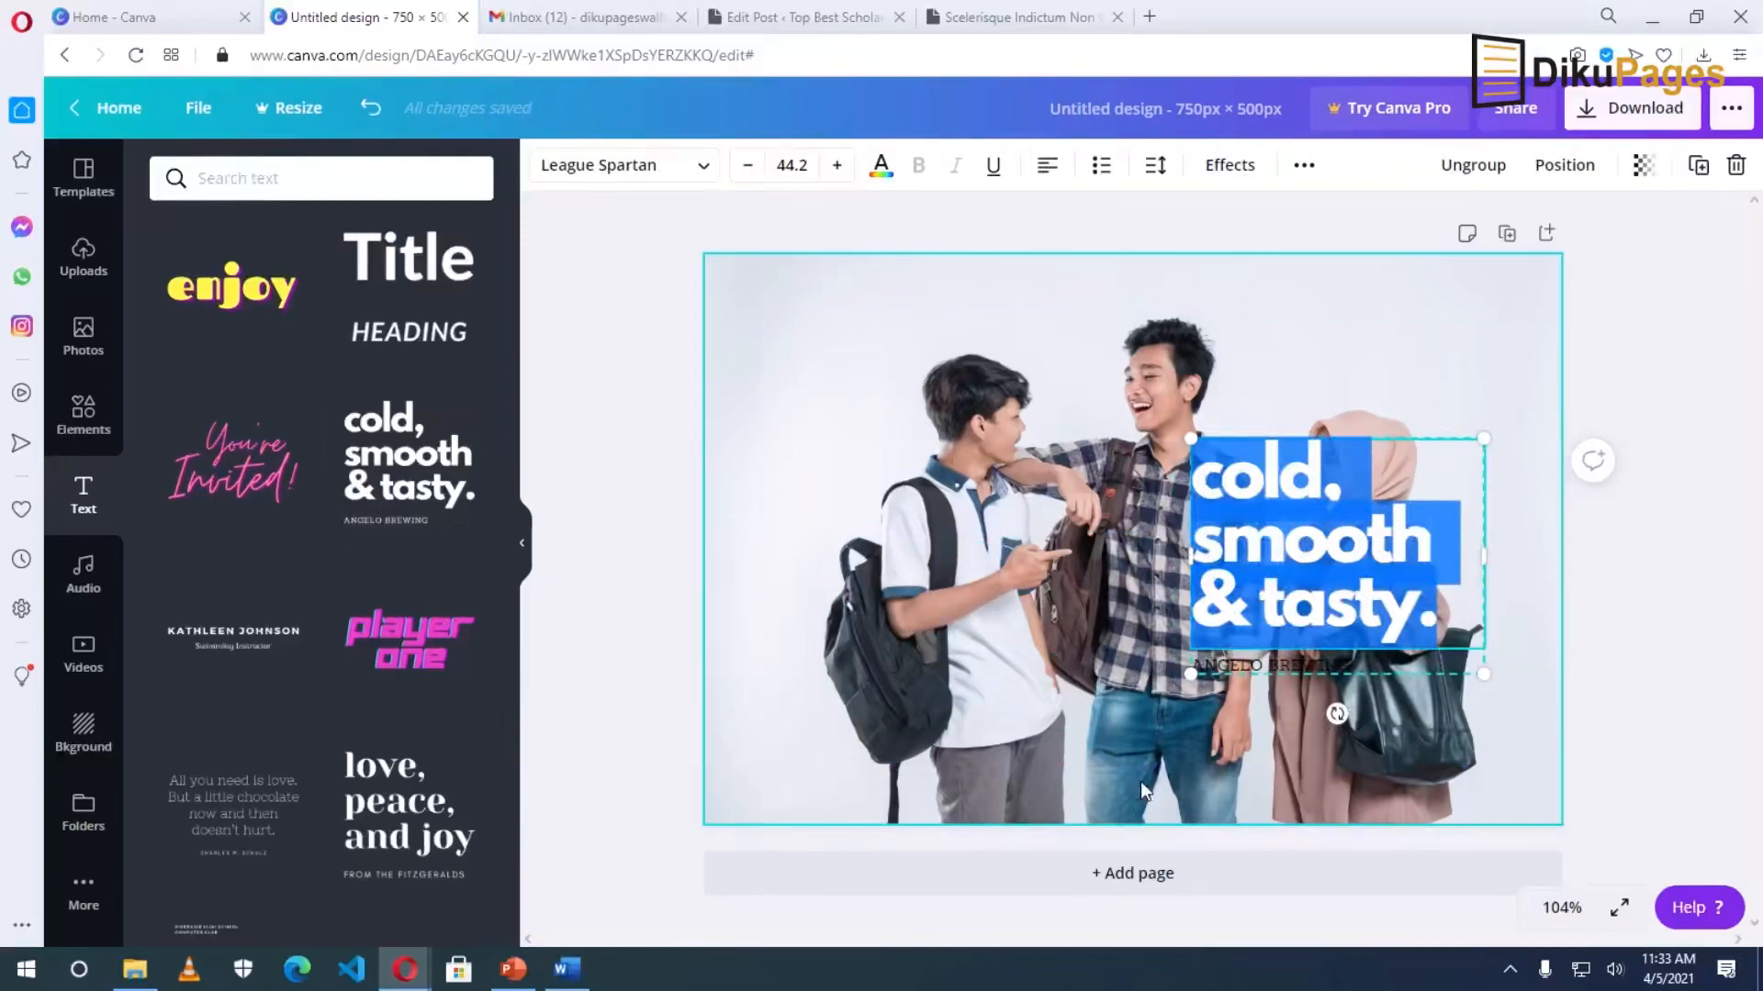
# Copy the article title from the Word document and return to Canva.
pyautogui.click(568, 969)
pyautogui.scroll(15, 1289, 701)
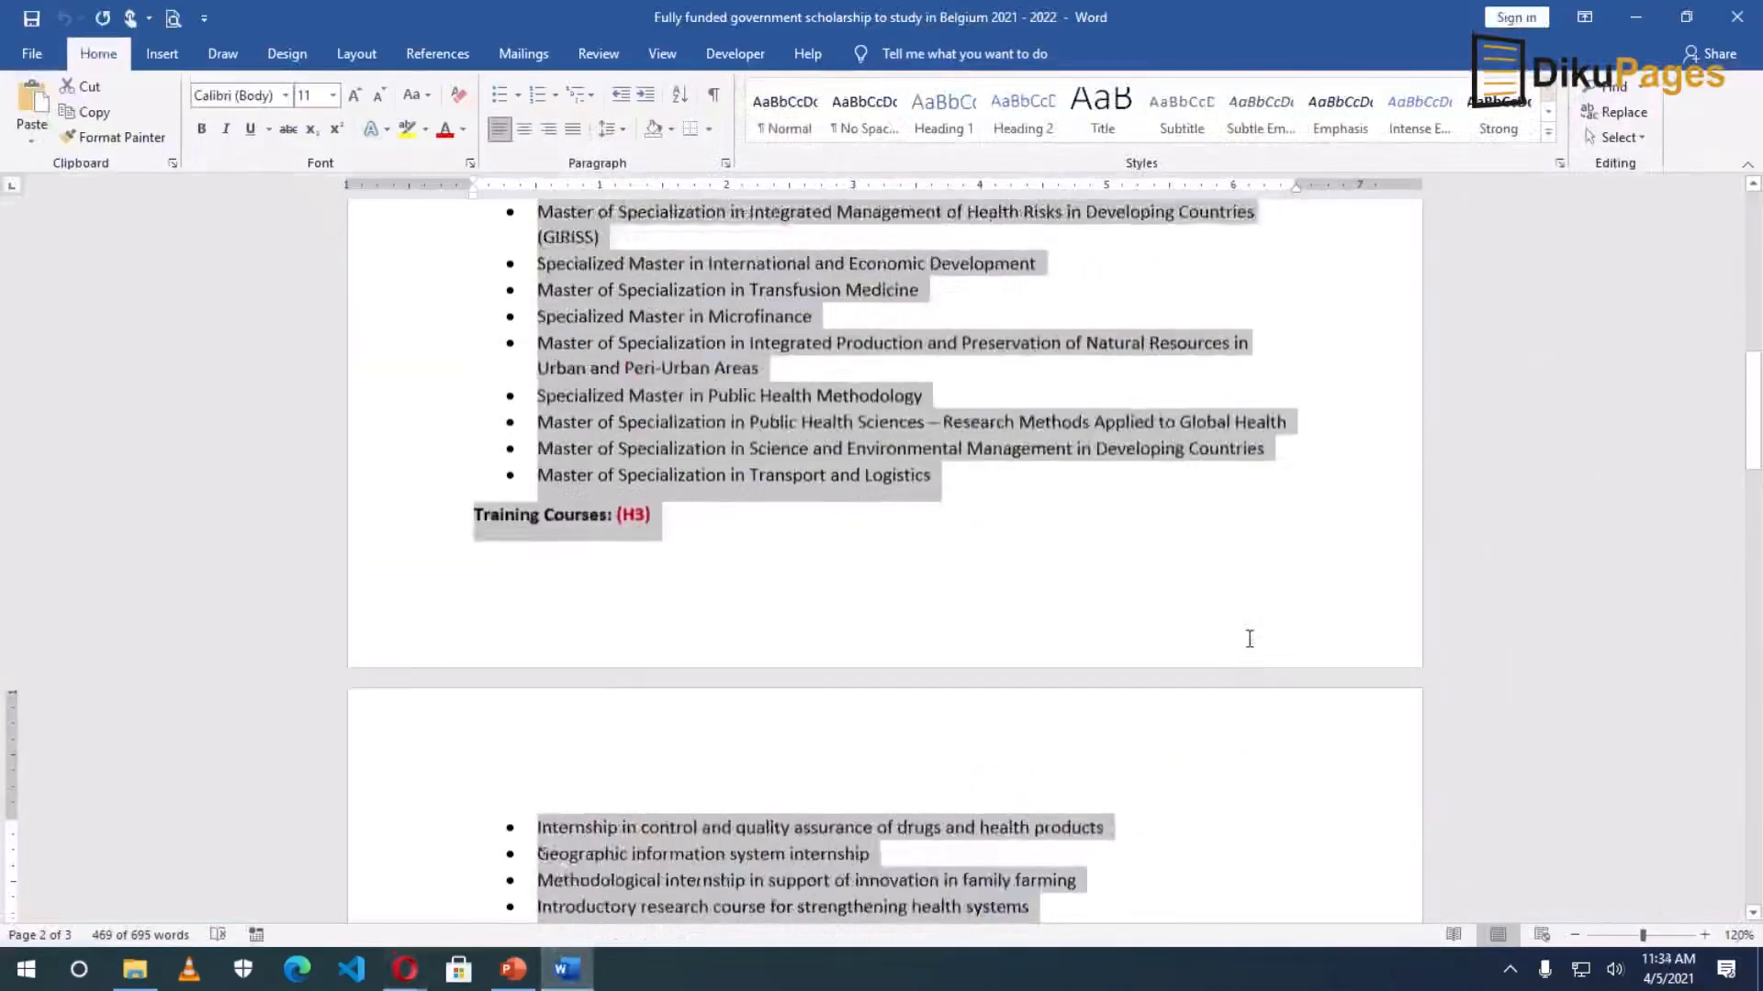
pyautogui.moveTo(478, 361); pyautogui.dragTo(1036, 361)
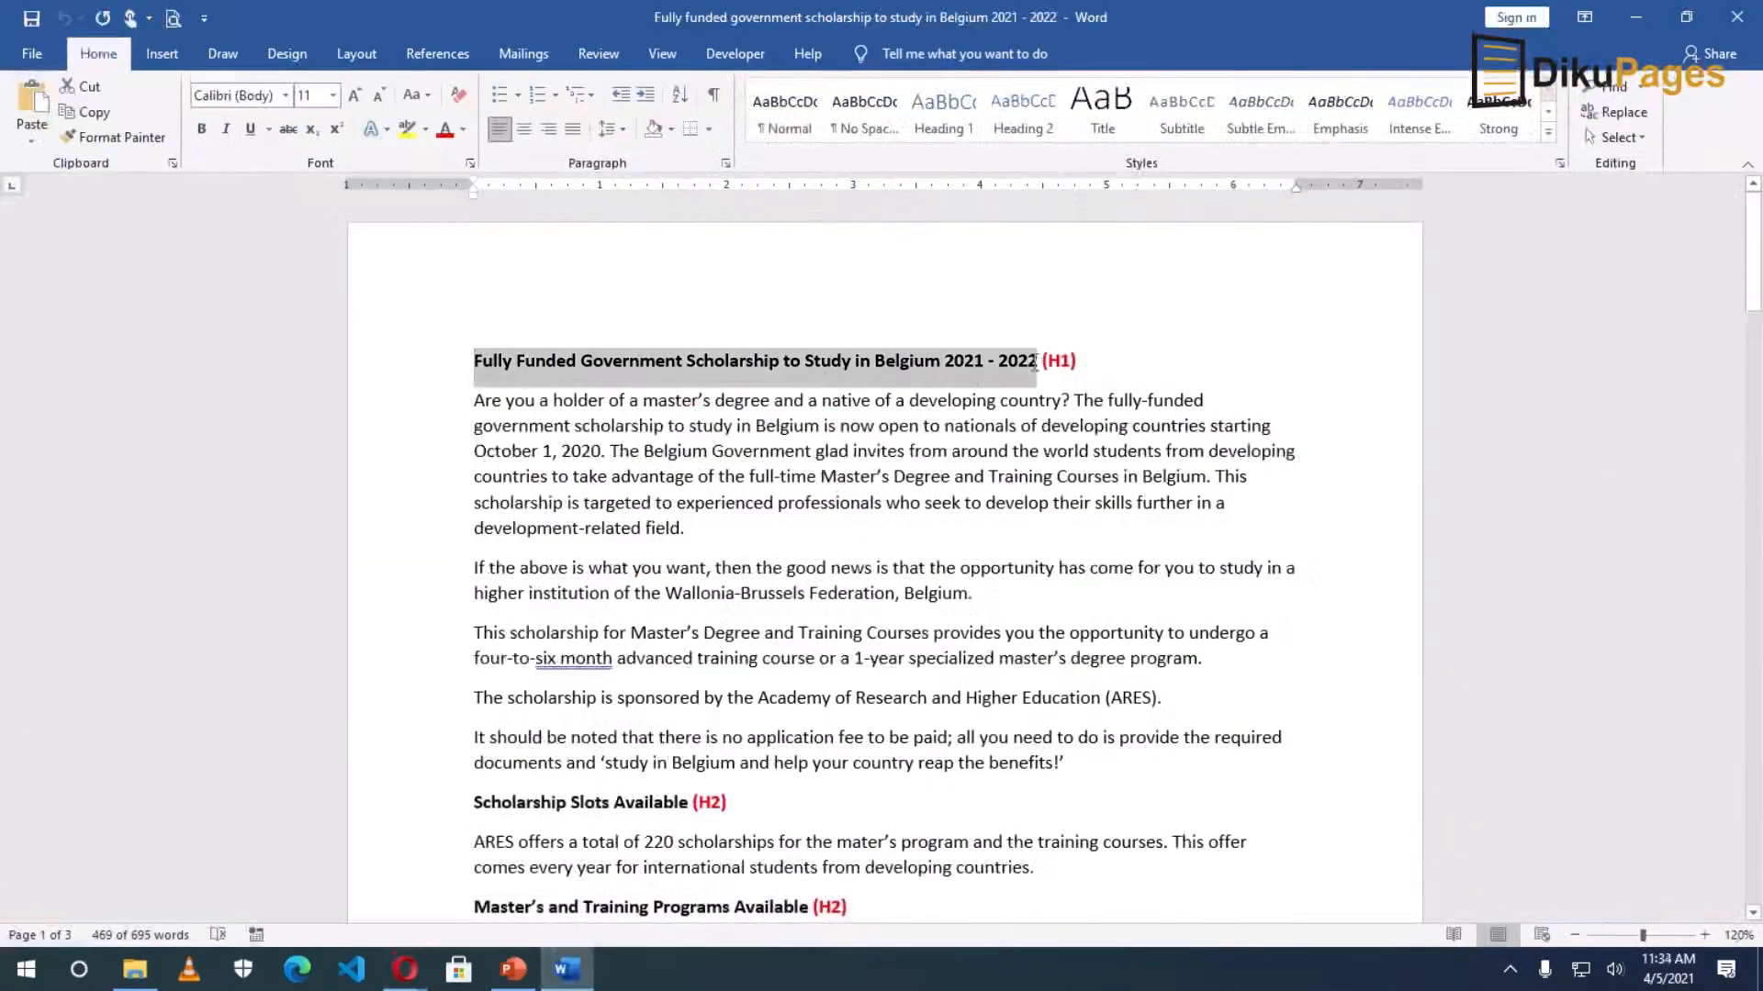
pyautogui.hotkey('alt', 'Tab')
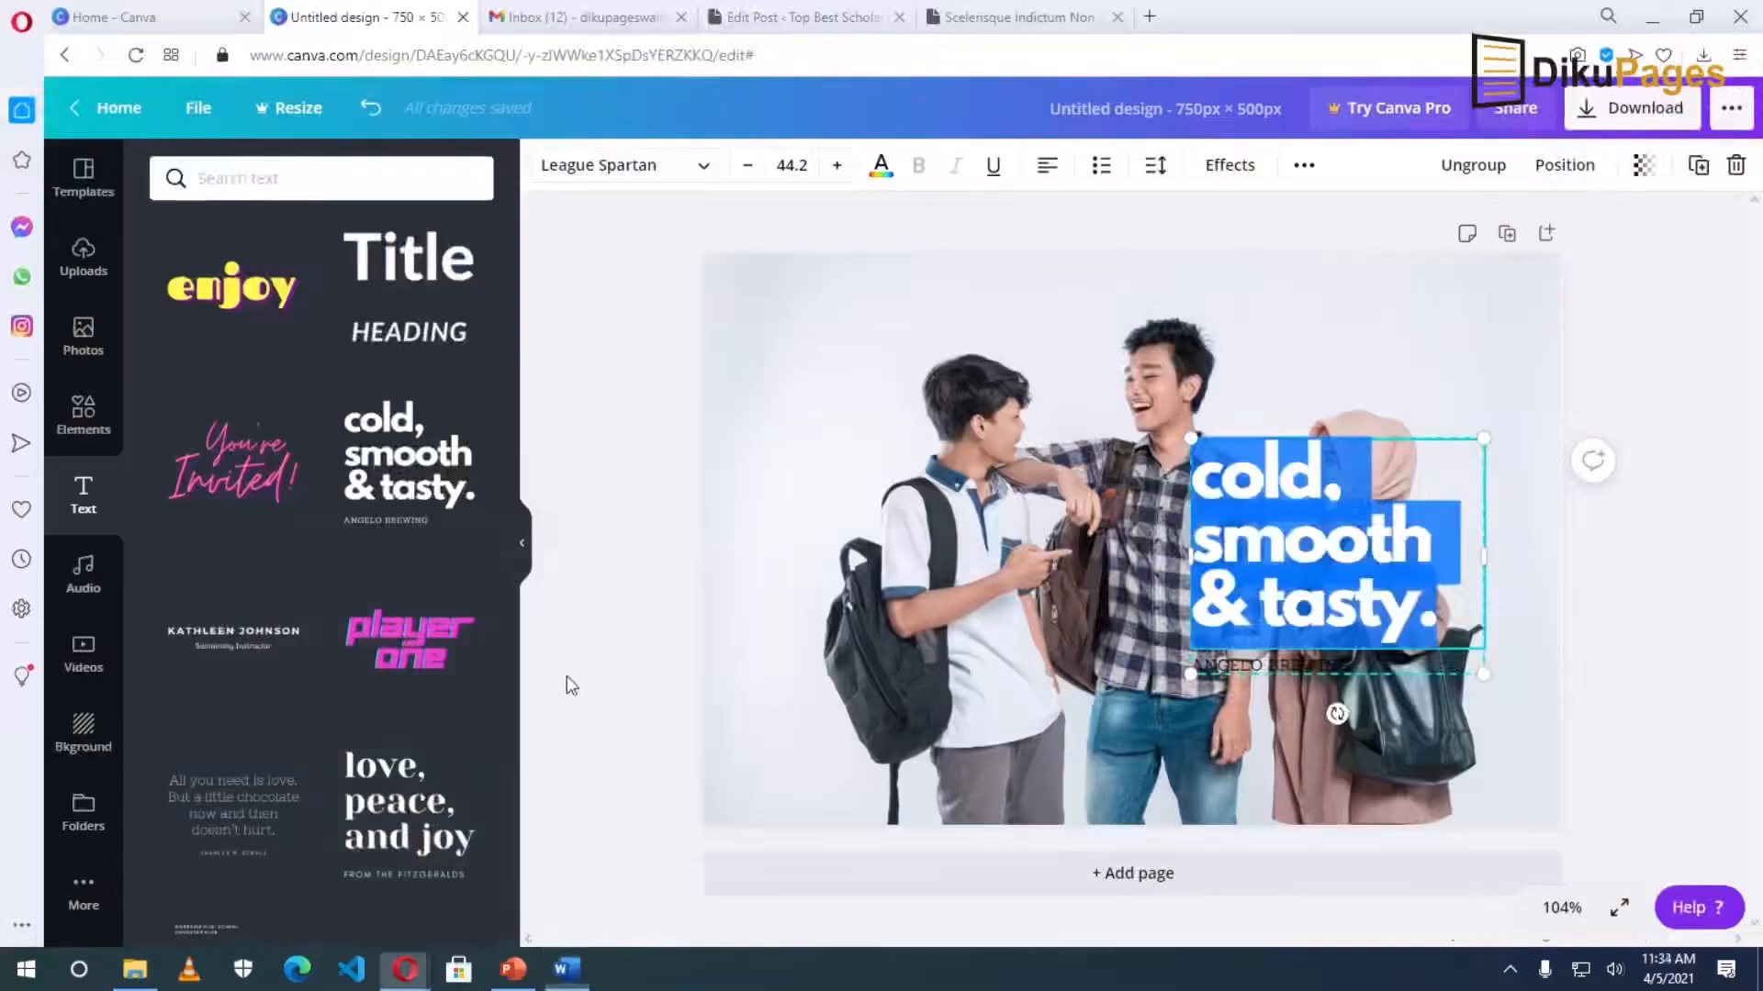
# Paste the copied title into the text block, widen it, and delete the word 'Government'.
pyautogui.write('Fully Funded Government Scholarship to Study in Belgium 2021-202')
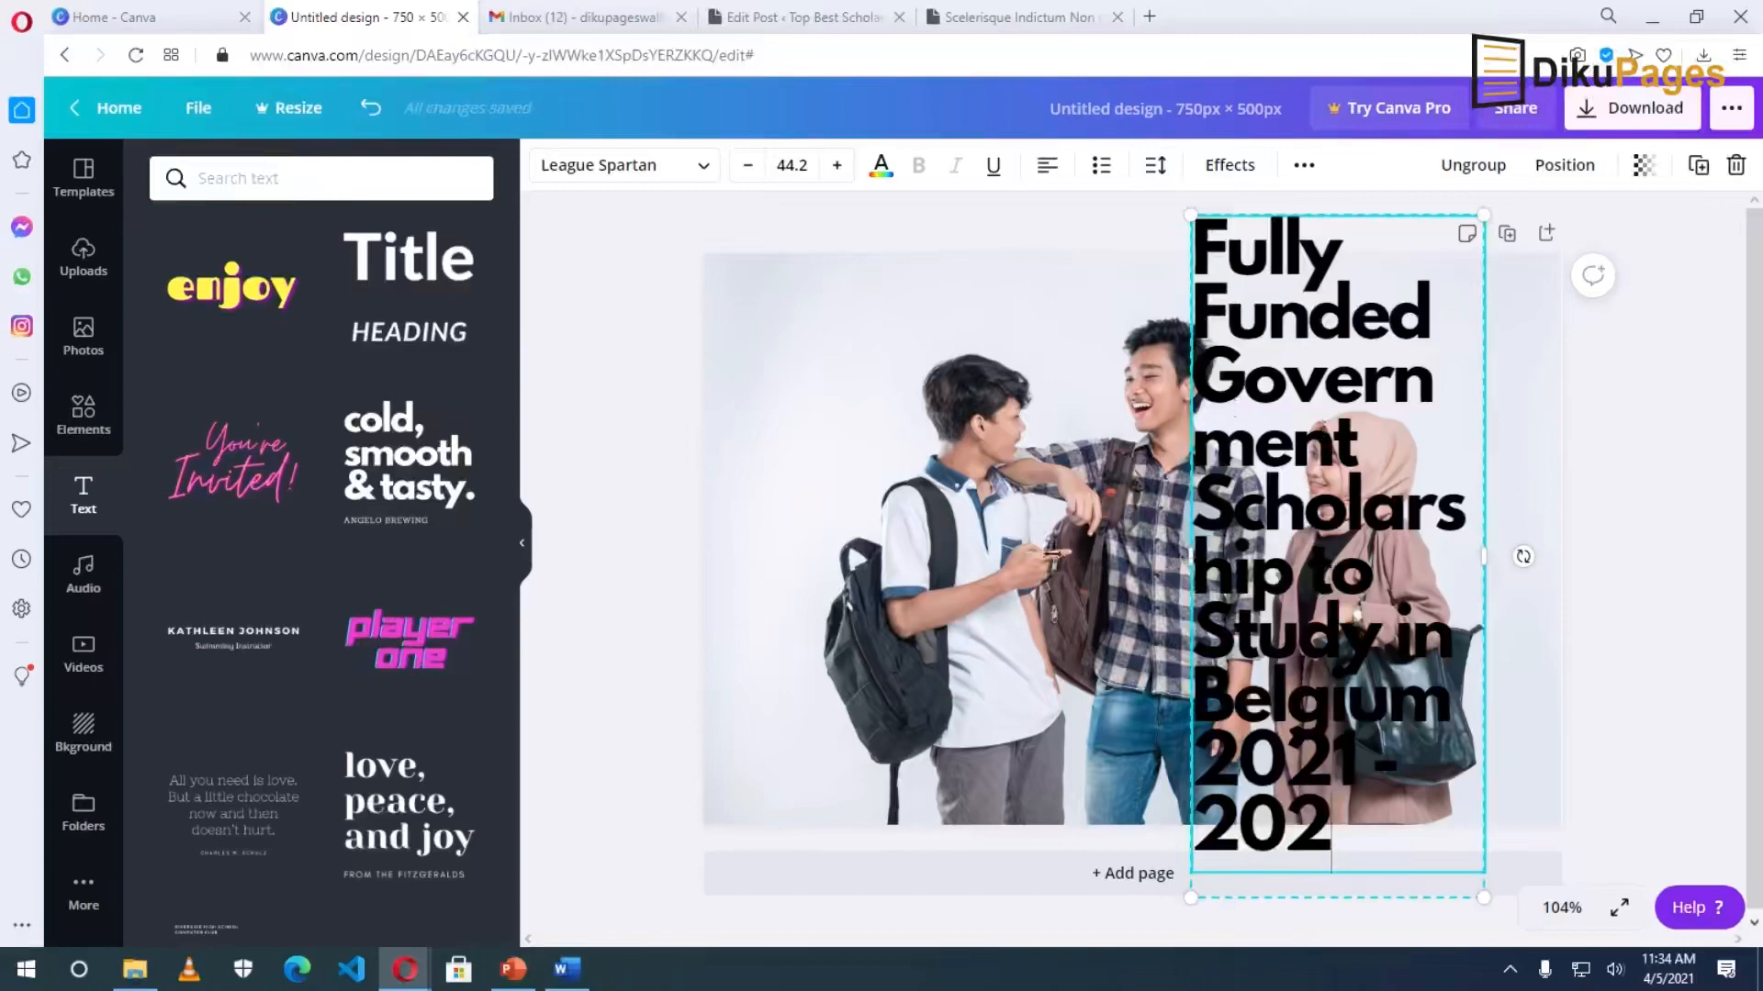
pyautogui.moveTo(1191, 551); pyautogui.dragTo(976, 551)
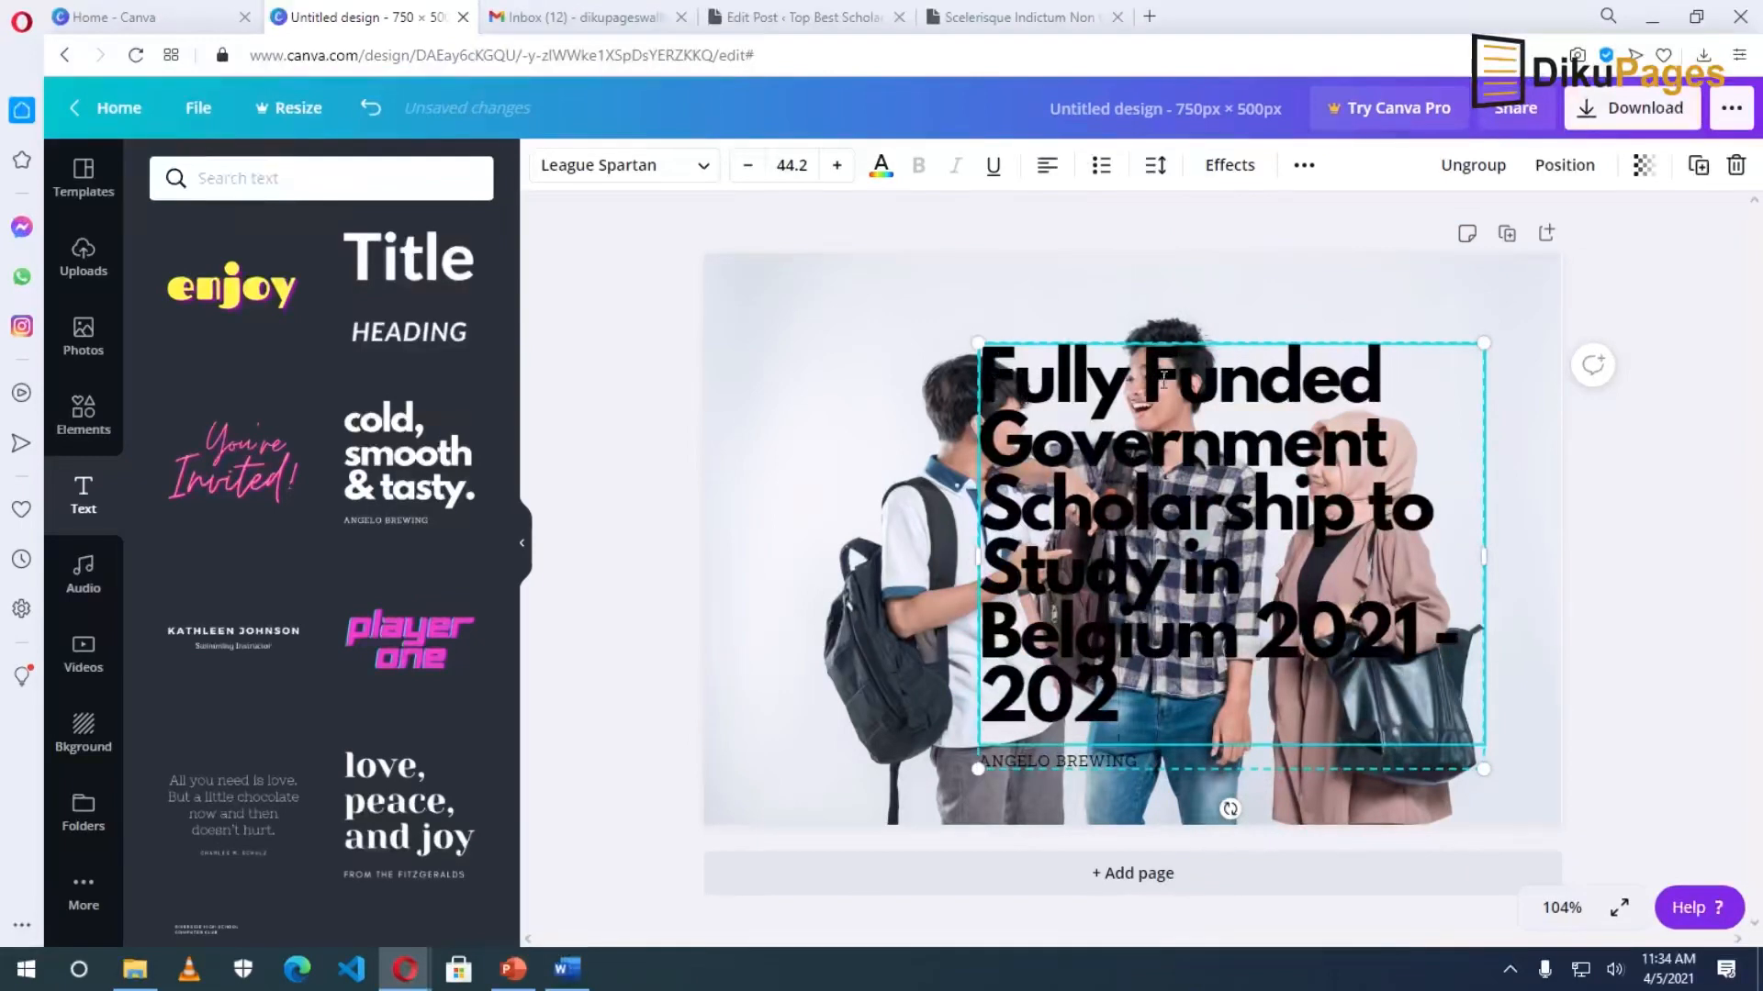
pyautogui.doubleClick(1156, 442)
pyautogui.press('BackSpace')
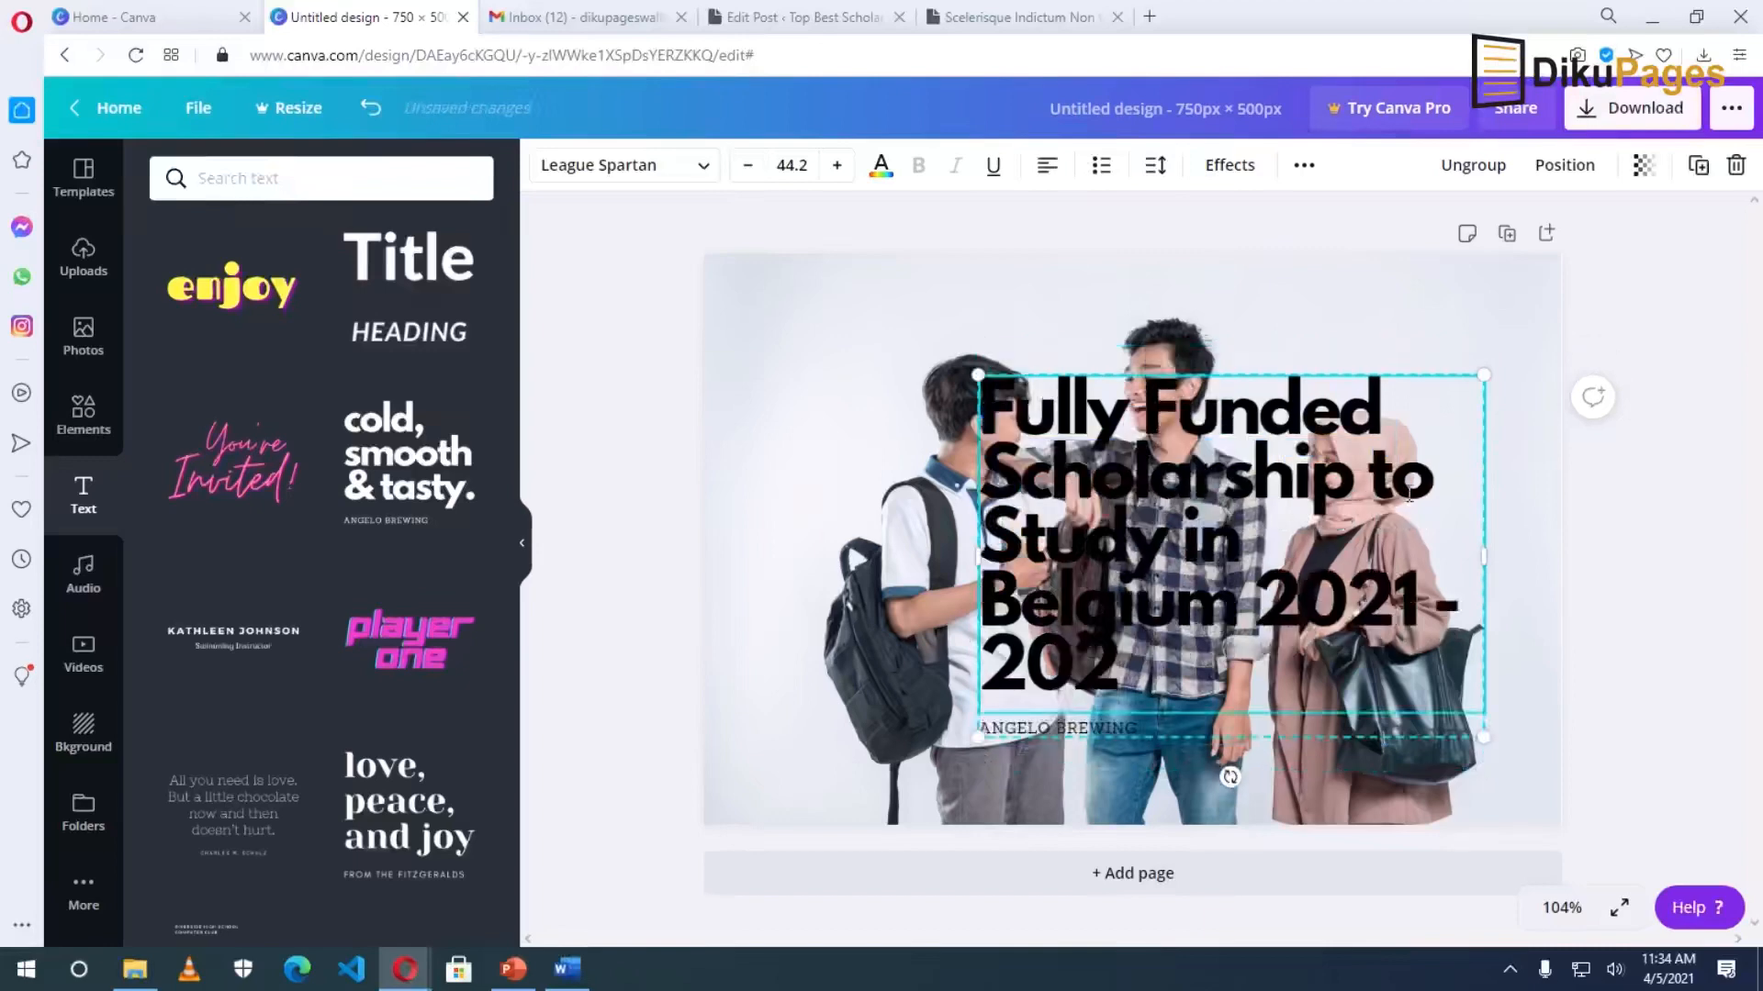
# Reduce the title font size to 25.3 and resize the text box to fit.
pyautogui.moveTo(1119, 675); pyautogui.dragTo(990, 425)
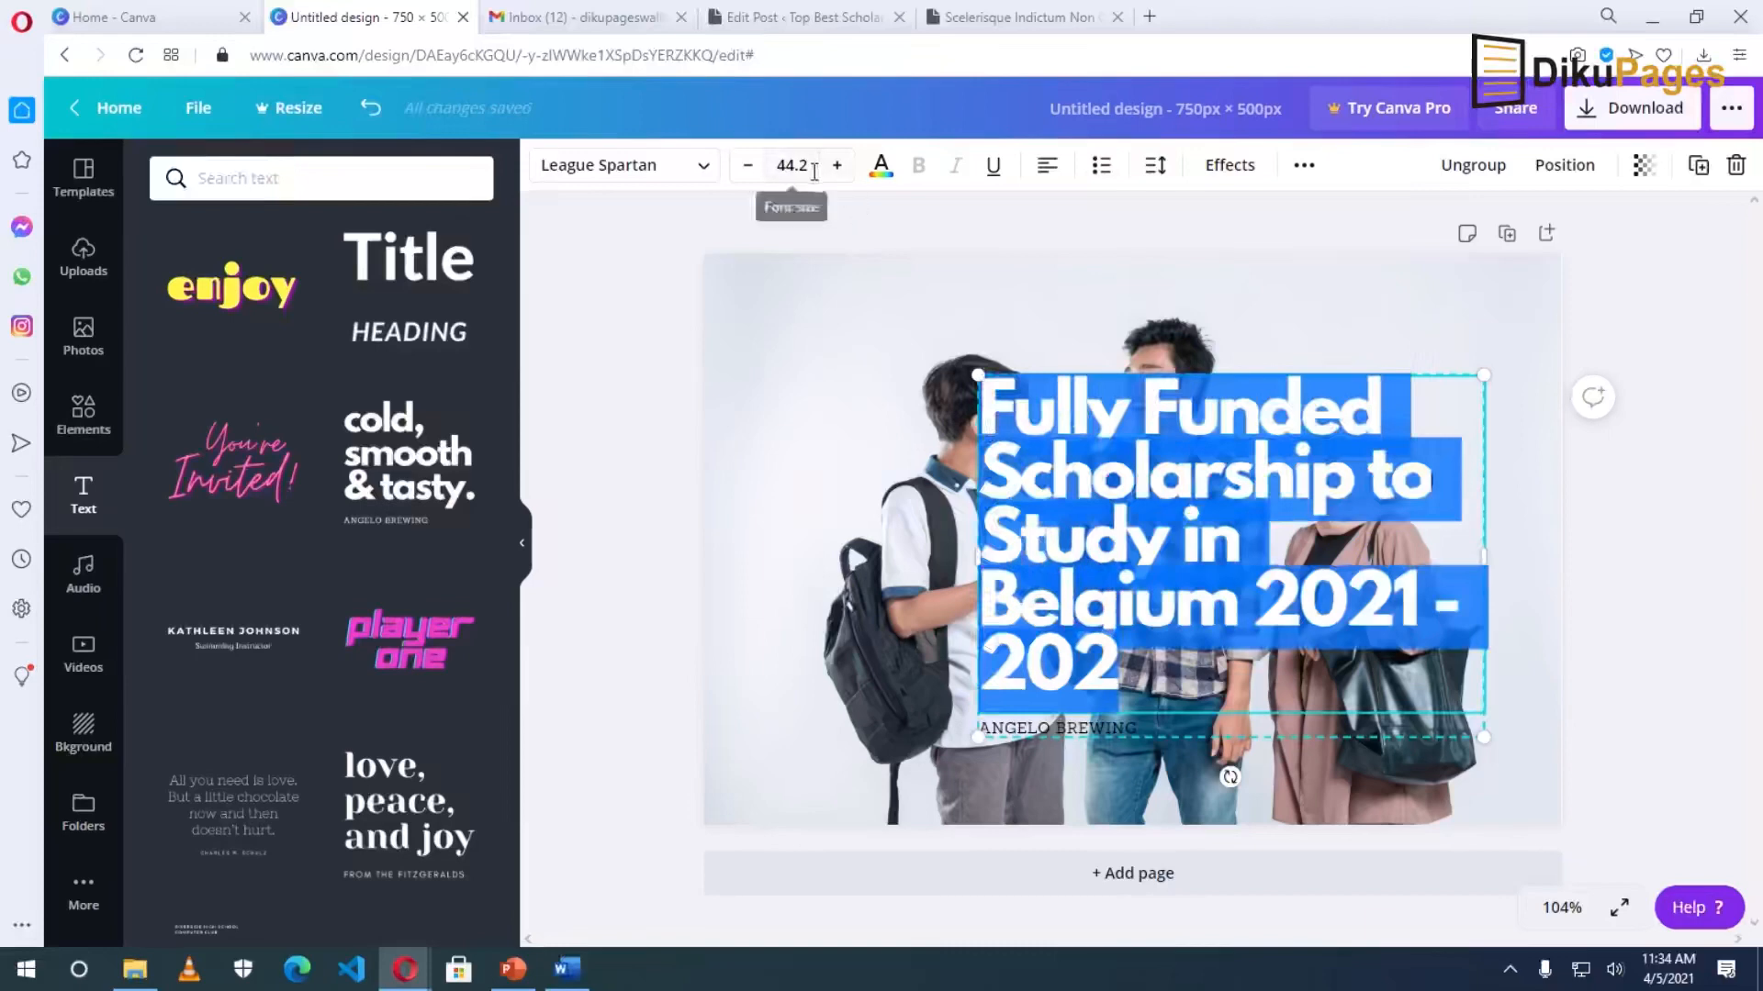
pyautogui.click(747, 169)
pyautogui.click(747, 169)
pyautogui.click(748, 169)
pyautogui.click(748, 169)
pyautogui.click(747, 169)
pyautogui.click(748, 169)
pyautogui.click(747, 169)
pyautogui.click(748, 169)
pyautogui.click(748, 168)
pyautogui.click(747, 169)
pyautogui.click(747, 169)
pyautogui.click(747, 169)
pyautogui.click(747, 169)
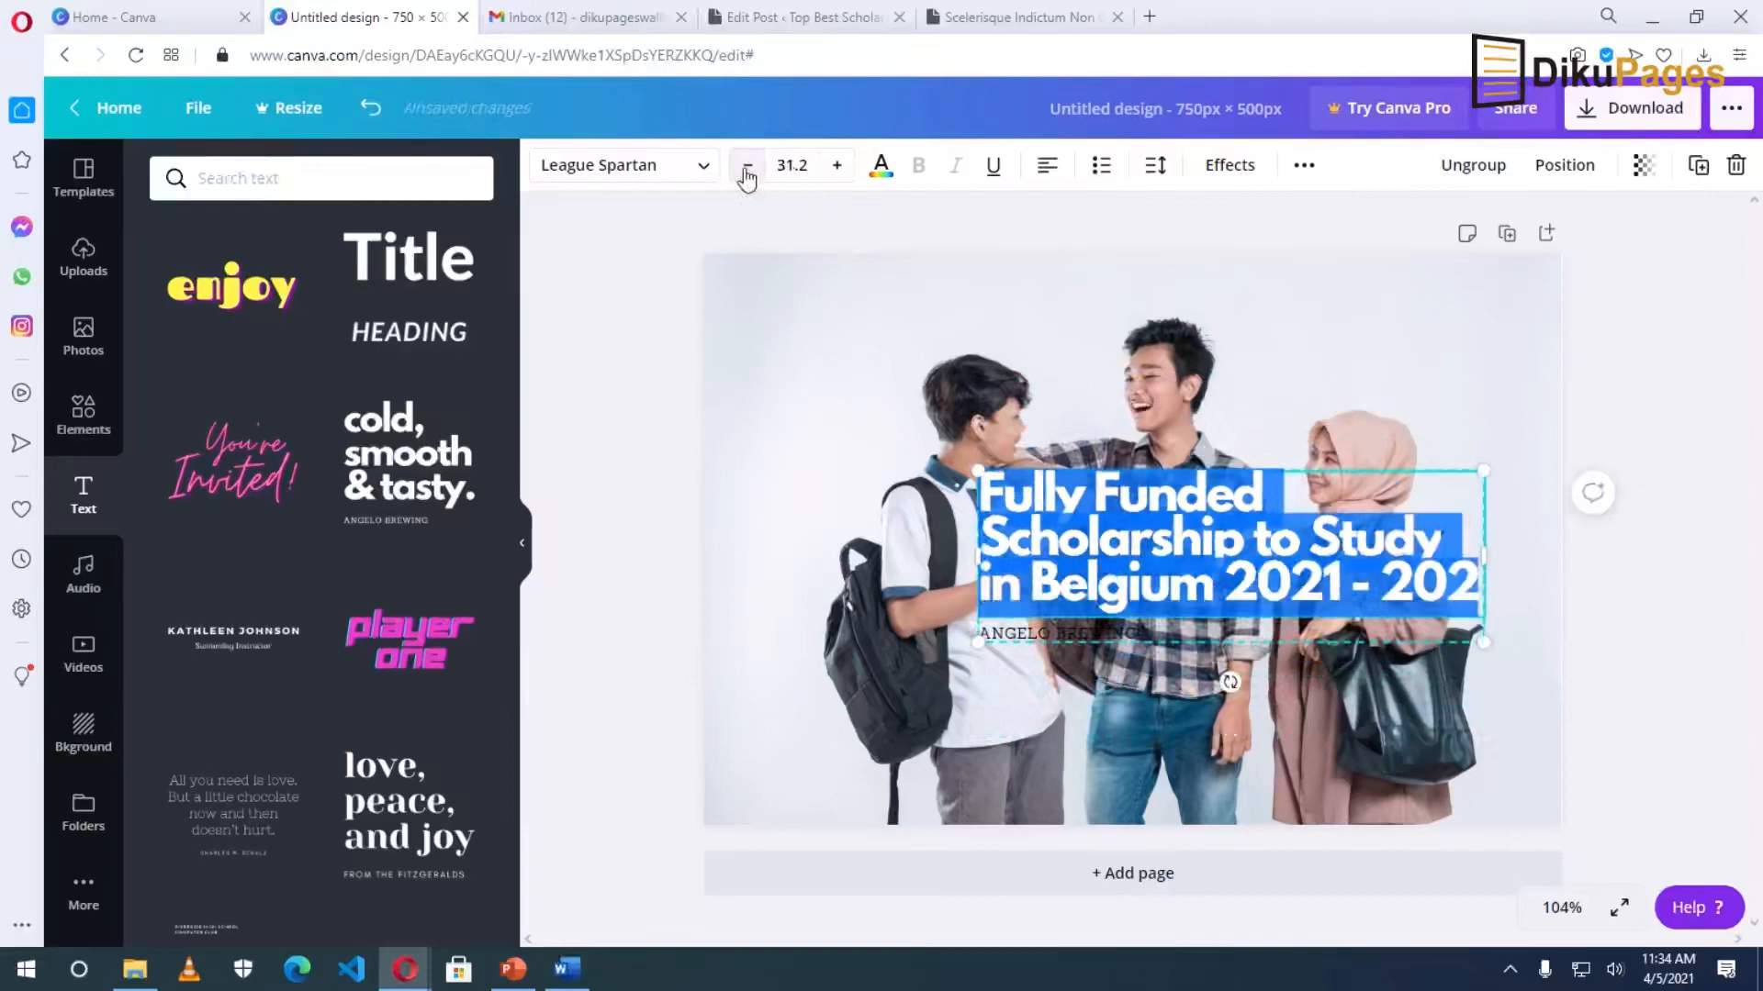
pyautogui.moveTo(977, 558); pyautogui.dragTo(1189, 559)
pyautogui.moveTo(1186, 426); pyautogui.dragTo(1151, 425)
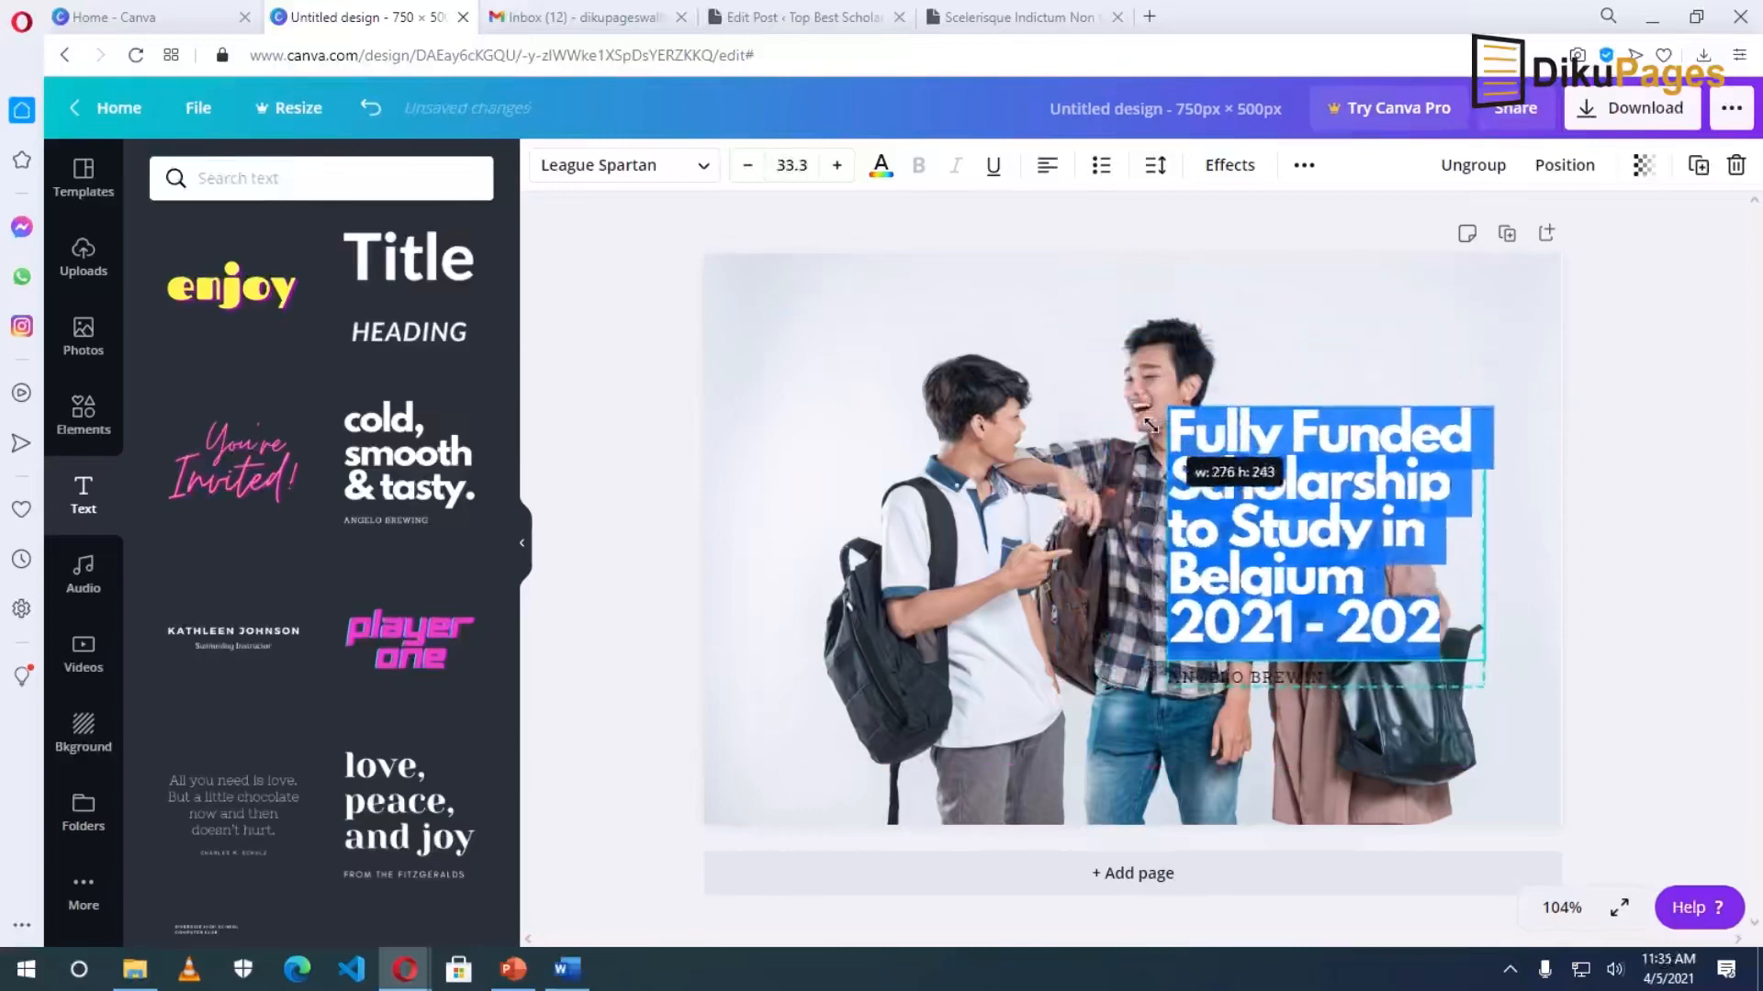
pyautogui.click(747, 168)
pyautogui.click(747, 168)
pyautogui.click(747, 168)
pyautogui.click(748, 168)
pyautogui.click(747, 168)
pyautogui.click(747, 168)
pyautogui.click(748, 168)
pyautogui.click(748, 168)
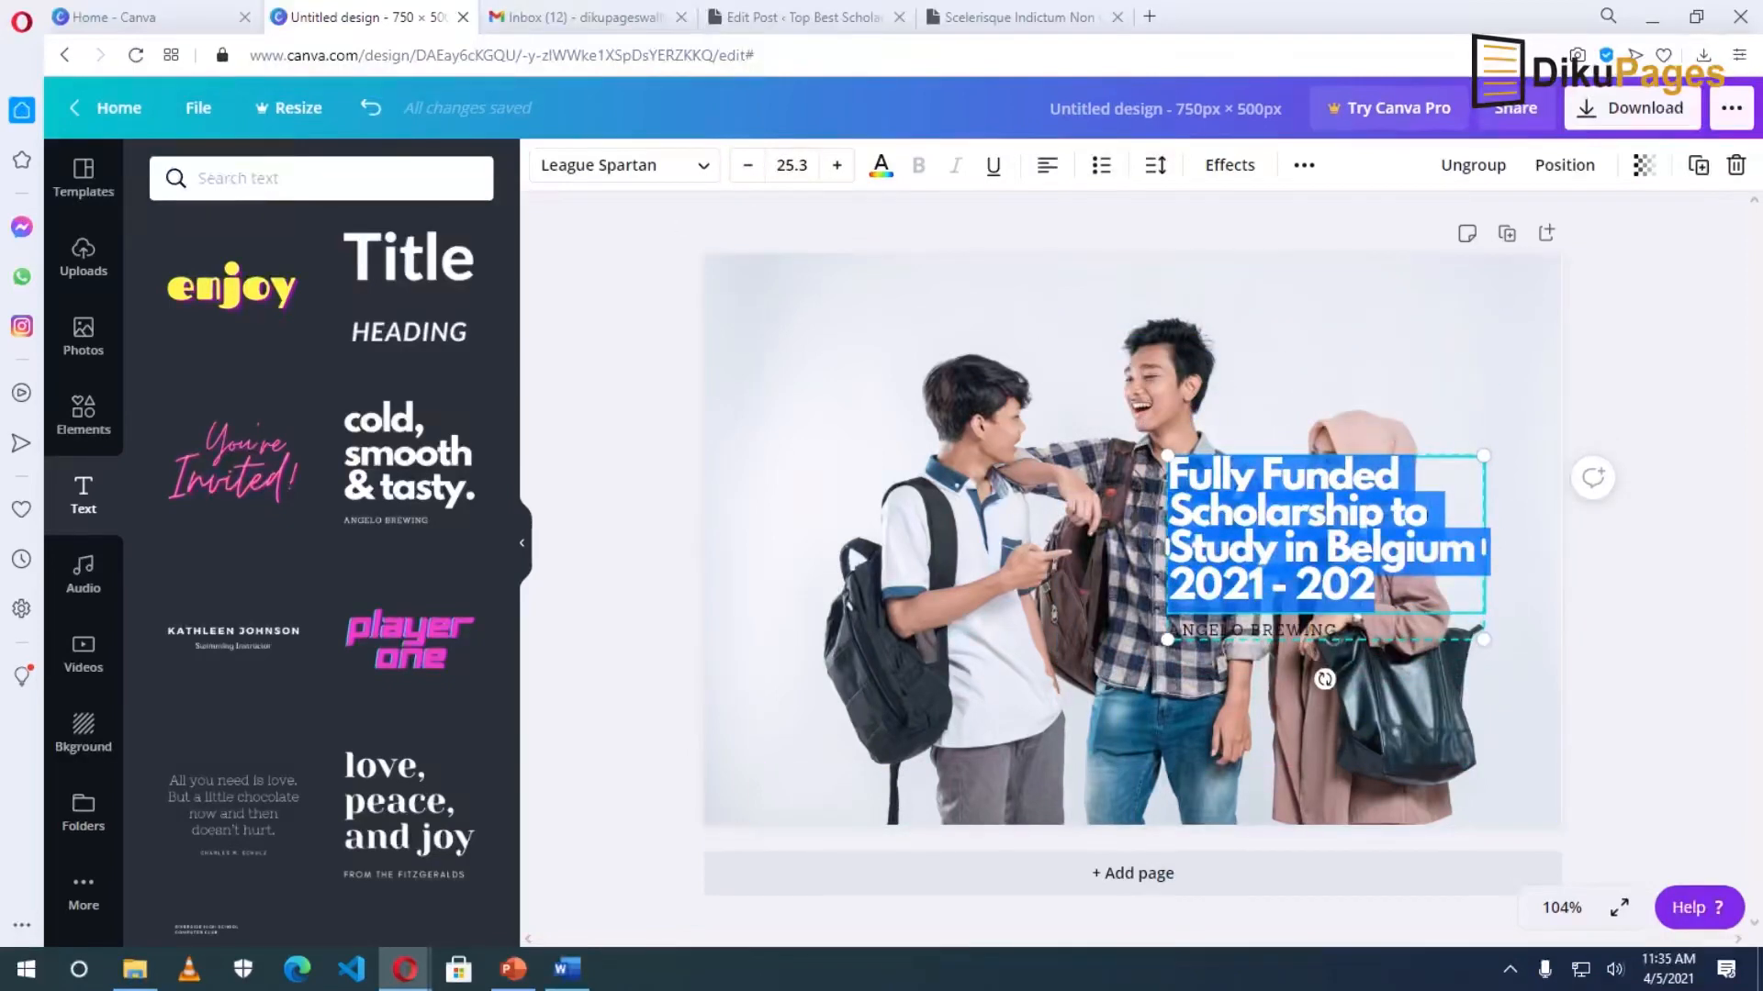
# Add the missing '2' so the years read '2021 - 2022'.
pyautogui.click(1376, 586)
pyautogui.write('2')
pyautogui.hotkey('ctrl', 'a')
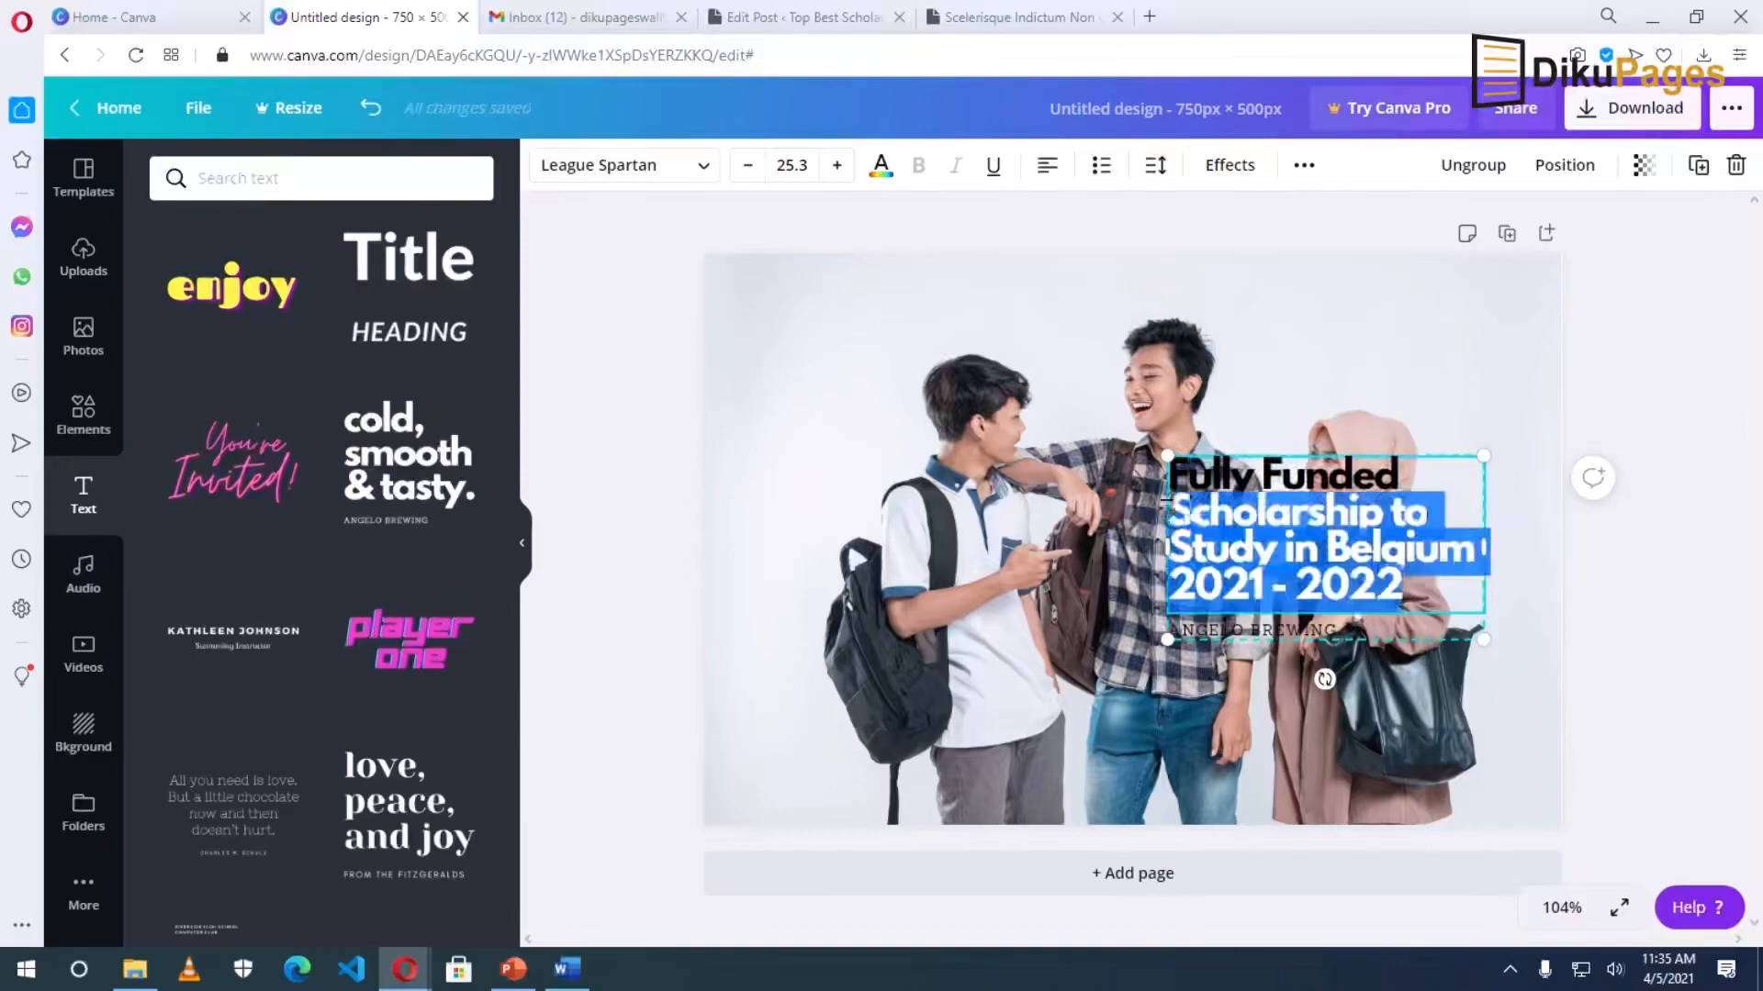
# Make the title text white, then ungroup it and delete the ANGELO BREWING caption.
pyautogui.click(881, 171)
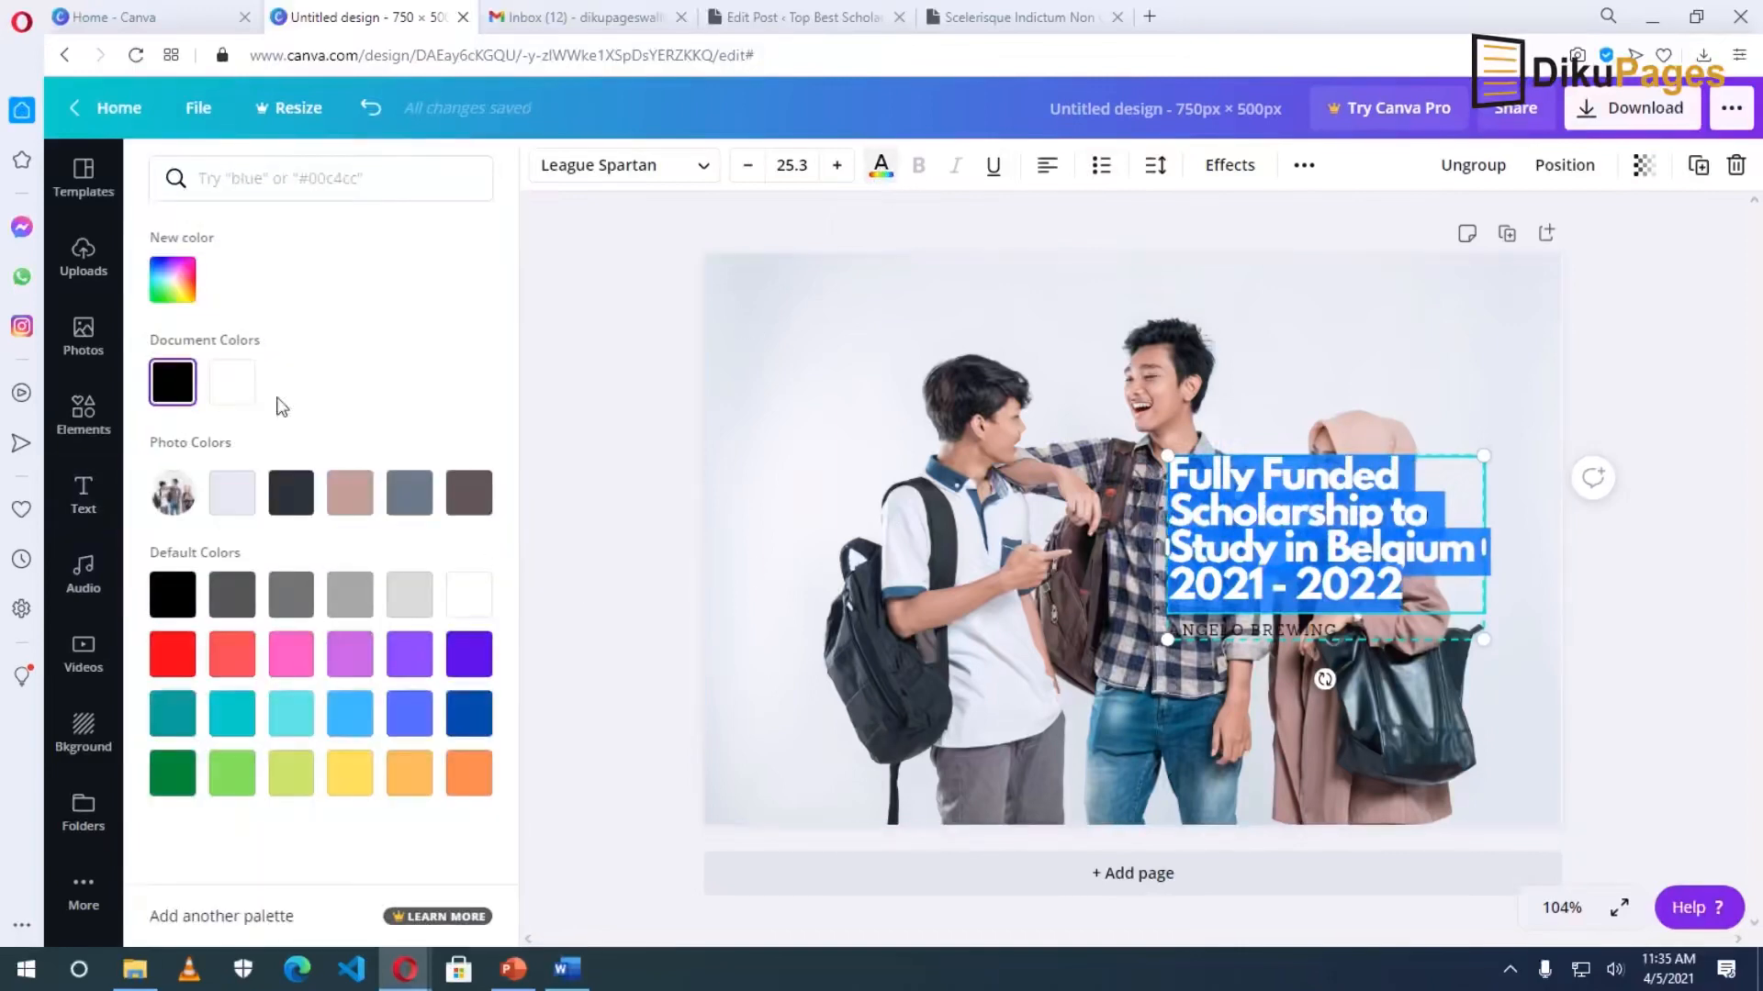
pyautogui.click(235, 390)
pyautogui.click(1264, 640)
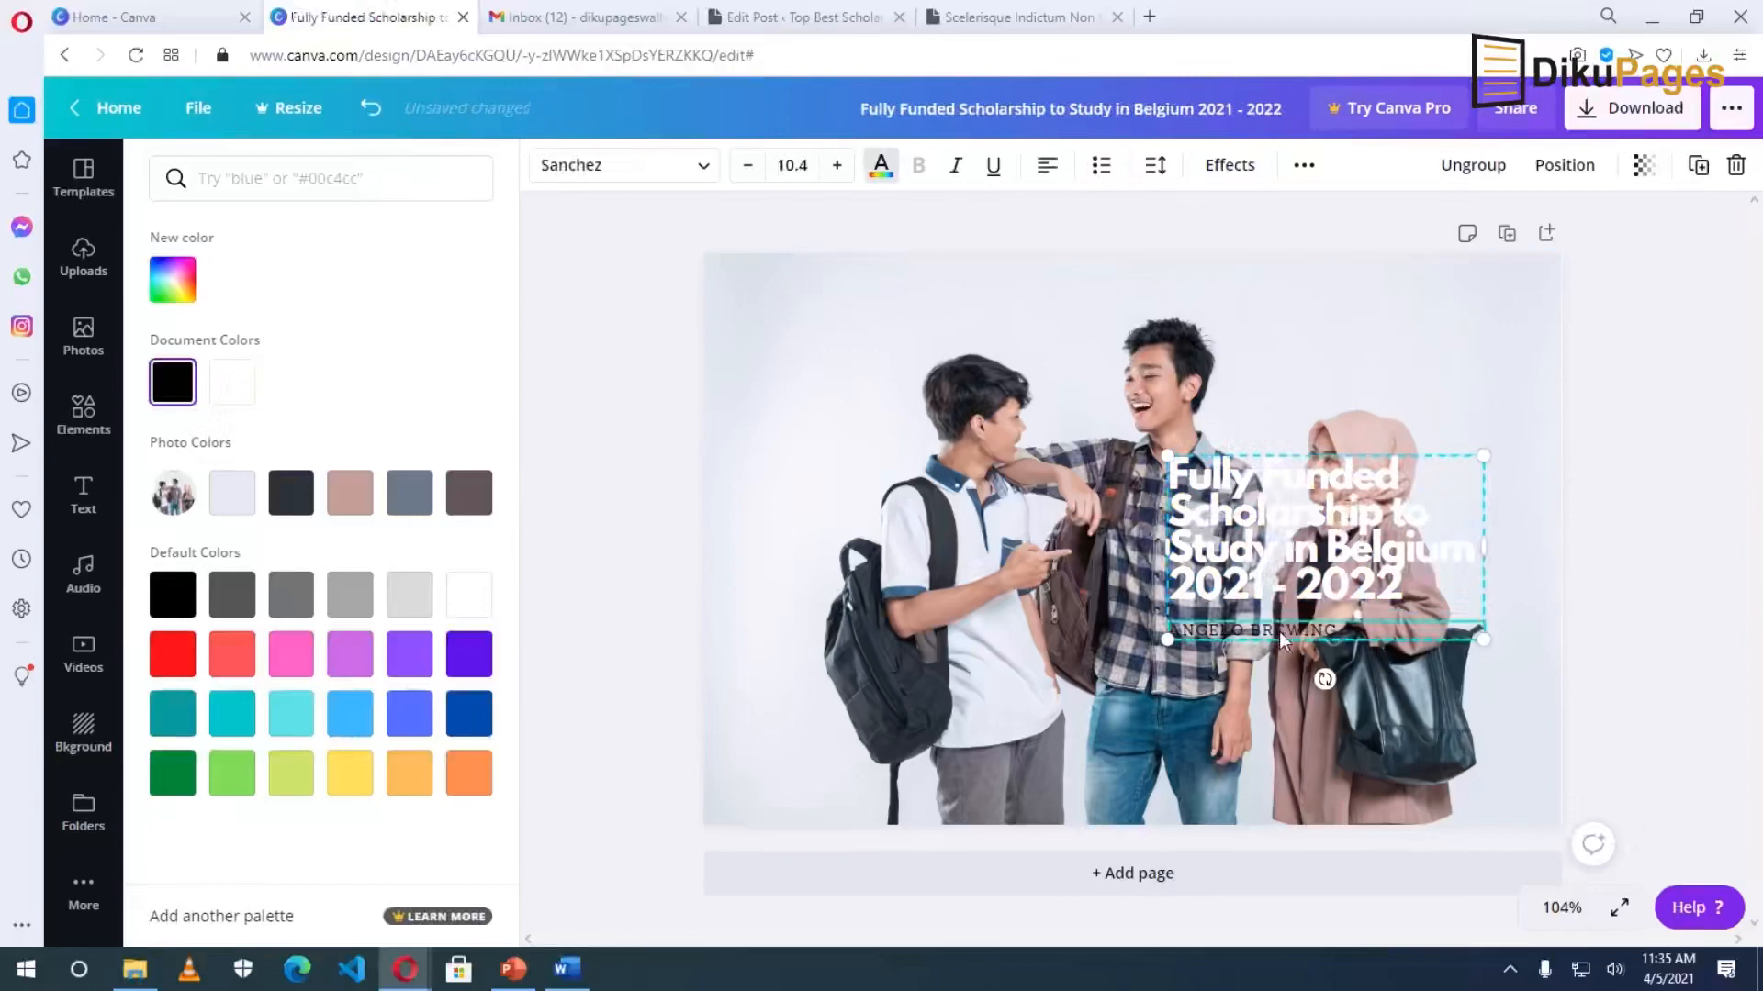
pyautogui.rightClick(1282, 640)
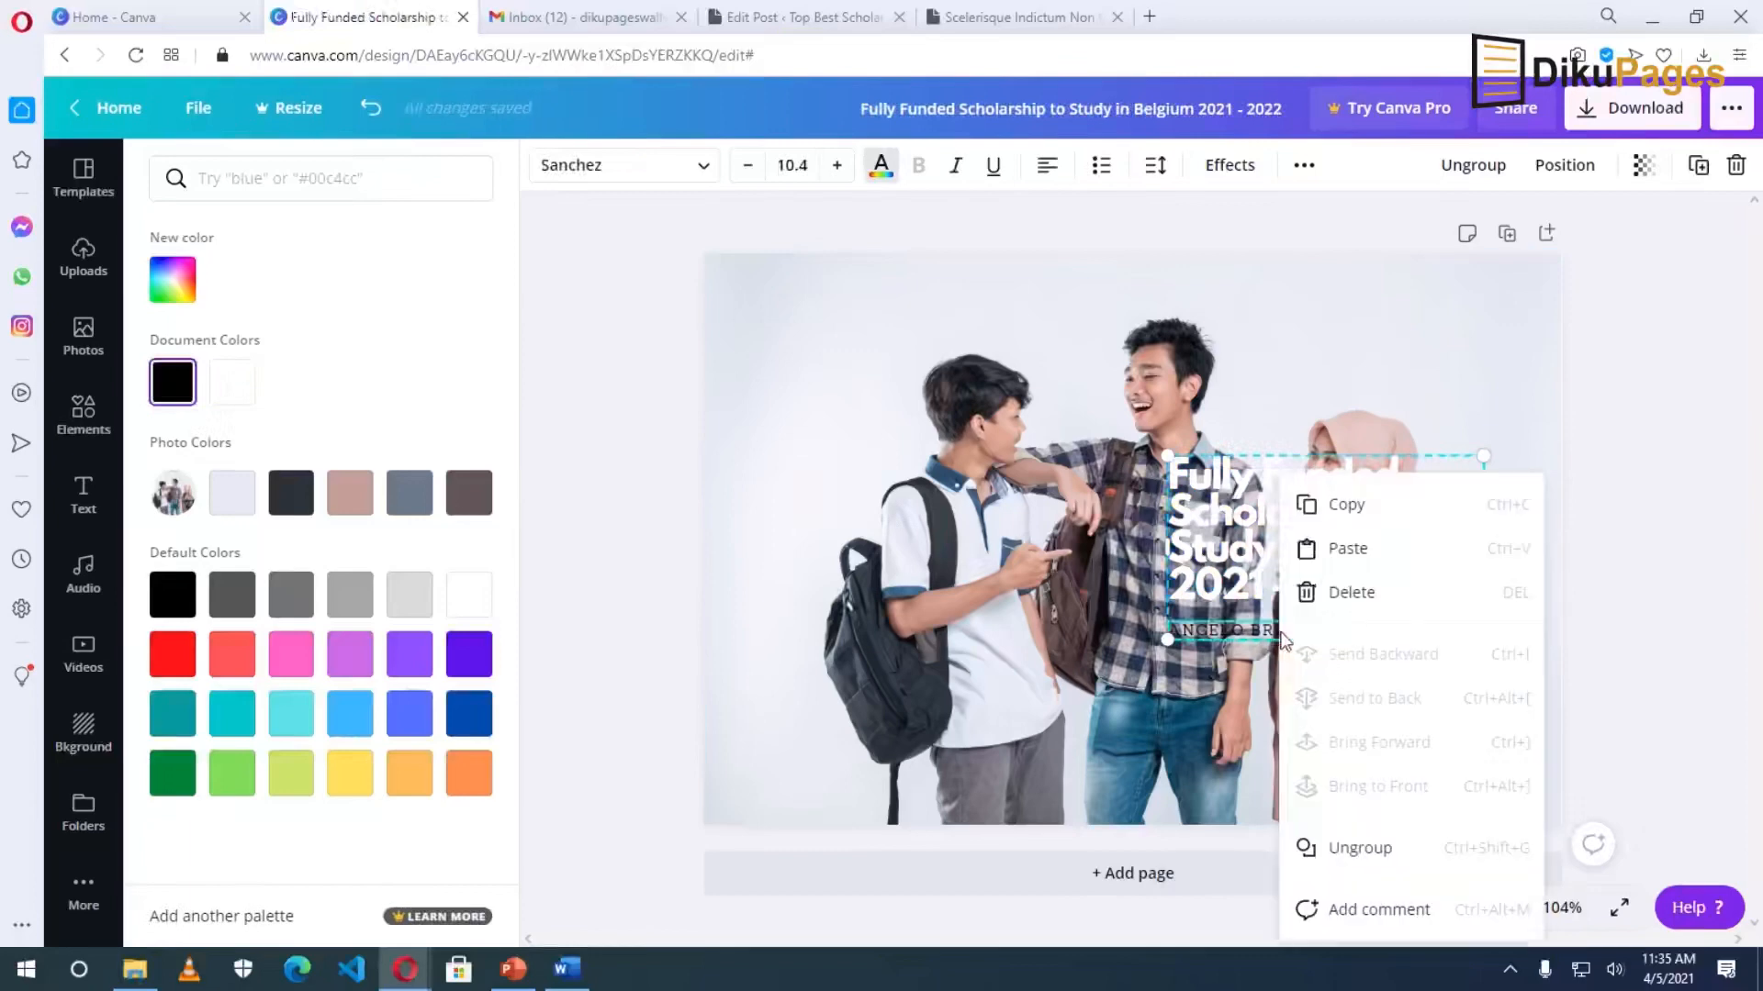
pyautogui.click(1372, 849)
pyautogui.click(1393, 644)
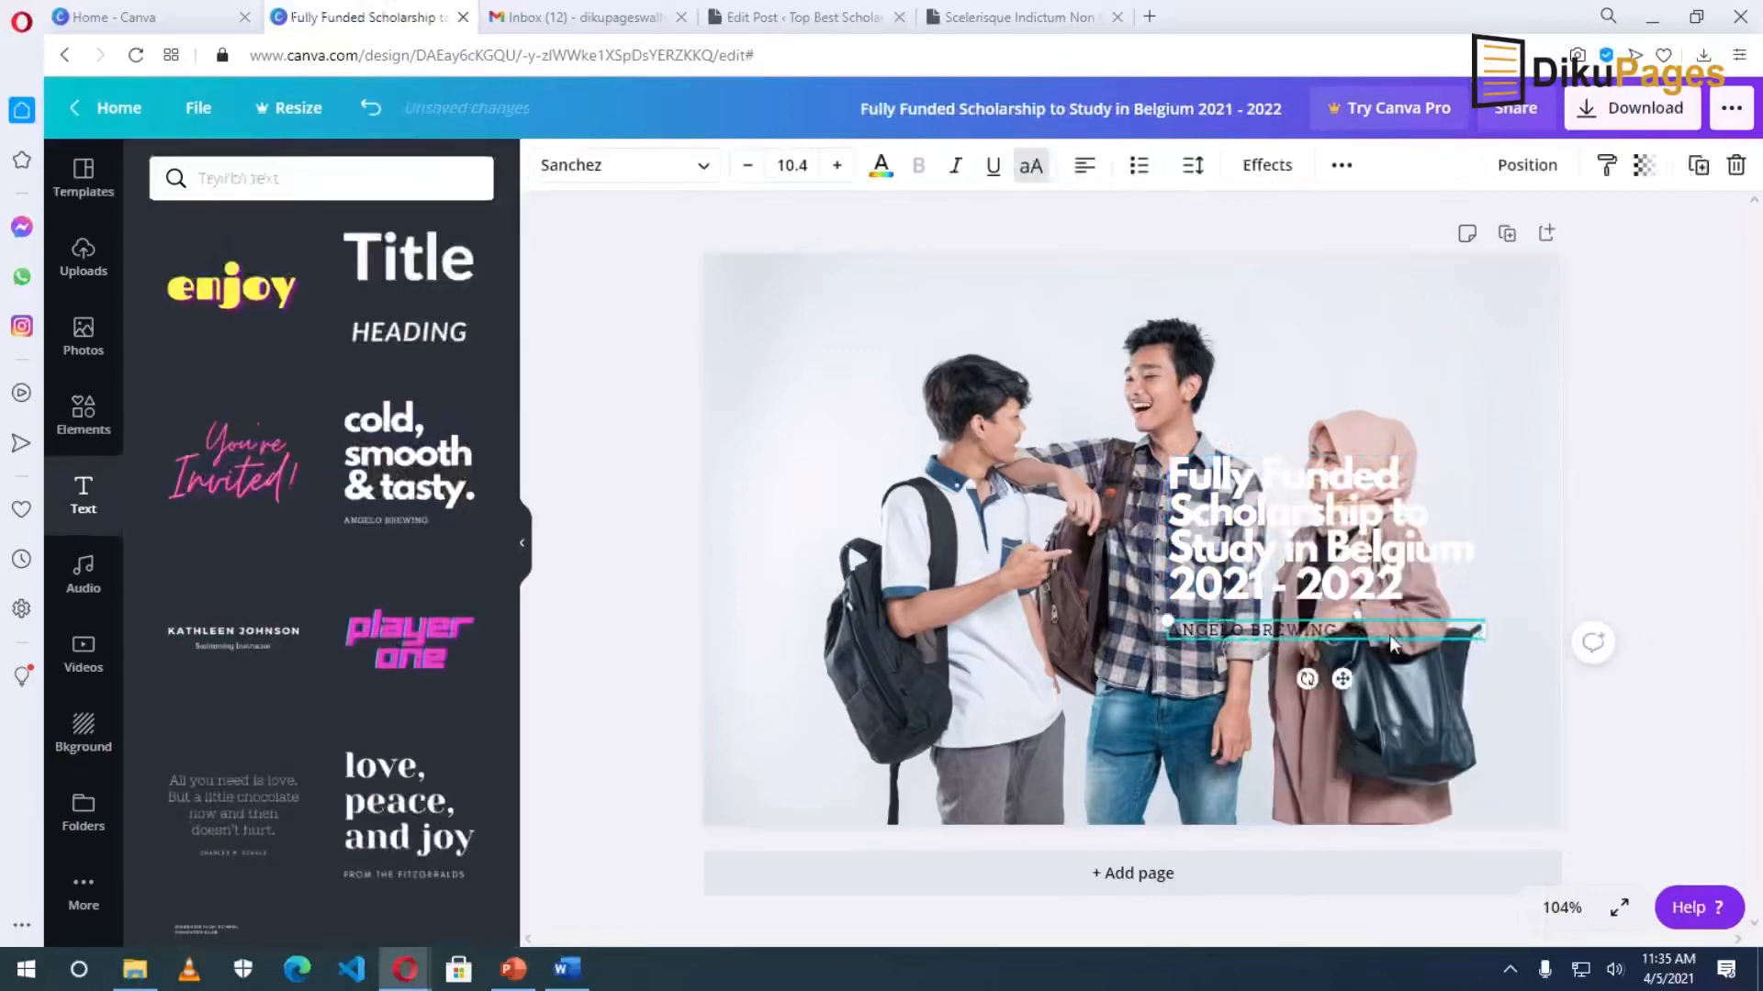
pyautogui.press('Delete')
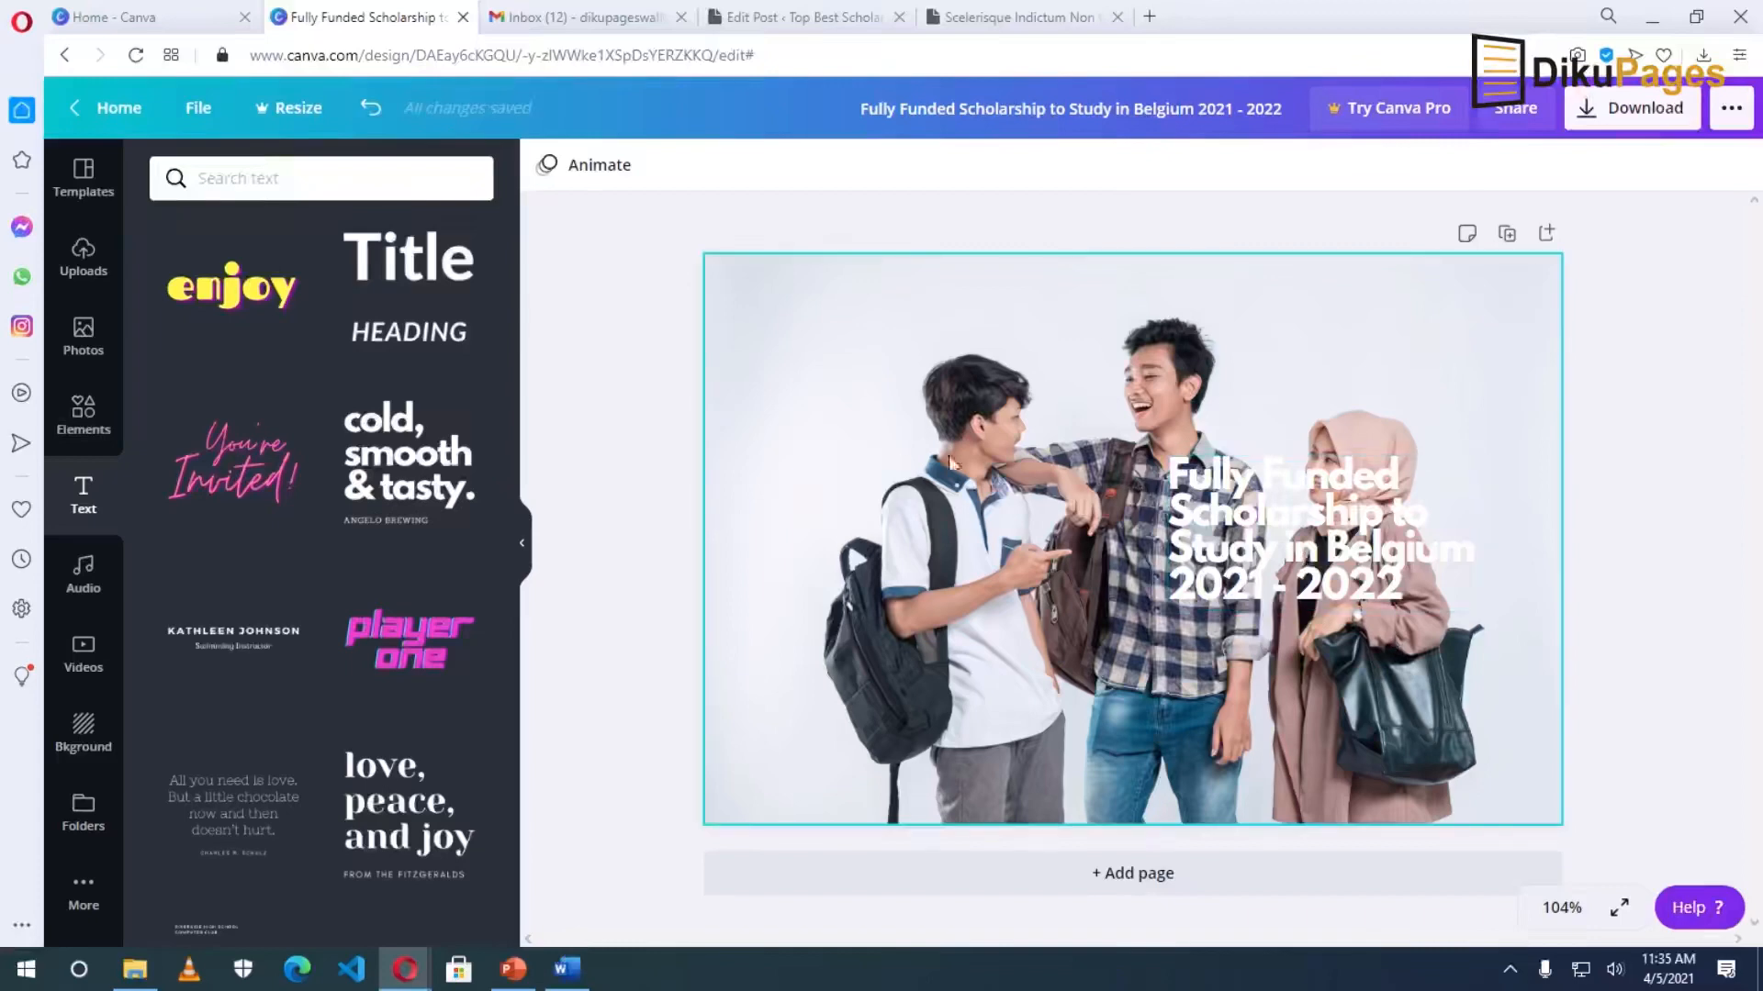
# Apply the Dalliance filter at 100 intensity to the photo and move the title top-right.
pyautogui.click(991, 438)
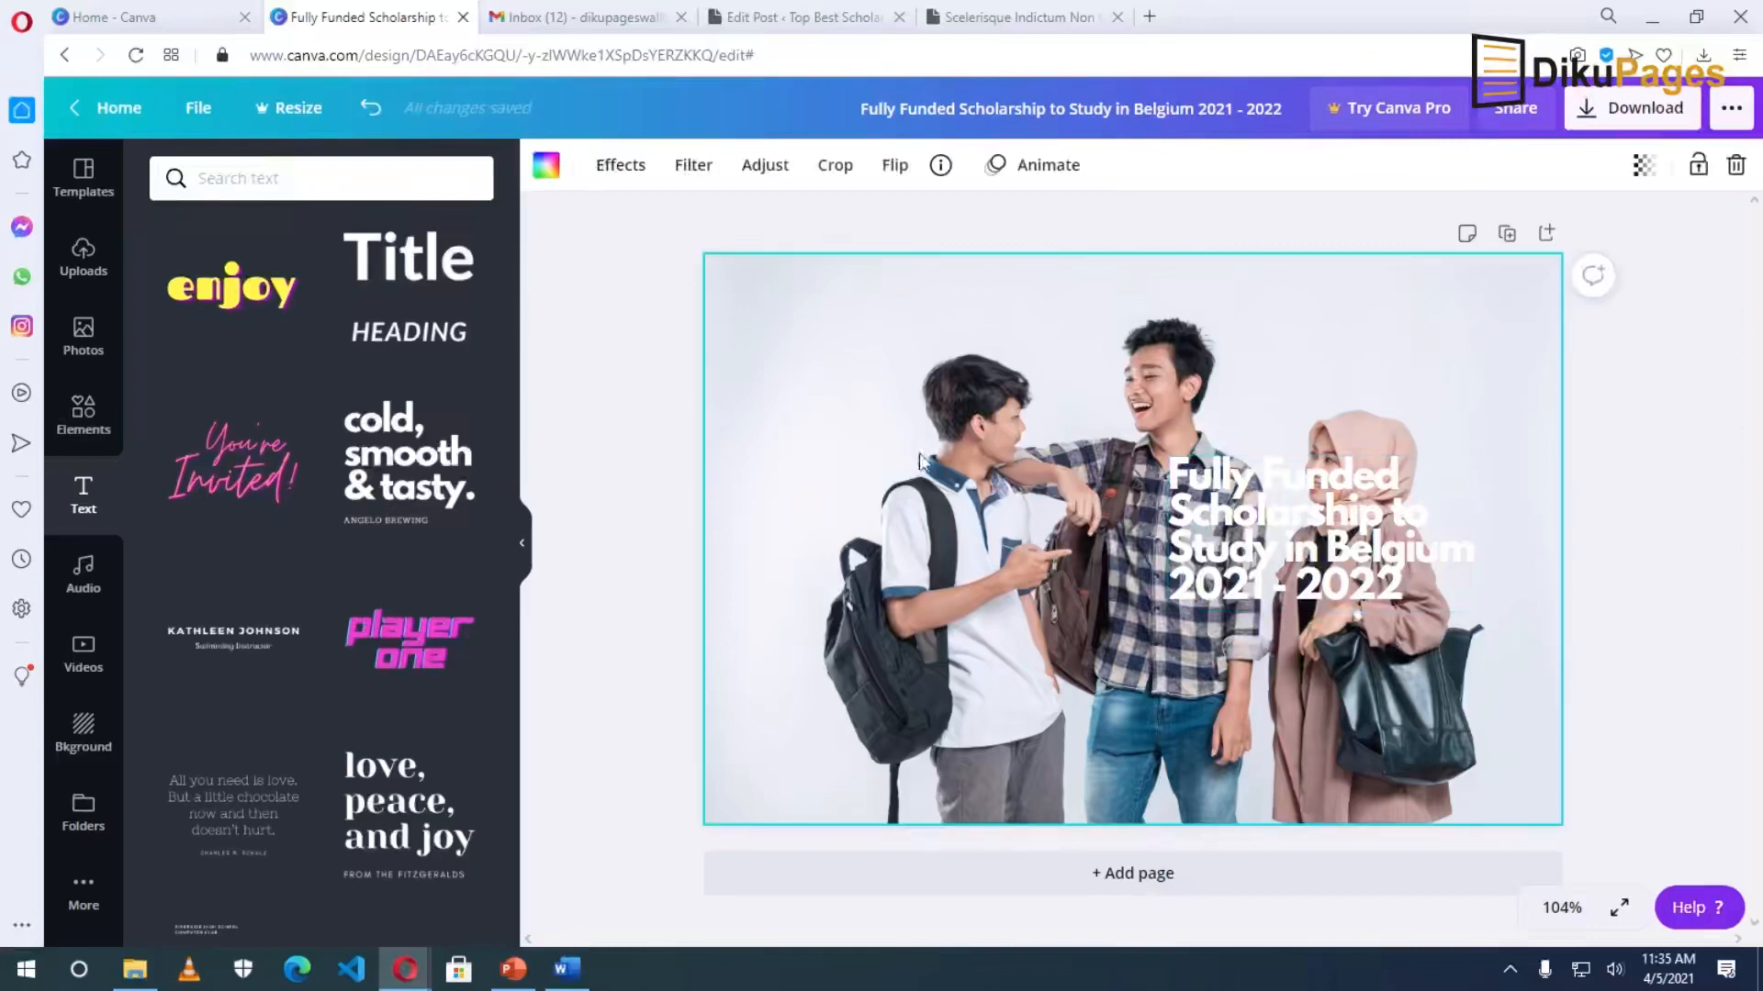
pyautogui.click(621, 167)
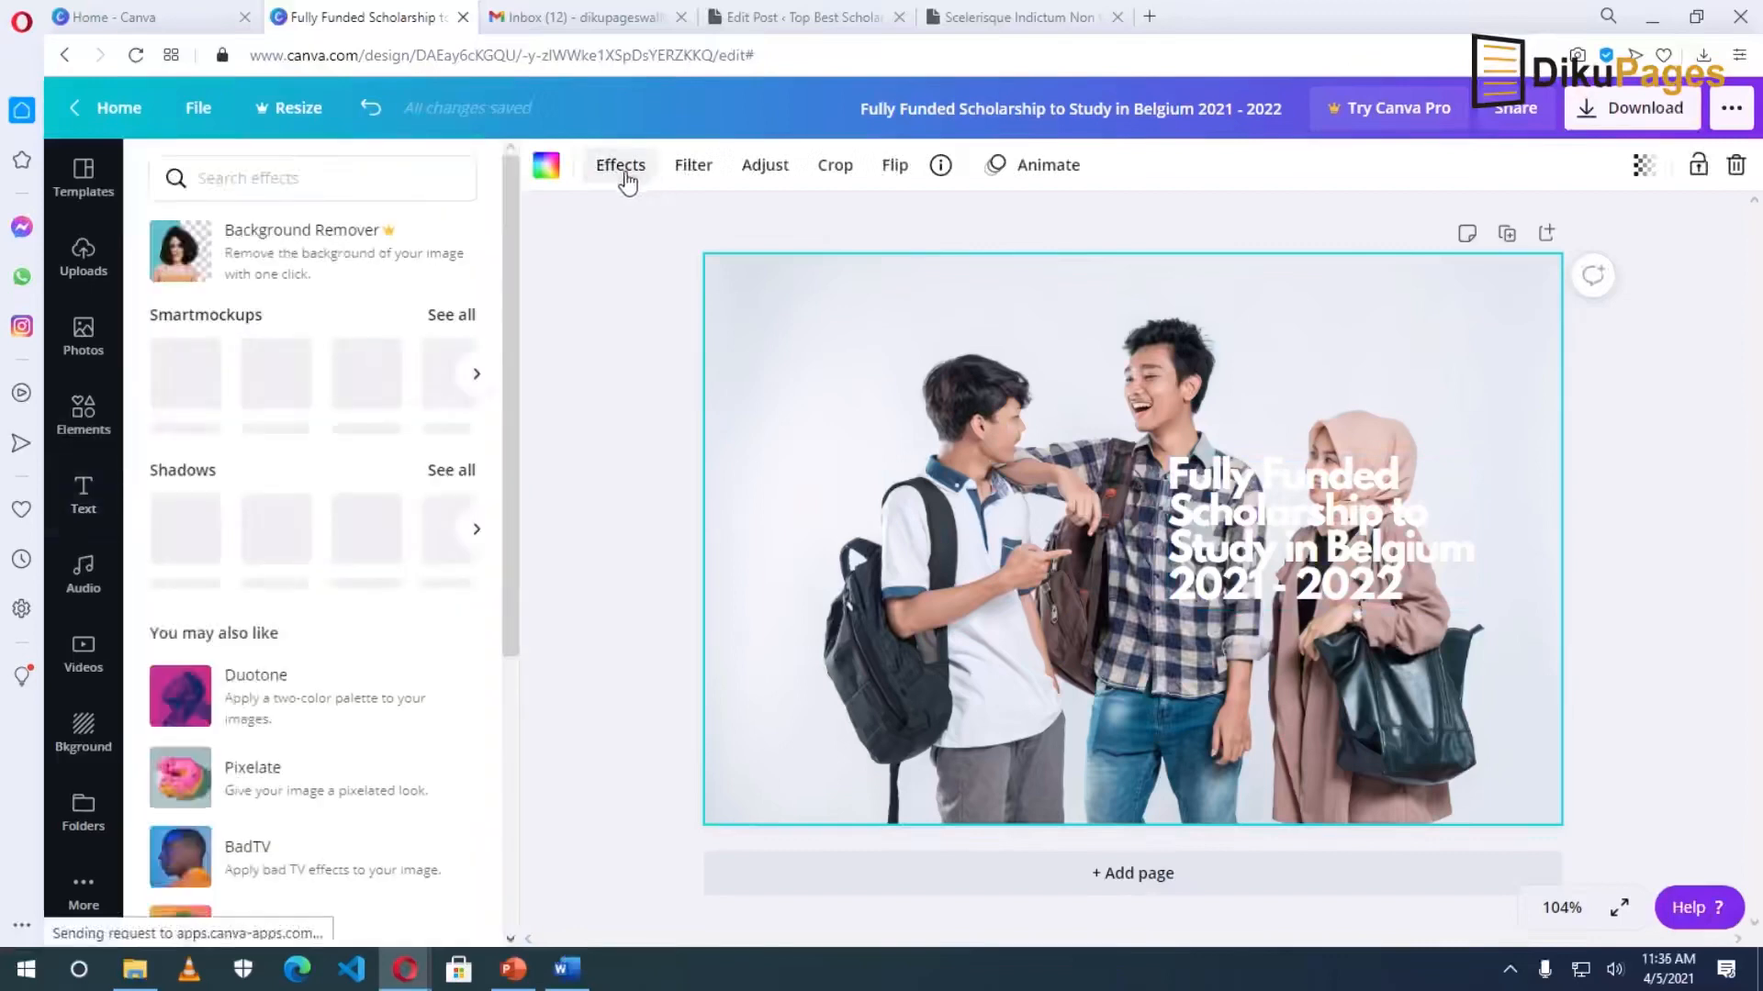
pyautogui.click(694, 168)
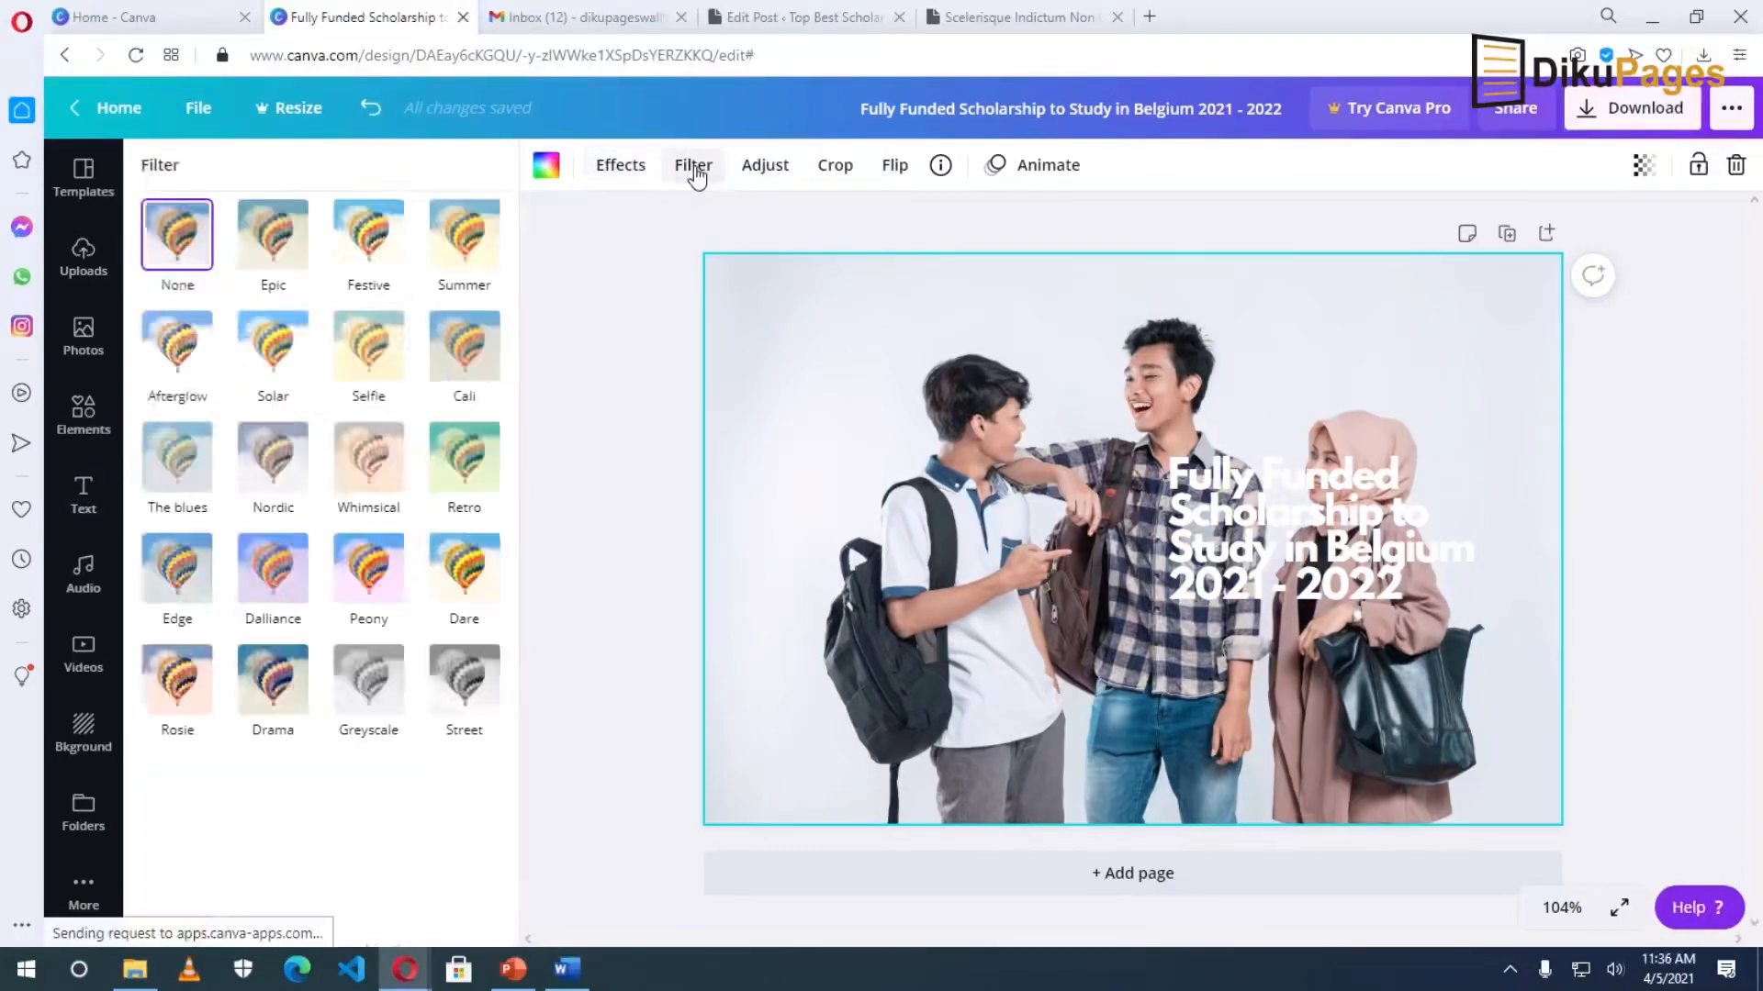
pyautogui.click(275, 241)
pyautogui.click(274, 632)
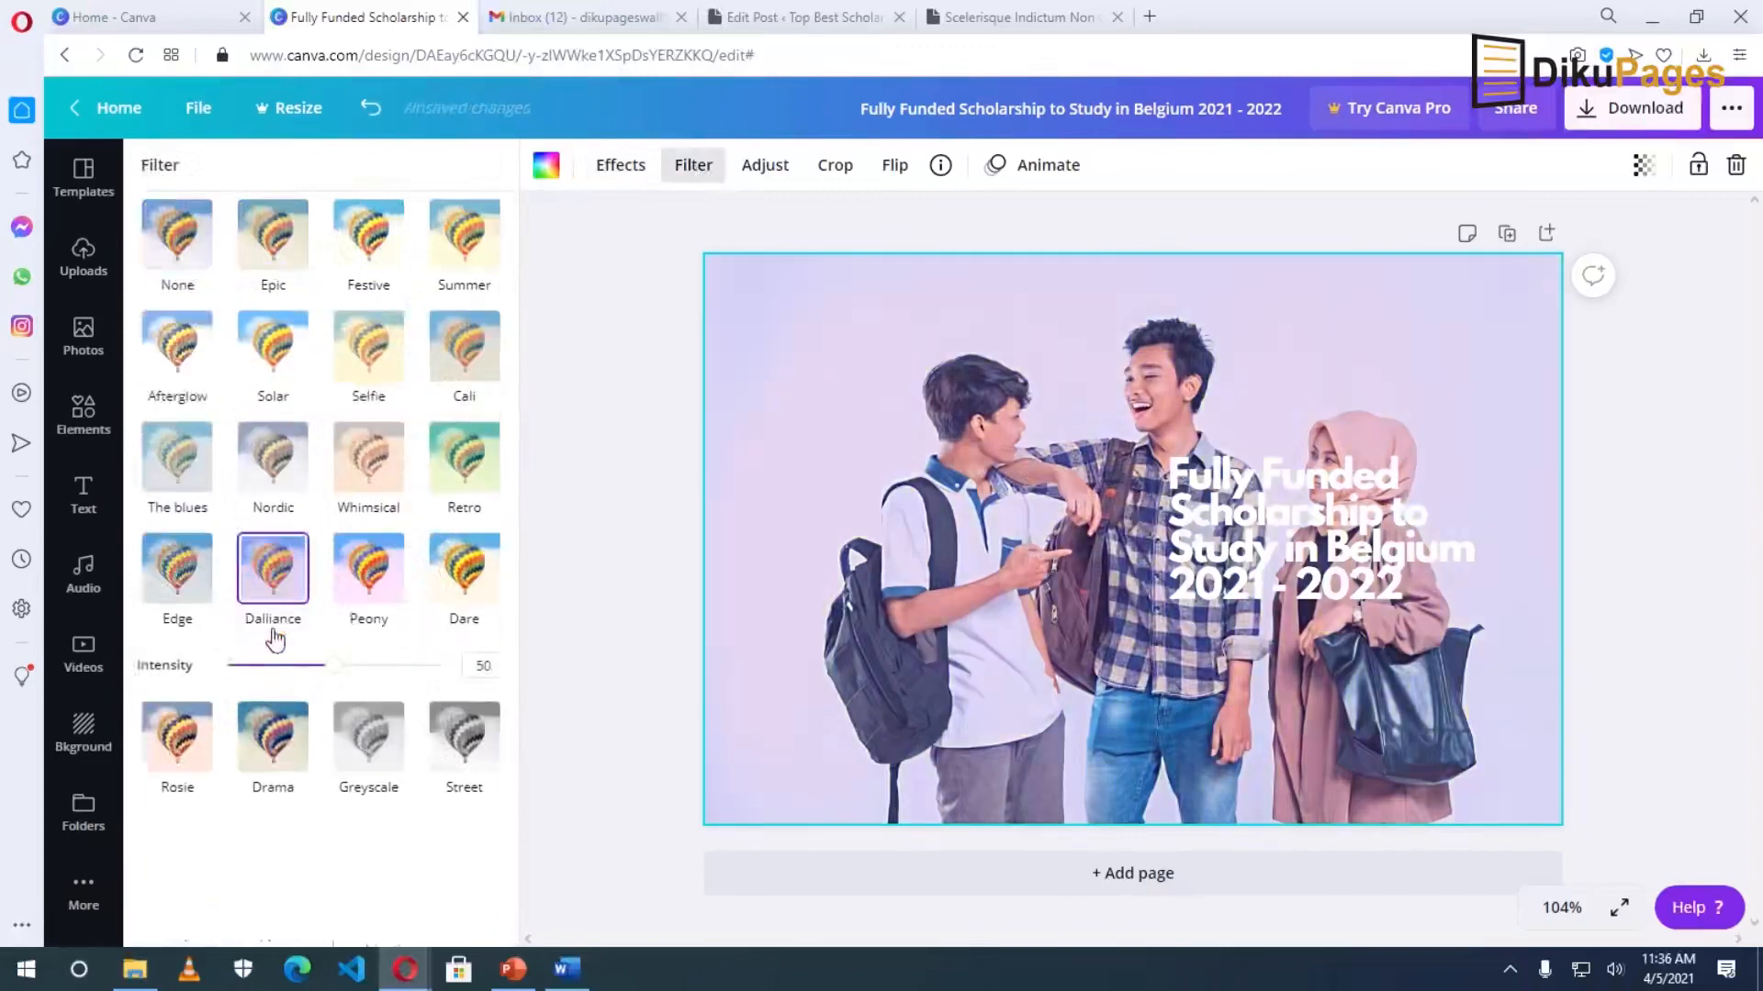
pyautogui.moveTo(332, 675); pyautogui.dragTo(496, 675)
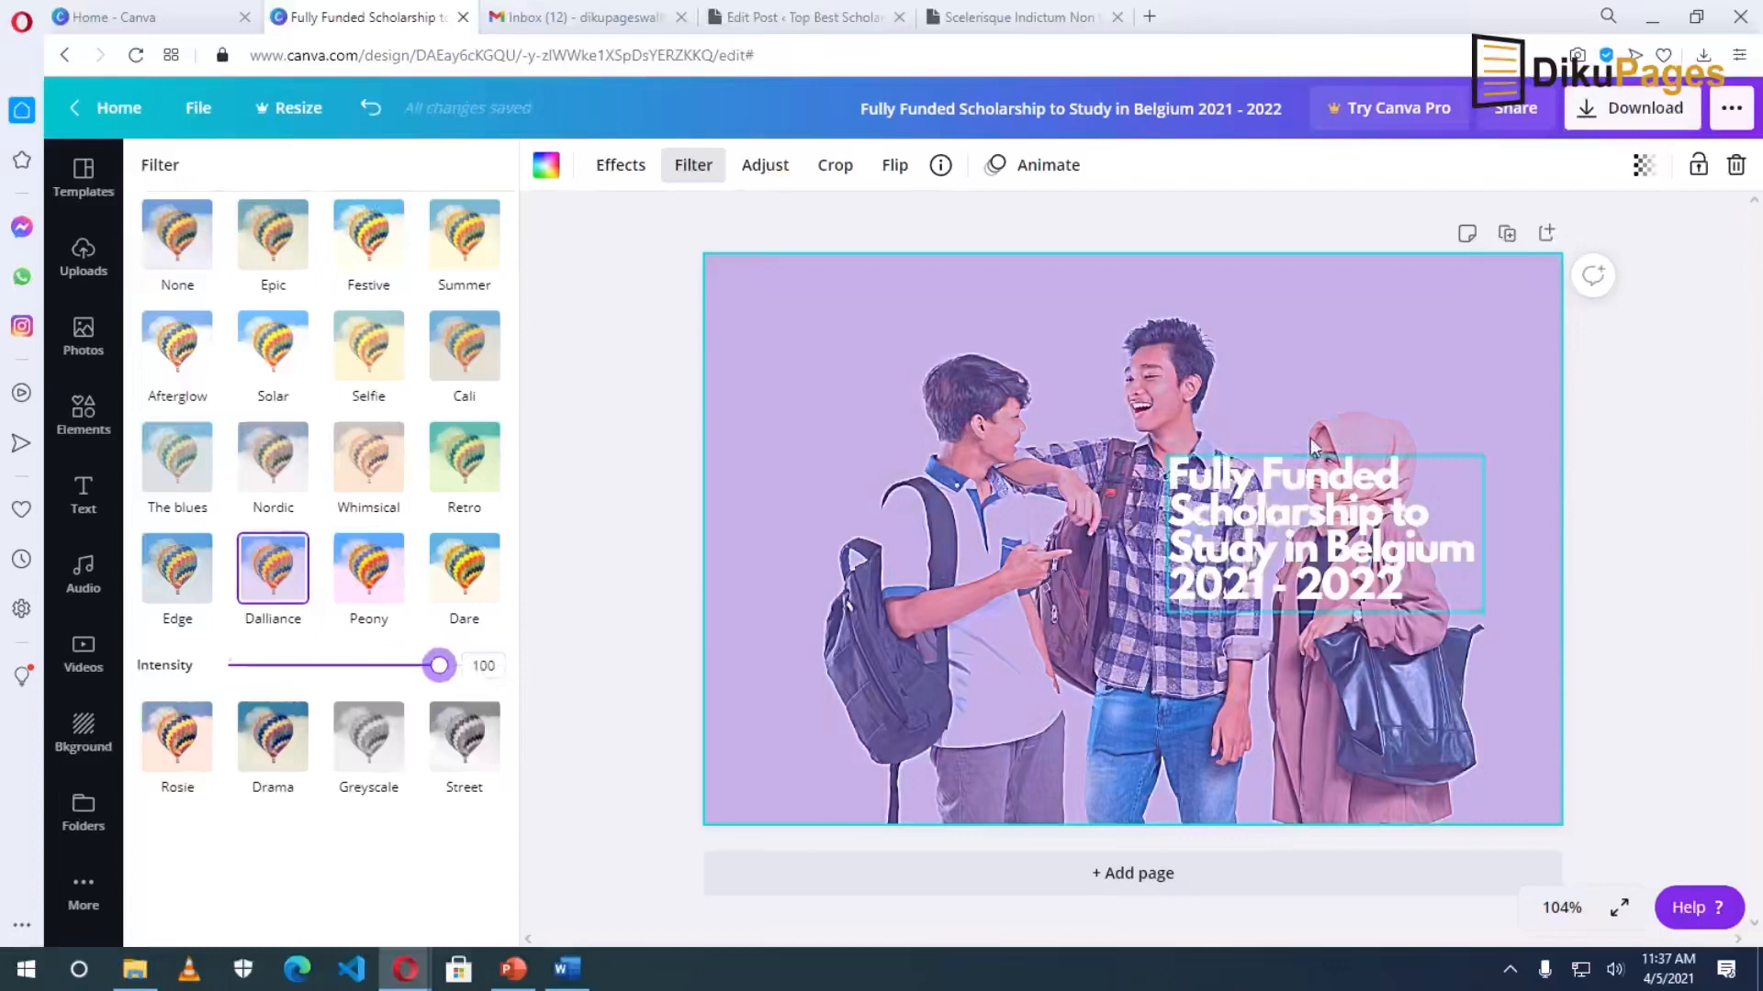
pyautogui.moveTo(1280, 519); pyautogui.dragTo(1322, 362)
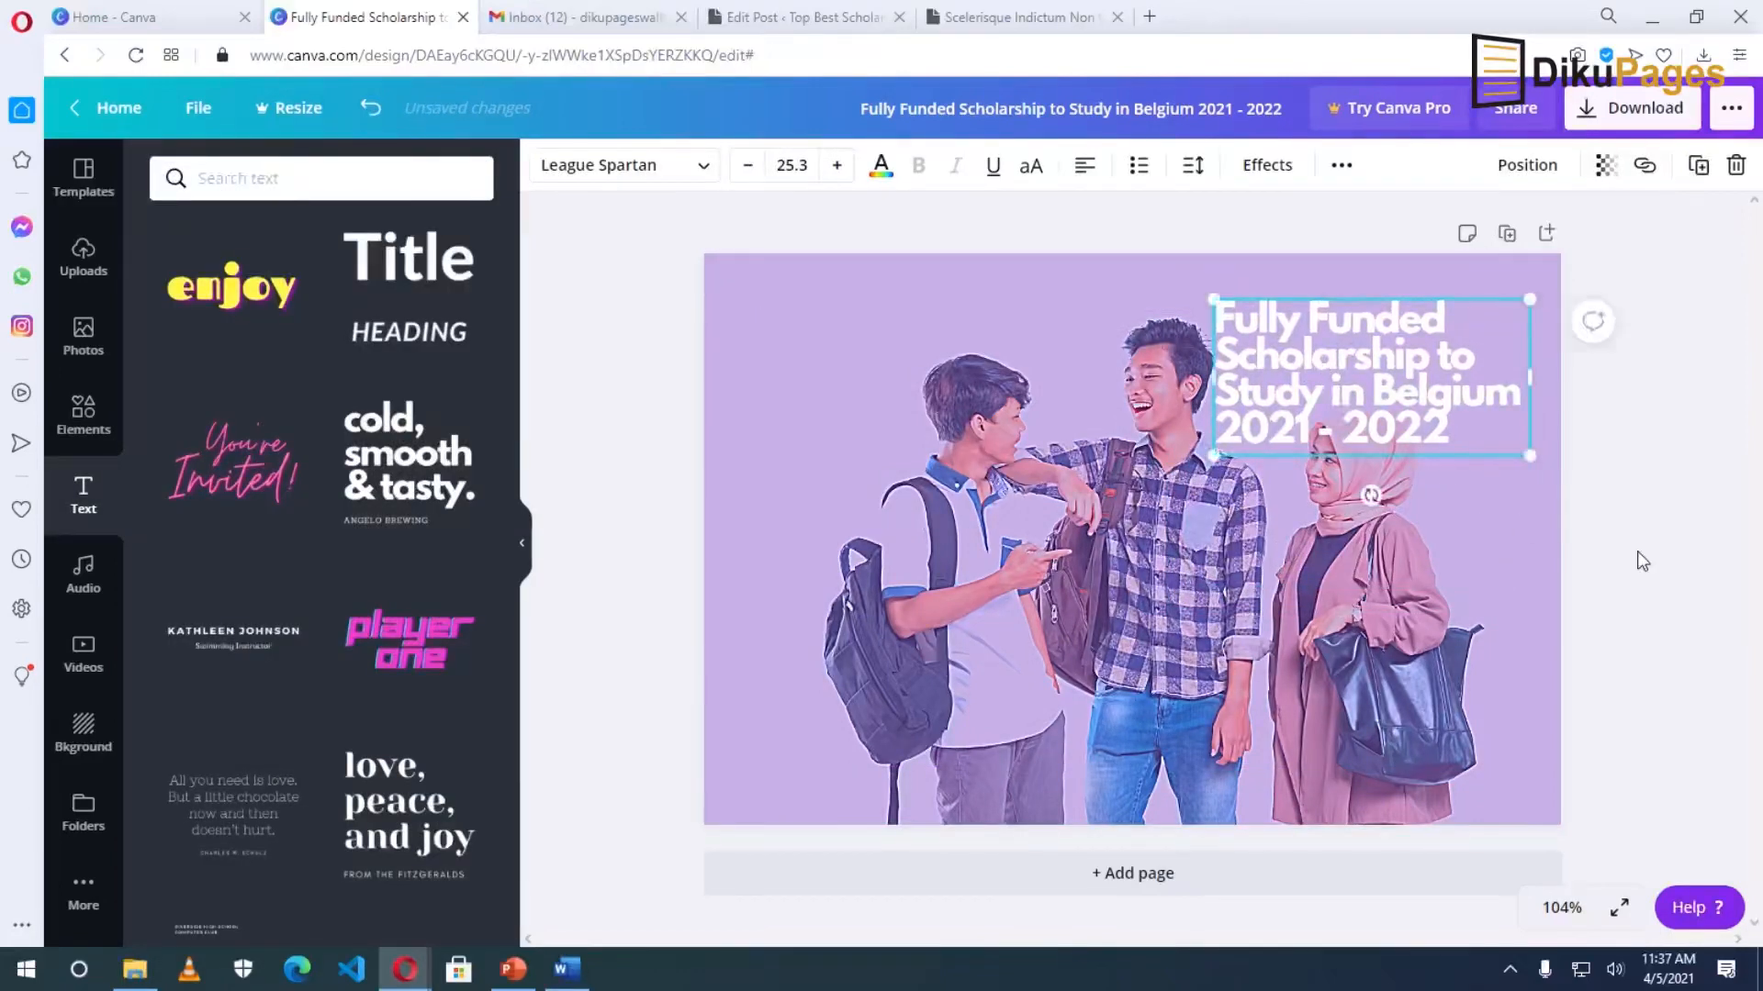
# Download the design as a JPG file and show it in the Downloads folder.
pyautogui.click(1666, 588)
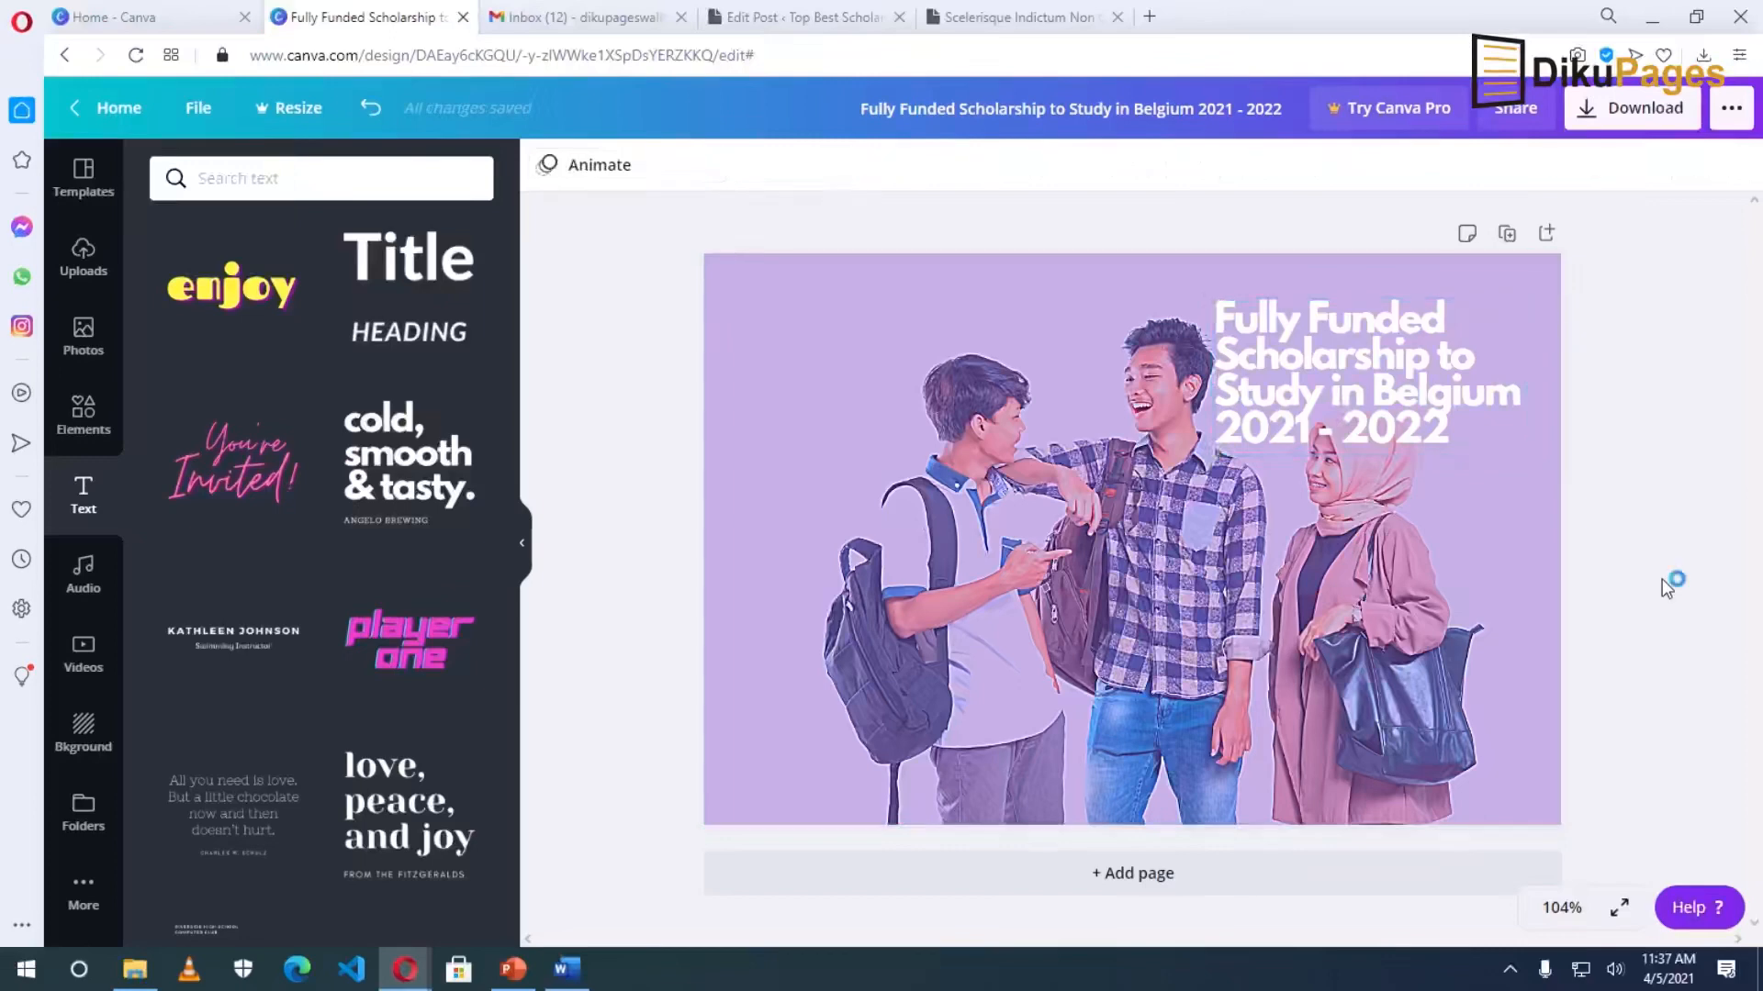
pyautogui.click(1641, 116)
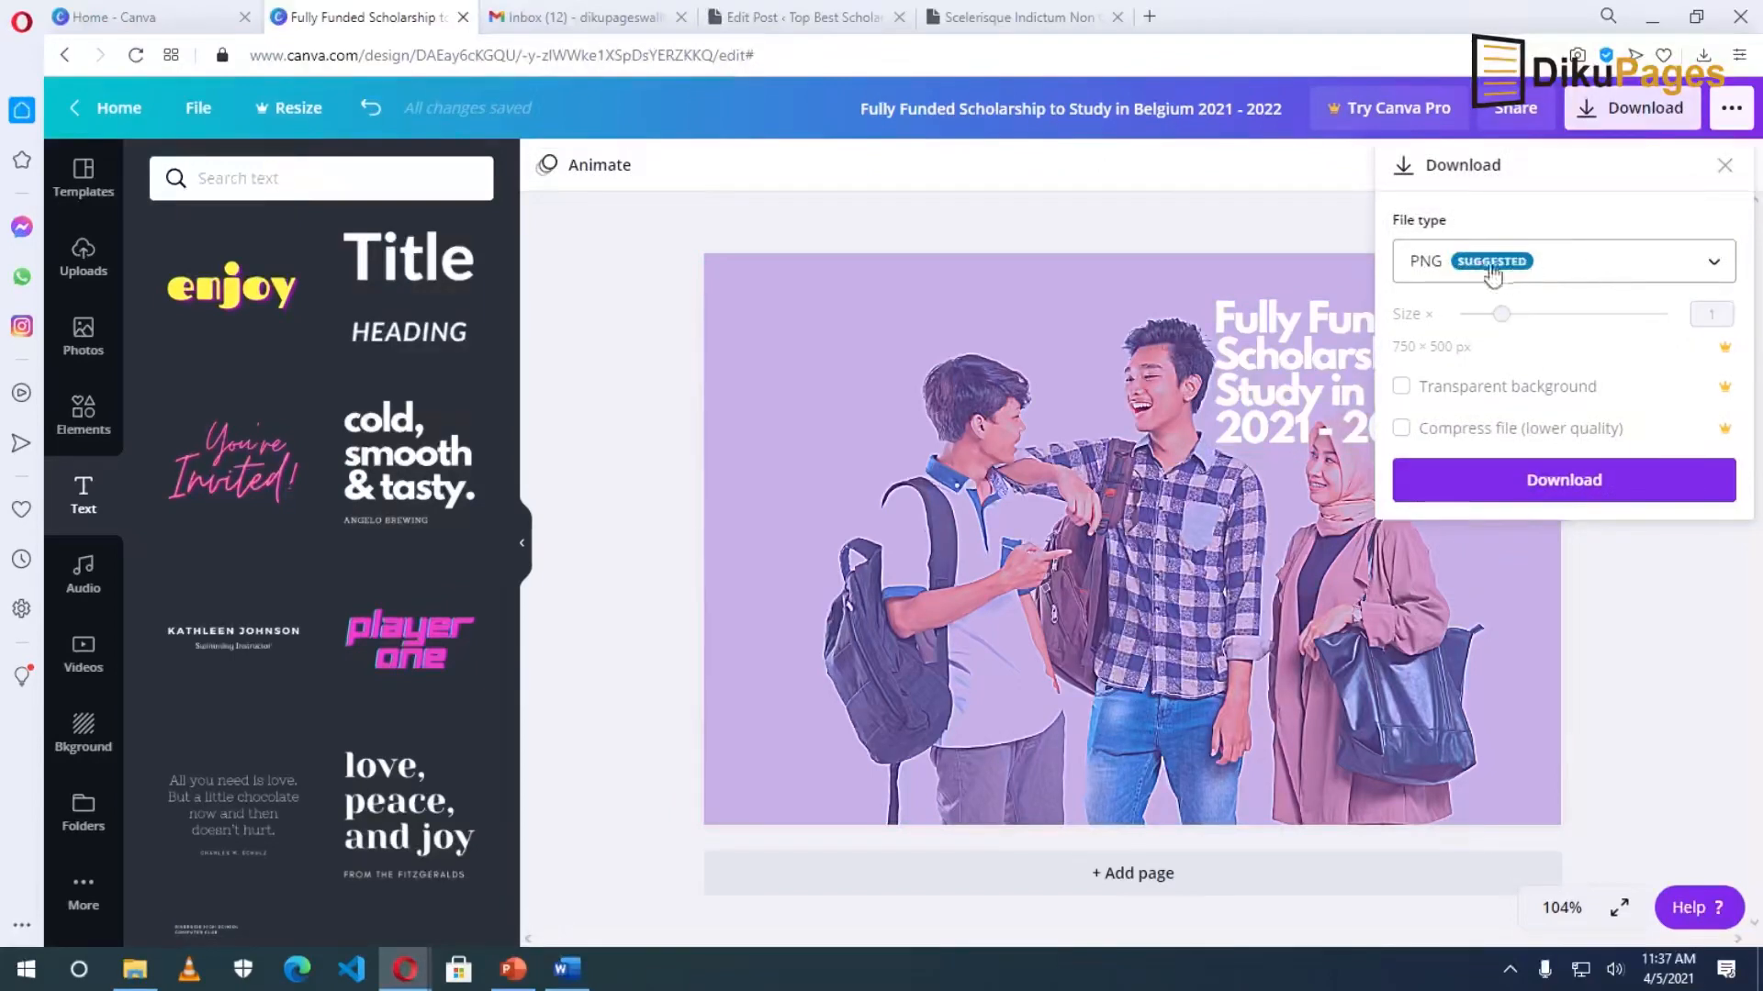
pyautogui.click(1602, 272)
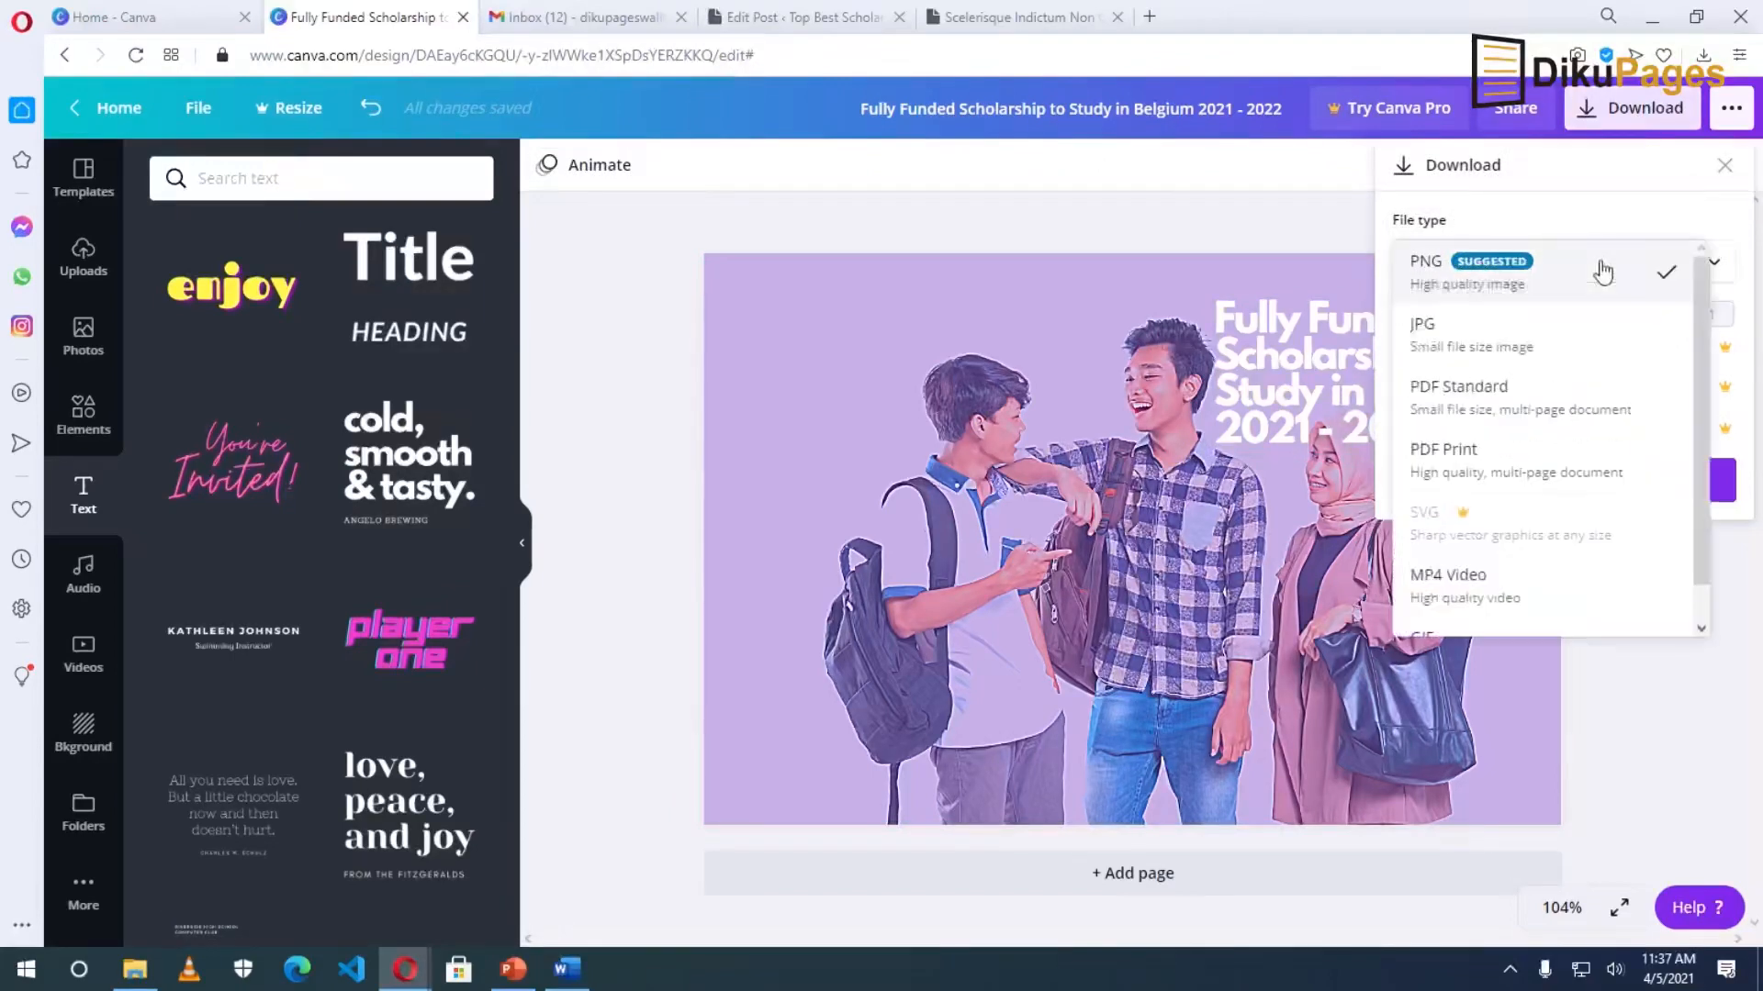
pyautogui.click(1498, 349)
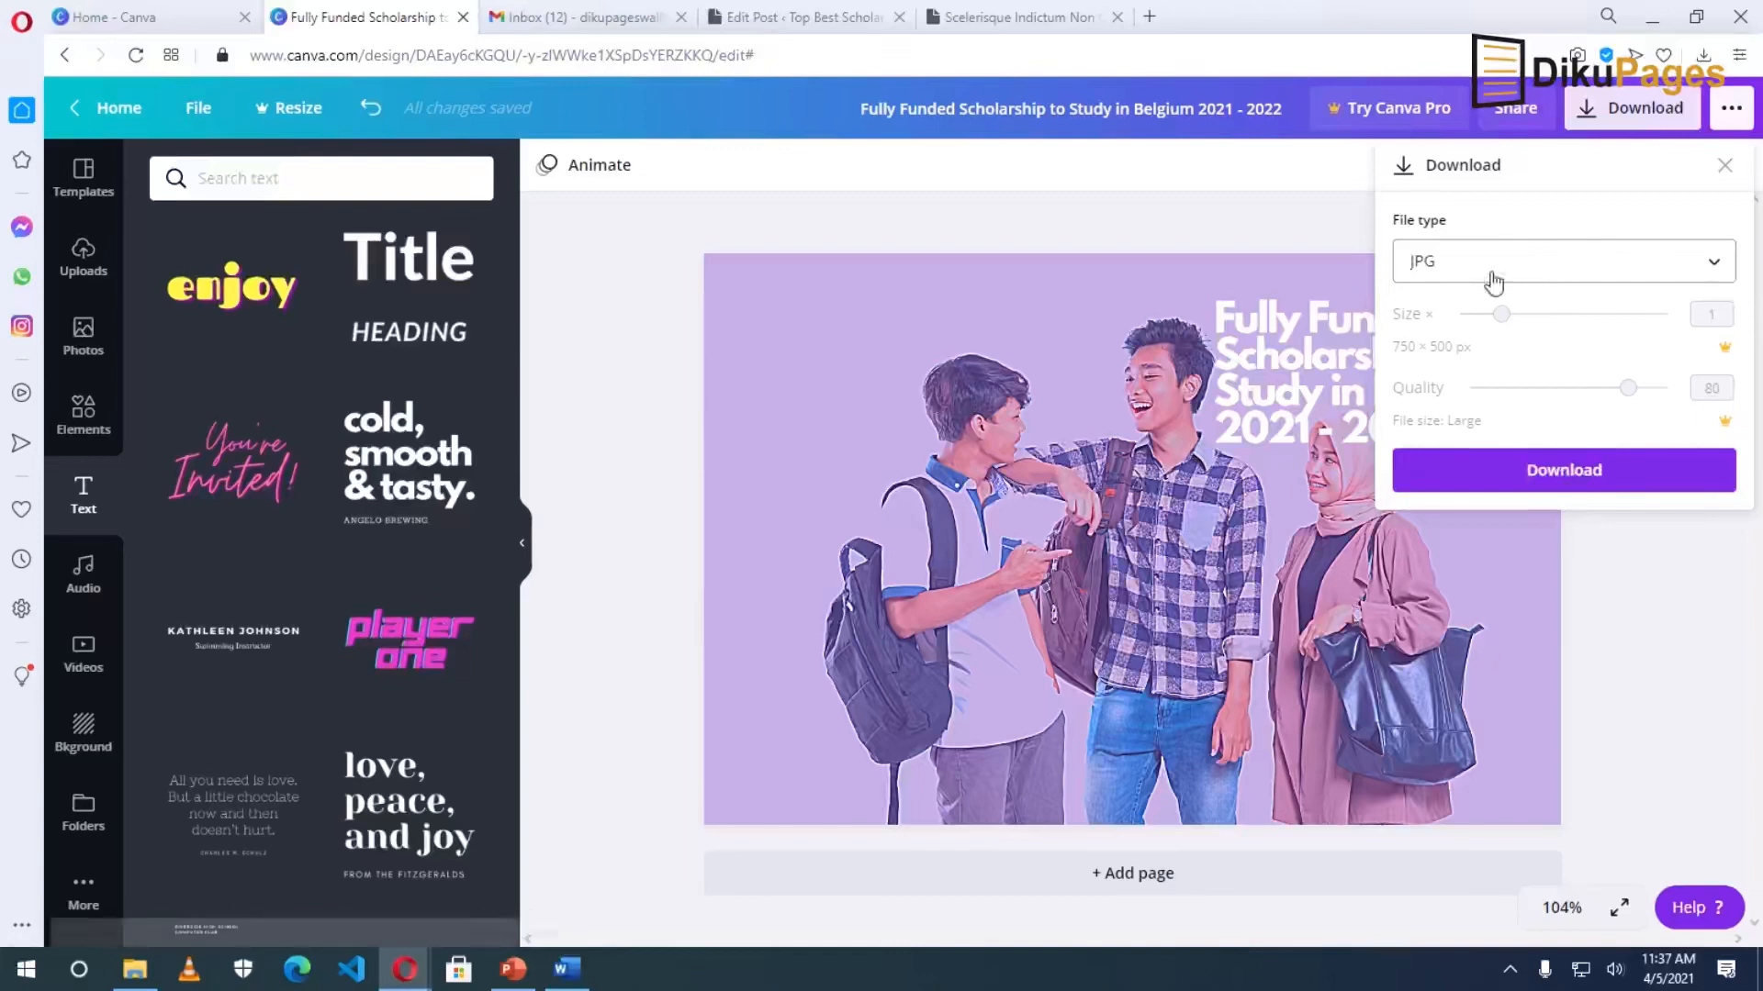
pyautogui.click(1569, 471)
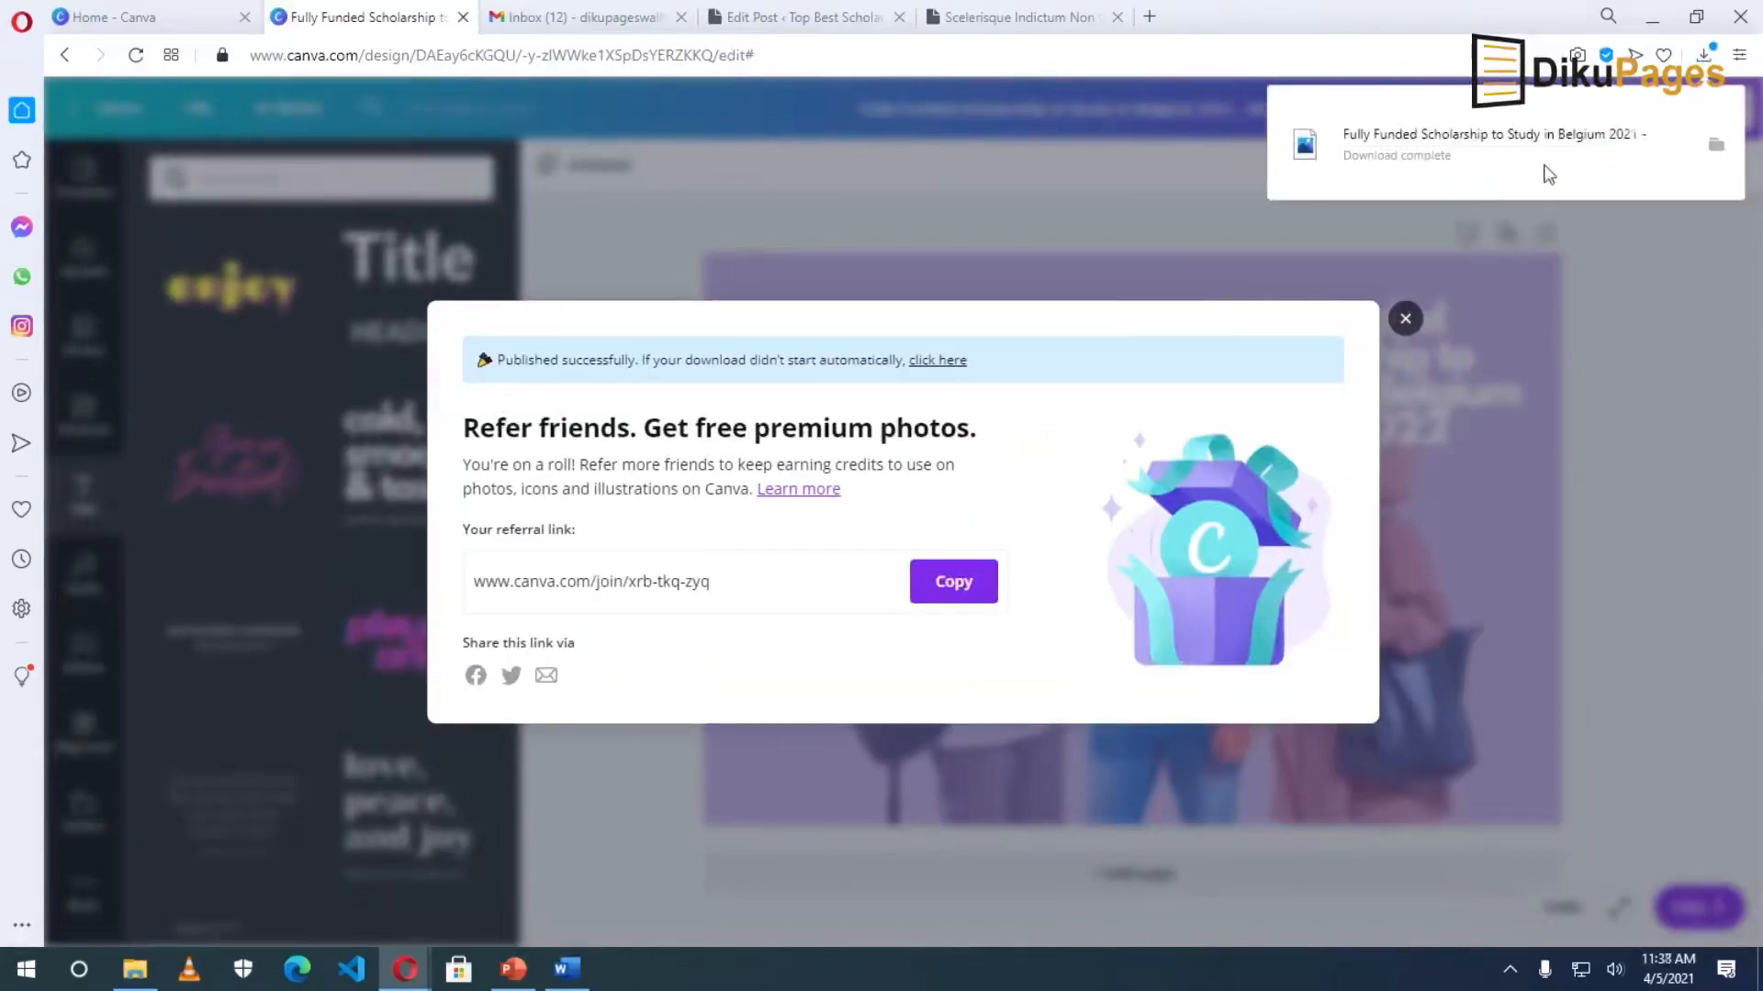
pyautogui.click(1719, 151)
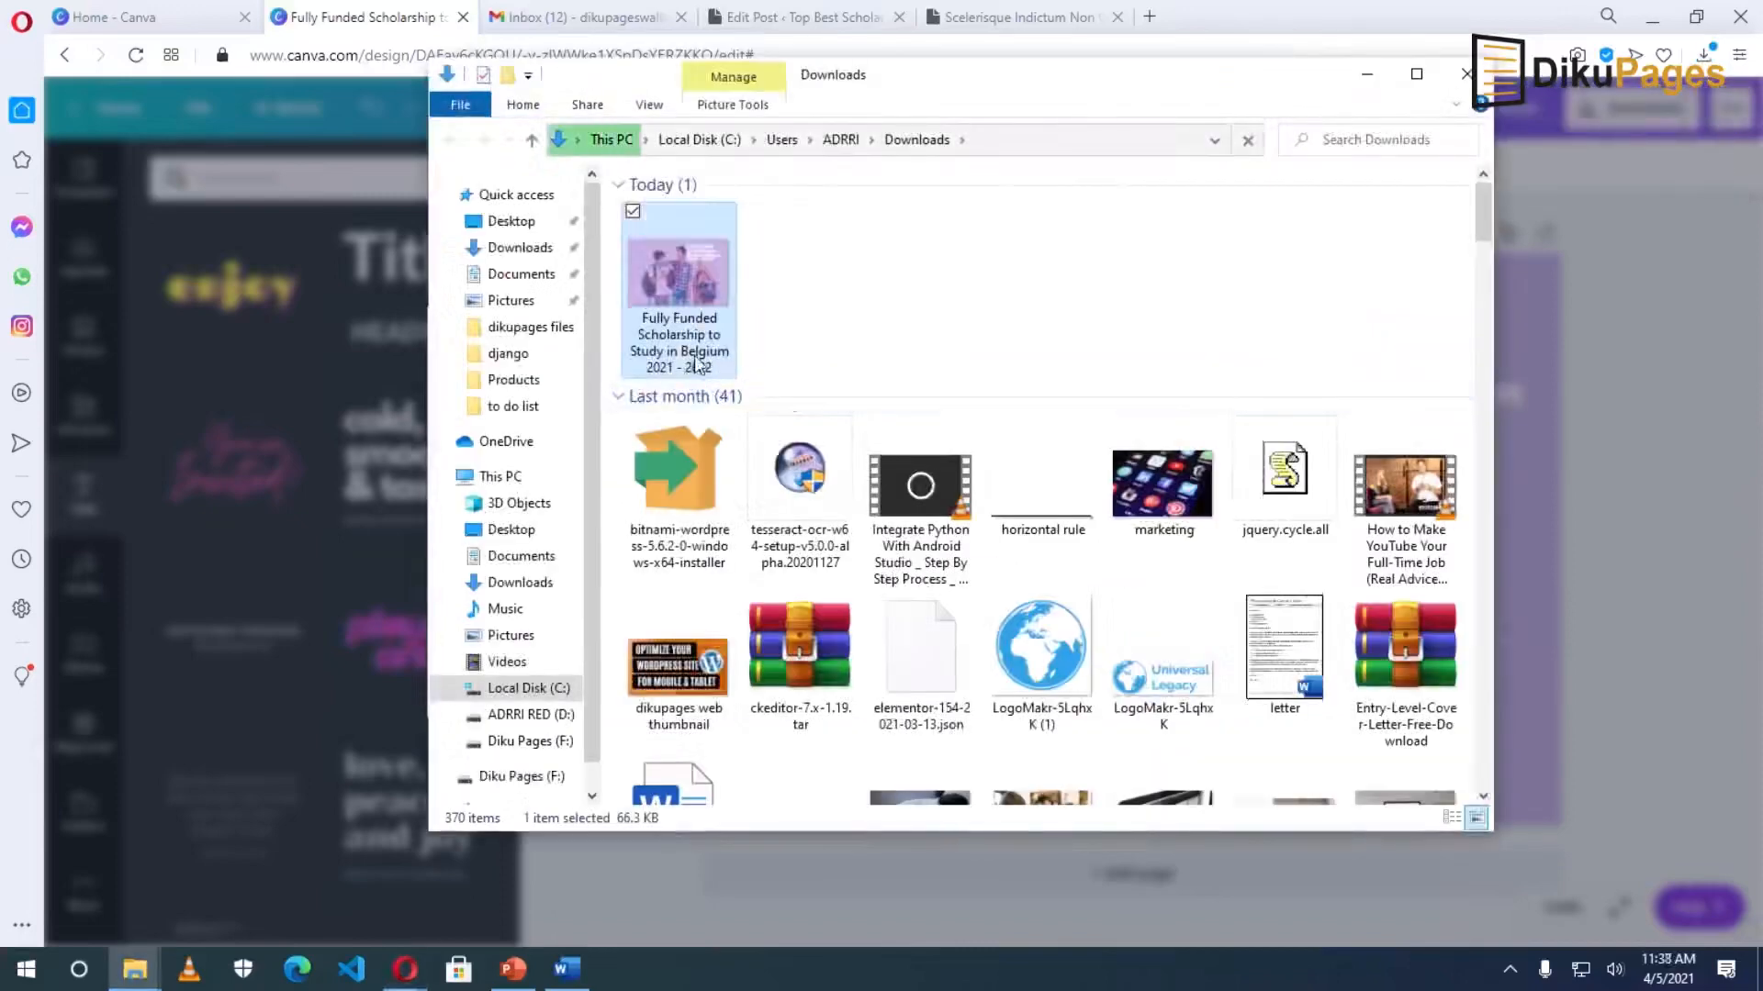
pyautogui.click(806, 18)
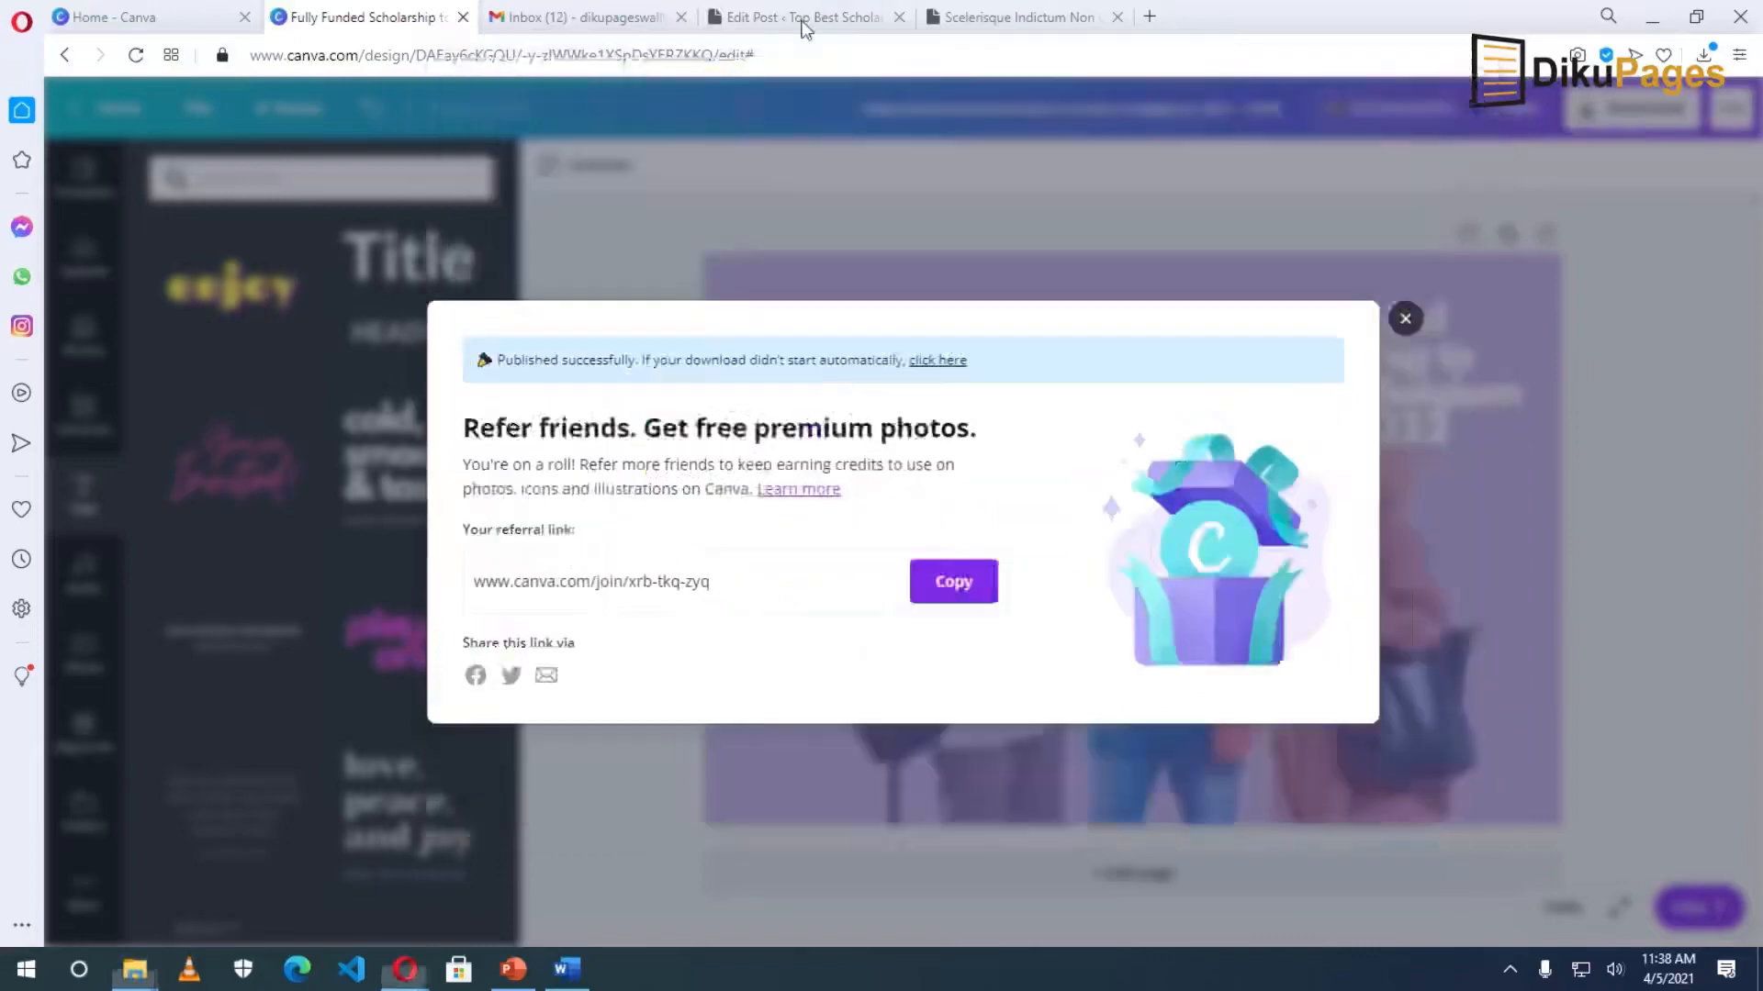
# Upload the downloaded scholarship JPG from Downloads as a featured image candidate.
pyautogui.click(1514, 732)
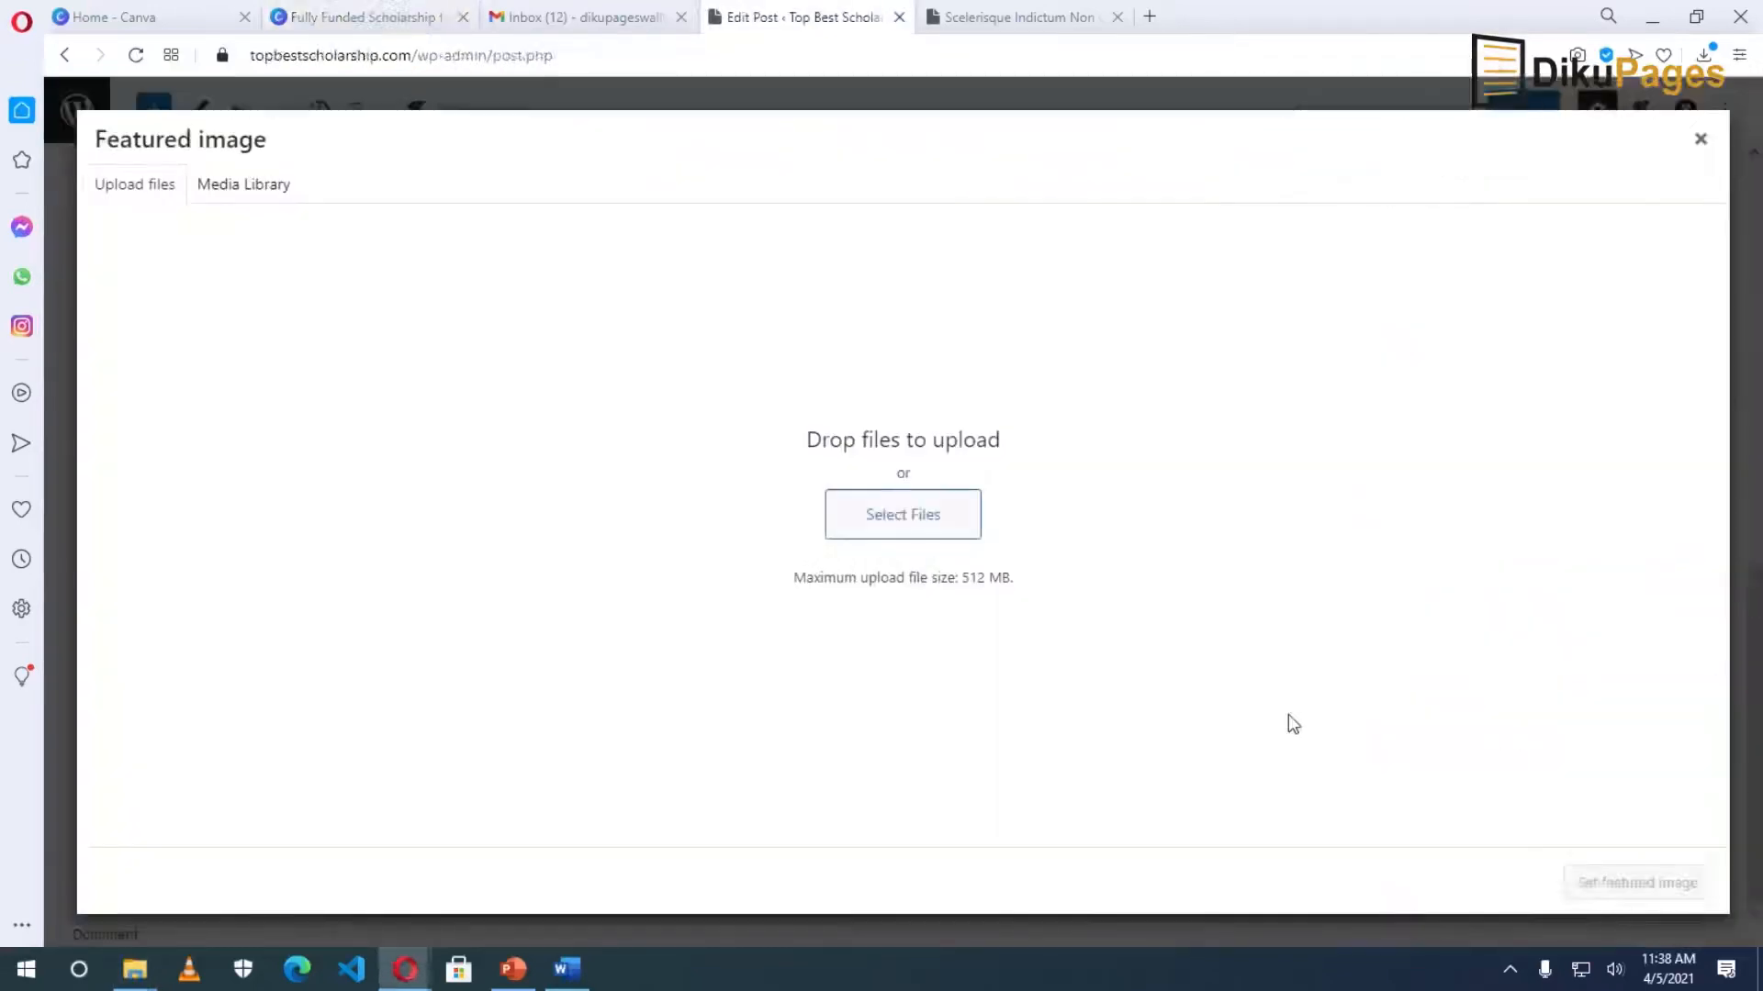
pyautogui.click(899, 517)
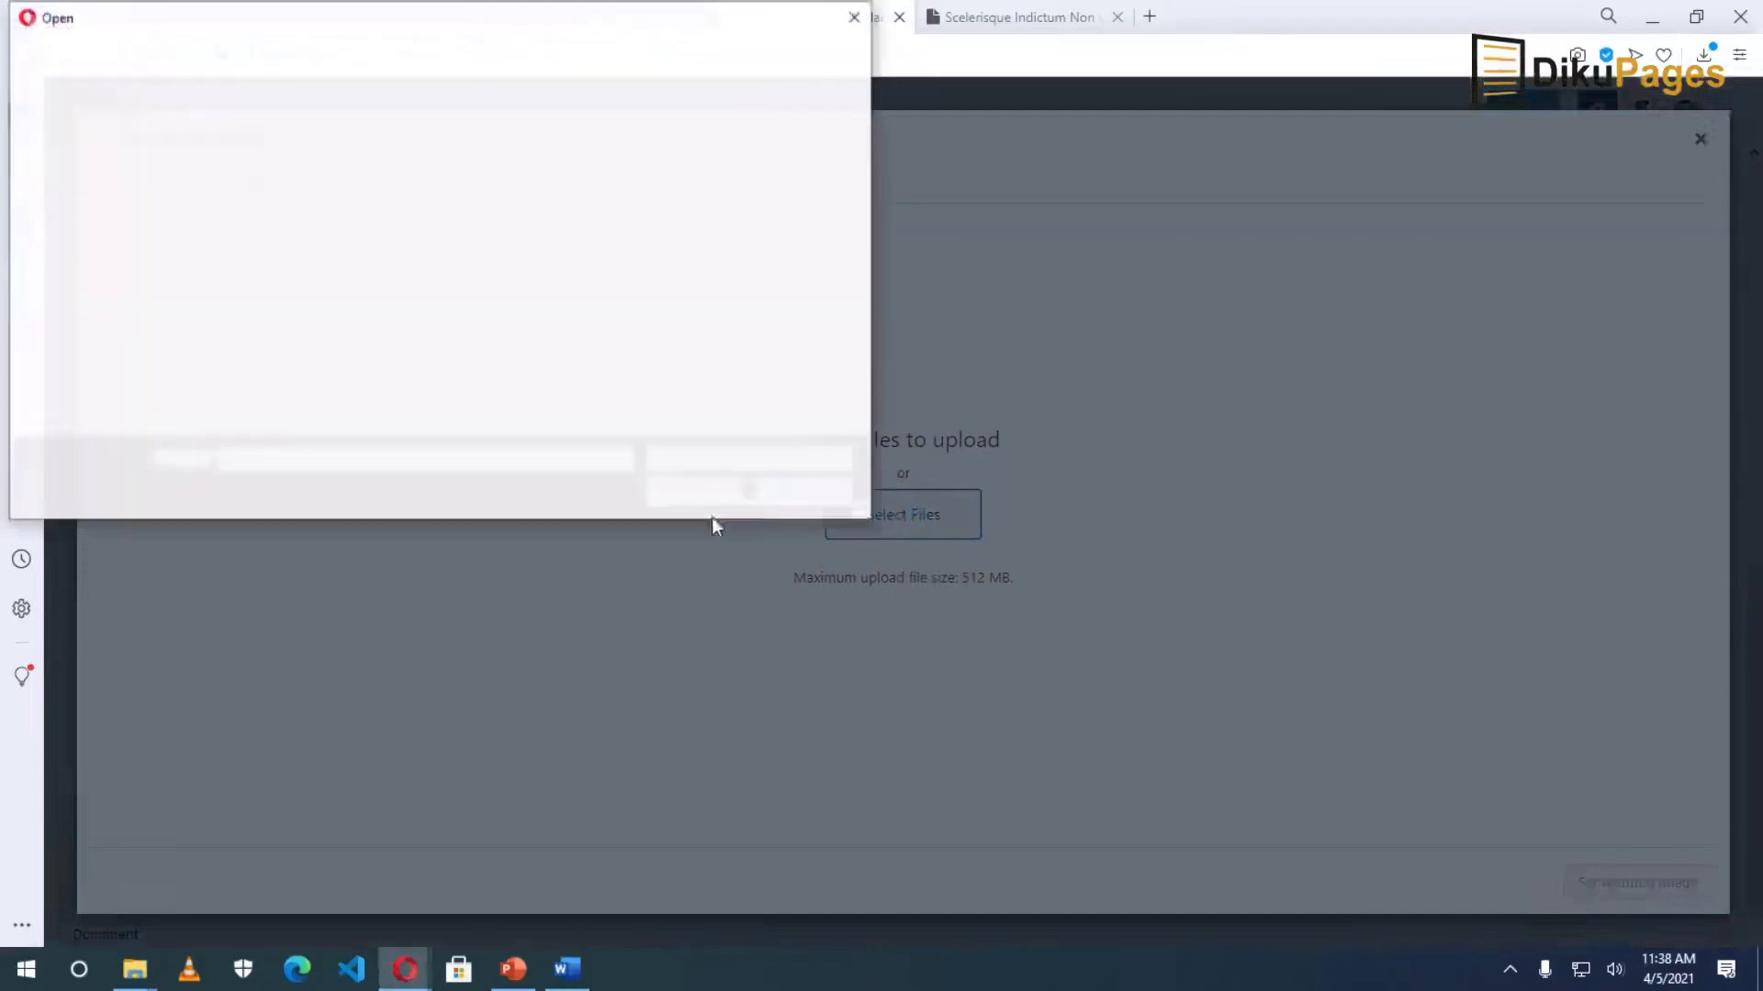
pyautogui.click(103, 244)
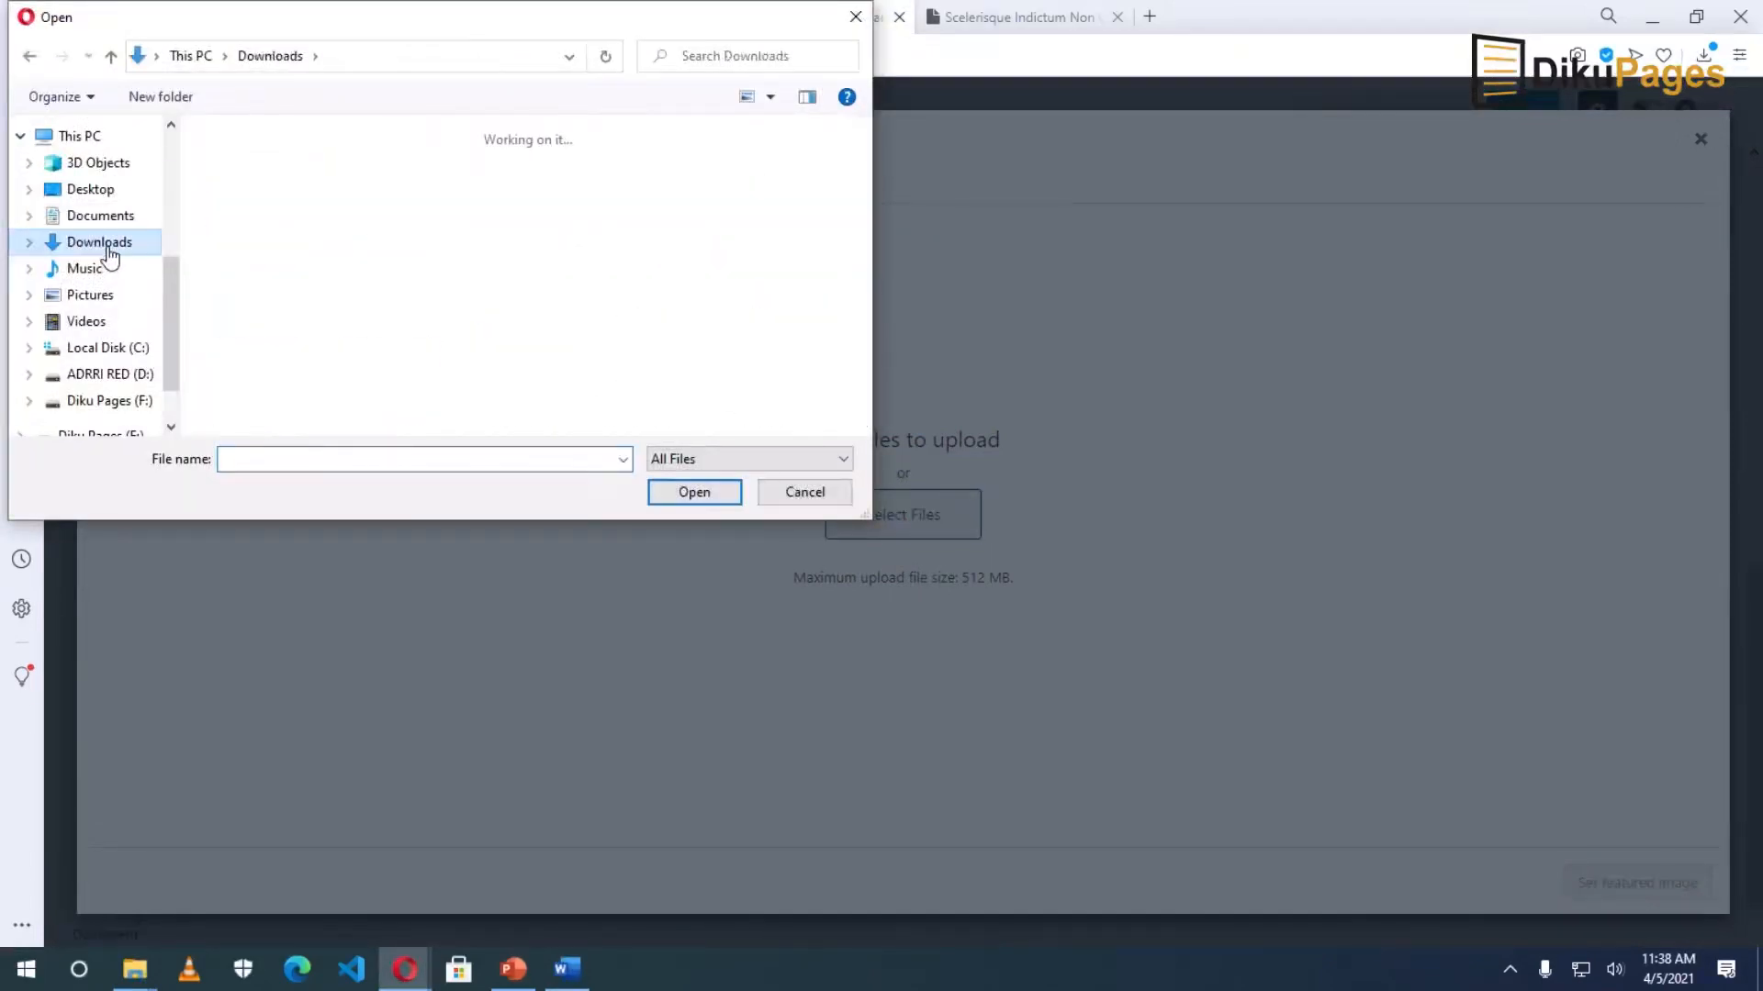
pyautogui.click(303, 266)
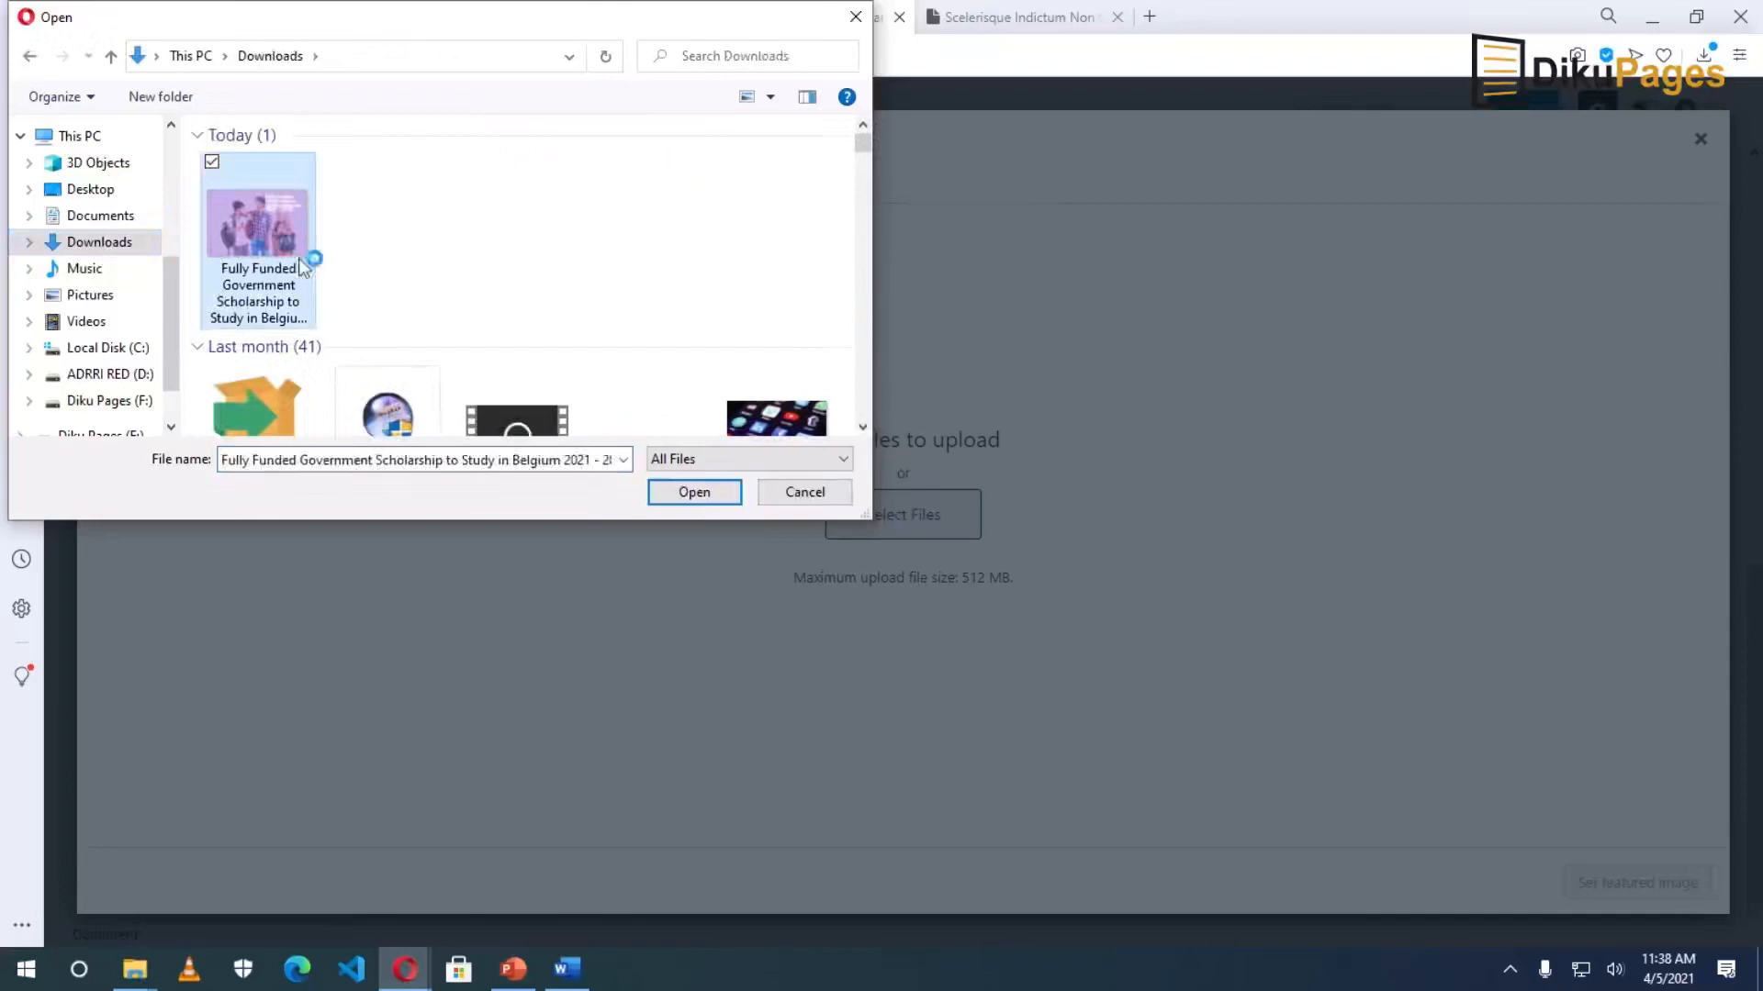
pyautogui.click(715, 498)
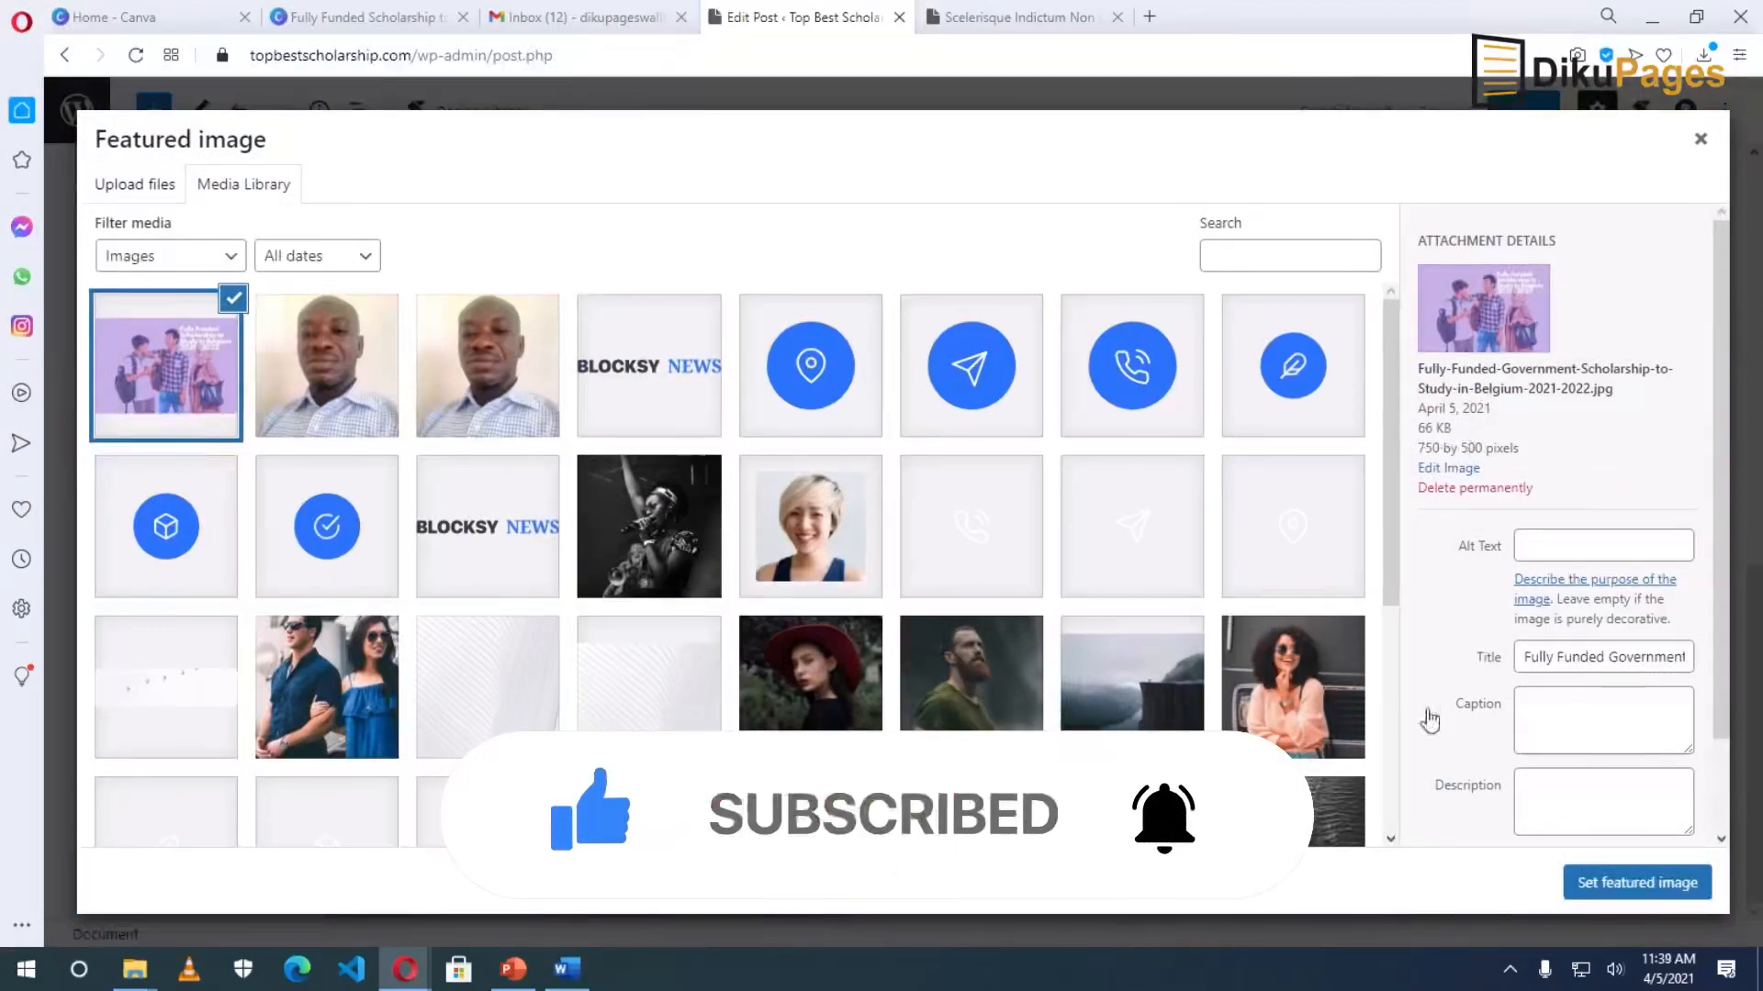
# Copy the image title into its alt text and set it as the featured image.
pyautogui.click(1567, 545)
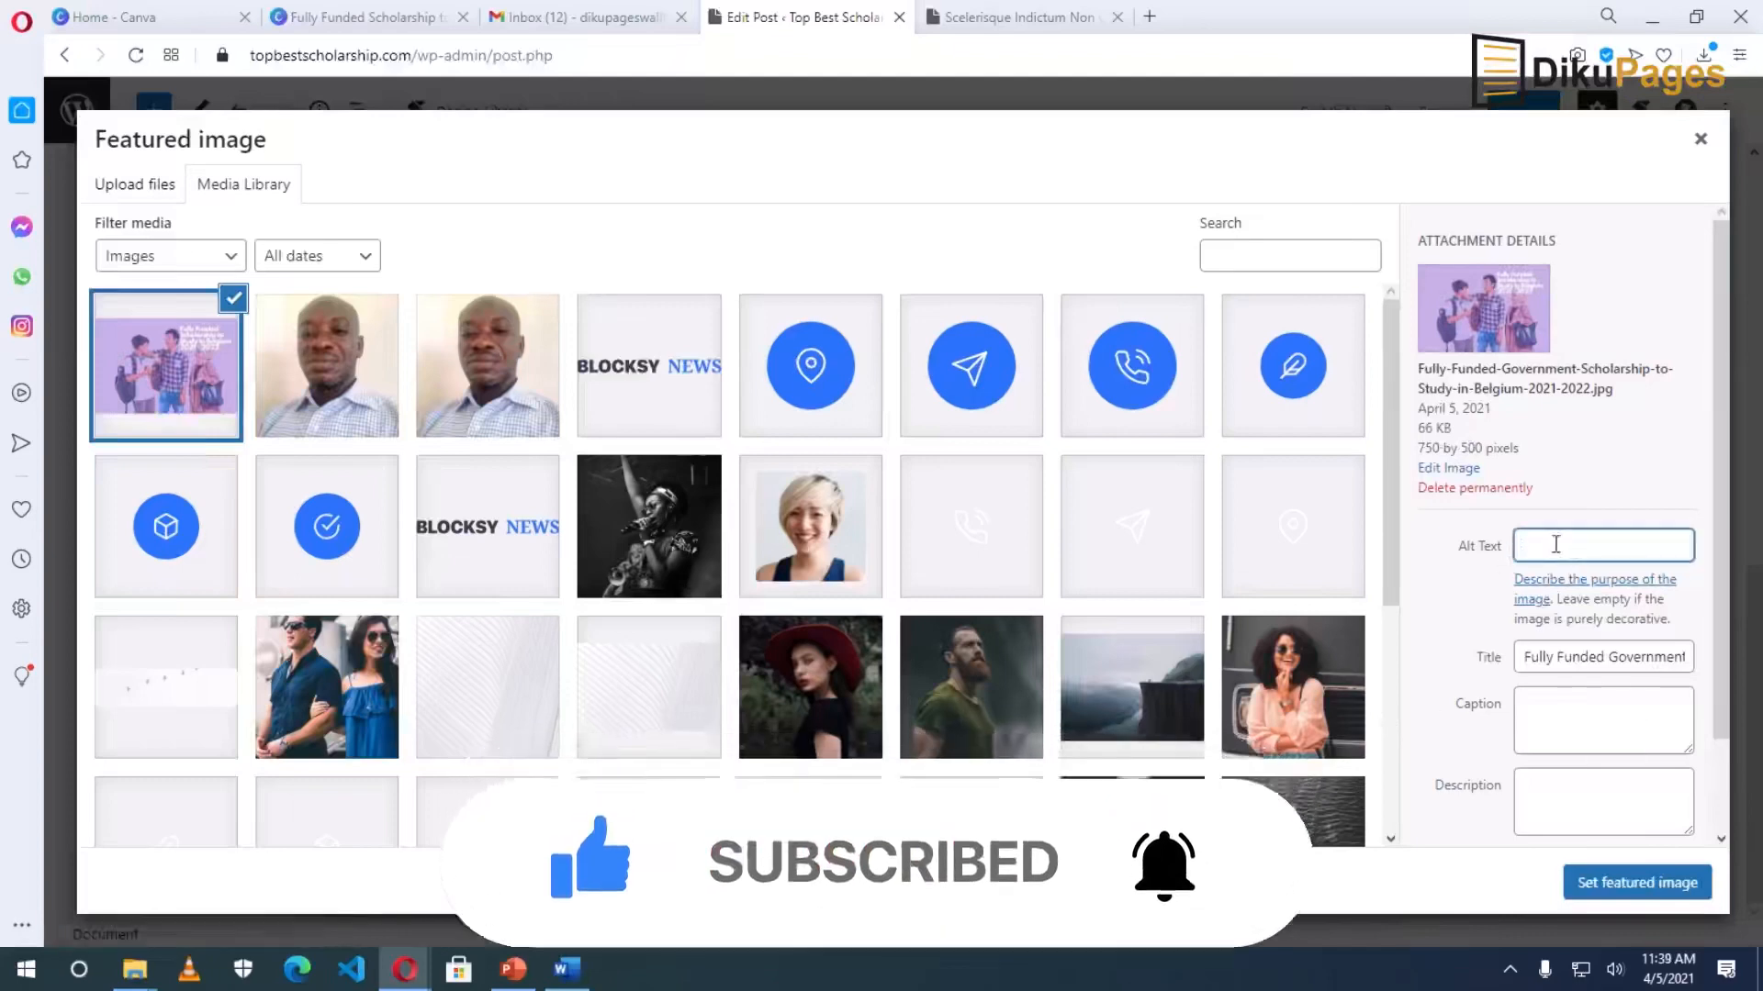
pyautogui.doubleClick(1572, 659)
pyautogui.hotkey('ctrl', 'a')
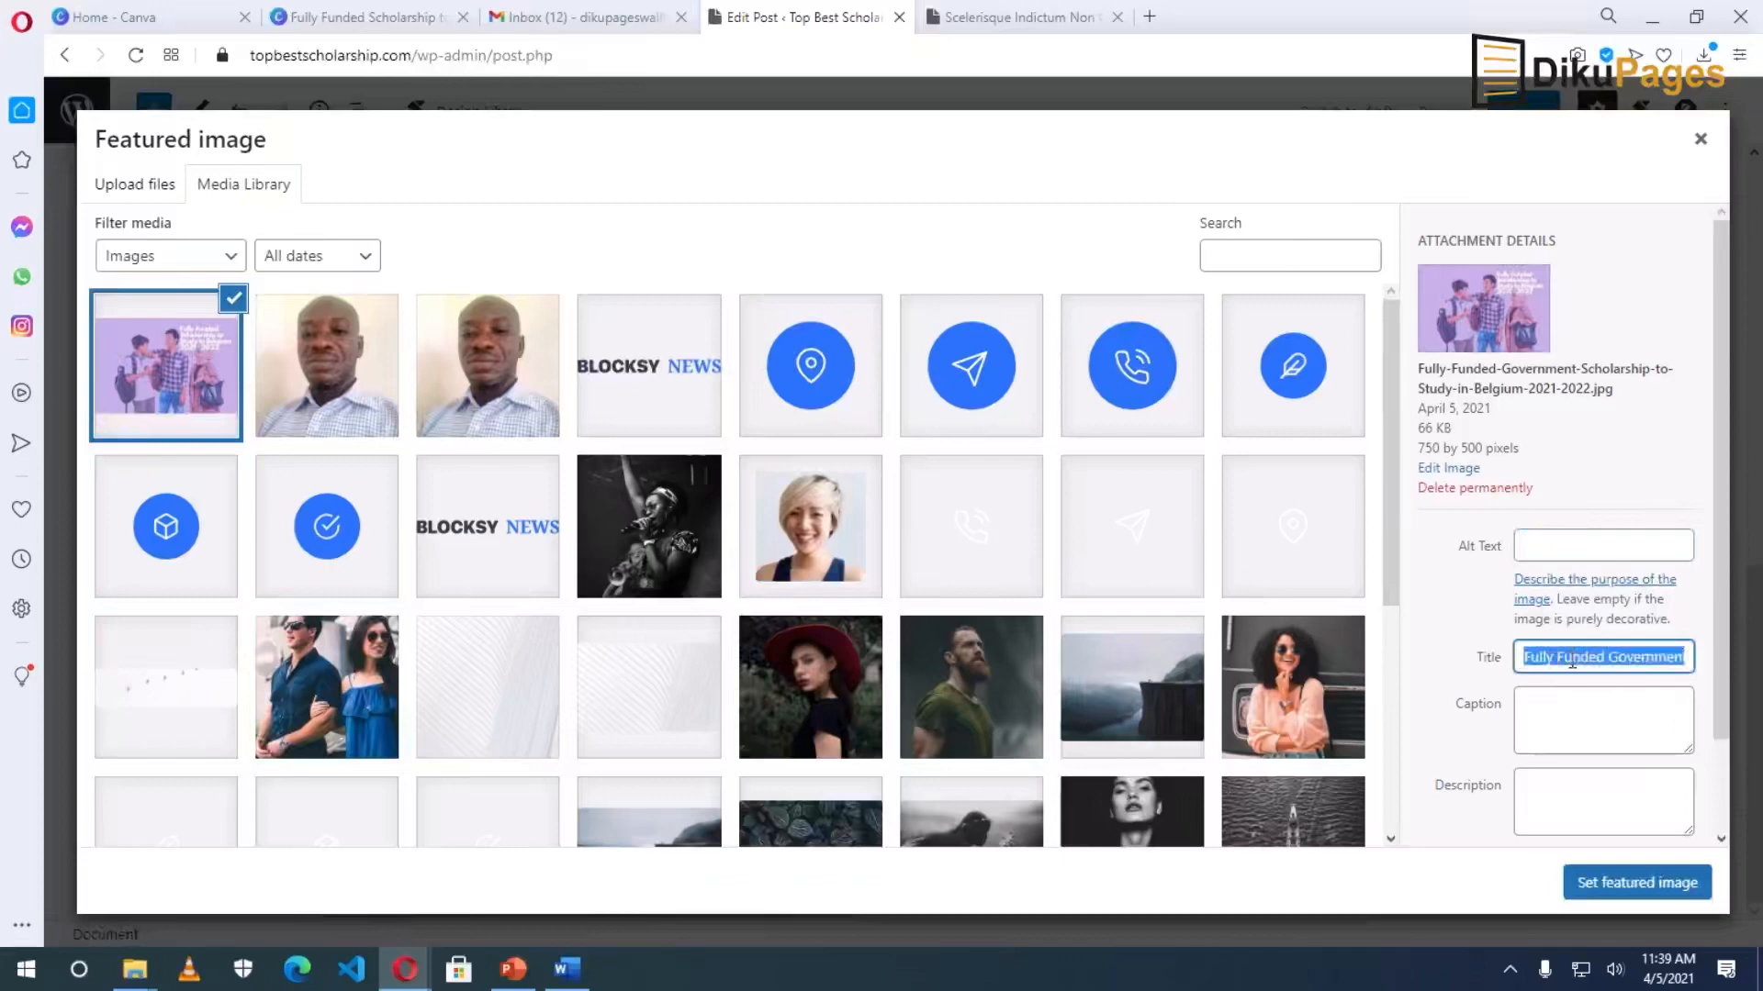
pyautogui.click(1575, 545)
pyautogui.hotkey('ctrl', 'v')
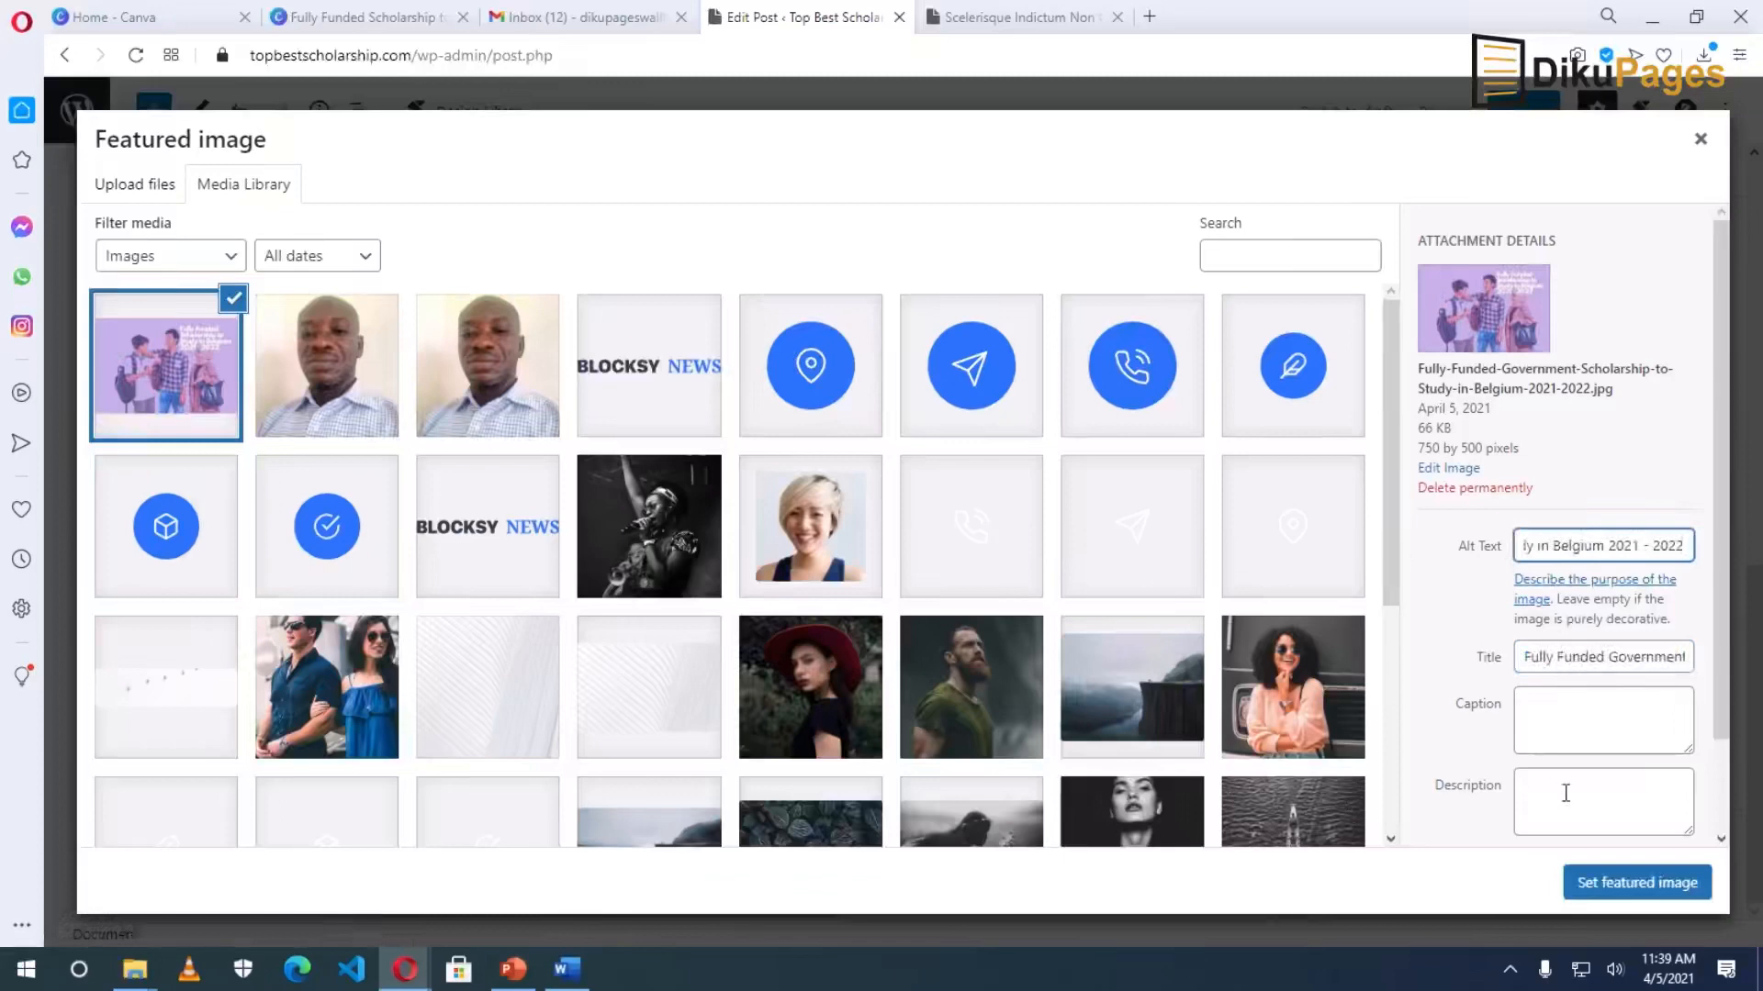
pyautogui.click(1626, 888)
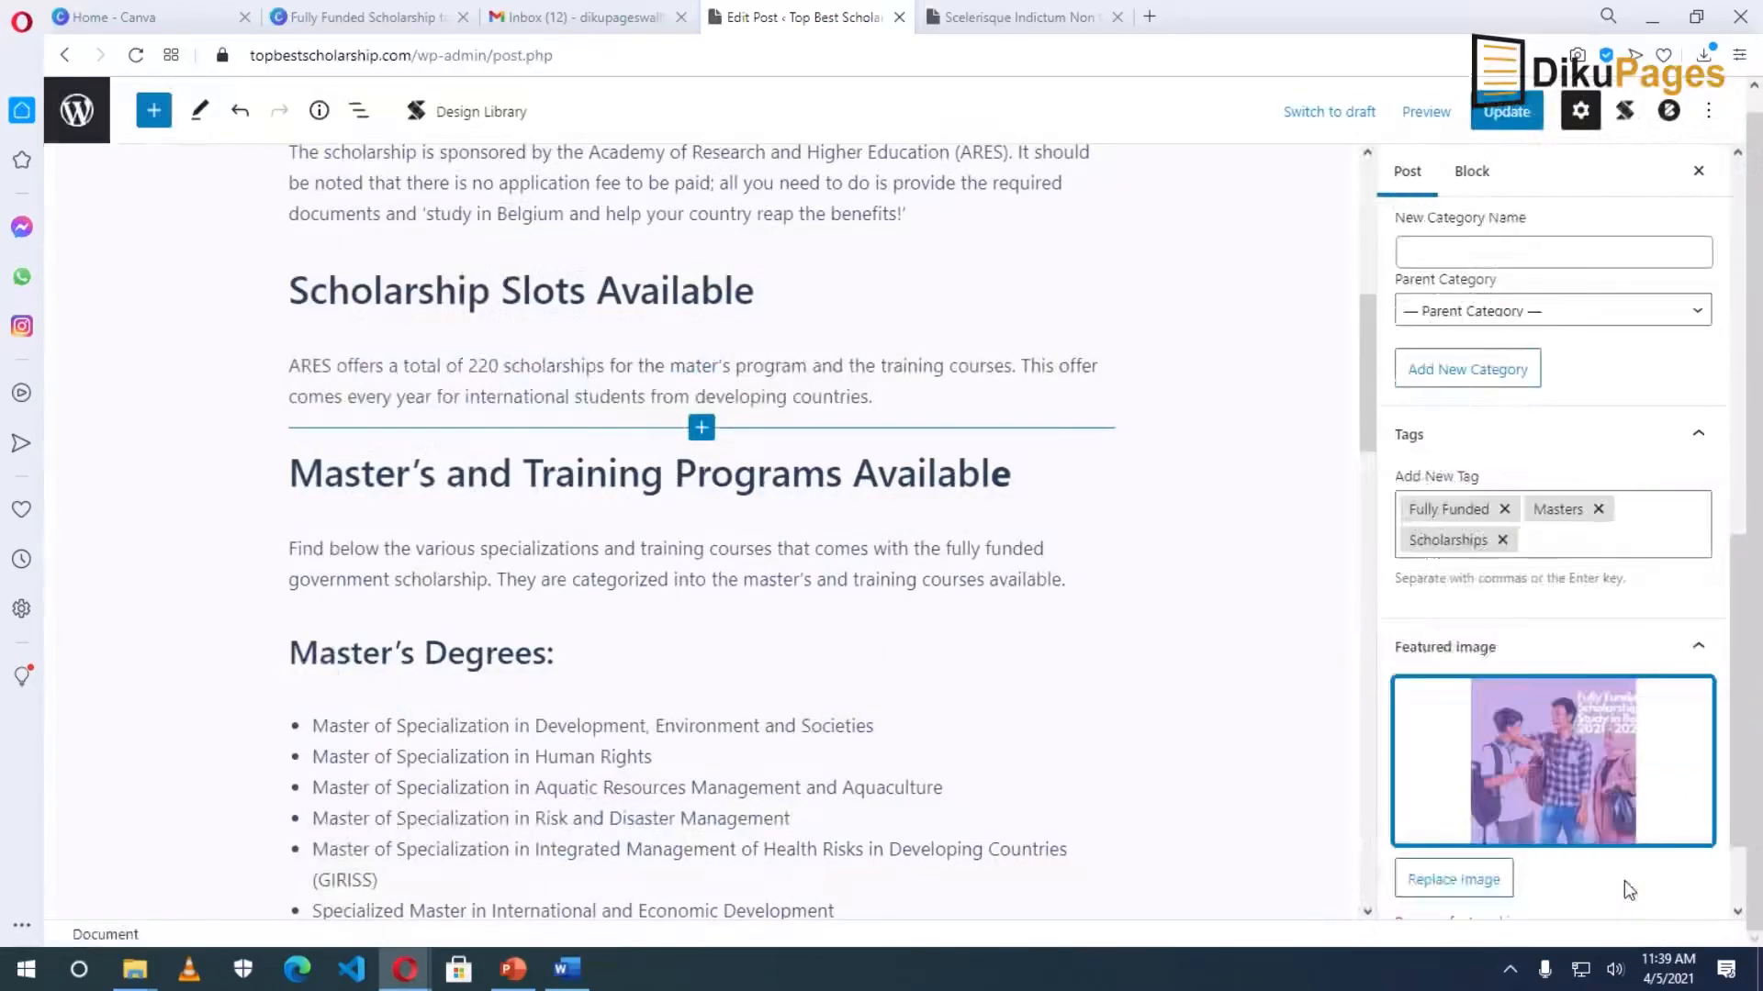
# Update the post, view it live, and check the purple featured image on the home page.
pyautogui.click(1506, 111)
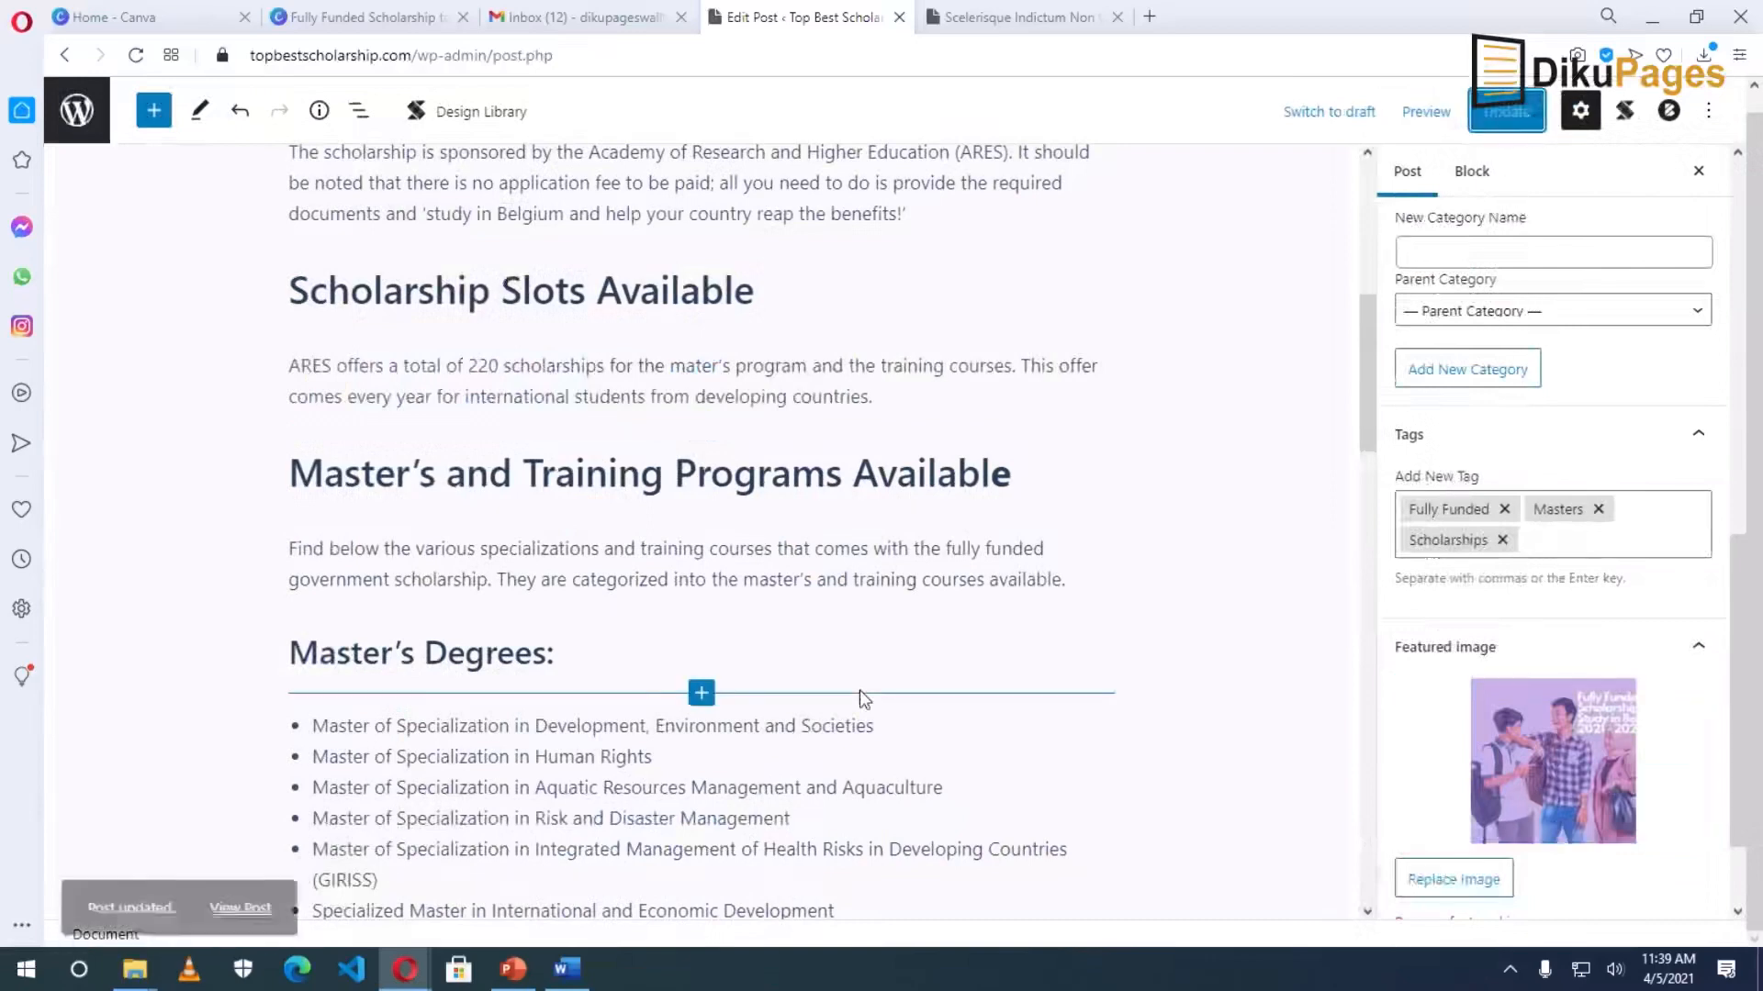
pyautogui.click(255, 879)
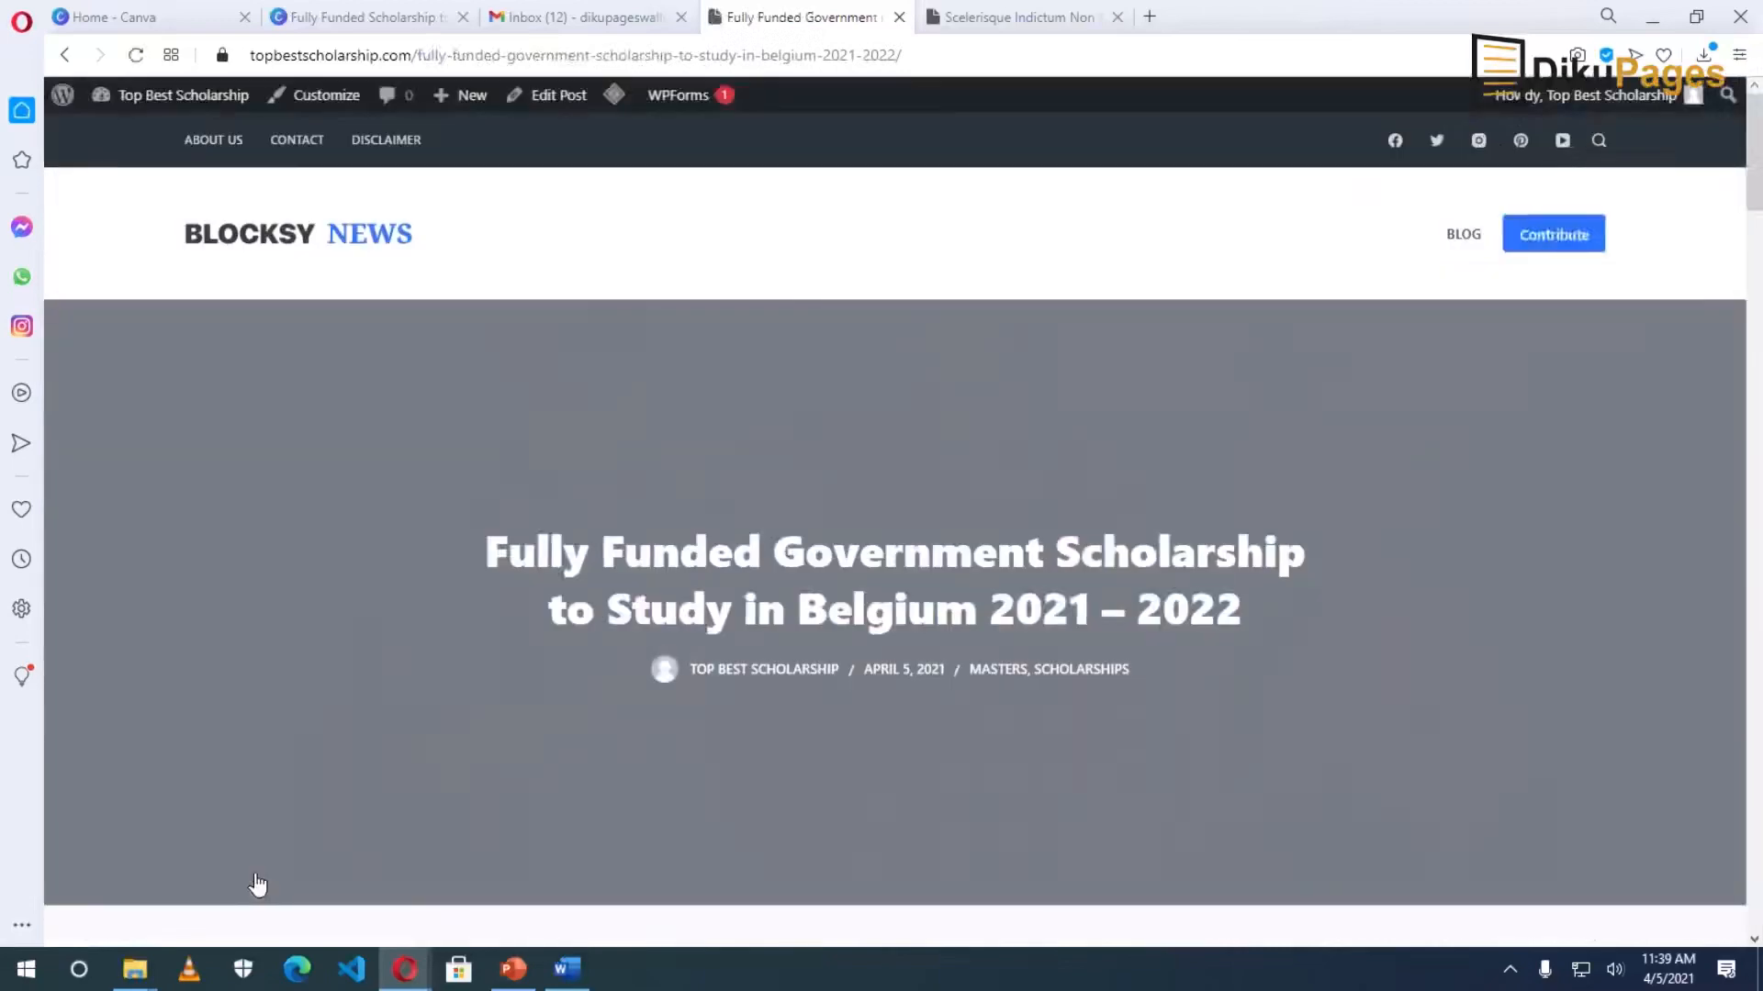
pyautogui.scroll(-1, 1318, 783)
pyautogui.scroll(1, 1217, 778)
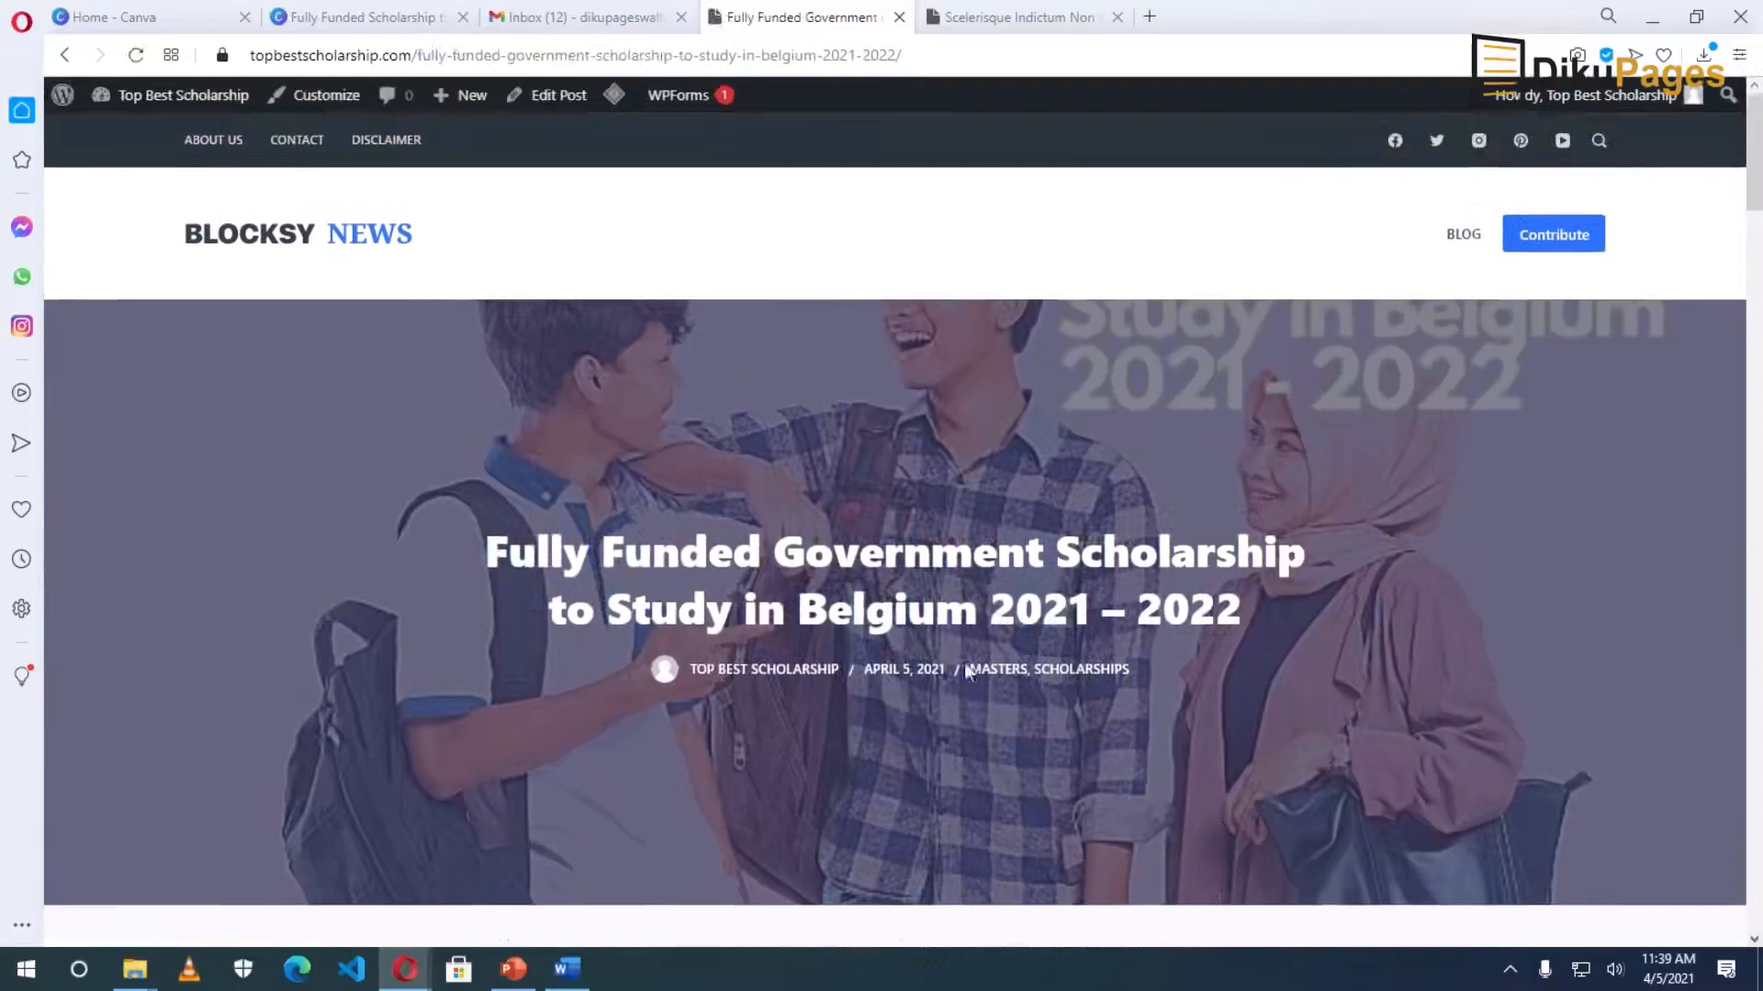
pyautogui.click(306, 245)
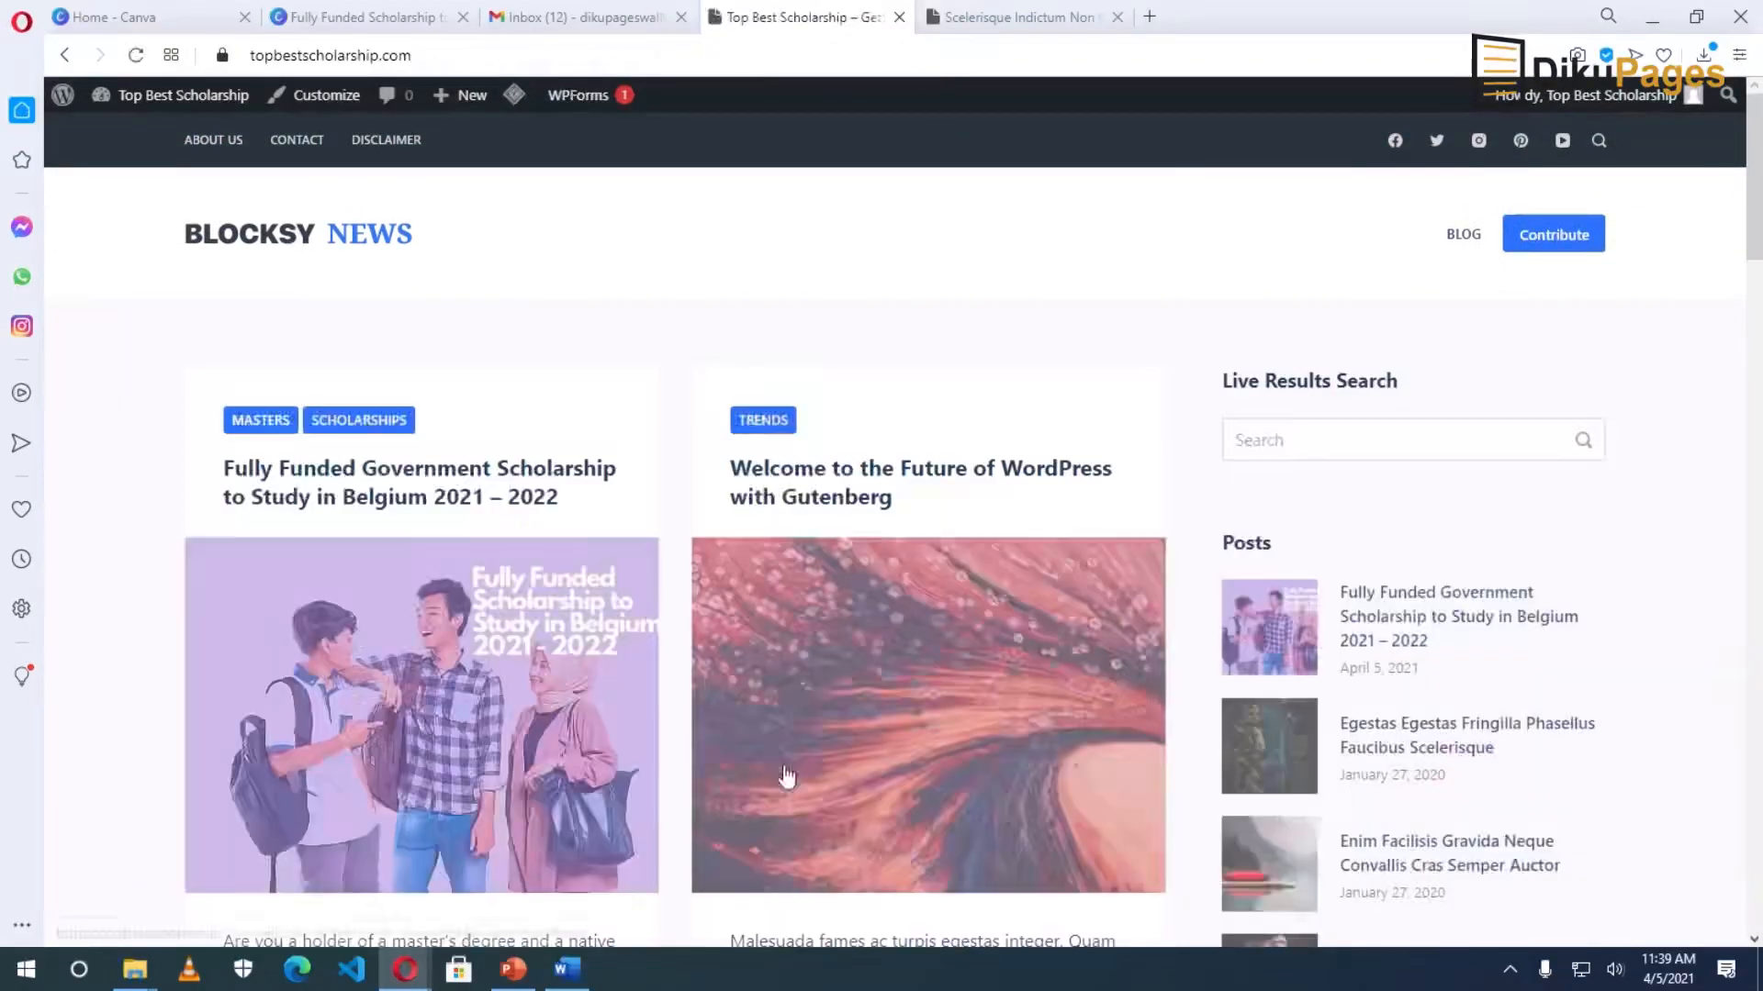
pyautogui.scroll(-3, 434, 748)
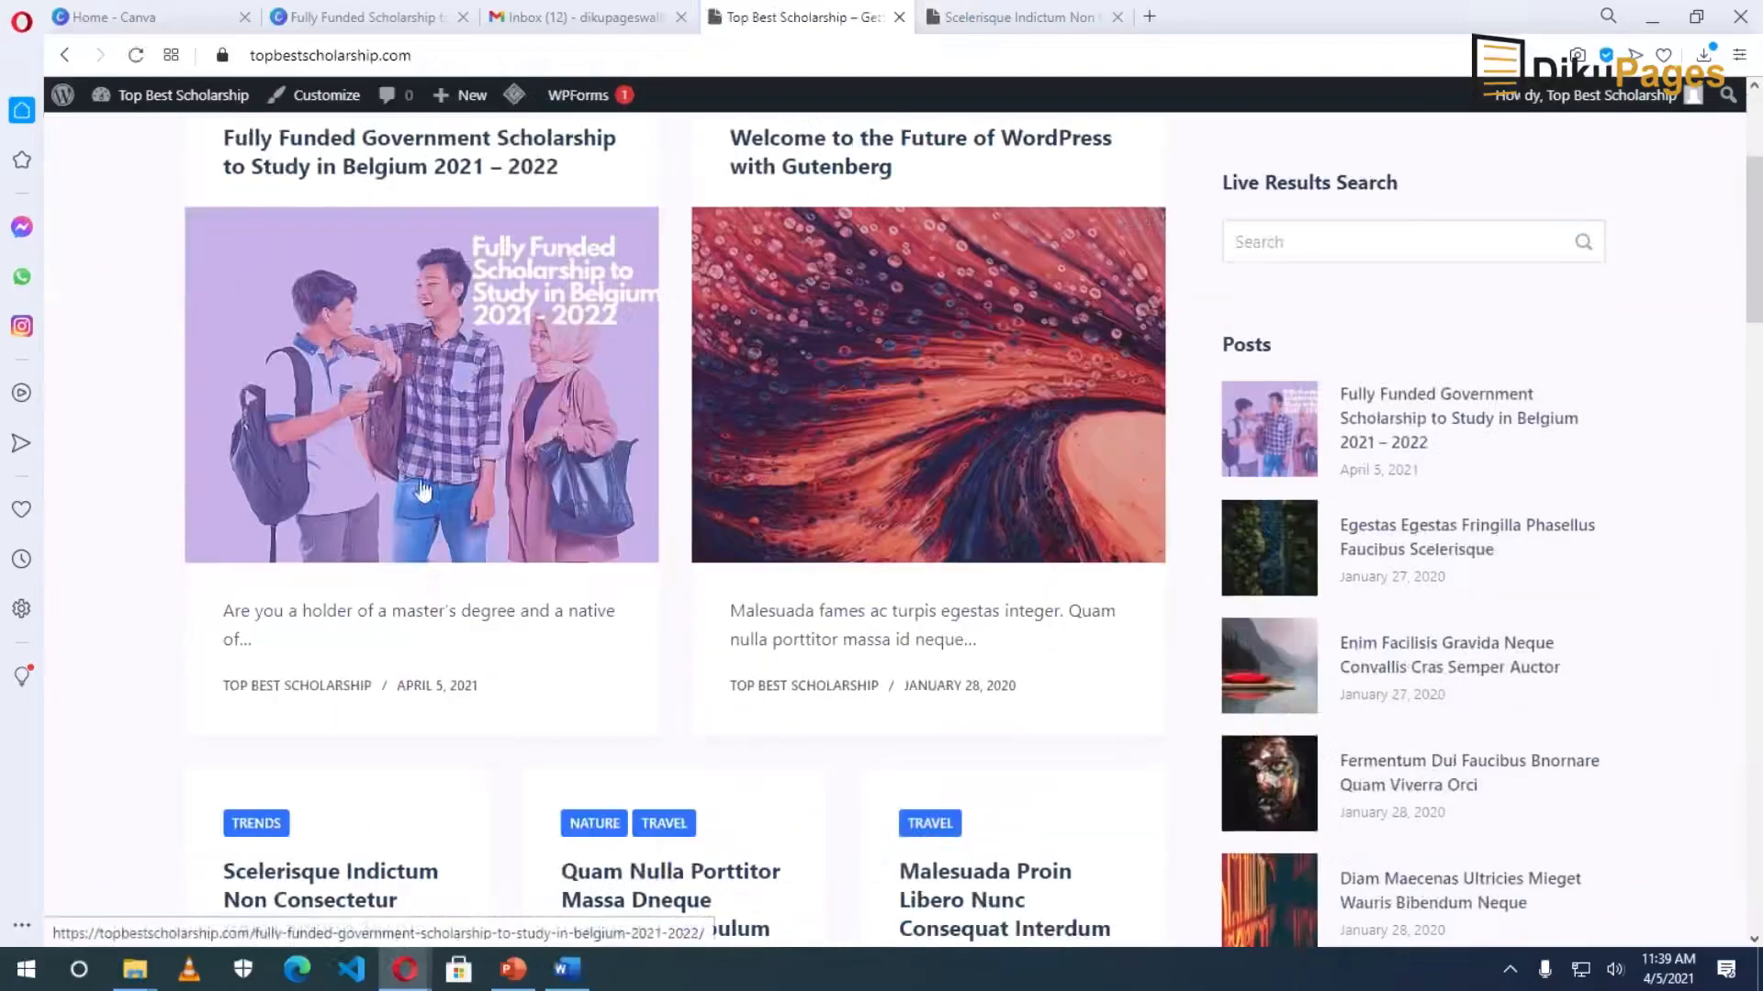
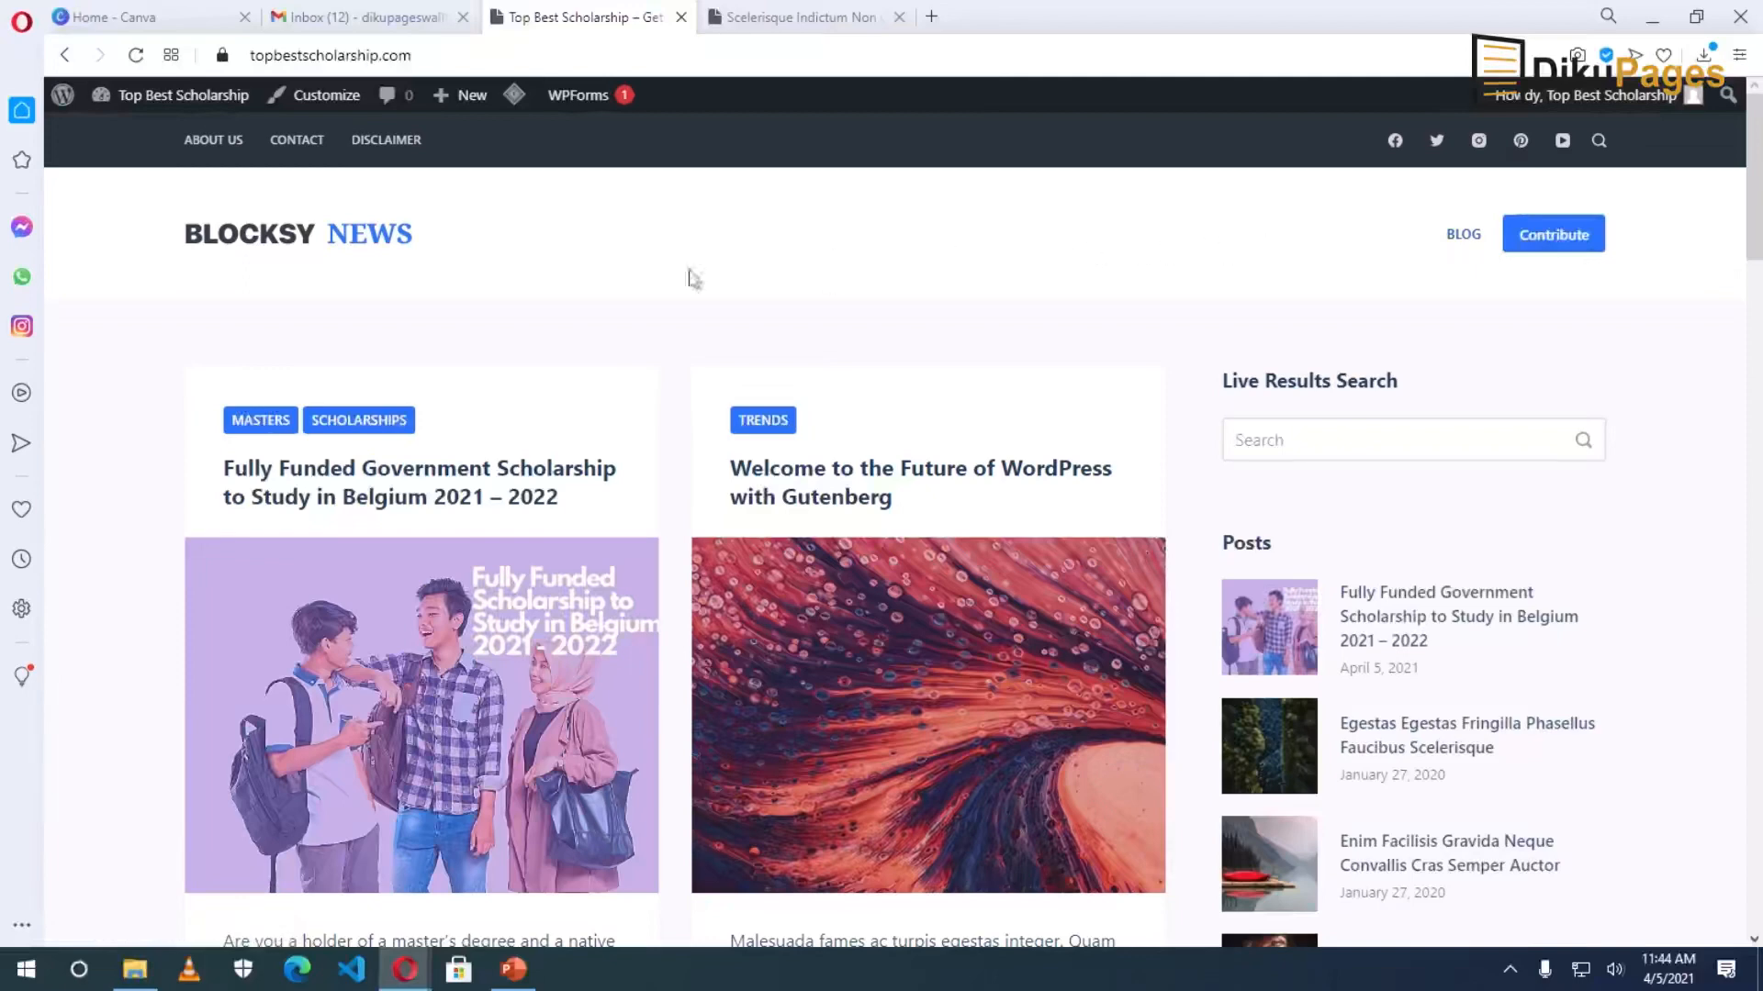
# Launch the site customizer from the admin bar on the live front page.
pyautogui.click(314, 101)
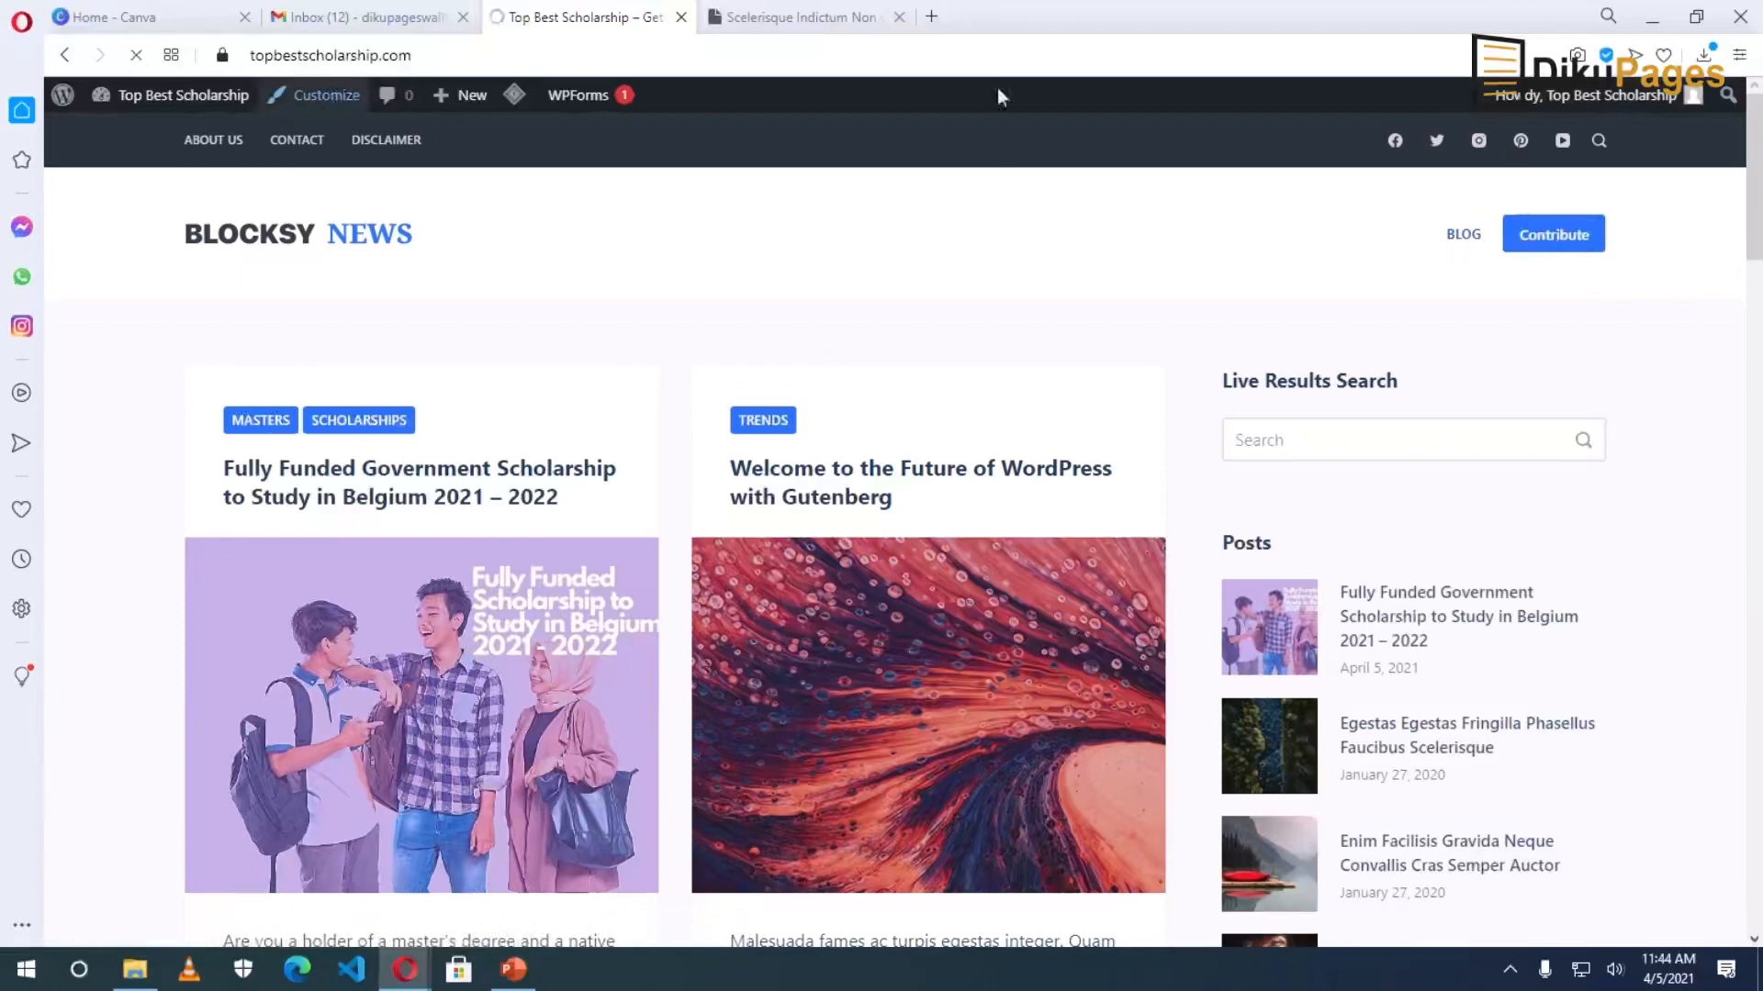
# Close the extra post tab and bring up the addable items for the Main Menu.
pyautogui.click(900, 16)
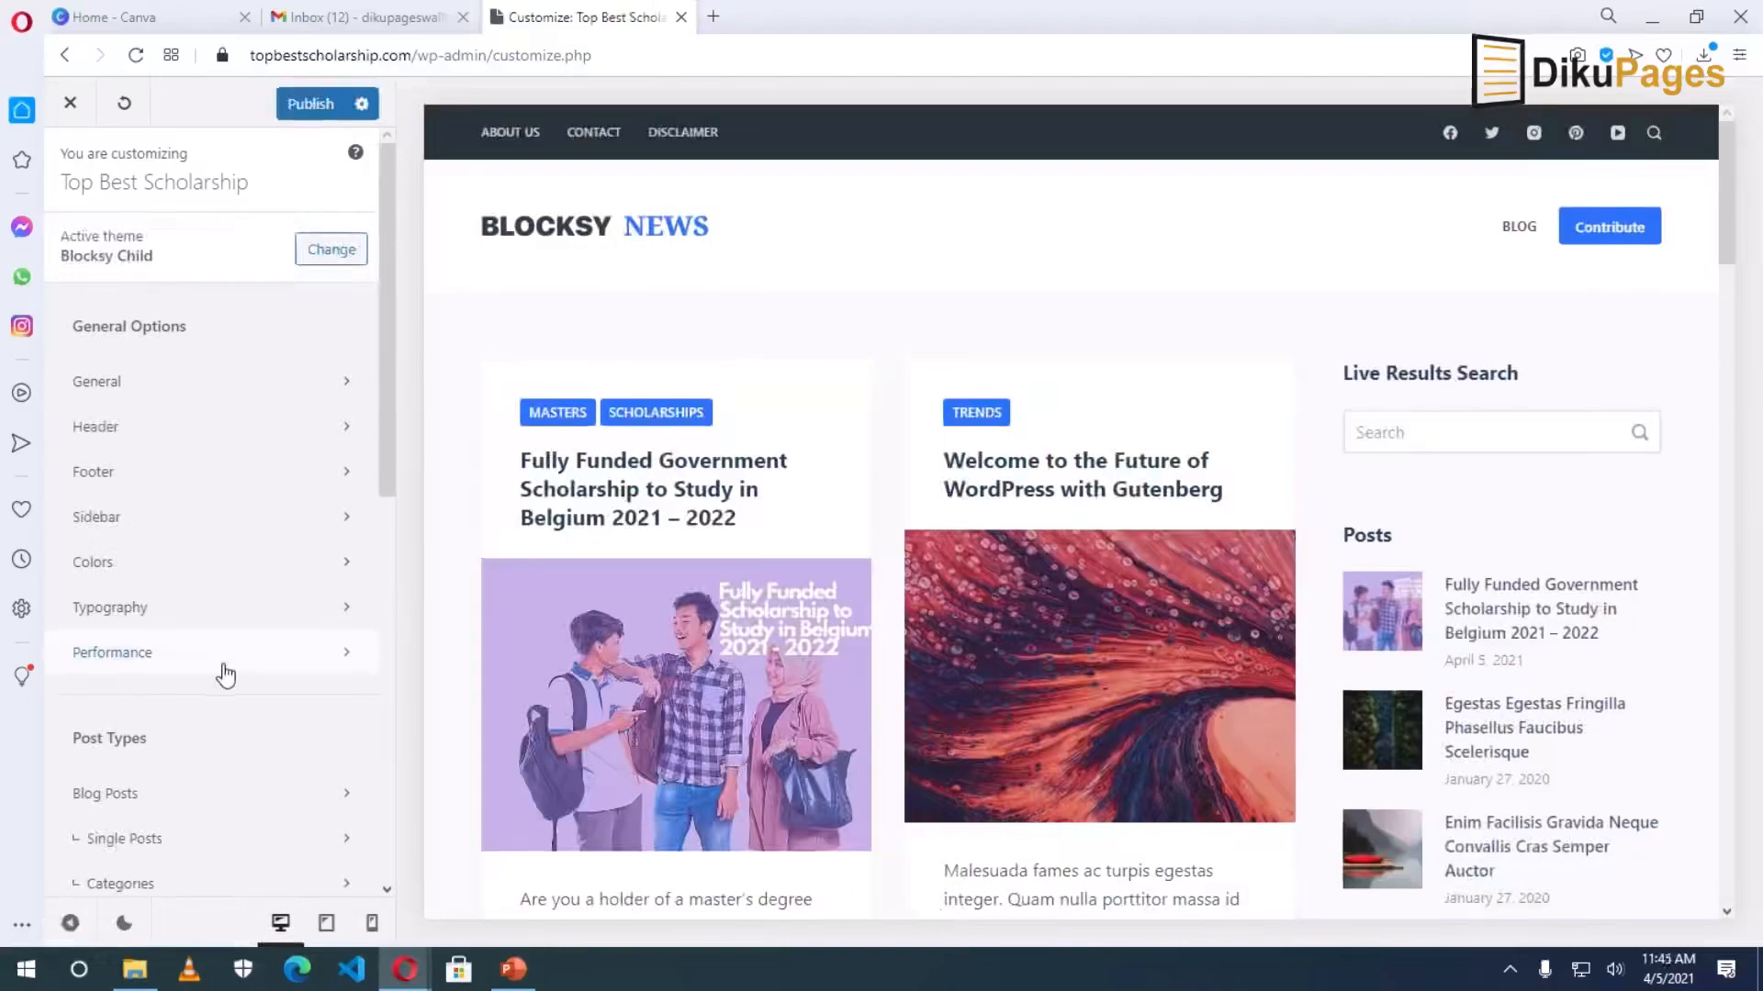
pyautogui.scroll(-9, 225, 674)
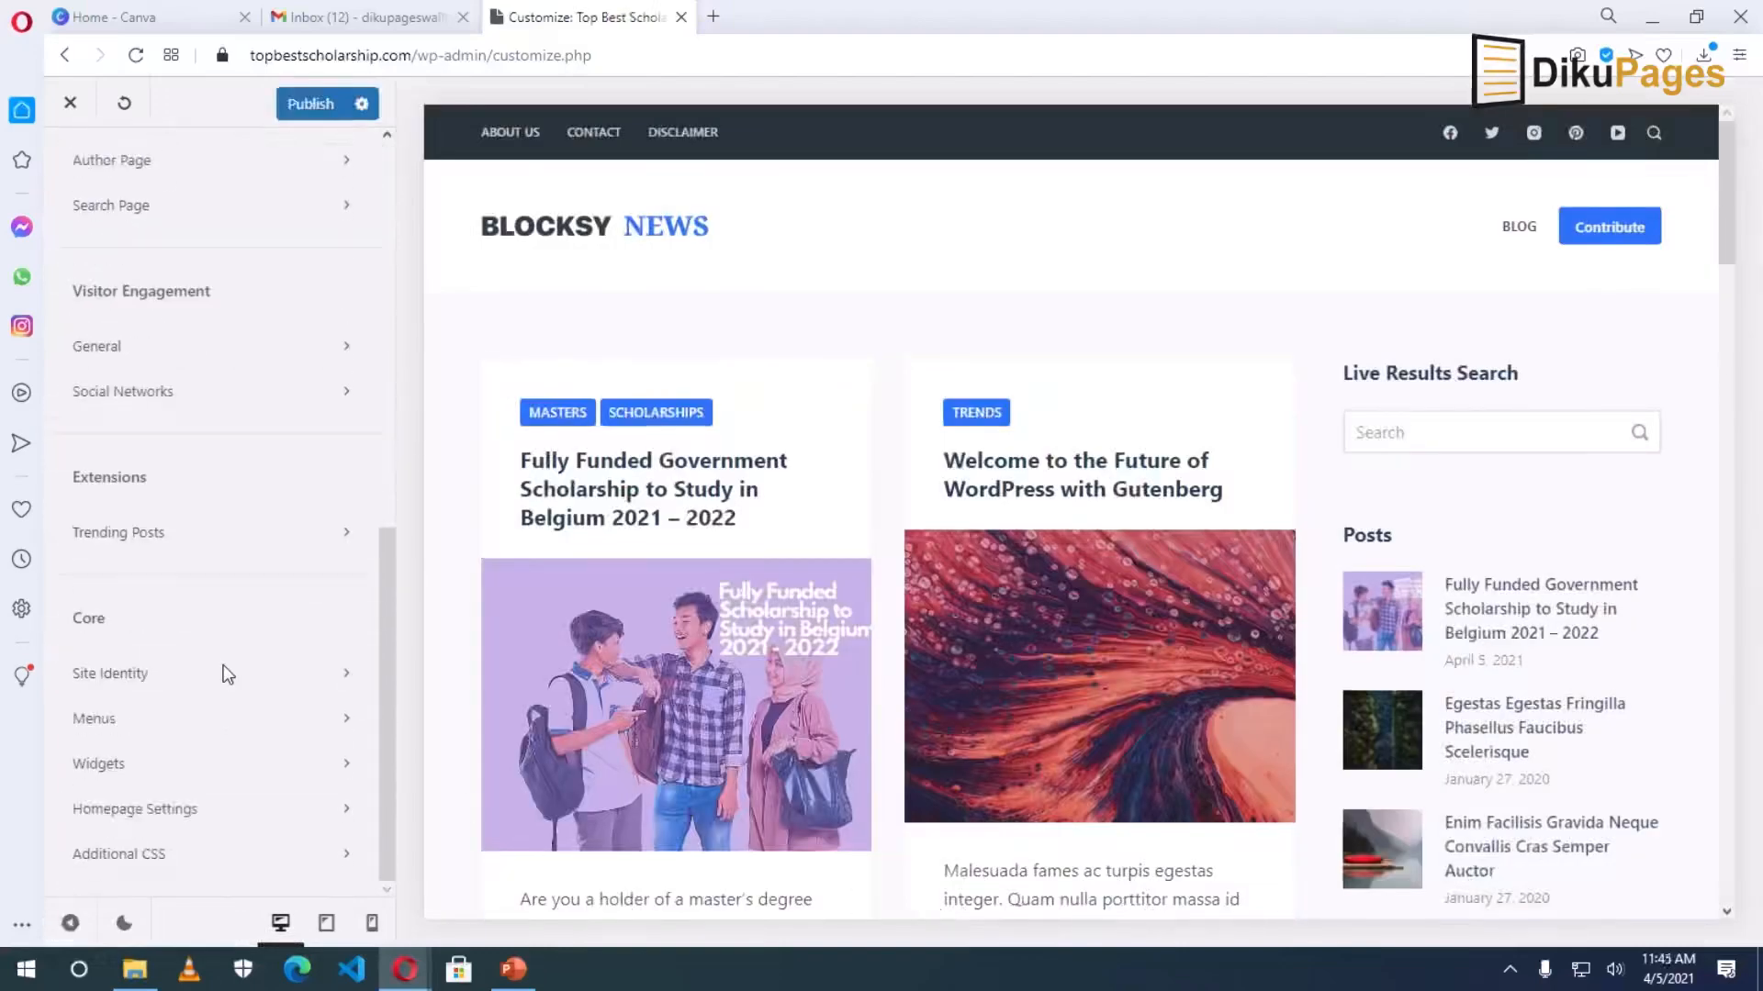
pyautogui.click(106, 719)
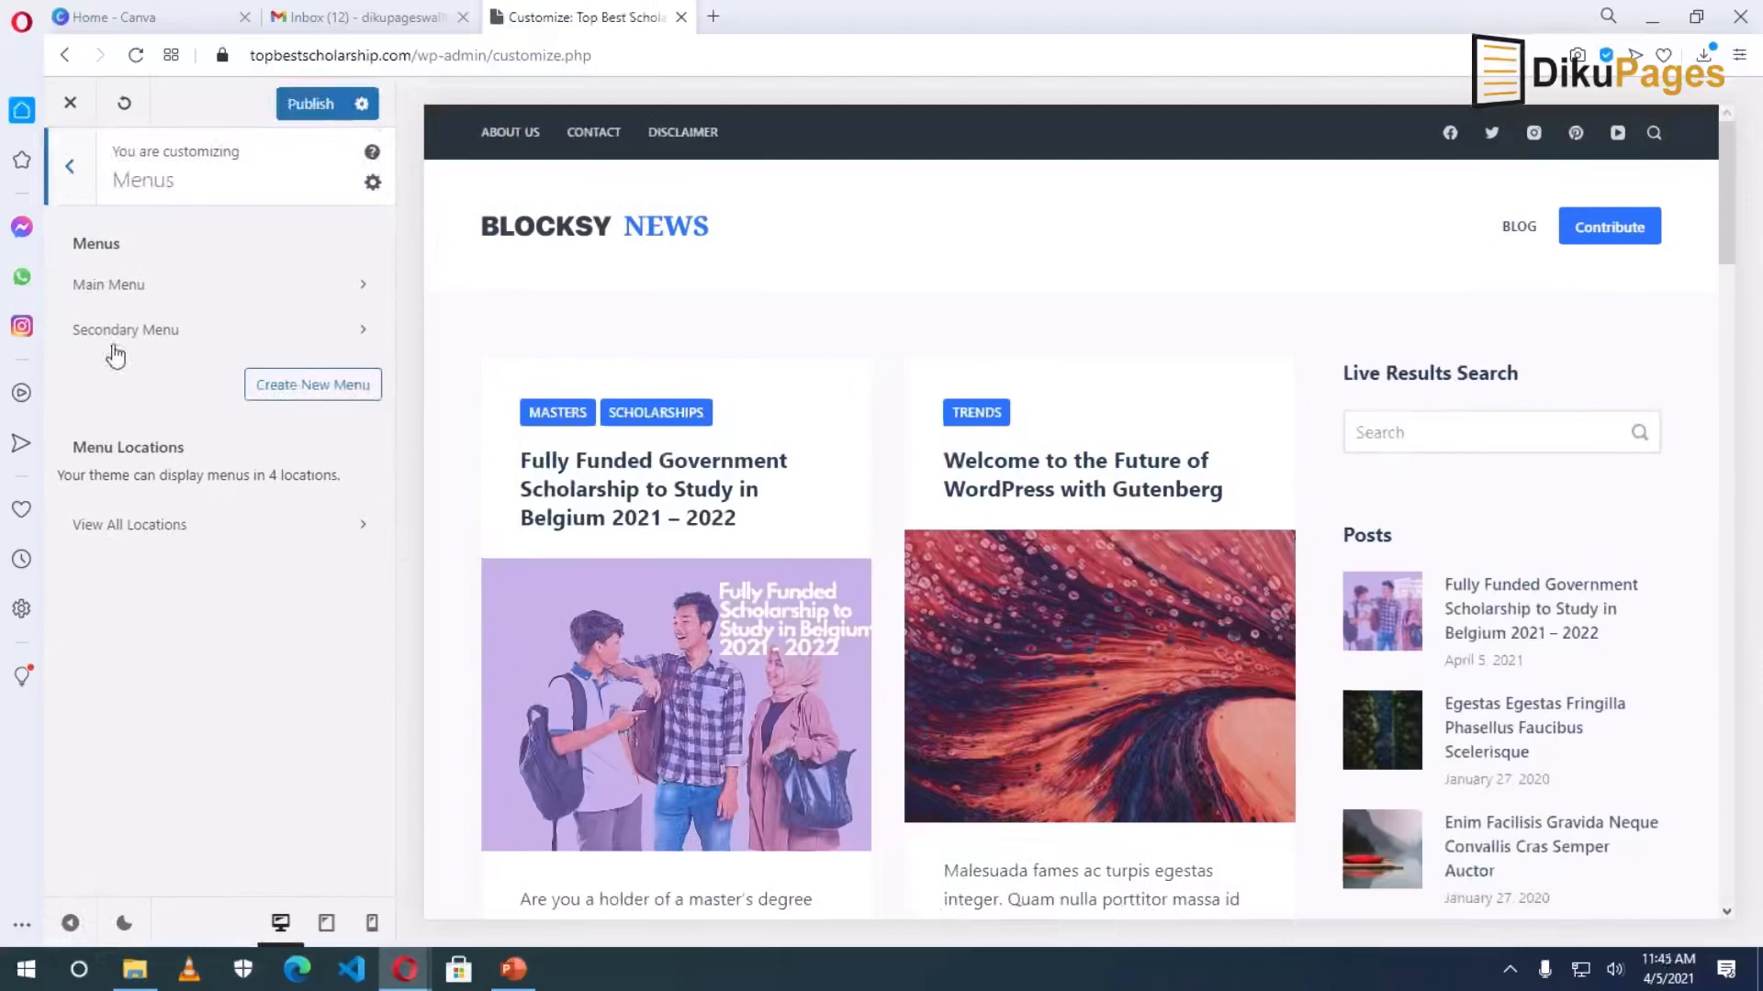
pyautogui.click(136, 287)
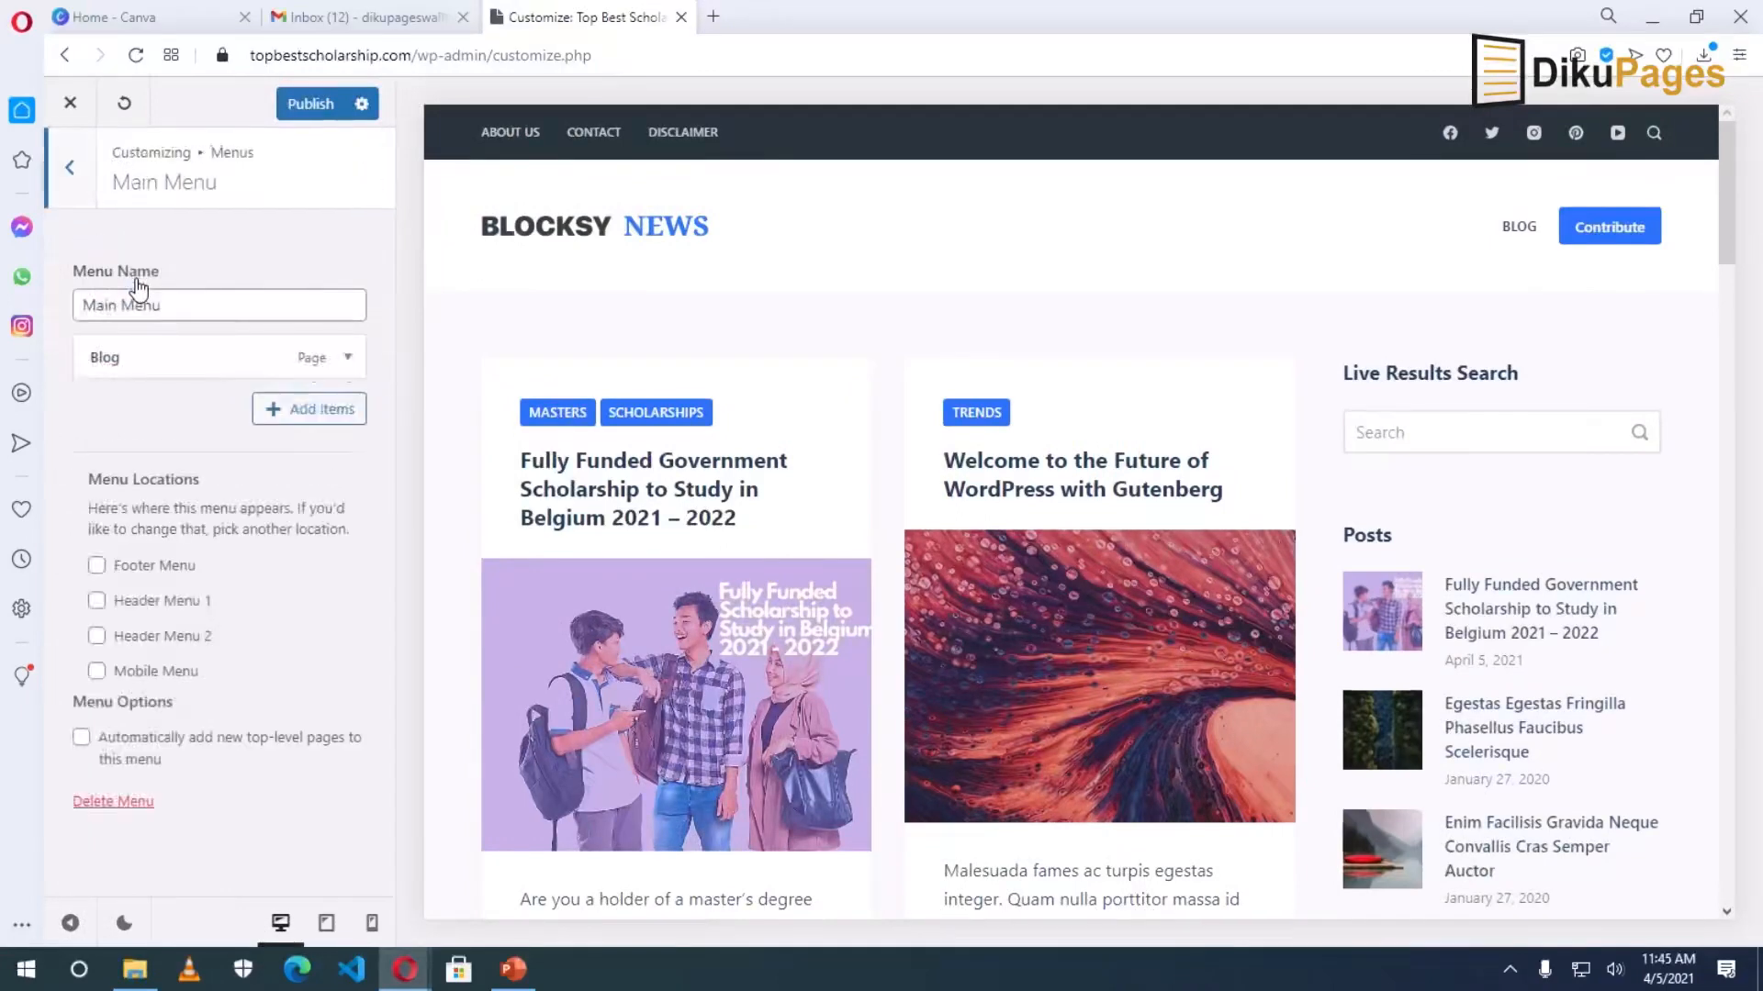
pyautogui.click(303, 415)
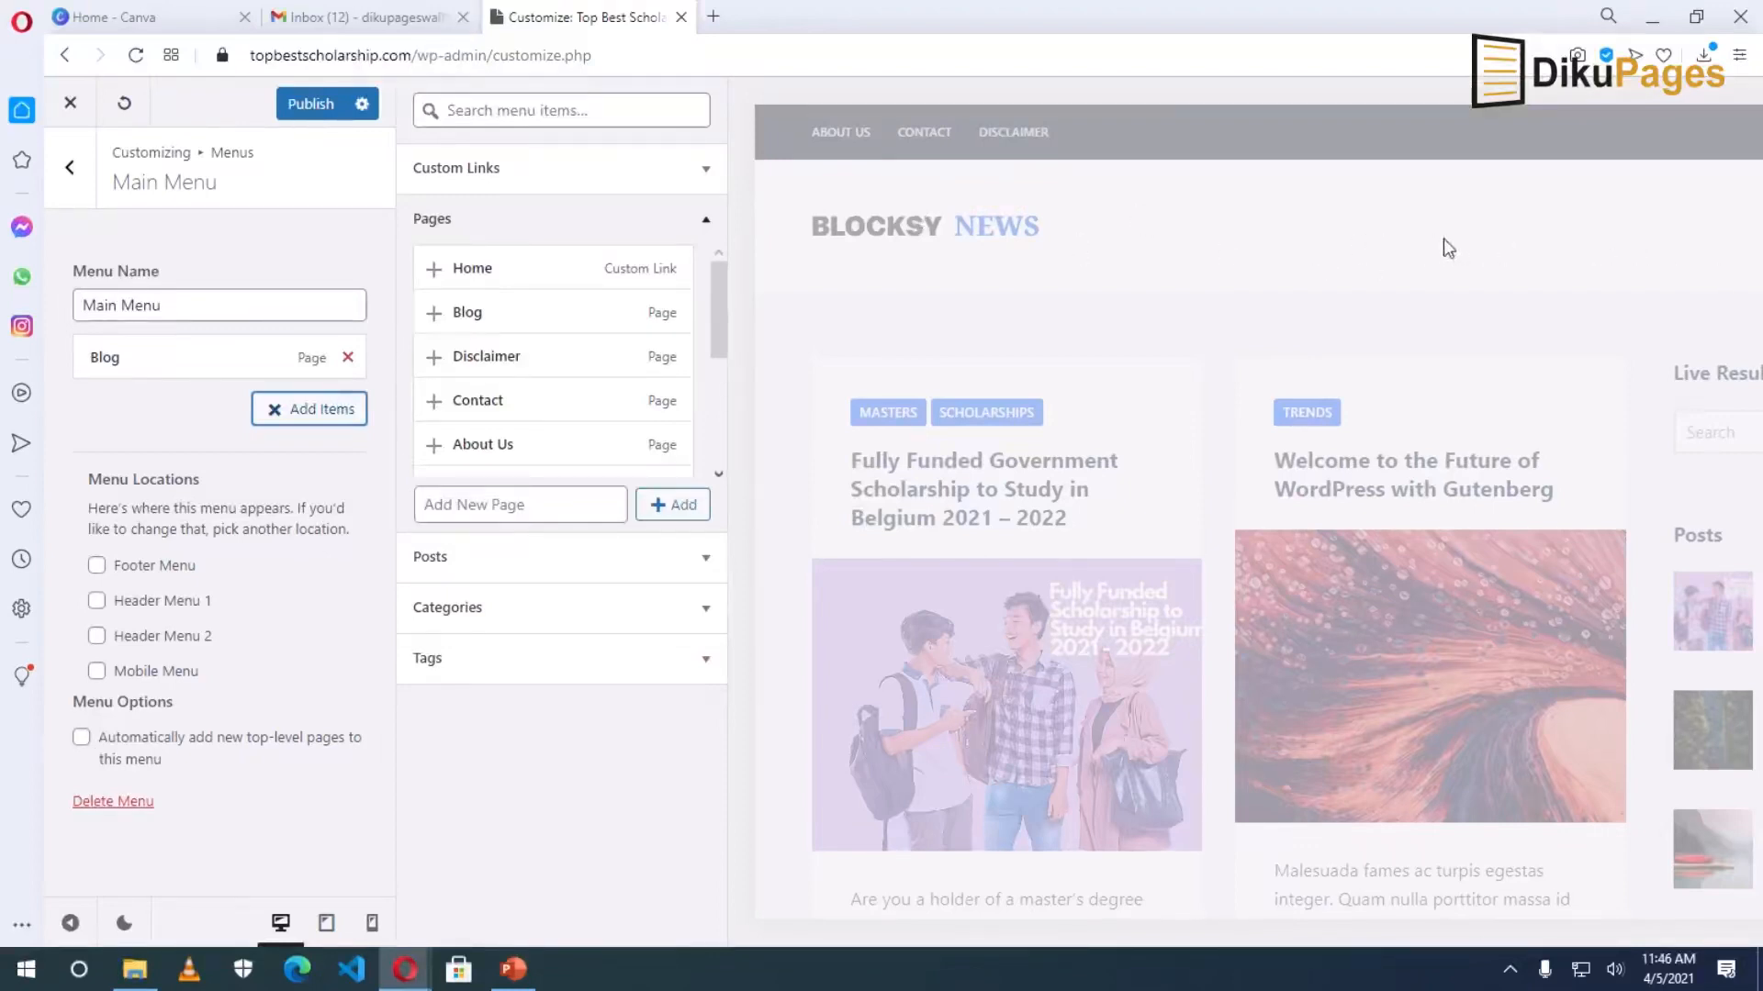
# Add the Scholarships, Masters, Undergraduate and PhD categories to the Main Menu.
pyautogui.click(479, 613)
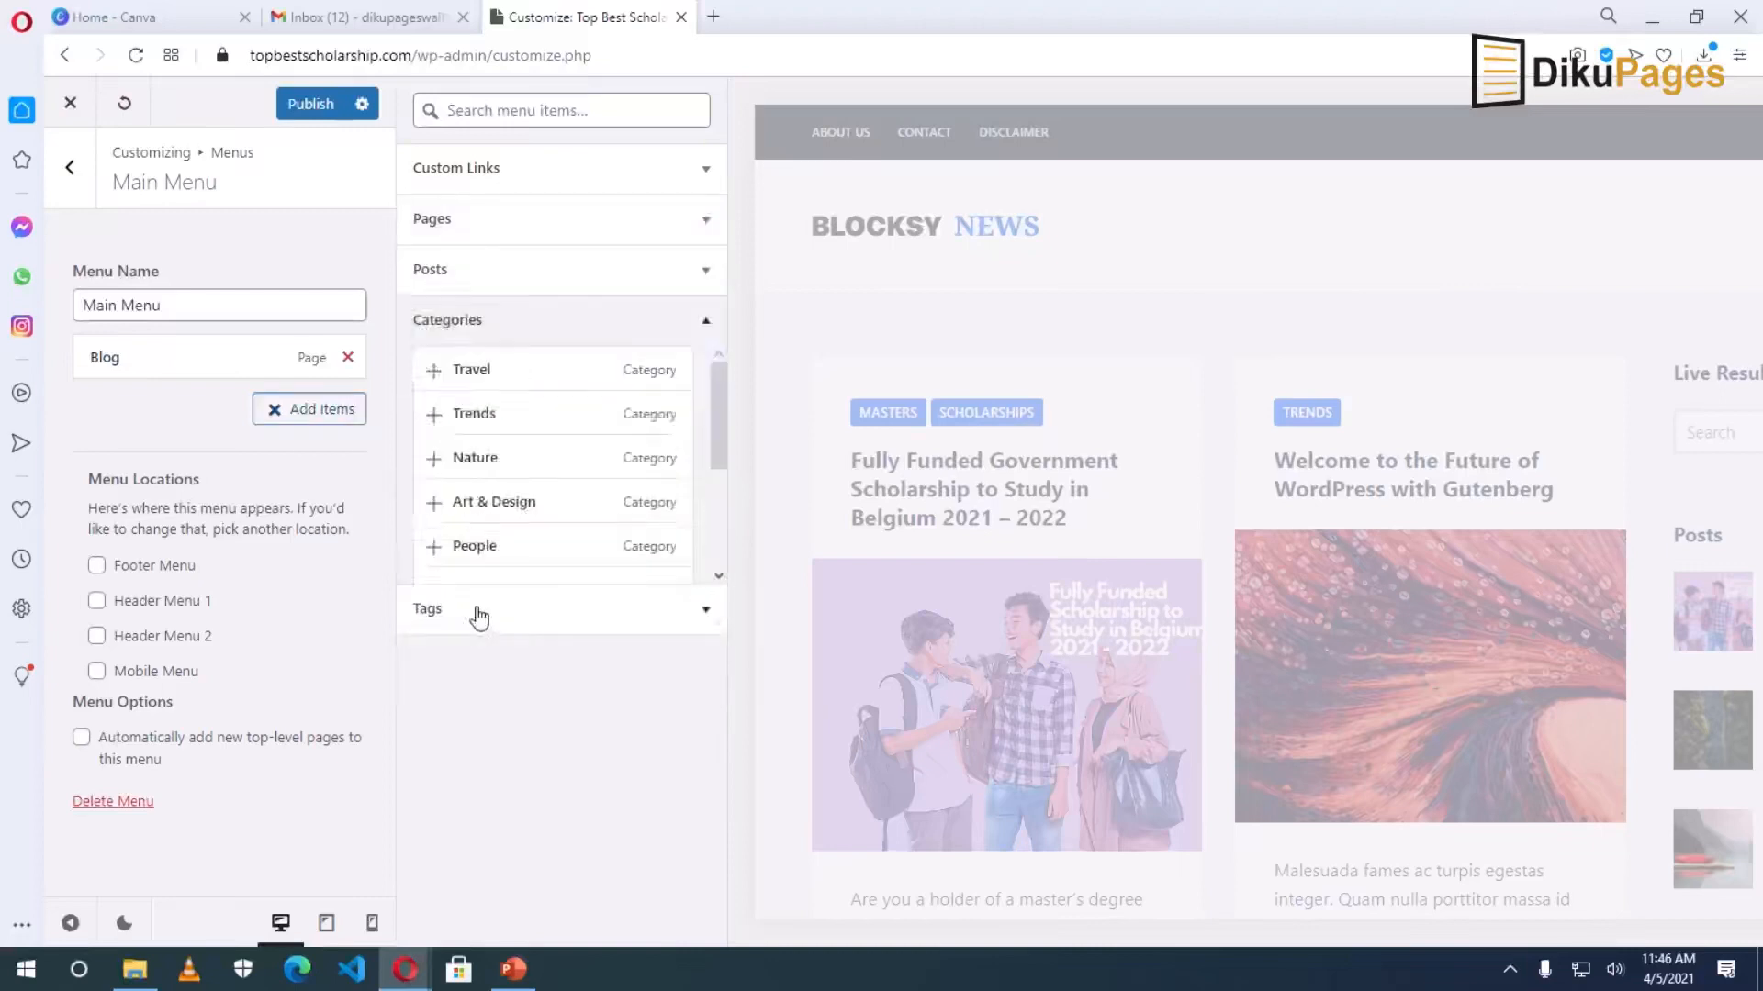
pyautogui.scroll(-3, 540, 511)
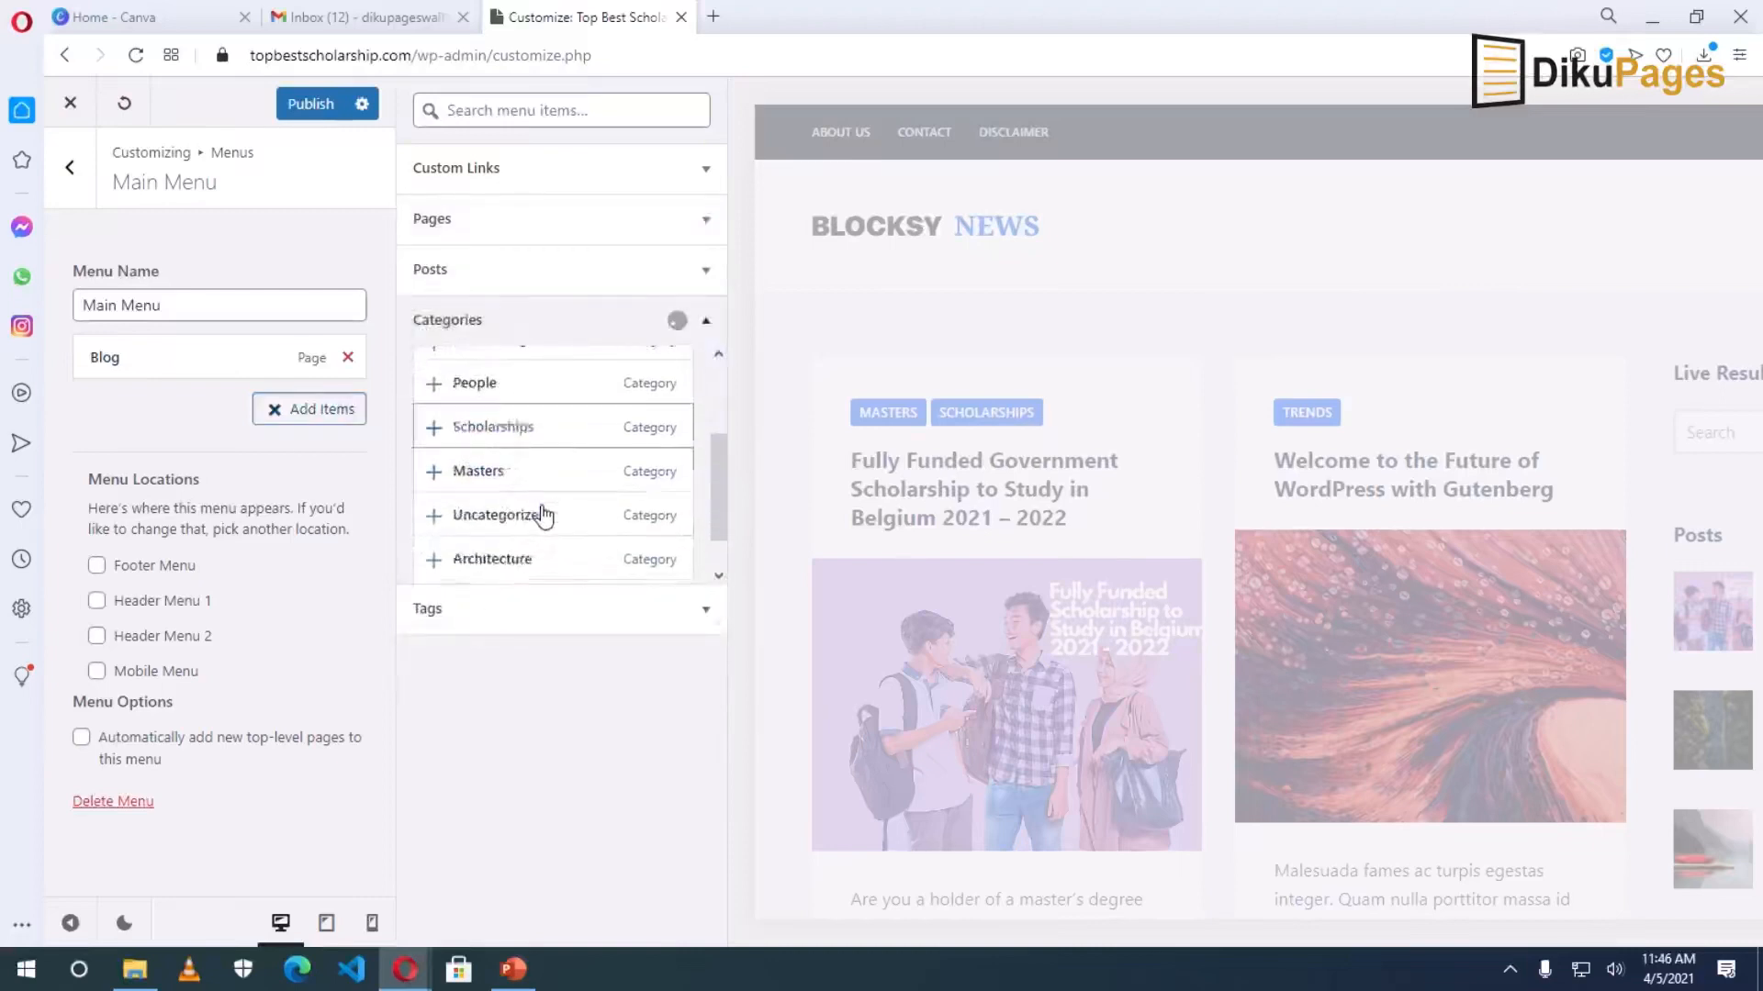
pyautogui.scroll(3, 533, 510)
pyautogui.scroll(-3, 514, 514)
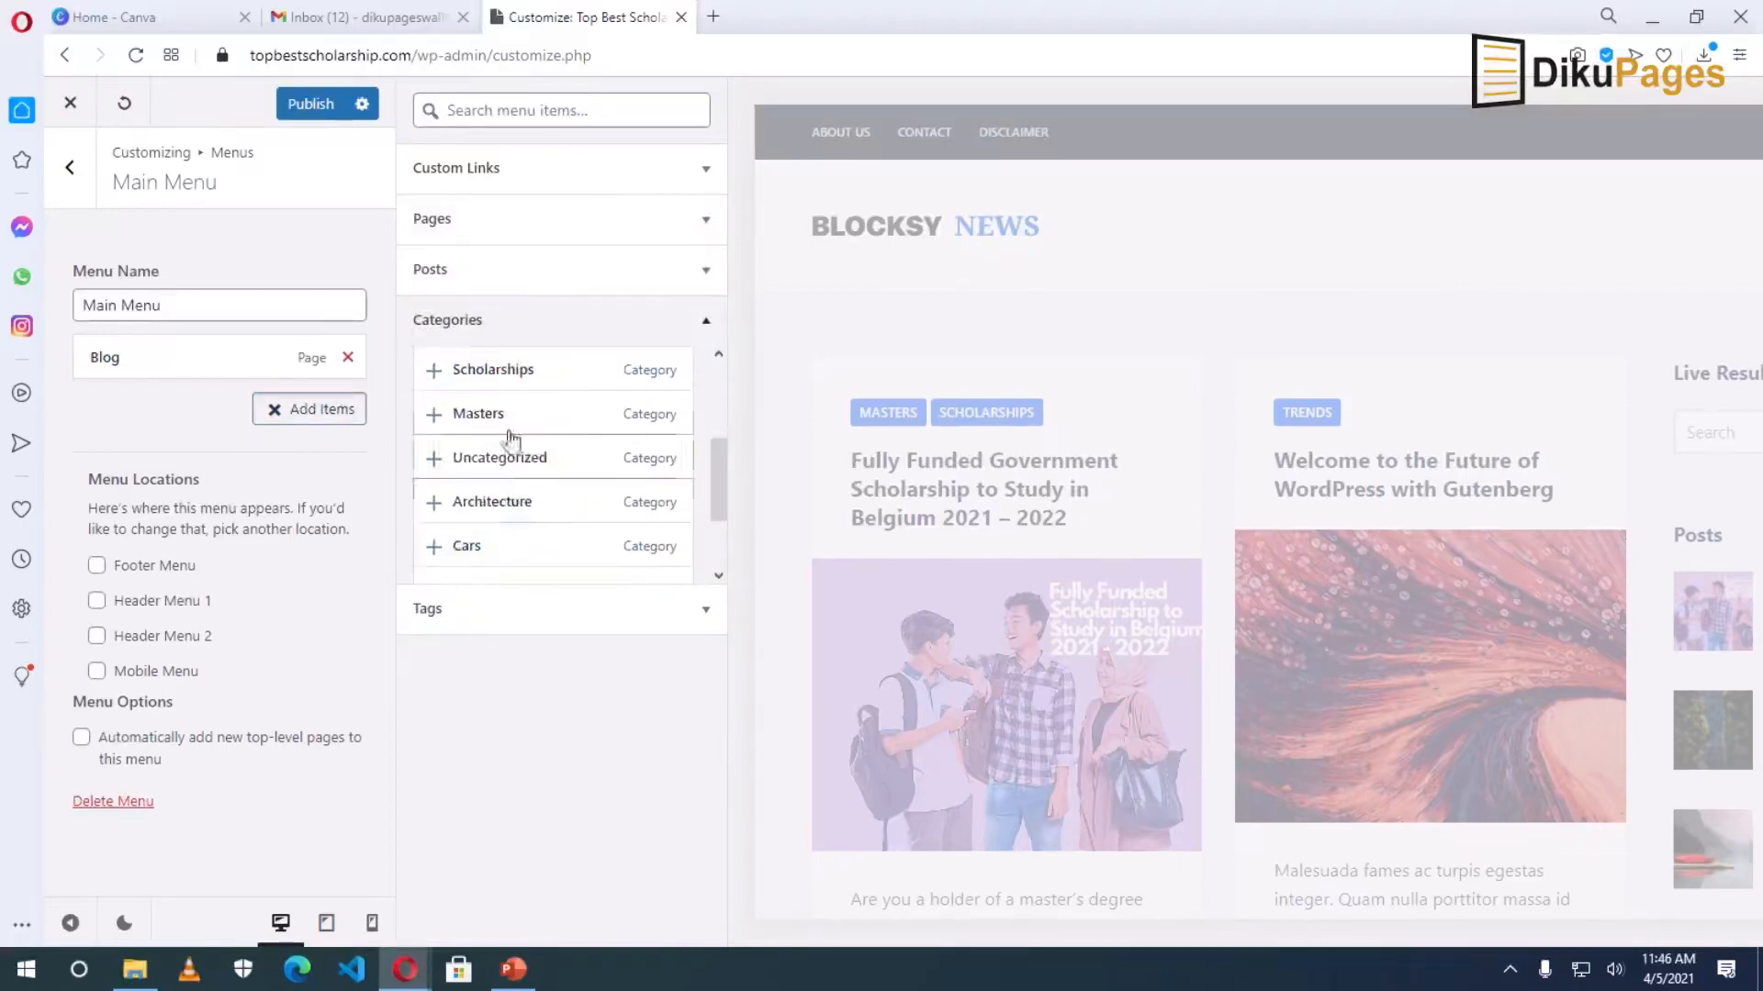
pyautogui.click(507, 377)
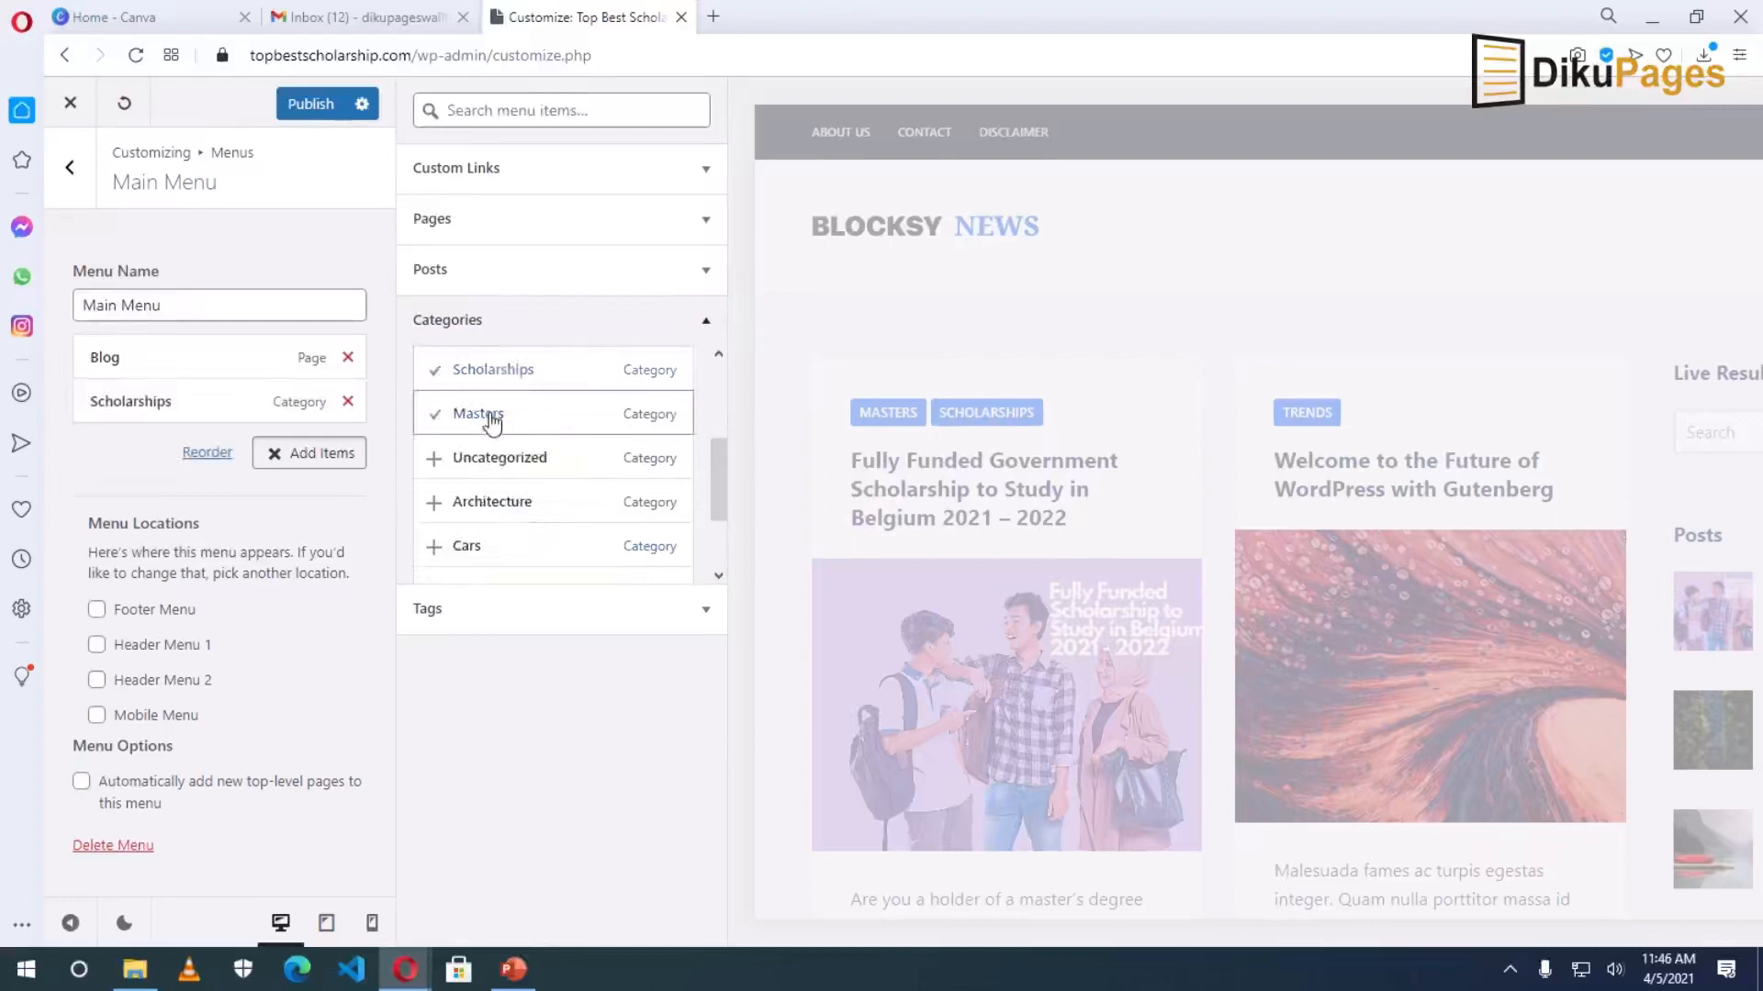
pyautogui.click(489, 418)
pyautogui.scroll(-2, 516, 491)
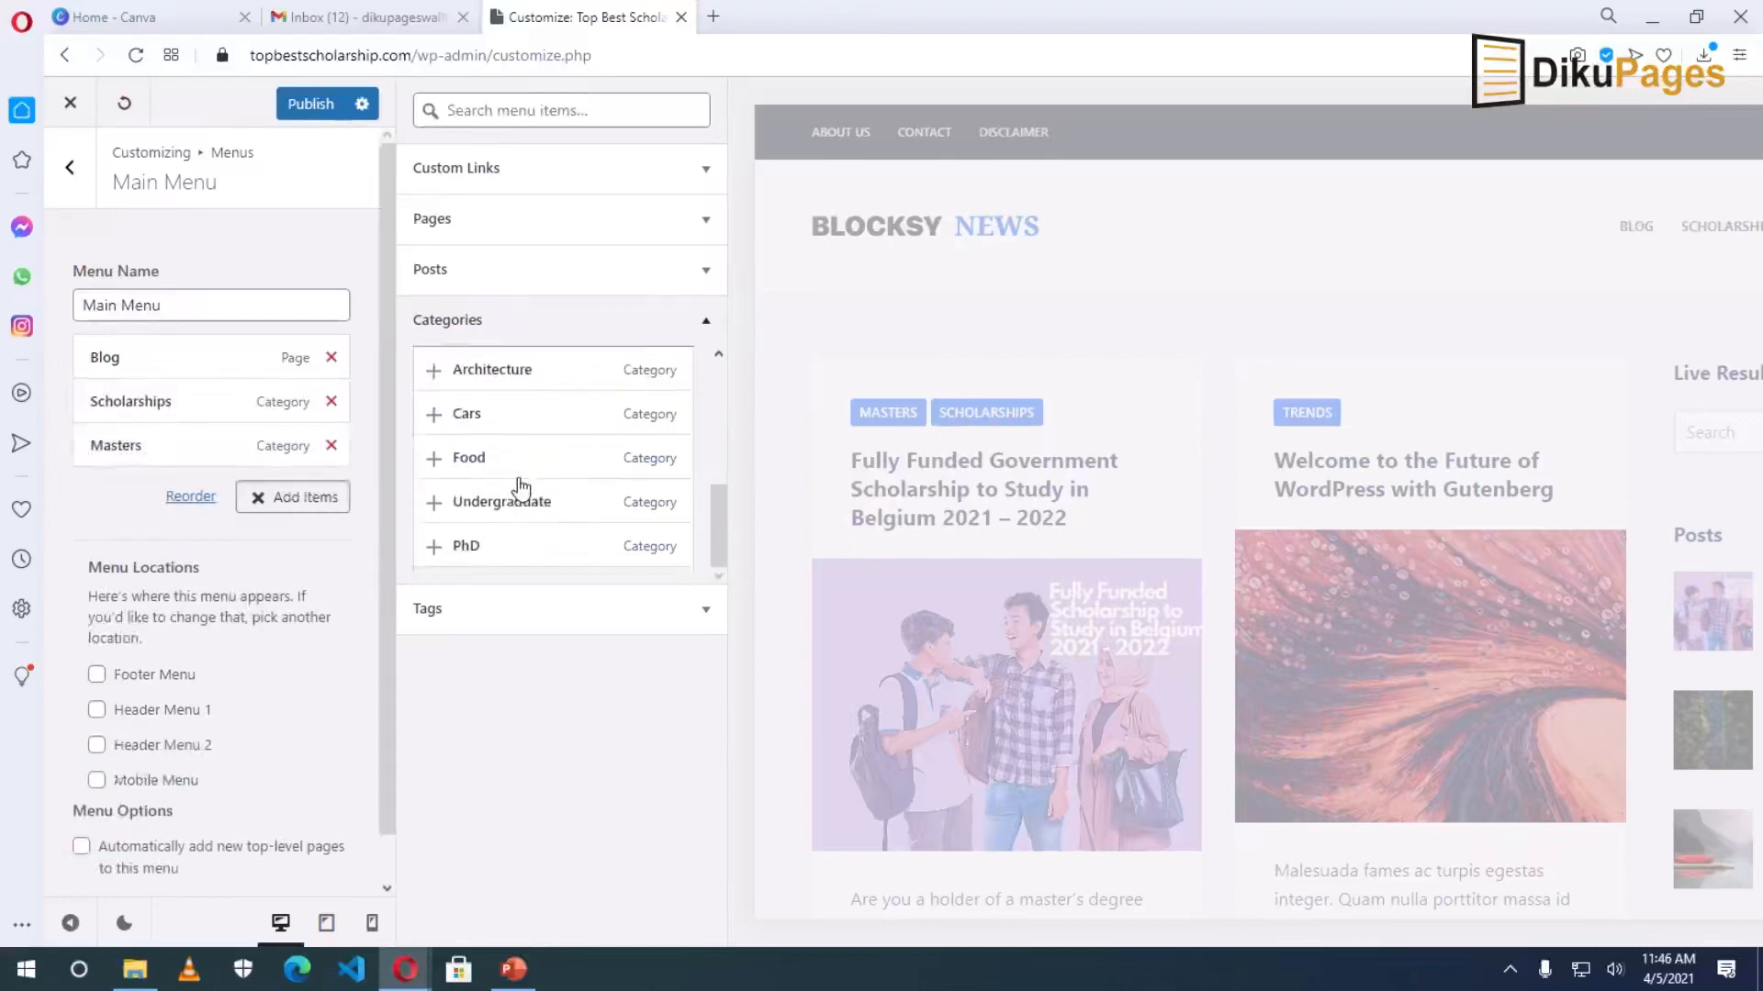
pyautogui.click(522, 523)
pyautogui.click(466, 548)
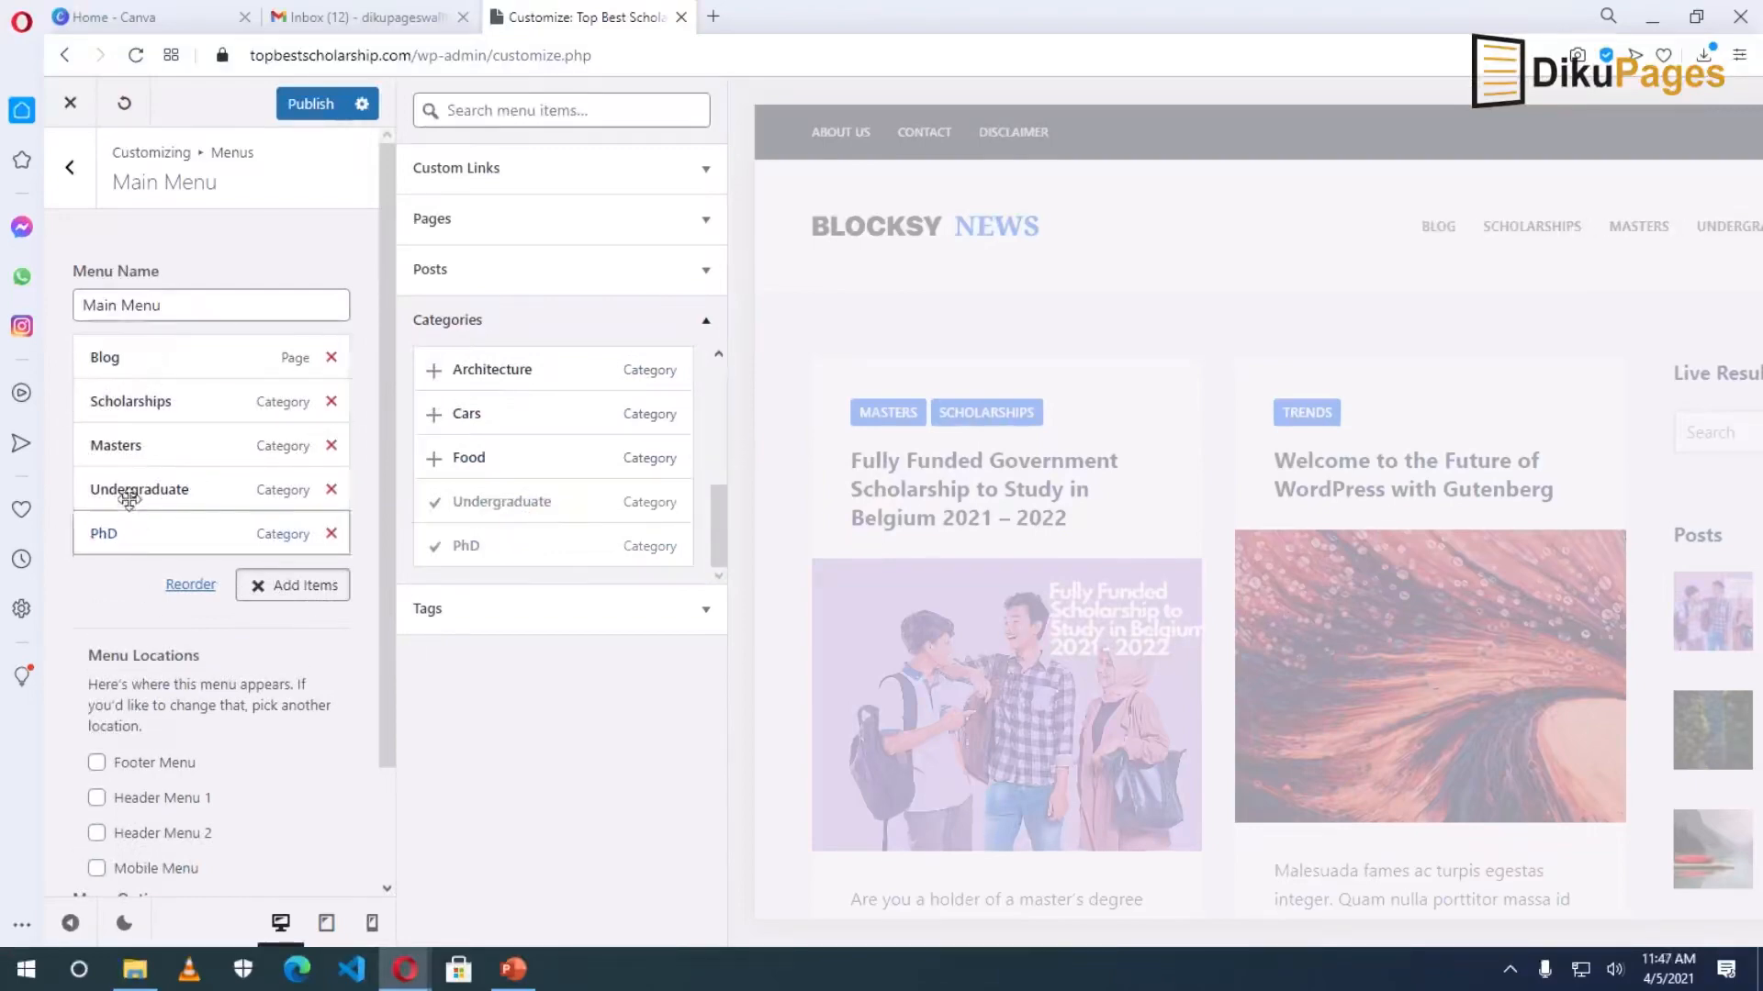
# Move Scholarships to the top and Blog to the end, then publish the menu.
pyautogui.moveTo(119, 404); pyautogui.dragTo(117, 366)
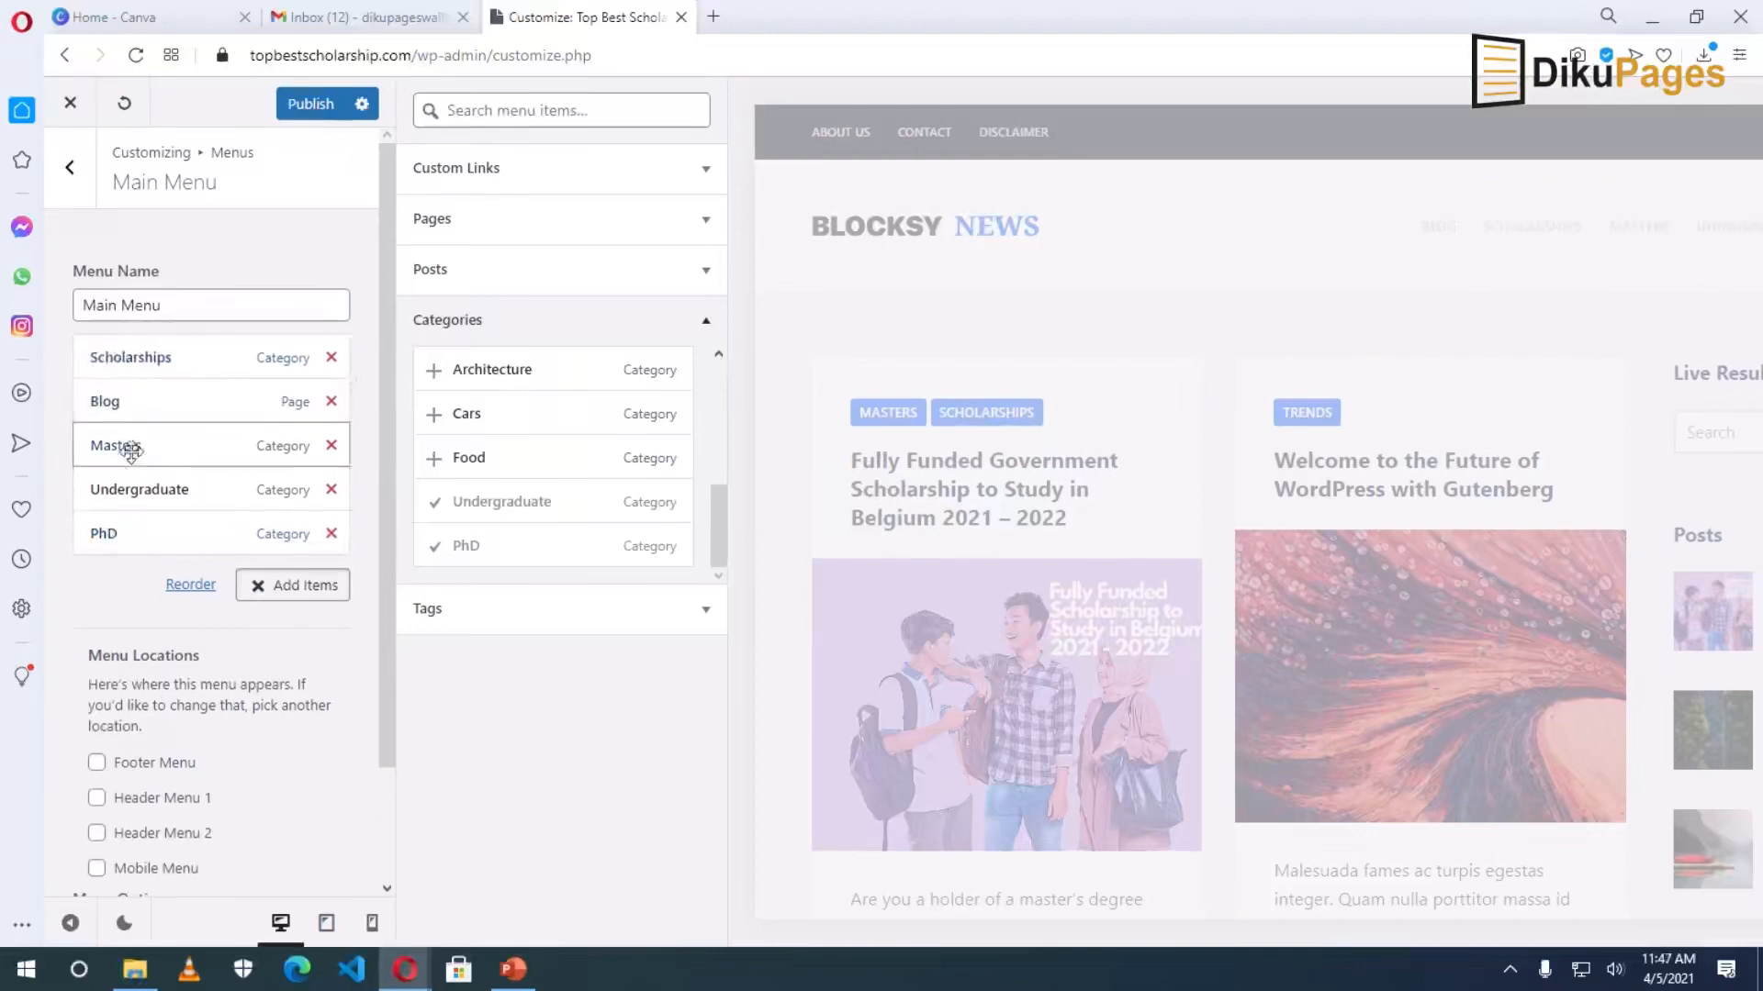
pyautogui.moveTo(115, 404); pyautogui.dragTo(160, 405)
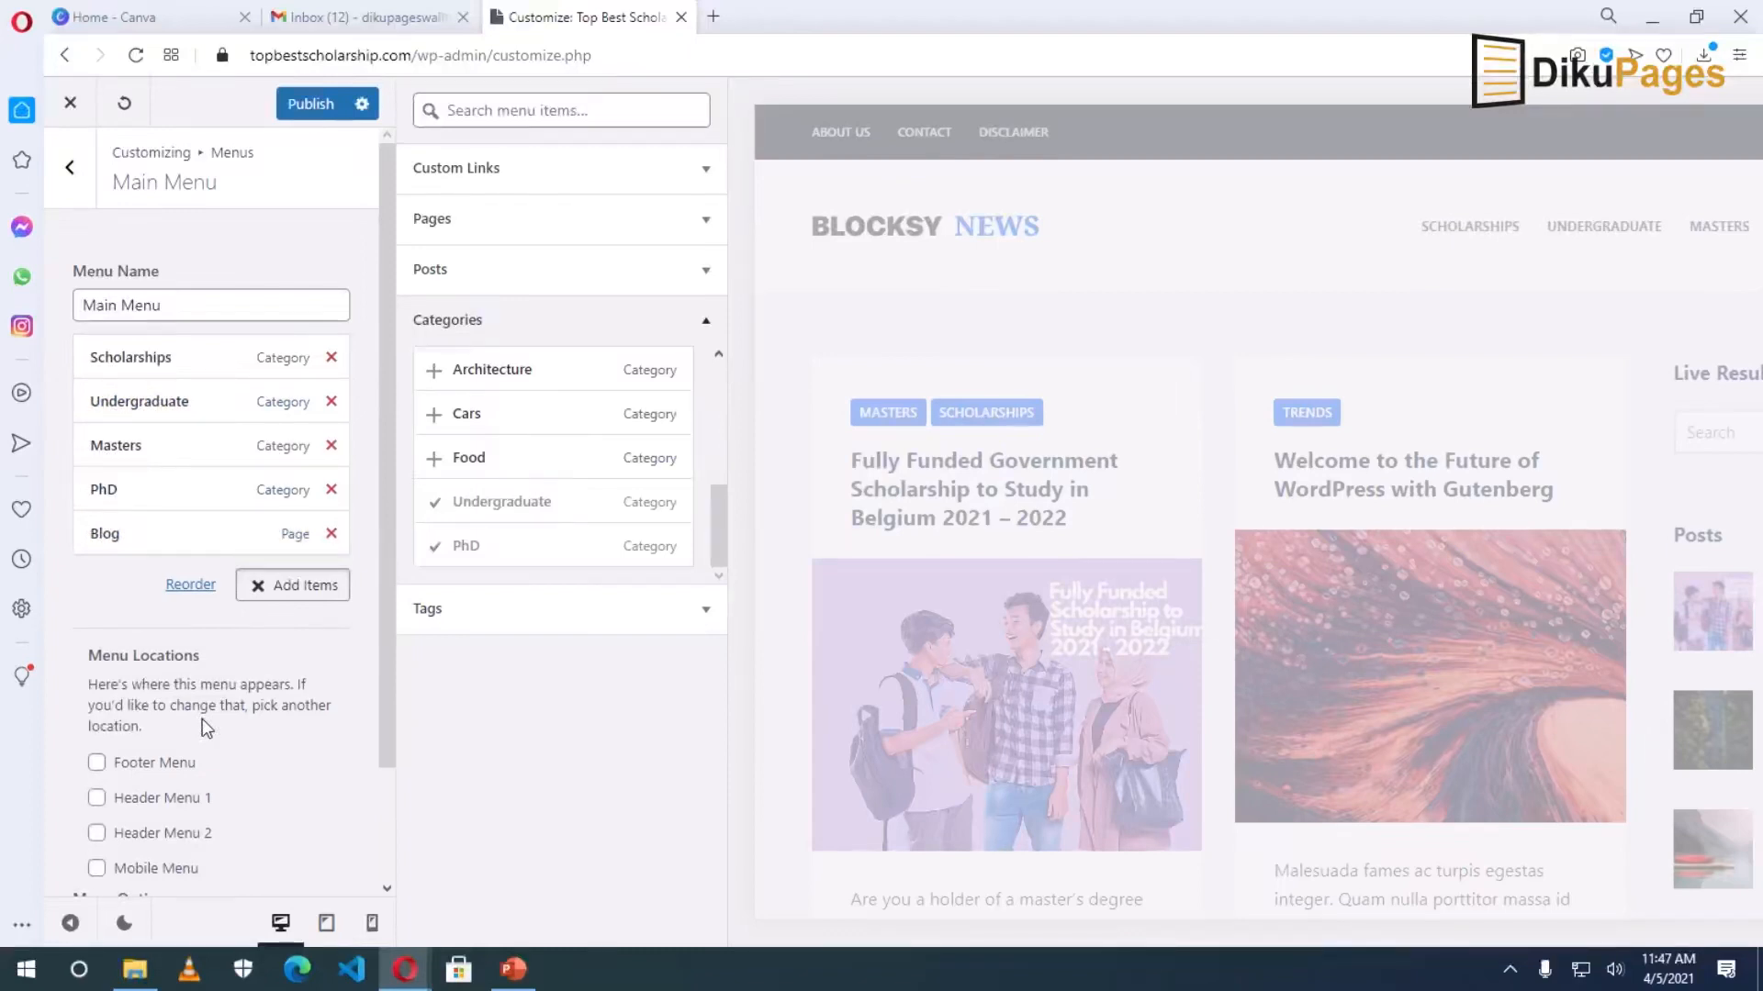
pyautogui.click(308, 104)
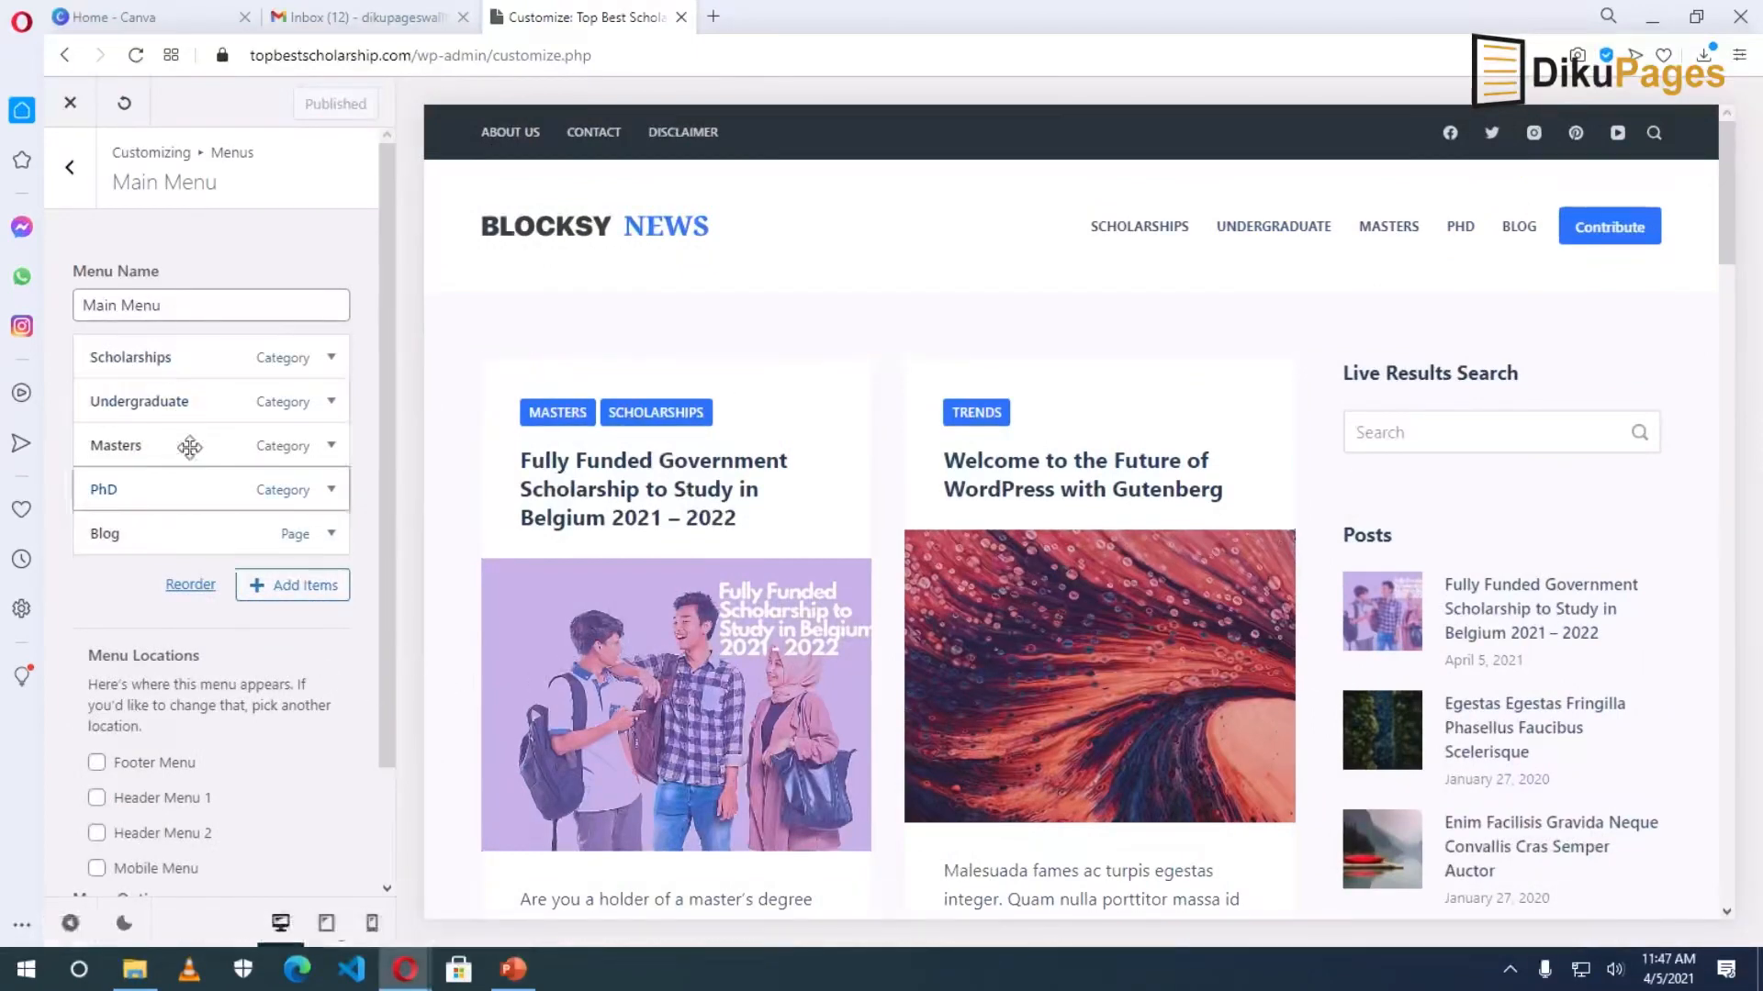
# In the header builder, try moving the logo, social icons and search between rows.
pyautogui.click(69, 169)
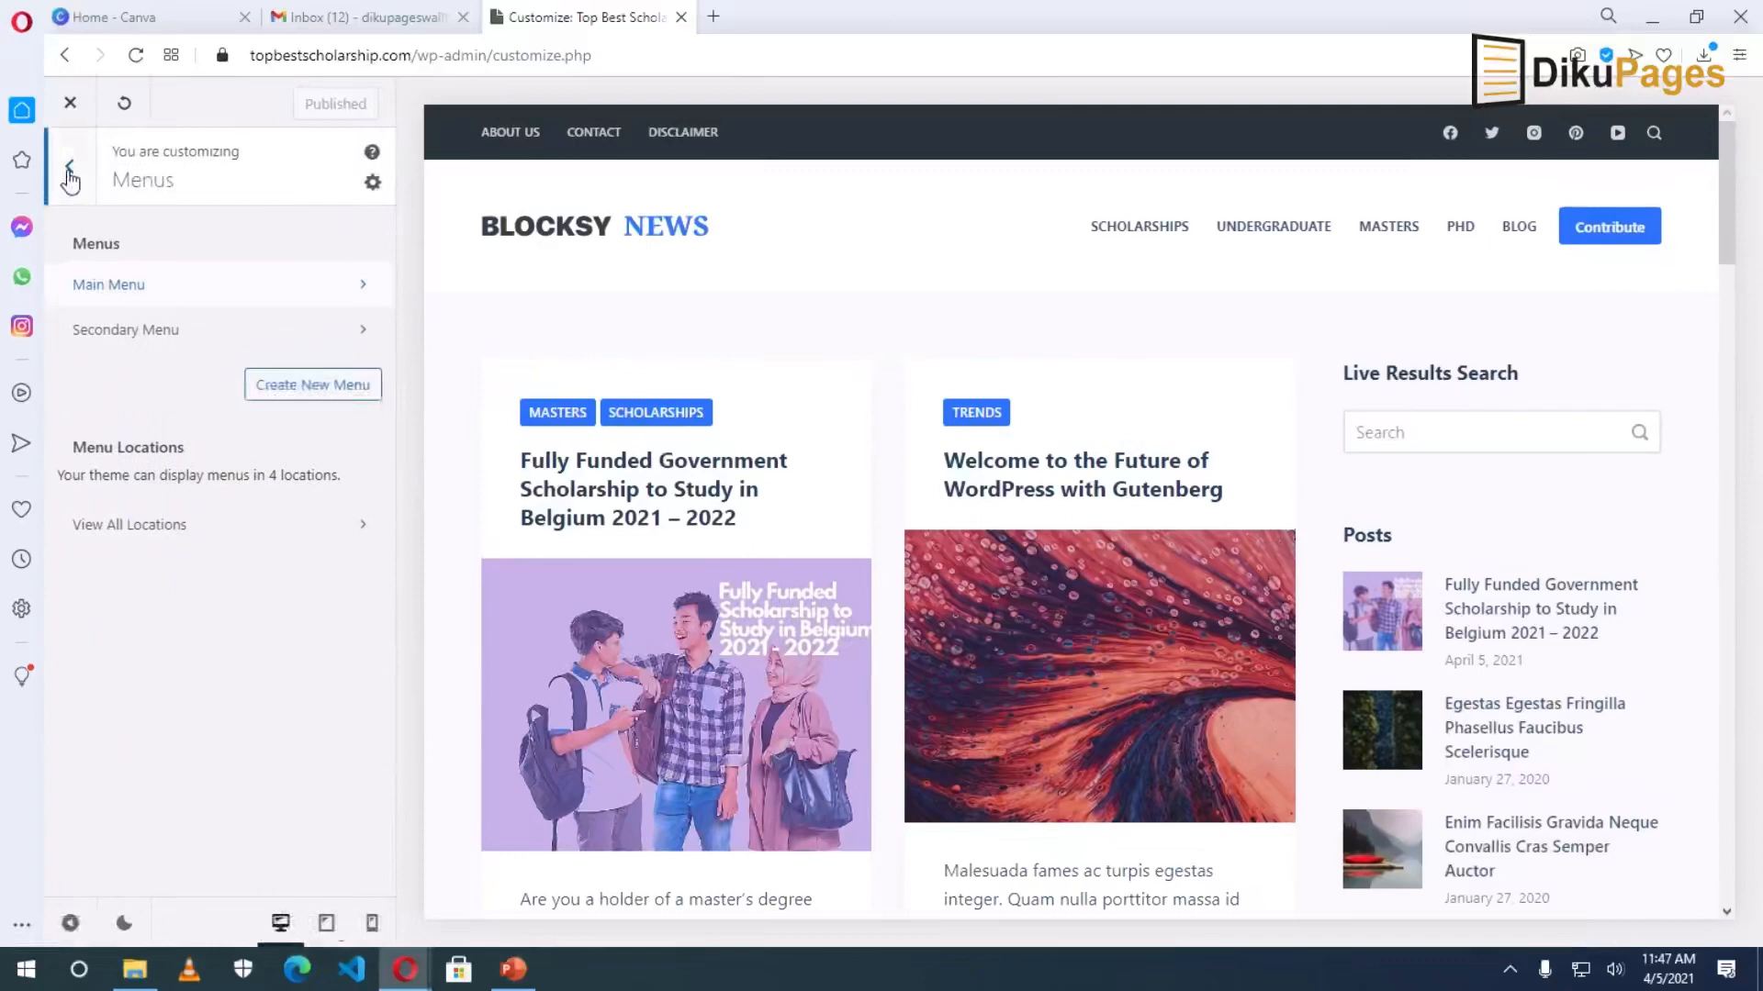
pyautogui.click(69, 169)
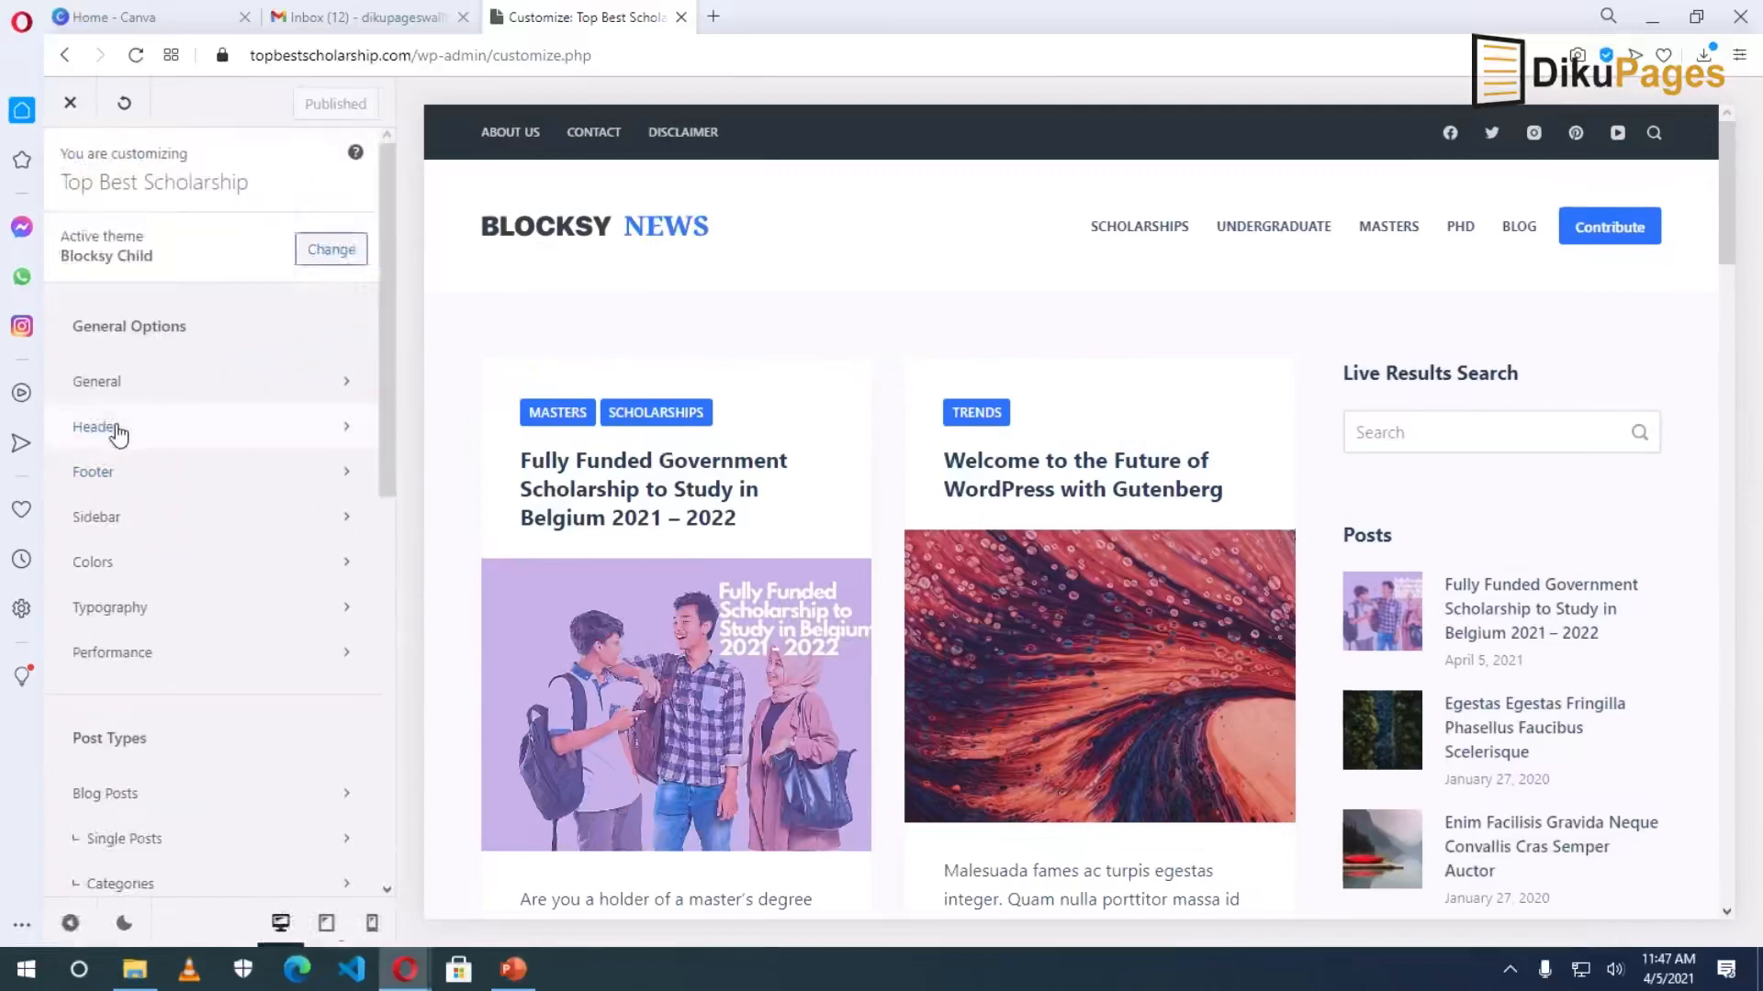
pyautogui.click(118, 430)
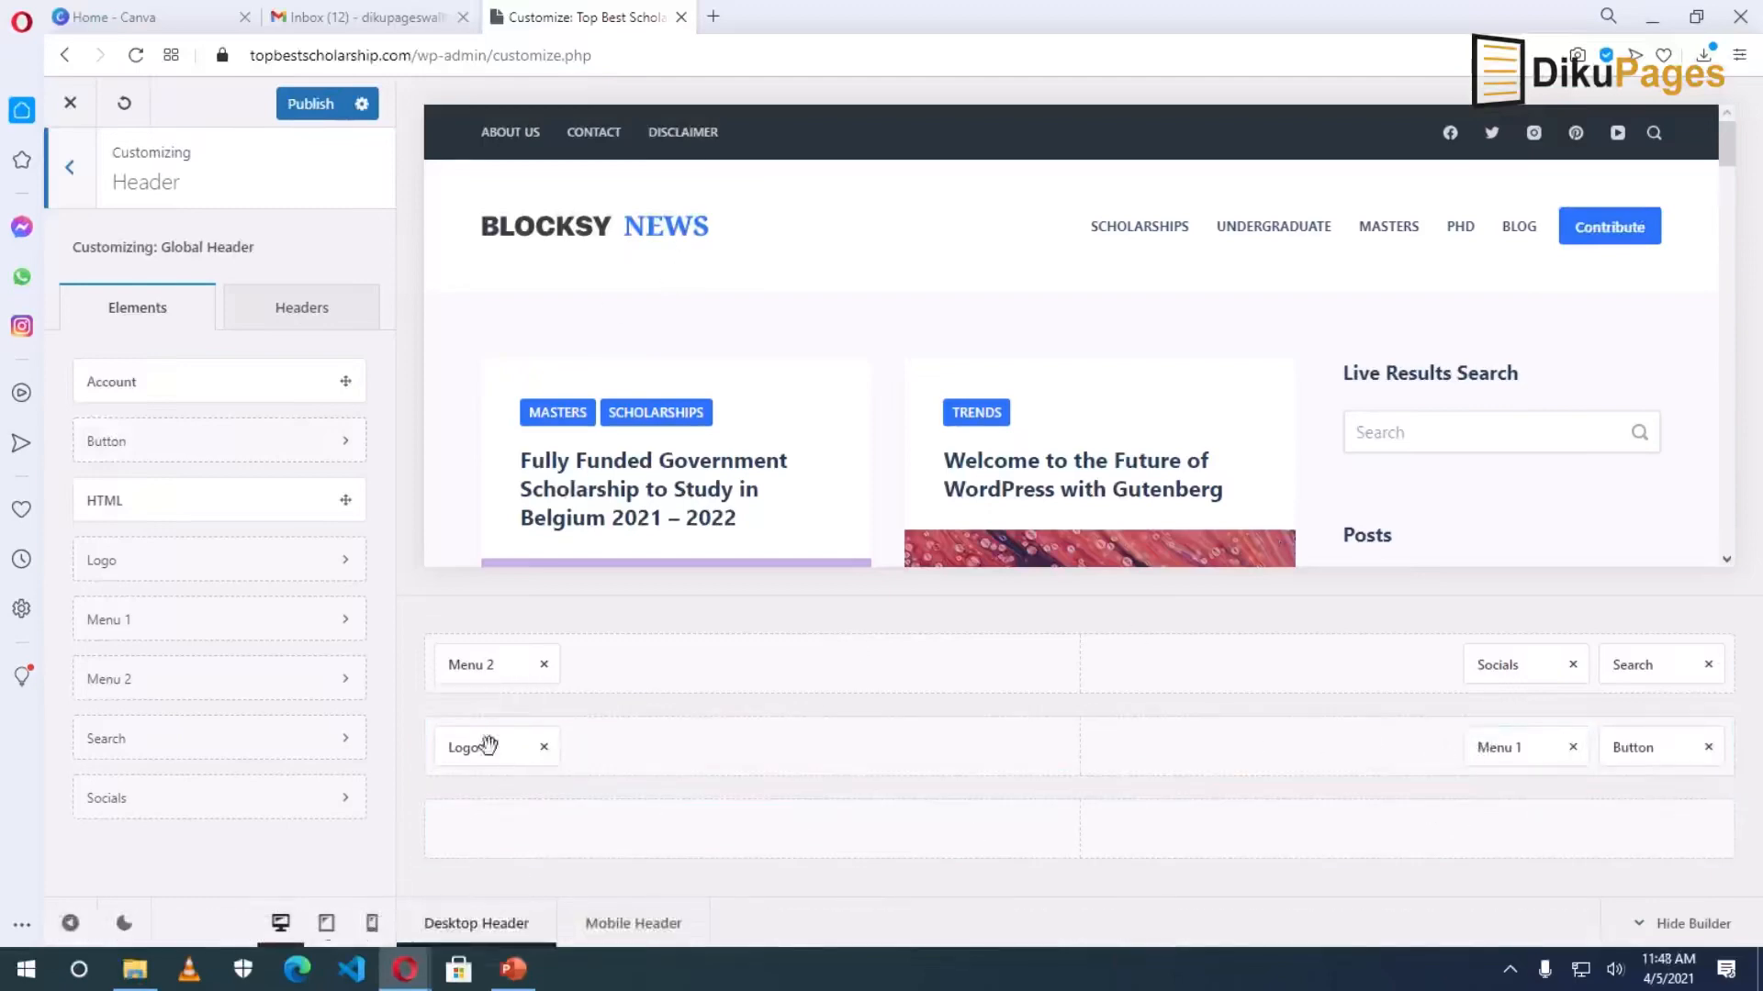
pyautogui.moveTo(479, 749); pyautogui.dragTo(499, 831)
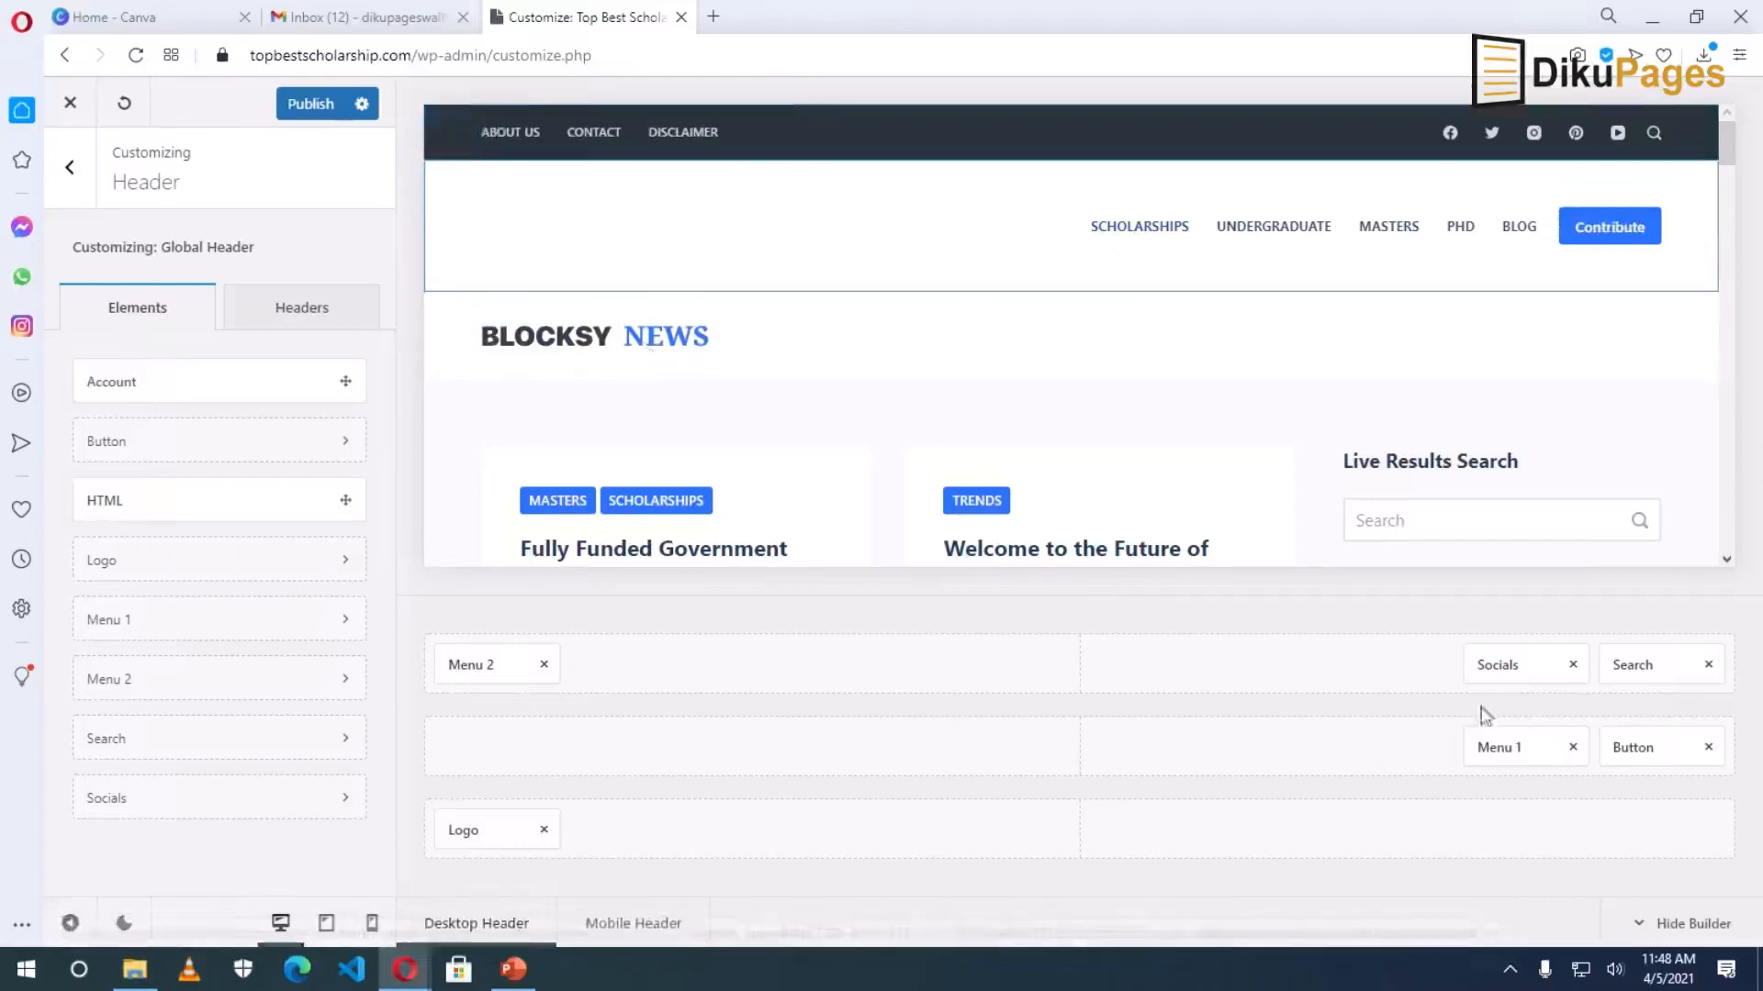
pyautogui.moveTo(1505, 665); pyautogui.dragTo(1124, 764)
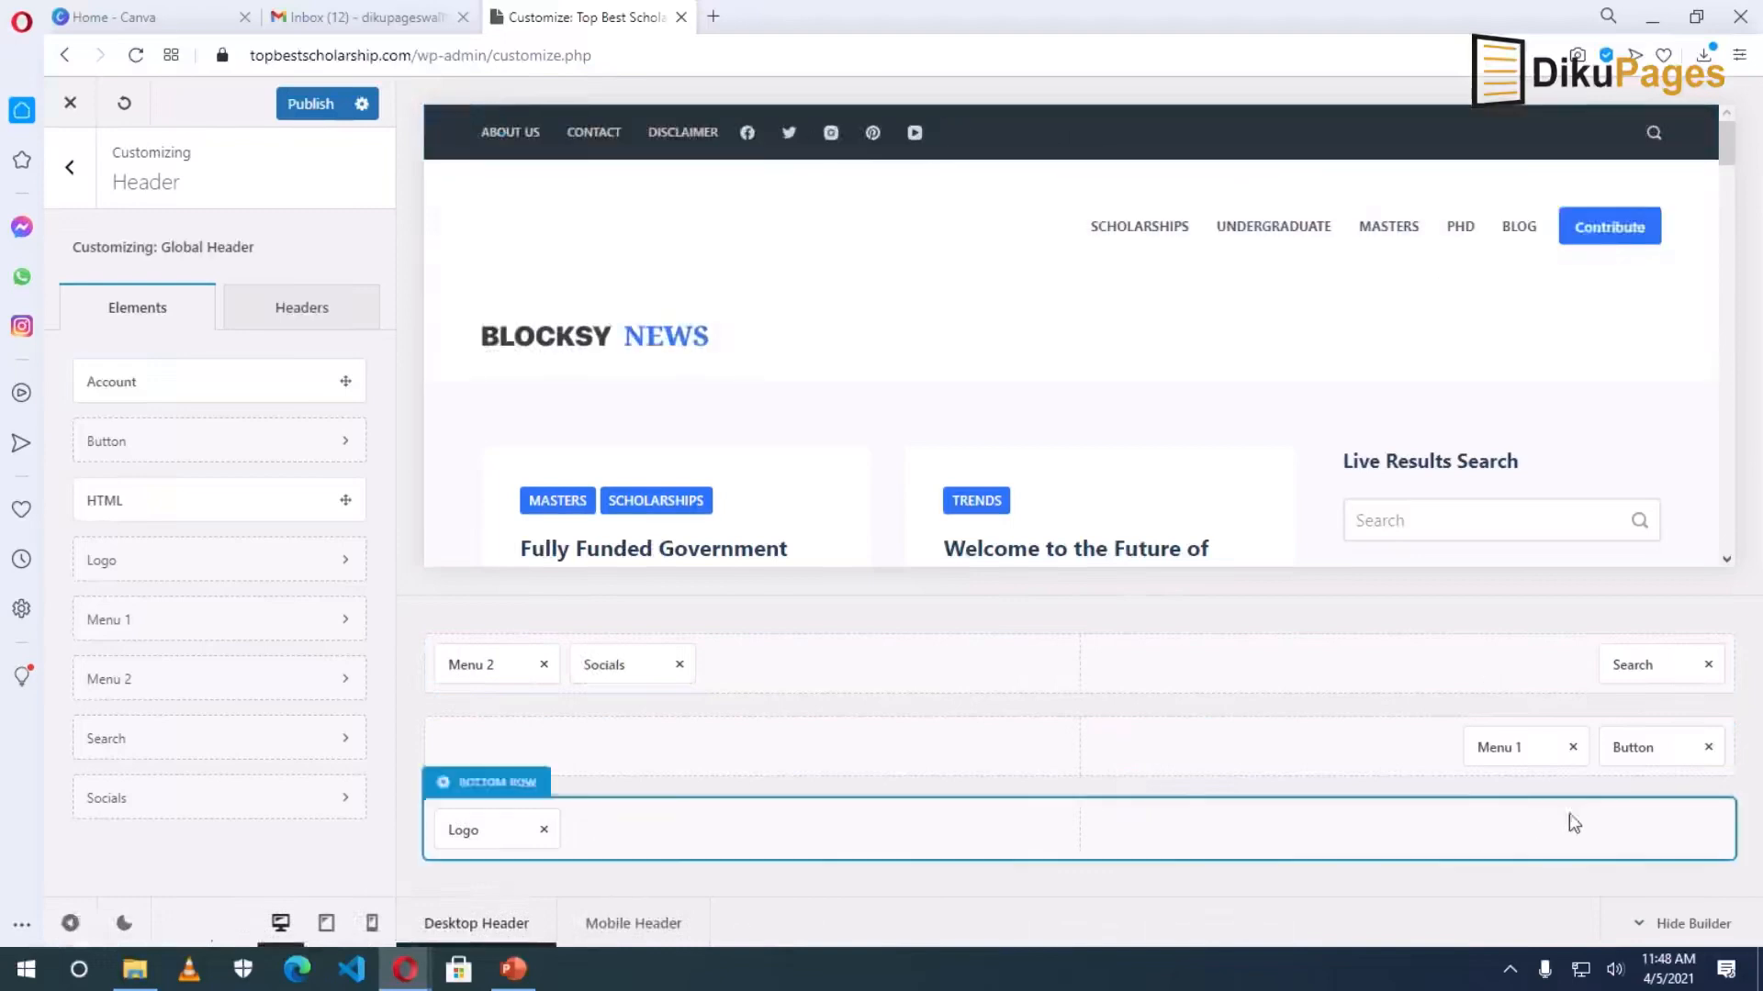
pyautogui.moveTo(1646, 666); pyautogui.dragTo(1634, 831)
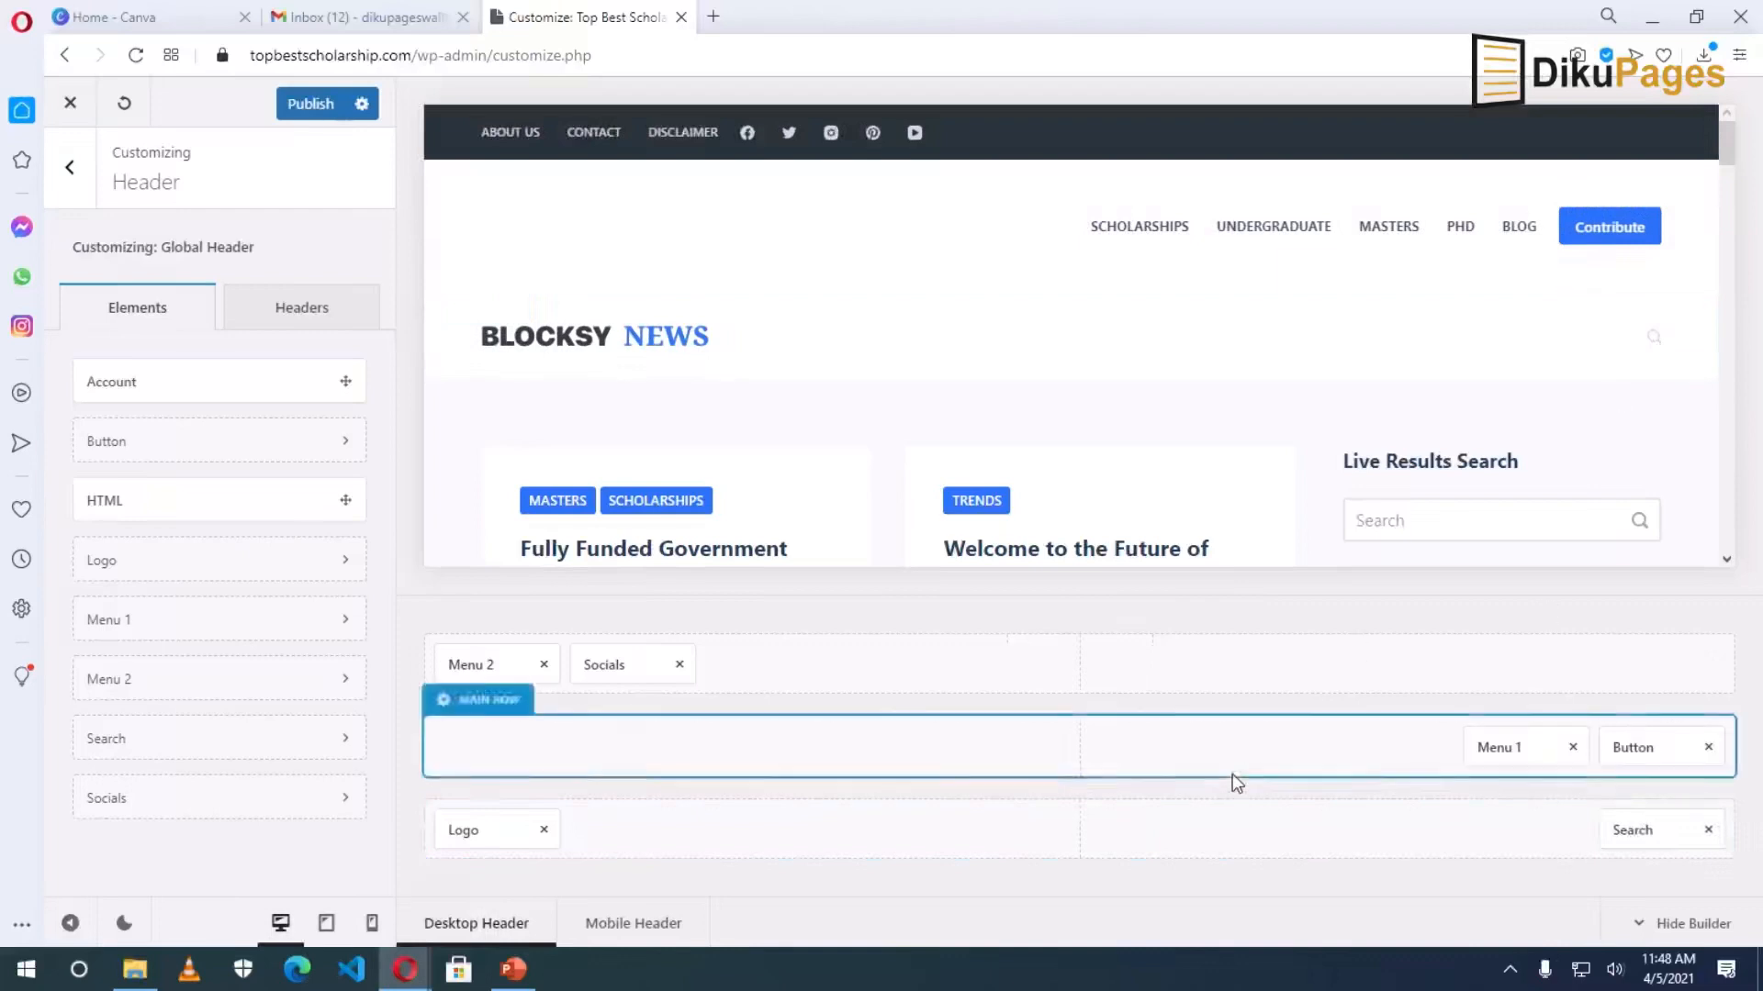
# Put logo and search in the main row, socials top-right, and remove the Contribute button.
pyautogui.moveTo(477, 831); pyautogui.dragTo(479, 754)
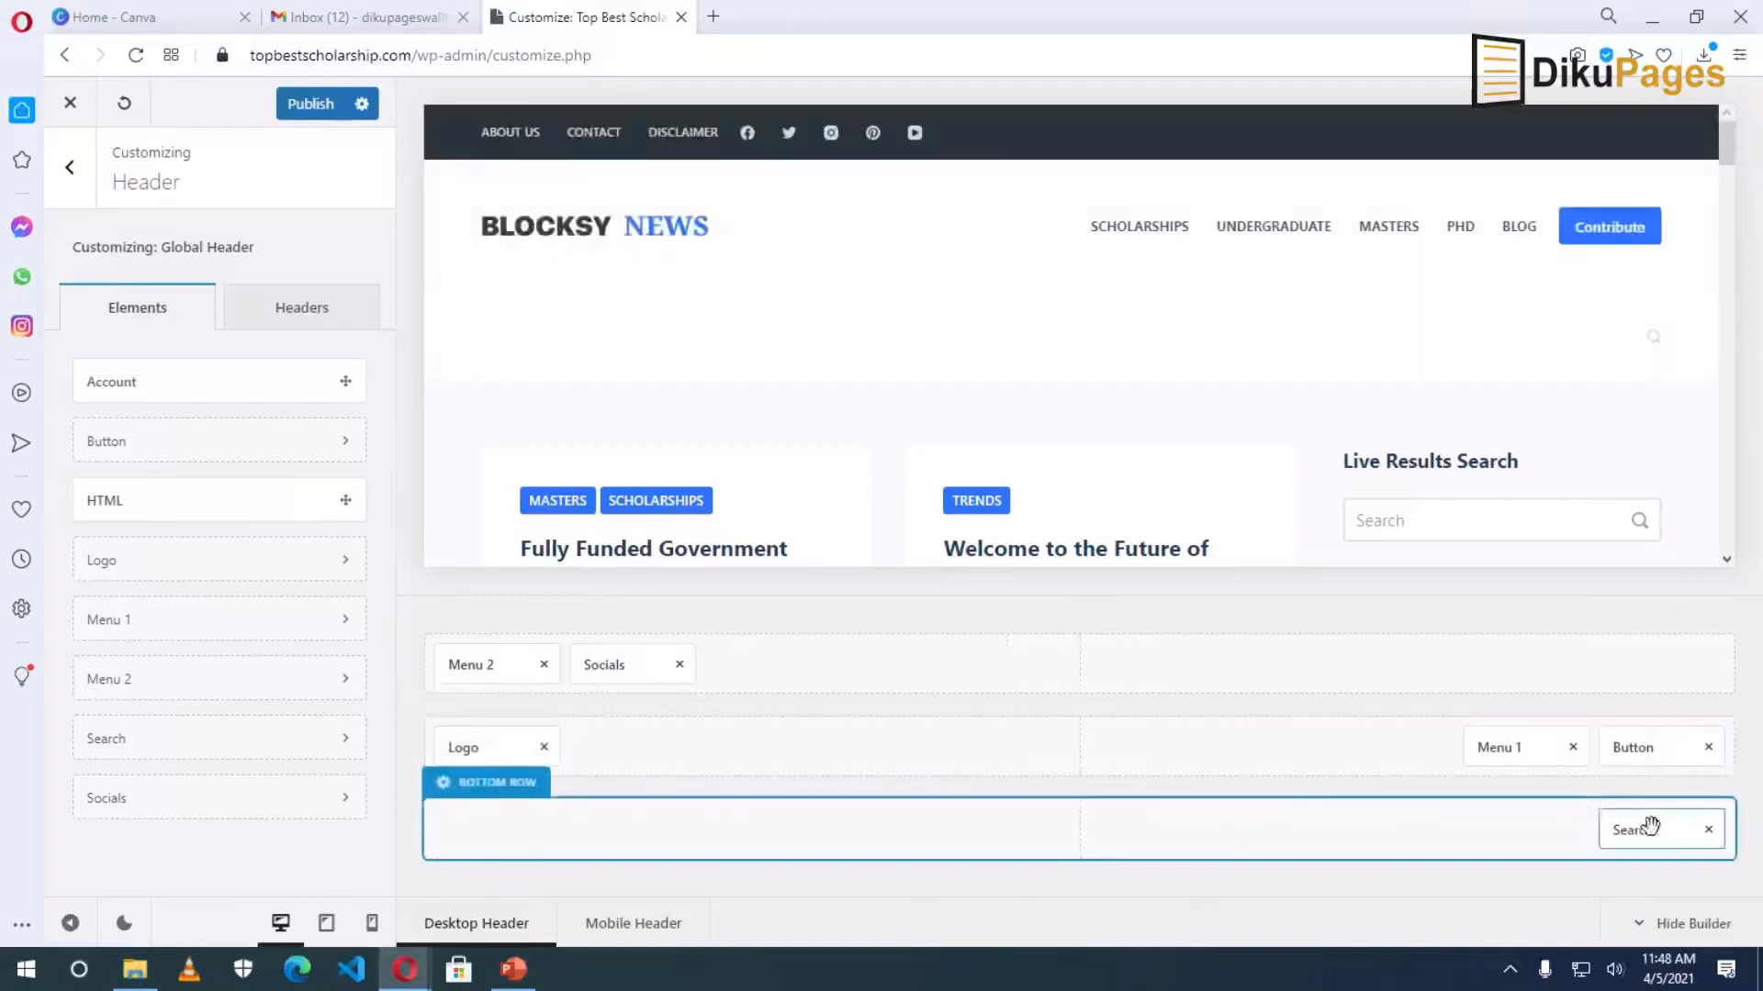
pyautogui.moveTo(661, 669); pyautogui.dragTo(1567, 672)
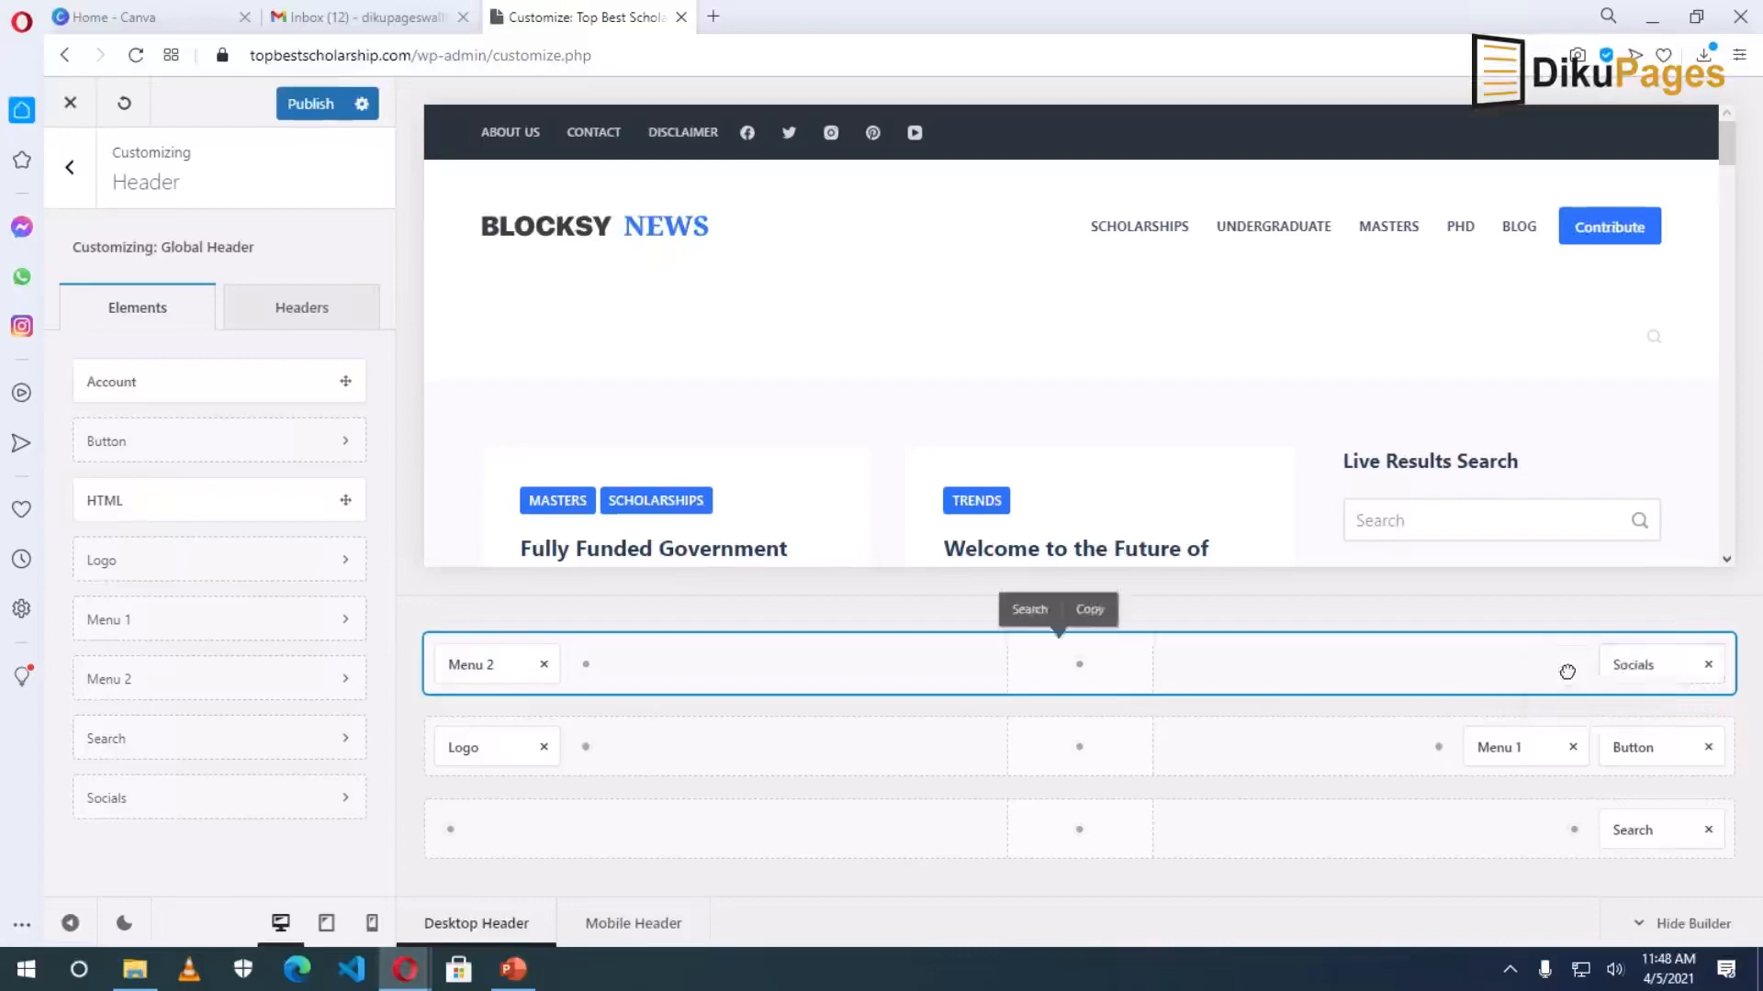
pyautogui.click(1631, 839)
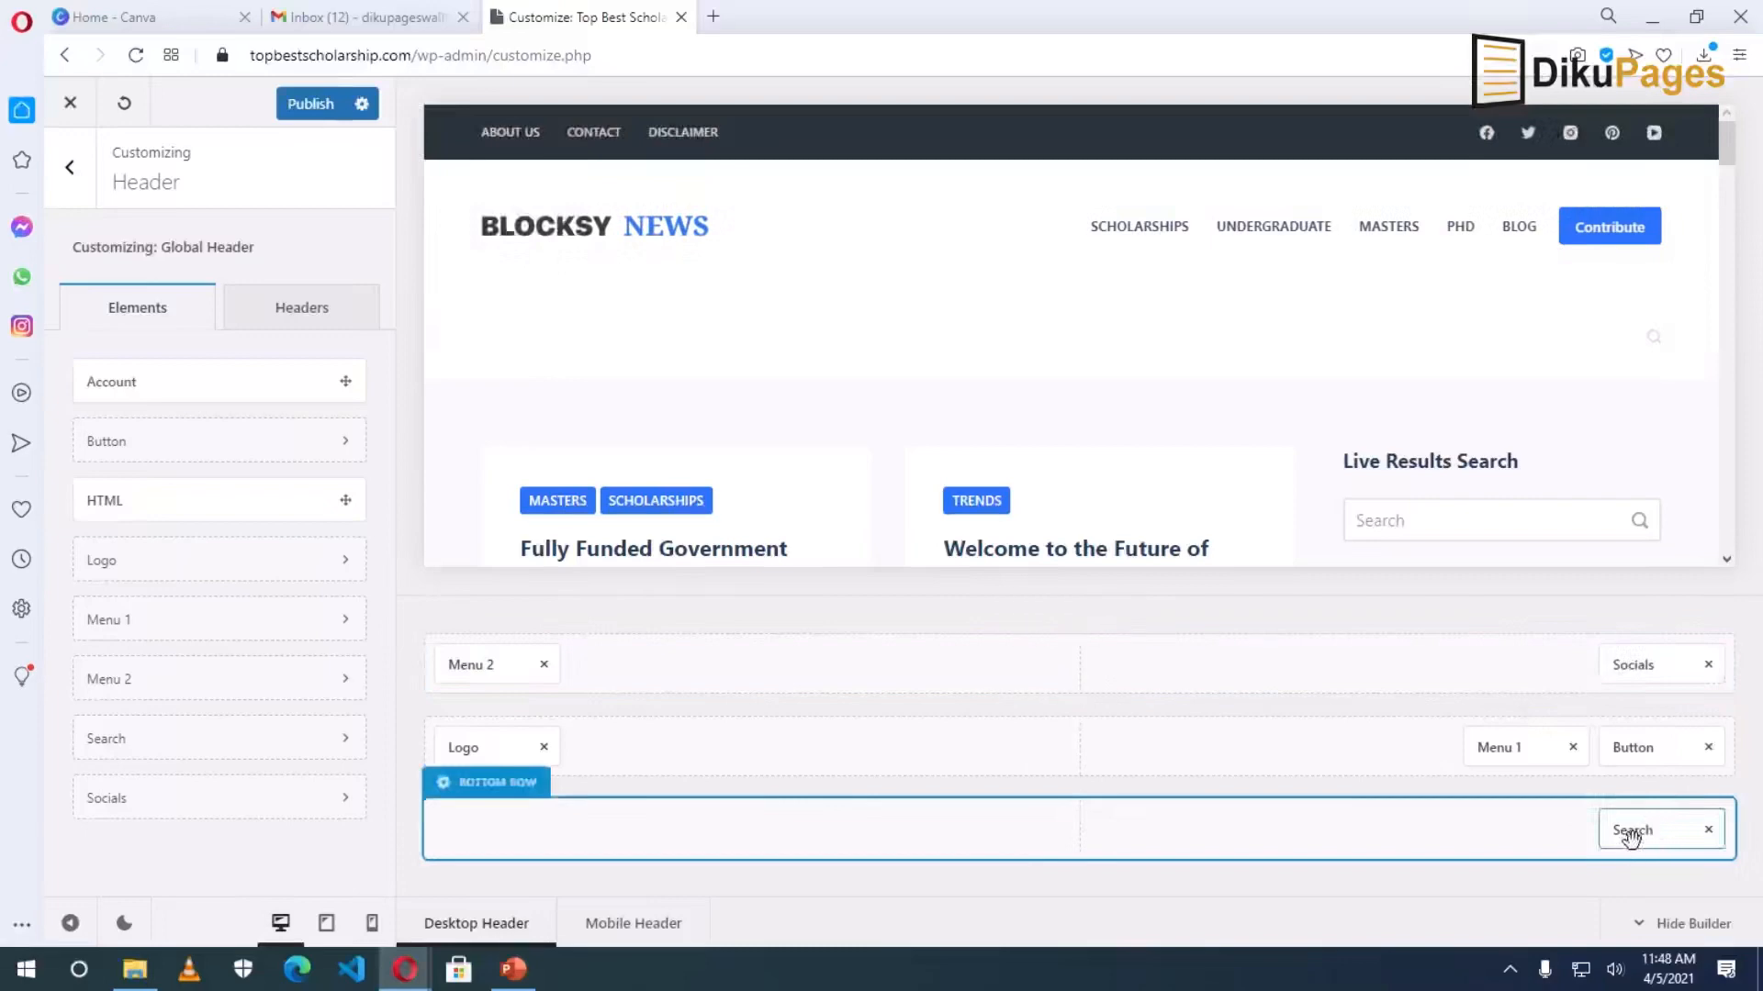
pyautogui.moveTo(1631, 835); pyautogui.dragTo(1633, 748)
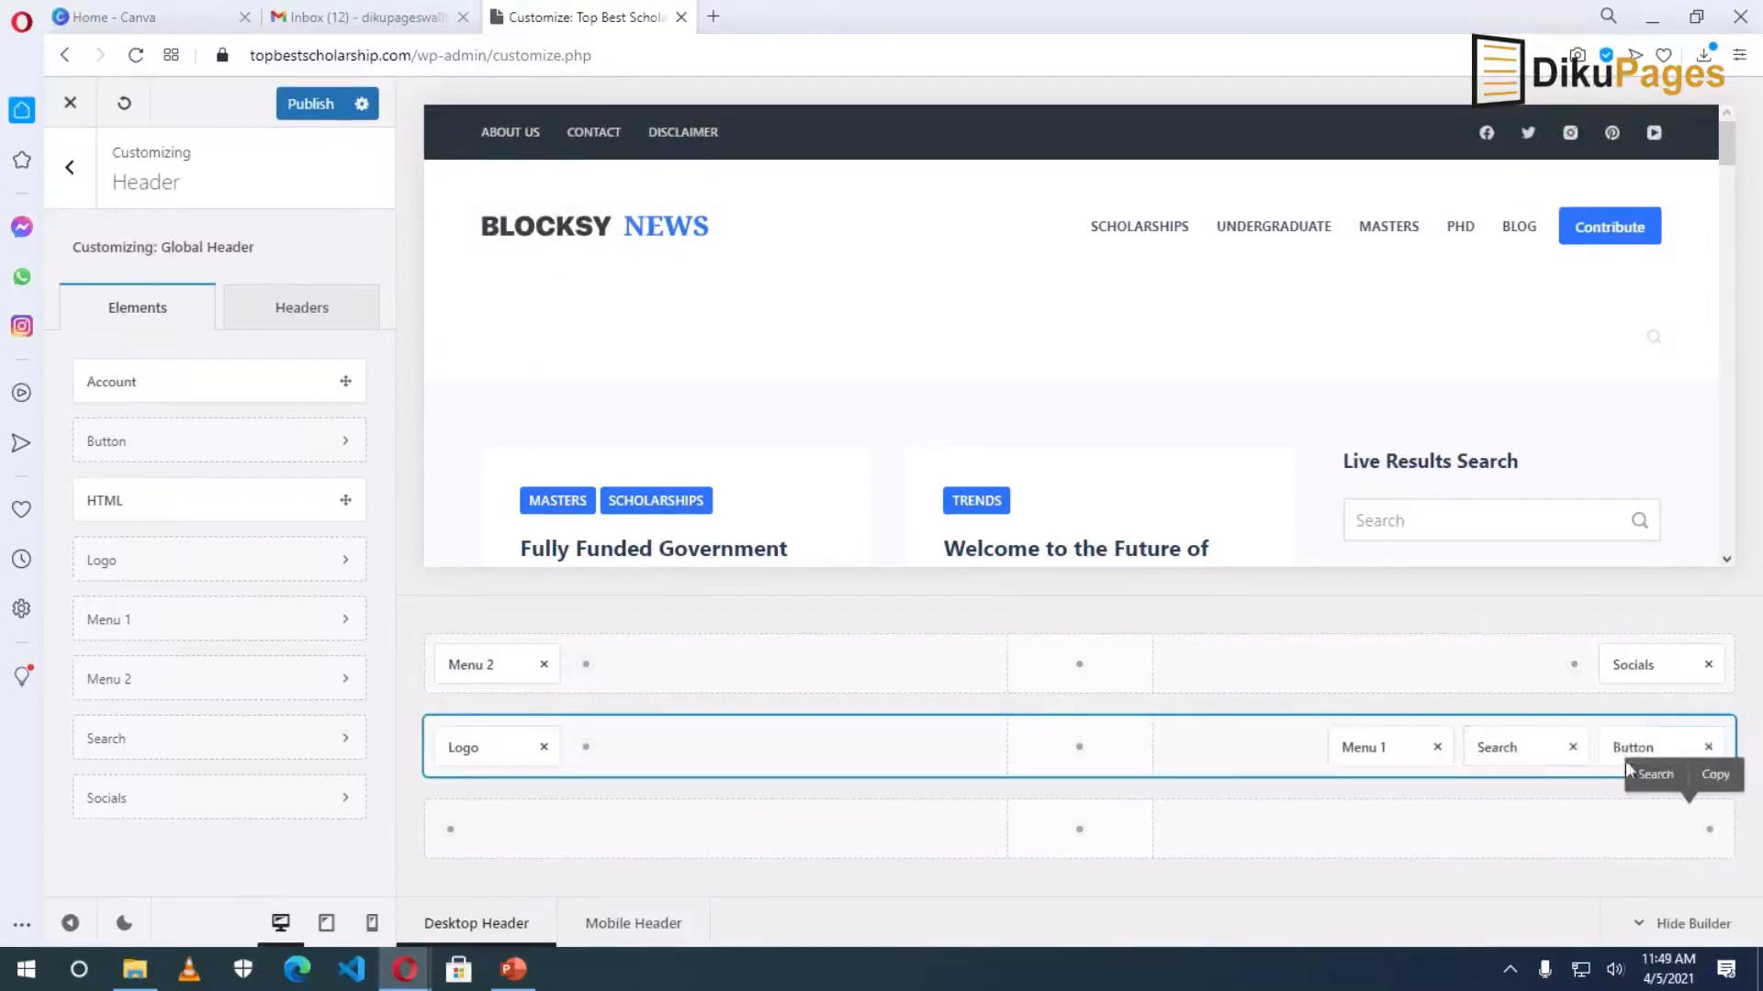
pyautogui.moveTo(1633, 749); pyautogui.dragTo(1485, 746)
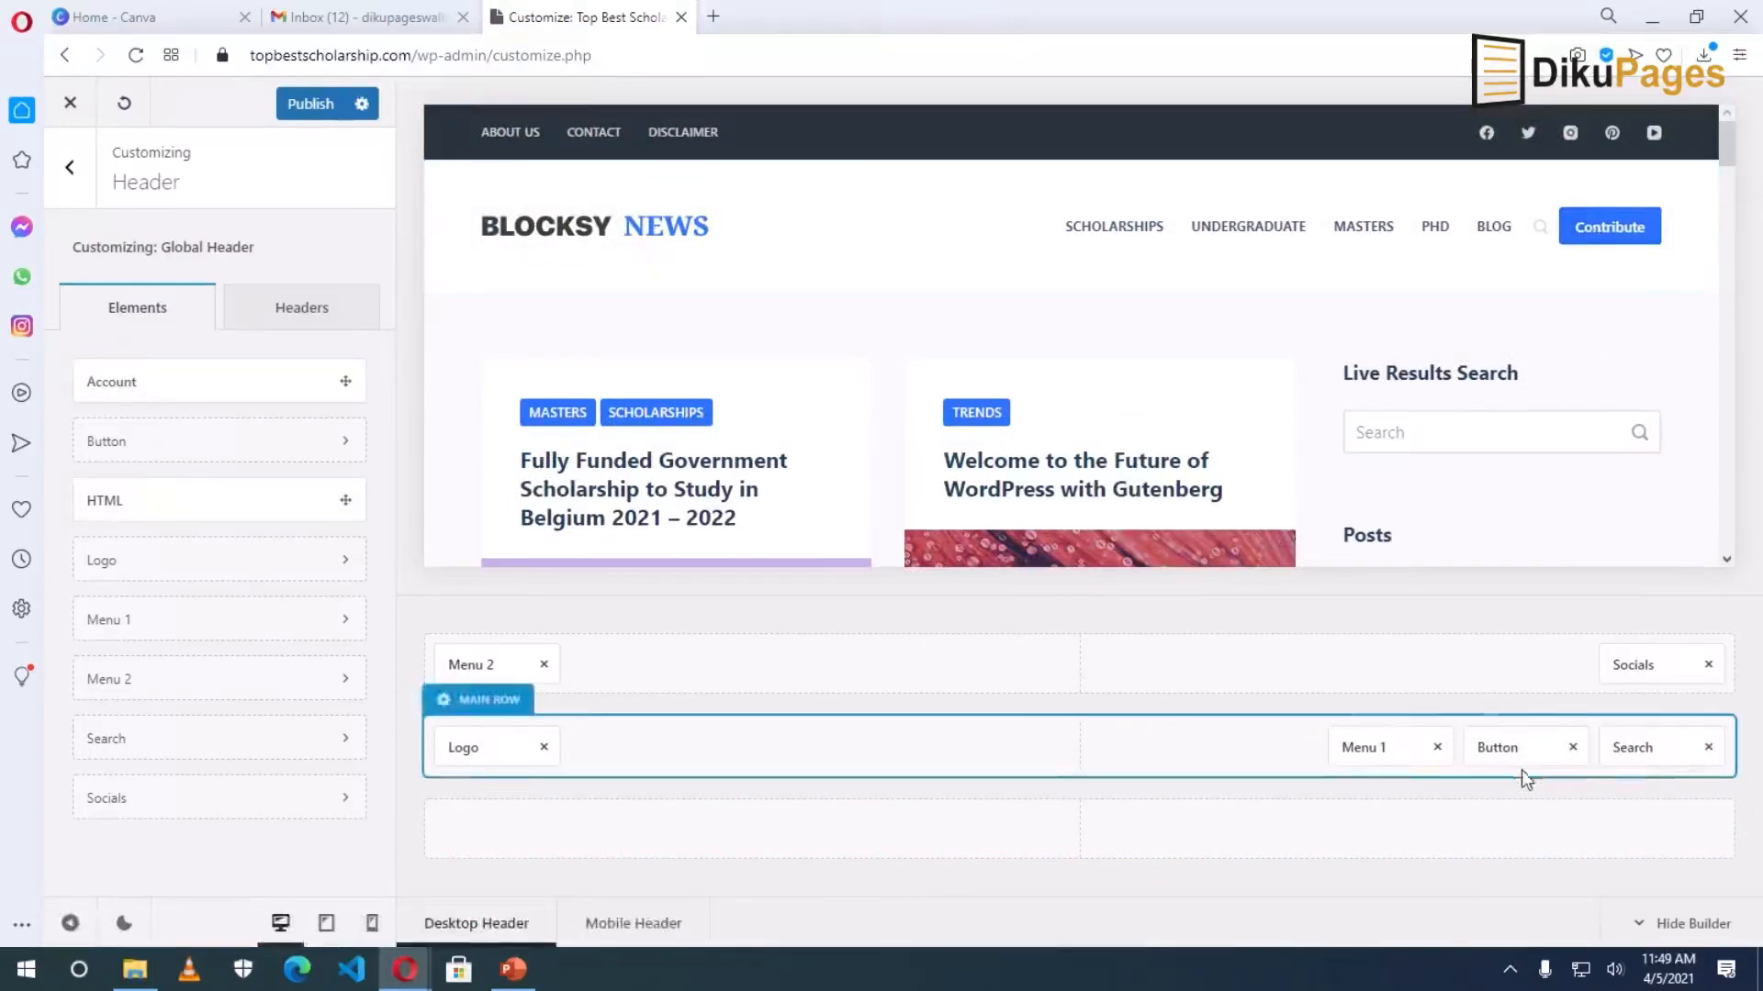
pyautogui.click(1573, 747)
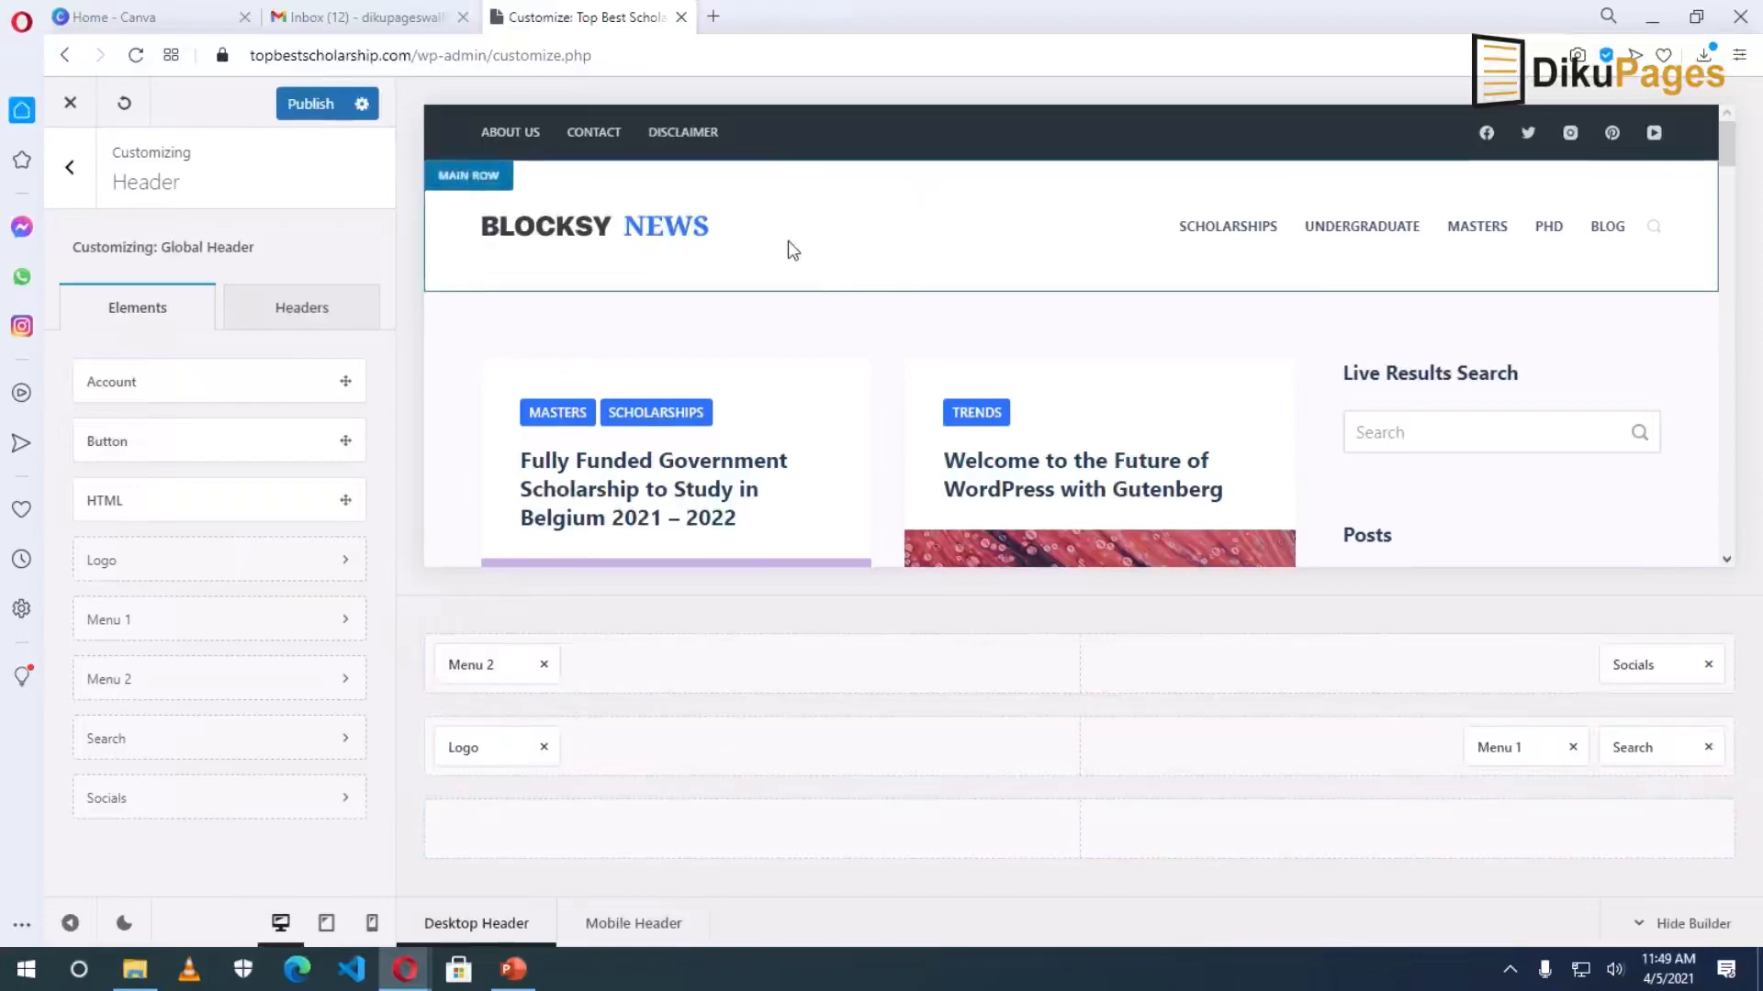
pyautogui.click(464, 179)
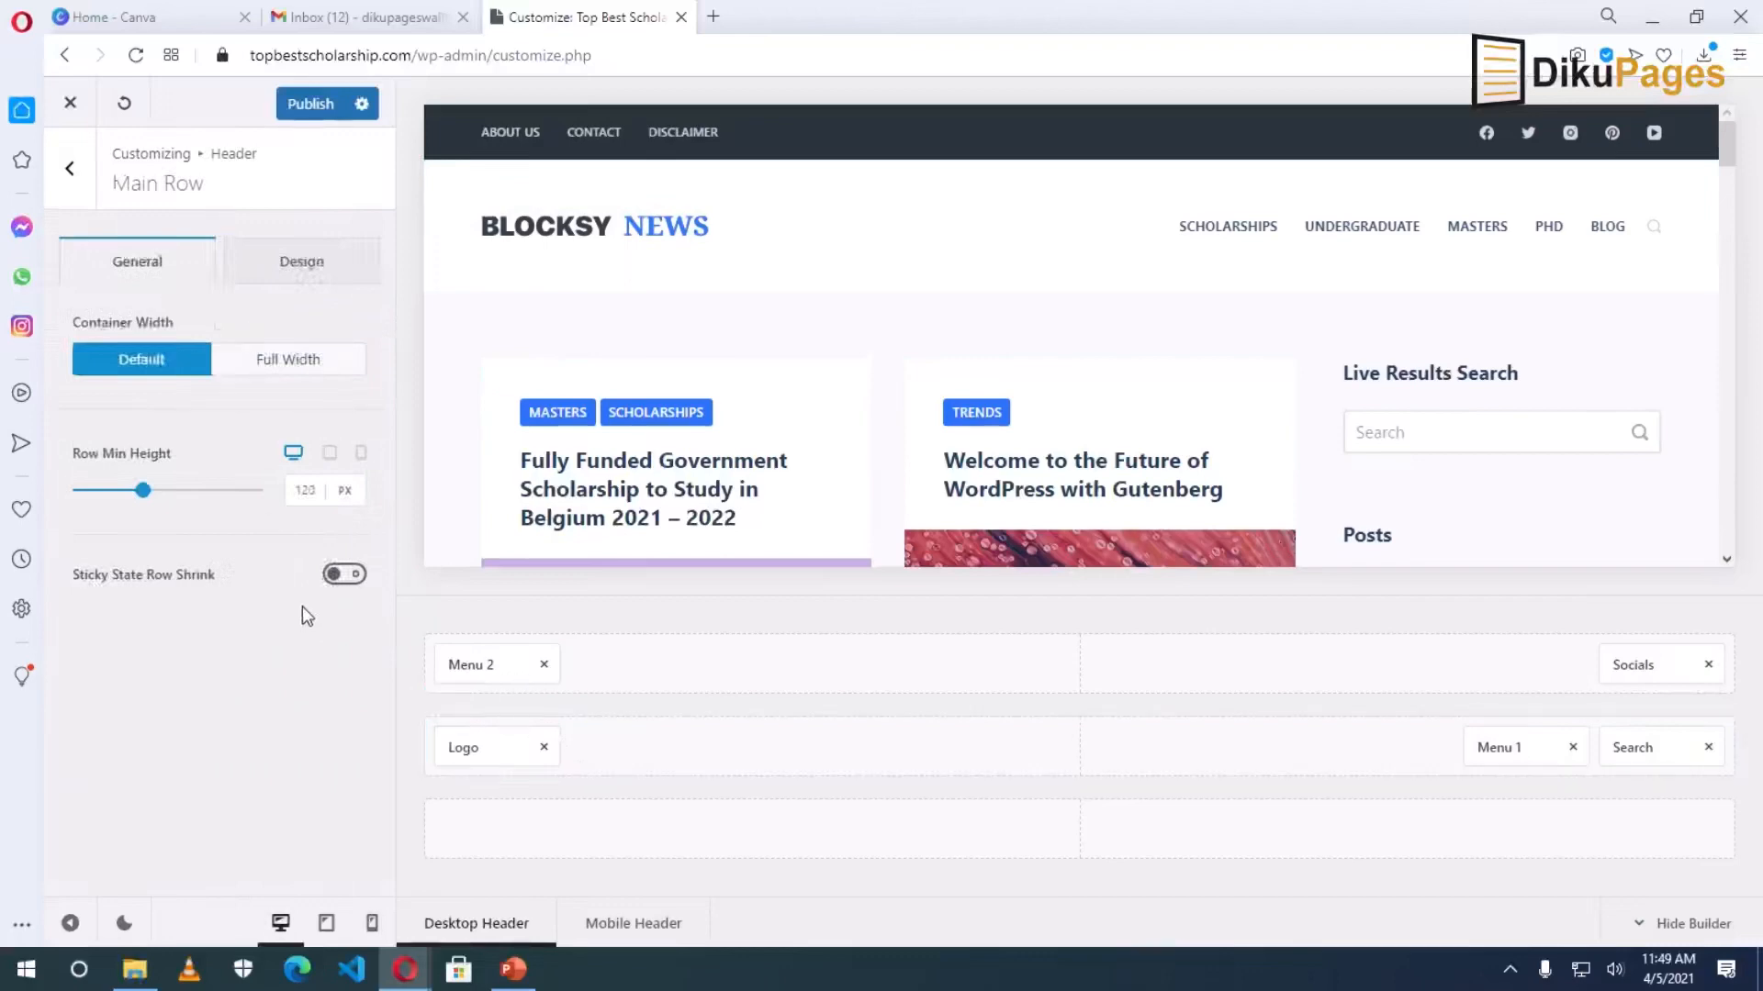
# Give the main header row a solid #000000 black background.
pyautogui.click(300, 273)
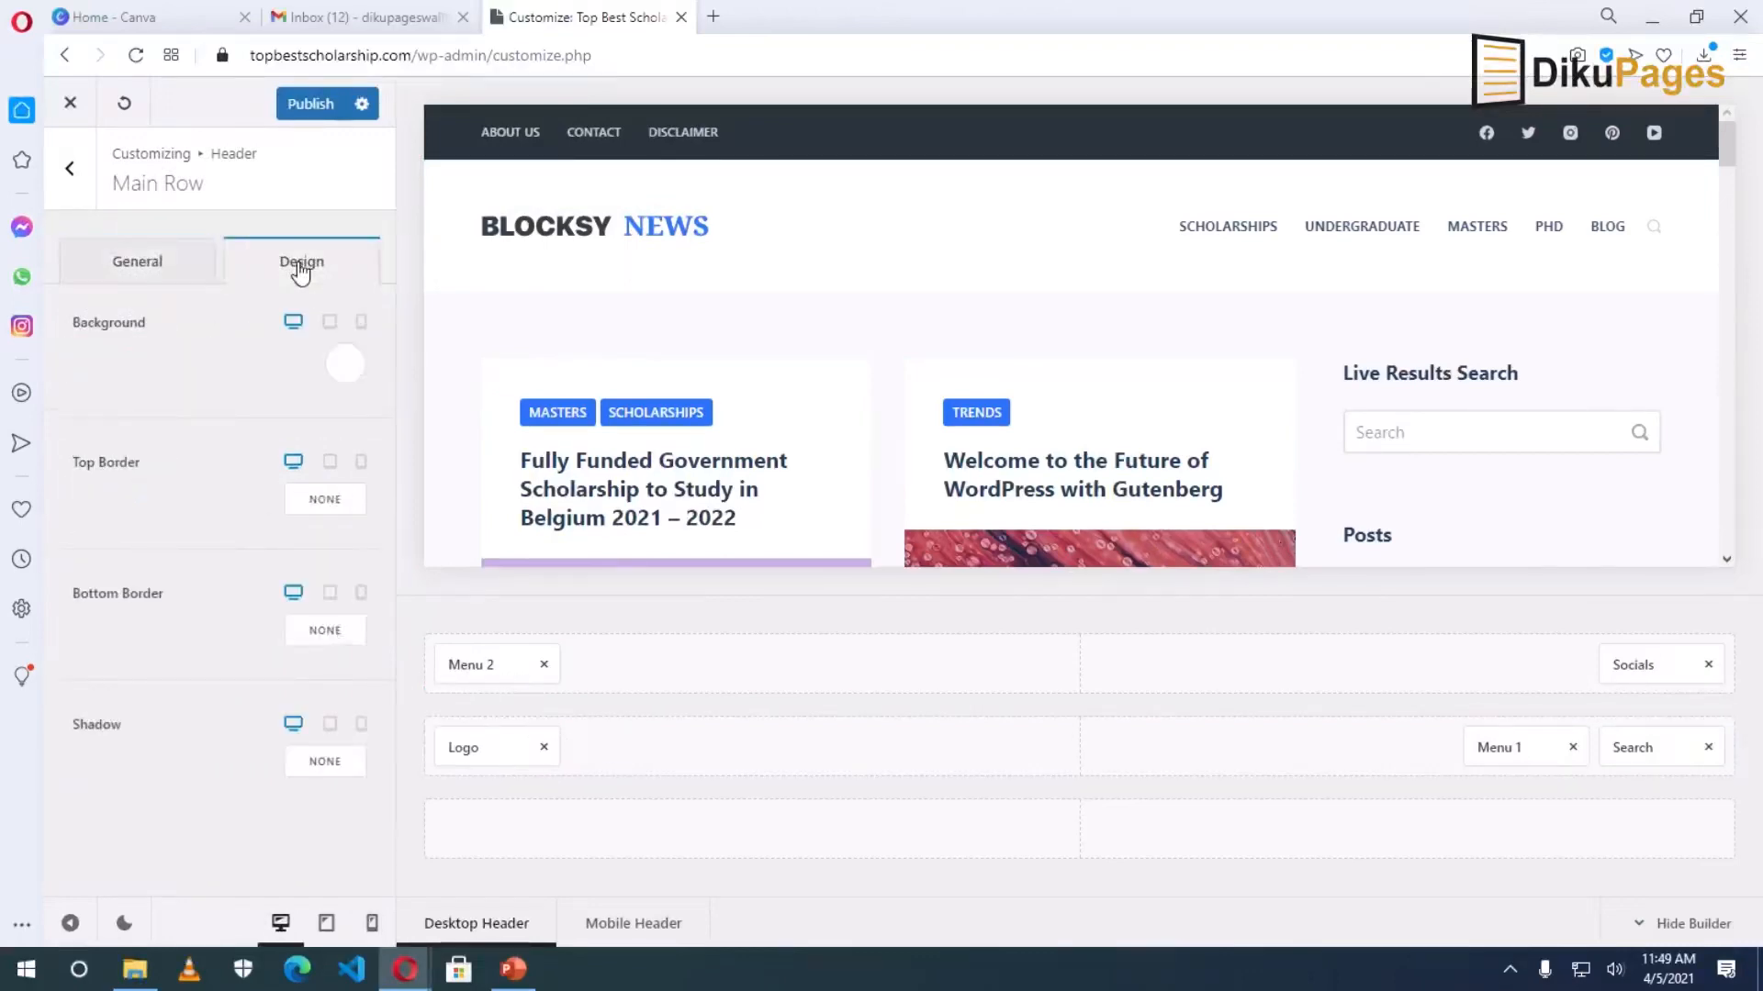
pyautogui.click(347, 366)
pyautogui.moveTo(217, 642); pyautogui.dragTo(73, 716)
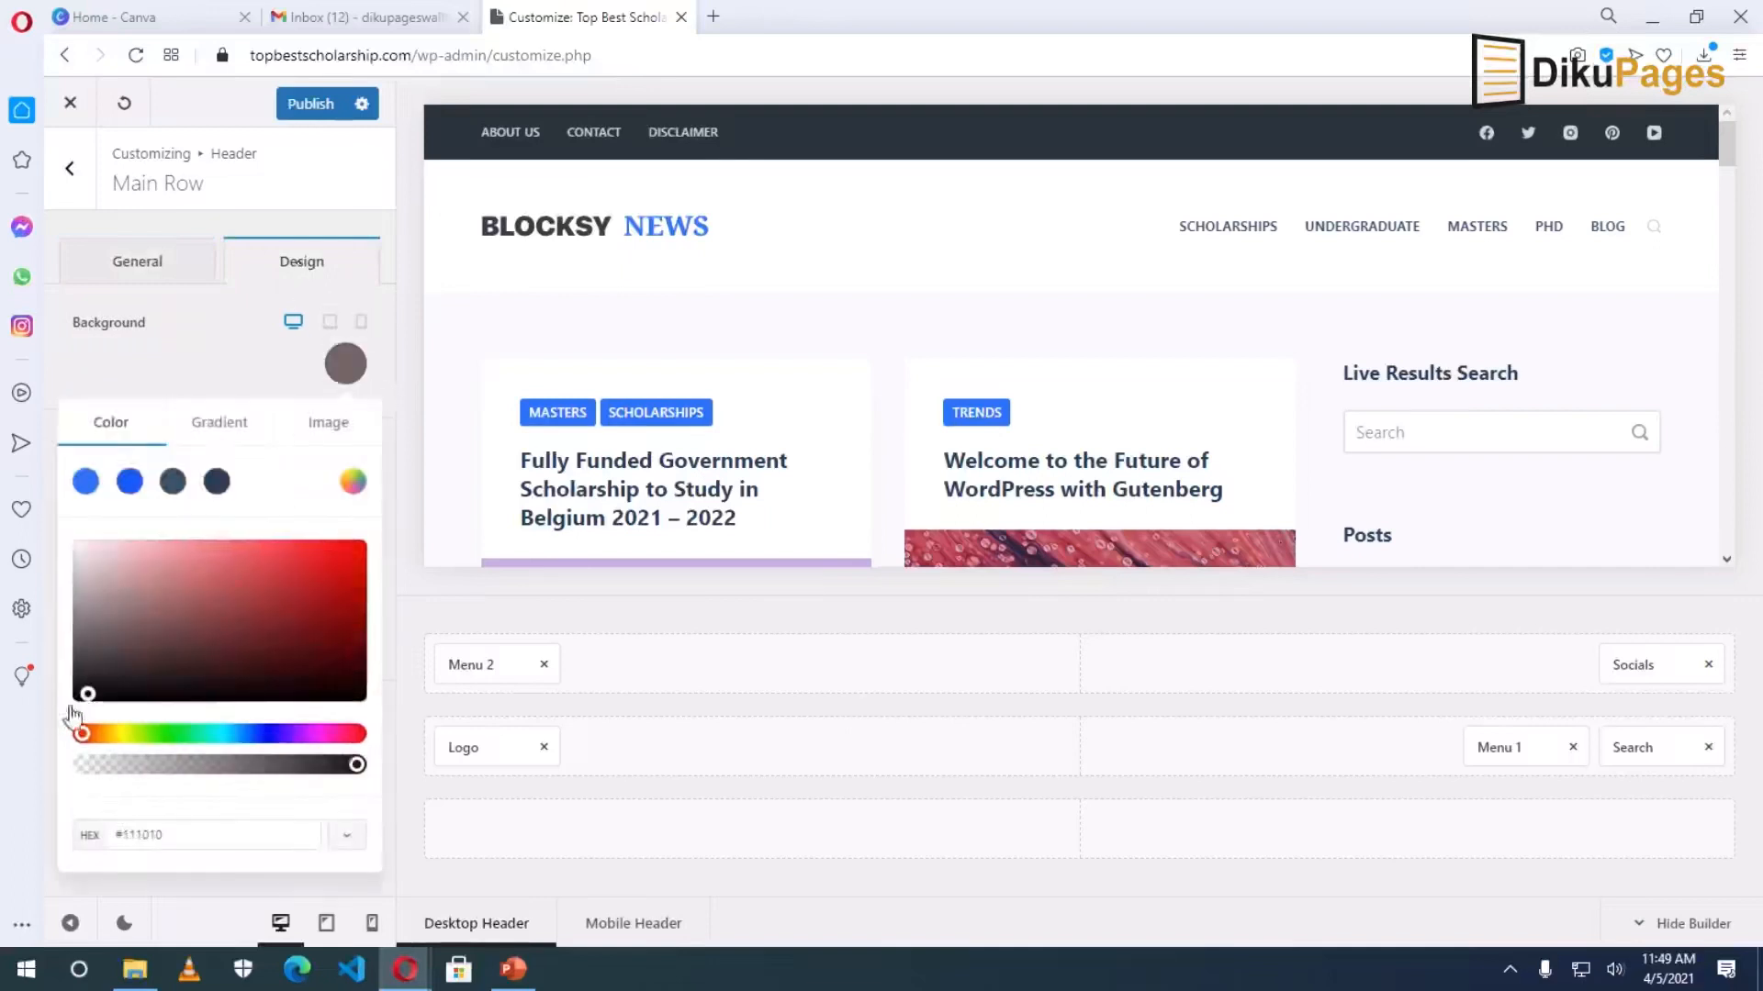
pyautogui.click(86, 694)
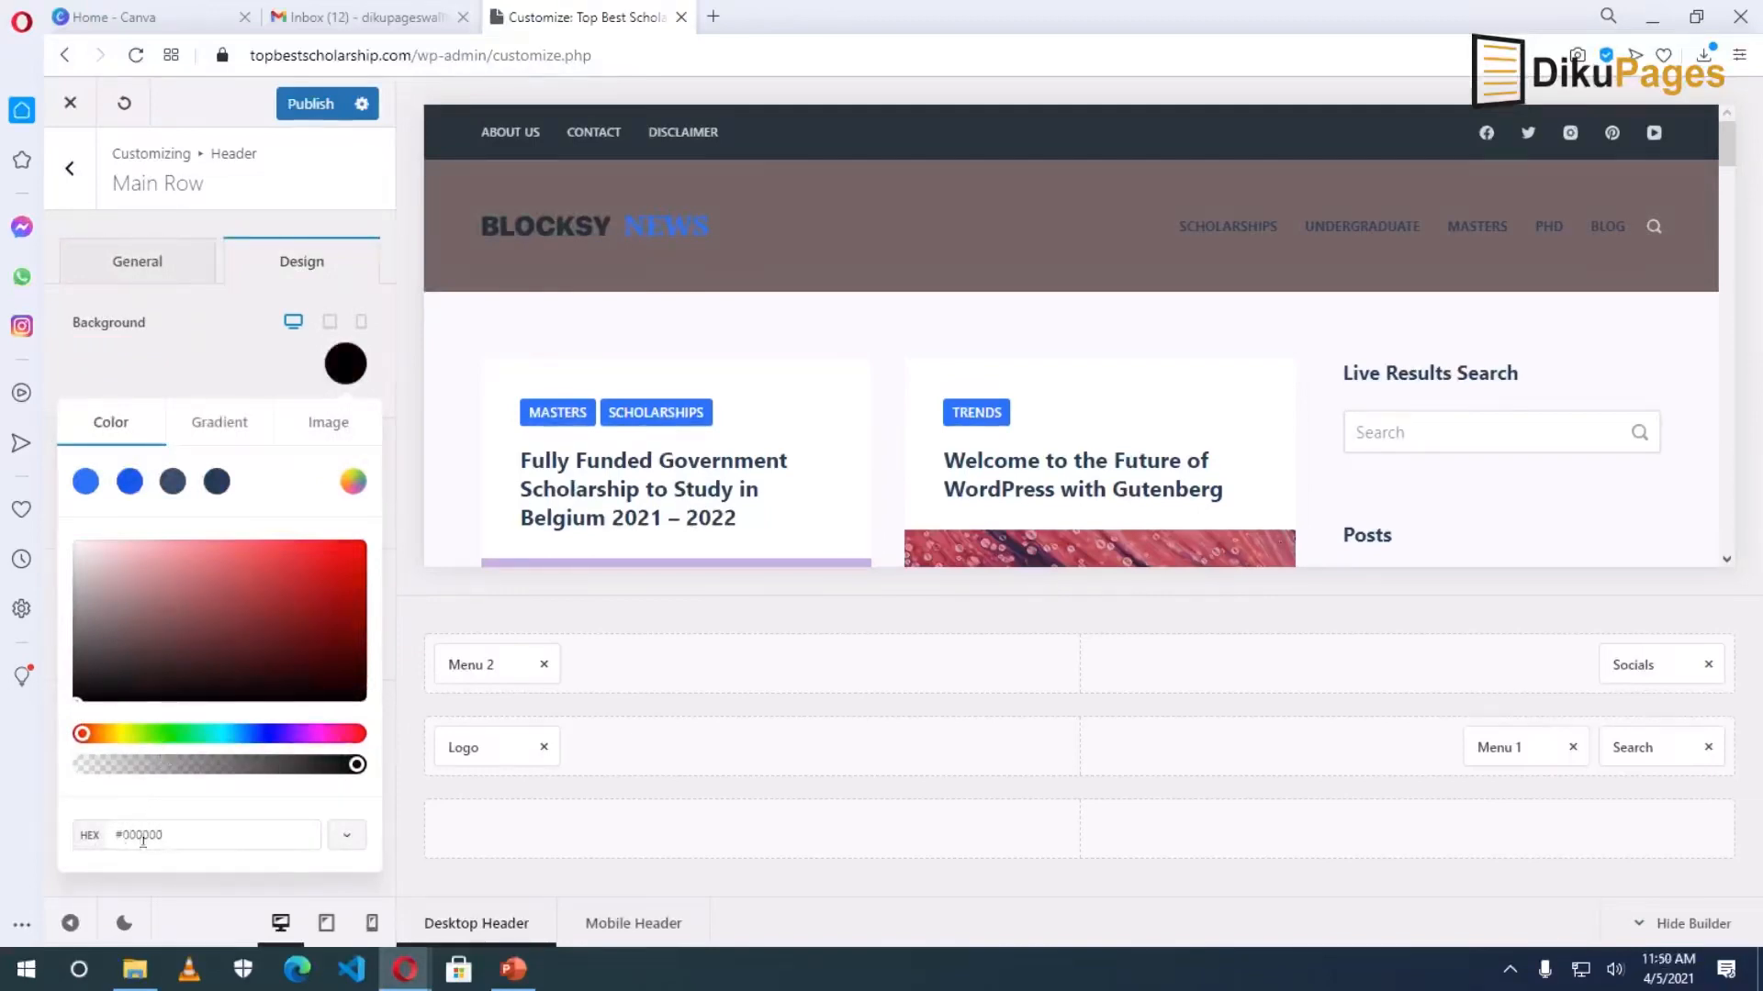
pyautogui.click(179, 837)
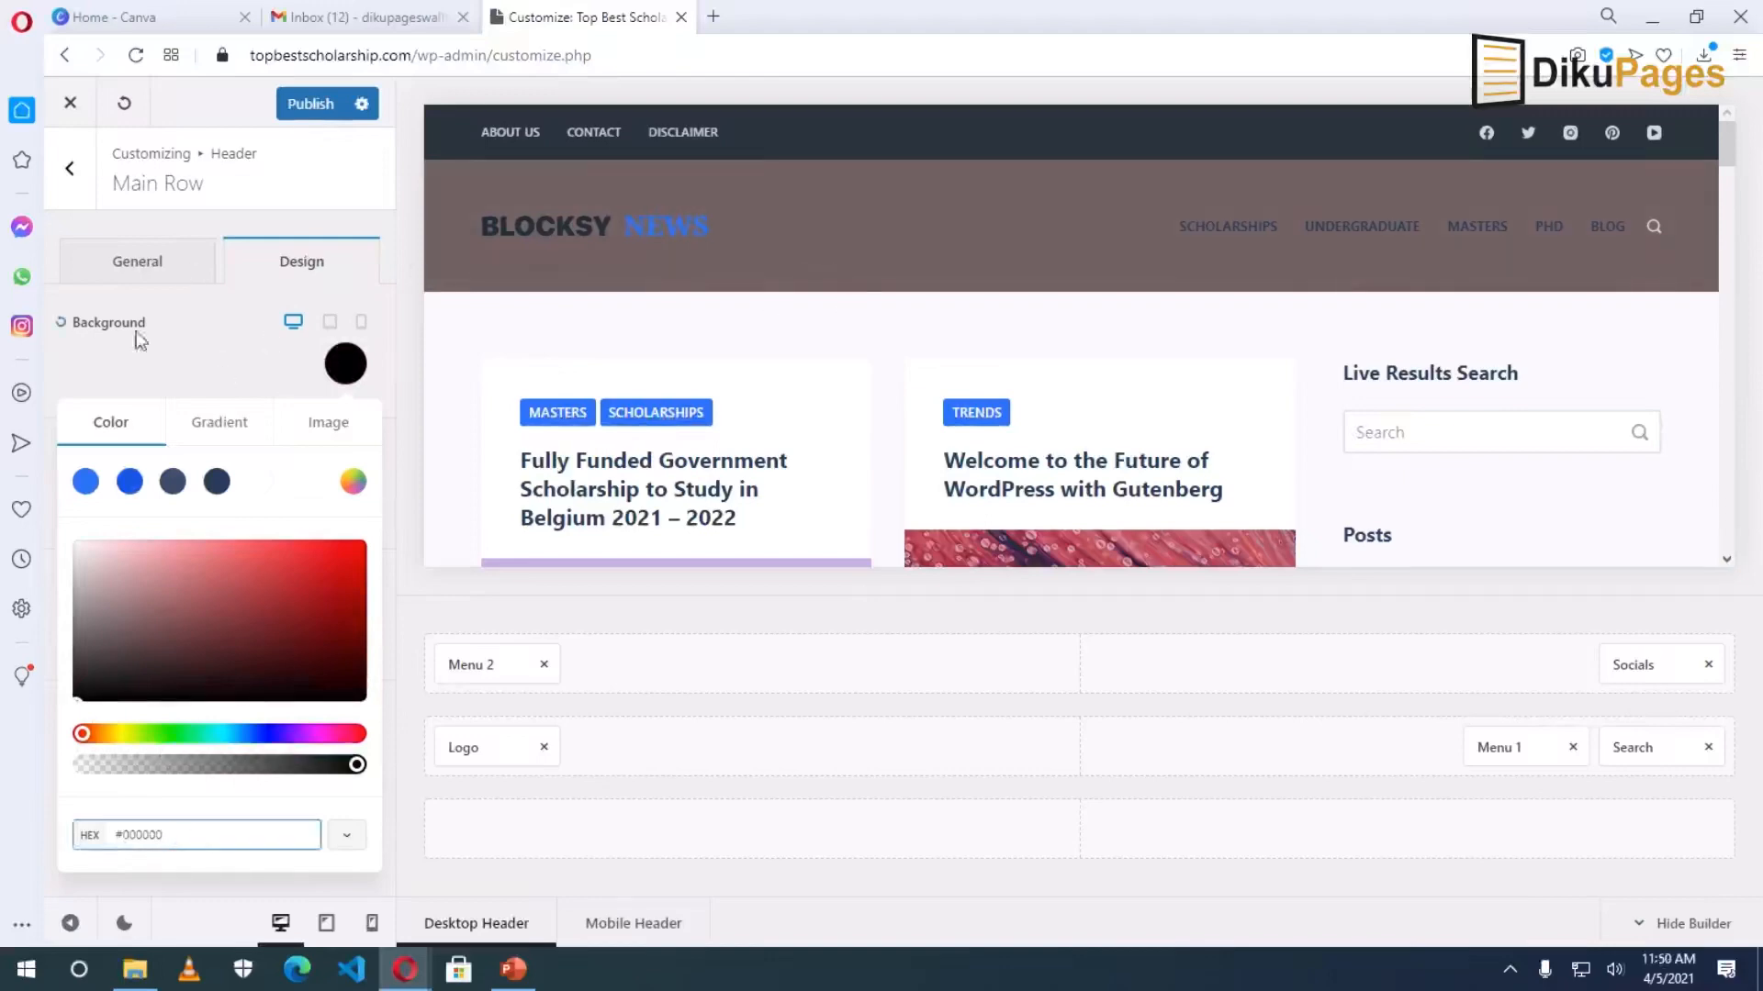
pyautogui.click(224, 351)
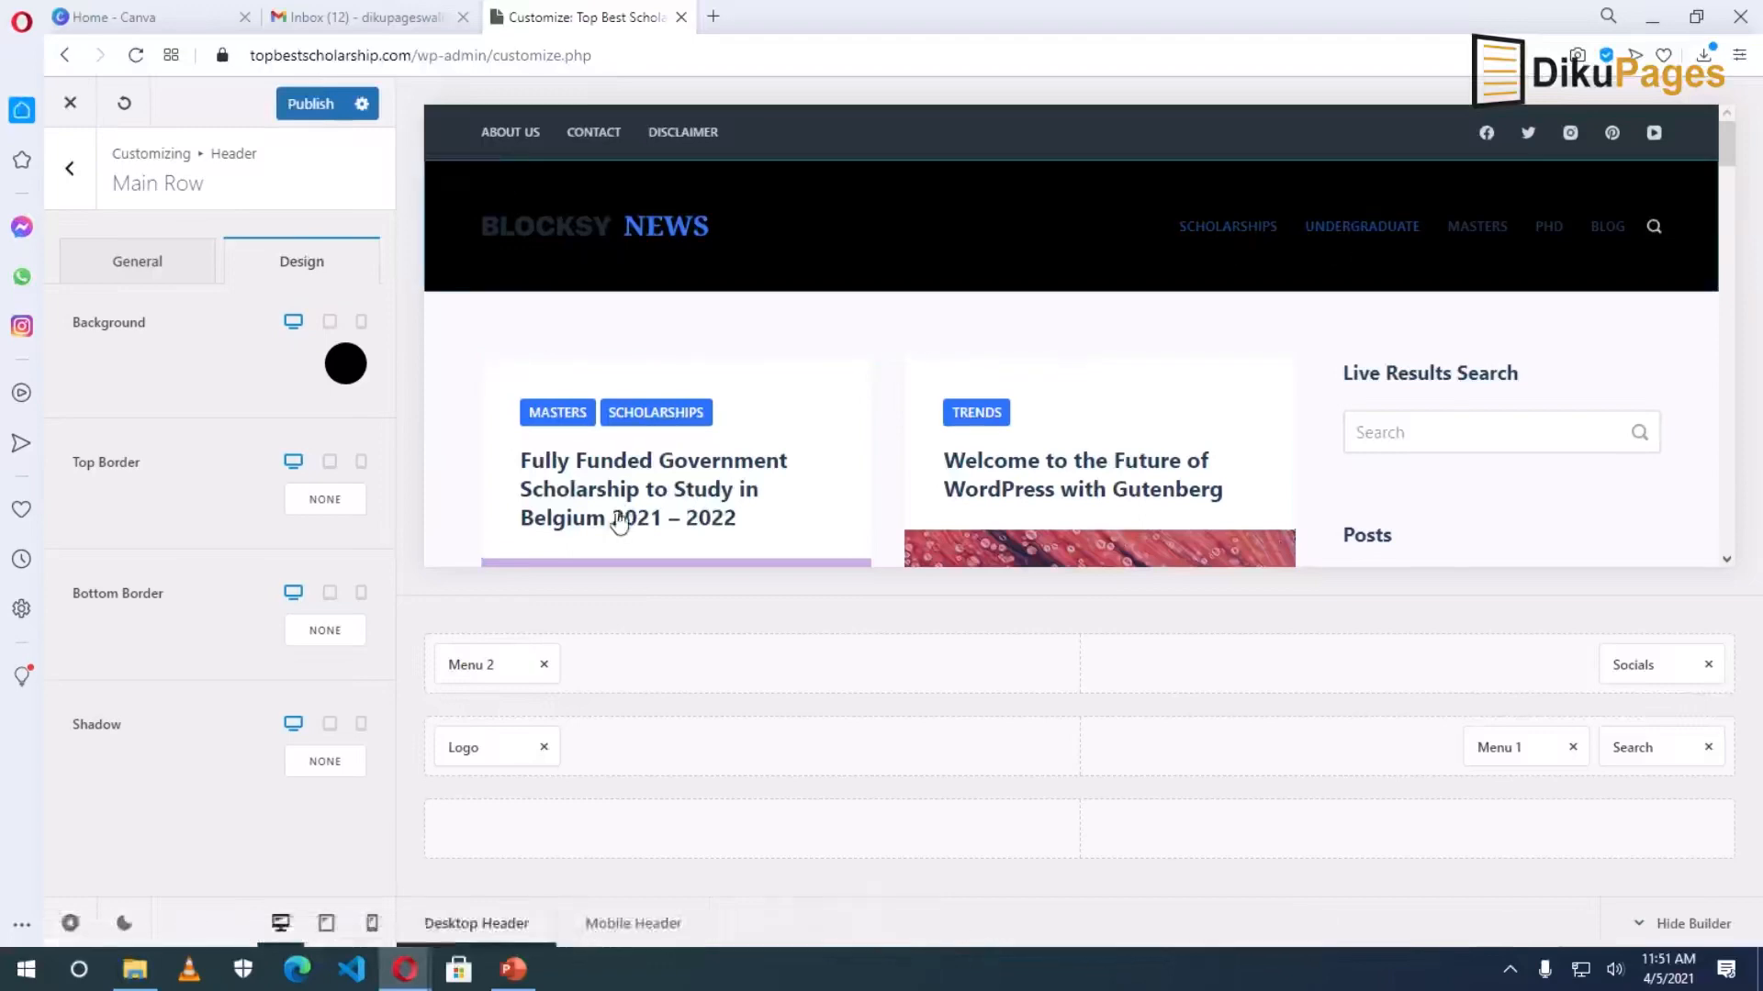
pyautogui.click(147, 263)
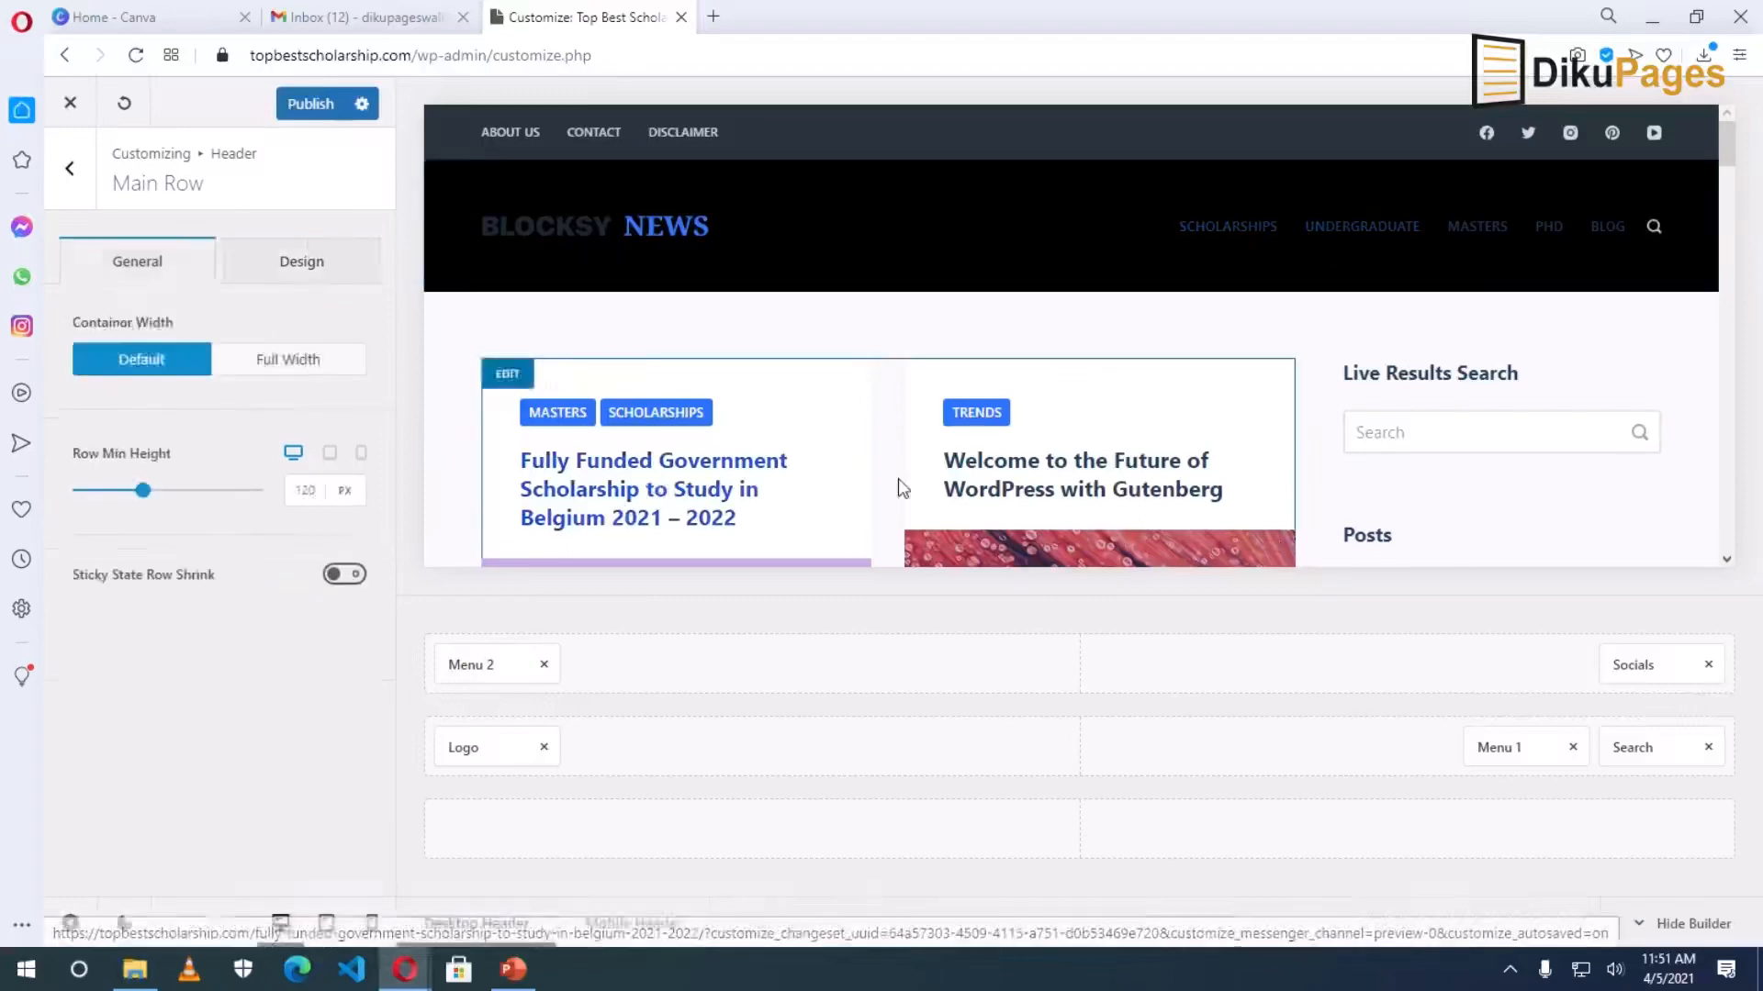
# Set the header menu's initial link font colour to white.
pyautogui.click(1510, 750)
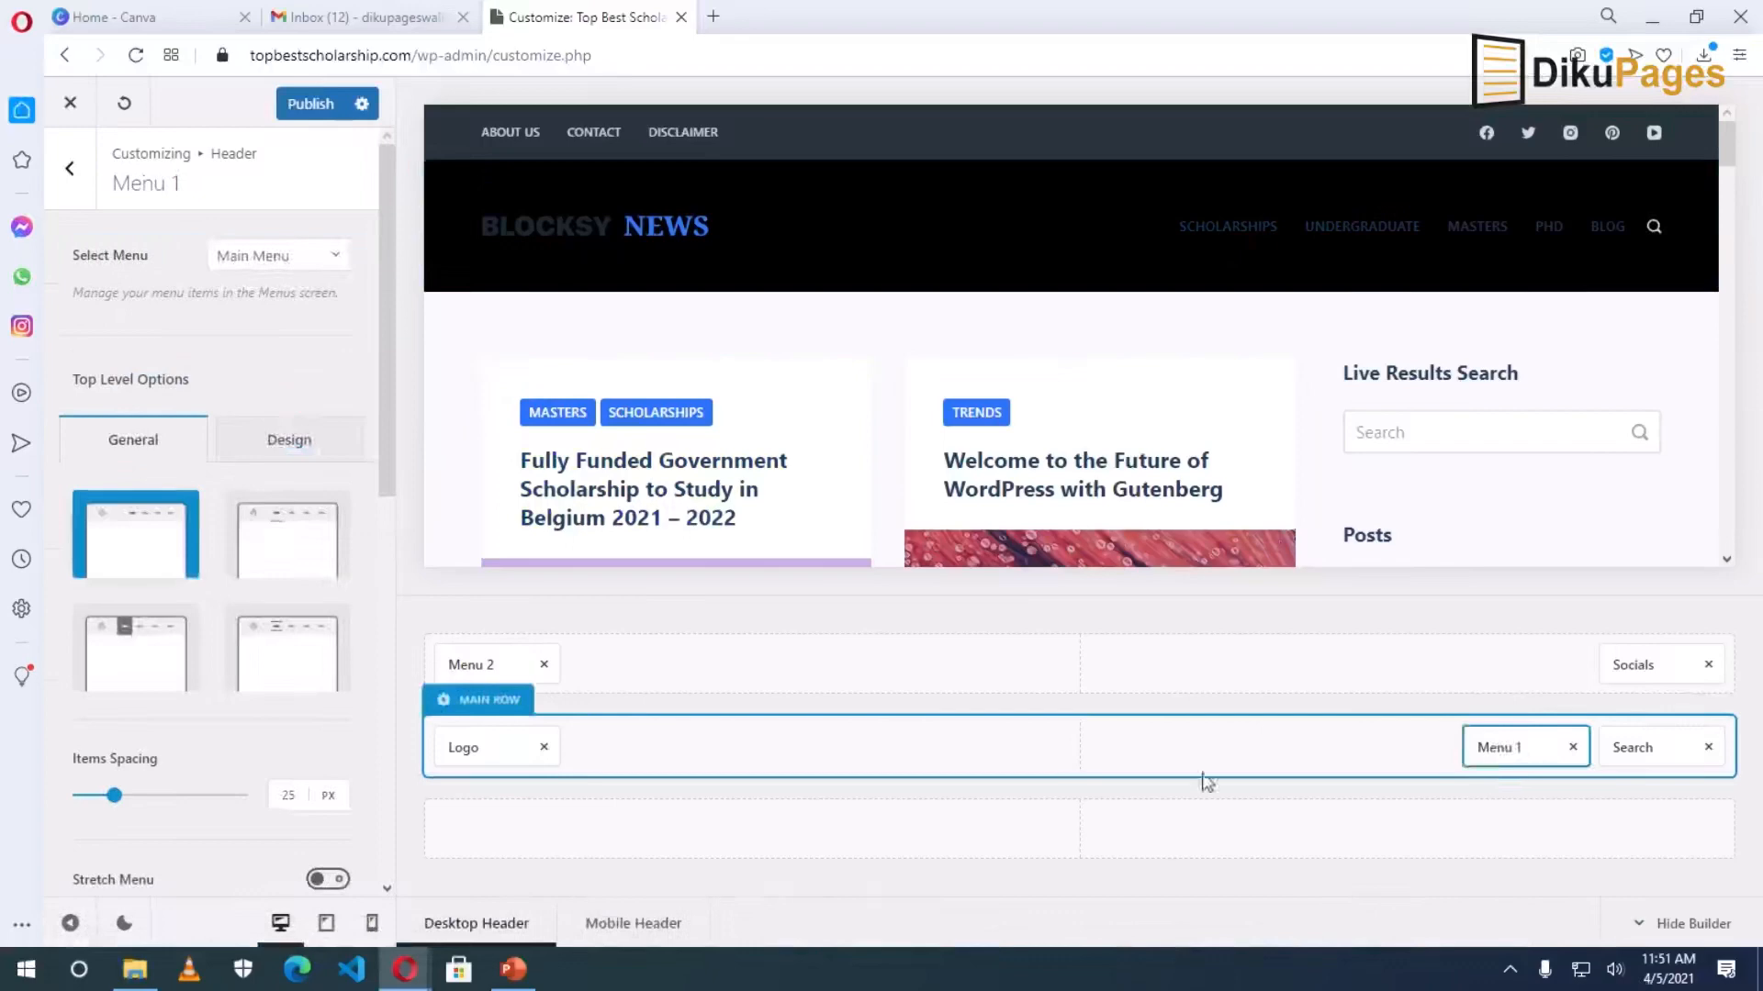
pyautogui.click(275, 448)
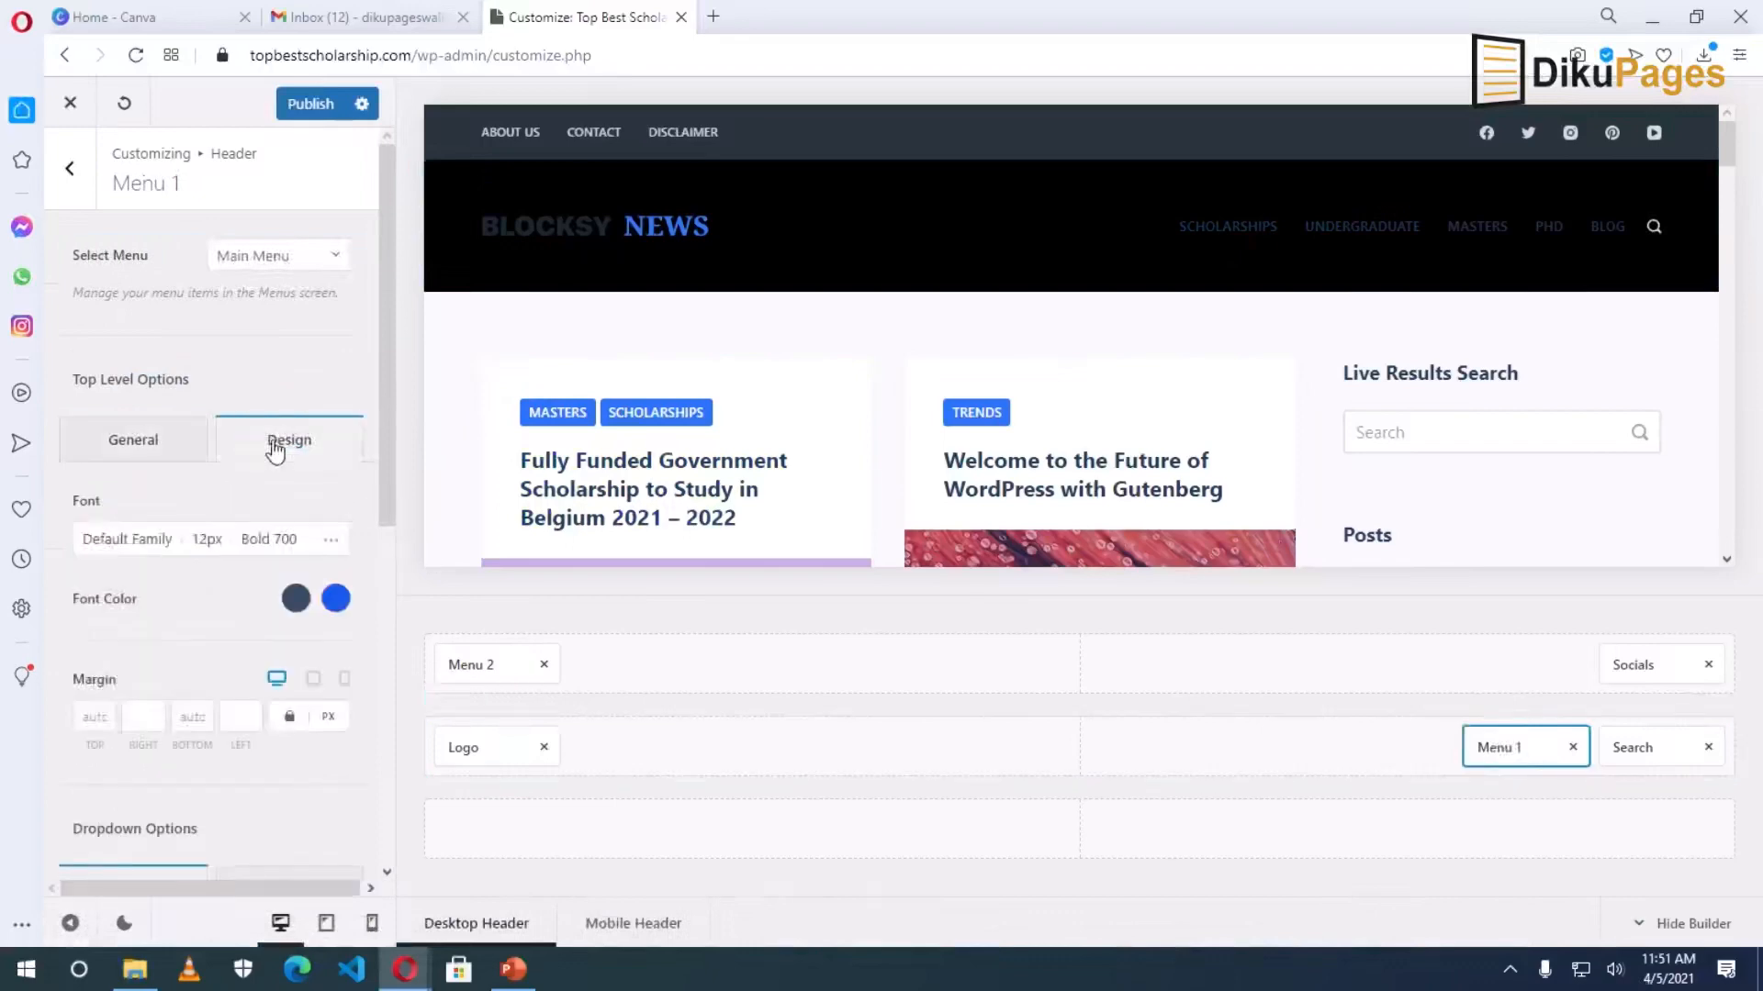
pyautogui.click(296, 600)
pyautogui.click(246, 352)
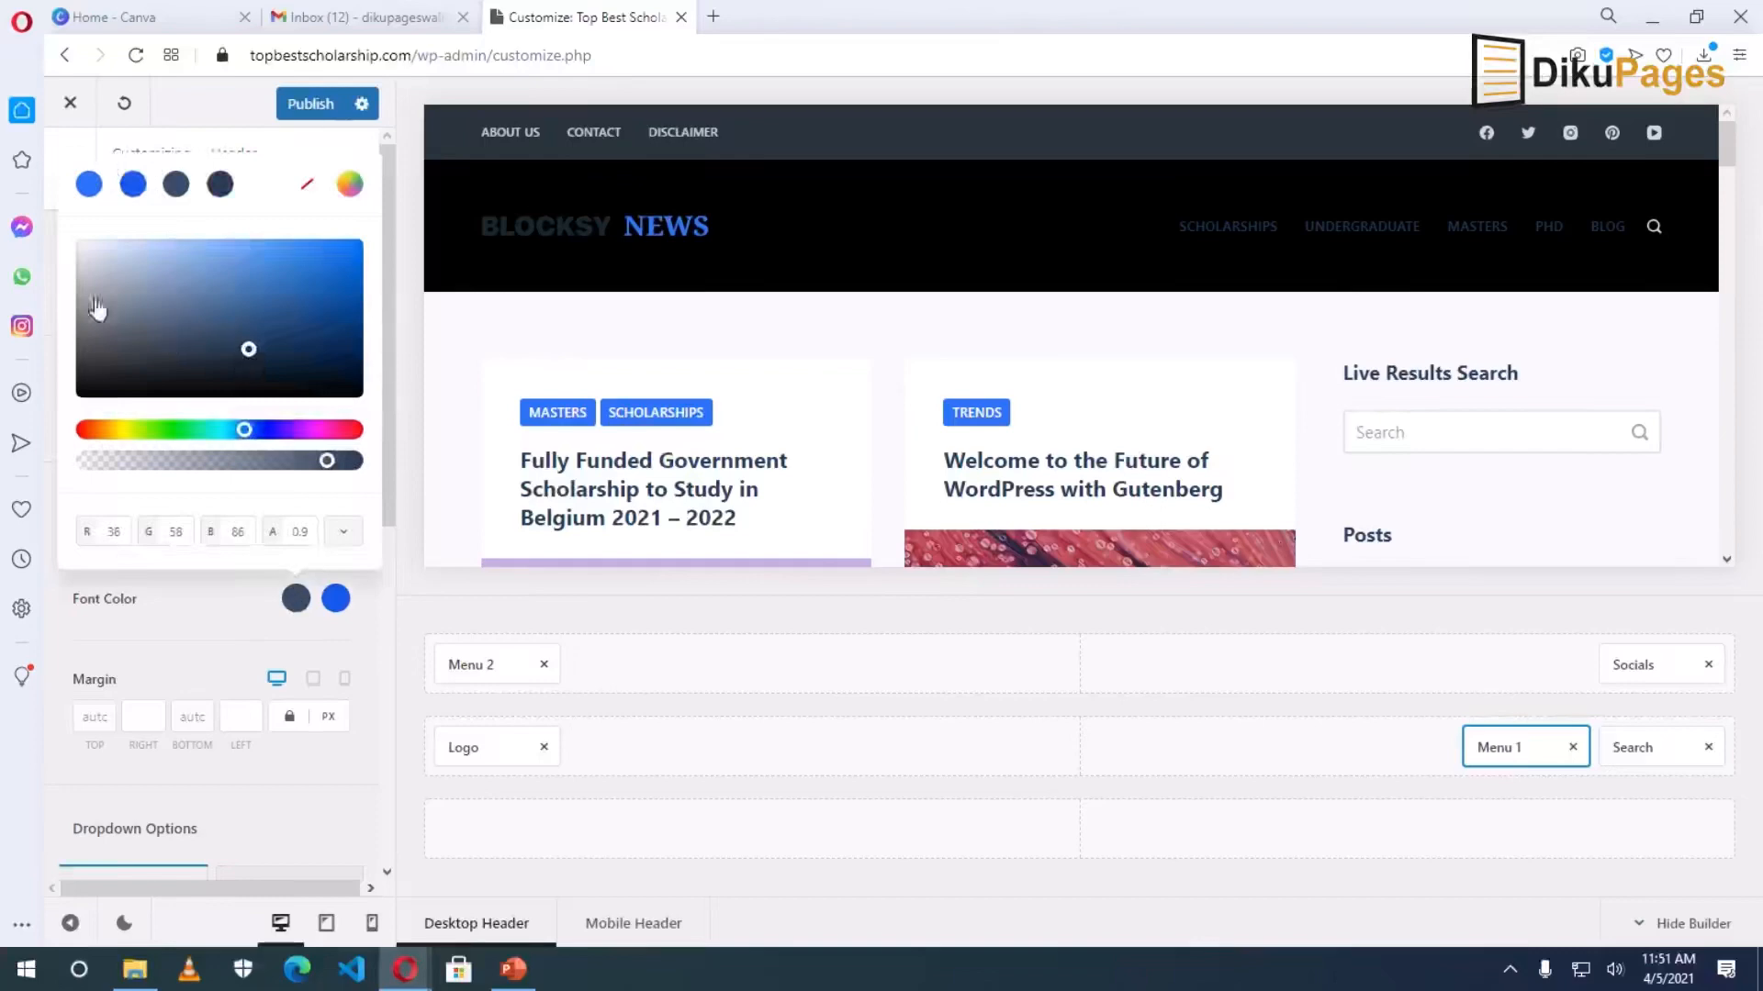
pyautogui.click(336, 600)
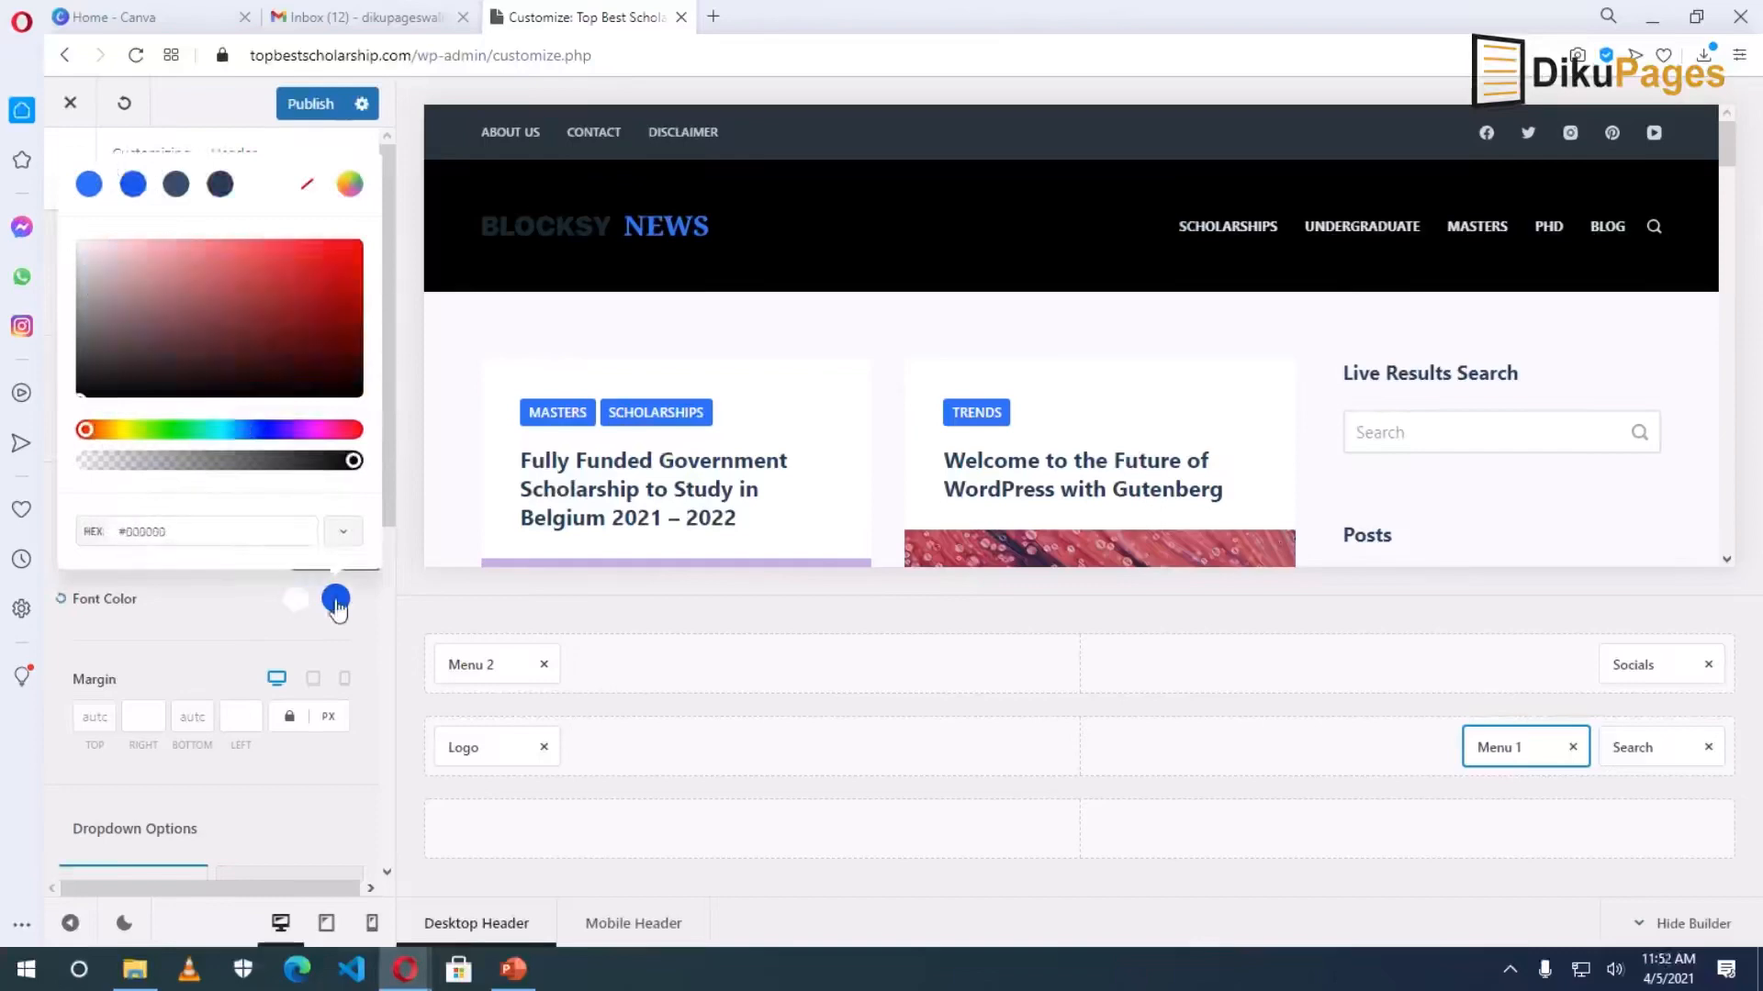
pyautogui.click(247, 619)
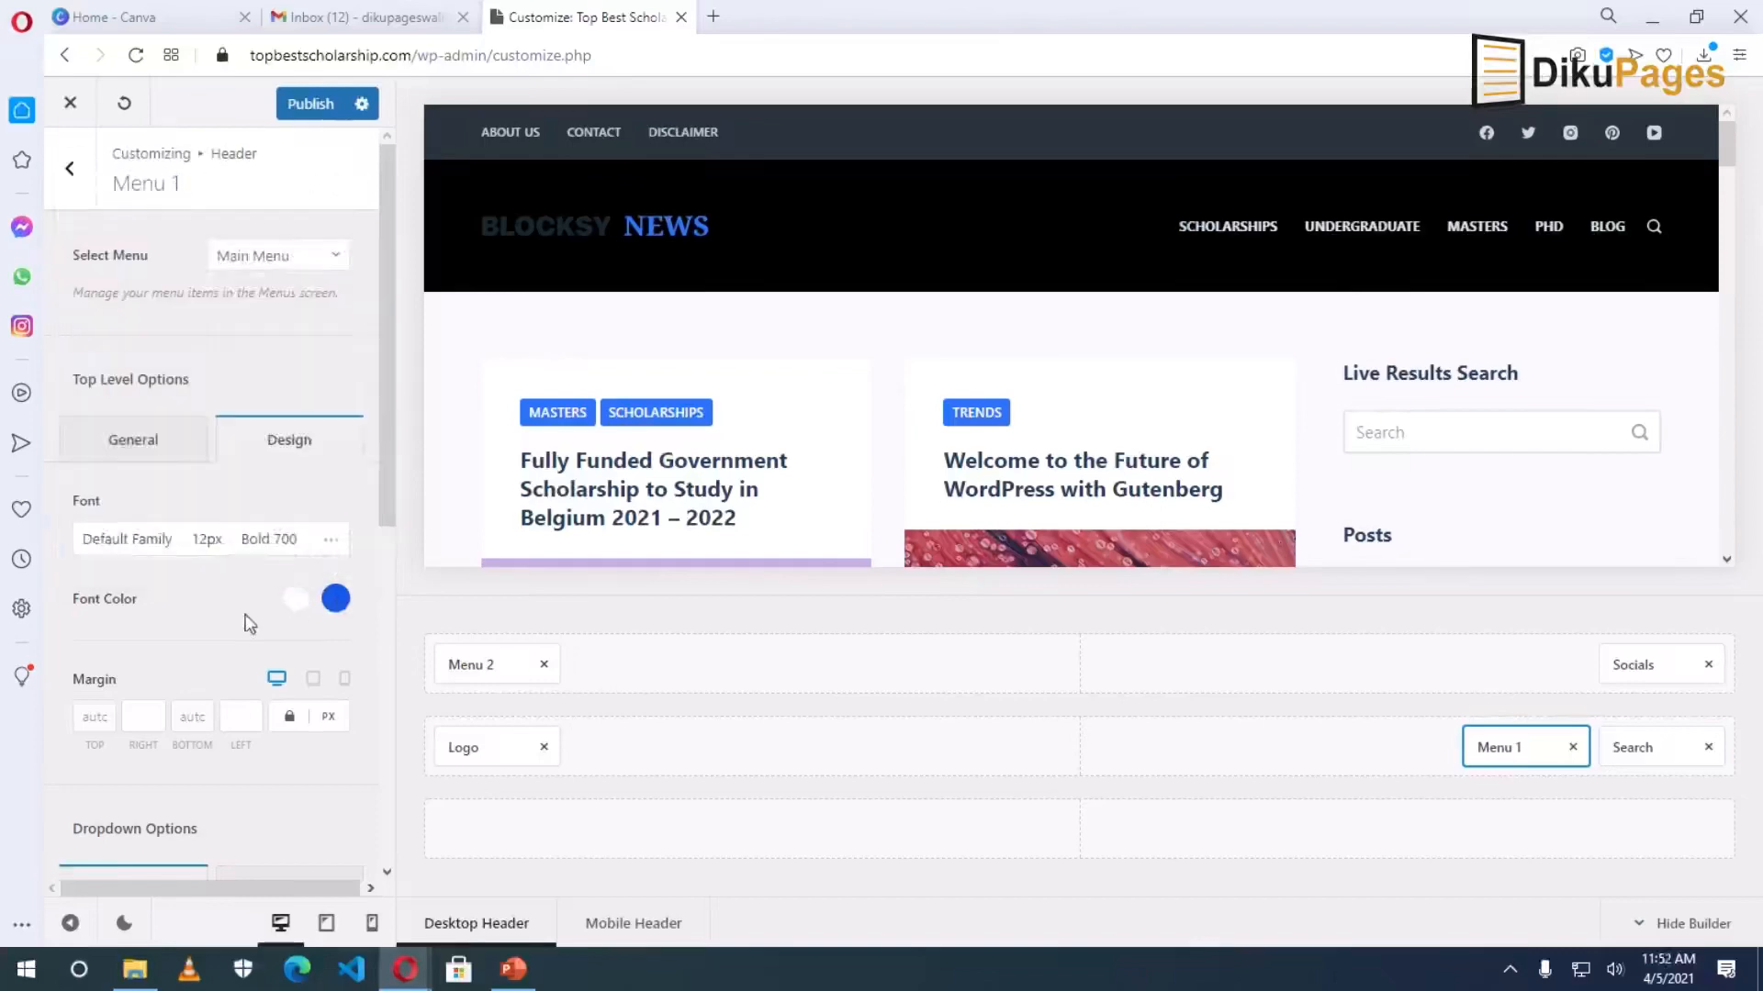
# Set the menu's hover/active link colour to yellow #ffdf2b.
pyautogui.click(336, 602)
pyautogui.click(172, 529)
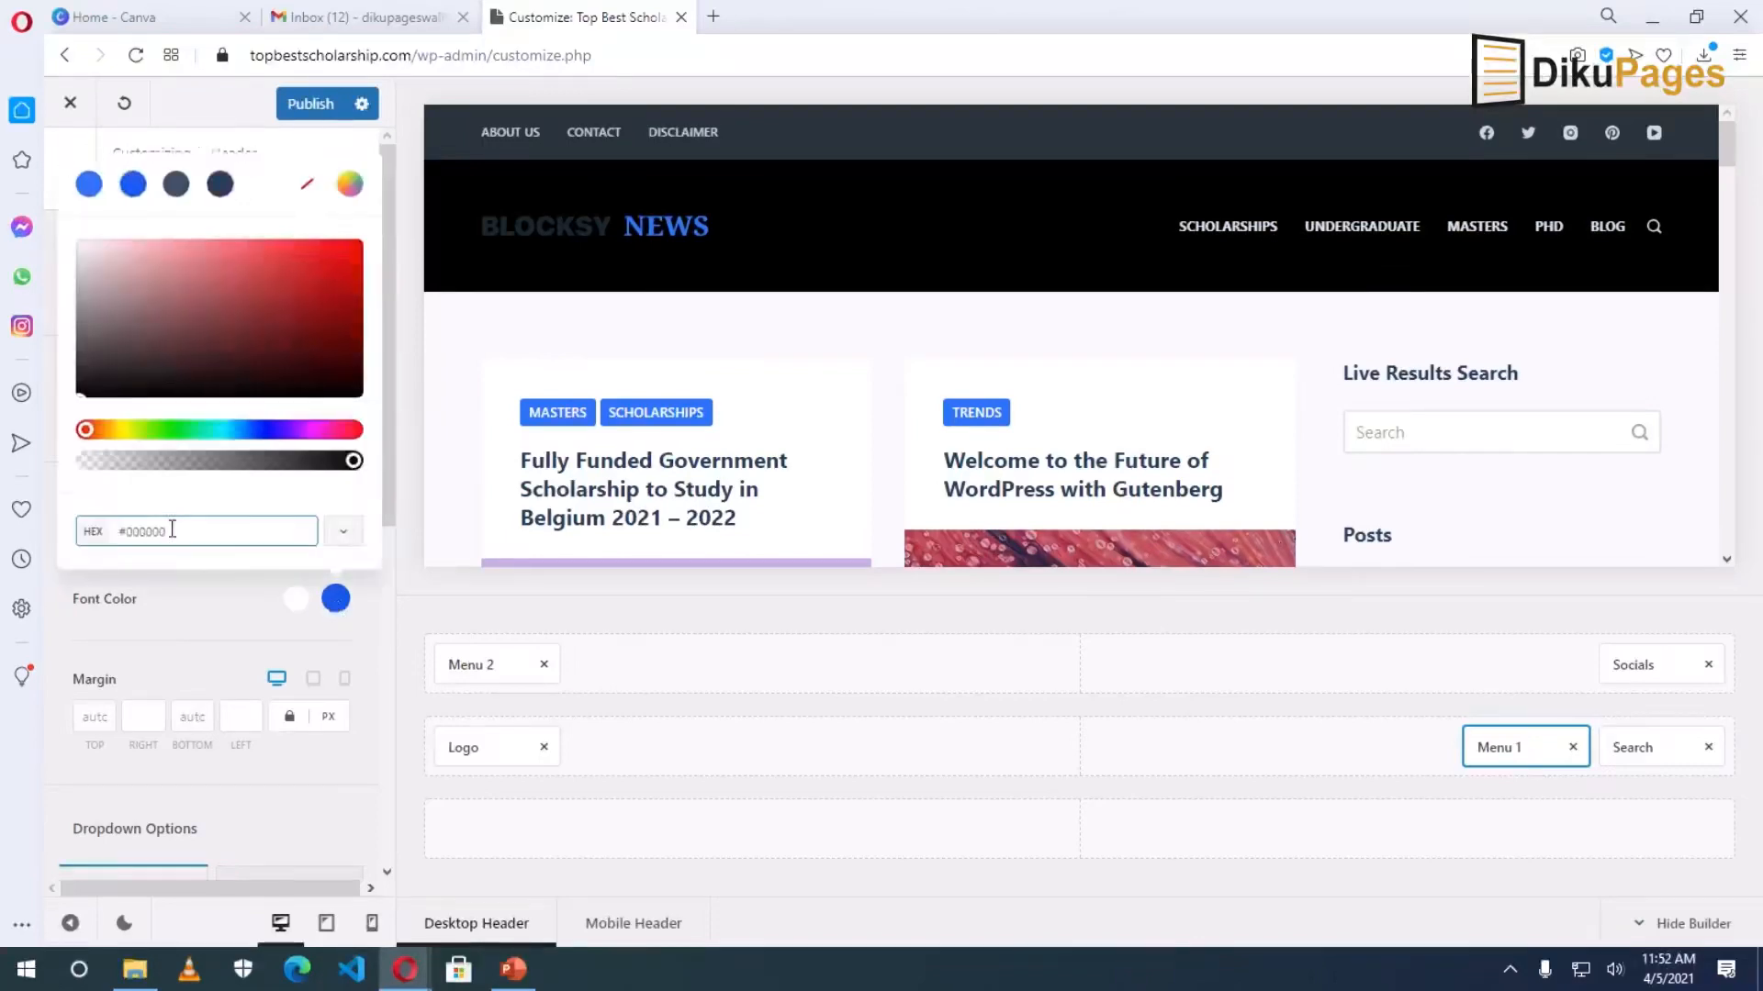
pyautogui.doubleClick(143, 531)
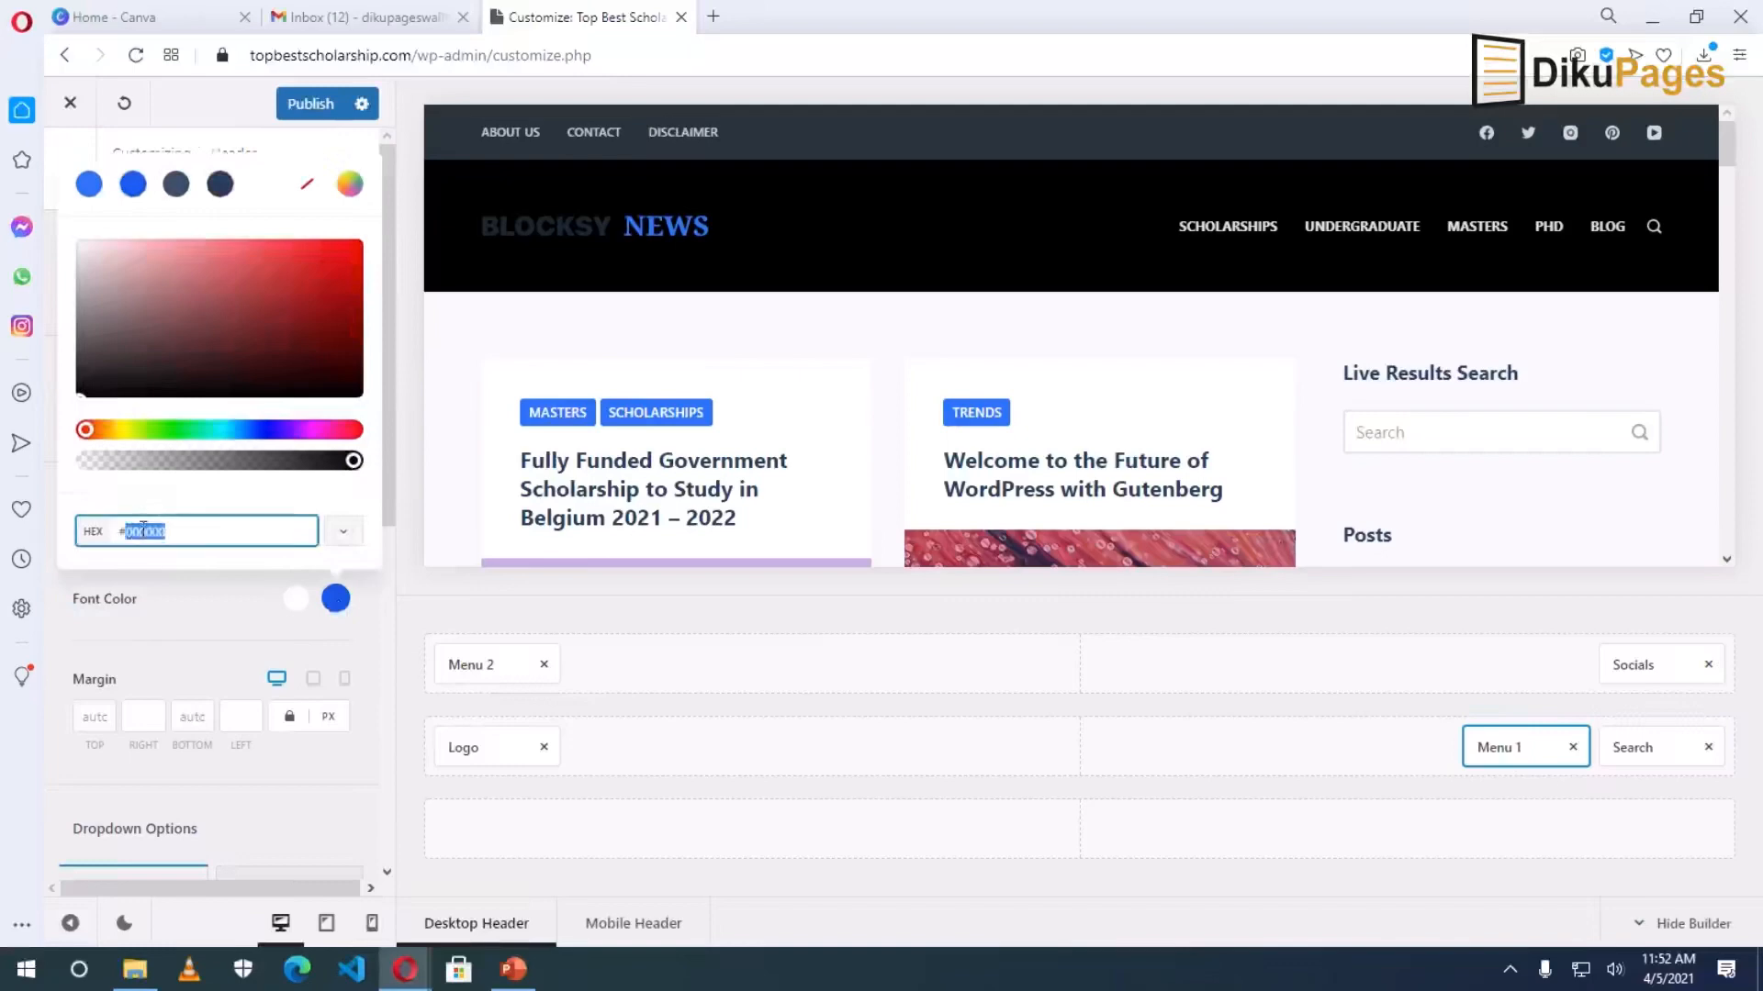
pyautogui.press('BackSpace')
pyautogui.write('ffd22b')
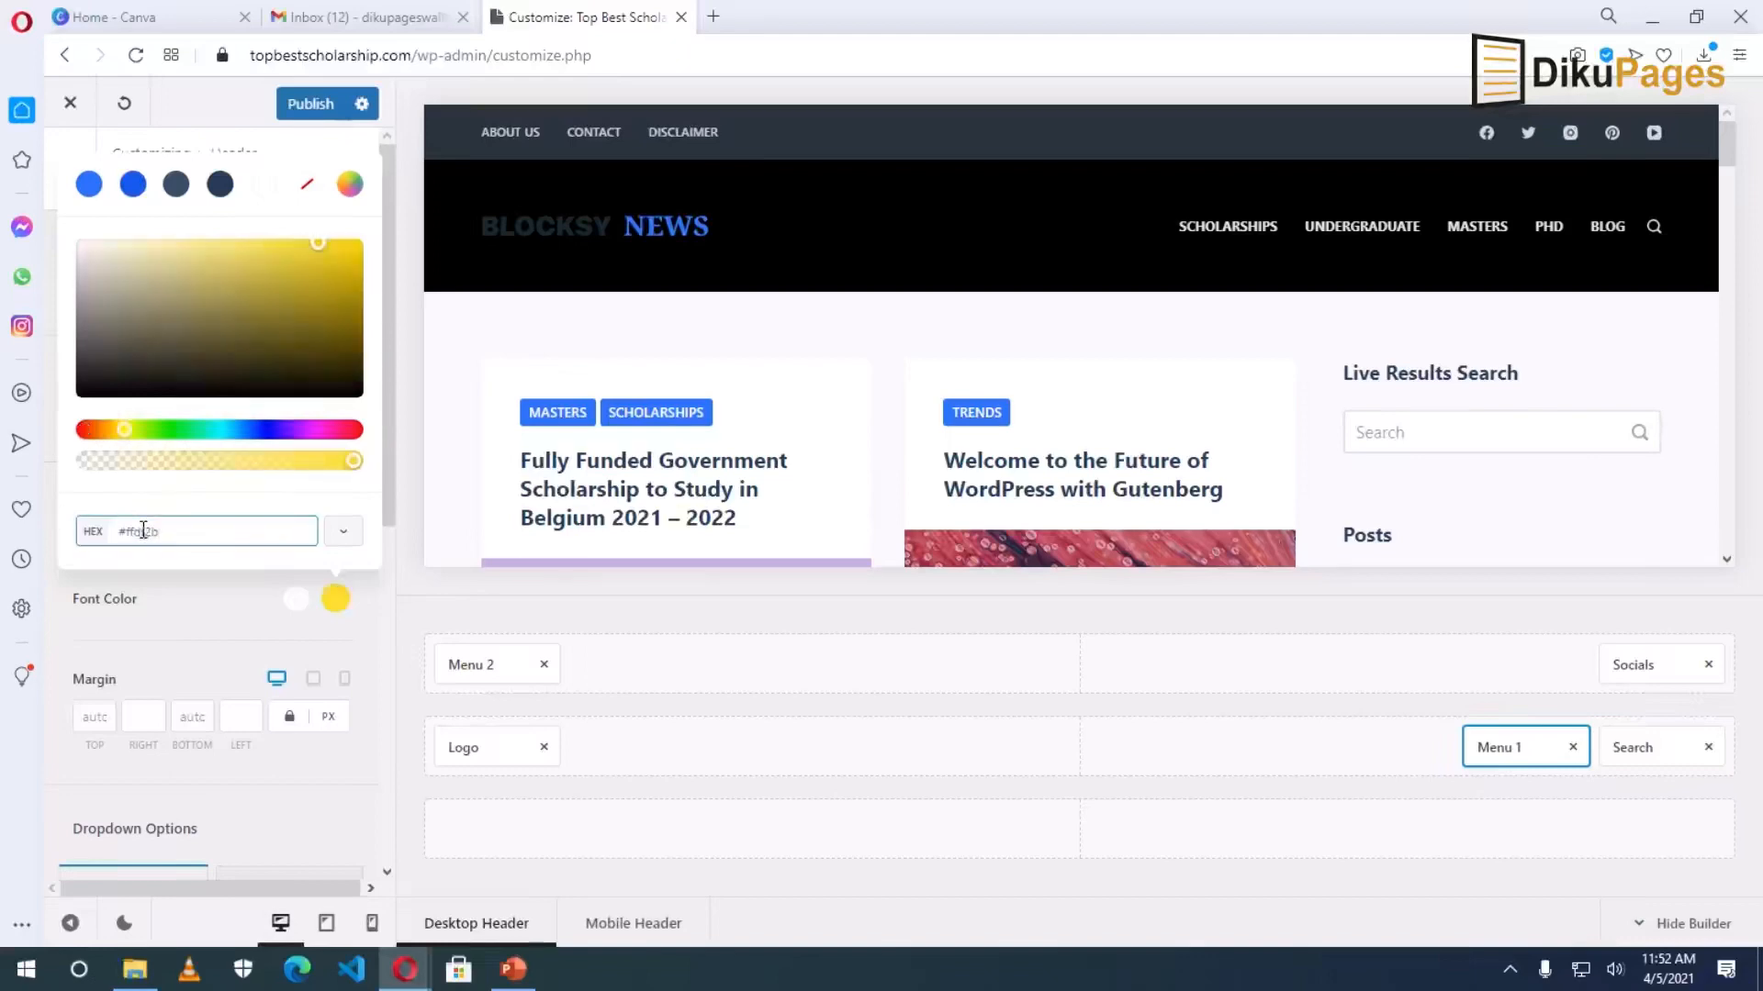
pyautogui.click(206, 610)
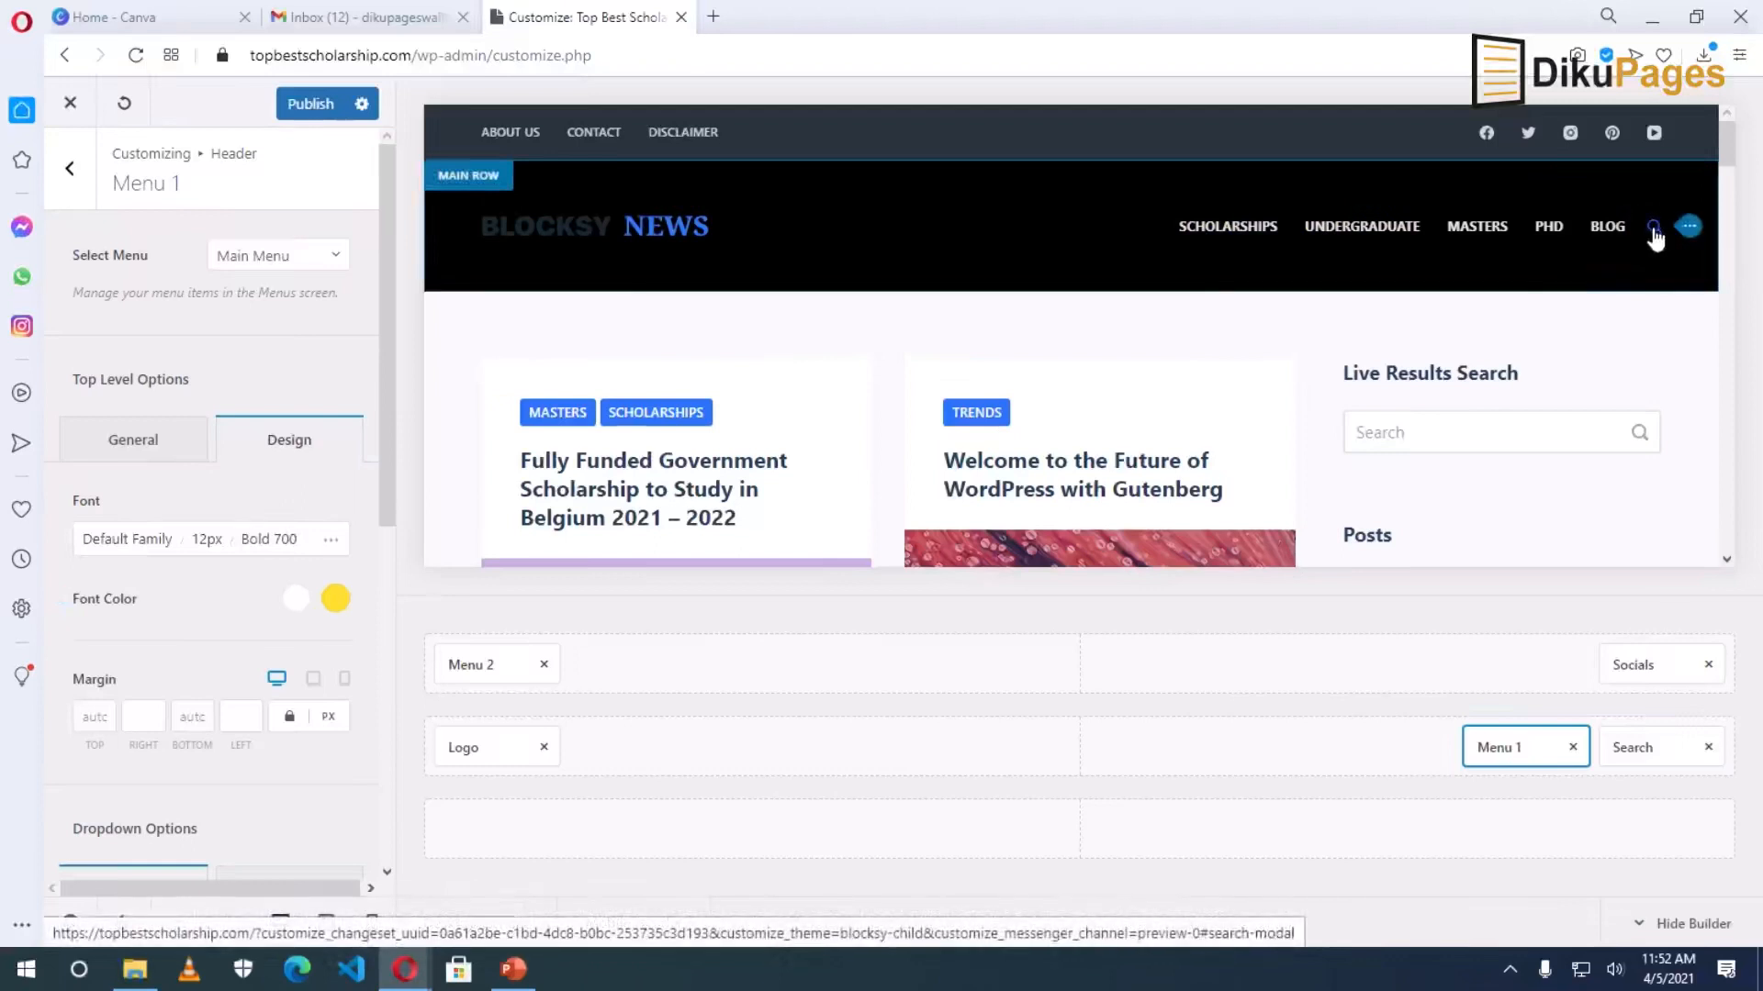
# Copy the yellow #ffdf2b hover hex value for reuse.
pyautogui.click(335, 597)
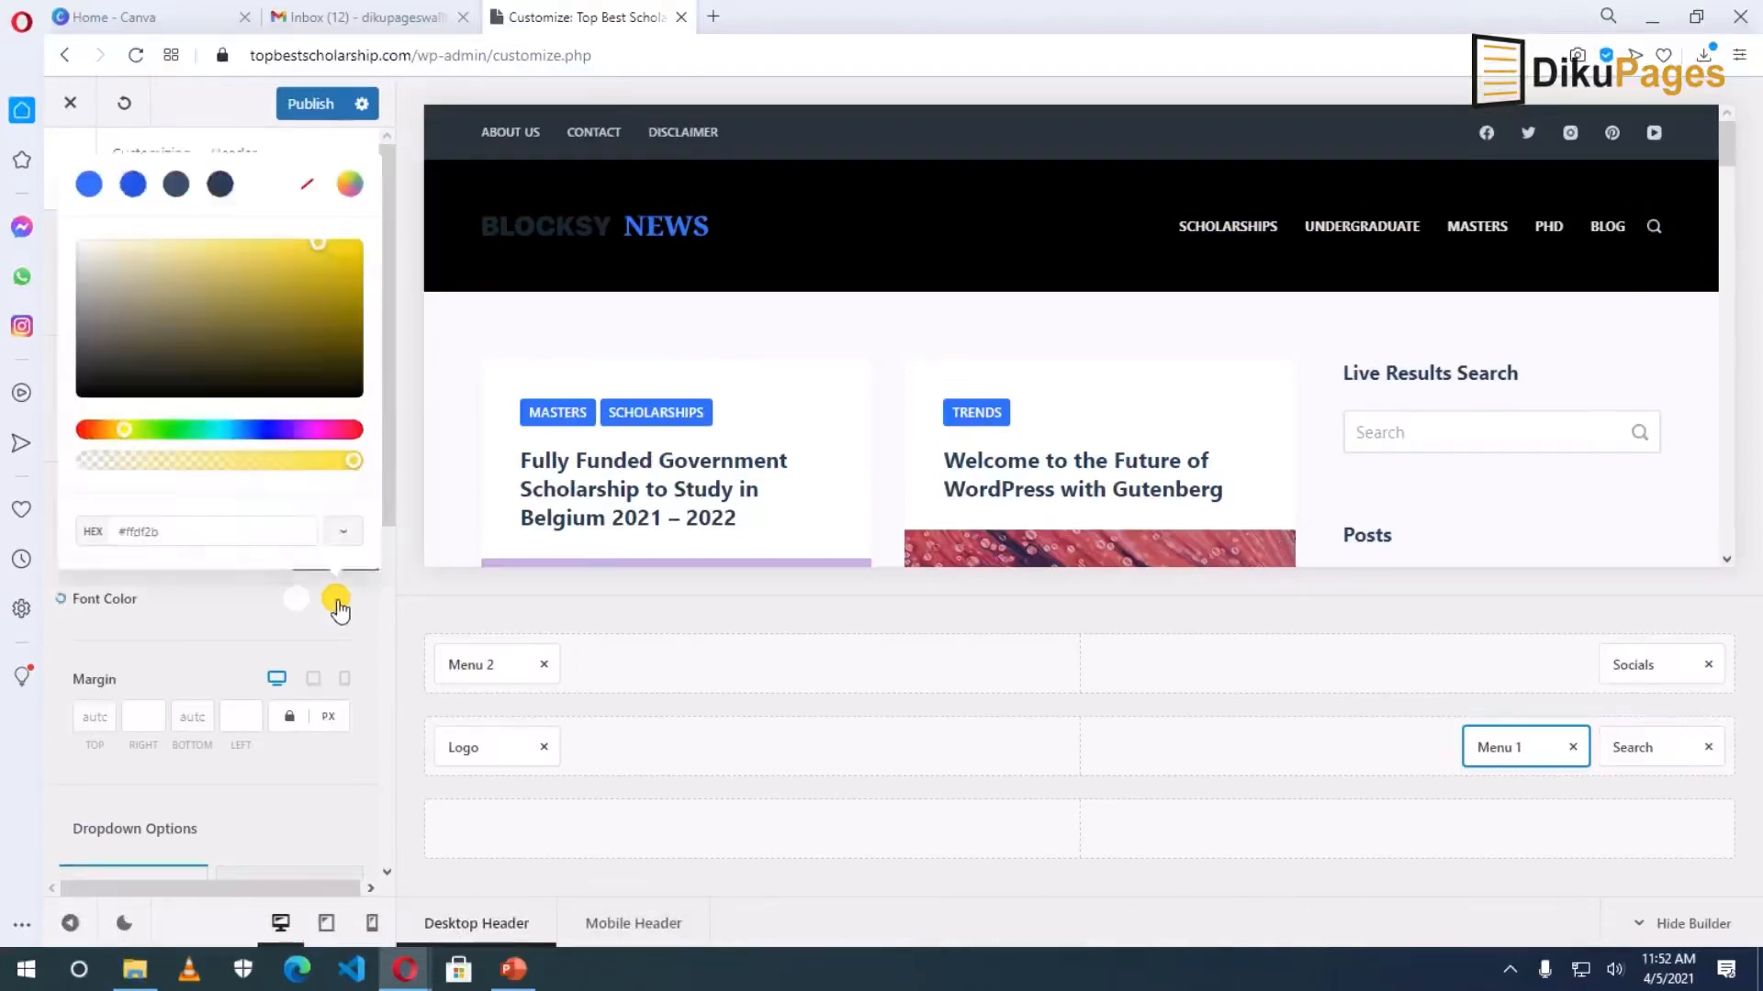
pyautogui.doubleClick(138, 533)
pyautogui.hotkey('ctrl', 'c')
pyautogui.rightClick(138, 532)
pyautogui.press('Escape')
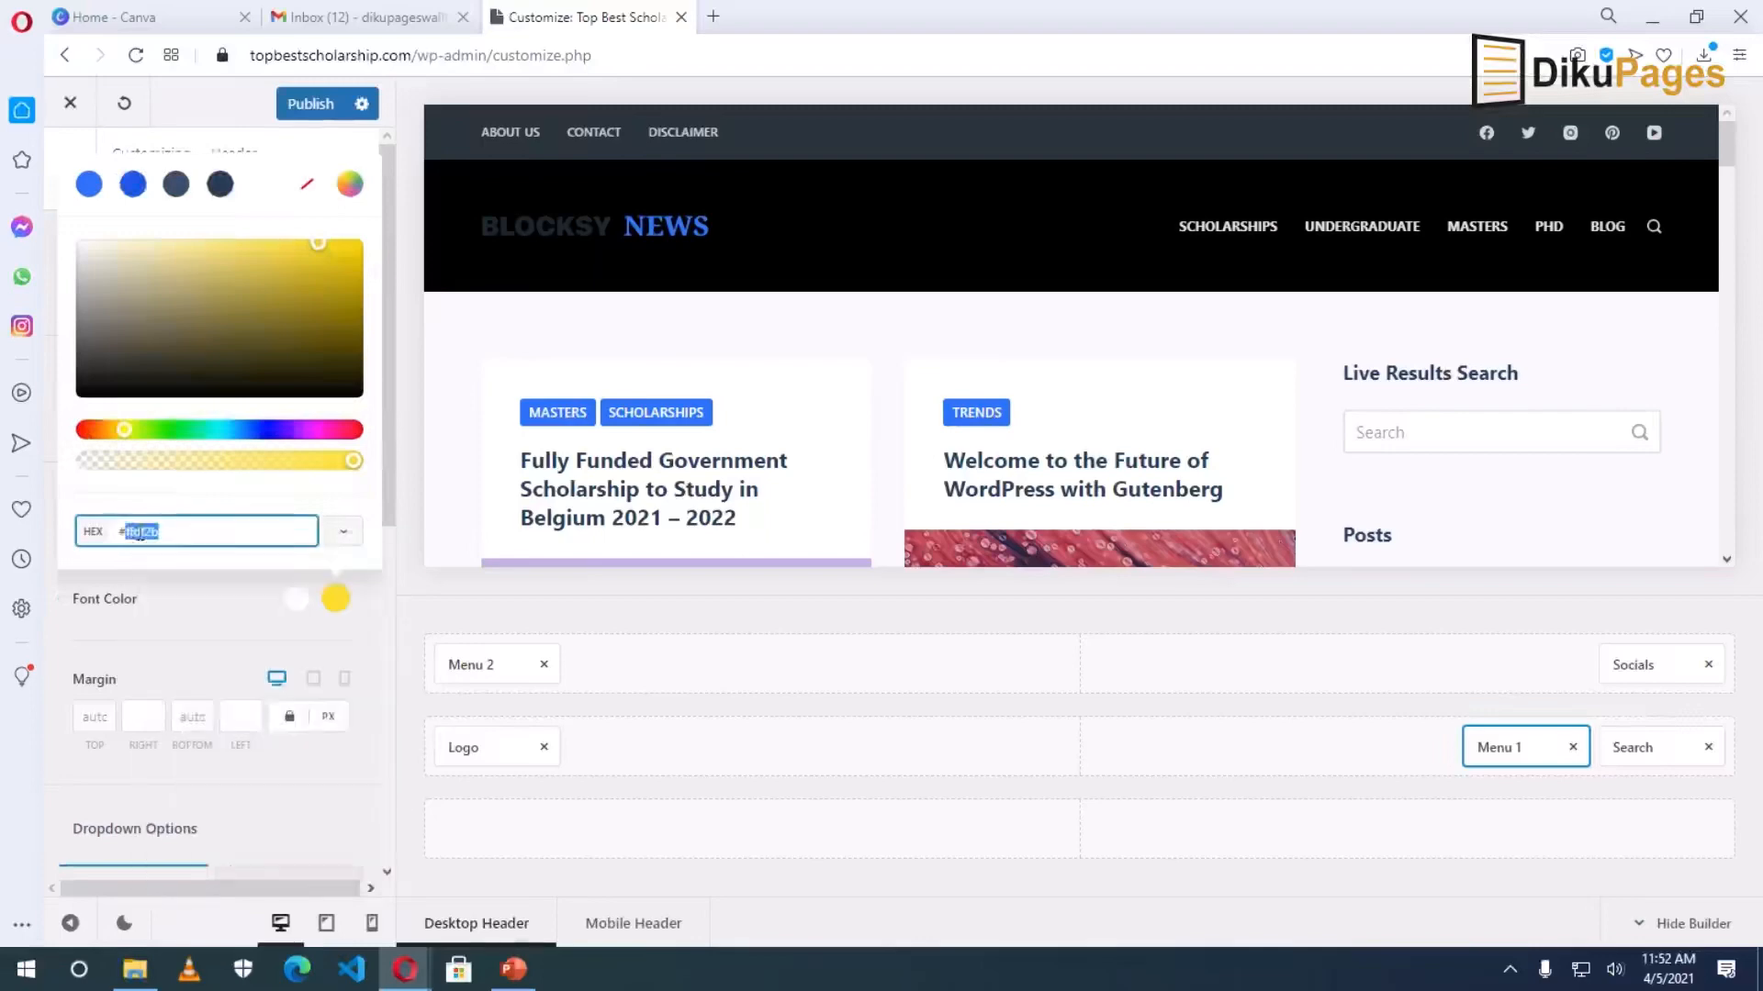
pyautogui.rightClick(140, 534)
pyautogui.click(235, 198)
pyautogui.click(1637, 743)
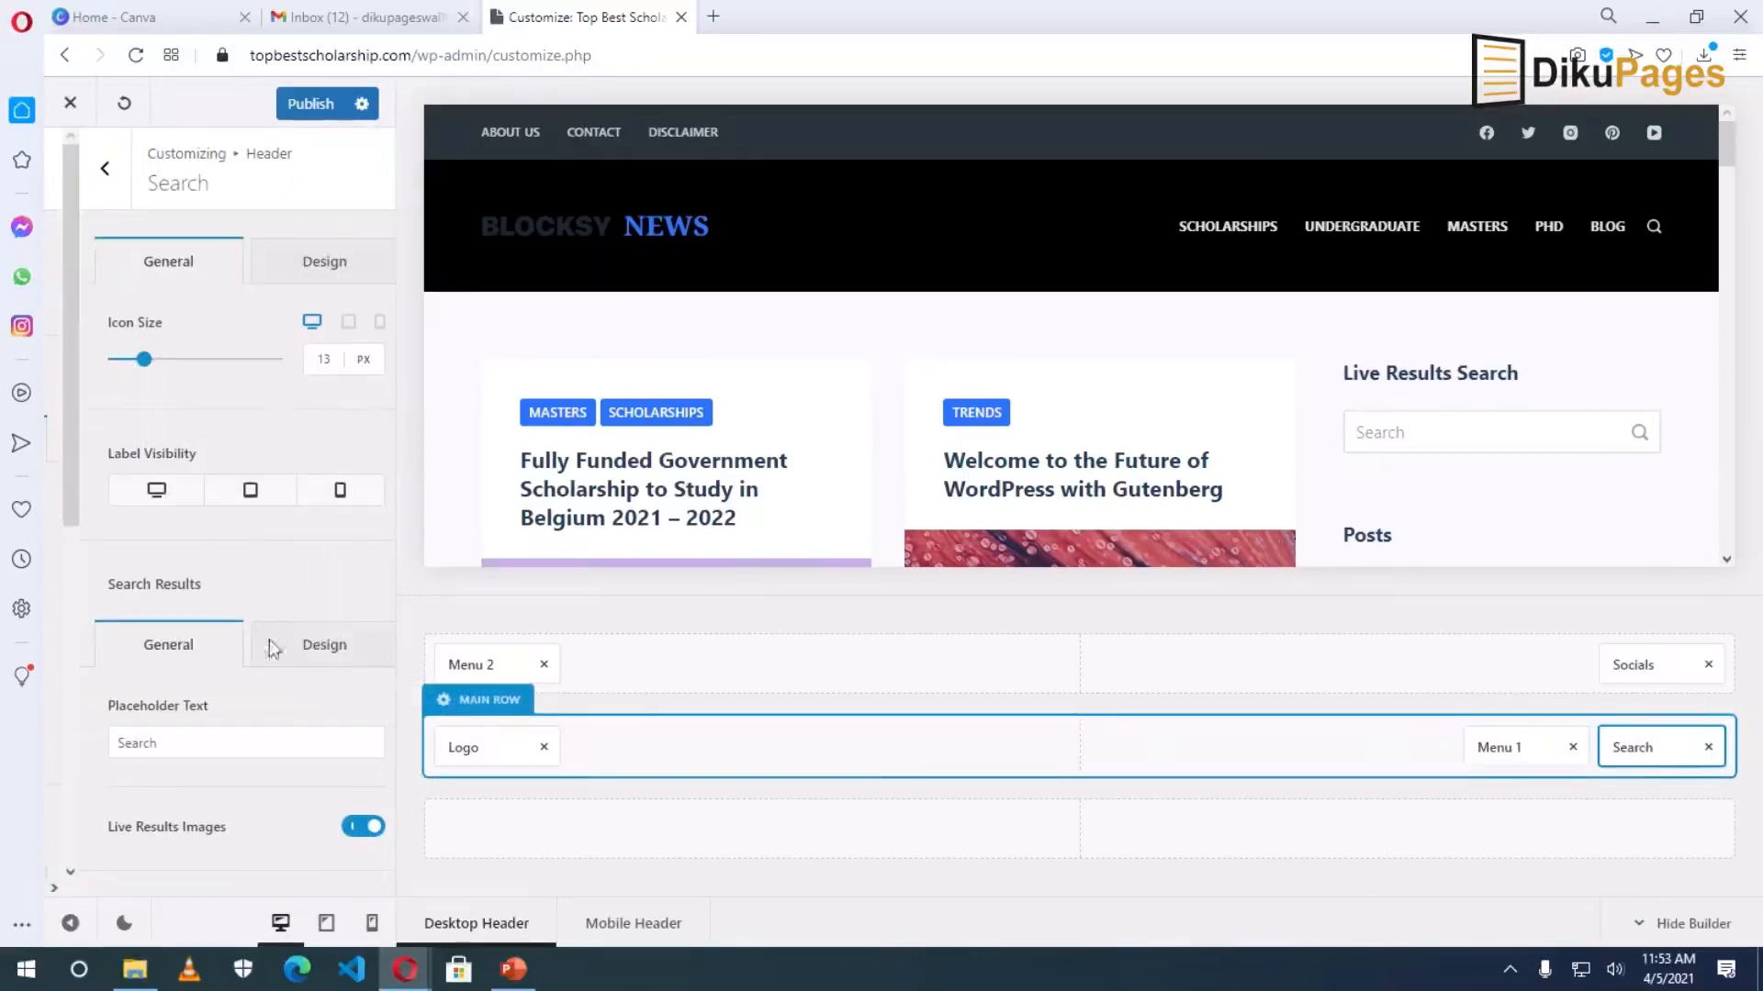
# Paste #ffdf2b as the header search icon's hover colour.
pyautogui.click(292, 268)
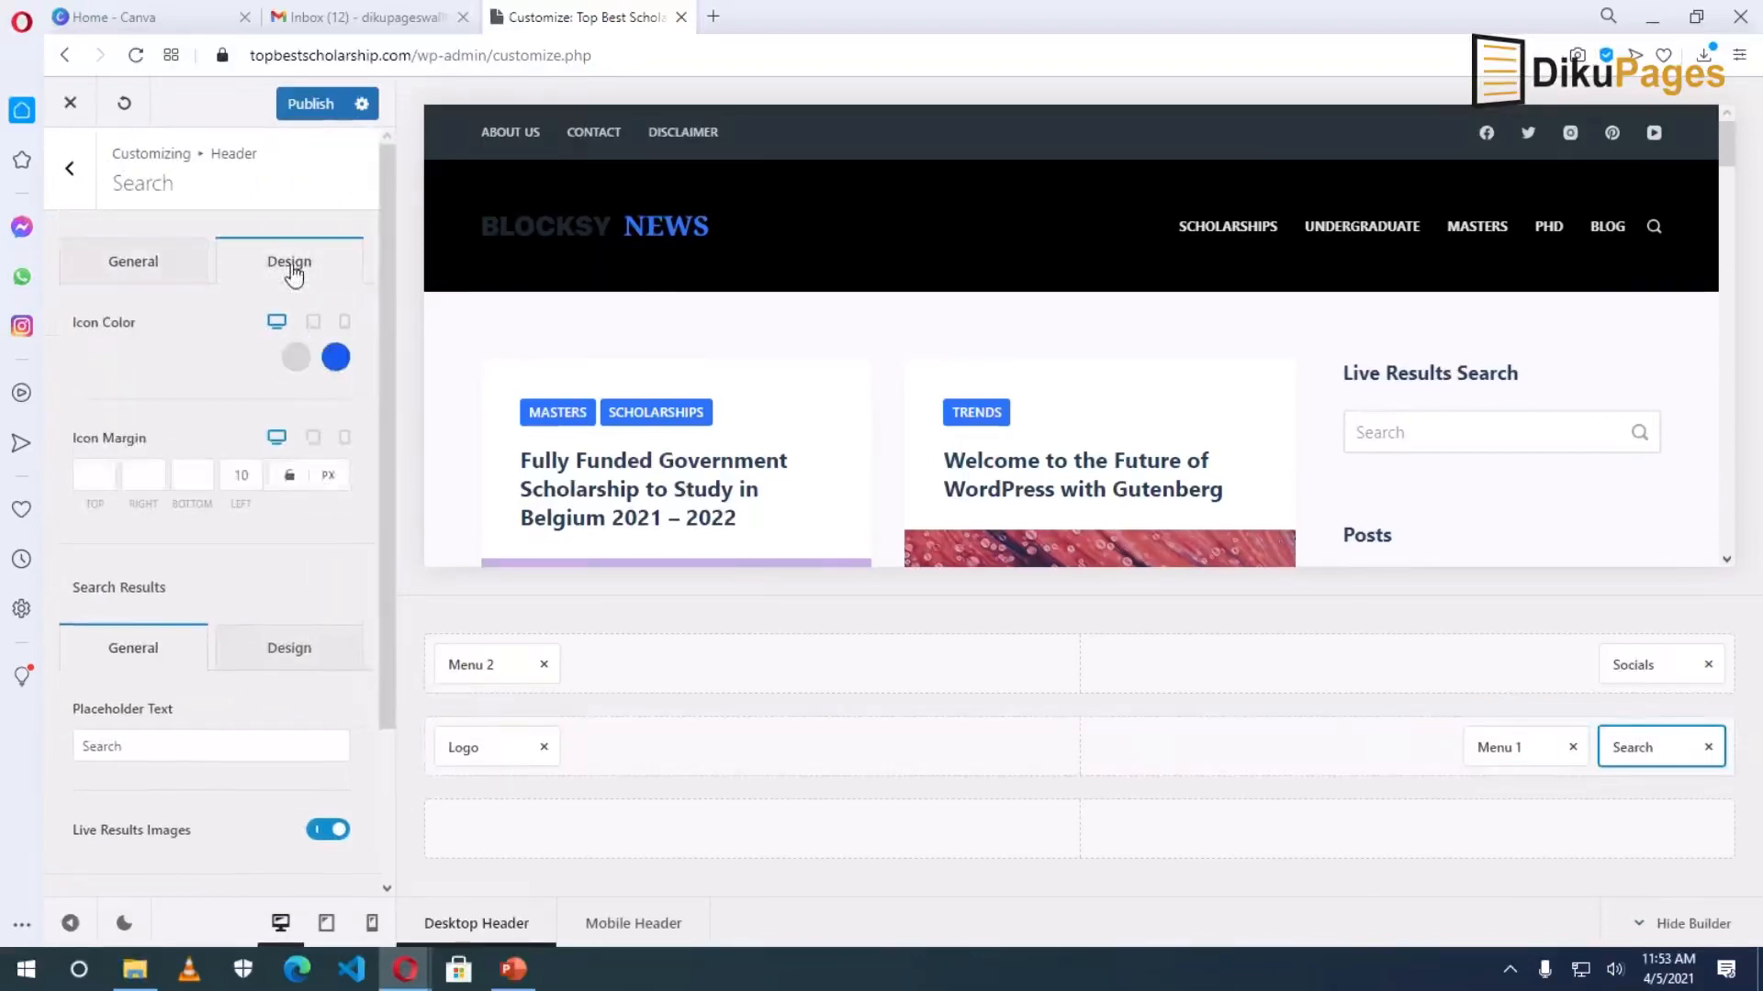
pyautogui.click(336, 357)
pyautogui.click(153, 767)
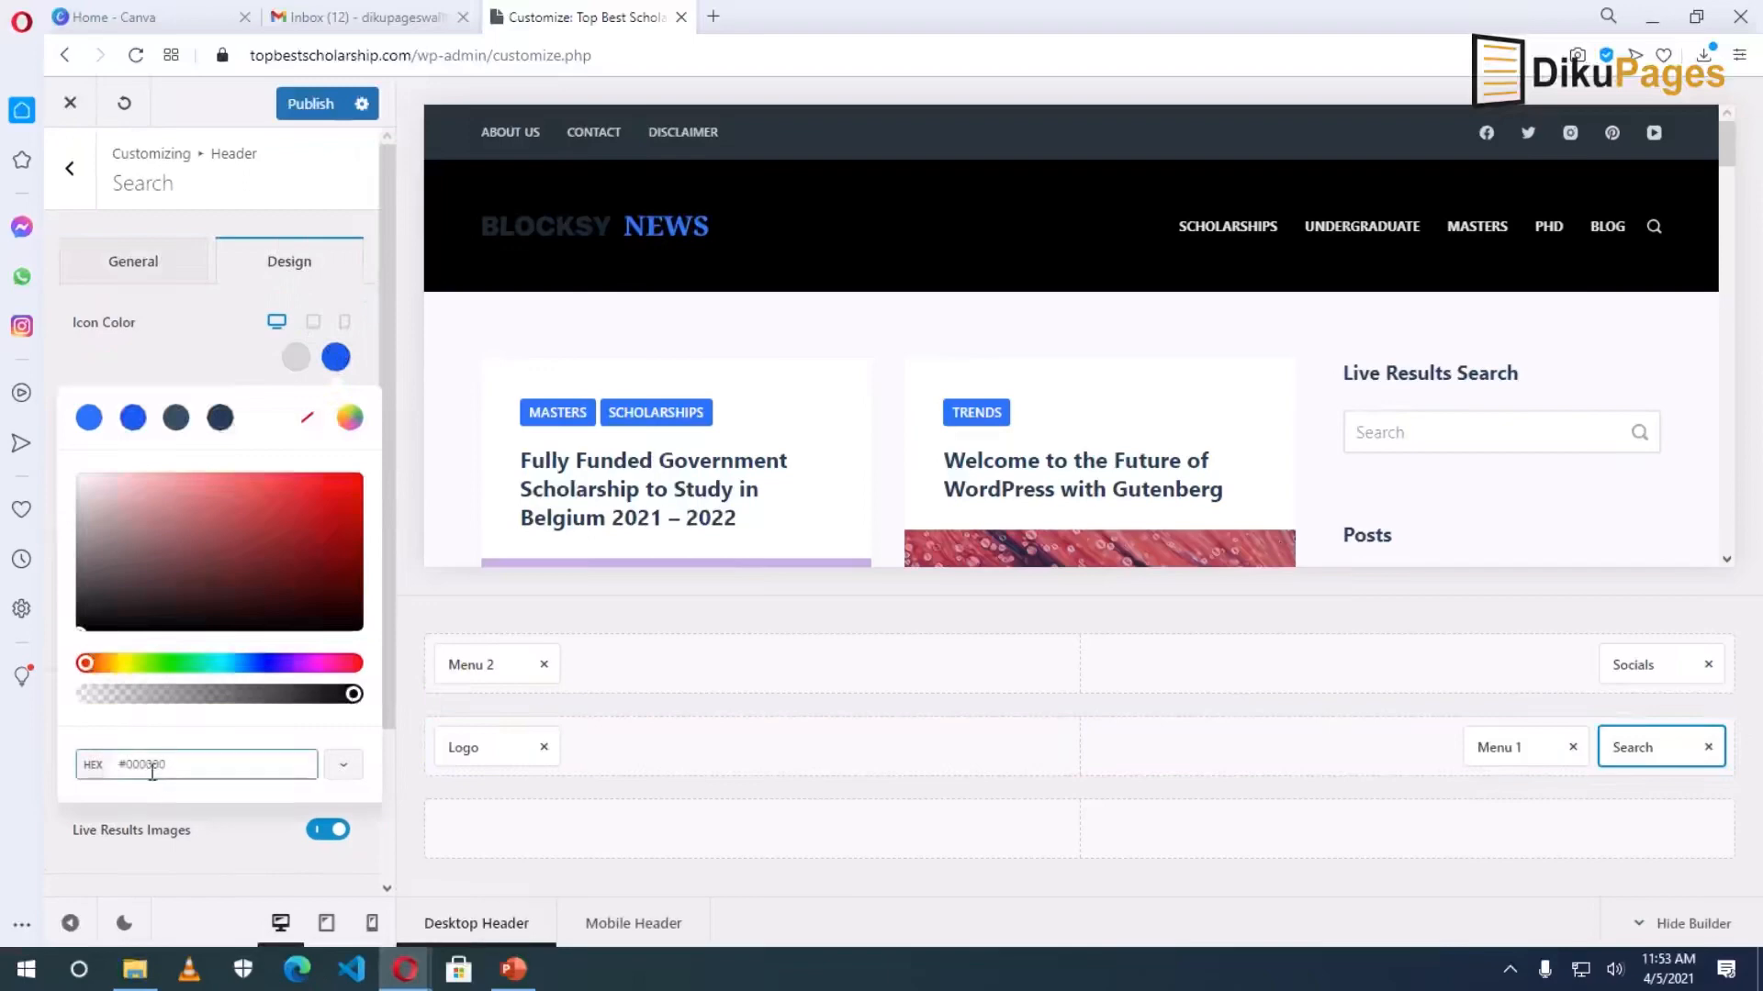
pyautogui.doubleClick(152, 768)
pyautogui.rightClick(152, 770)
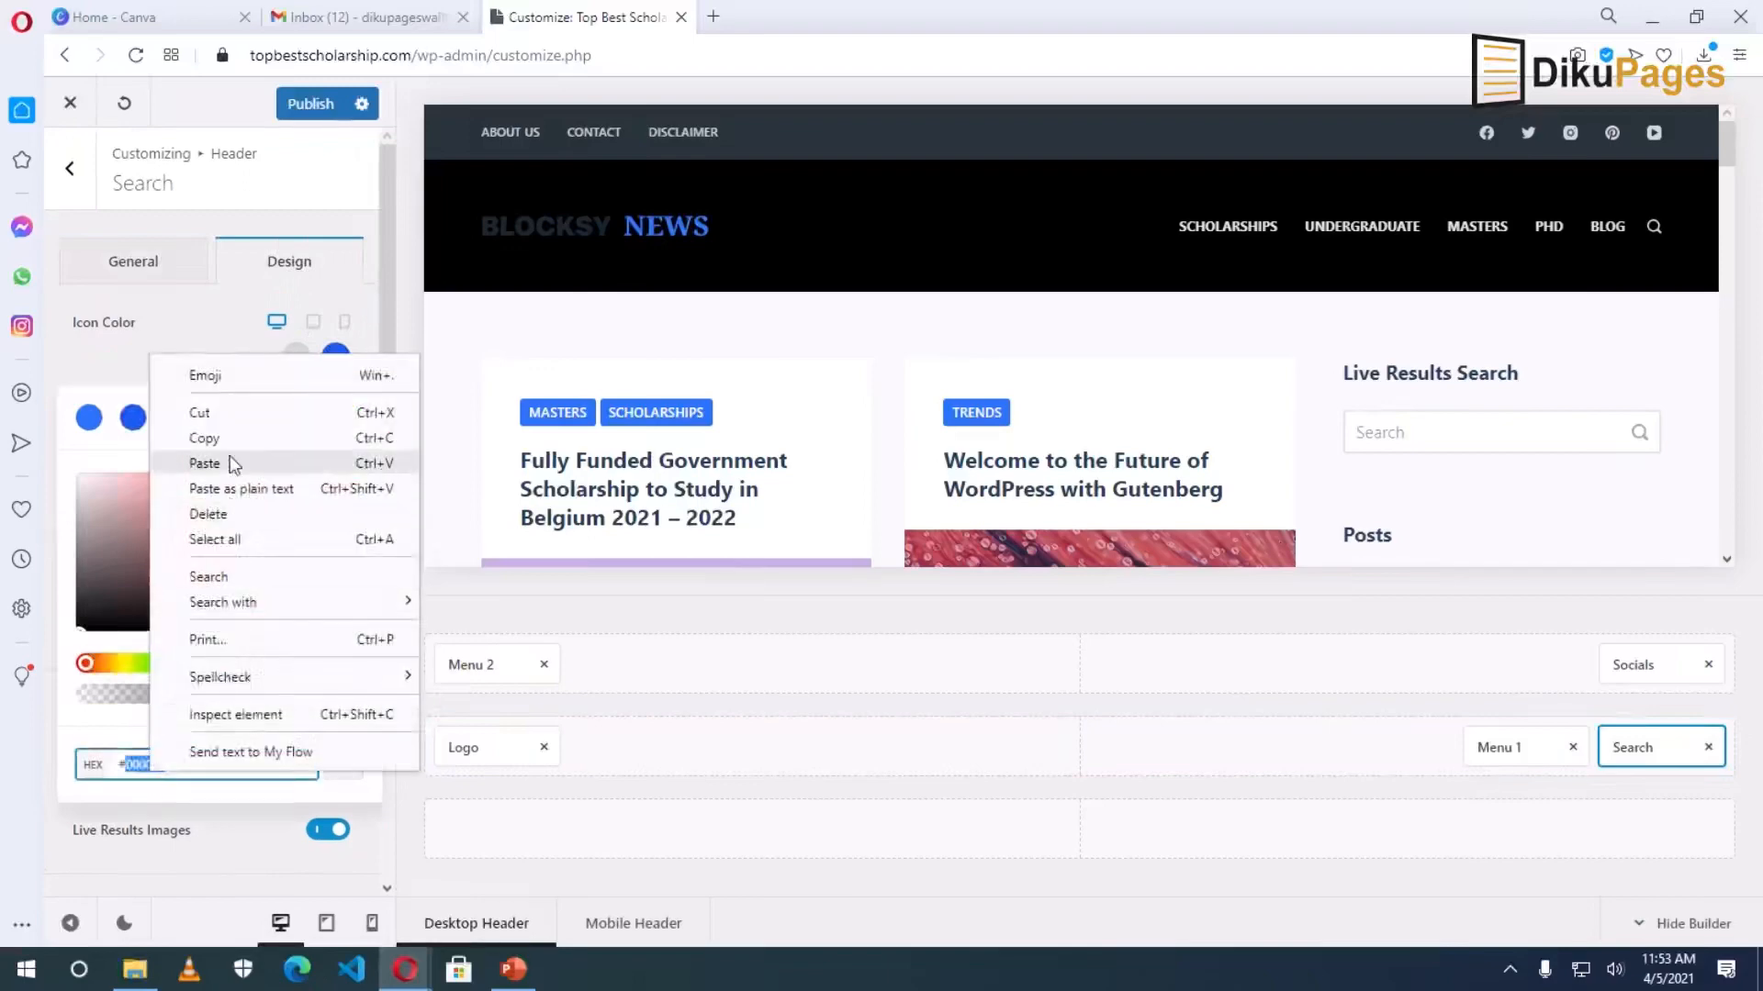
pyautogui.click(206, 463)
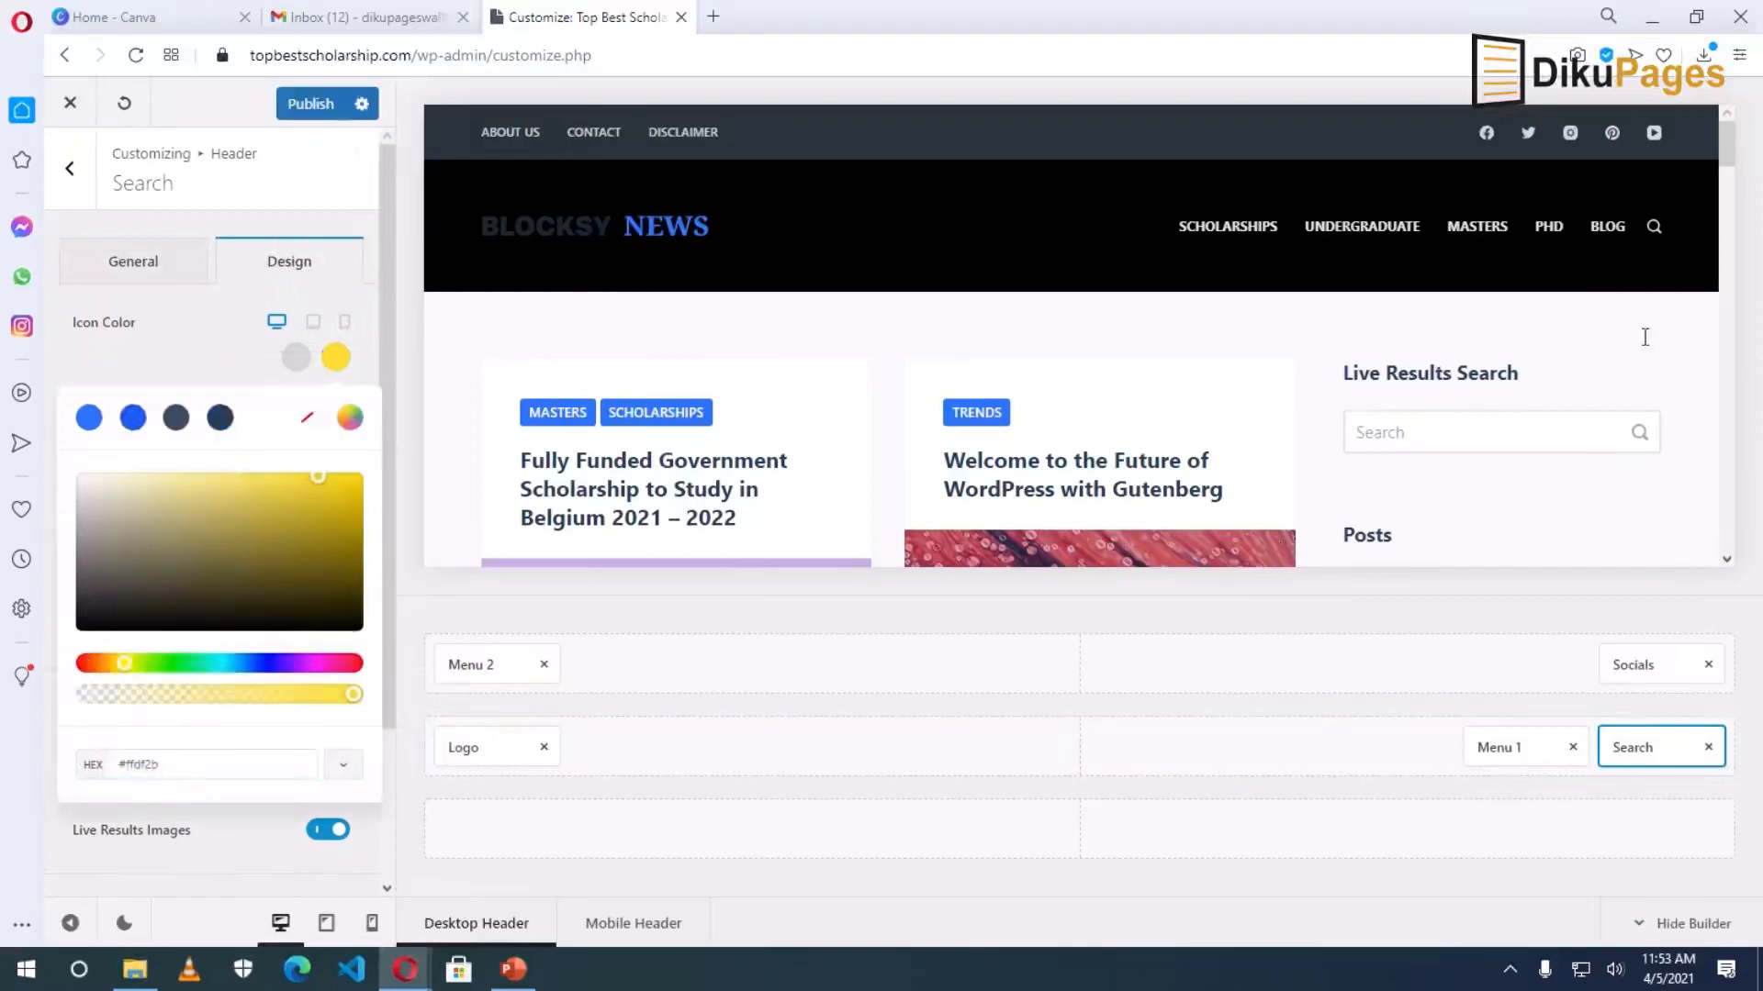
pyautogui.click(1744, 341)
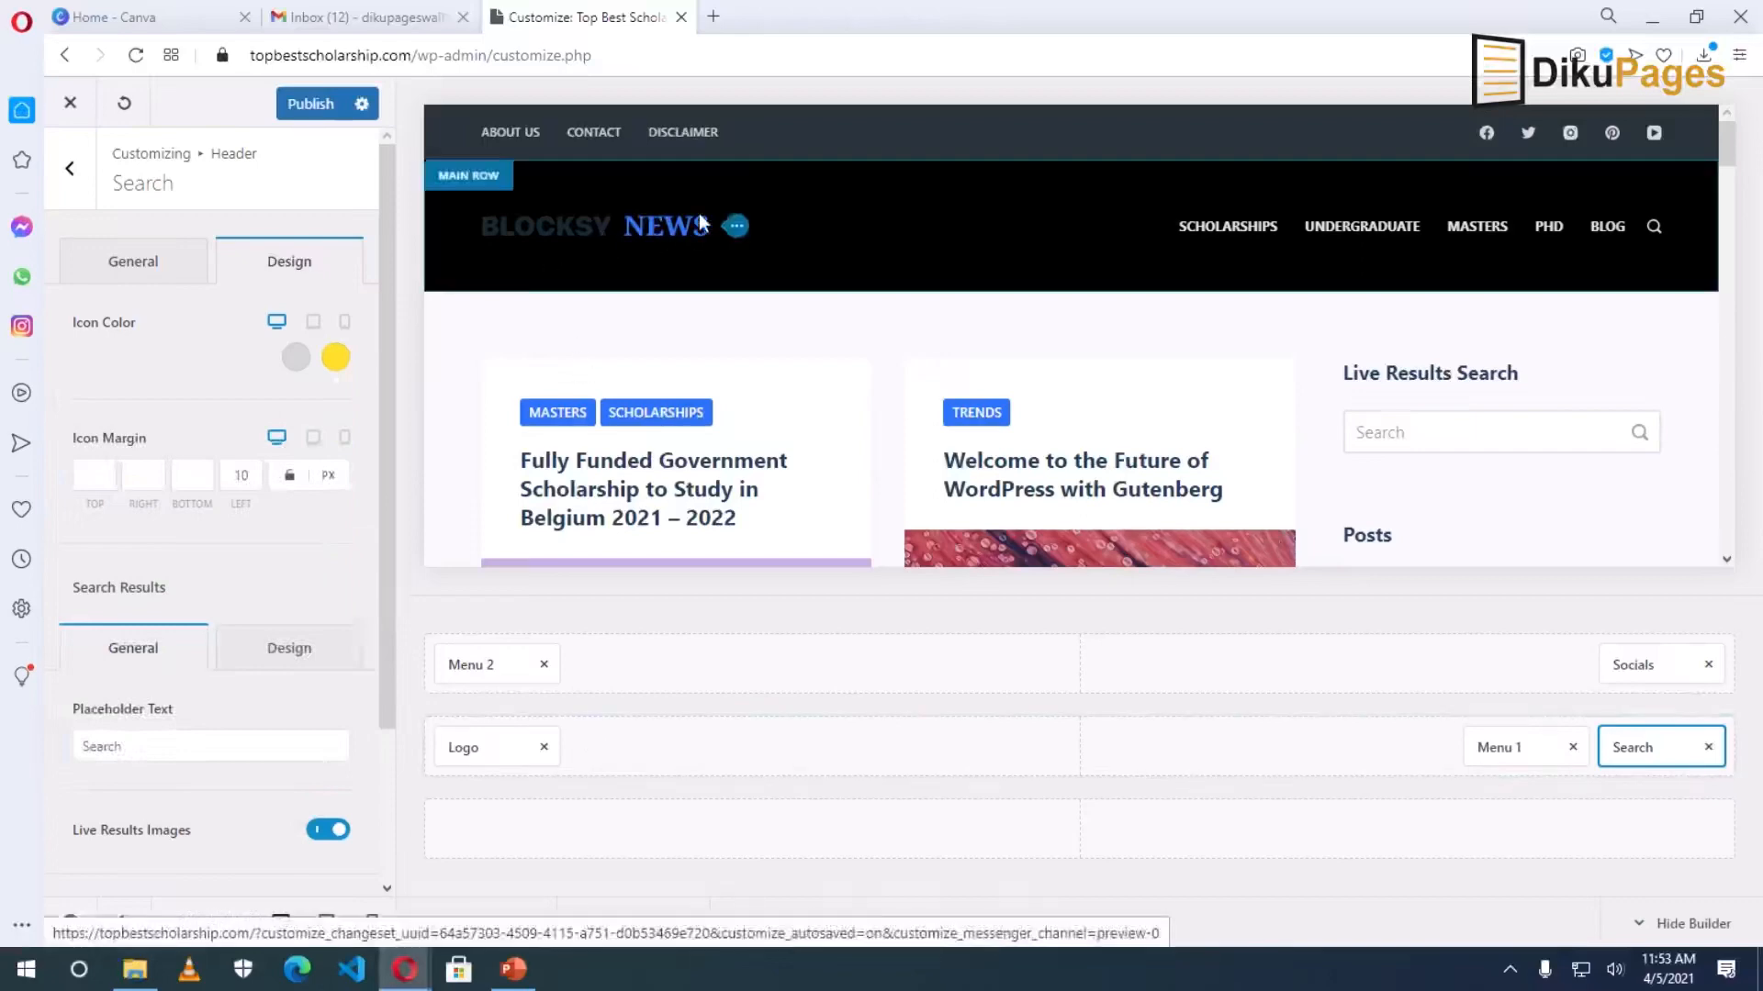
pyautogui.click(482, 747)
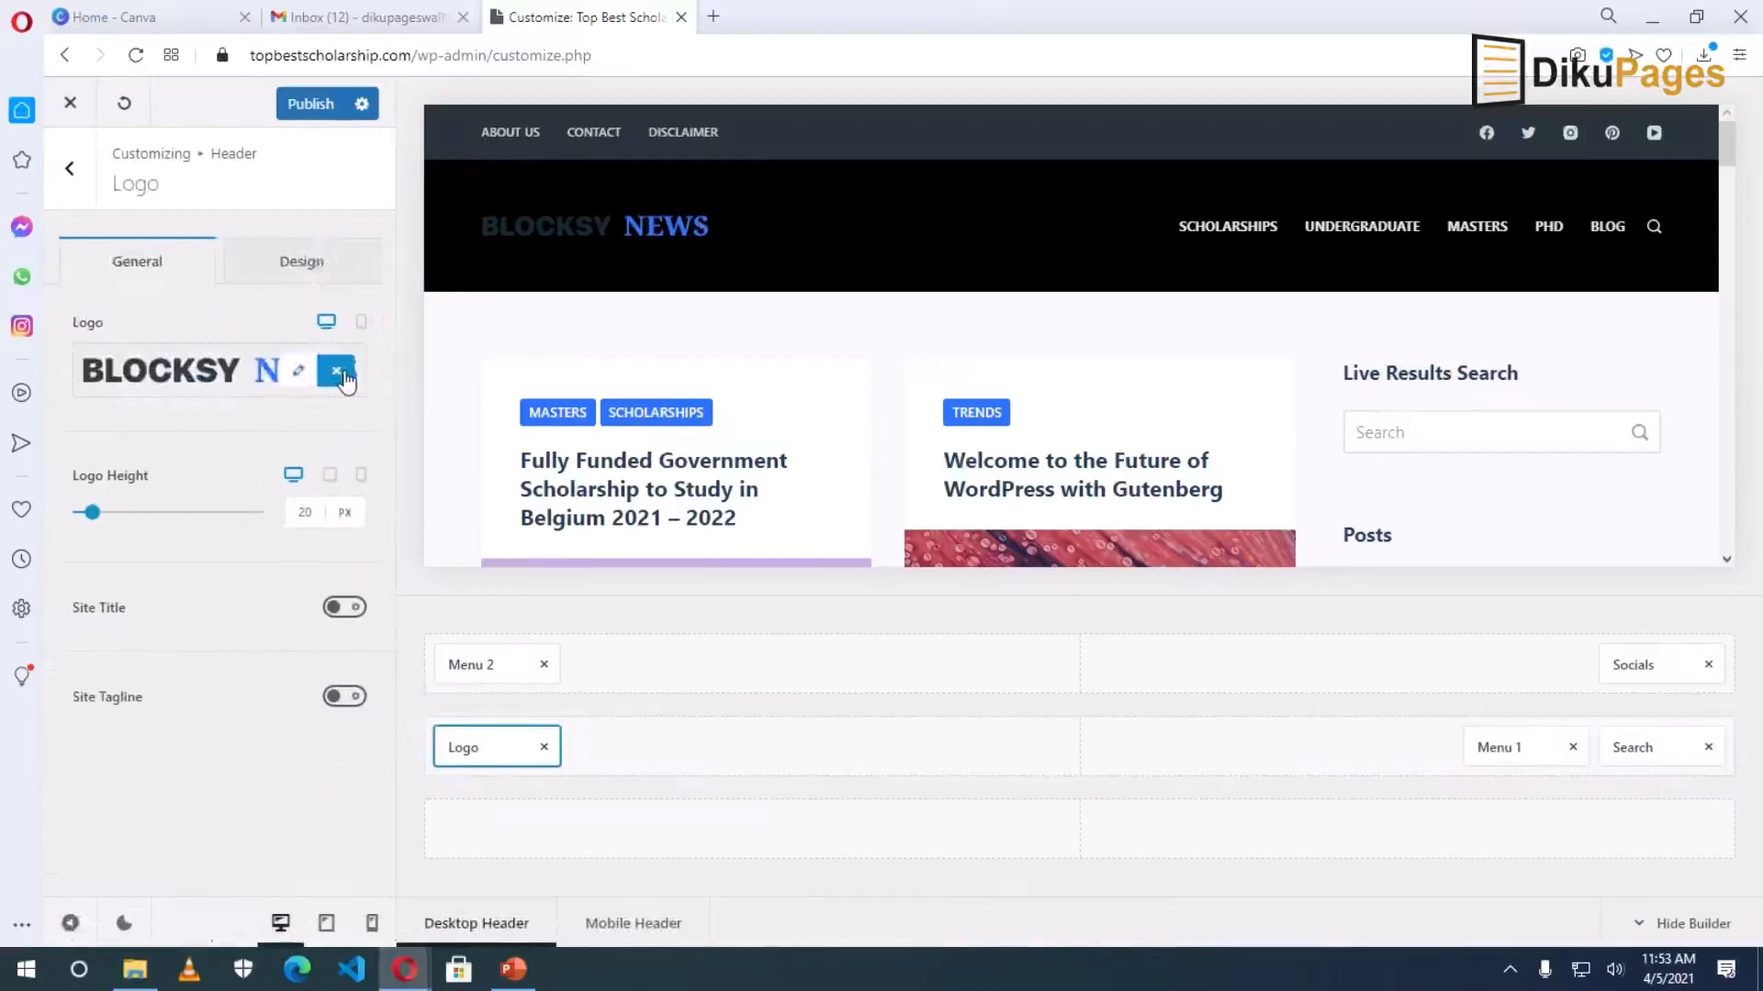
# Replace the Blocksy News logo by uploading Top-Best-Scholarship-Logo.png and the favicon from the F: drive.
pyautogui.click(338, 372)
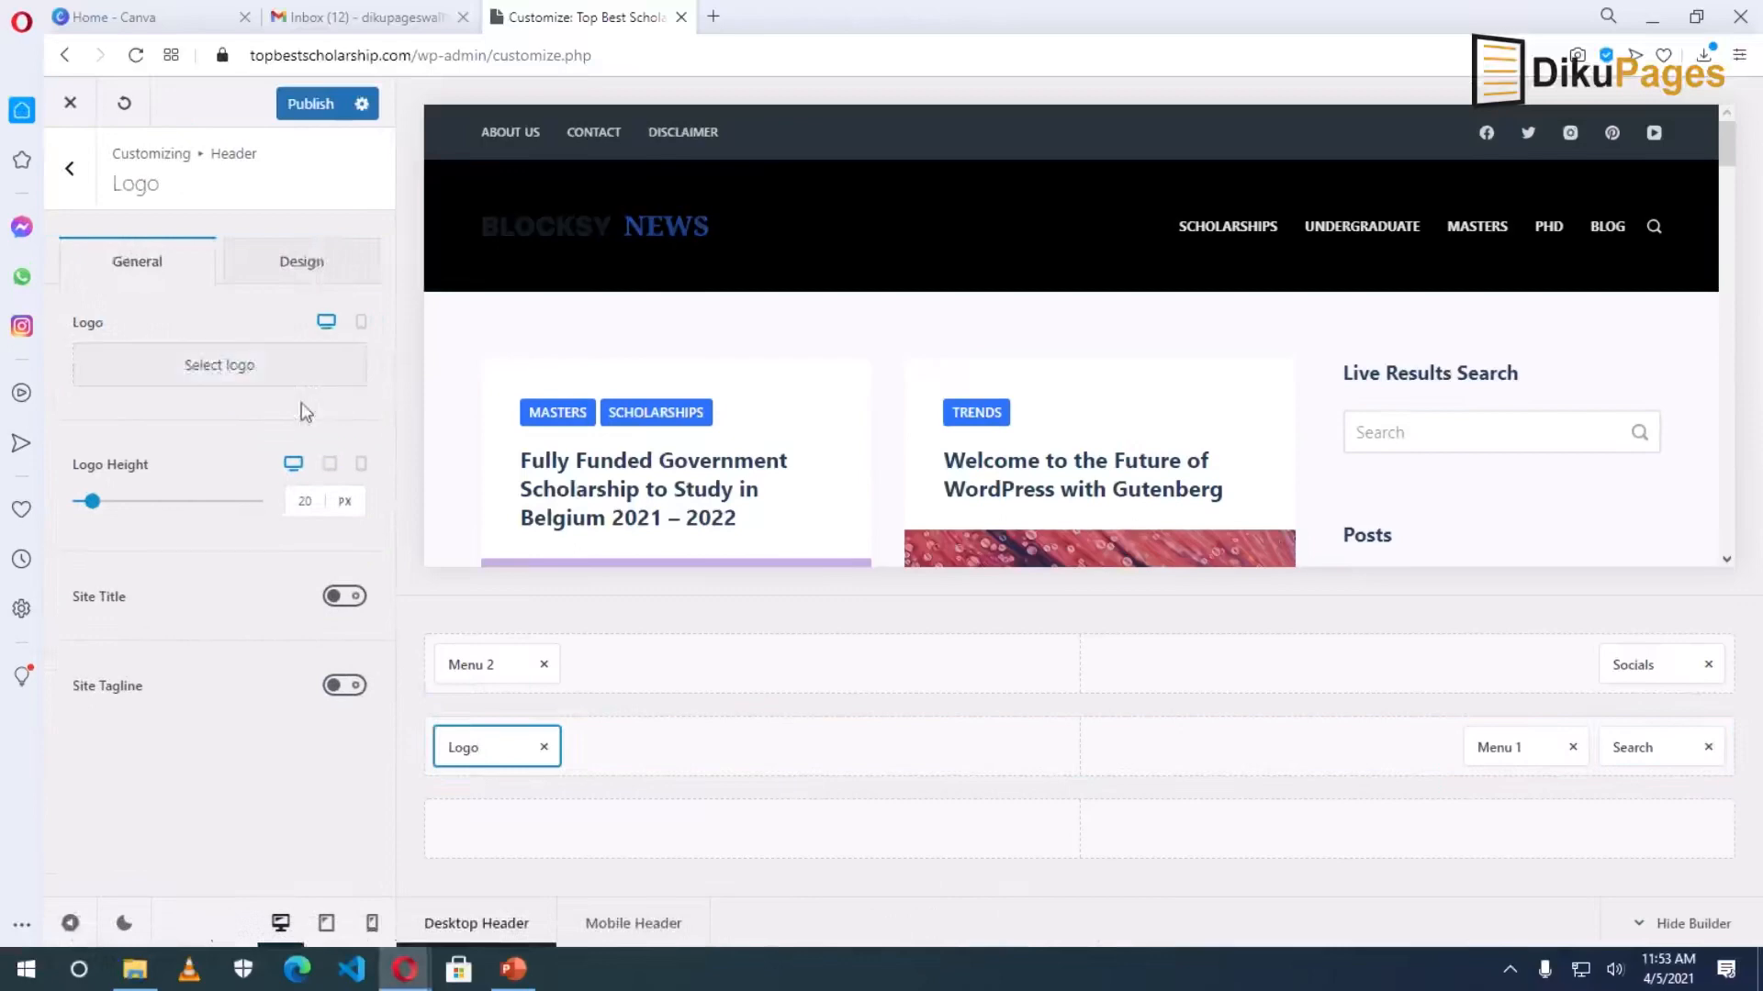
pyautogui.click(198, 367)
pyautogui.click(135, 191)
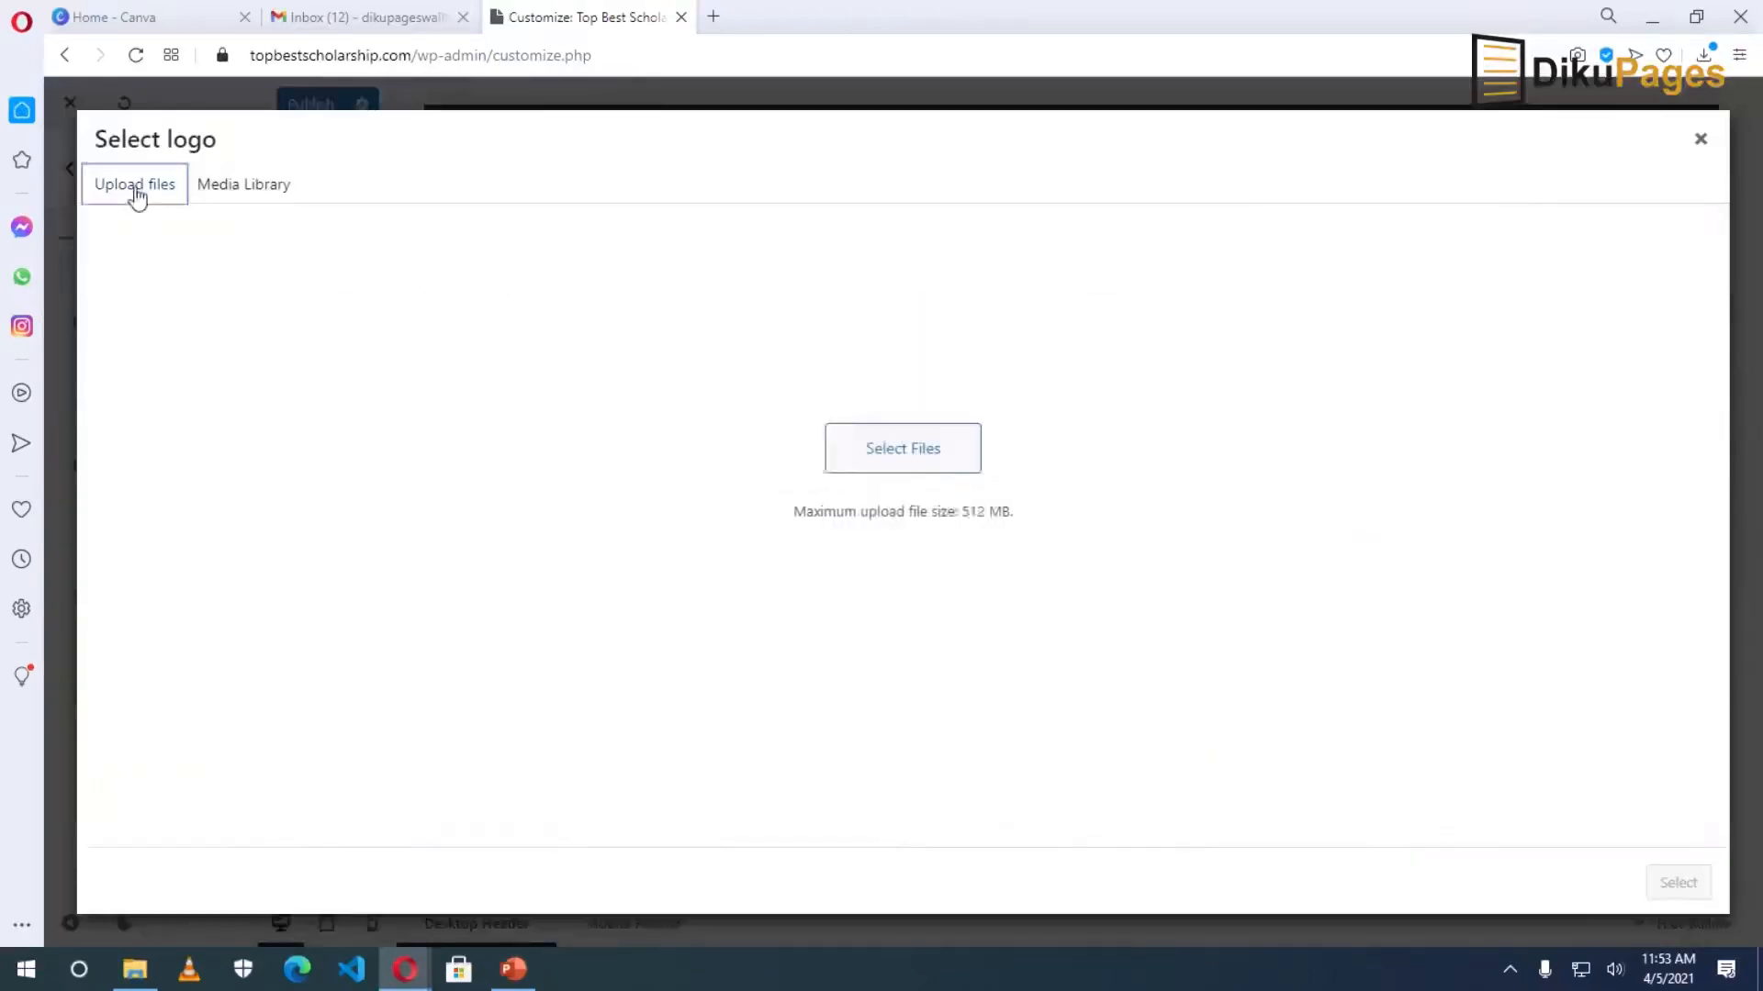
pyautogui.click(898, 514)
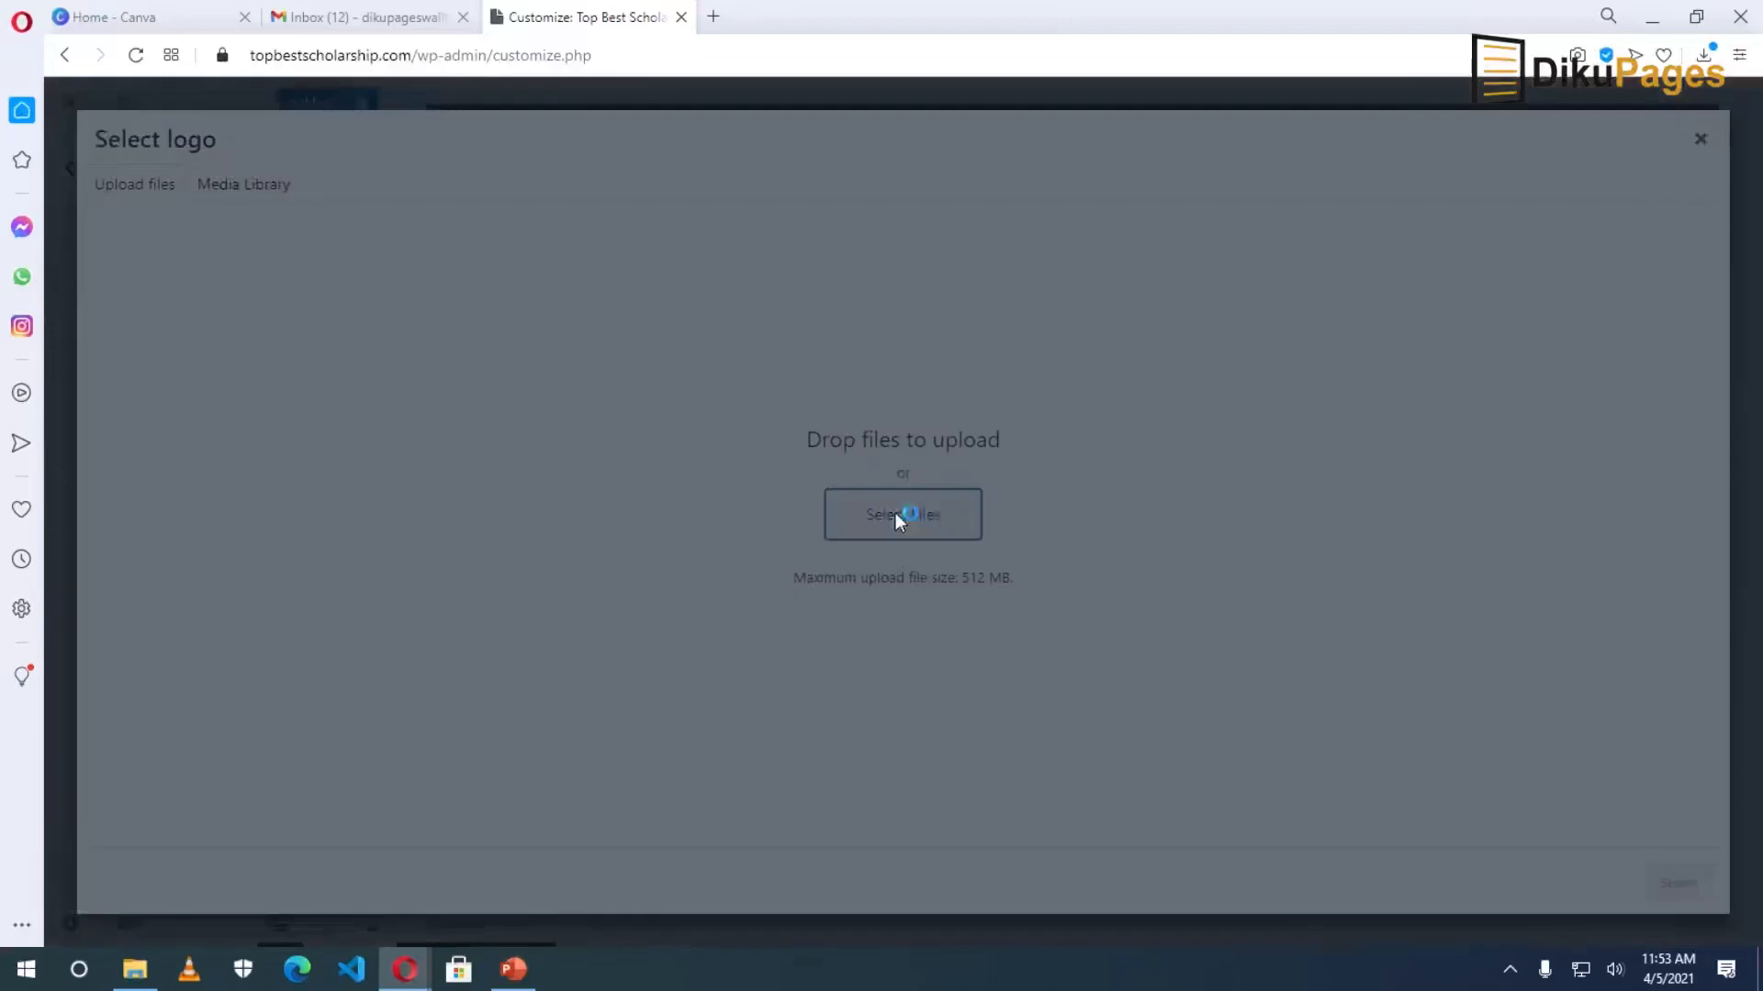
pyautogui.click(108, 340)
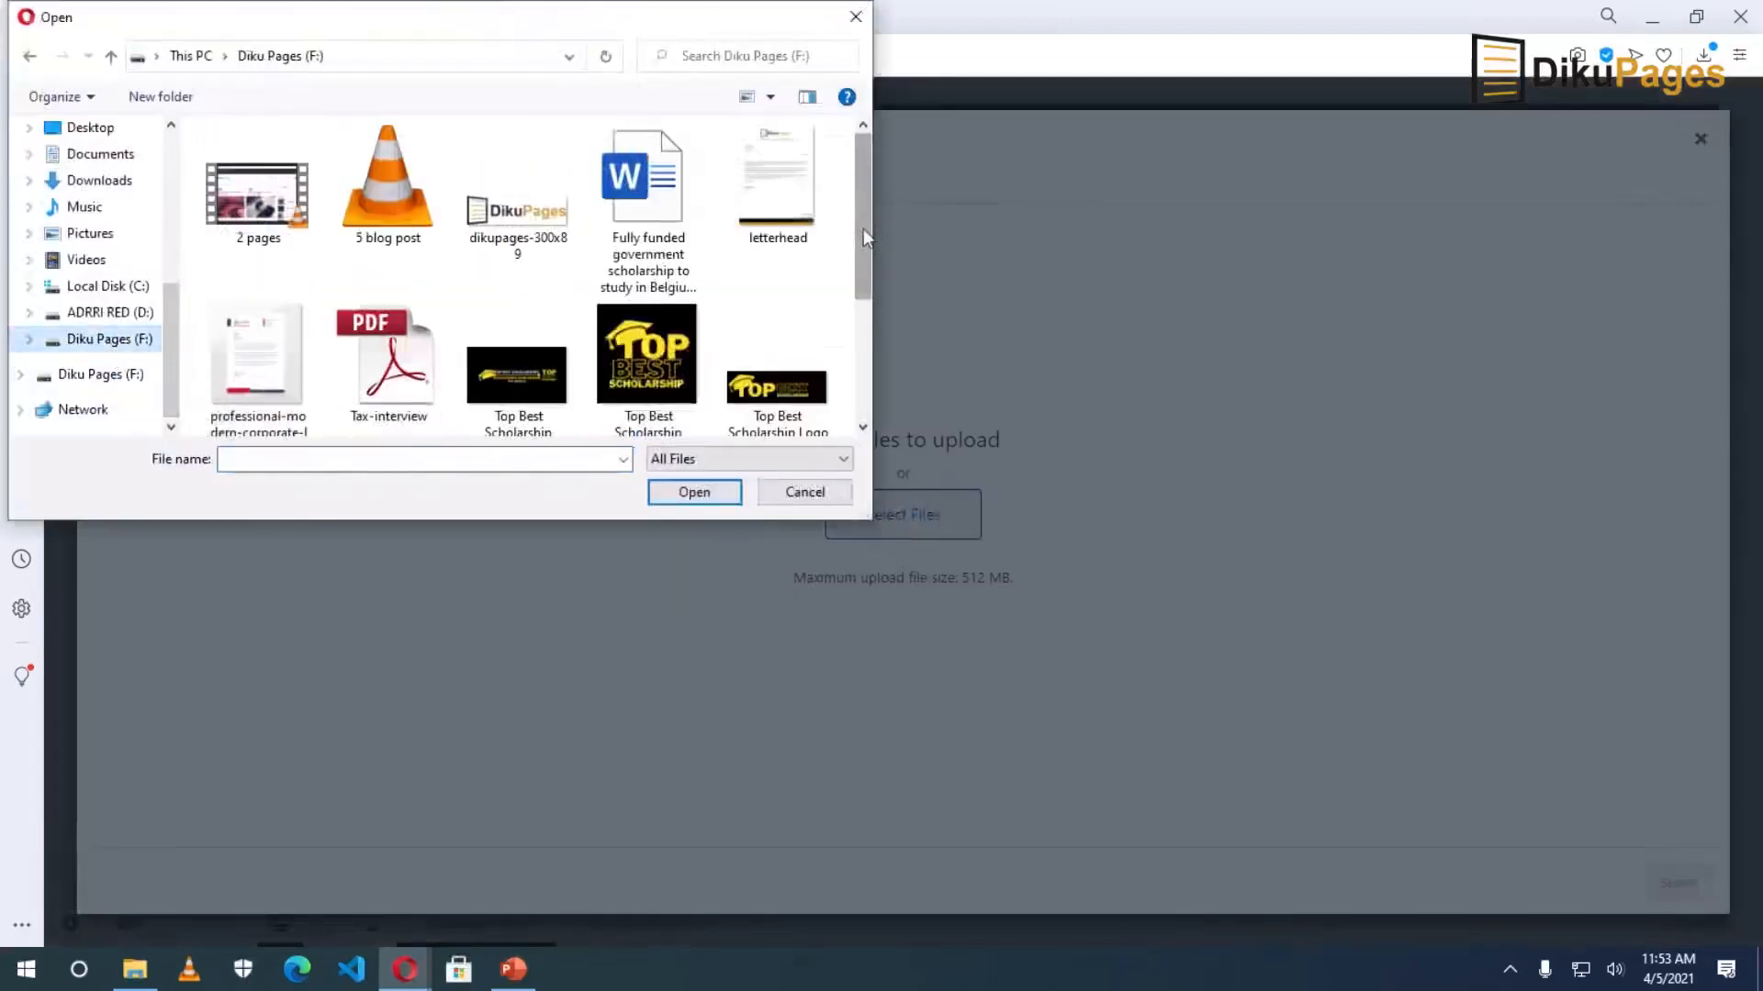
pyautogui.moveTo(863, 229); pyautogui.dragTo(863, 251)
pyautogui.click(775, 358)
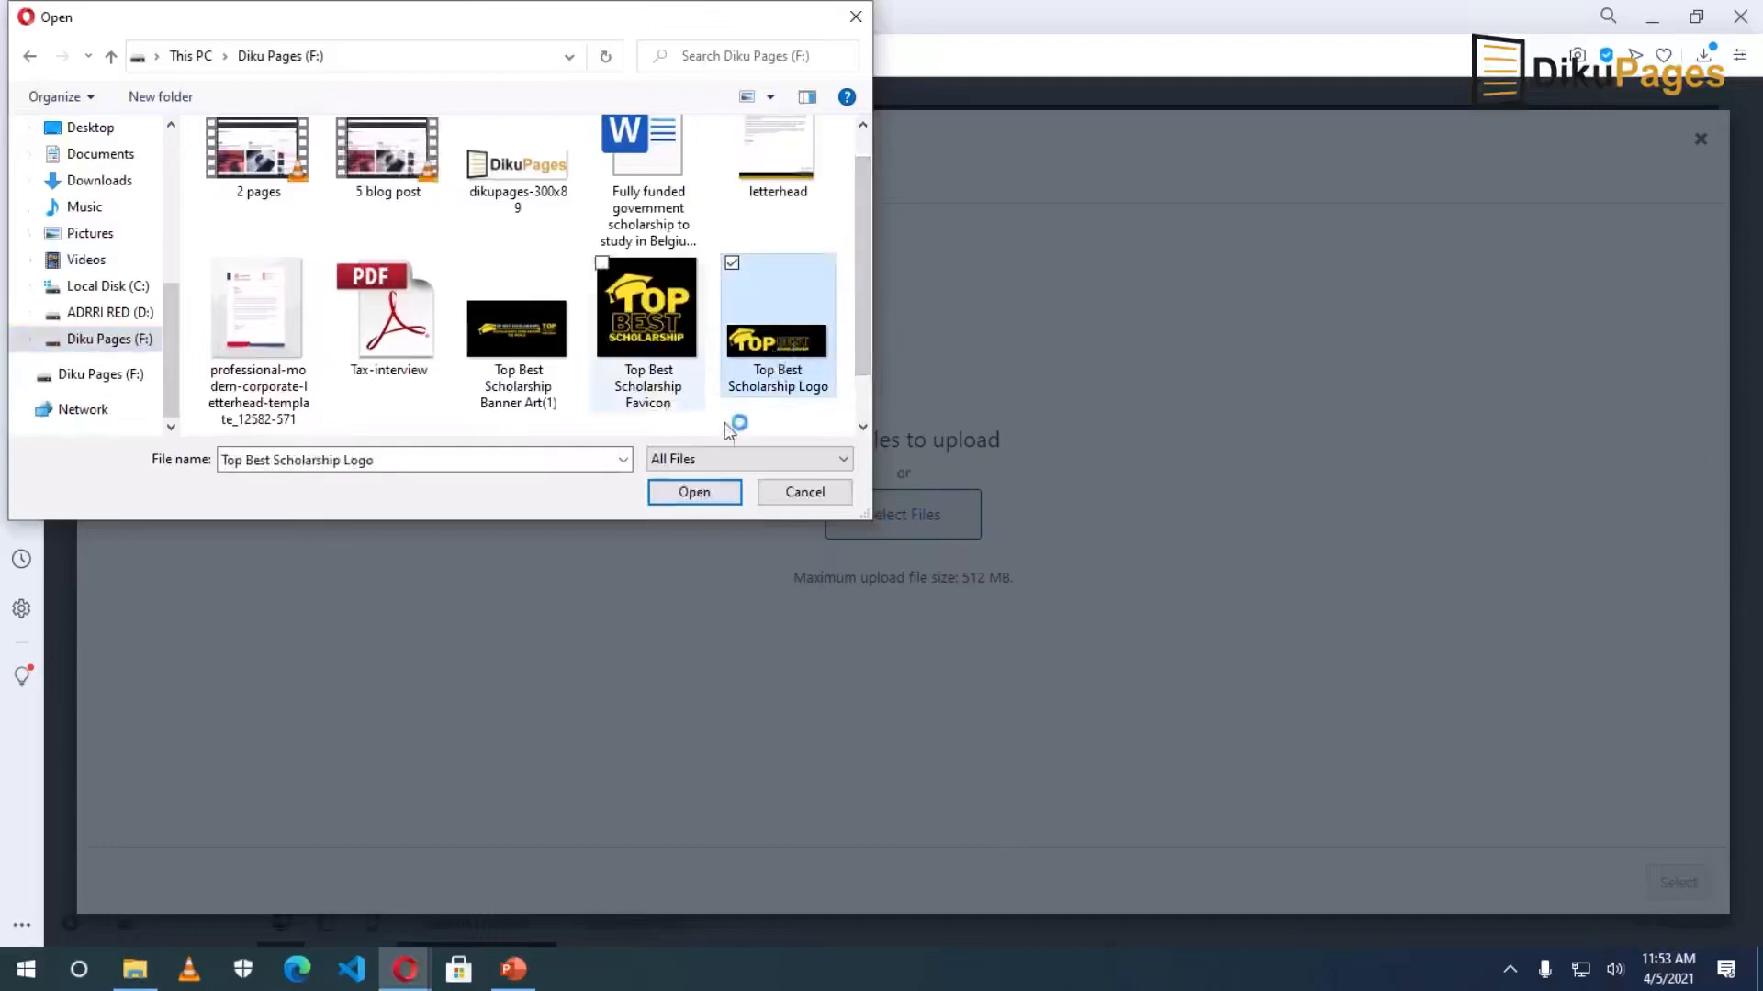
pyautogui.keyDown('ctrl'); pyautogui.click(648, 322); pyautogui.keyUp('ctrl')
pyautogui.click(700, 501)
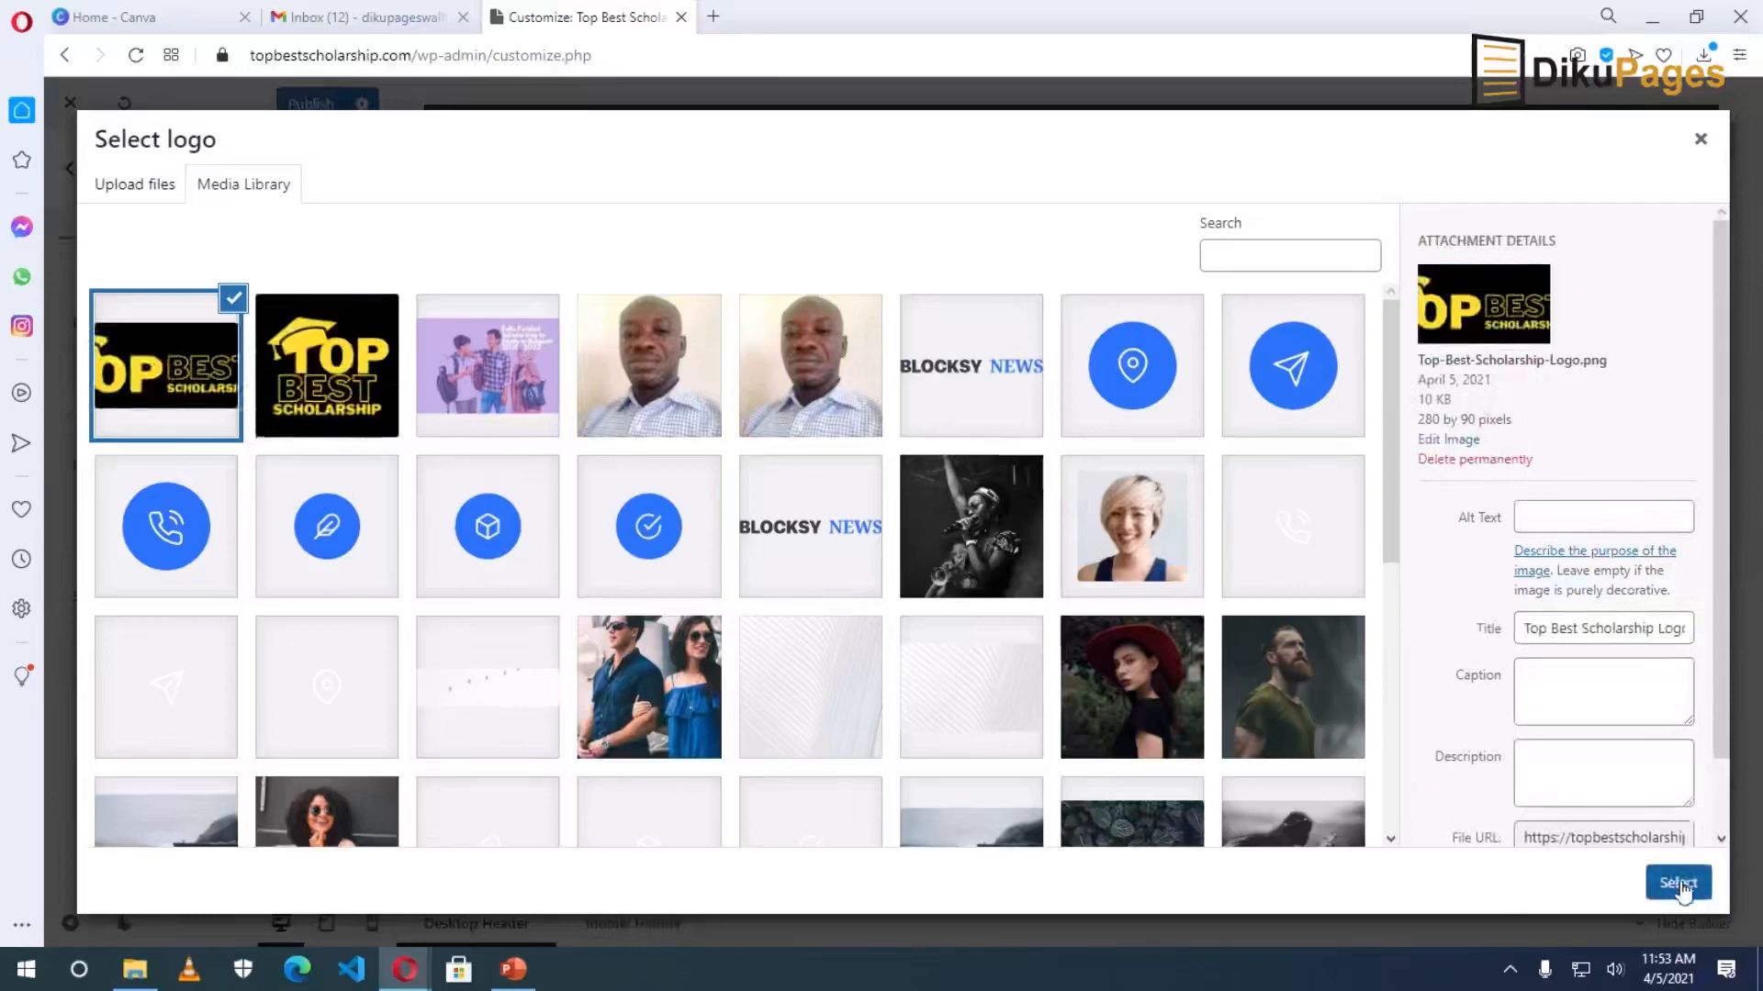
pyautogui.click(1679, 884)
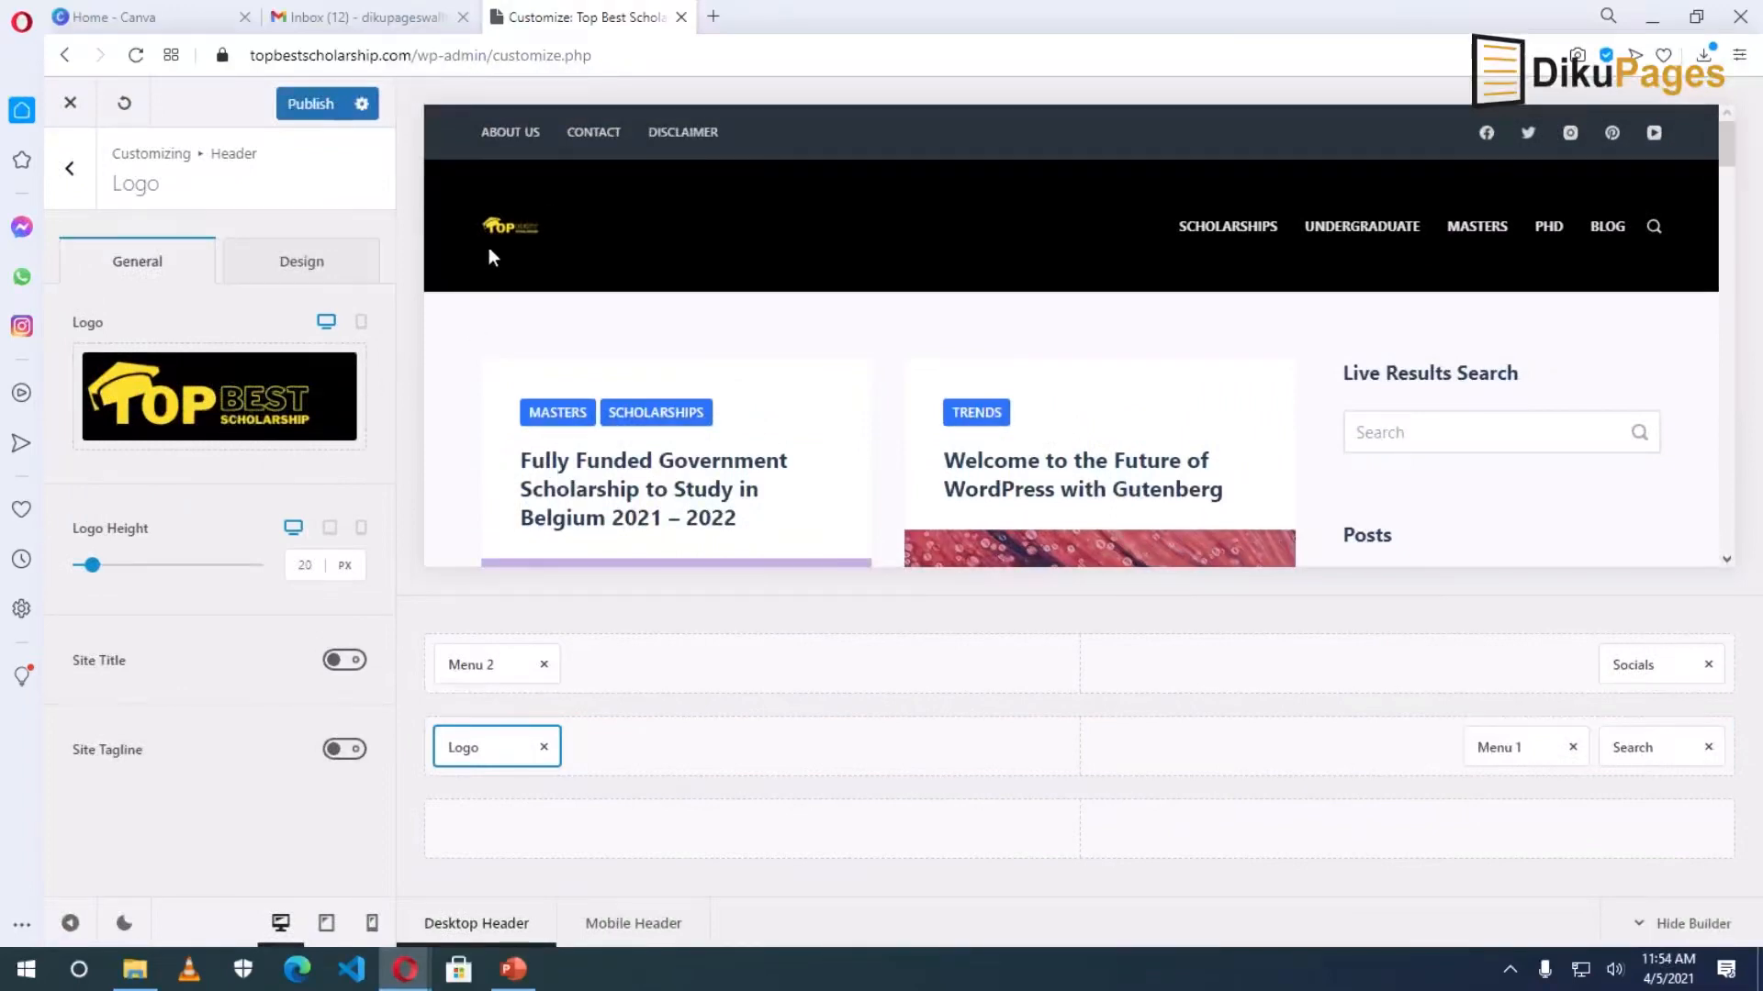
# Set the header logo height to 100 px and publish the changes.
pyautogui.moveTo(91, 566); pyautogui.dragTo(210, 579)
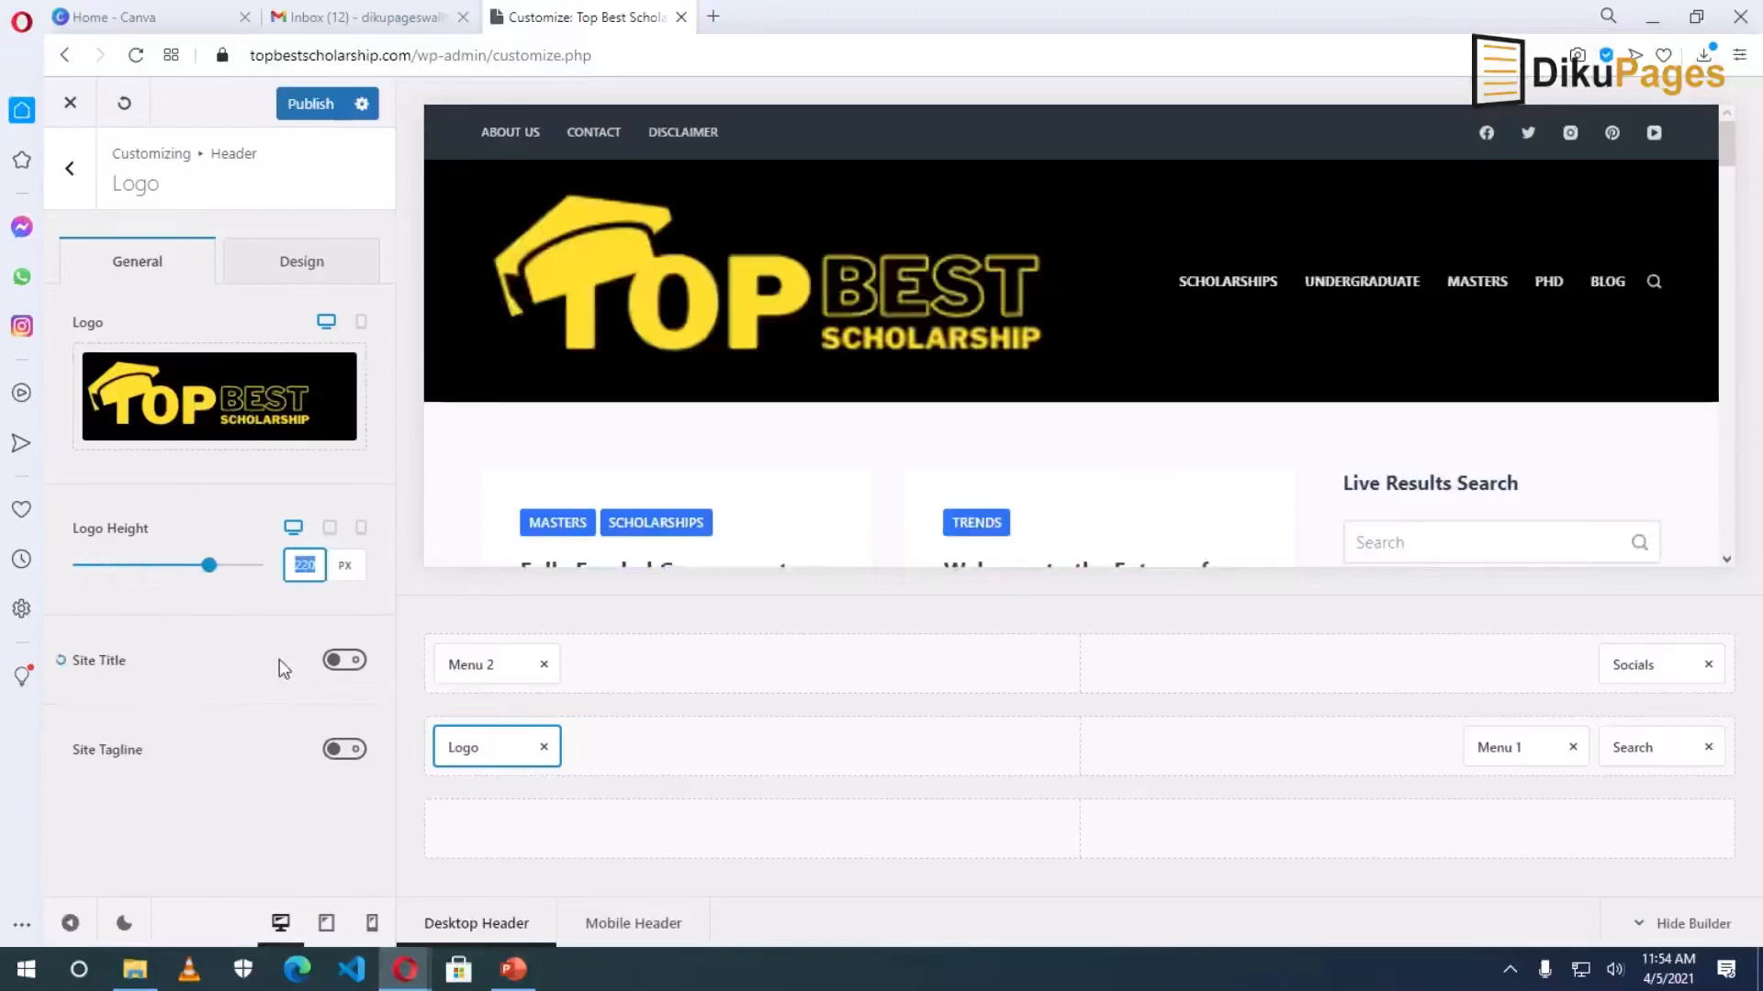
pyautogui.write('150')
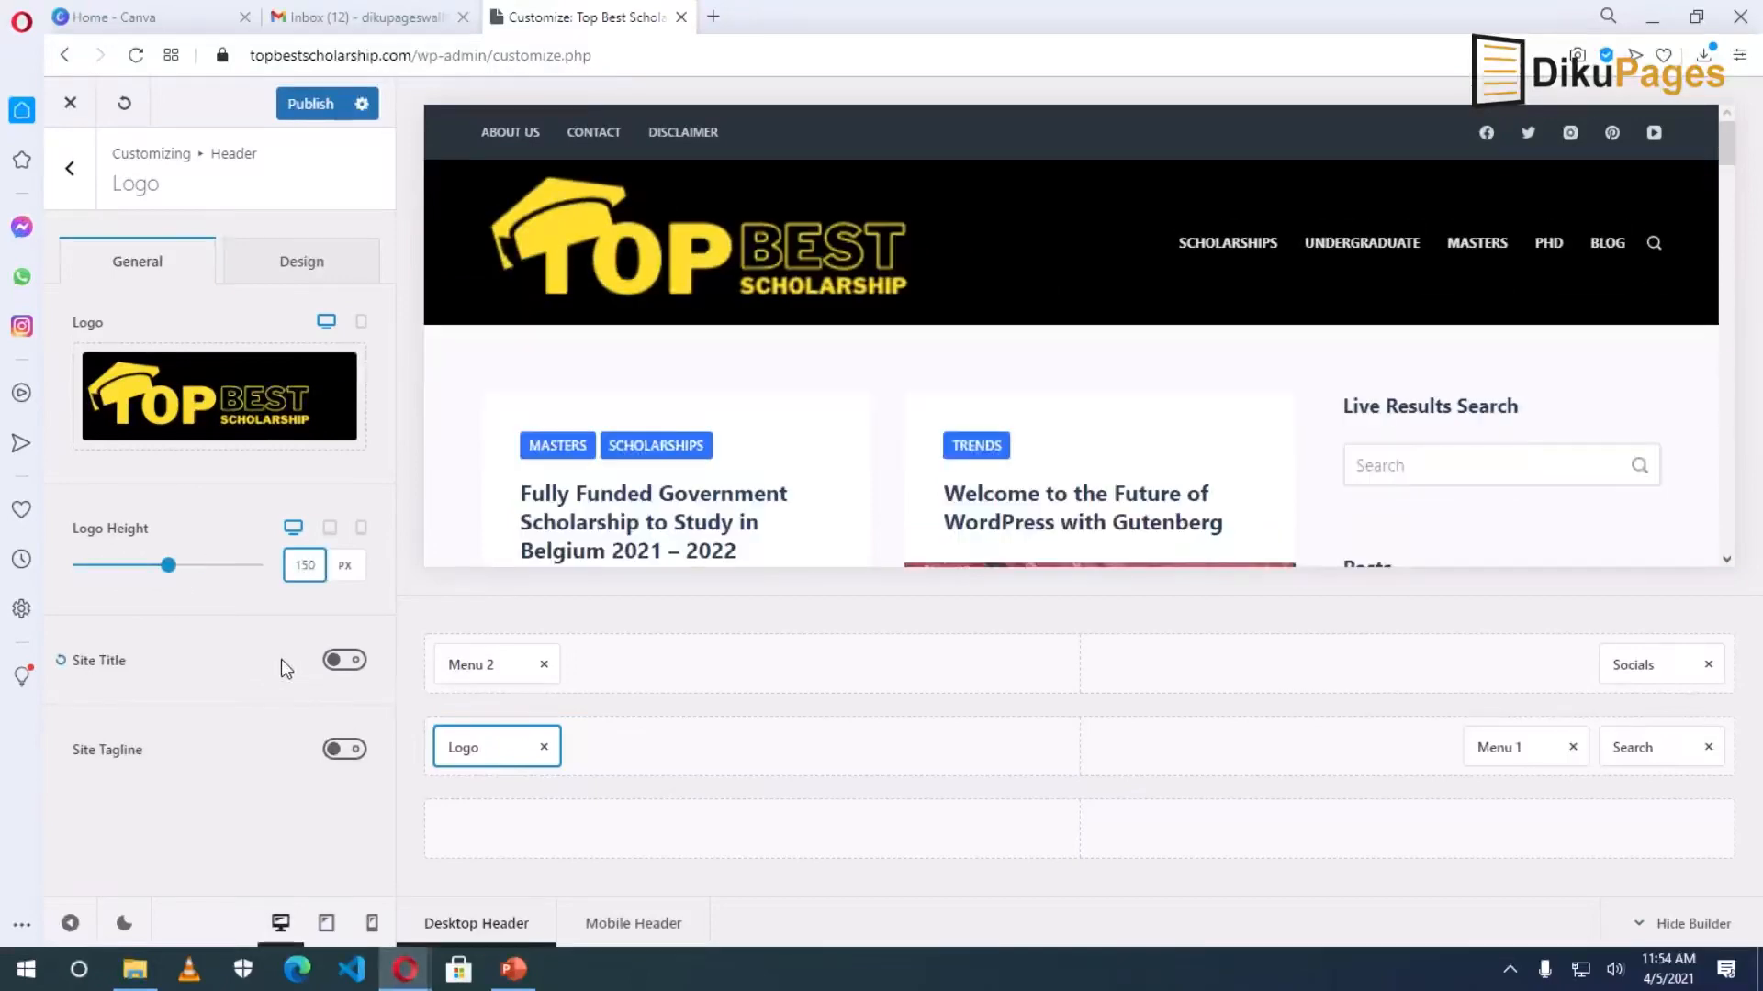
pyautogui.doubleClick(304, 565)
pyautogui.write('100')
pyautogui.click(208, 607)
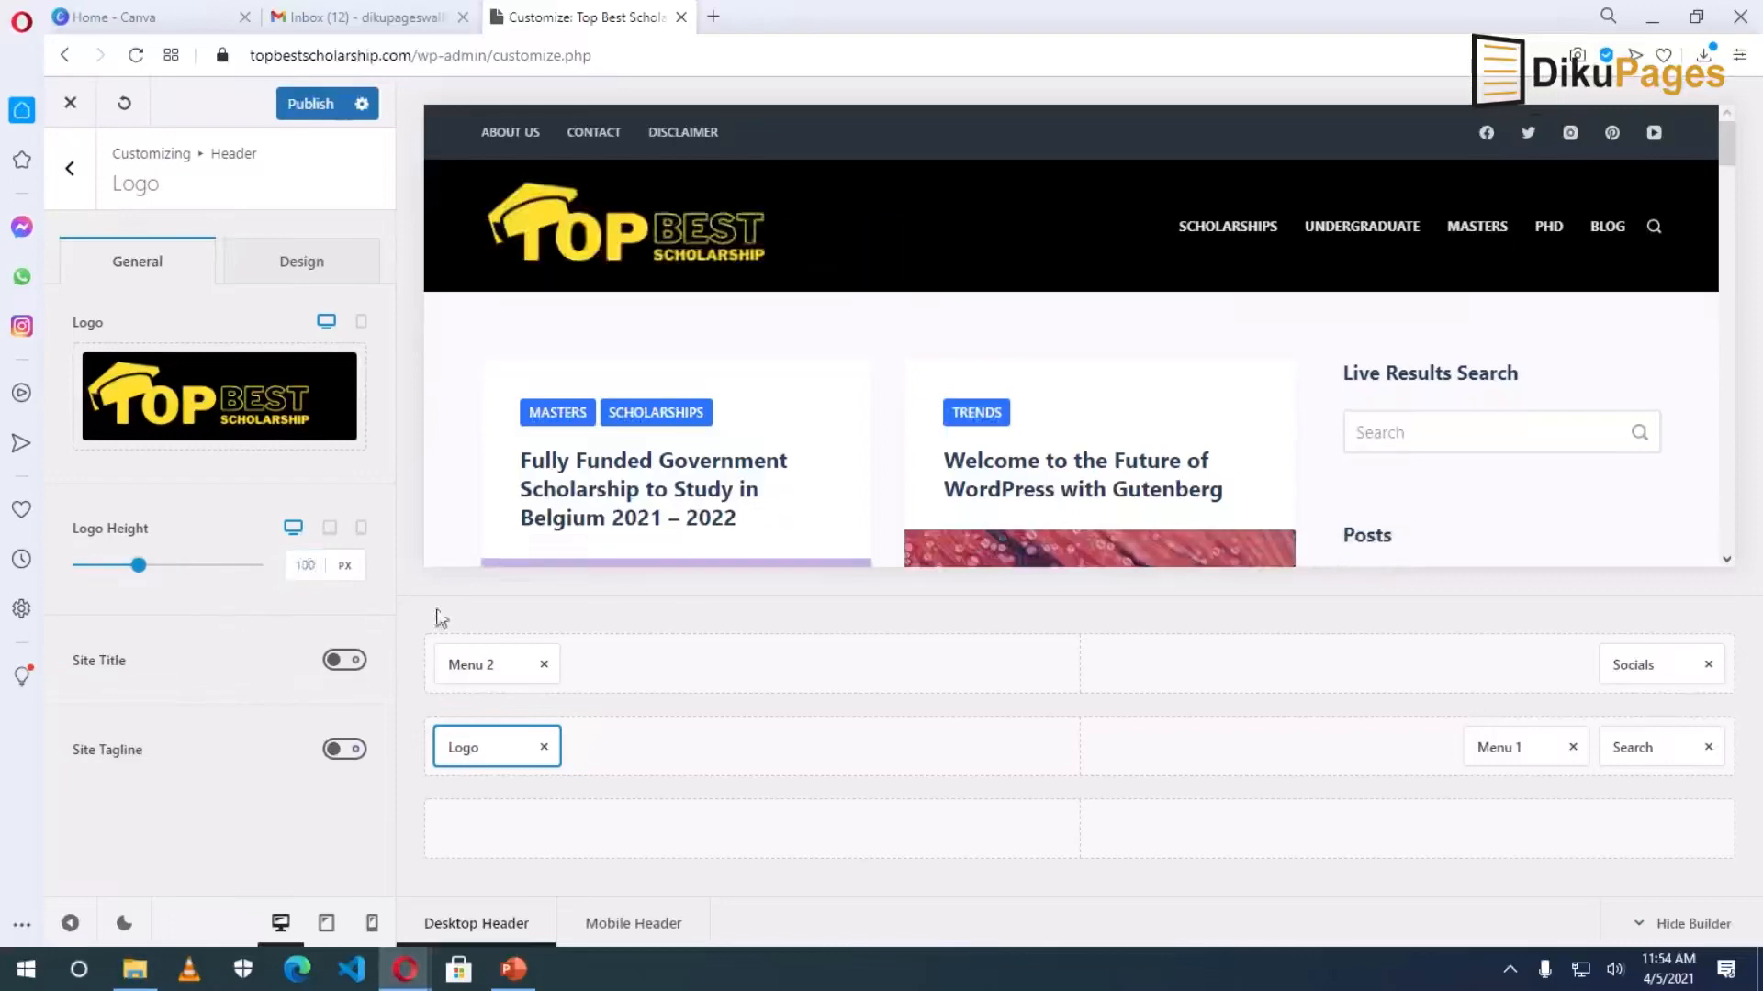
pyautogui.click(310, 104)
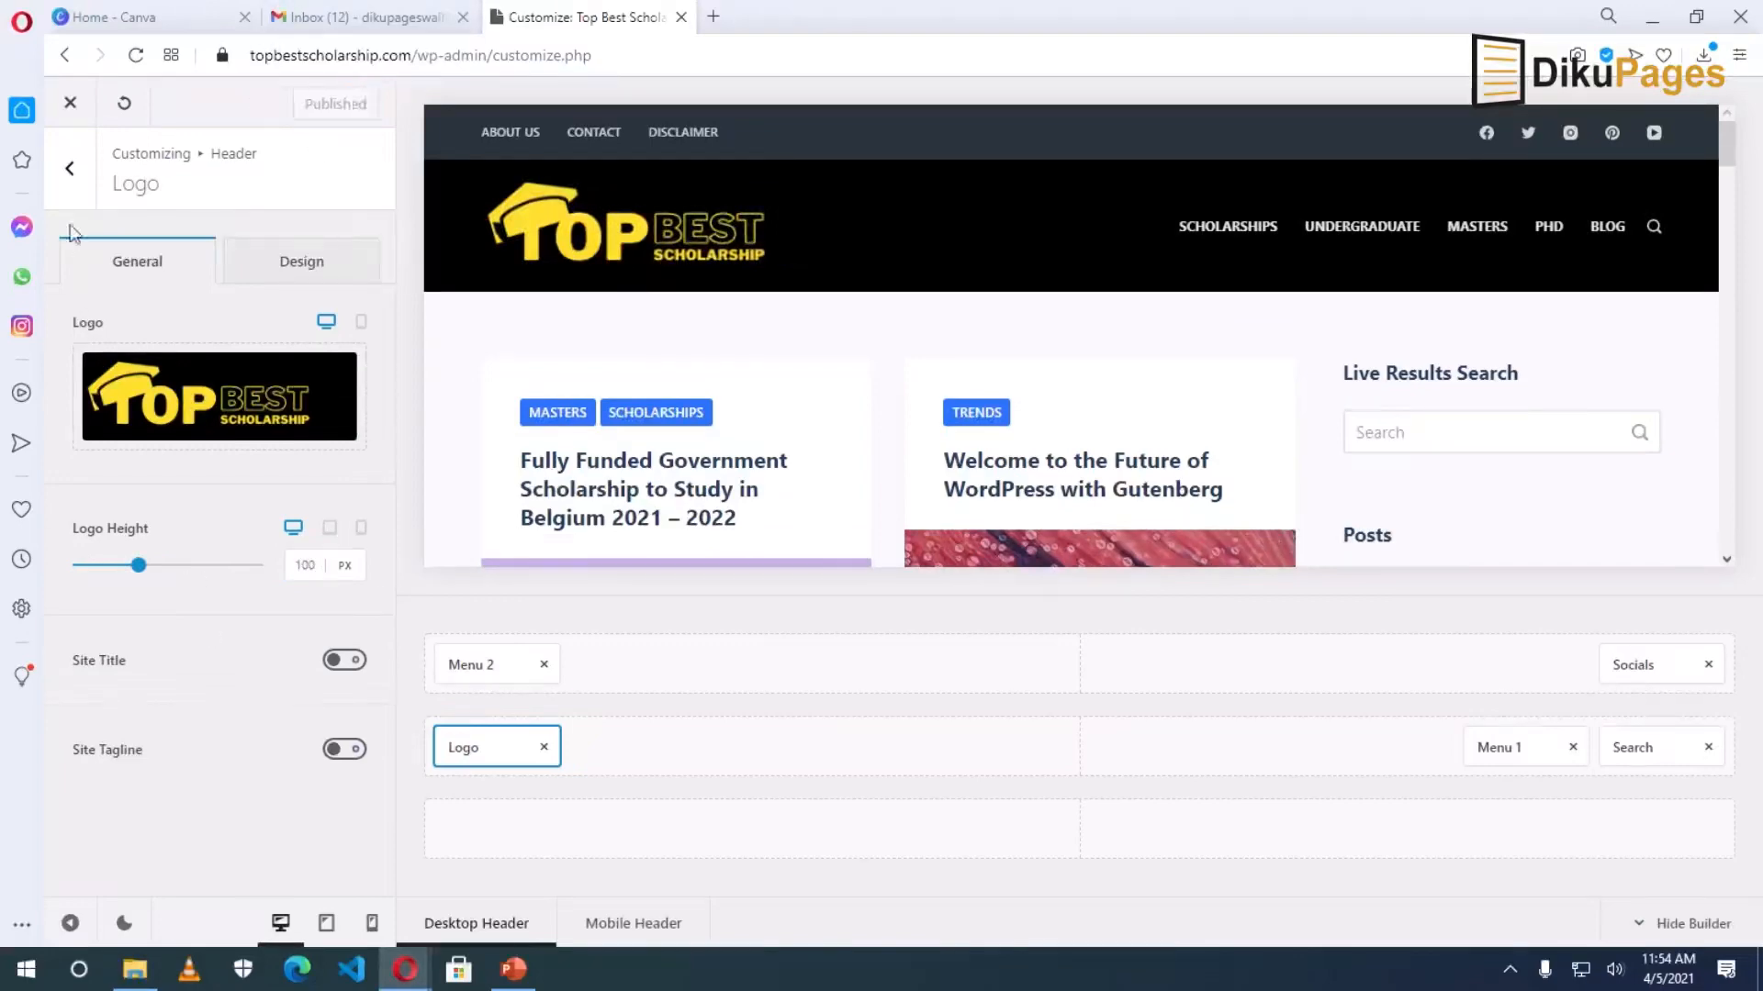
# In Site Identity, choose the Top Best Scholarship image from the Media Library as site icon.
pyautogui.click(70, 170)
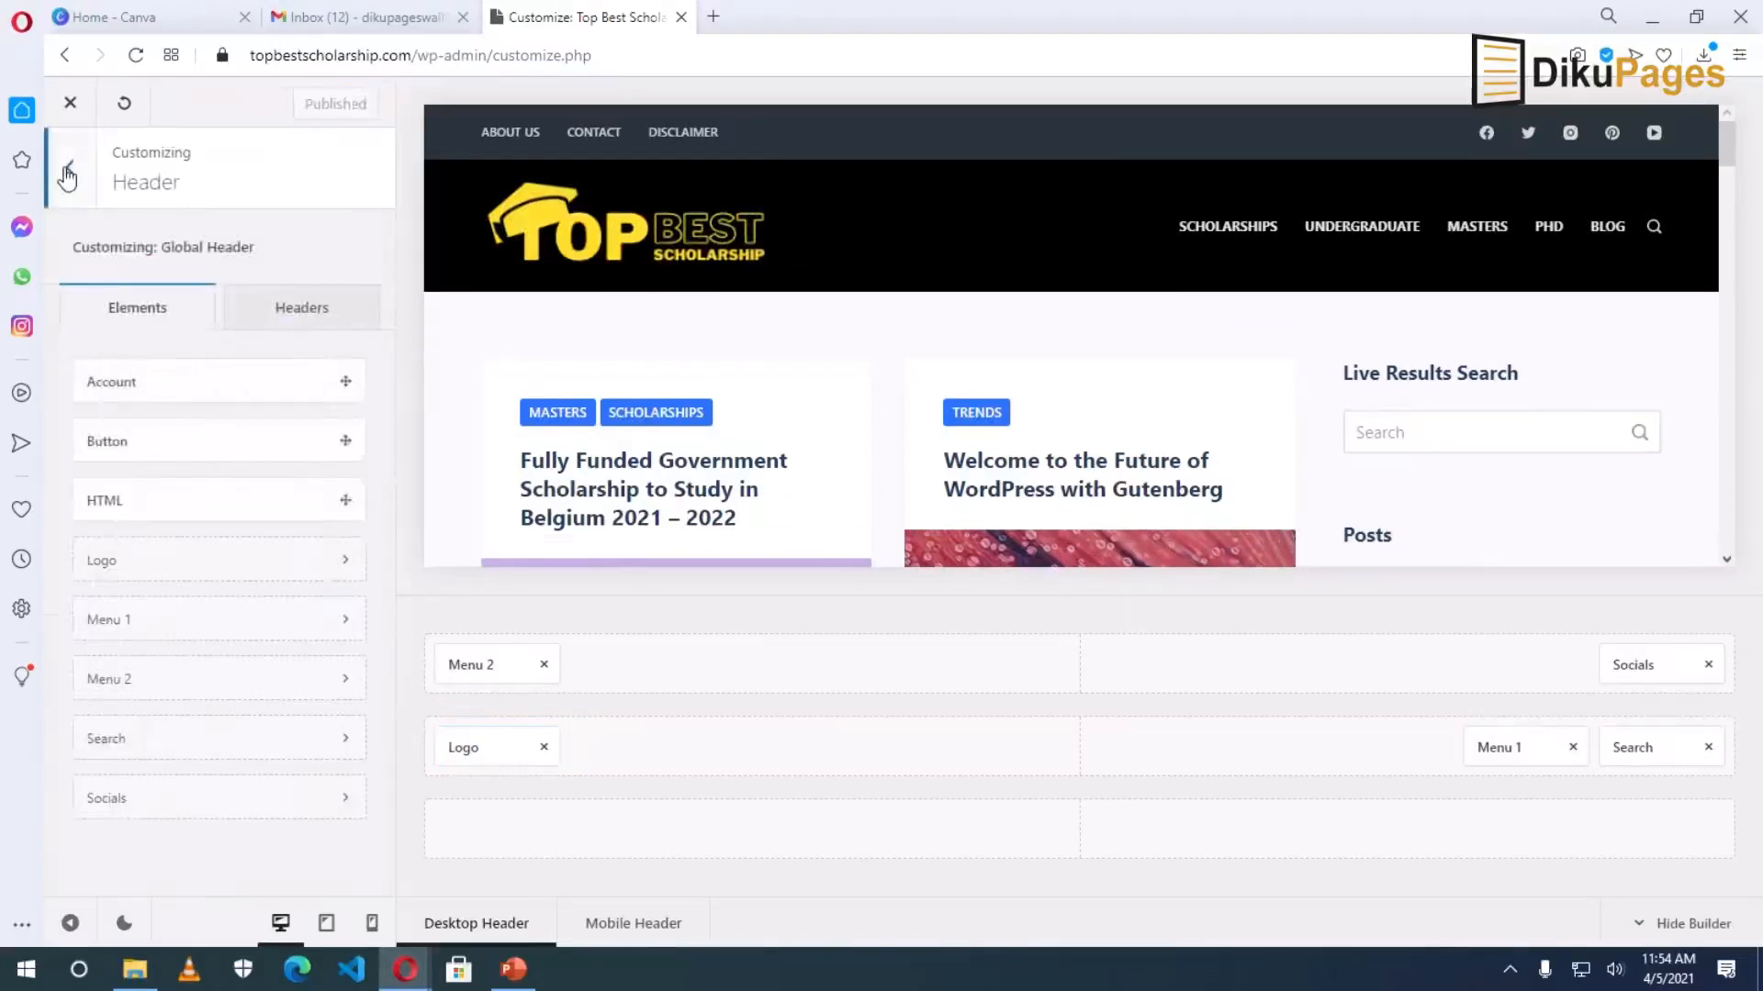
pyautogui.click(66, 172)
pyautogui.scroll(-10, 174, 340)
pyautogui.scroll(10, 174, 340)
pyautogui.scroll(-8, 174, 414)
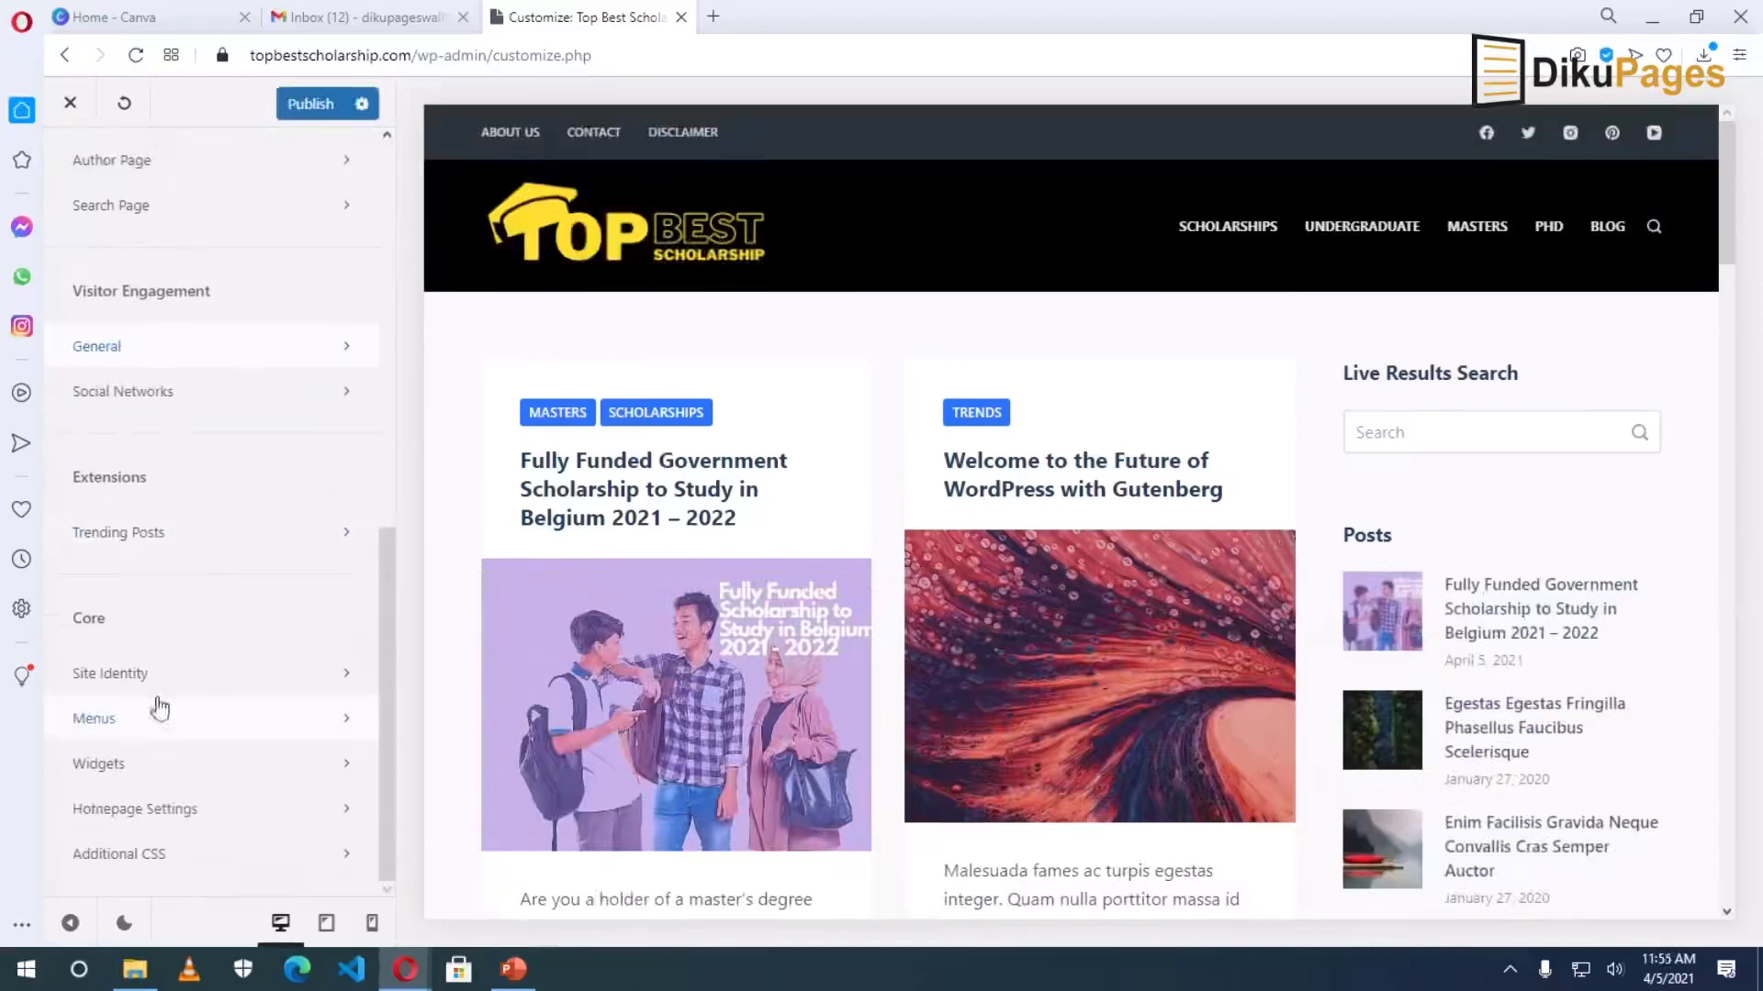
pyautogui.click(147, 676)
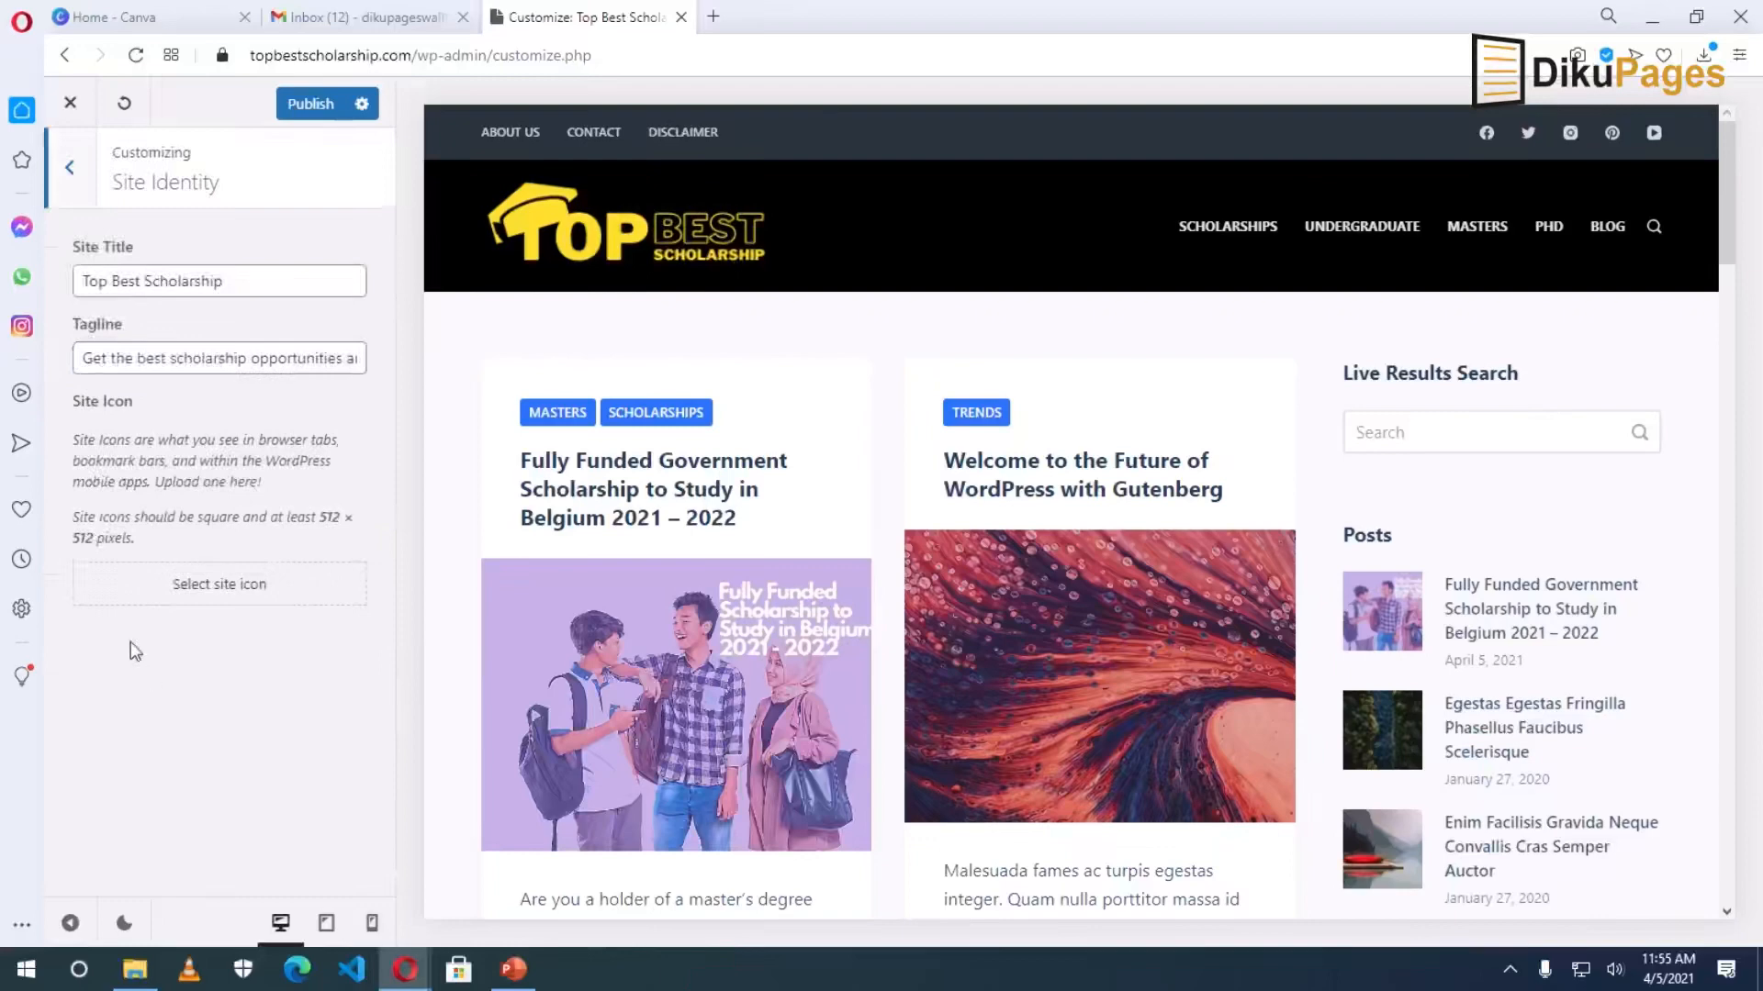
pyautogui.click(208, 596)
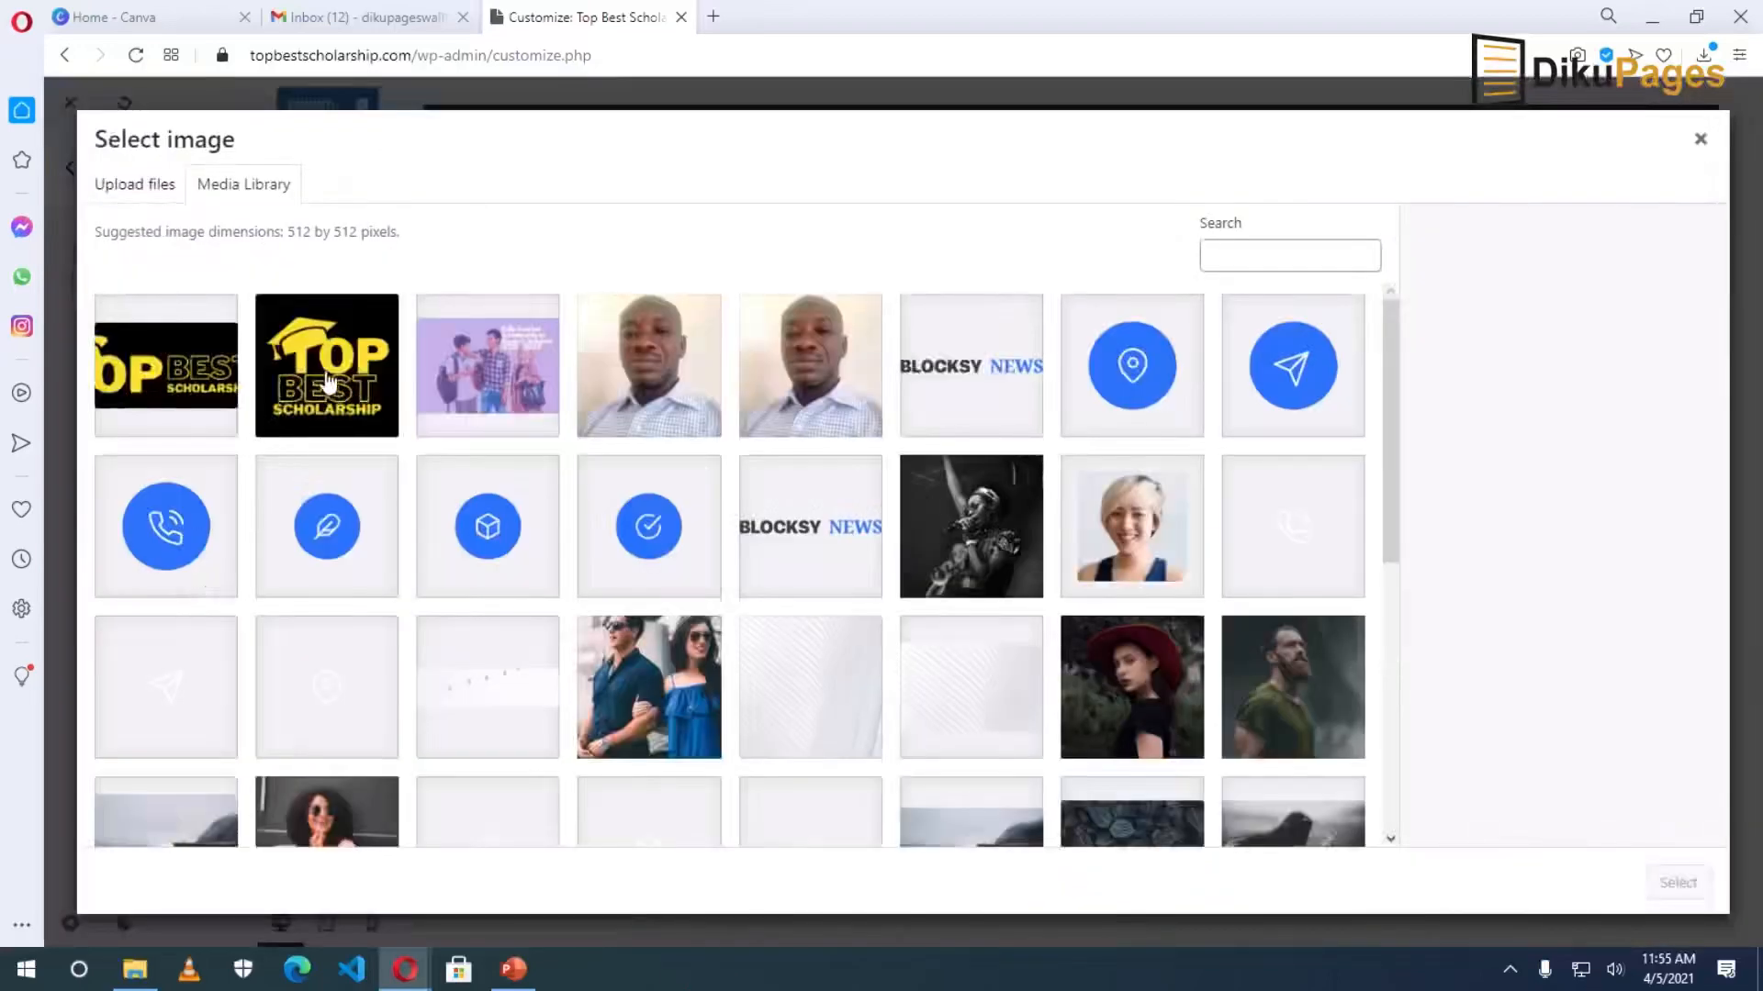
pyautogui.click(327, 381)
pyautogui.click(1676, 882)
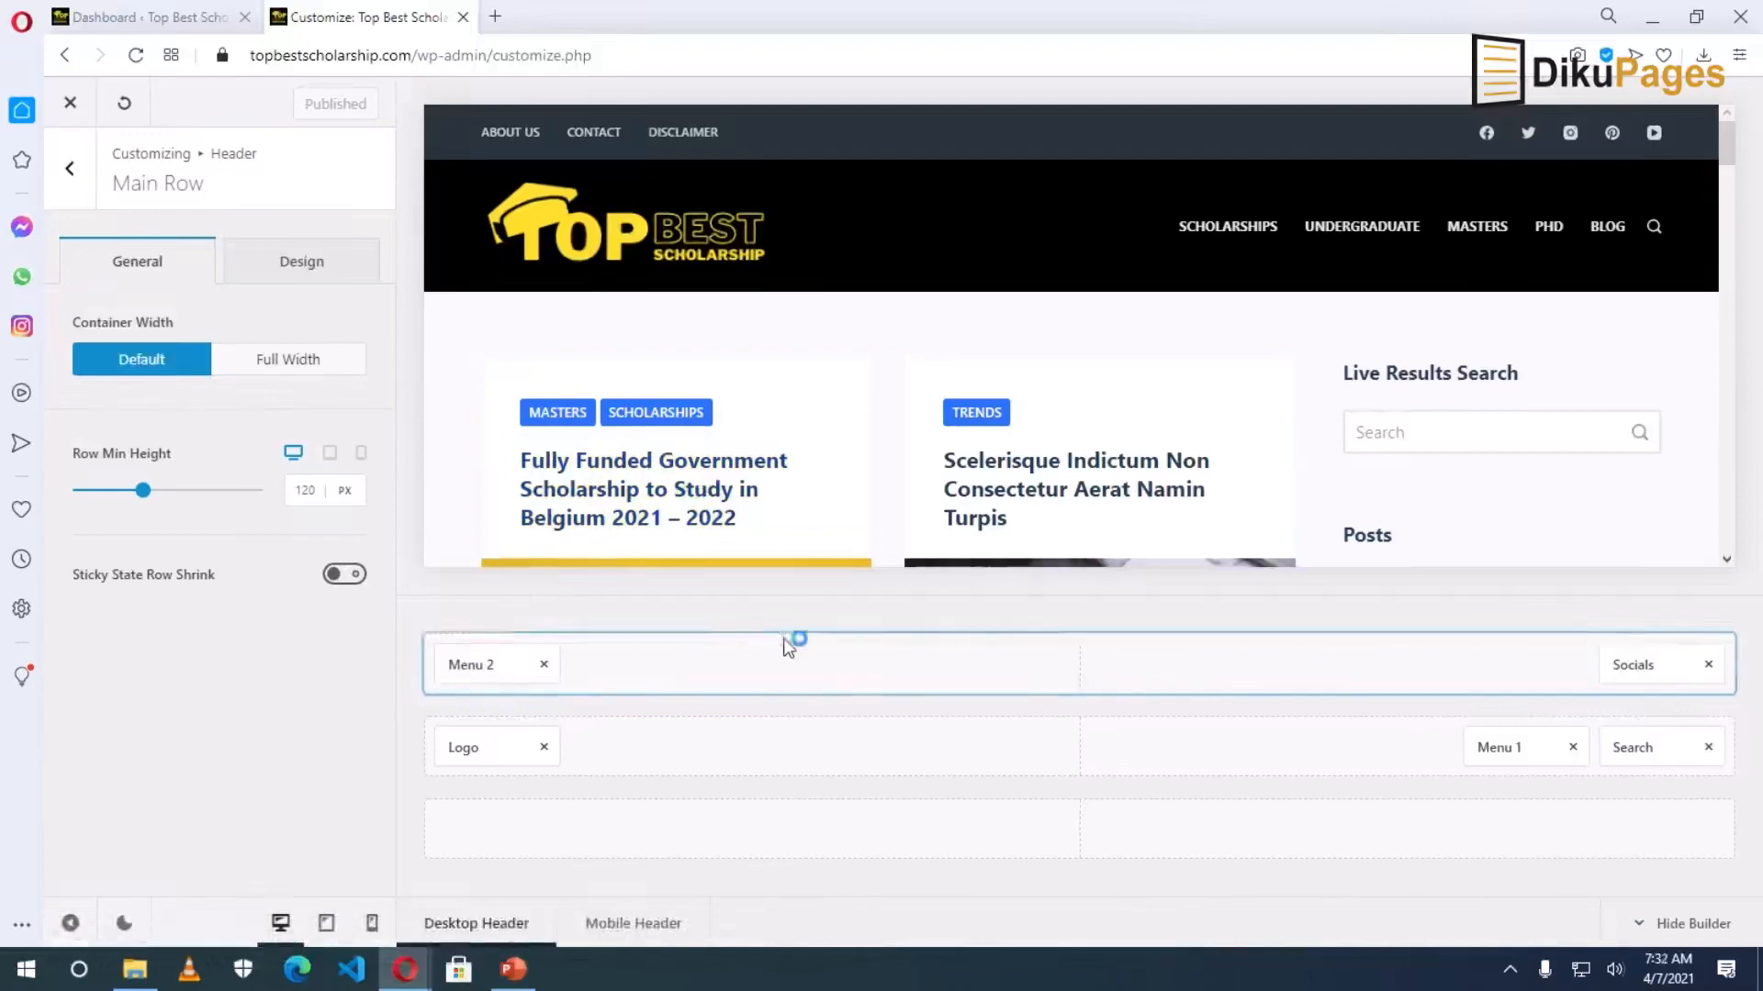
# Leave Header > Socials for the Footer section and open its Copyright element settings.
pyautogui.click(1632, 665)
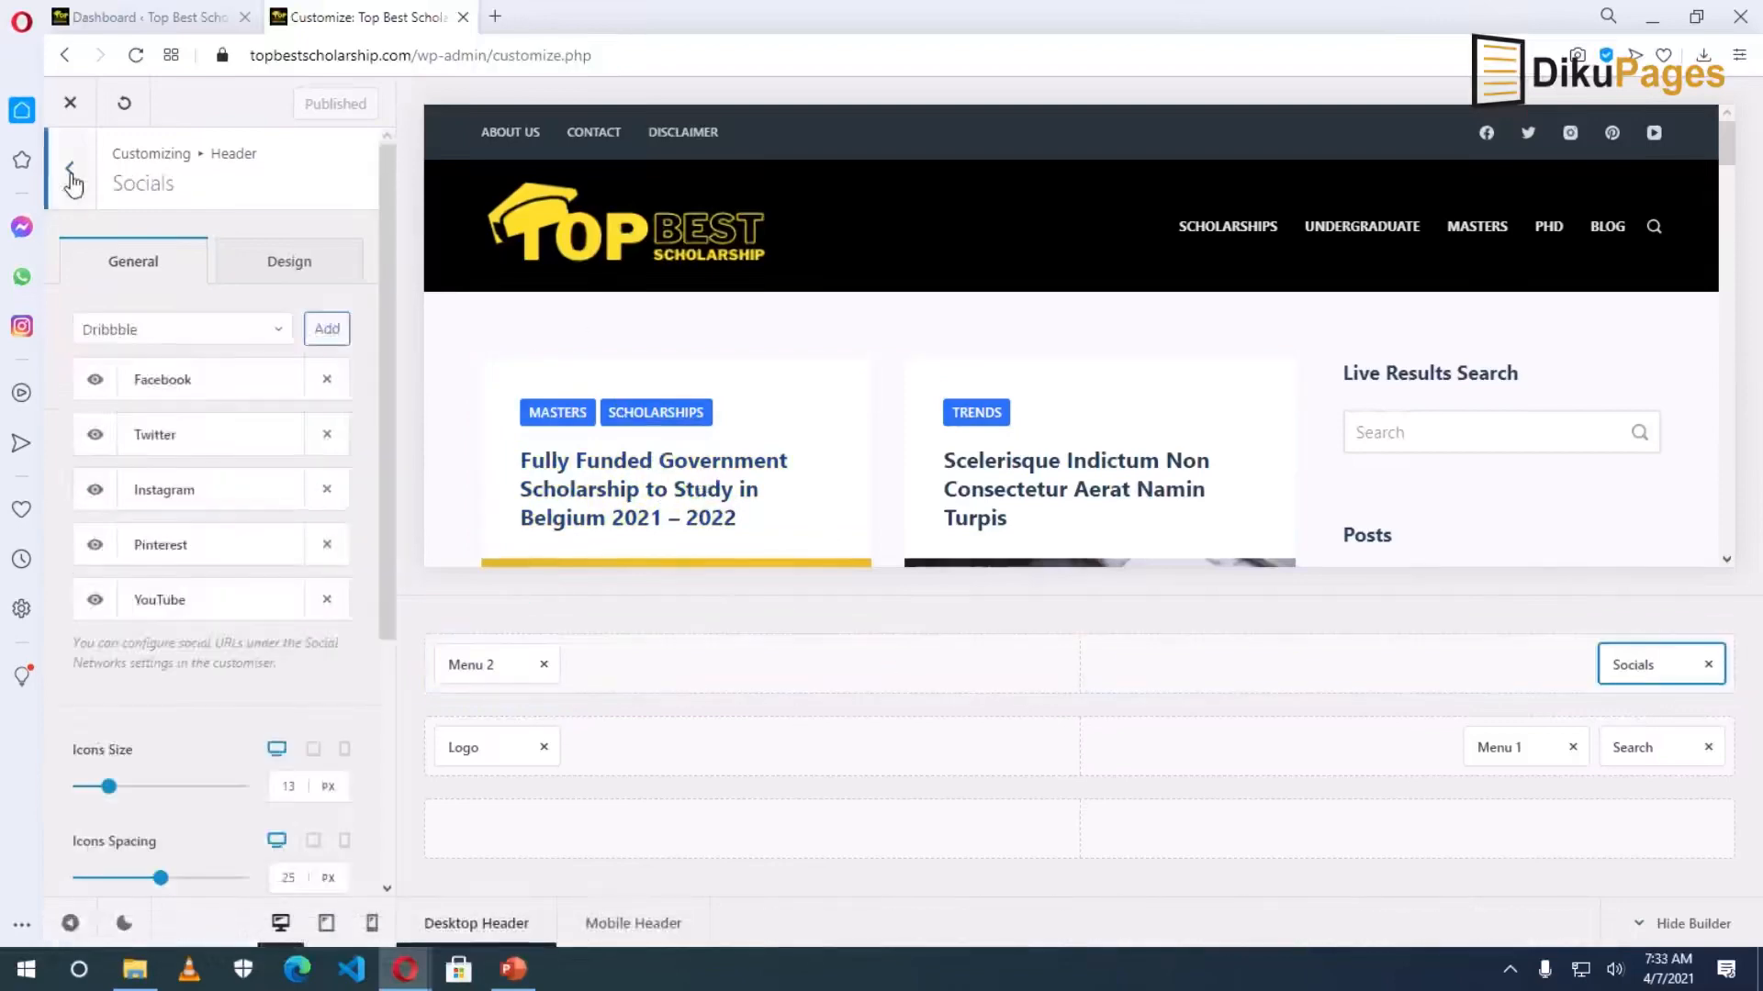
pyautogui.click(70, 170)
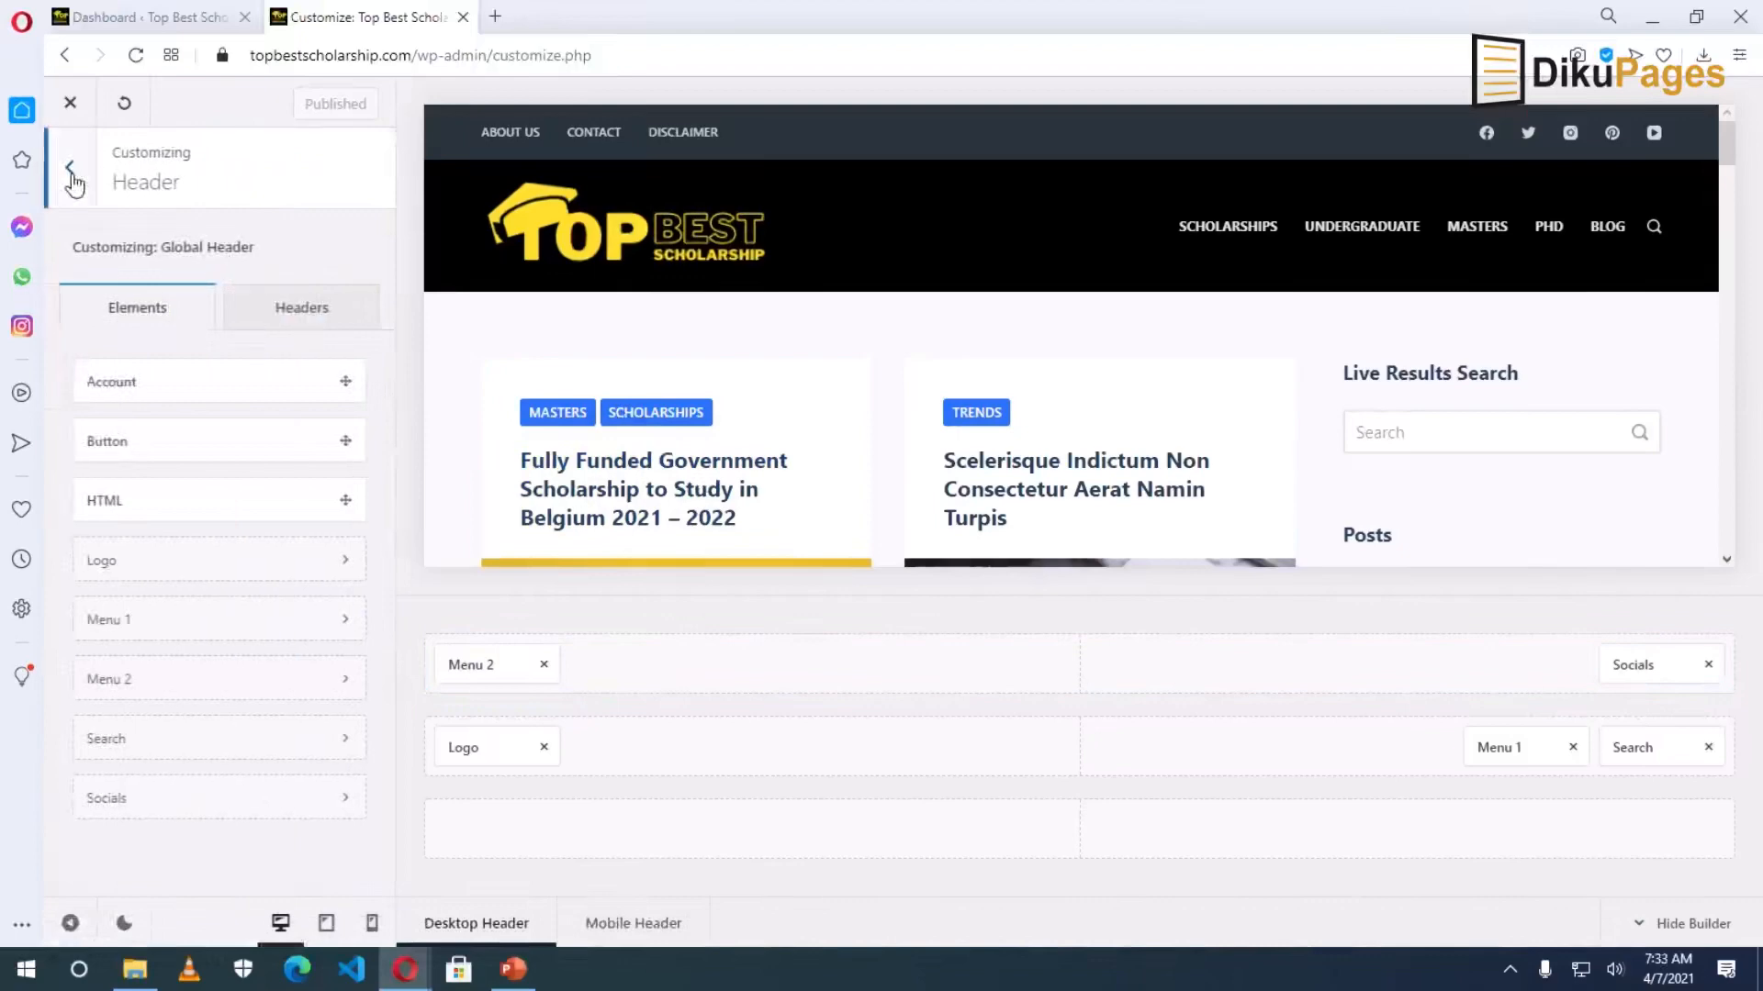
pyautogui.click(73, 179)
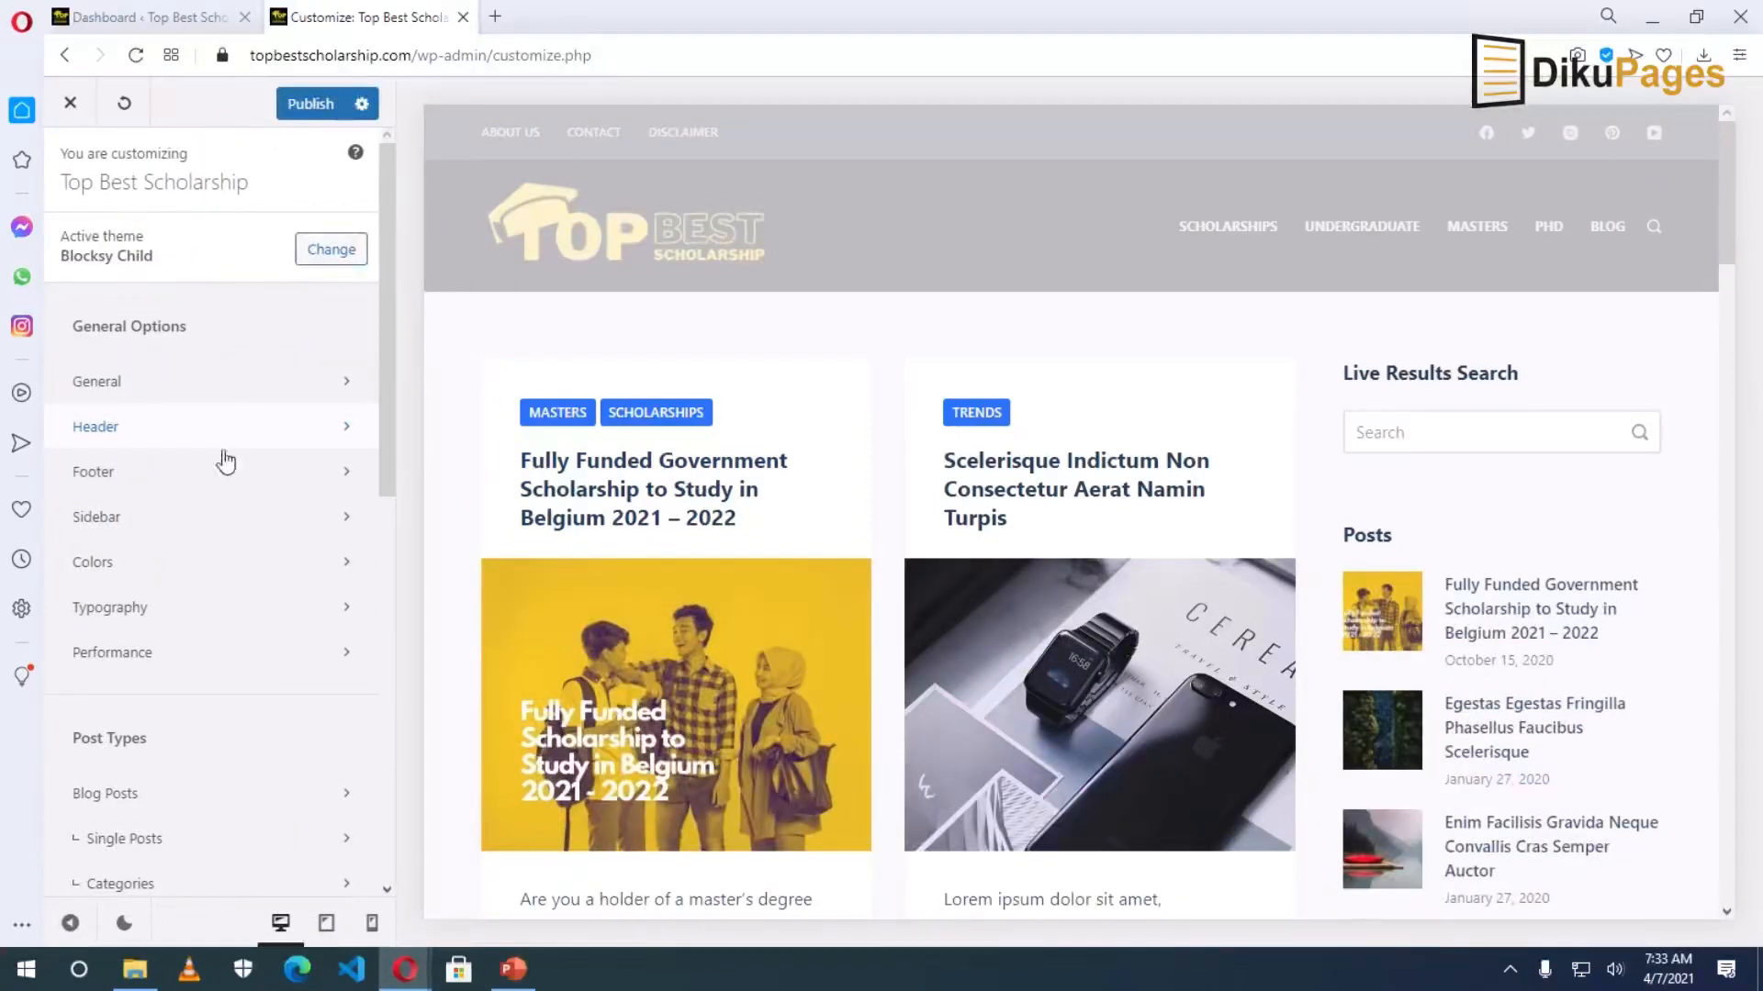
pyautogui.click(101, 472)
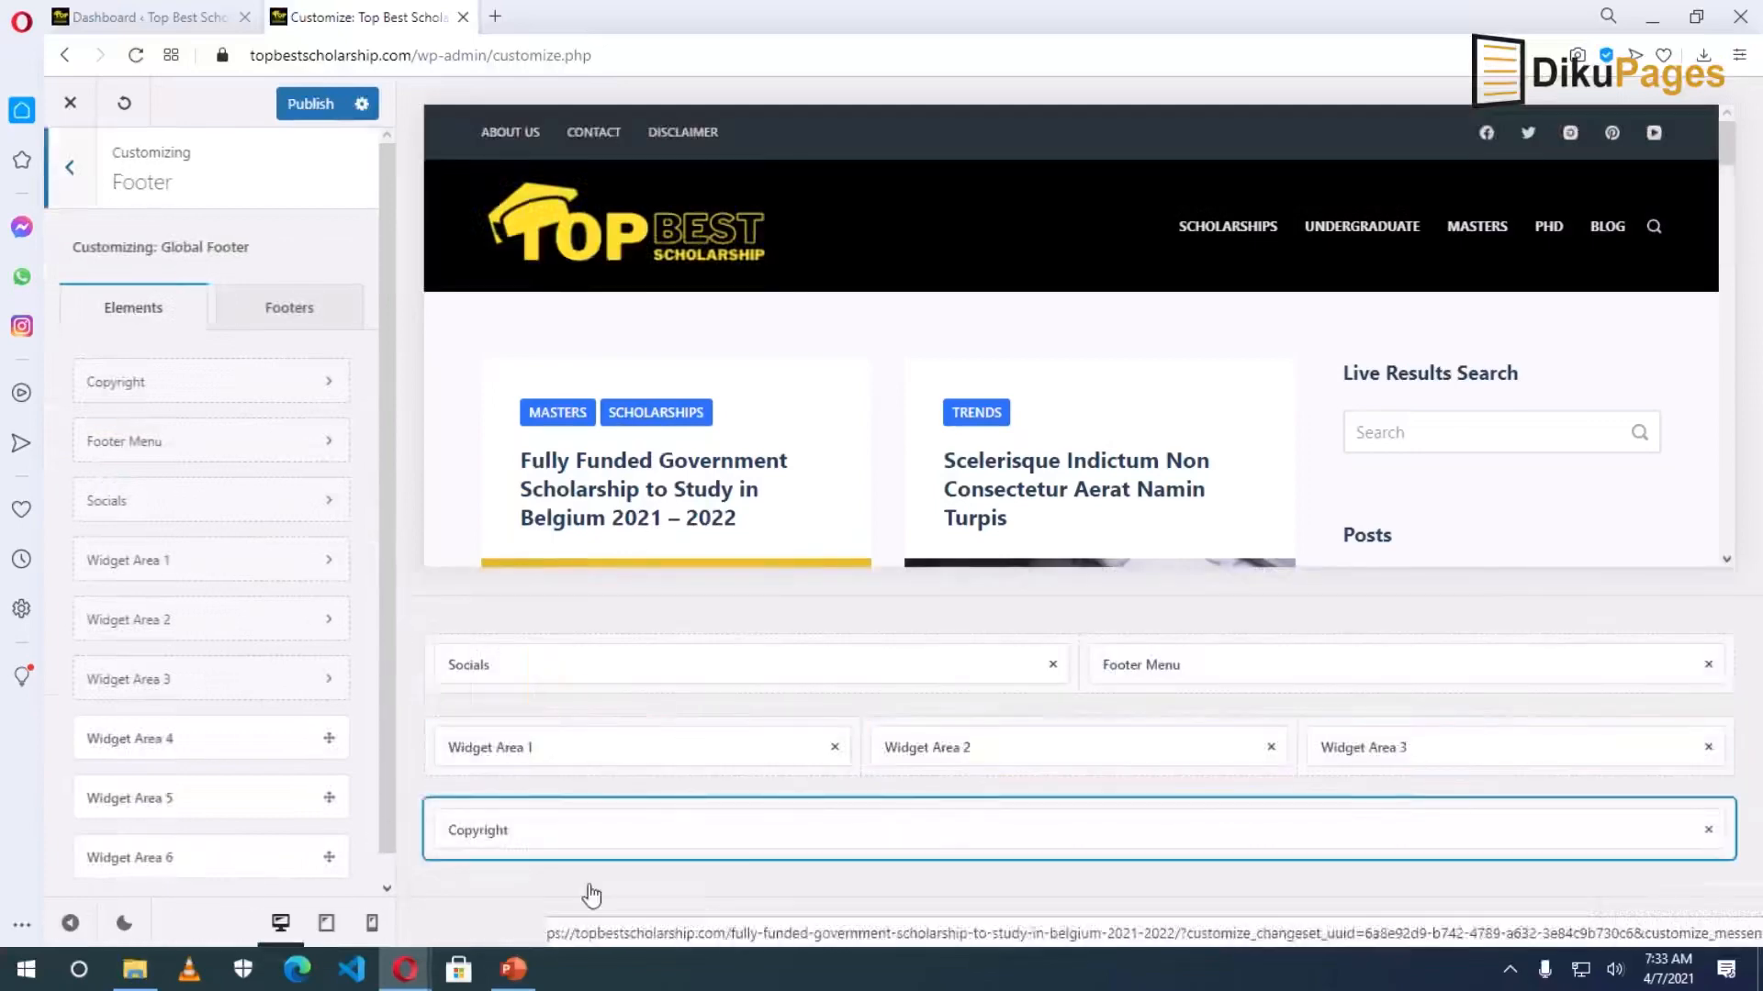
pyautogui.click(506, 833)
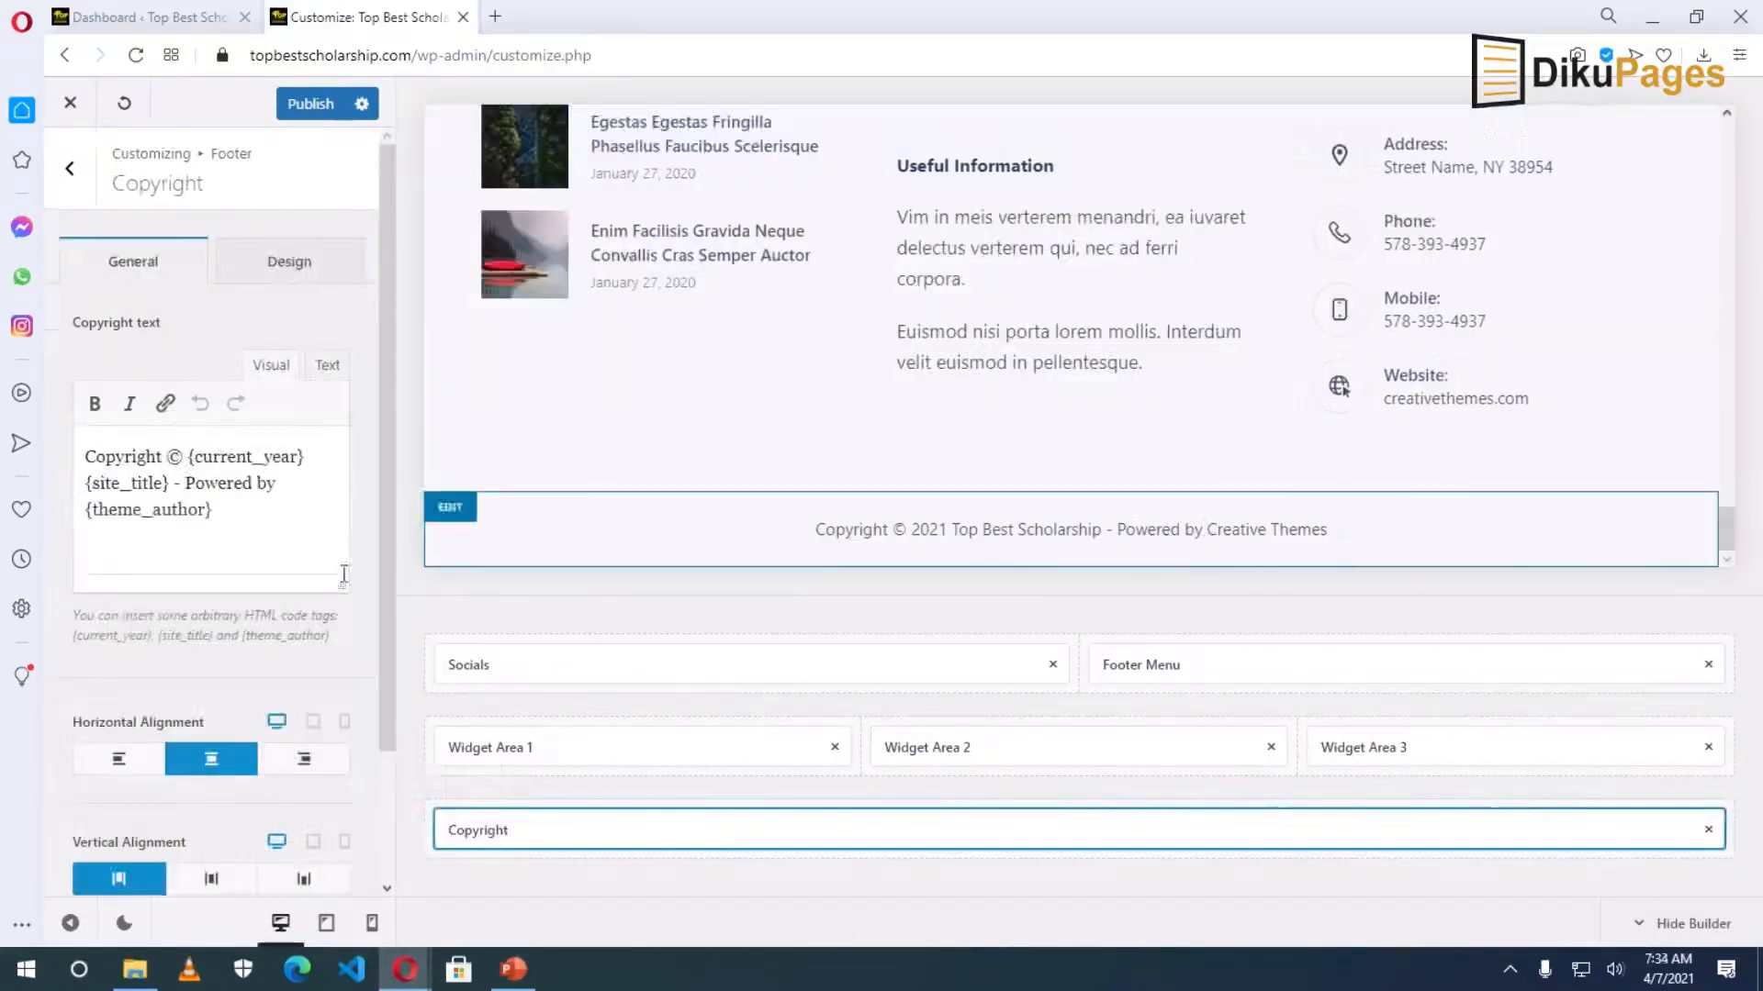
# Replace 'Powered by {theme_author}' with 'Designed by: Universal Legacy, LLC' and select the company name.
pyautogui.keyDown('shift'); pyautogui.click(216, 517); pyautogui.keyUp('shift')
pyautogui.write('U')
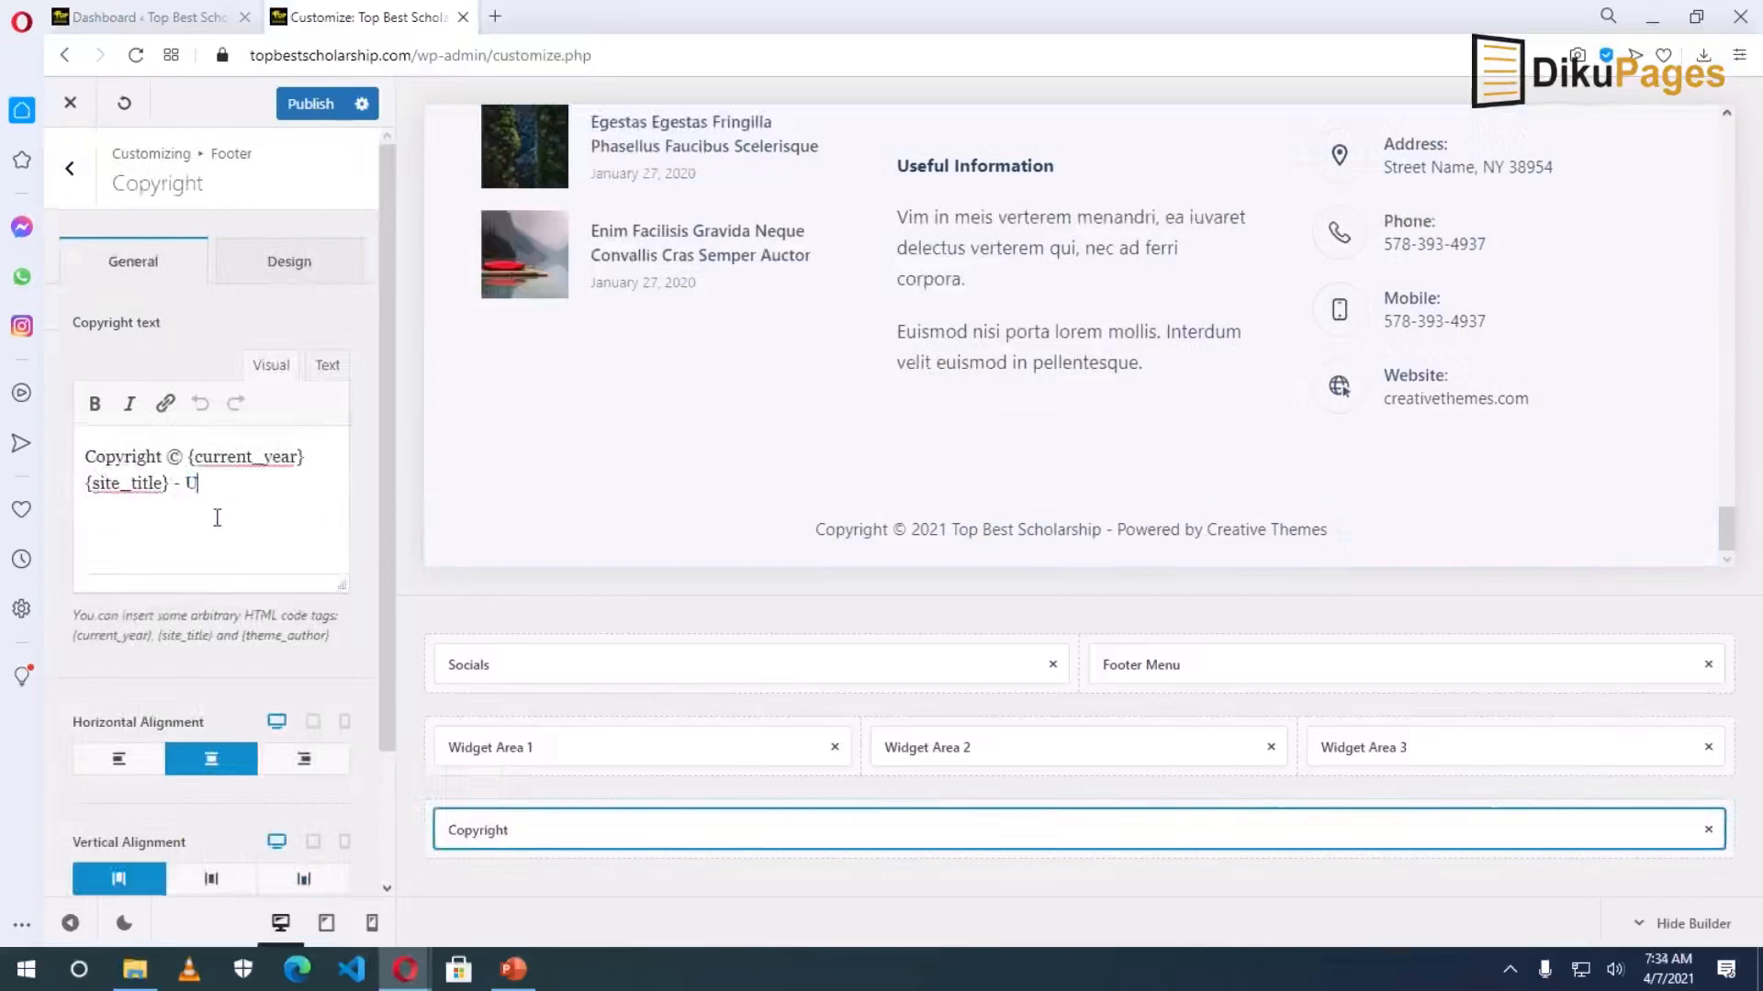
pyautogui.write('niver')
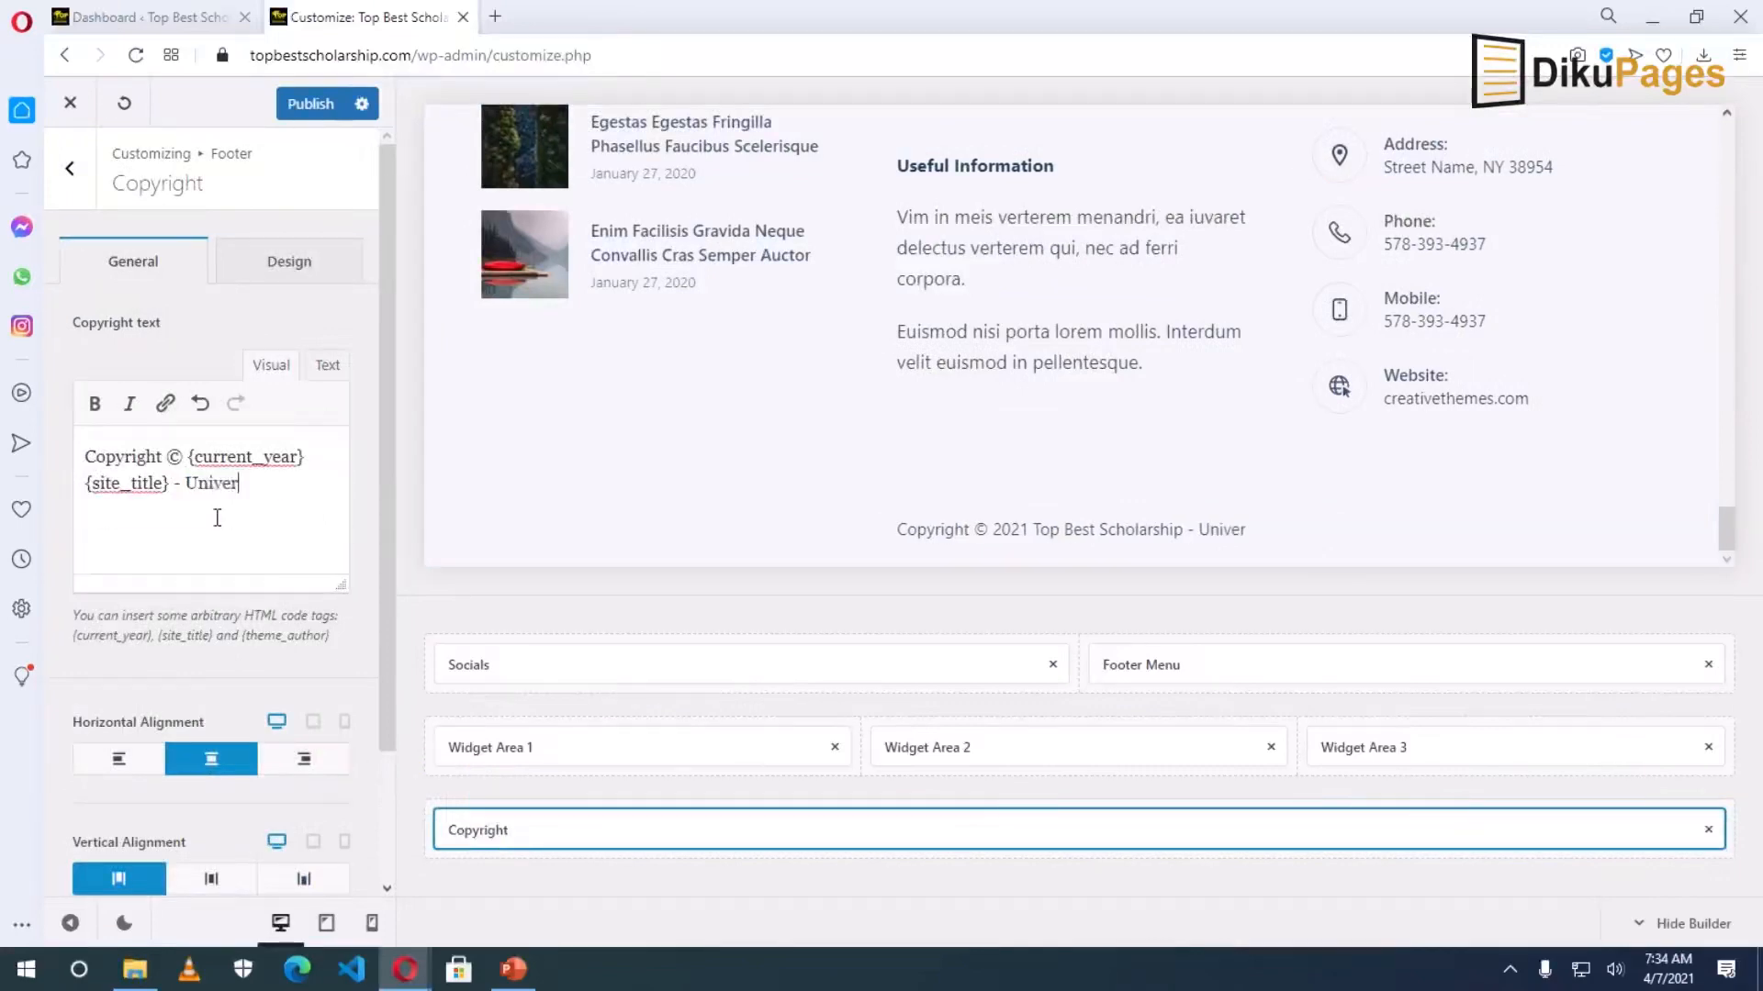
pyautogui.write('sal')
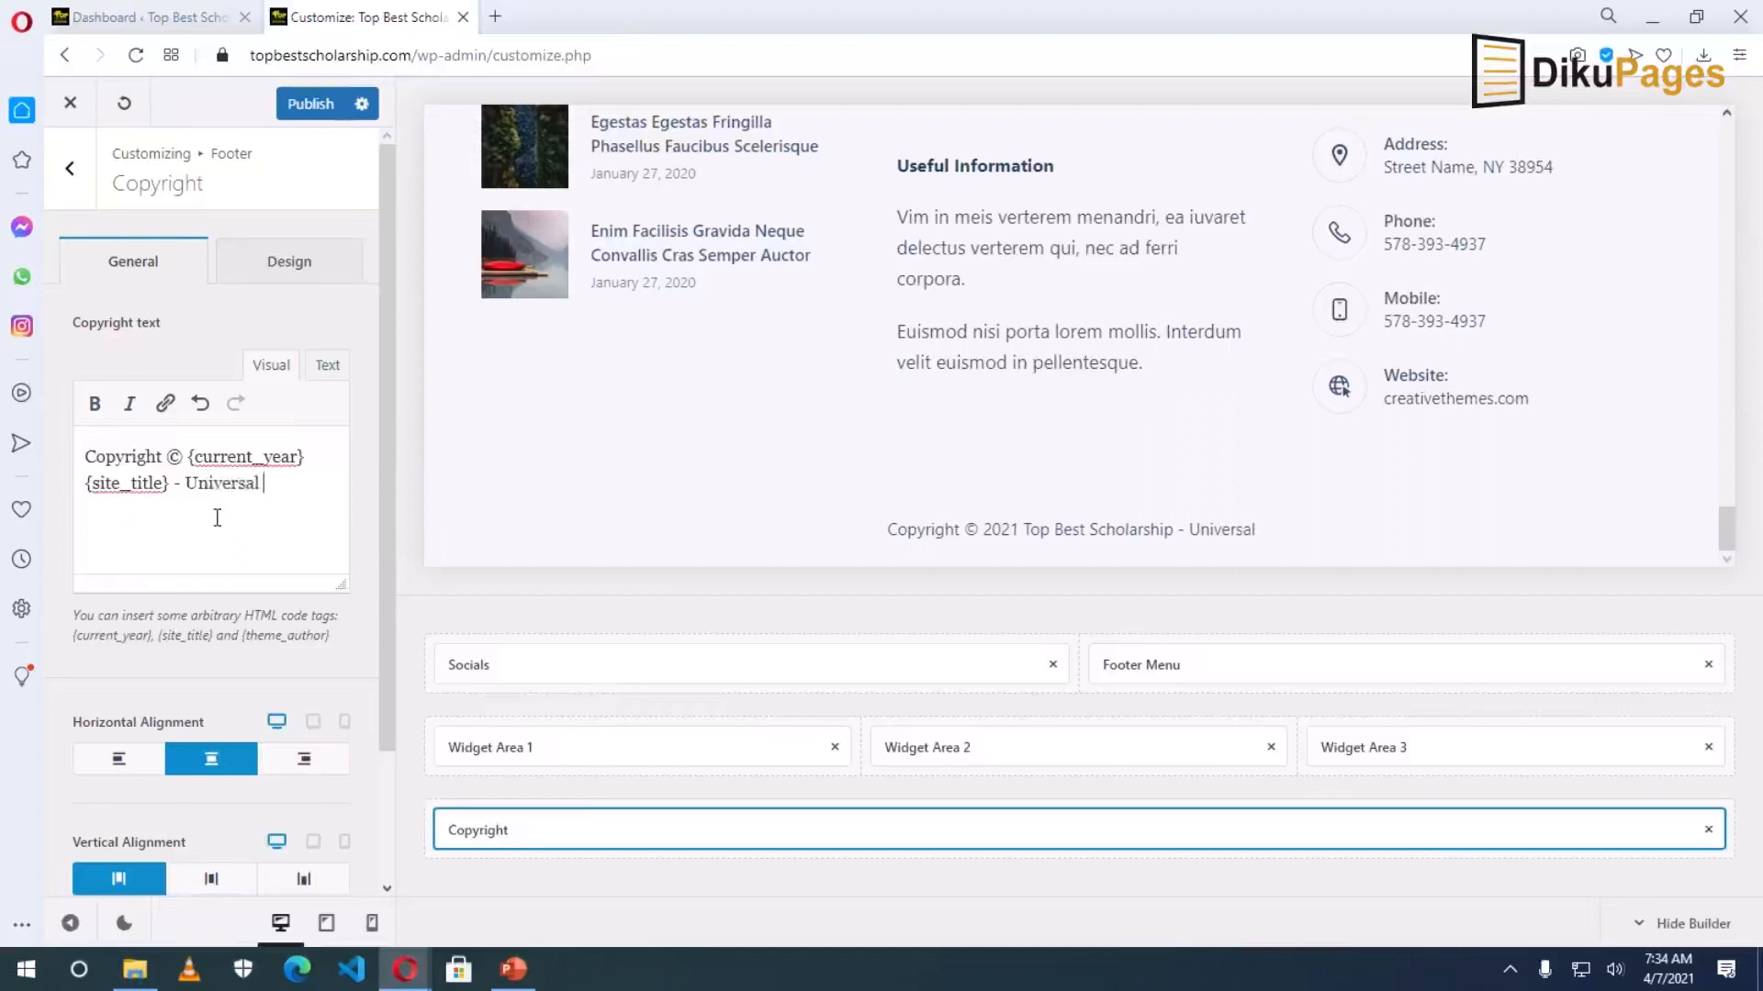
pyautogui.write(' Legacy, lLC')
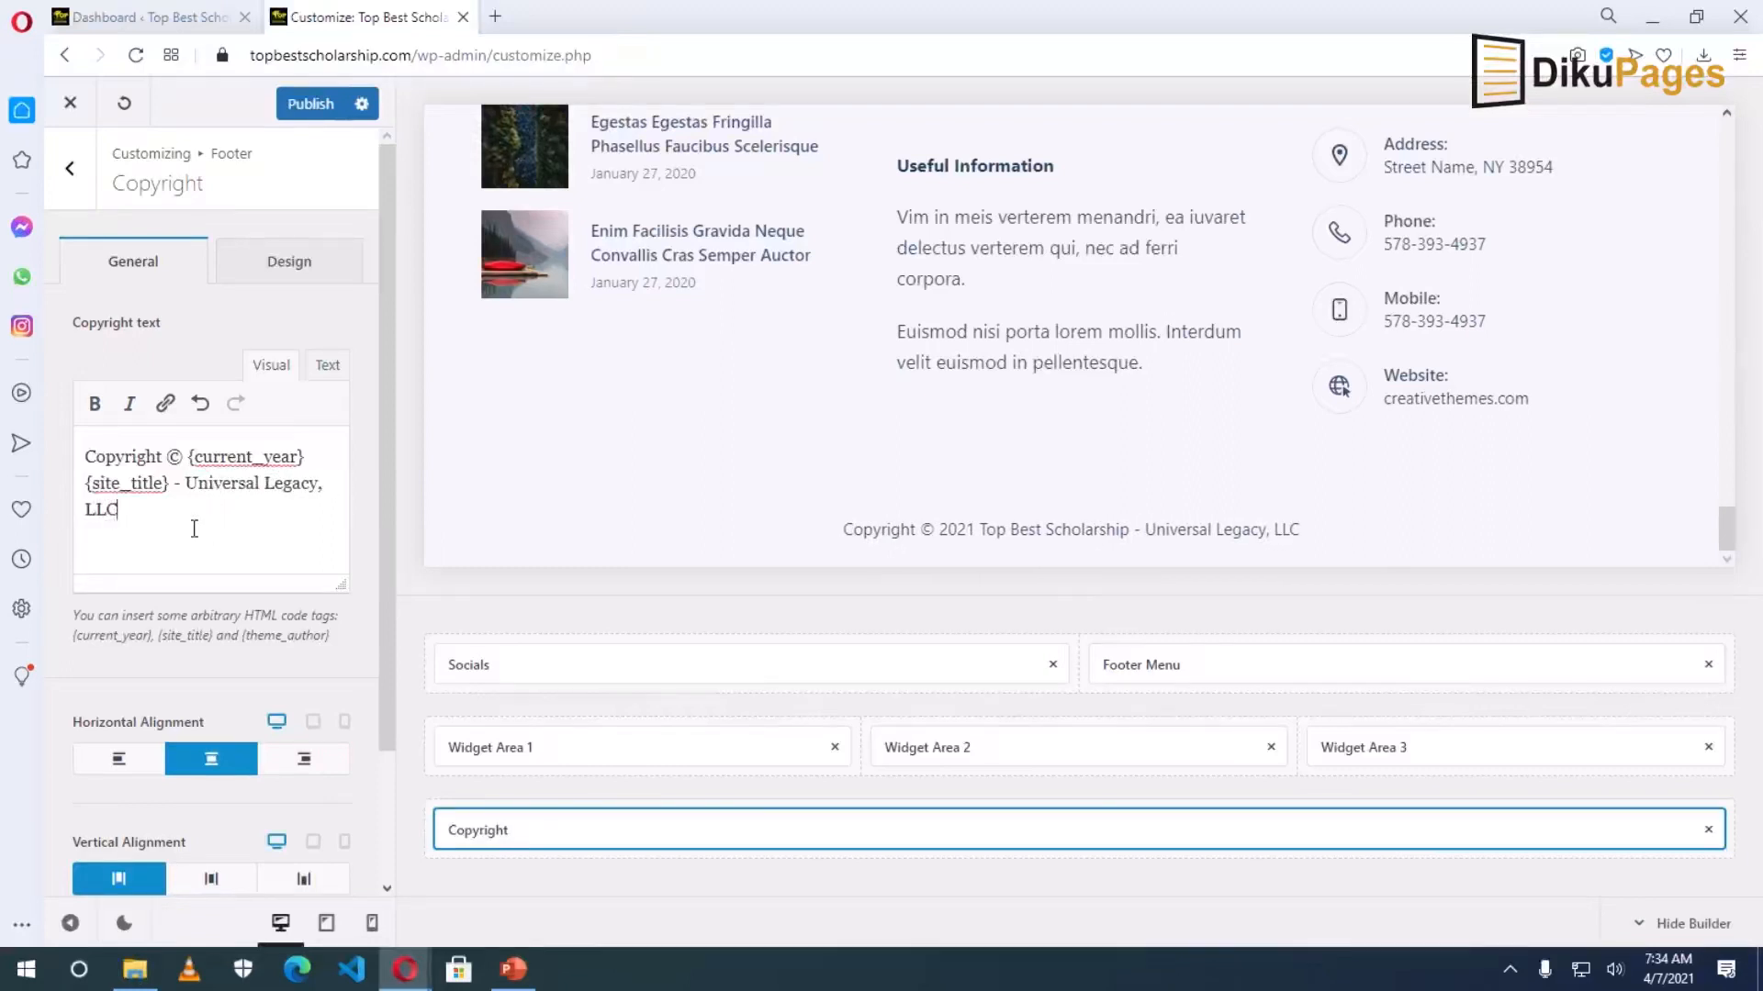
pyautogui.hotkey('ctrl', 'Left')
pyautogui.hotkey('ctrl', 'Left')
pyautogui.hotkey('ctrl', 'Left')
pyautogui.write('Des')
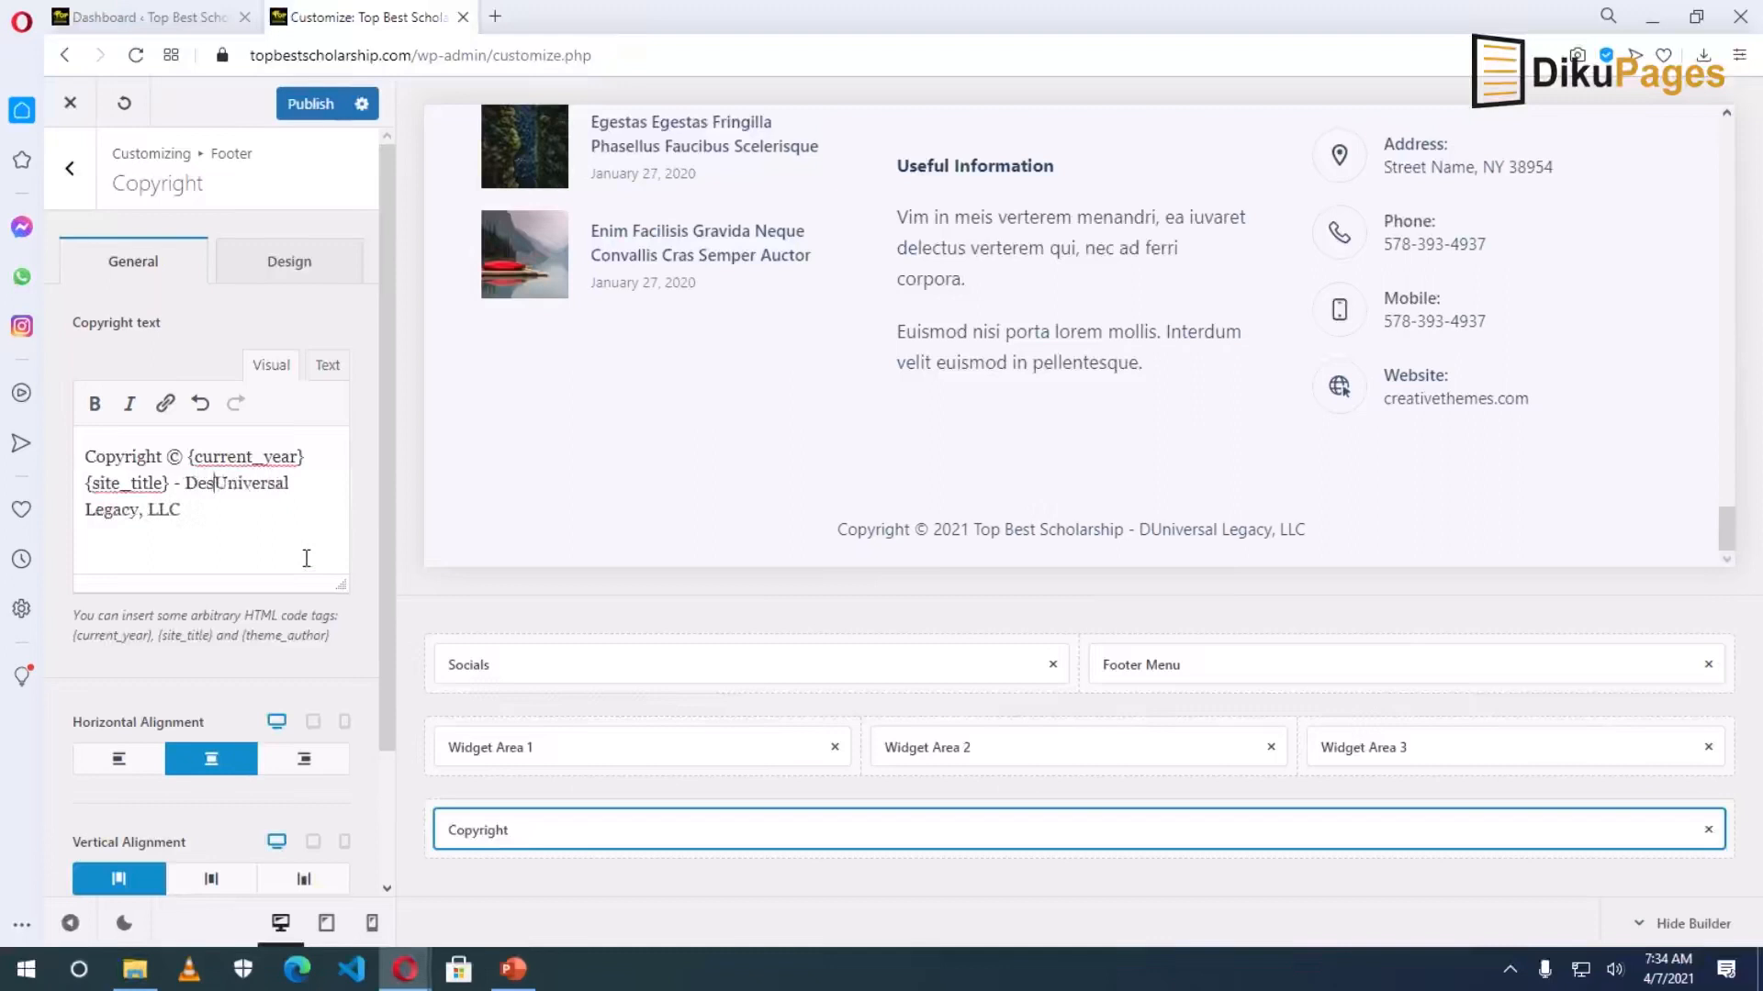
pyautogui.write('igned by:')
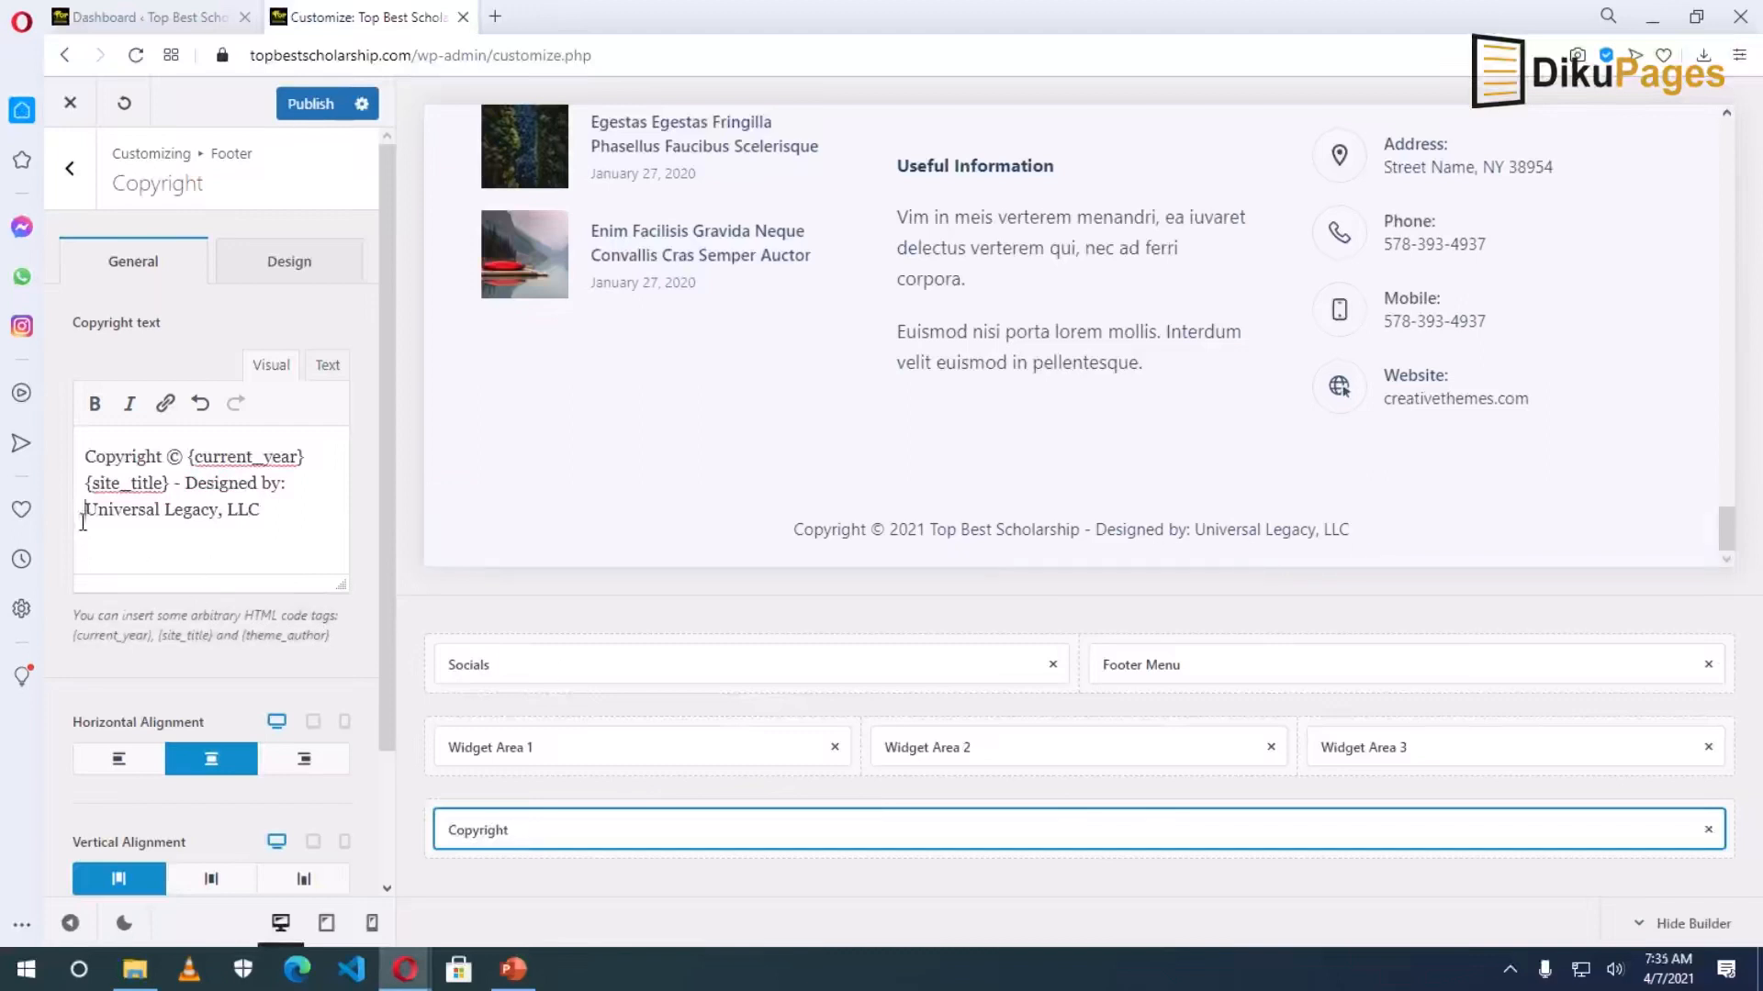
pyautogui.moveTo(85, 510); pyautogui.dragTo(261, 510)
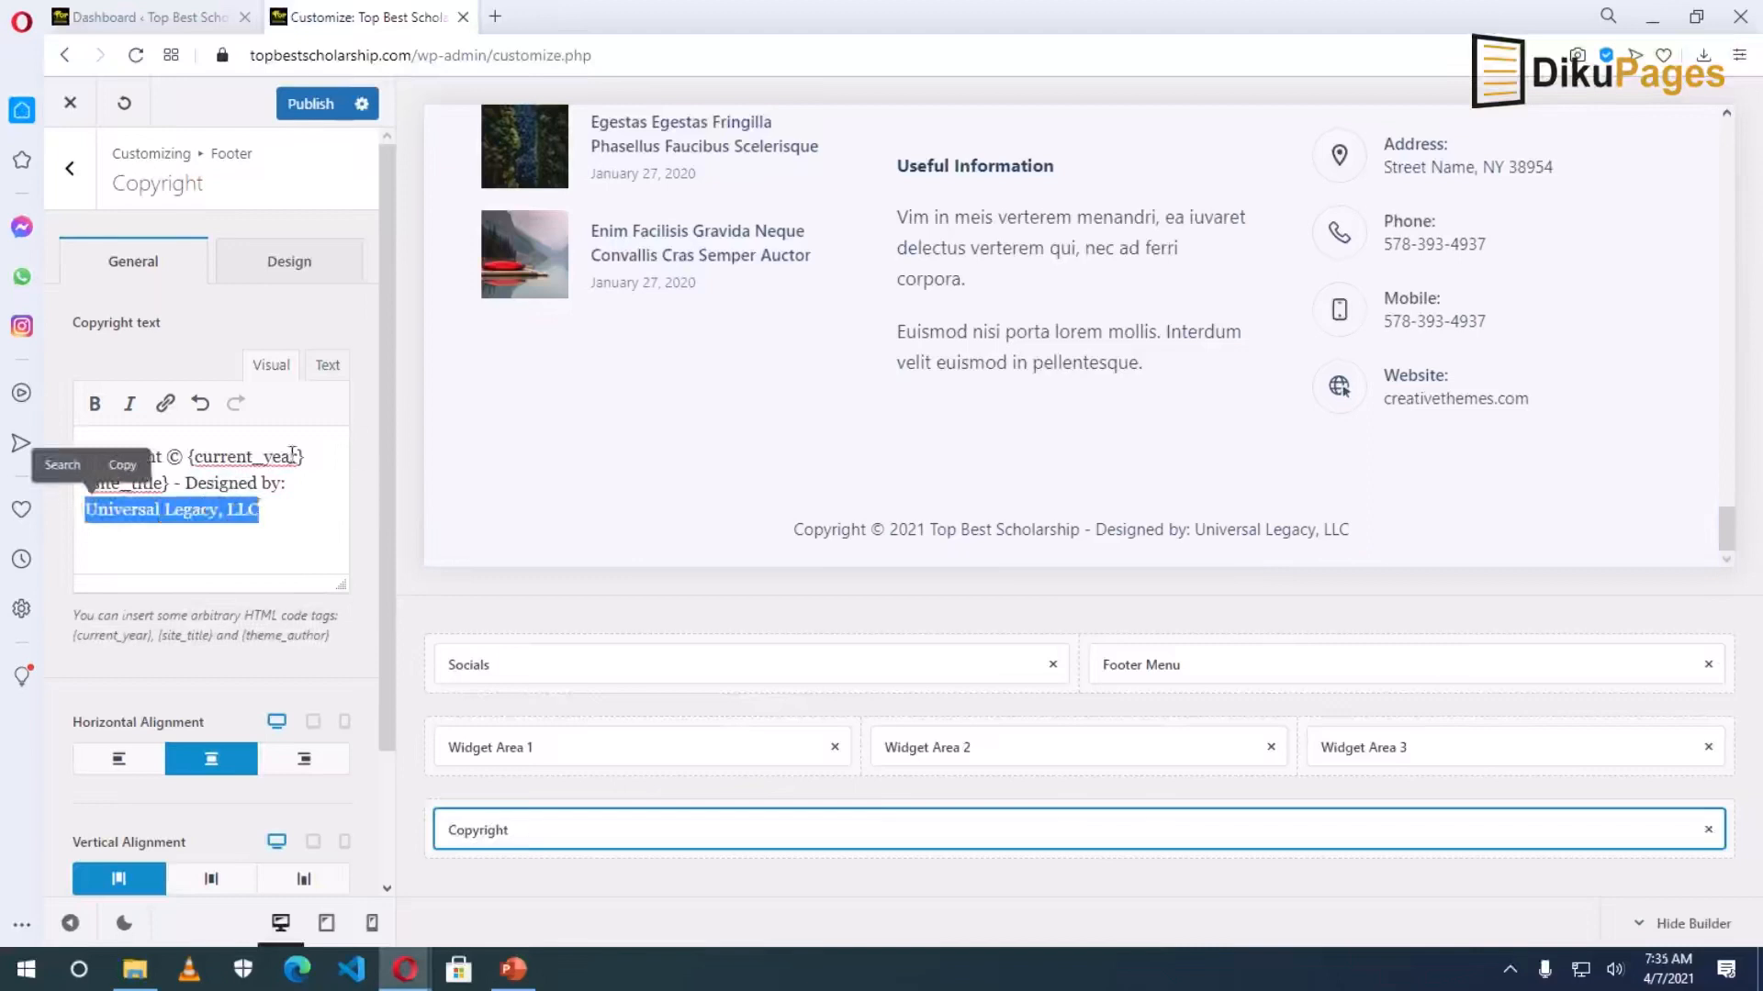
pyautogui.click(166, 403)
pyautogui.write('htt')
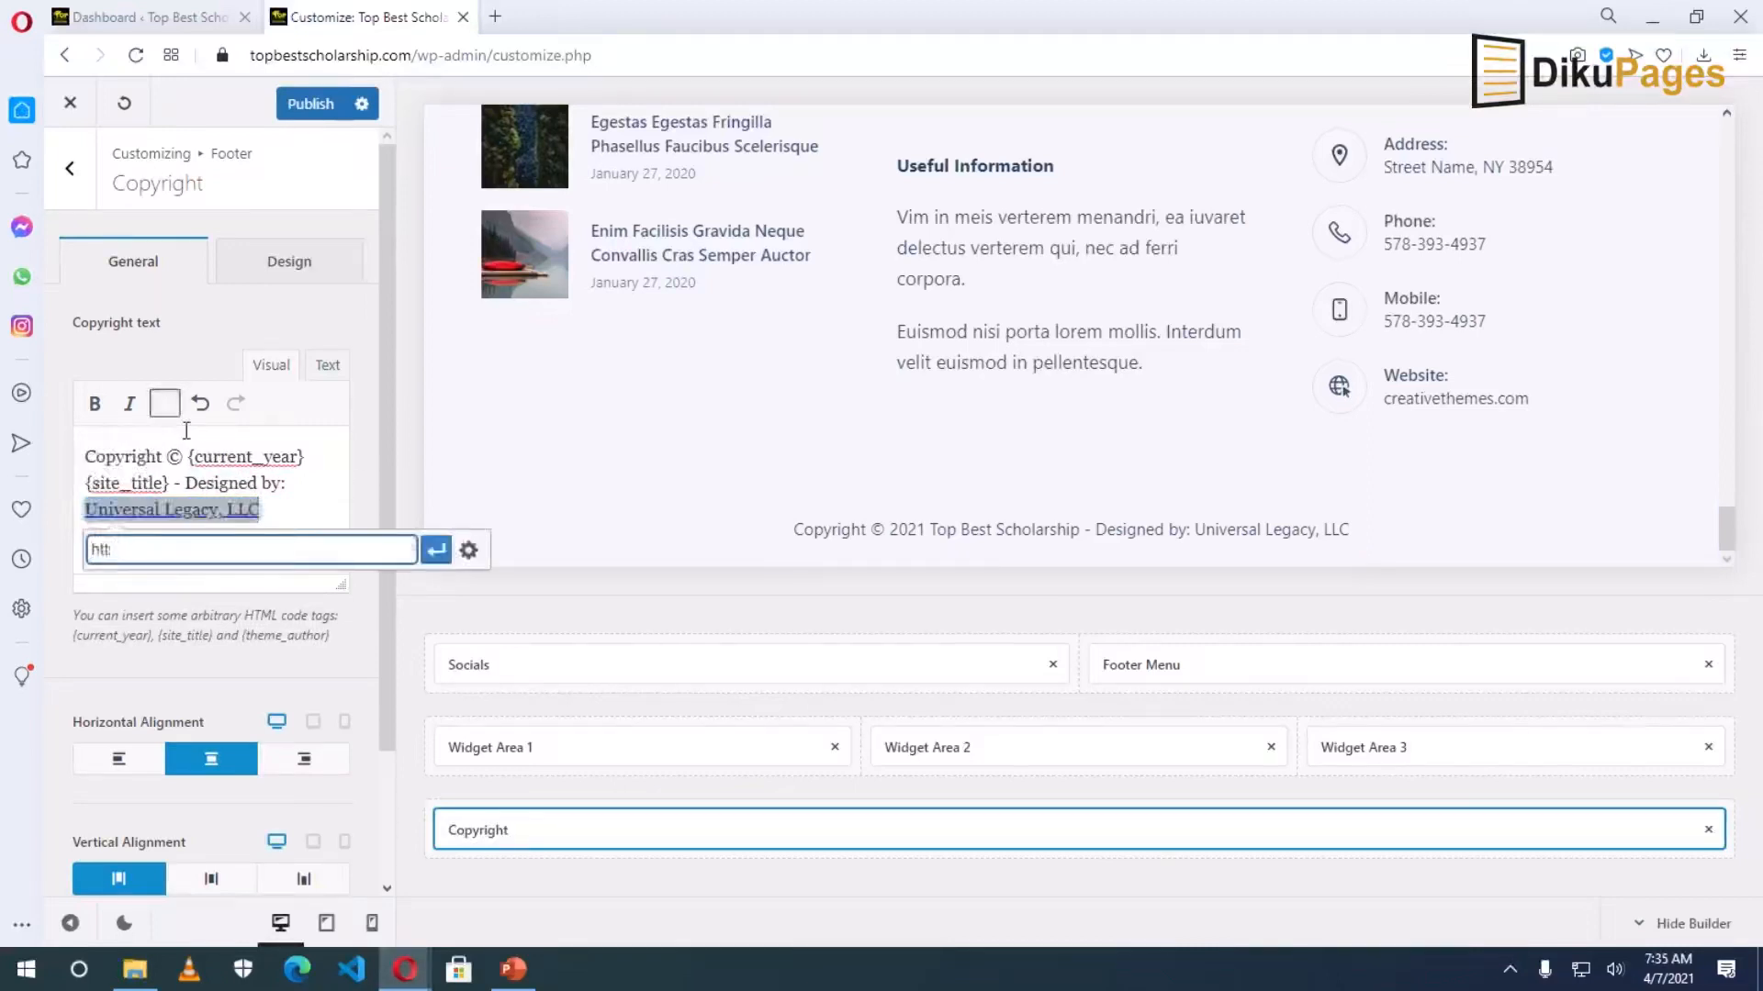
pyautogui.write('ps://universallegacyllc.com')
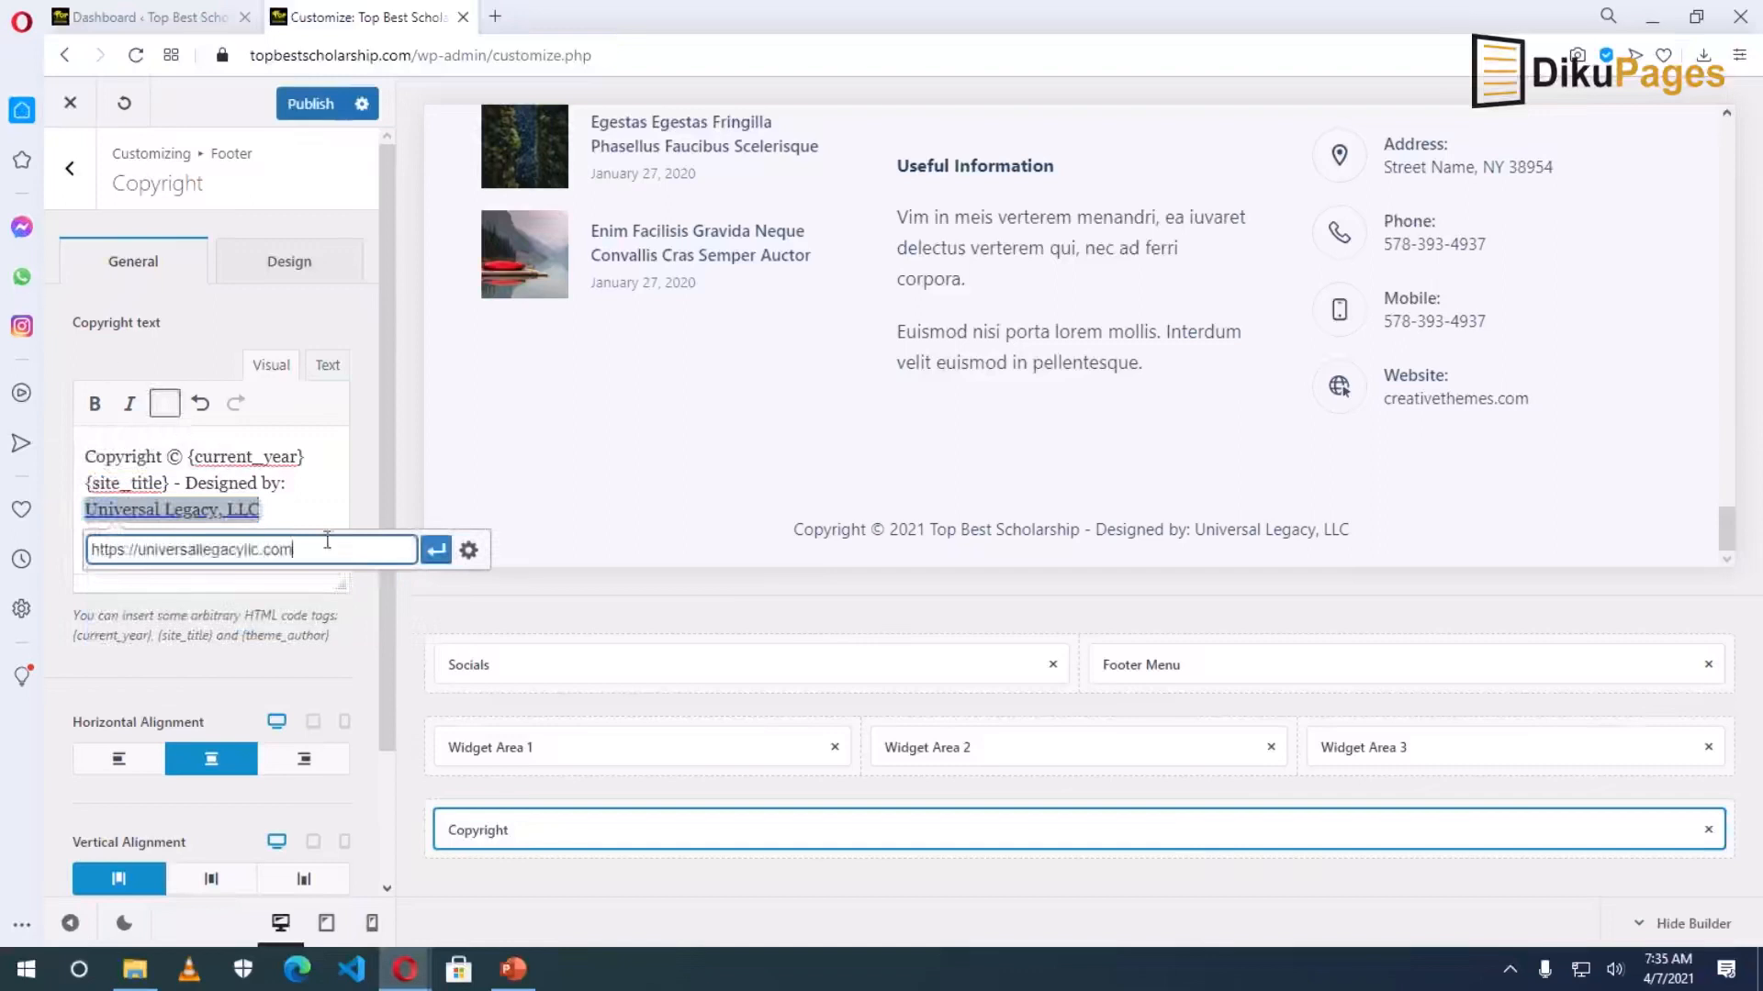
pyautogui.click(434, 551)
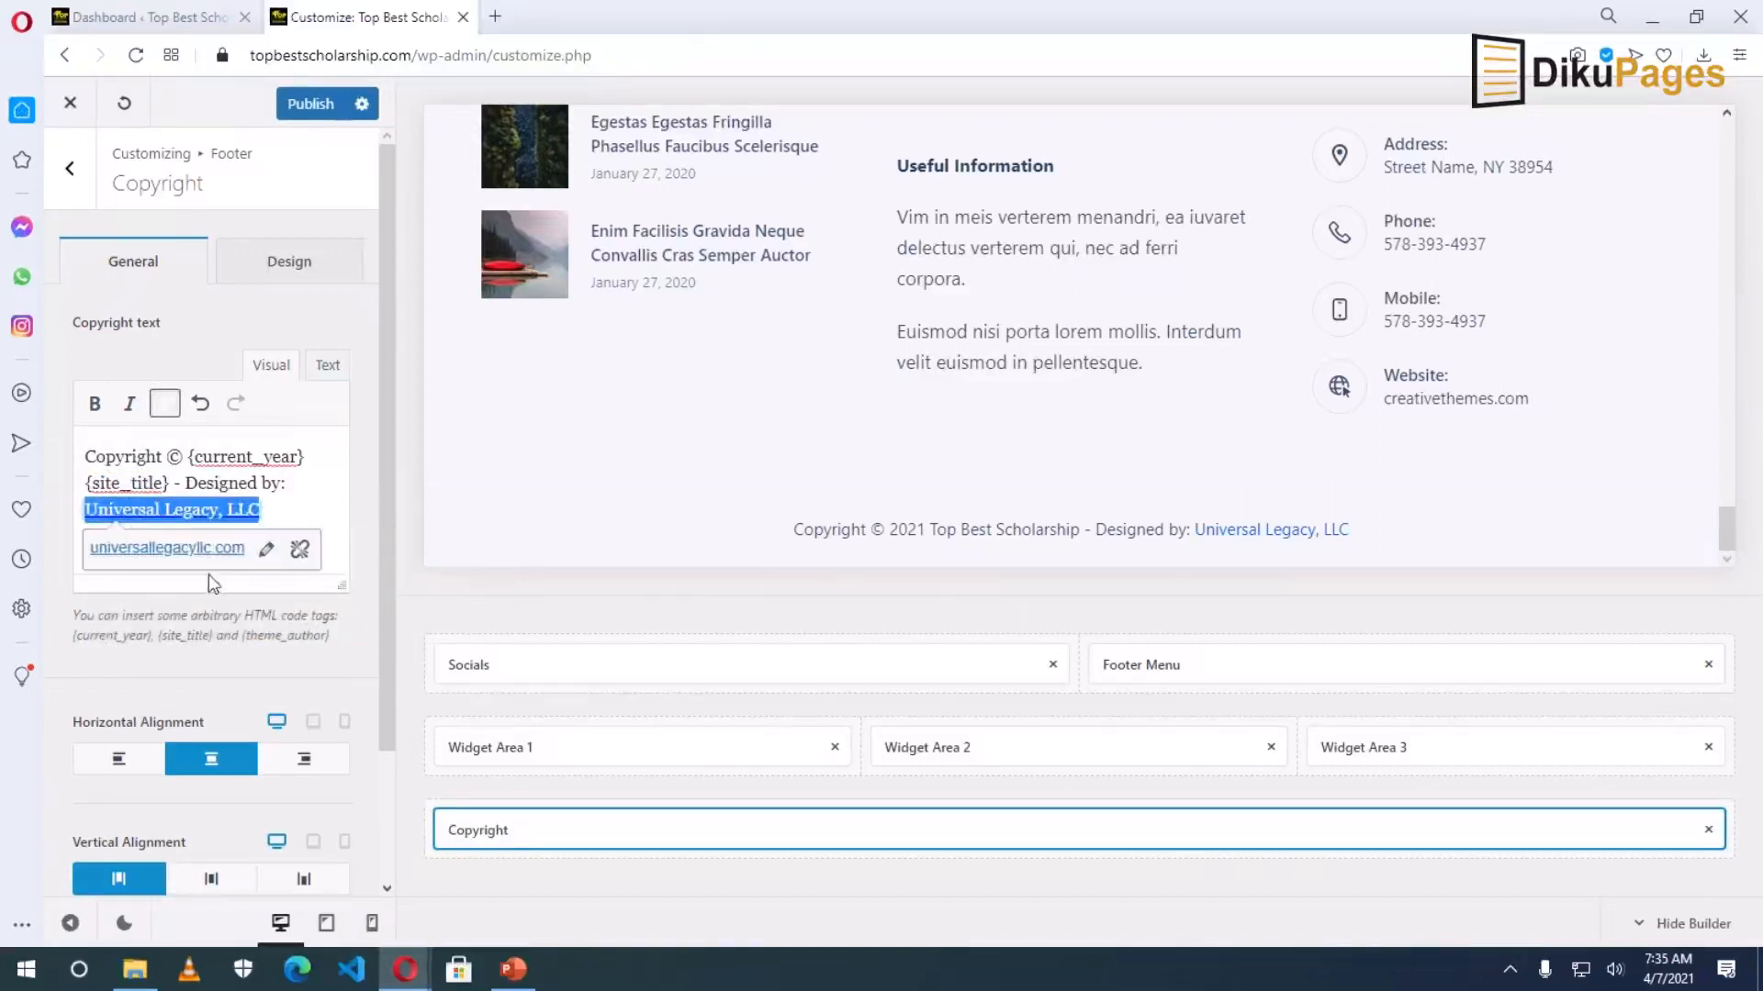
pyautogui.click(266, 549)
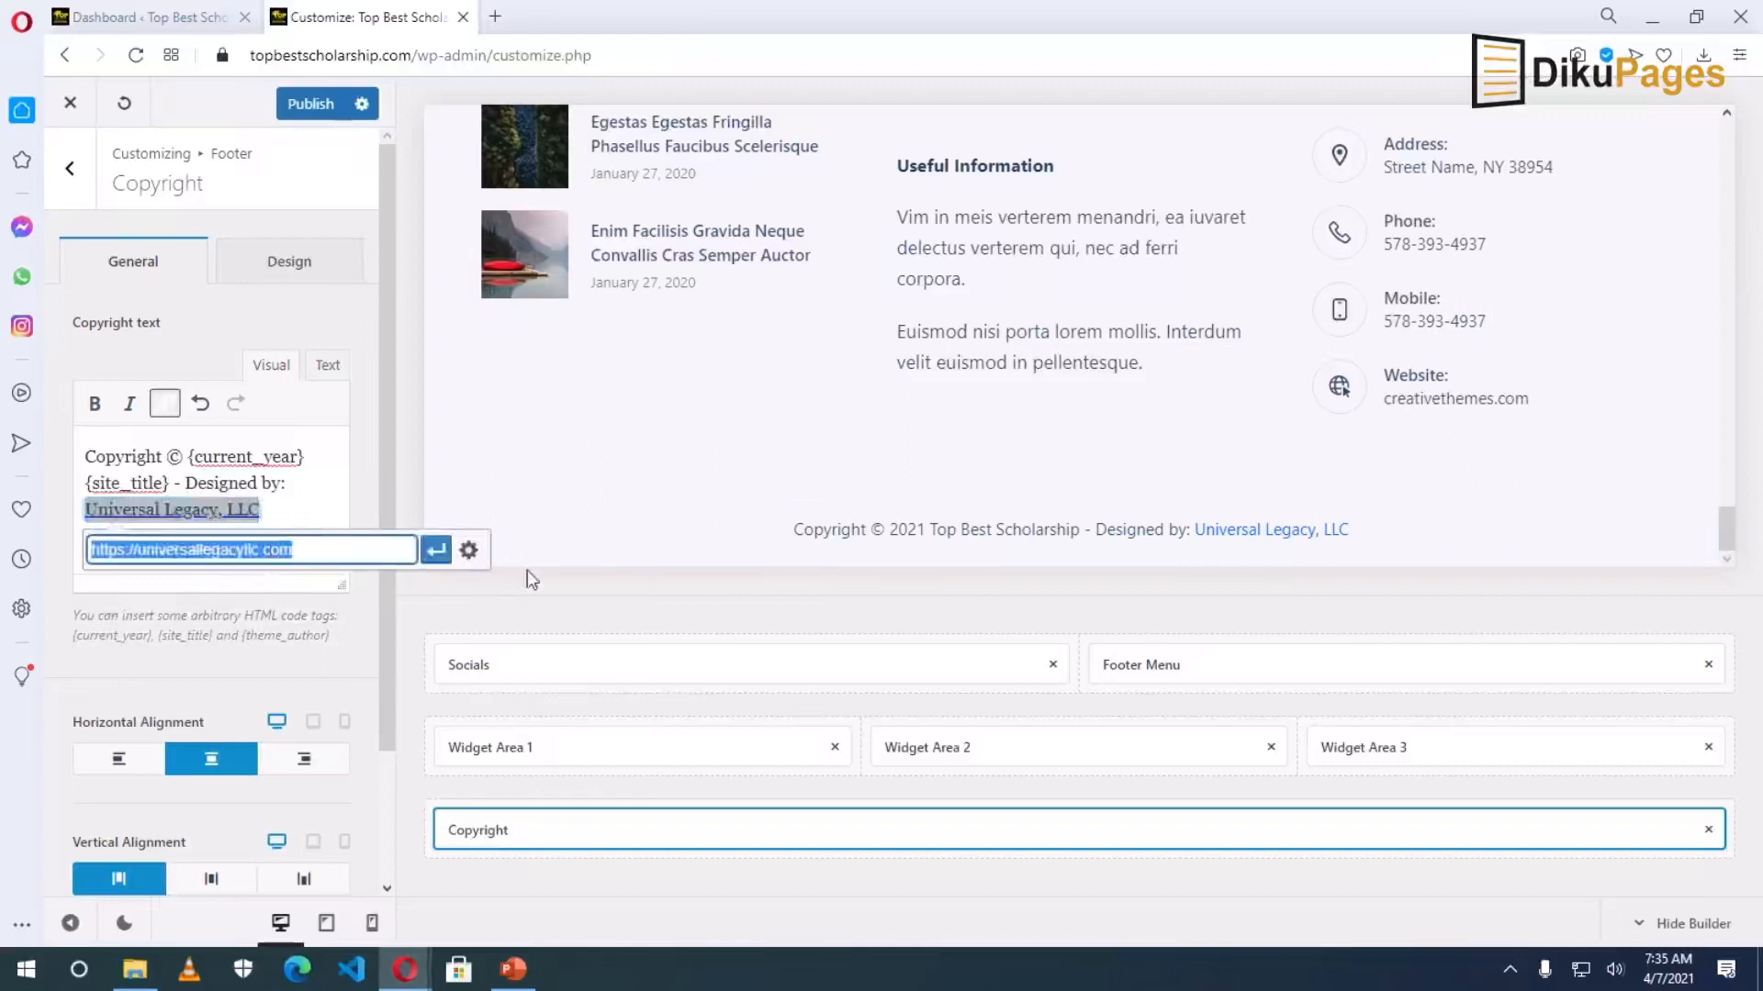
pyautogui.click(468, 550)
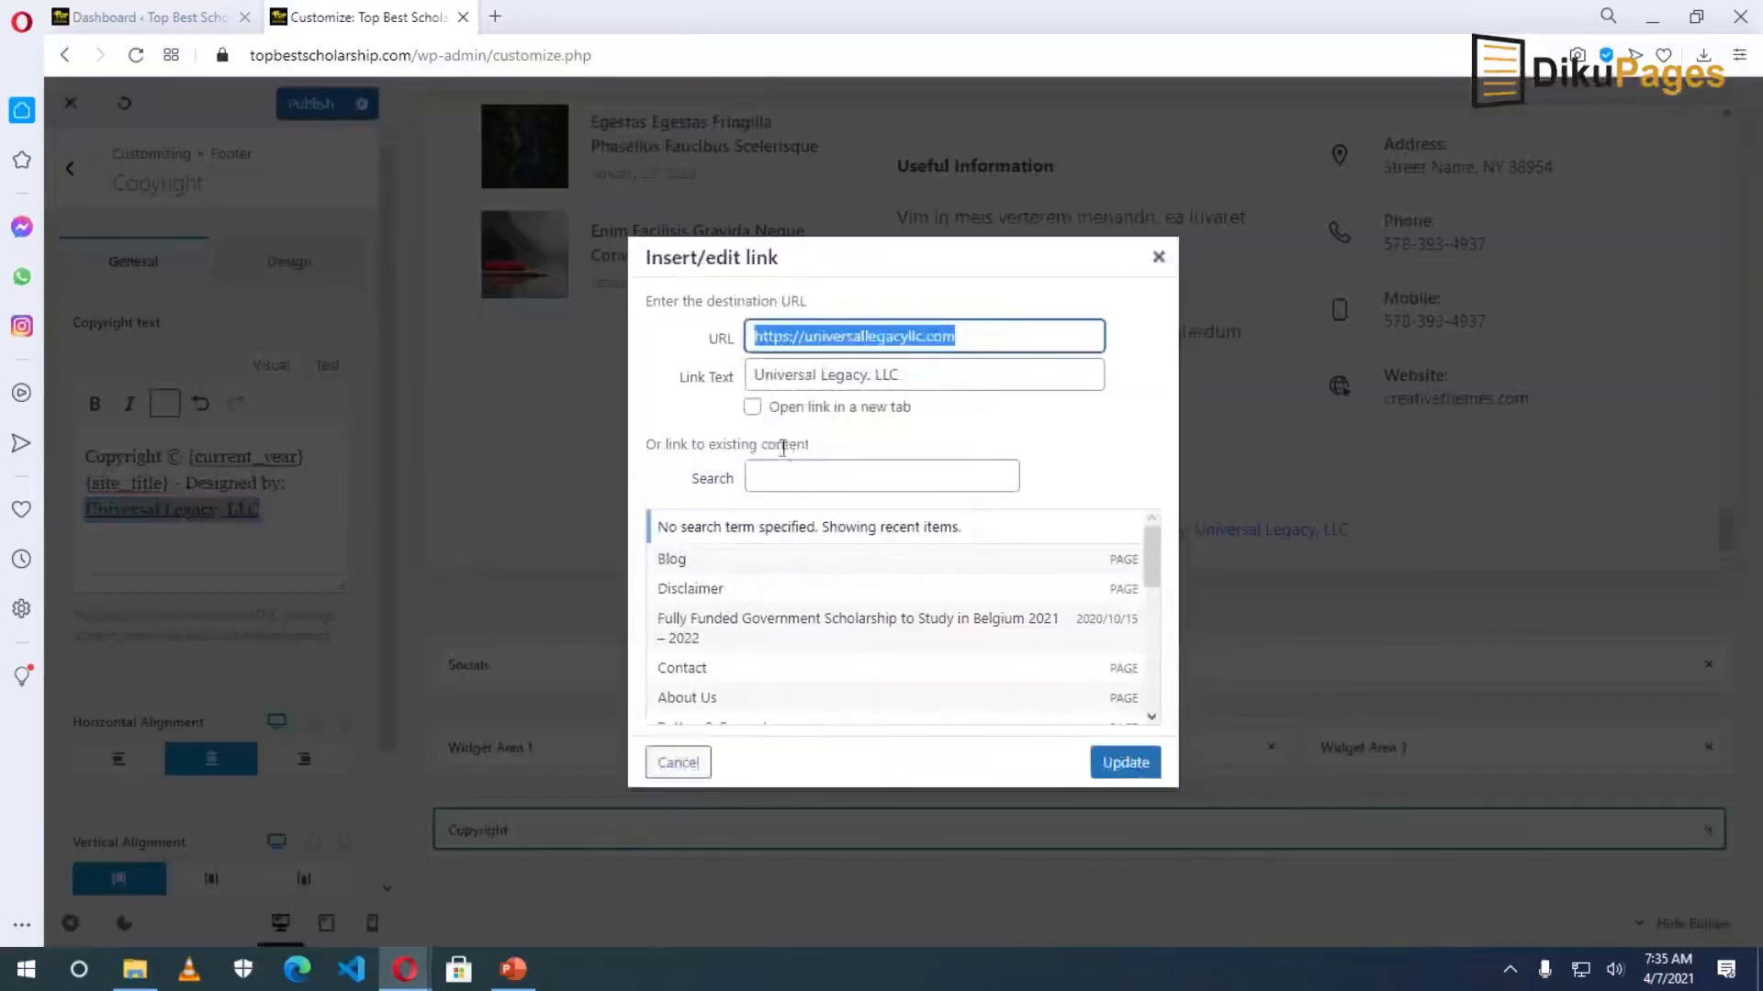
pyautogui.click(752, 407)
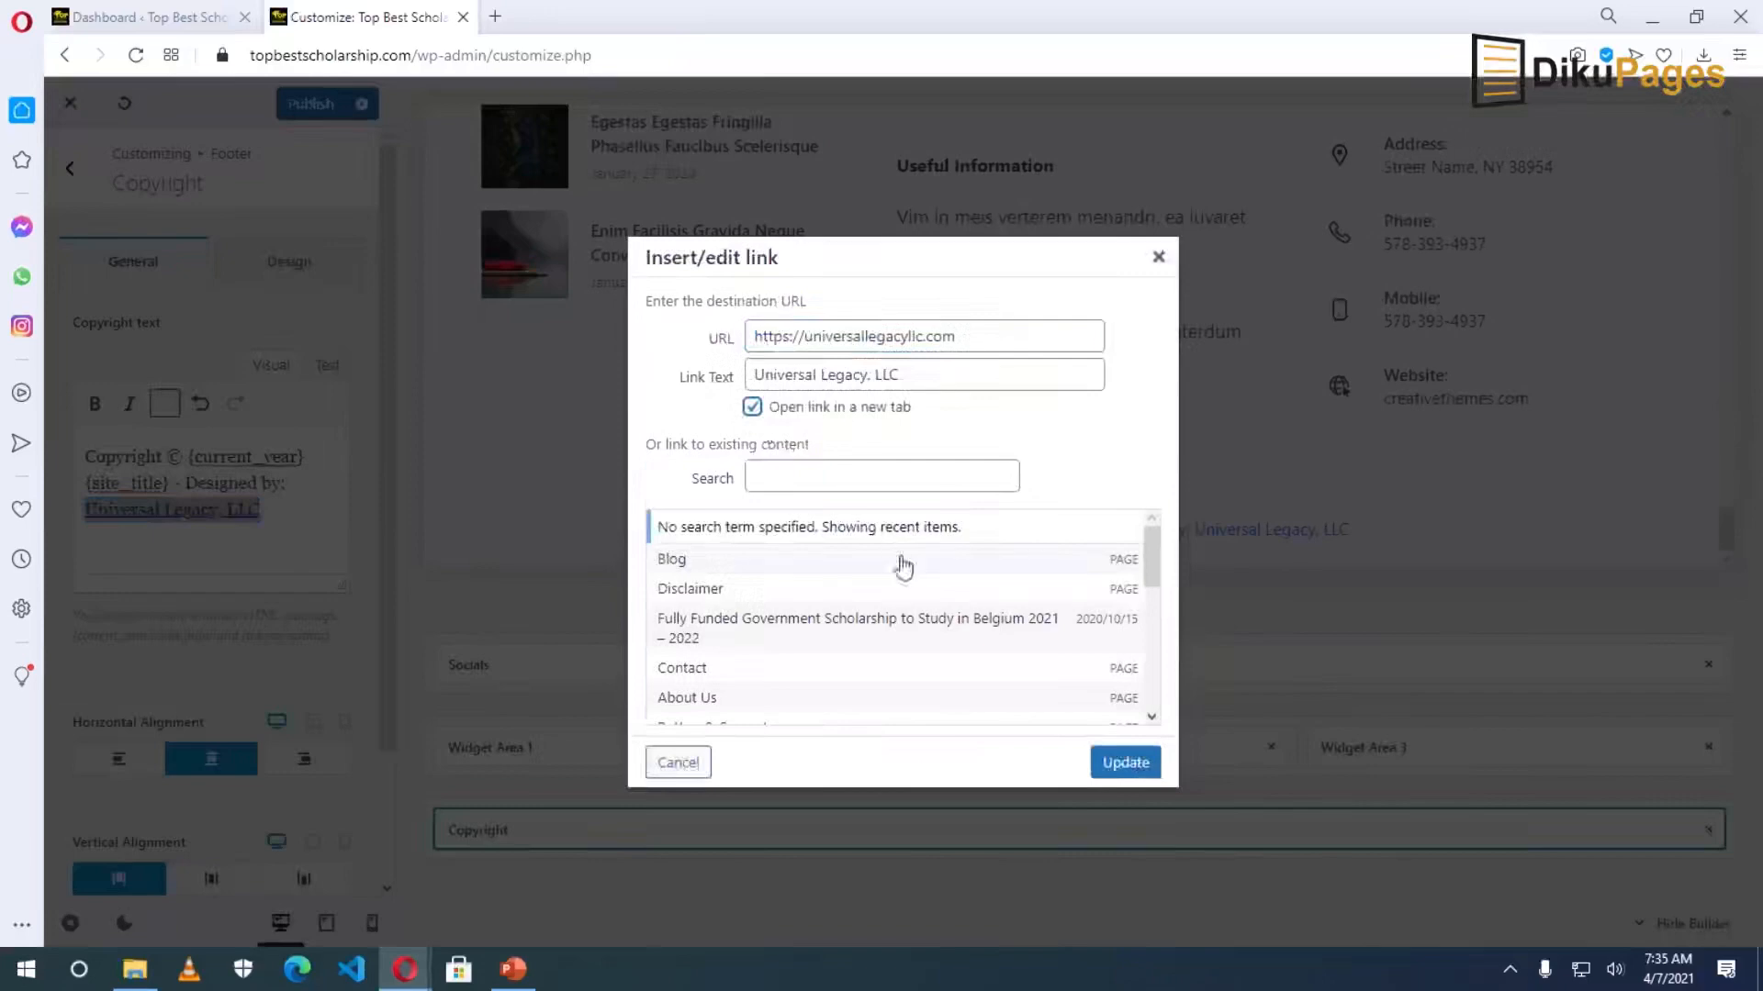
pyautogui.click(1125, 763)
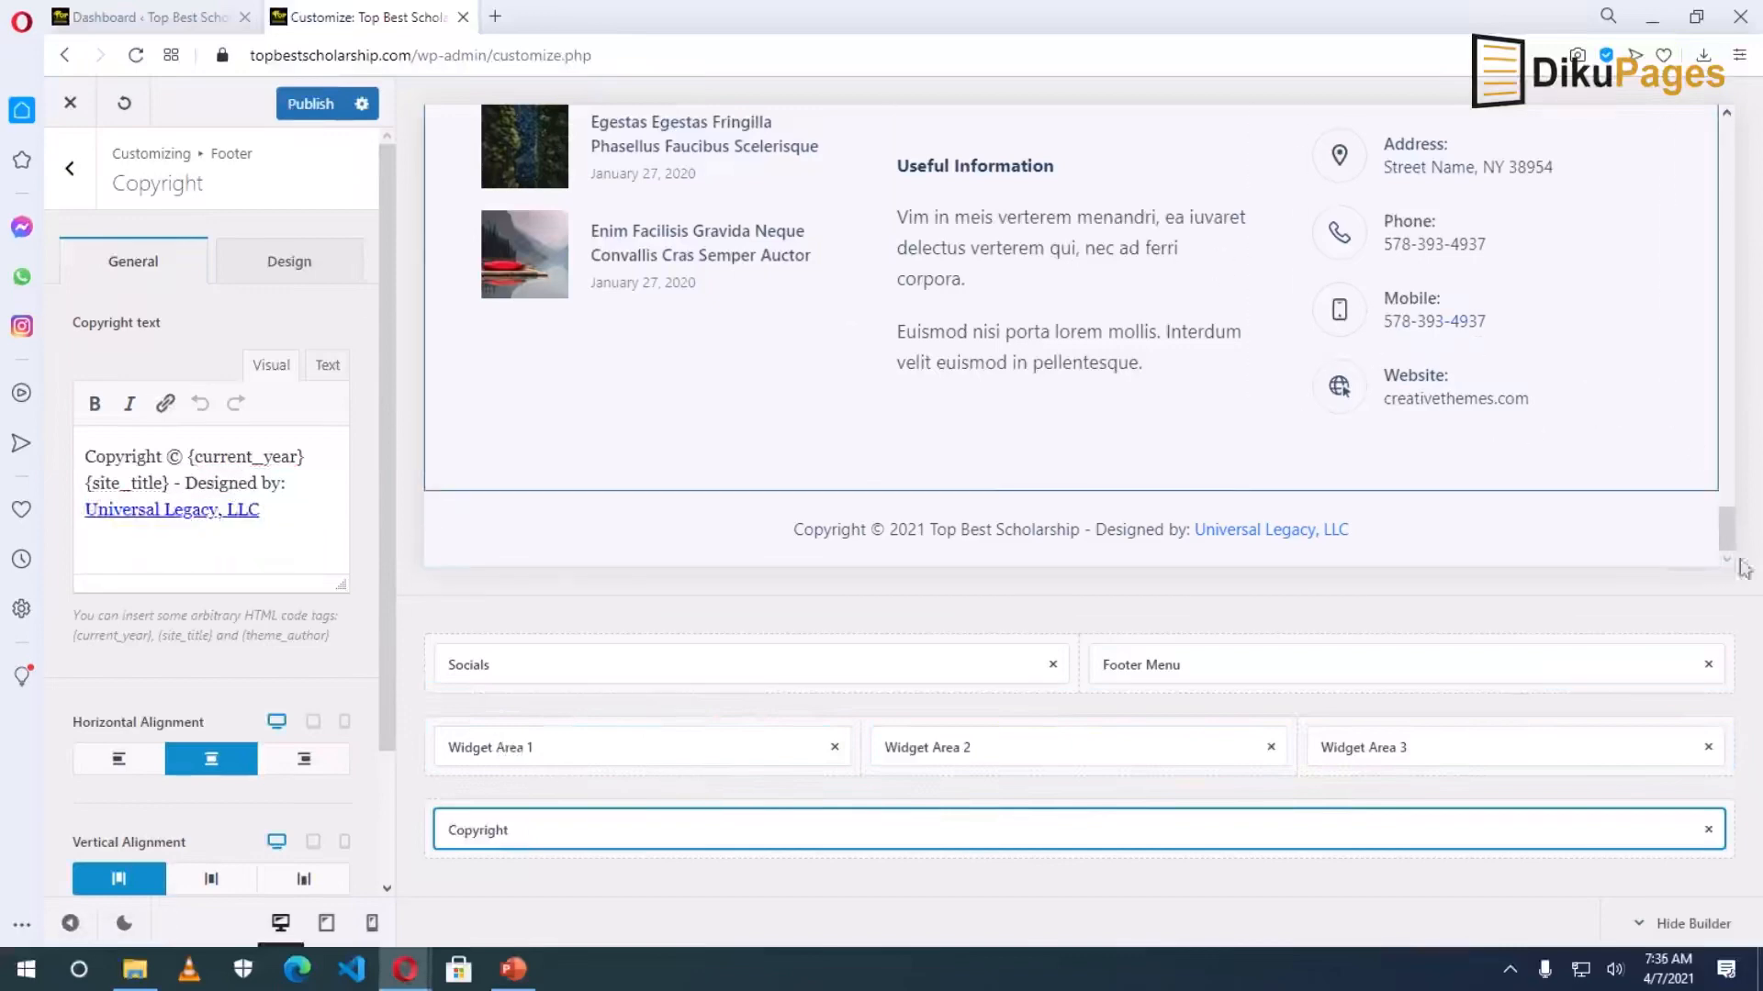
# In footer Widget Area 2, expand the About Us text widget and delete its existing link list.
pyautogui.moveTo(1727, 528); pyautogui.dragTo(1728, 509)
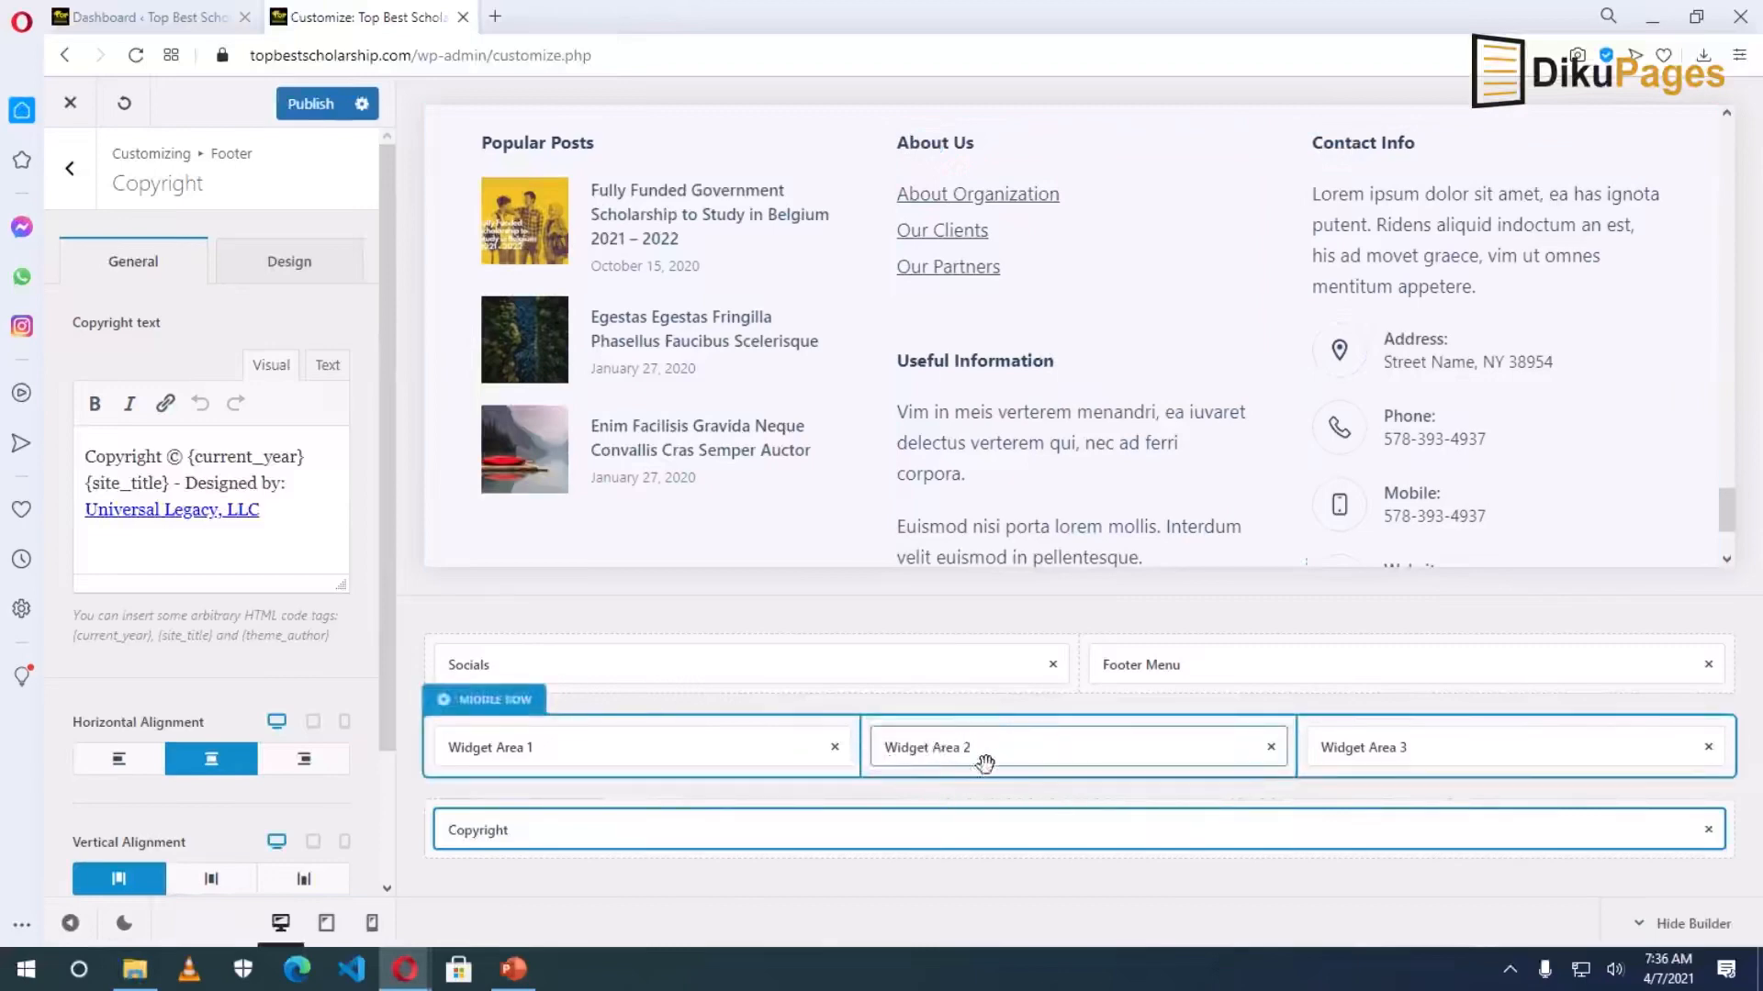
pyautogui.click(948, 750)
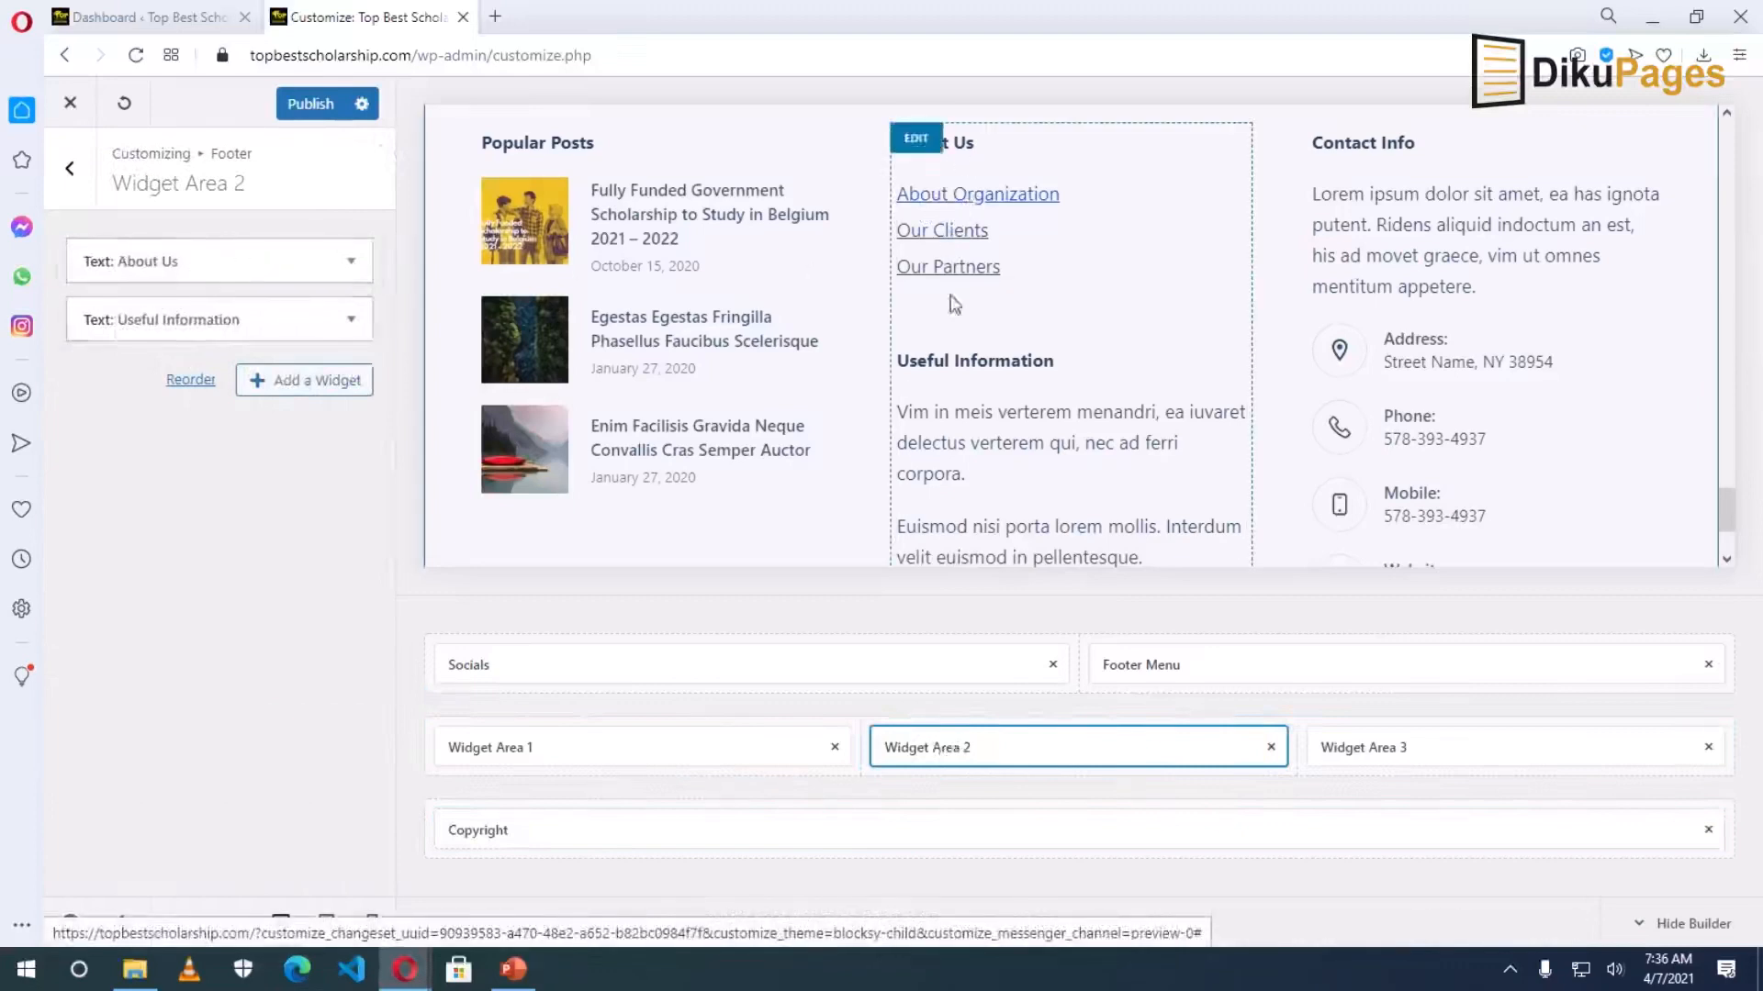
pyautogui.scroll(20, 876, 367)
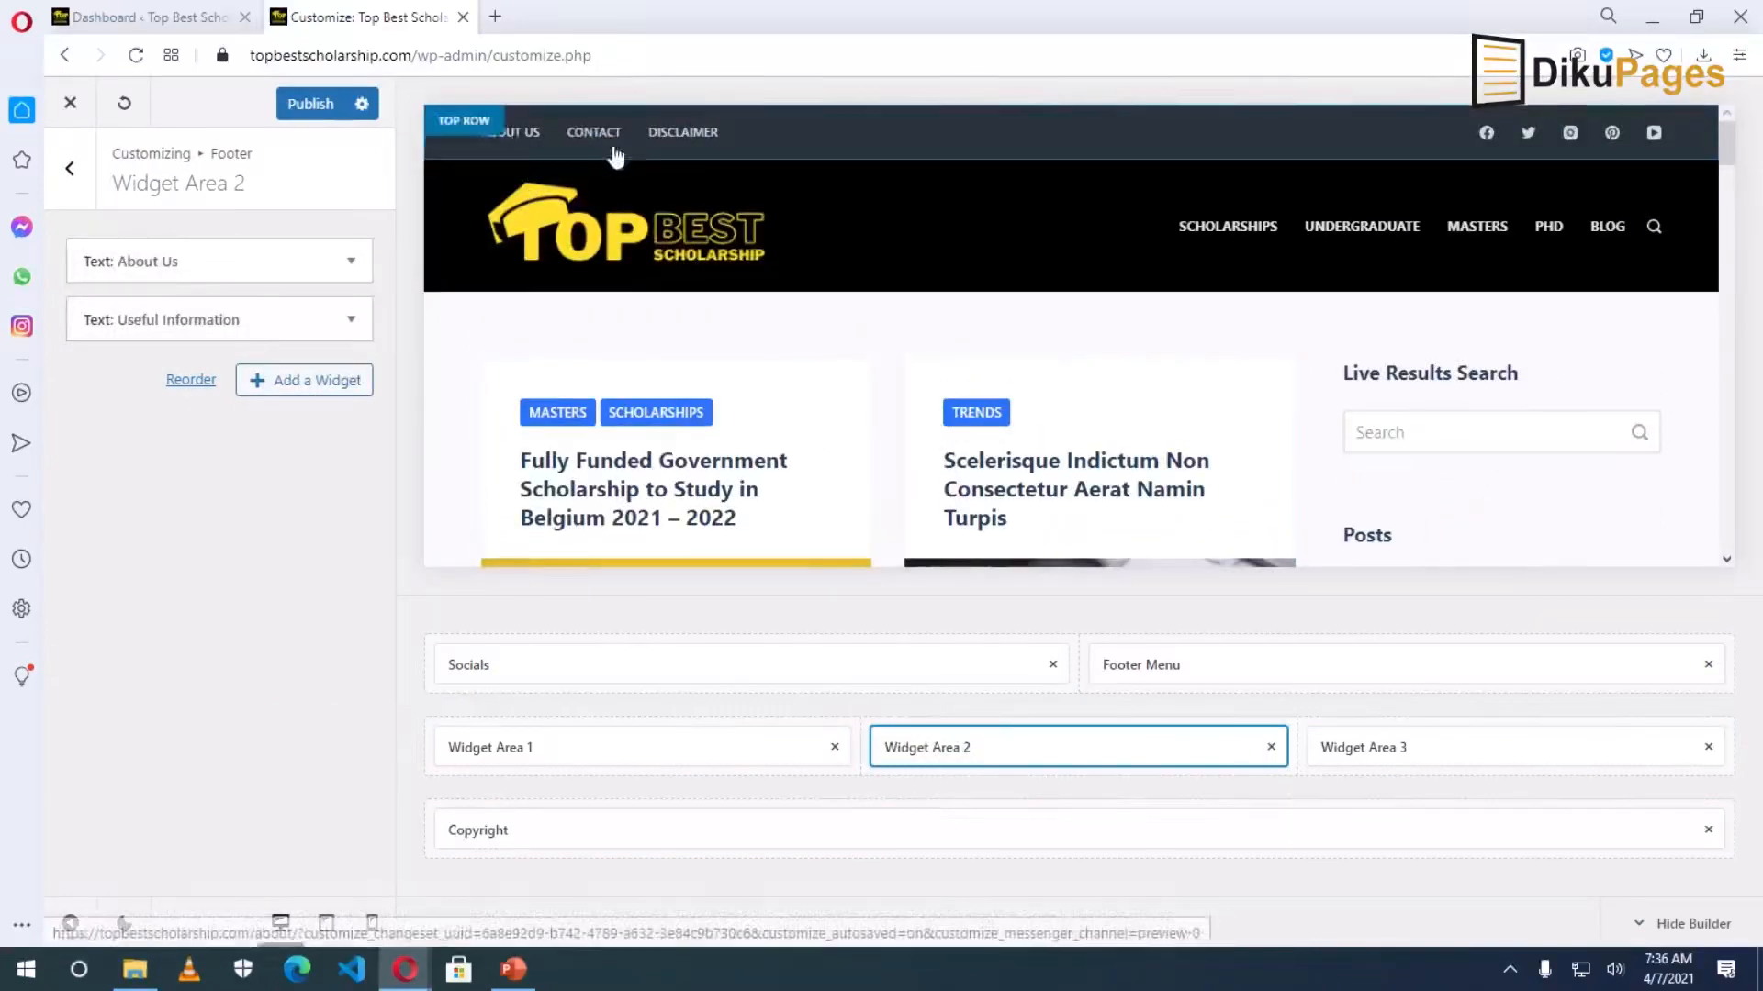
pyautogui.scroll(-15, 845, 431)
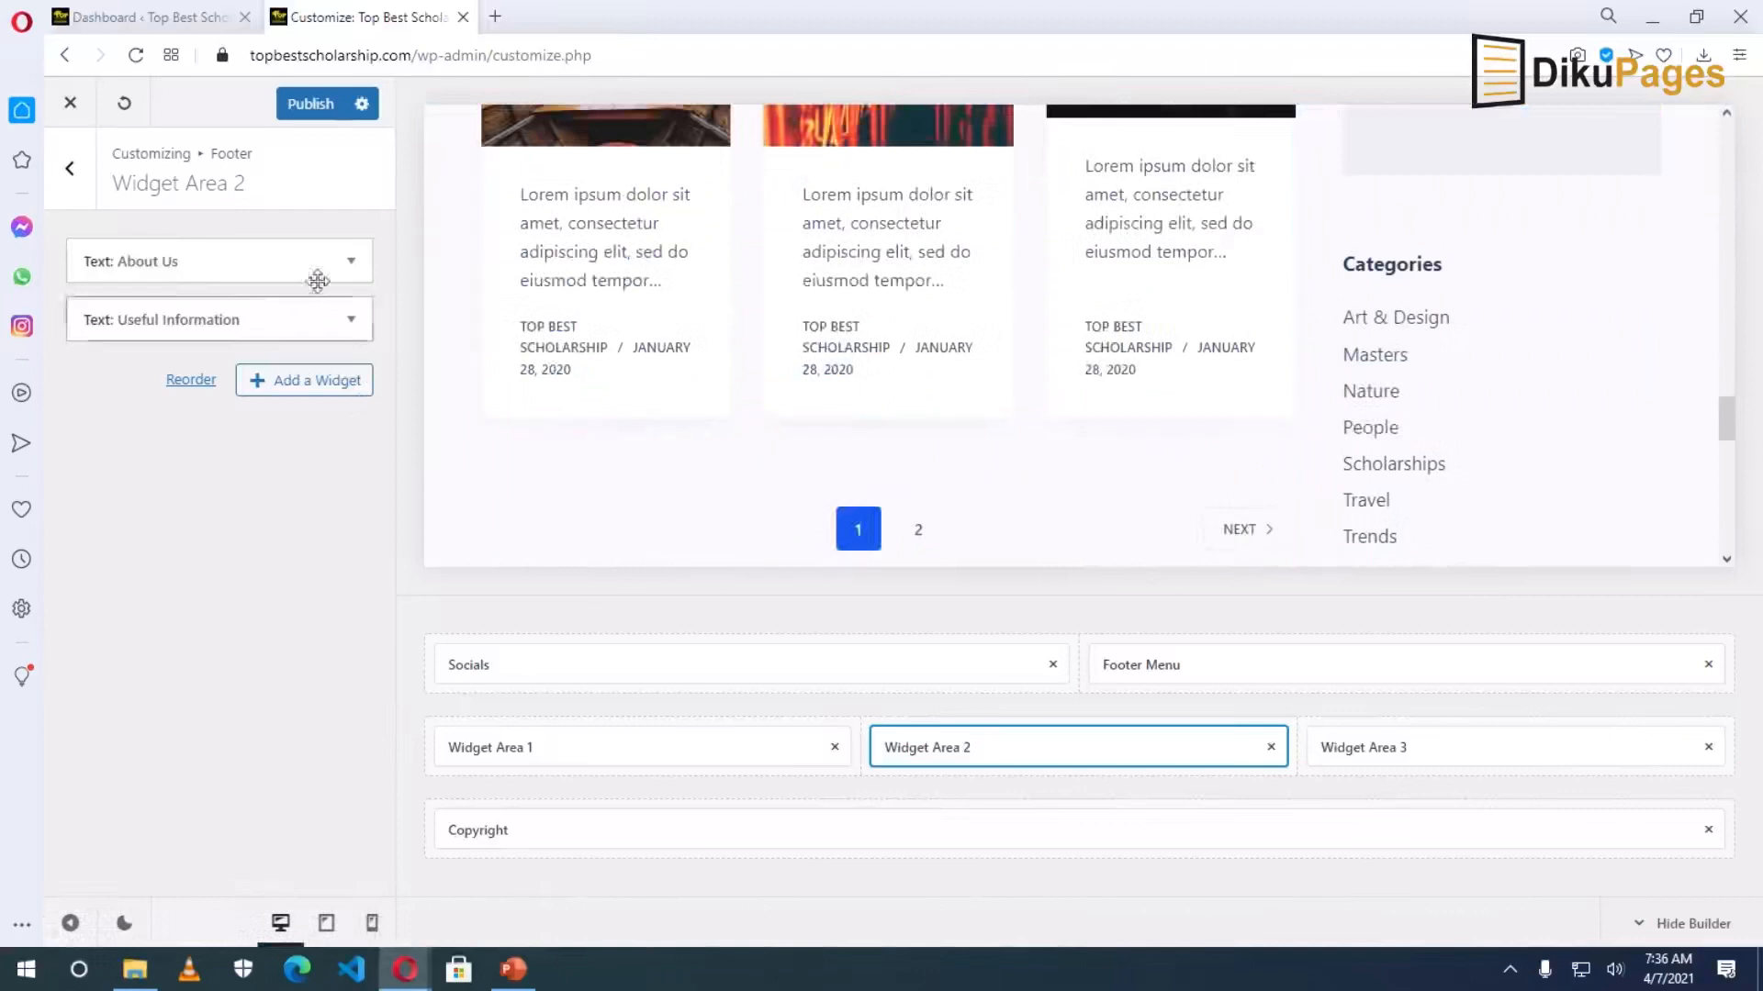
pyautogui.click(351, 263)
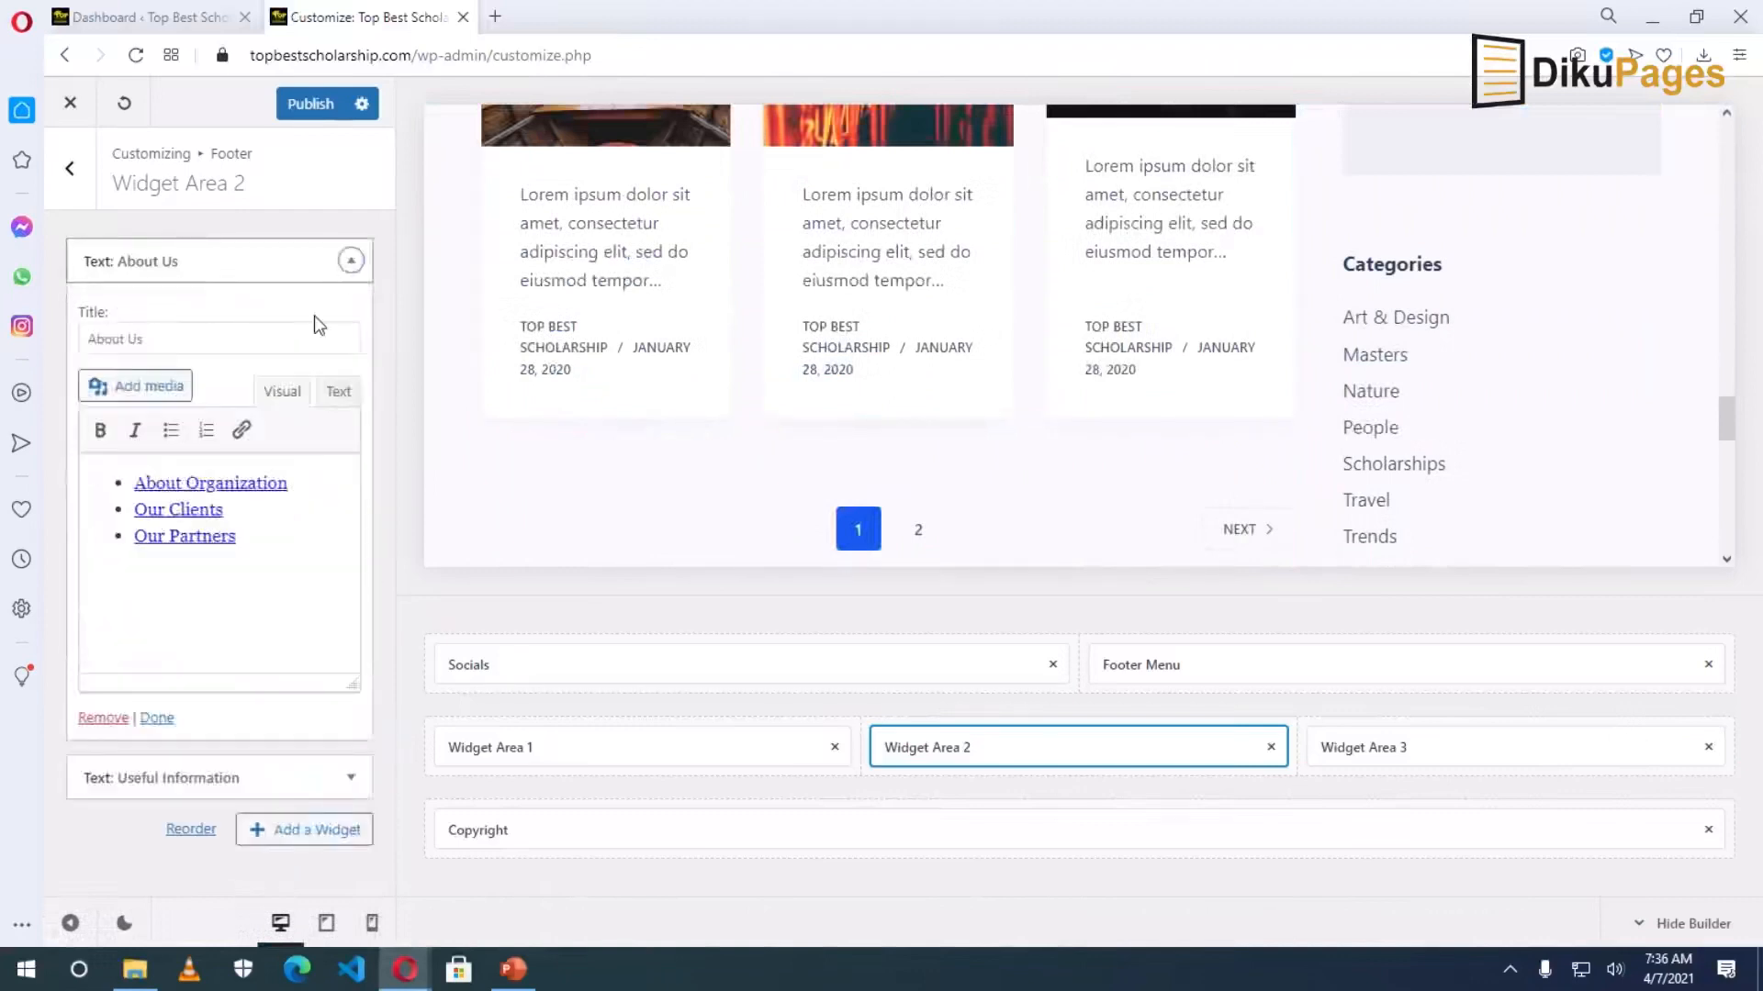
pyautogui.moveTo(134, 536); pyautogui.dragTo(284, 553)
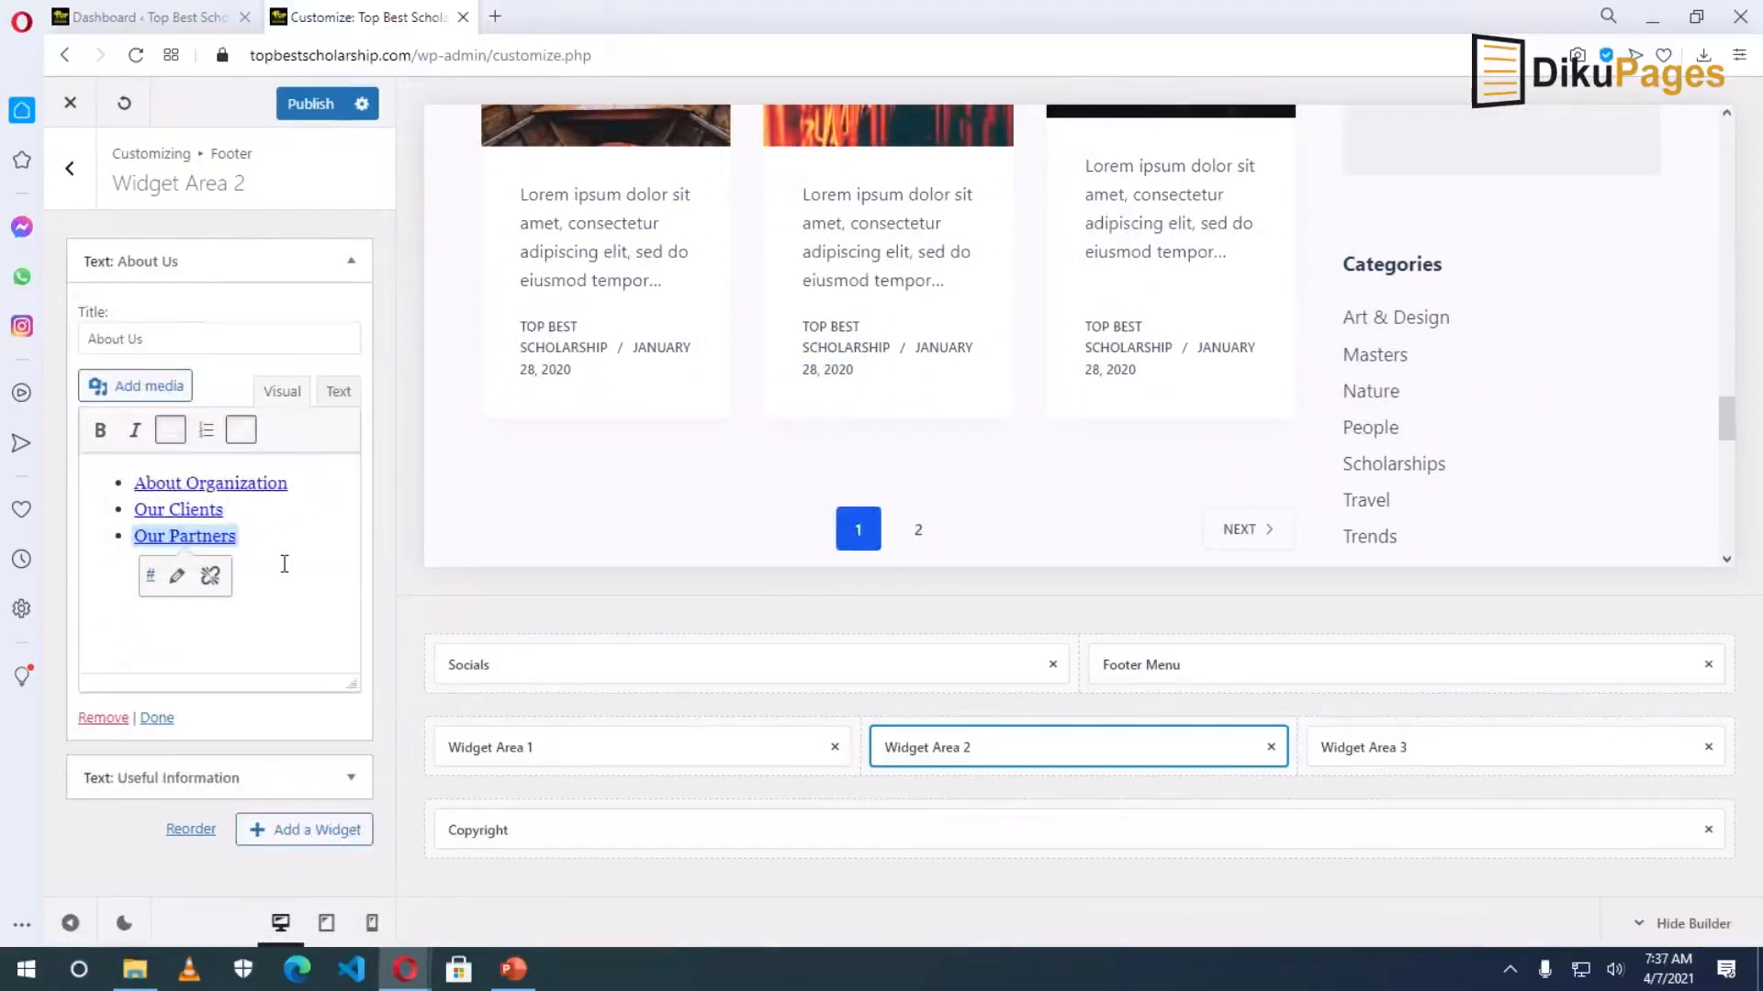
pyautogui.hotkey('ctrl', 'a')
pyautogui.press('BackSpace')
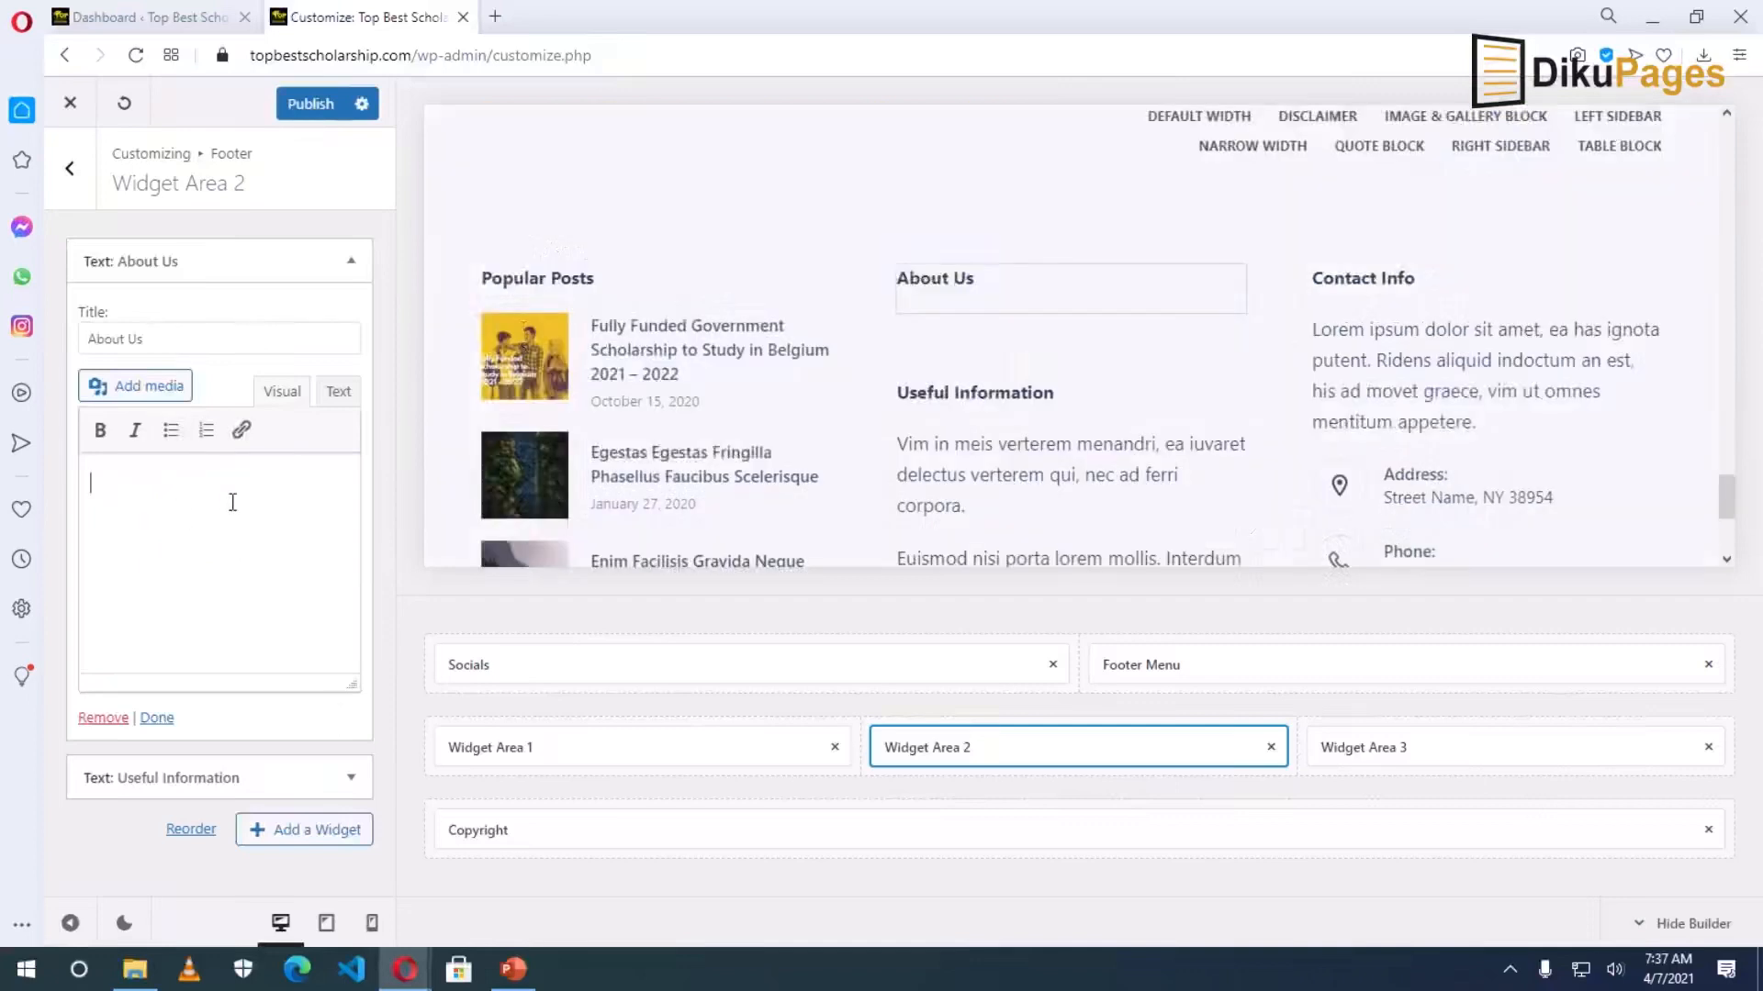
# Type a bulleted list of About Us, Contact and Disclaimer in the widget.
pyautogui.click(171, 430)
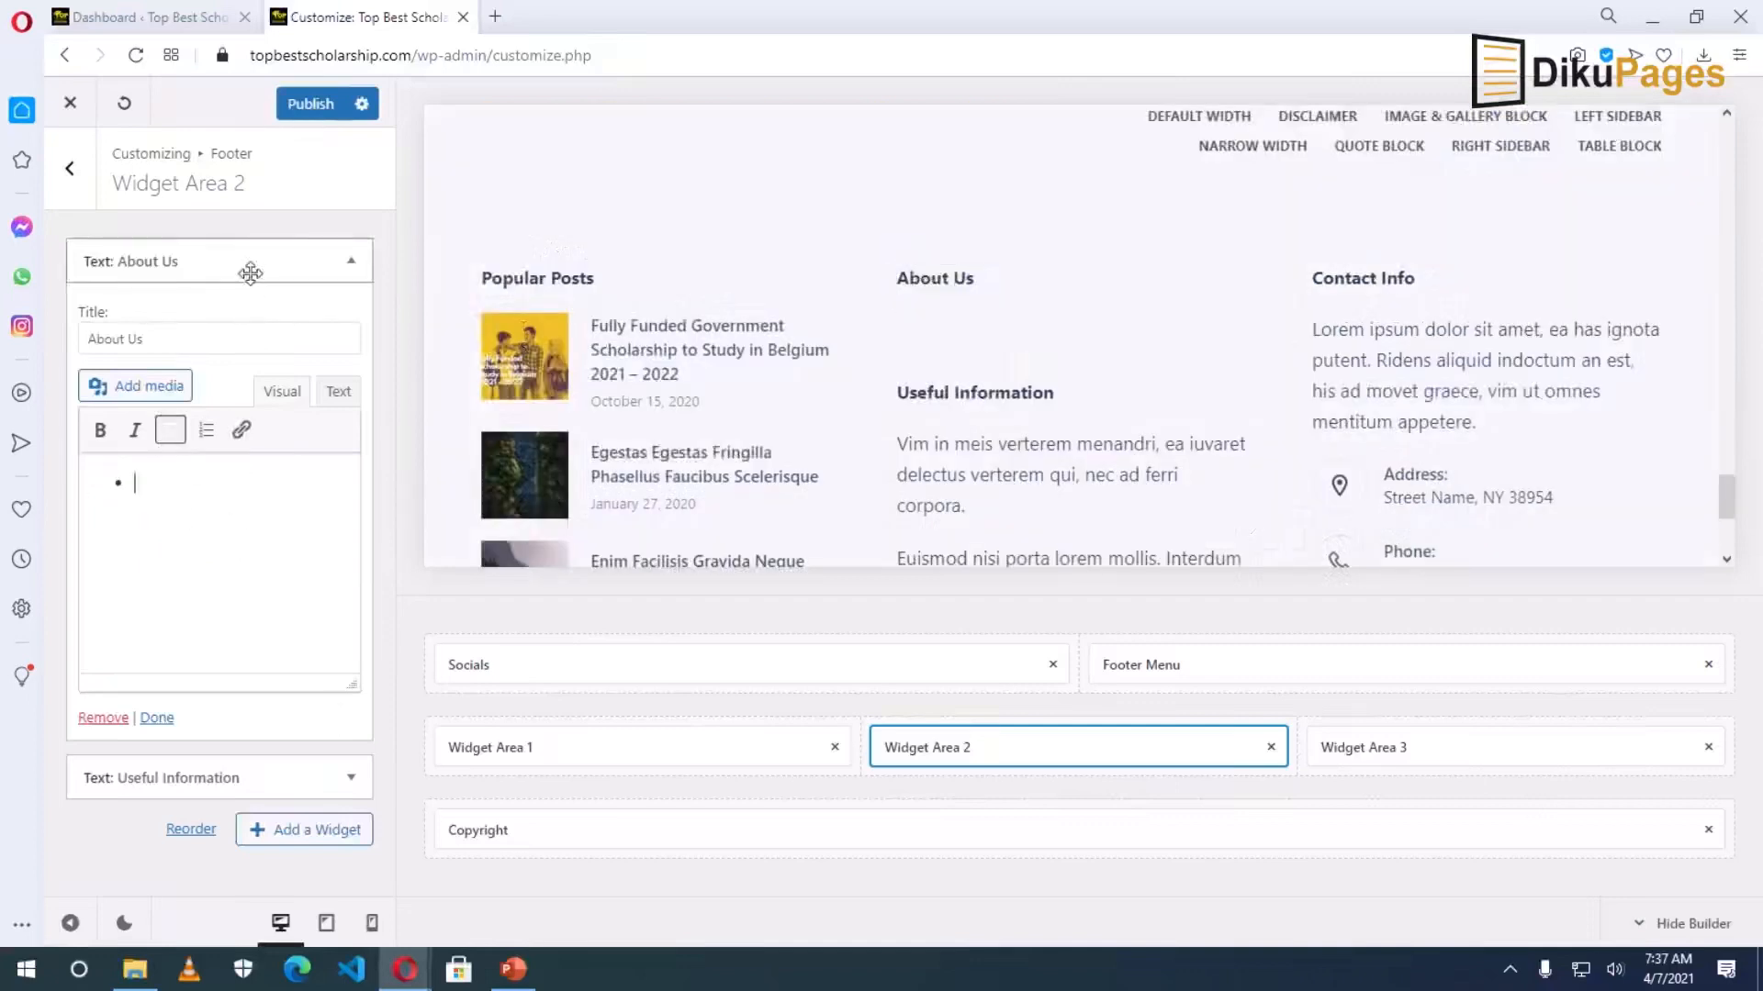
pyautogui.write('About Us')
pyautogui.press('Return')
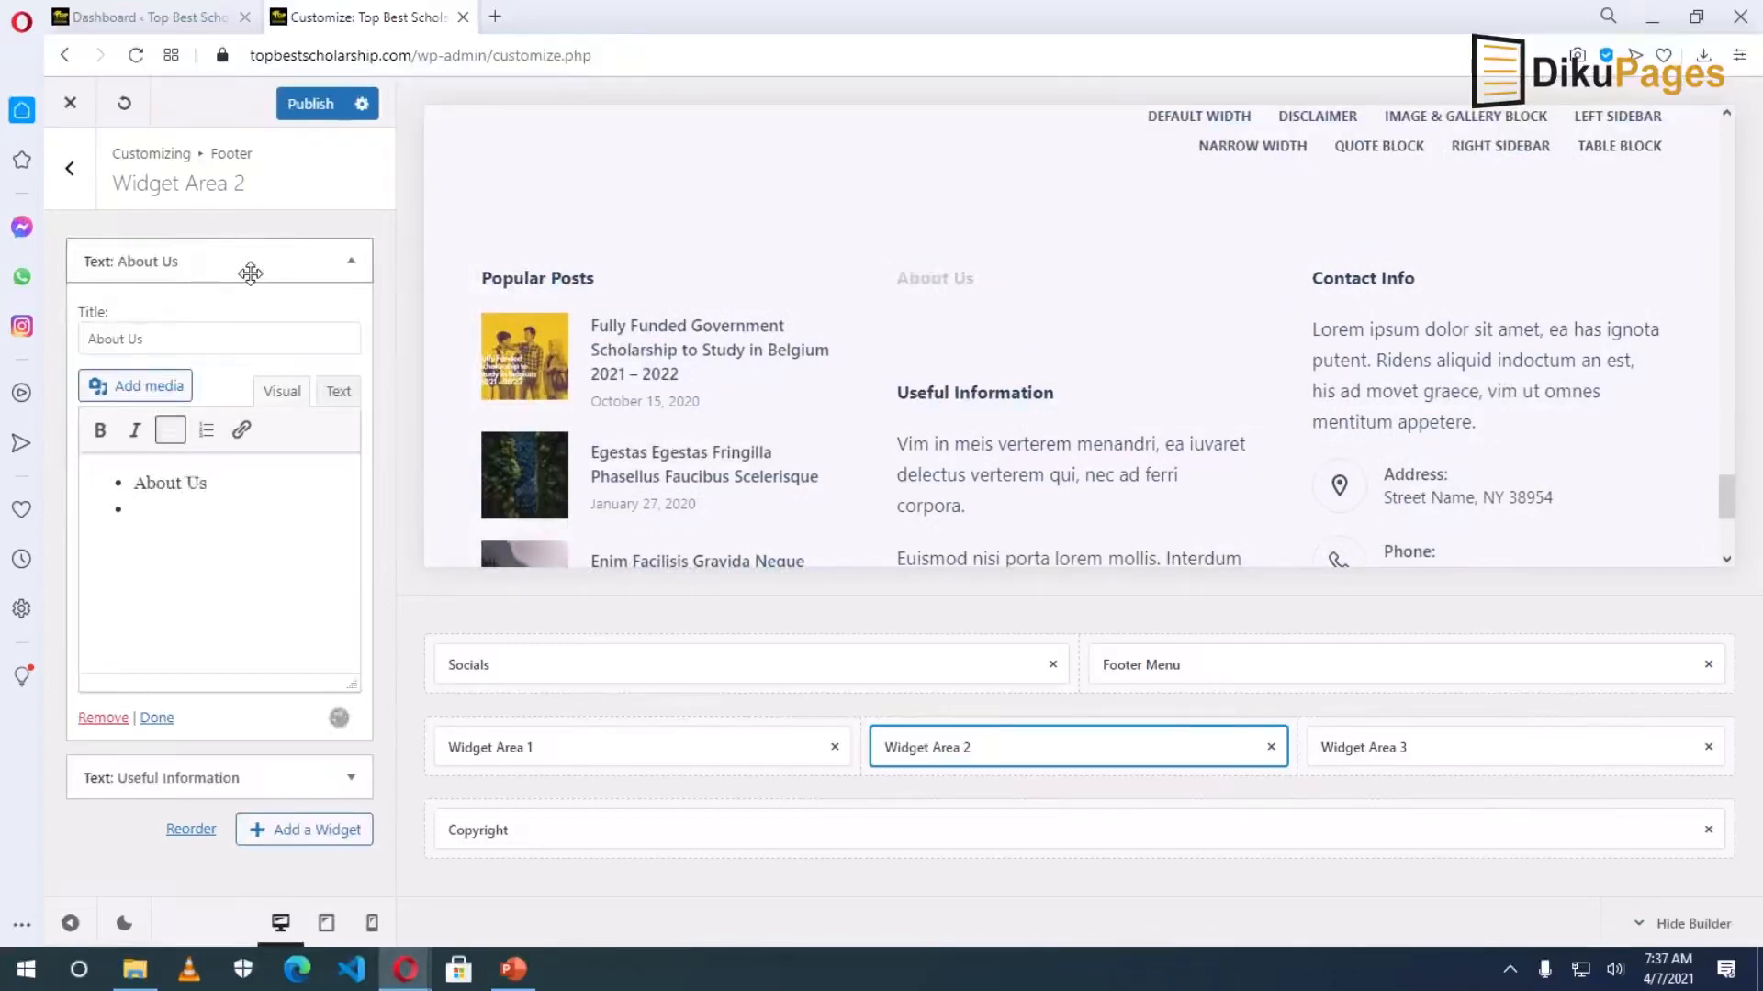
pyautogui.write('Contact ')
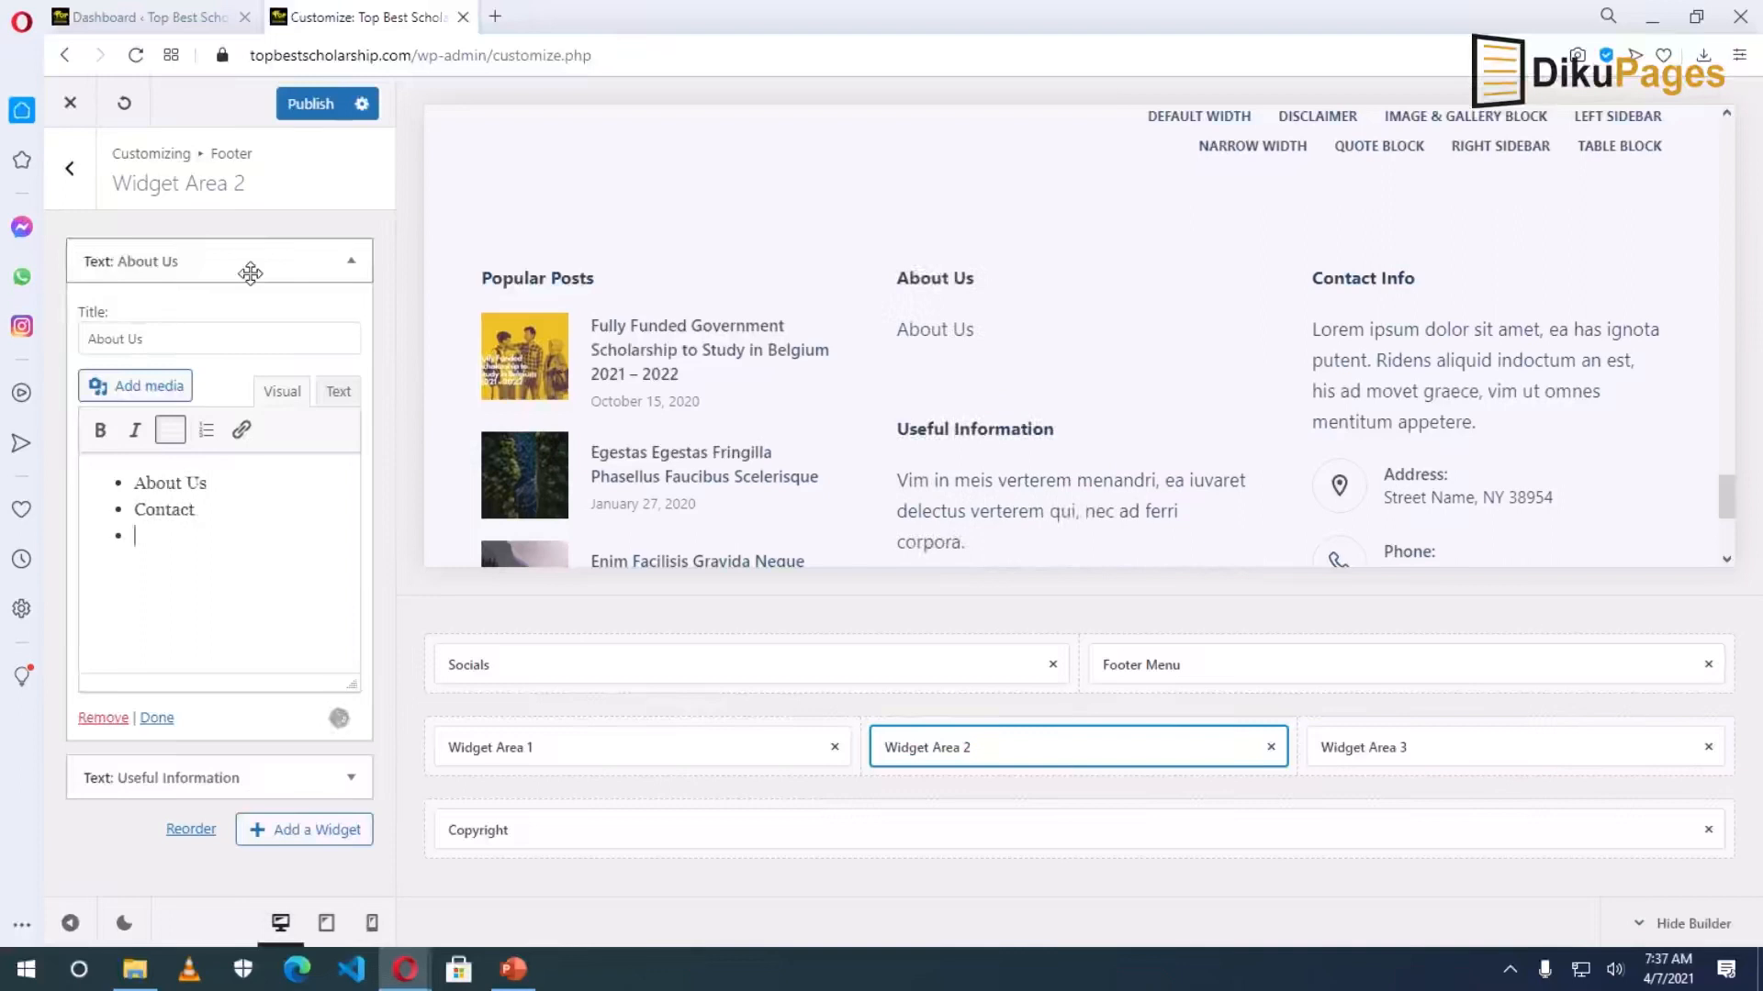
pyautogui.write('Dis')
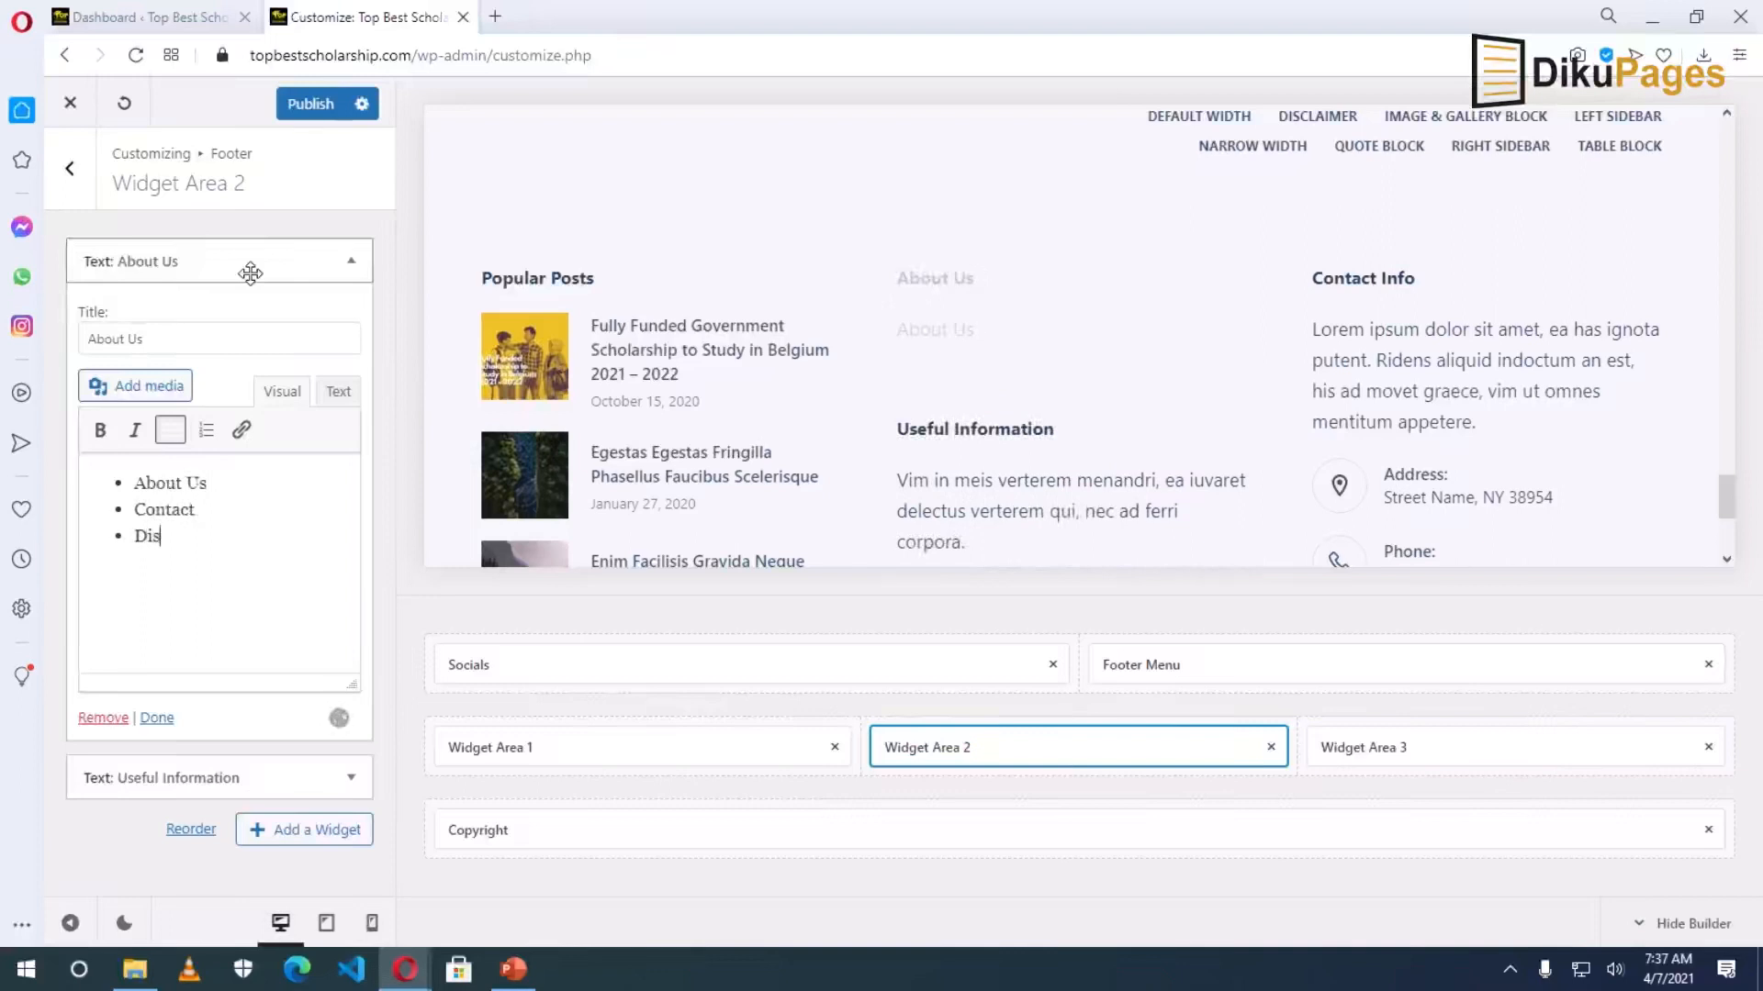
pyautogui.write('claimer')
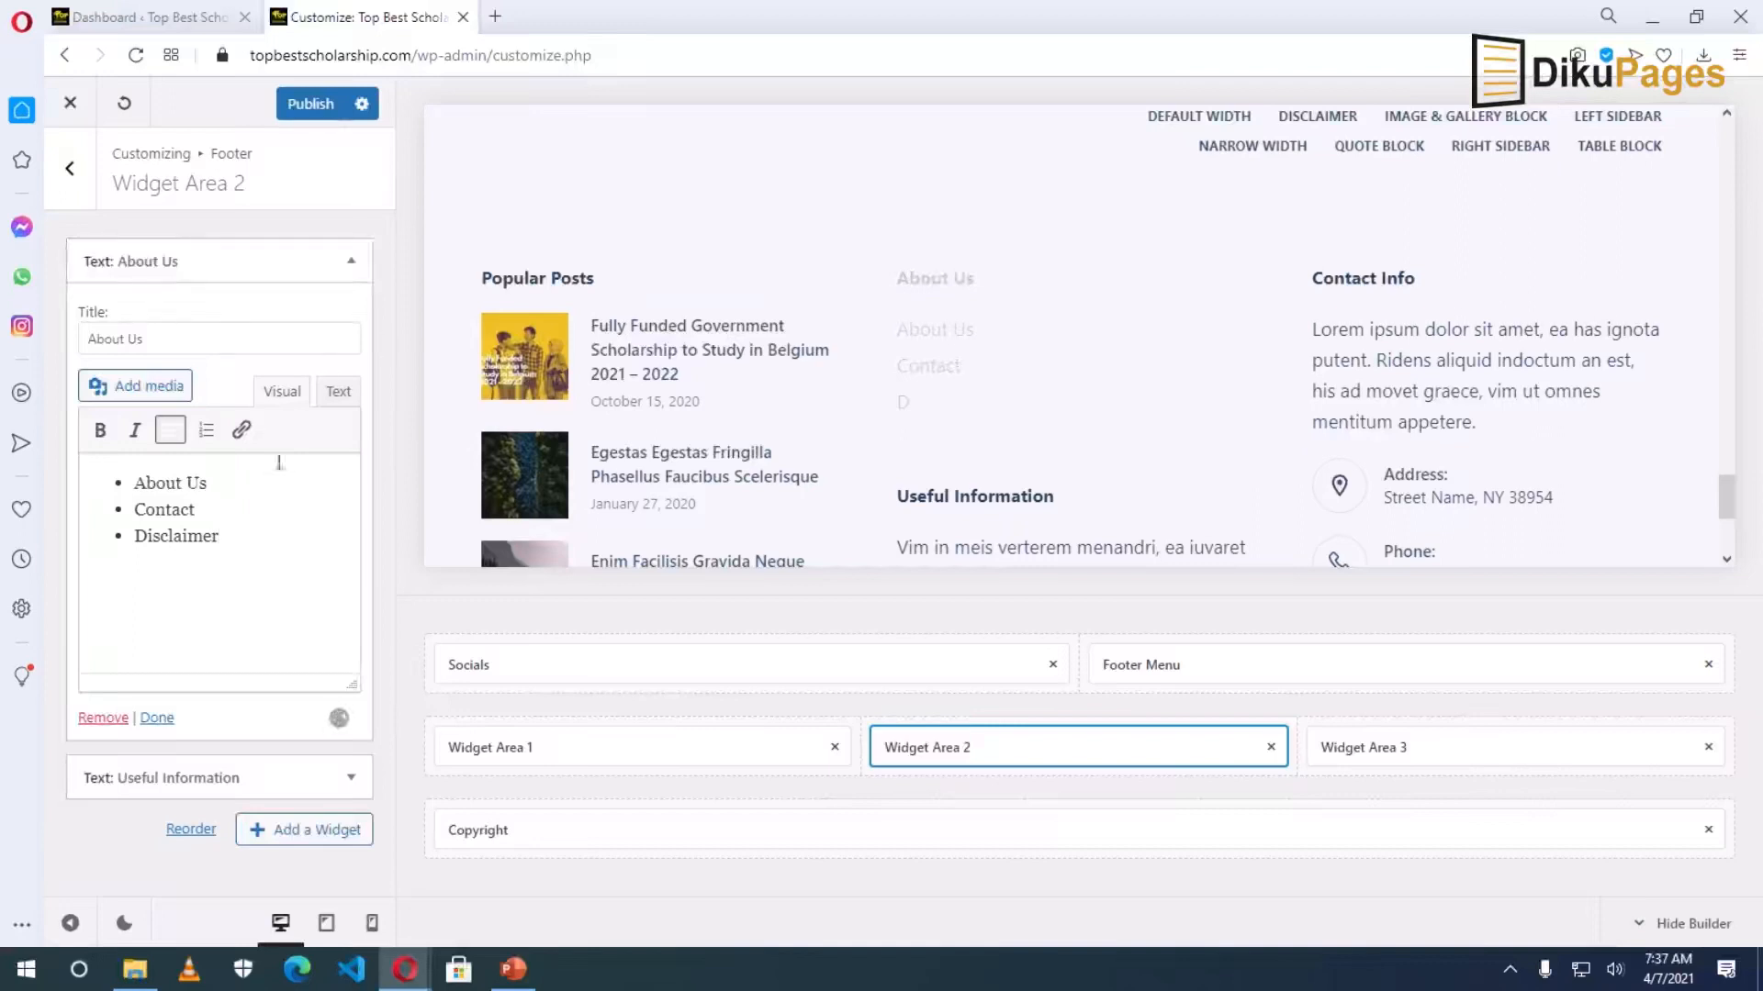
pyautogui.moveTo(134, 483); pyautogui.dragTo(184, 485)
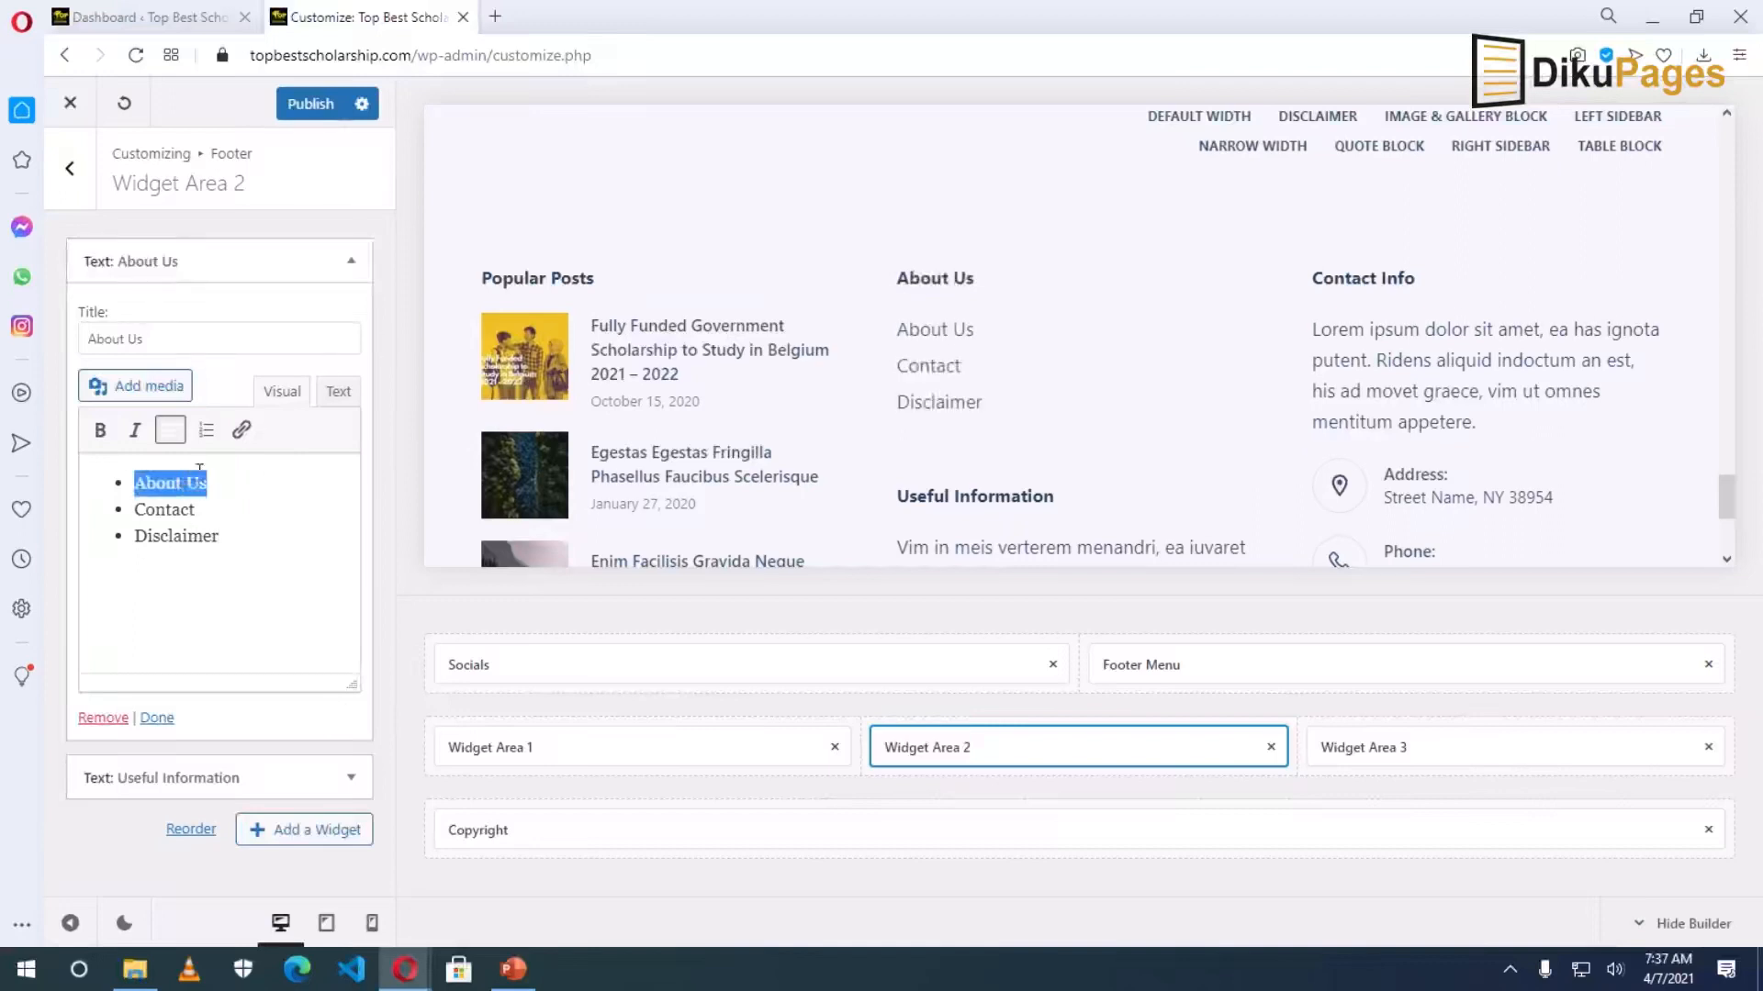
# Link the About Us bullet to the about page address copied from the live site menu.
pyautogui.click(241, 430)
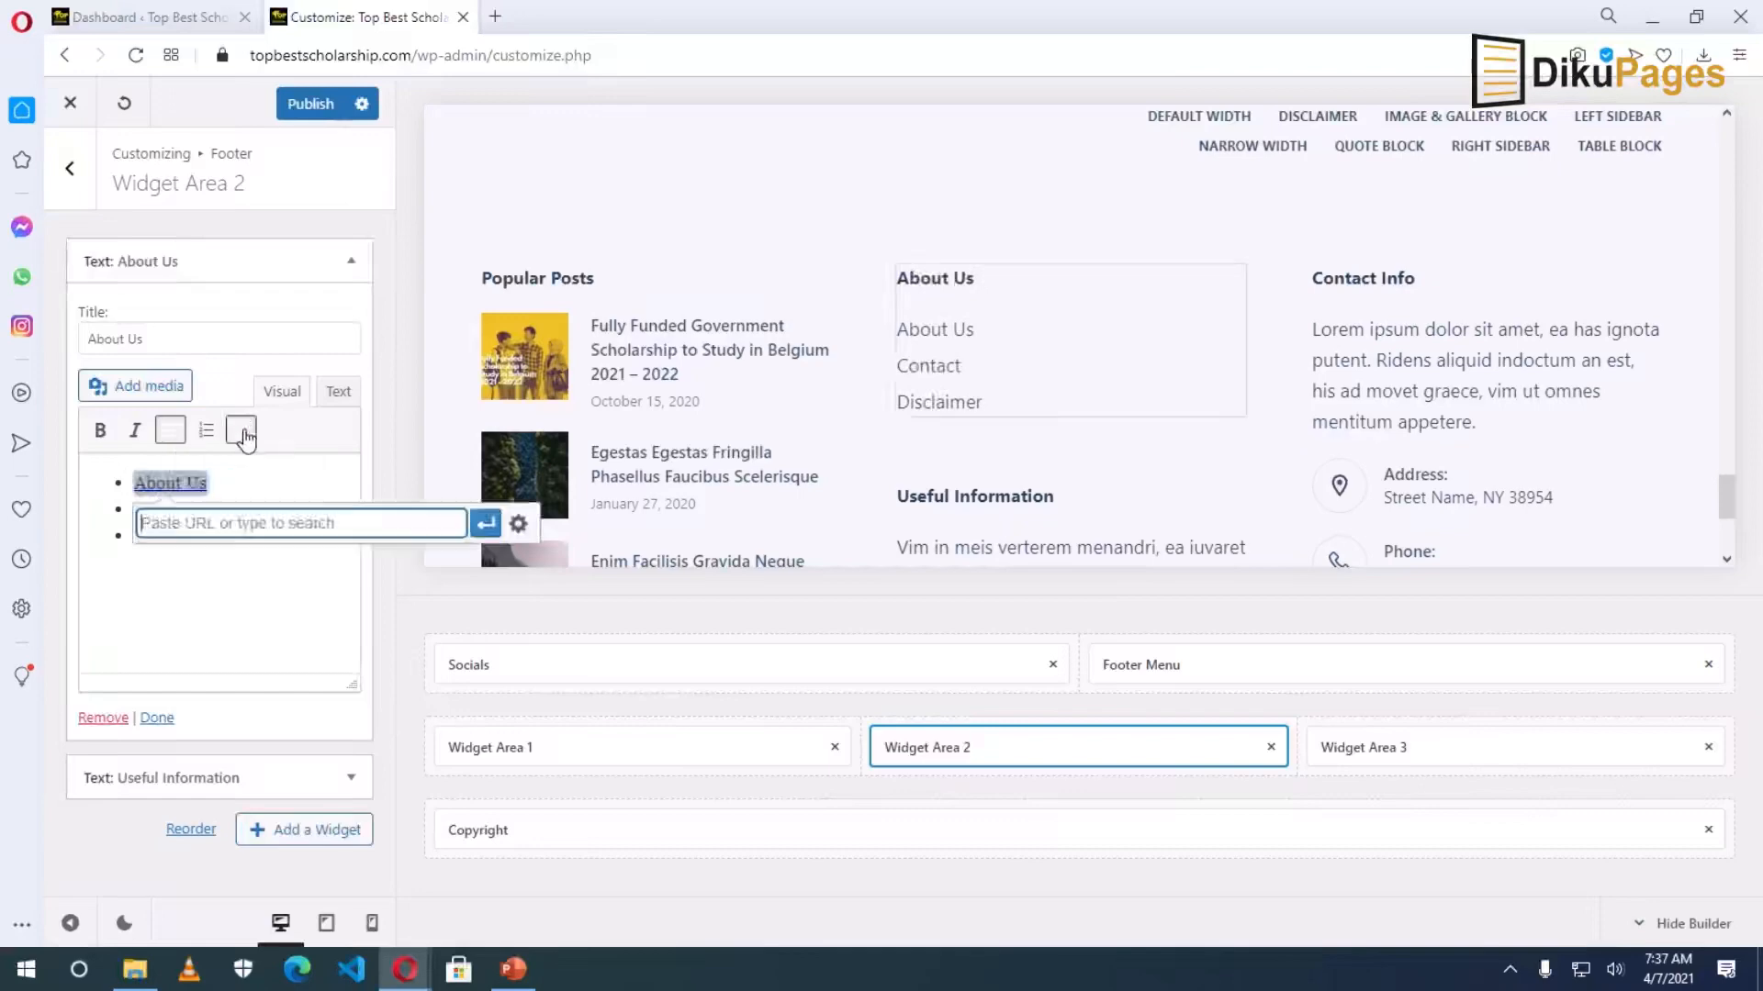
pyautogui.scroll(10, 618, 472)
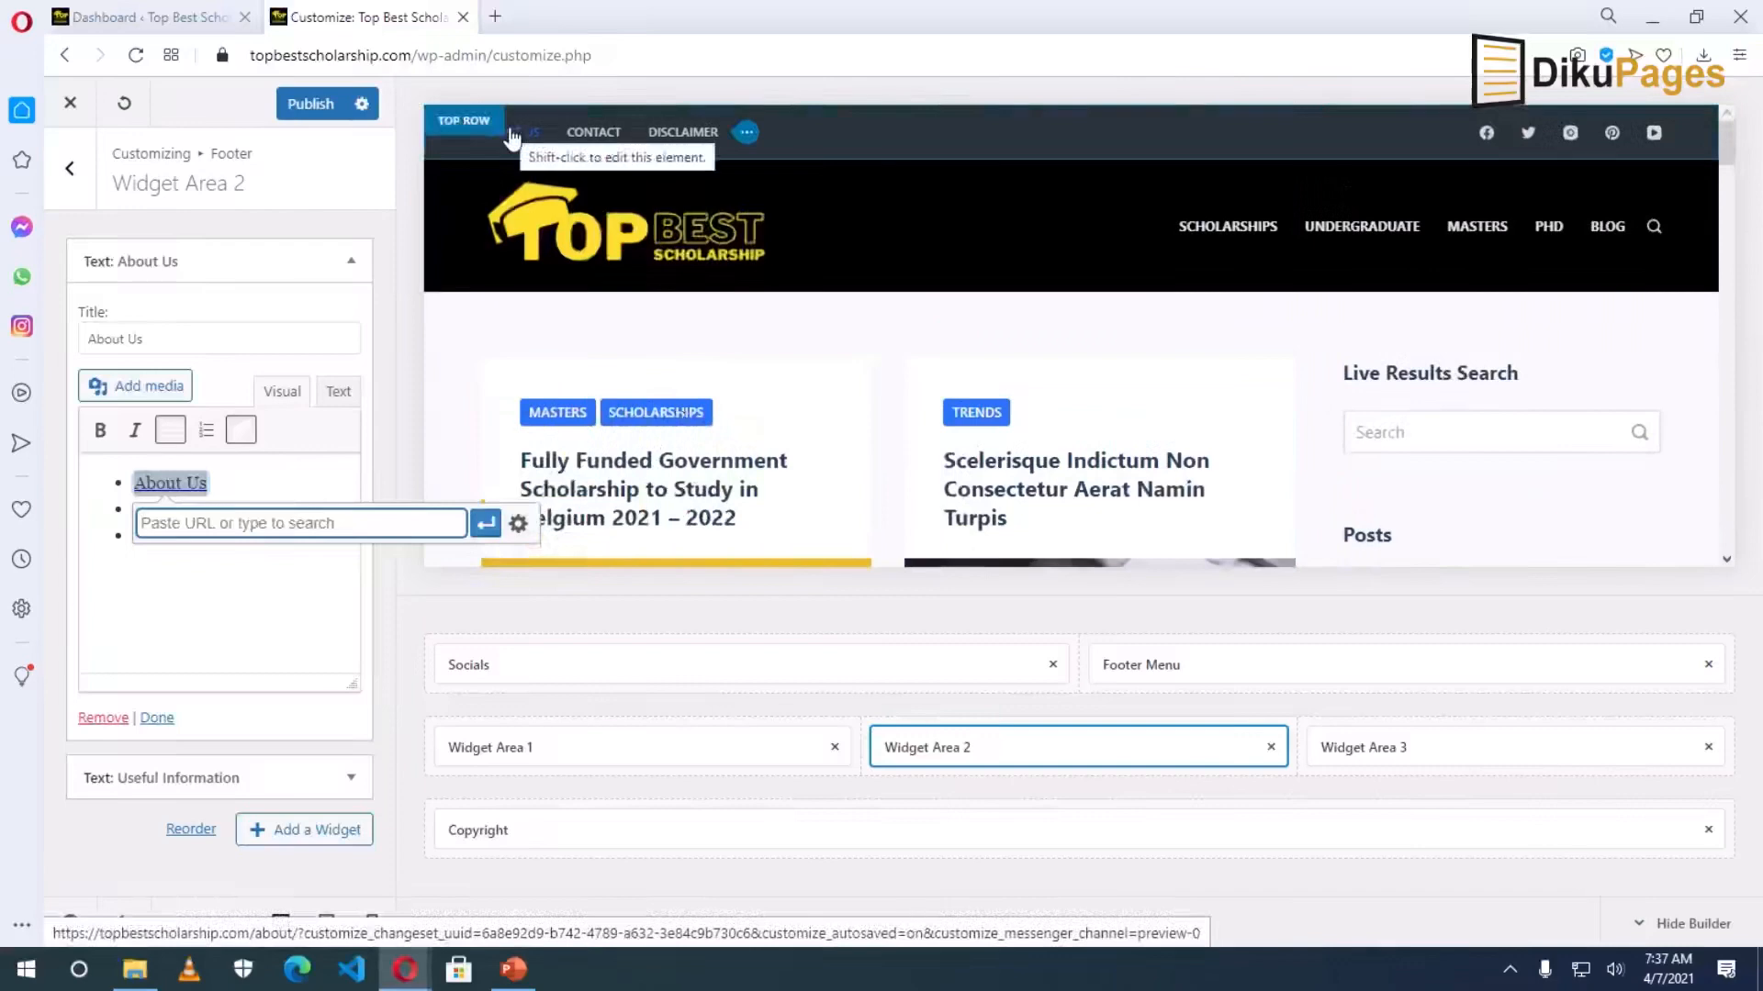
pyautogui.click(138, 18)
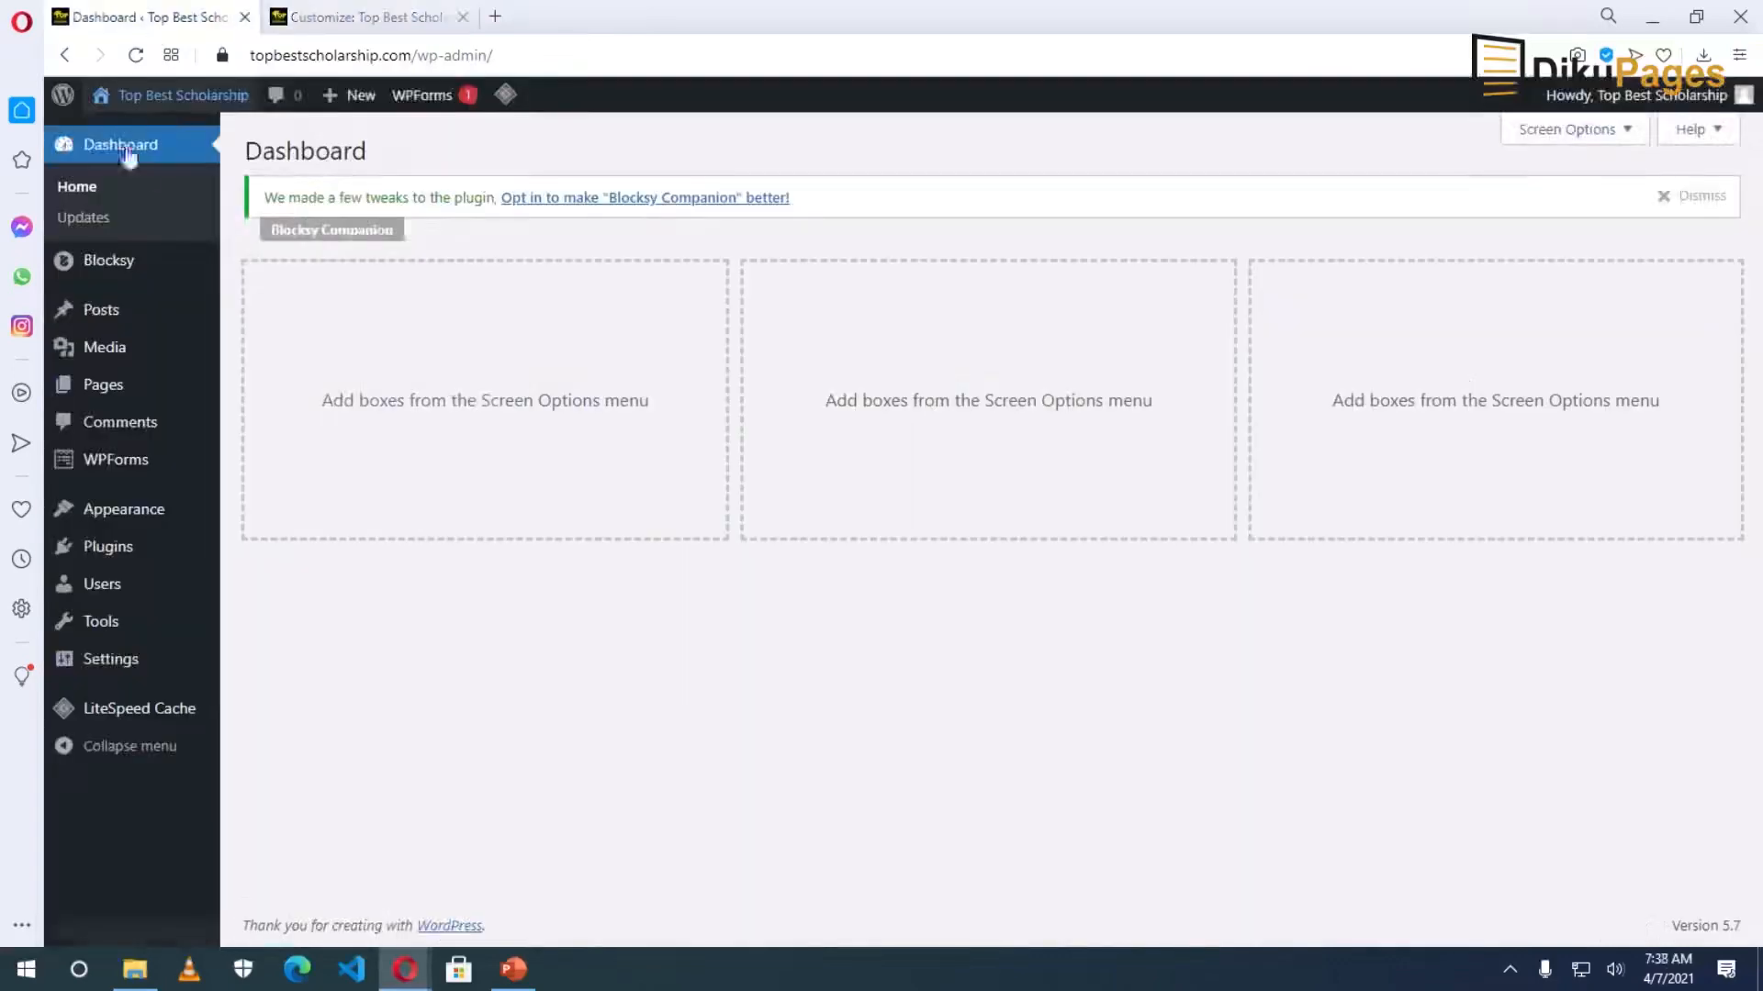
pyautogui.middleClick(152, 108)
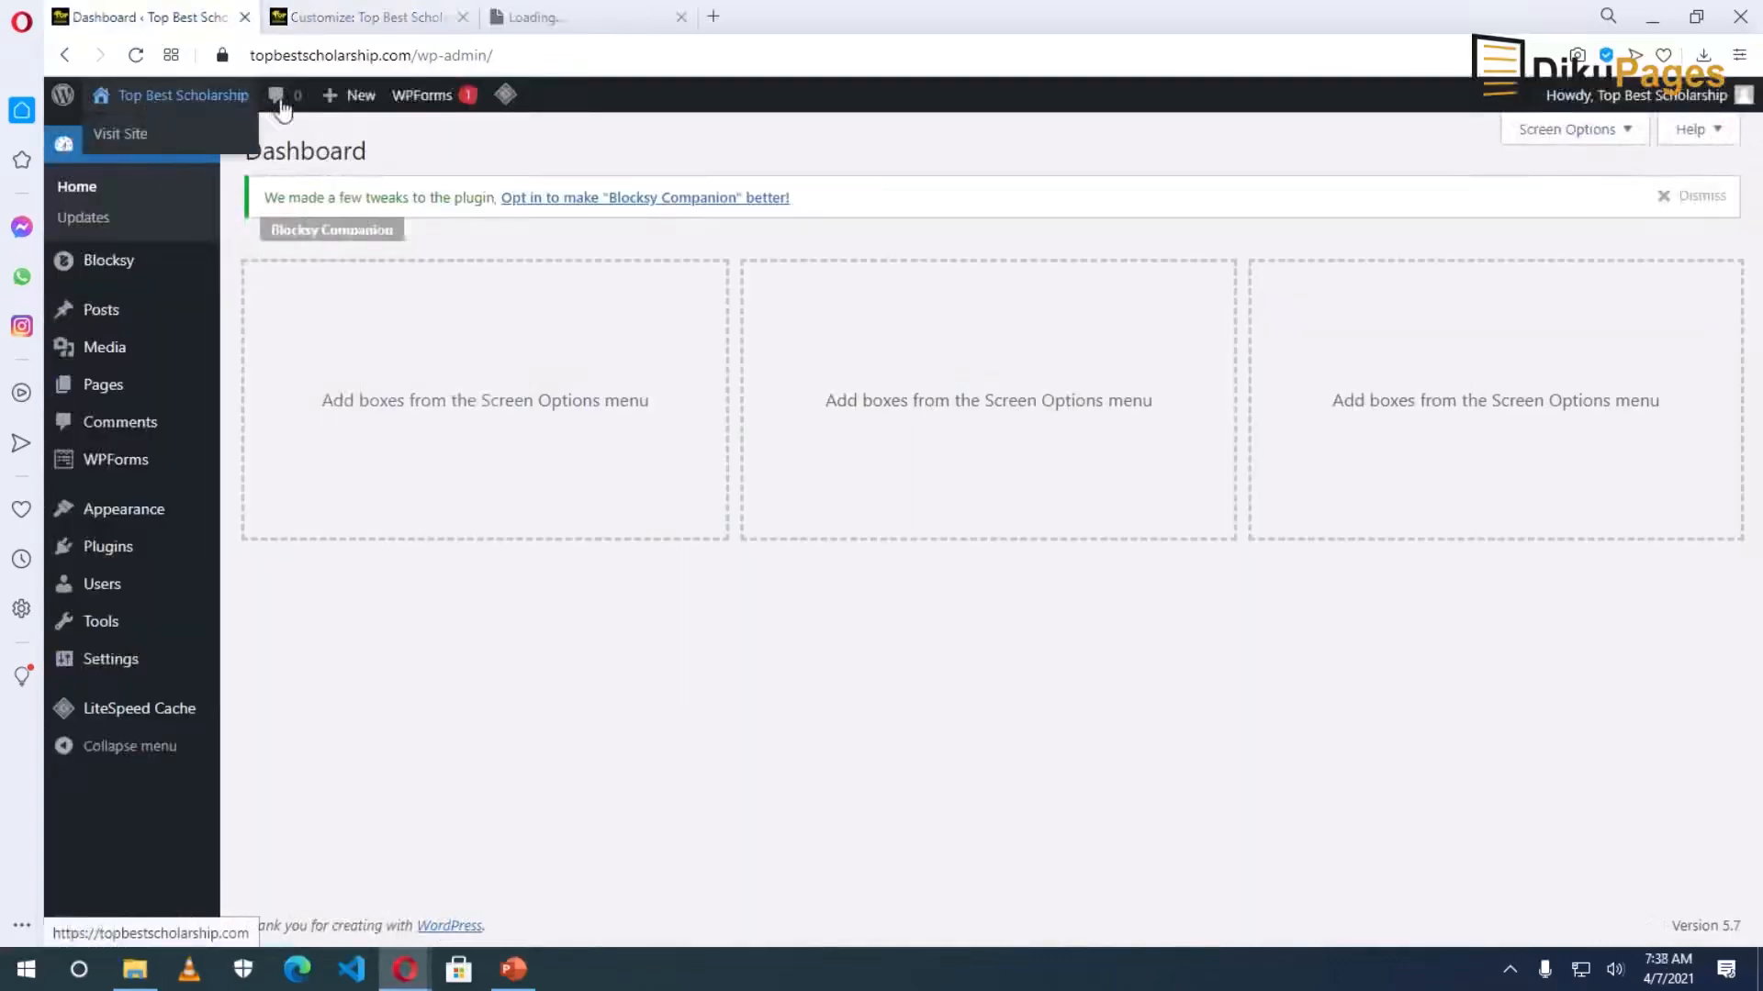
pyautogui.click(527, 17)
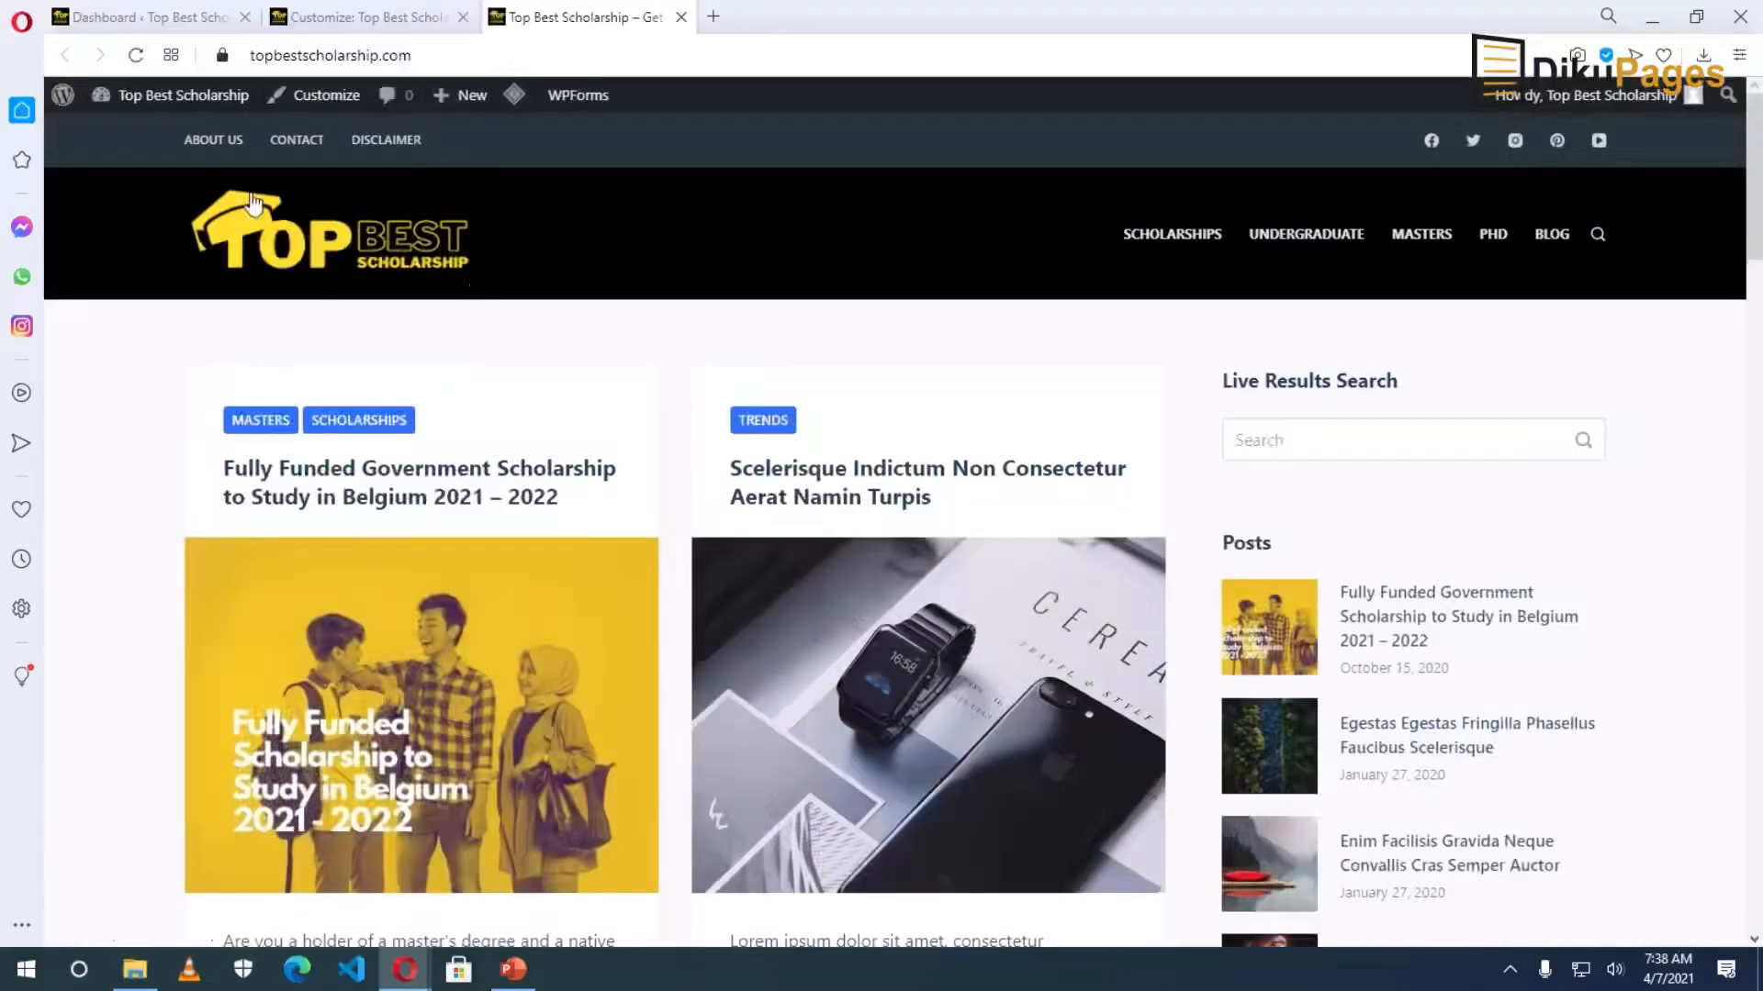
pyautogui.rightClick(209, 139)
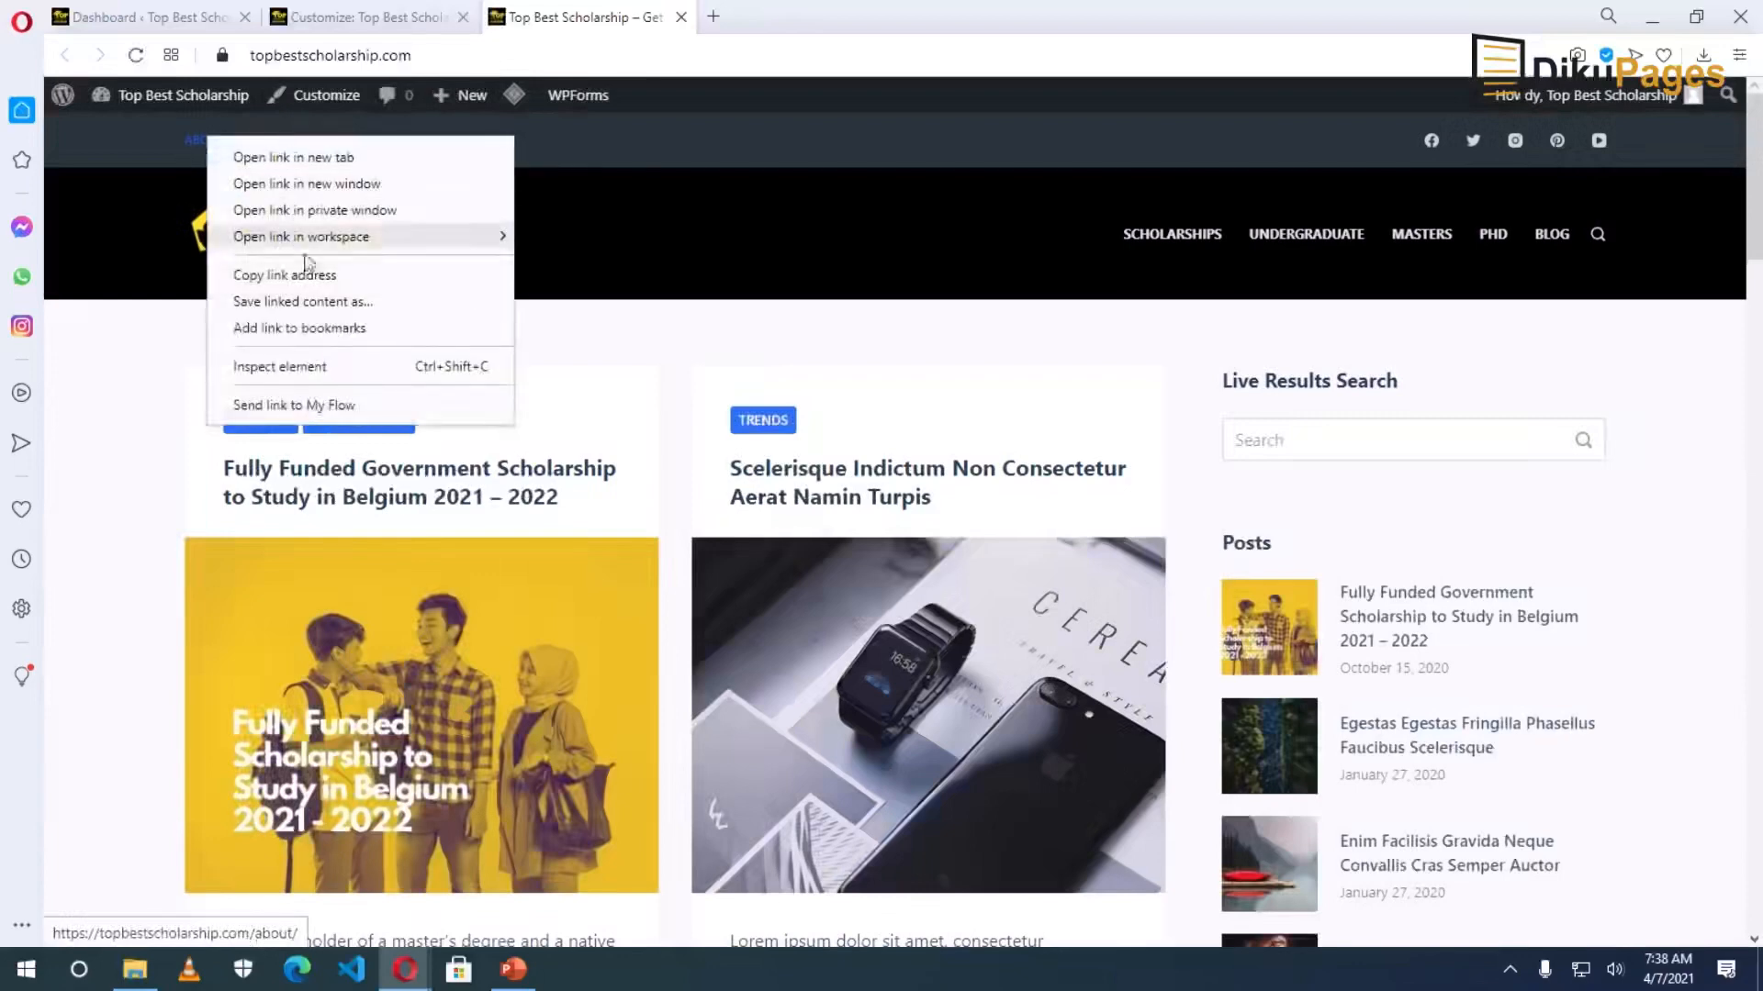
pyautogui.click(284, 275)
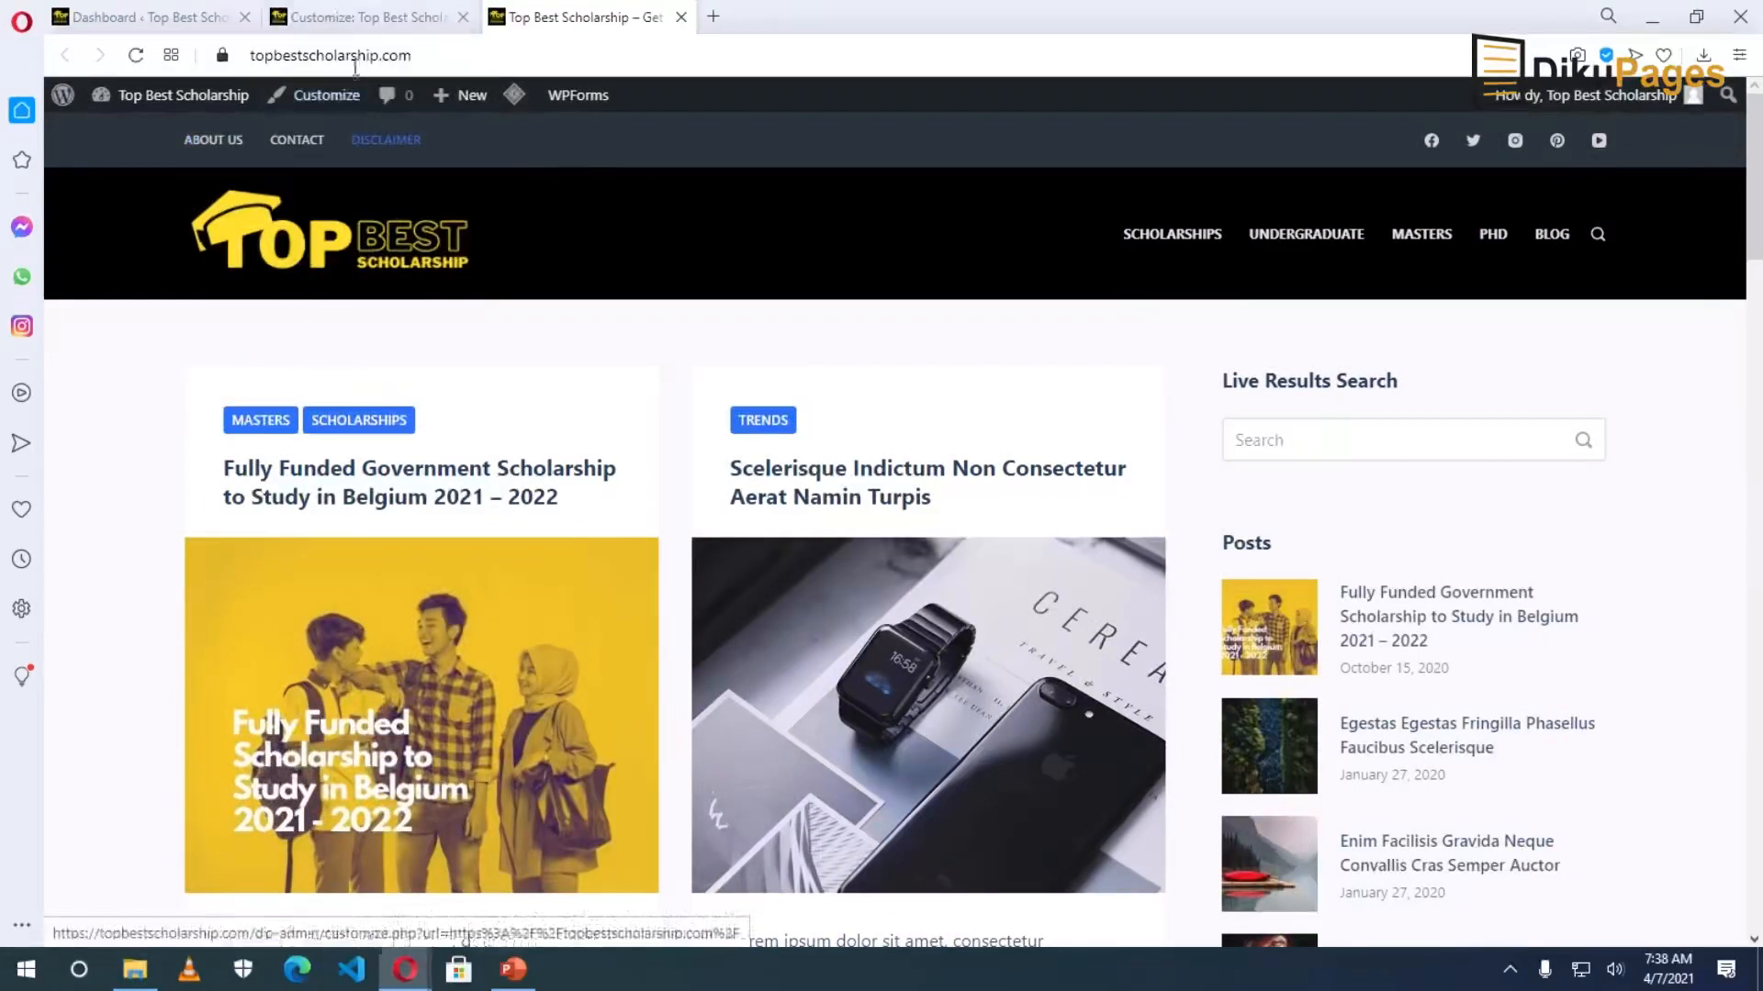
pyautogui.click(339, 19)
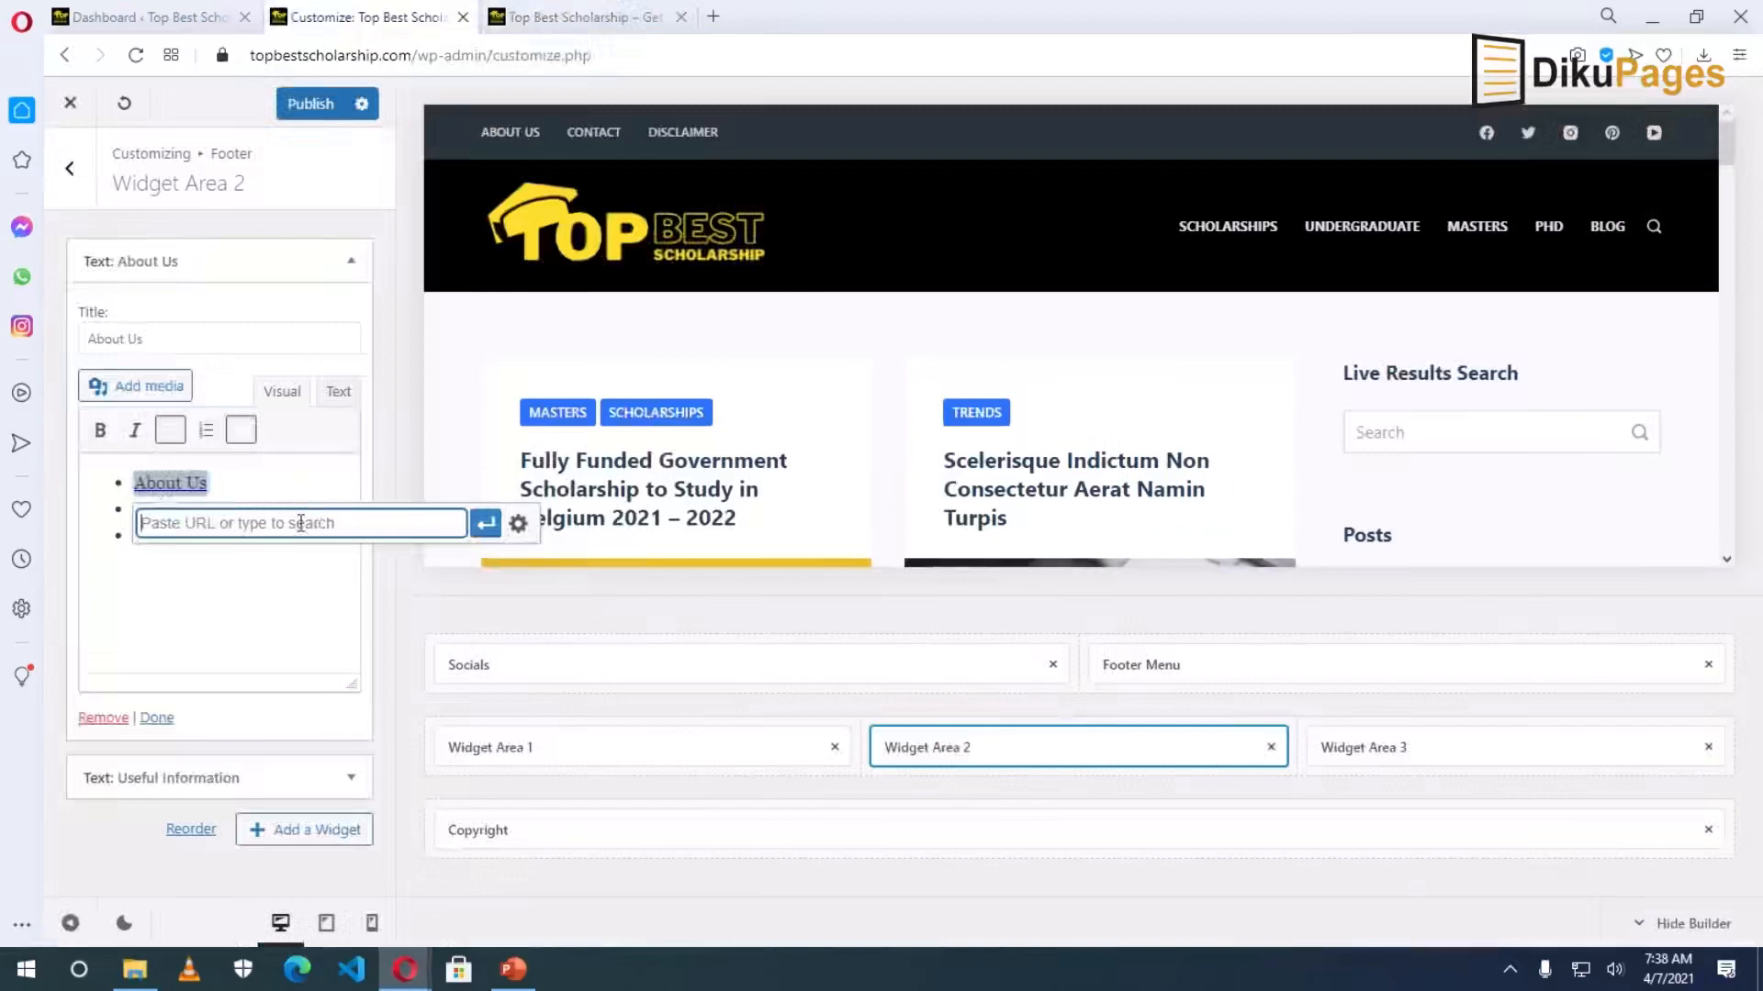
pyautogui.rightClick(301, 524)
pyautogui.click(406, 703)
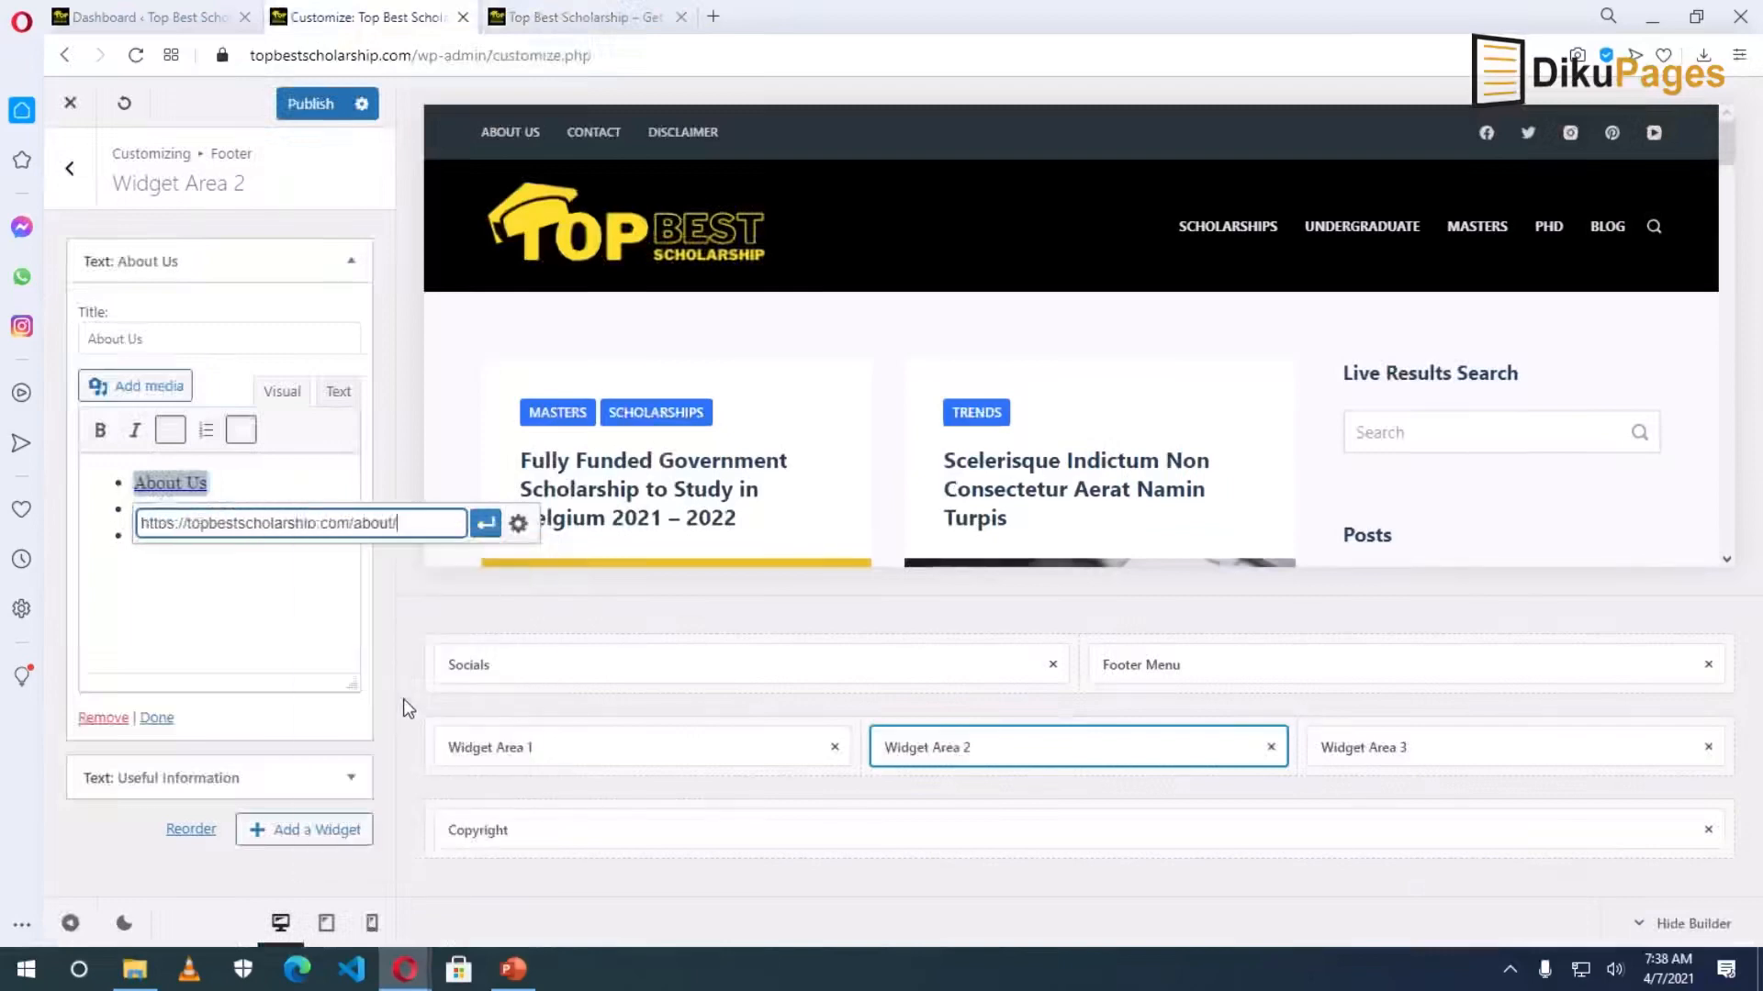
pyautogui.click(483, 524)
pyautogui.click(221, 628)
# Link the Contact bullet to the site's /contact/ page address.
pyautogui.moveTo(178, 512); pyautogui.dragTo(193, 511)
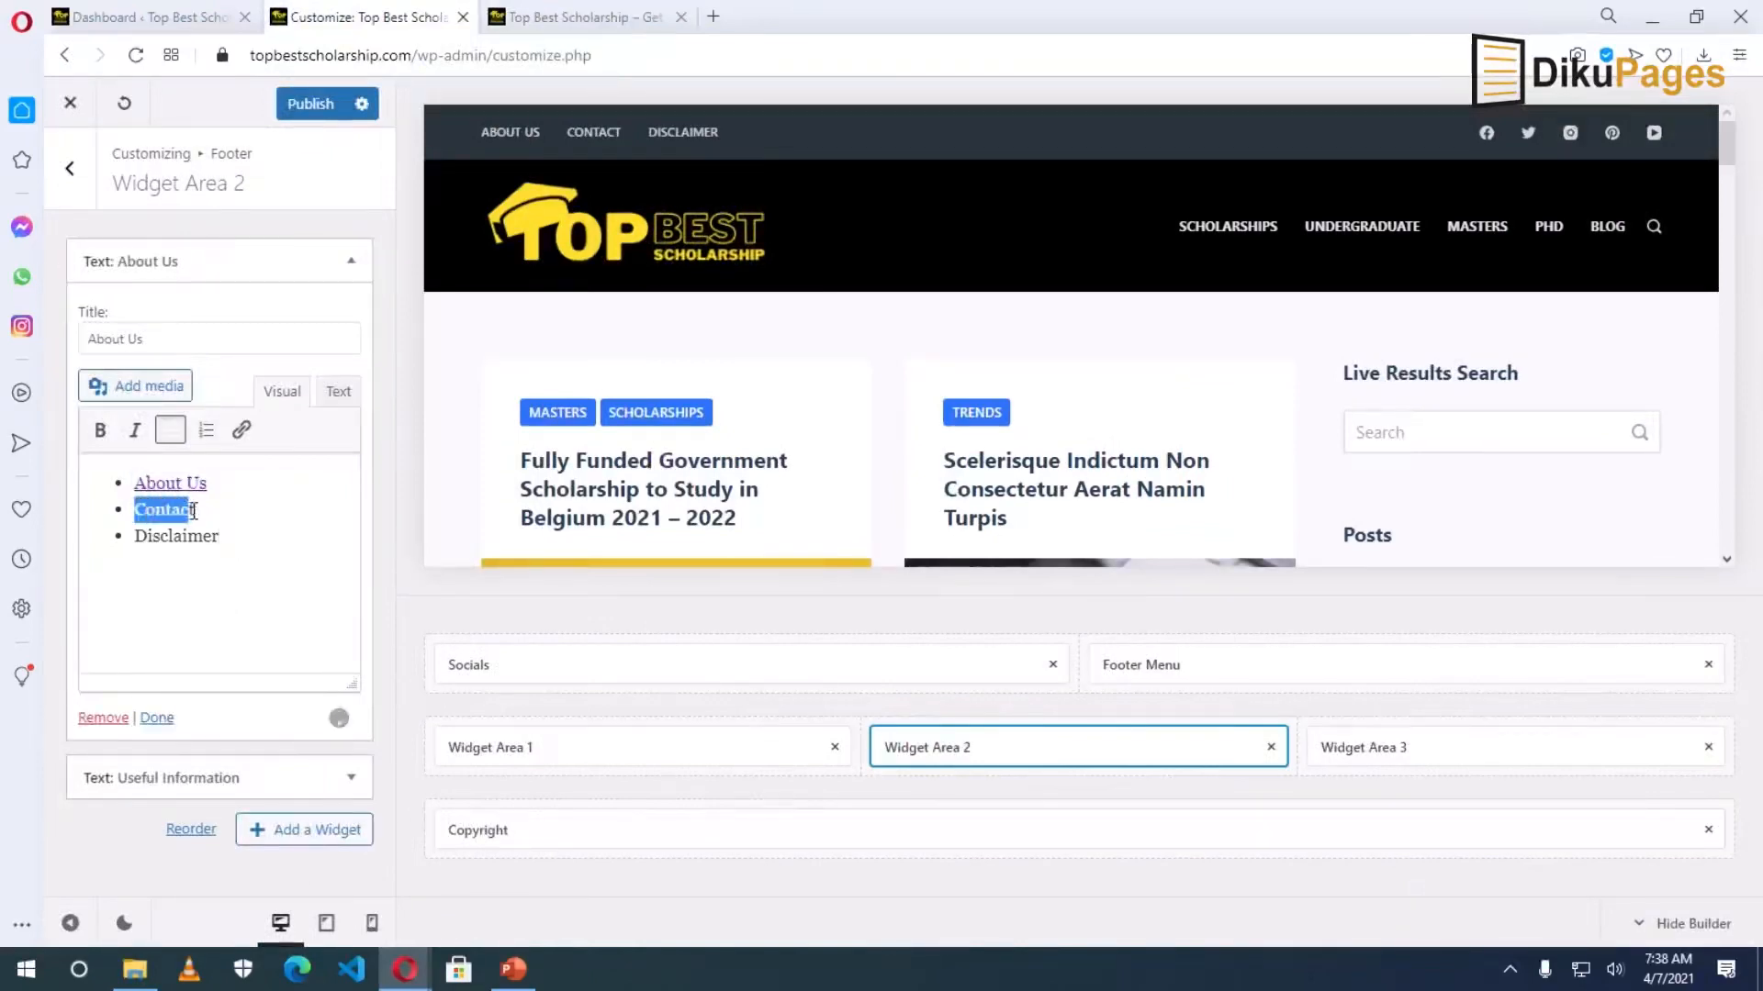
pyautogui.click(241, 430)
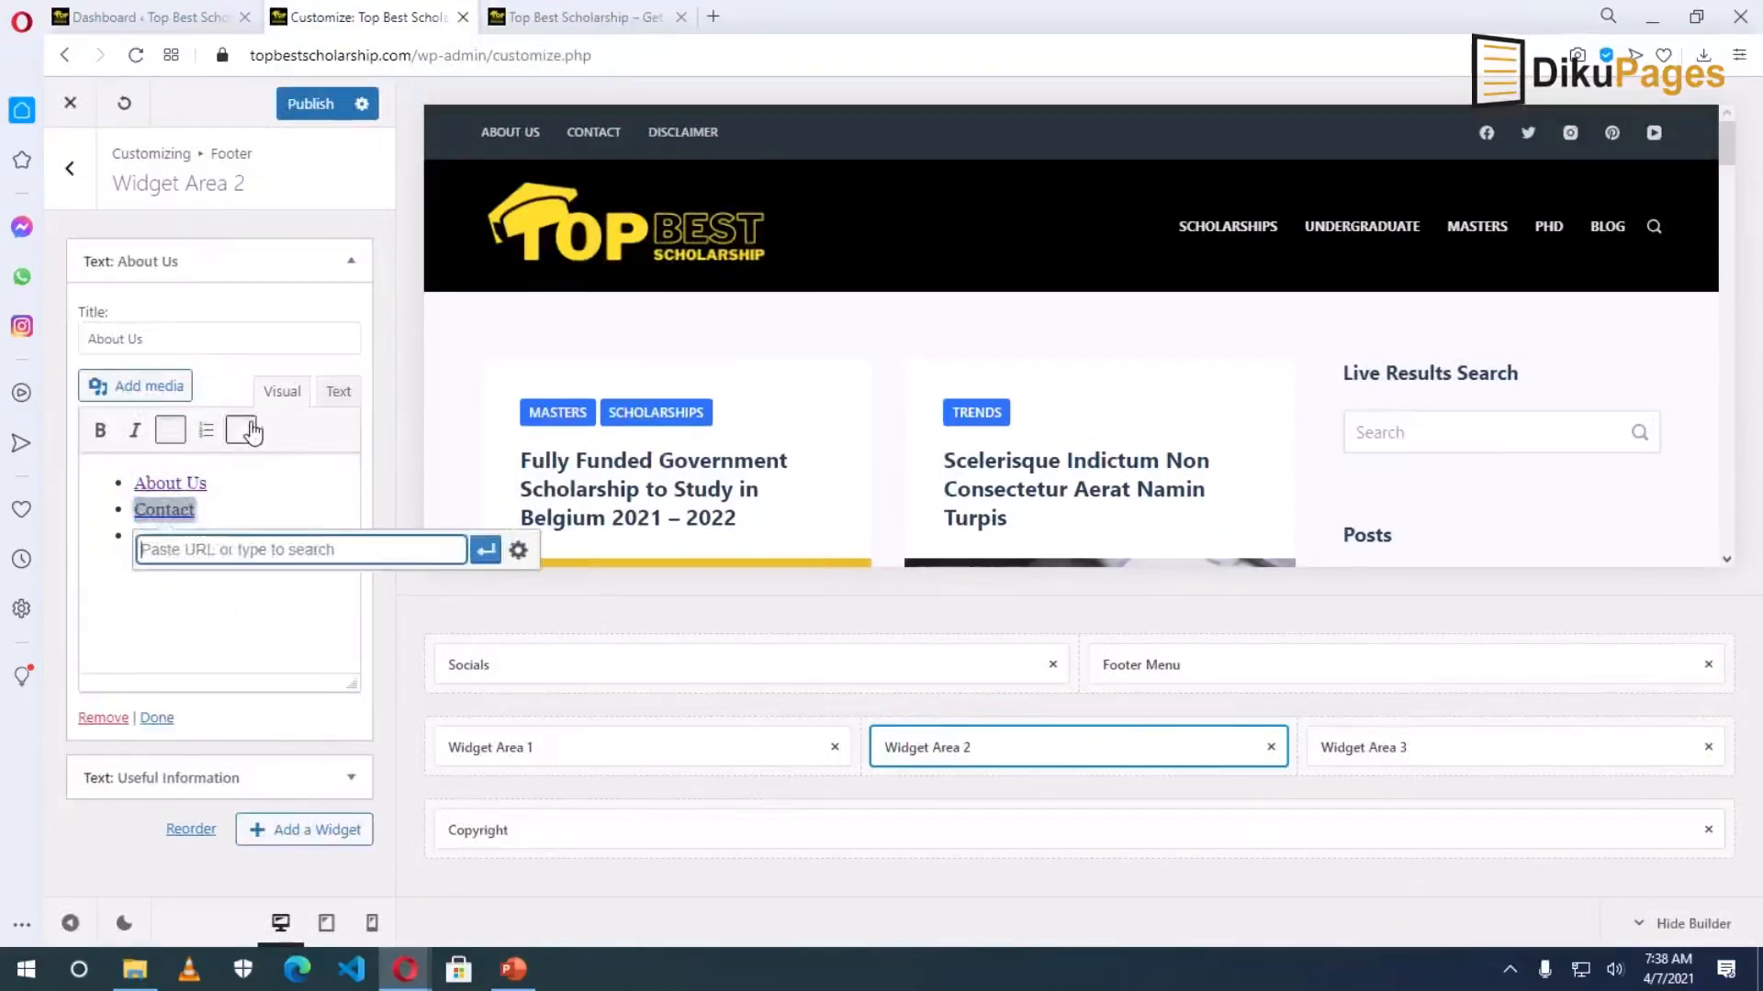
pyautogui.click(571, 28)
pyautogui.rightClick(300, 144)
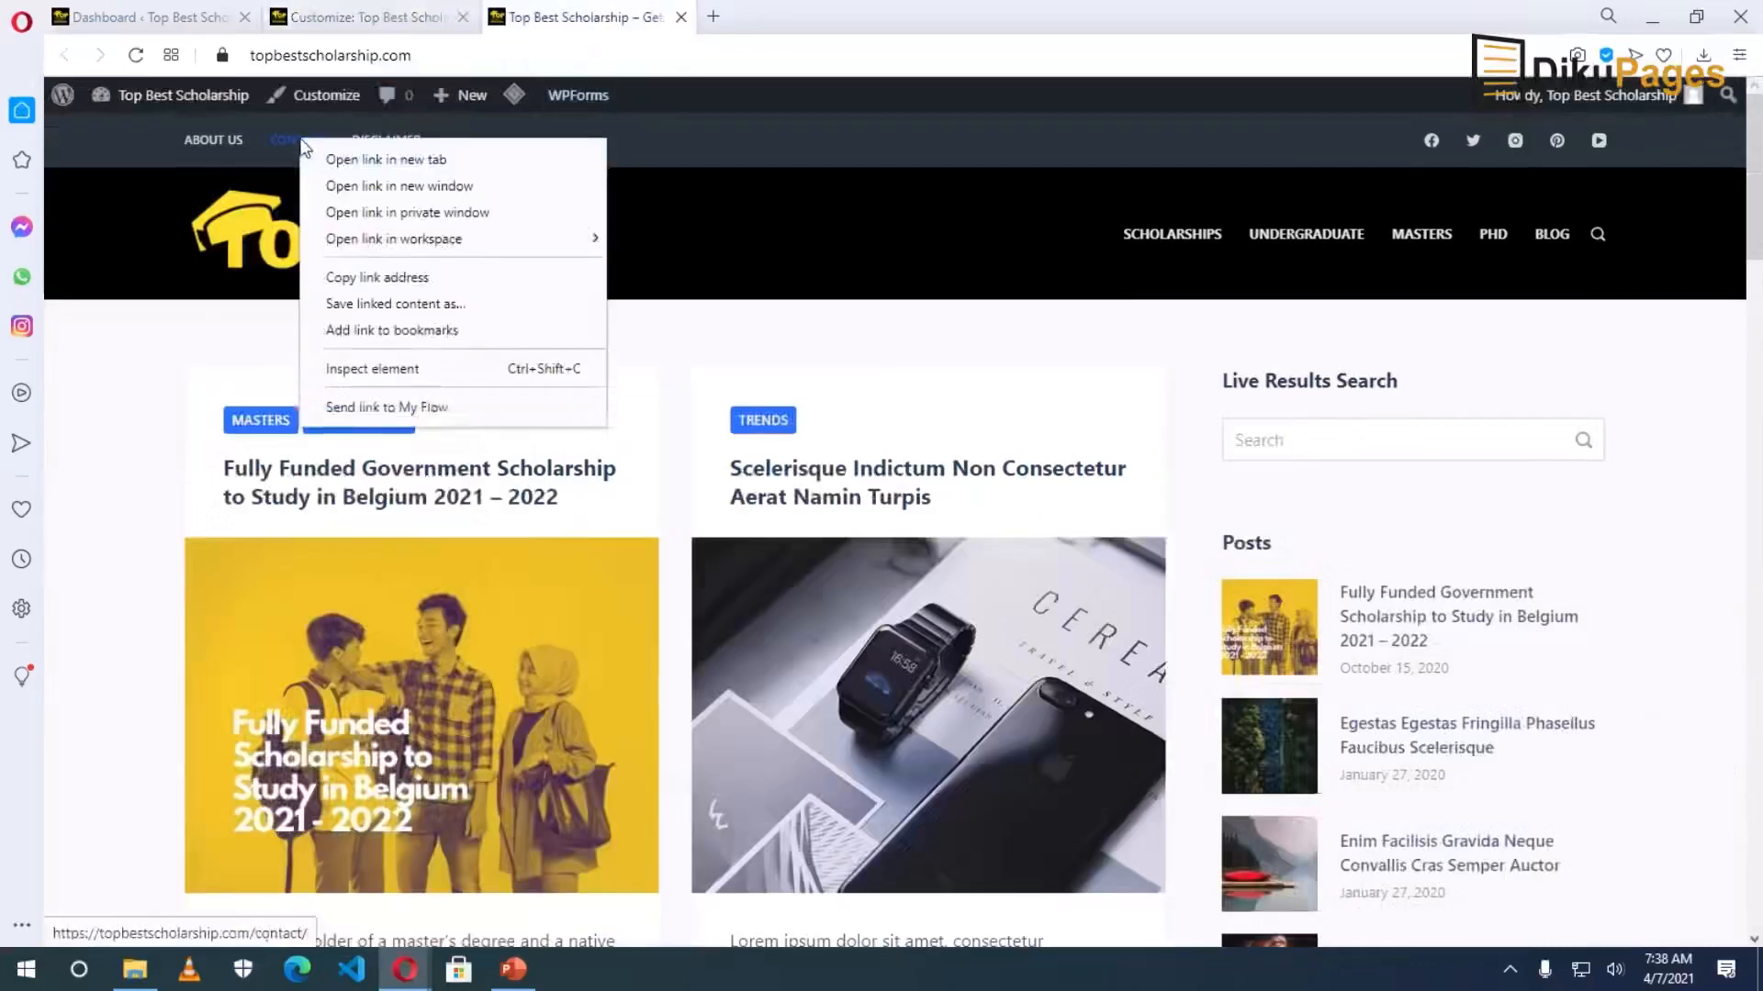
pyautogui.click(385, 278)
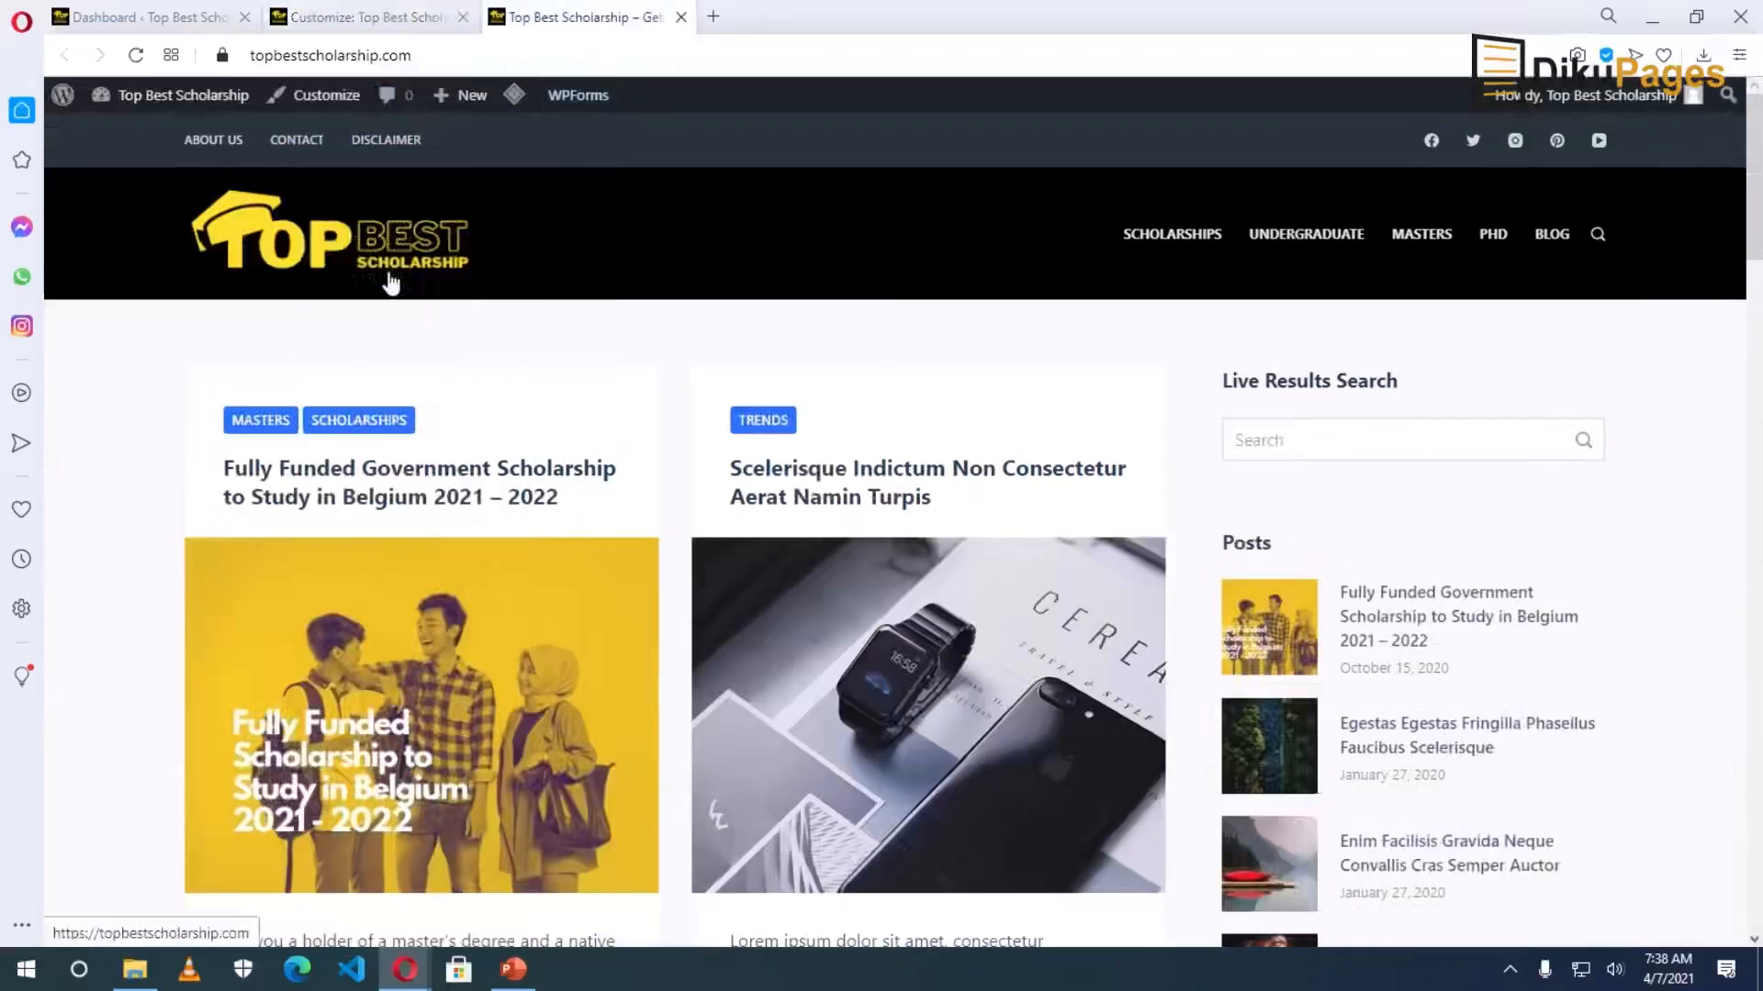
pyautogui.click(349, 23)
pyautogui.rightClick(241, 554)
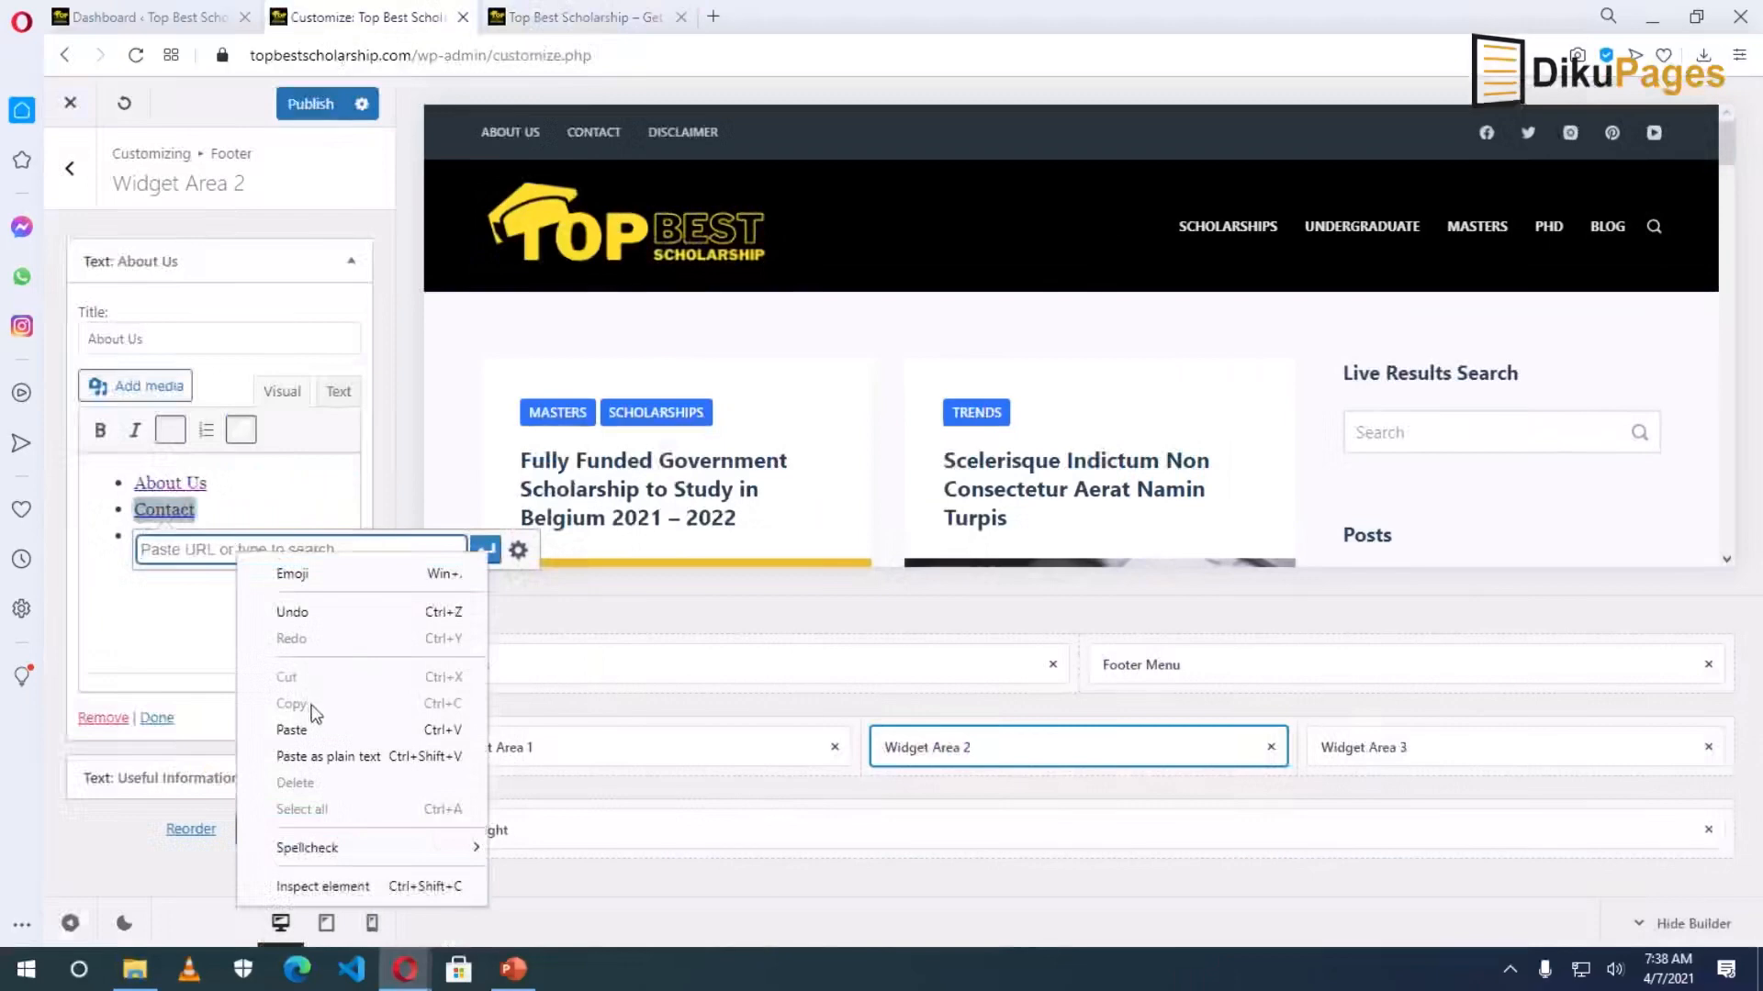
pyautogui.click(312, 732)
pyautogui.click(472, 555)
# Link the Disclaimer bullet to the site's /disclaimer/ page address.
pyautogui.click(175, 595)
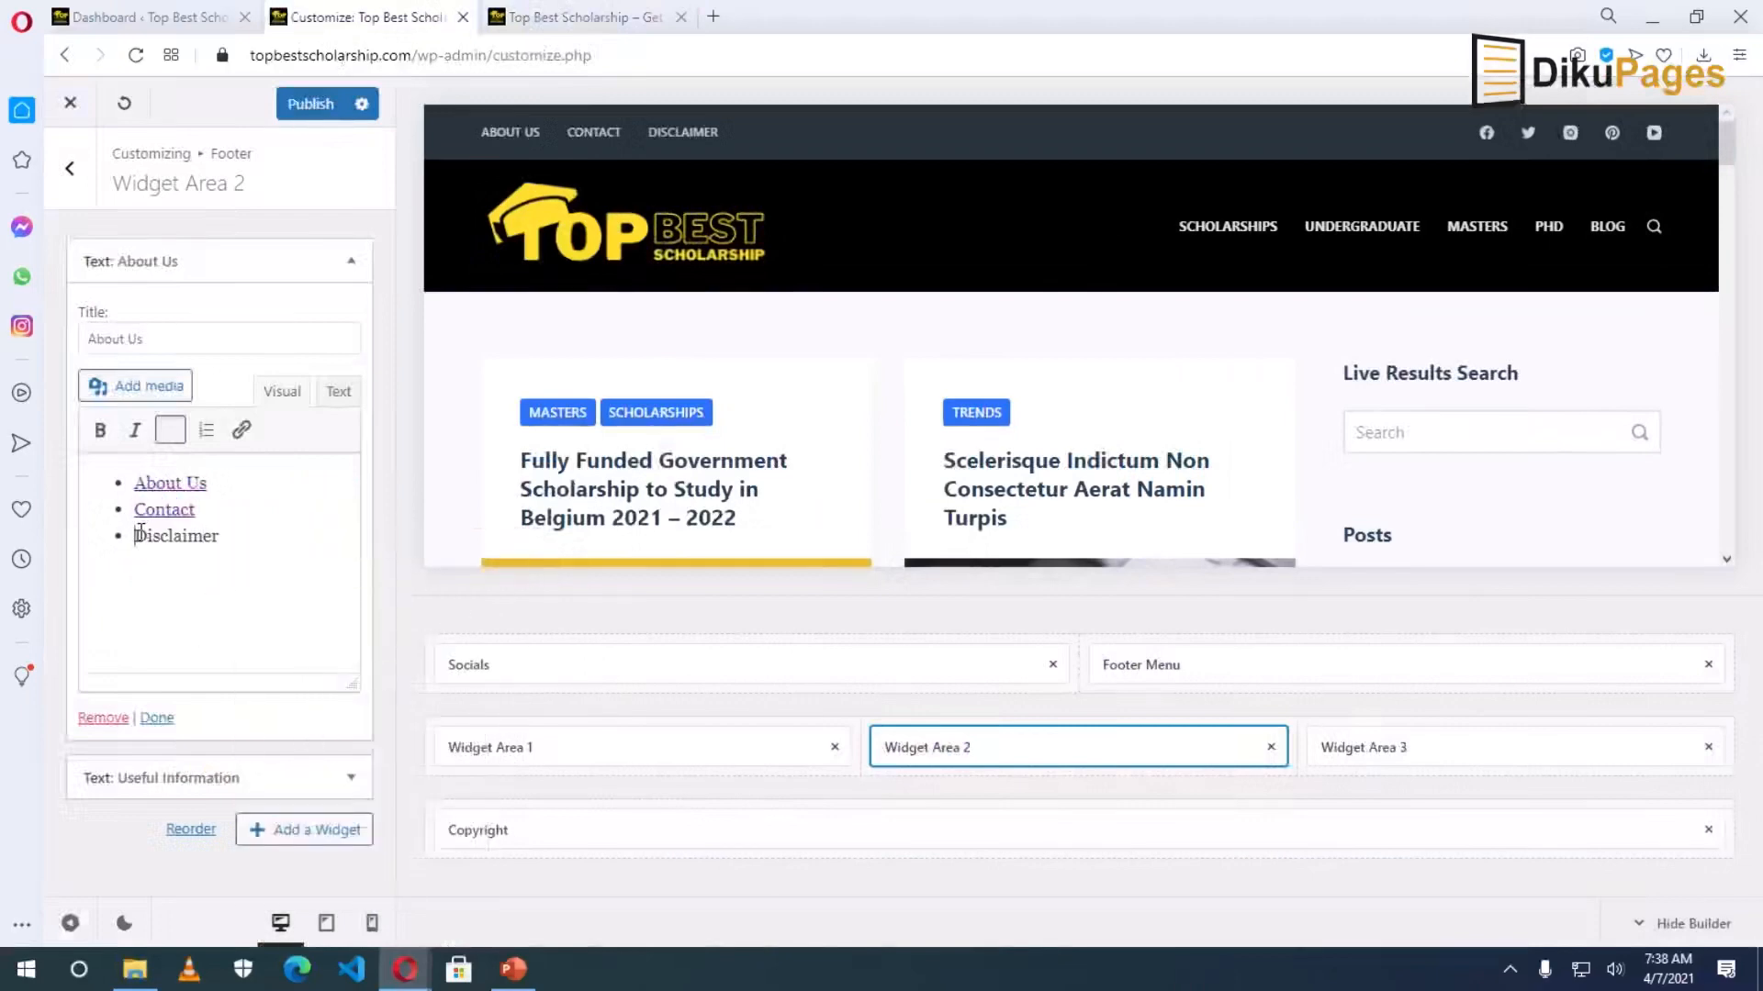
pyautogui.doubleClick(172, 537)
pyautogui.click(241, 429)
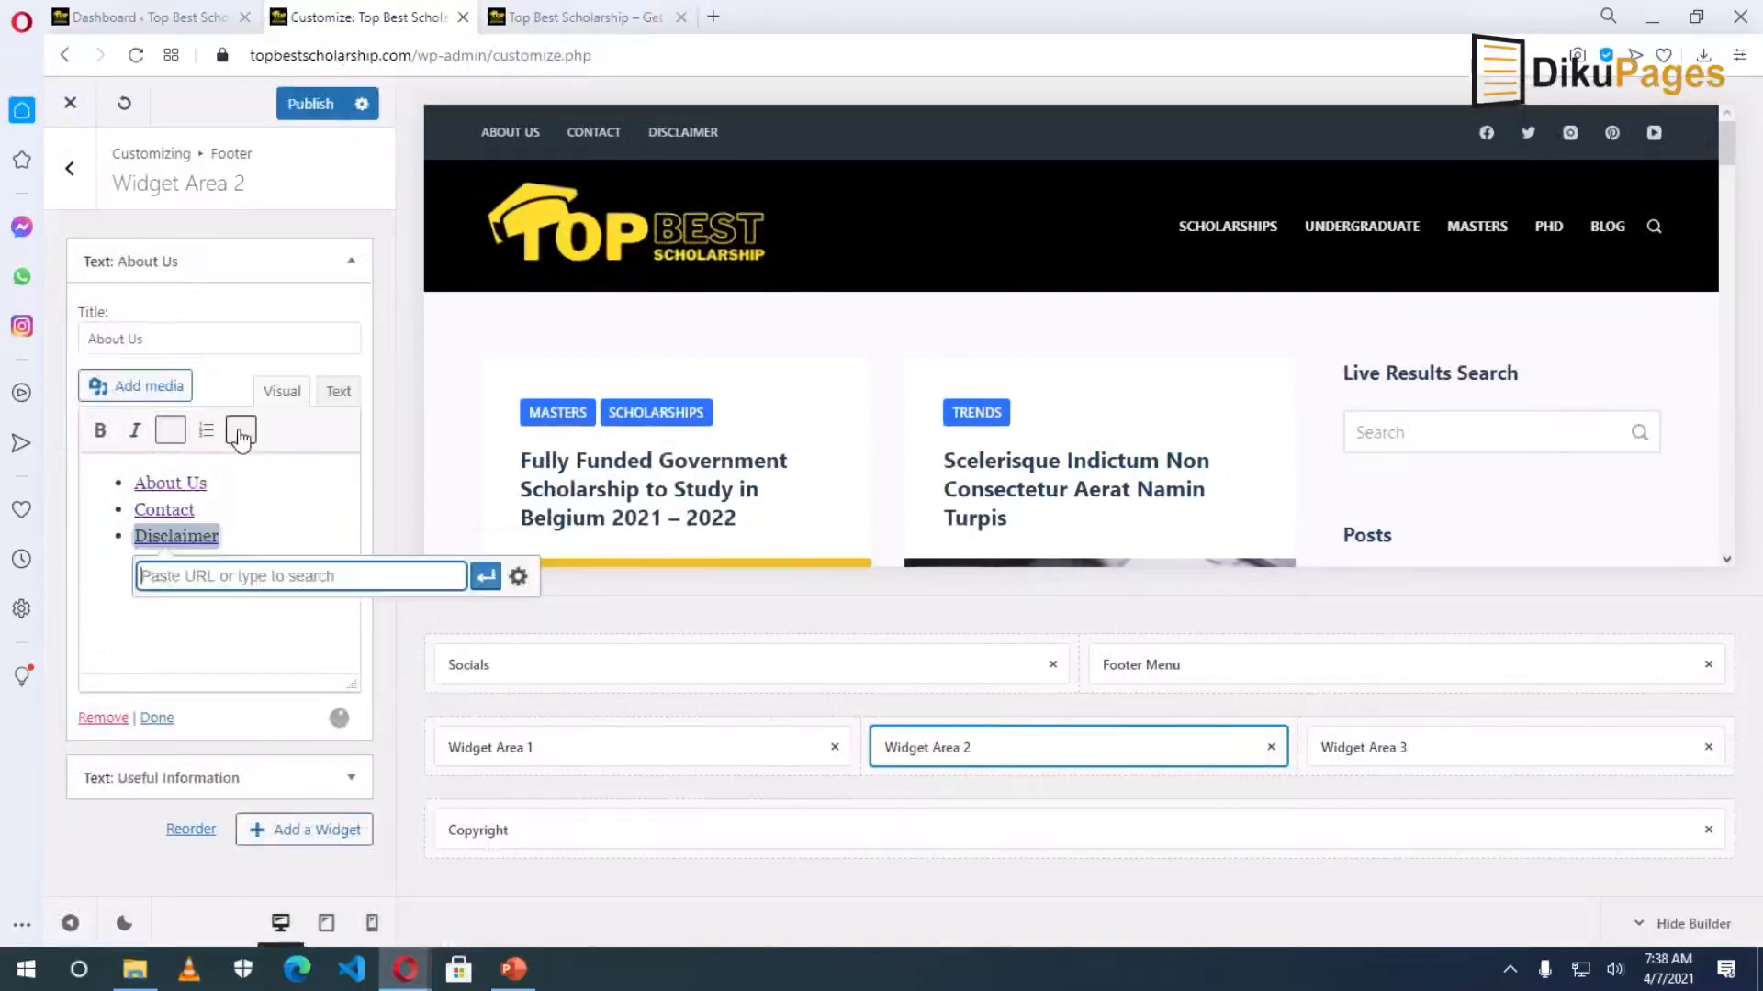
pyautogui.hotkey('ctrl', 'Tab')
pyautogui.rightClick(379, 142)
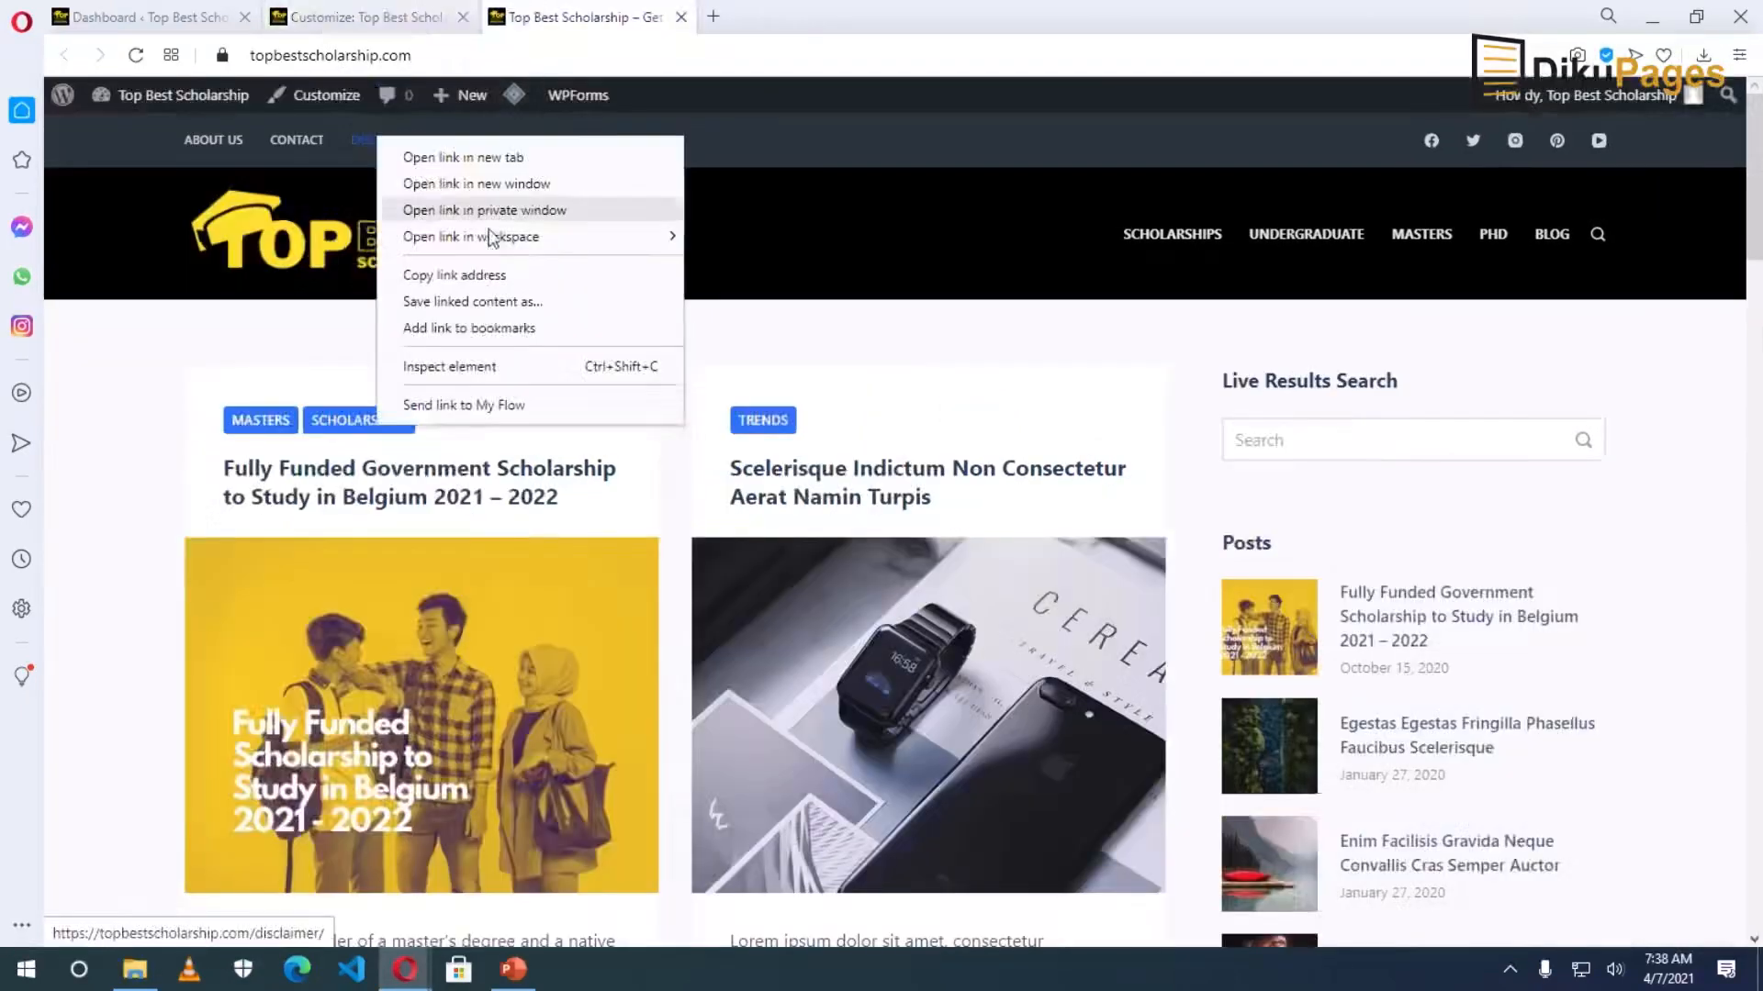
pyautogui.click(457, 275)
pyautogui.hotkey('ctrl', 'Tab')
pyautogui.rightClick(257, 578)
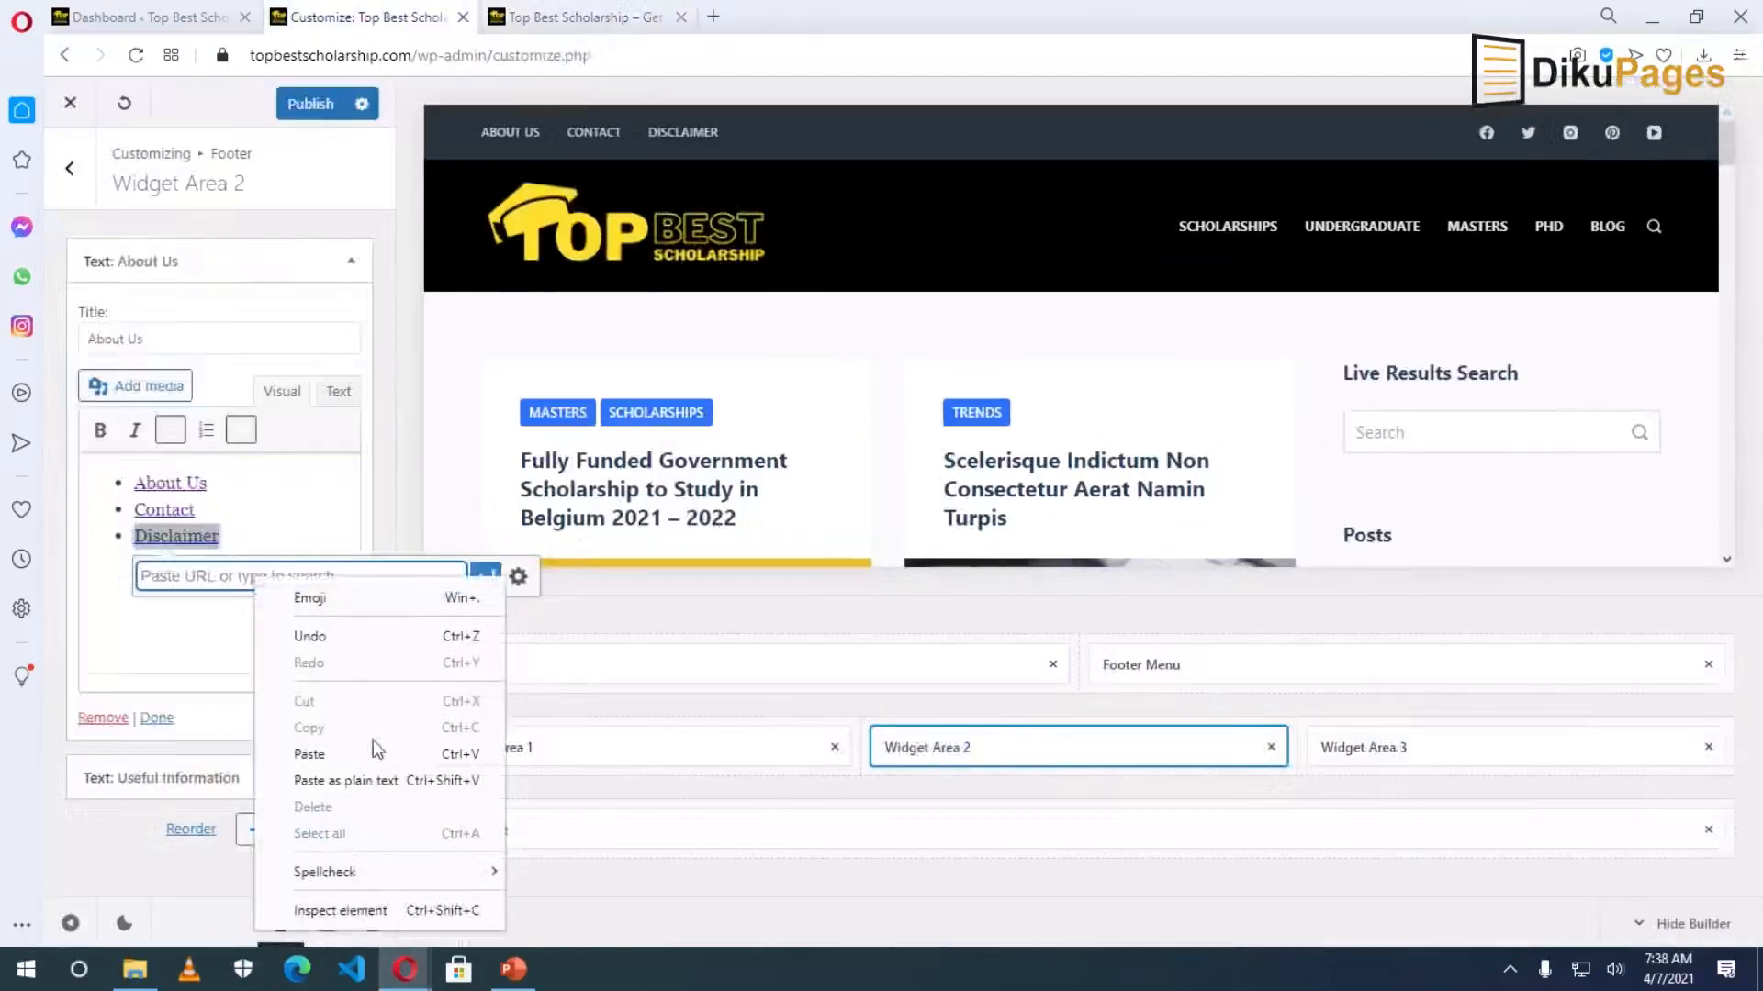
pyautogui.click(330, 753)
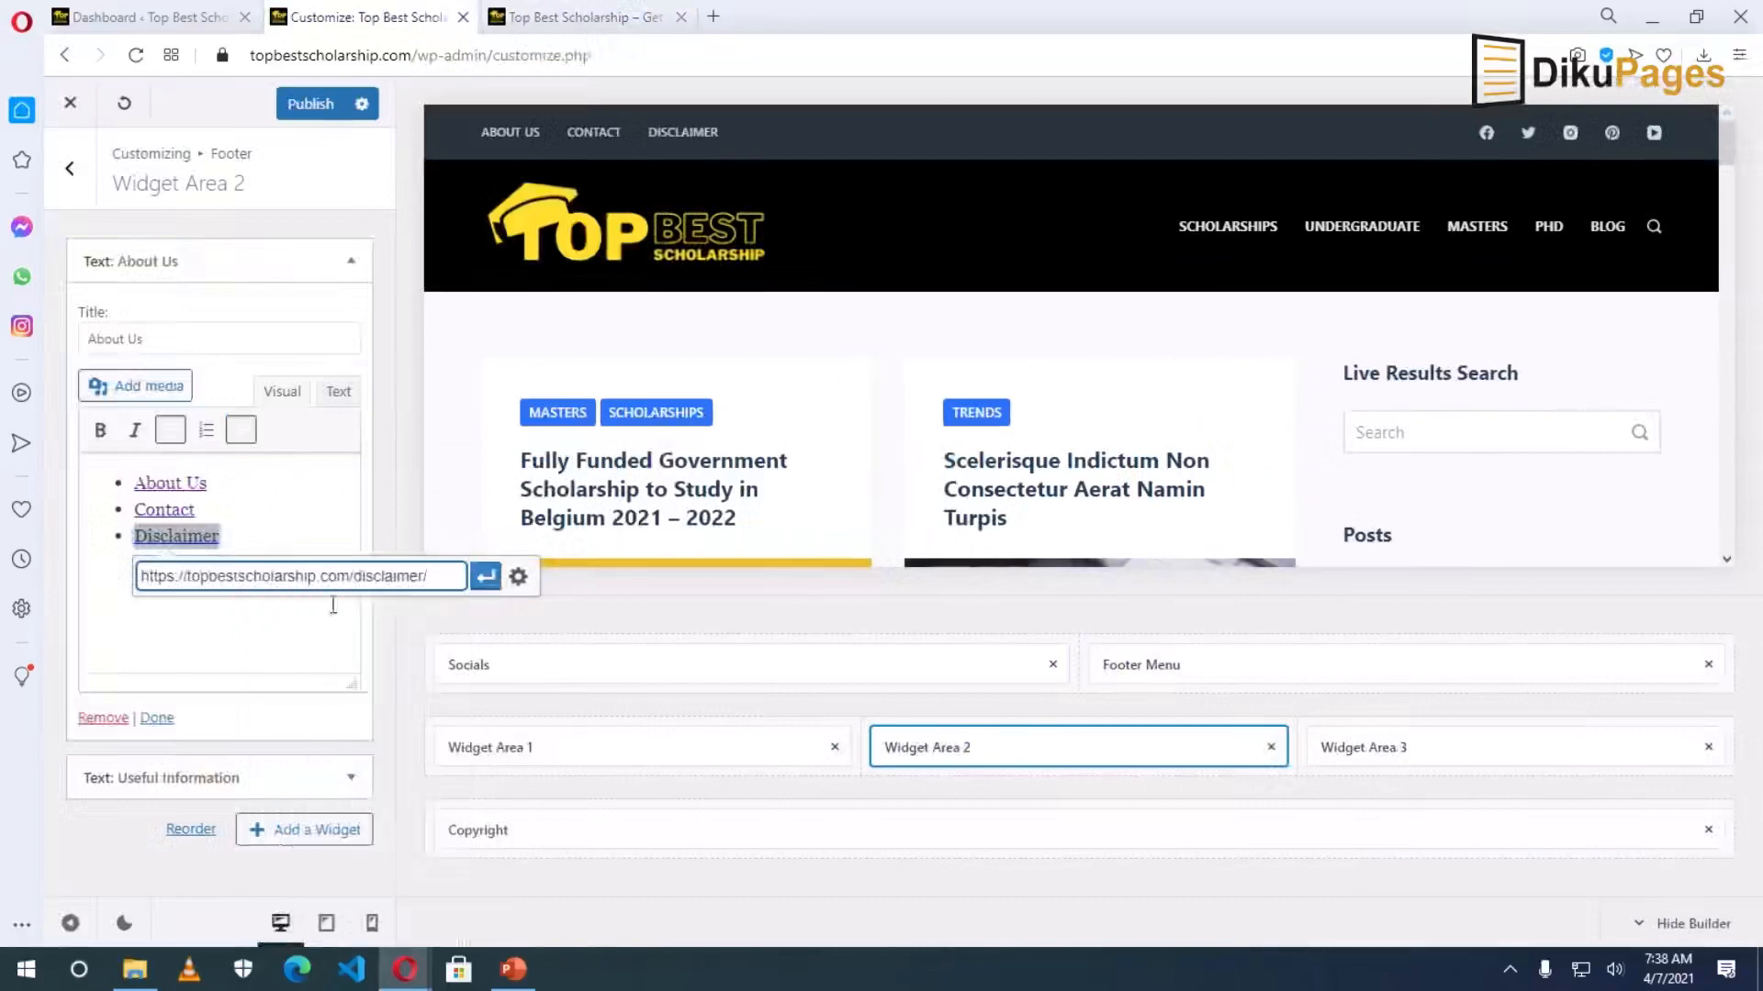
pyautogui.click(486, 577)
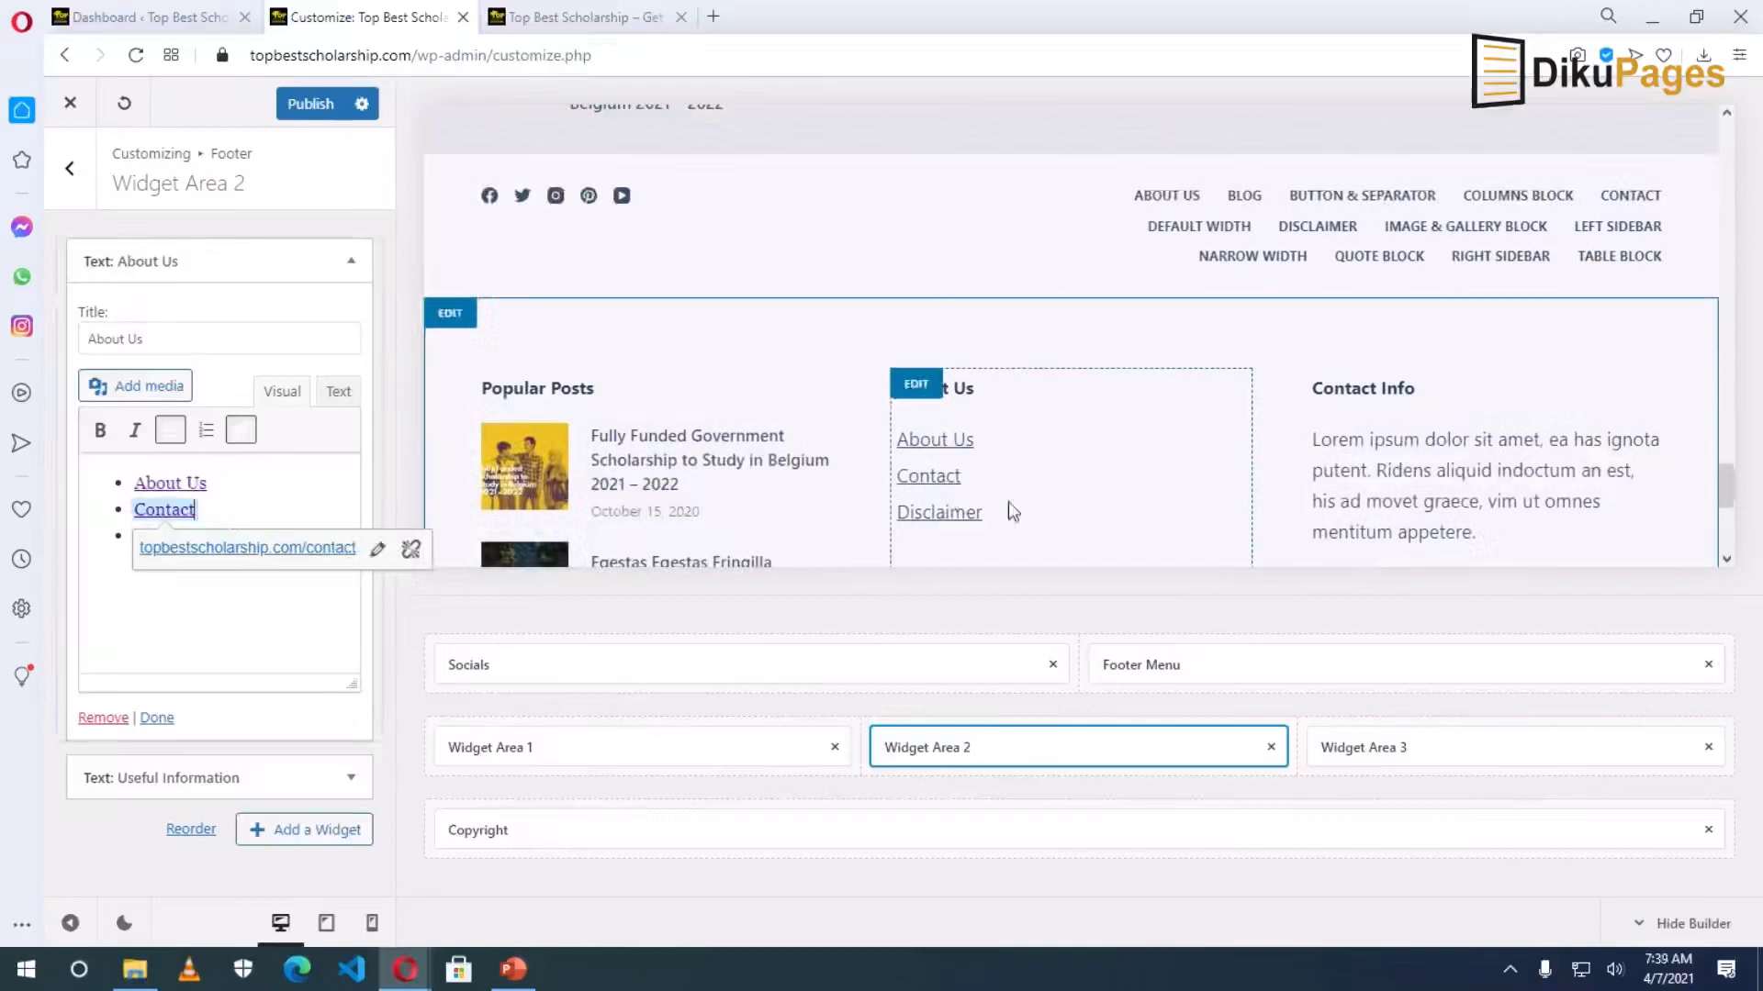
# Remove the Text: Useful Information widget from footer Widget Area 2.
pyautogui.scroll(-5, 946, 454)
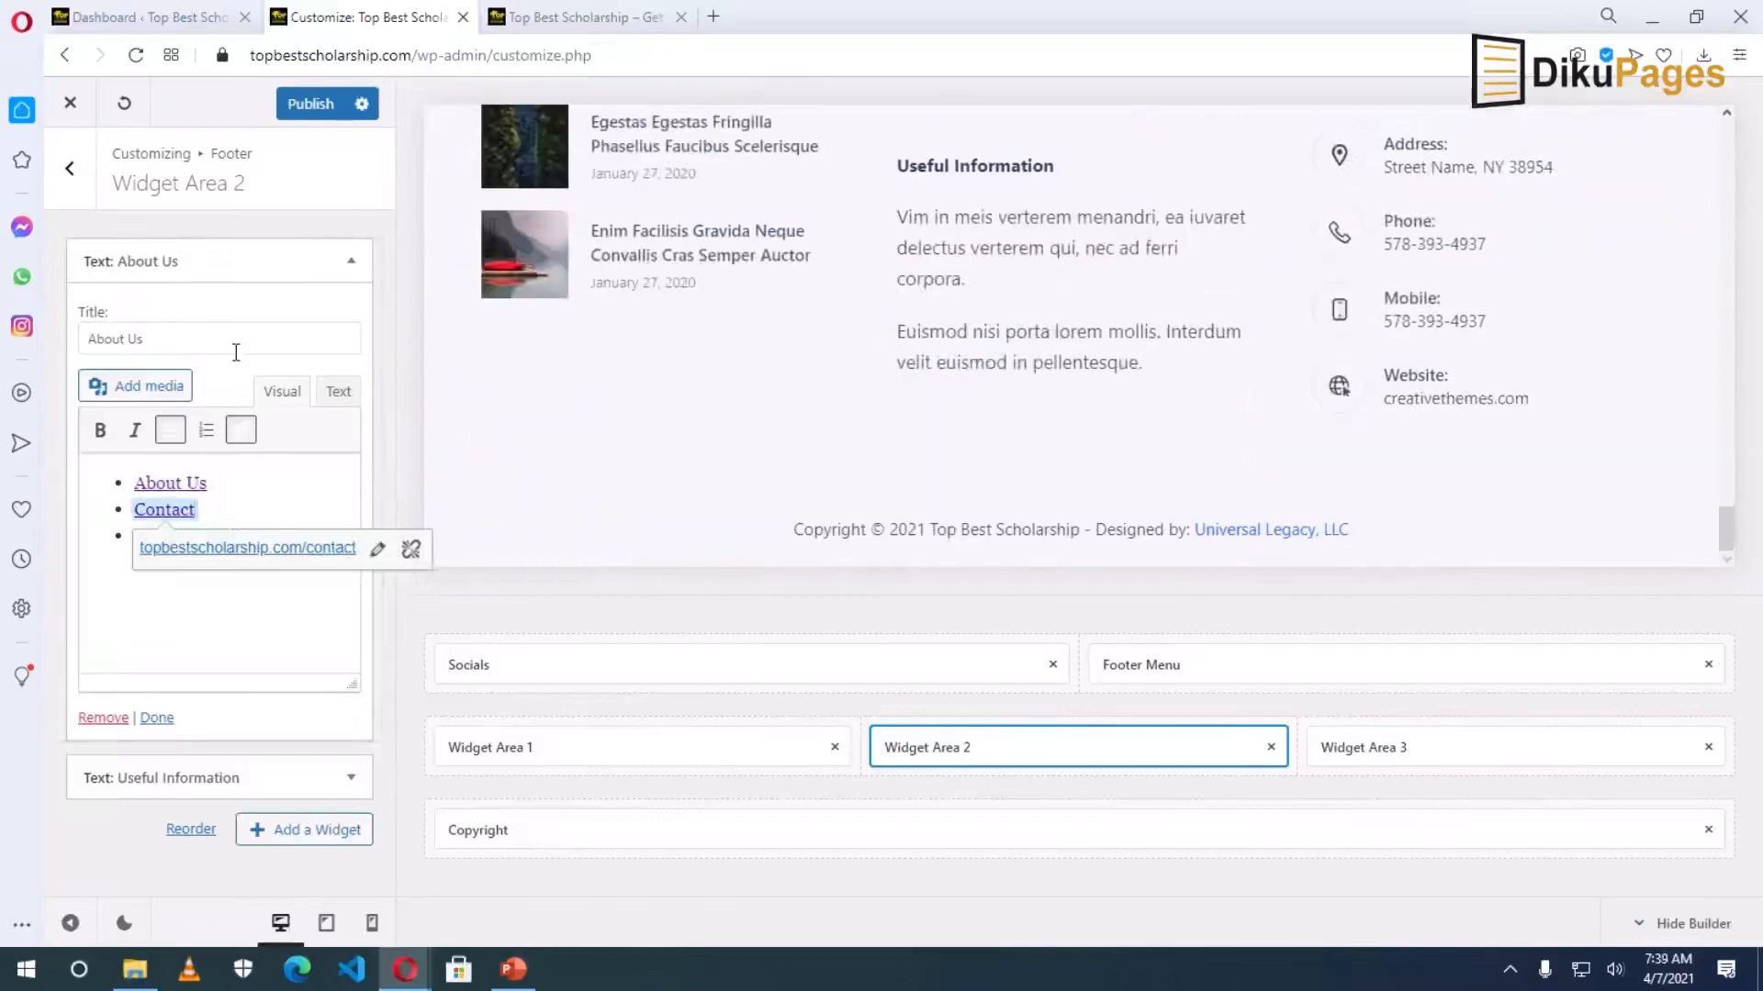
pyautogui.click(202, 786)
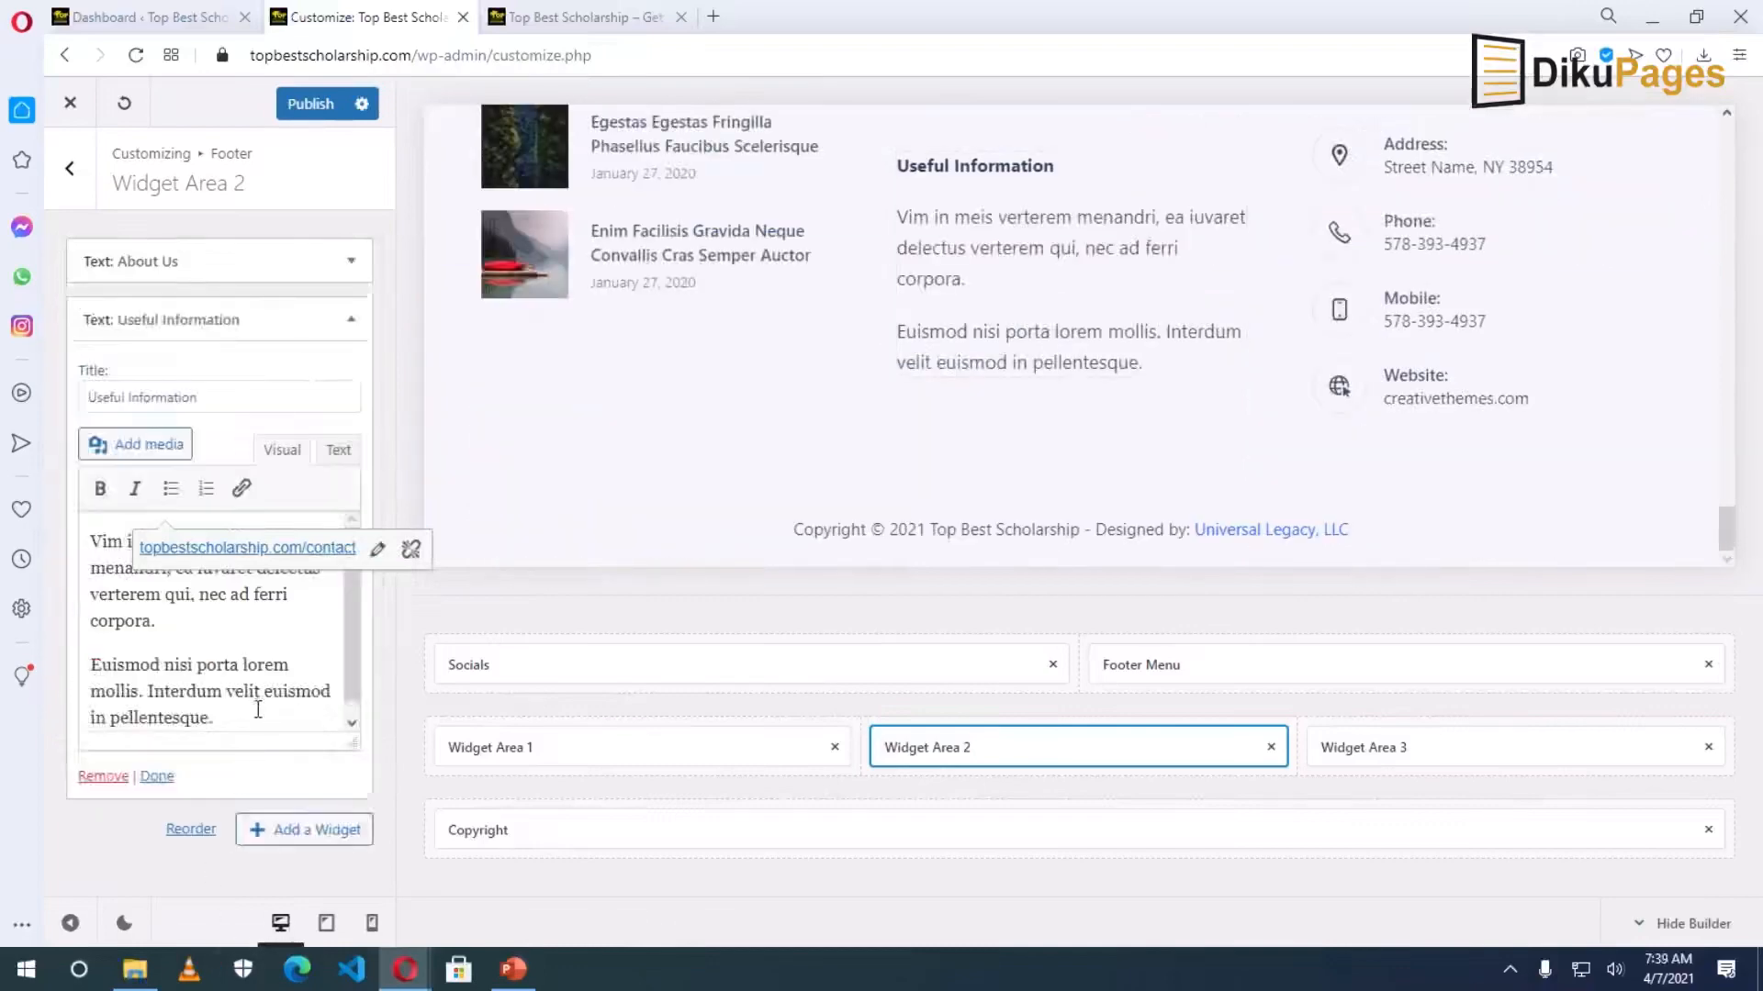
pyautogui.click(88, 777)
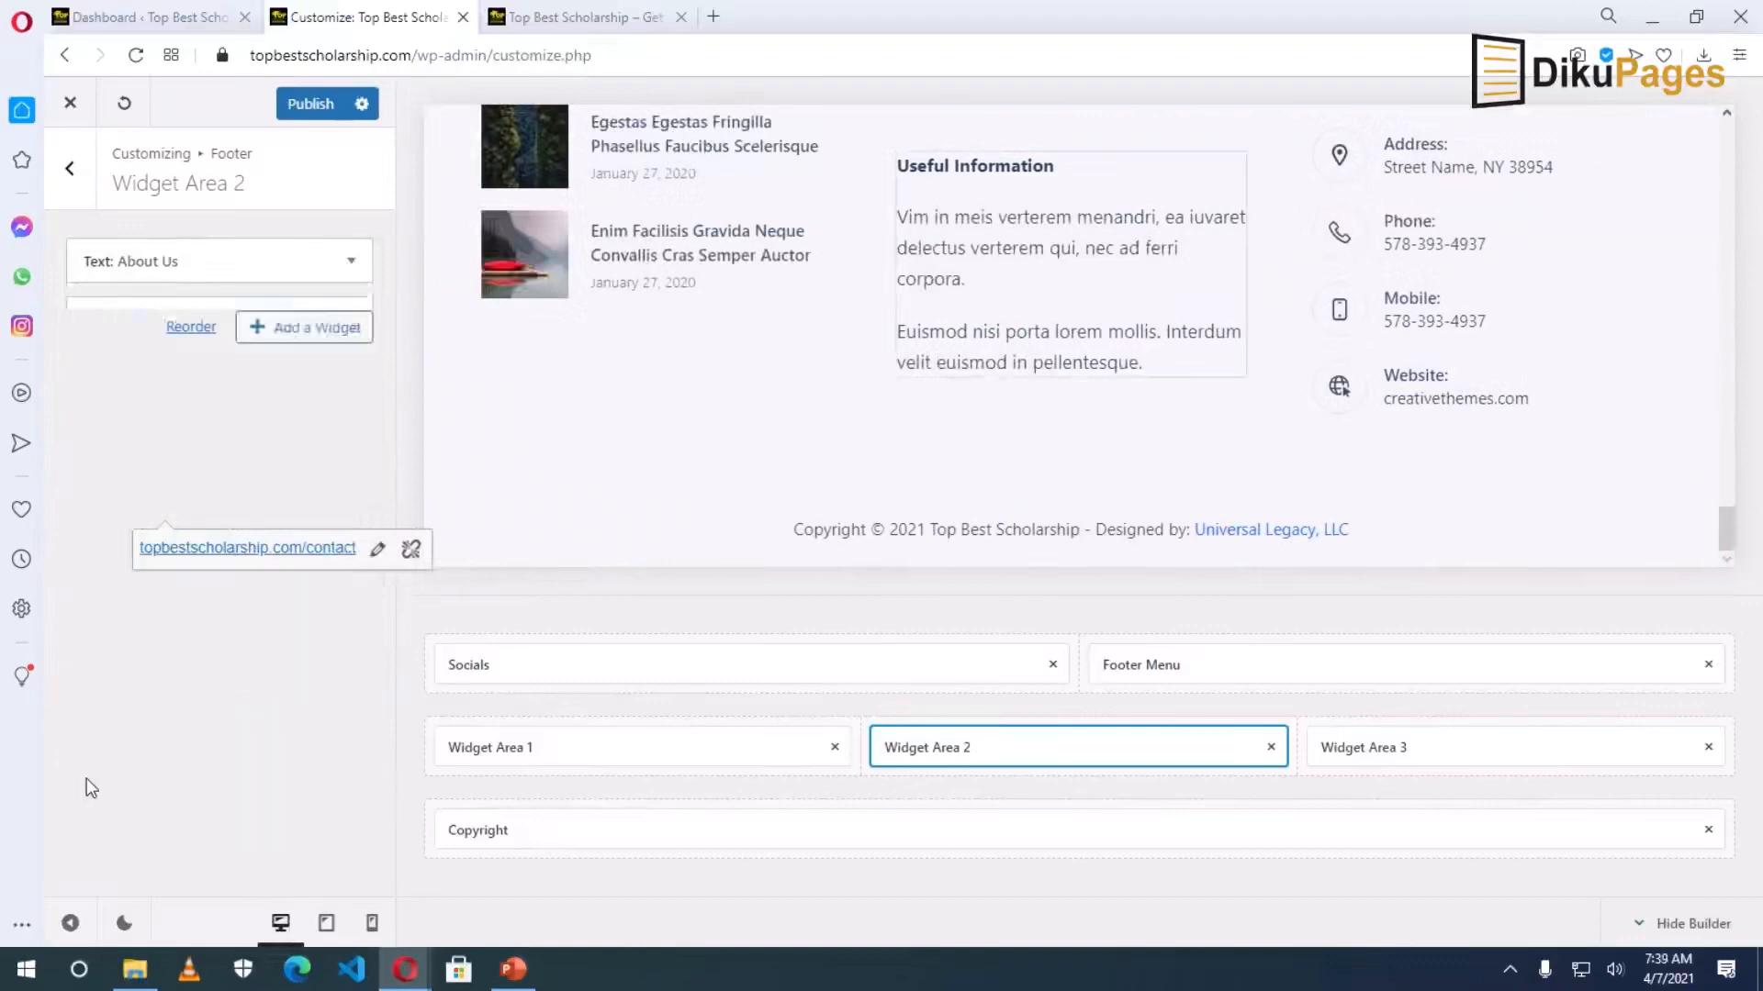
pyautogui.scroll(5, 1307, 523)
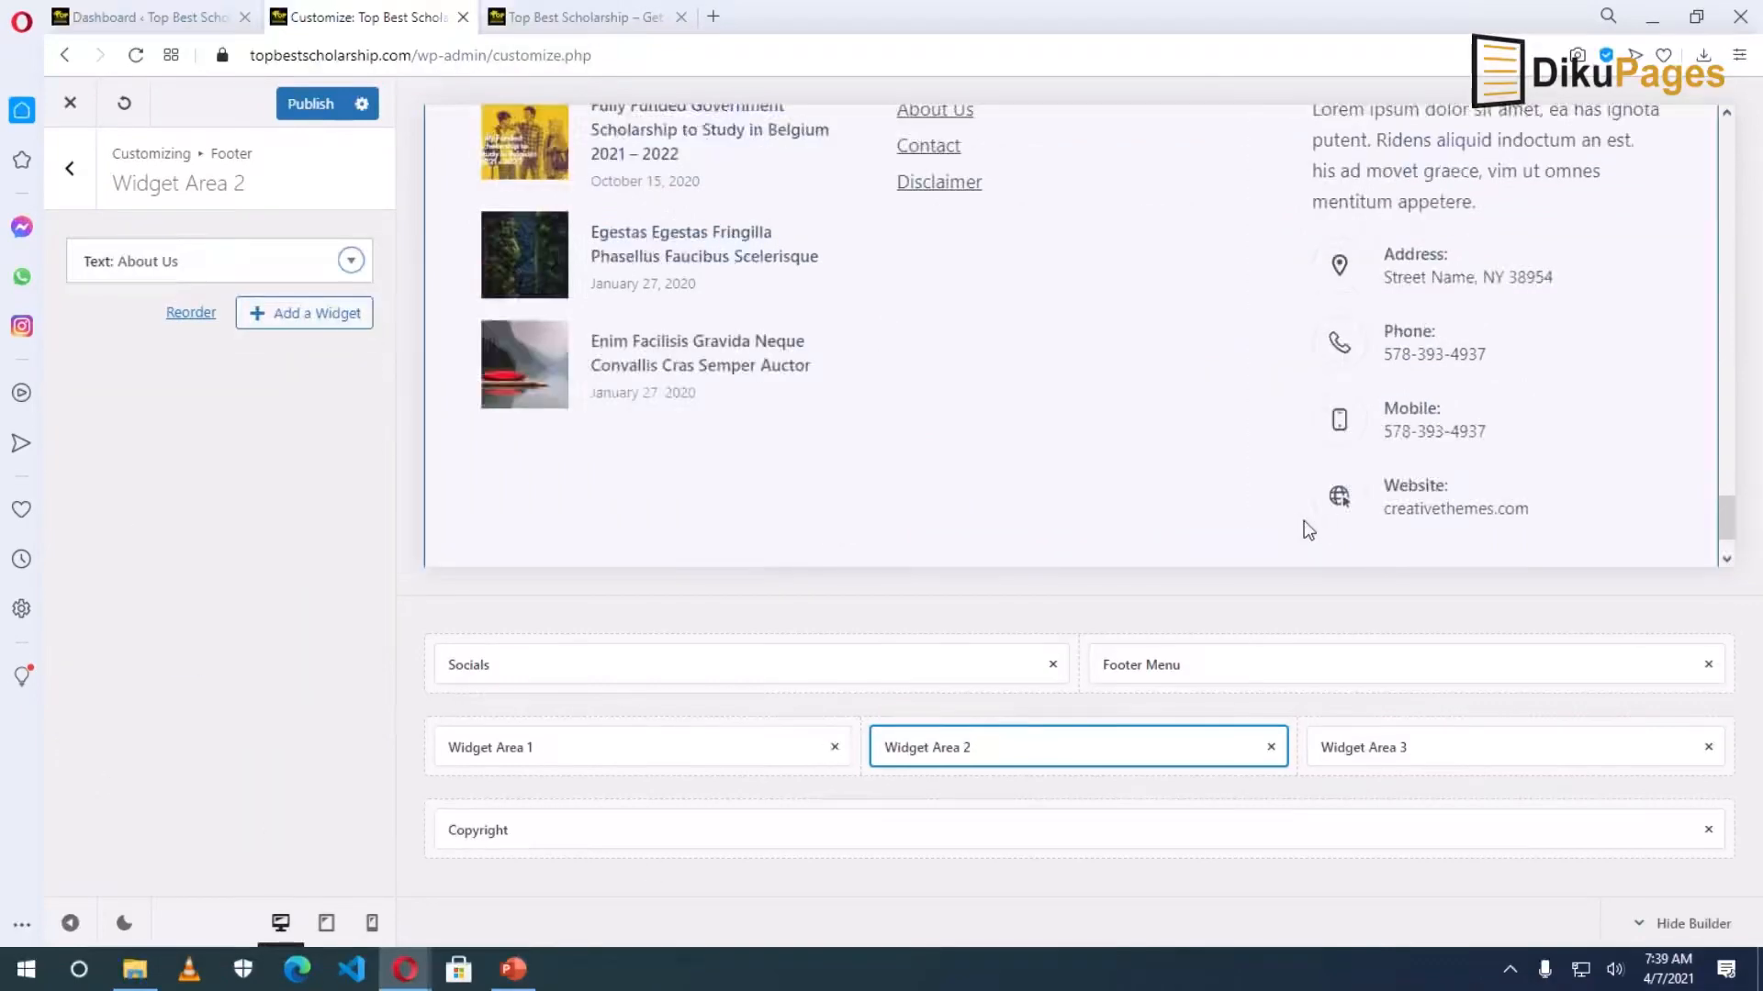
pyautogui.scroll(-2, 1432, 500)
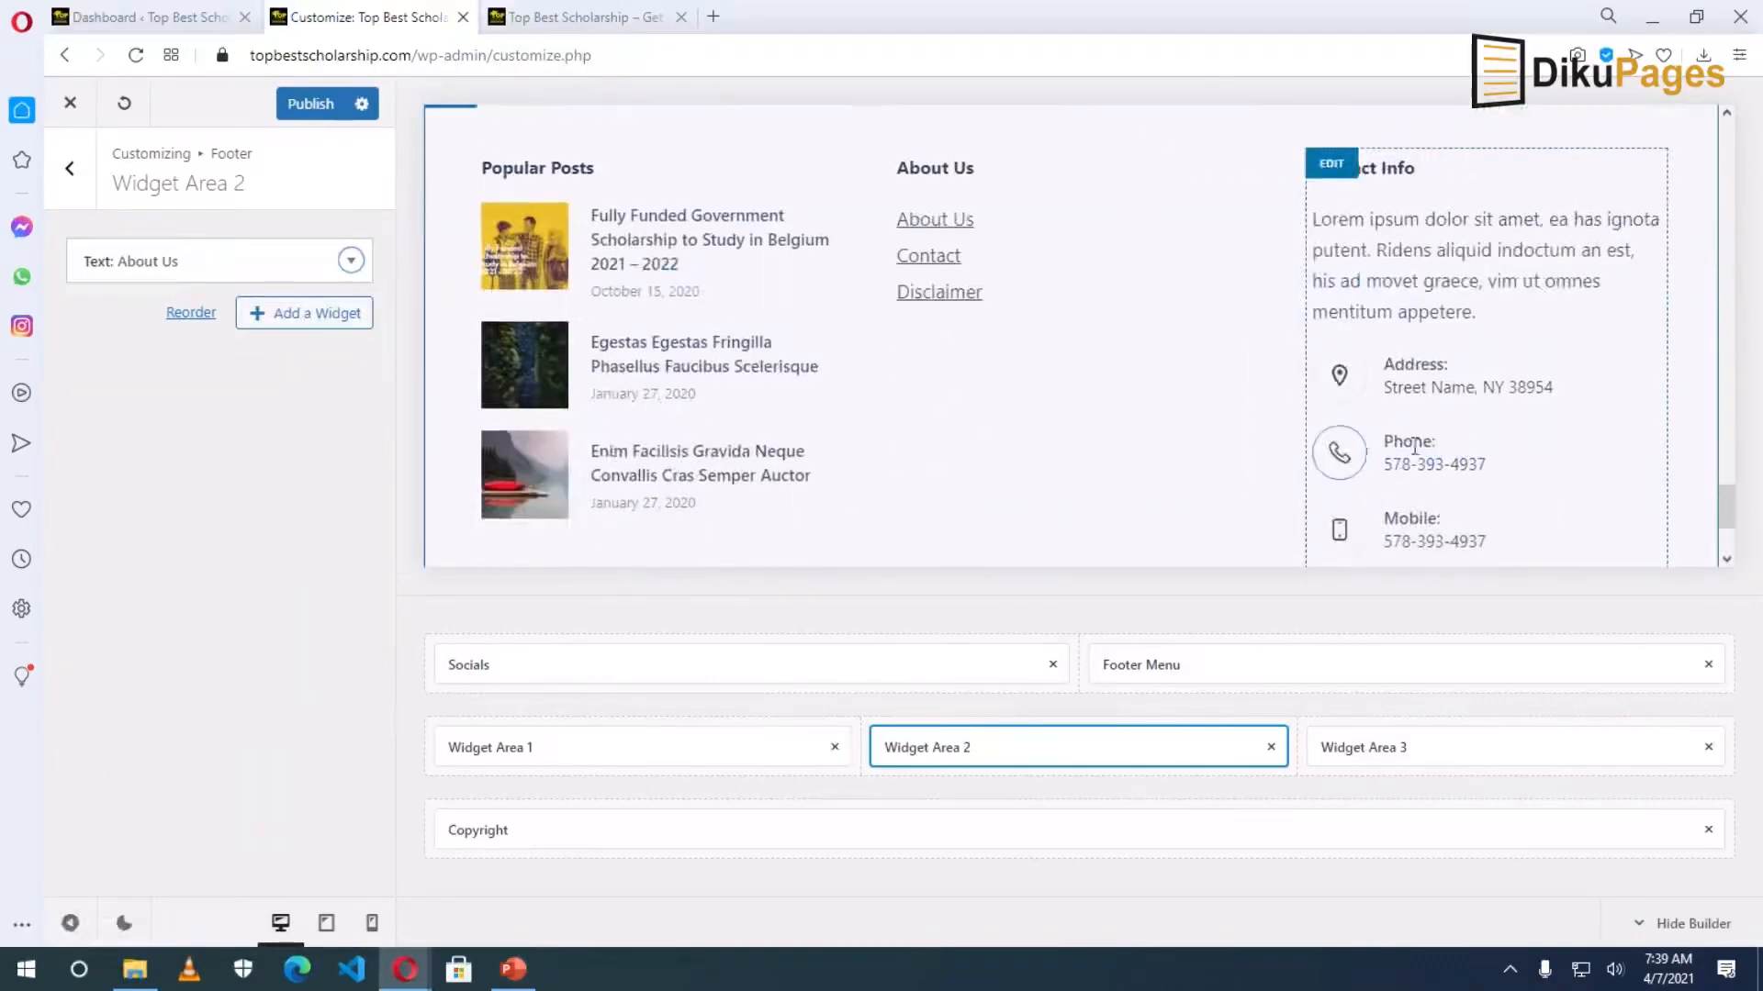
pyautogui.scroll(1, 1434, 441)
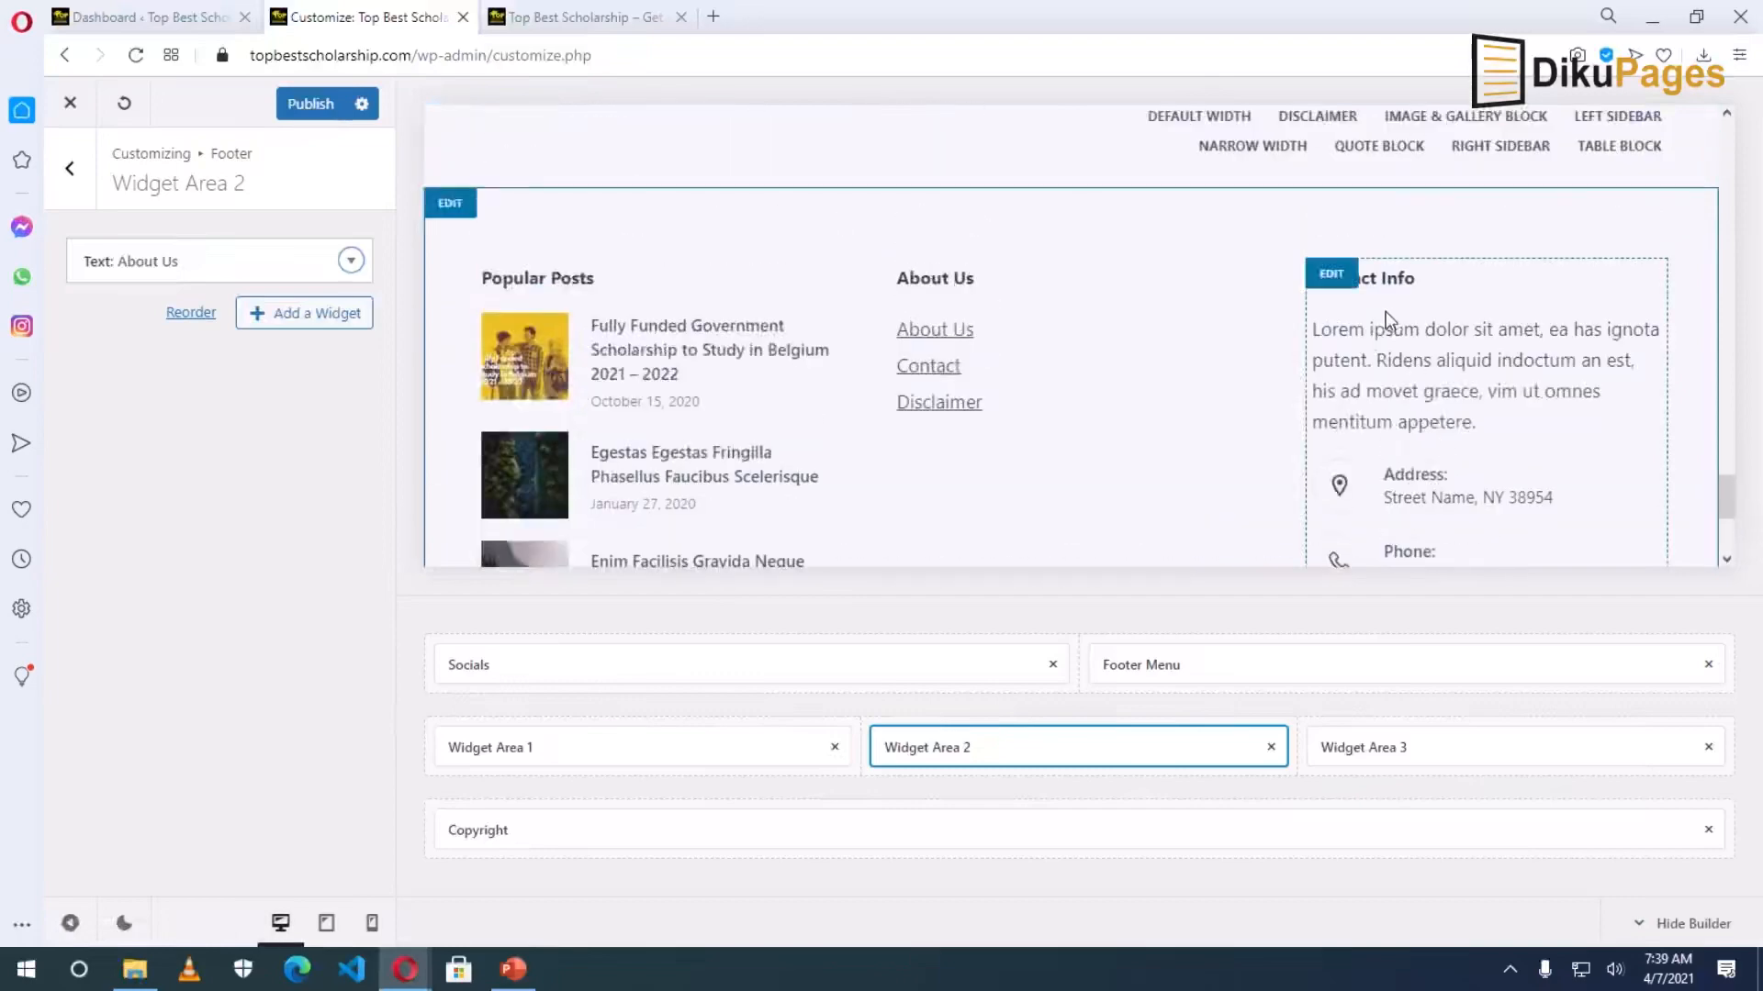
# Remove the Contact Info widget from footer Widget Area 3.
pyautogui.click(1376, 746)
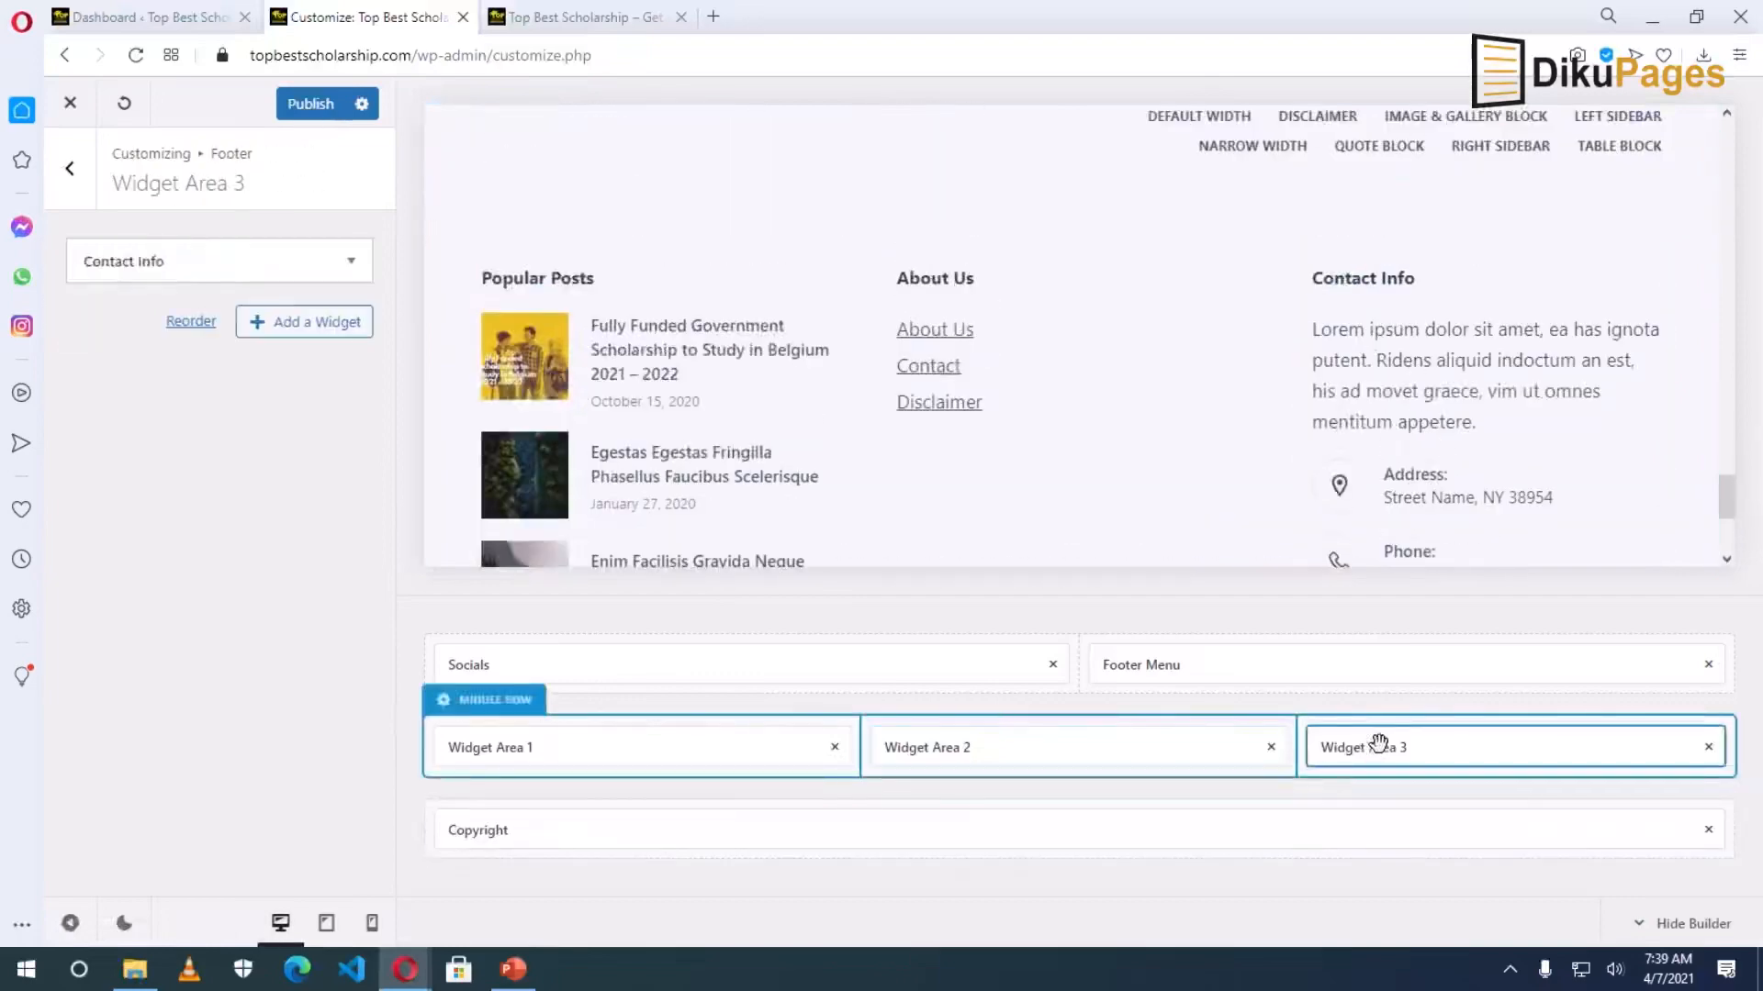
pyautogui.click(351, 261)
pyautogui.scroll(-5, 257, 761)
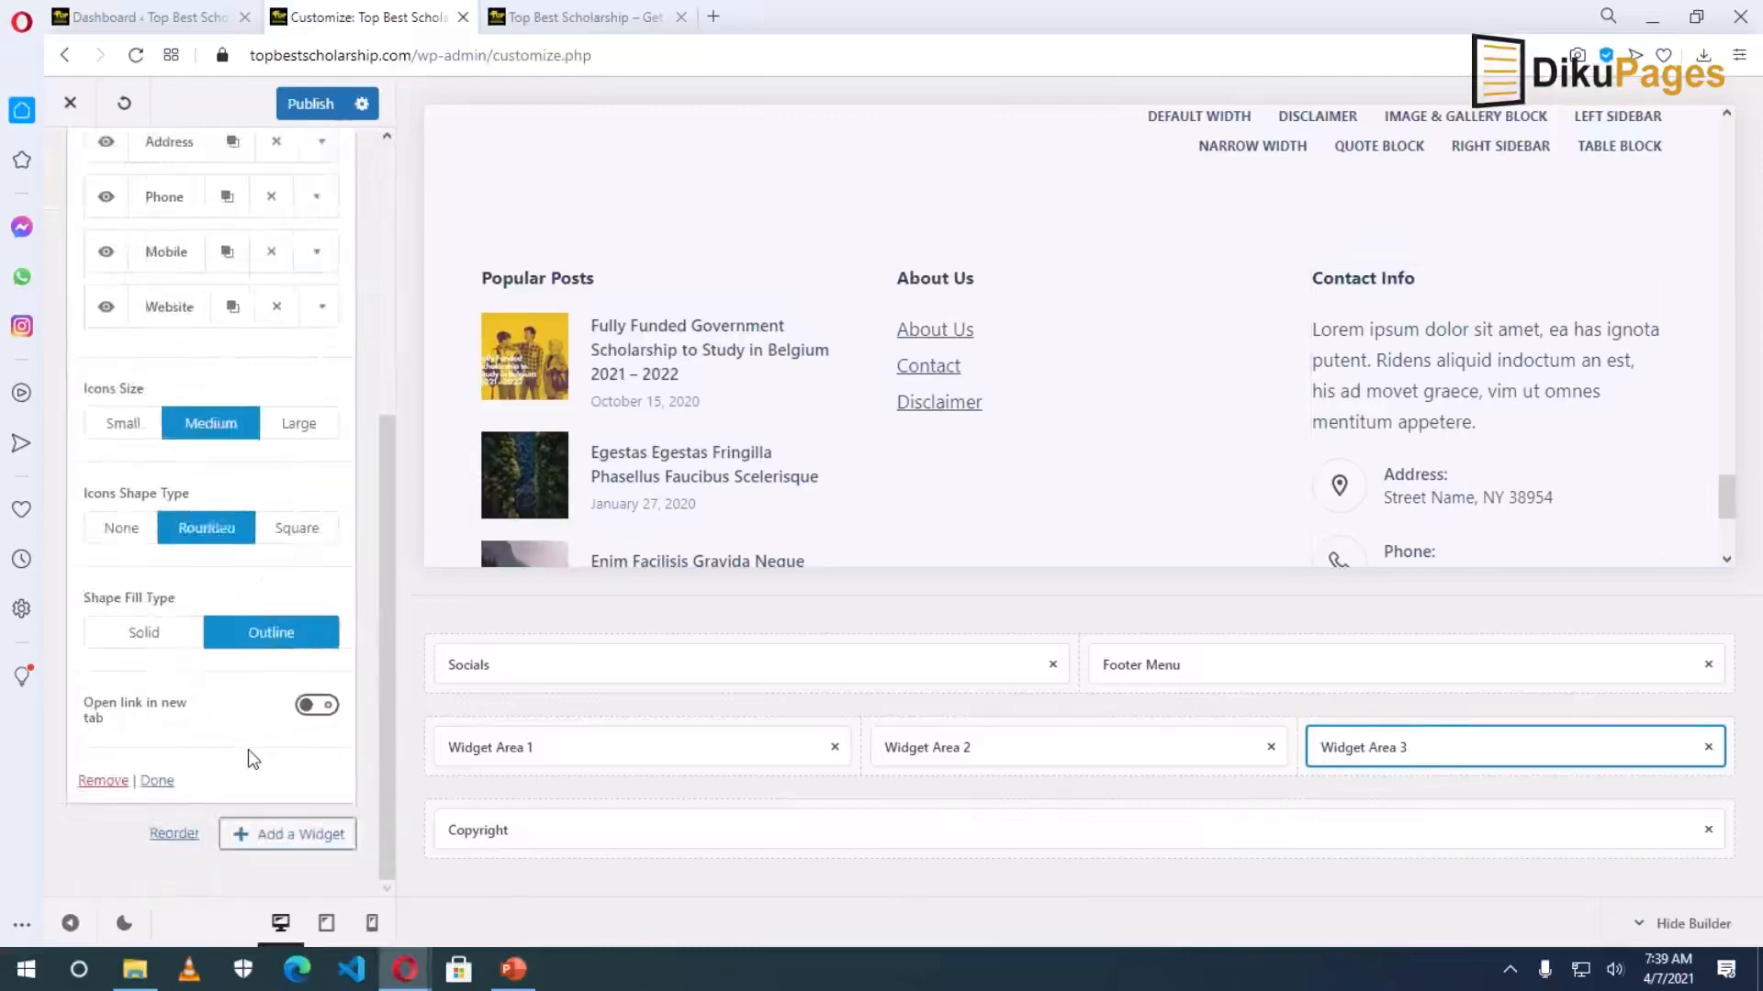
pyautogui.click(103, 780)
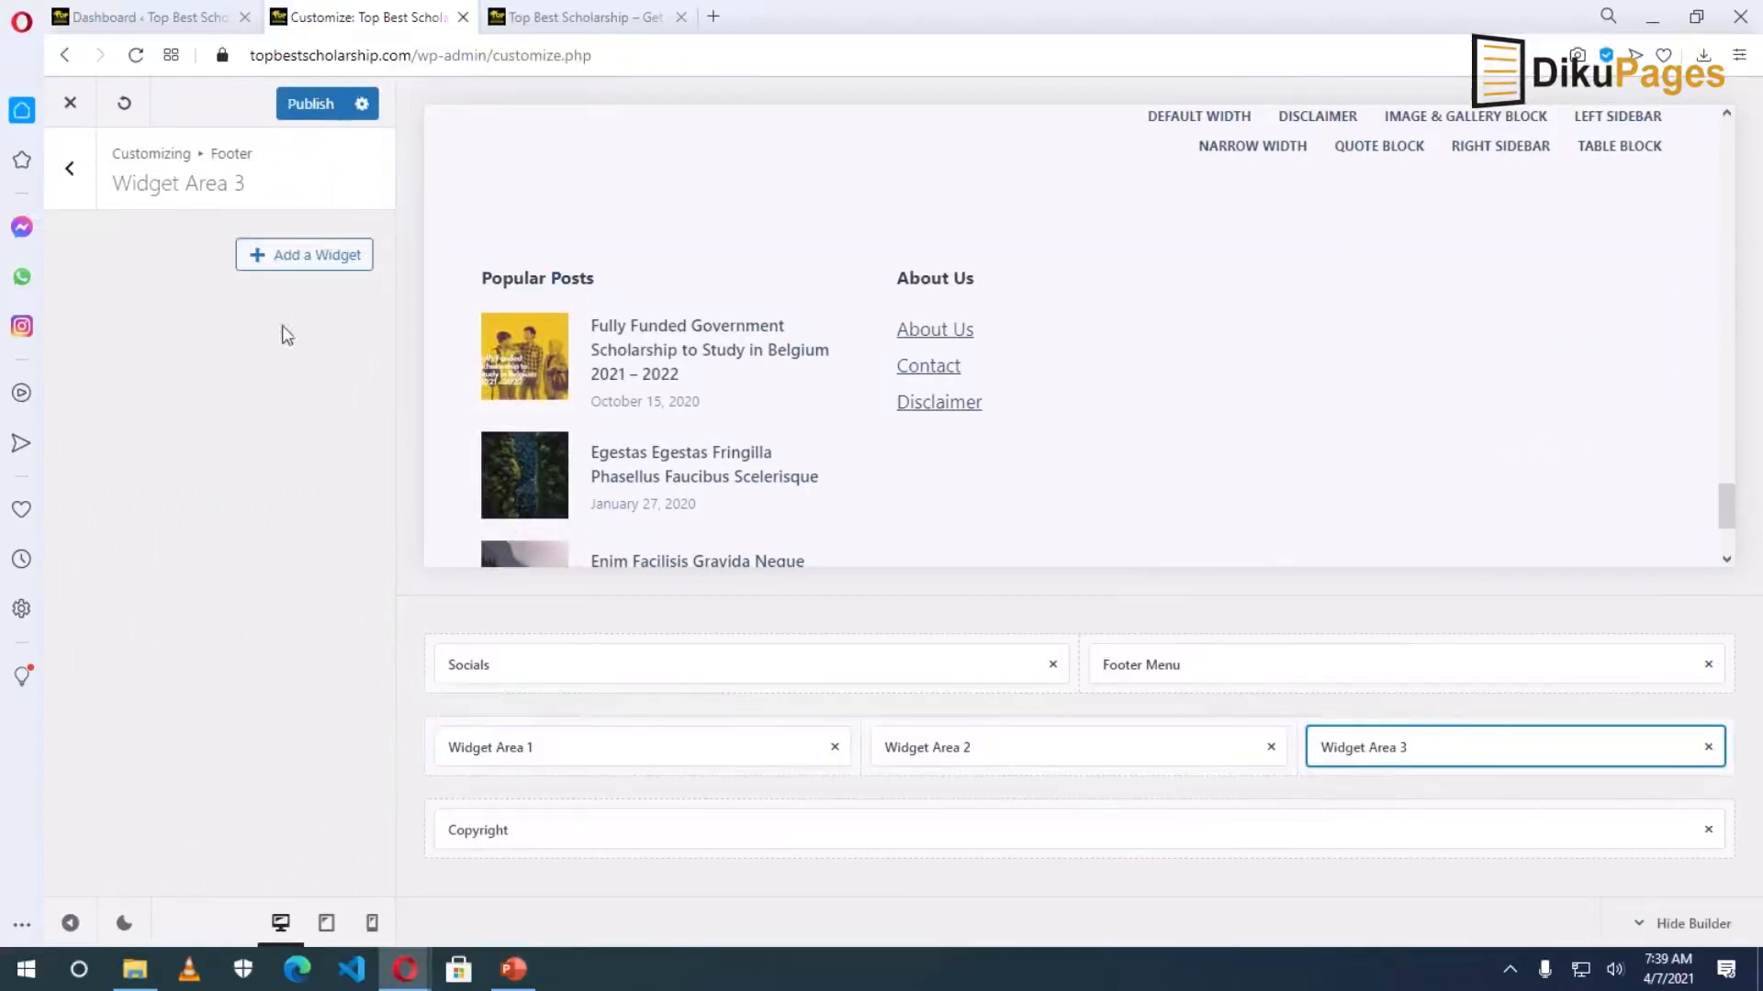
# Add a Recent Posts widget to Widget Area 3 showing 5 posts.
pyautogui.click(289, 262)
pyautogui.scroll(-9, 590, 535)
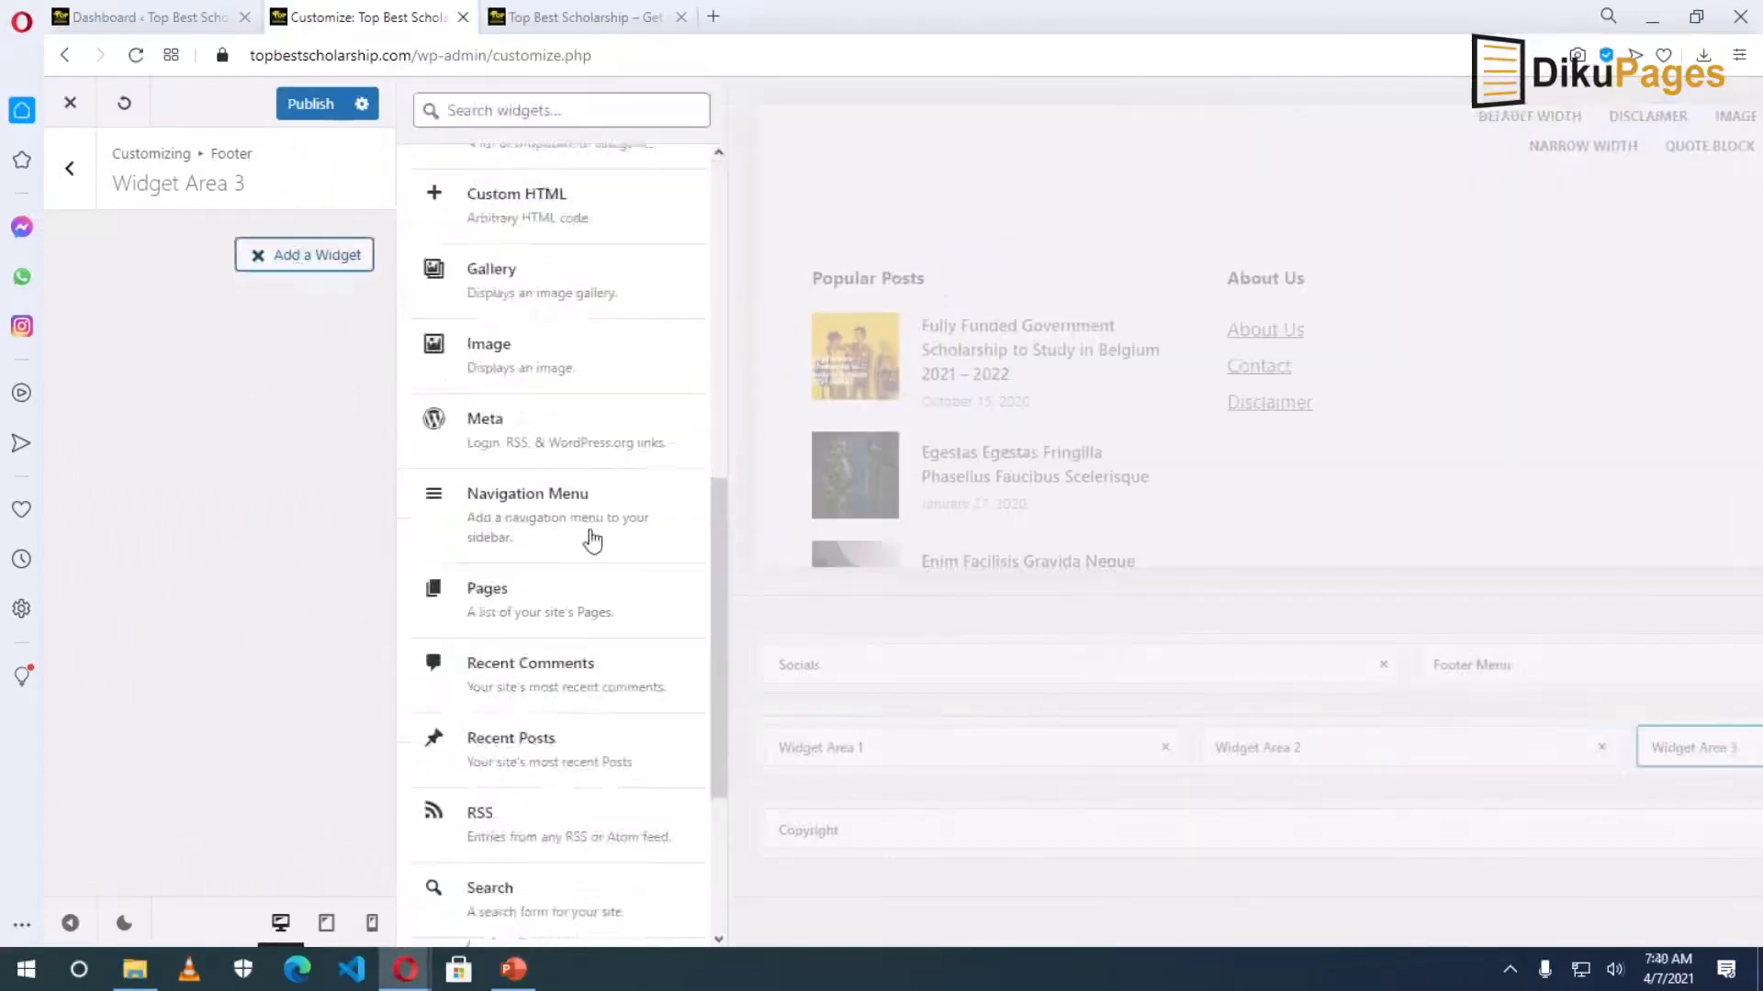
pyautogui.scroll(5, 601, 514)
pyautogui.scroll(-5, 599, 507)
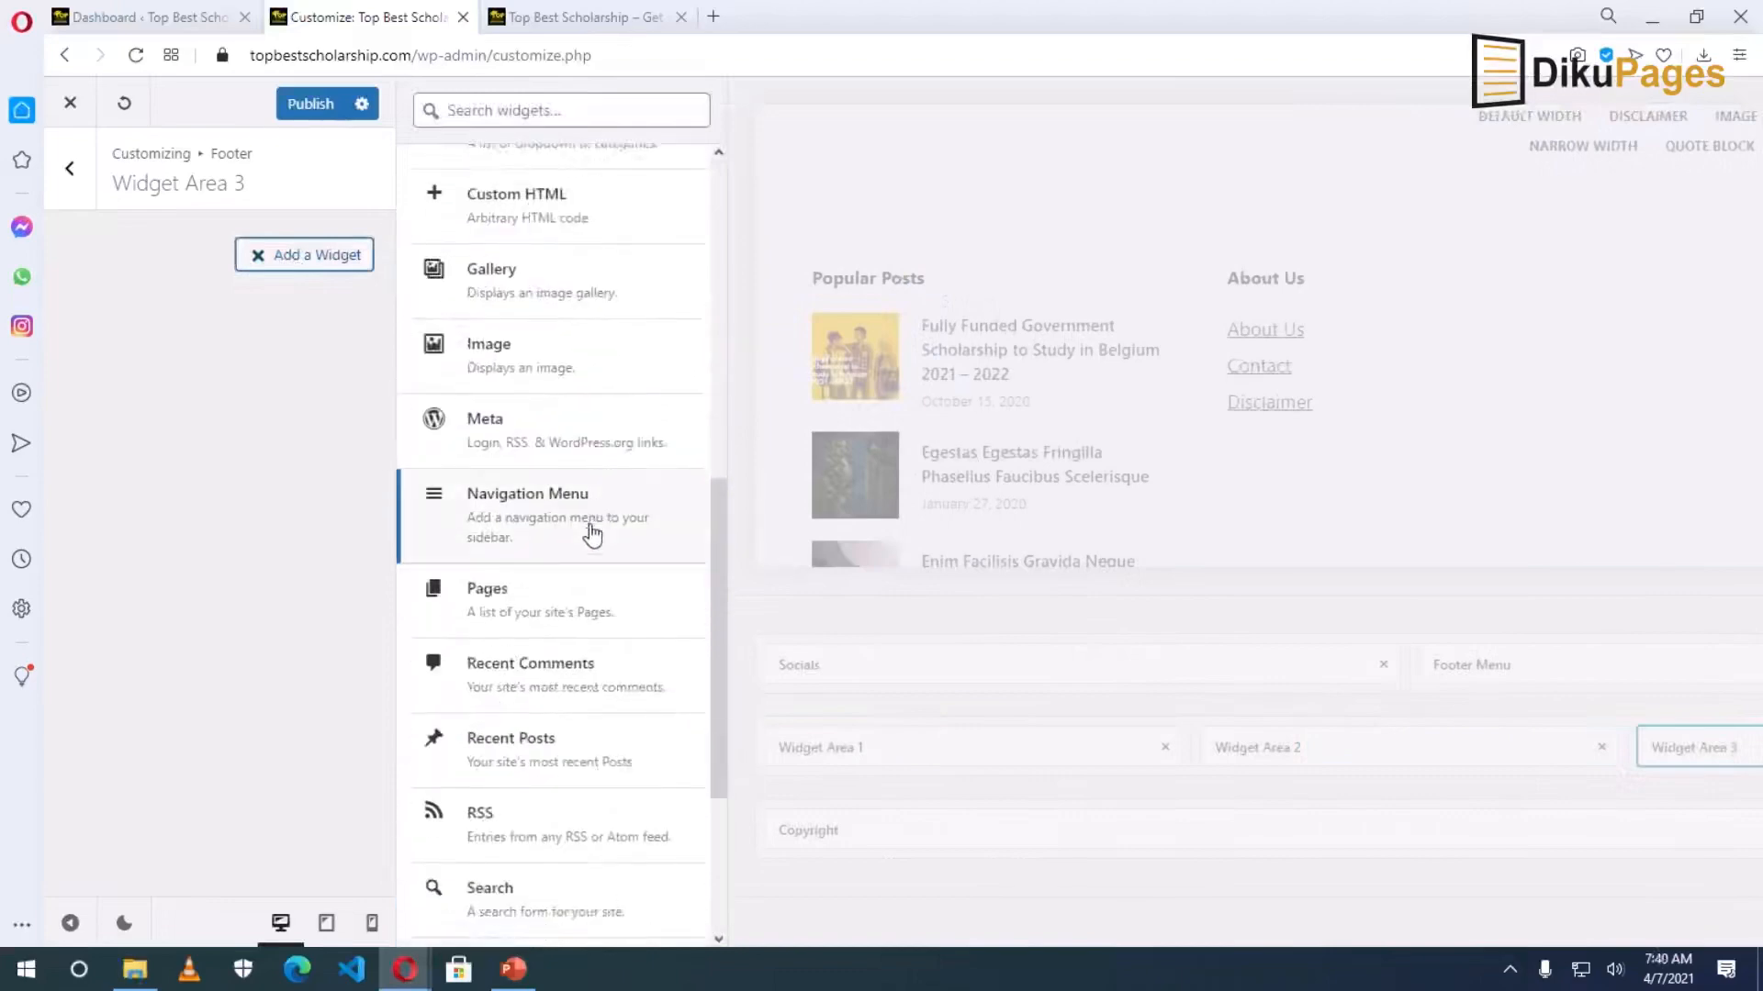
pyautogui.scroll(-1, 588, 551)
pyautogui.scroll(-1, 586, 556)
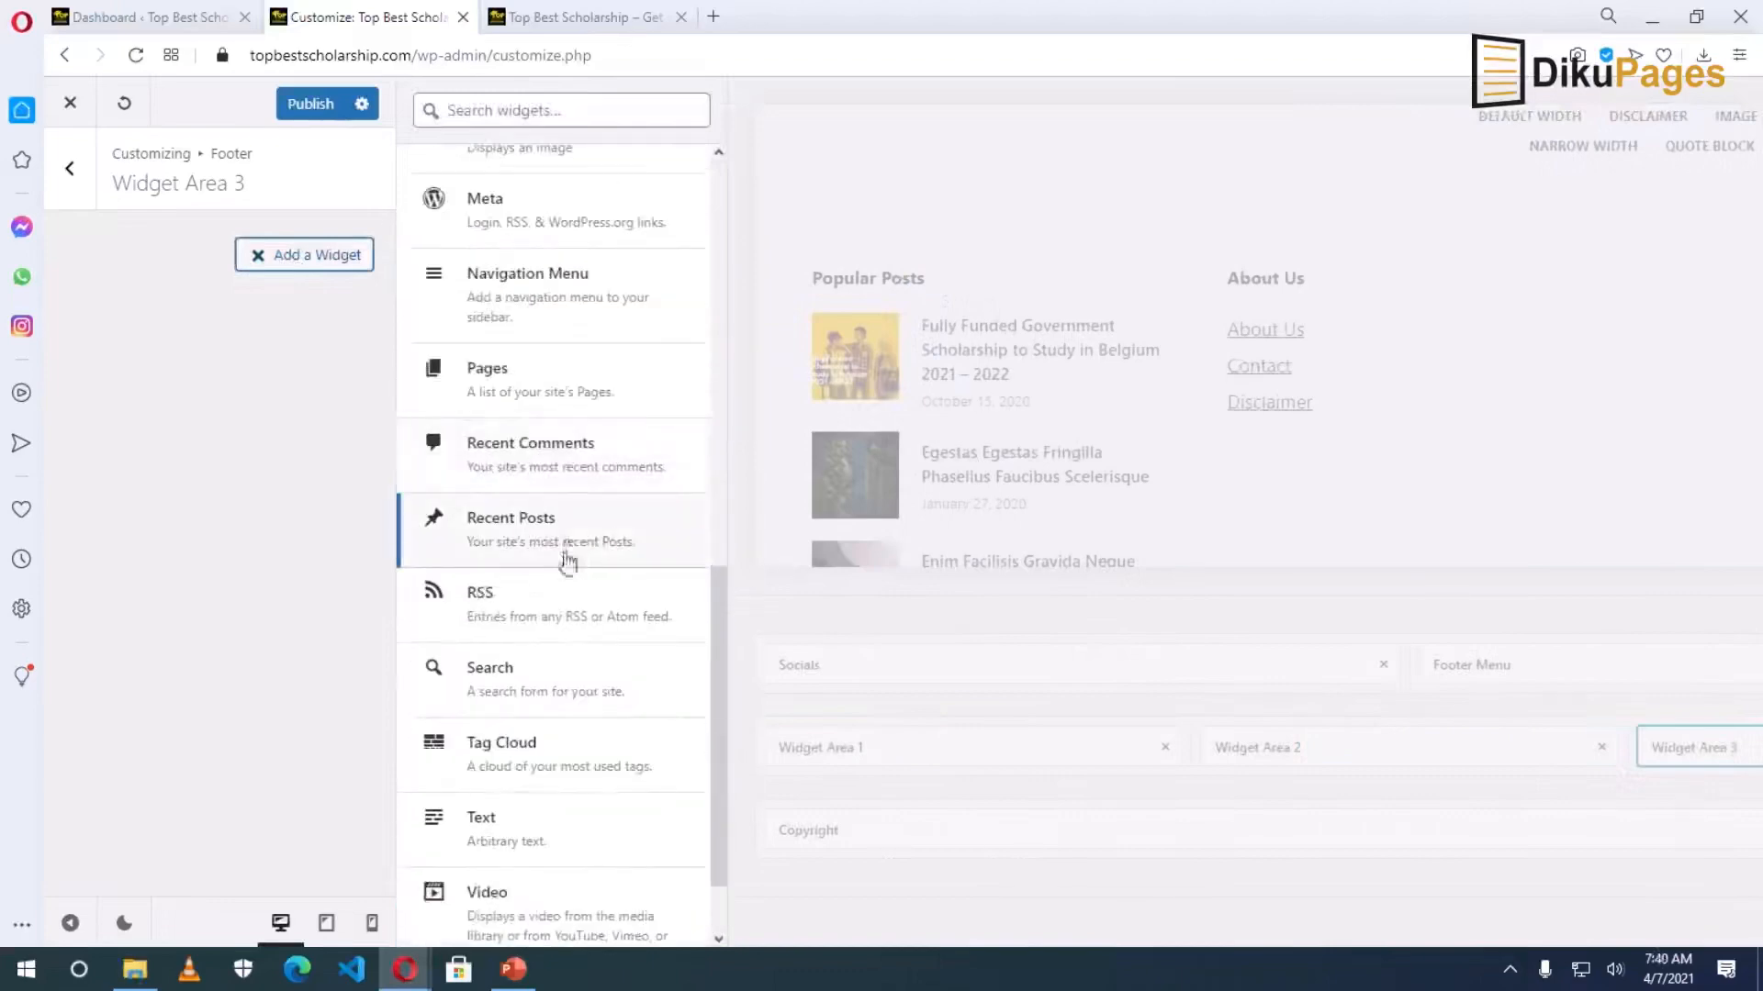
pyautogui.click(543, 532)
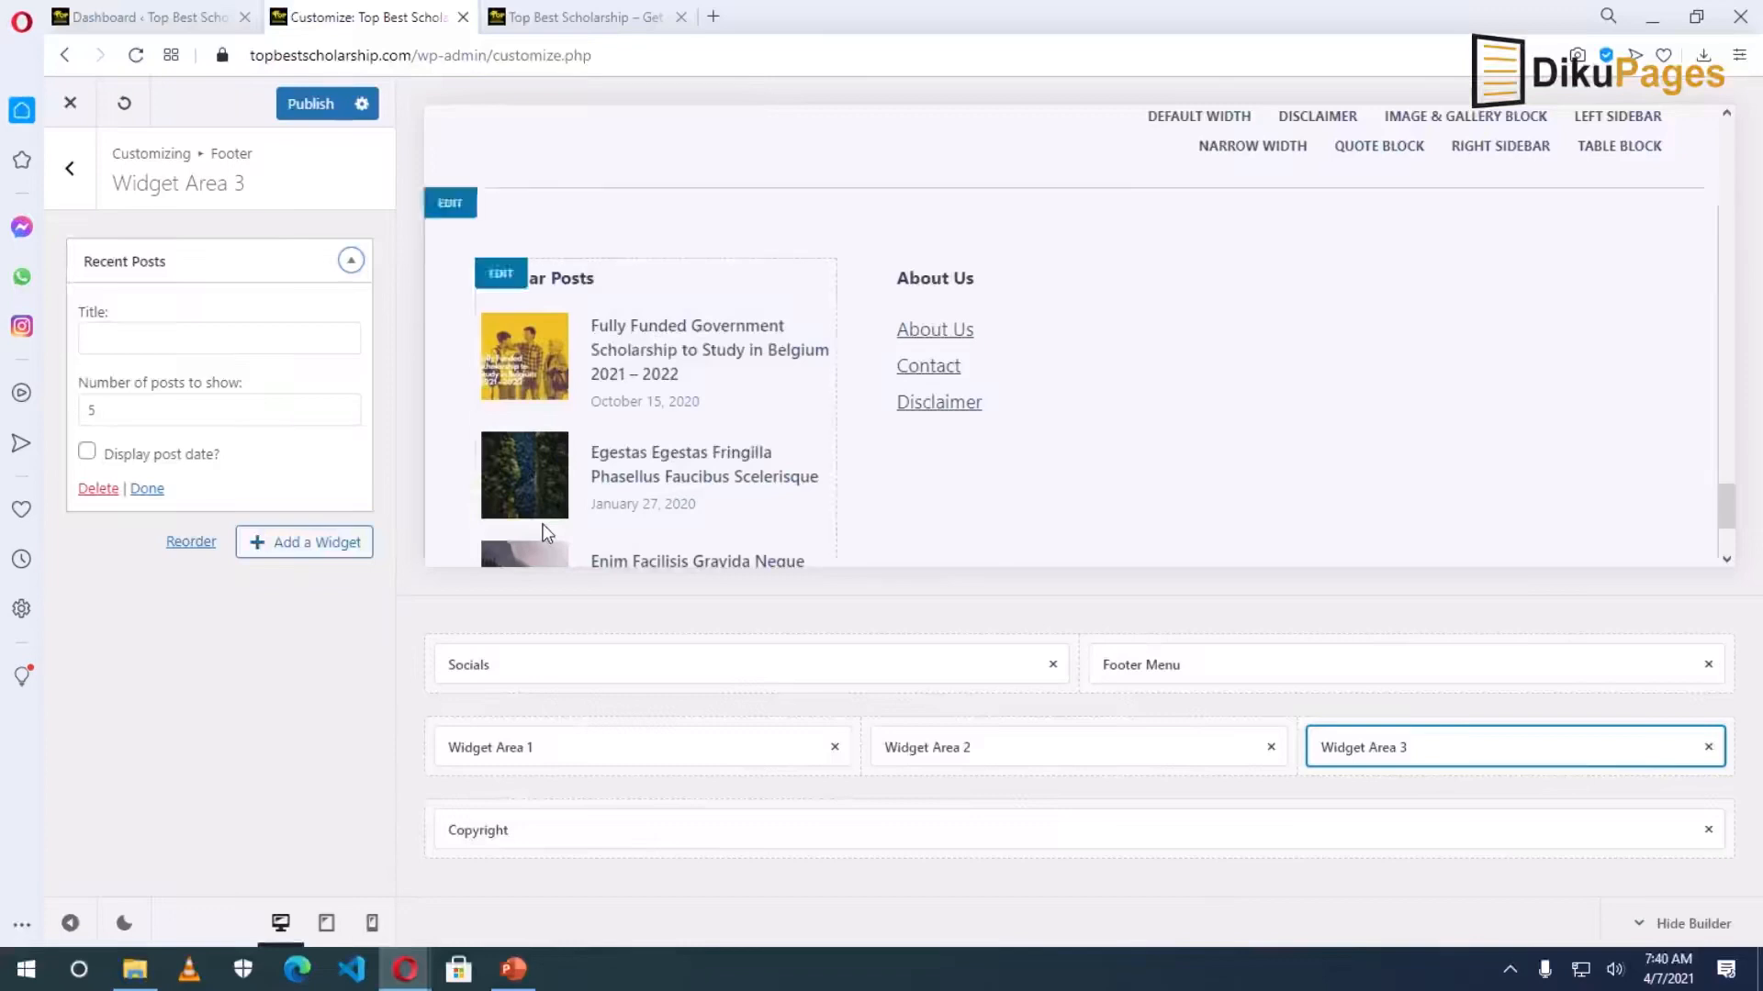
pyautogui.doubleClick(115, 405)
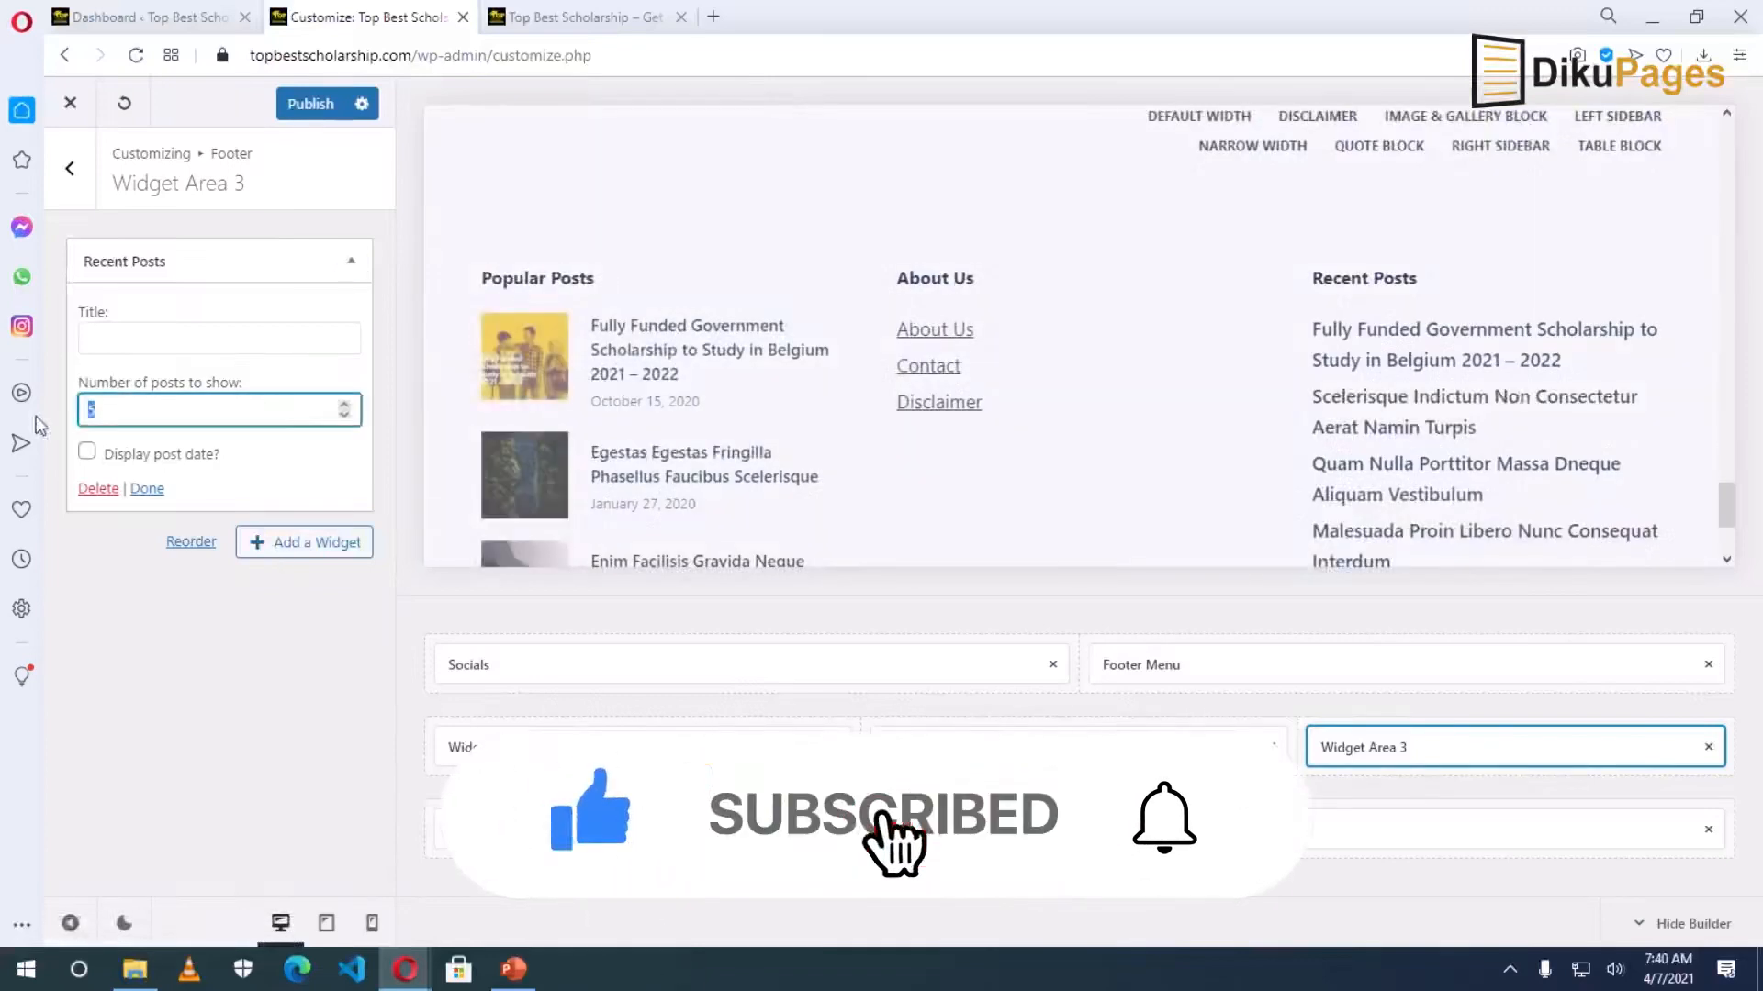
pyautogui.write('3')
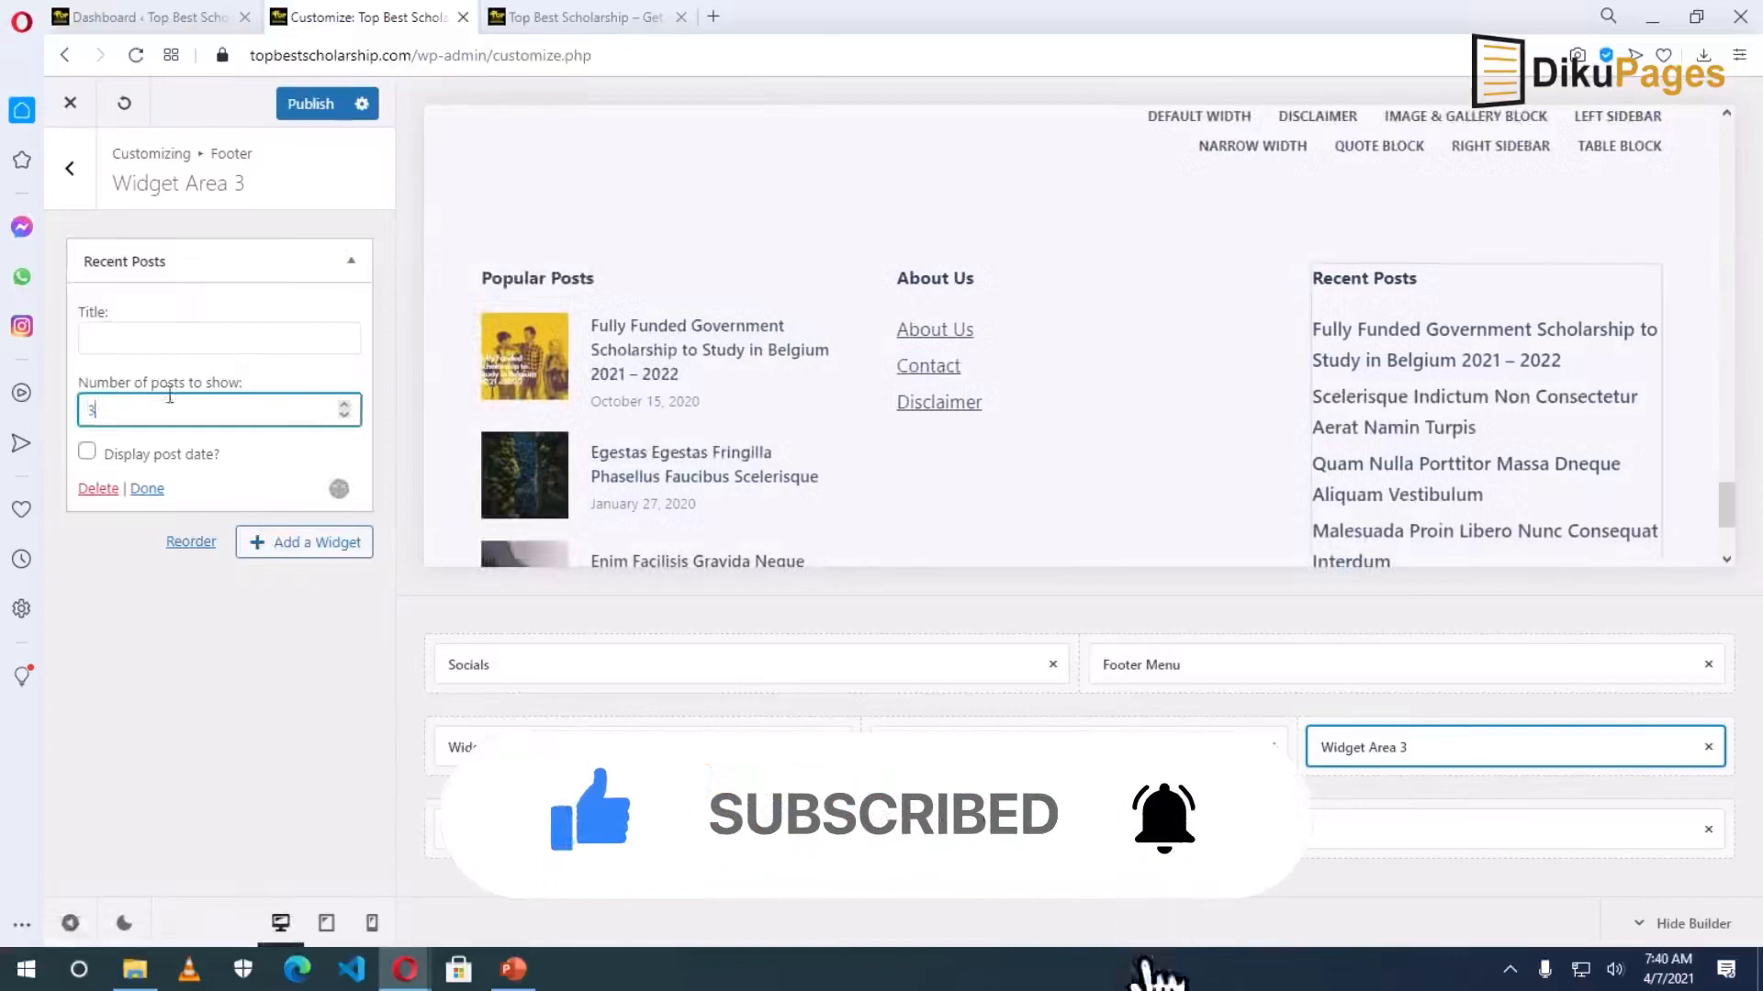
pyautogui.moveTo(125, 410); pyautogui.dragTo(33, 422)
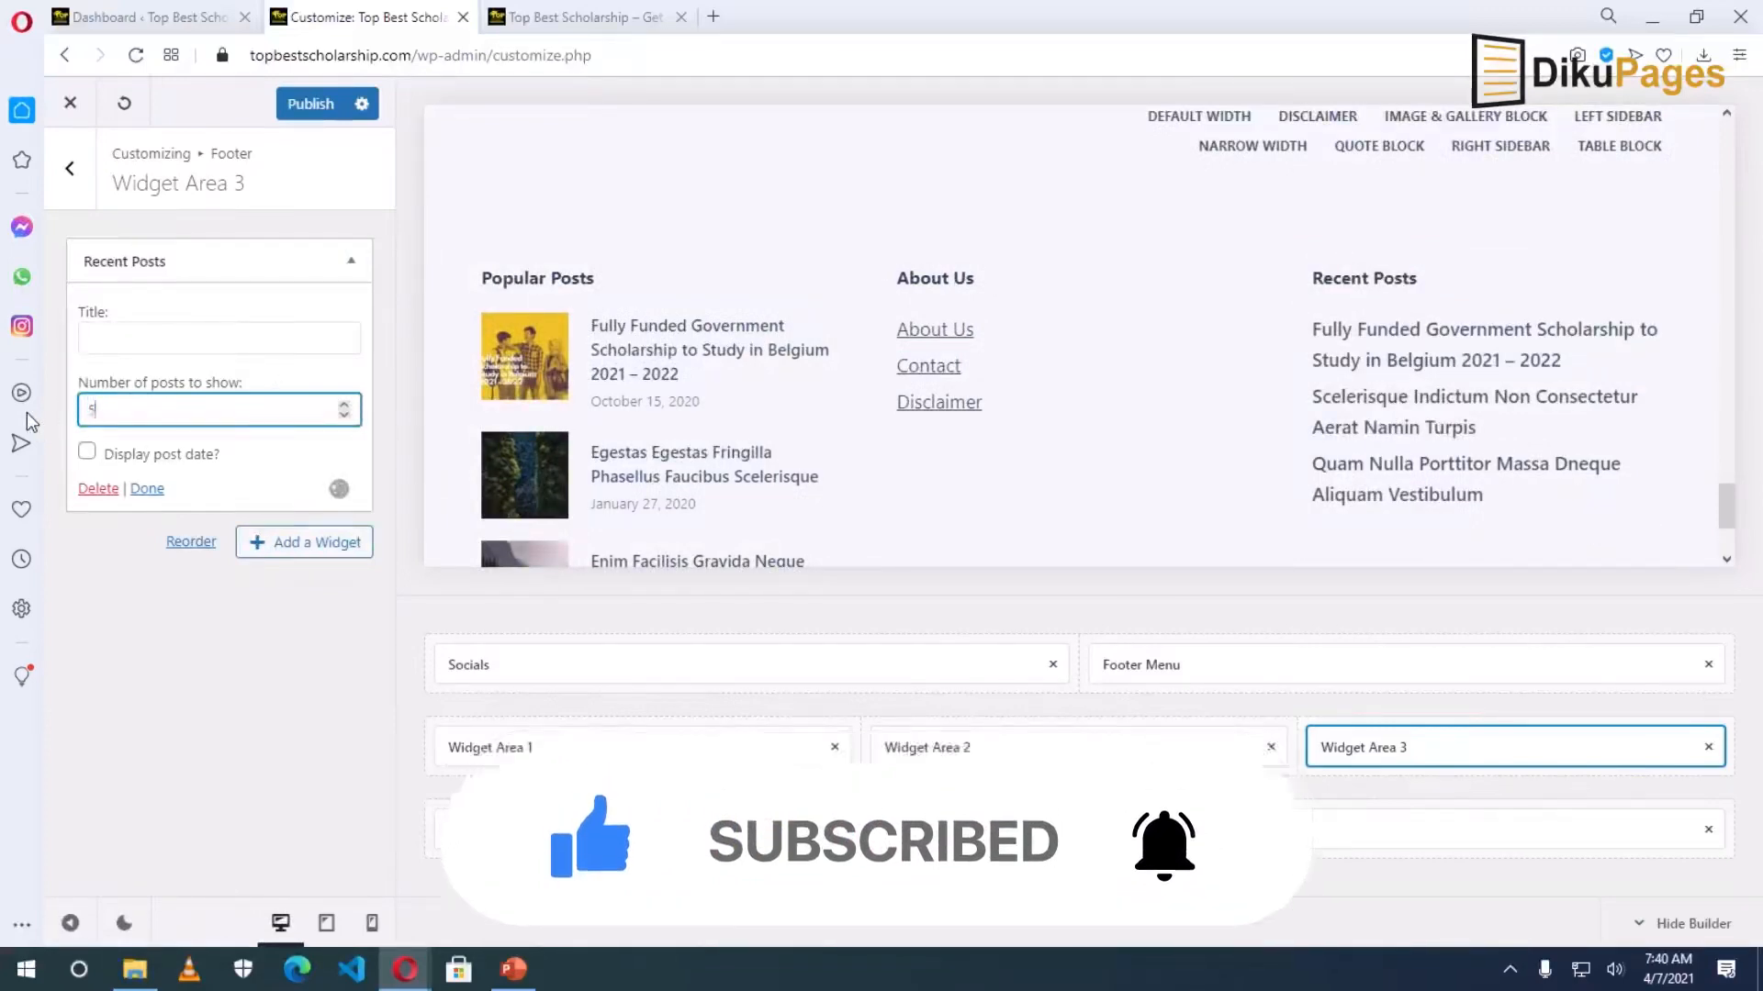
pyautogui.click(158, 358)
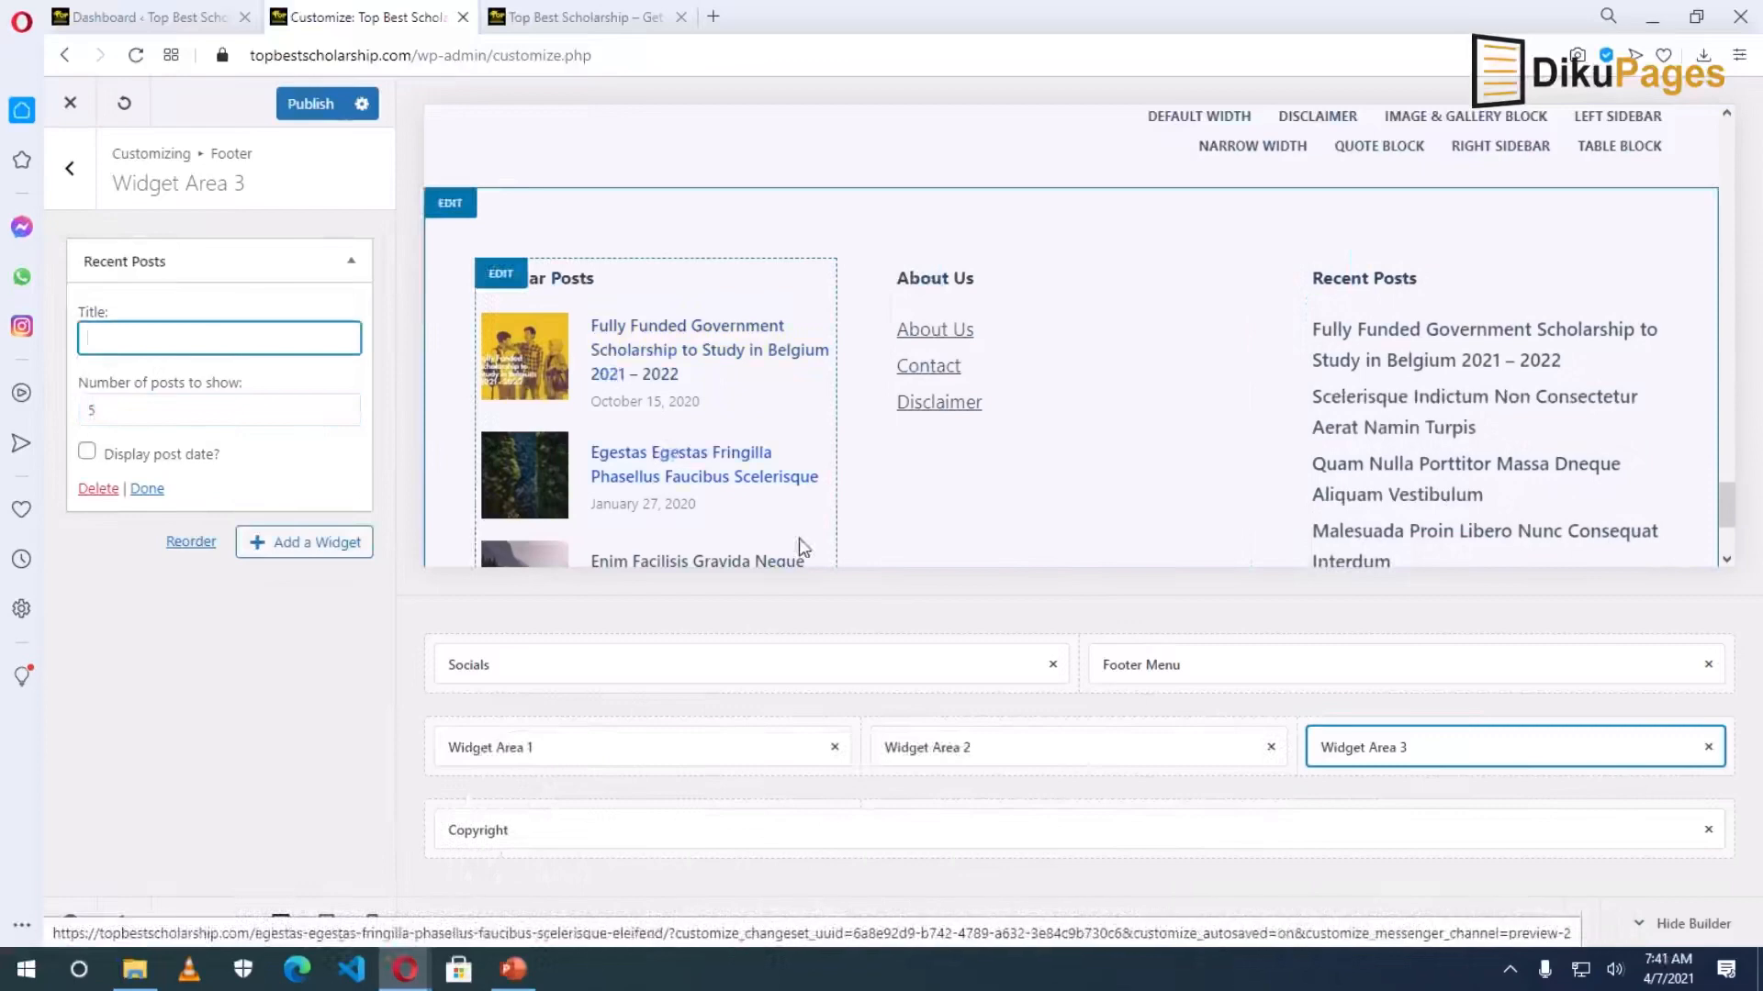
pyautogui.scroll(-1, 804, 564)
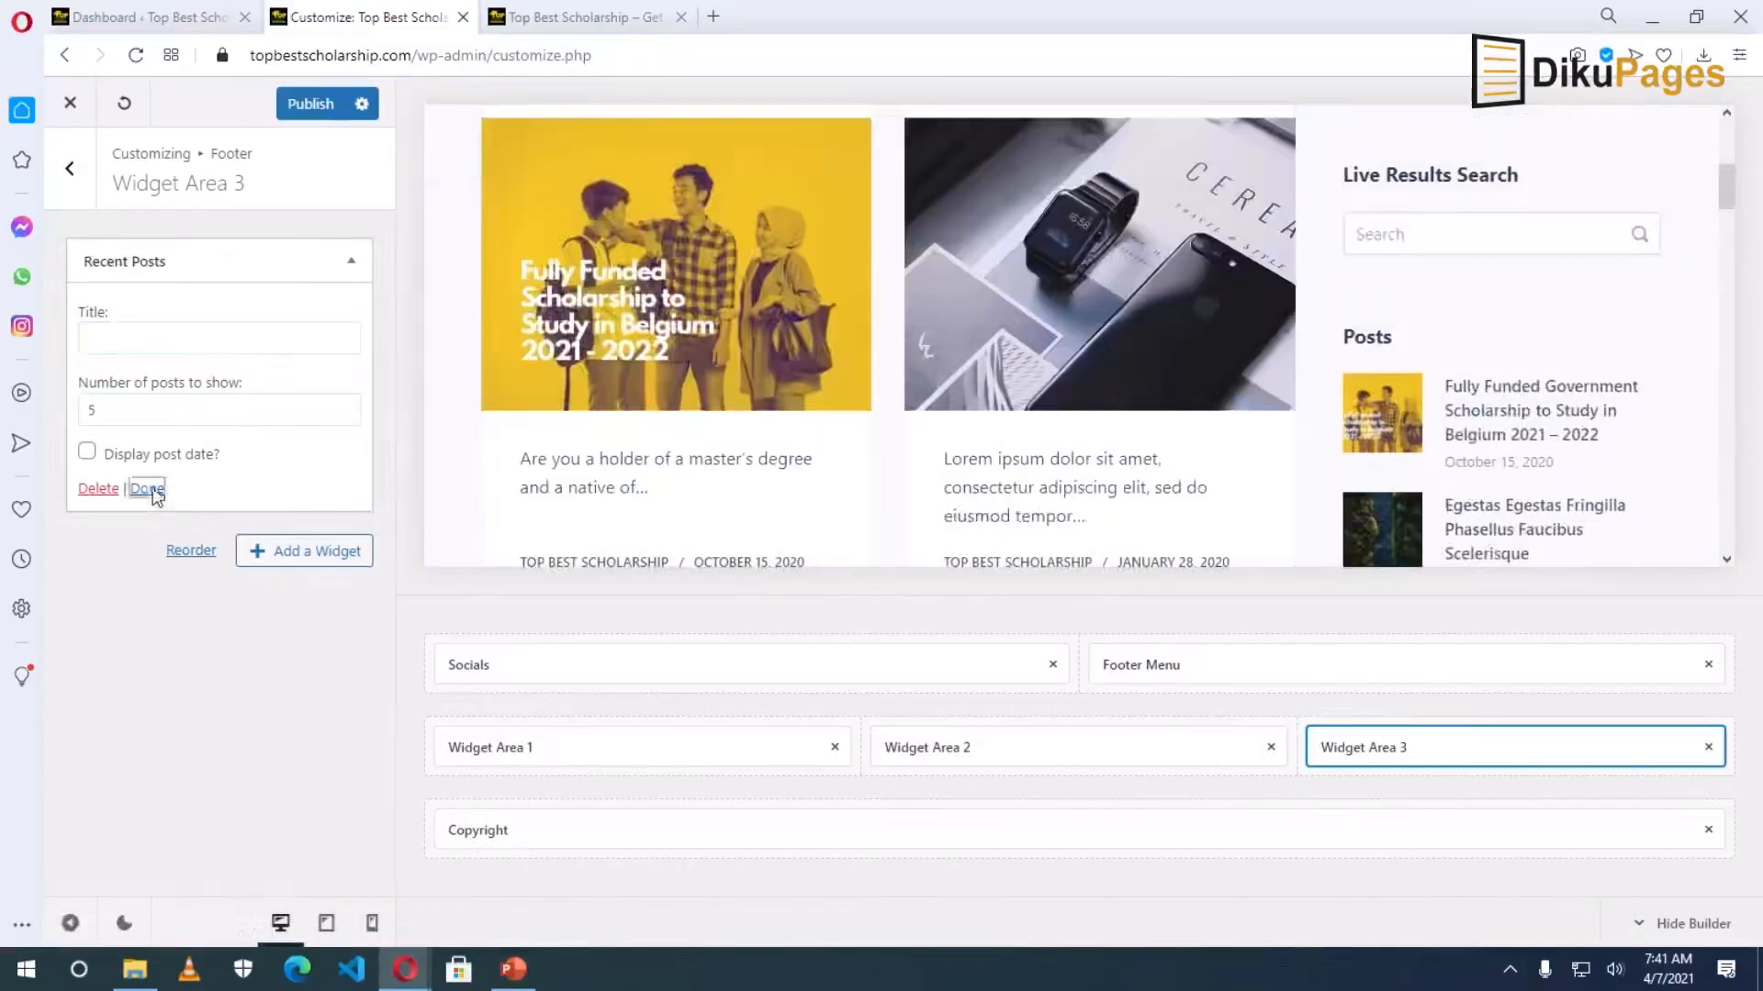
pyautogui.click(149, 491)
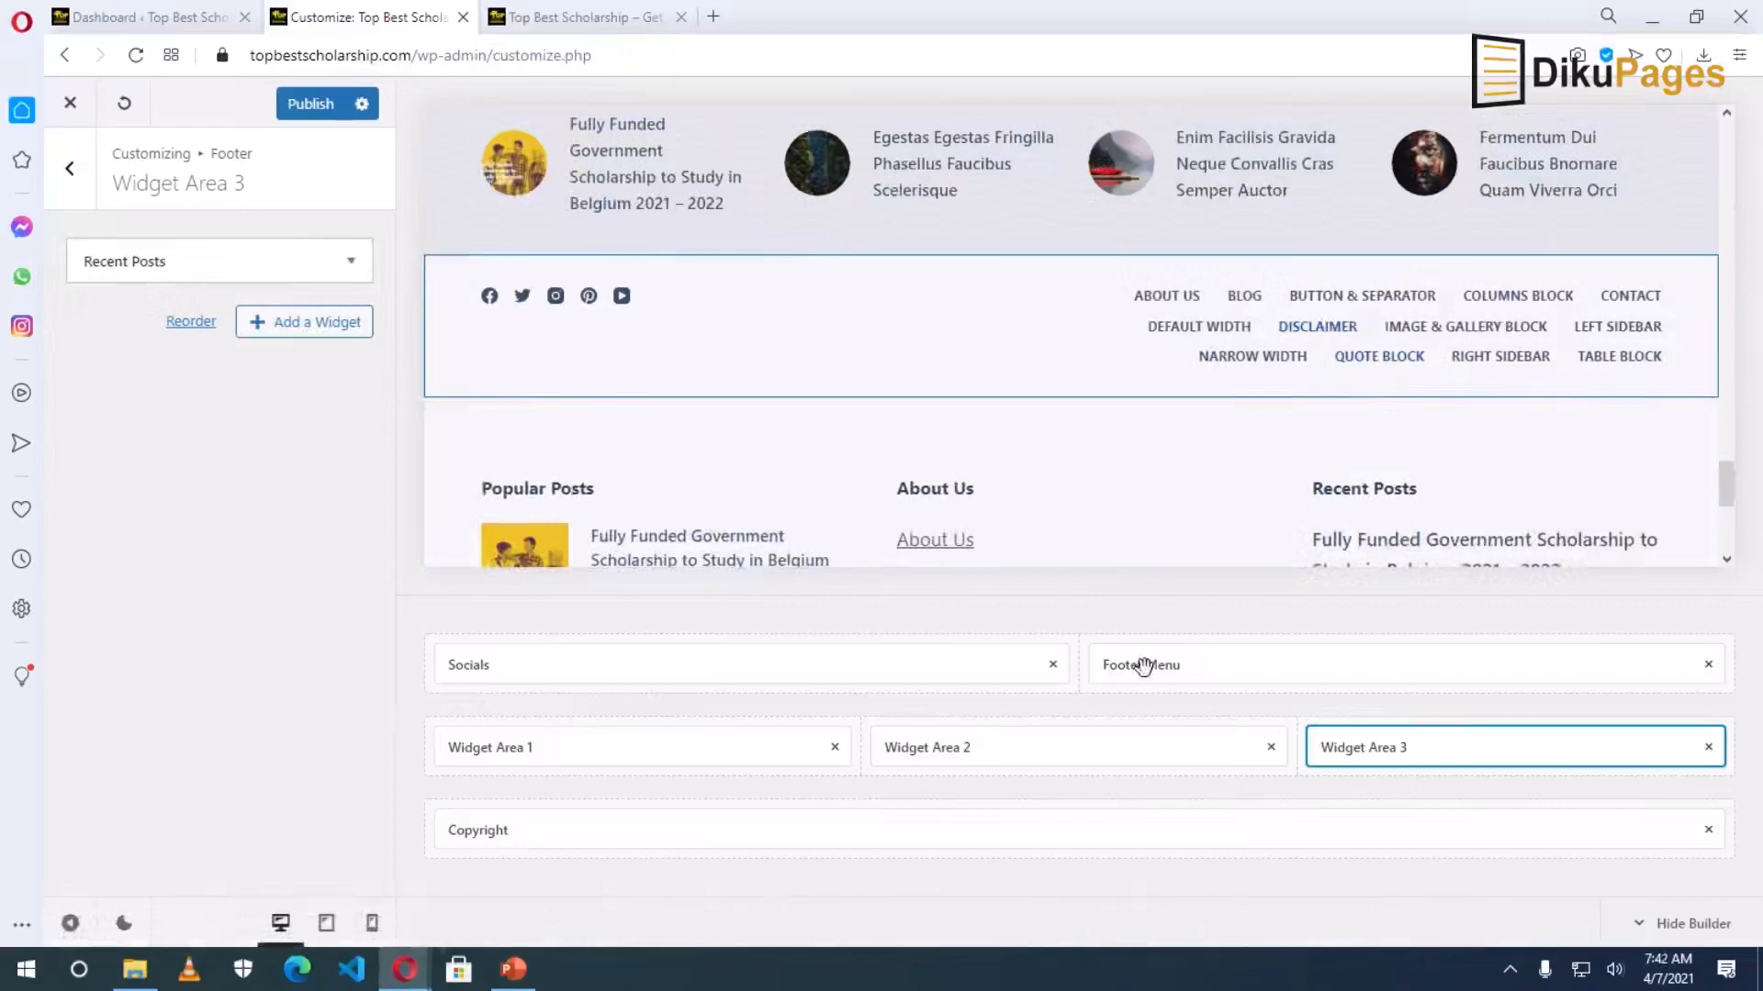
# Remove Footer Menu from the footer top row and publish the footer changes.
pyautogui.click(1707, 664)
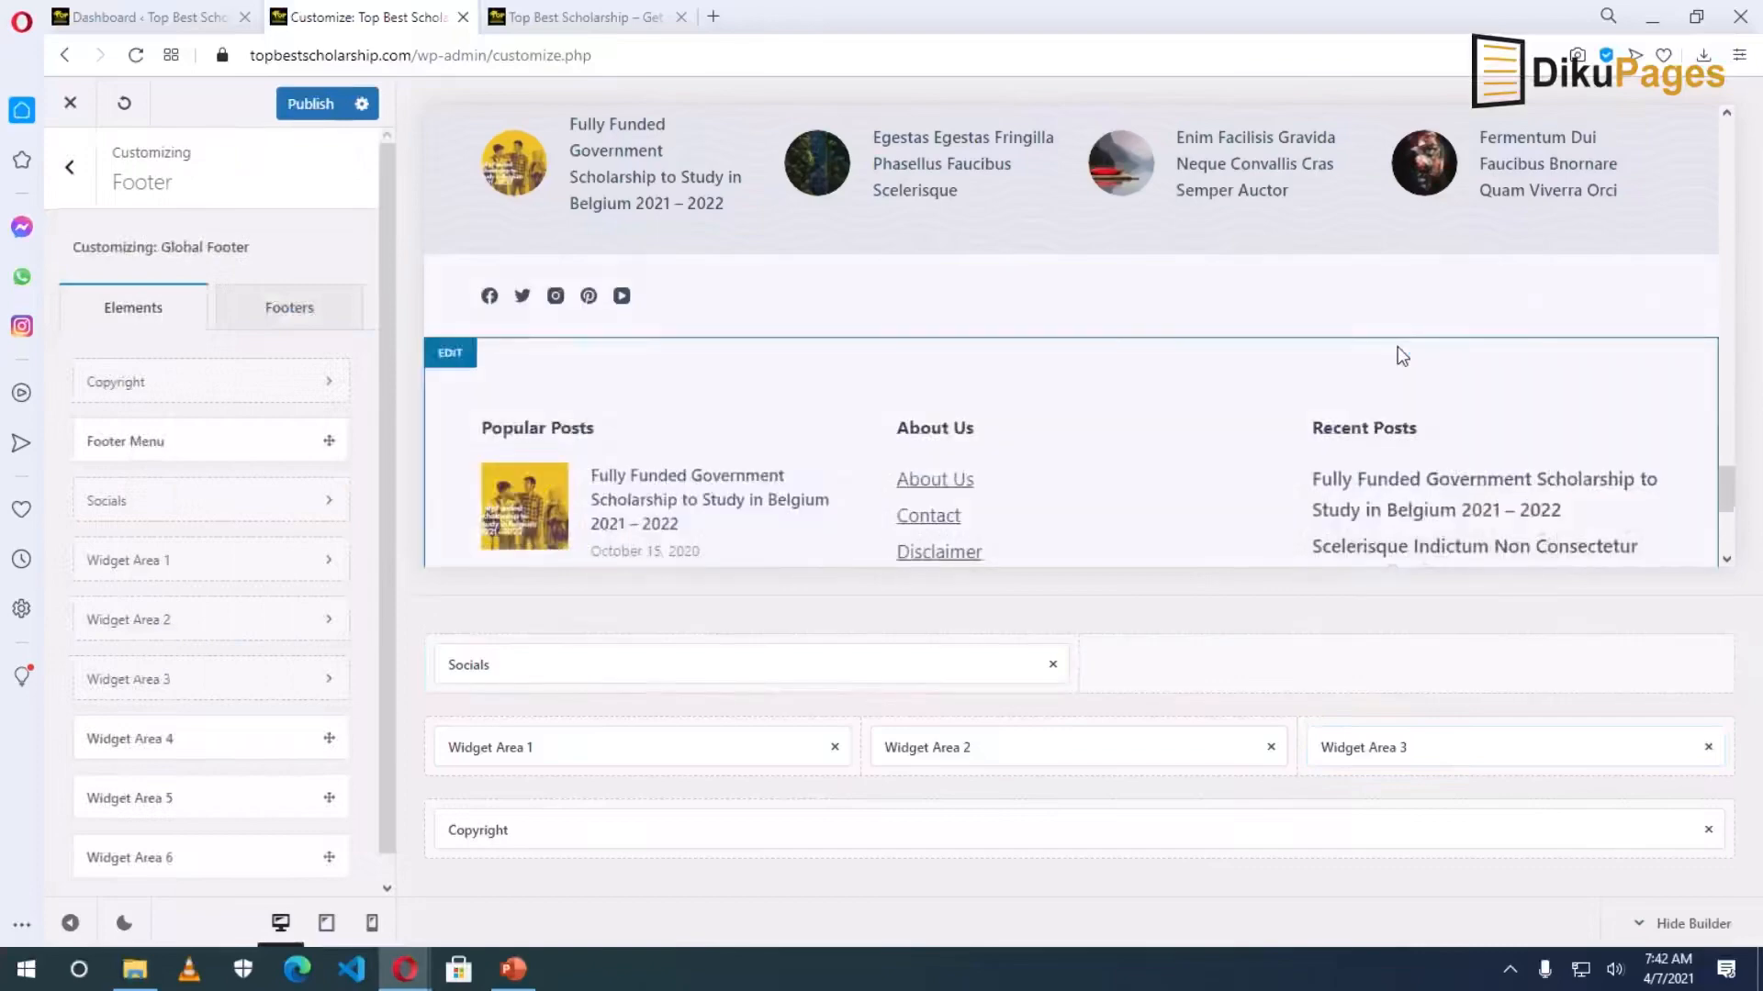
pyautogui.scroll(1, 1402, 356)
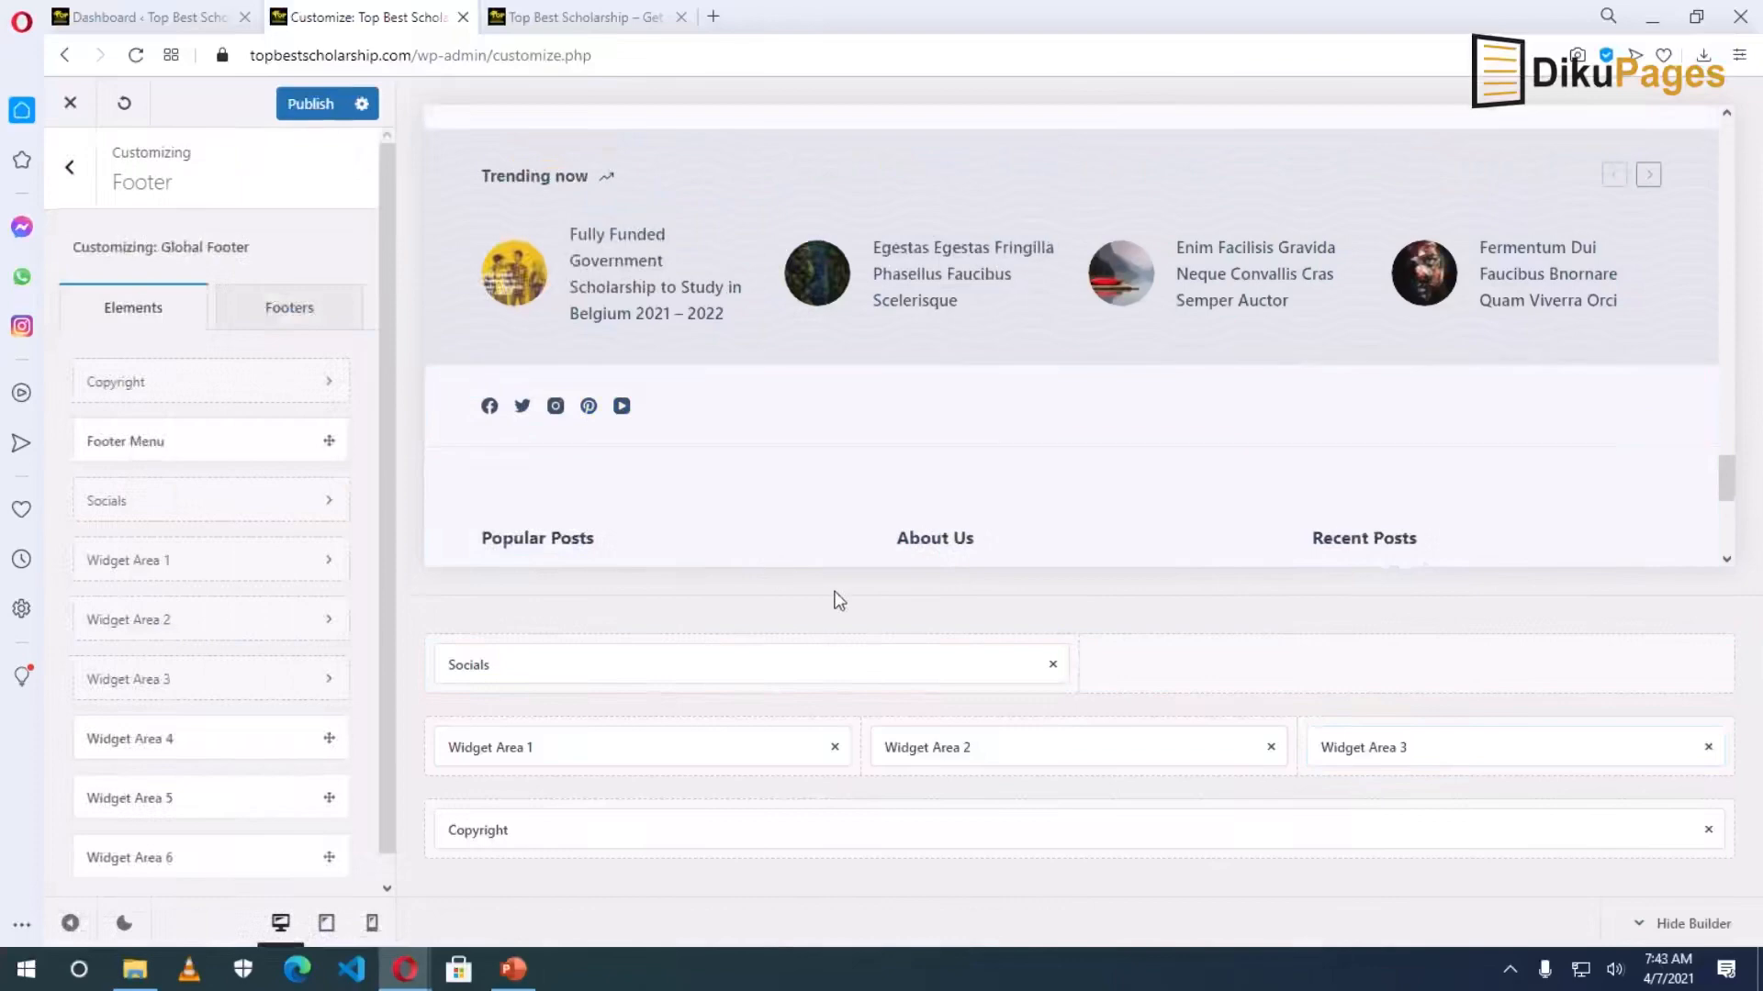
pyautogui.scroll(-5, 668, 563)
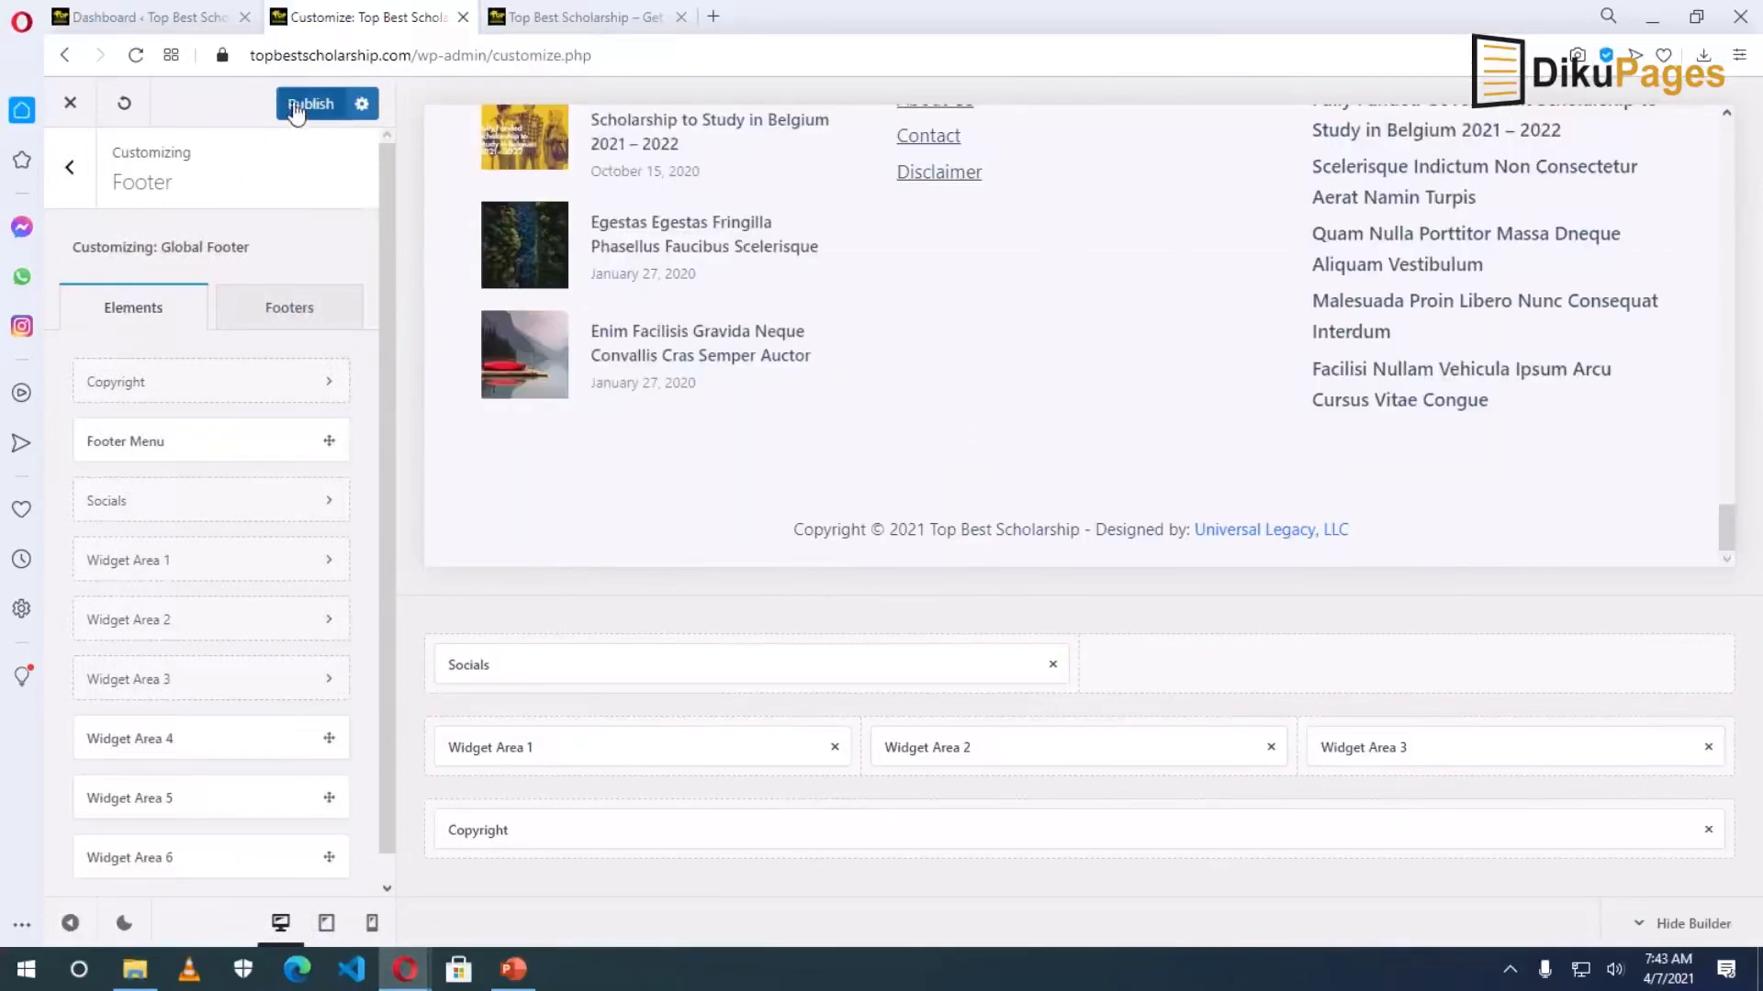
pyautogui.click(296, 108)
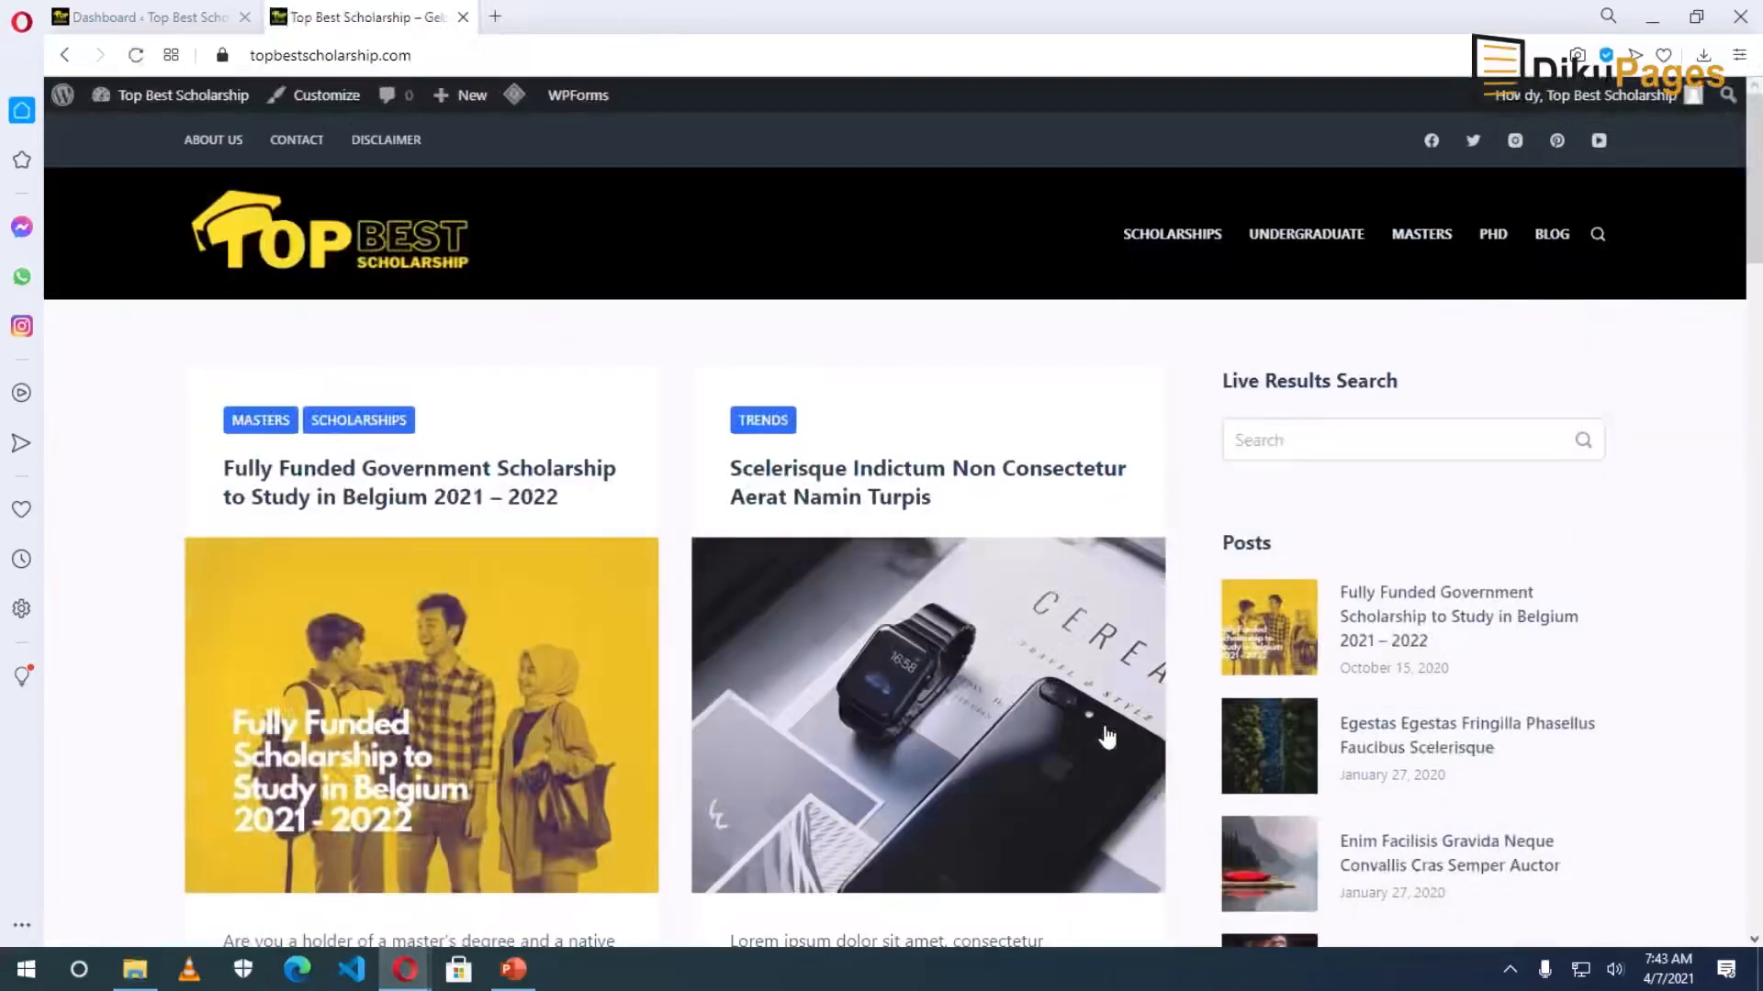
# Go to the live site's Blog page.
pyautogui.scroll(-10, 1102, 734)
pyautogui.scroll(-15, 1107, 730)
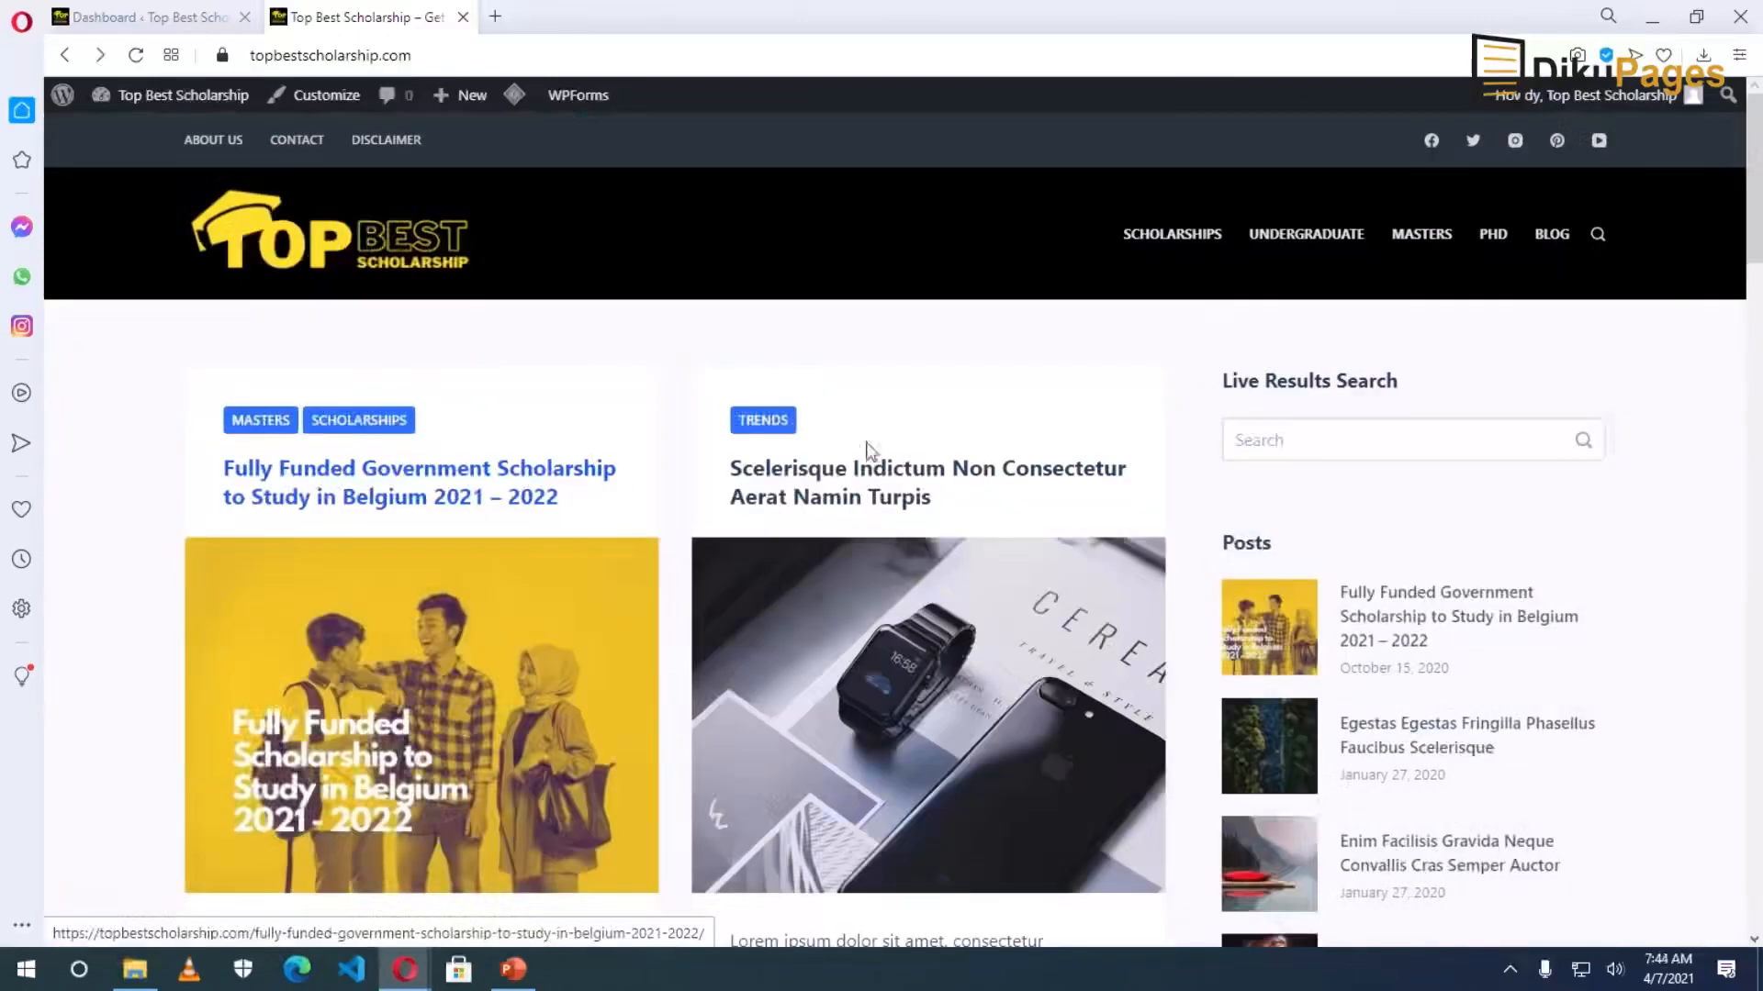
pyautogui.click(1551, 235)
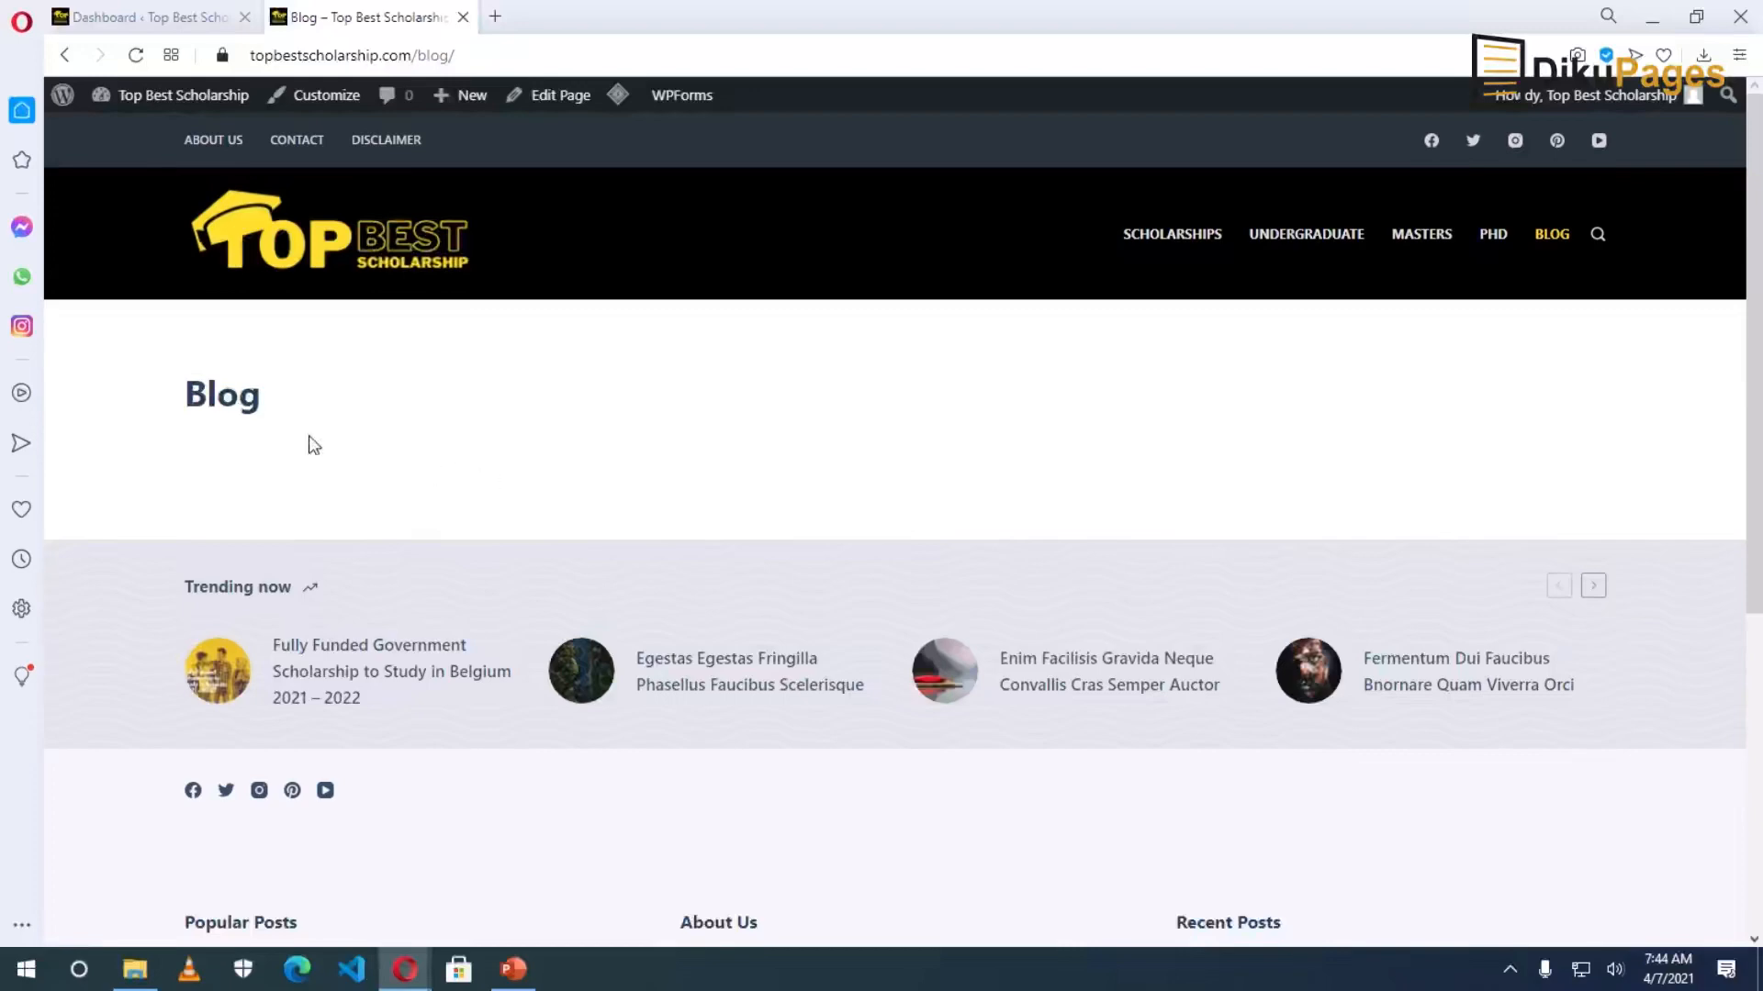
# Under Homepage Settings, choose A static page with Blog as the Posts page, then publish.
pyautogui.click(320, 97)
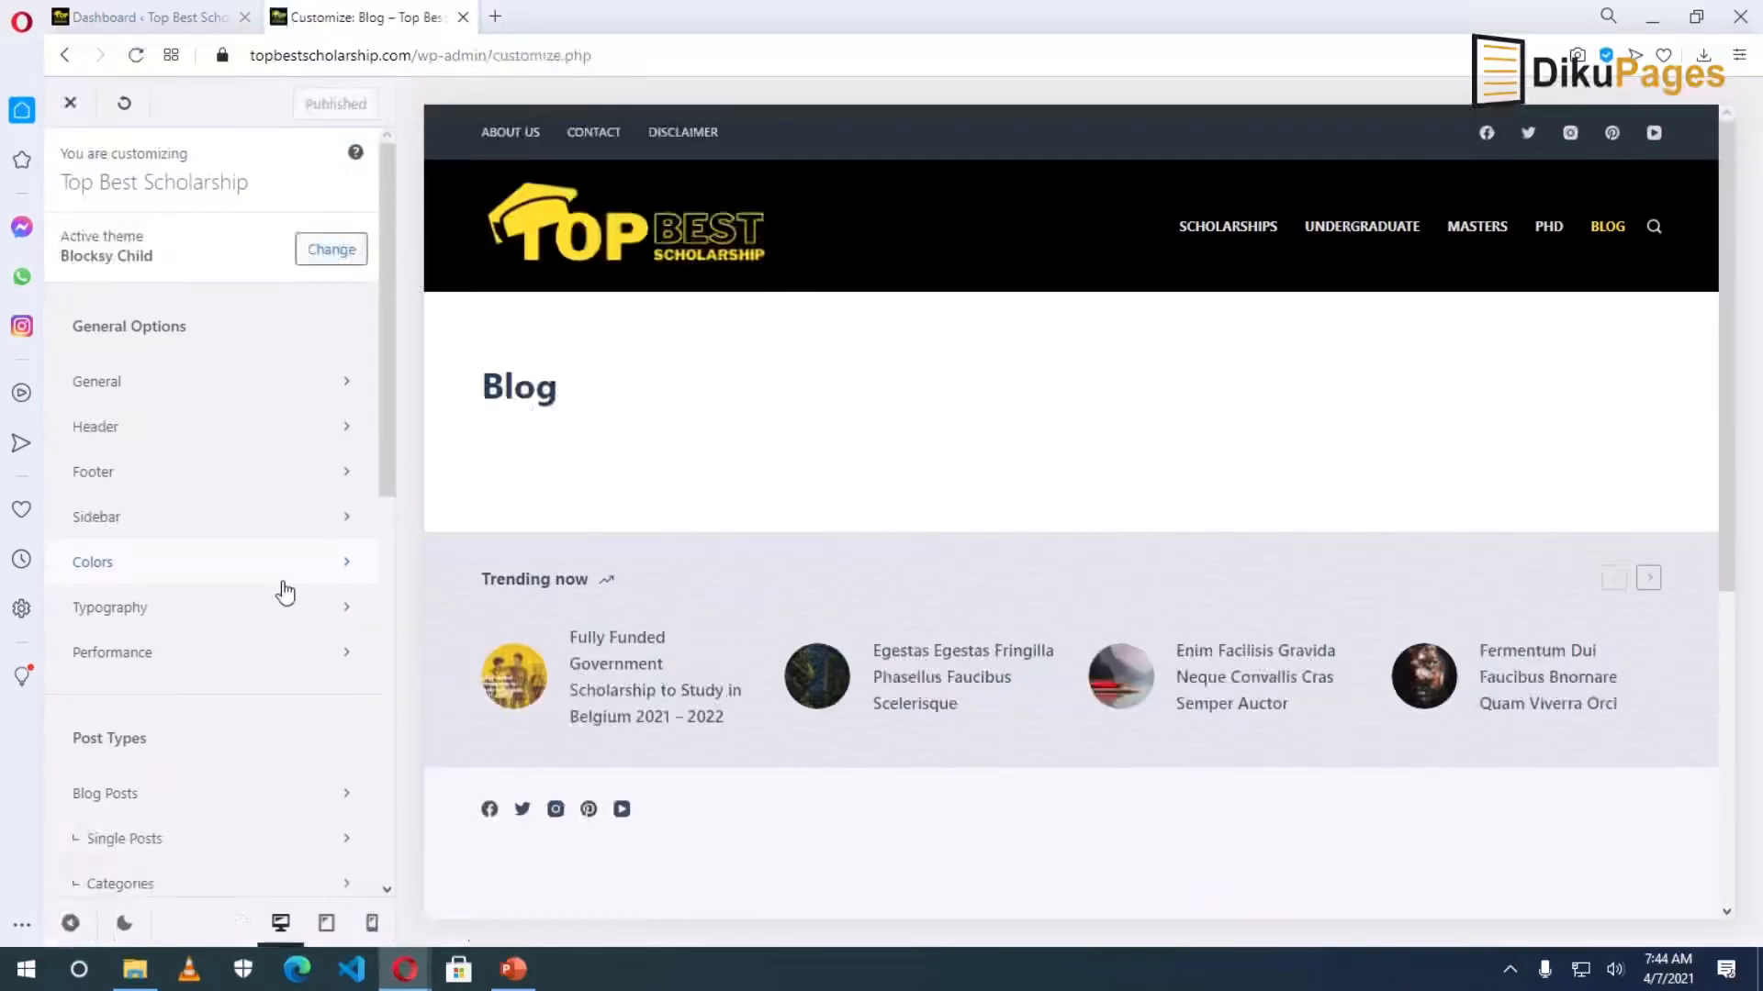
pyautogui.scroll(-1, 214, 601)
pyautogui.scroll(-8, 215, 606)
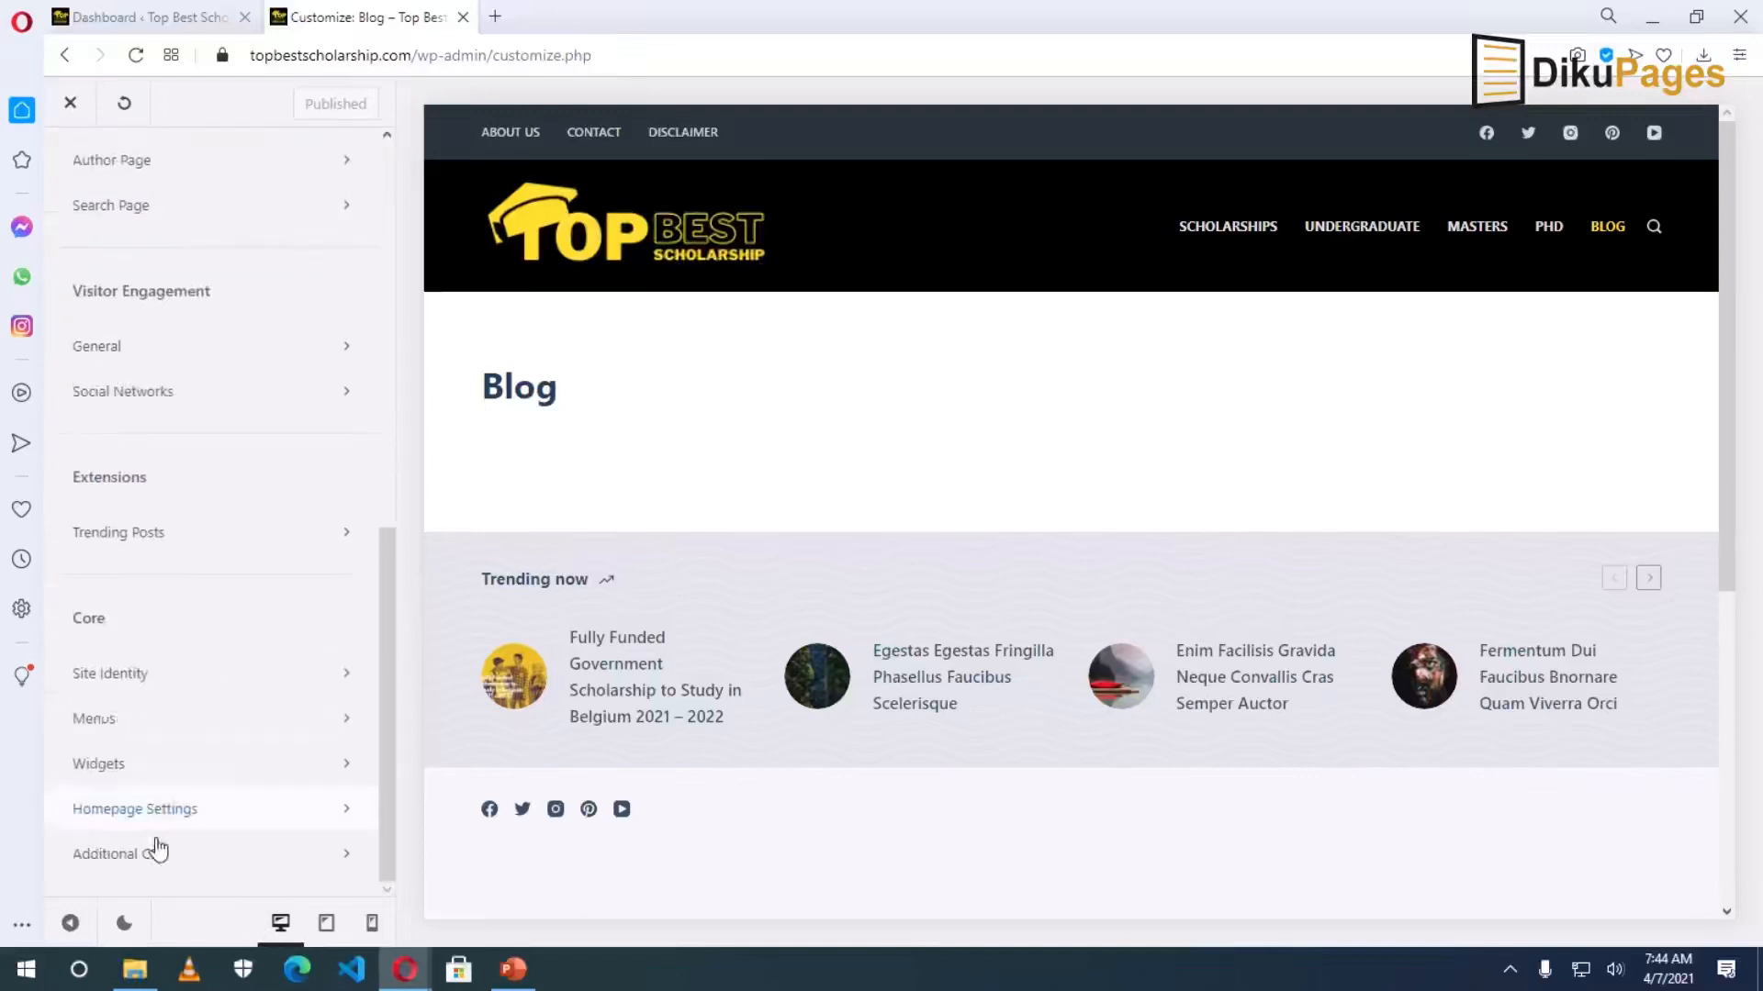
pyautogui.click(136, 813)
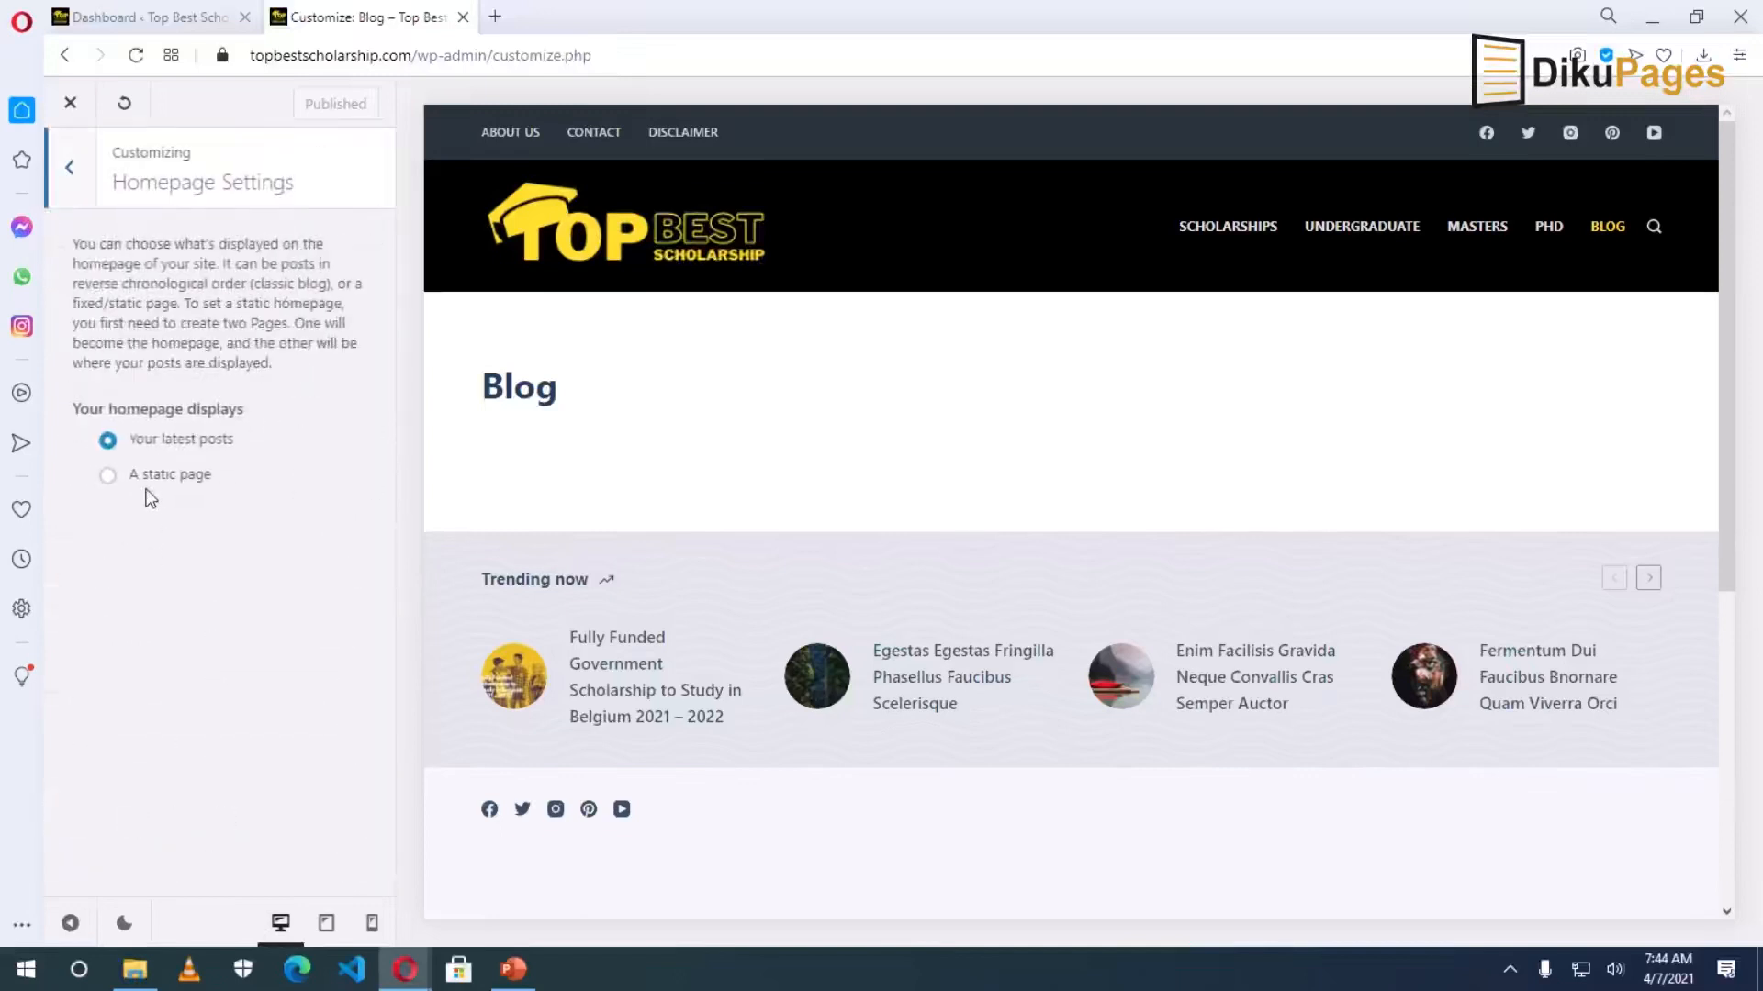
pyautogui.click(148, 485)
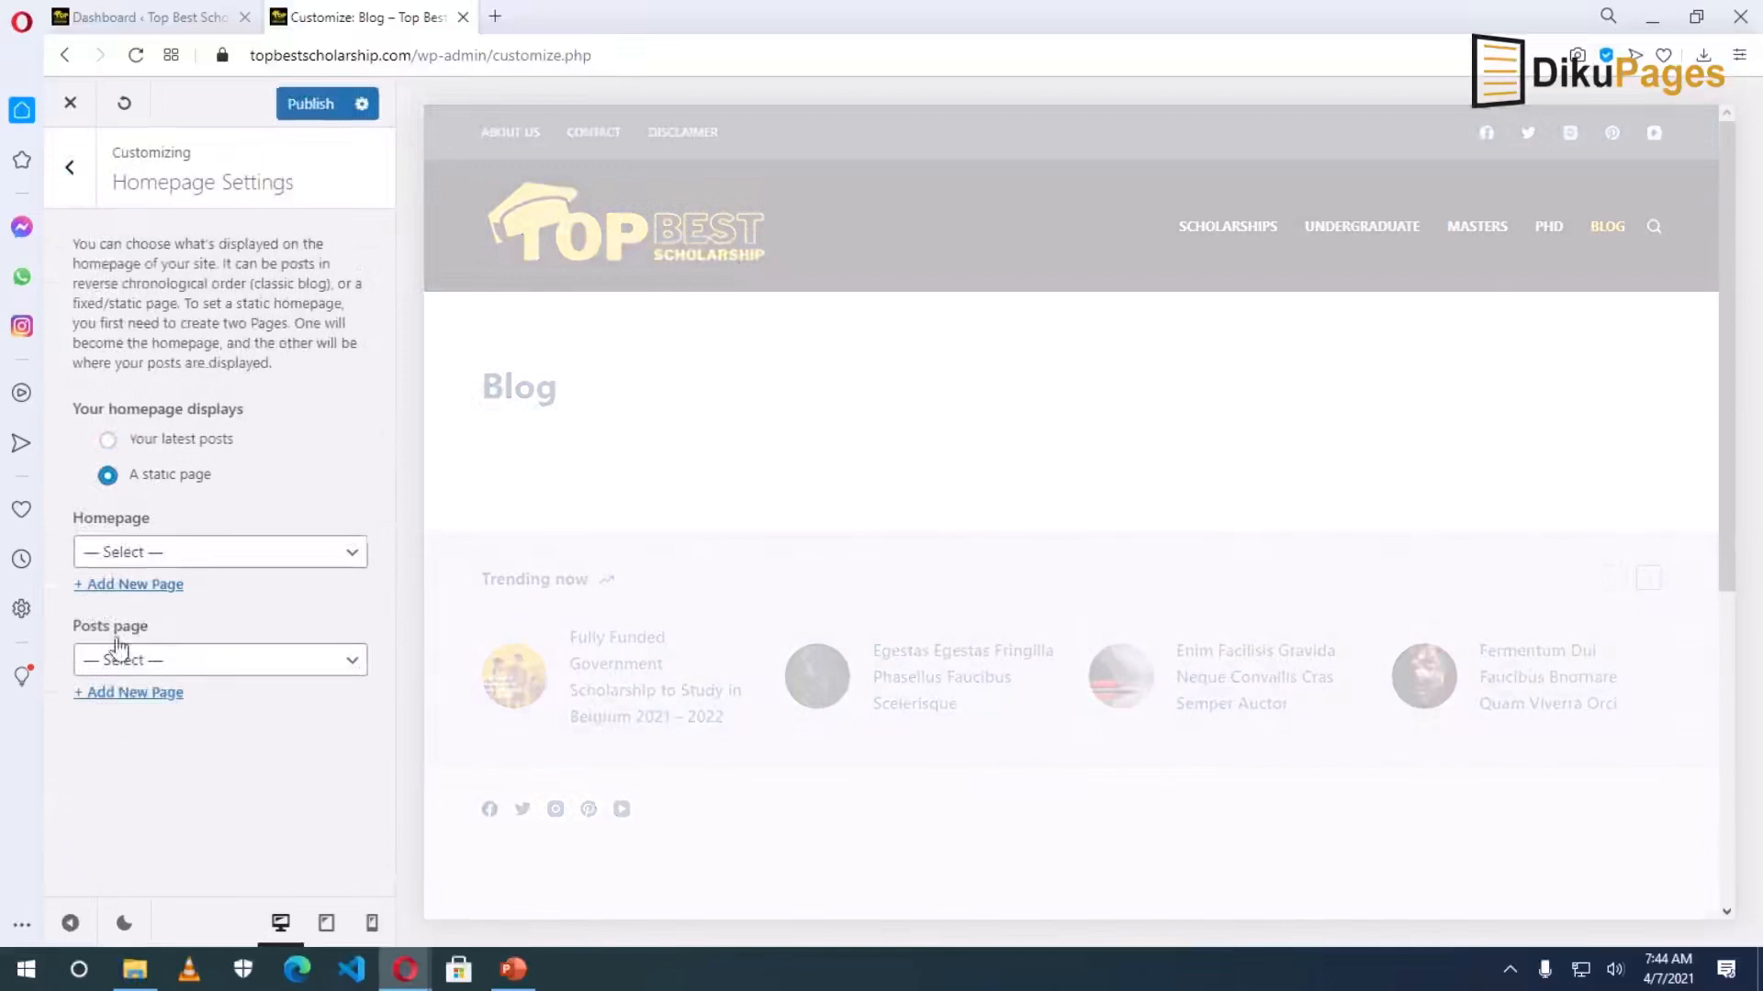
pyautogui.click(155, 662)
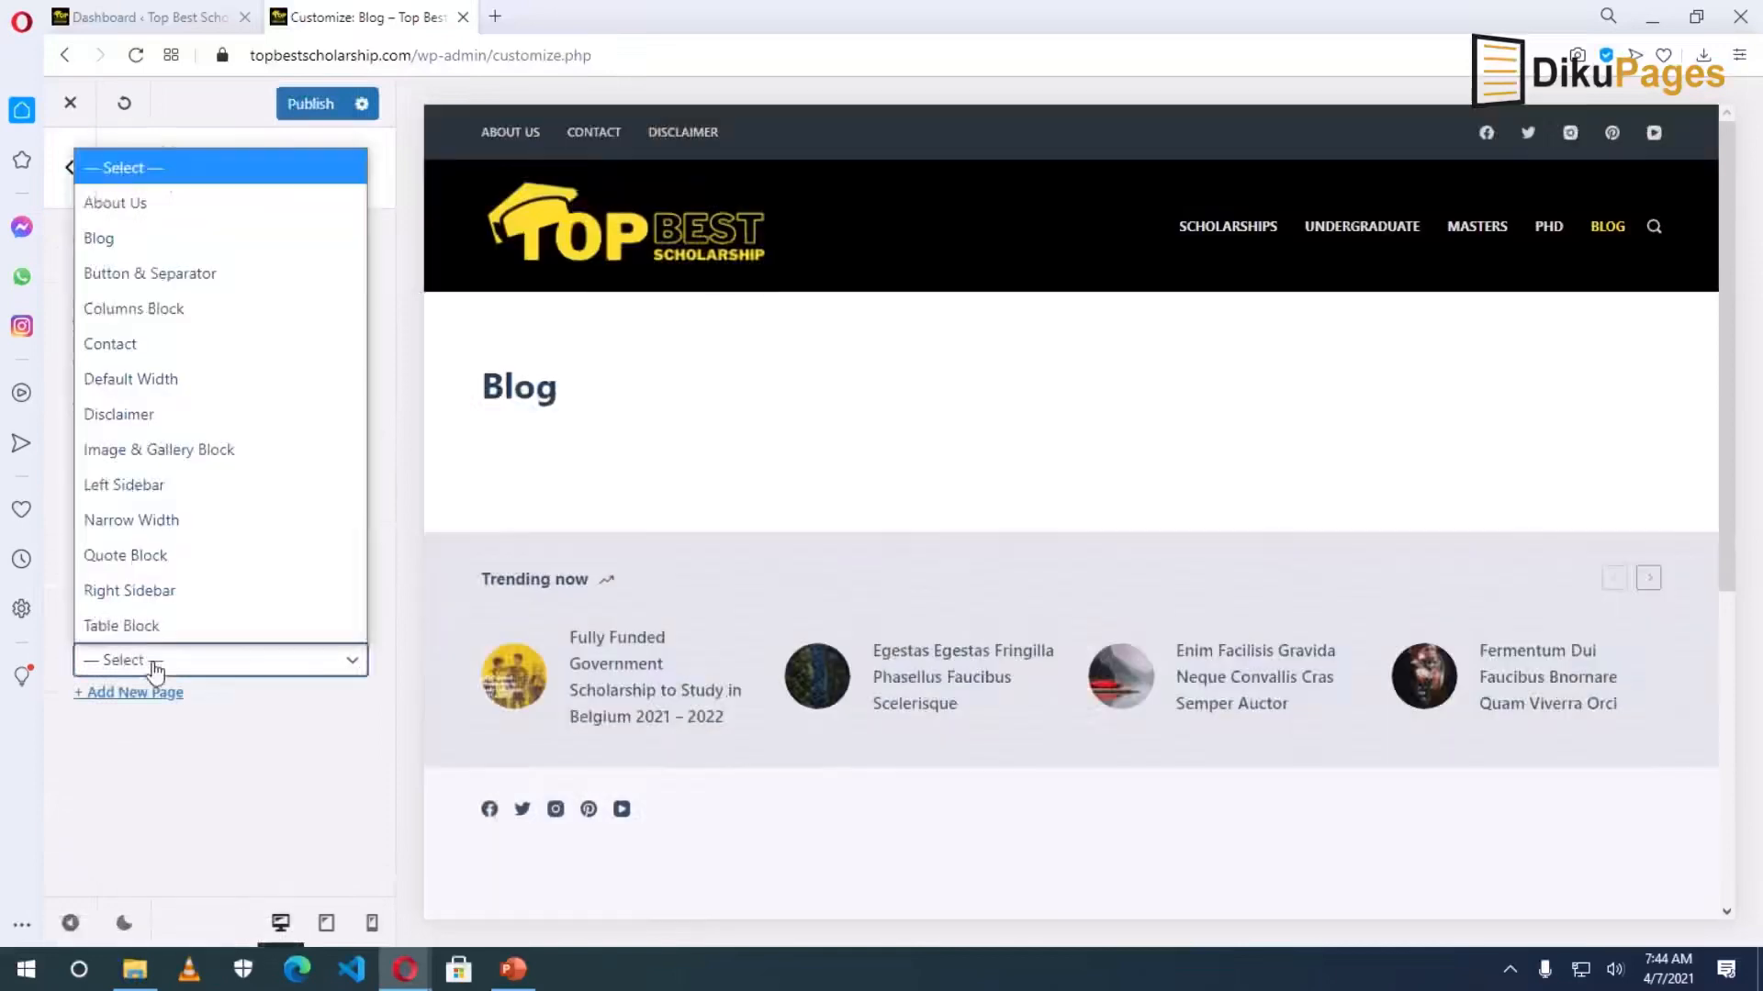
pyautogui.click(166, 240)
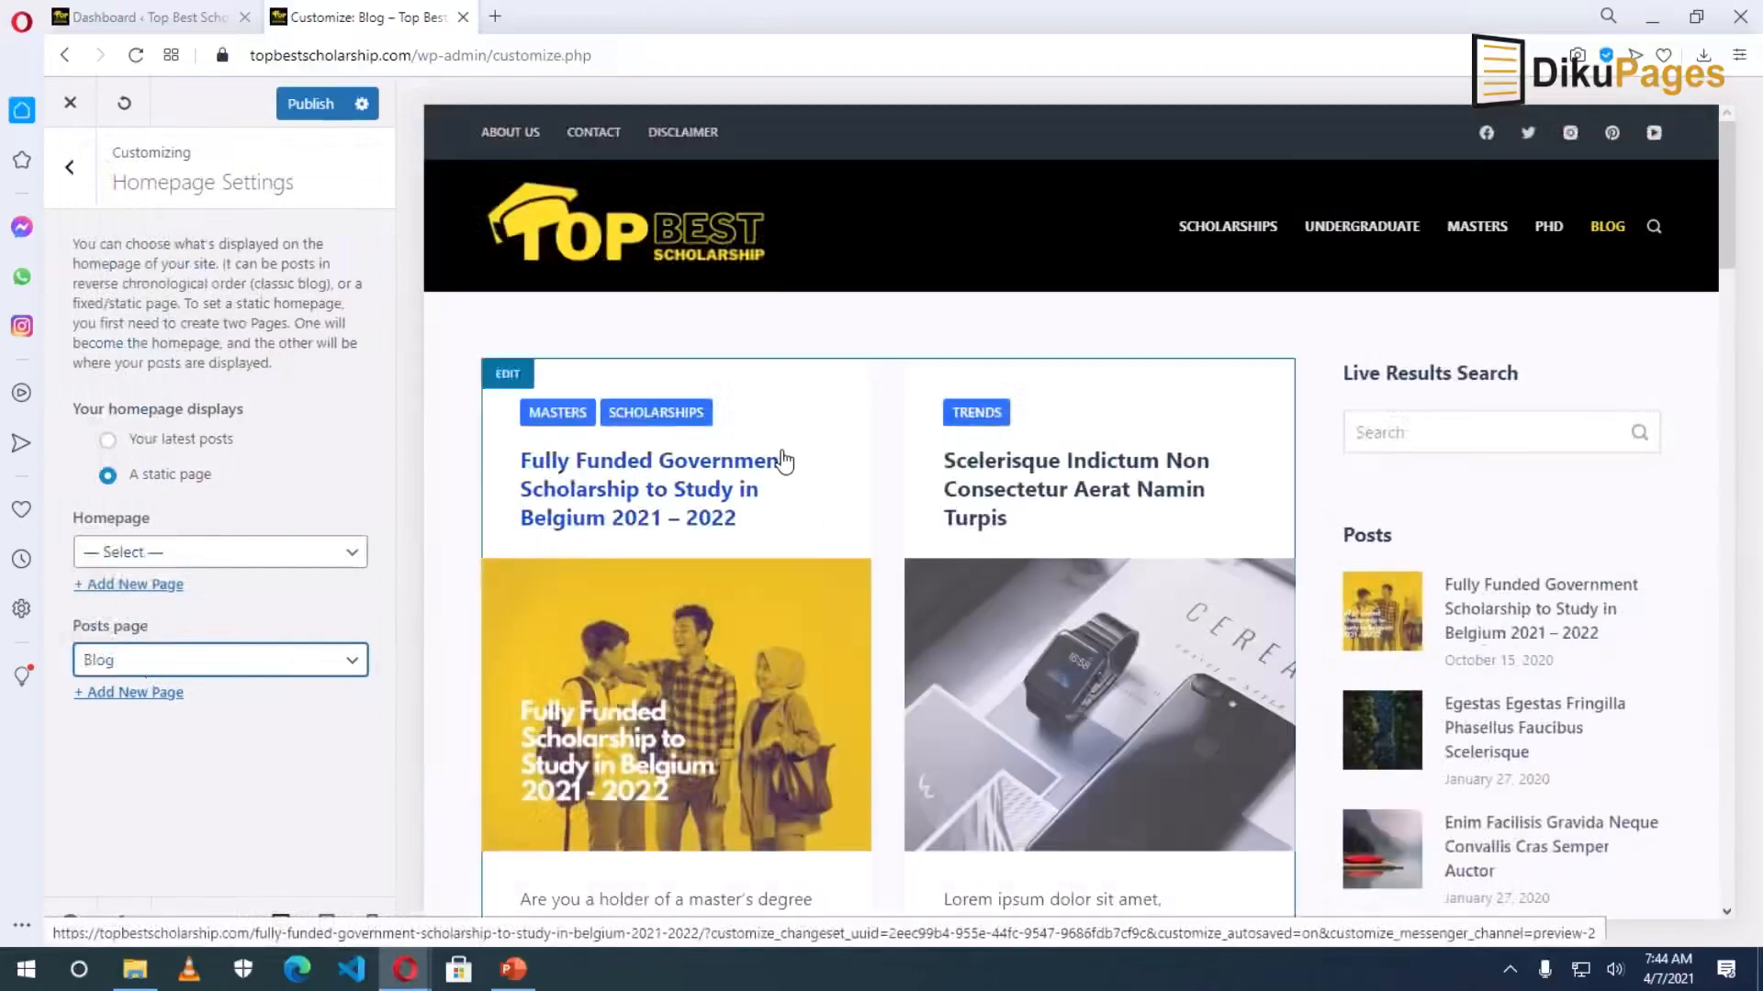
pyautogui.click(303, 104)
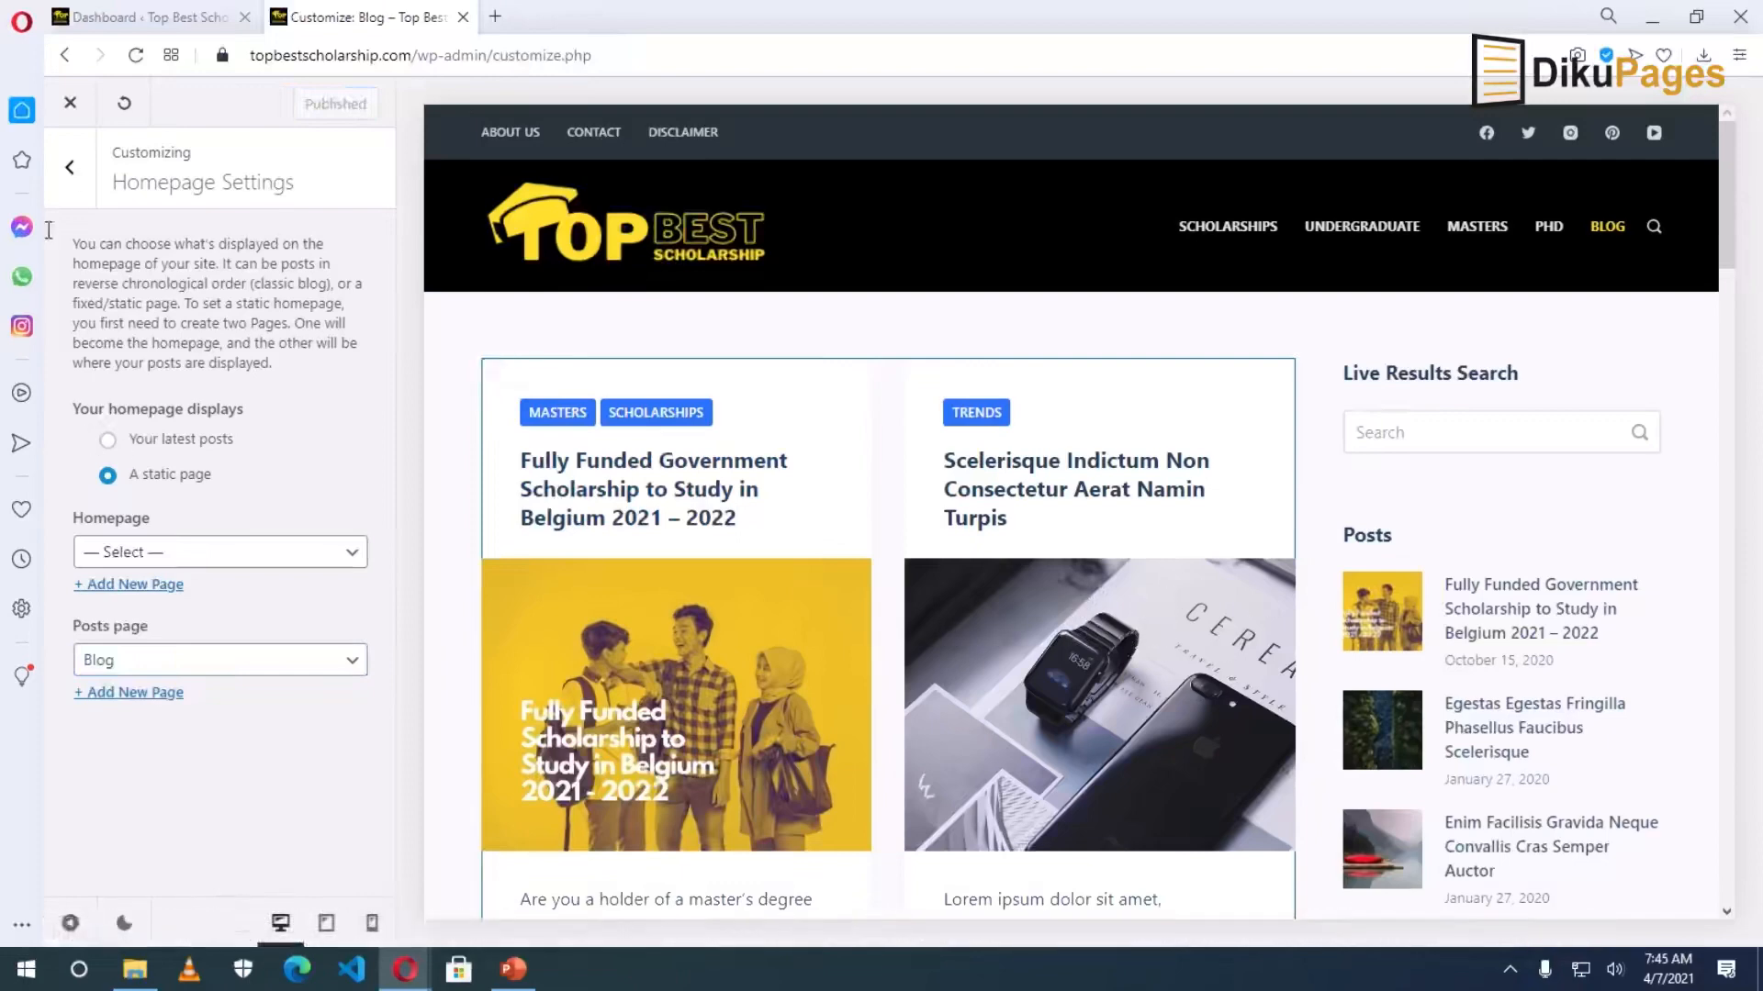
# Open Blog Posts settings and try the list and classic blog structures.
pyautogui.click(70, 168)
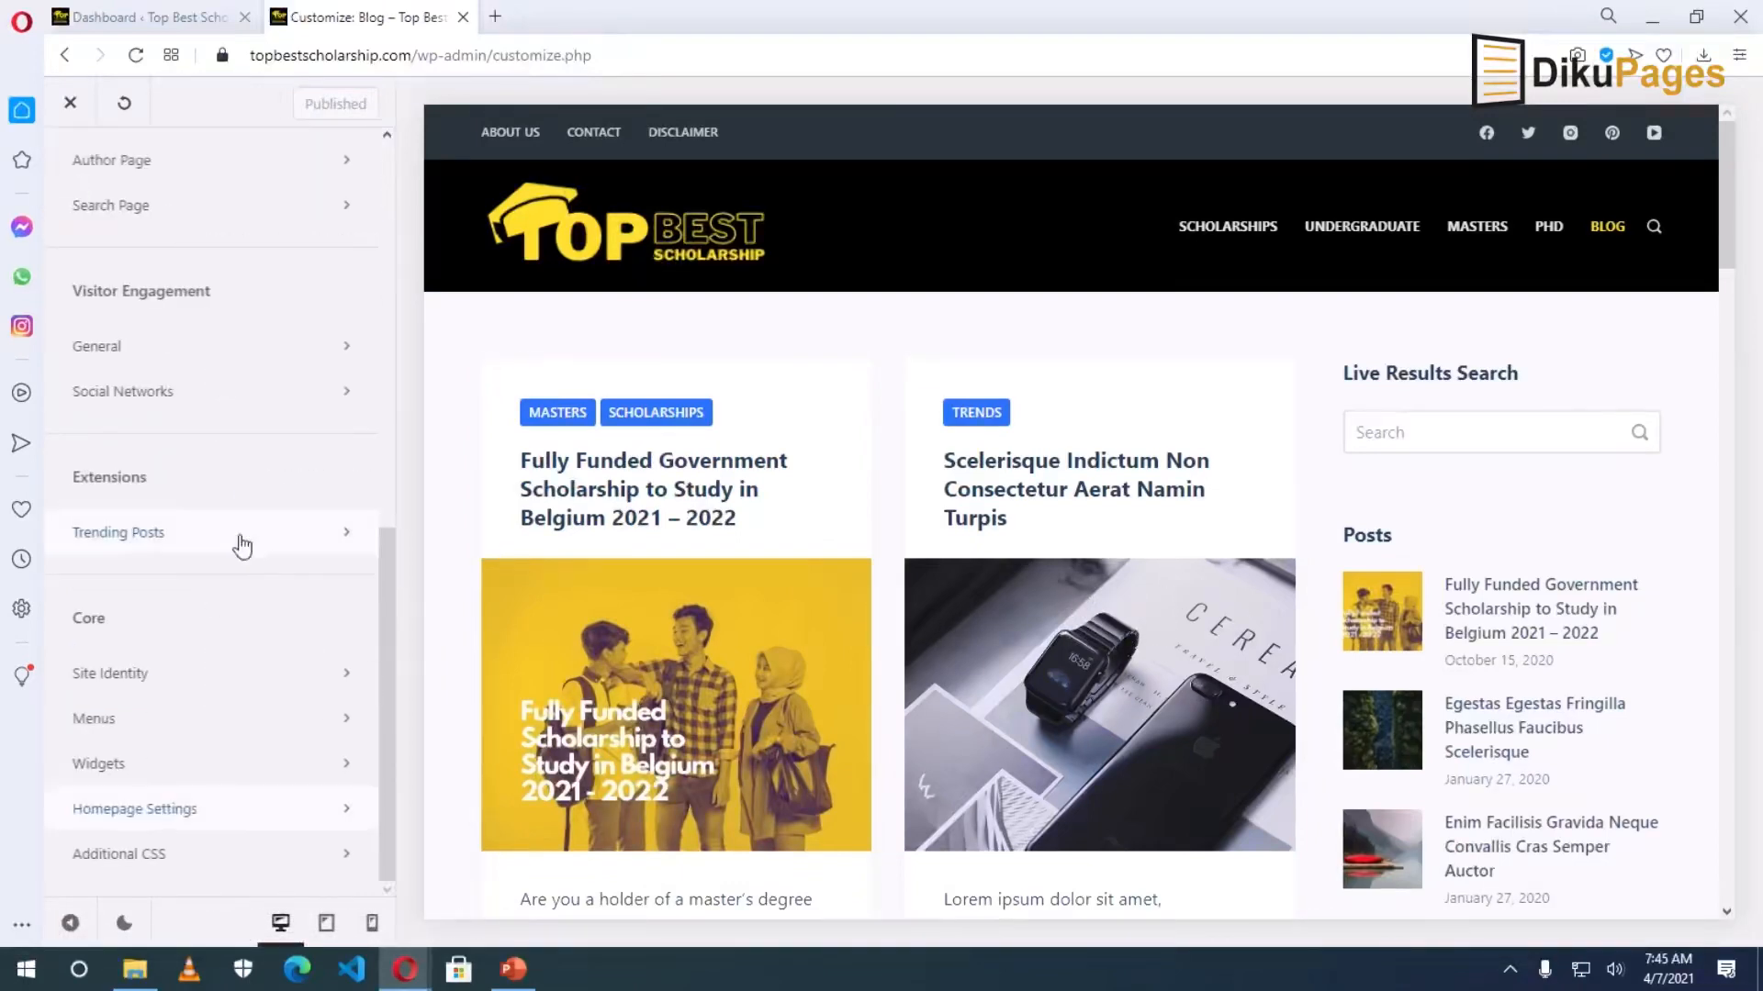
pyautogui.scroll(4, 236, 542)
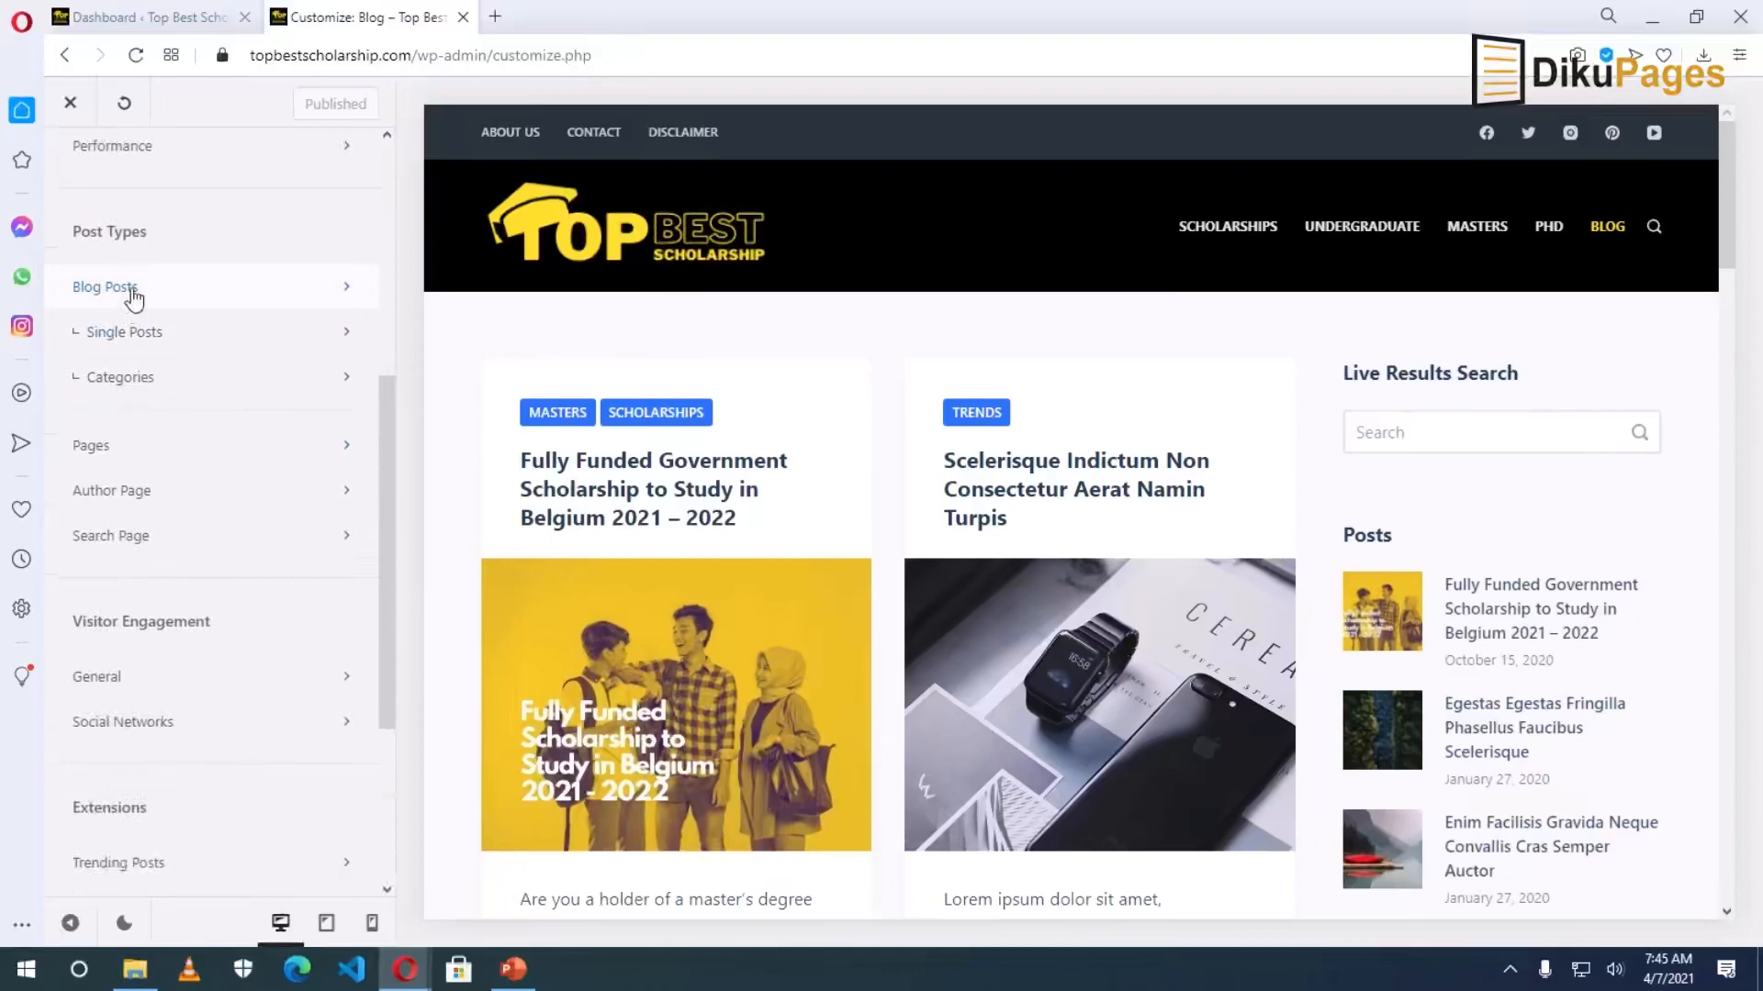
pyautogui.click(133, 291)
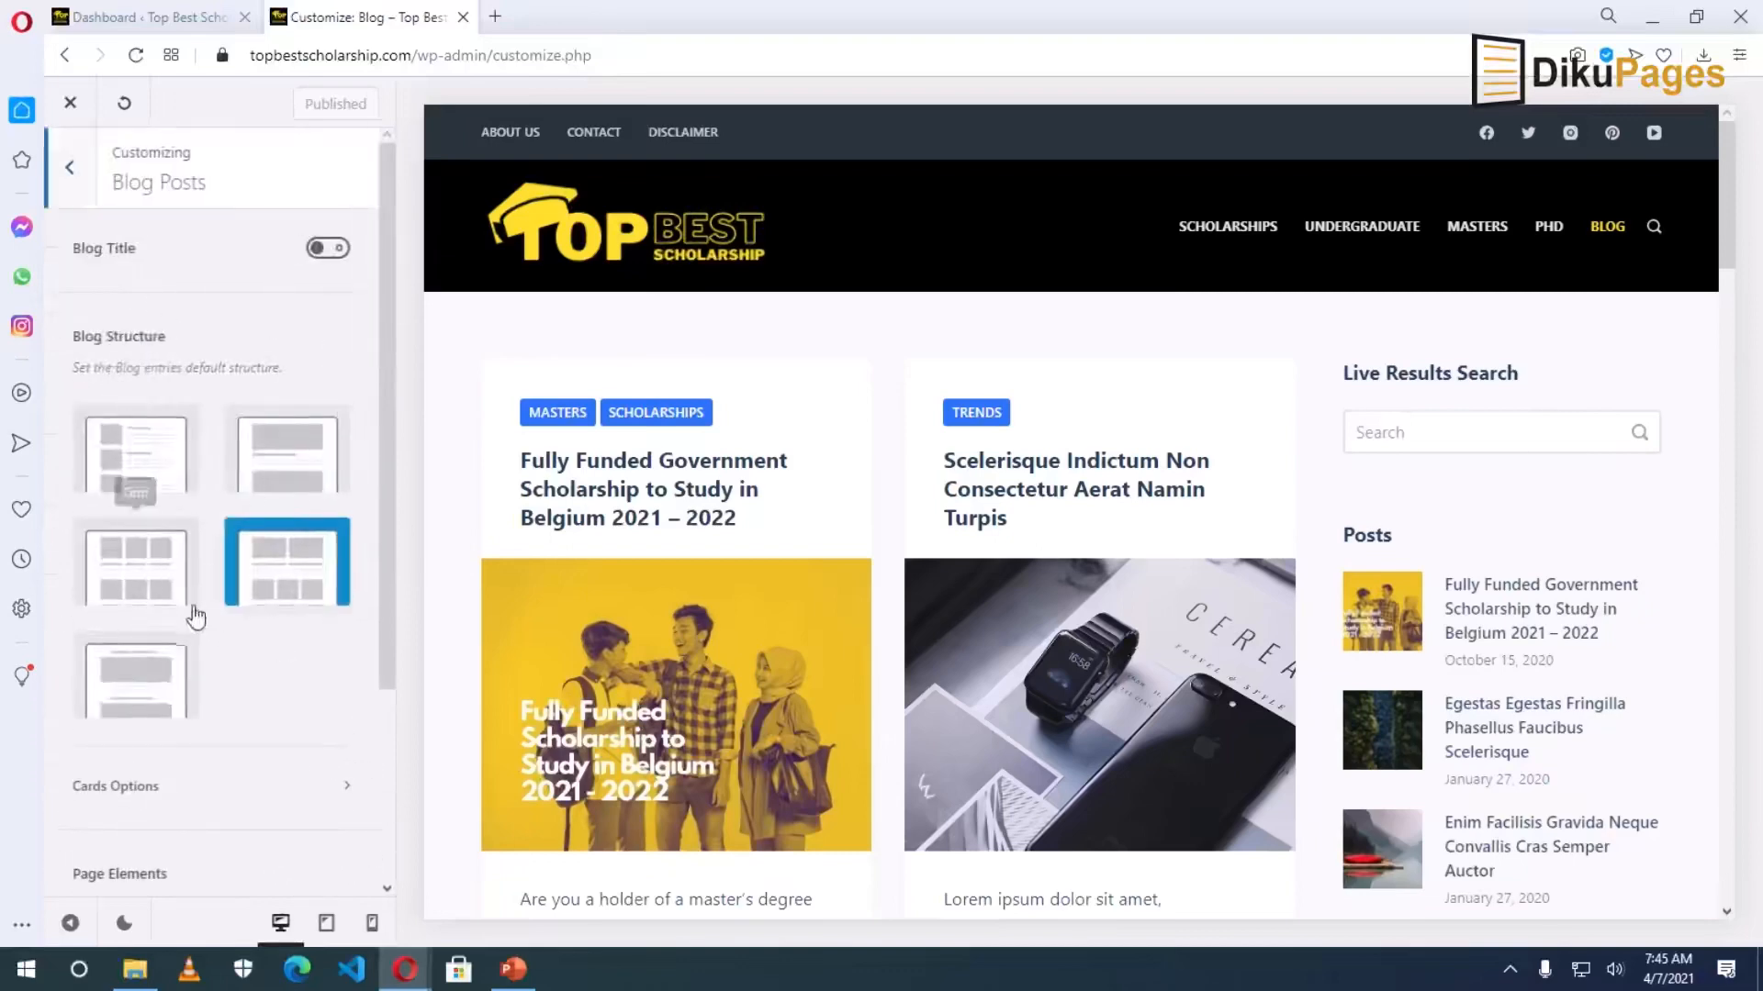
pyautogui.click(136, 452)
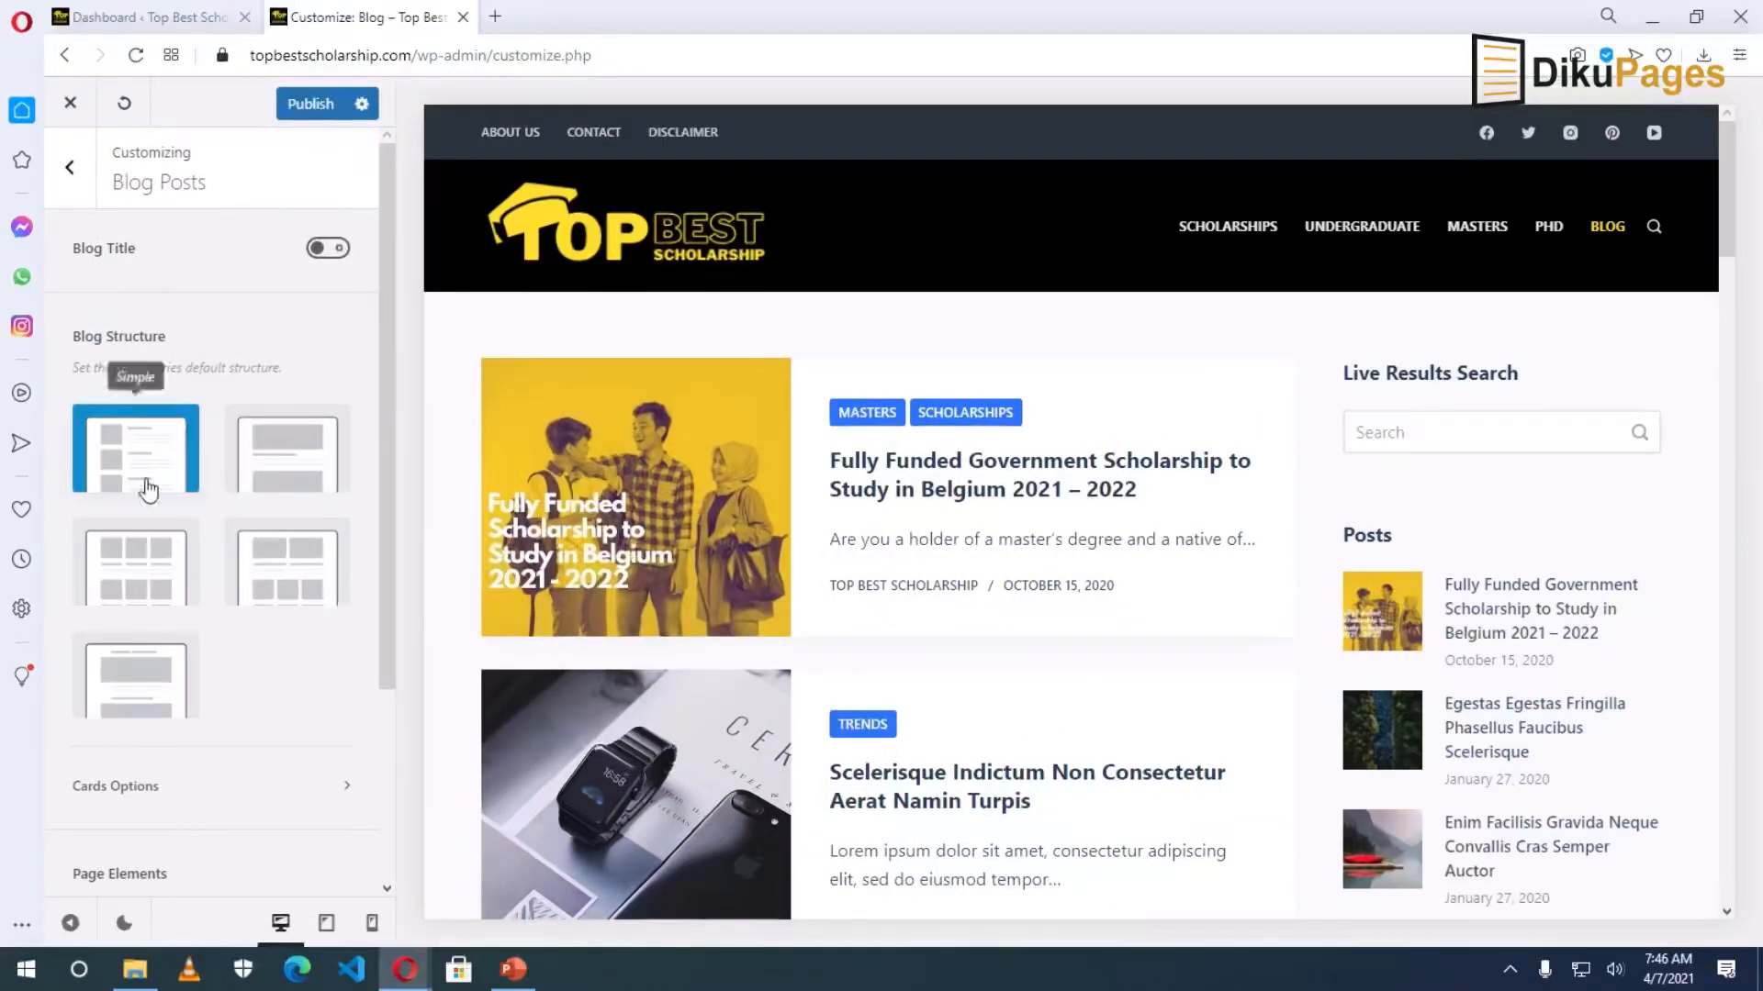
pyautogui.scroll(-8, 1017, 706)
pyautogui.scroll(-10, 1016, 706)
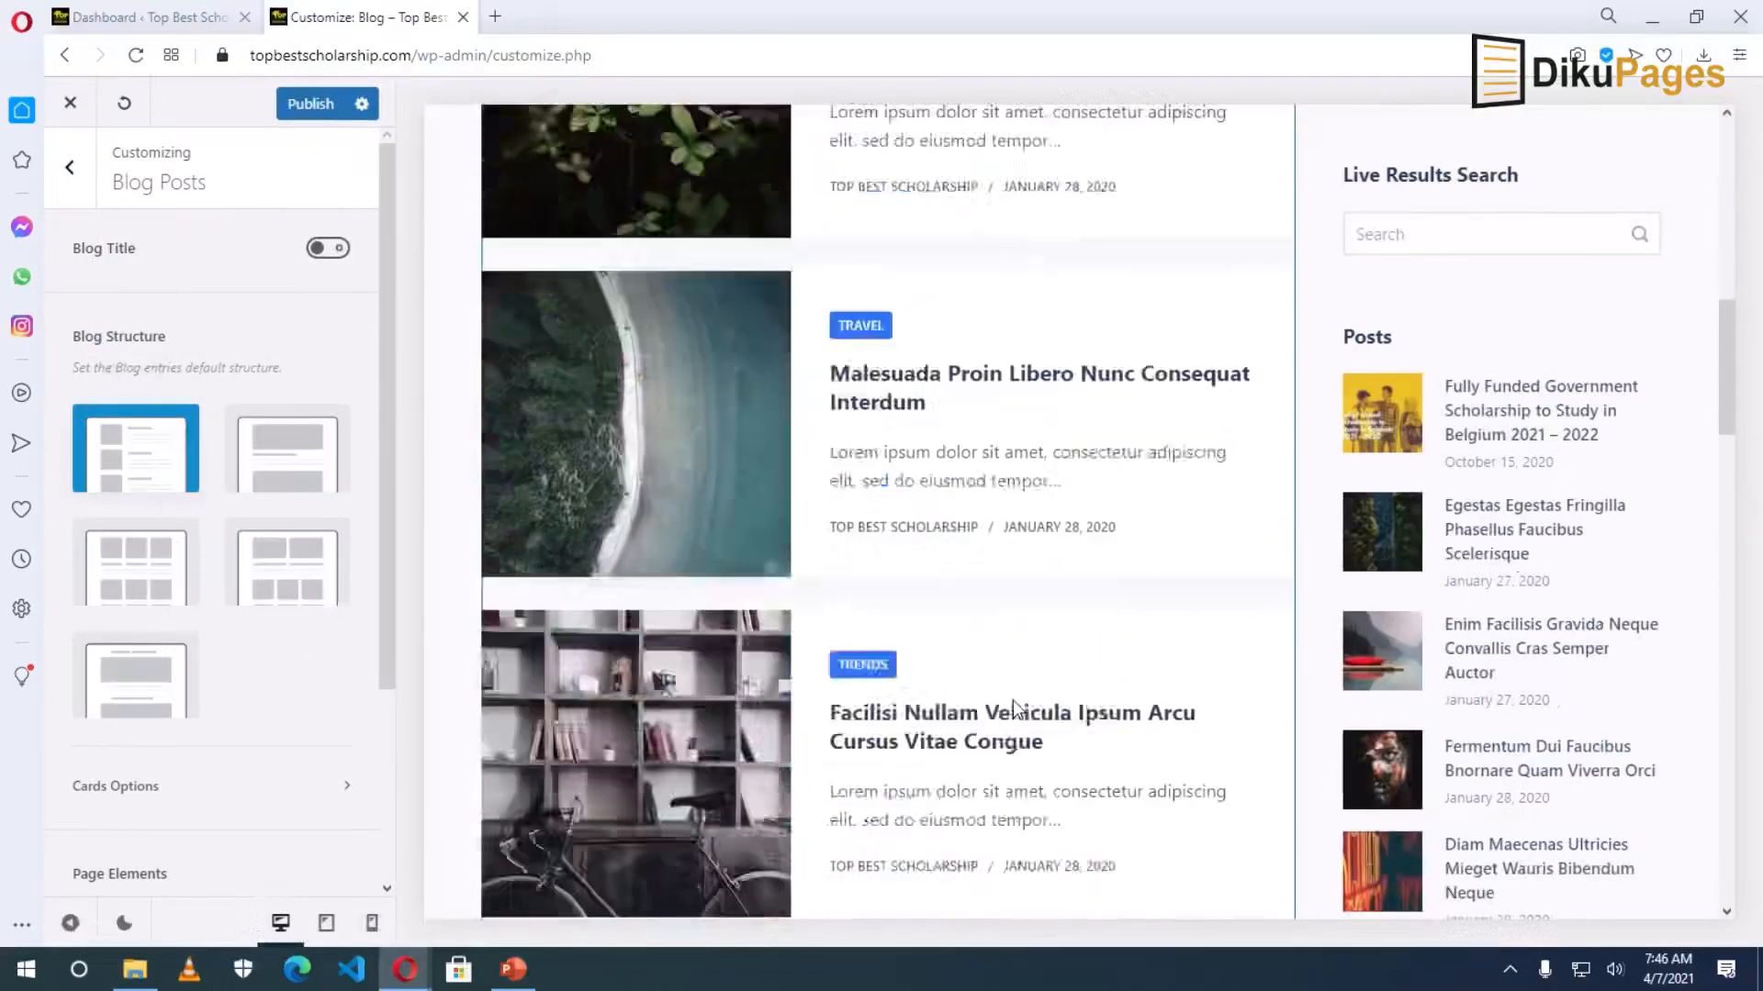
pyautogui.scroll(-6, 1014, 713)
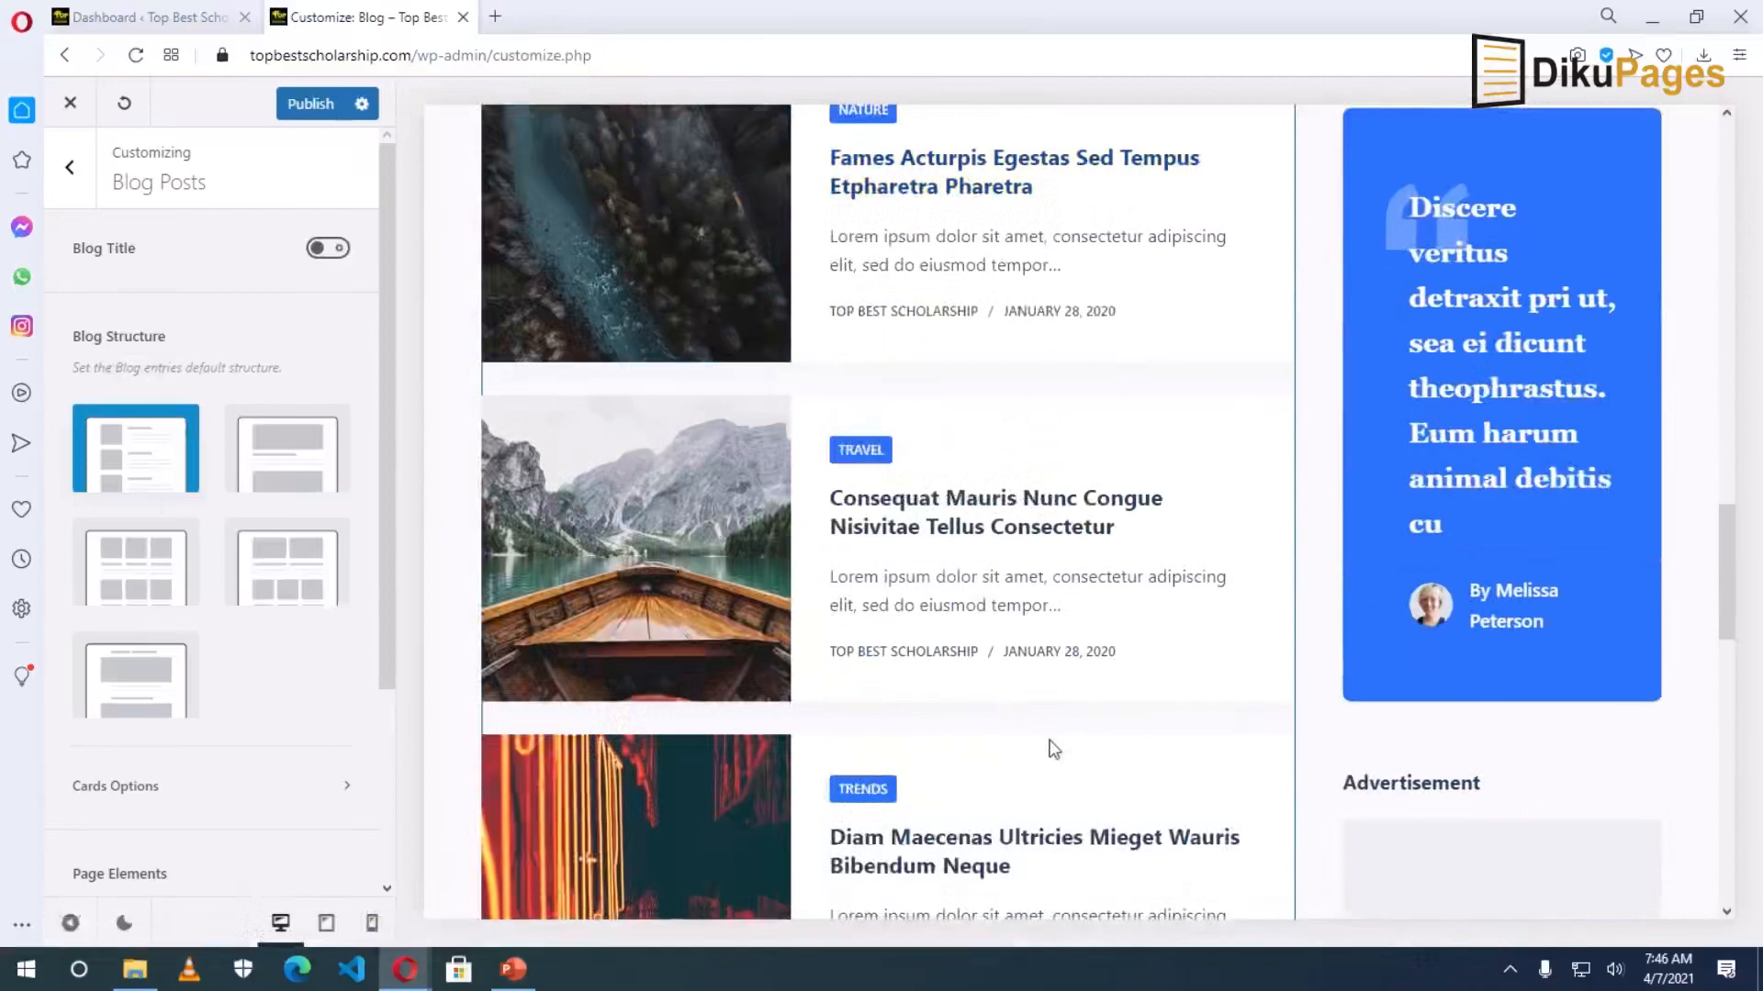
pyautogui.click(264, 460)
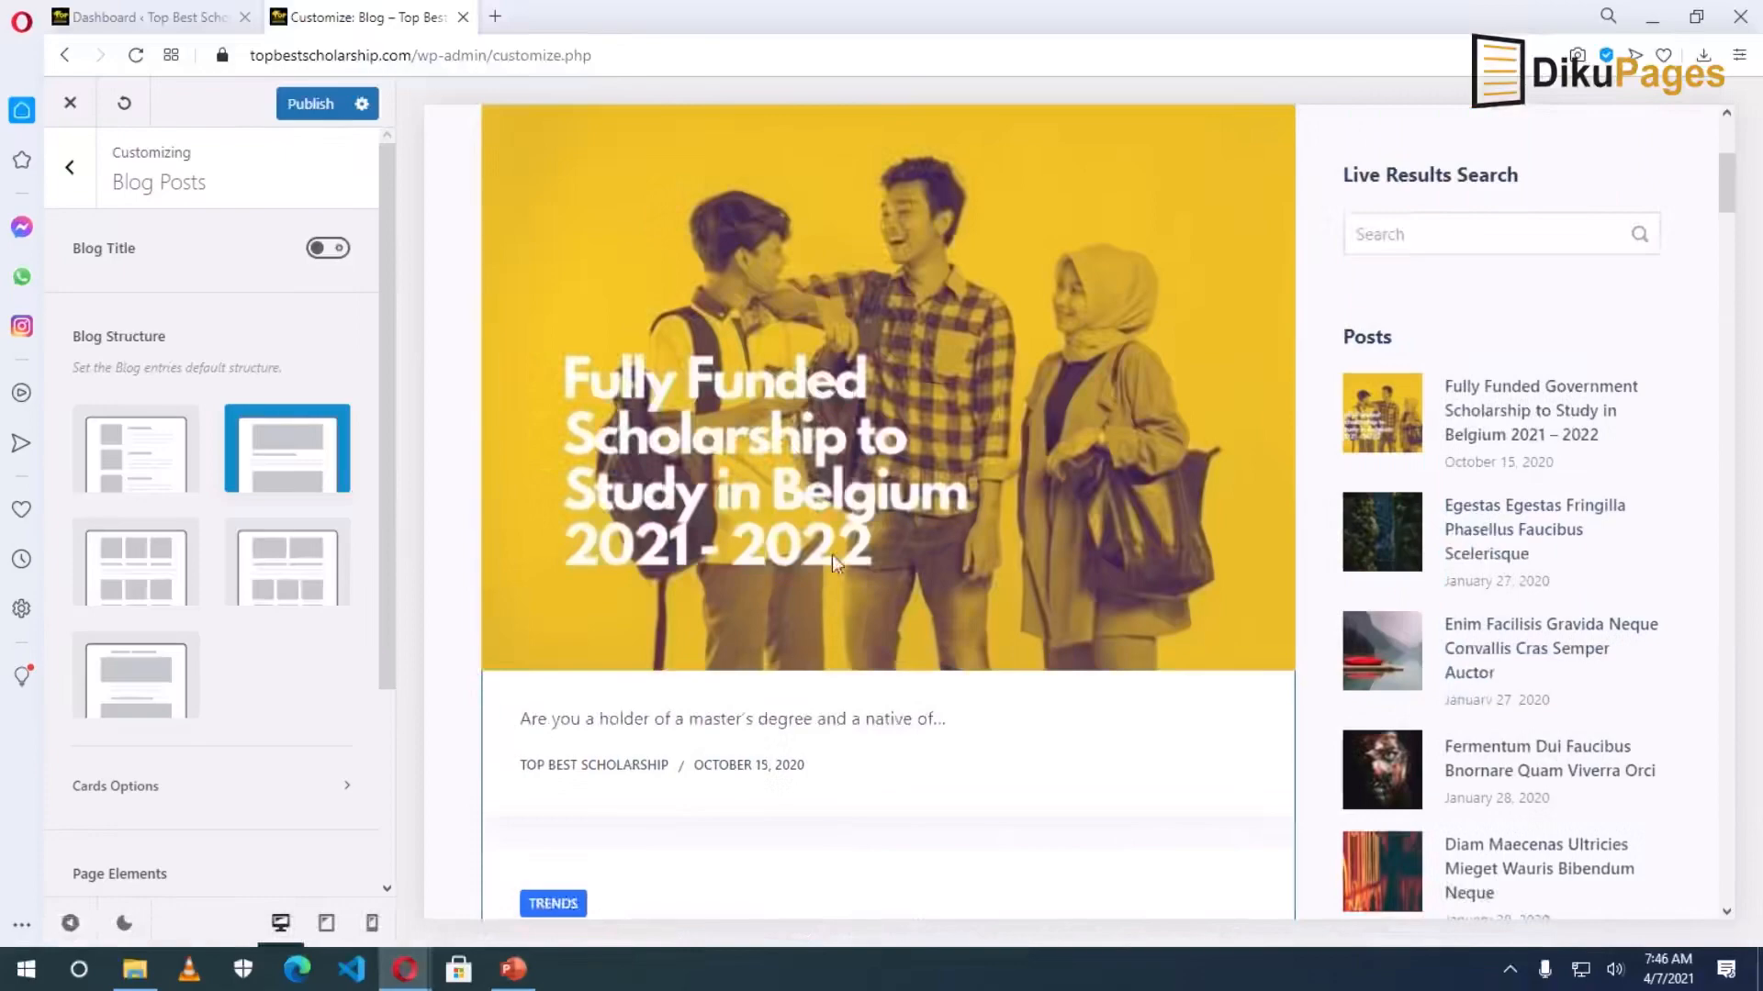
# Try the grid and single-column structures, finally settling on the Enhanced Grid layout.
pyautogui.scroll(-7, 863, 670)
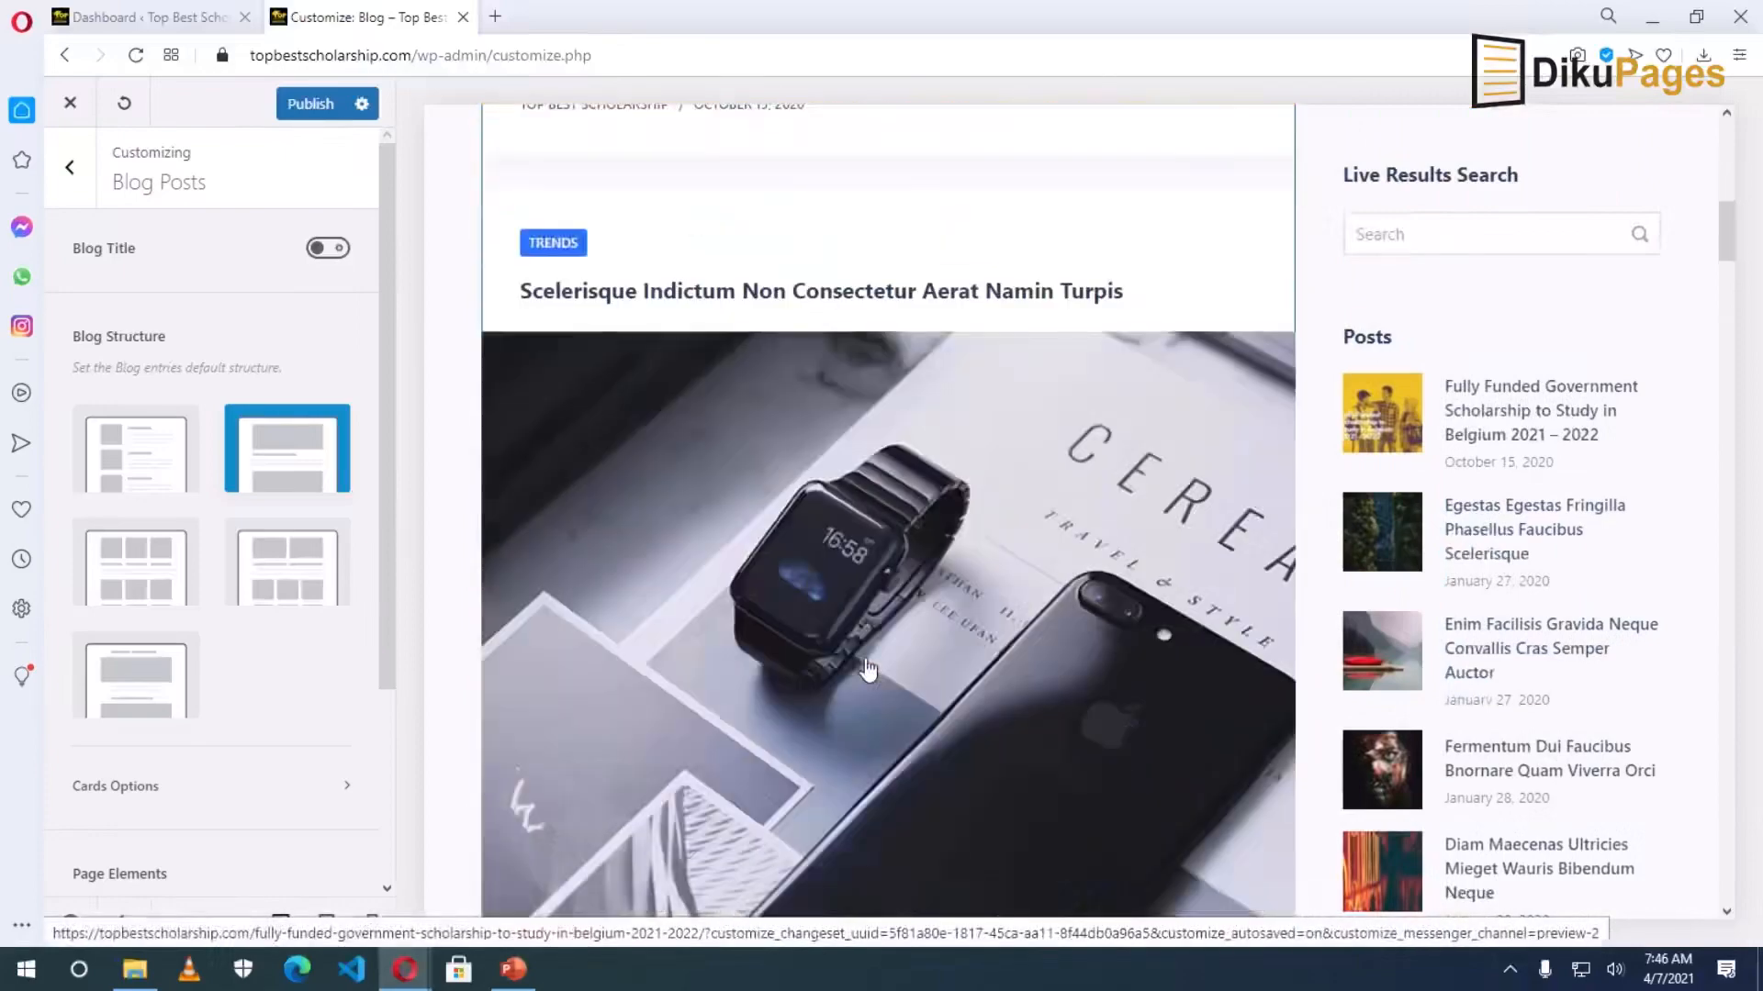
pyautogui.scroll(-16, 867, 670)
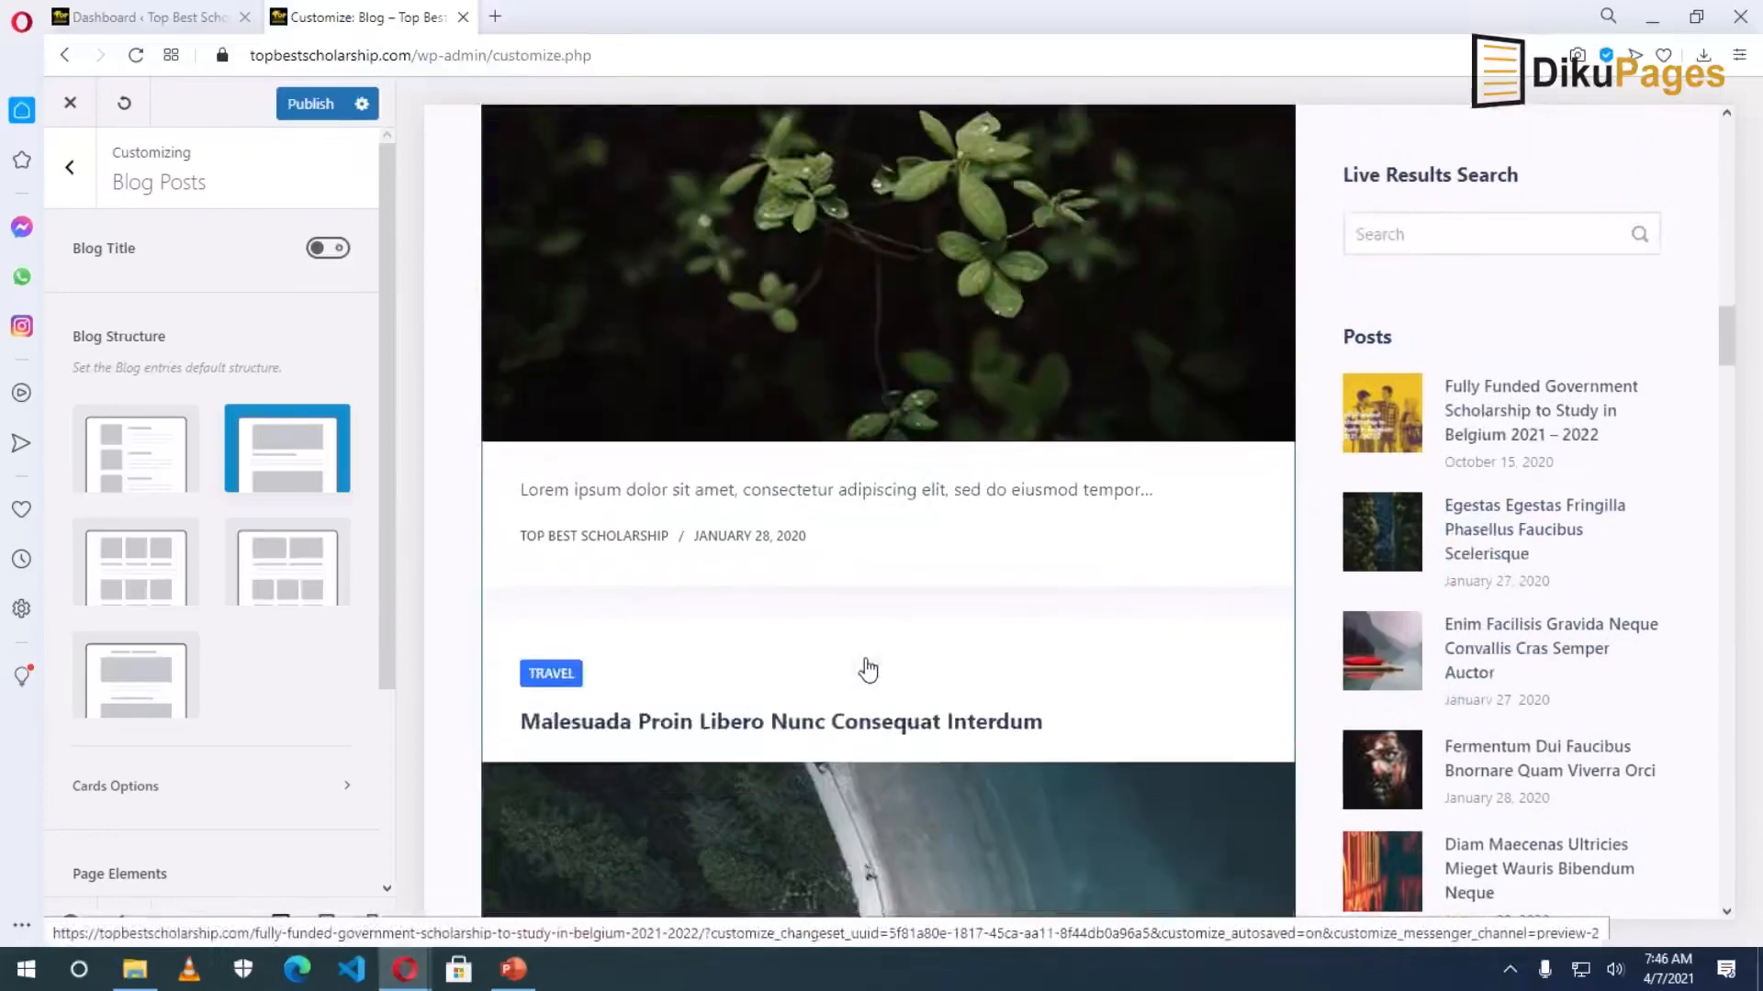
pyautogui.scroll(-8, 940, 606)
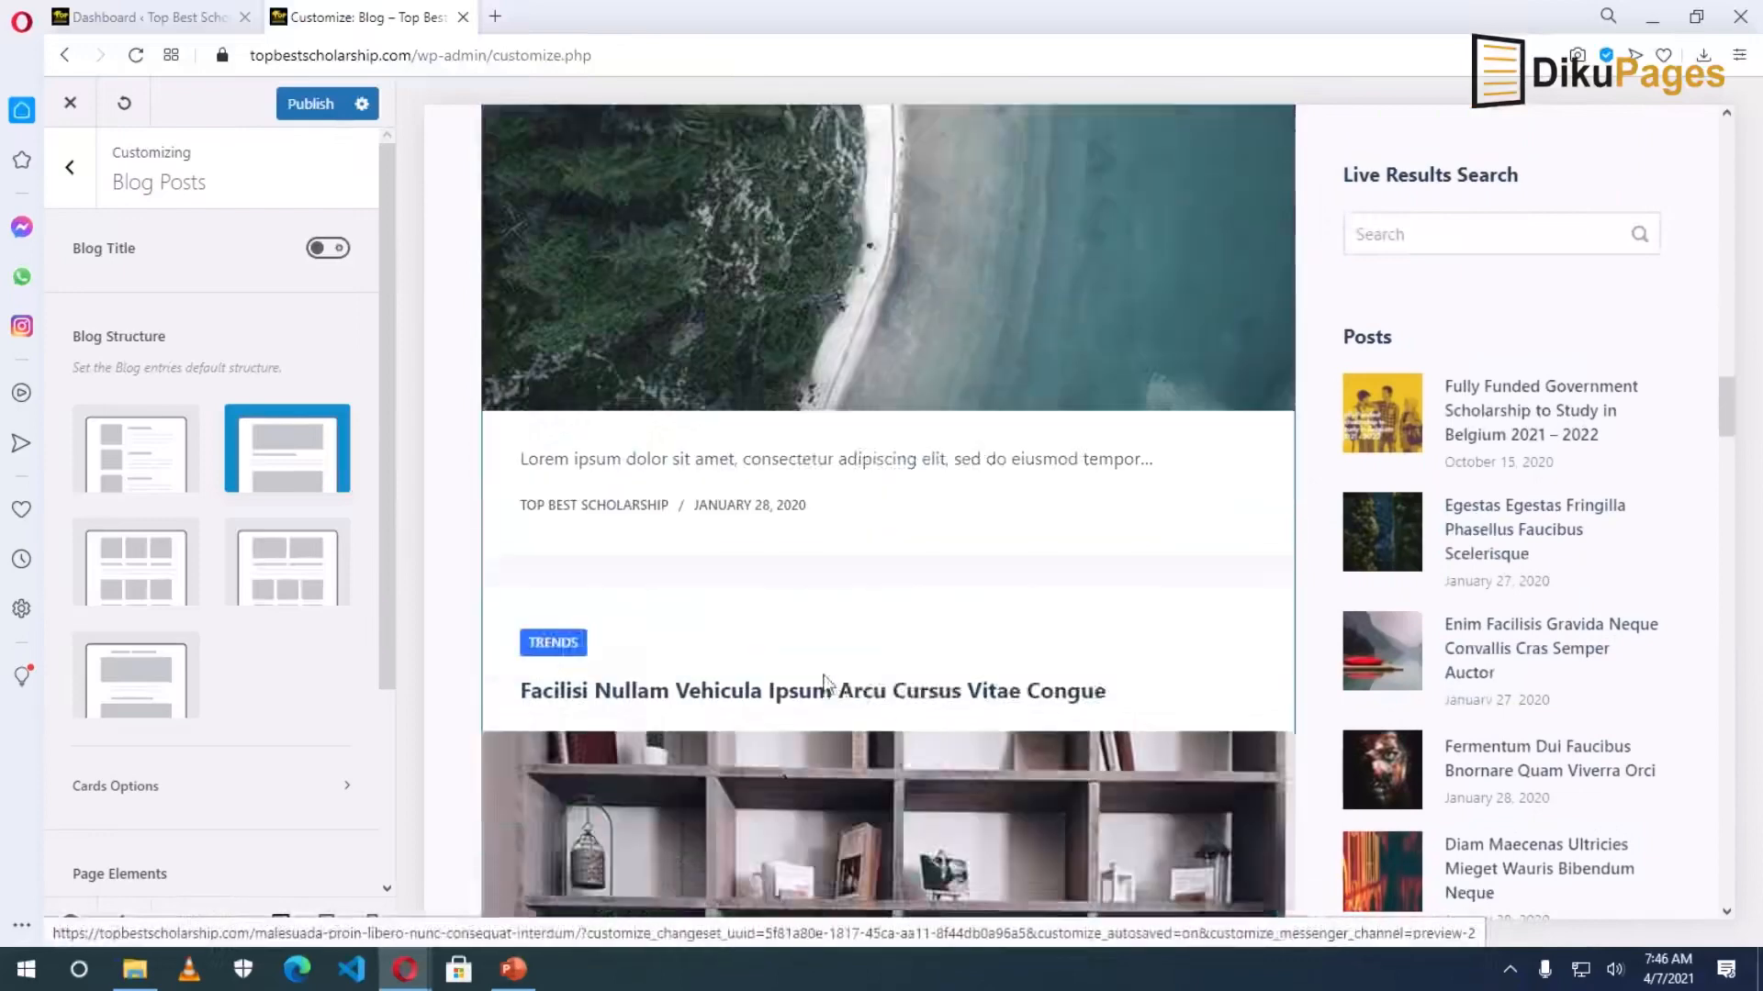
pyautogui.click(135, 573)
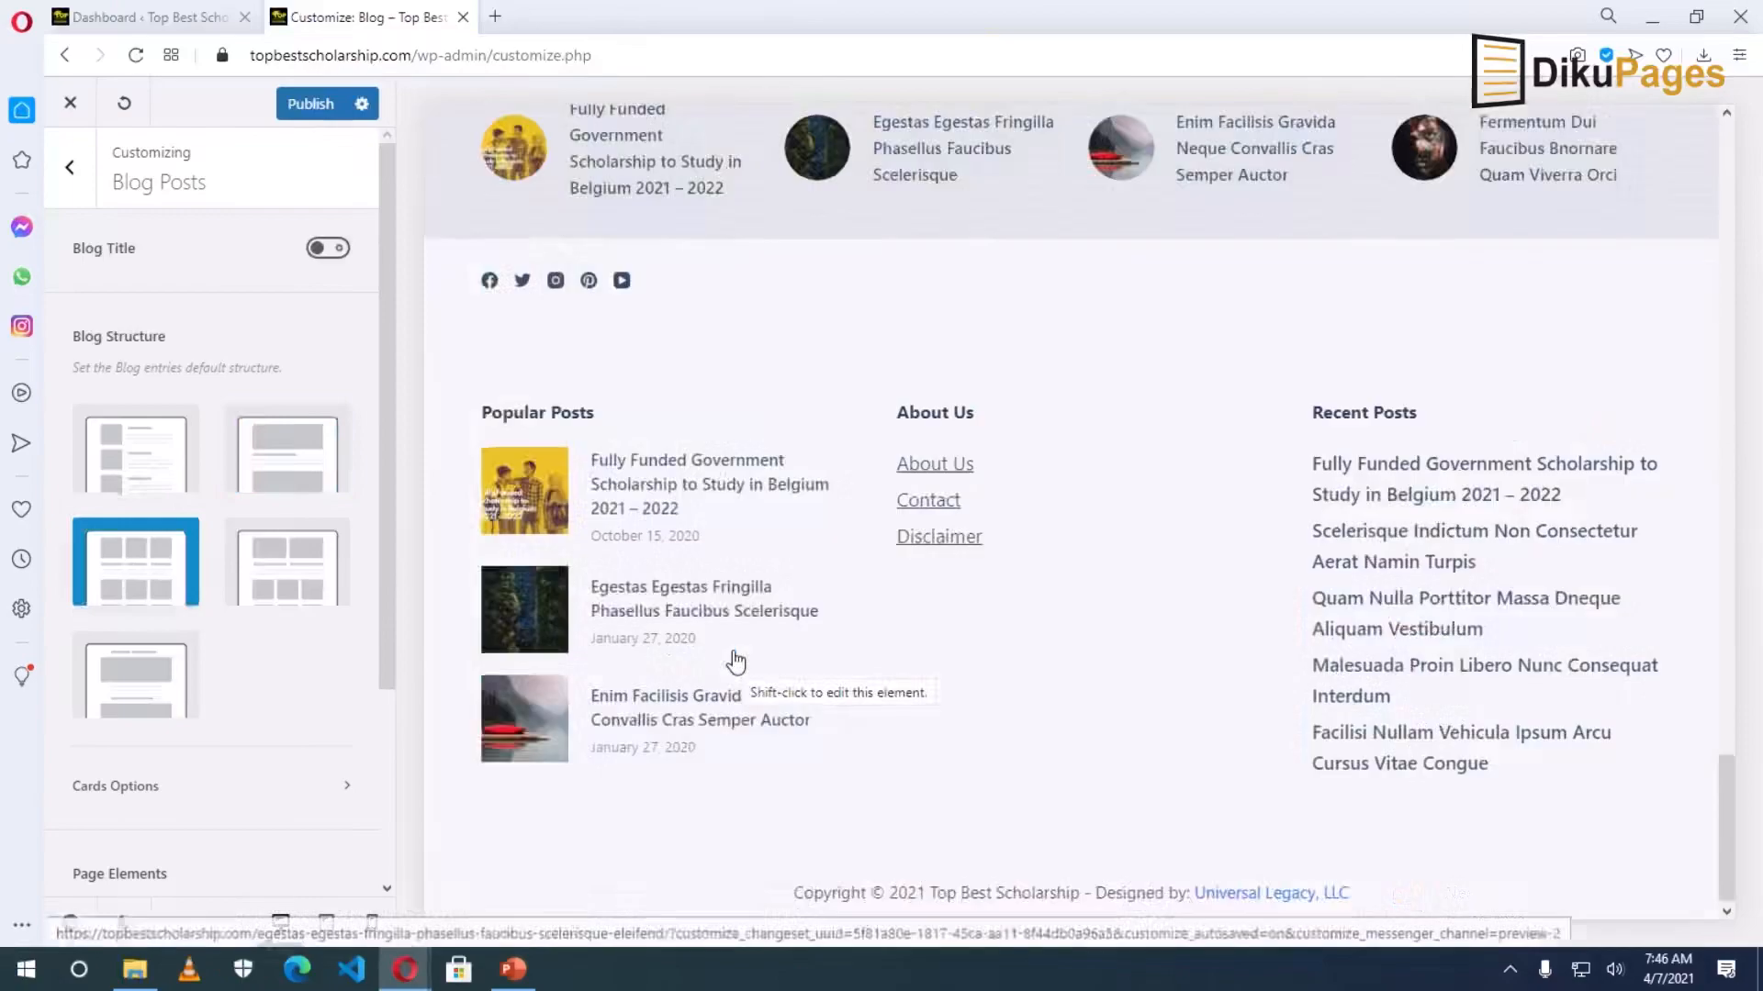
pyautogui.scroll(10, 775, 684)
pyautogui.scroll(5, 782, 679)
pyautogui.scroll(5, 782, 677)
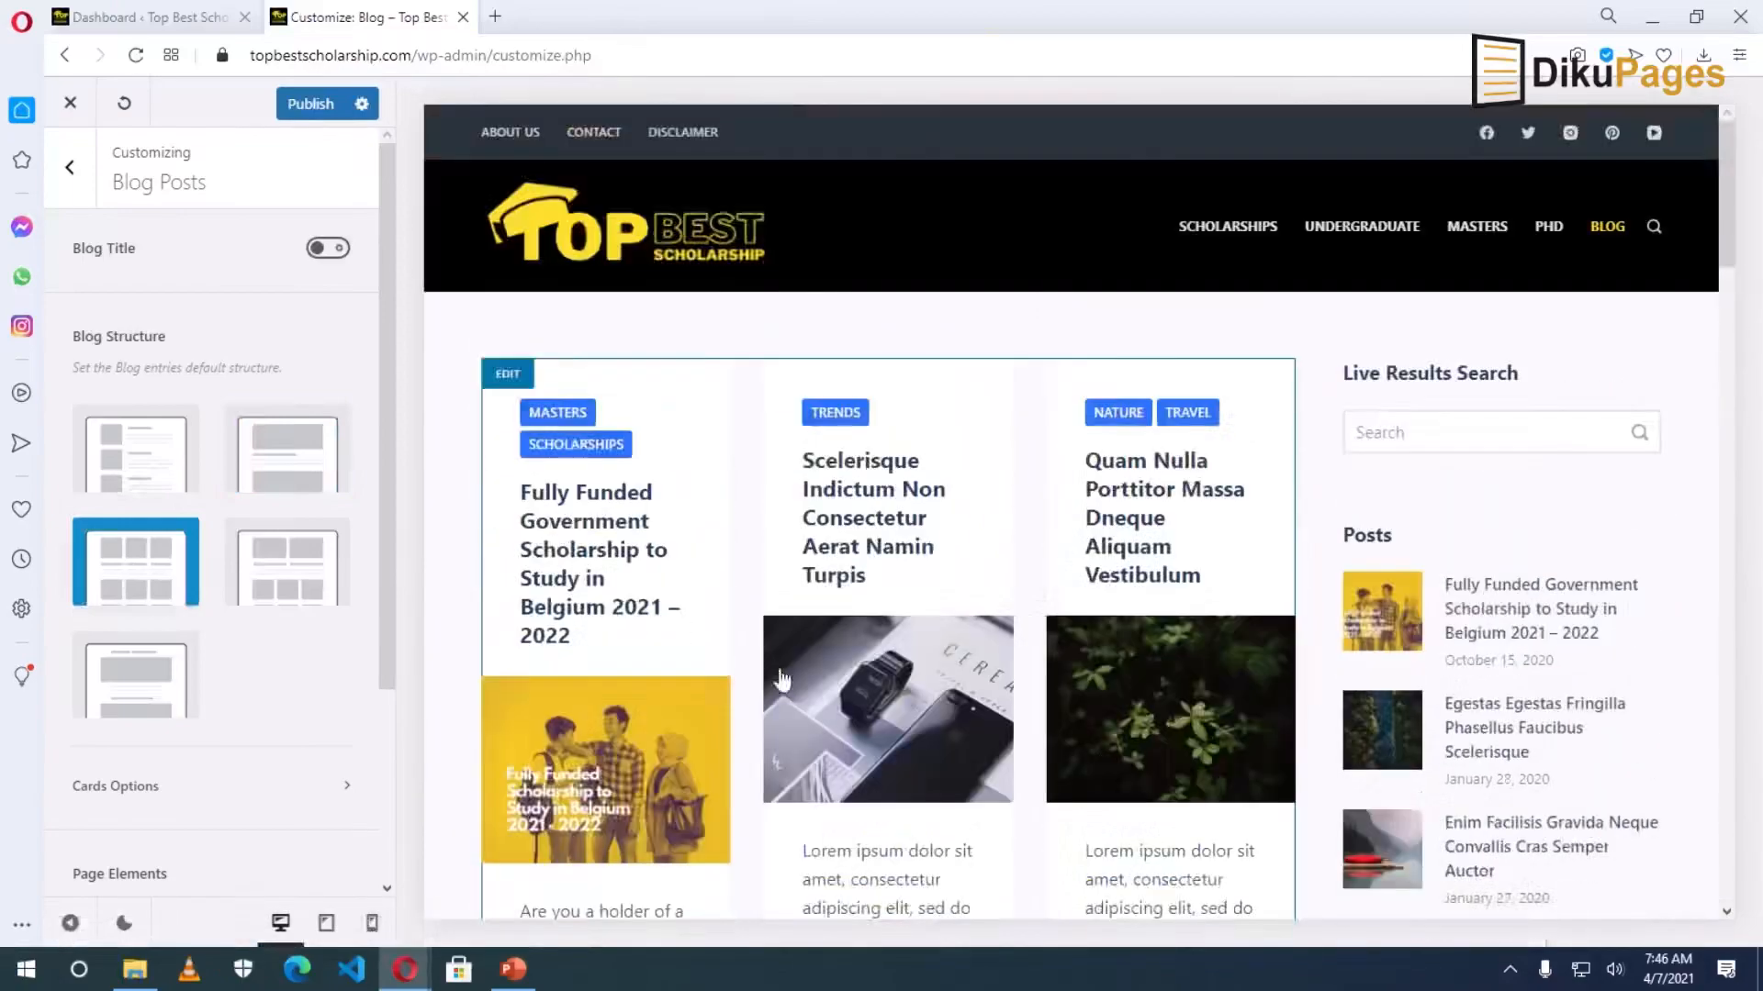
pyautogui.scroll(-3, 780, 678)
pyautogui.scroll(-5, 779, 678)
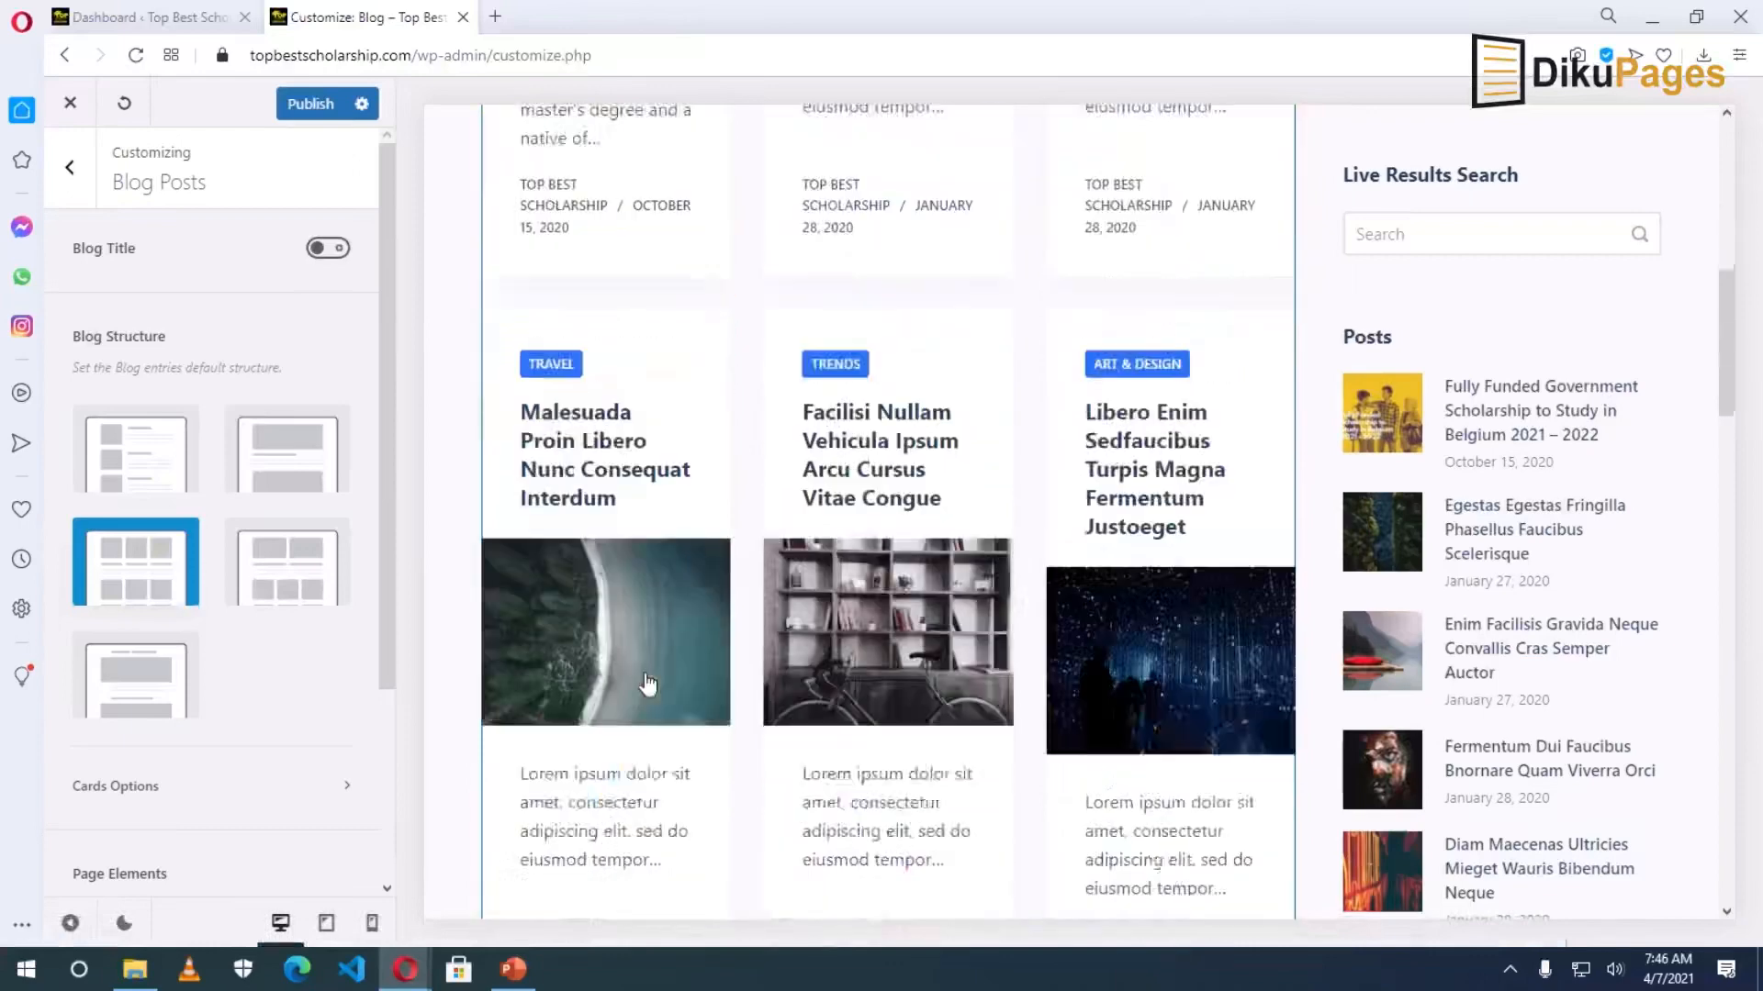
pyautogui.click(126, 691)
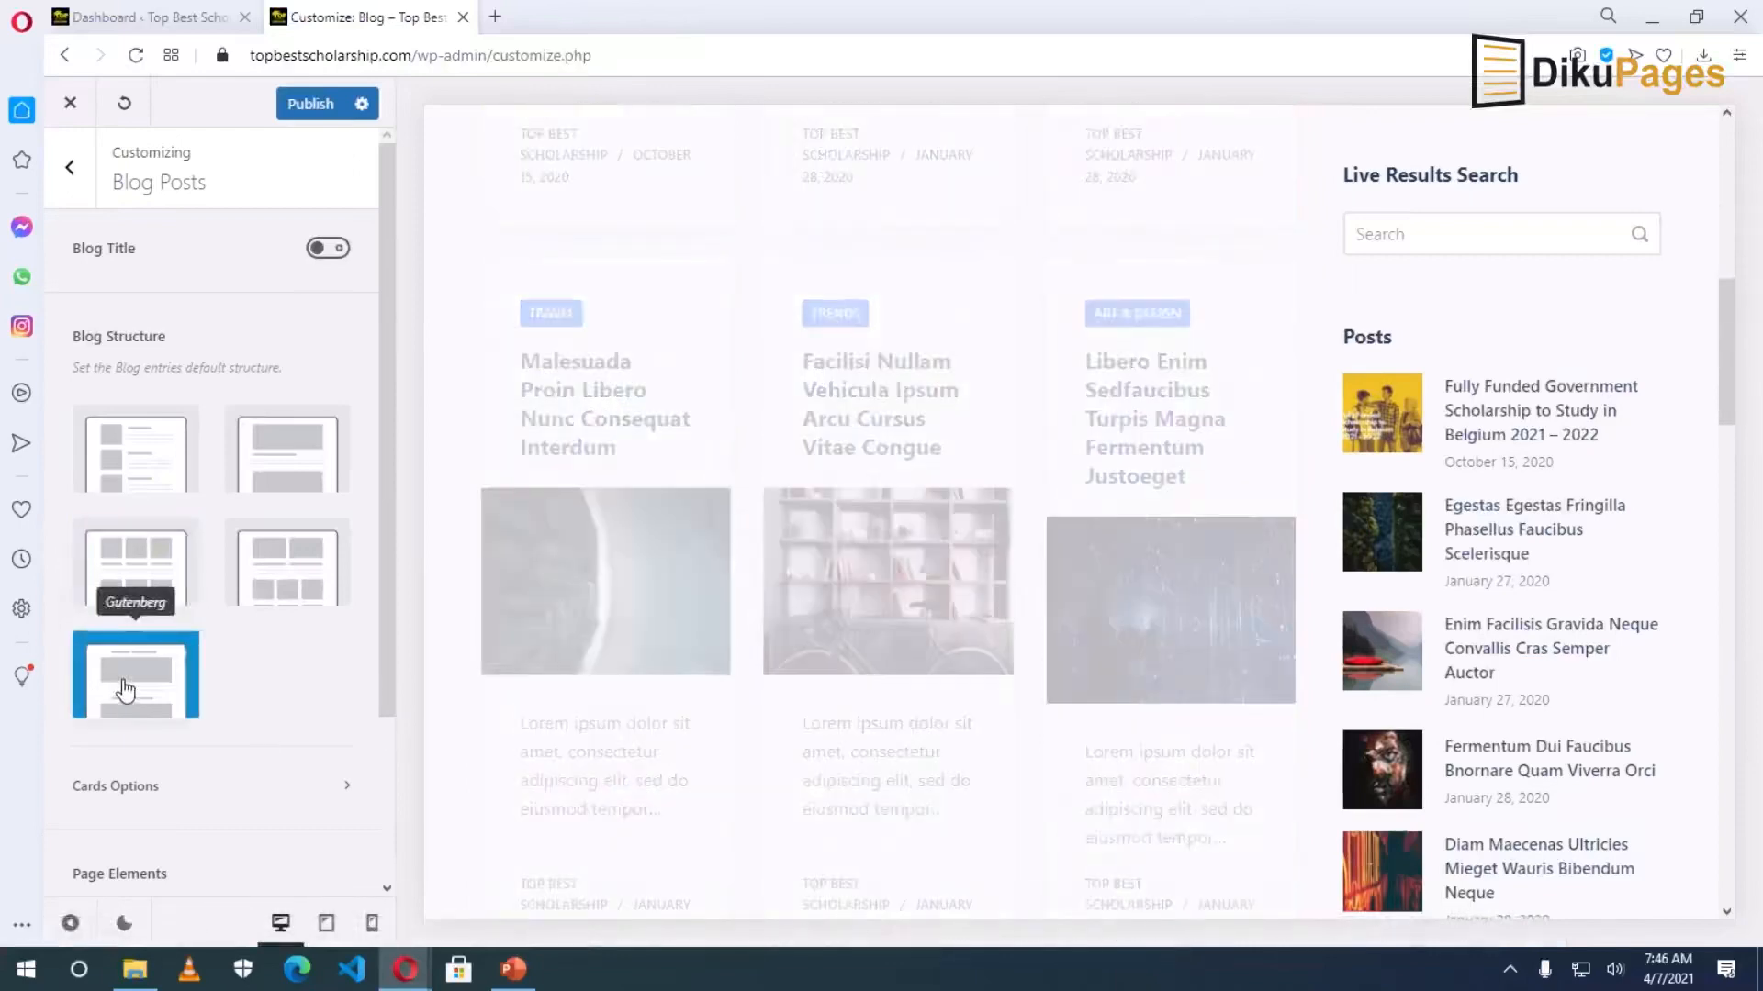
pyautogui.scroll(5, 763, 694)
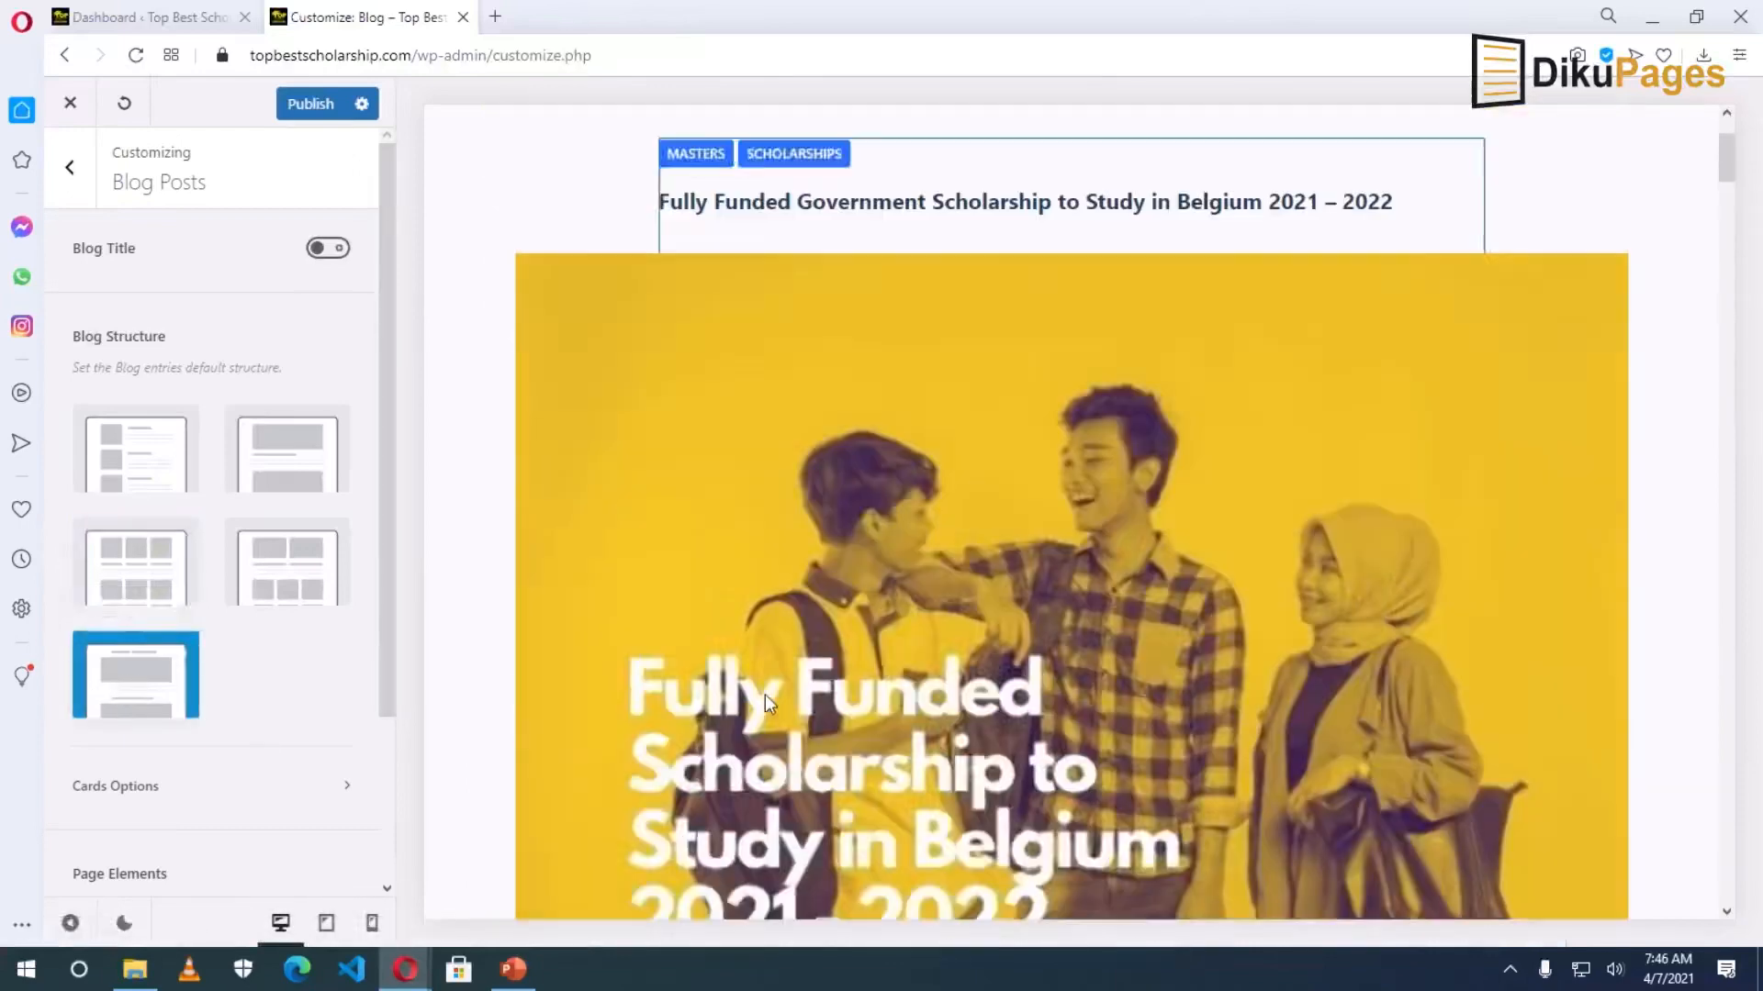
pyautogui.scroll(-15, 761, 702)
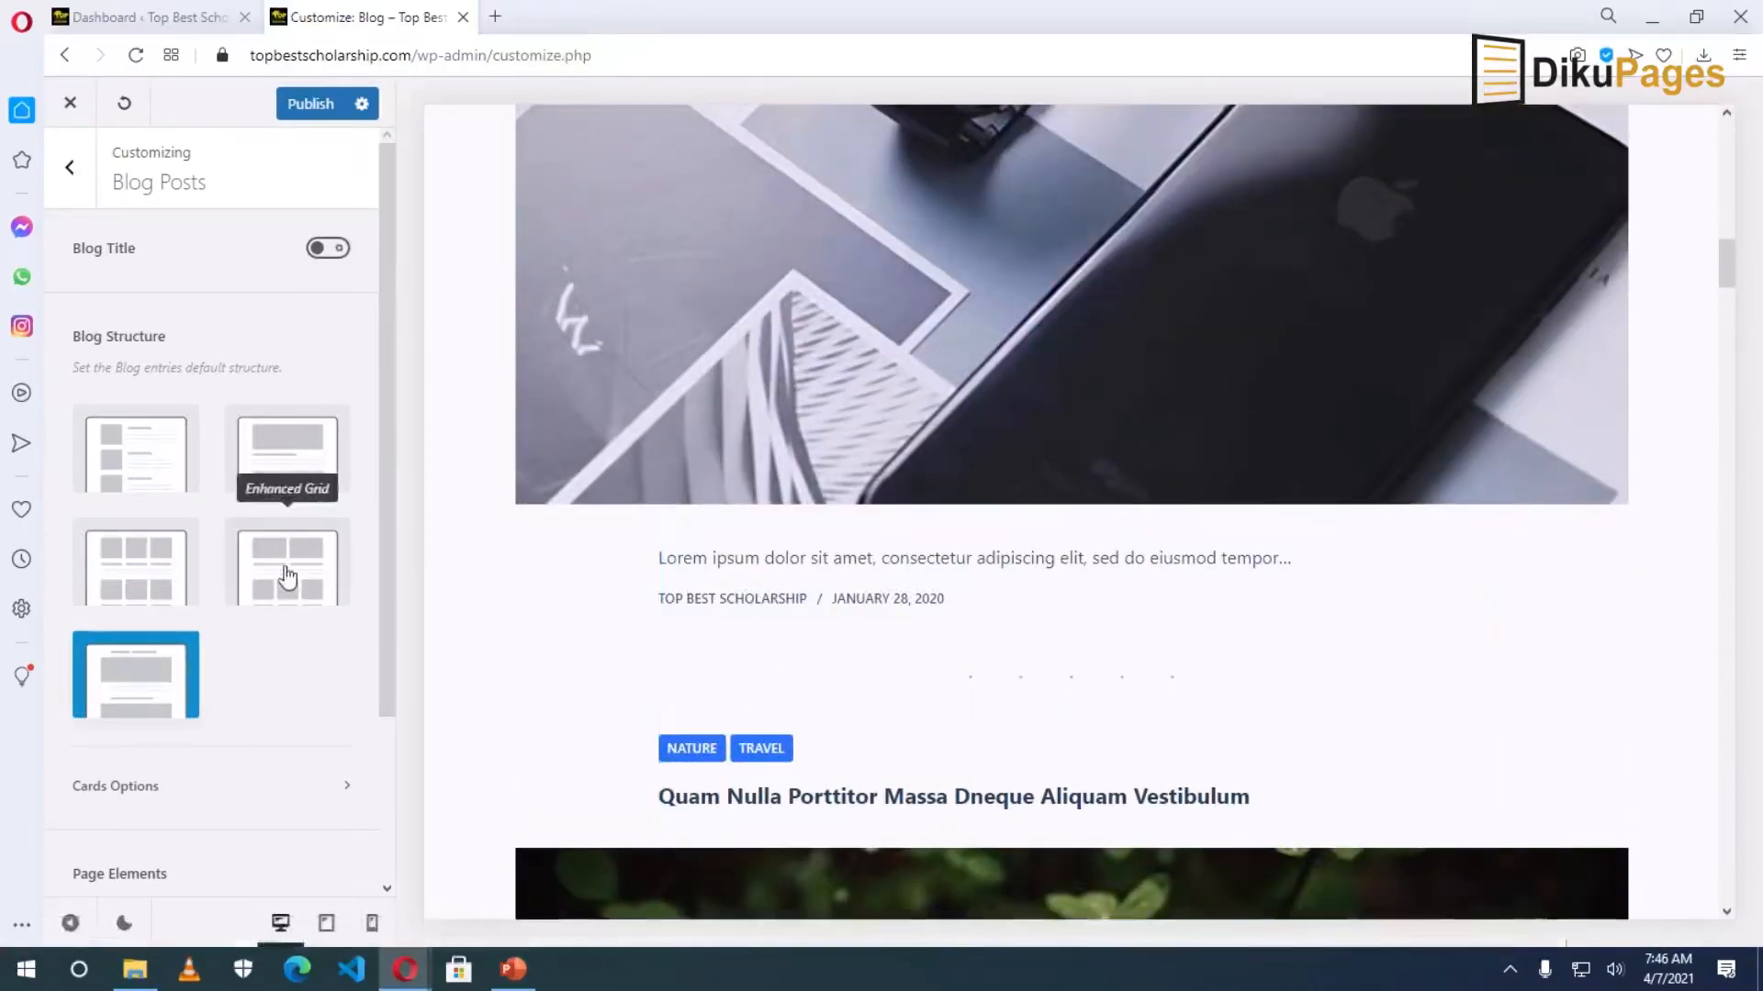
pyautogui.click(288, 577)
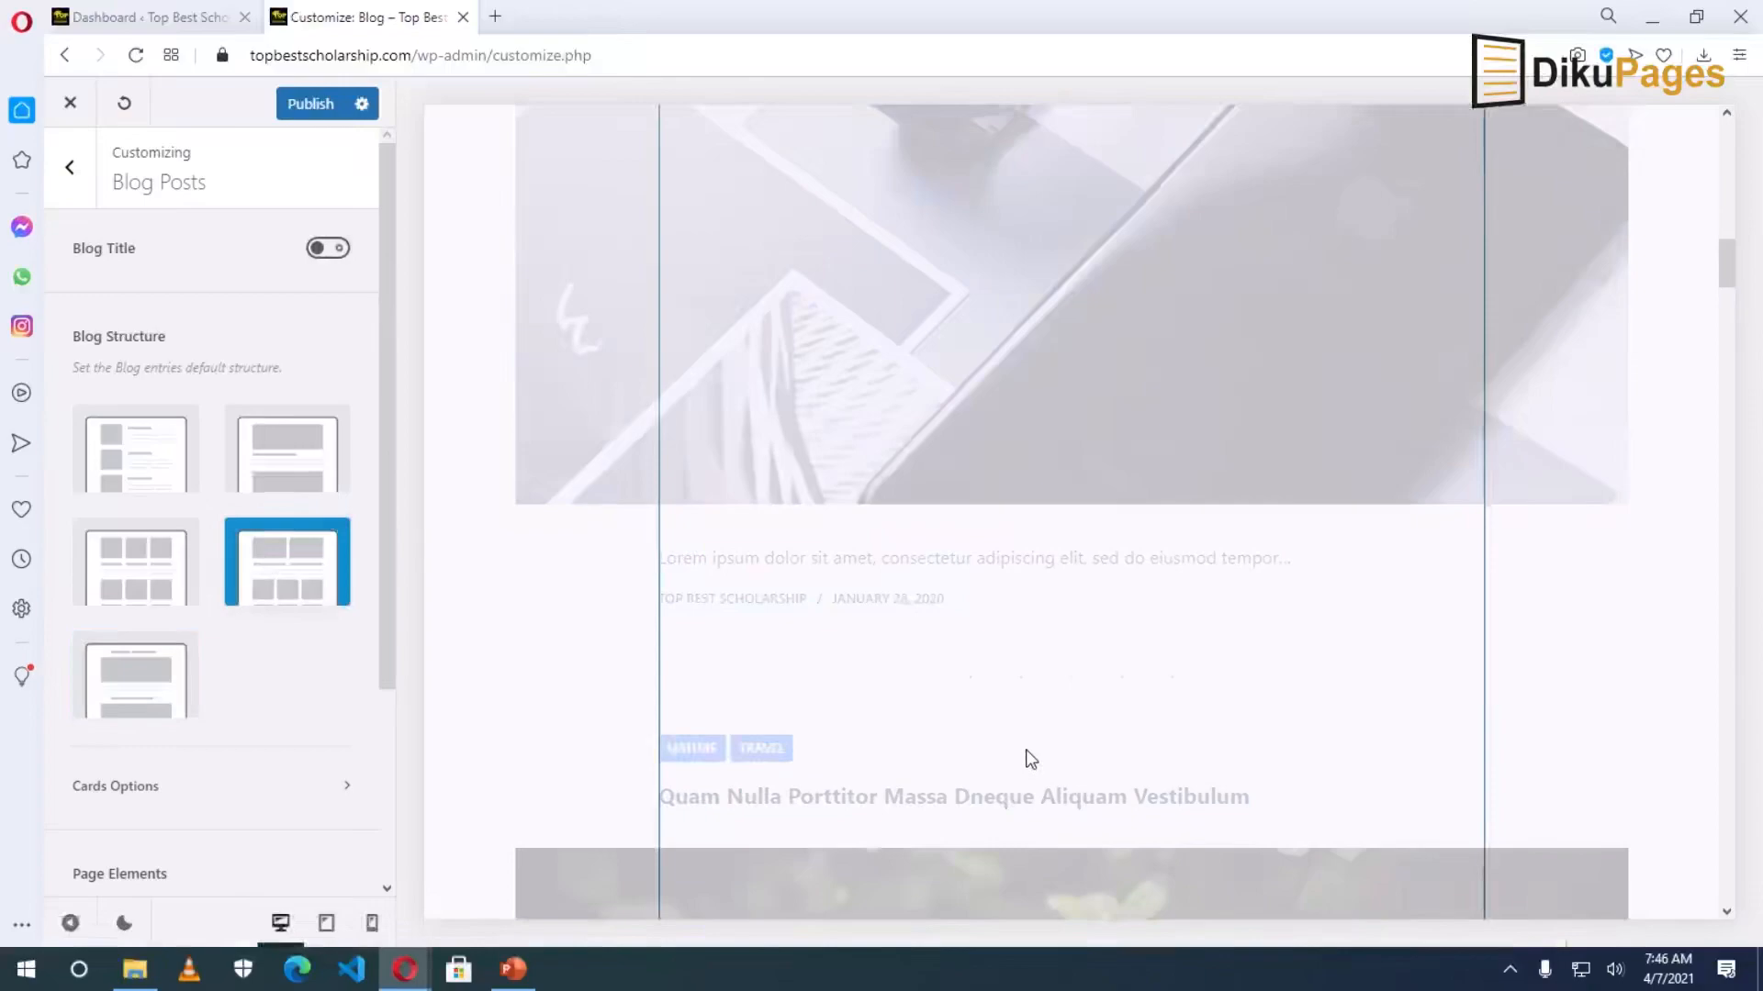
pyautogui.scroll(10, 1027, 749)
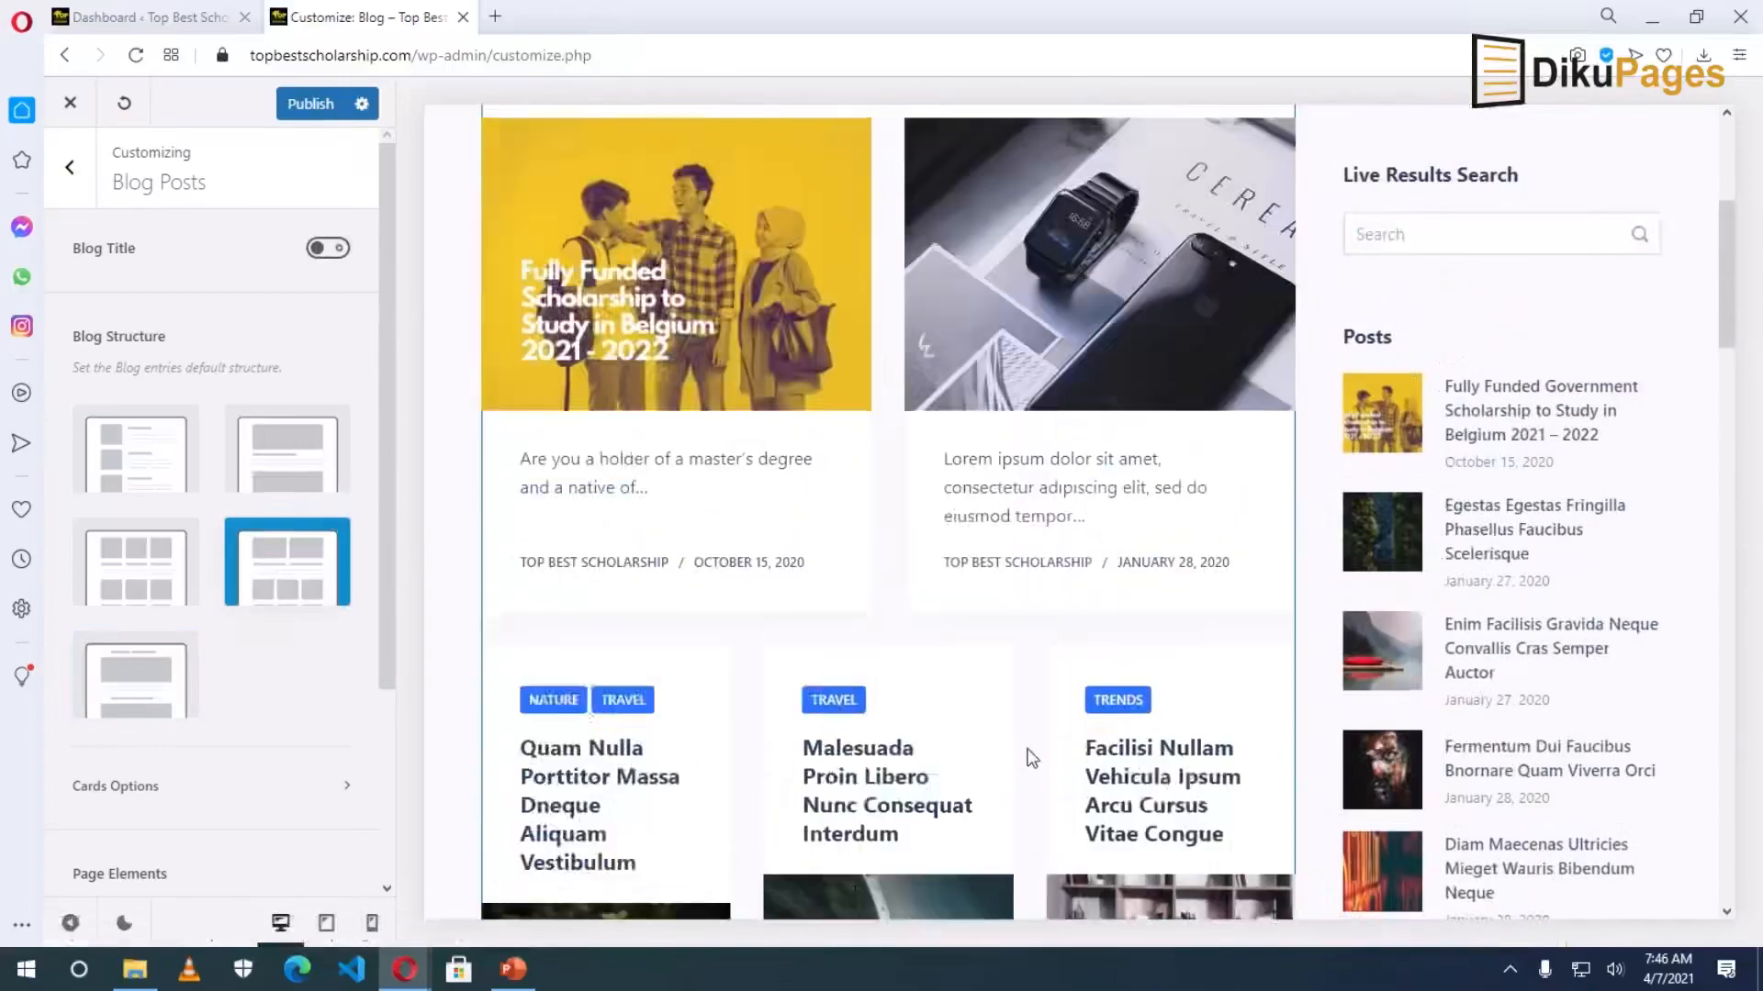
pyautogui.scroll(-7, 1026, 749)
pyautogui.scroll(8, 1024, 748)
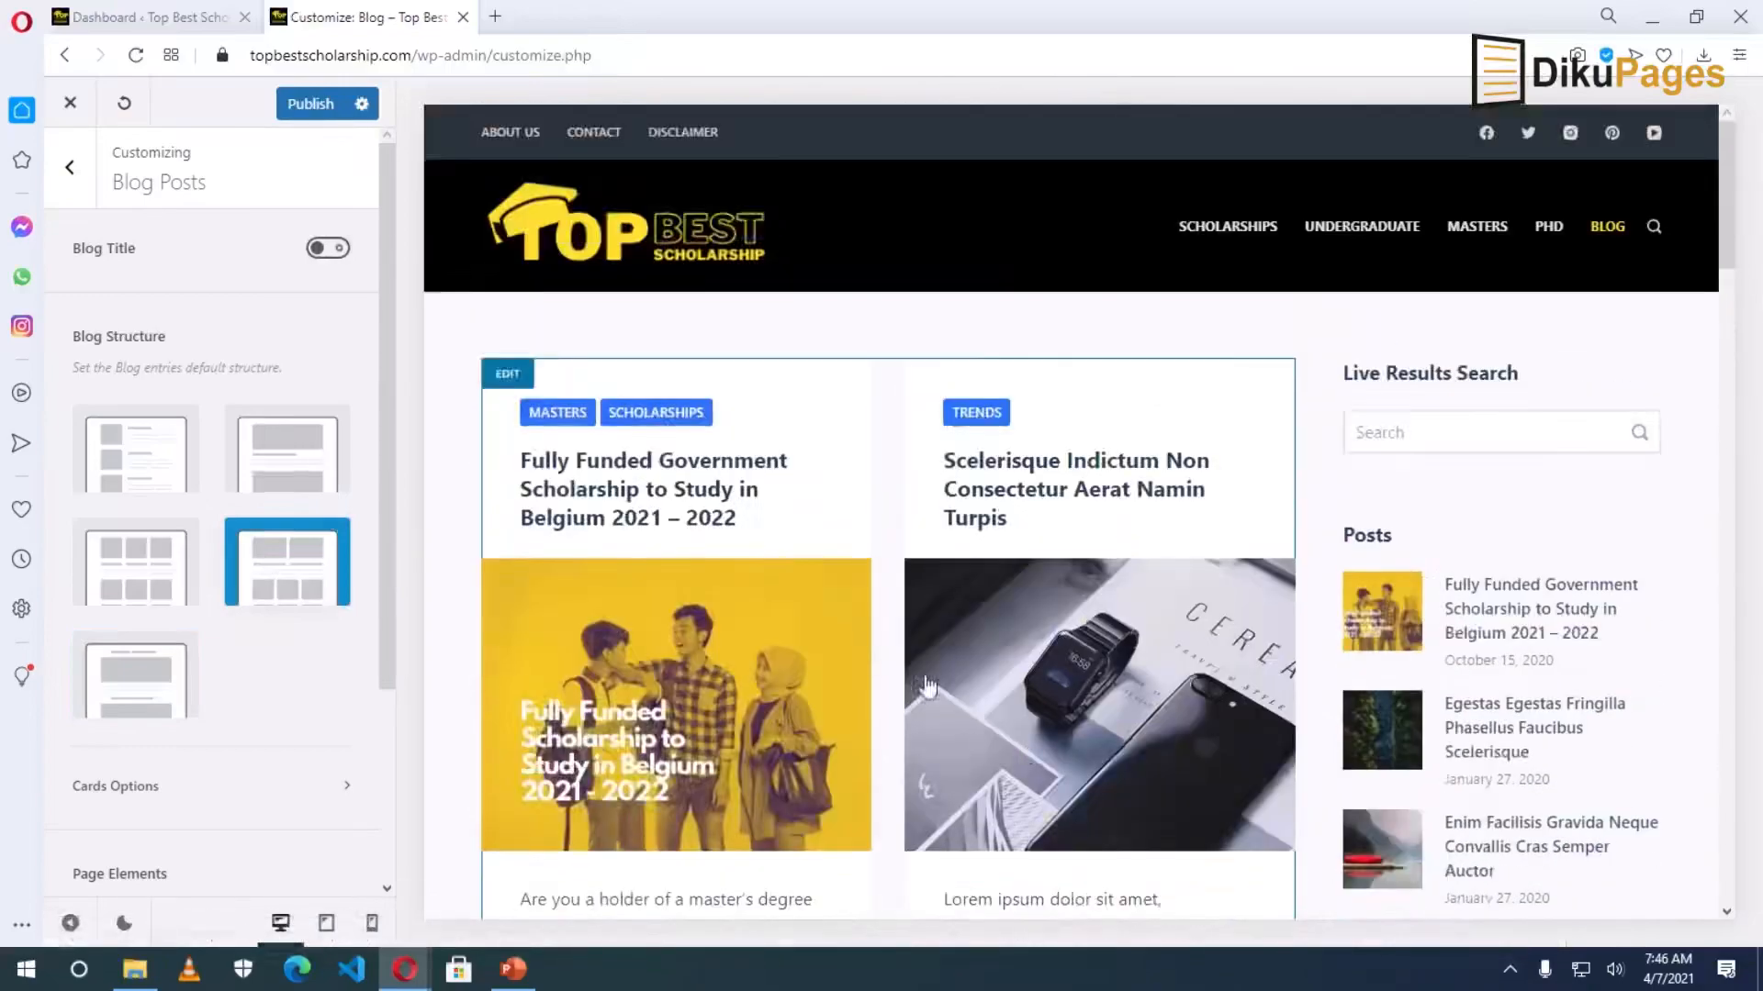
pyautogui.scroll(-6, 1008, 710)
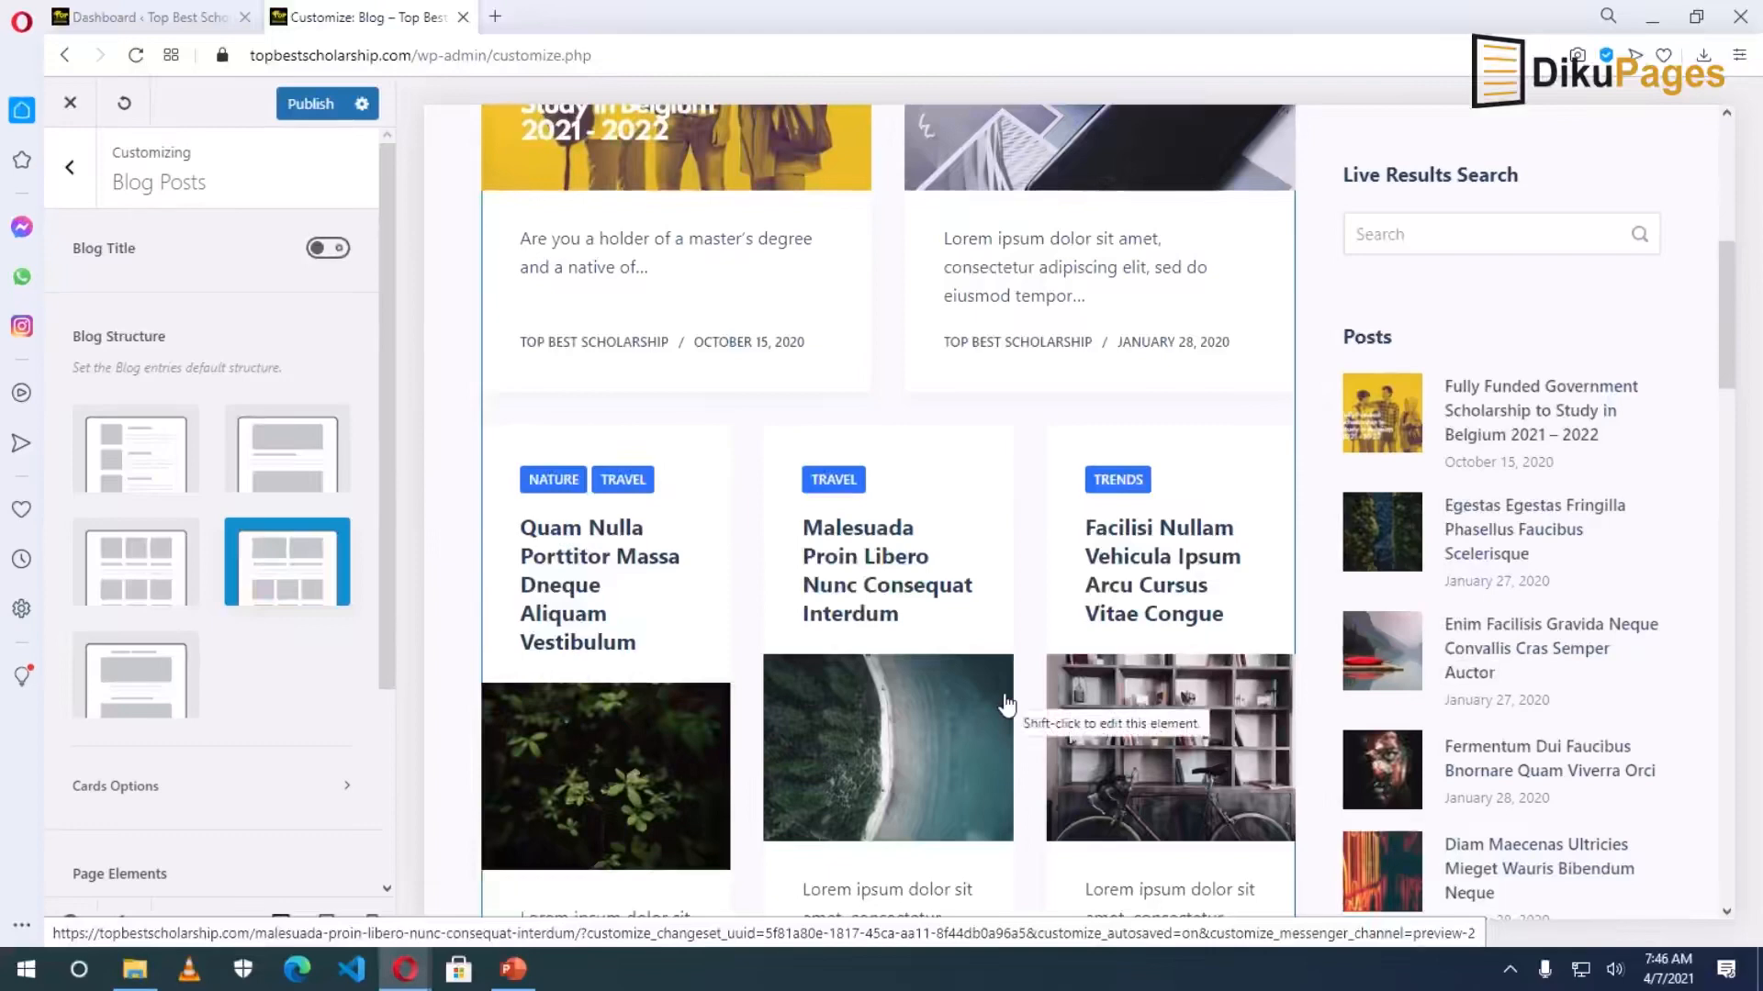
pyautogui.scroll(3, 514, 736)
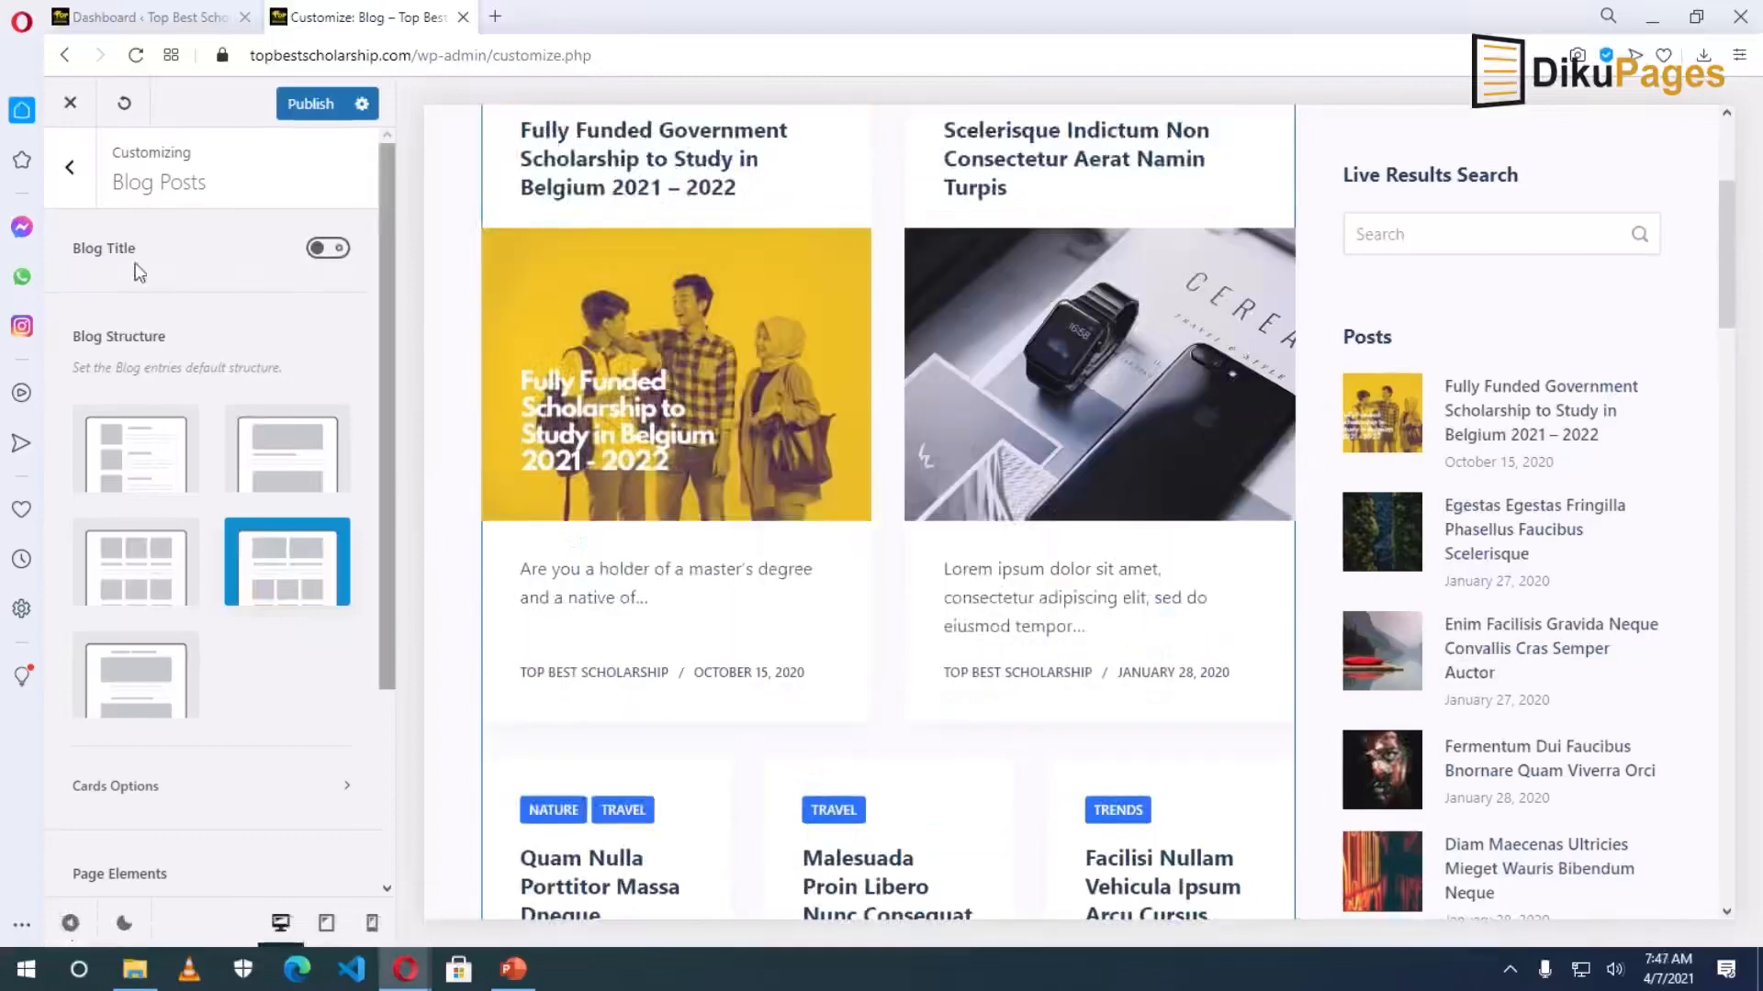
pyautogui.scroll(3, 558, 494)
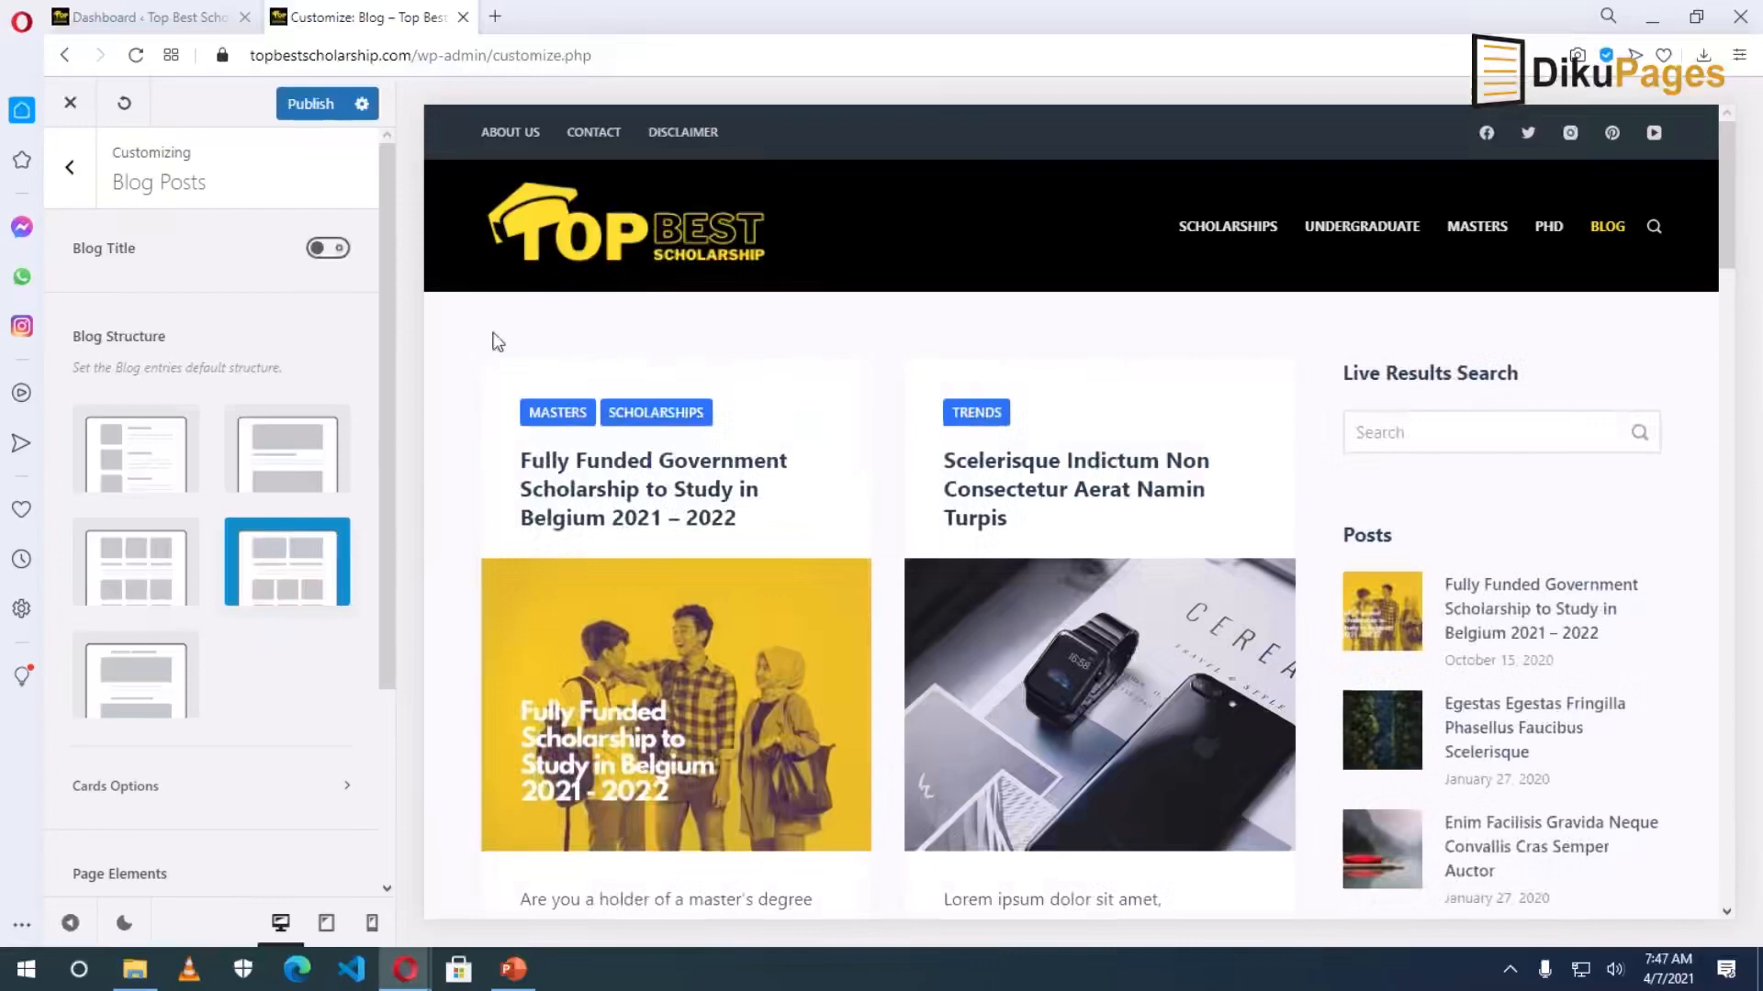
# Show the Blog Title above the posts, then hide it again.
pyautogui.click(335, 249)
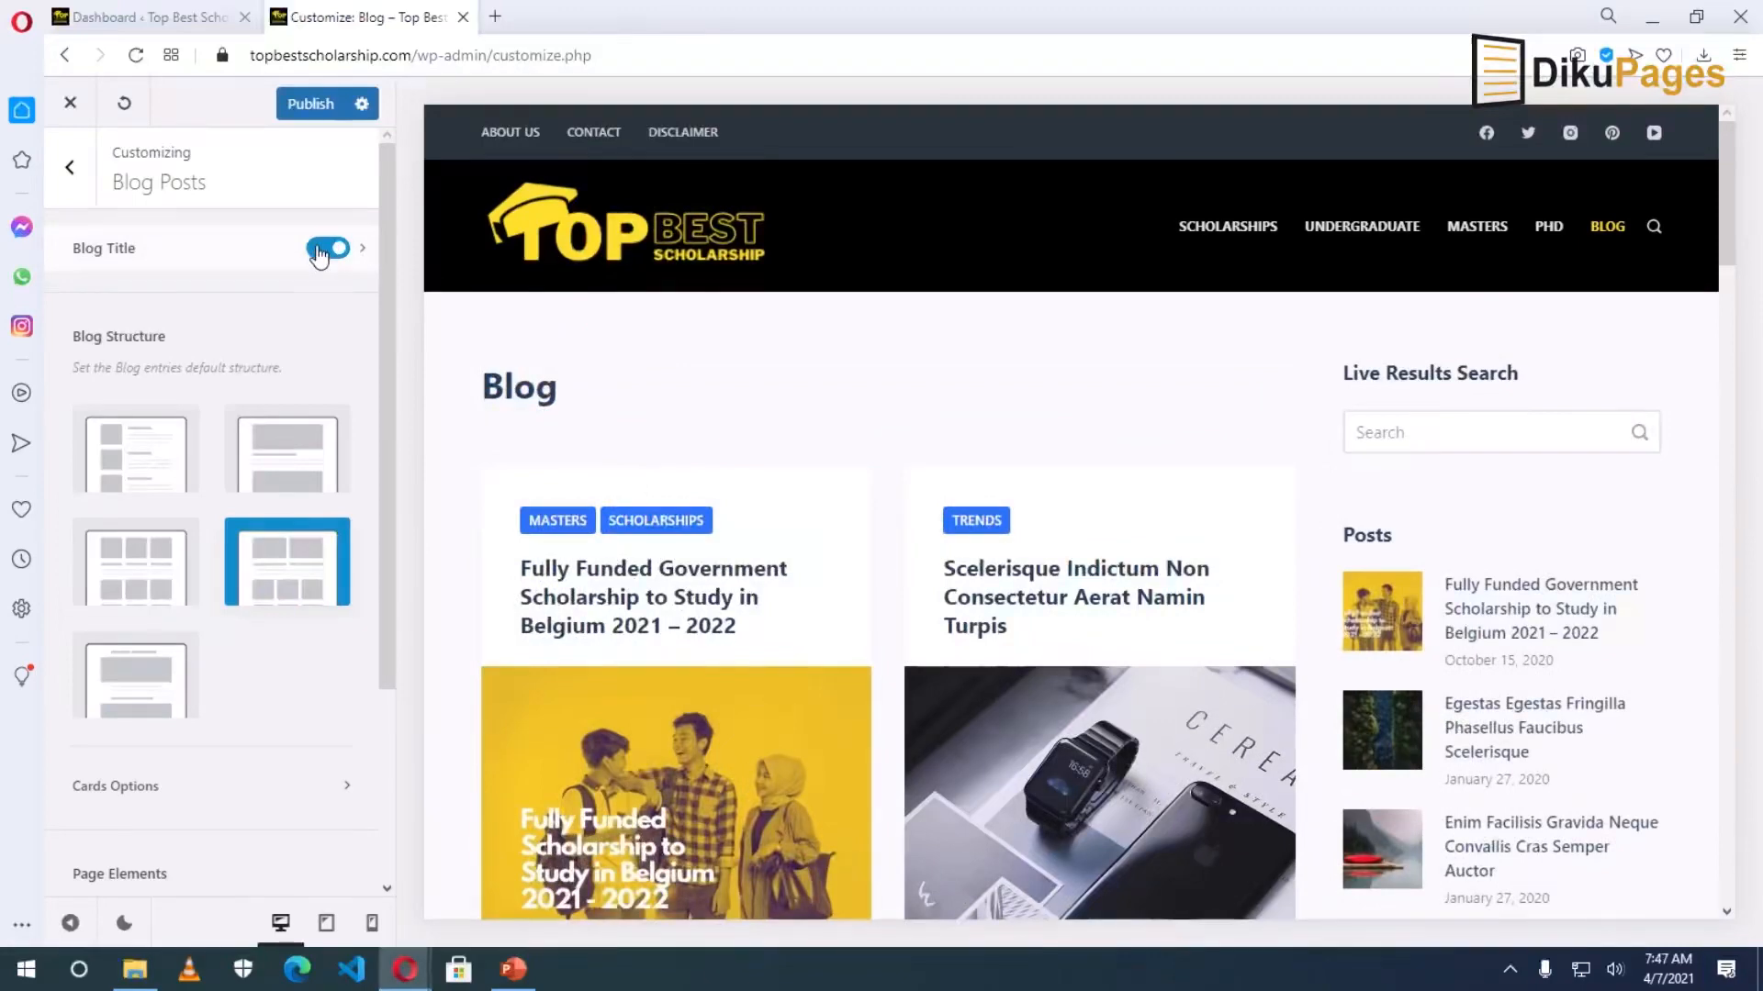
pyautogui.click(321, 250)
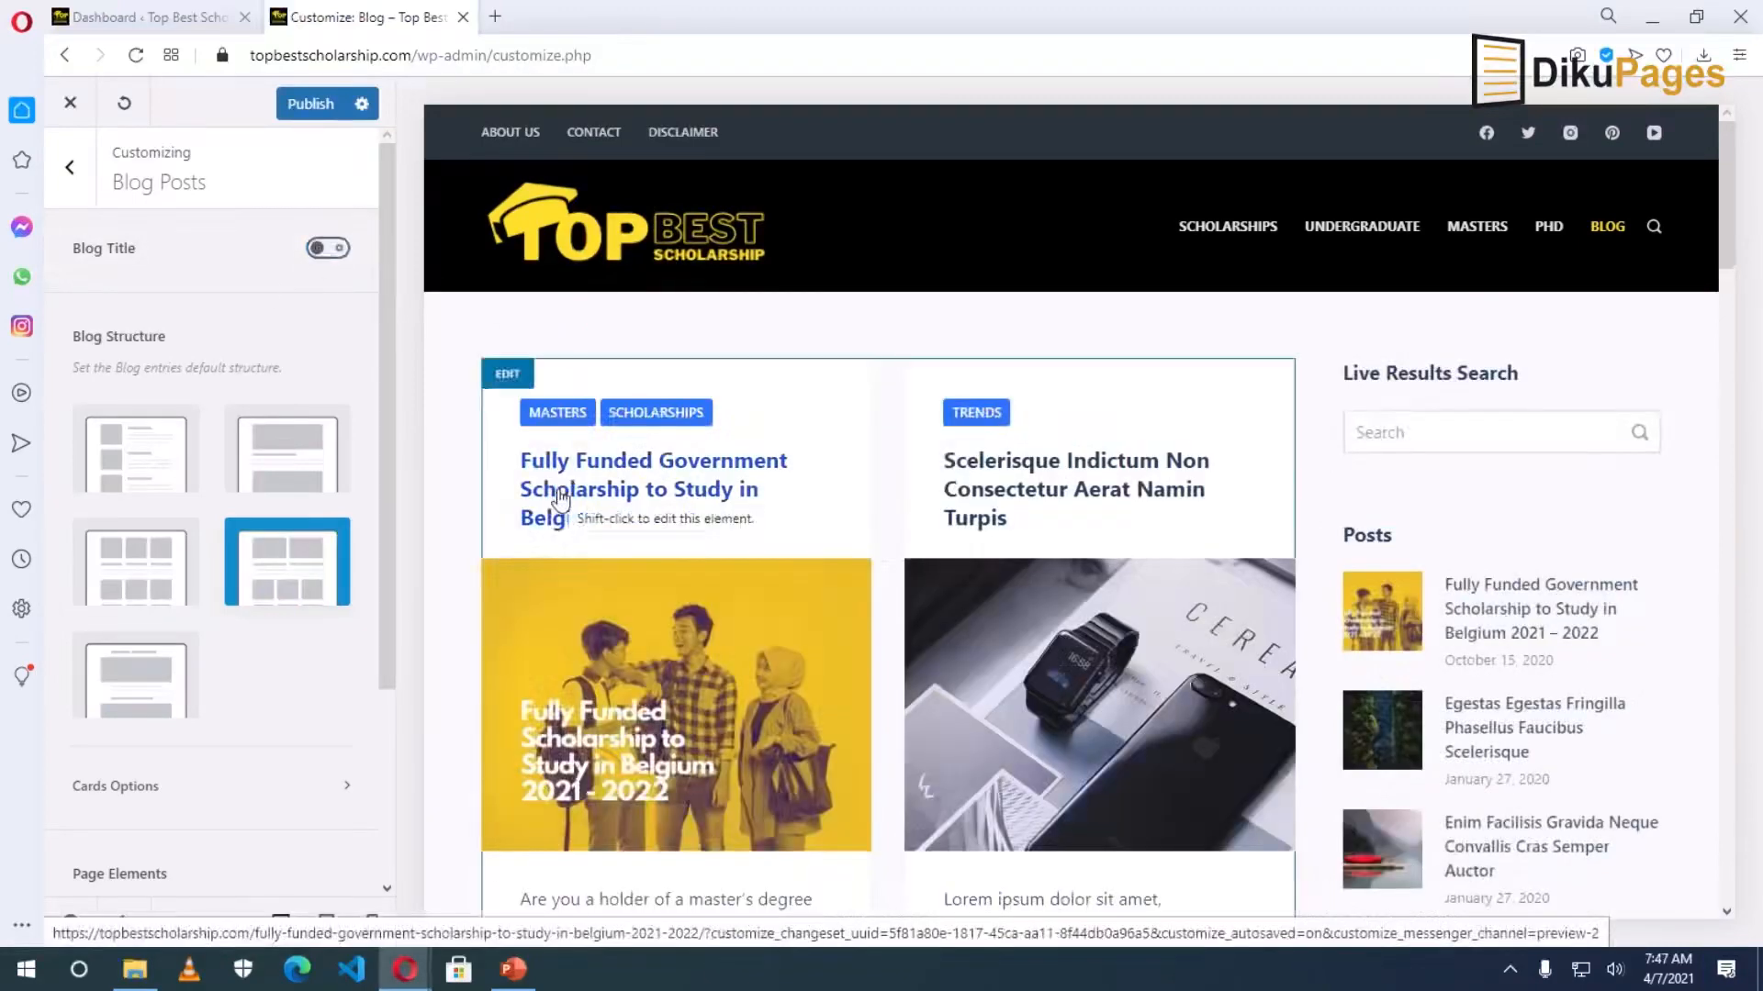
pyautogui.scroll(-3, 369, 592)
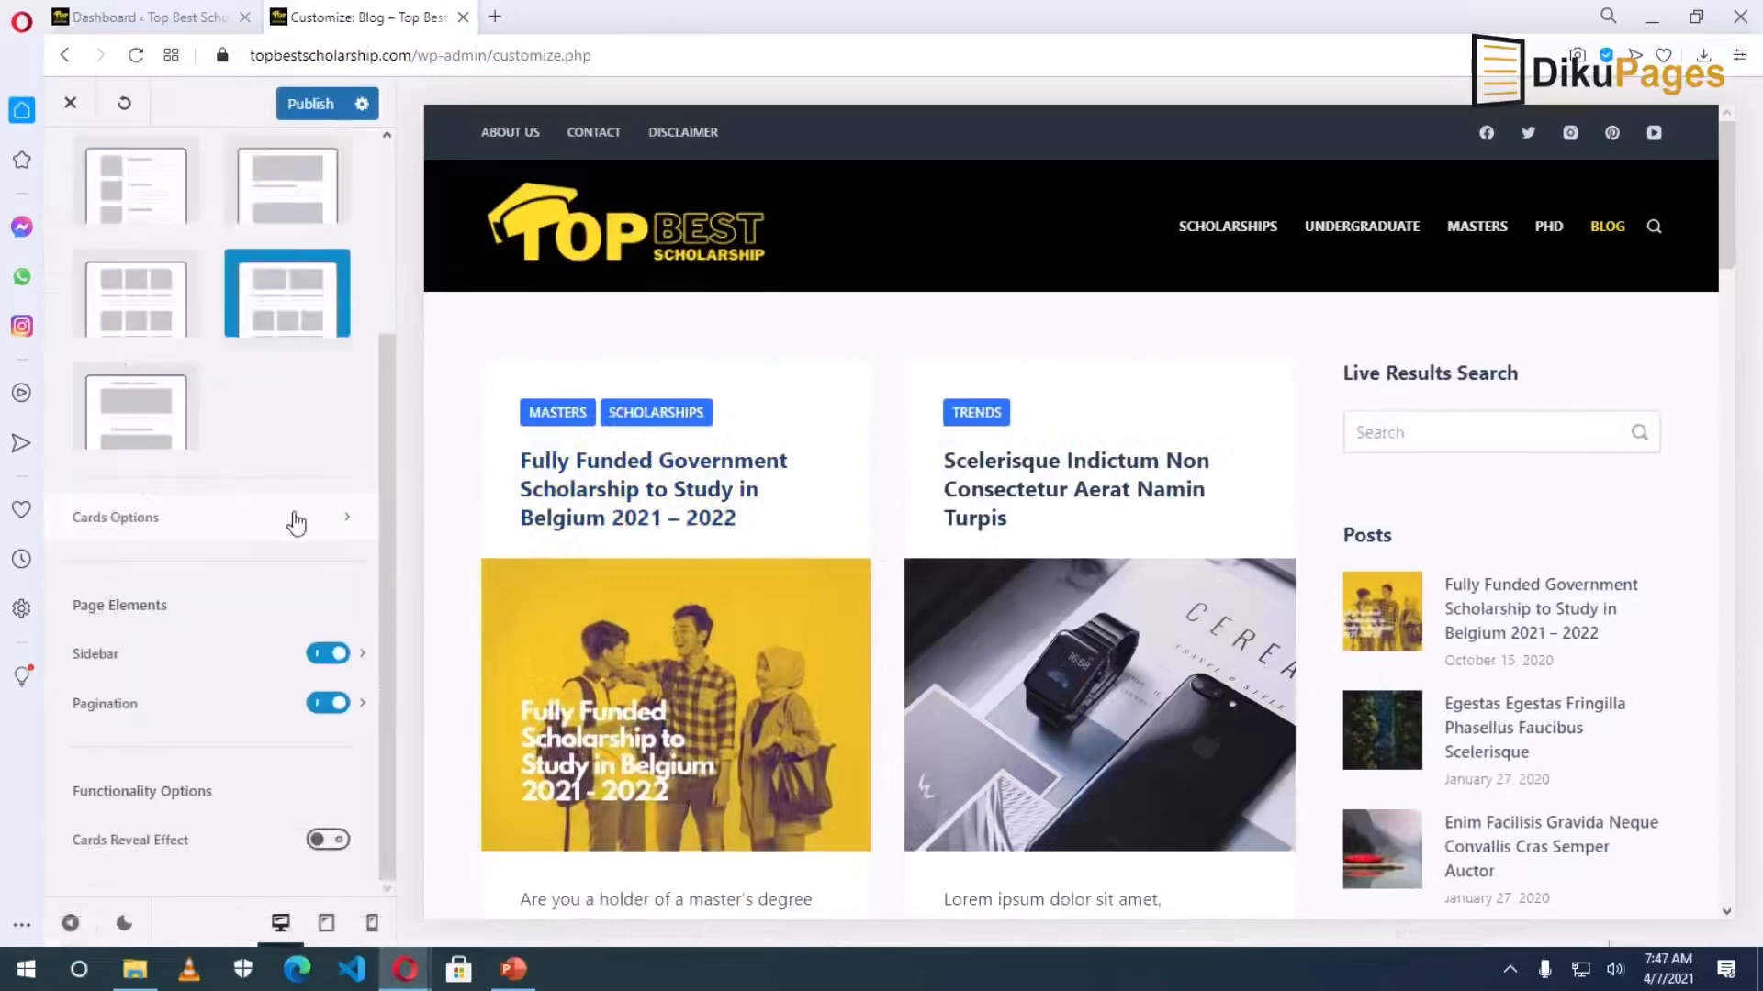
# Open Cards Options and expand the top Post Meta card element.
pyautogui.click(339, 517)
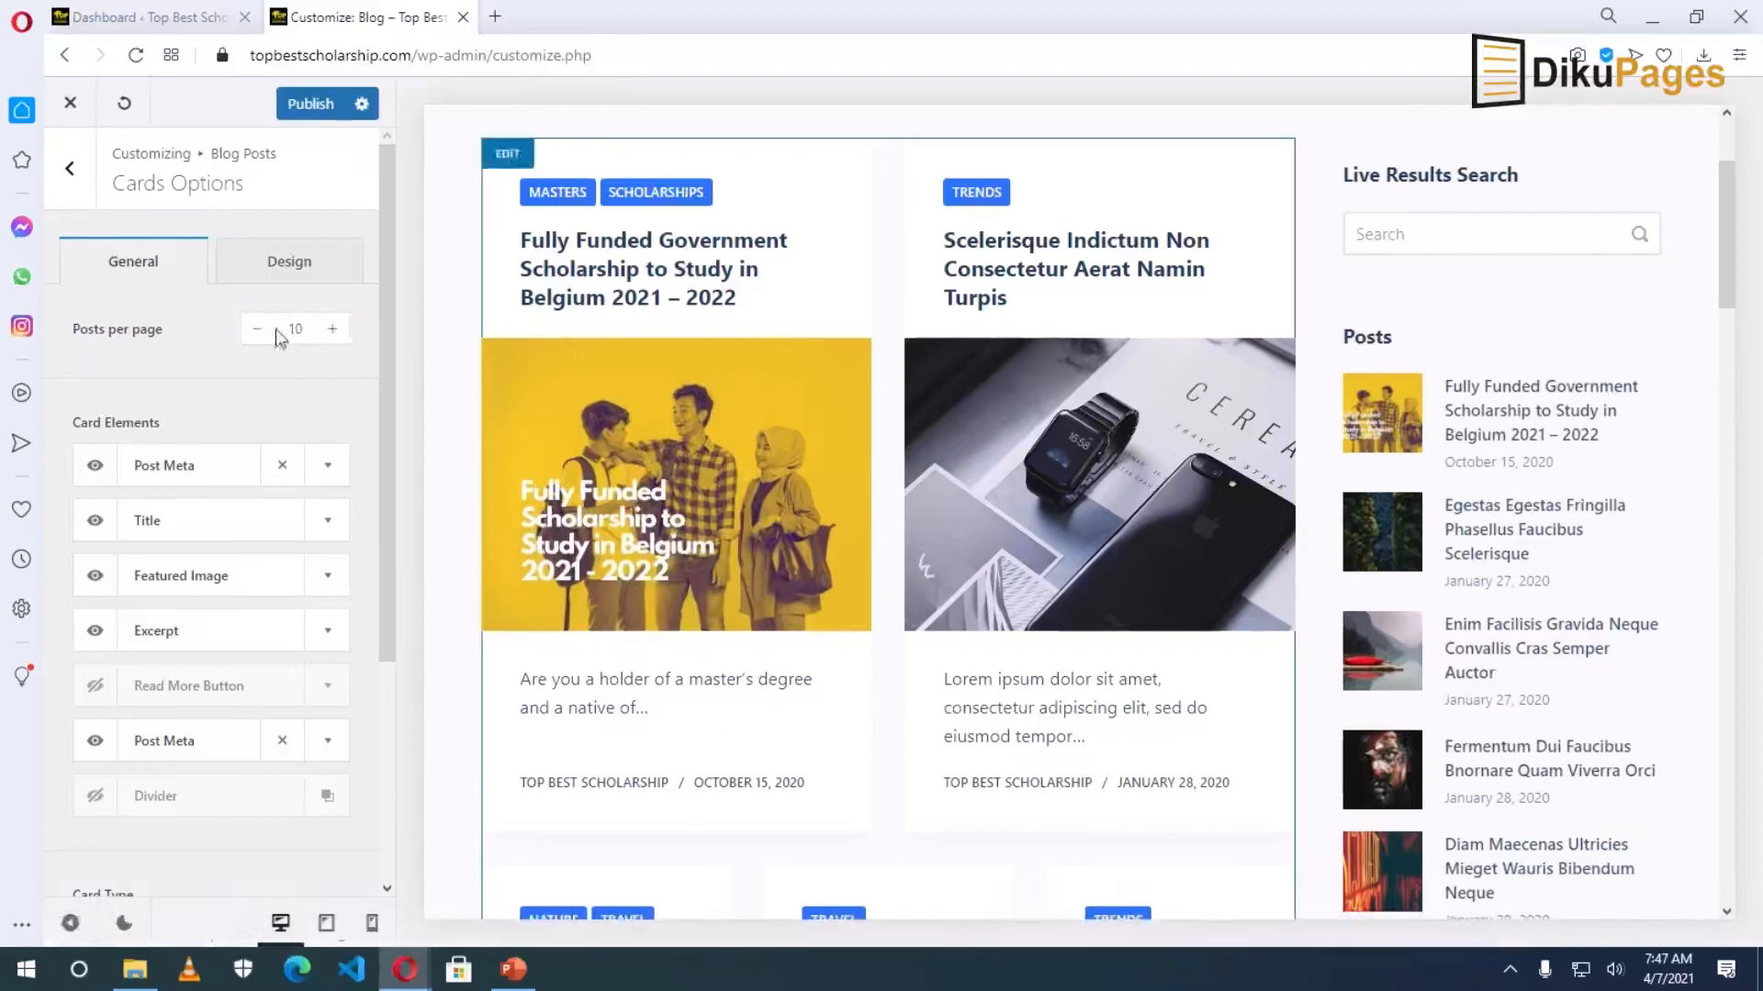
pyautogui.scroll(-2, 936, 716)
pyautogui.scroll(-5, 931, 716)
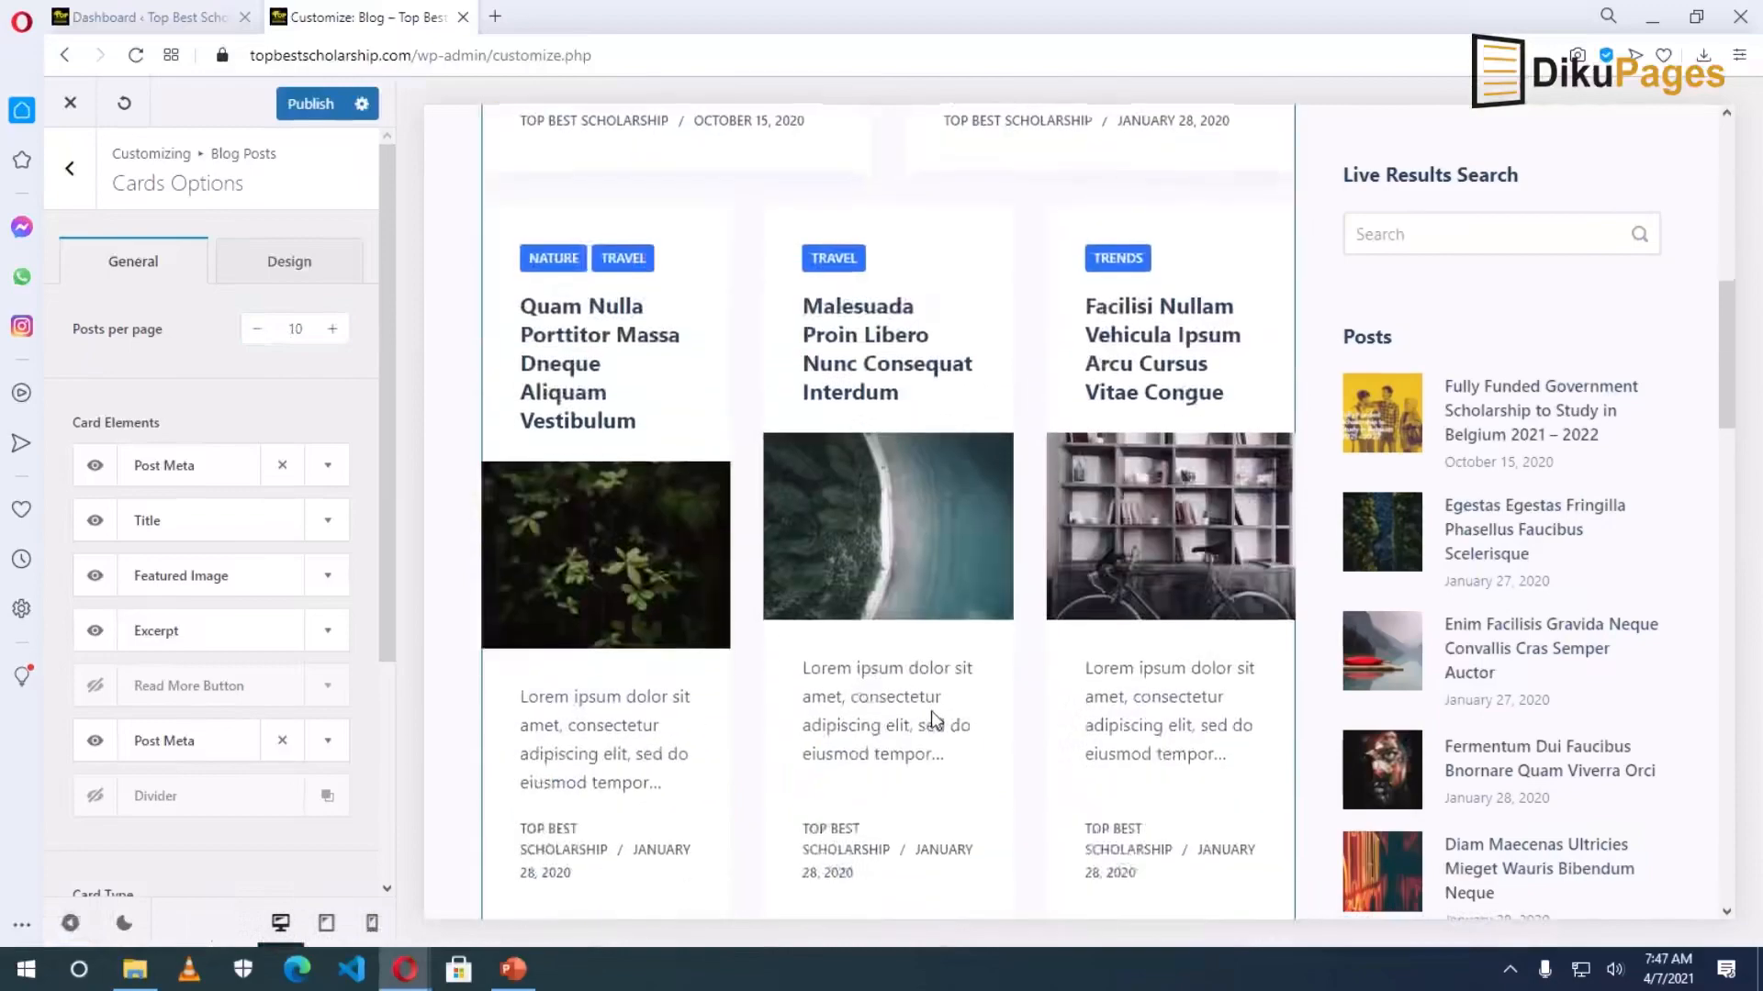
pyautogui.scroll(-20, 934, 718)
pyautogui.scroll(5, 934, 720)
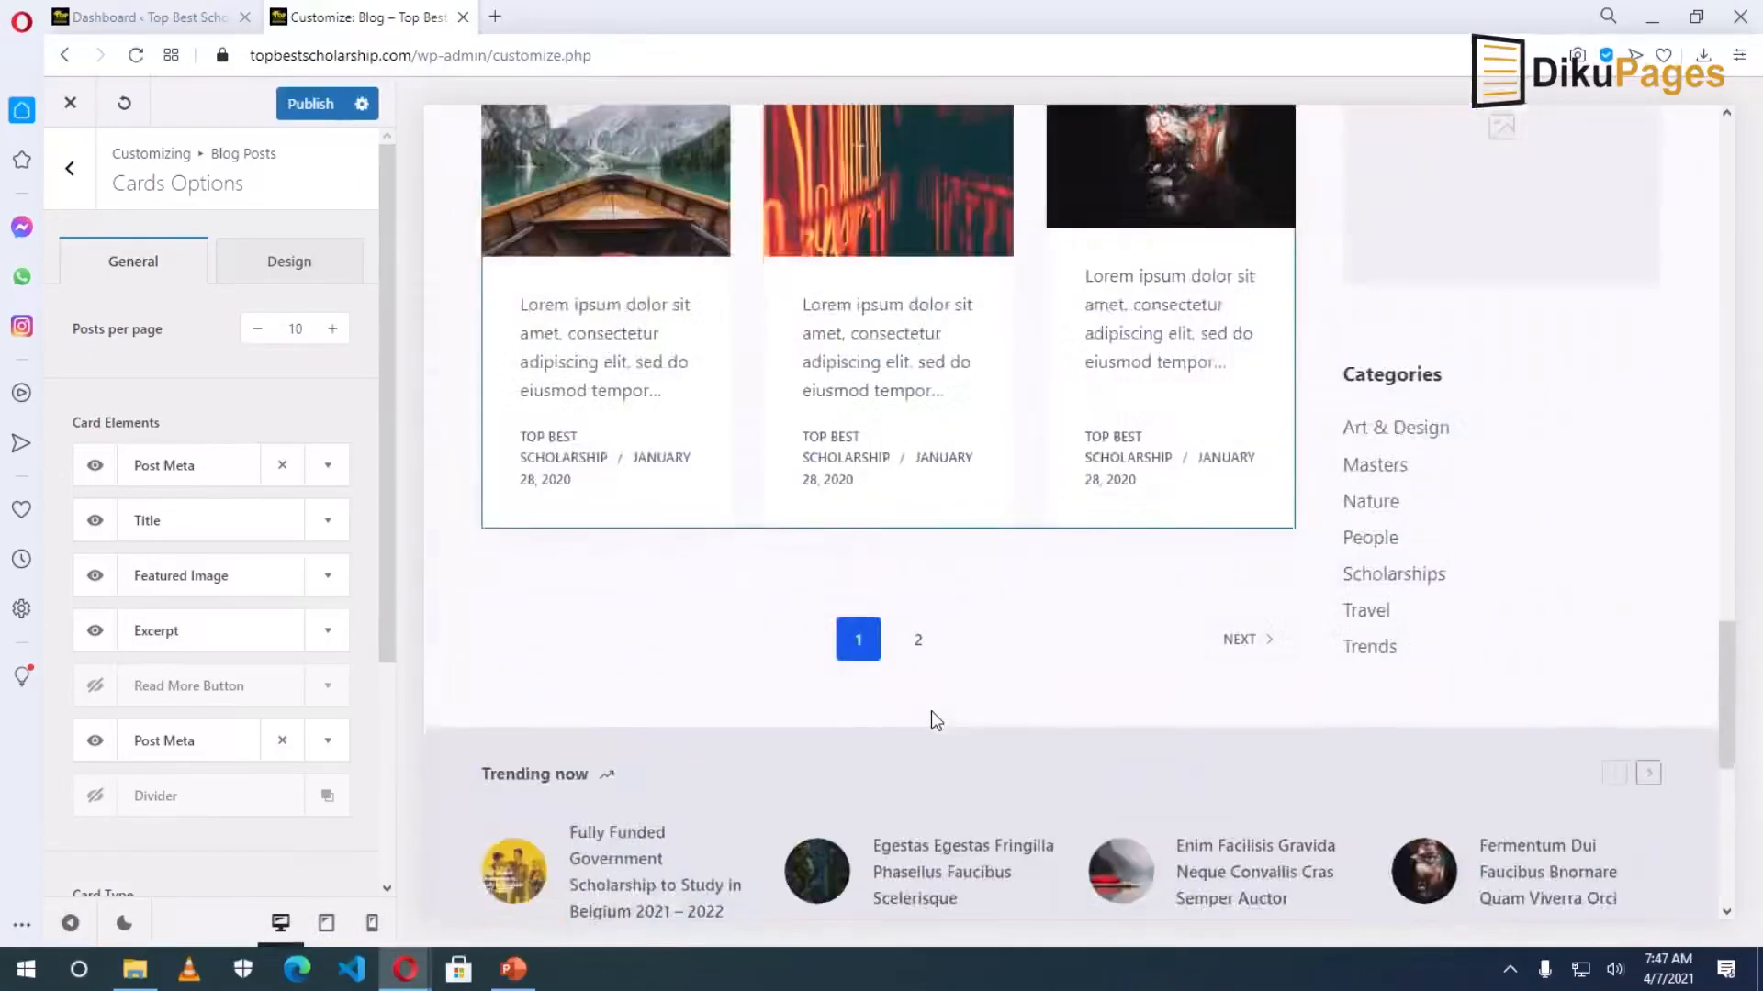
pyautogui.scroll(12, 931, 710)
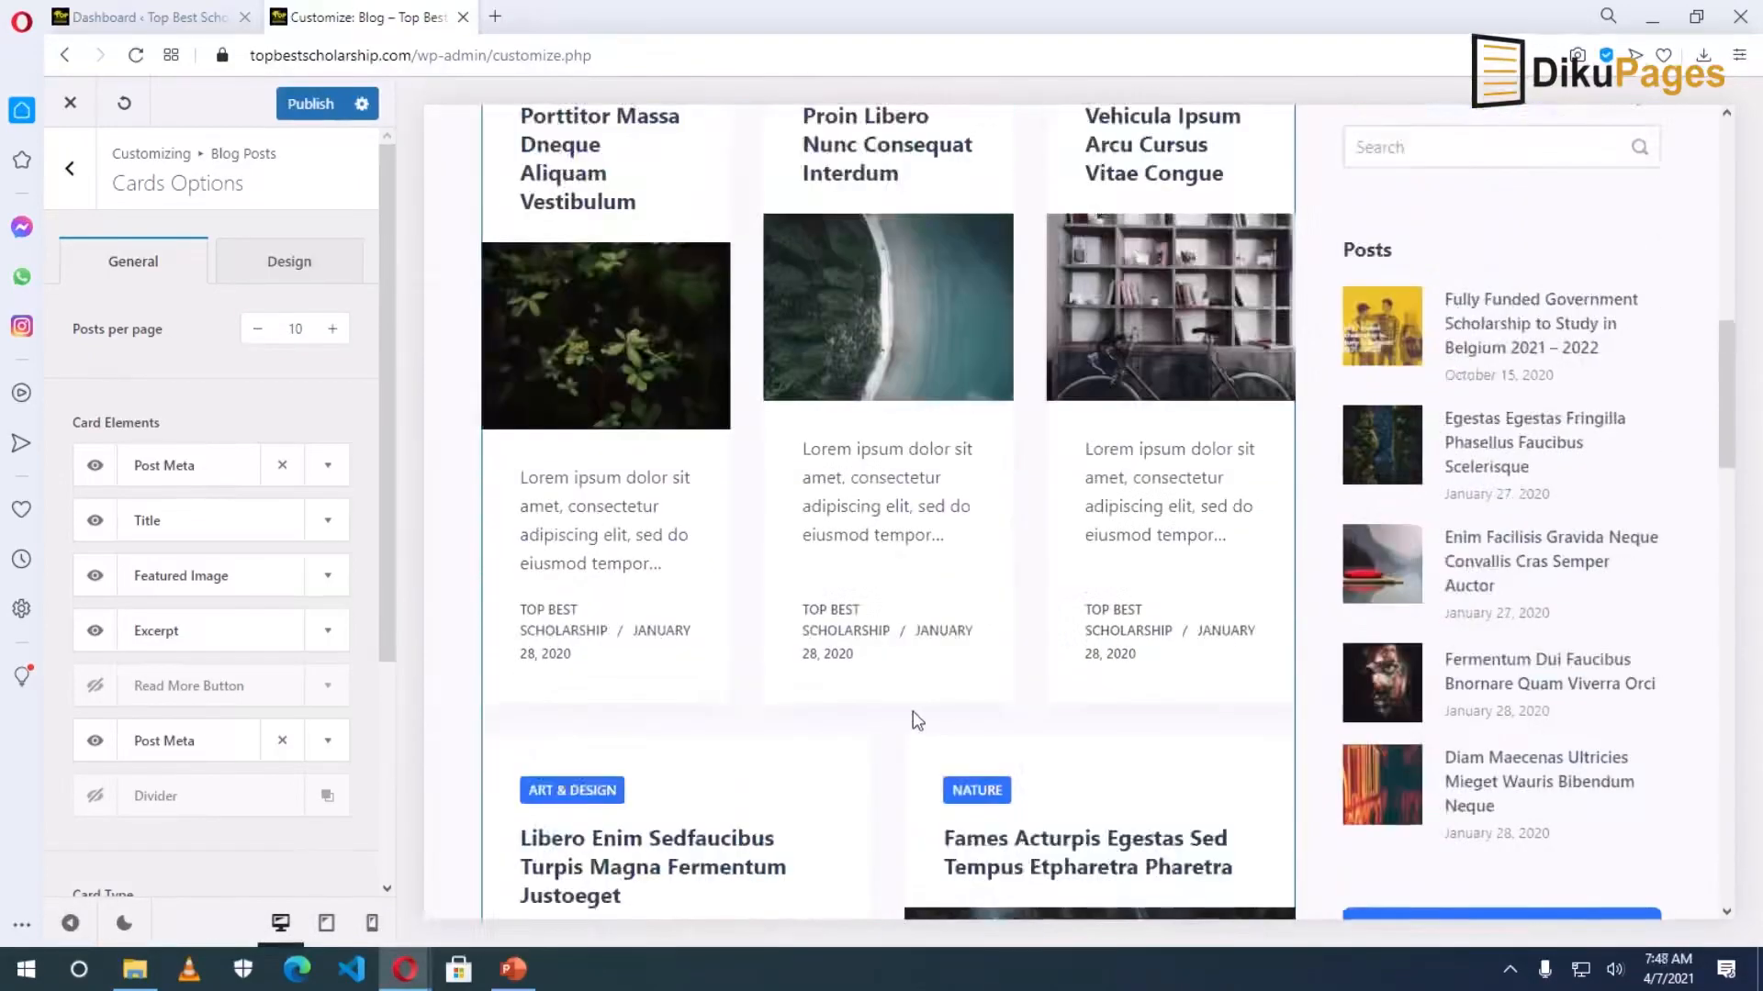
pyautogui.scroll(4, 931, 716)
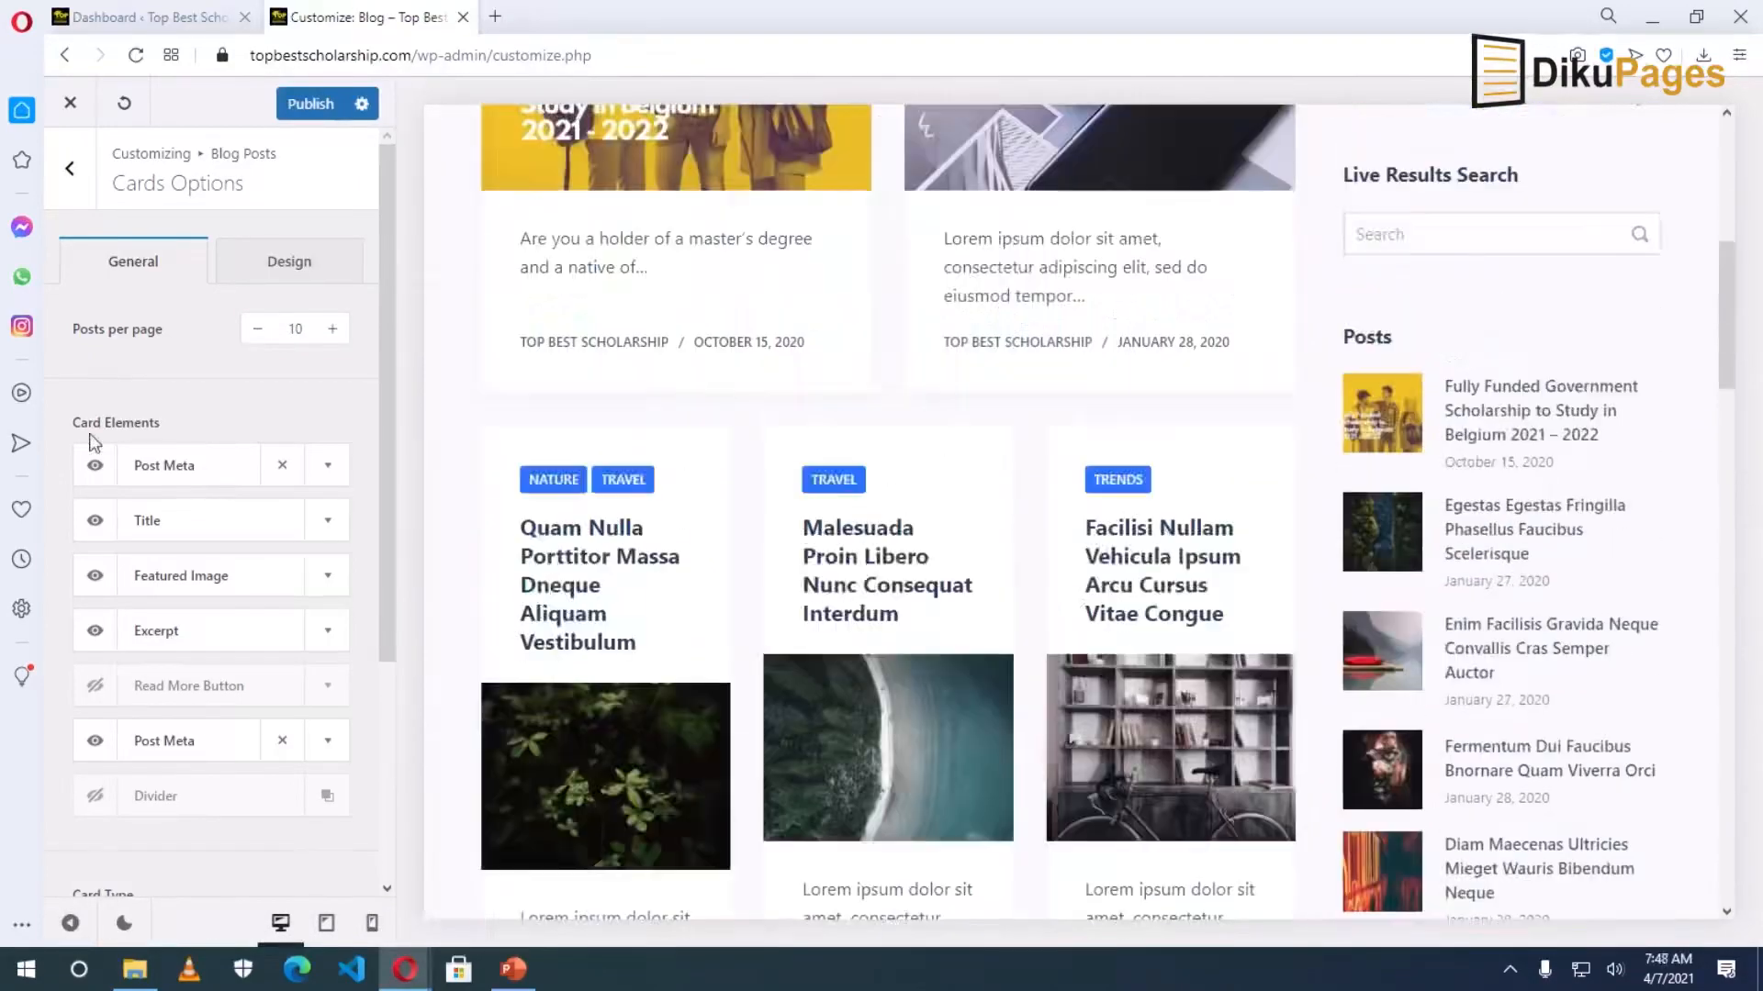
pyautogui.click(330, 473)
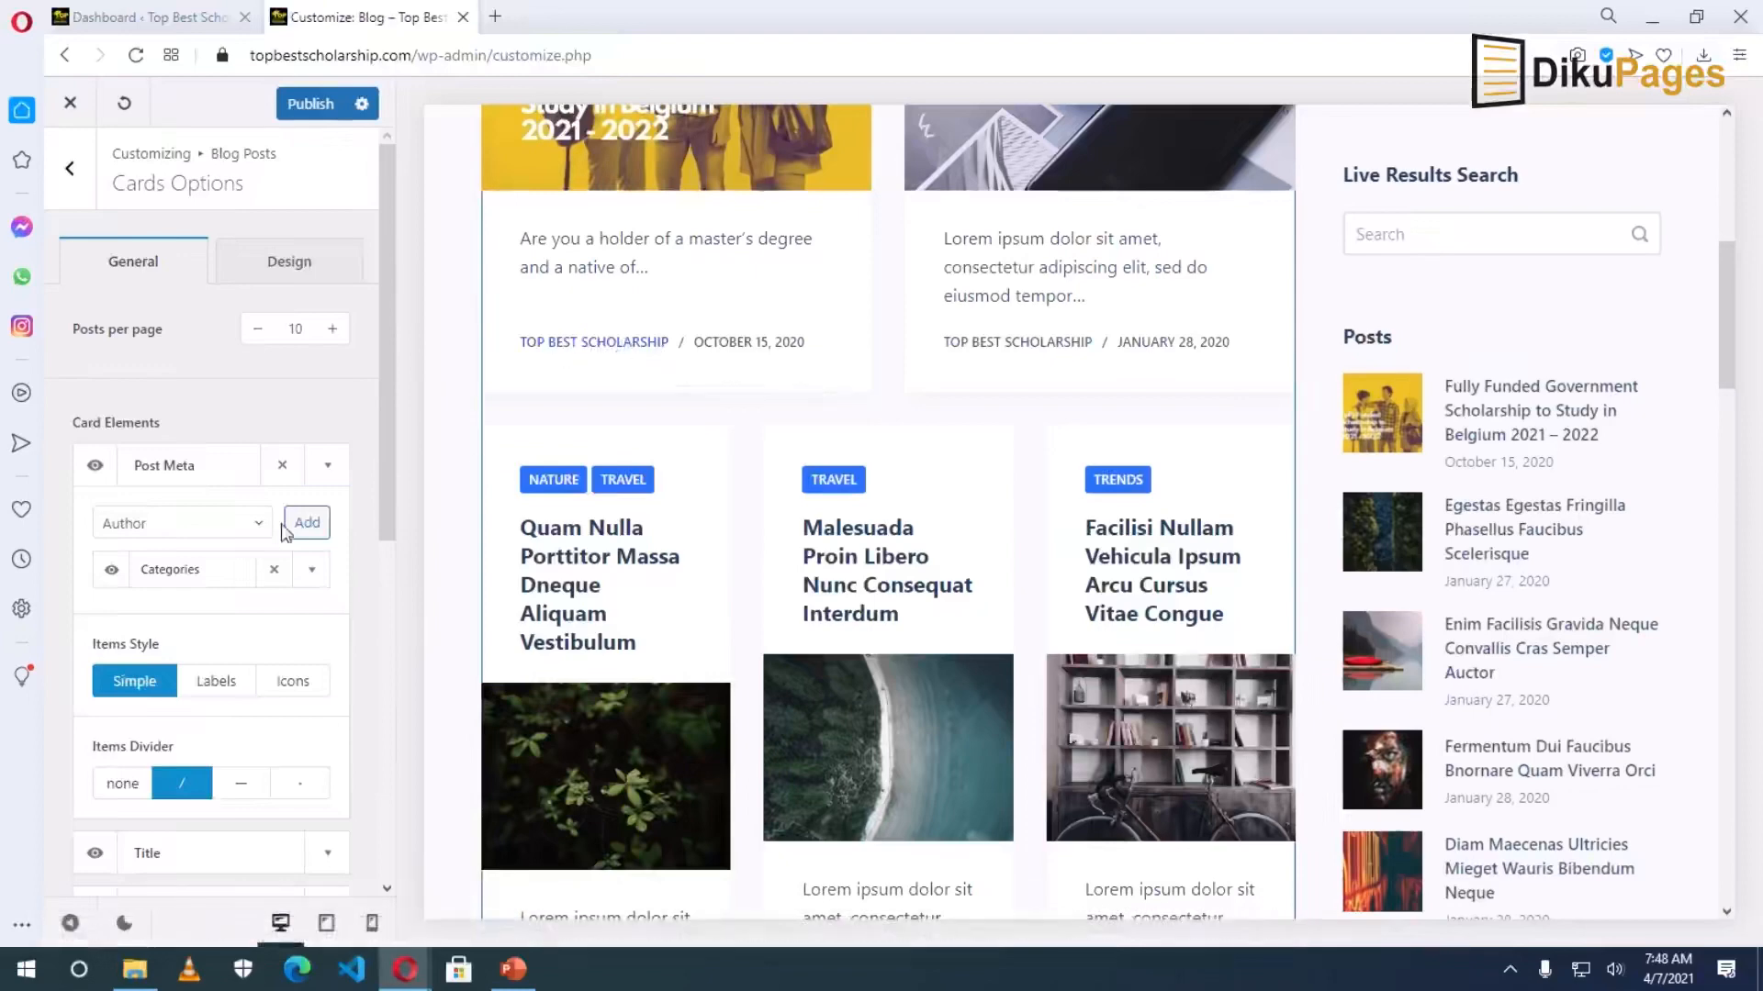
# Set the Post Meta Categories Style to Underline.
pyautogui.click(328, 467)
pyautogui.click(328, 469)
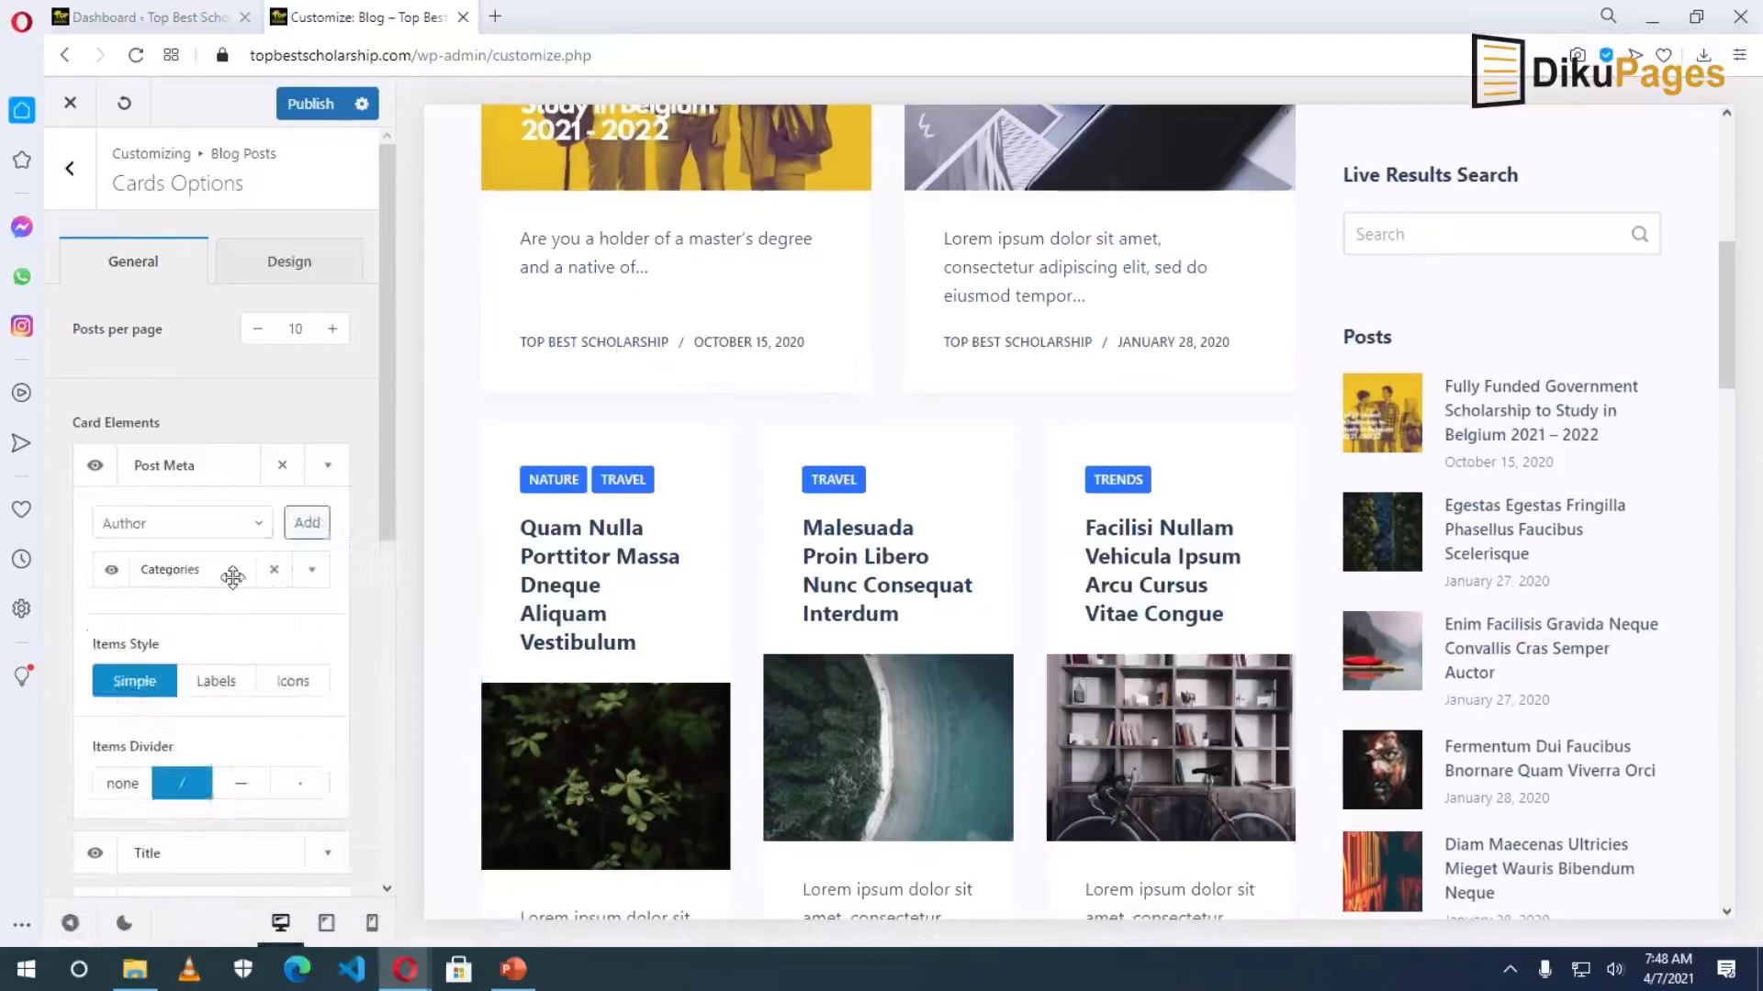
pyautogui.click(313, 572)
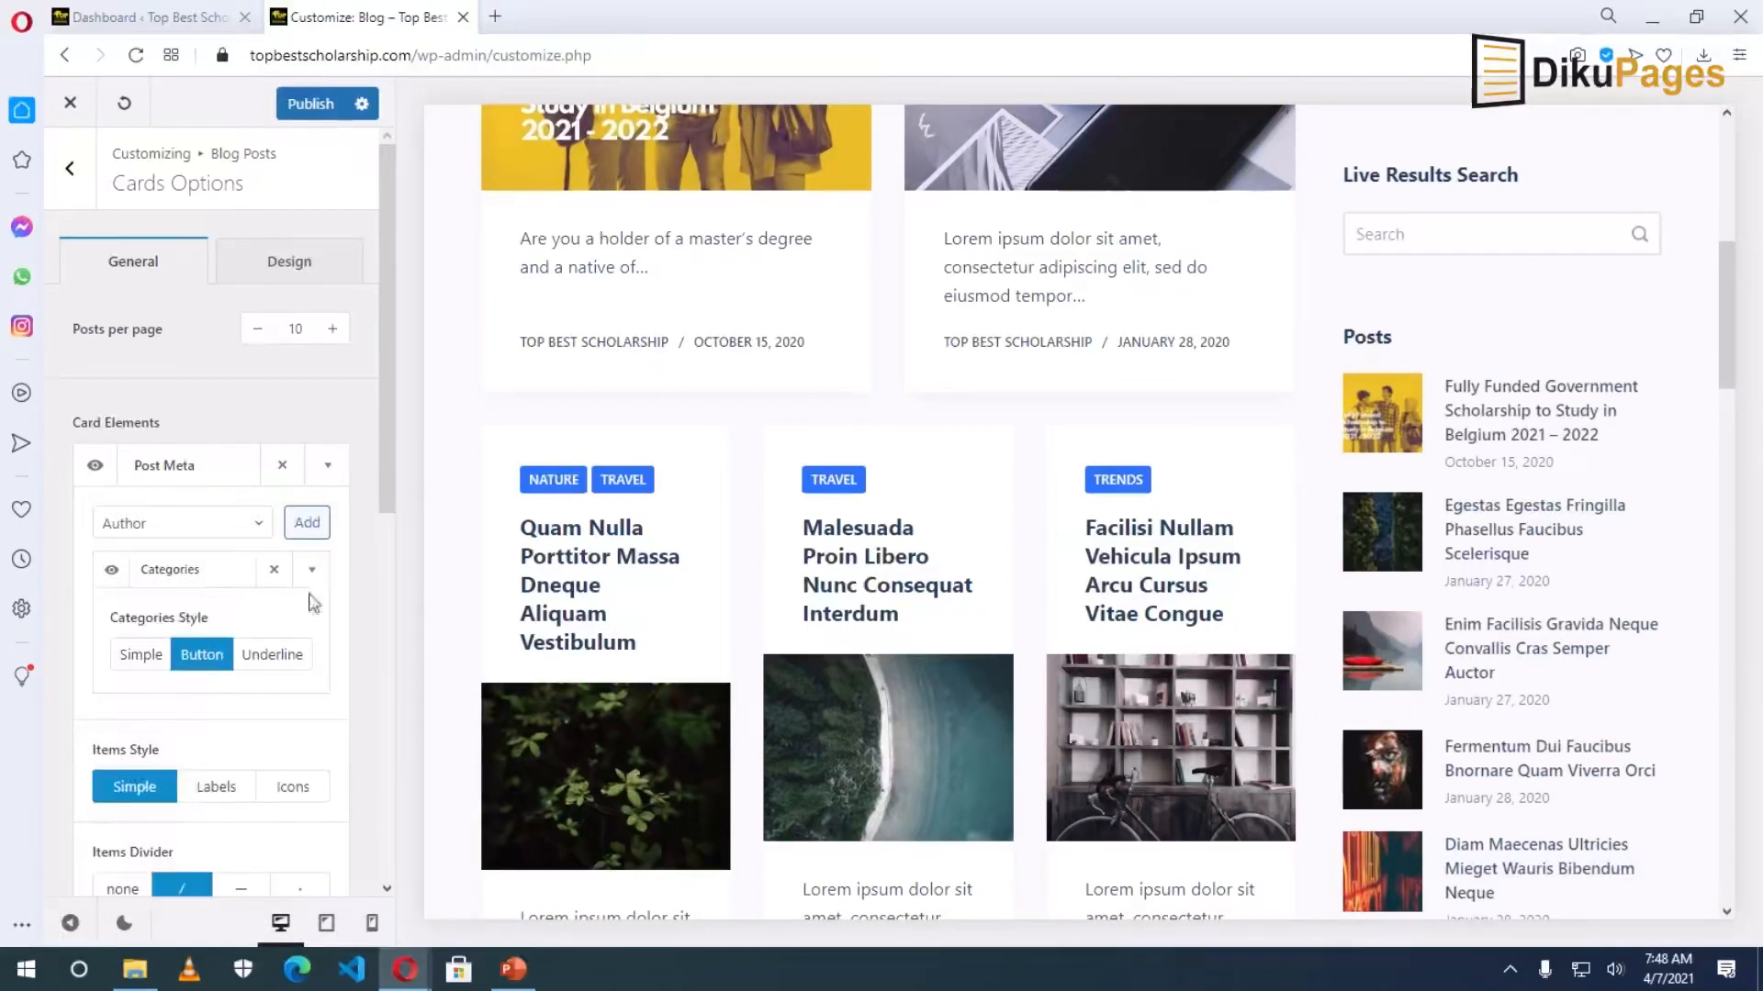
pyautogui.scroll(1, 284, 721)
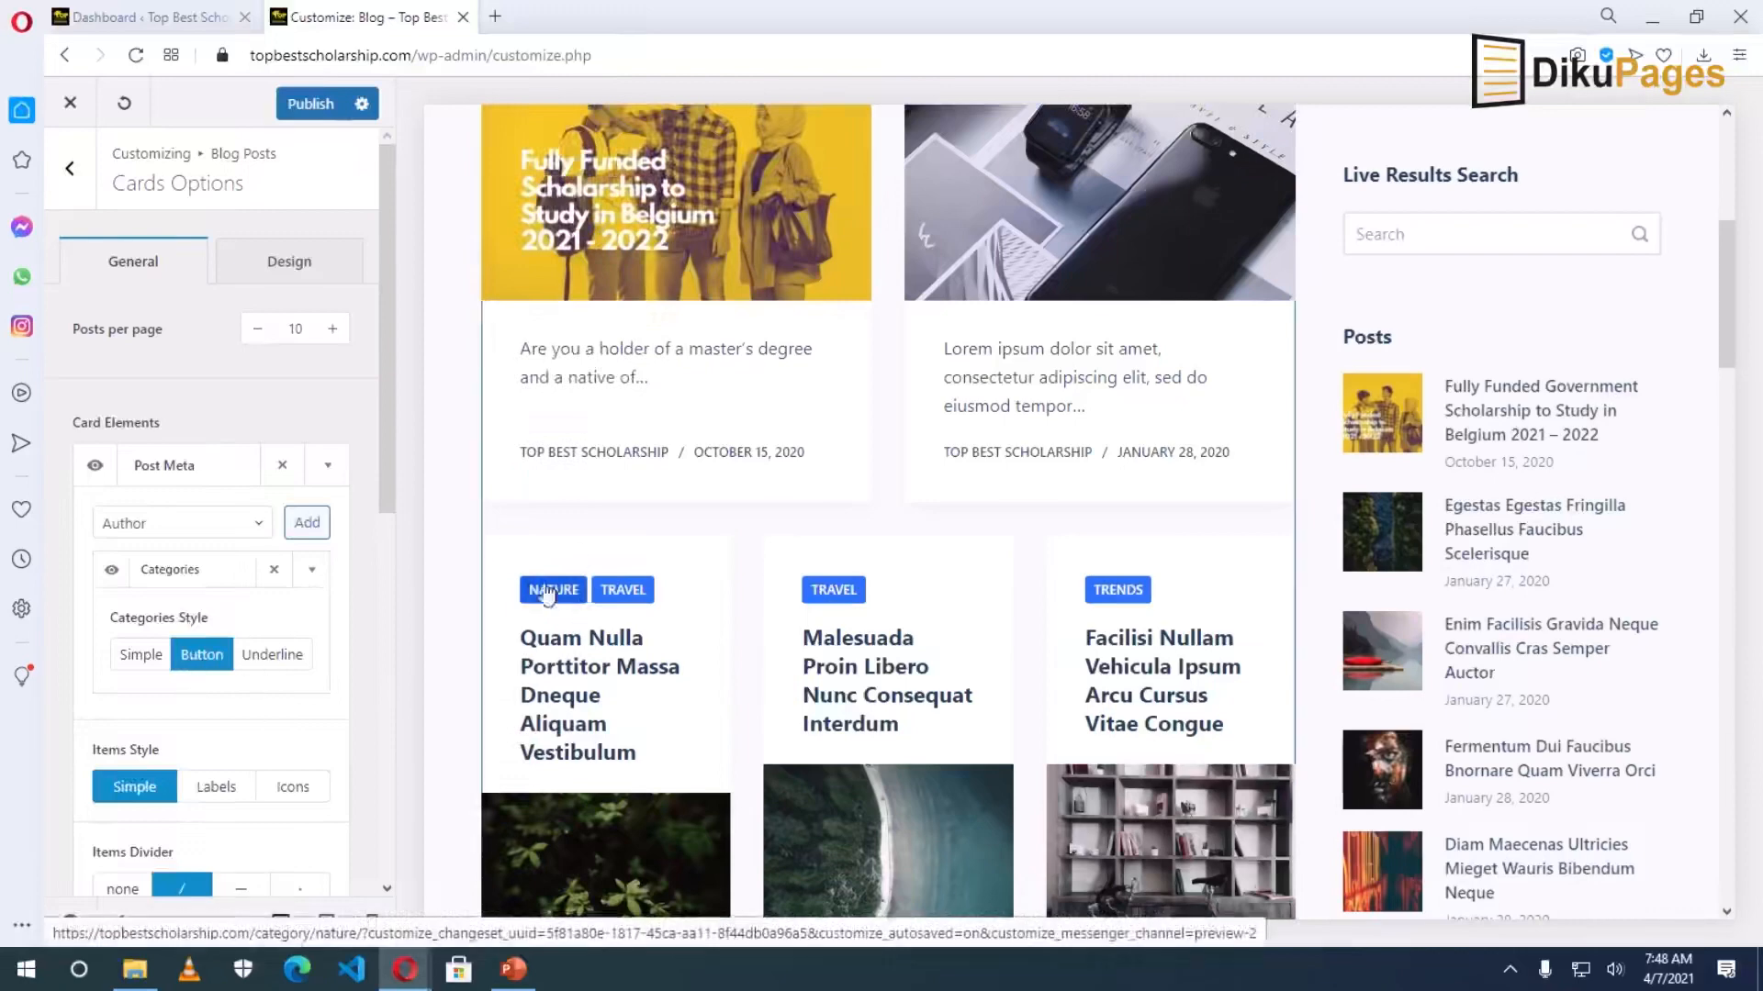
pyautogui.click(140, 656)
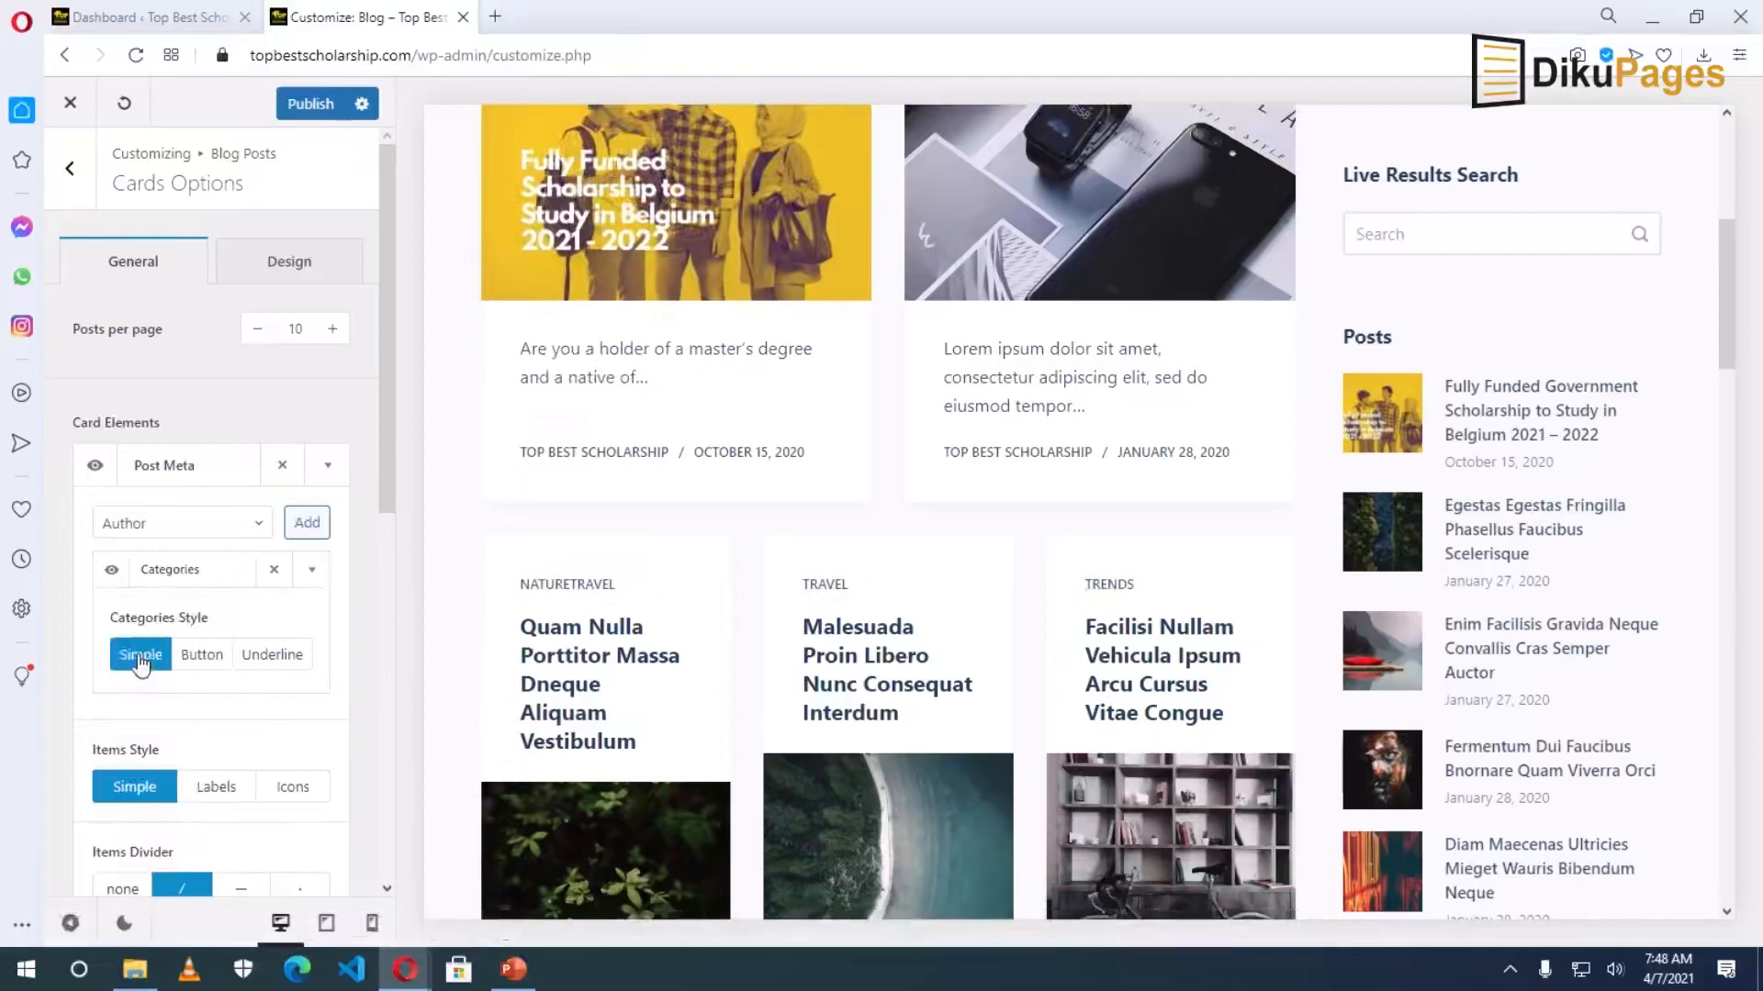
pyautogui.click(275, 658)
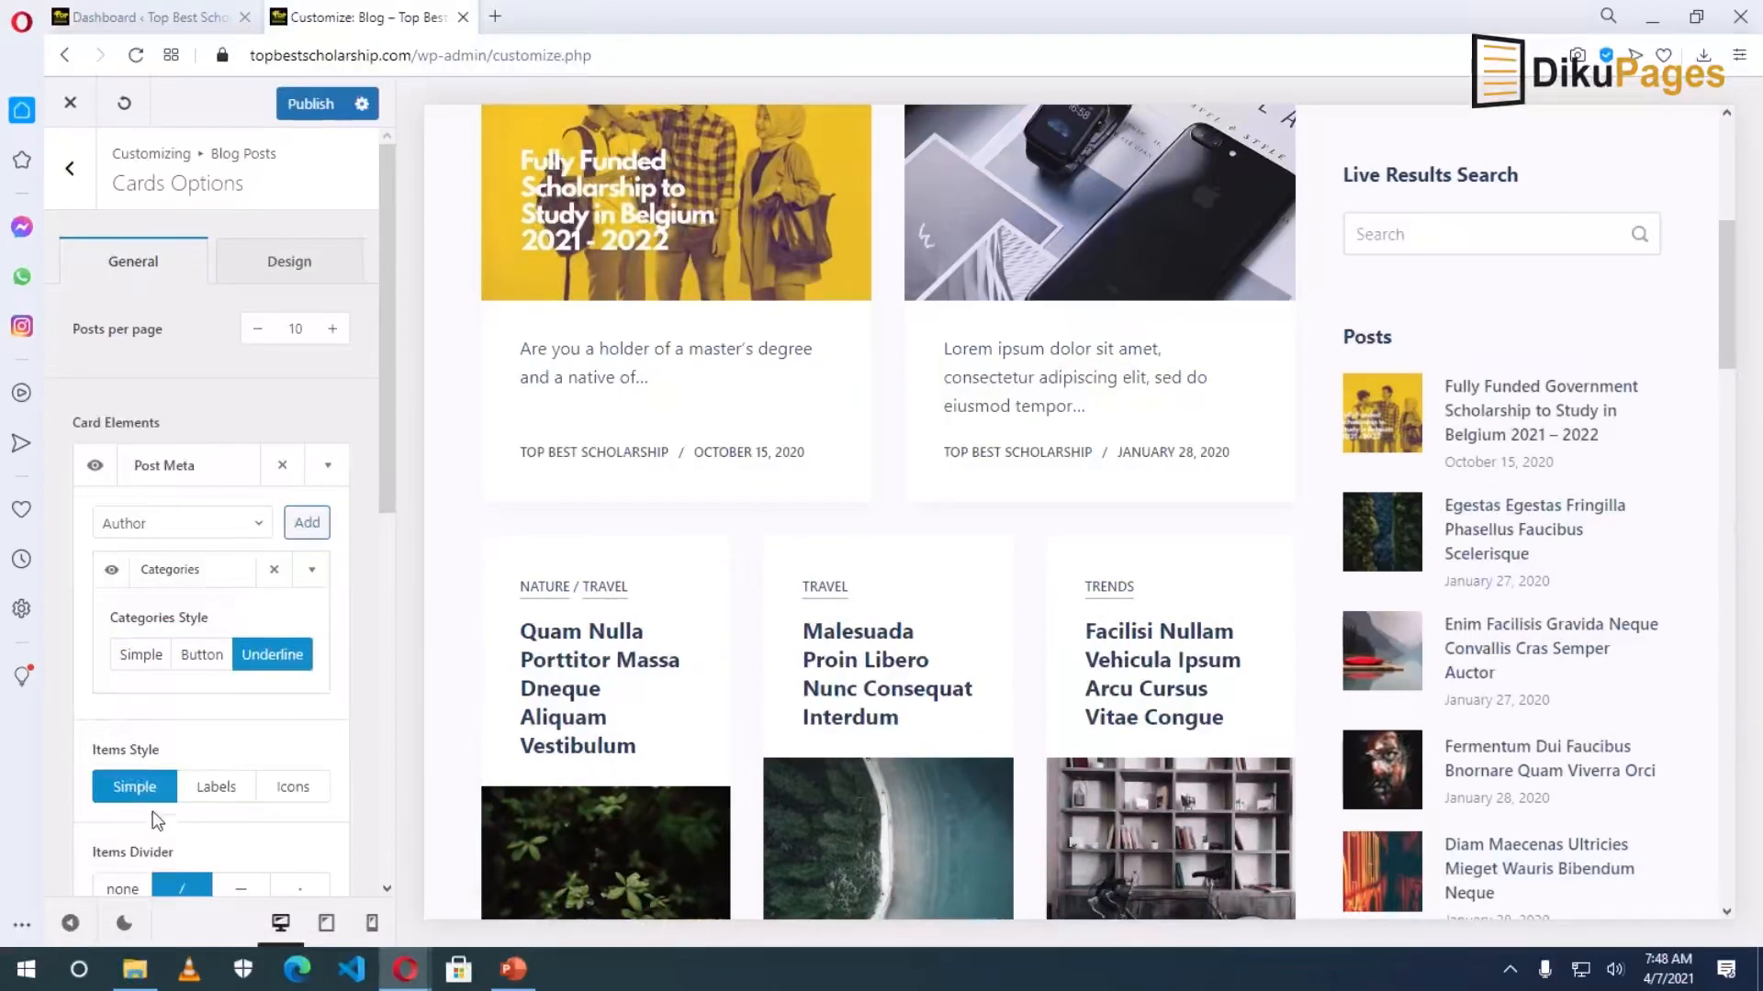
# Try a 'Posted' label before the categories, then remove it.
pyautogui.click(216, 787)
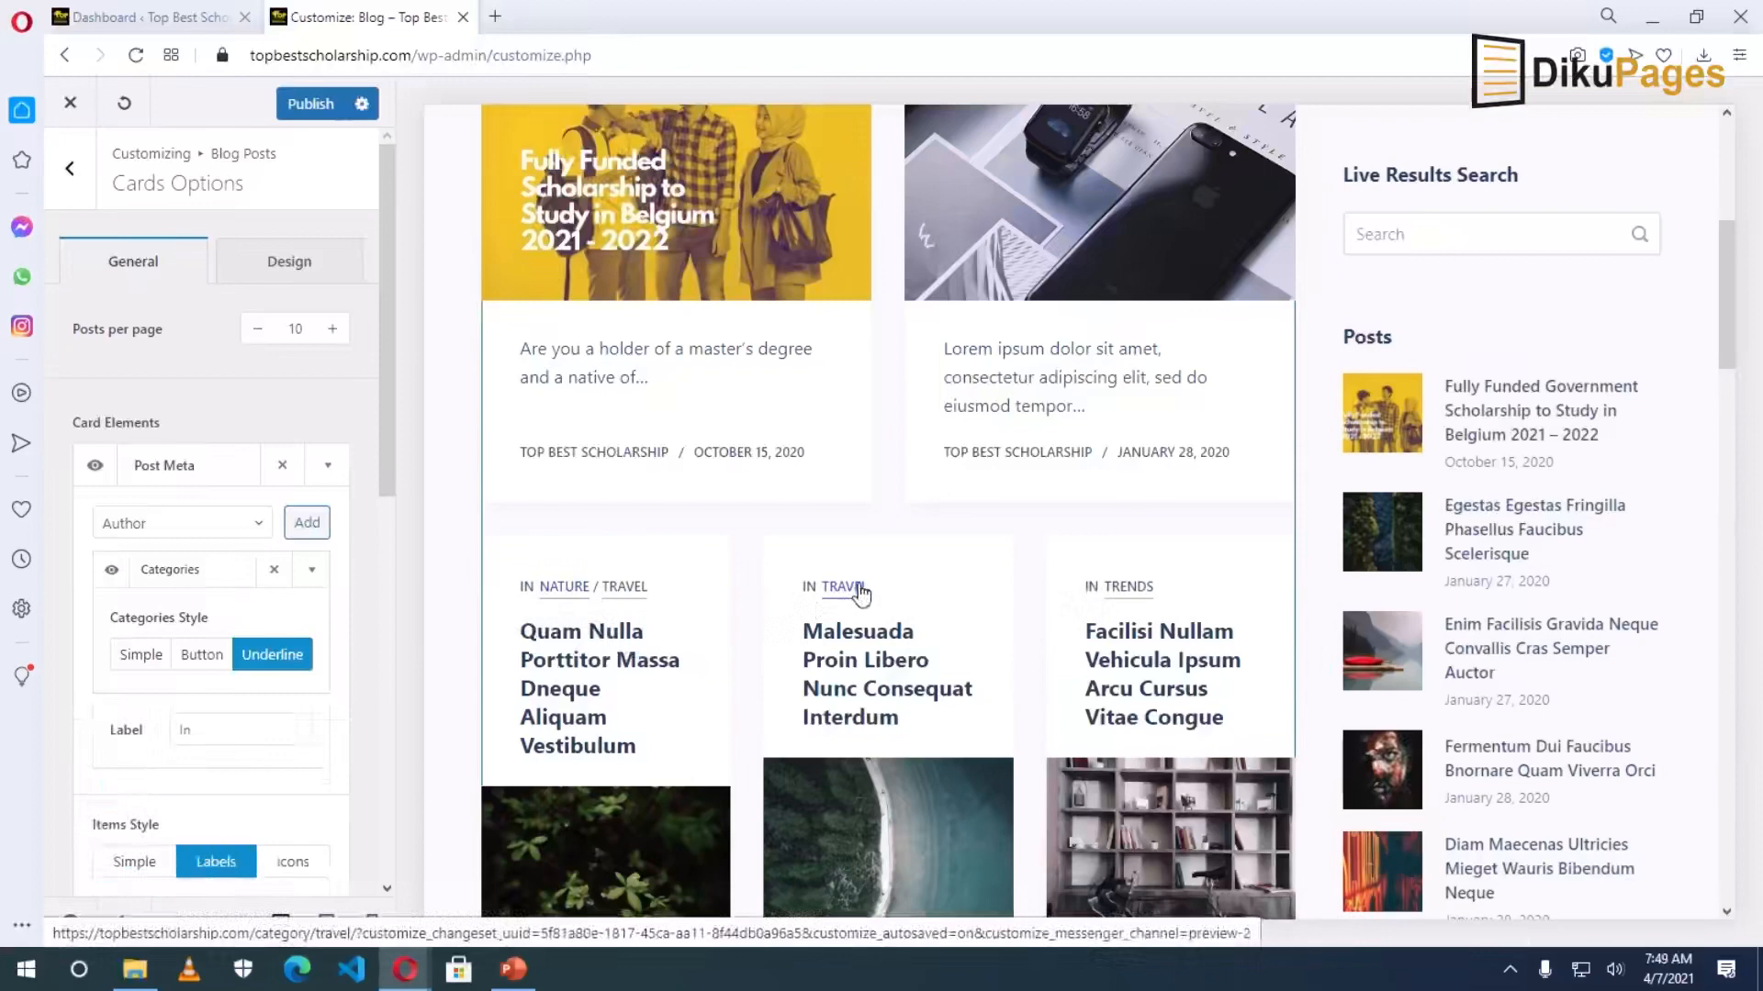
pyautogui.click(182, 729)
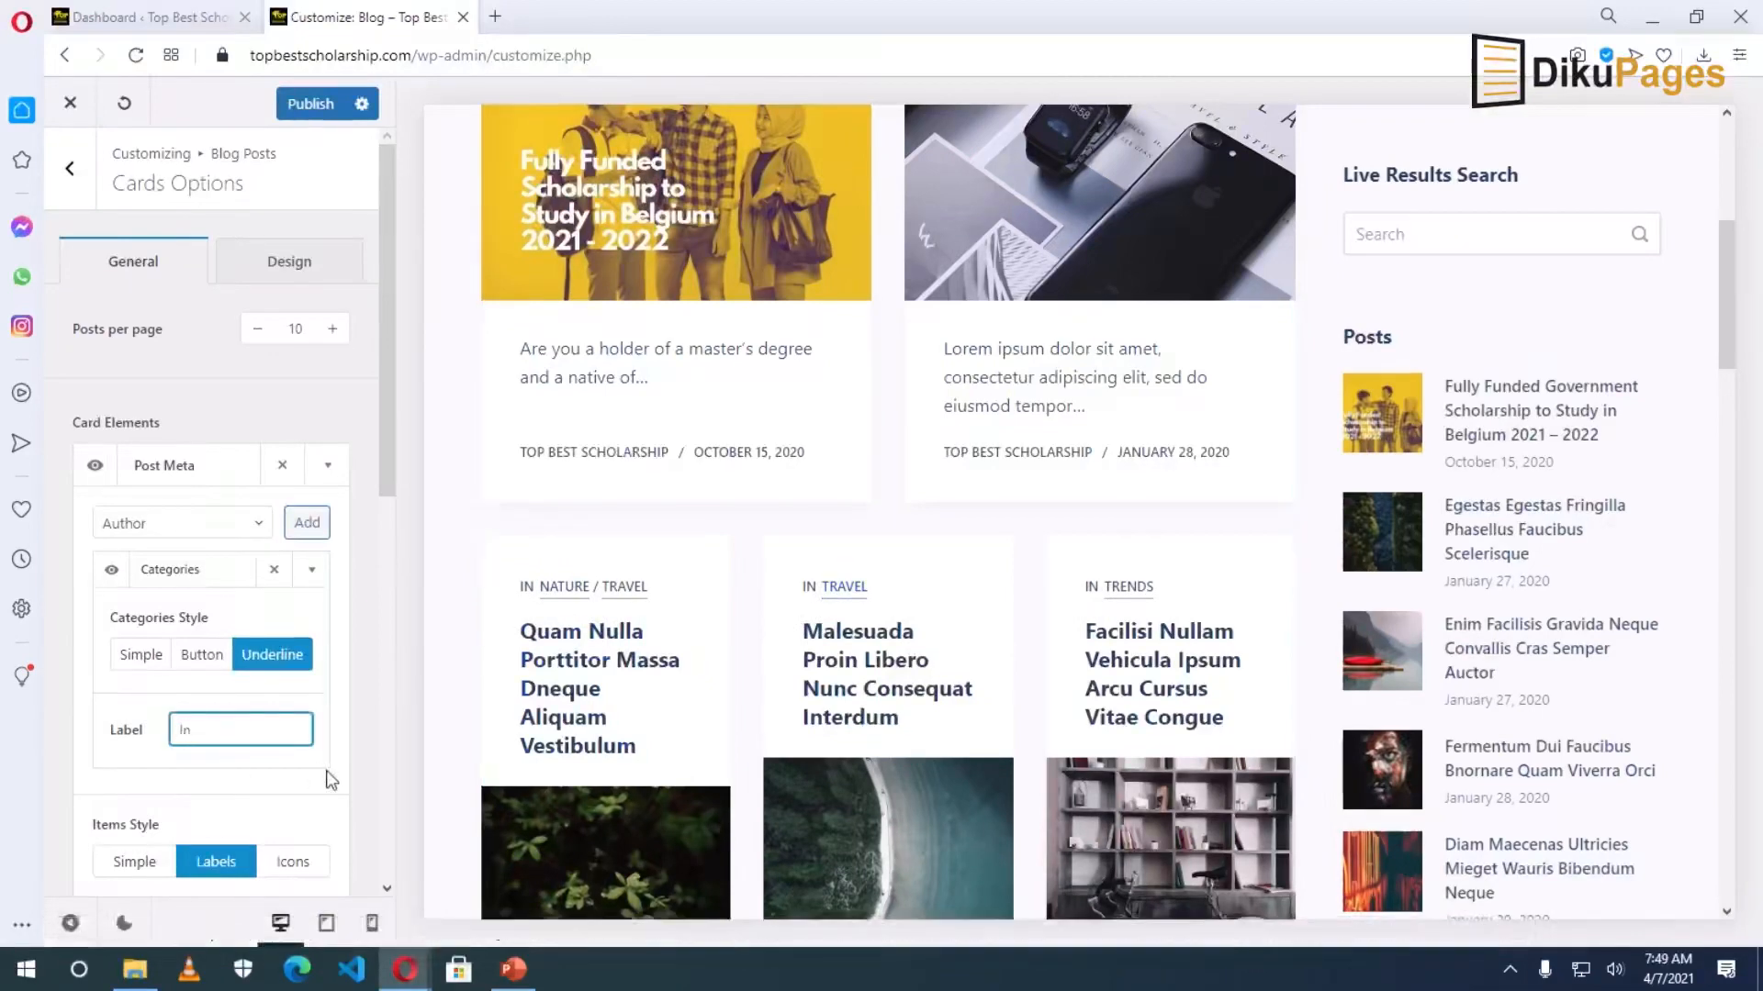
pyautogui.write('Po')
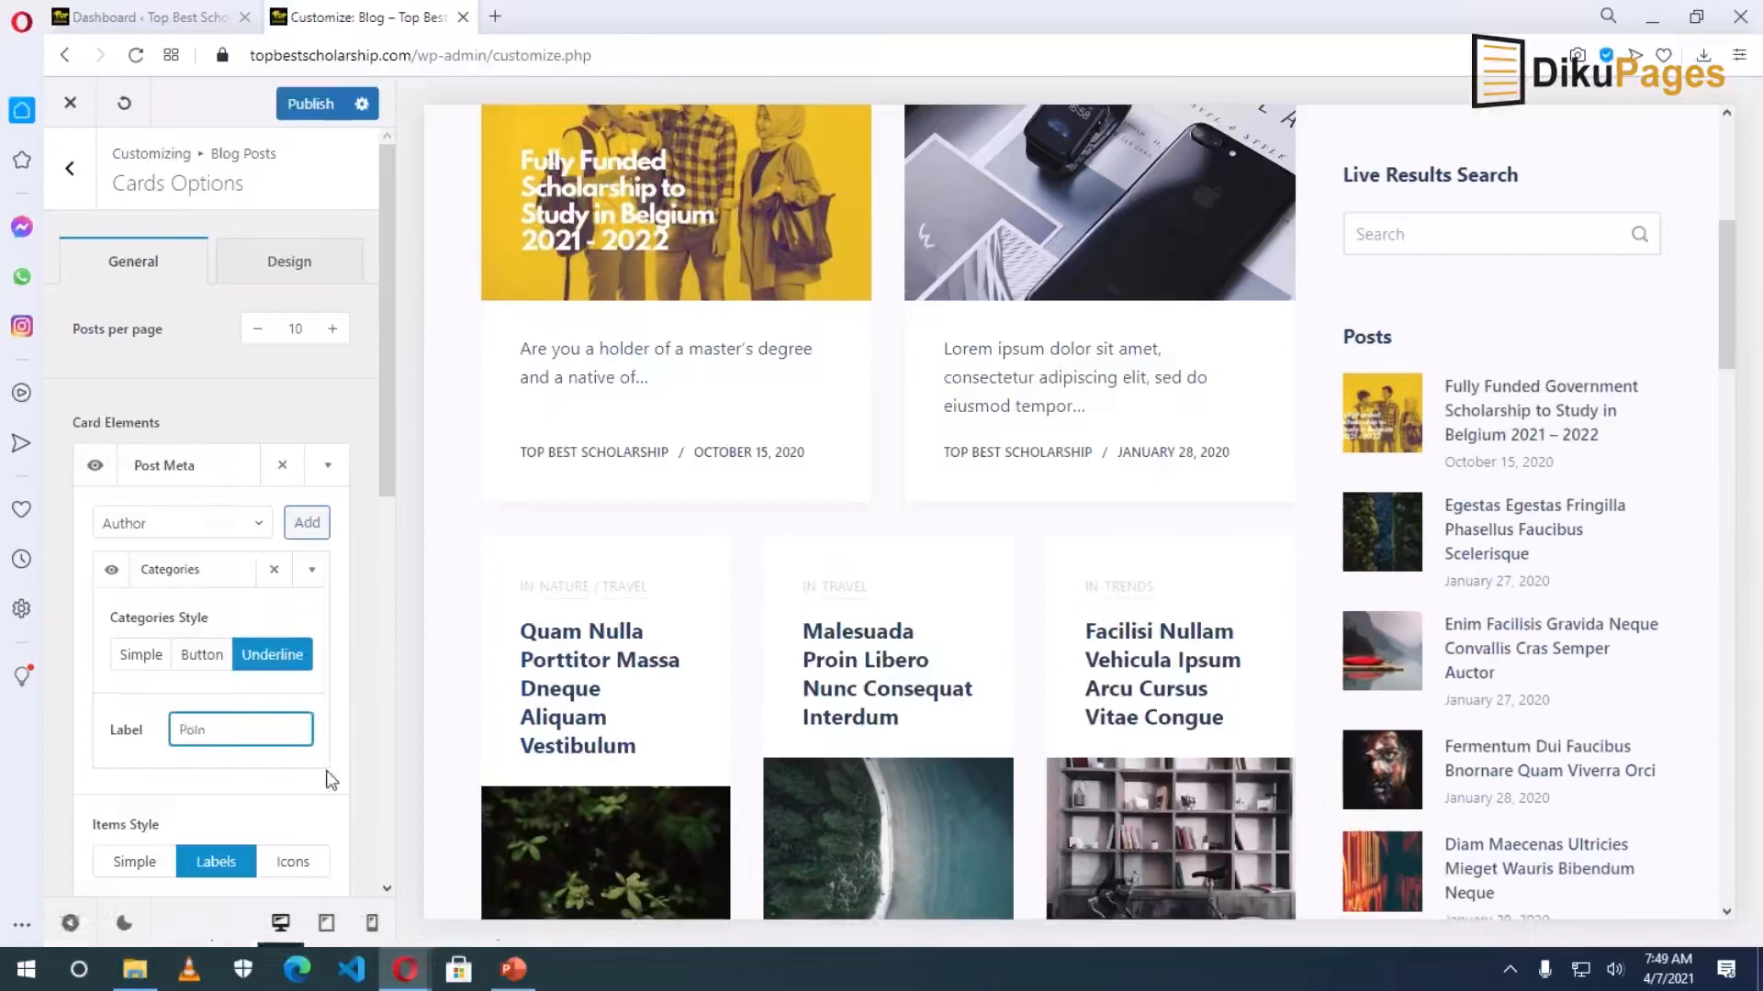
pyautogui.write('sted')
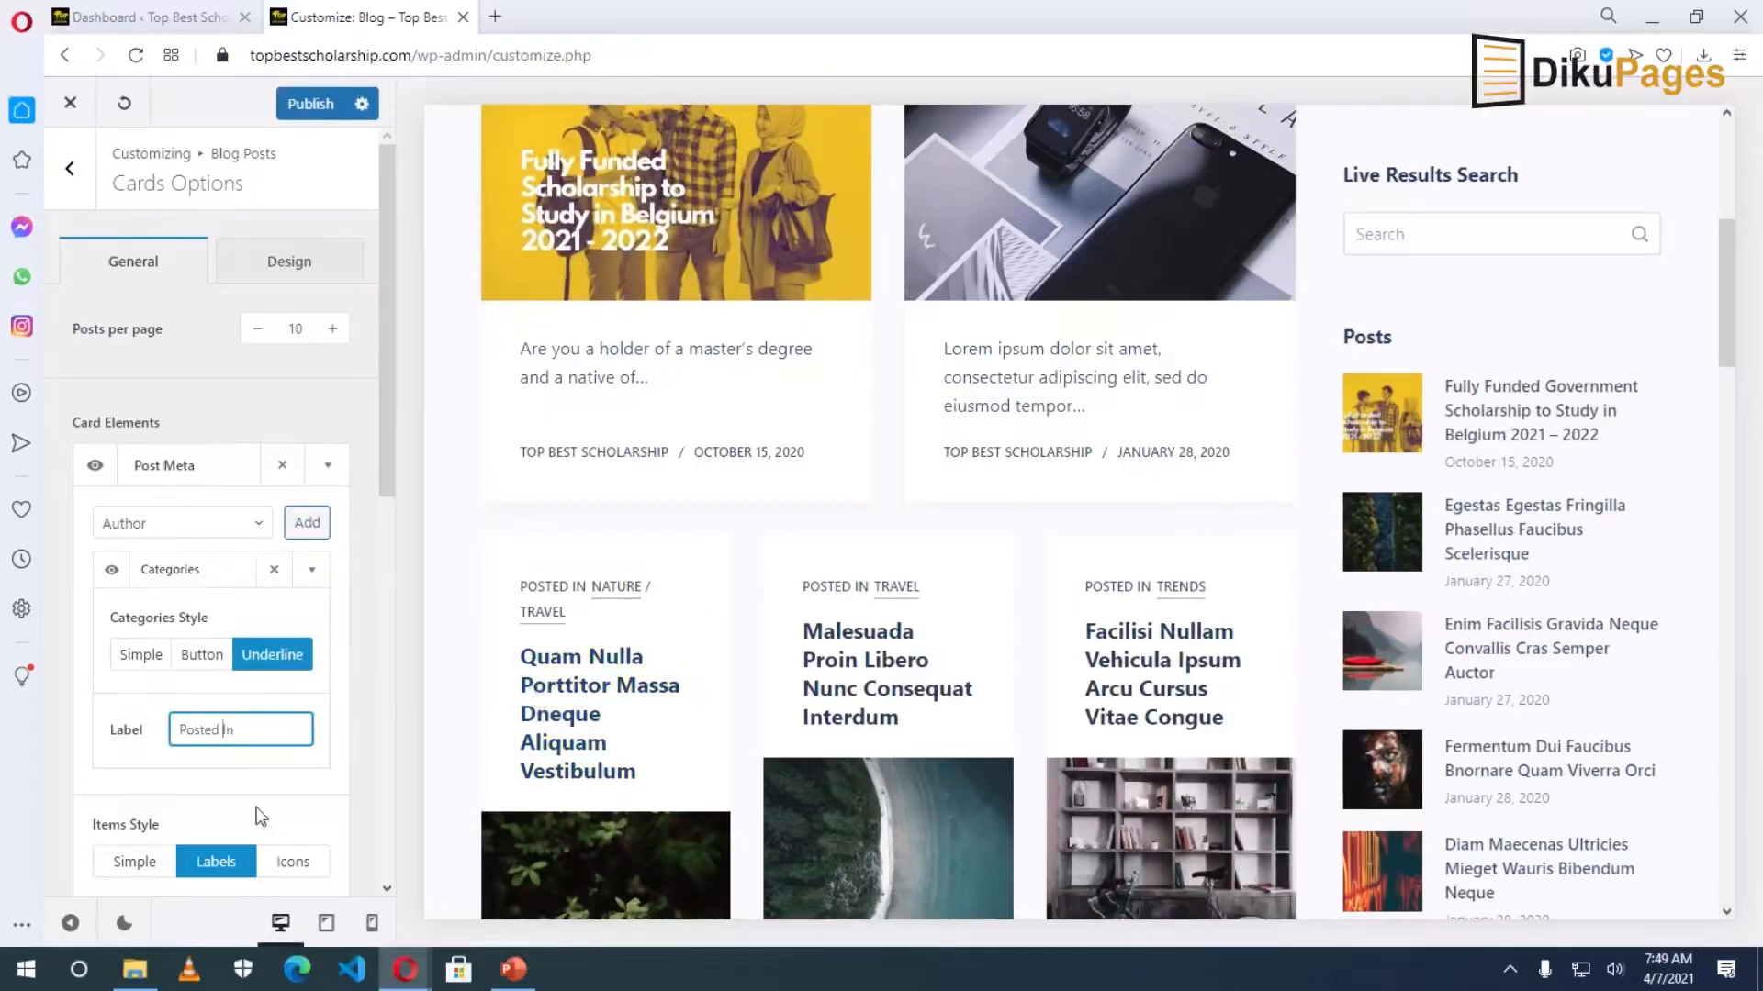
pyautogui.click(134, 863)
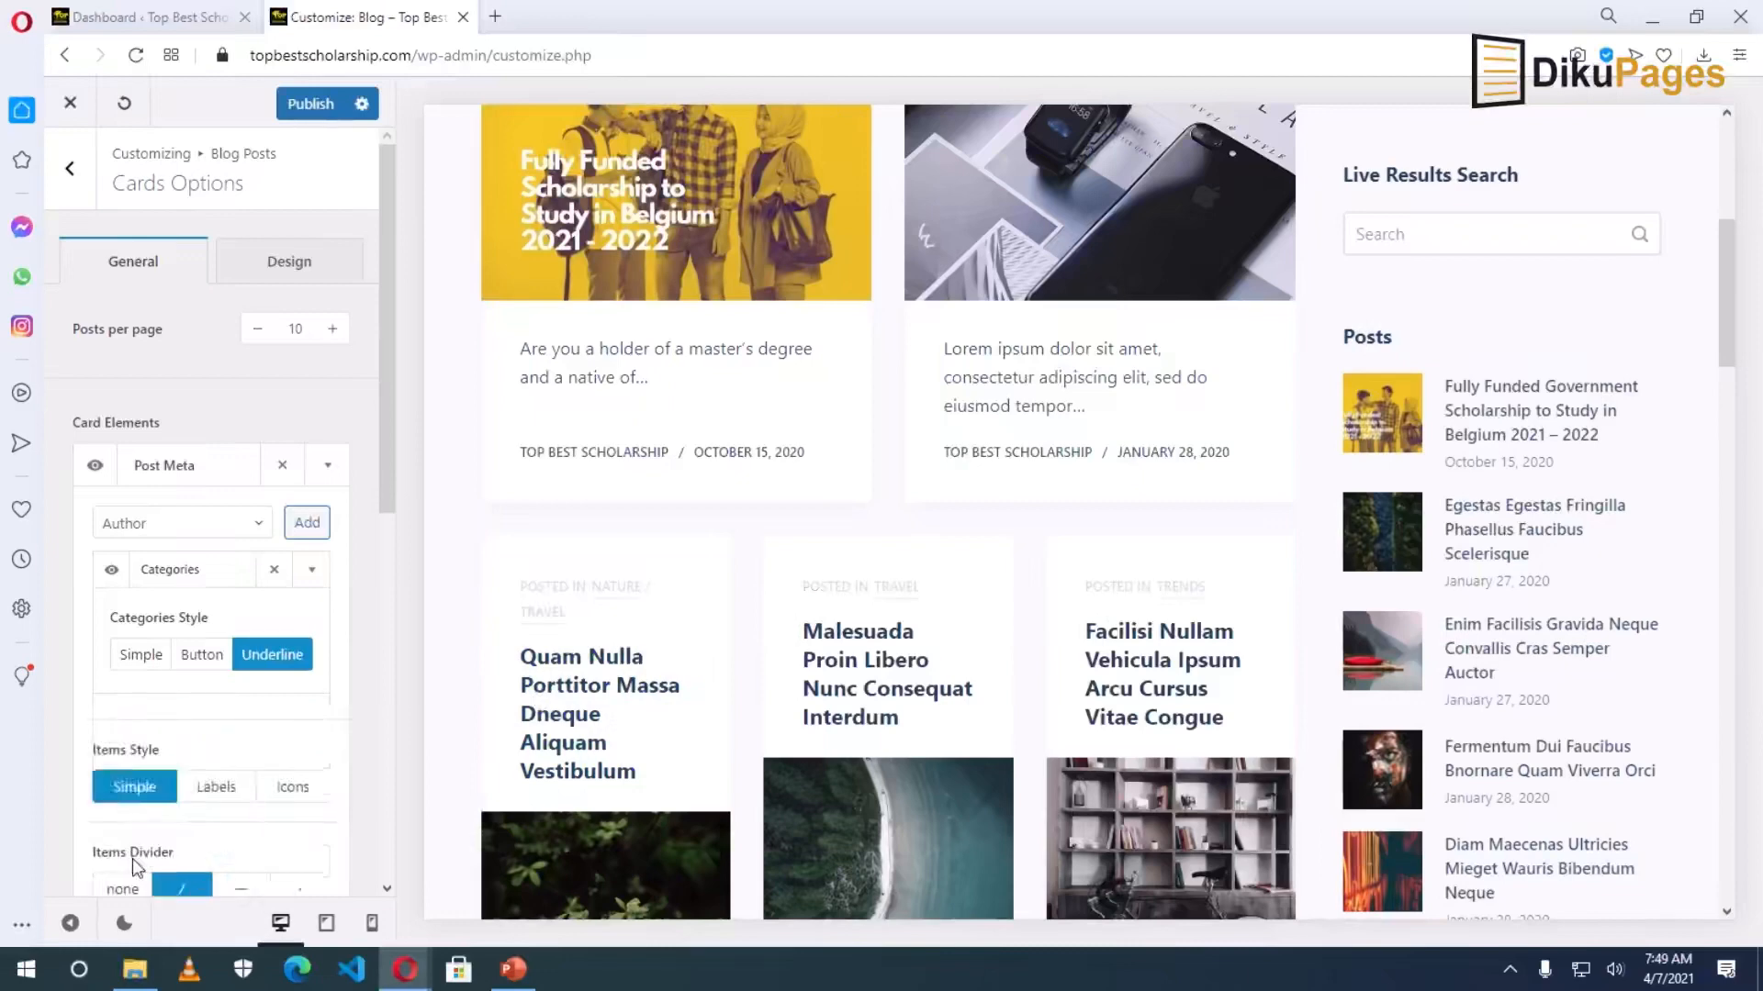
# Try the Icons items style for the categories, then return to Simple.
pyautogui.scroll(-3, 330, 826)
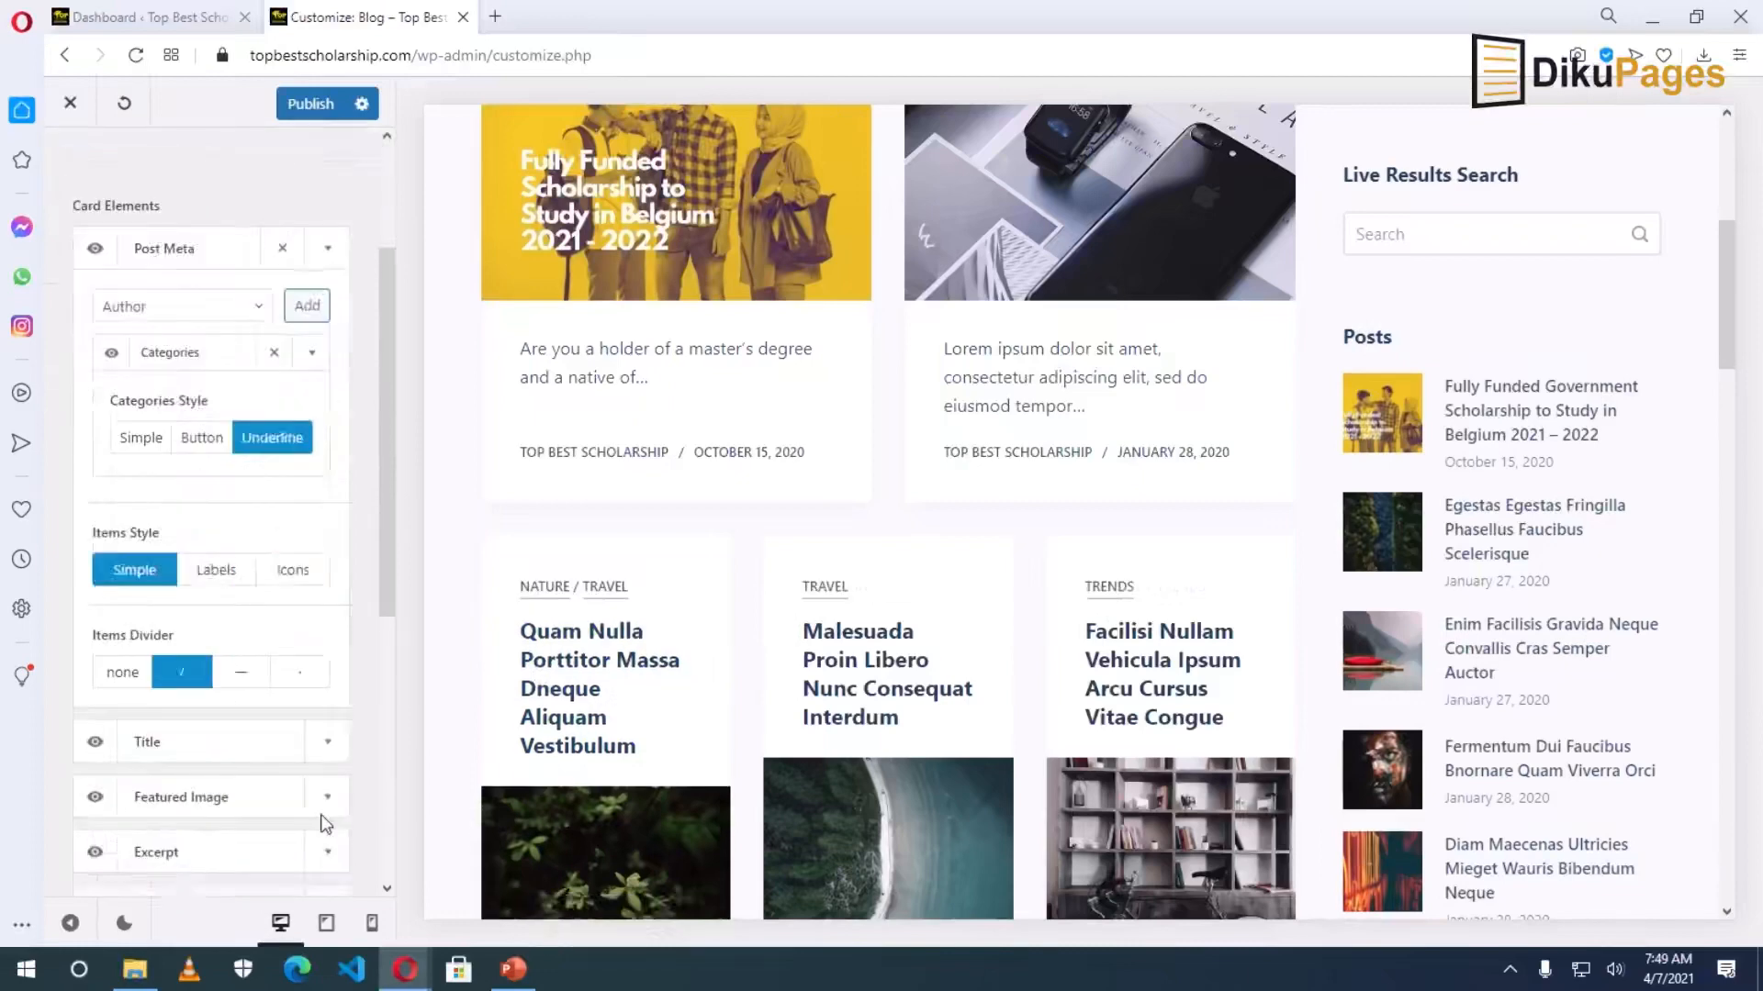
pyautogui.click(294, 564)
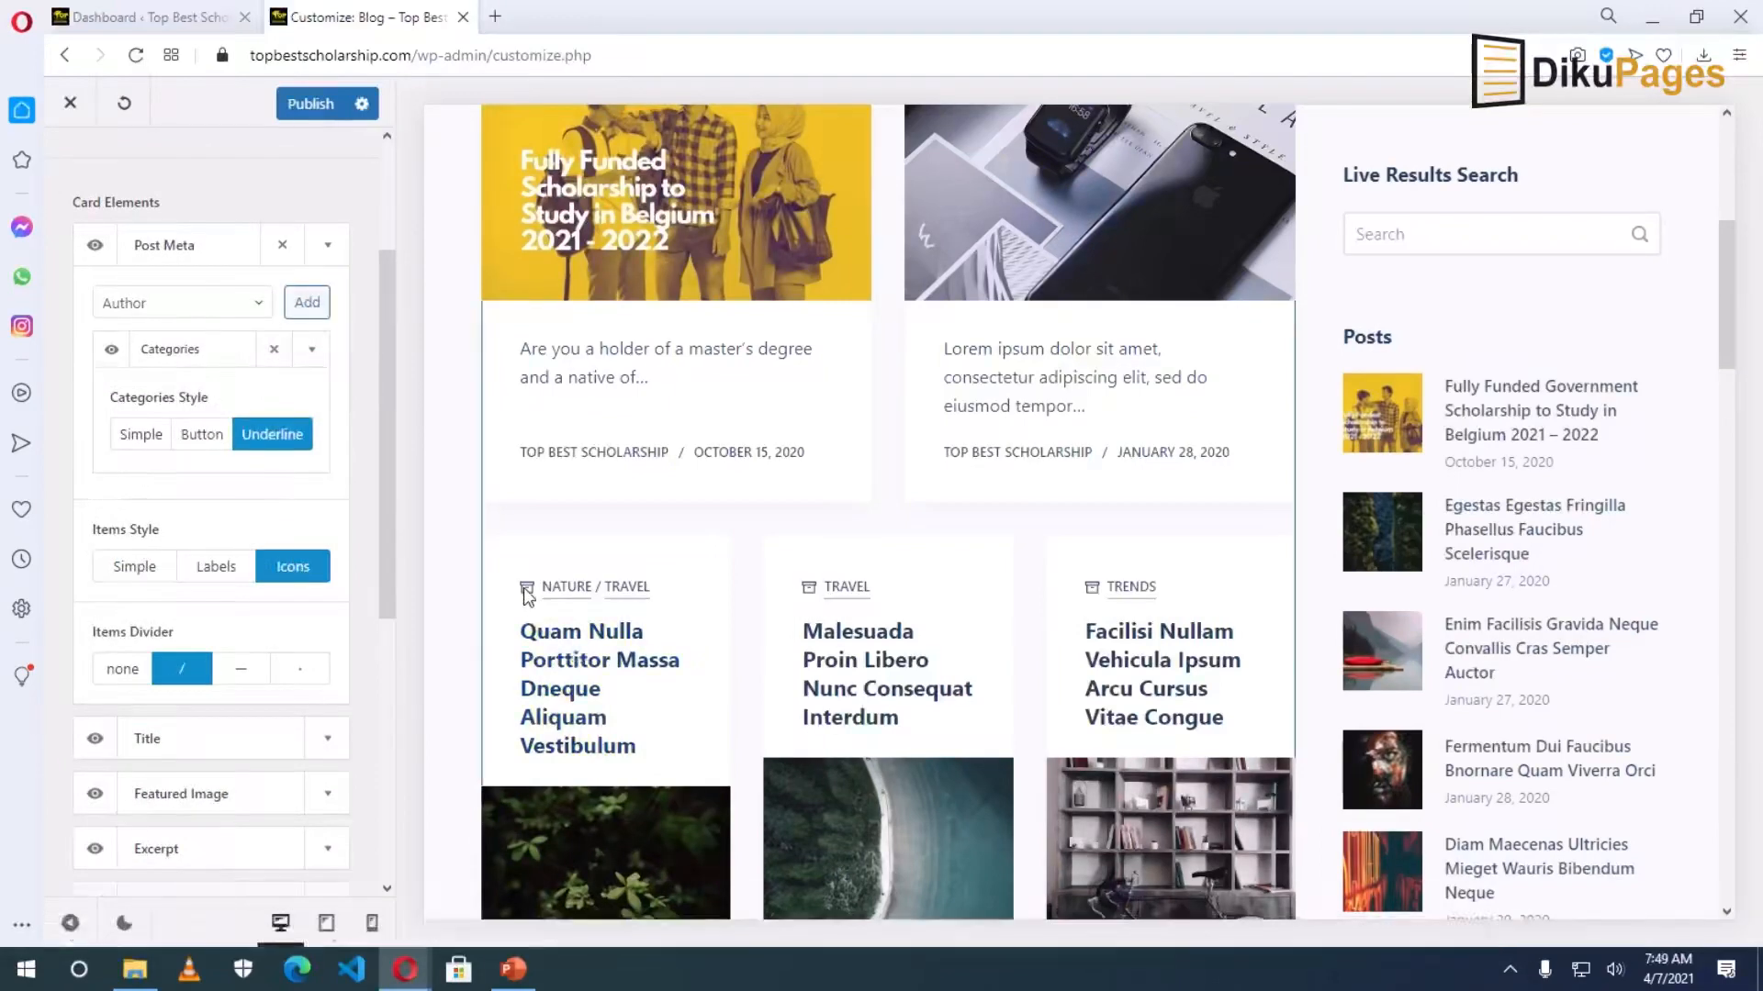
pyautogui.click(138, 569)
pyautogui.scroll(-2, 333, 523)
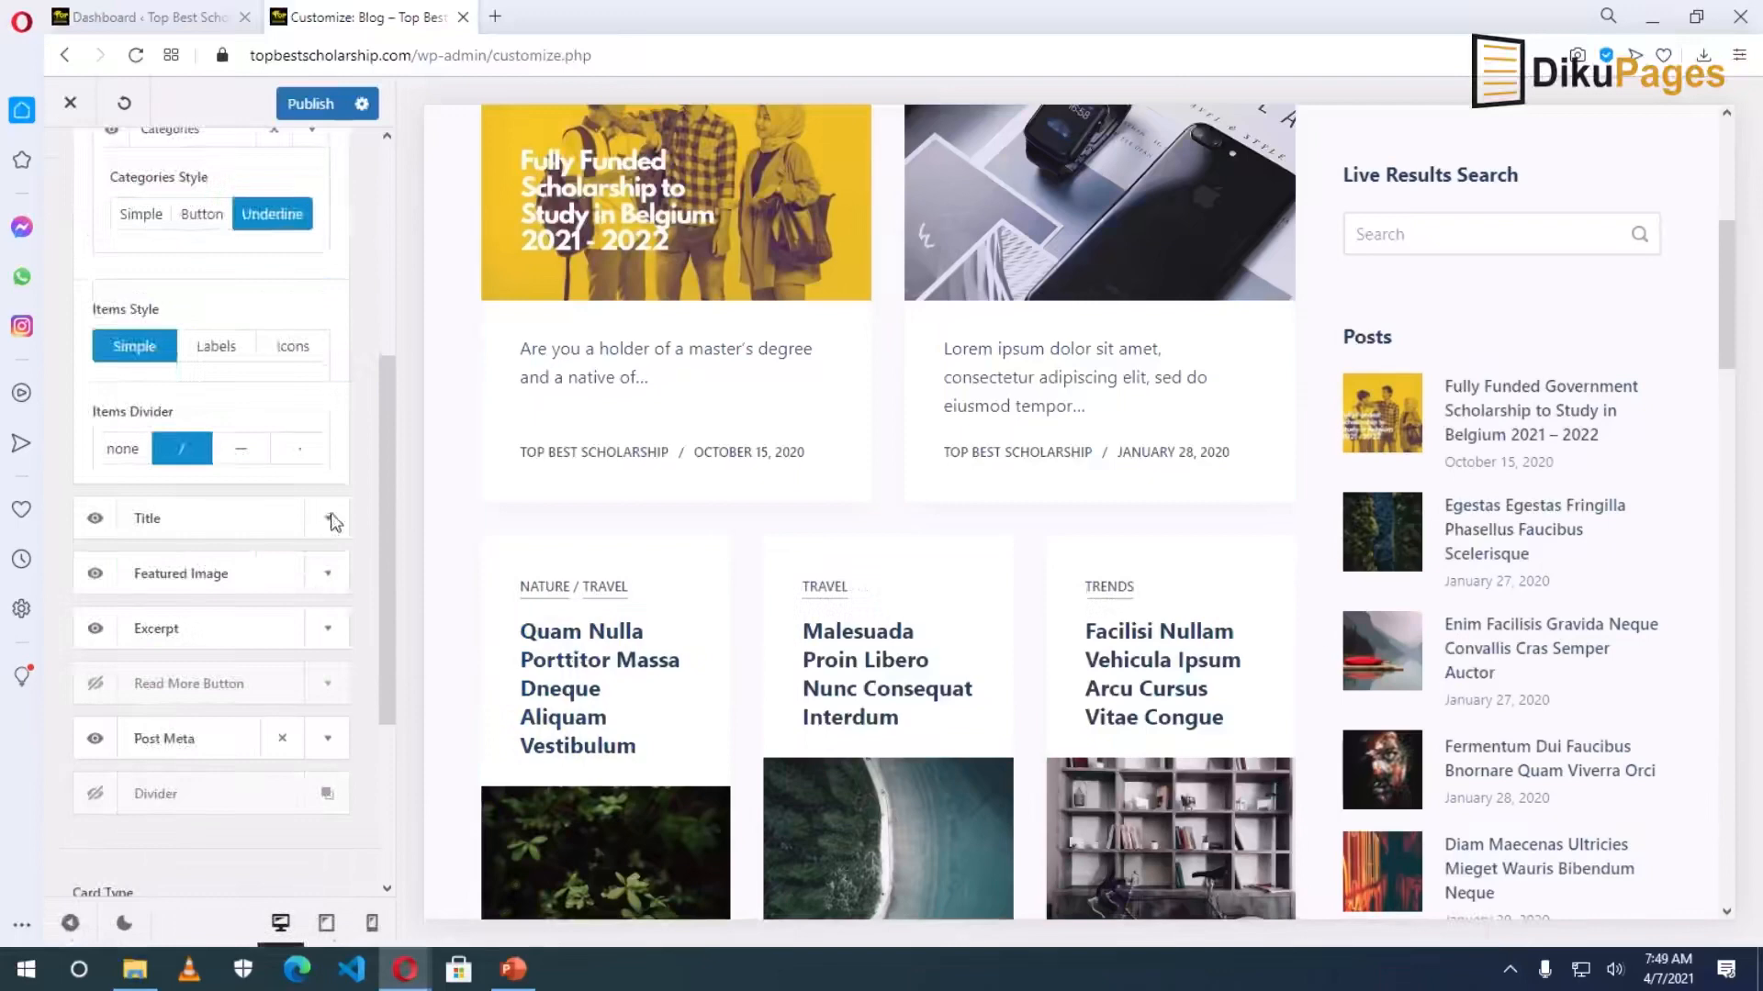
# Set the card titles' heading tag to H1 after briefly switching back to H2.
pyautogui.click(332, 517)
pyautogui.scroll(3, 317, 404)
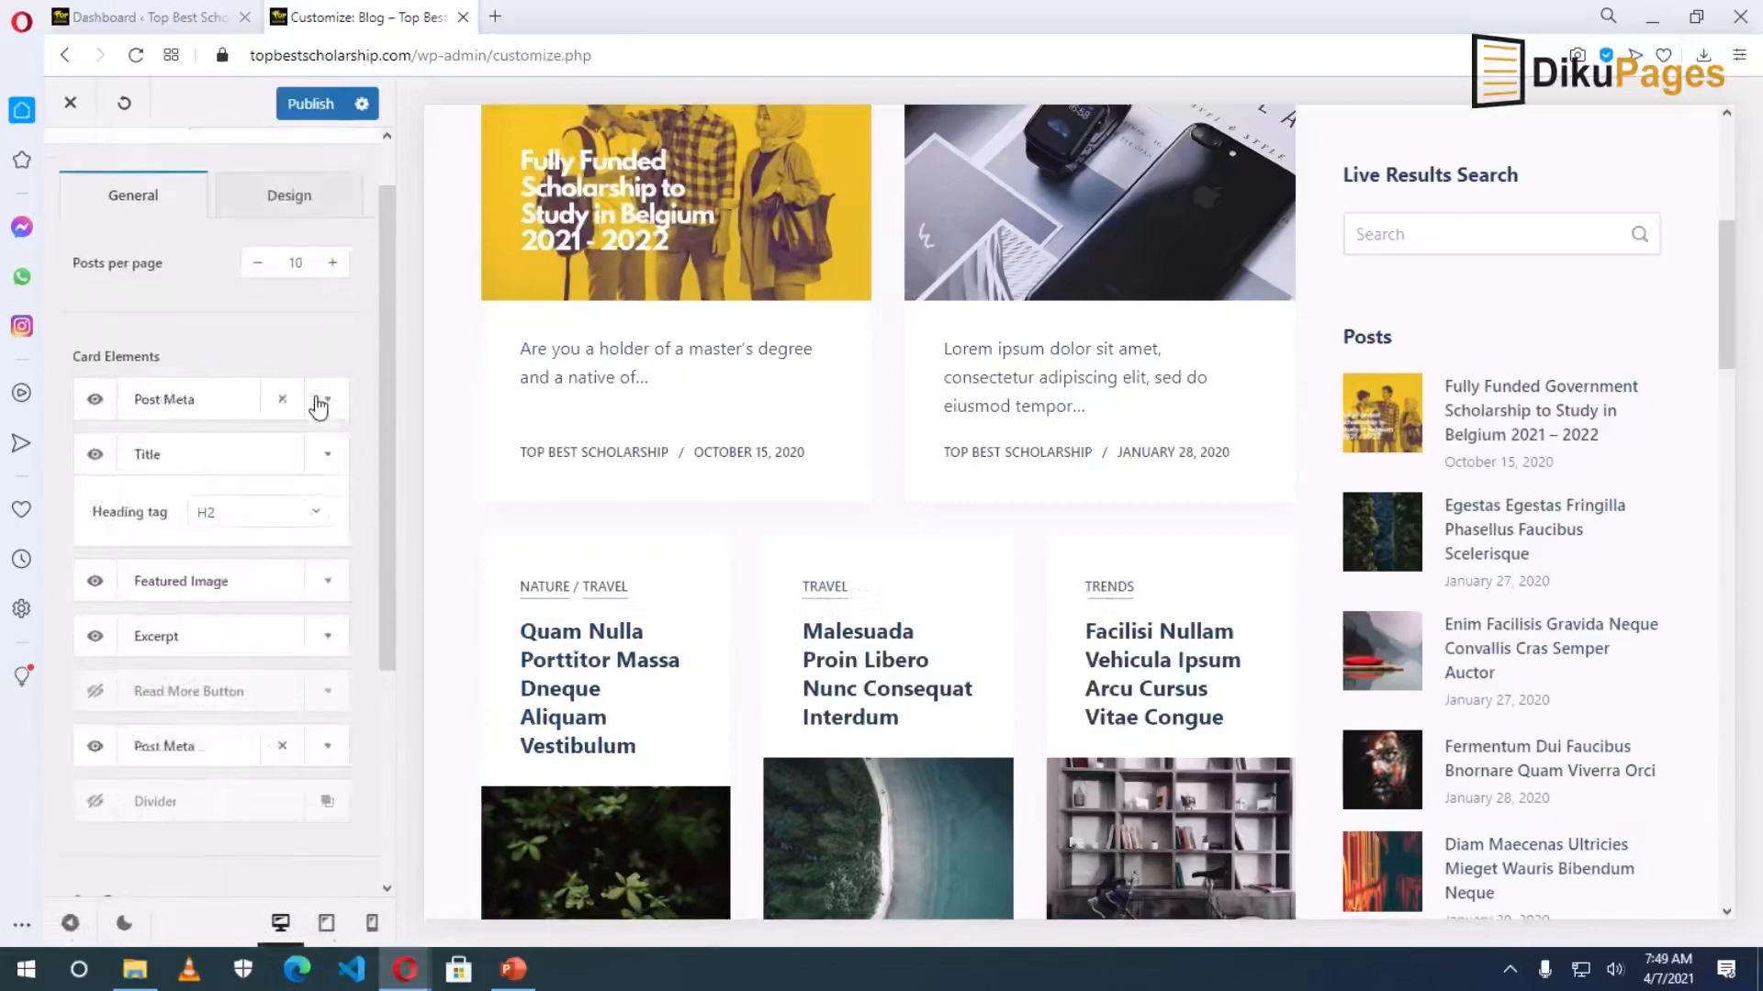
pyautogui.click(258, 531)
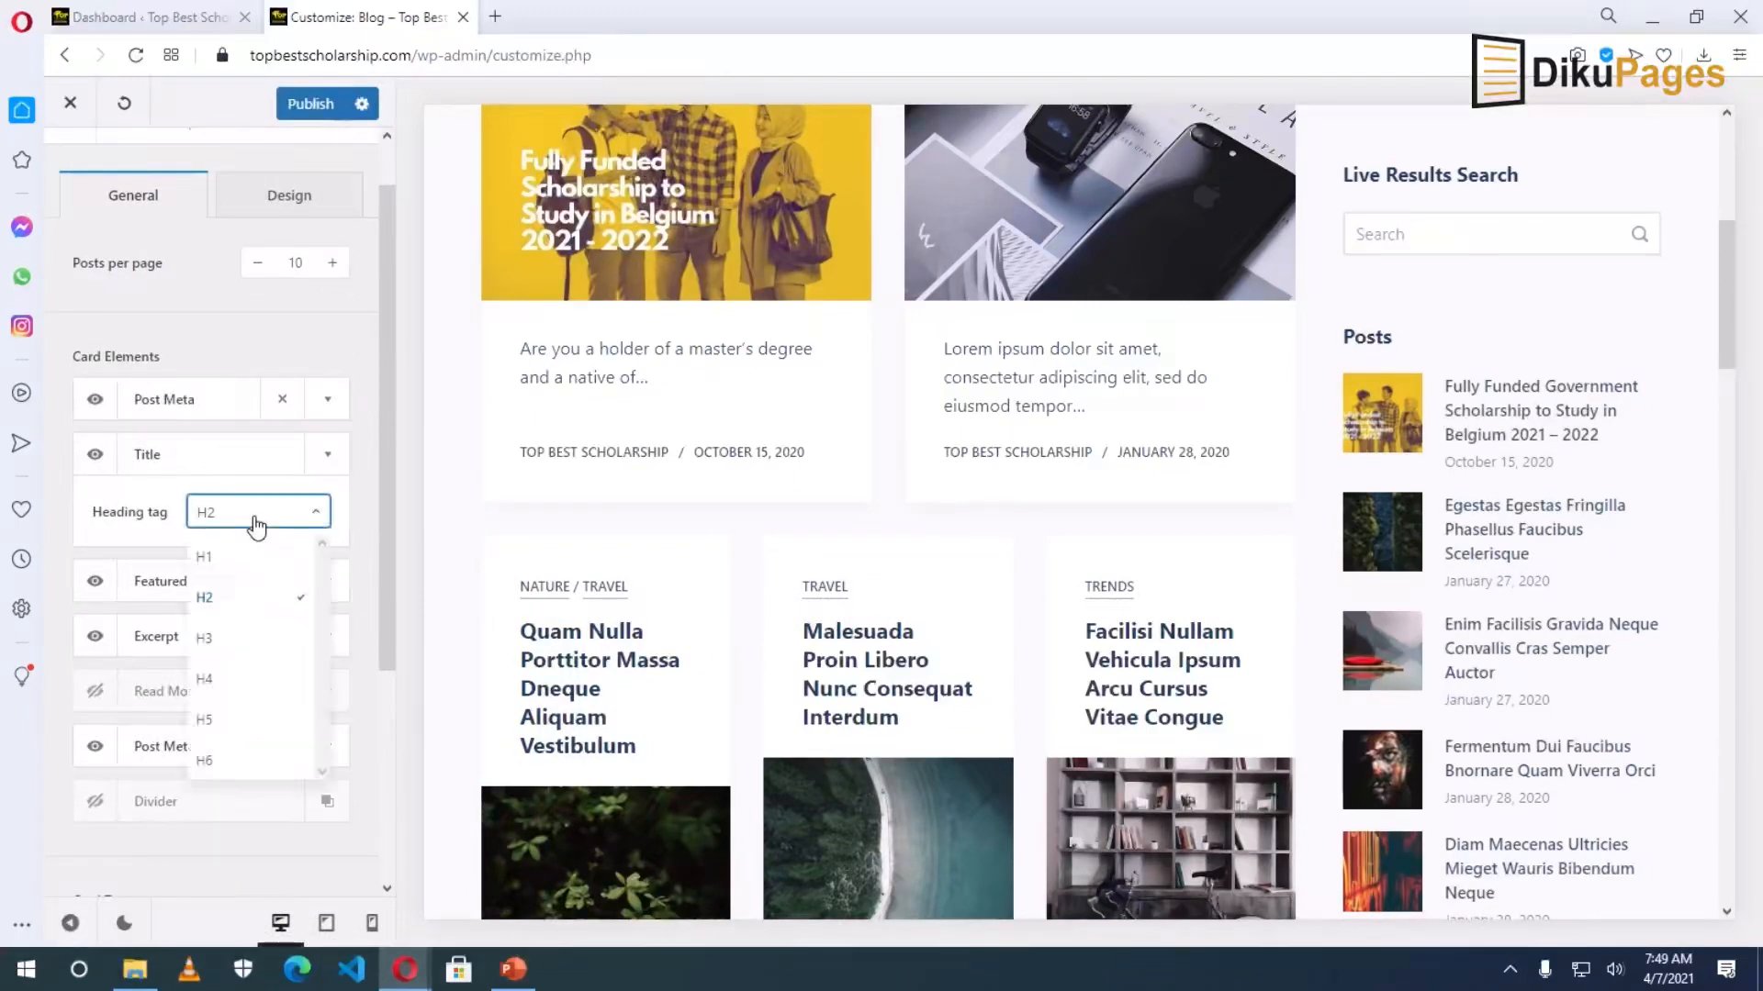
pyautogui.click(230, 558)
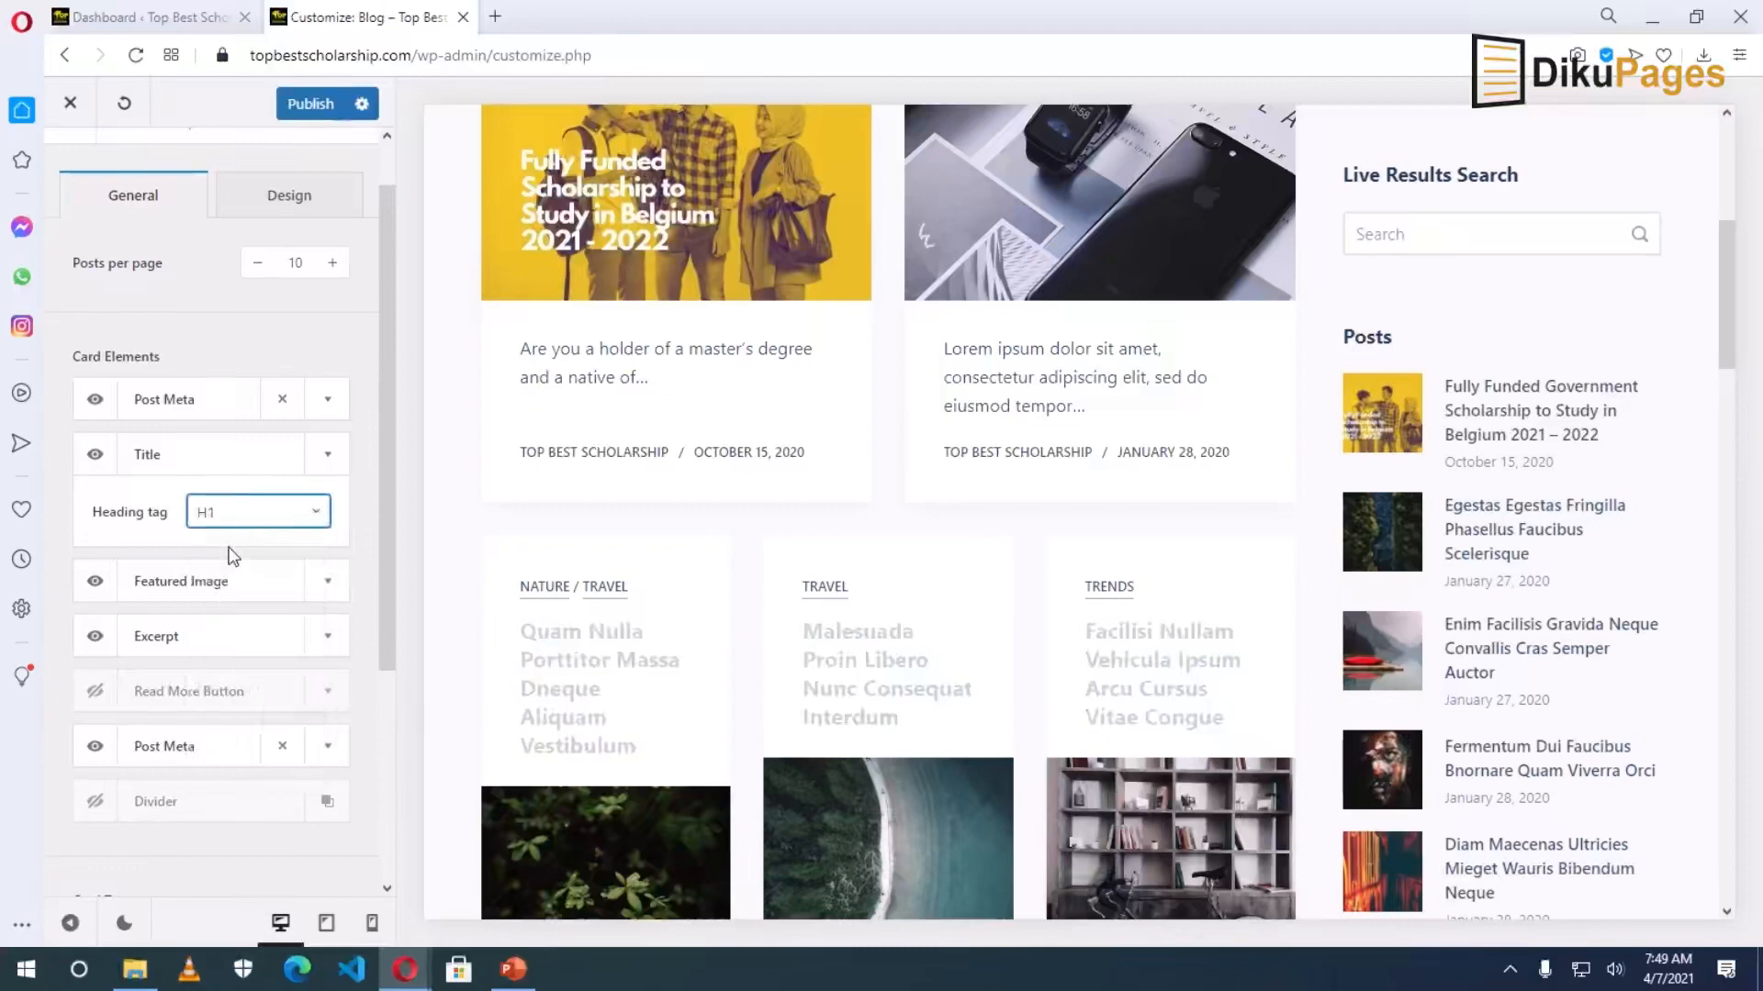
pyautogui.click(236, 522)
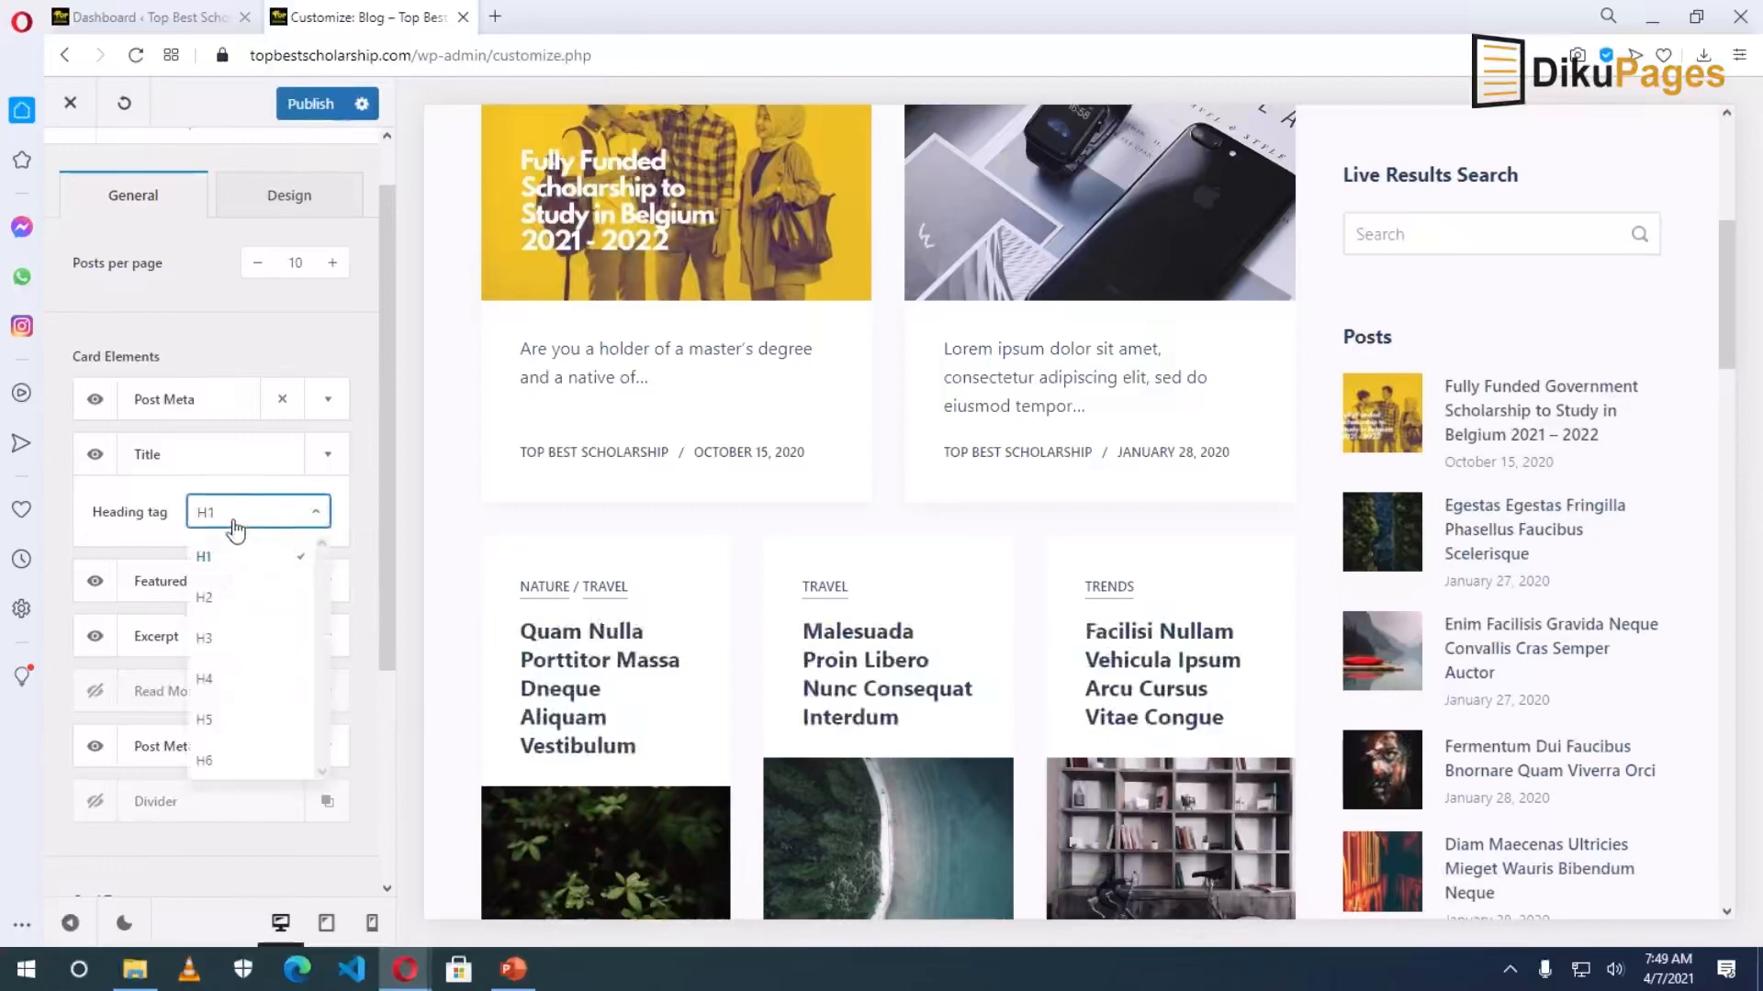
pyautogui.click(227, 594)
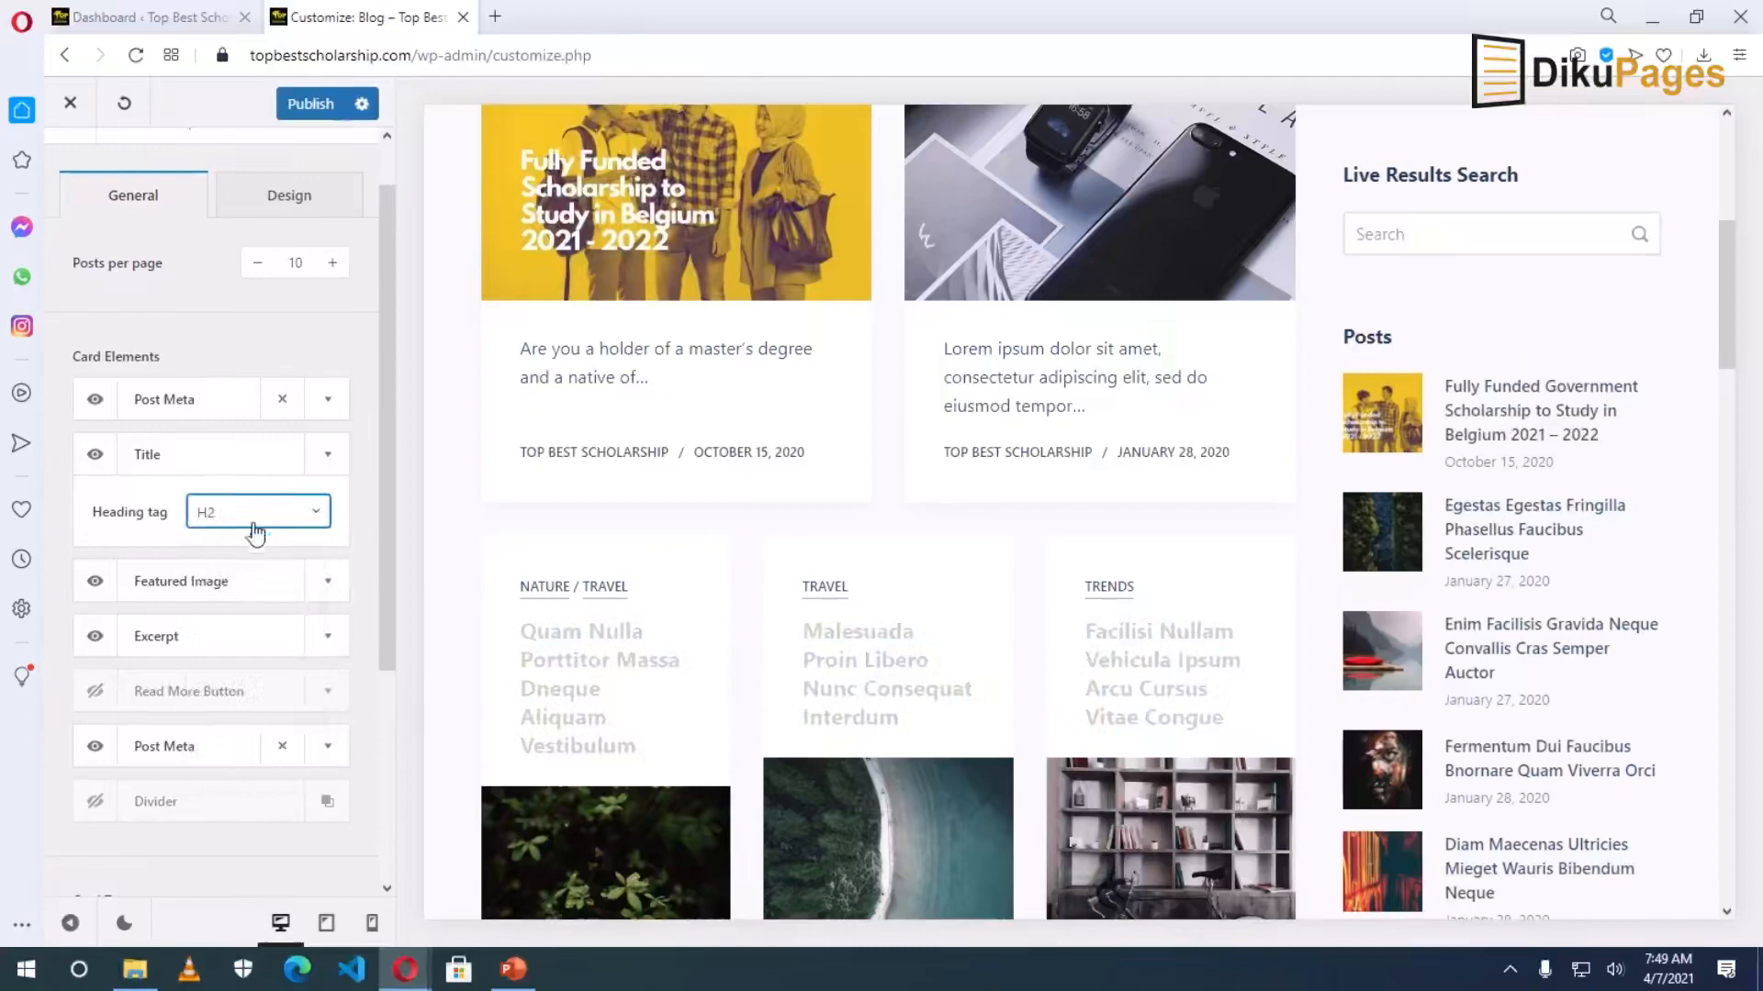
pyautogui.click(256, 523)
pyautogui.click(231, 558)
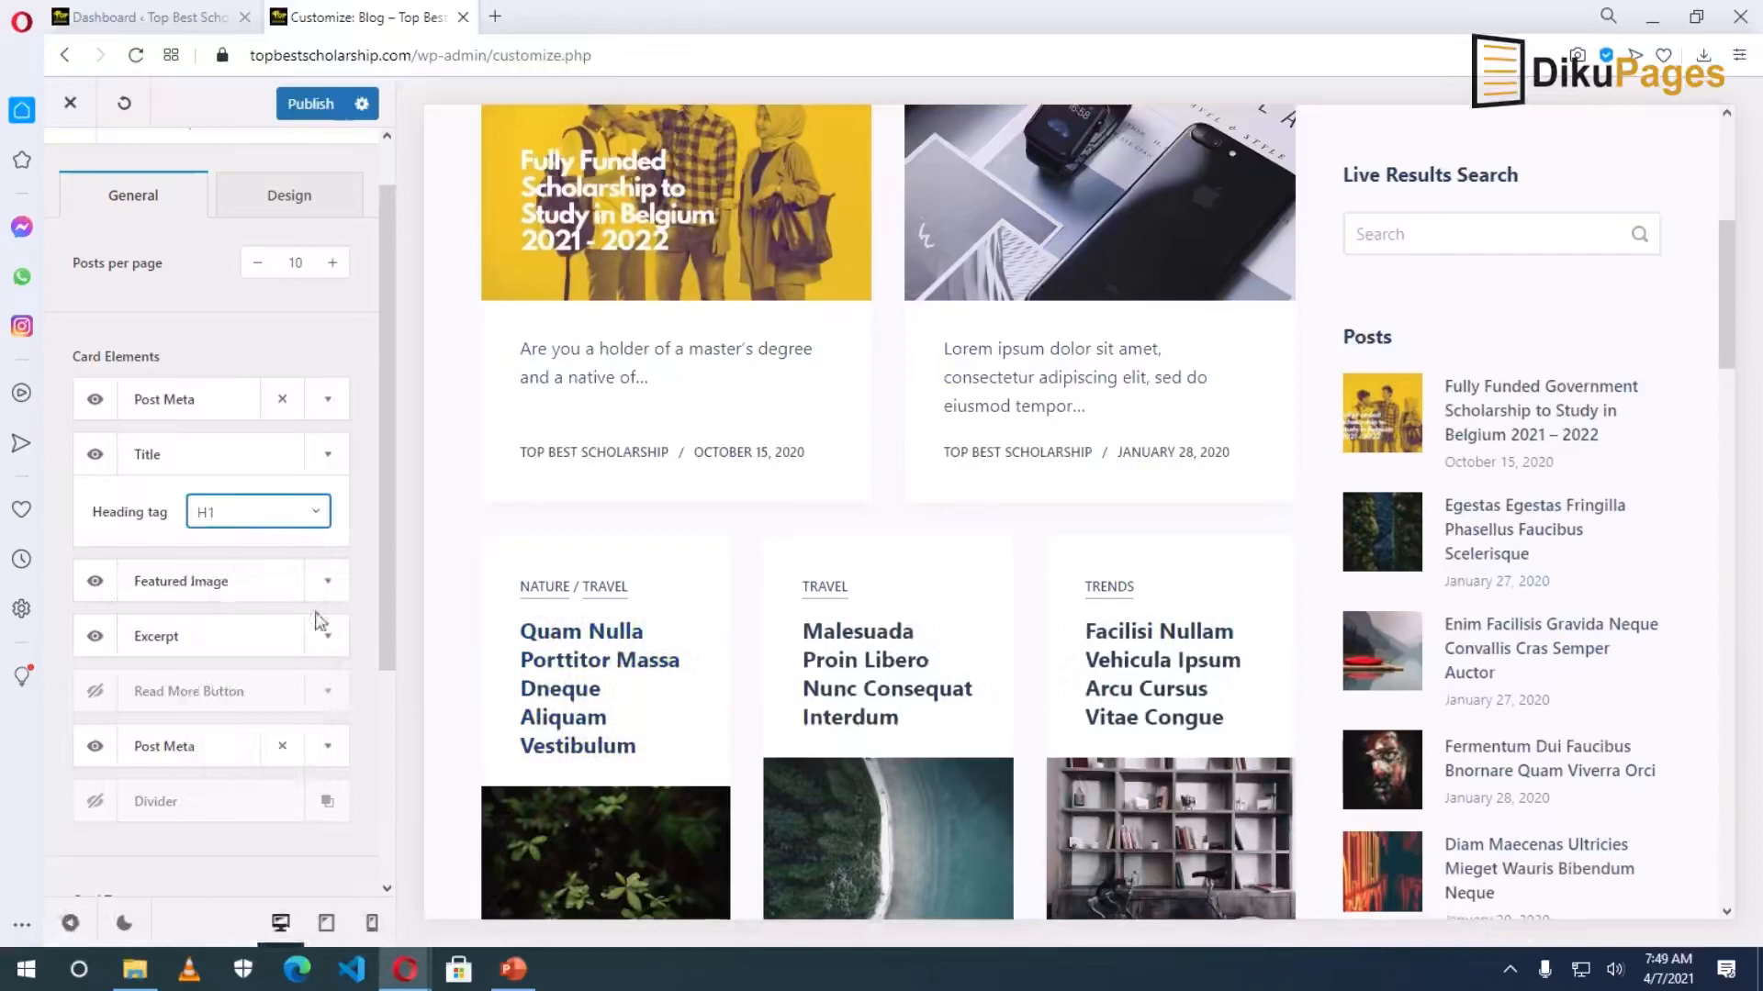
pyautogui.click(328, 582)
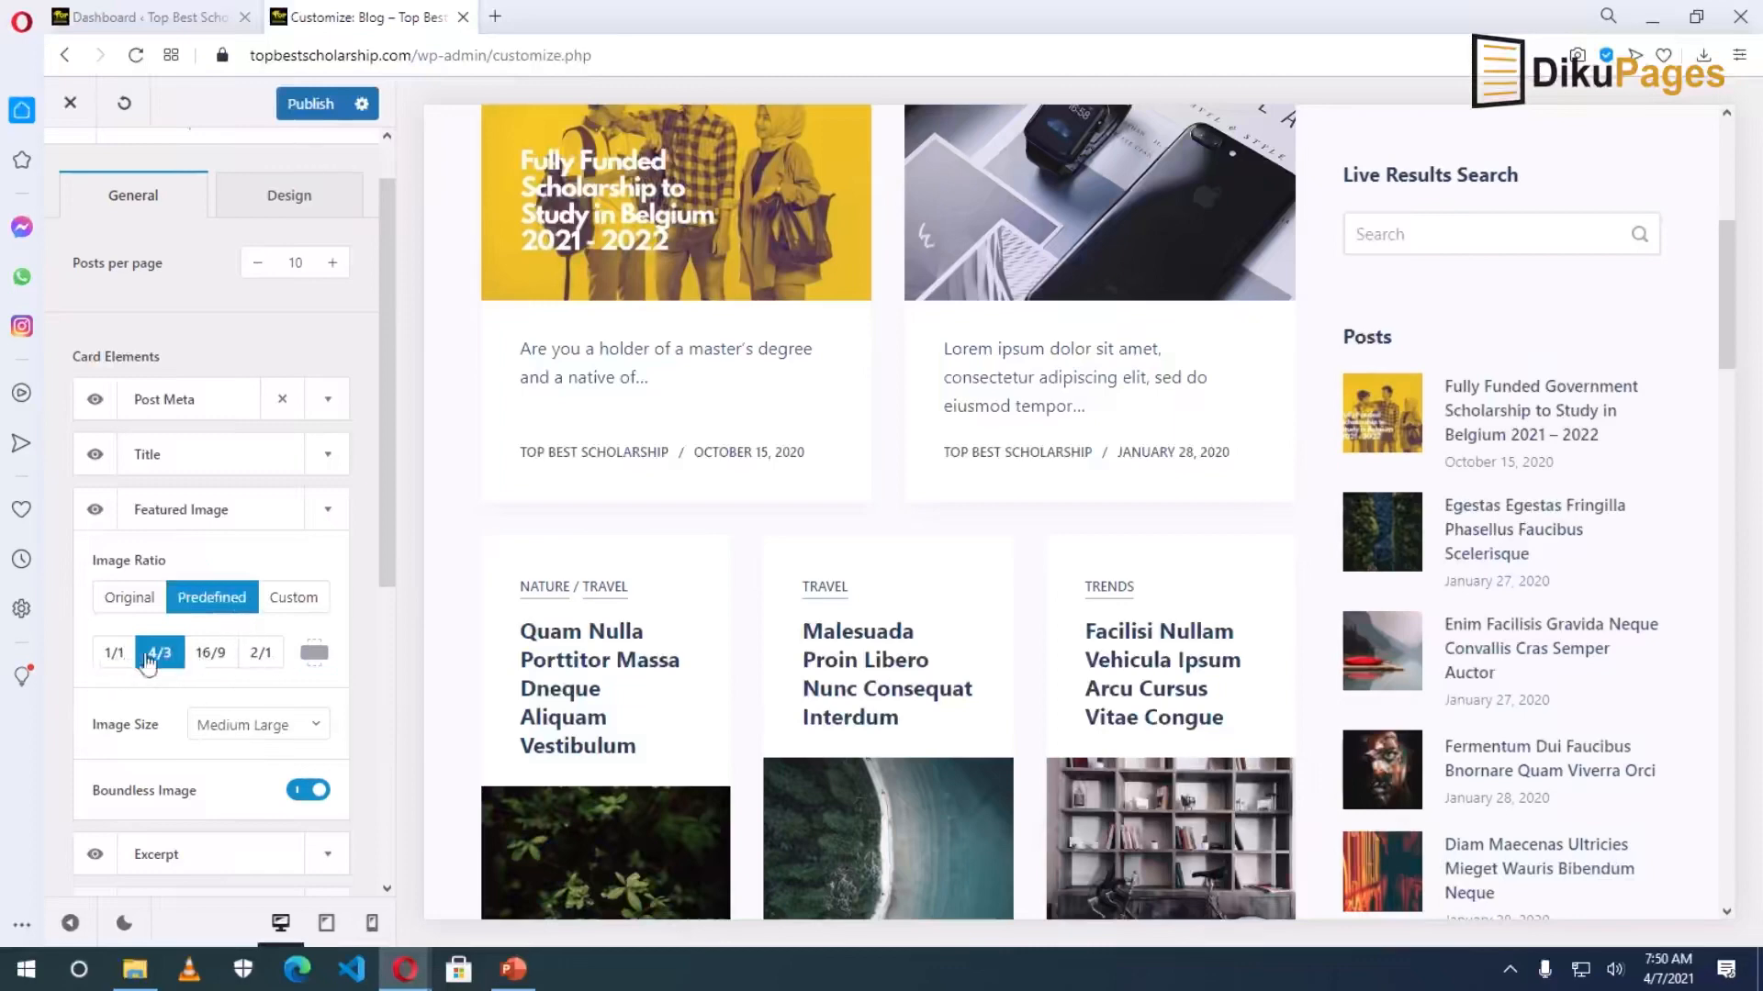
# Give the featured images a predefined 16/9 ratio after trying square.
pyautogui.click(211, 654)
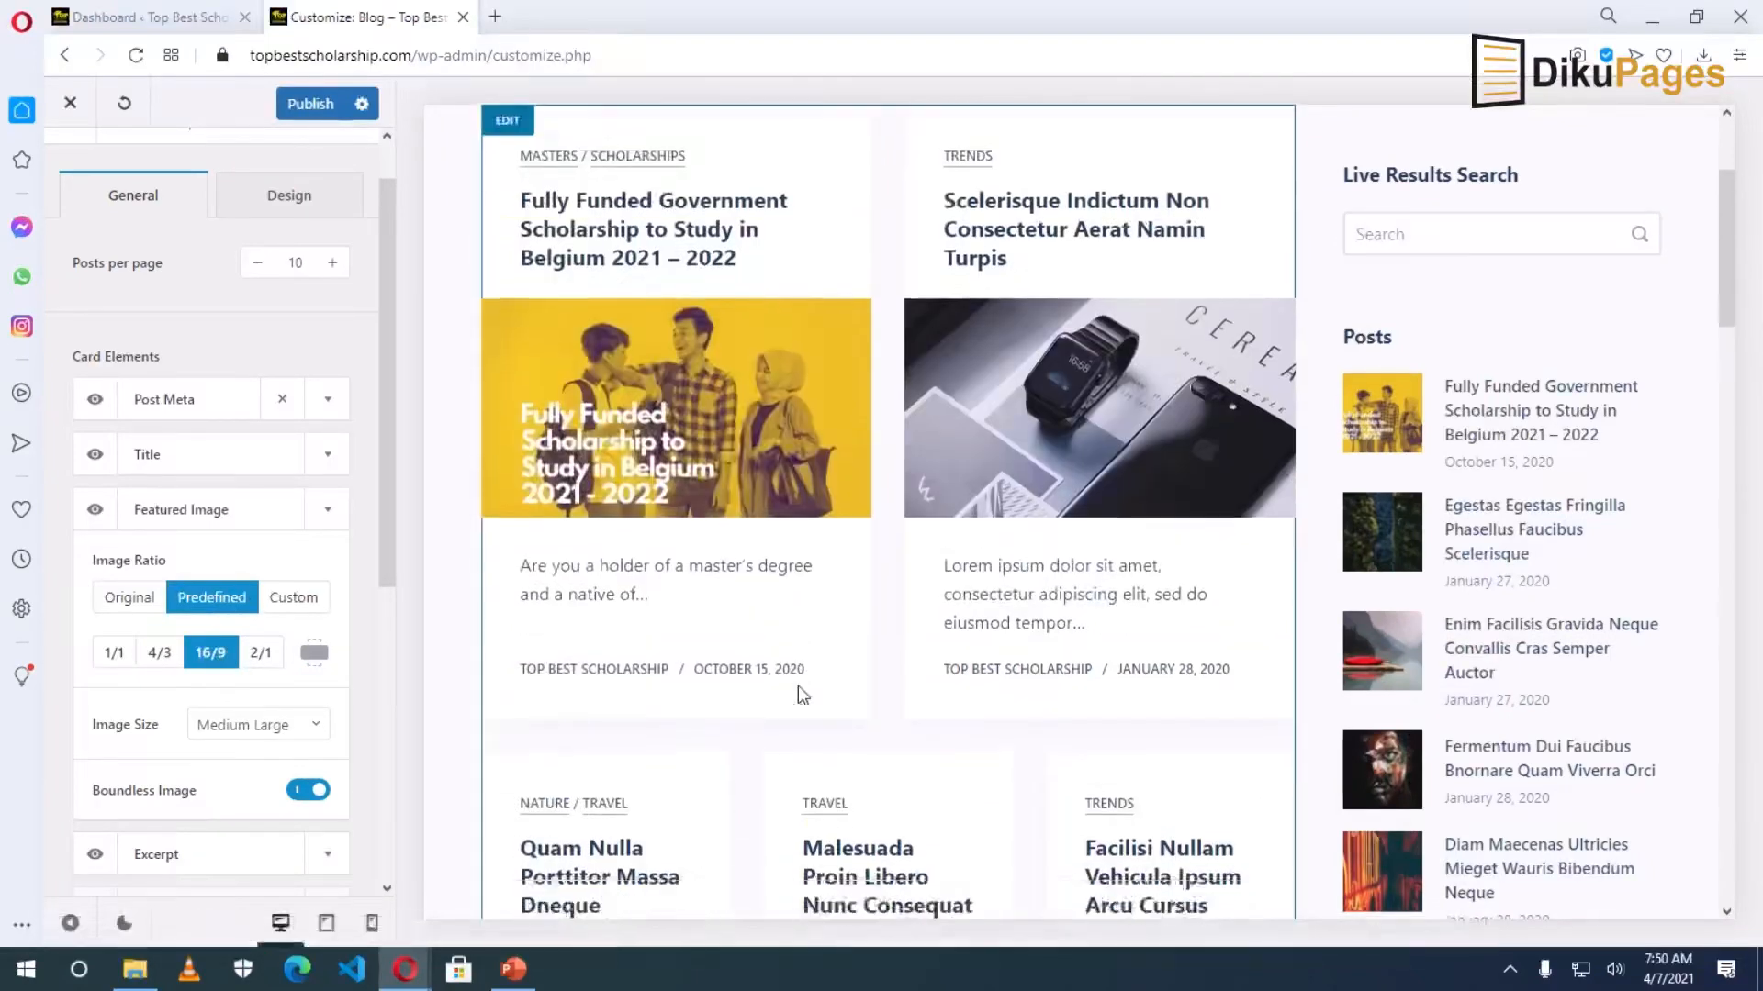
pyautogui.click(113, 654)
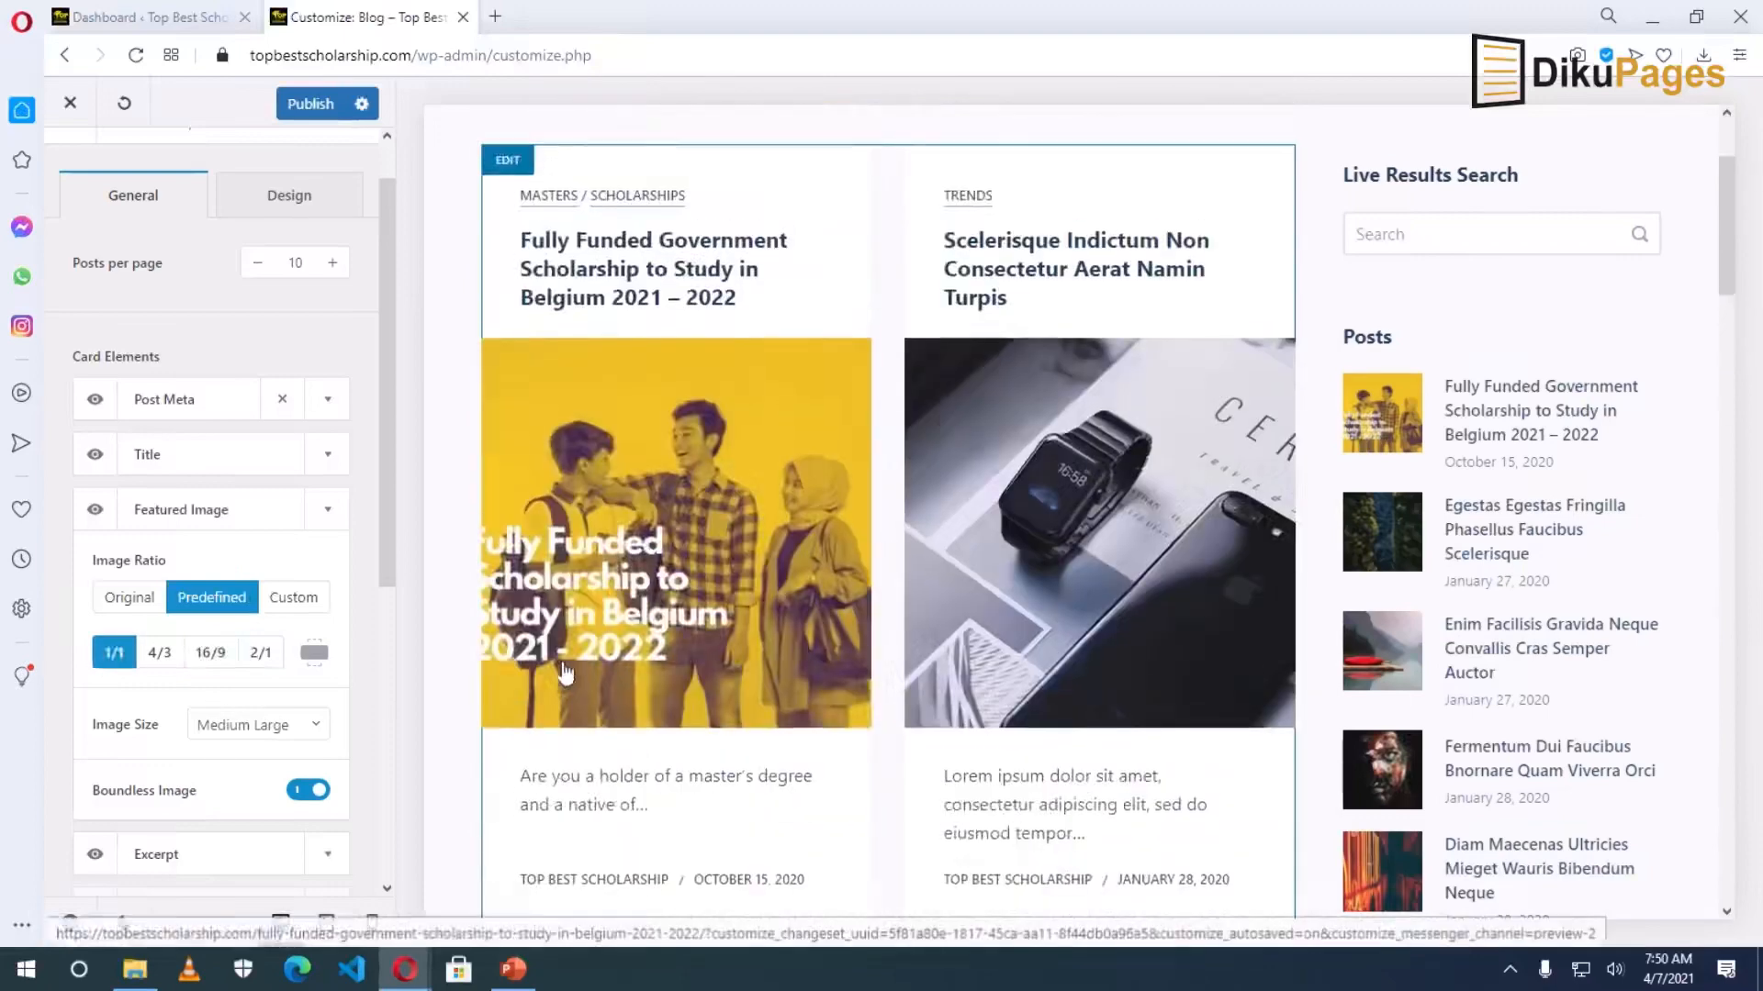
pyautogui.scroll(-2, 551, 670)
pyautogui.click(210, 652)
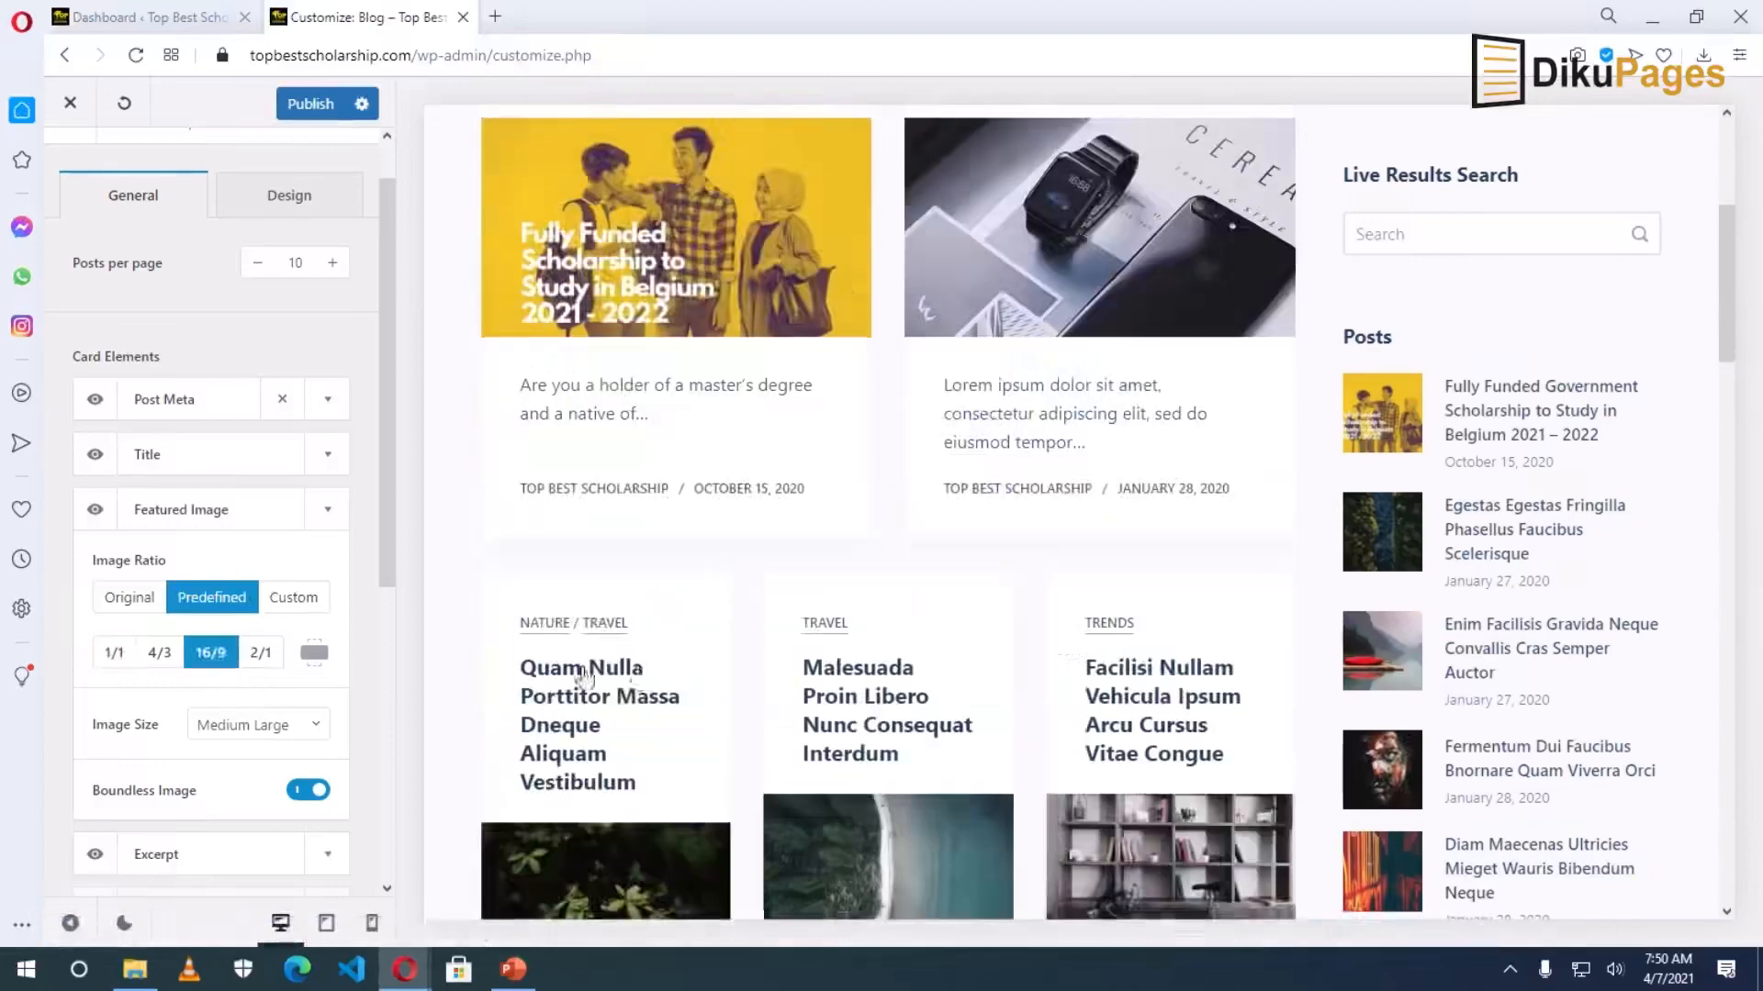
pyautogui.scroll(-3, 734, 647)
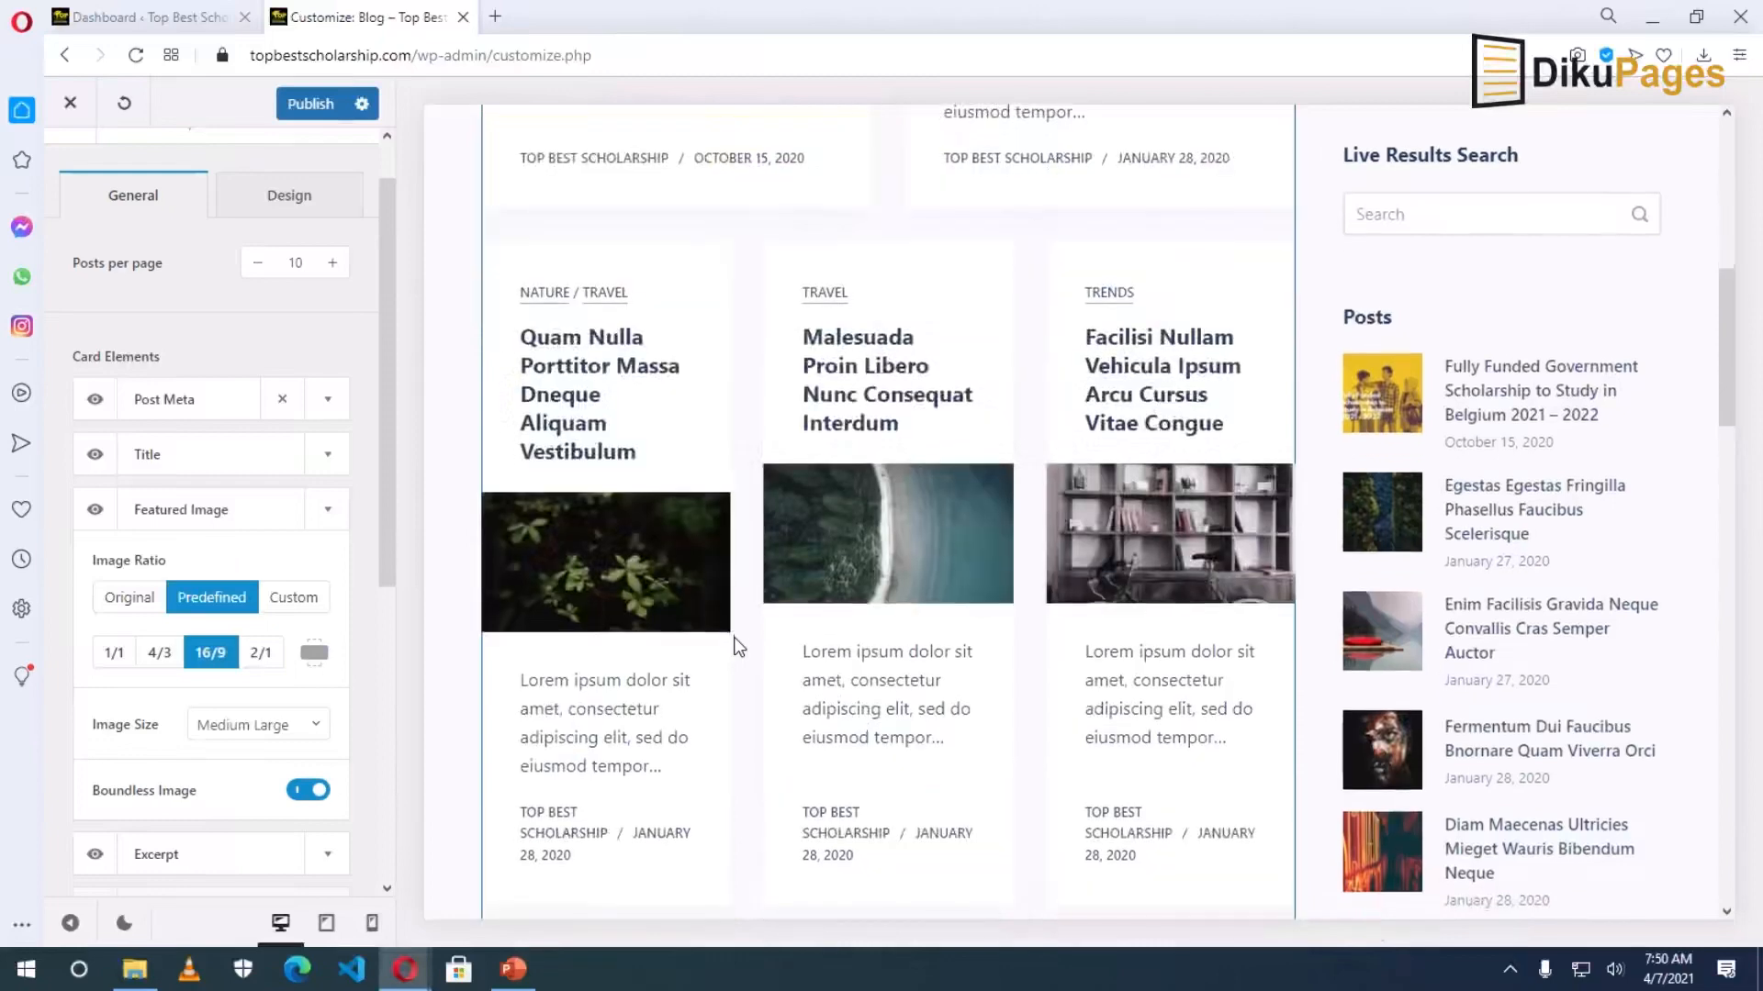
# Set the featured Image Size to Medium Large after trying Thumbnail and Large.
pyautogui.click(267, 732)
pyautogui.click(257, 774)
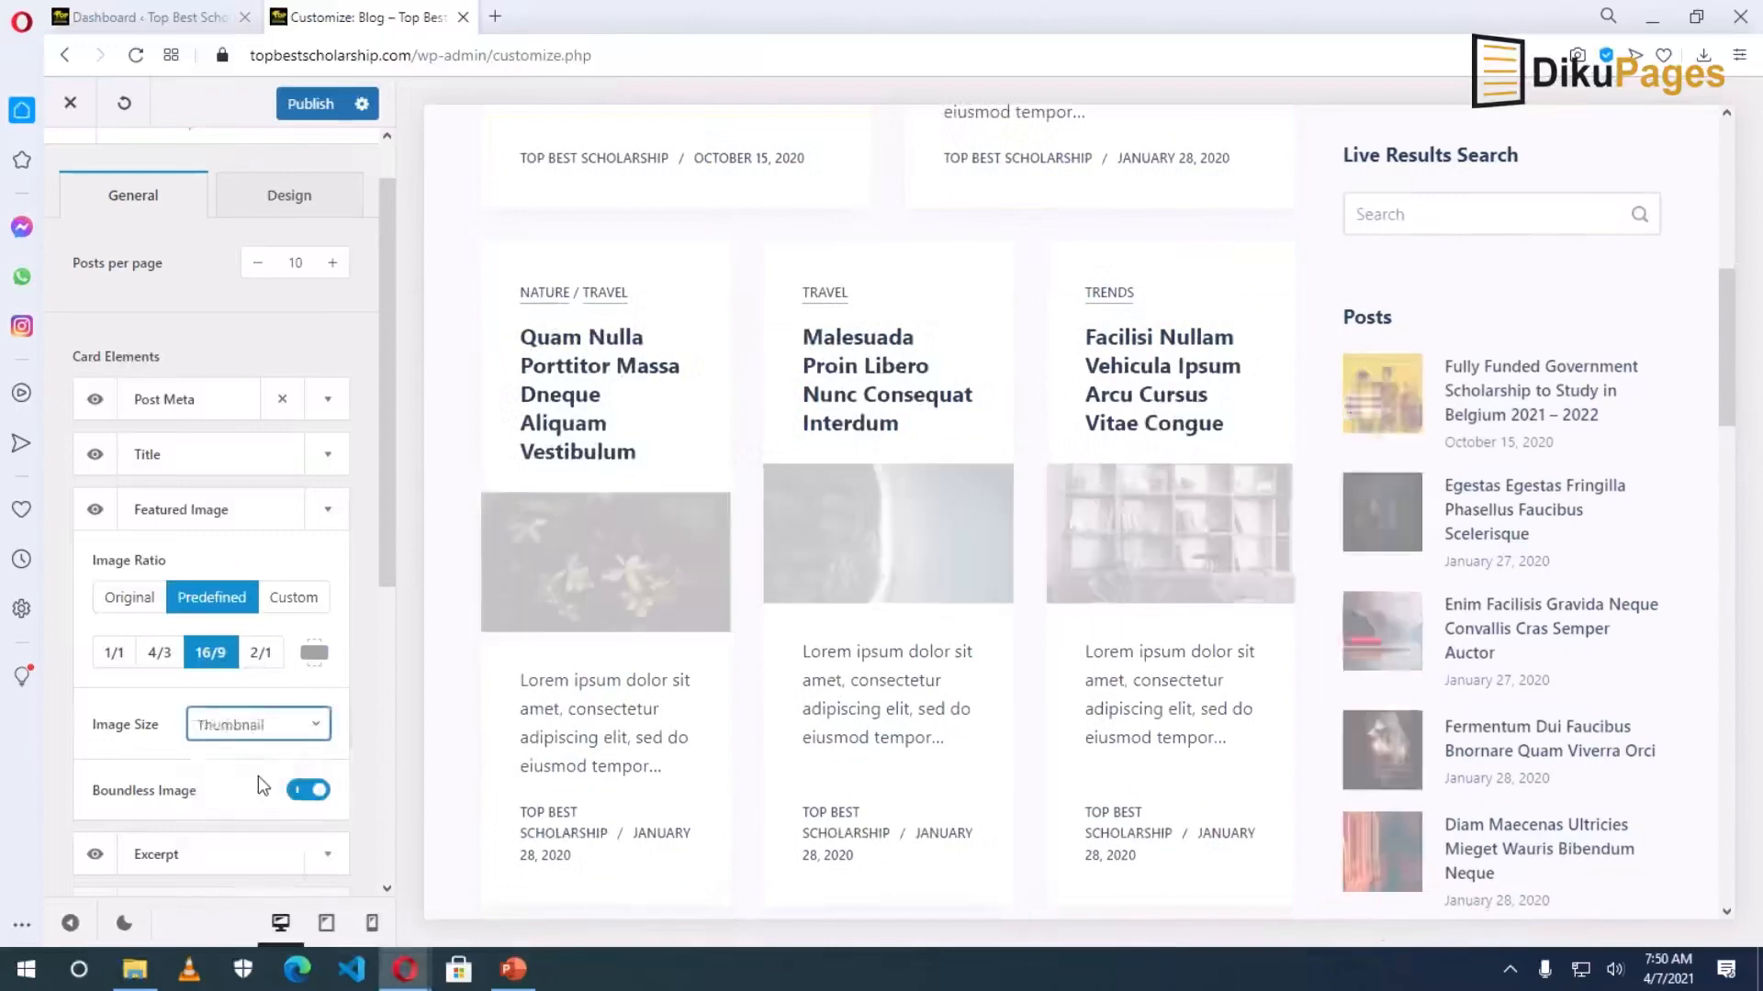
pyautogui.click(257, 725)
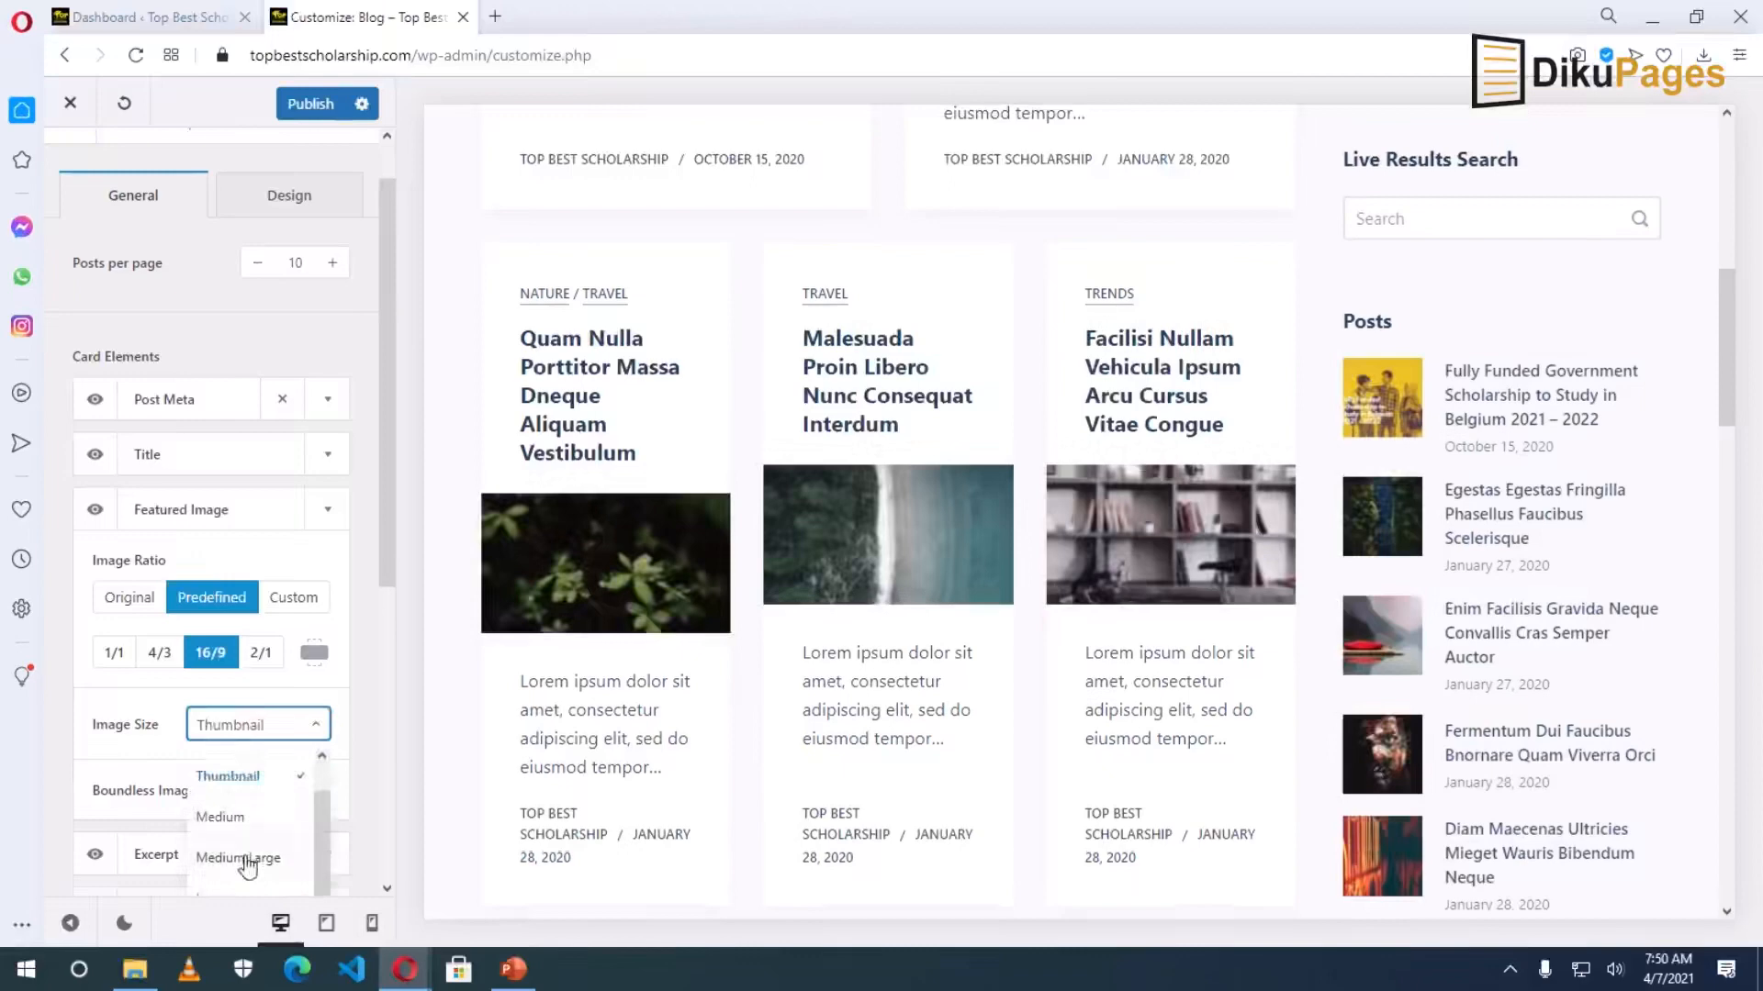
pyautogui.click(246, 859)
pyautogui.scroll(-1, 260, 826)
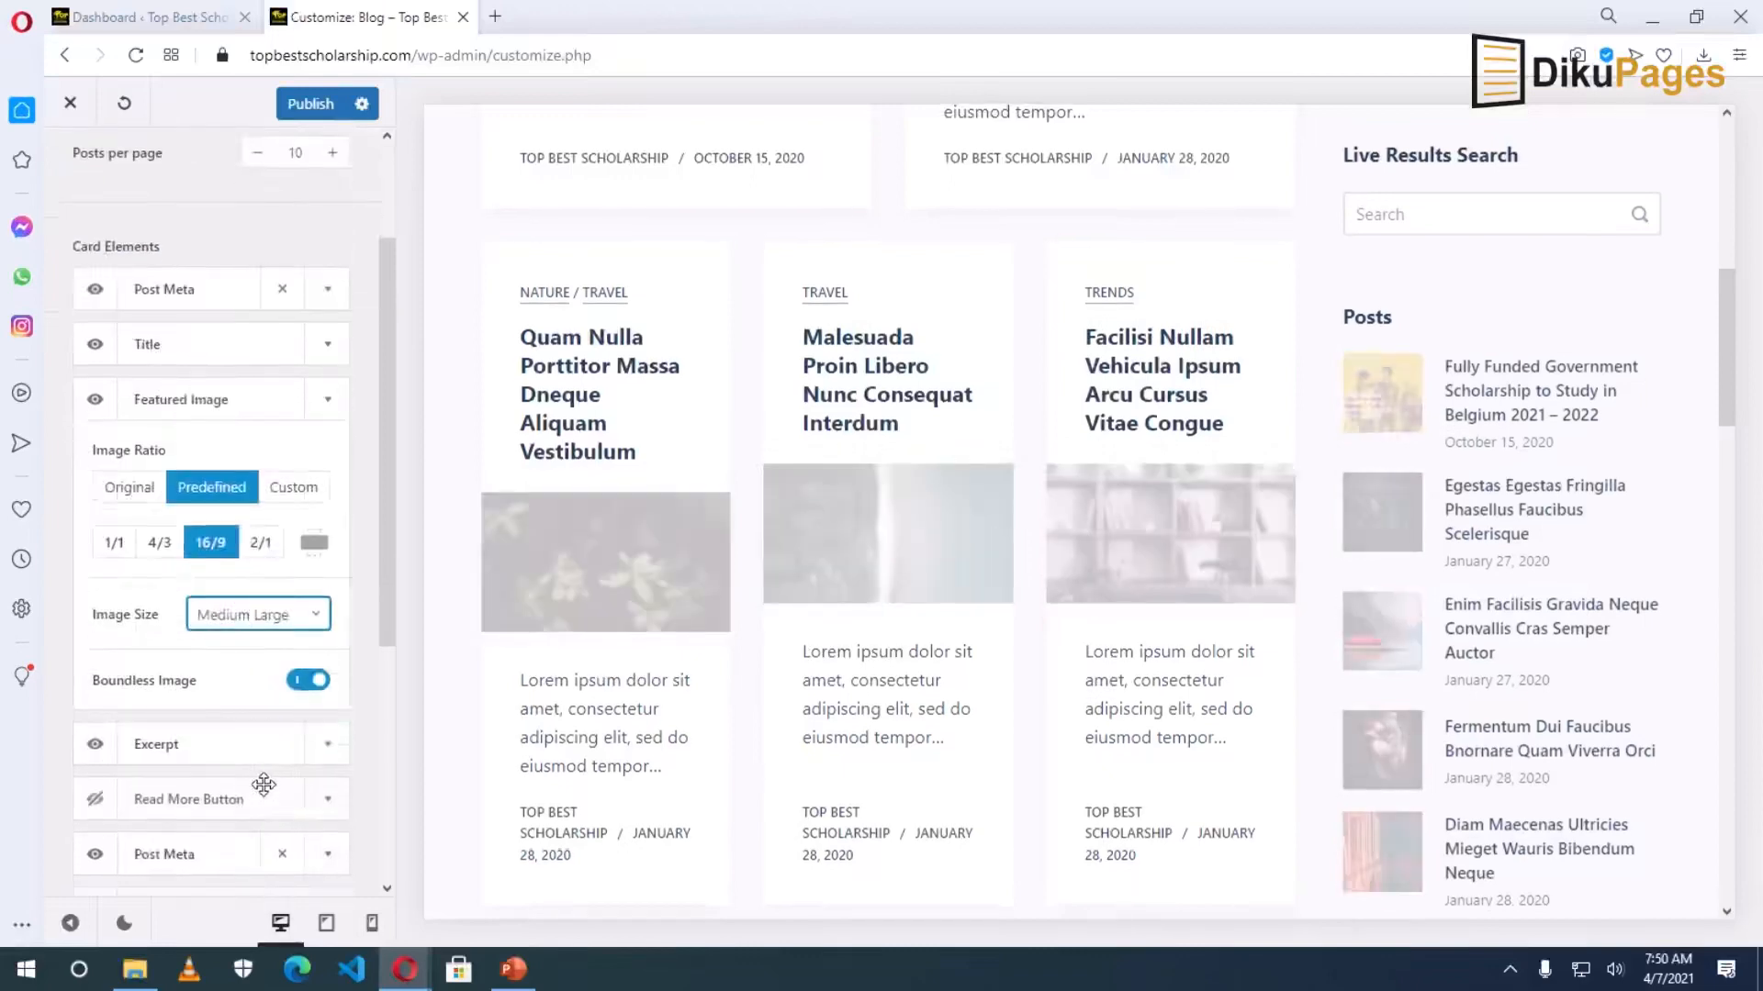
pyautogui.click(257, 621)
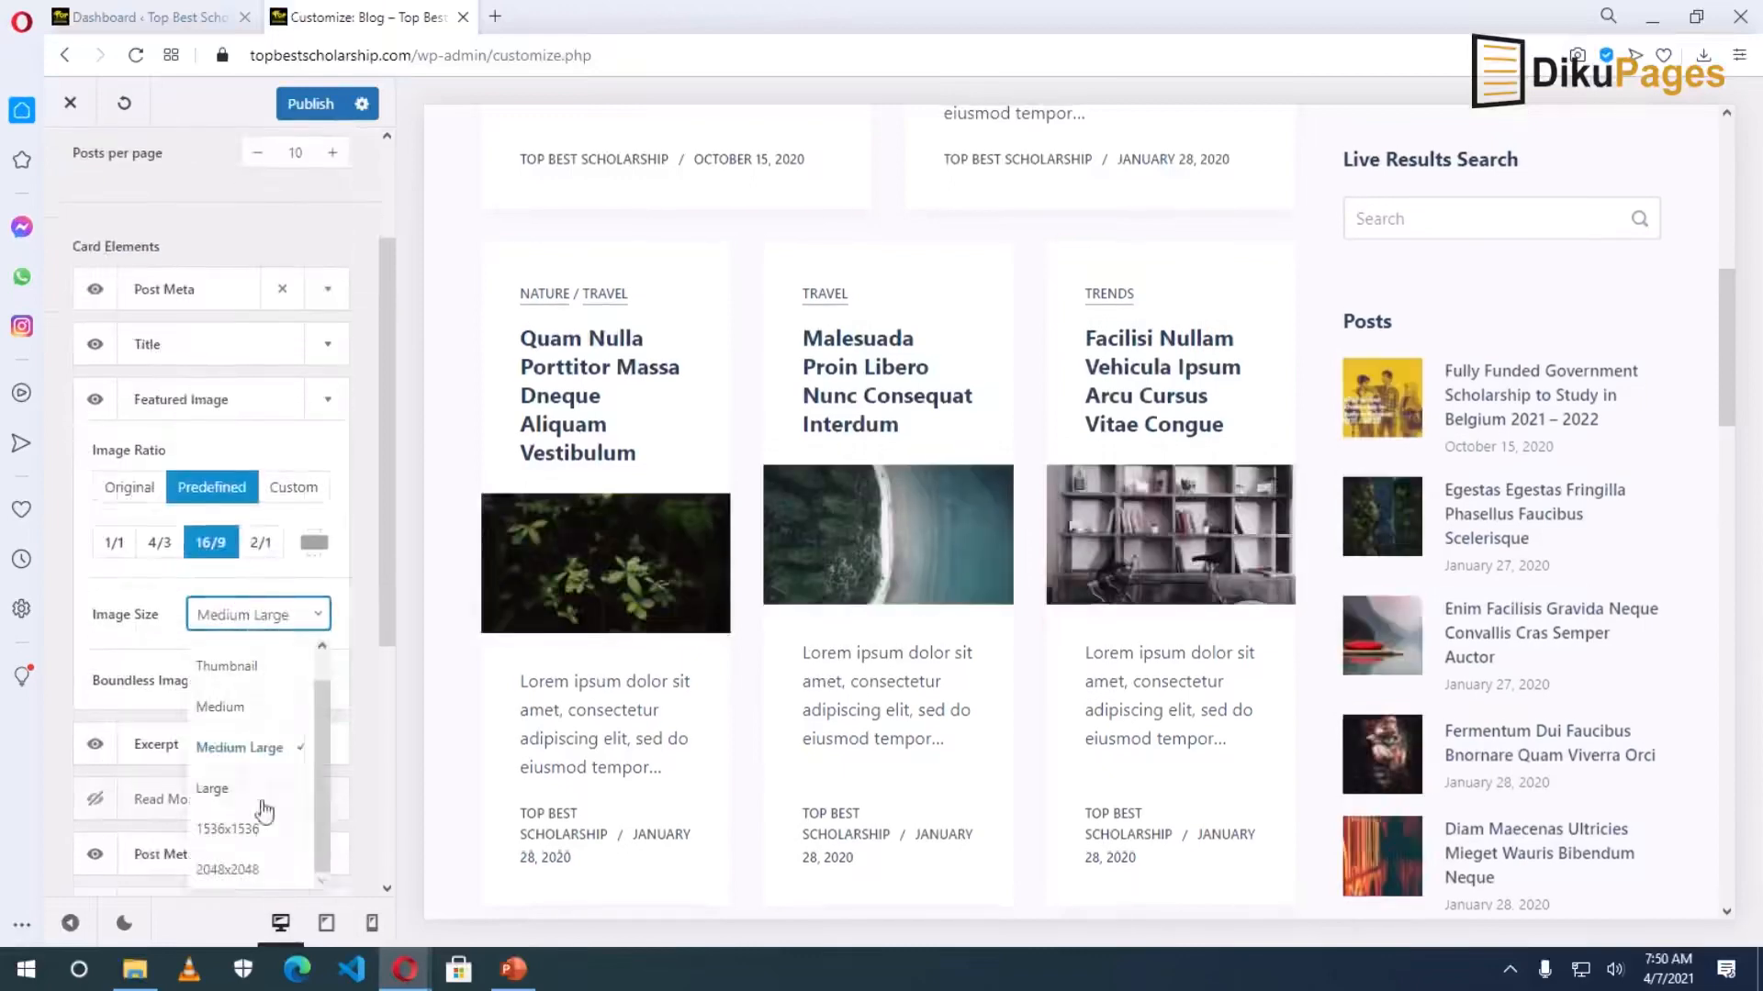
pyautogui.click(231, 789)
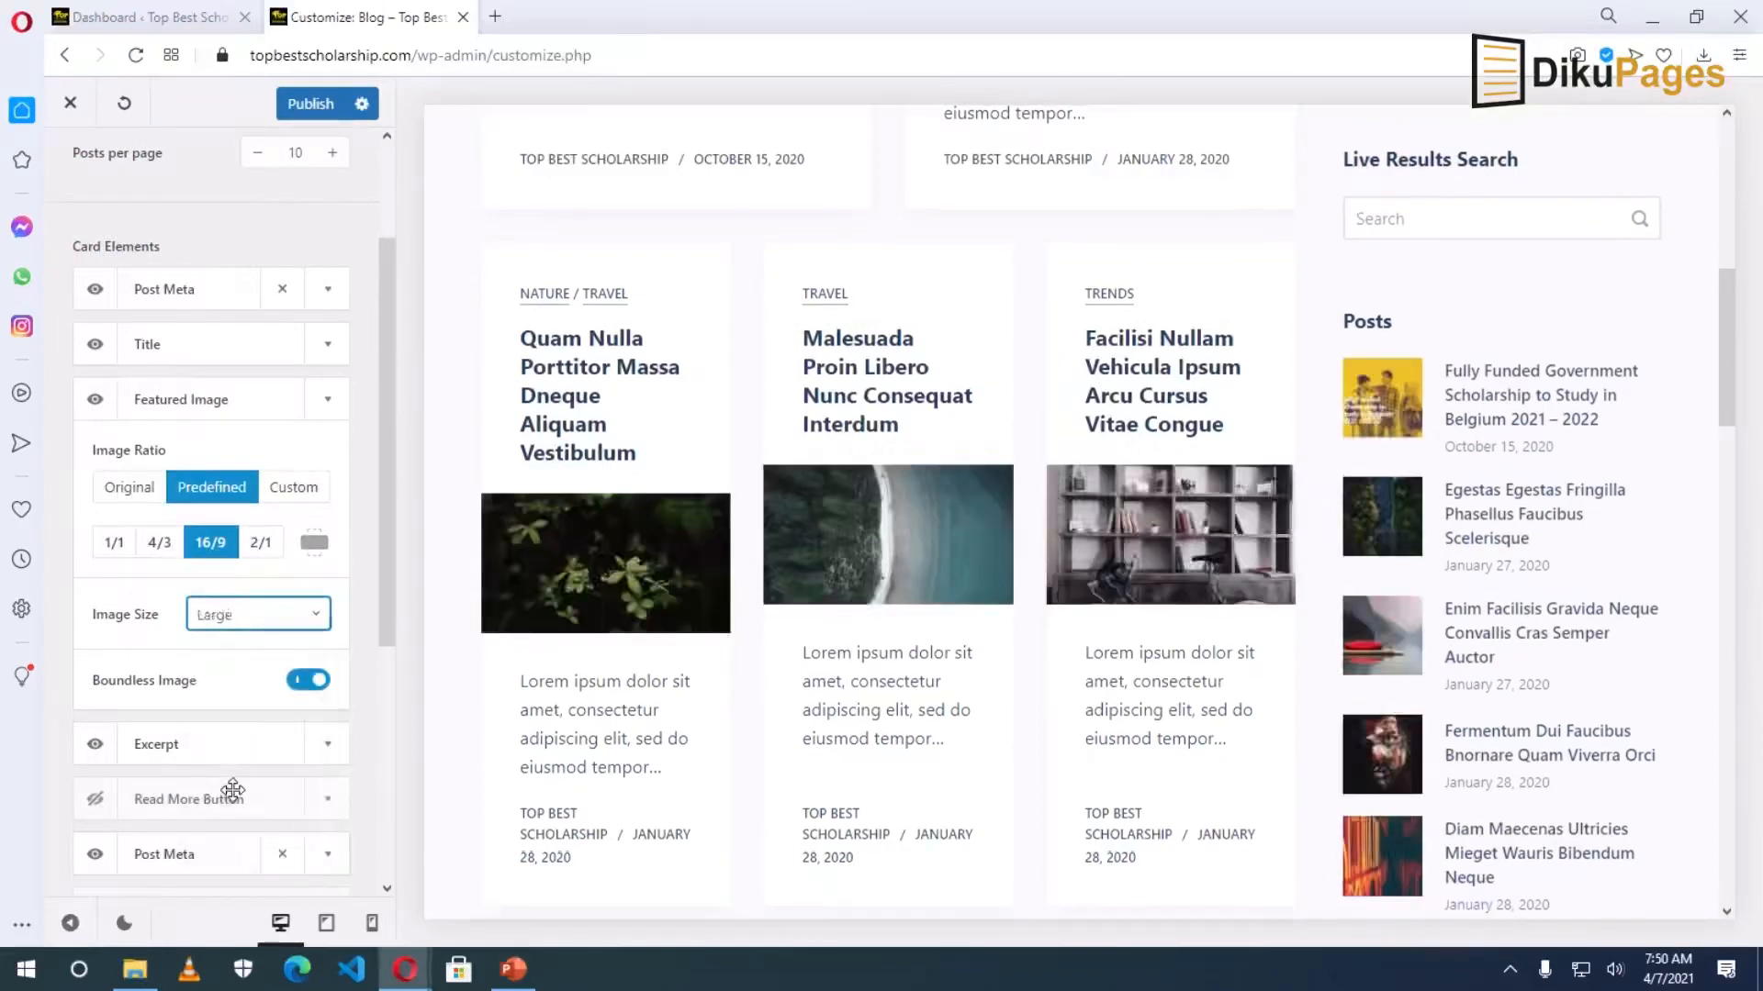
pyautogui.click(249, 617)
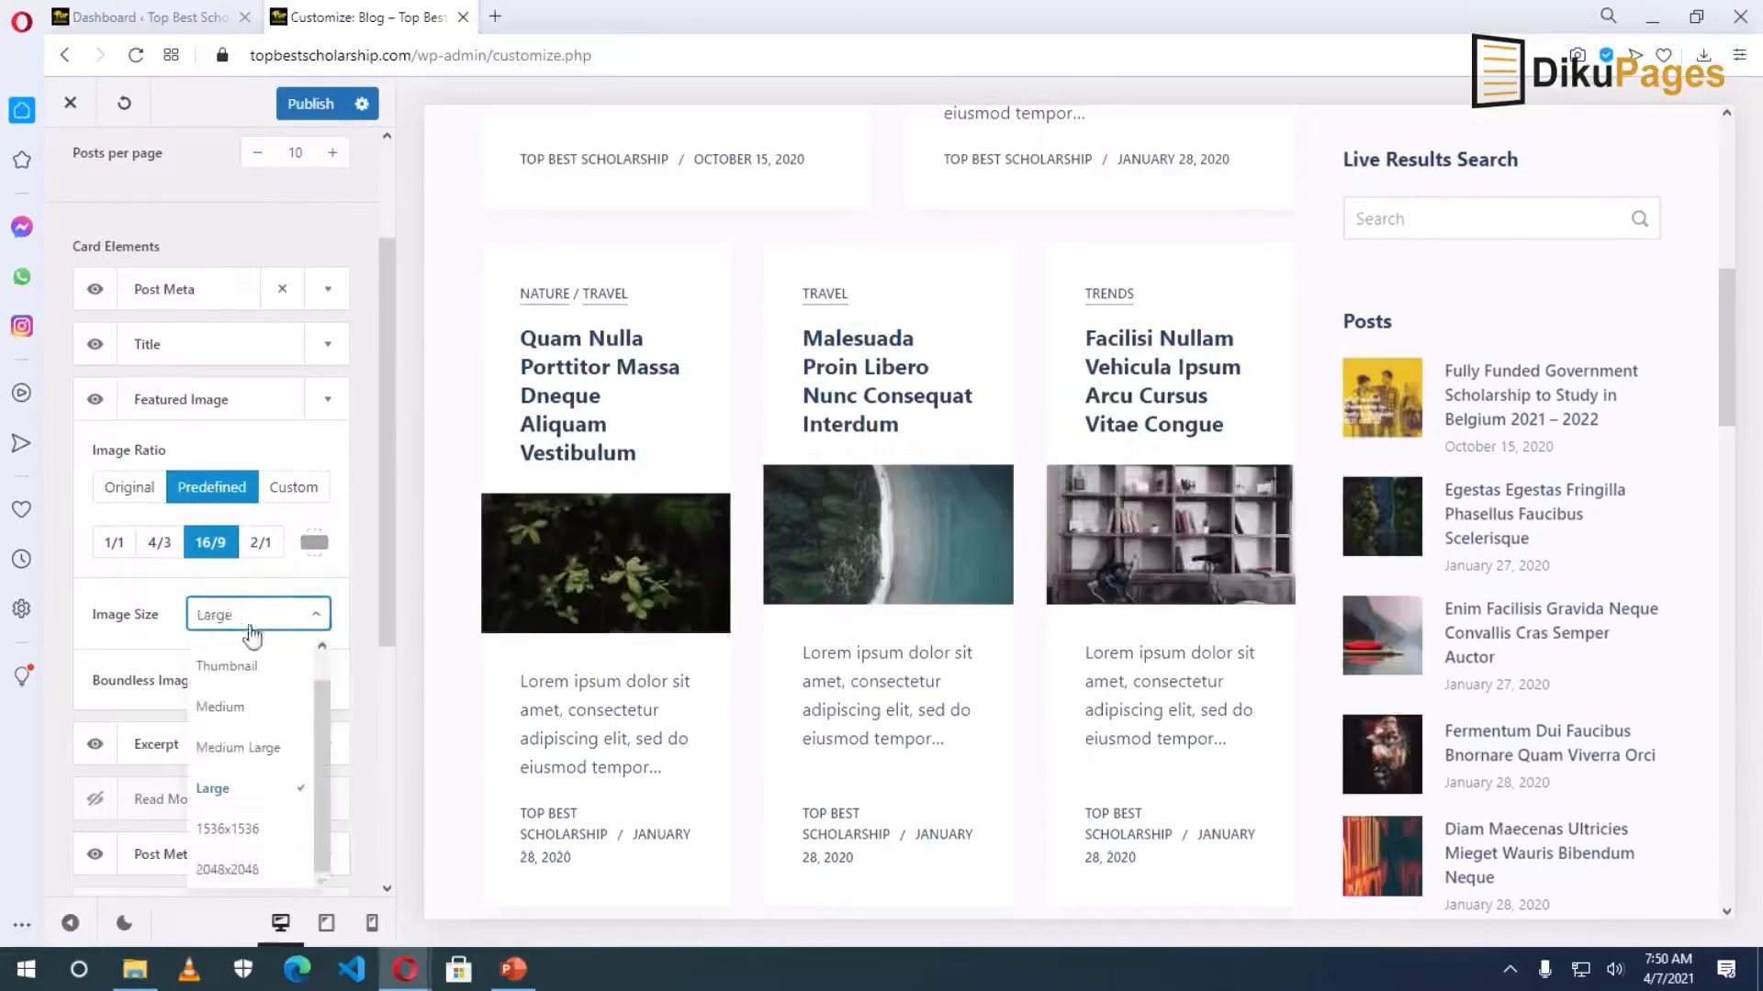
pyautogui.click(254, 749)
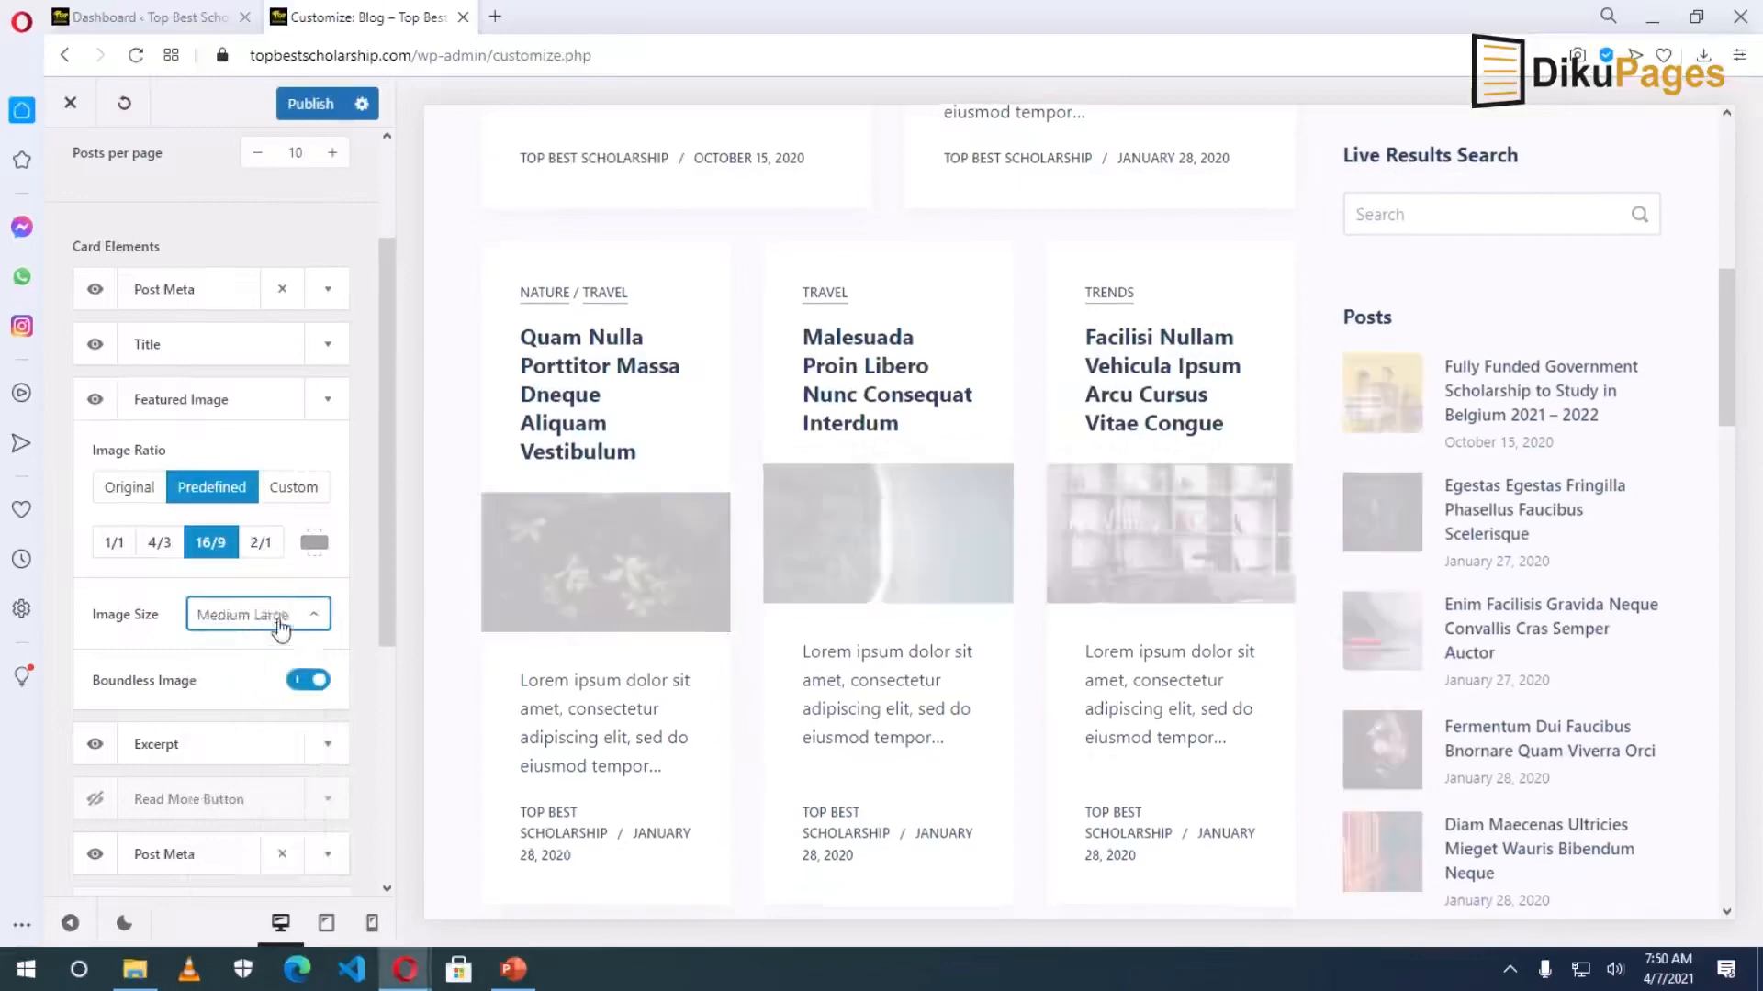
# Turn Boundless Image off, then back on so images span the full card.
pyautogui.click(299, 685)
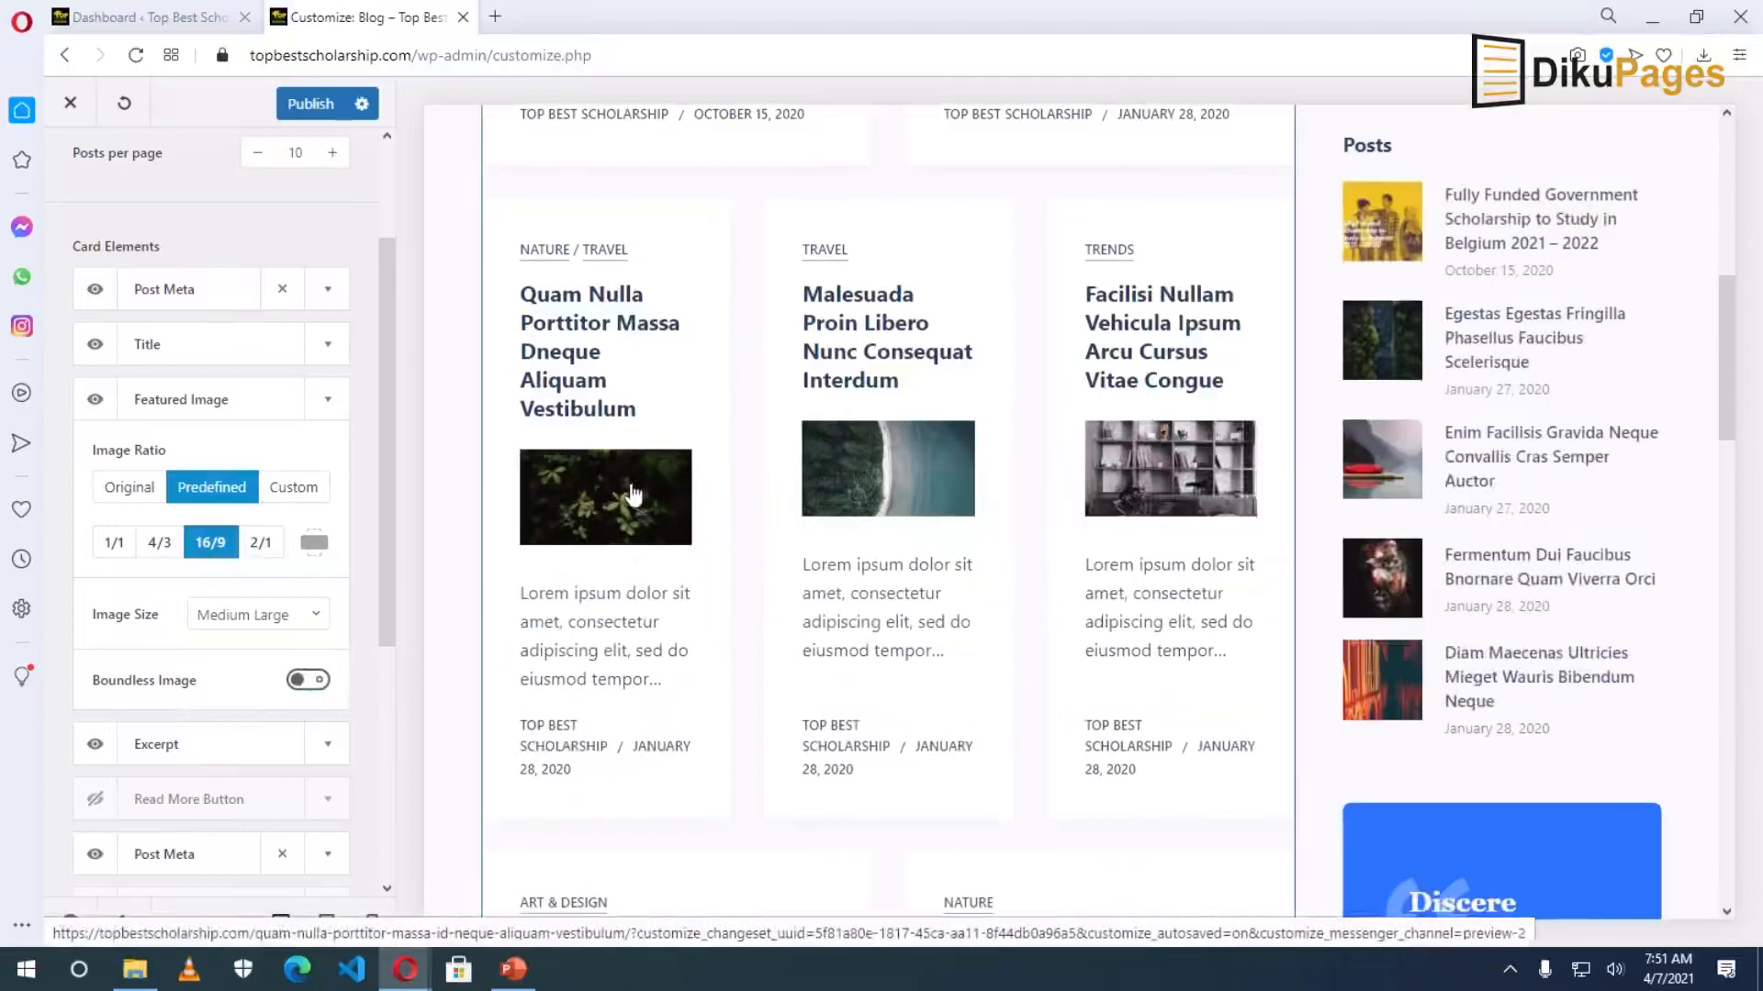
pyautogui.click(312, 680)
pyautogui.scroll(-1, 213, 673)
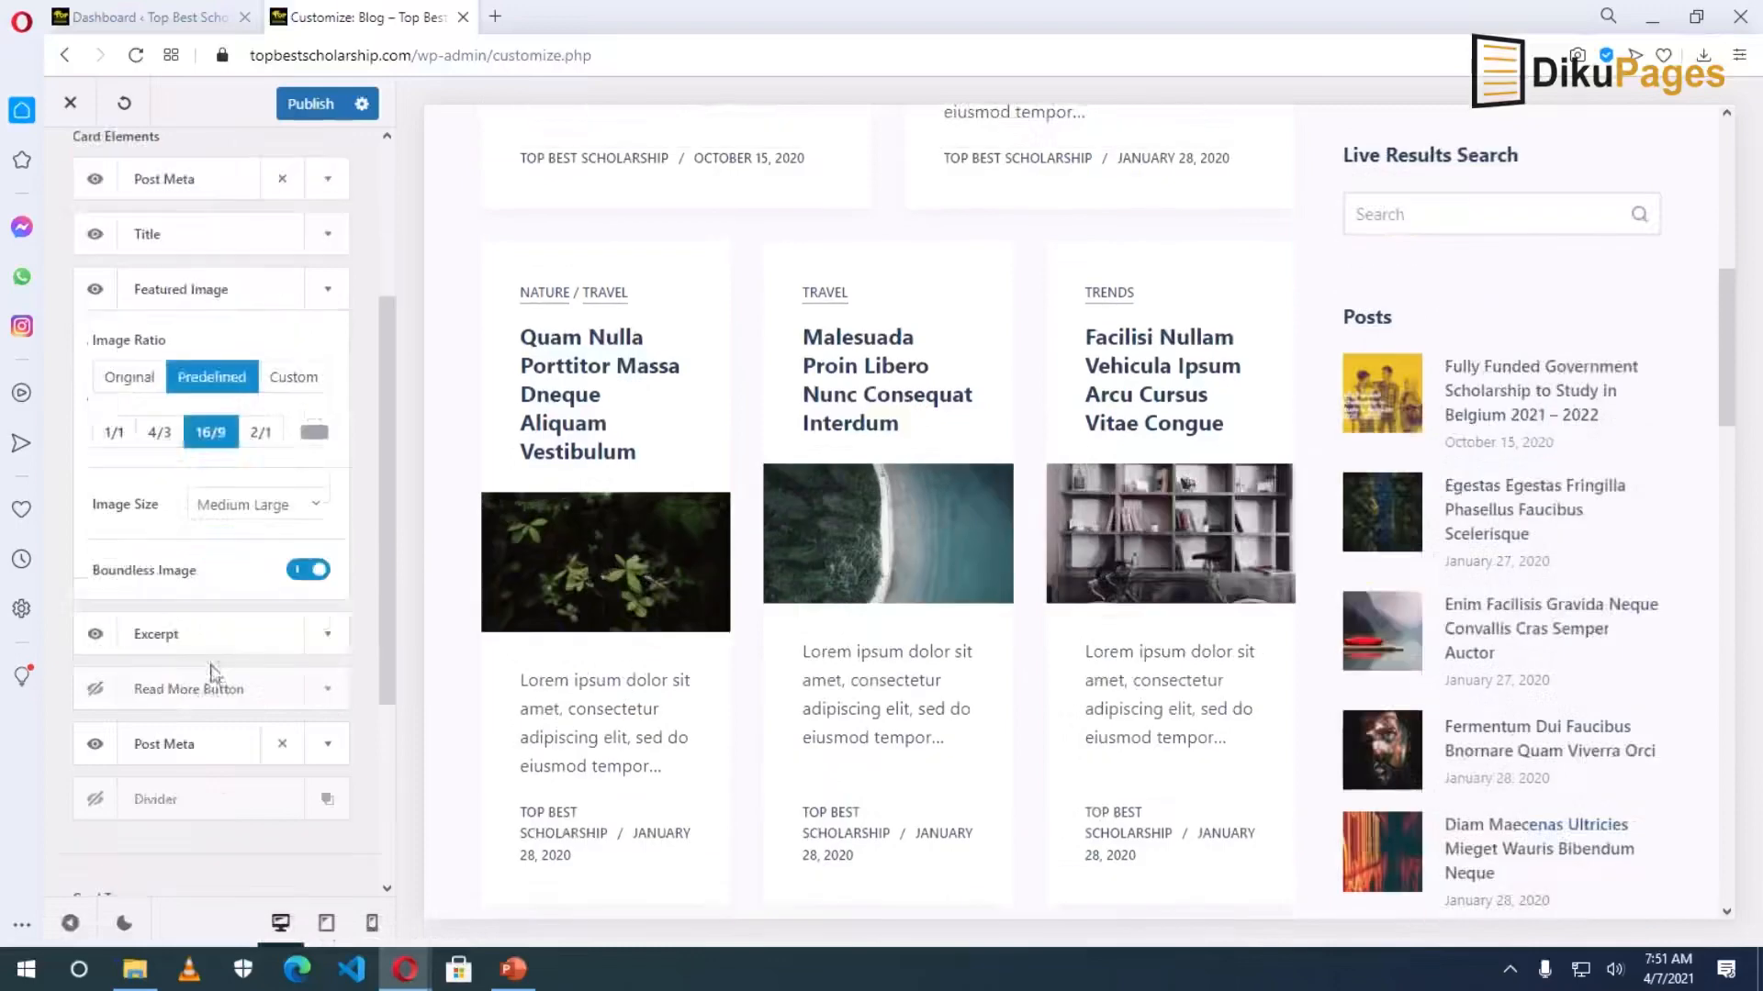
# Set the excerpt length to 12 words after trying 20, and enable the Read More Button.
pyautogui.click(328, 634)
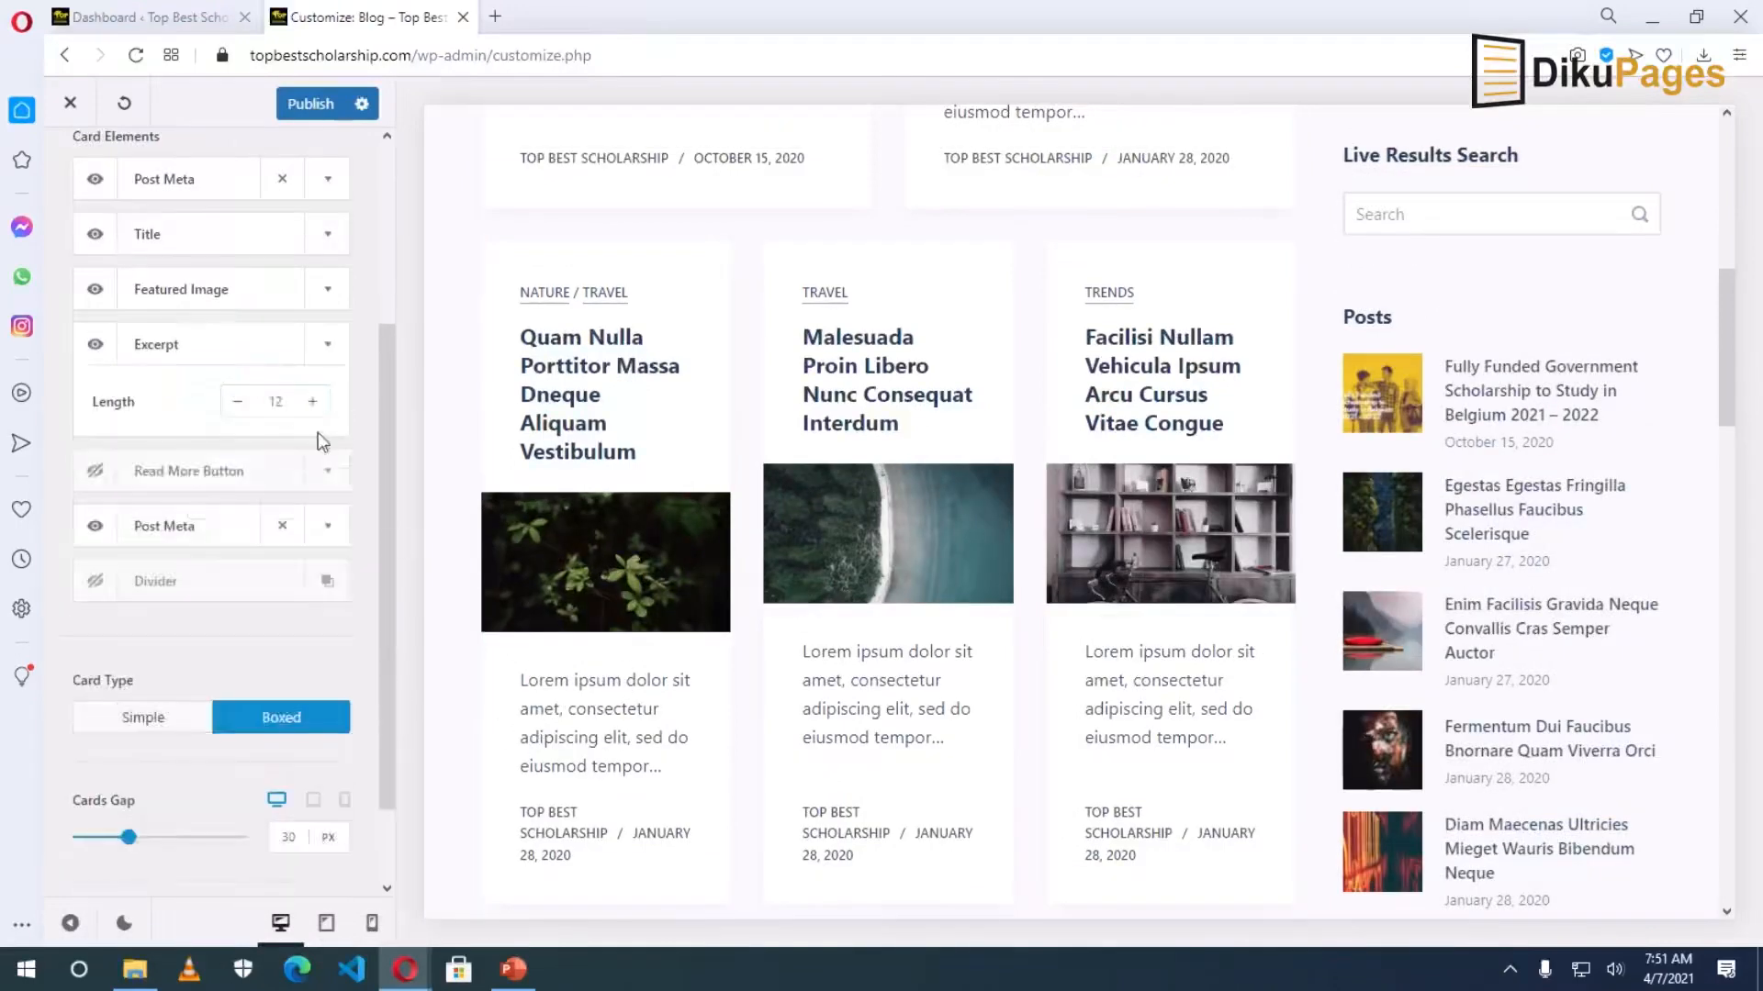
pyautogui.doubleClick(280, 404)
pyautogui.write('20')
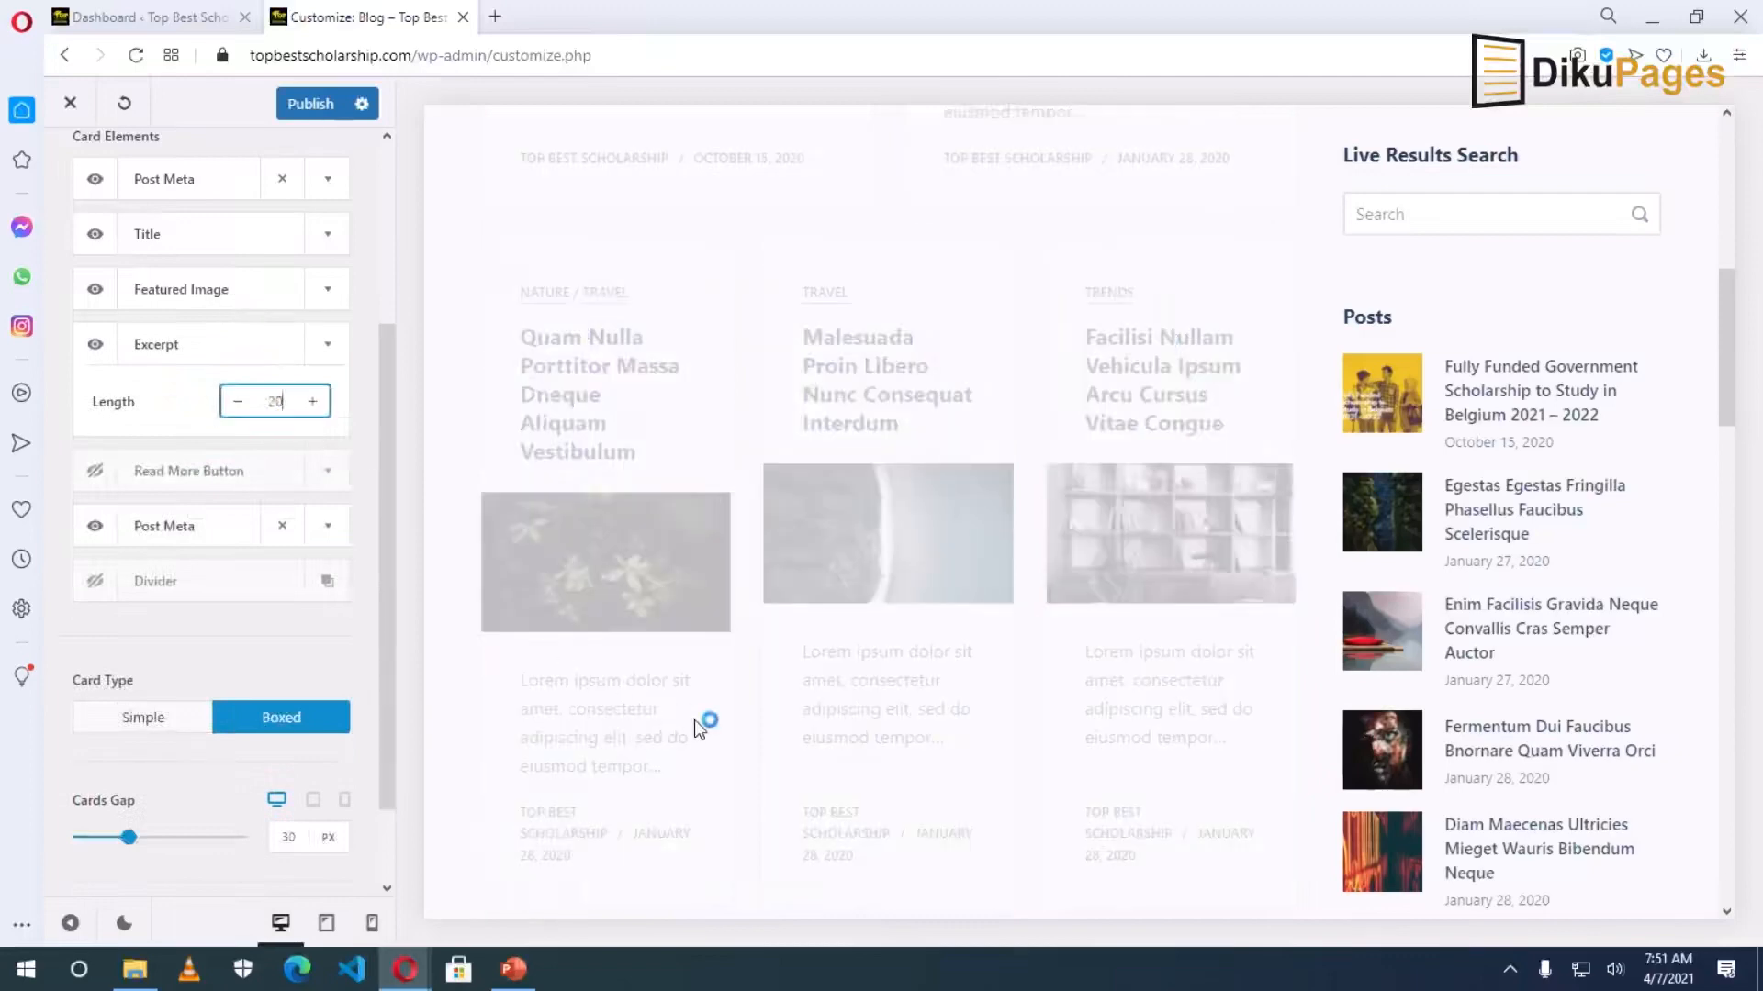
pyautogui.scroll(-5, 697, 725)
pyautogui.scroll(2, 697, 722)
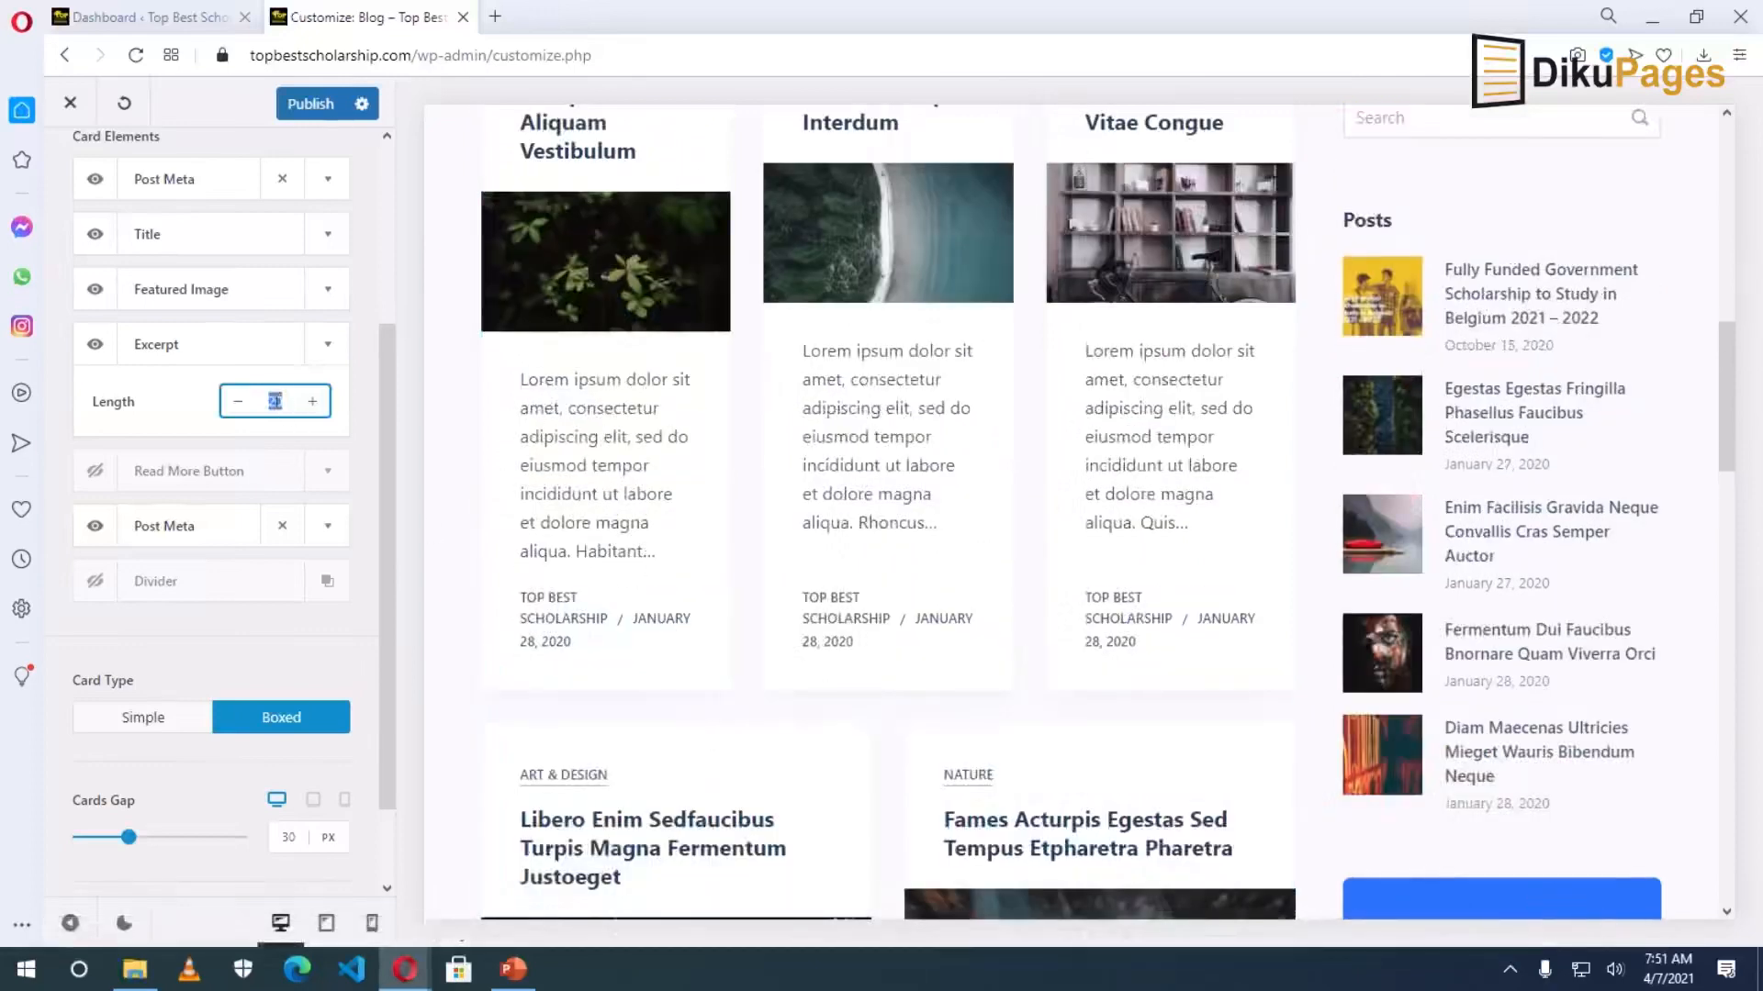
pyautogui.write('1')
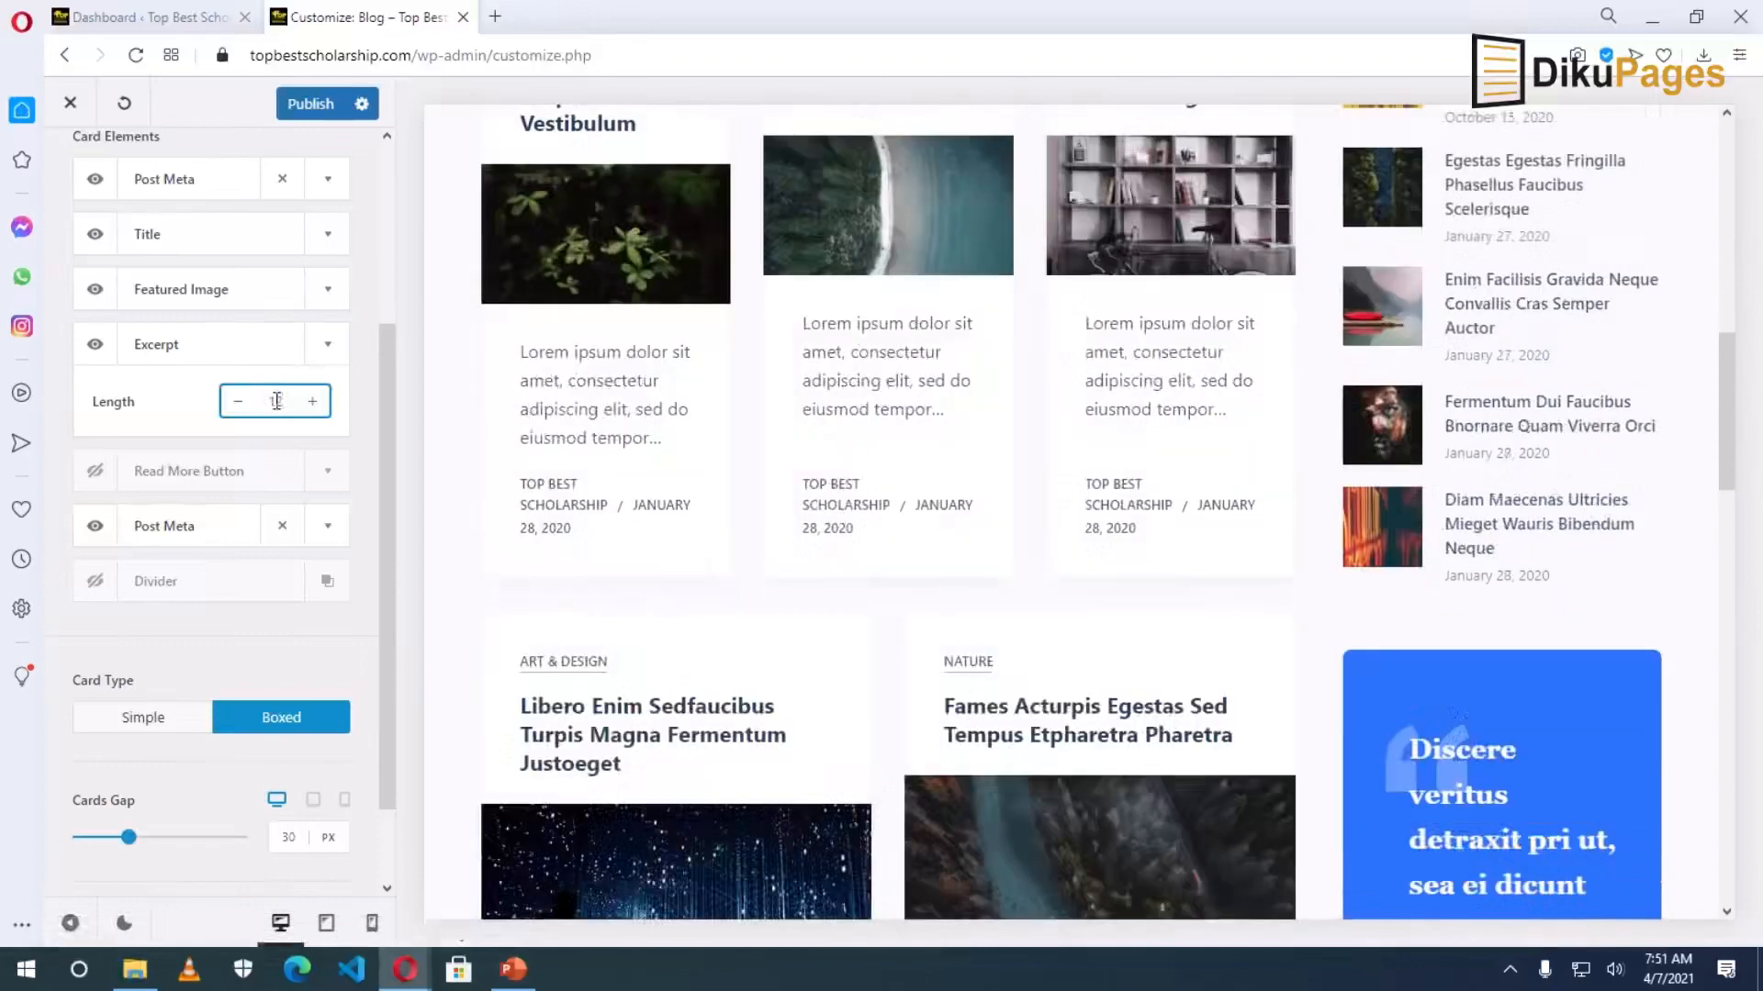
pyautogui.click(96, 475)
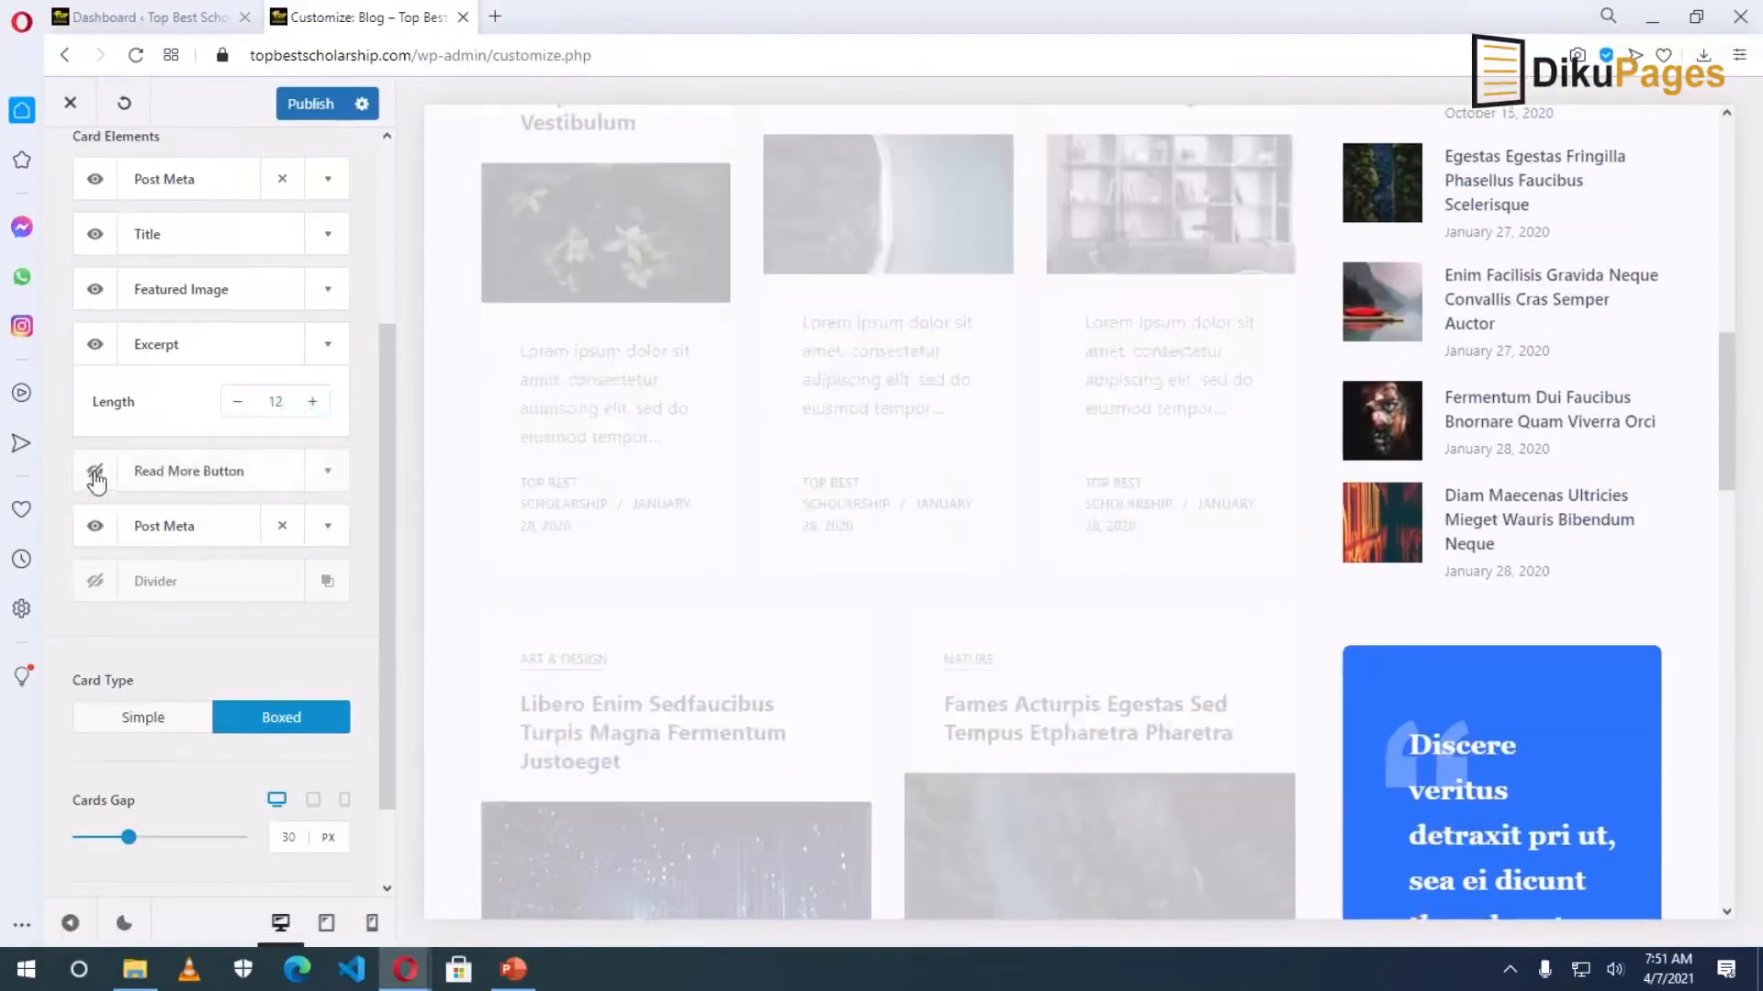
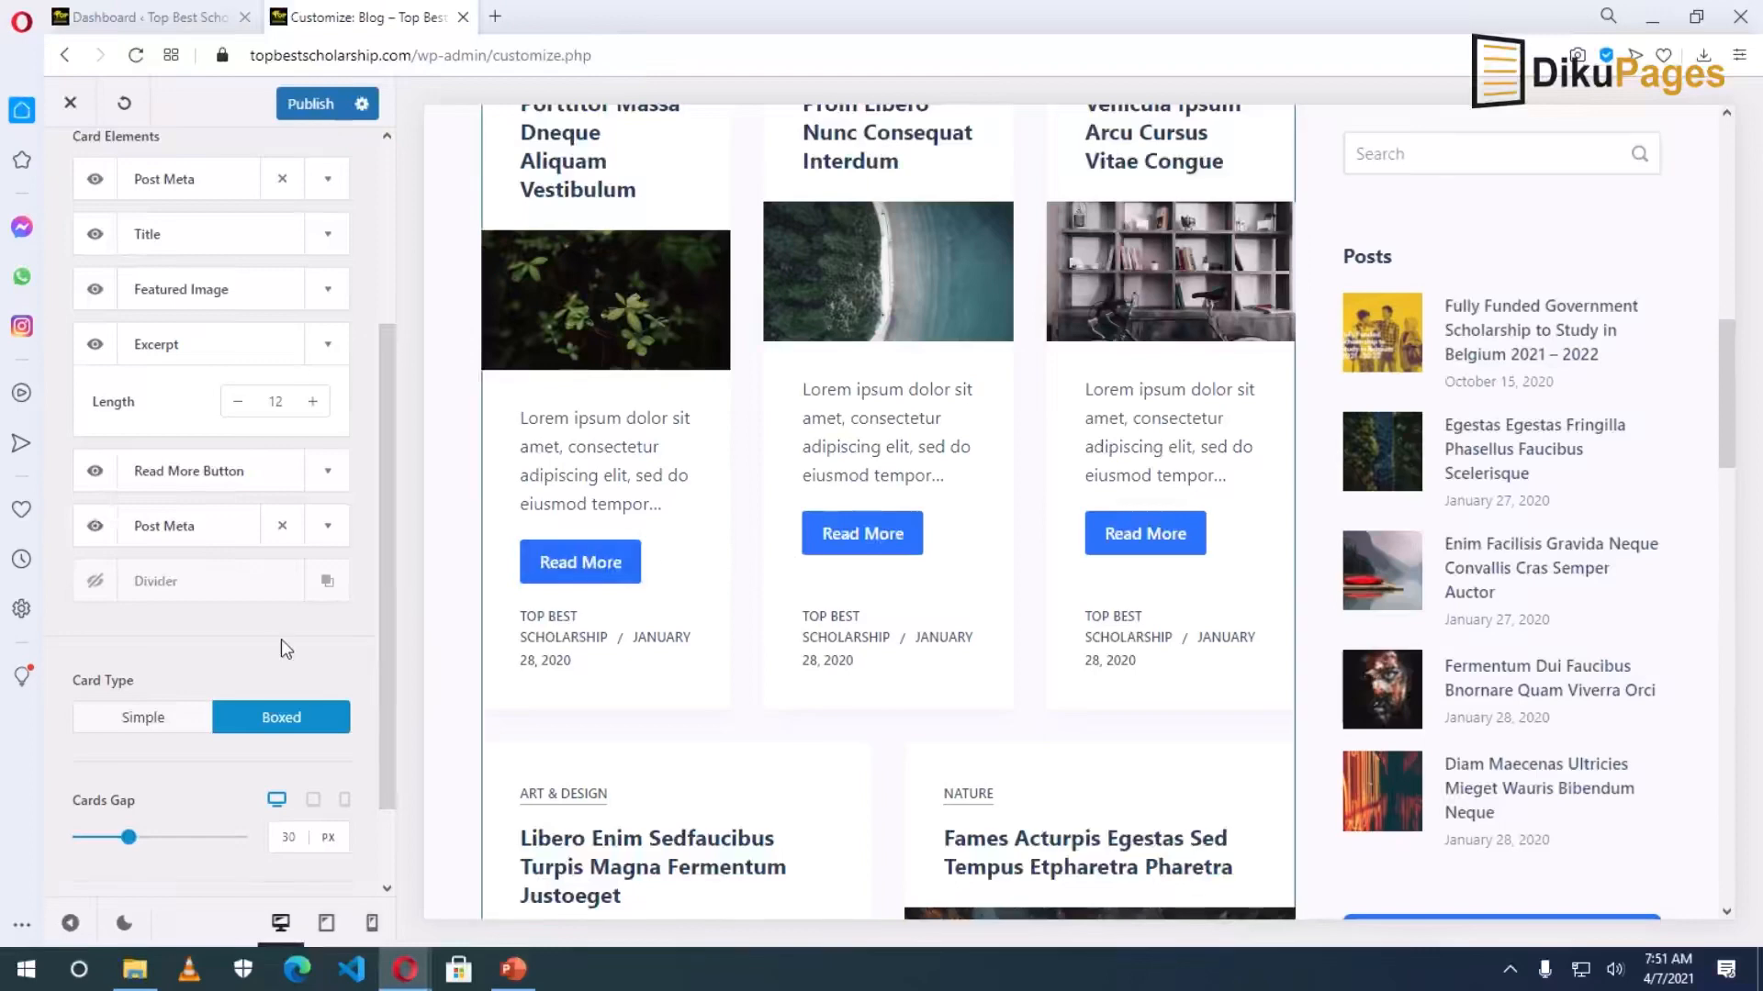
# Hide the Read More button on the blog cards.
pyautogui.click(94, 472)
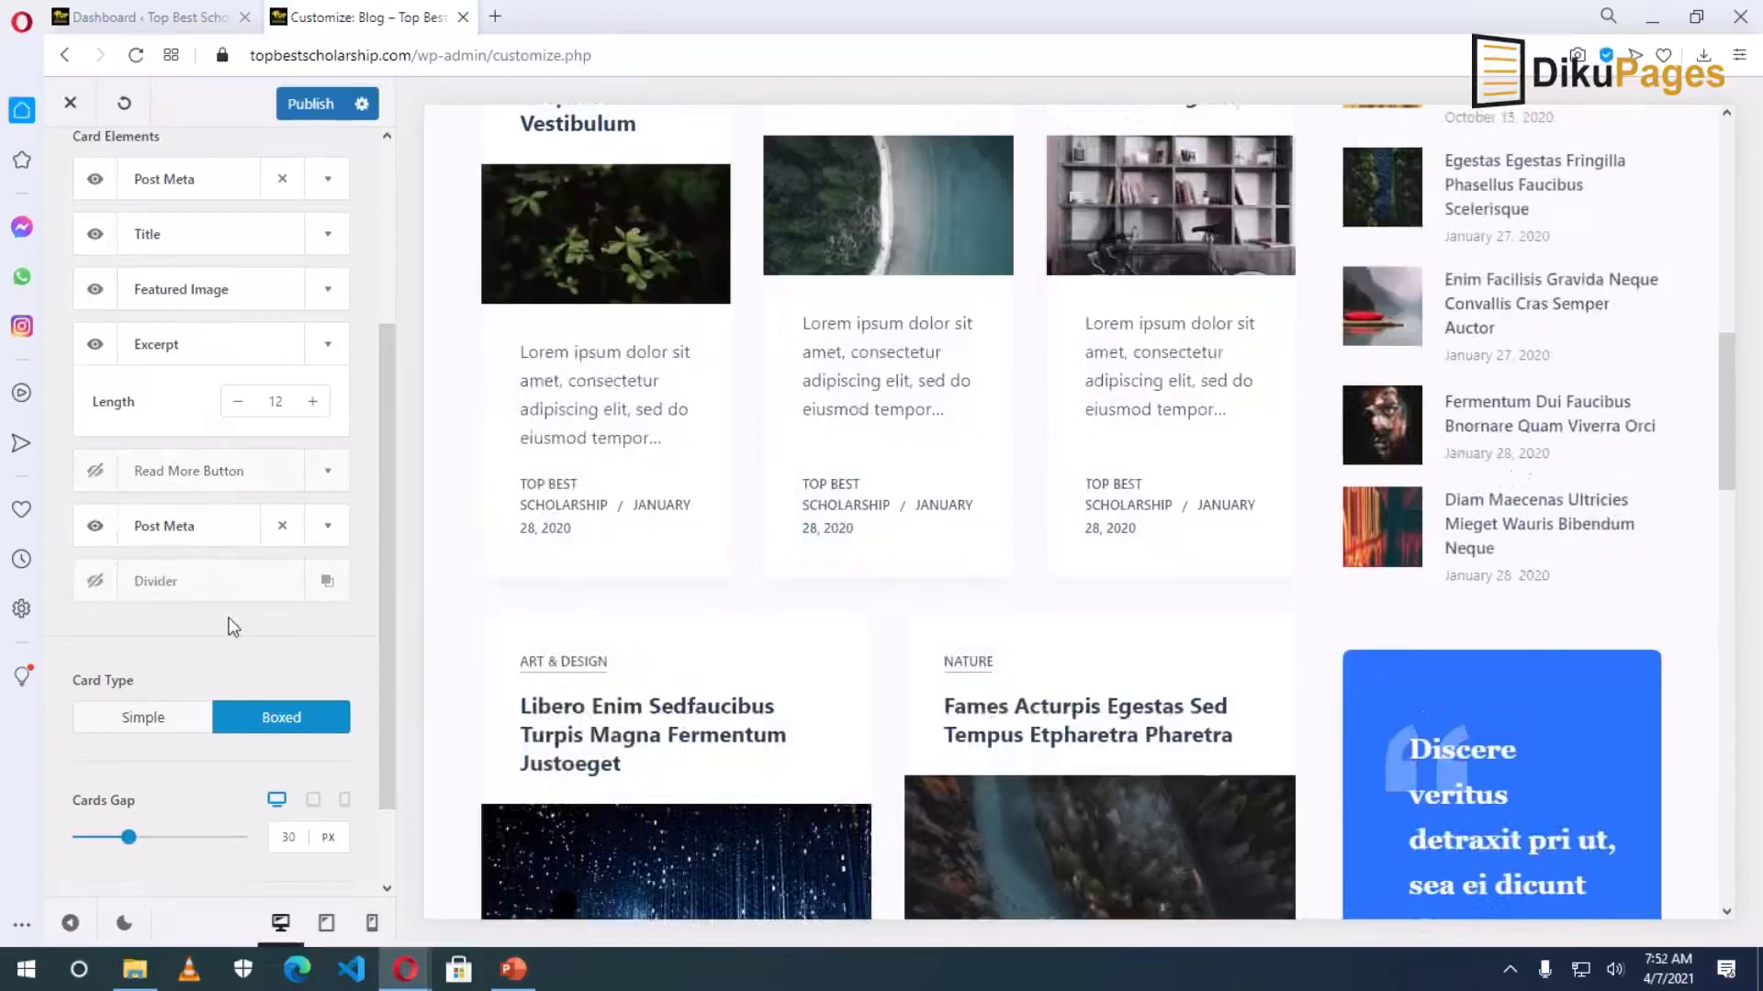
pyautogui.click(329, 531)
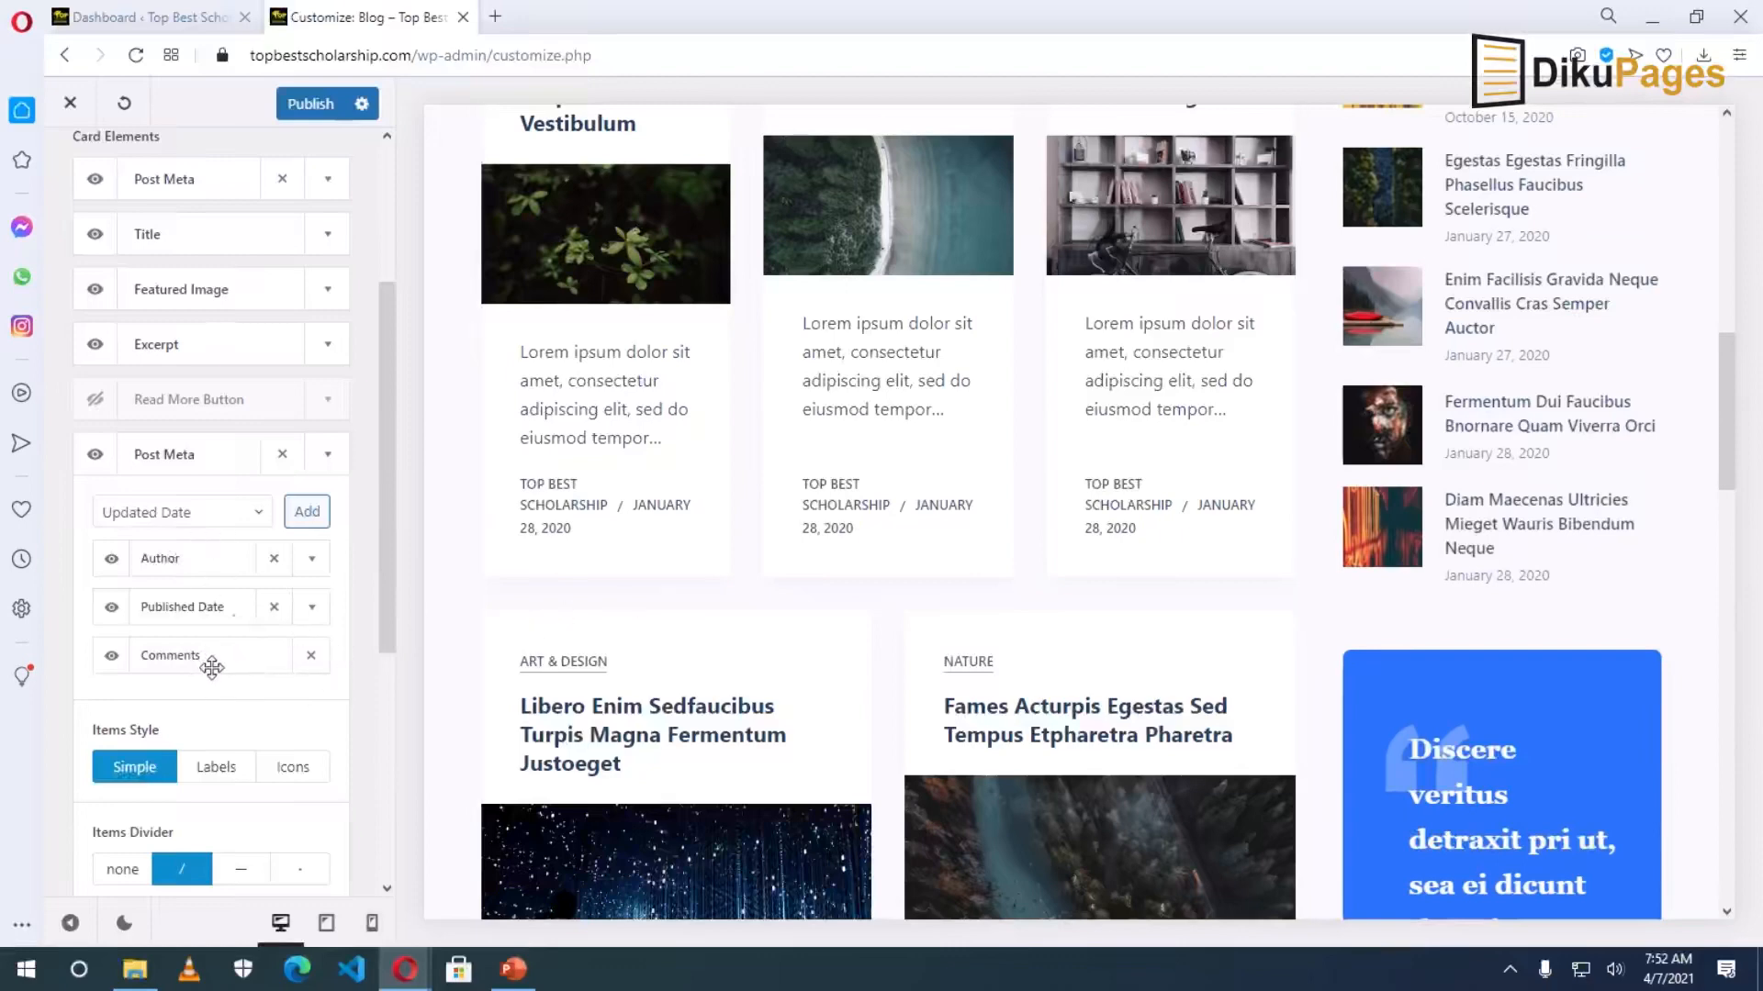
pyautogui.click(328, 455)
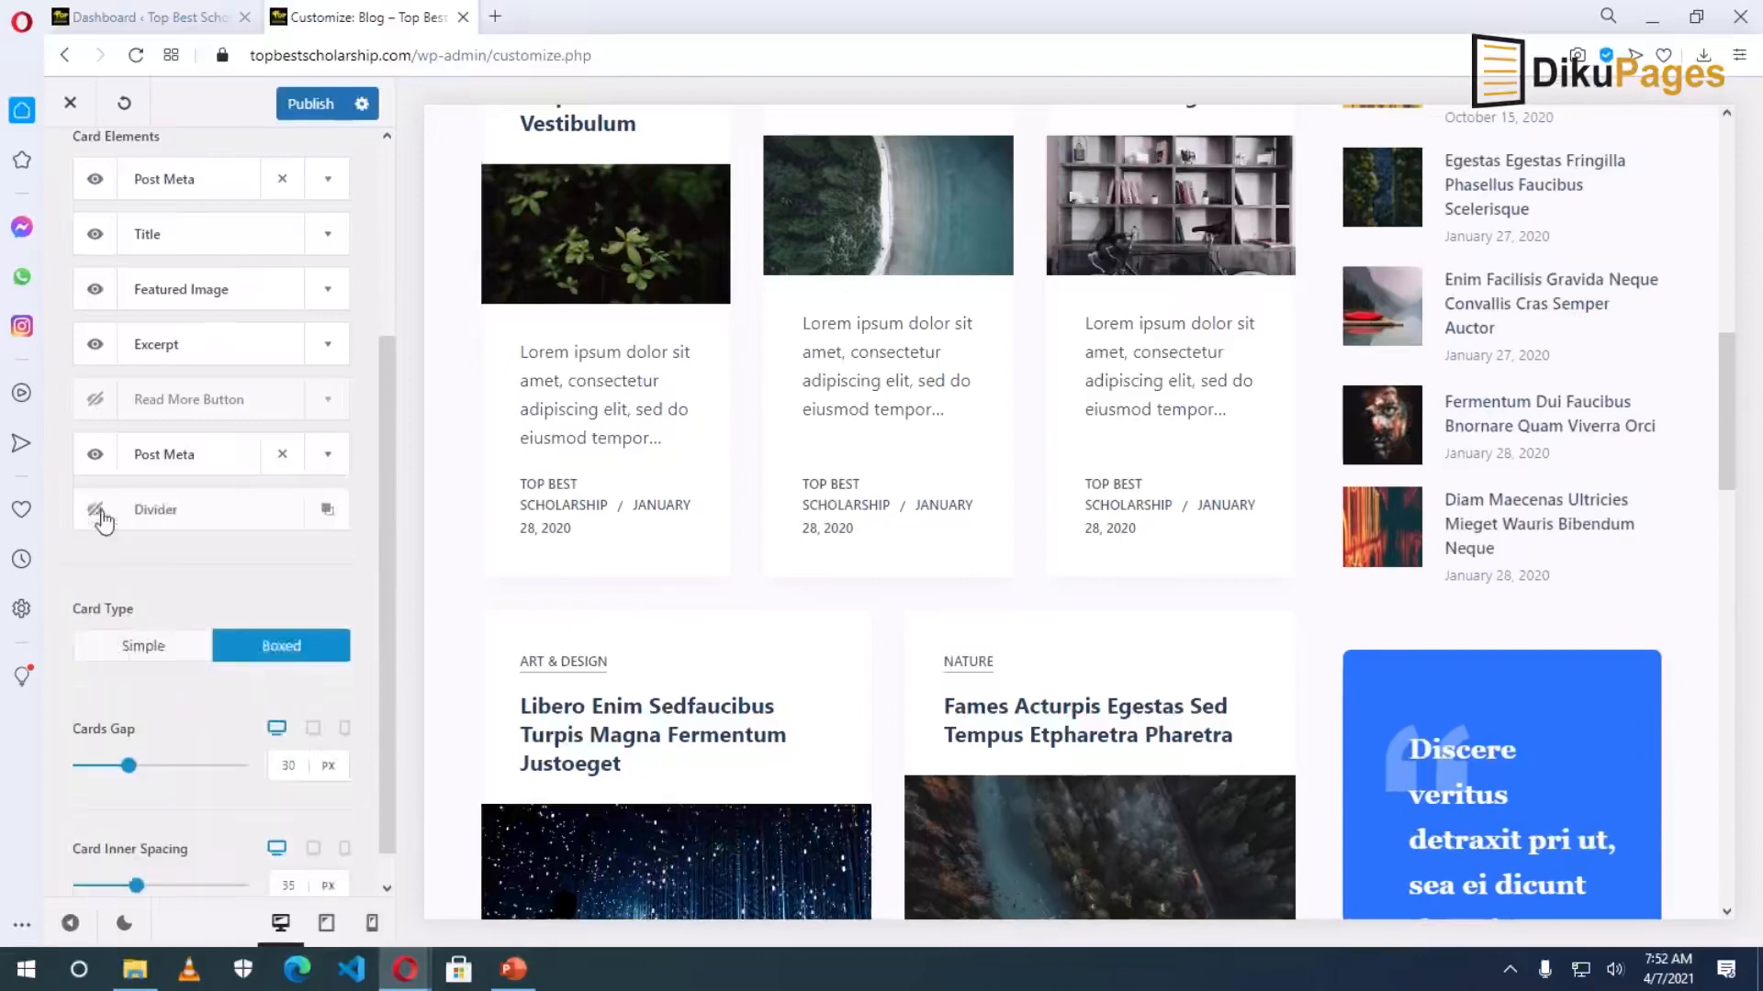
# Try the Simple card type, then set the blog cards back to Boxed.
pyautogui.click(140, 652)
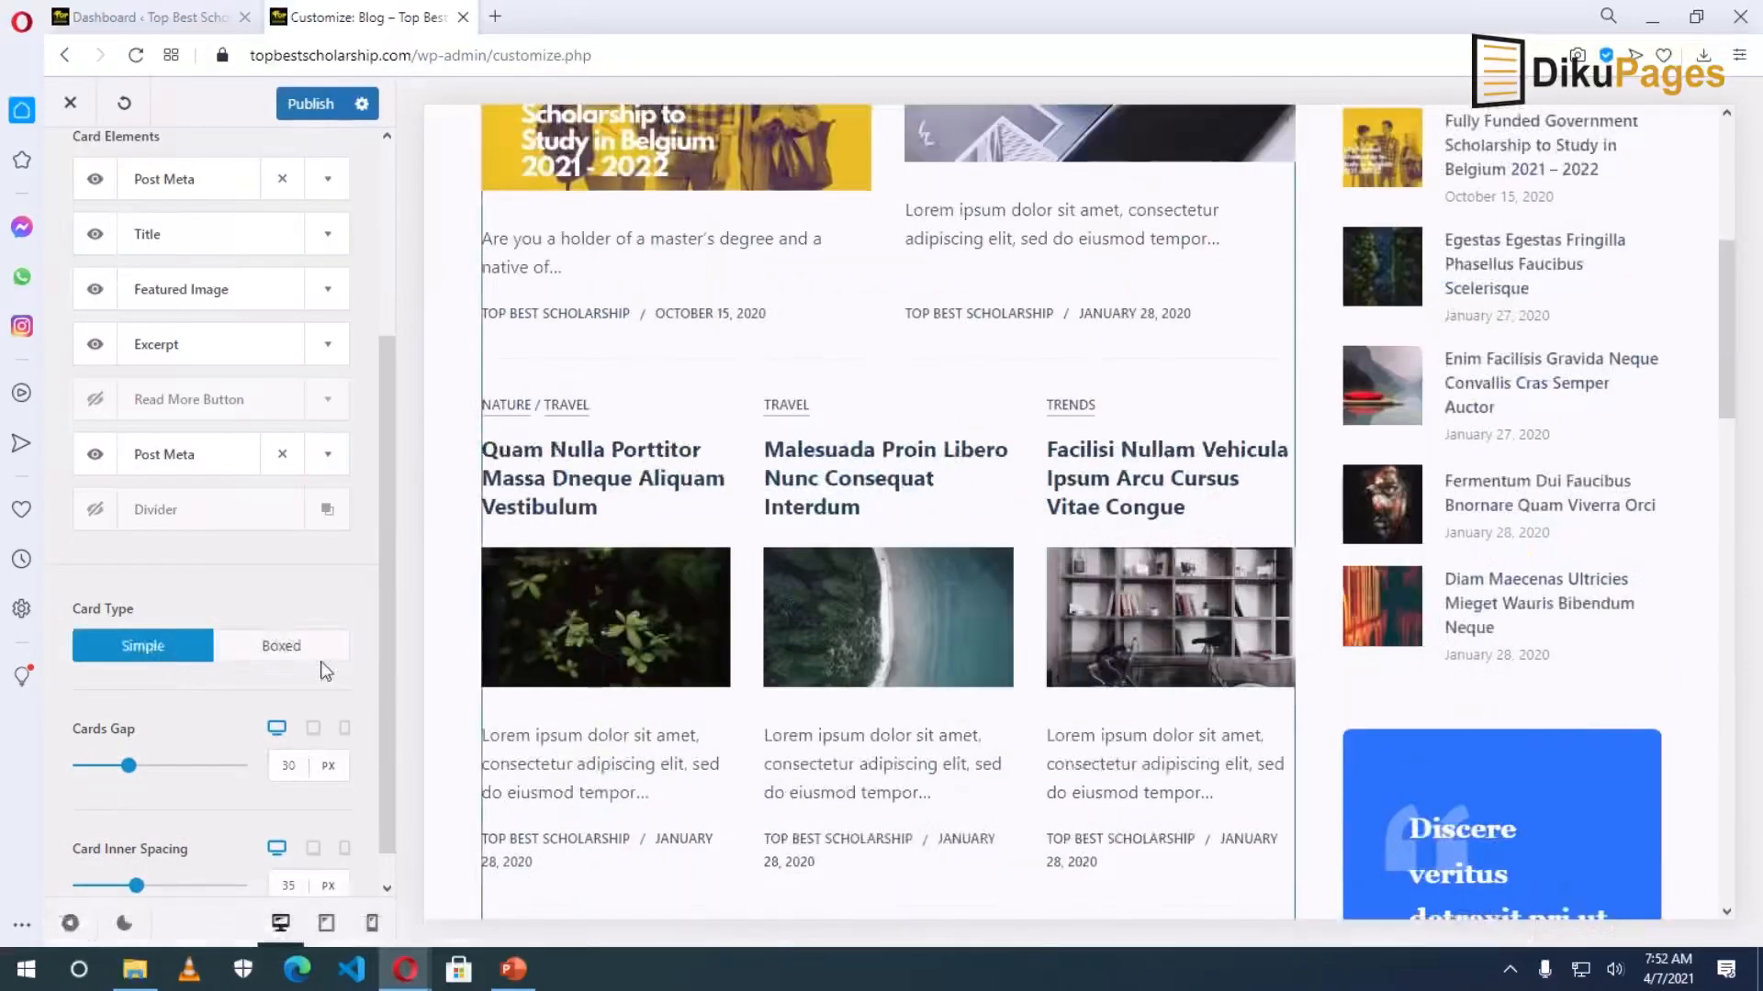
pyautogui.click(286, 654)
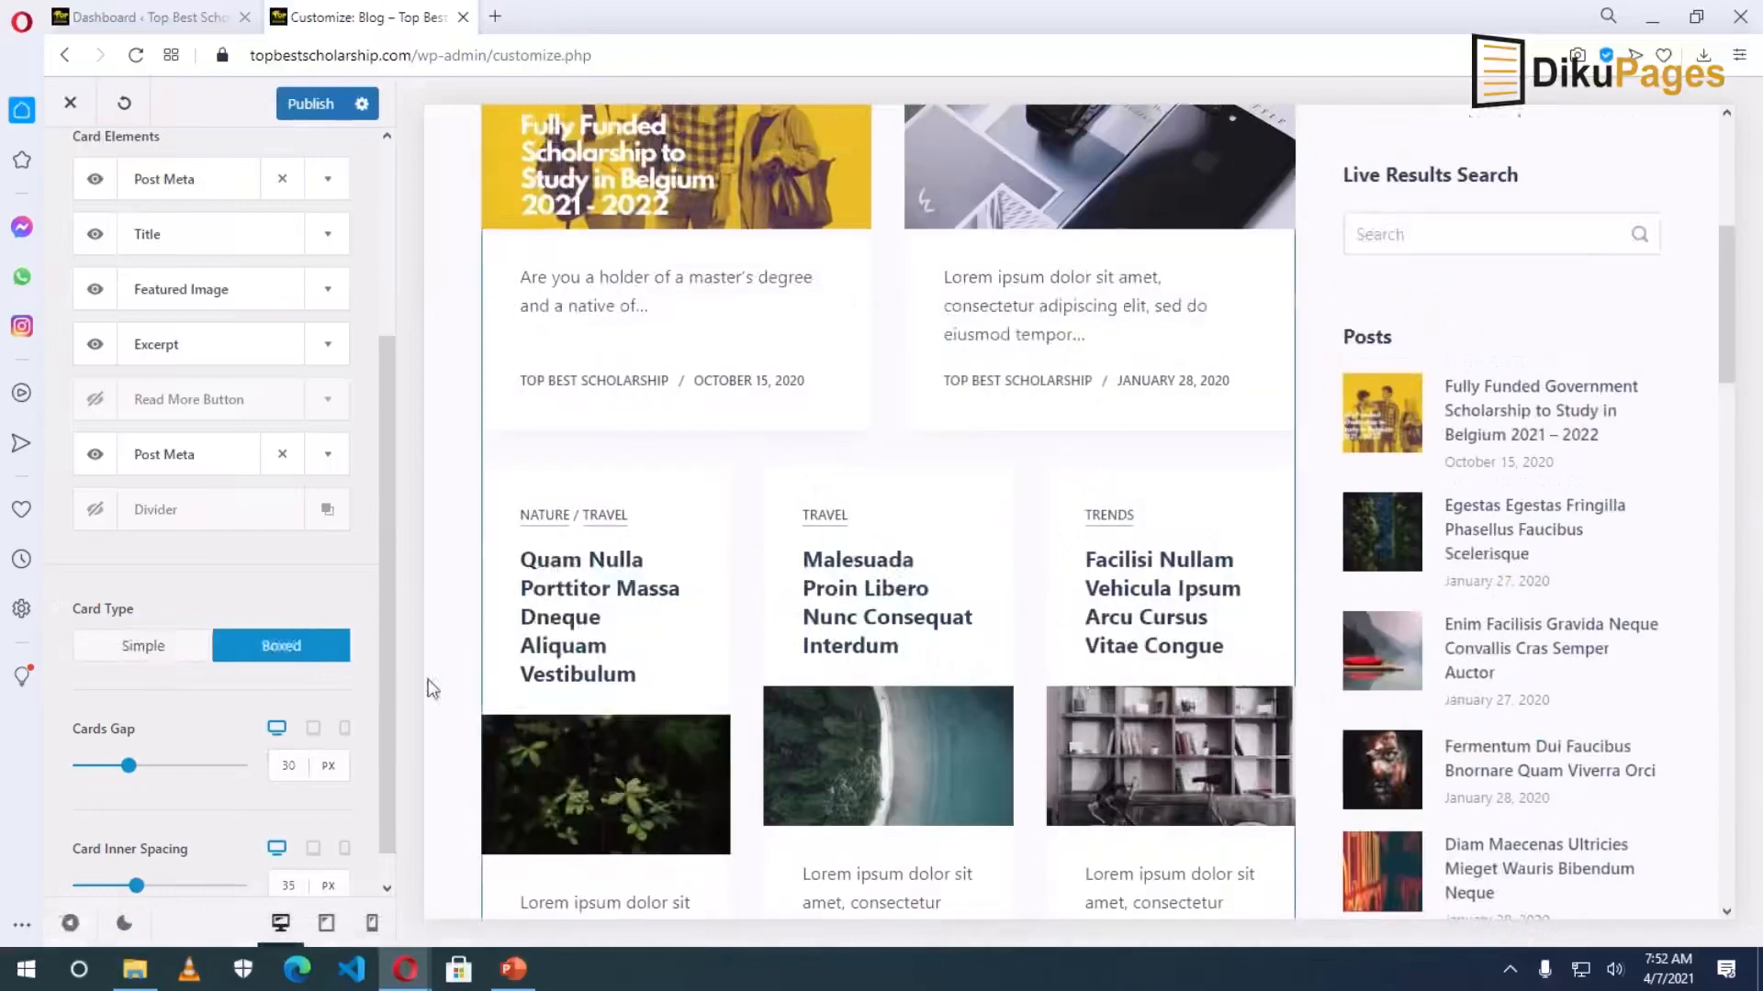
pyautogui.scroll(-6, 655, 693)
pyautogui.scroll(-1, 345, 667)
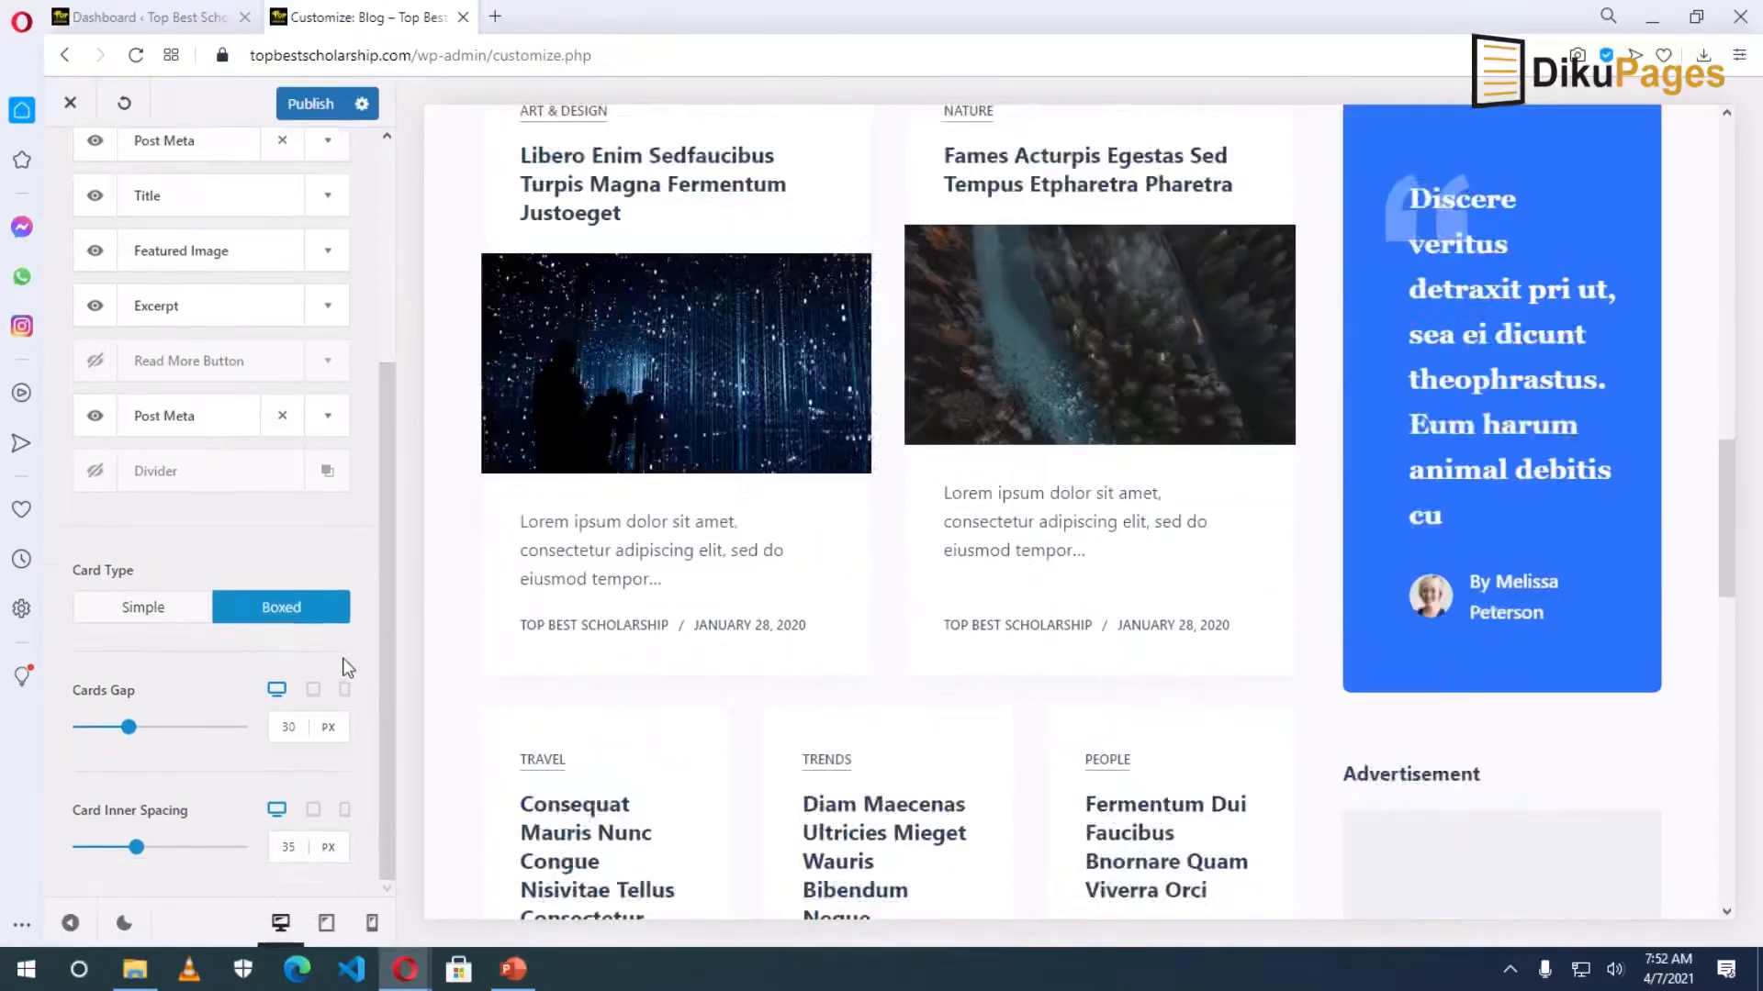
pyautogui.scroll(10, 808, 707)
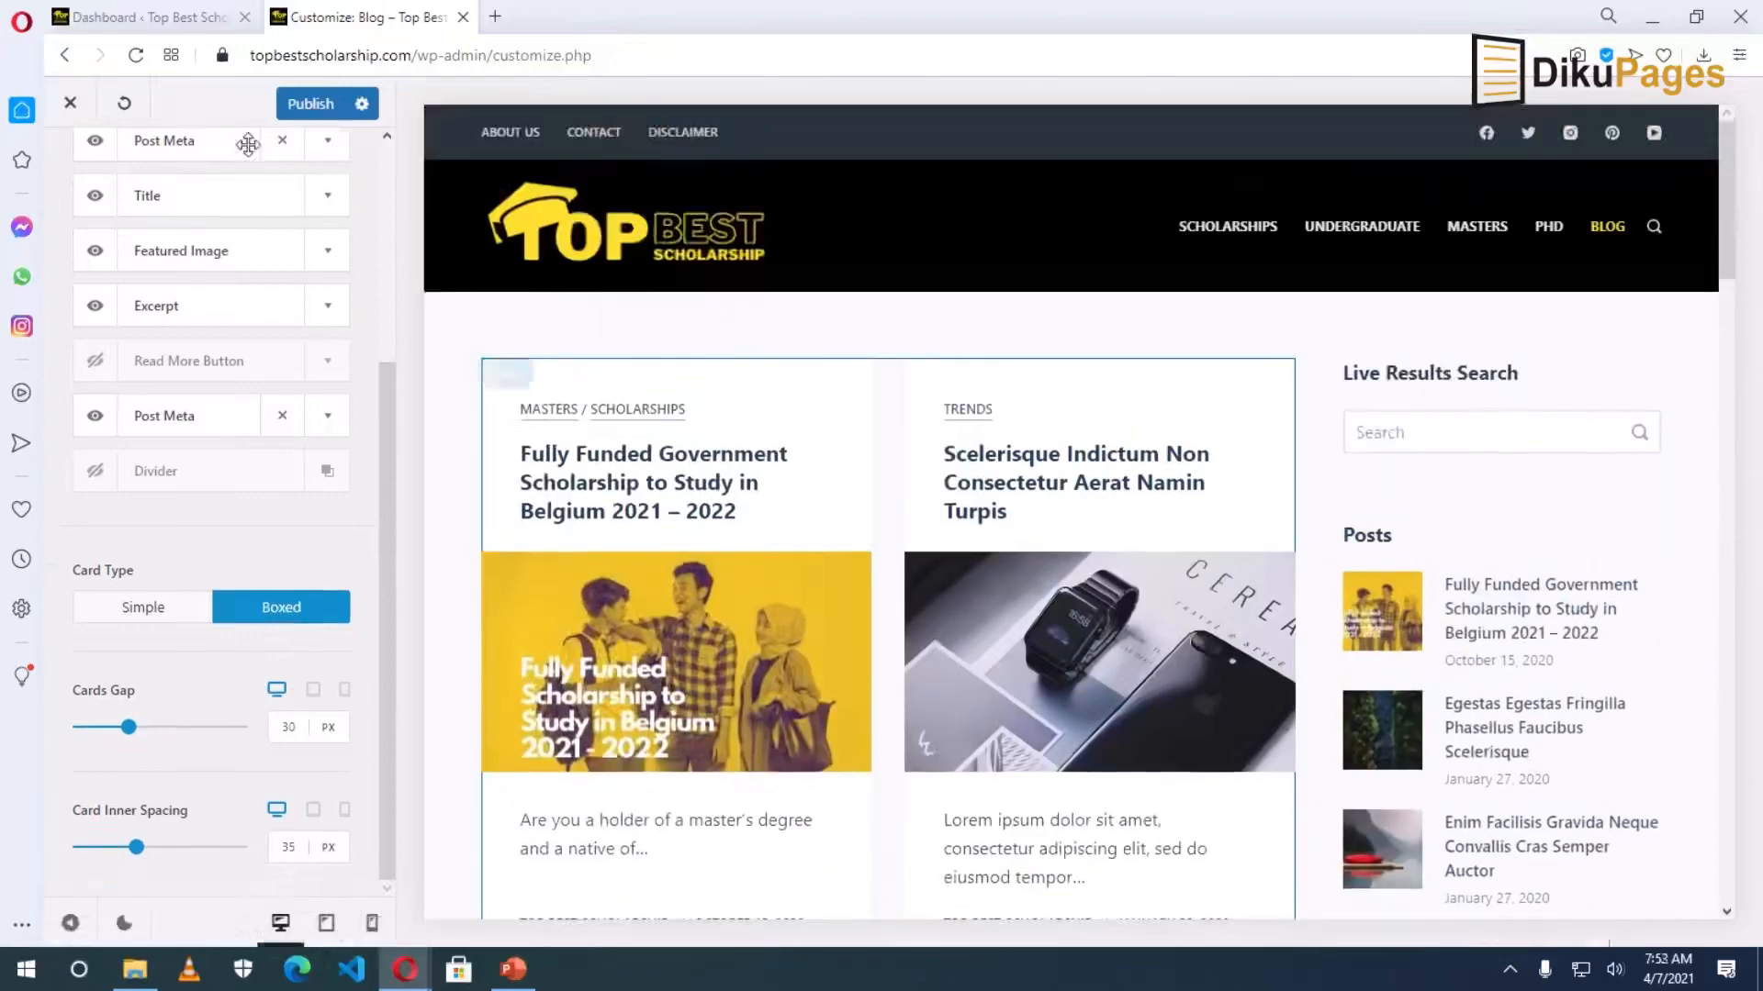
# Publish the card changes and view the Belgium 2021–2022 scholarship post in the preview.
pyautogui.click(299, 109)
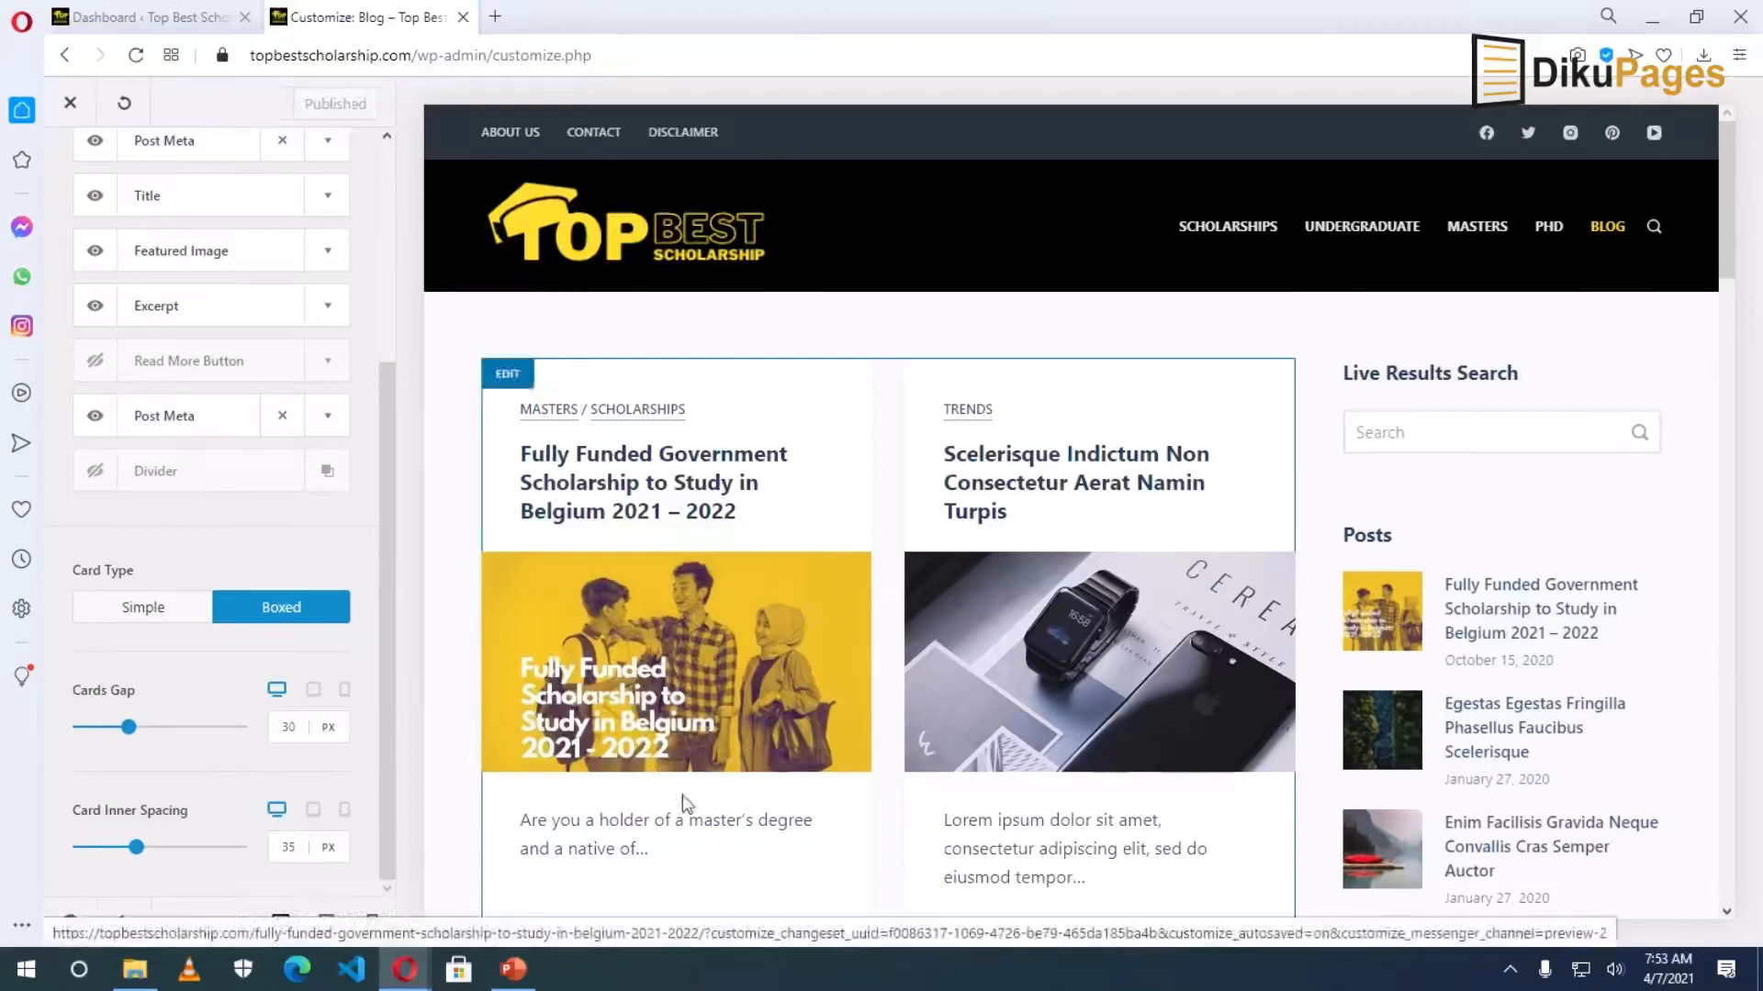
pyautogui.click(642, 654)
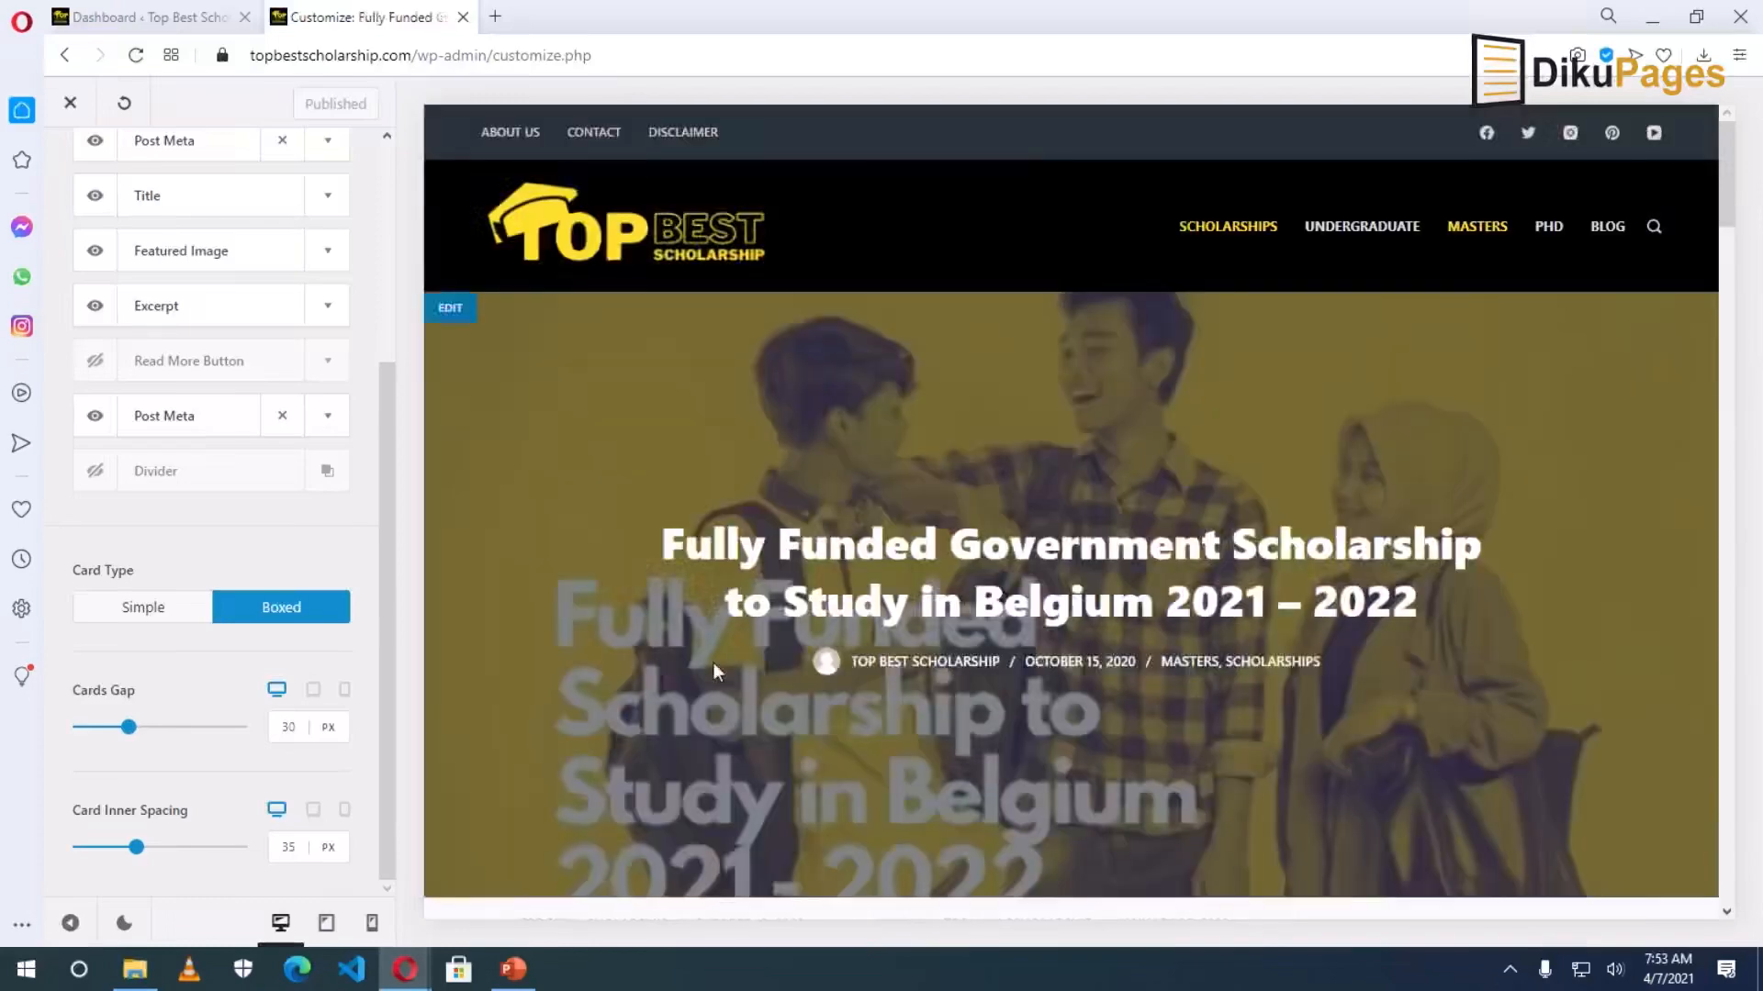
pyautogui.scroll(-15, 835, 703)
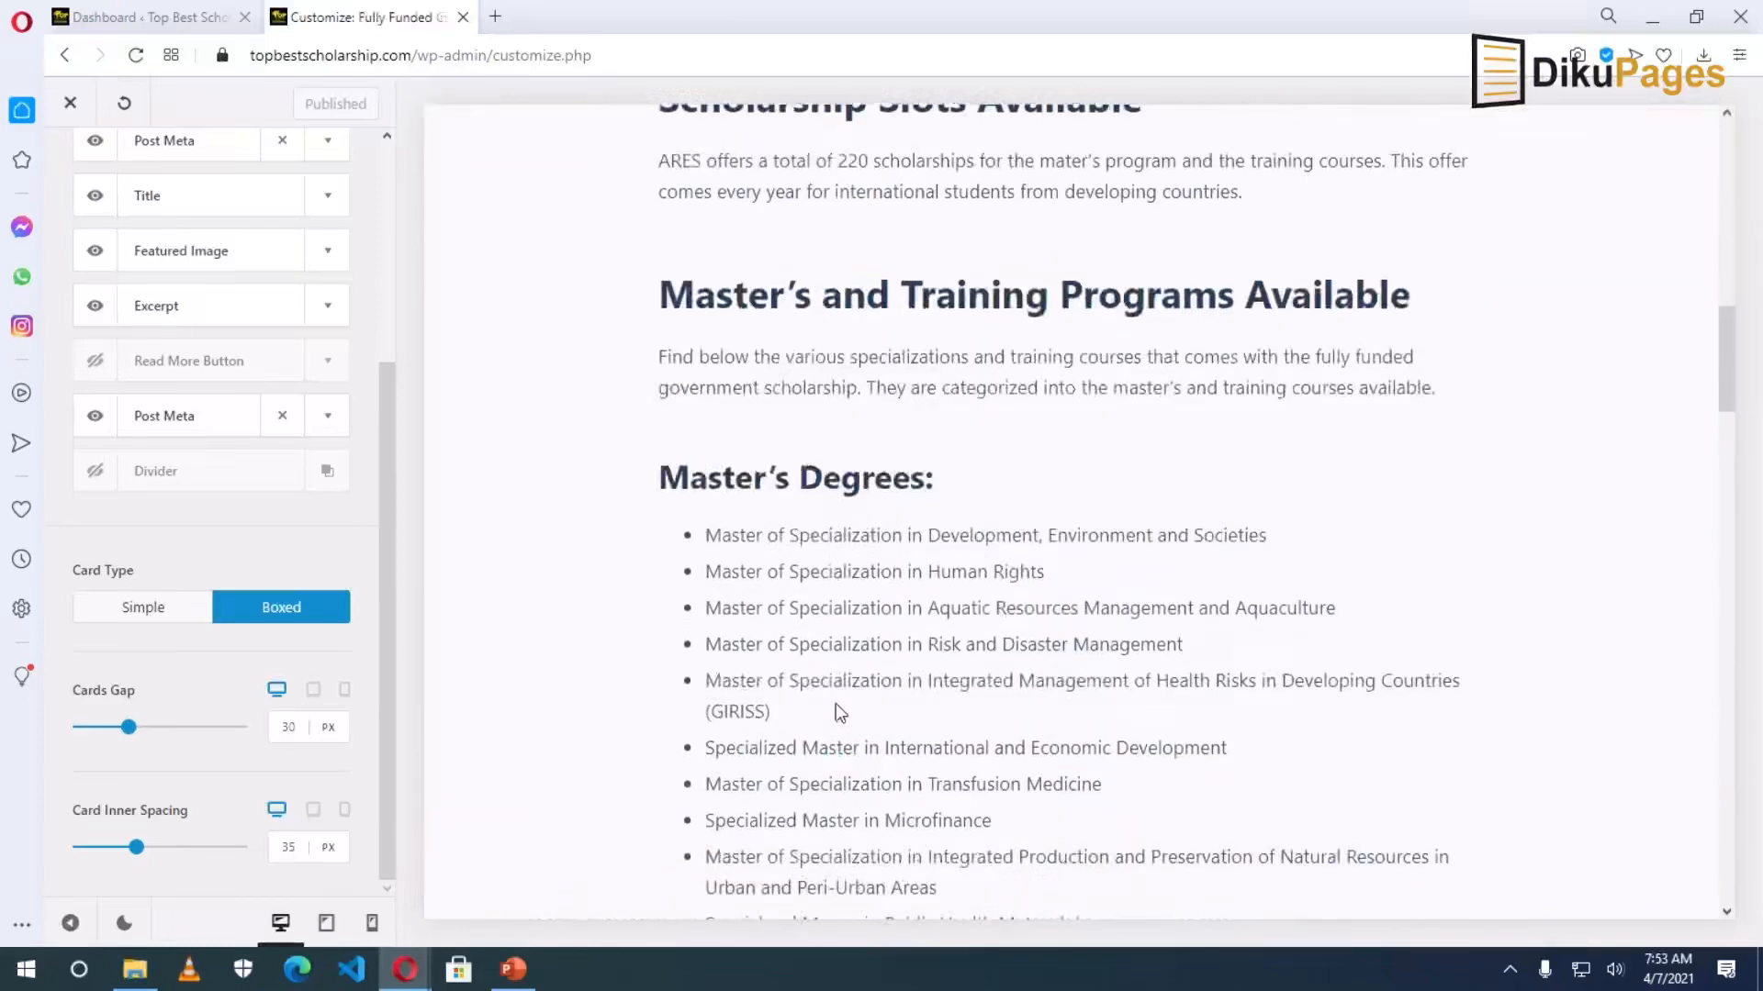
pyautogui.scroll(-20, 836, 704)
pyautogui.scroll(6, 835, 703)
pyautogui.scroll(20, 834, 702)
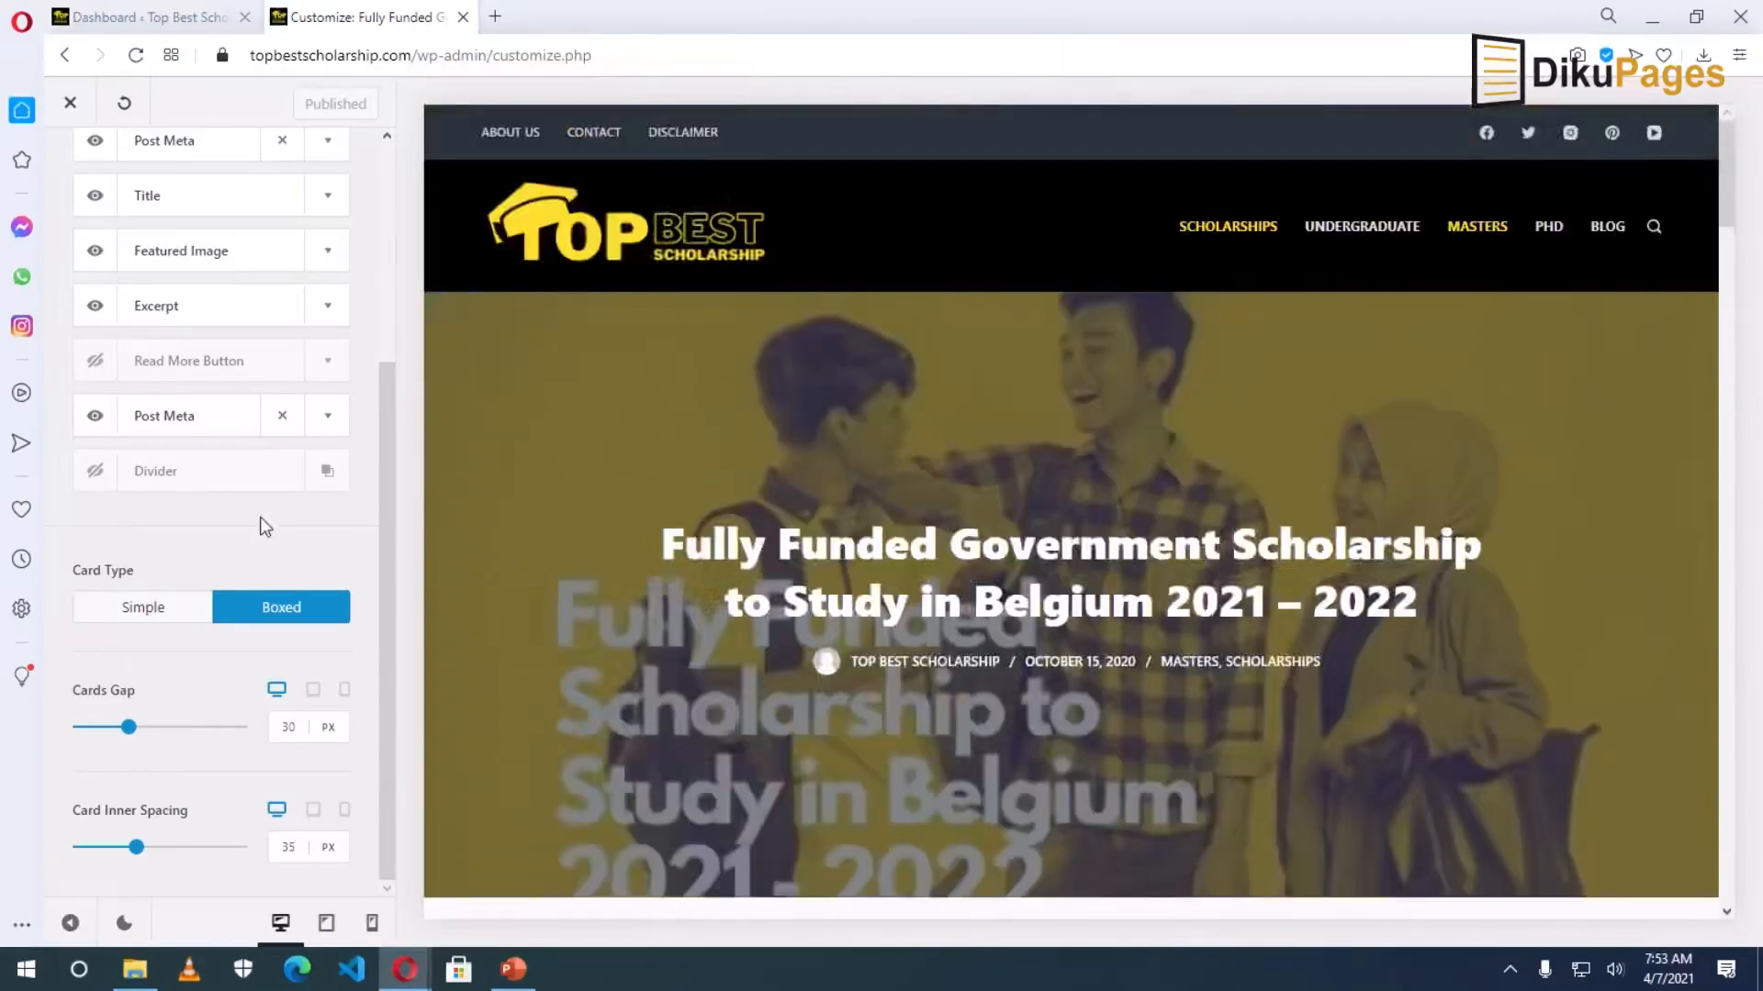
pyautogui.scroll(4, 179, 417)
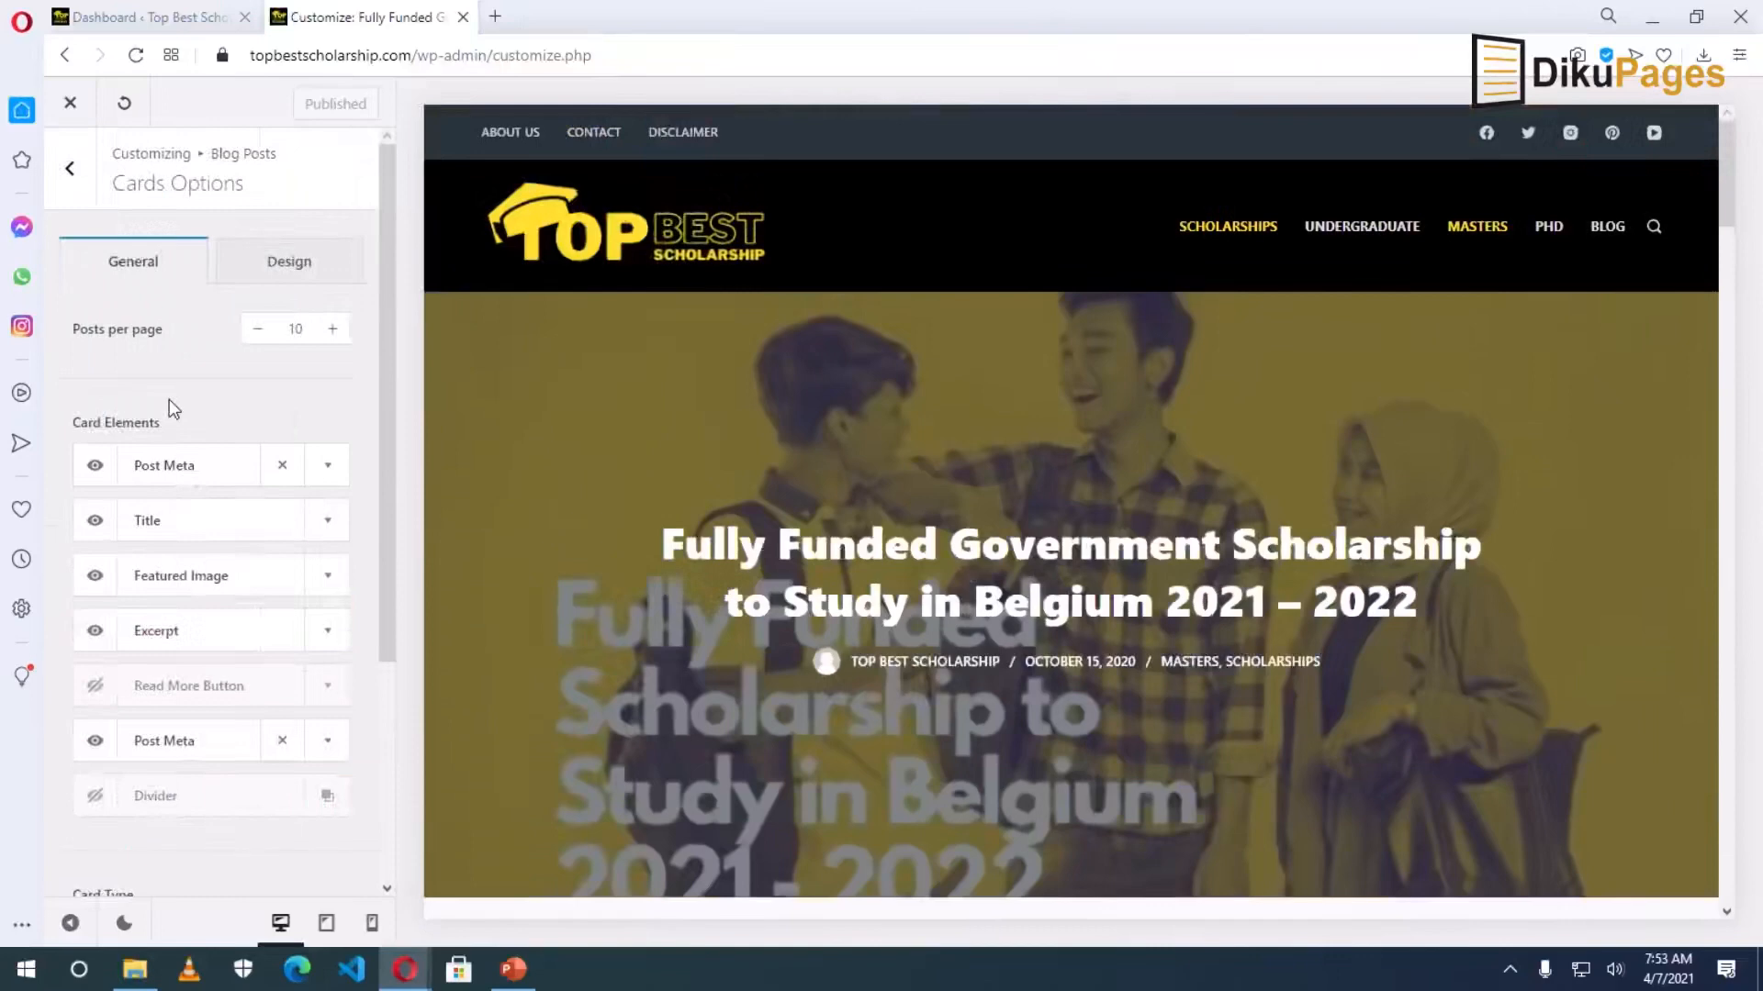
# Navigate from the blog settings to the Single Posts settings.
pyautogui.click(68, 172)
pyautogui.click(70, 181)
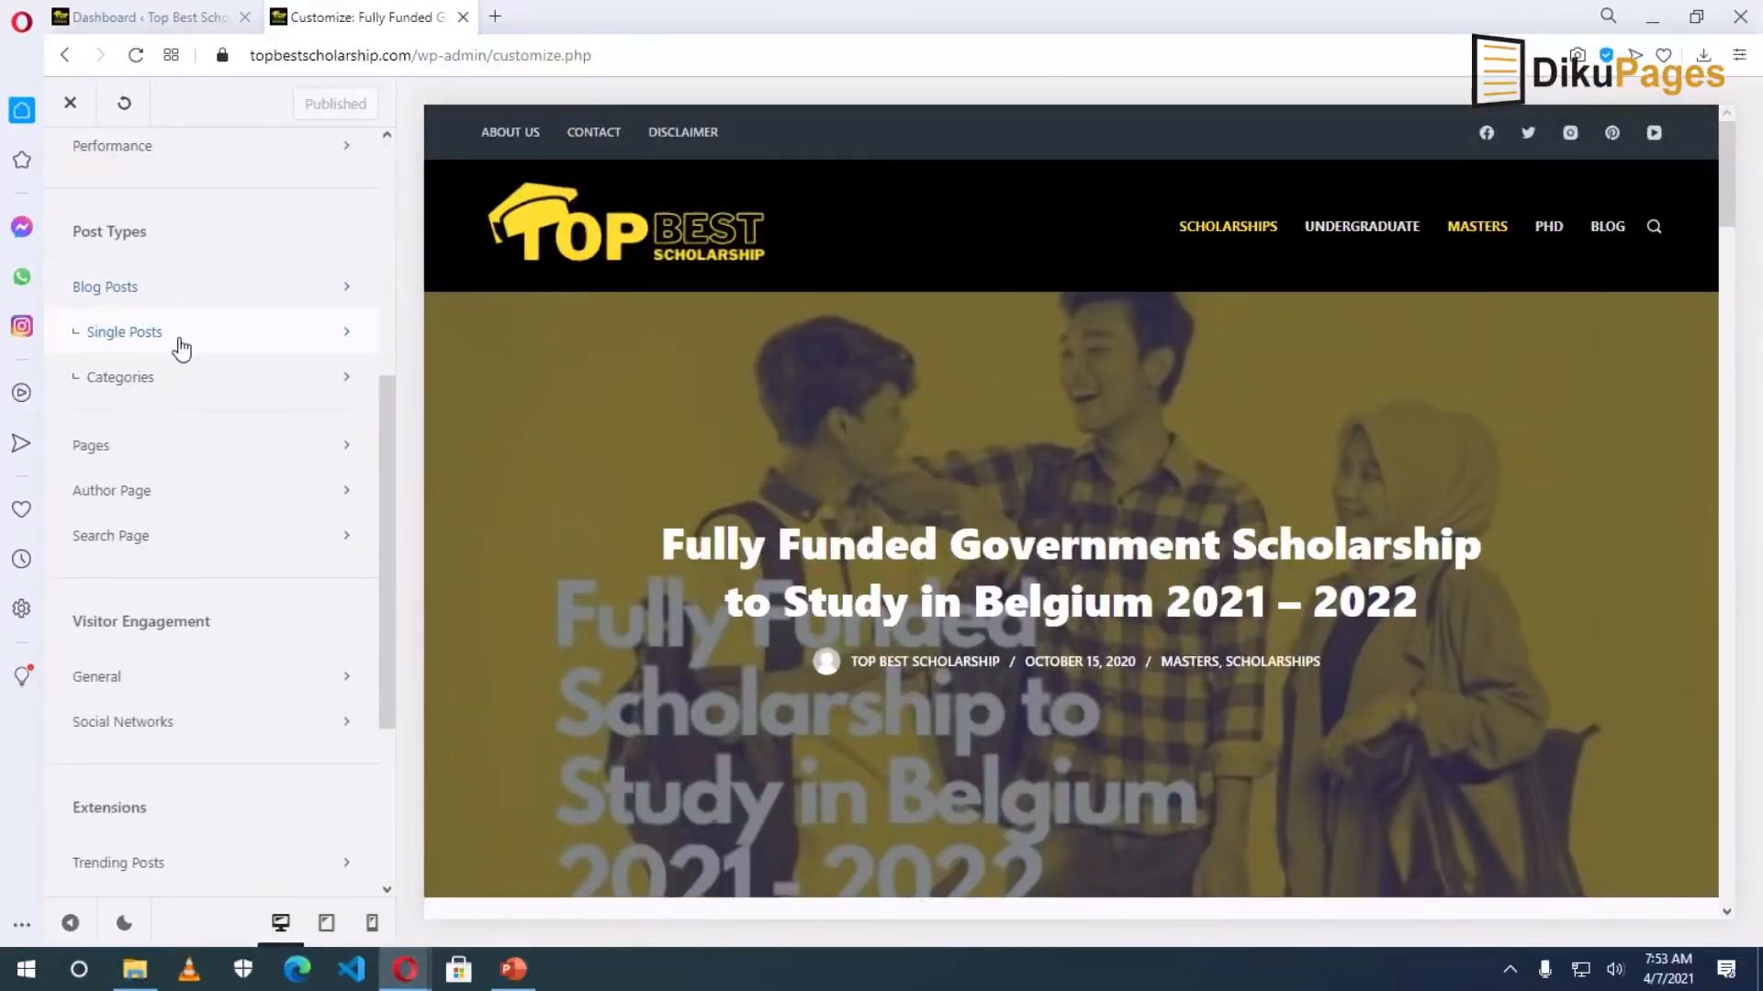
pyautogui.click(181, 347)
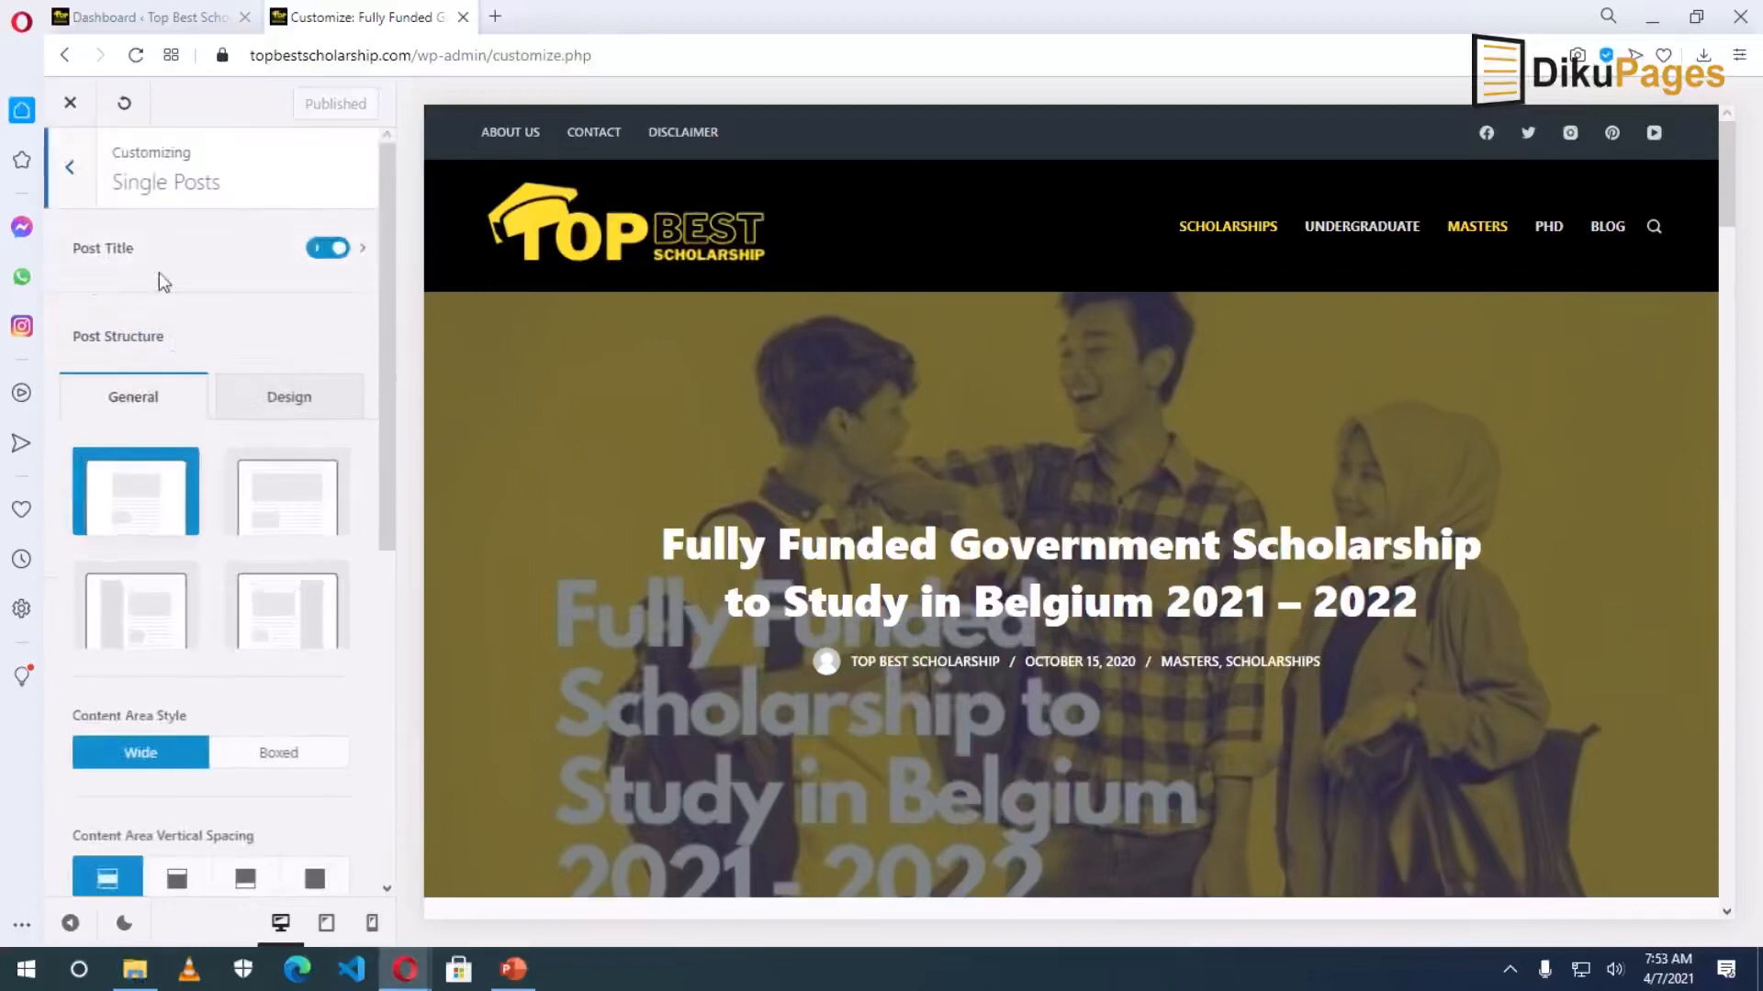
# Hide the single-post title briefly, re-enable it, and open its settings.
pyautogui.click(321, 256)
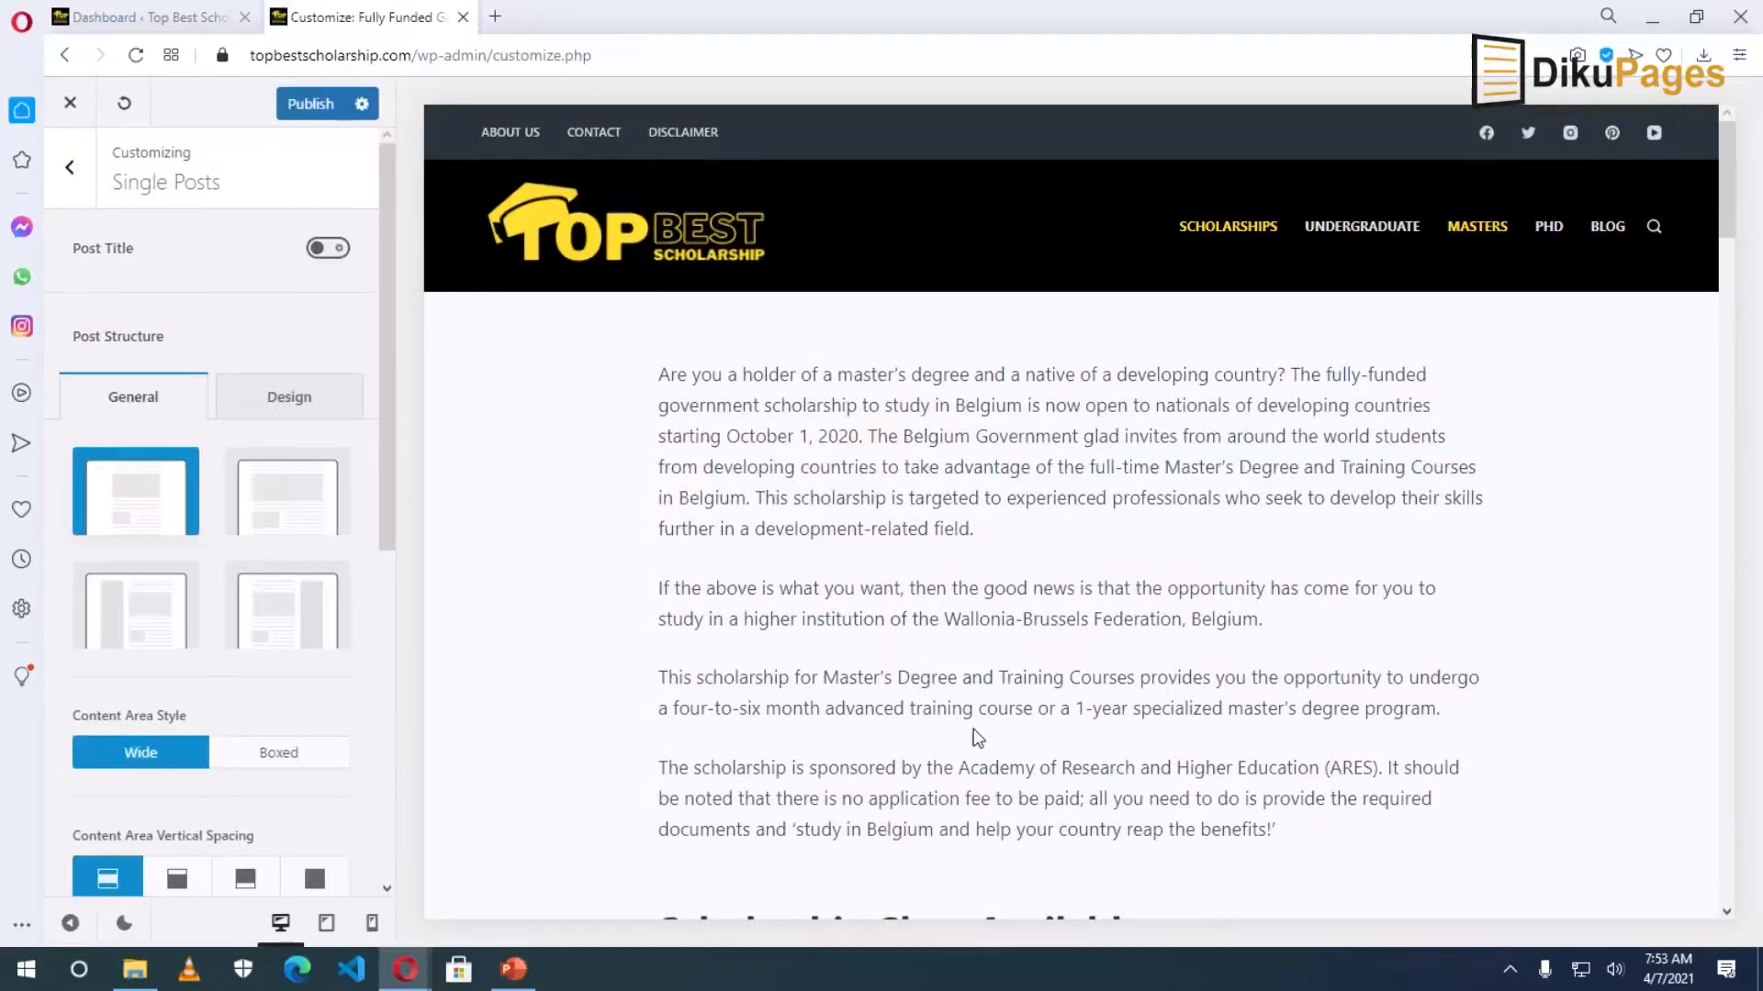
pyautogui.click(330, 248)
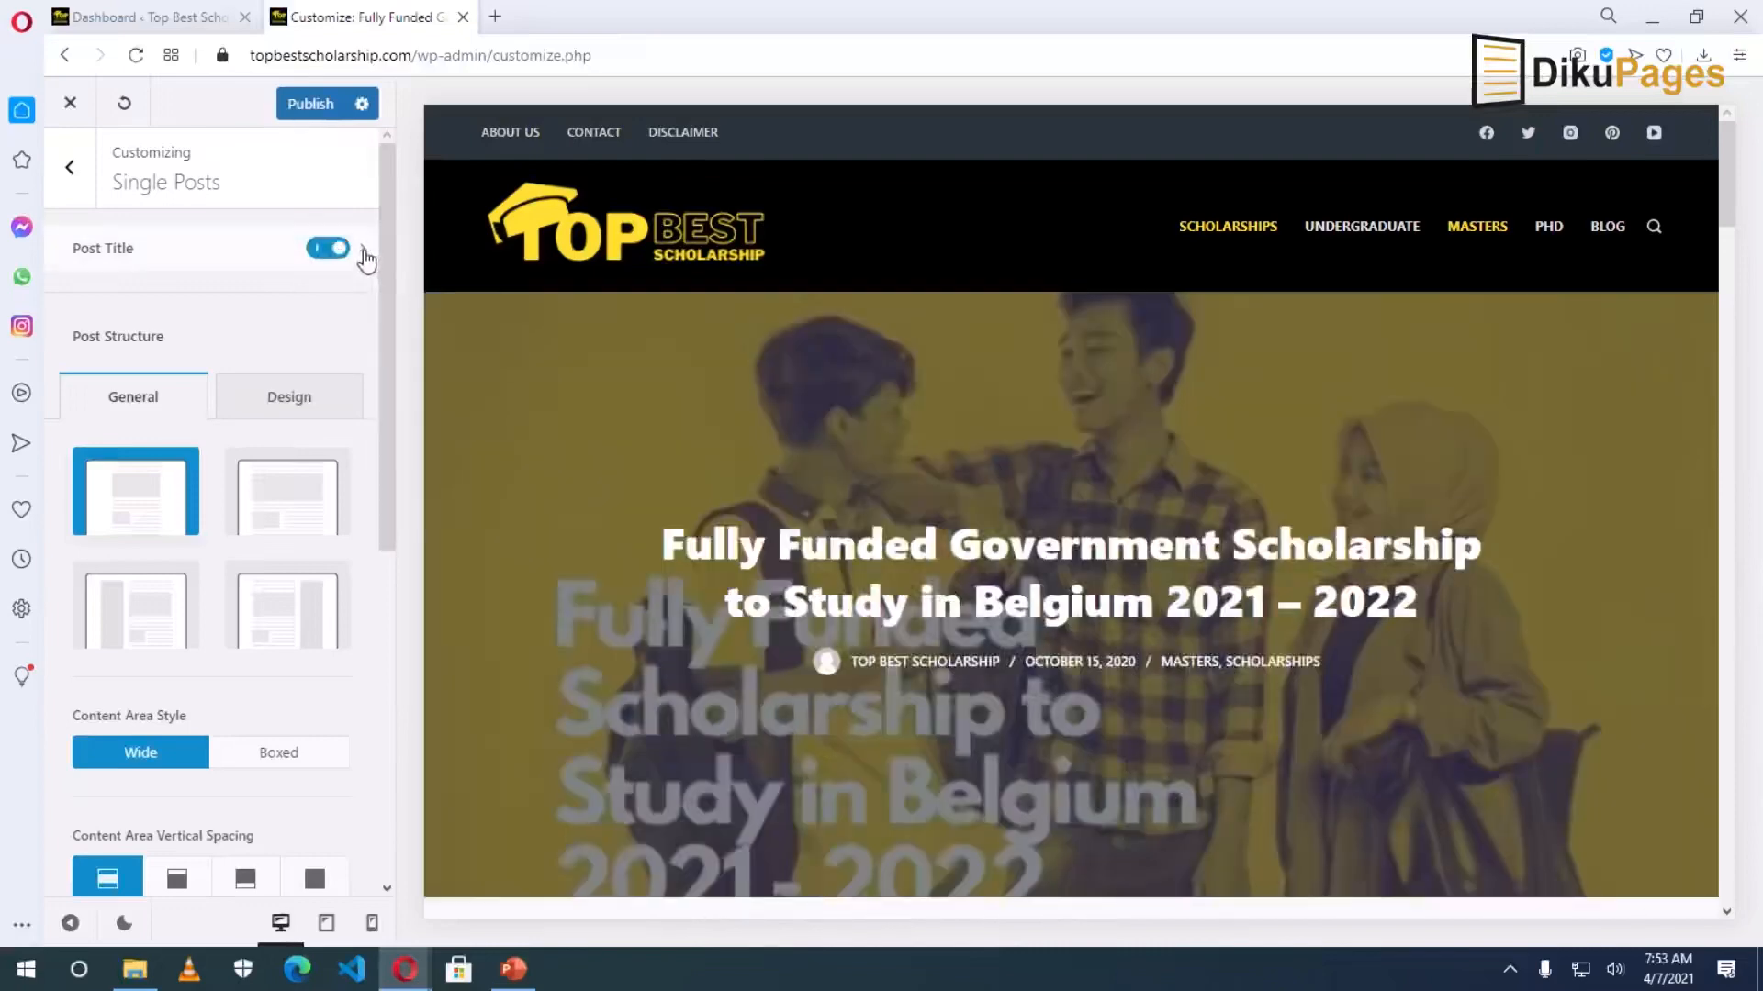
pyautogui.click(365, 253)
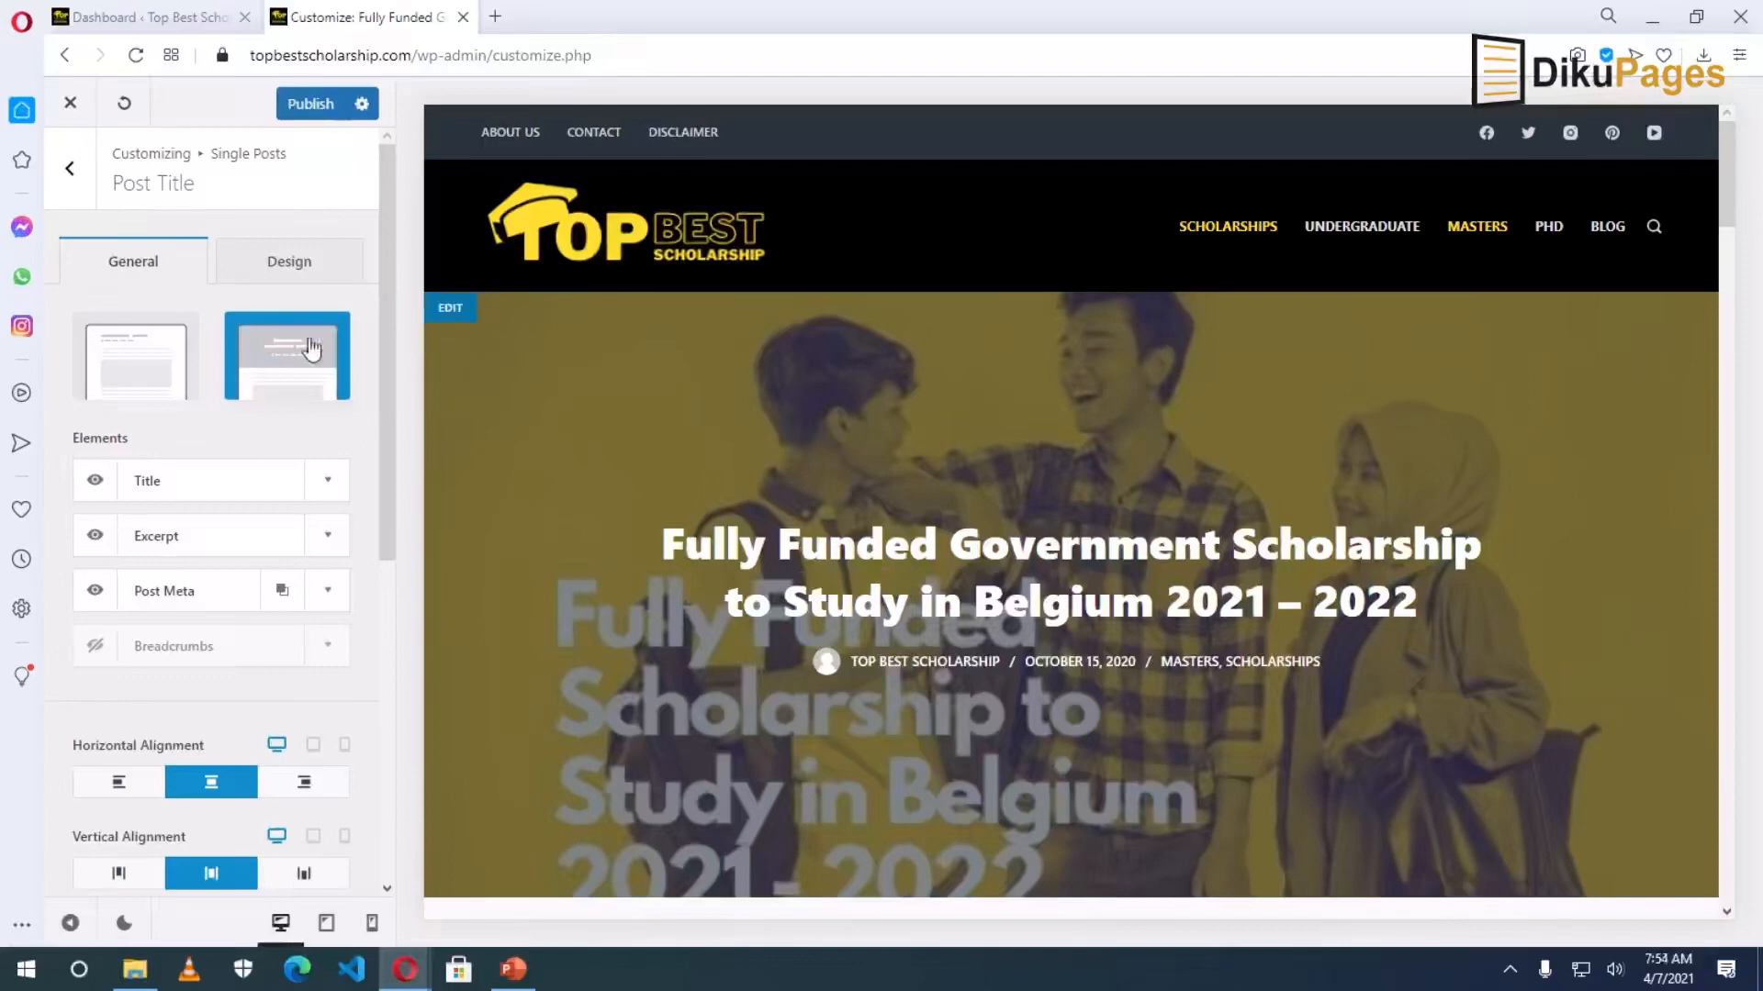
# Compare Post Title layouts Type 1 and Type 2, keeping Type 1 above the content.
pyautogui.click(128, 368)
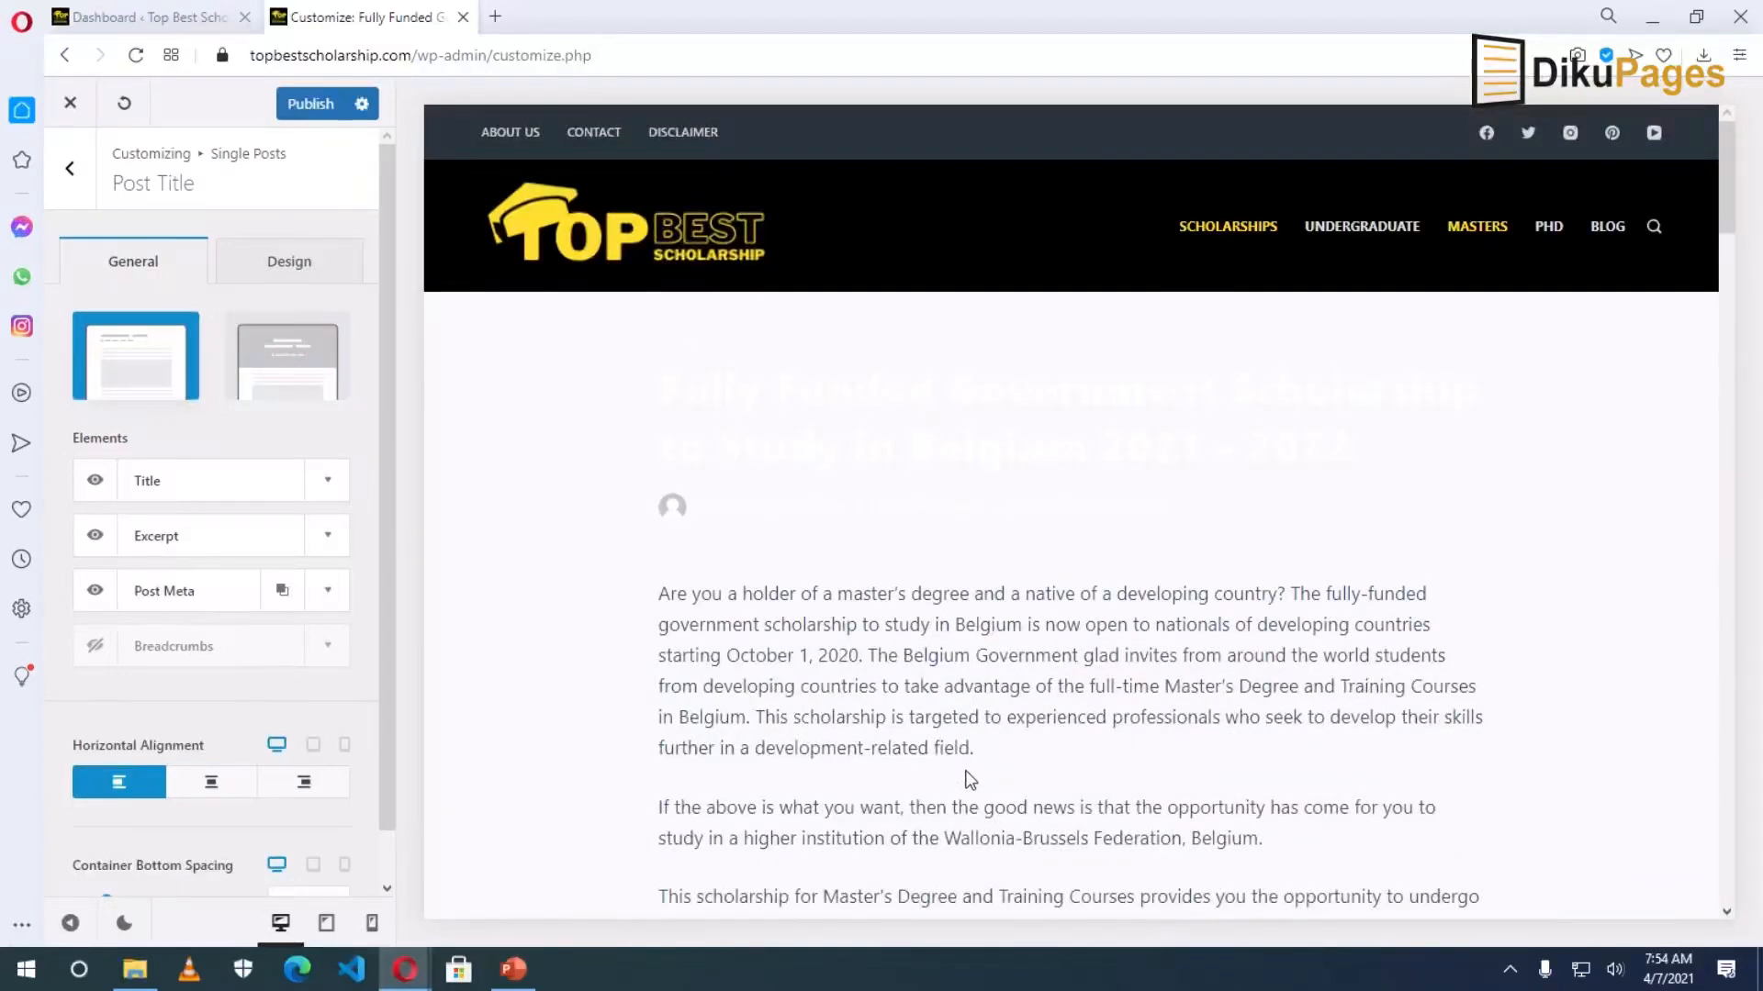
pyautogui.click(280, 353)
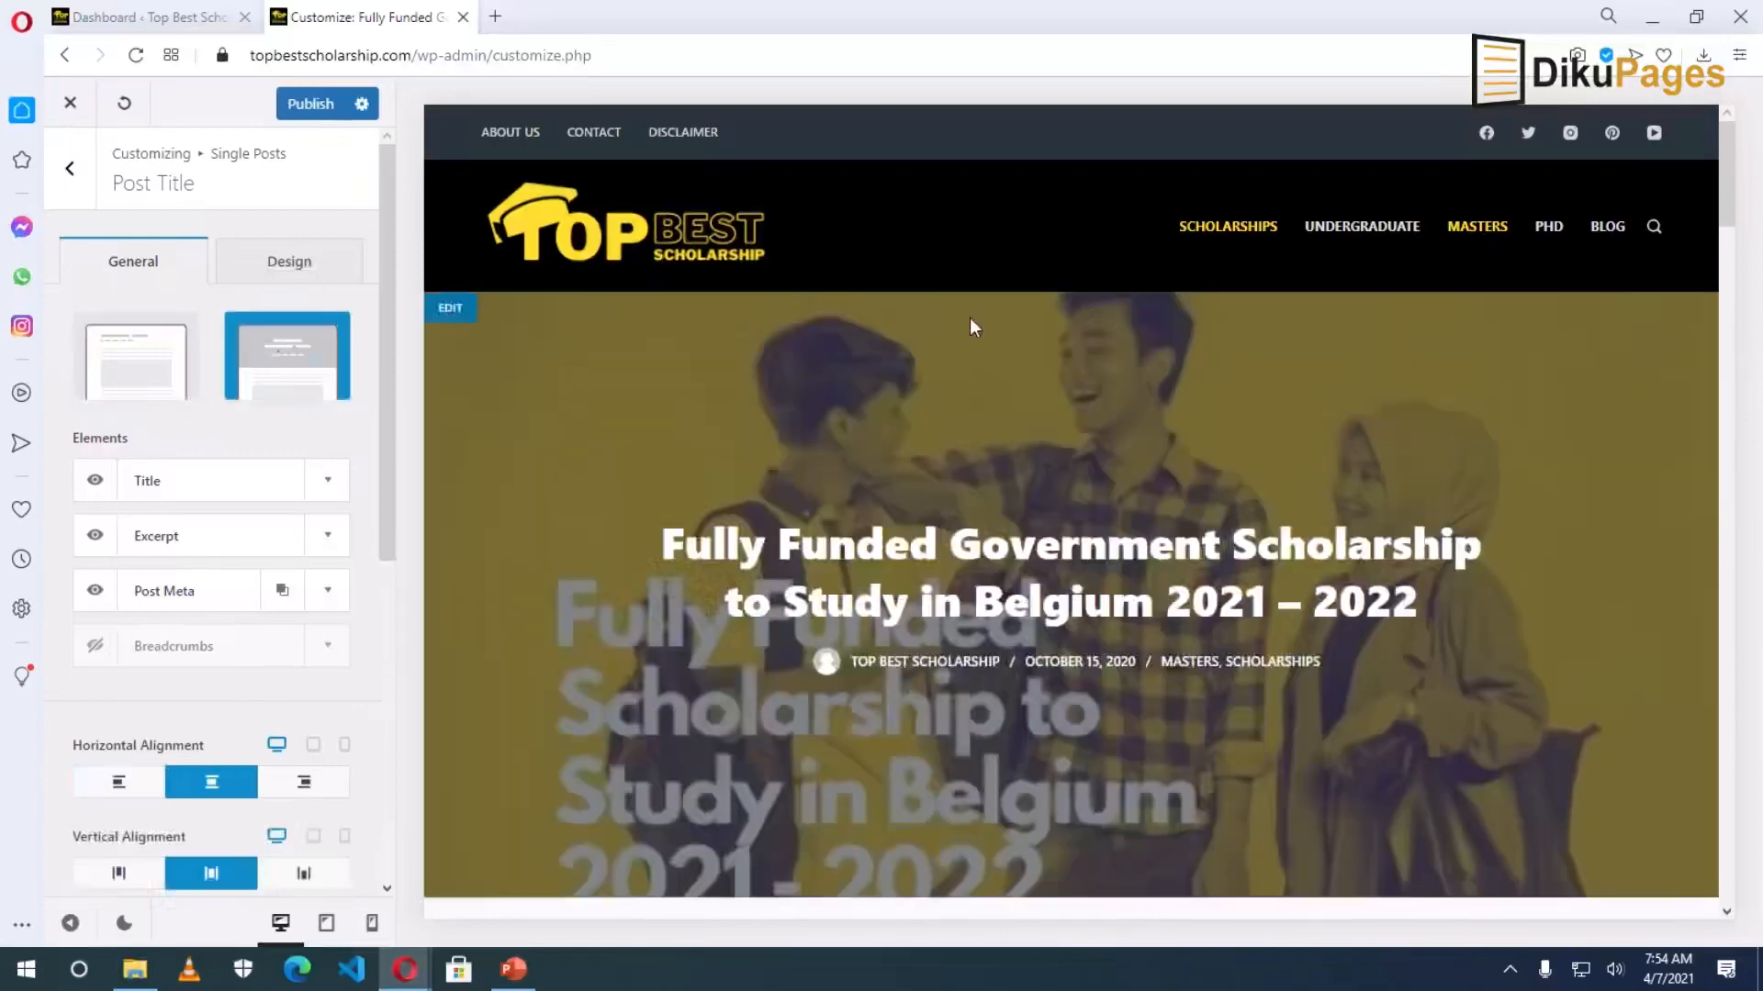
pyautogui.scroll(-4, 1006, 502)
pyautogui.scroll(3, 1005, 502)
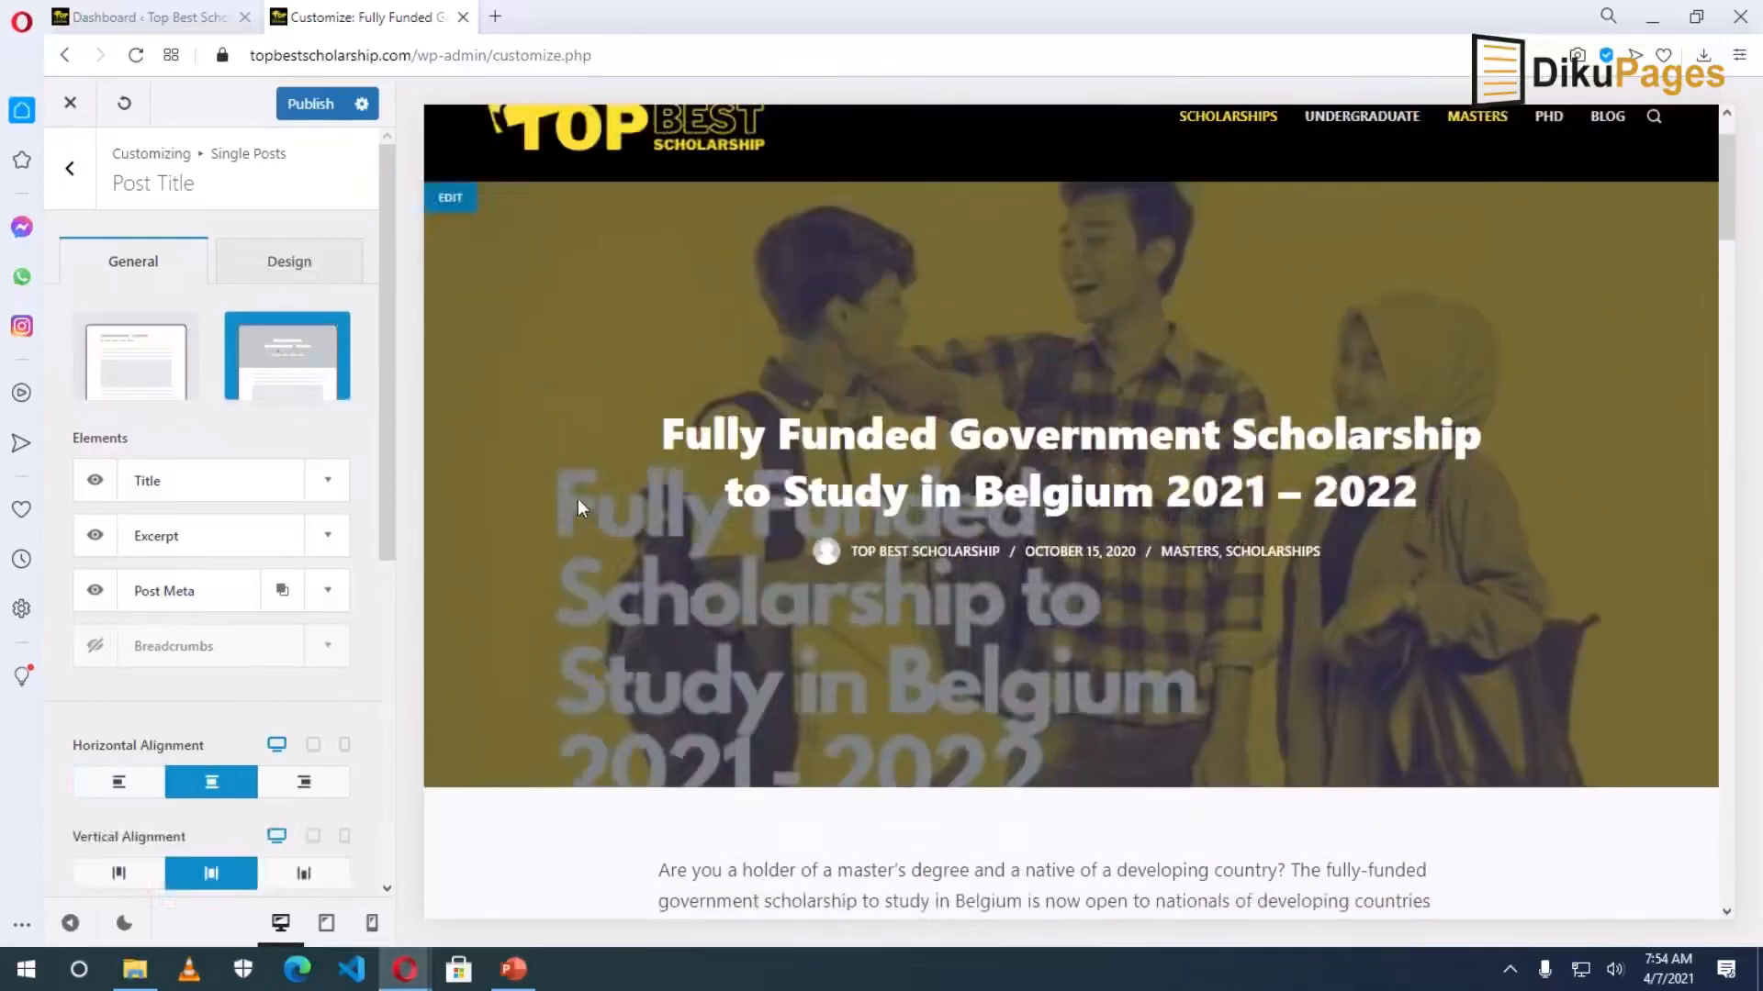
pyautogui.click(139, 369)
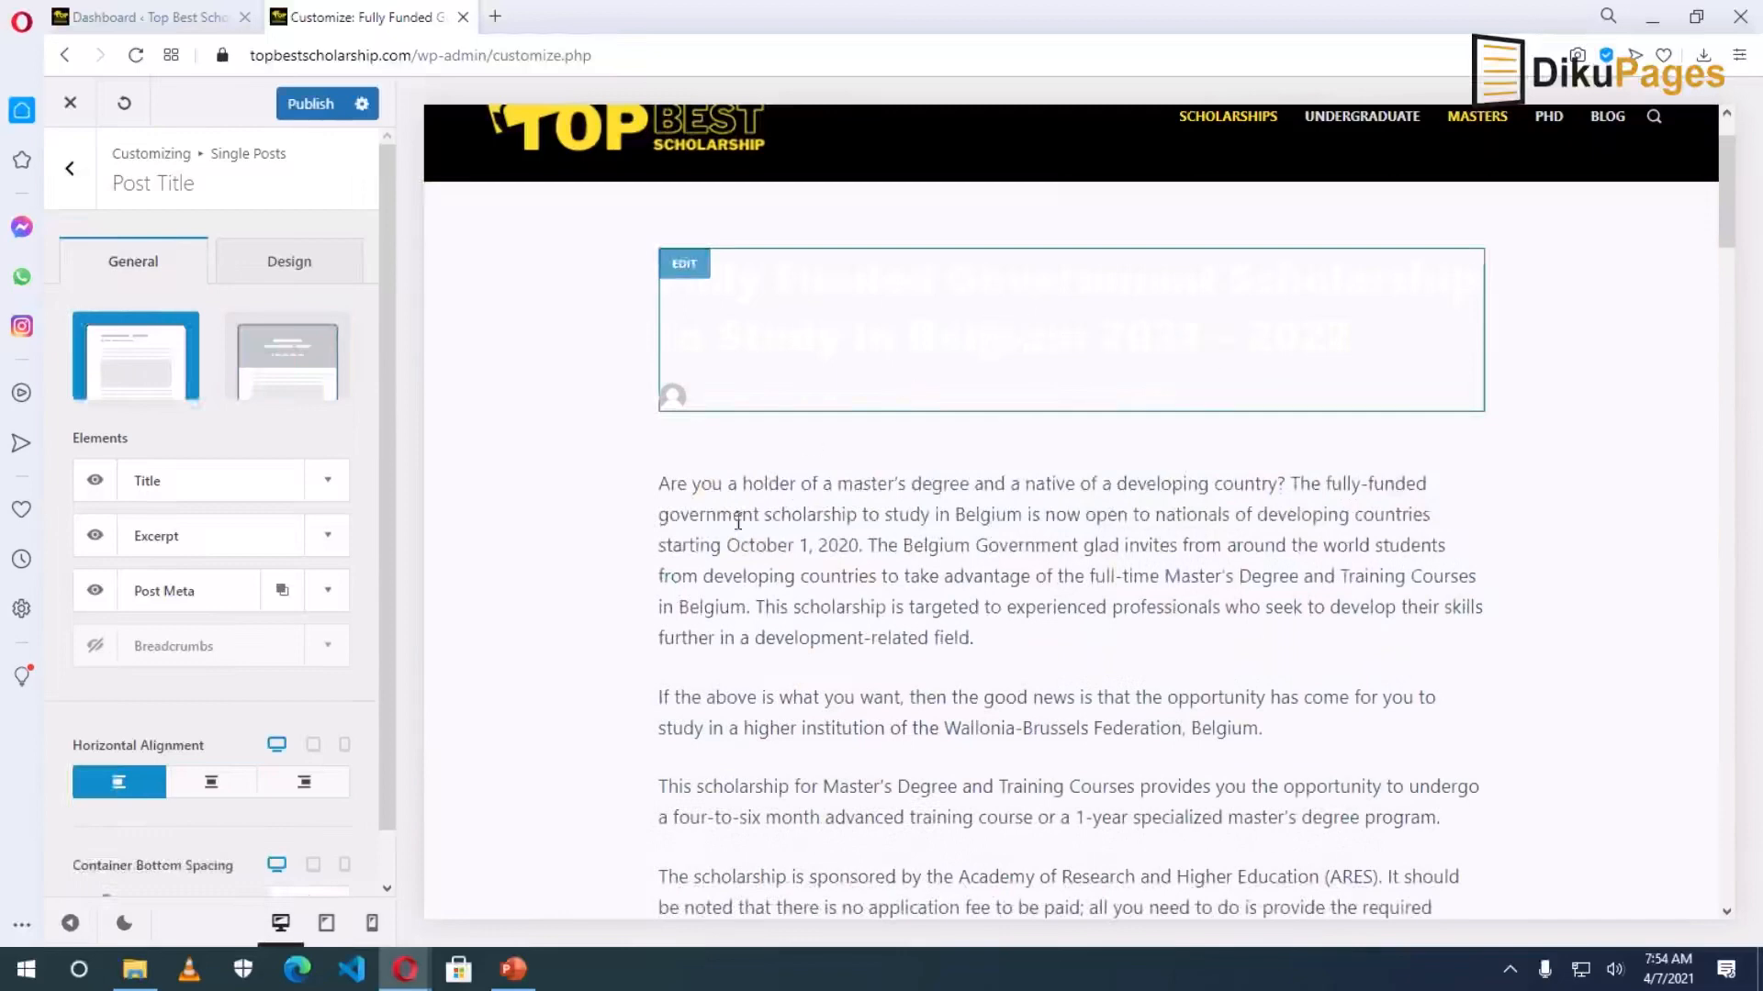
pyautogui.click(285, 265)
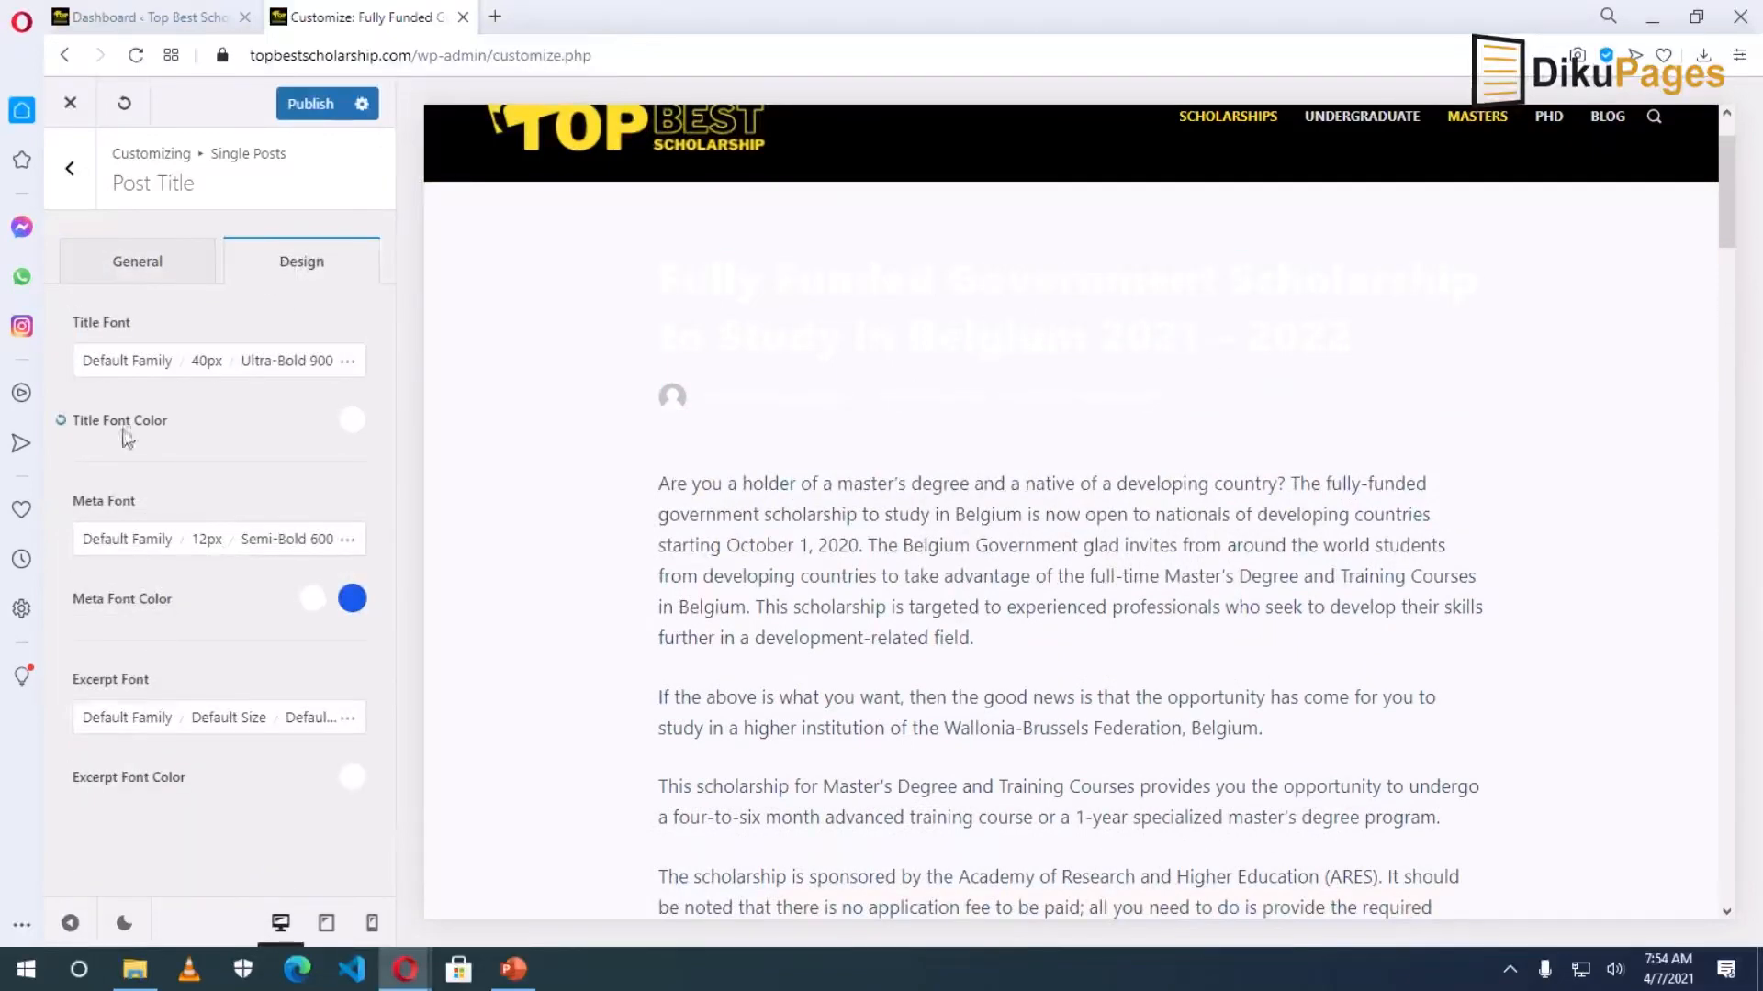
# Set the single-post Title Font Color to black #000000.
pyautogui.click(354, 422)
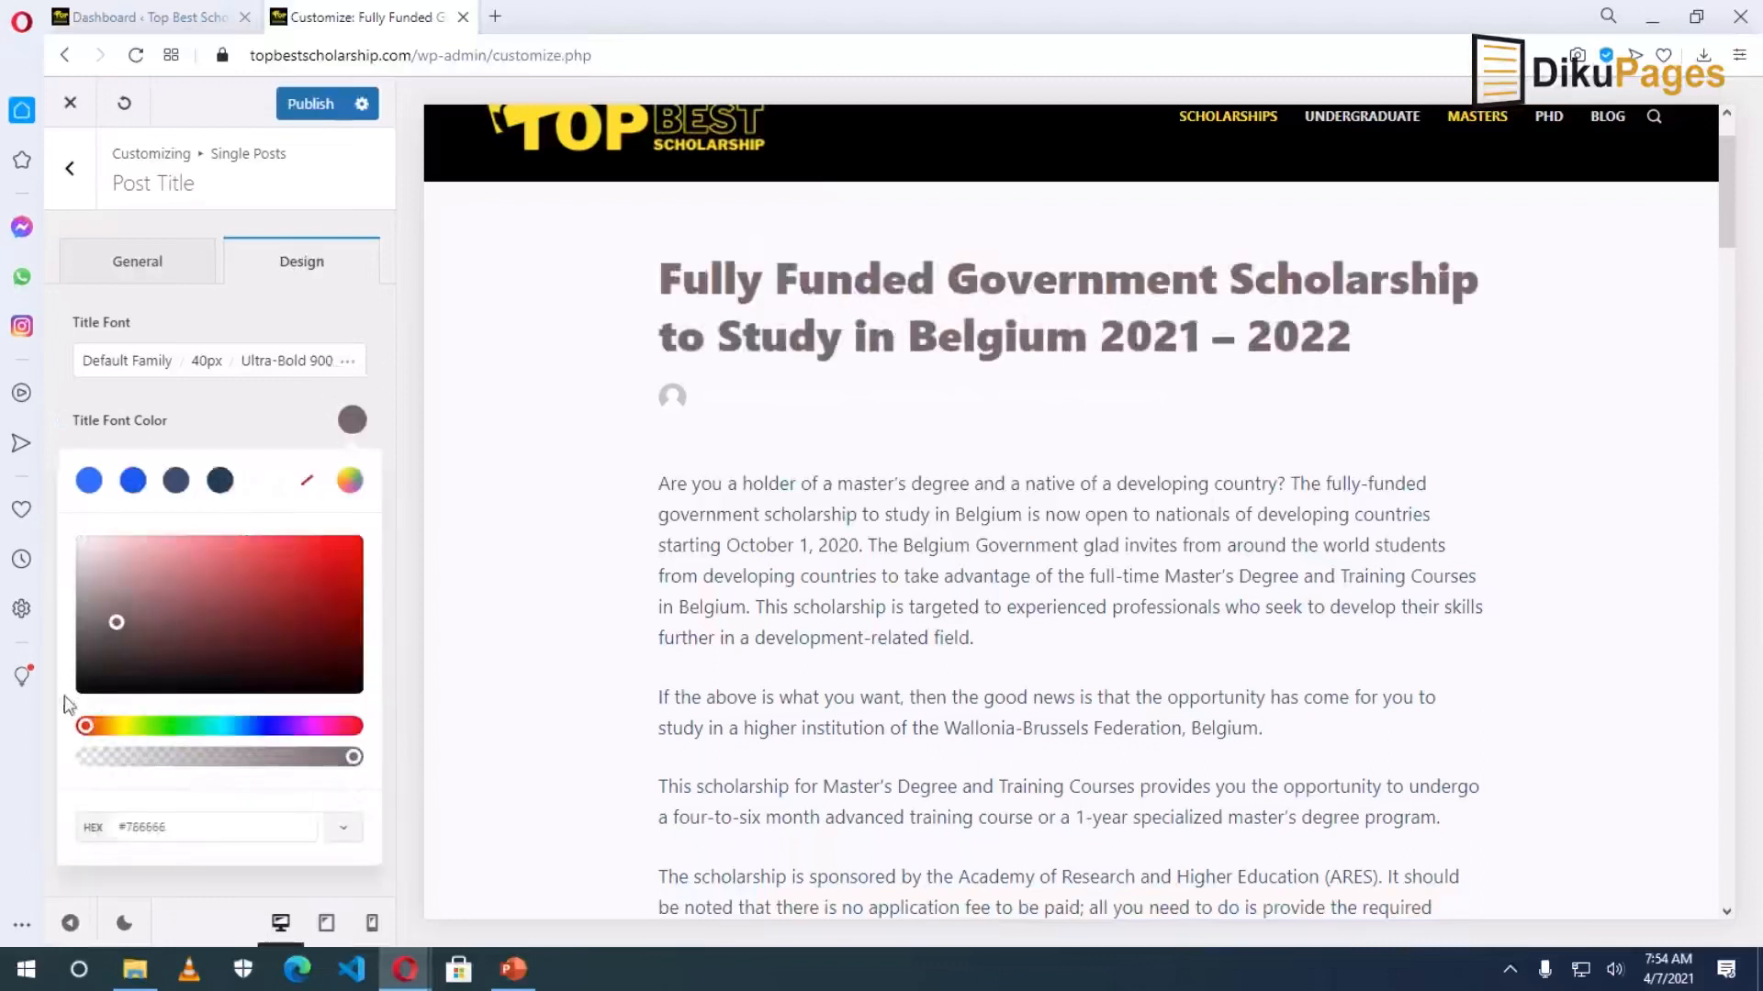
pyautogui.moveTo(100, 683); pyautogui.dragTo(78, 697)
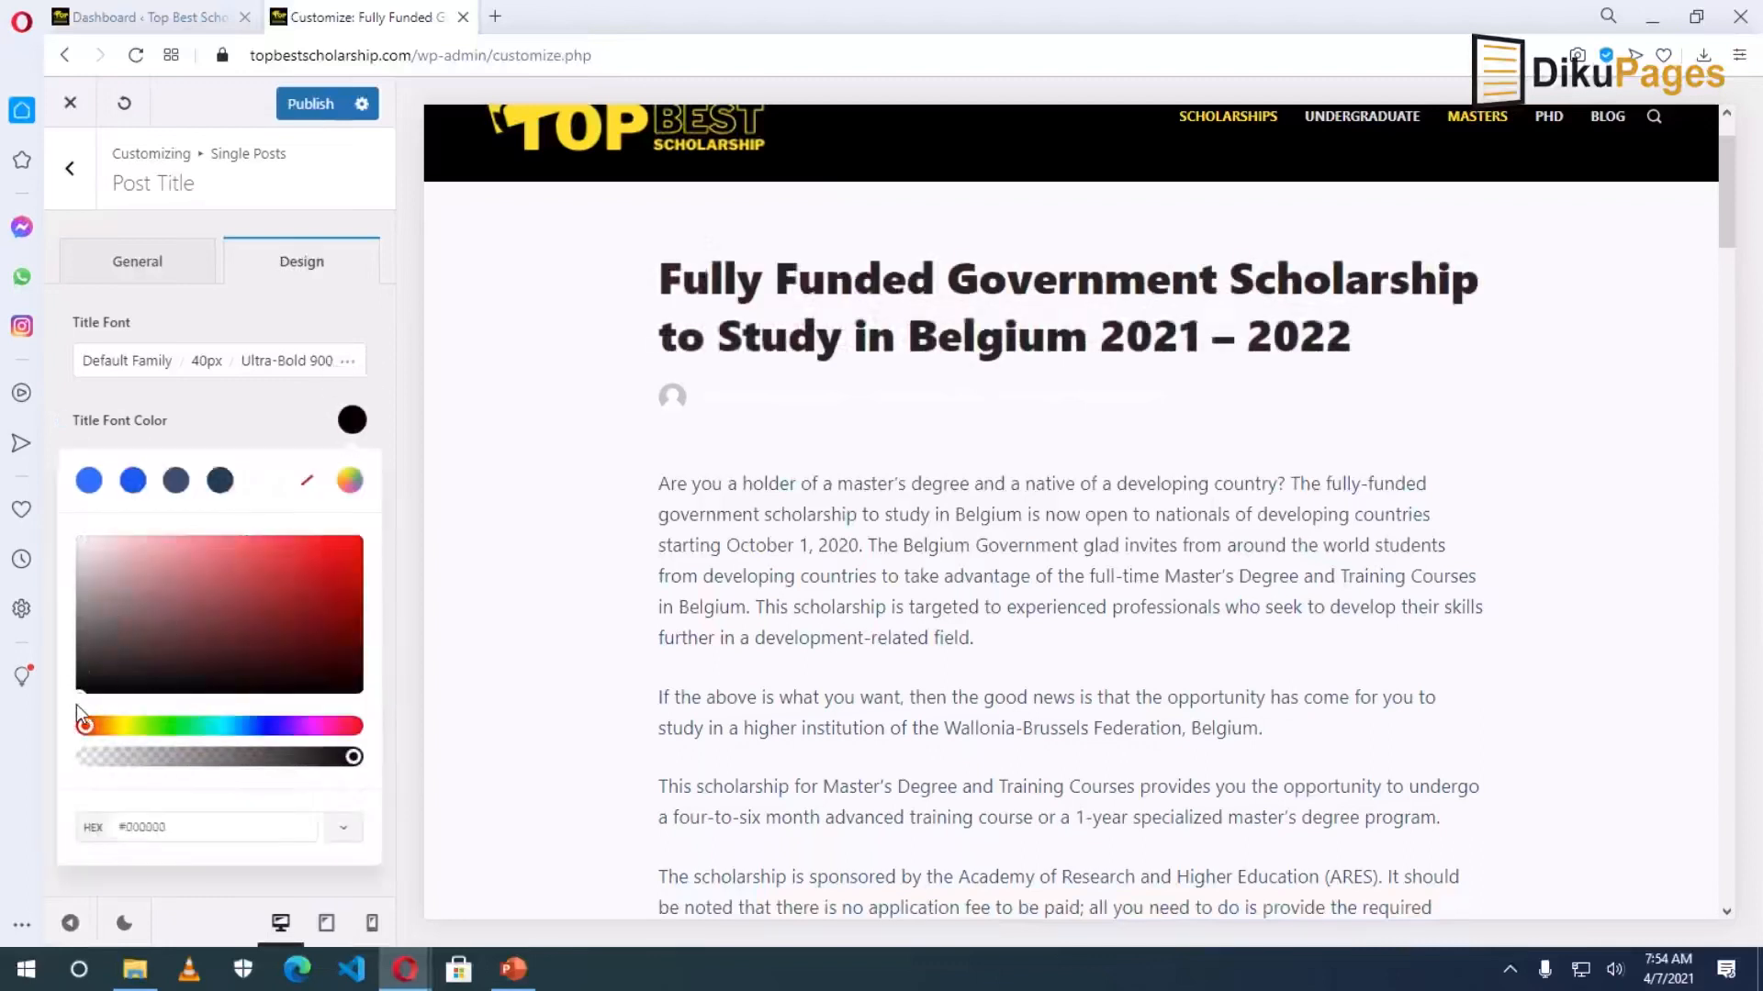
pyautogui.click(649, 558)
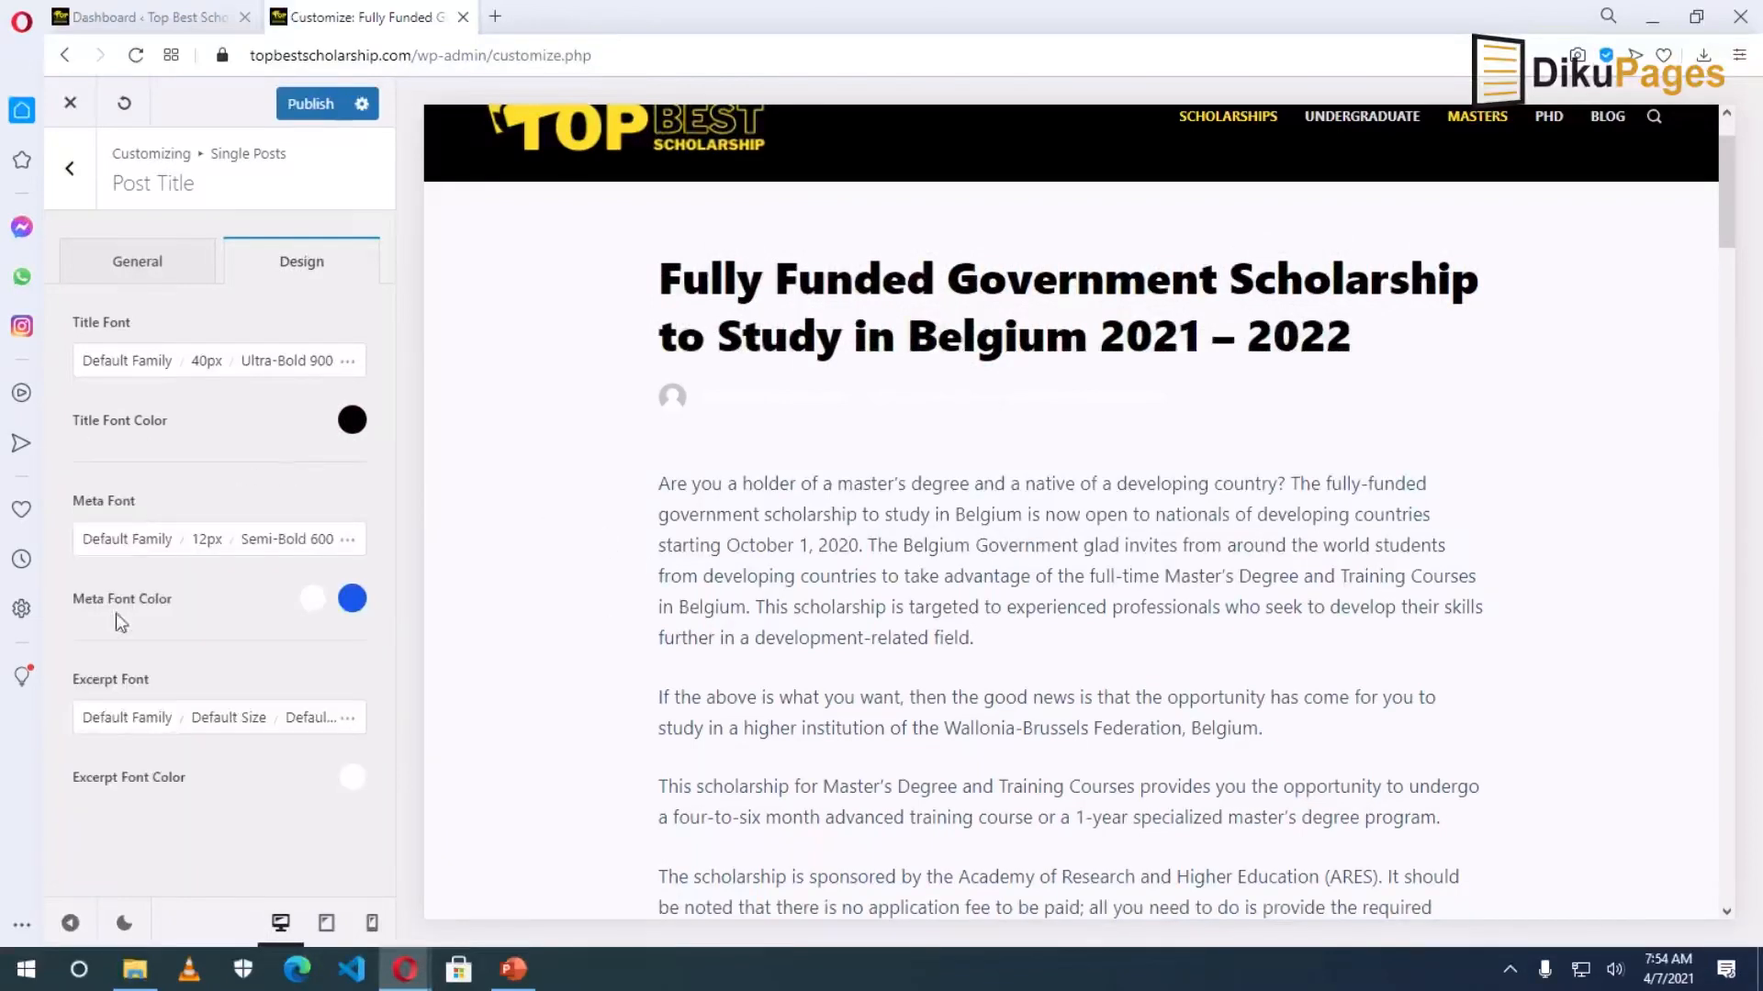
# Set the Meta Font Color to near-black #171616.
pyautogui.click(312, 601)
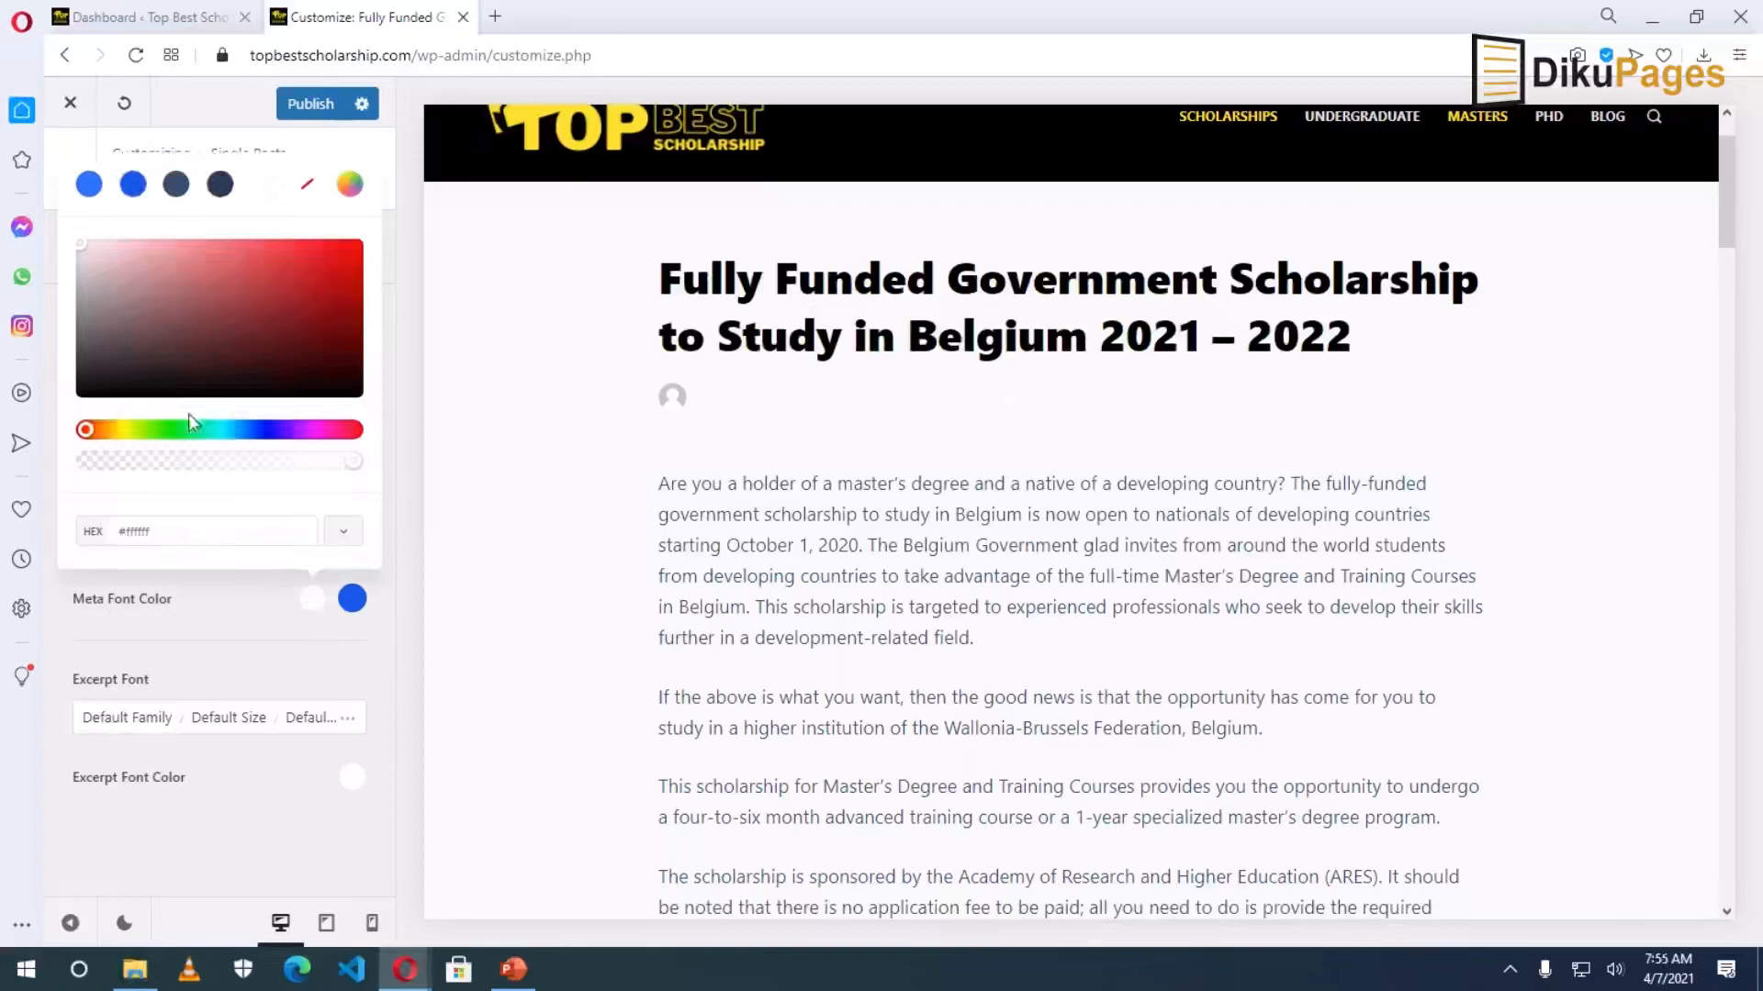
pyautogui.click(90, 389)
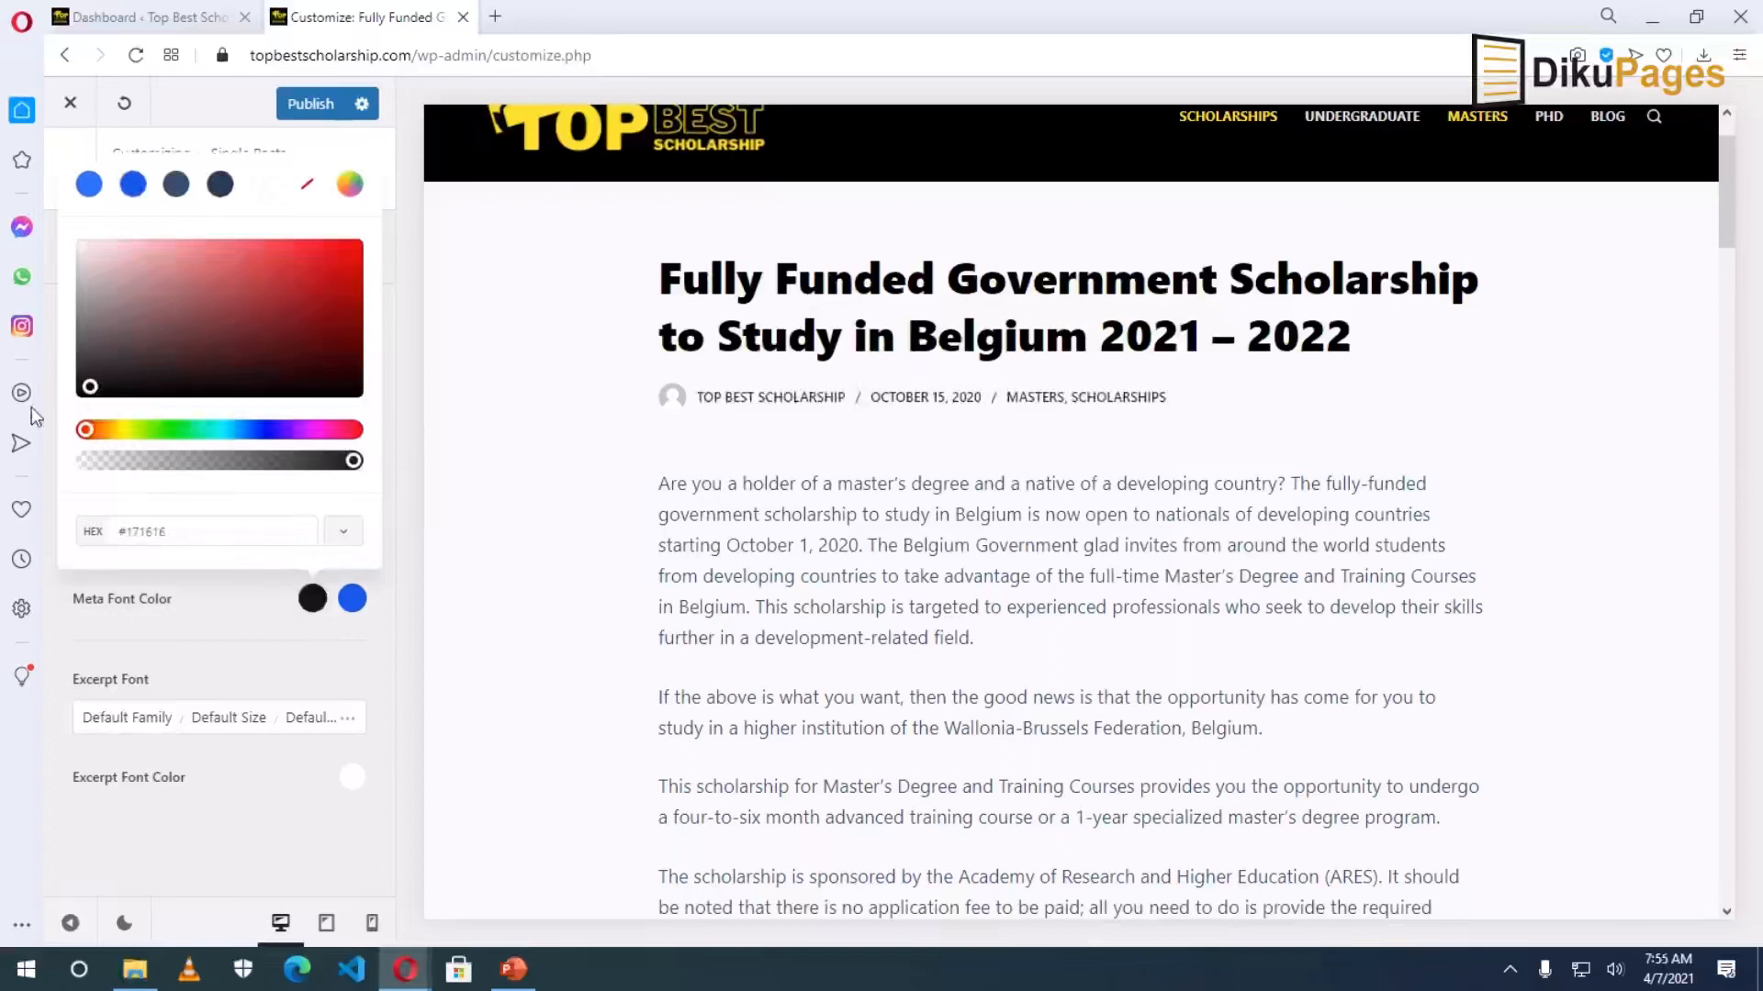
pyautogui.click(478, 525)
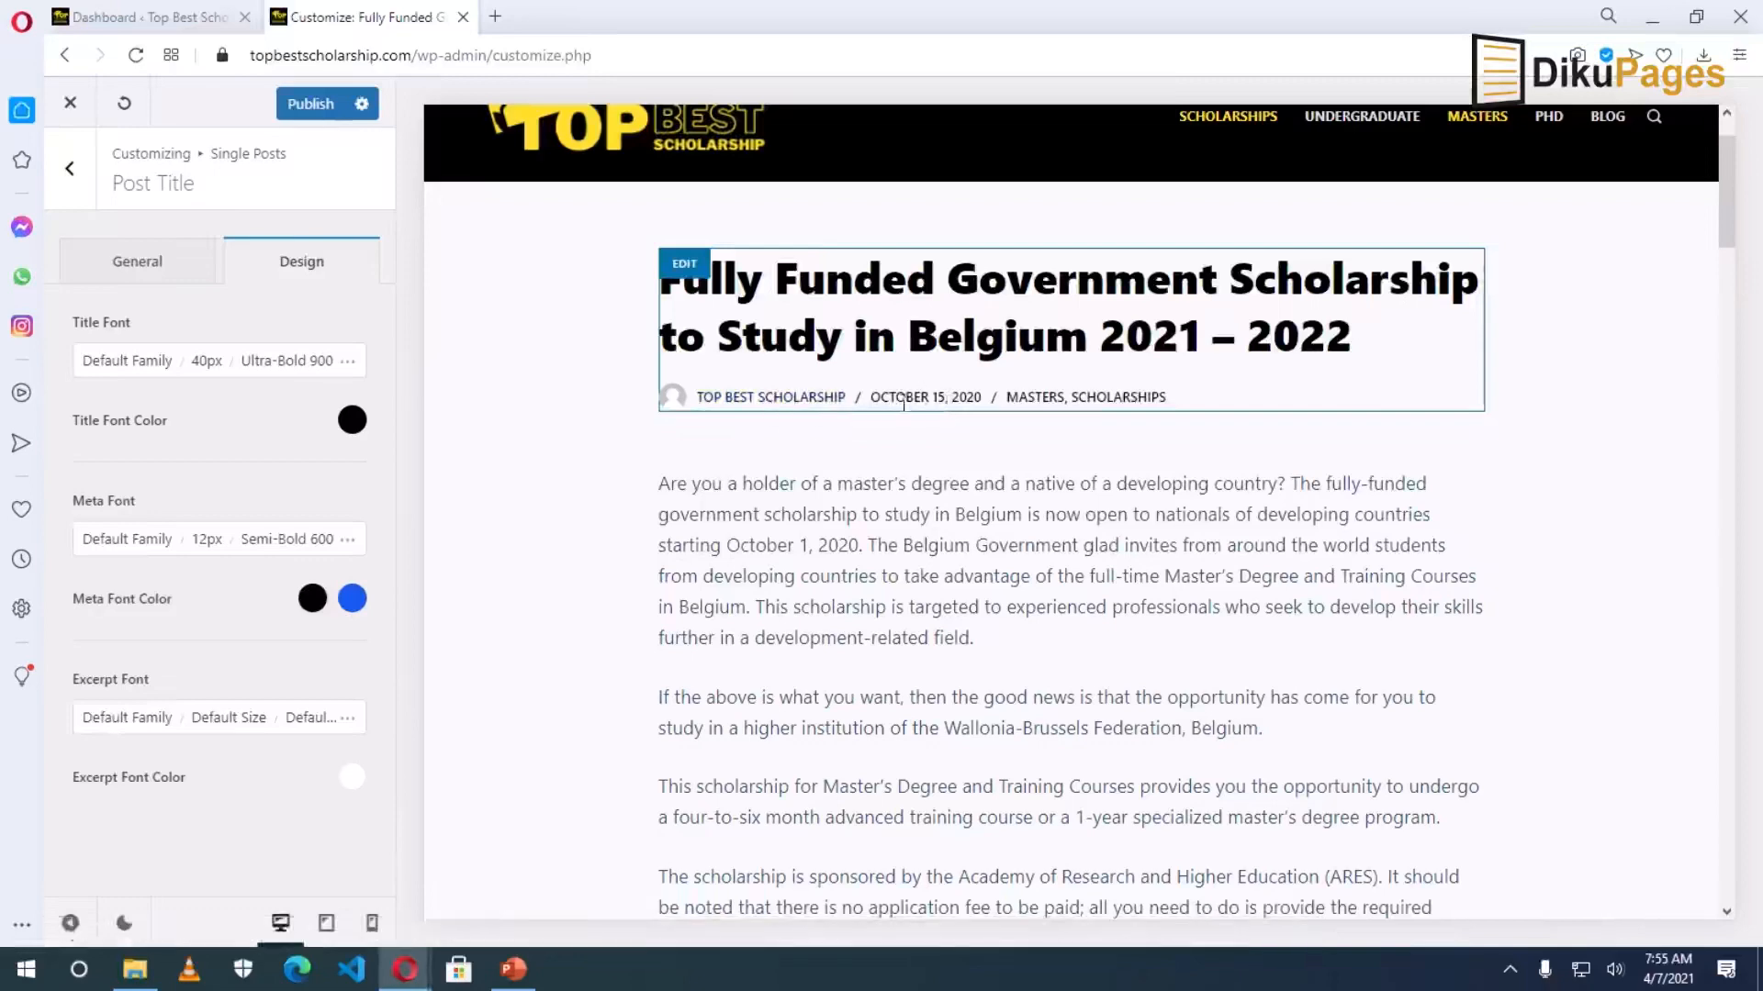
pyautogui.scroll(2, 750, 581)
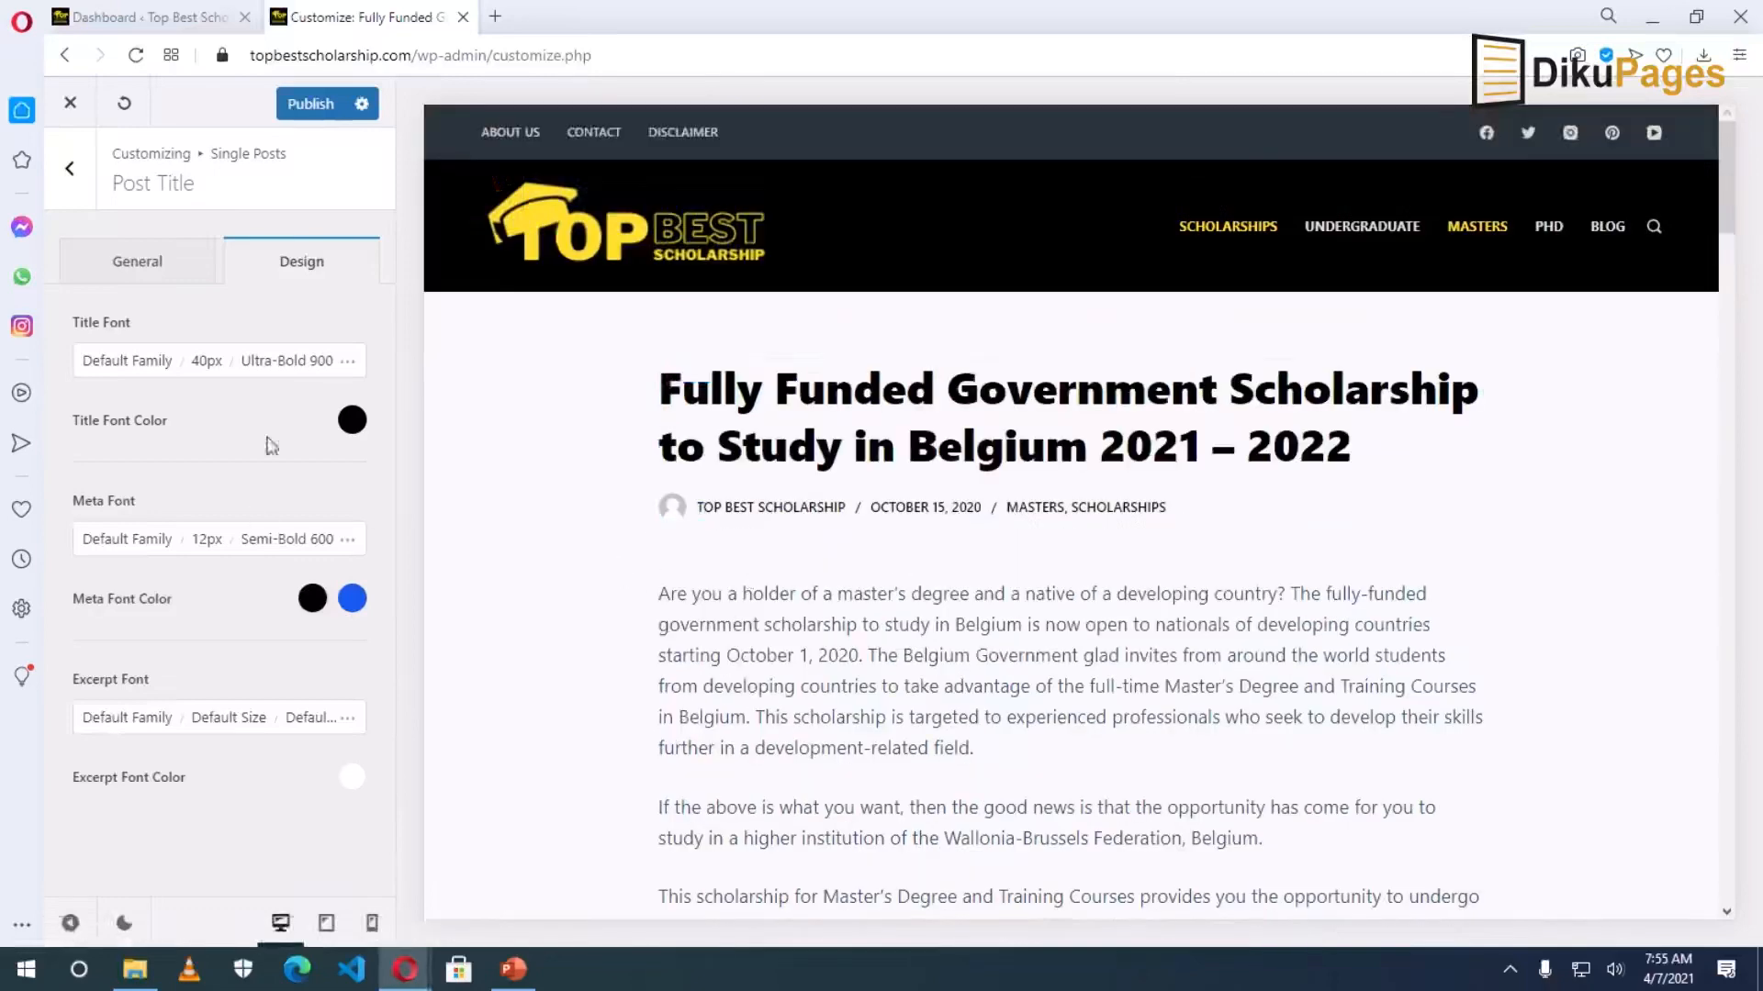
pyautogui.click(70, 168)
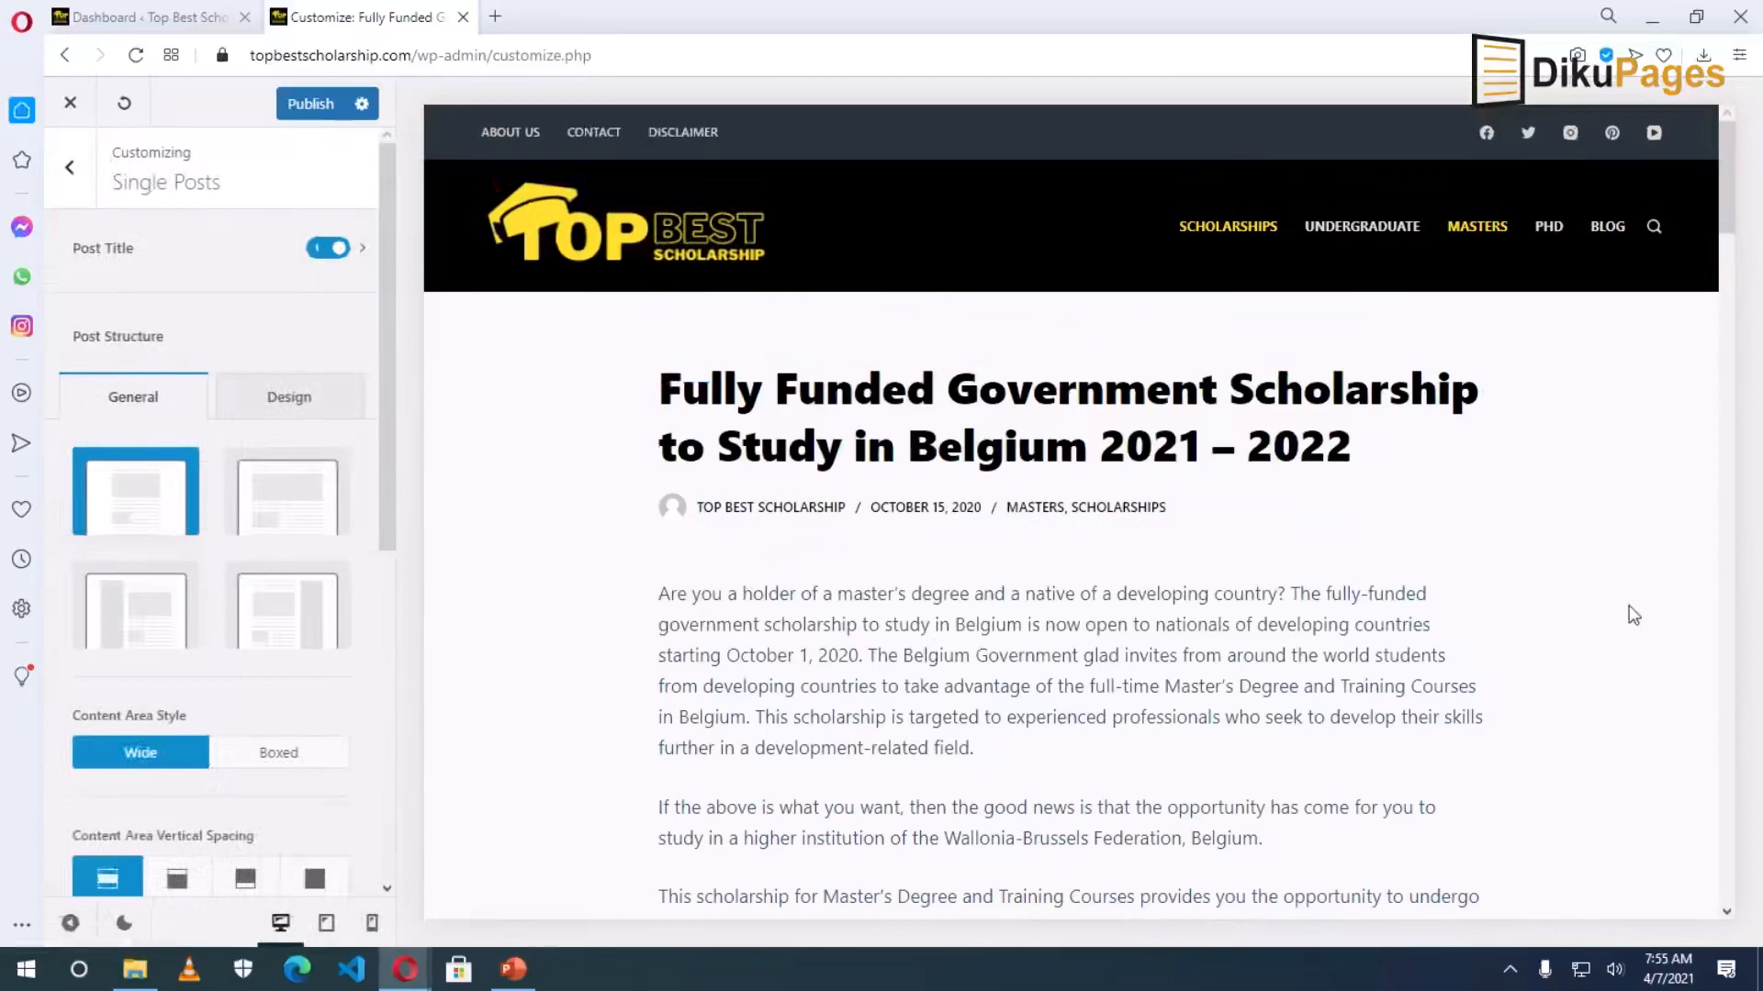
# Give single posts a right sidebar, boxed content area, and a visible featured image.
pyautogui.click(288, 625)
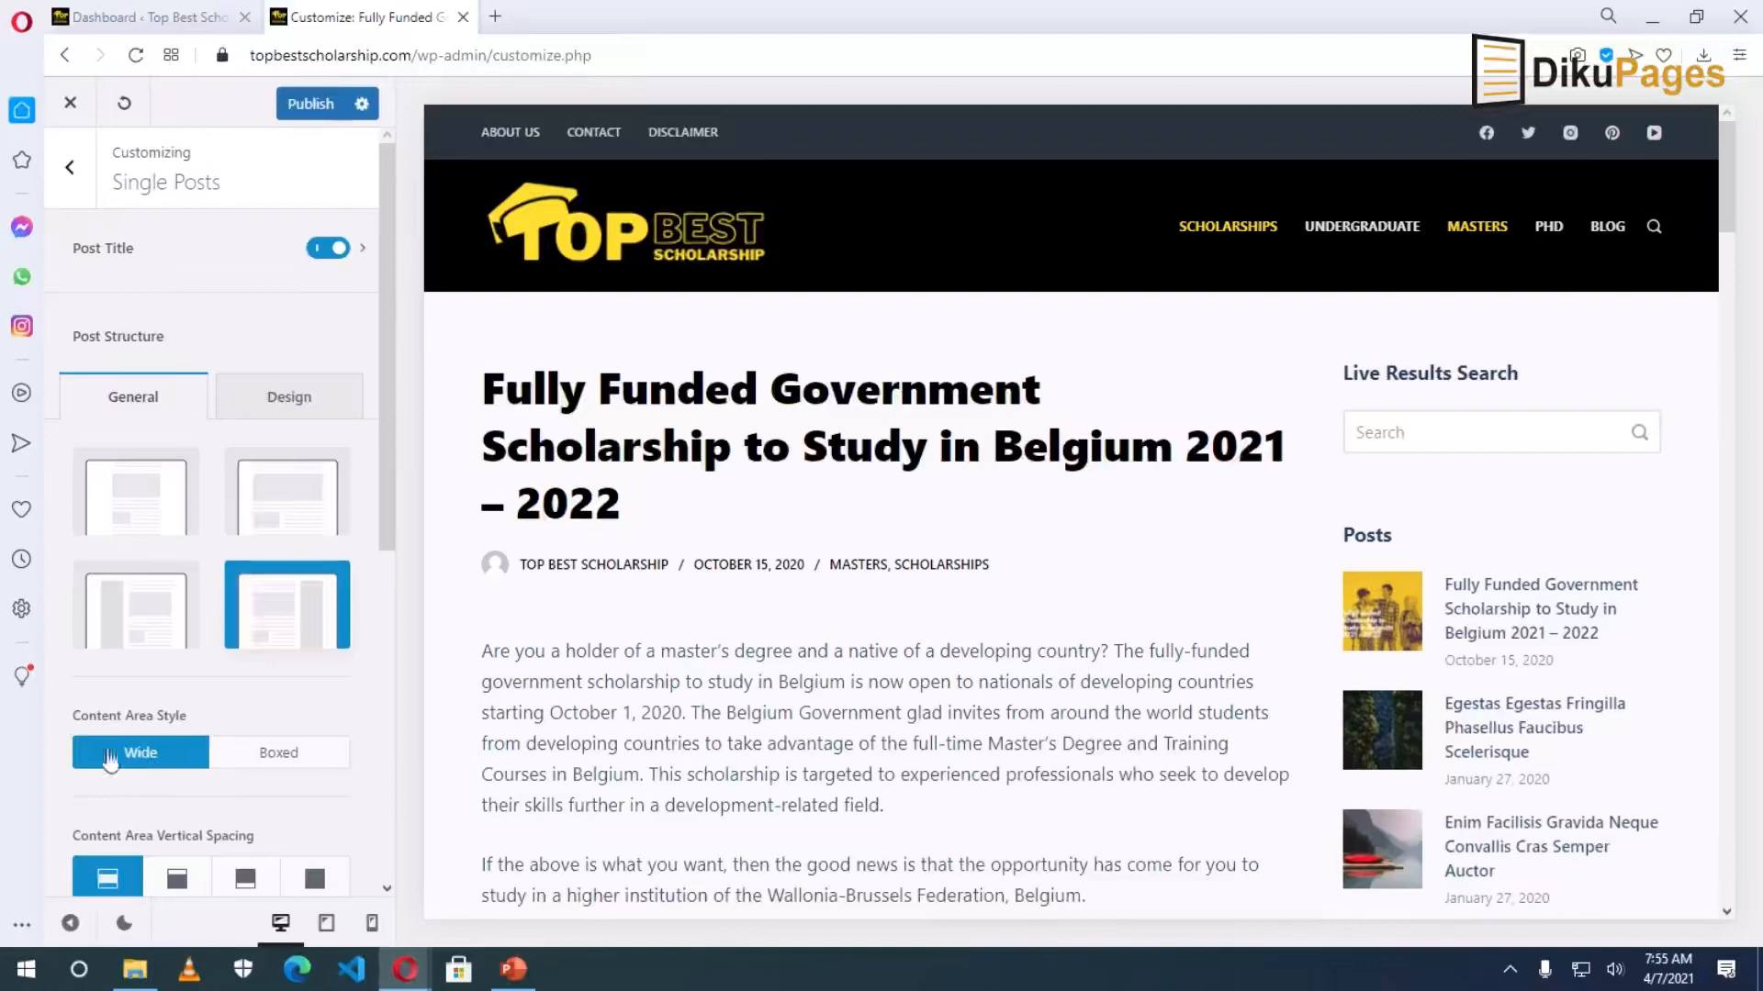
pyautogui.click(276, 757)
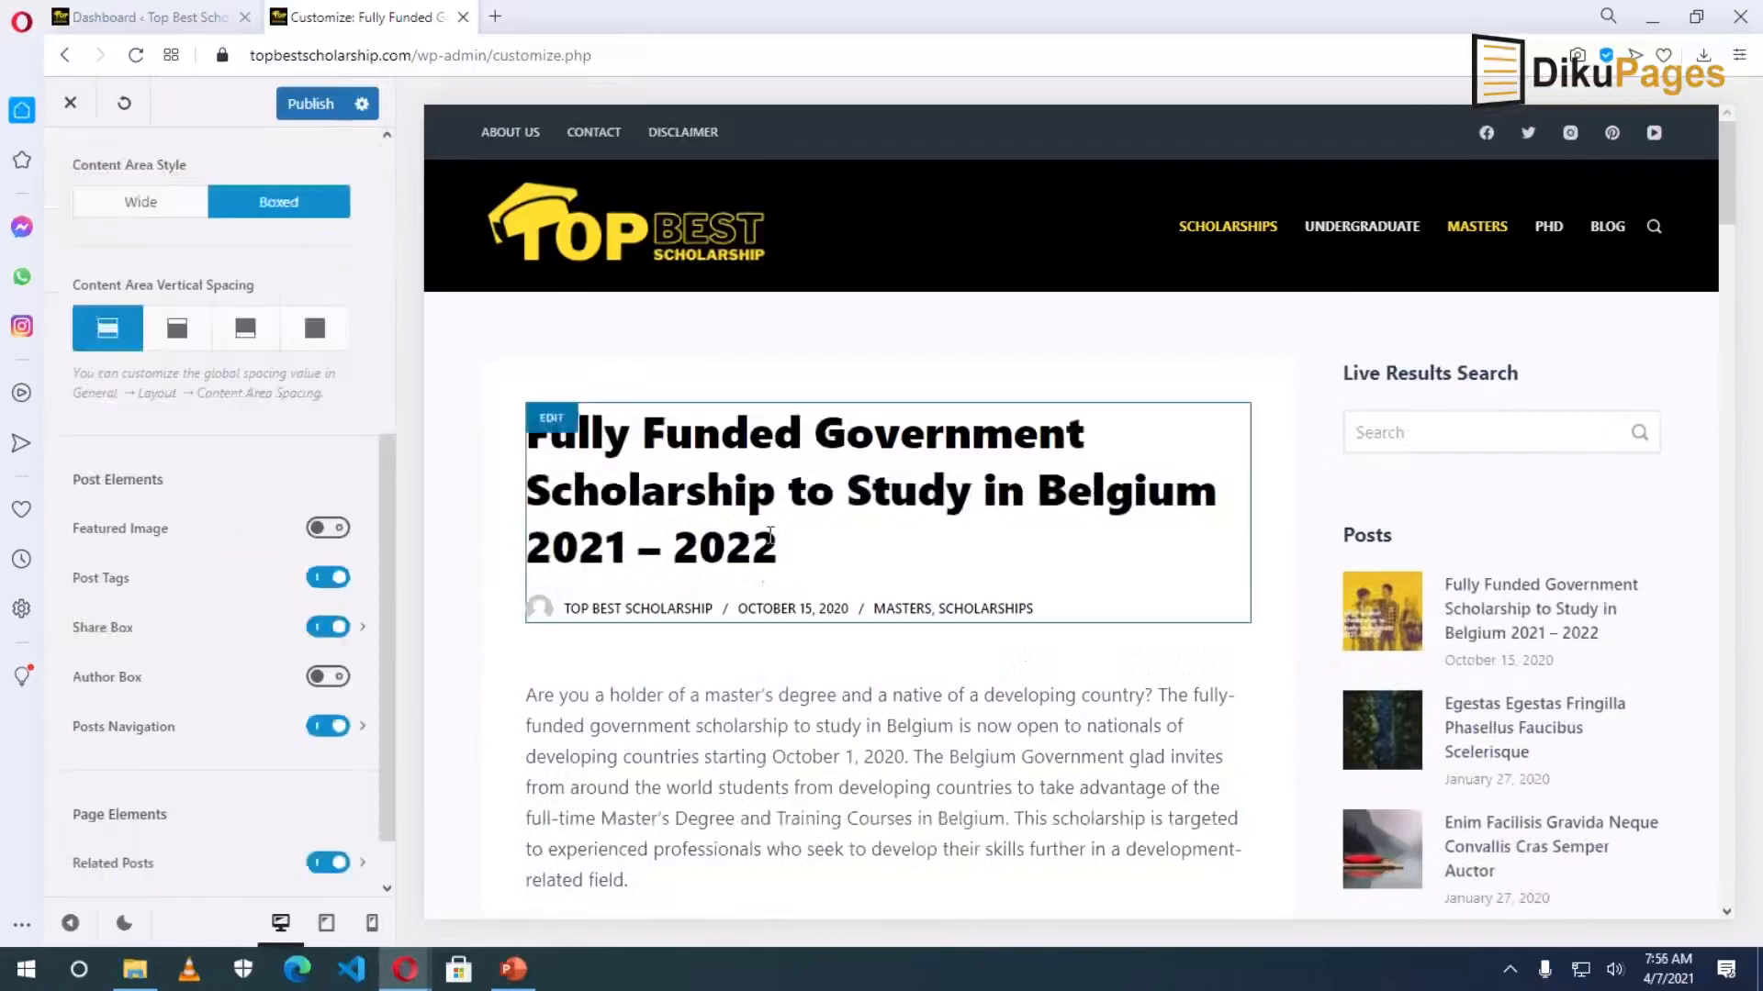
pyautogui.click(330, 530)
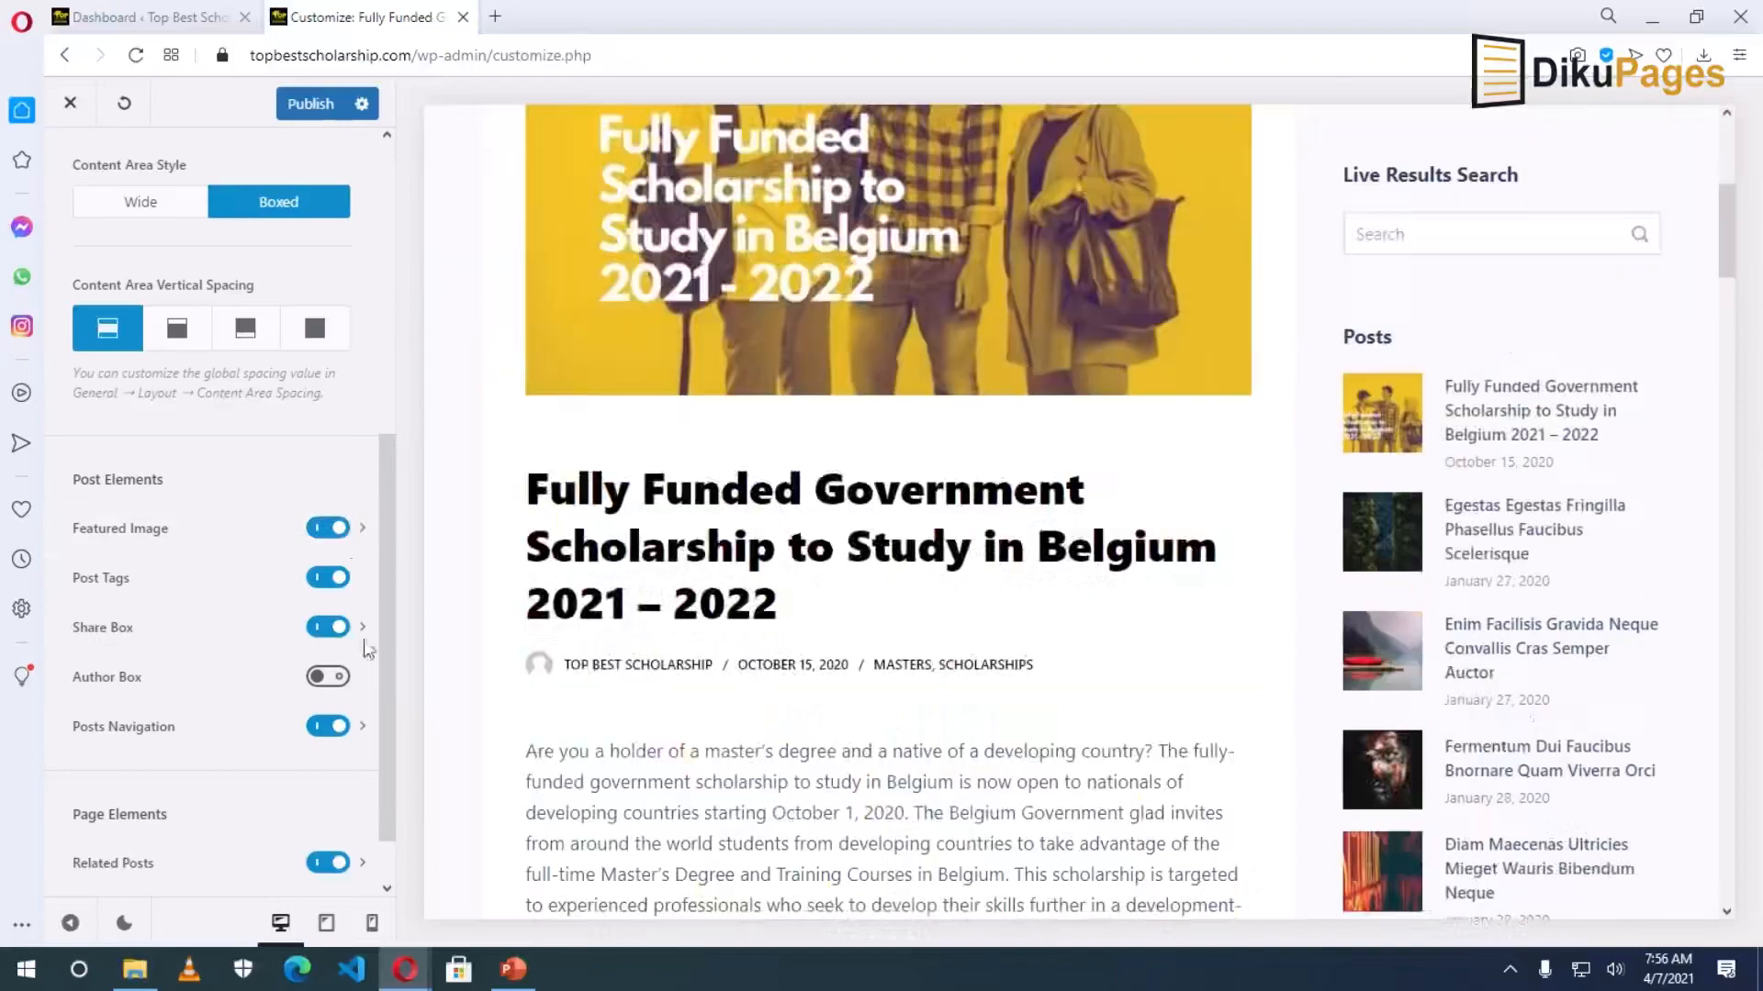
pyautogui.scroll(-20, 798, 725)
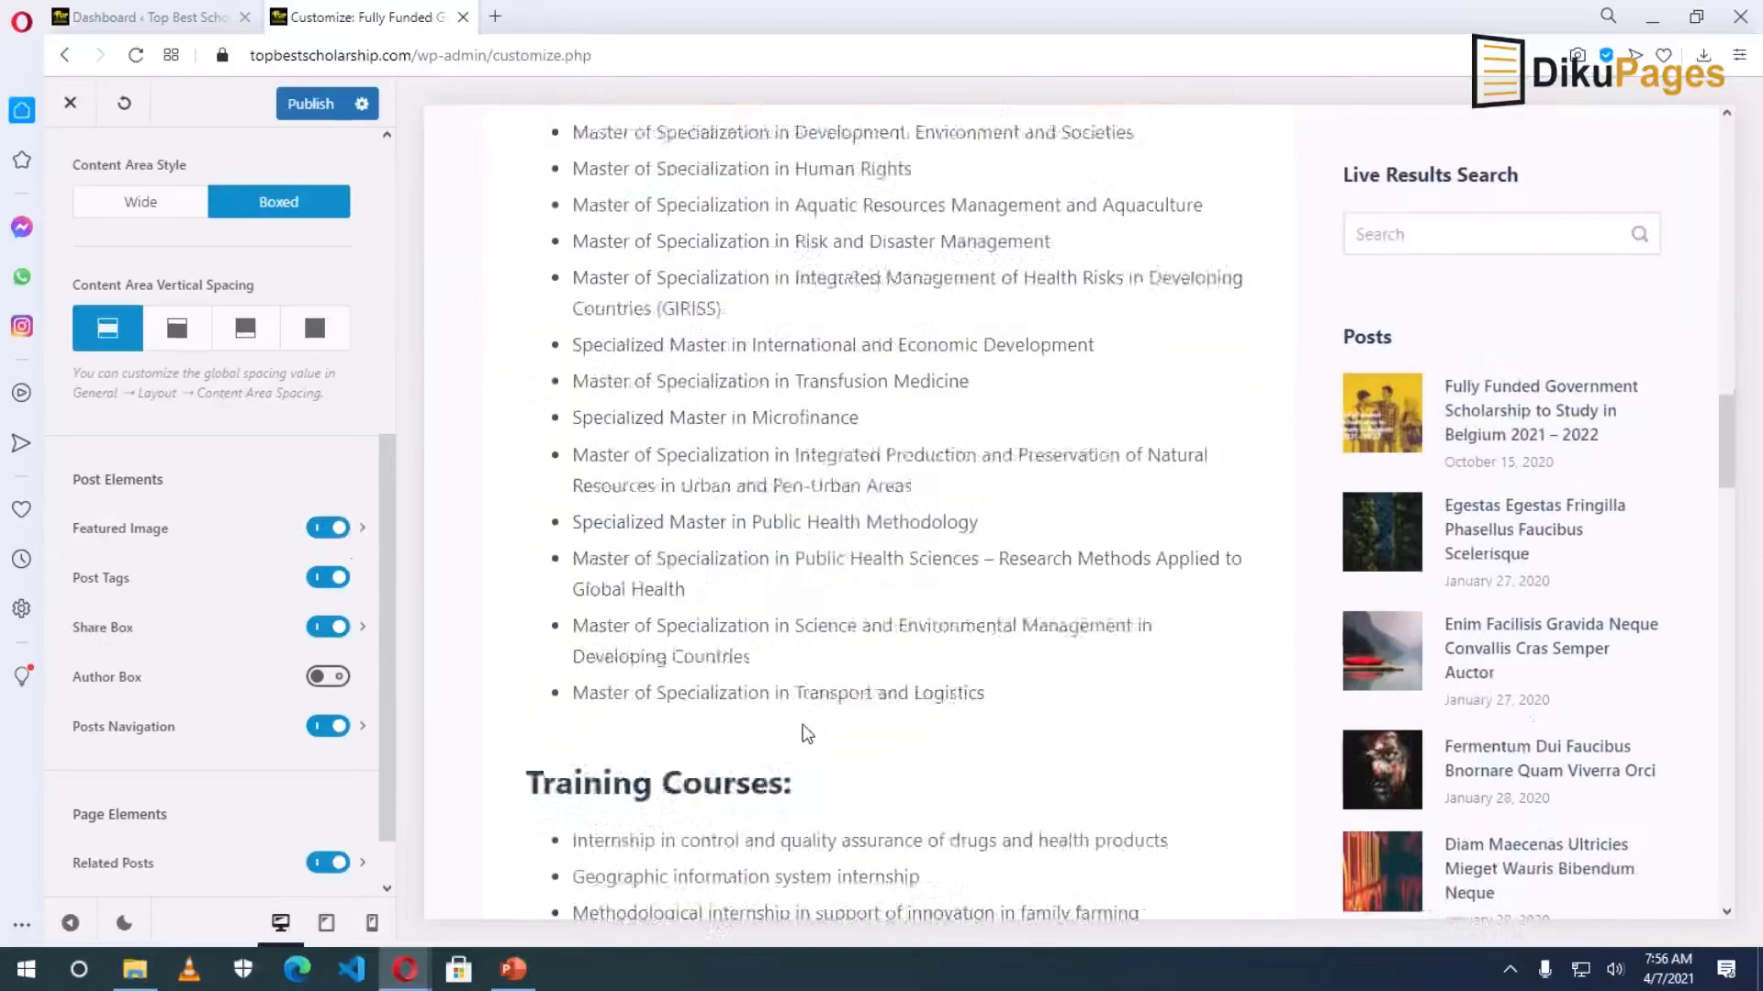
pyautogui.scroll(-6, 714, 721)
pyautogui.scroll(7, 713, 708)
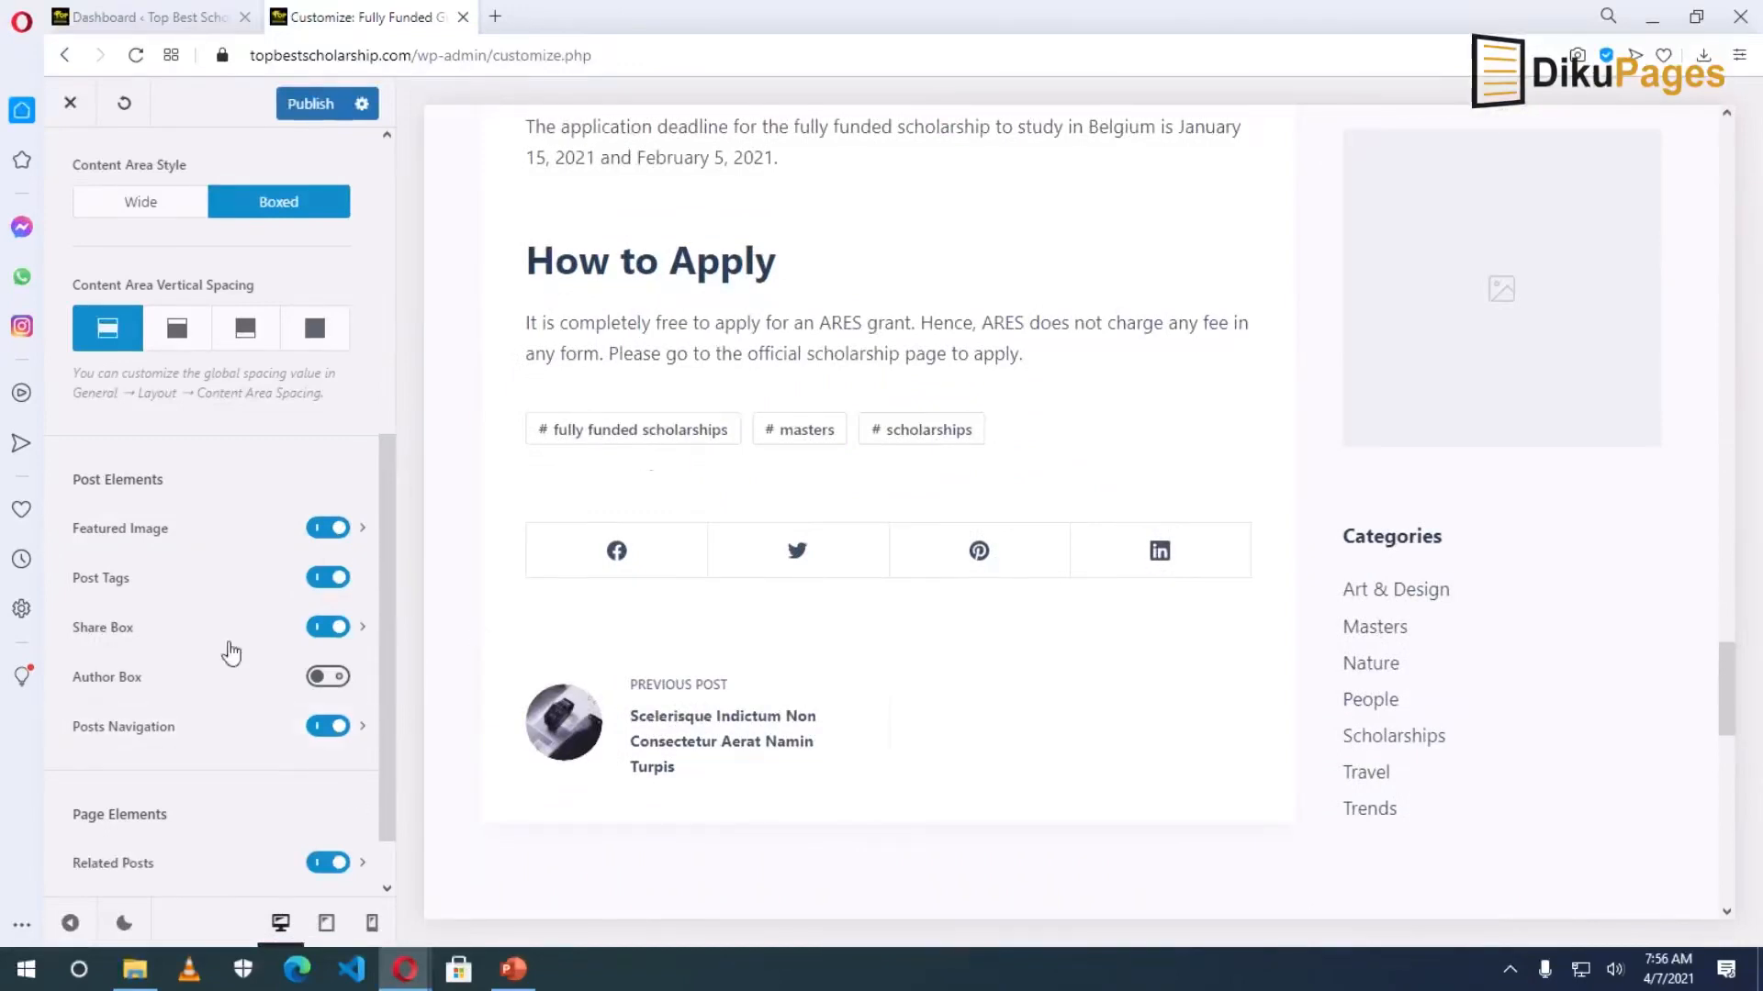
# Preview Post Tags and Share Box off and back on, then enable the Author Box.
pyautogui.click(327, 578)
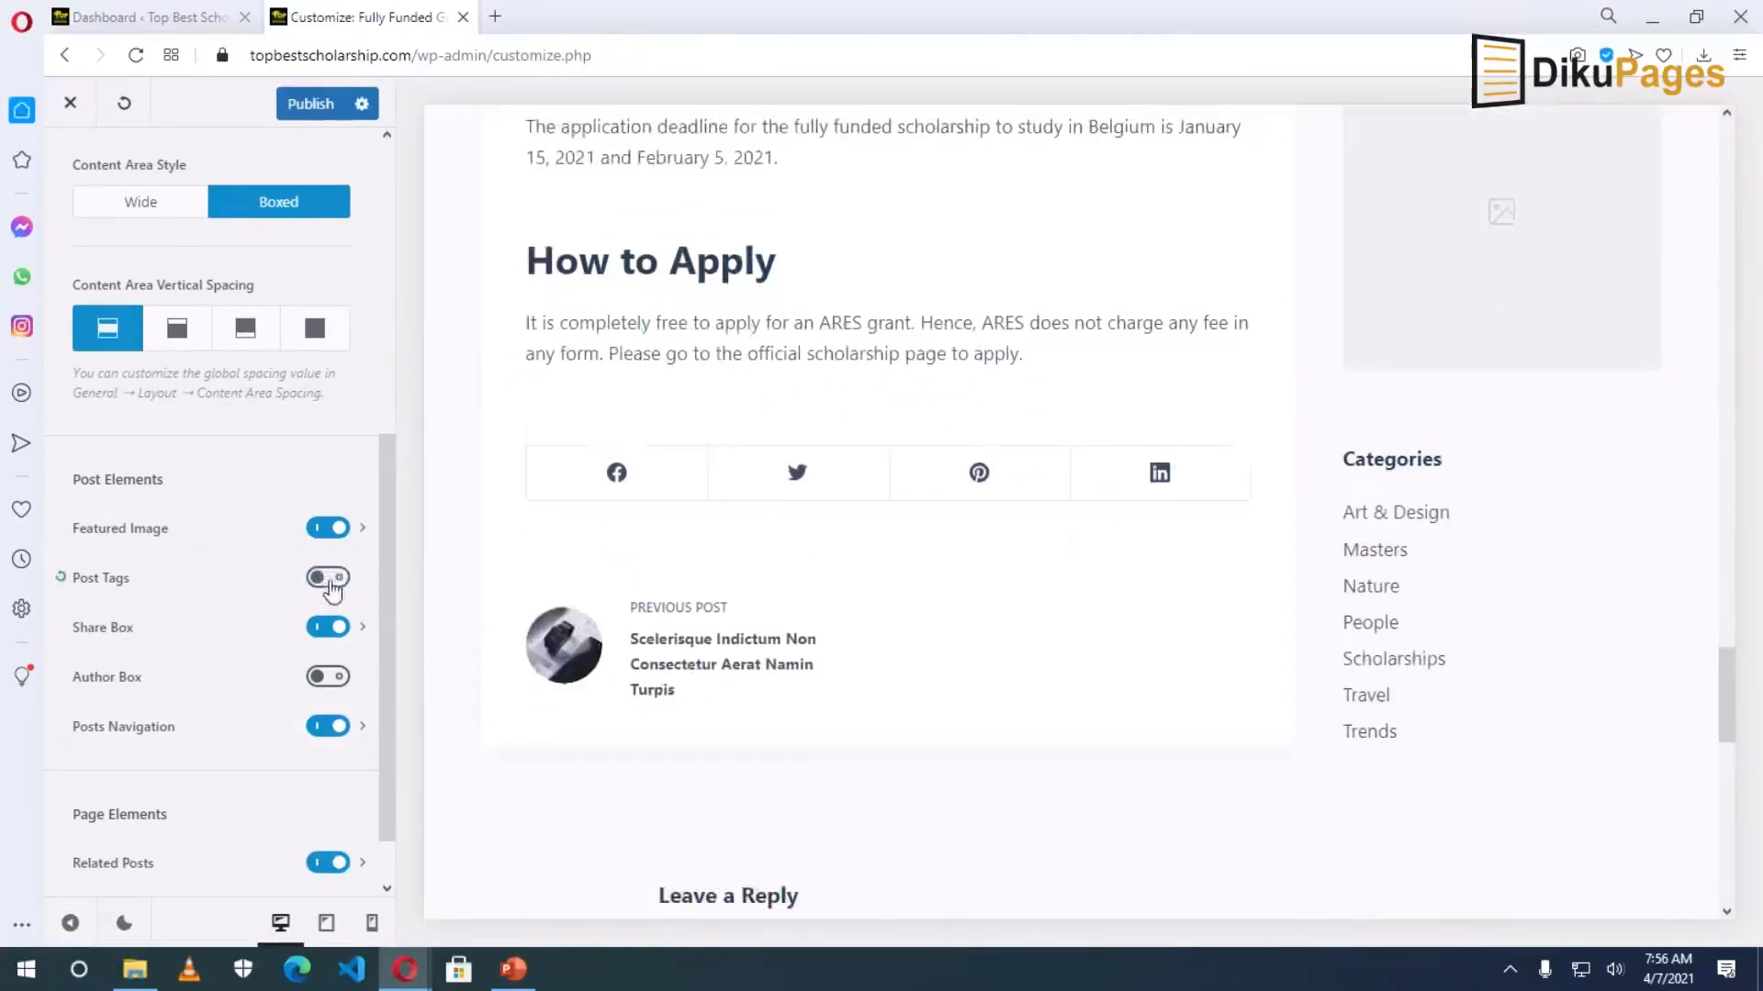
pyautogui.click(328, 577)
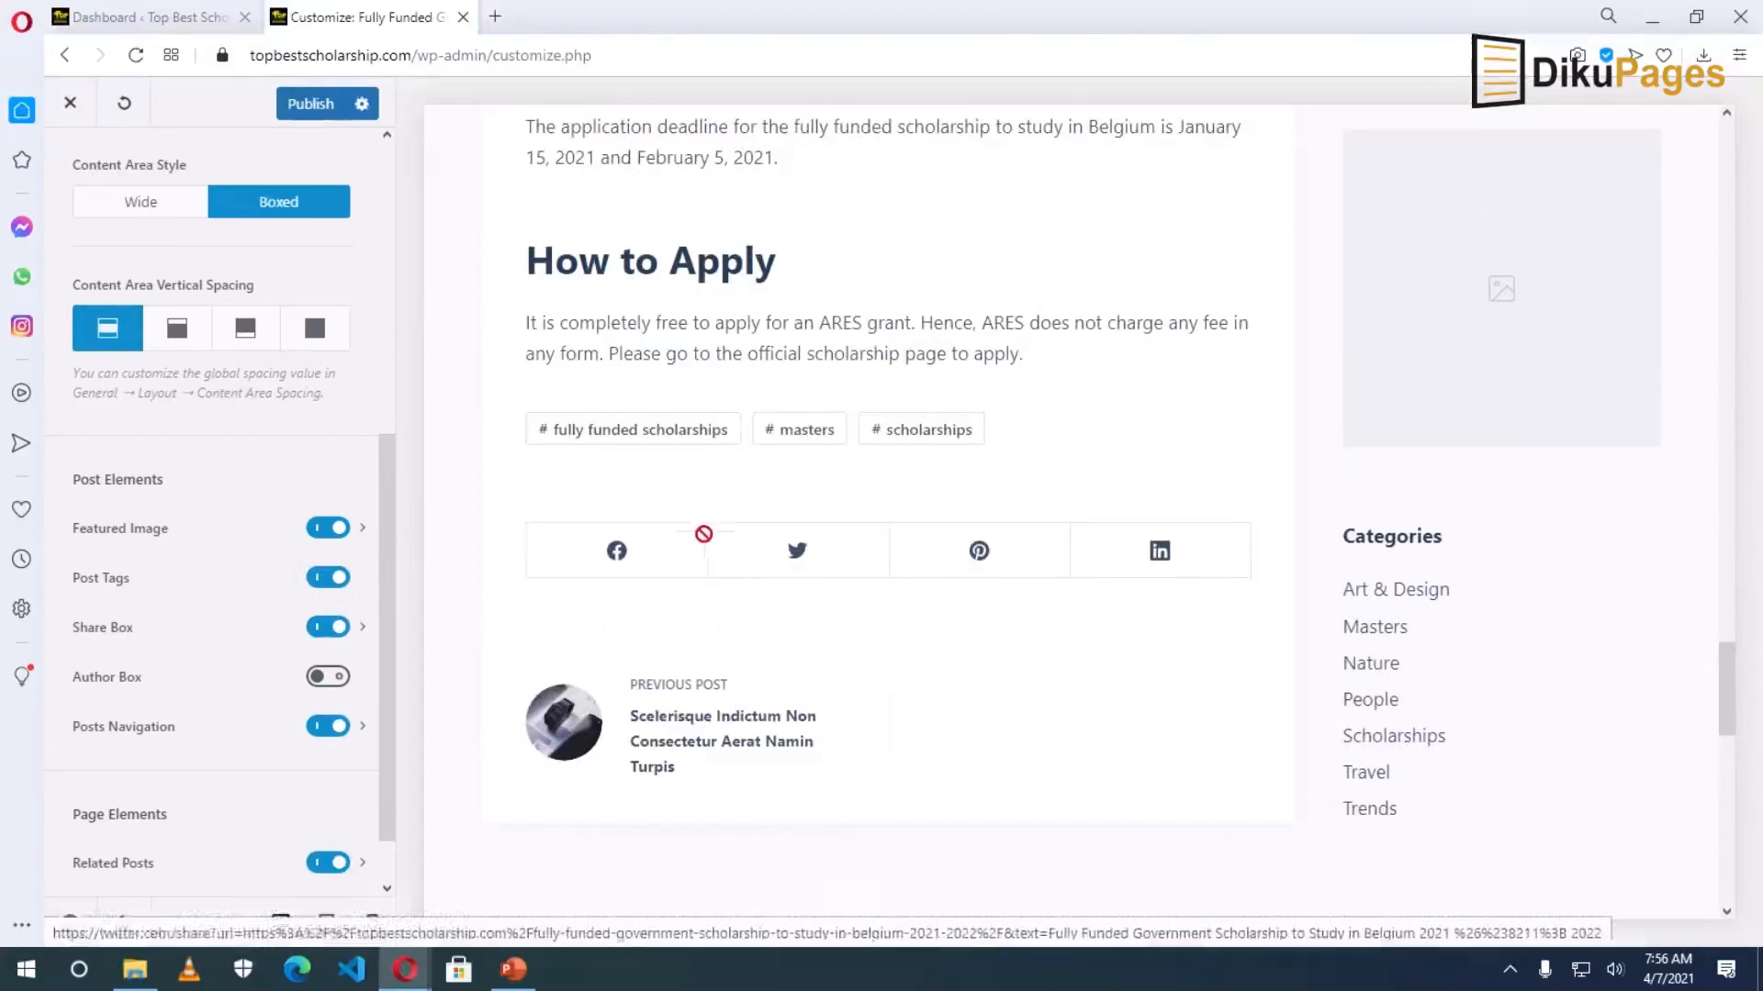
pyautogui.click(324, 627)
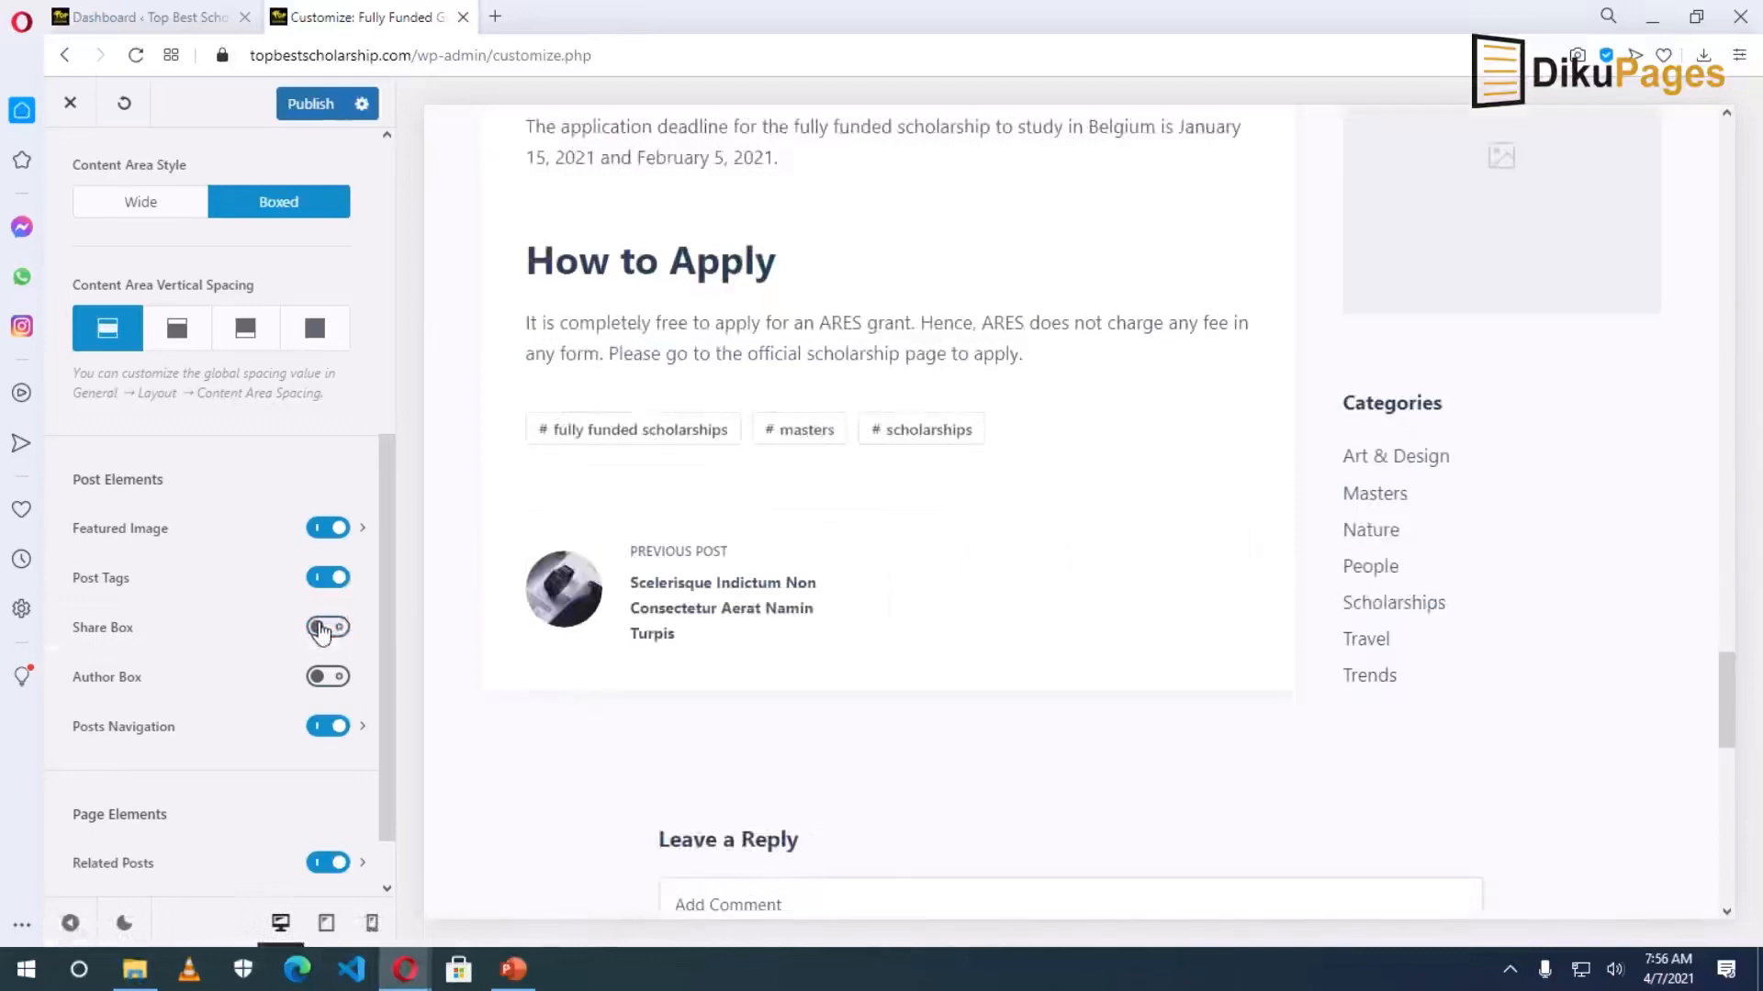
pyautogui.click(323, 627)
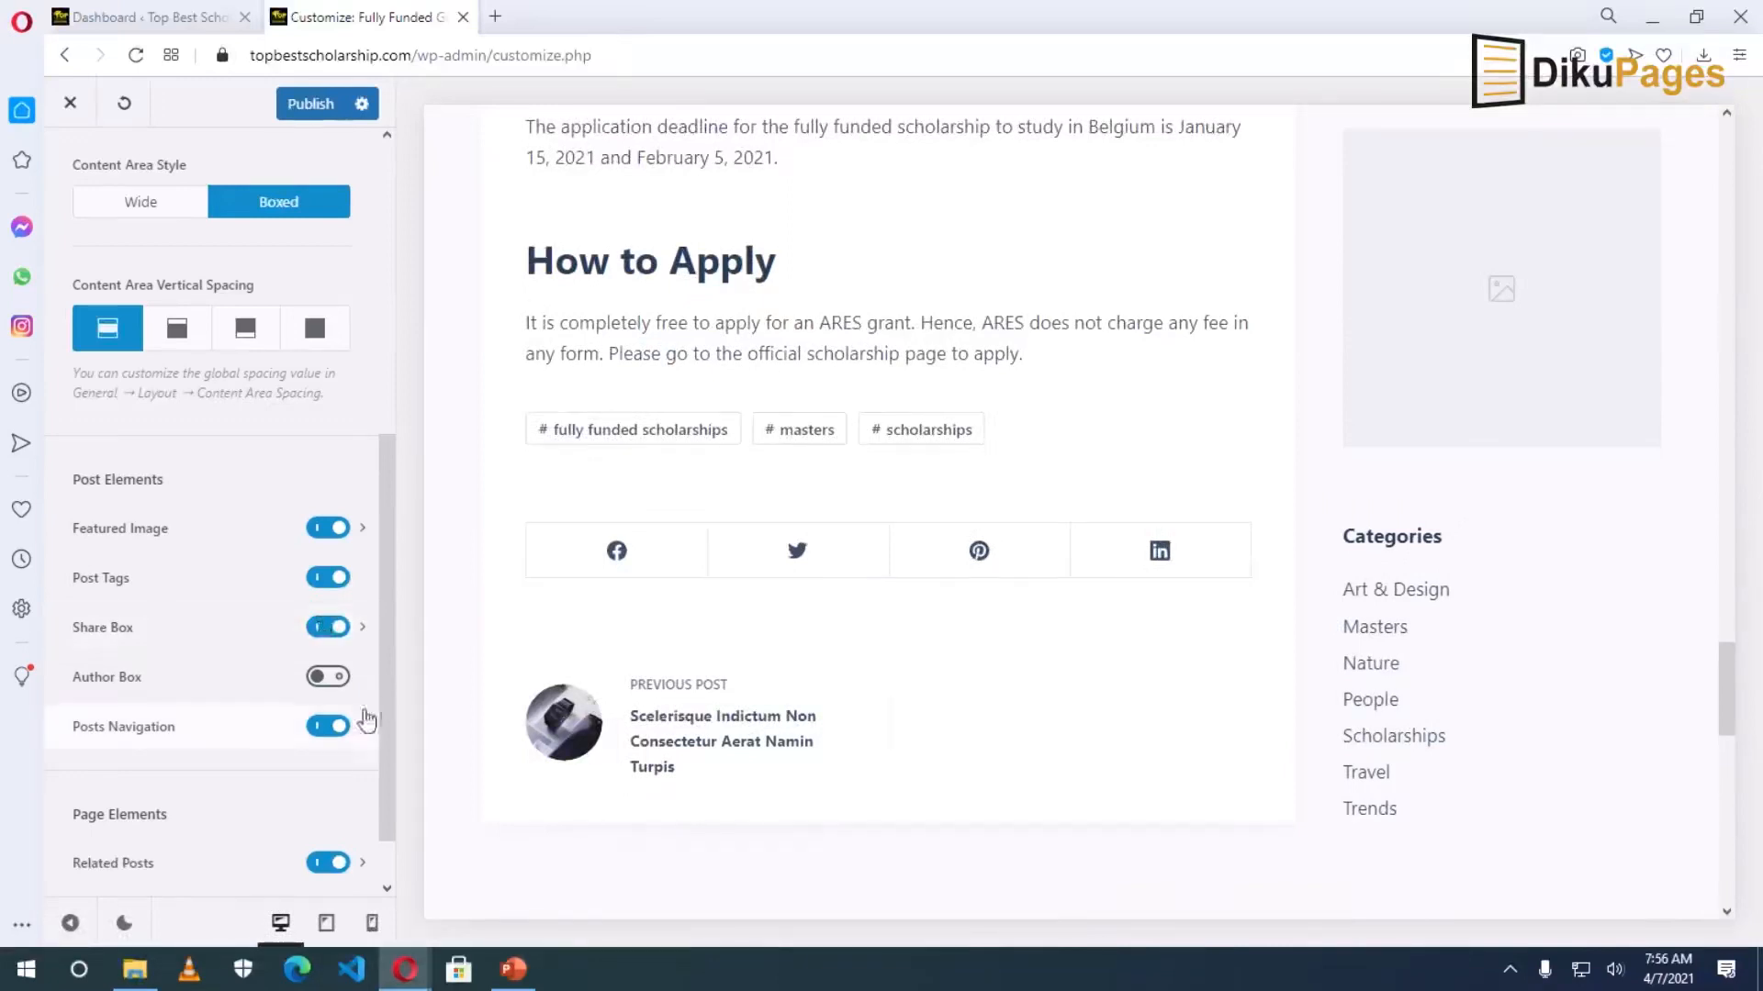
pyautogui.click(328, 678)
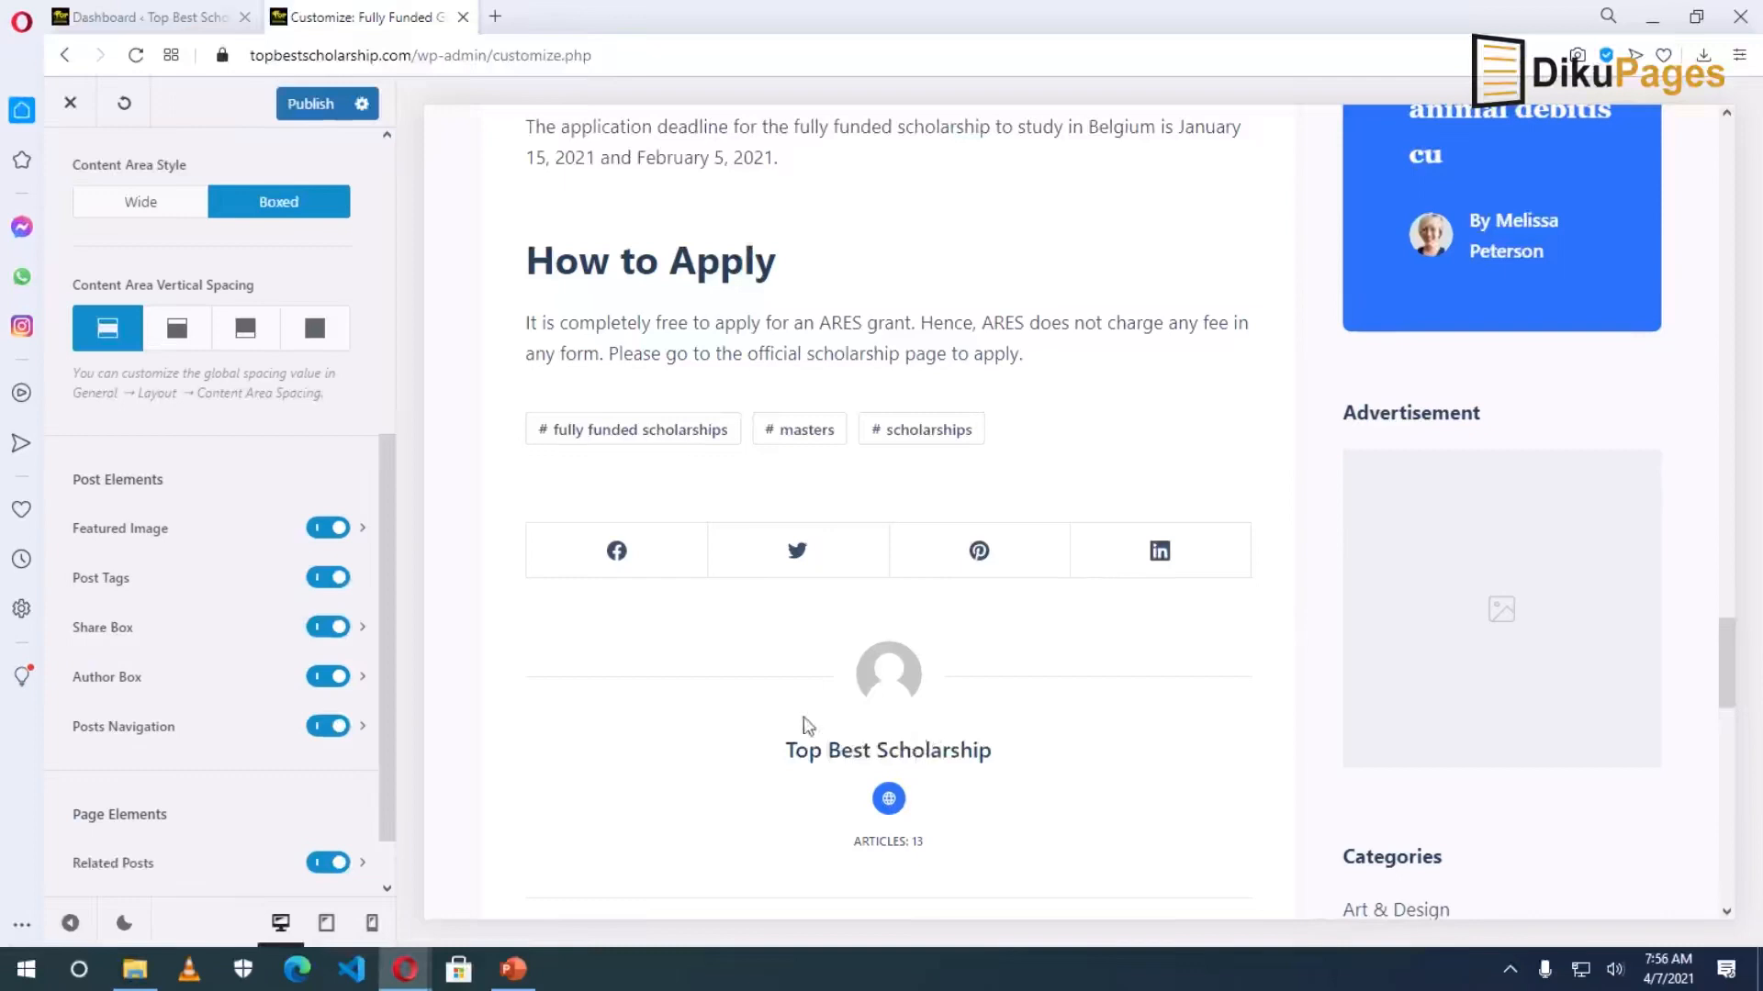
# Preview Author Box layouts Type 1 and Type 2, then switch the Author Box off.
pyautogui.click(362, 676)
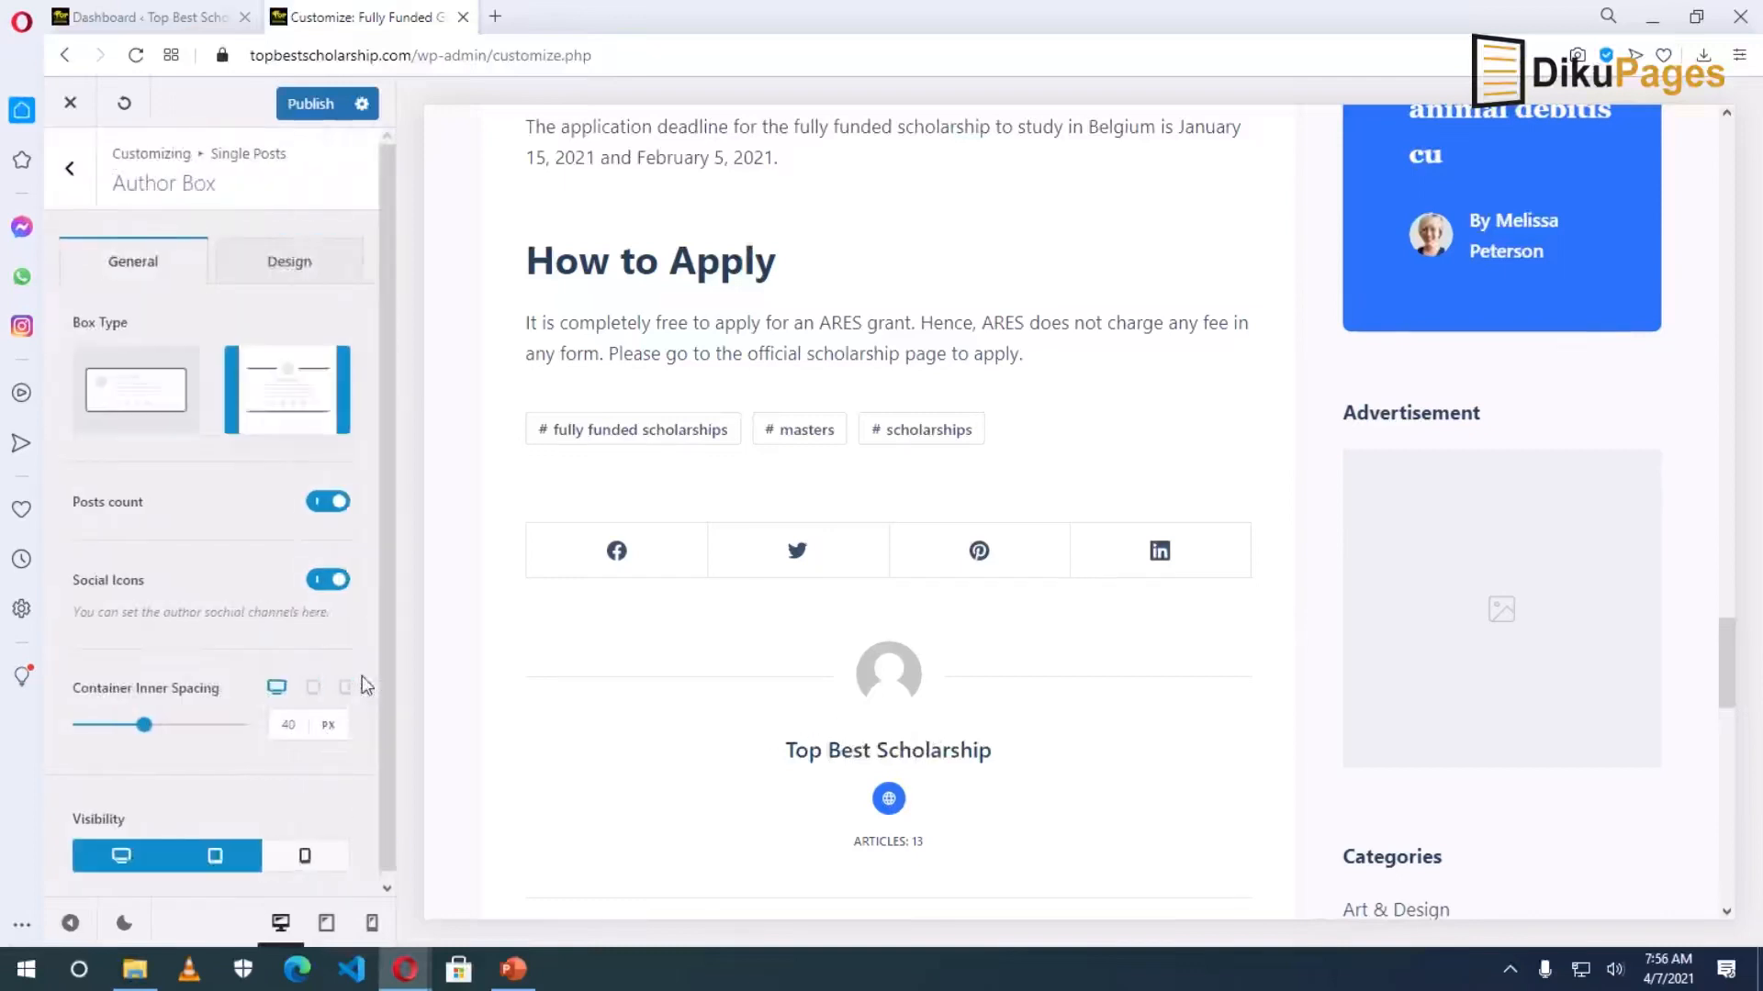
pyautogui.click(127, 393)
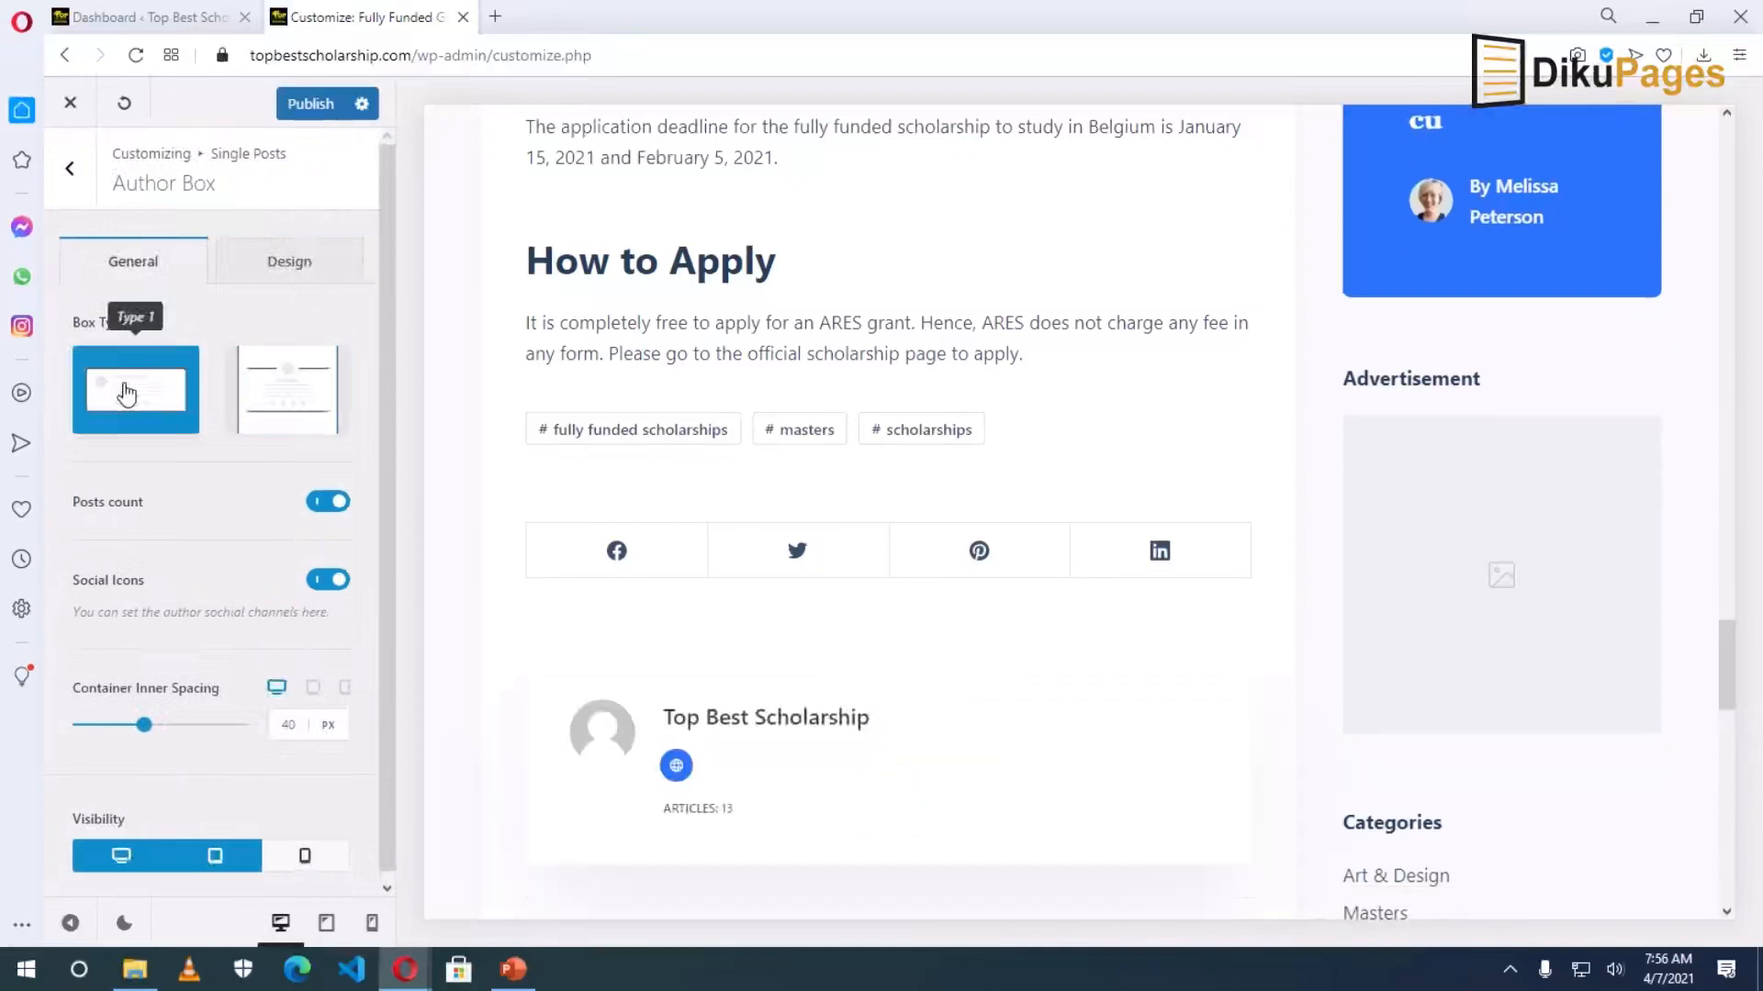
pyautogui.click(290, 403)
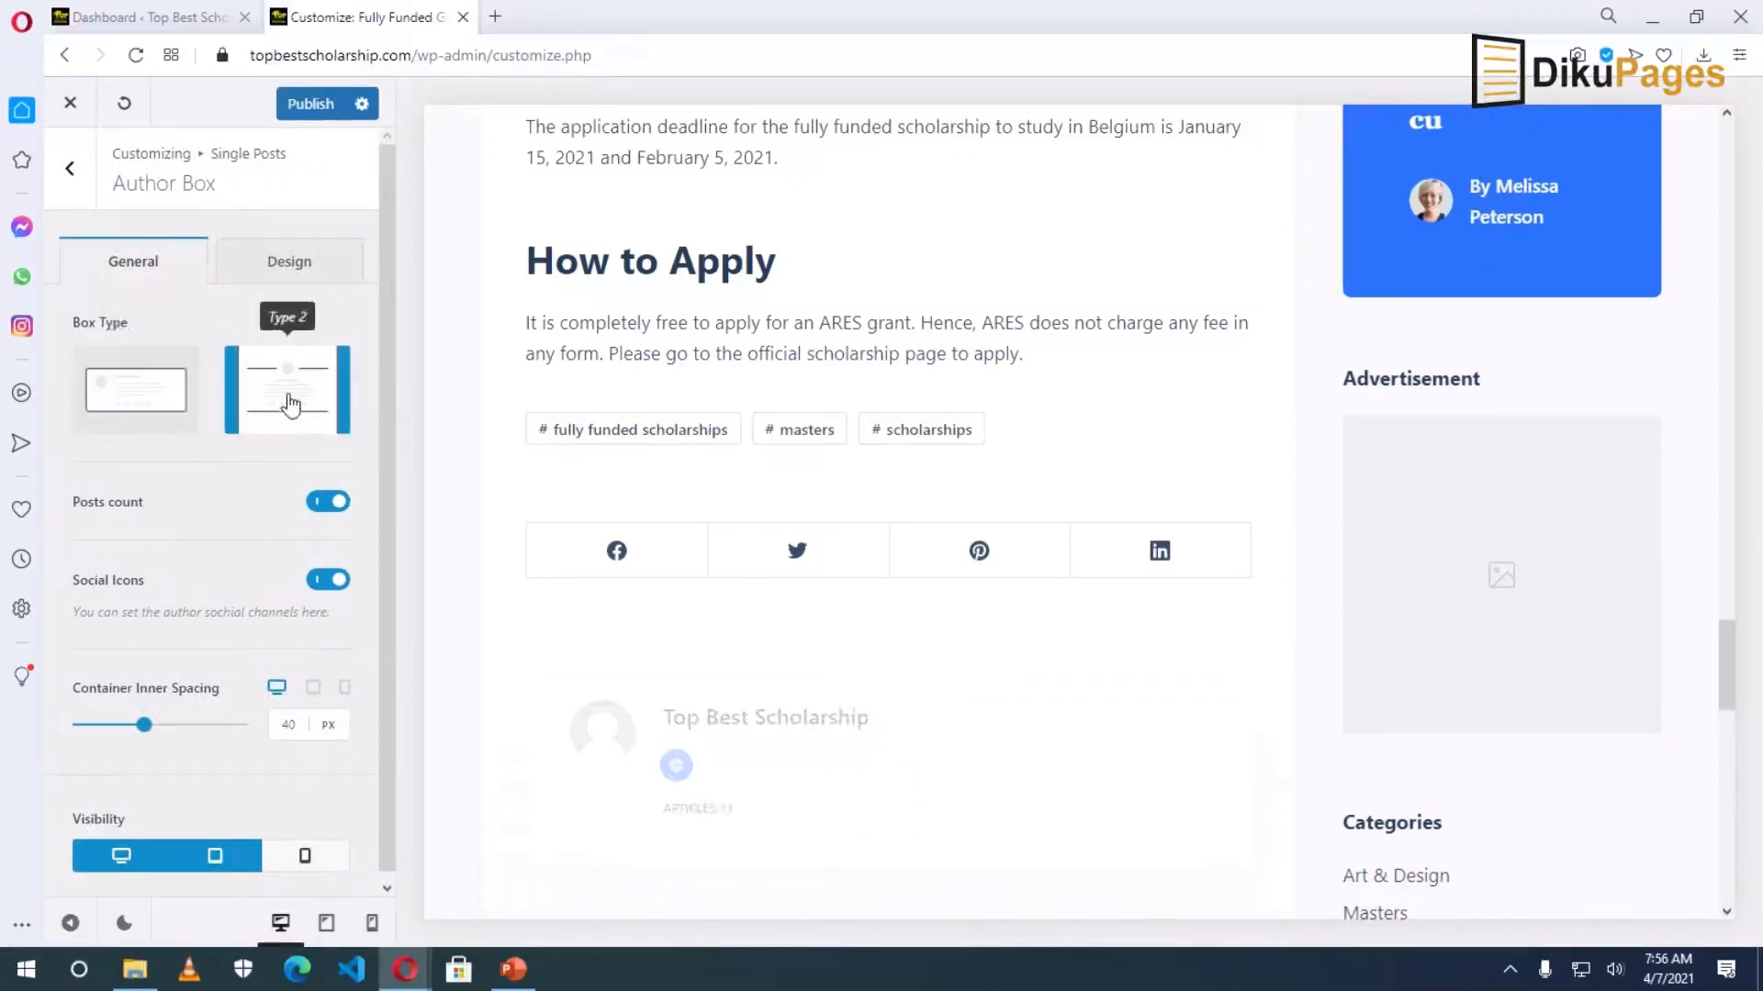
pyautogui.click(70, 169)
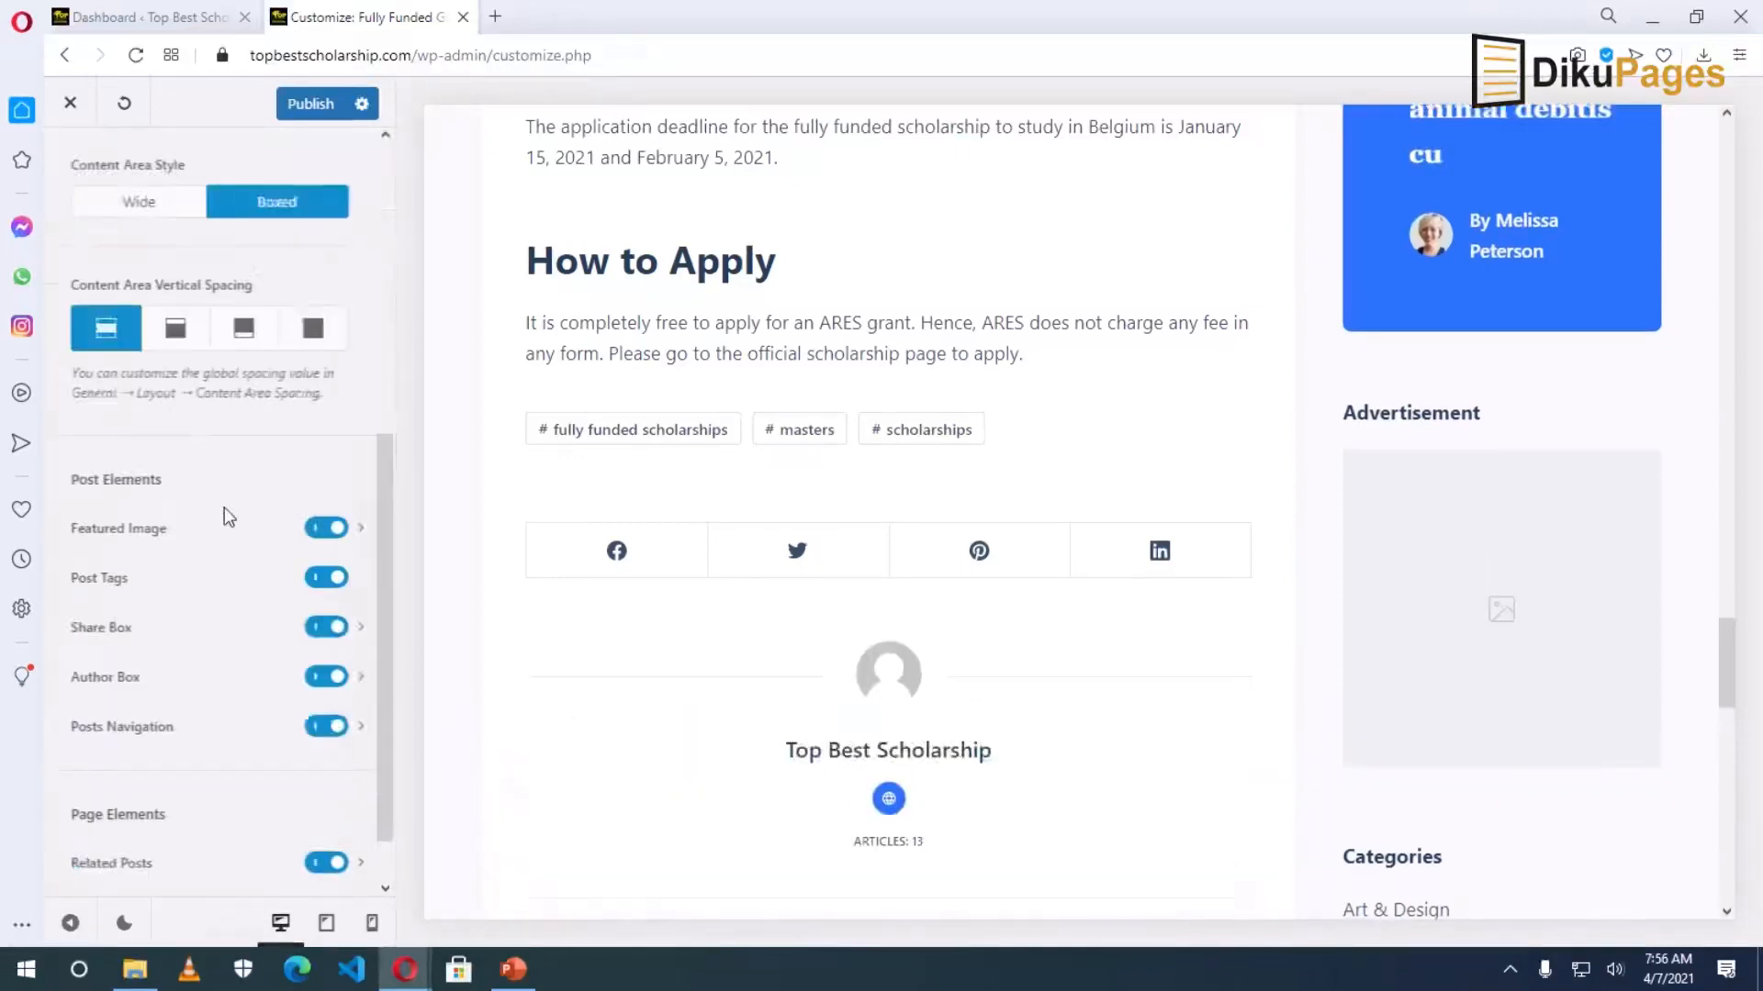
pyautogui.click(325, 677)
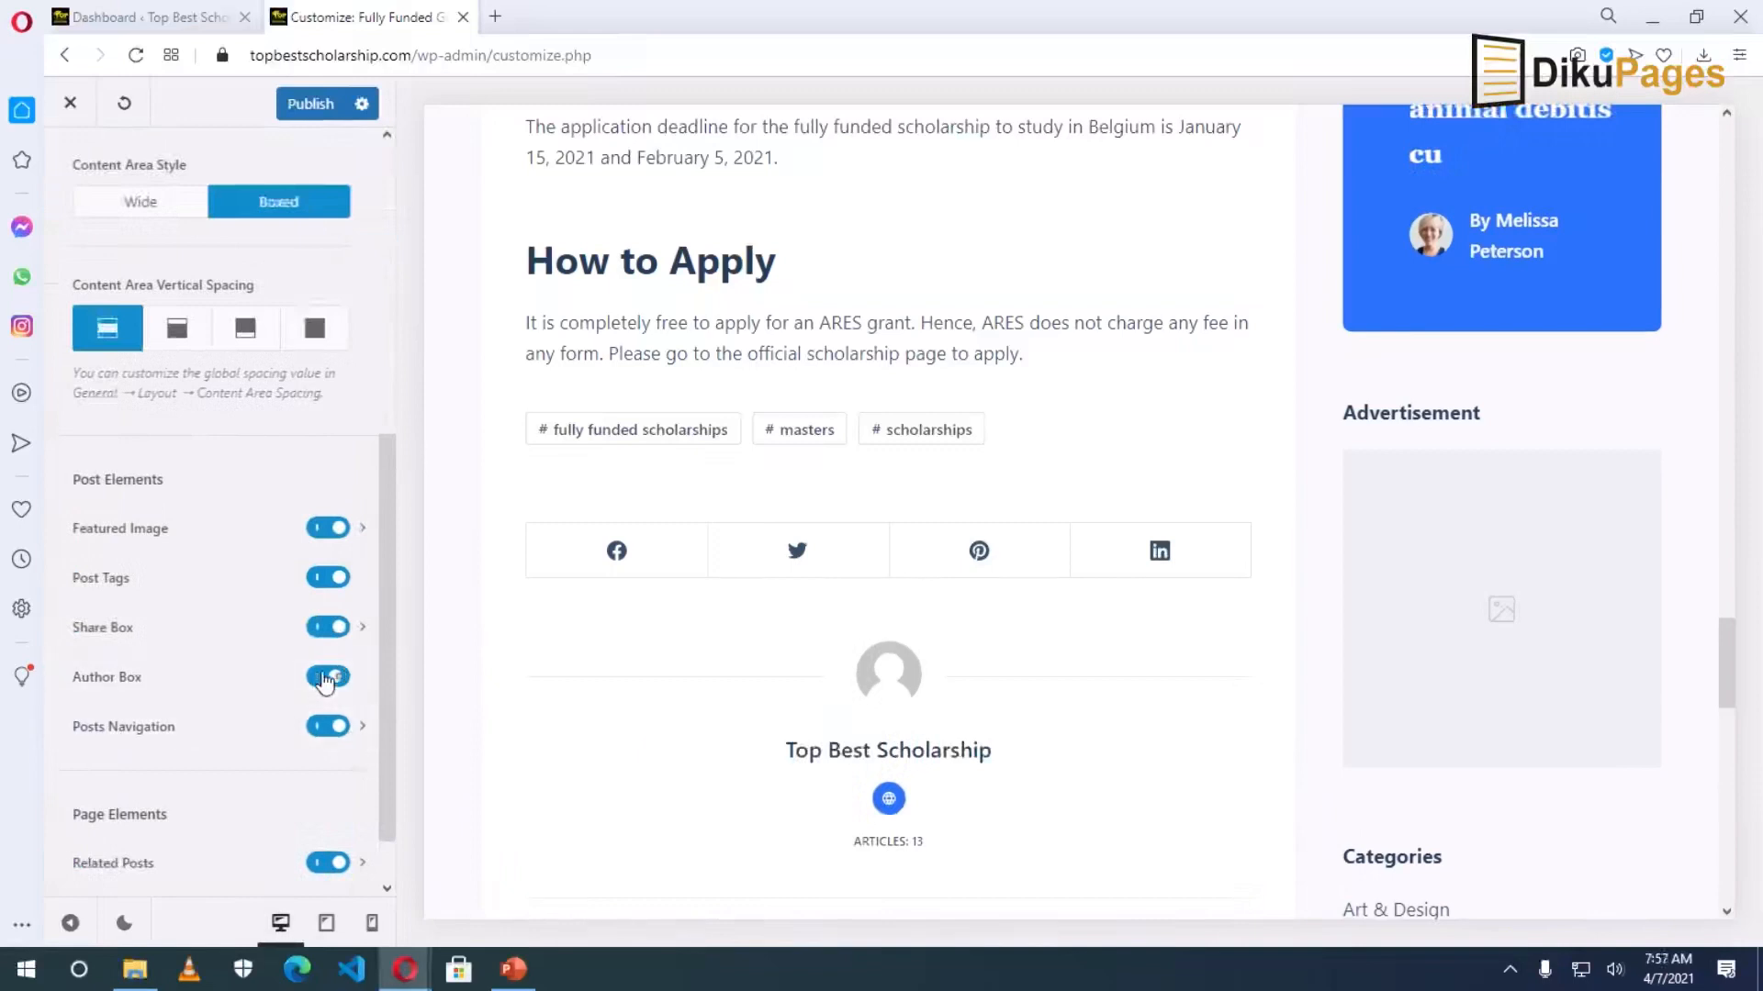
pyautogui.scroll(-1, 235, 734)
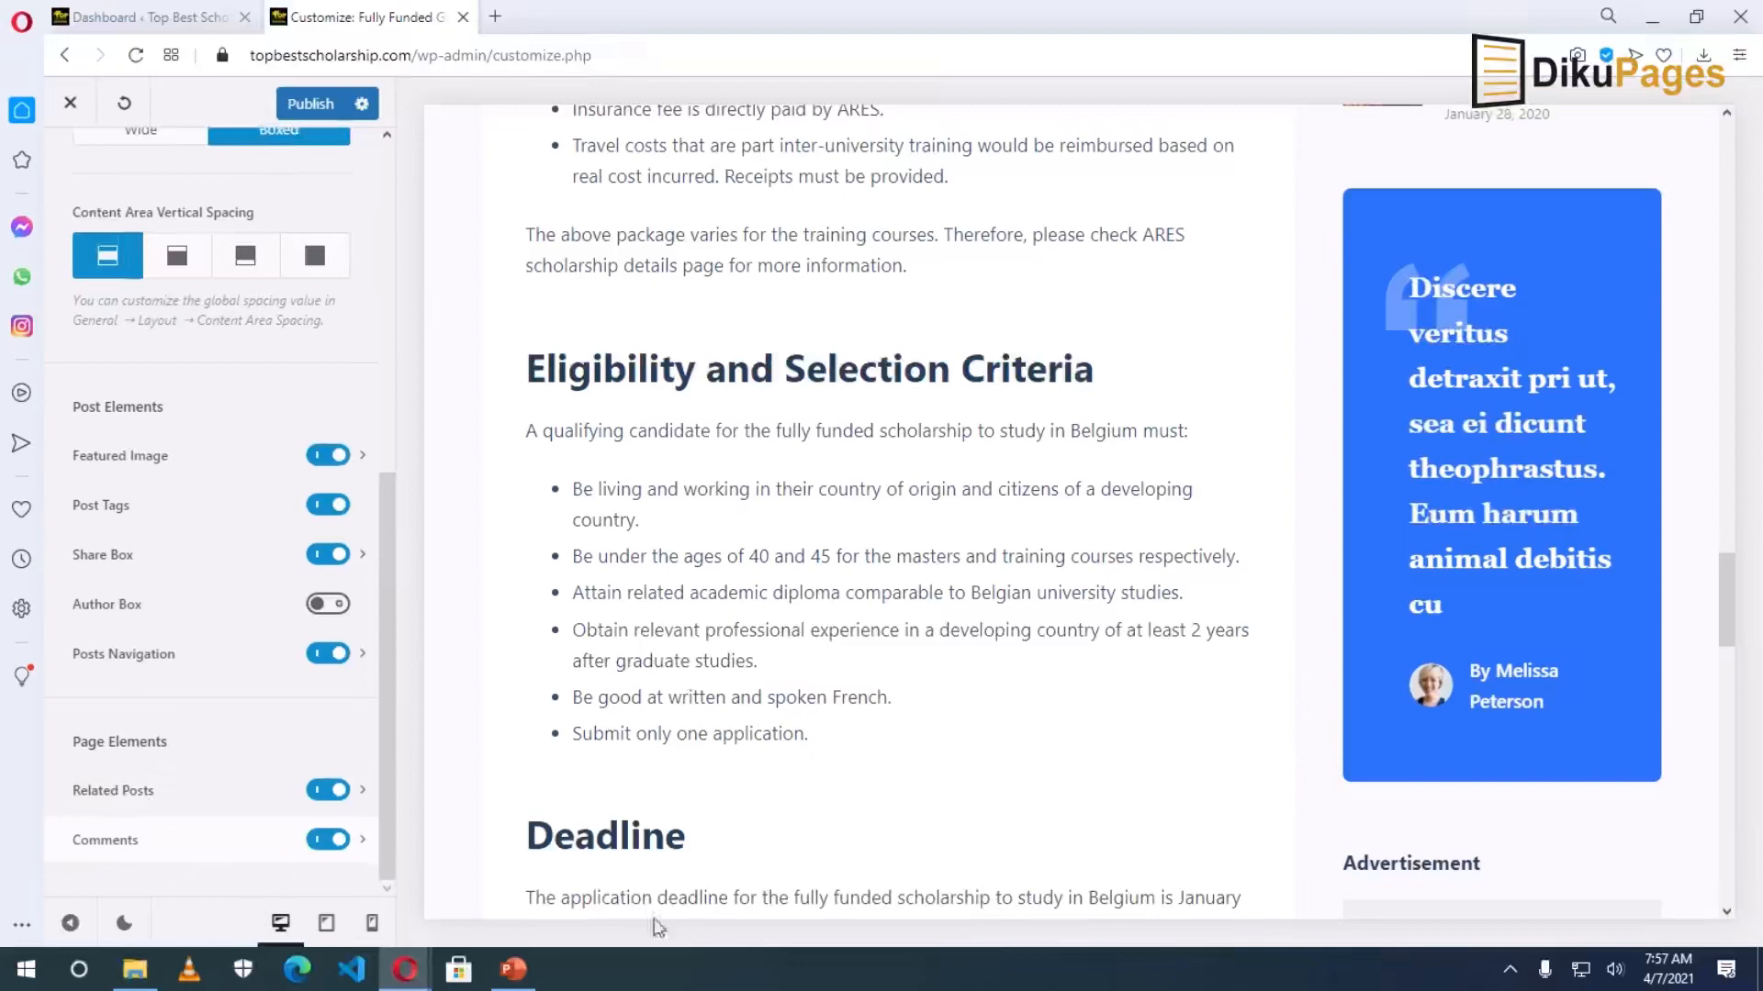
pyautogui.scroll(-8, 946, 843)
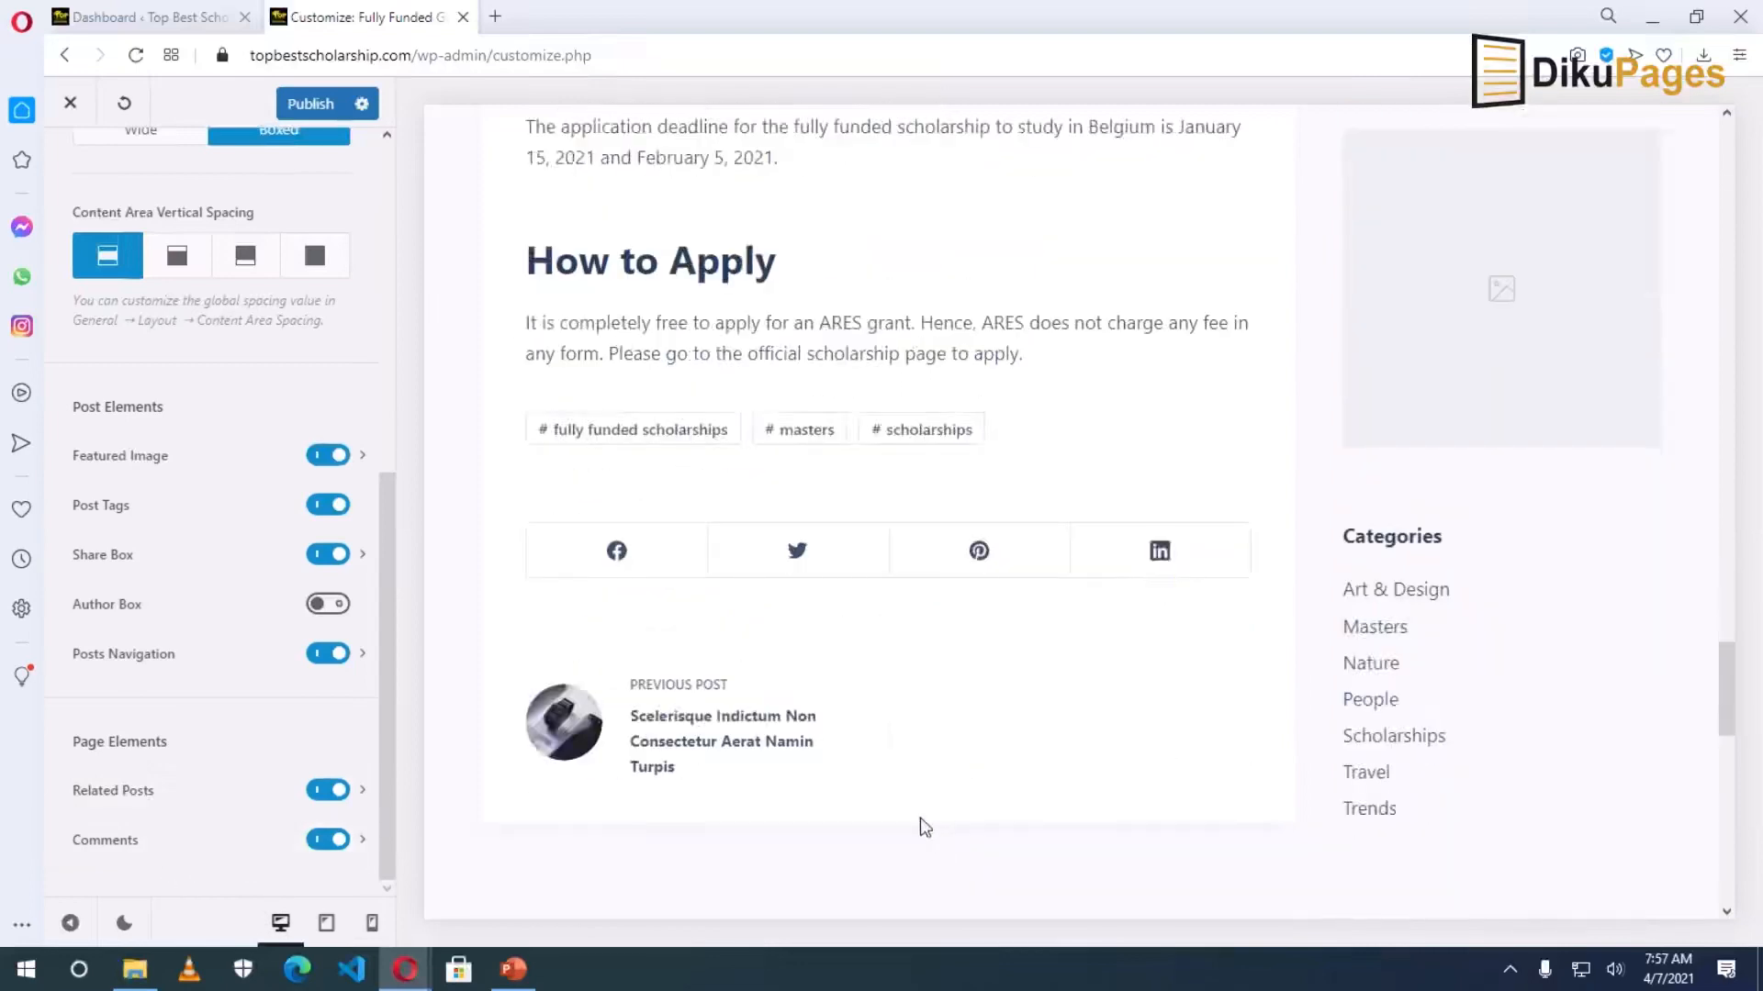
# Publish the single-post changes and close the customizer back to the live Blog page.
pyautogui.scroll(15, 925, 826)
pyautogui.scroll(12, 969, 737)
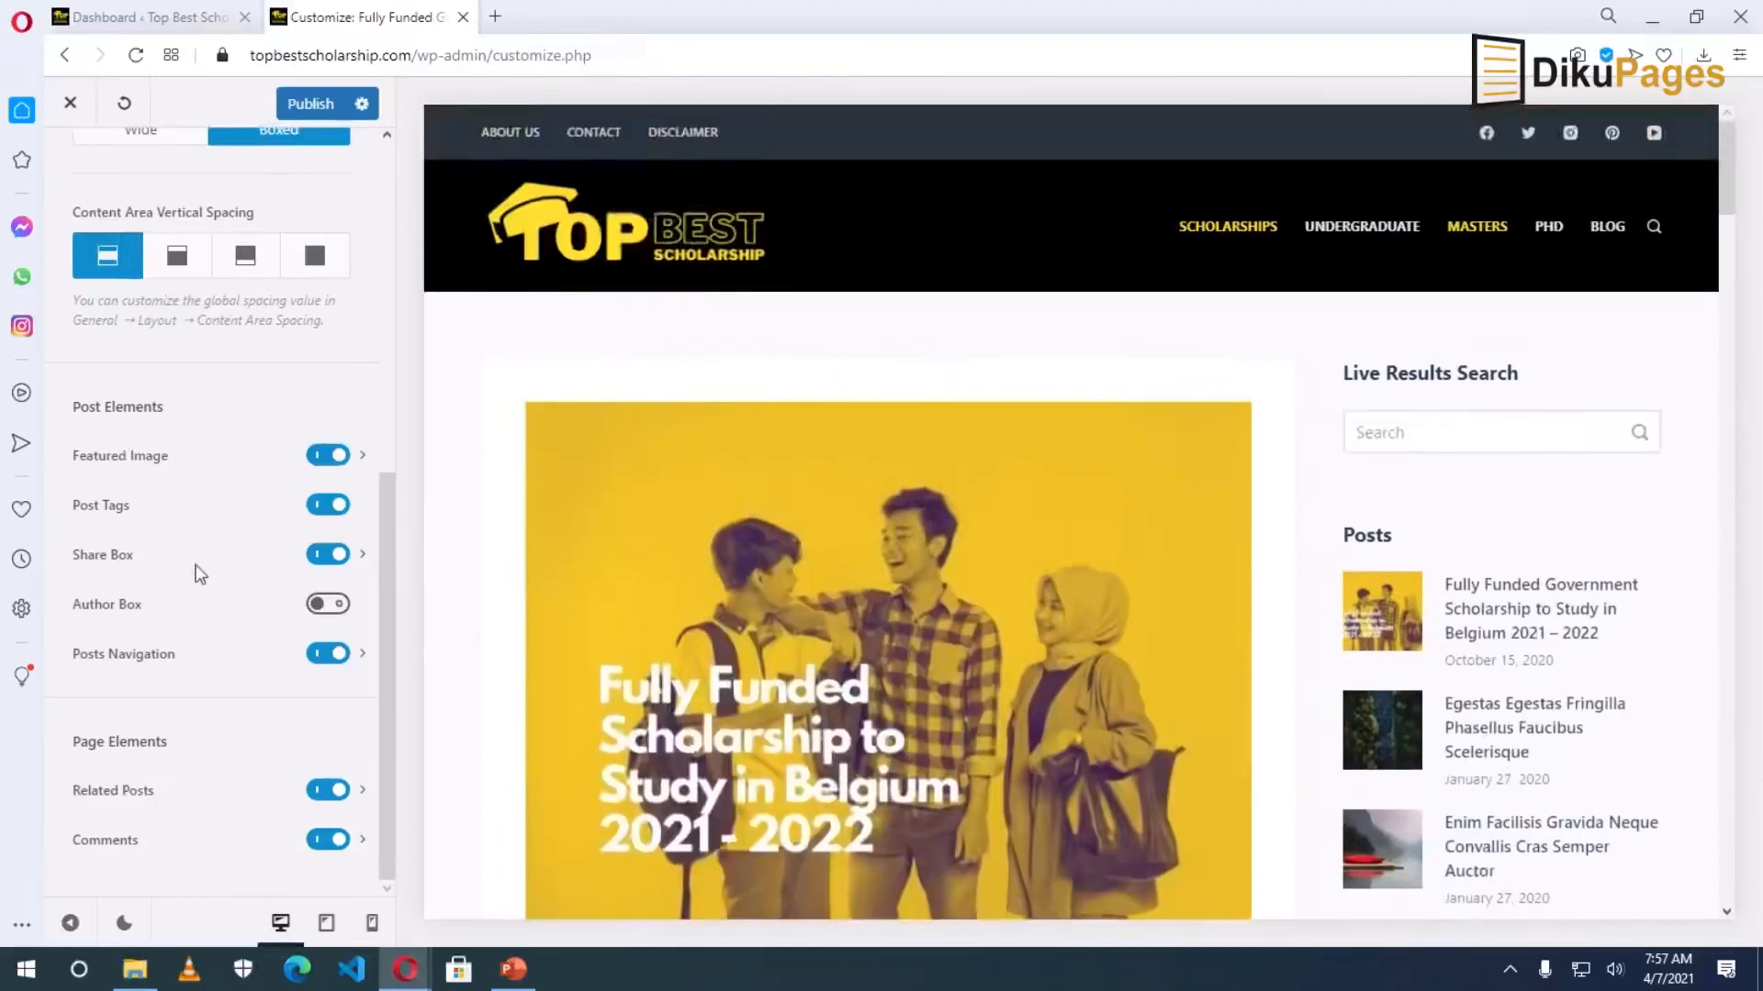
pyautogui.click(307, 115)
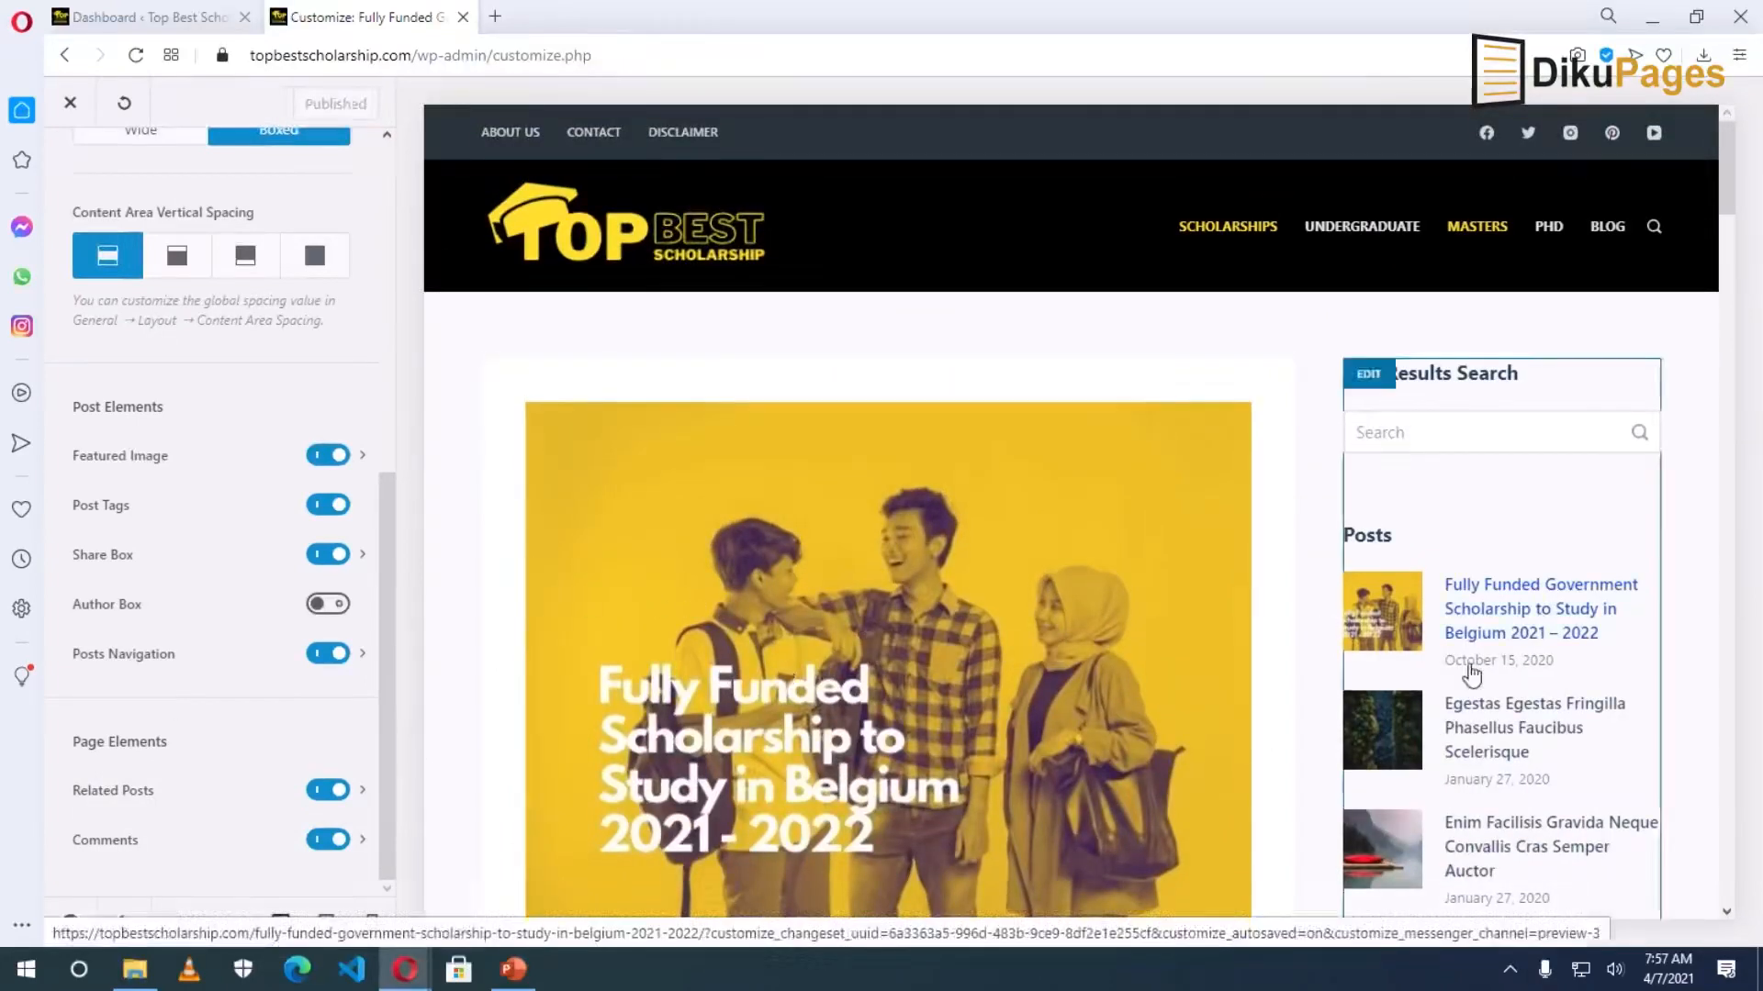
pyautogui.scroll(-2, 1400, 716)
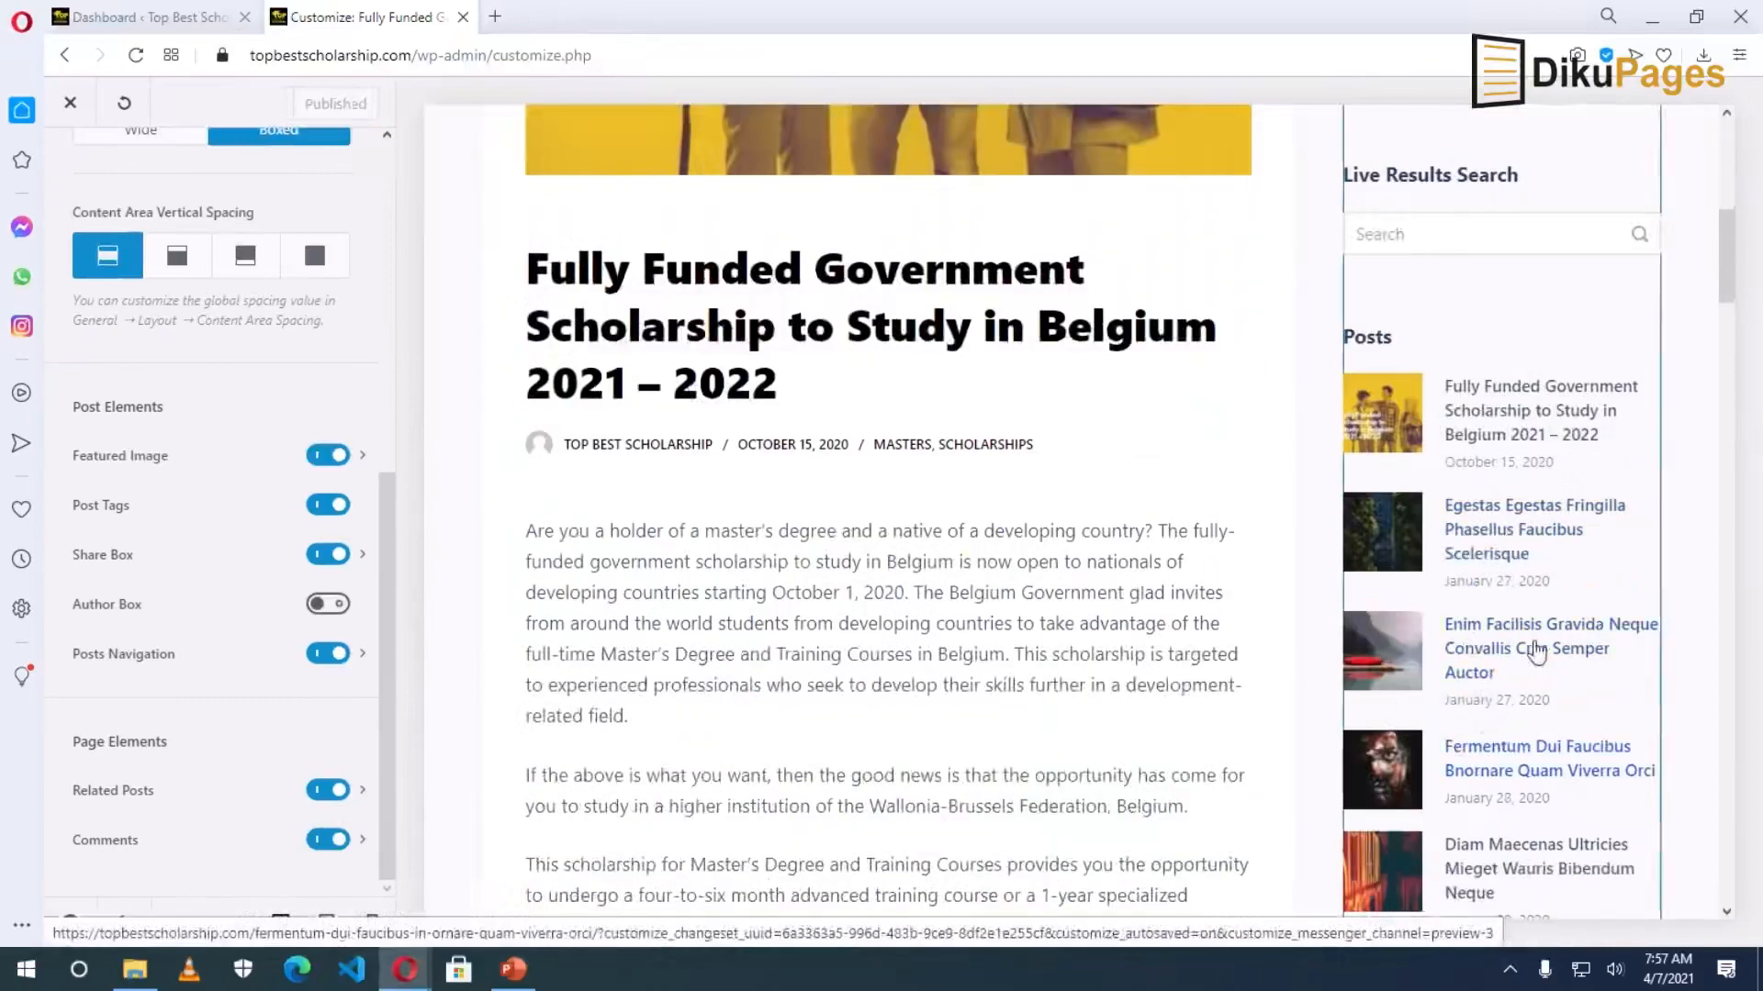
pyautogui.scroll(-15, 1492, 818)
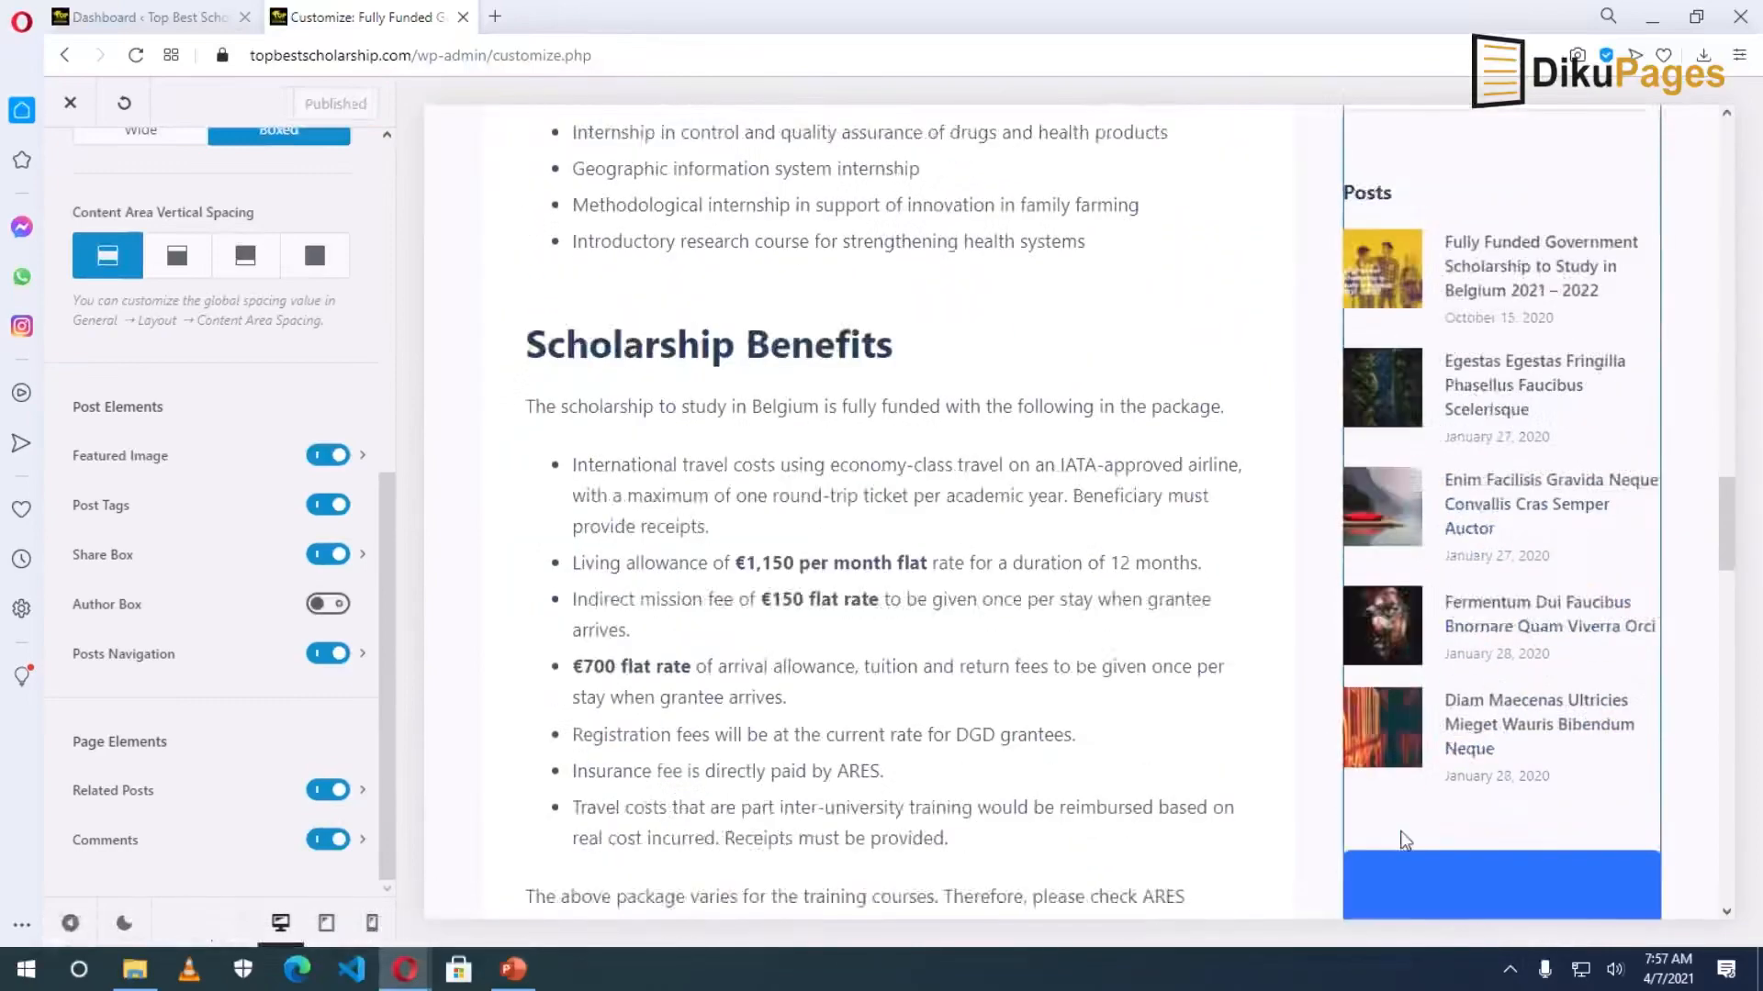
pyautogui.scroll(10, 1372, 831)
pyautogui.scroll(-3, 1402, 808)
pyautogui.scroll(5, 1515, 642)
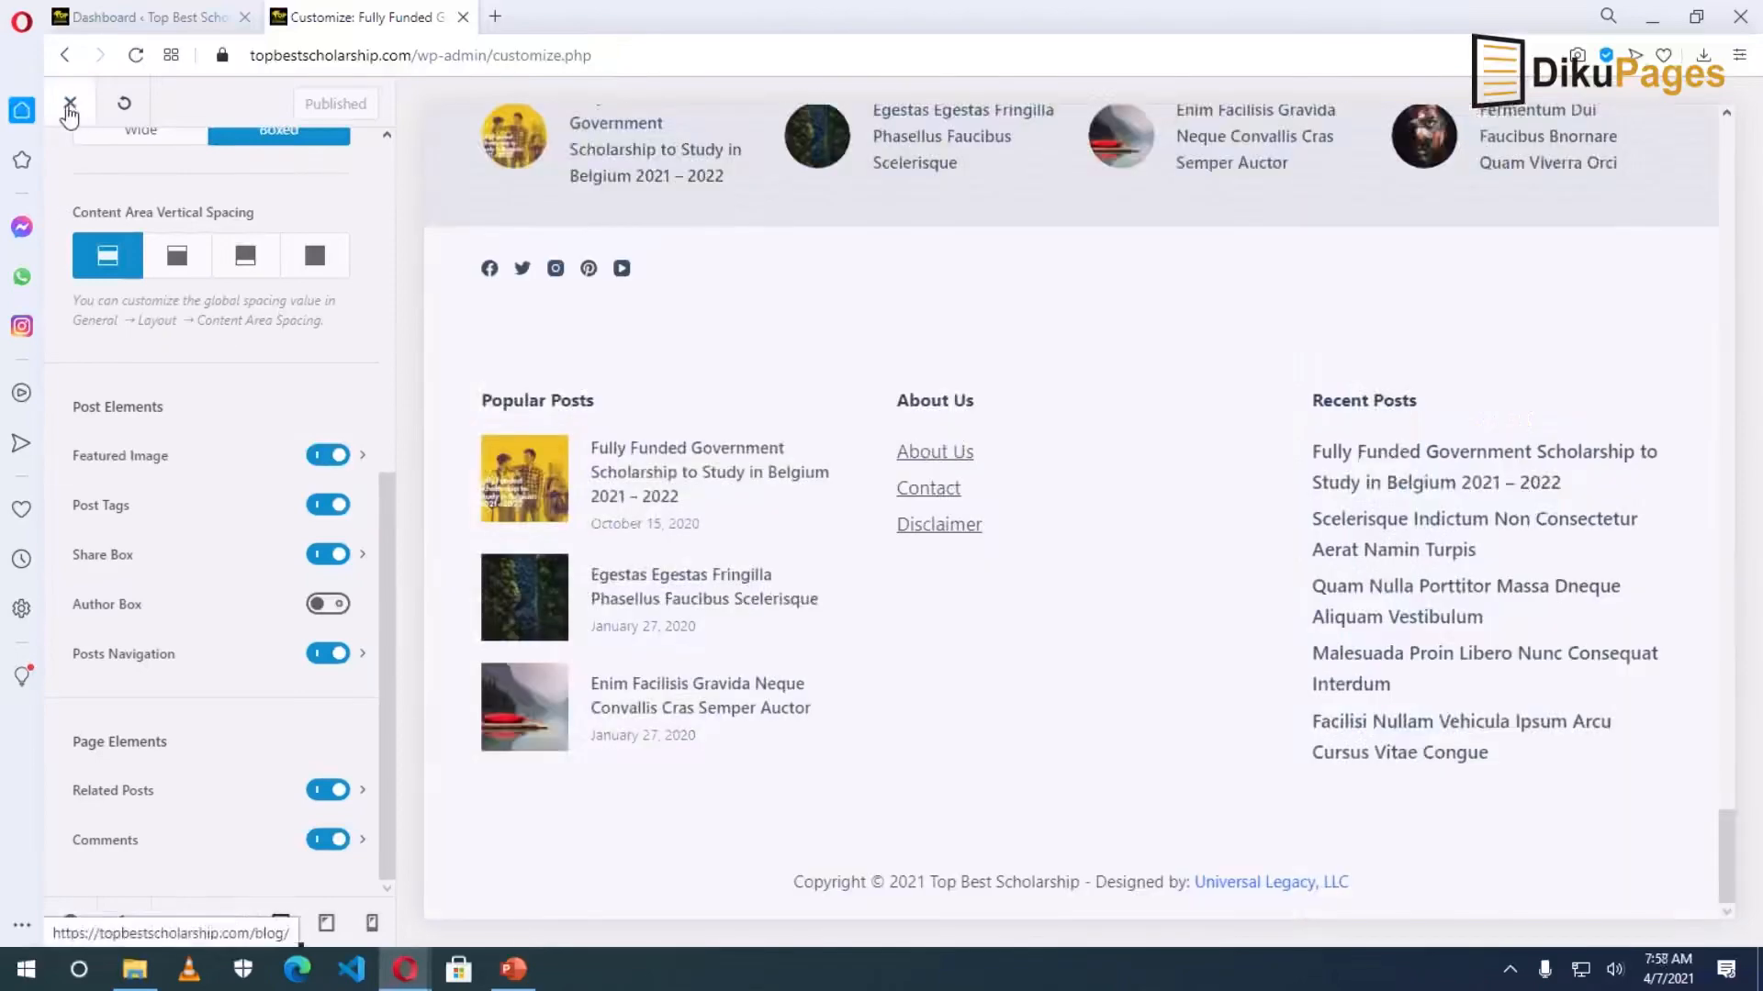
pyautogui.click(70, 107)
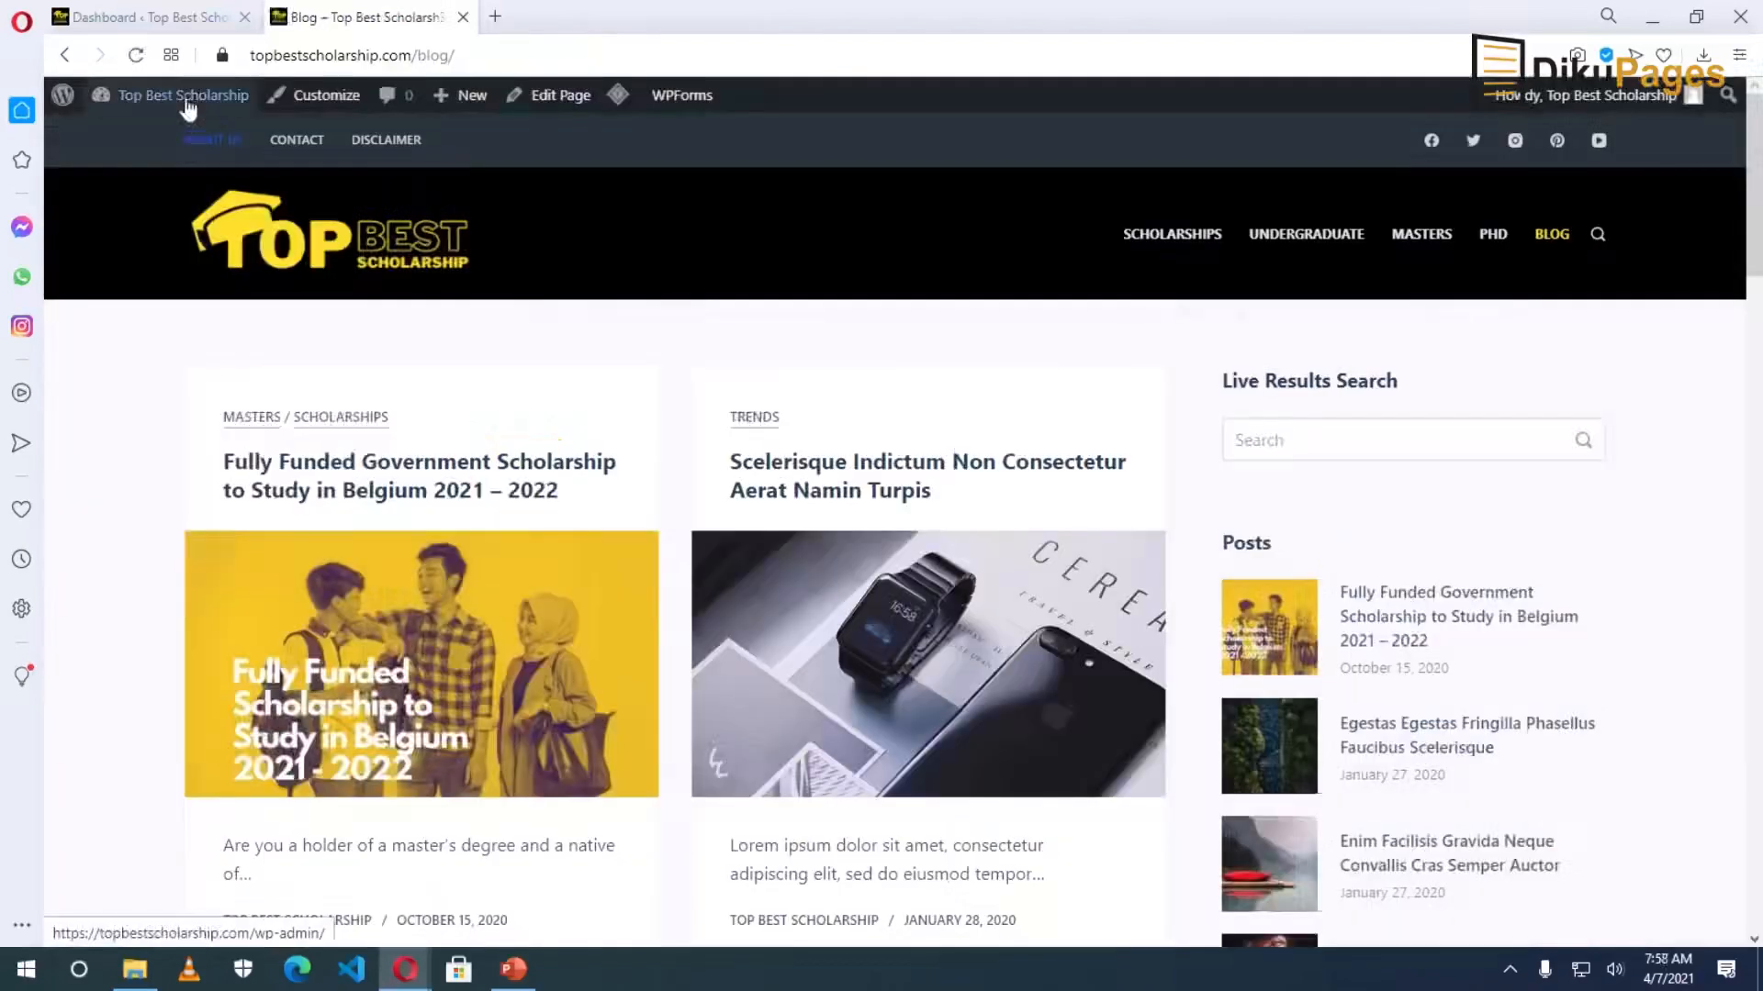
pyautogui.moveTo(188, 107)
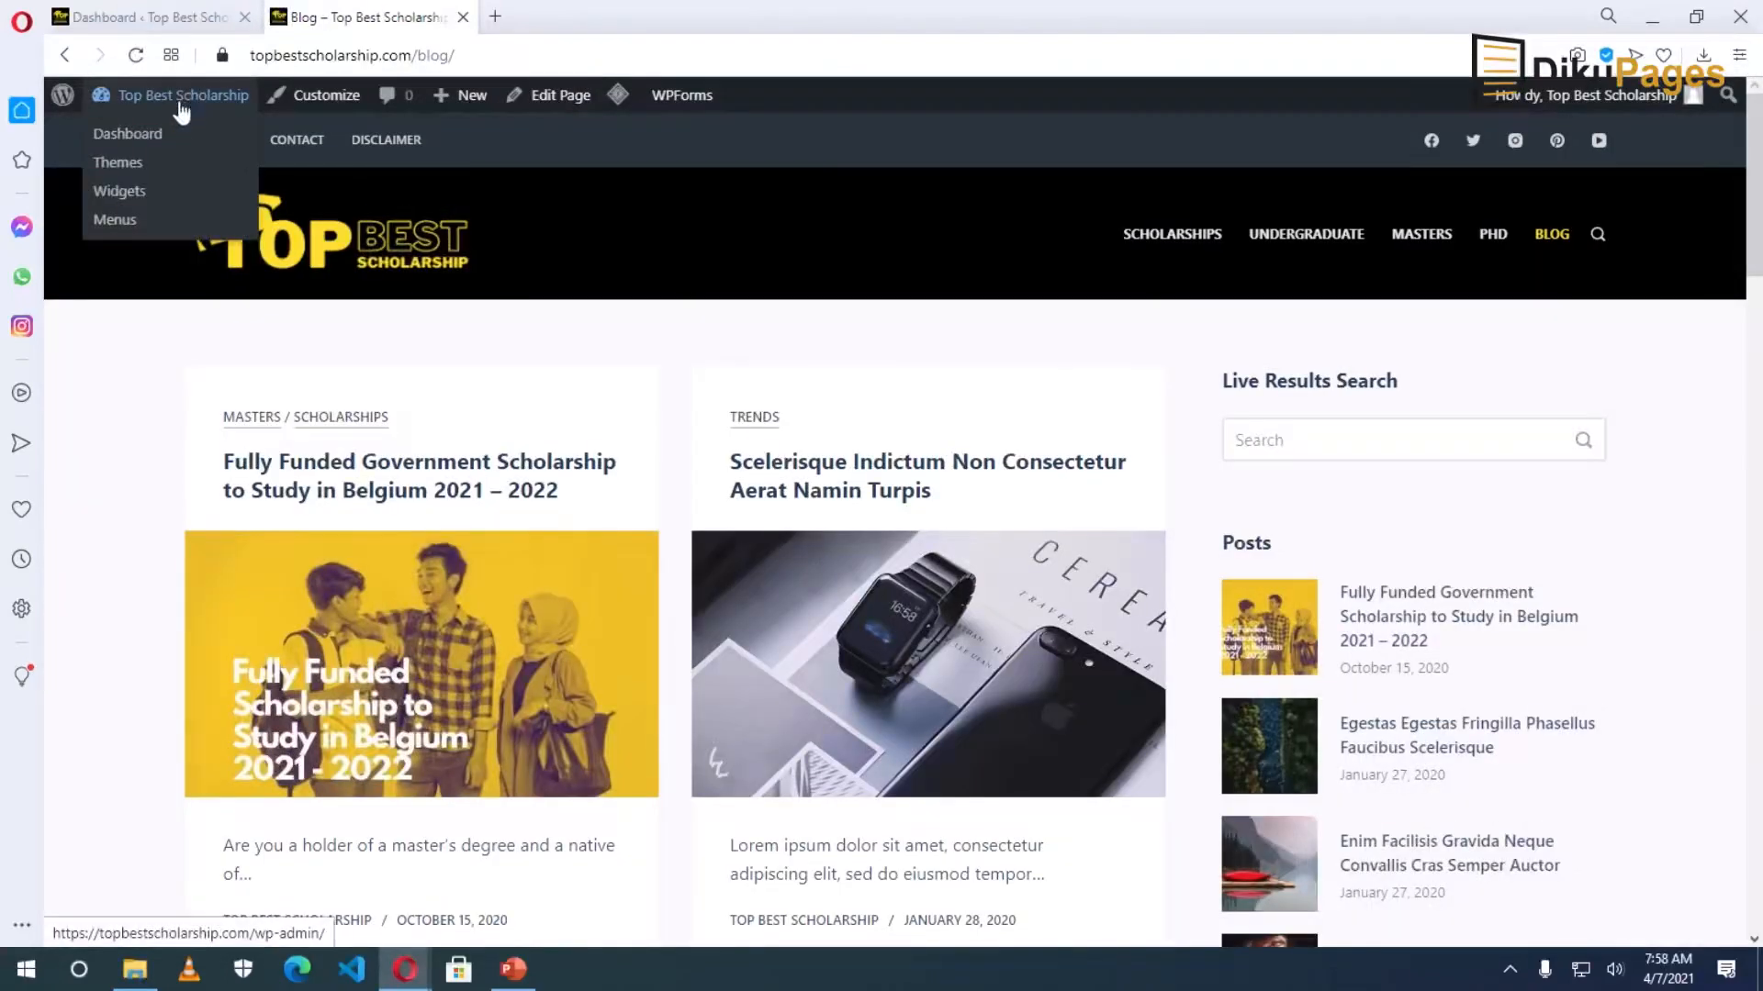
# Go to Appearance > Widgets from the admin dashboard.
pyautogui.click(104, 18)
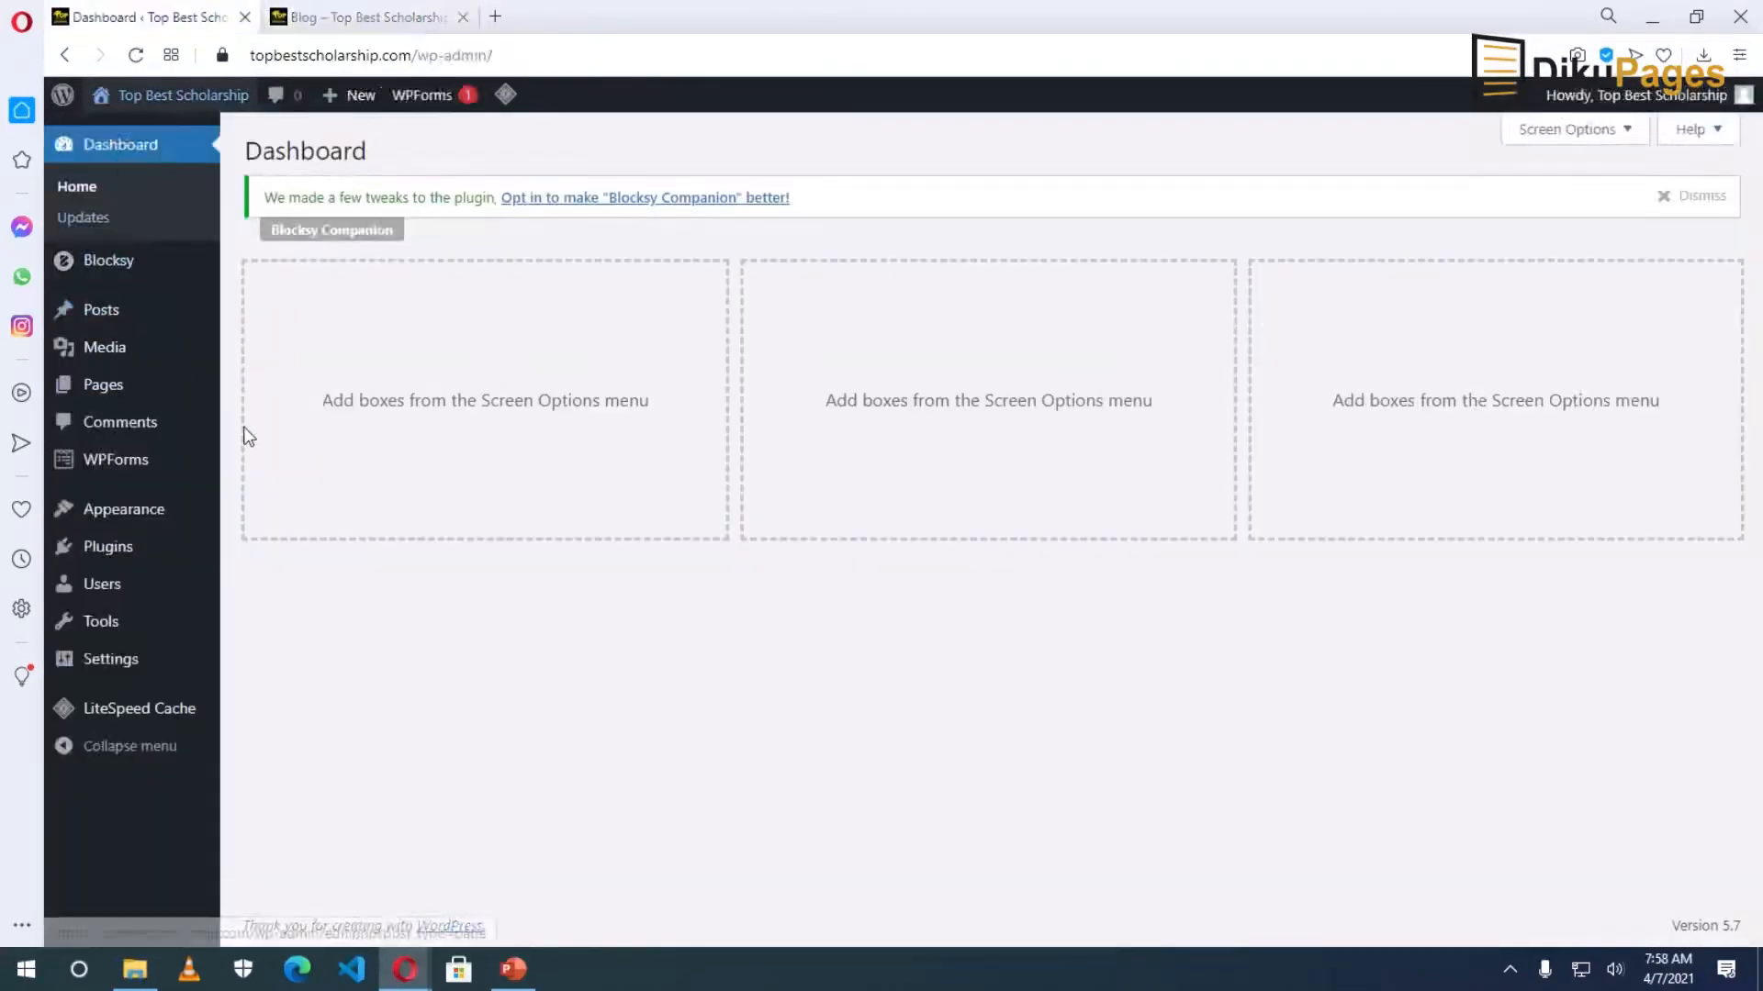
pyautogui.moveTo(131, 516)
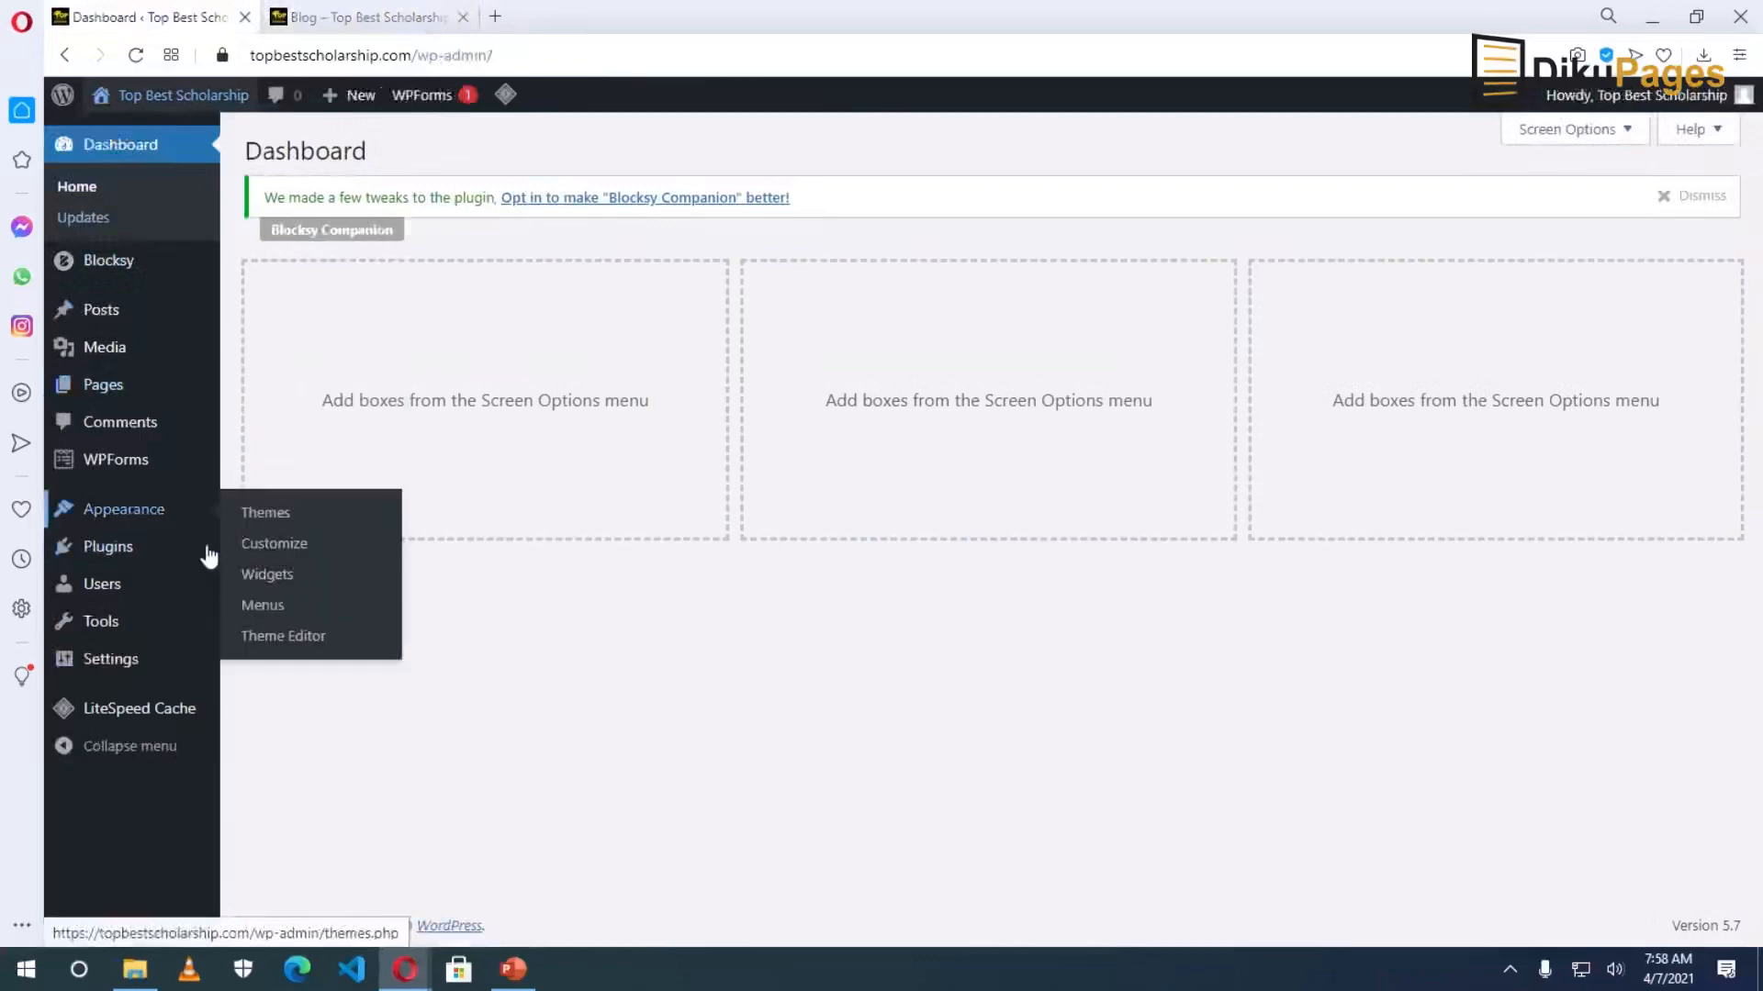
pyautogui.click(280, 584)
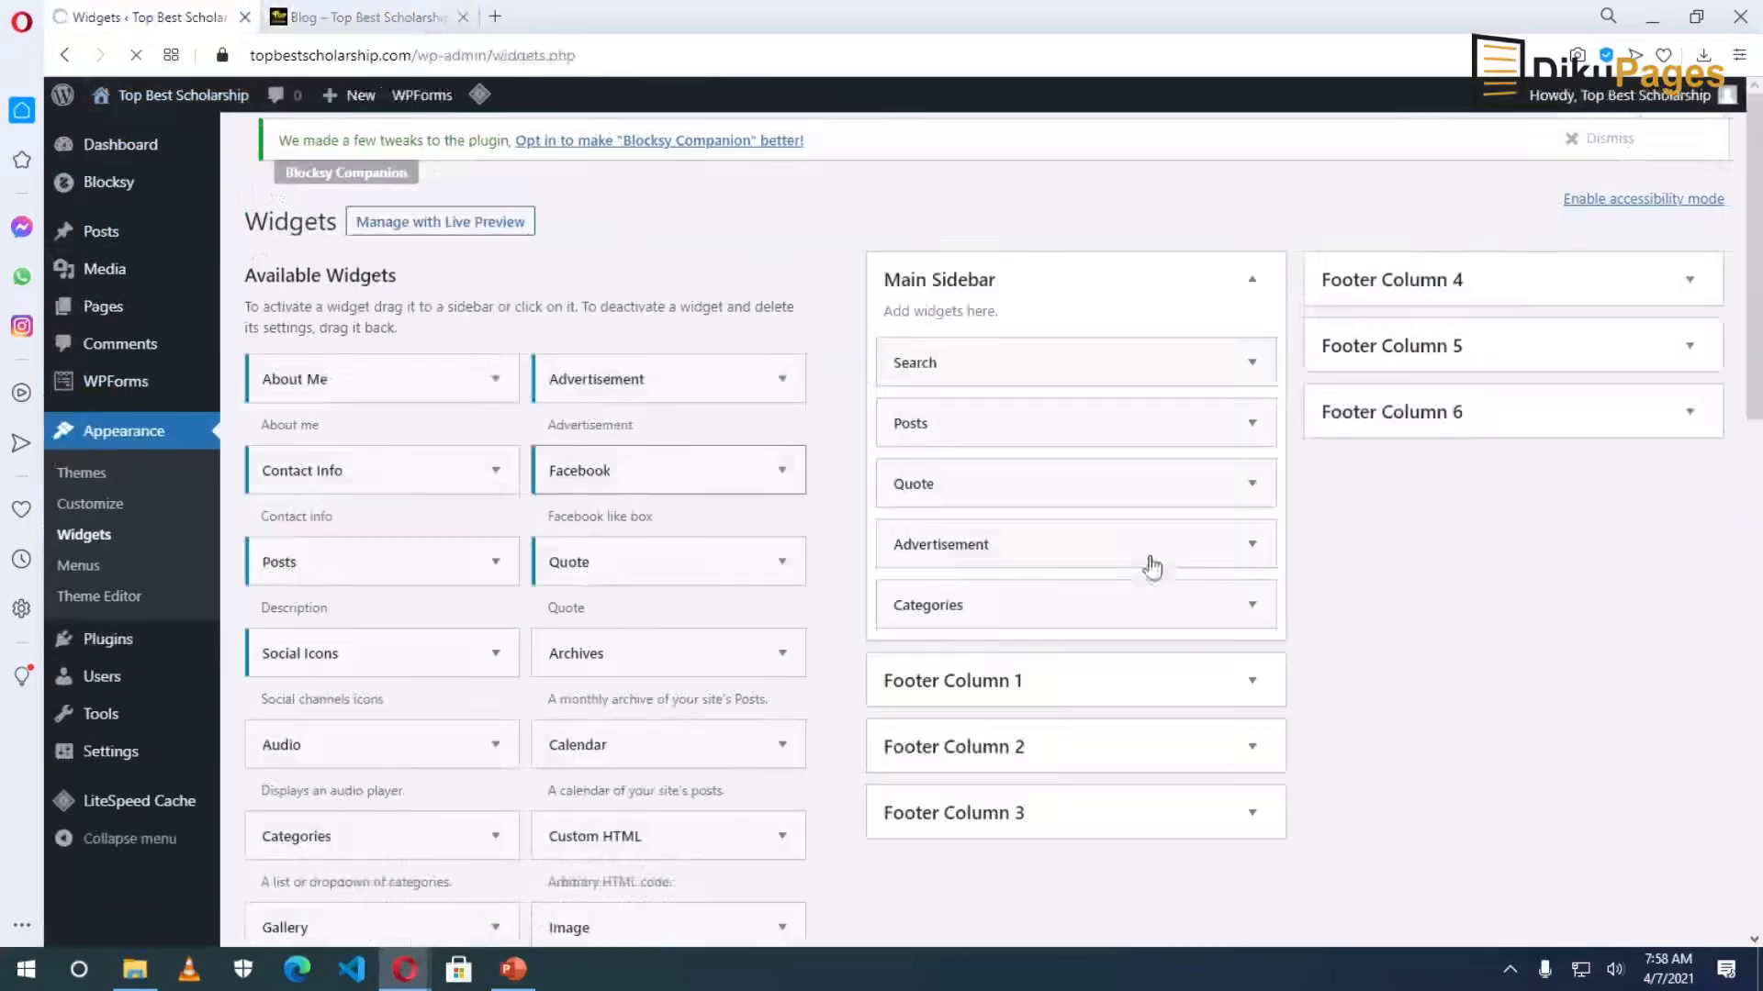
# Delete the Advertisement and Quote widgets from the Main Sidebar, then return to the Blog page.
pyautogui.click(1253, 562)
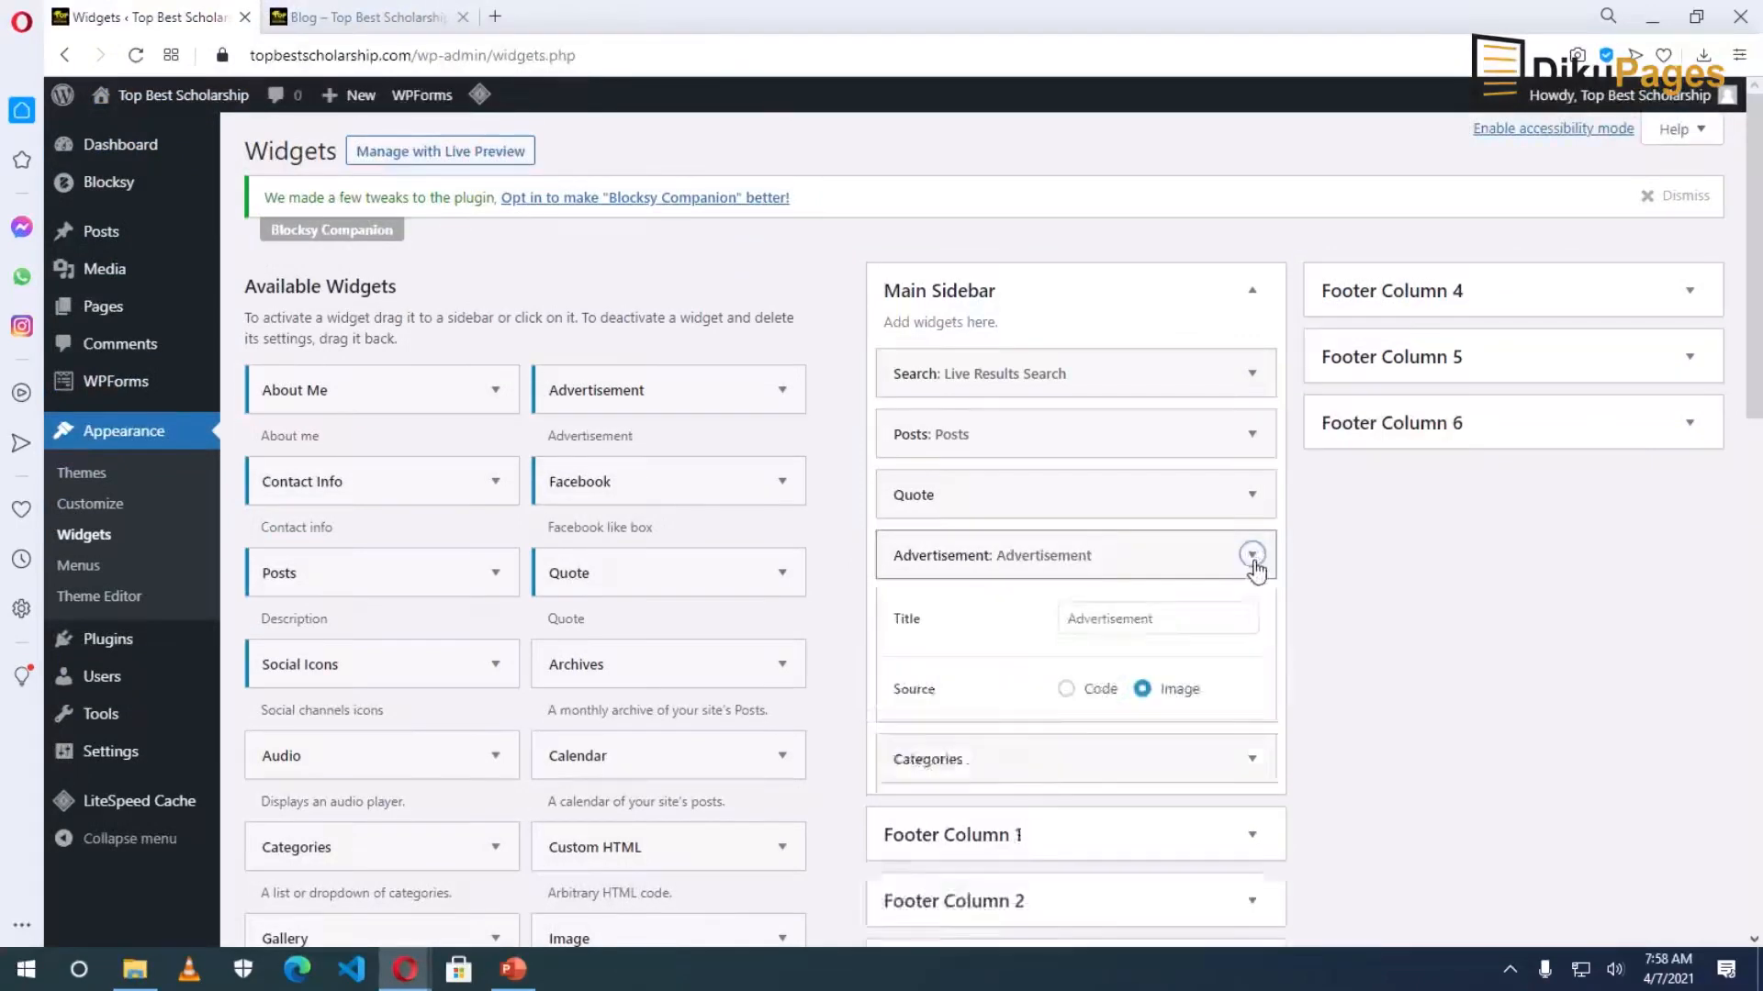
pyautogui.scroll(-7, 1175, 657)
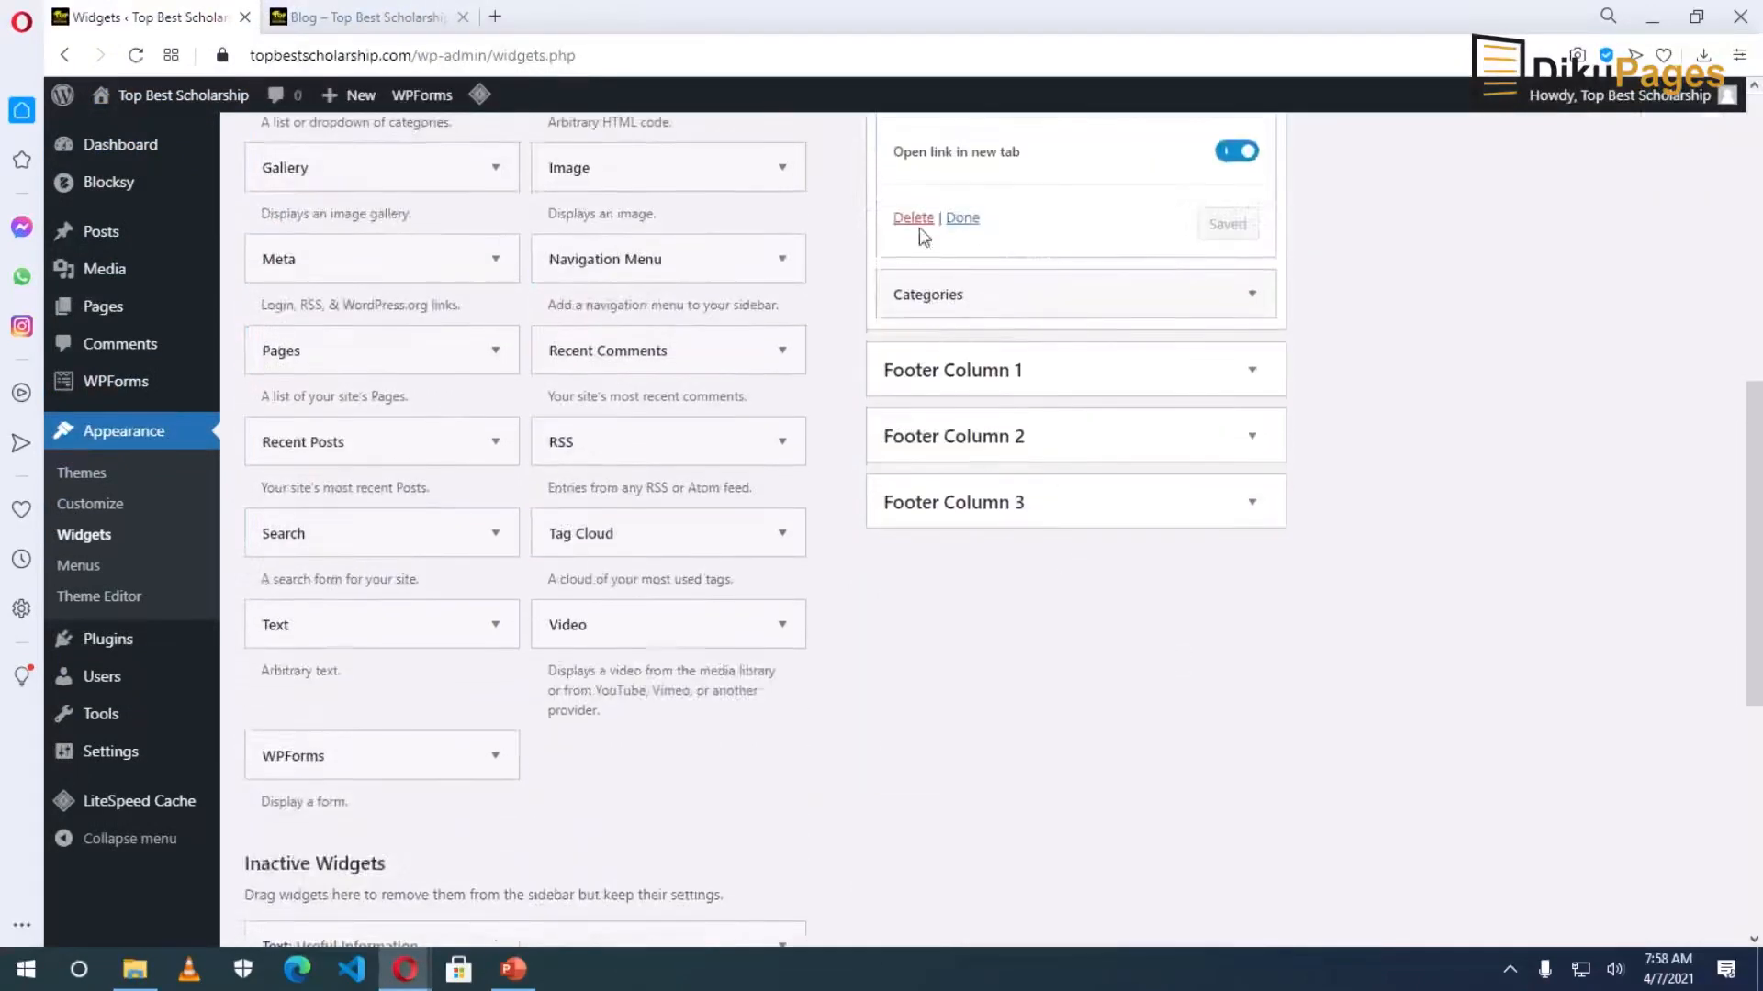
pyautogui.click(912, 219)
pyautogui.scroll(7, 1179, 404)
pyautogui.click(1255, 500)
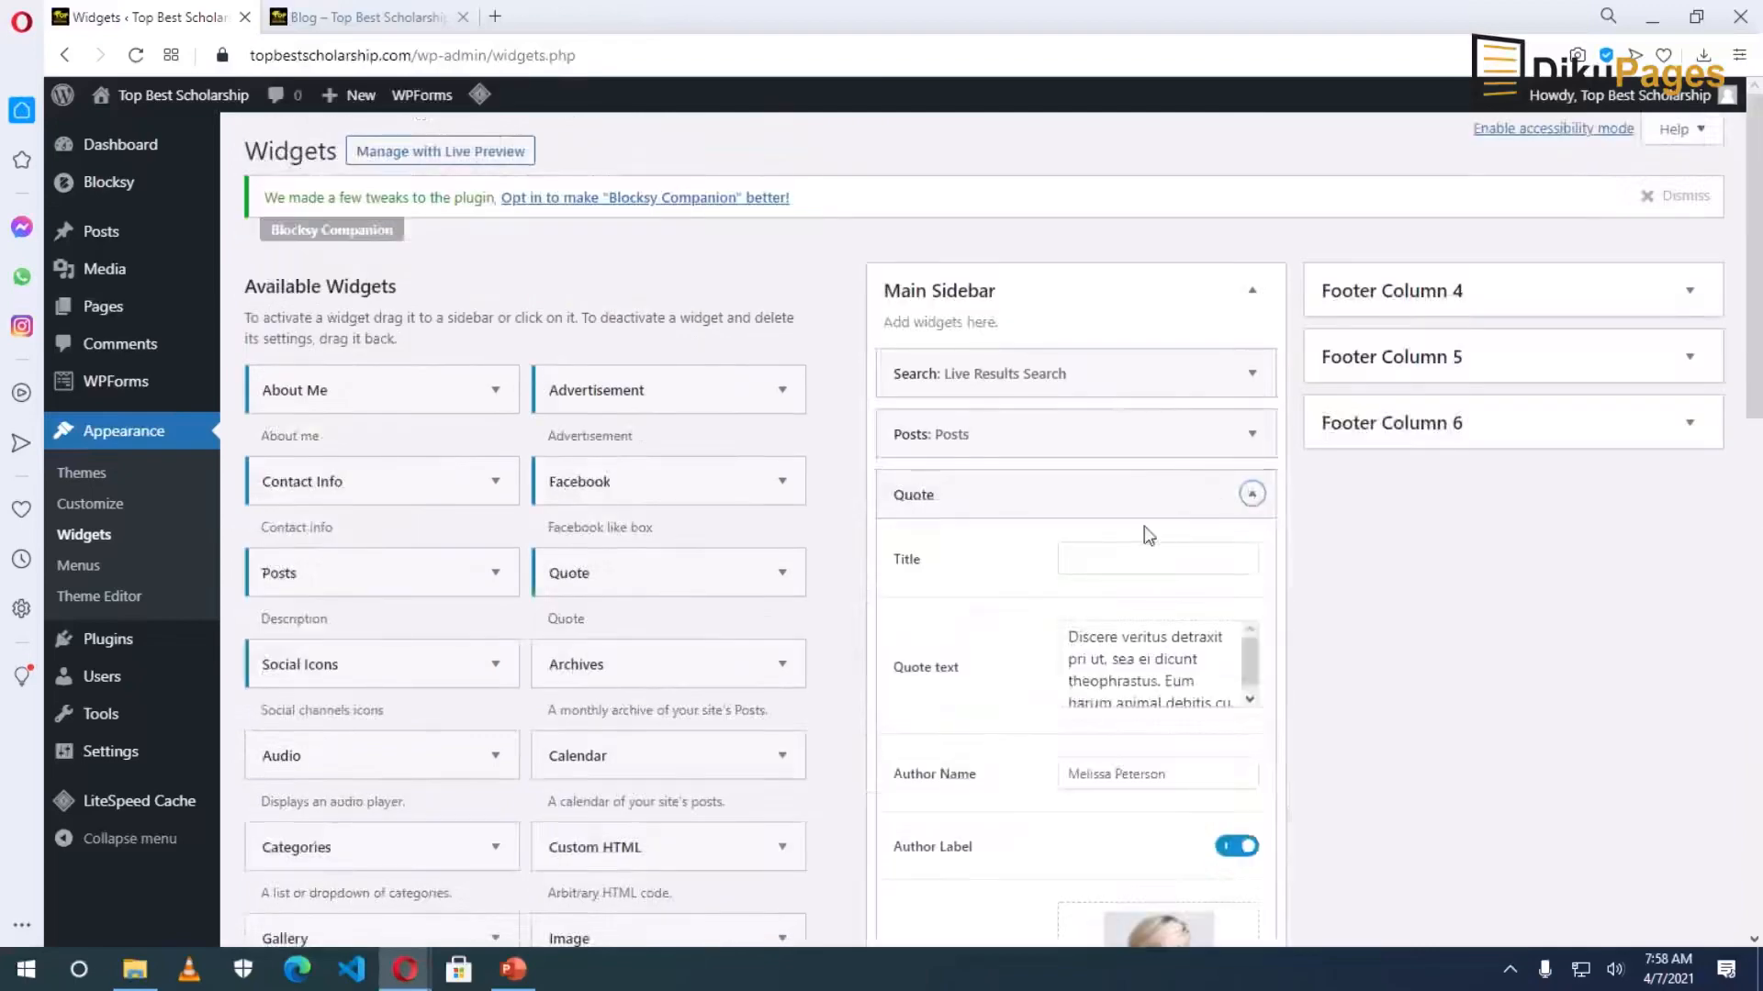
pyautogui.scroll(-7, 1137, 534)
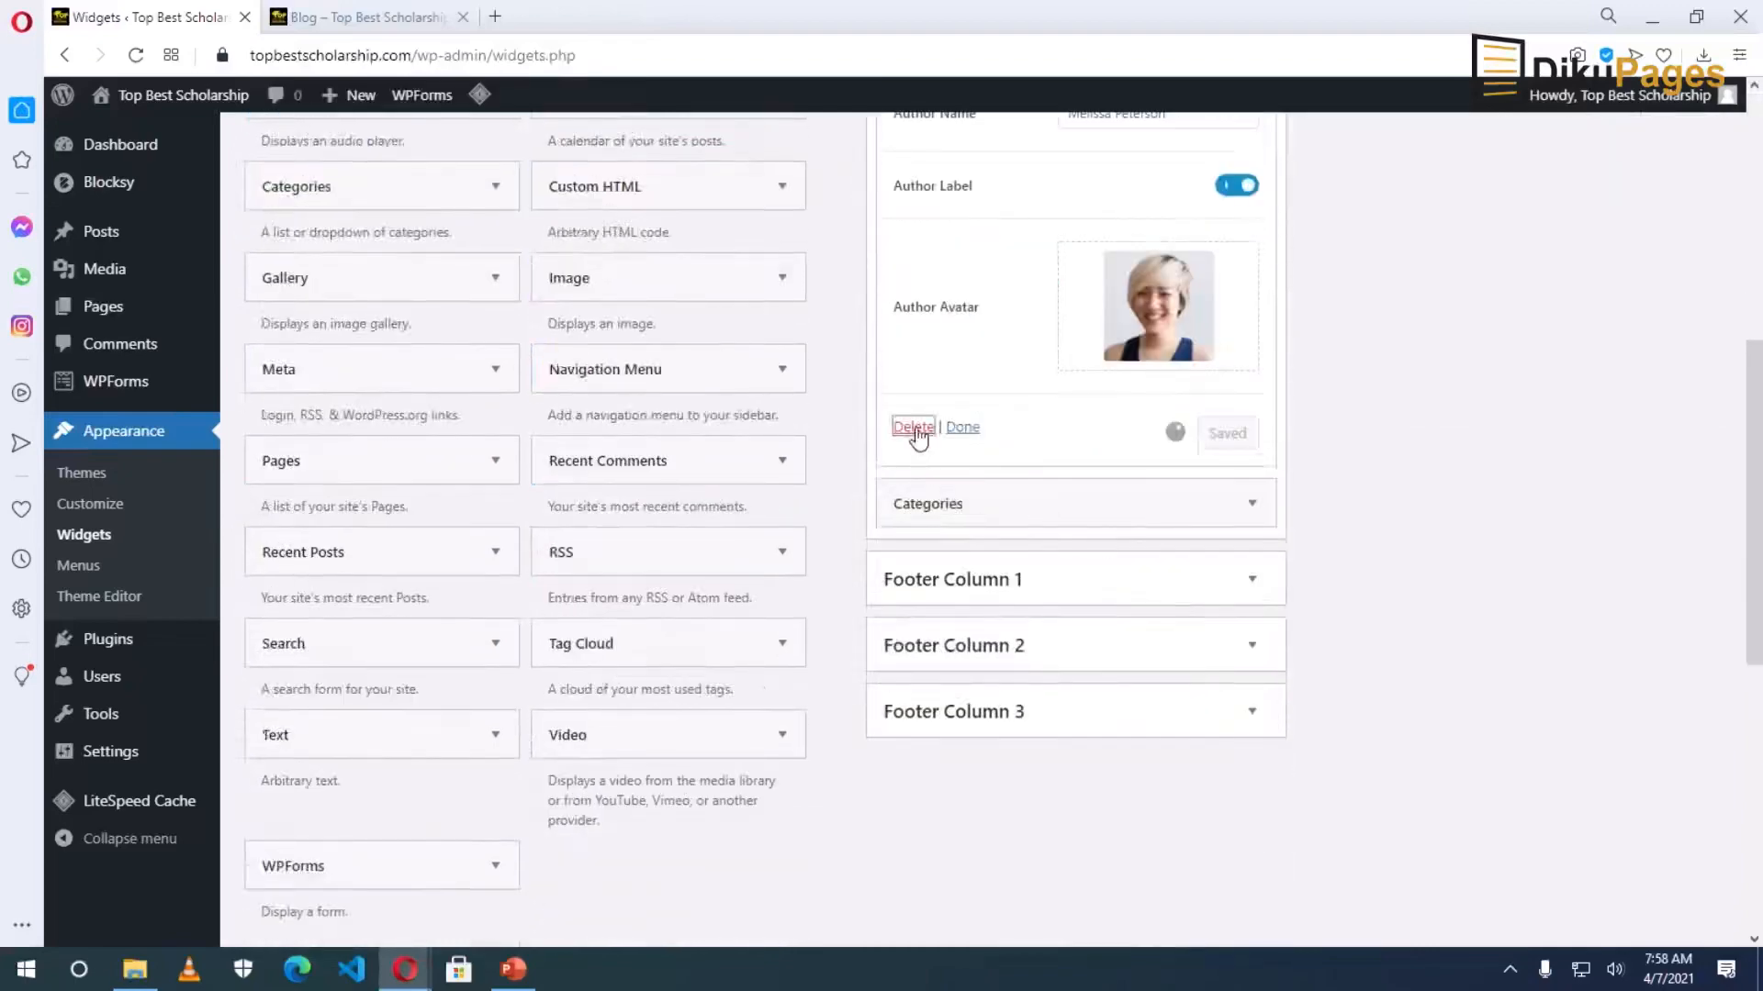
pyautogui.click(913, 427)
pyautogui.scroll(7, 1092, 440)
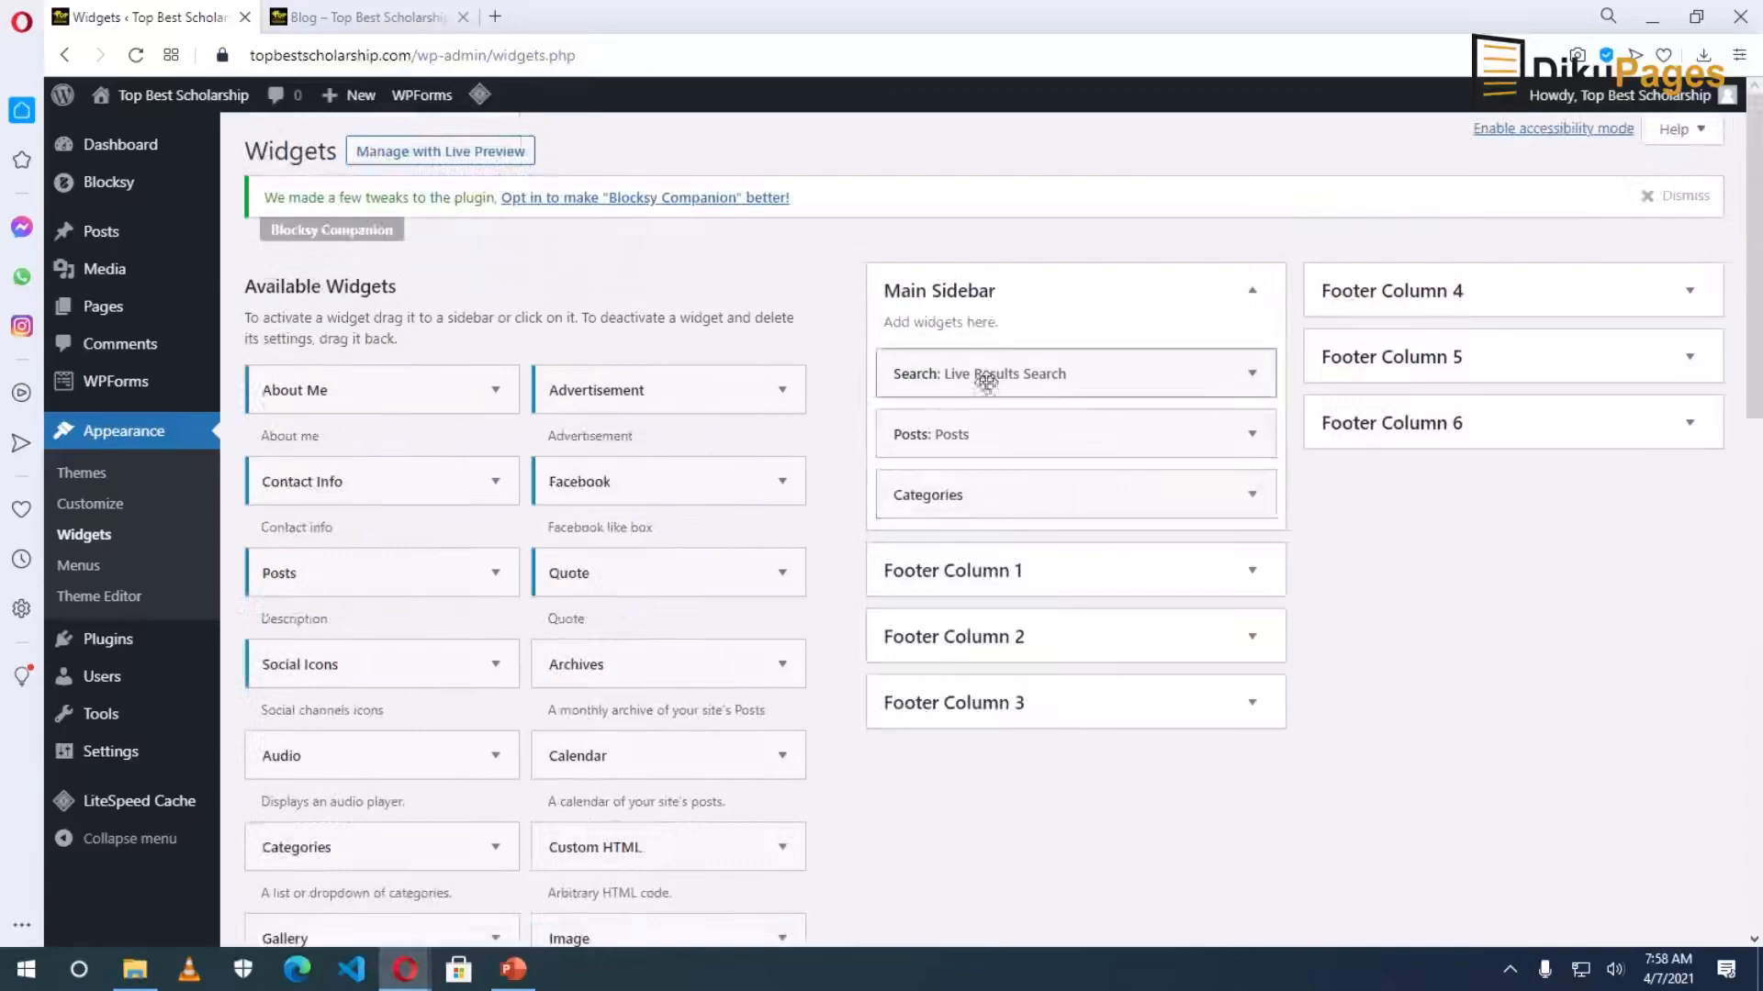
pyautogui.click(384, 22)
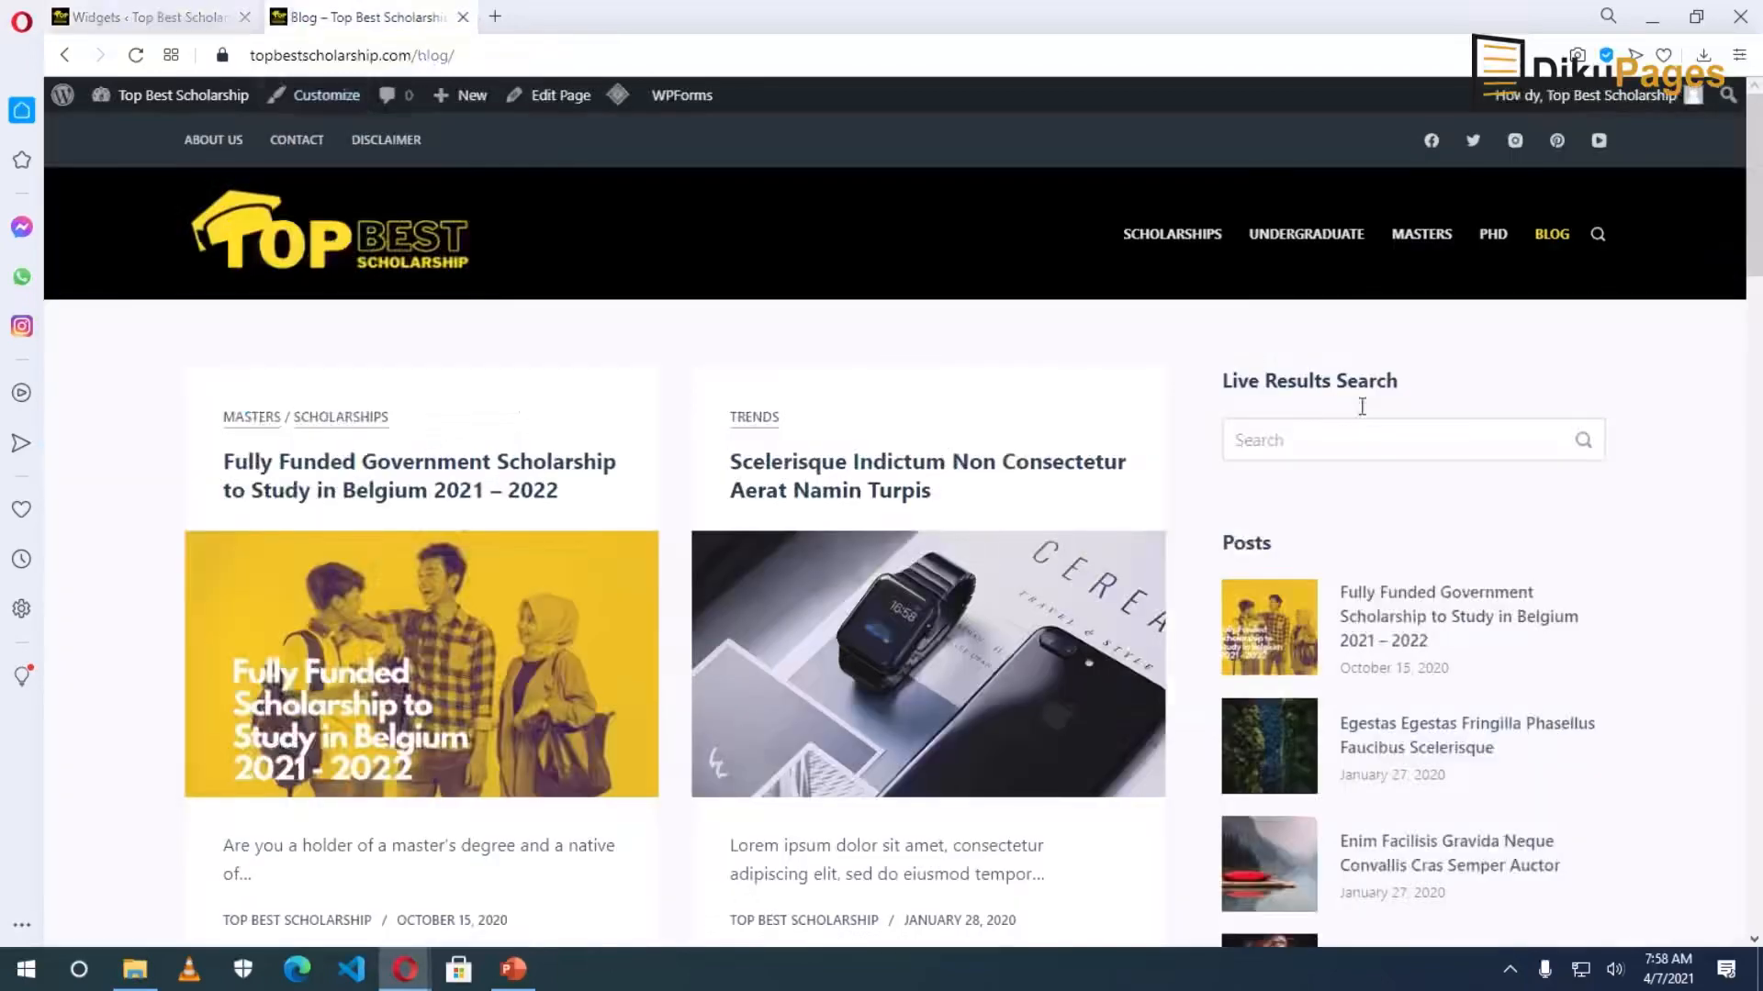
# Clear and save the Live Results Search widget's title, and move Categories above Posts.
pyautogui.moveTo(1224, 380); pyautogui.dragTo(1404, 389)
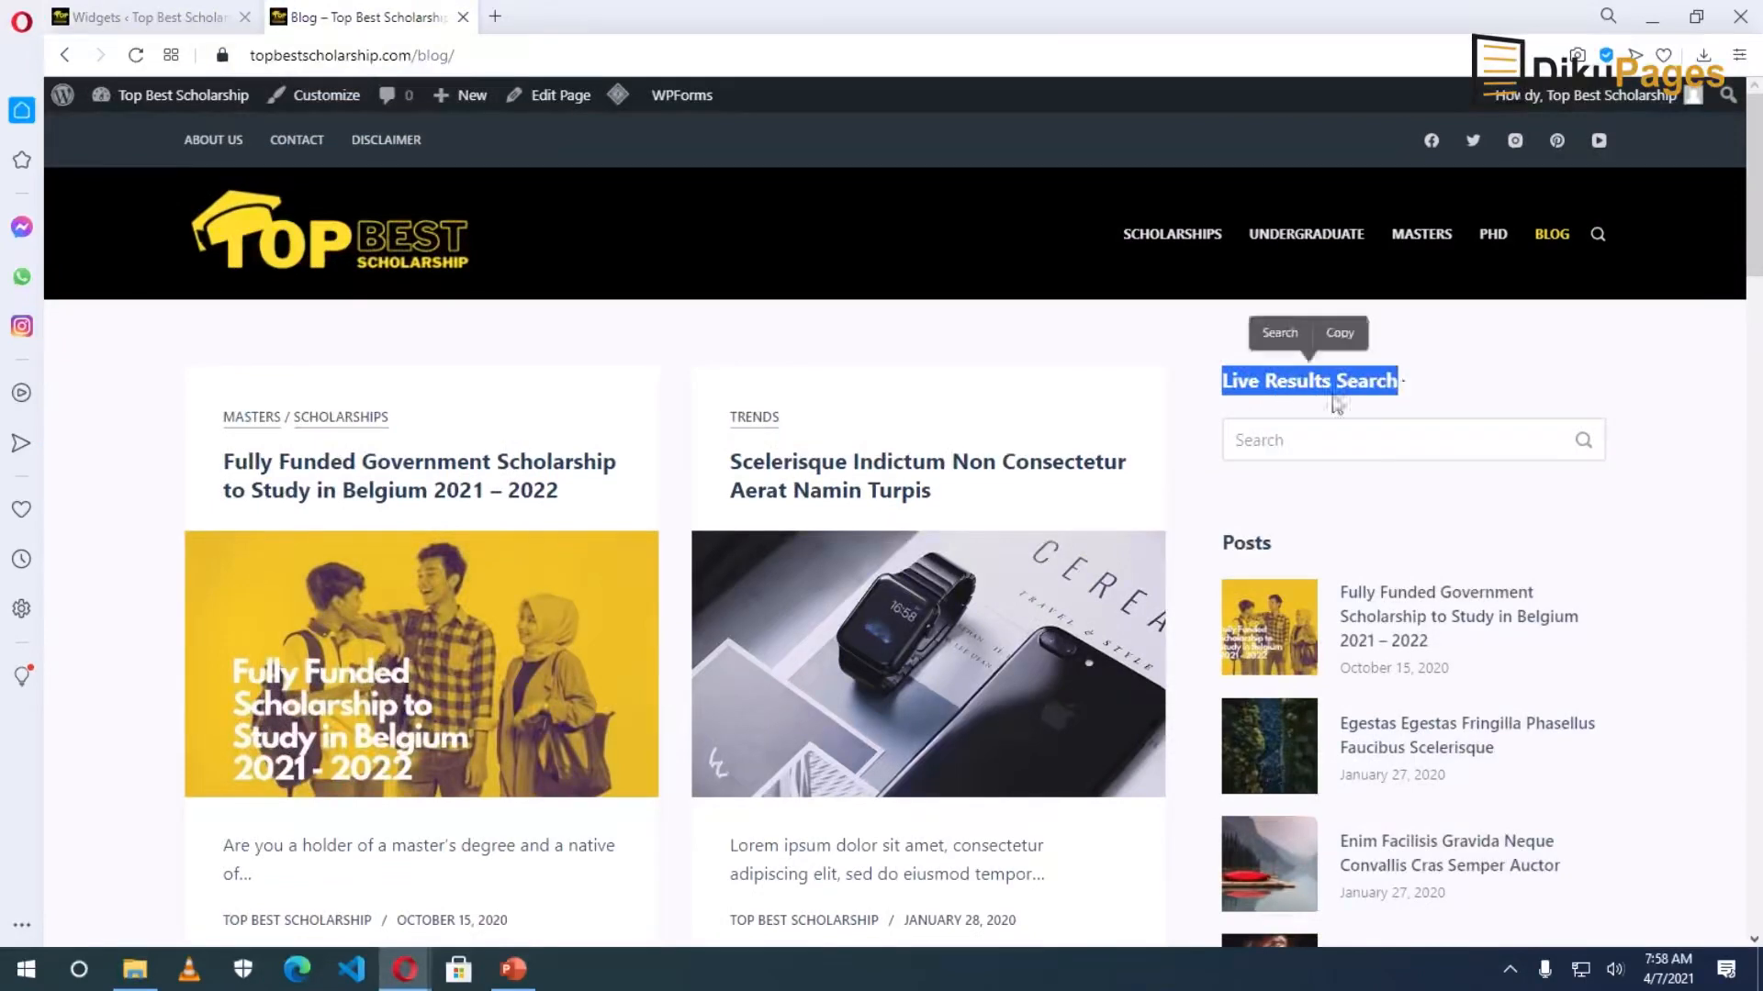
pyautogui.click(143, 17)
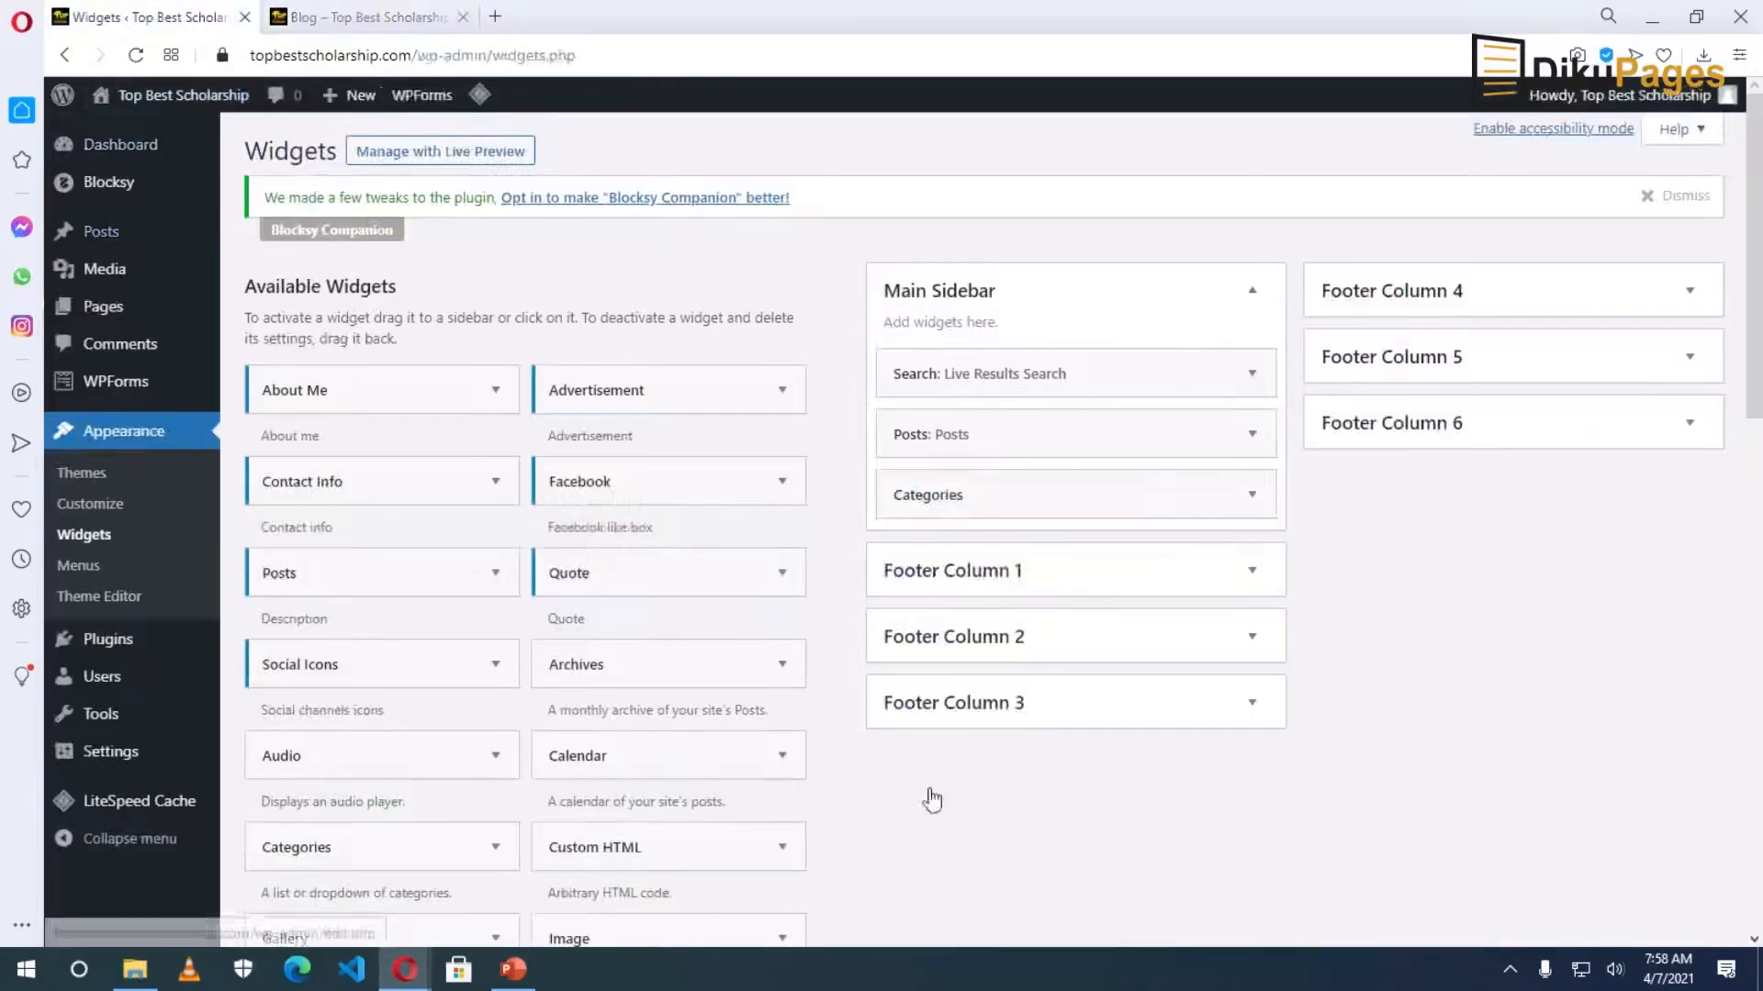
pyautogui.click(1252, 373)
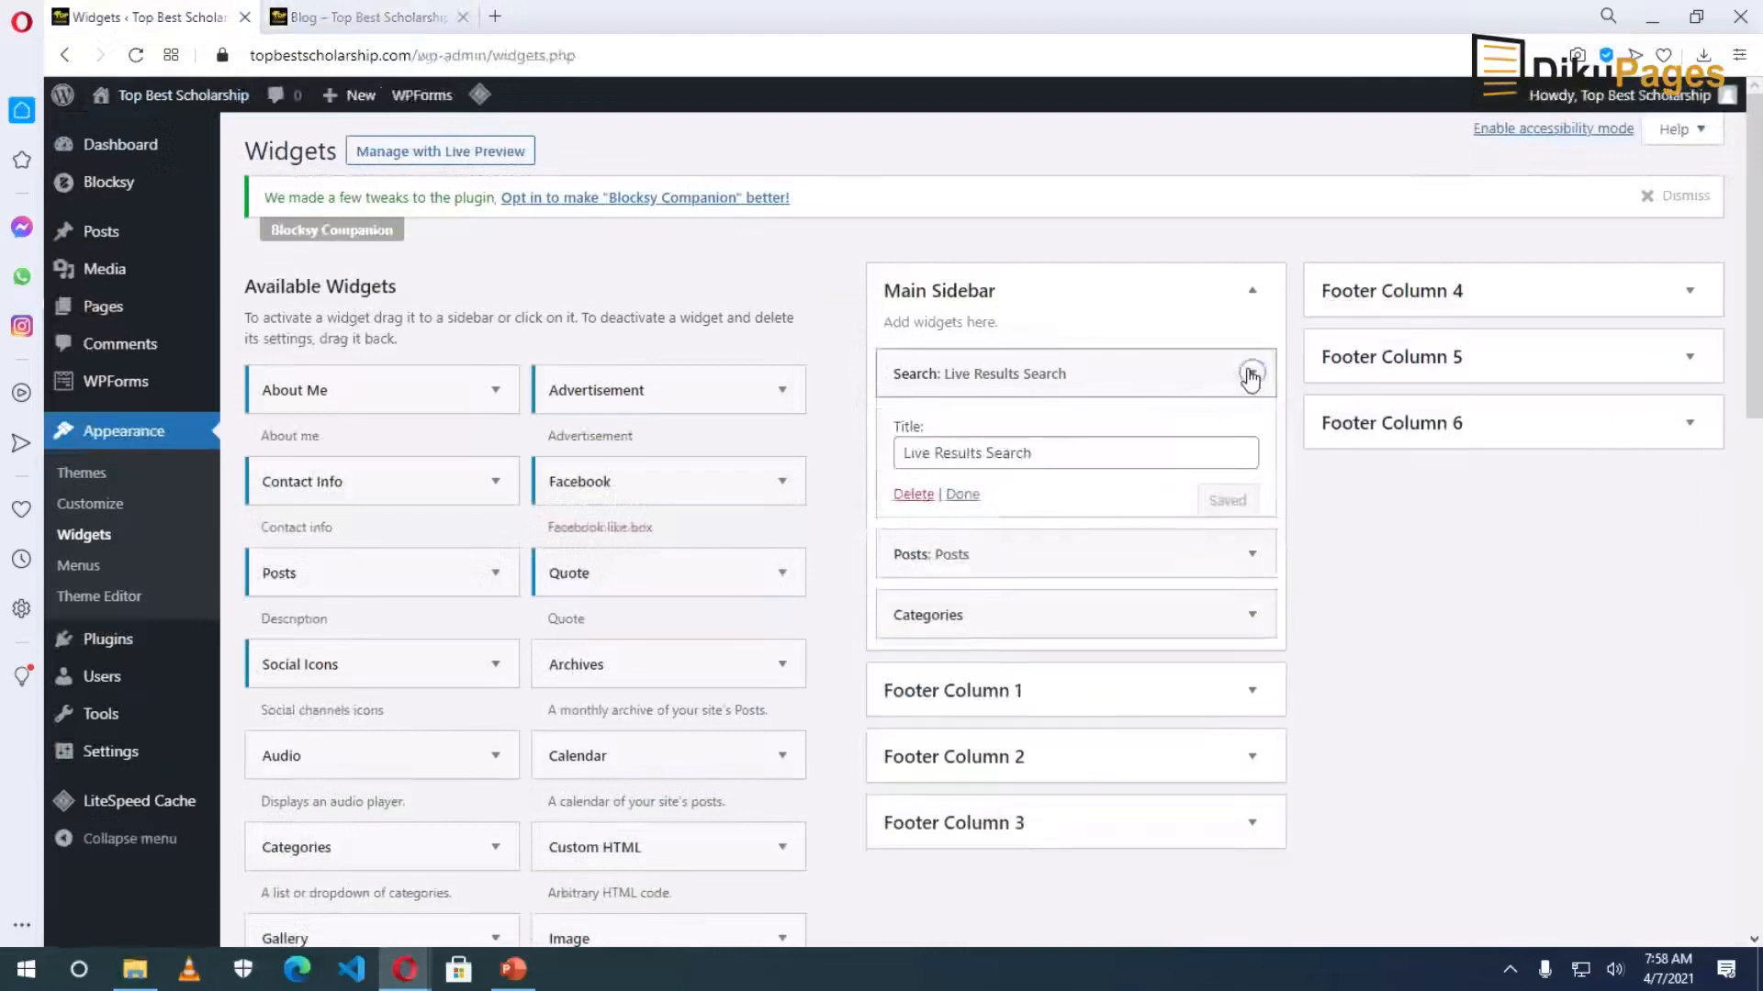
pyautogui.moveTo(1177, 449); pyautogui.dragTo(704, 470)
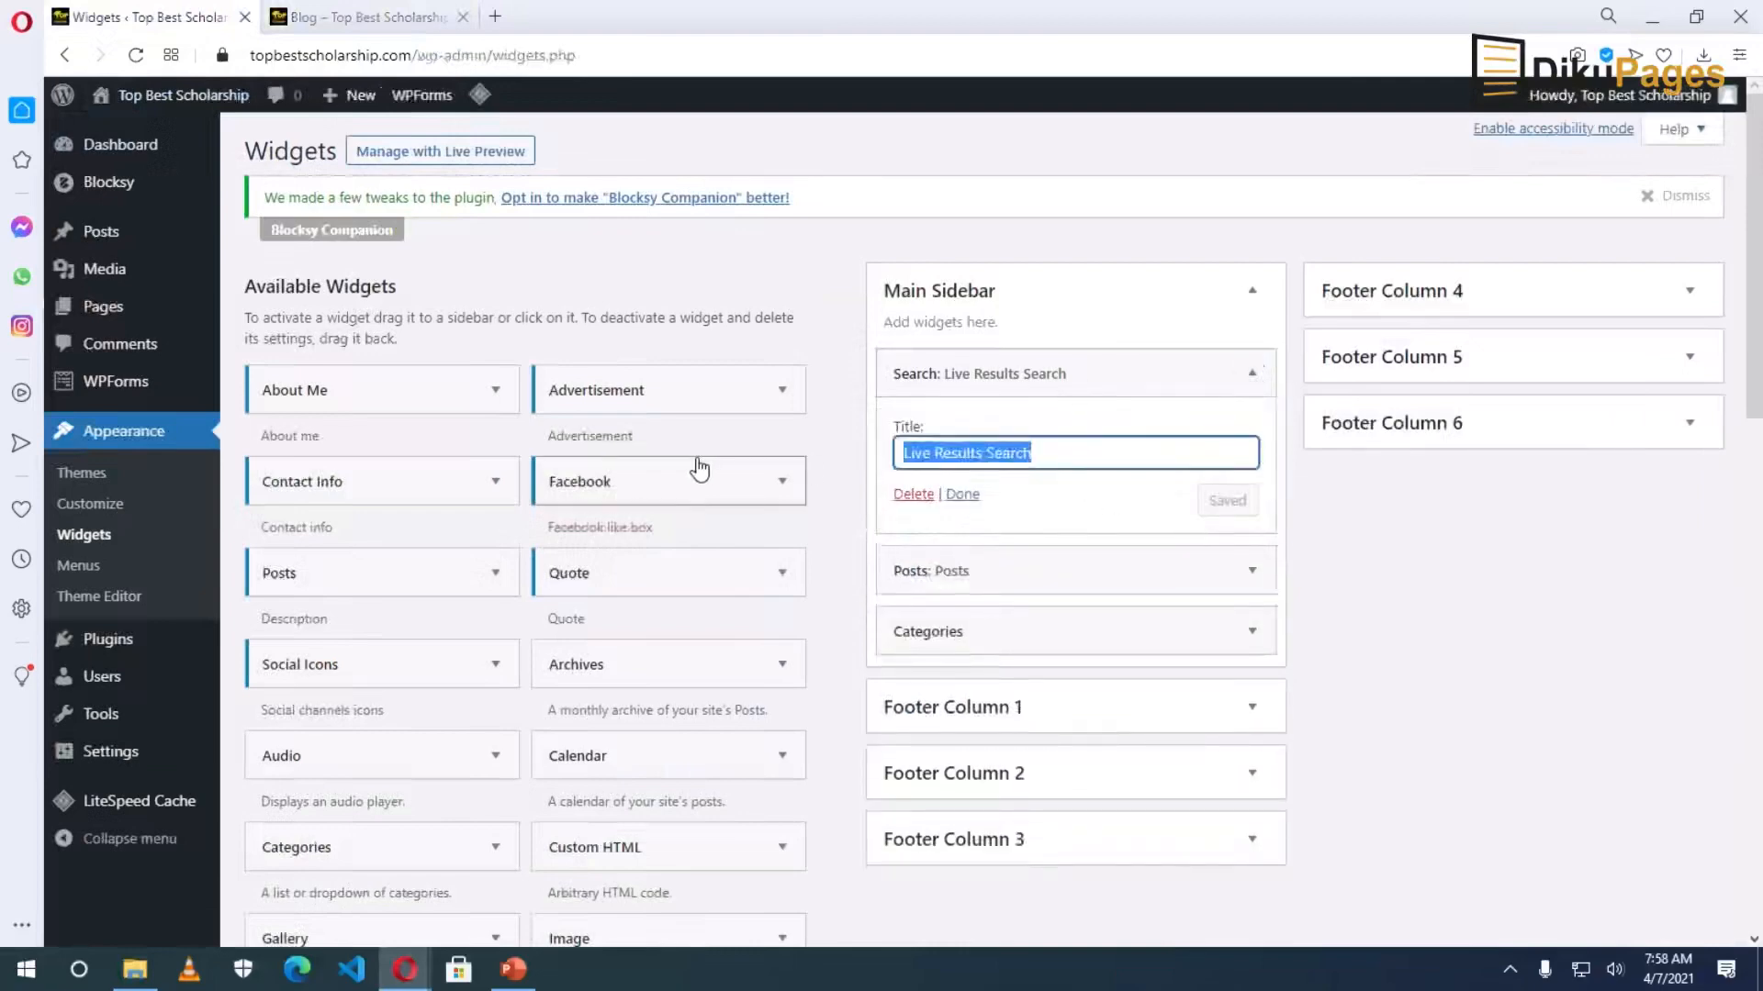
pyautogui.press('BackSpace')
pyautogui.click(1227, 500)
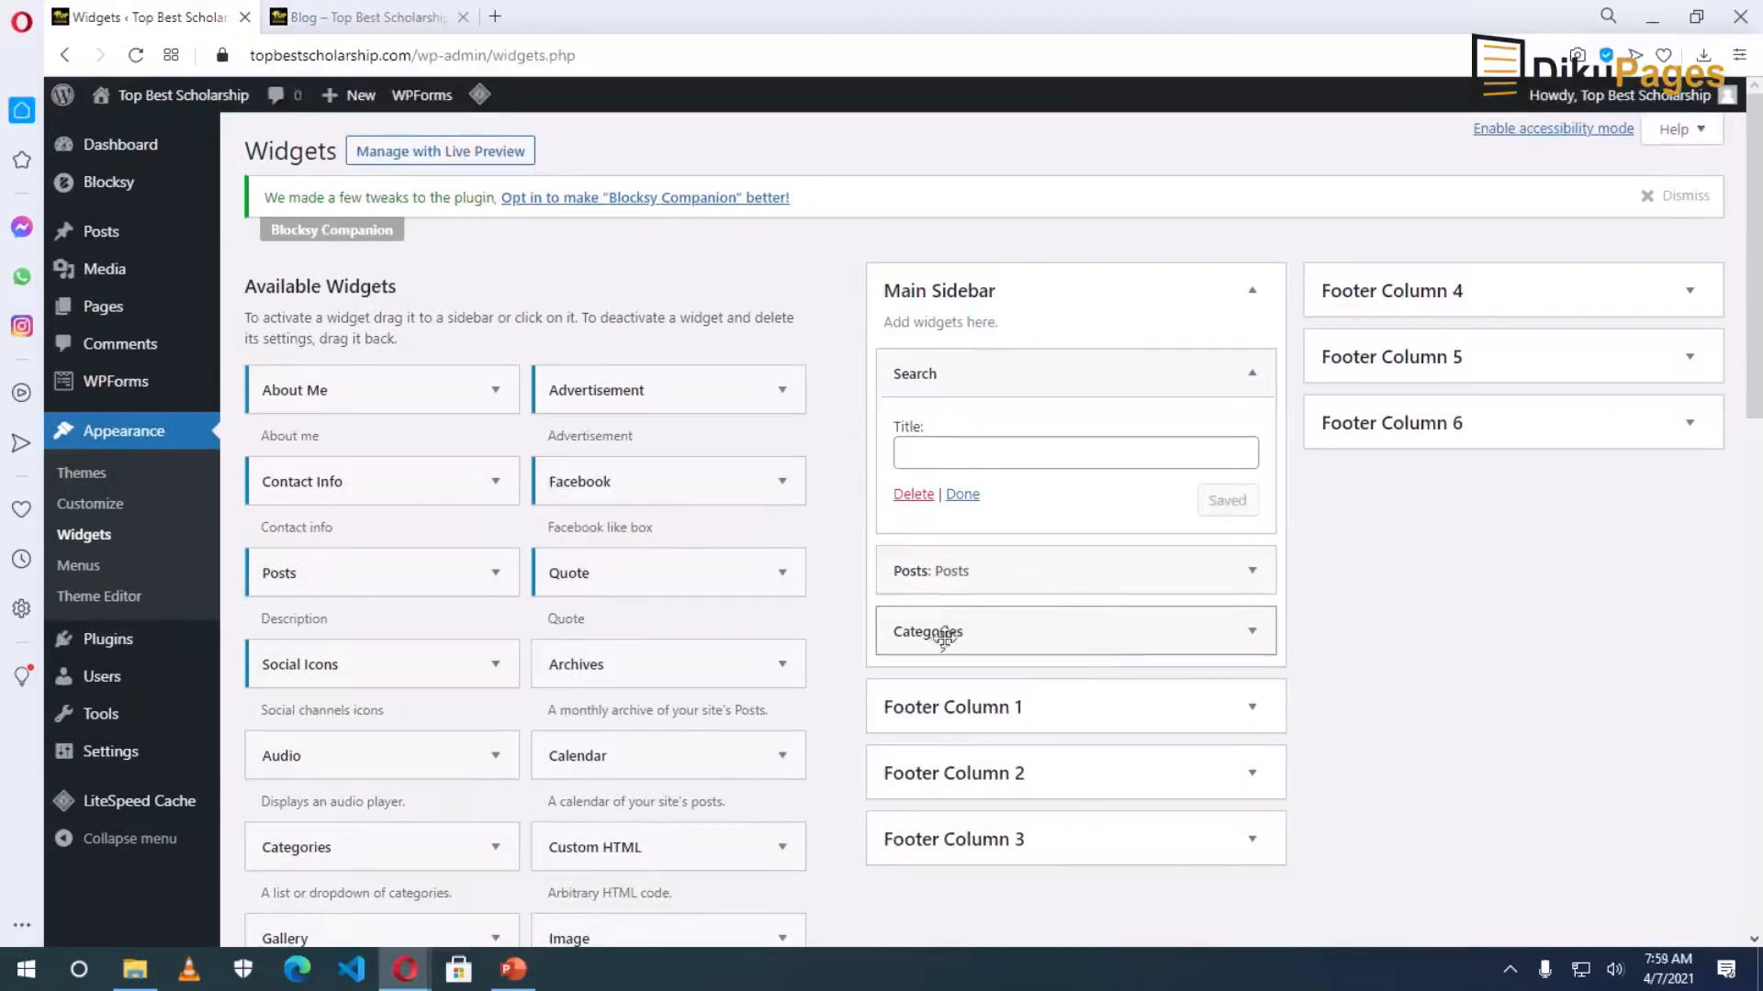
pyautogui.moveTo(943, 610); pyautogui.dragTo(944, 571)
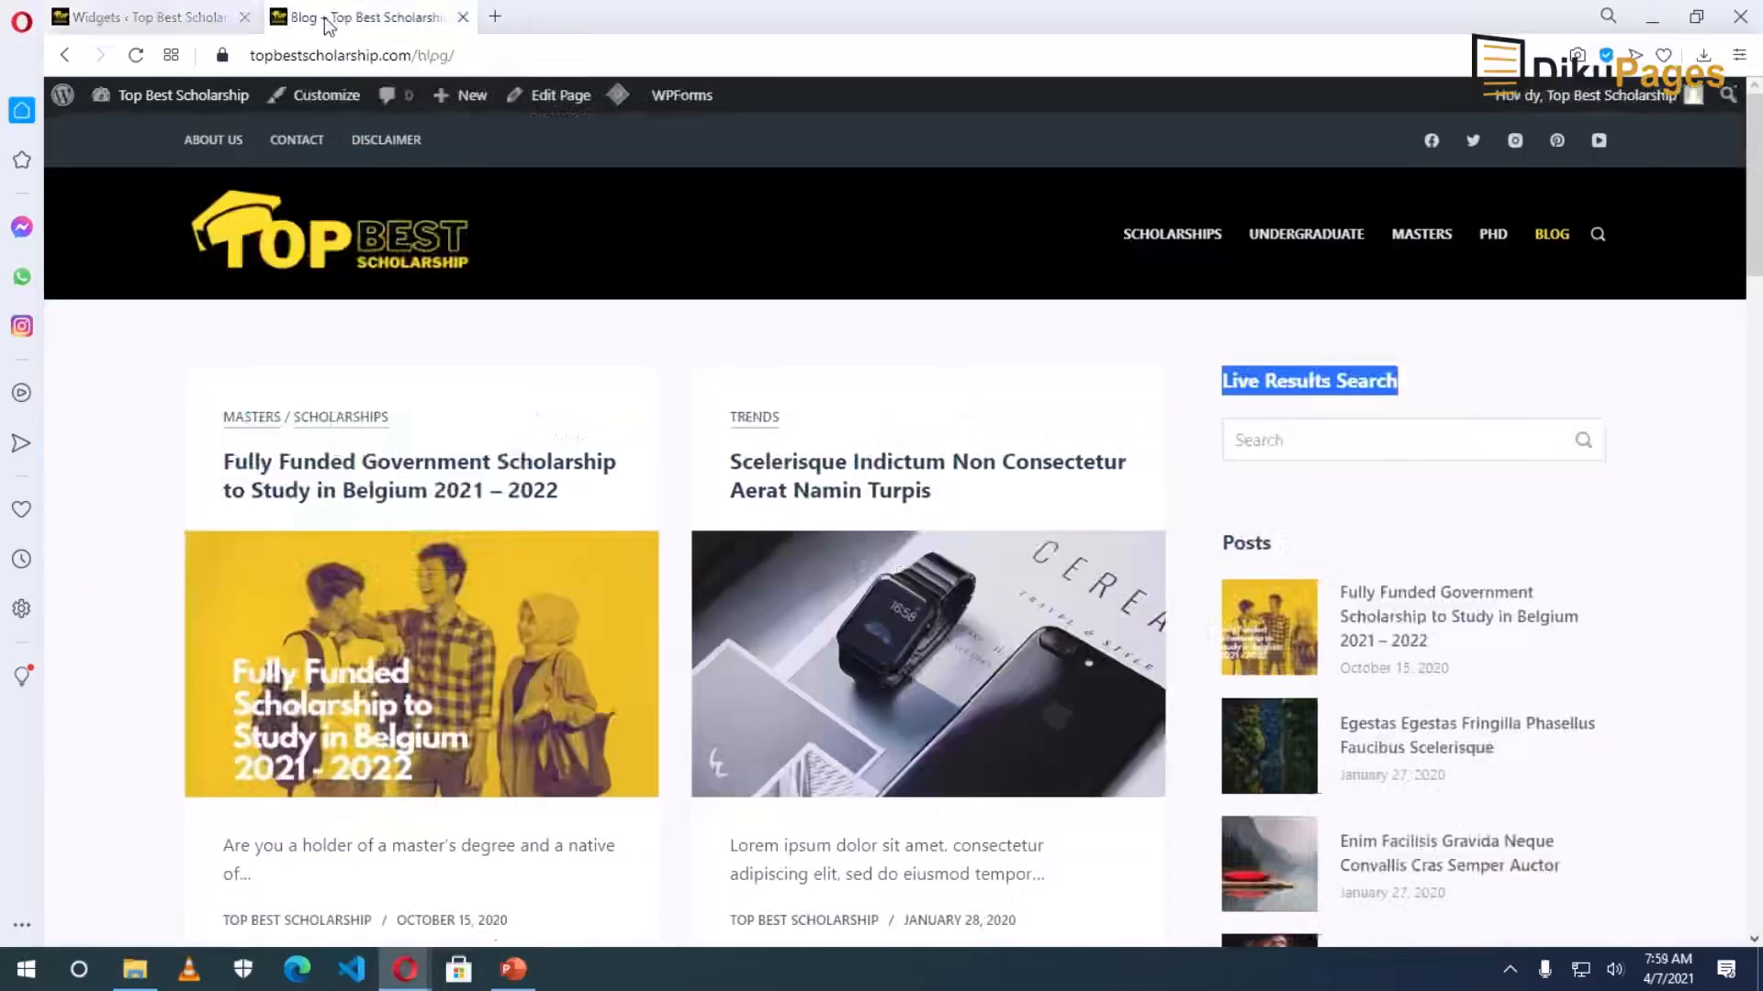
pyautogui.click(332, 16)
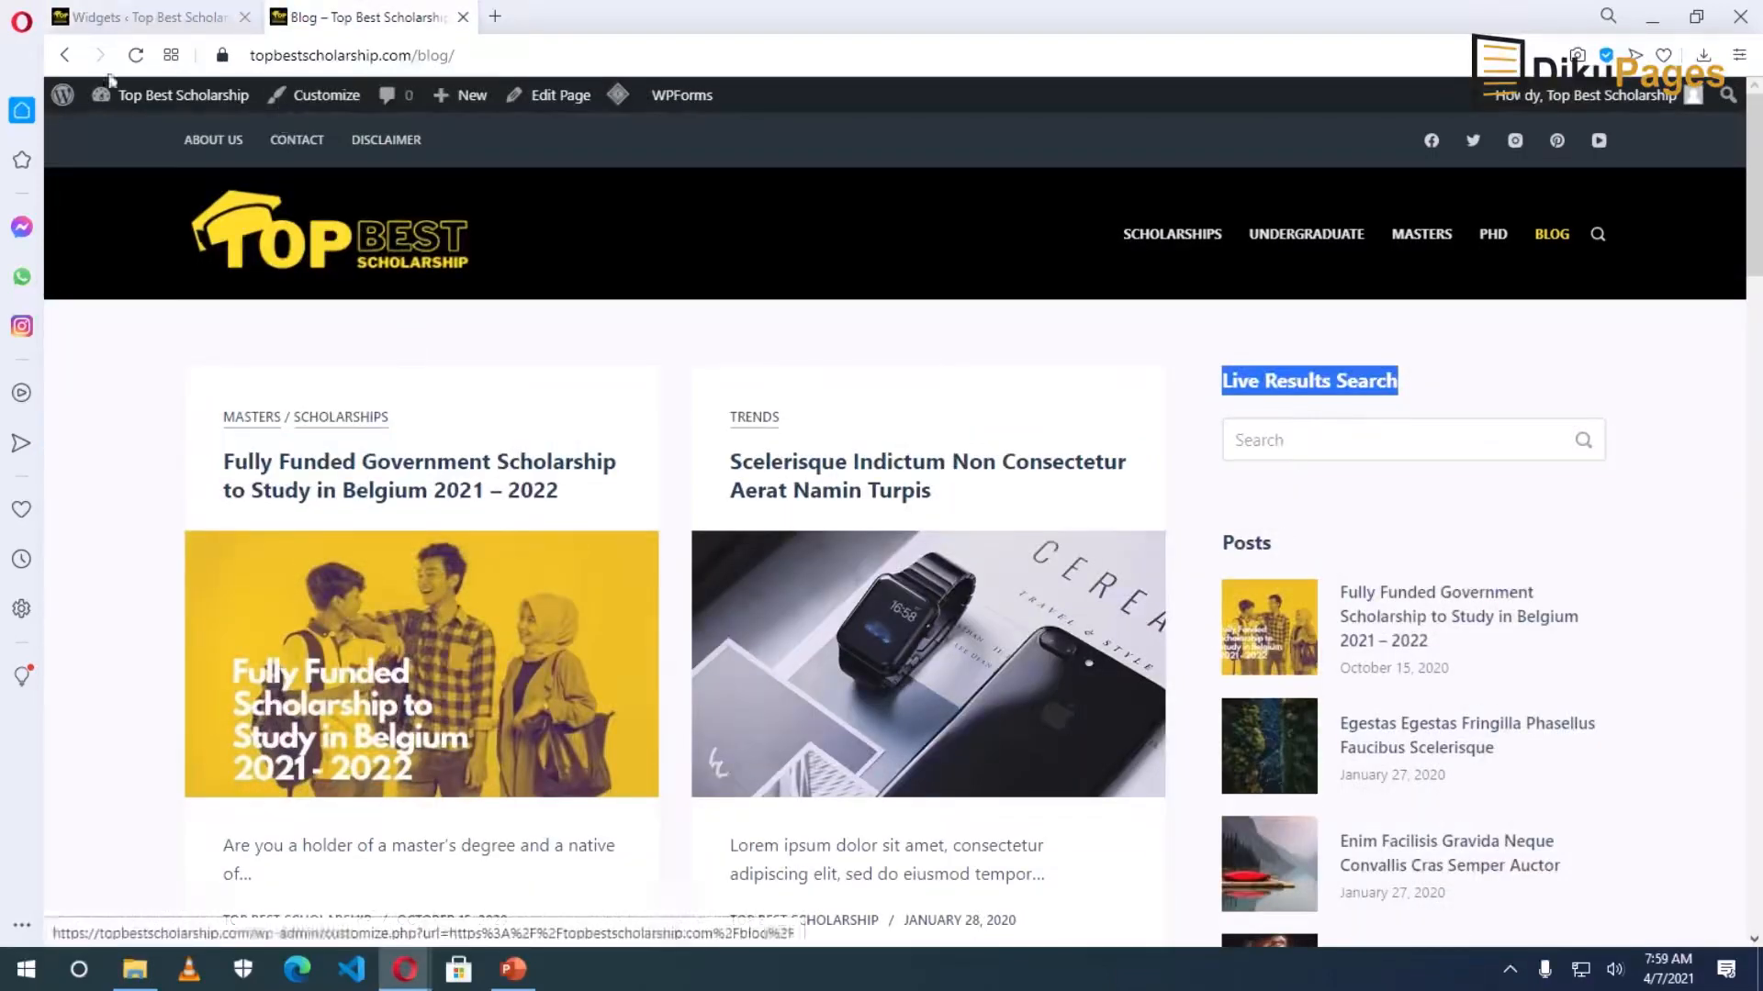
# Reload the blog page and scroll through it to check the sidebar.
pyautogui.click(135, 55)
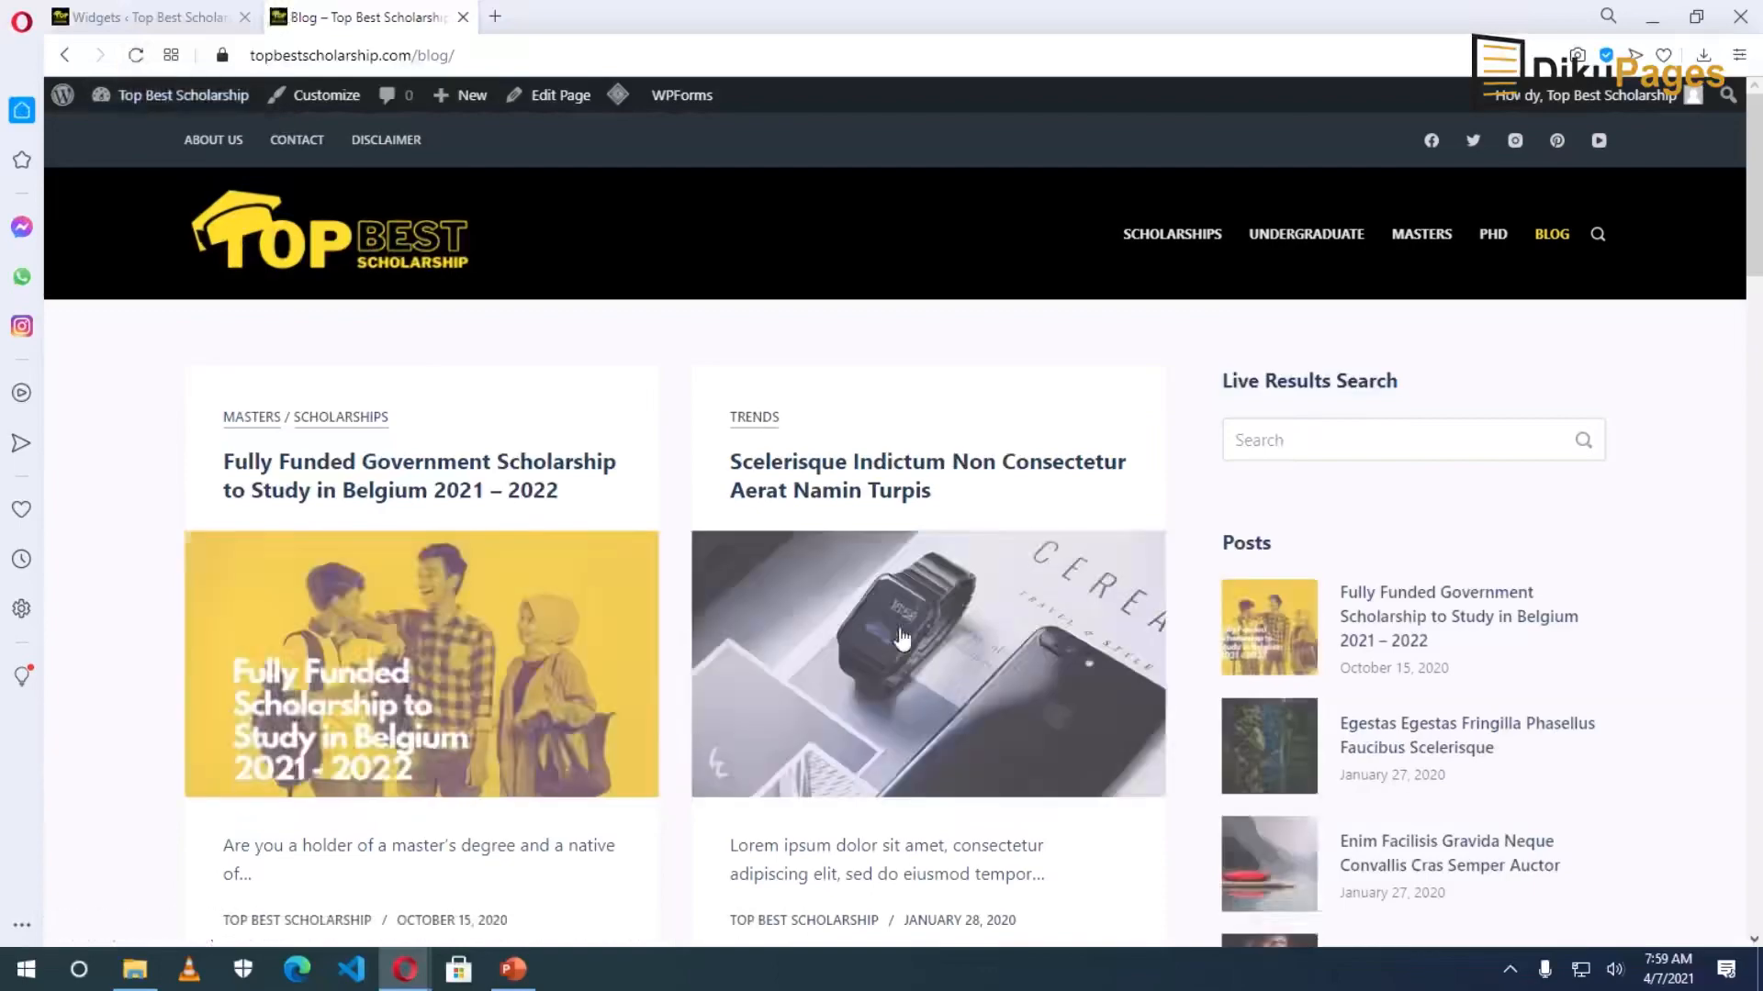
pyautogui.scroll(-15, 1405, 712)
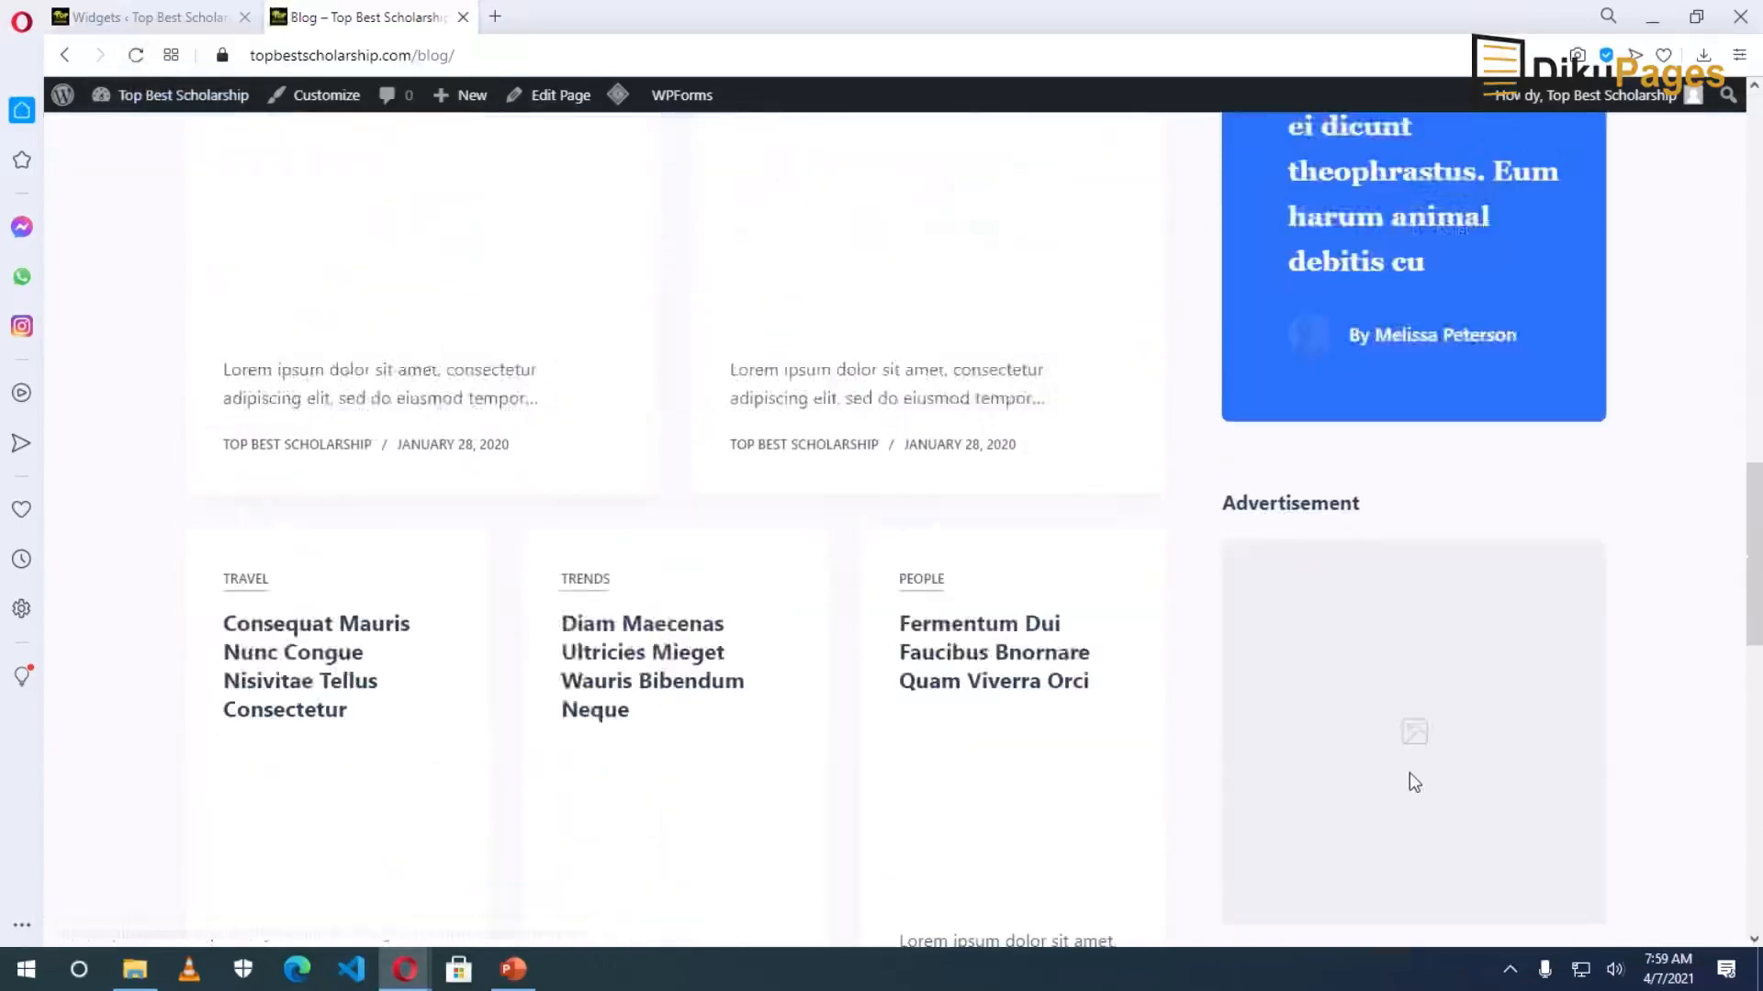
pyautogui.scroll(6, 1408, 773)
pyautogui.scroll(-1, 1205, 685)
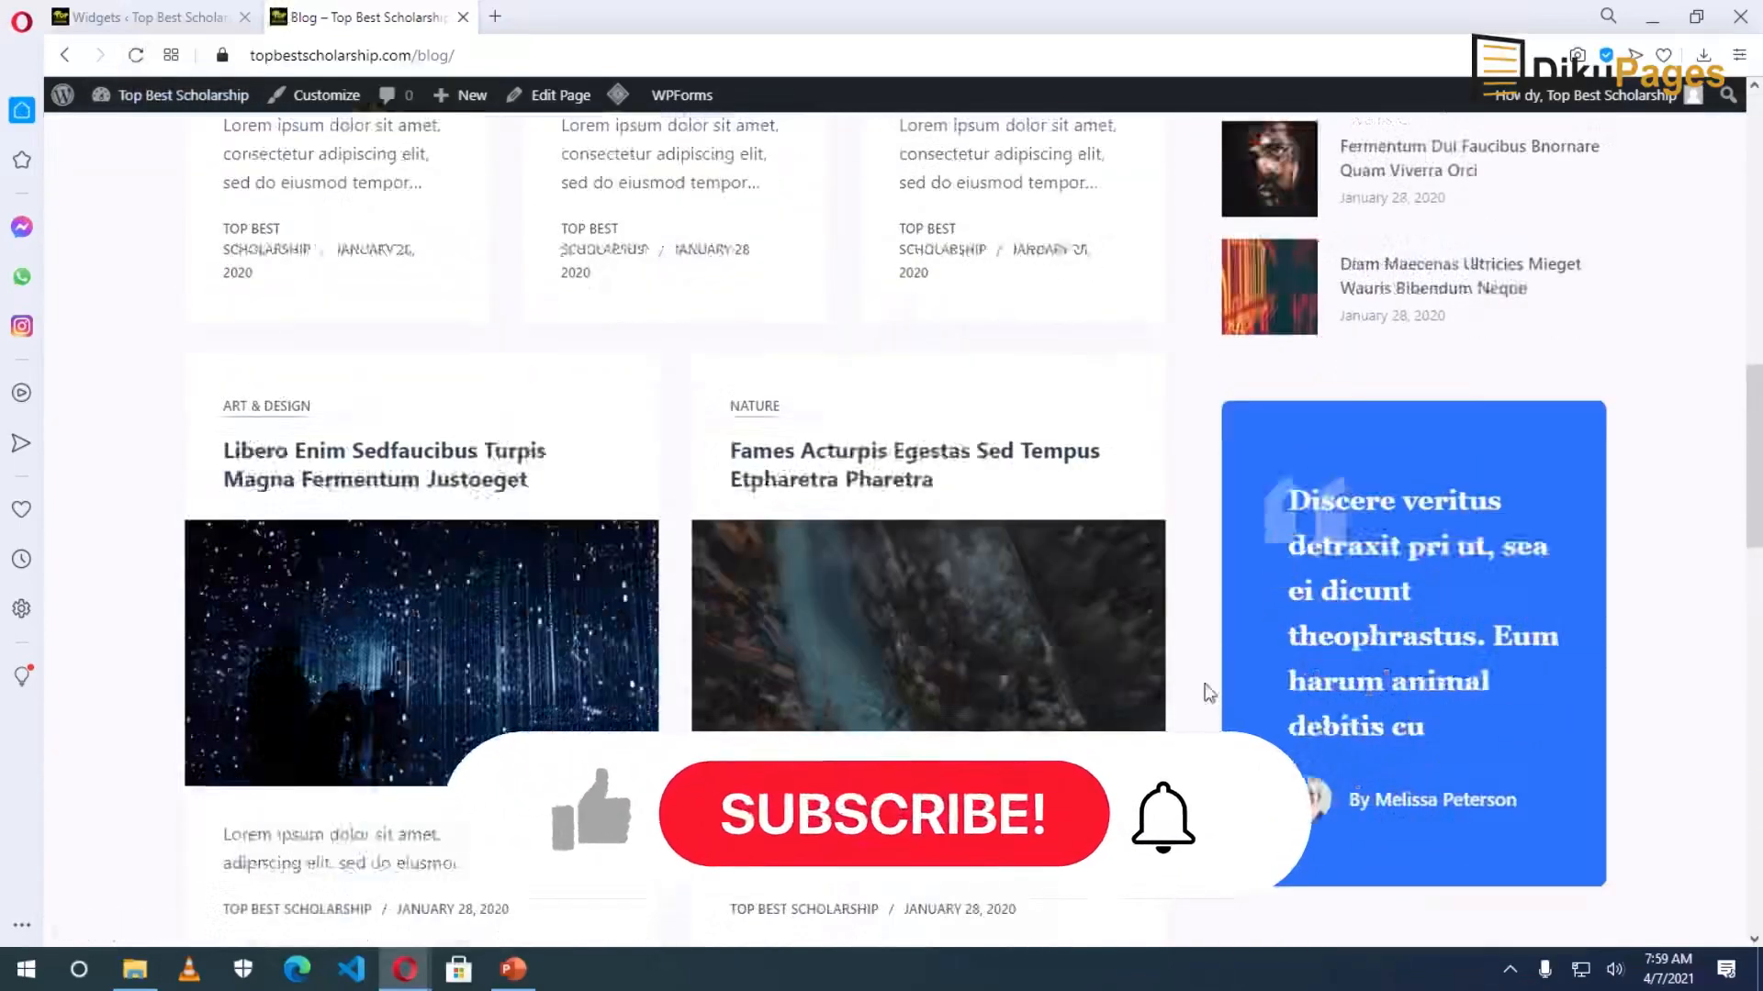
pyautogui.scroll(-2, 1204, 693)
# Purge all LiteSpeed cache and confirm the sidebar shows an untitled search box above Categories.
pyautogui.moveTo(620, 101)
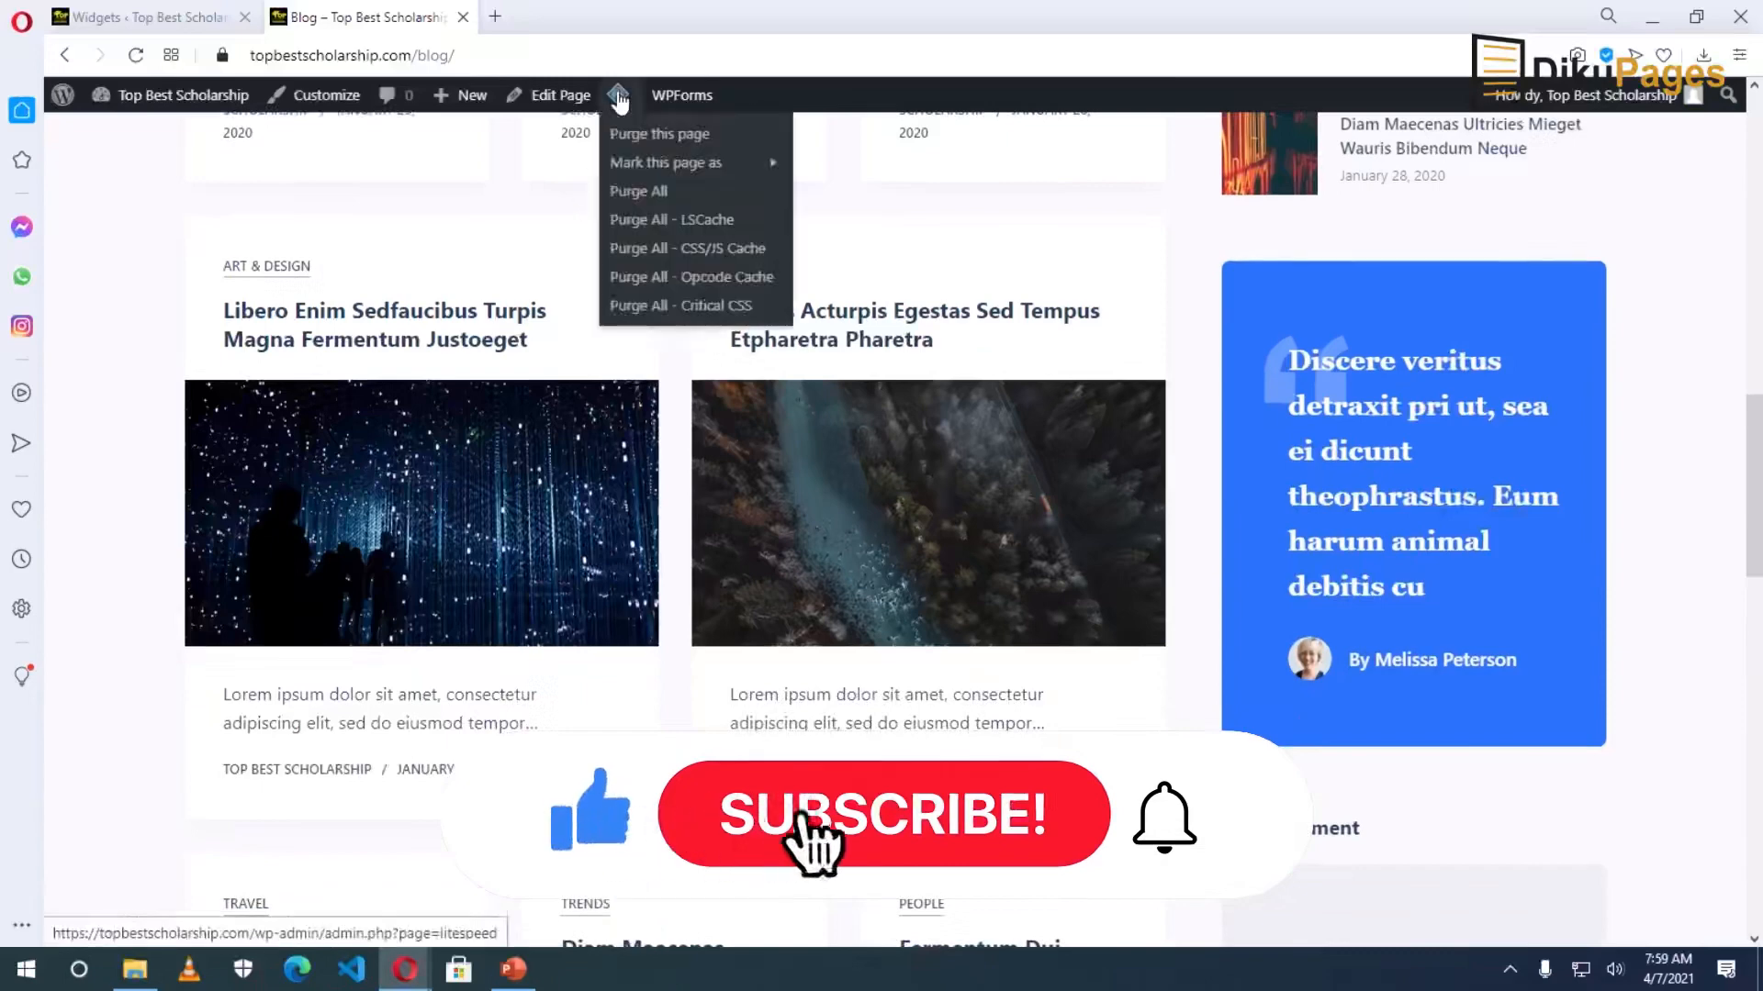
pyautogui.click(656, 194)
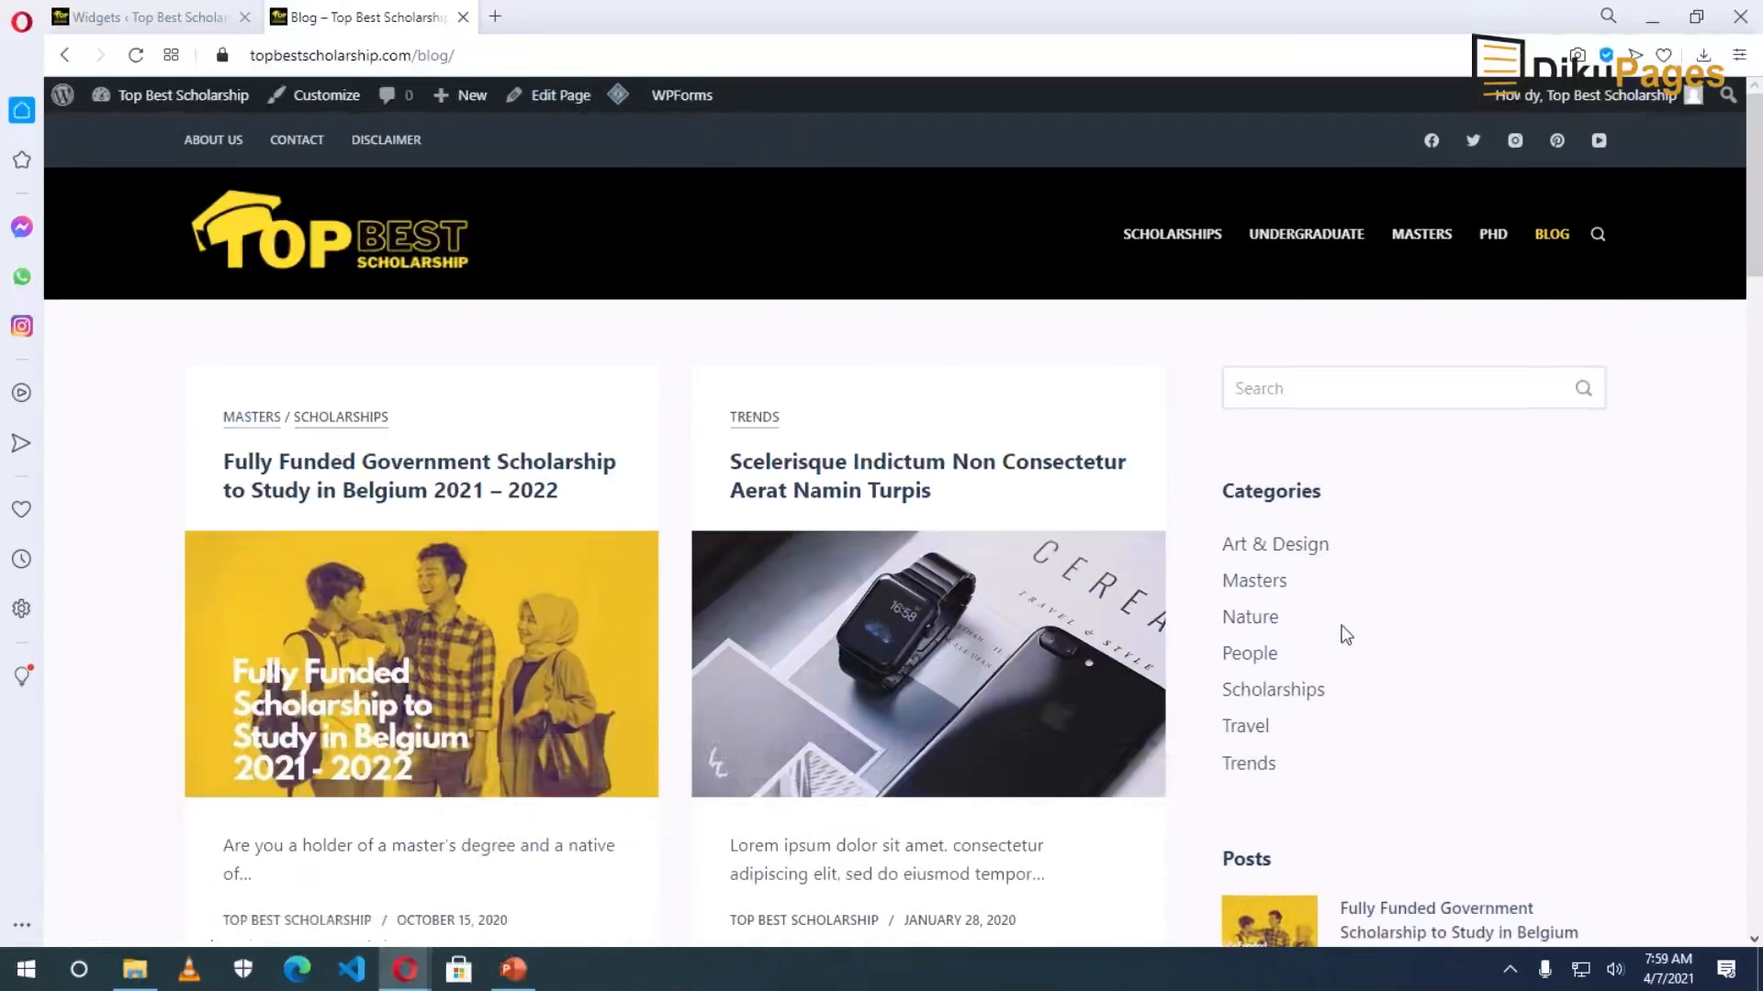
pyautogui.scroll(-20, 1346, 636)
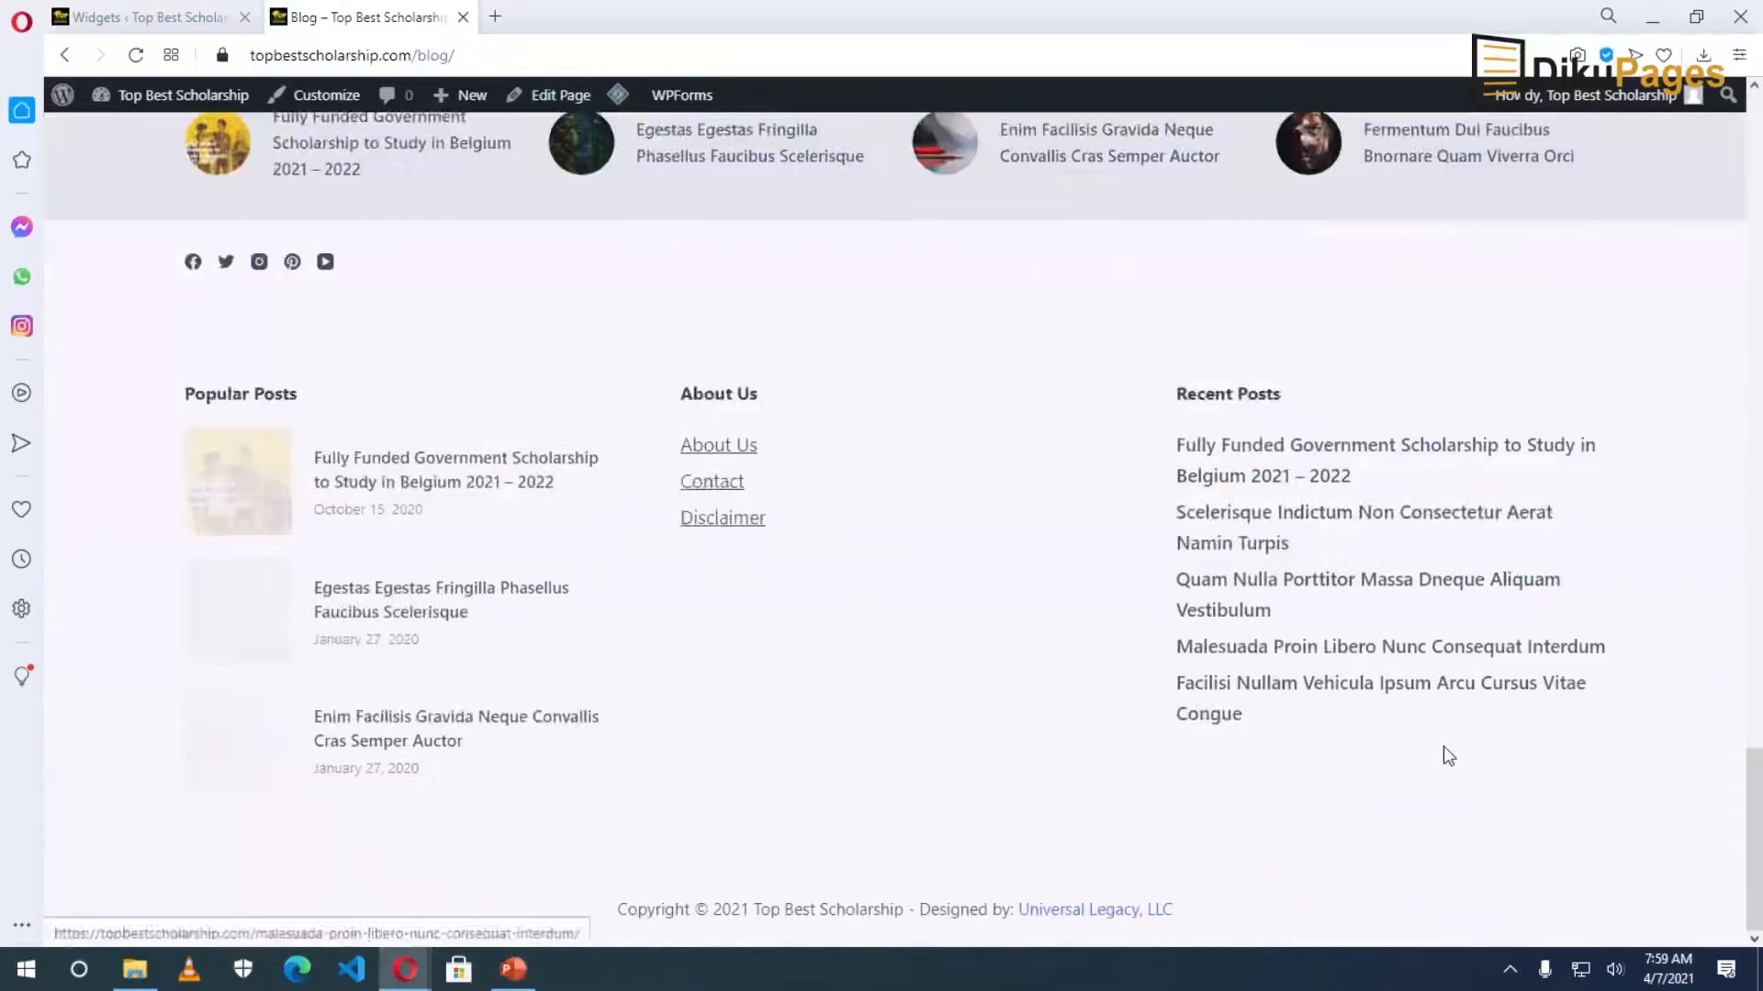
pyautogui.scroll(14, 1444, 747)
pyautogui.scroll(-6, 1500, 783)
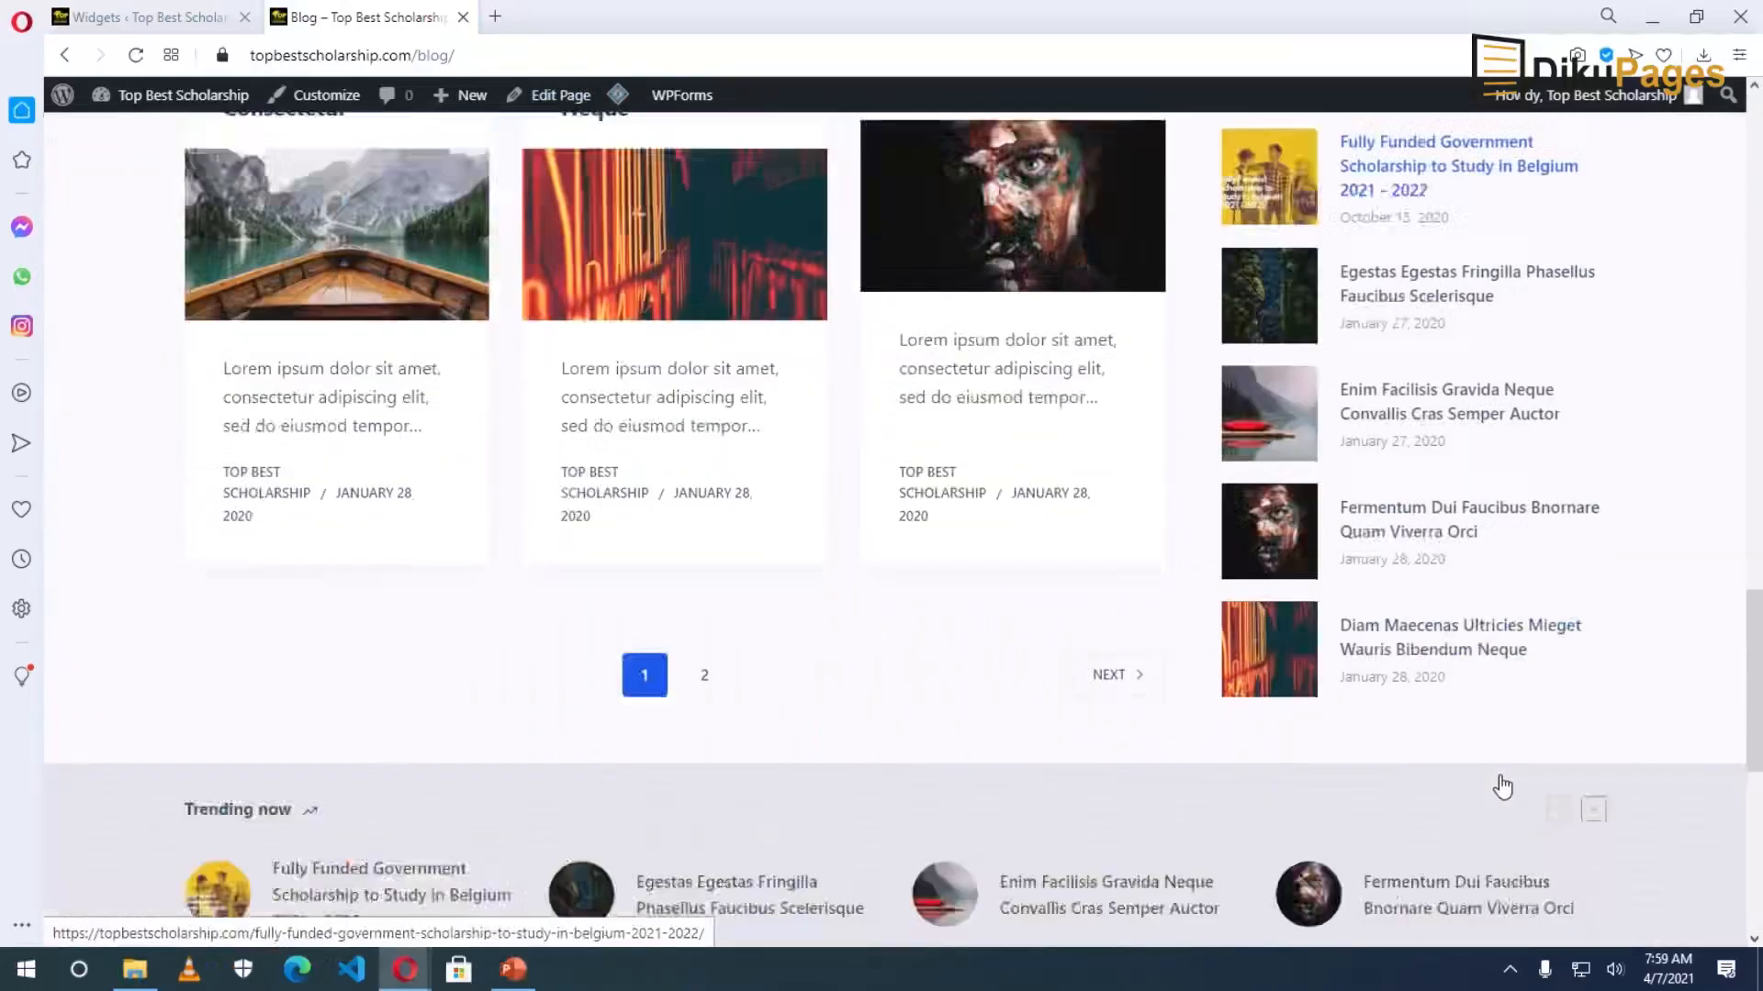
pyautogui.scroll(-1, 1502, 787)
pyautogui.scroll(8, 1474, 578)
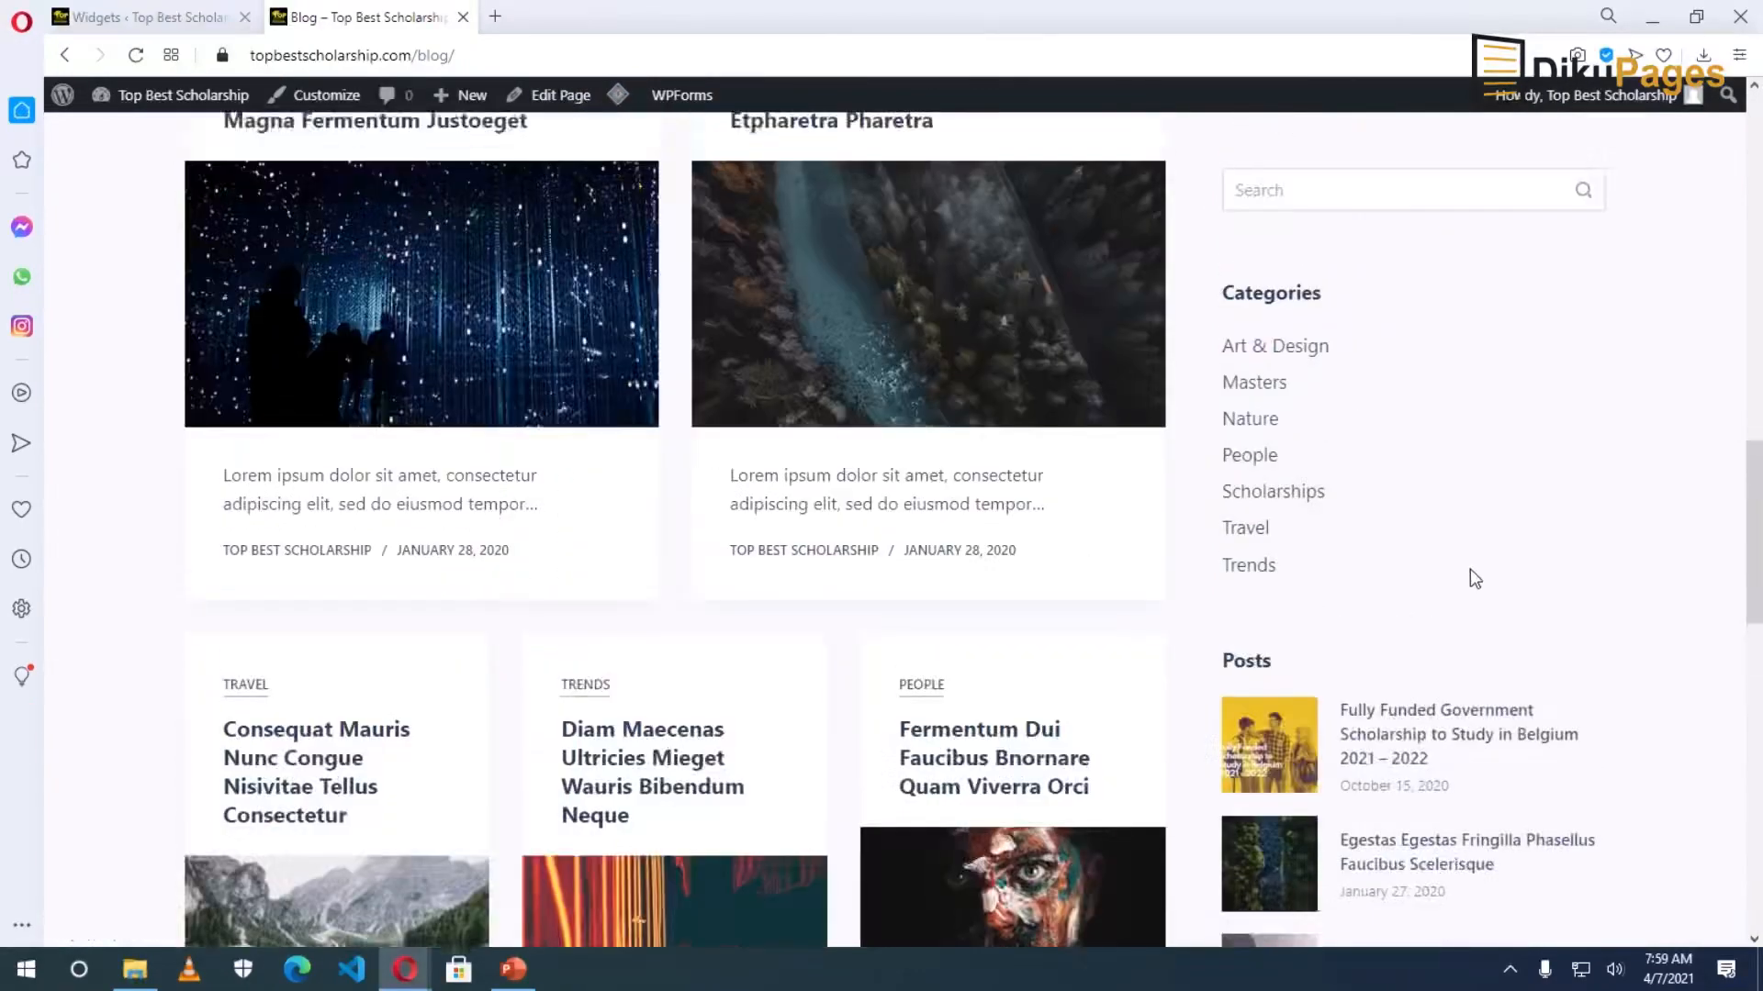
pyautogui.scroll(10, 1469, 569)
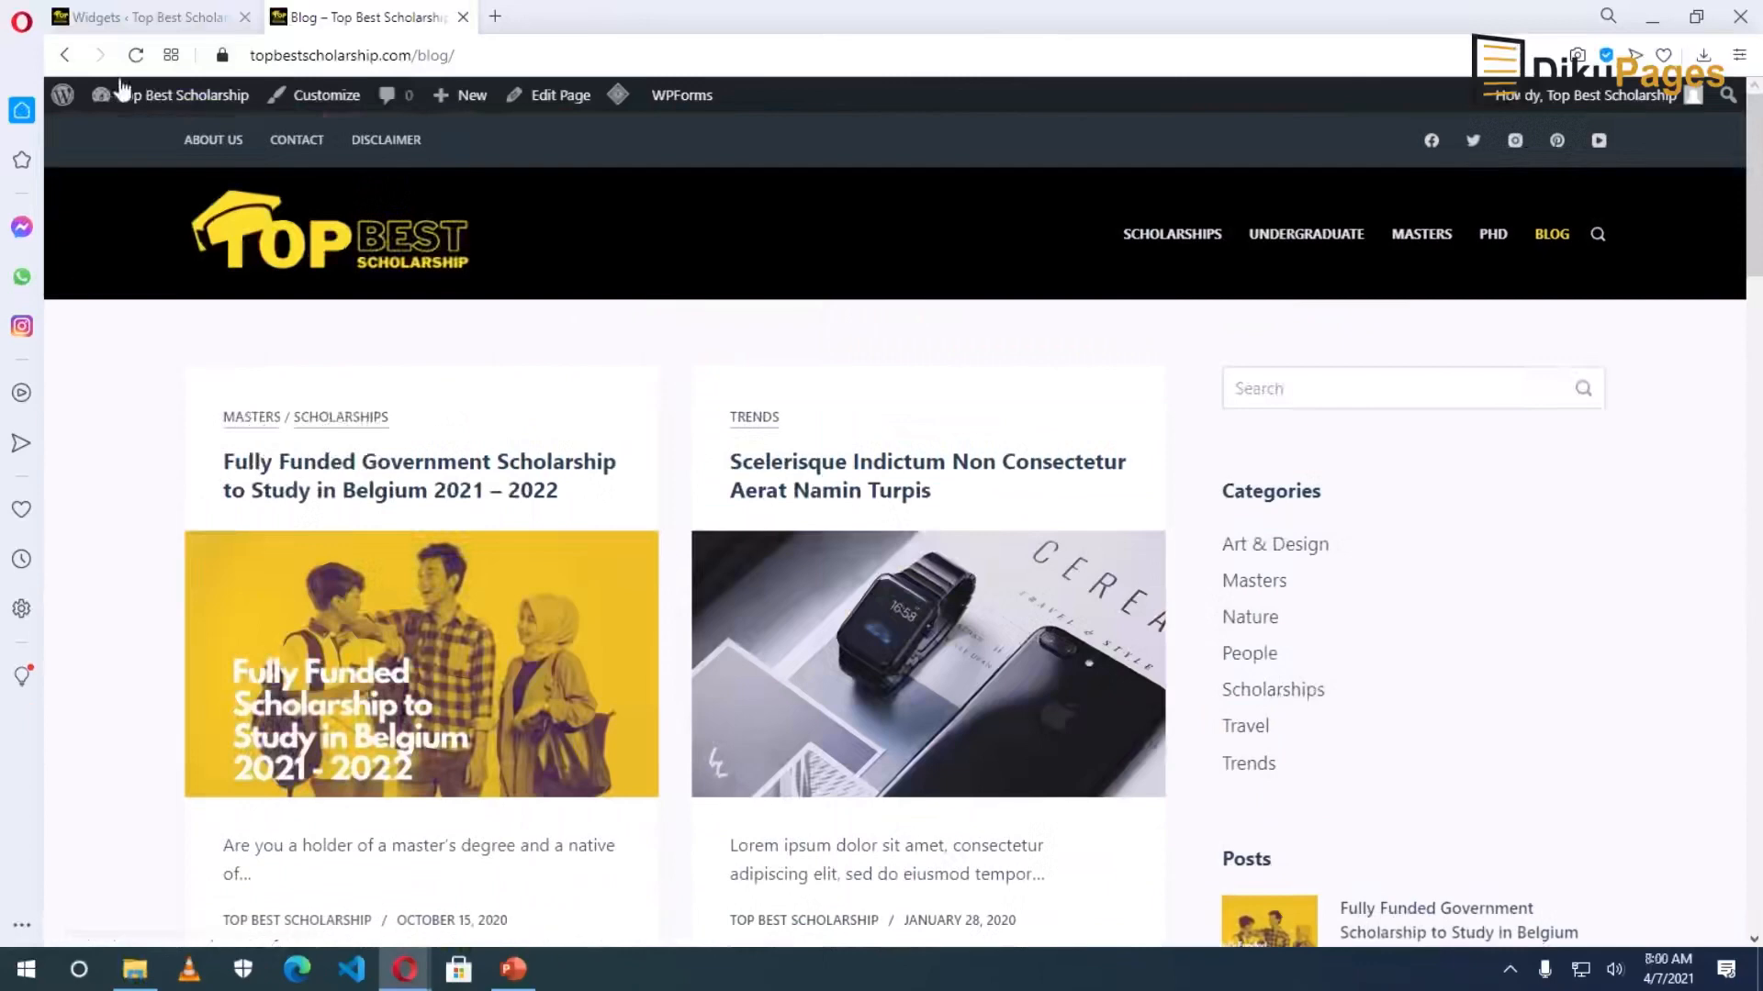
pyautogui.click(135, 20)
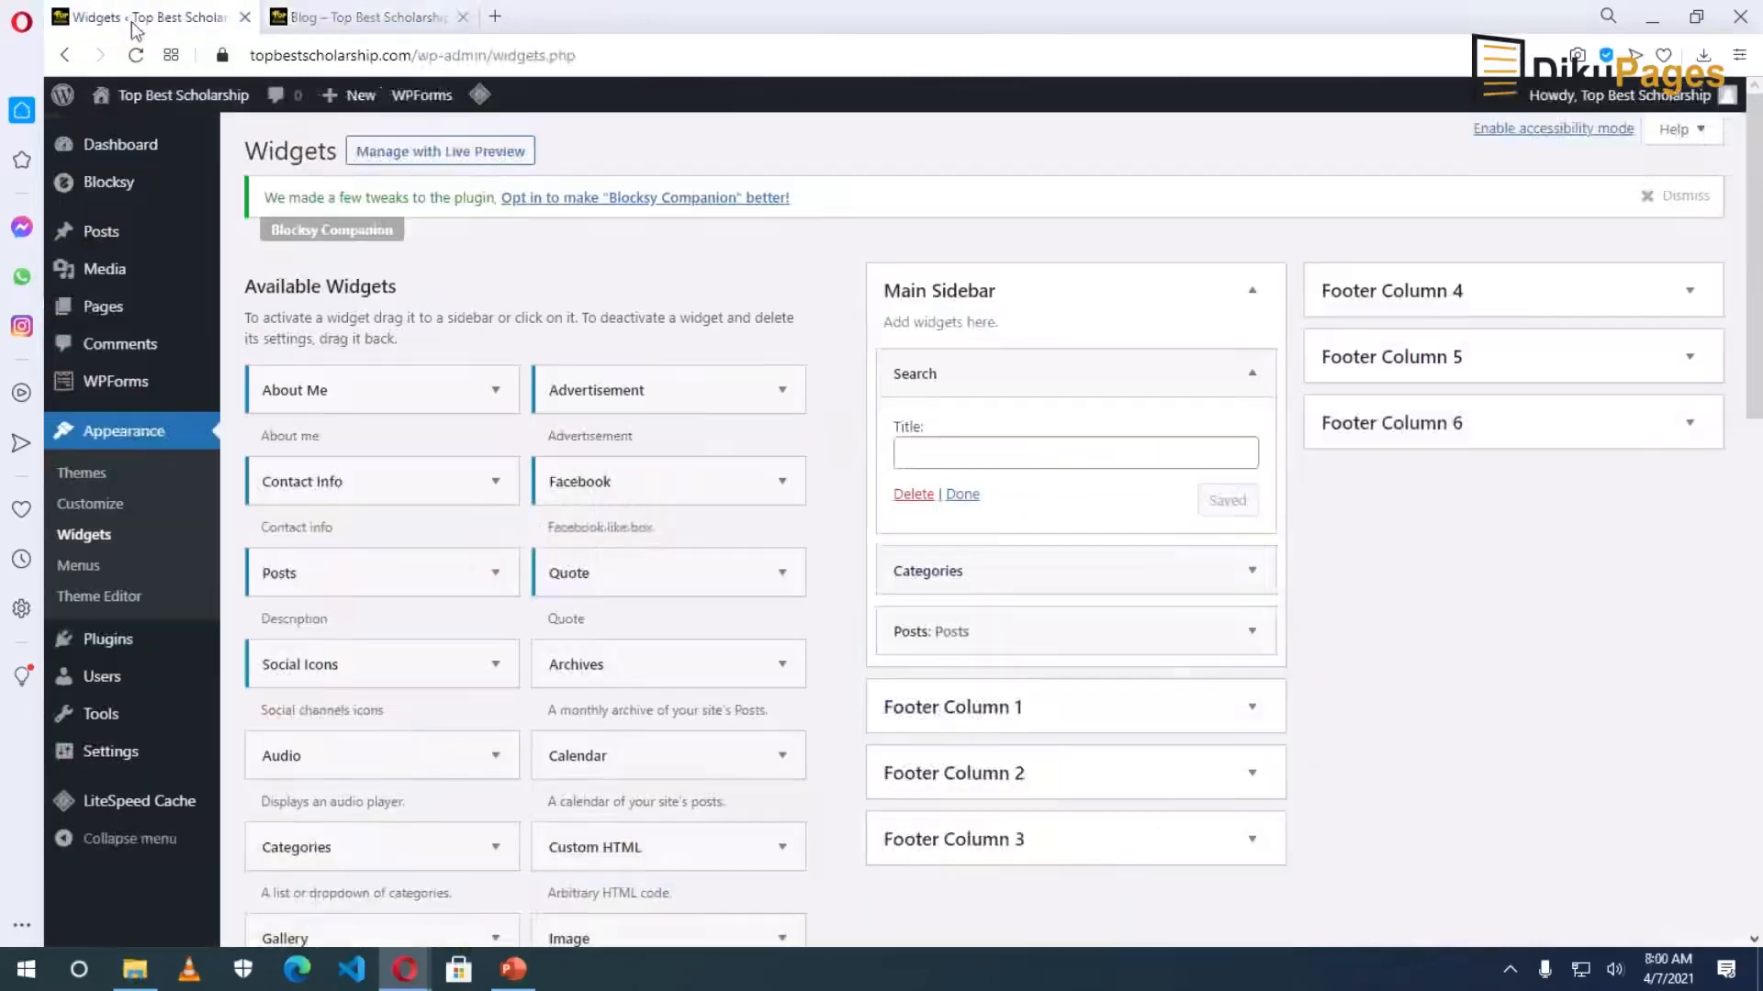
# Turn on Show post counts in the Categories widget and save it.
pyautogui.click(1254, 578)
pyautogui.scroll(-2, 1037, 564)
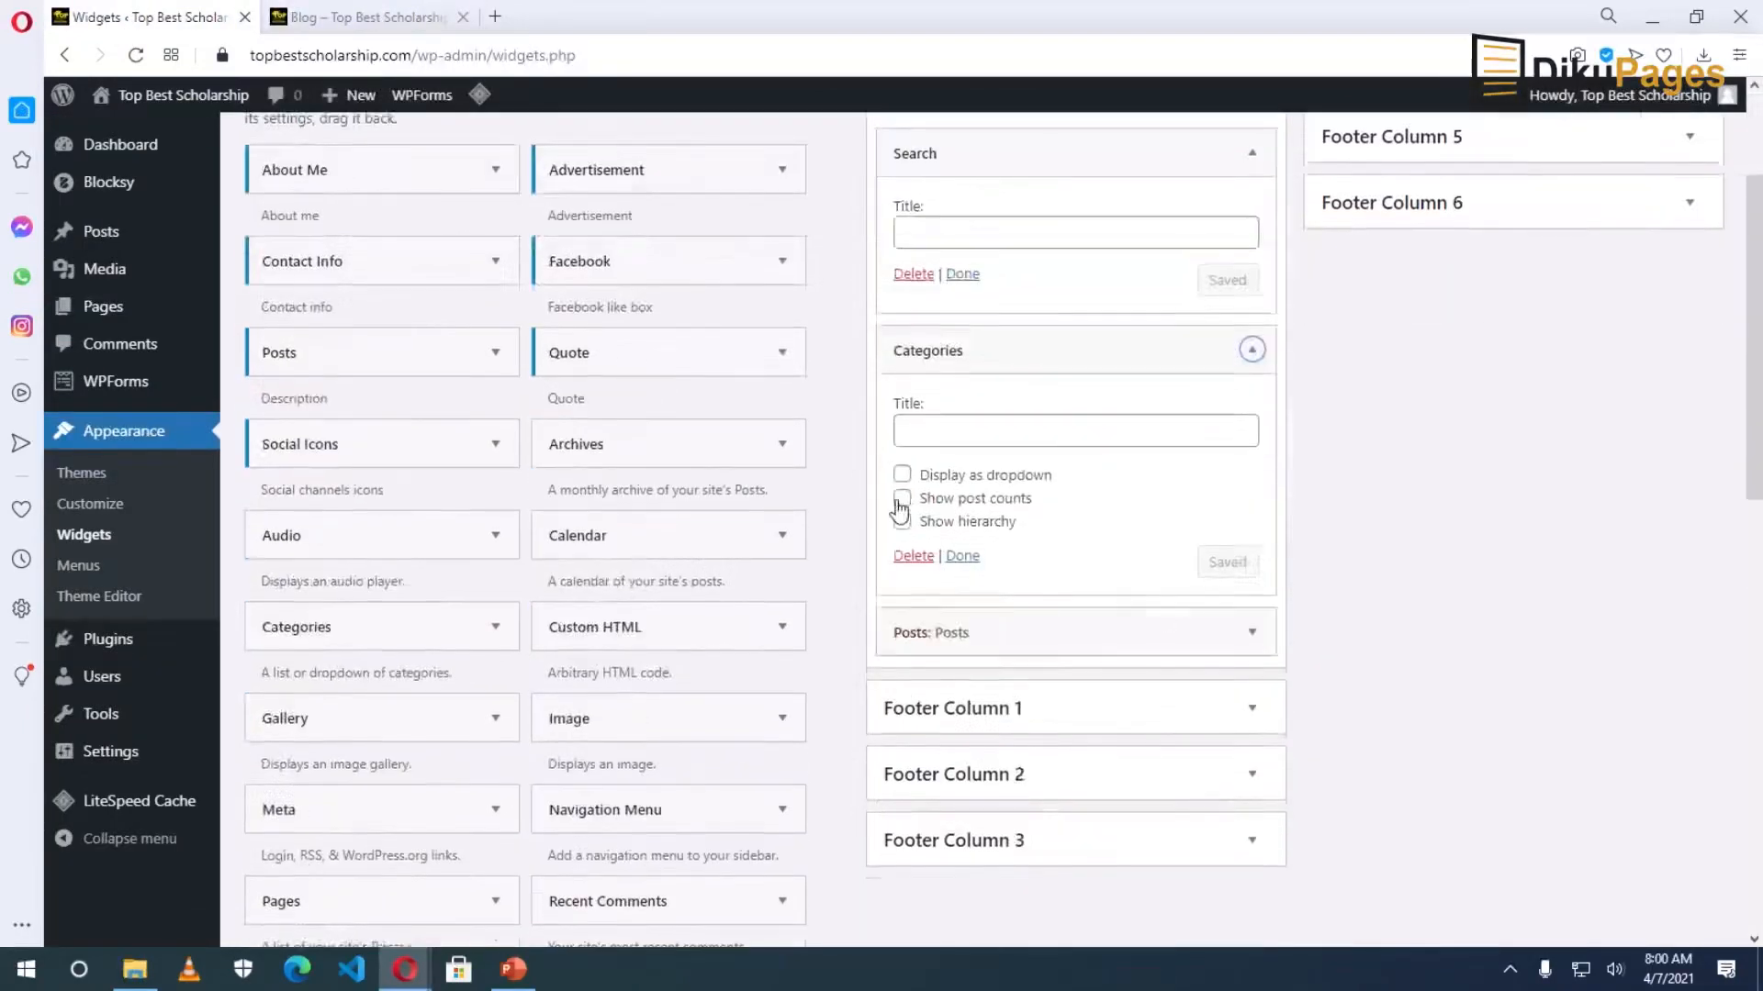
pyautogui.click(901, 499)
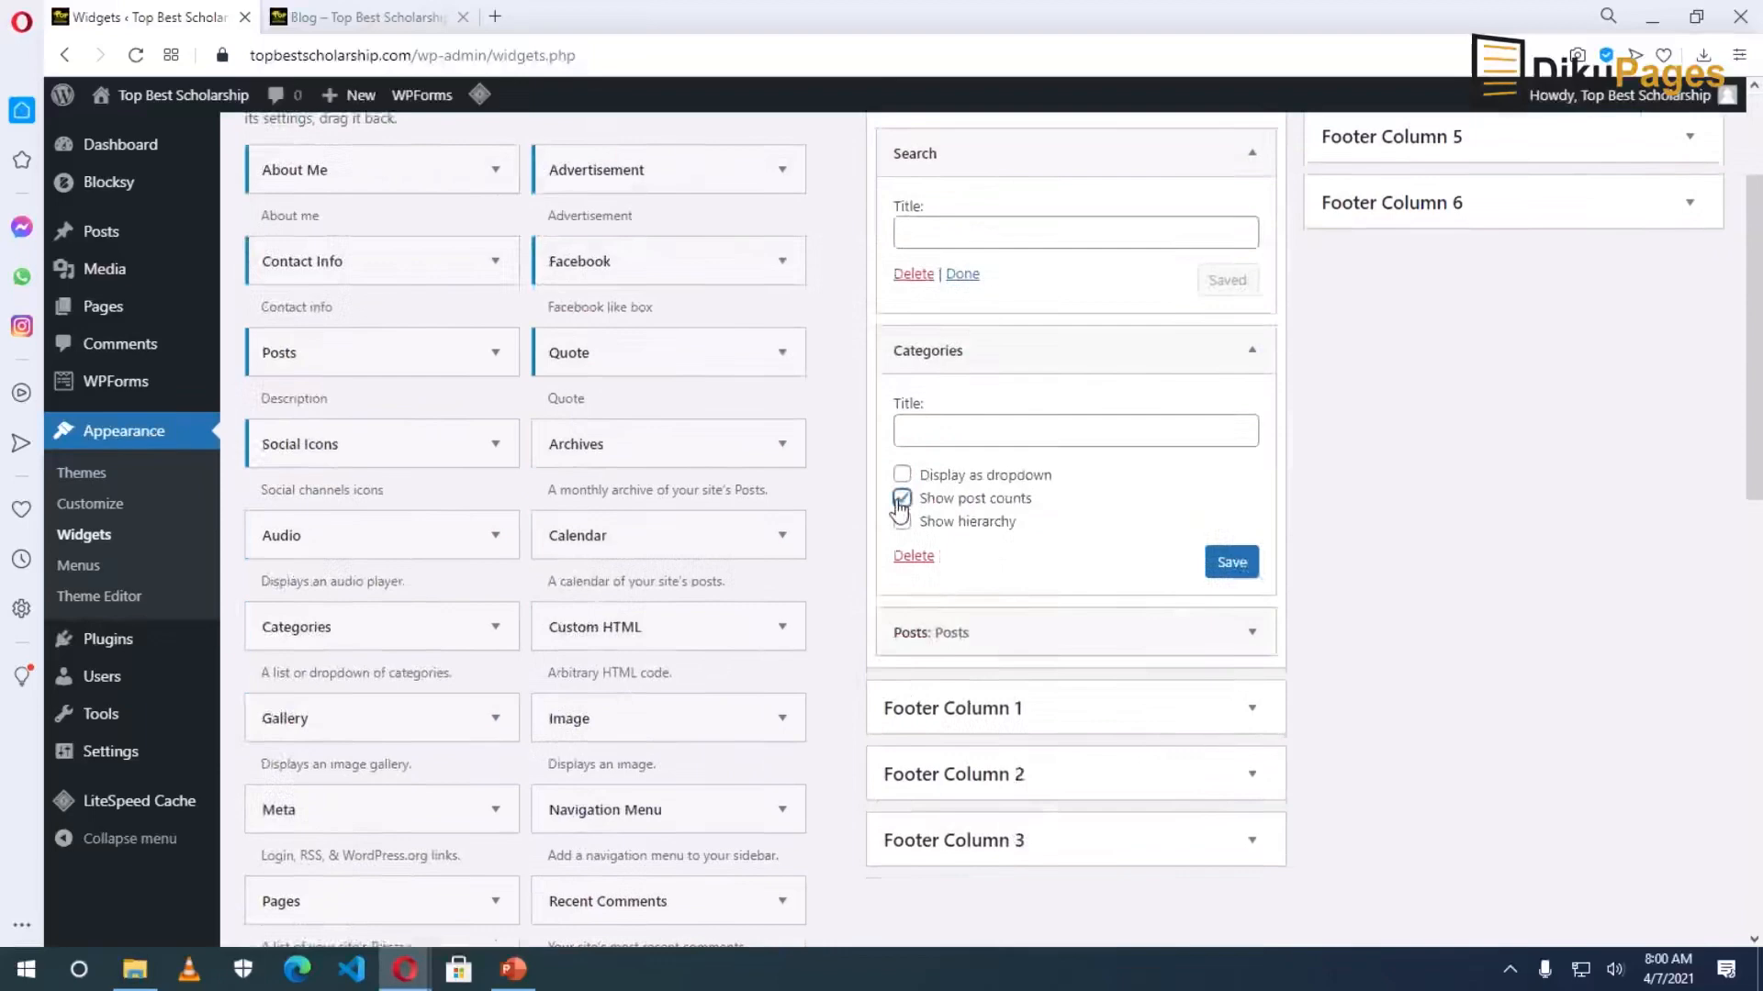
pyautogui.click(1235, 578)
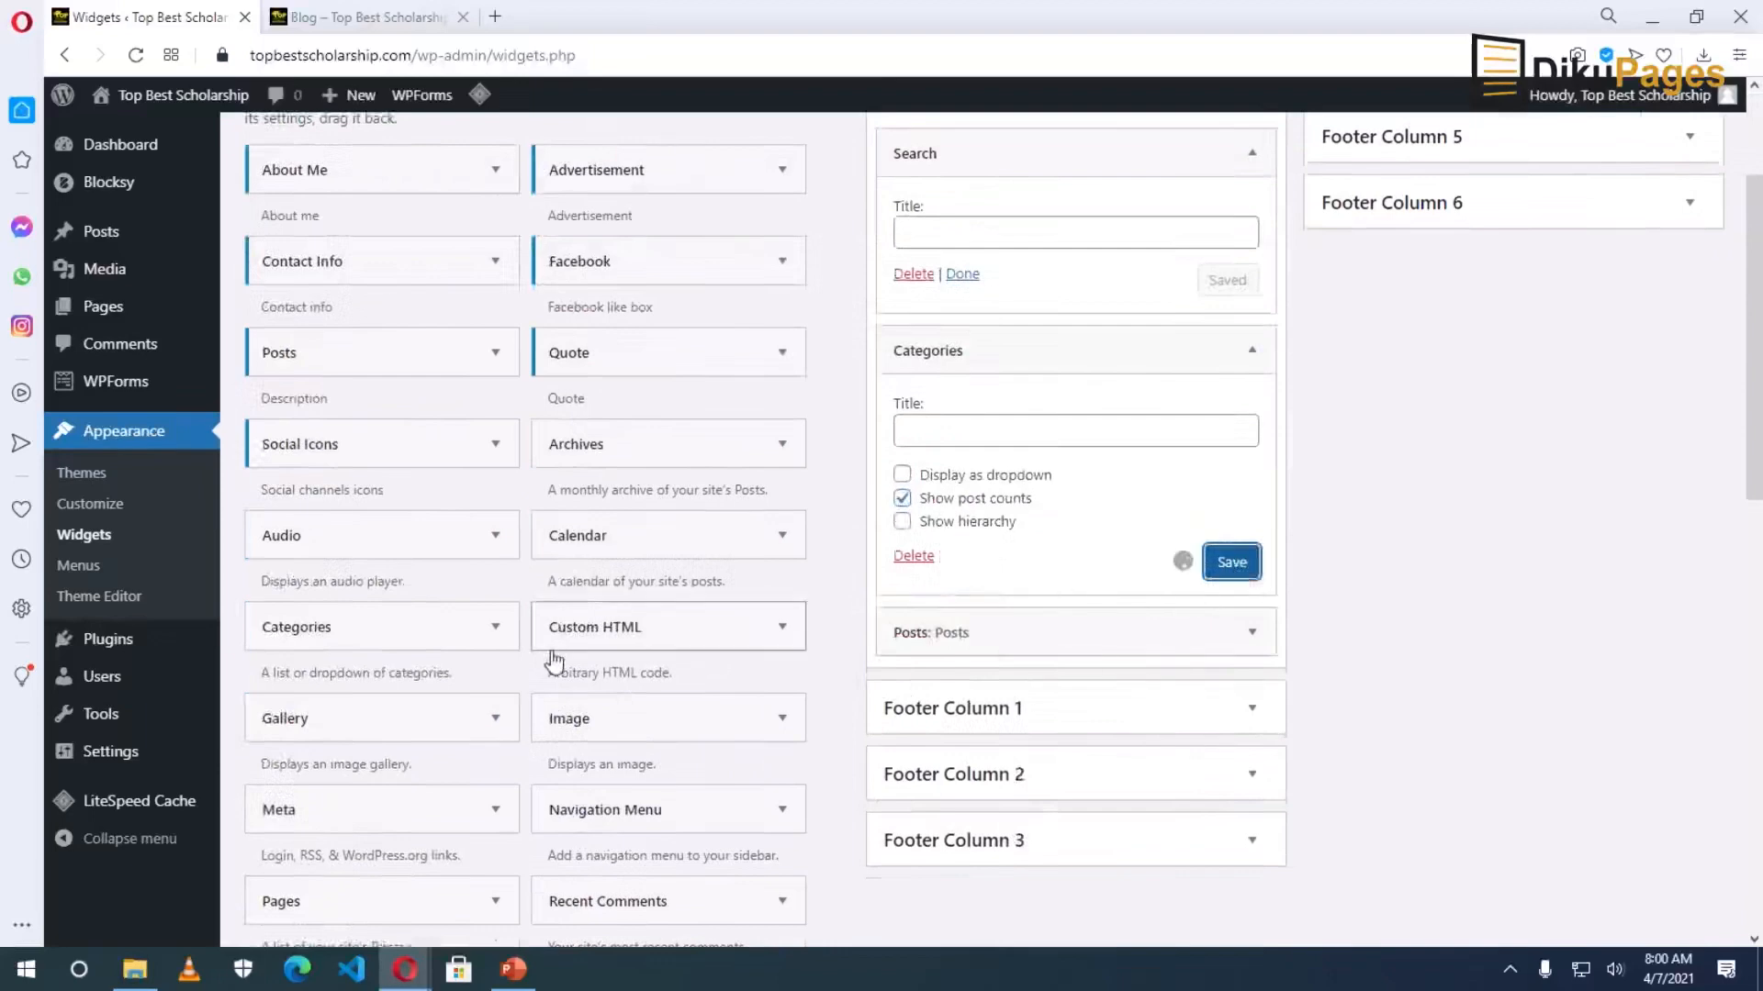
# Purge all LiteSpeed cache so the blog lists counts like Travel (4).
pyautogui.click(336, 22)
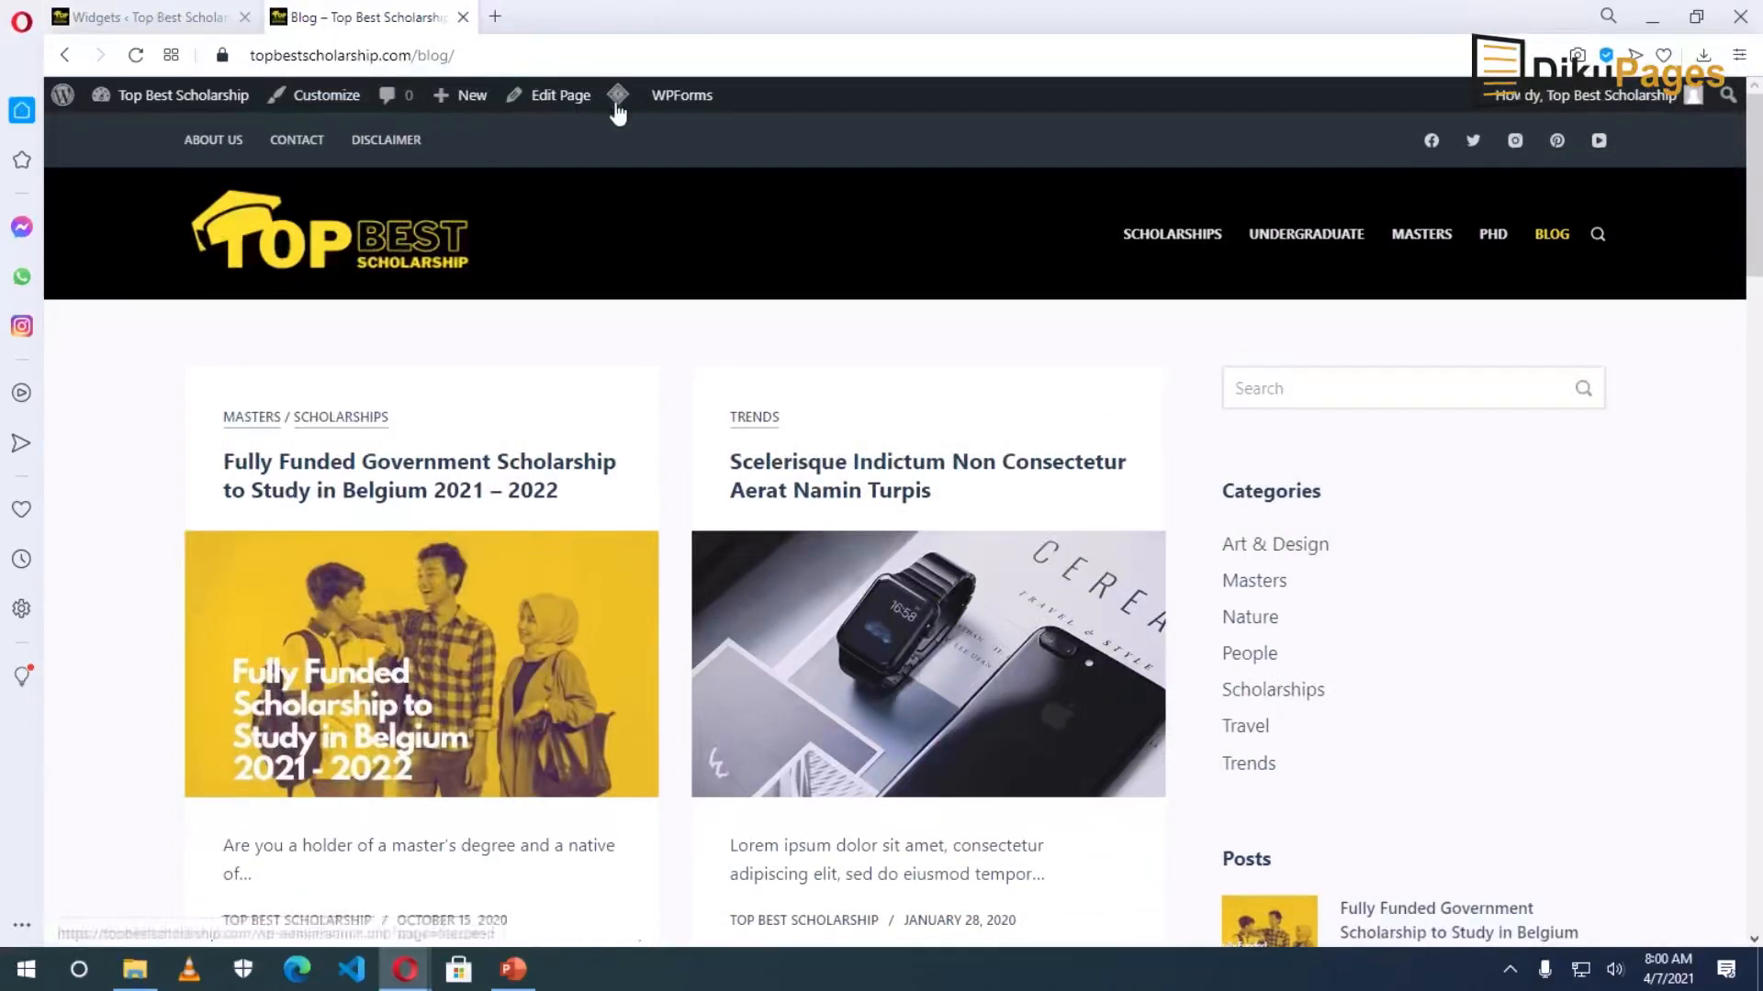
pyautogui.moveTo(618, 98)
pyautogui.click(654, 194)
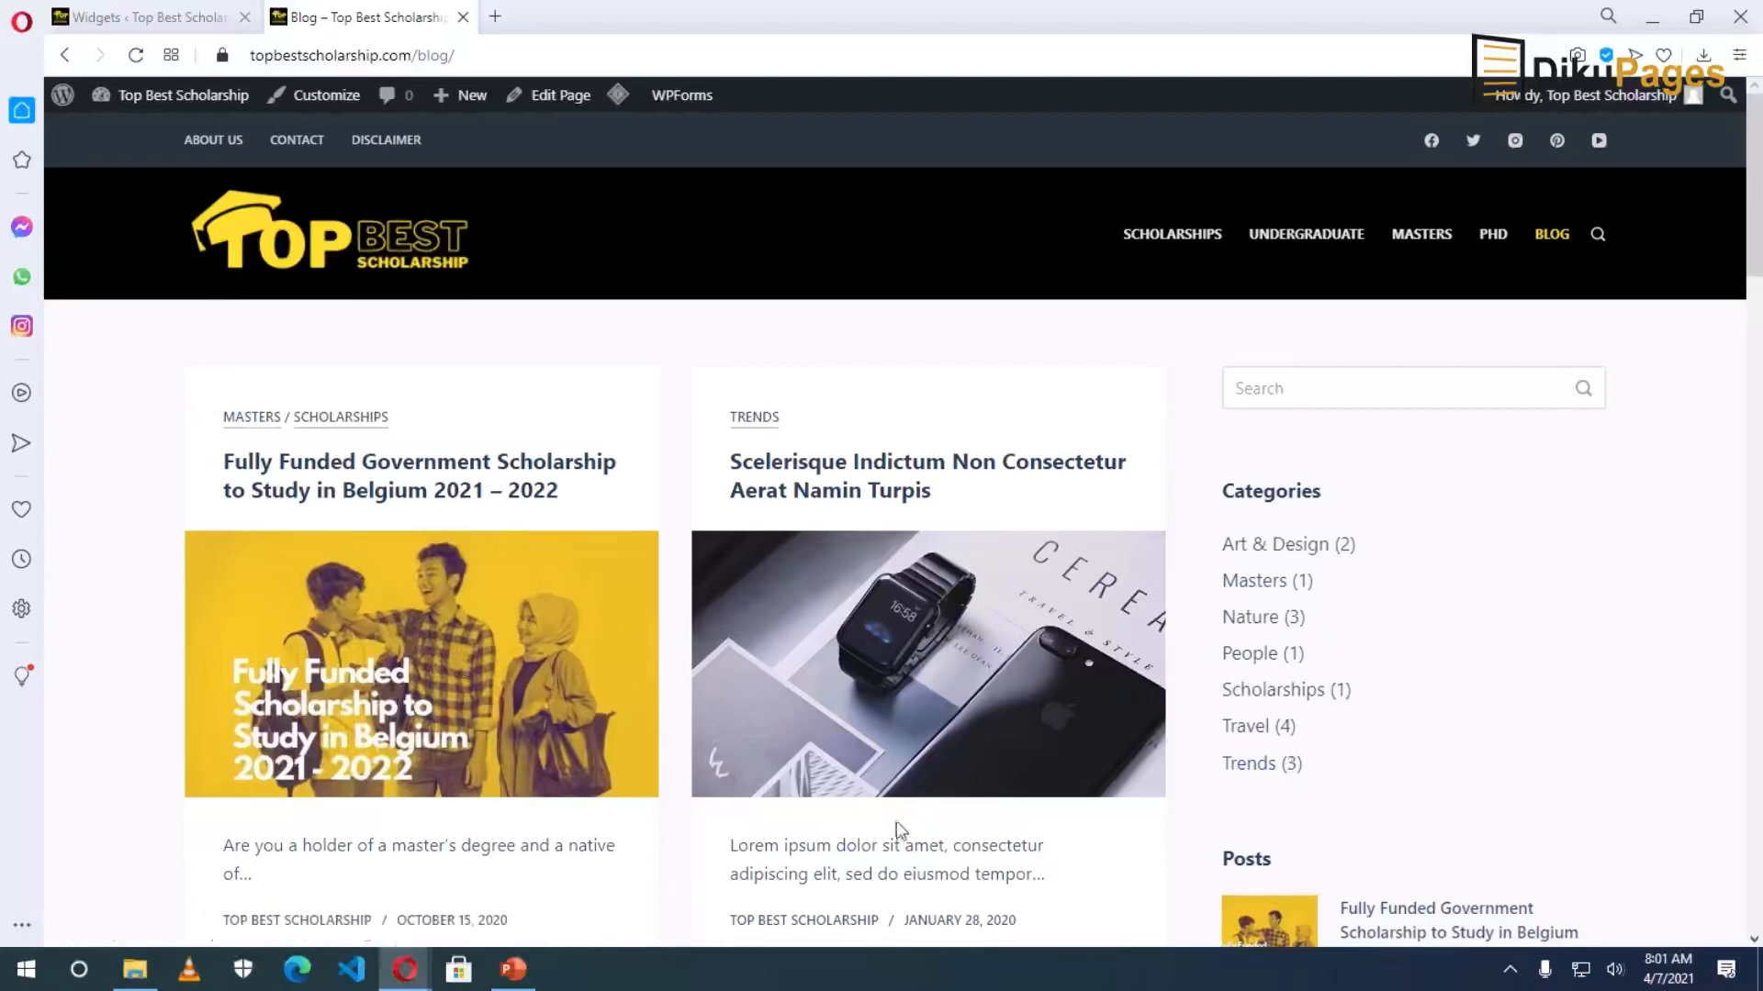
pyautogui.click(124, 20)
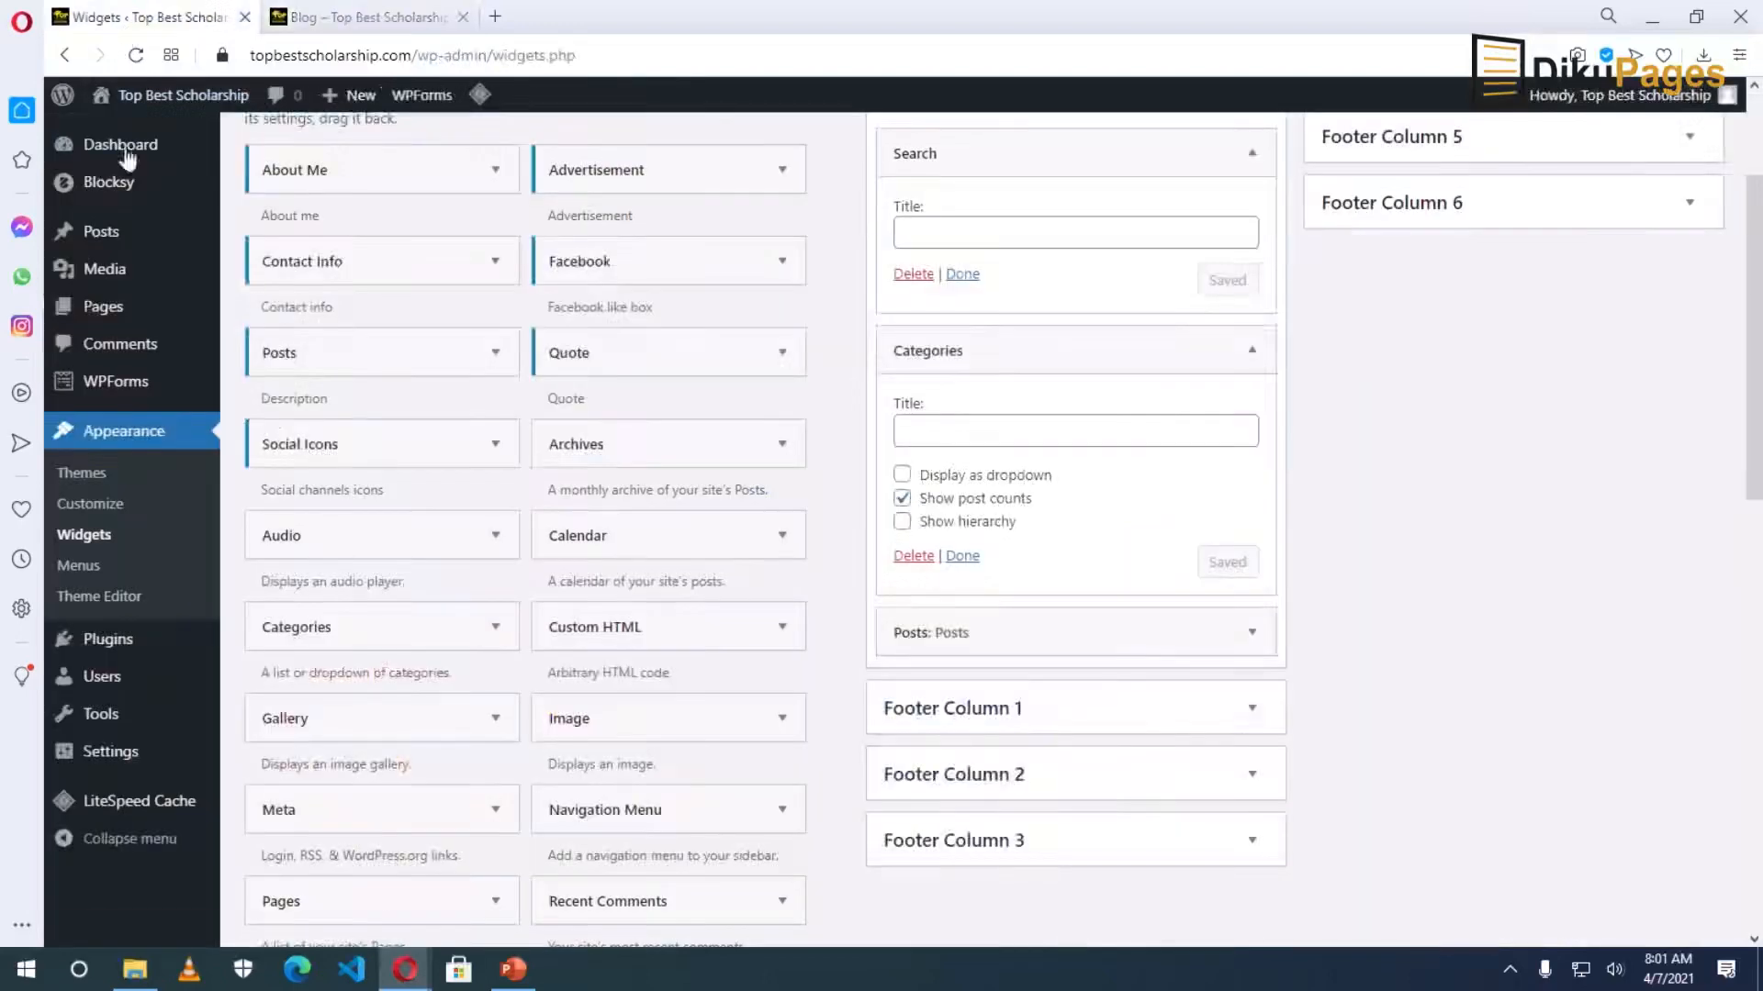
# Check every category except Masters, PhD, Scholarships and Undergraduate.
pyautogui.moveTo(126, 250)
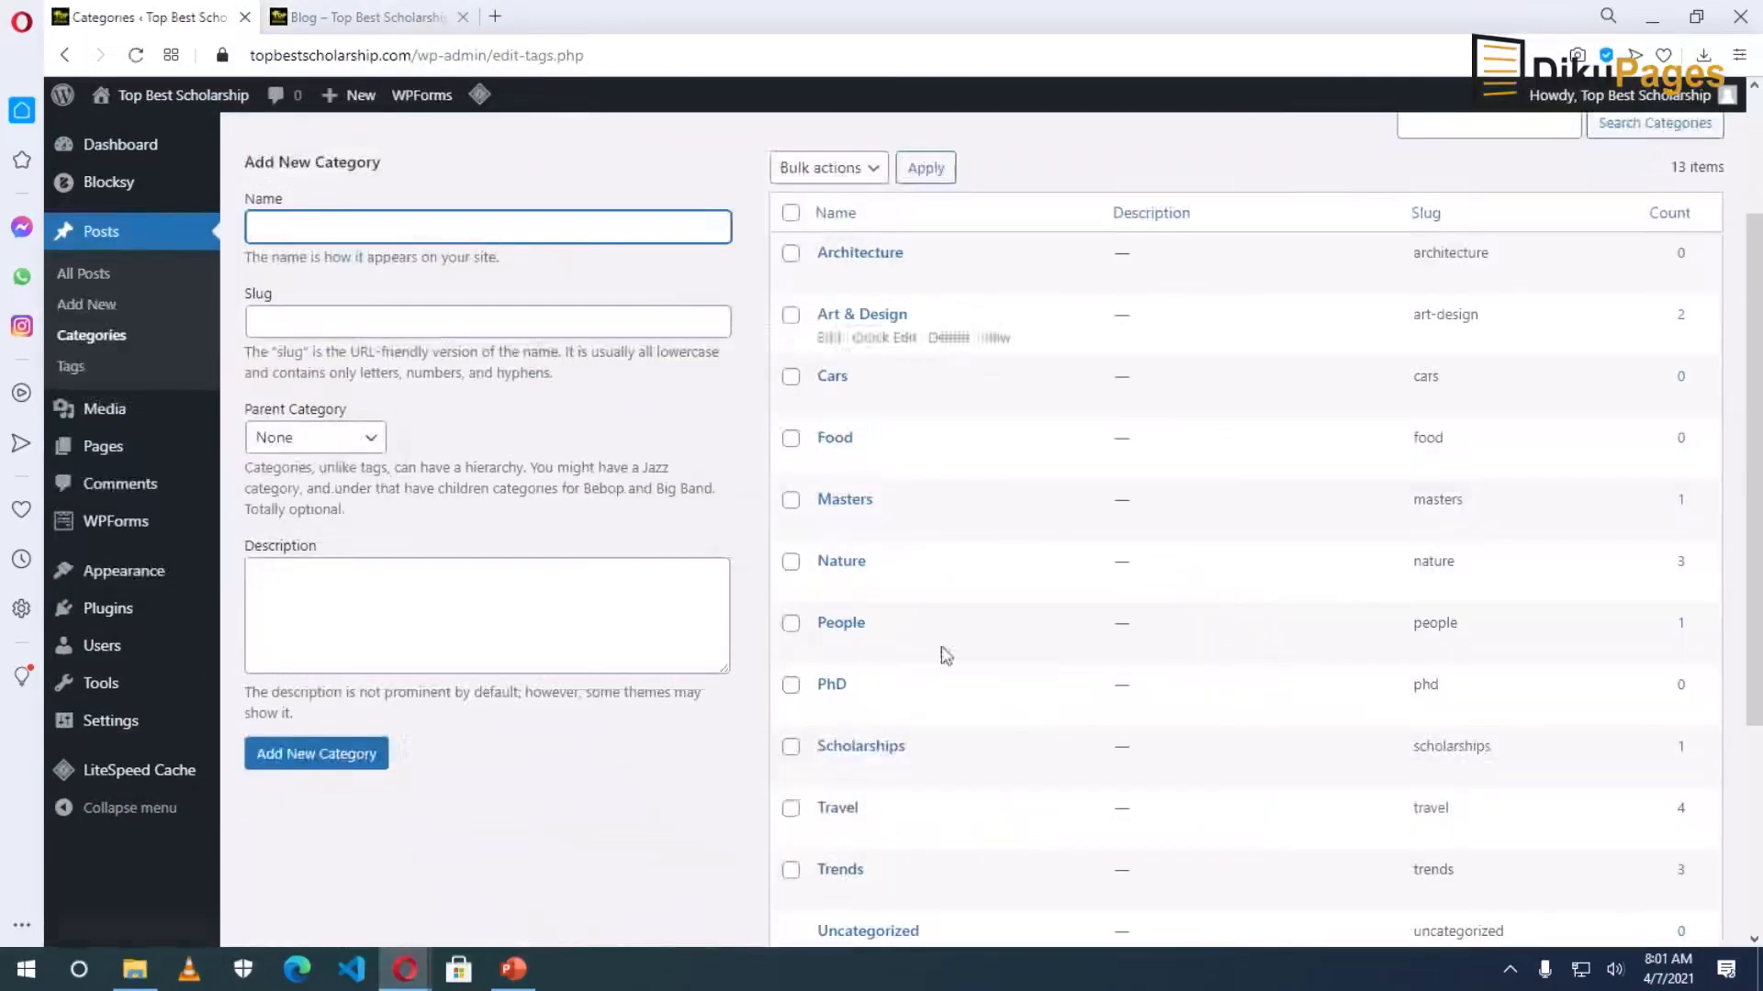
pyautogui.click(791, 215)
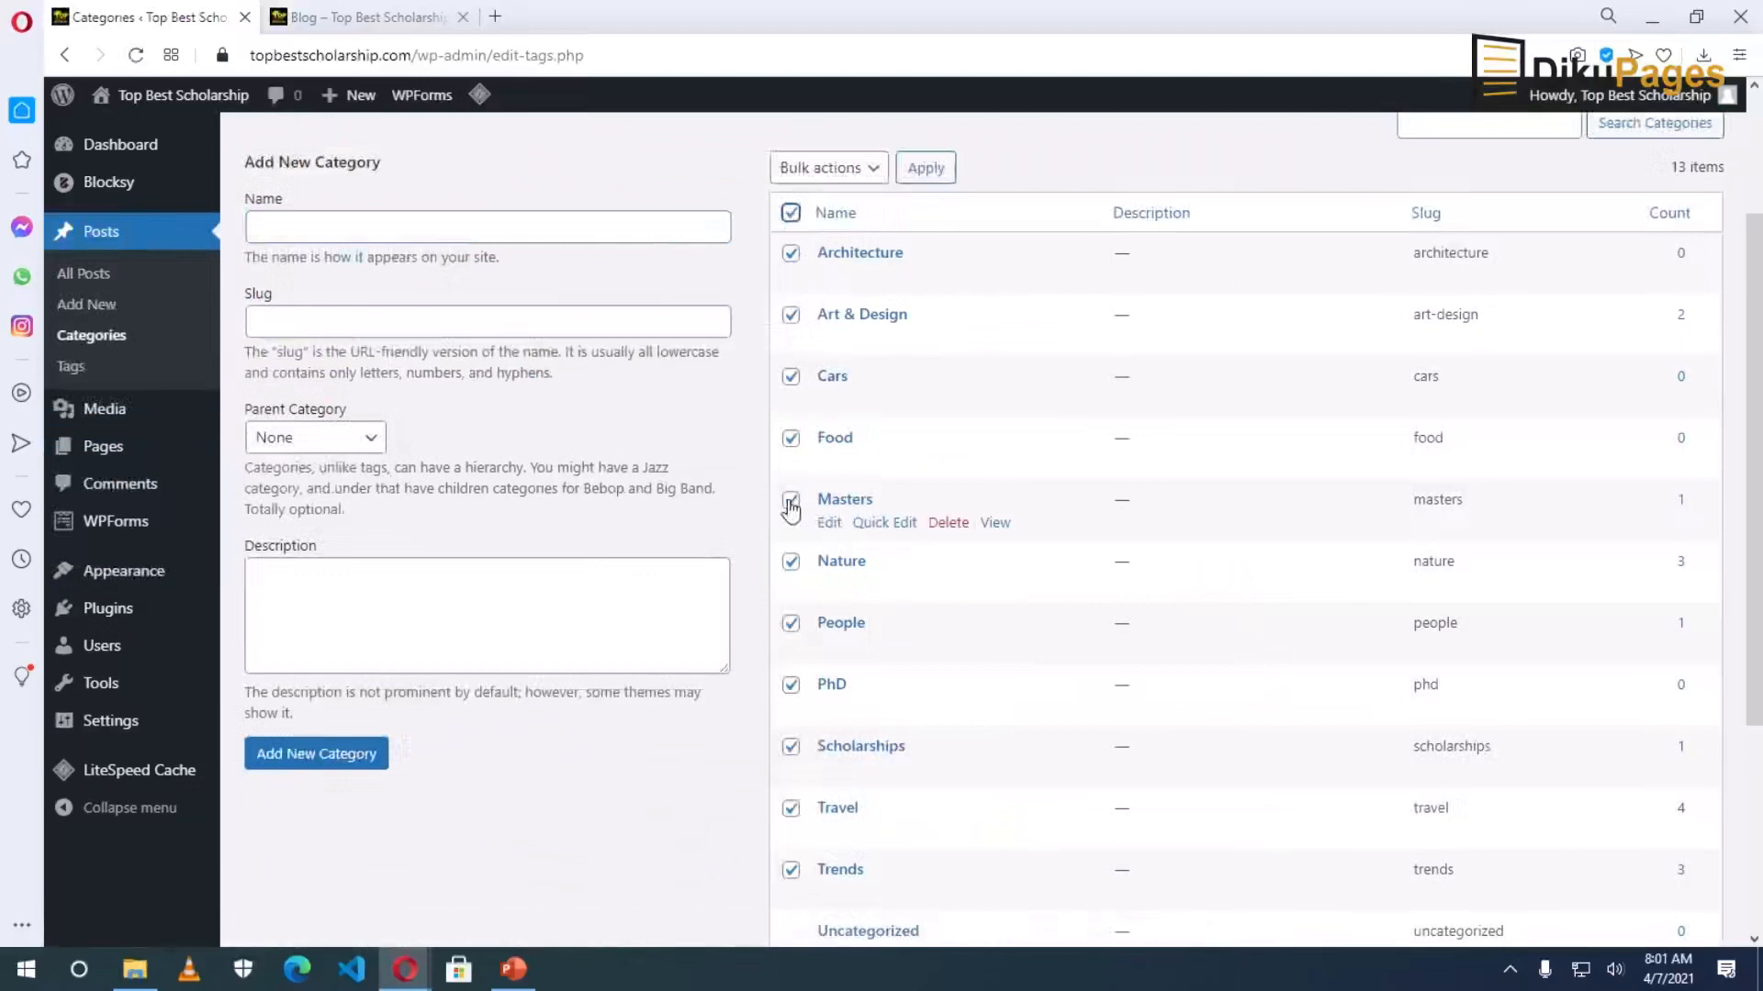
pyautogui.click(790, 688)
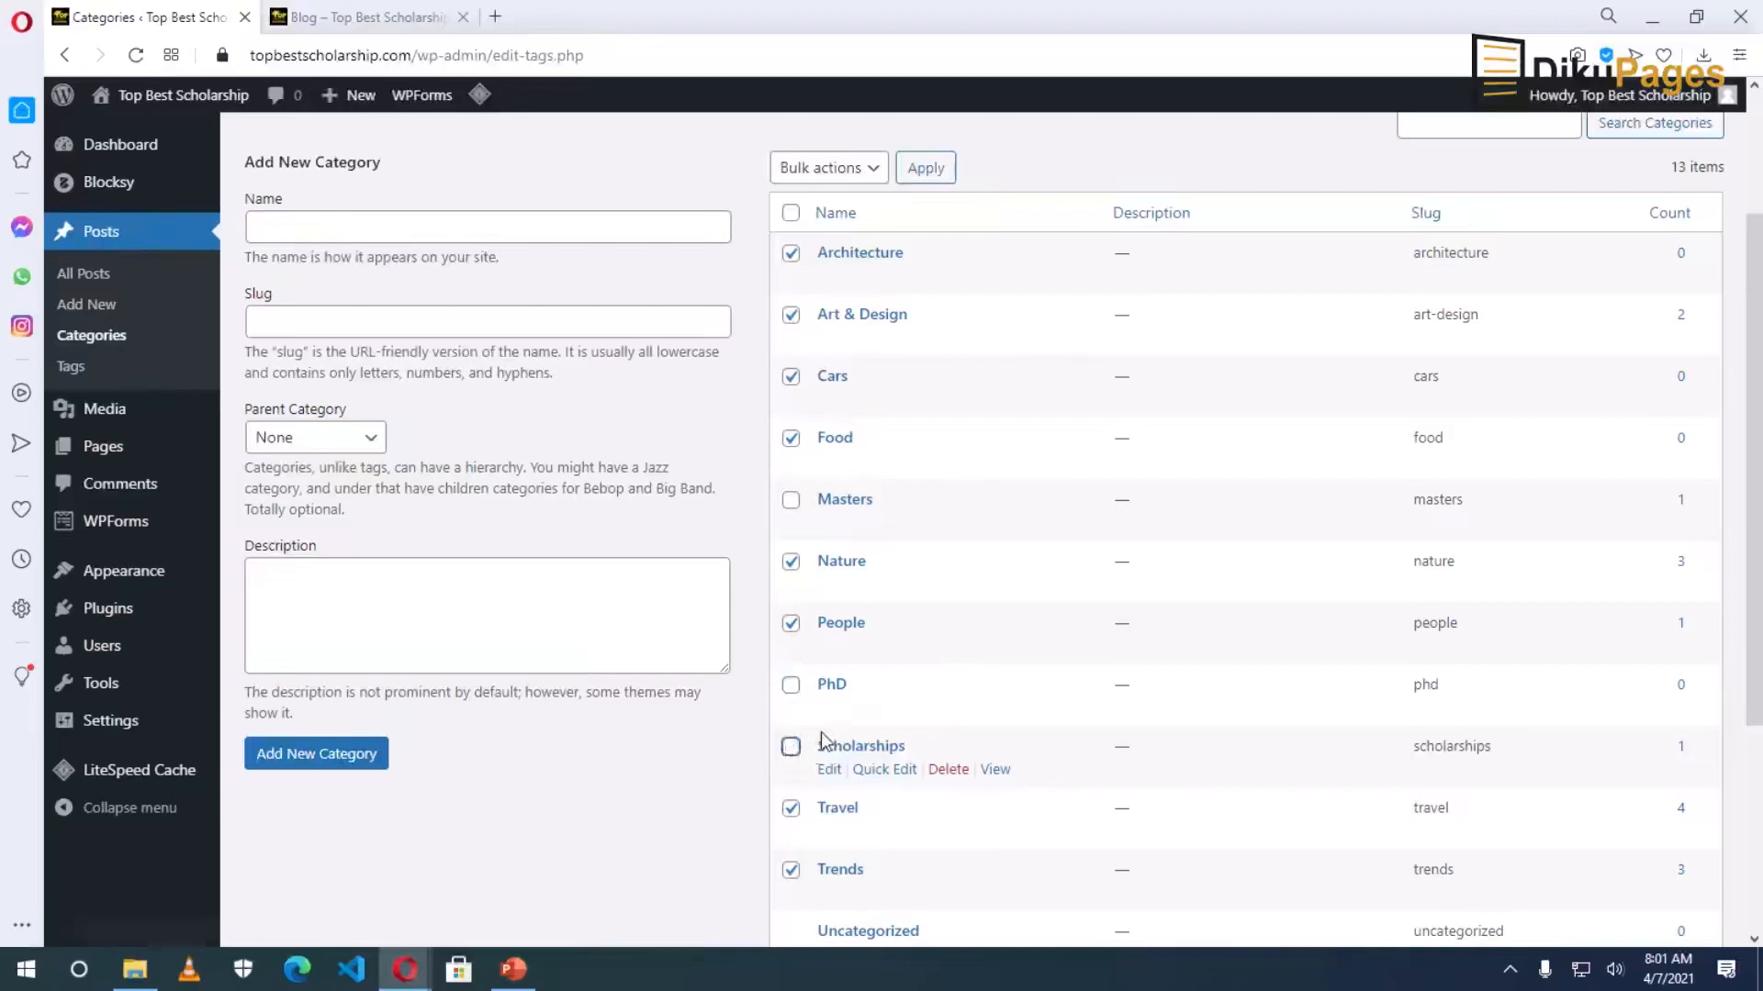
pyautogui.scroll(-3, 824, 740)
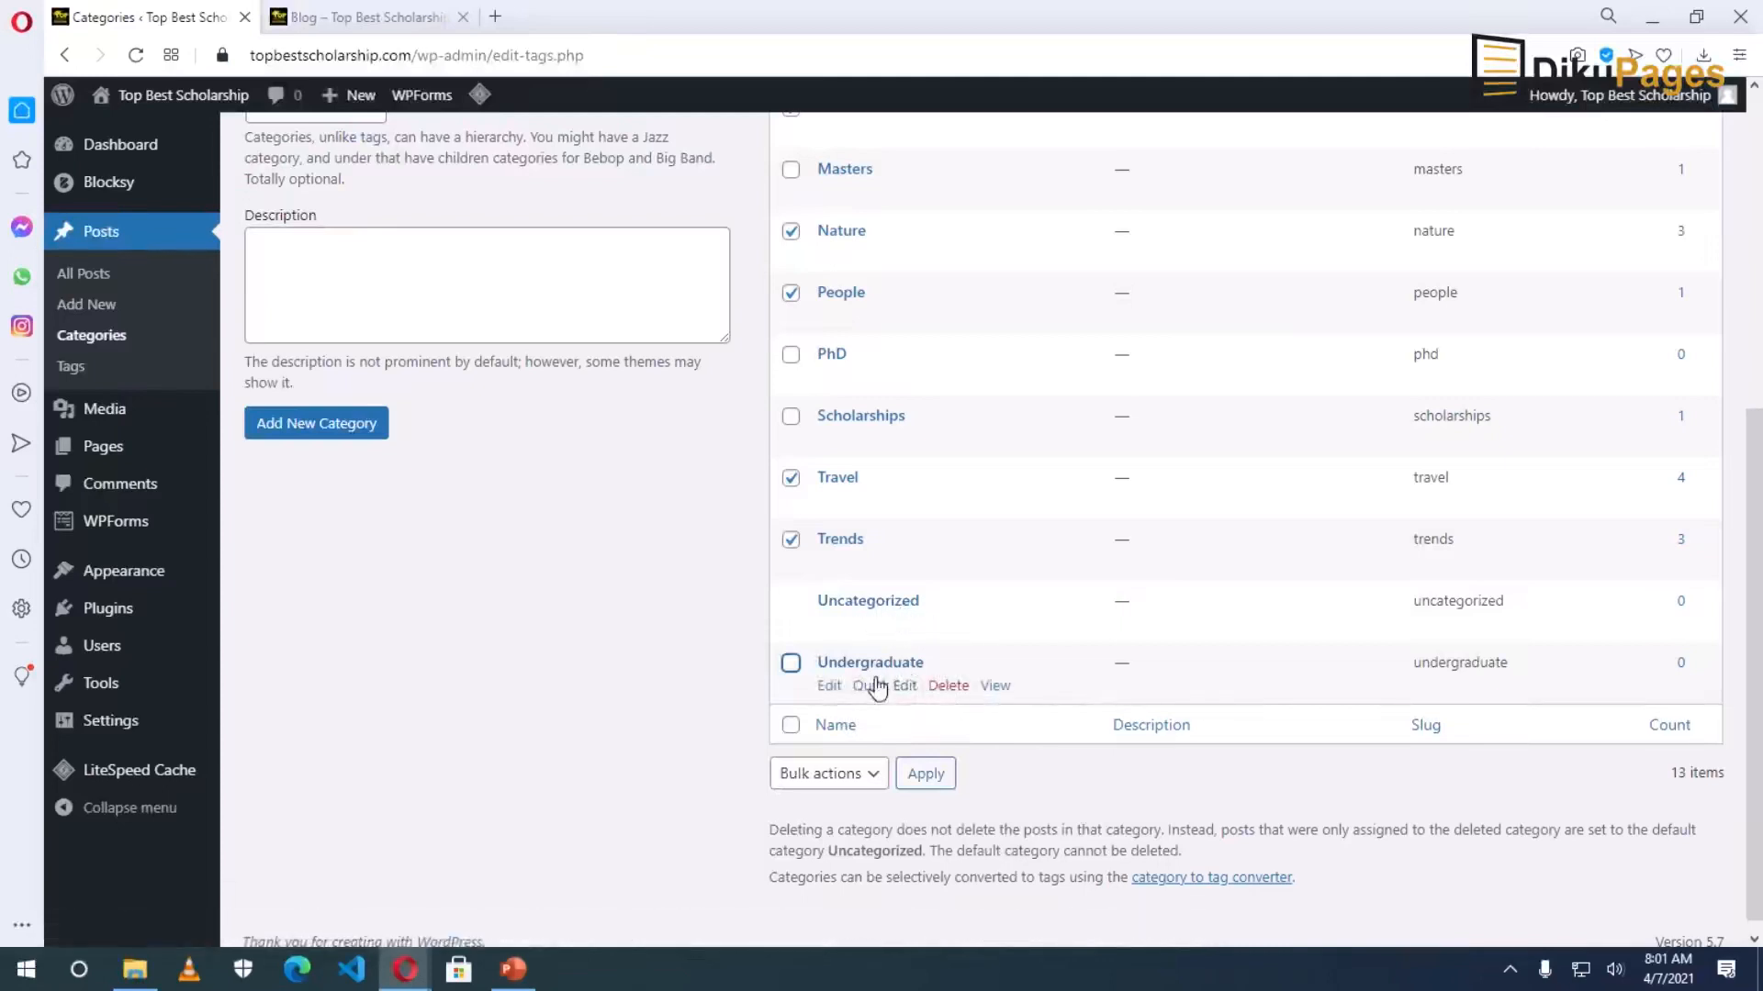
pyautogui.scroll(1, 880, 688)
pyautogui.scroll(1, 879, 689)
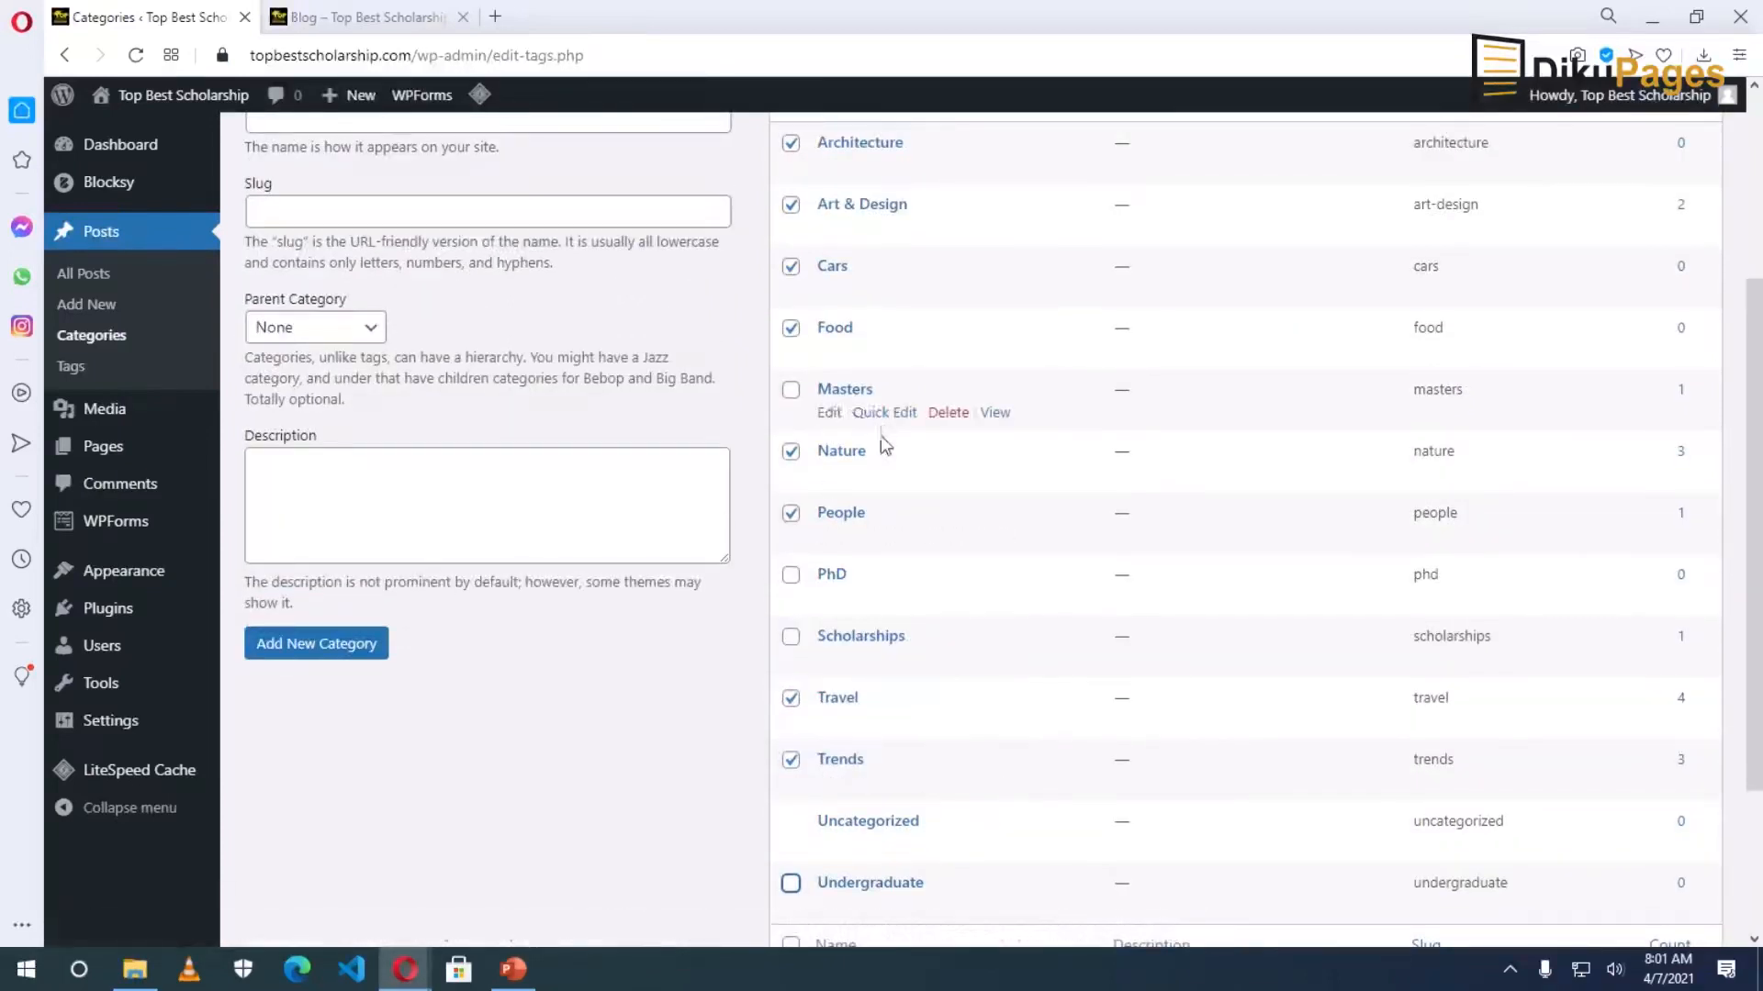
pyautogui.scroll(-1, 846, 661)
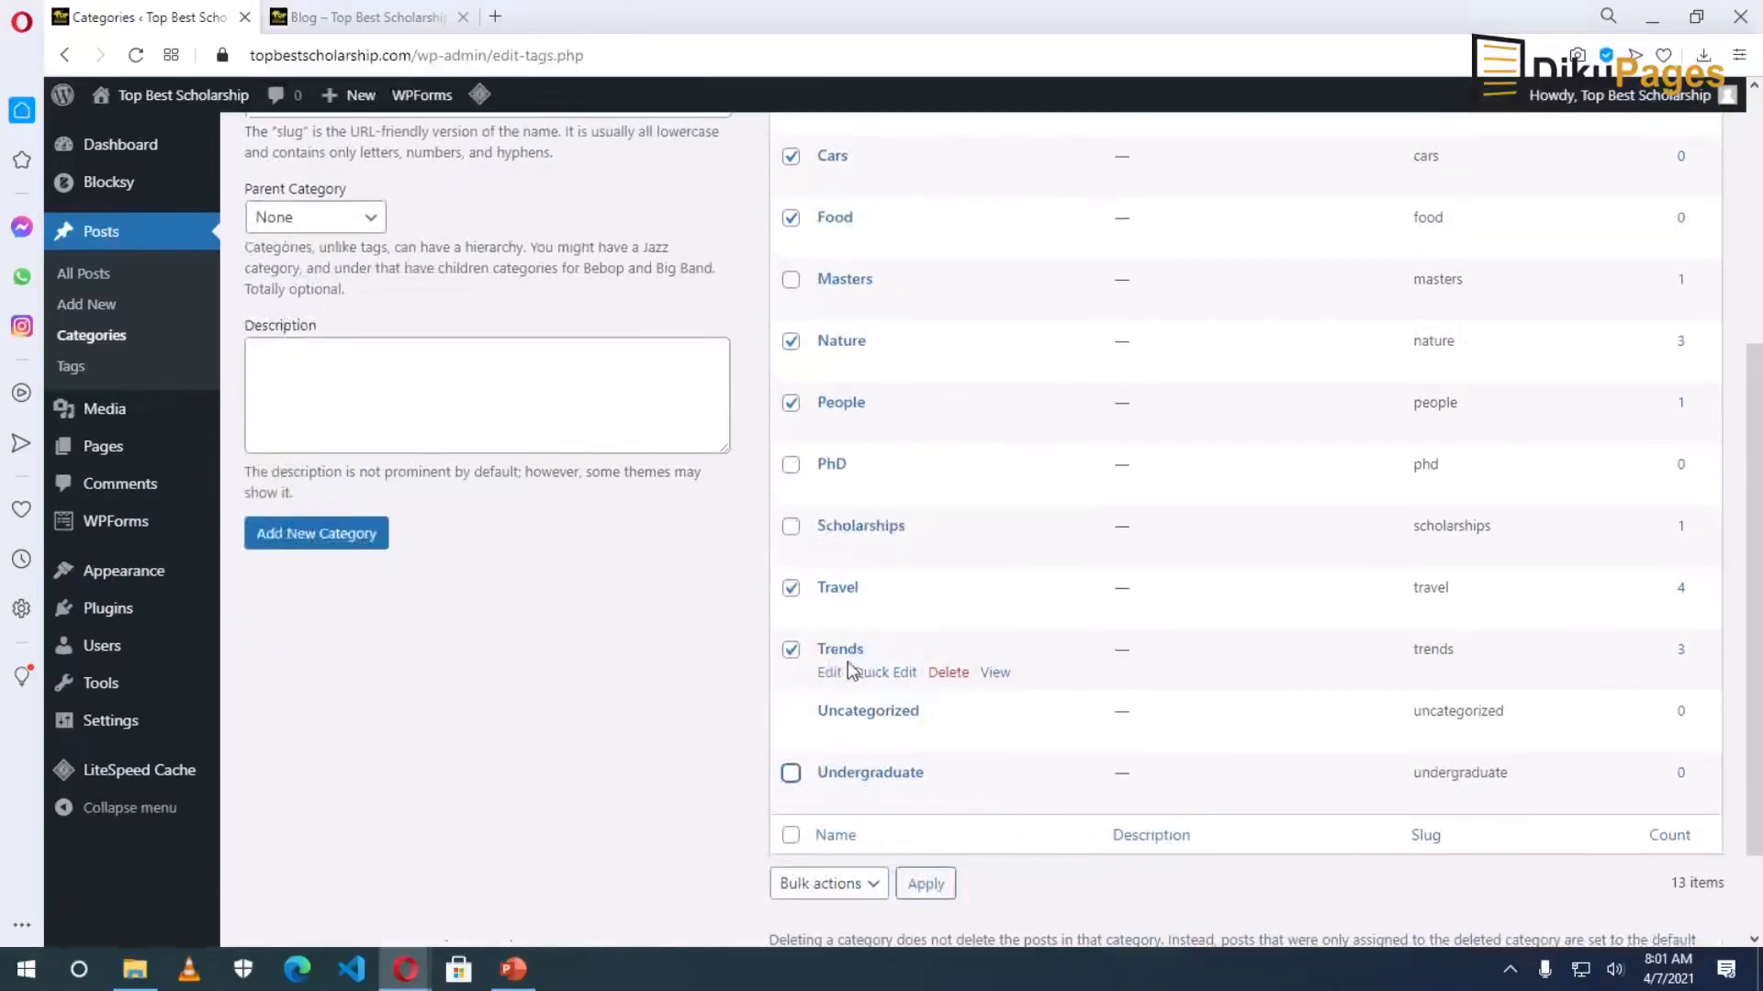
pyautogui.scroll(4, 838, 771)
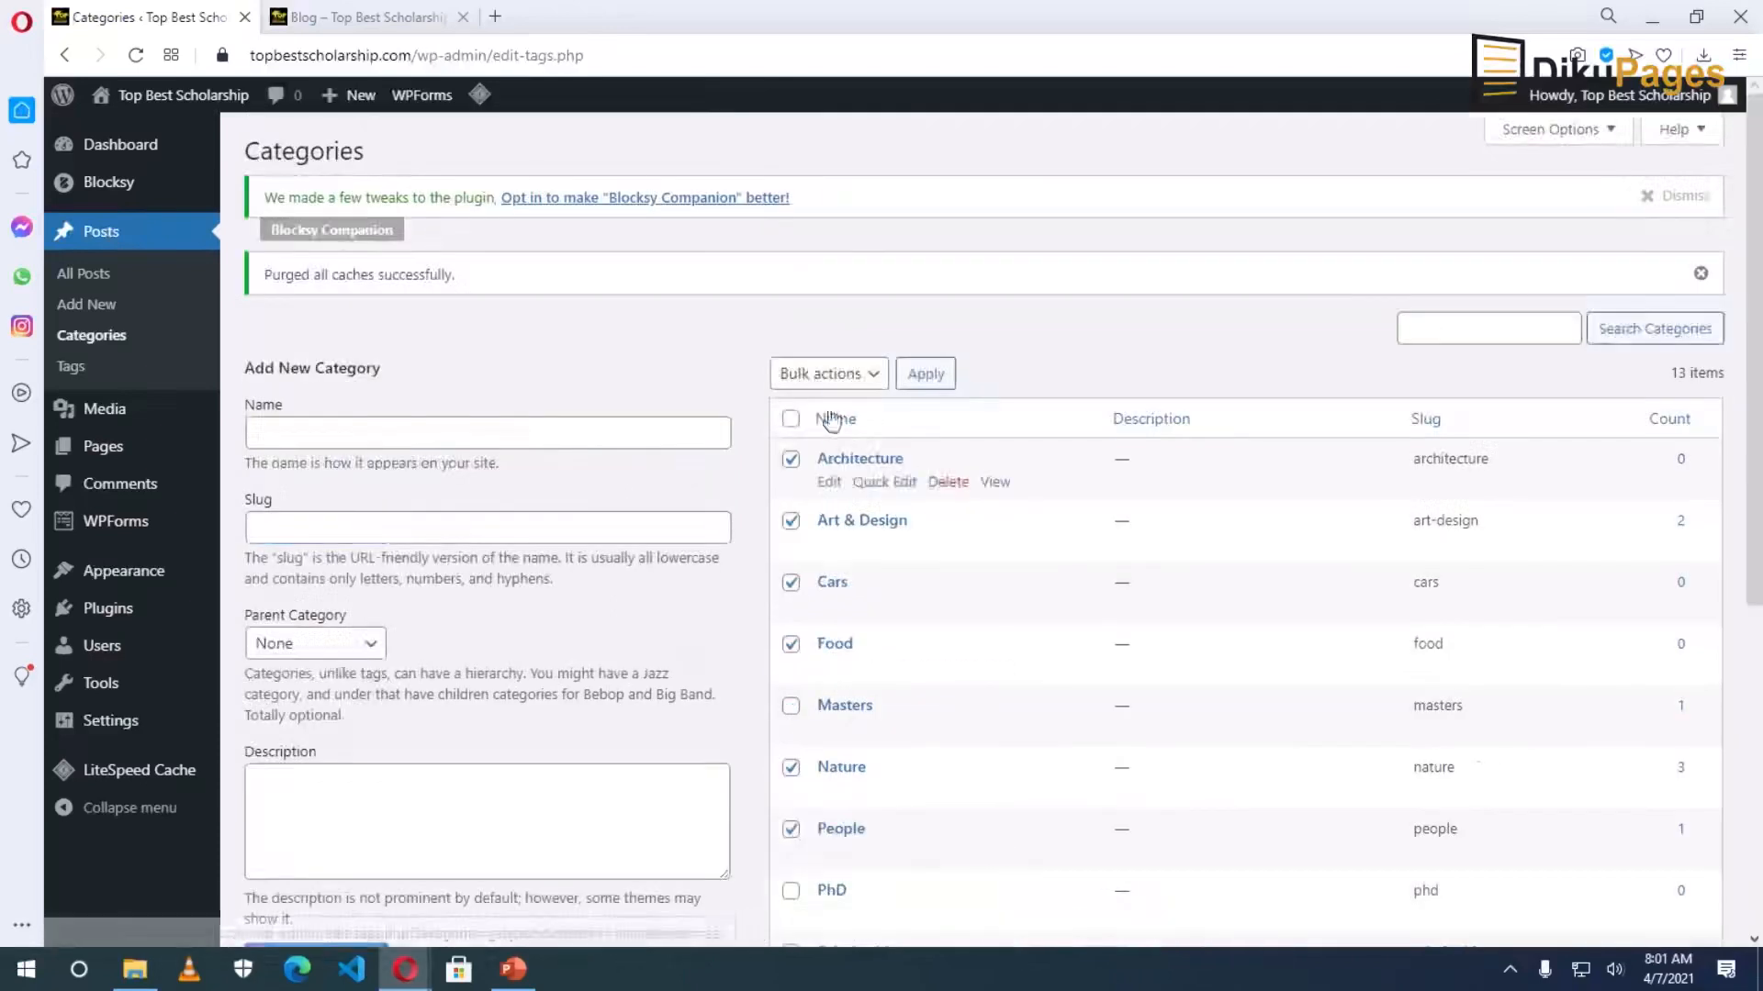
# Bulk-delete the eight checked categories and view the blog page.
pyautogui.click(831, 380)
pyautogui.click(808, 444)
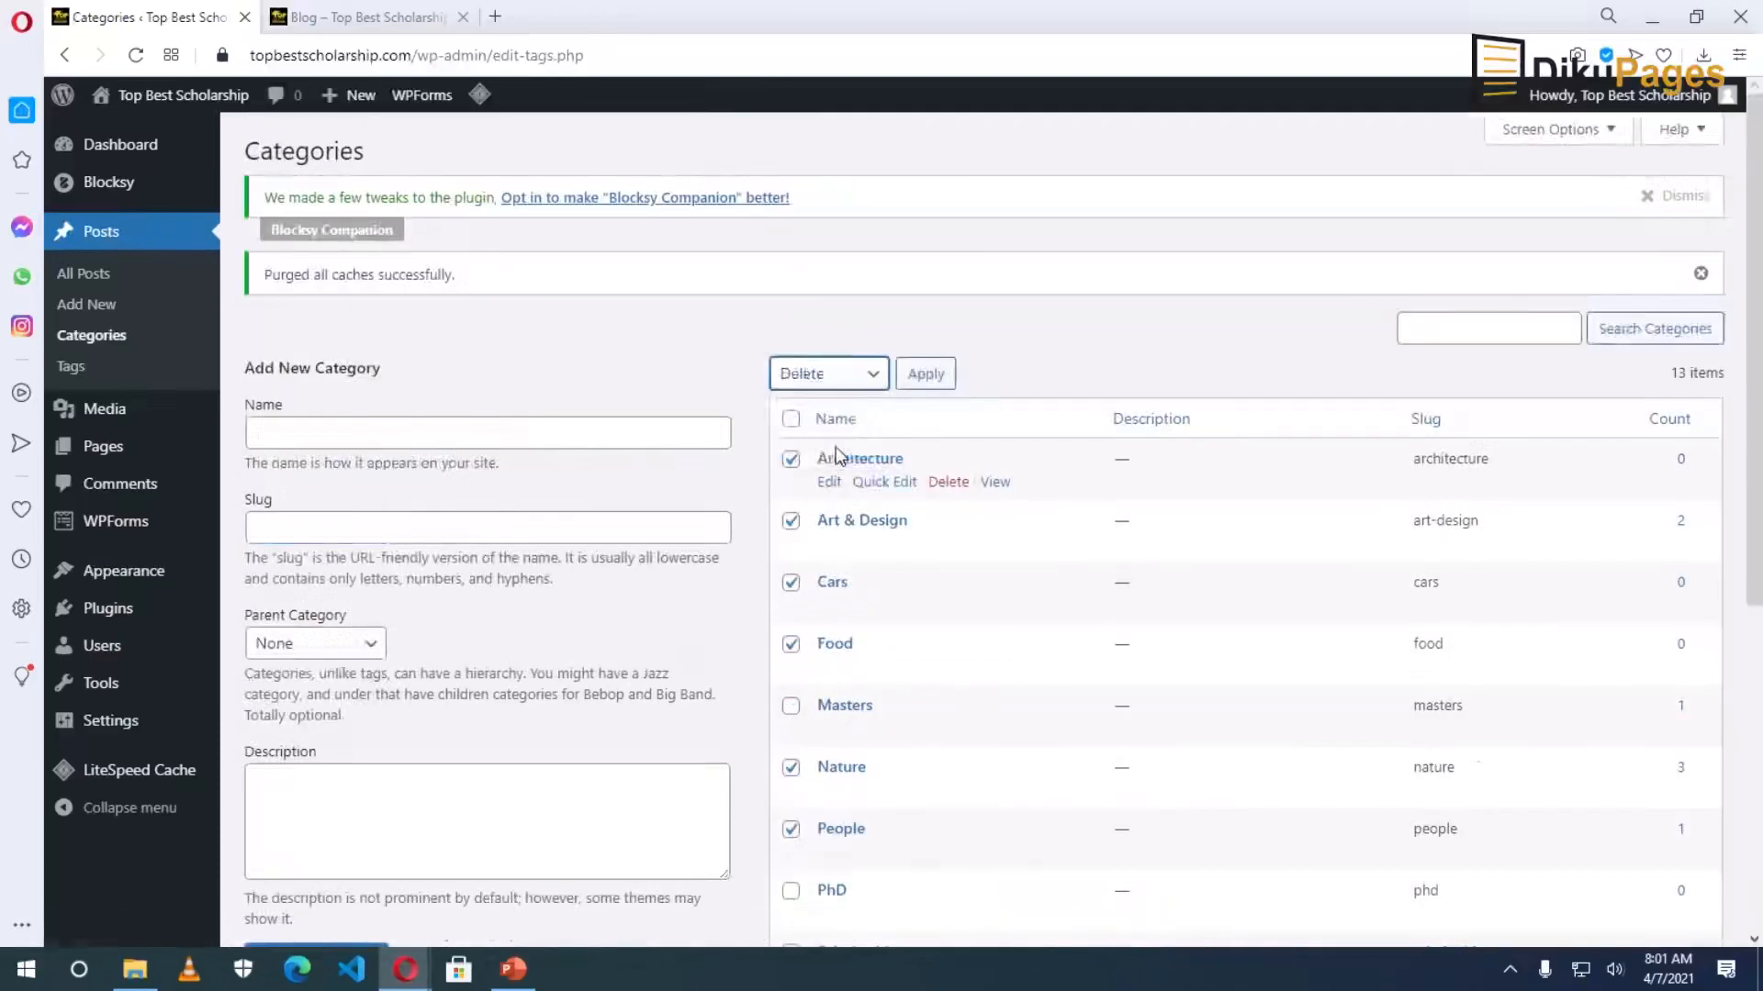
pyautogui.click(940, 386)
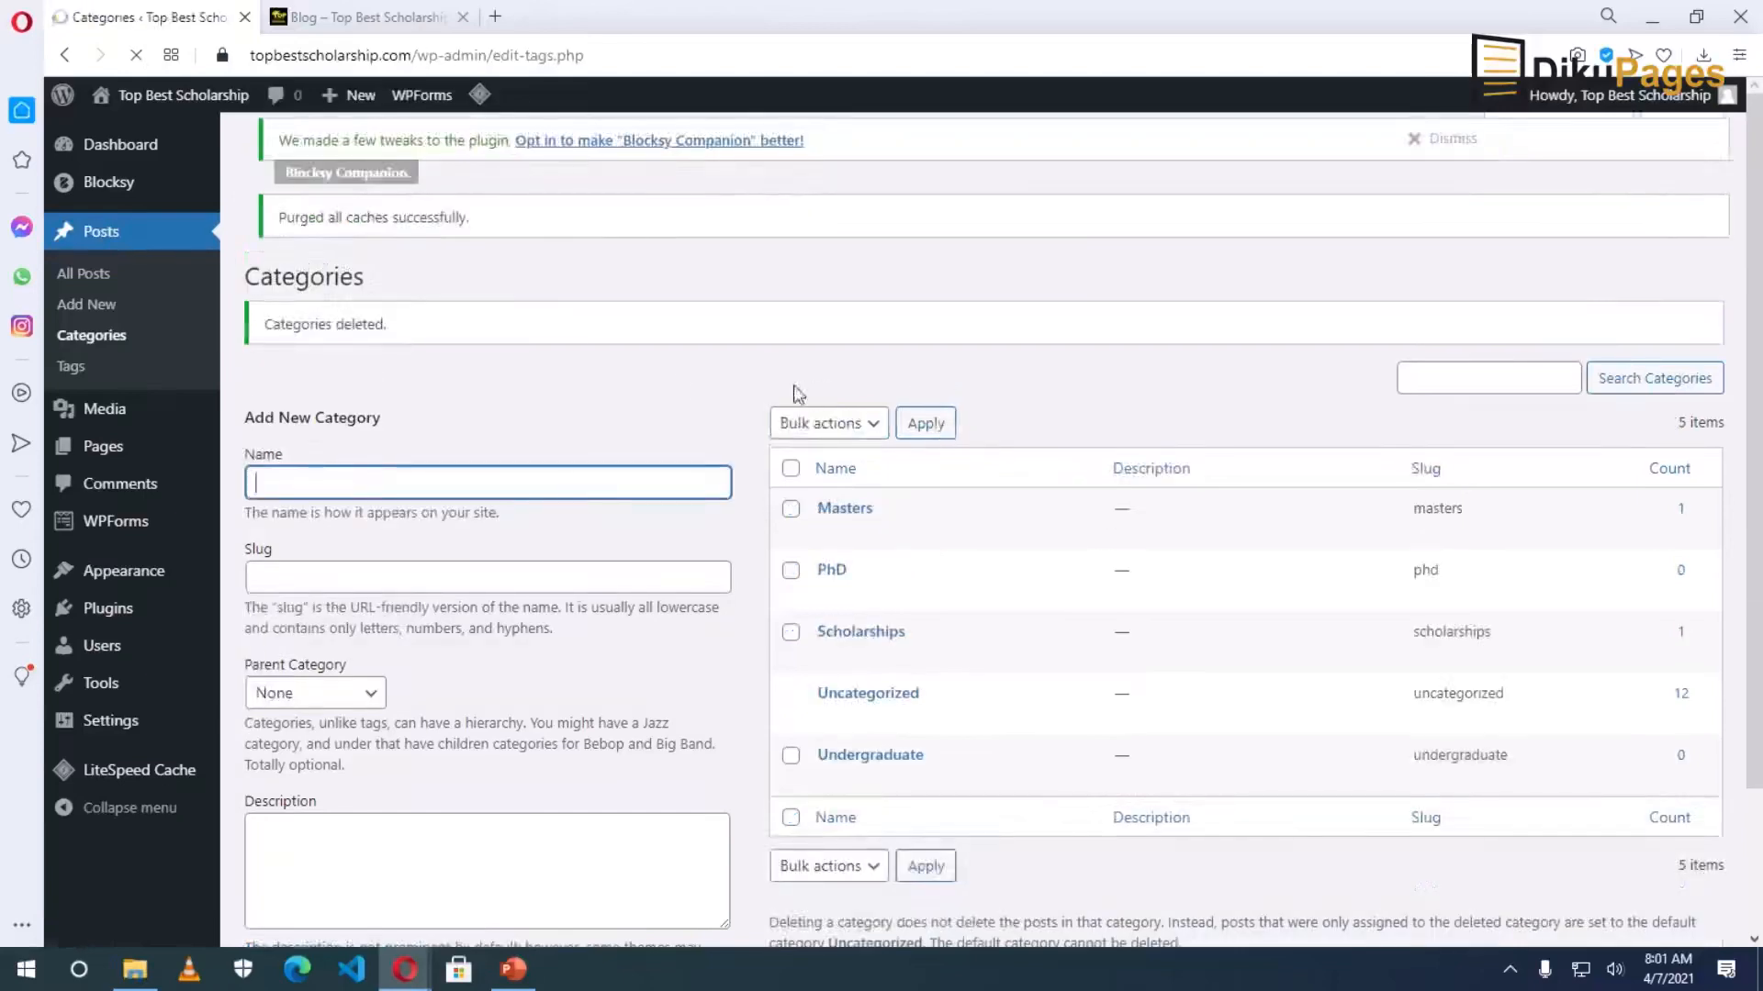
pyautogui.click(342, 23)
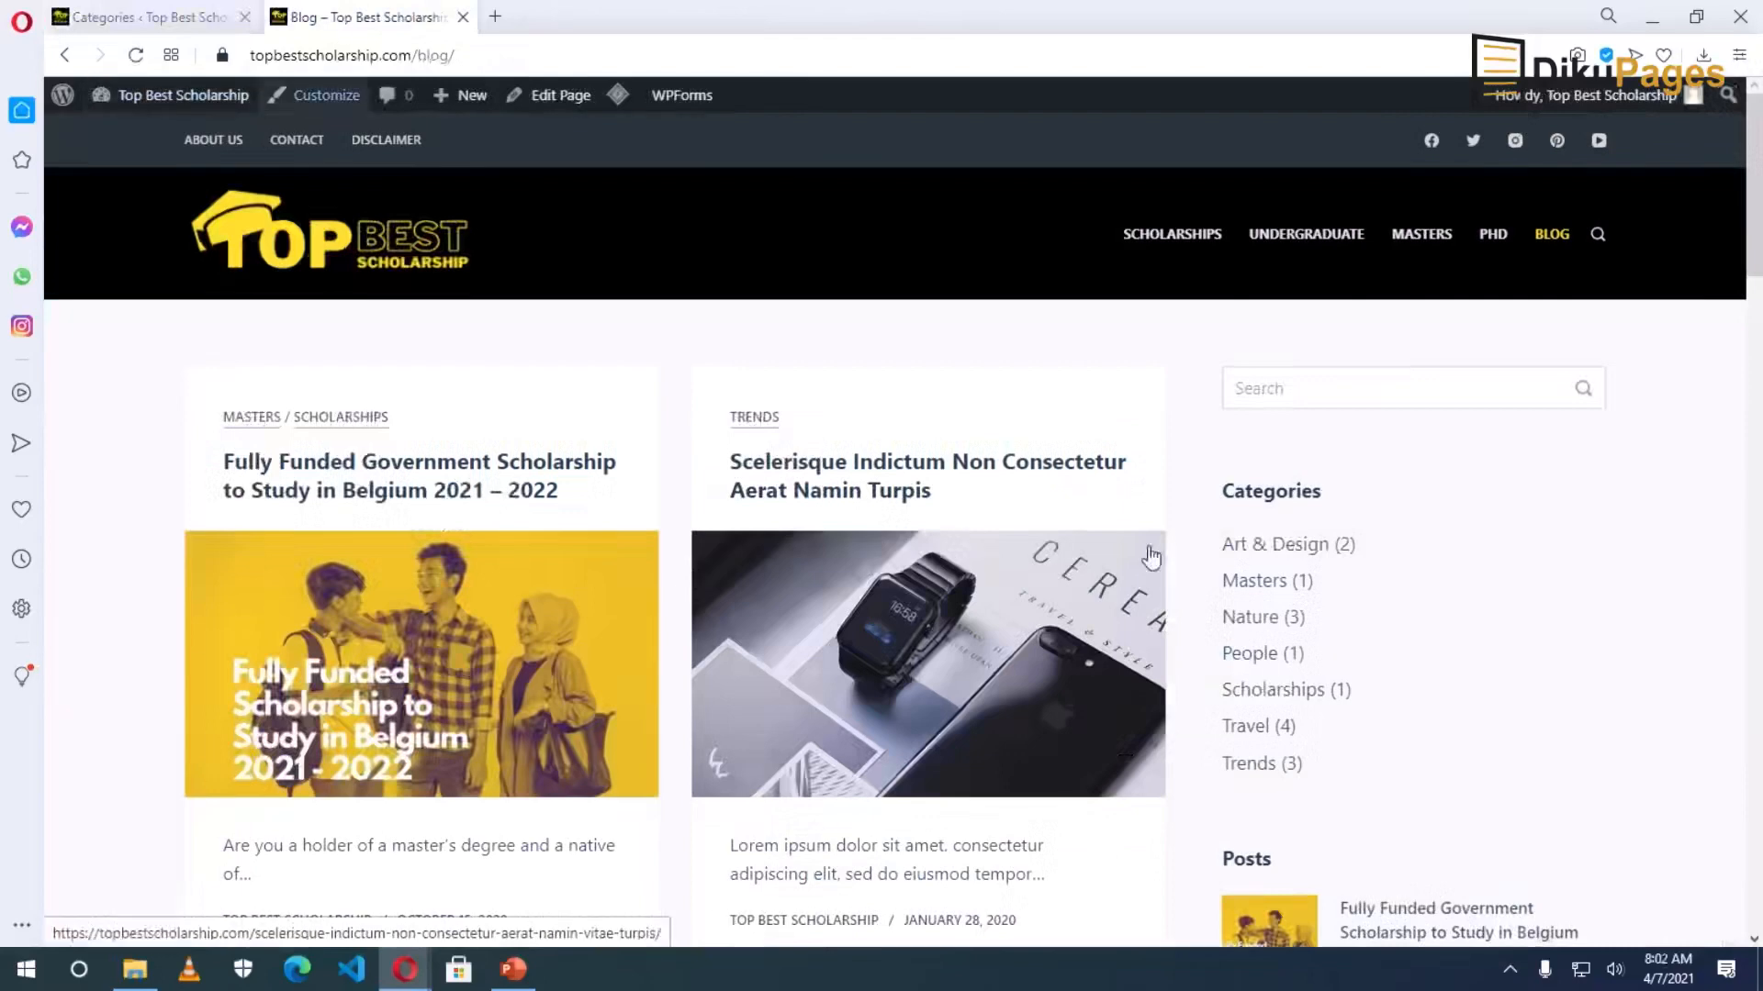
# Reload the blog and confirm Categories shows Masters (1), Scholarships (1), Uncategorized (12).
pyautogui.click(140, 57)
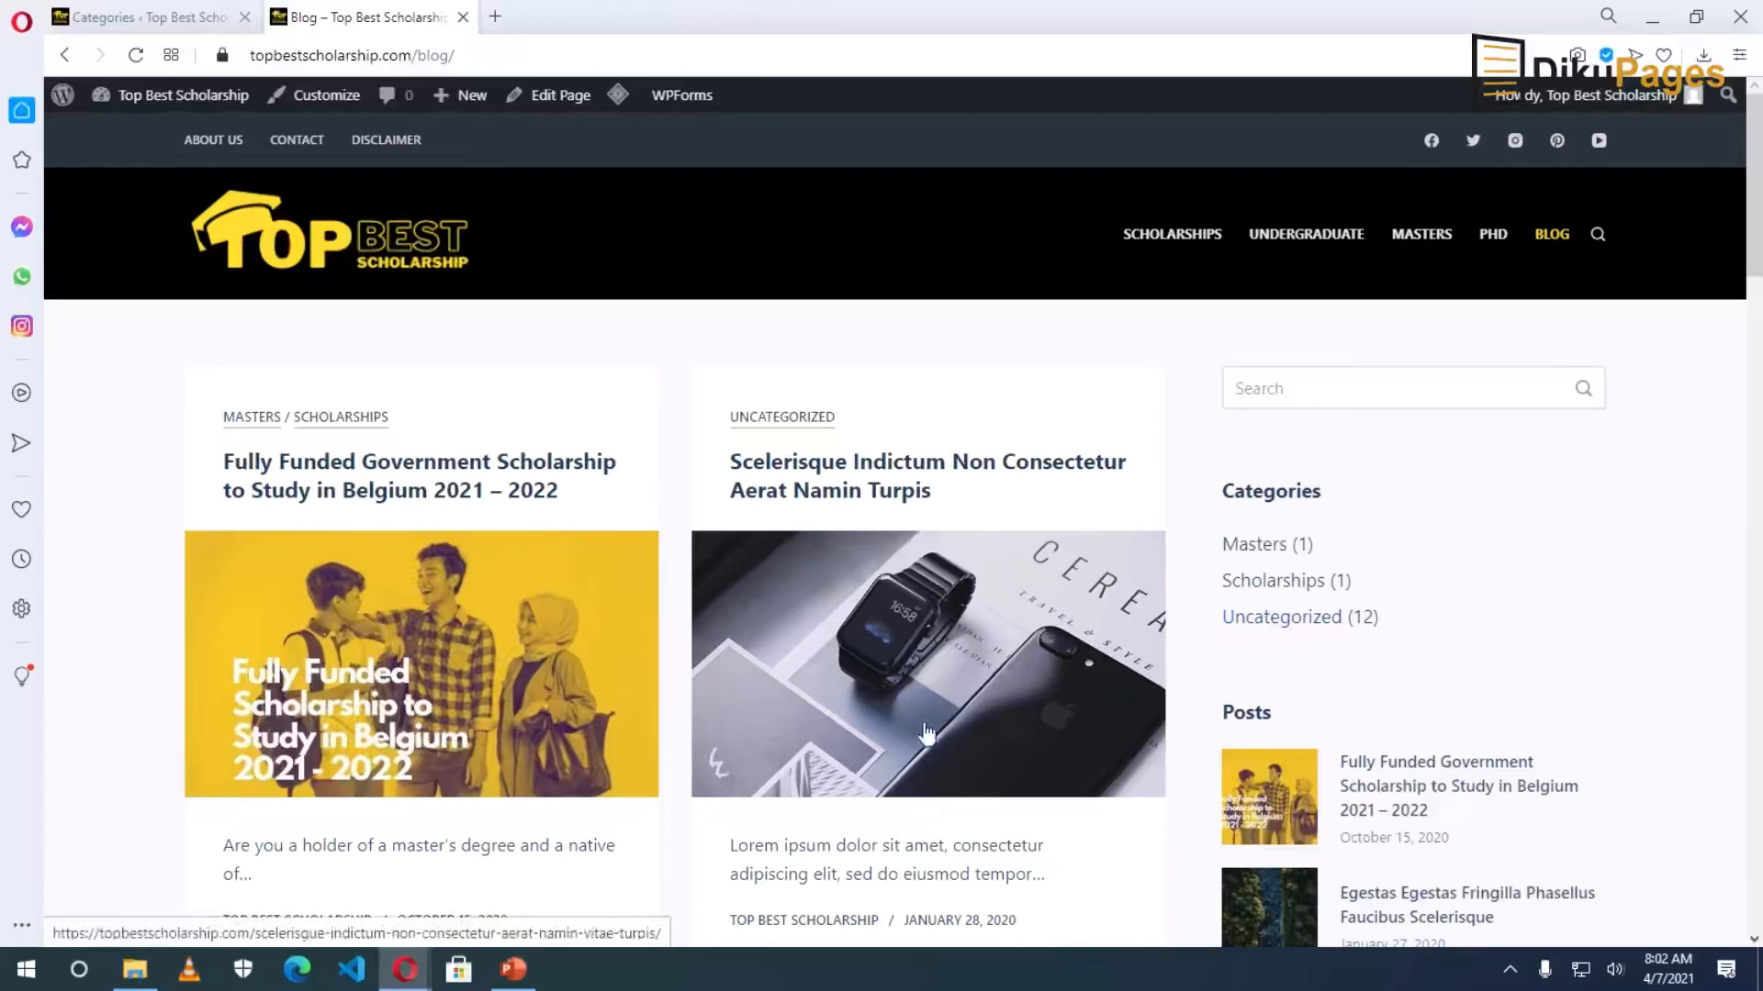
pyautogui.scroll(-1, 925, 732)
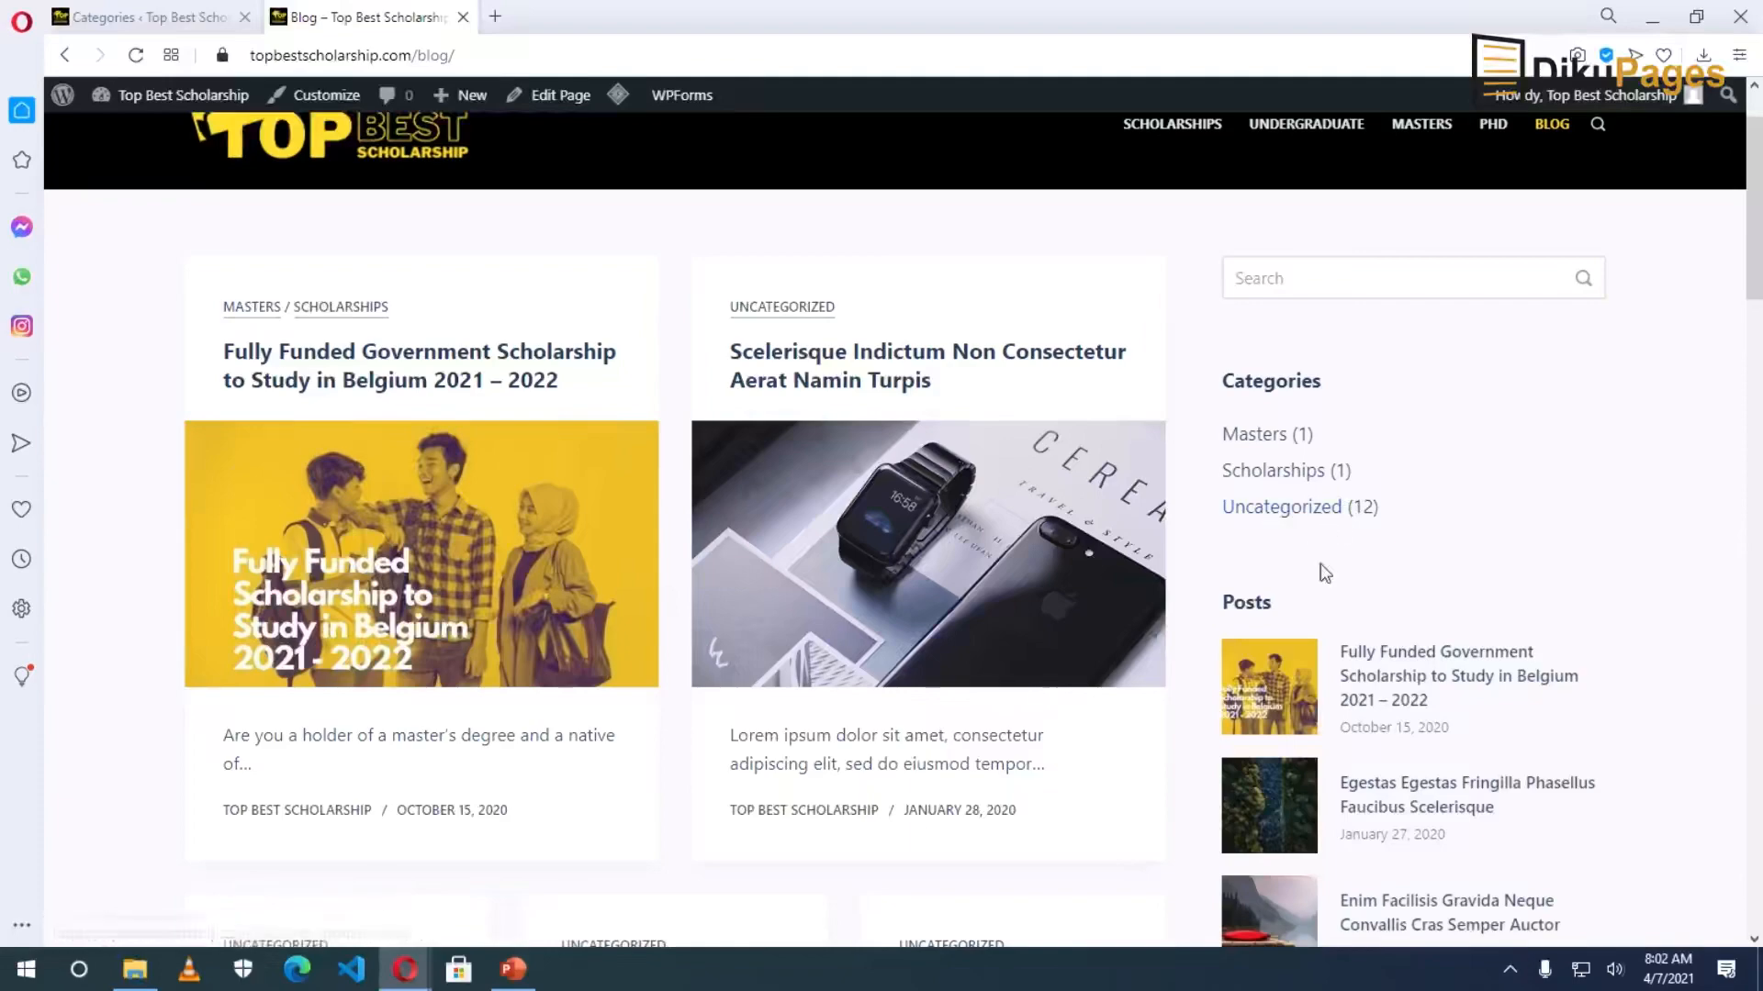
pyautogui.scroll(1, 1054, 747)
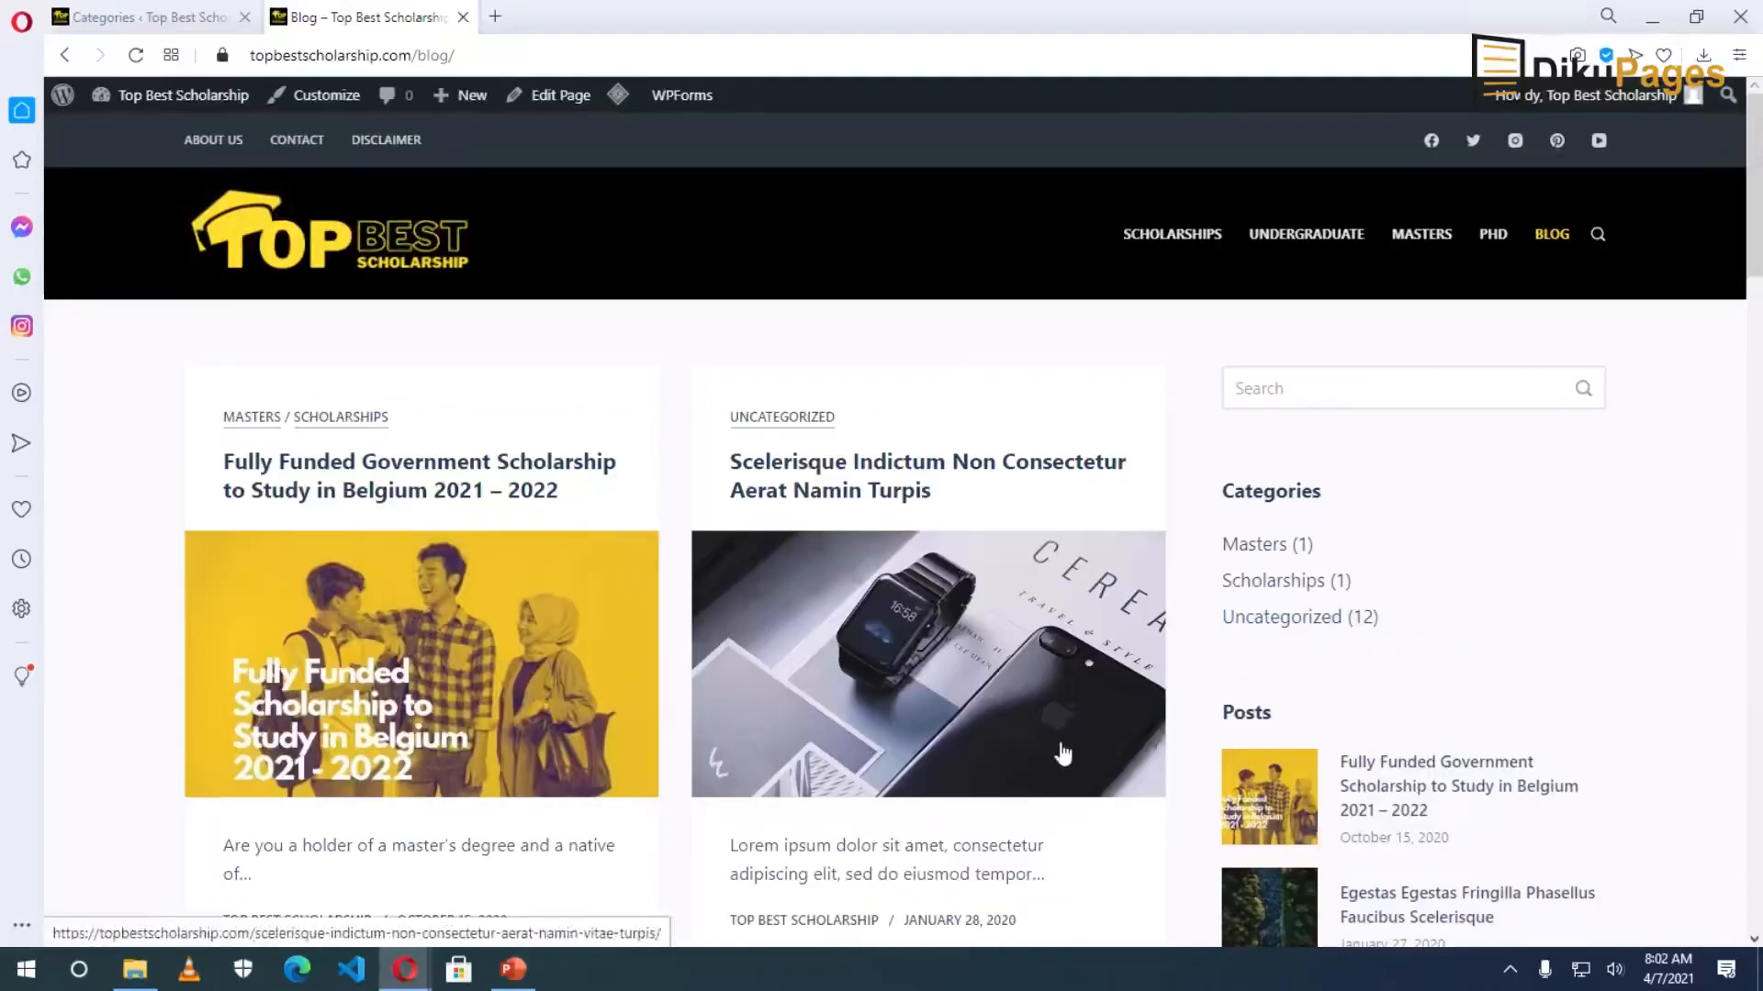
pyautogui.scroll(-6, 1057, 748)
pyautogui.scroll(-14, 1062, 753)
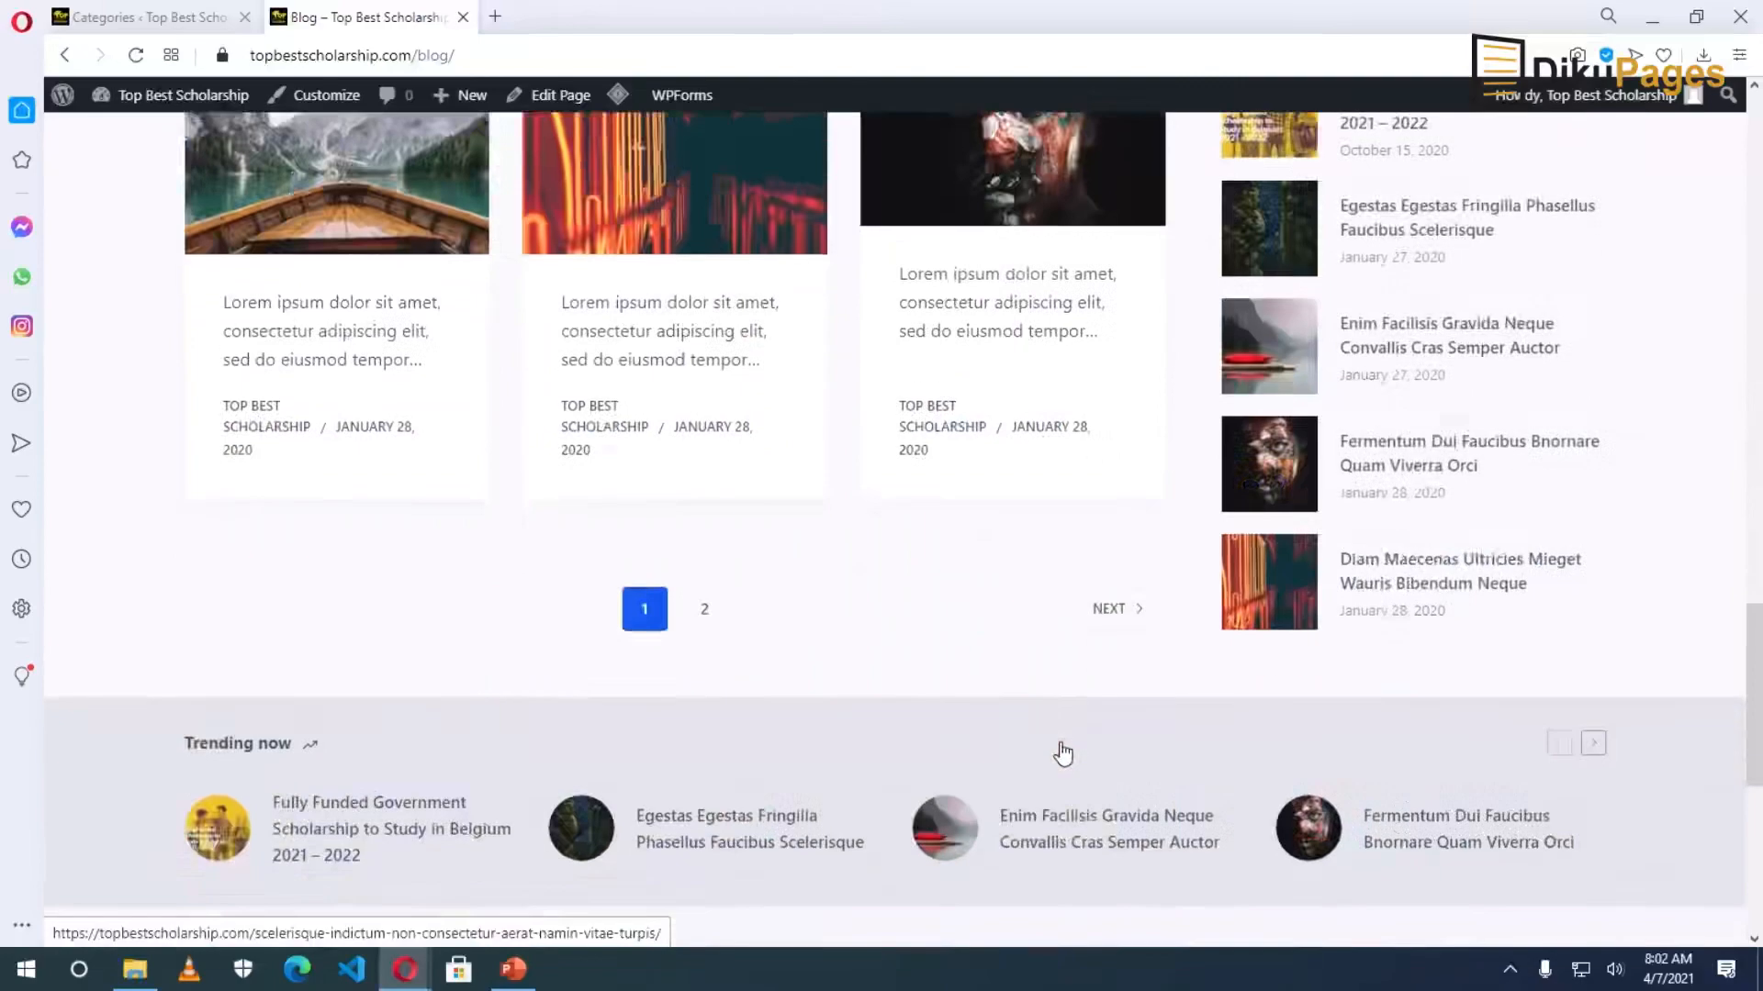
pyautogui.scroll(5, 1062, 757)
pyautogui.scroll(12, 1058, 751)
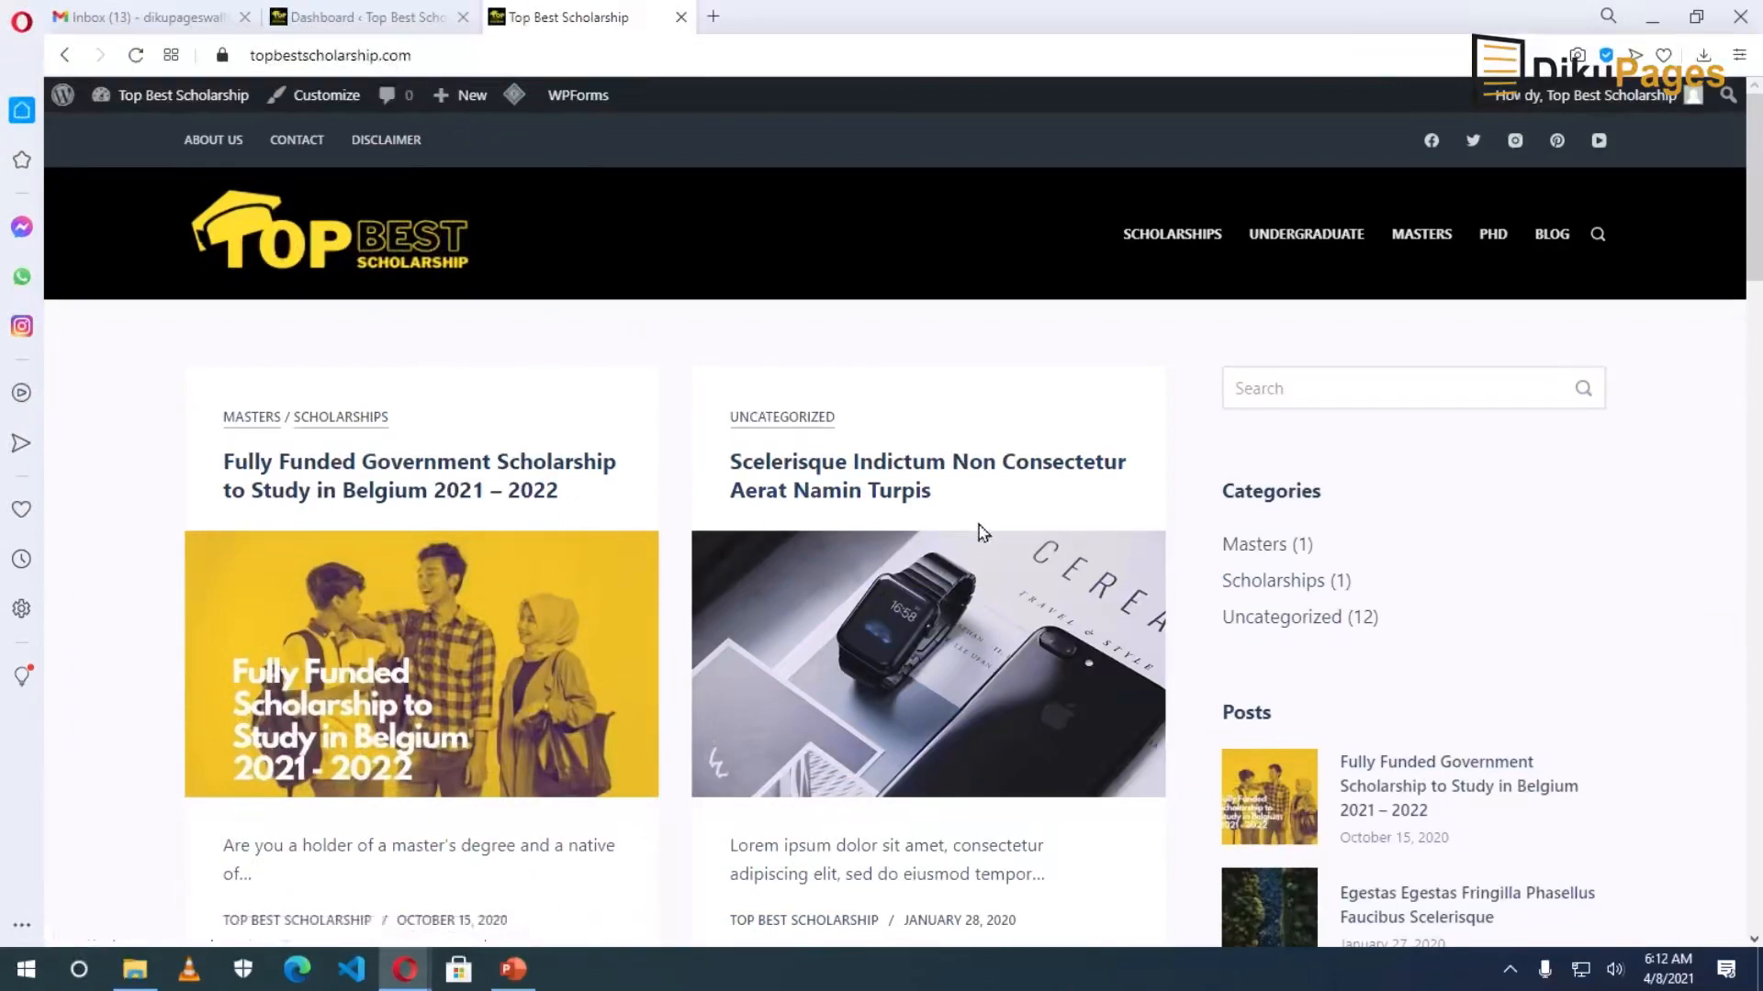
# Open the Customizer at tablet preview width and show the off-canvas menu listing every page.
pyautogui.click(325, 96)
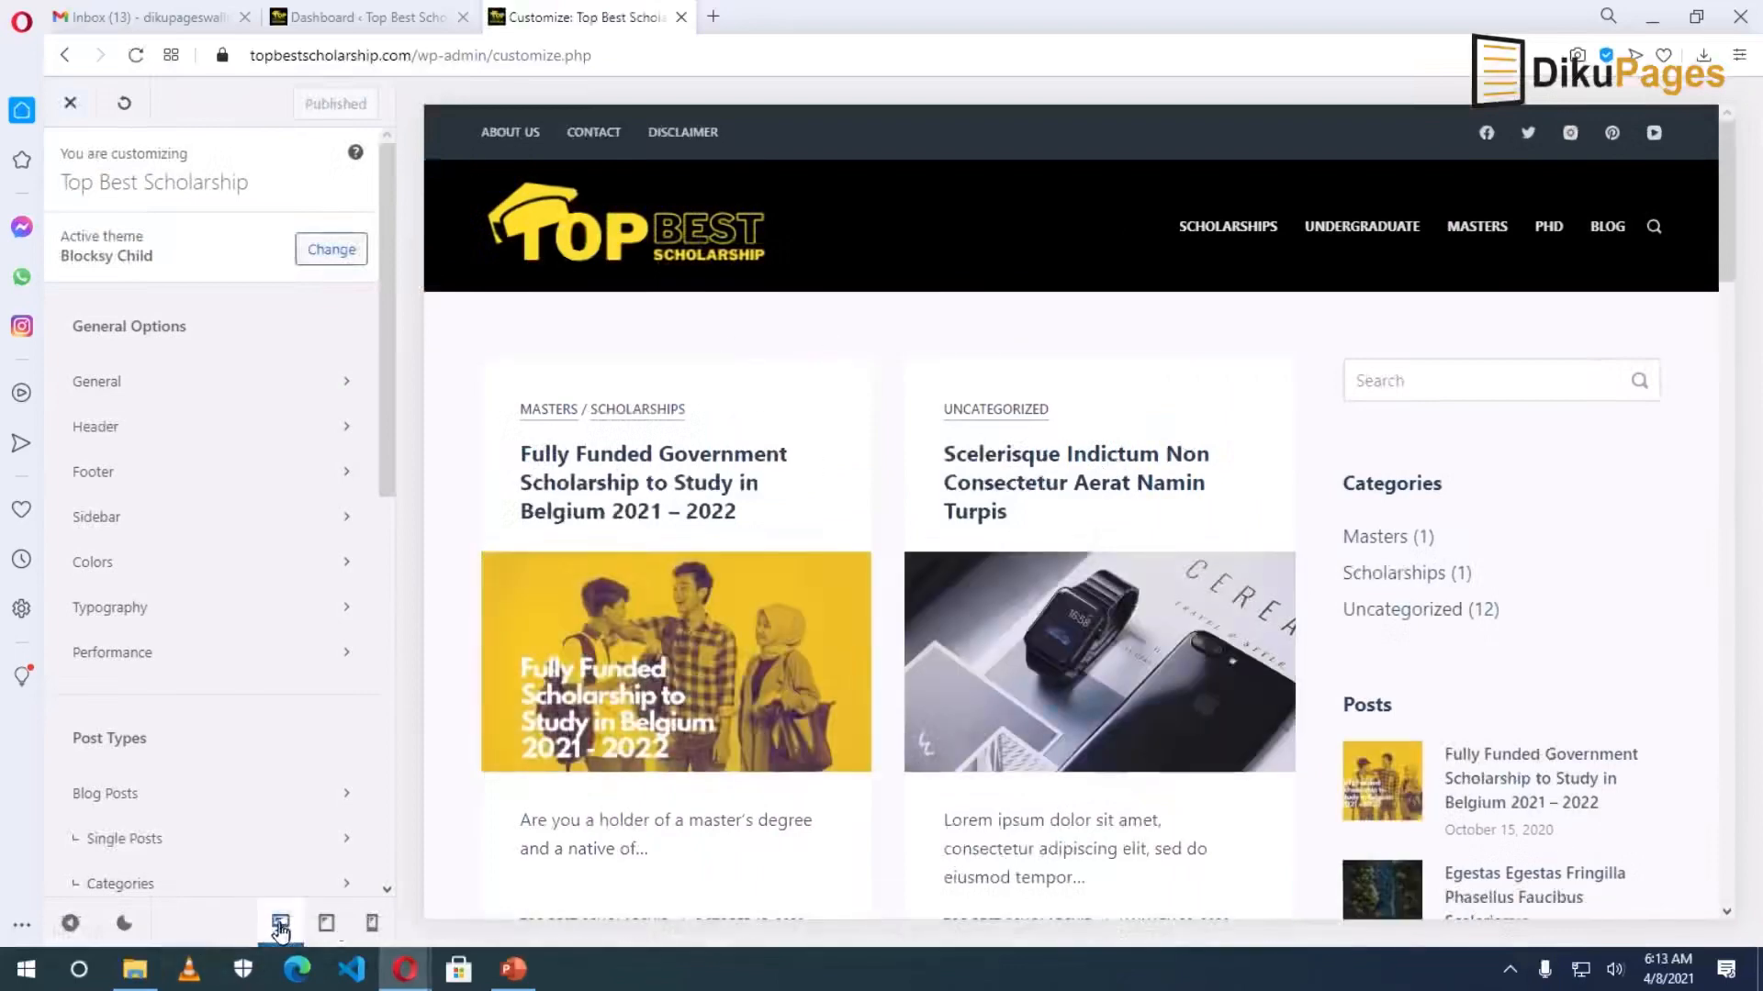
pyautogui.click(325, 924)
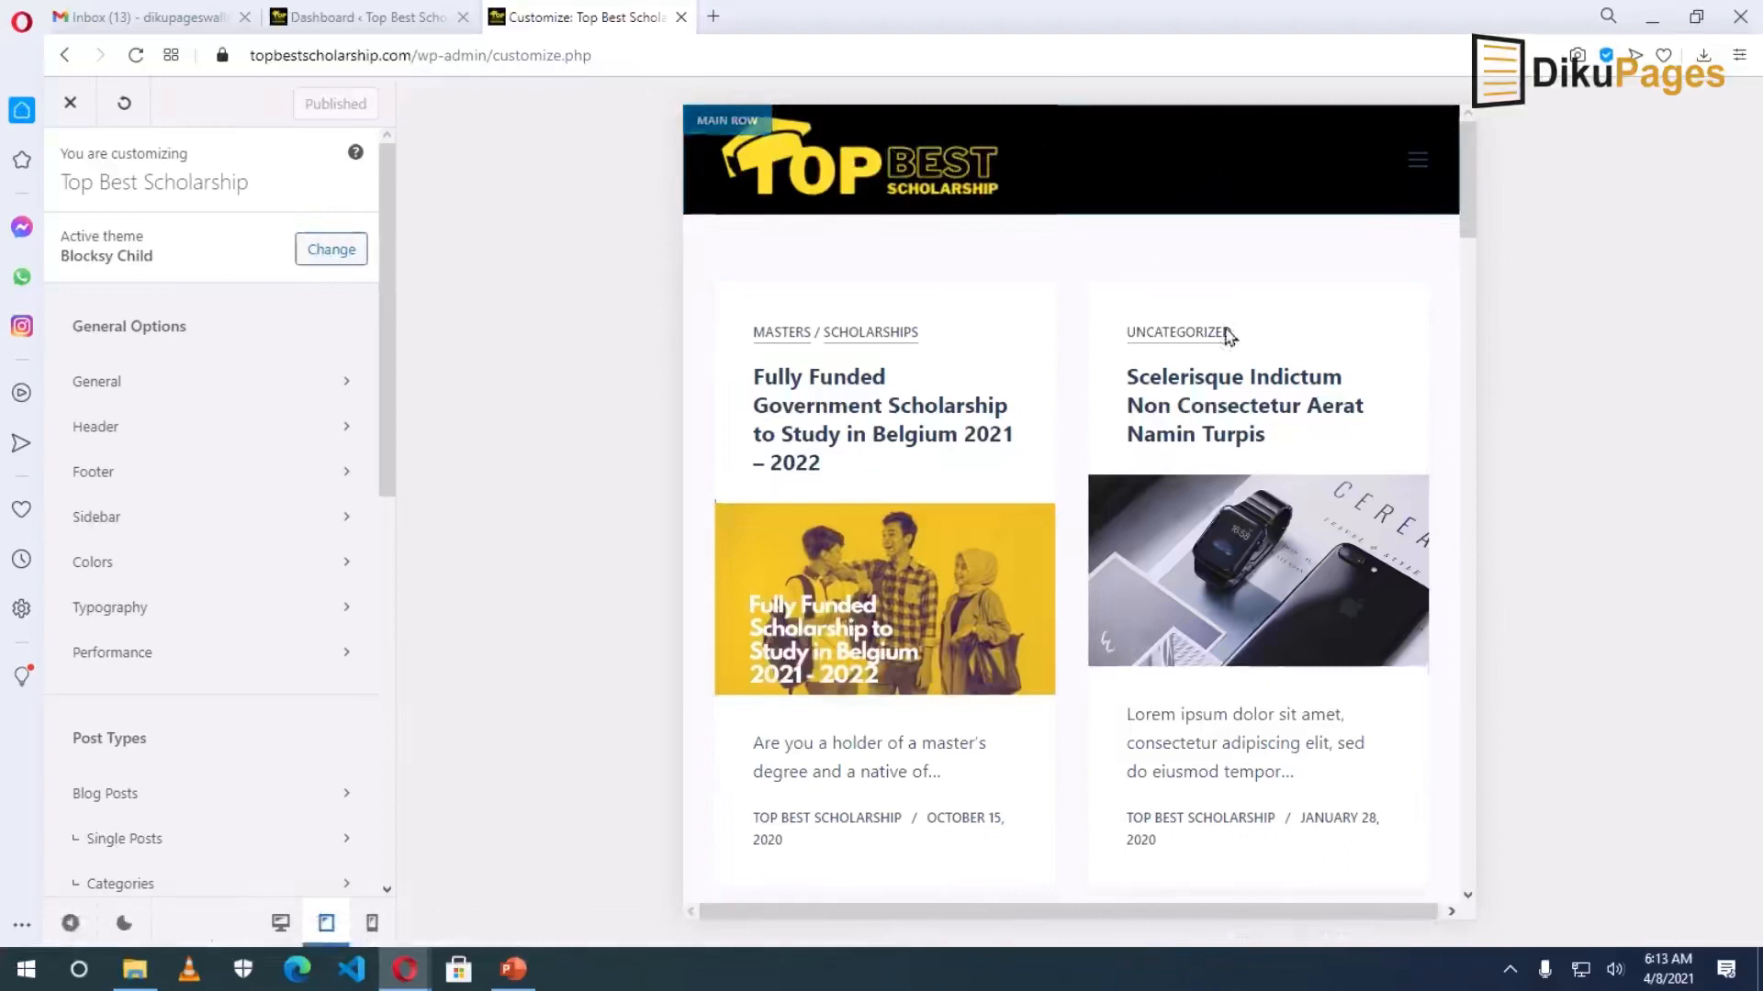
pyautogui.click(1417, 161)
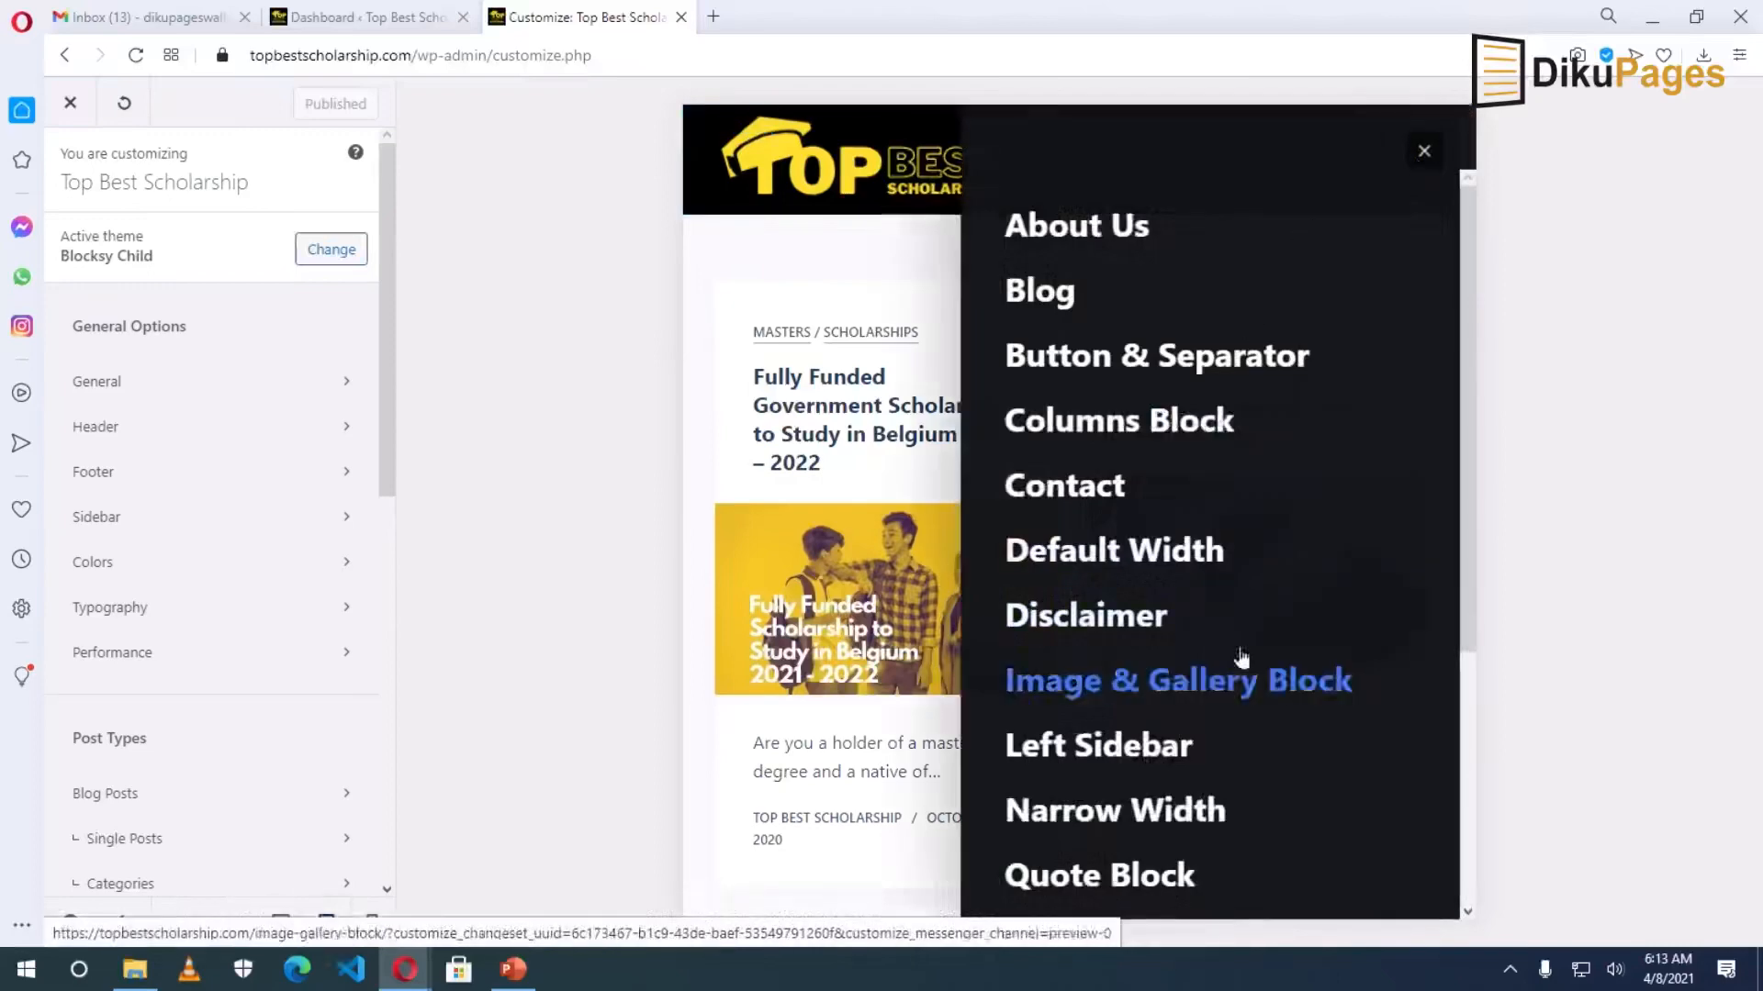
pyautogui.scroll(-4, 1239, 372)
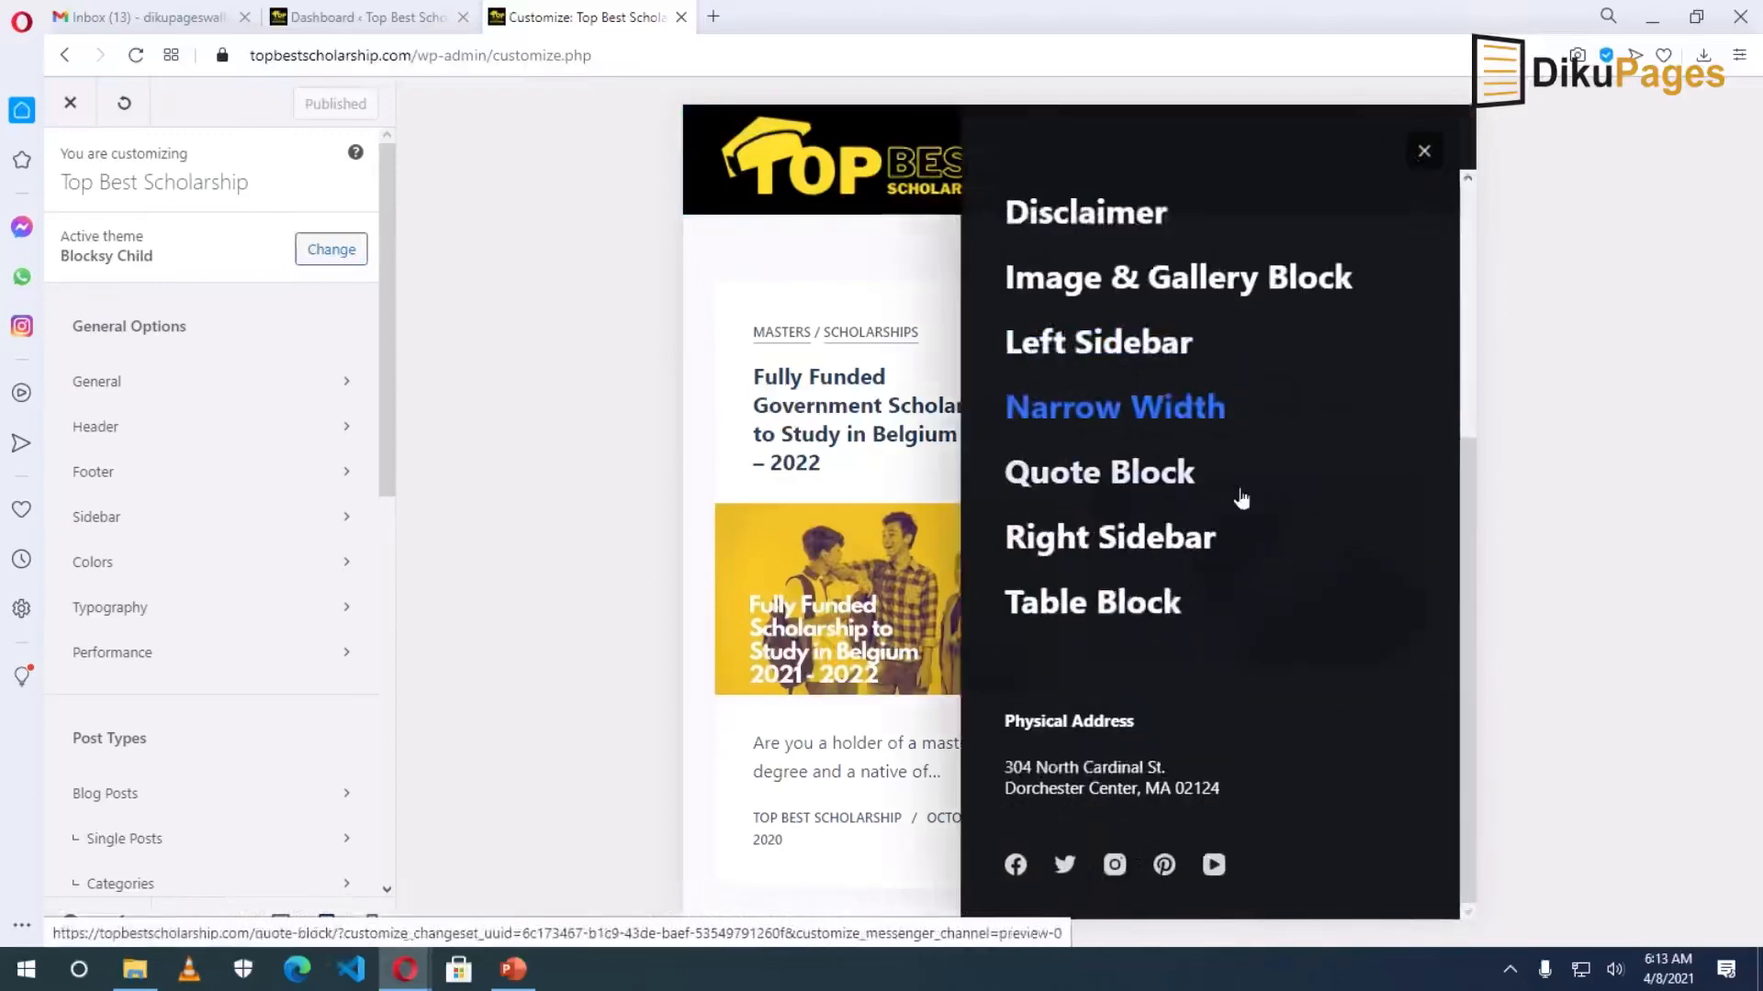
pyautogui.scroll(4, 1240, 535)
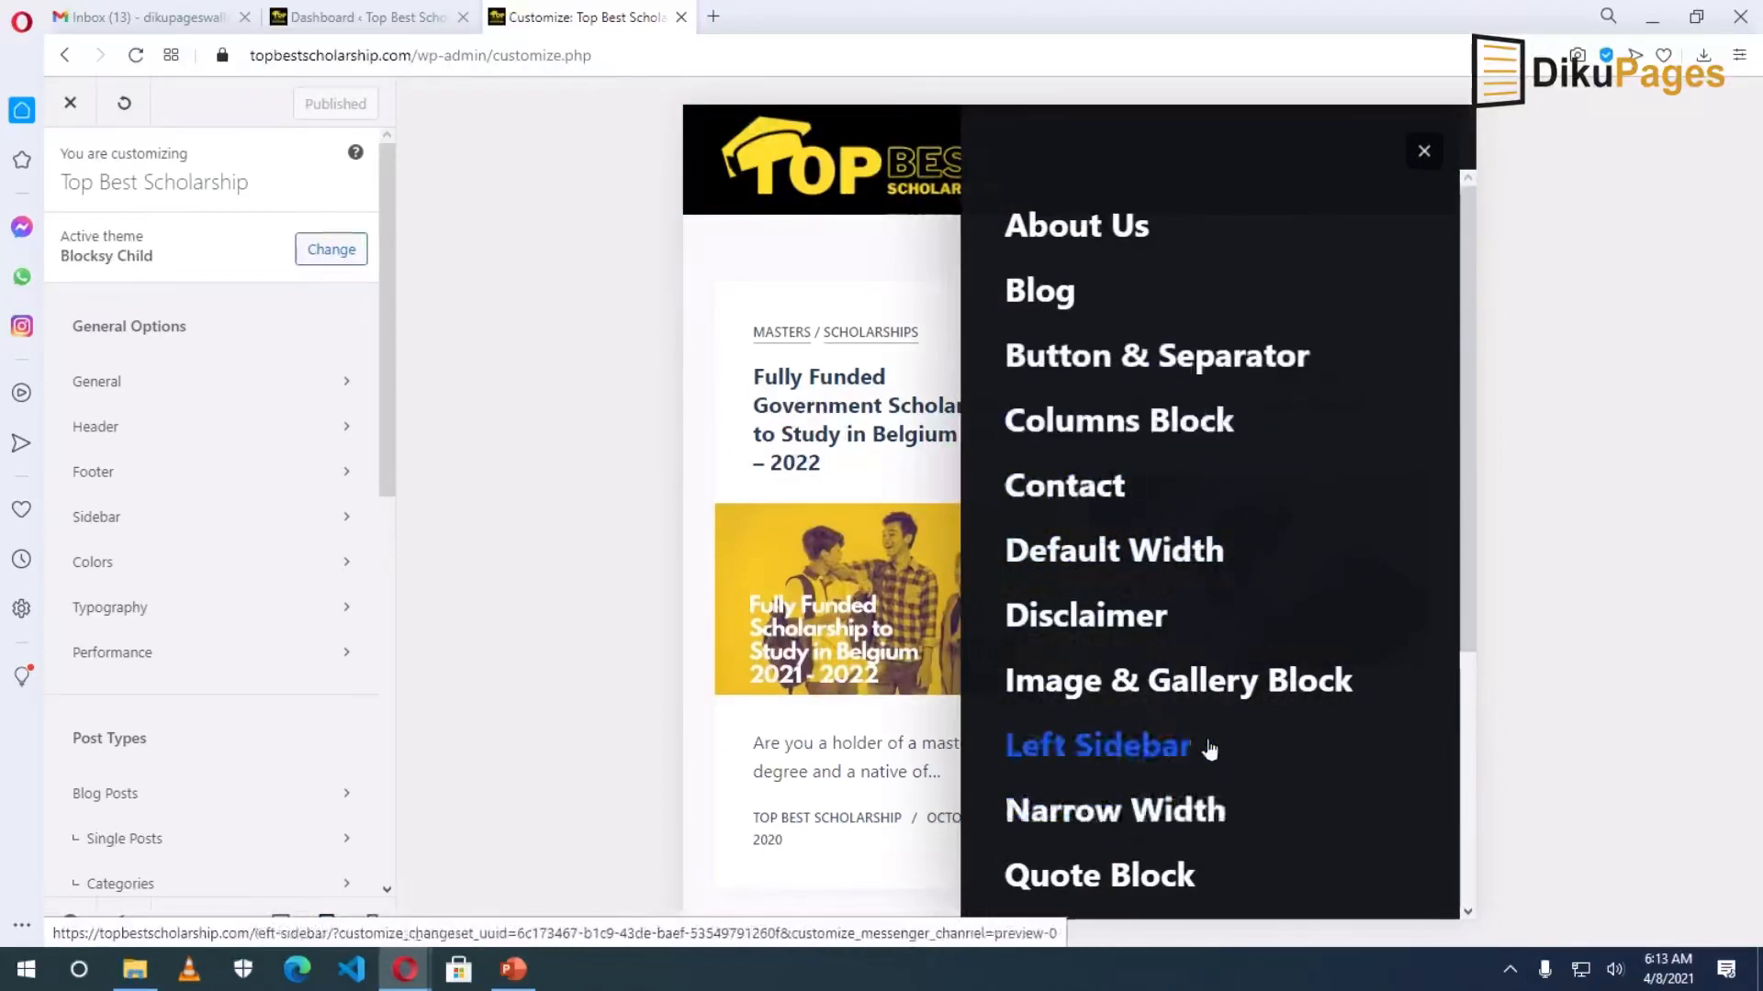
pyautogui.scroll(-4, 1208, 734)
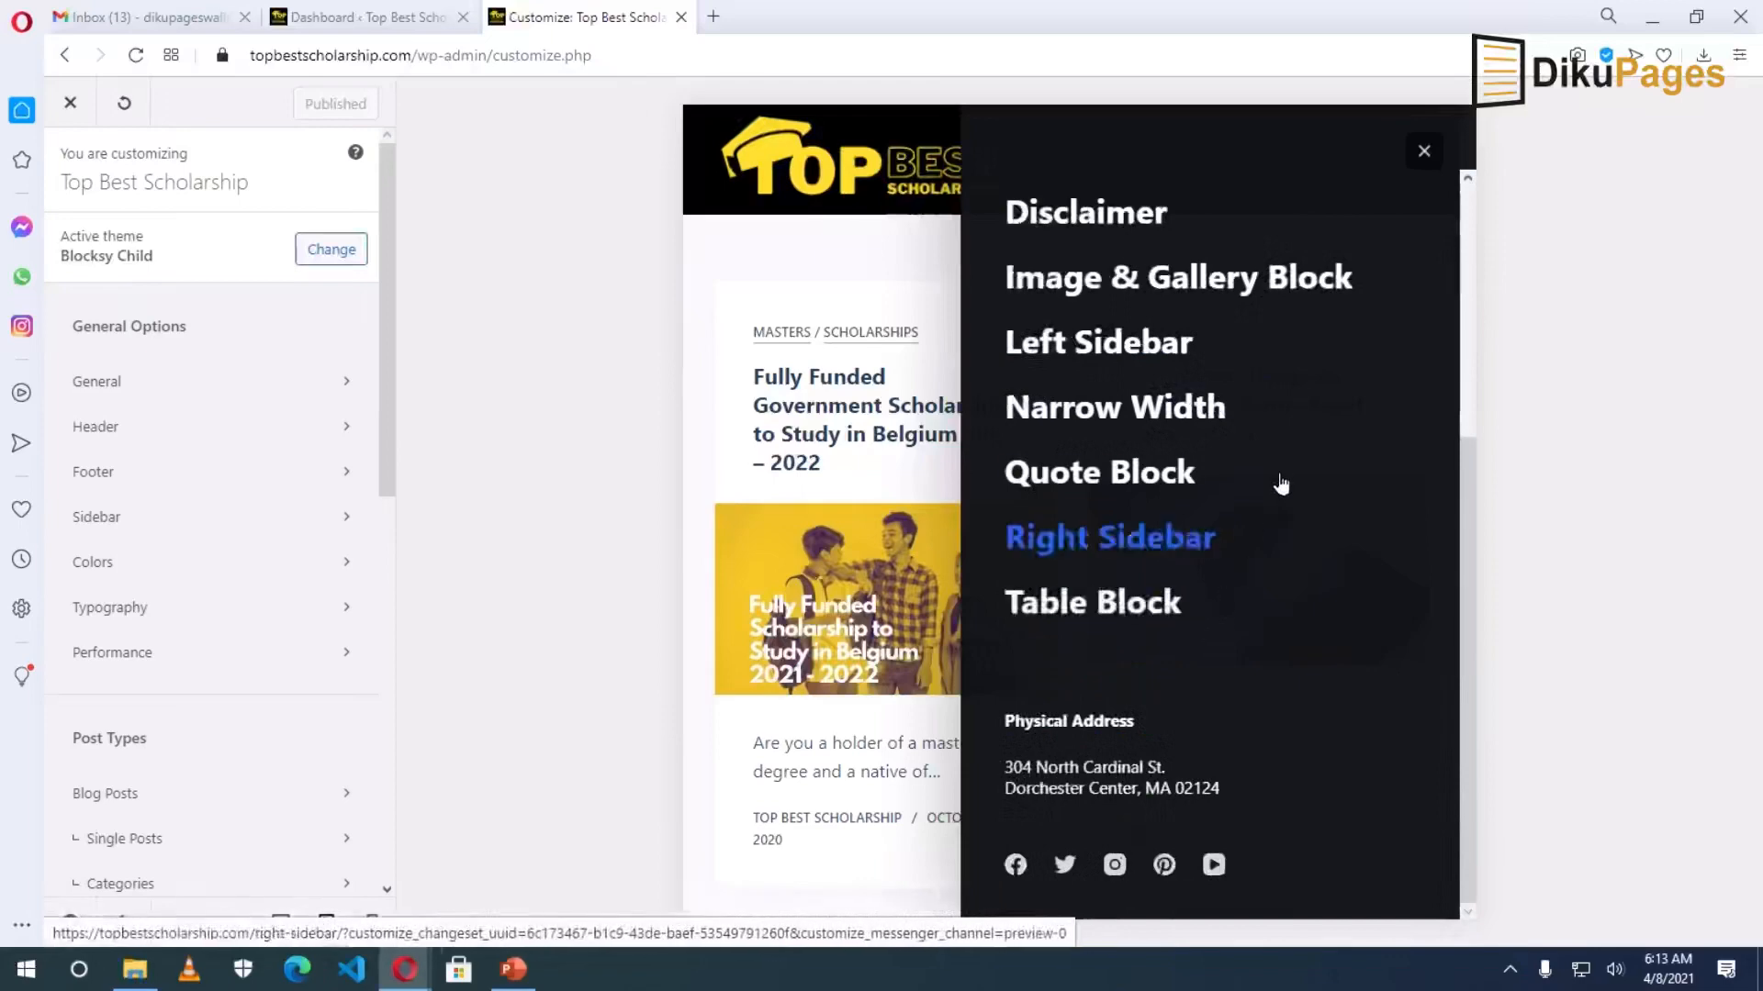
pyautogui.scroll(4, 1279, 476)
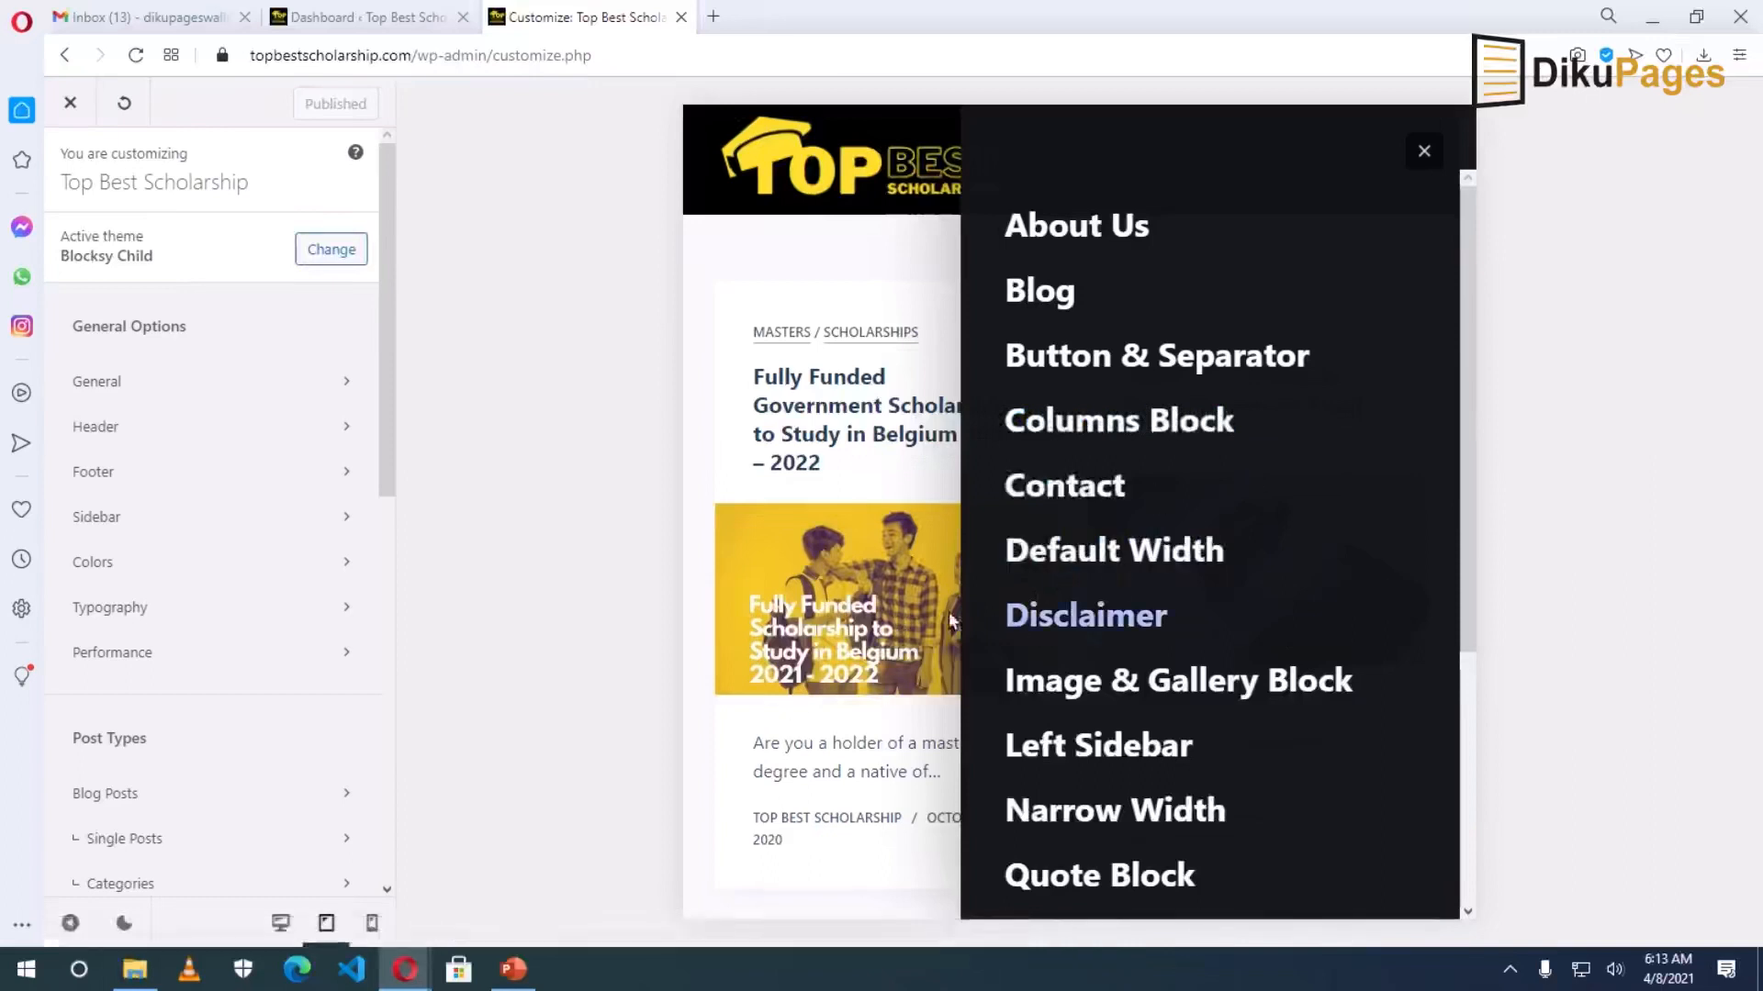
pyautogui.scroll(-5, 267, 597)
pyautogui.scroll(-3, 272, 595)
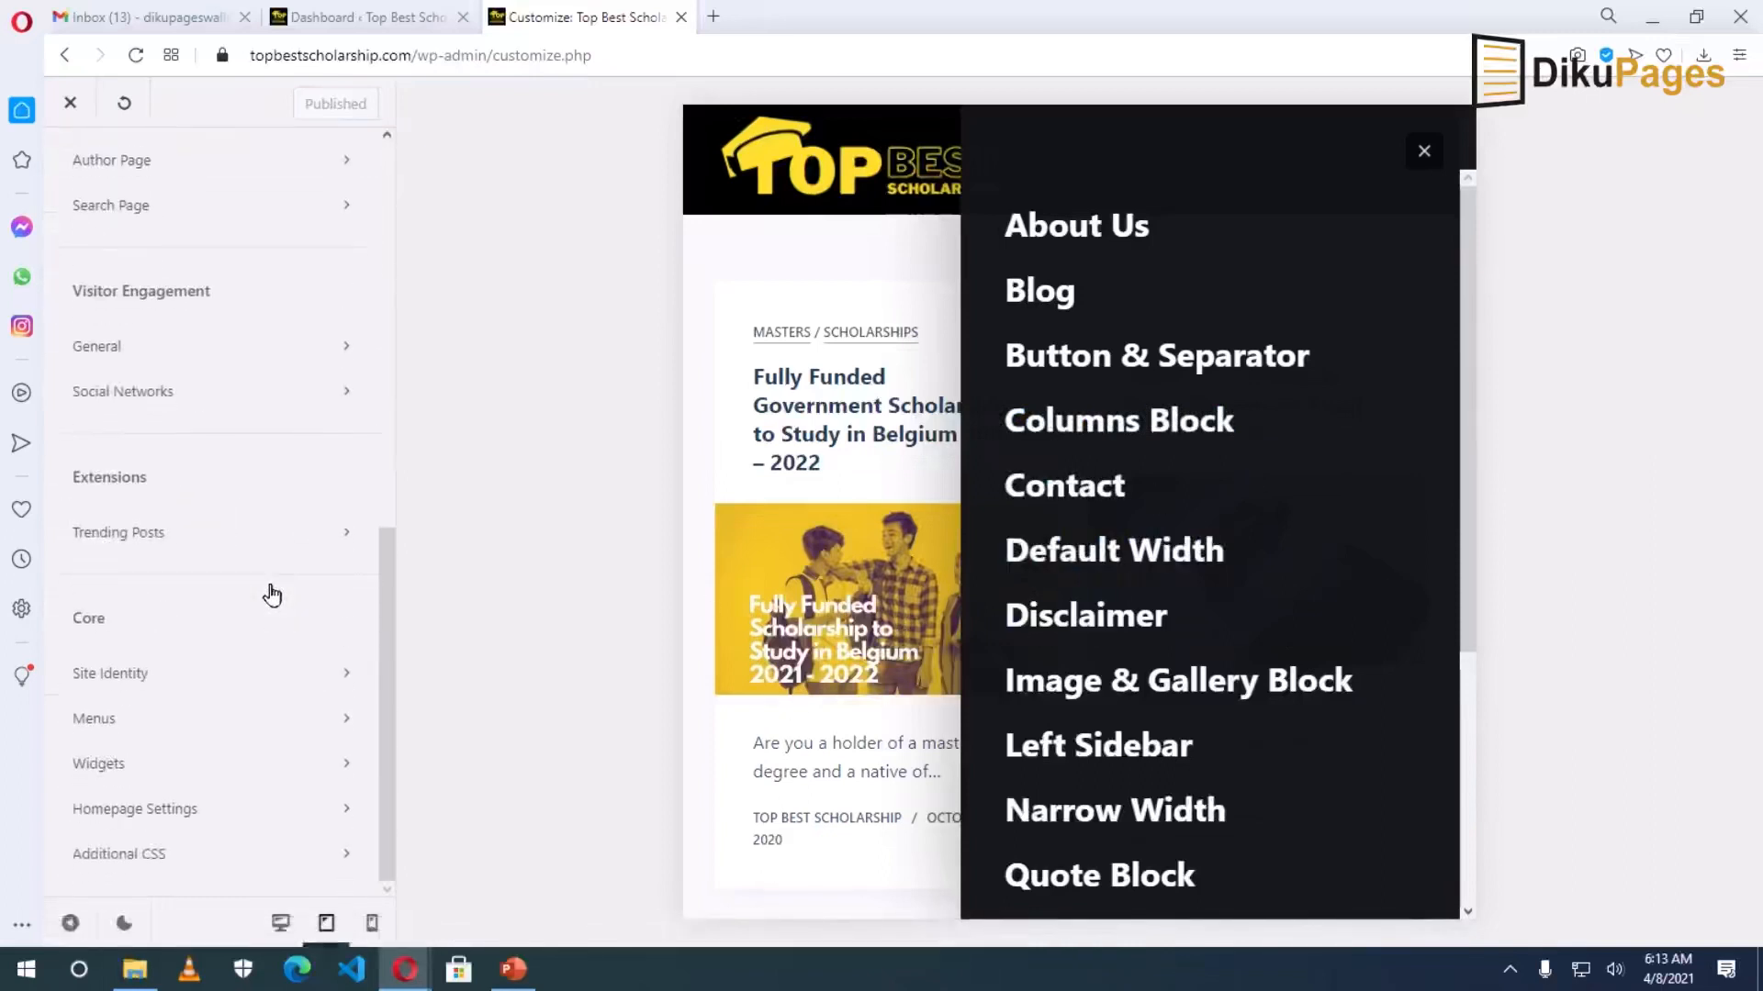
# Create a new menu named 'Mobile Menu' assigned to the Mobile Menu location.
pyautogui.click(132, 717)
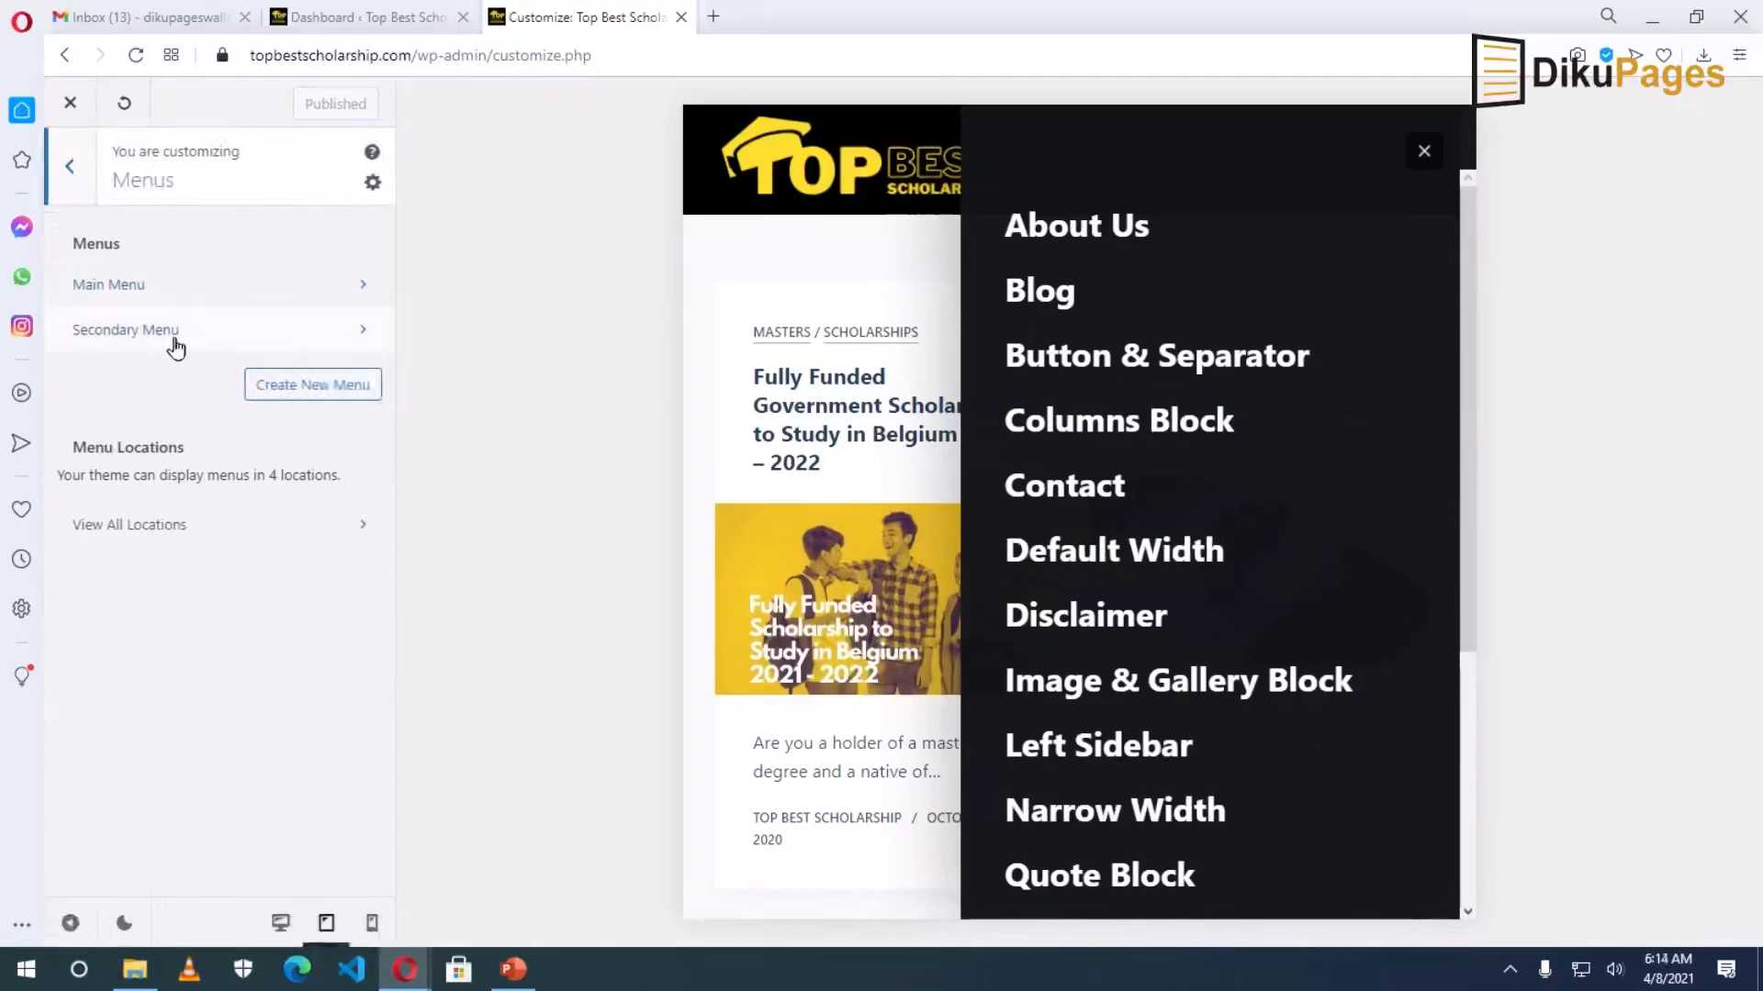
pyautogui.click(291, 386)
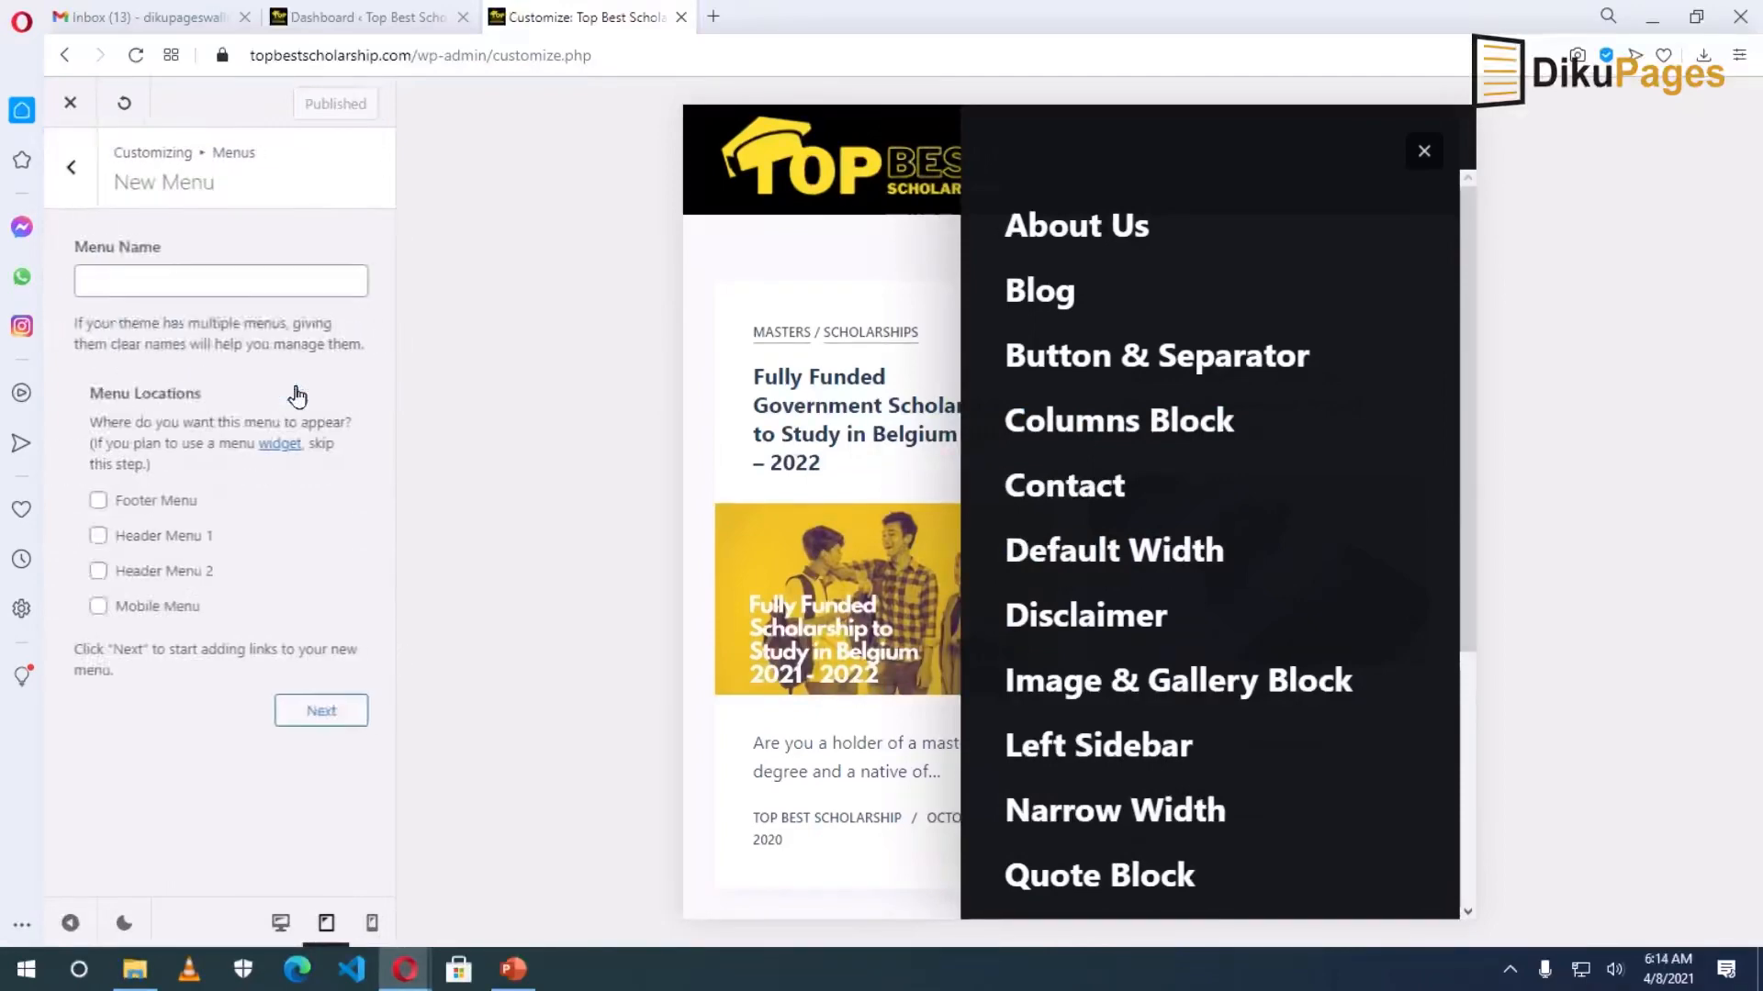
pyautogui.click(206, 275)
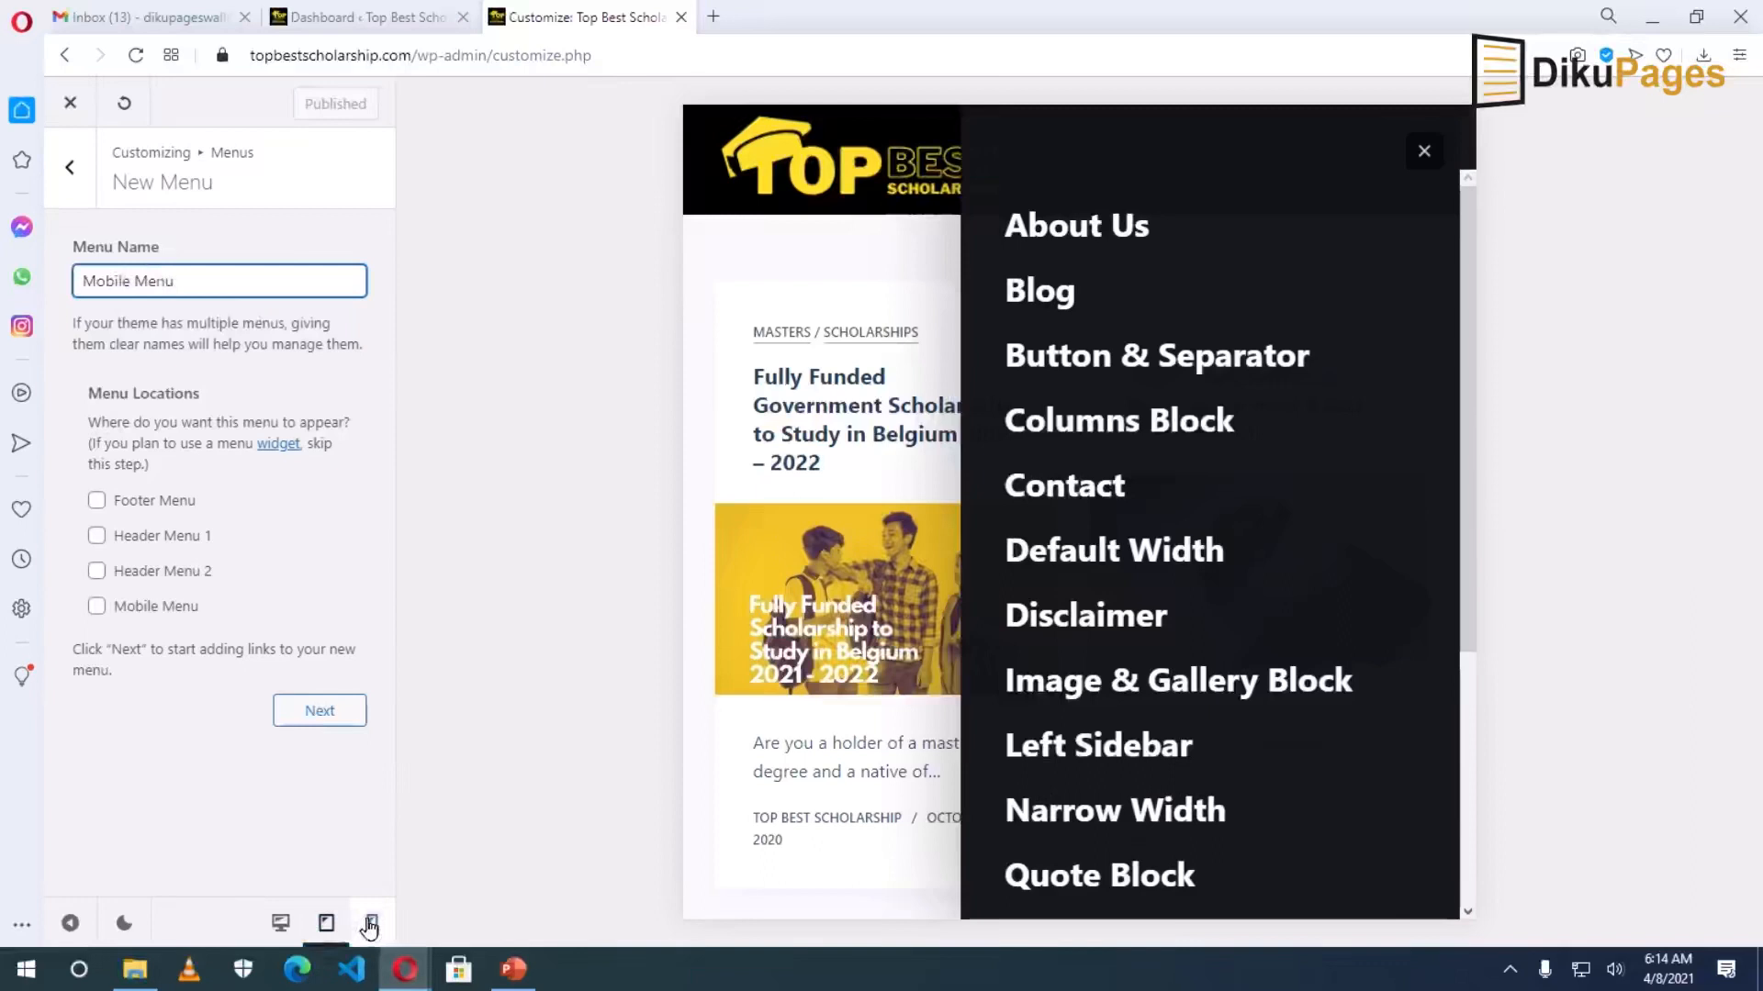
pyautogui.click(97, 608)
pyautogui.click(315, 713)
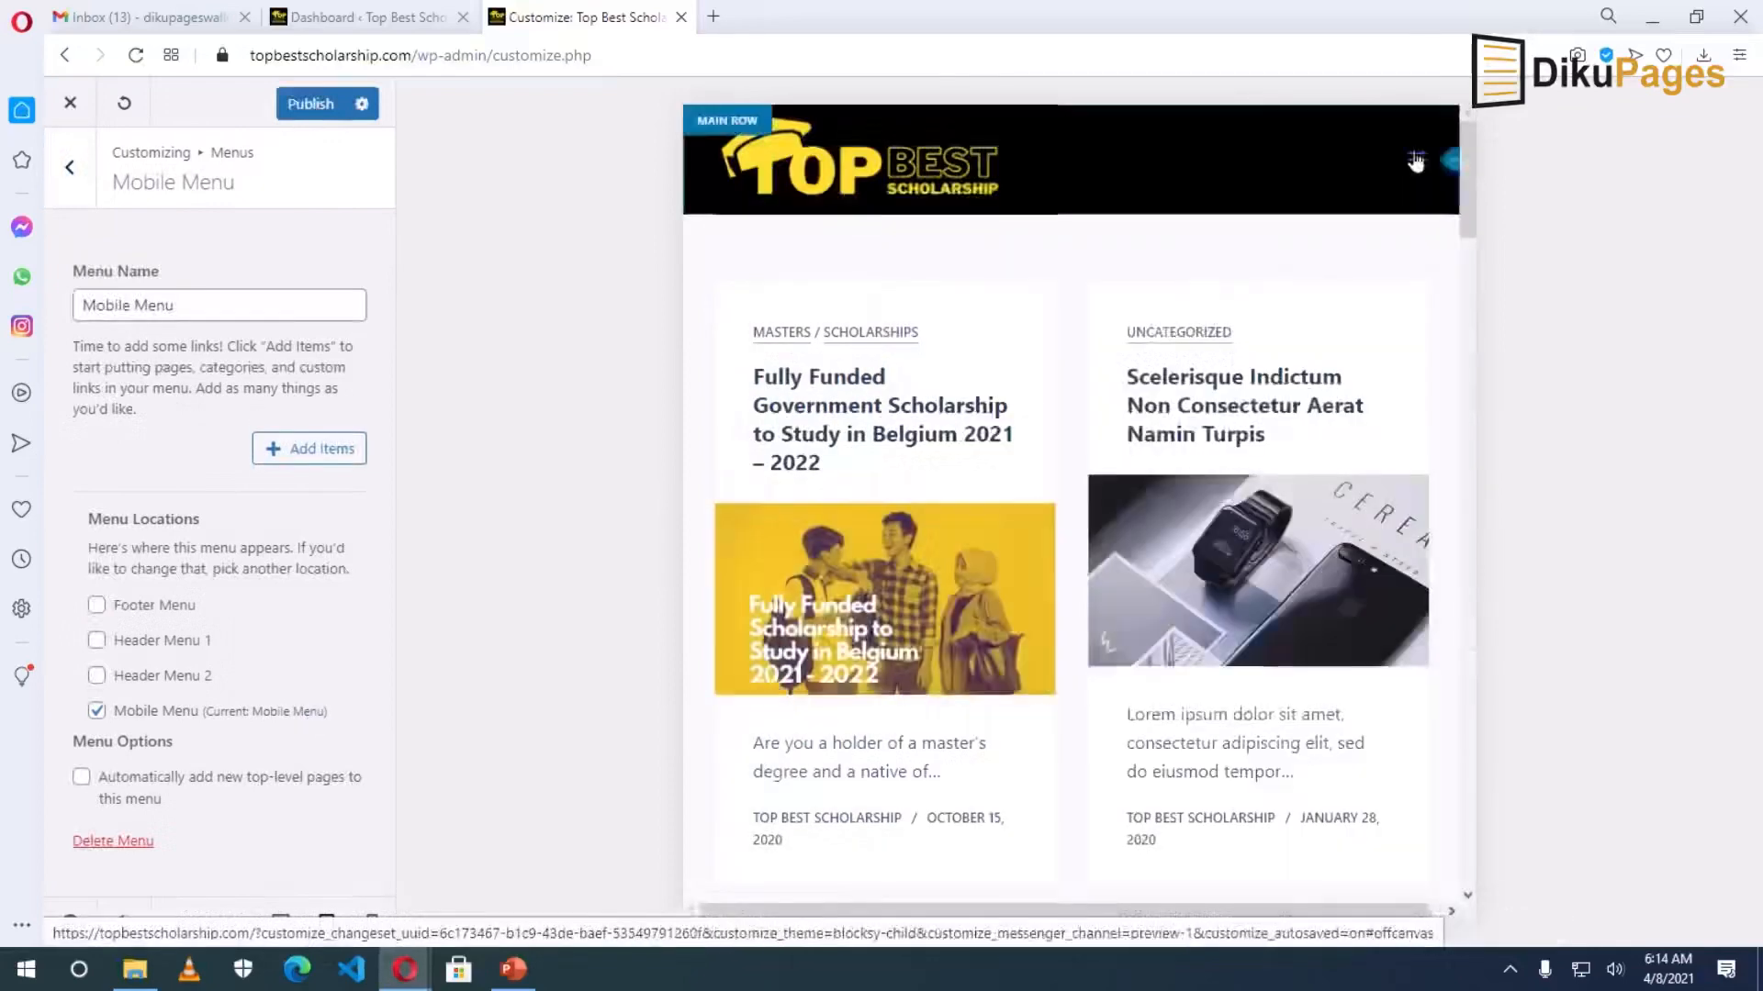
# Add the Blog and Contact pages and the Scholarships and Masters categories to Mobile Menu.
pyautogui.click(1420, 160)
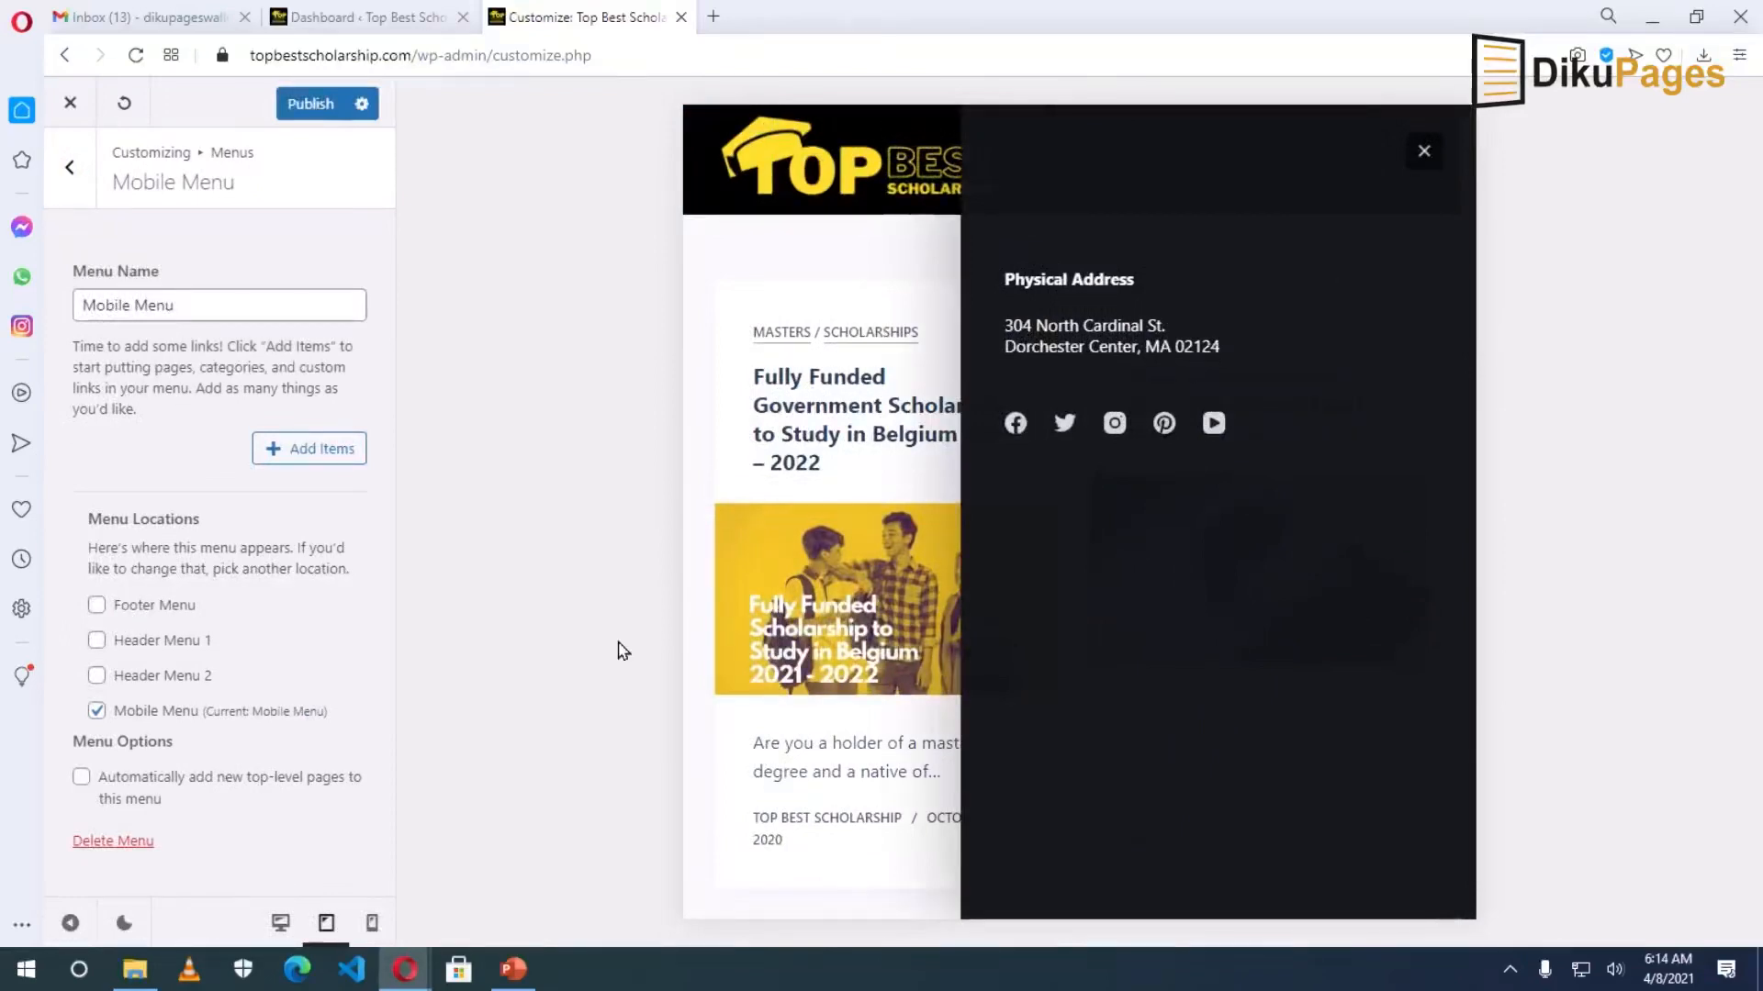
pyautogui.click(321, 452)
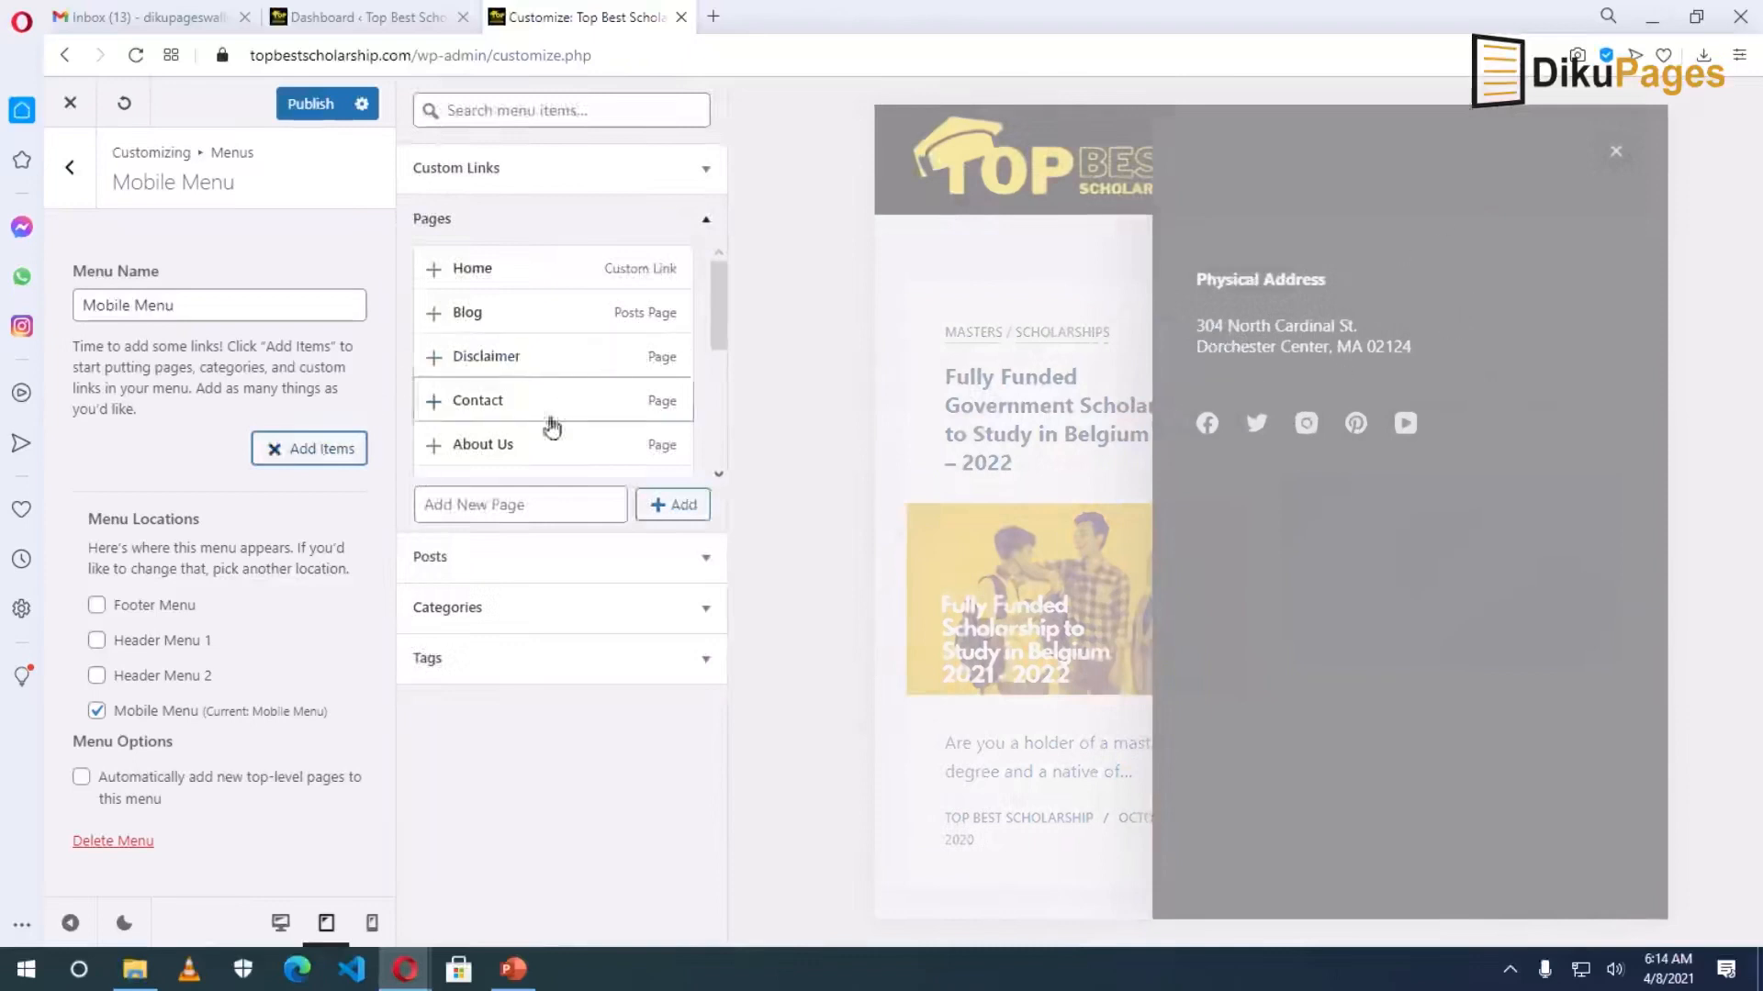
pyautogui.click(490, 317)
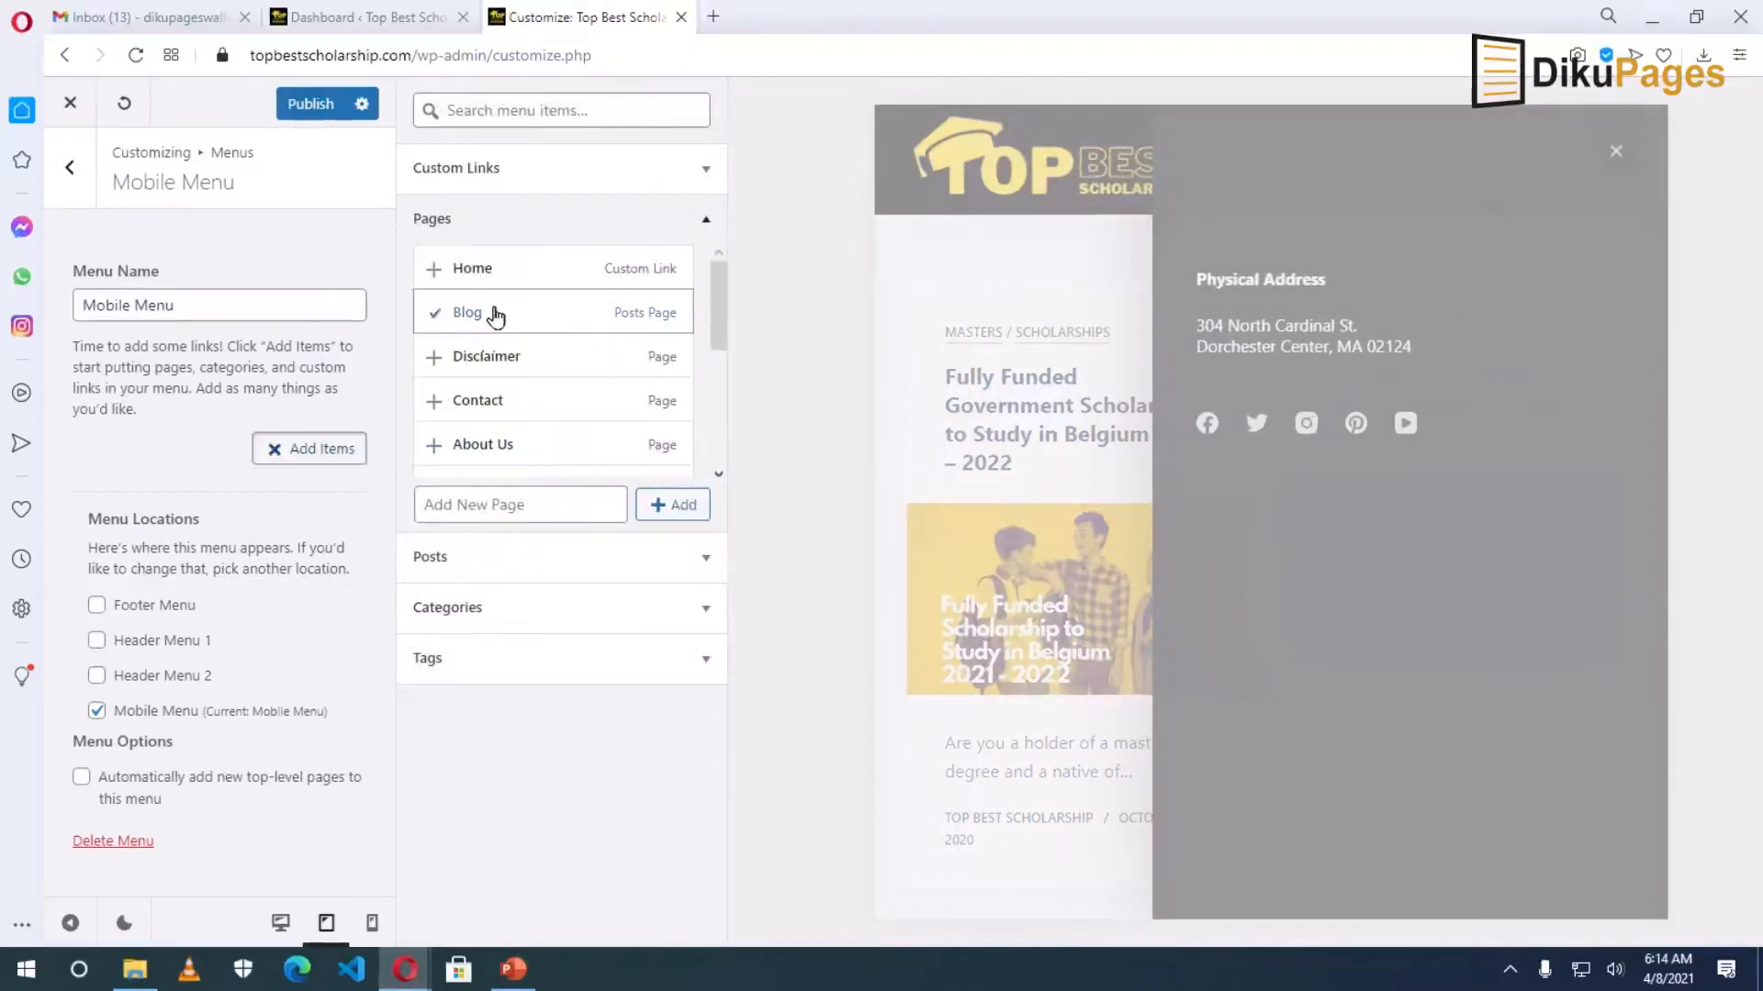
pyautogui.click(503, 404)
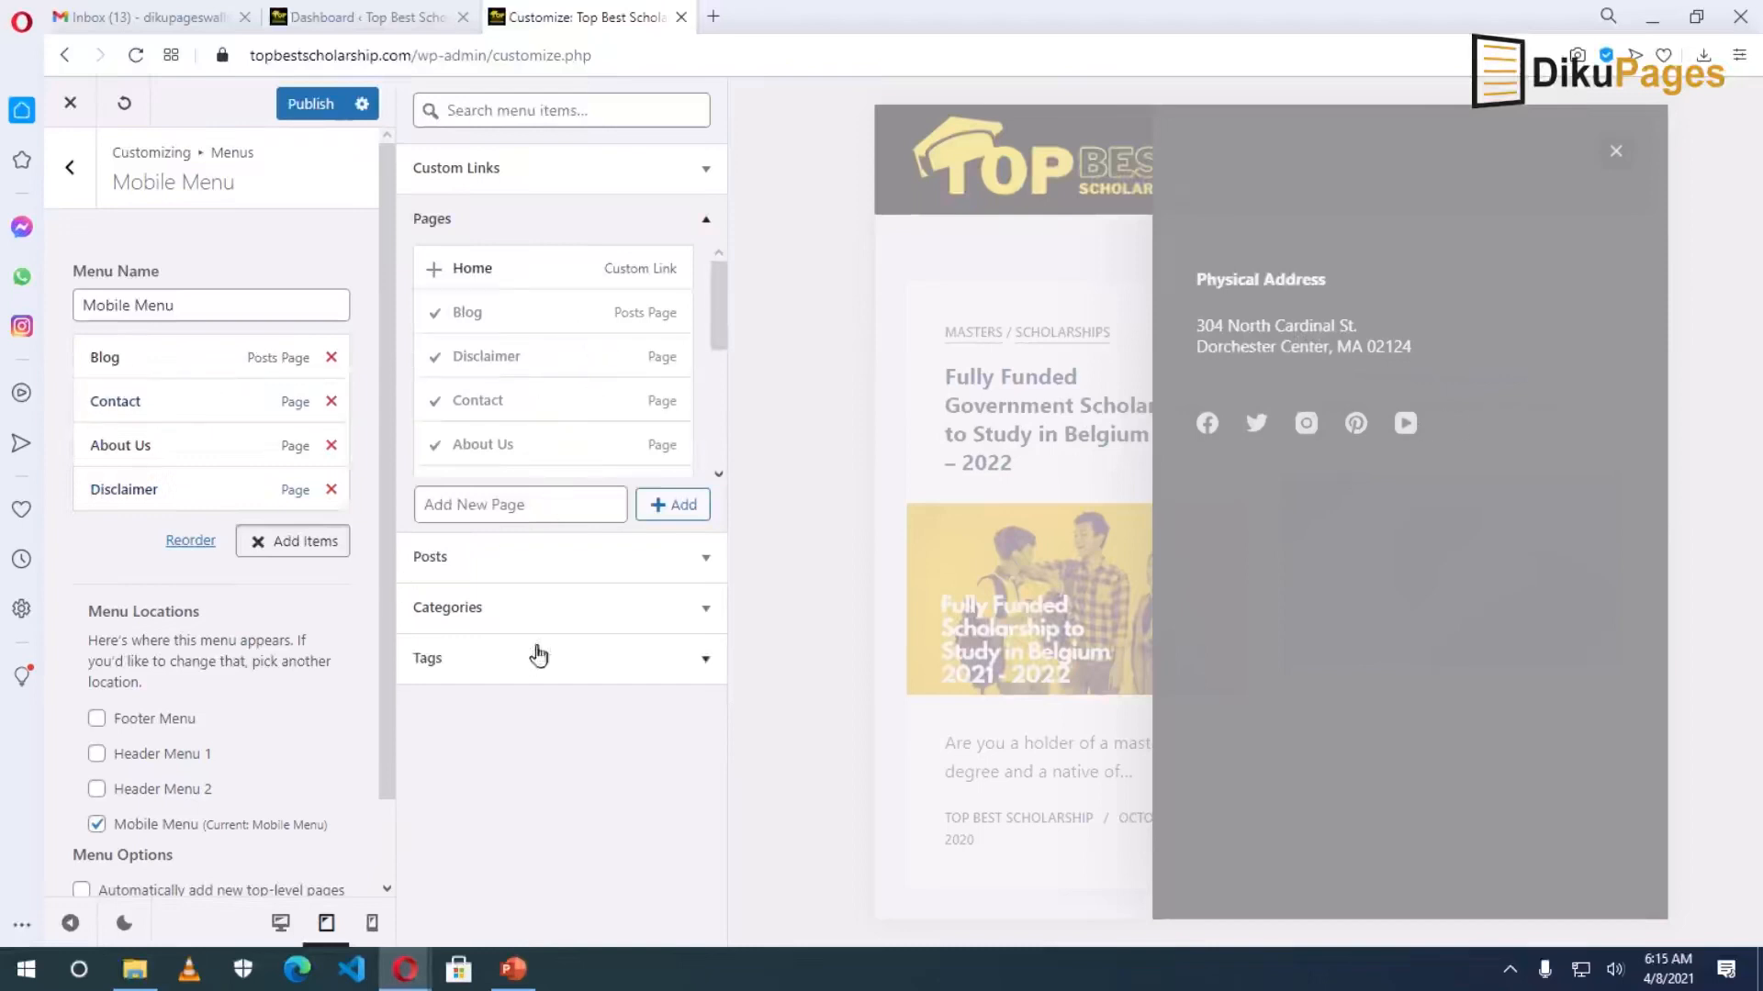
pyautogui.click(507, 614)
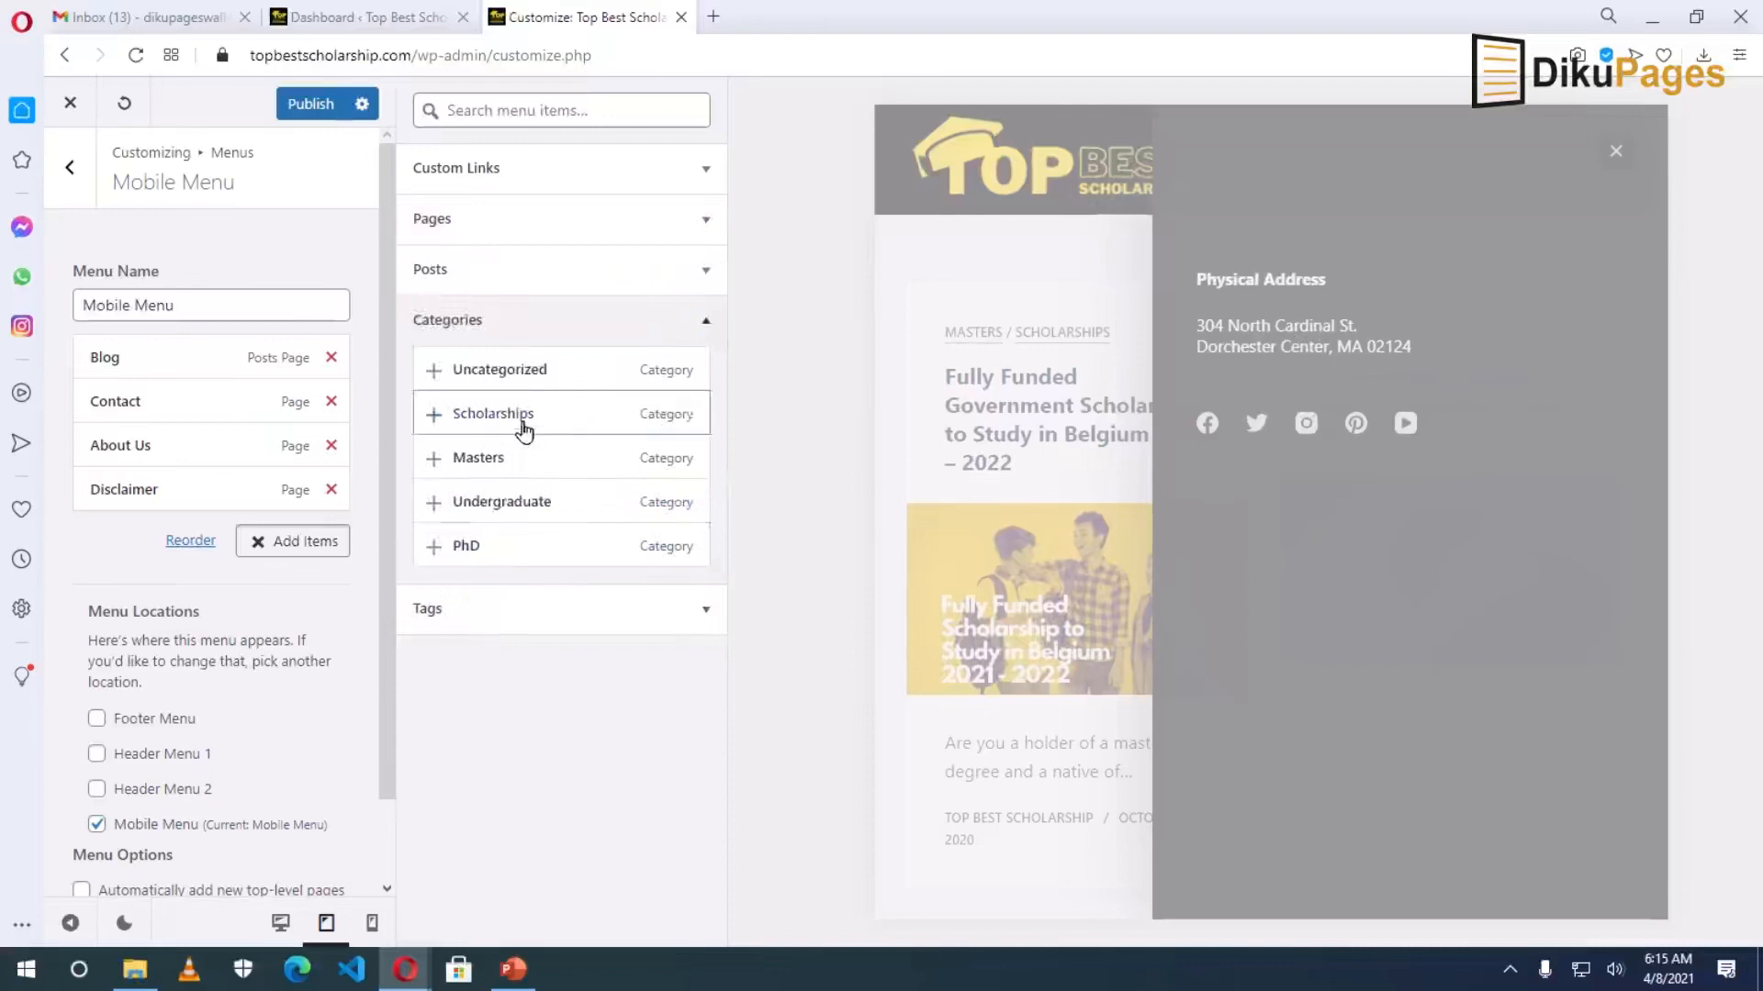
pyautogui.click(494, 459)
pyautogui.click(508, 503)
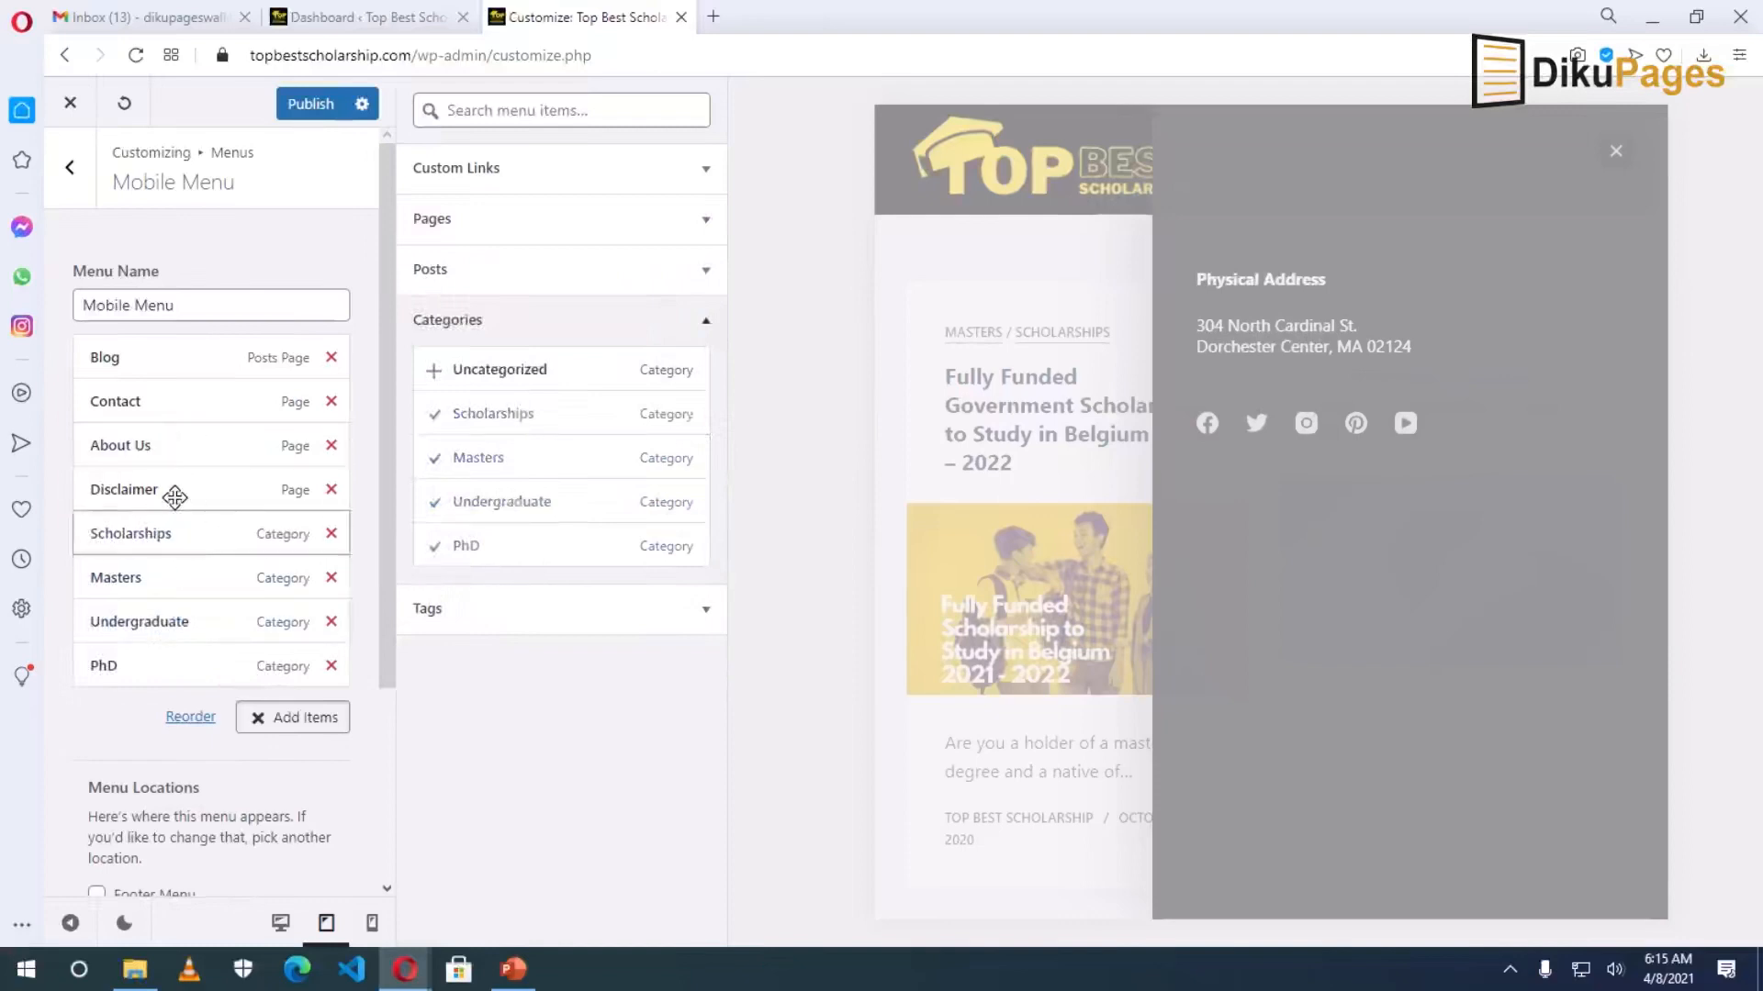
# Reorder the menu: About Us first, Disclaimer above Contact, Undergraduate nested under Scholarships; publish.
pyautogui.moveTo(160, 439); pyautogui.dragTo(152, 669)
pyautogui.moveTo(147, 445); pyautogui.dragTo(160, 609)
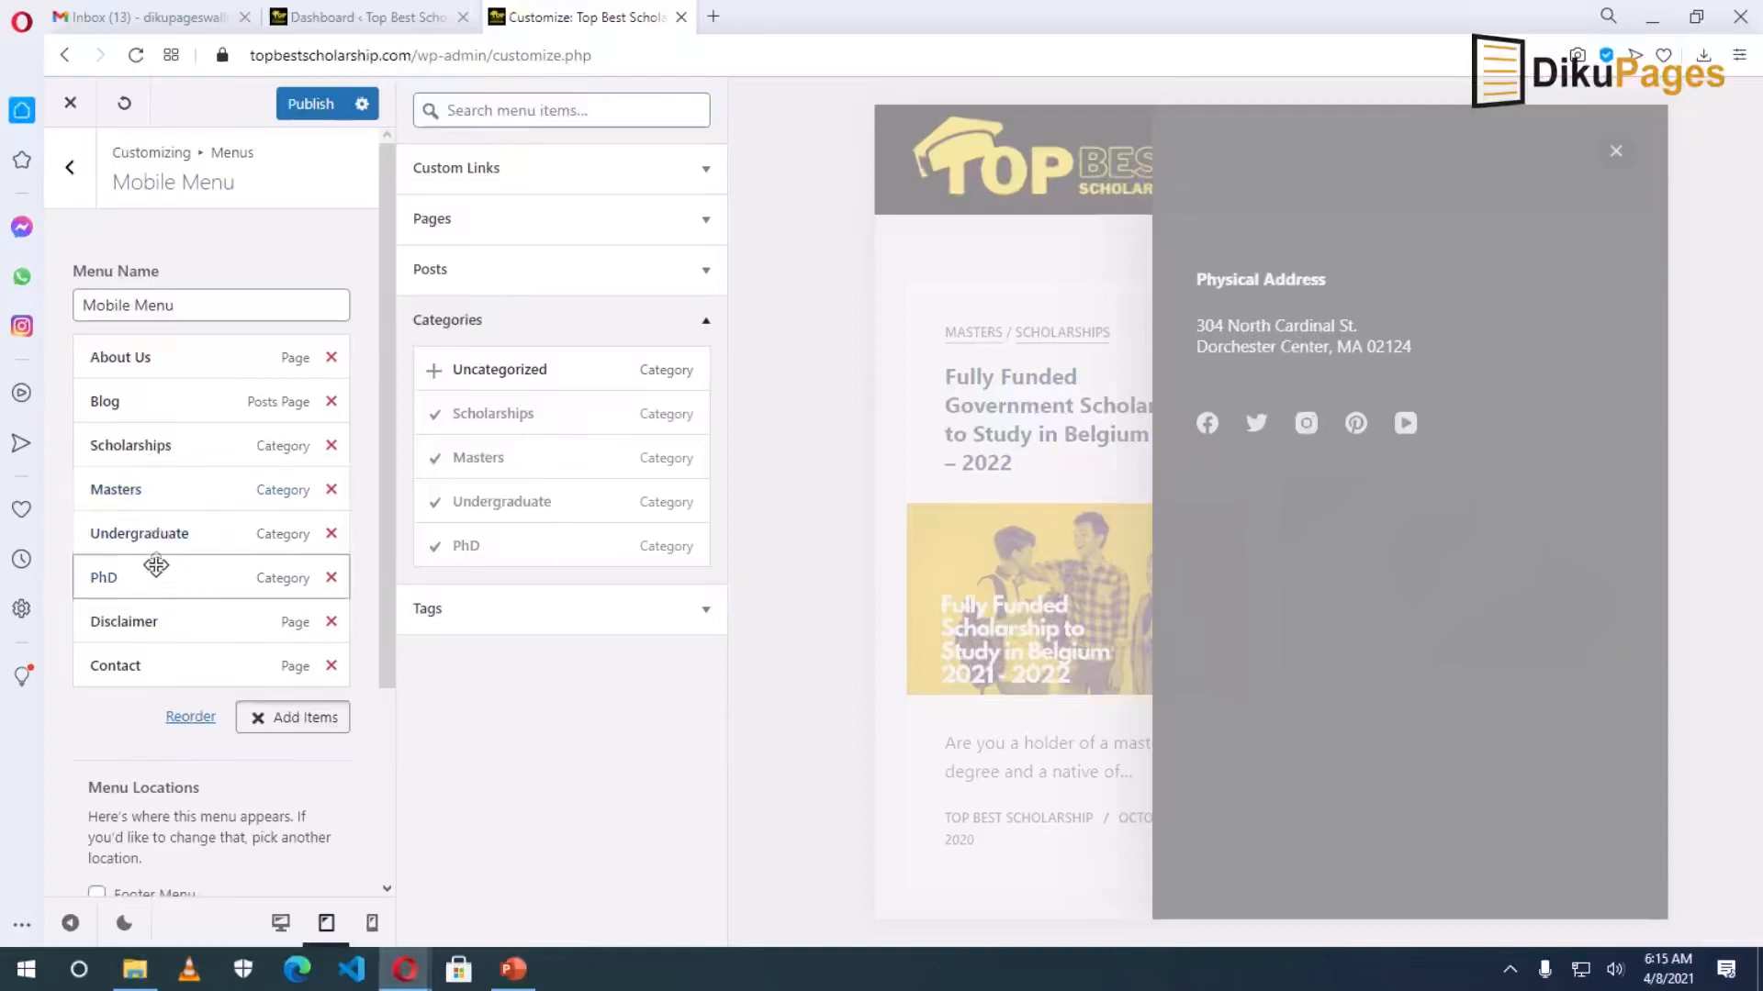
pyautogui.moveTo(157, 518); pyautogui.dragTo(138, 579)
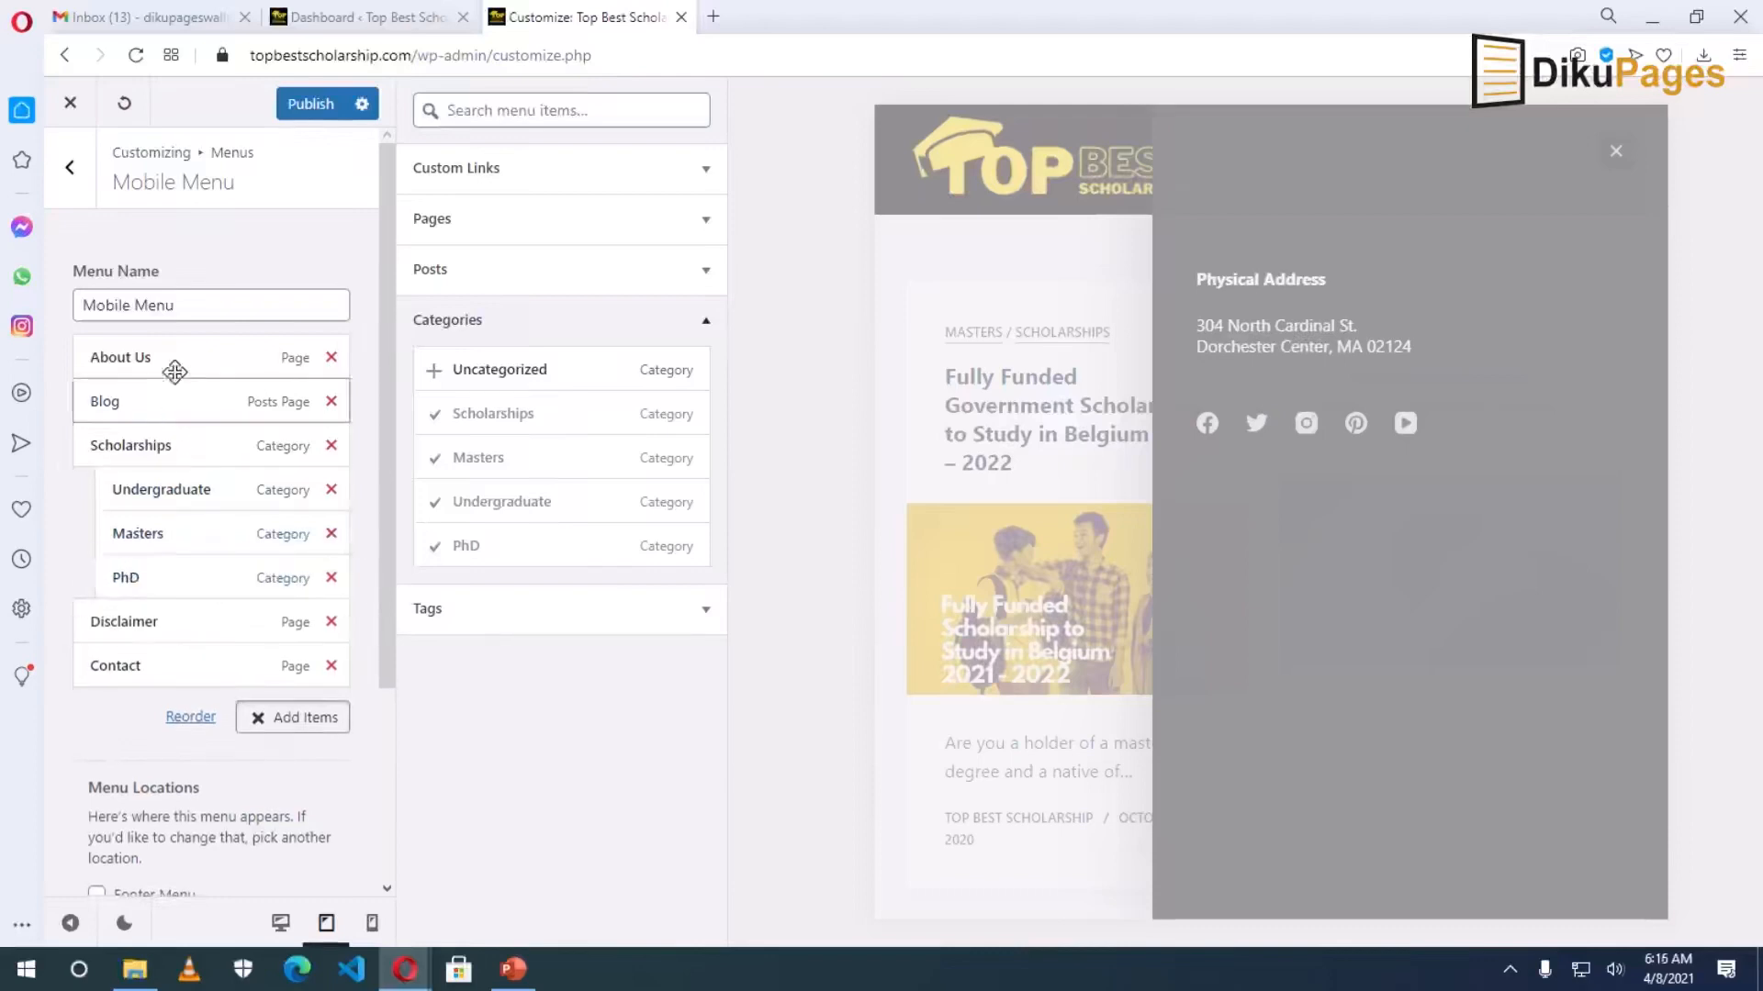
pyautogui.scroll(-4, 211, 775)
pyautogui.scroll(4, 217, 771)
pyautogui.click(303, 103)
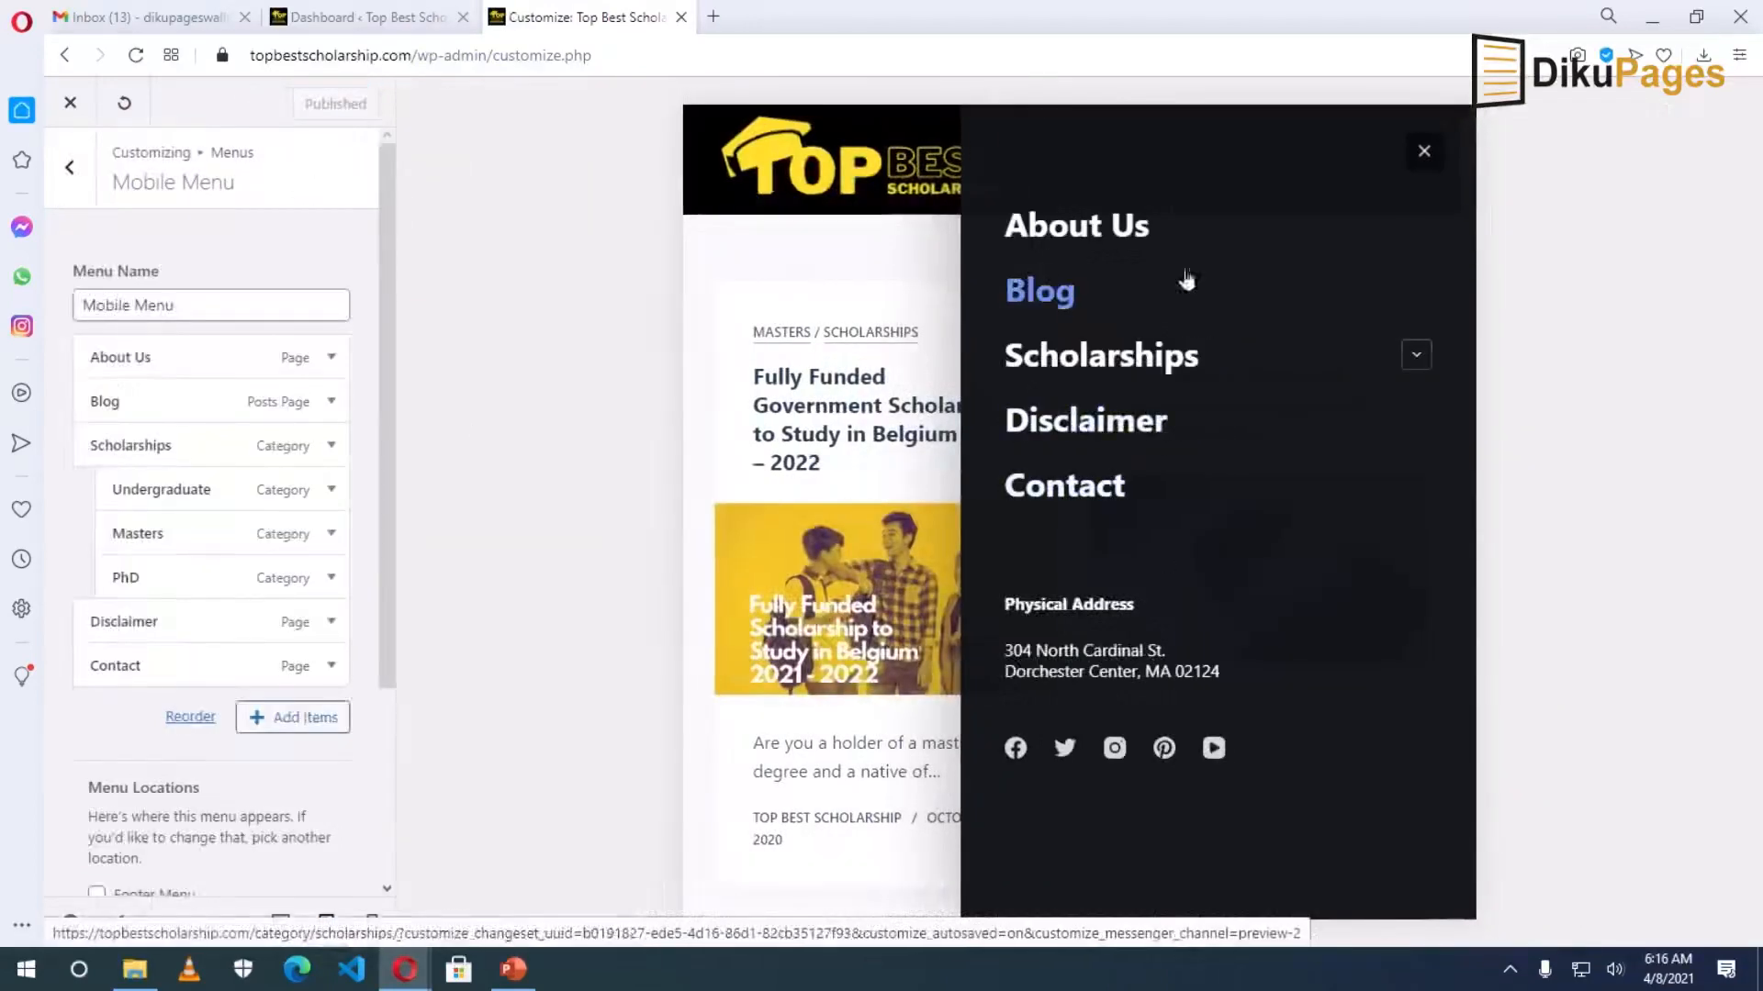
# Test the Scholarships submenu in the preview, then open the Header settings.
pyautogui.click(1416, 356)
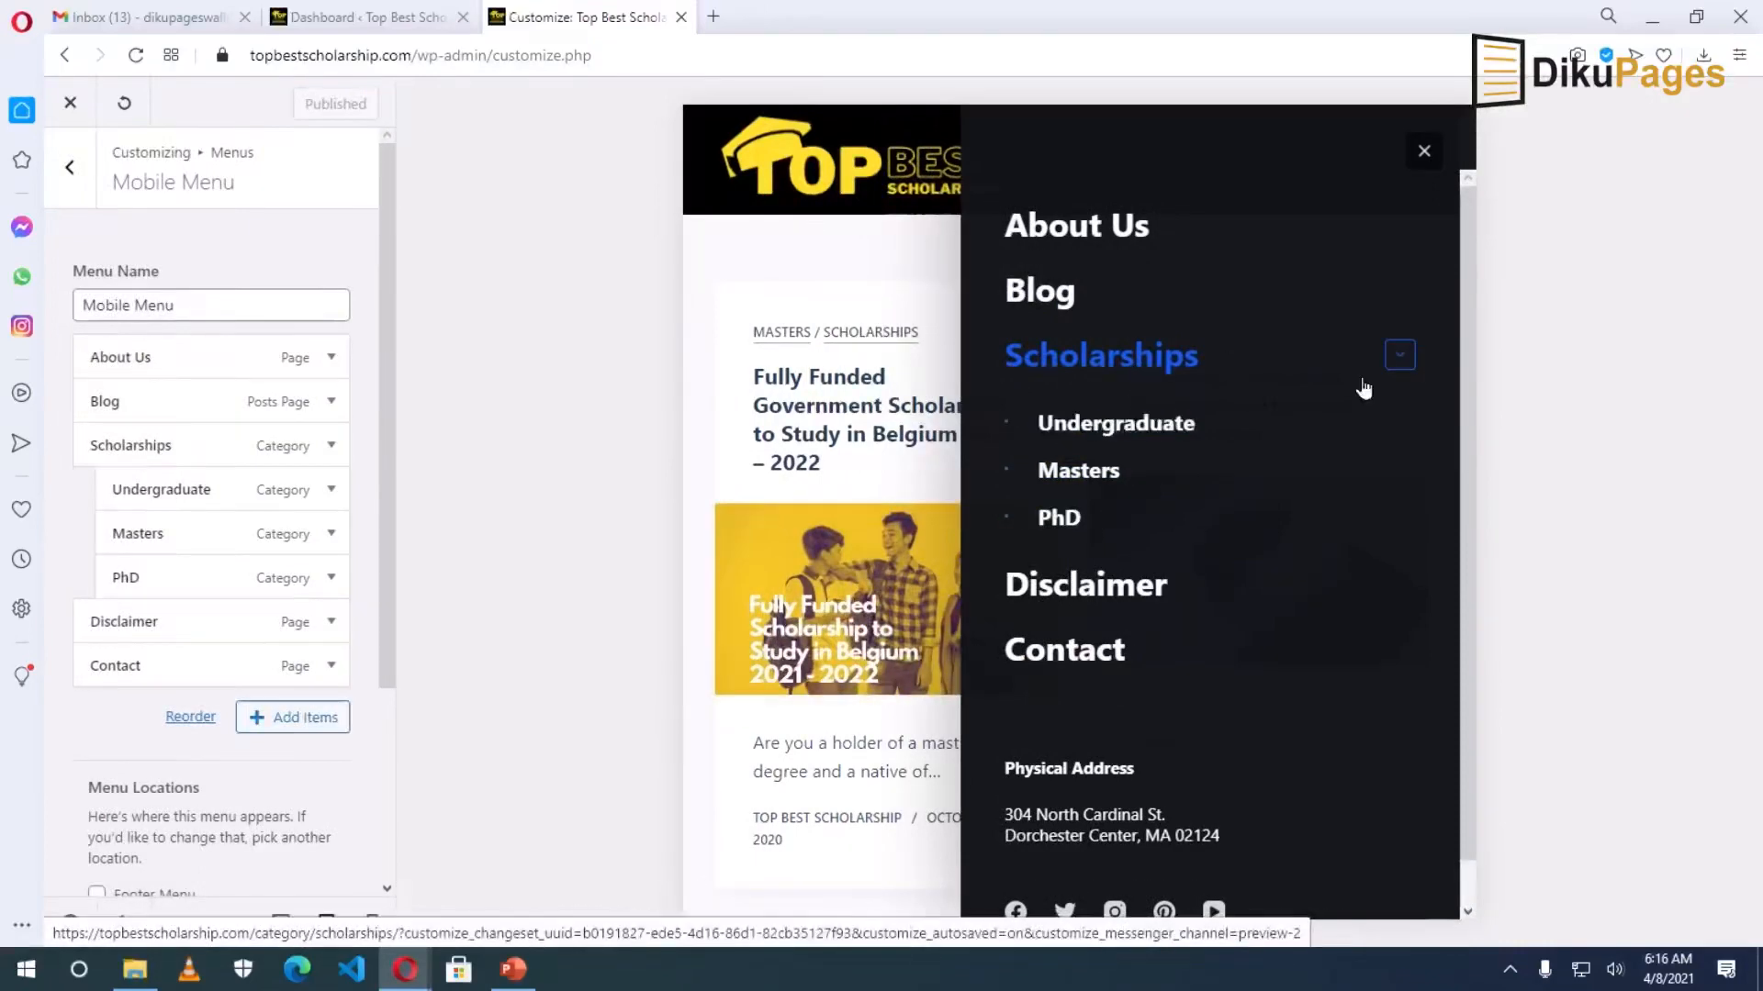
pyautogui.click(1401, 362)
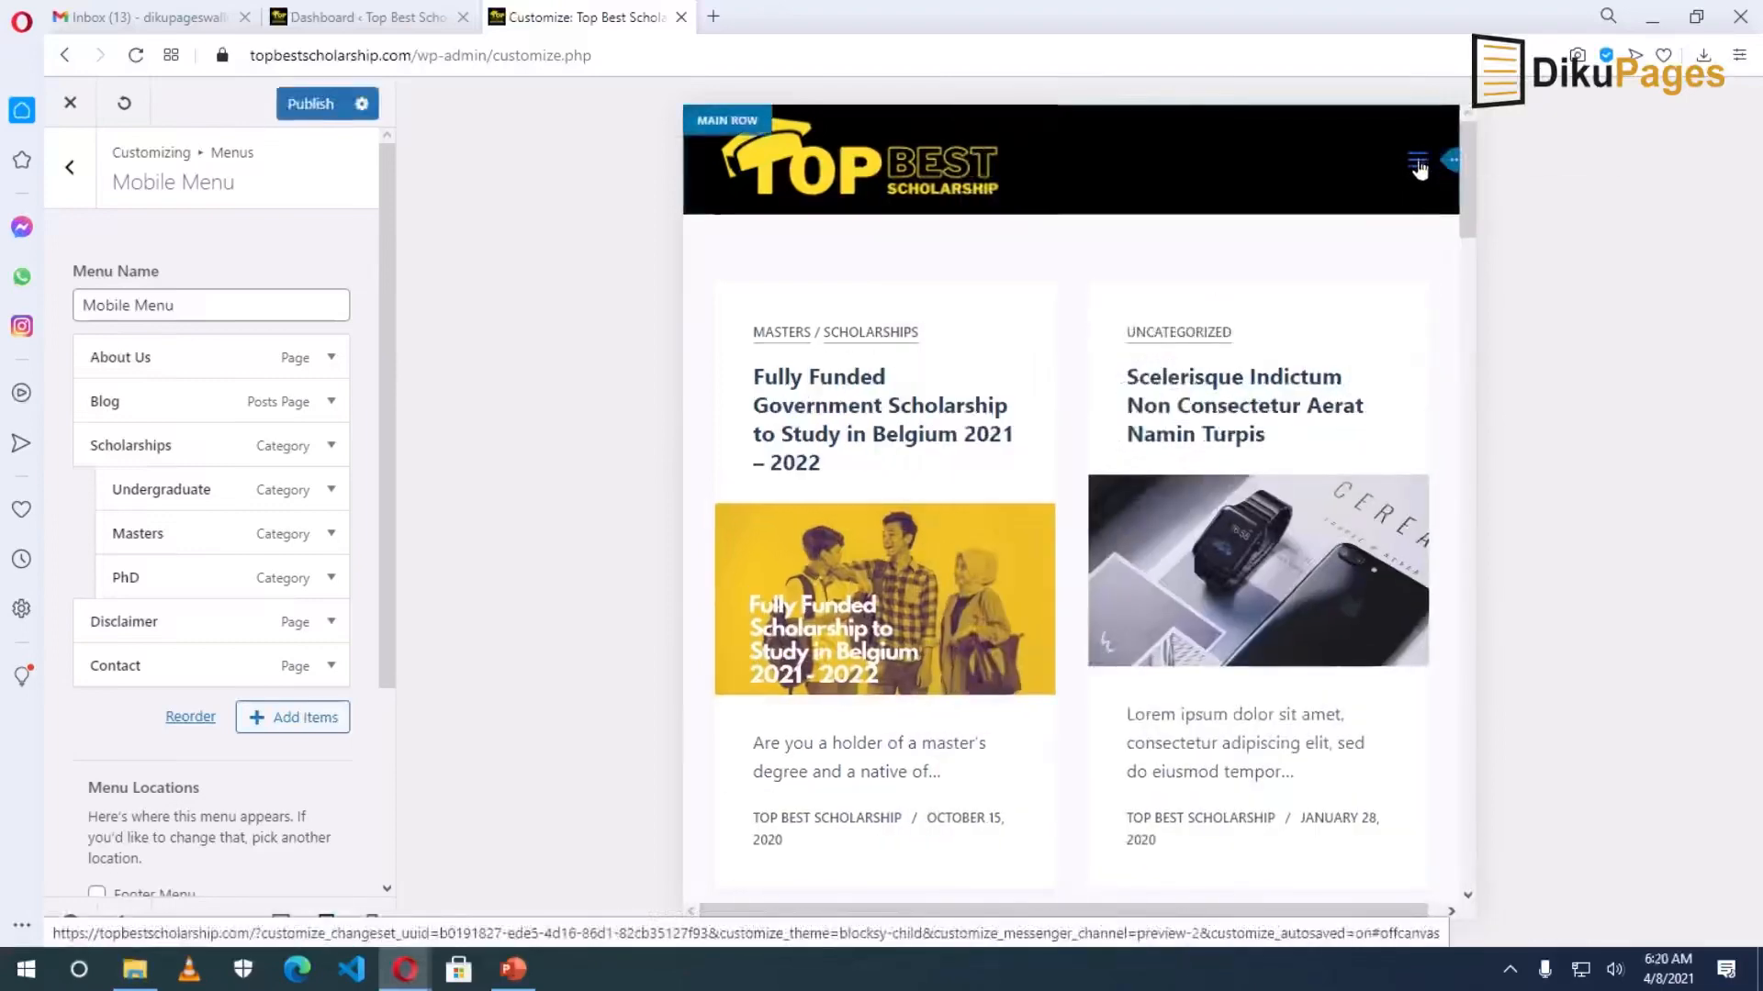
pyautogui.click(1418, 167)
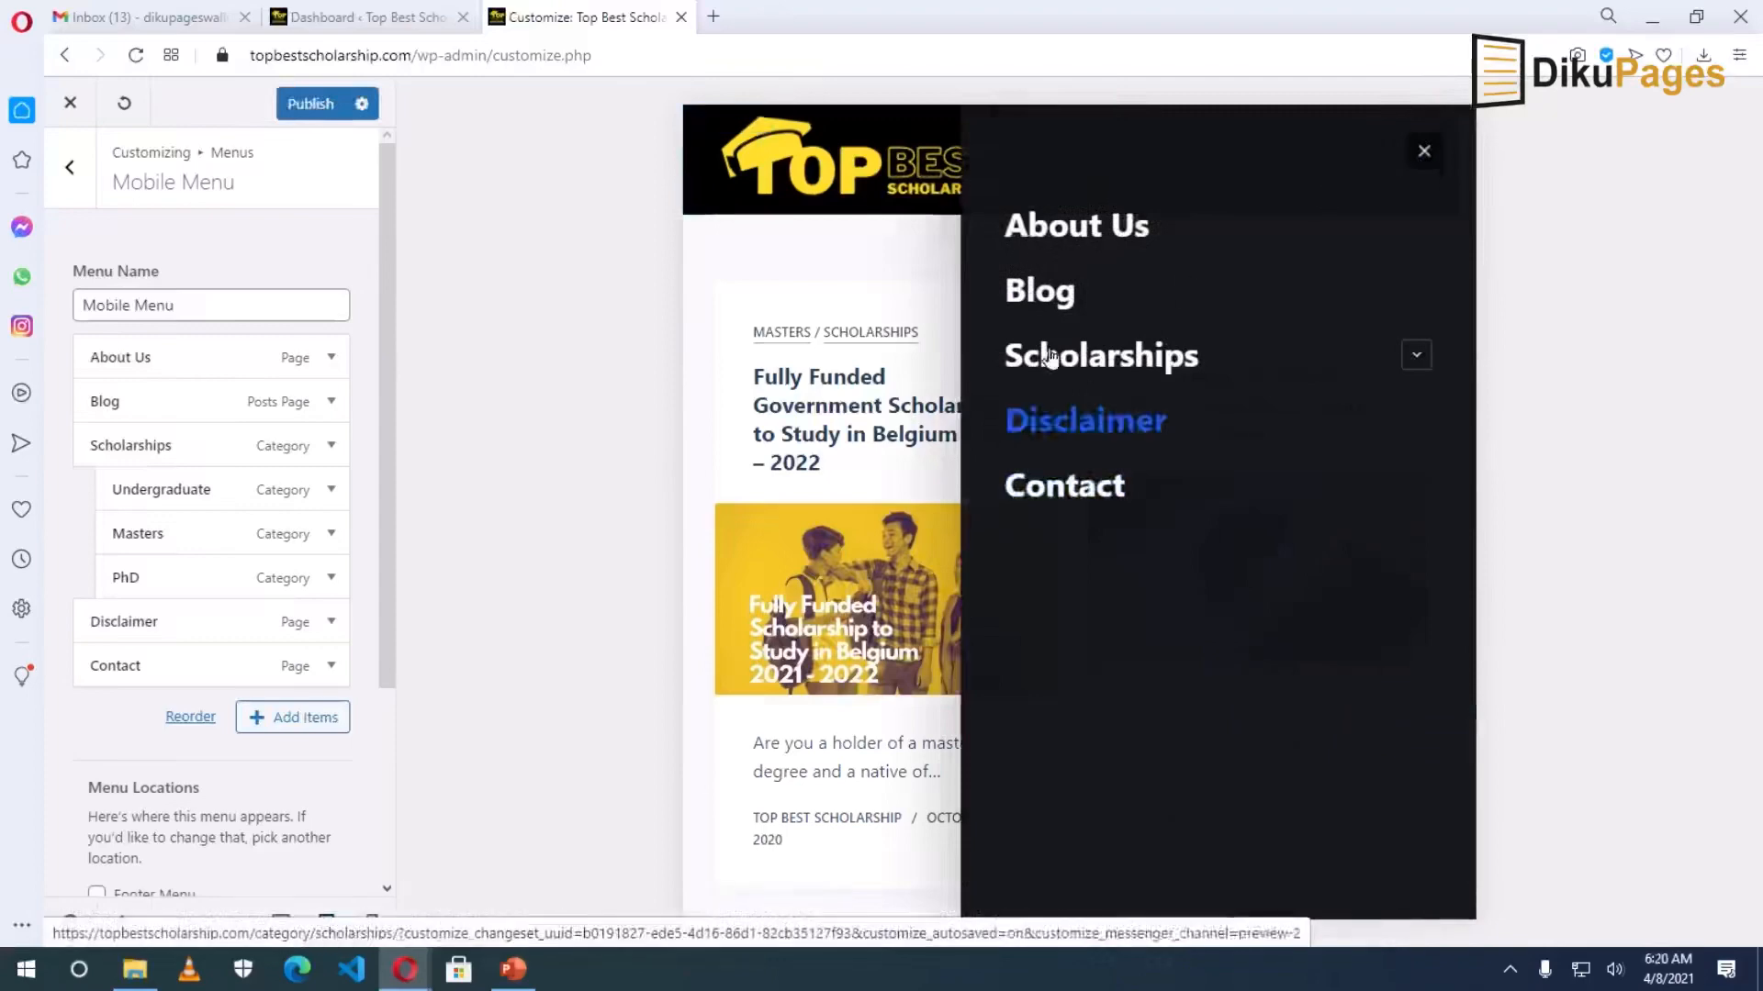
pyautogui.click(72, 171)
pyautogui.click(73, 169)
pyautogui.click(97, 426)
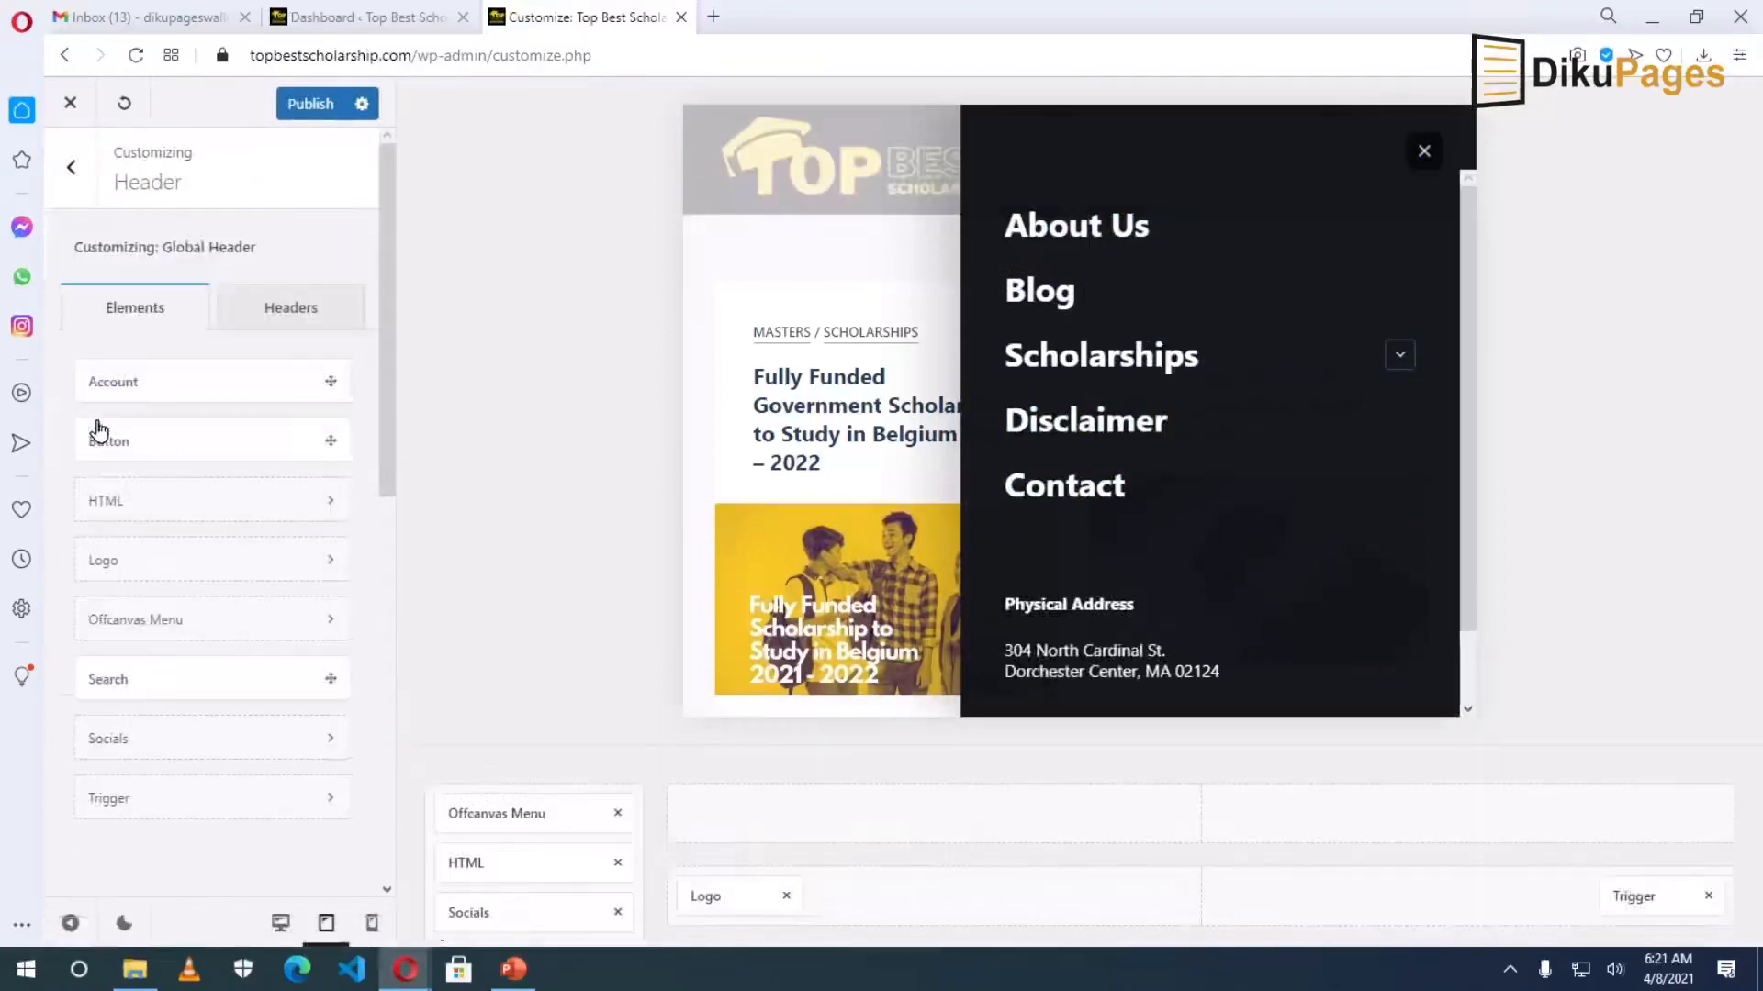
# Remove HTML and Socials from the Offcanvas area and open the Offcanvas Menu settings.
pyautogui.scroll(-3, 1201, 389)
pyautogui.scroll(3, 1200, 385)
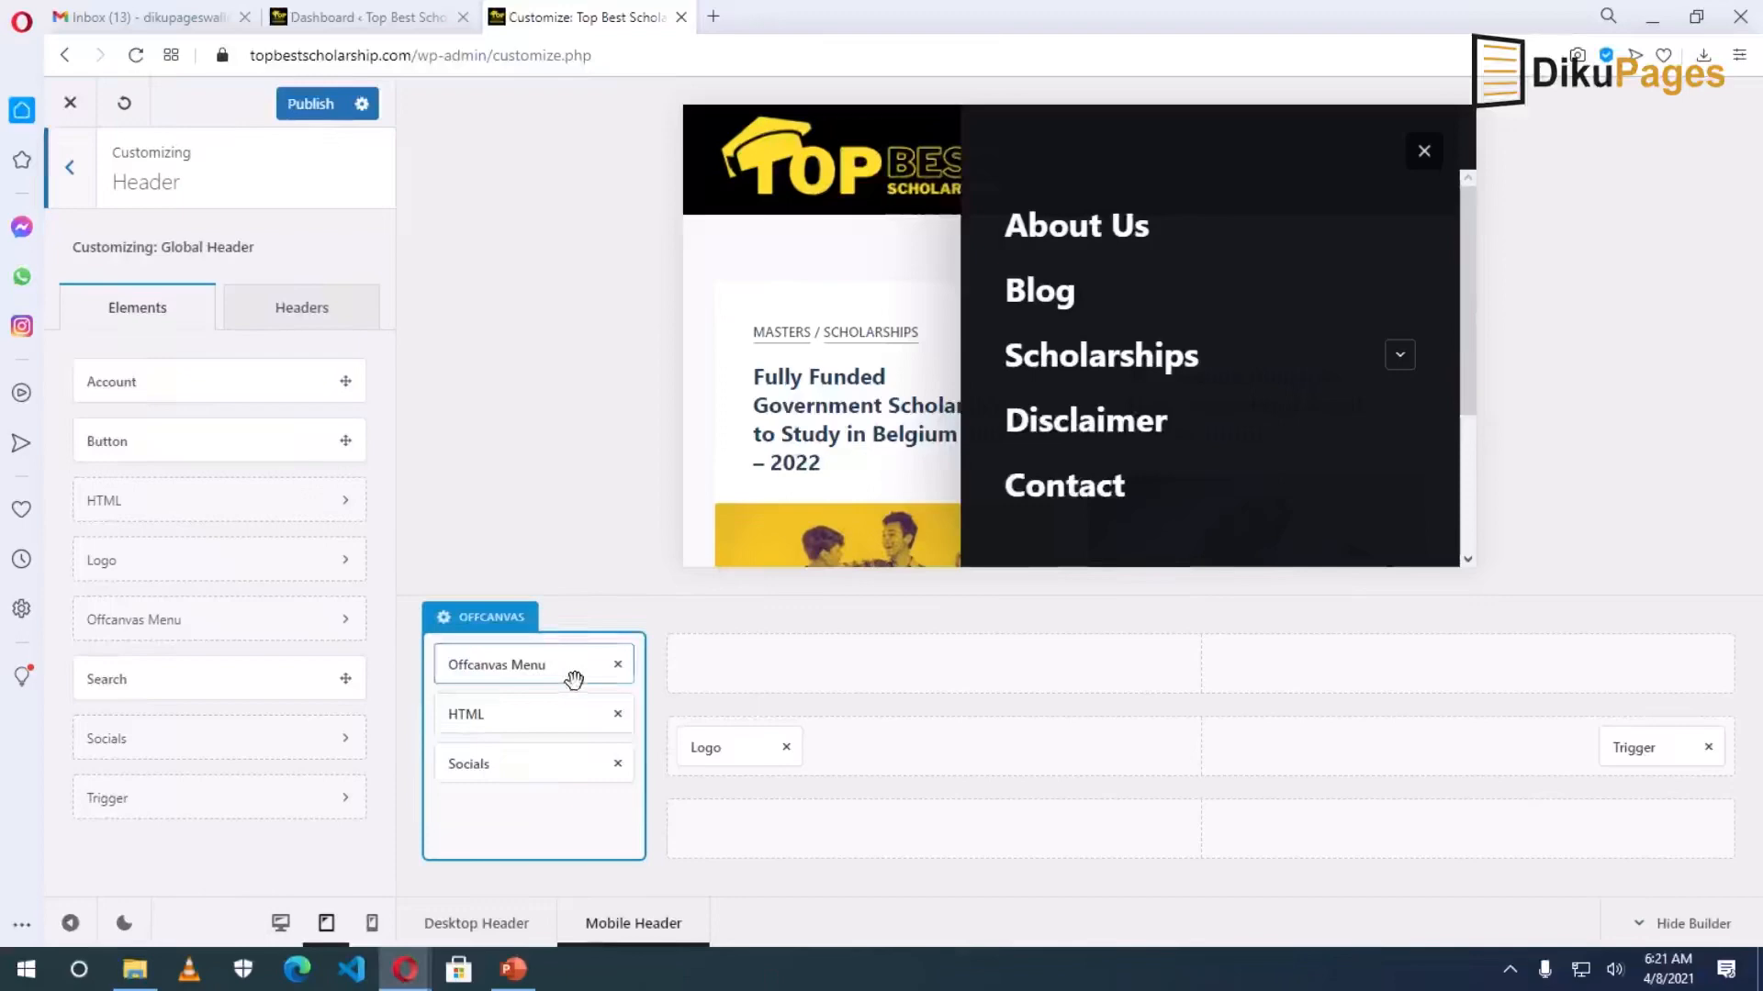
pyautogui.scroll(-3, 1169, 468)
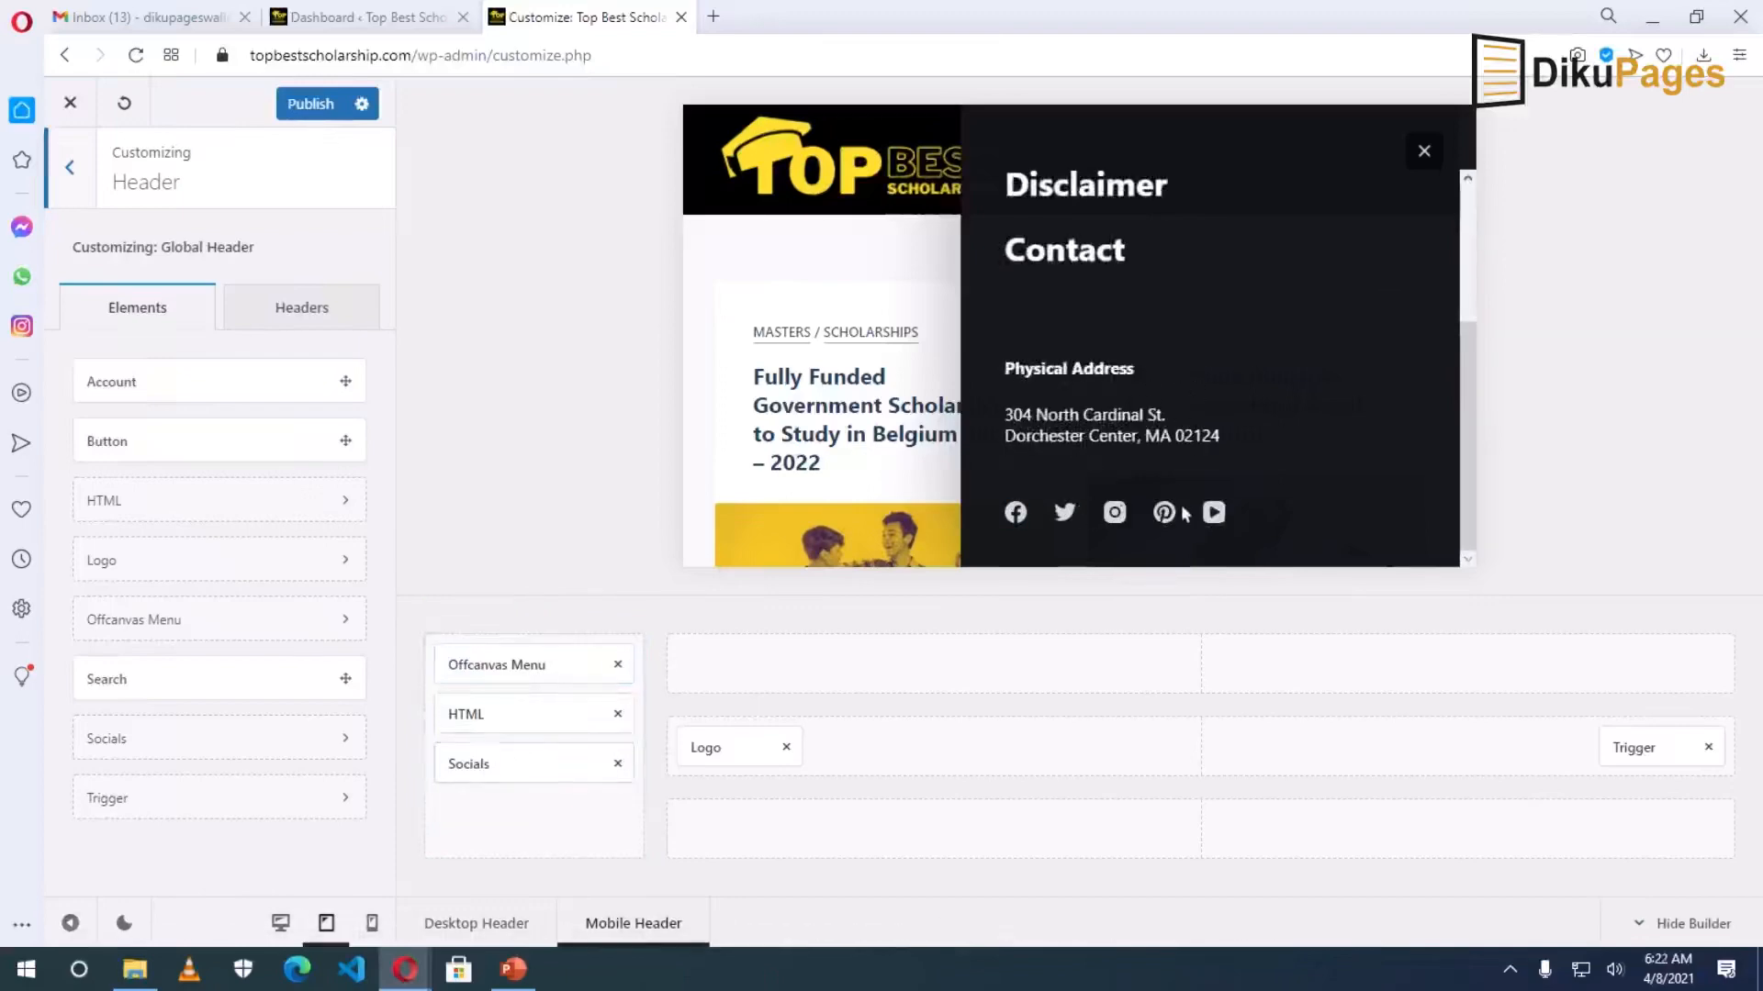
pyautogui.click(618, 715)
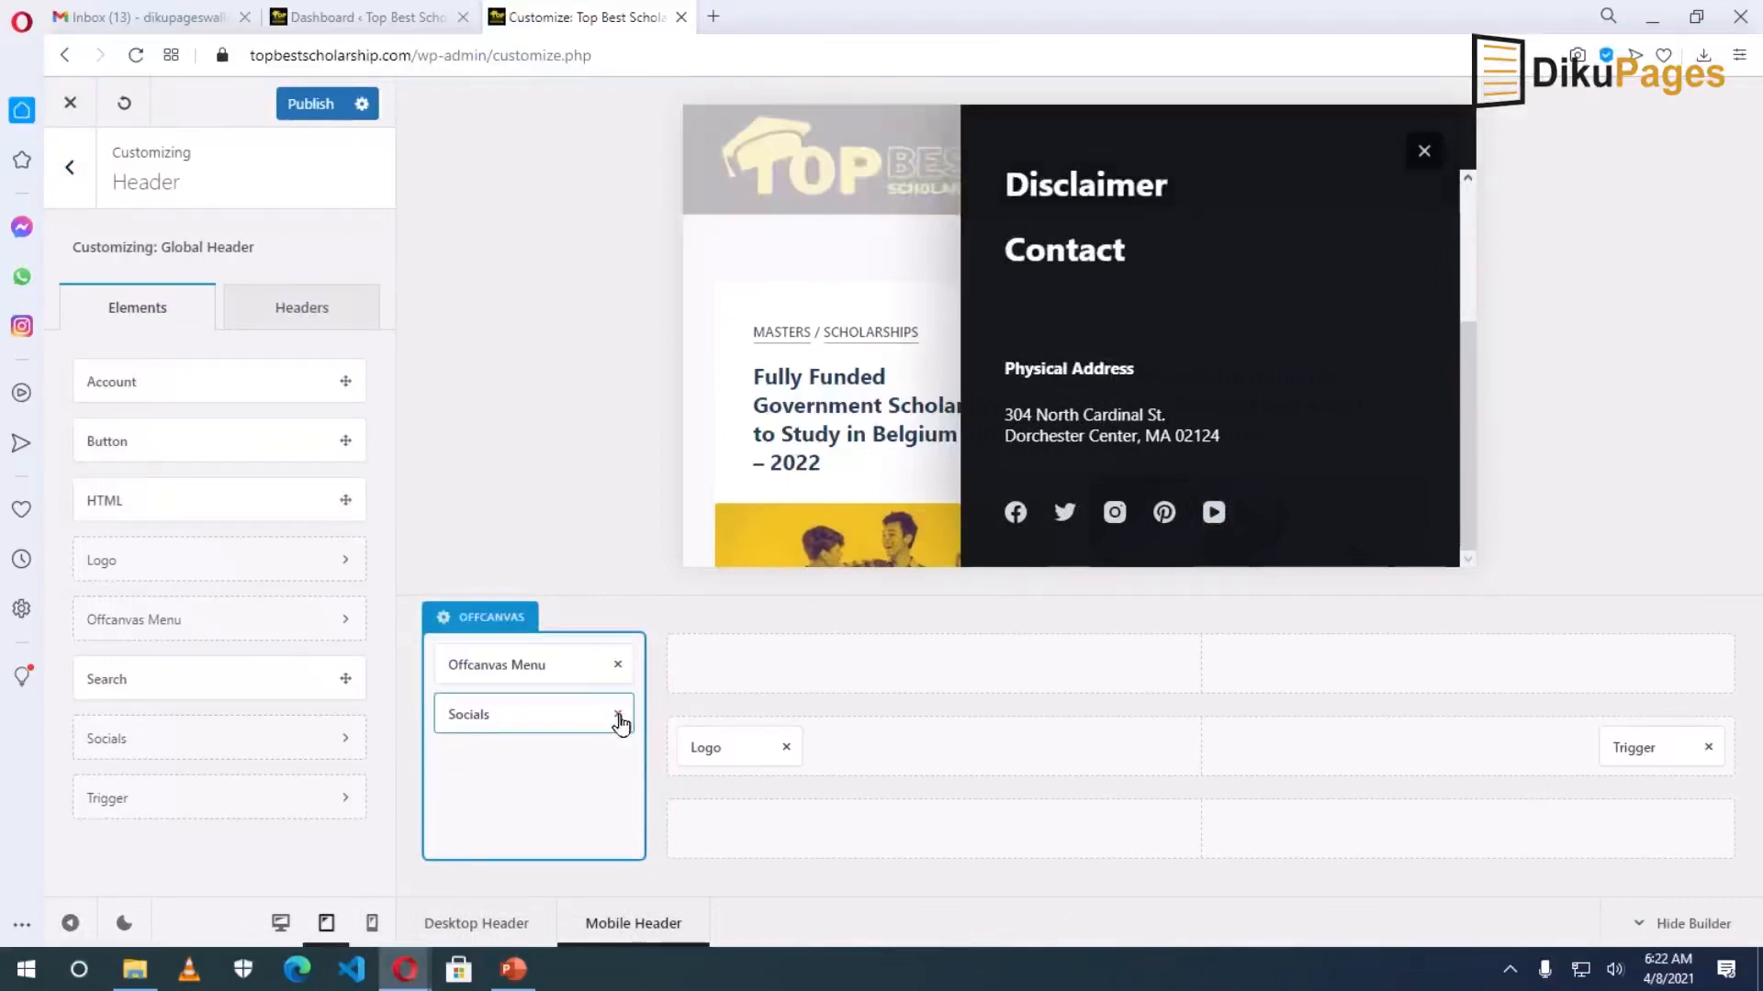
pyautogui.click(618, 715)
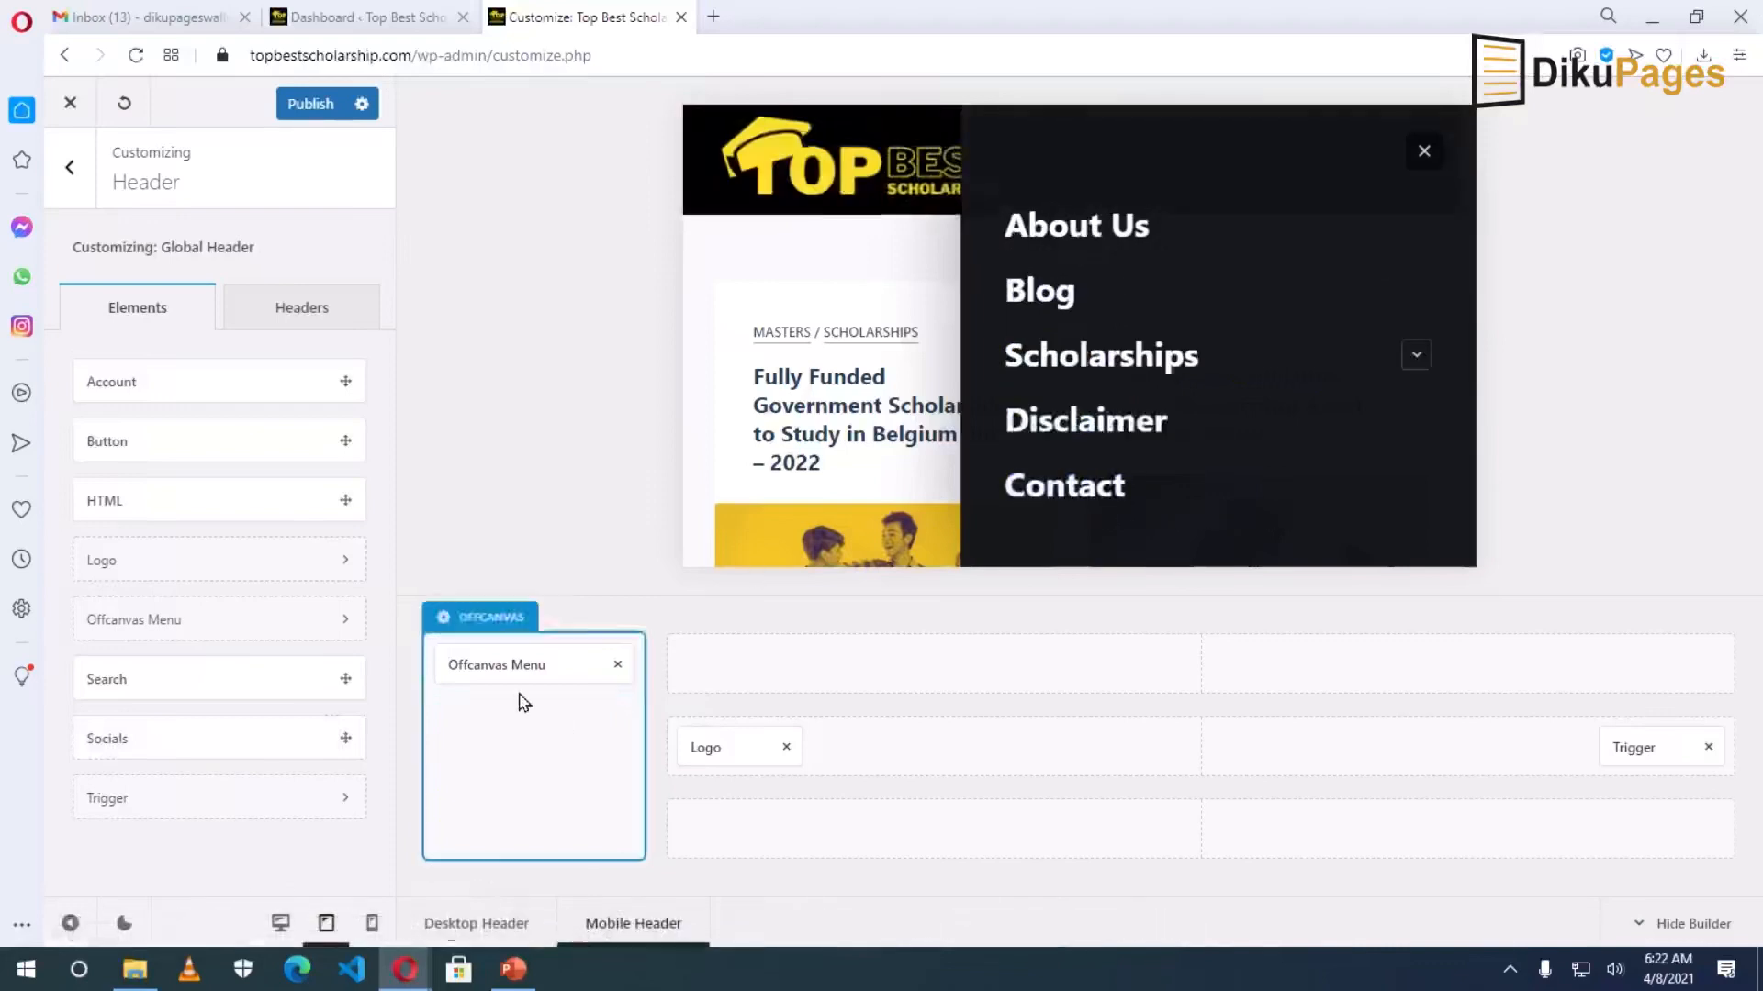
pyautogui.click(481, 665)
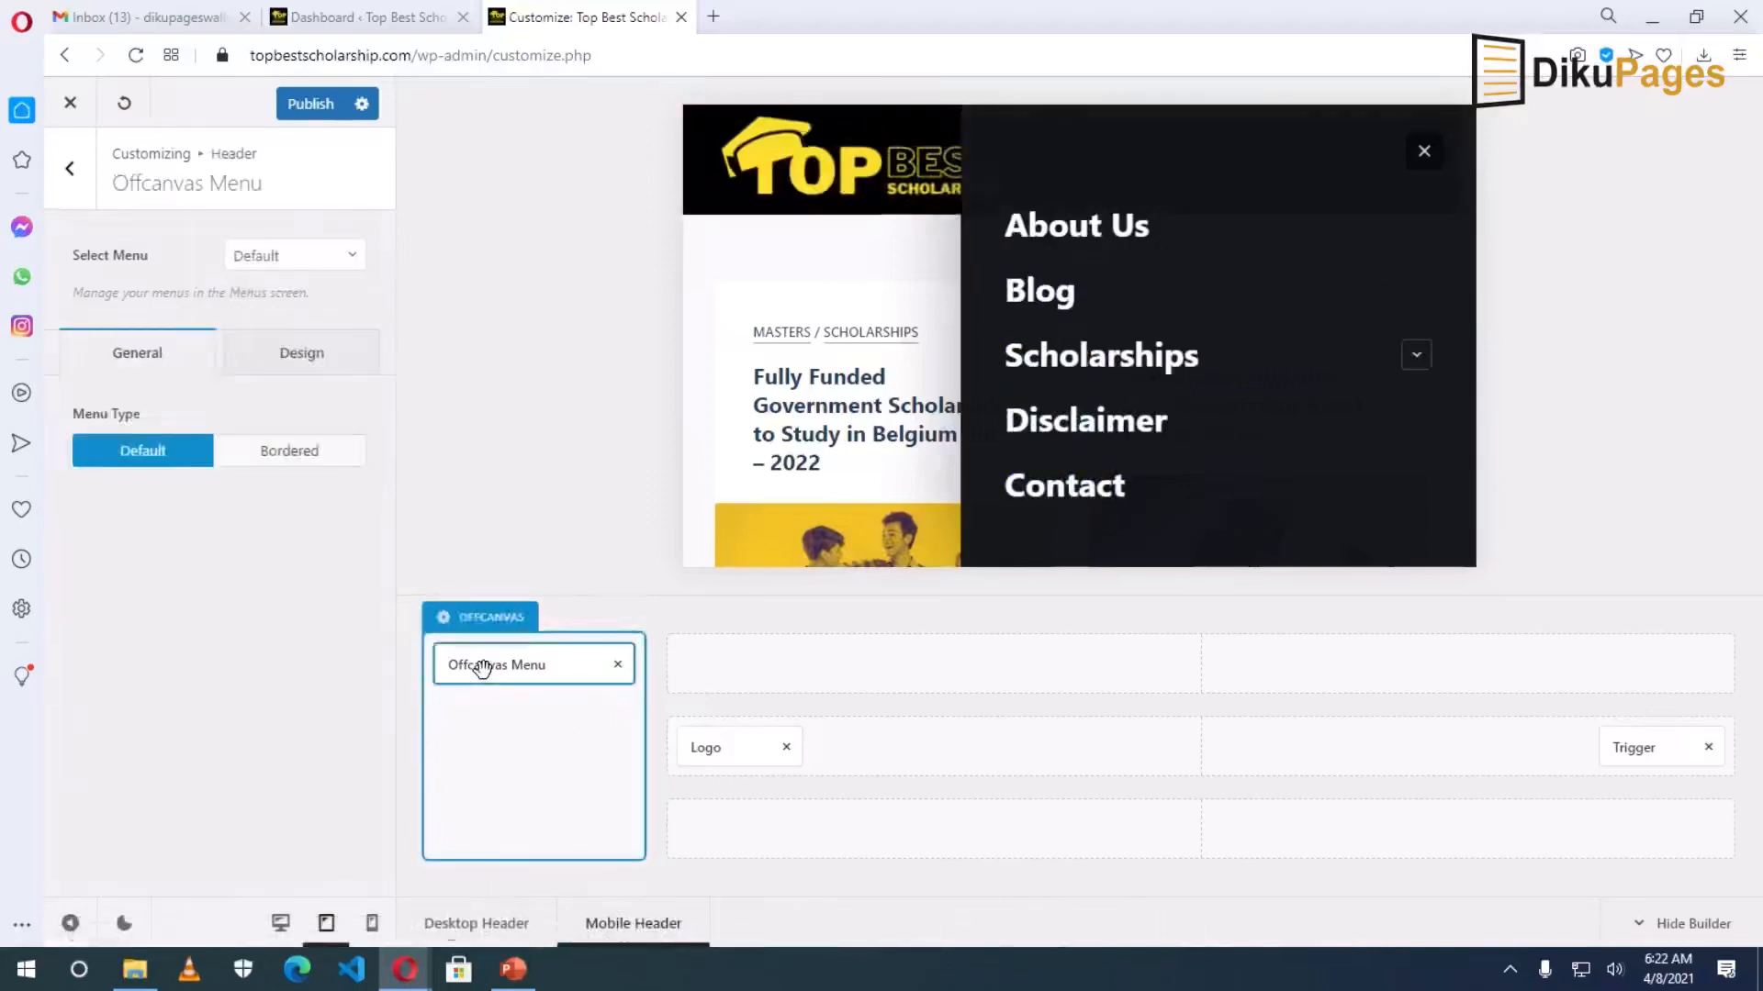
# Set the offcanvas menu font size to 20 and the dropdown font size to 16.
pyautogui.click(296, 365)
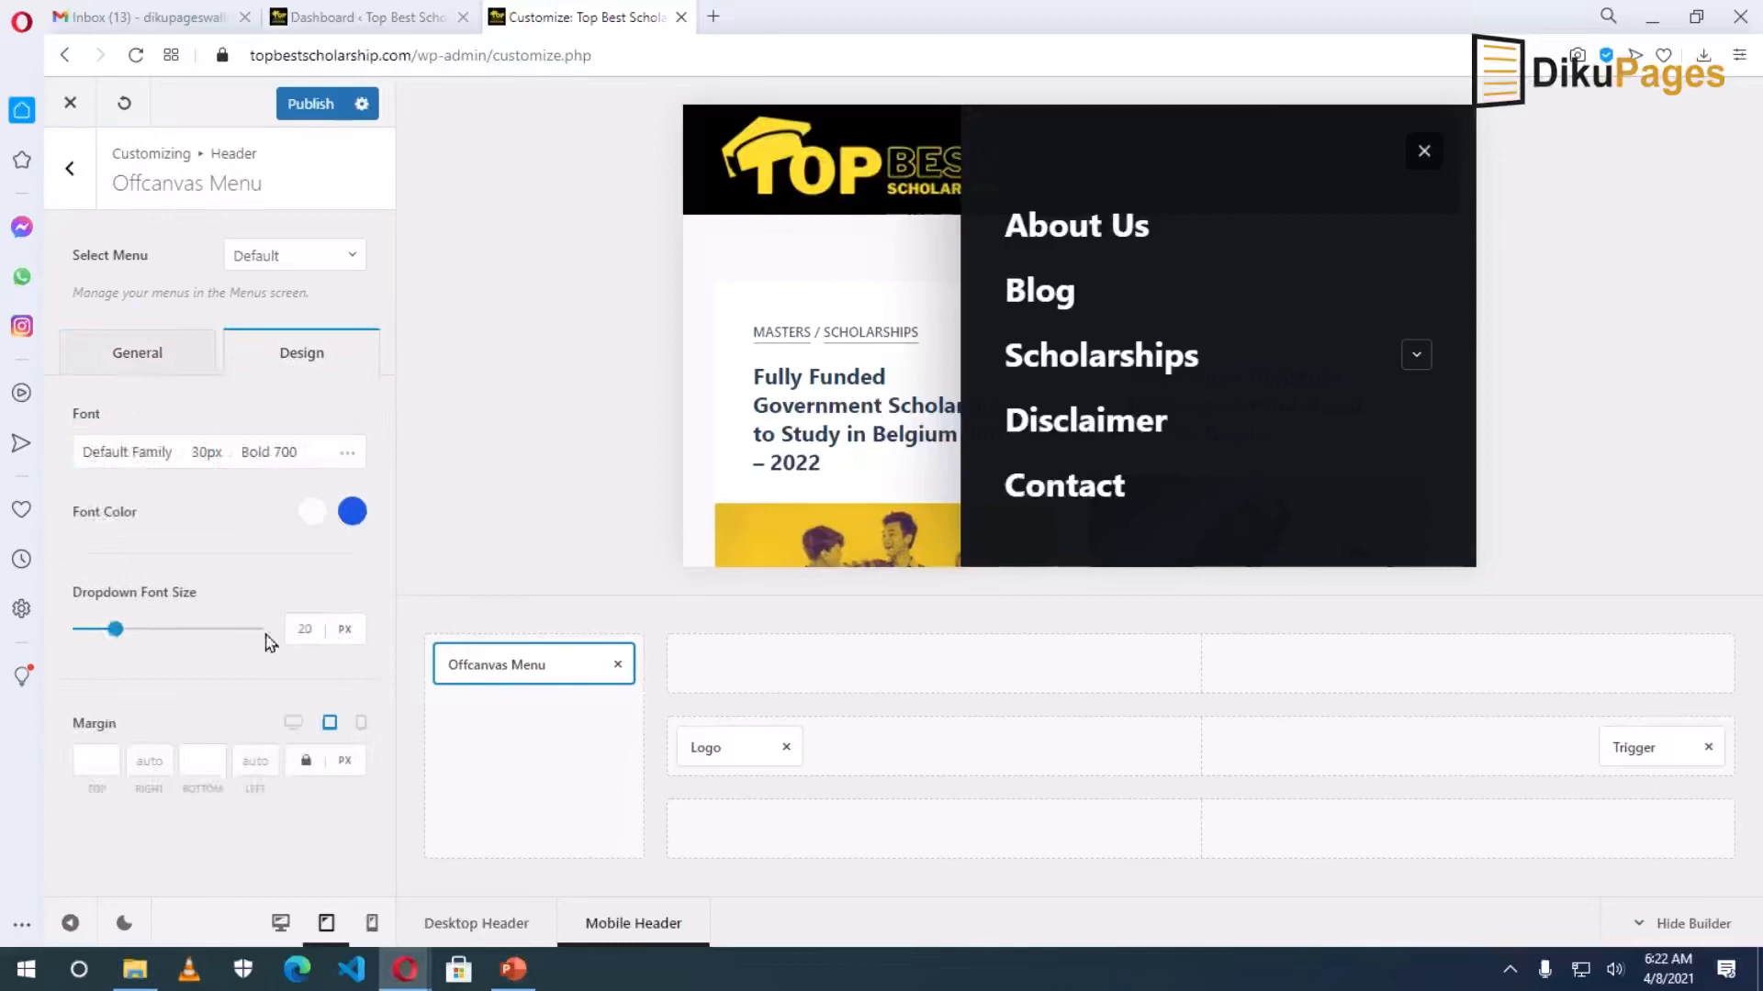
pyautogui.click(206, 455)
pyautogui.click(299, 624)
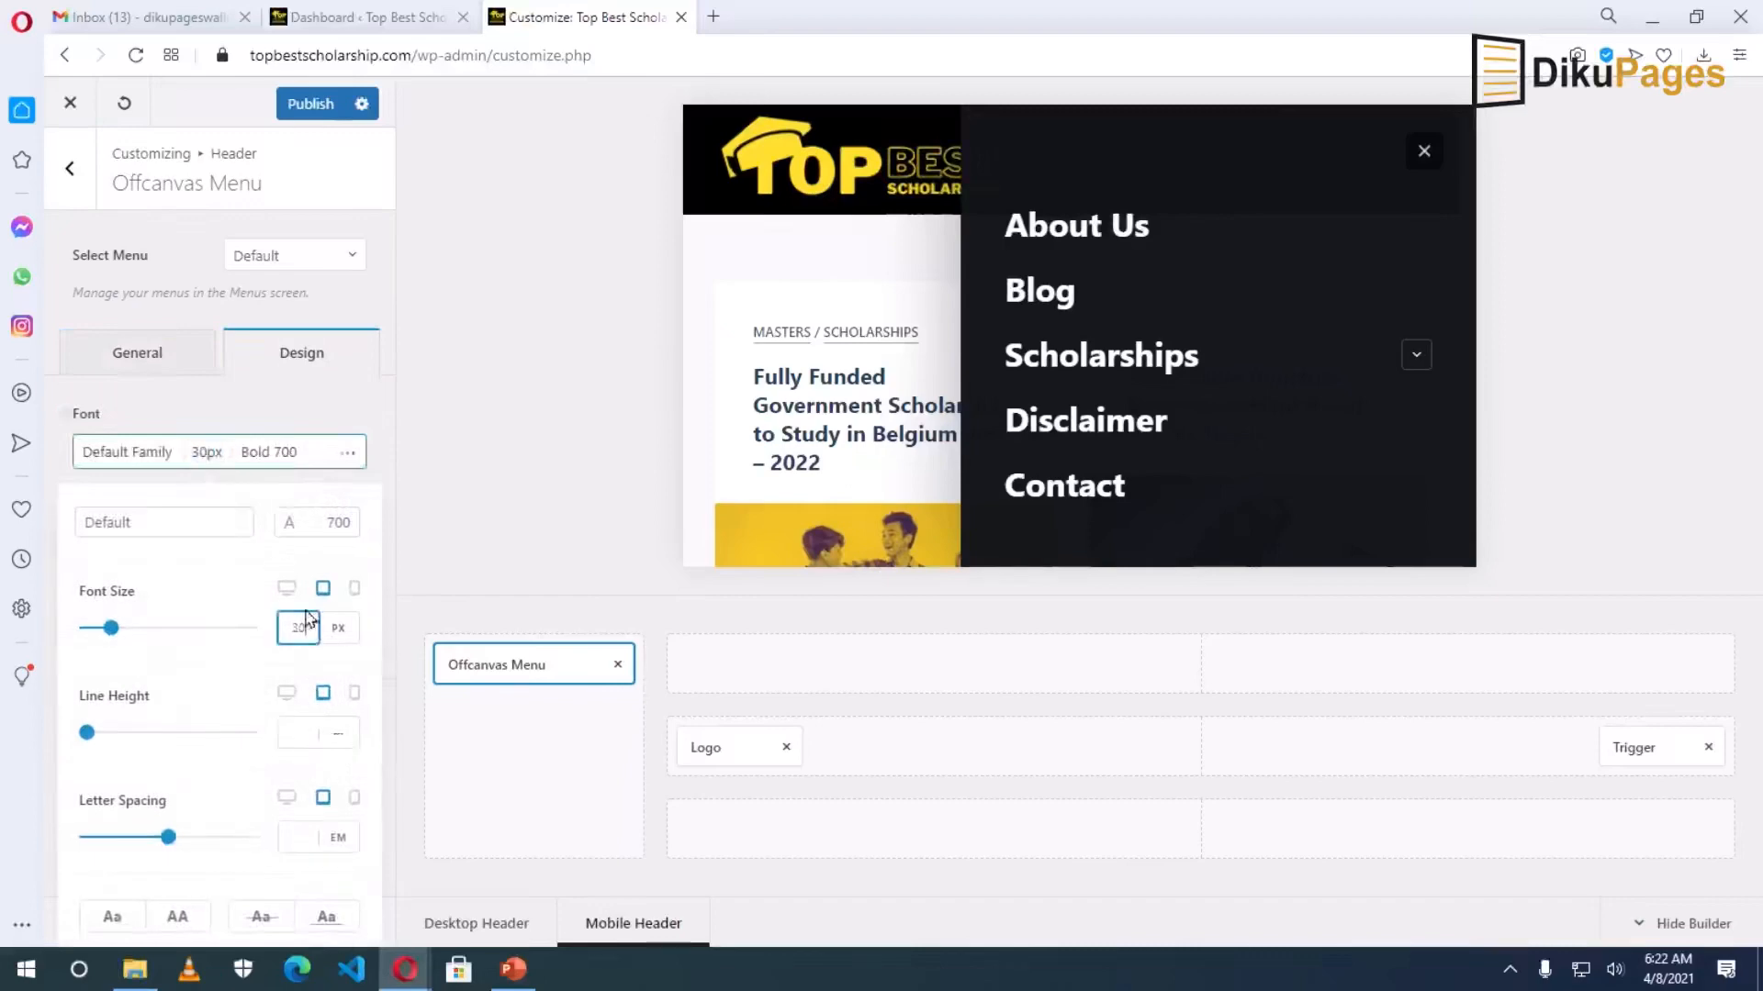
pyautogui.write('20')
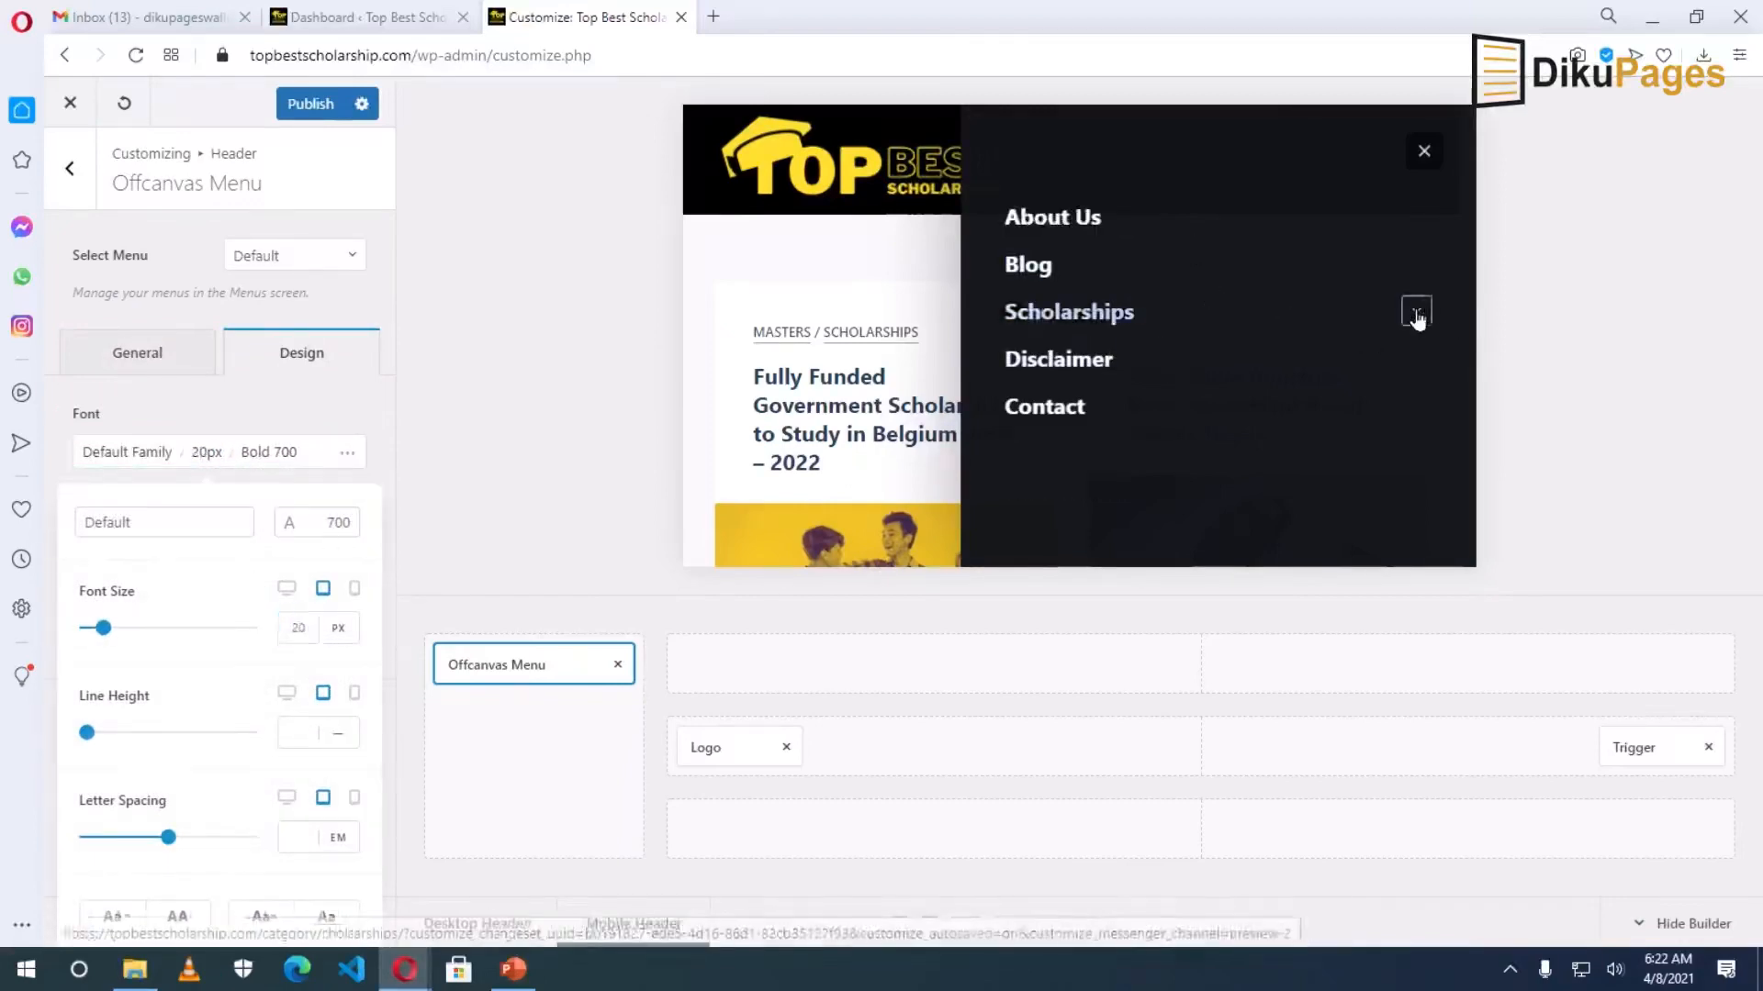
pyautogui.click(1415, 312)
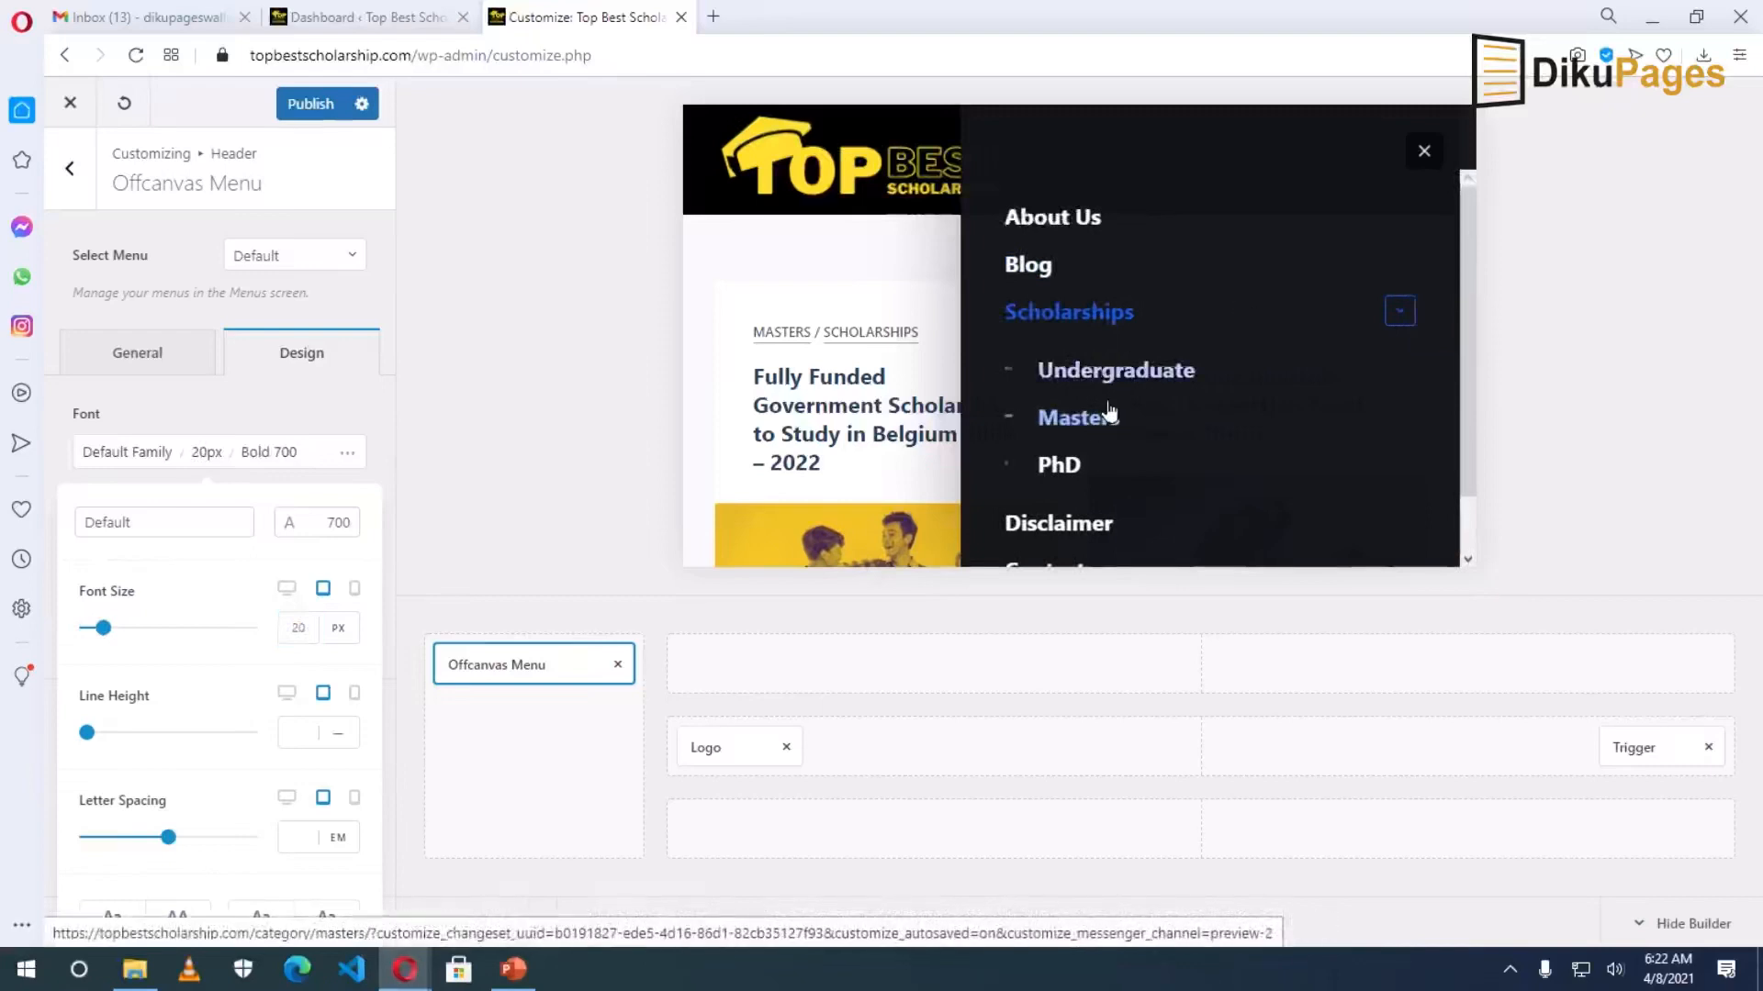
pyautogui.click(147, 410)
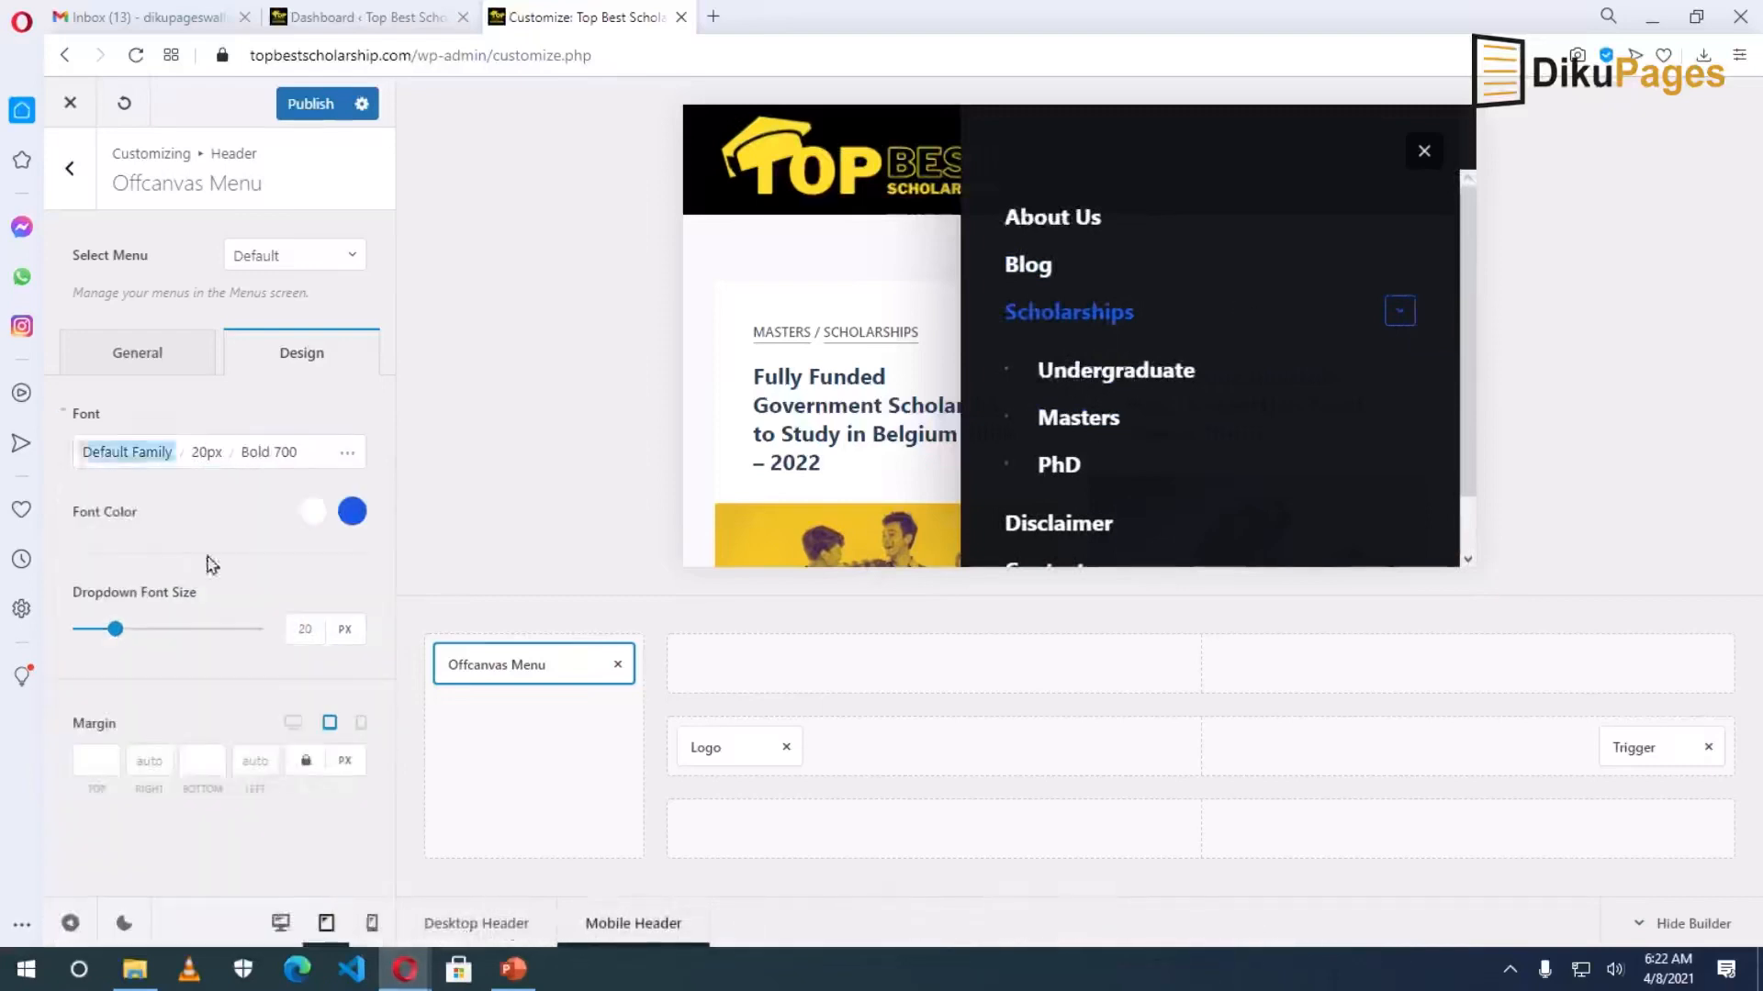
pyautogui.click(301, 629)
pyautogui.doubleClick(301, 629)
pyautogui.write('0')
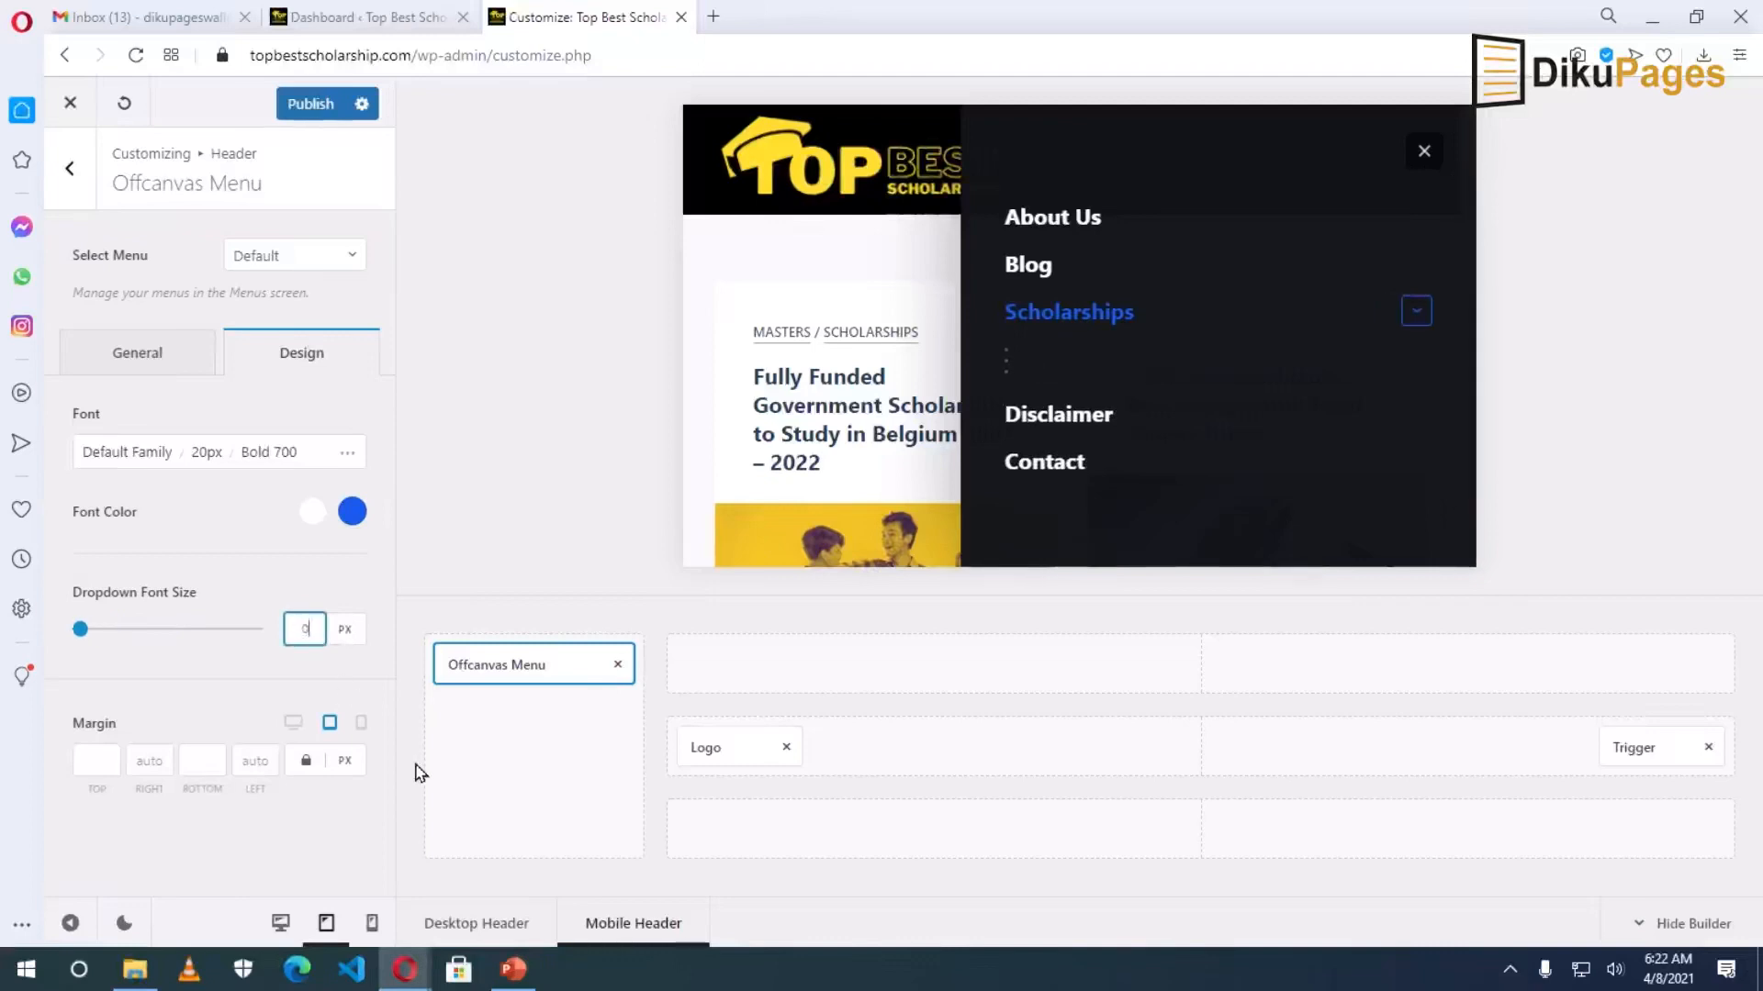
pyautogui.write('16')
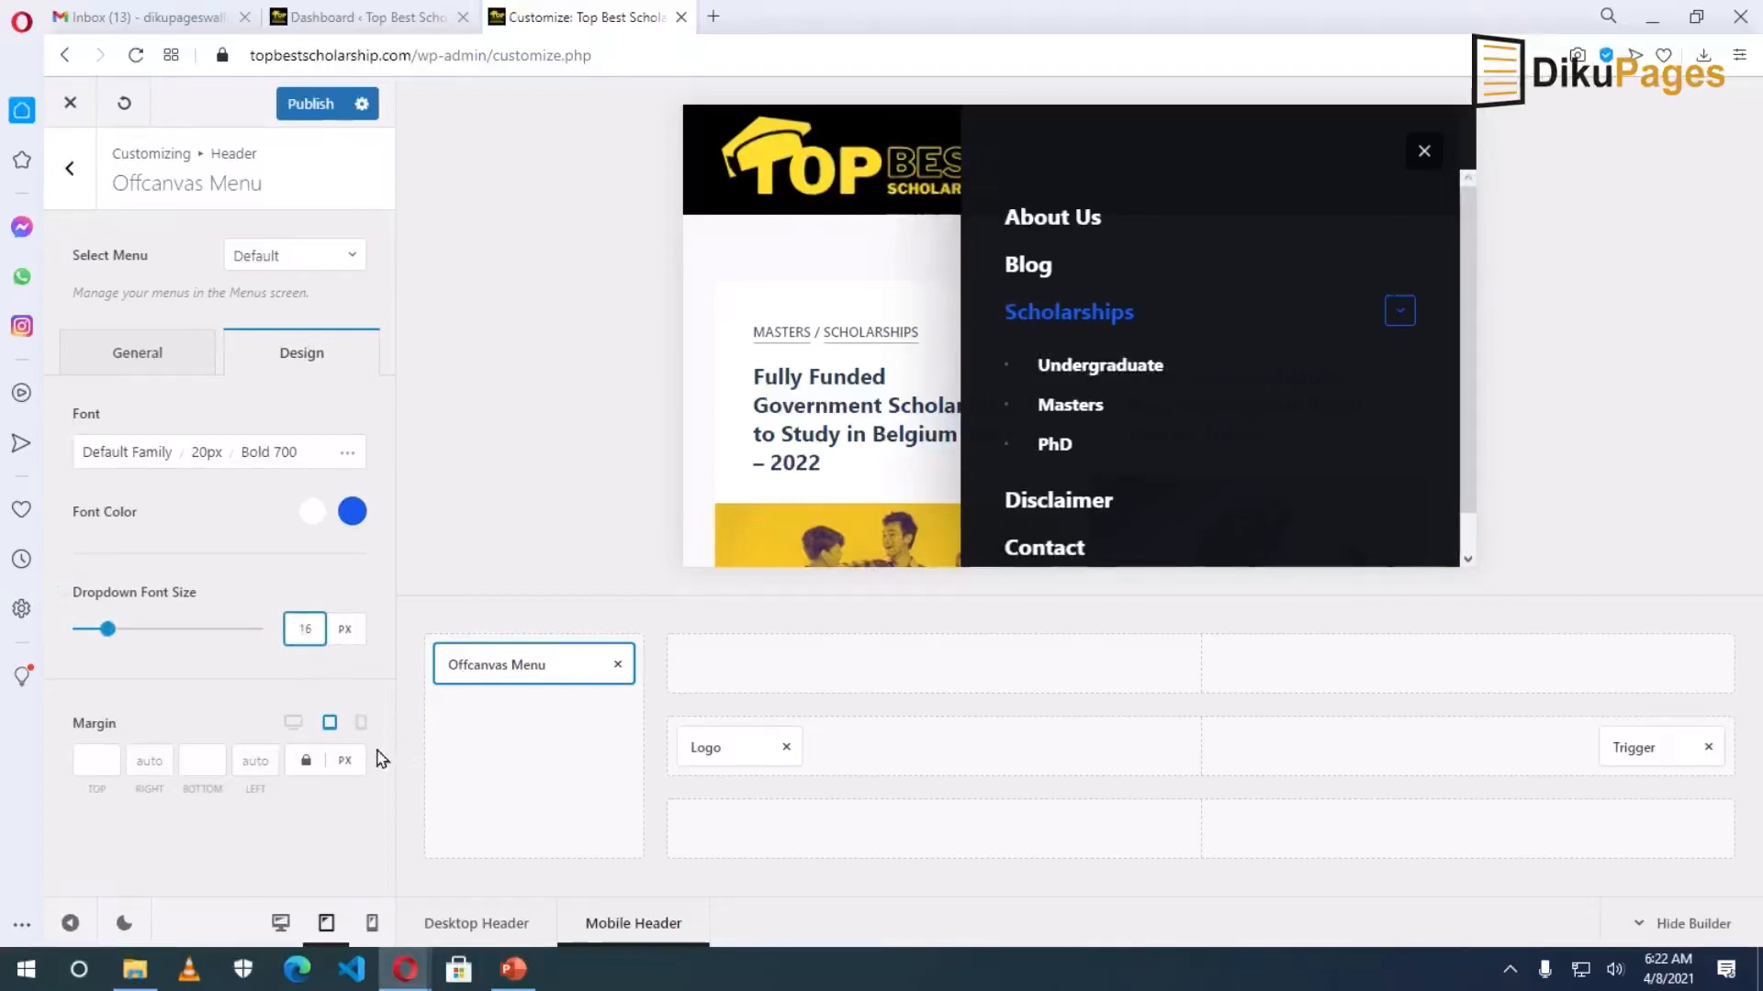
# Test the Scholarships dropdown in the phone-width preview, then open the menu trigger settings.
pyautogui.scroll(-1, 1180, 427)
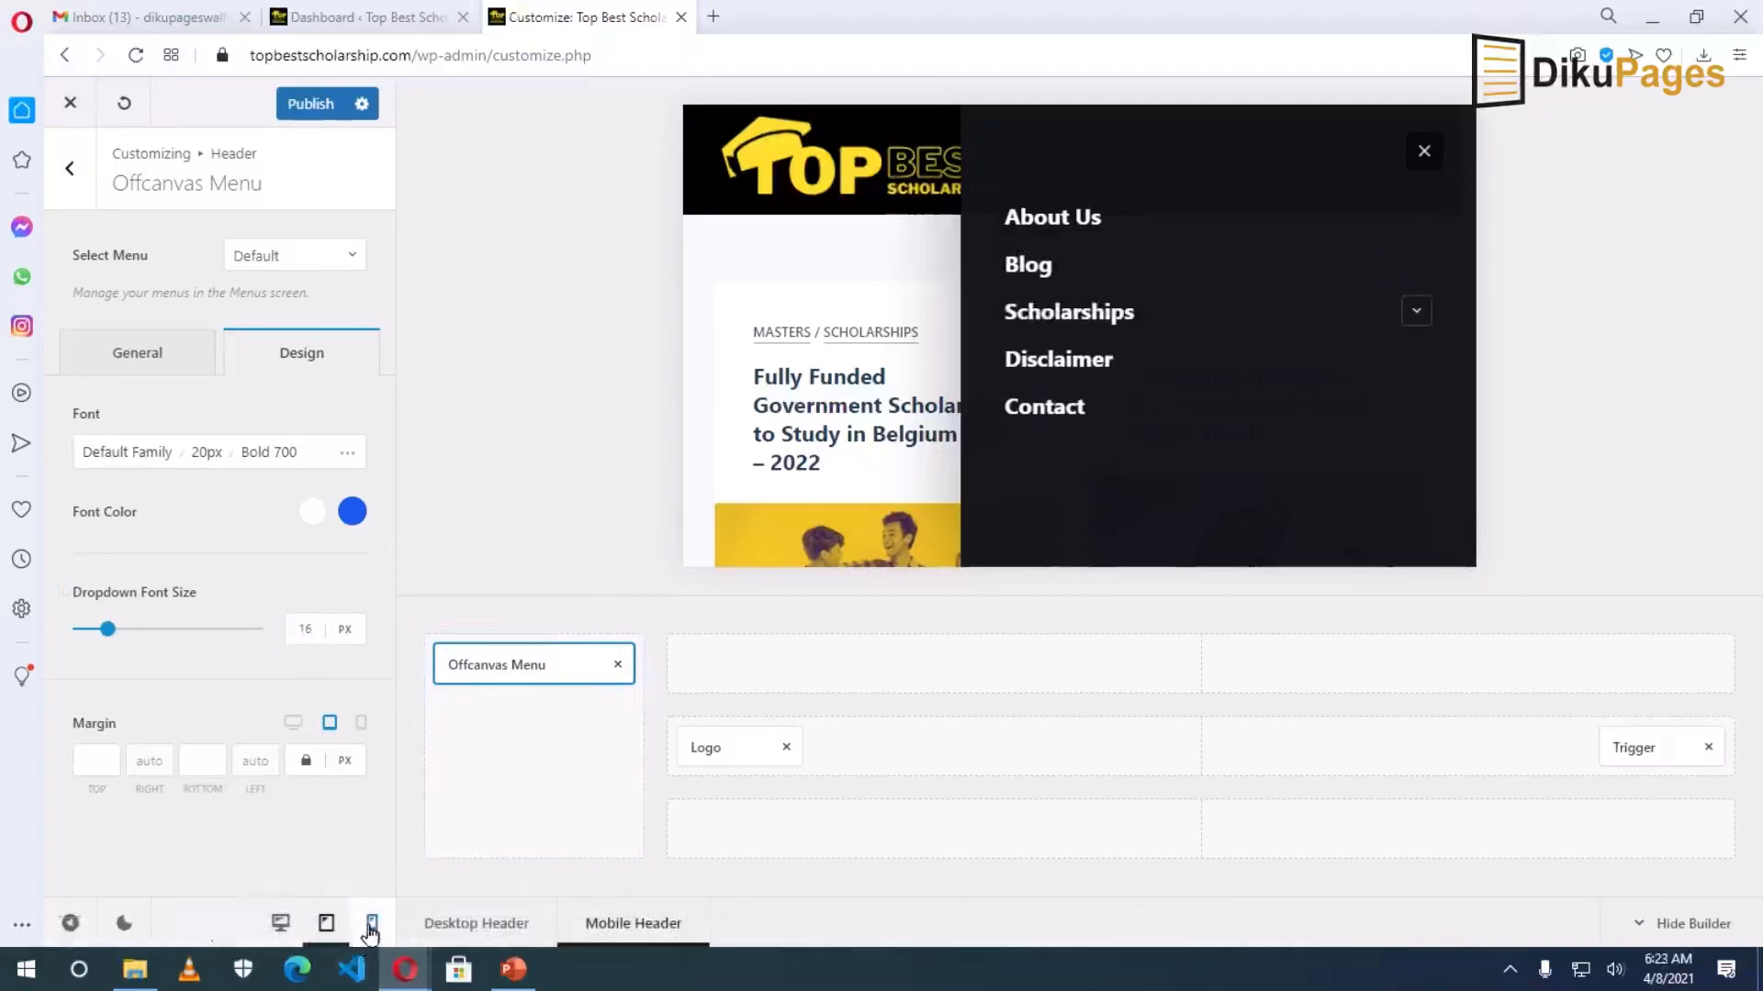
pyautogui.click(371, 929)
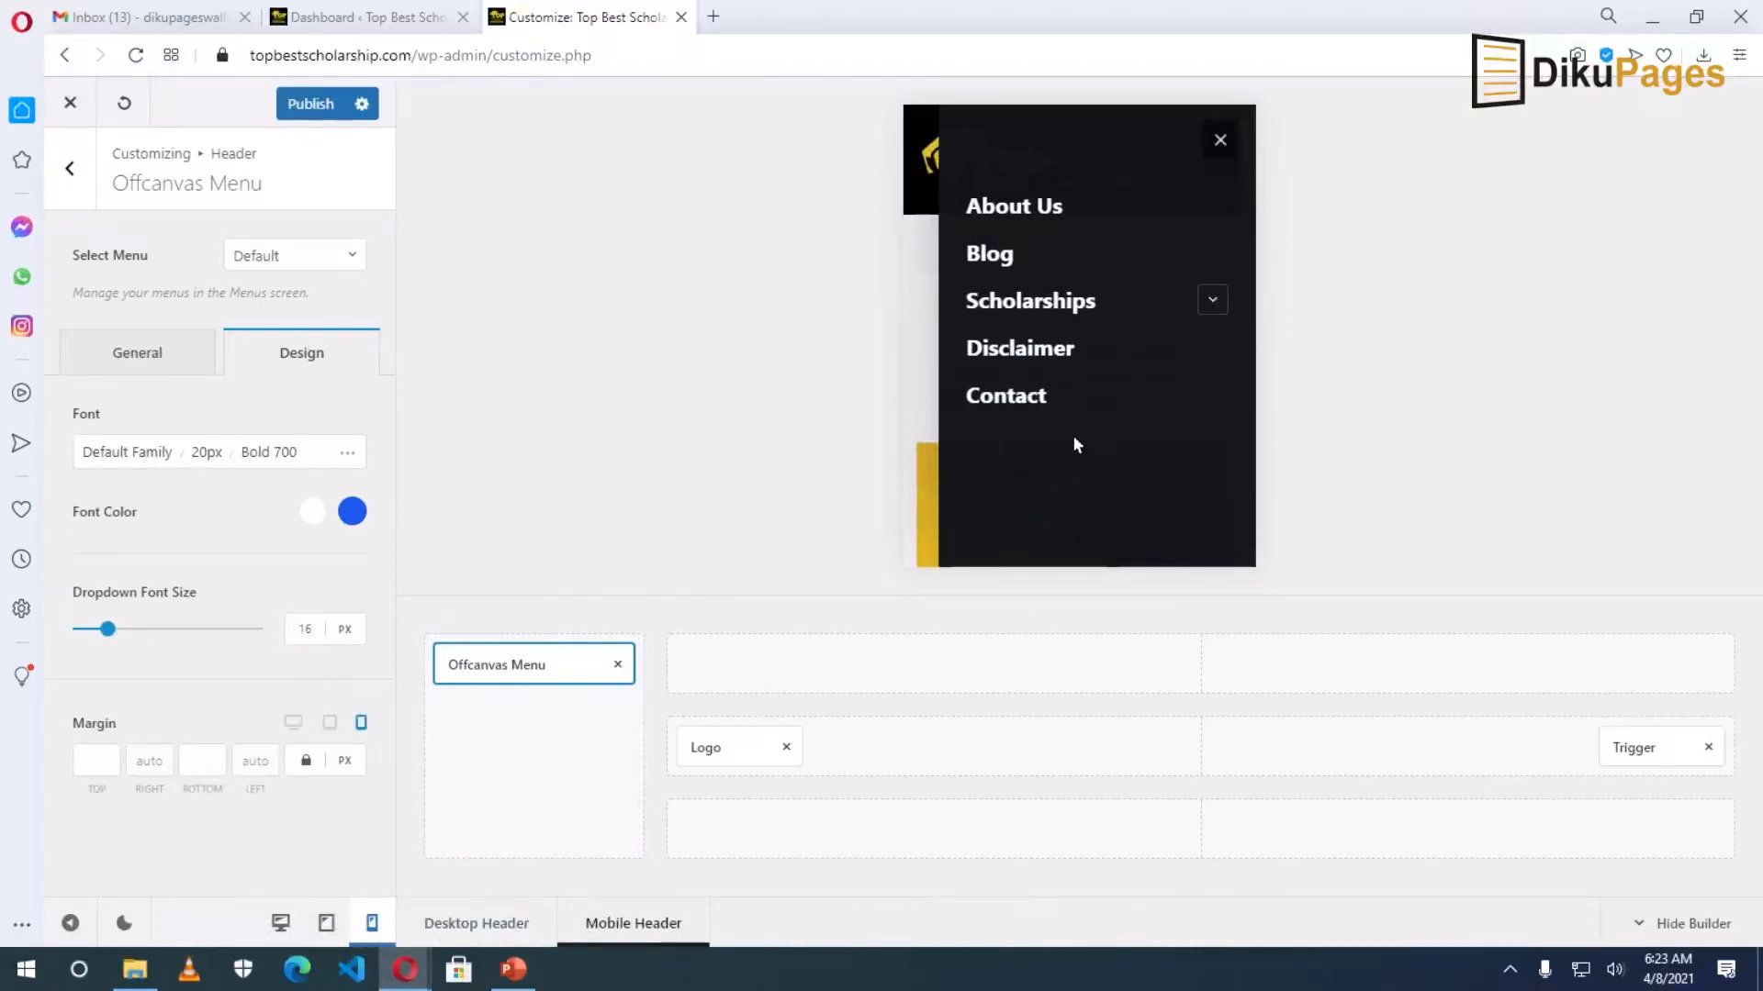
pyautogui.click(1212, 299)
pyautogui.click(1202, 301)
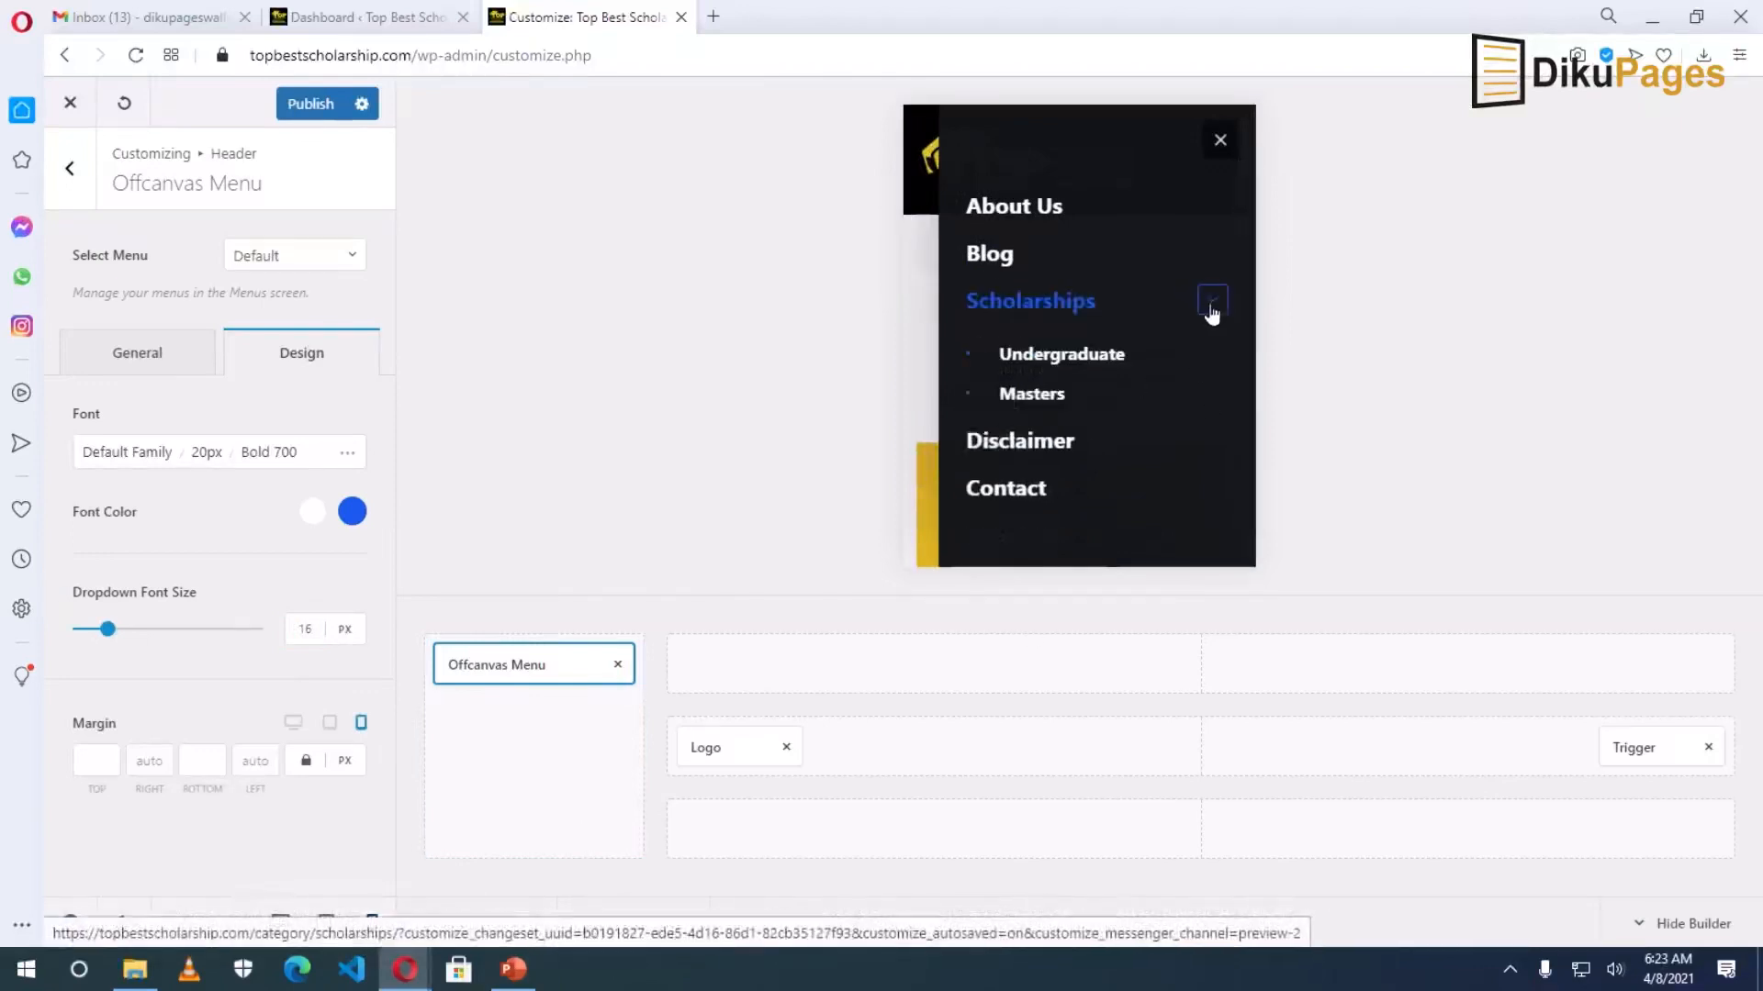
pyautogui.click(1220, 141)
pyautogui.scroll(-3, 1171, 459)
pyautogui.scroll(-6, 1174, 452)
pyautogui.scroll(-3, 1171, 448)
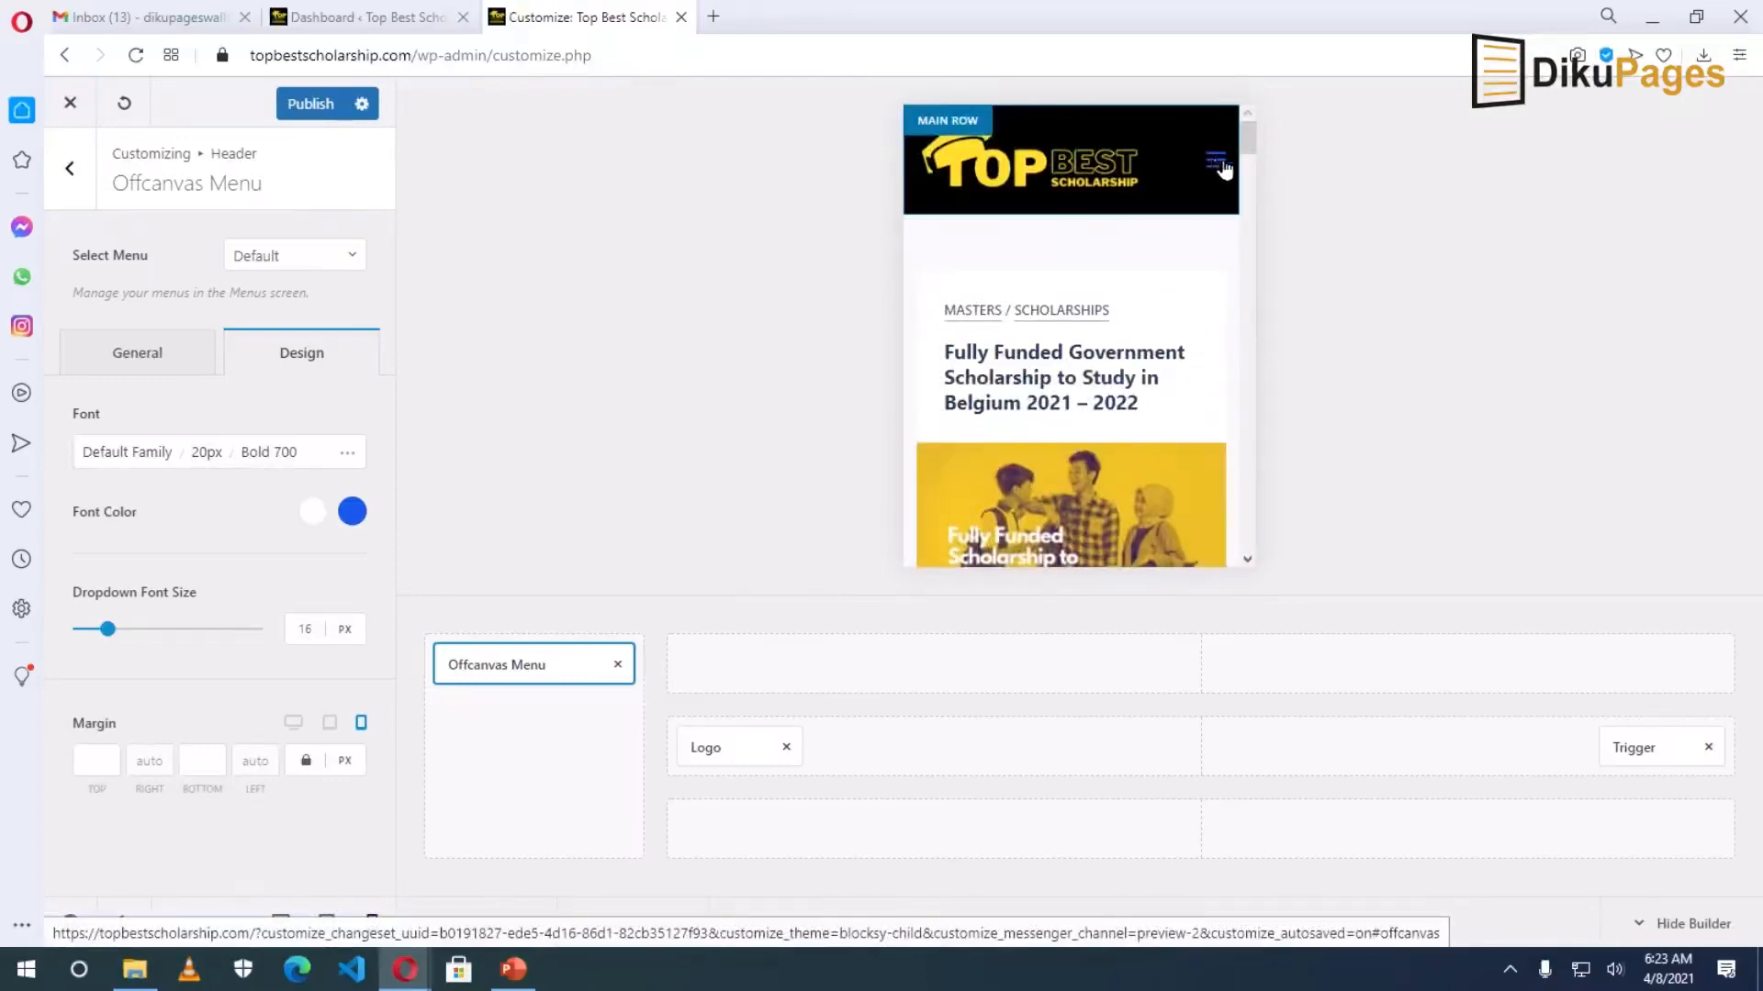
pyautogui.click(1626, 750)
# Set the menu trigger colour to golden yellow and its hover colour to white.
pyautogui.click(292, 266)
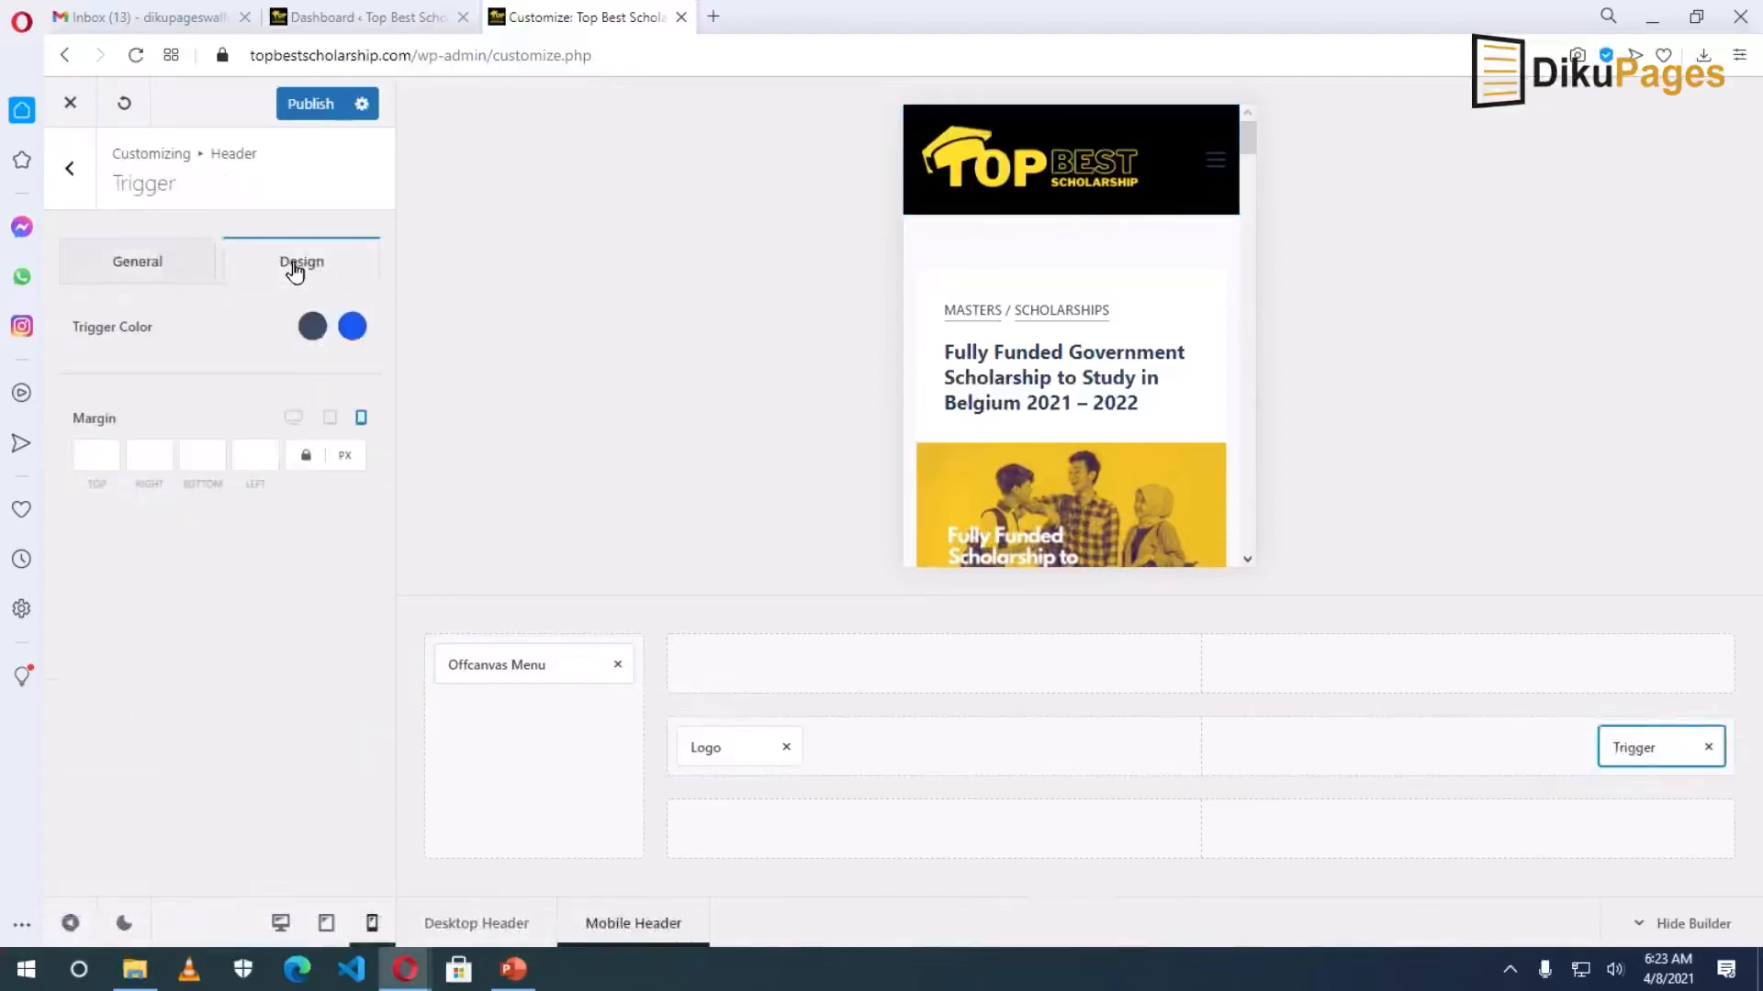
pyautogui.click(312, 328)
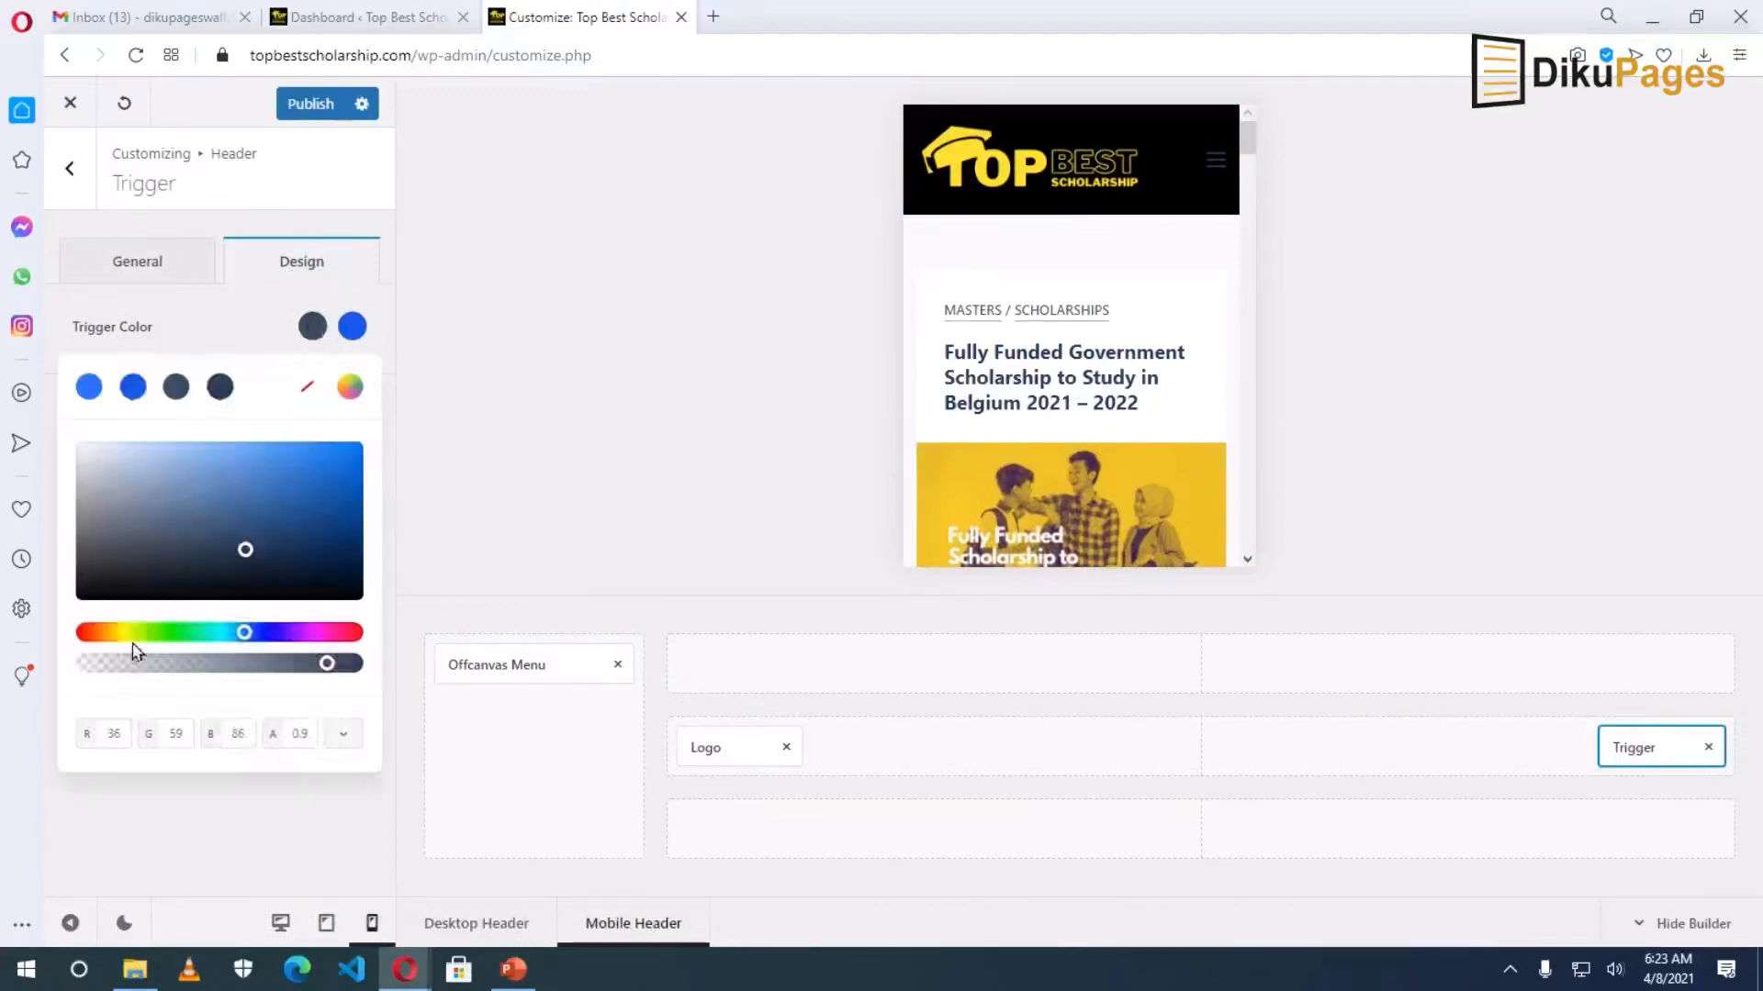
pyautogui.click(116, 632)
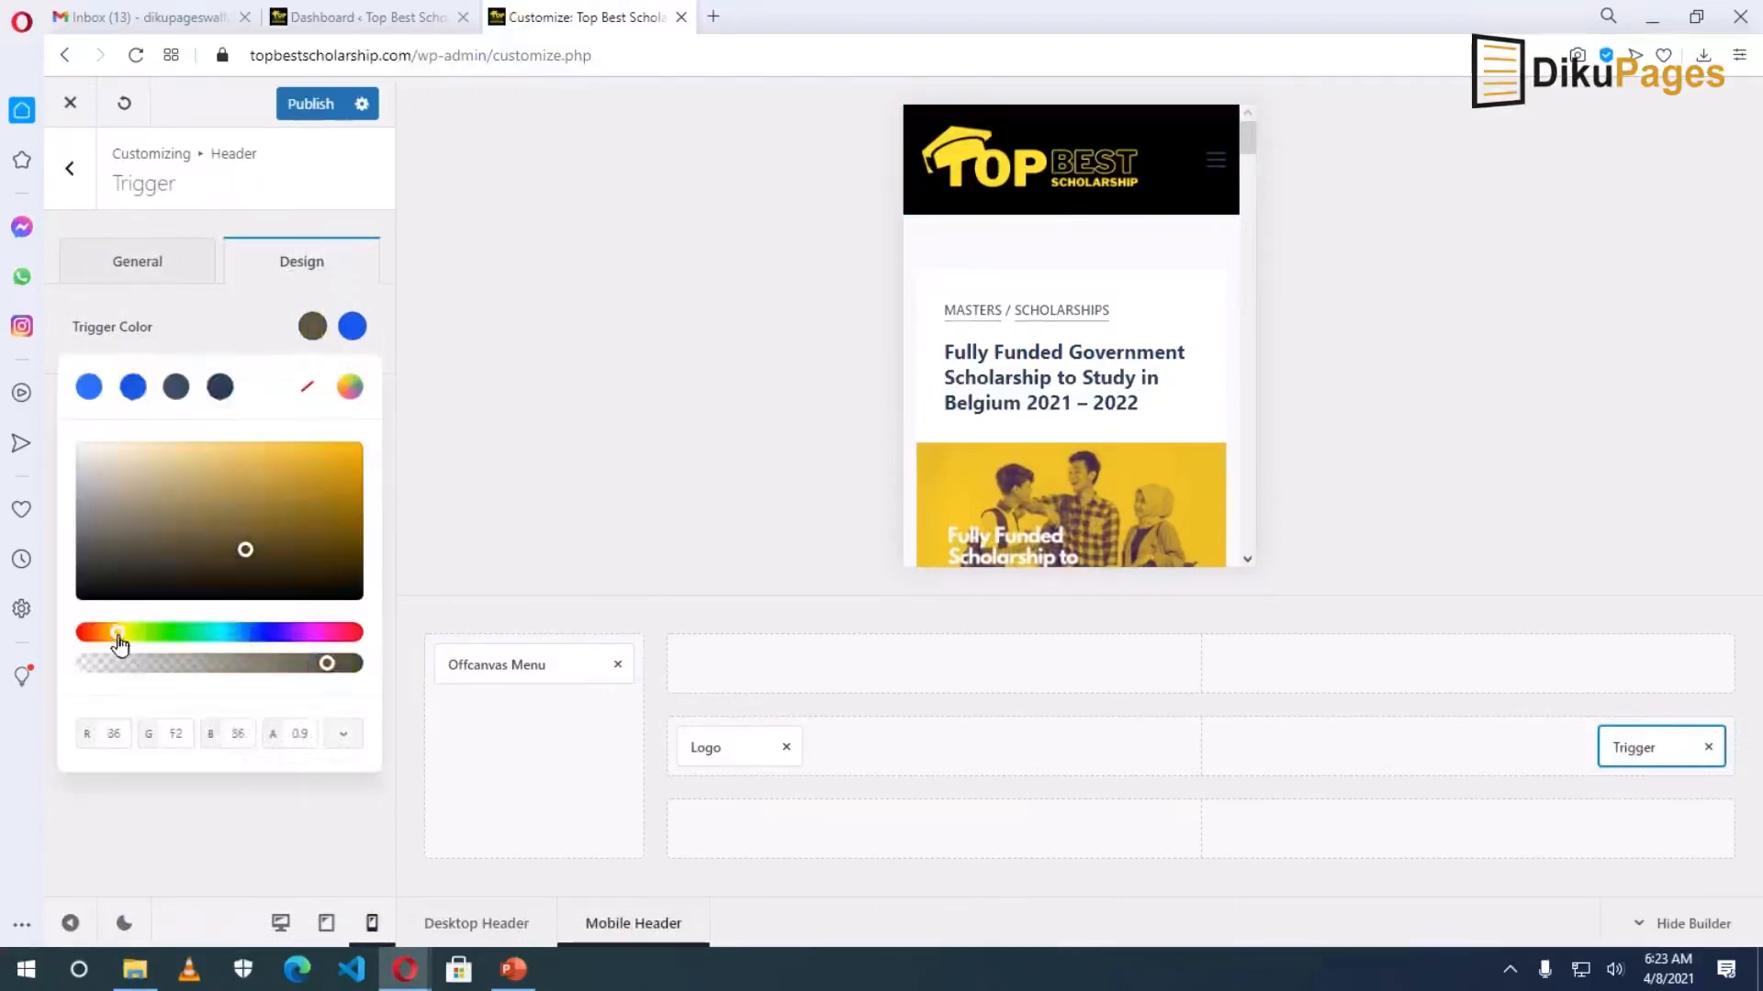
pyautogui.click(121, 632)
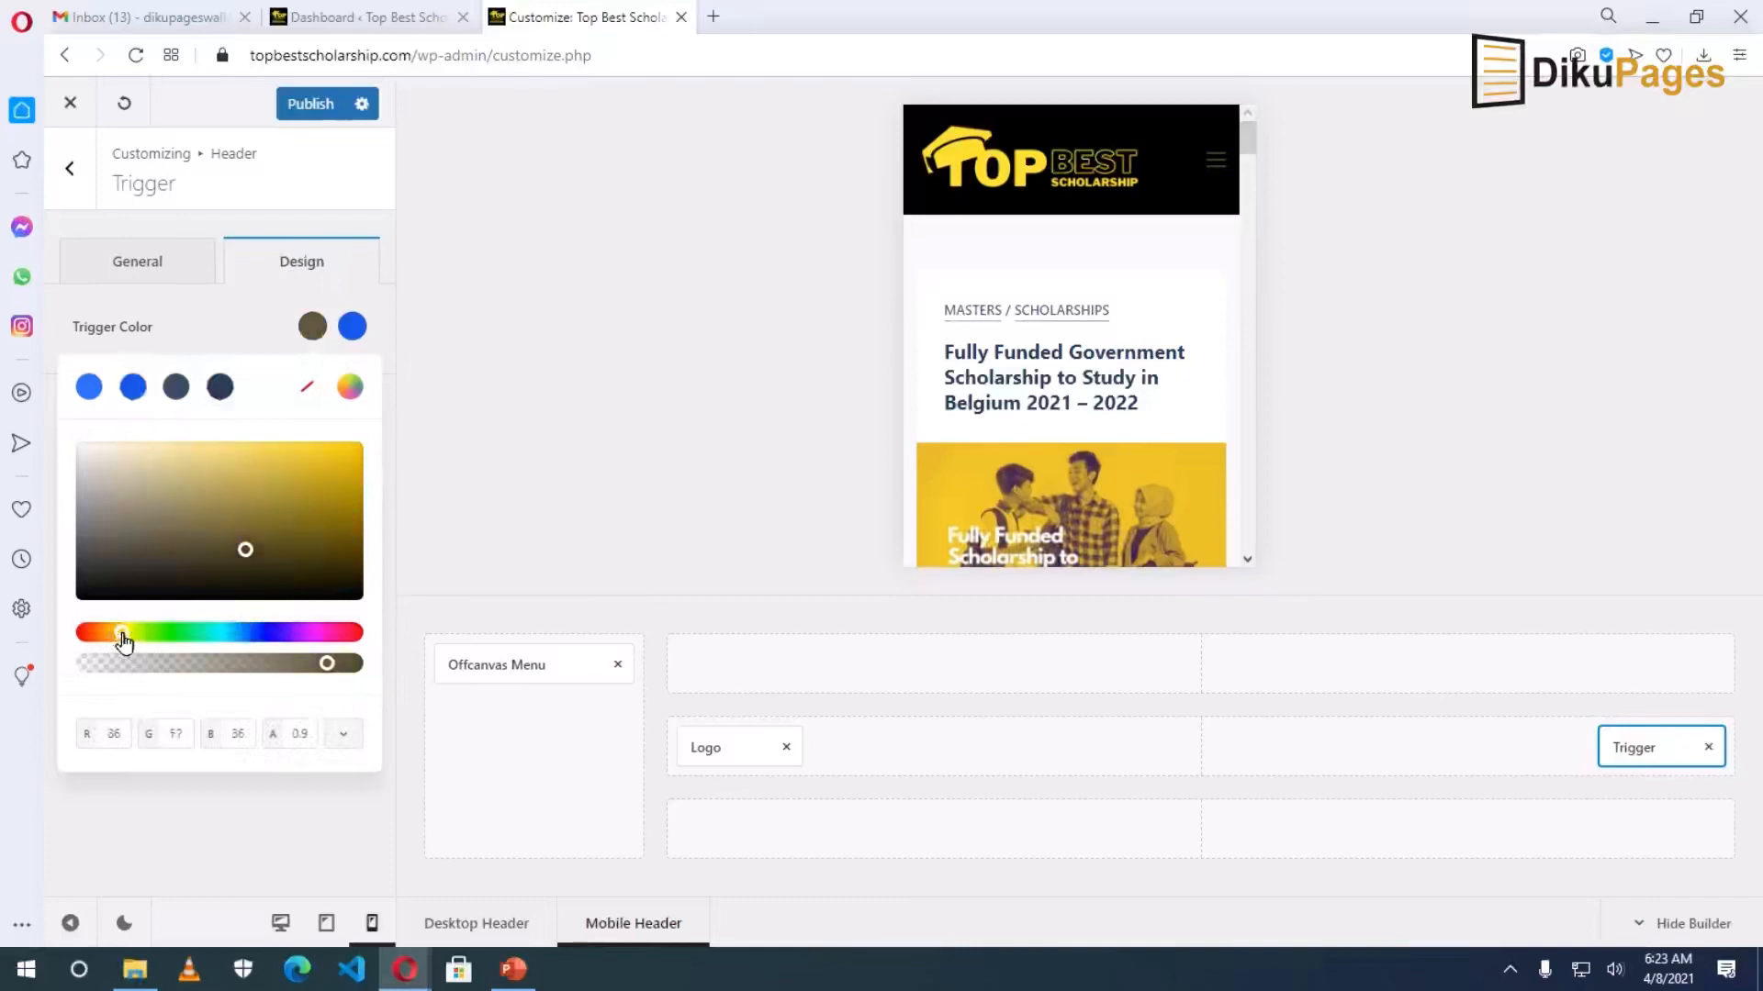
pyautogui.click(314, 481)
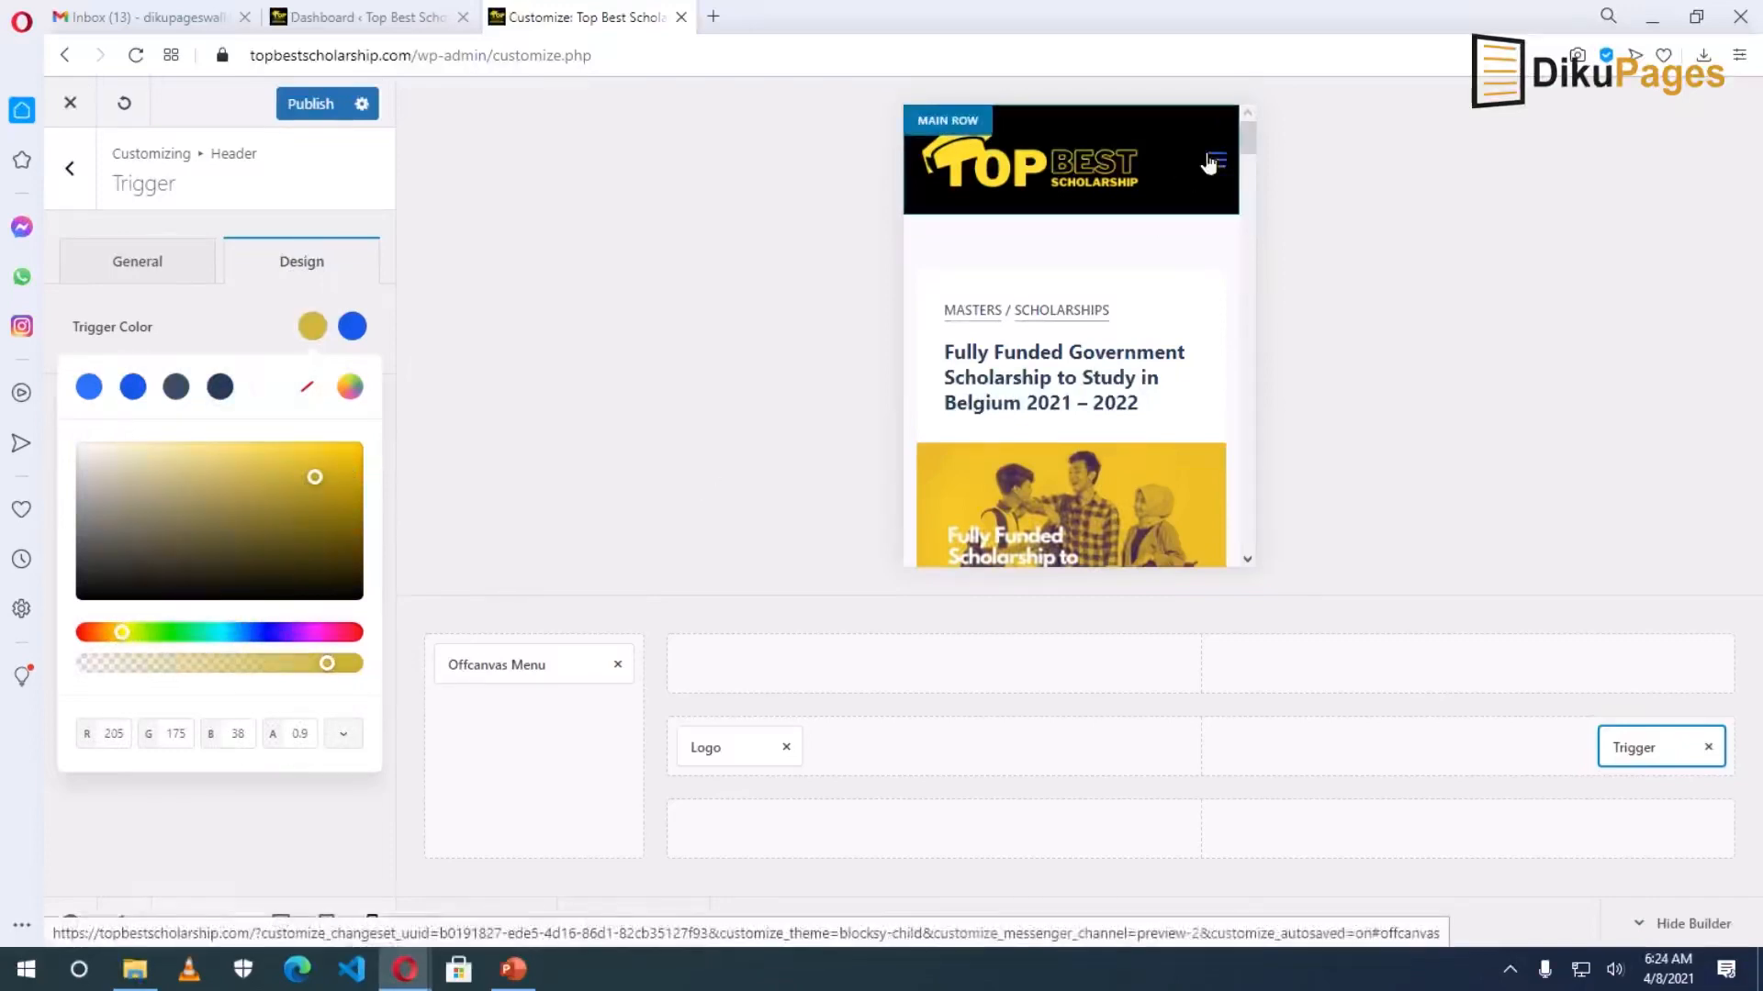
pyautogui.click(353, 328)
pyautogui.click(116, 496)
pyautogui.moveTo(93, 467); pyautogui.dragTo(35, 384)
pyautogui.click(50, 410)
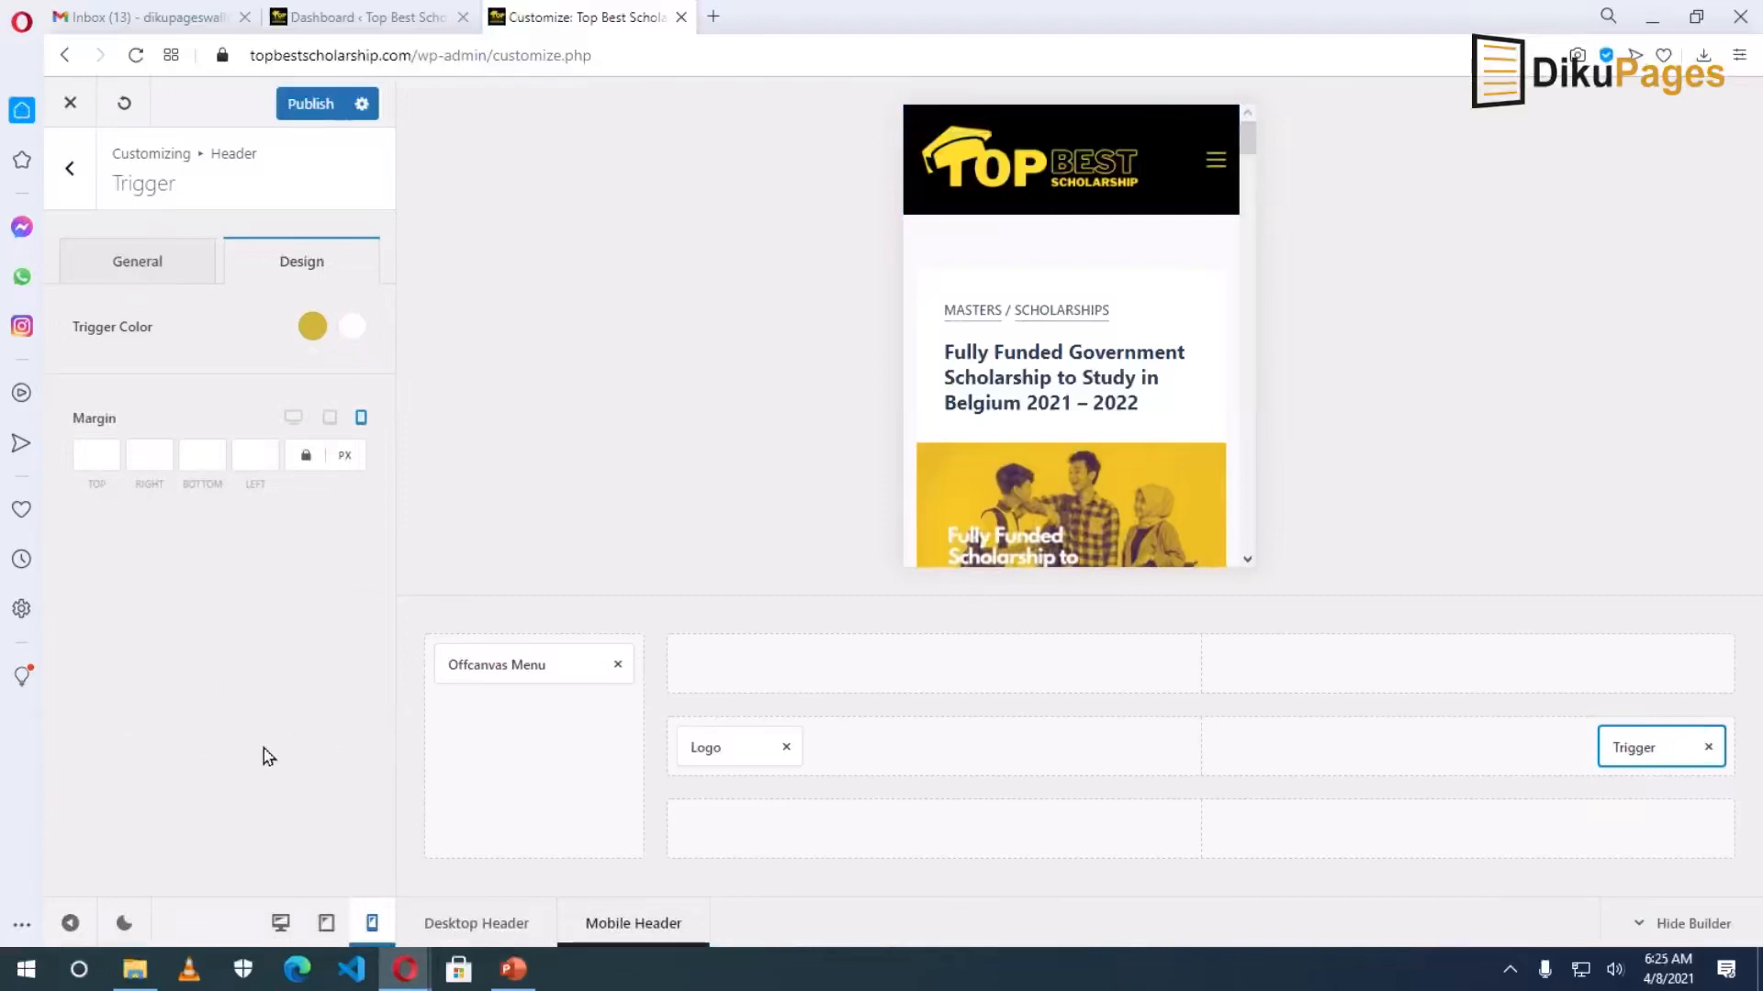
# Publish the header changes, close the Customizer and check the live site at mobile width.
pyautogui.click(307, 106)
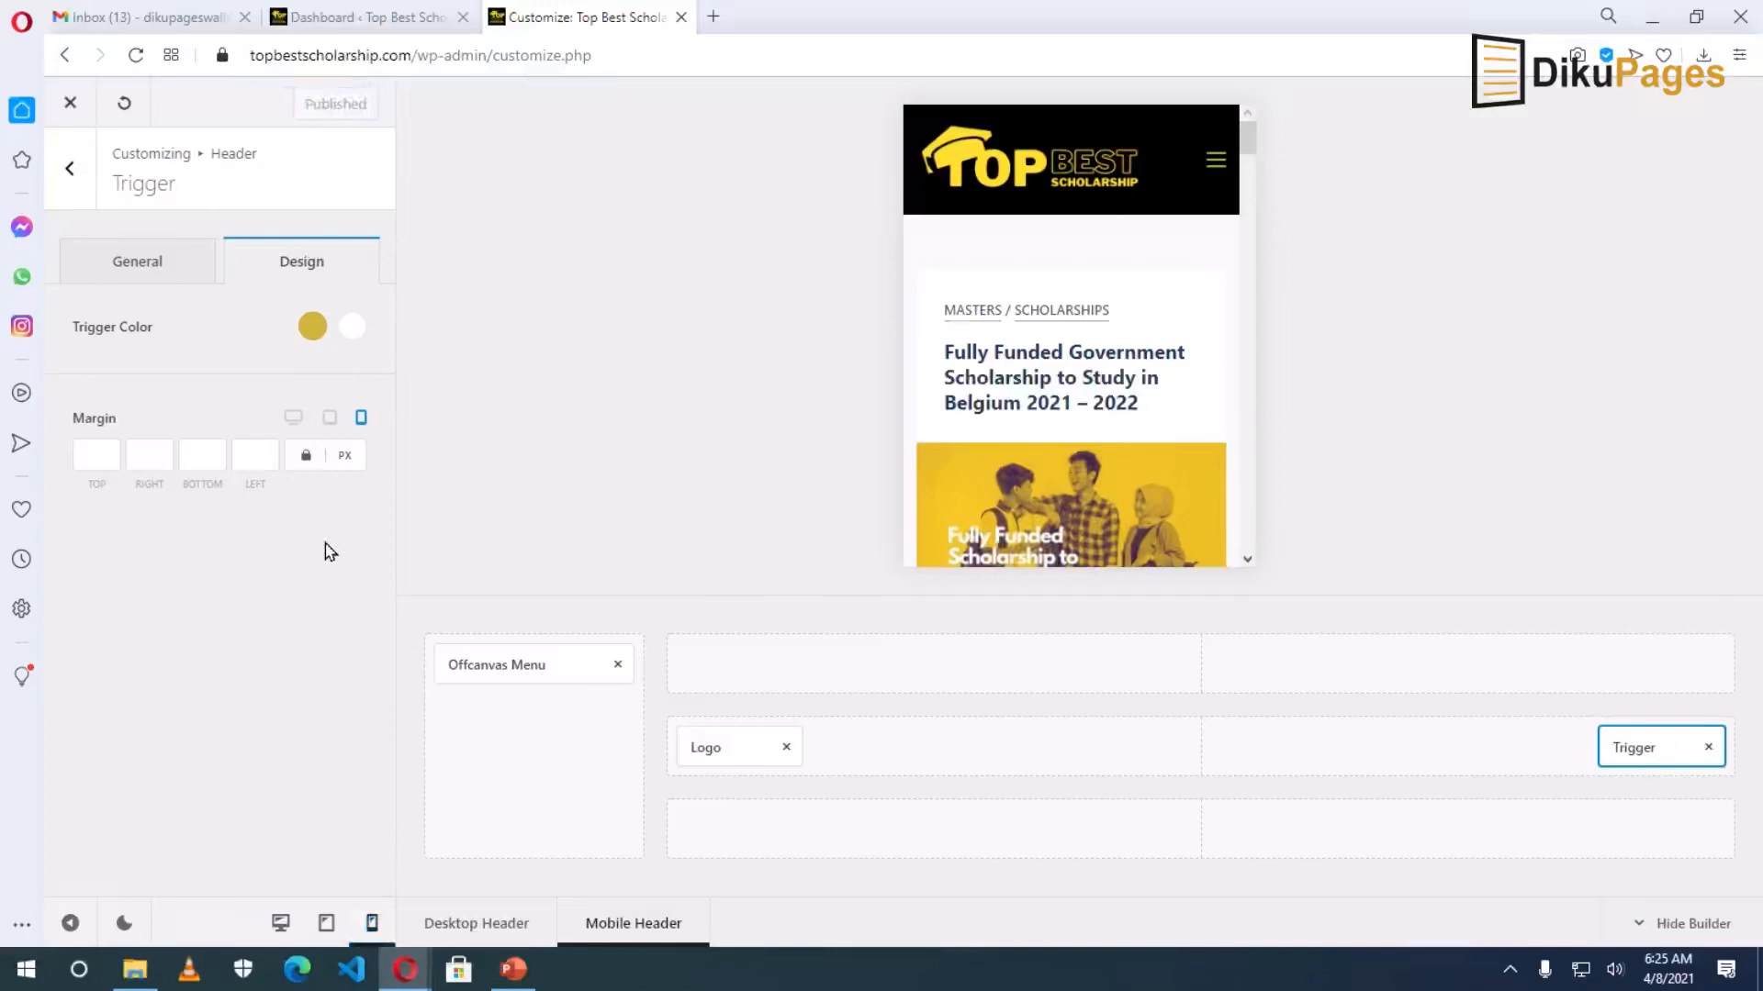
pyautogui.click(70, 102)
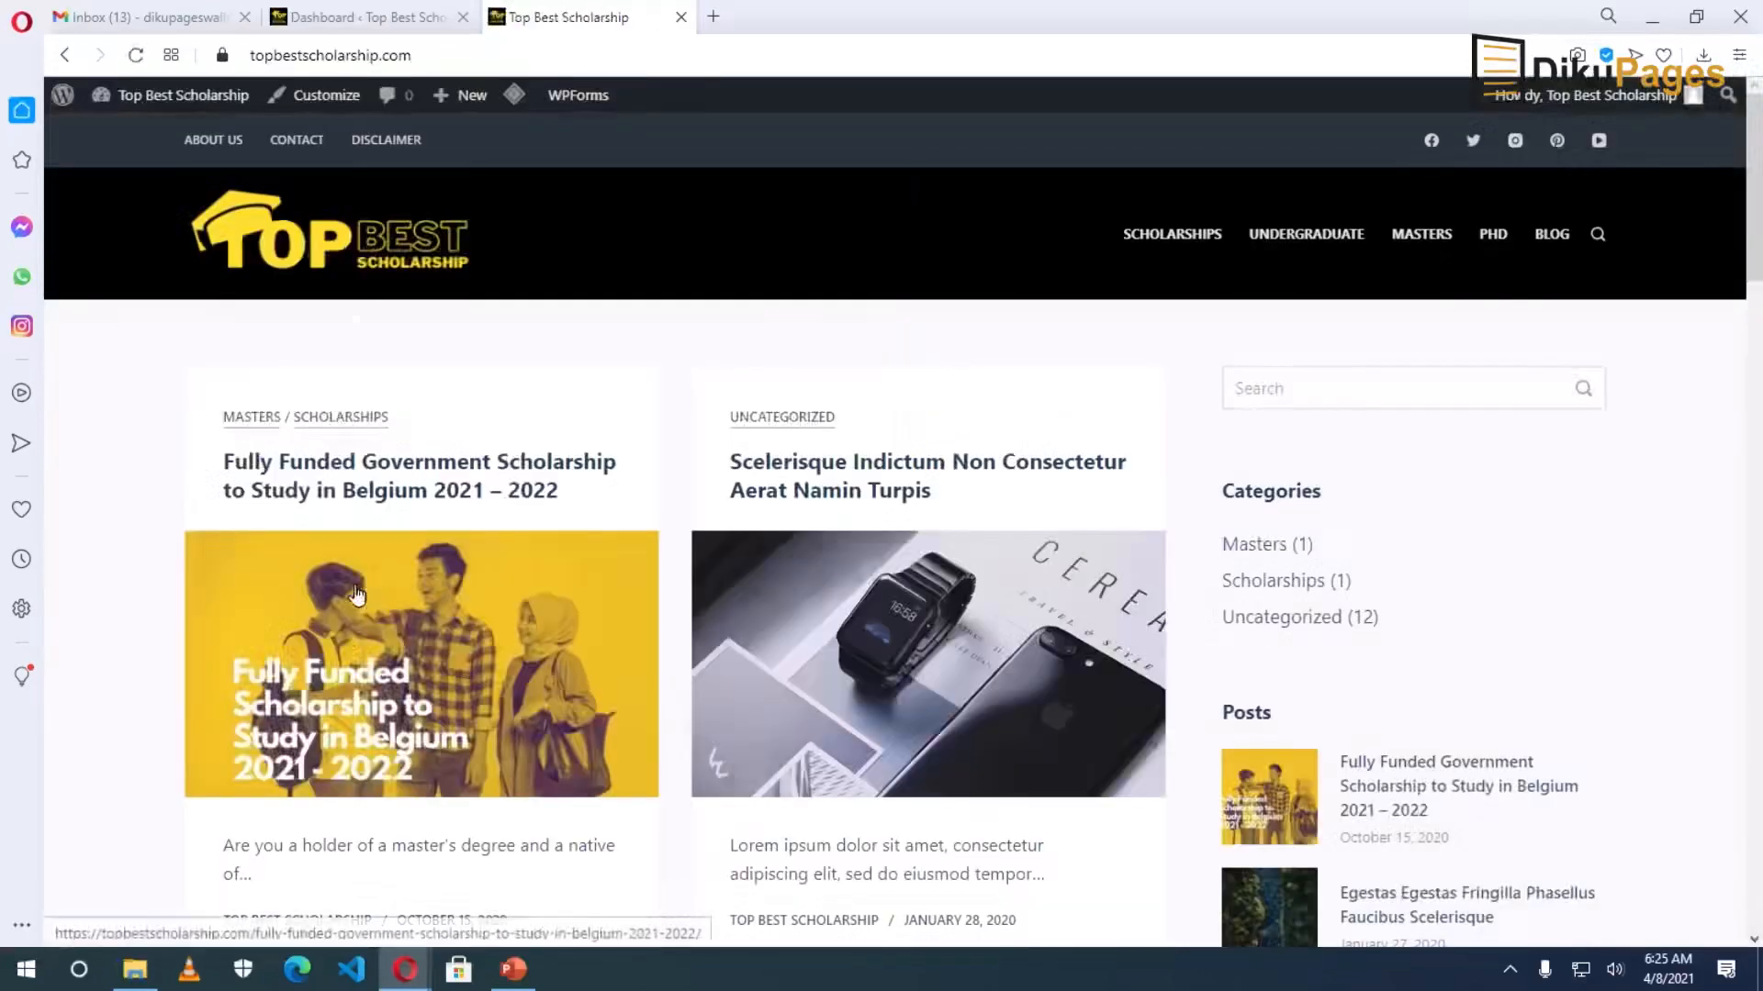
pyautogui.click(1696, 17)
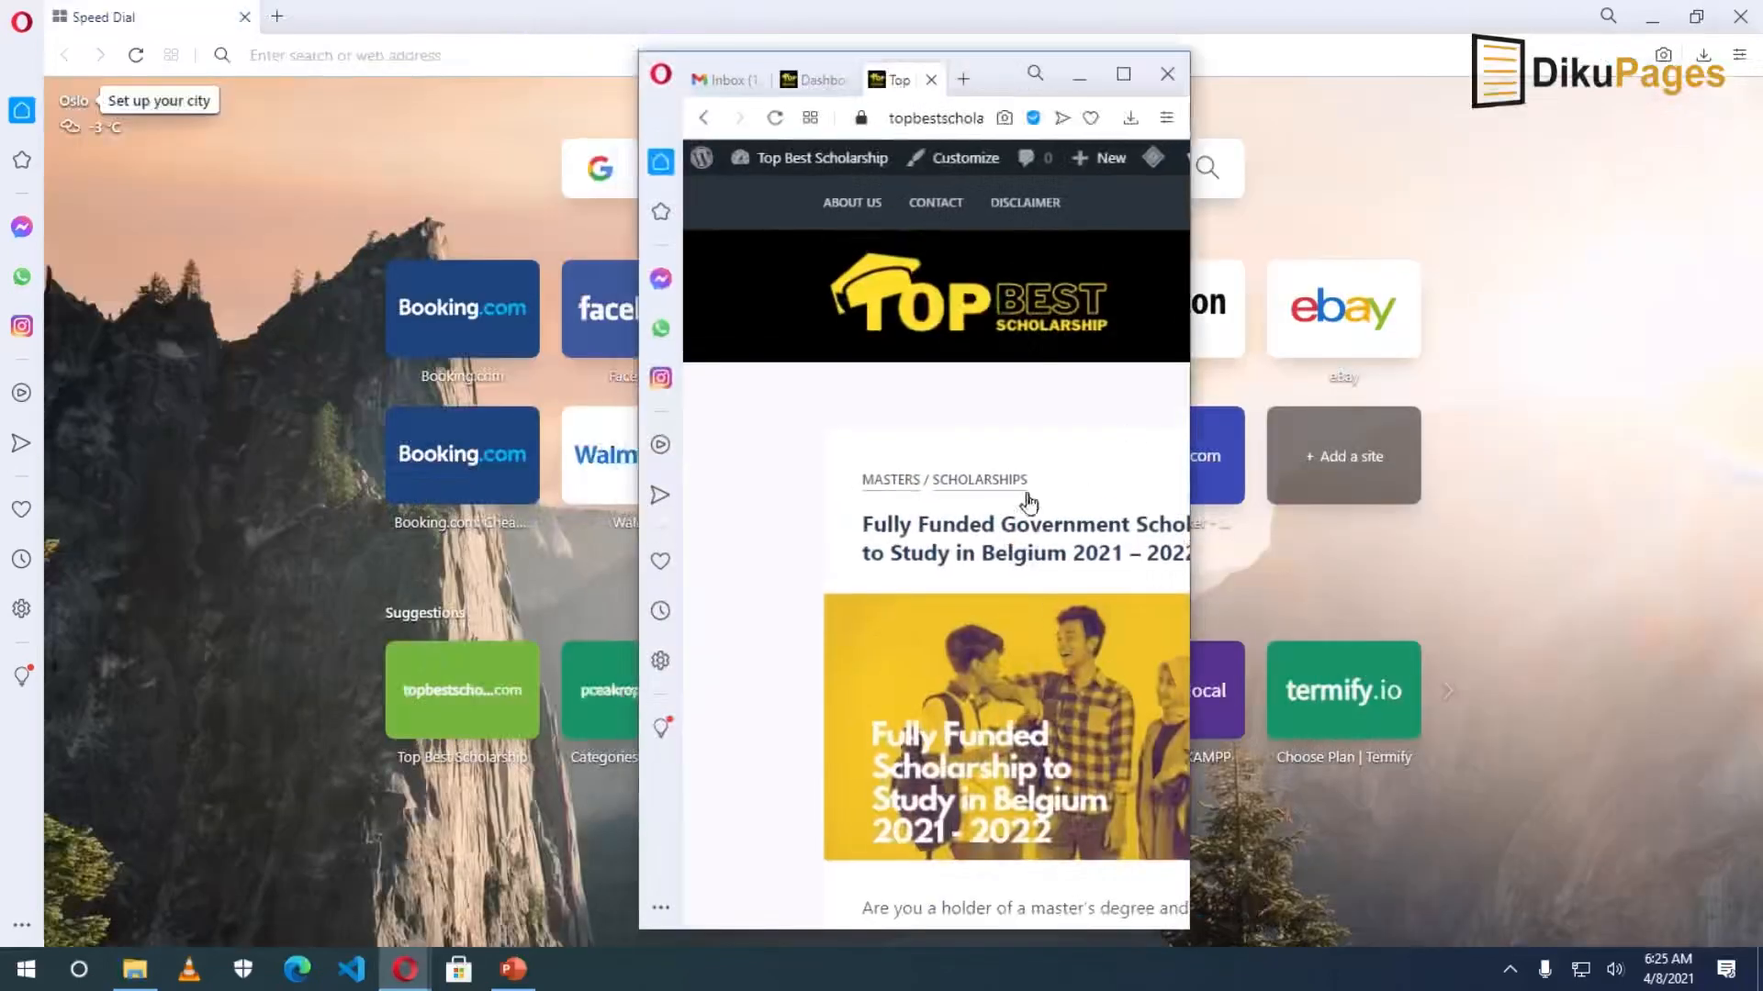
pyautogui.scroll(-2, 1050, 571)
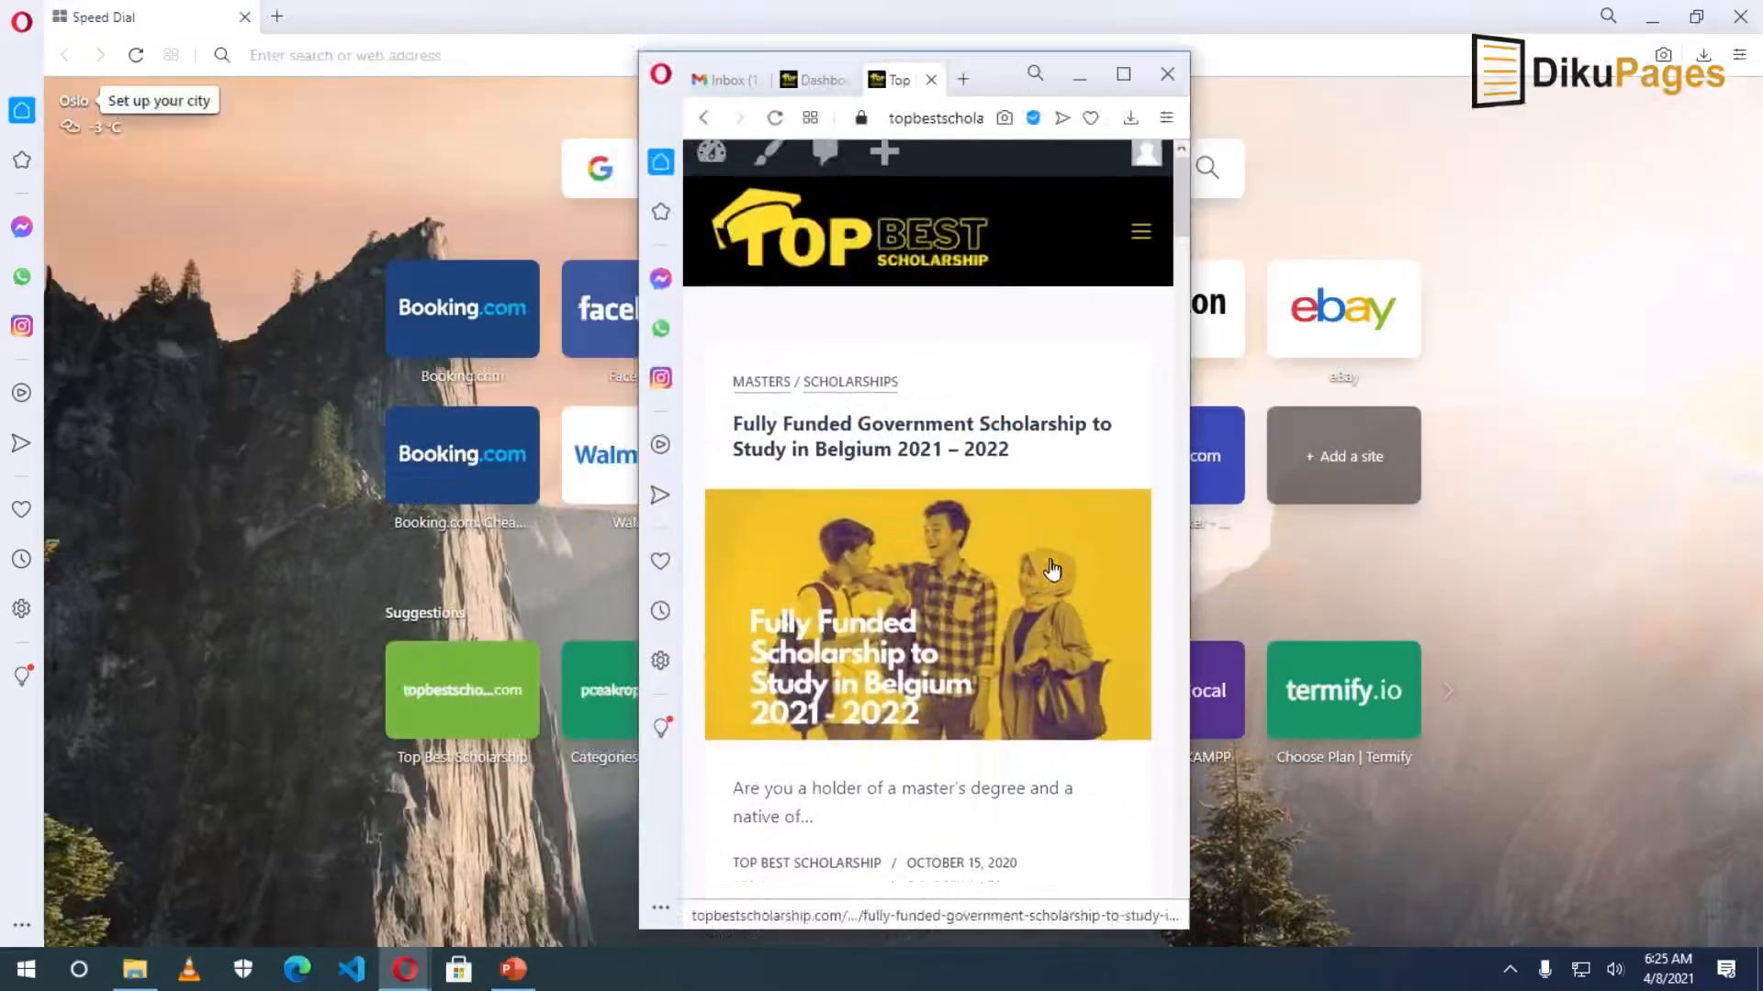
pyautogui.scroll(1, 1111, 338)
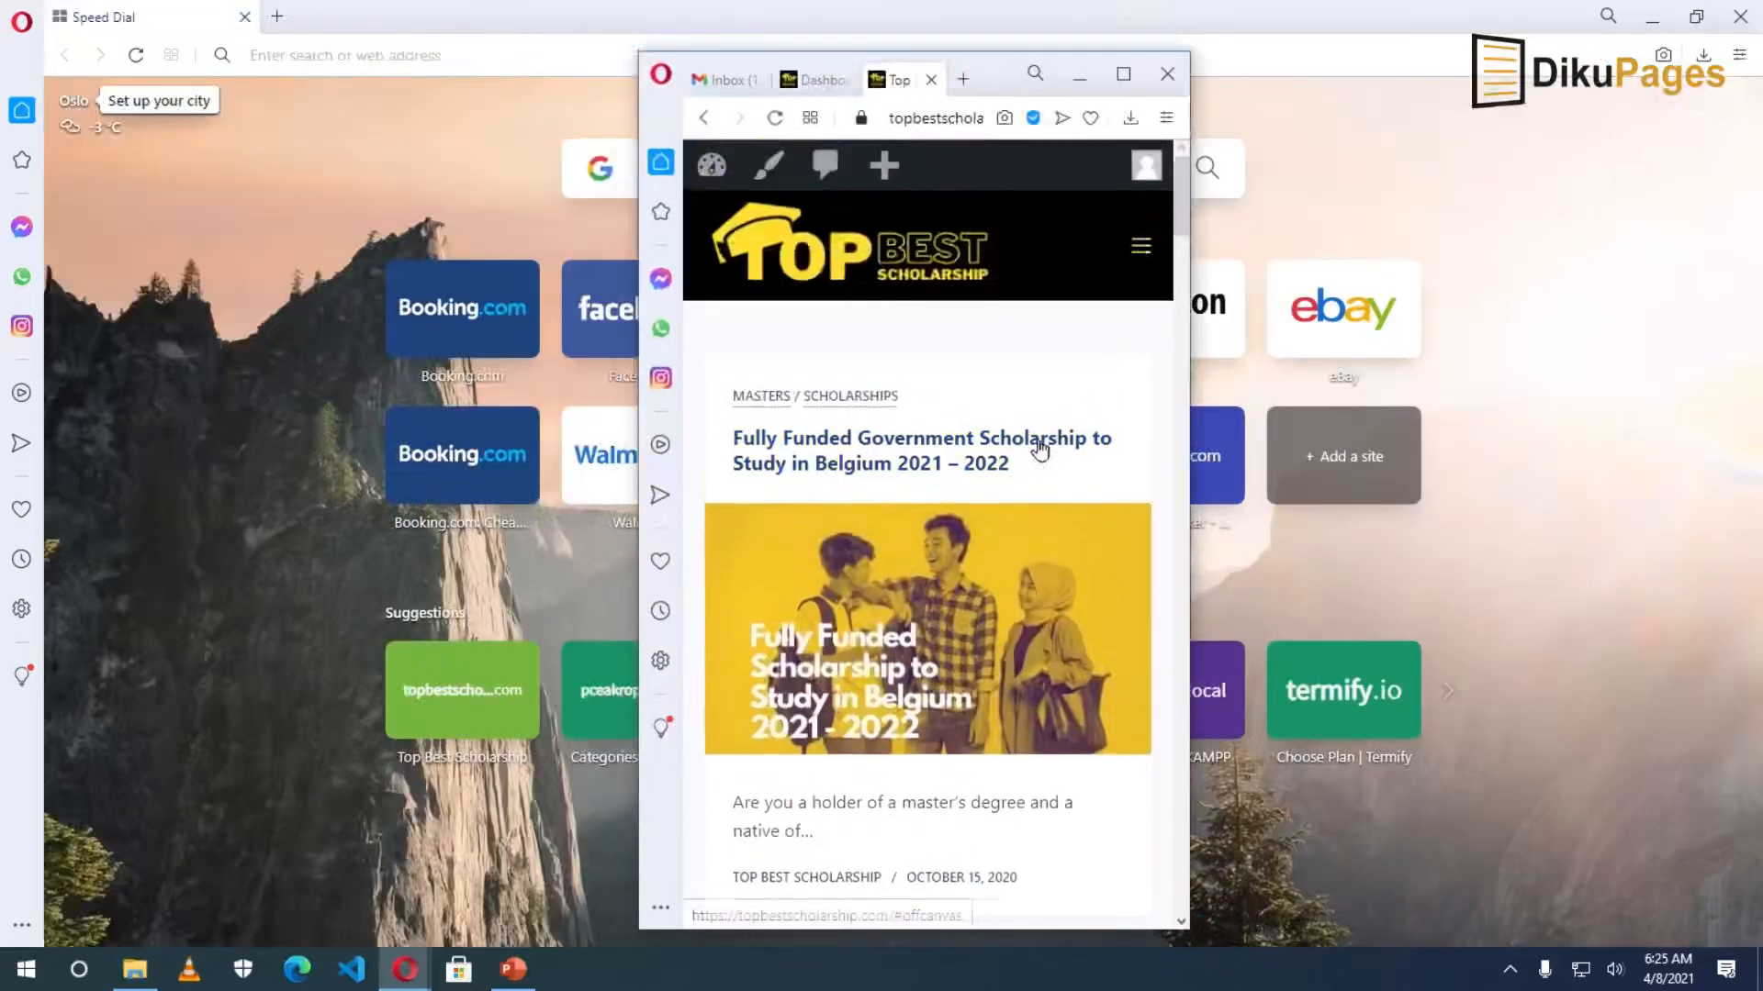
pyautogui.scroll(-8, 1040, 454)
pyautogui.scroll(-11, 1038, 457)
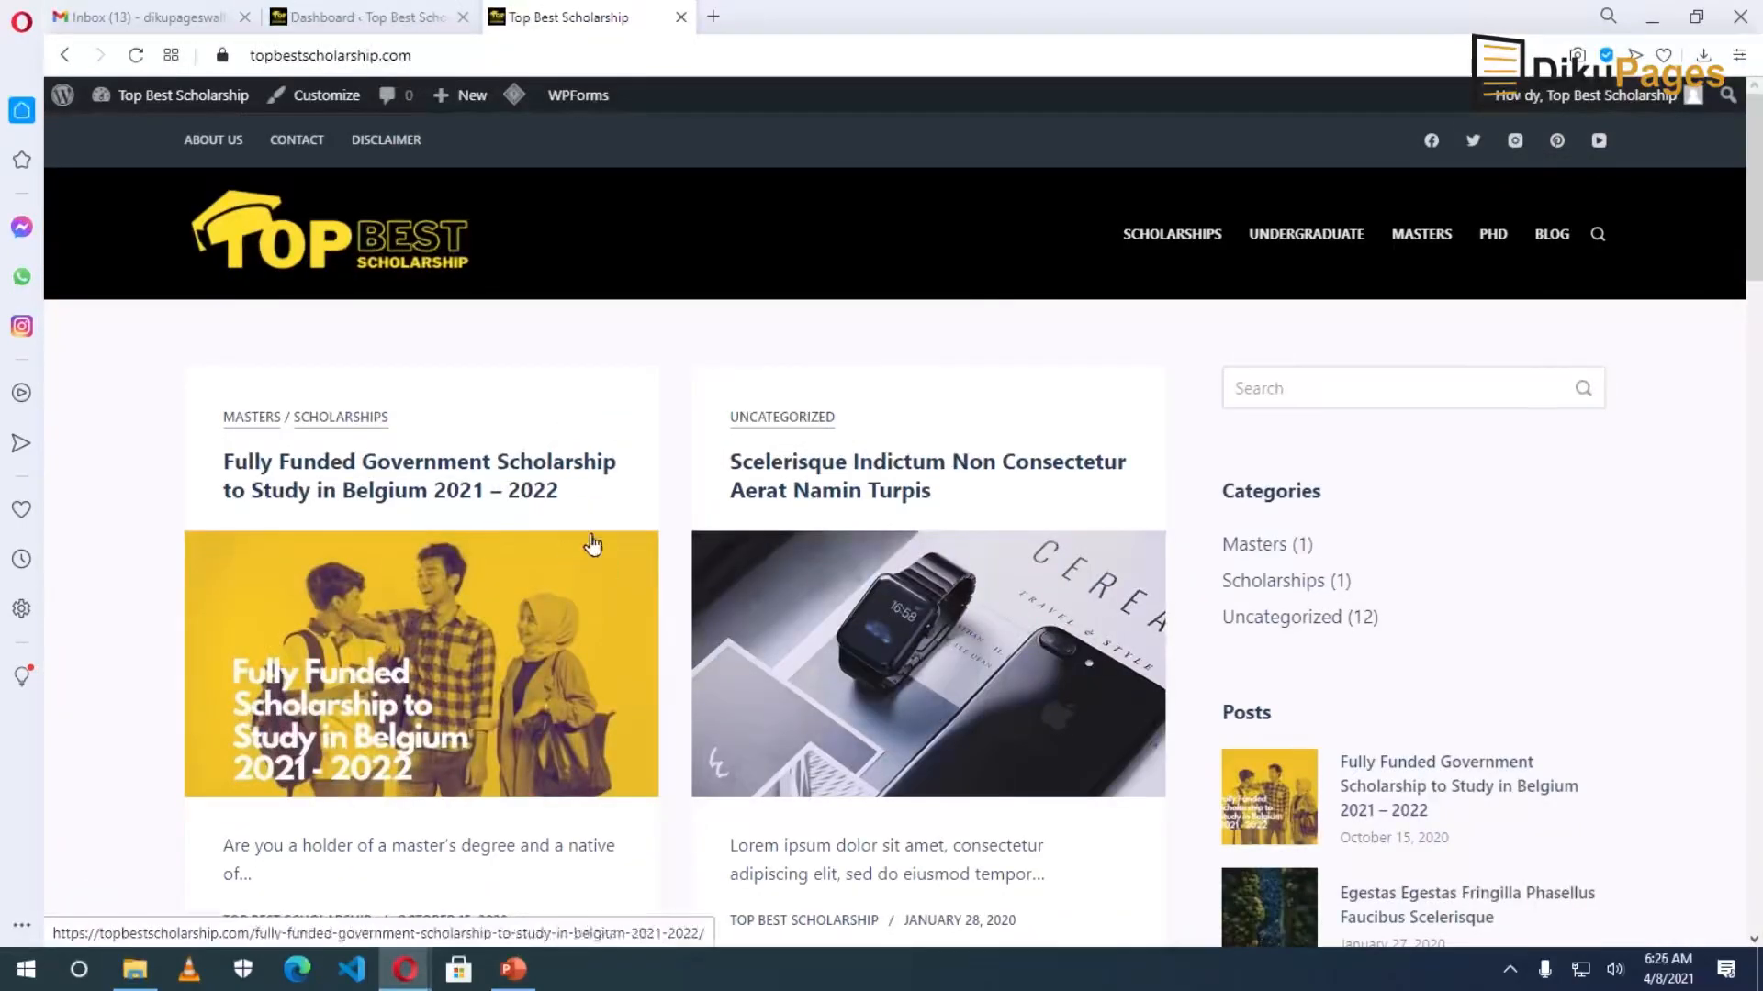
pyautogui.click(361, 28)
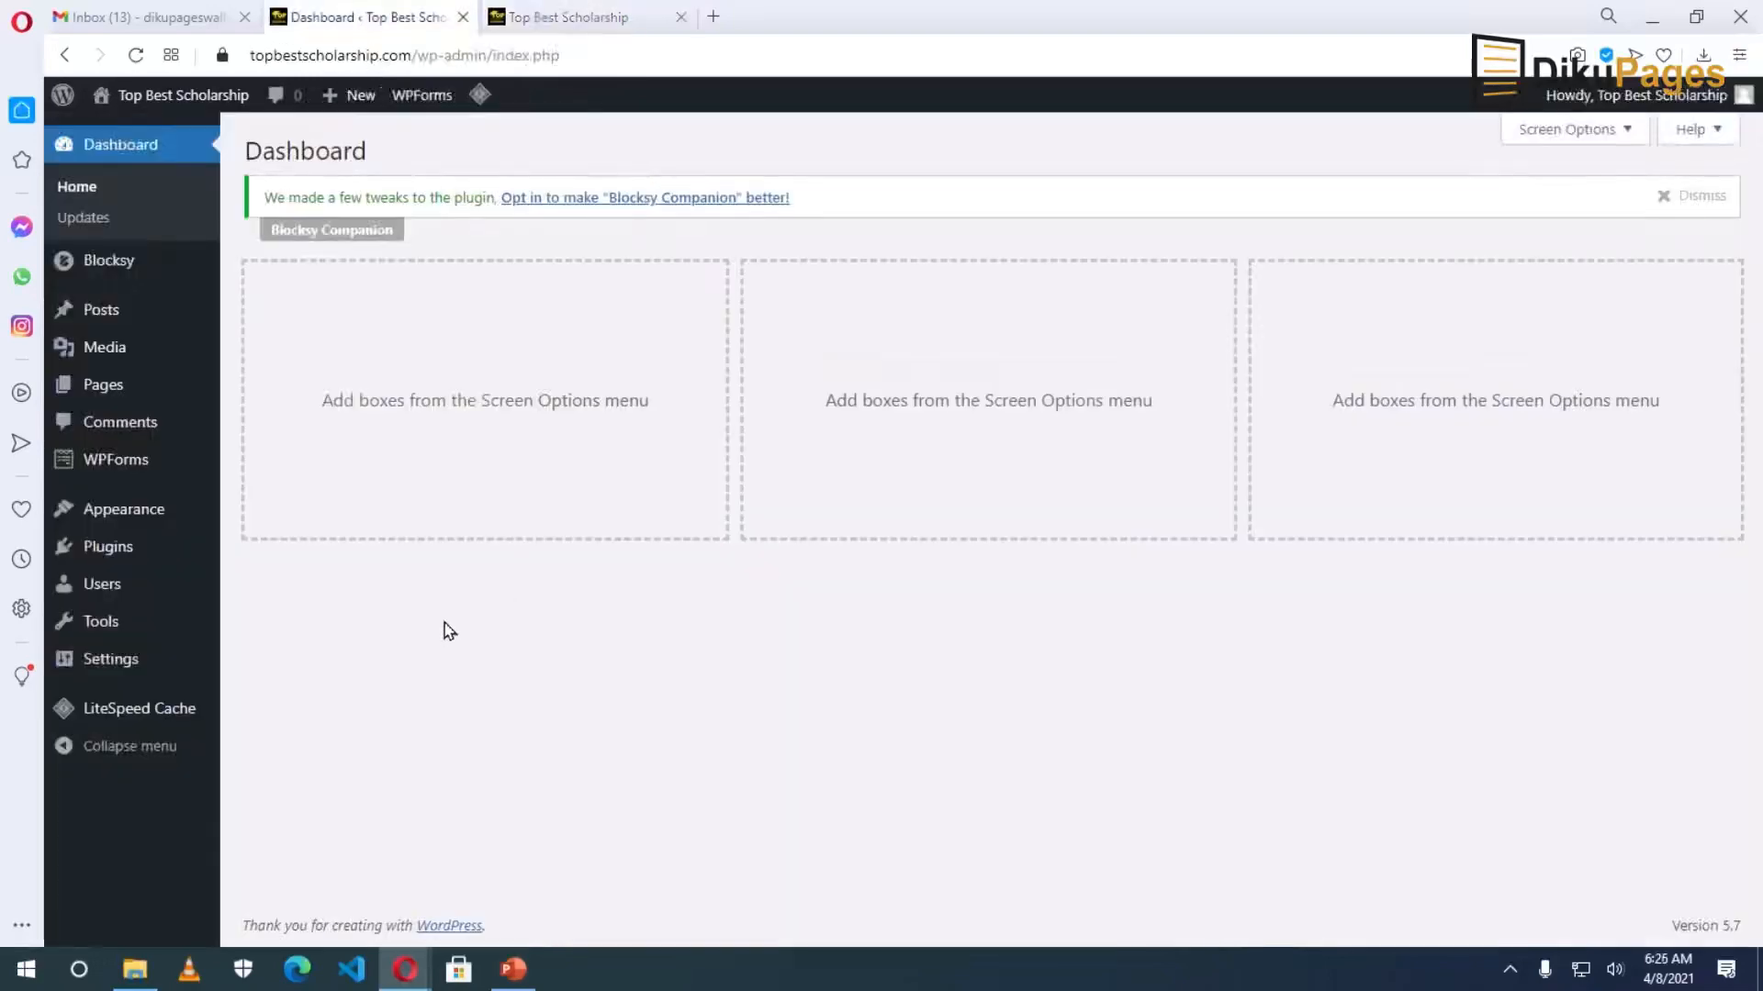
# Search Add Plugins for Rank Math SEO, then install and activate it.
pyautogui.moveTo(112, 556)
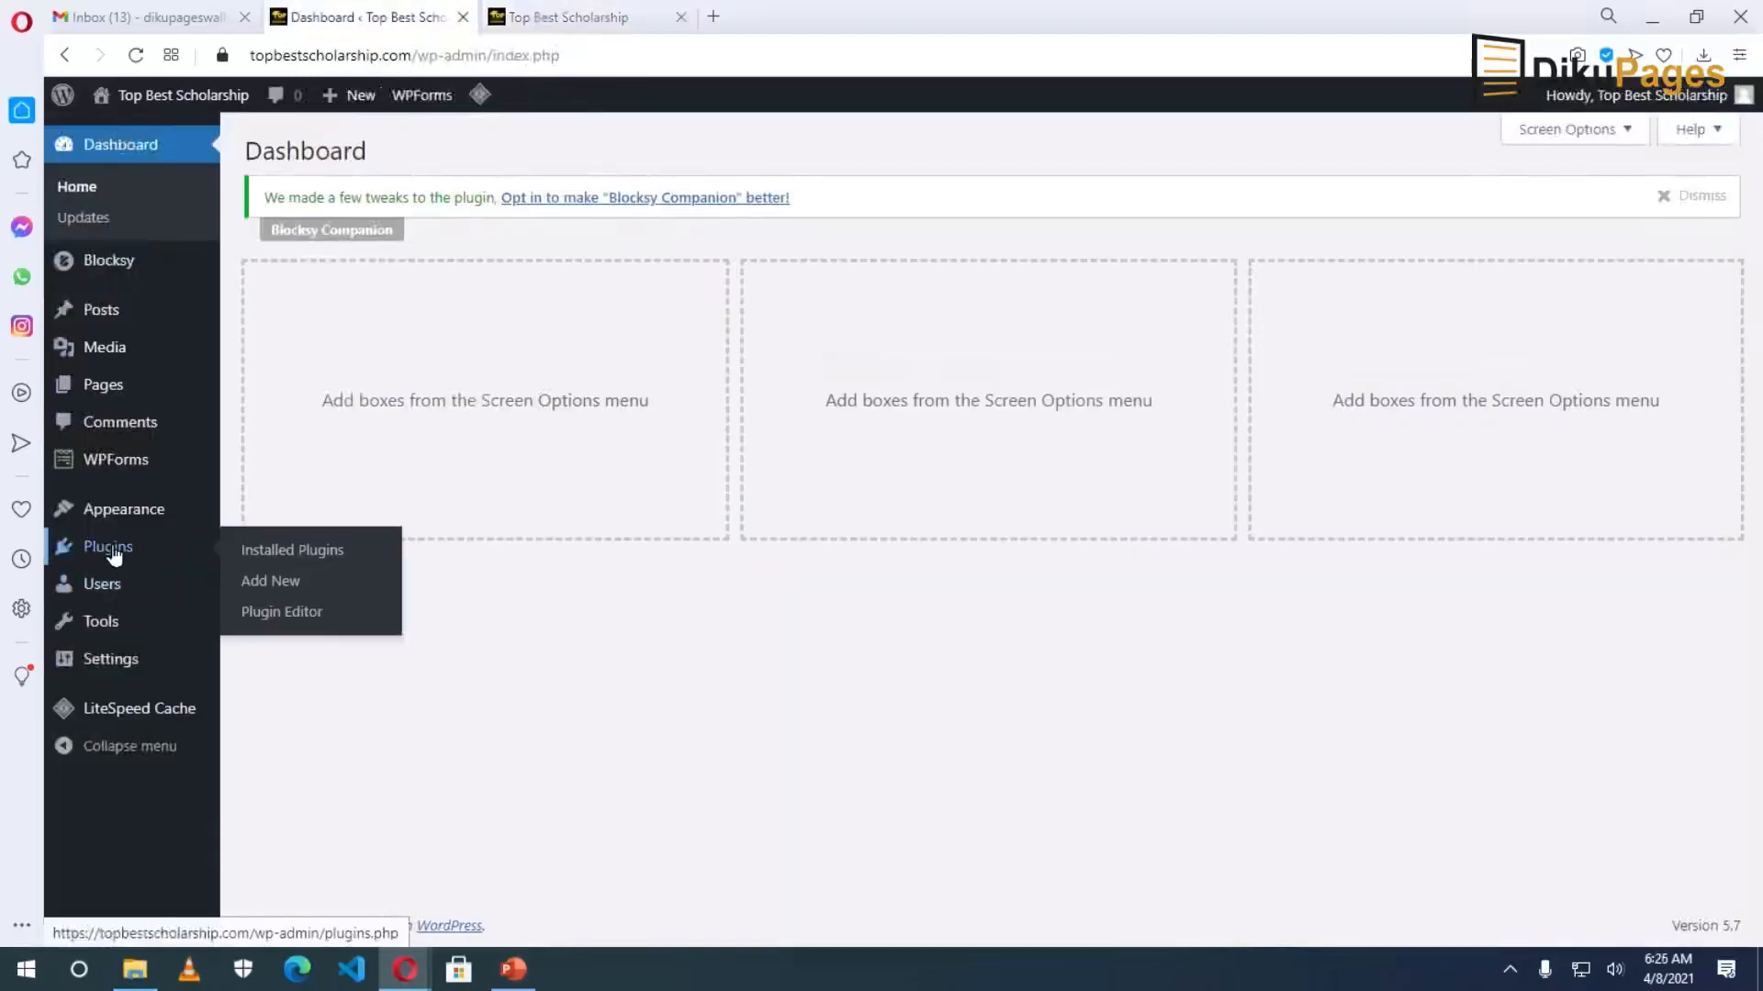
pyautogui.click(303, 579)
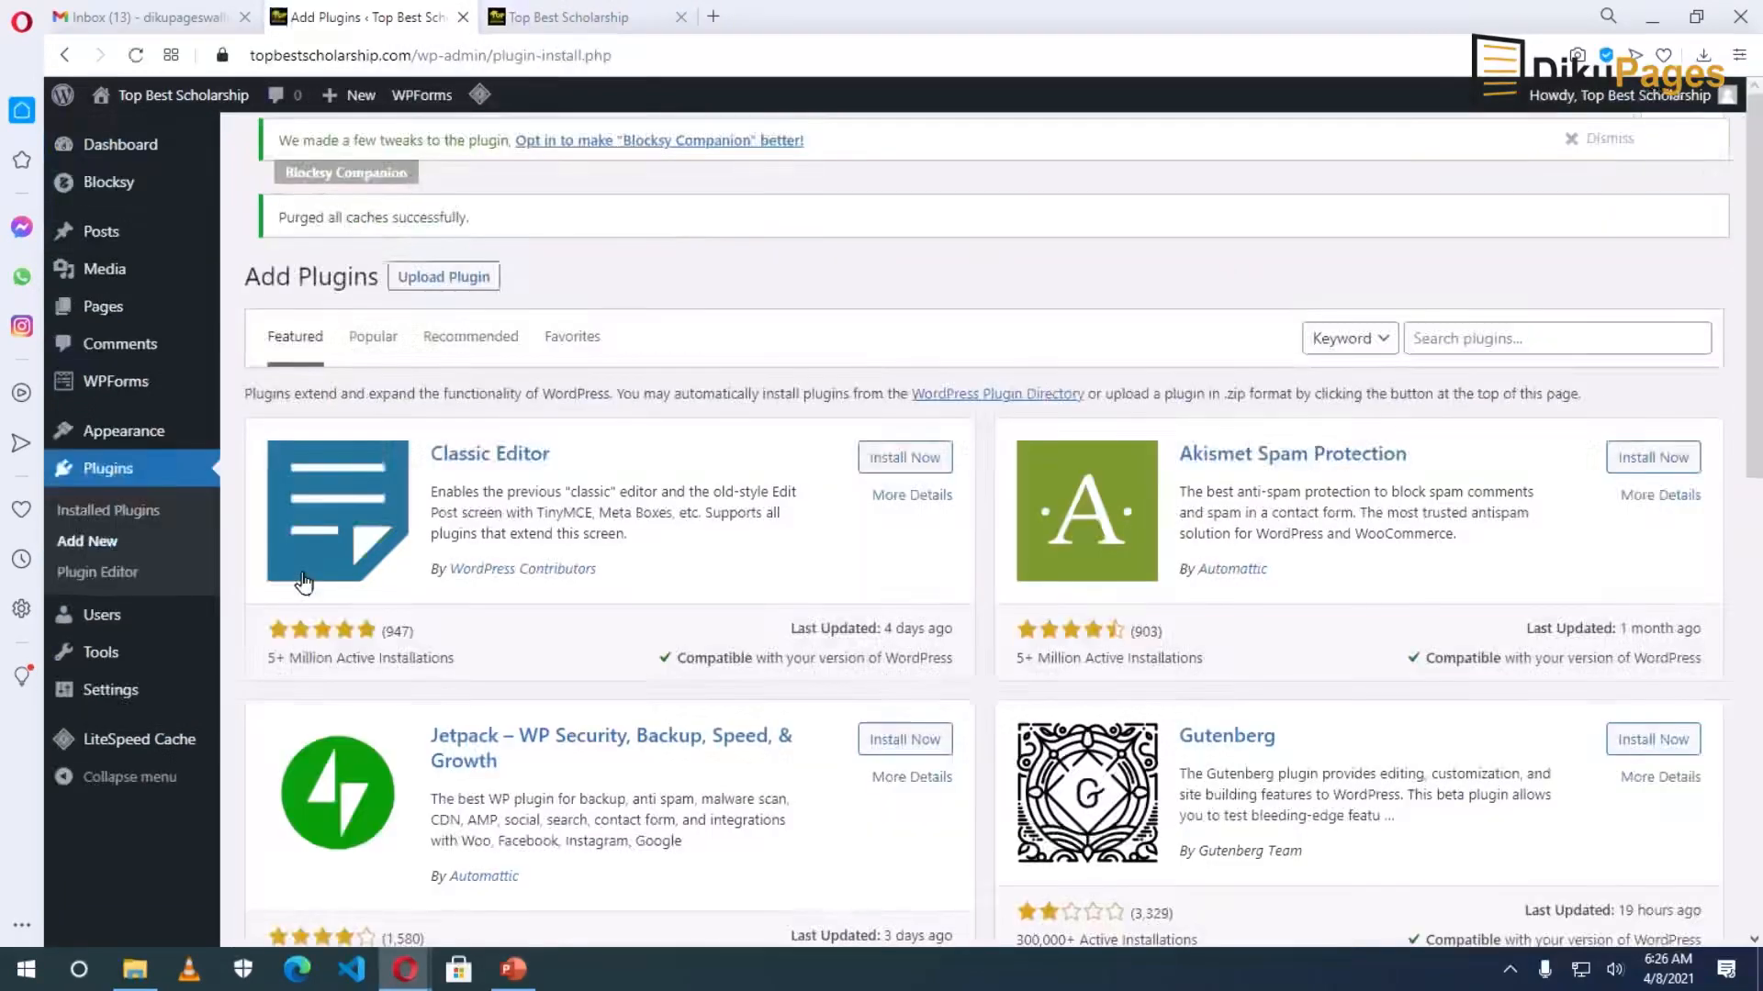
pyautogui.click(1450, 338)
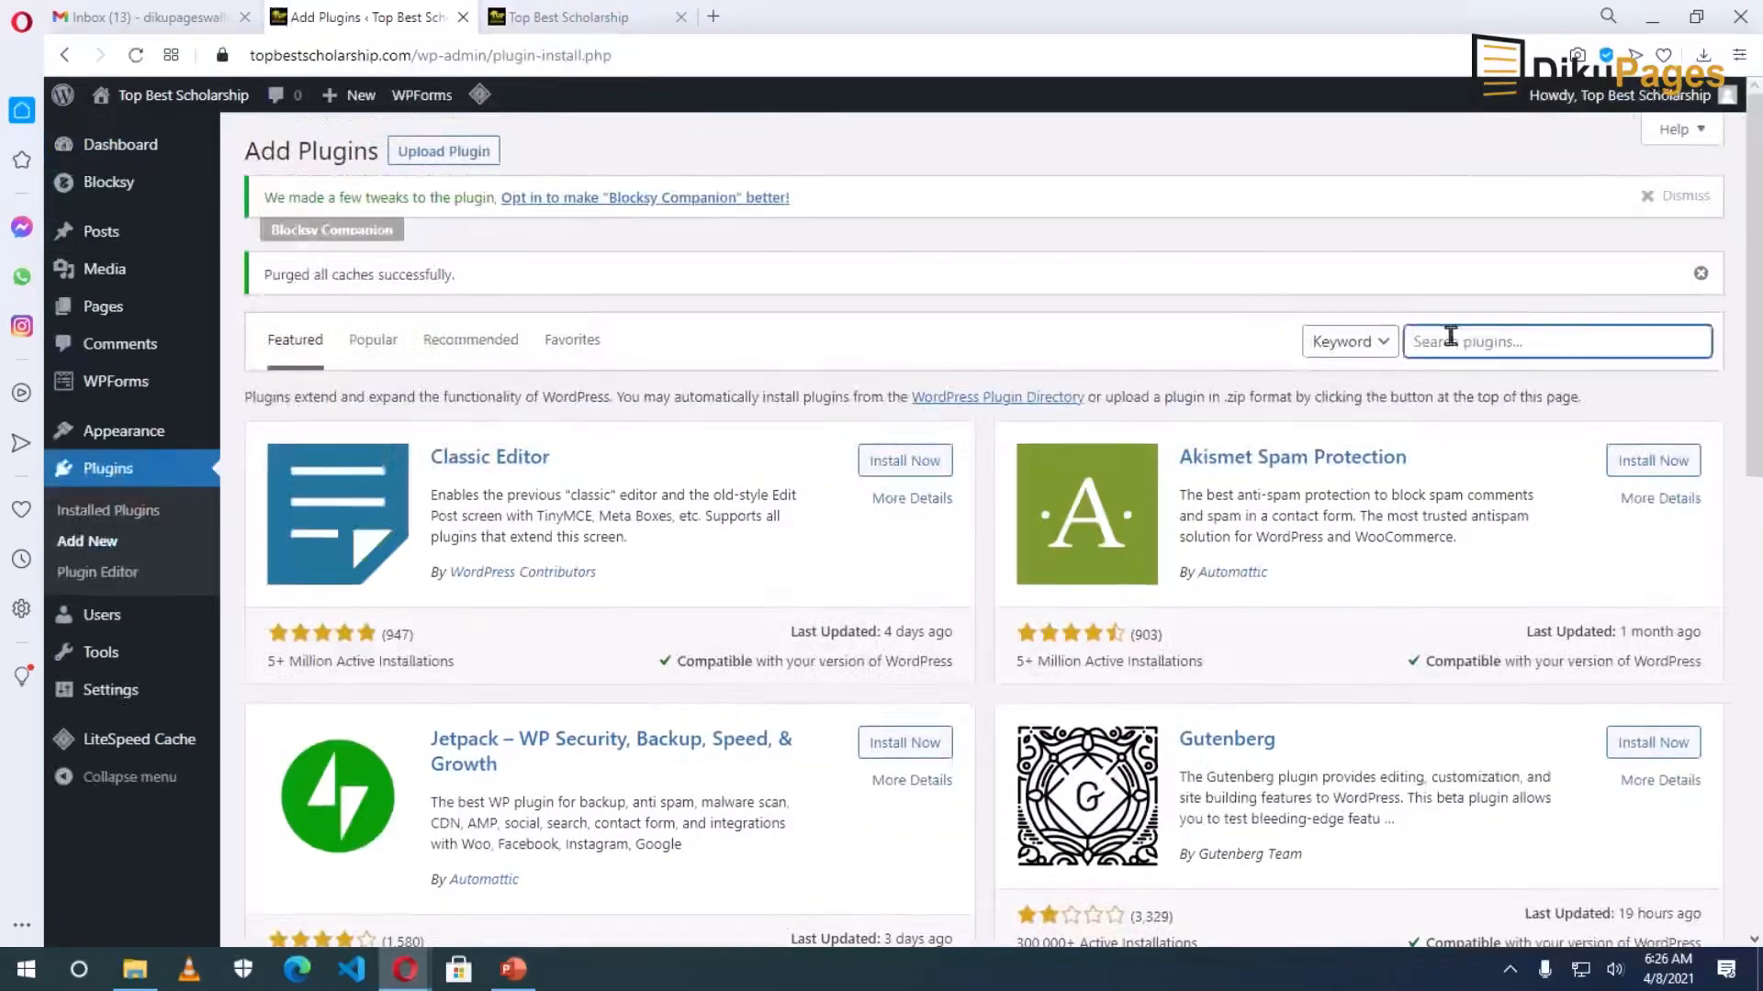
pyautogui.write('rank math')
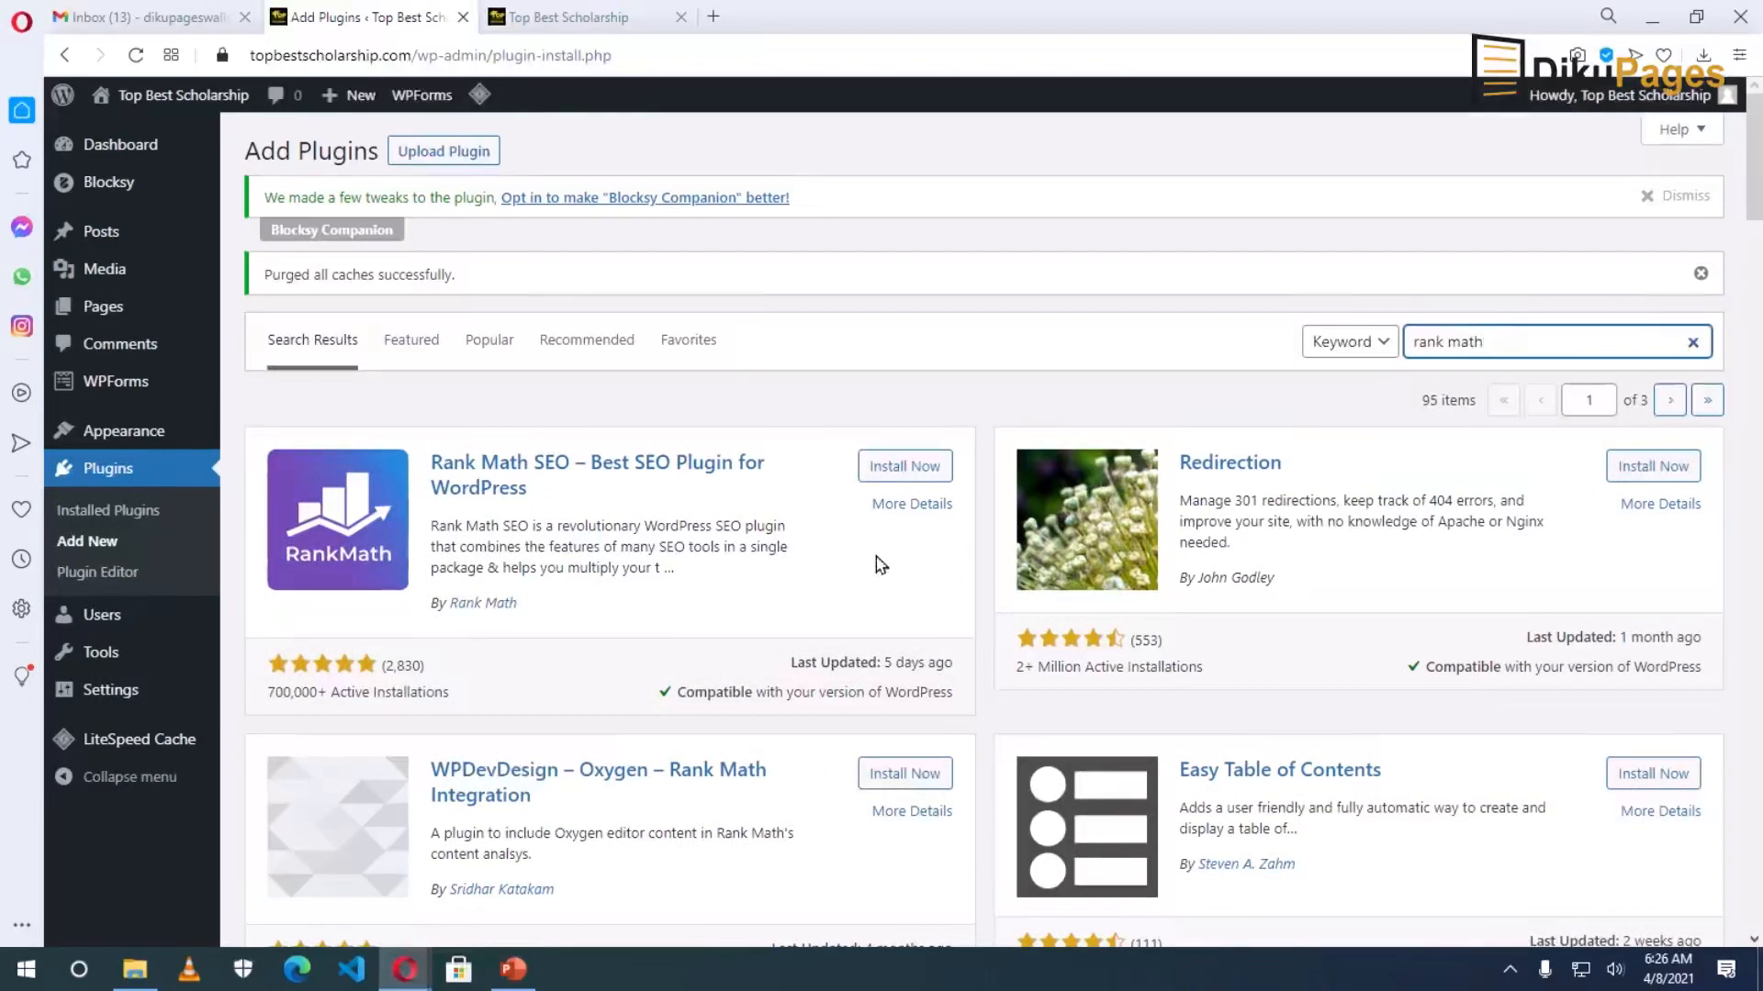
pyautogui.click(927, 470)
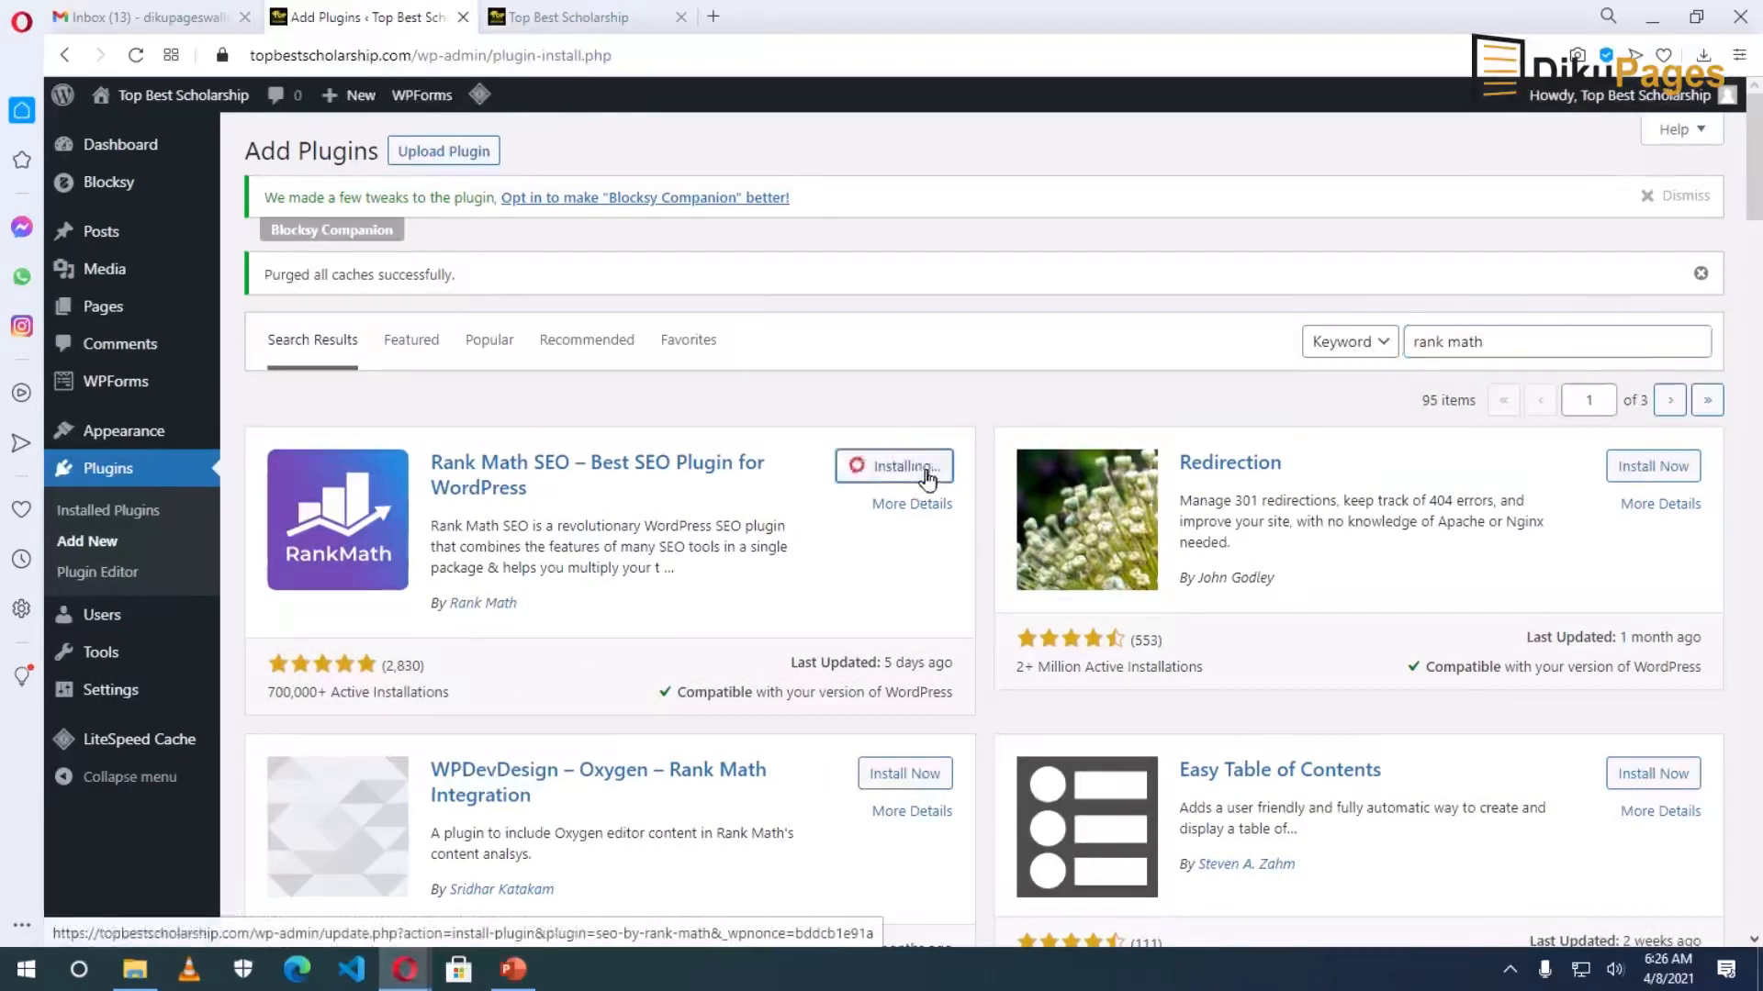
pyautogui.click(914, 466)
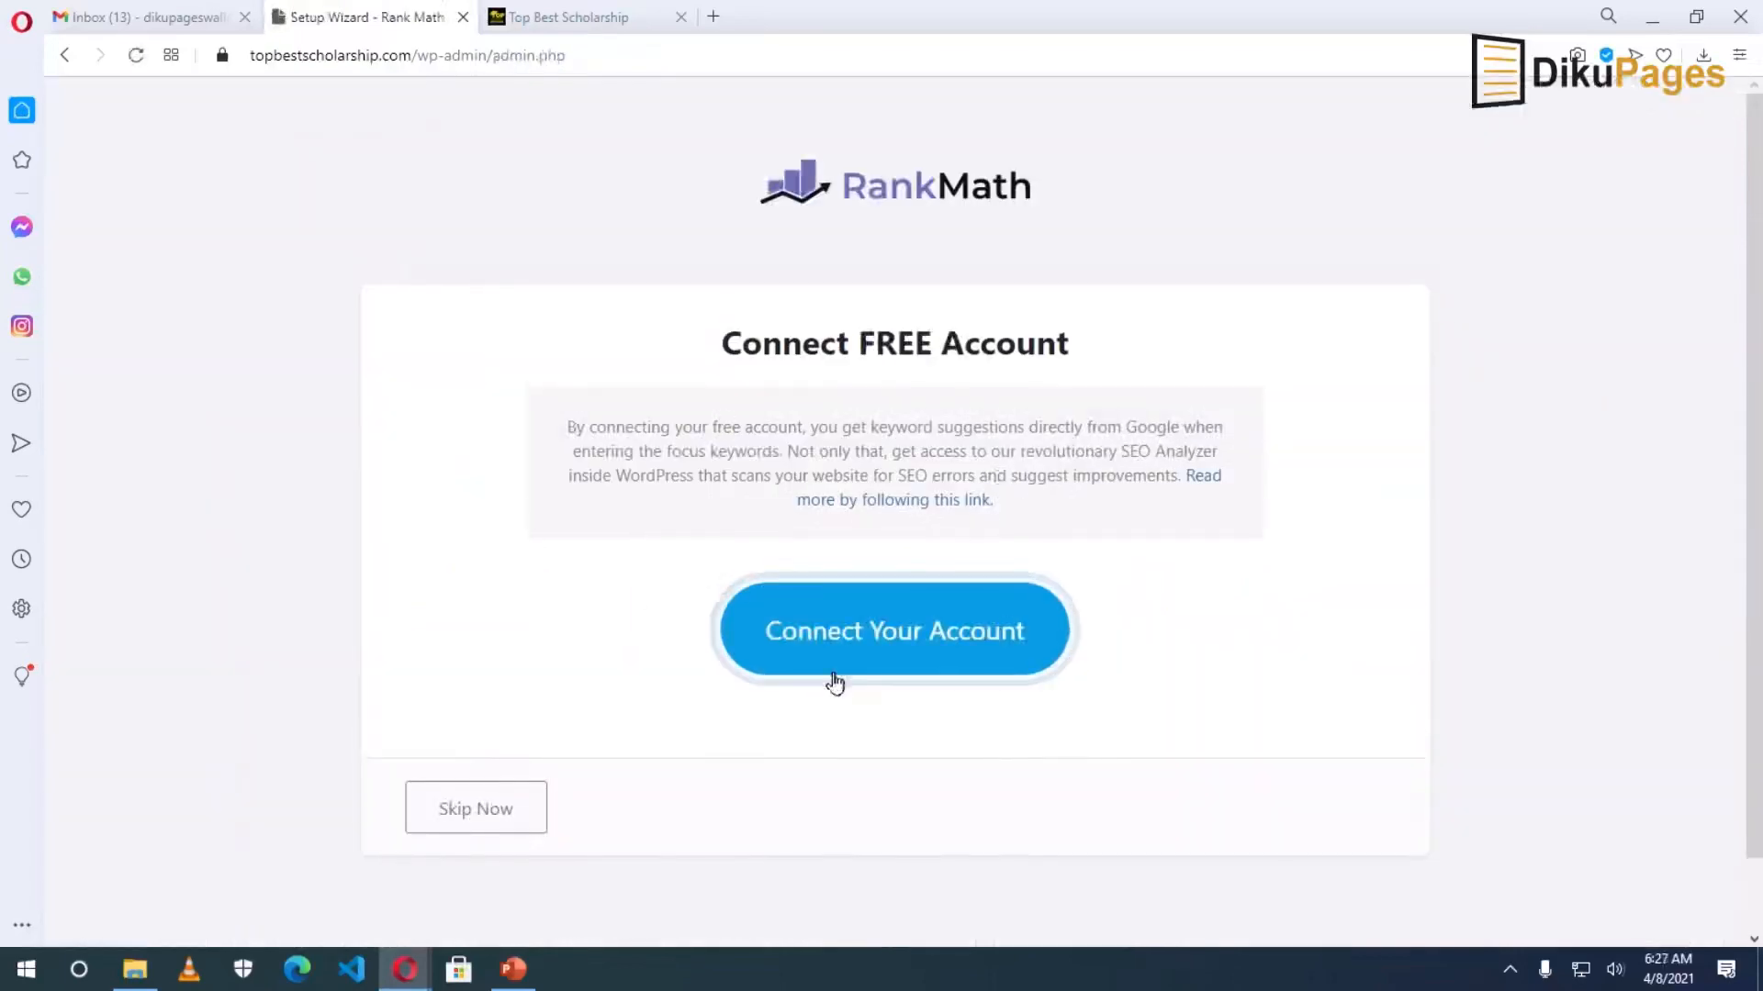
# Connect Rank Math to a free account through Google sign-in, activate it, and return to the dashboard.
pyautogui.click(877, 633)
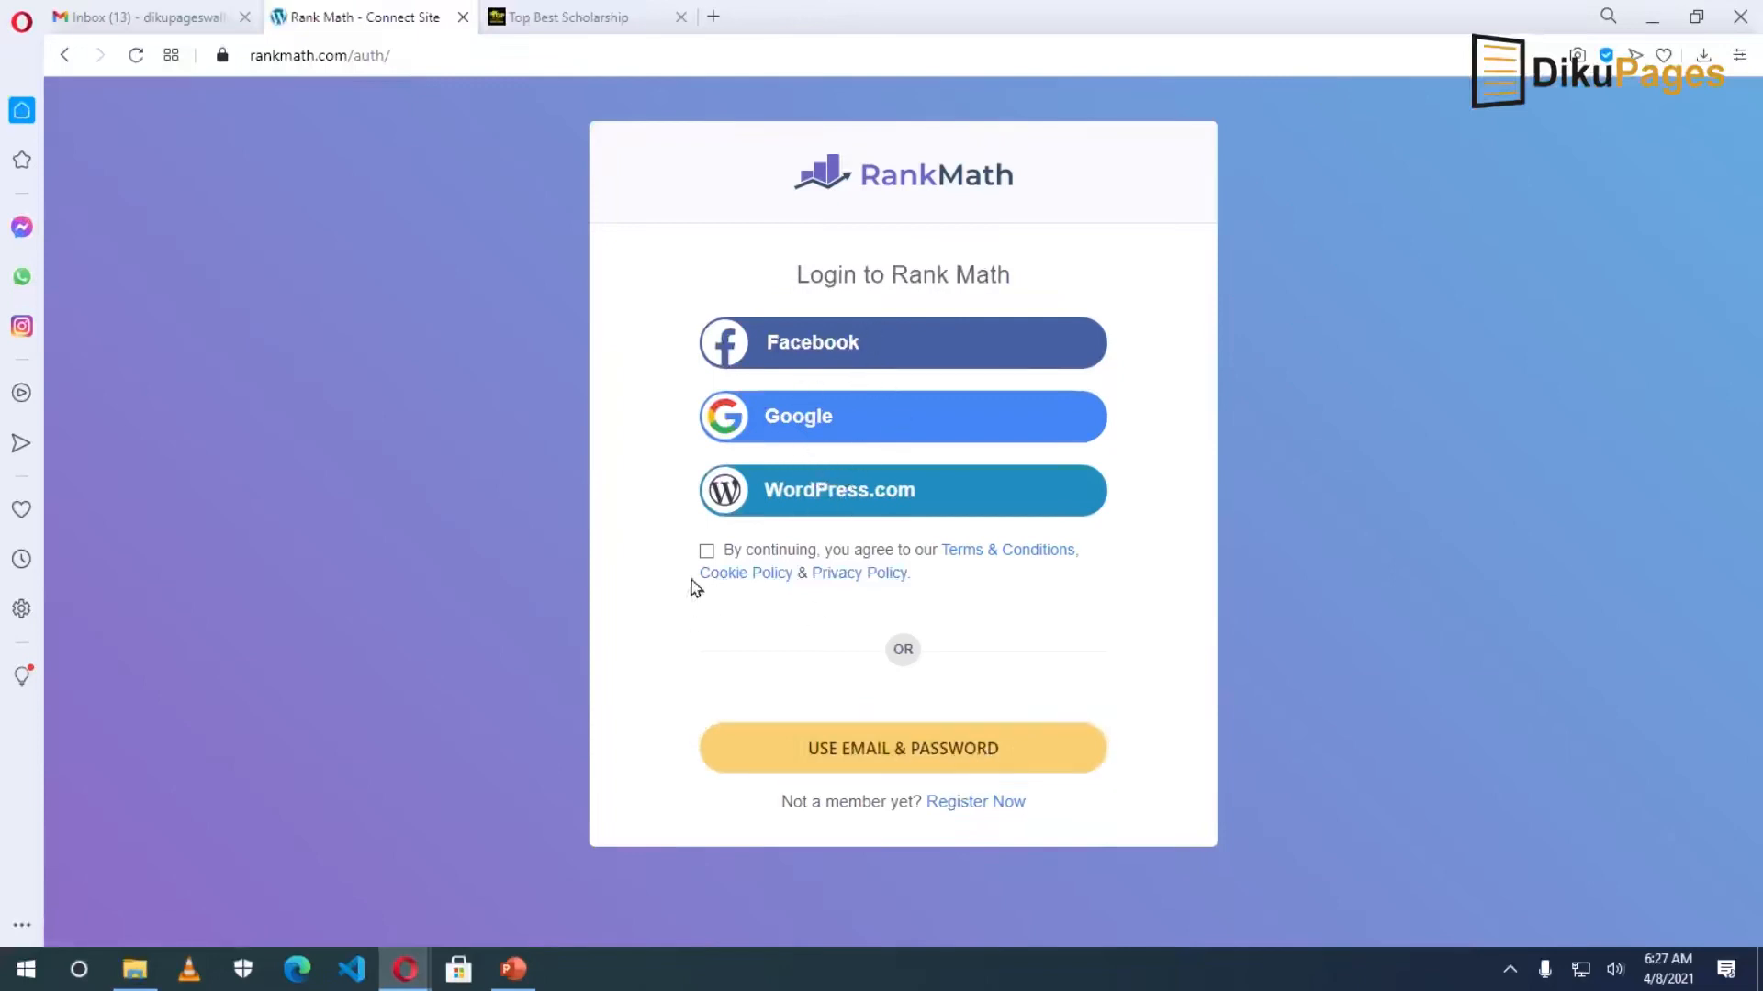
pyautogui.click(833, 418)
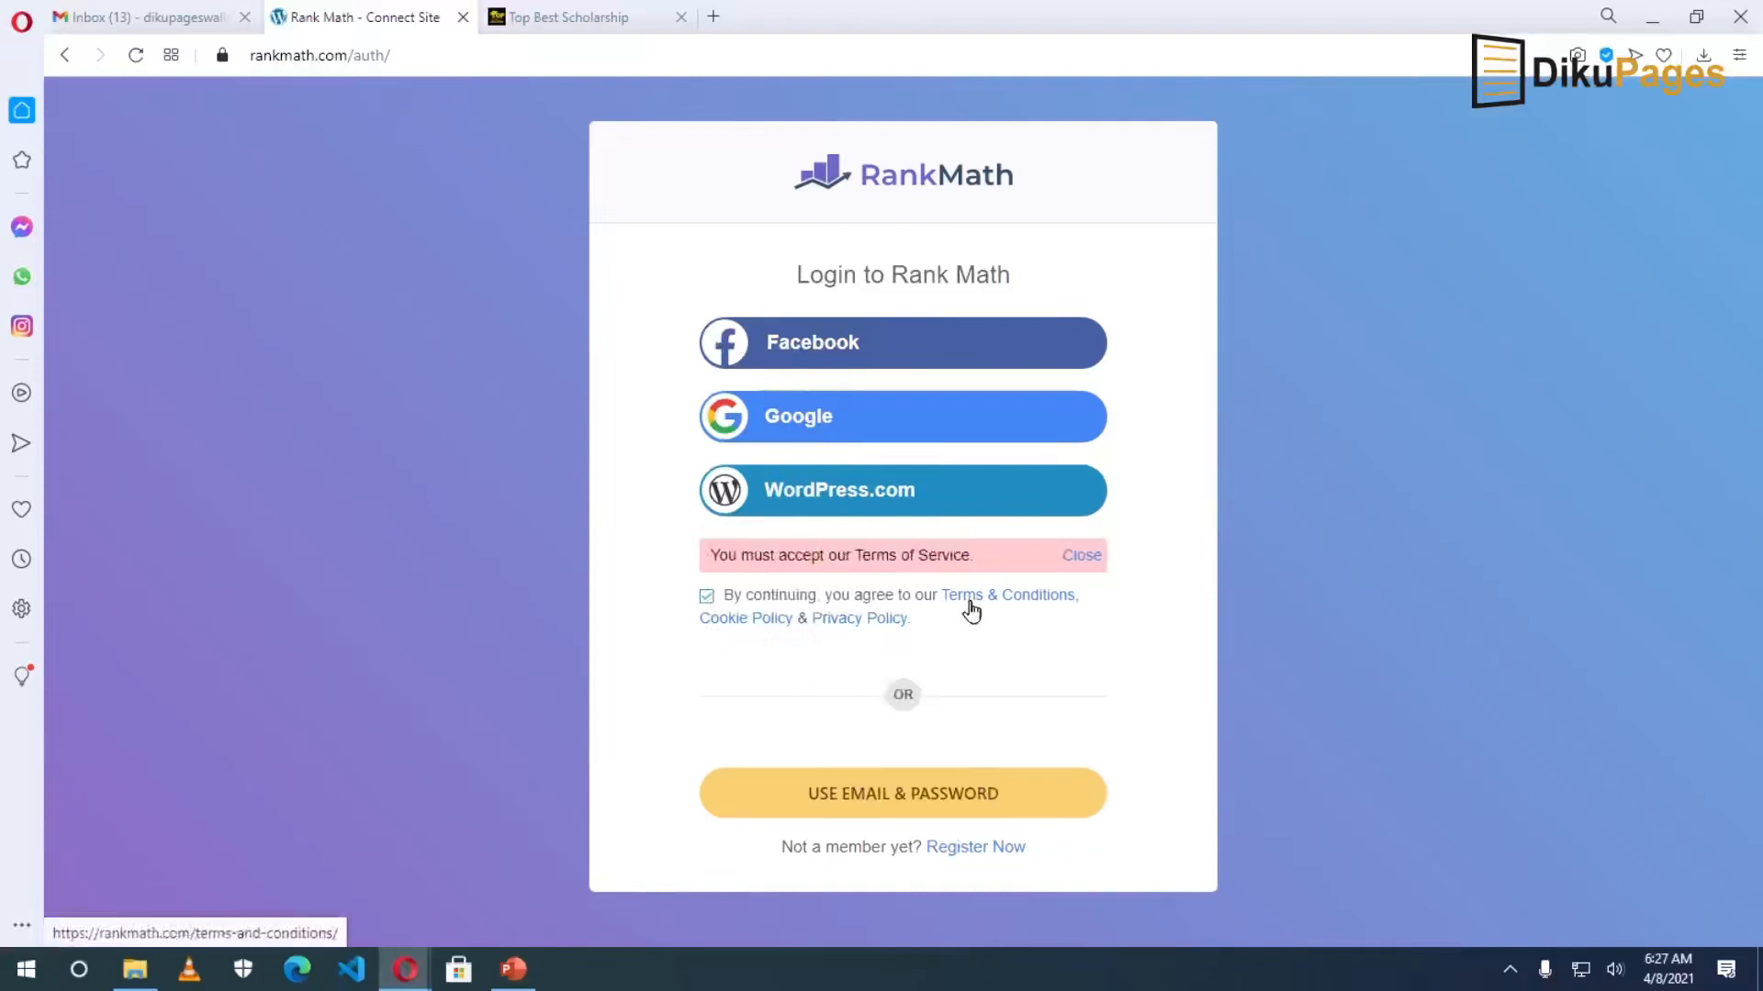
pyautogui.click(847, 413)
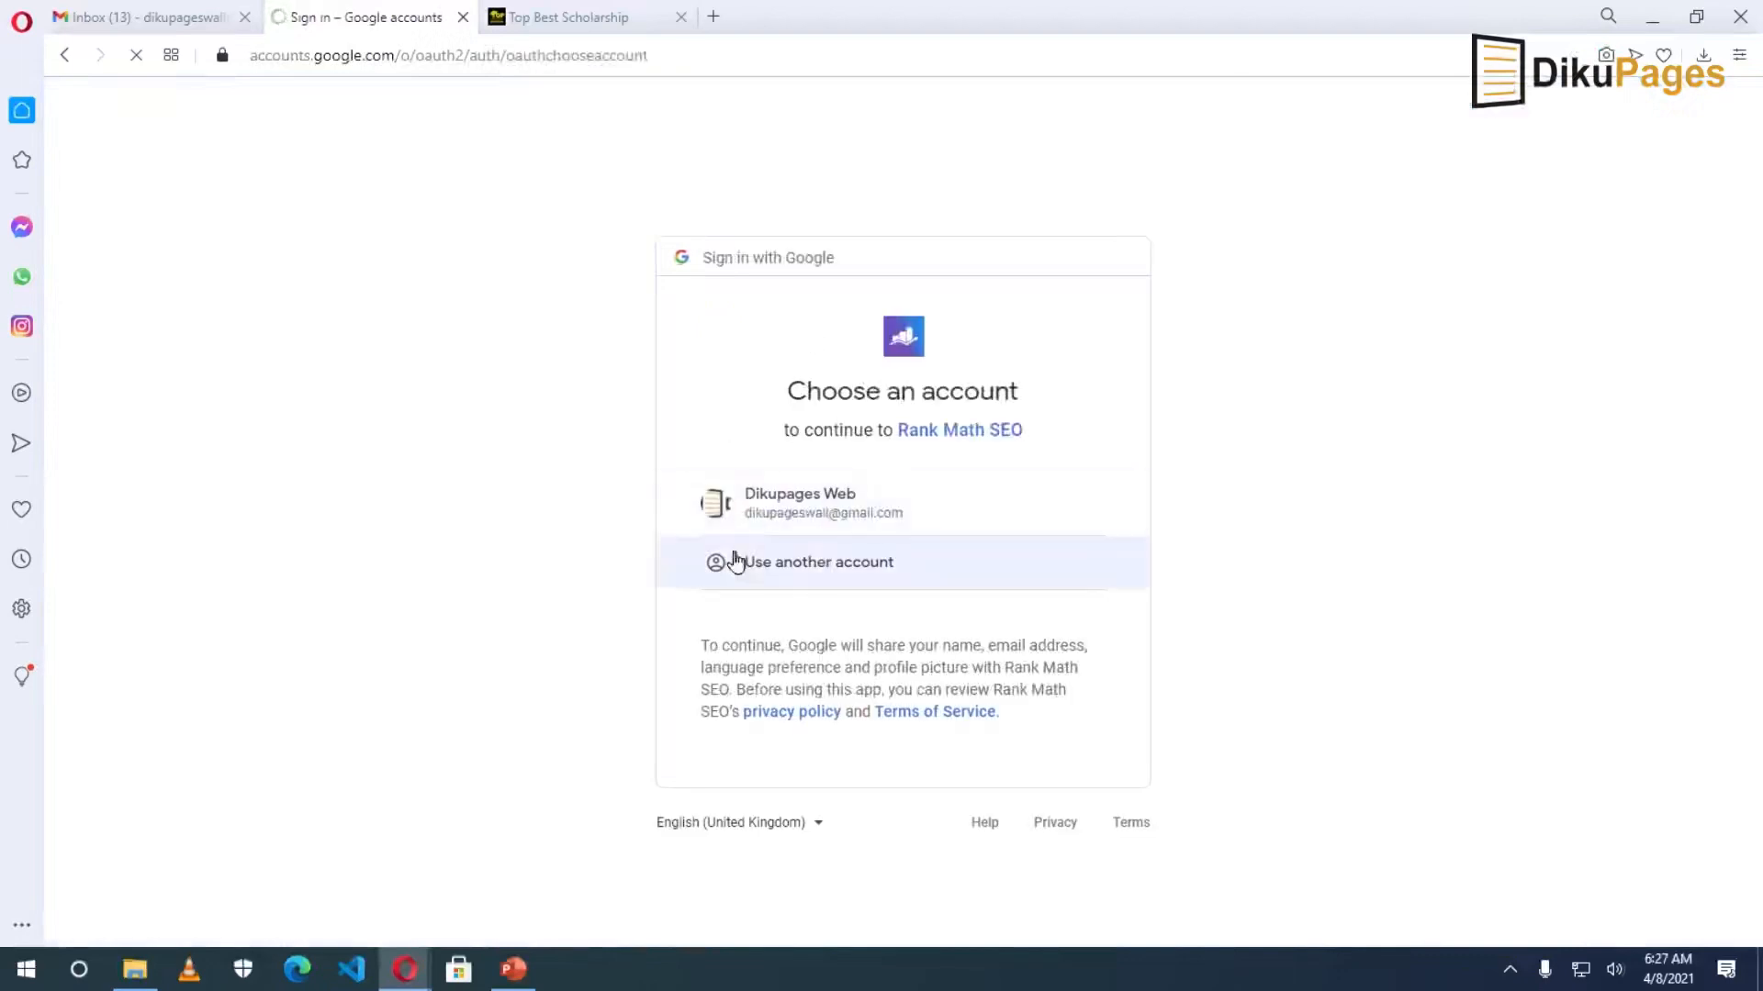
pyautogui.click(826, 501)
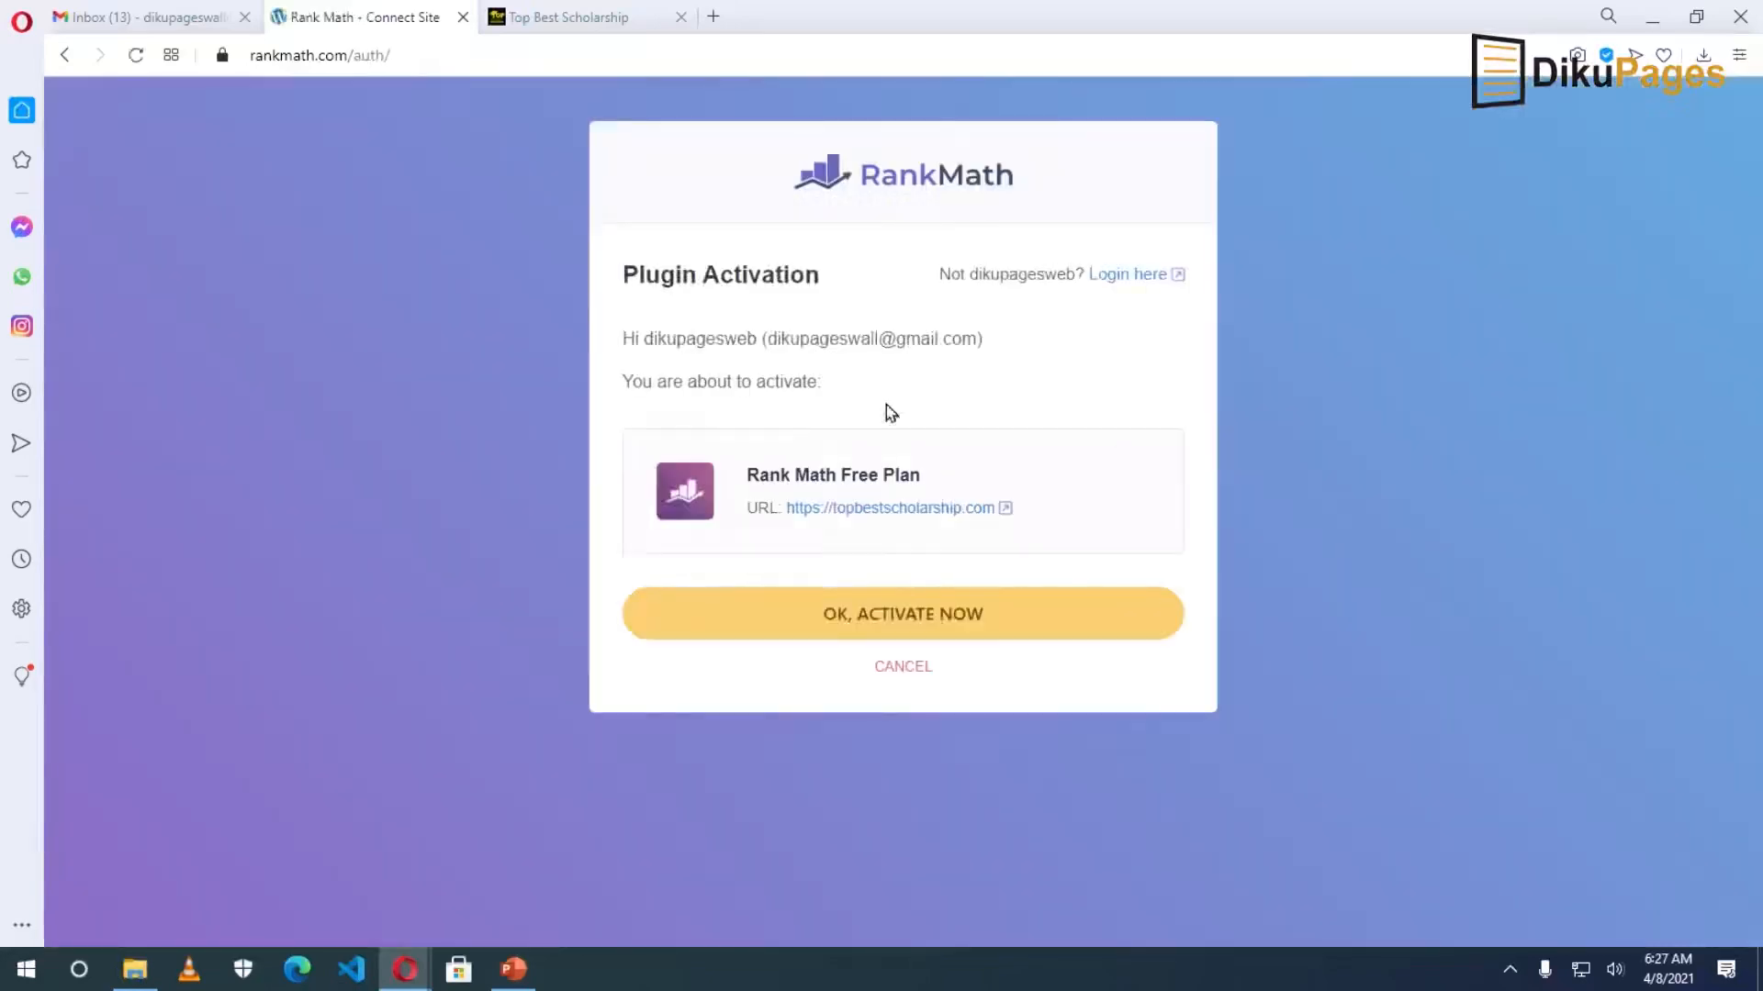
pyautogui.click(929, 617)
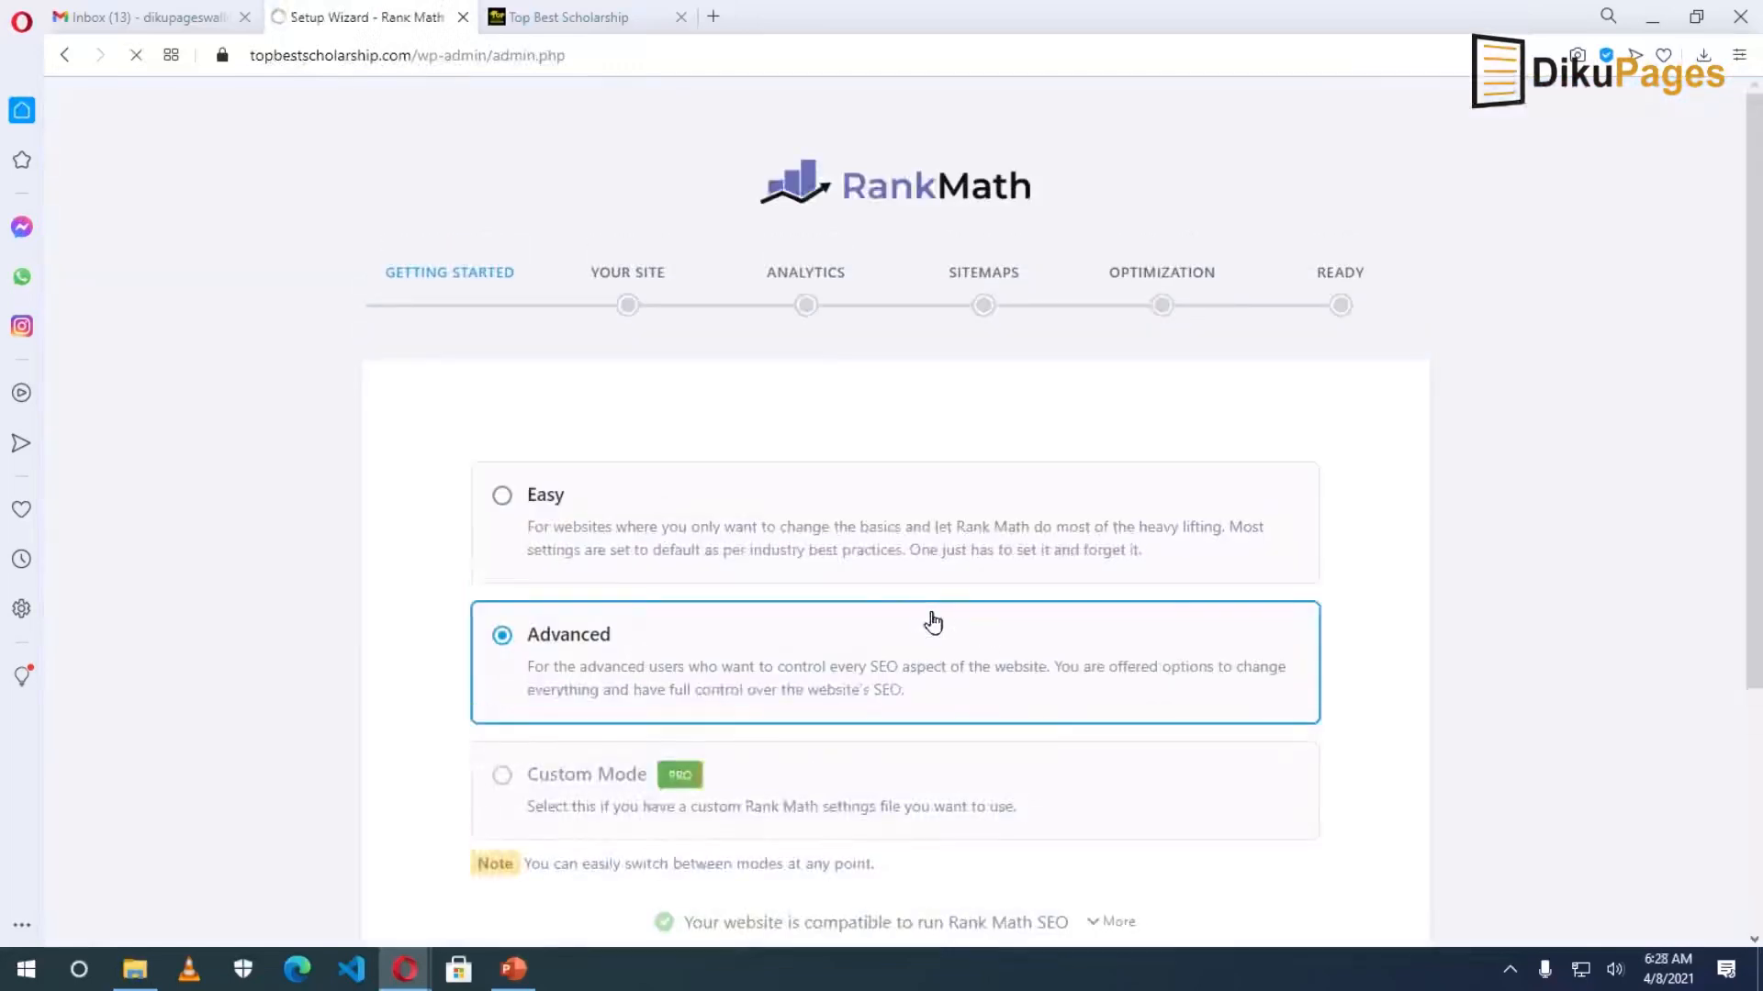
pyautogui.scroll(-4, 933, 623)
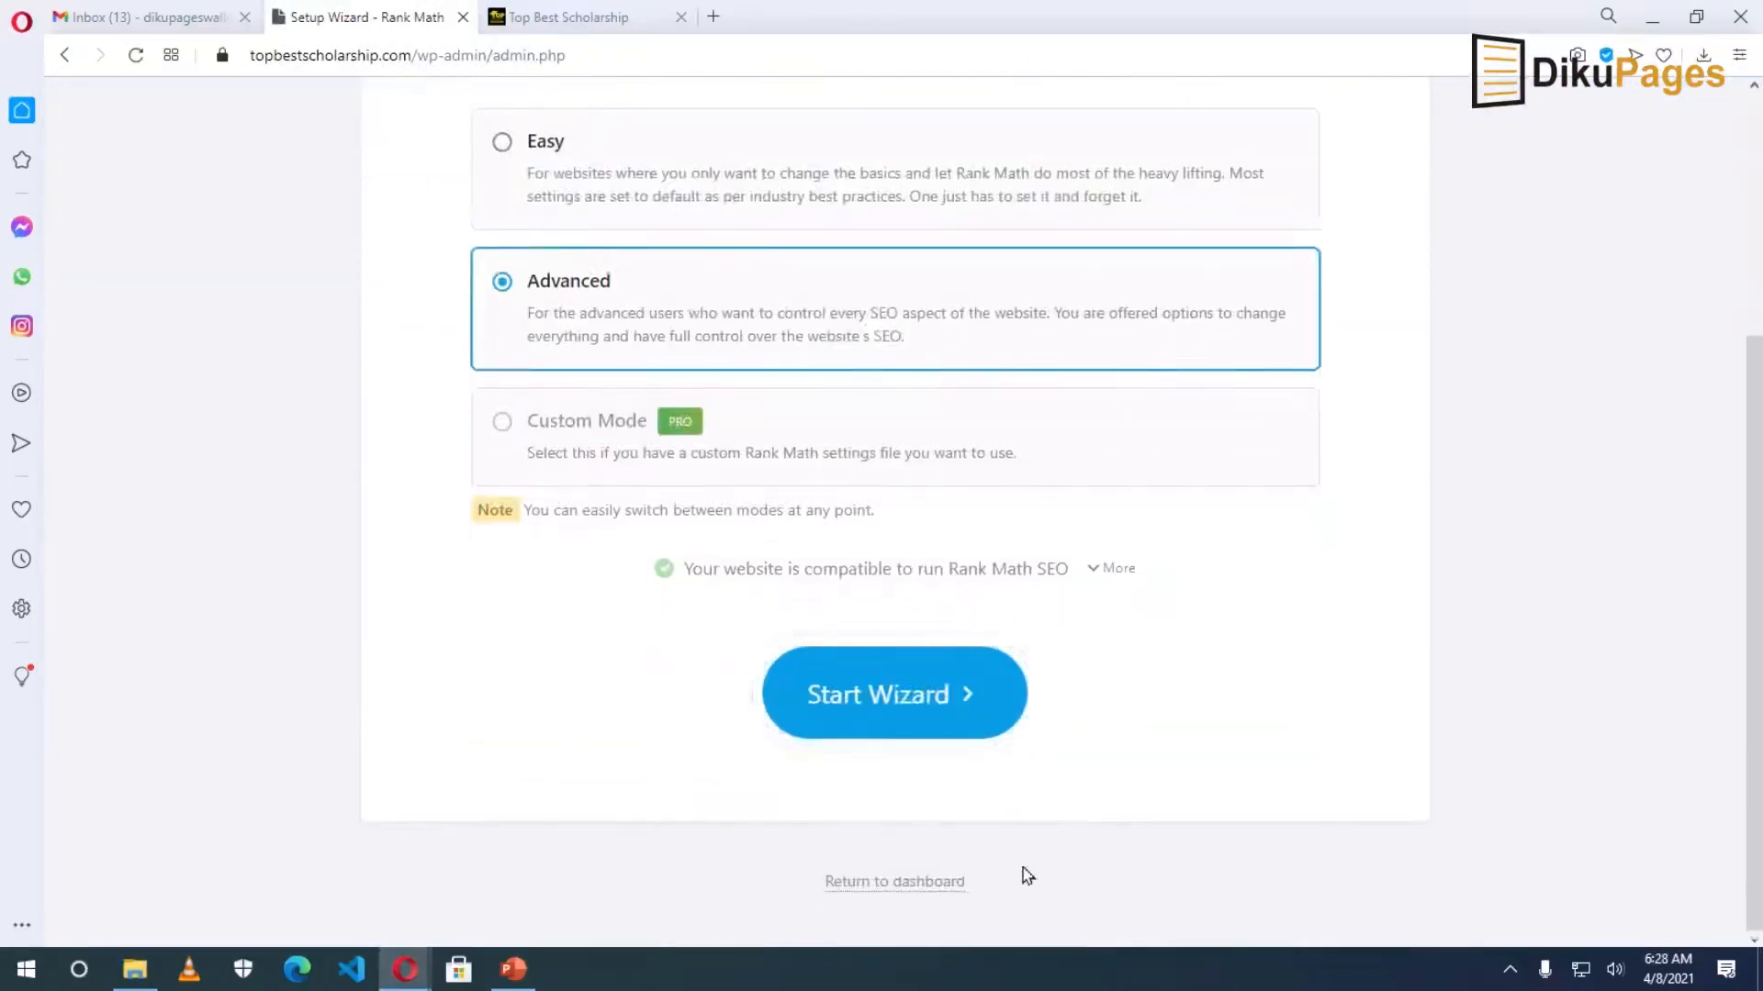
pyautogui.click(901, 883)
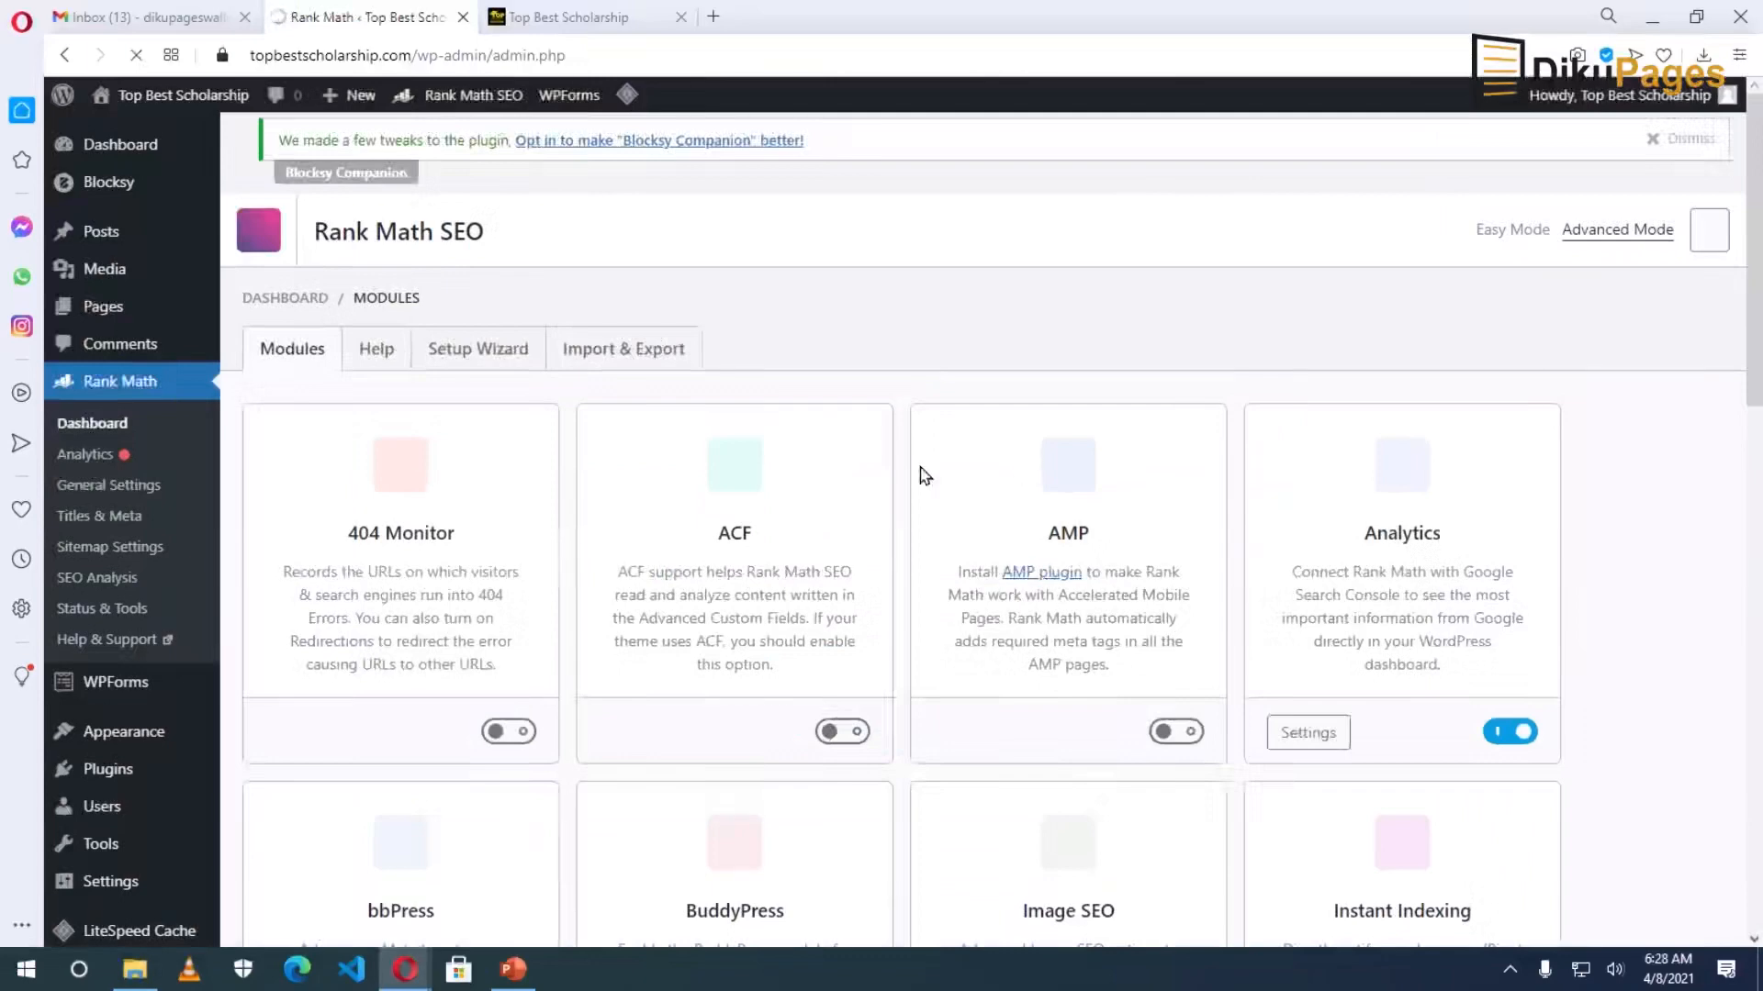
# Switch on the Local SEO & Knowledge Graph module in Rank Math Modules.
pyautogui.scroll(-5, 885, 588)
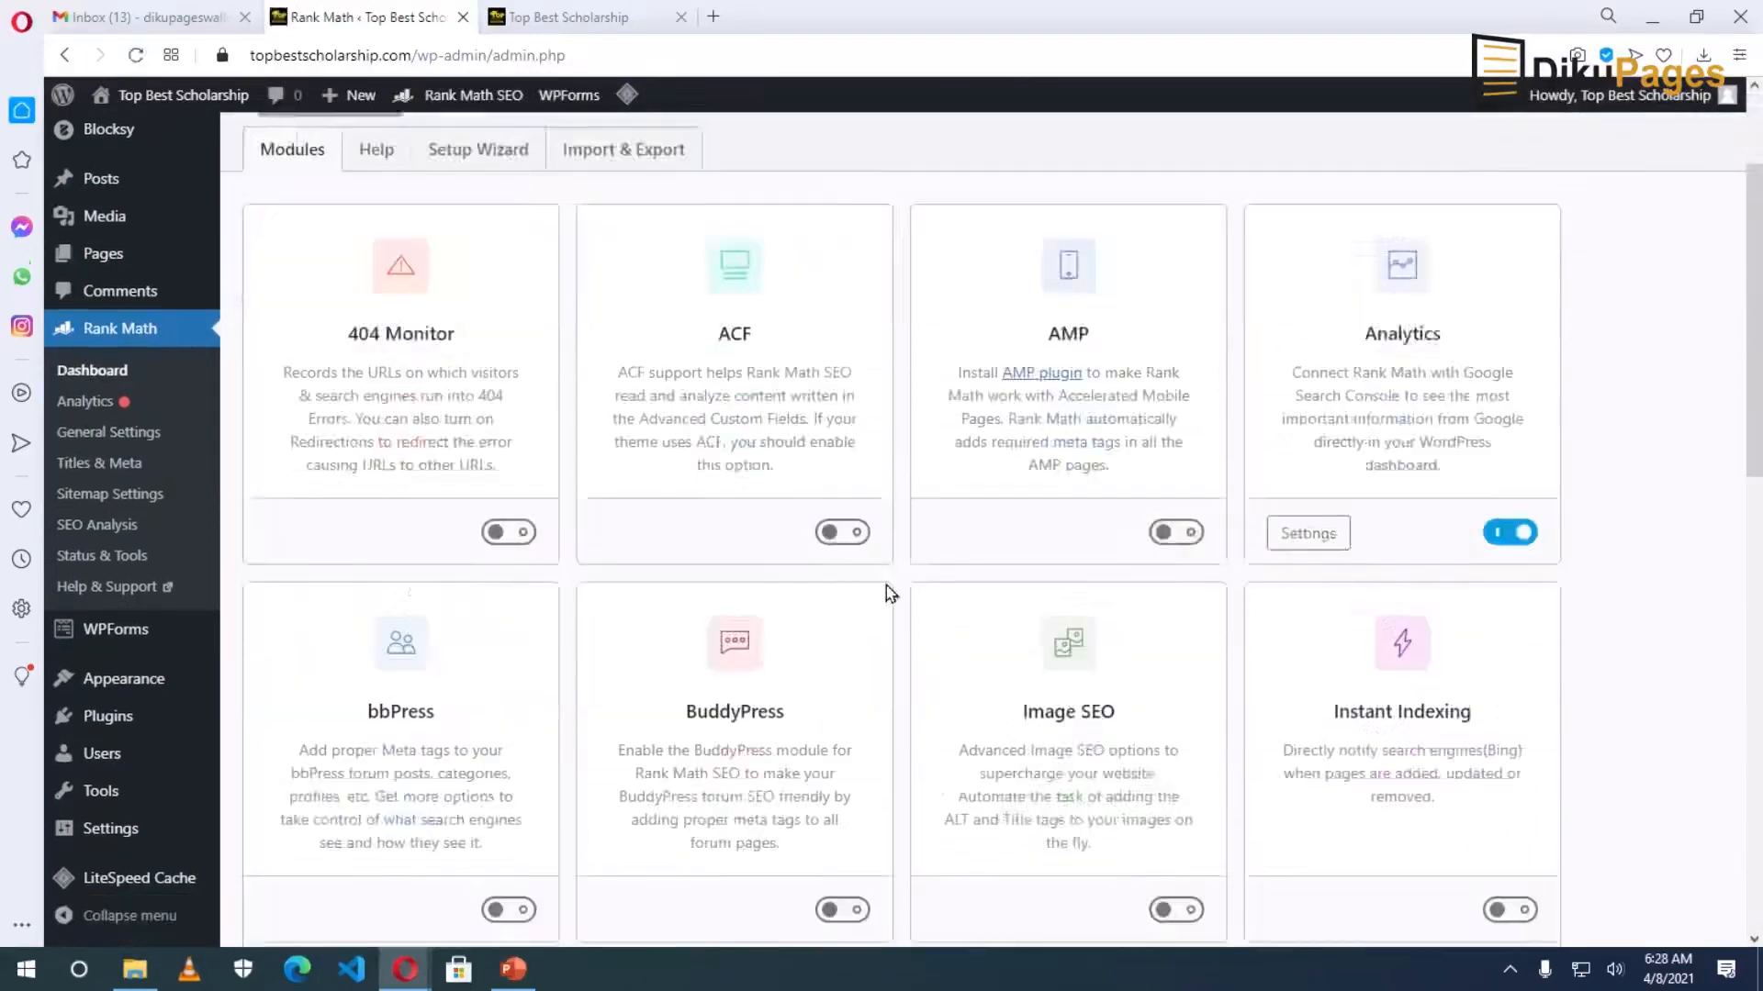
pyautogui.scroll(-2, 887, 592)
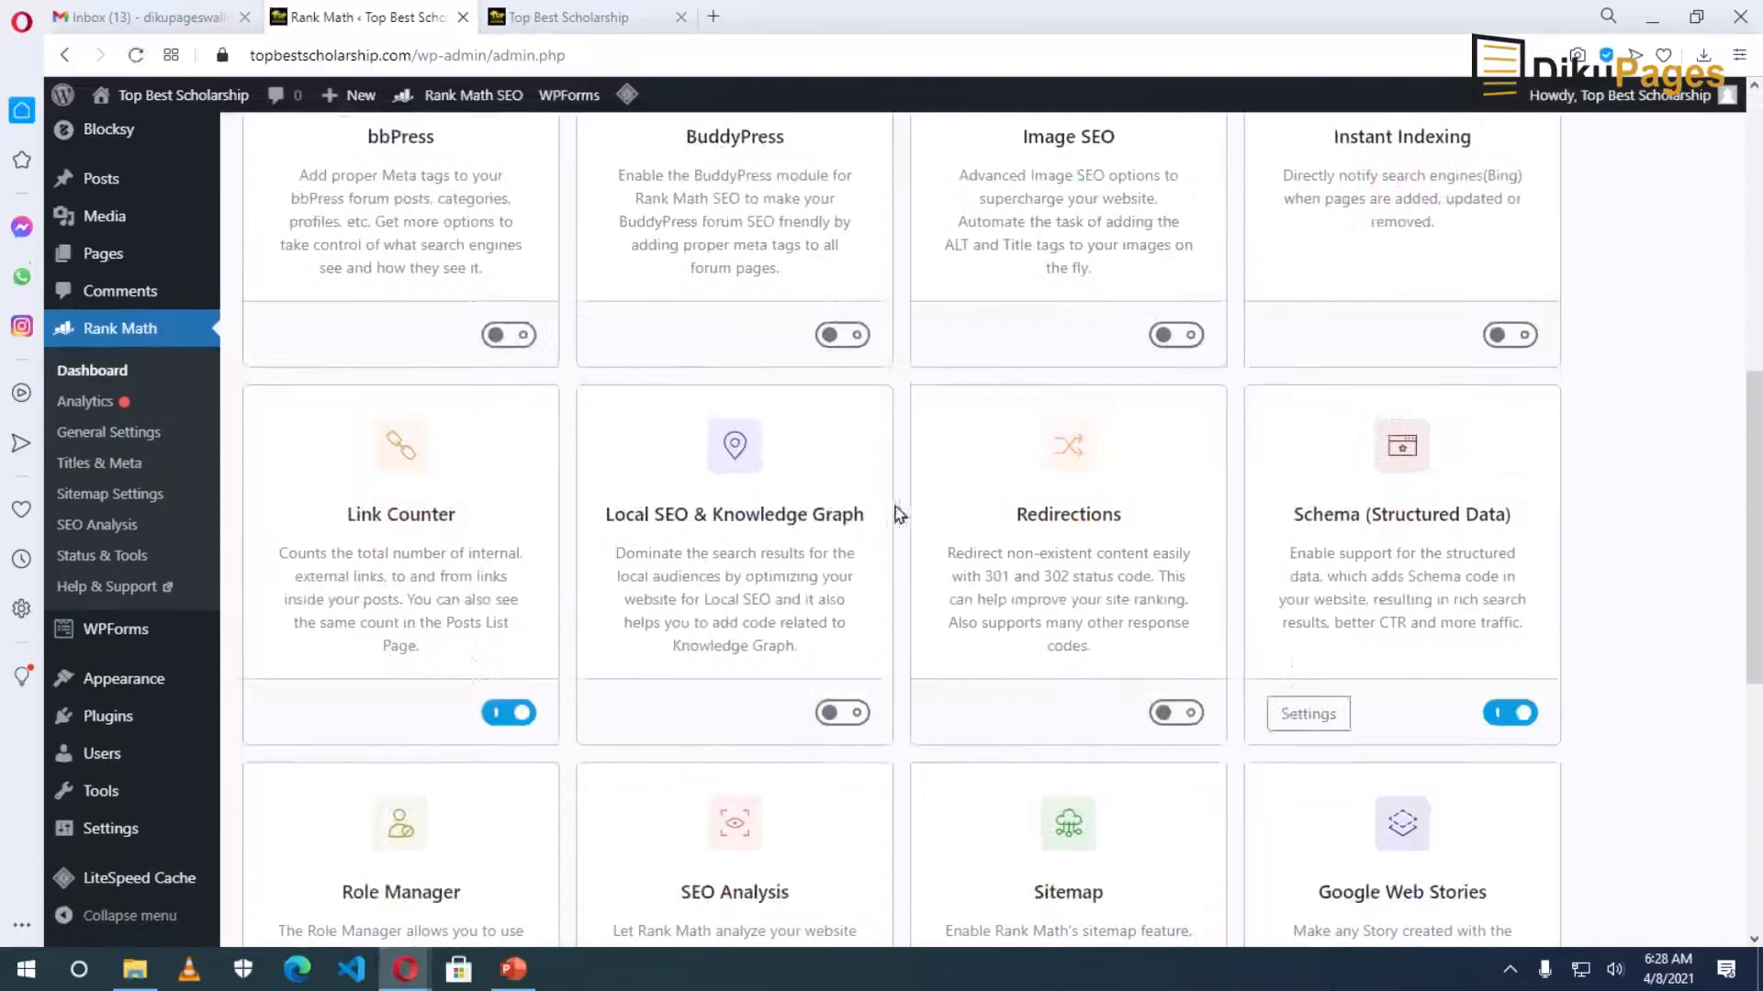
pyautogui.click(850, 715)
# Go to the Posts list, where all 13 posts show Keyword: Not Set.
pyautogui.scroll(-4, 889, 582)
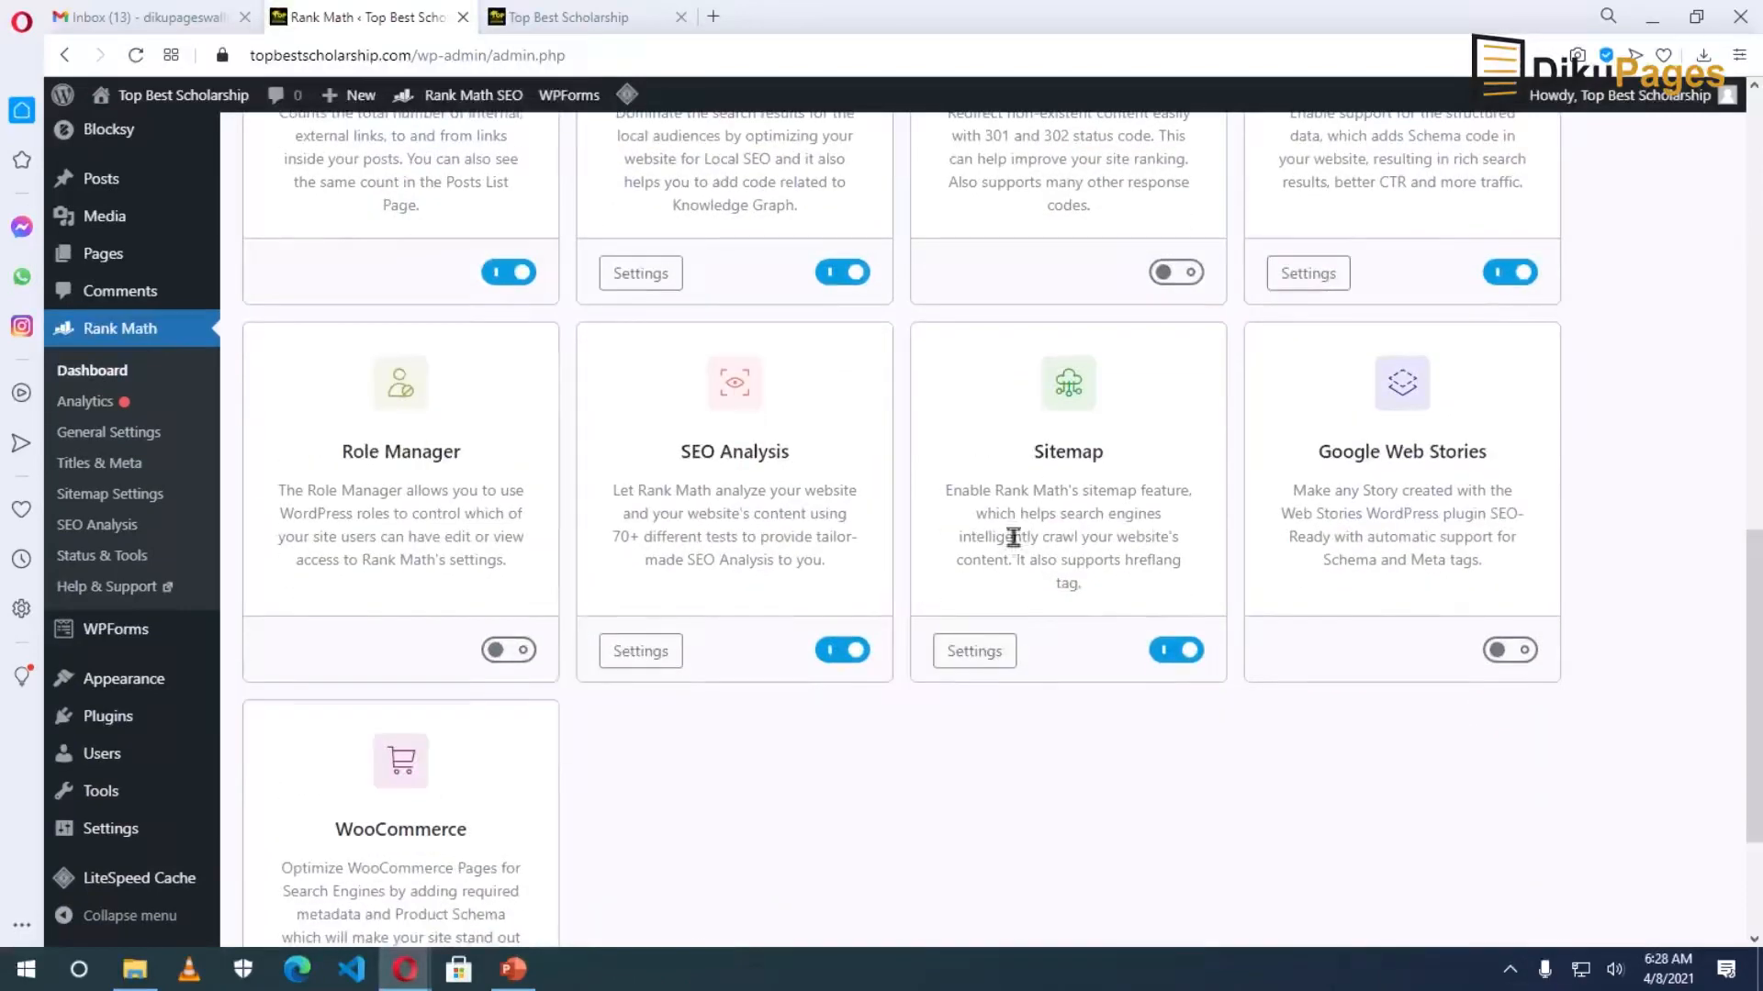
pyautogui.scroll(-2, 1014, 661)
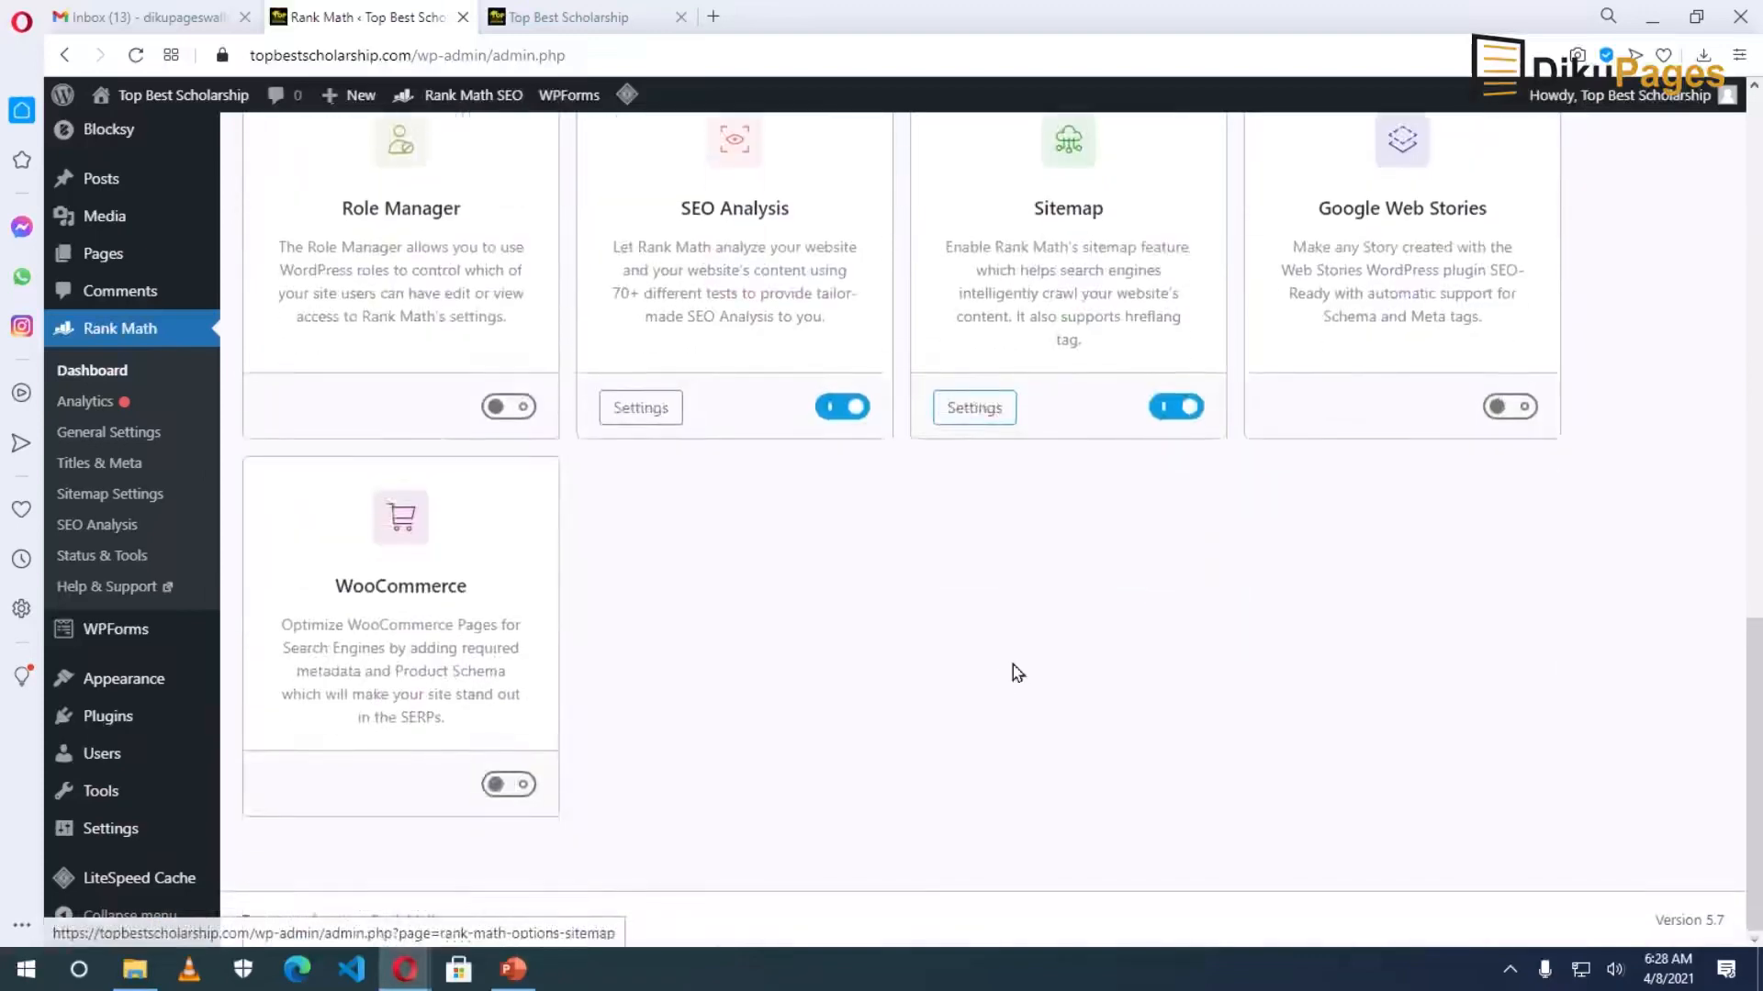
pyautogui.scroll(5, 1023, 670)
pyautogui.scroll(9, 1066, 667)
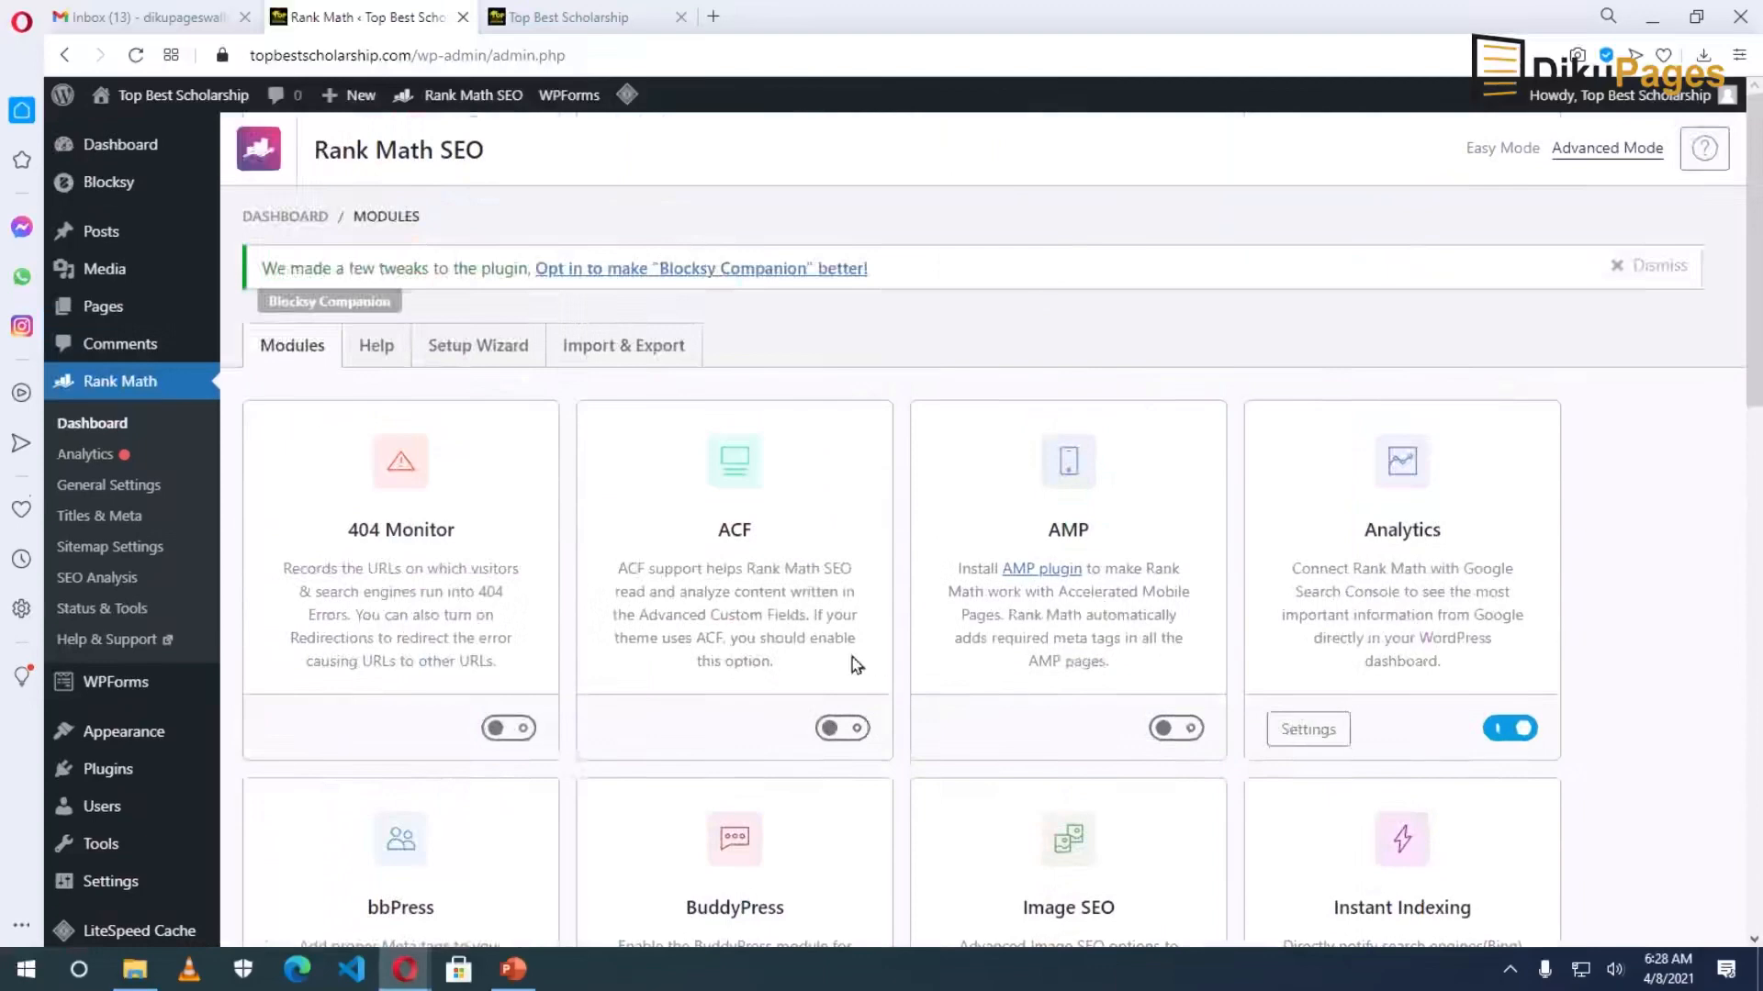
pyautogui.scroll(-1, 793, 646)
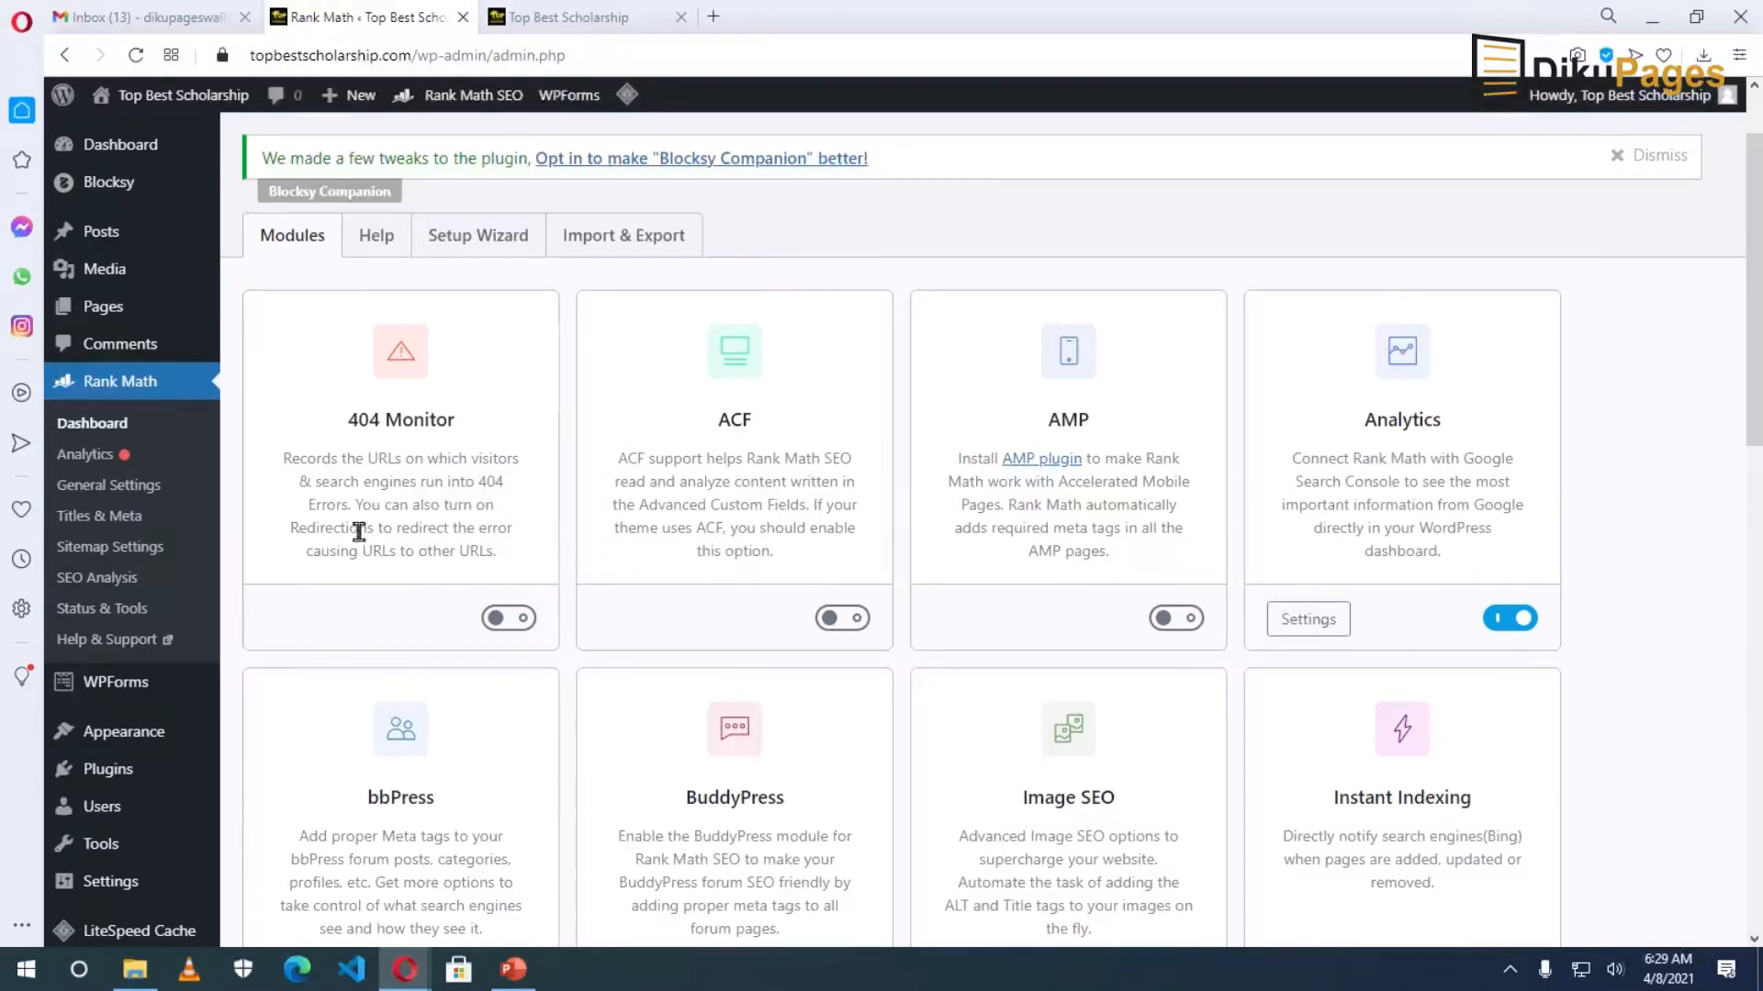
pyautogui.click(107, 232)
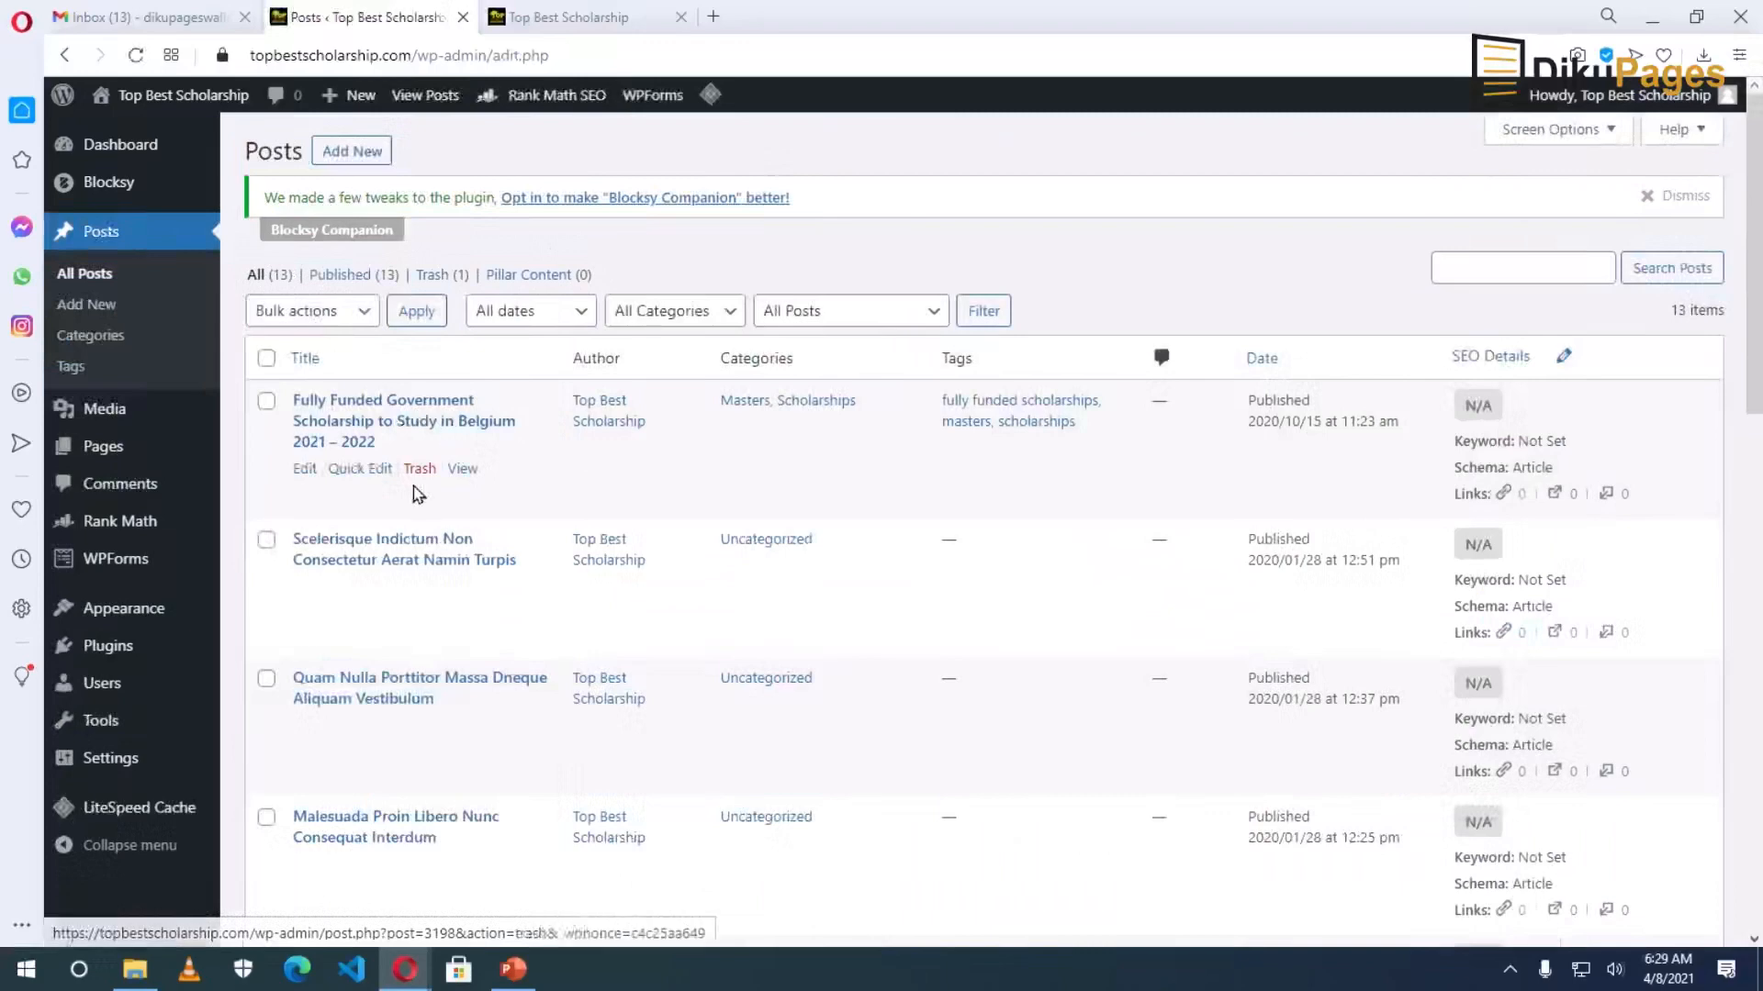
# Edit the Belgium 2021 – 2022 scholarship post and dismiss the block editor welcome popup.
pyautogui.click(305, 469)
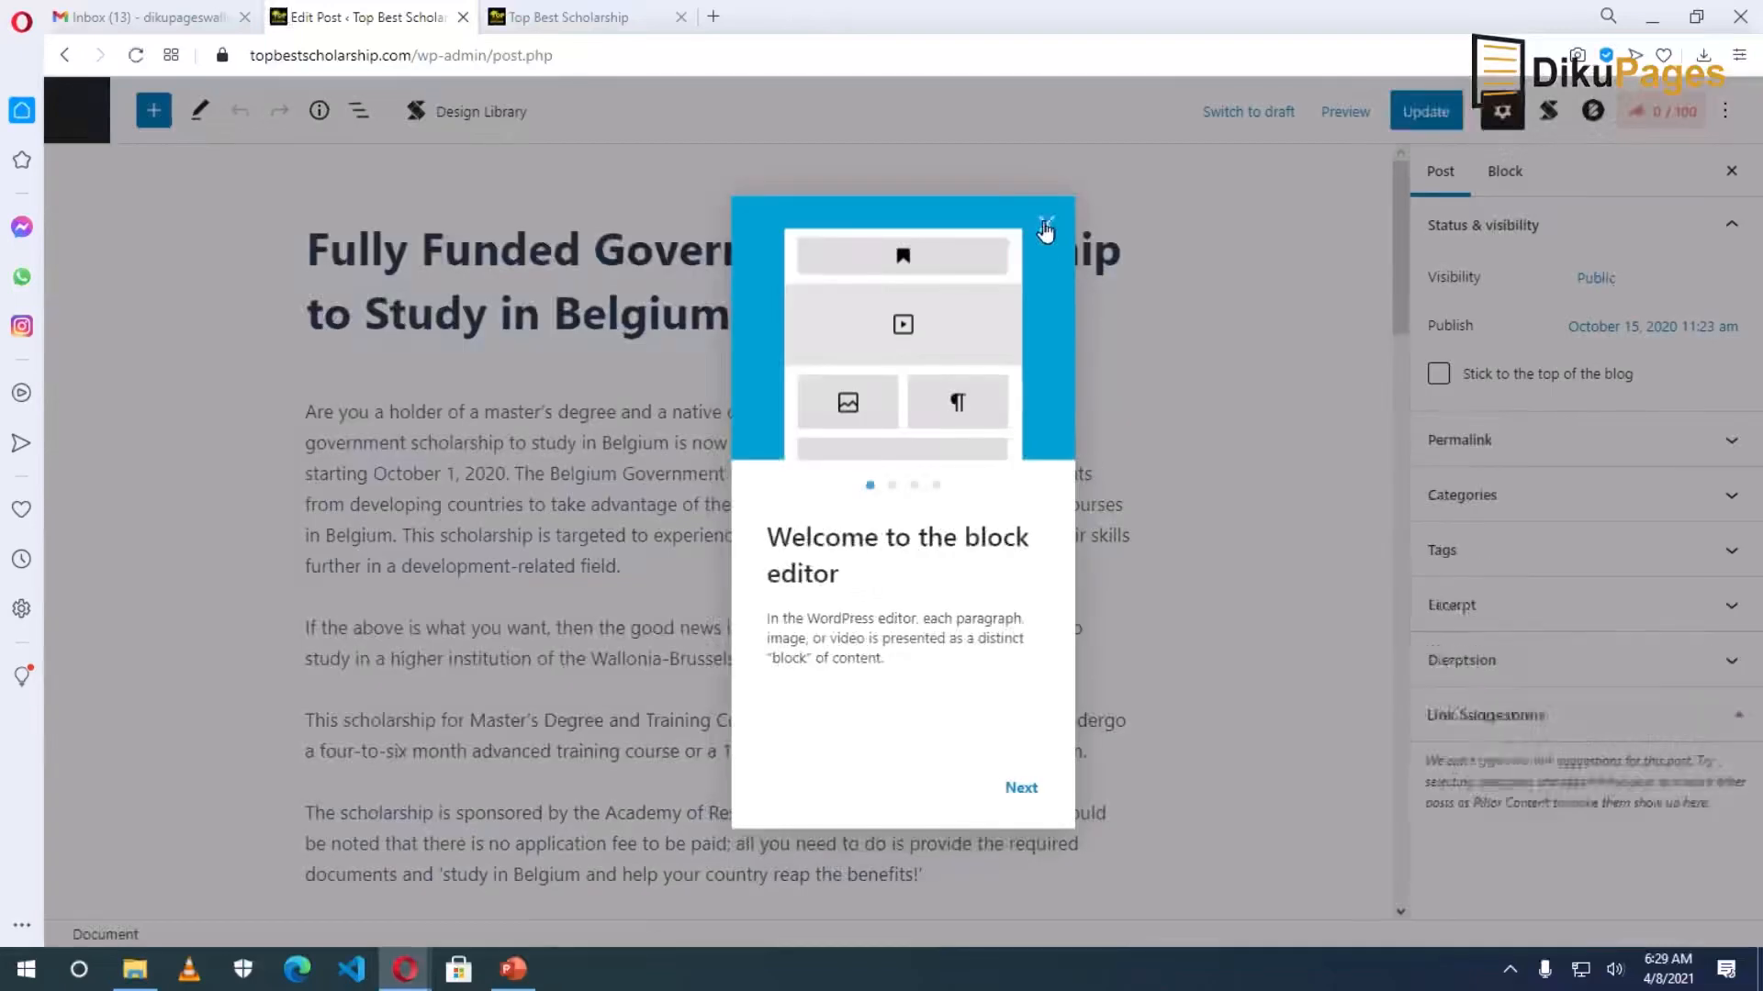
pyautogui.click(1042, 222)
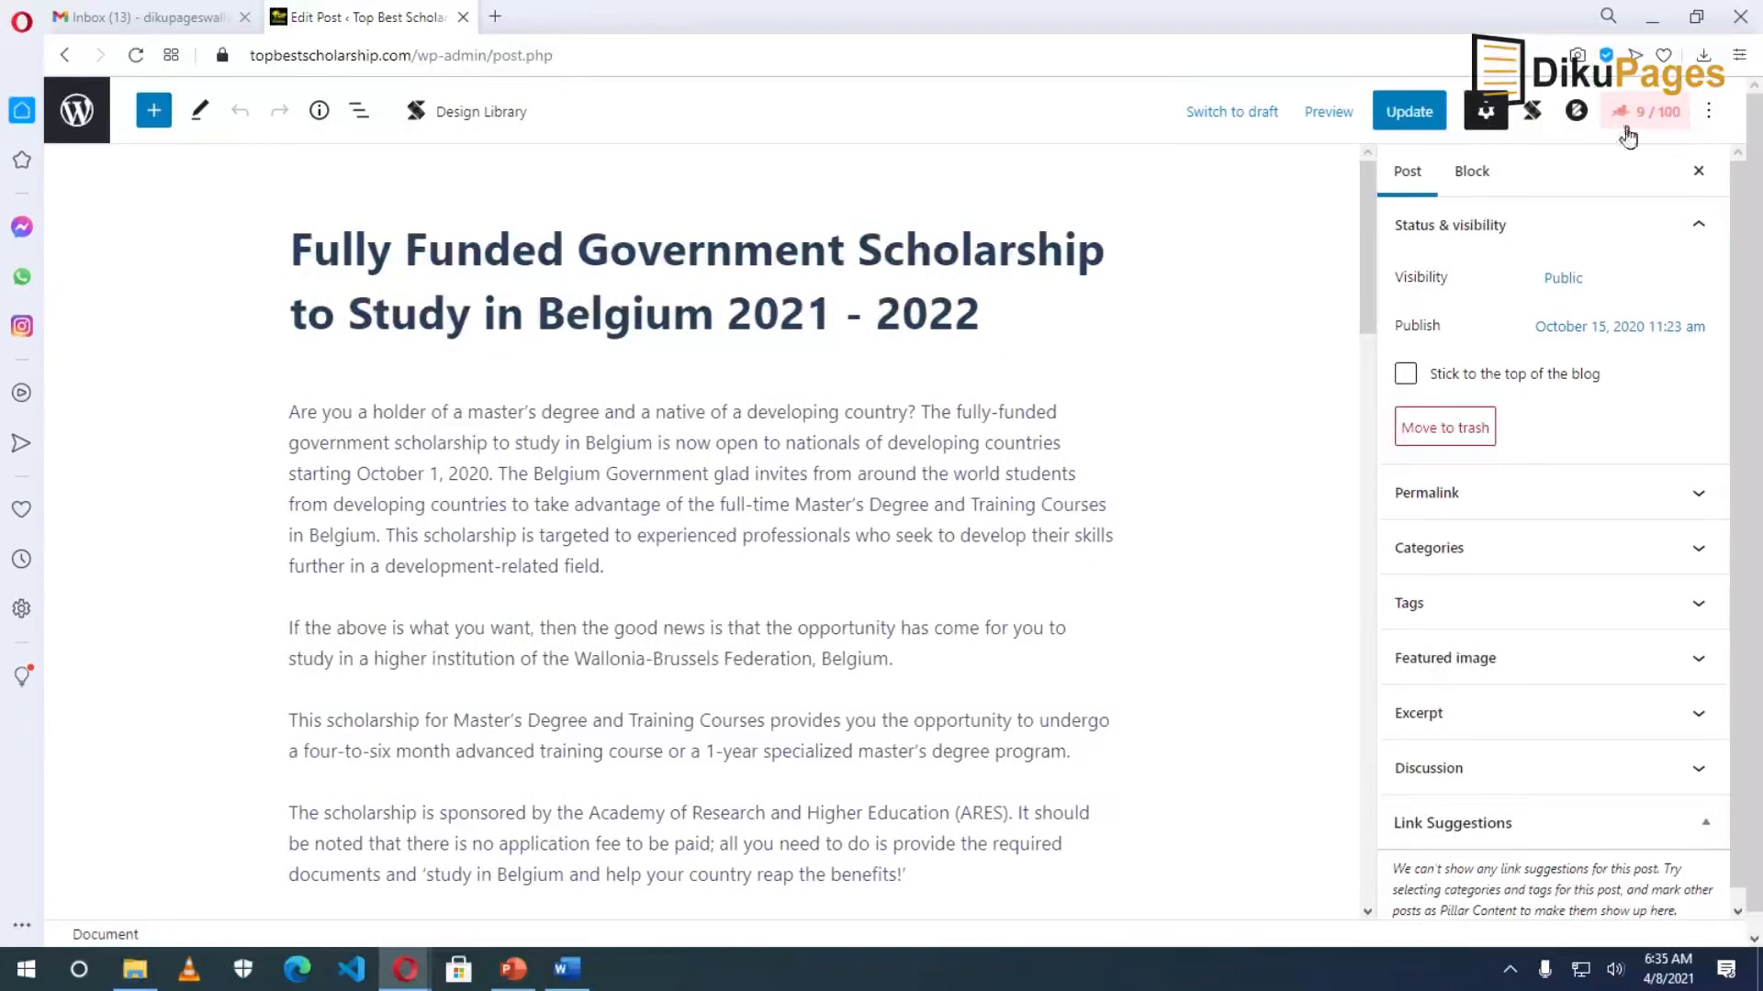
# Open the post's Rank Math SEO panel and go to its Focus Keyword field.
pyautogui.click(1658, 114)
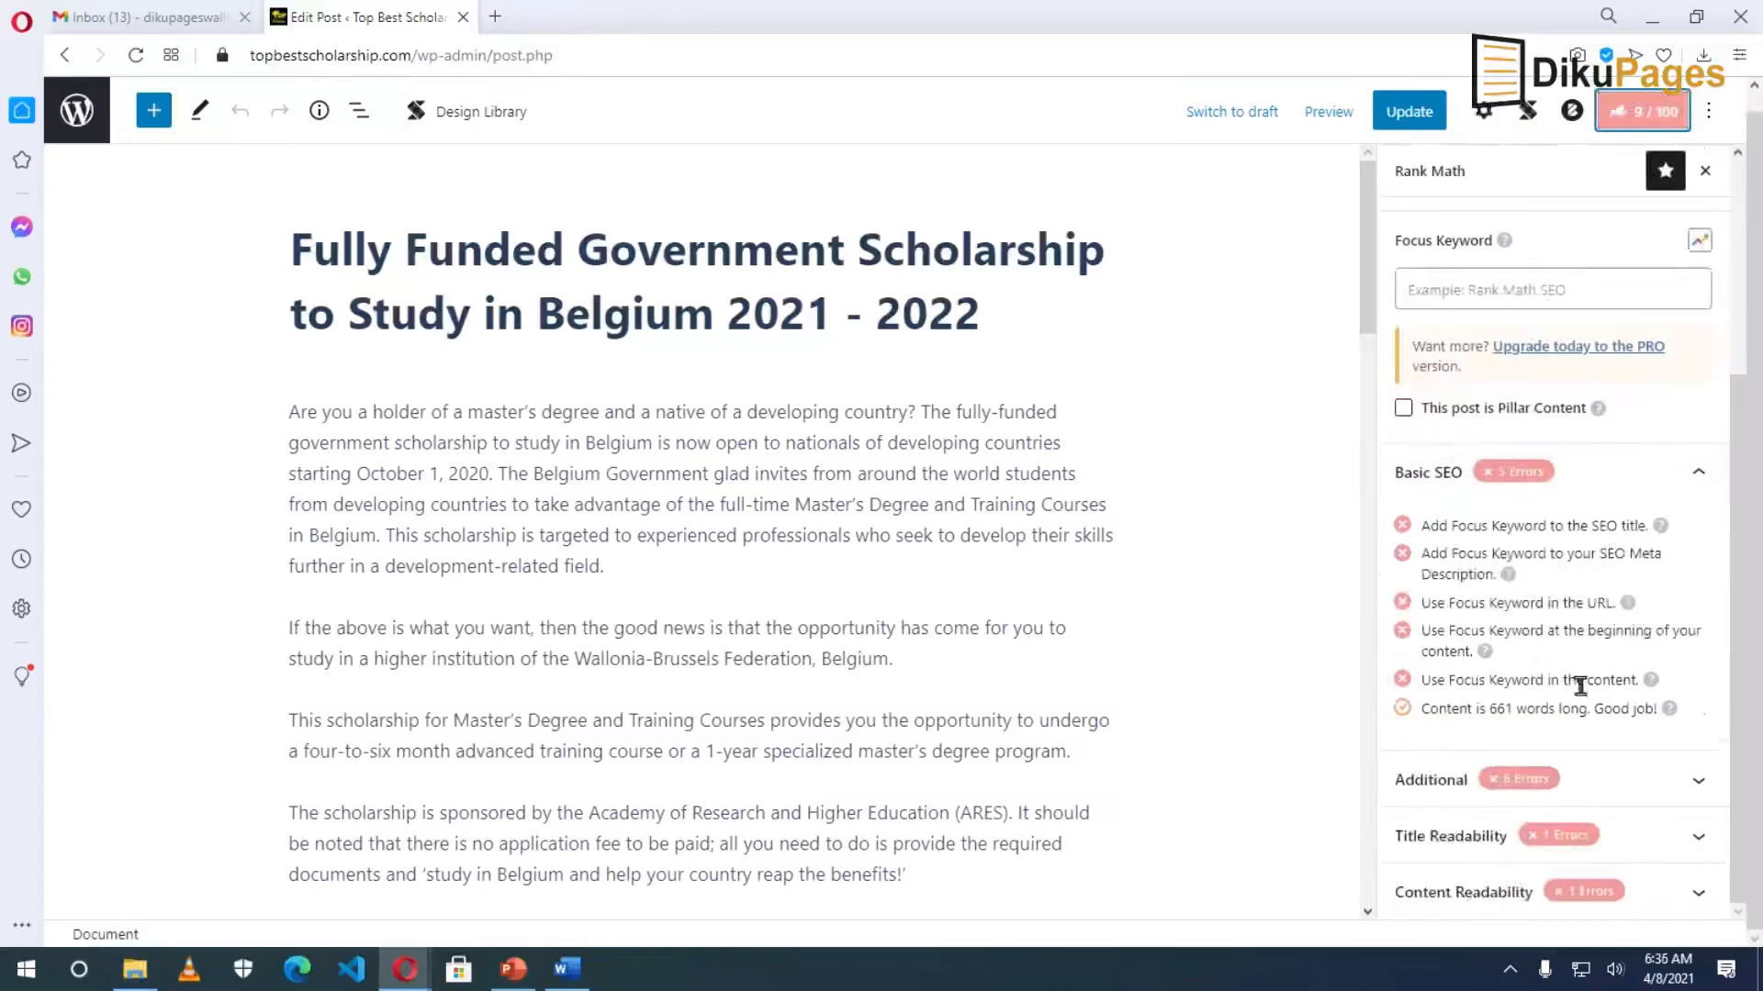
pyautogui.scroll(-3, 1586, 661)
pyautogui.scroll(1, 1573, 707)
pyautogui.scroll(-1, 1569, 708)
pyautogui.click(1498, 282)
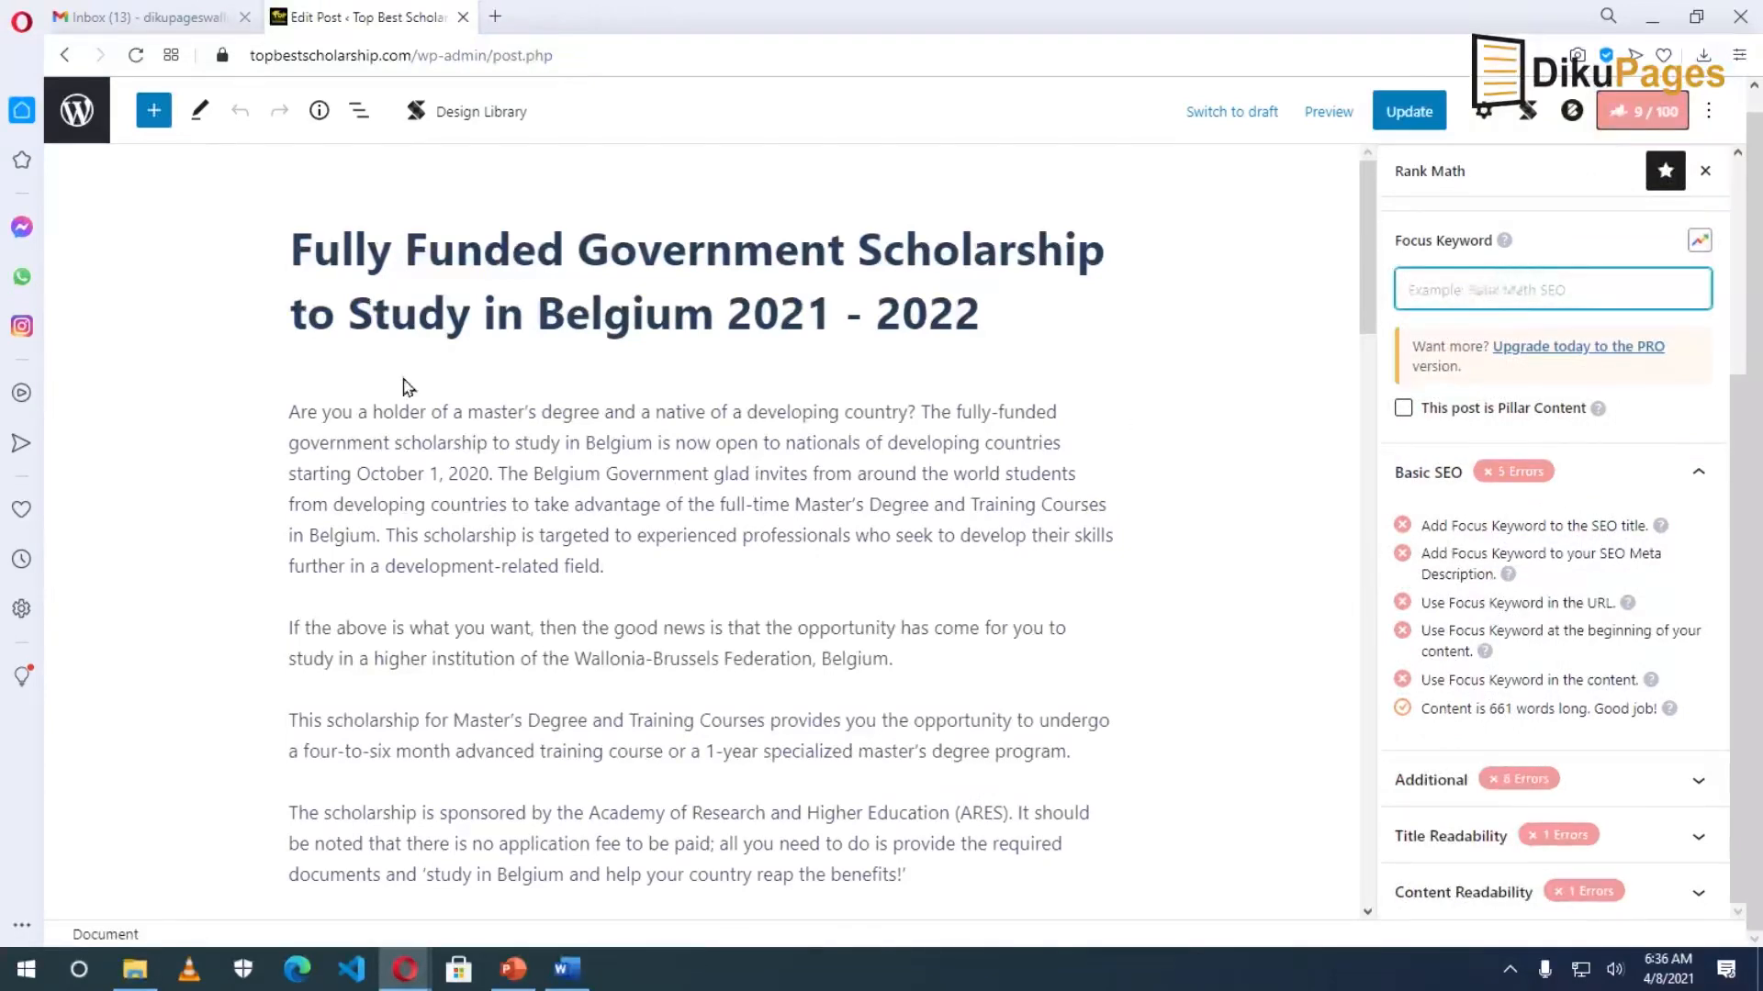
# Set the focus keyword to the title phrase 'Fully Funded Government Scholarship to Study in Belgium'.
pyautogui.moveTo(301, 240); pyautogui.dragTo(757, 248)
pyautogui.click(483, 250)
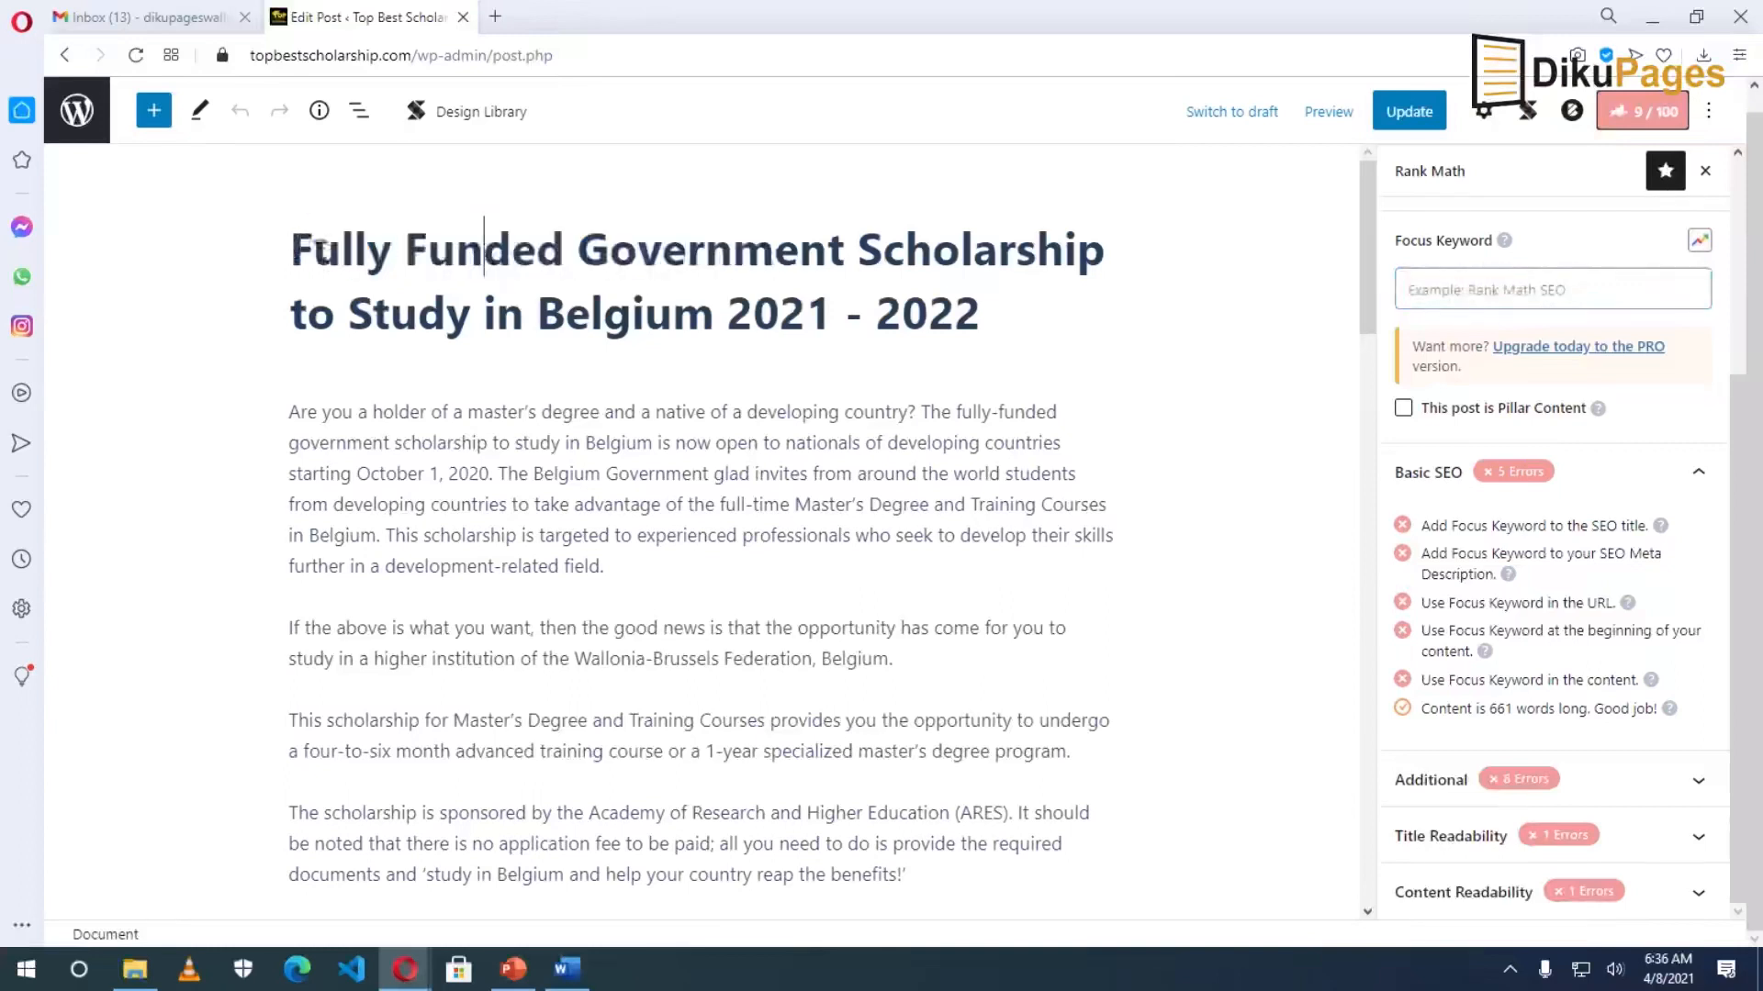
pyautogui.moveTo(294, 246); pyautogui.dragTo(700, 301)
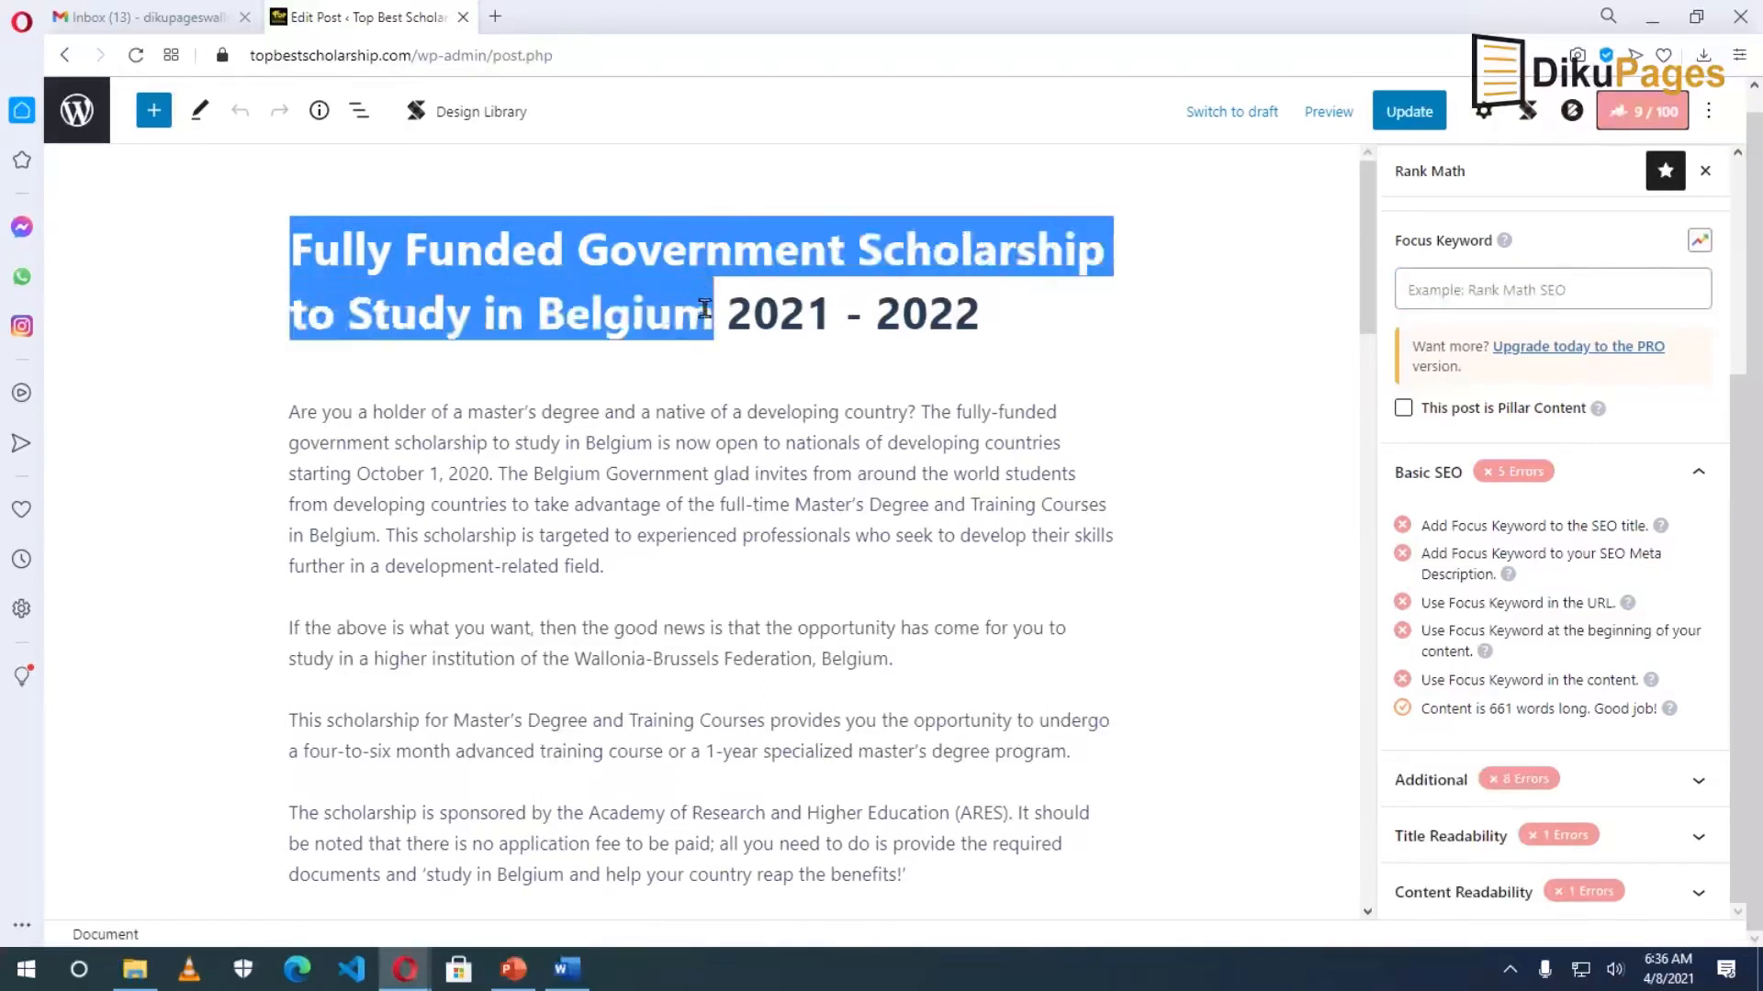
pyautogui.rightClick(650, 310)
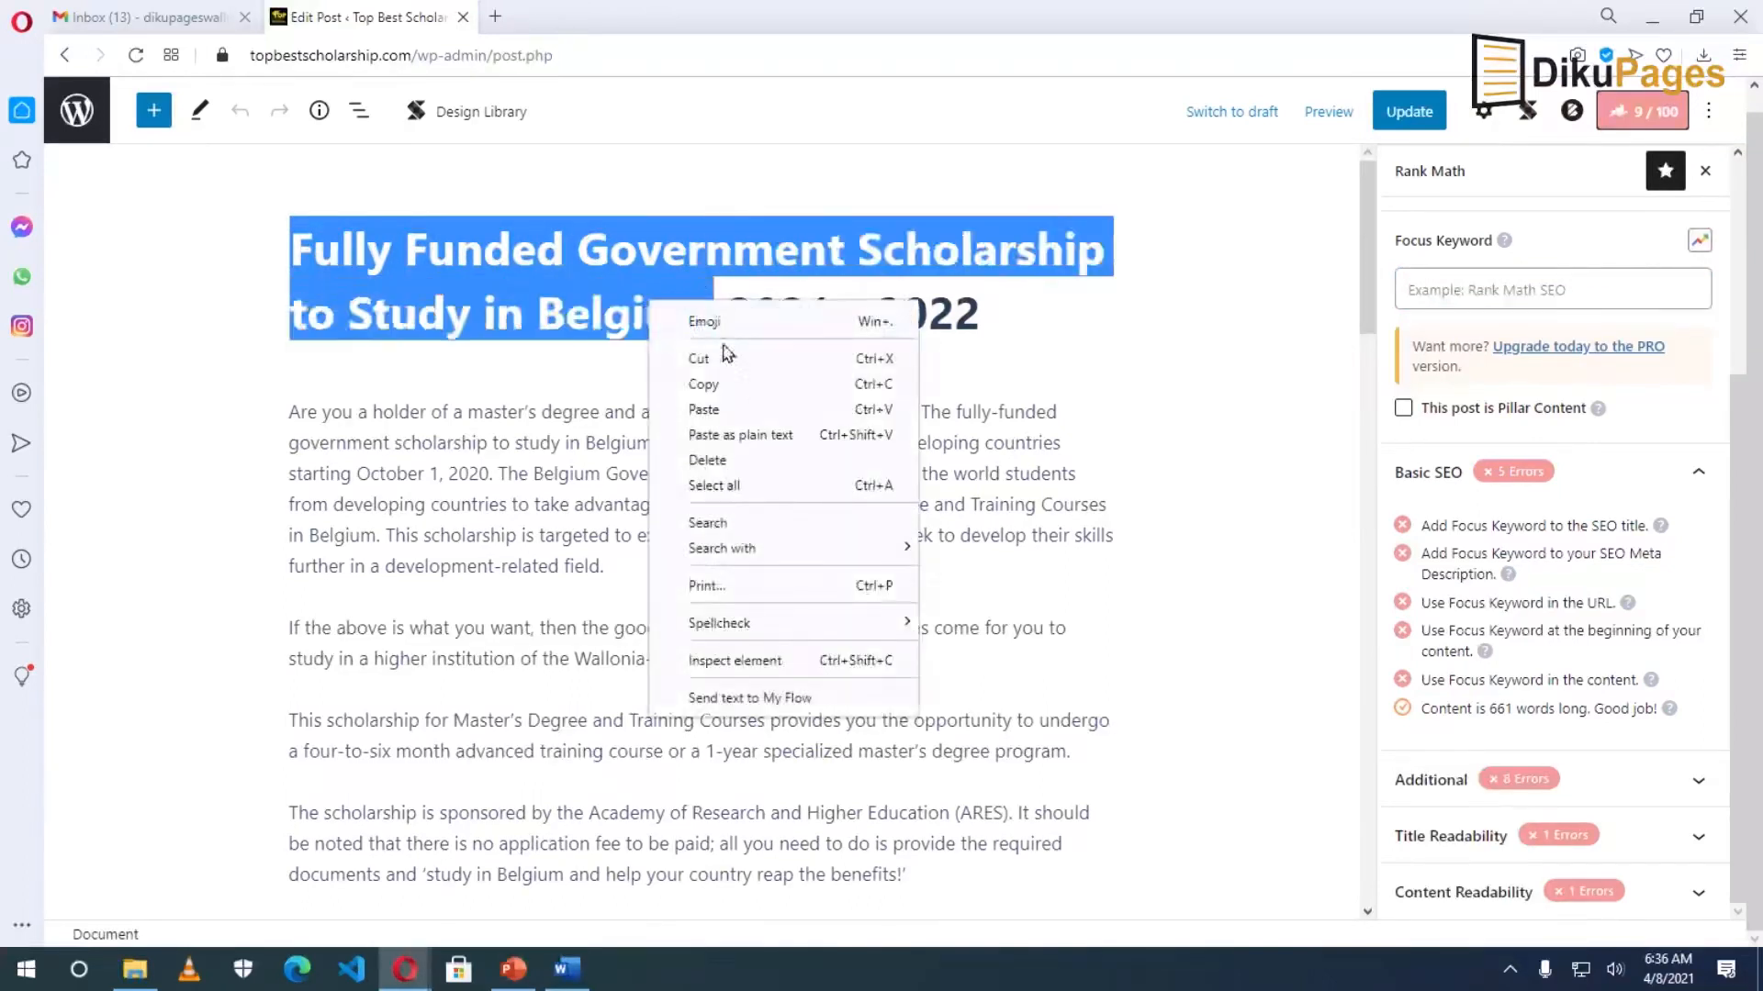
pyautogui.click(759, 386)
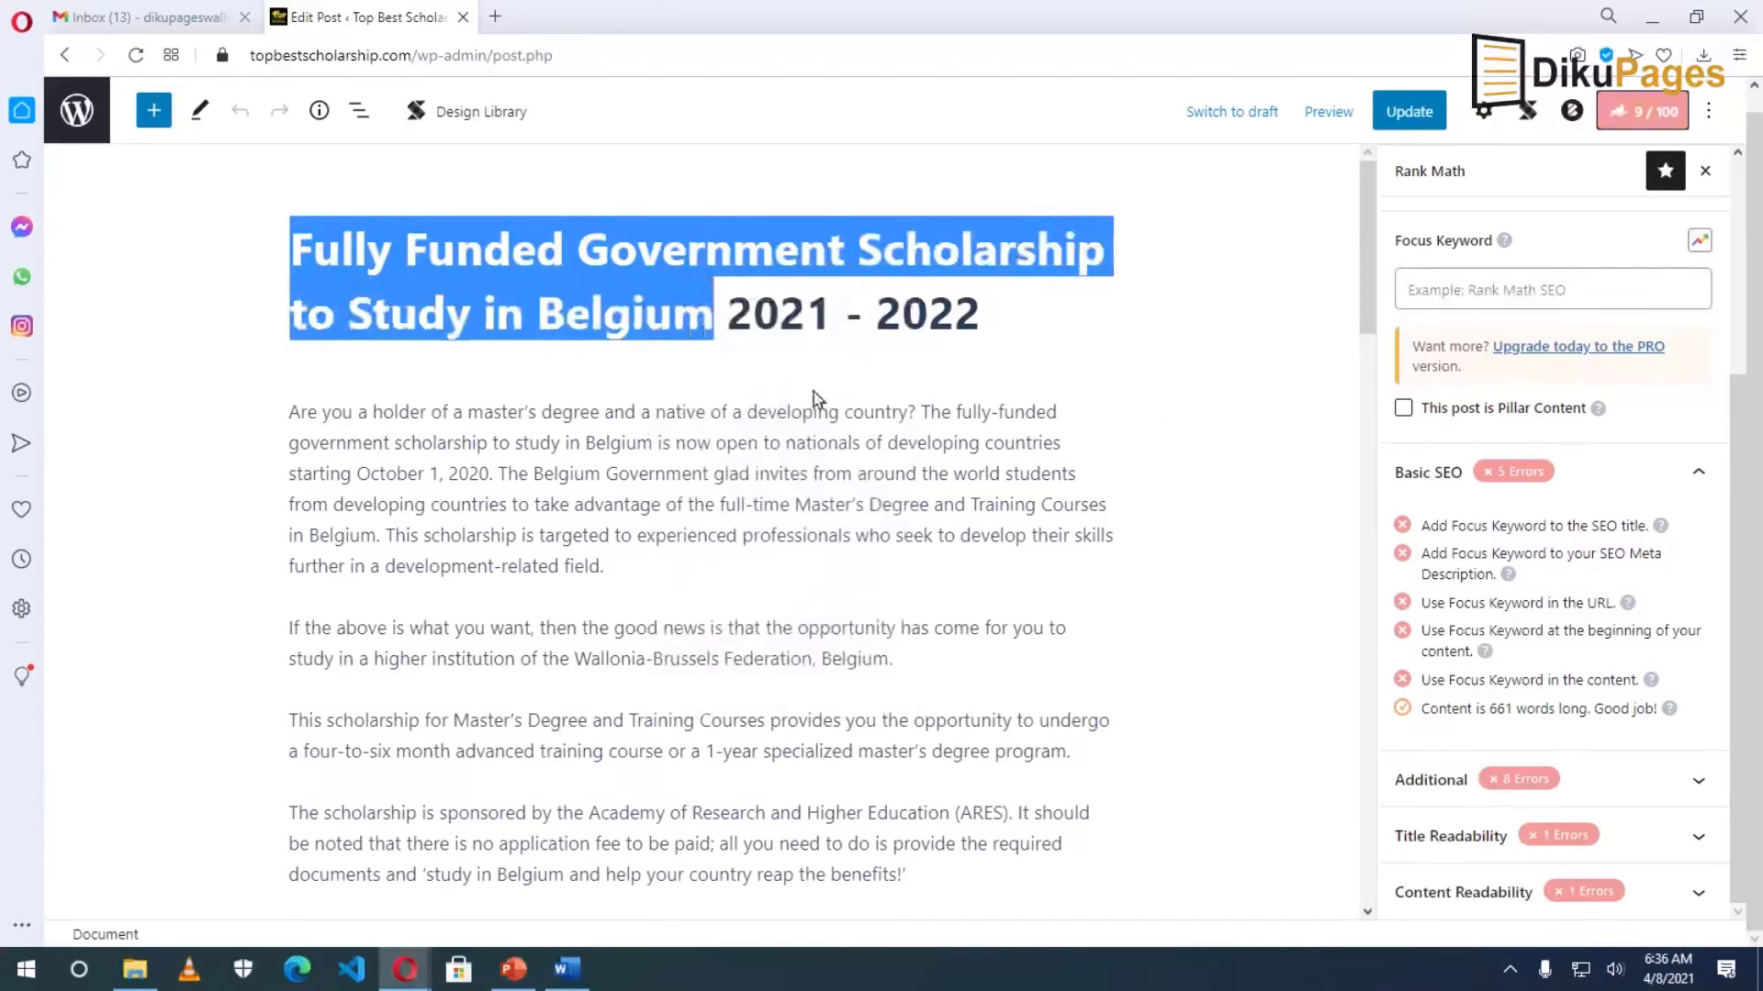
pyautogui.click(1450, 289)
pyautogui.rightClick(1455, 298)
pyautogui.click(1506, 468)
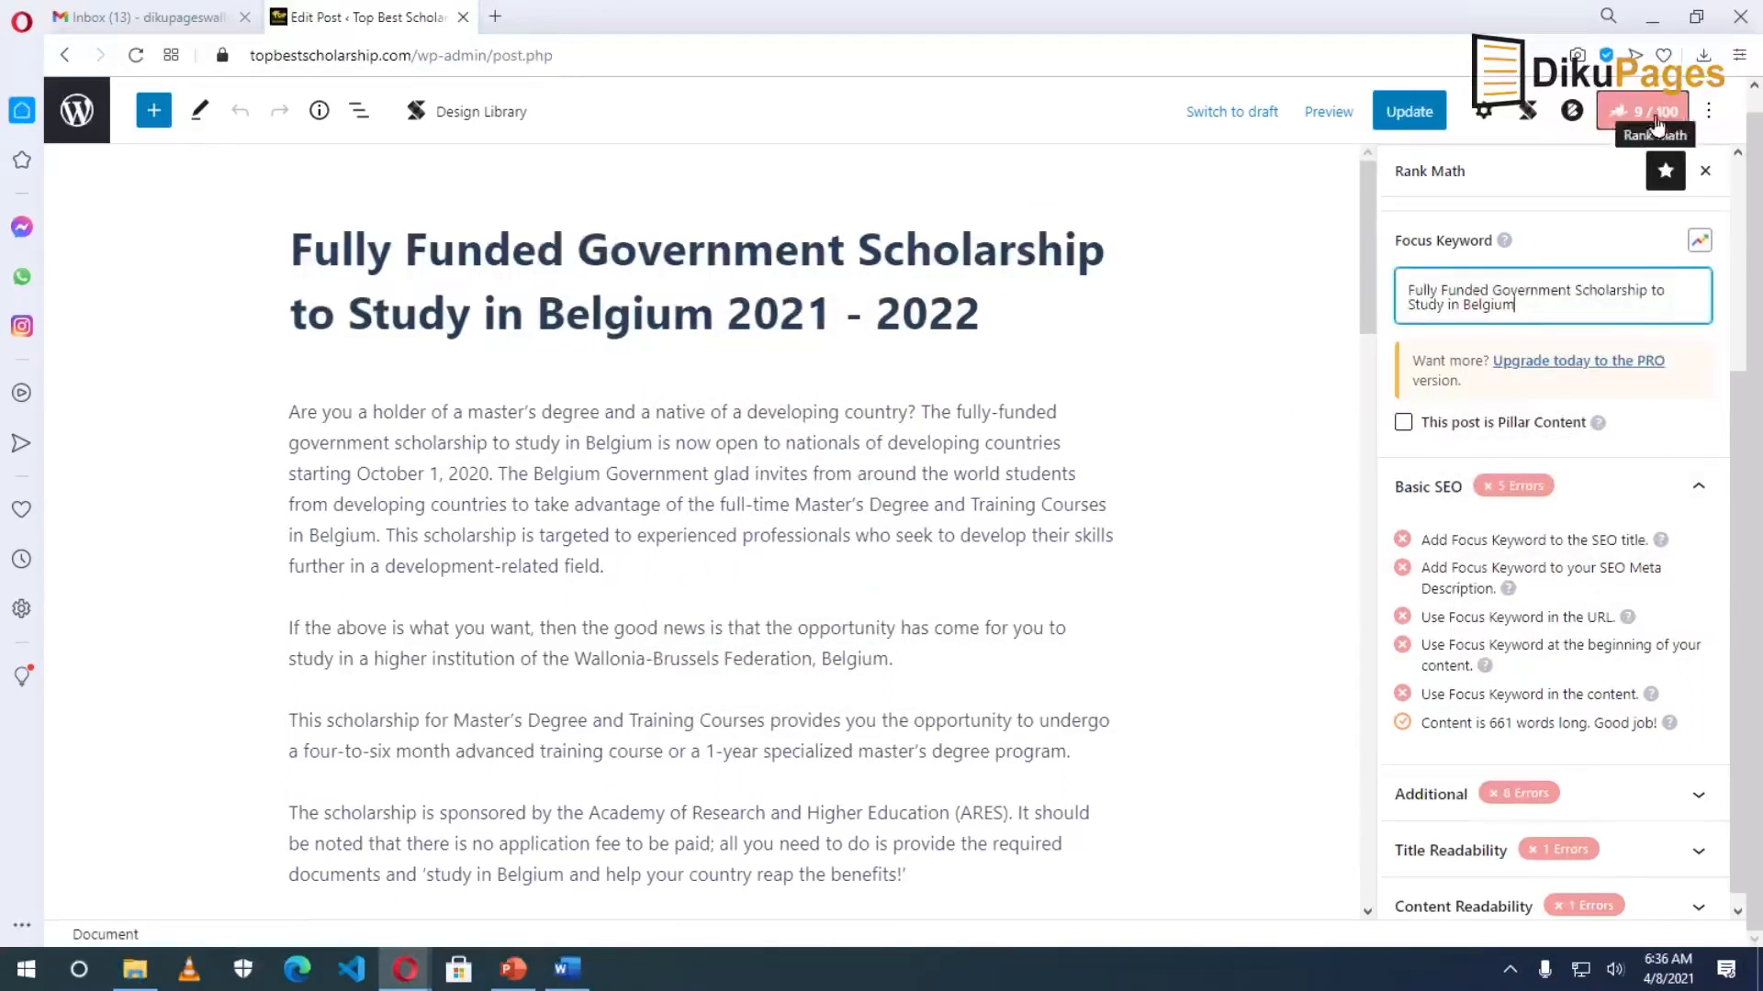
pyautogui.click(971, 441)
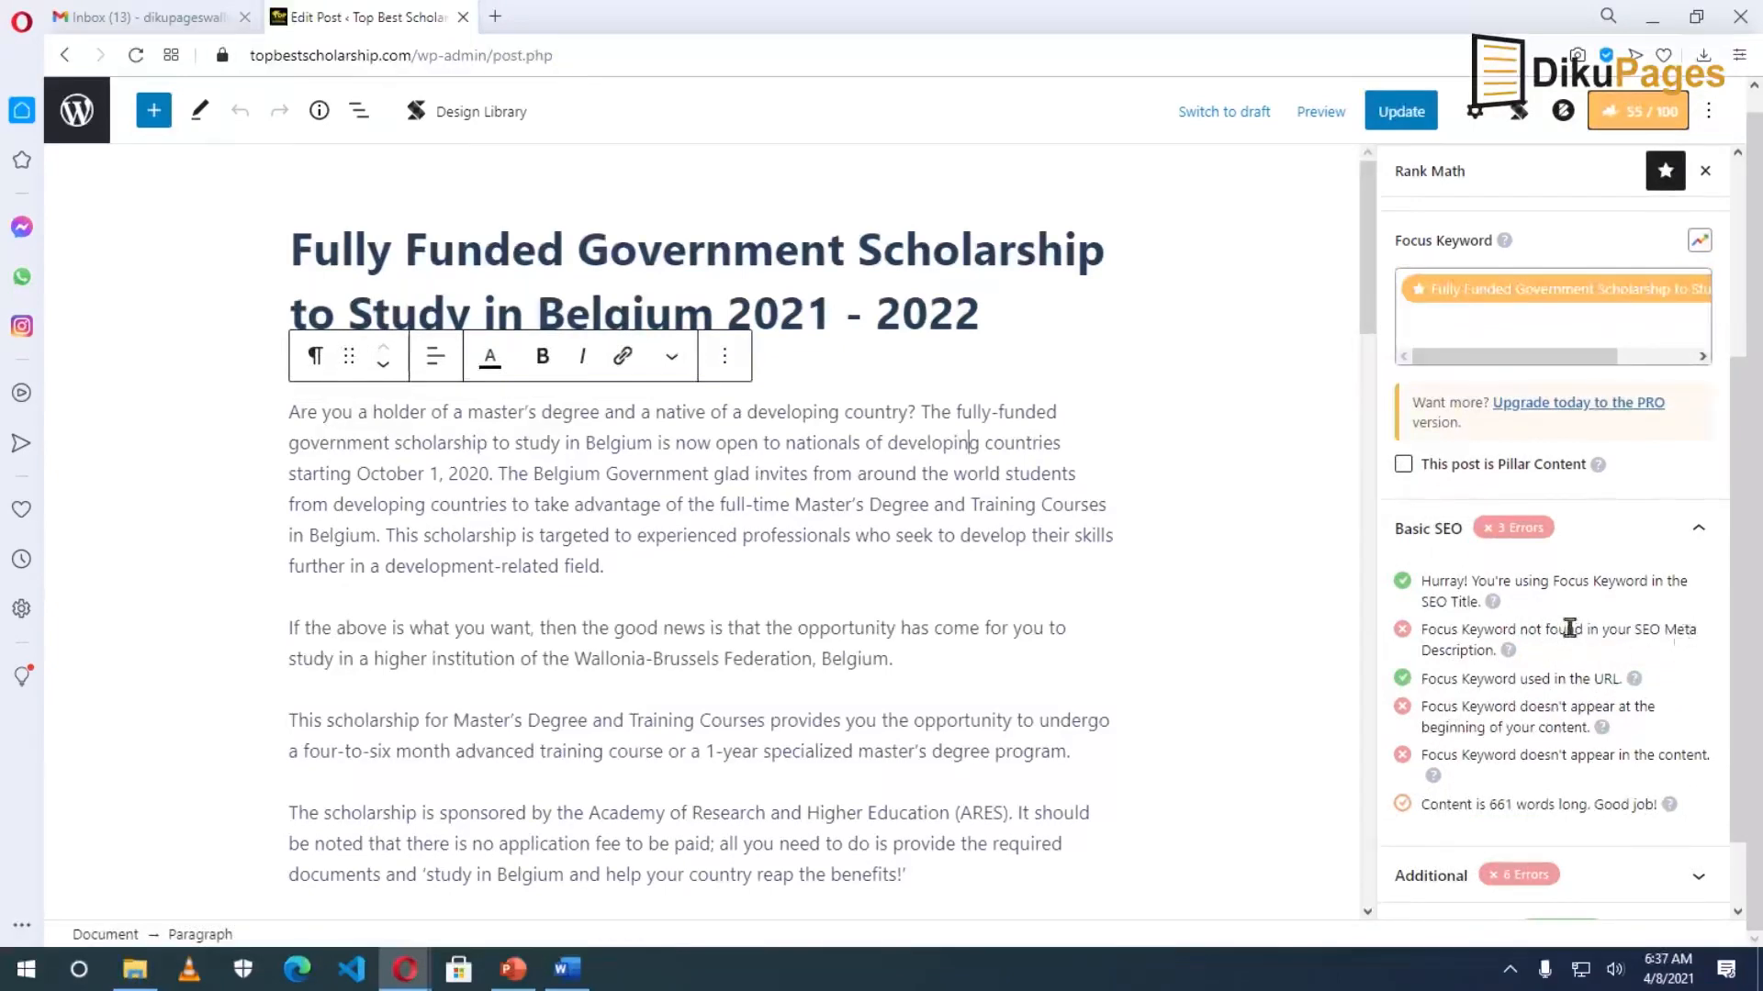
pyautogui.scroll(3, 1568, 628)
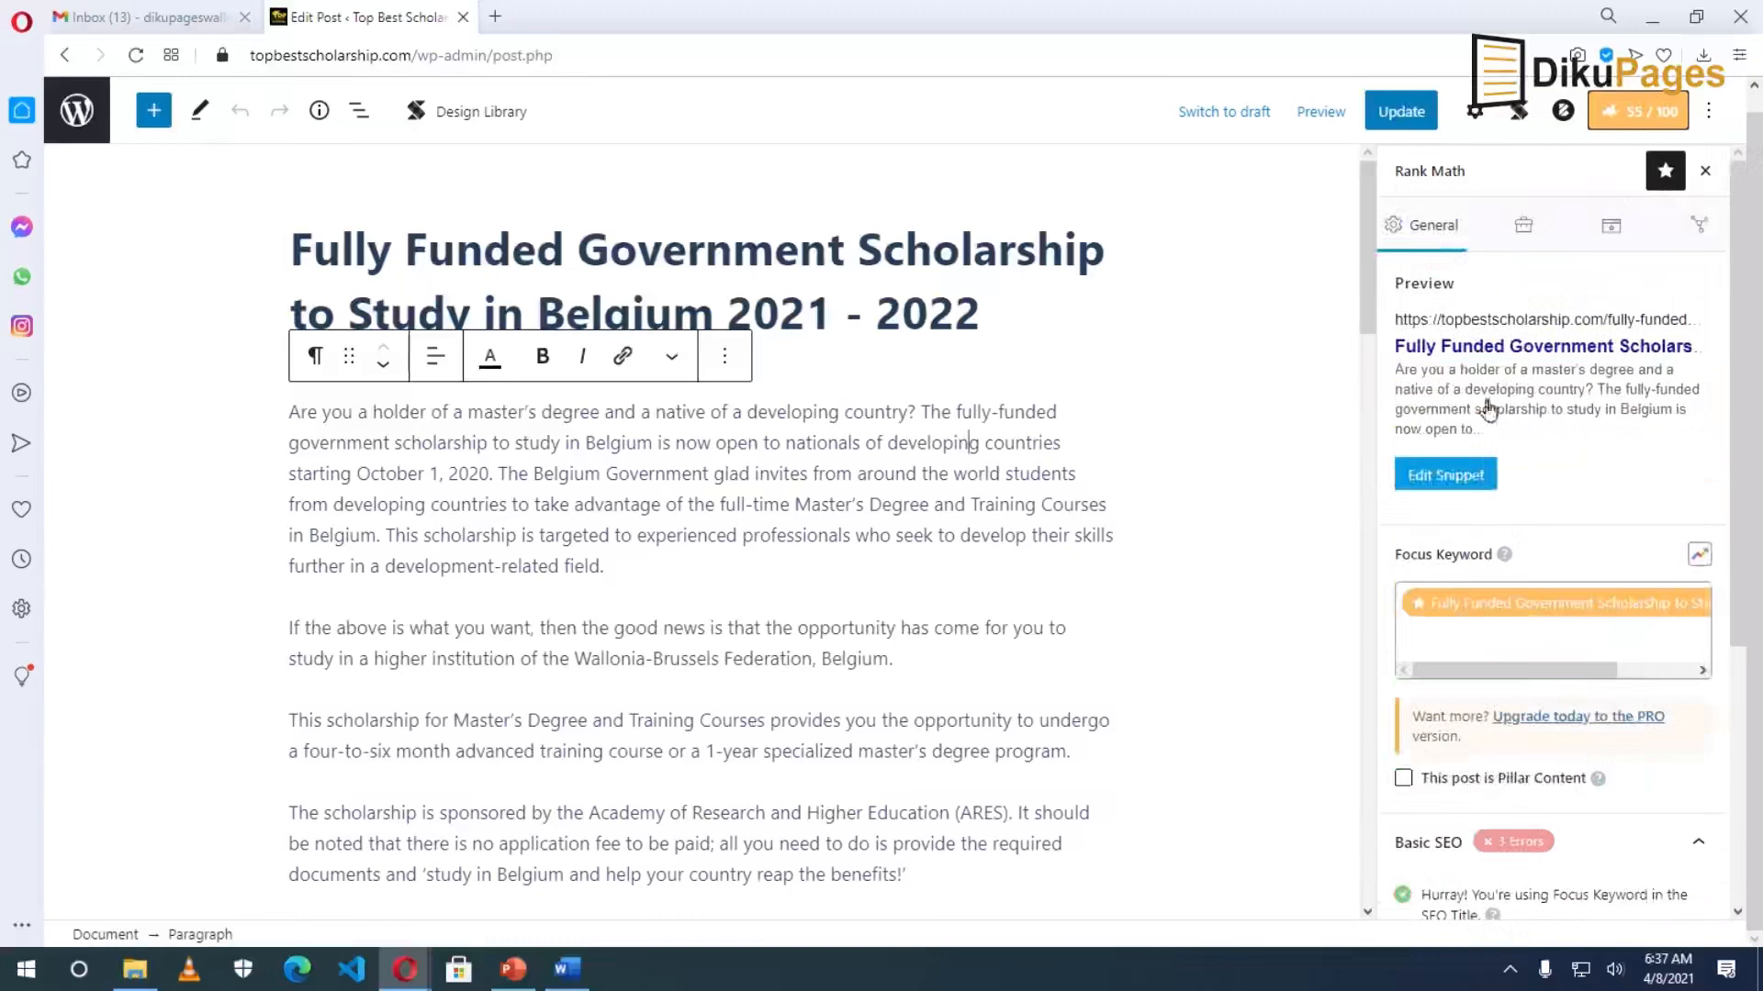
pyautogui.click(1460, 484)
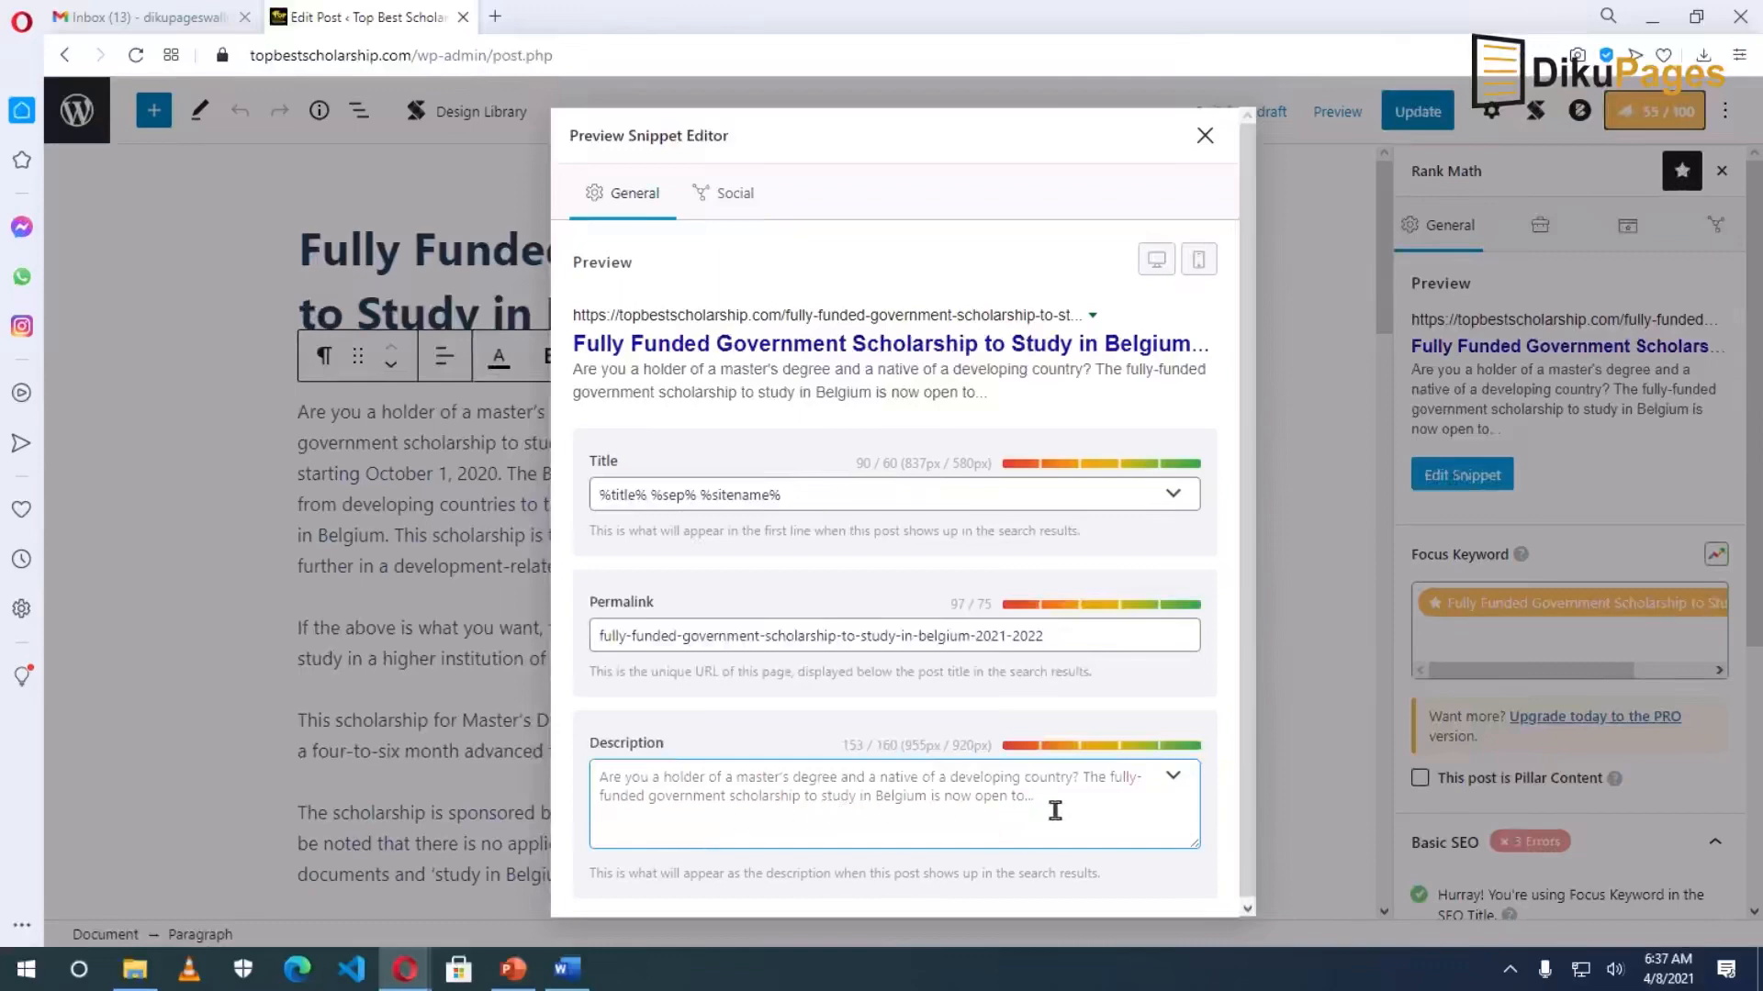
pyautogui.click(1205, 136)
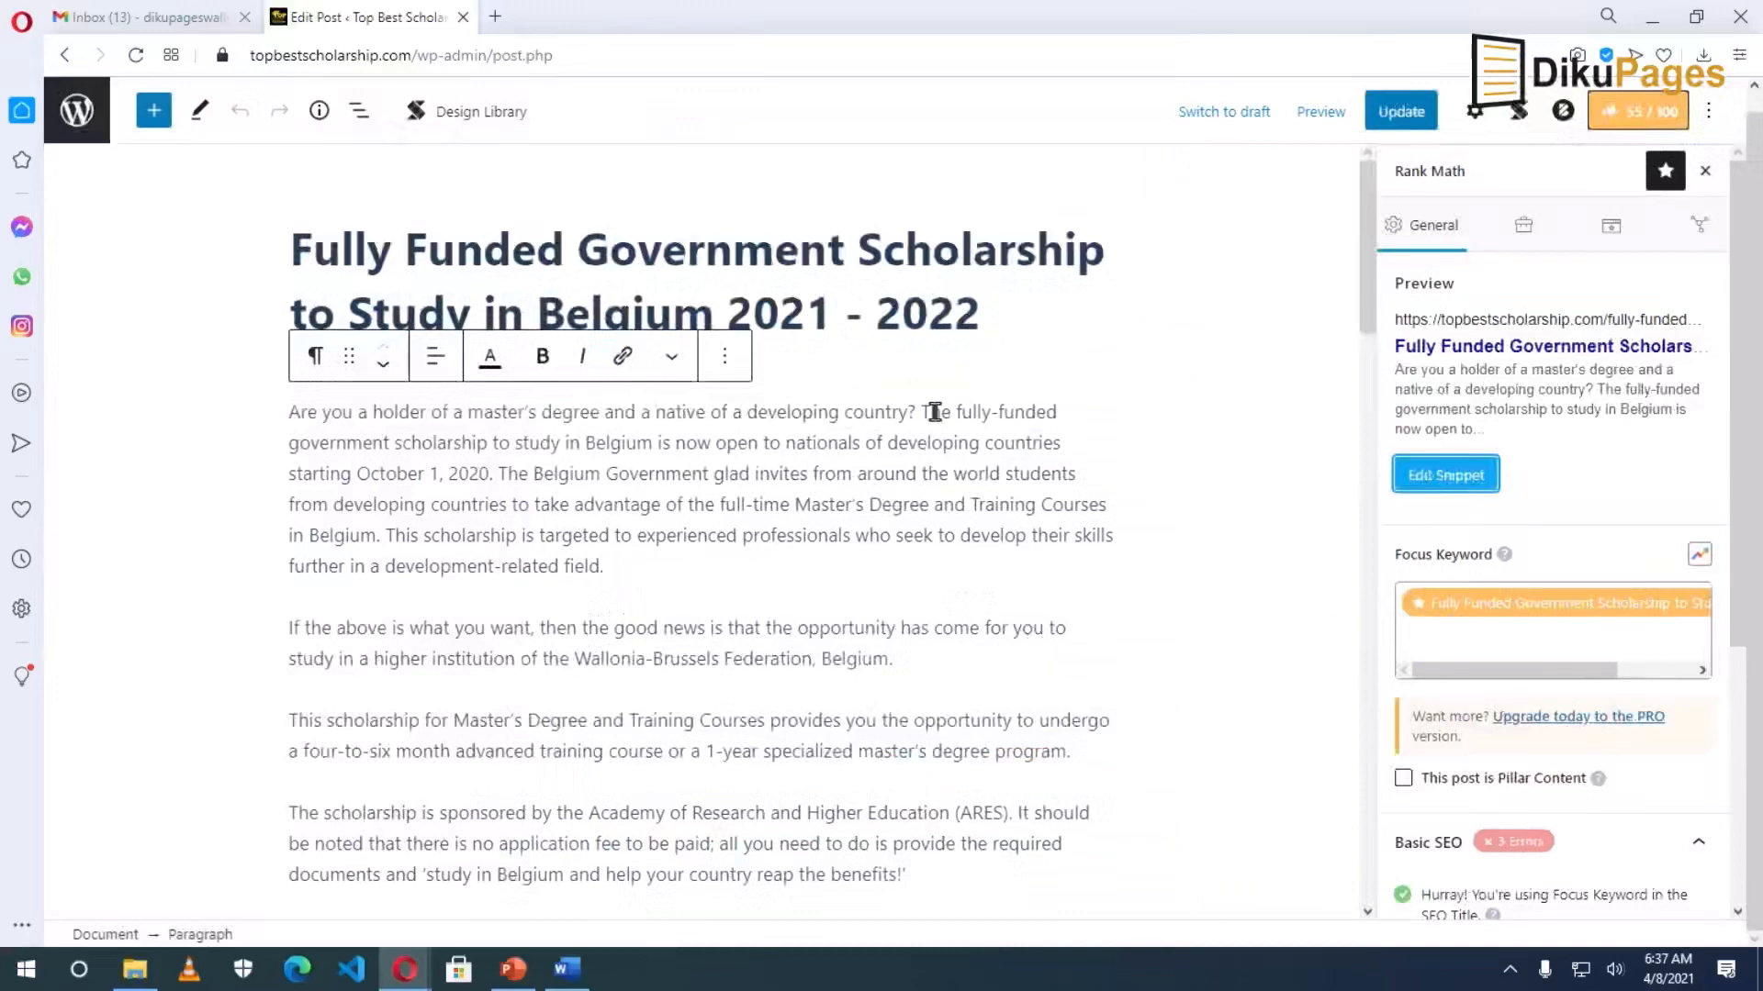
# Copy the opening paragraph's first two sentences, then view and close the snippet preview editor.
pyautogui.moveTo(927, 410); pyautogui.dragTo(491, 472)
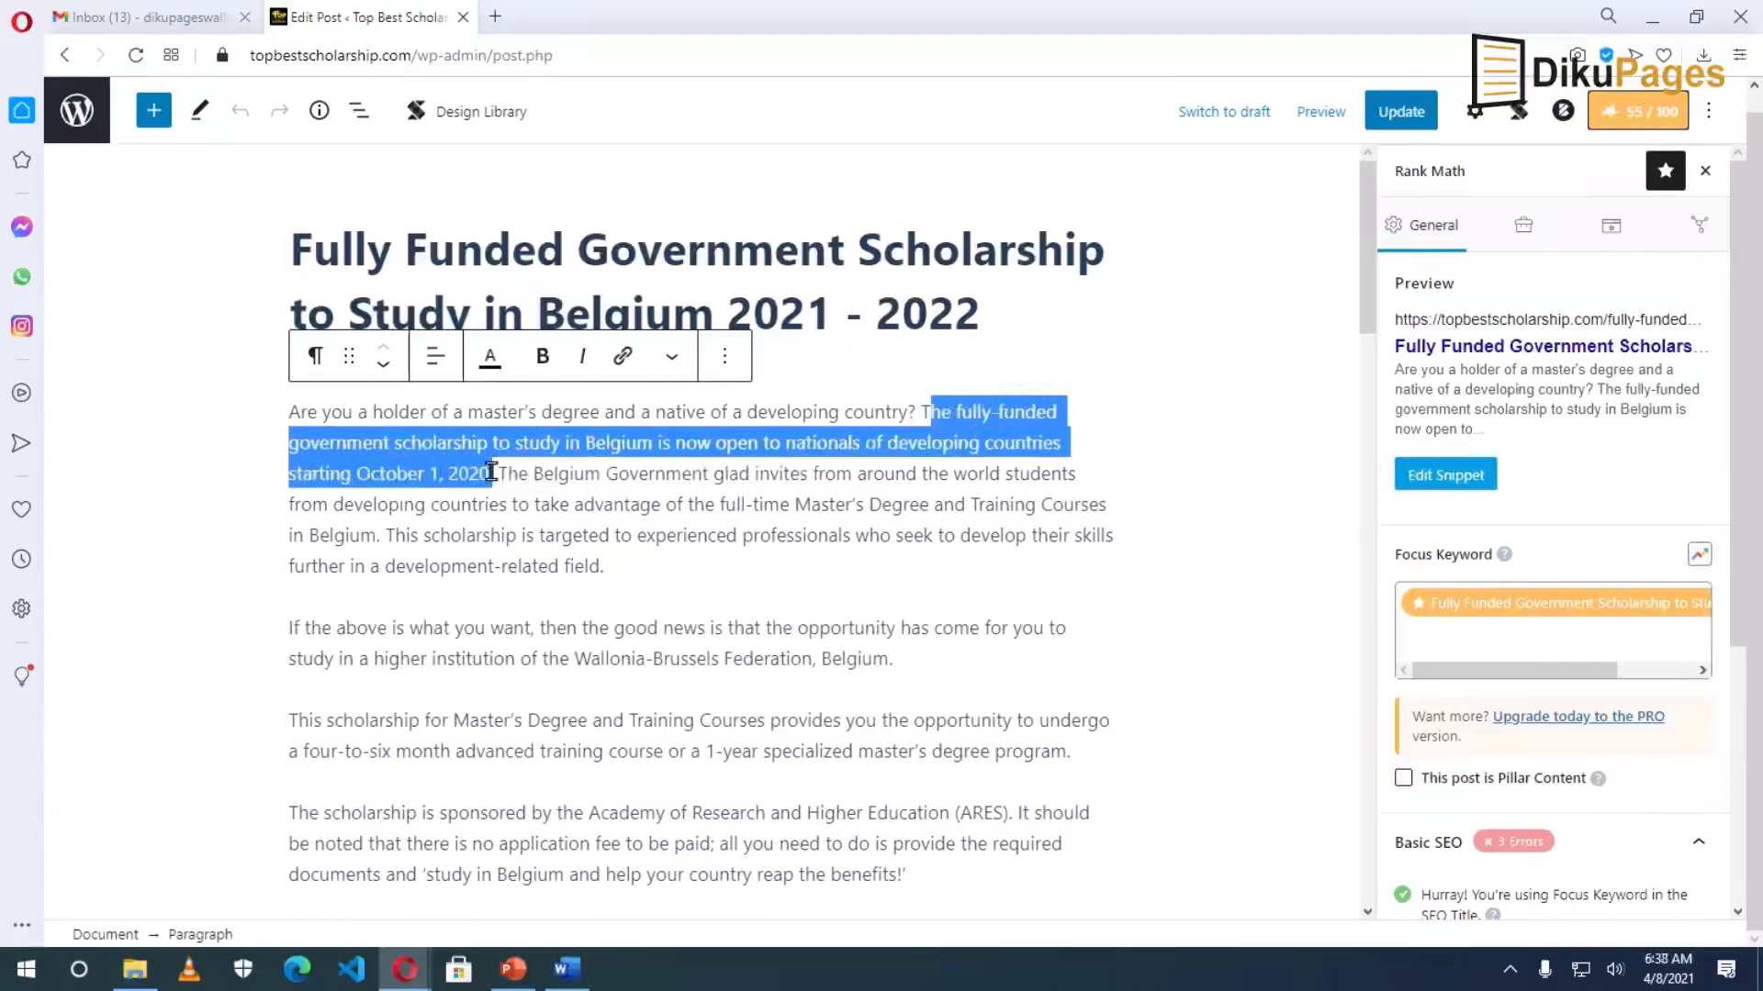
pyautogui.click(921, 409)
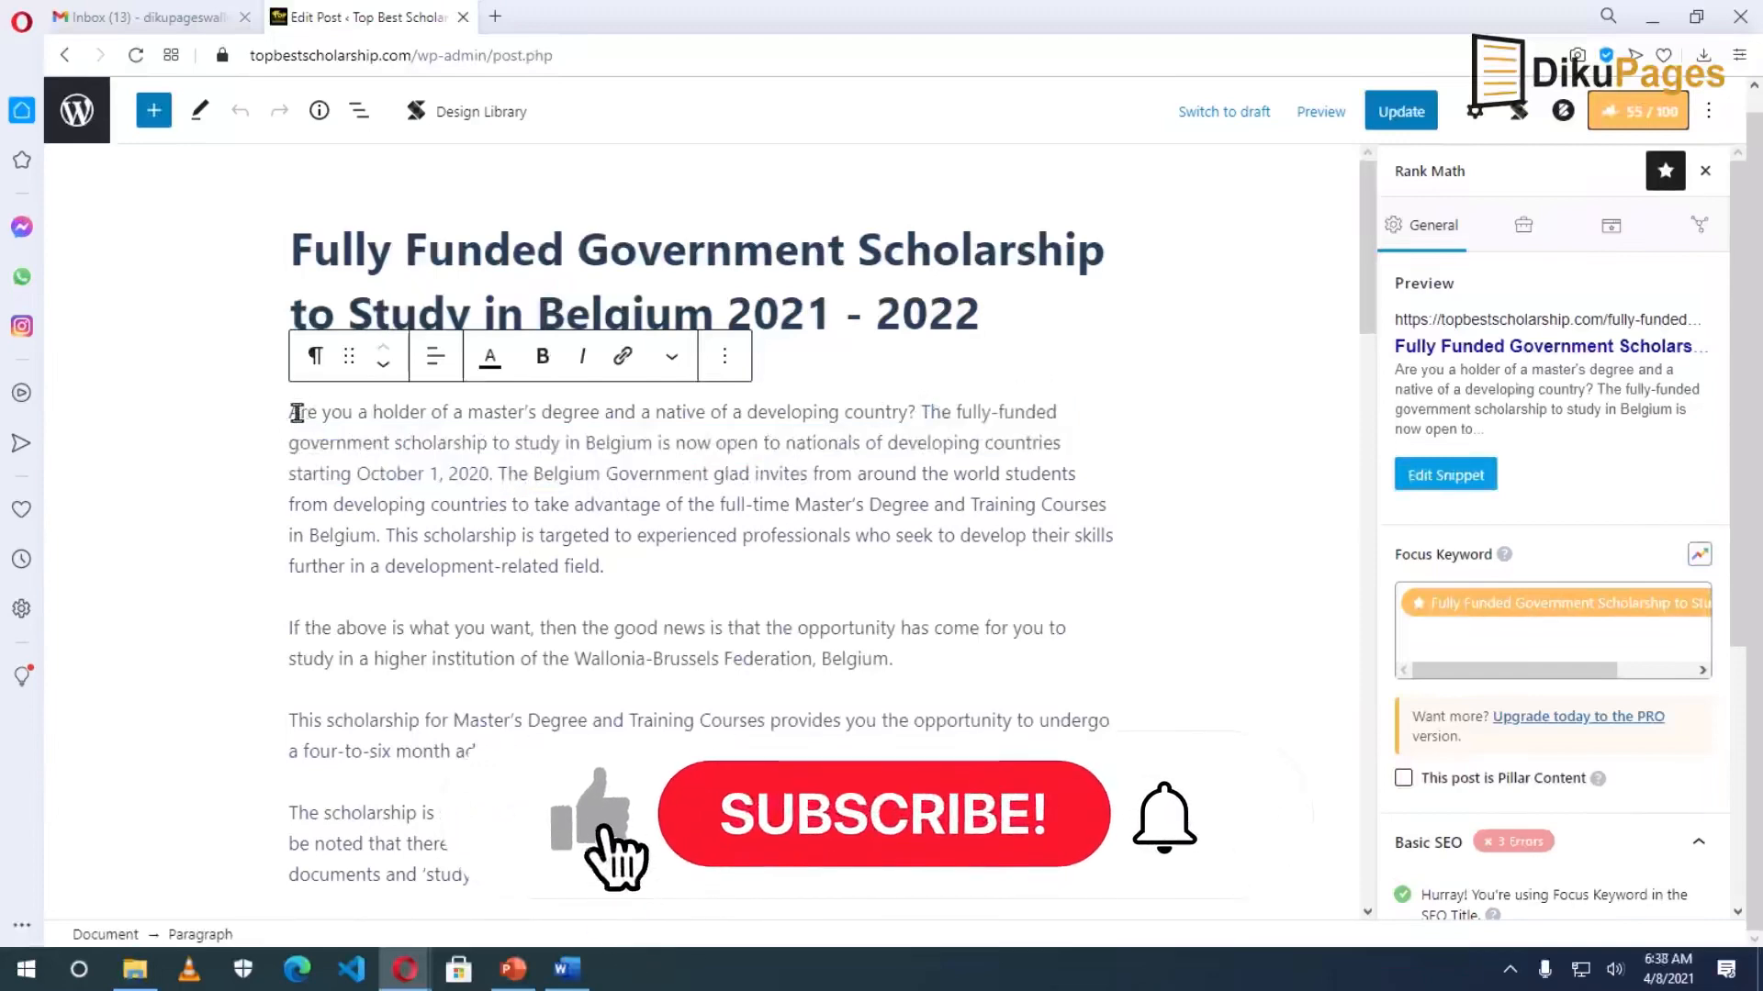
pyautogui.moveTo(292, 411); pyautogui.dragTo(495, 472)
pyautogui.rightClick(484, 440)
pyautogui.click(560, 522)
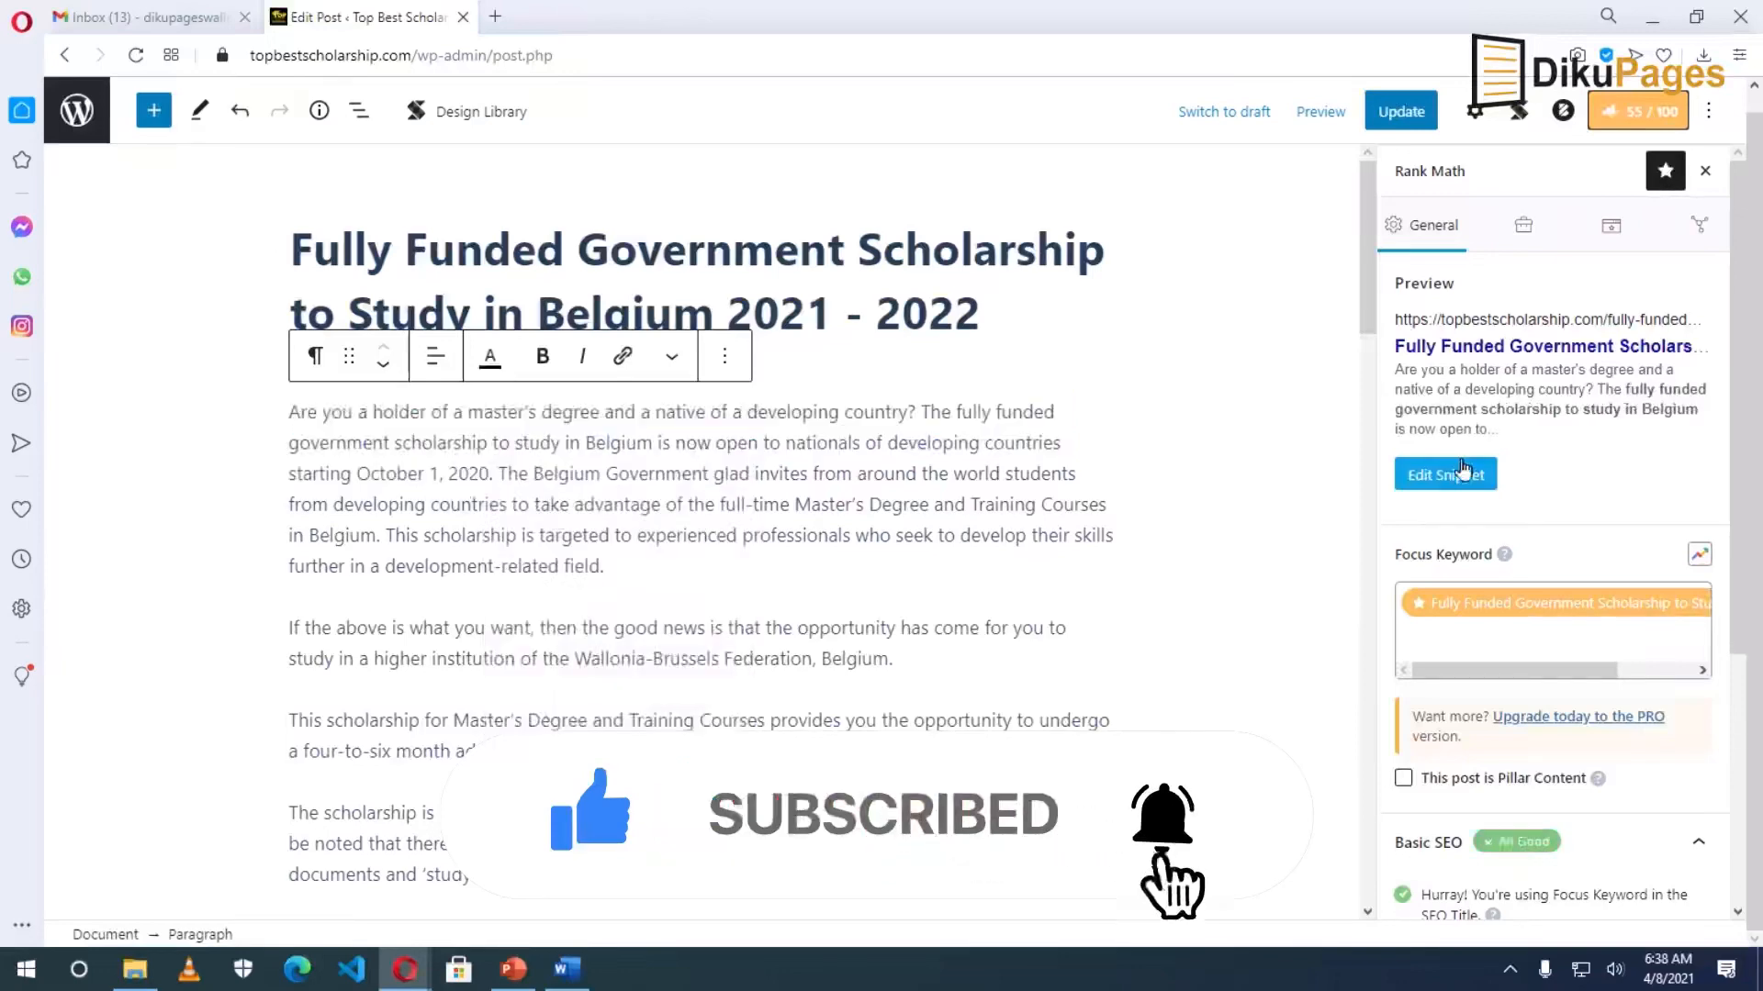
pyautogui.click(1463, 472)
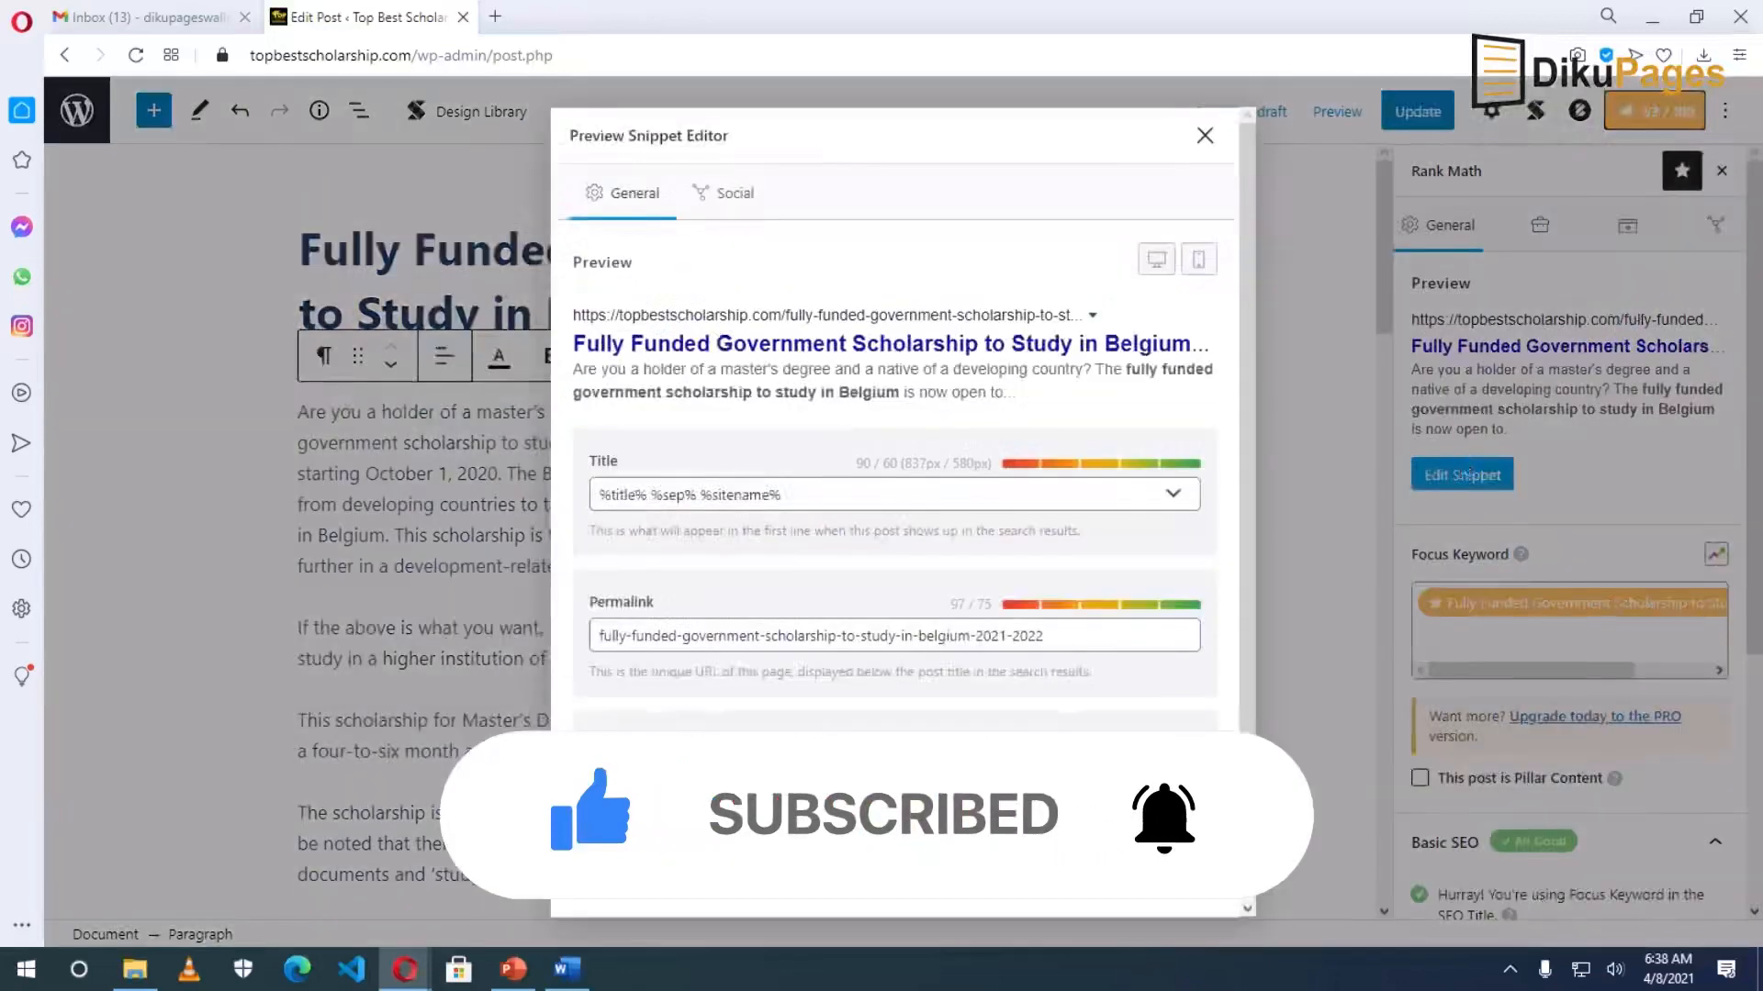
pyautogui.click(1205, 140)
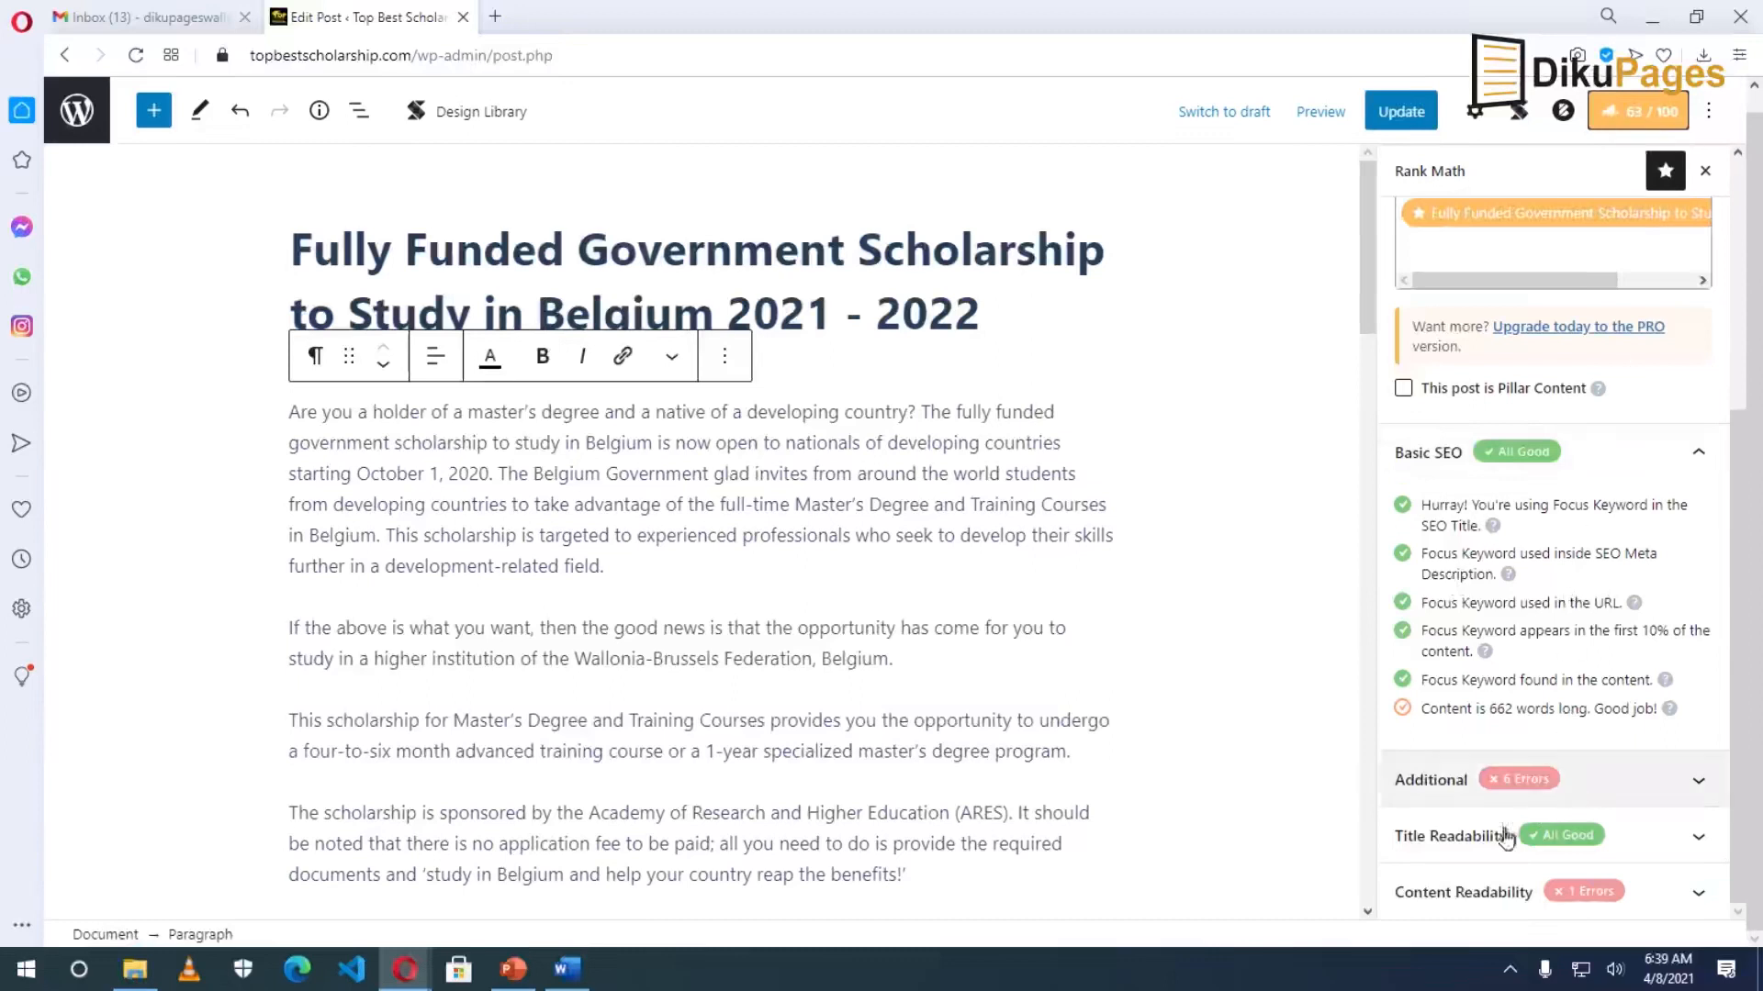
# Expand Rank Math's Additional checks to review the six errors, and select the post title.
pyautogui.click(1450, 783)
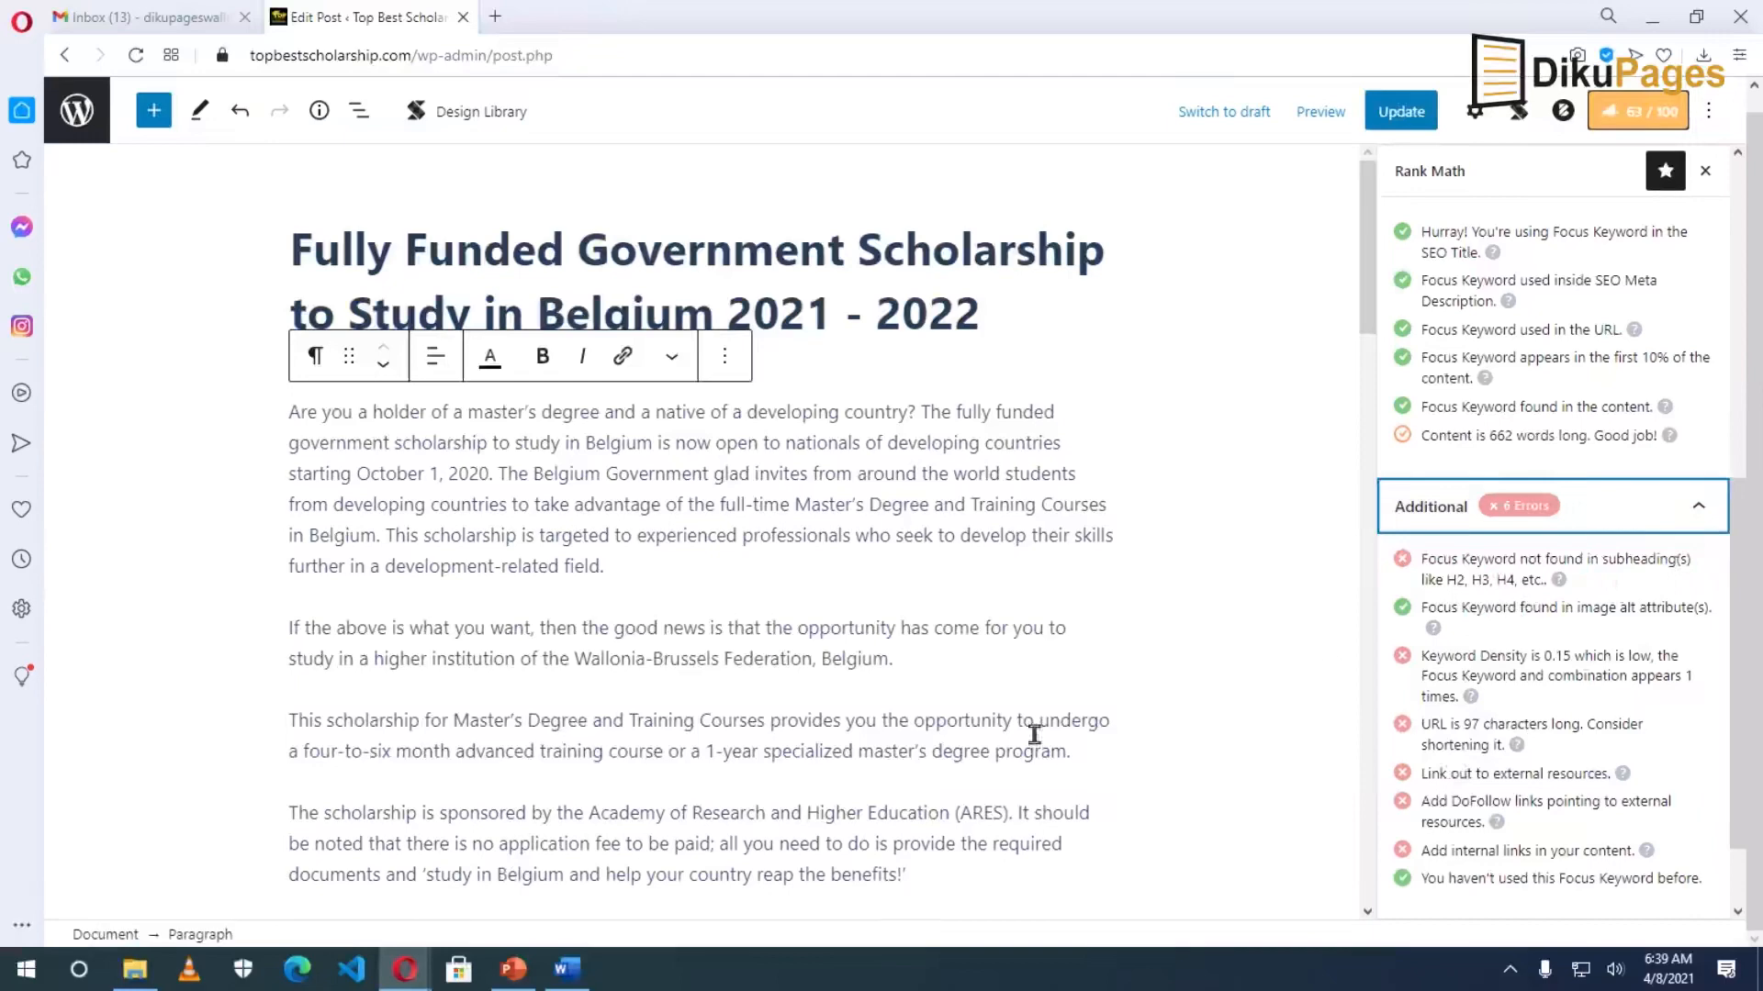
pyautogui.scroll(-3, 787, 703)
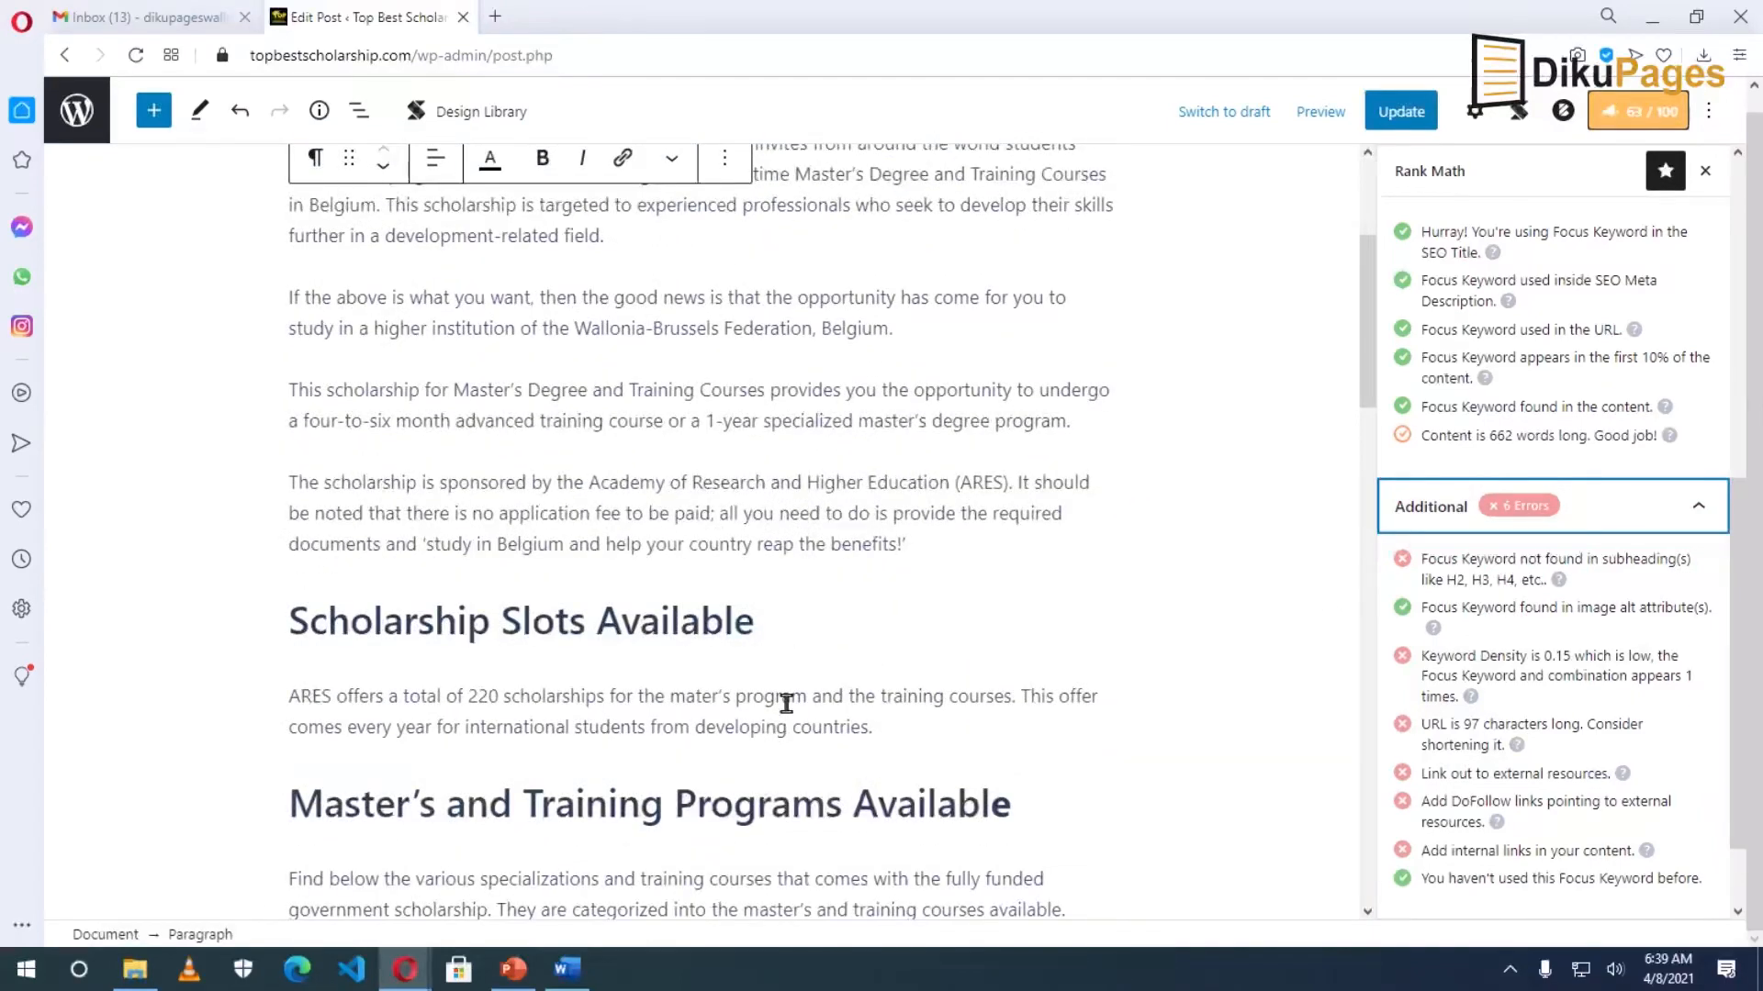
pyautogui.scroll(-12, 786, 704)
pyautogui.scroll(3, 792, 714)
pyautogui.scroll(-13, 792, 714)
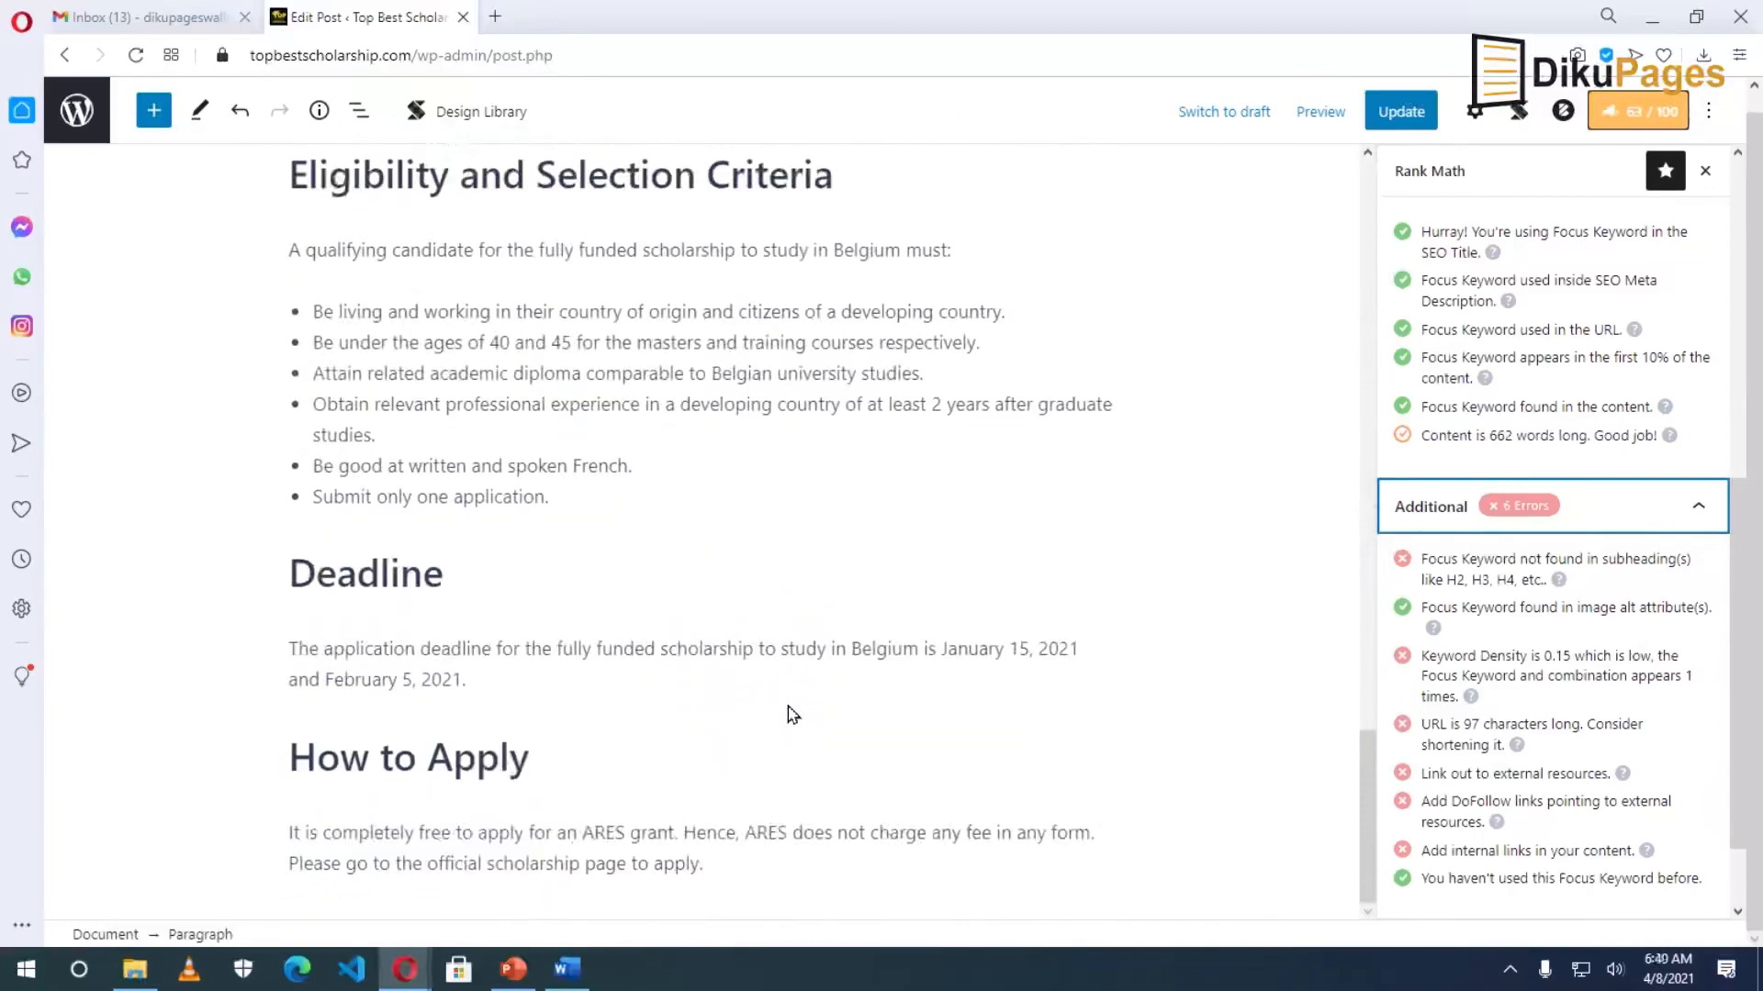
pyautogui.scroll(18, 790, 716)
pyautogui.moveTo(295, 241); pyautogui.dragTo(976, 307)
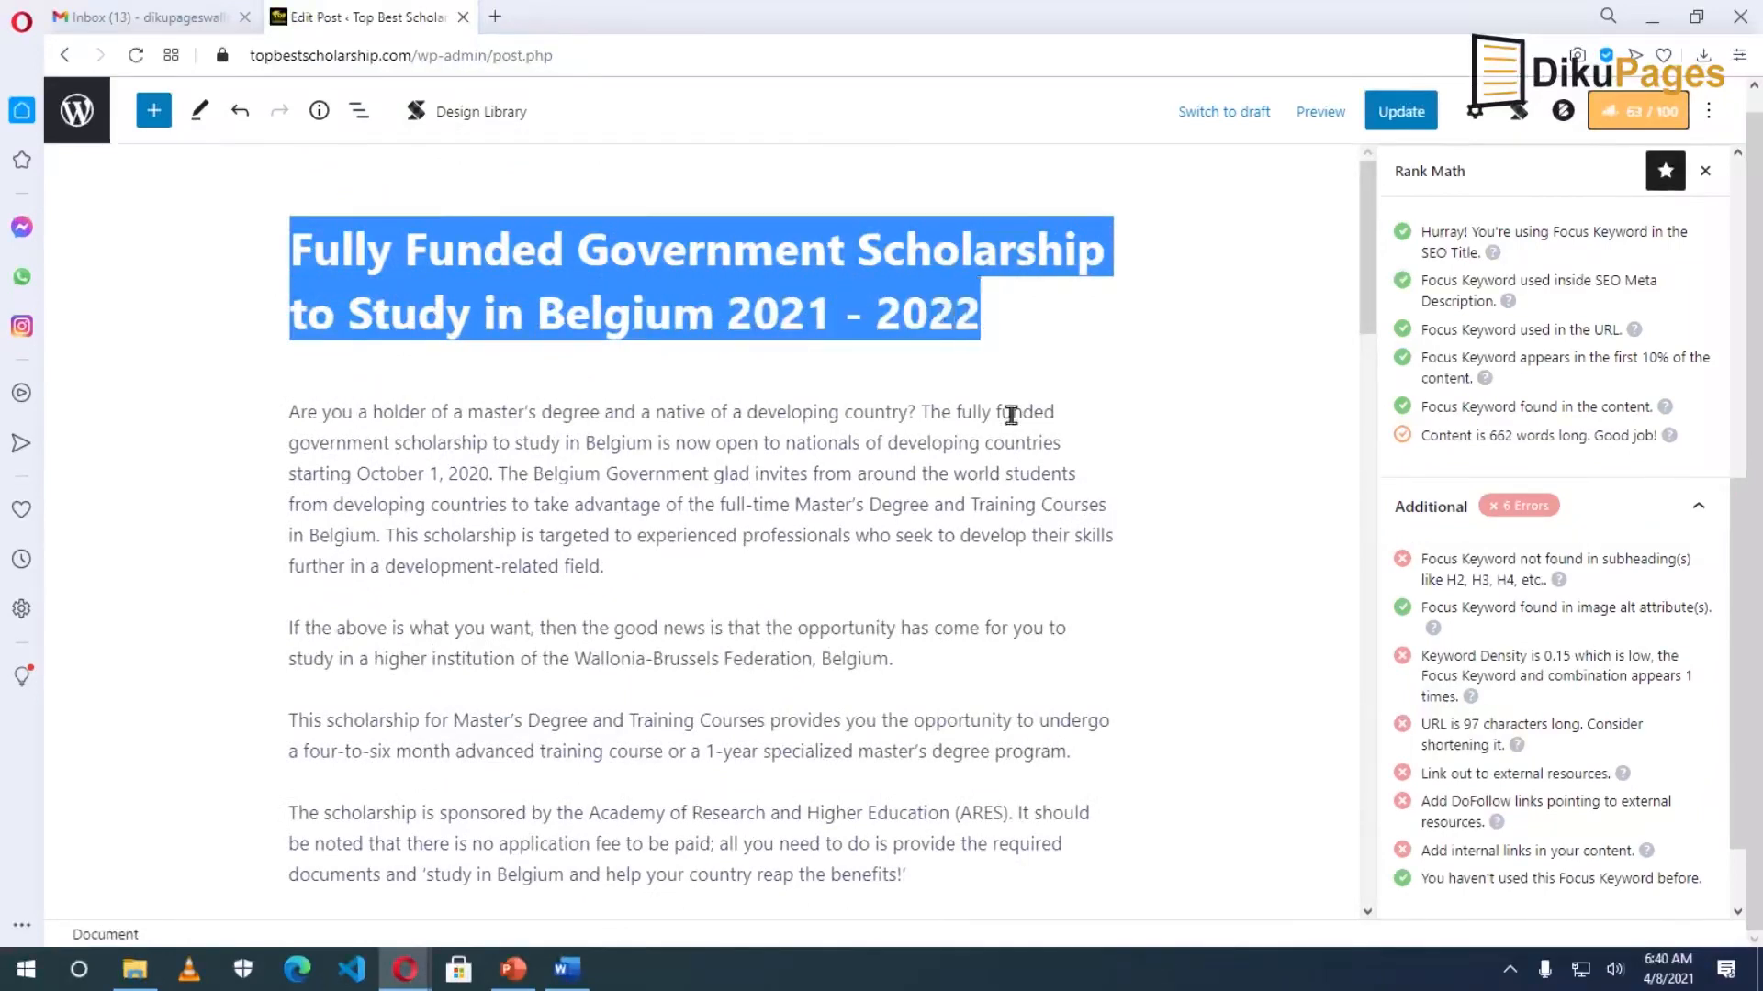
pyautogui.scroll(-6, 816, 594)
# Prefix the Scholarship Slots Available heading with the post title, deleting '2021 - 2022' from it.
pyautogui.click(292, 401)
pyautogui.hotkey('ctrl', 'v')
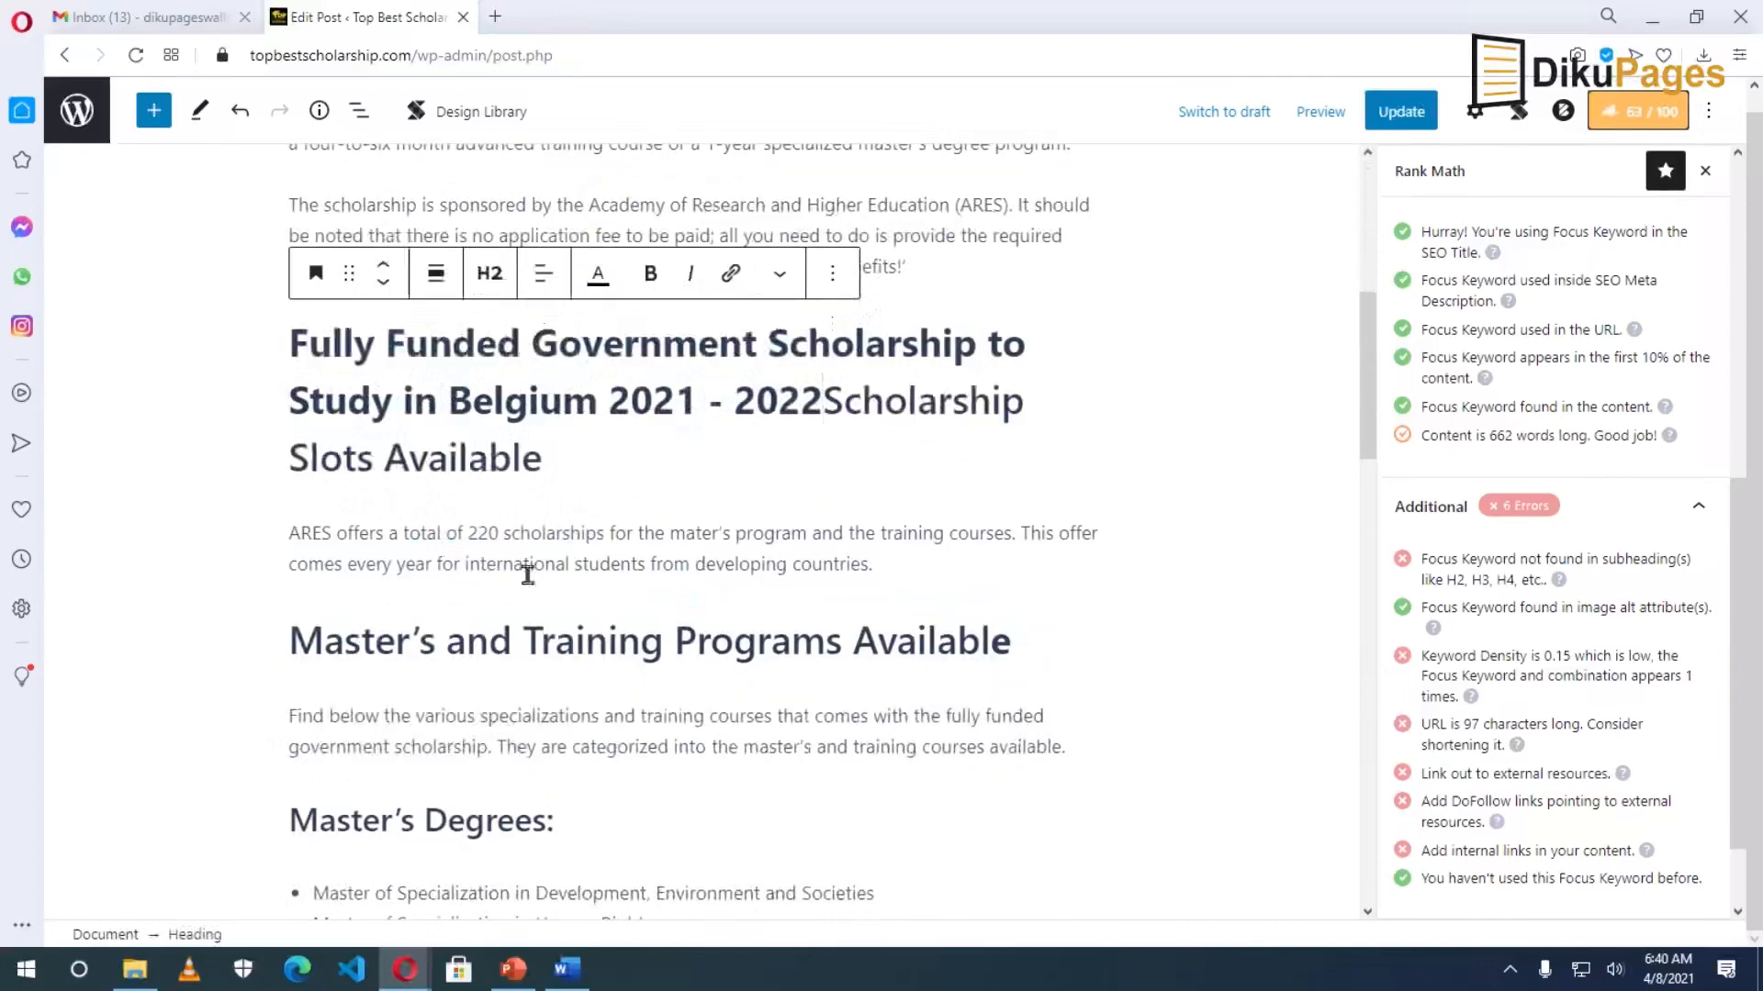
pyautogui.moveTo(289, 342); pyautogui.dragTo(543, 474)
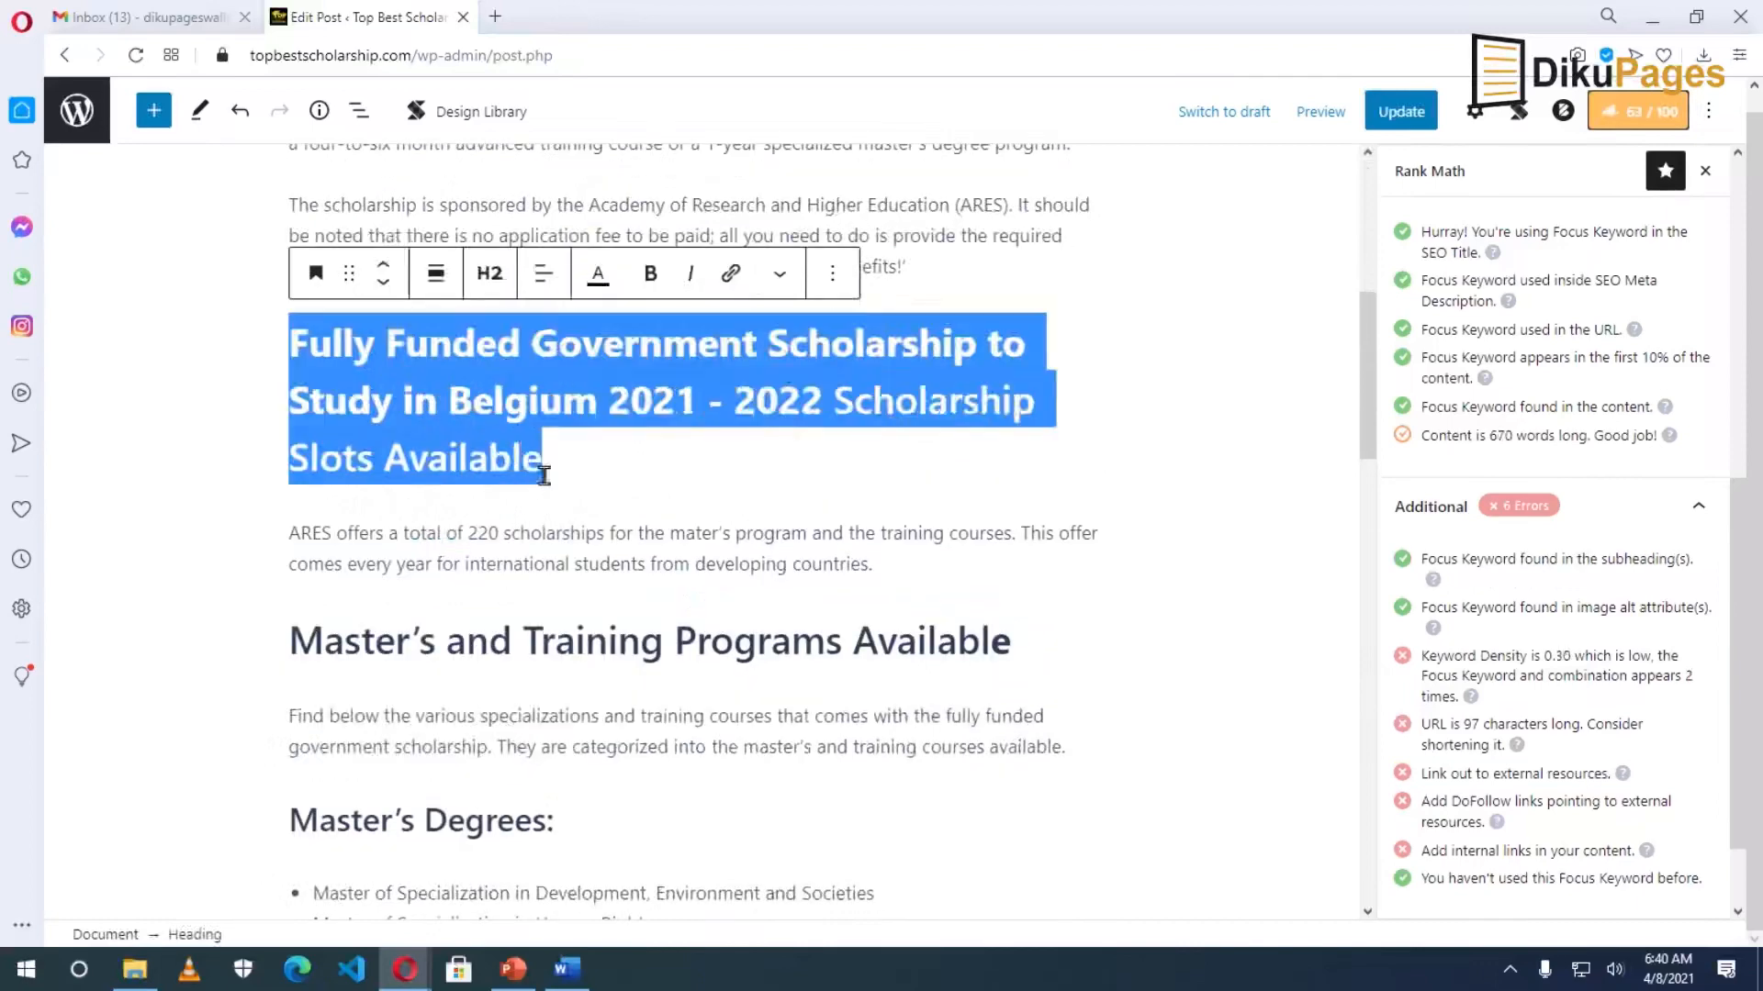
pyautogui.click(490, 273)
pyautogui.click(489, 272)
pyautogui.click(475, 402)
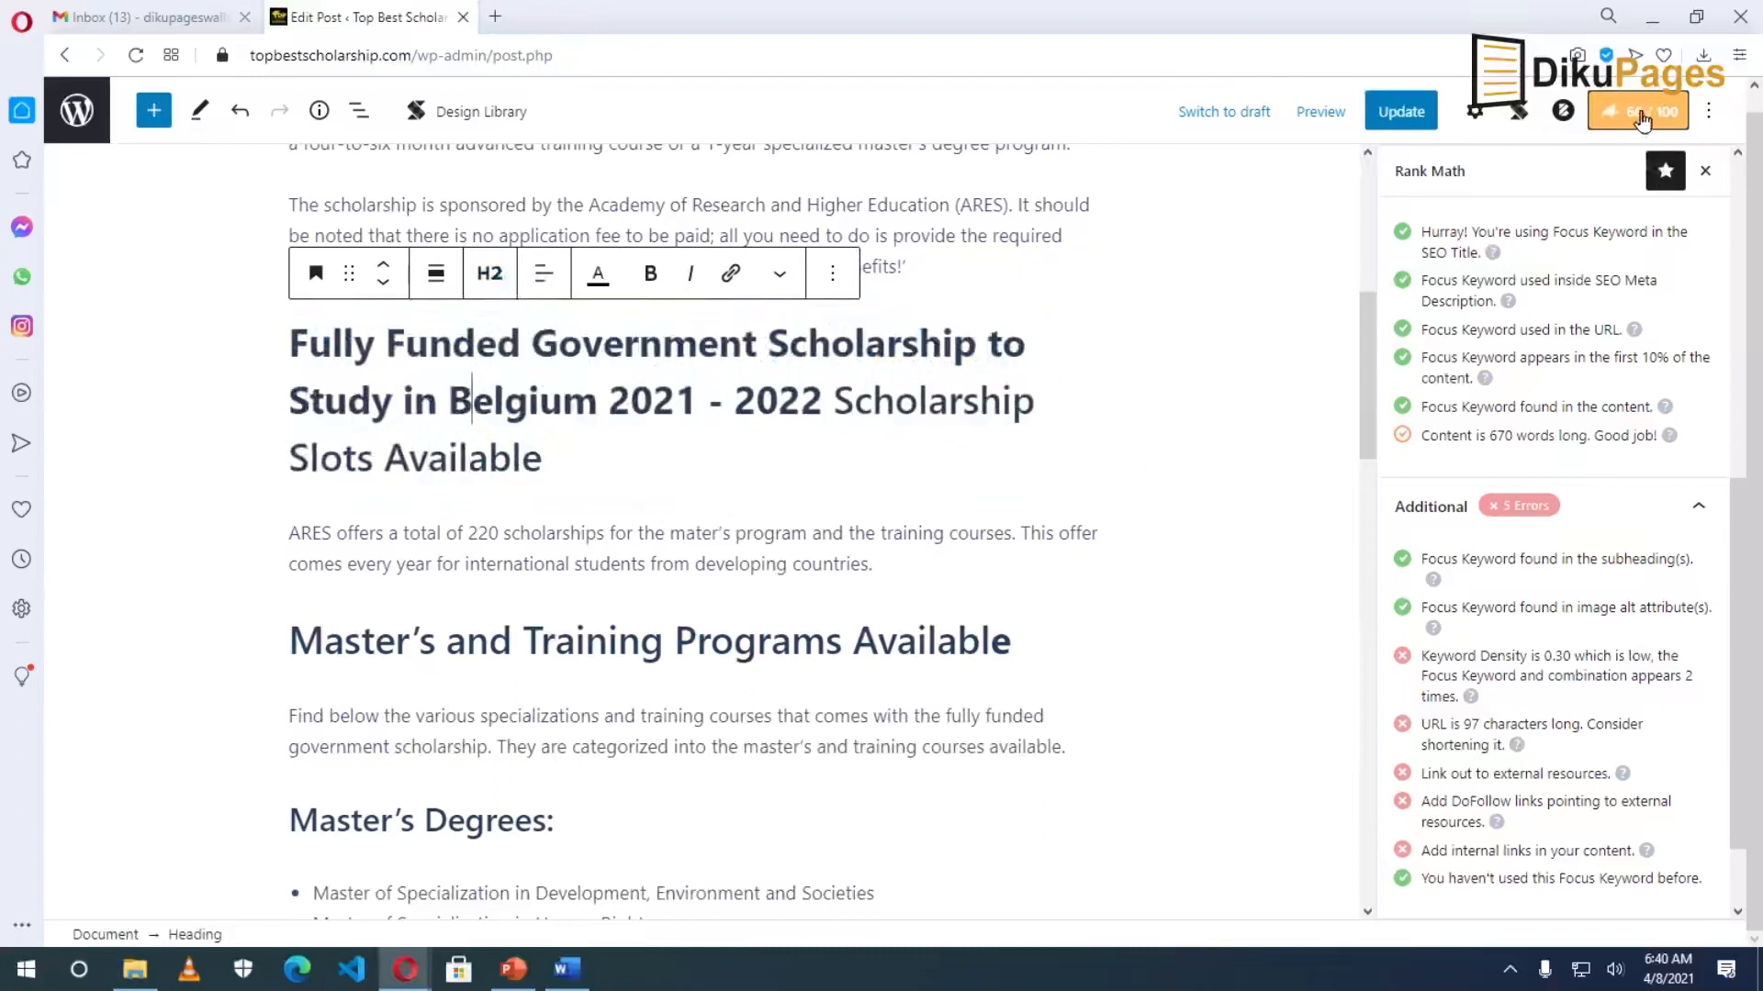
pyautogui.moveTo(610, 401); pyautogui.dragTo(823, 404)
pyautogui.press('BackSpace')
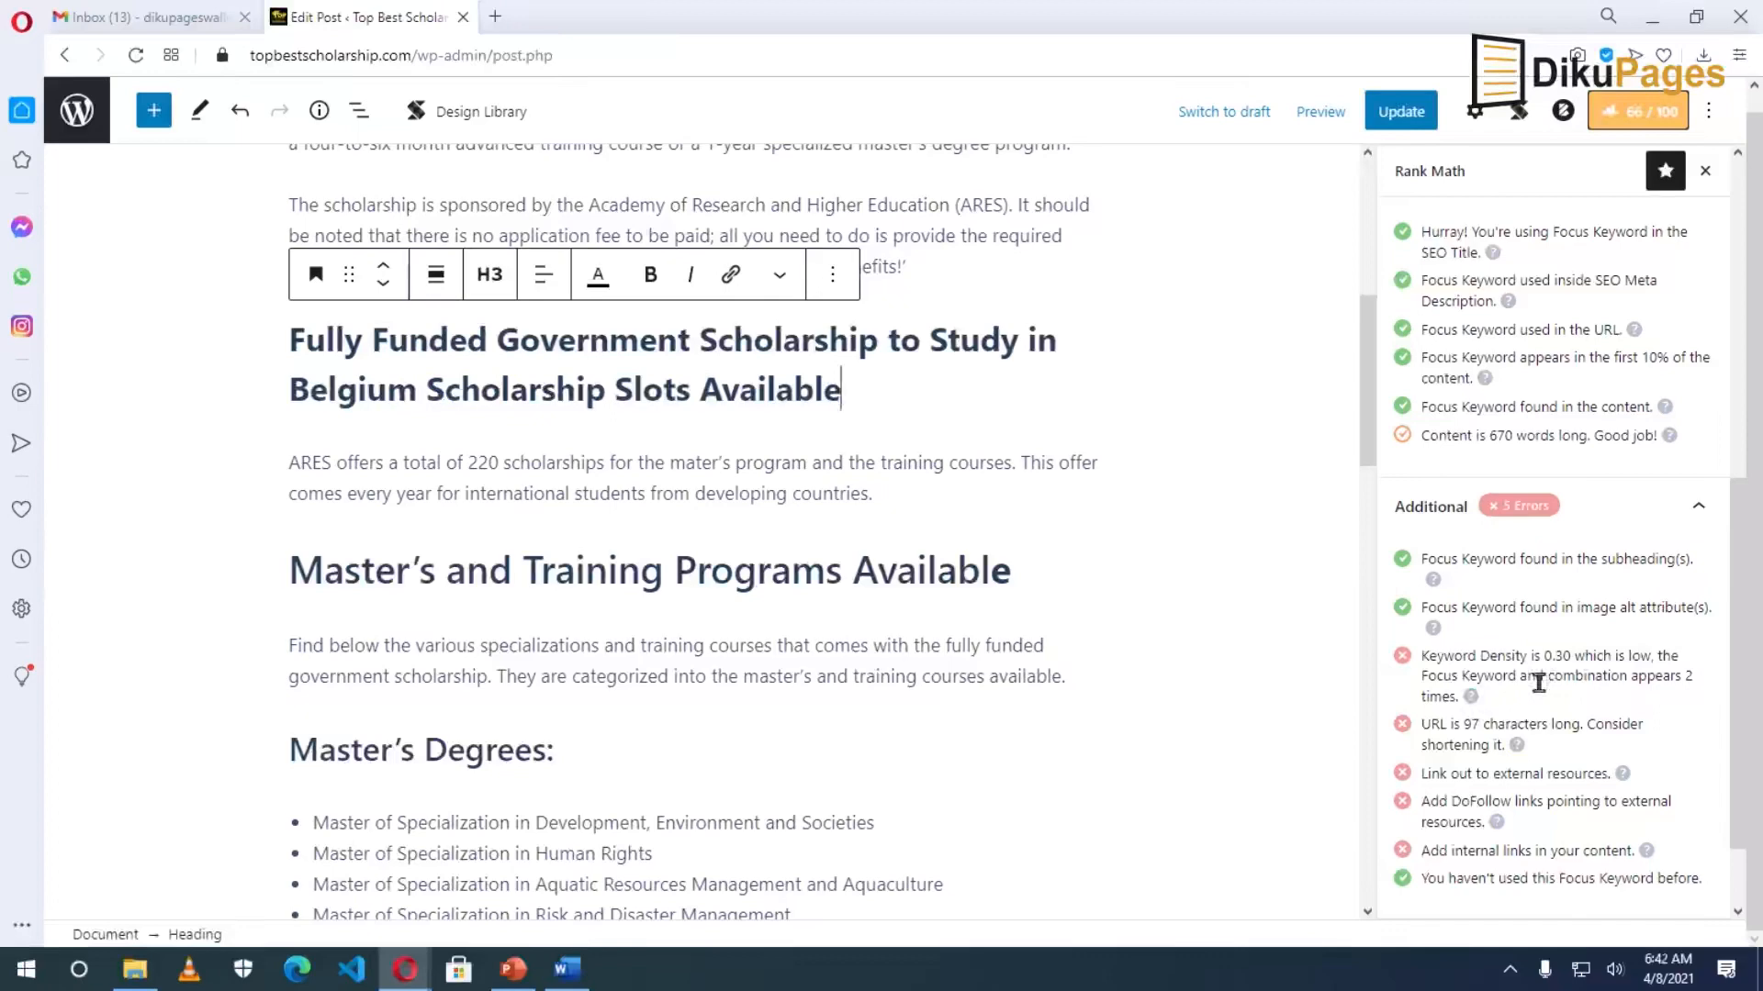
pyautogui.scroll(-7, 950, 745)
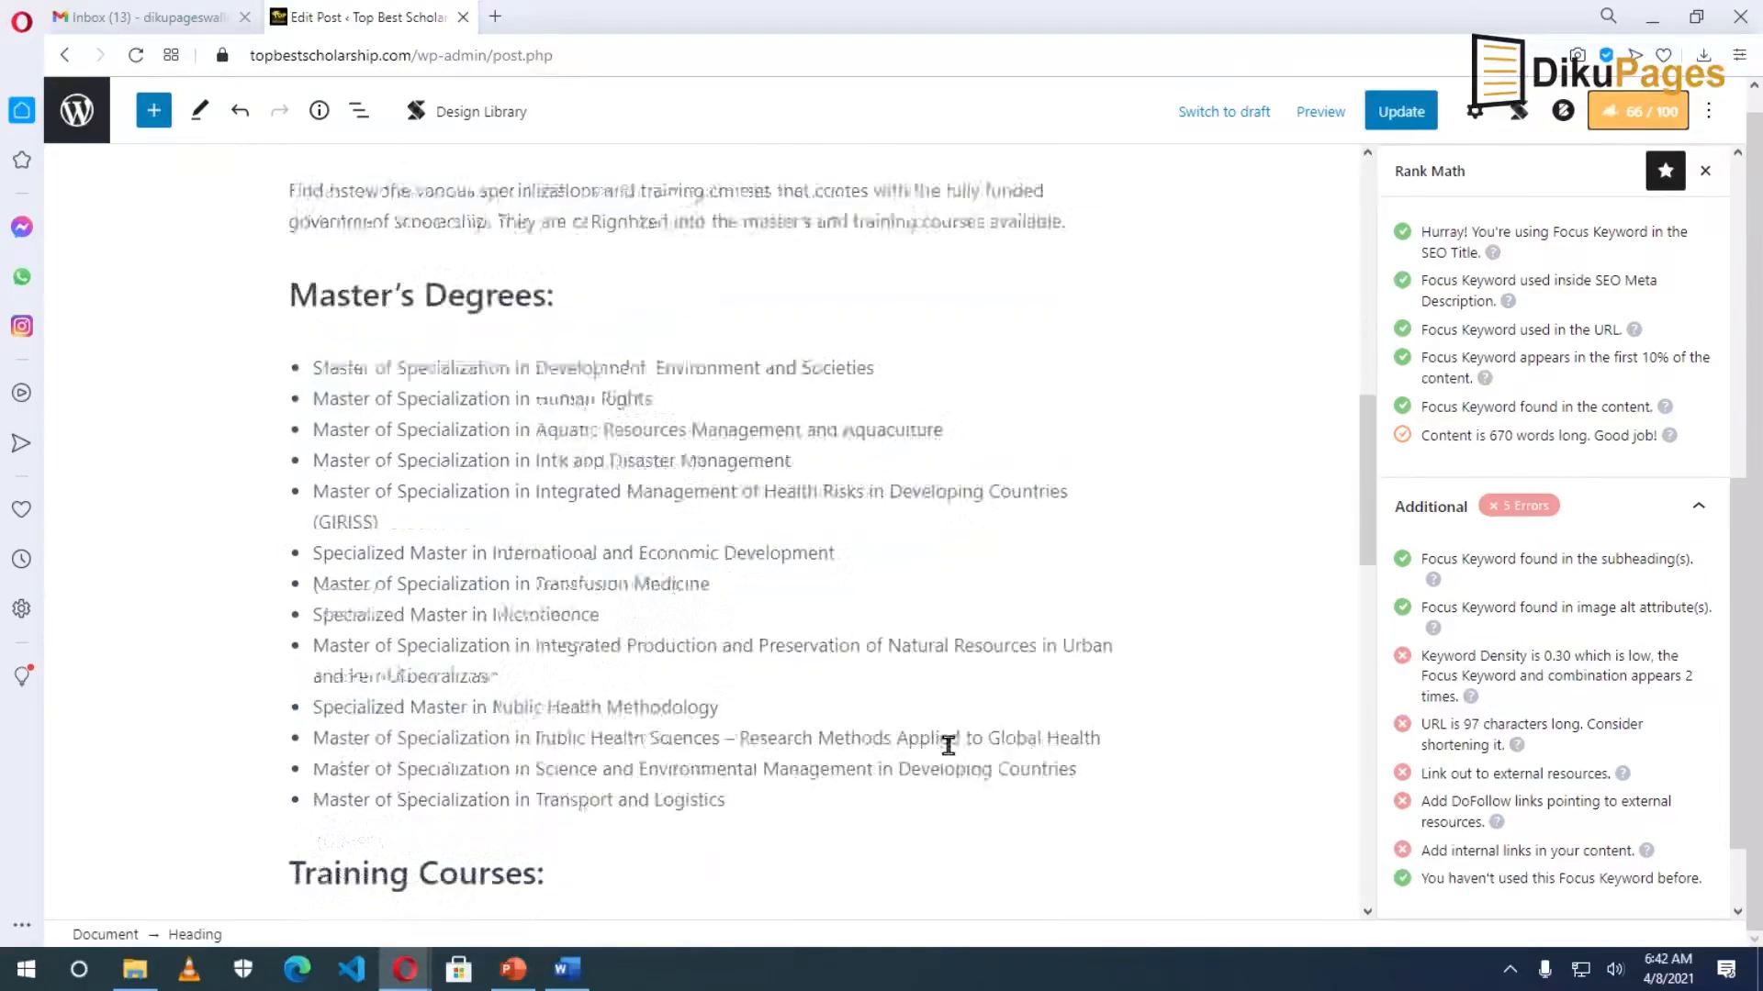
pyautogui.scroll(-12, 1056, 698)
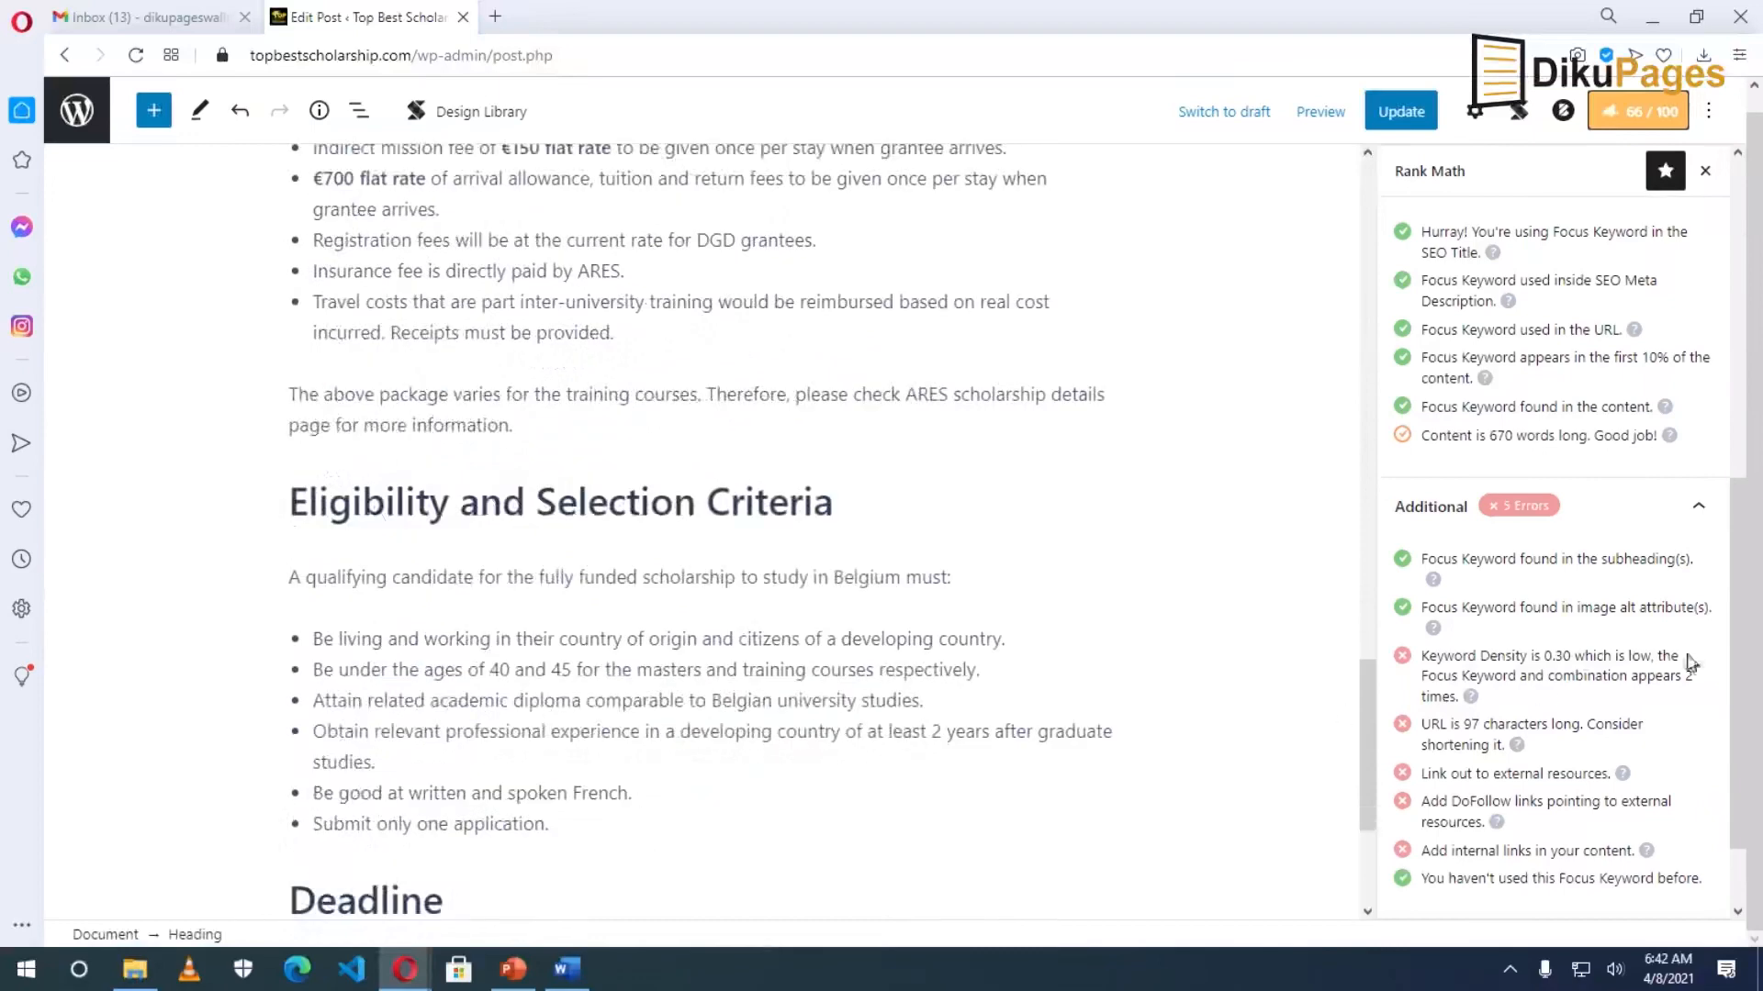
pyautogui.scroll(-4, 944, 725)
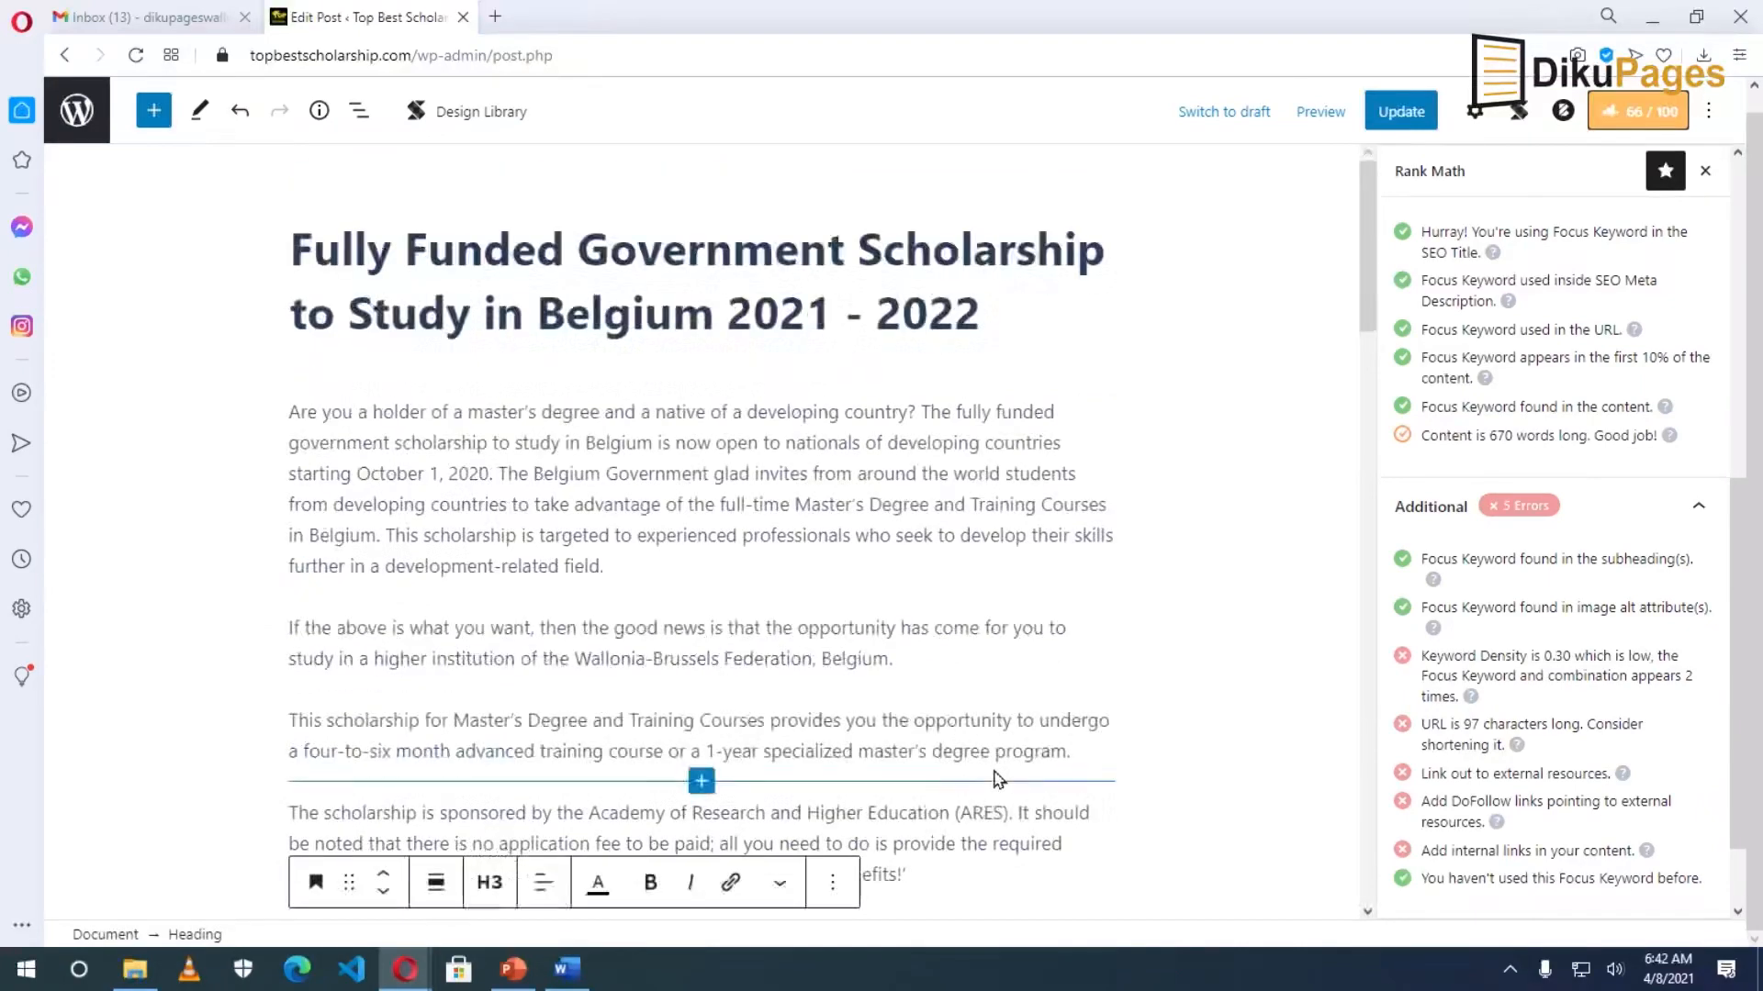
# In the ARES paragraph, expand 'scholarship' to 'fully funded government scholarship to study in Belgium'.
pyautogui.scroll(-3, 952, 713)
pyautogui.click(893, 437)
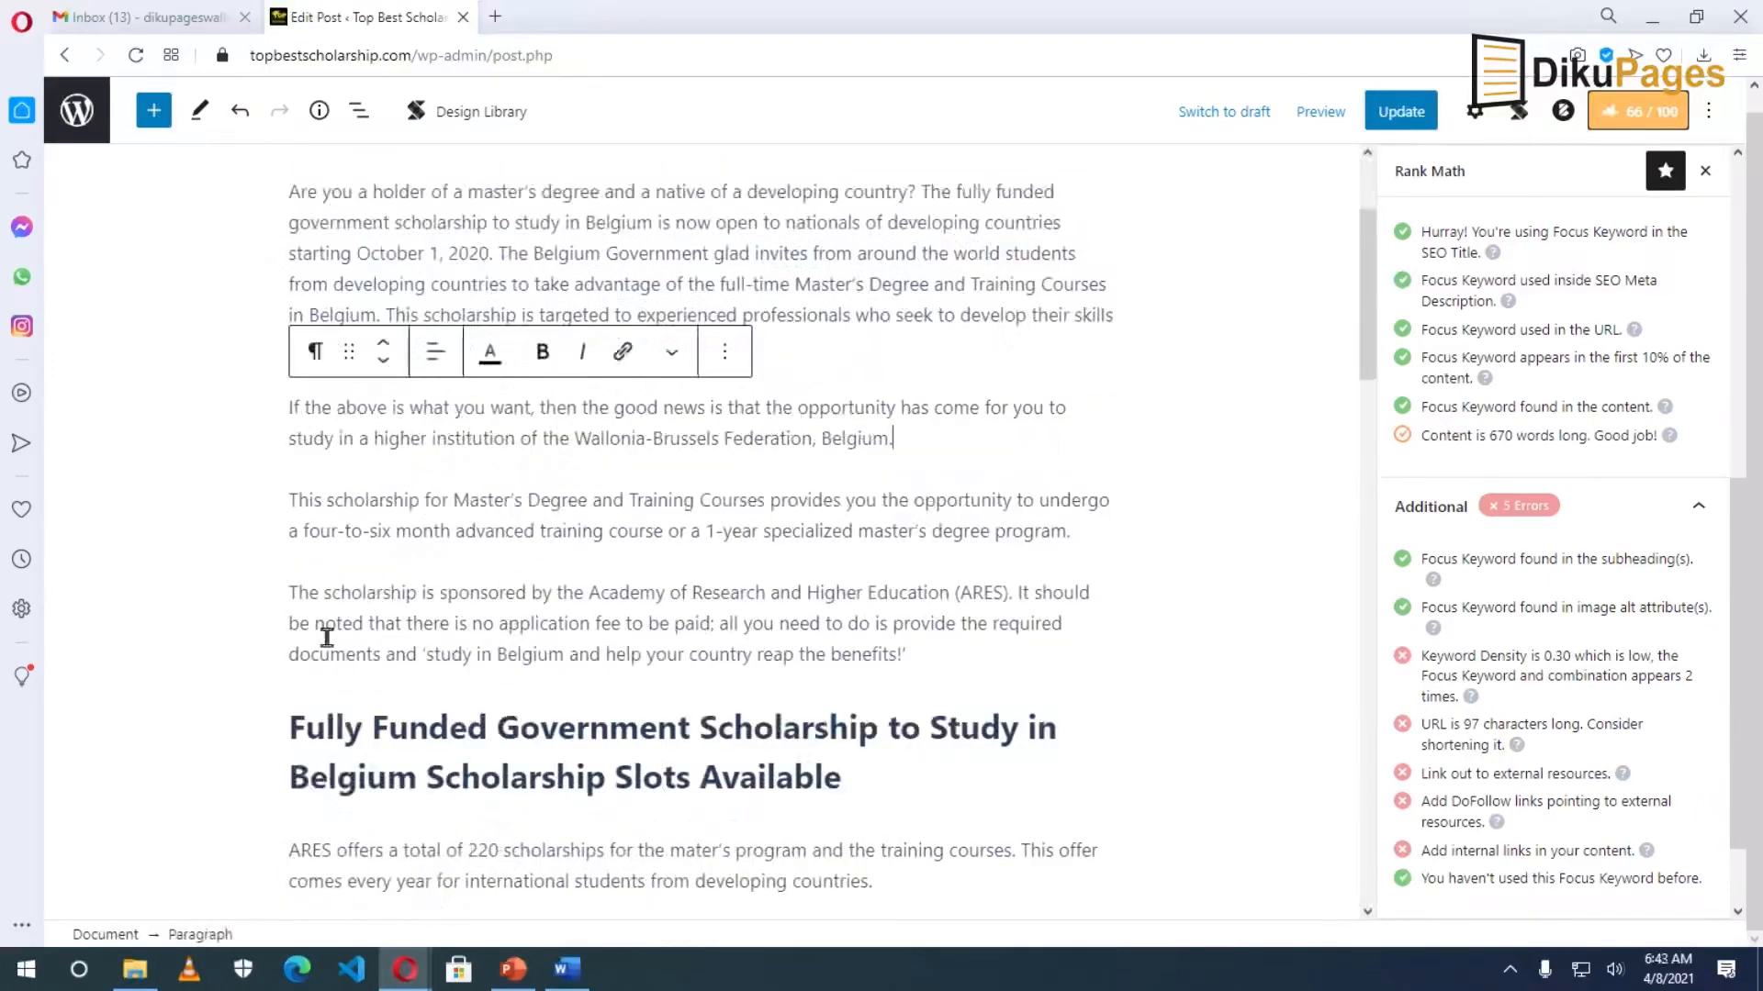
pyautogui.doubleClick(365, 590)
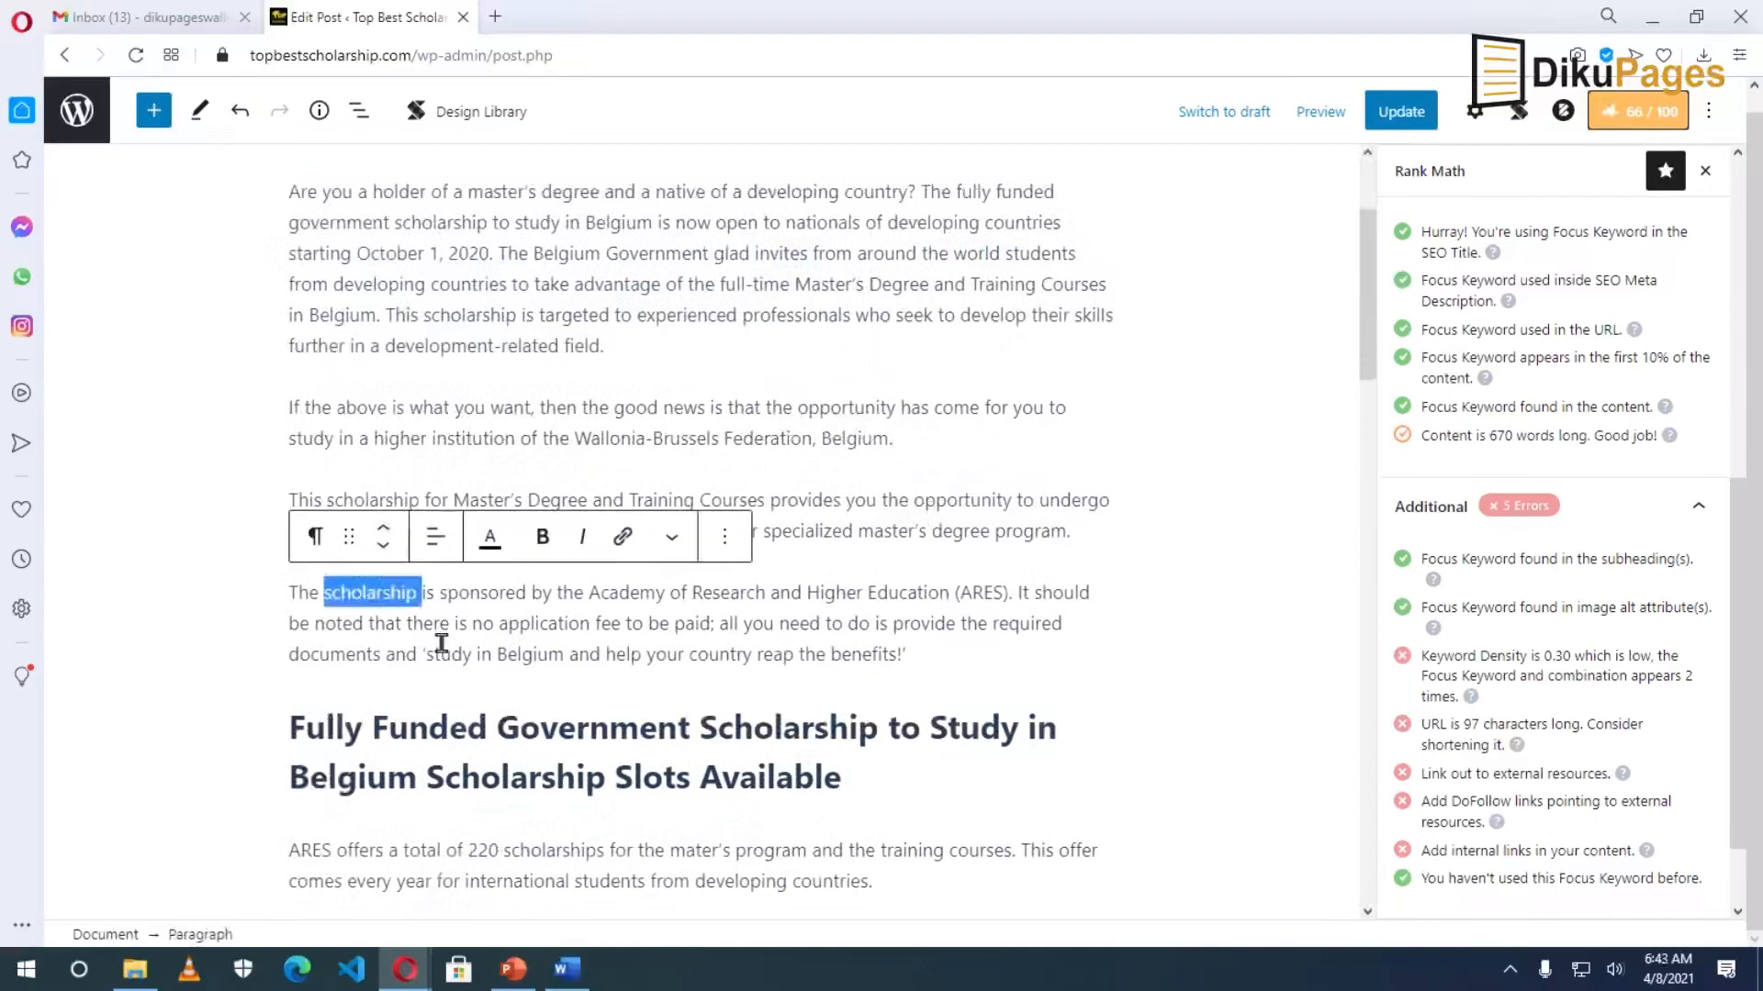
pyautogui.press('Left')
pyautogui.write('fully ')
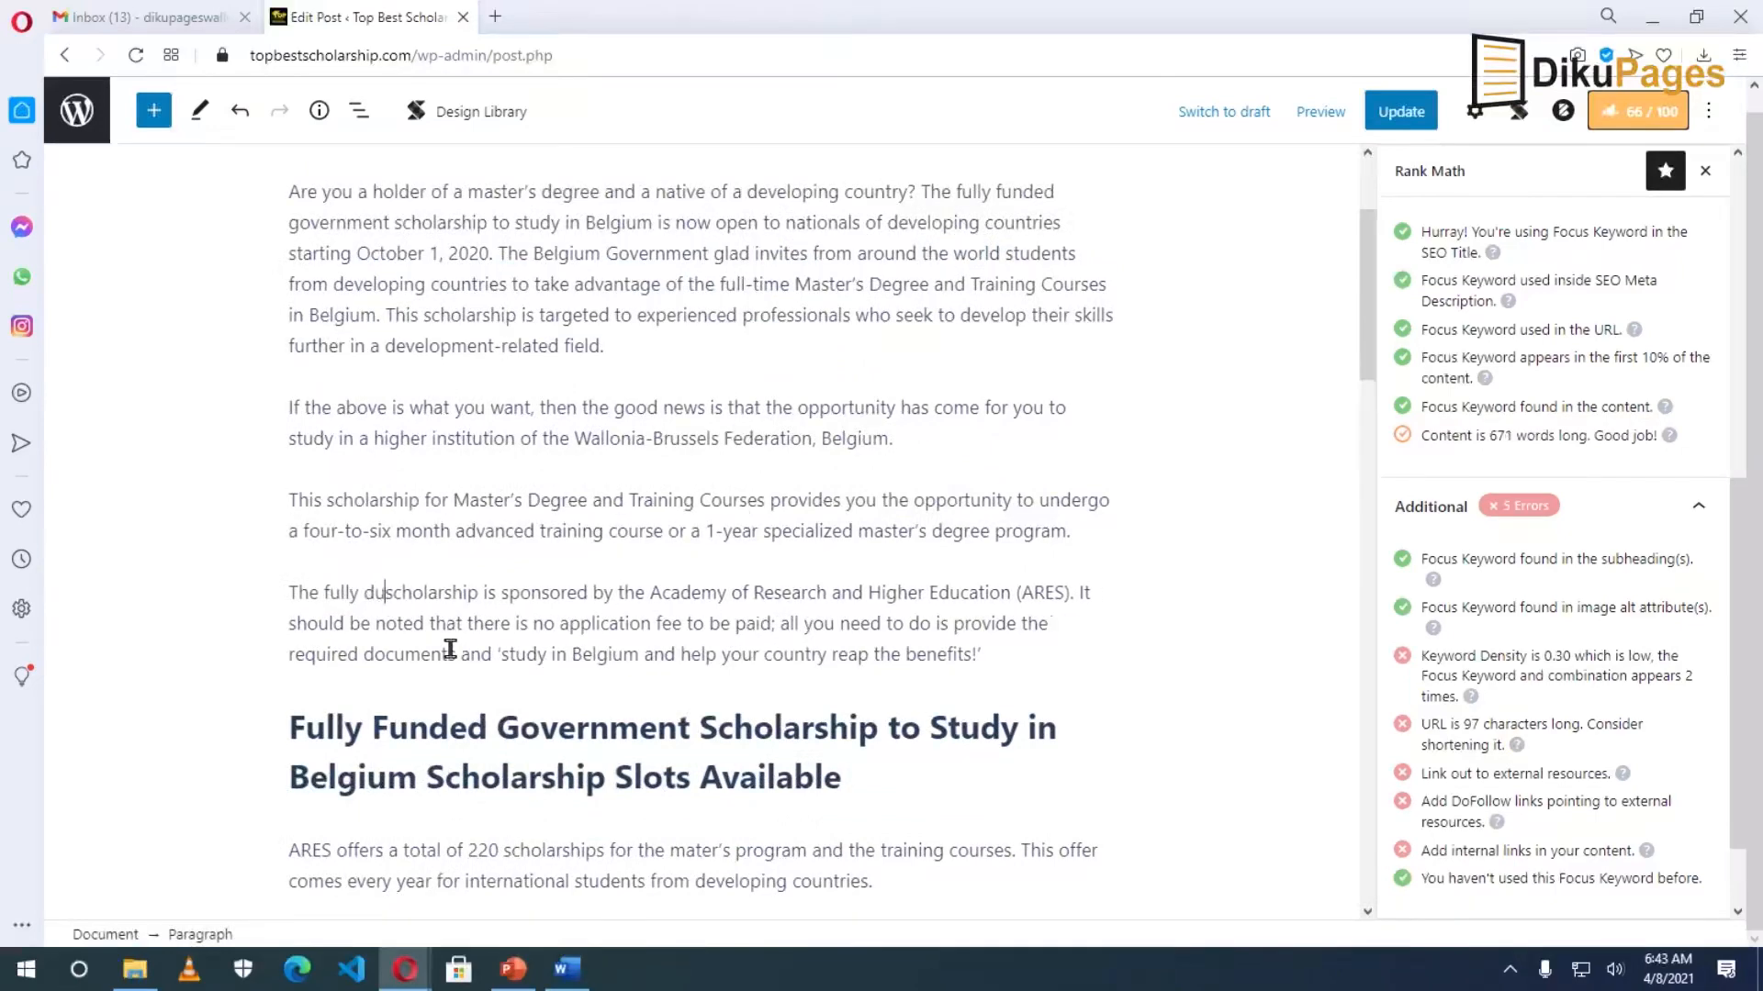
pyautogui.write('funed')
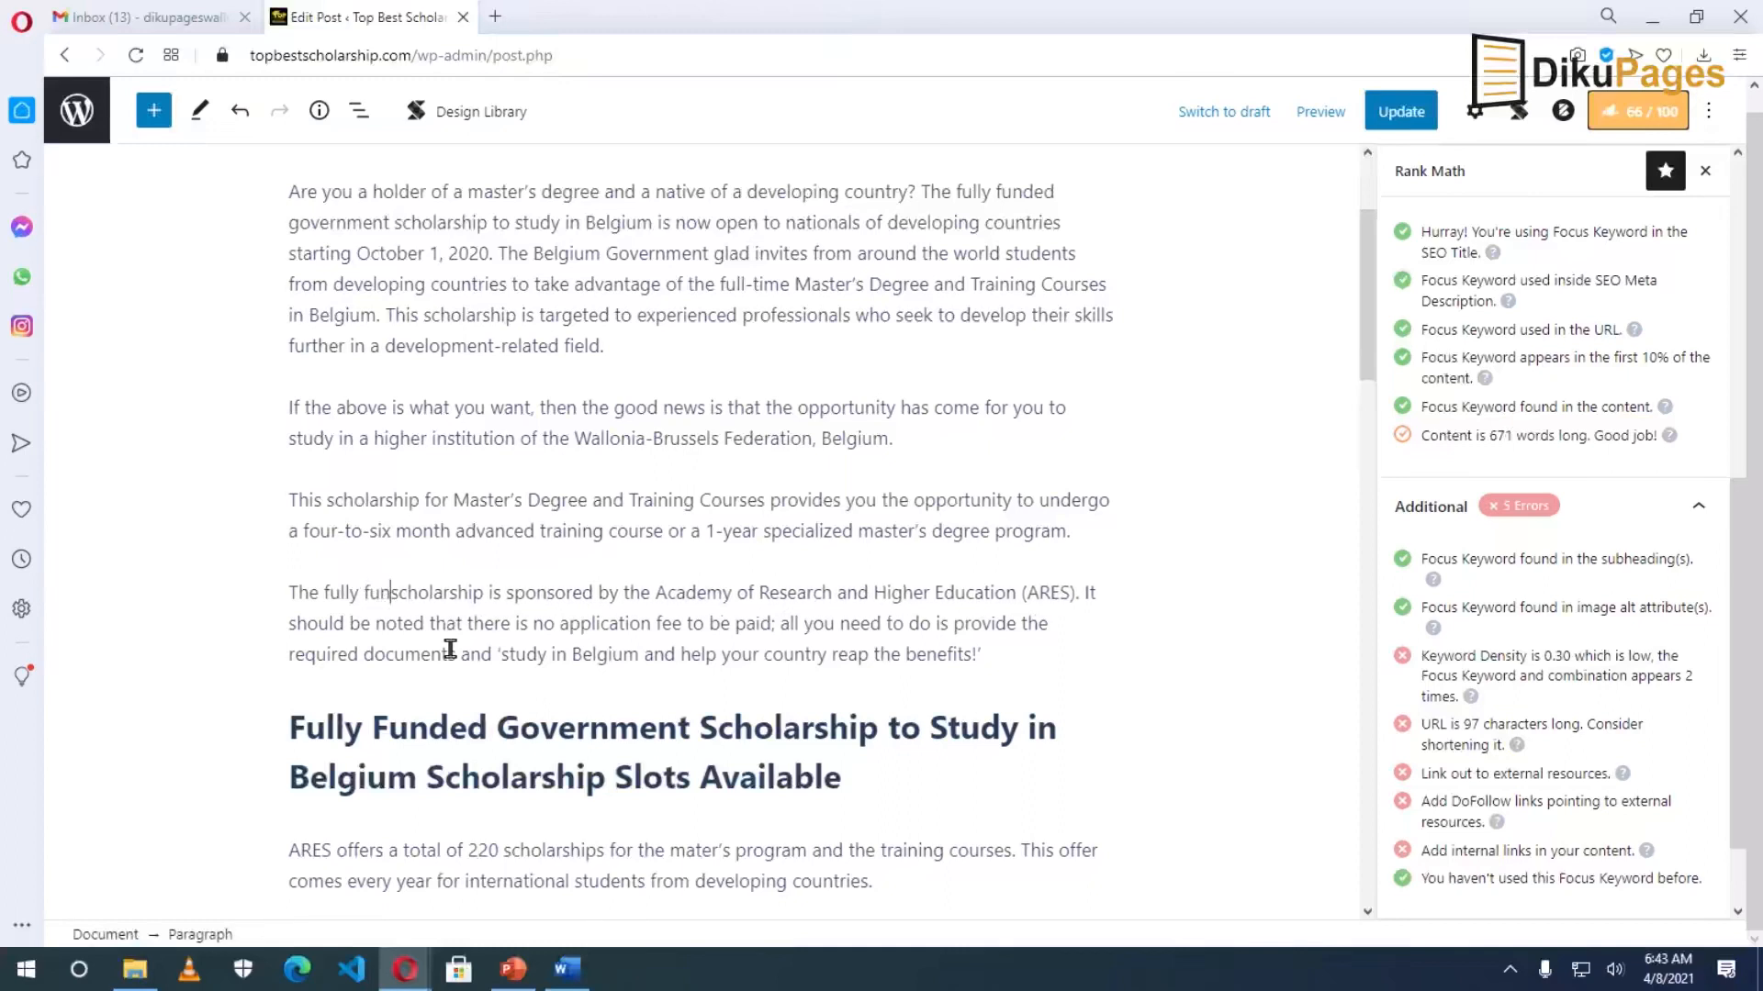
pyautogui.press('BackSpace')
pyautogui.press('BackSpace')
pyautogui.write('ded ')
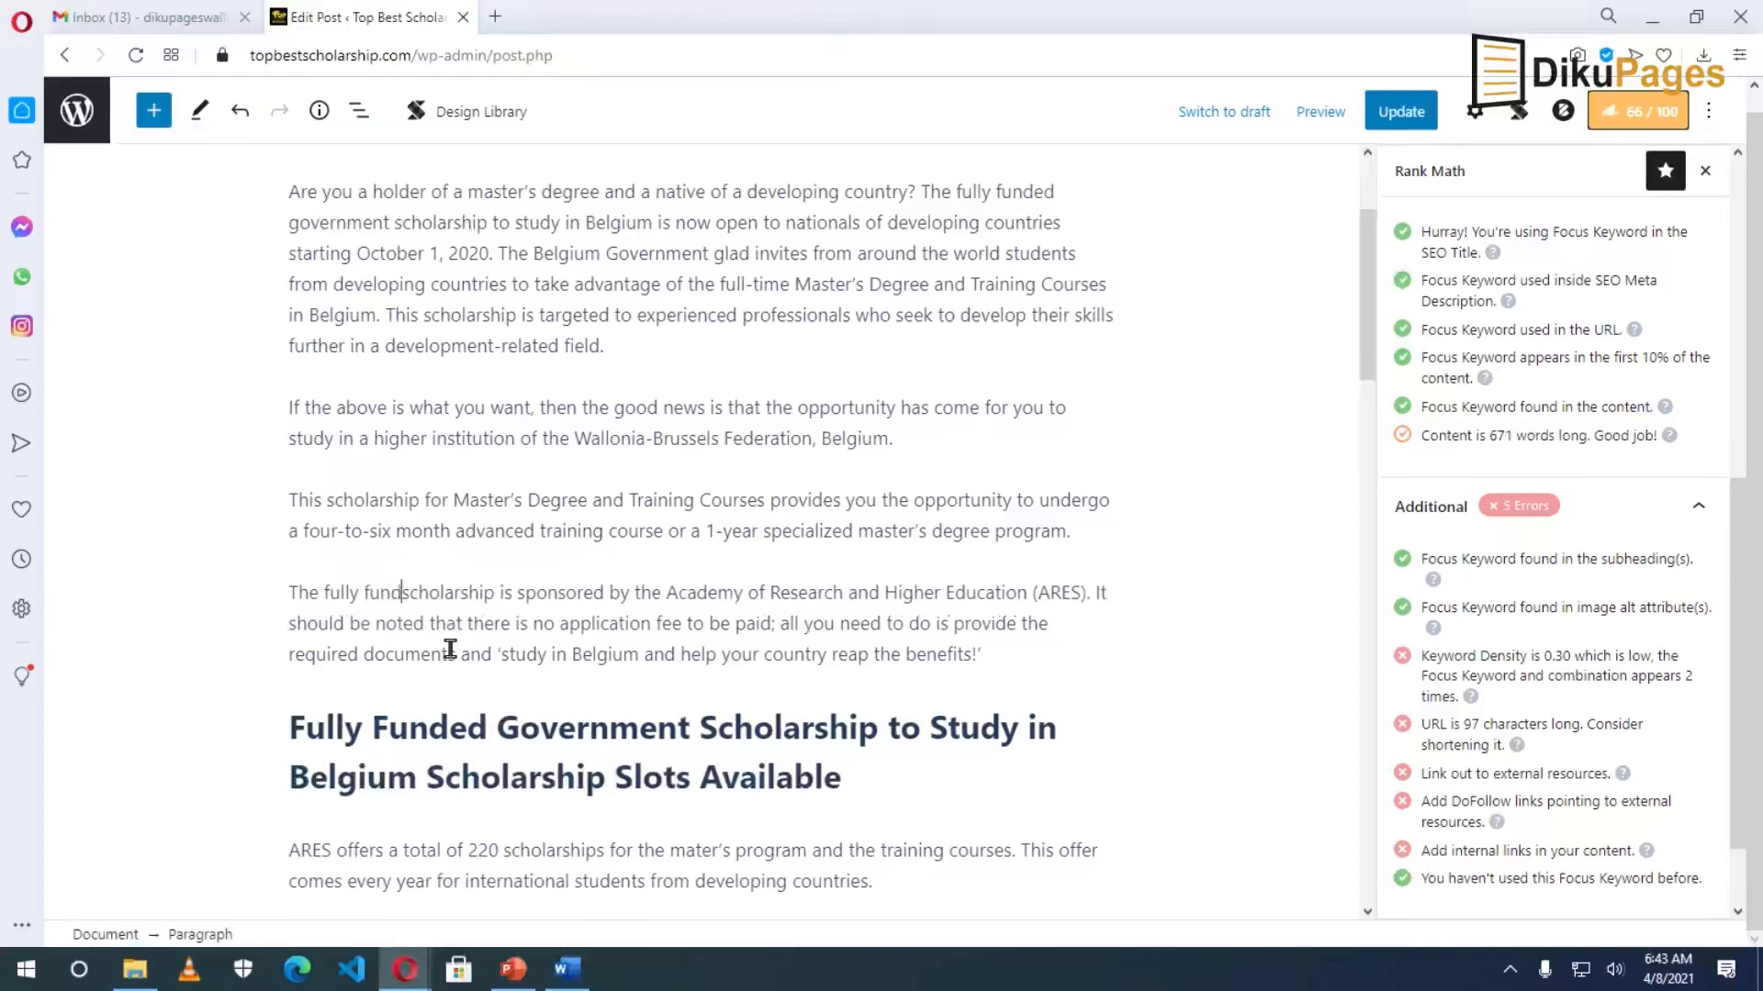
pyautogui.write('government ')
pyautogui.write('sch')
pyautogui.press('BackSpace')
pyautogui.press('BackSpace')
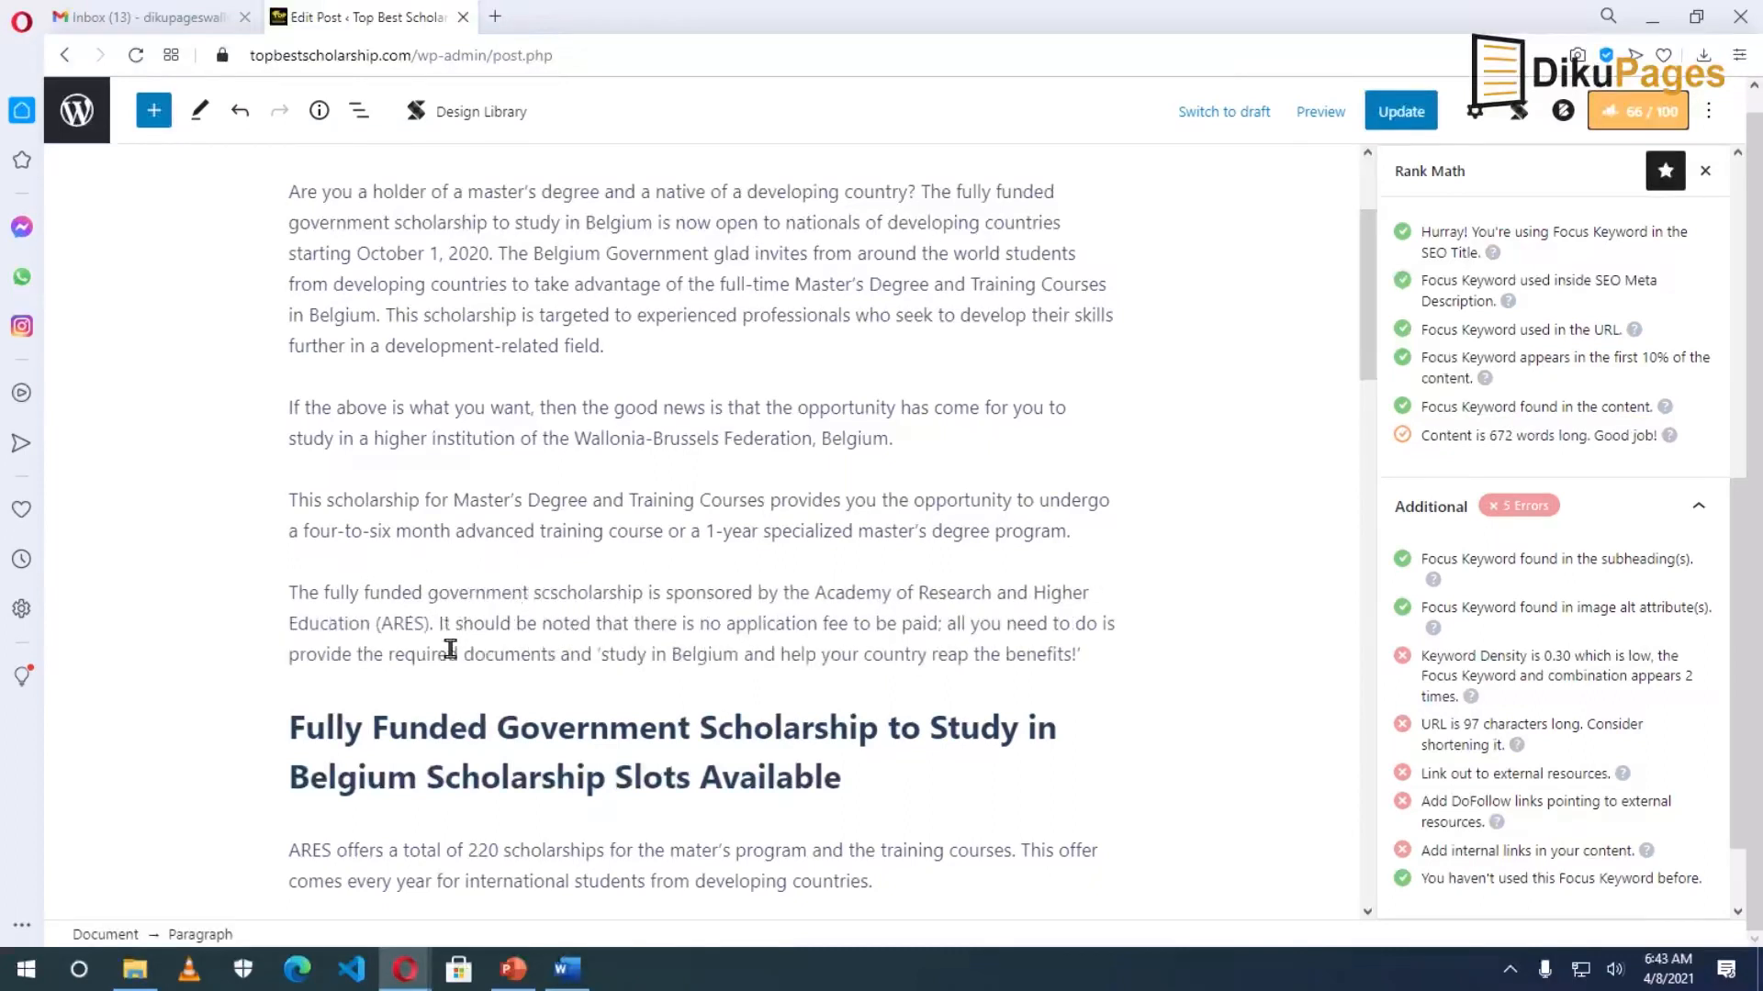
pyautogui.press('BackSpace')
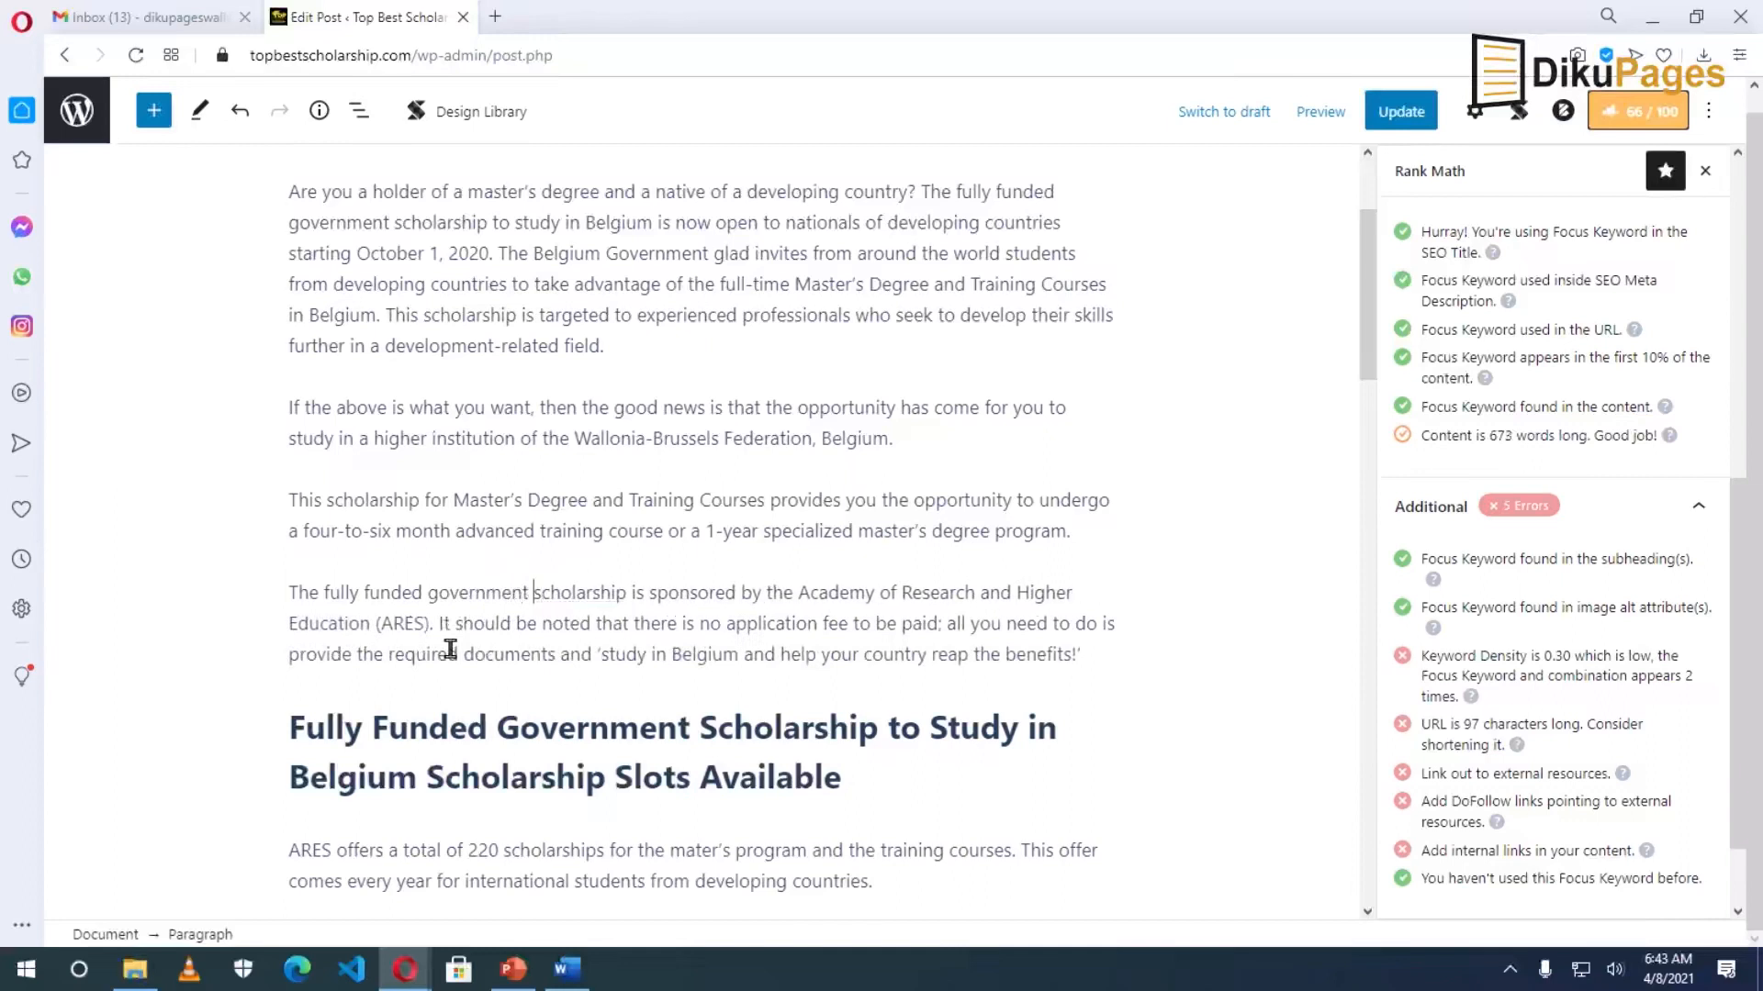
pyautogui.write('to study ')
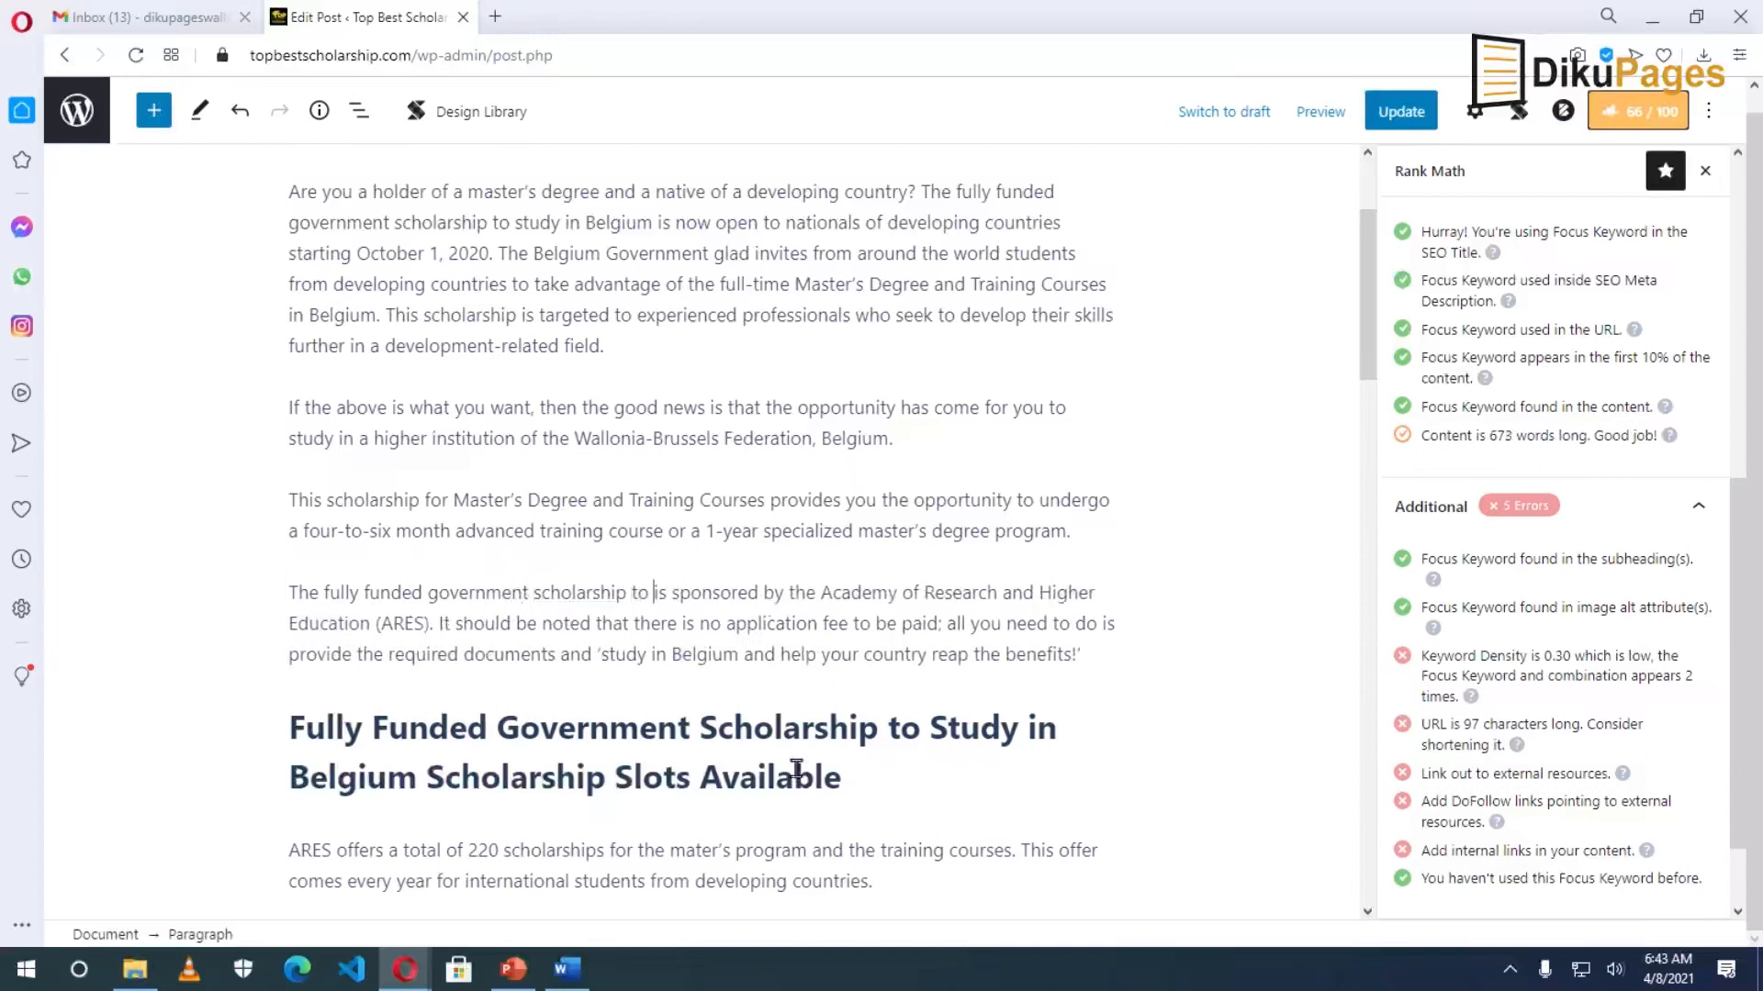
pyautogui.write('in ')
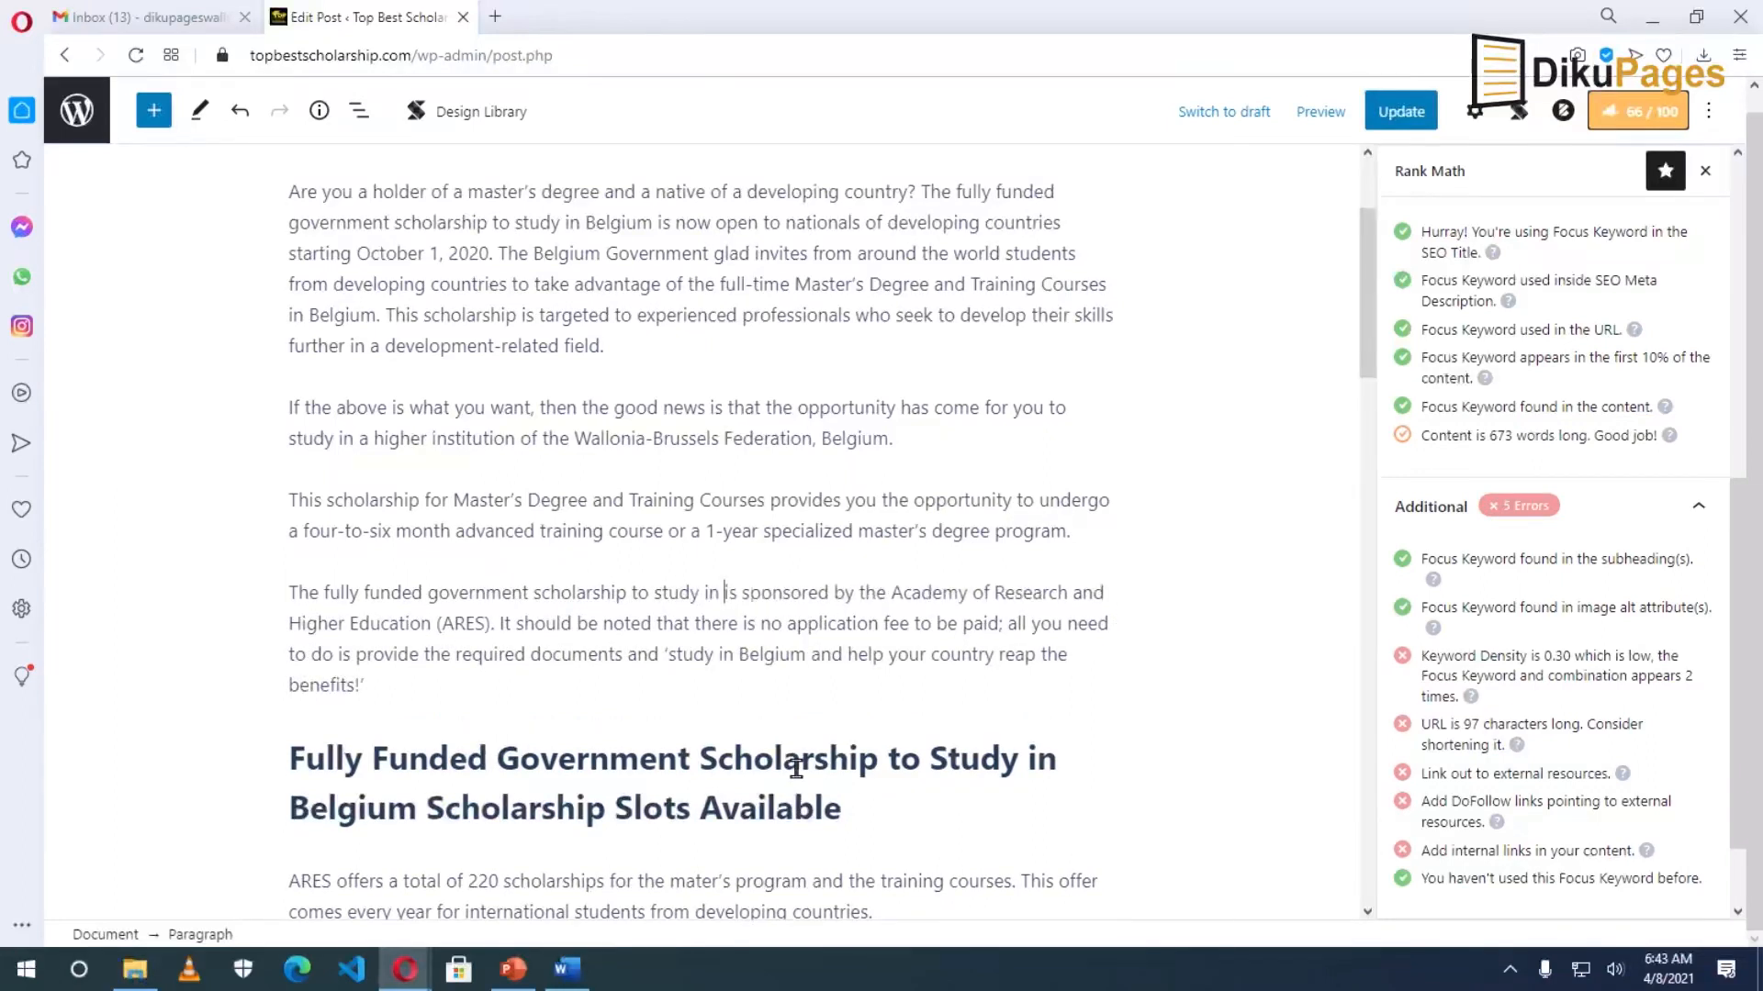
pyautogui.write('Belgi')
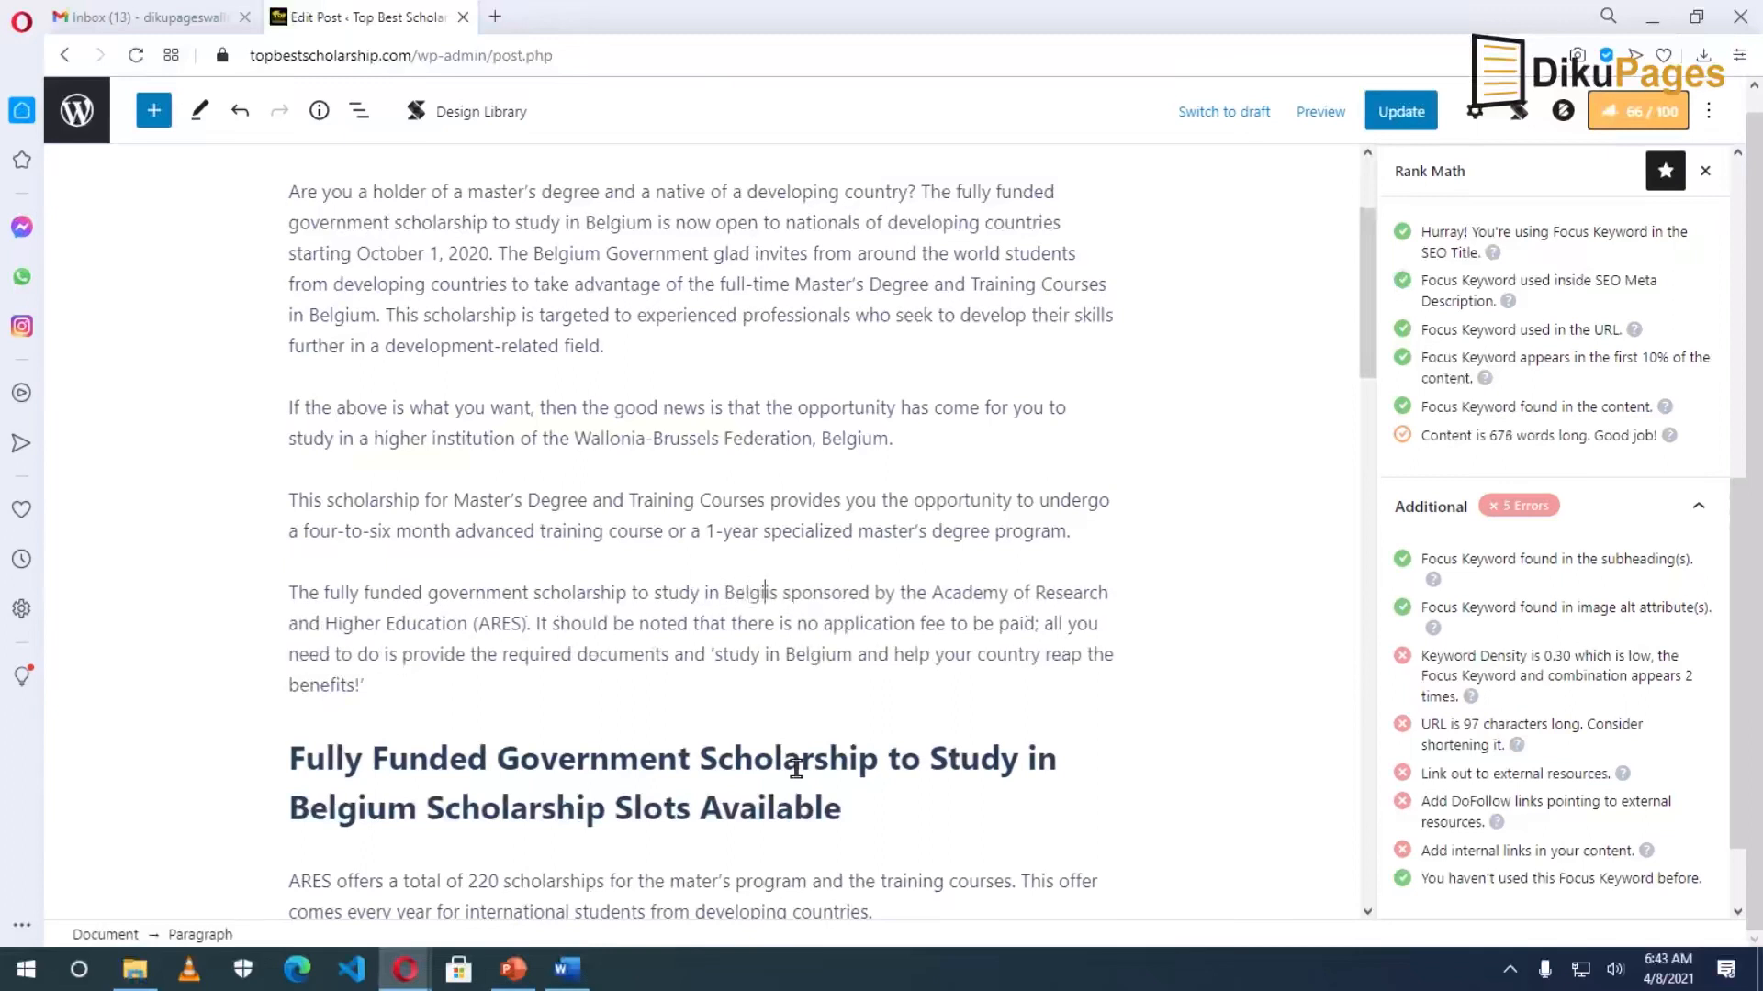
pyautogui.write('um i')
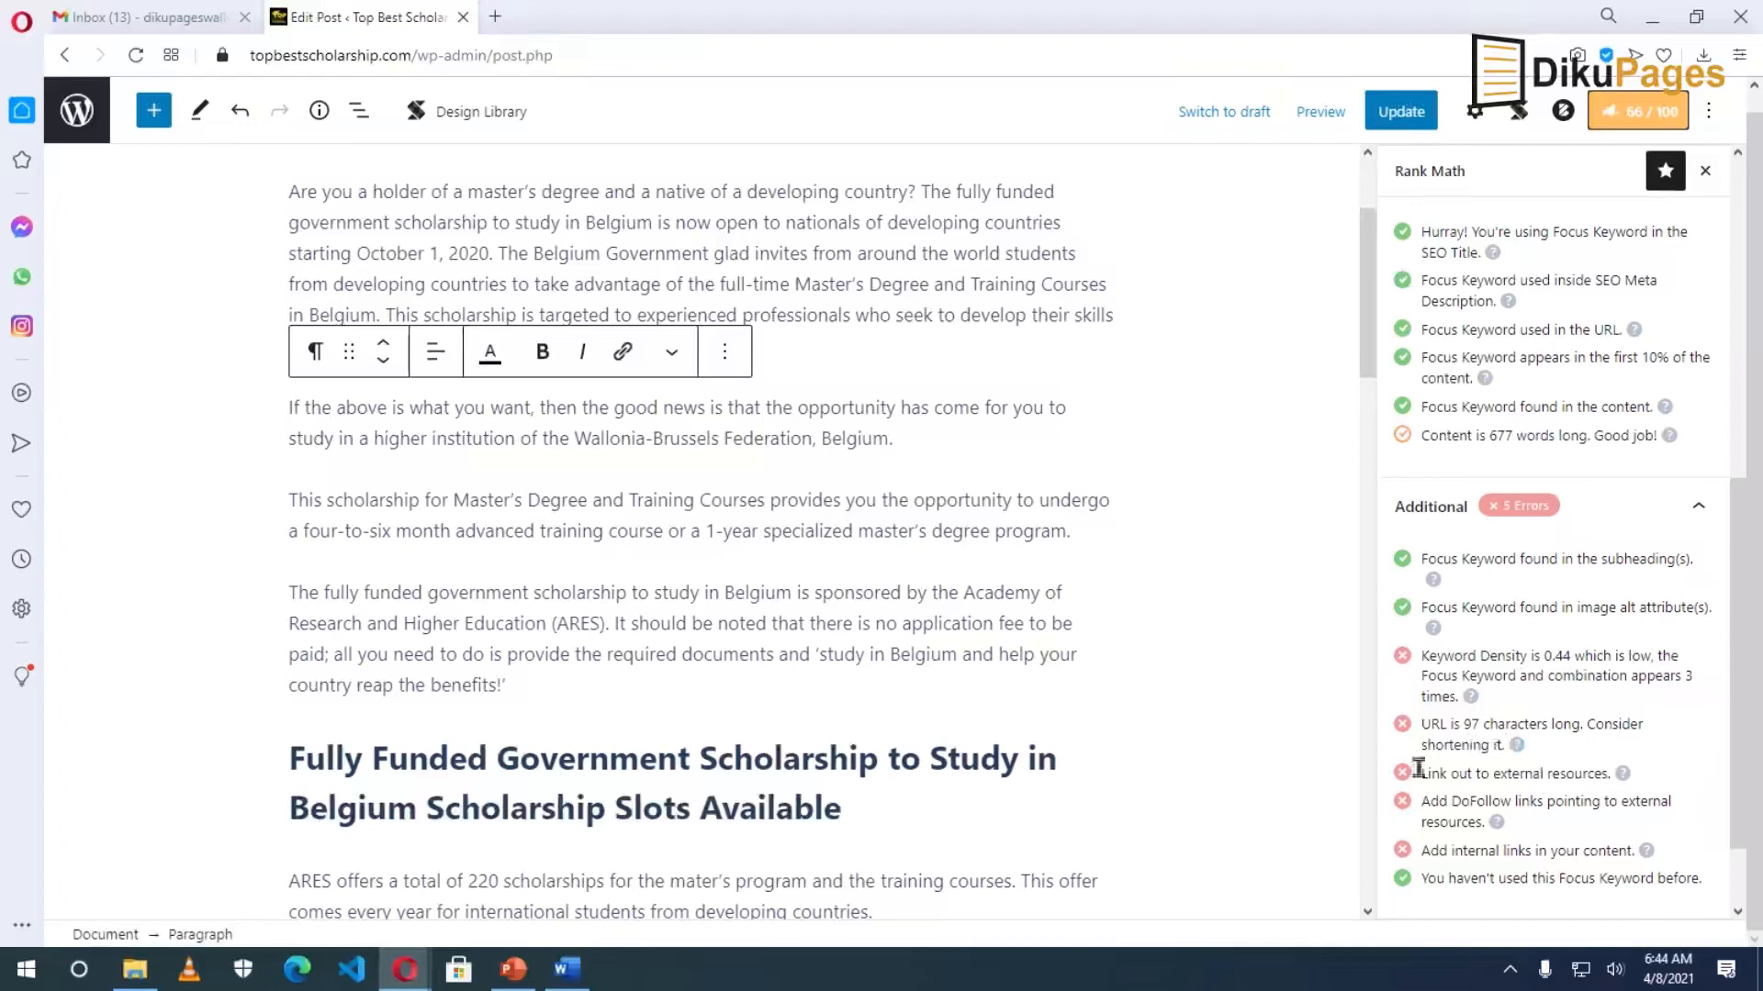
pyautogui.scroll(2, 827, 551)
# Trim '-2021-2022' from the post's URL slug so it ends at belgium.
pyautogui.moveTo(293, 249); pyautogui.dragTo(1027, 289)
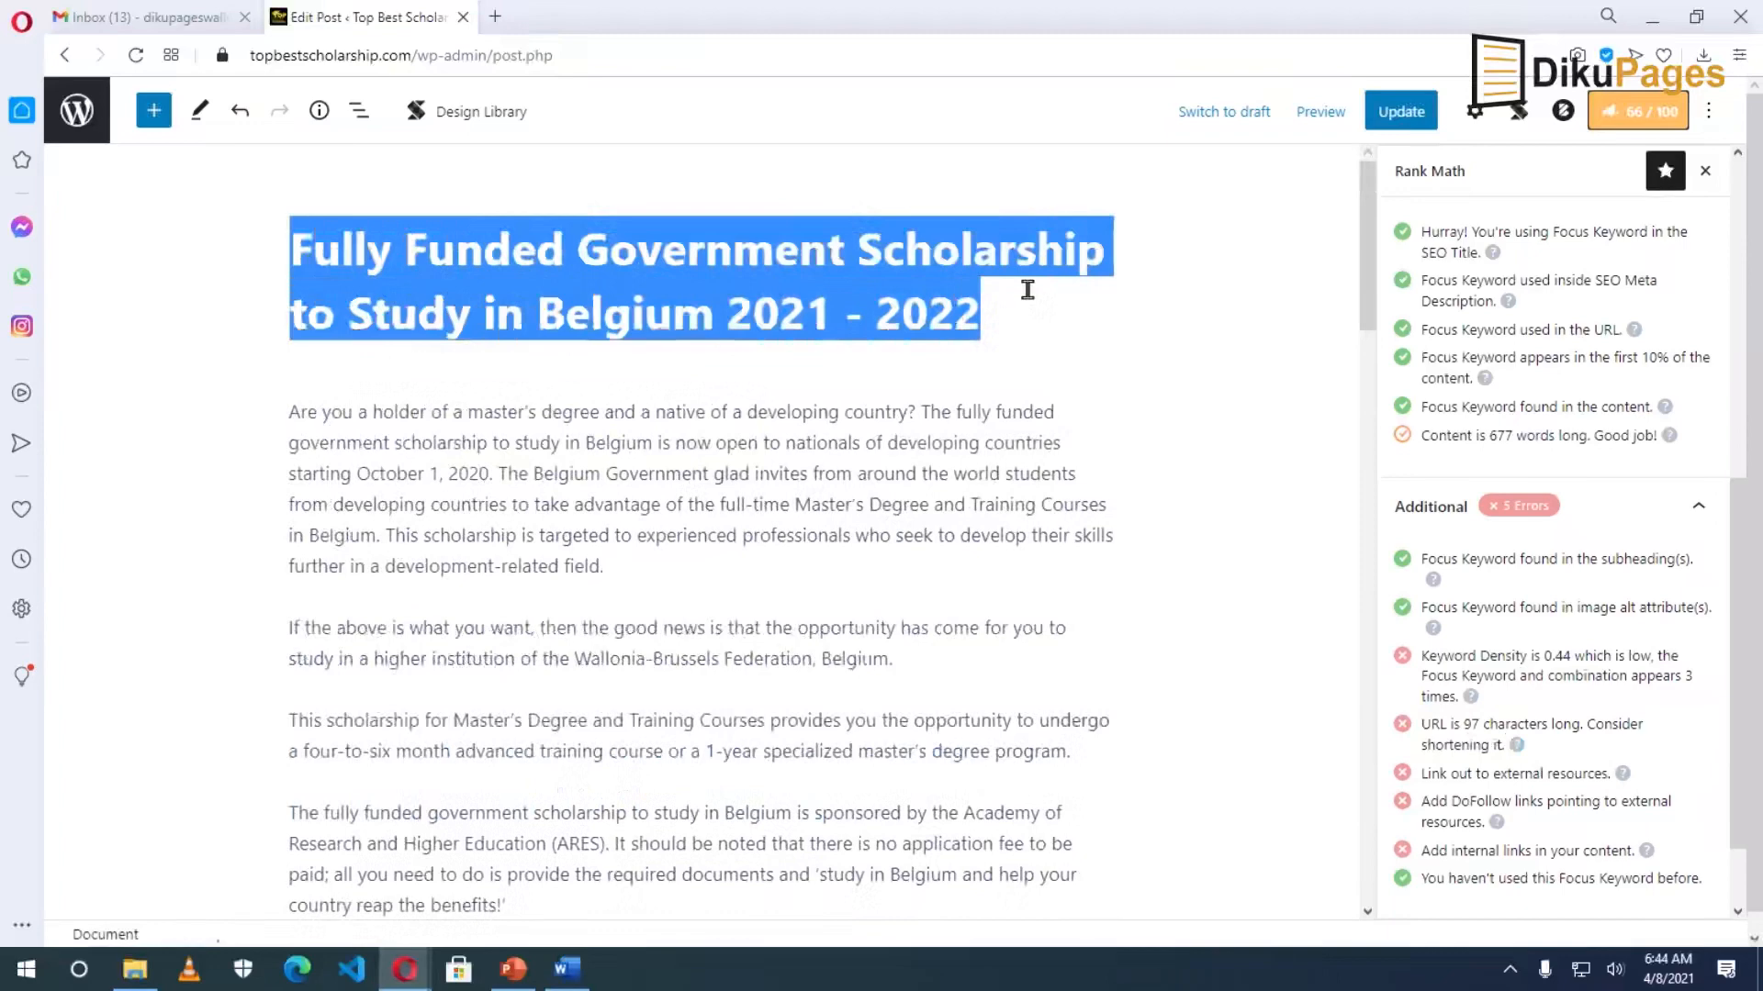
pyautogui.click(730, 312)
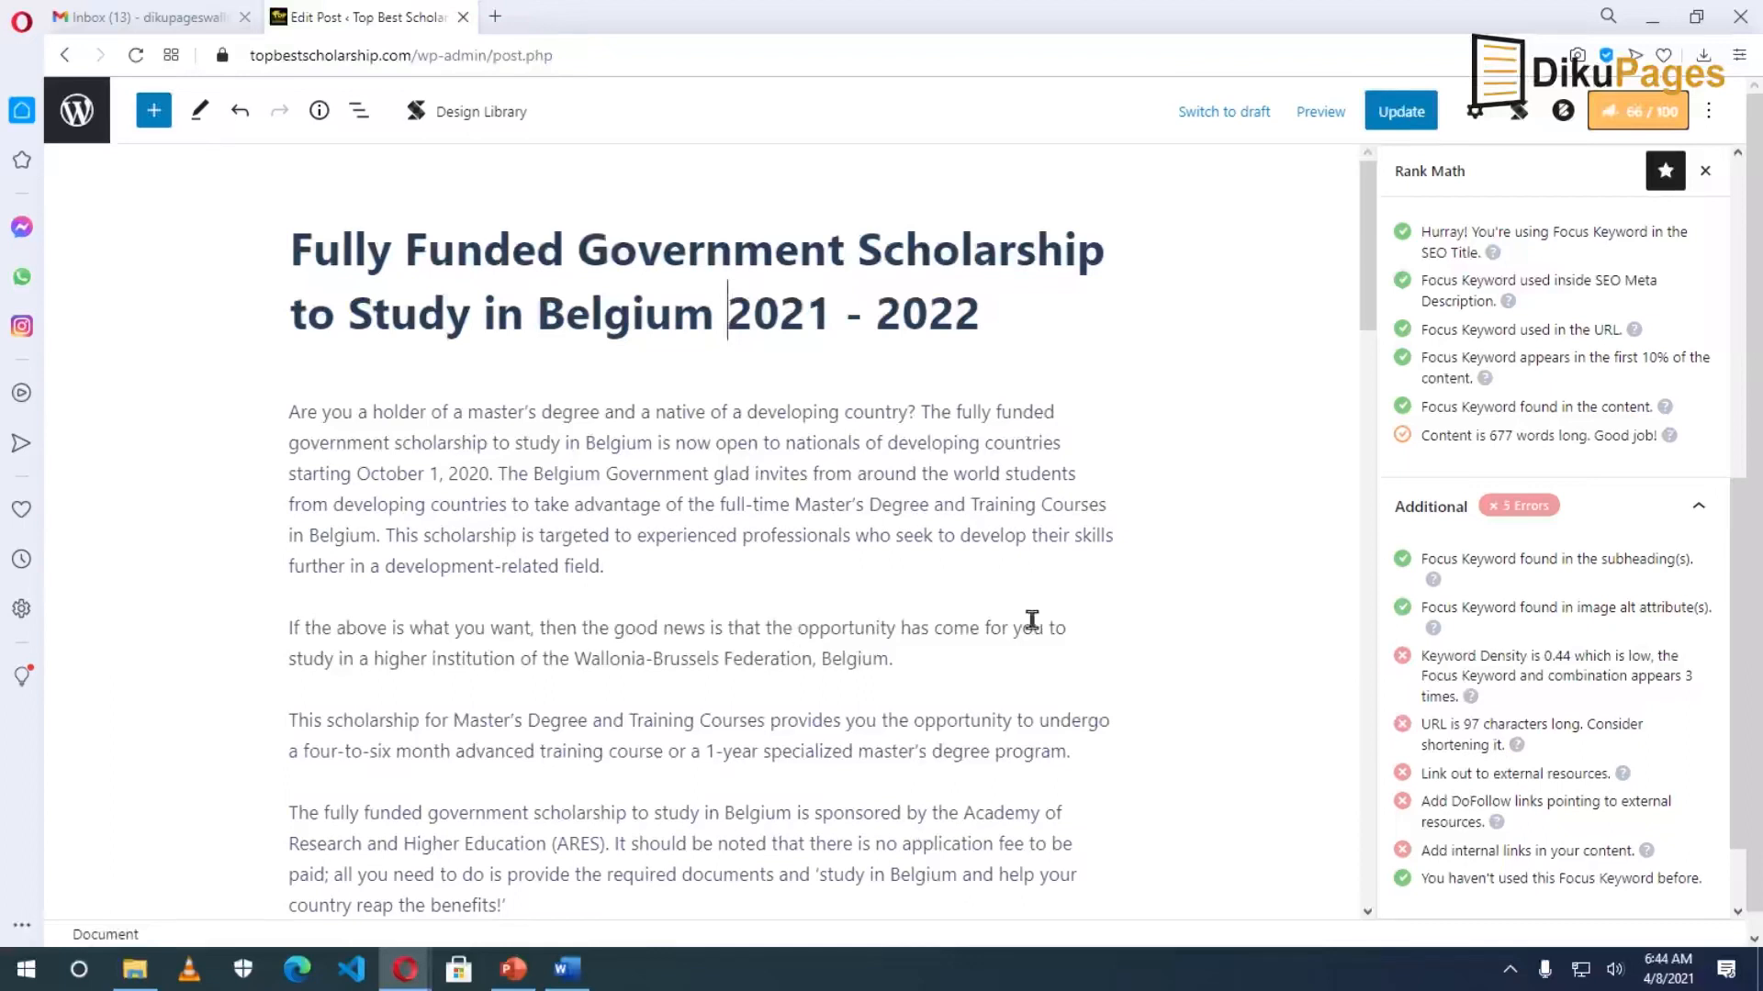
pyautogui.click(1476, 111)
pyautogui.click(1406, 173)
pyautogui.click(1449, 478)
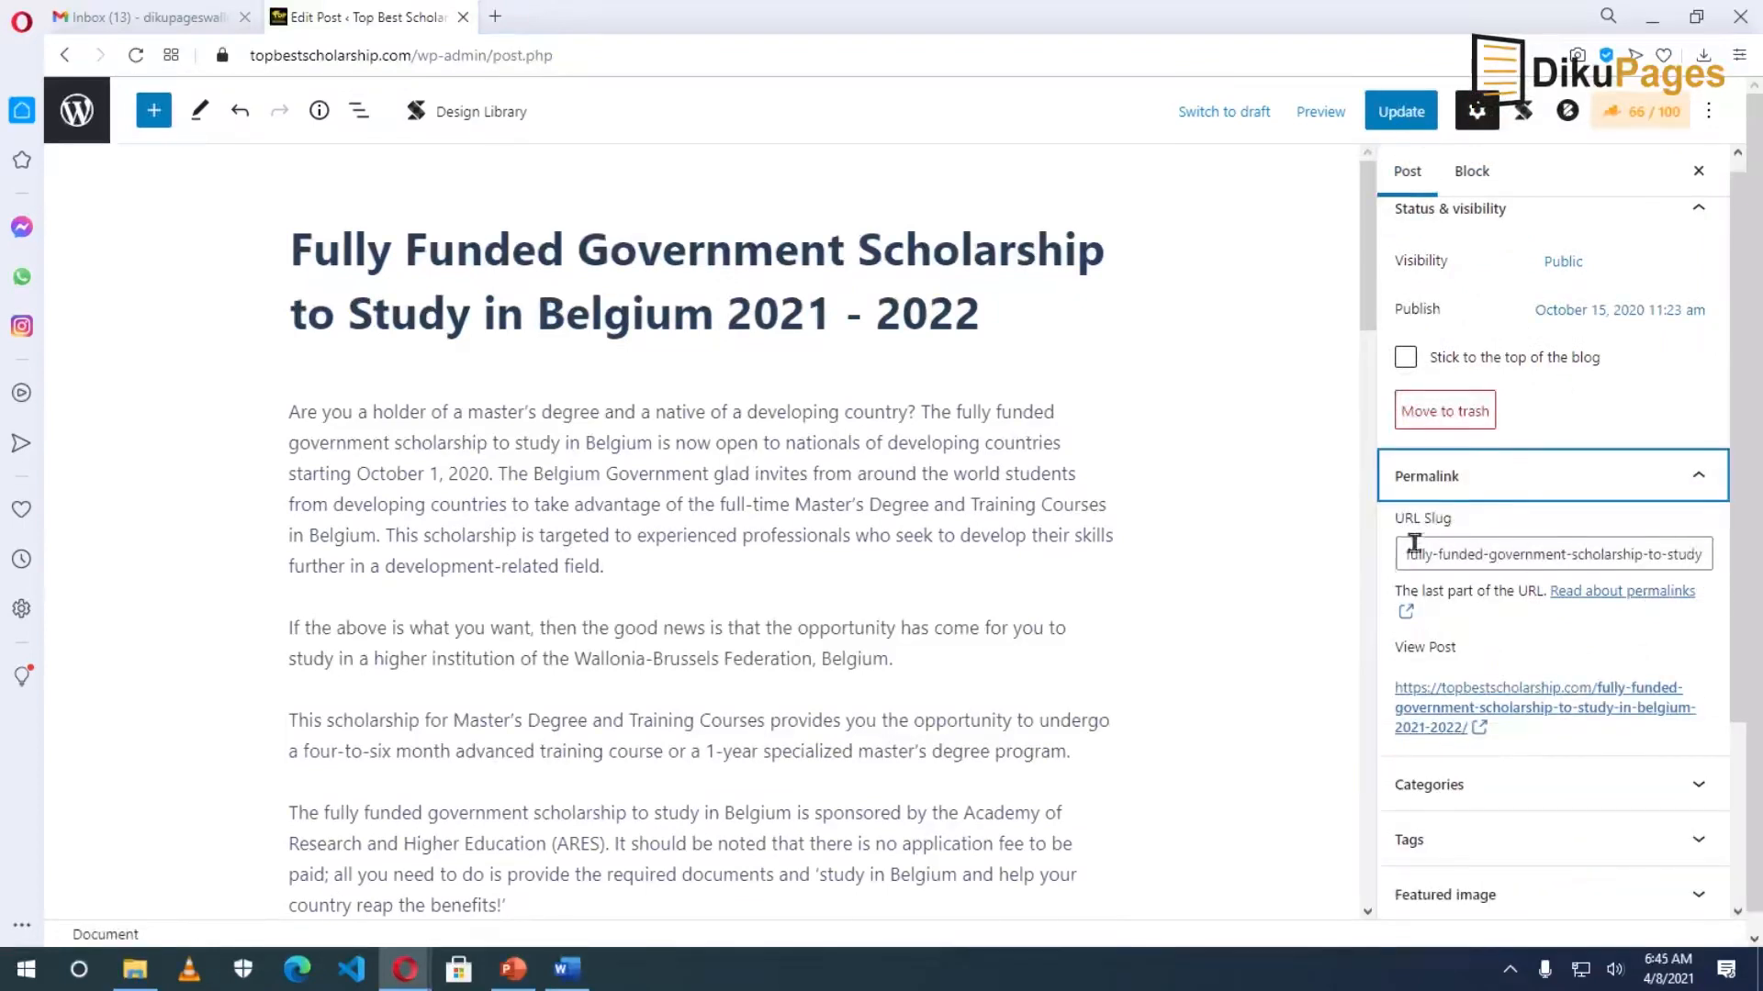
pyautogui.click(1688, 556)
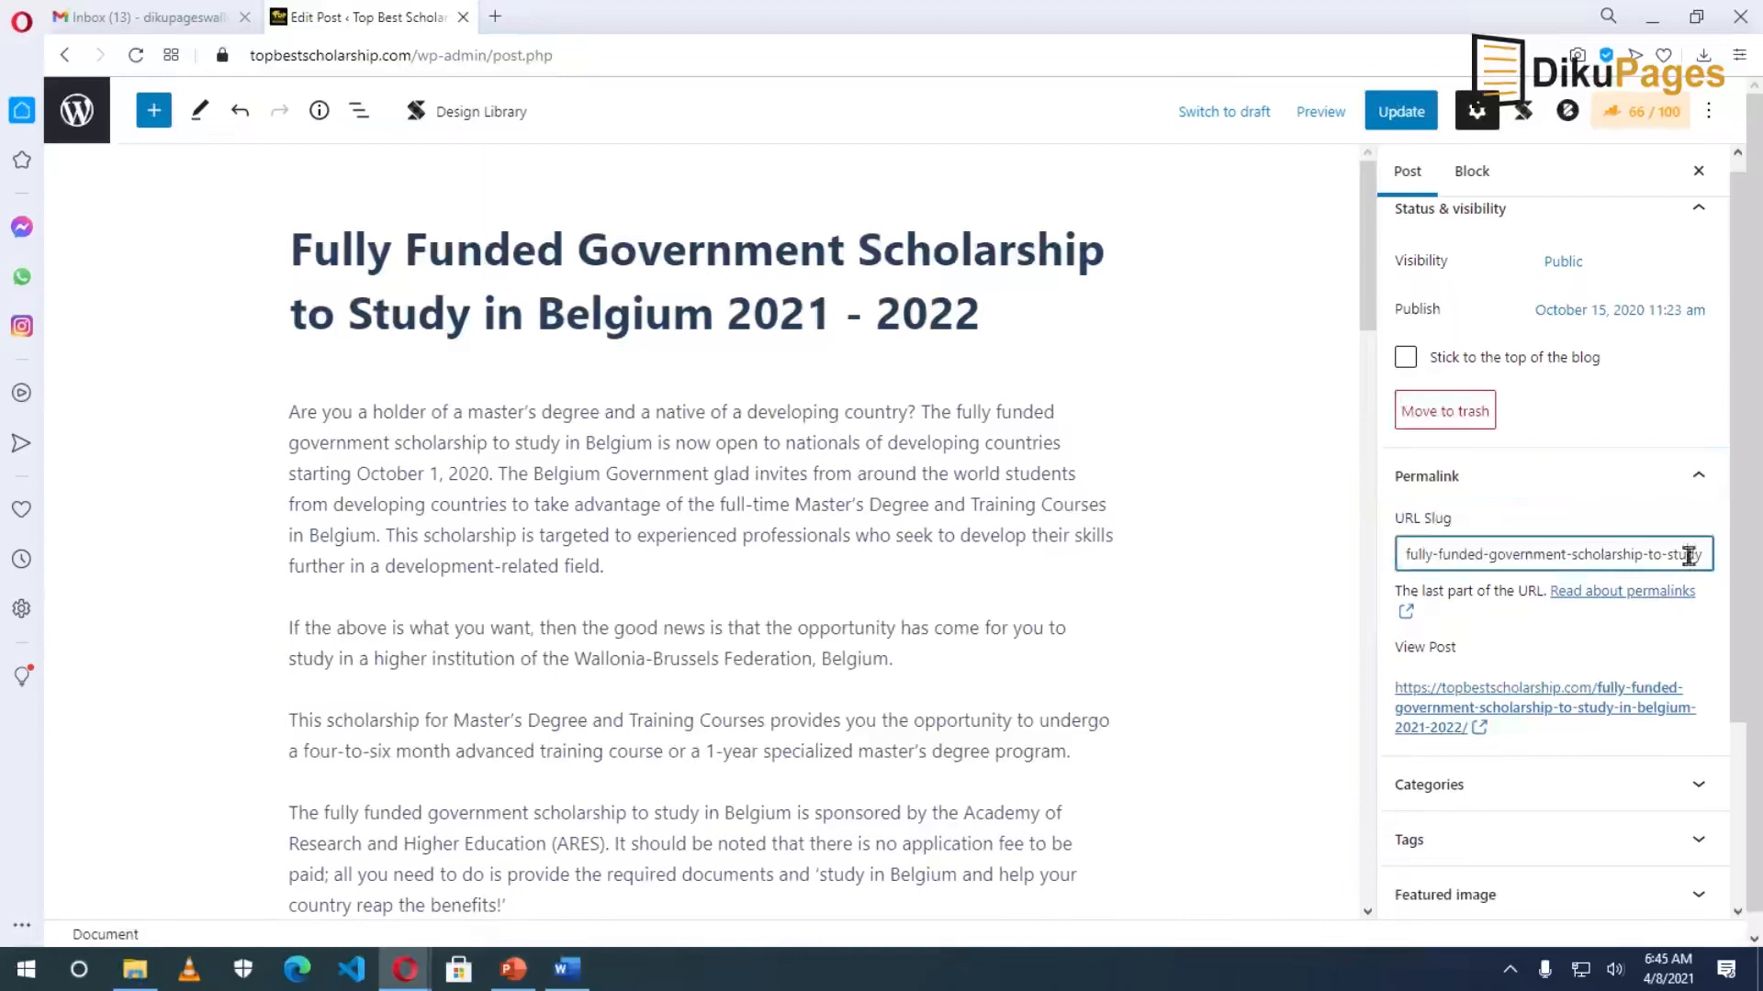
pyautogui.press('Right')
pyautogui.press('Right')
pyautogui.press('Right')
pyautogui.press('Right')
pyautogui.press('Right')
pyautogui.press('Right')
pyautogui.press('Right')
pyautogui.press('Right')
pyautogui.press('Right')
pyautogui.press('Right')
pyautogui.press('Right')
pyautogui.press('Right')
pyautogui.press('Right')
pyautogui.press('Right')
pyautogui.press('Right')
pyautogui.press('Right')
pyautogui.press('Right')
pyautogui.press('Right')
pyautogui.press('Right')
pyautogui.press('Right')
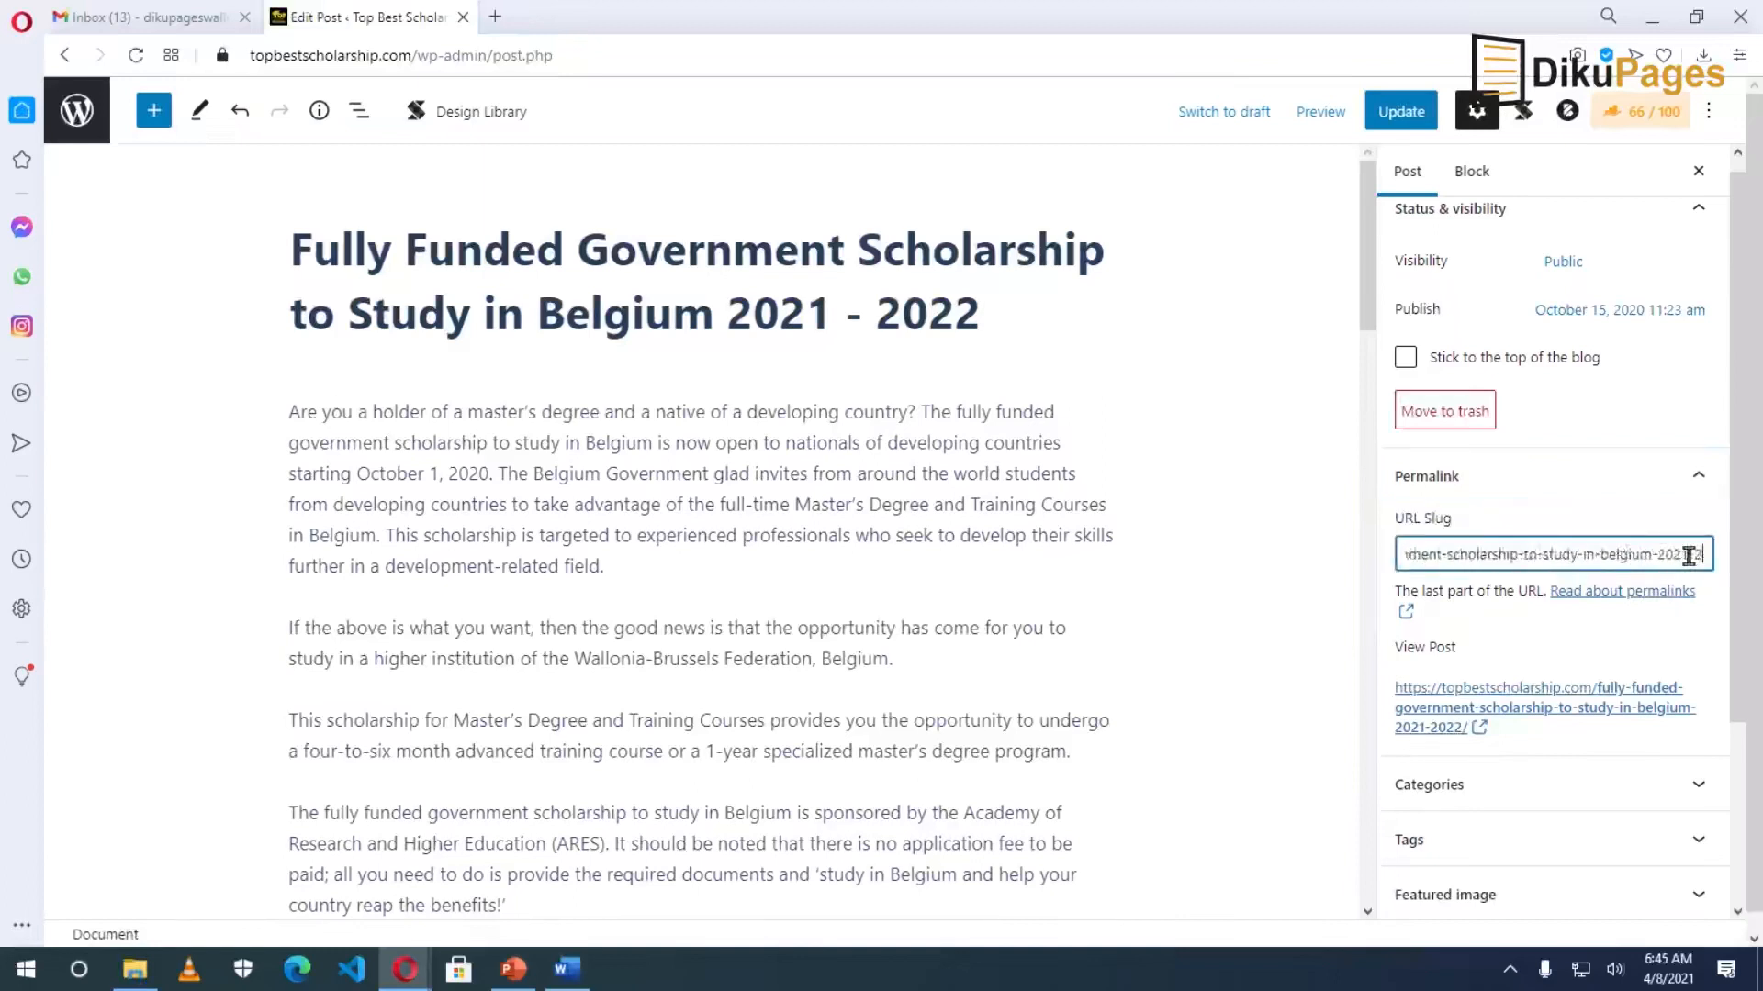
pyautogui.press('BackSpace')
pyautogui.press('BackSpace')
pyautogui.press('BackSpace')
pyautogui.press('BackSpace')
pyautogui.press('BackSpace')
pyautogui.press('BackSpace')
pyautogui.press('BackSpace')
pyautogui.press('BackSpace')
pyautogui.press('BackSpace')
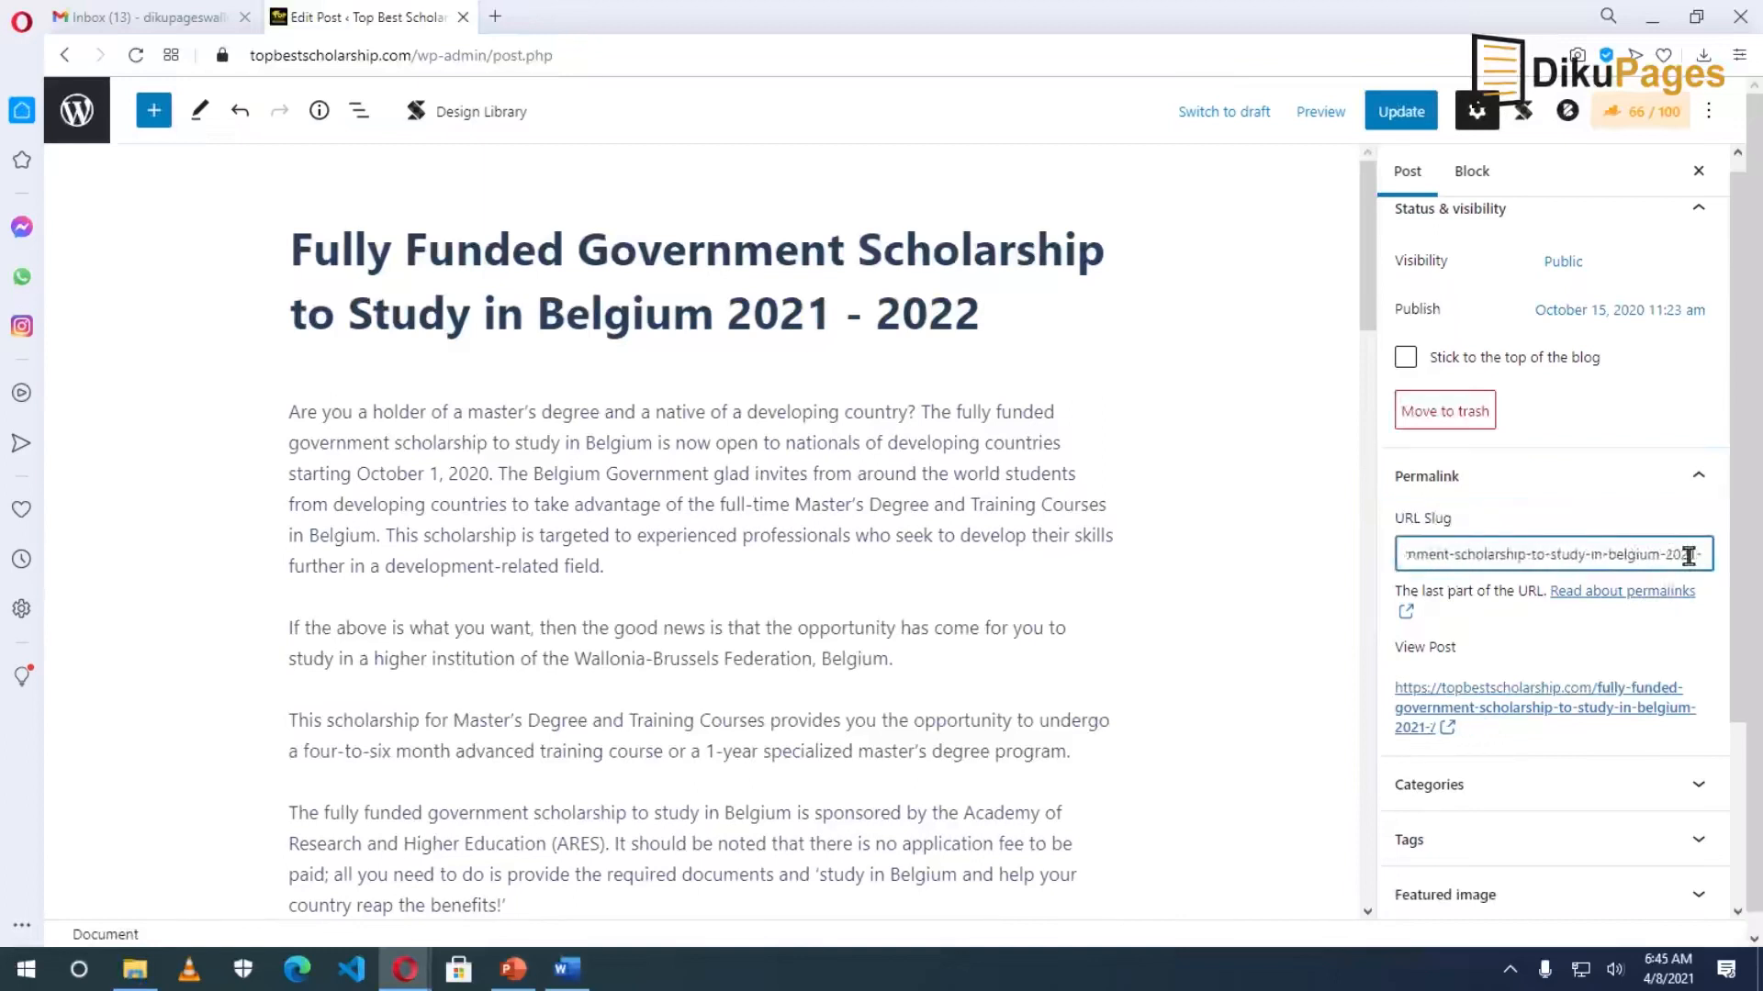
pyautogui.press('BackSpace')
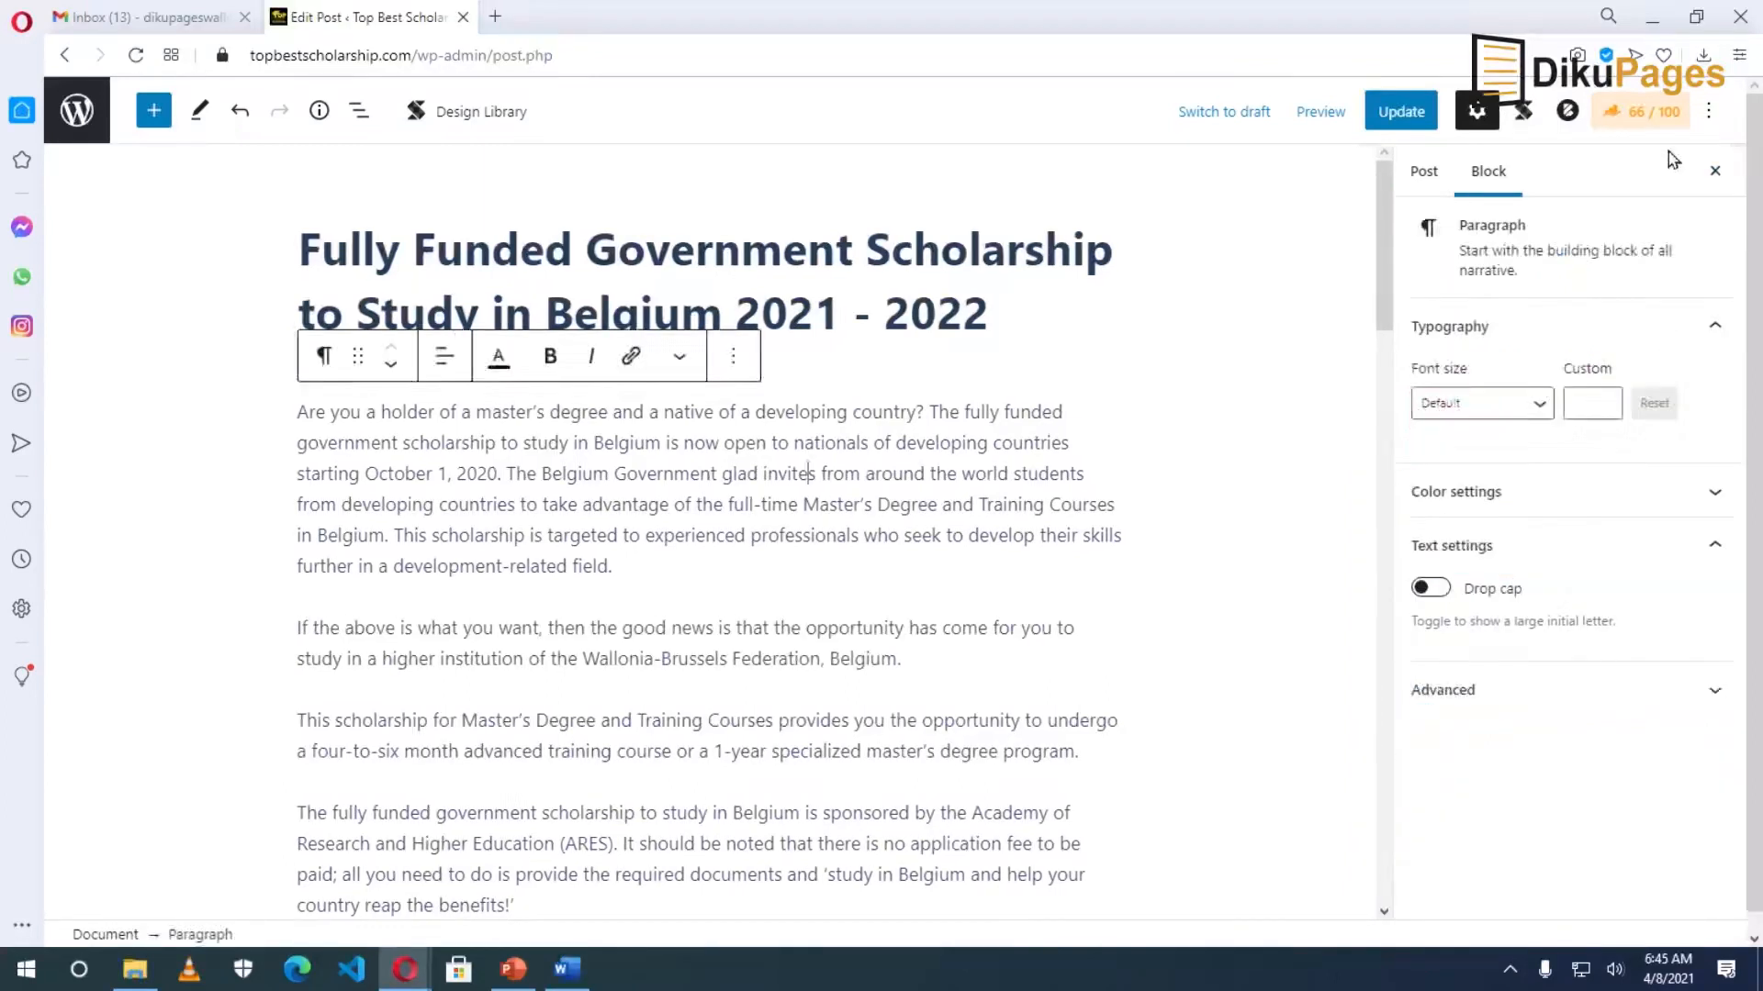
pyautogui.click(1640, 112)
pyautogui.scroll(-8, 1561, 735)
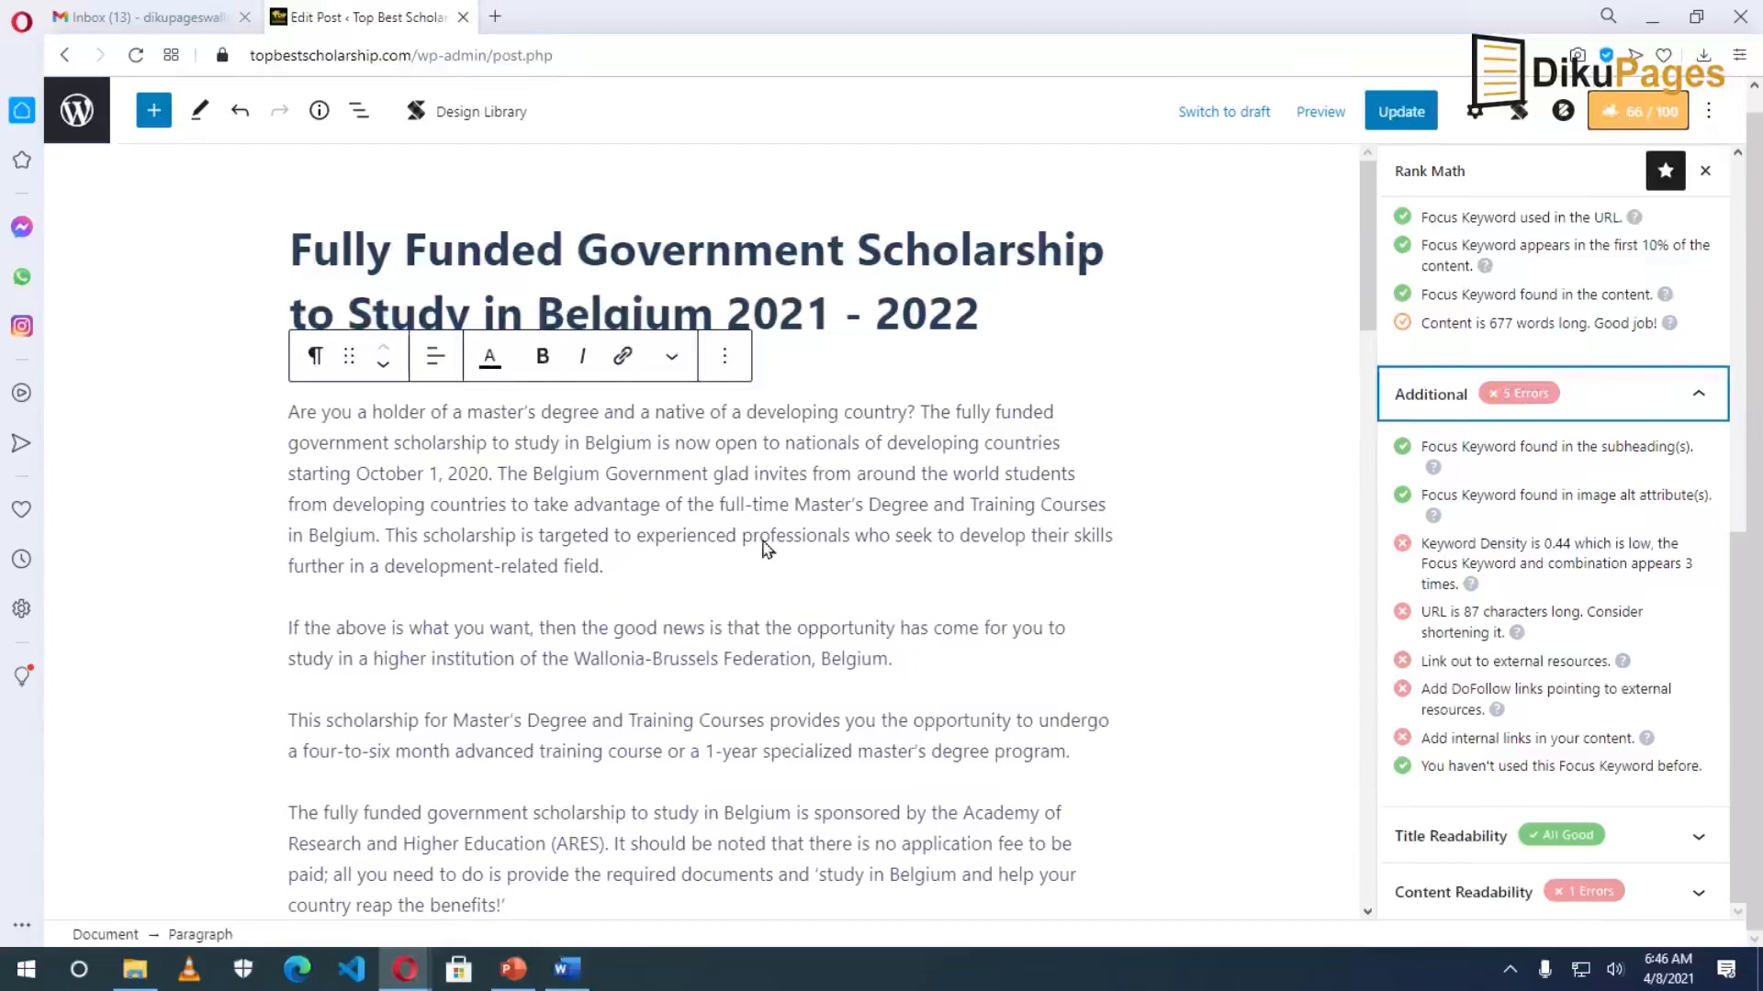
pyautogui.scroll(-7, 866, 745)
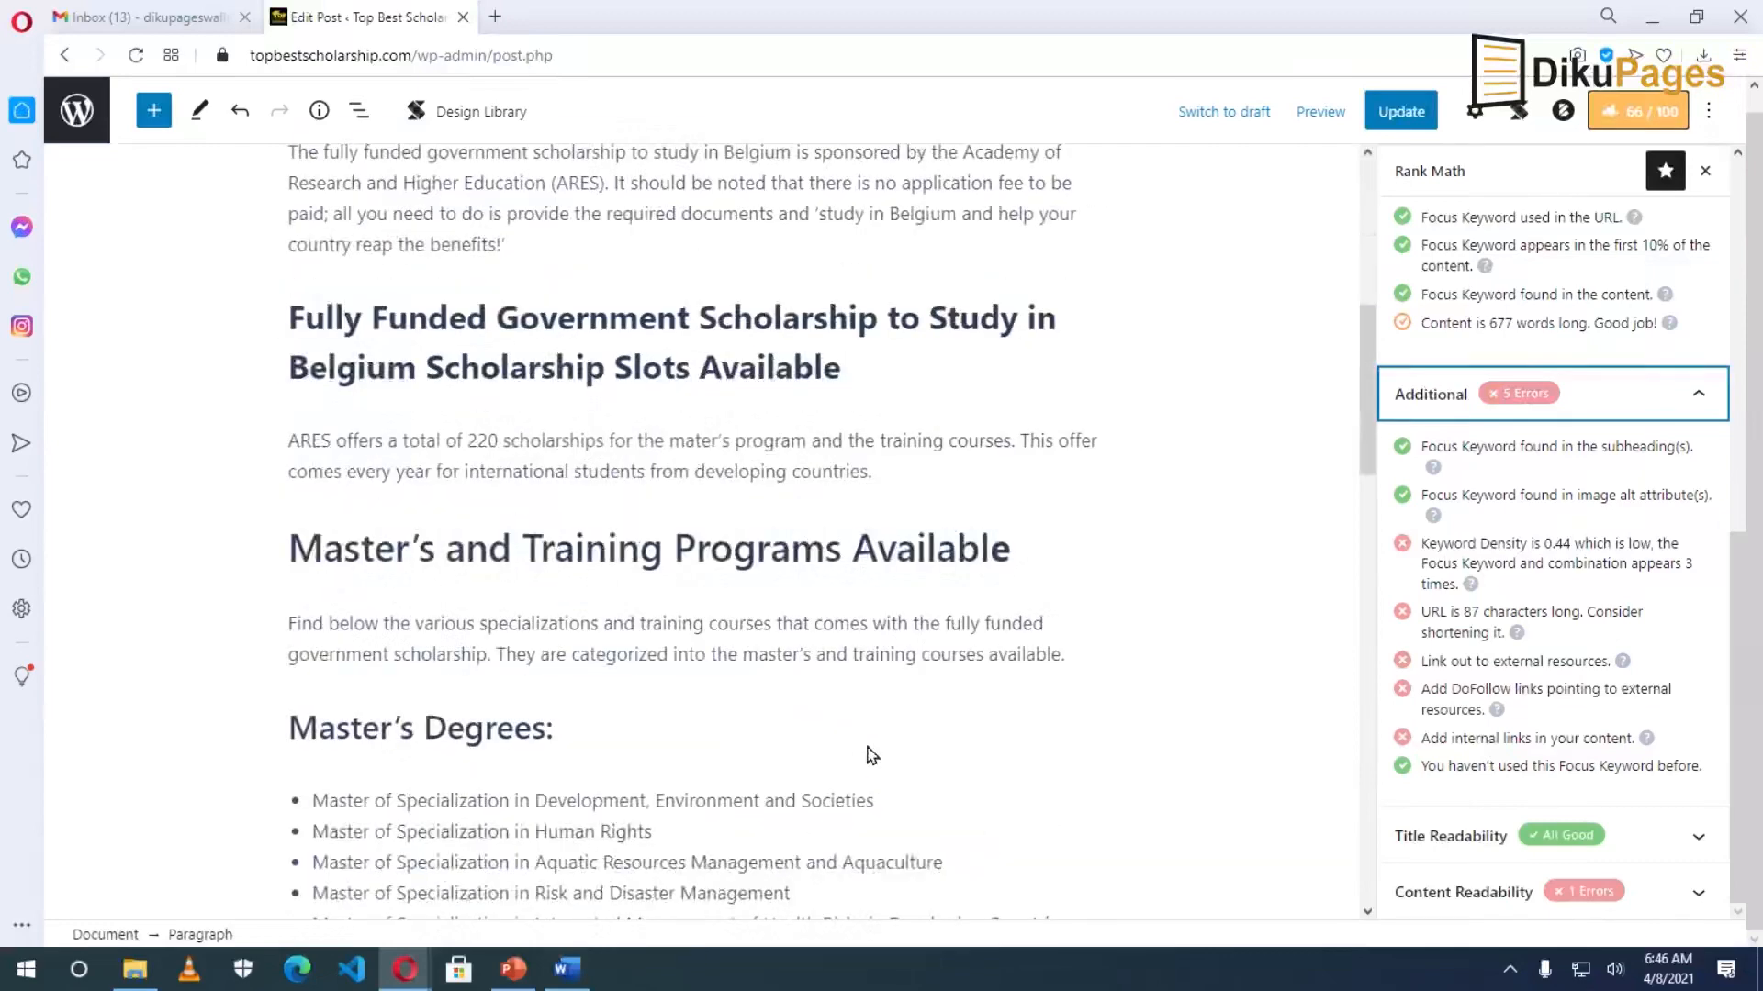
pyautogui.scroll(-3, 866, 746)
pyautogui.scroll(-4, 866, 745)
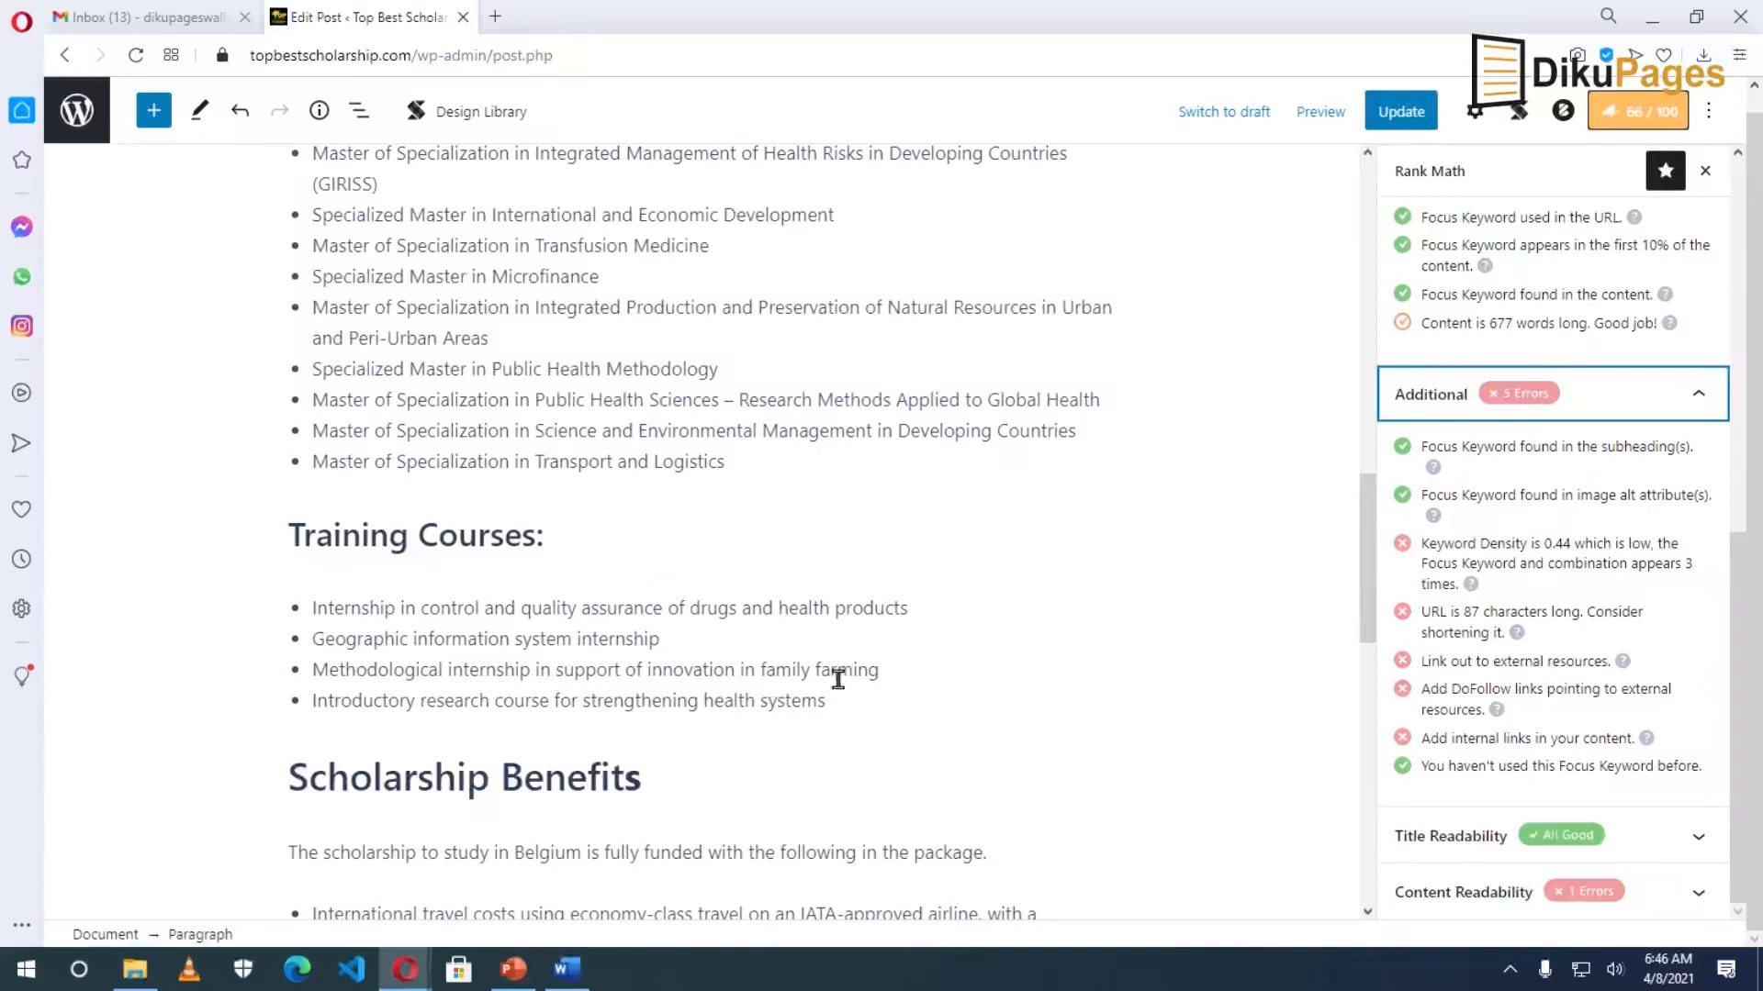
pyautogui.scroll(10, 677, 627)
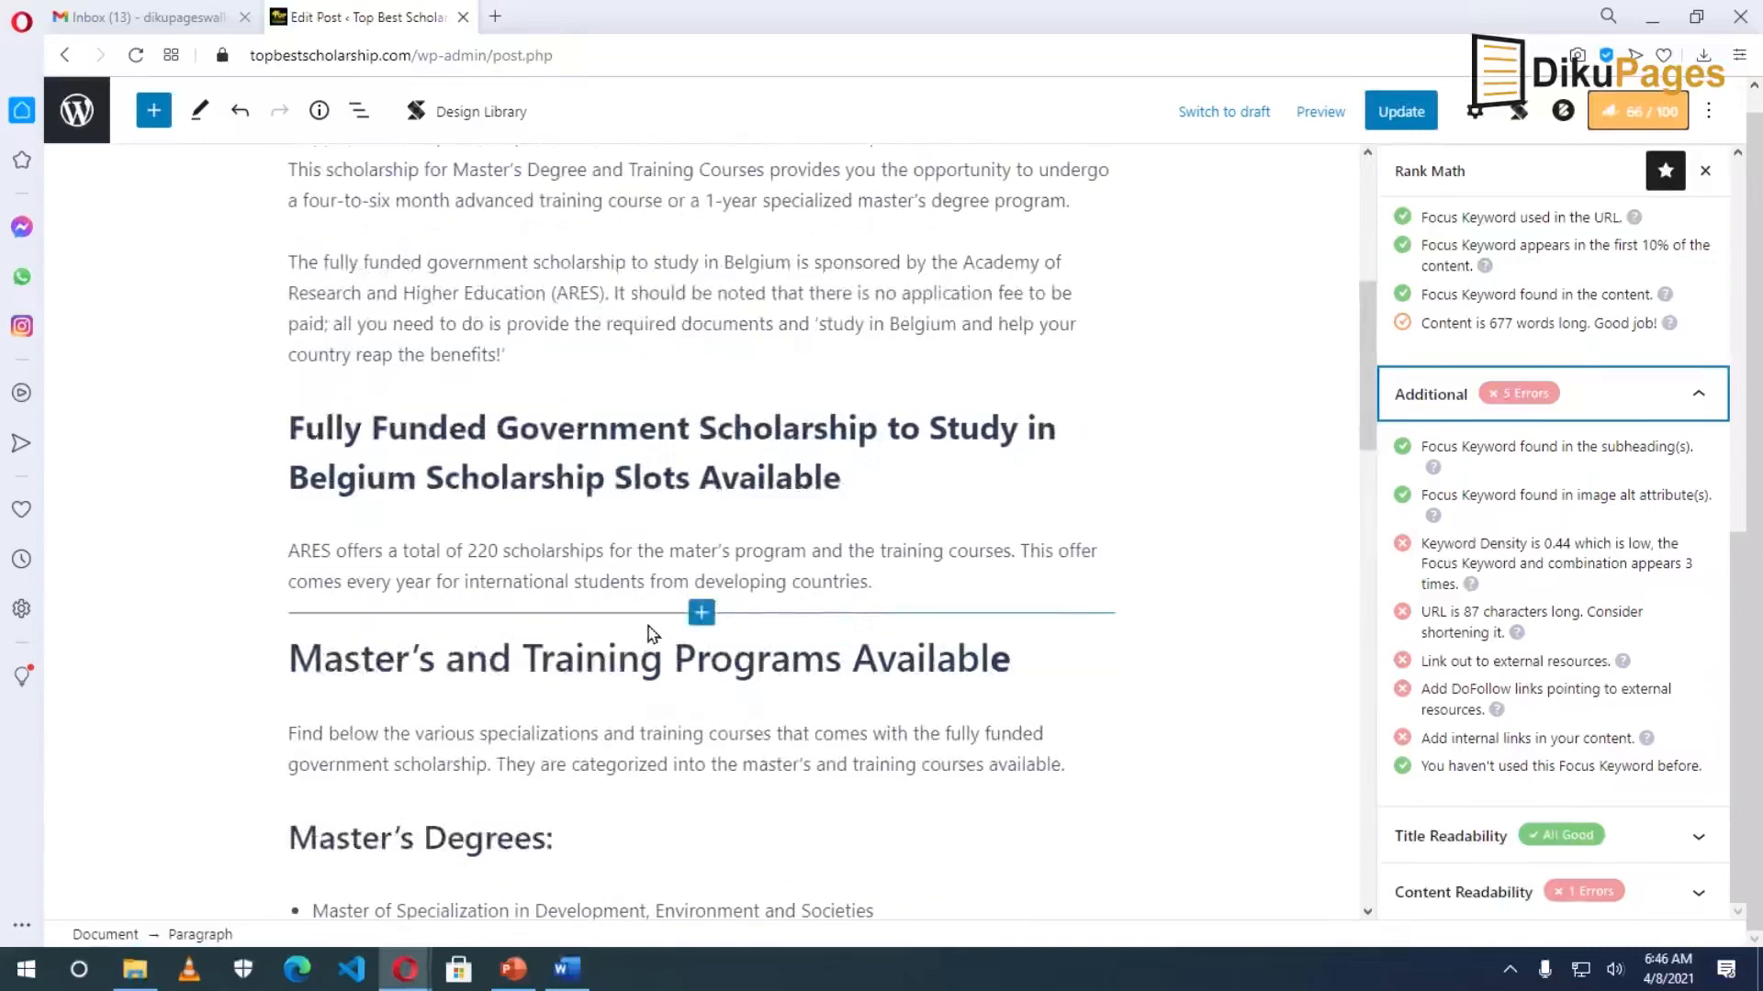
pyautogui.scroll(8, 647, 633)
pyautogui.scroll(-12, 647, 633)
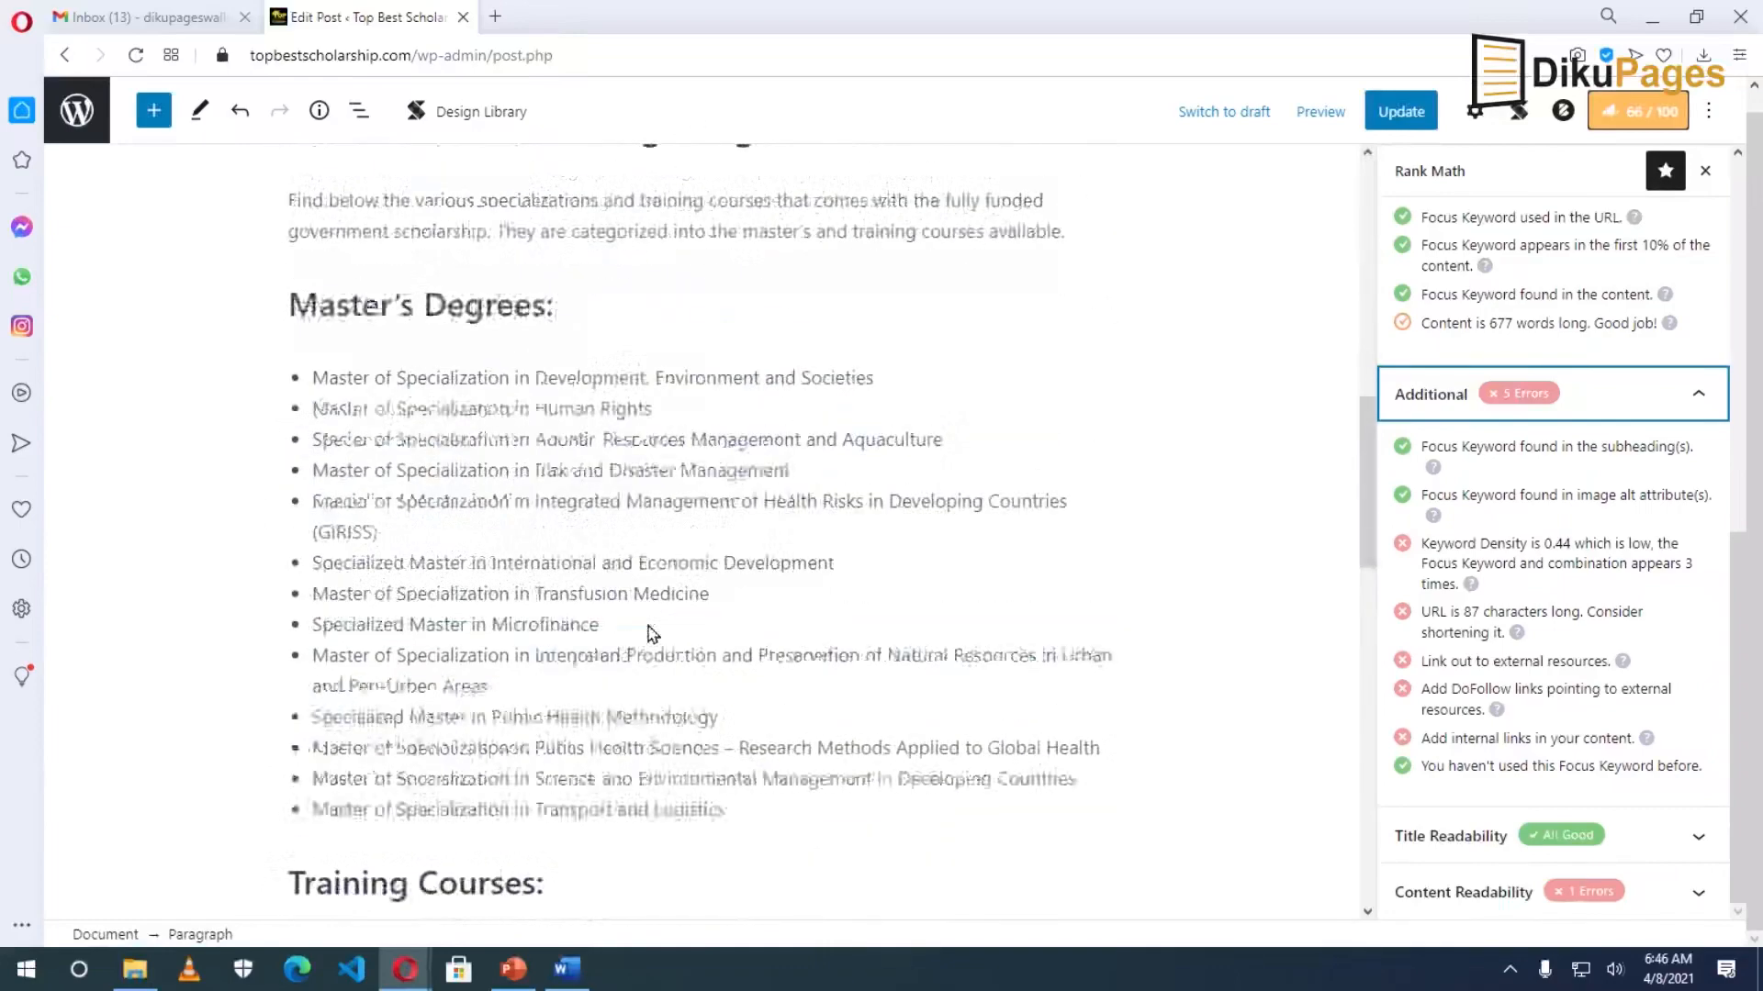
pyautogui.scroll(-12, 647, 634)
pyautogui.scroll(2, 647, 633)
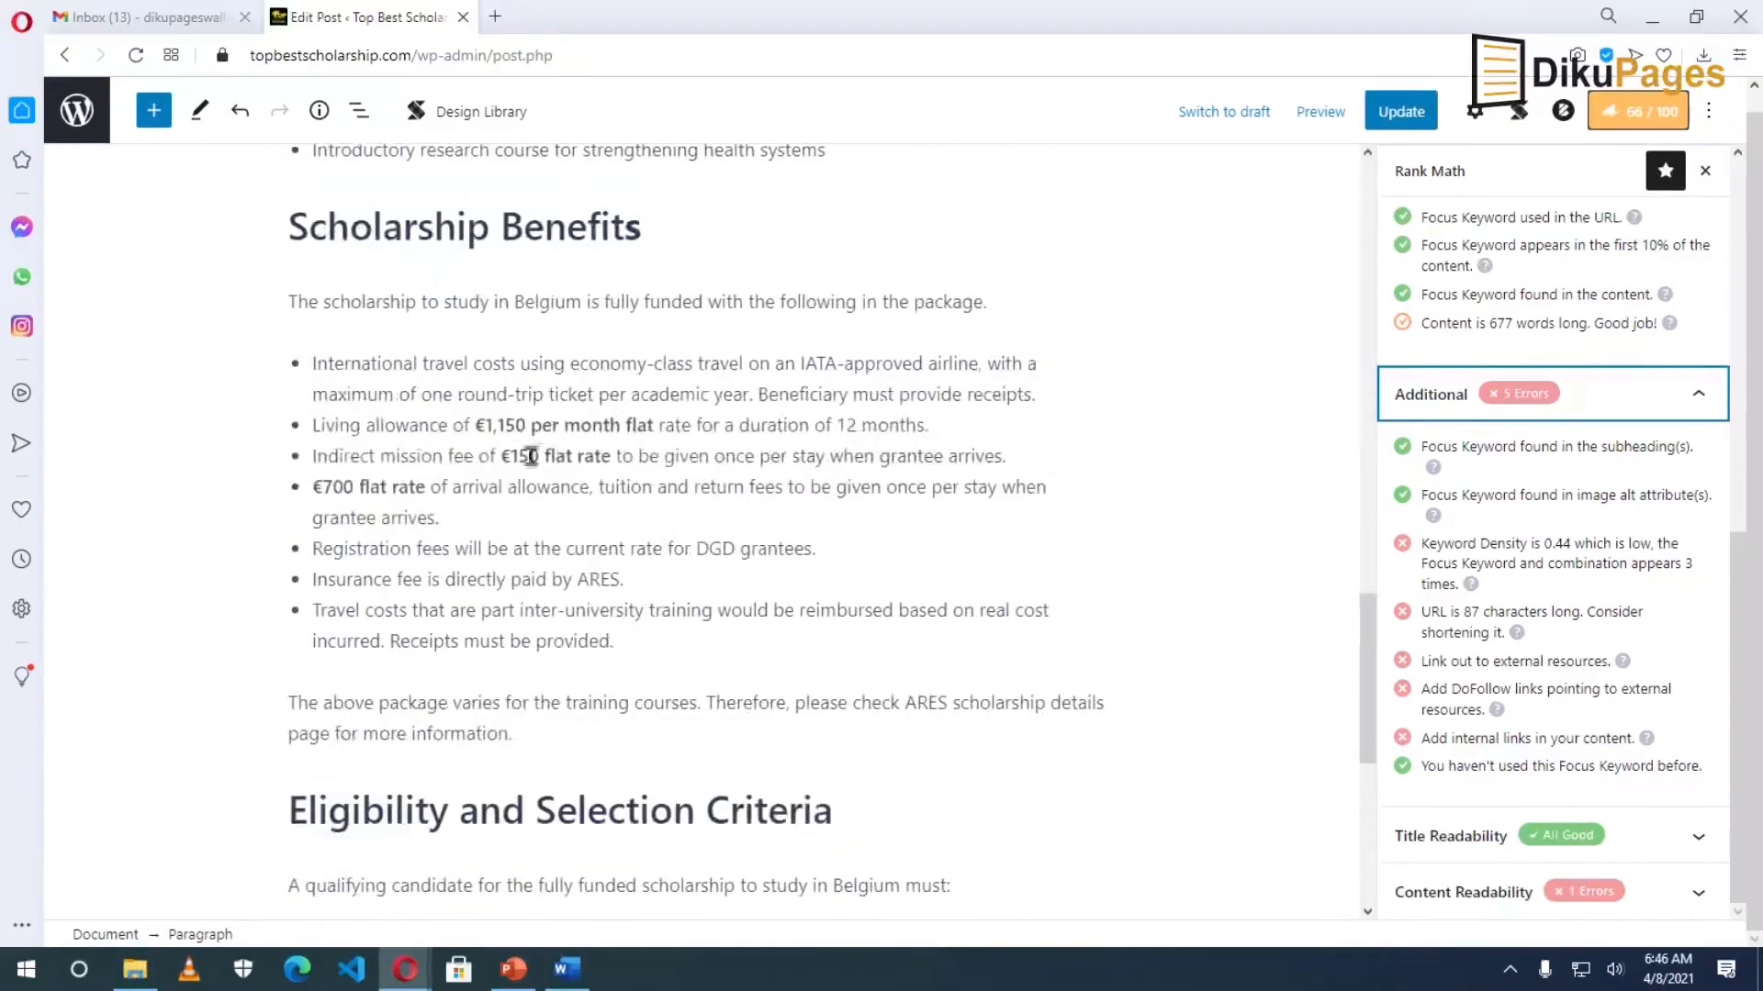
pyautogui.scroll(-2, 693, 547)
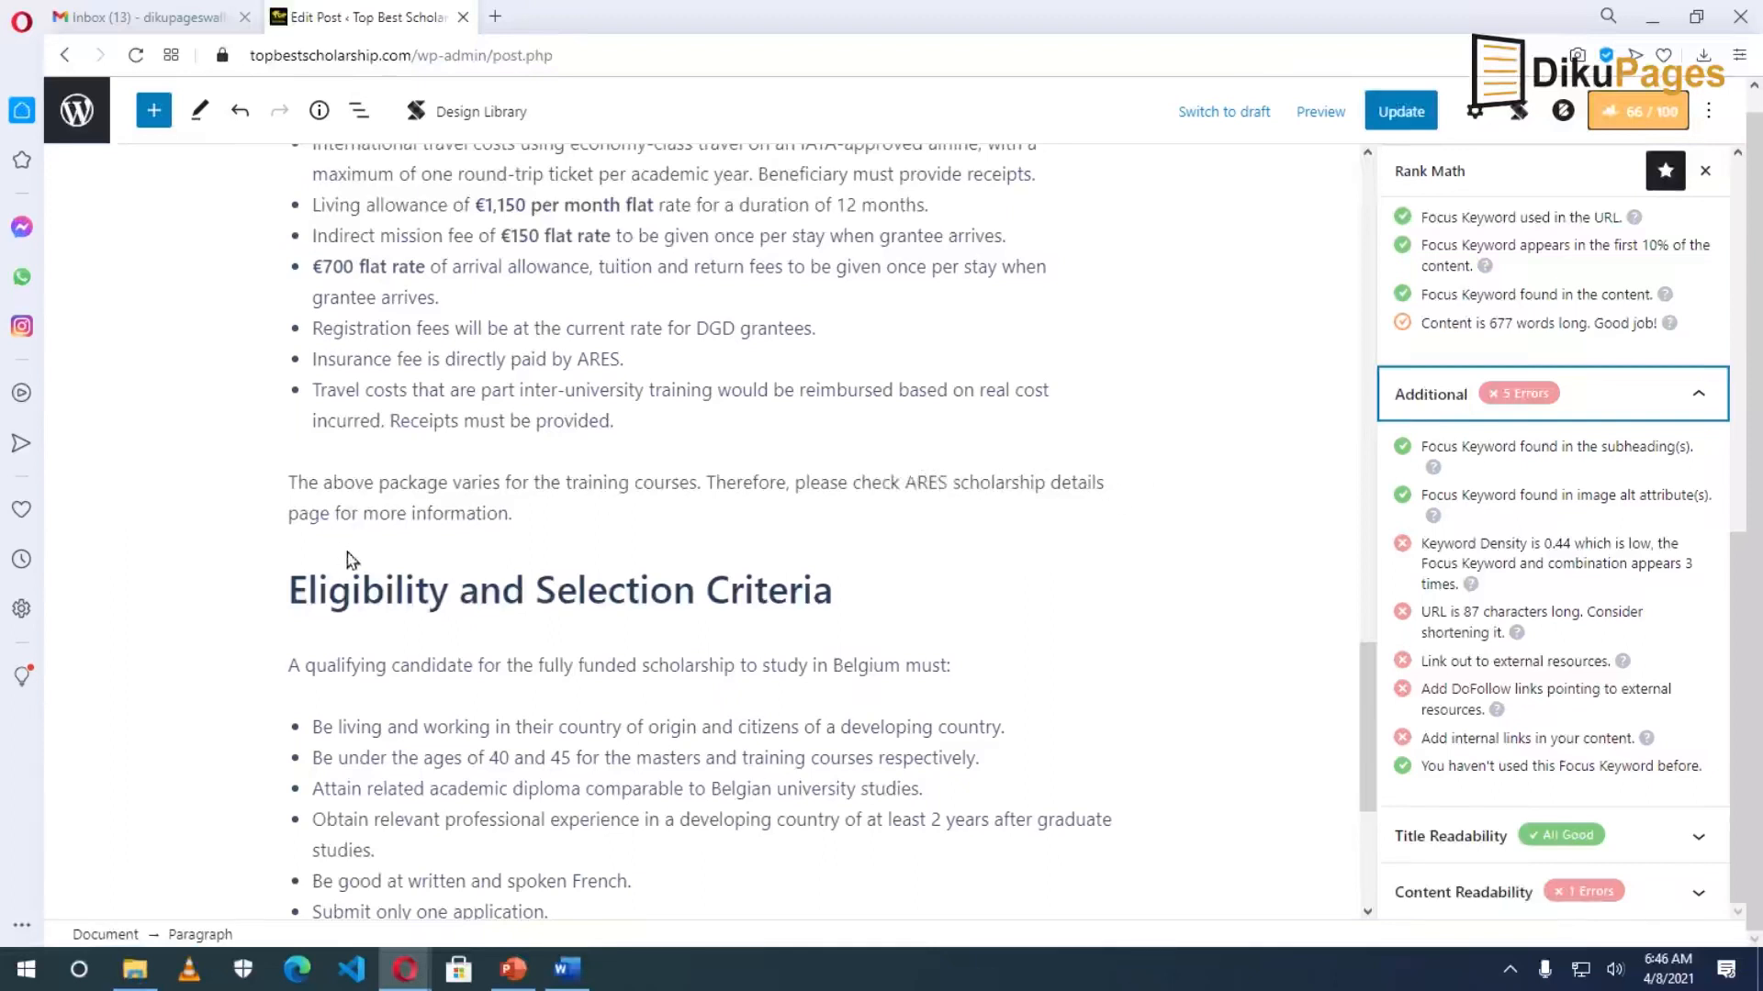
# Select 'ARES scholarship details page' and copy the Link 1 URL from the Word notes.
pyautogui.moveTo(904, 482); pyautogui.dragTo(331, 516)
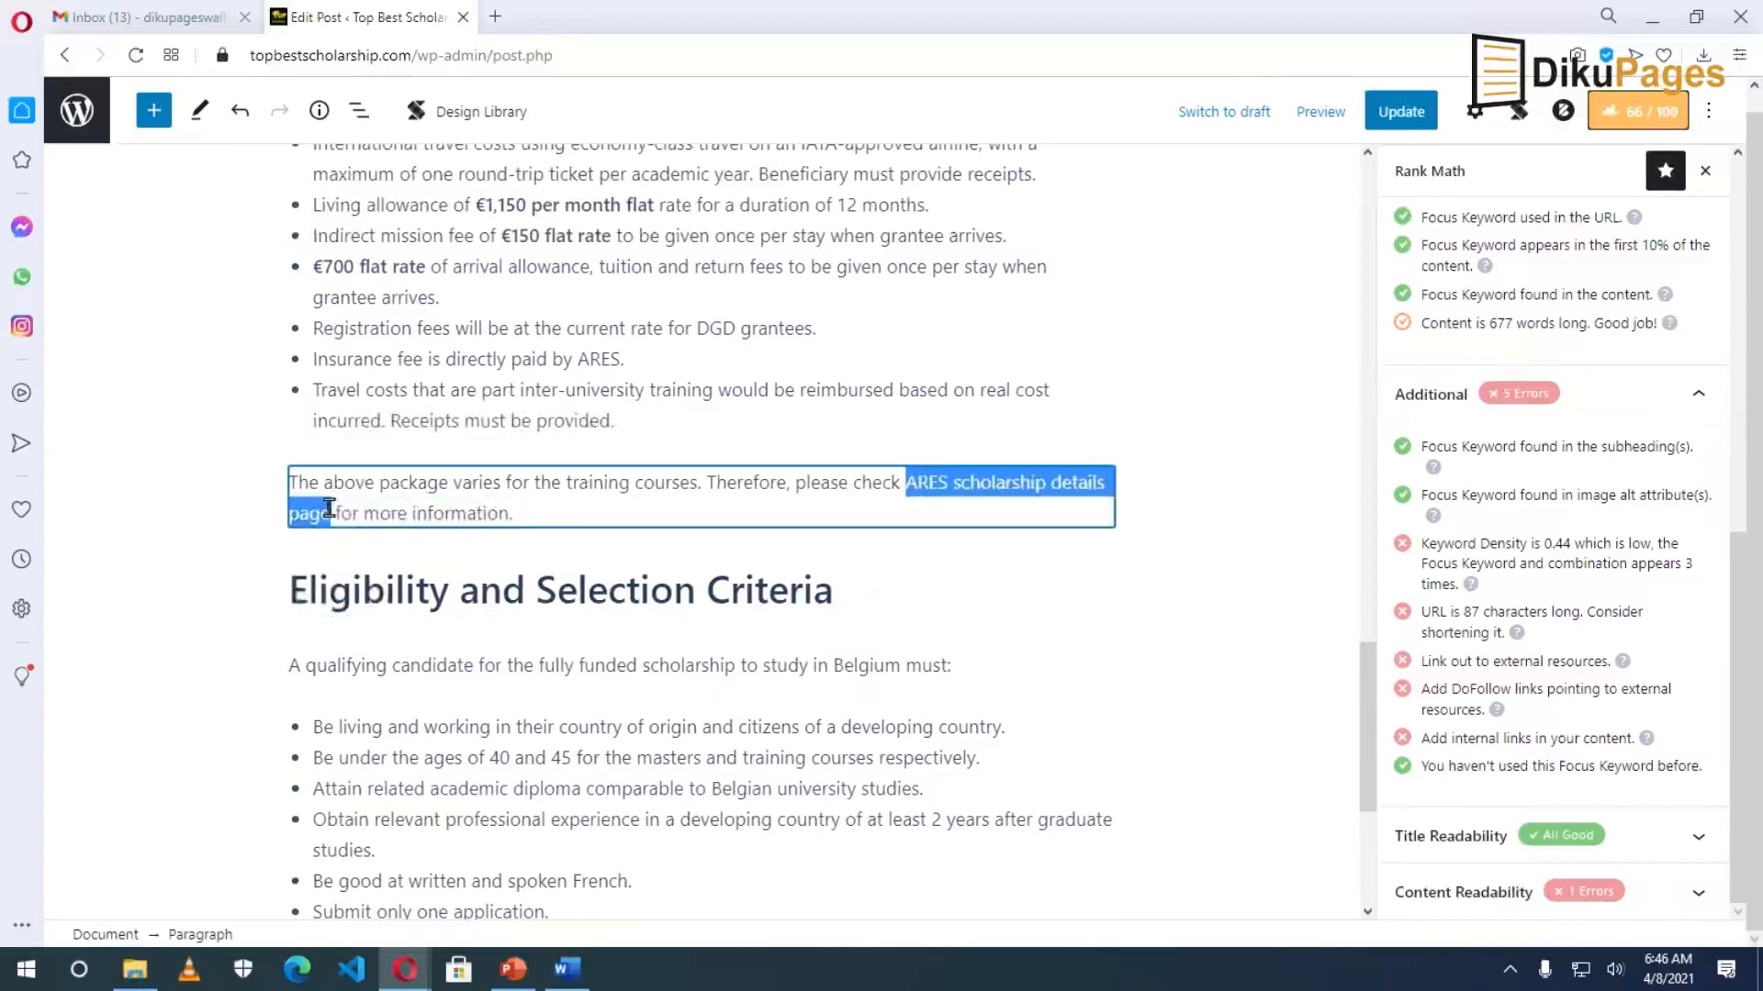
pyautogui.hotkey('alt', 'Tab')
pyautogui.moveTo(474, 402); pyautogui.dragTo(984, 421)
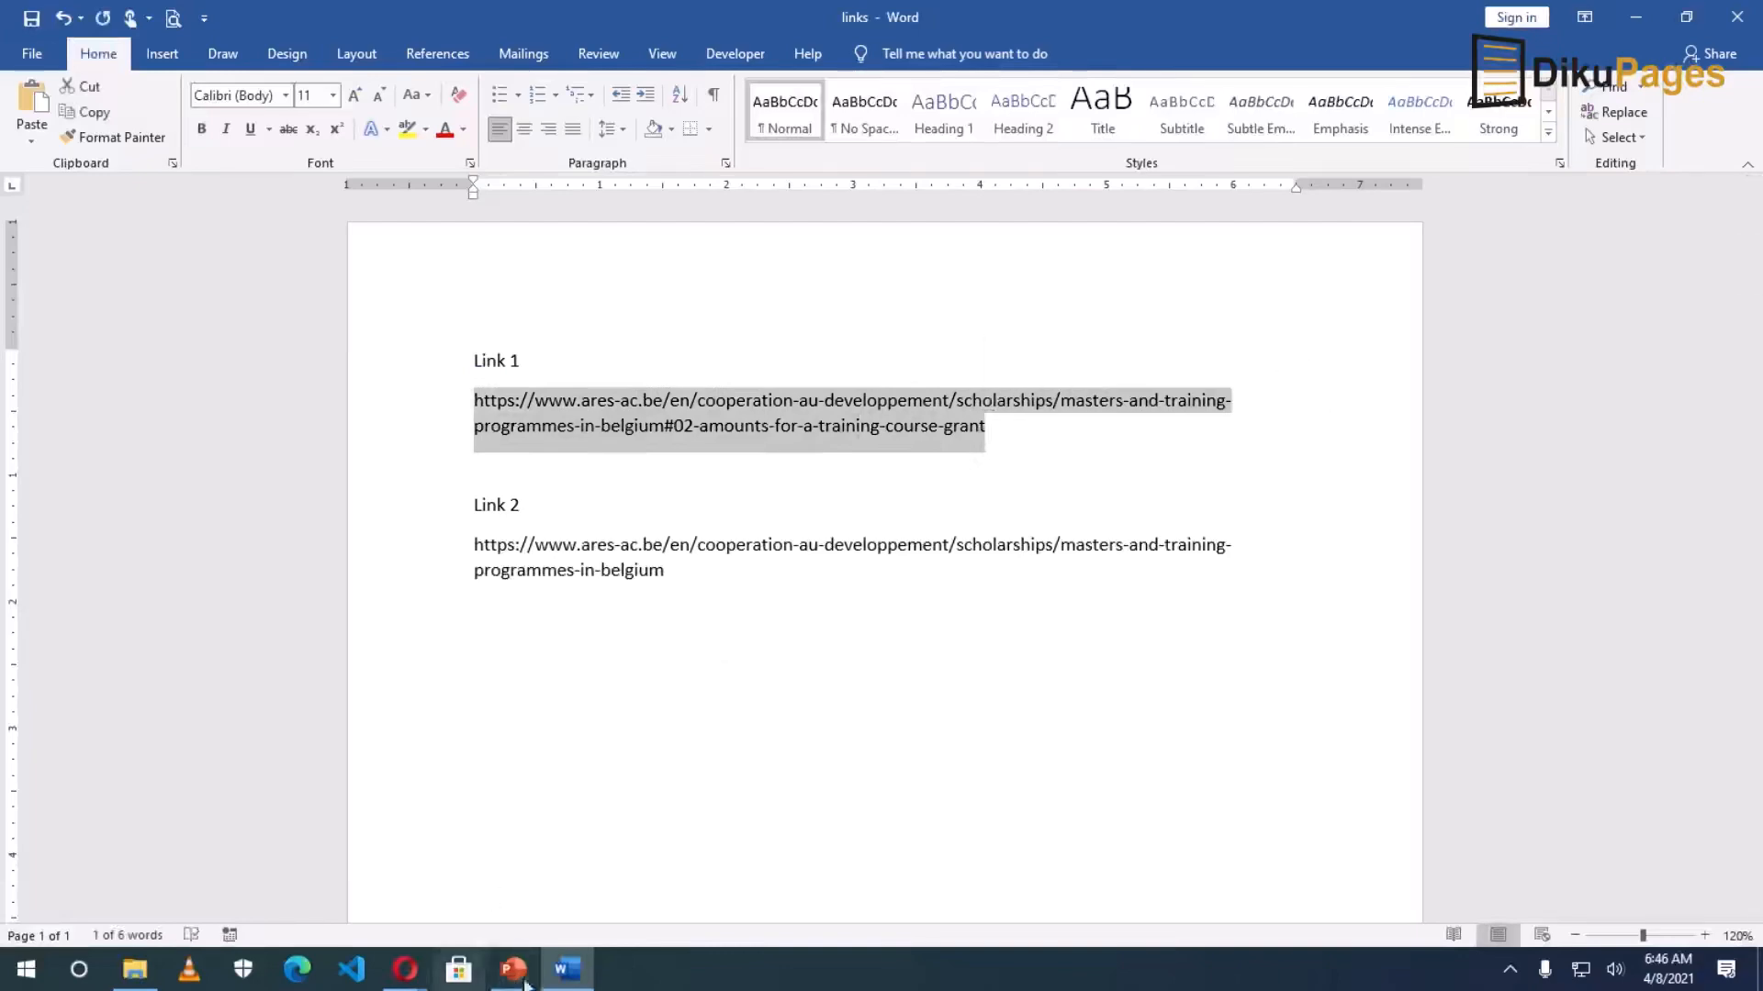
pyautogui.click(568, 970)
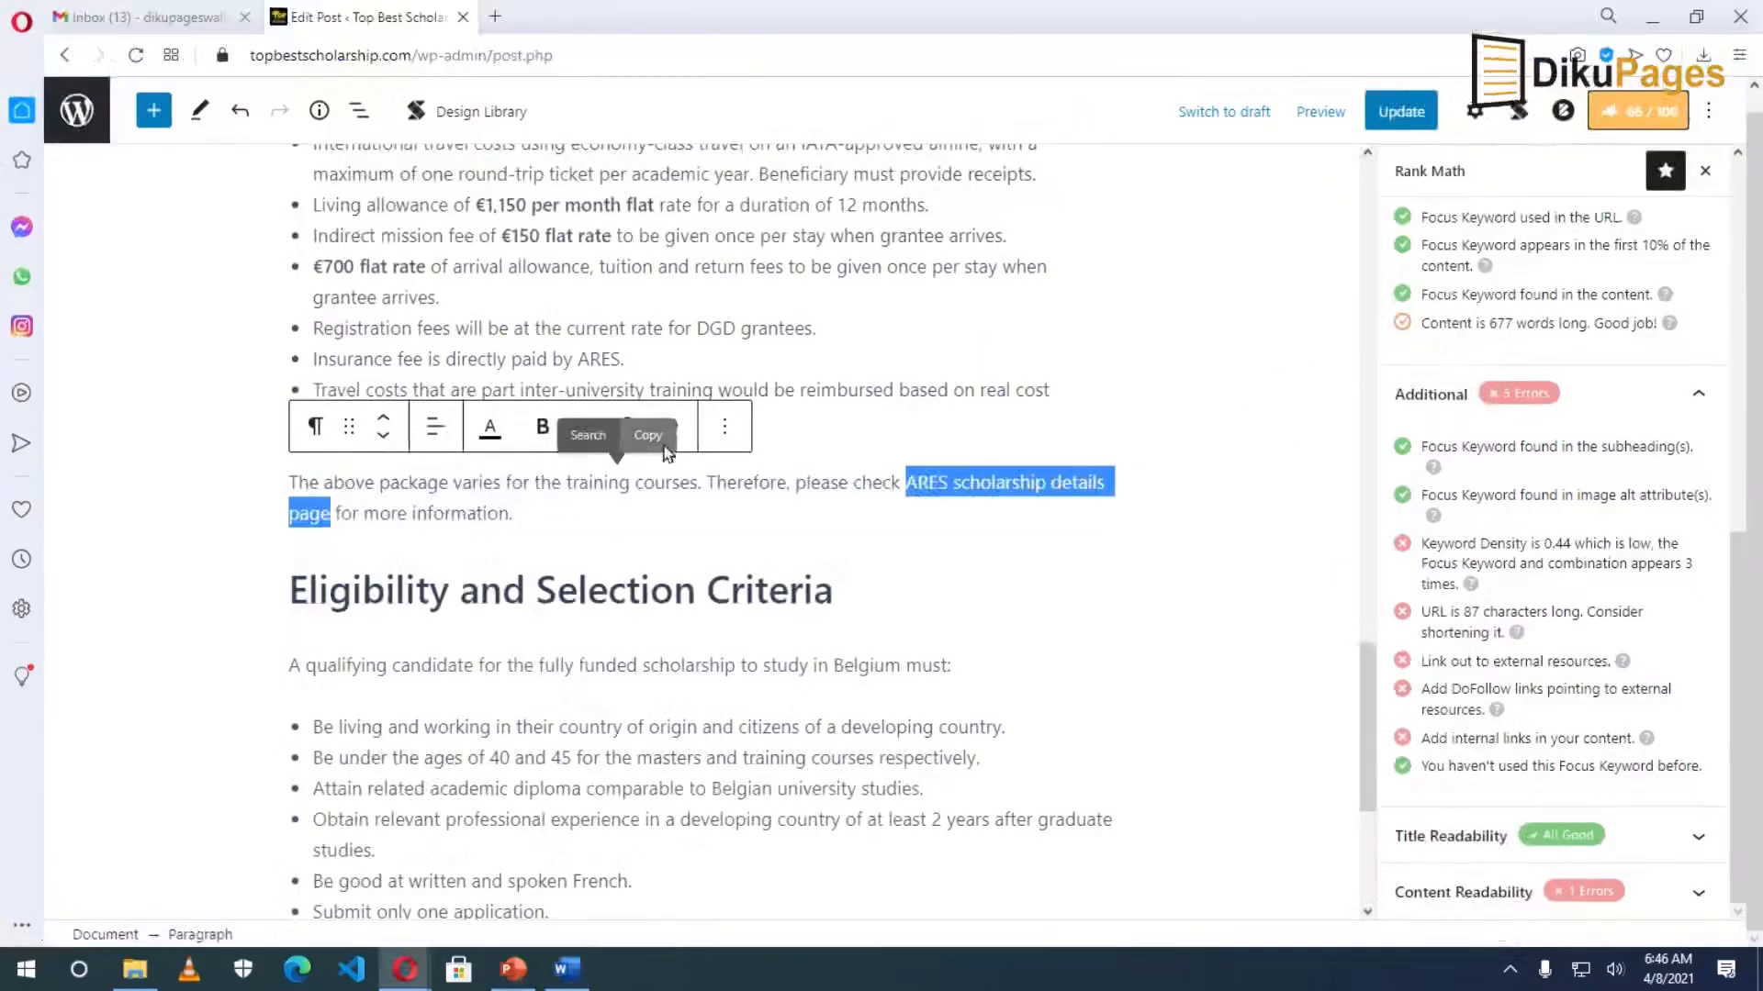
pyautogui.scroll(-2, 629, 424)
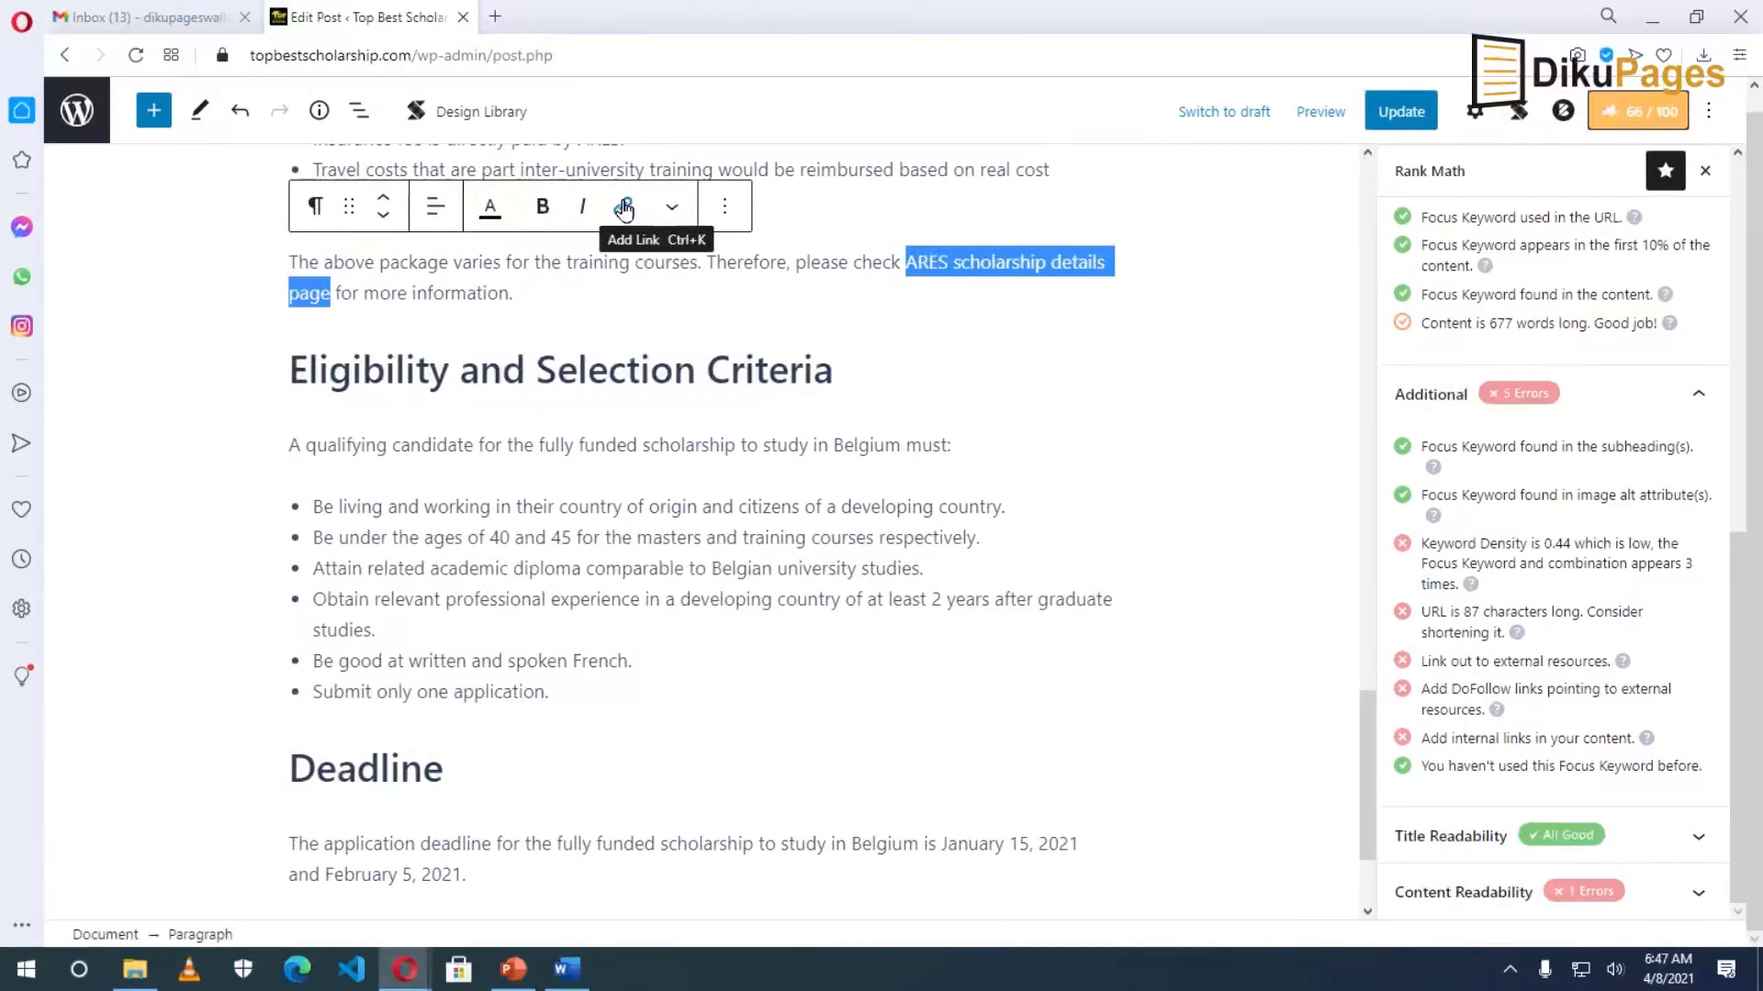
# Link the phrase to the ARES grant URL, opening in a new tab as nofollow.
pyautogui.click(624, 209)
pyautogui.rightClick(619, 339)
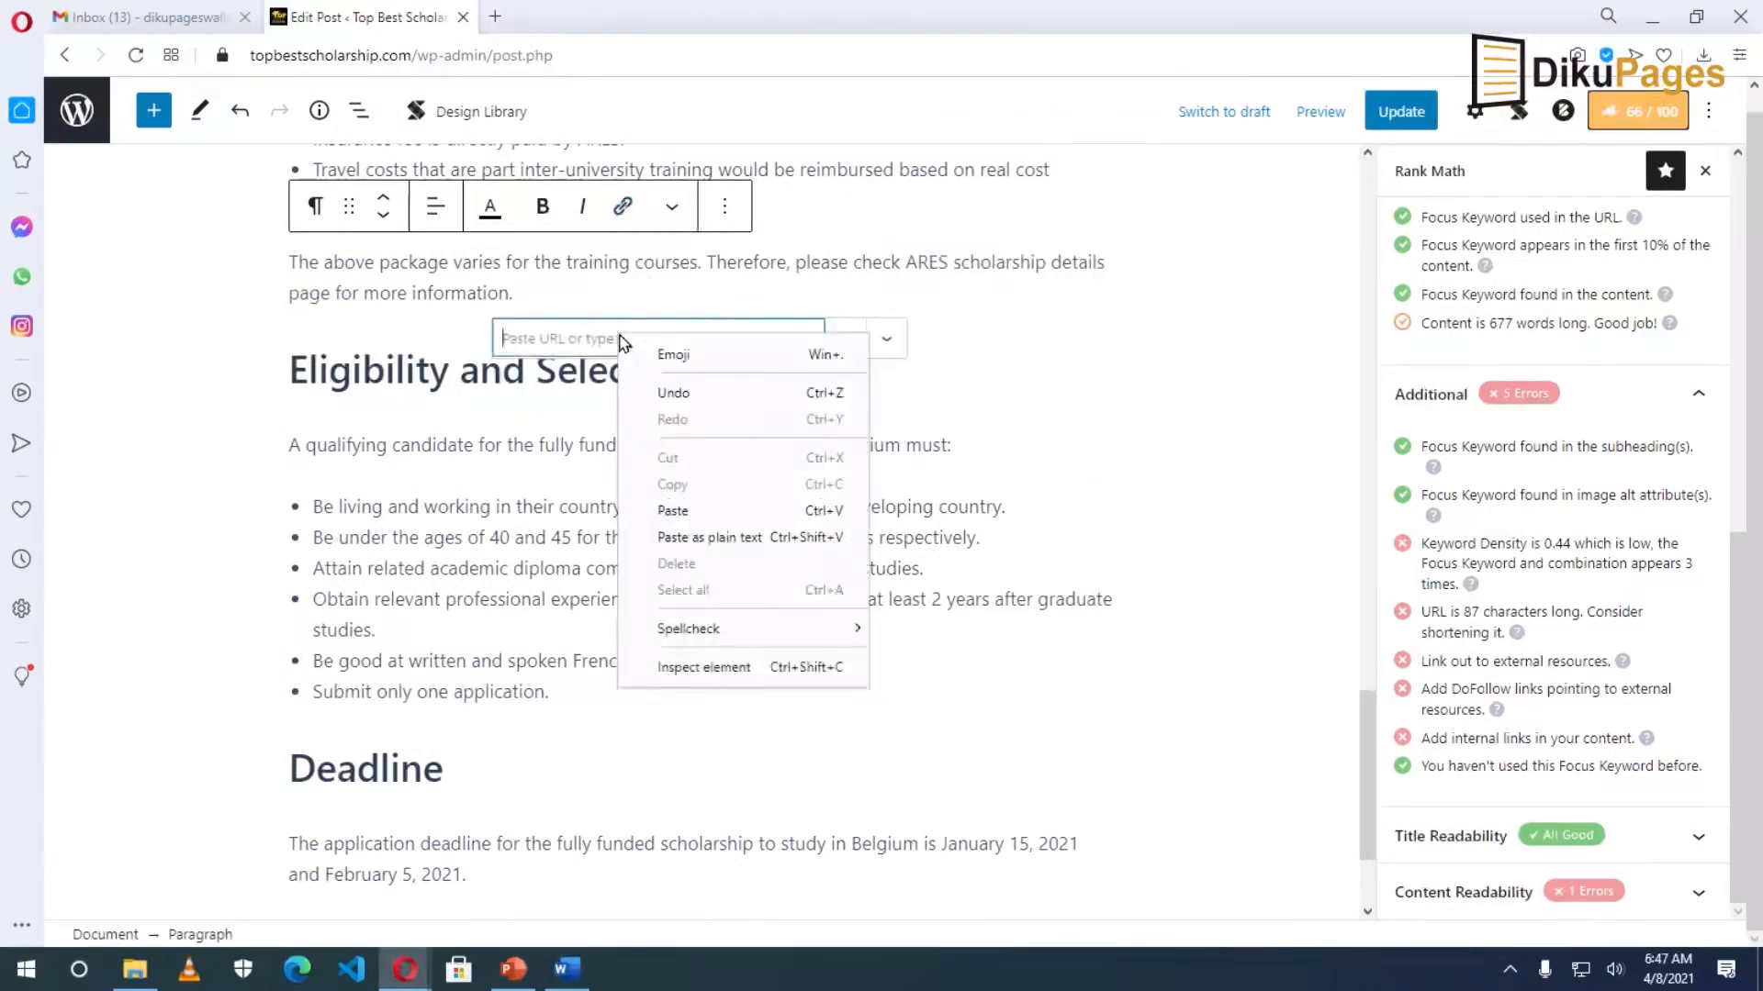
pyautogui.click(673, 511)
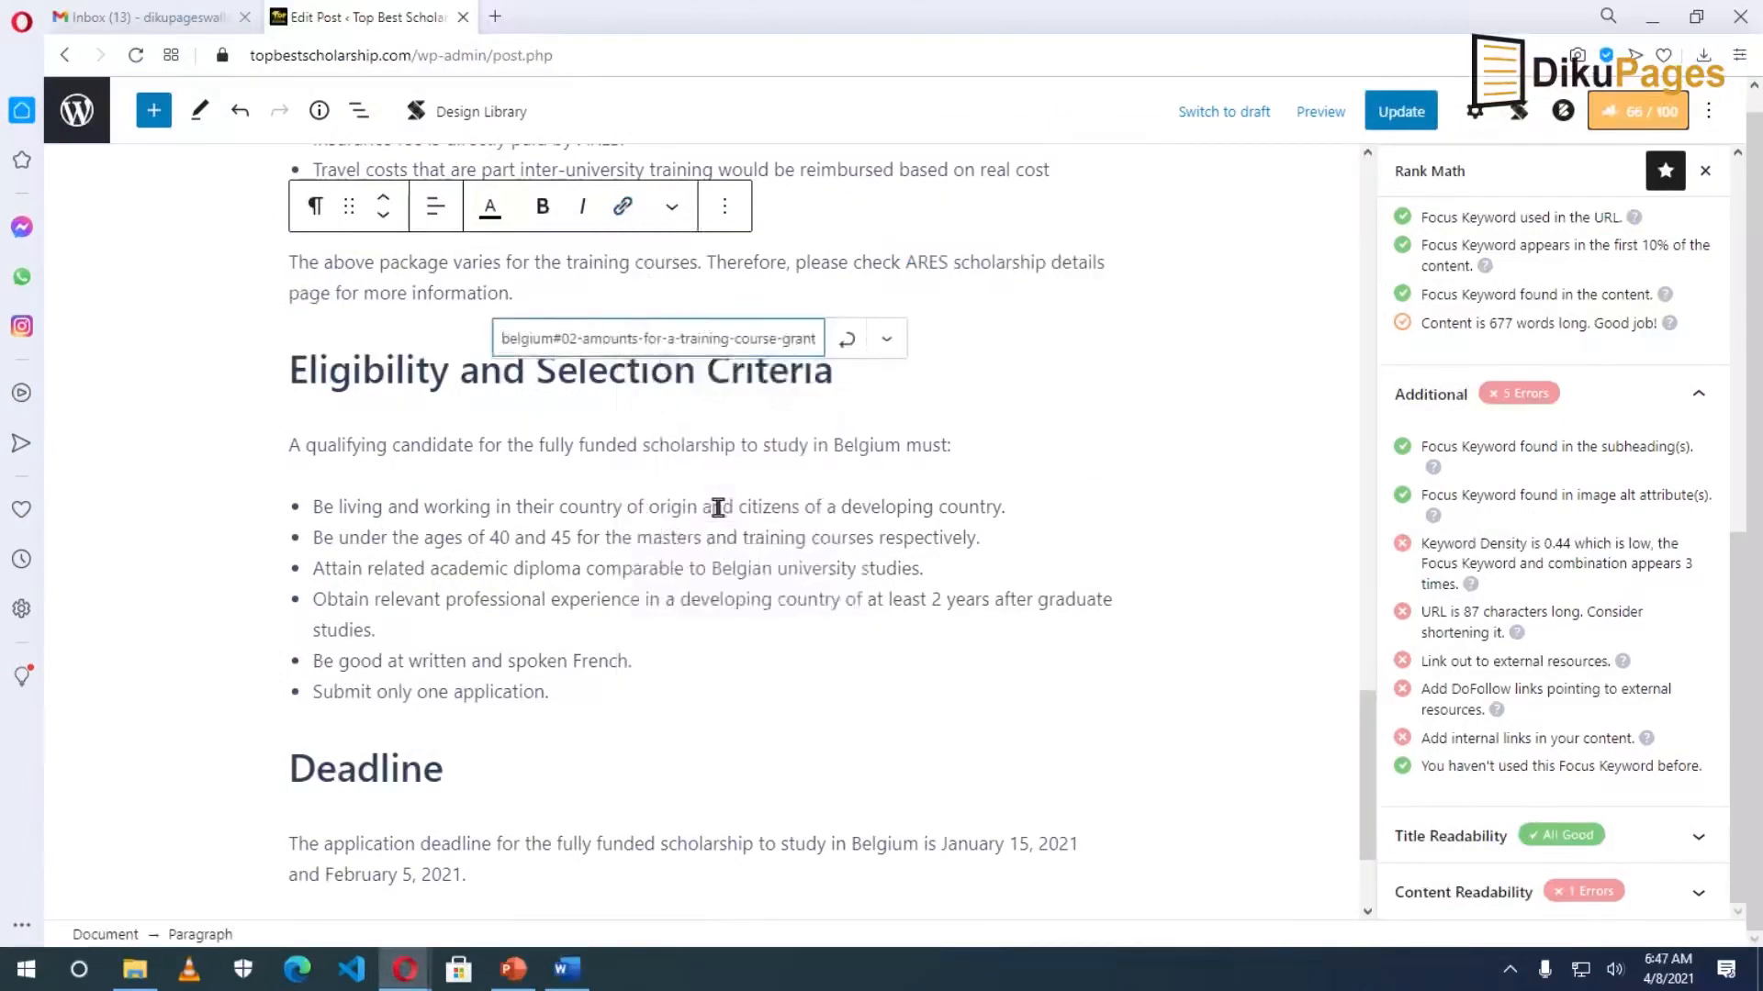
pyautogui.click(887, 339)
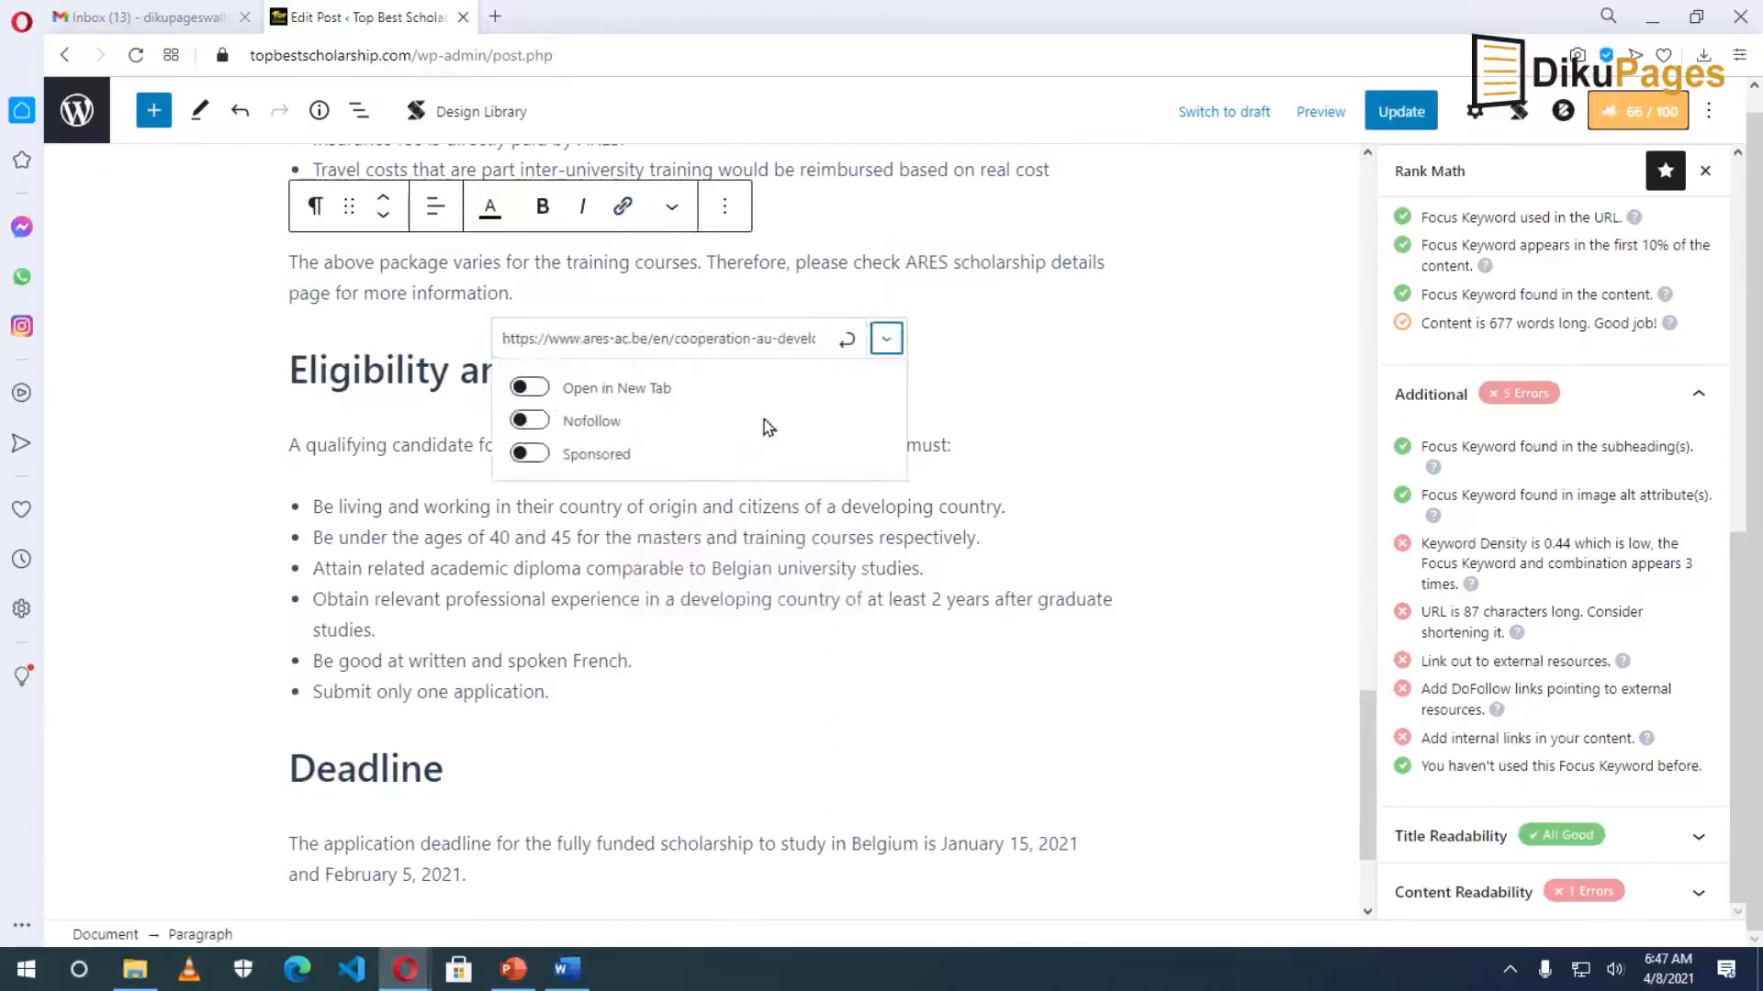
pyautogui.click(536, 392)
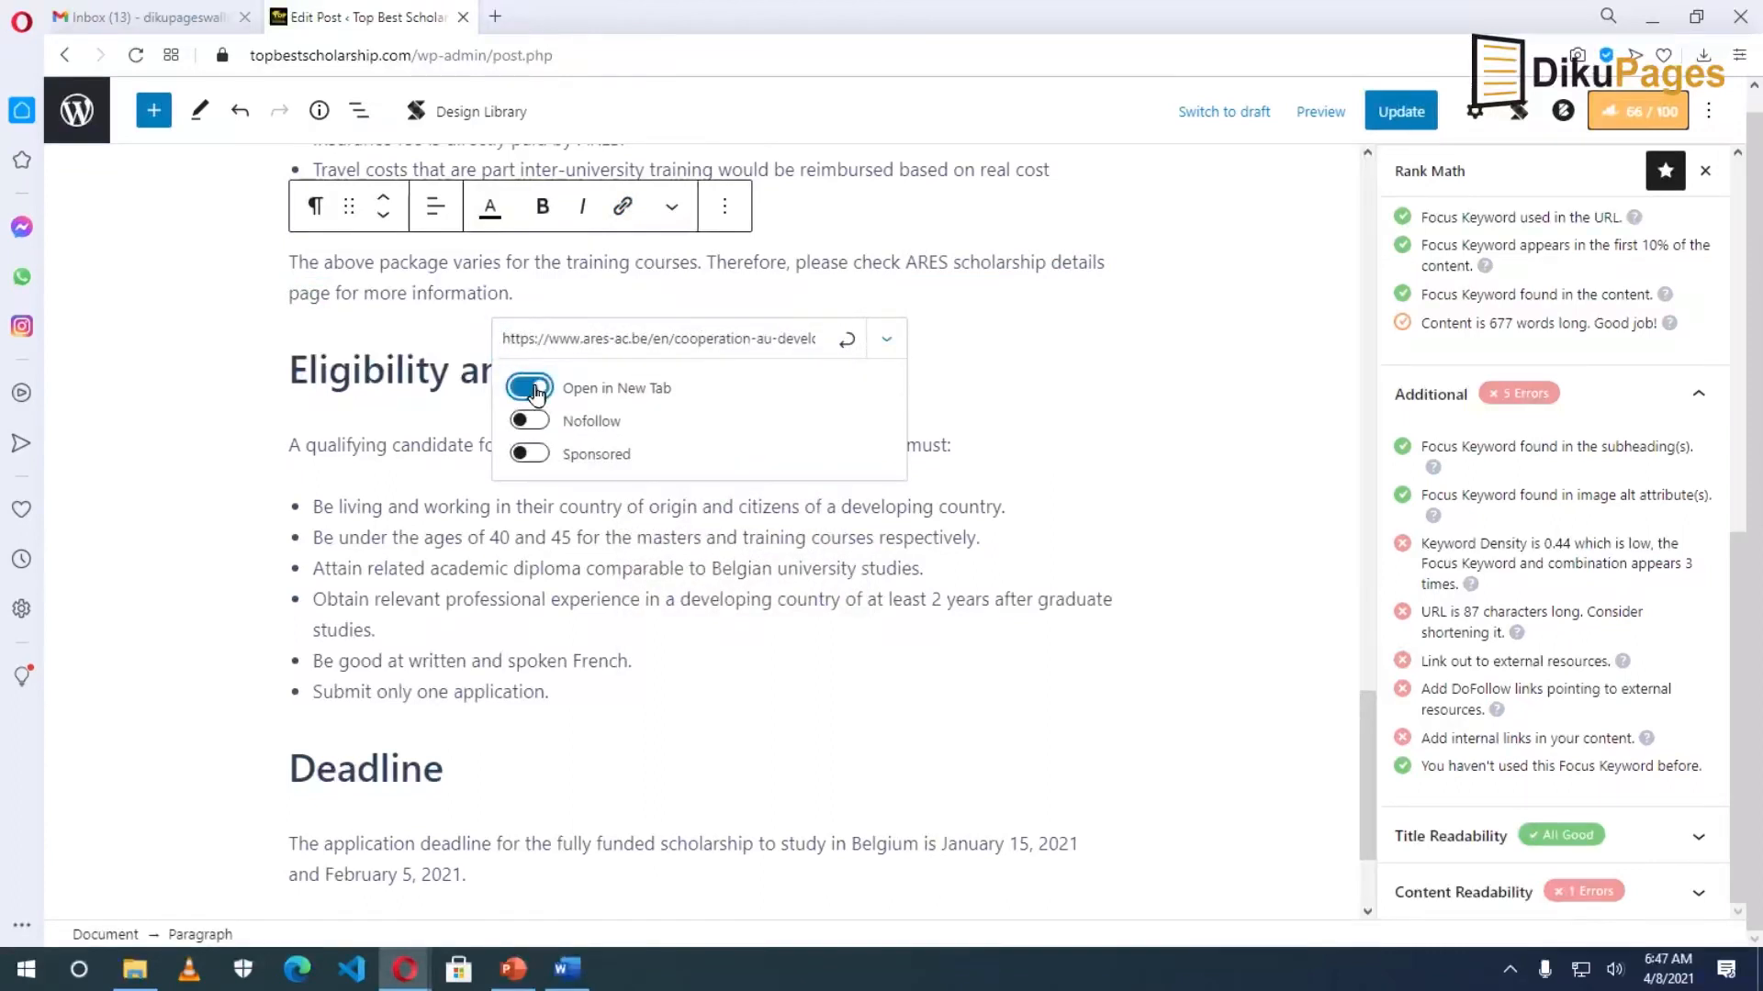
pyautogui.click(542, 424)
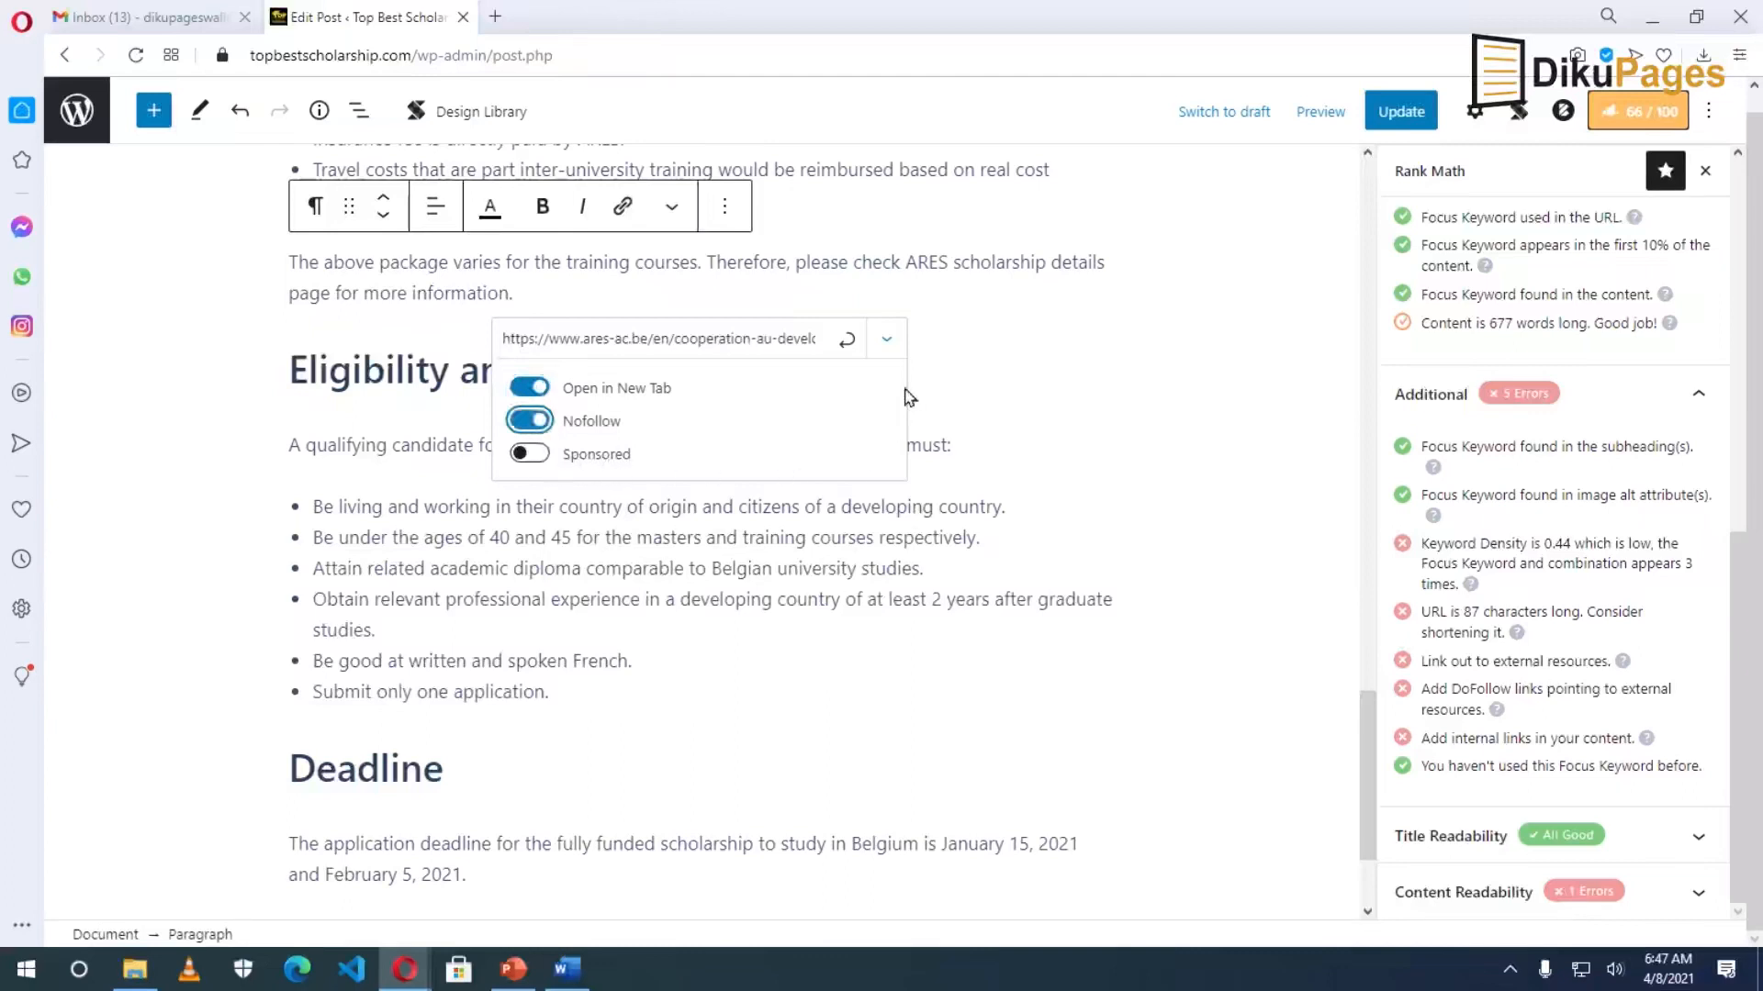
pyautogui.click(848, 342)
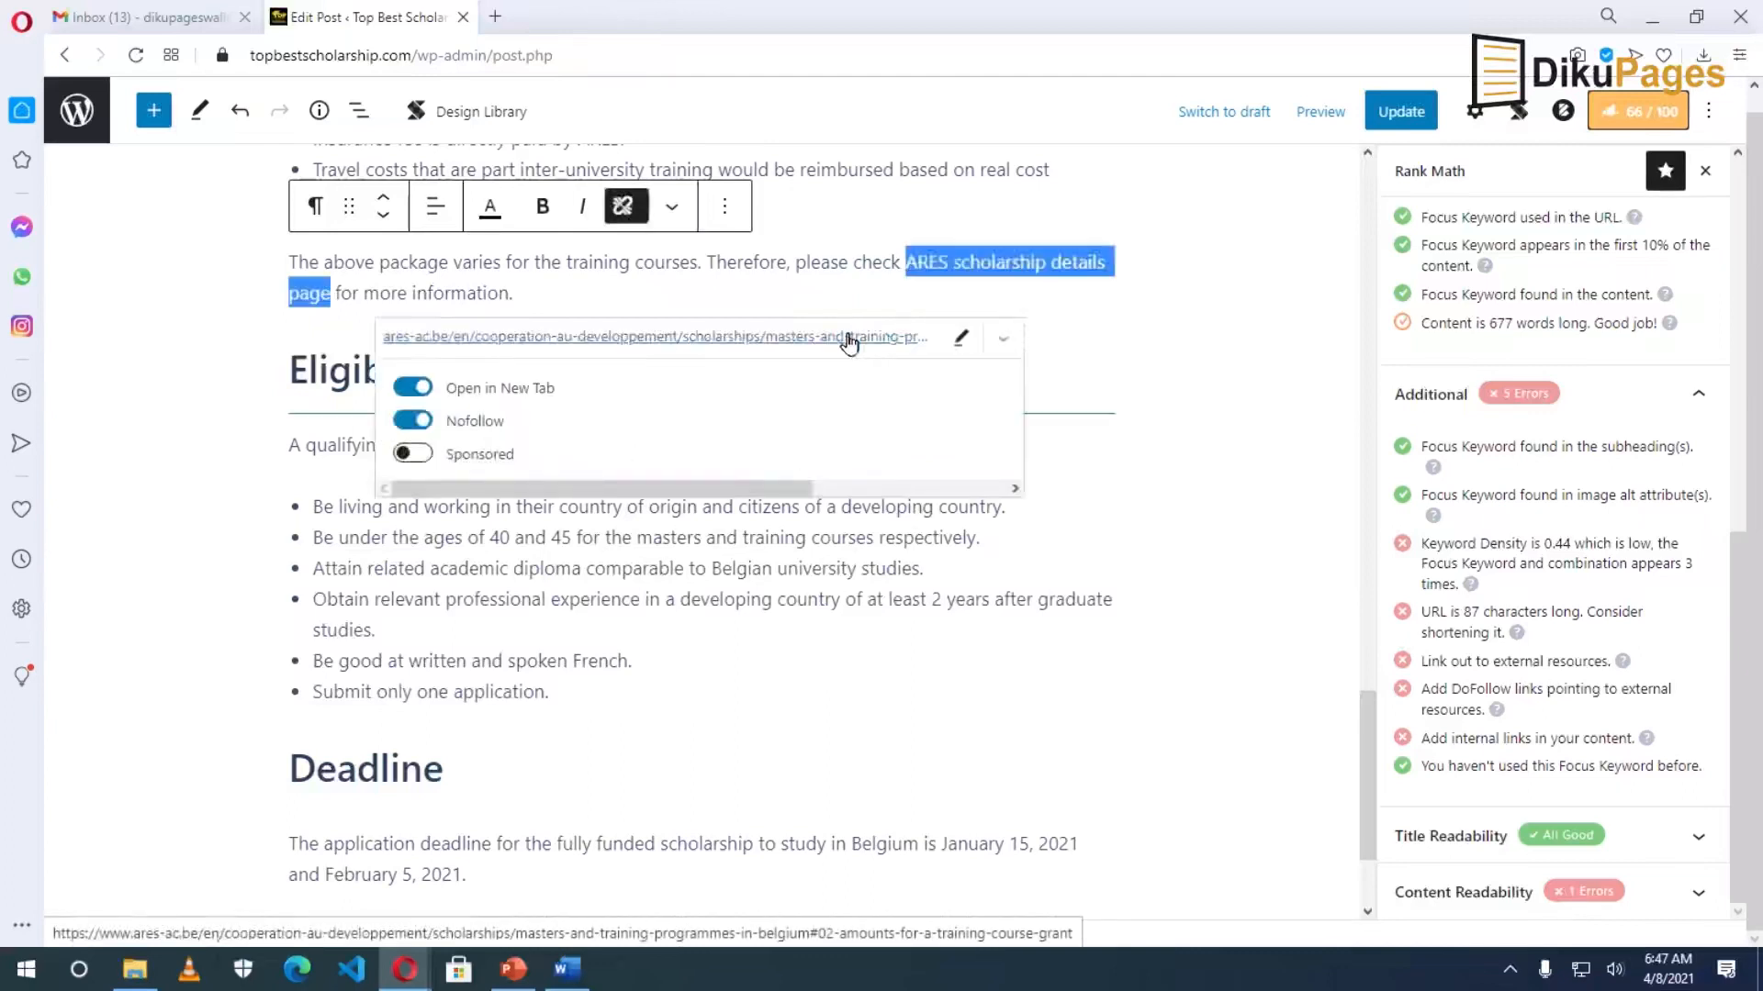
pyautogui.click(689, 608)
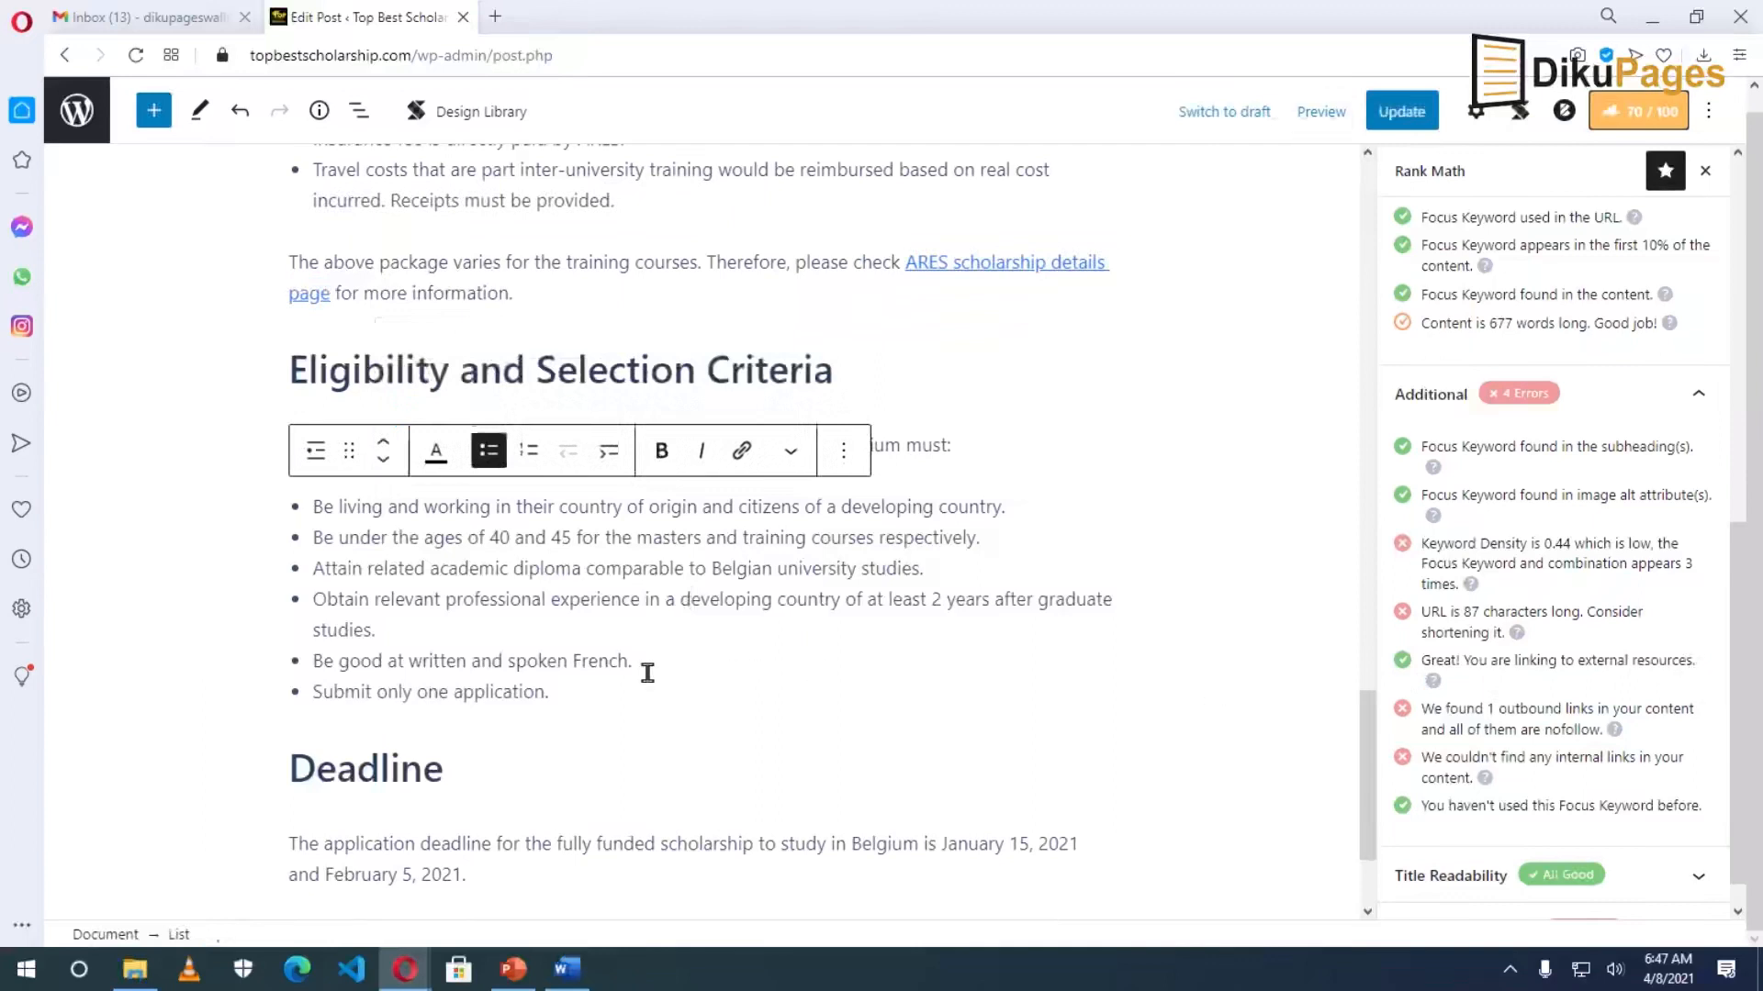
# Copy the Link 2 URL from the notes and select 'go to the official scholarship page to apply'.
pyautogui.scroll(-2, 647, 673)
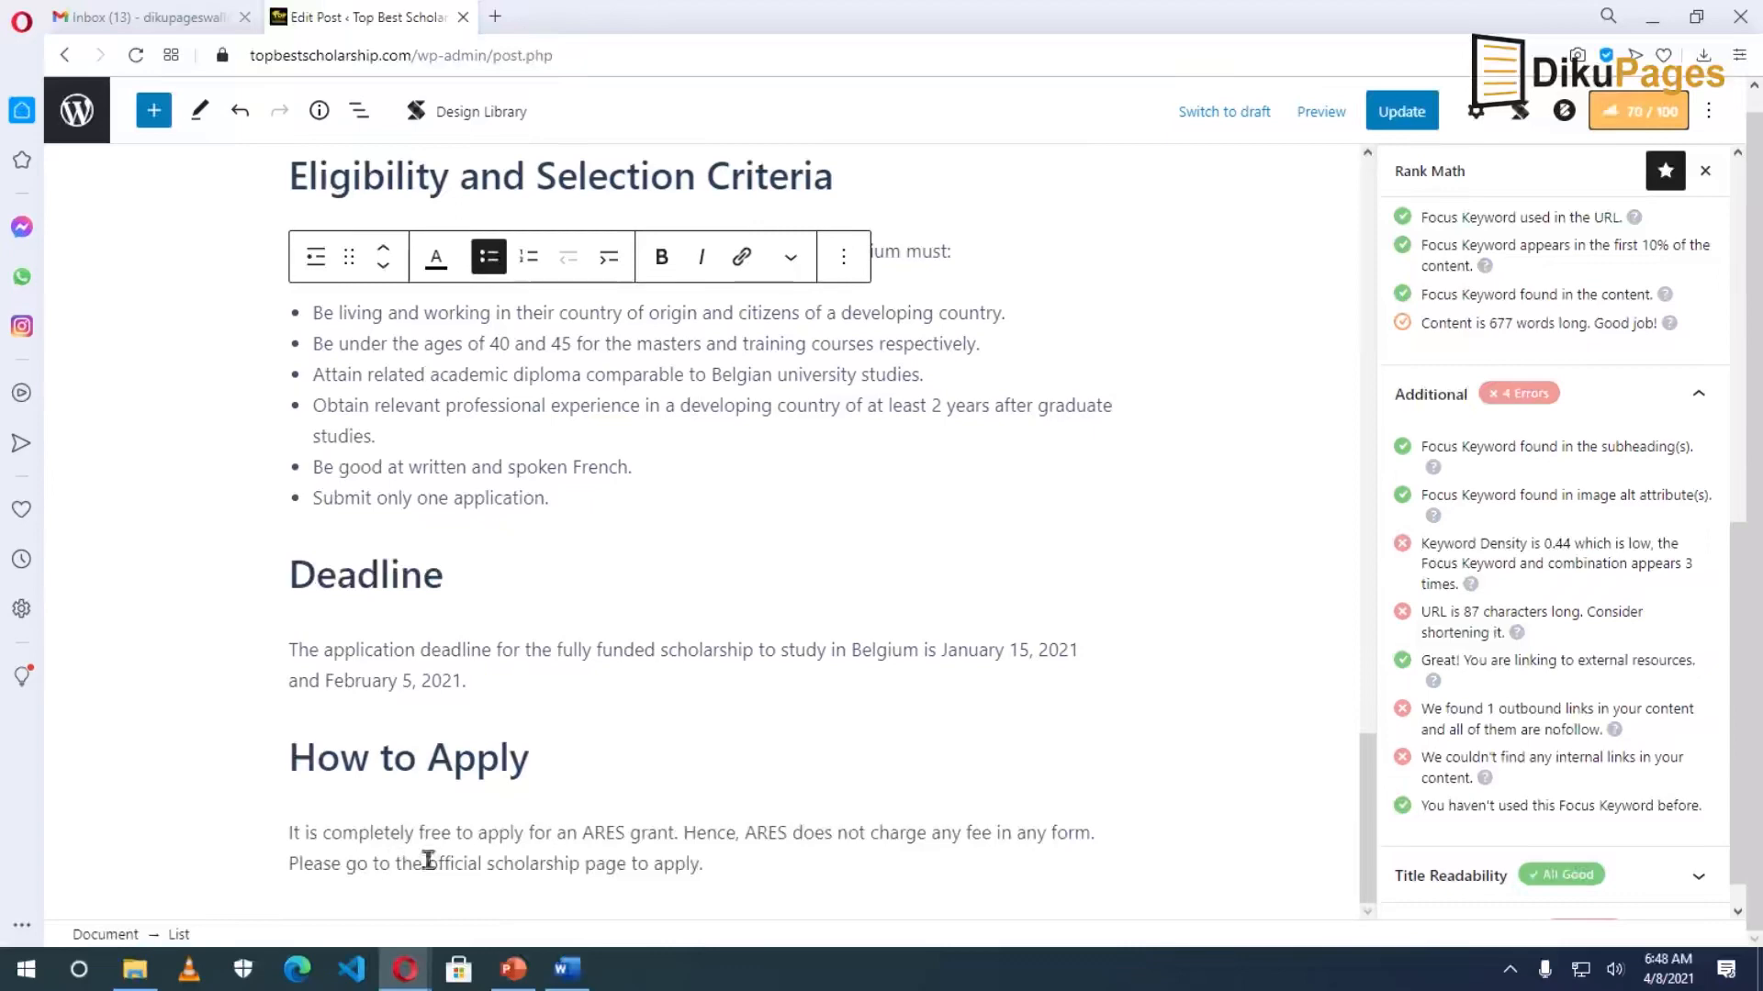
pyautogui.click(567, 969)
pyautogui.moveTo(499, 548); pyautogui.dragTo(661, 570)
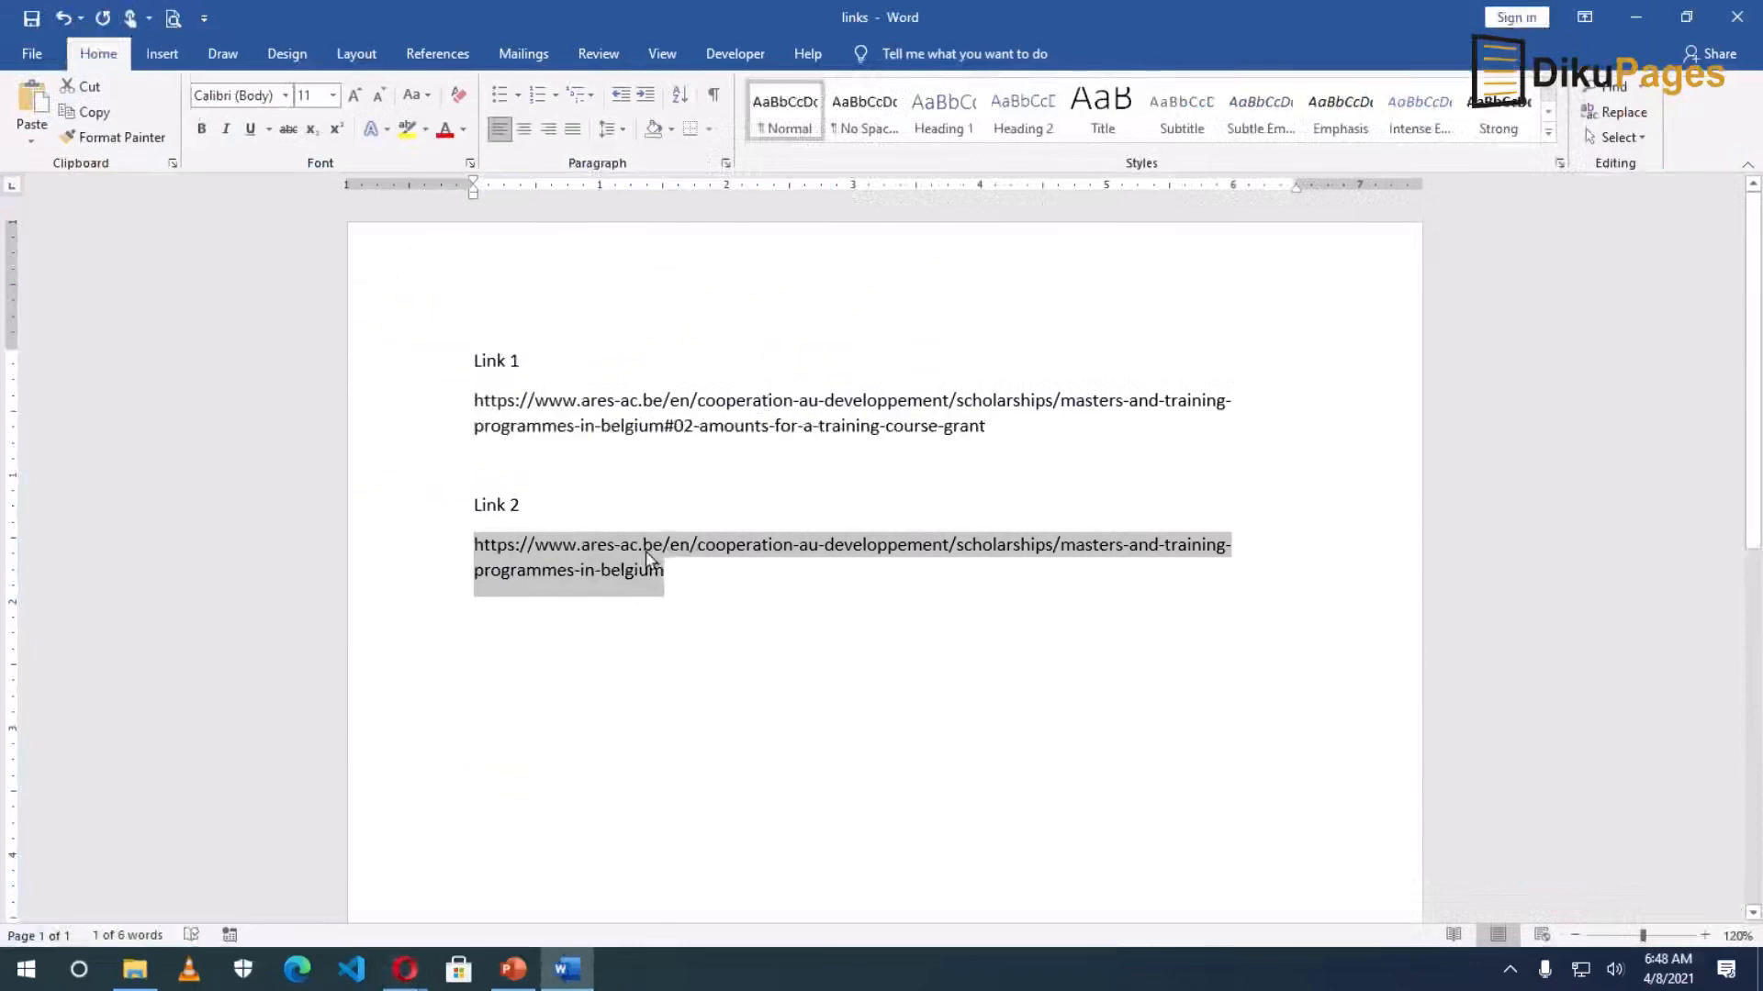
pyautogui.click(566, 970)
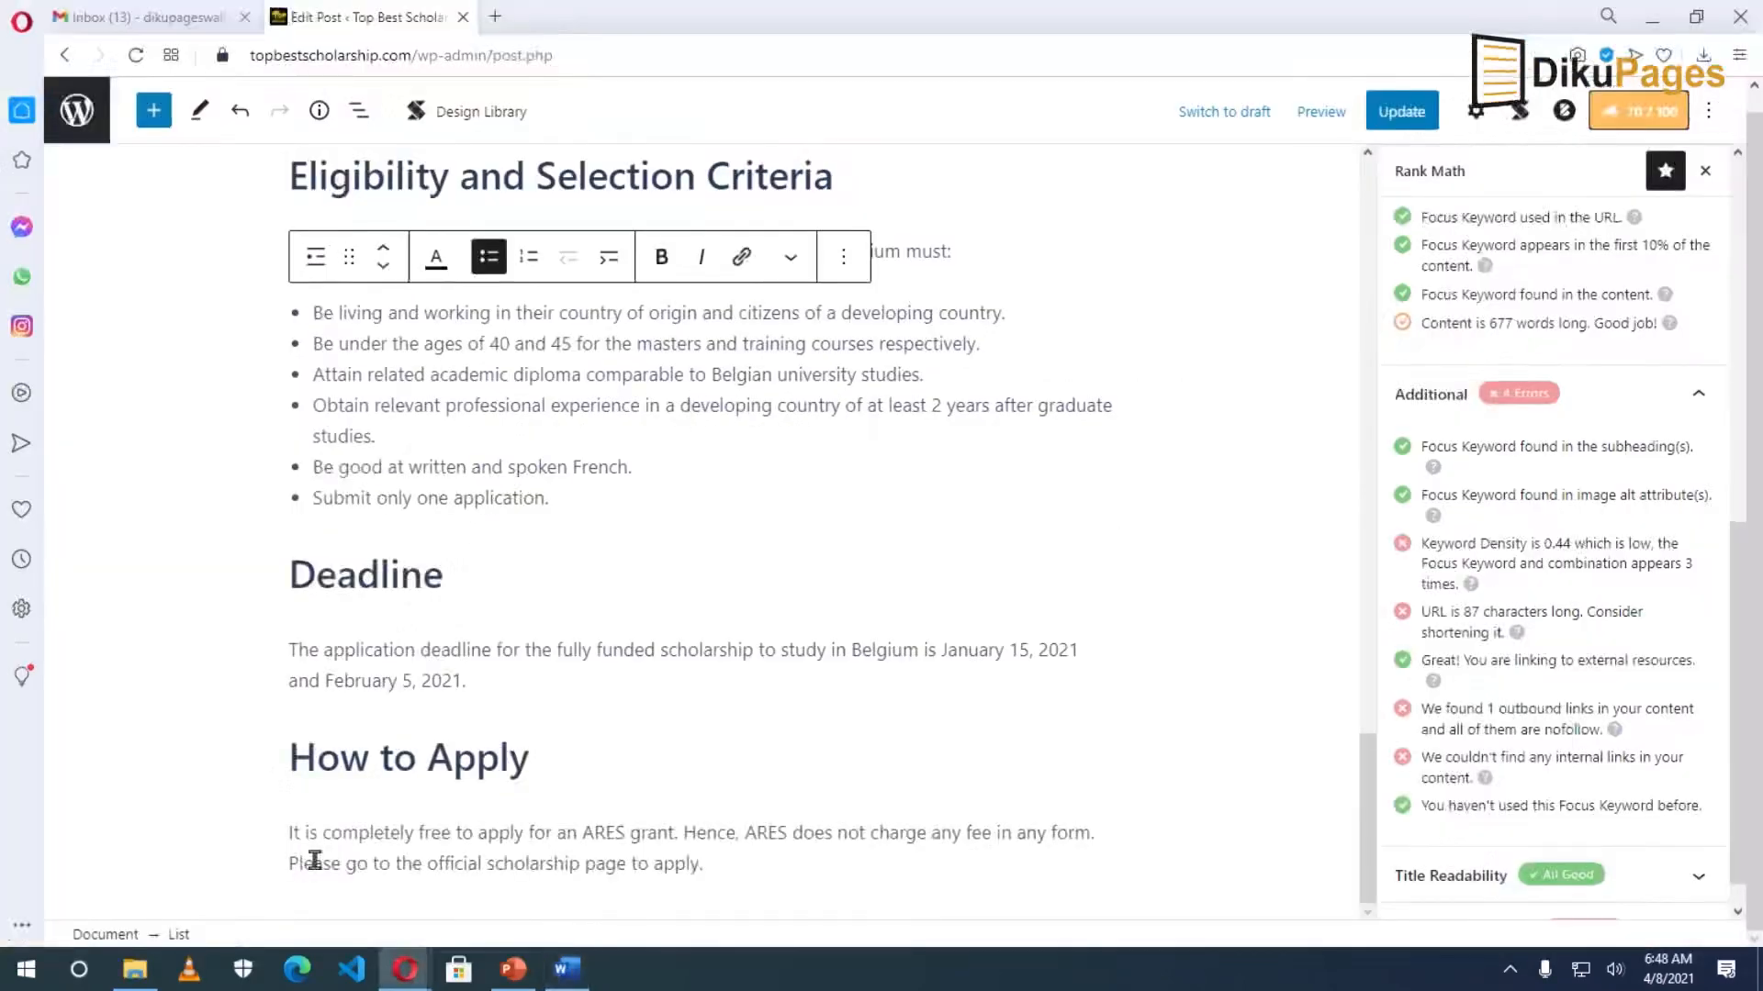
pyautogui.moveTo(348, 862); pyautogui.dragTo(698, 863)
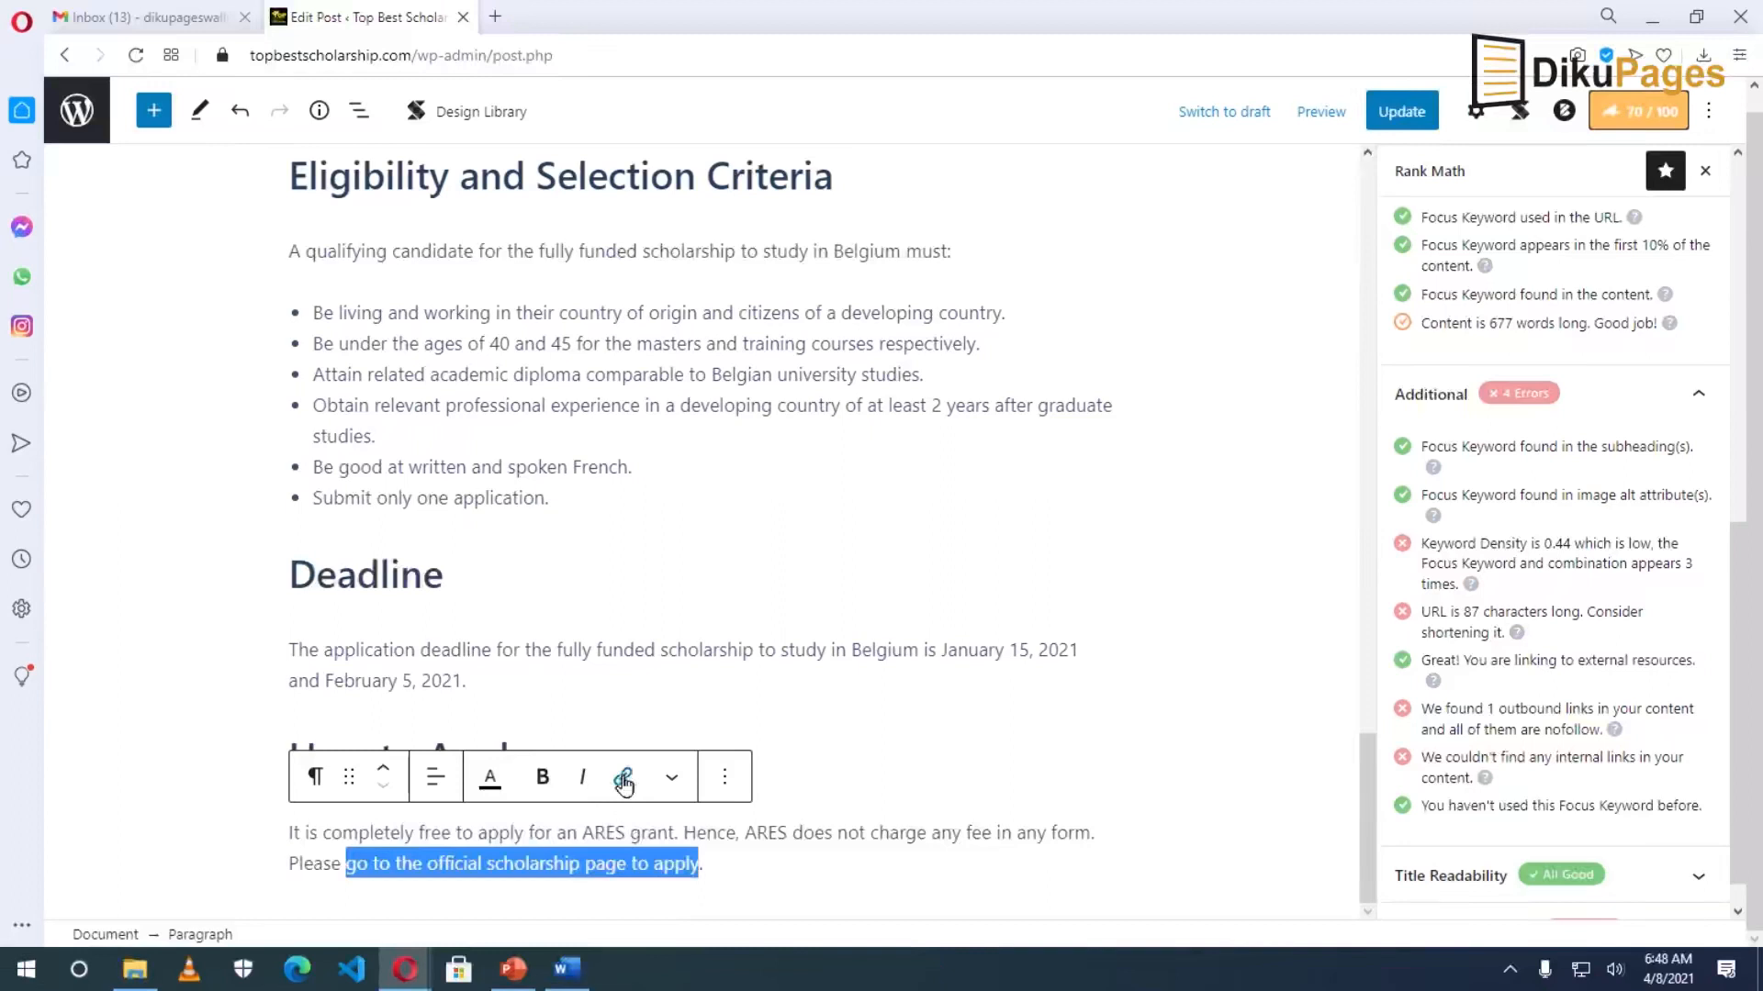
# Link the phrase to the ARES programmes URL, opening in a new tab as nofollow.
pyautogui.click(622, 776)
pyautogui.rightClick(556, 912)
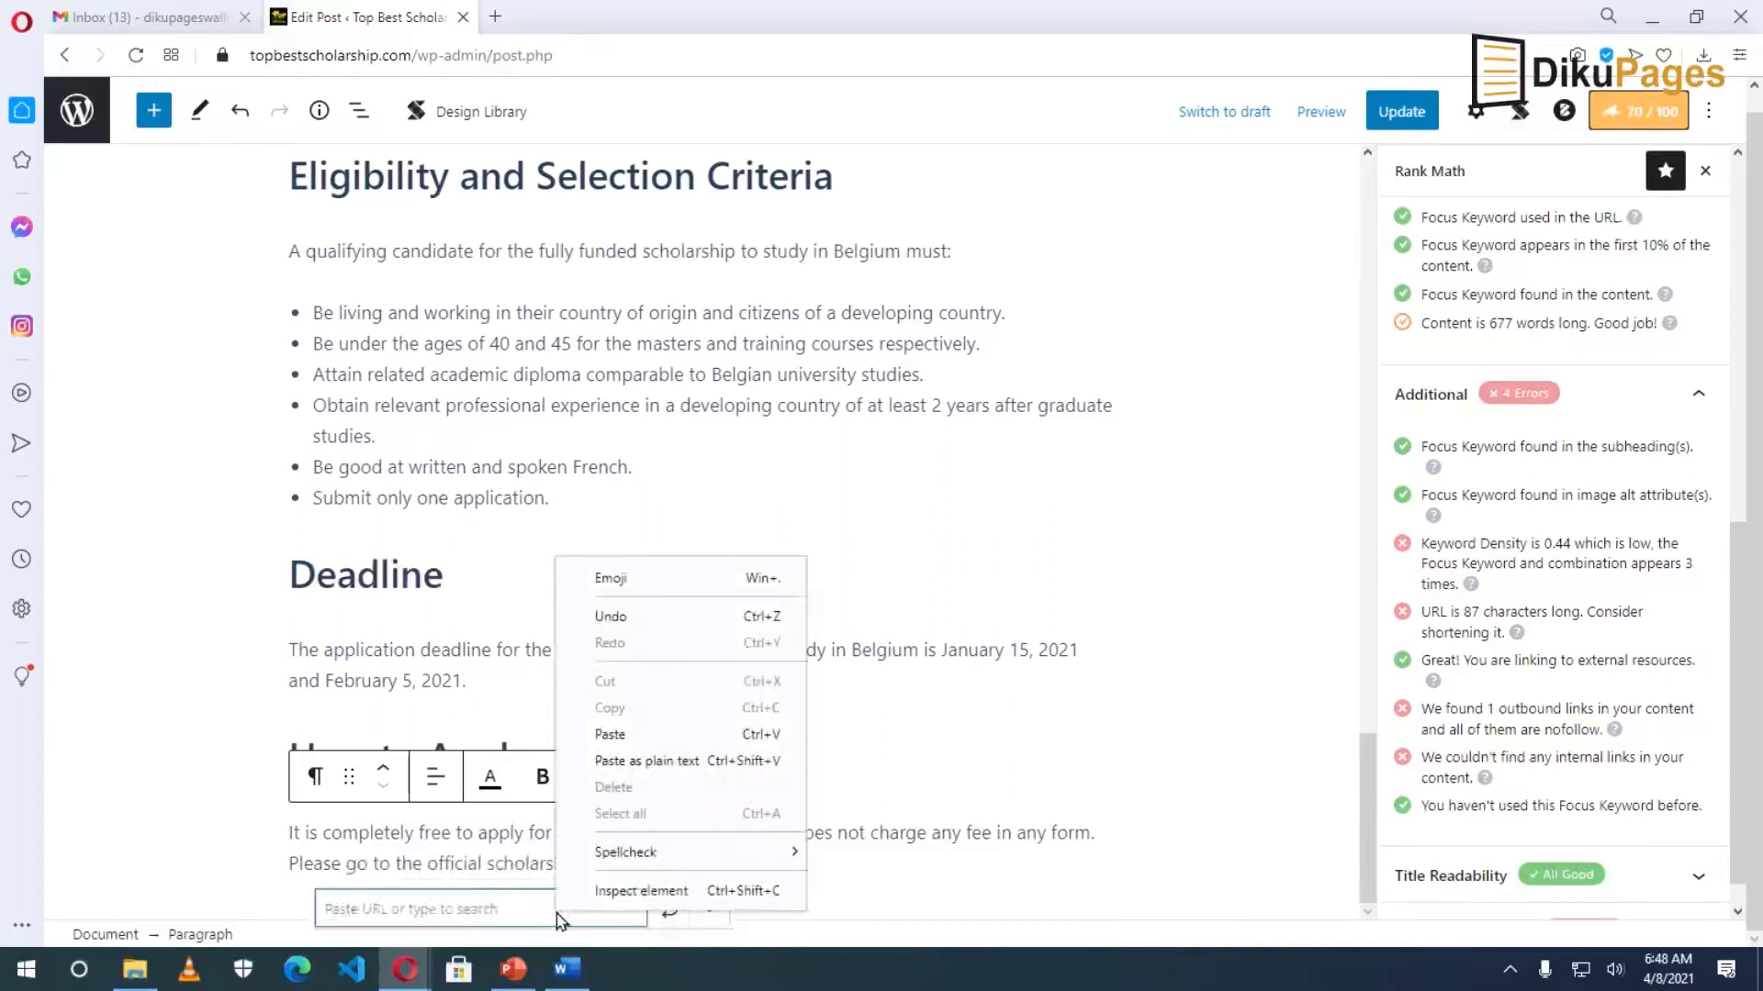
pyautogui.click(639, 729)
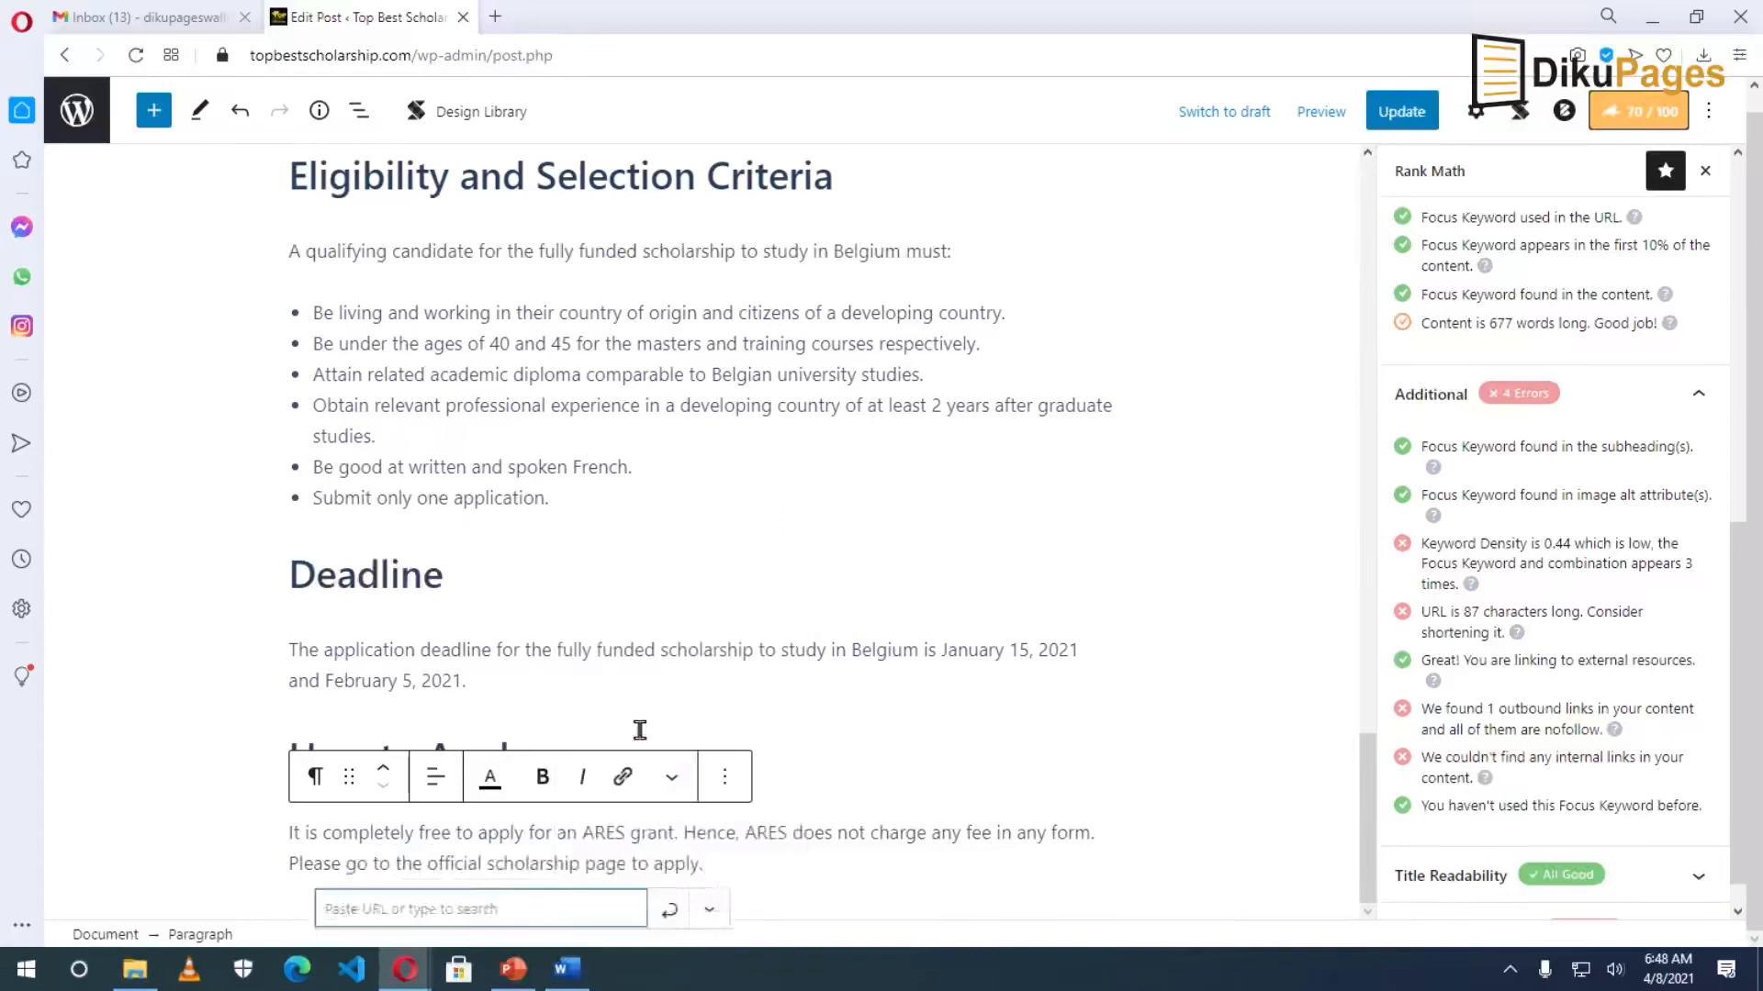
pyautogui.click(709, 909)
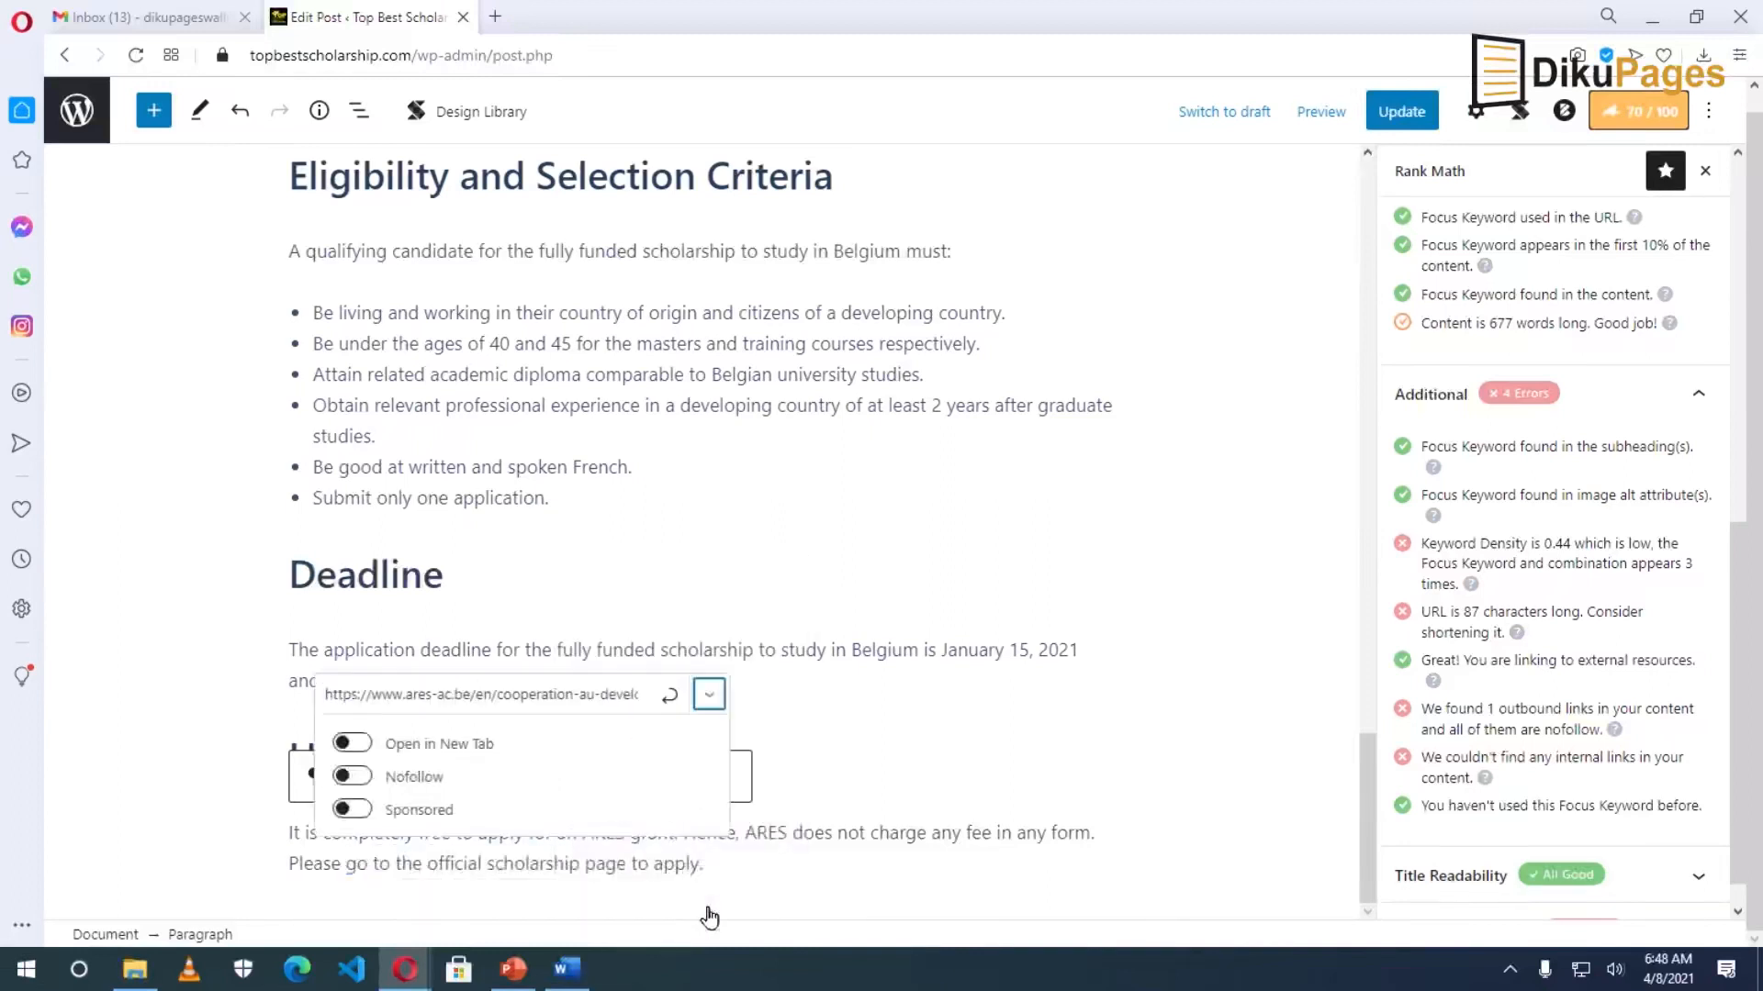
pyautogui.click(356, 743)
pyautogui.click(351, 777)
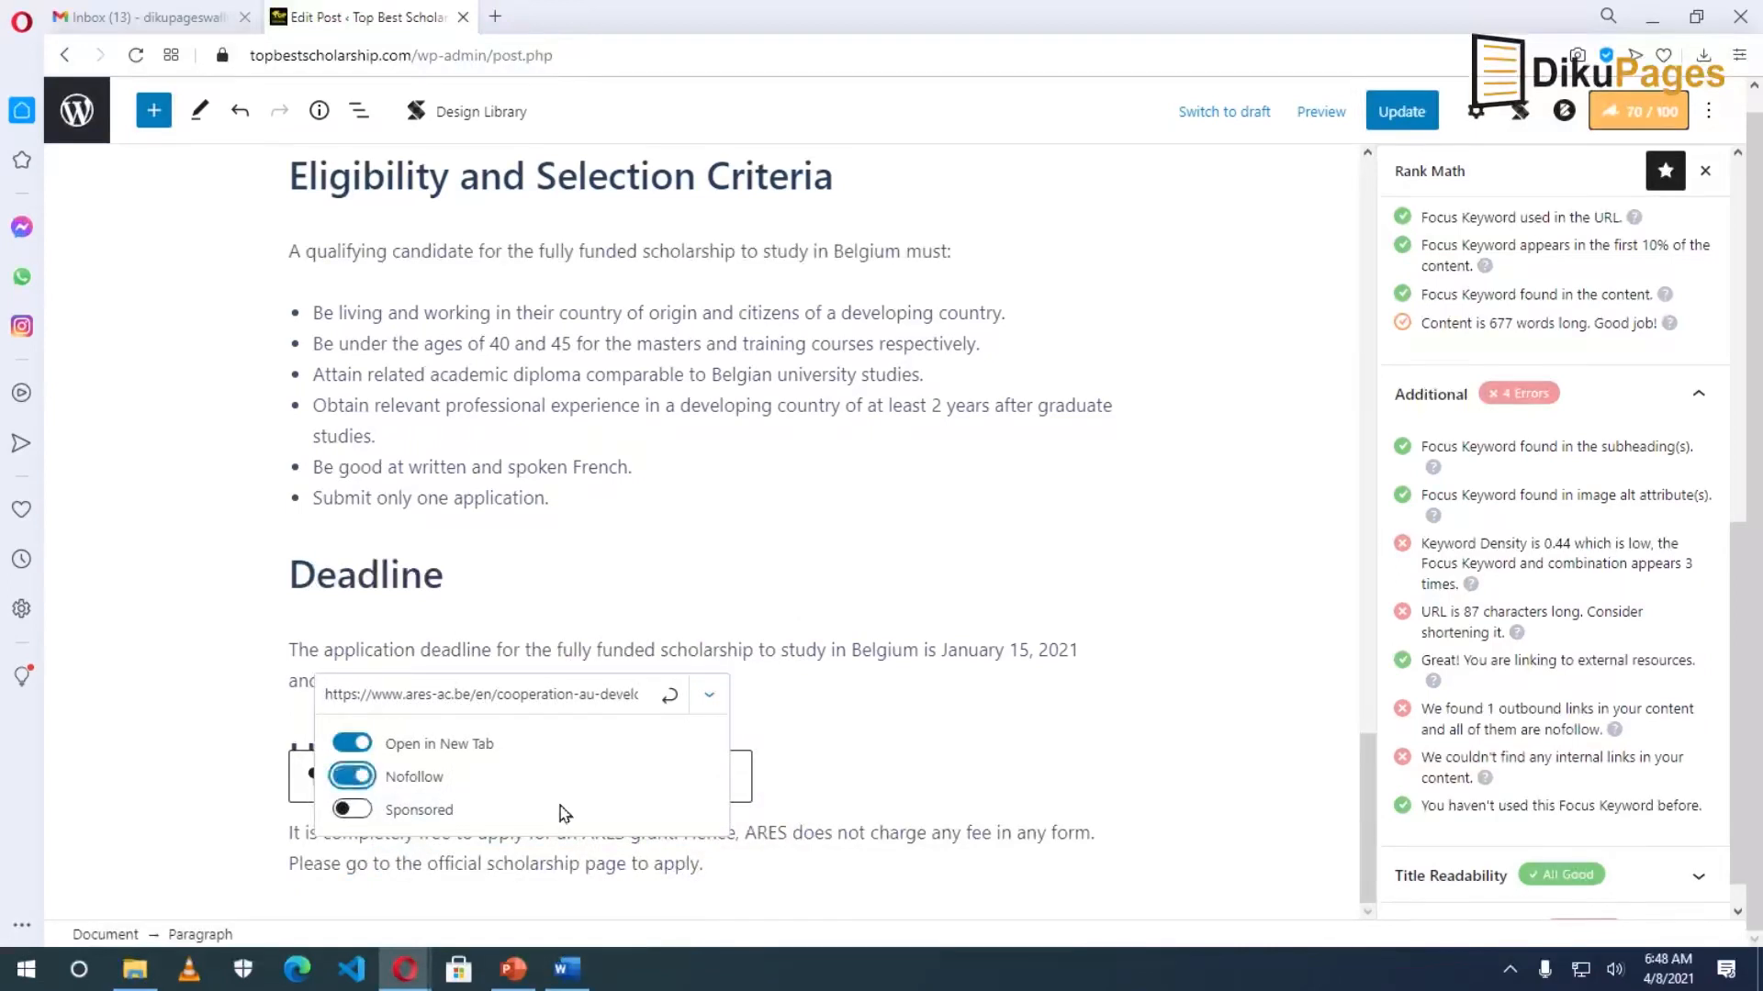
pyautogui.click(668, 695)
pyautogui.click(668, 695)
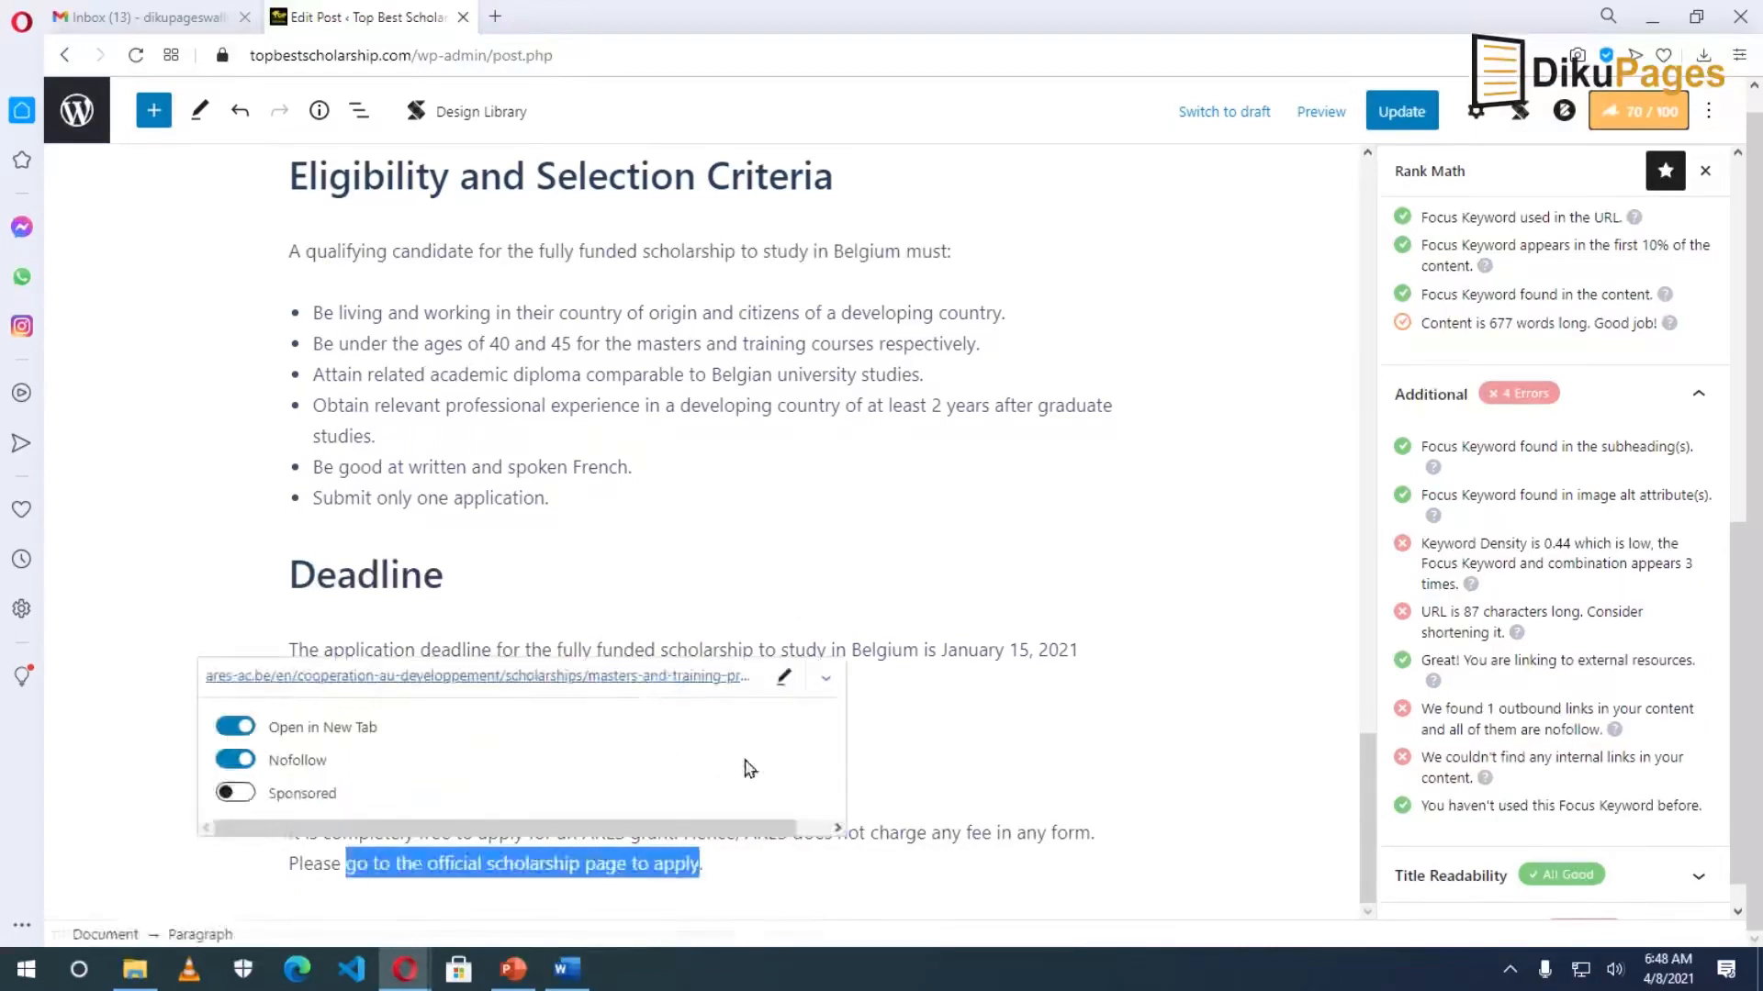
pyautogui.click(953, 811)
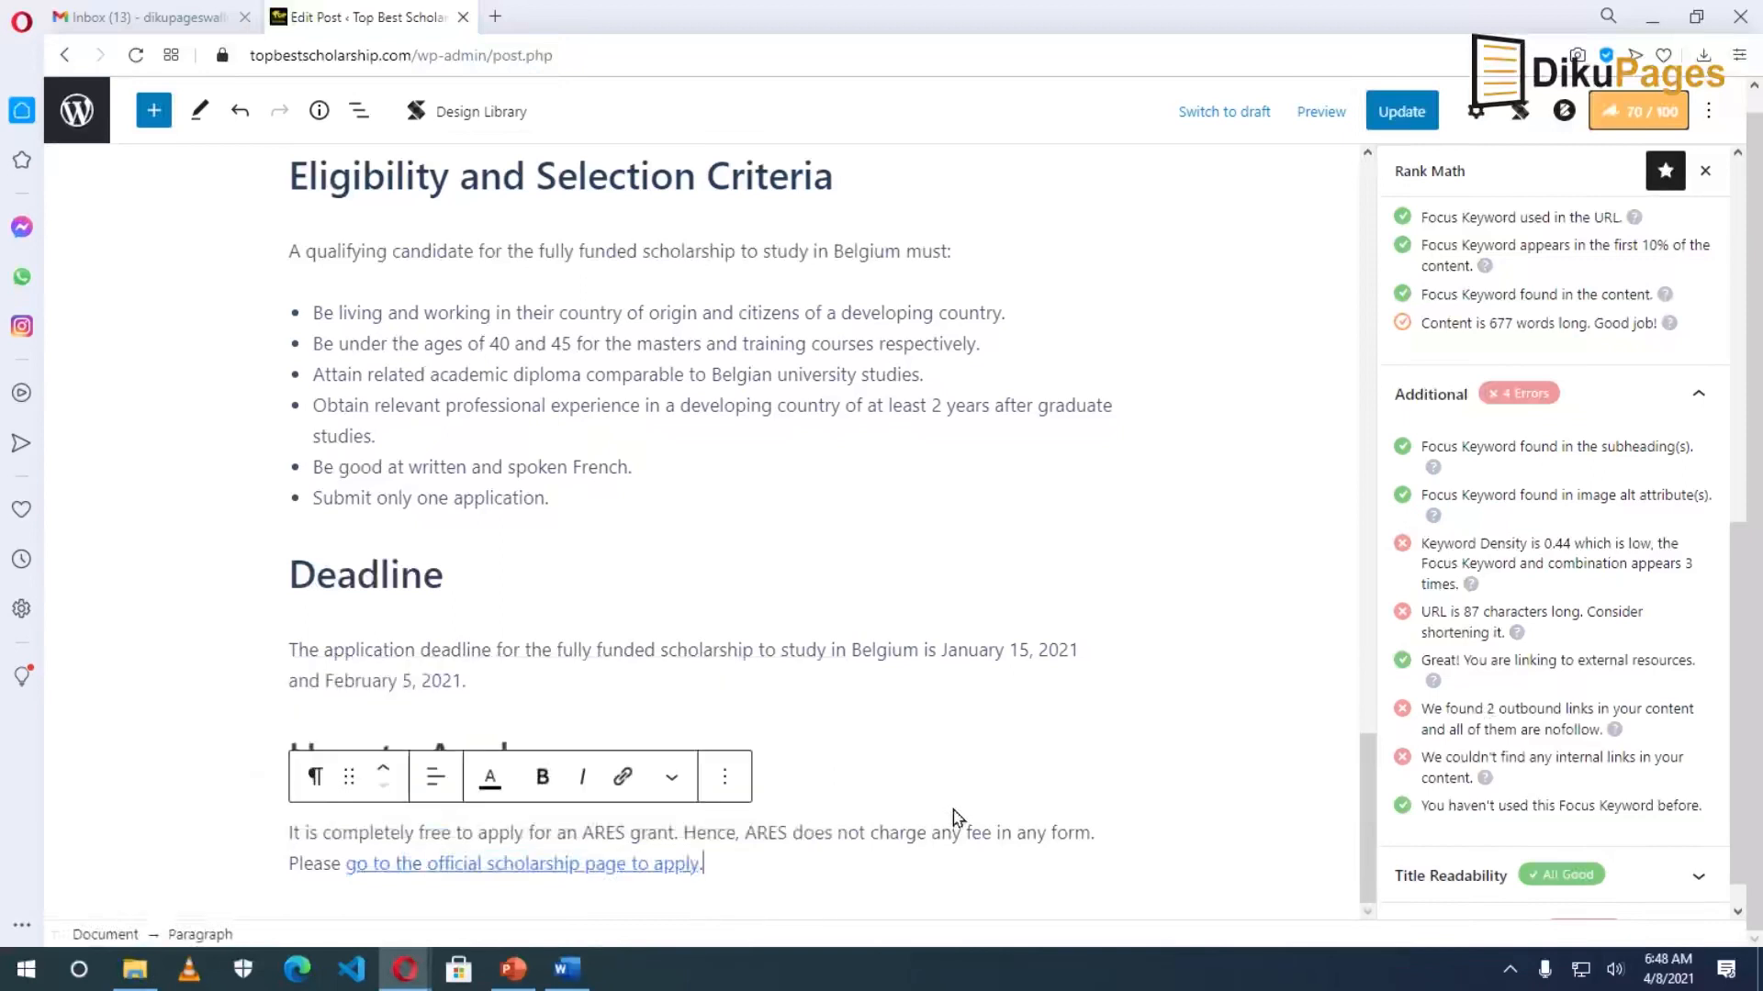
pyautogui.click(755, 687)
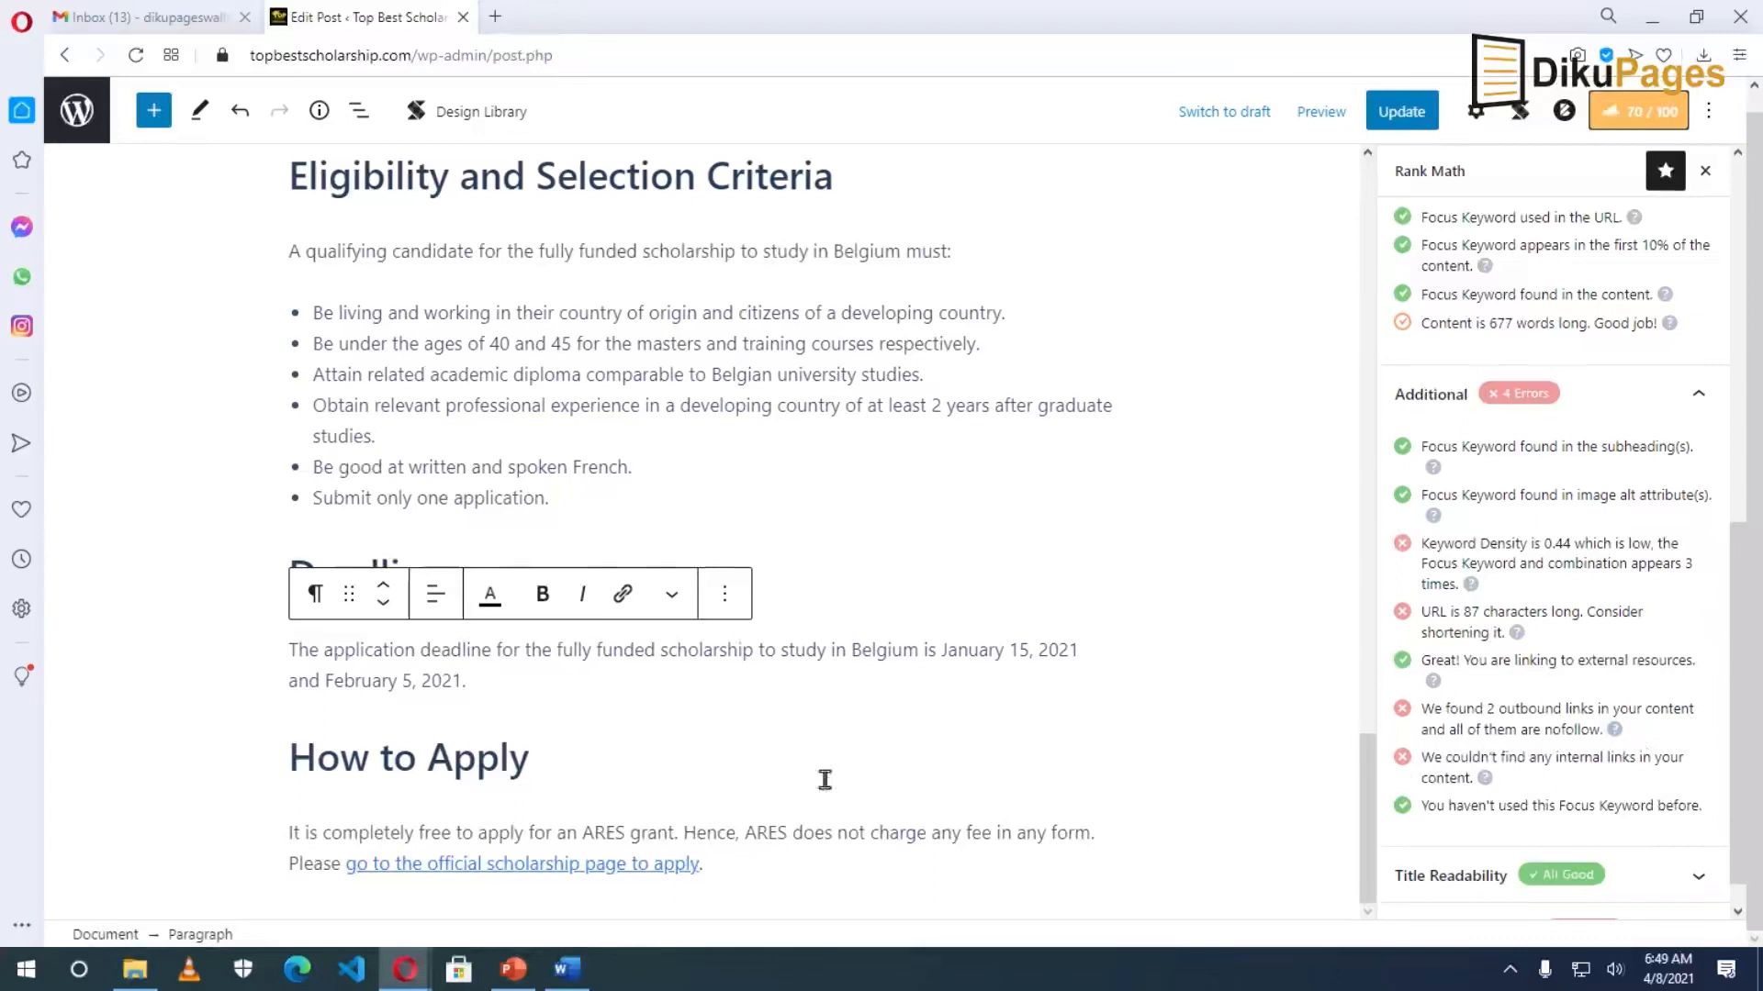
# Turn off nofollow on the 'go to the official scholarship page to apply' link, making it dofollow.
pyautogui.moveTo(347, 862); pyautogui.dragTo(694, 855)
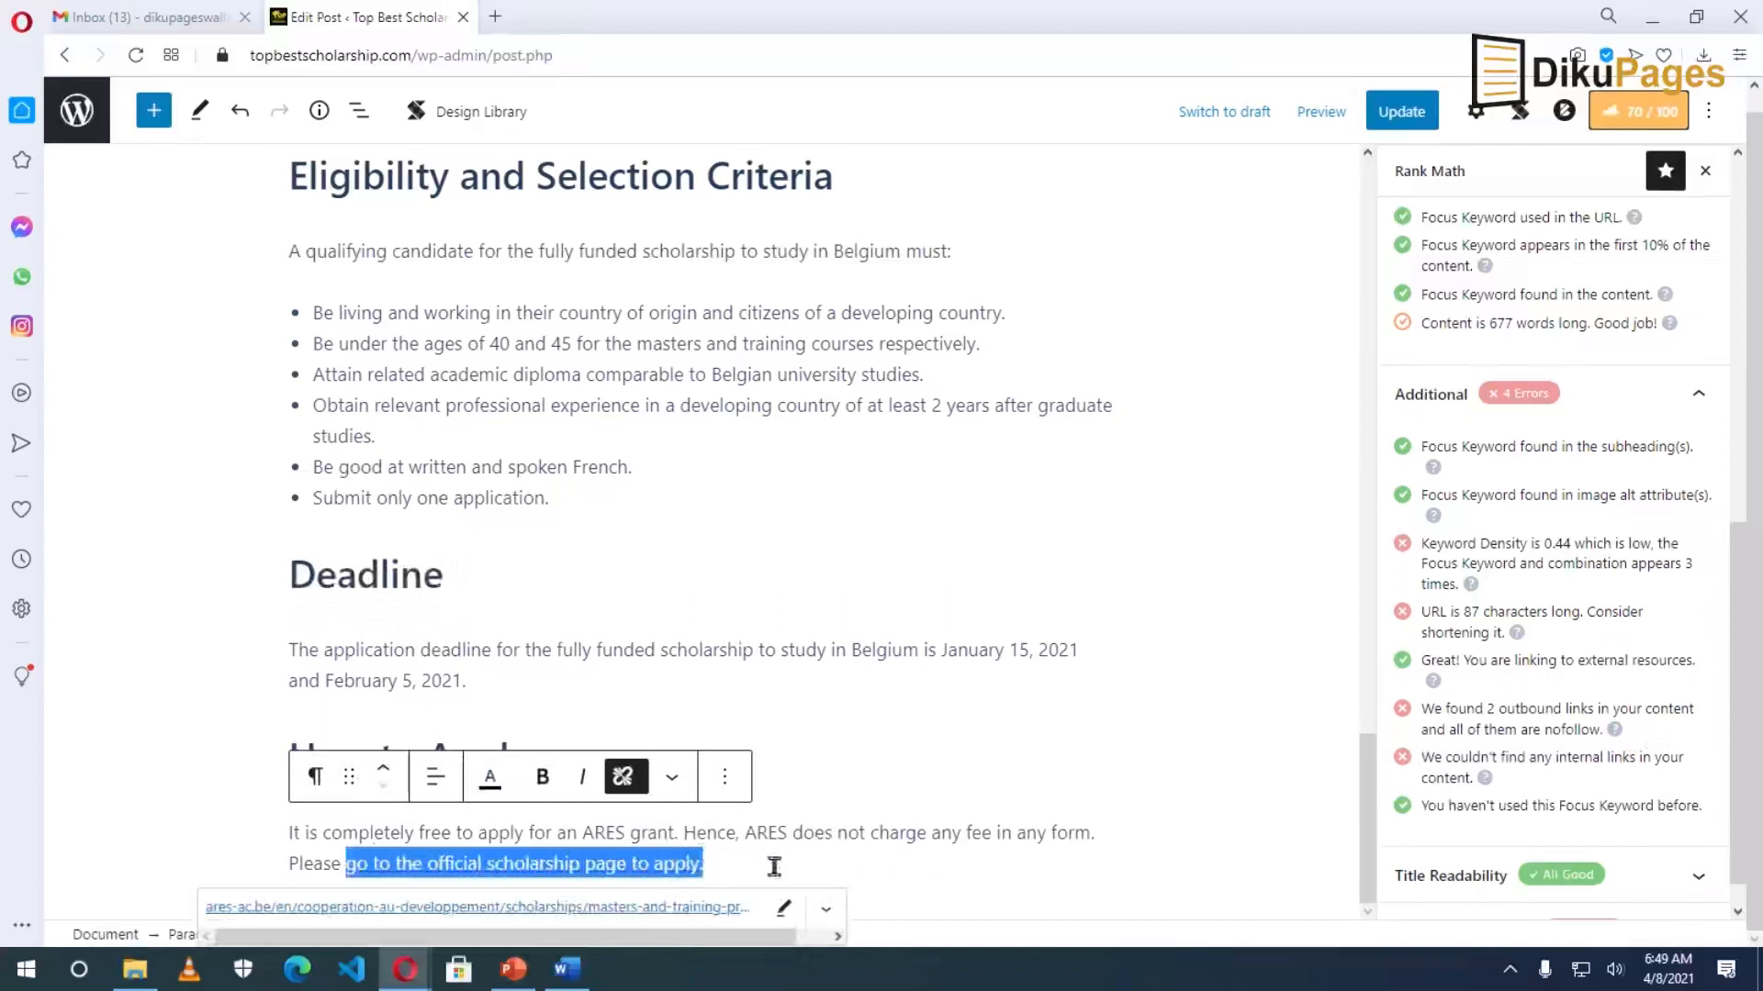
pyautogui.click(783, 908)
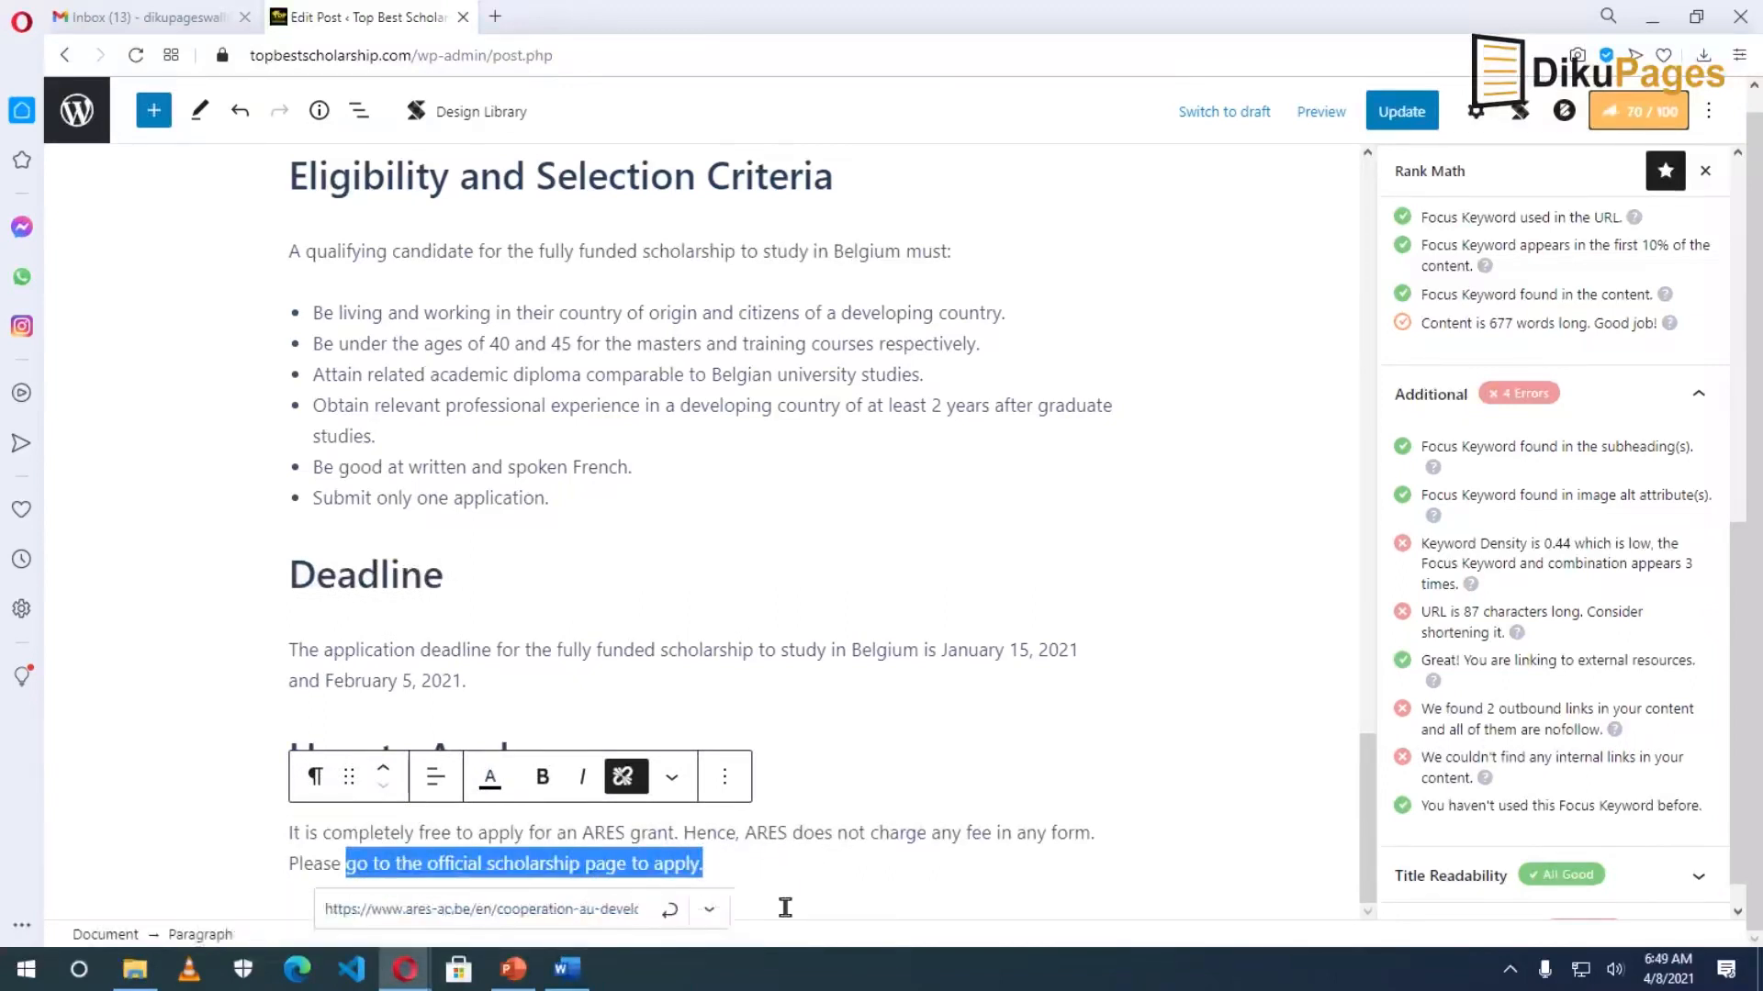
pyautogui.click(710, 909)
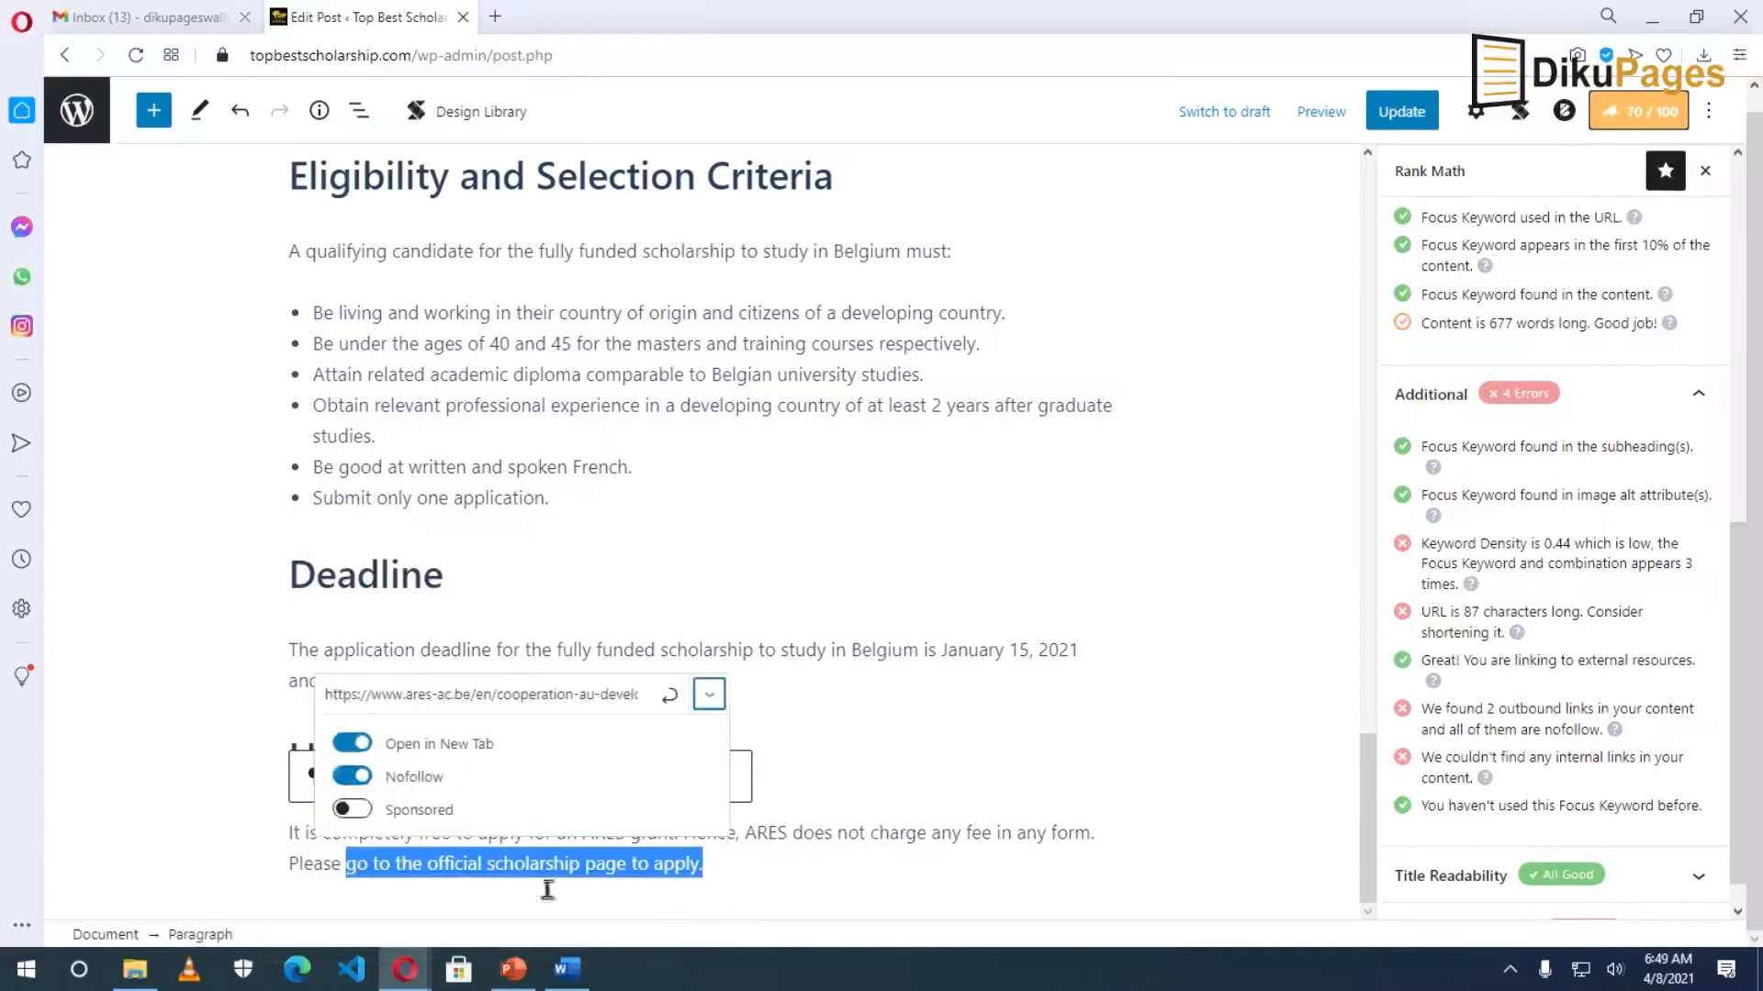
pyautogui.click(348, 778)
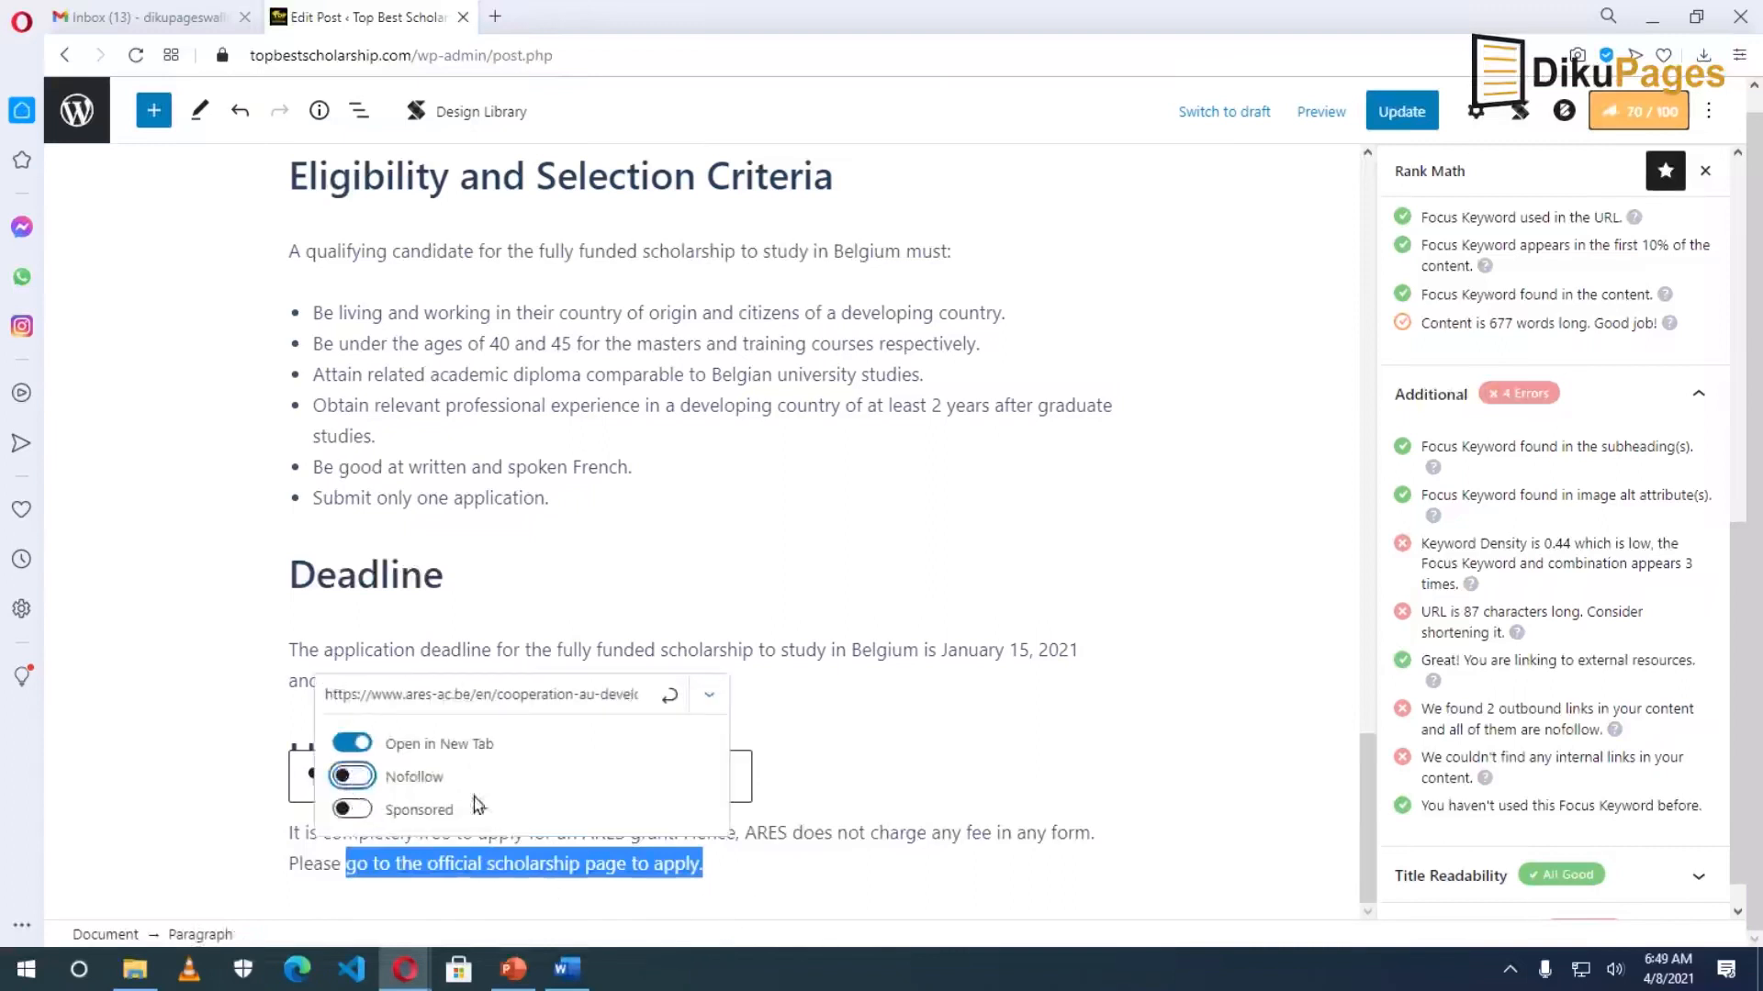
pyautogui.click(669, 696)
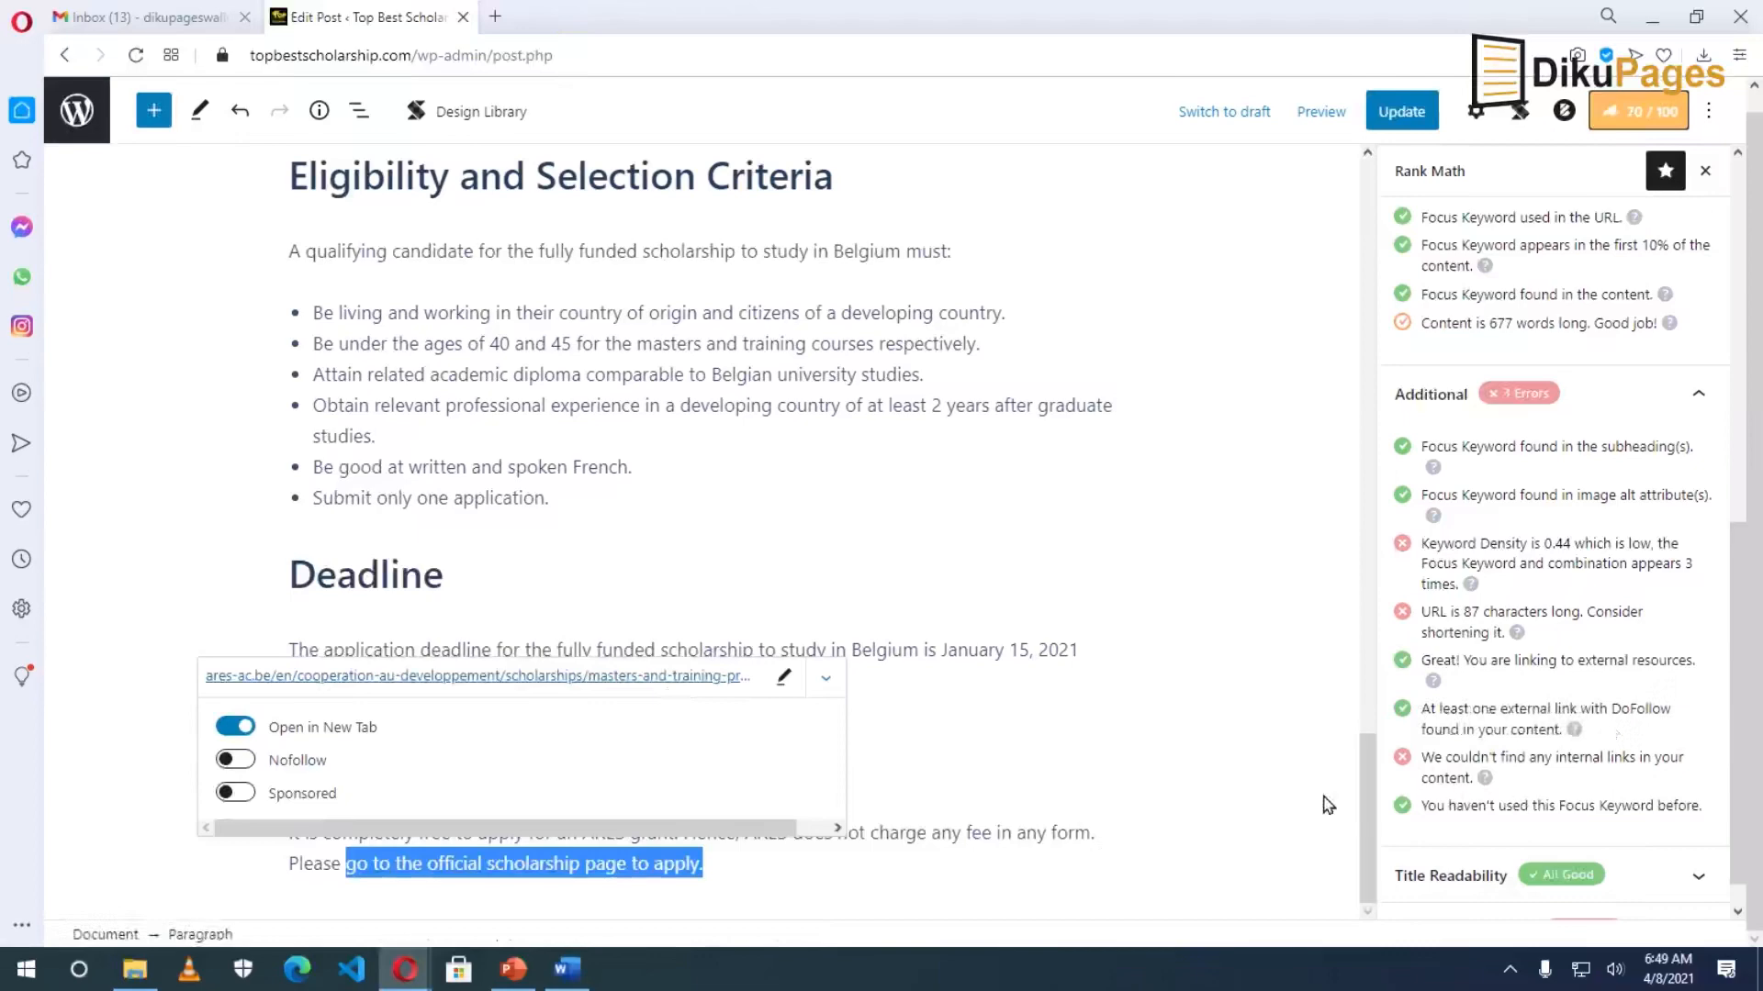
pyautogui.click(584, 482)
pyautogui.scroll(10, 822, 566)
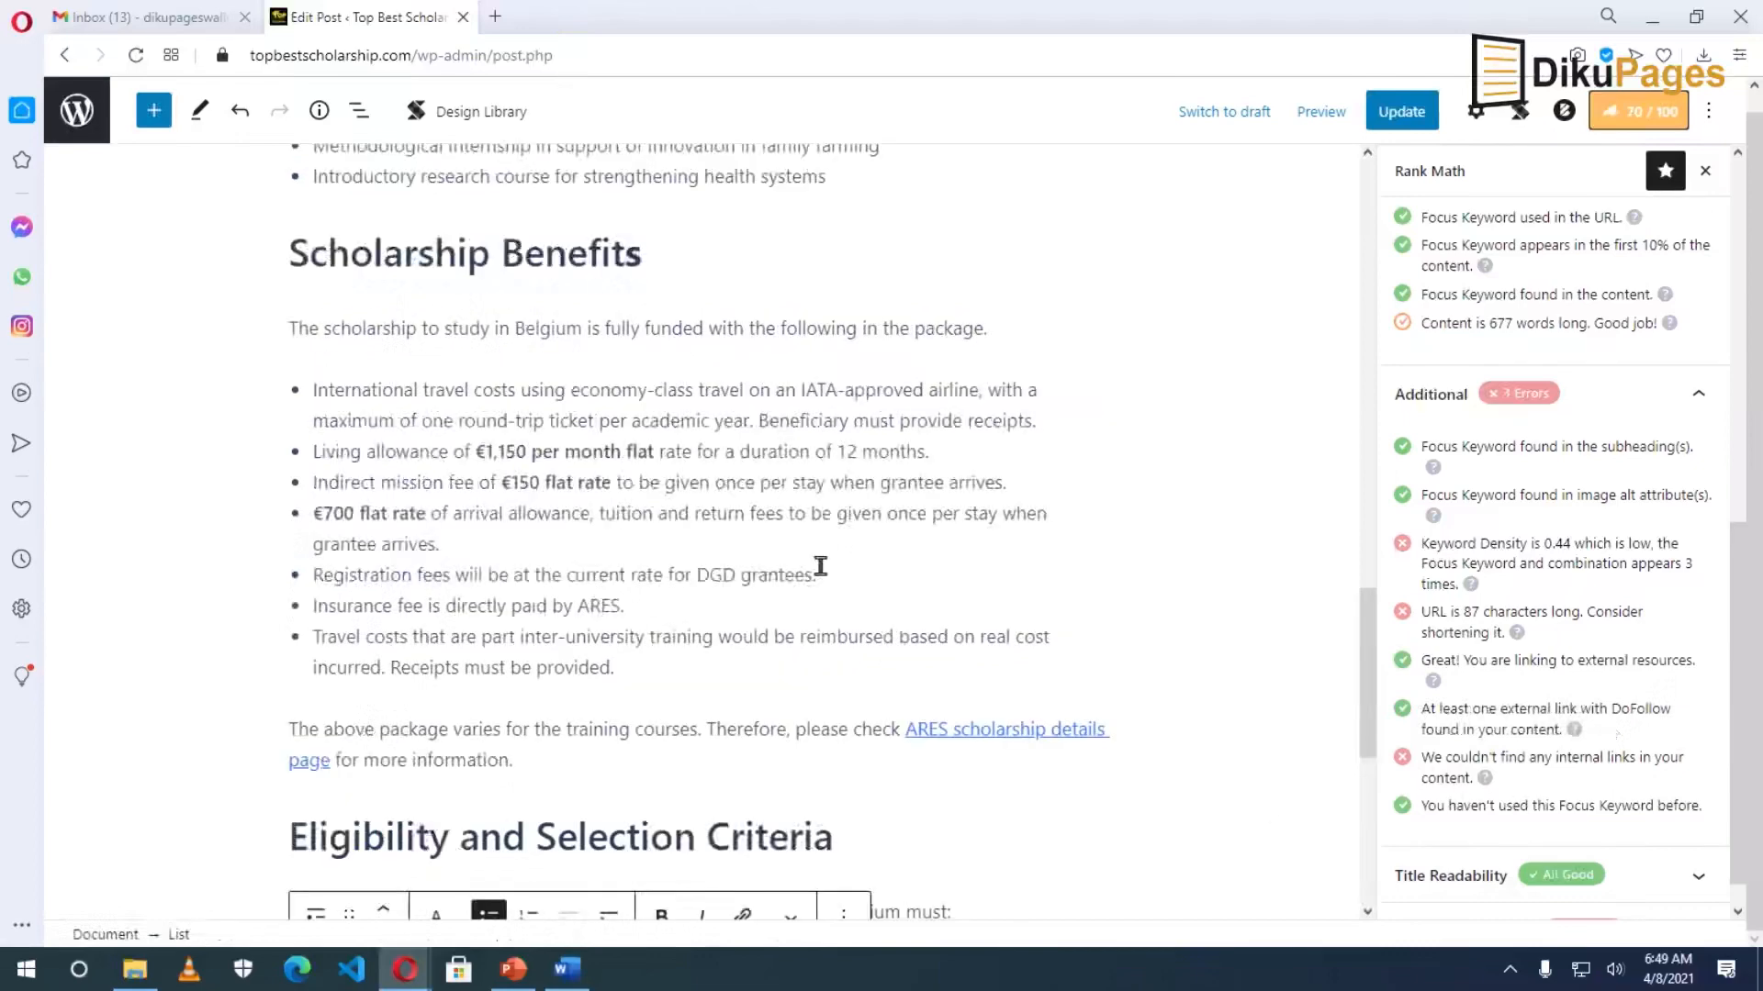
pyautogui.scroll(8, 822, 565)
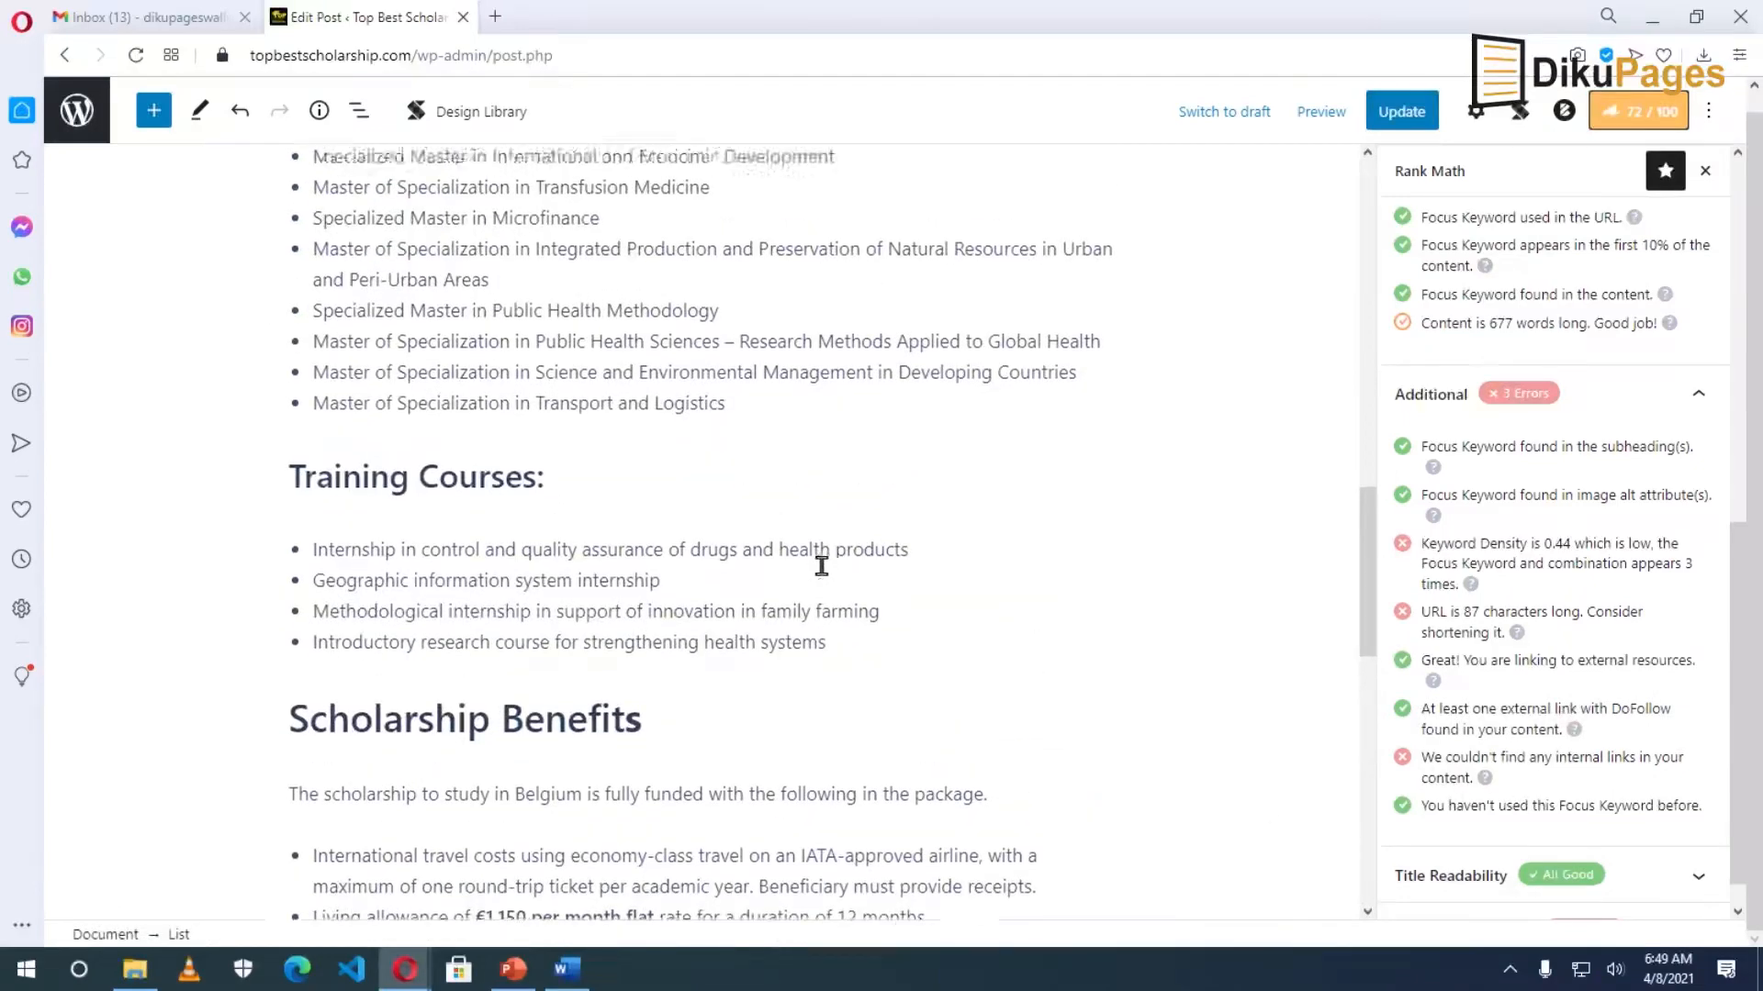
pyautogui.scroll(8, 823, 576)
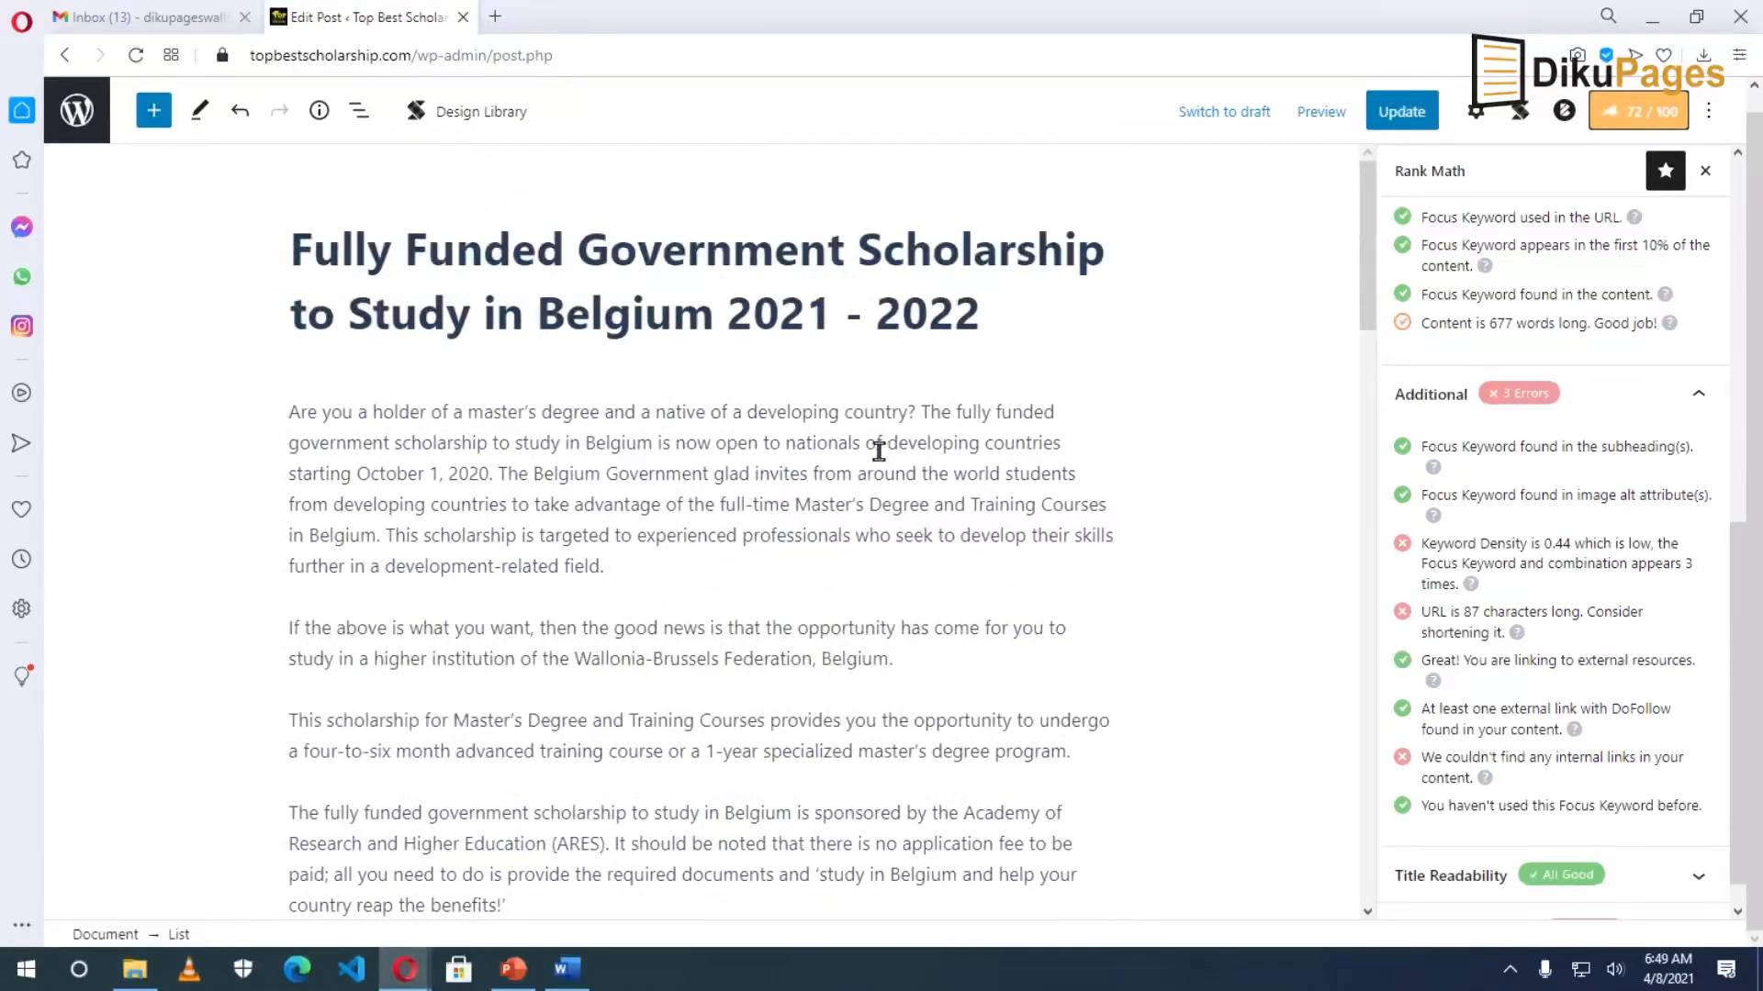
pyautogui.scroll(-20, 849, 548)
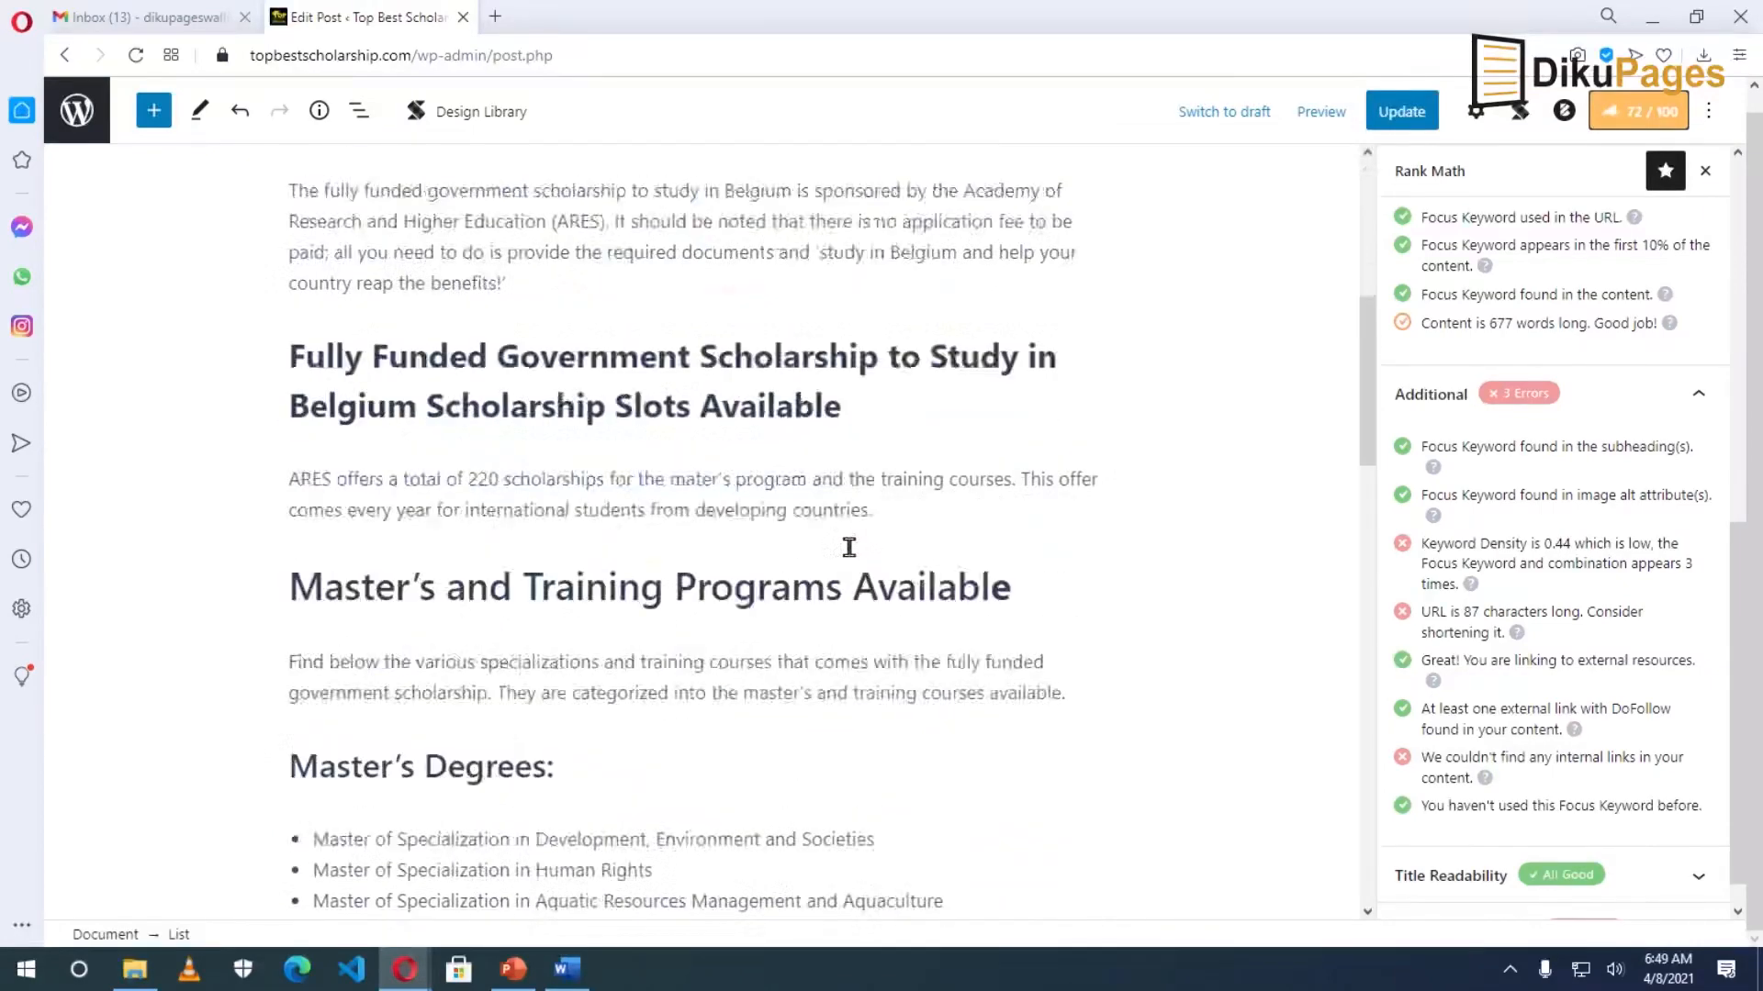
pyautogui.scroll(-1, 829, 556)
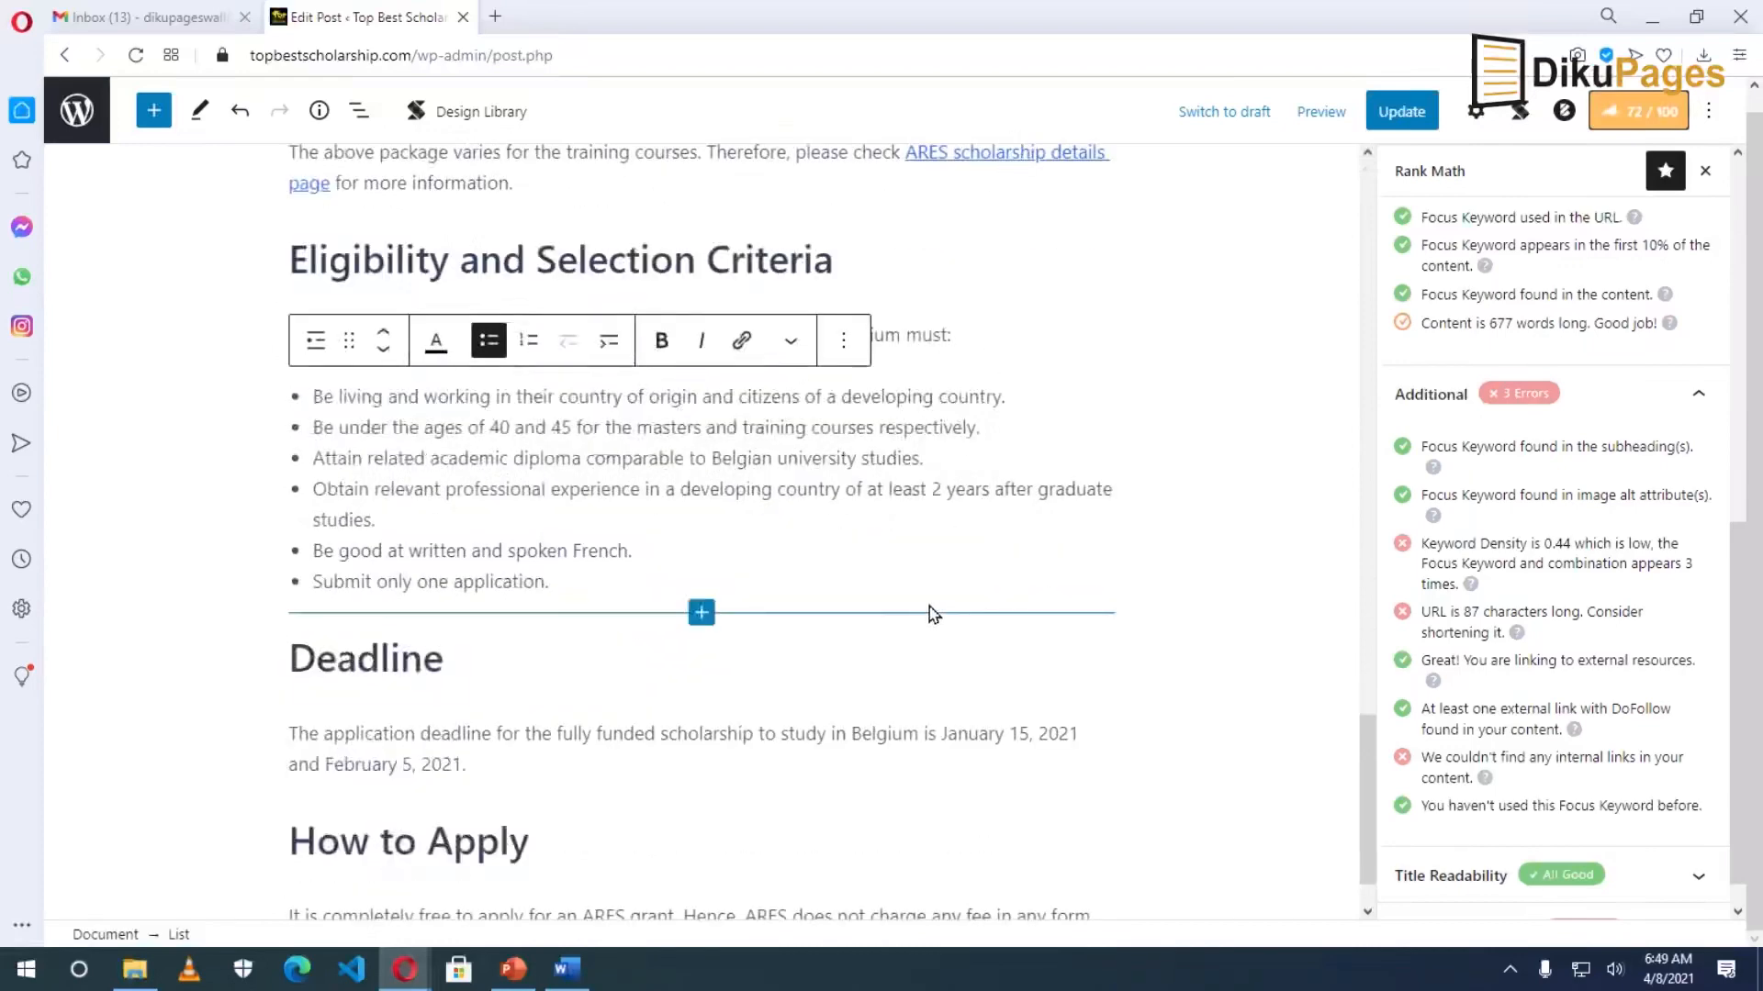
pyautogui.scroll(6, 904, 606)
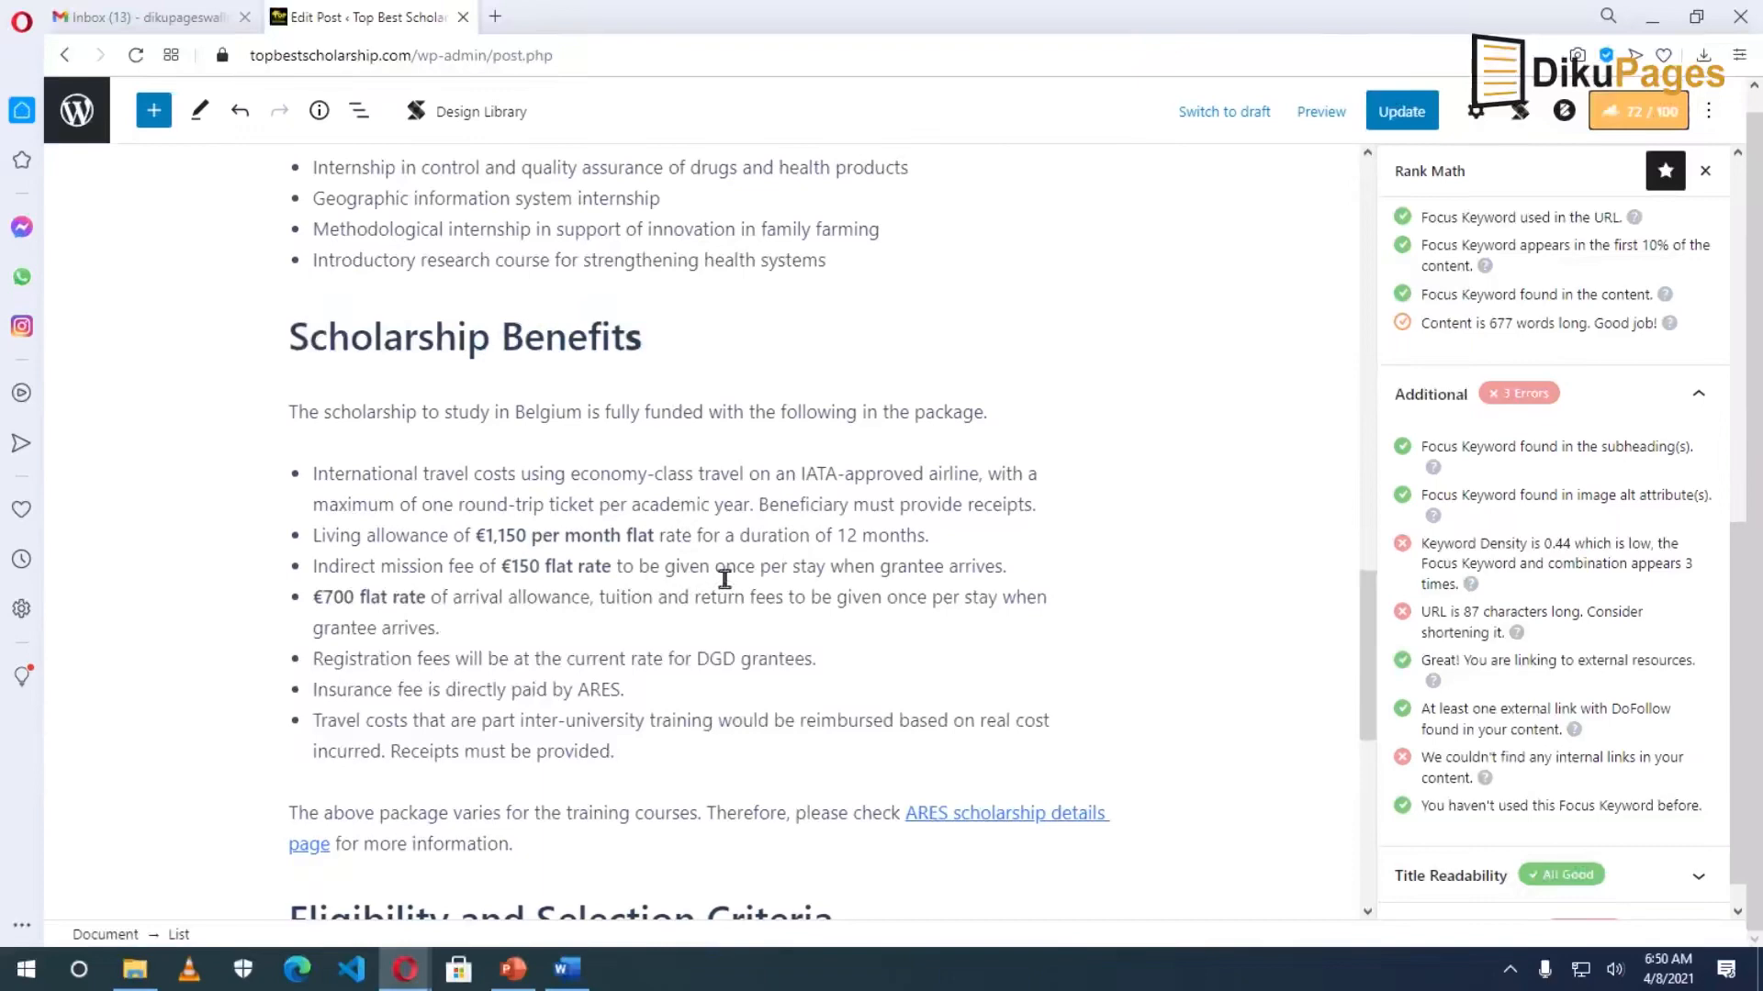
pyautogui.scroll(20, 731, 645)
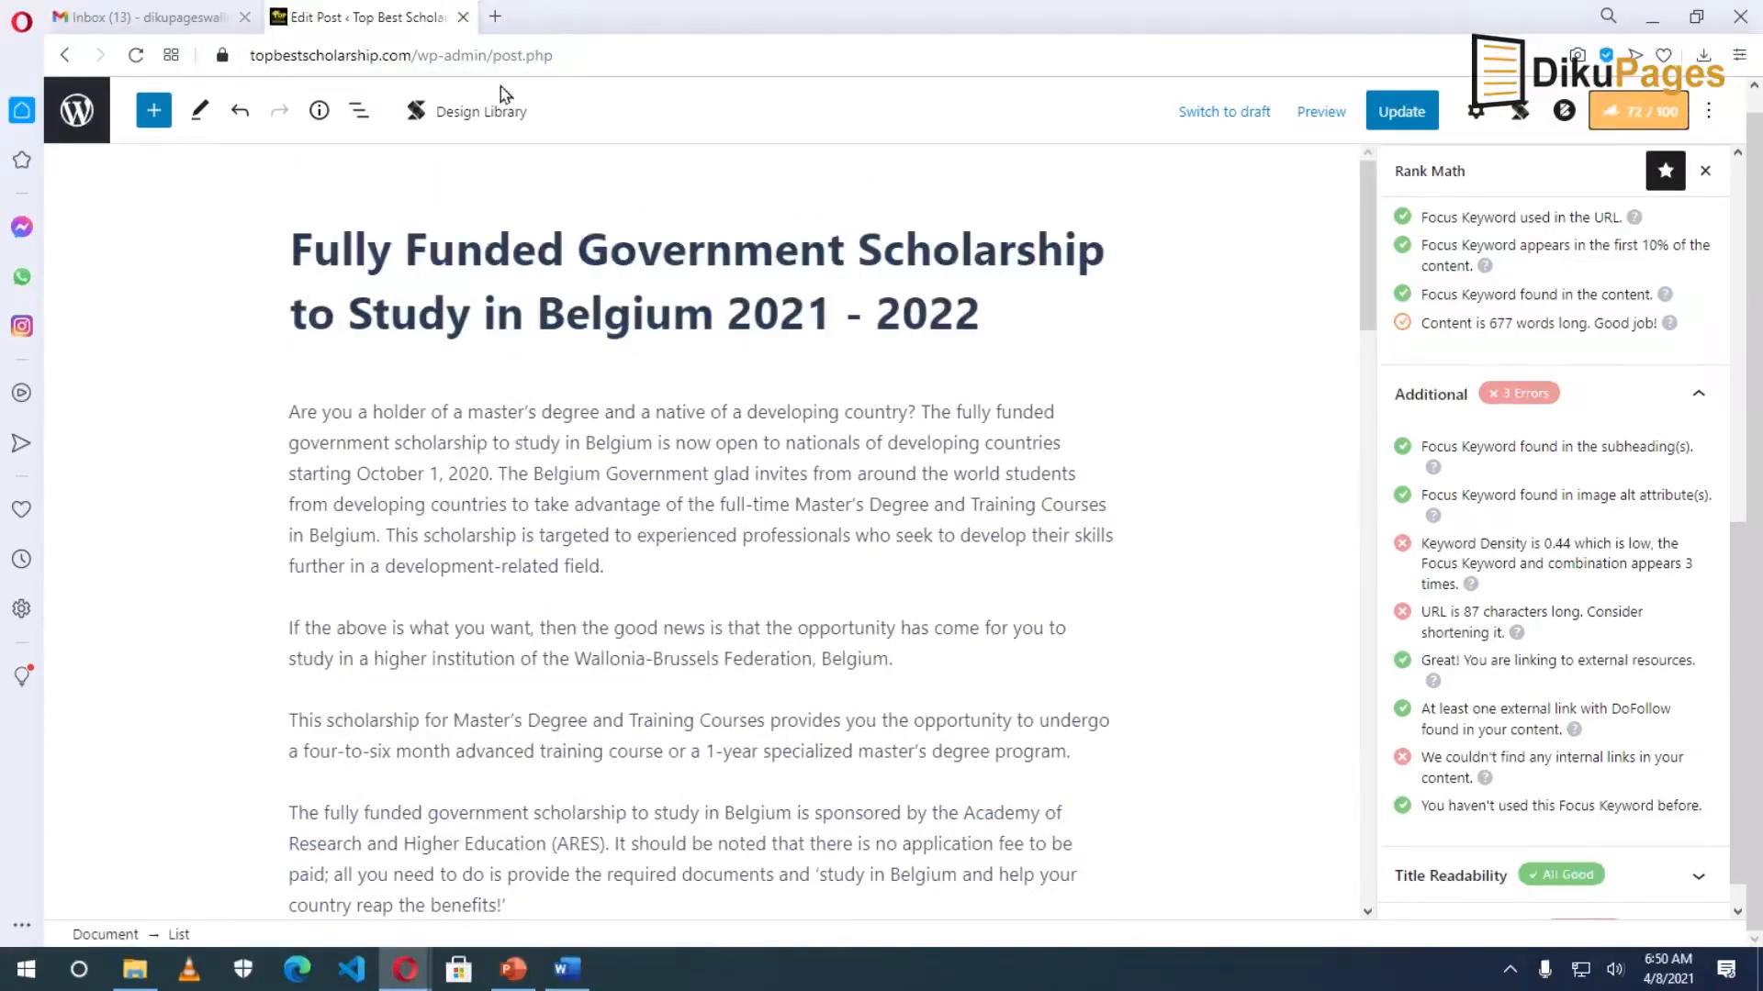
# Copy the link address of the second blog post from the site in a new tab.
pyautogui.click(494, 19)
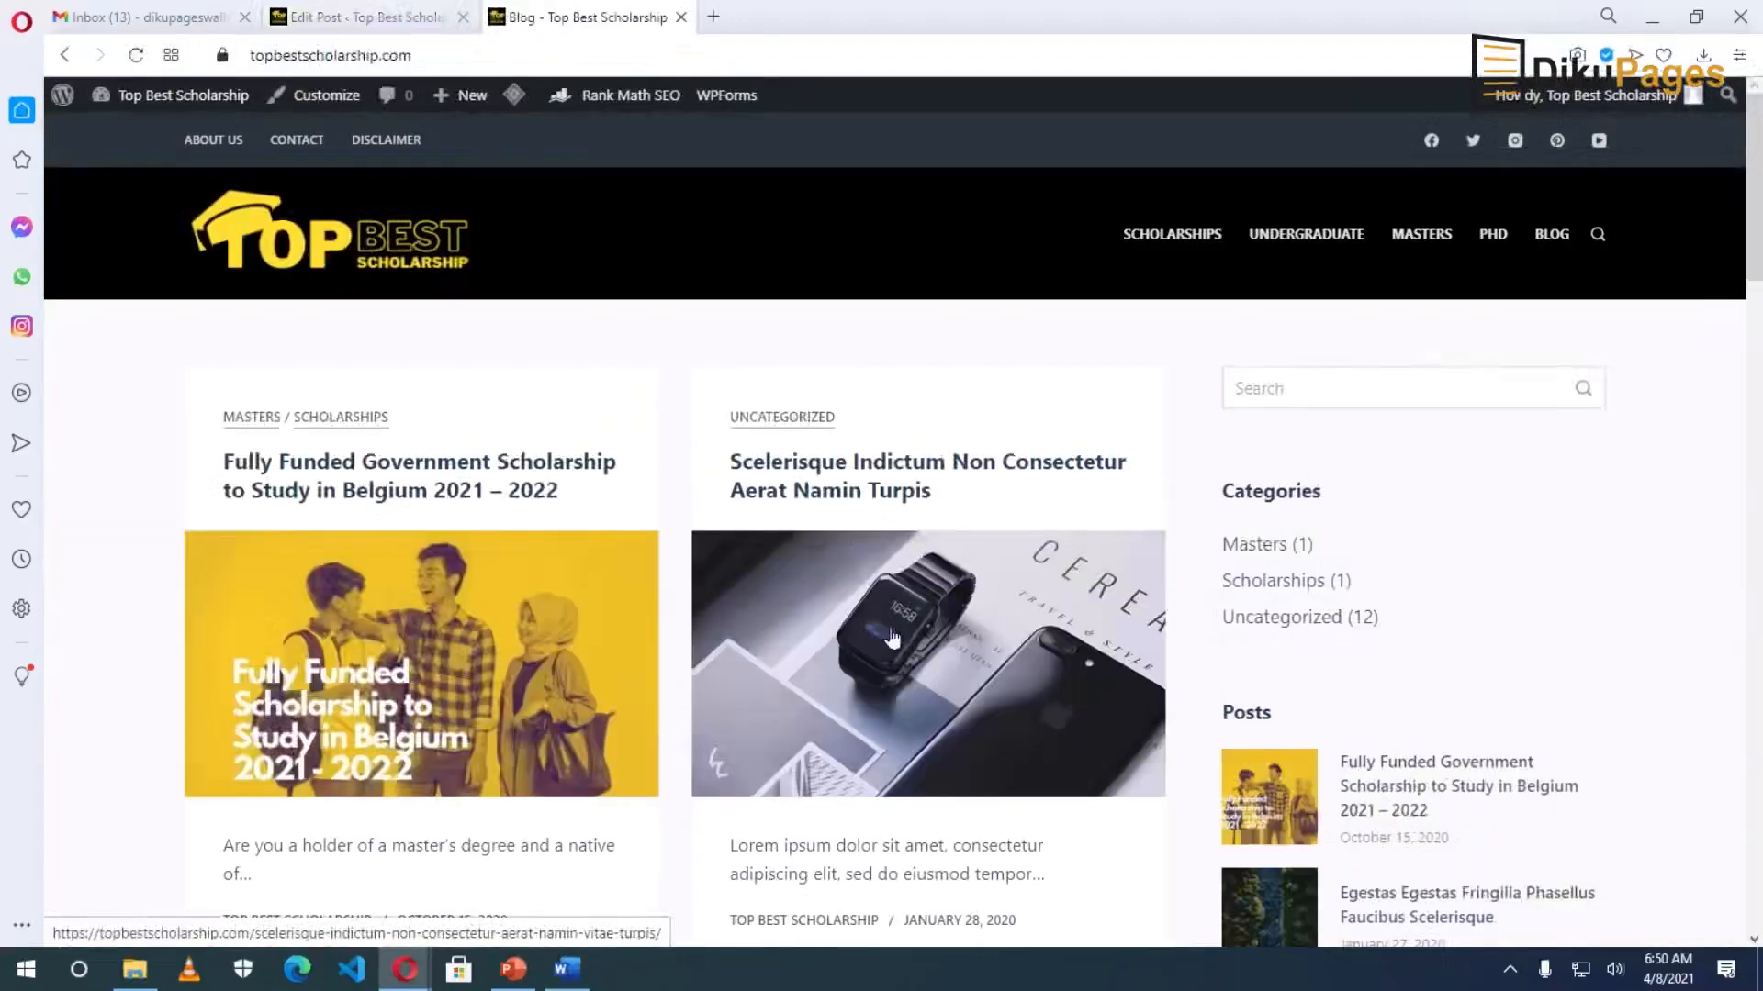
pyautogui.rightClick(877, 617)
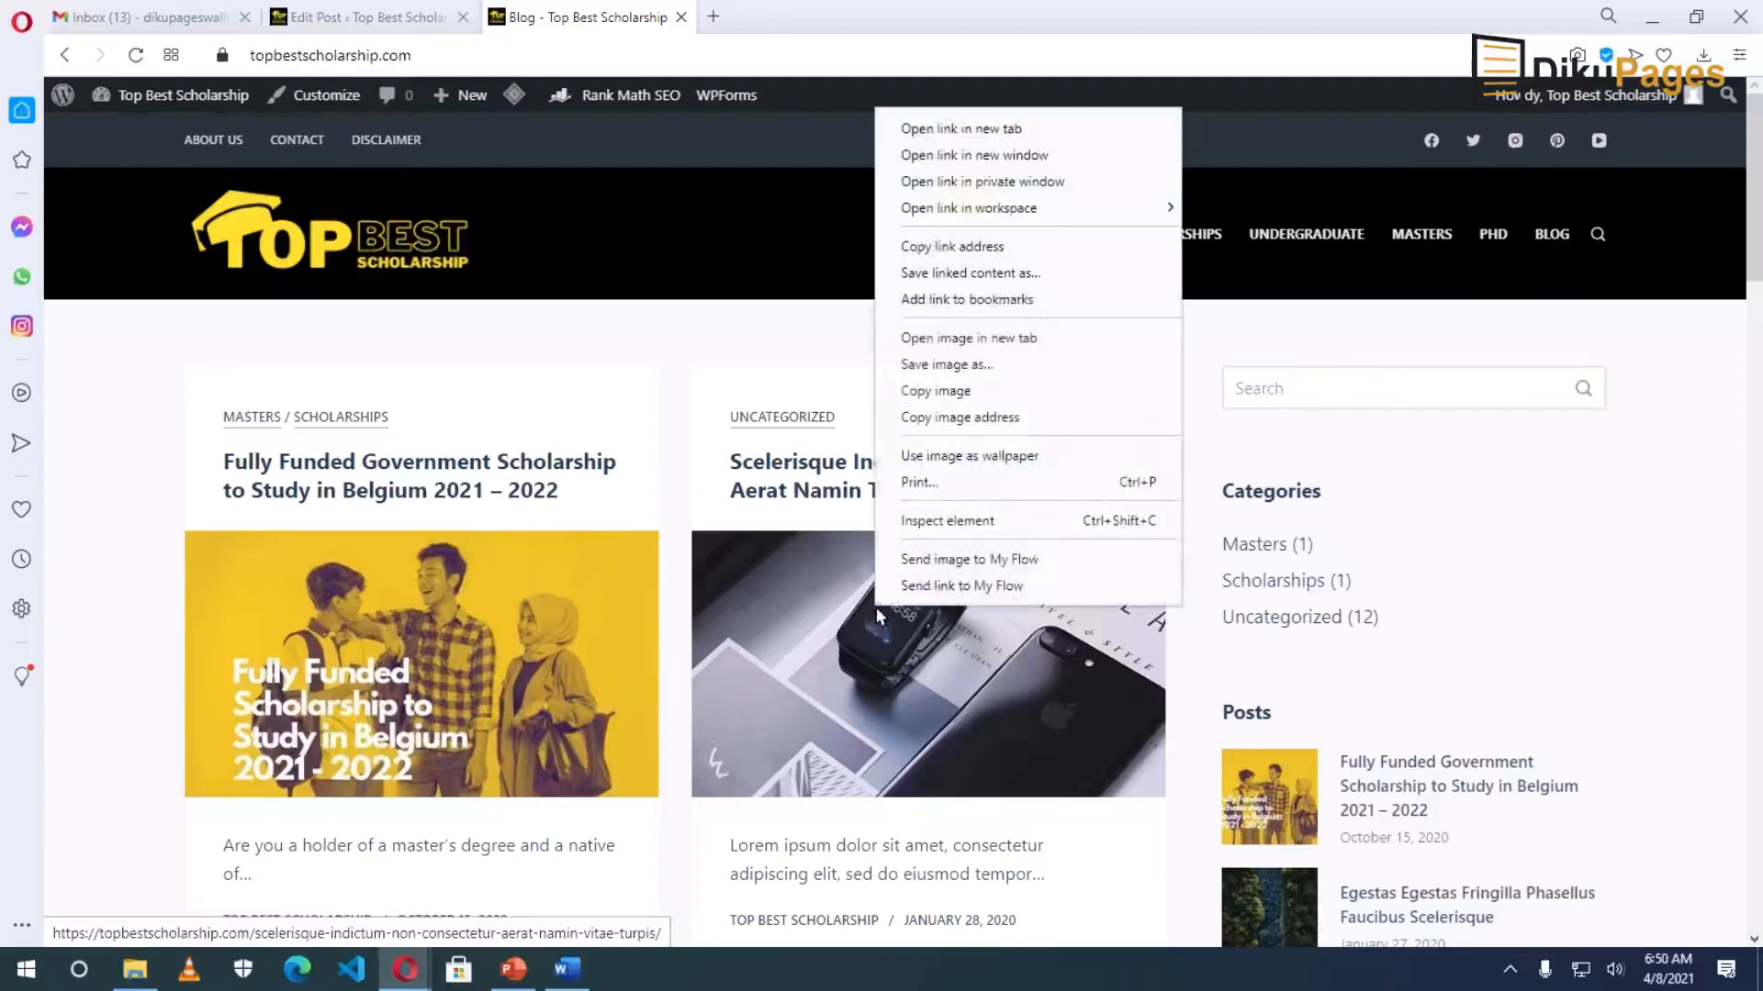
pyautogui.click(1008, 246)
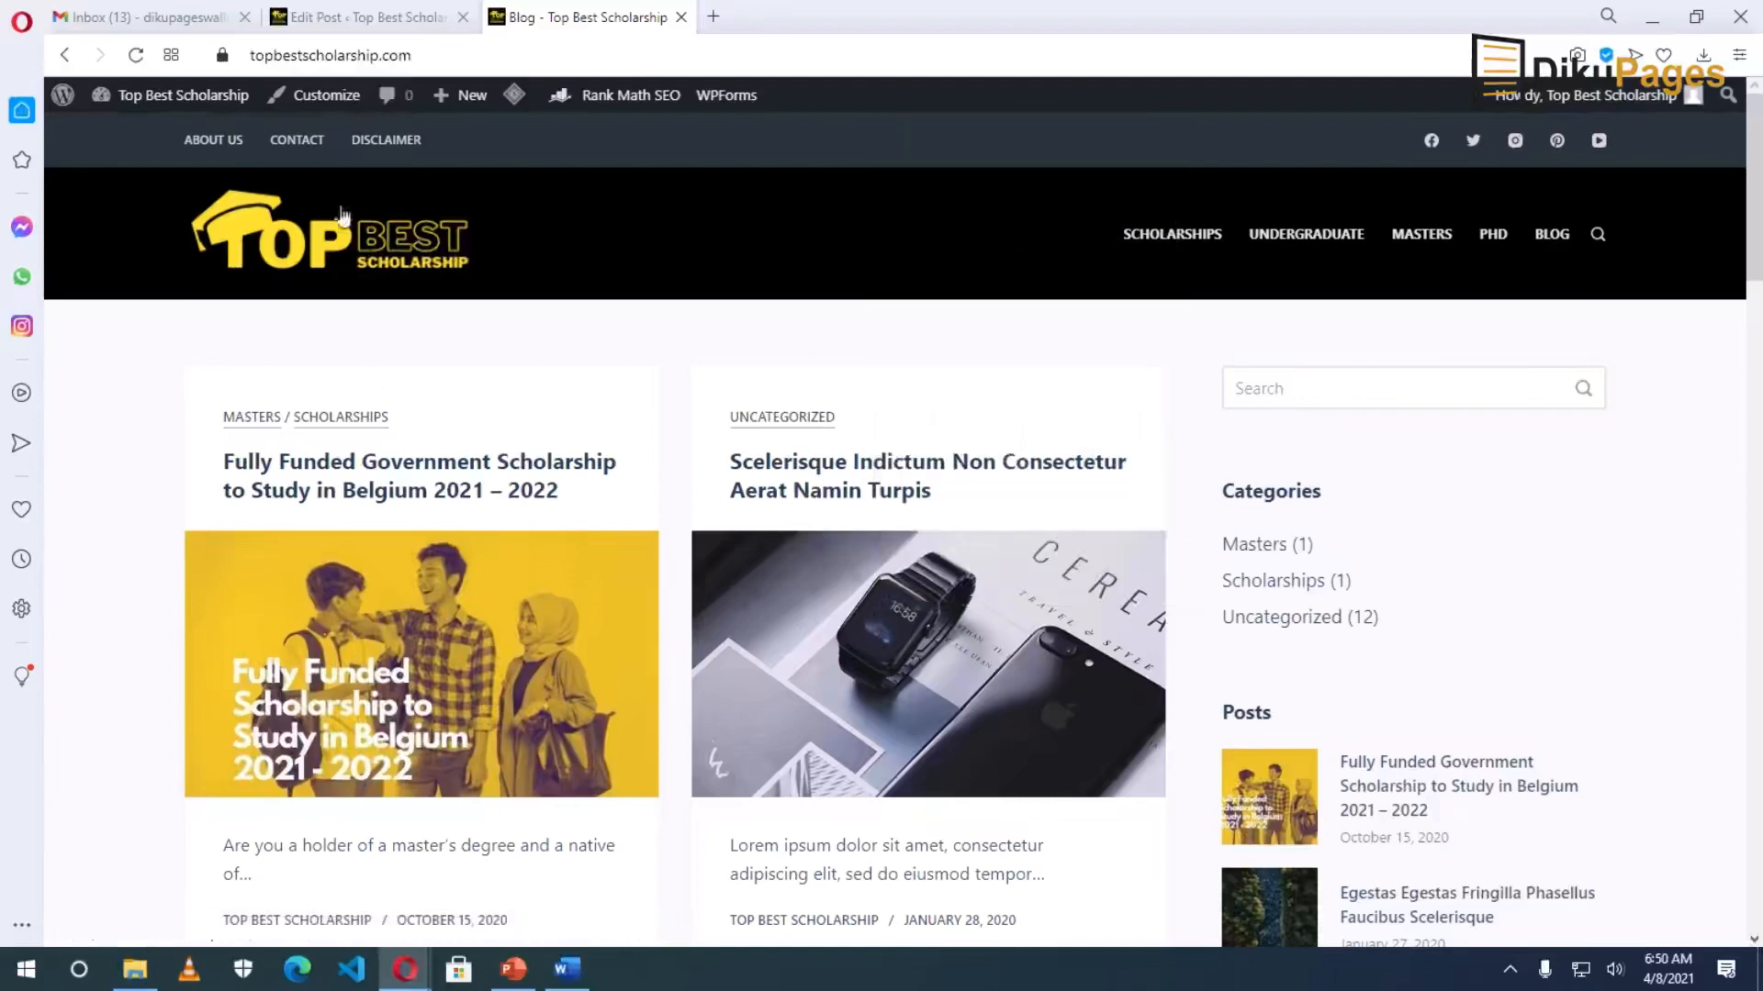
pyautogui.click(362, 16)
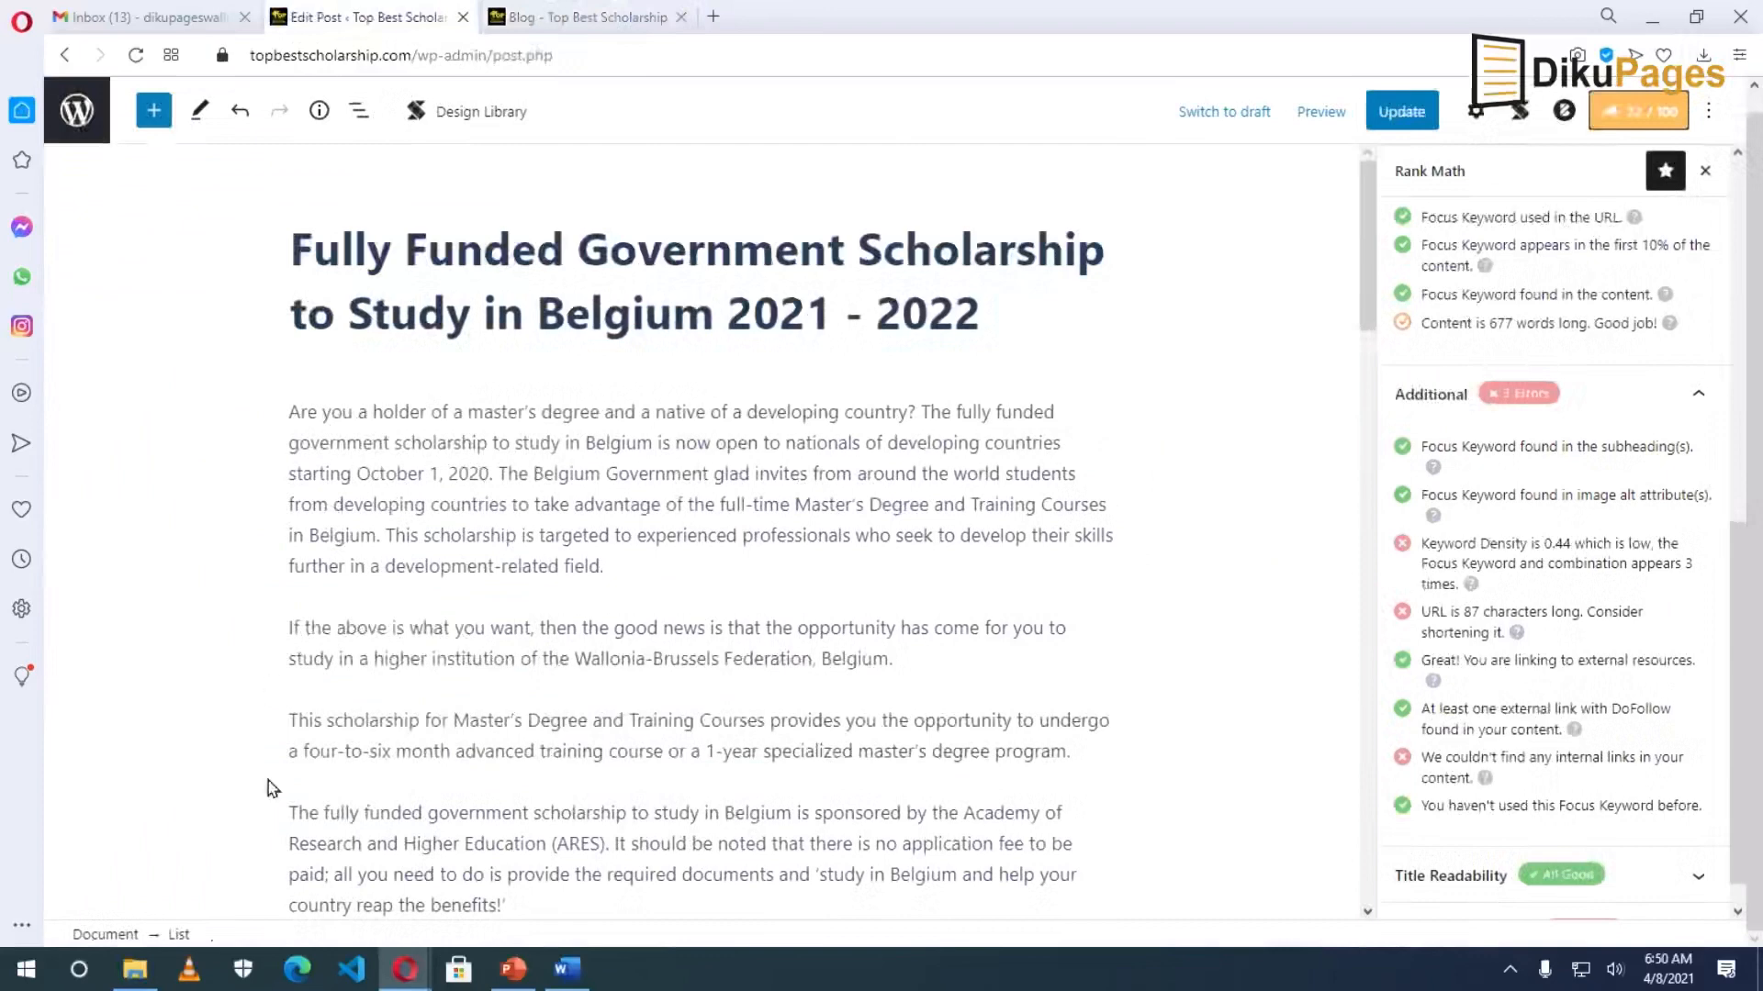
# Link 'fully funded government scholarship to study' to the copied blog post address.
pyautogui.click(328, 810)
pyautogui.moveTo(323, 812); pyautogui.dragTo(705, 813)
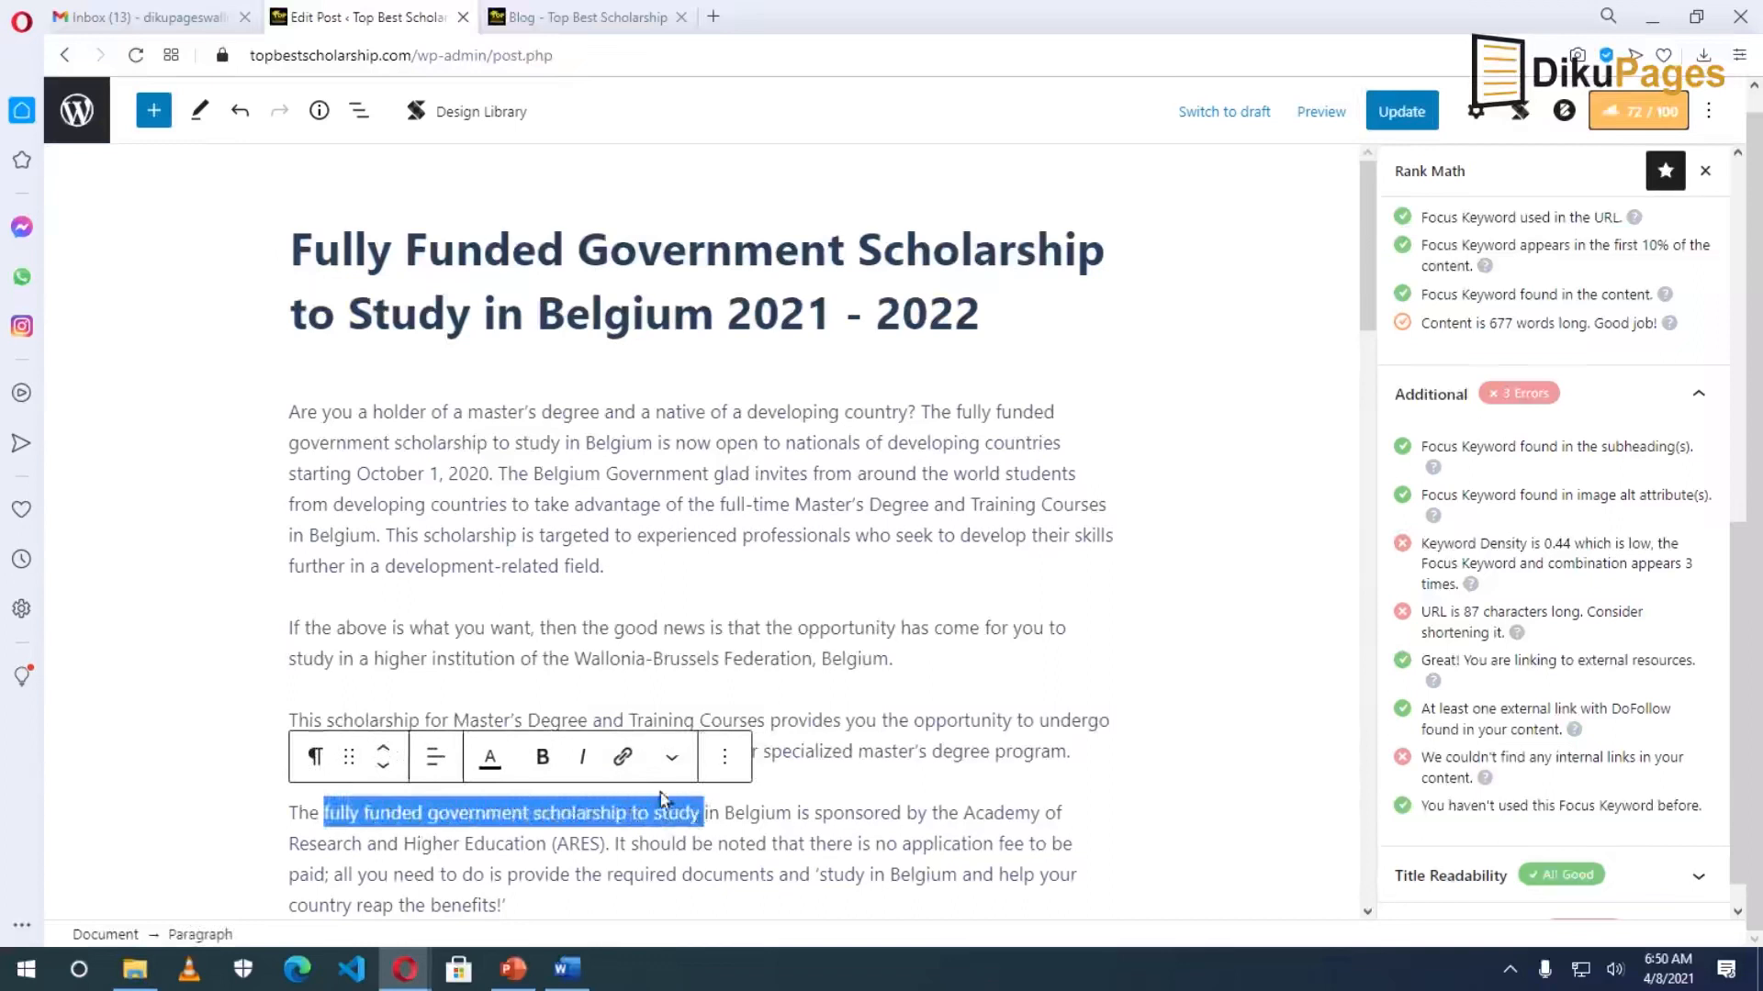
pyautogui.click(623, 759)
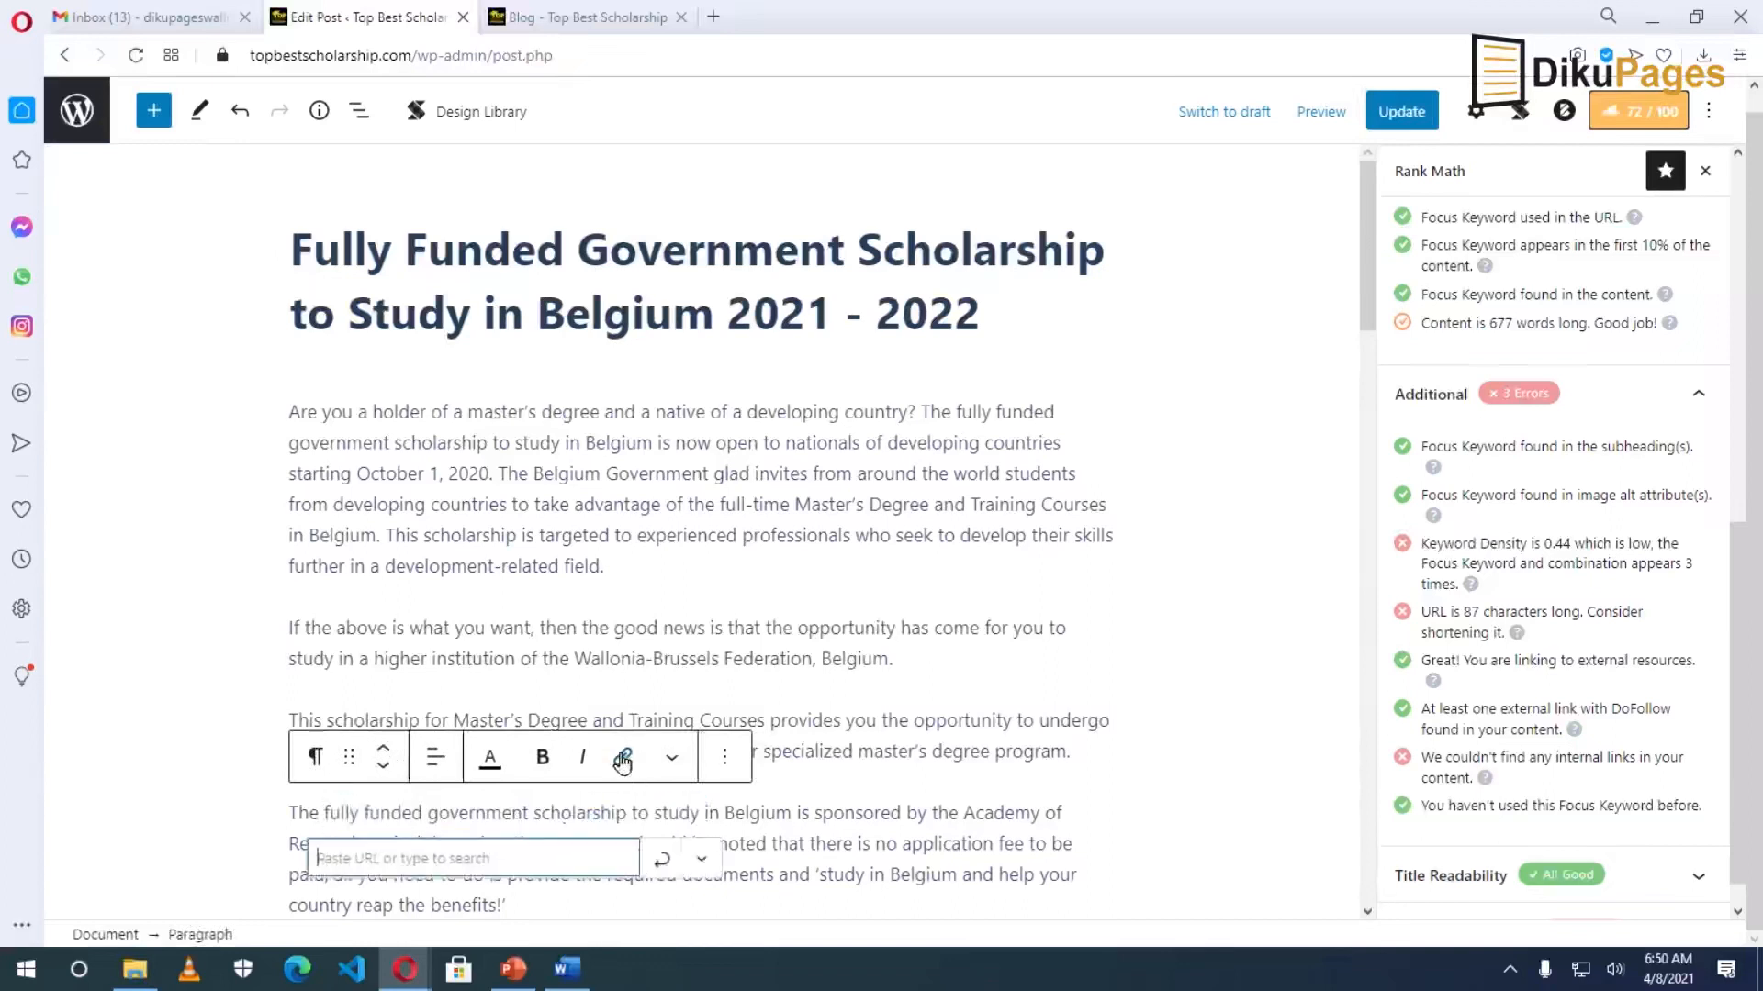
pyautogui.rightClick(511, 868)
pyautogui.click(595, 684)
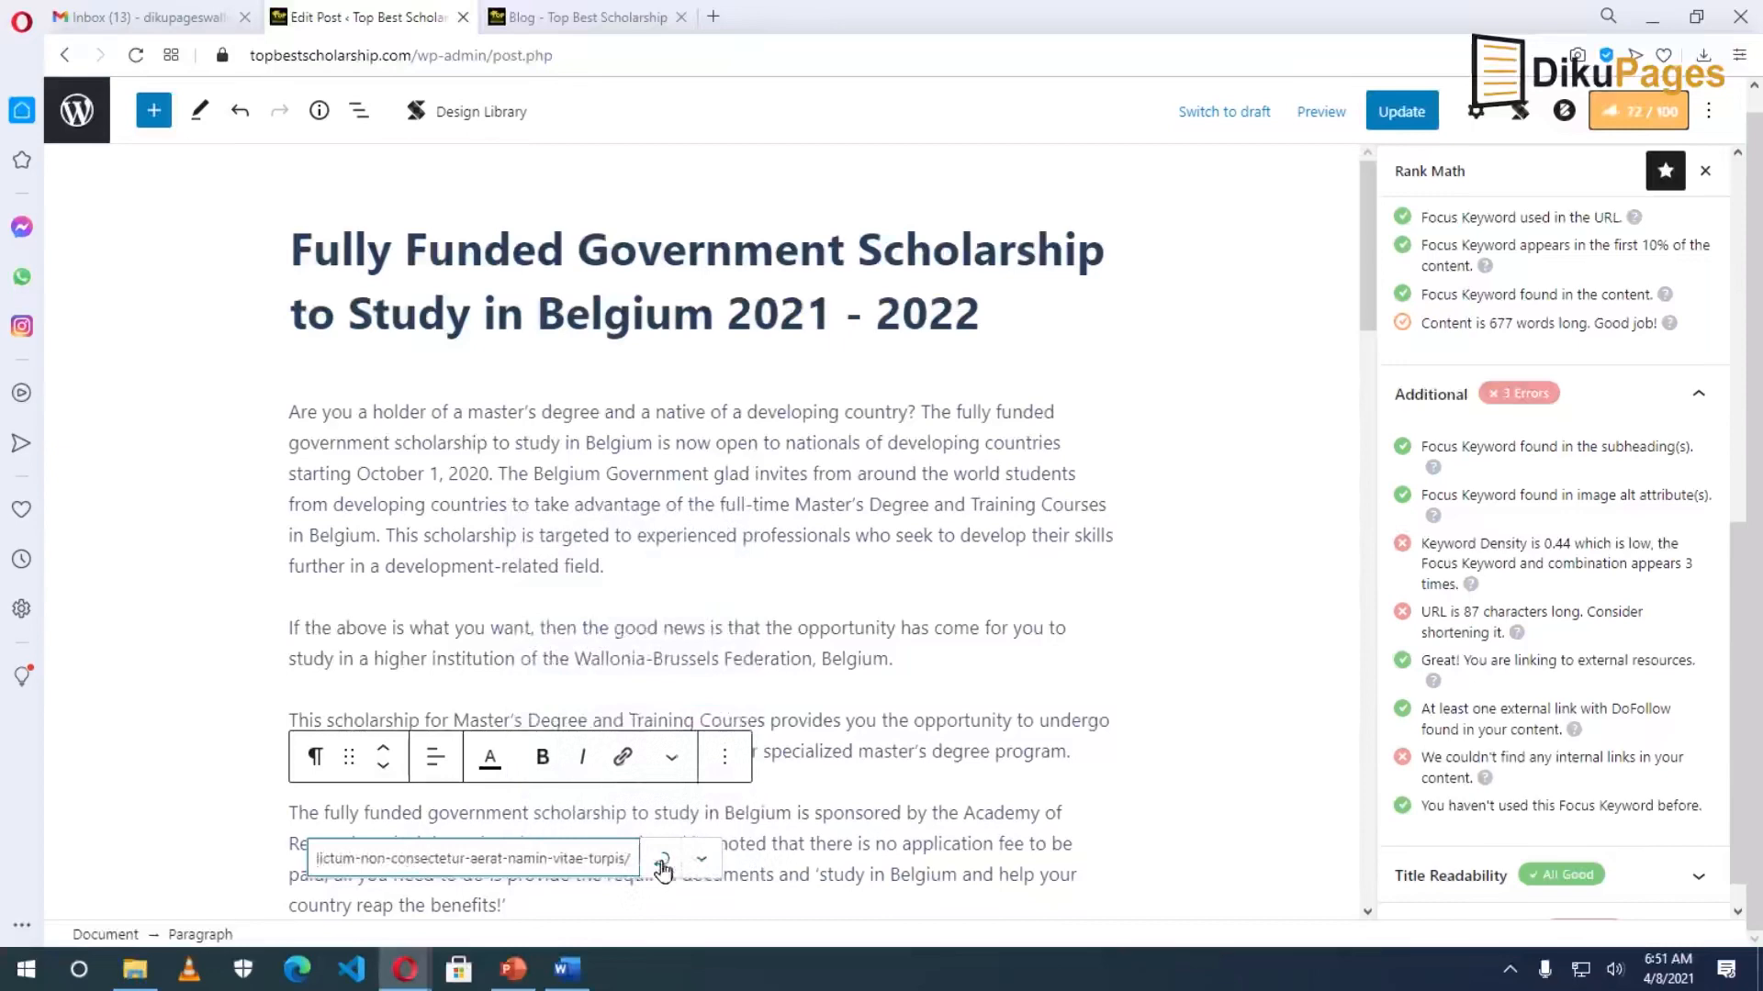
pyautogui.click(661, 860)
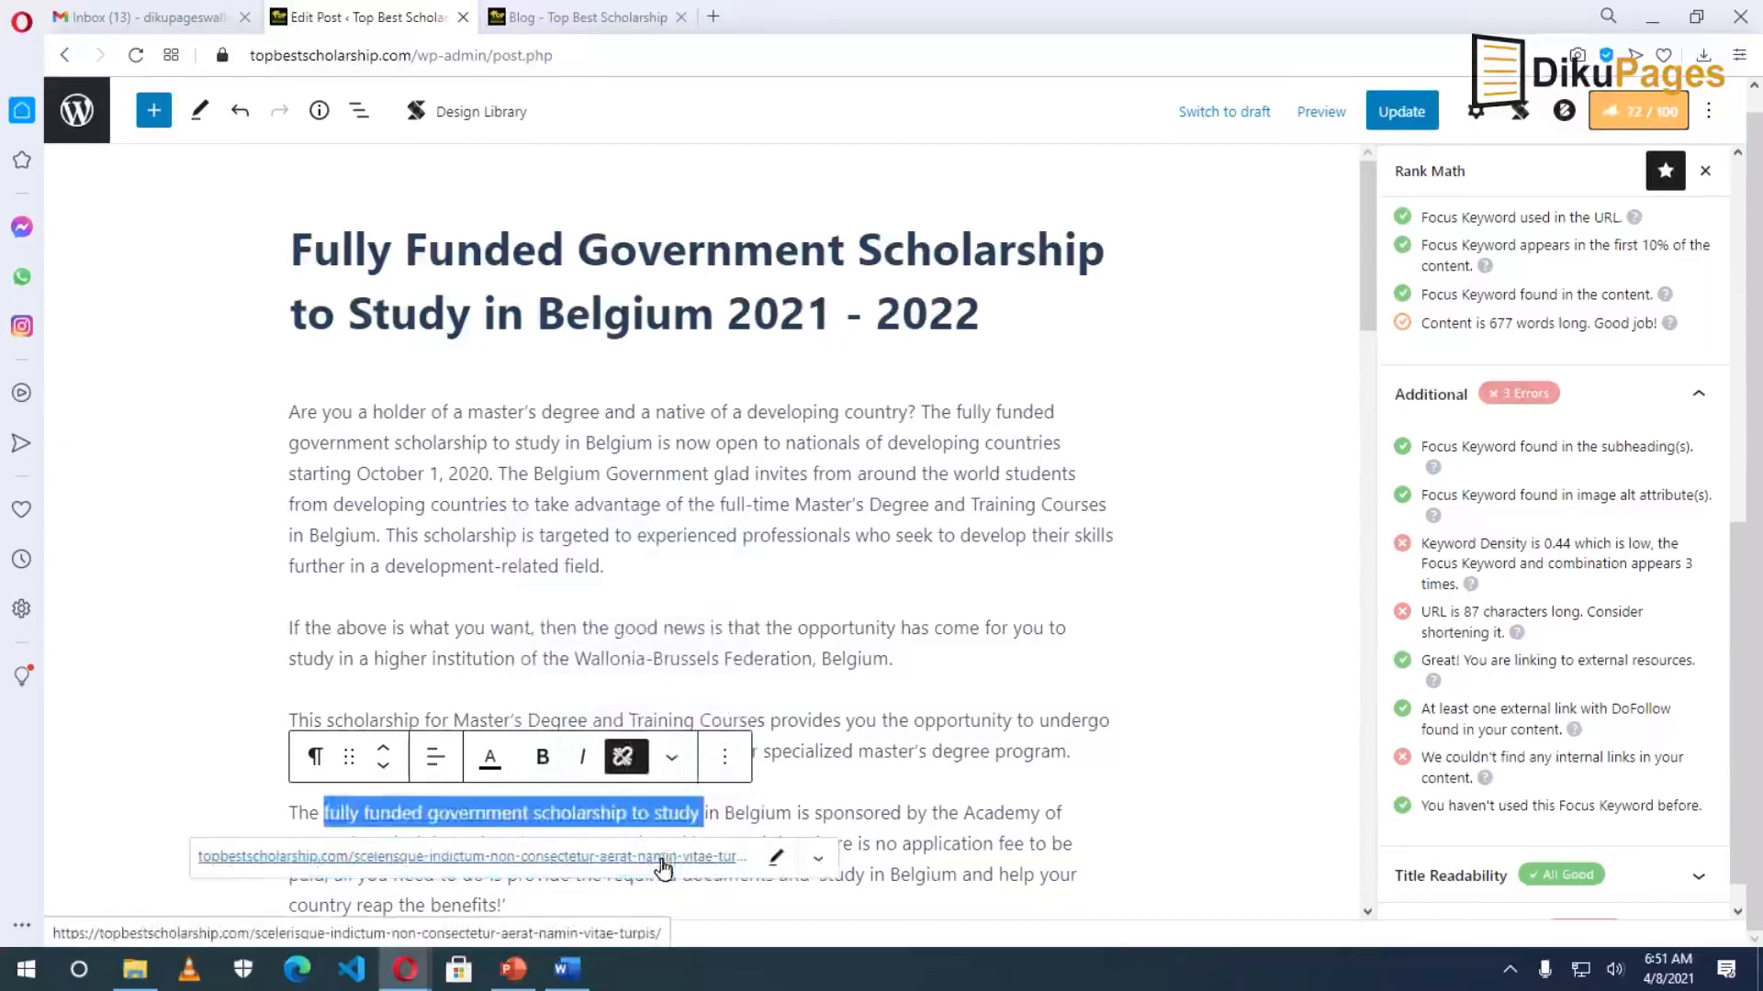
pyautogui.click(779, 732)
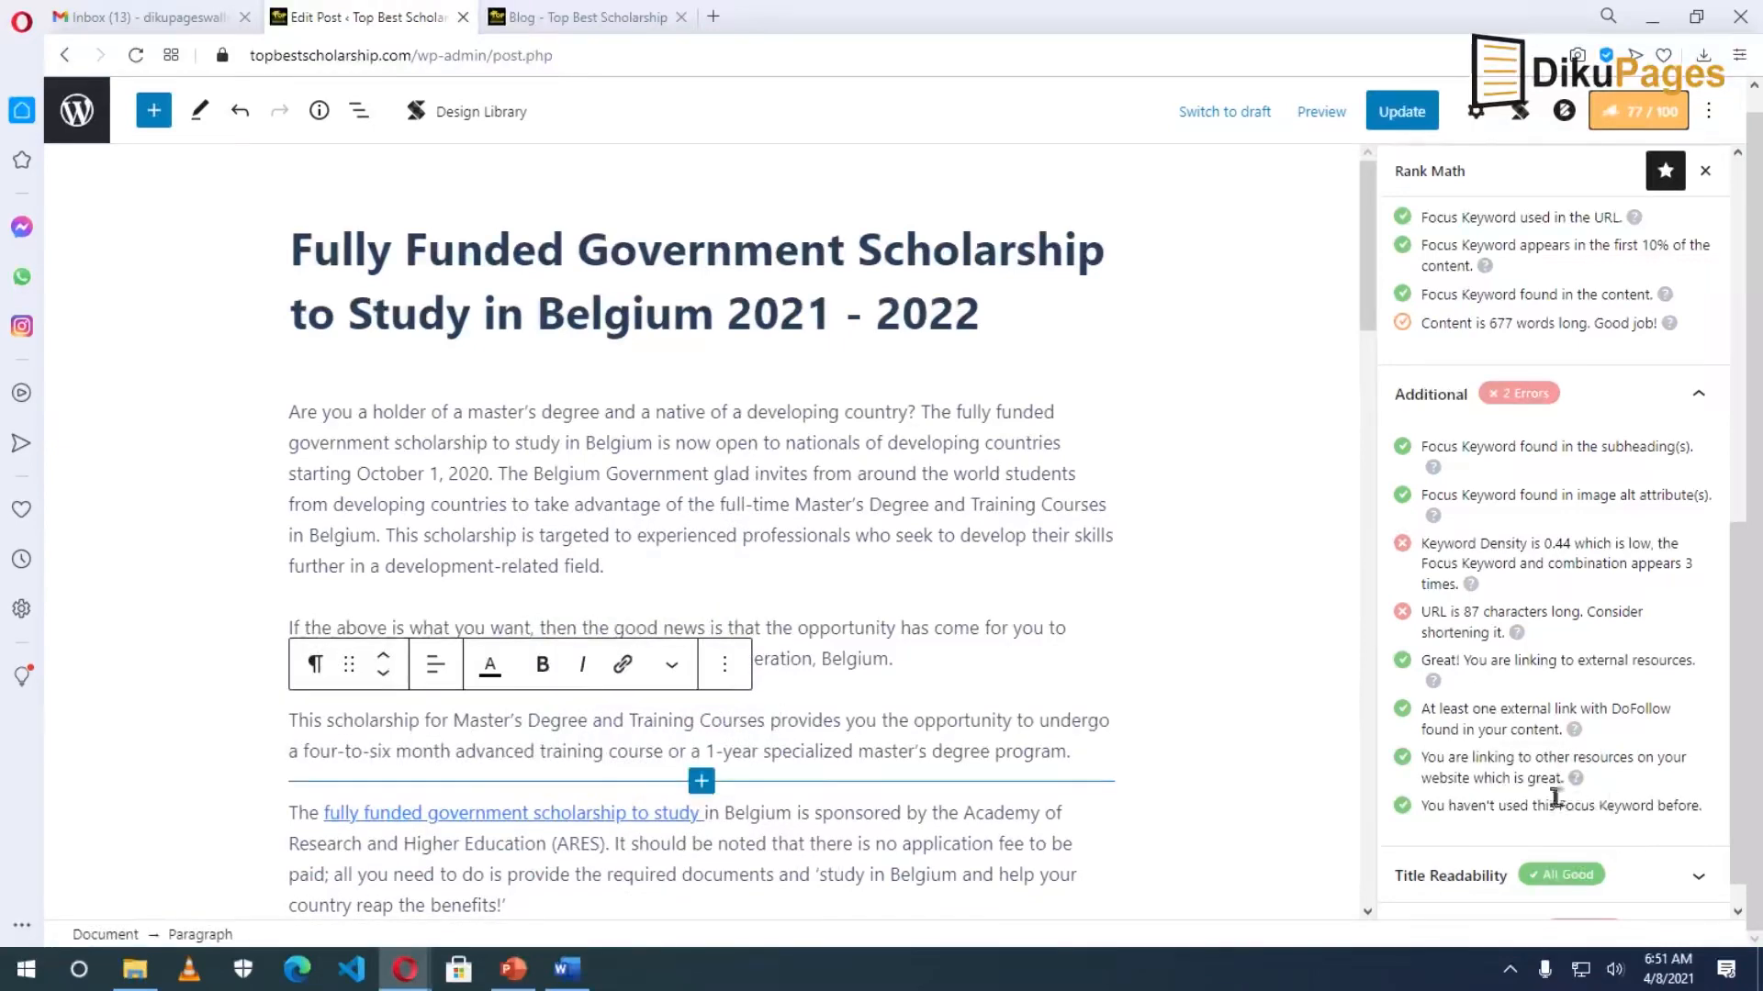
pyautogui.scroll(-1, 1524, 845)
pyautogui.click(1493, 892)
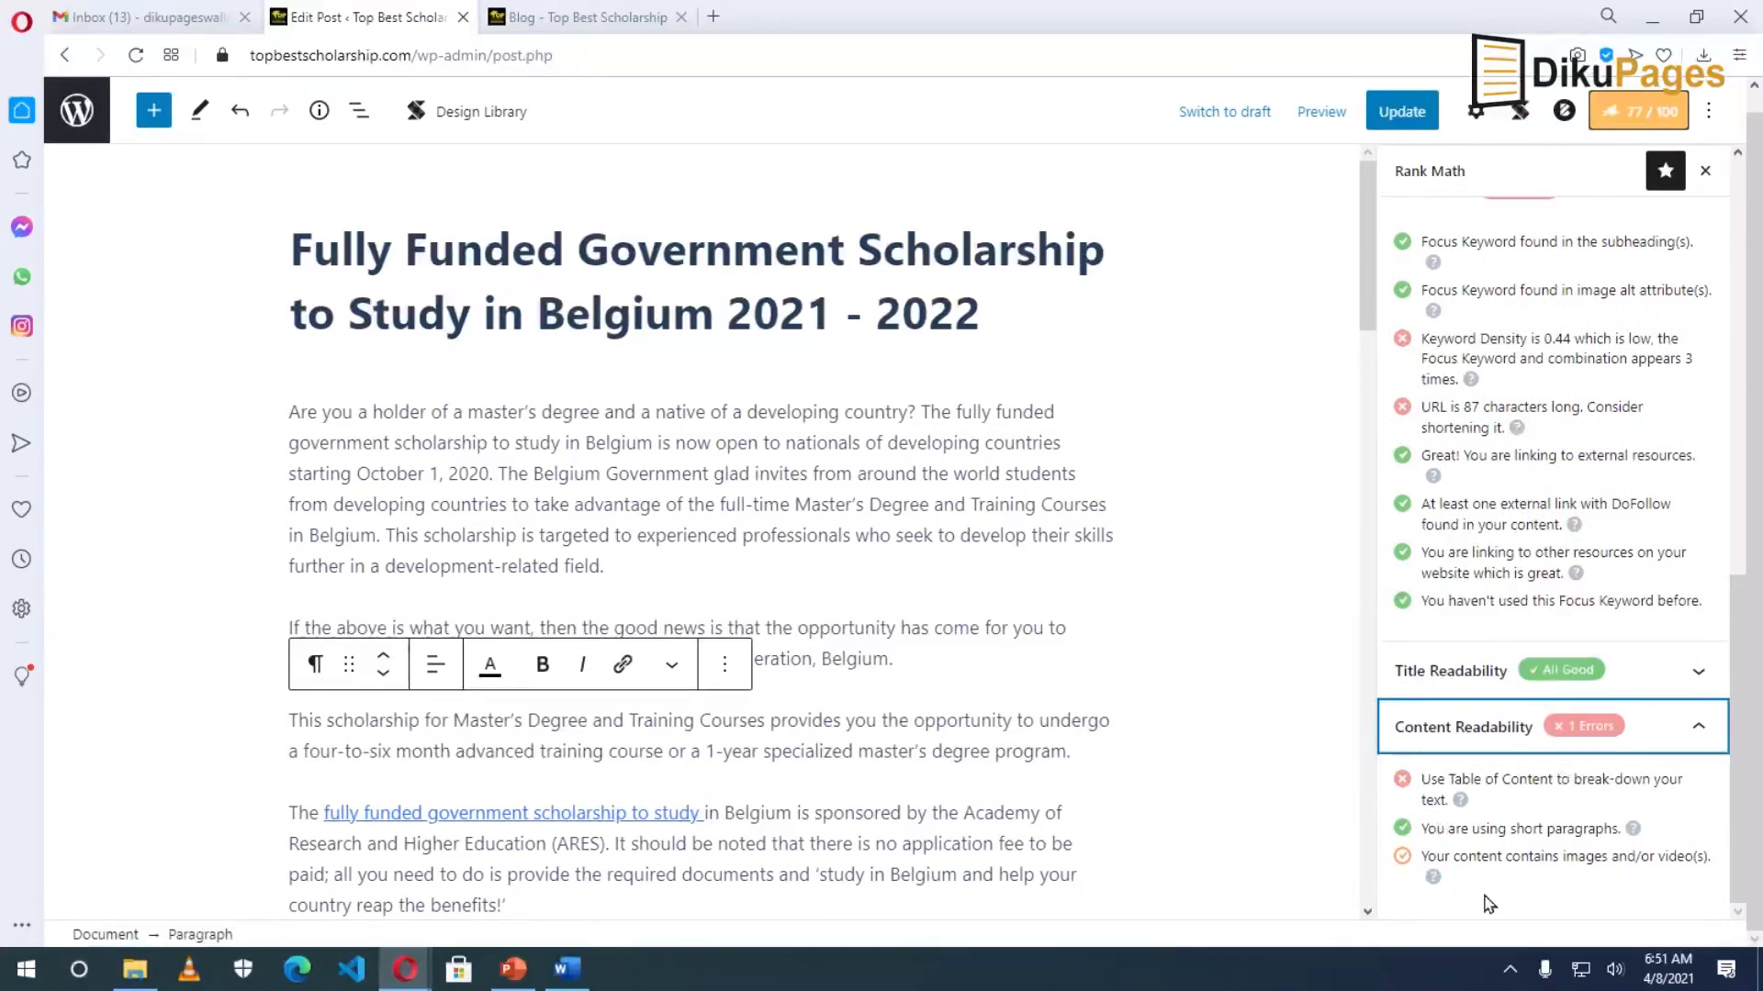
# Review the Rank Math checks at 79 / 100 and update the published post.
pyautogui.scroll(-1, 889, 717)
pyautogui.scroll(-20, 888, 718)
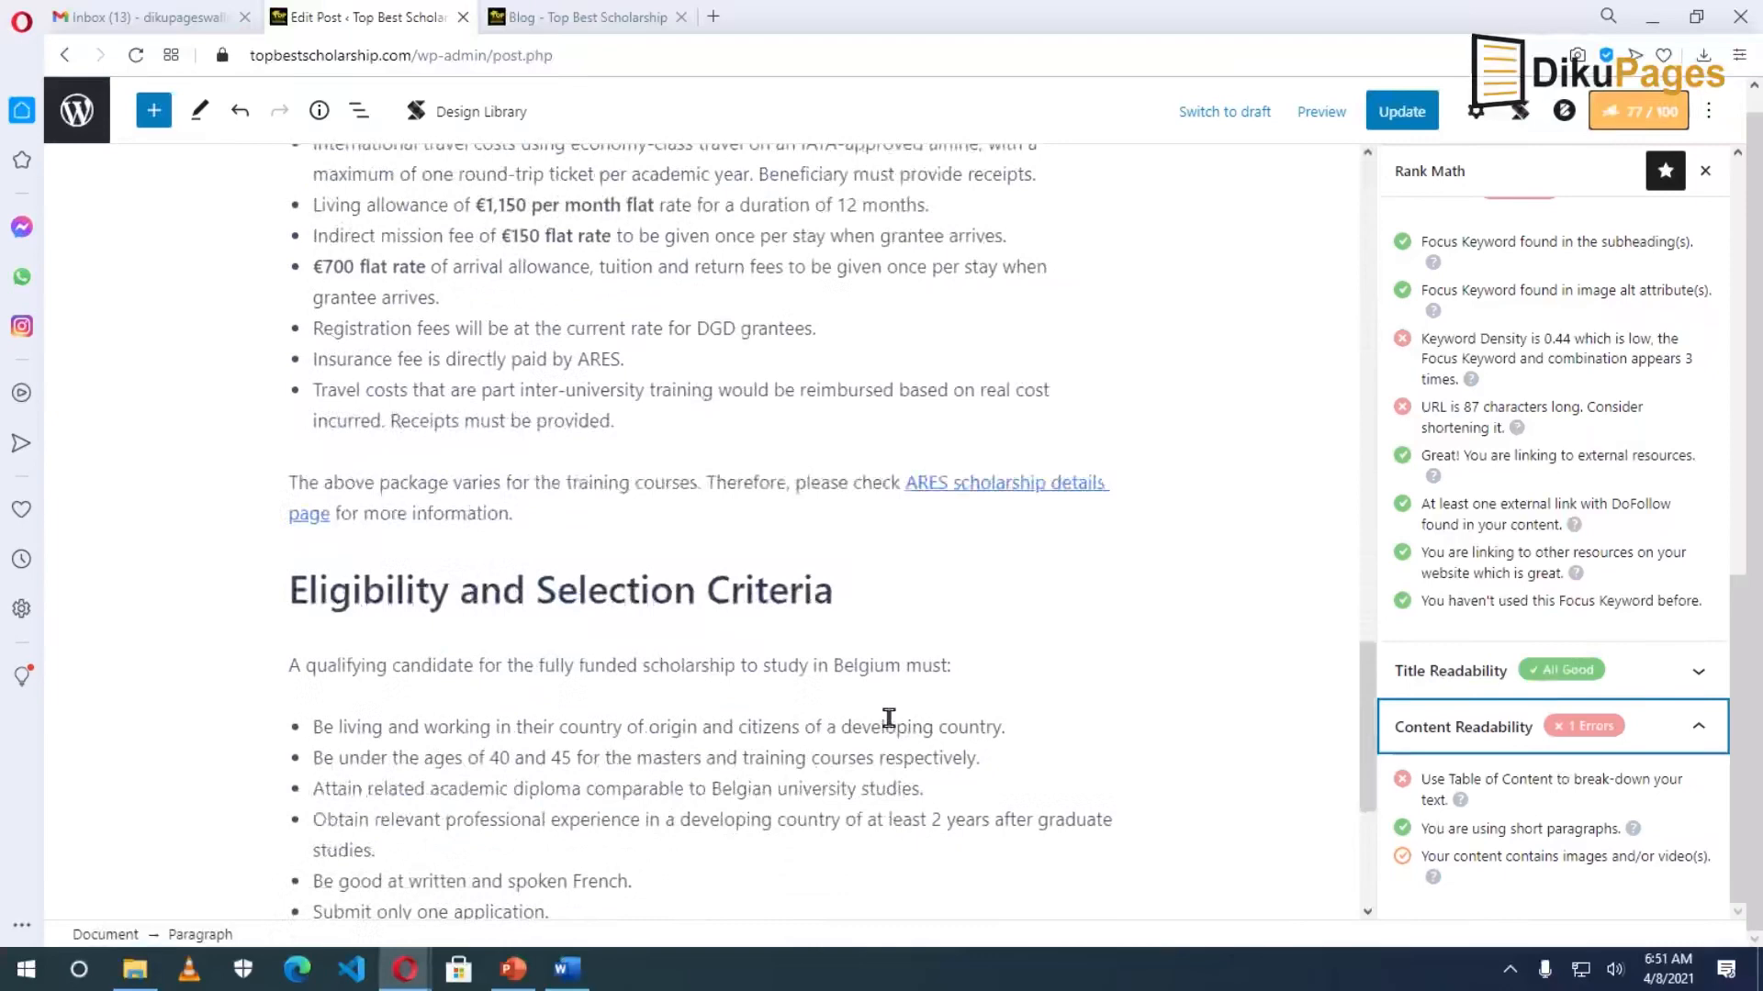
pyautogui.scroll(20, 888, 718)
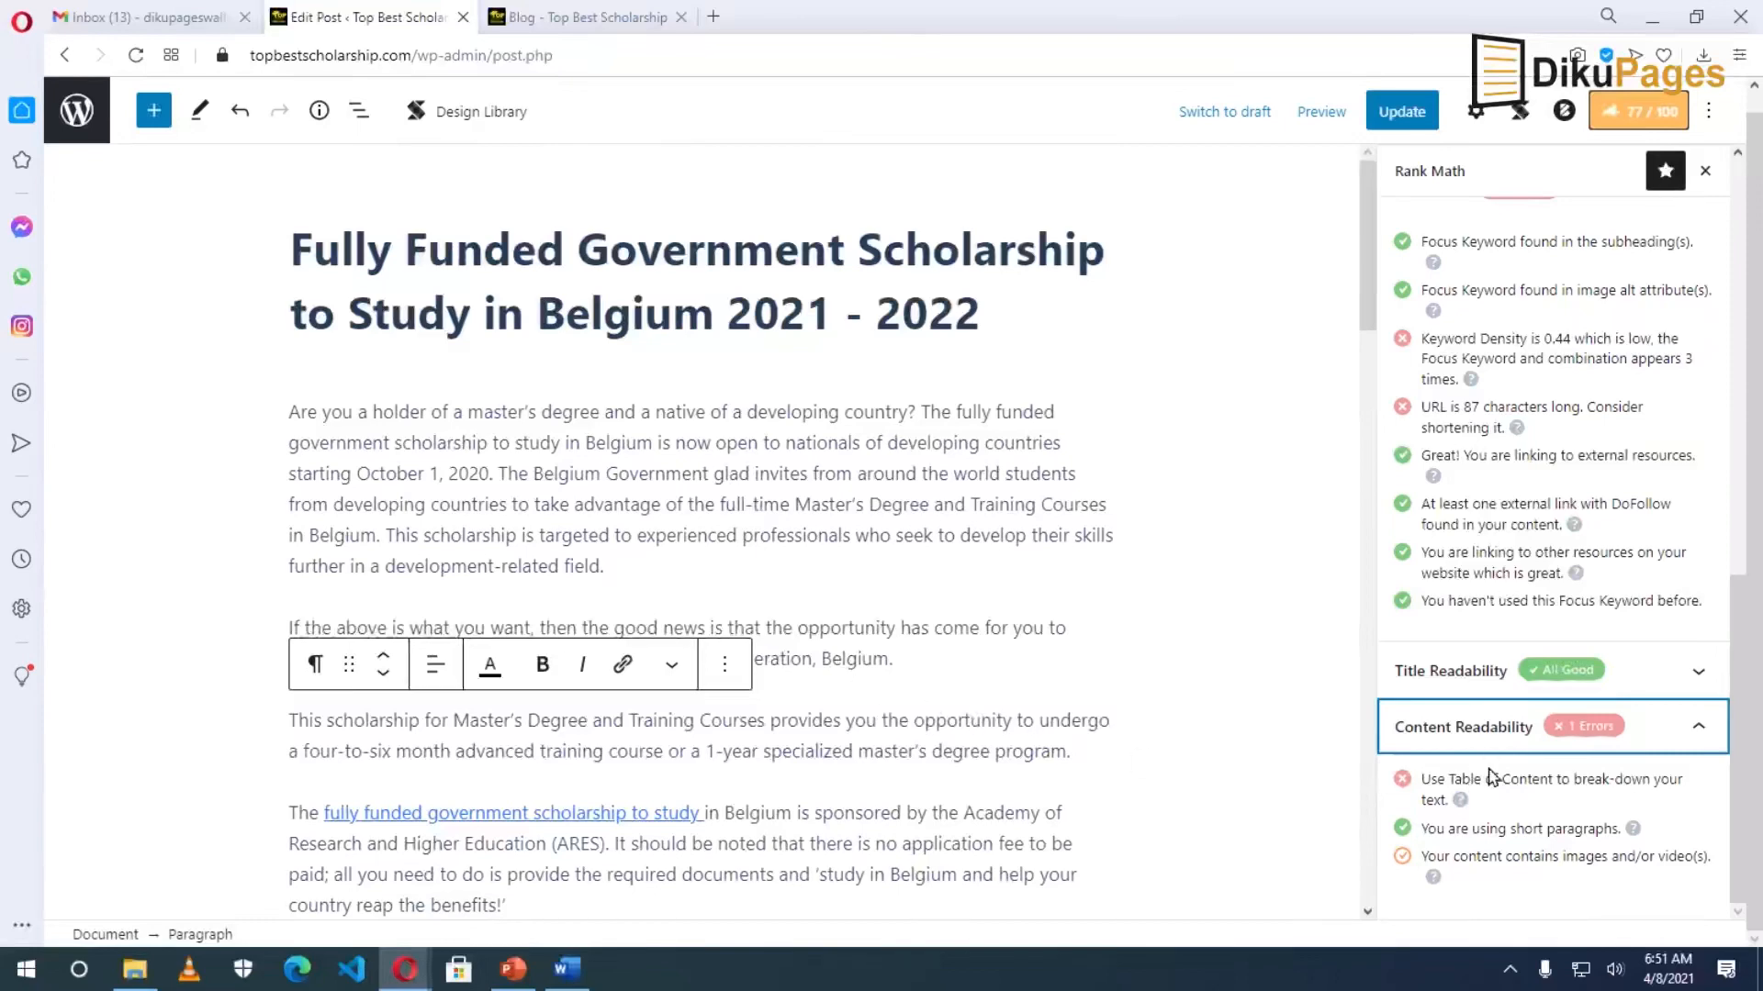
pyautogui.scroll(6, 1487, 775)
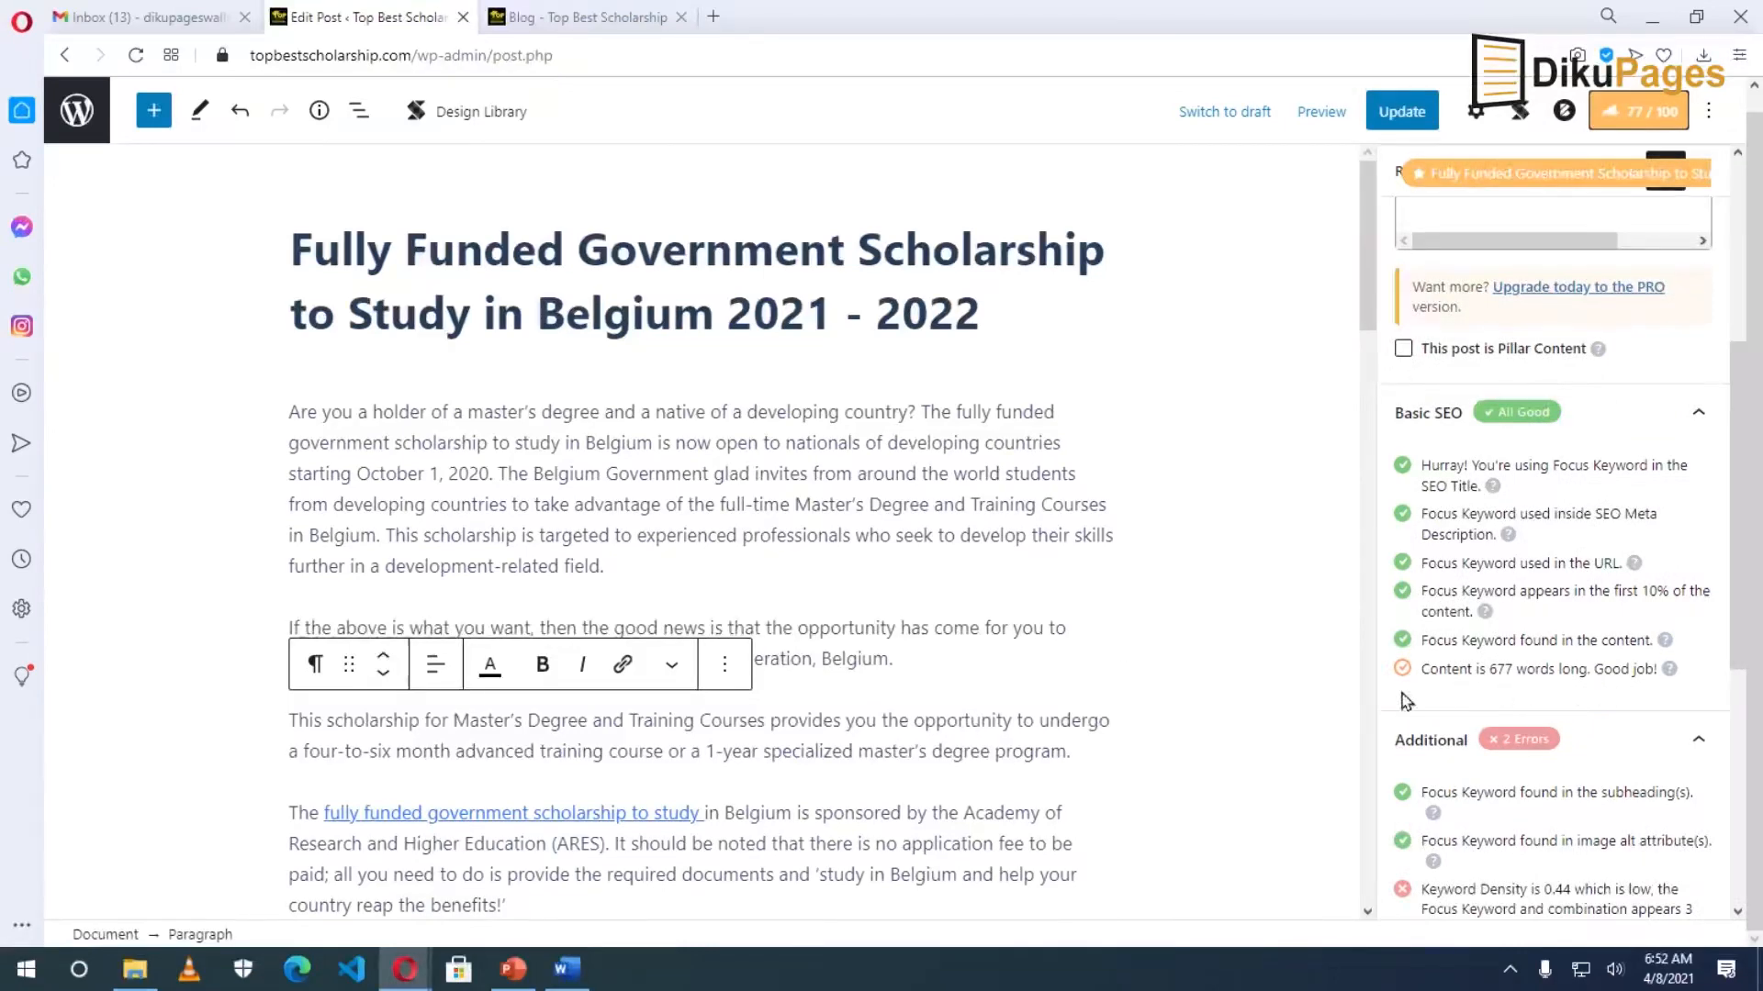
pyautogui.moveTo(1668, 669)
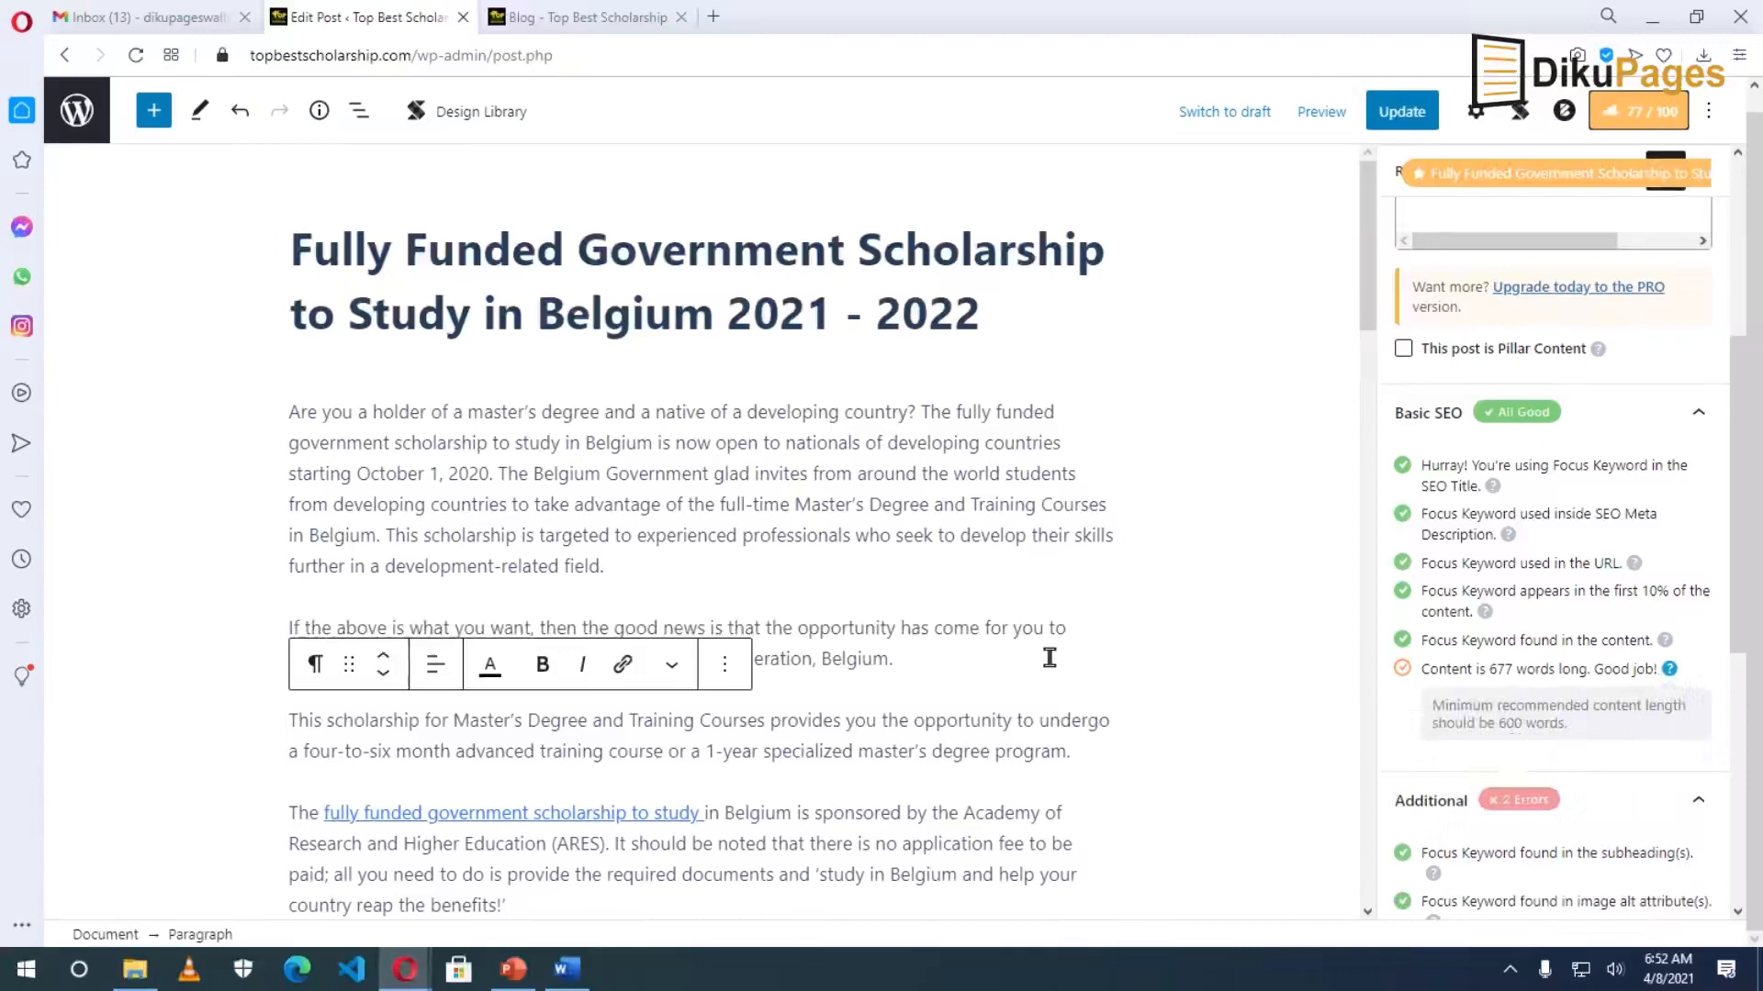
pyautogui.scroll(-15, 885, 719)
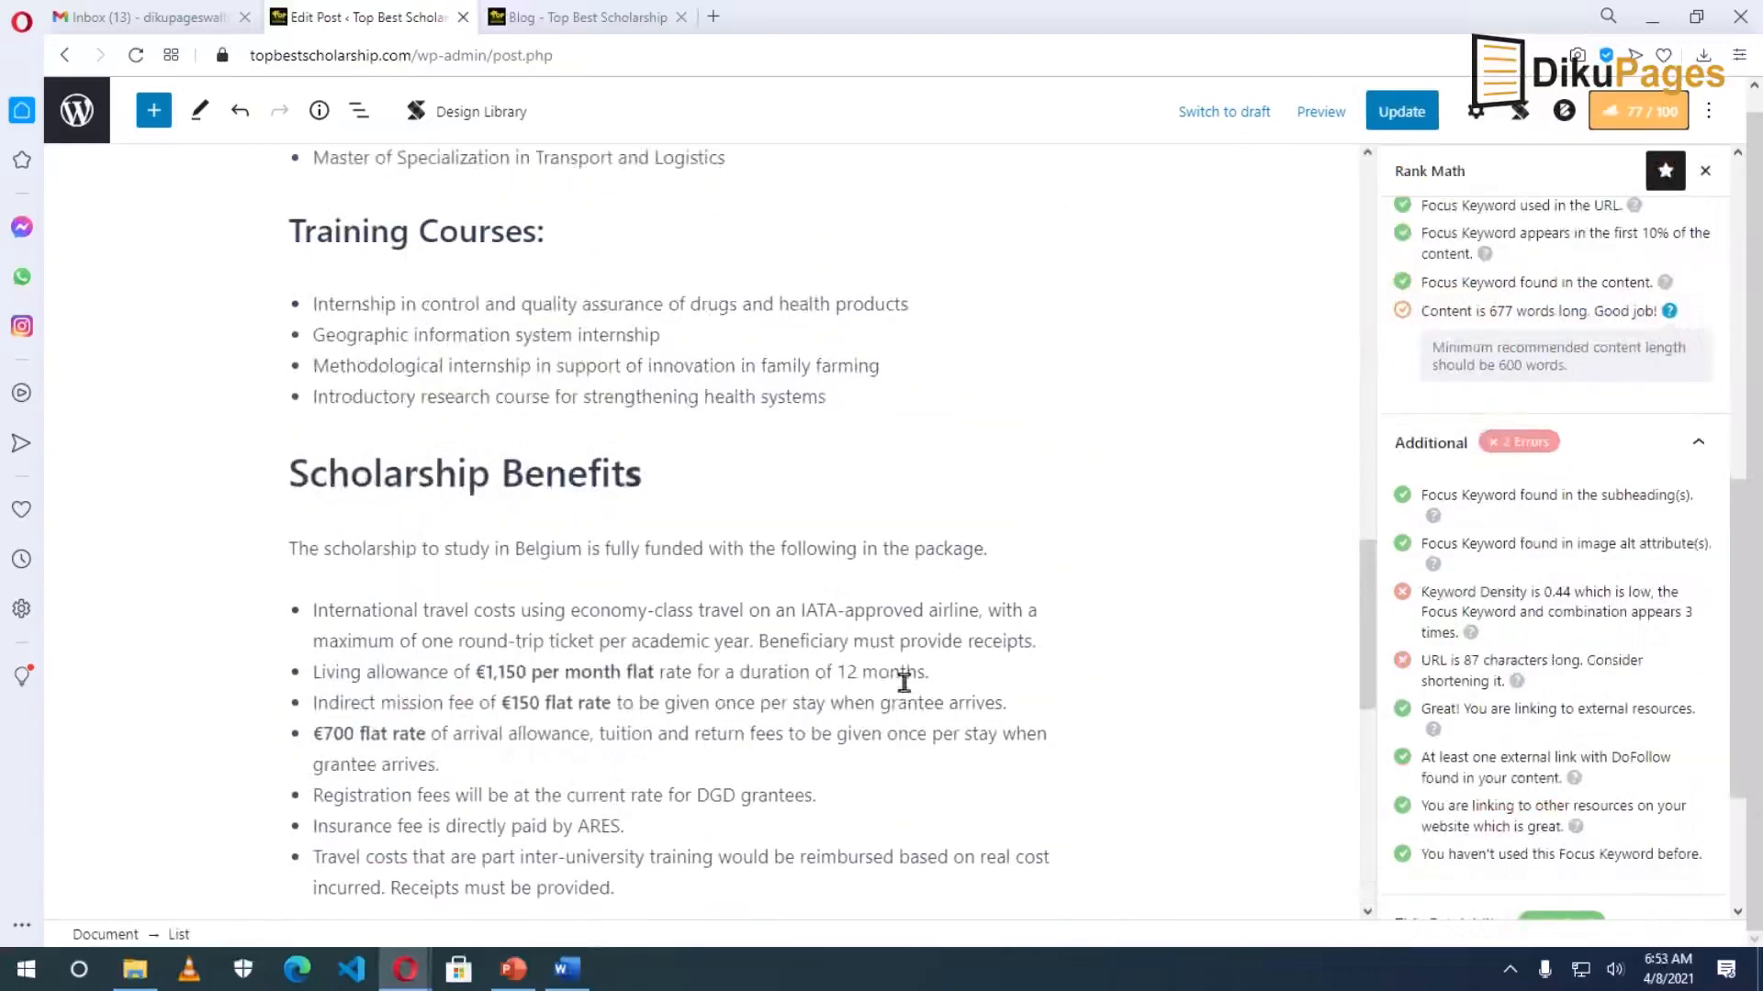
pyautogui.click(1421, 114)
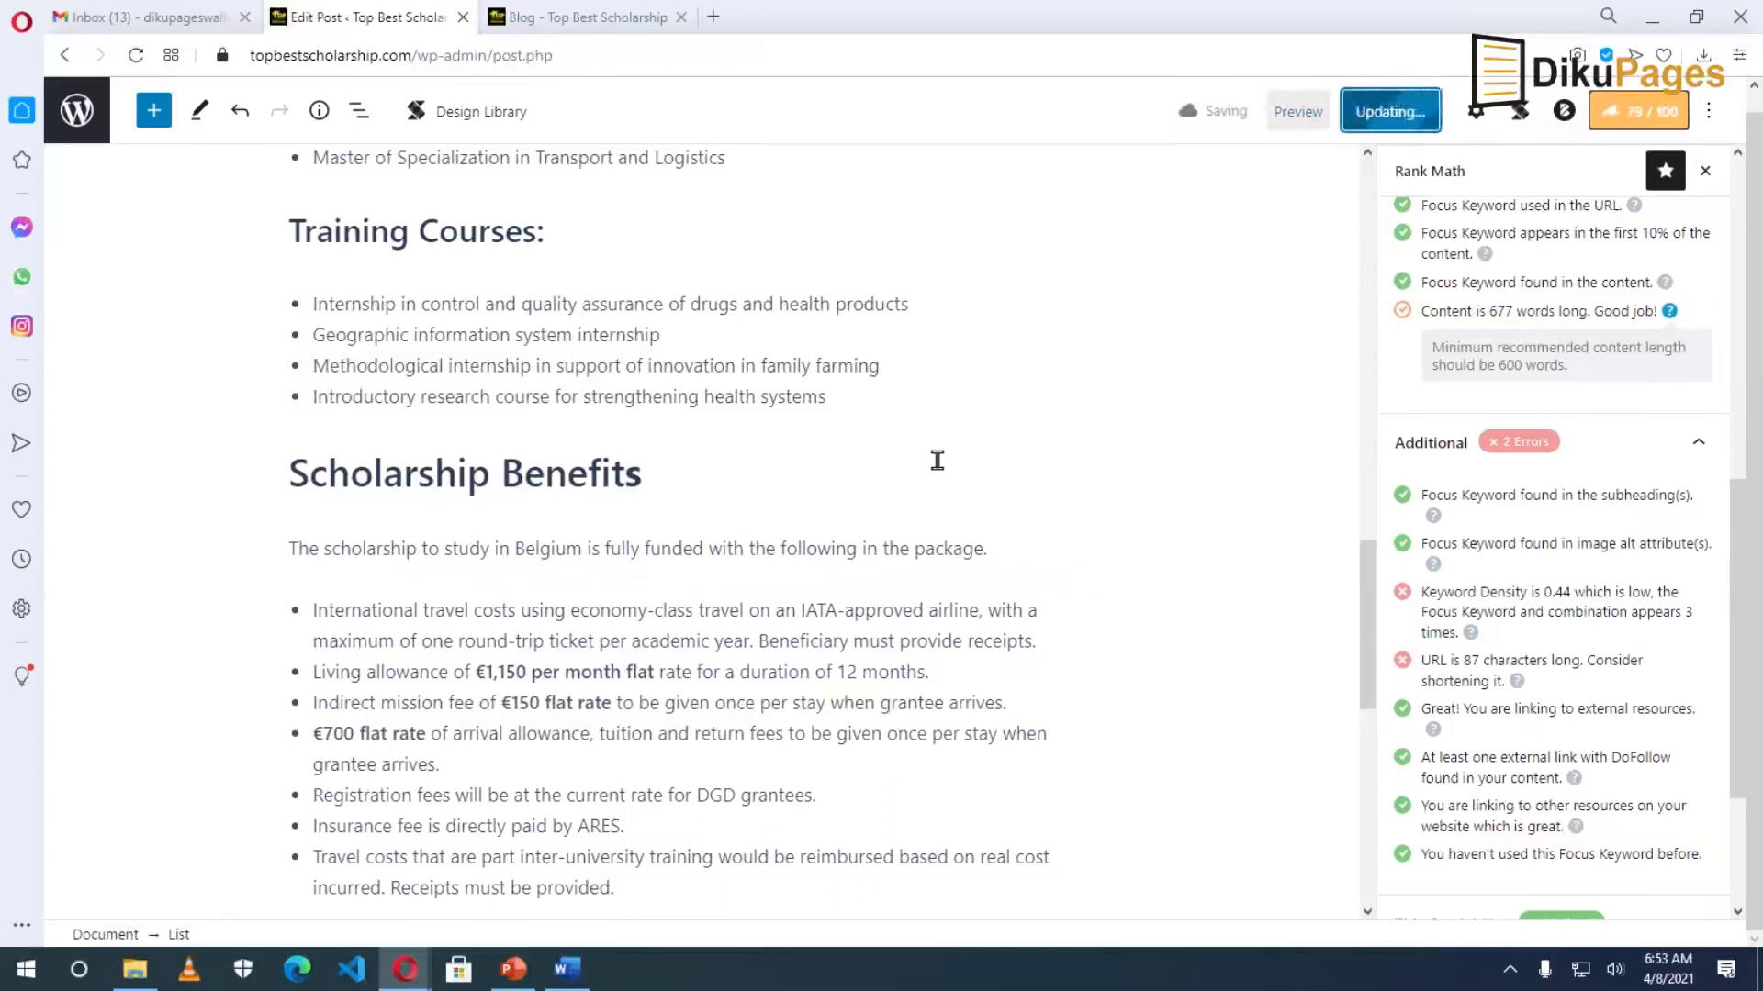
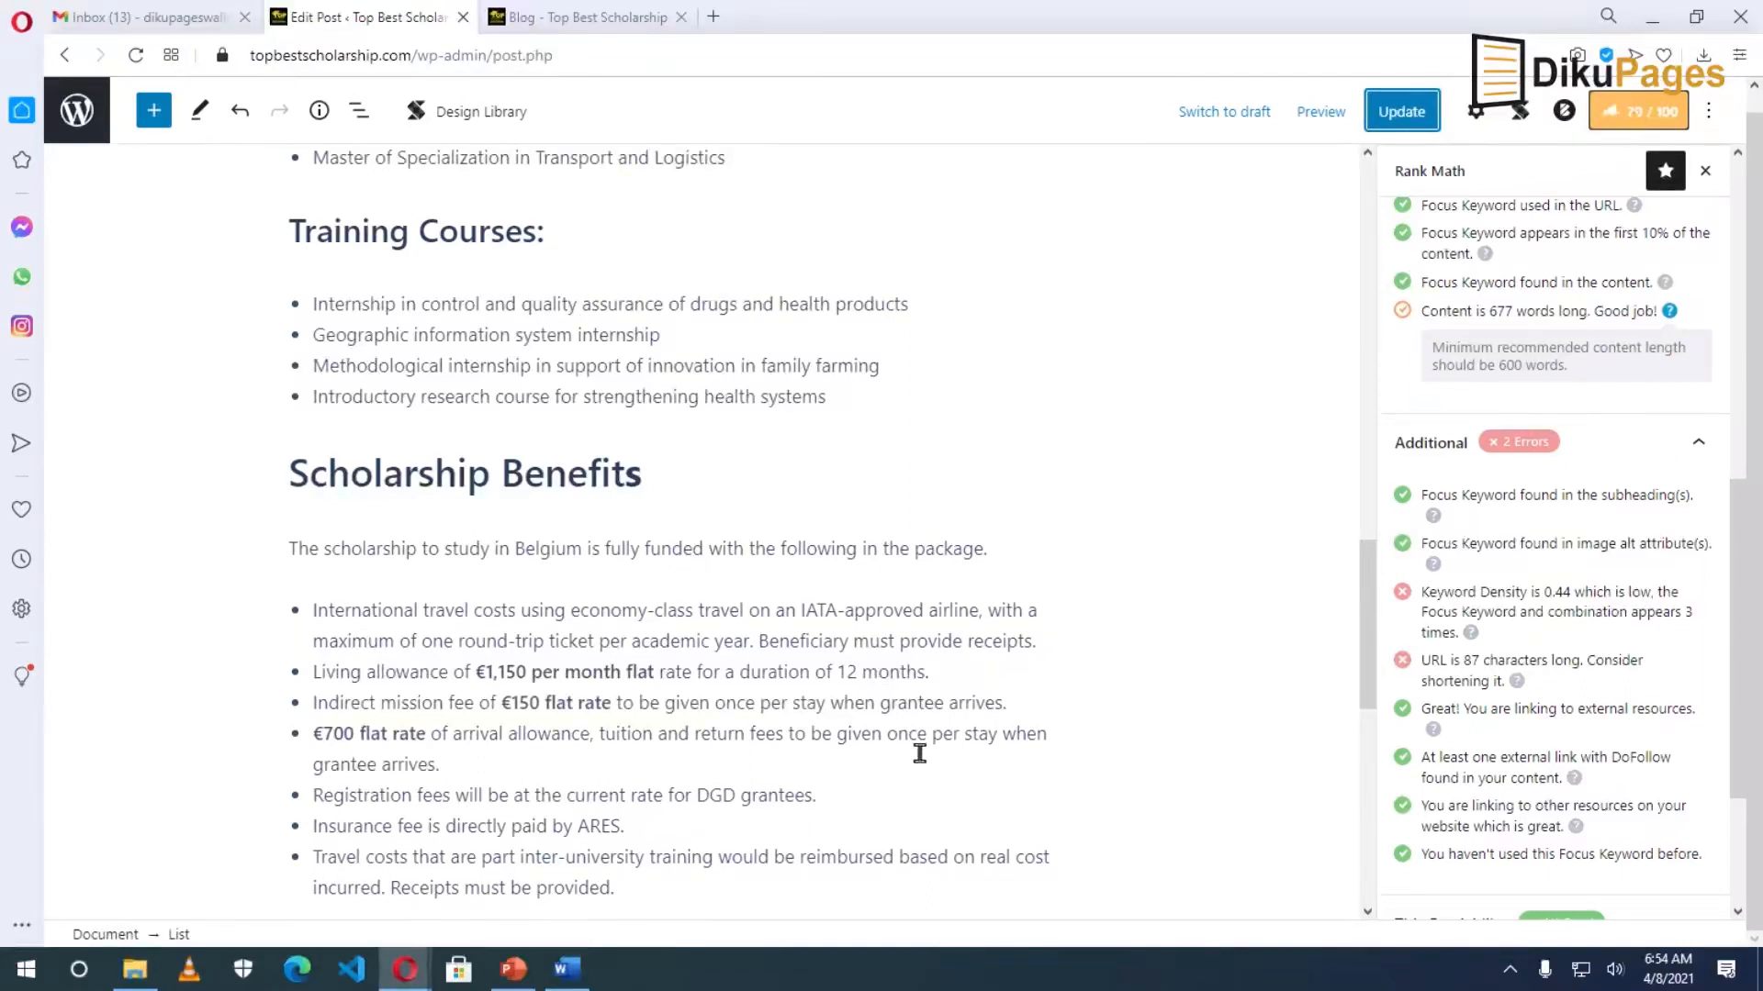
# Review the Rank Math sidebar, then leave the Belgium scholarship post editor for the Posts list.
pyautogui.scroll(-3, 1643, 829)
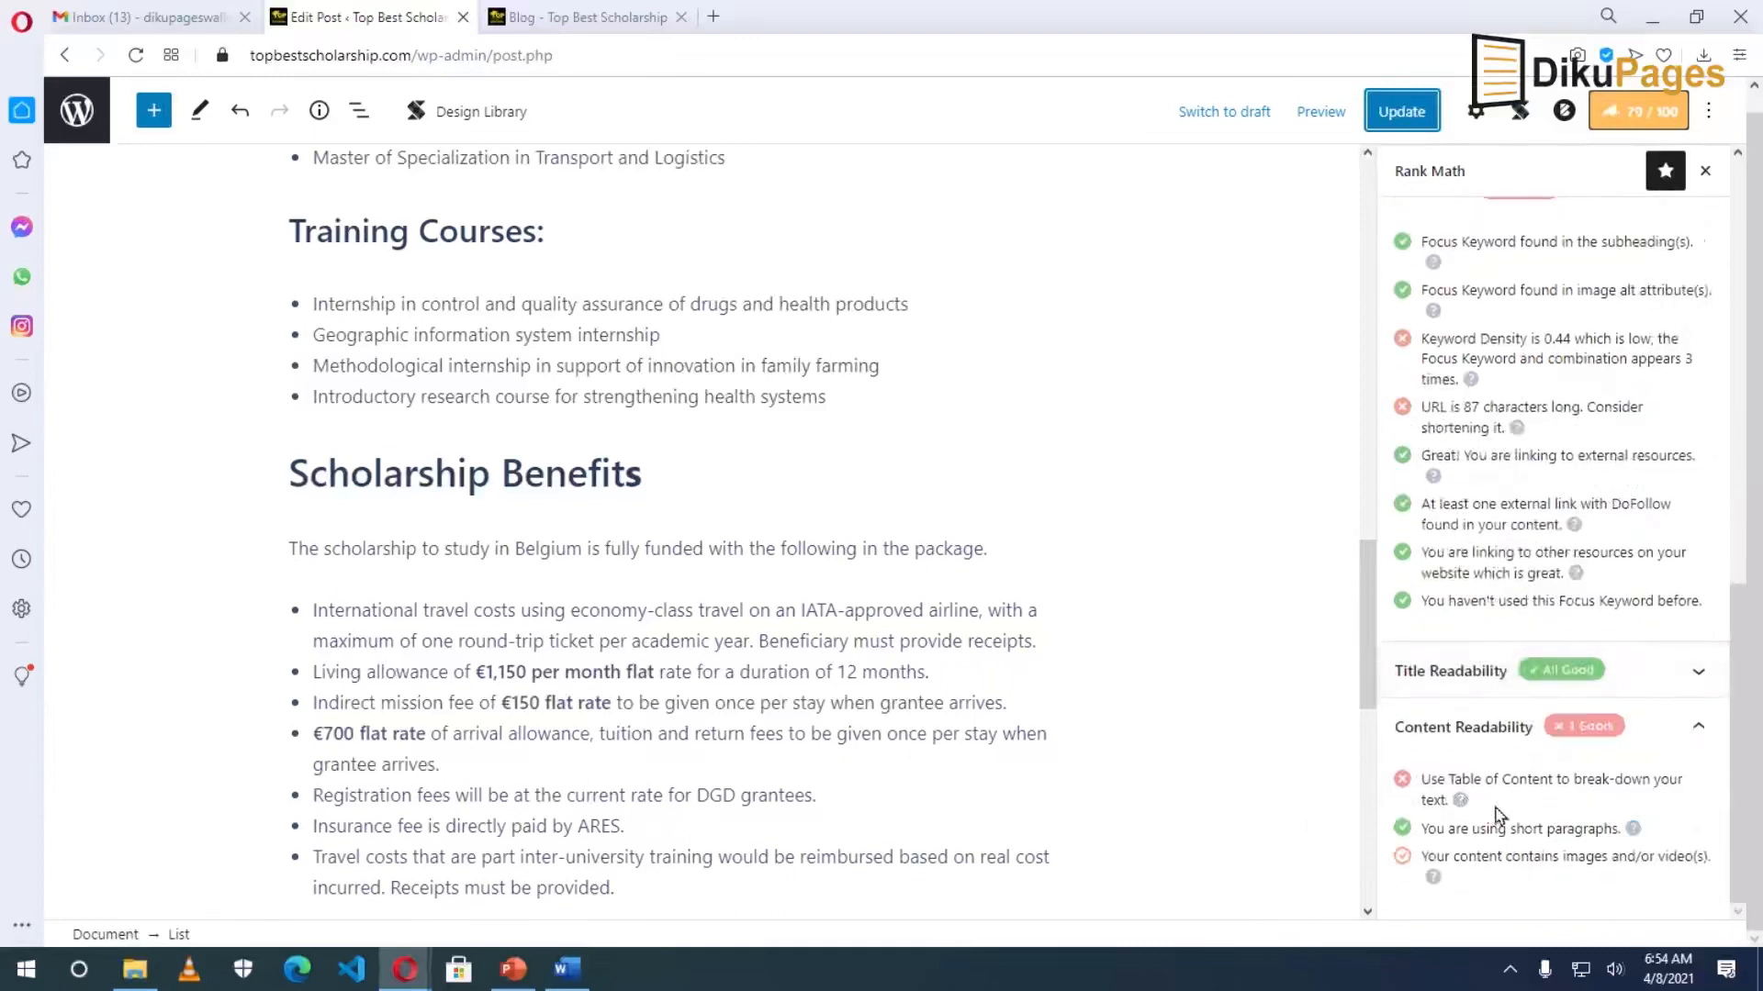
pyautogui.scroll(1, 1556, 802)
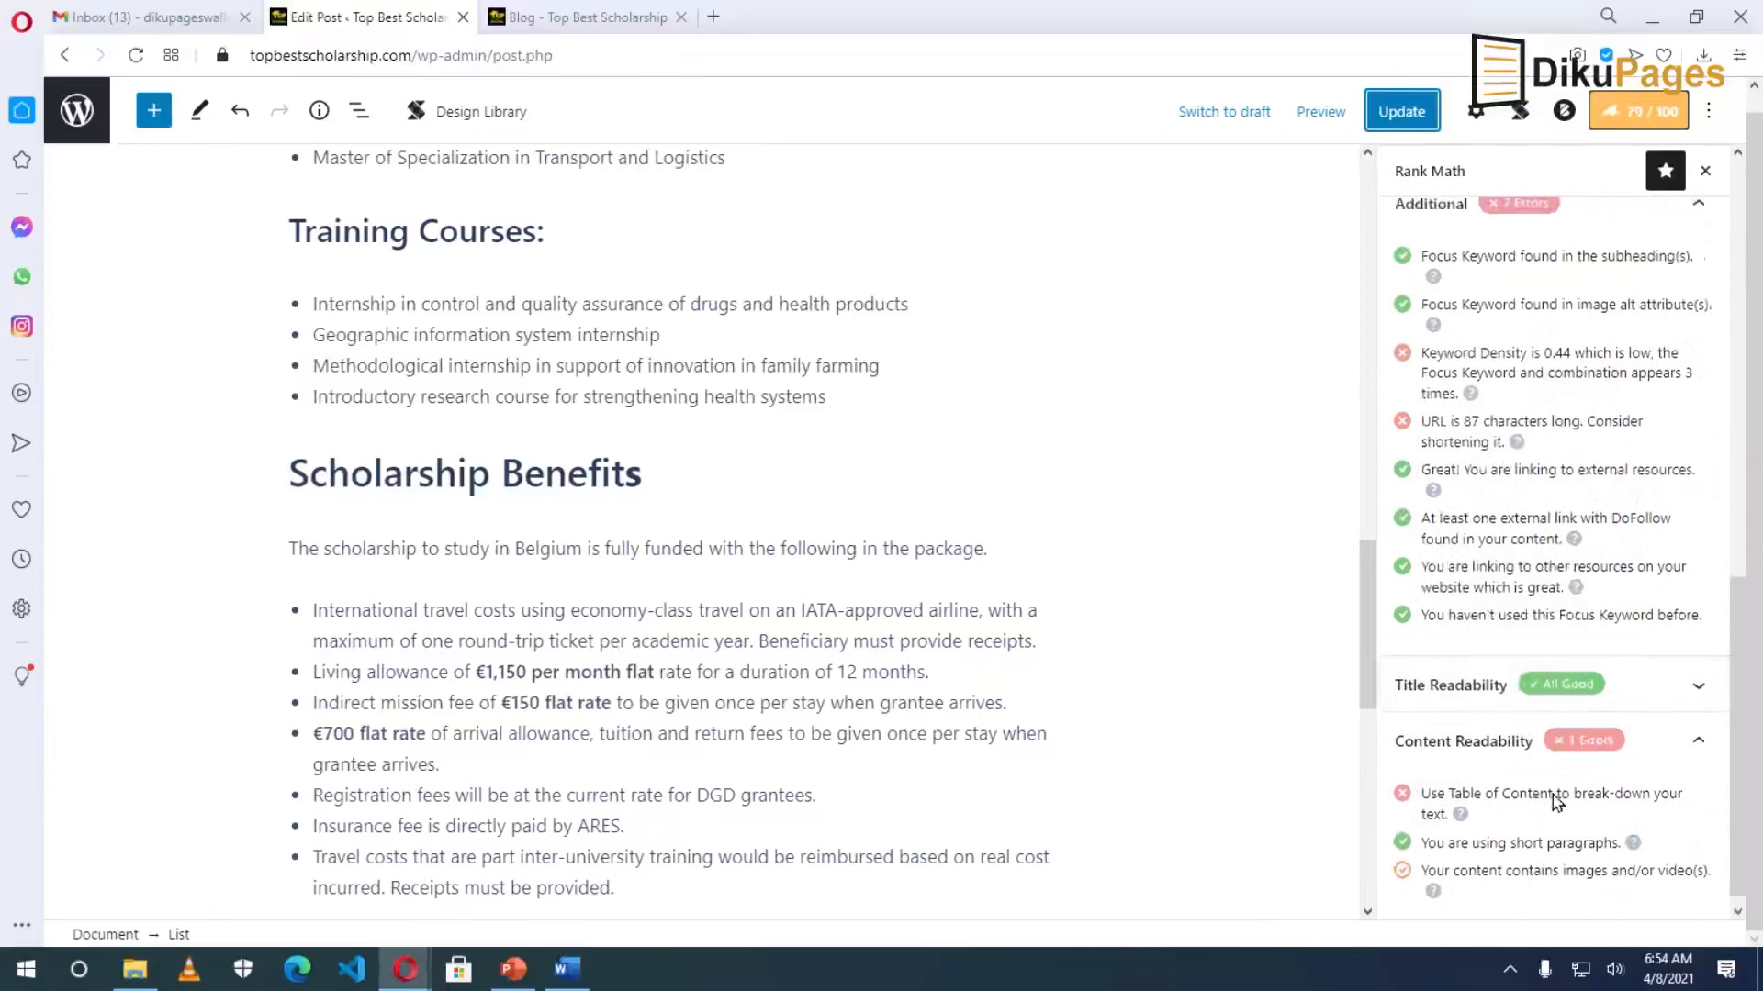
pyautogui.scroll(1, 1556, 802)
pyautogui.scroll(3, 1473, 813)
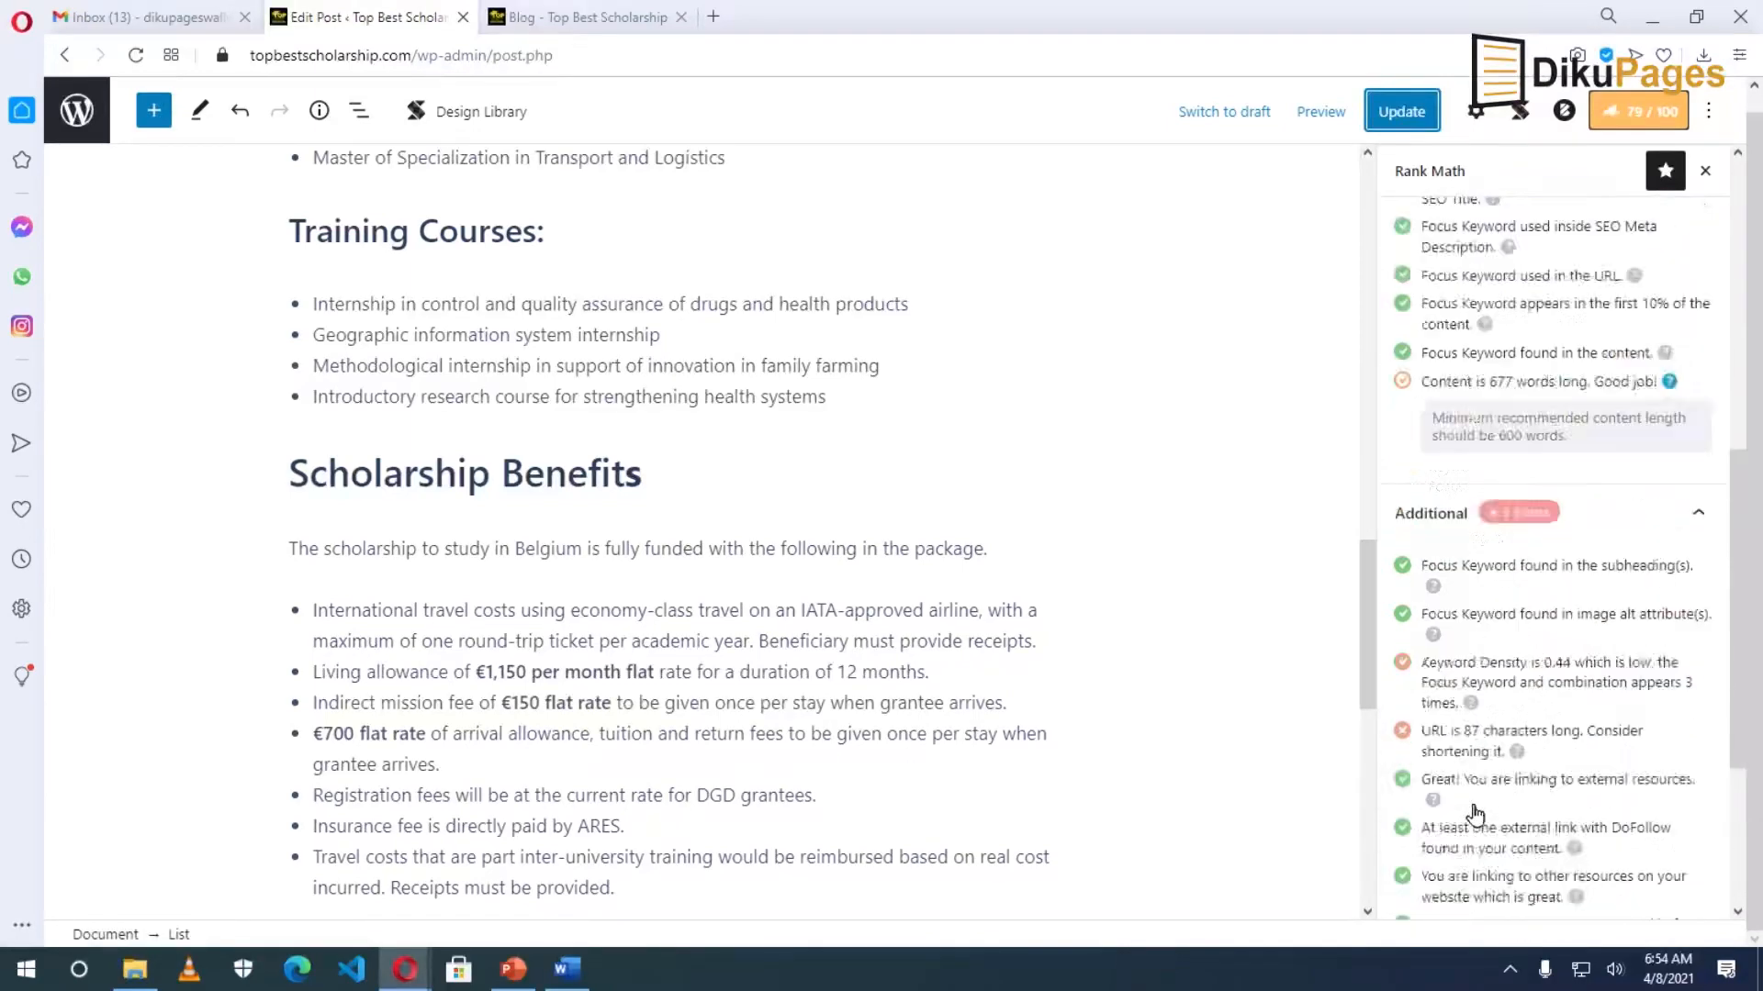
pyautogui.scroll(2, 1473, 813)
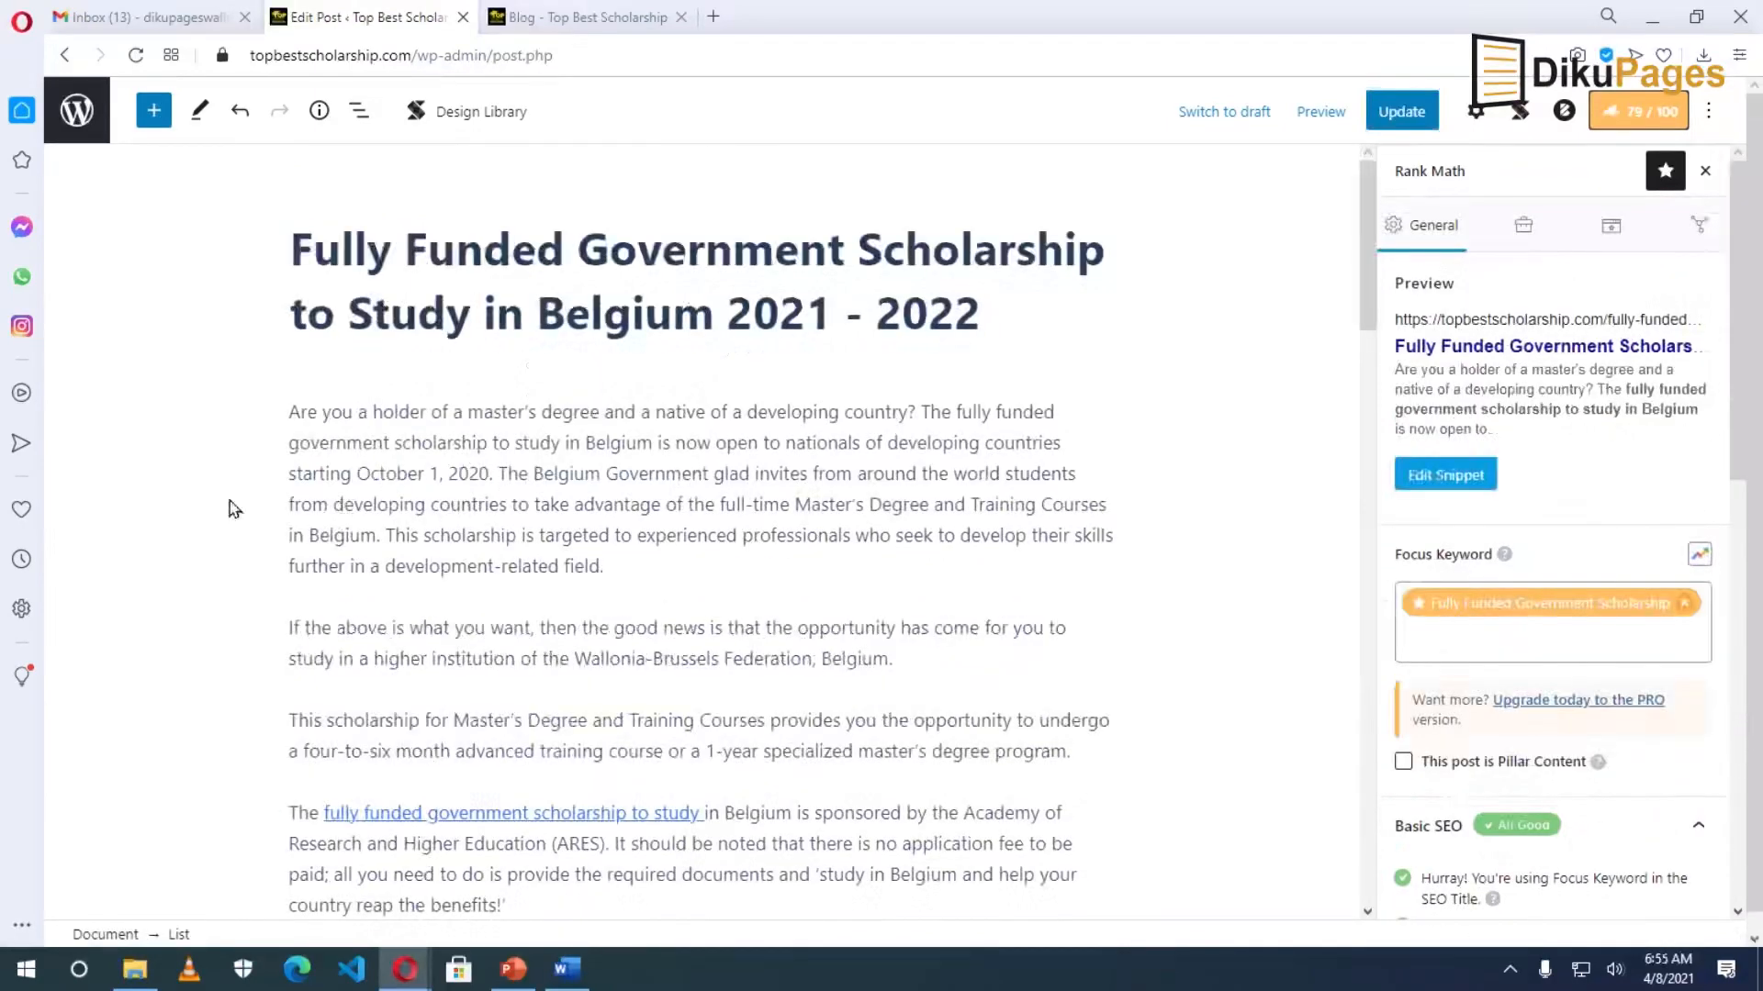
pyautogui.click(77, 111)
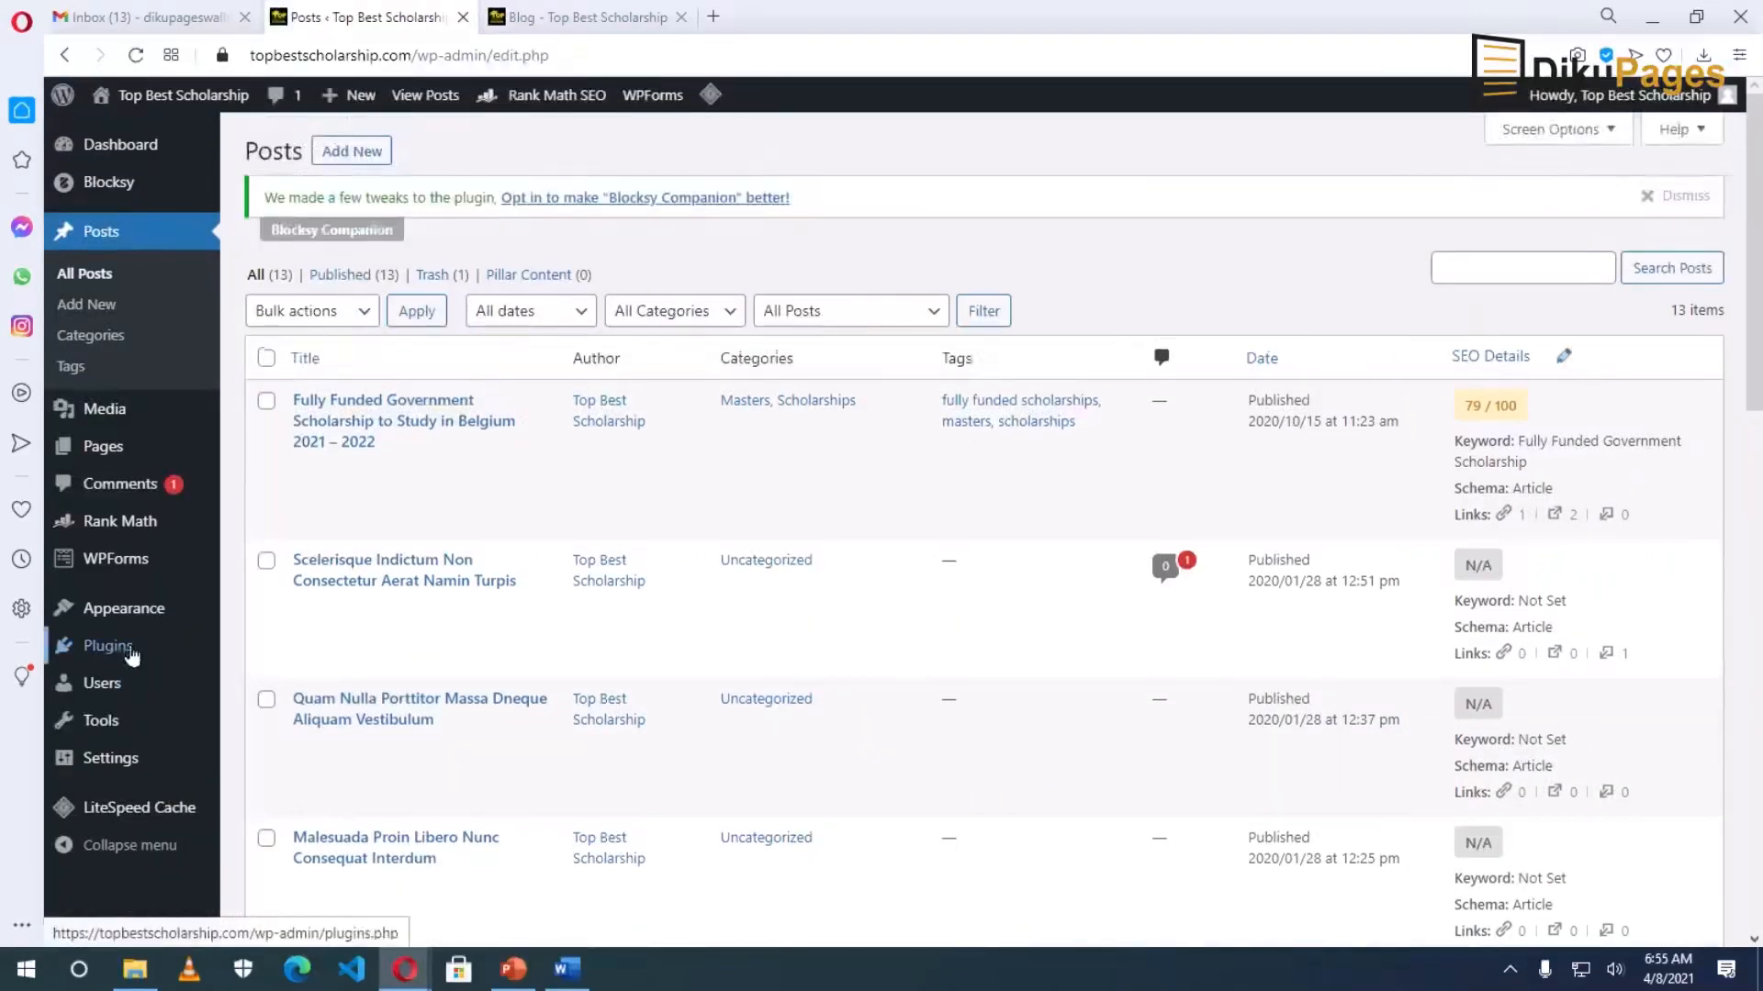
# Search new plugins for 'google kit', then install and activate Site Kit by Google.
pyautogui.click(108, 646)
pyautogui.click(374, 150)
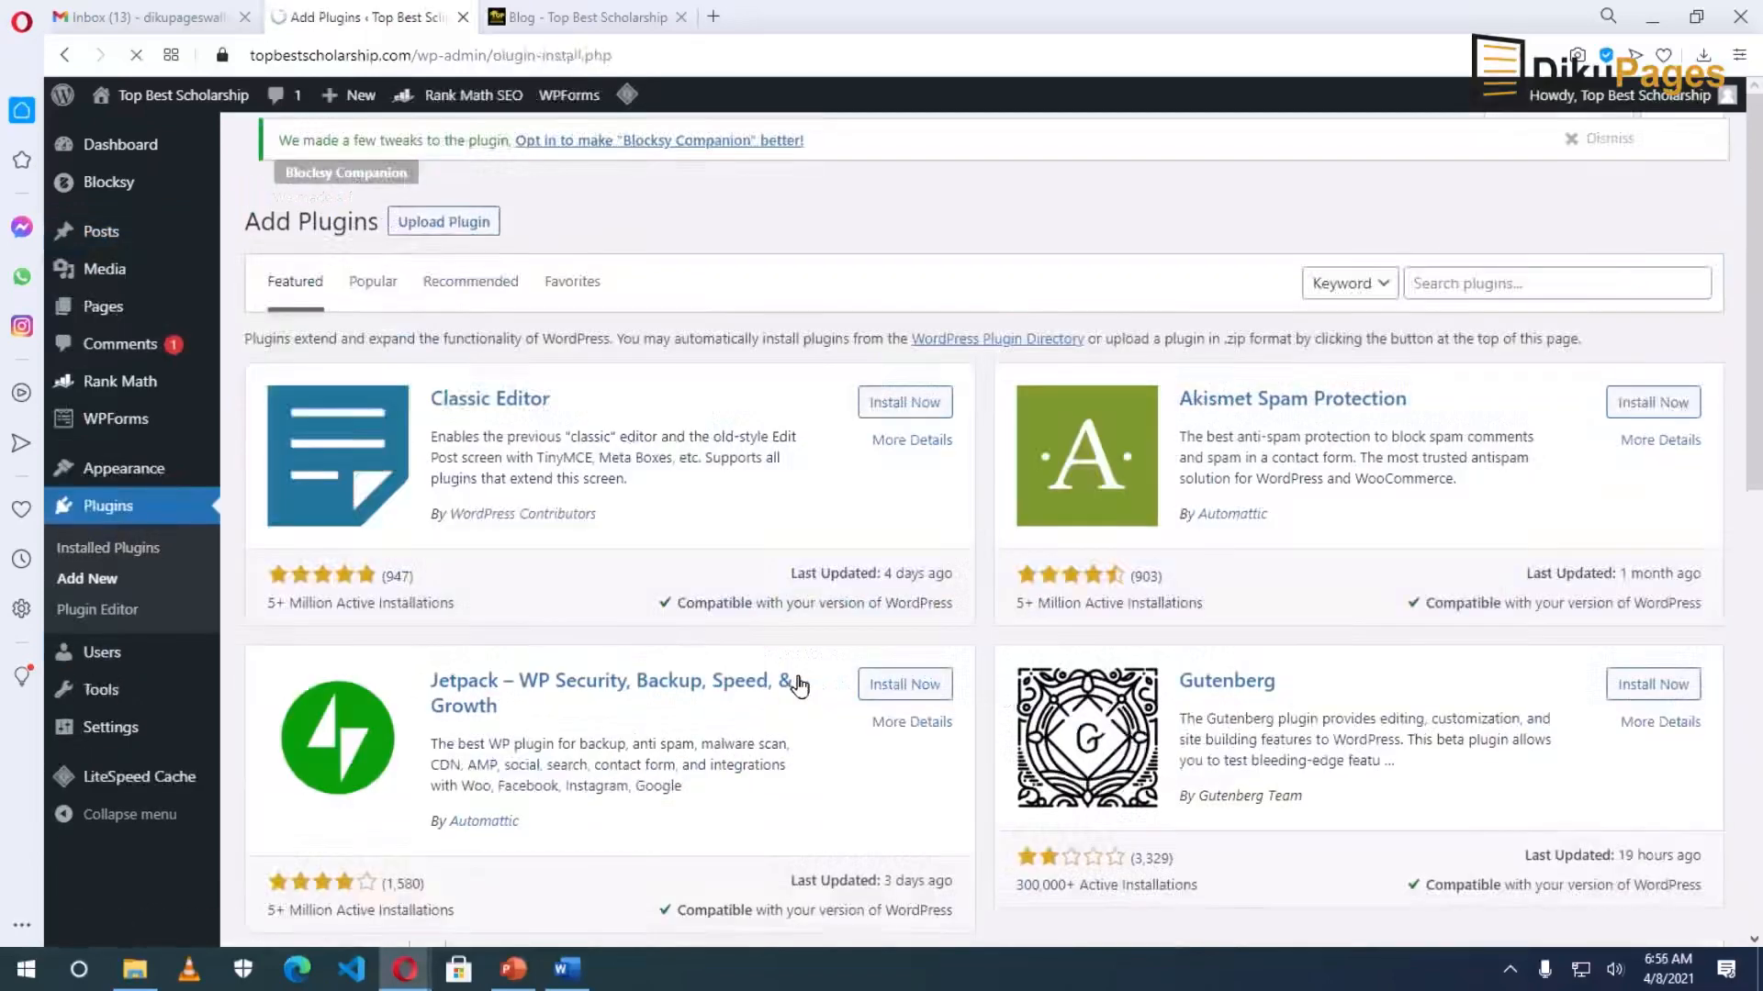
pyautogui.click(1452, 282)
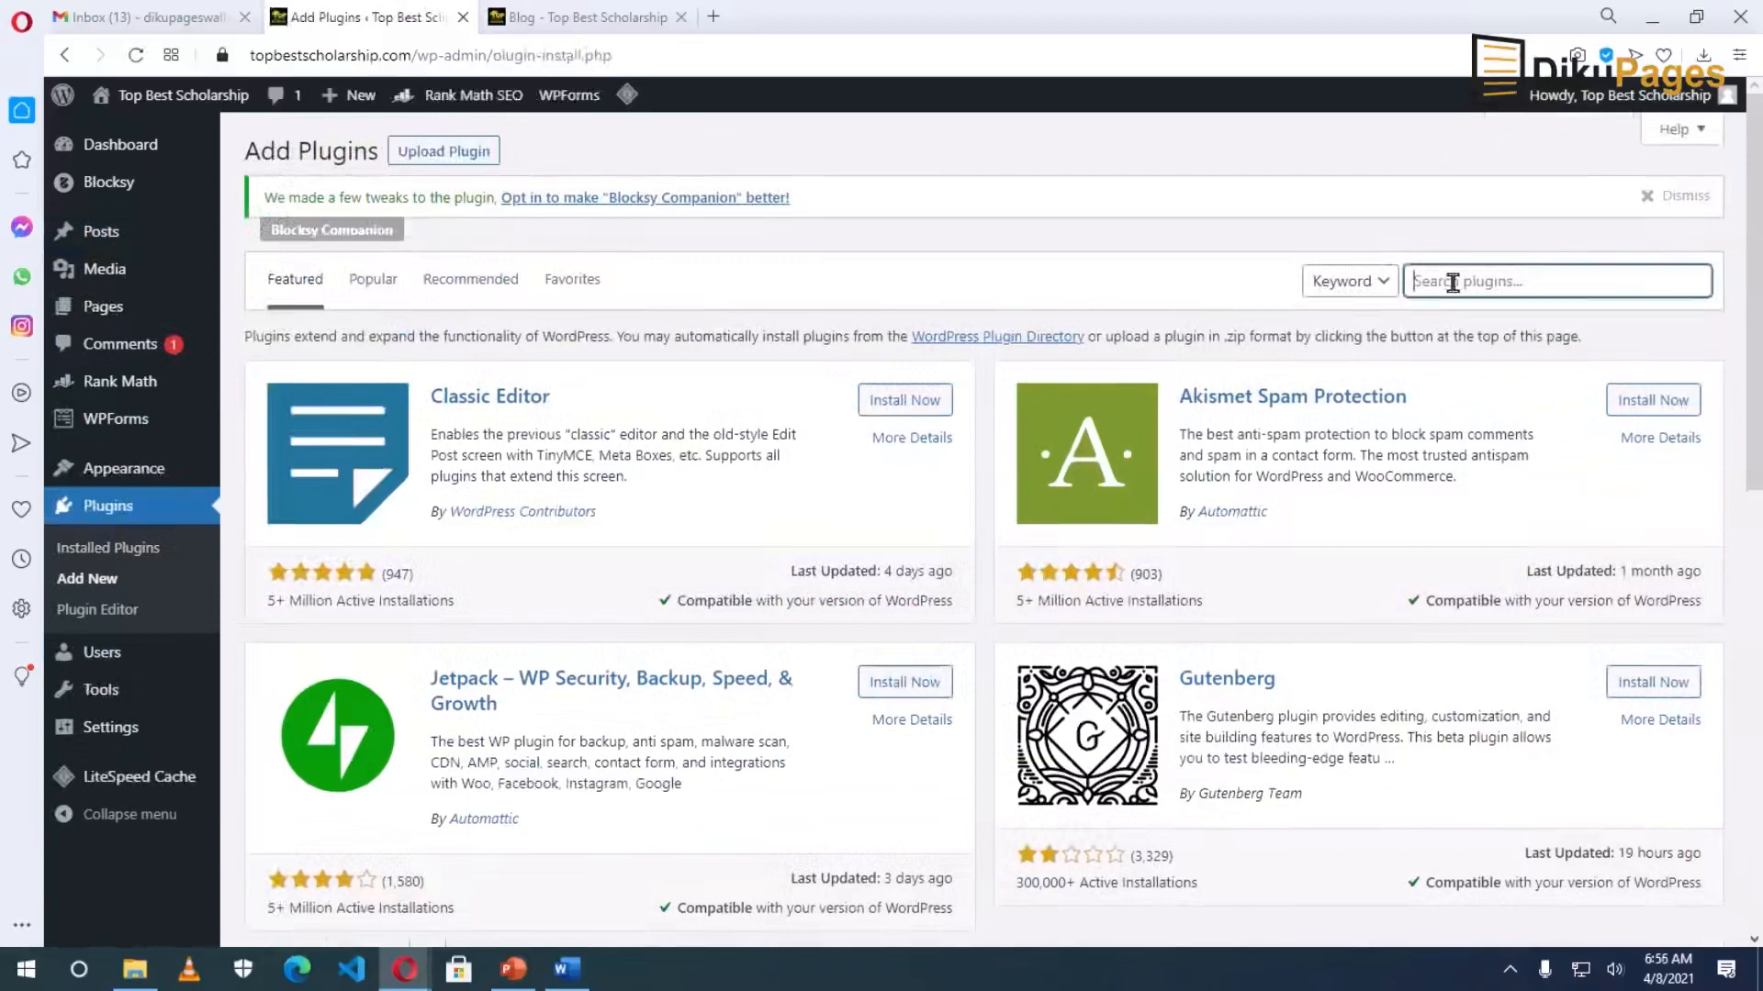
pyautogui.write('goo')
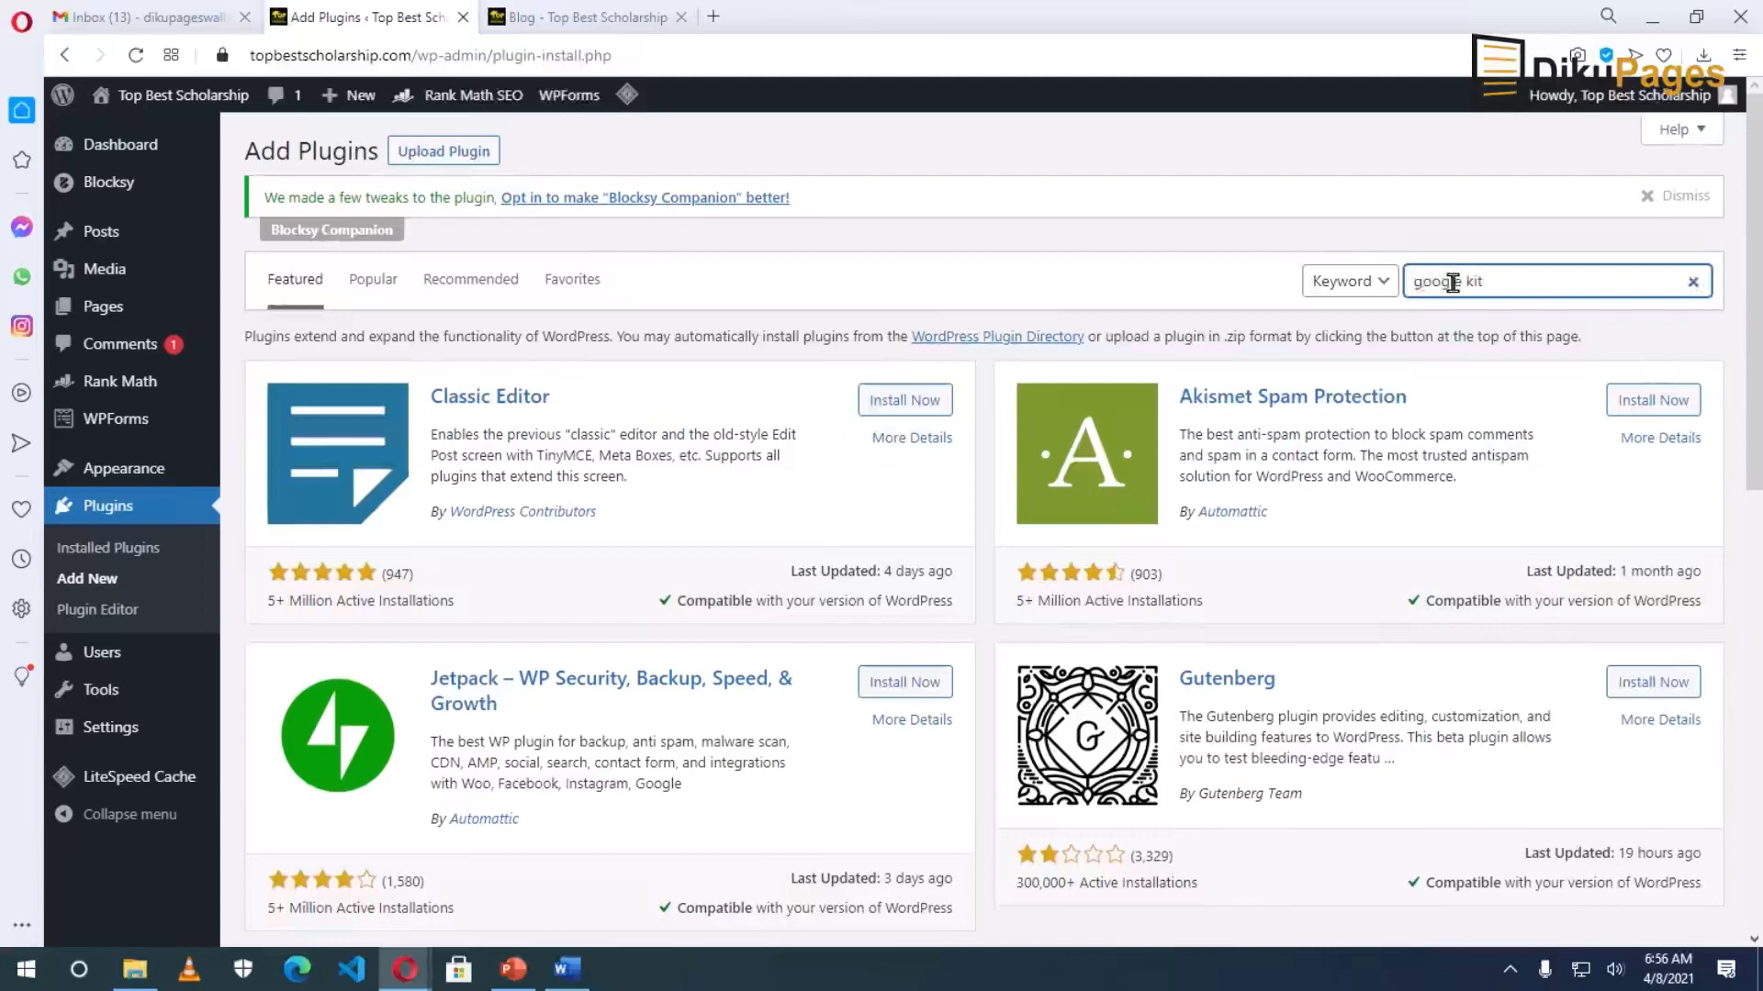
pyautogui.write('gle kit')
pyautogui.press('Return')
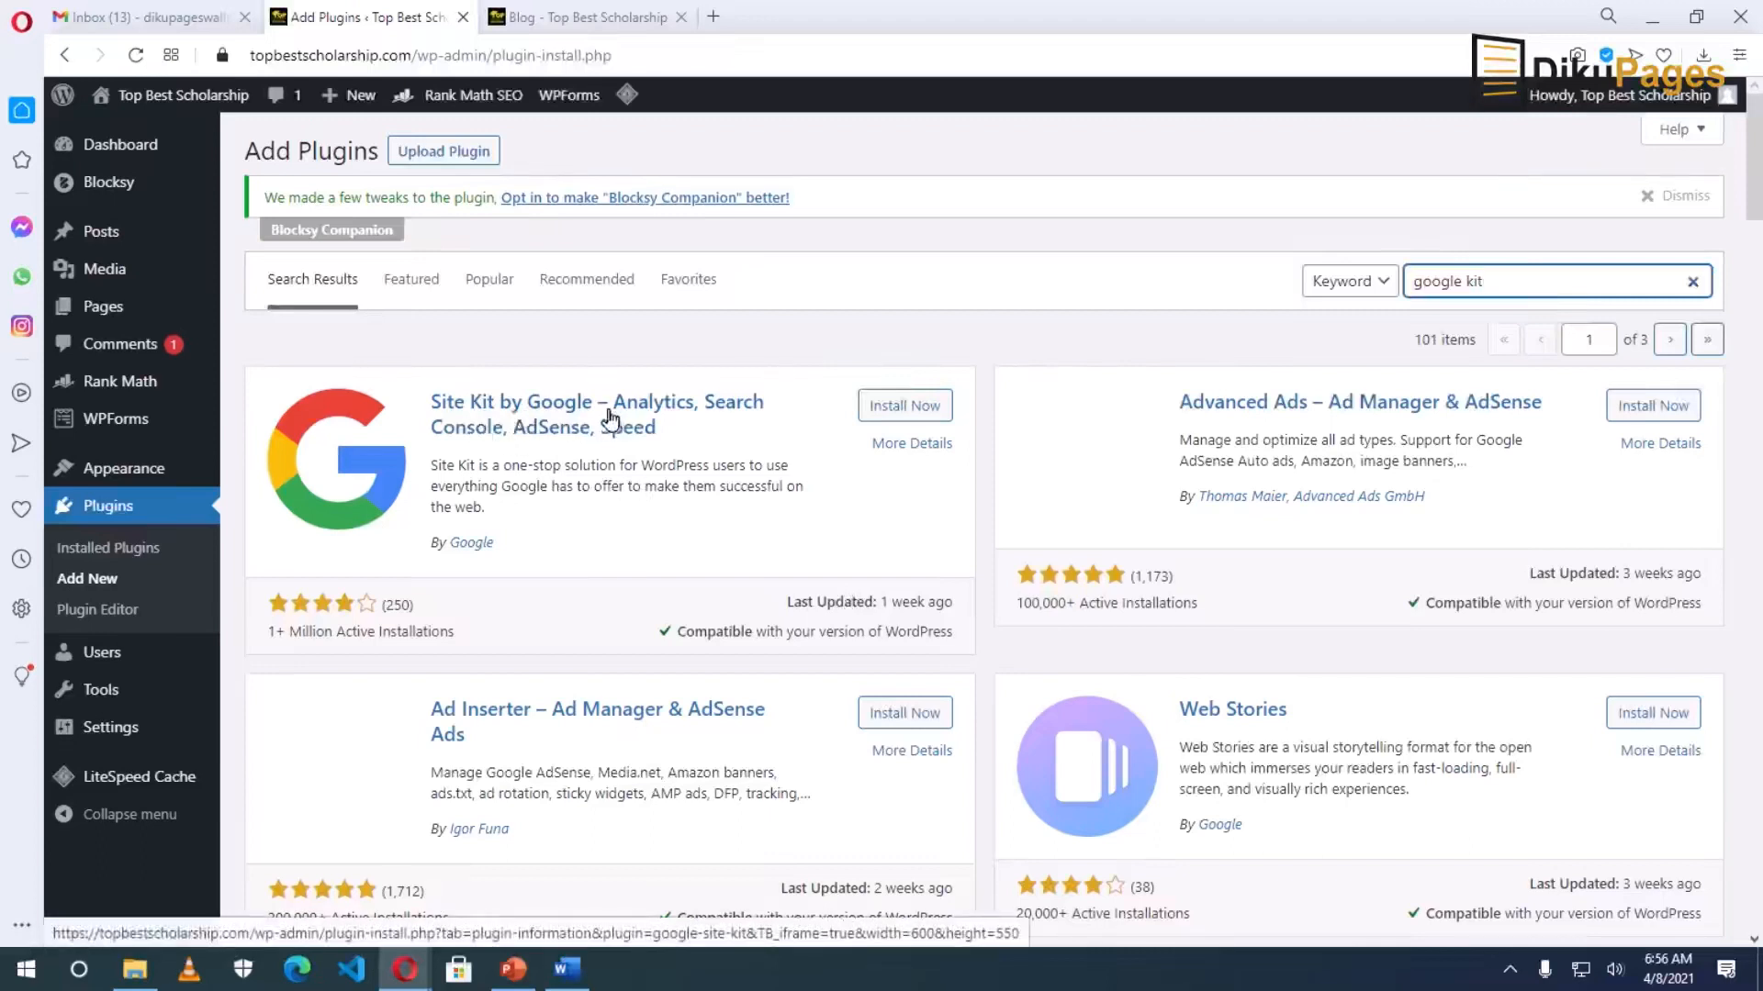
pyautogui.click(904, 404)
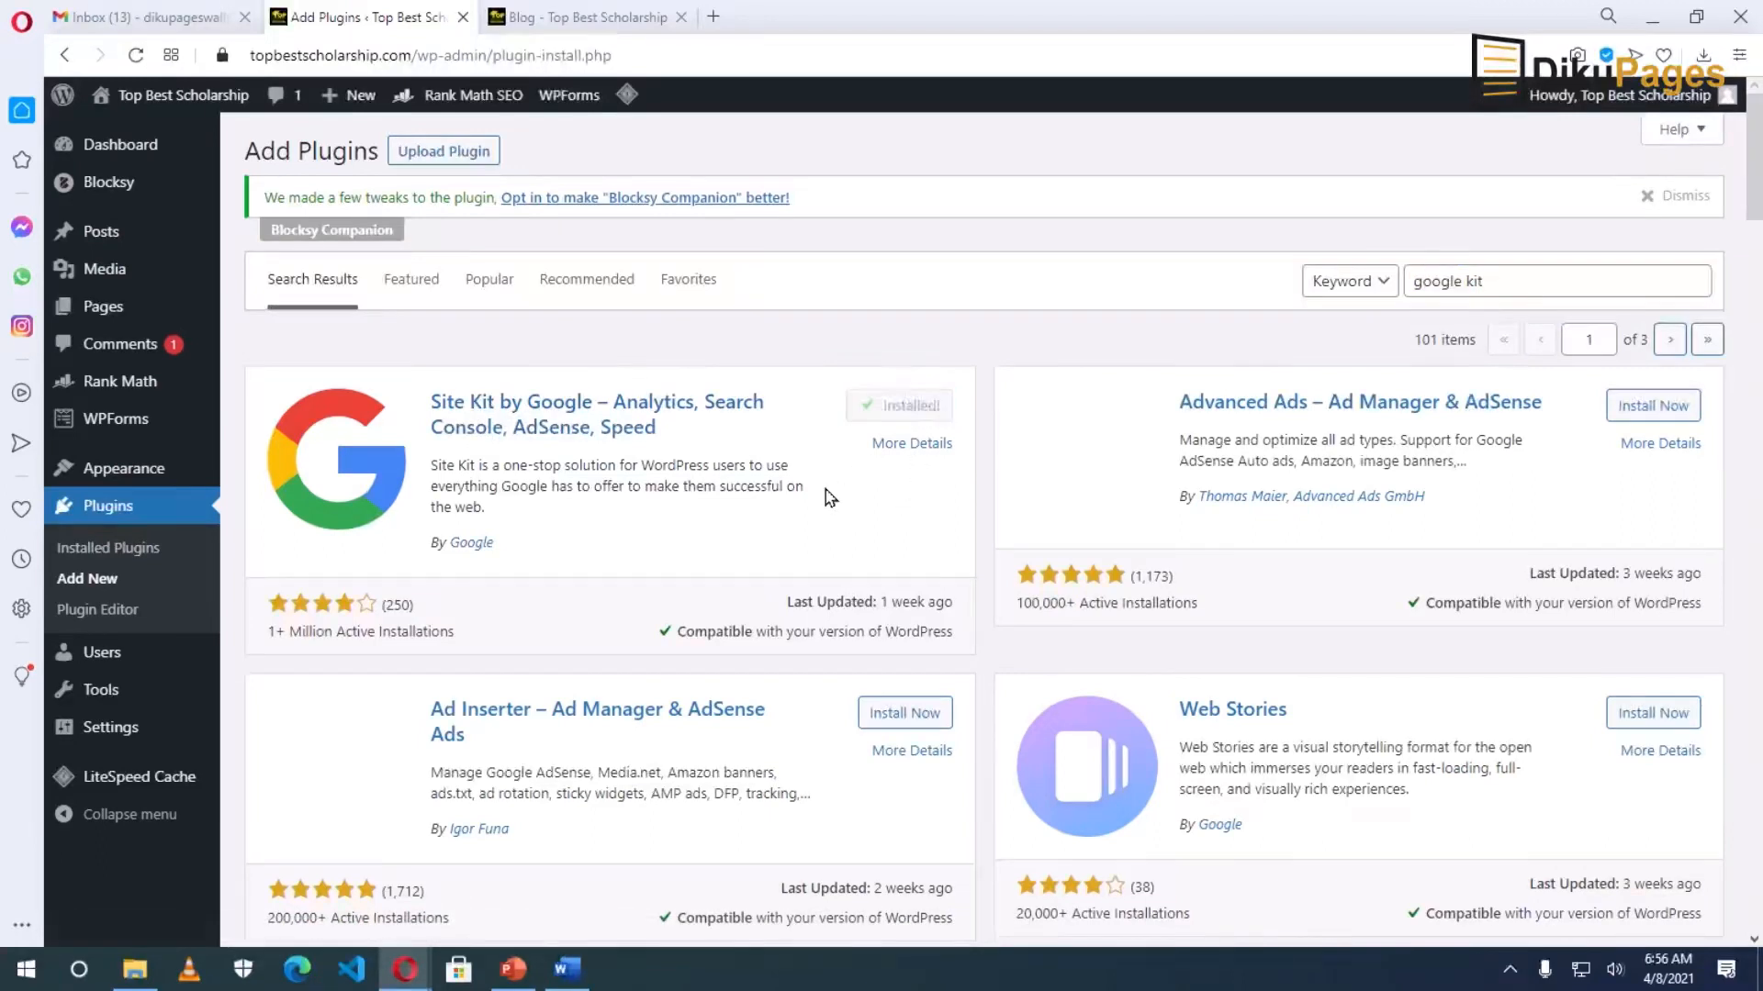
pyautogui.click(909, 406)
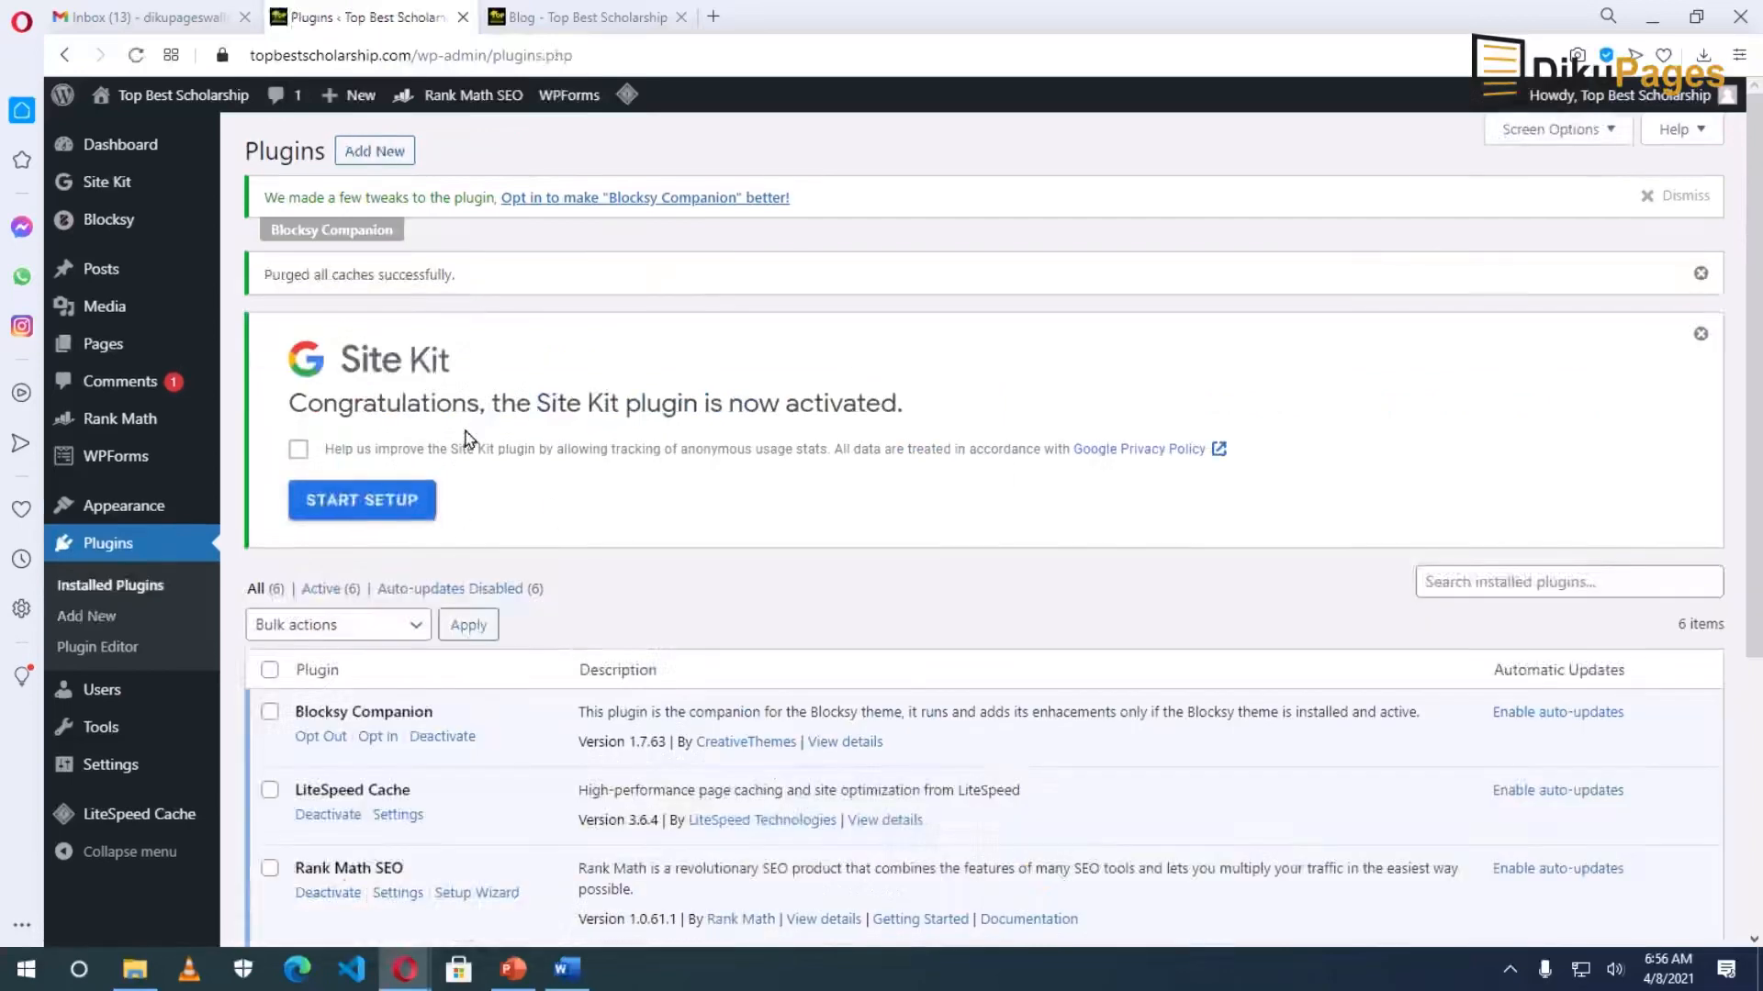
# Start the Site Kit setup and sign in with the Google account.
pyautogui.click(362, 504)
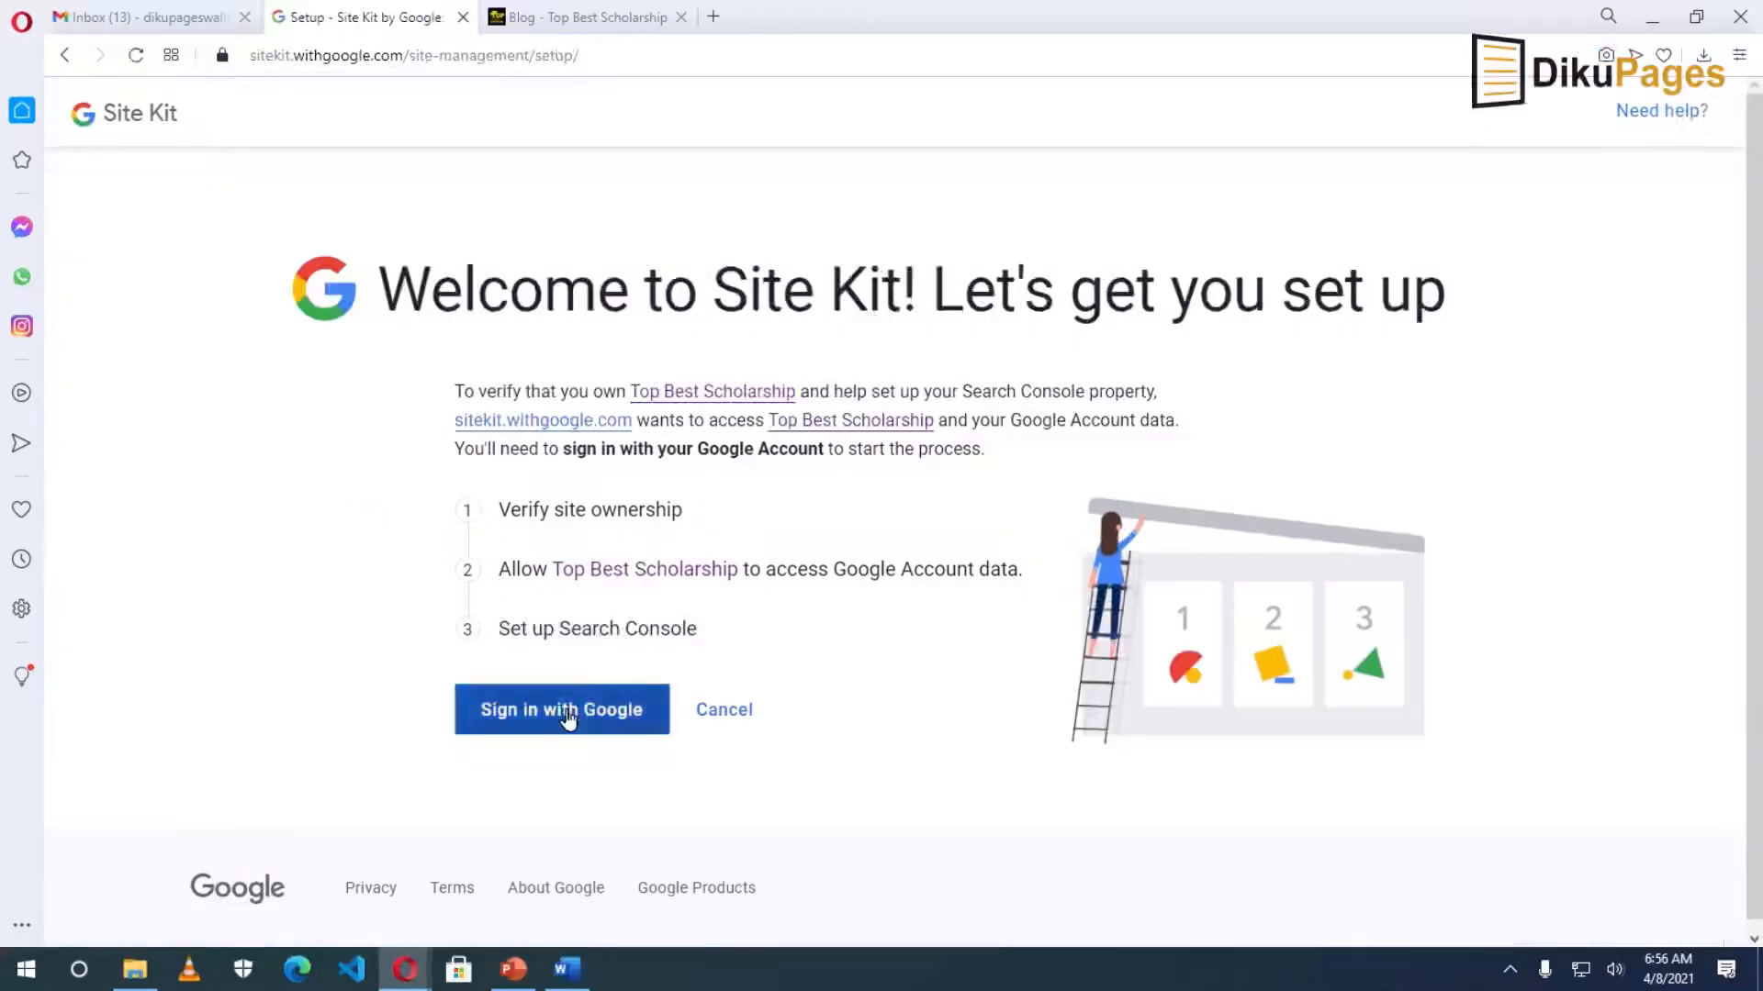
pyautogui.click(565, 711)
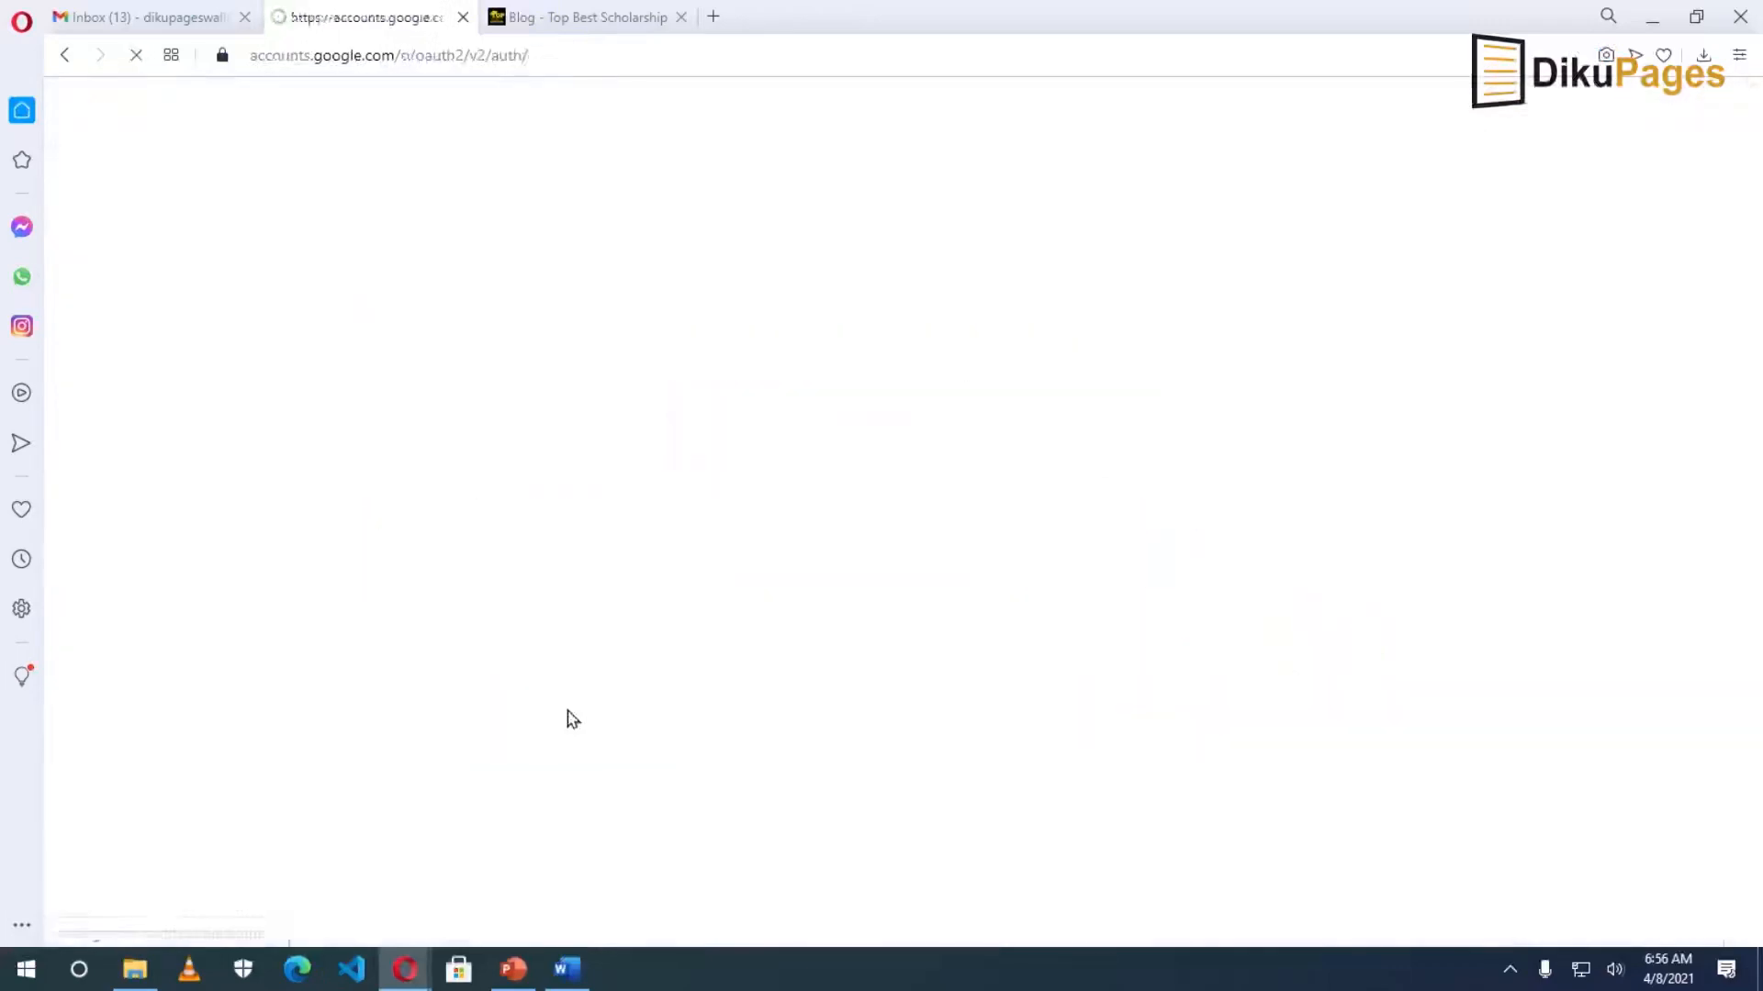
pyautogui.click(814, 459)
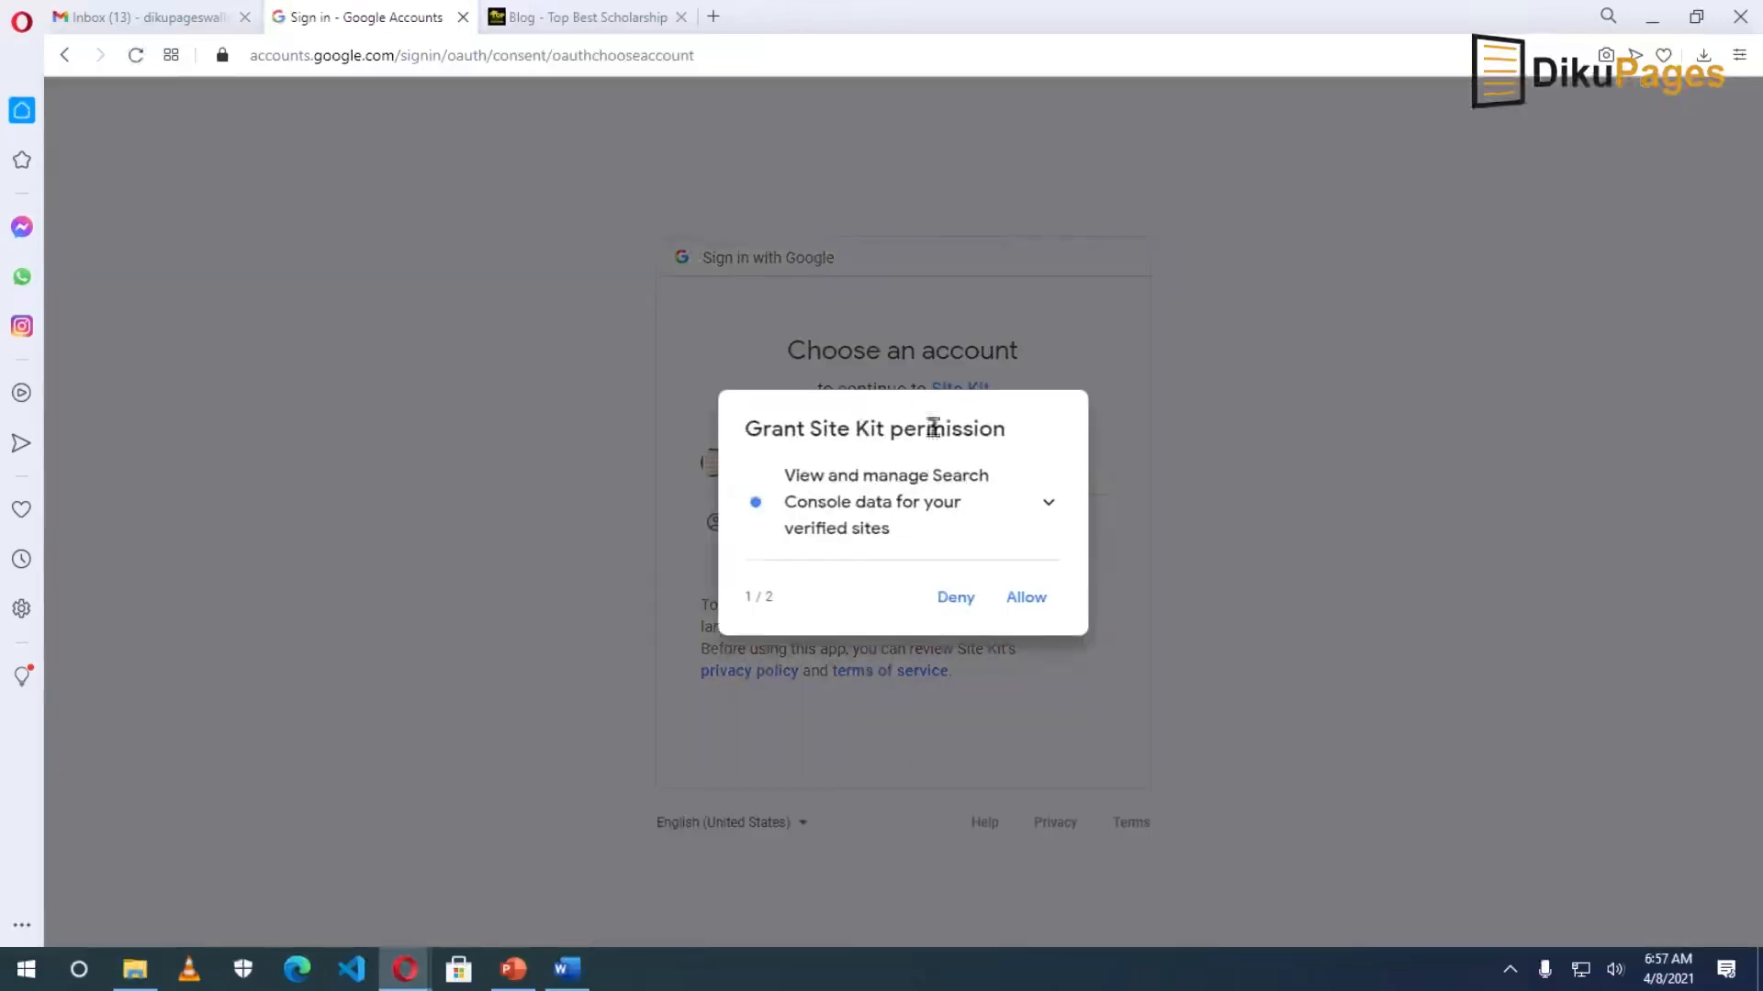
# Grant Site Kit's Search Console permissions, allow site access, and add the site.
pyautogui.click(1029, 604)
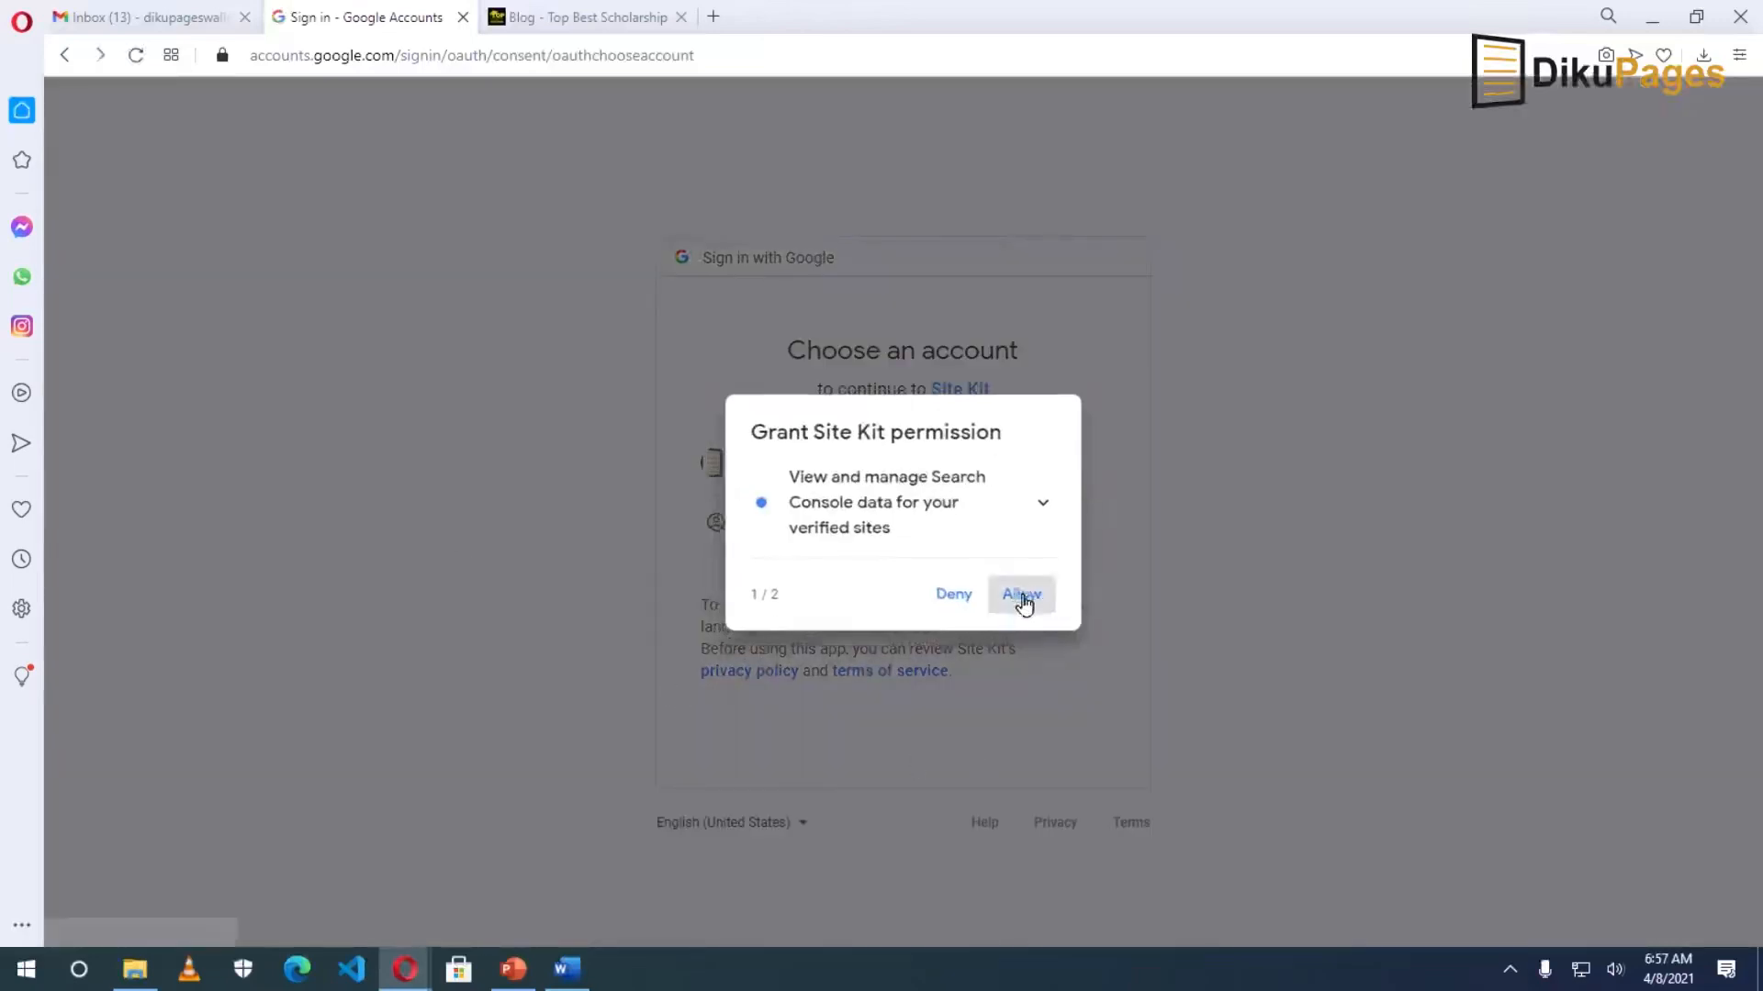
pyautogui.click(1028, 587)
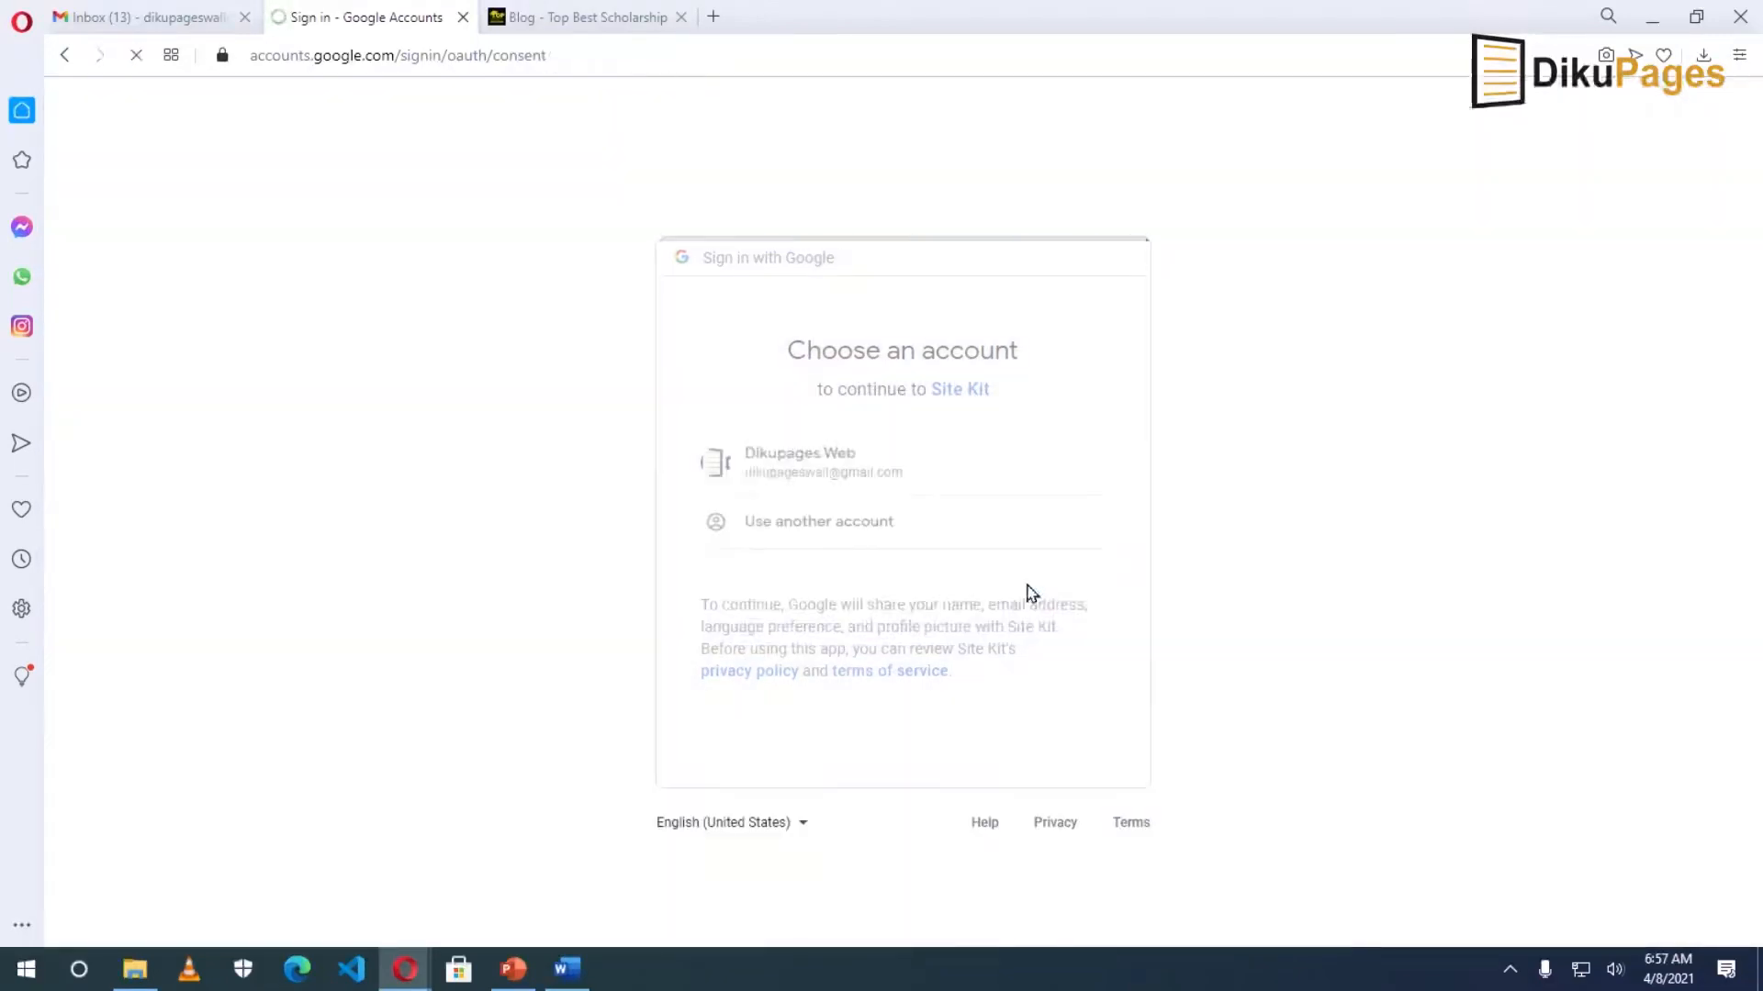
pyautogui.scroll(-2, 1035, 615)
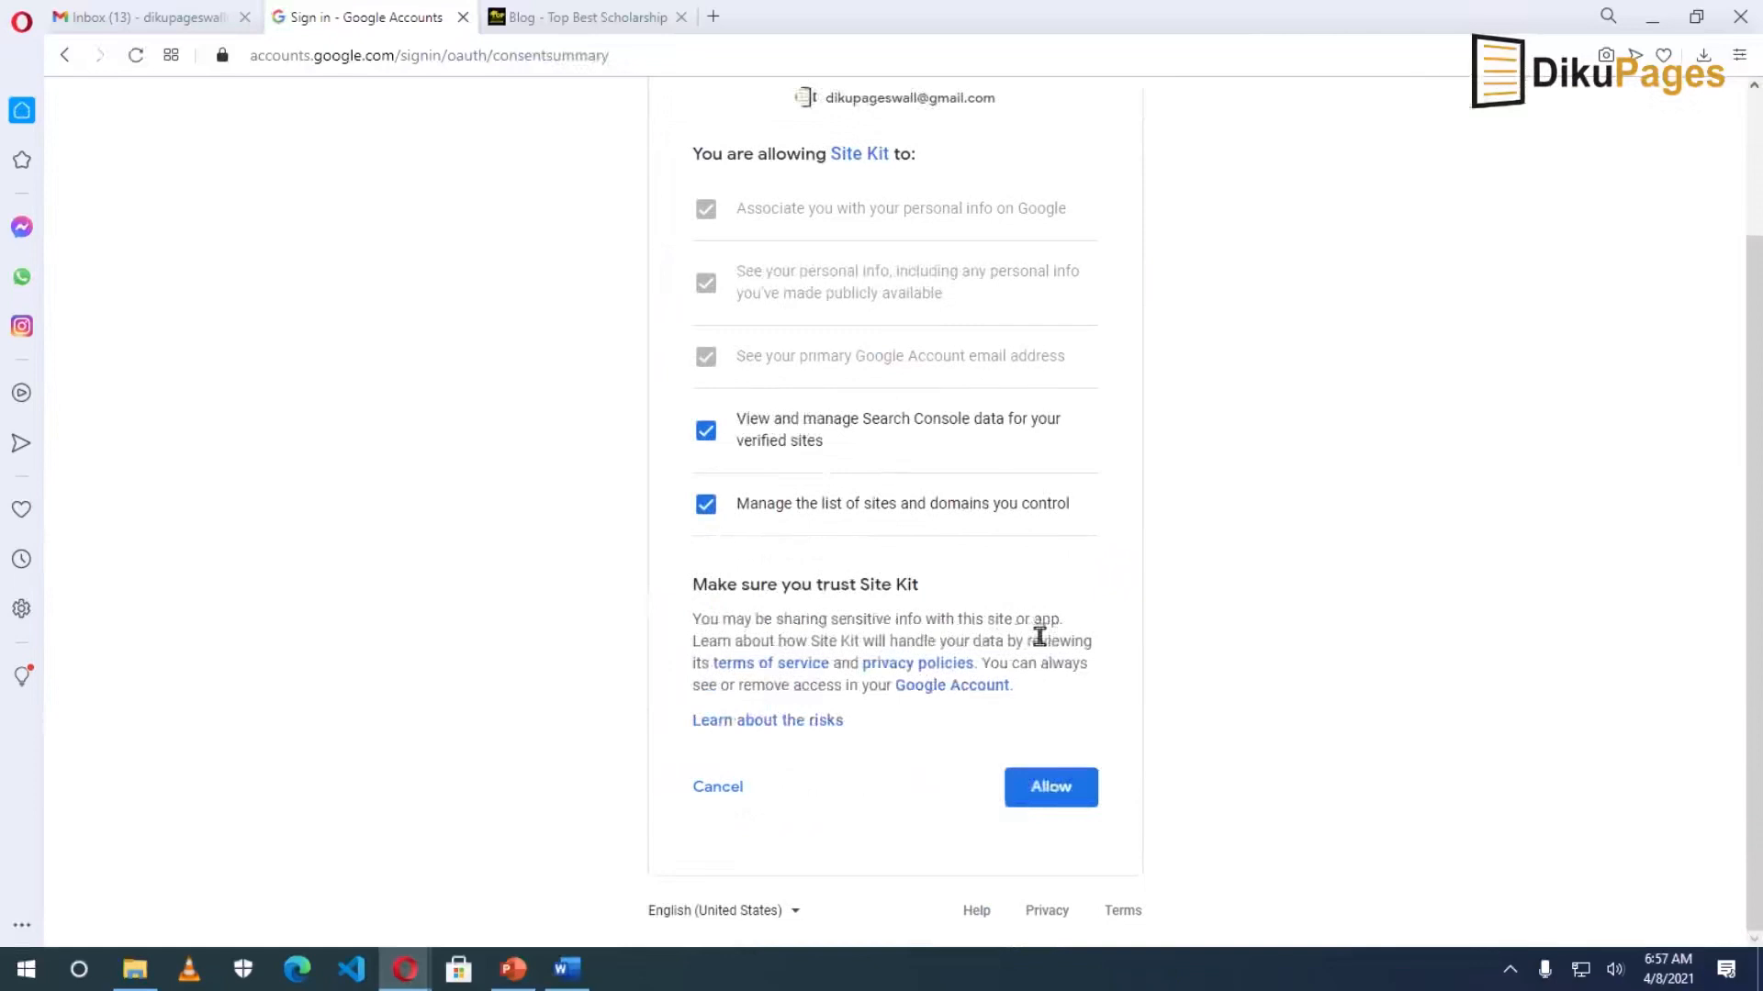
pyautogui.click(1048, 787)
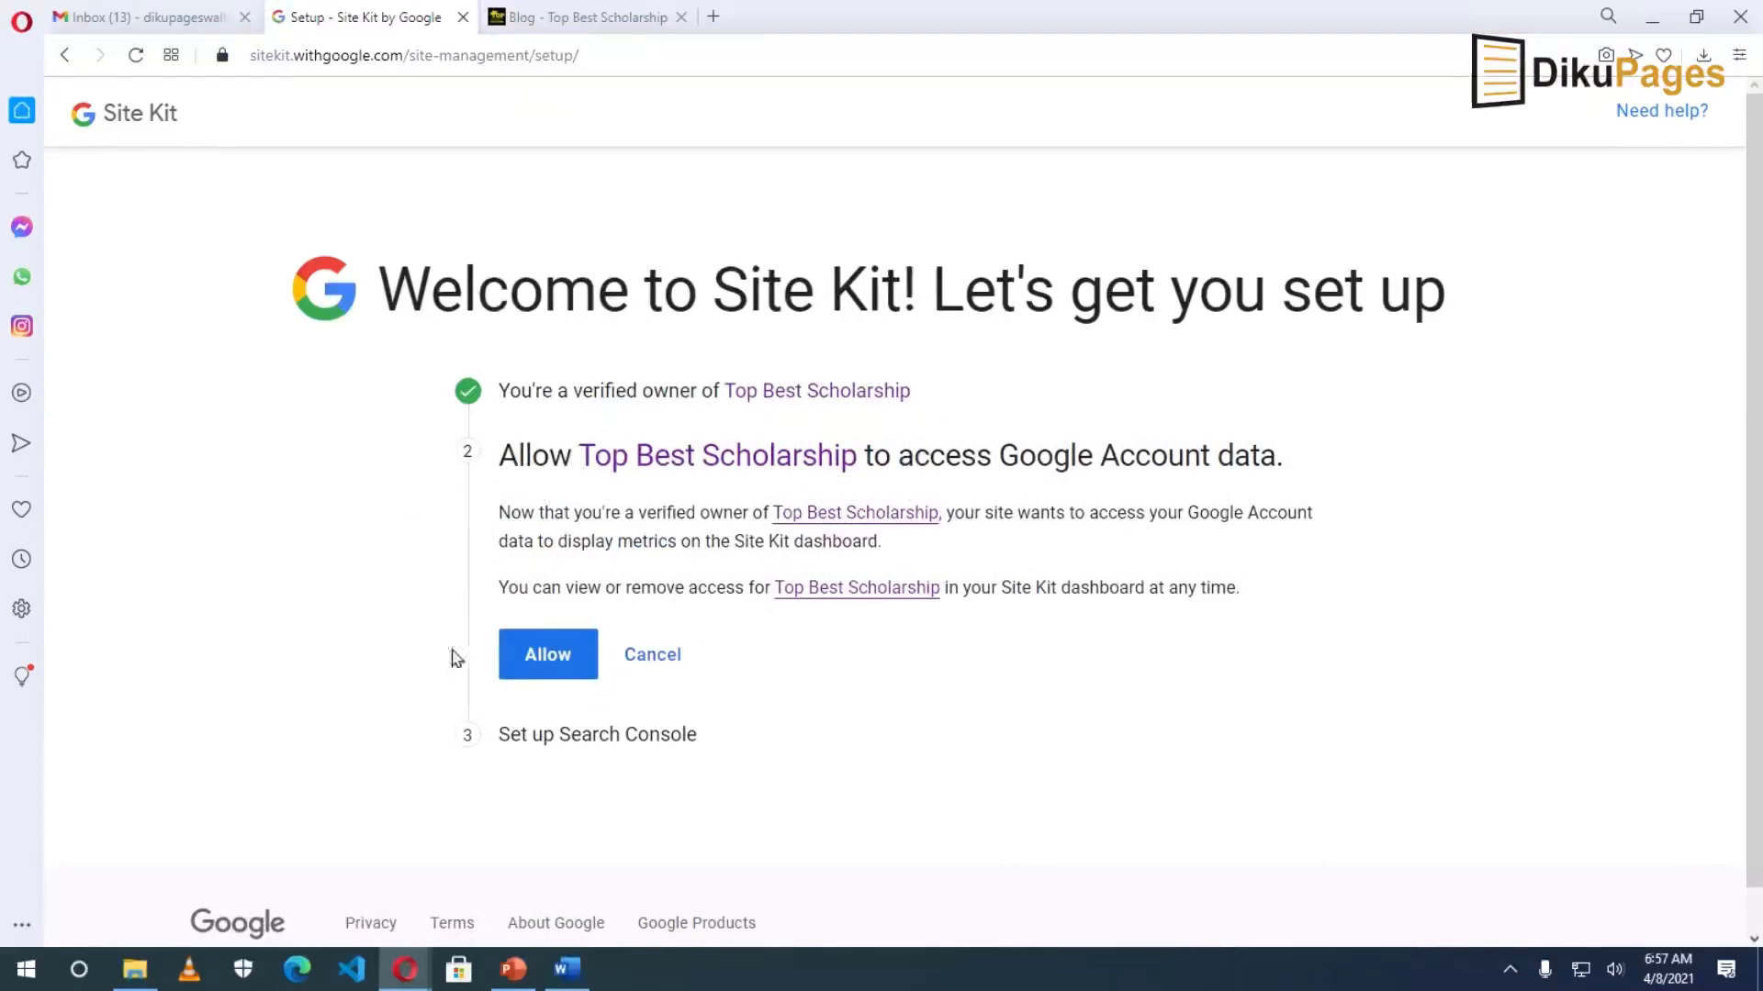
pyautogui.click(548, 656)
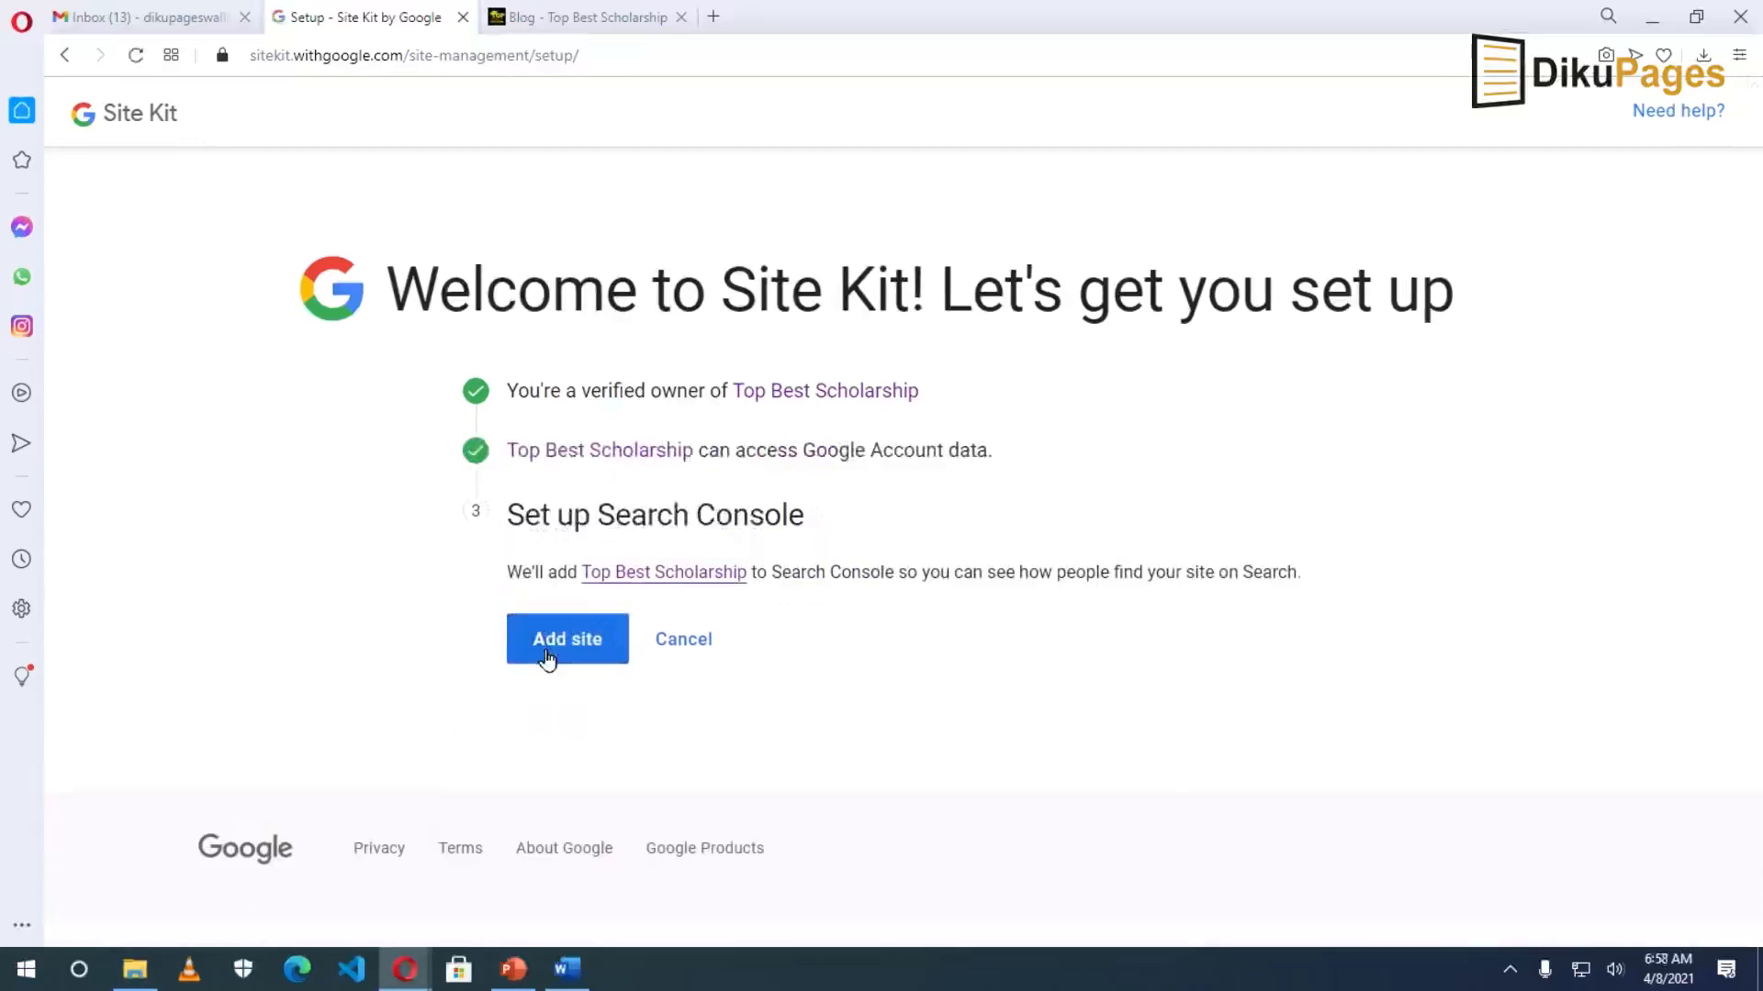
pyautogui.click(565, 650)
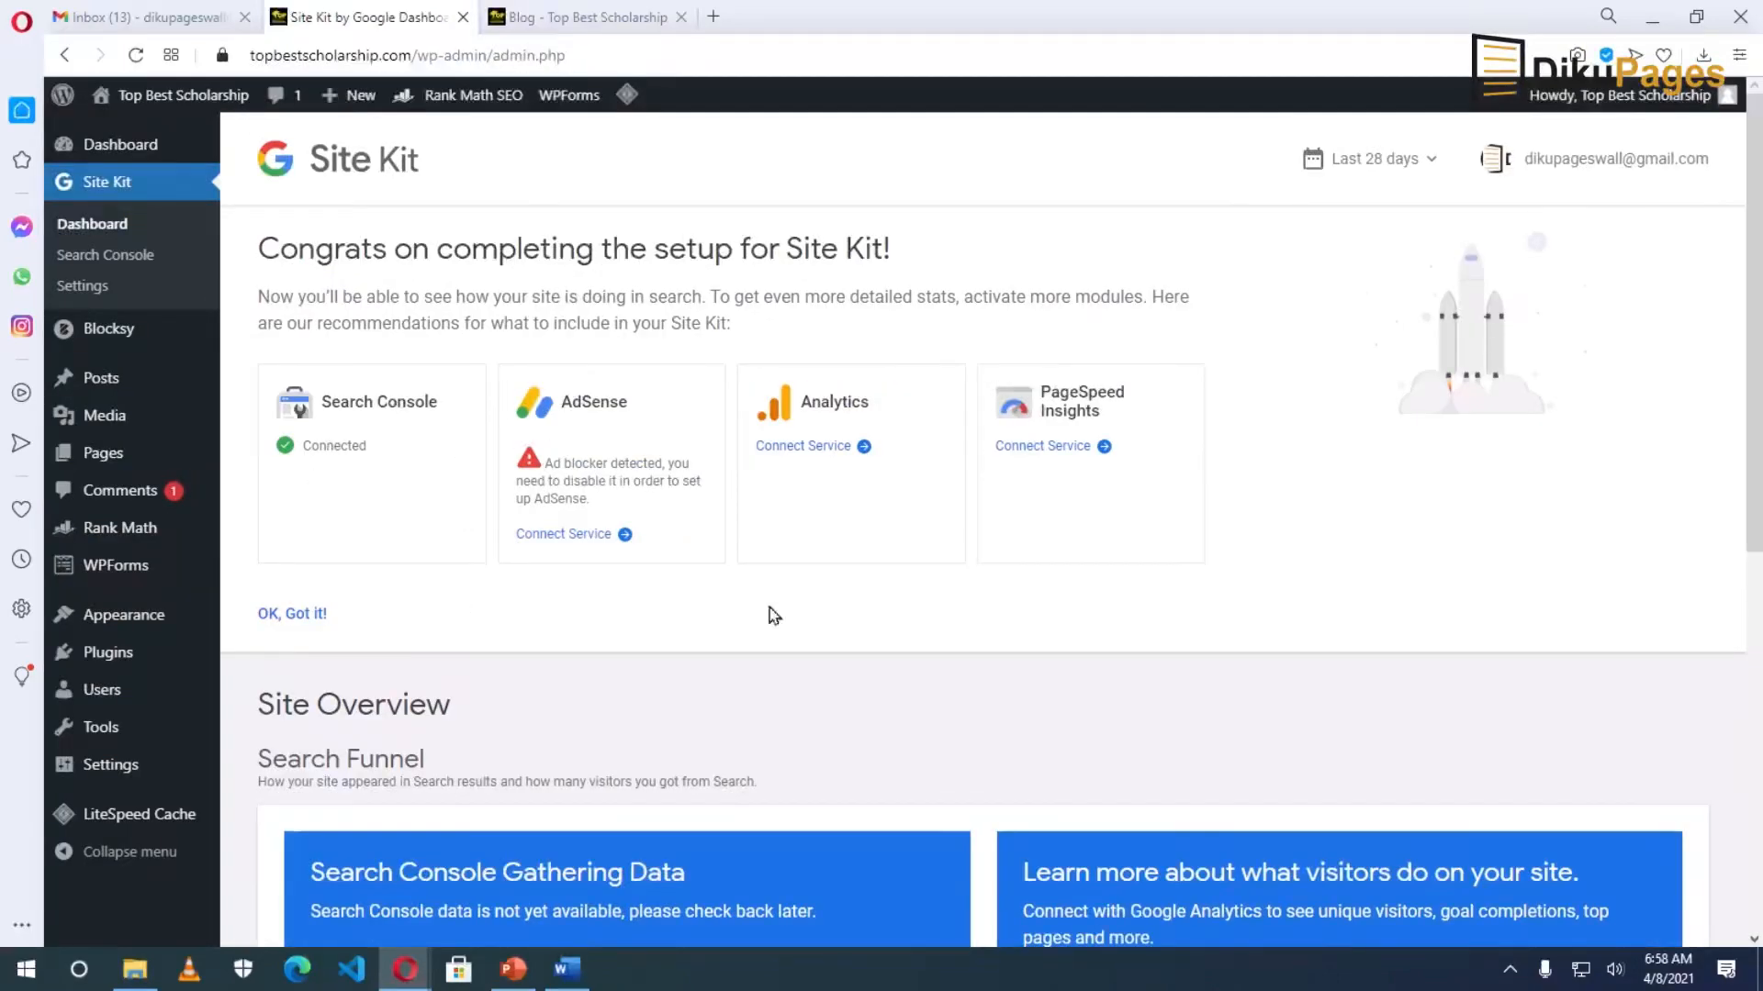
# Connect the Analytics service with the Google account and allow access to Analytics data.
pyautogui.click(801, 451)
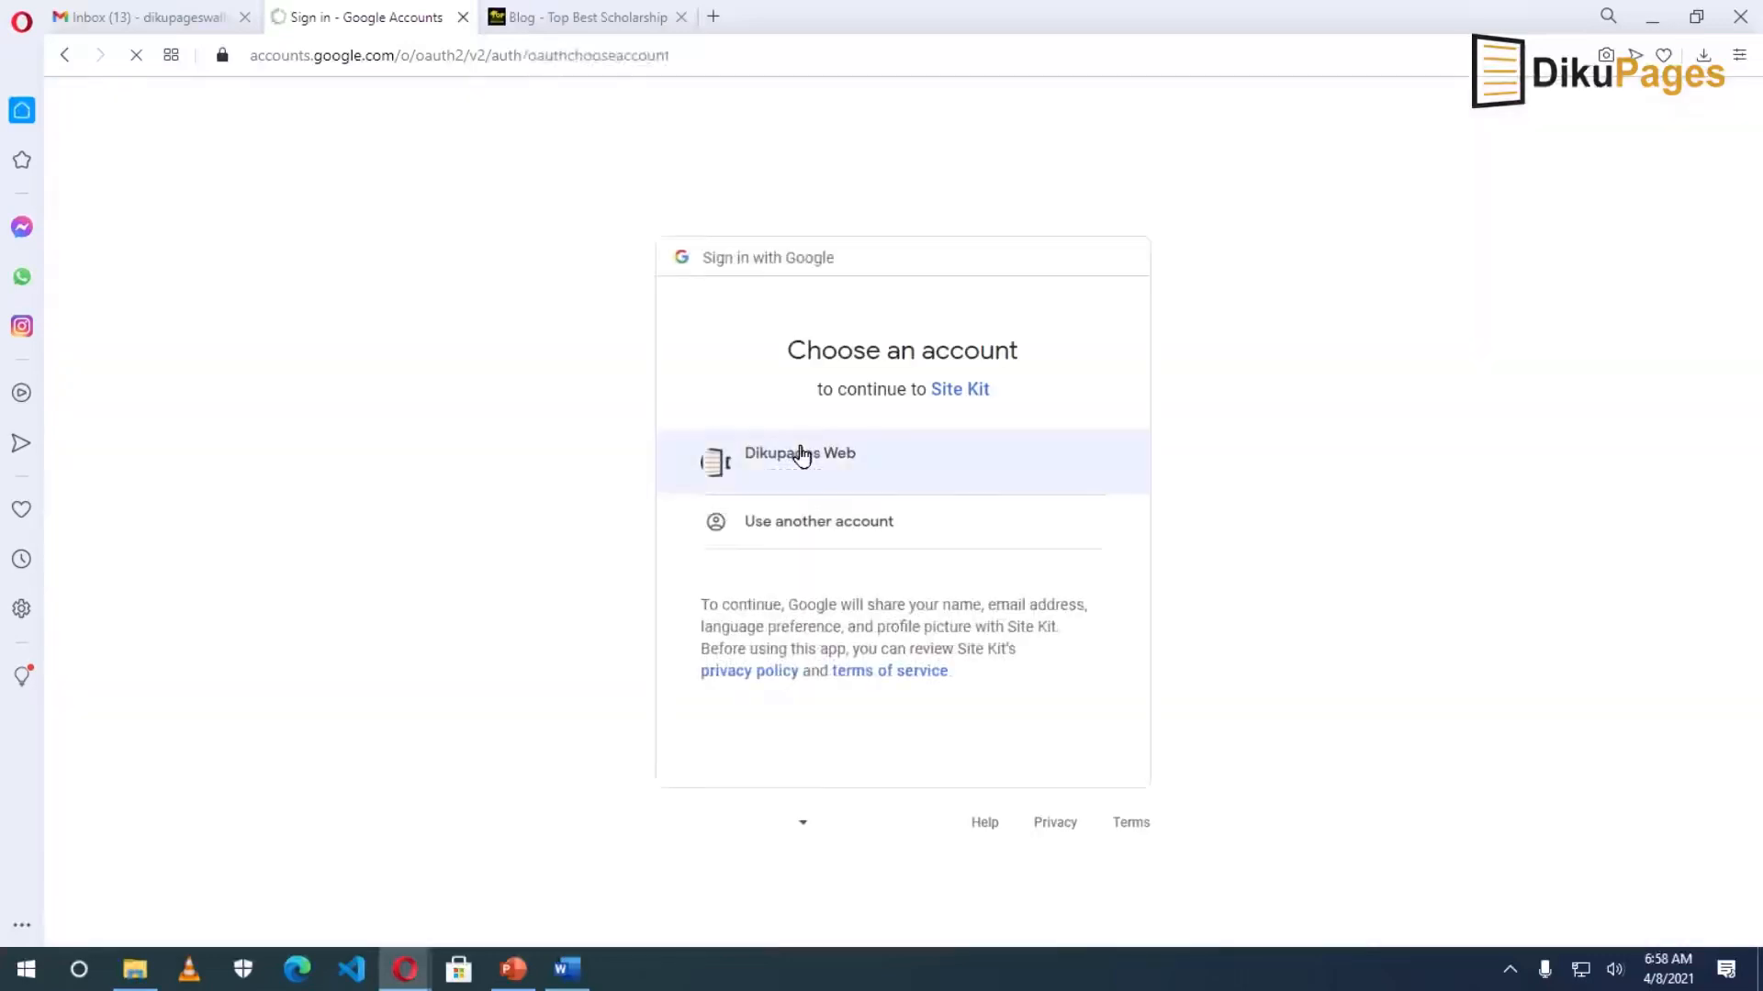
pyautogui.click(820, 459)
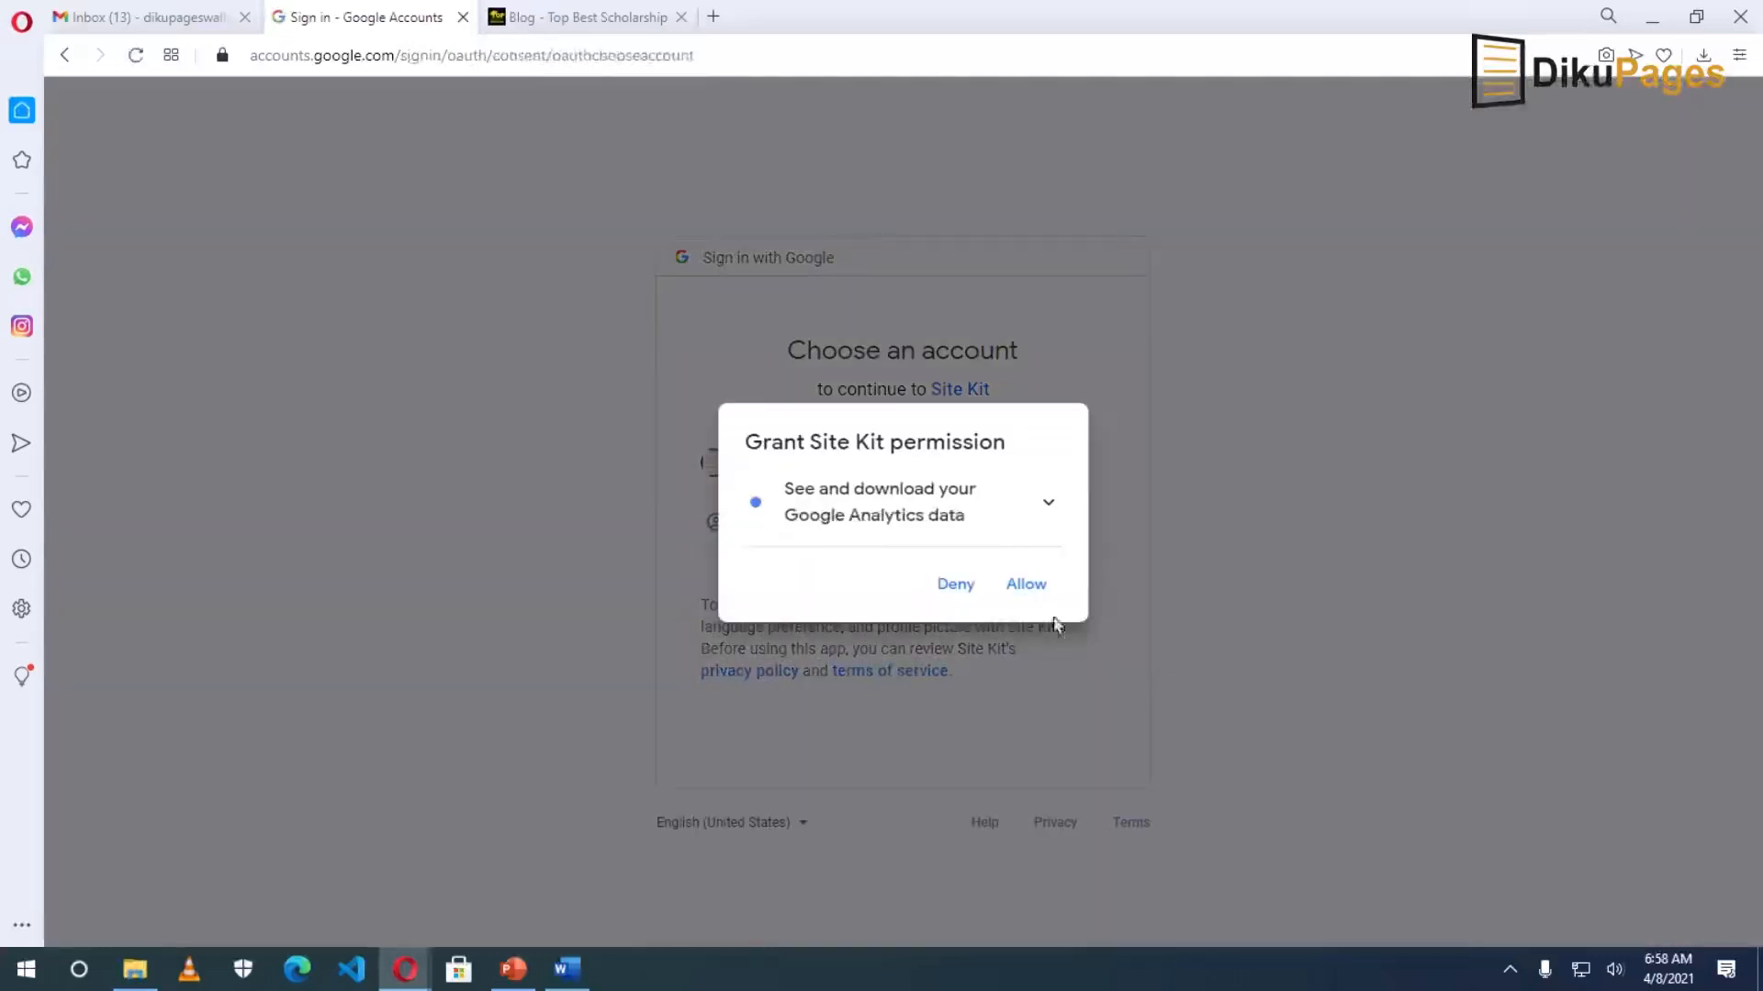
pyautogui.click(1025, 584)
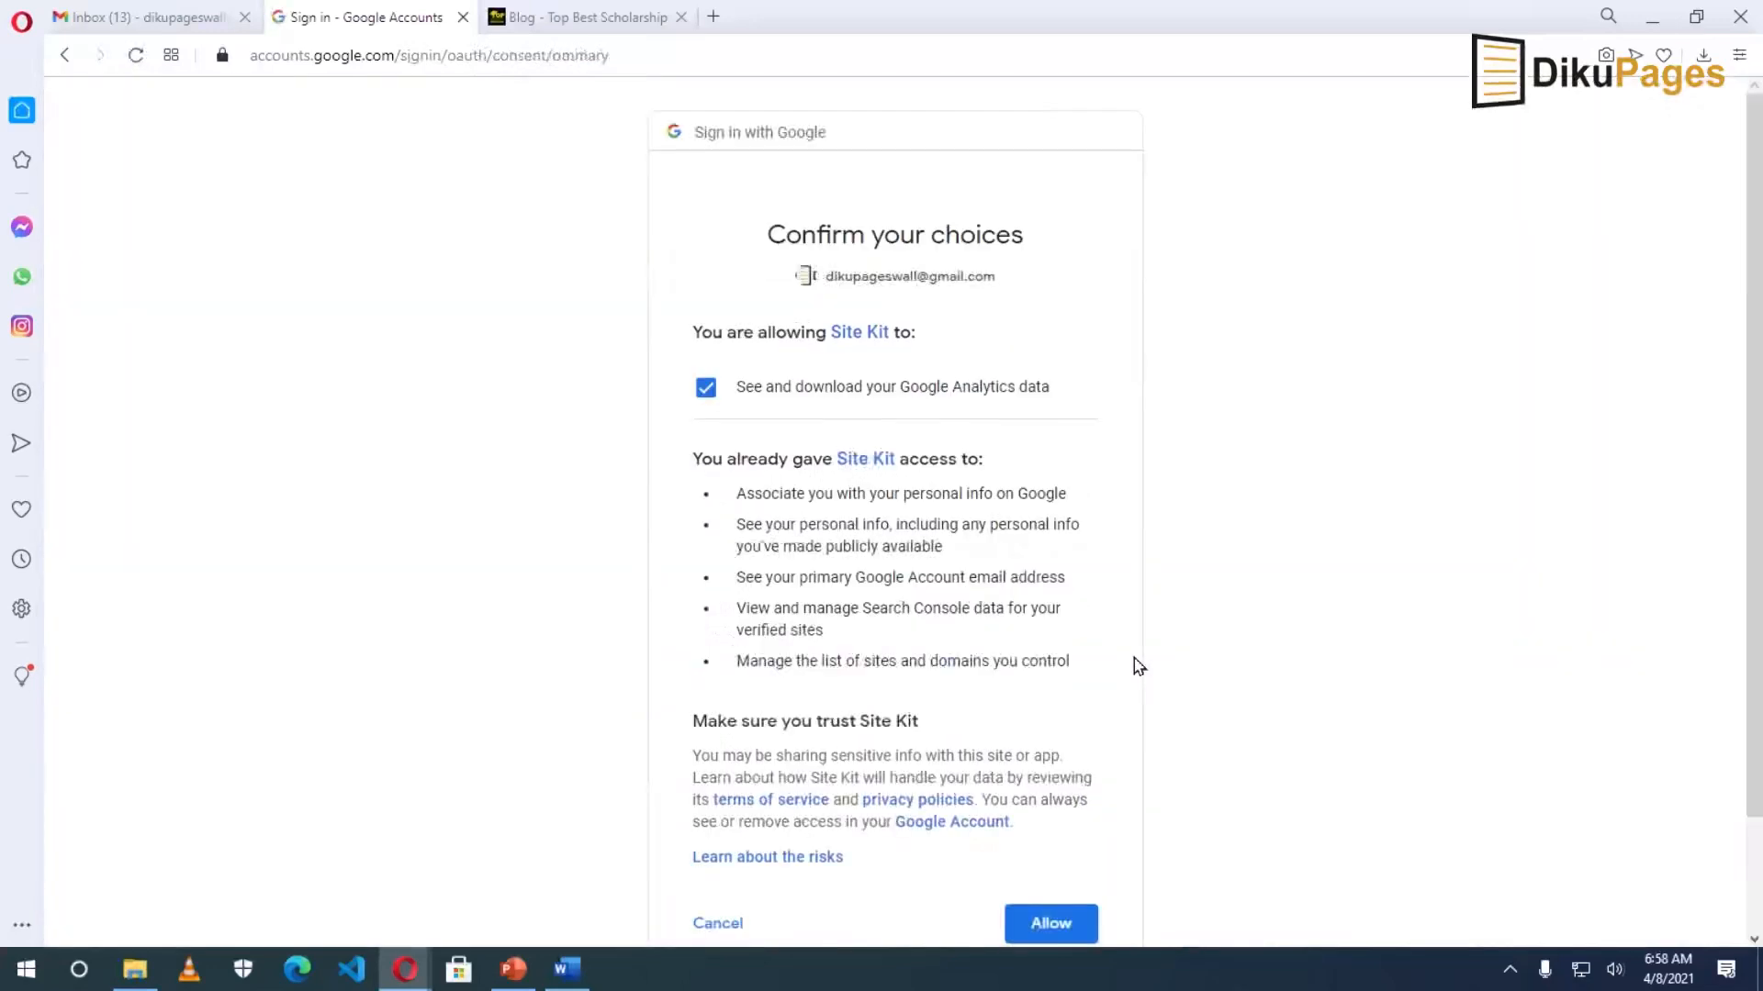
pyautogui.click(1051, 922)
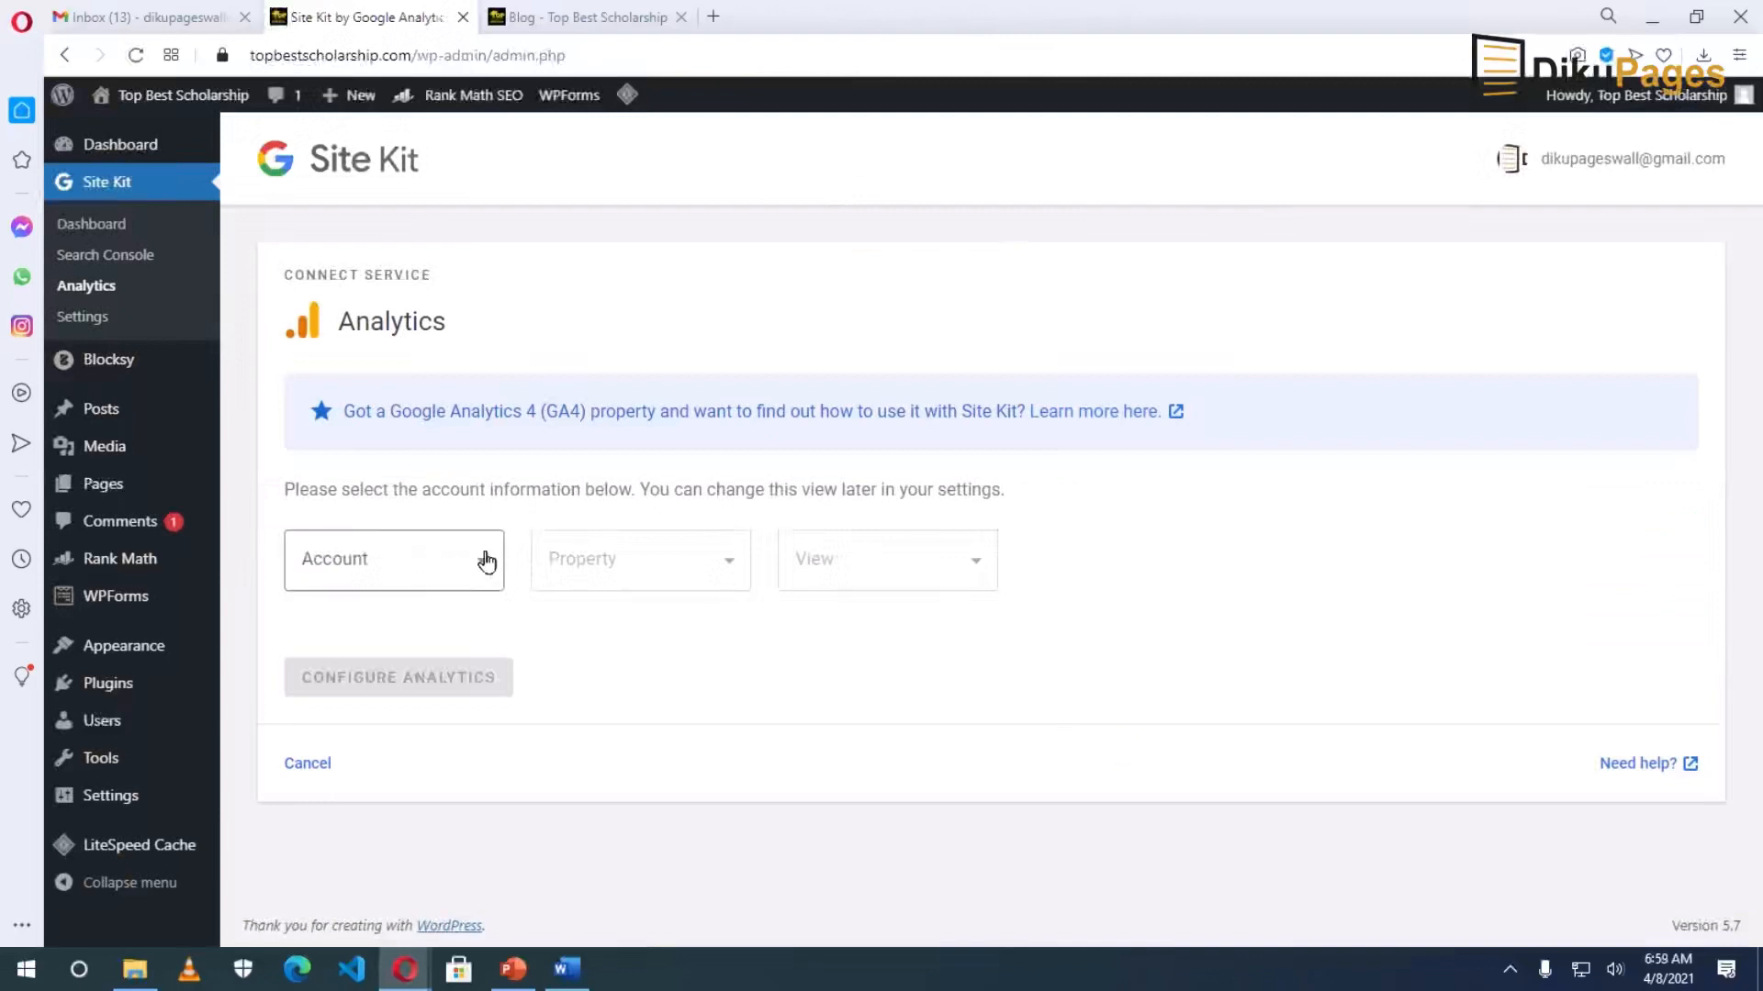
# Create a new Top Best Scholarship Analytics account and grant Site Kit permission to create it.
pyautogui.click(484, 566)
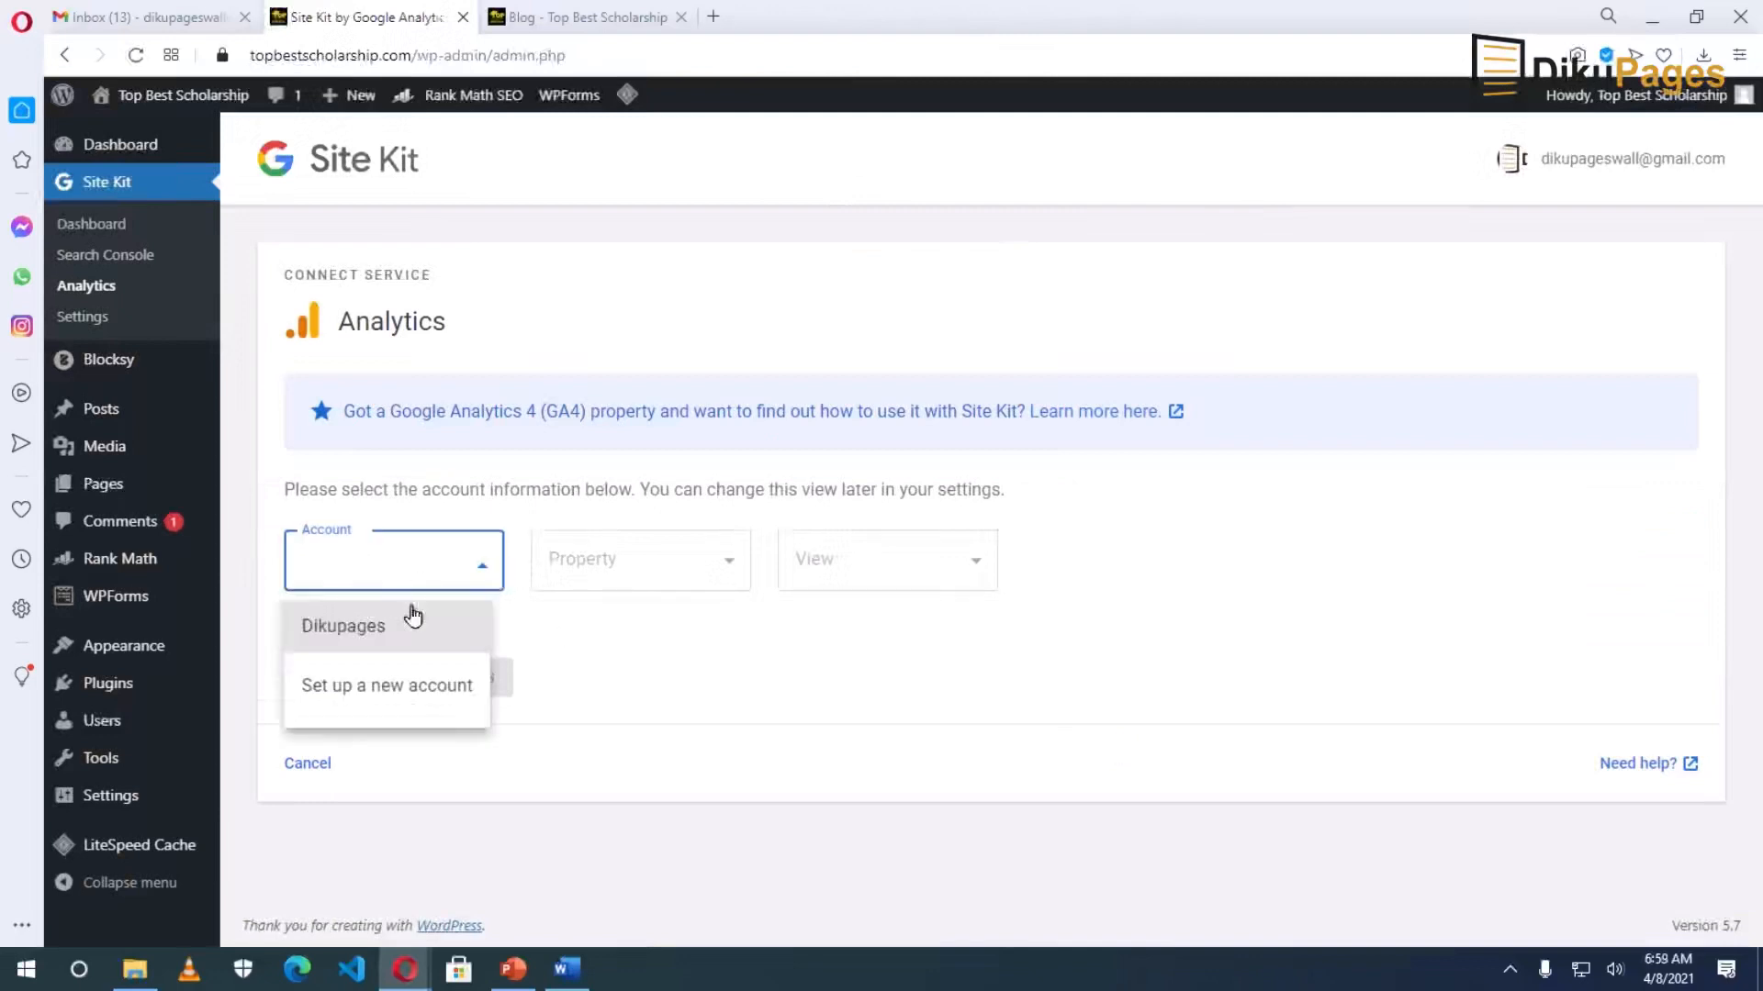
pyautogui.click(380, 689)
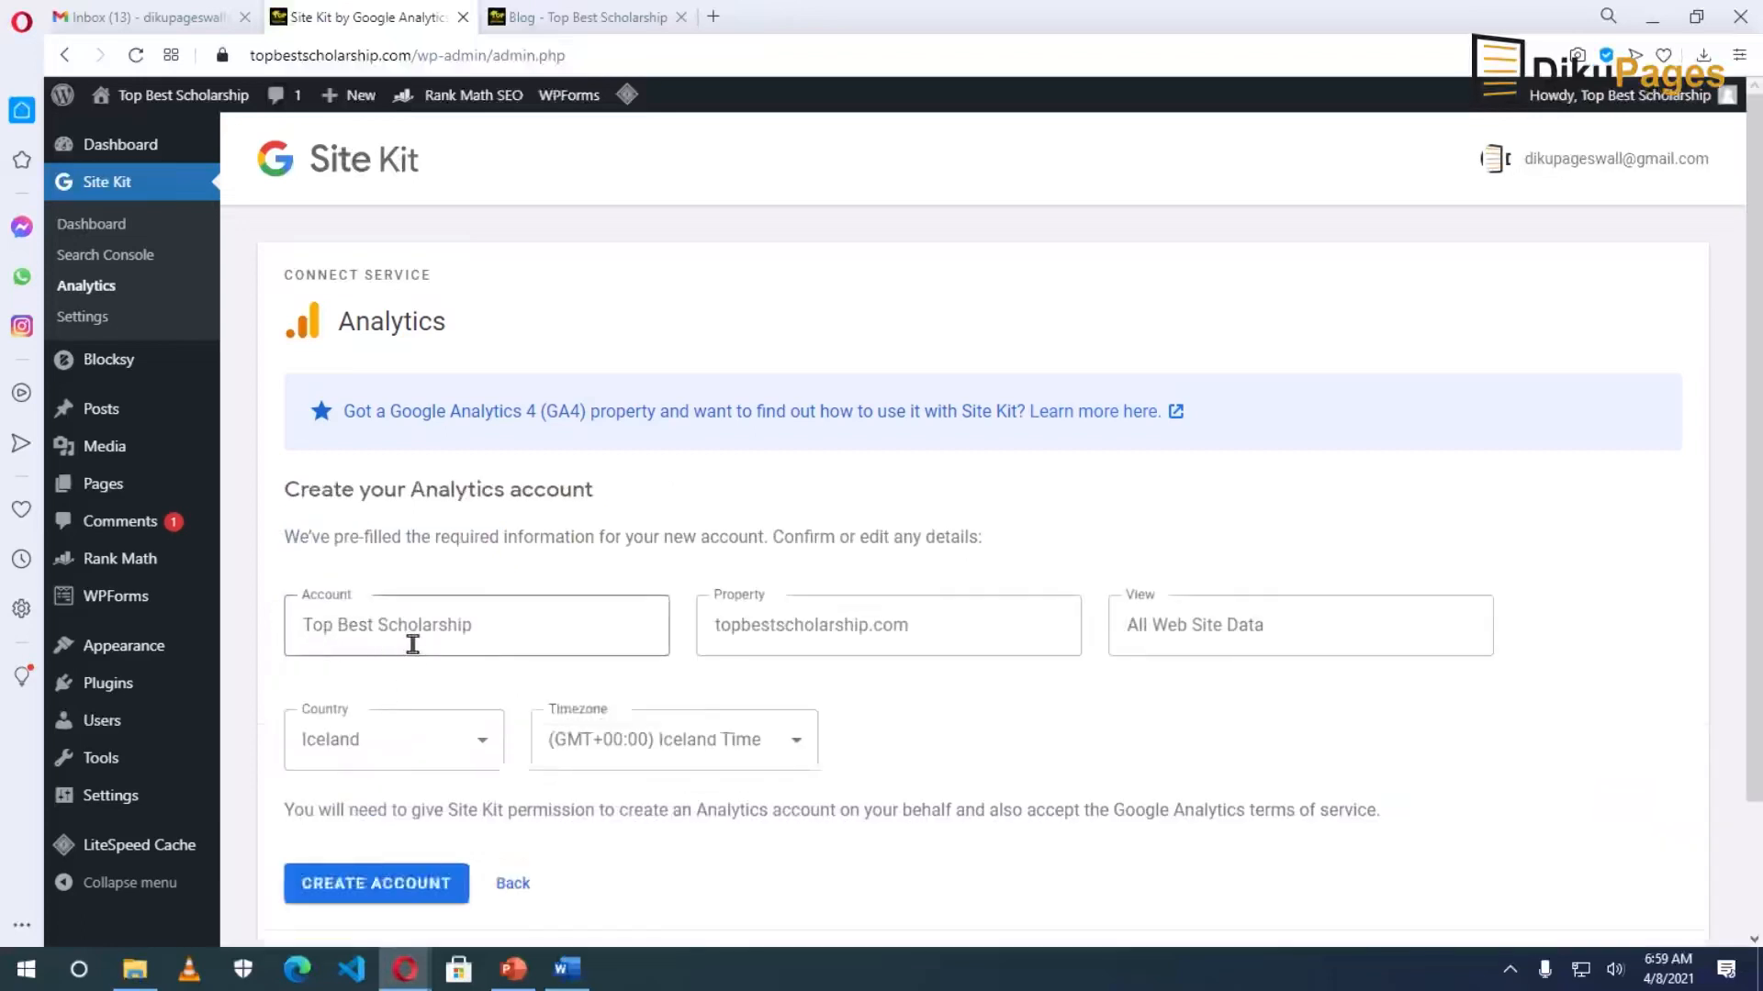
pyautogui.click(955, 628)
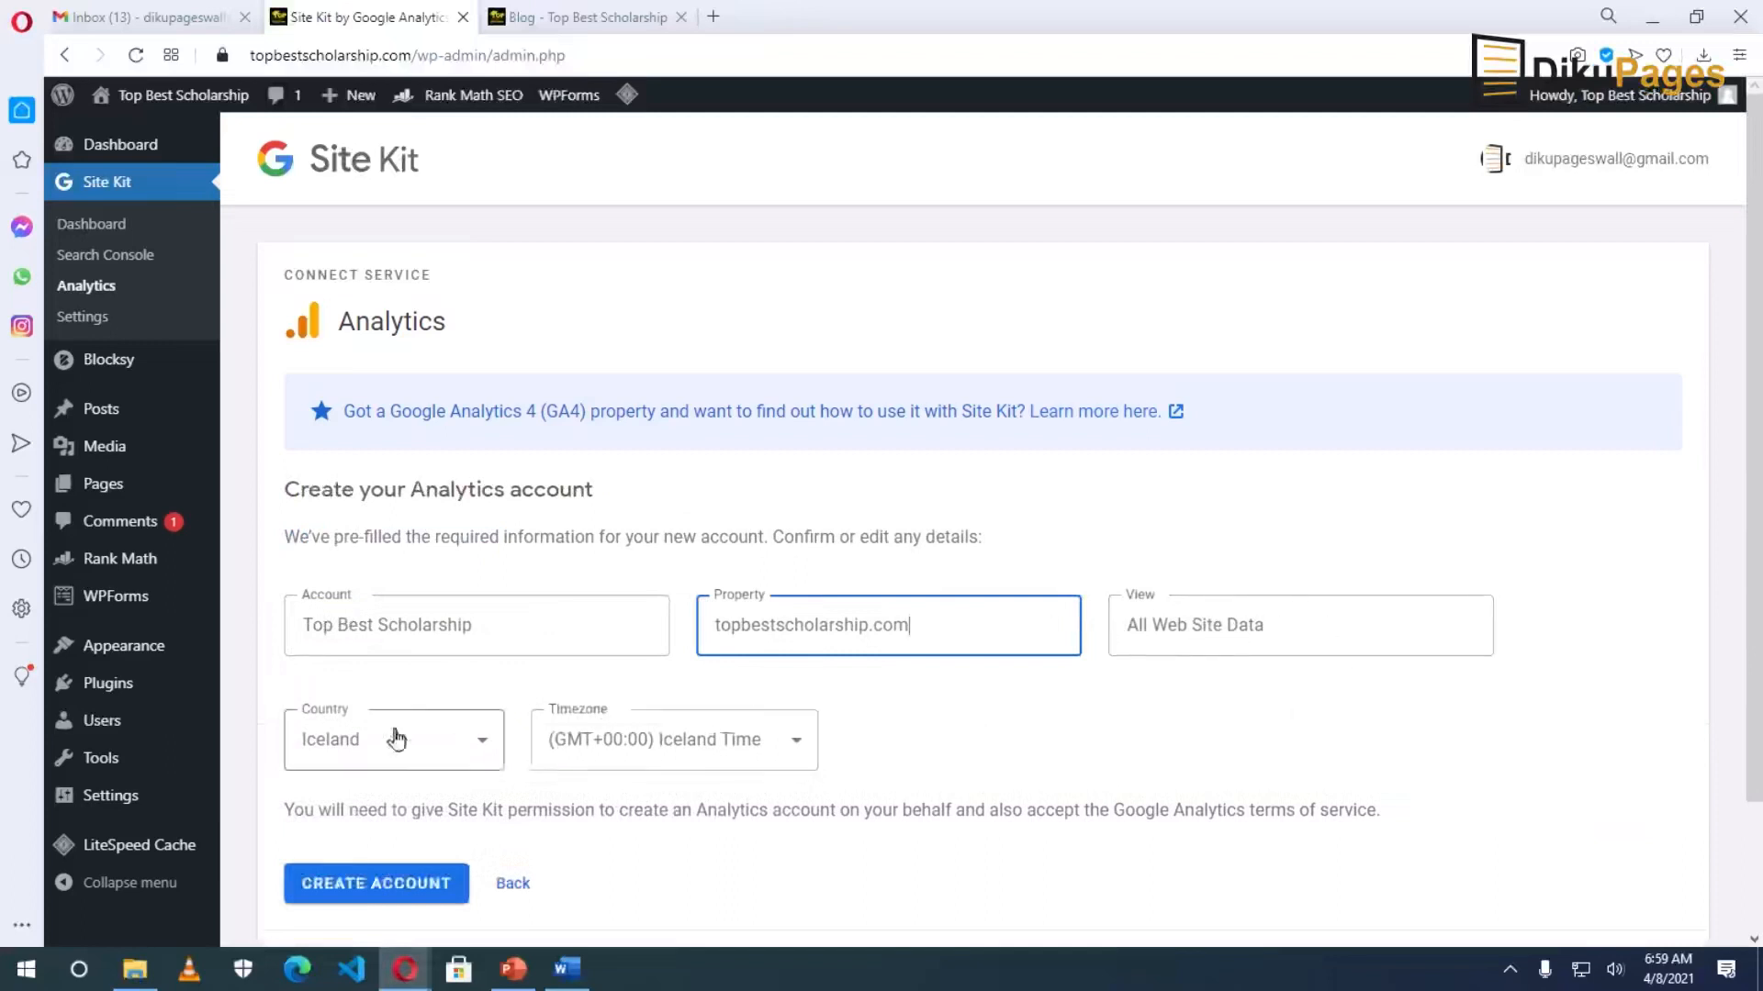
pyautogui.click(437, 753)
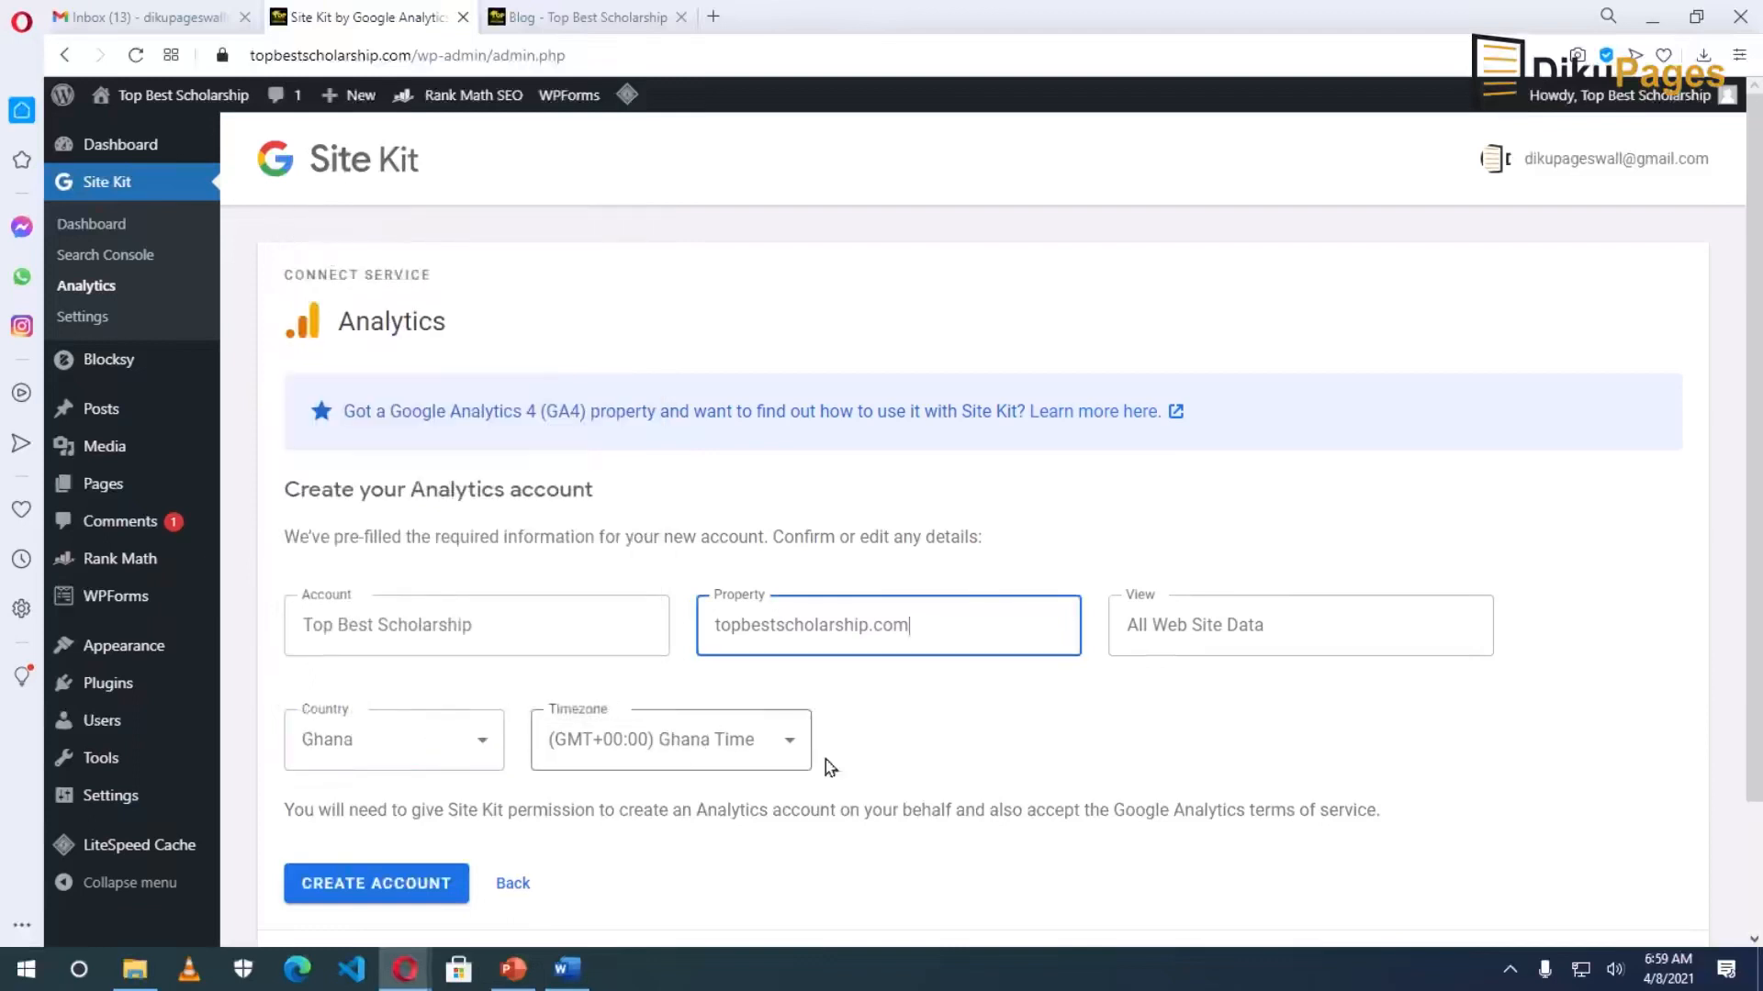
pyautogui.scroll(-2, 708, 805)
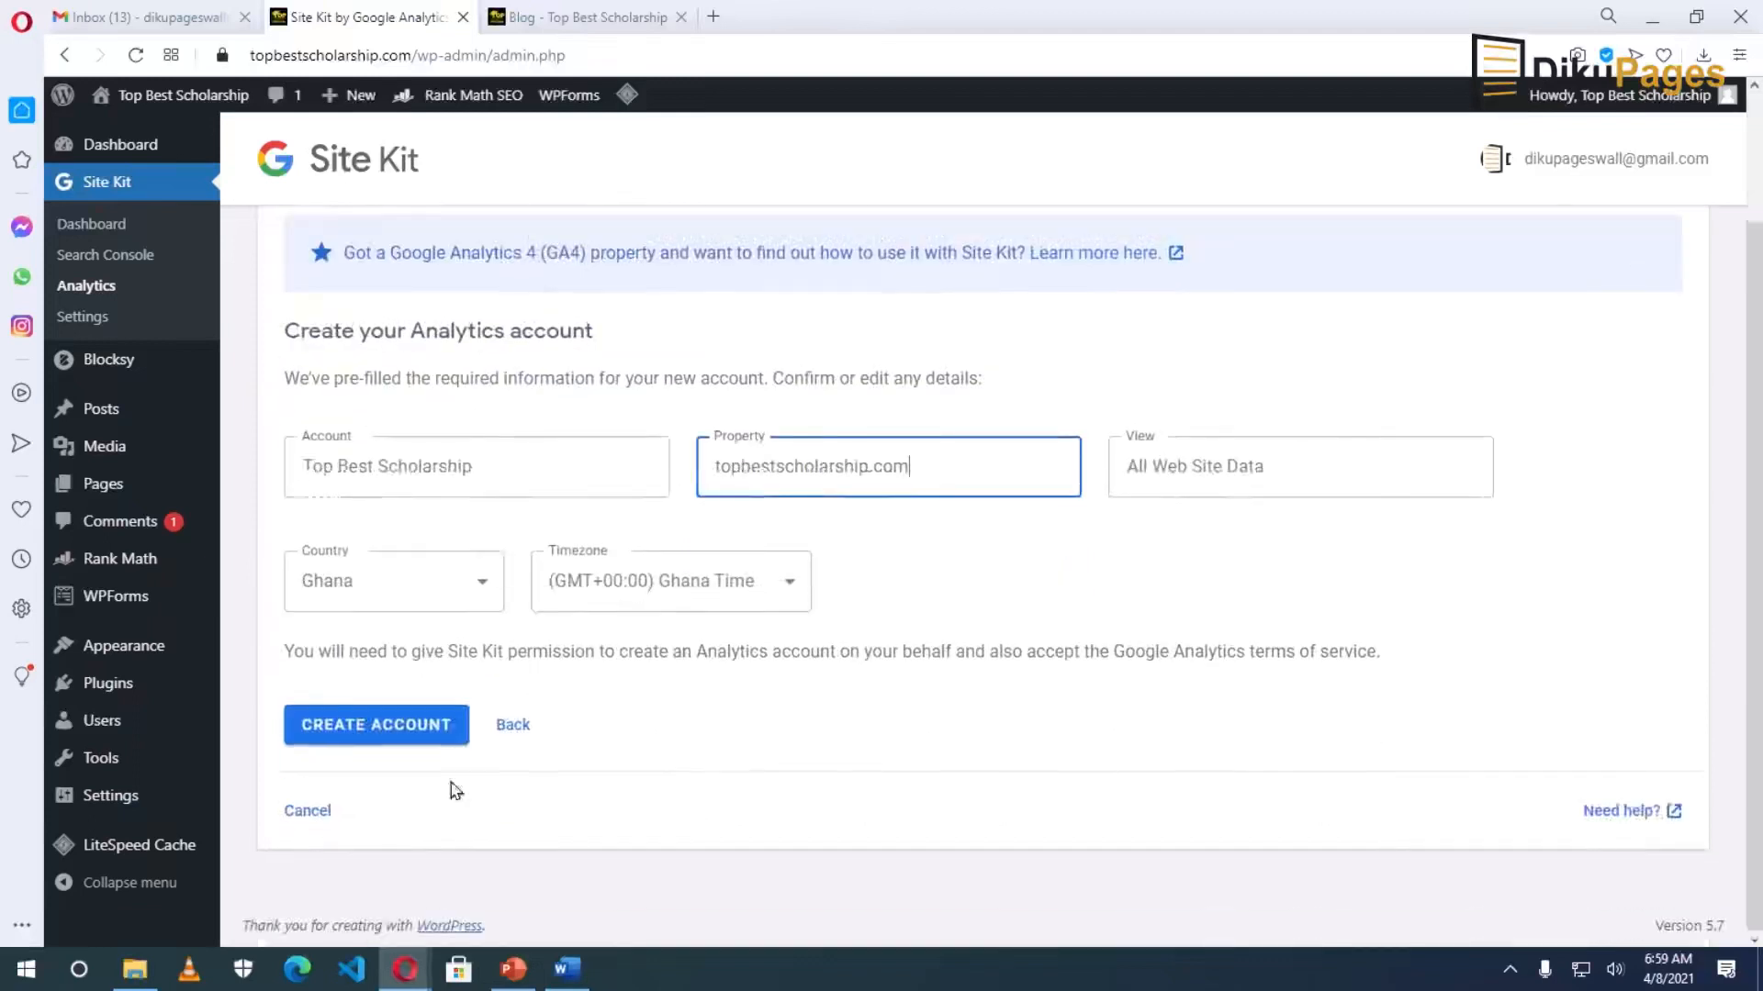
pyautogui.click(394, 724)
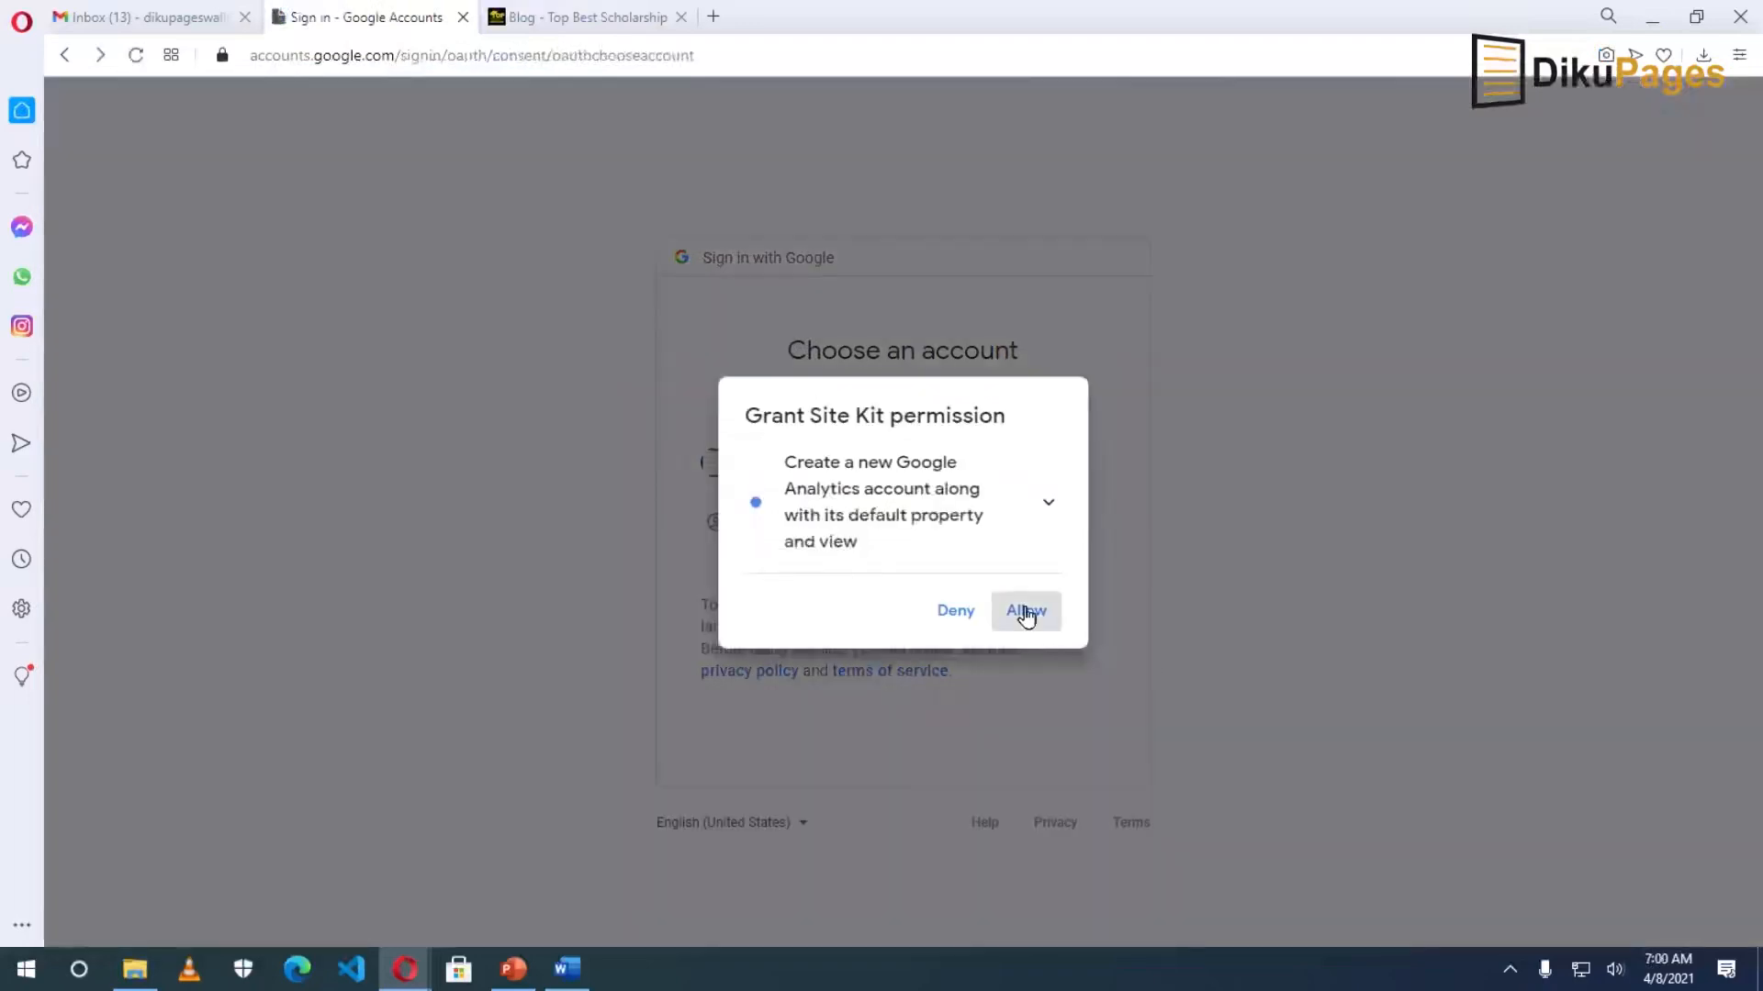
pyautogui.click(1023, 610)
pyautogui.click(1054, 791)
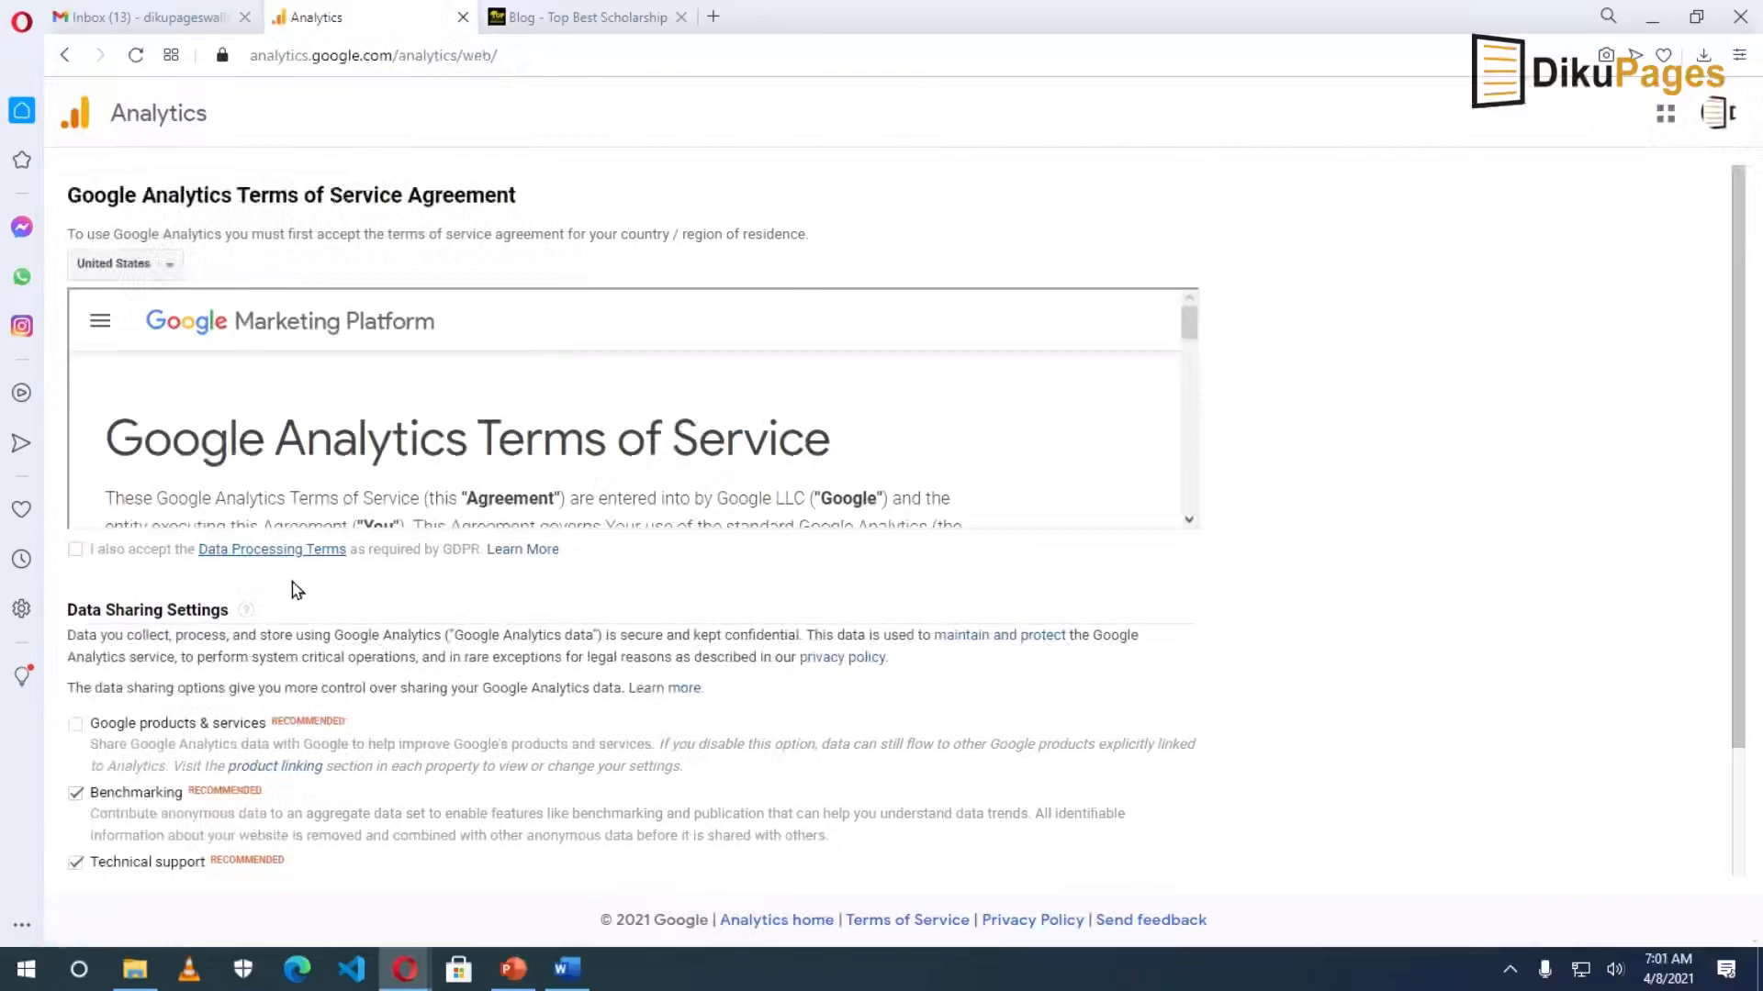
# Accept the Google Analytics terms with Ghana as the country and return to the dashboard.
pyautogui.click(144, 268)
pyautogui.write('ghana')
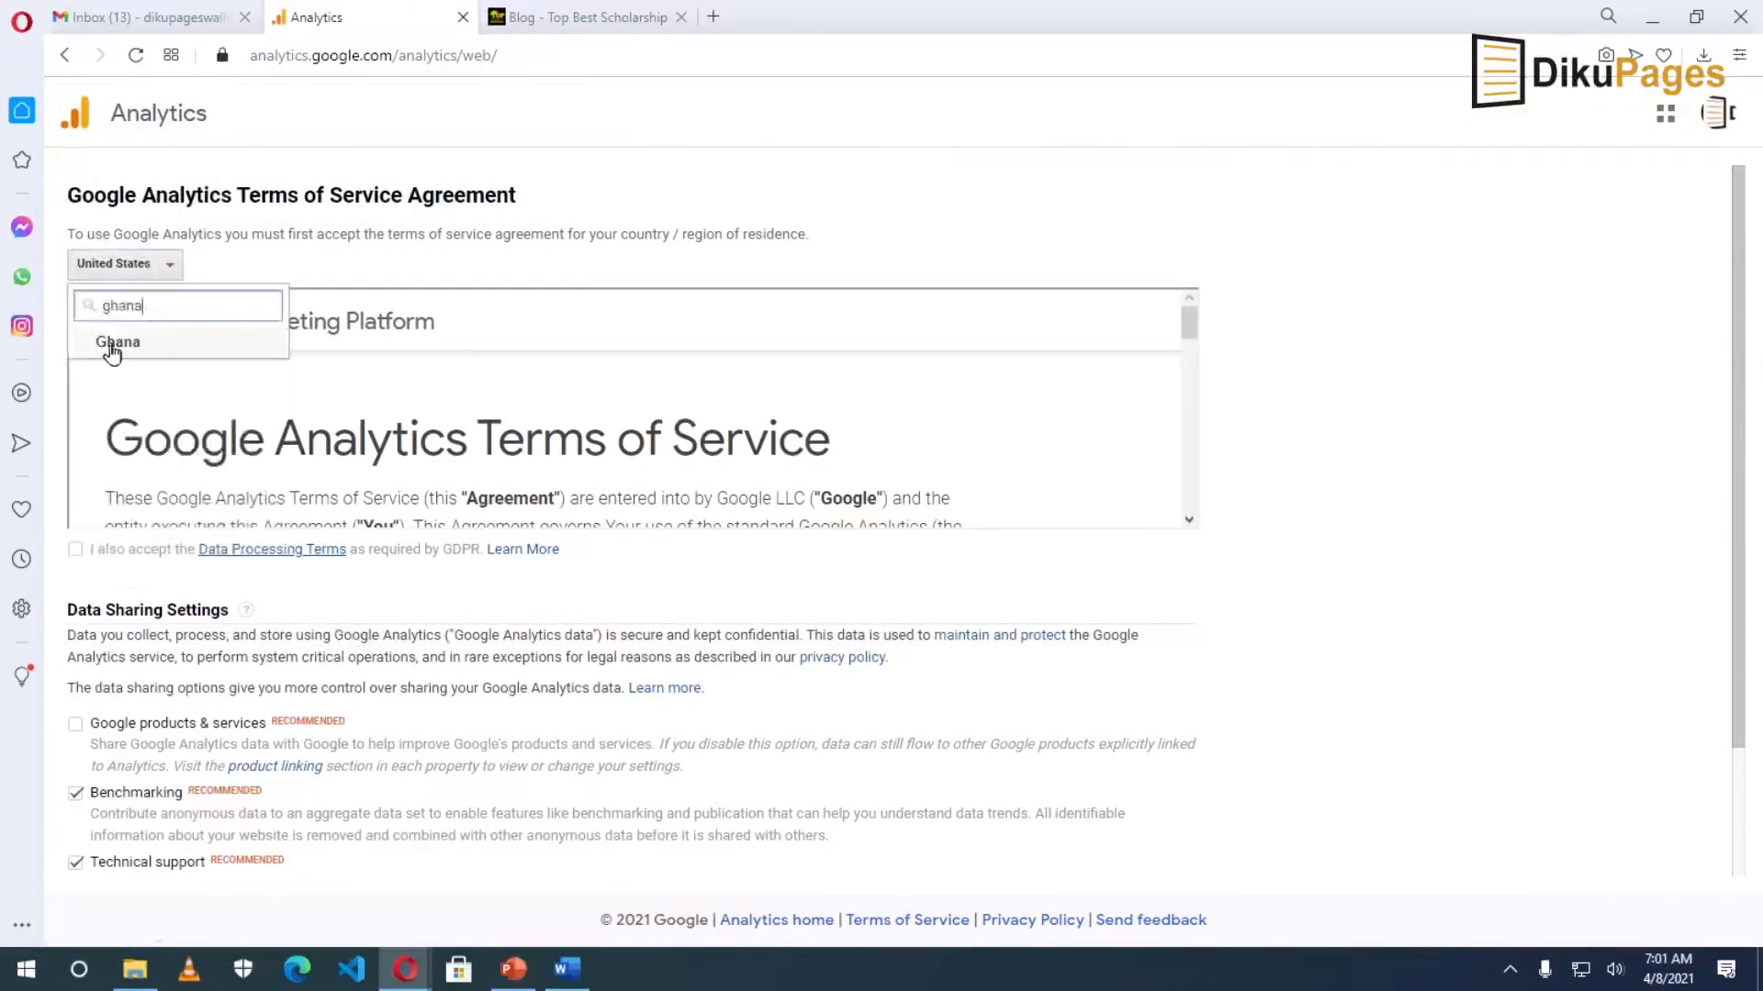
pyautogui.click(115, 340)
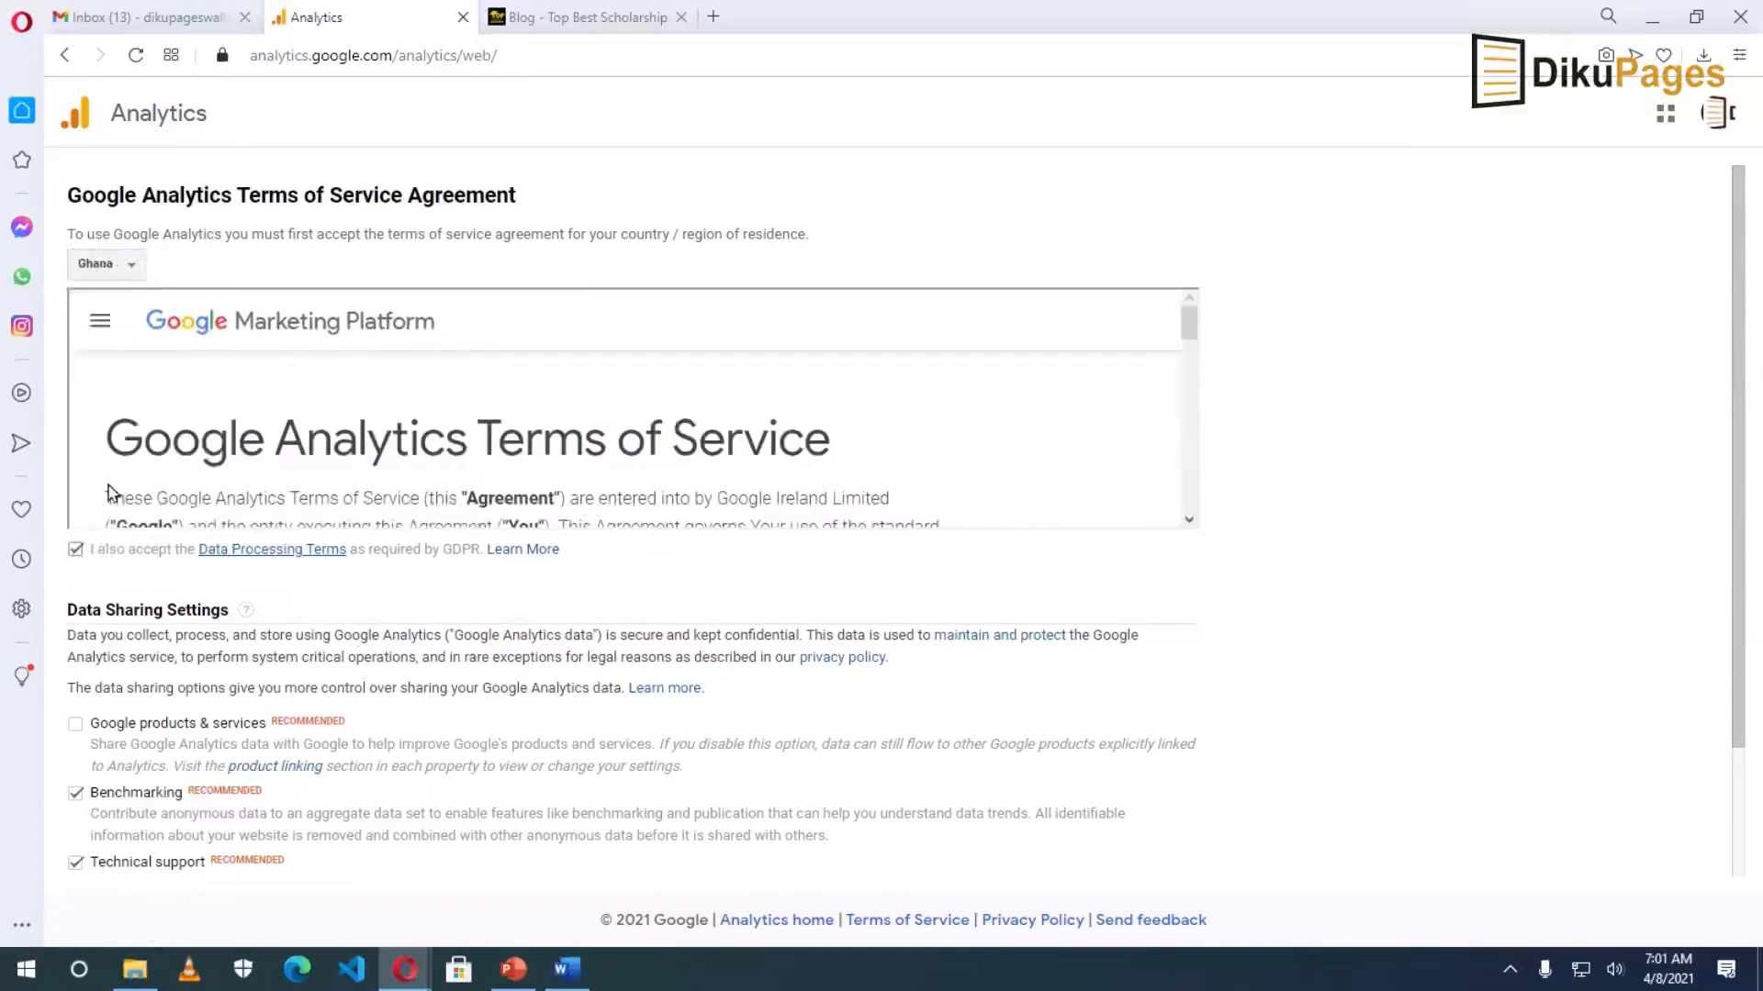
pyautogui.scroll(-3, 358, 675)
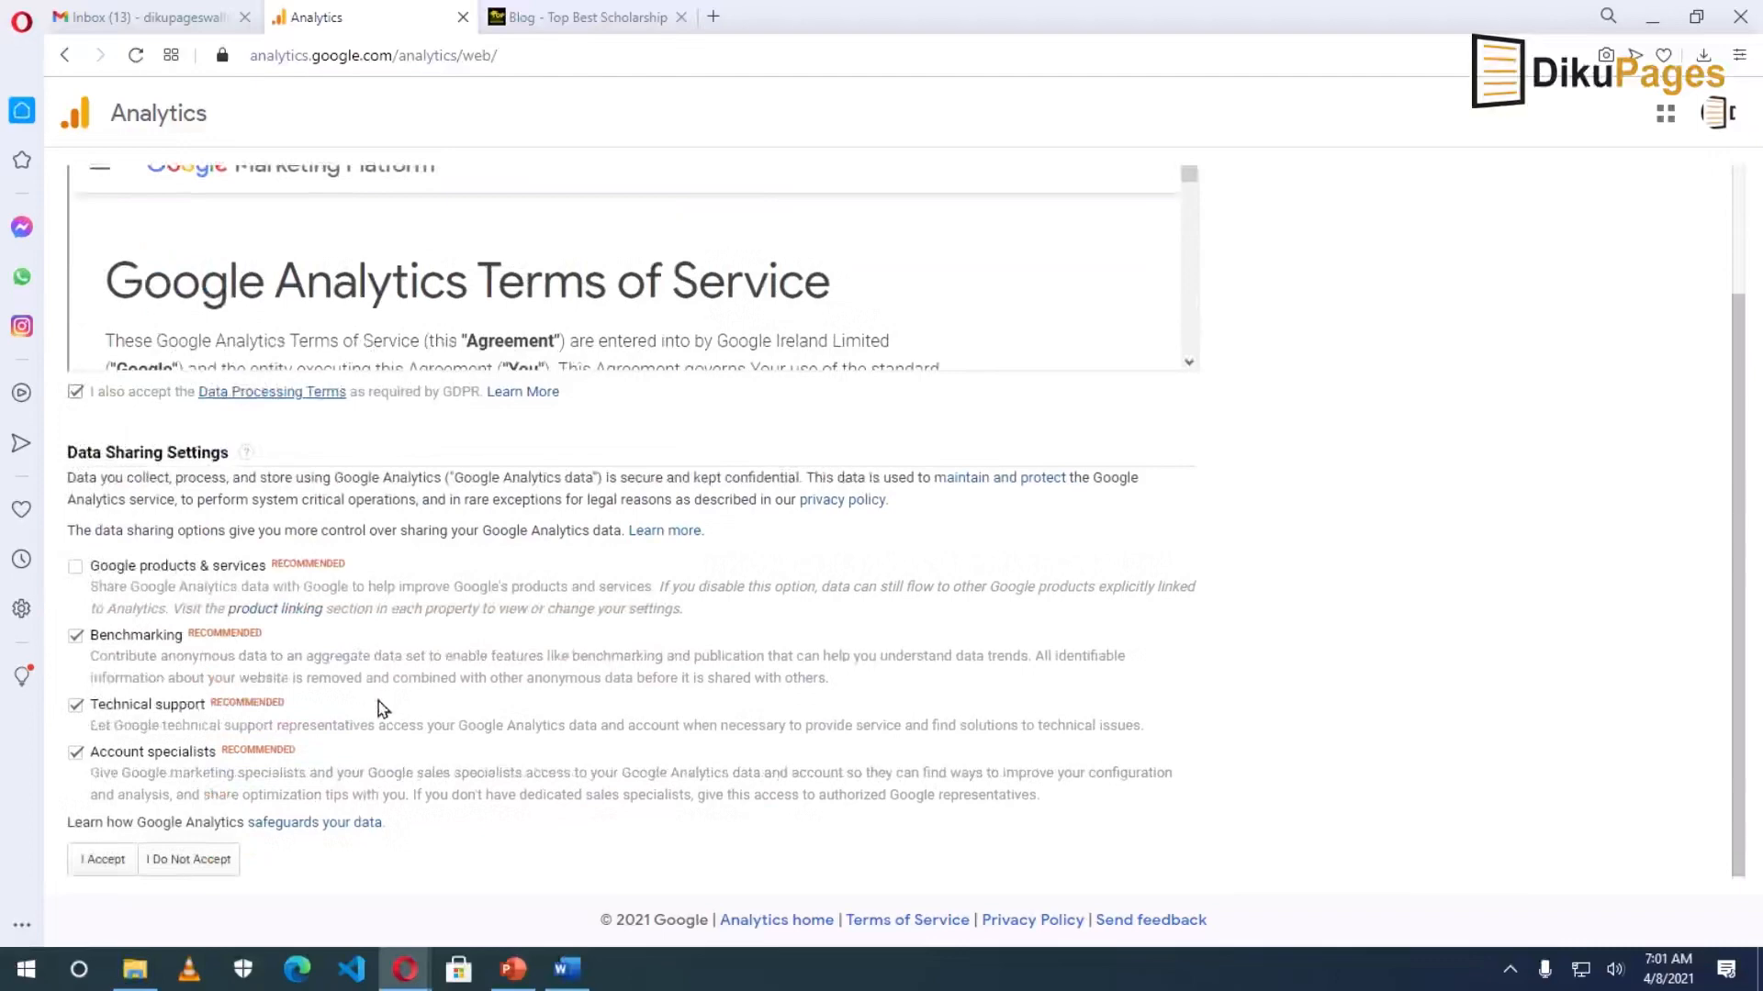
pyautogui.click(101, 863)
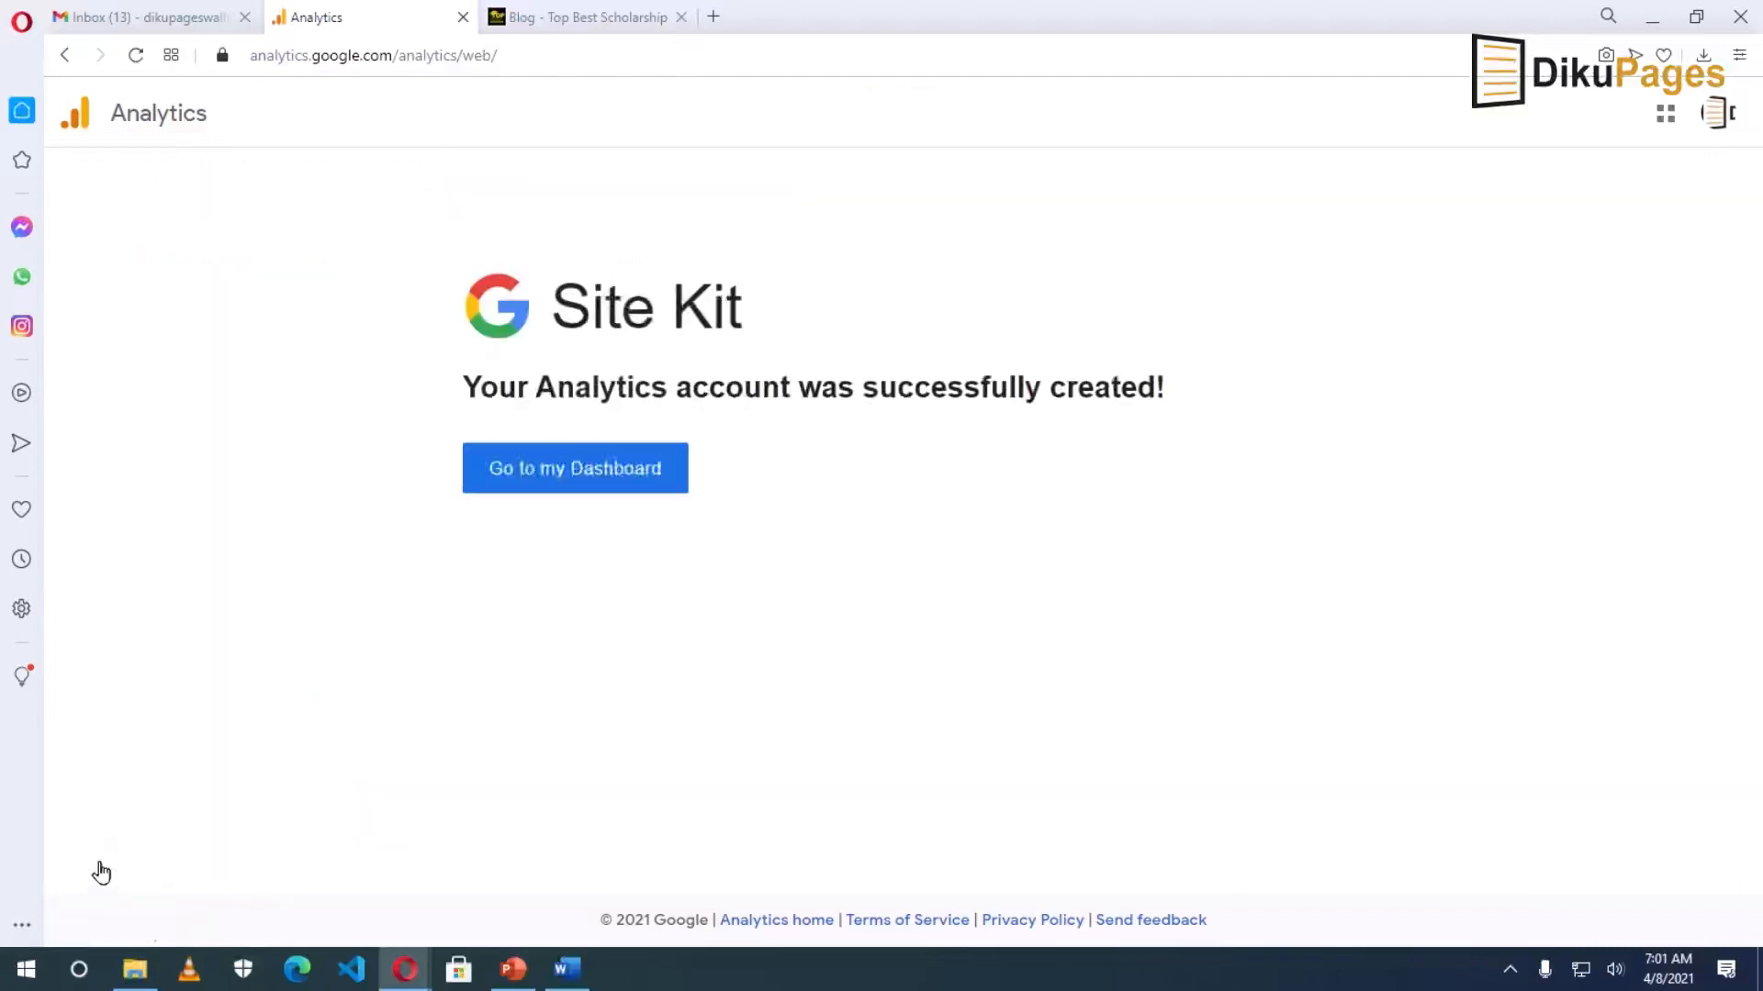
pyautogui.click(566, 476)
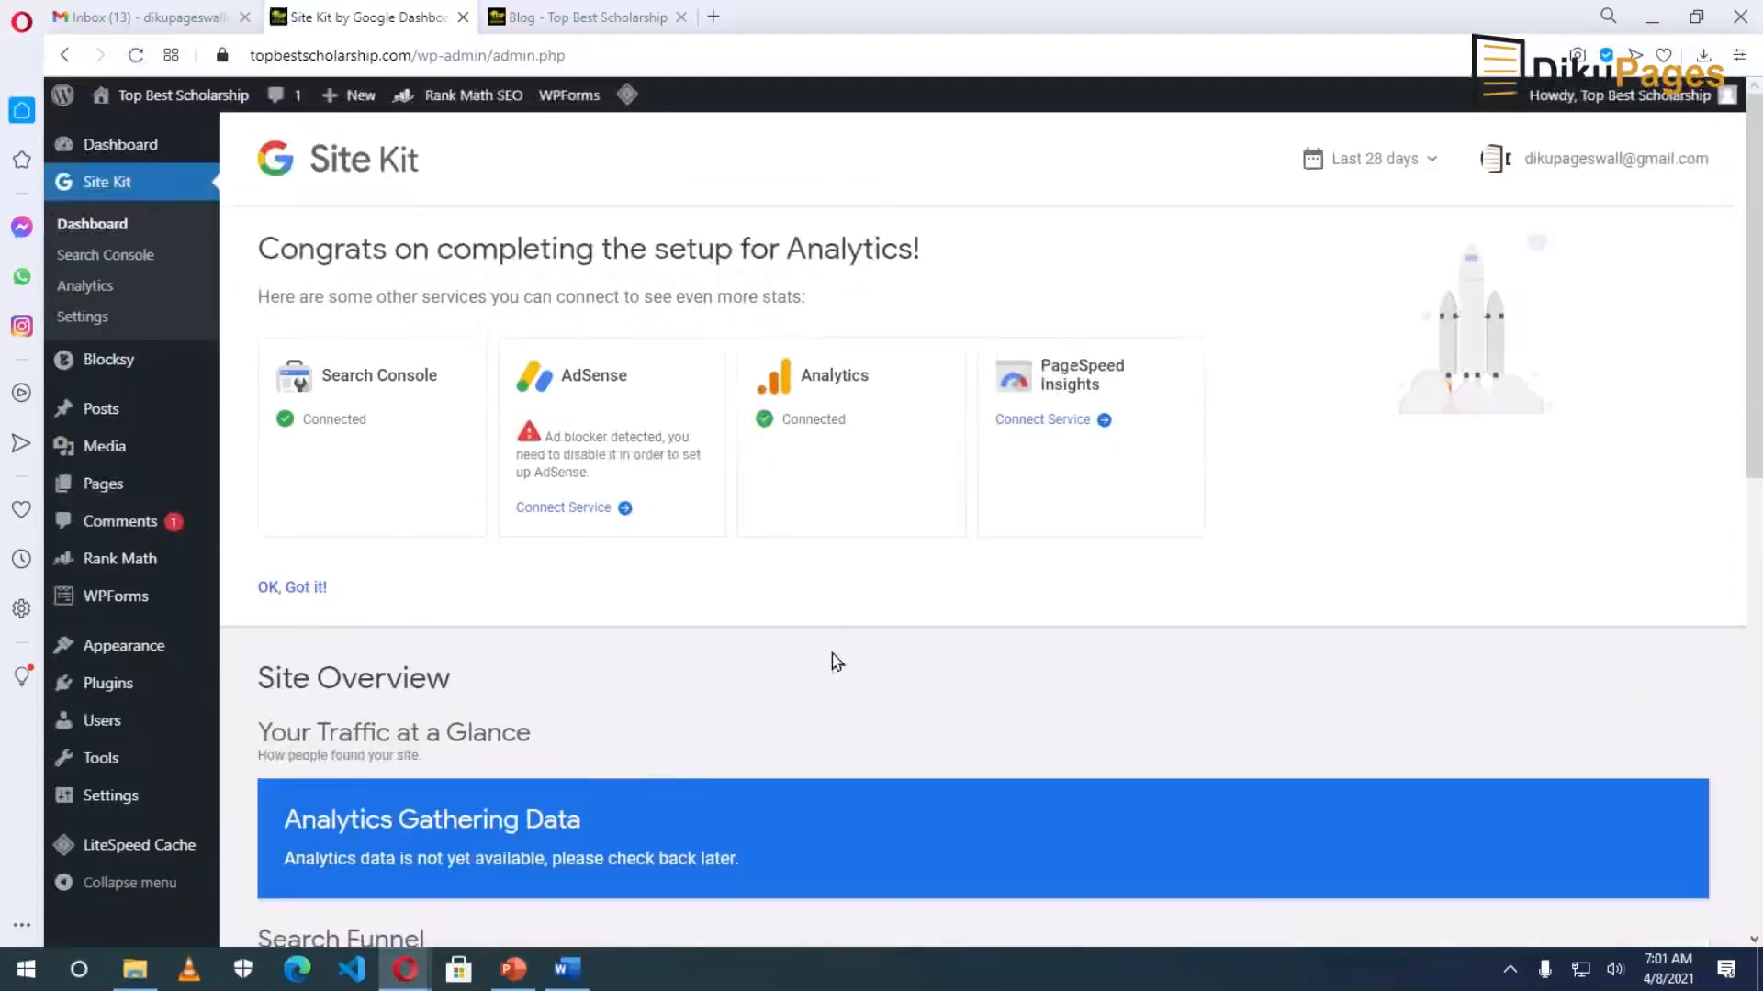
# Search 'full' in the Title or URL box and view data for the Belgium scholarship post.
pyautogui.scroll(-10, 831, 653)
pyautogui.click(450, 541)
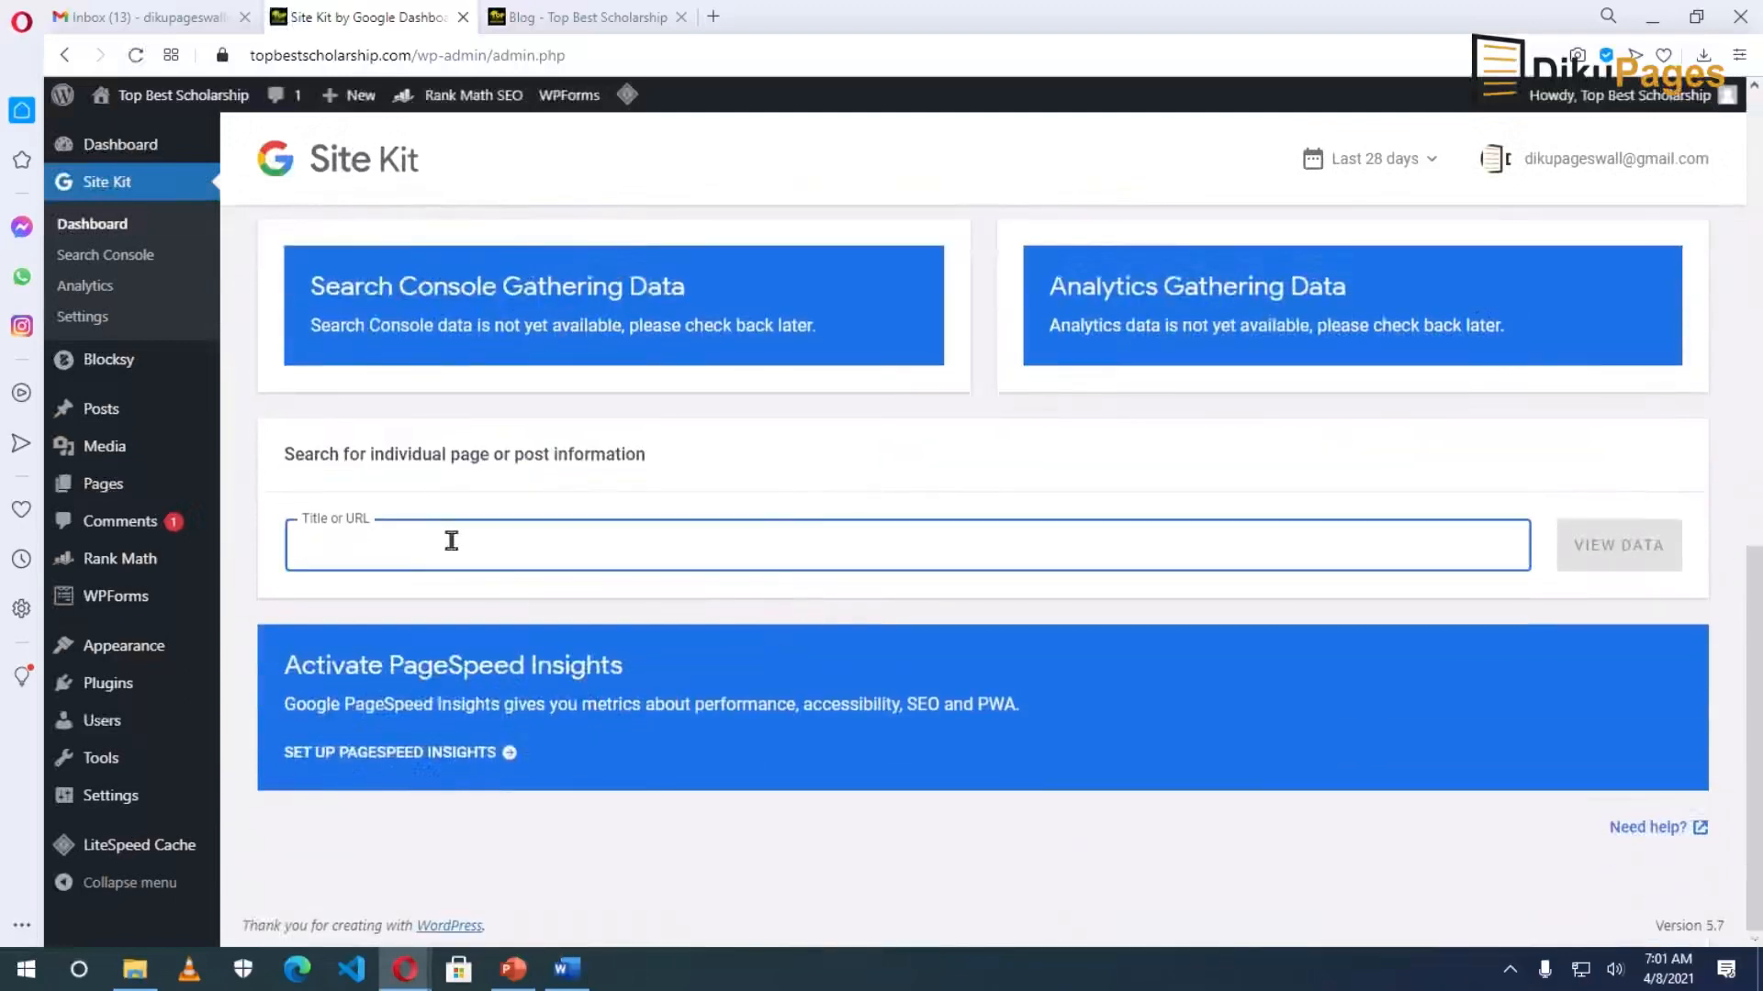
pyautogui.write('fu')
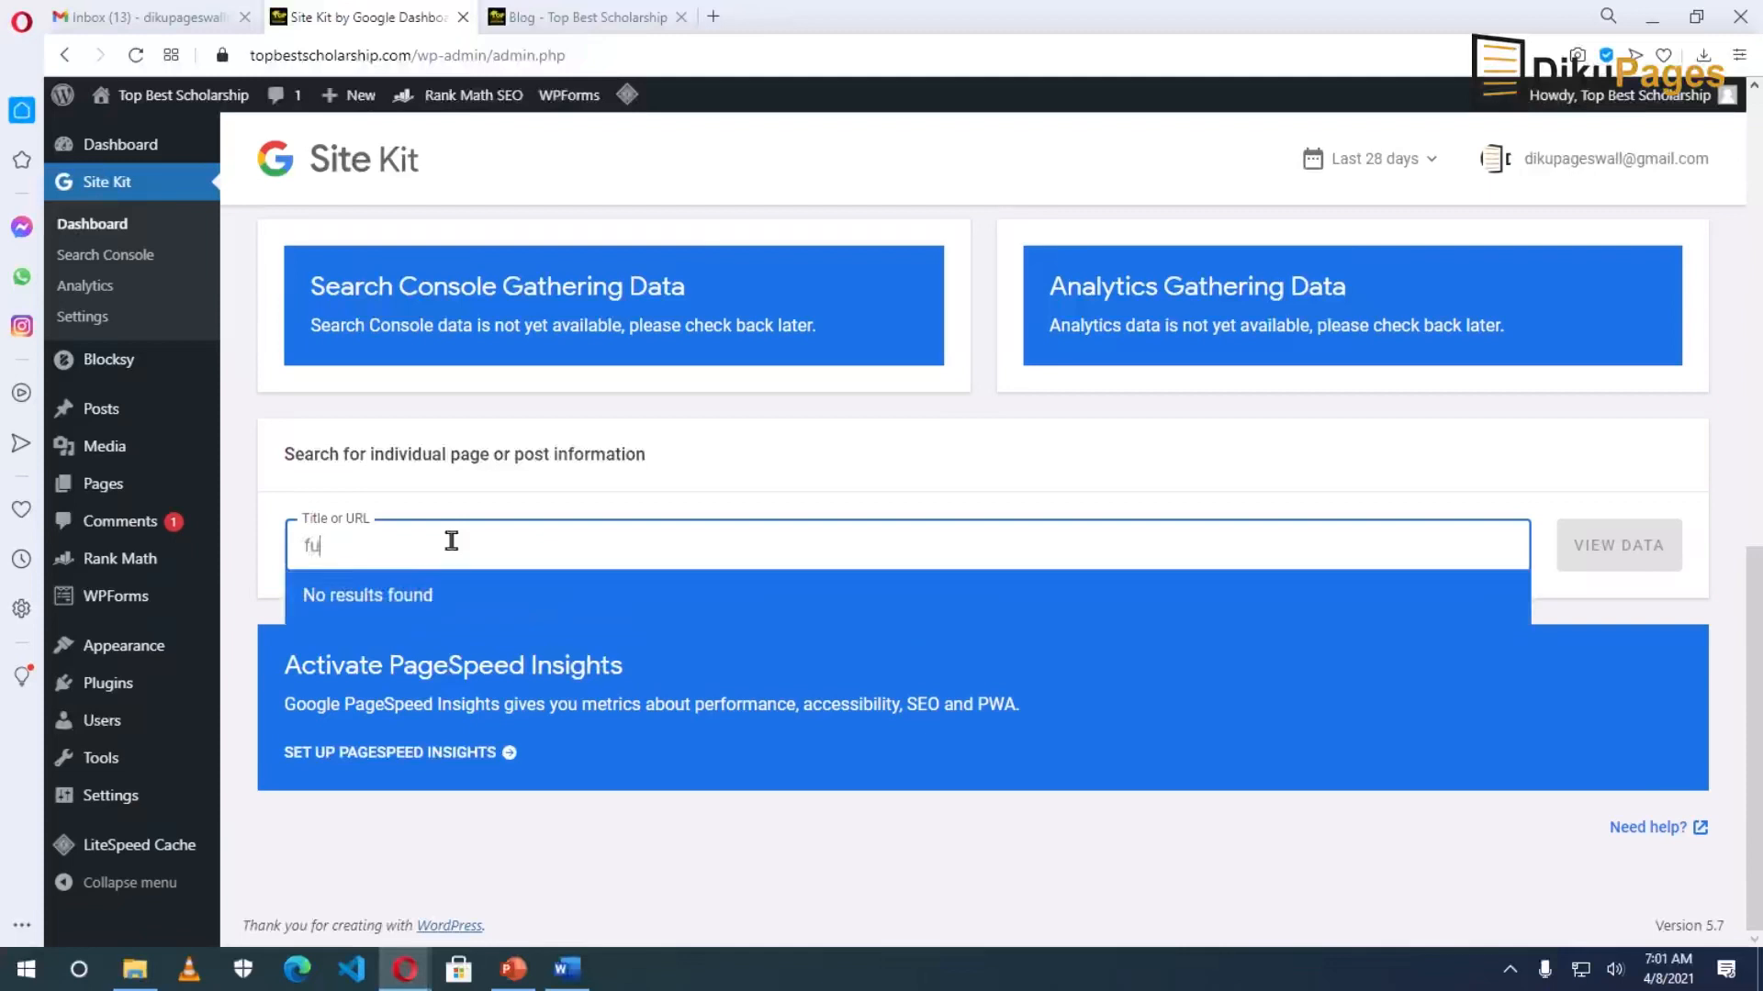
pyautogui.write('ll')
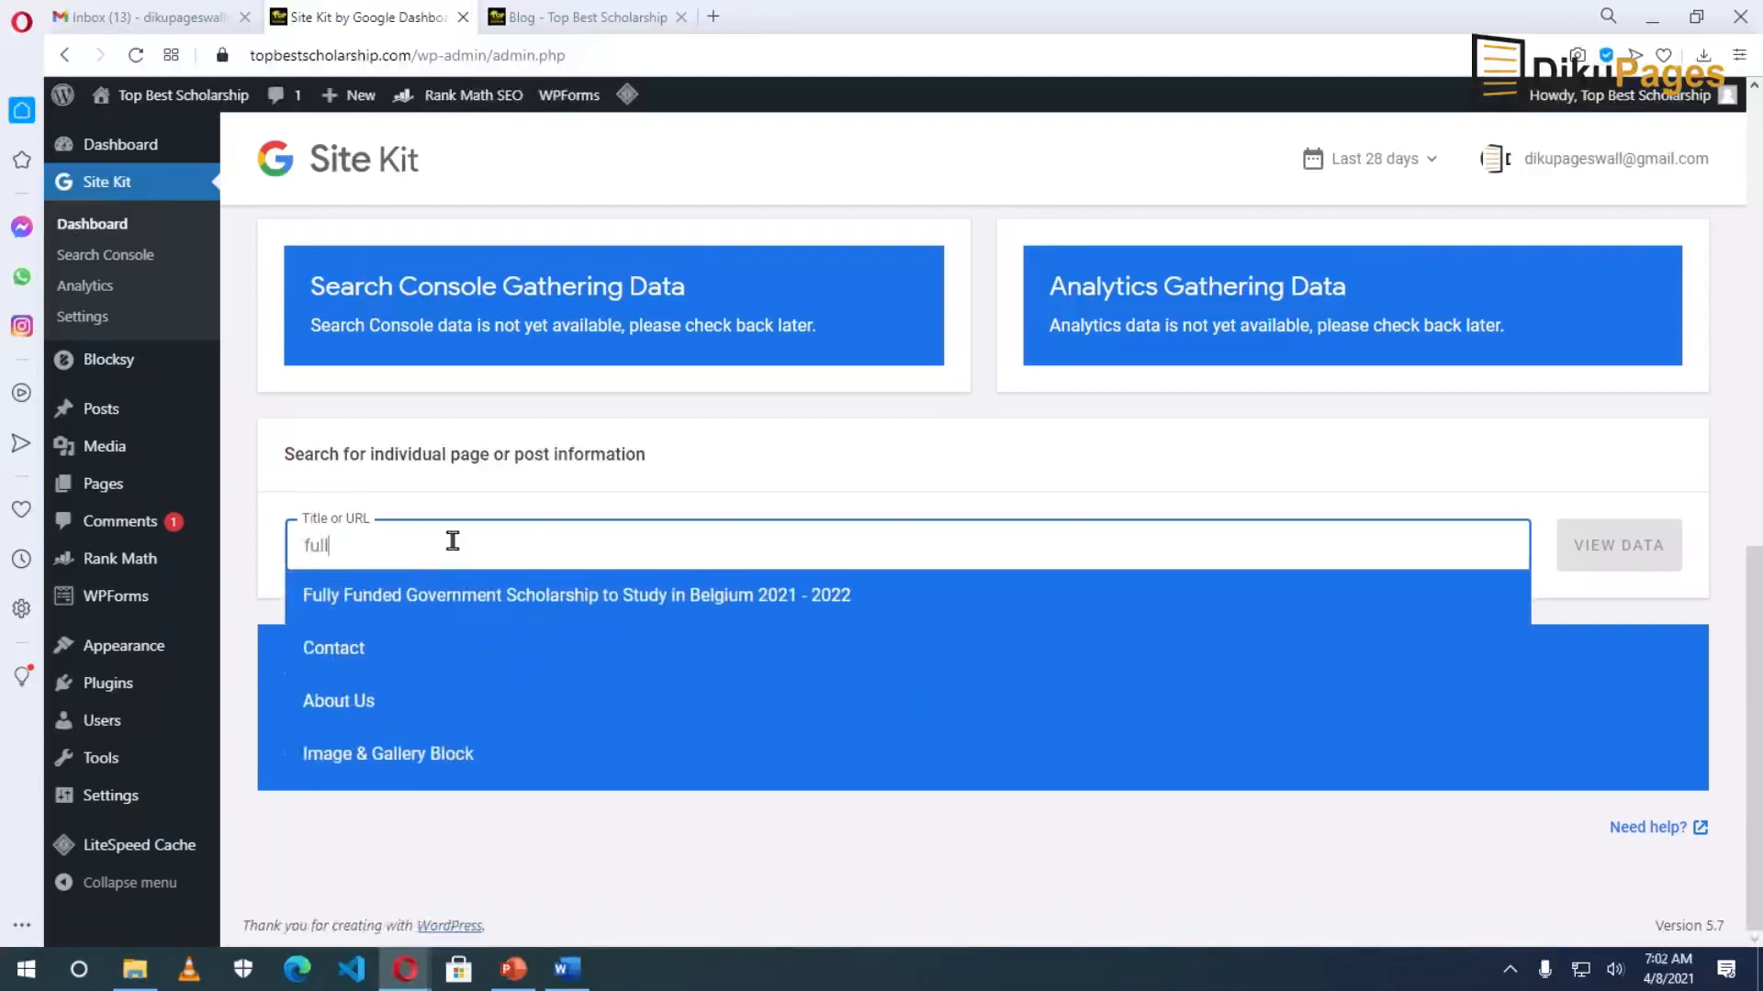
pyautogui.click(486, 598)
pyautogui.click(1611, 548)
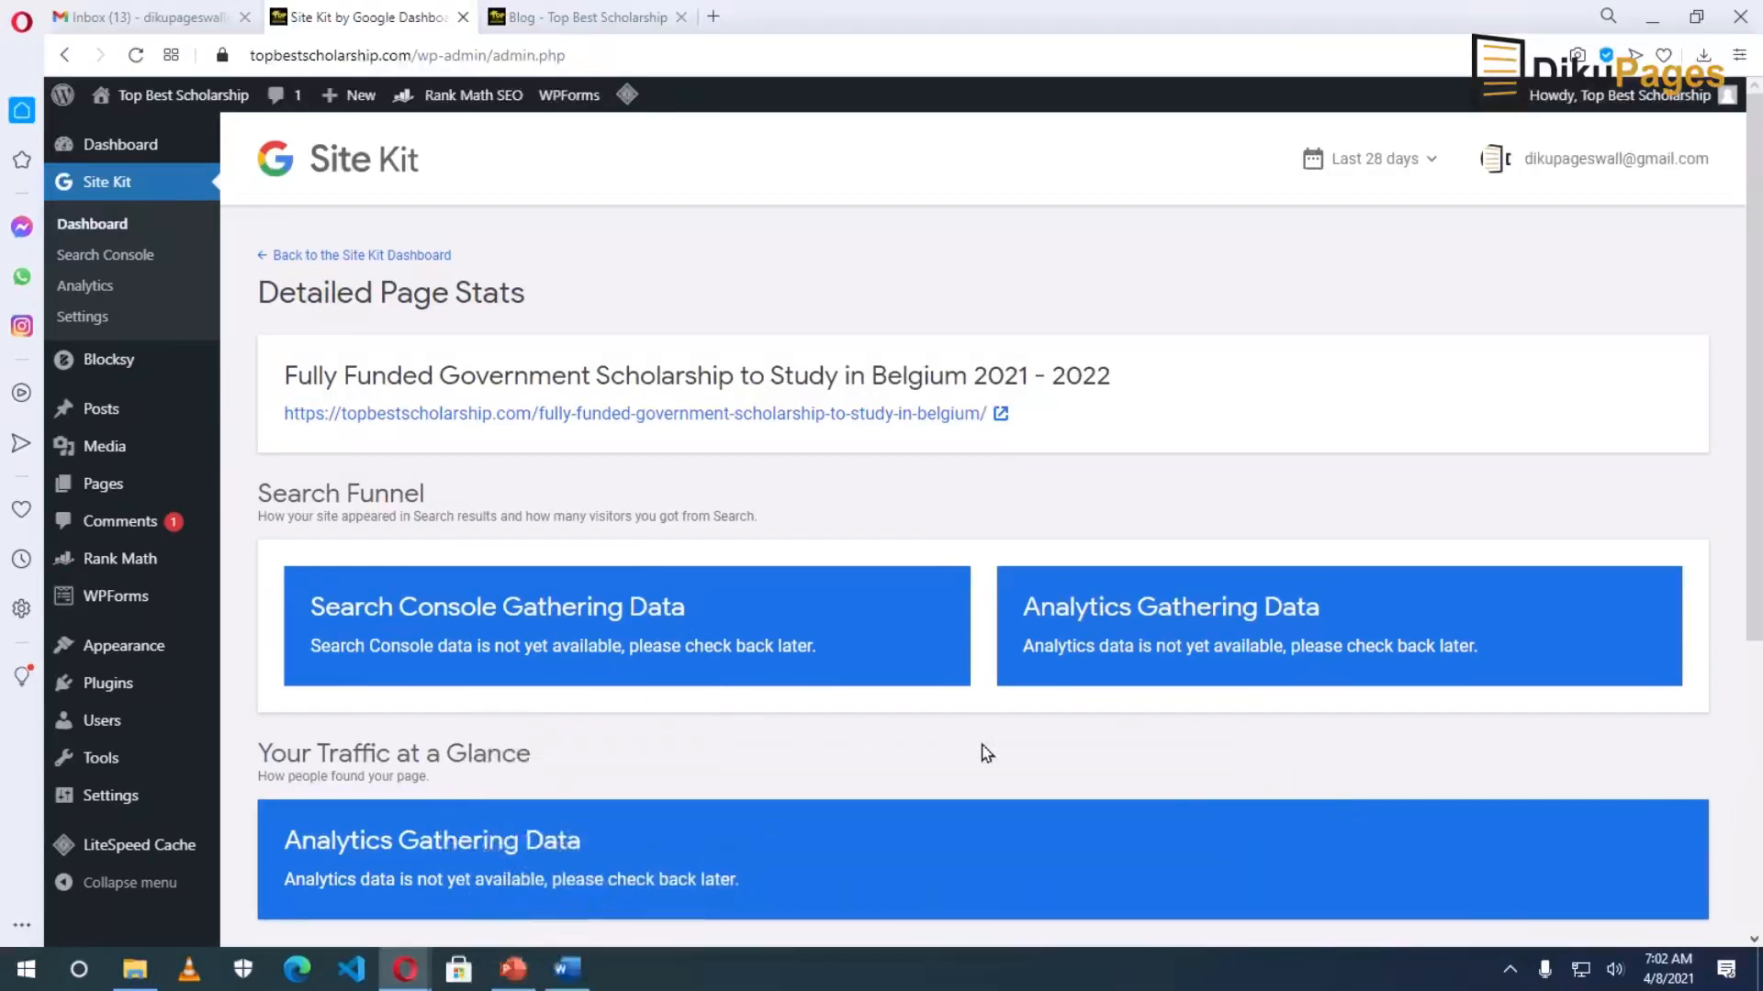
pyautogui.scroll(-5, 979, 745)
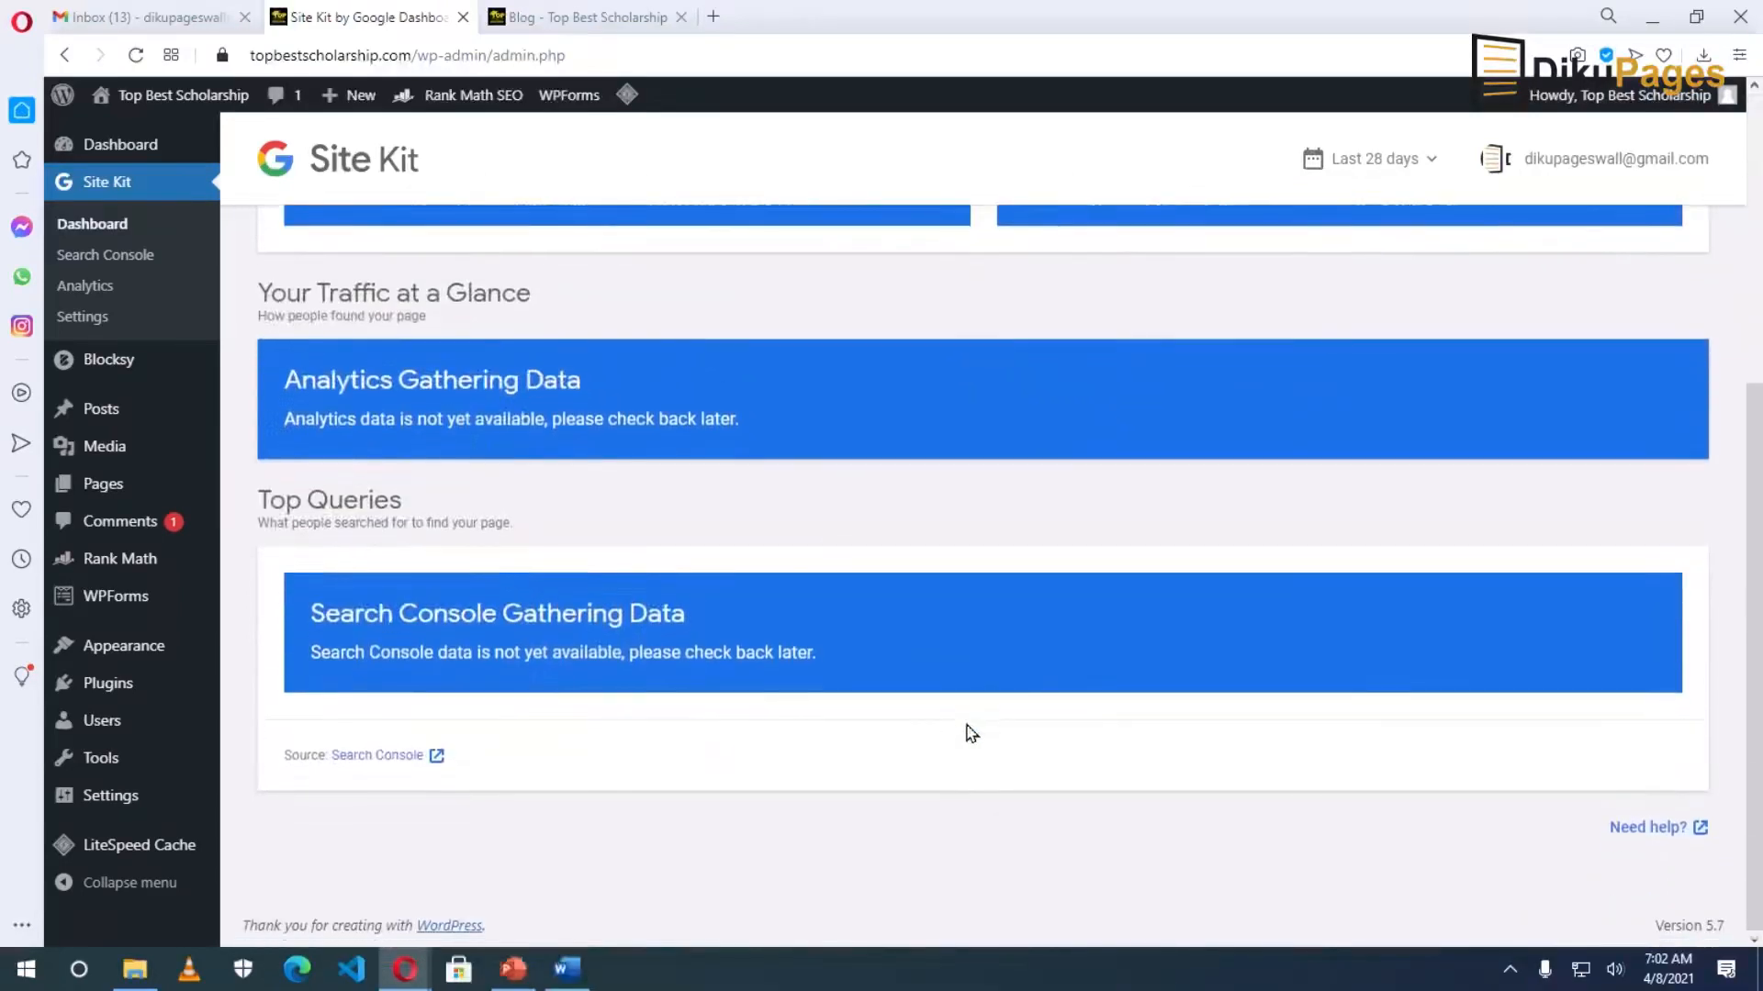
pyautogui.scroll(5, 680, 618)
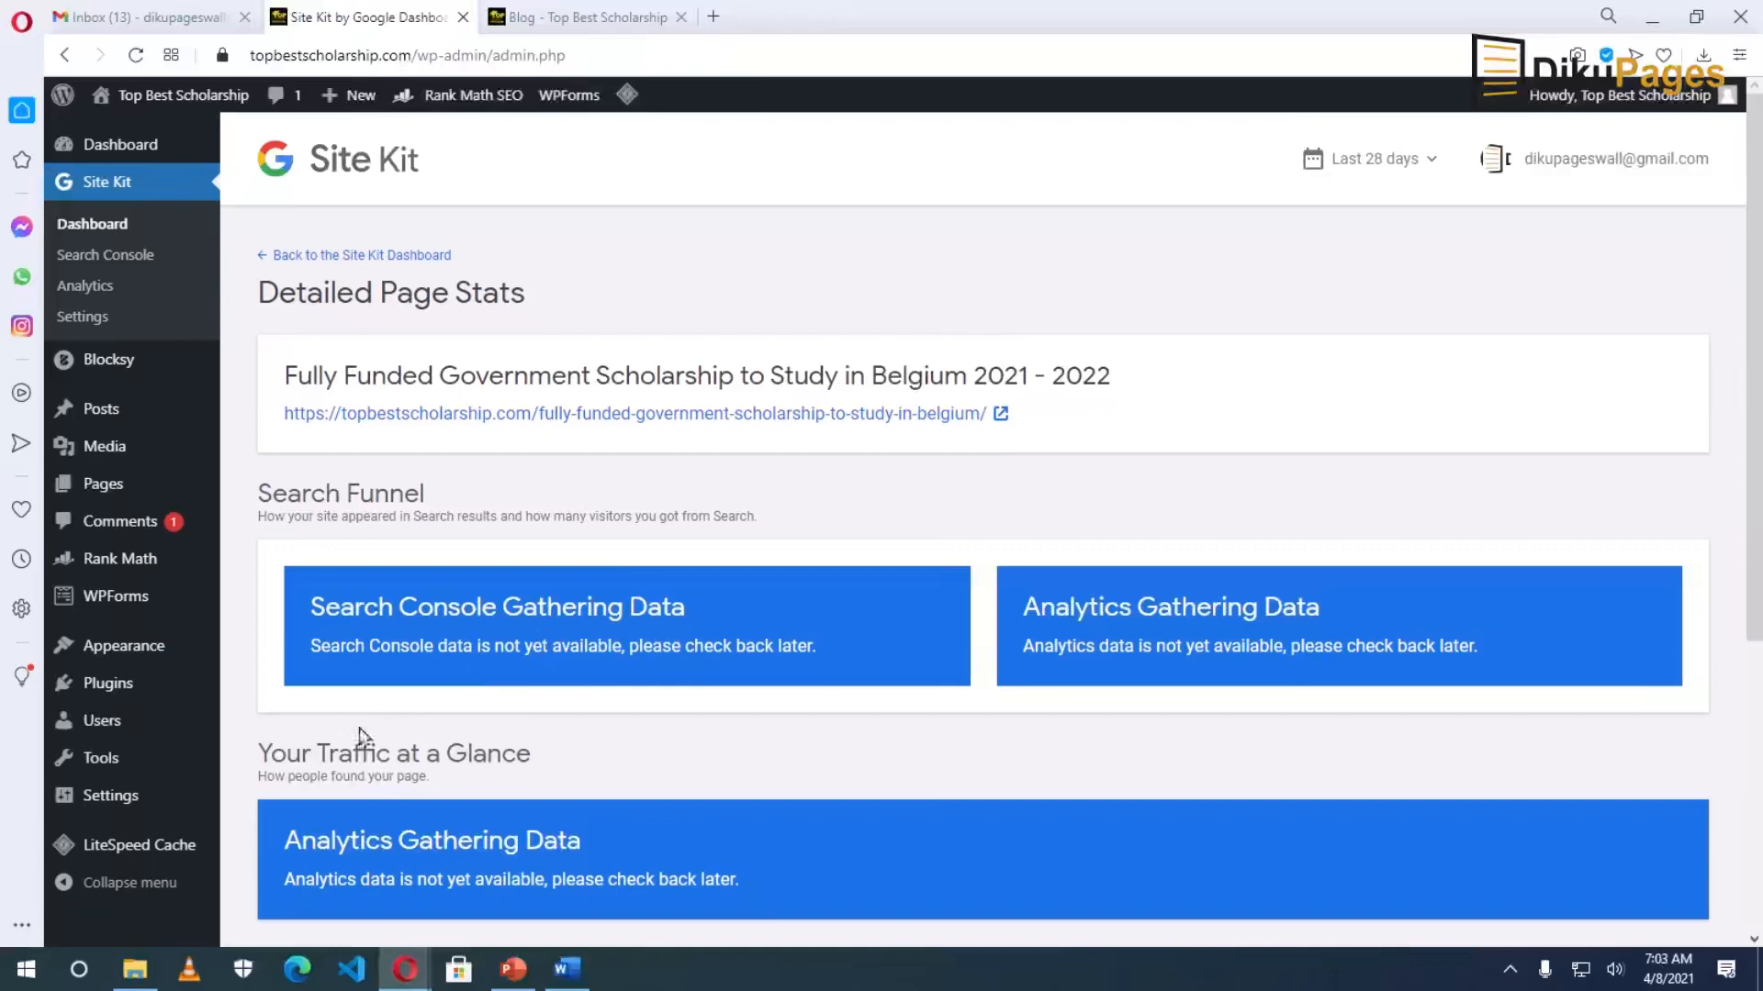
# Open sitemap_index.xml in a new tab from Rank Math's Sitemap Settings.
pyautogui.click(129, 560)
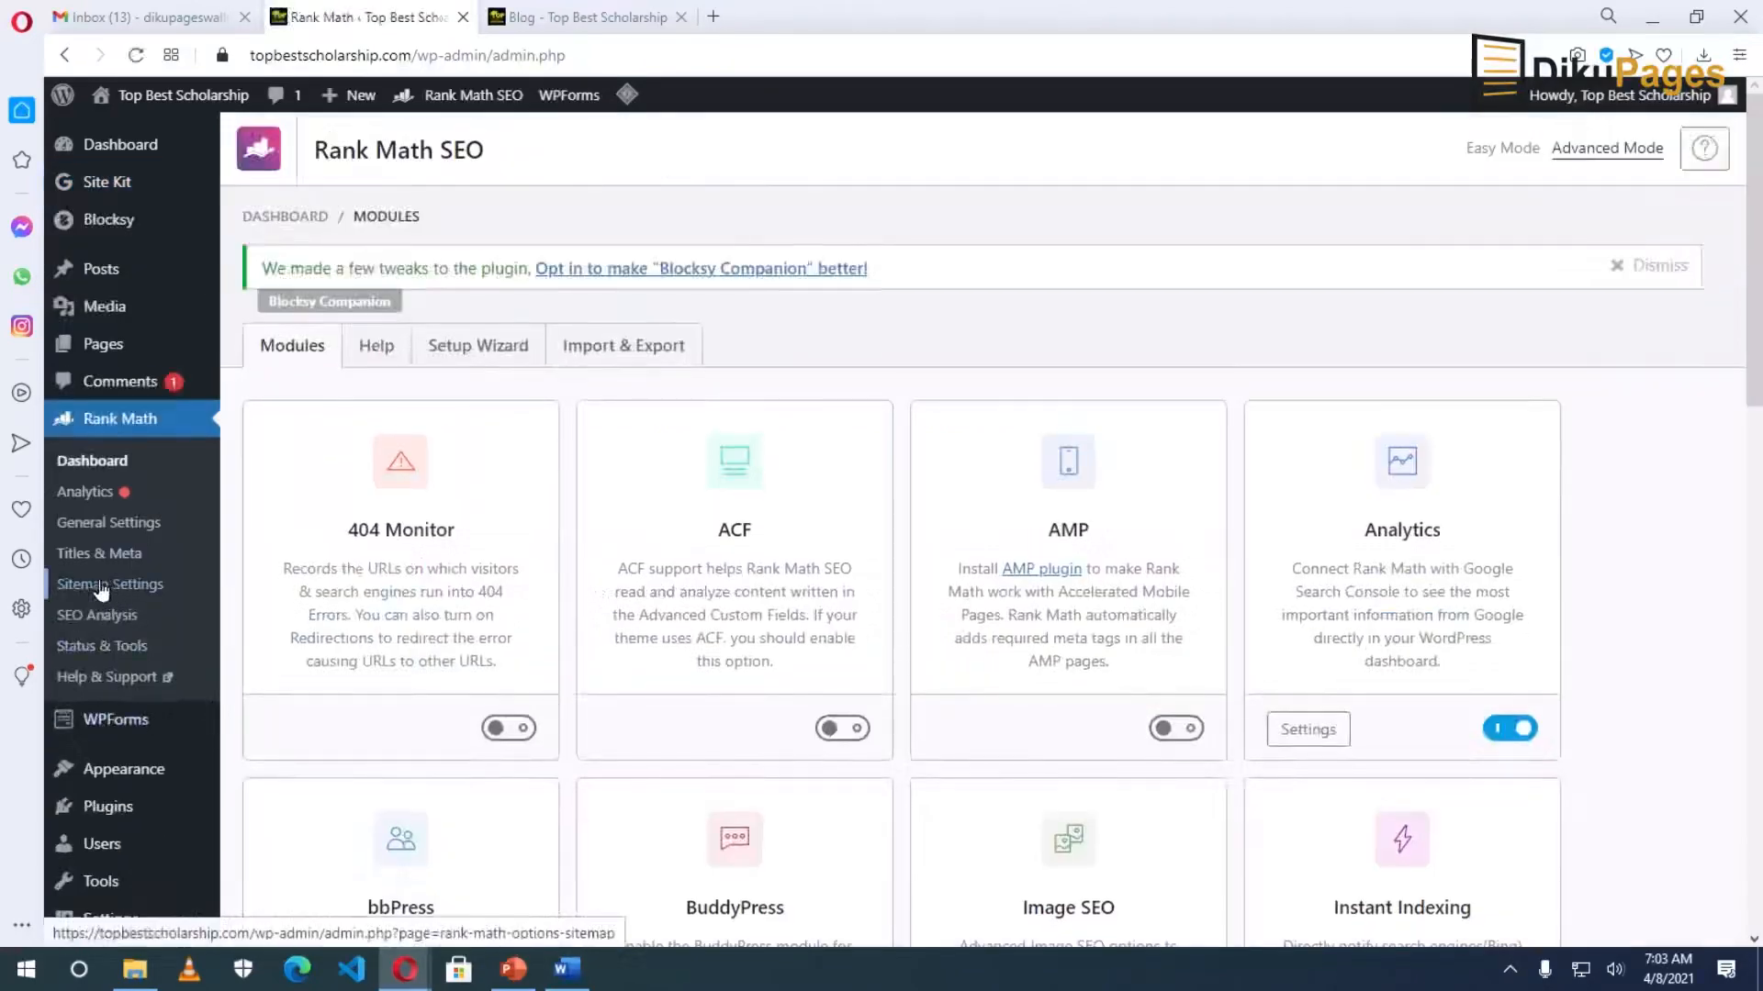
pyautogui.click(102, 593)
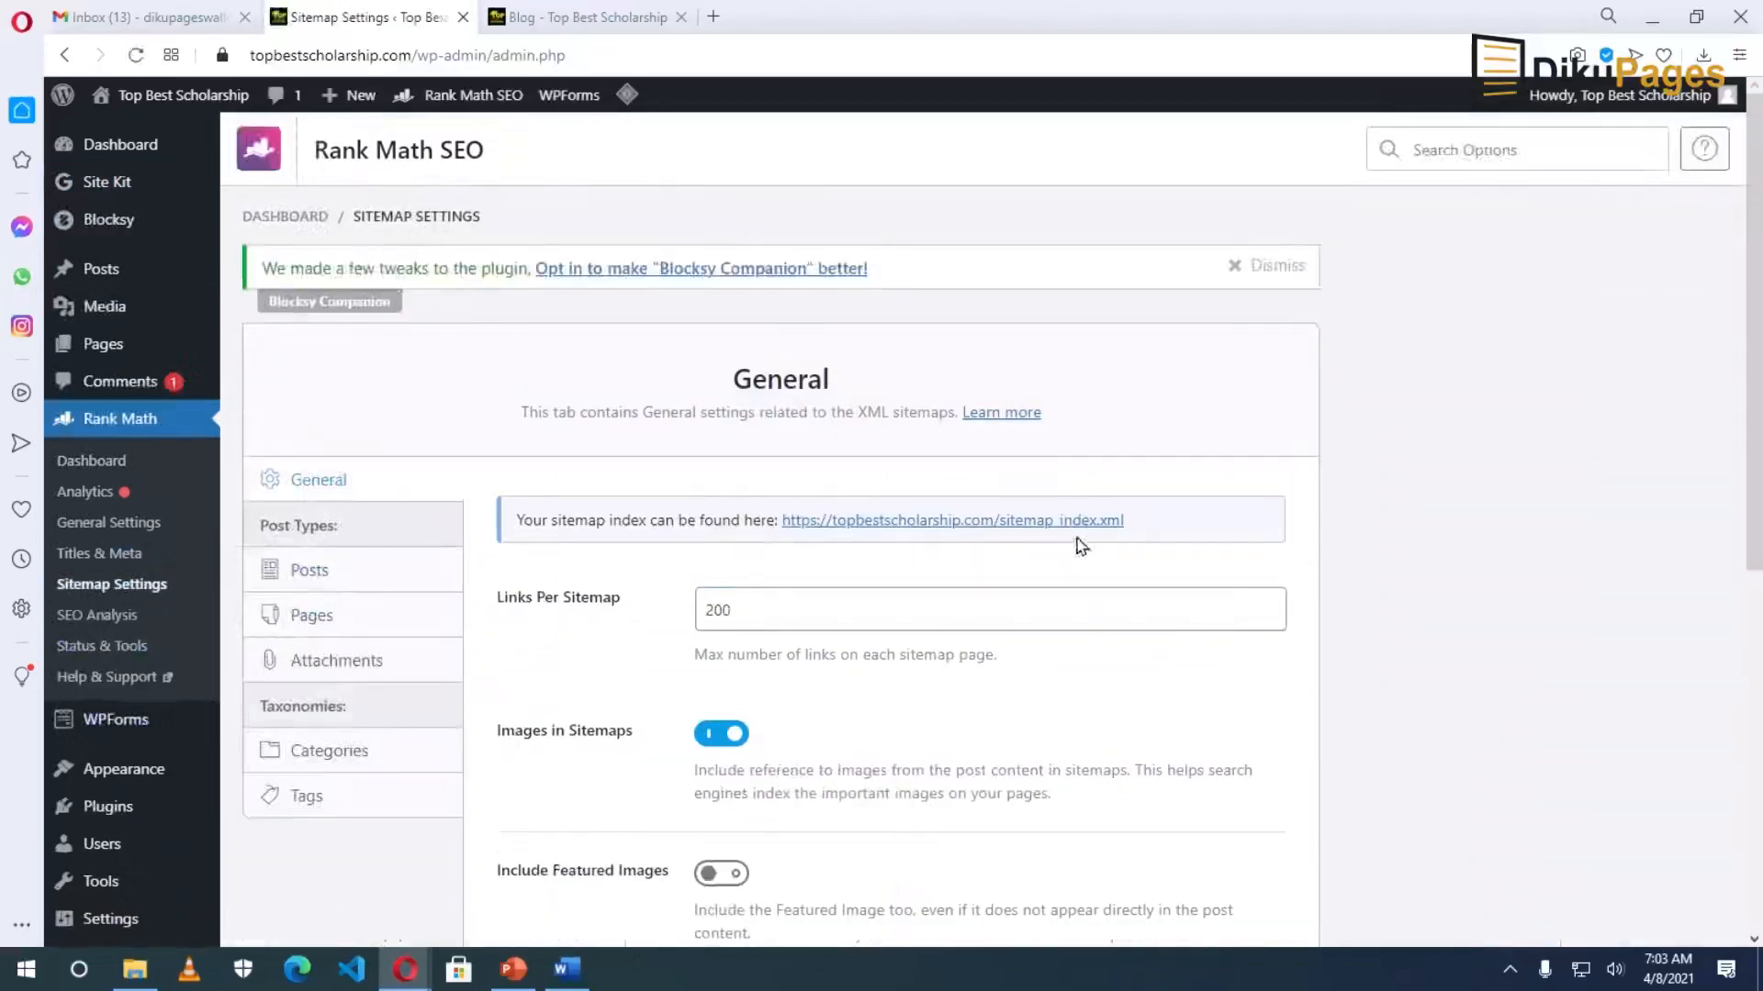
pyautogui.click(985, 524)
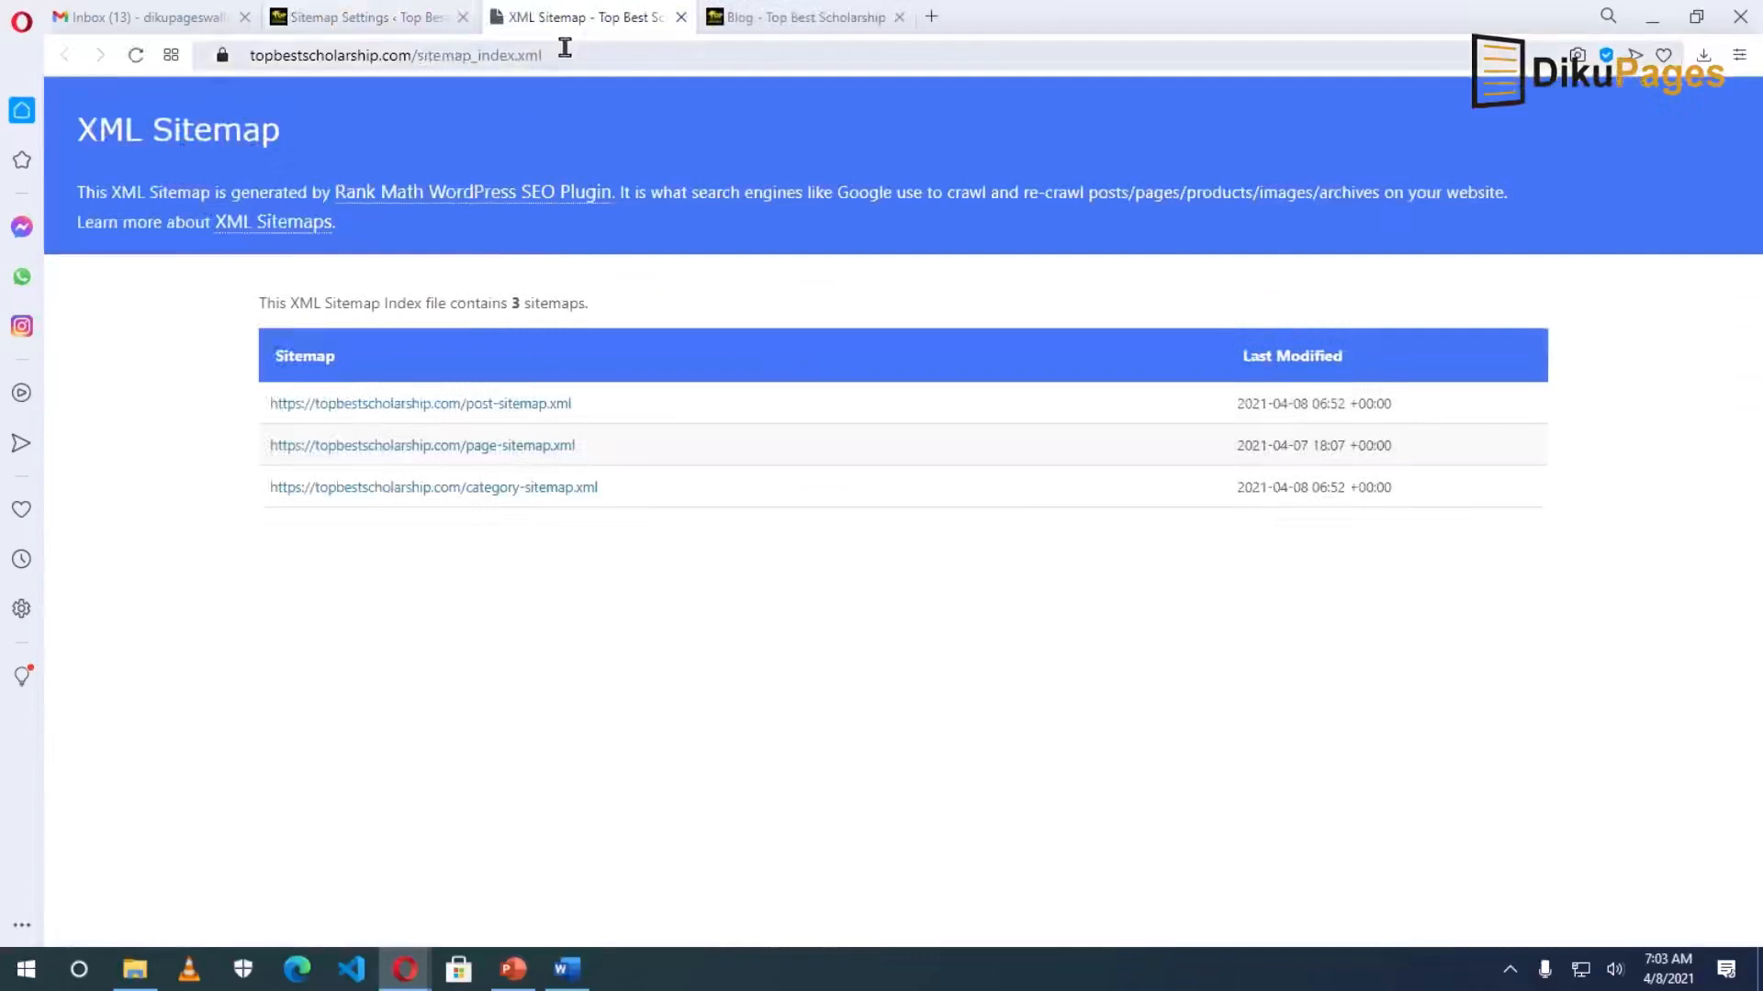
# Copy the sitemap index address from the browser's address bar.
pyautogui.moveTo(580, 55); pyautogui.dragTo(264, 53)
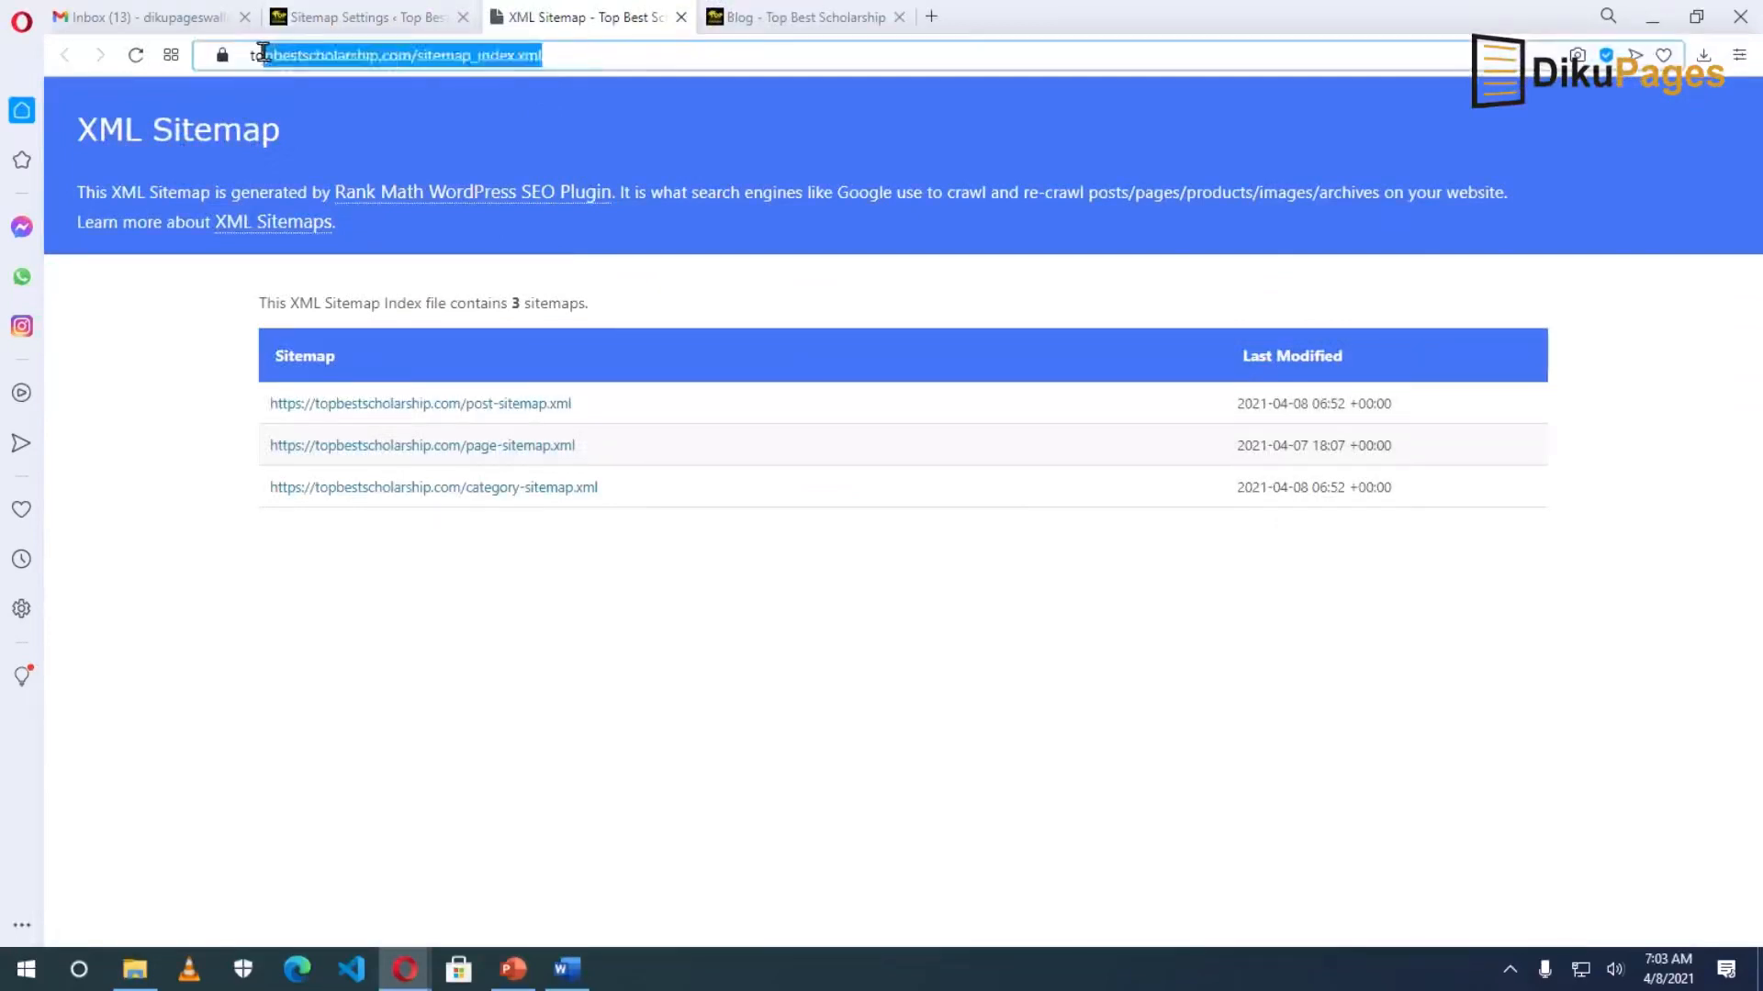
pyautogui.moveTo(585, 52); pyautogui.dragTo(199, 55)
pyautogui.rightClick(381, 64)
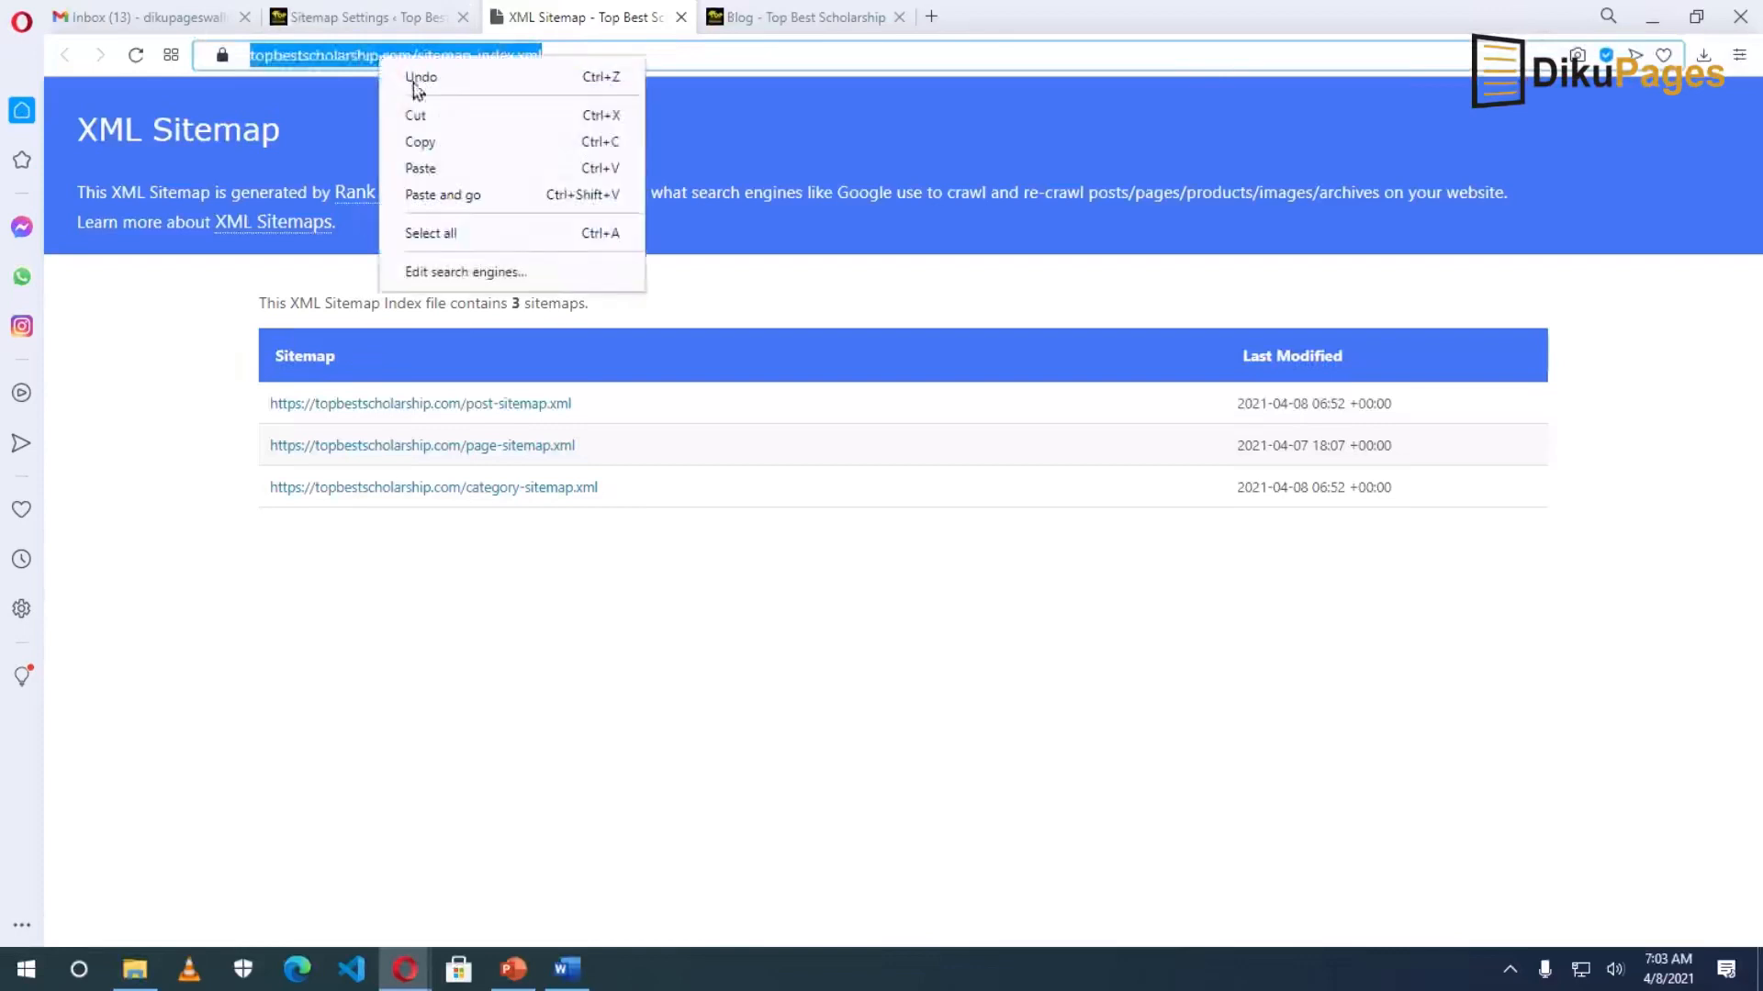
pyautogui.click(464, 154)
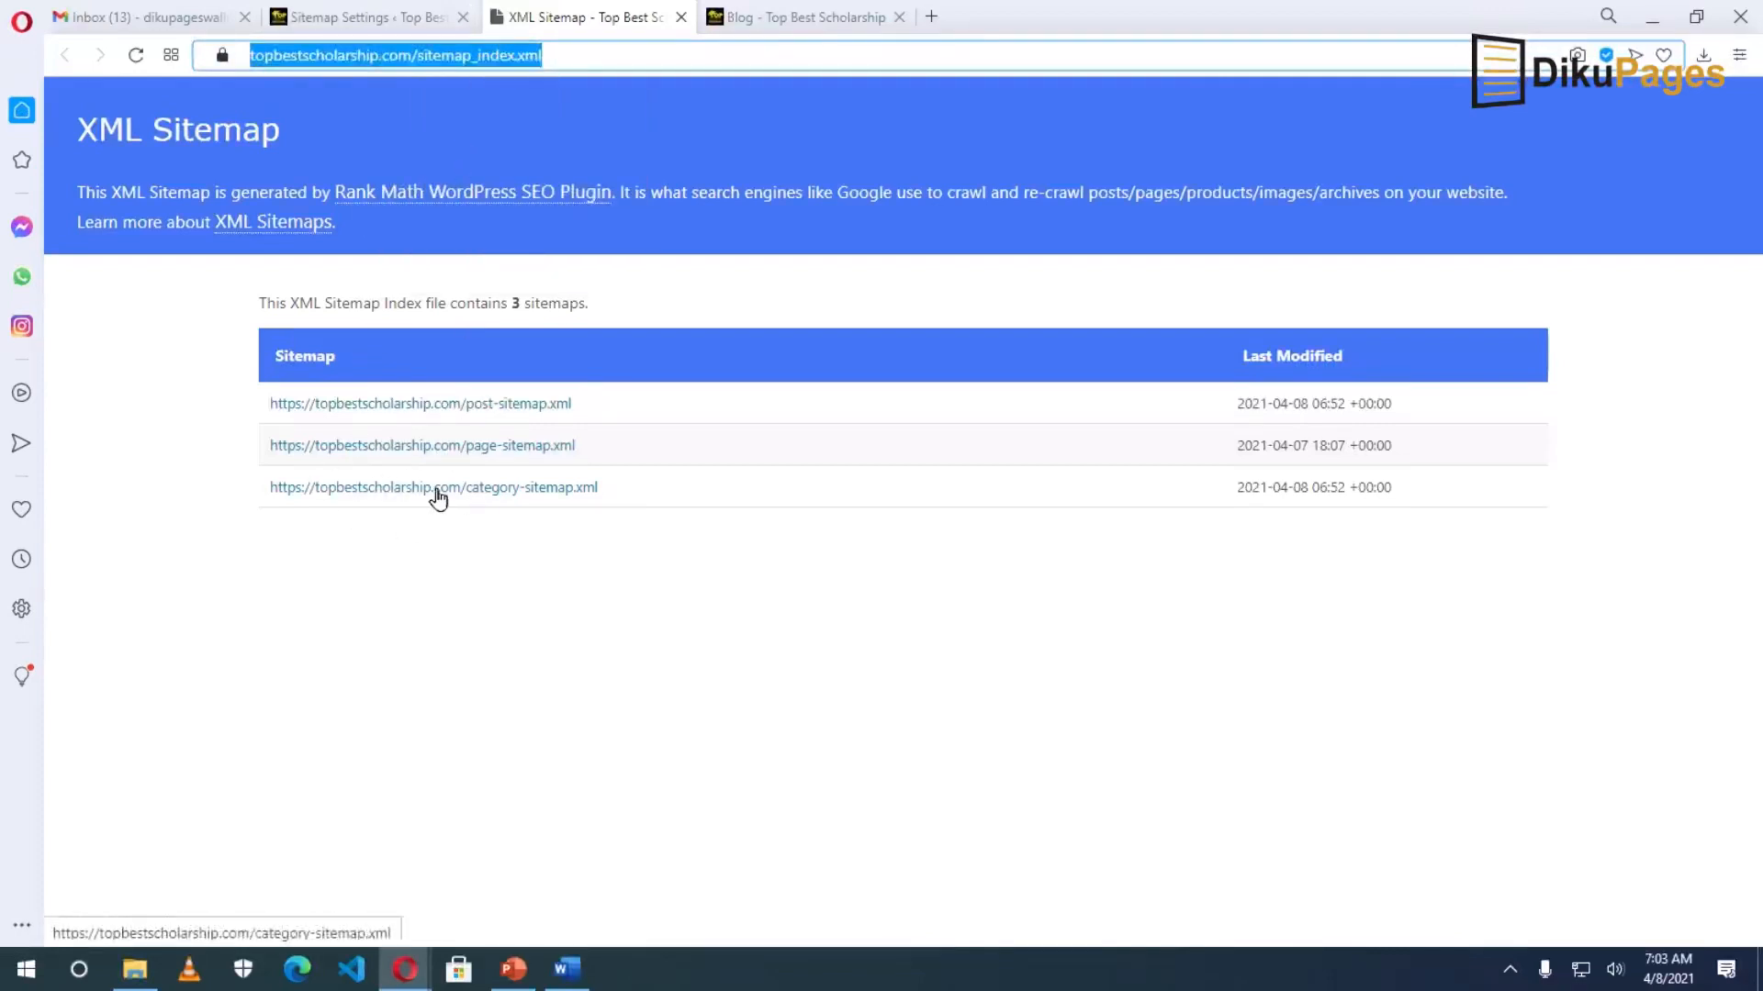
# Search 'google search console' in a new tab and open the Welcome to Google Search Console result.
pyautogui.click(932, 16)
pyautogui.write('goo')
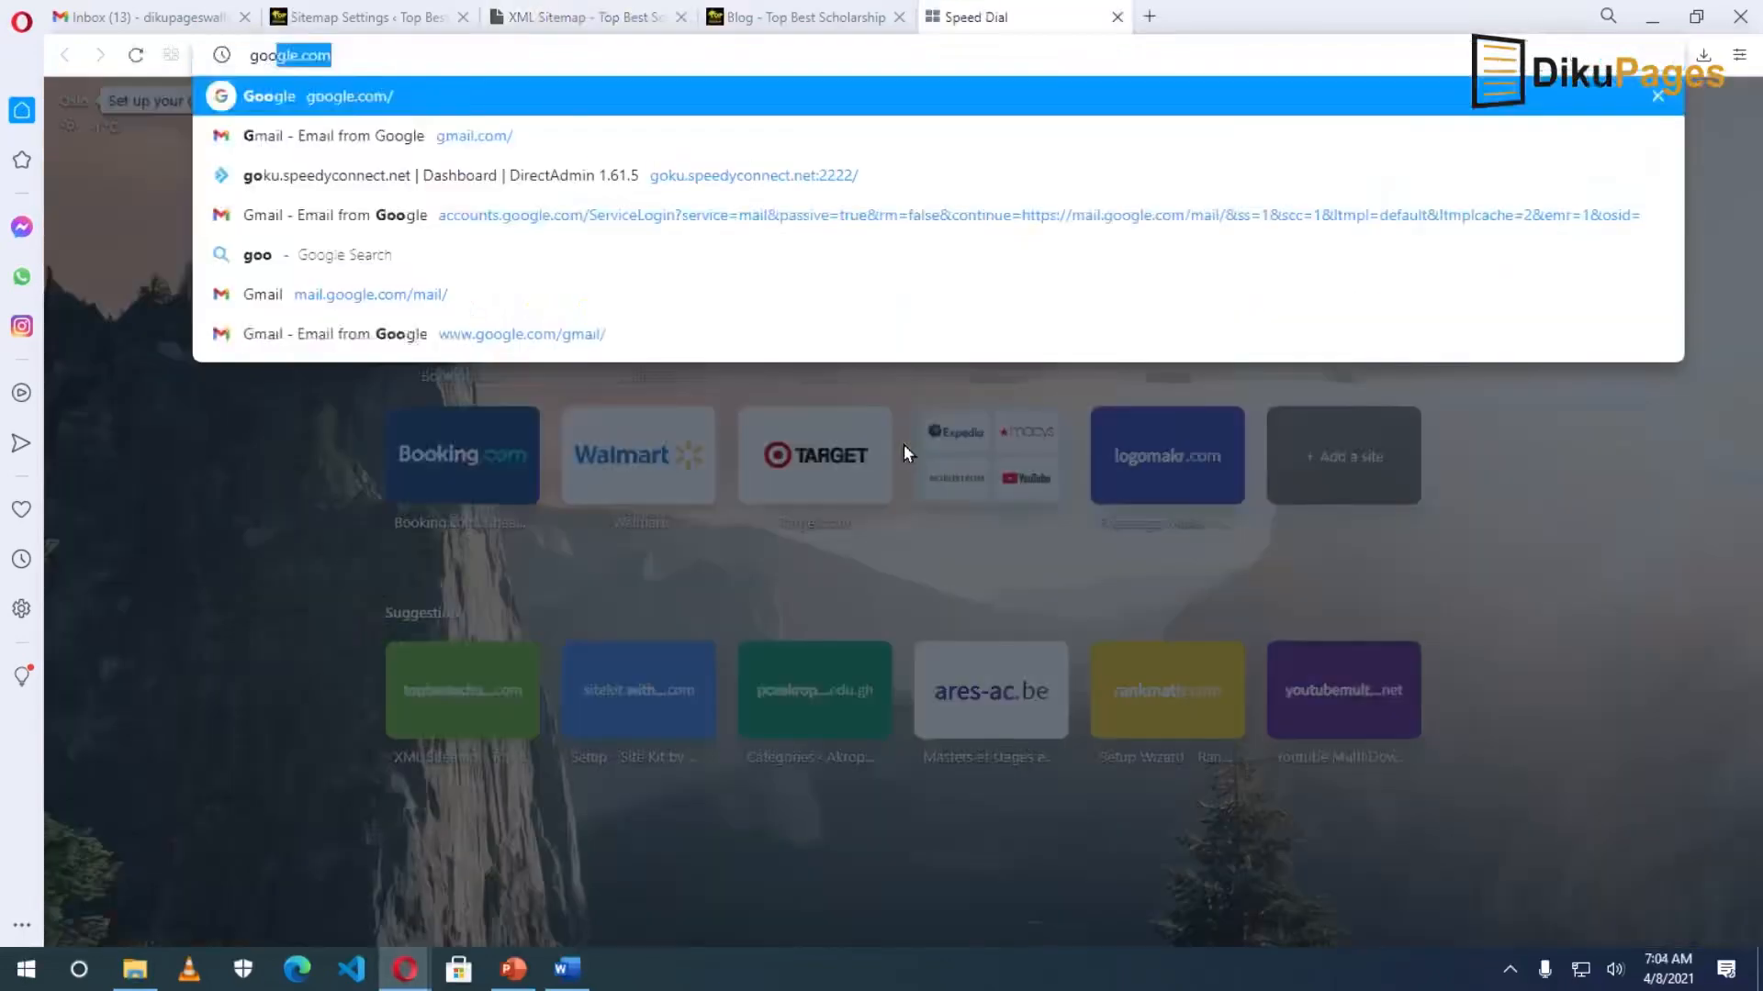
pyautogui.write('gle search')
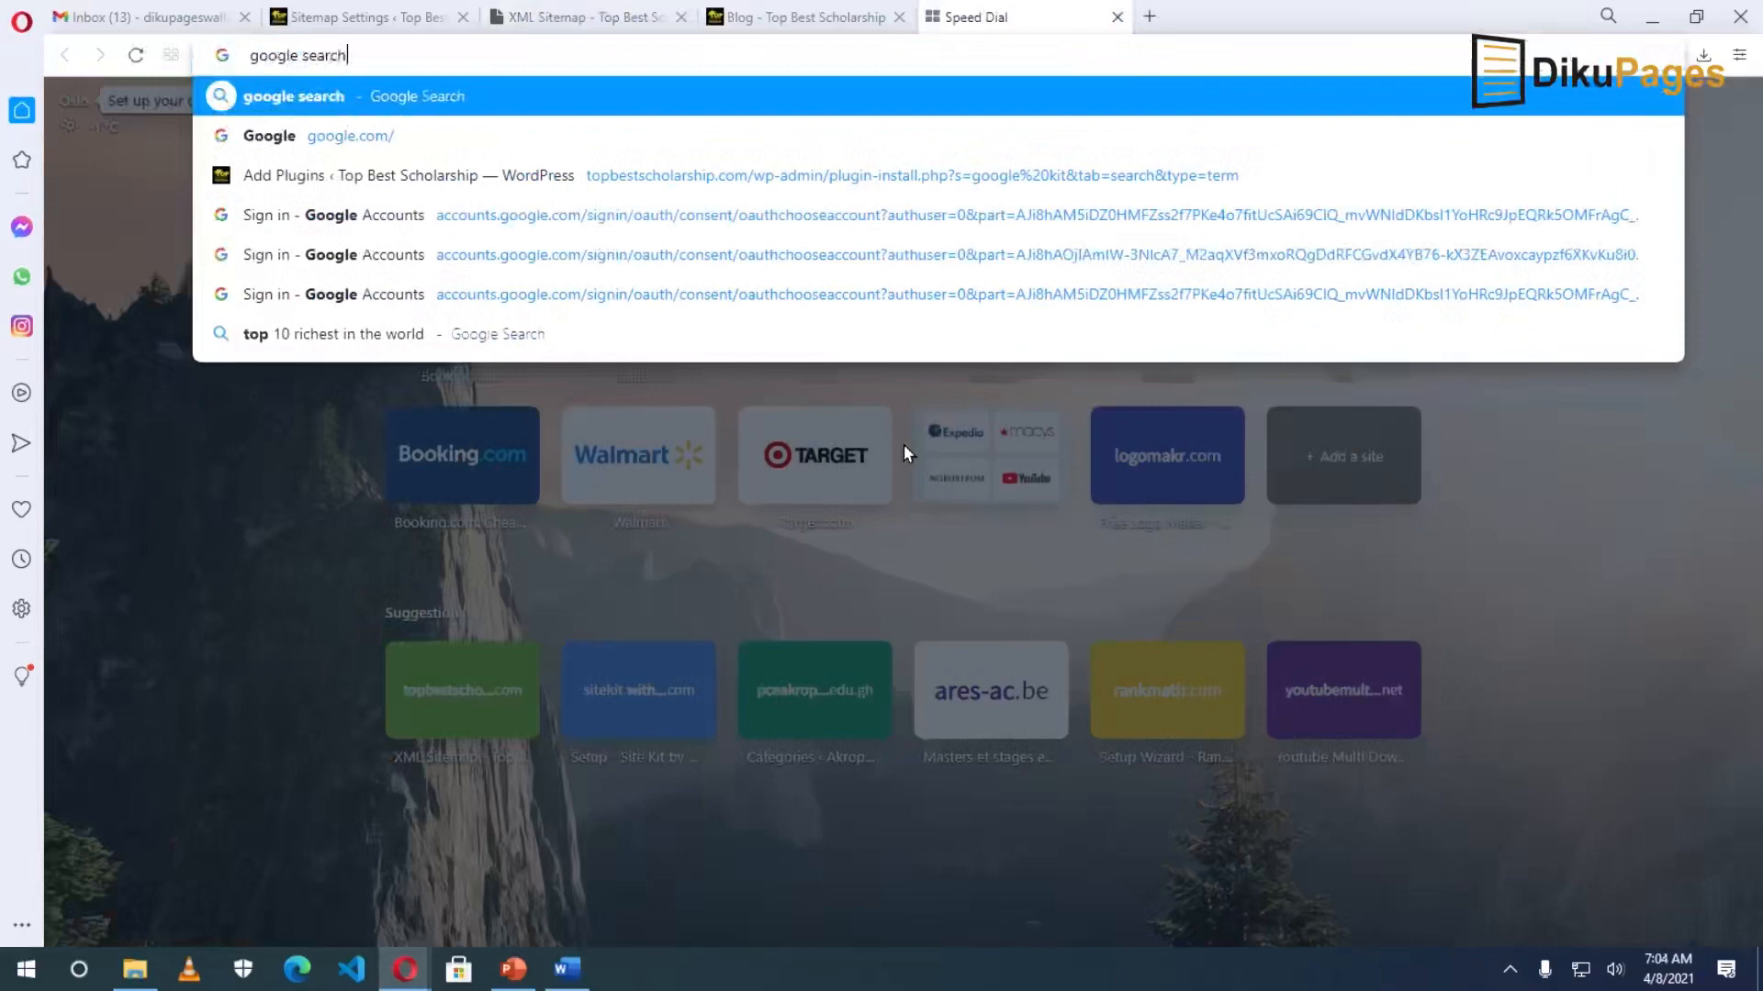
pyautogui.write(' console')
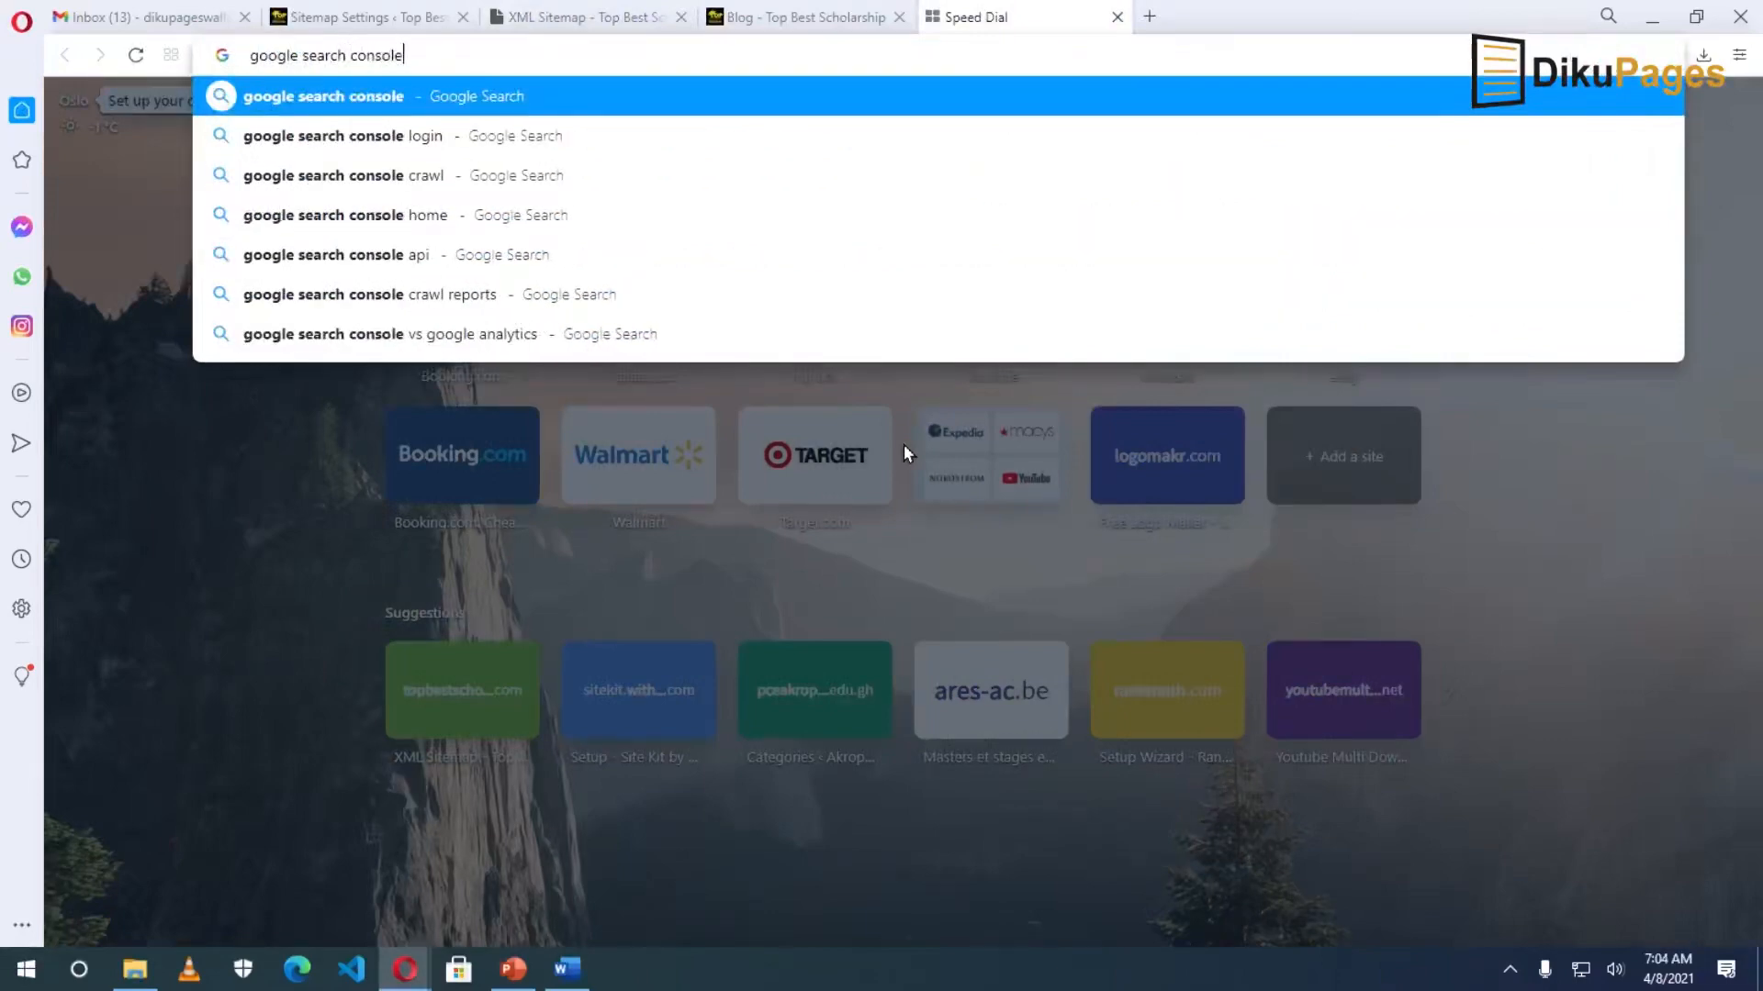
pyautogui.press('Return')
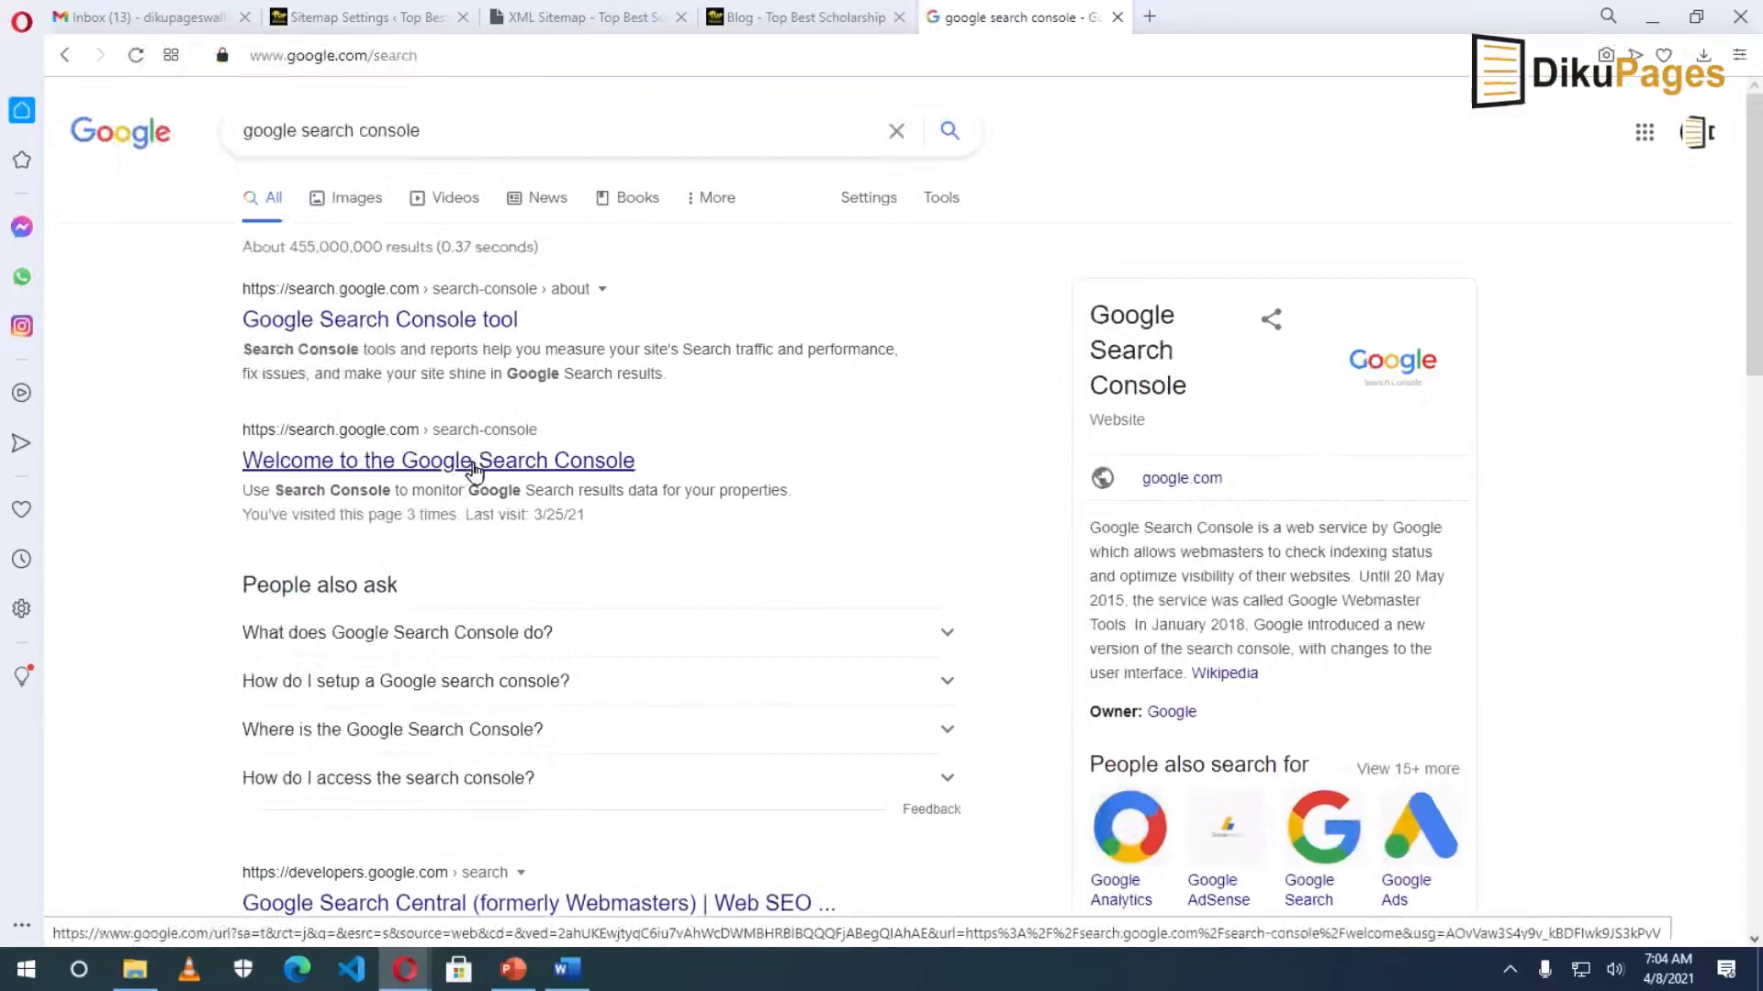
pyautogui.click(474, 471)
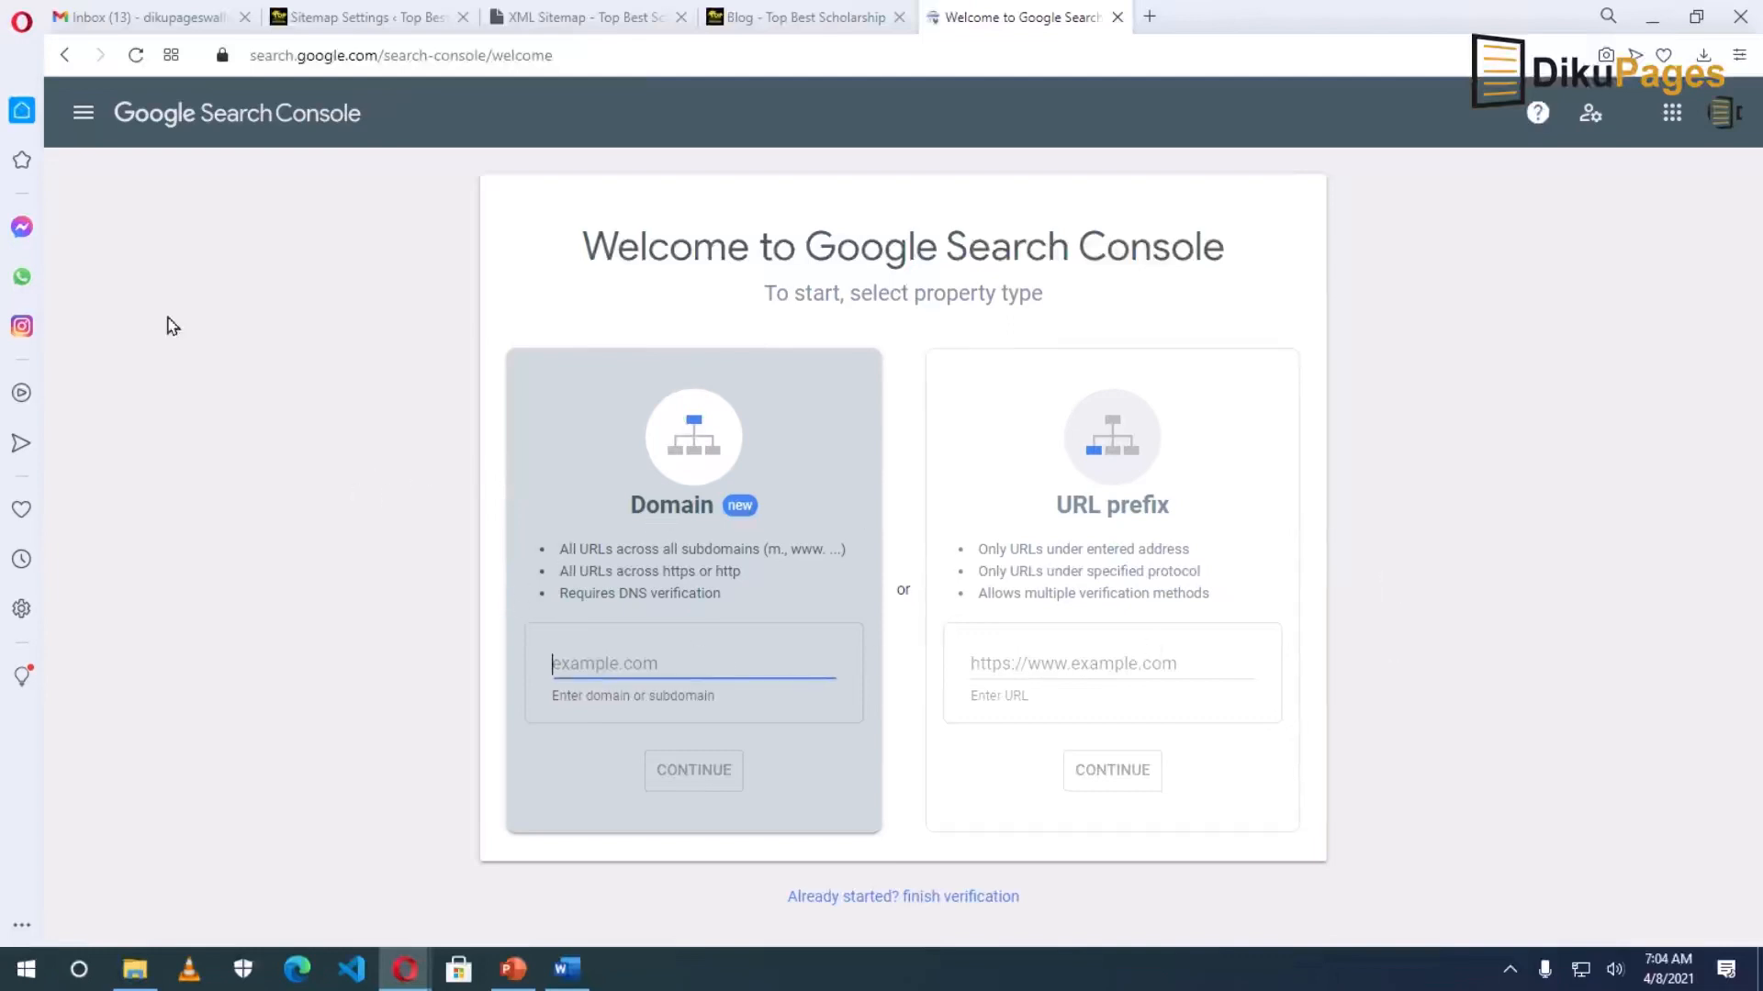
# Switch Search Console to the topbestscholarship.com property and open the Sitemaps report.
pyautogui.click(84, 114)
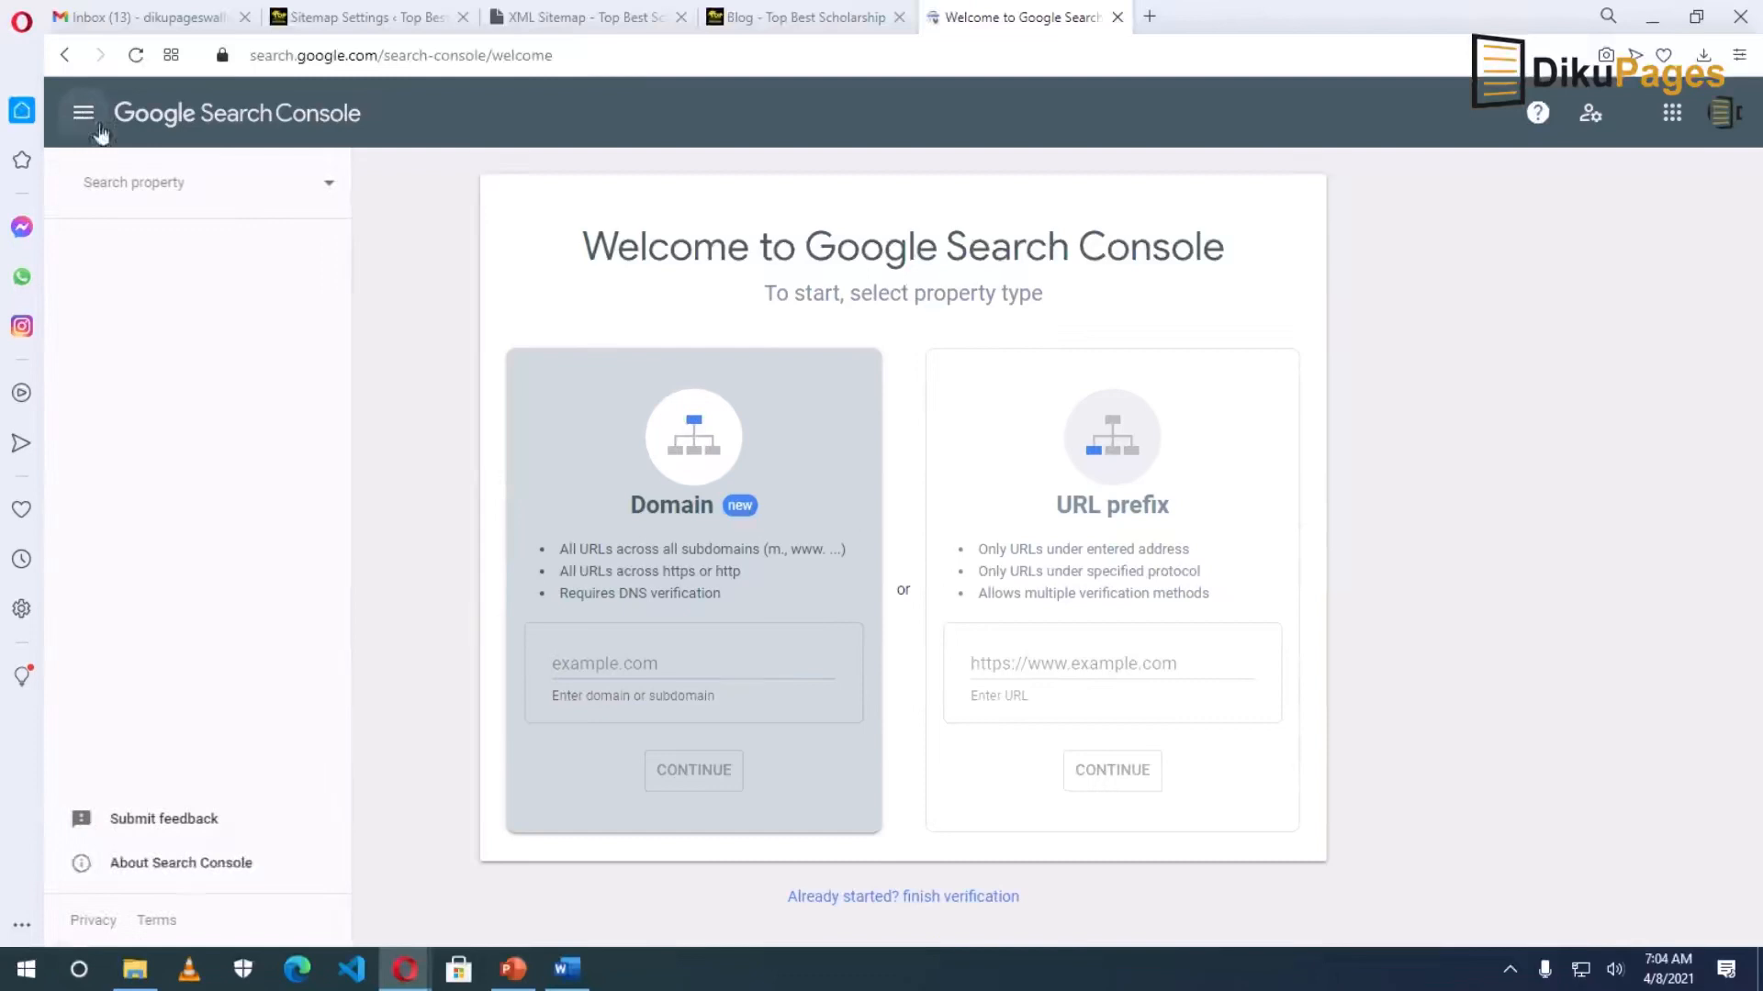
pyautogui.click(332, 188)
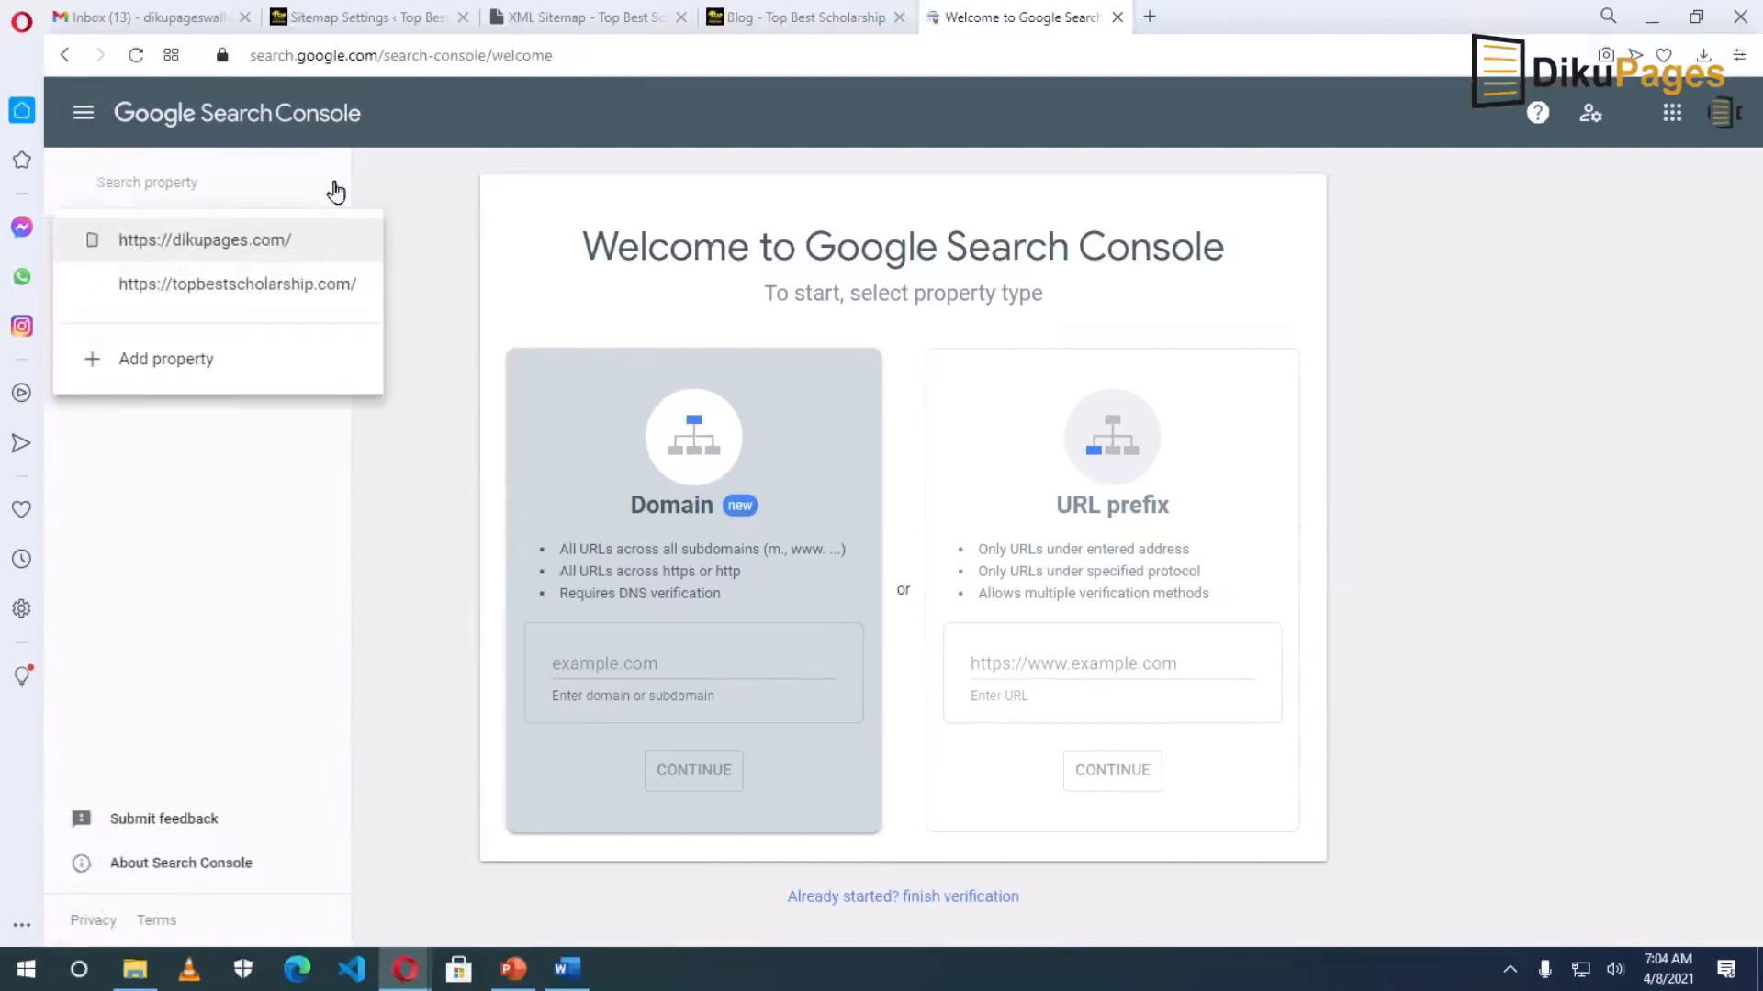
pyautogui.click(194, 290)
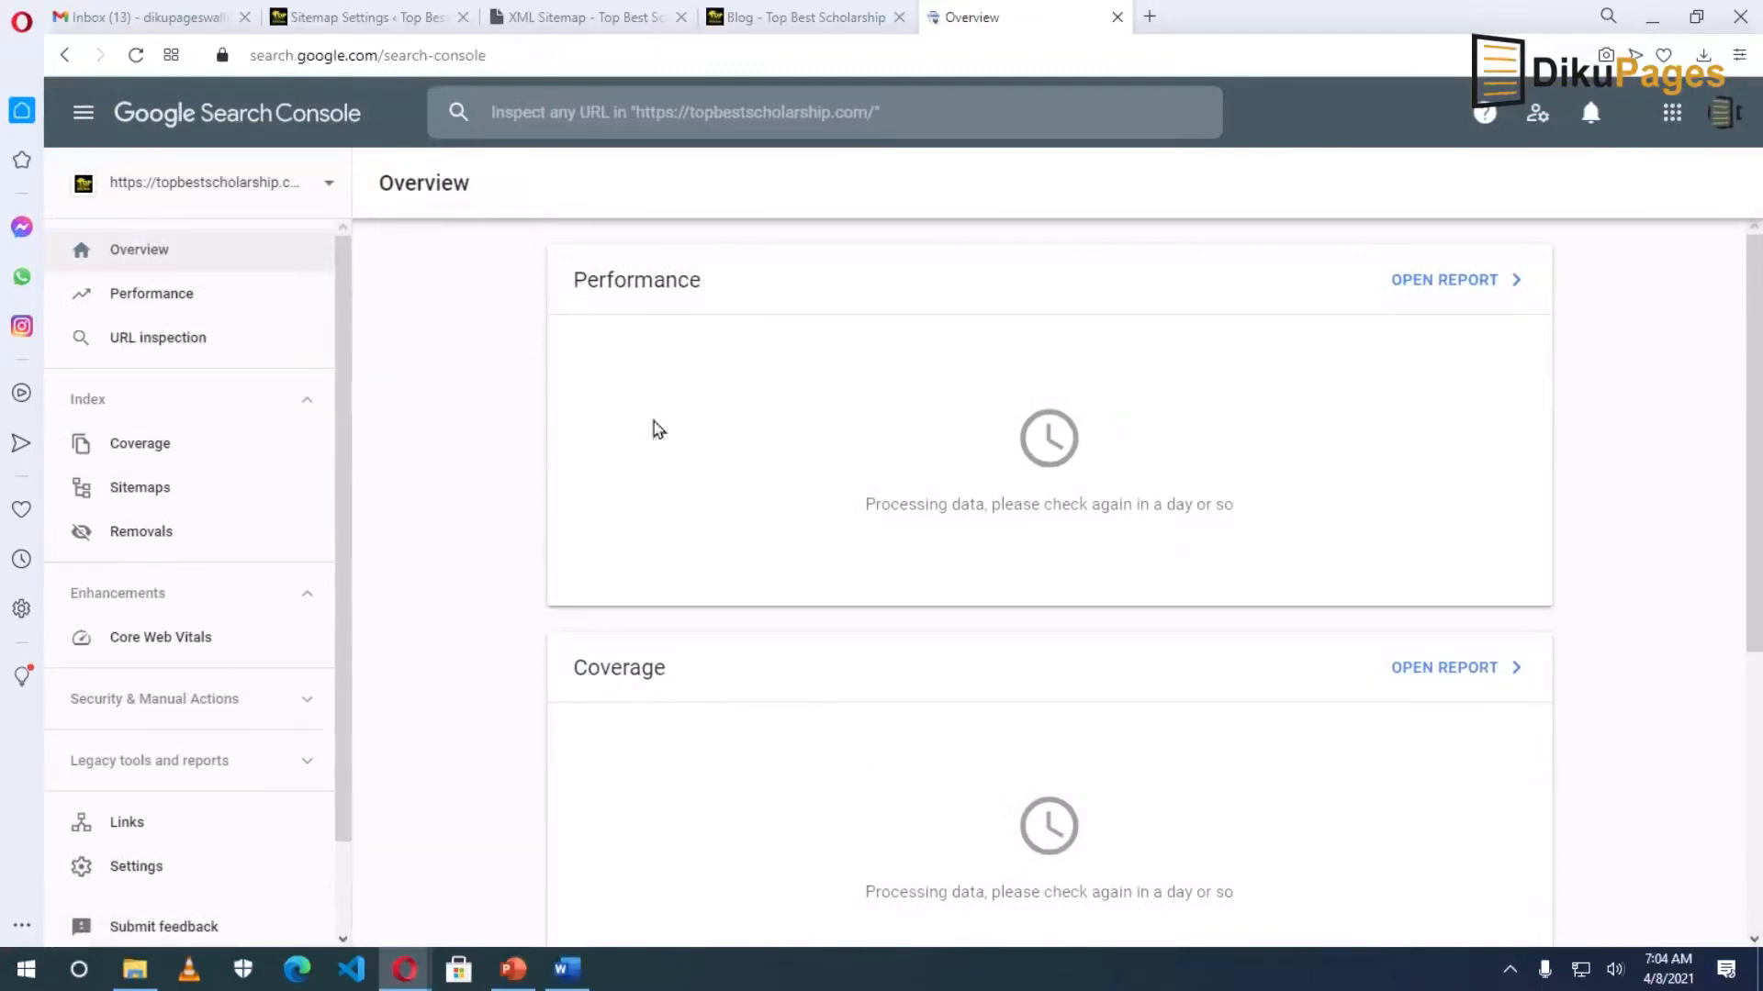
pyautogui.click(150, 488)
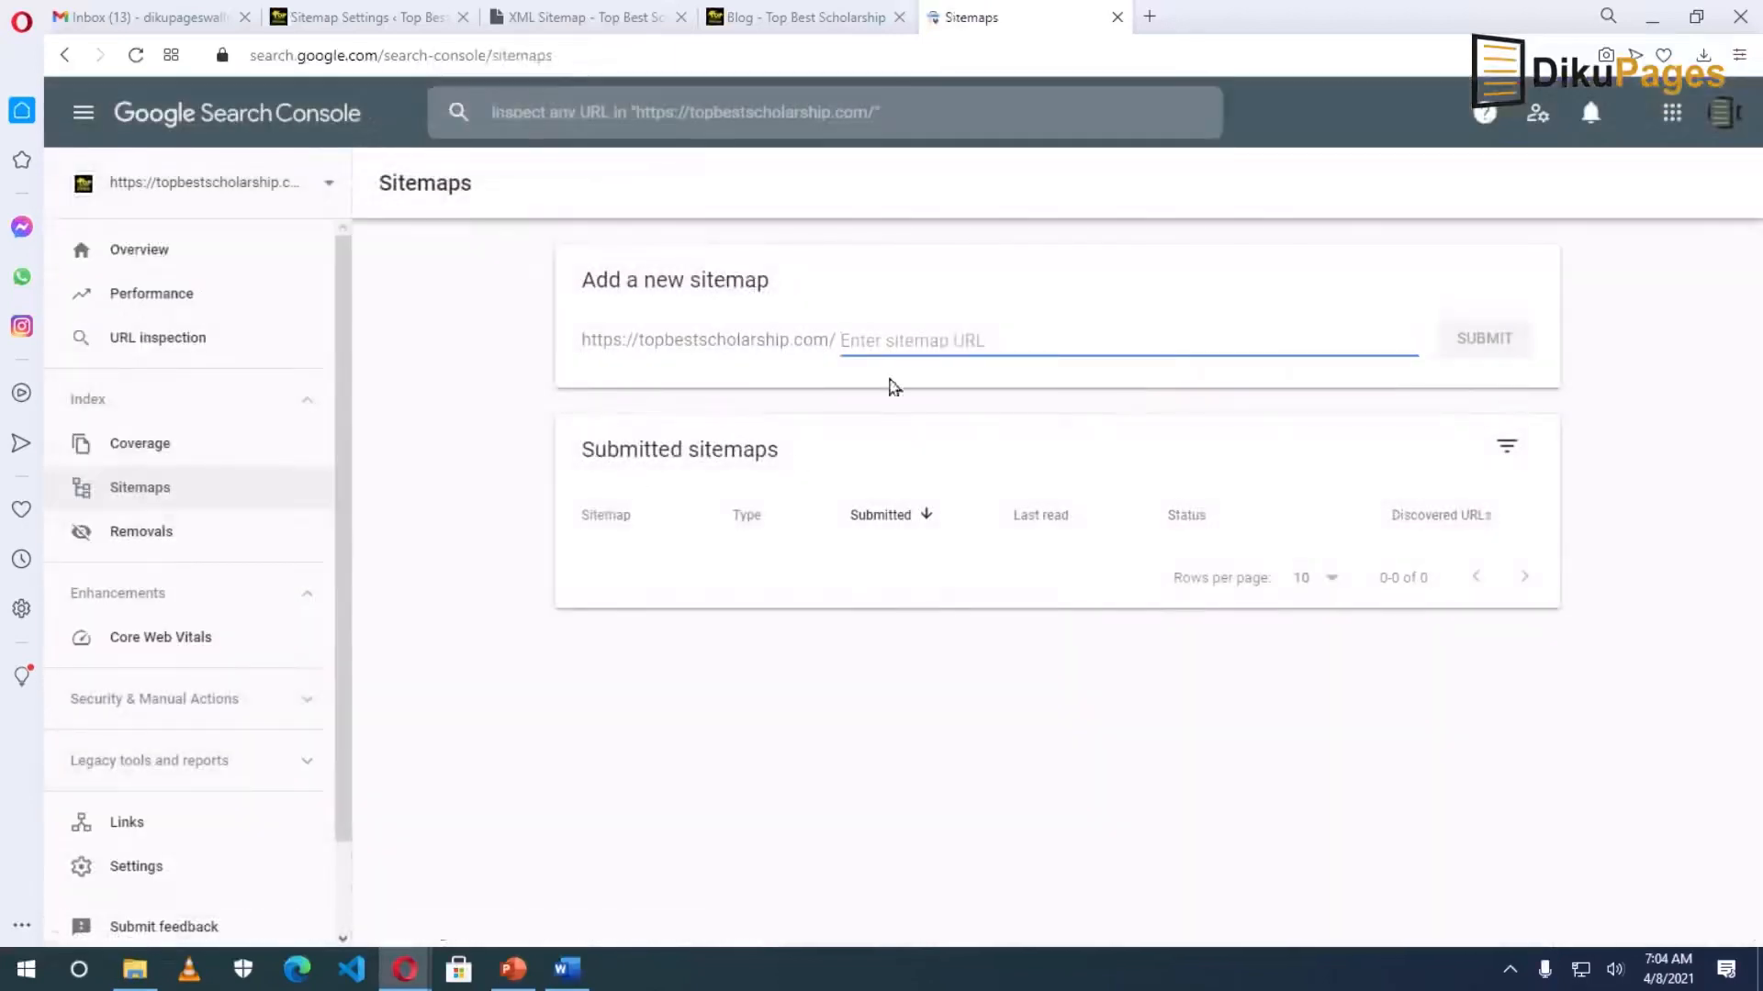
# Paste and submit the sitemap_index.xml address, dismiss the confirmation, and close the Sitemaps tab.
pyautogui.rightClick(904, 339)
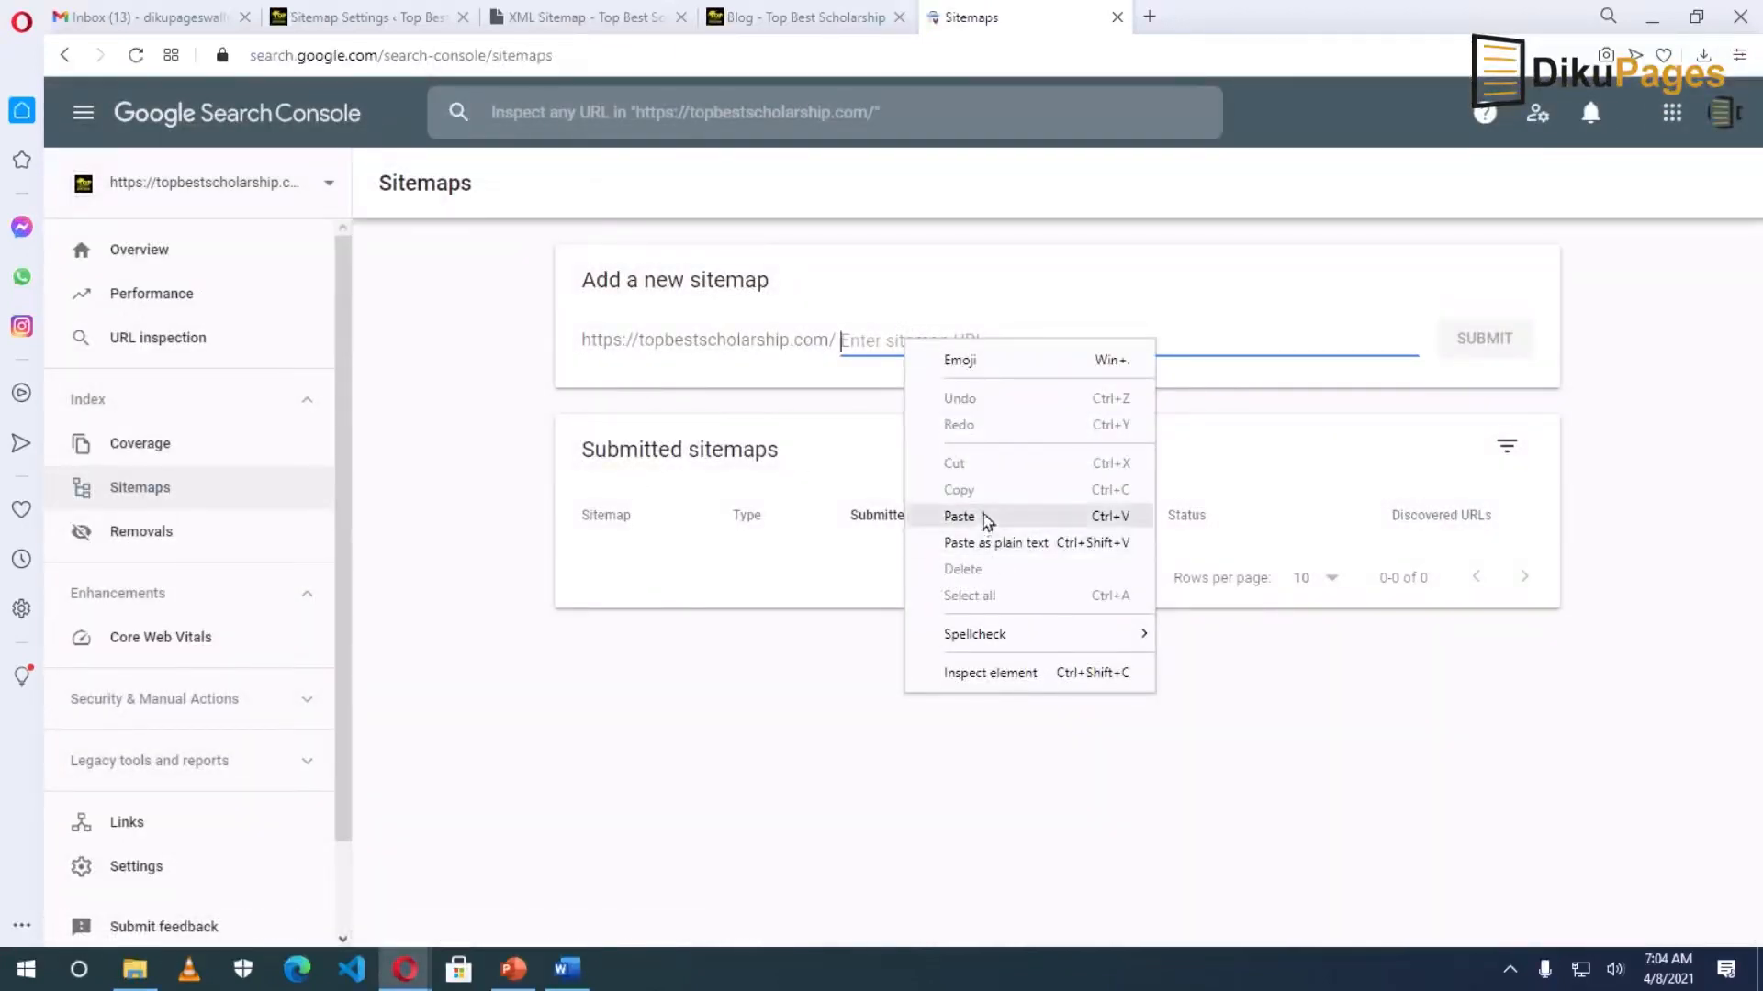
pyautogui.click(975, 515)
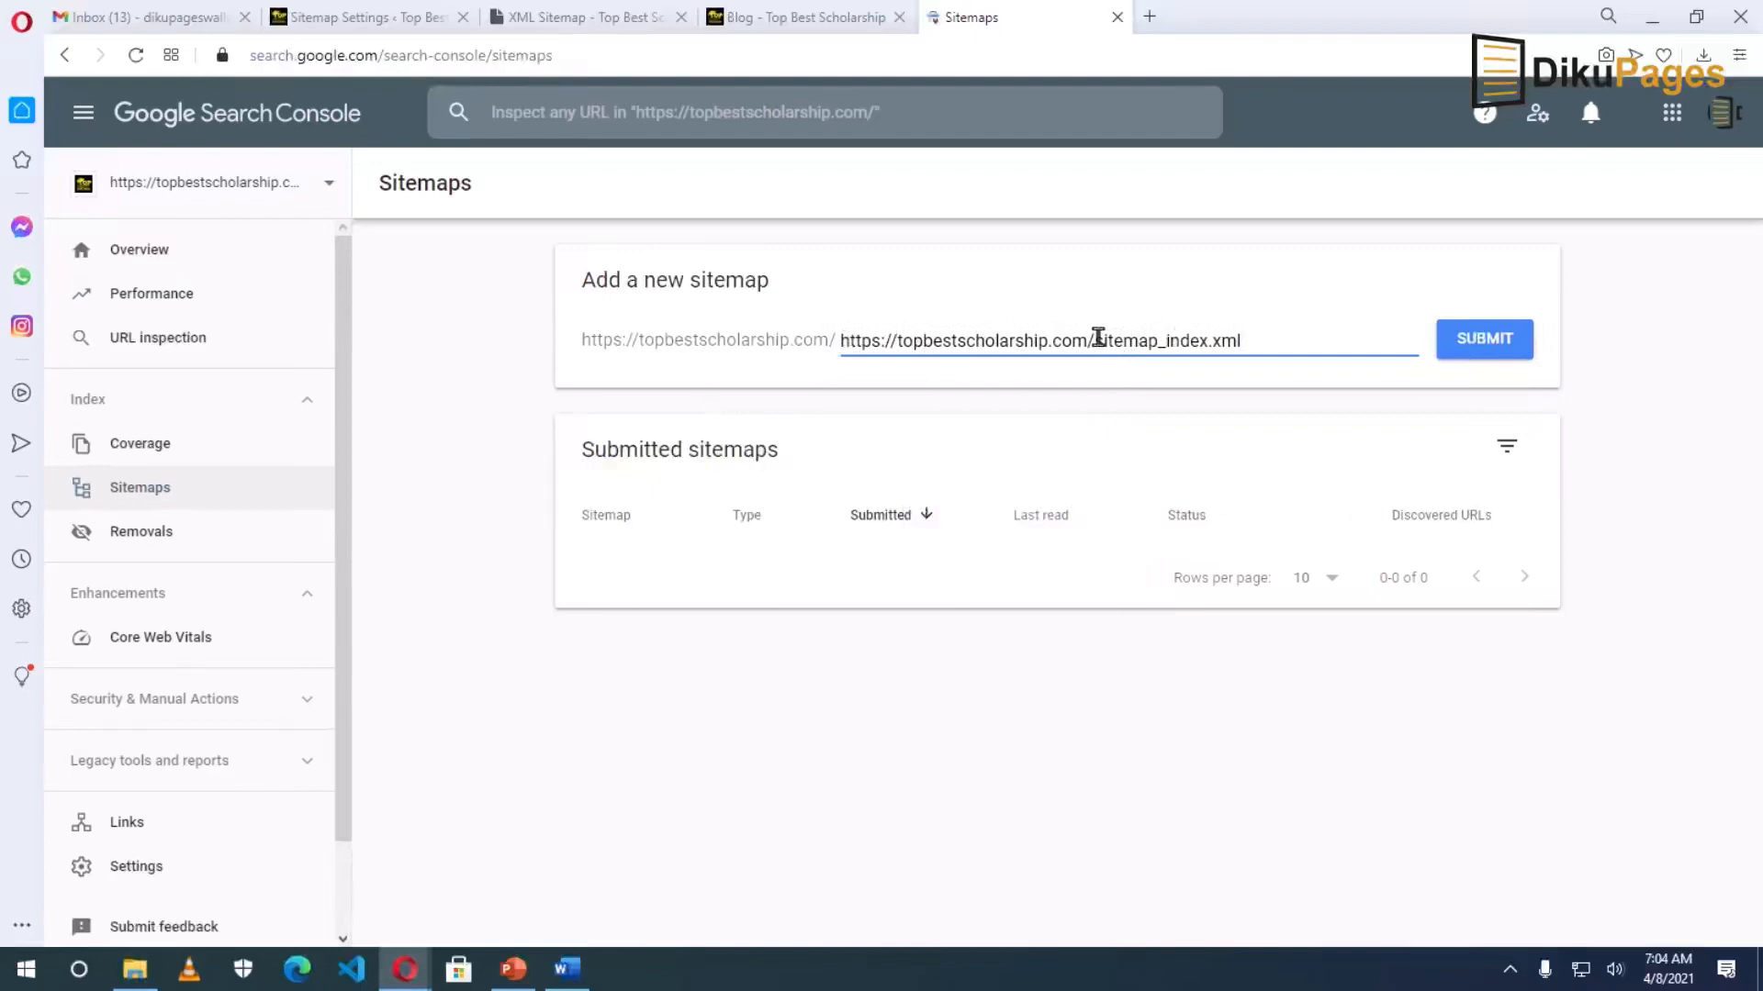
pyautogui.moveTo(1097, 339); pyautogui.dragTo(1291, 334)
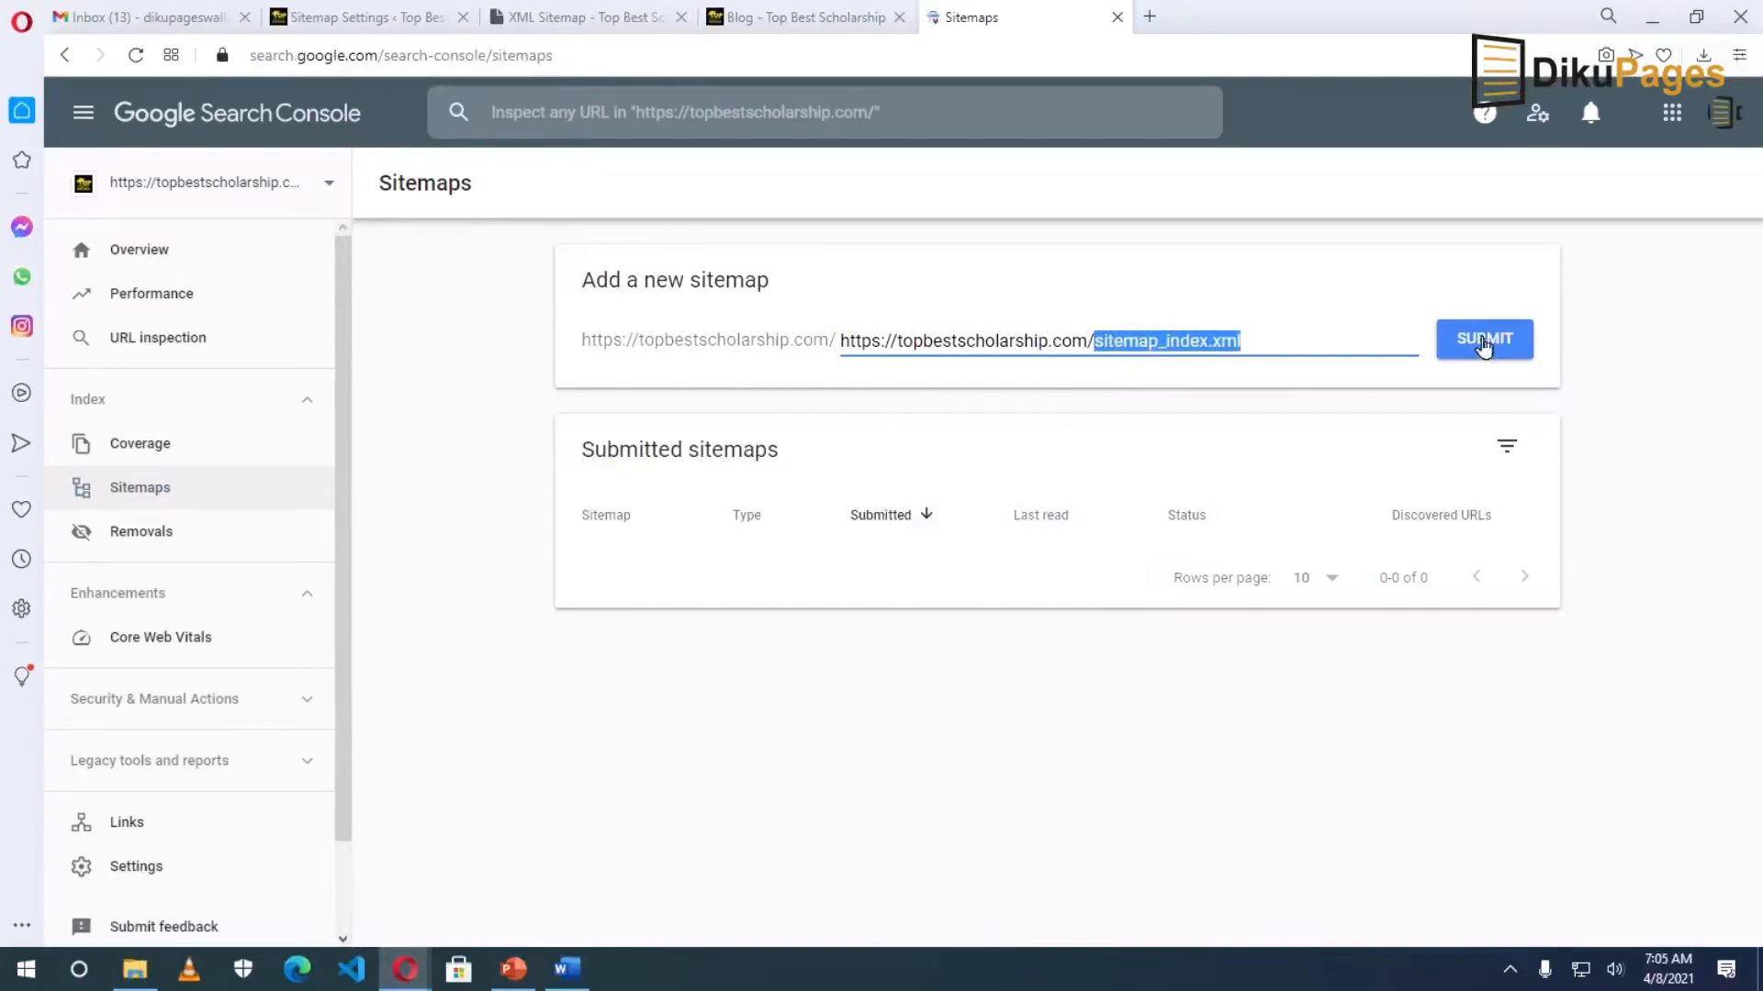
pyautogui.click(1483, 342)
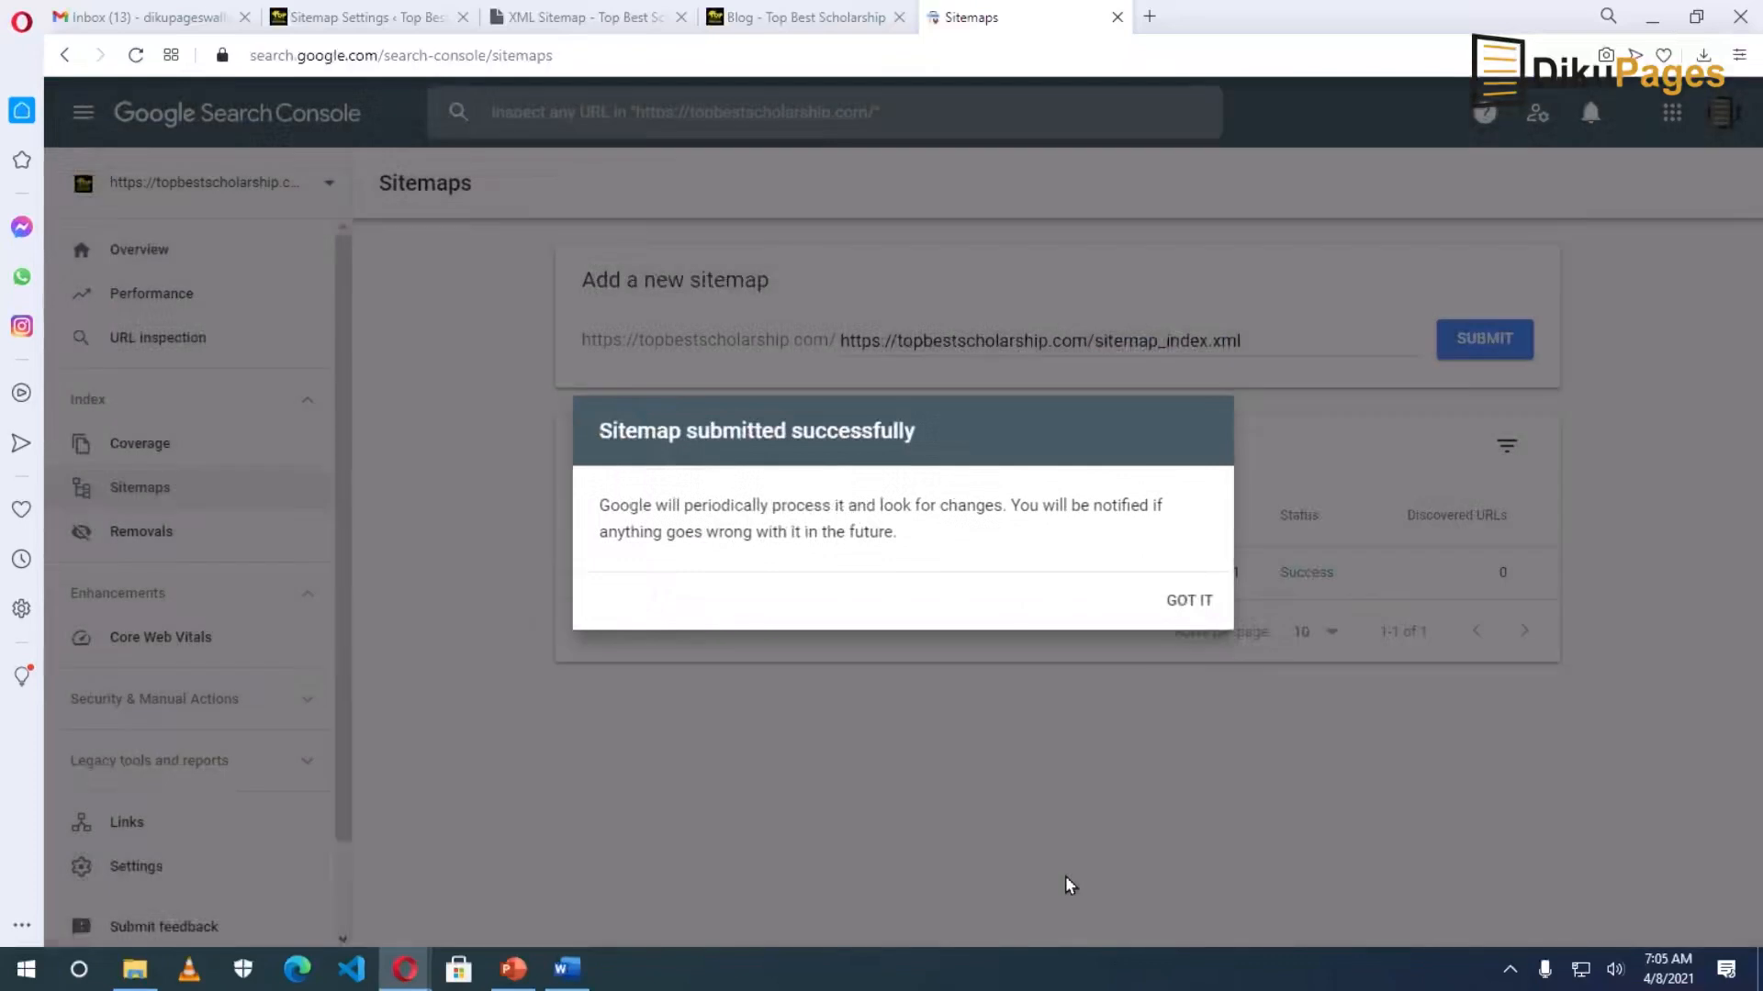
pyautogui.click(1201, 602)
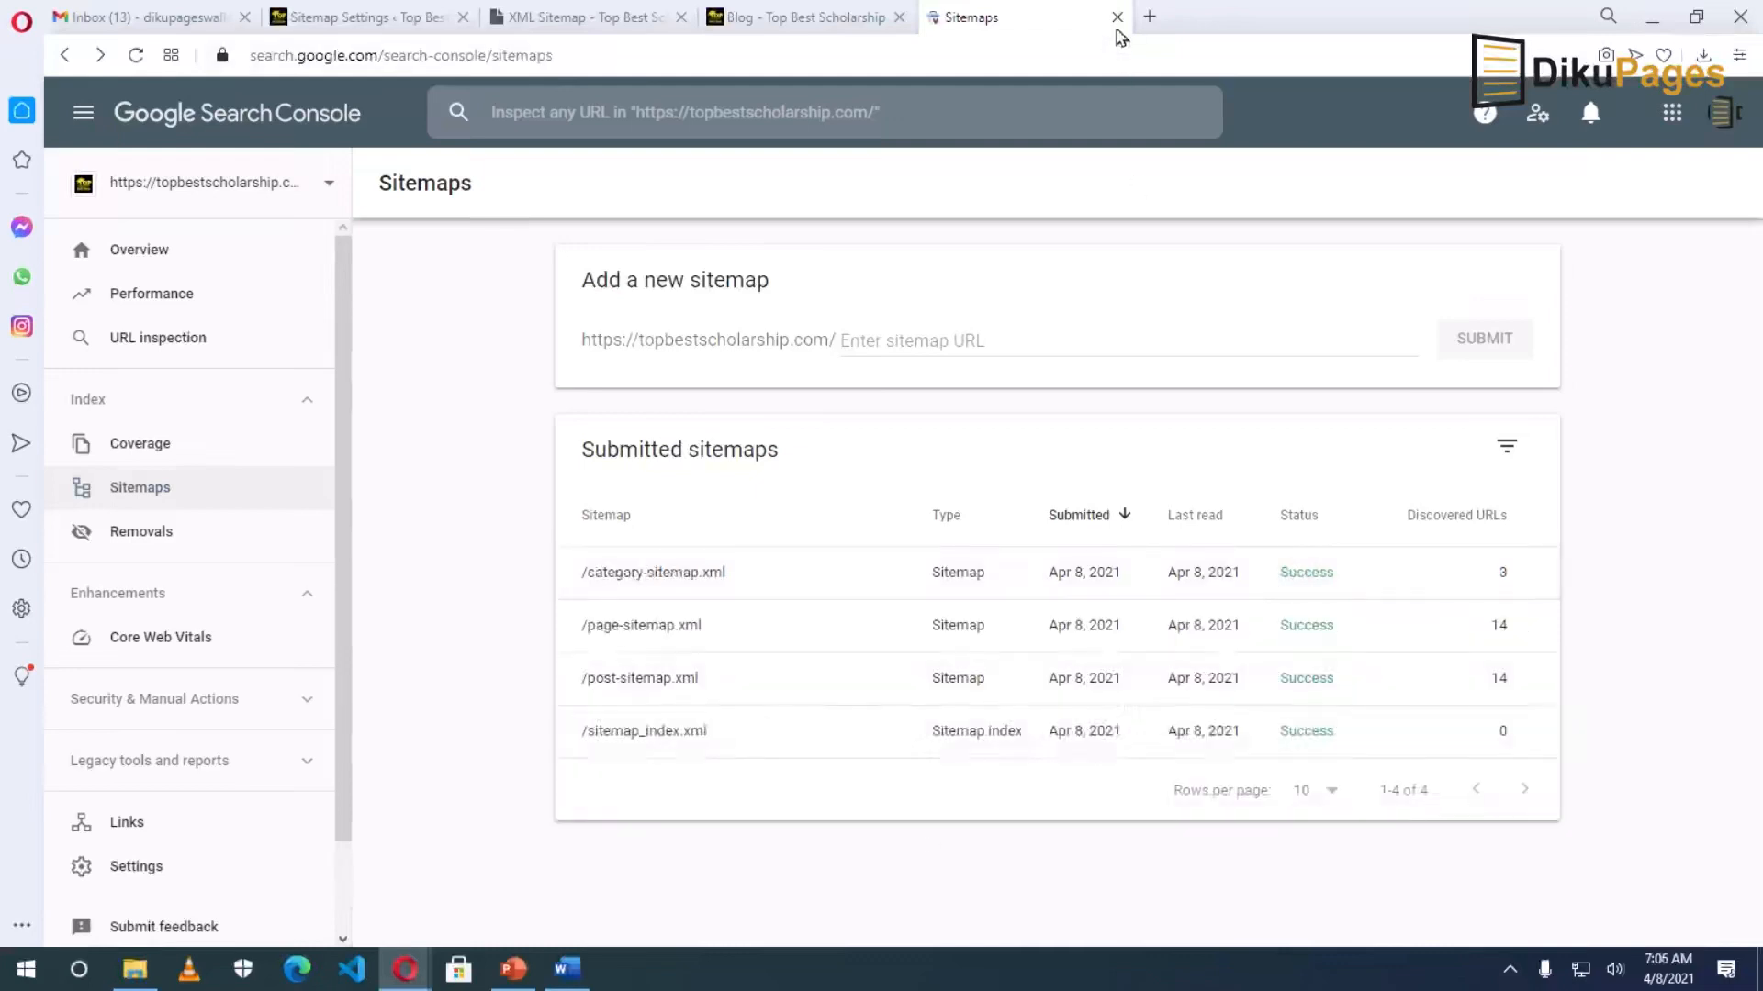
pyautogui.click(1117, 17)
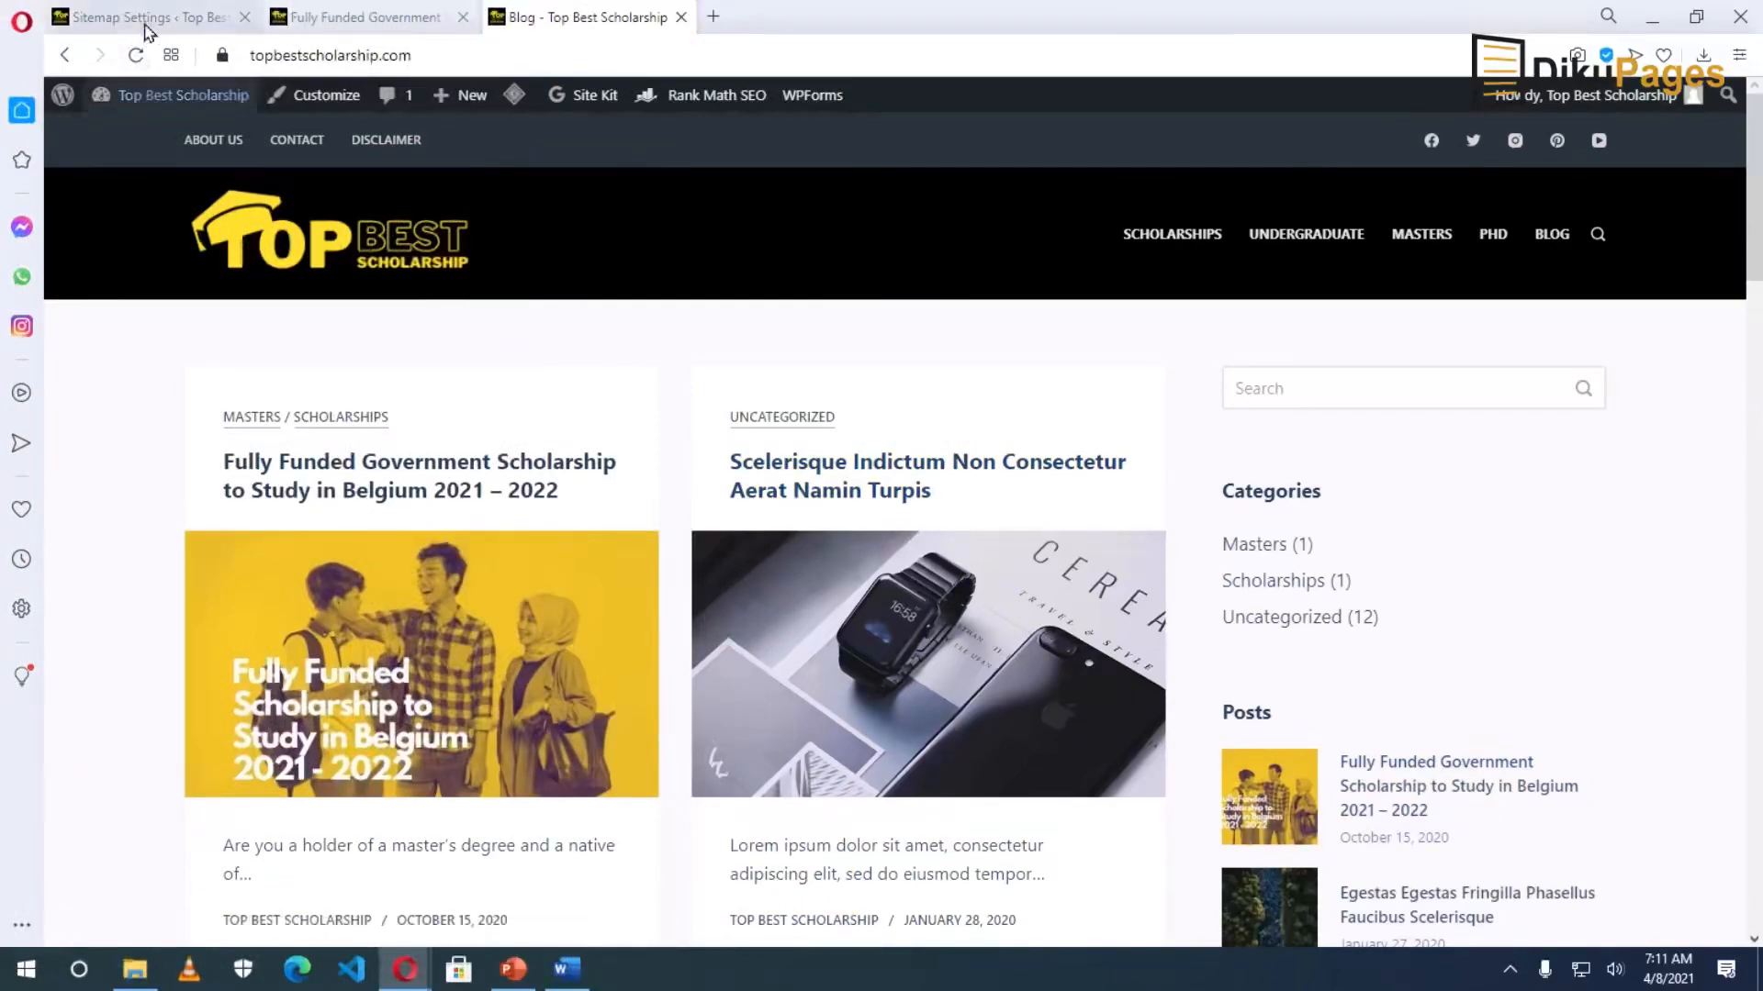
# Move every post except the Belgium scholarship post to the Trash.
pyautogui.click(147, 16)
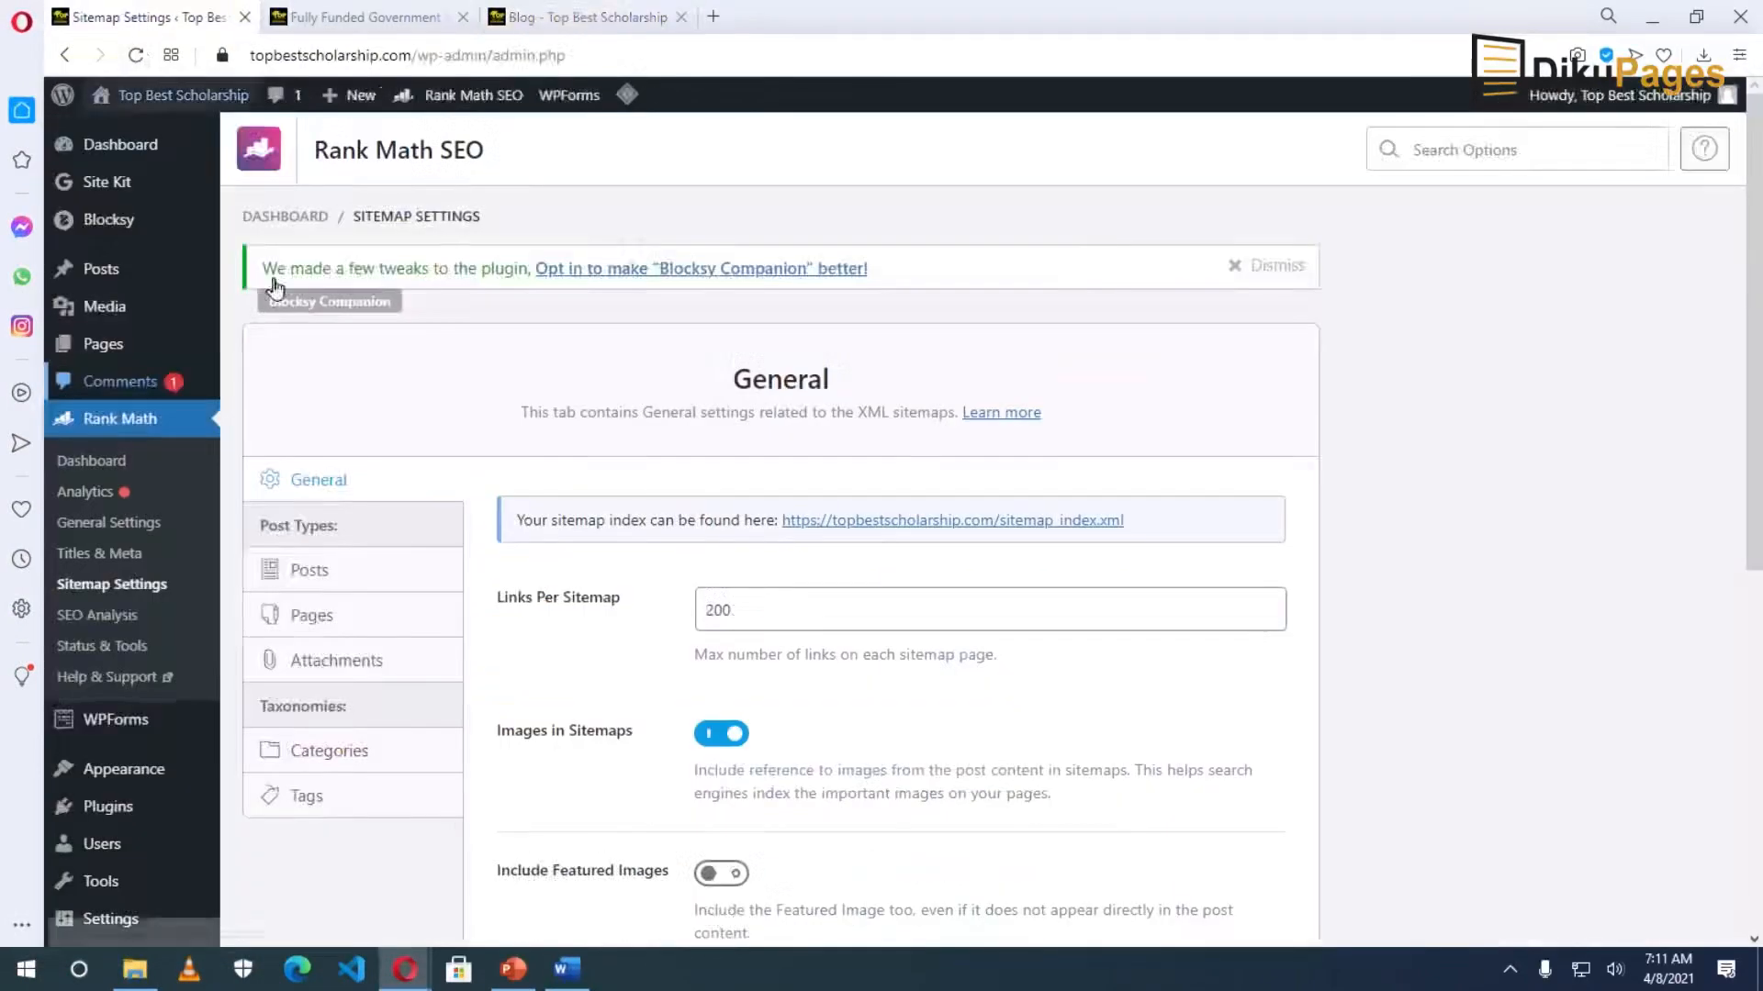
pyautogui.click(108, 266)
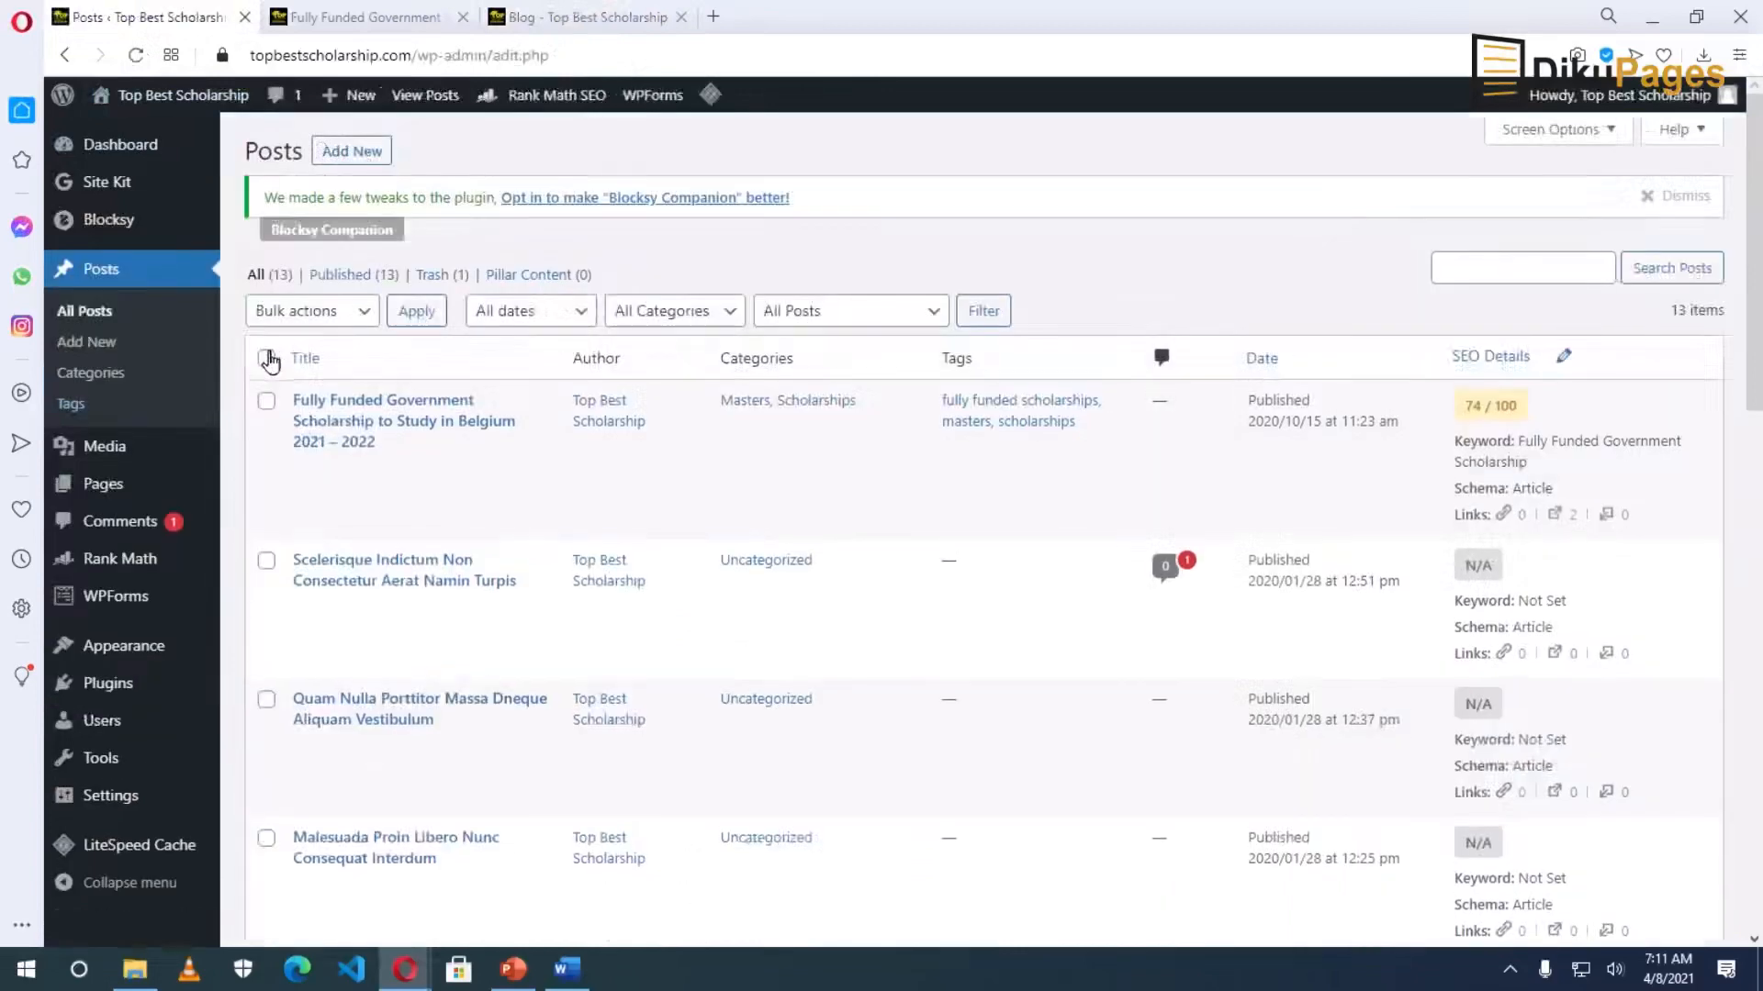
pyautogui.click(267, 358)
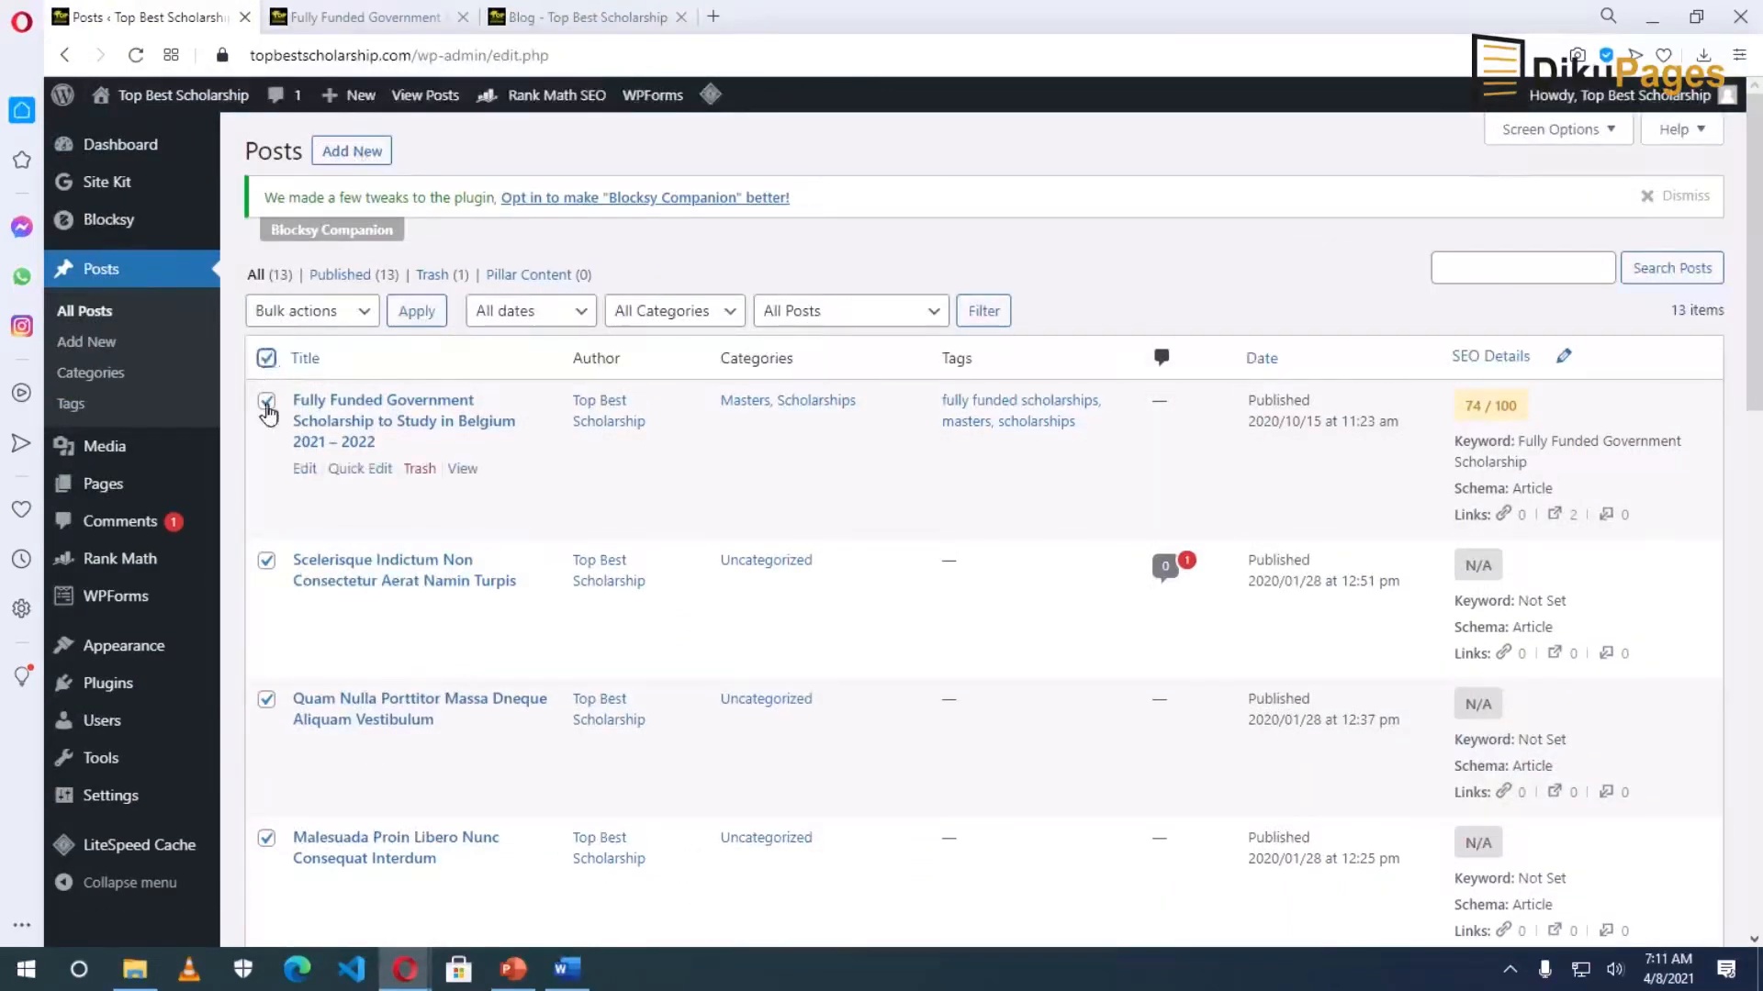
pyautogui.click(266, 404)
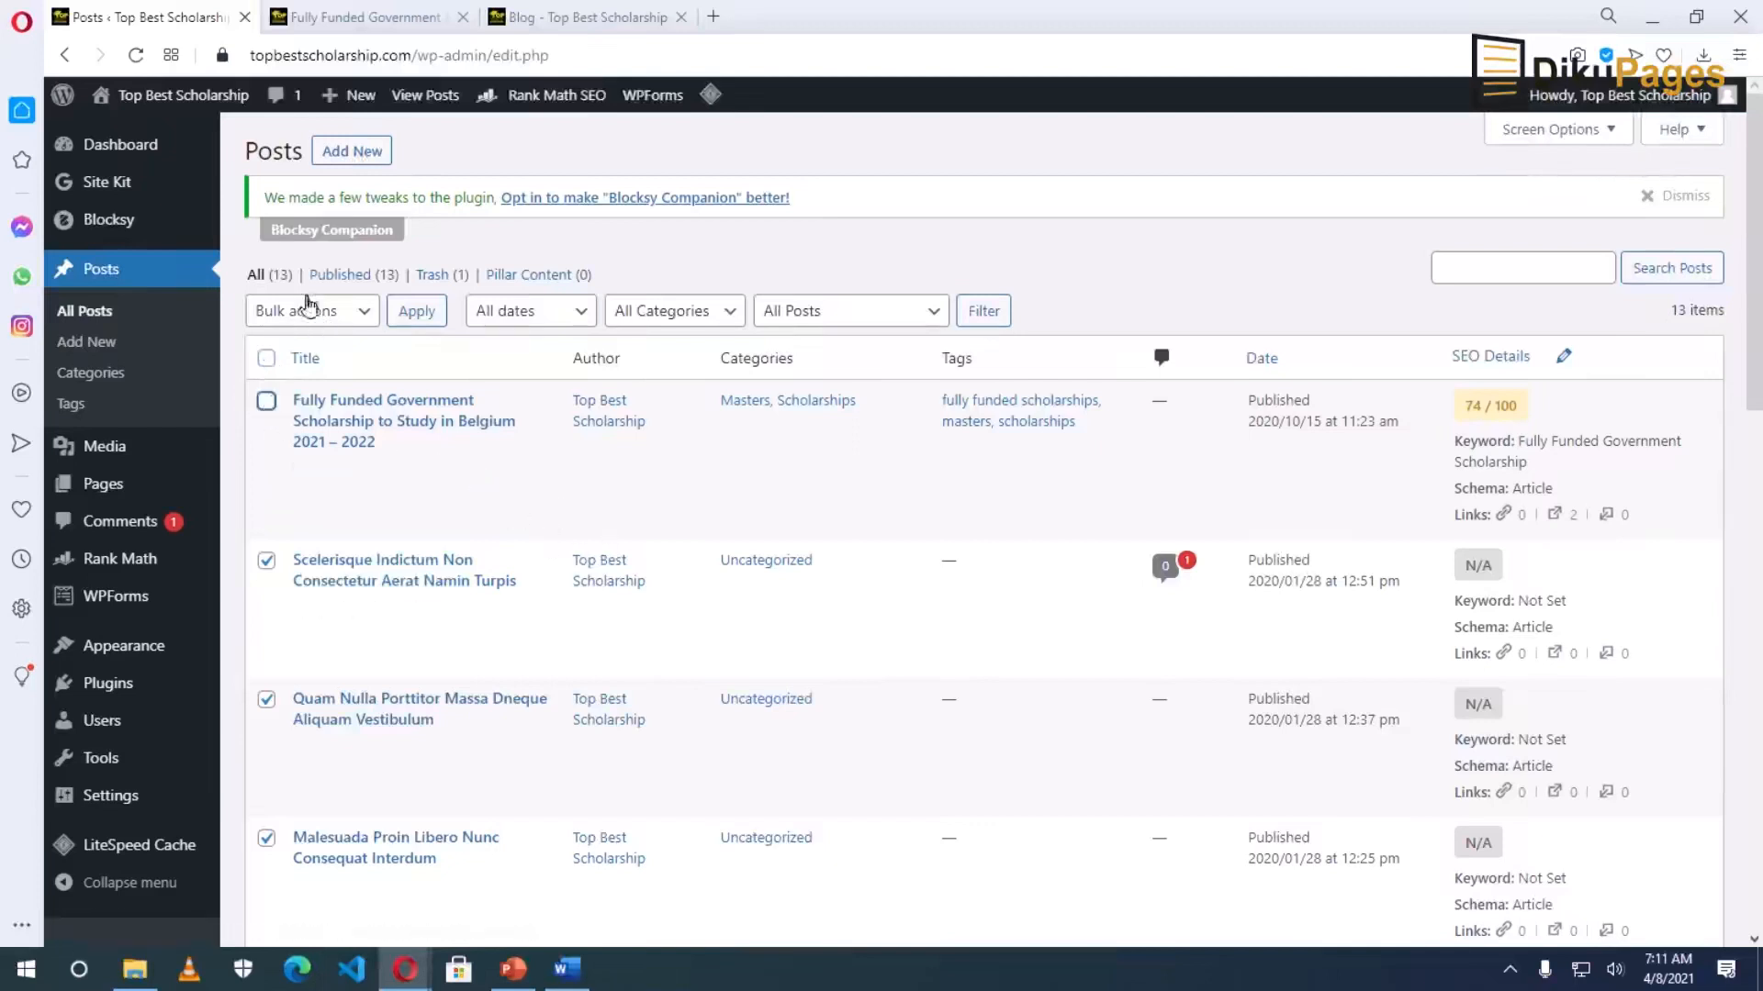
pyautogui.click(354, 312)
pyautogui.click(336, 418)
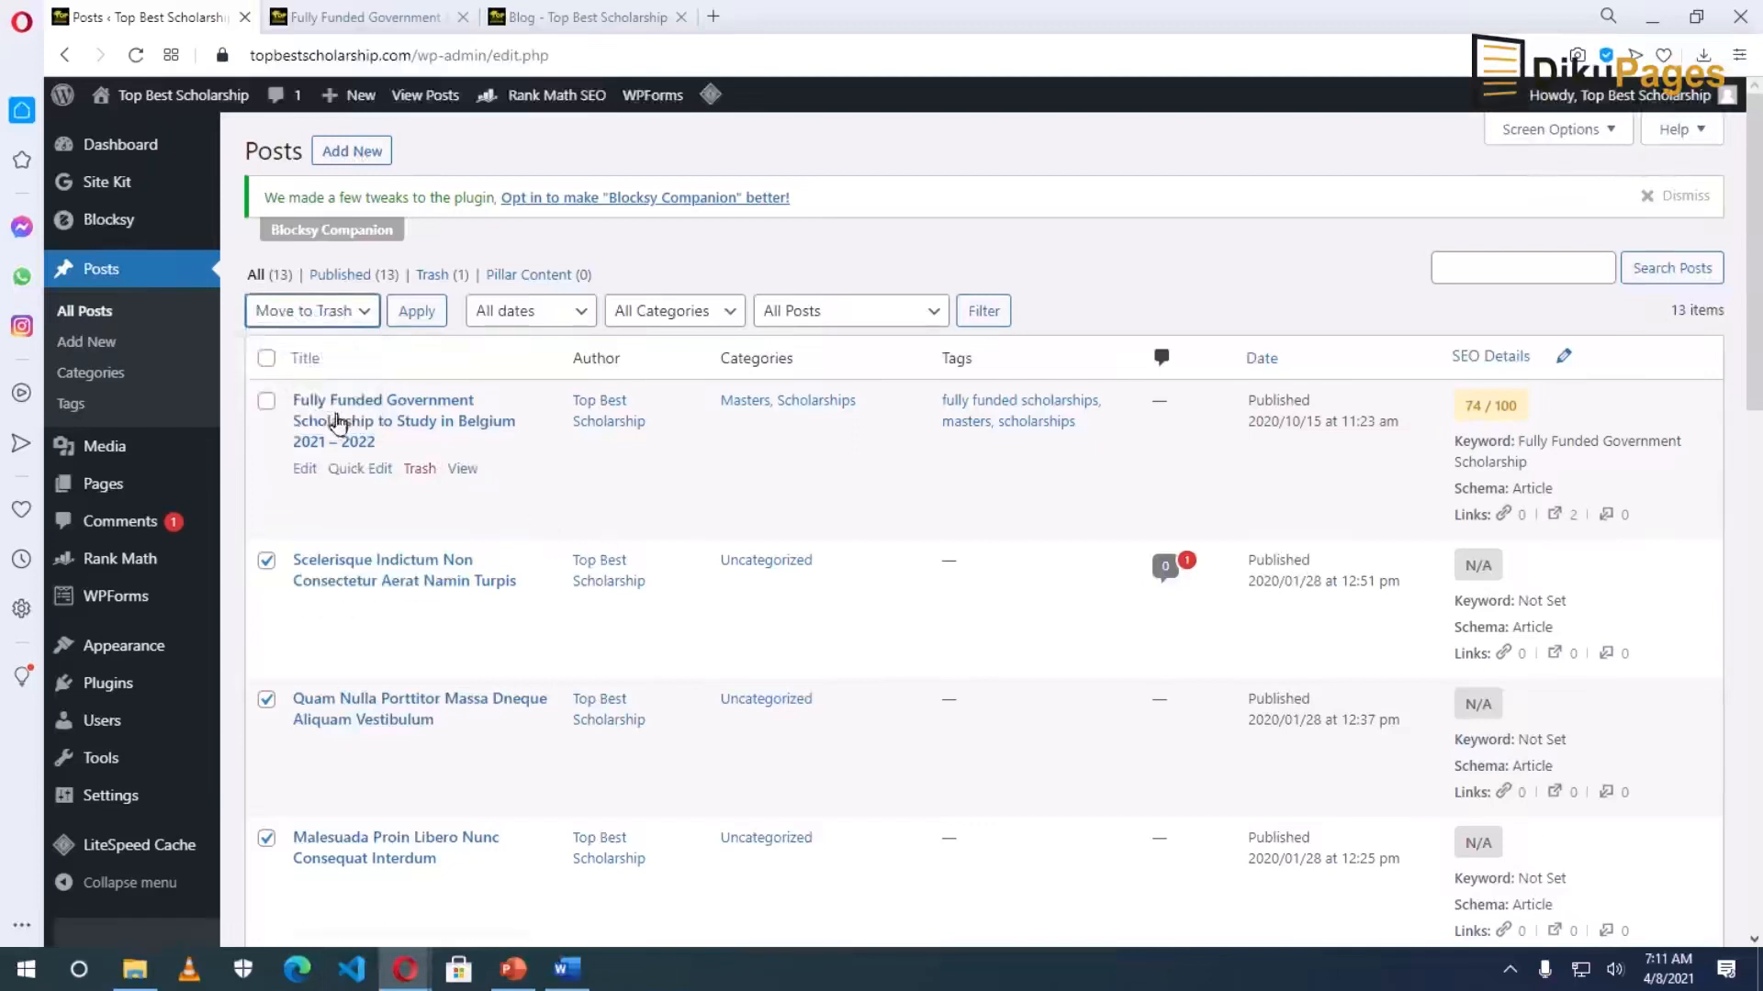
pyautogui.click(417, 311)
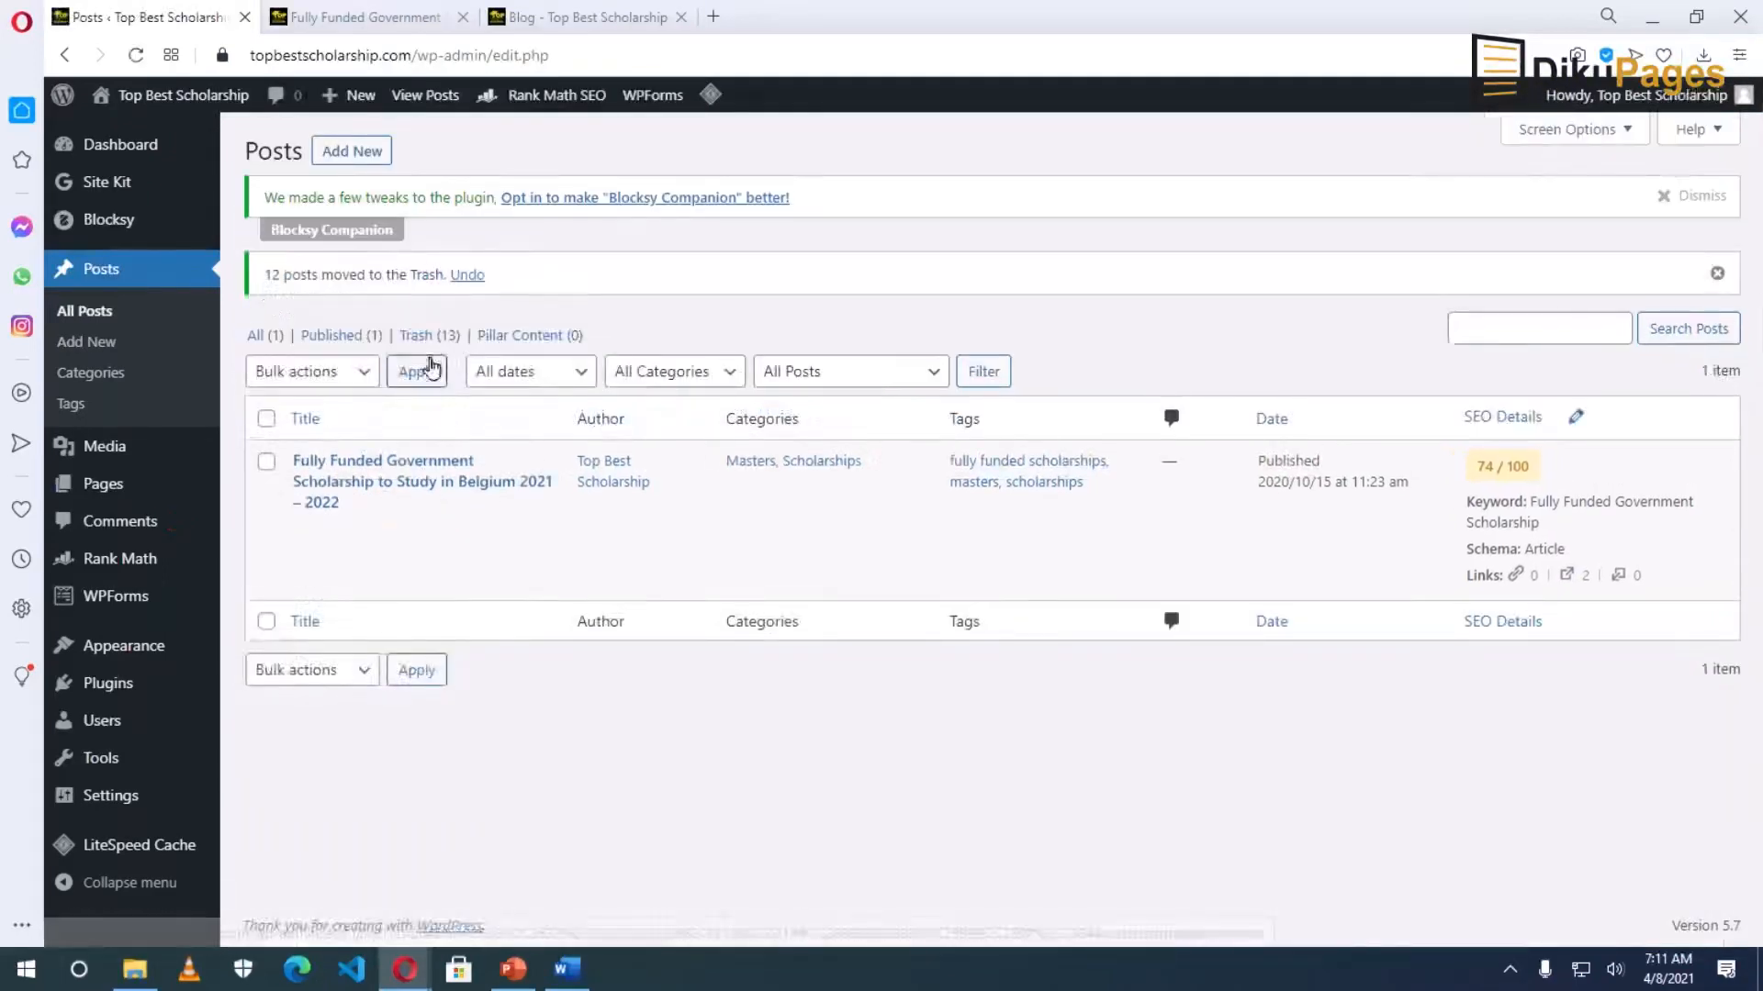
# Empty the Trash to permanently delete the 13 trashed posts, then view the blog homepage.
pyautogui.click(418, 336)
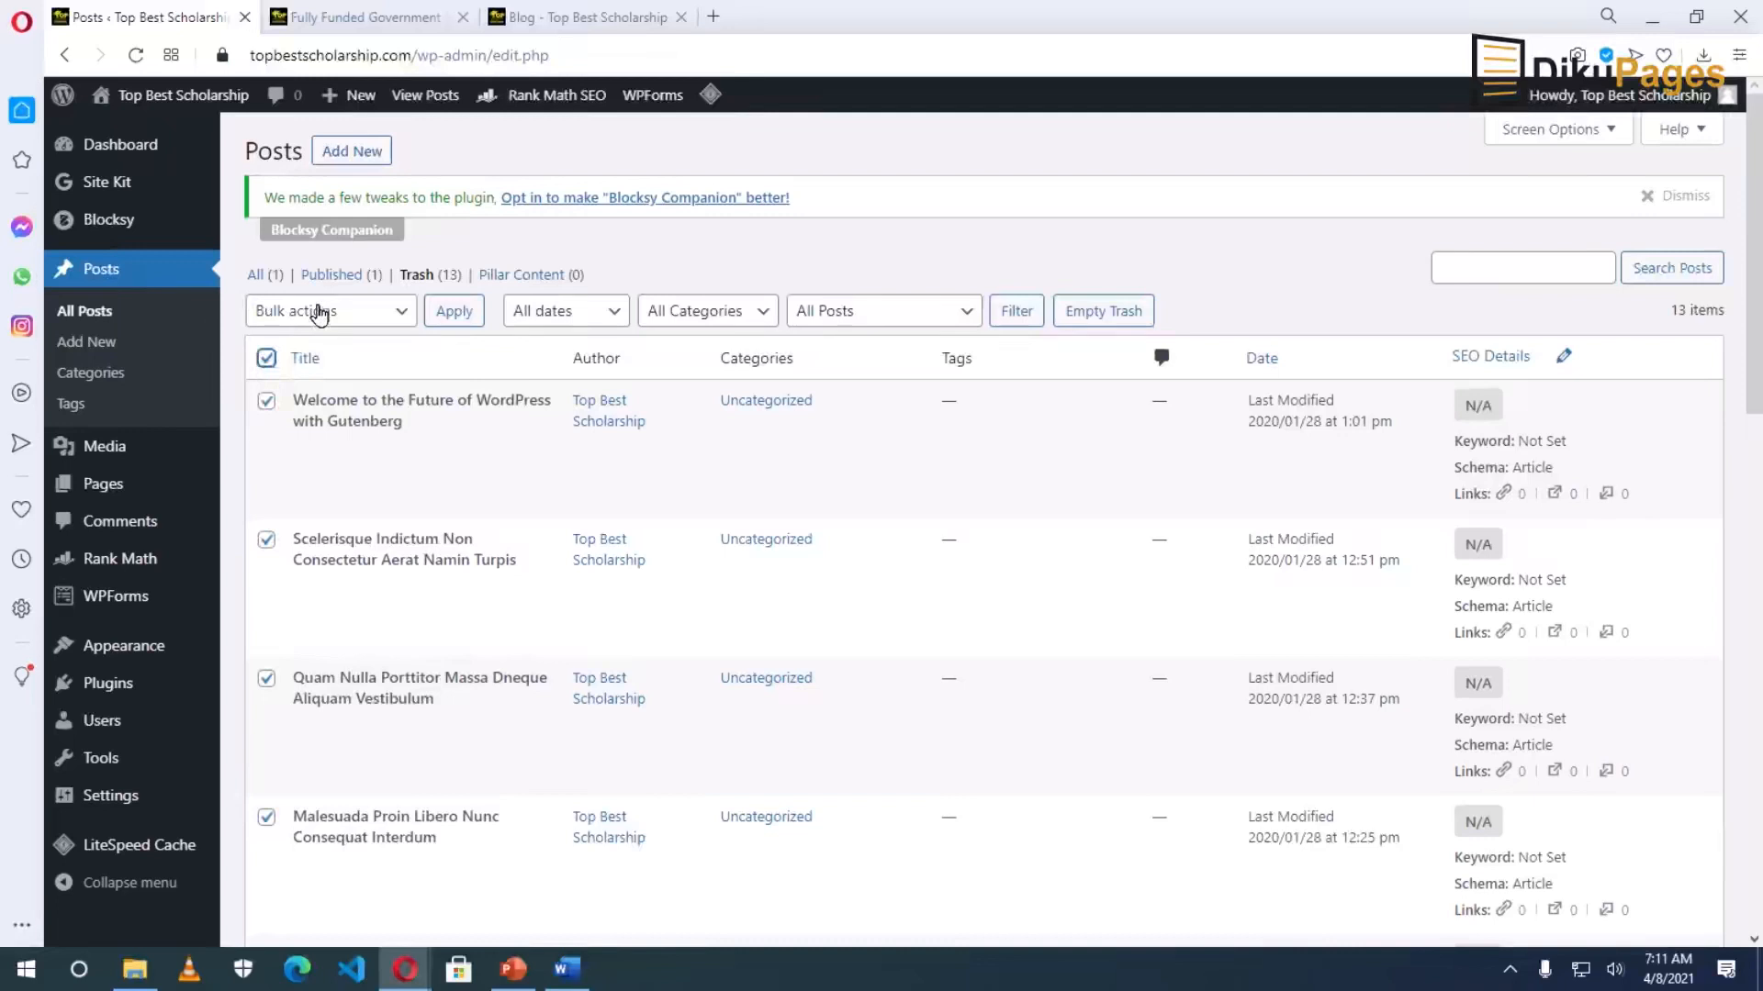
pyautogui.click(1099, 313)
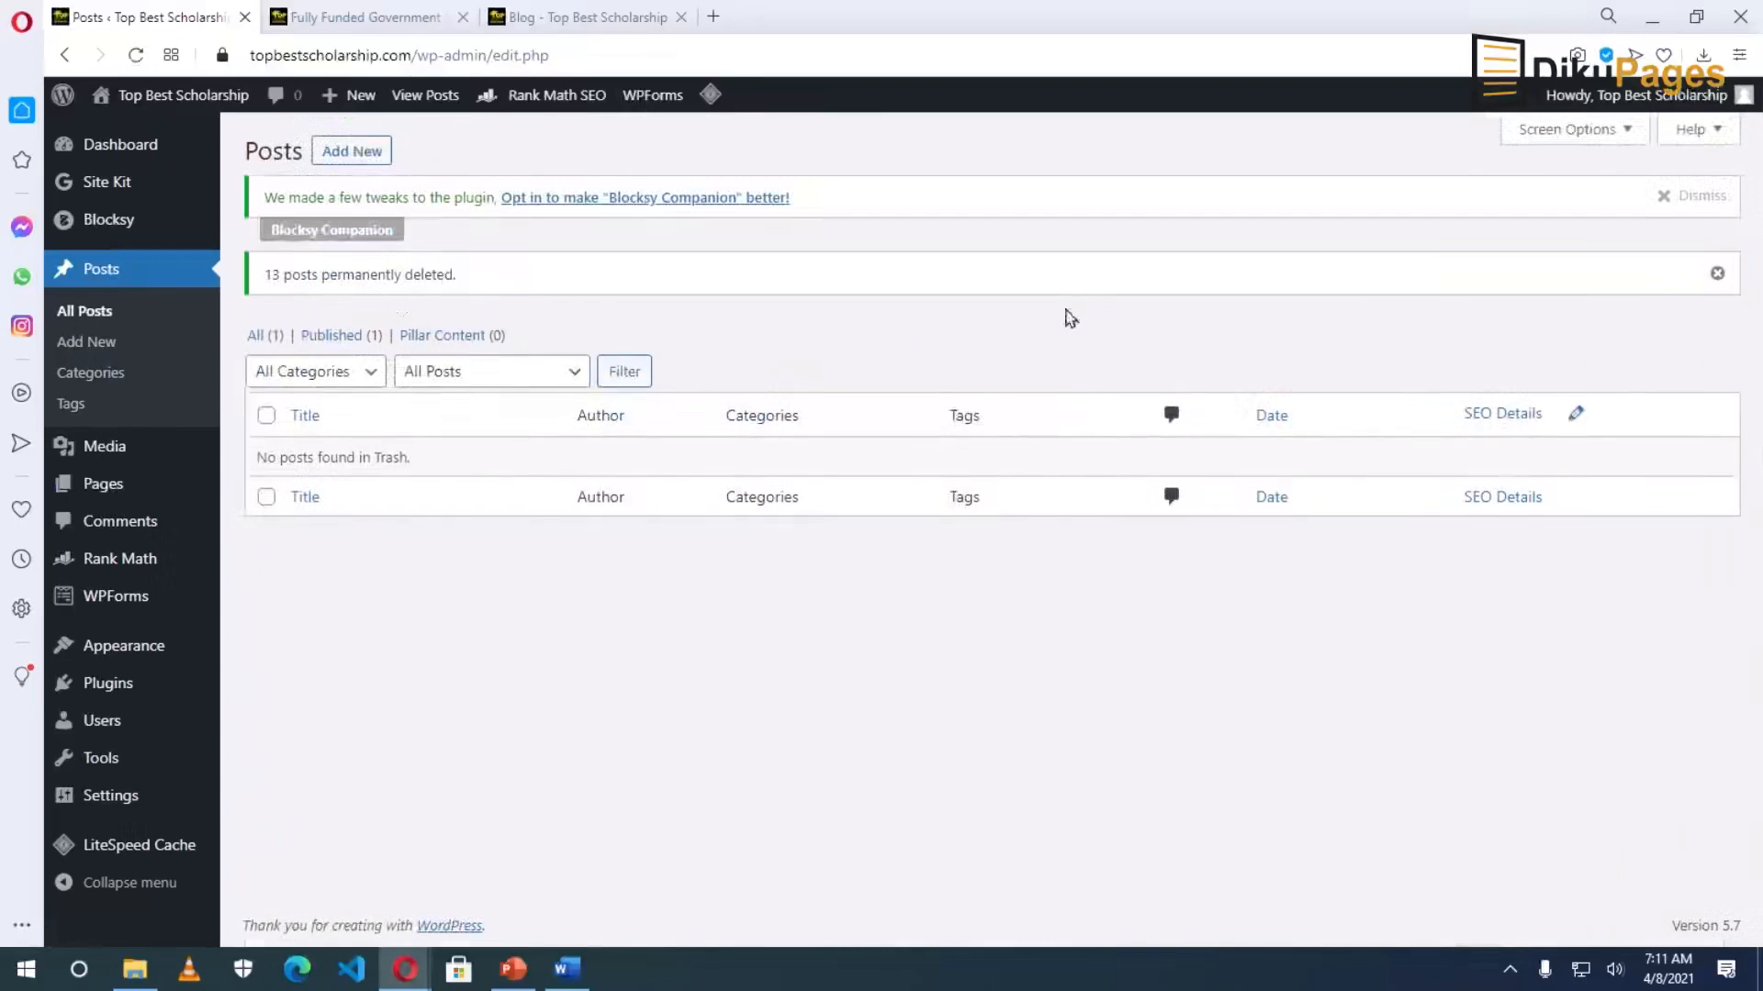
pyautogui.click(569, 26)
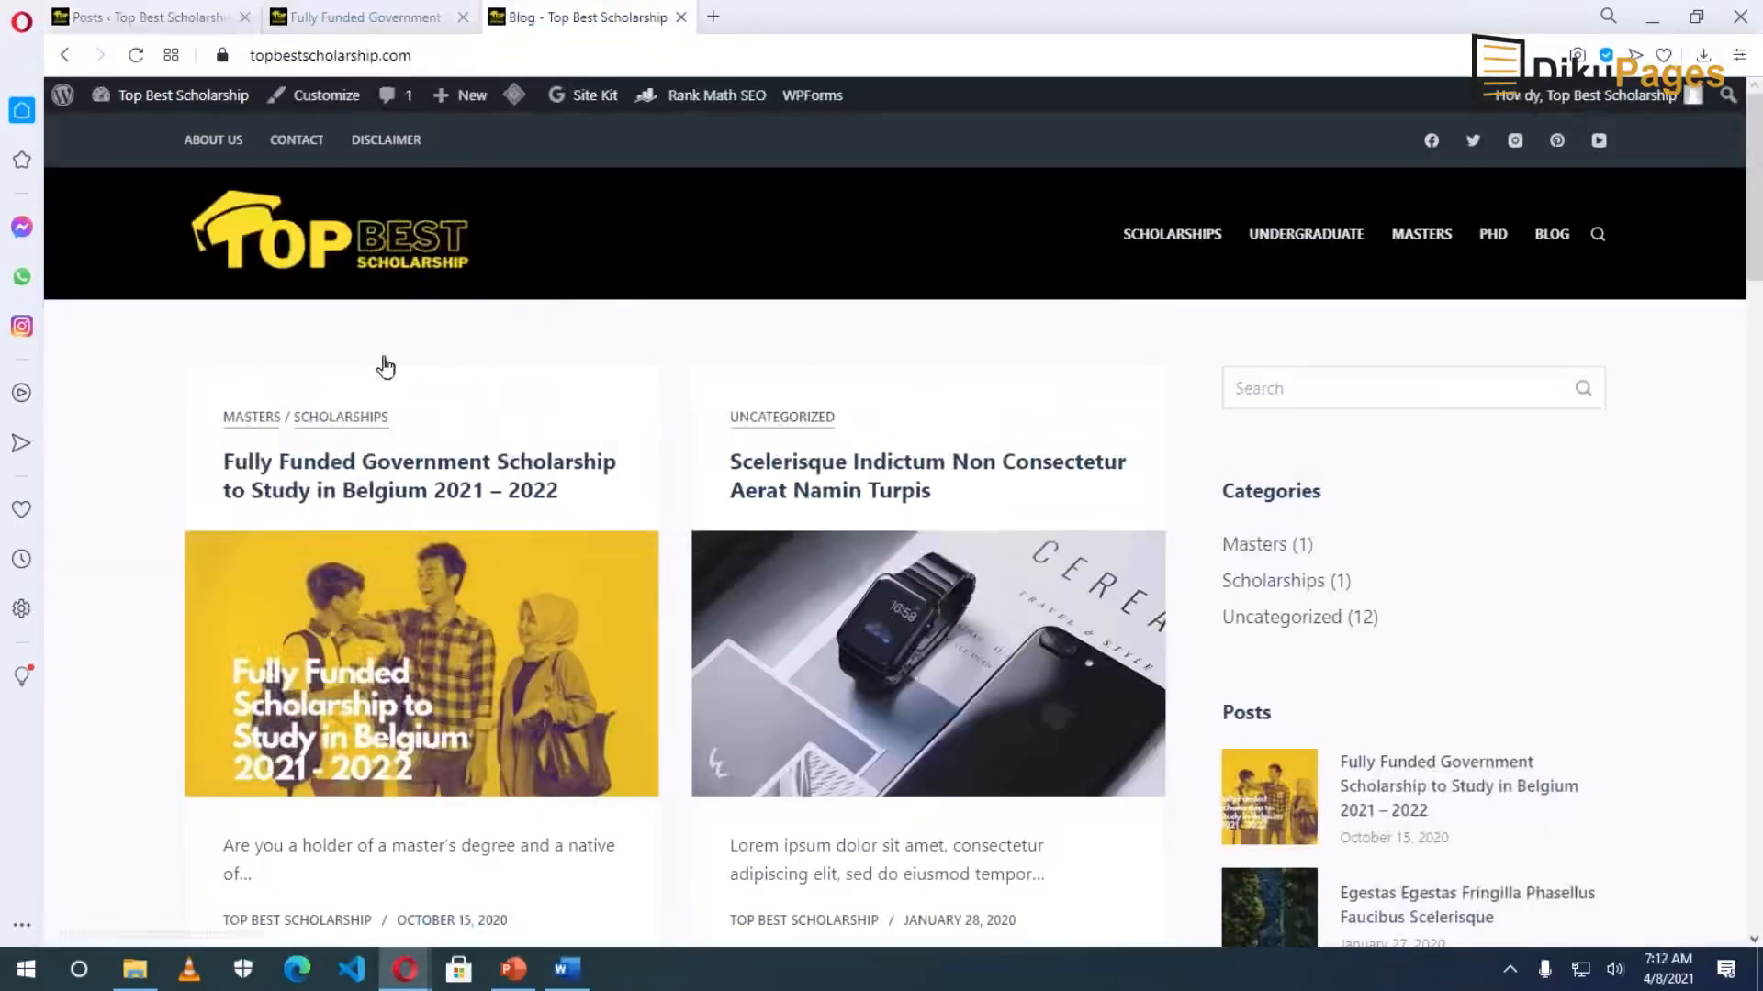
# Reload the blog to confirm only the Belgium scholarship post remains.
pyautogui.click(1080, 601)
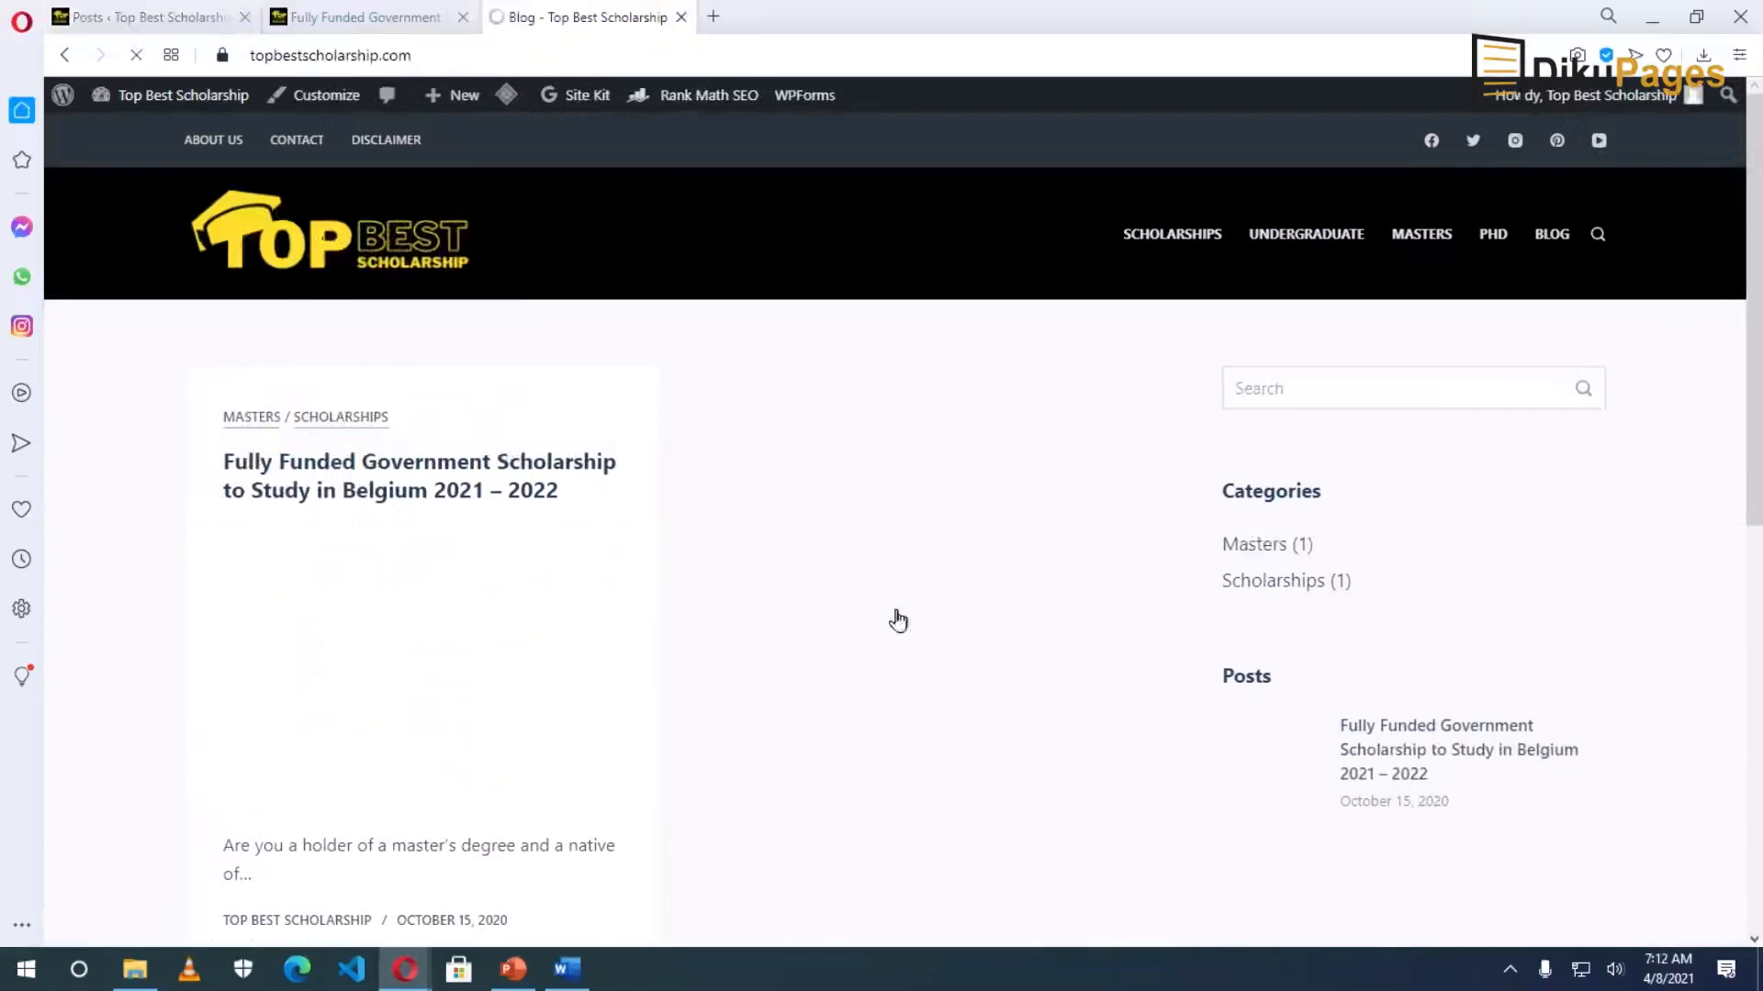
pyautogui.scroll(-8, 1000, 643)
pyautogui.scroll(8, 1011, 629)
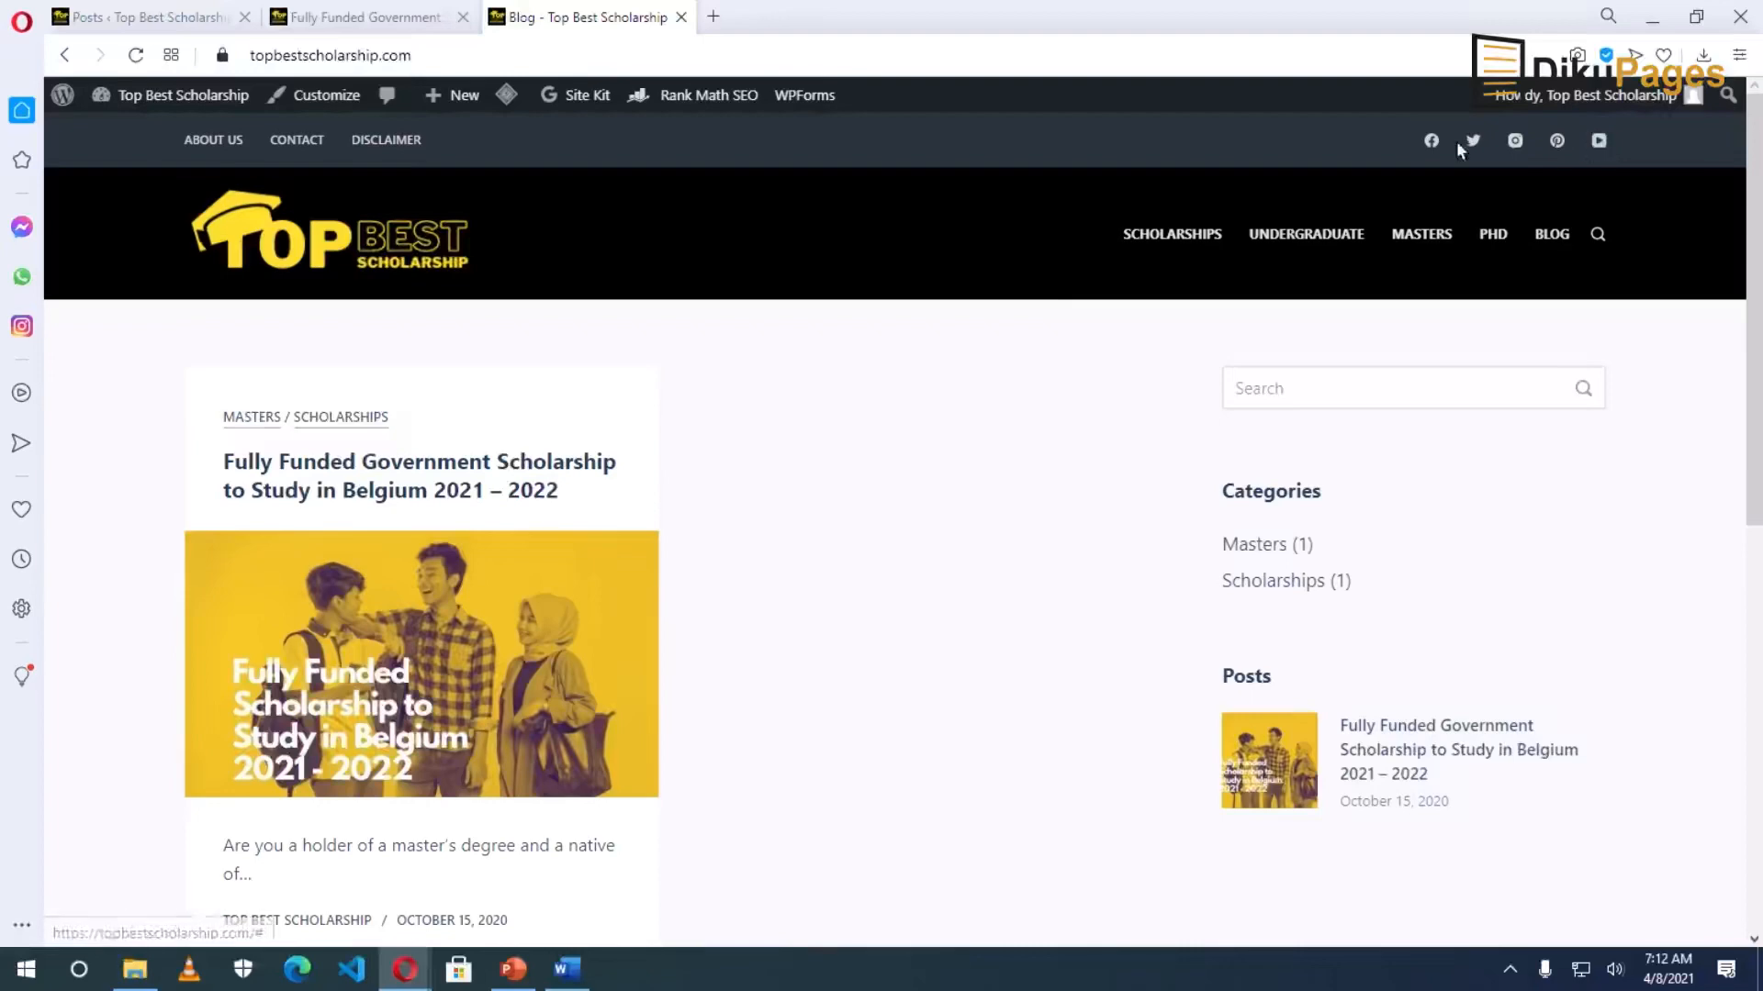
# Test the header Facebook icon, which leads only to '#', then launch the Customizer.
pyautogui.click(1432, 144)
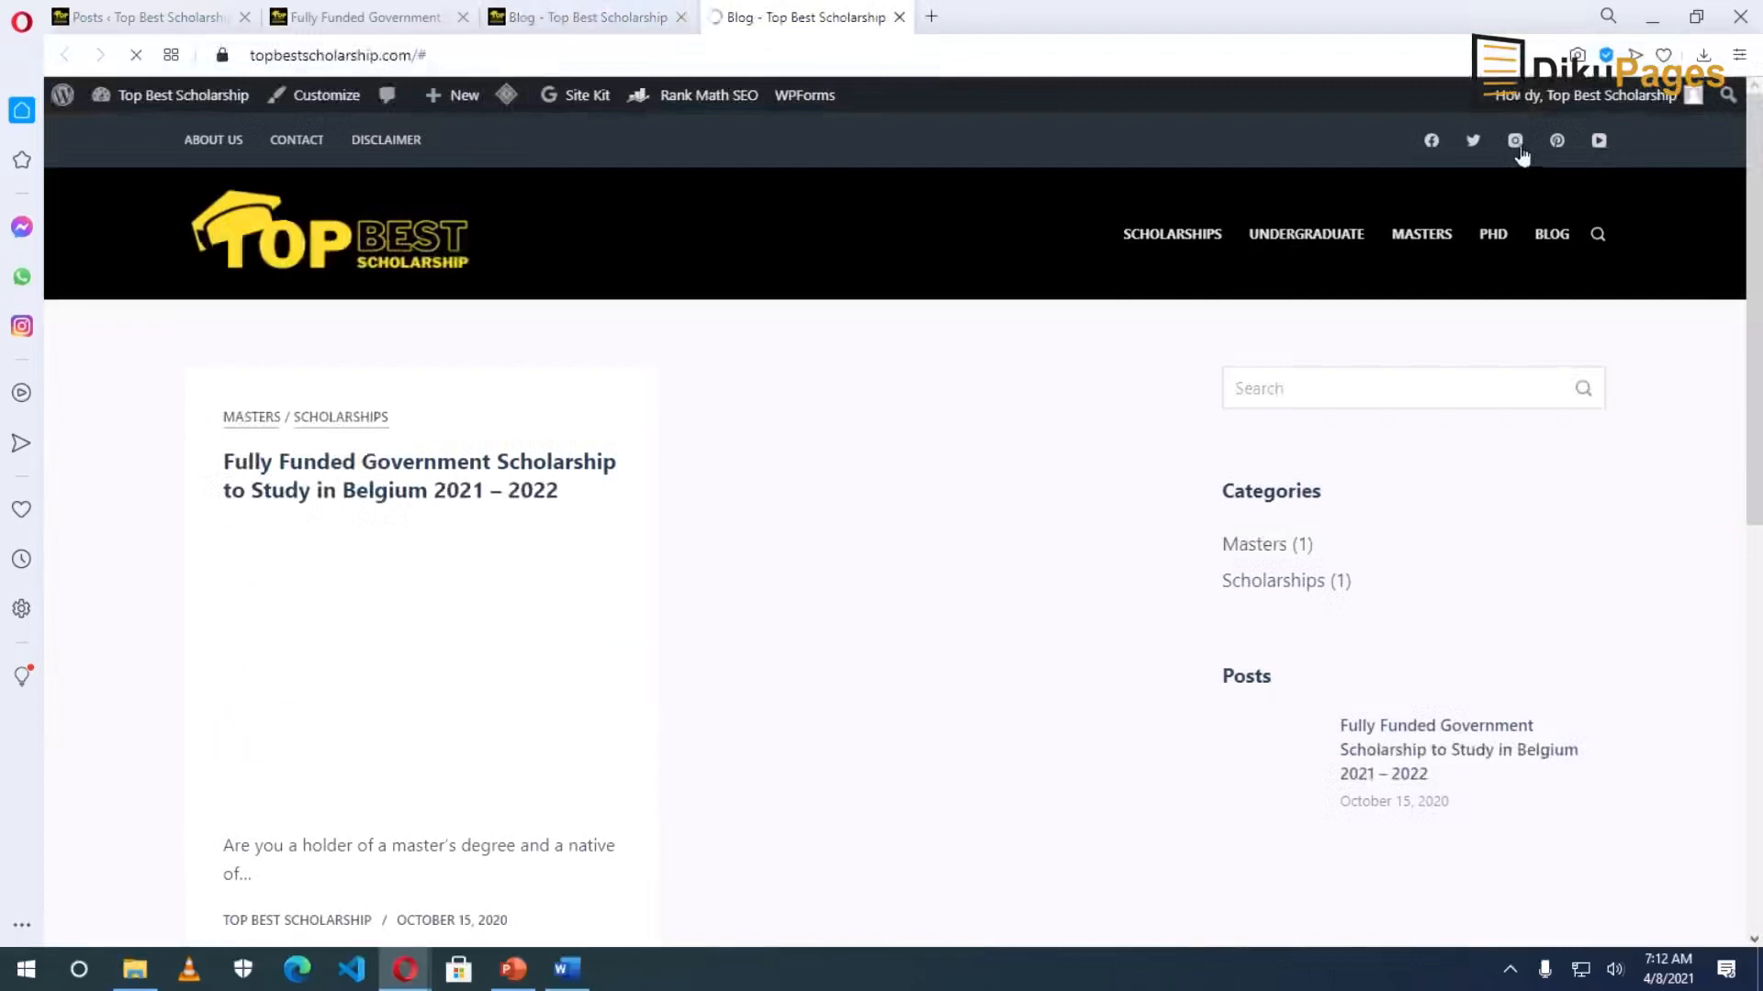
pyautogui.scroll(-1, 346, 171)
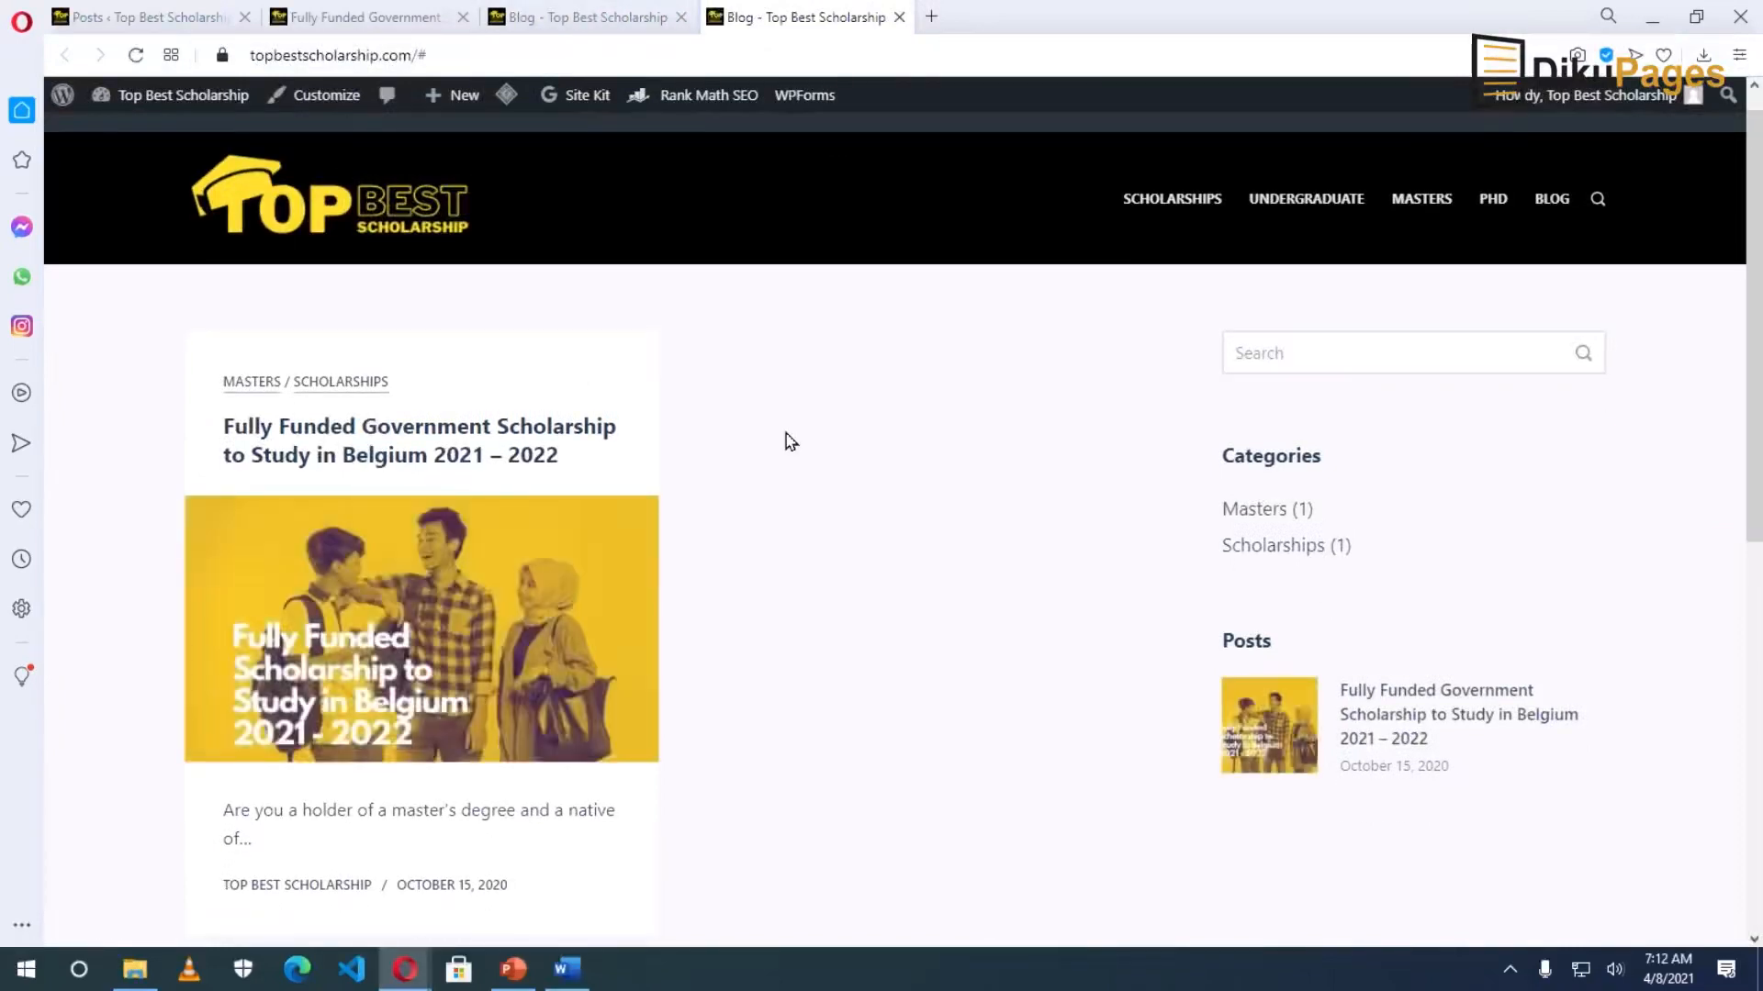
pyautogui.click(327, 95)
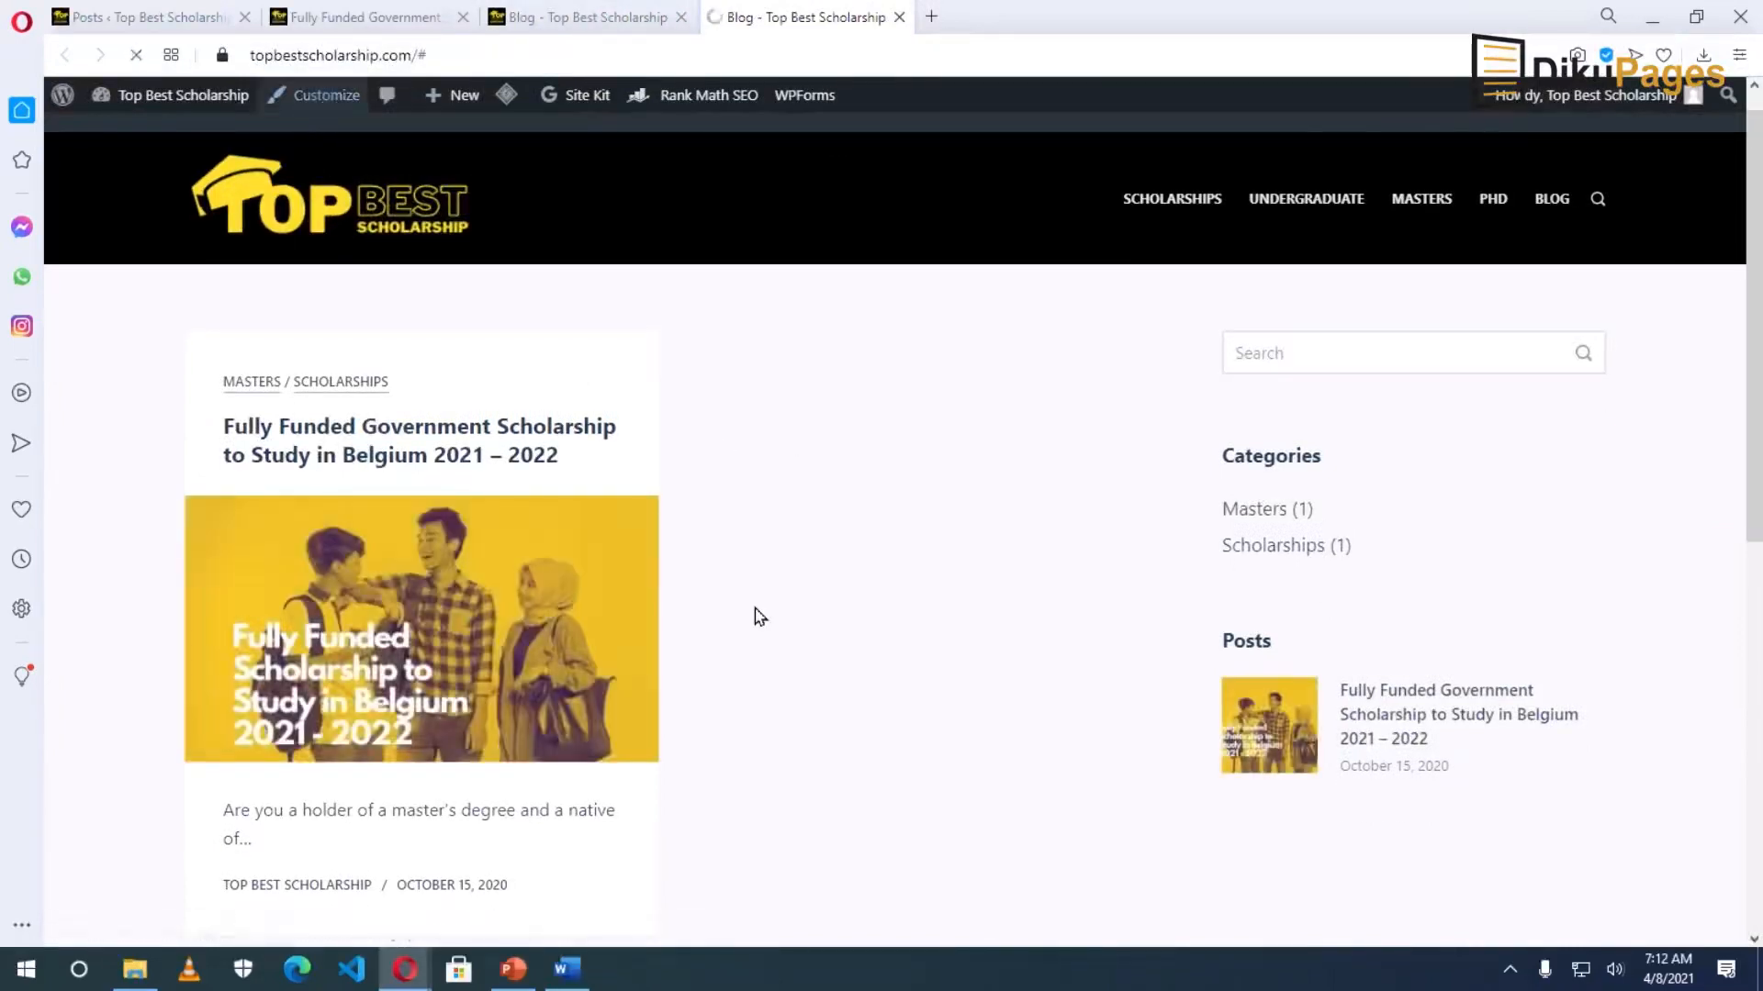
# Enter the Top Best Scholarship Facebook page URL as the Facebook account link in Social Networks.
pyautogui.scroll(-5, 215, 539)
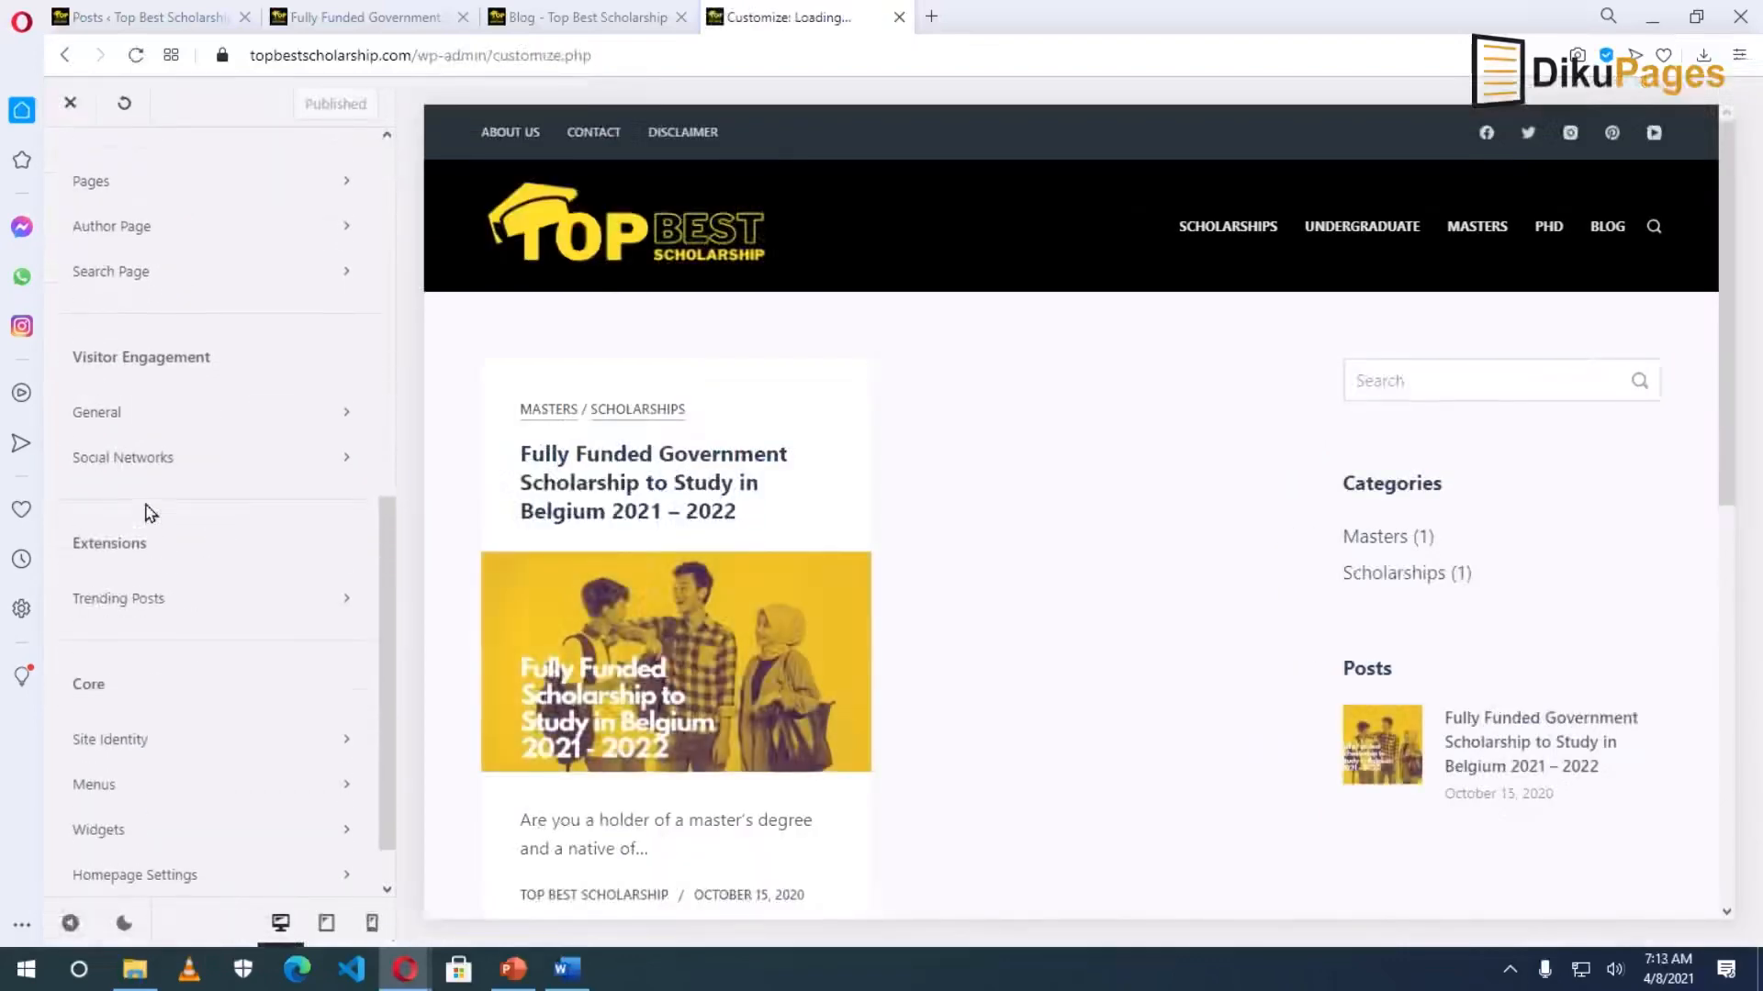
pyautogui.click(137, 459)
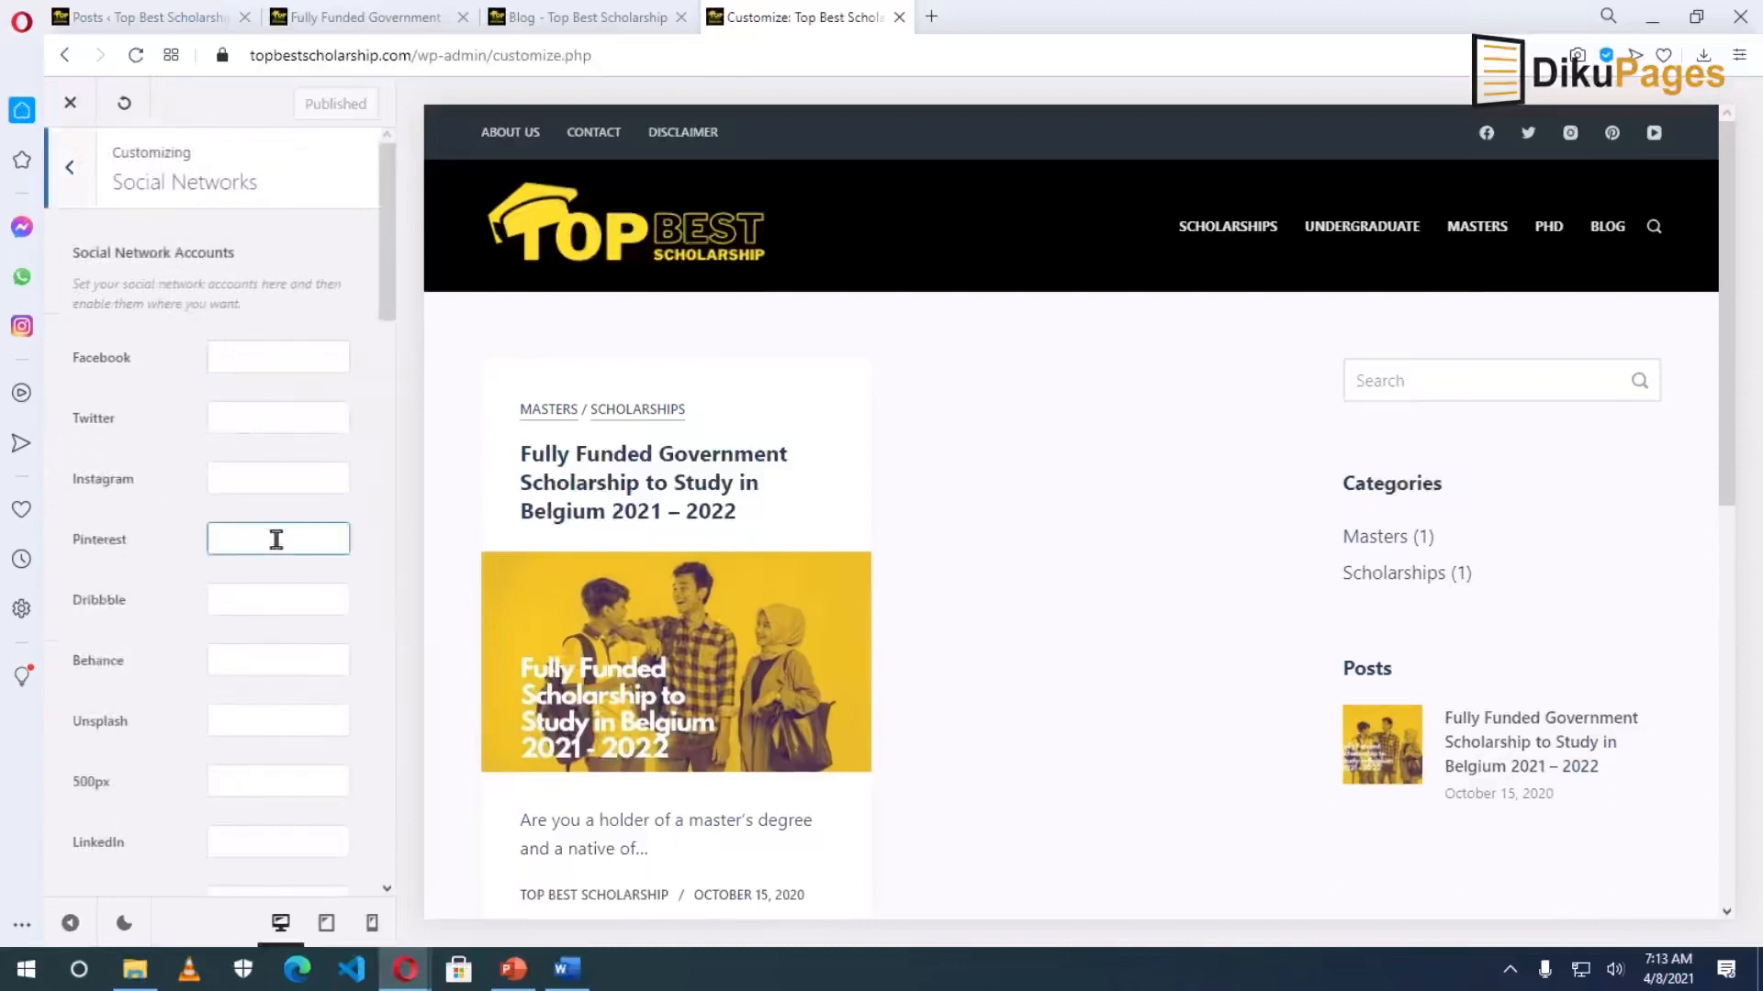
pyautogui.scroll(-9, 275, 551)
pyautogui.scroll(-8, 267, 753)
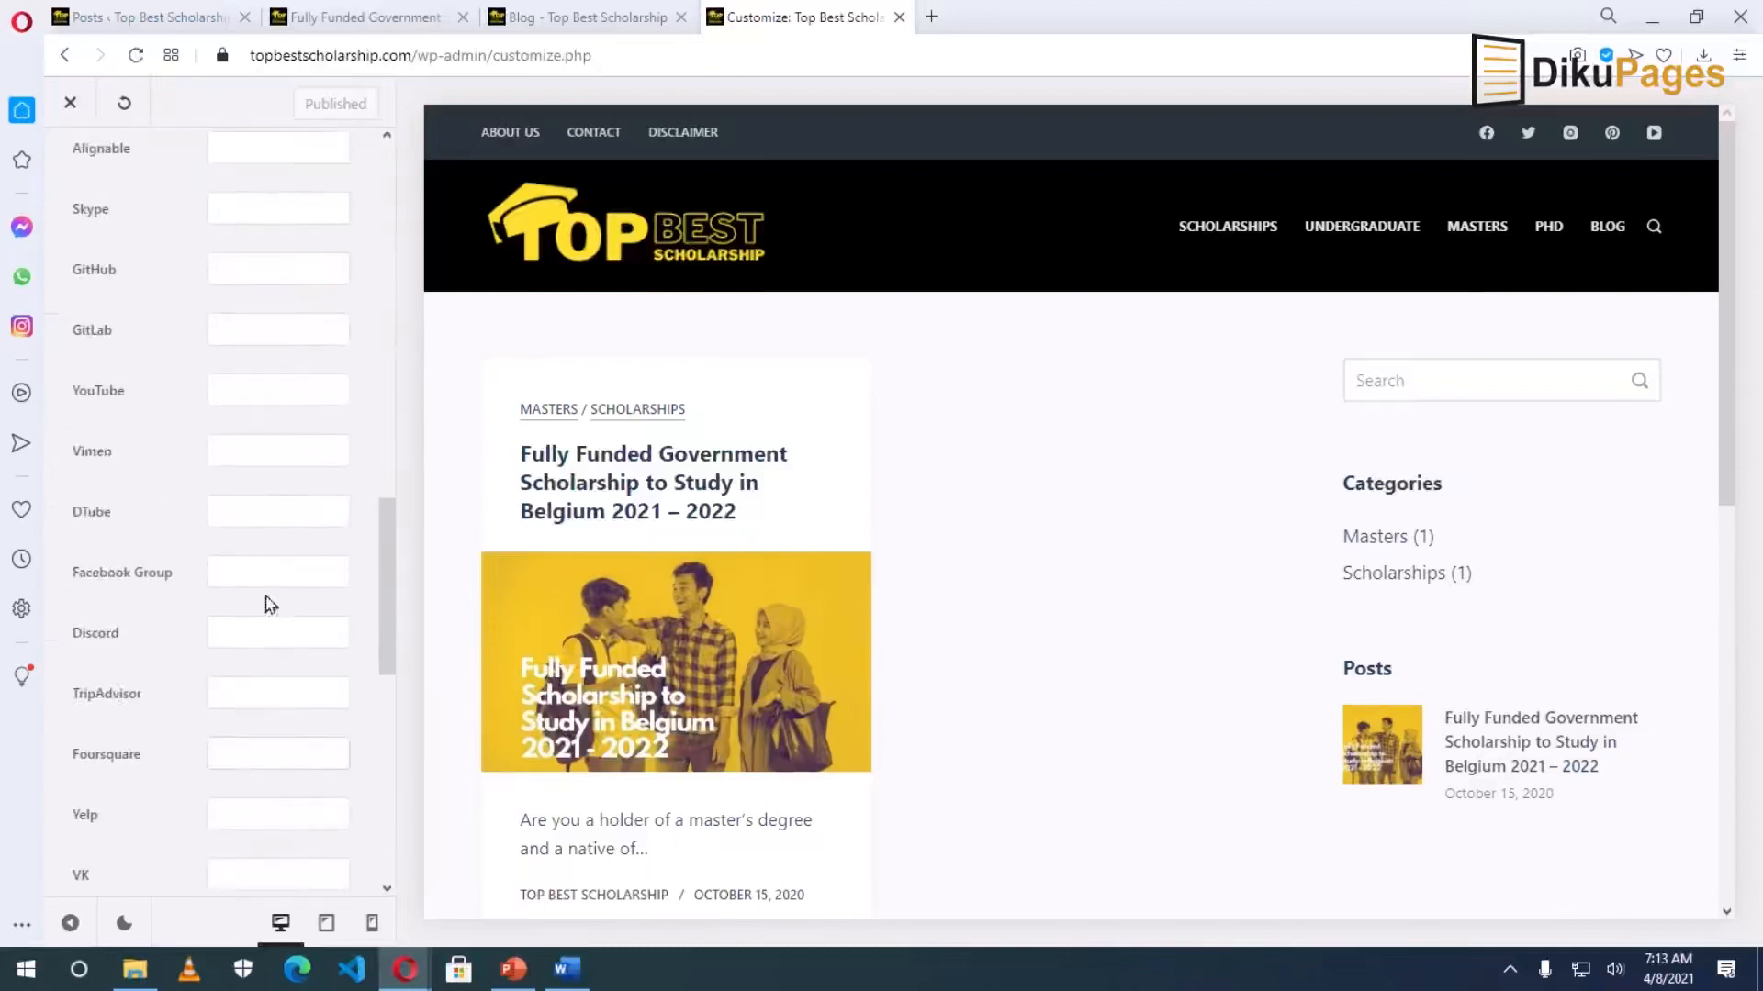
pyautogui.scroll(10, 272, 670)
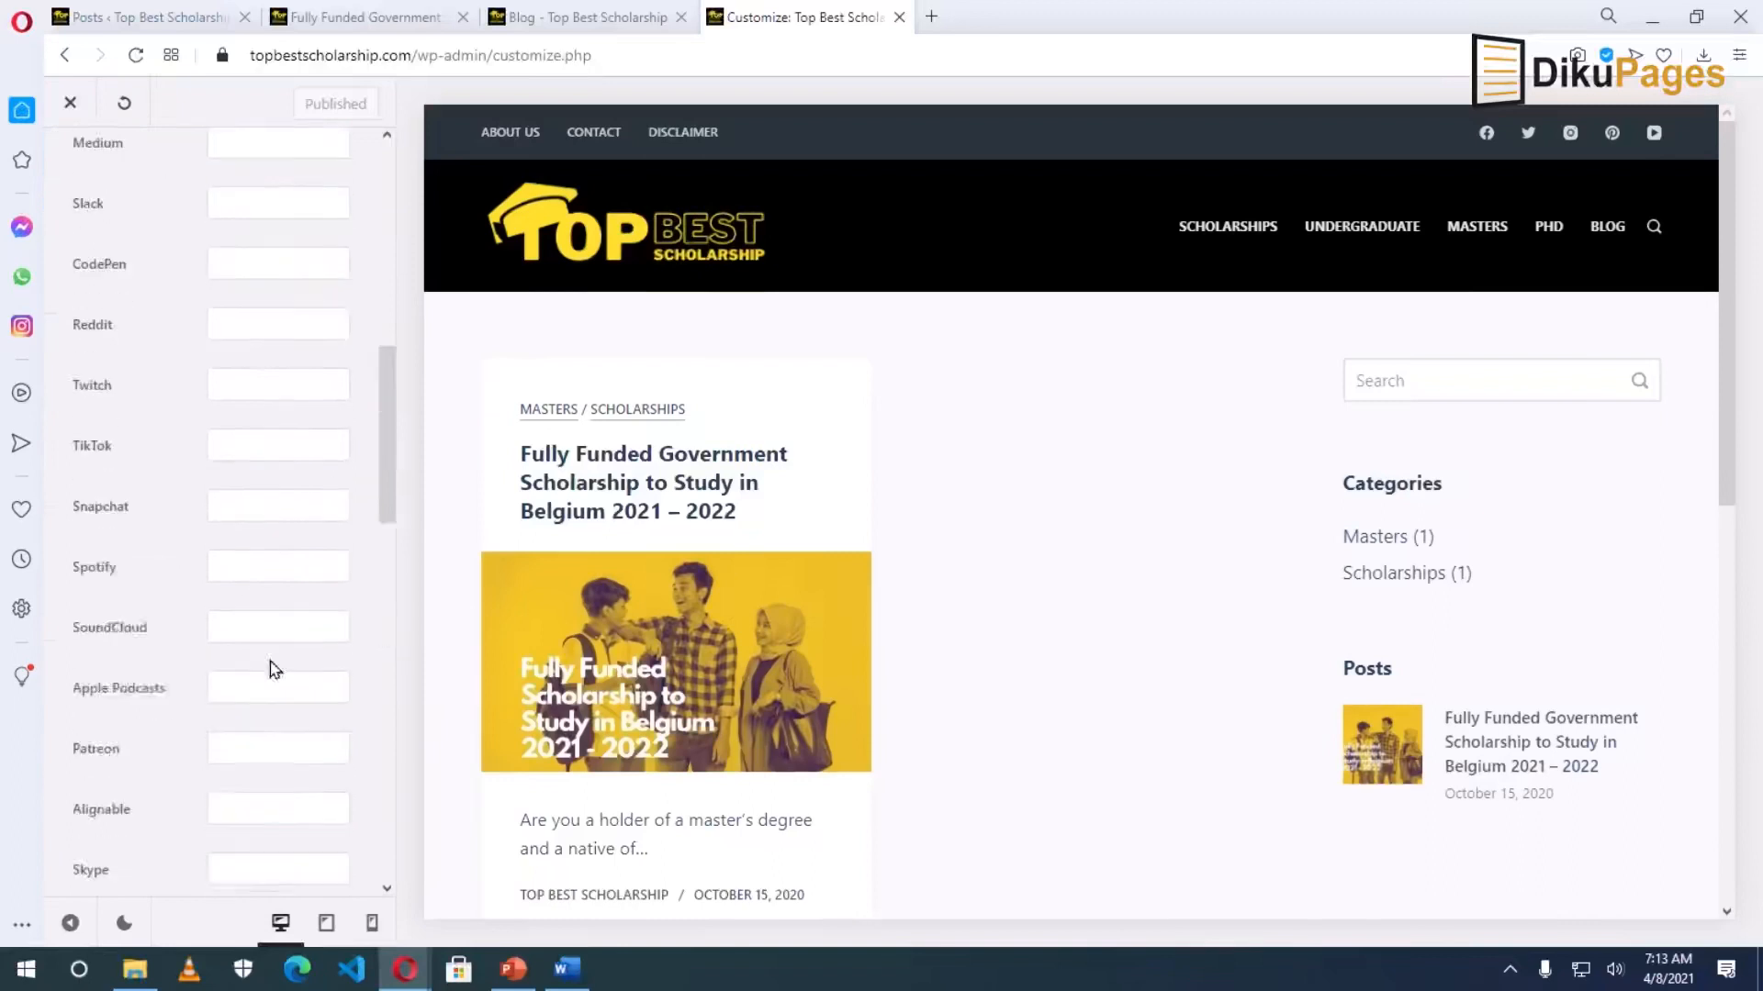
pyautogui.scroll(5, 285, 579)
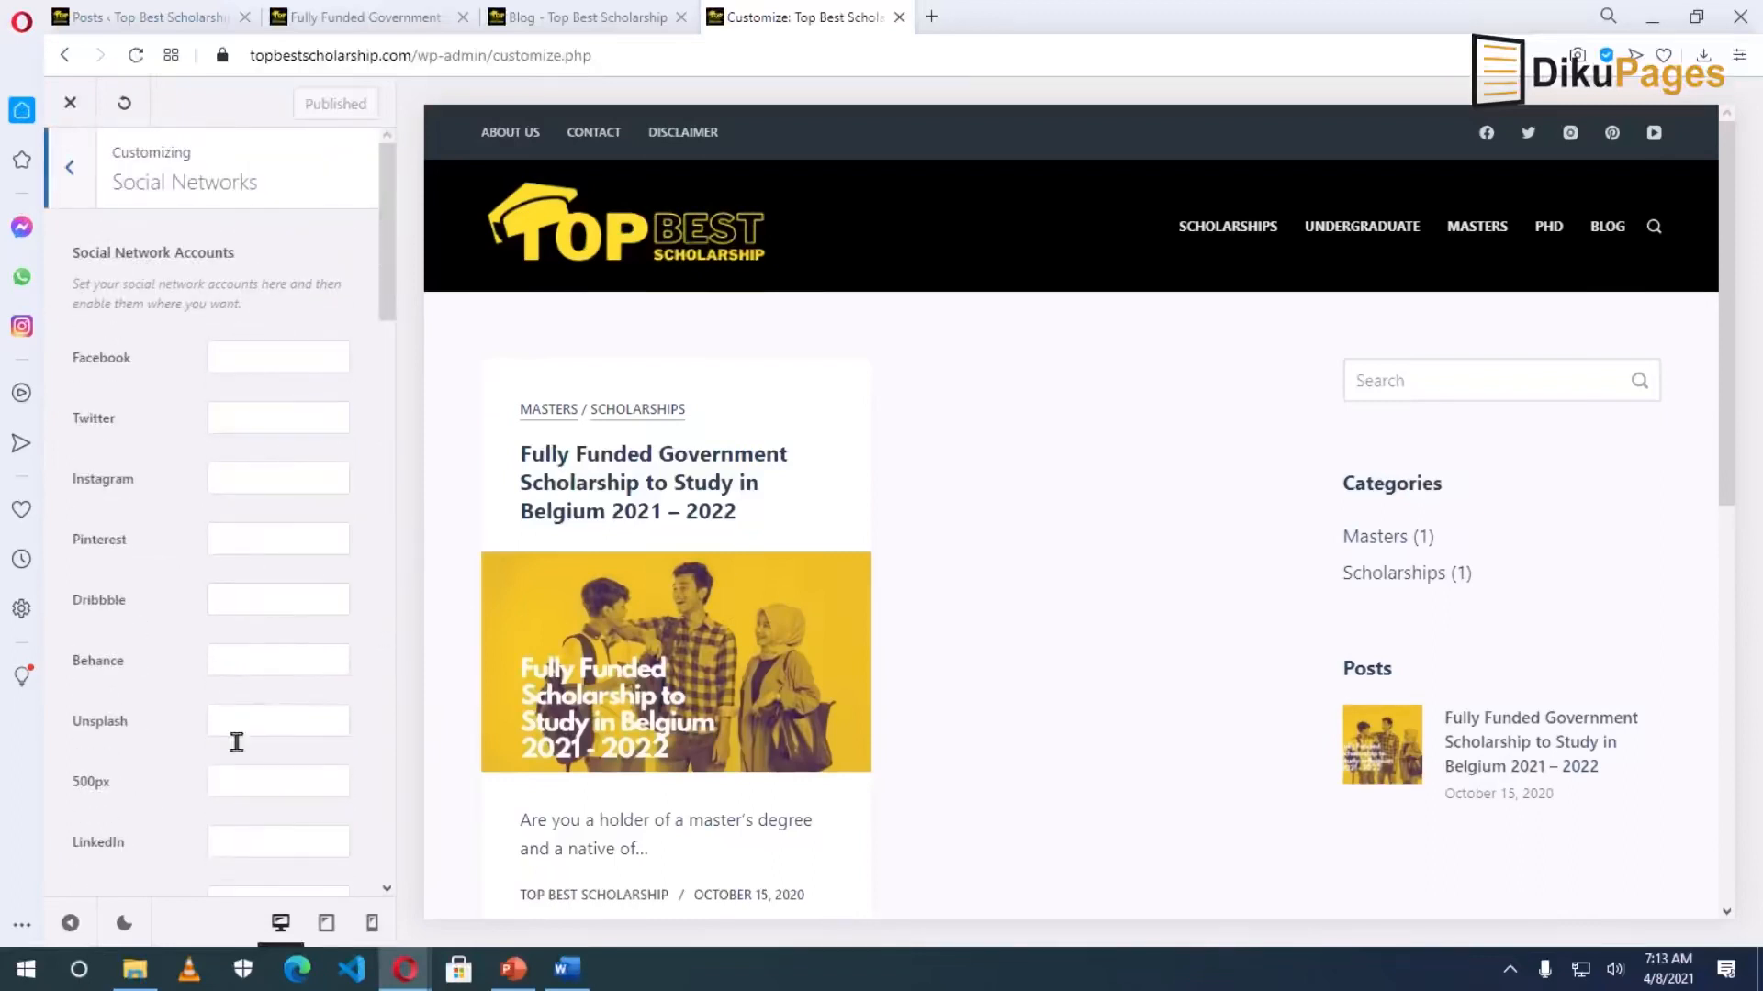
pyautogui.click(280, 358)
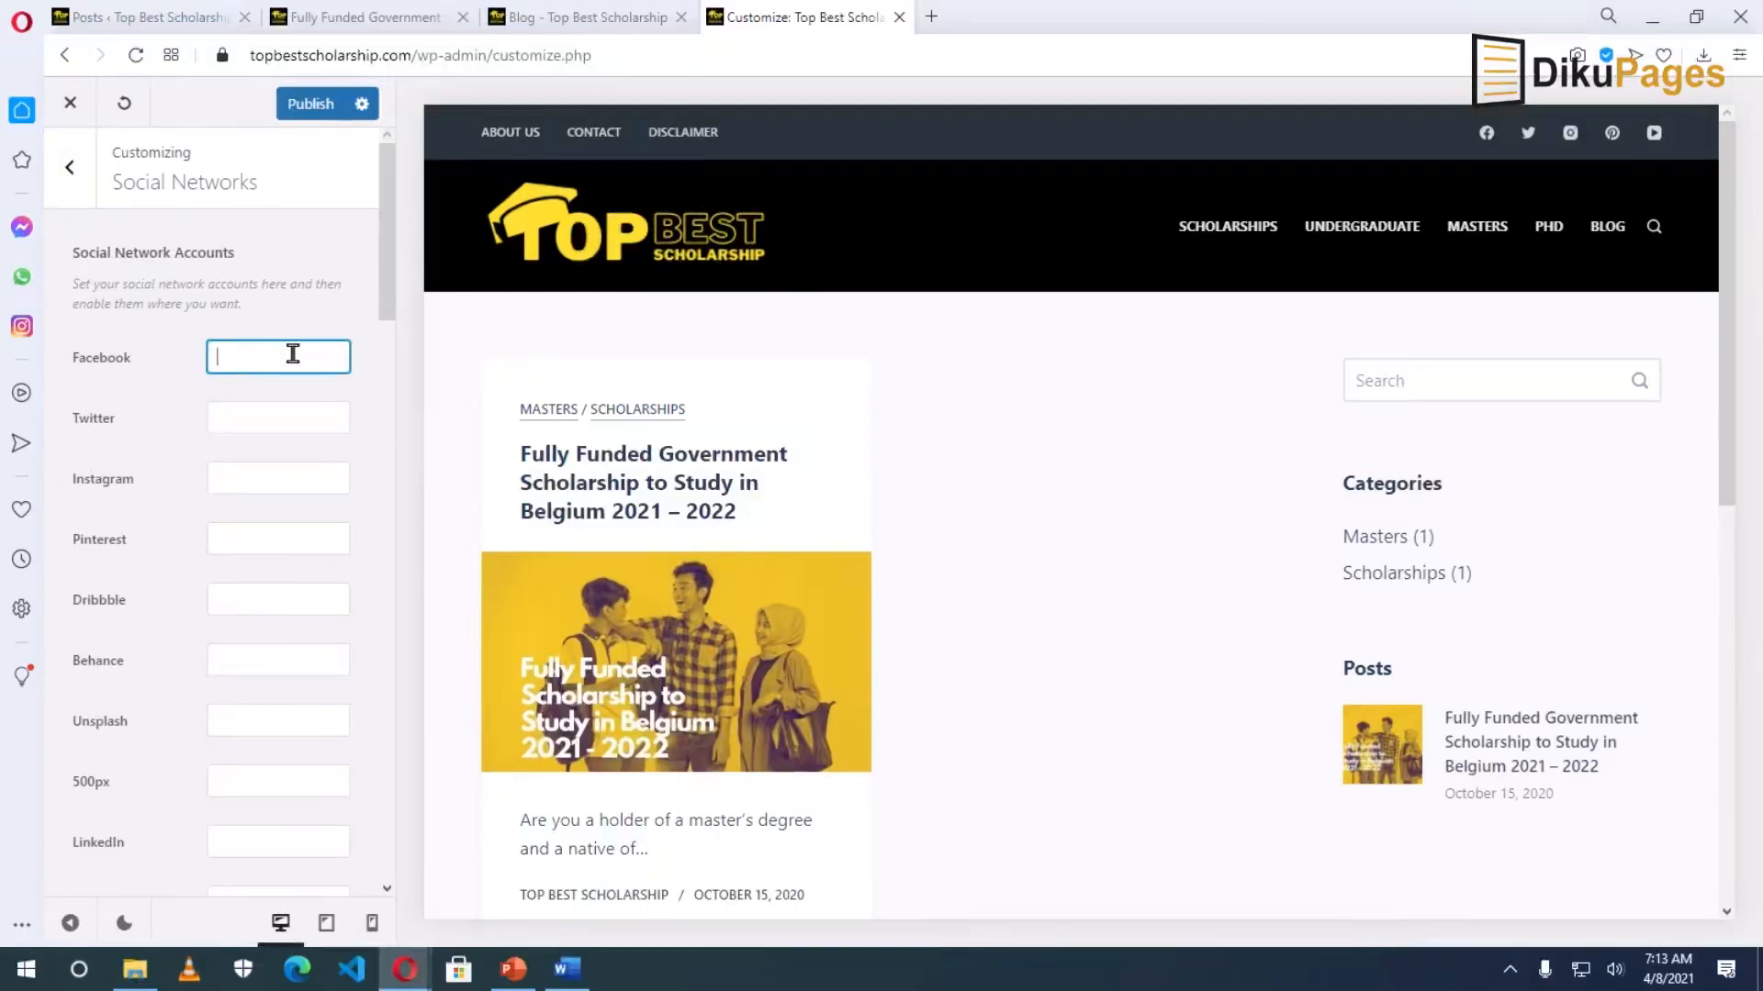
pyautogui.hotkey('ctrl', 'v')
pyautogui.write('bestscholarship')
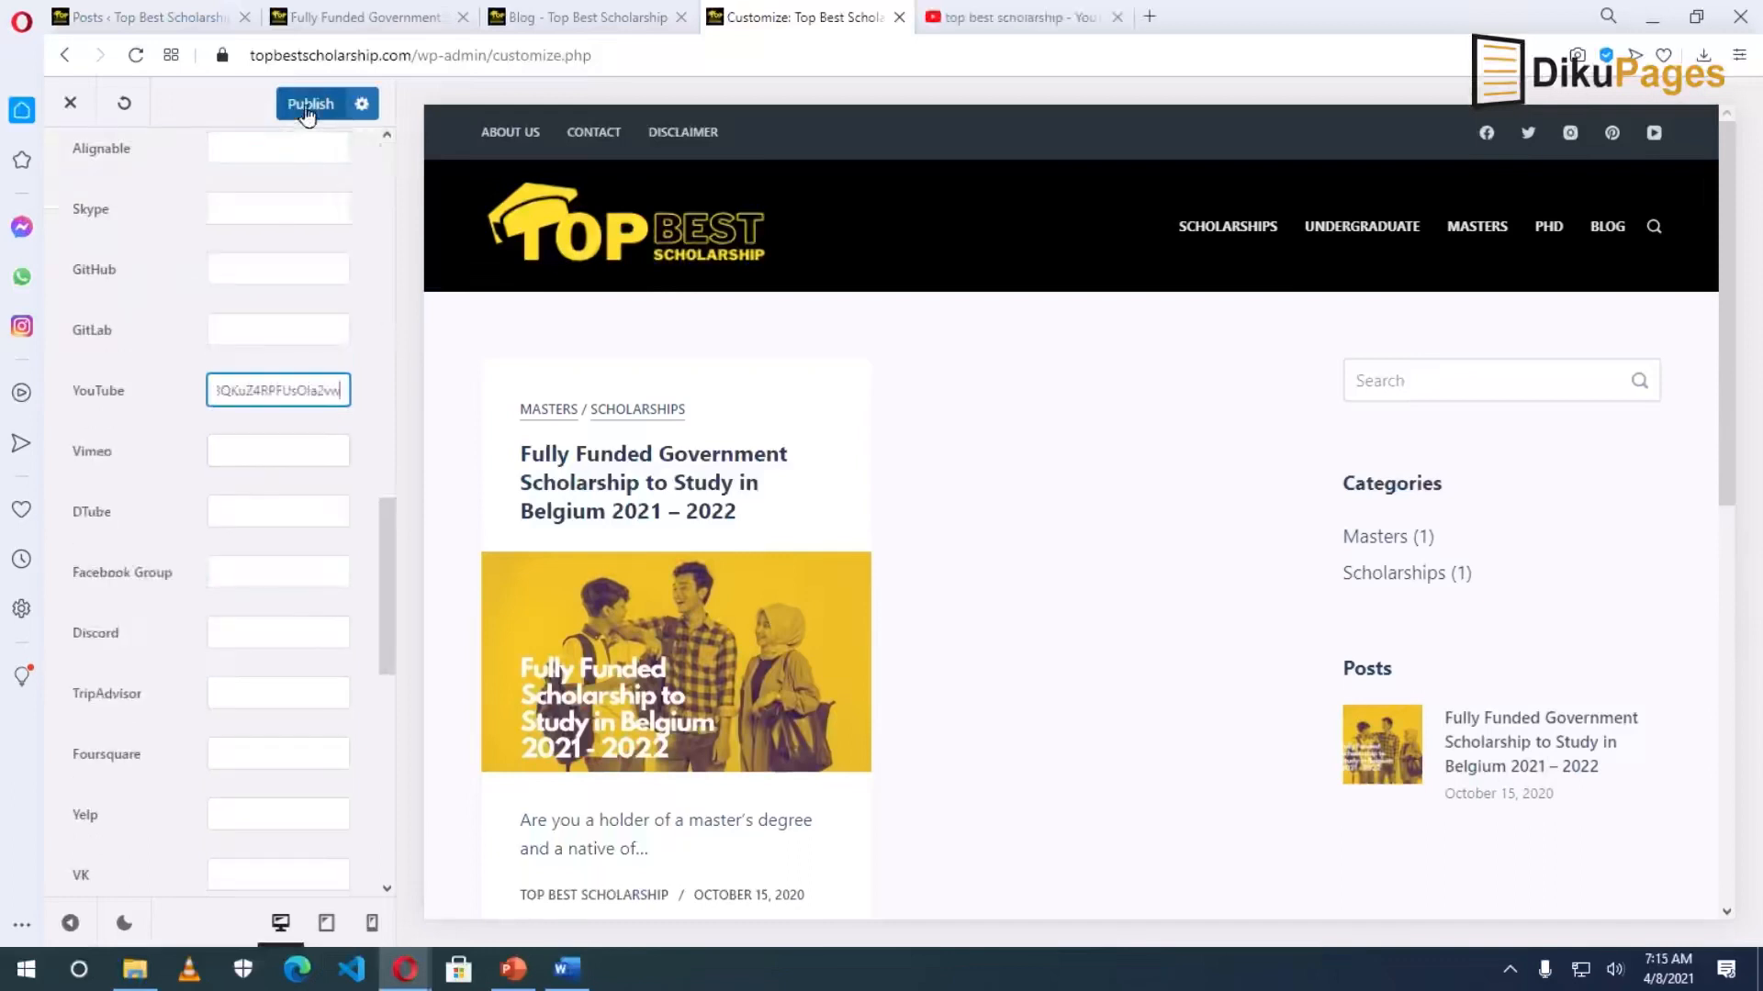
# Publish the social link changes and test the header Facebook icon on the live site.
pyautogui.click(307, 106)
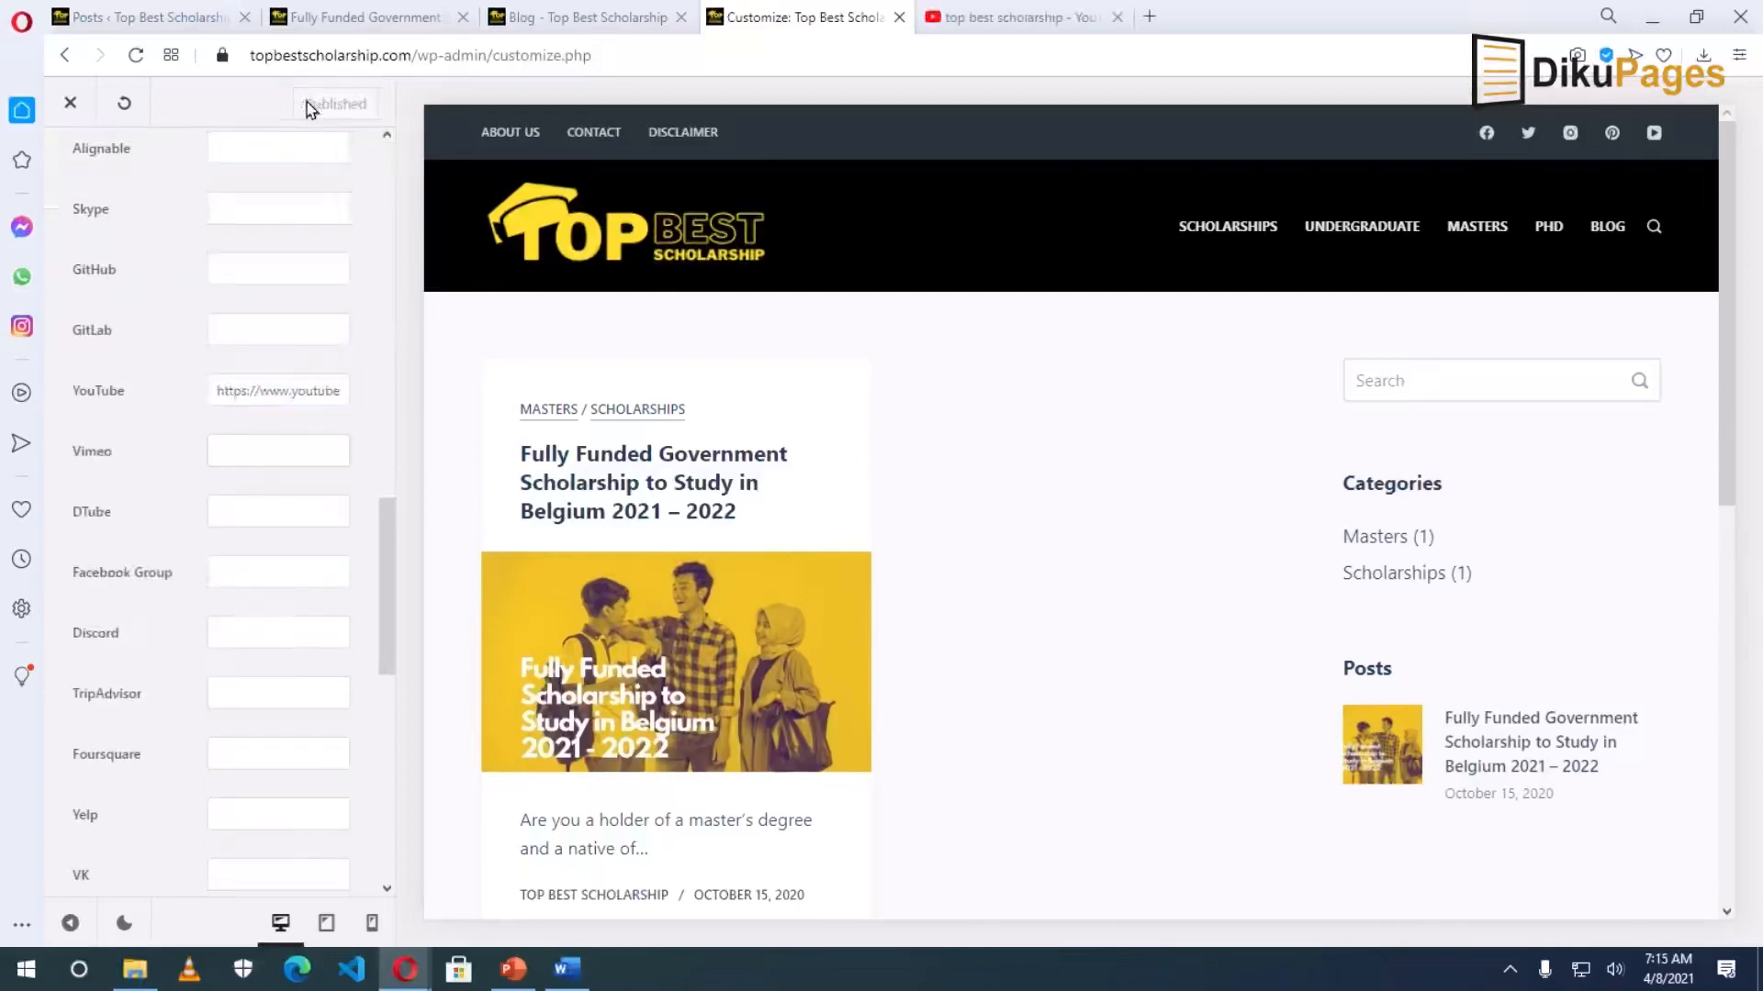
pyautogui.click(70, 106)
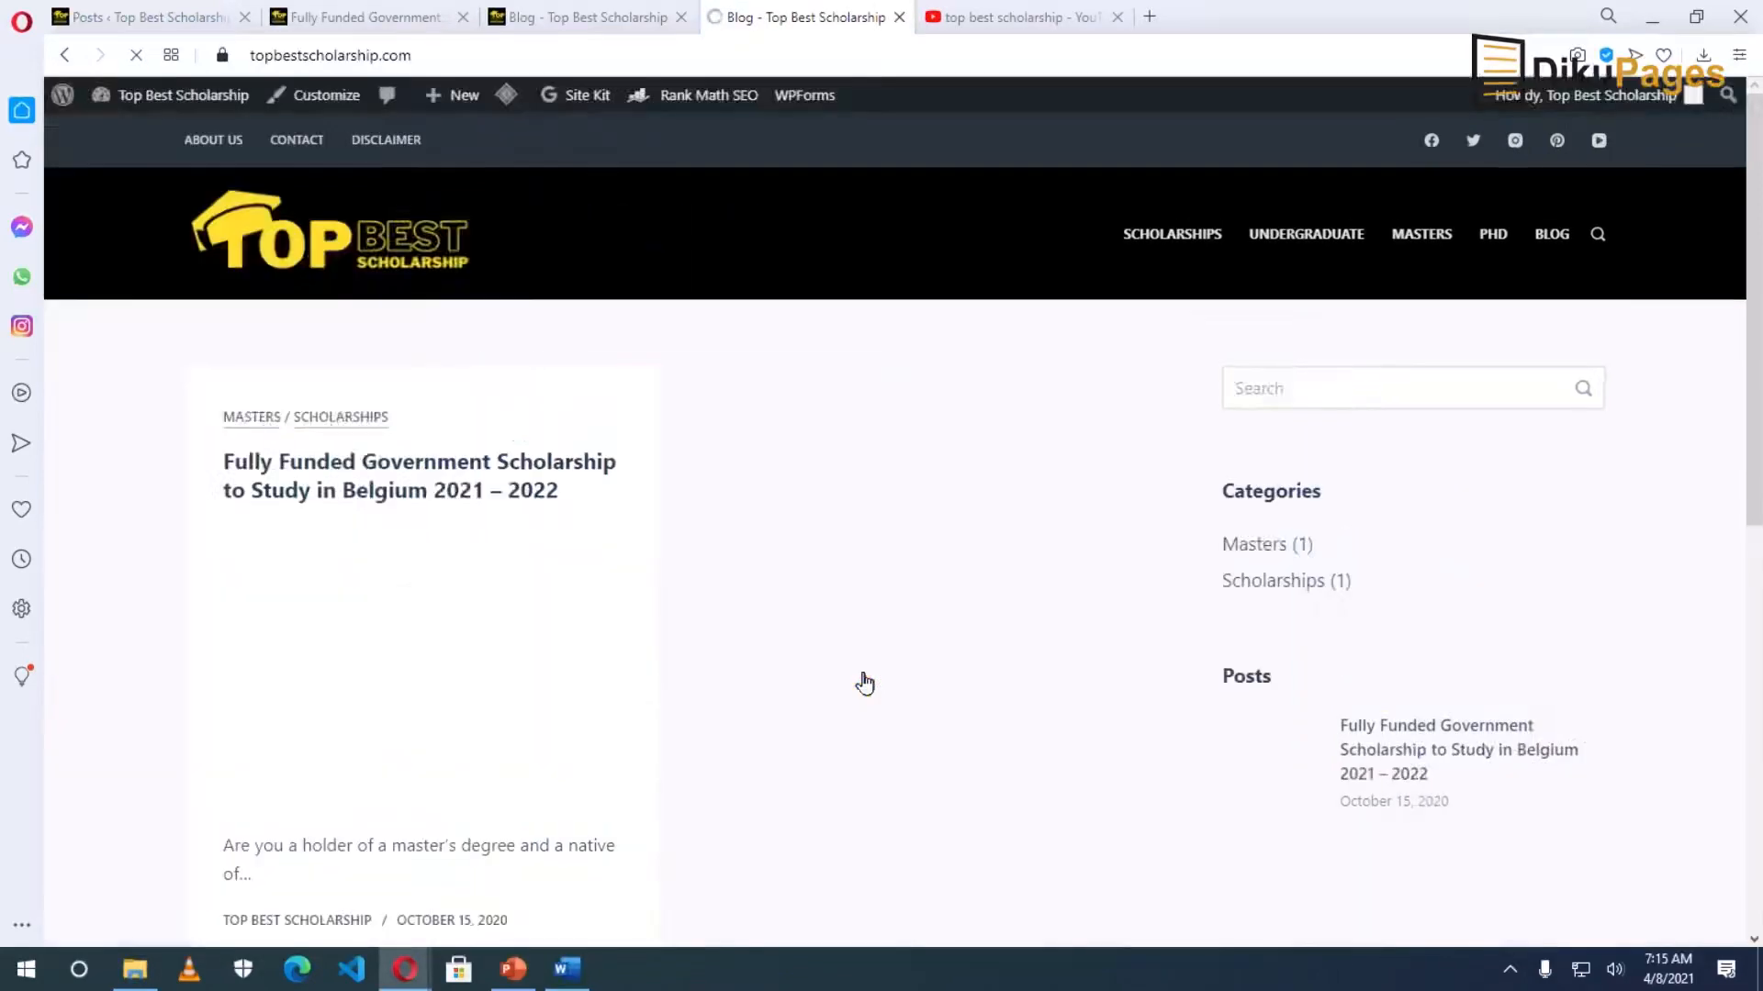
pyautogui.click(1432, 140)
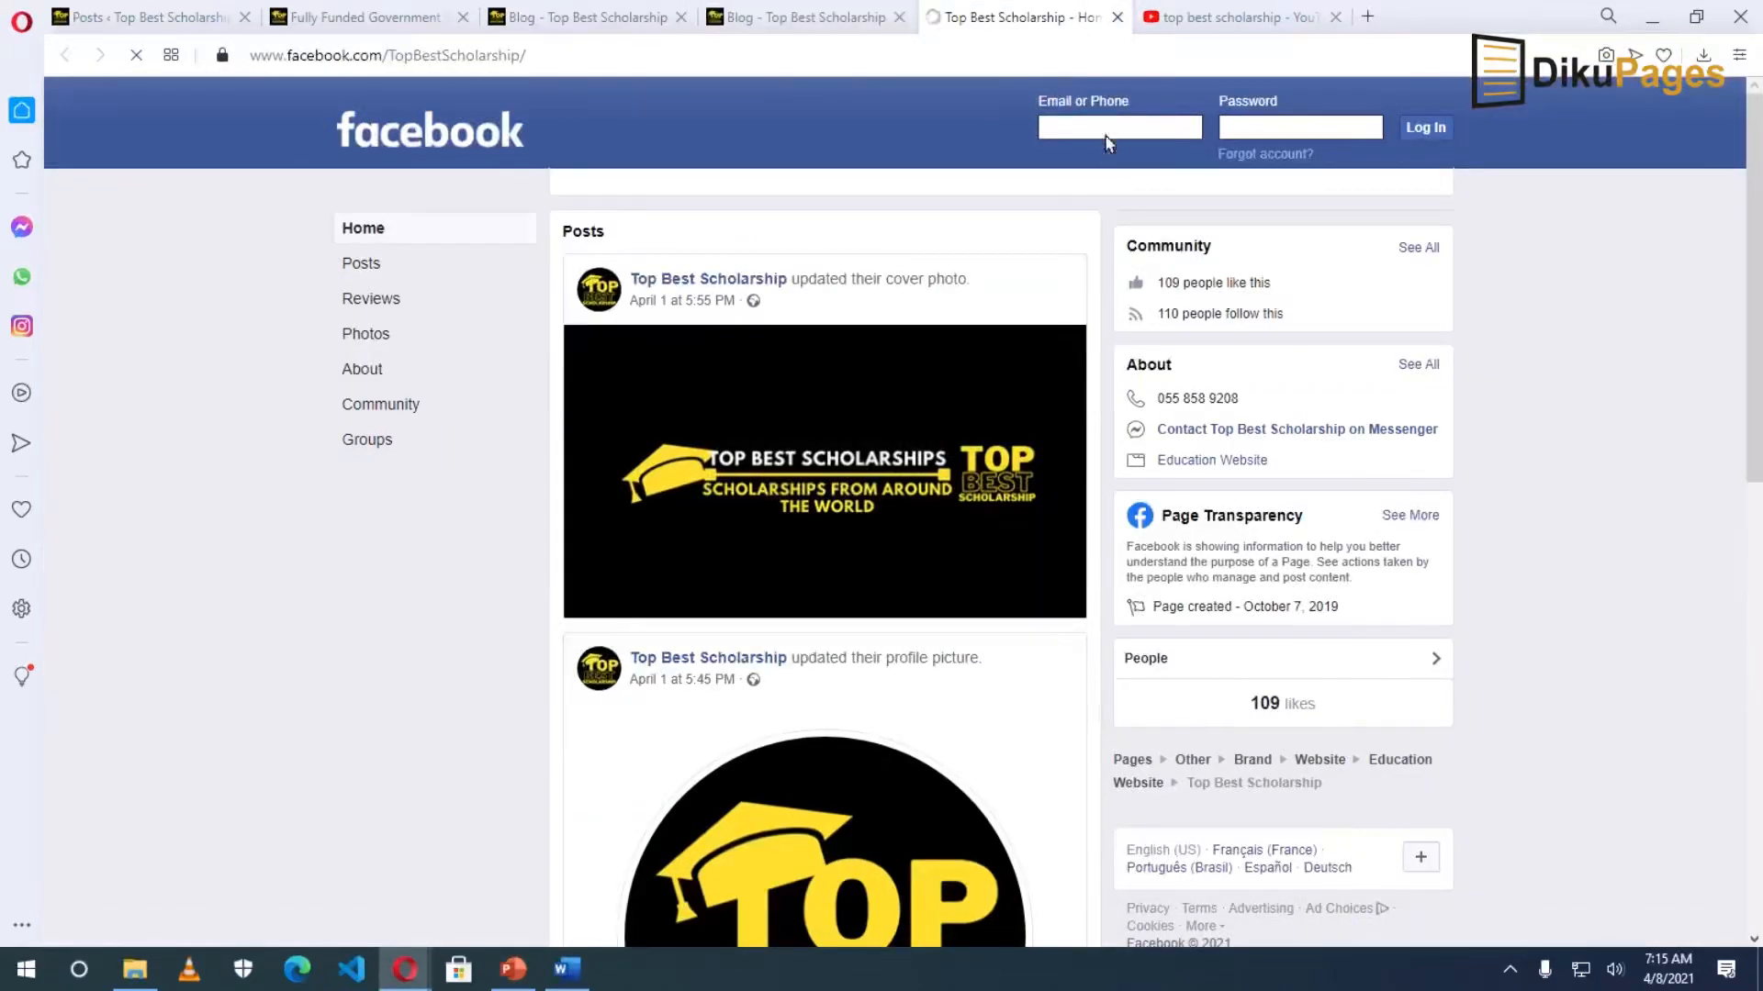
pyautogui.click(1117, 18)
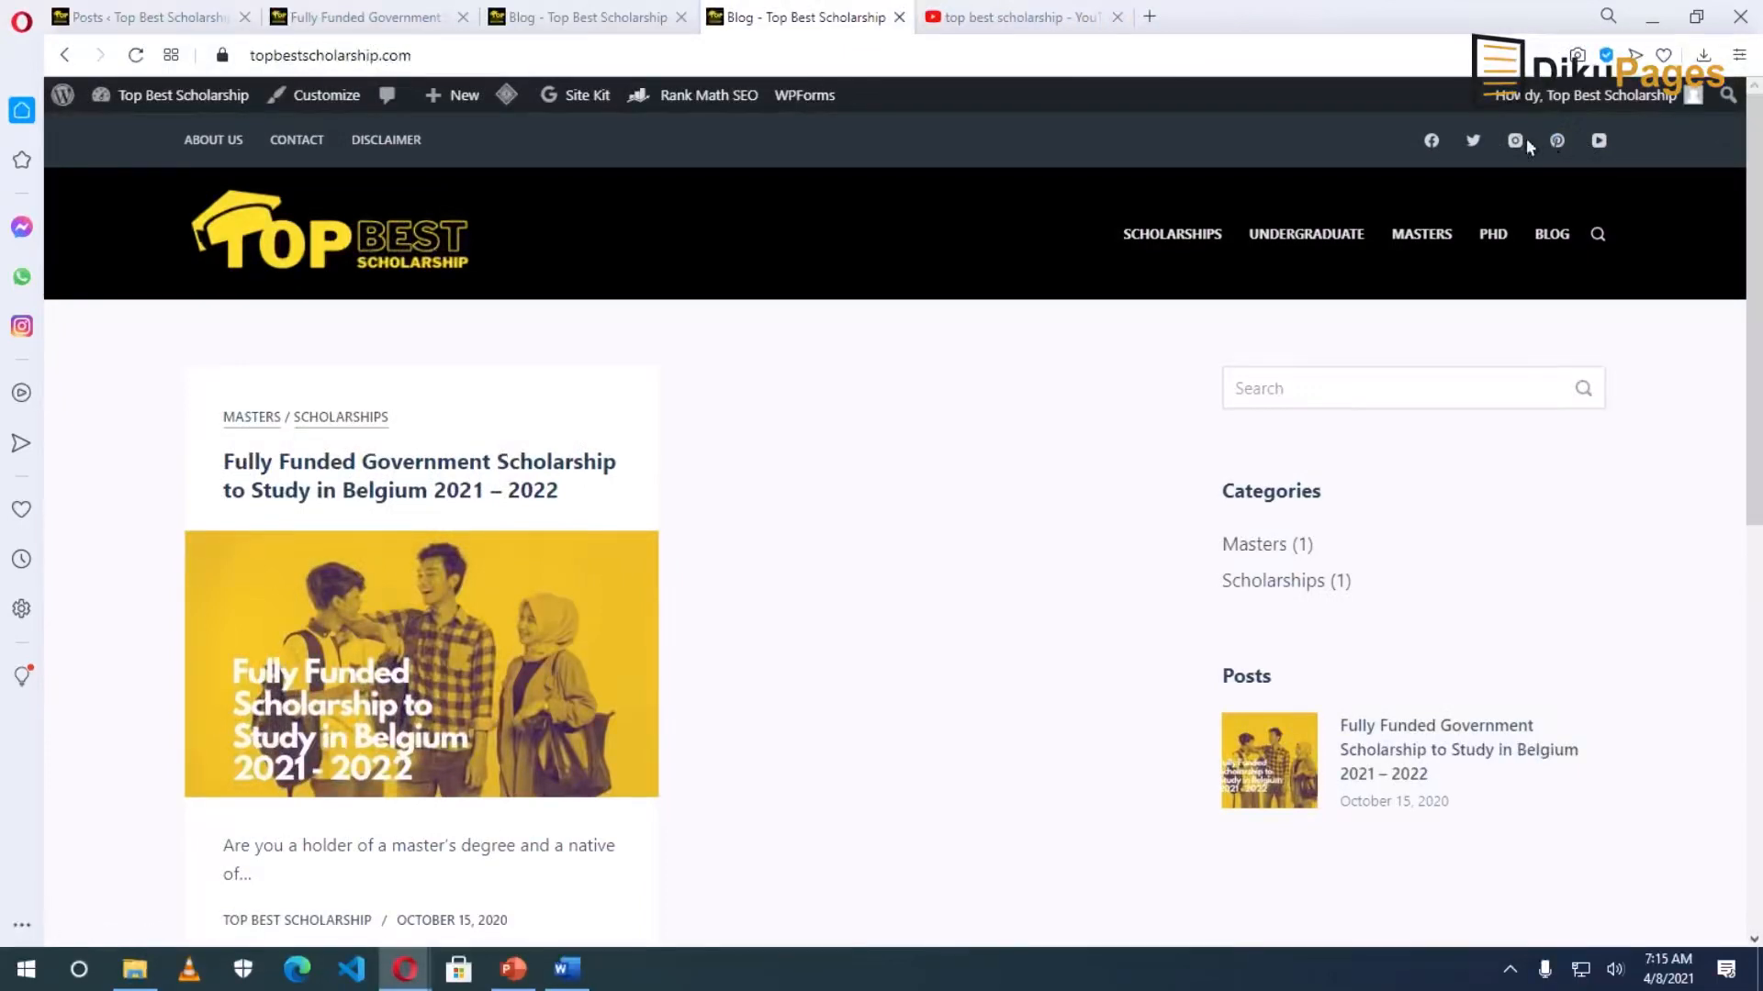
pyautogui.scroll(-7, 901, 700)
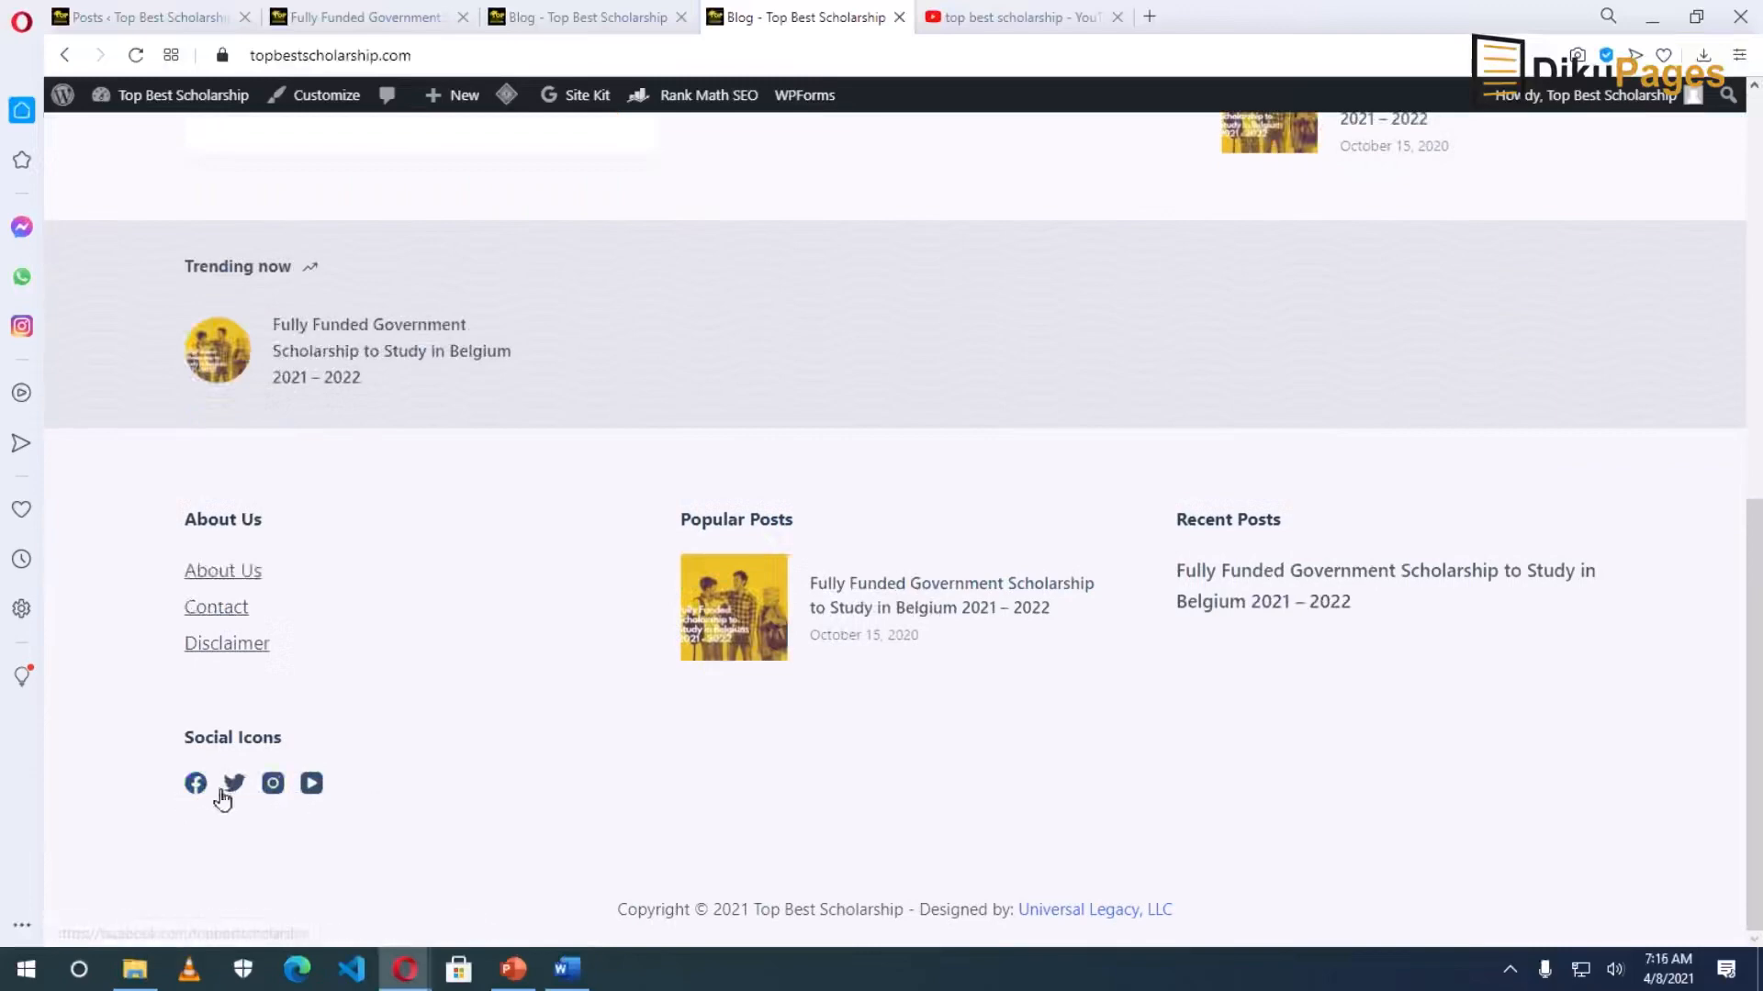
pyautogui.scroll(1, 401, 781)
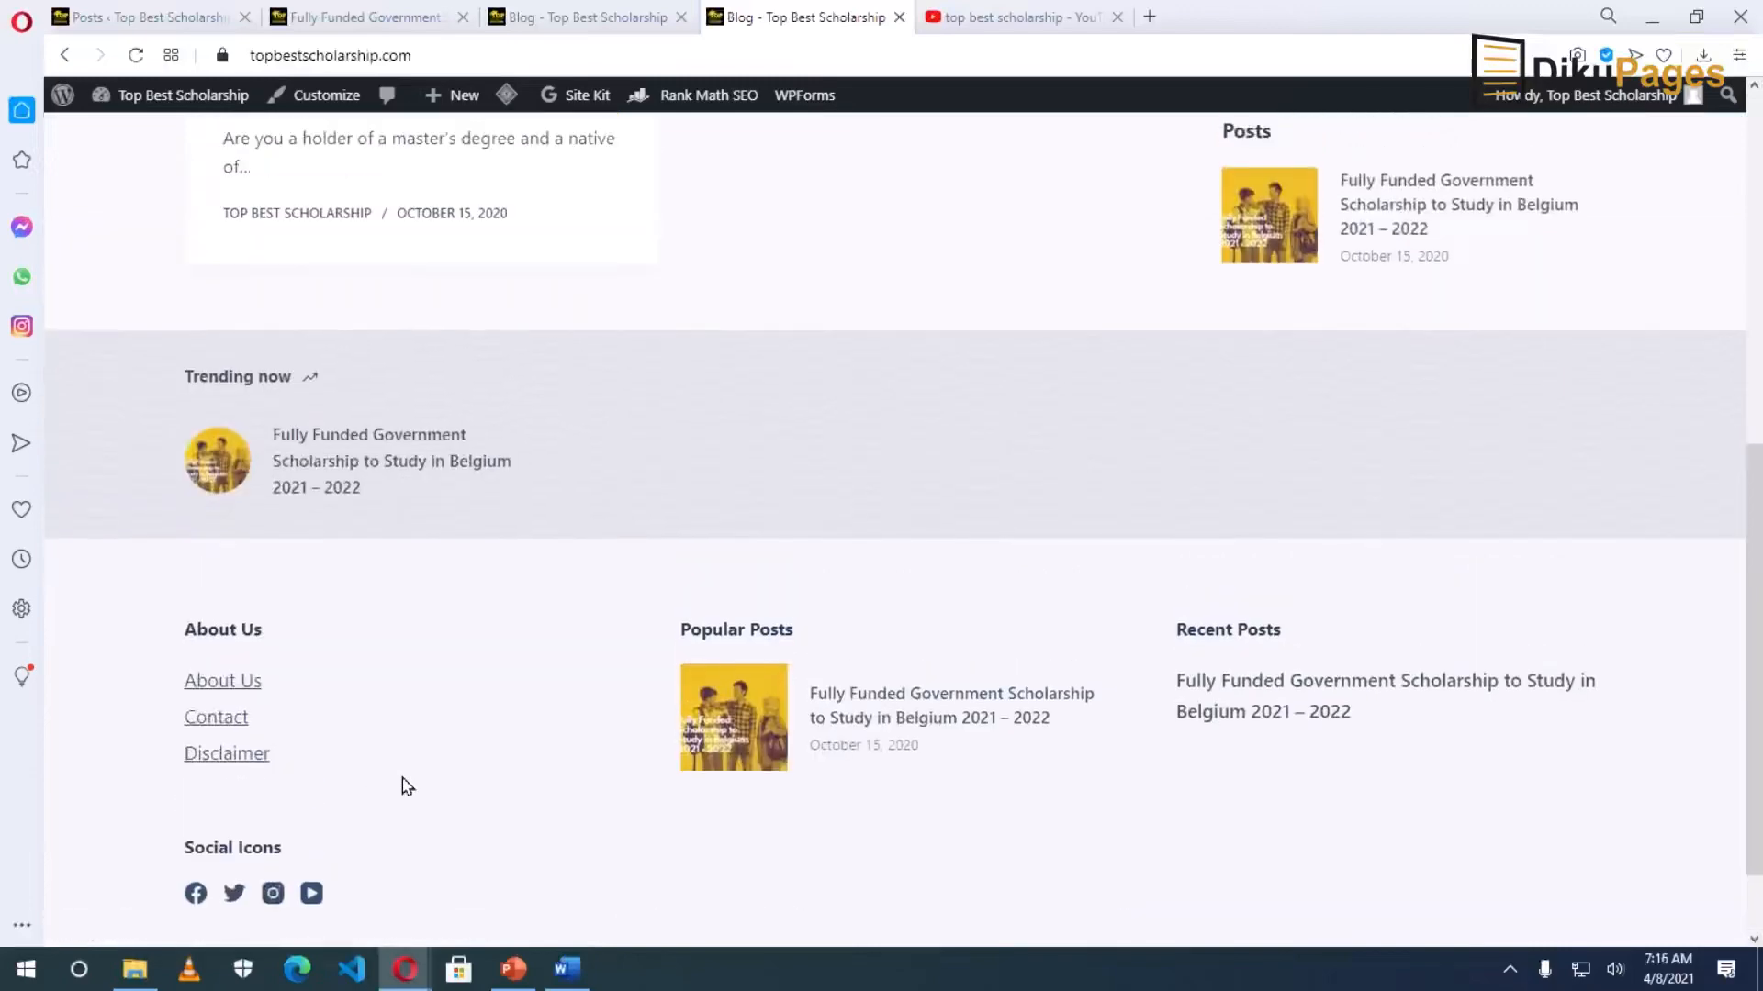
pyautogui.scroll(-1, 402, 781)
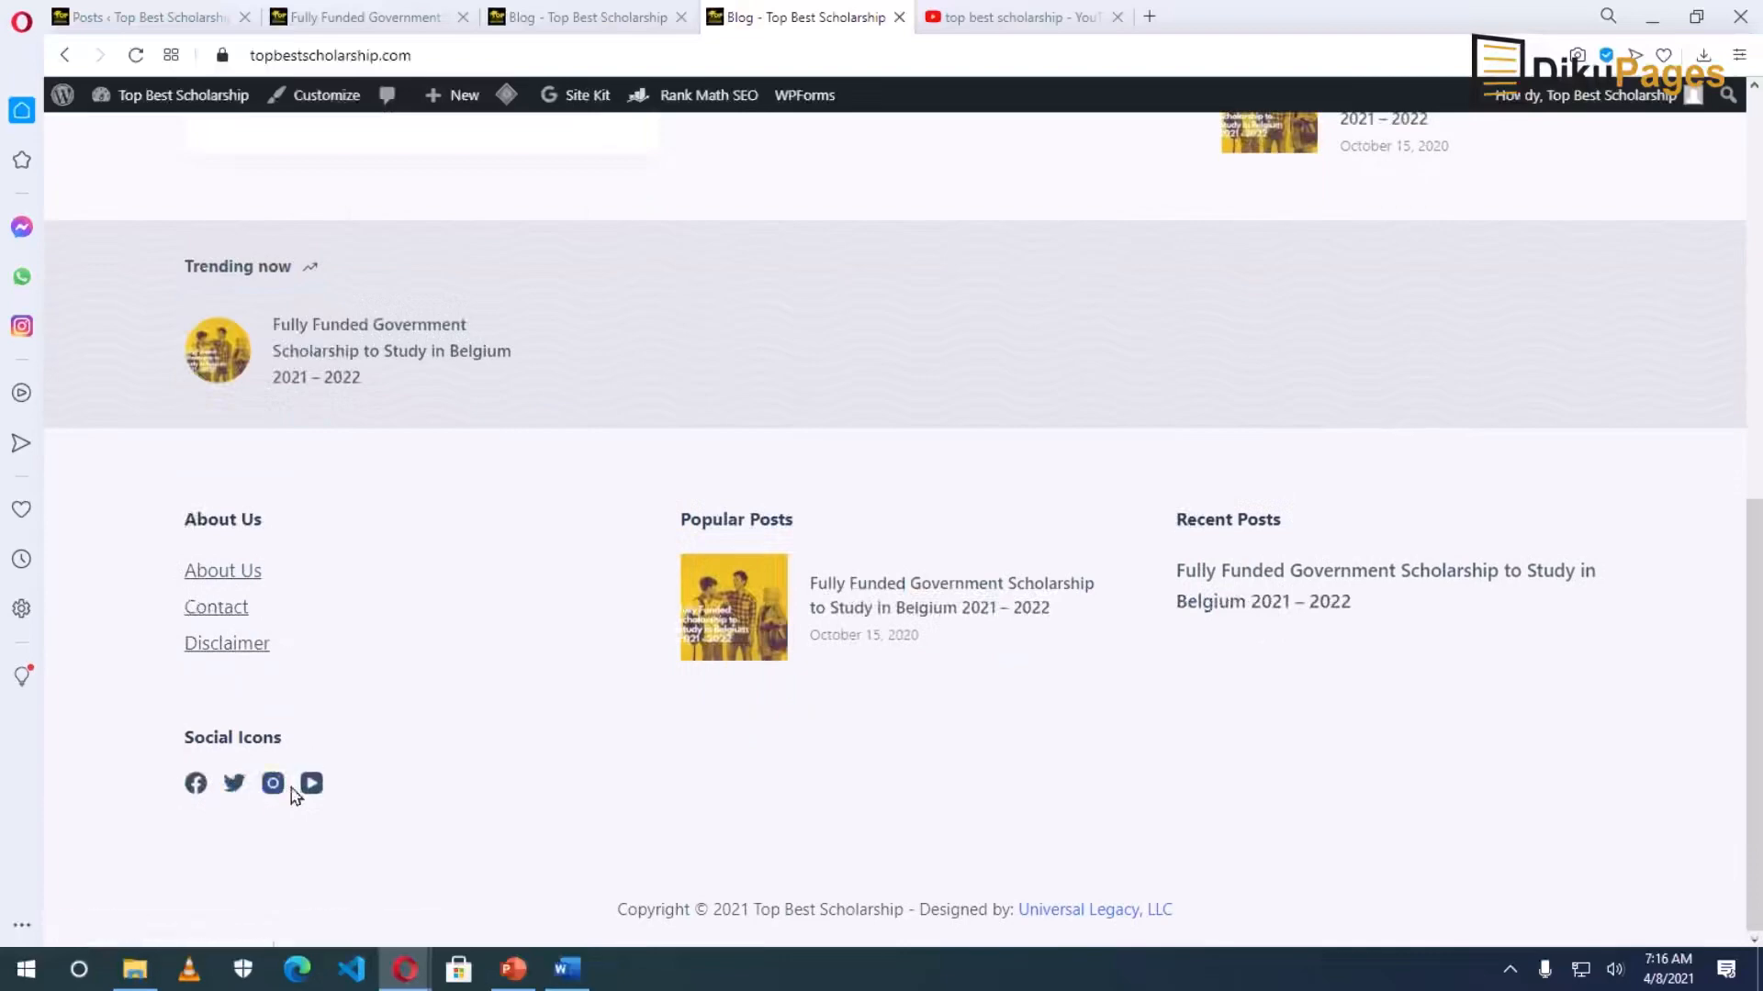
pyautogui.scroll(8, 295, 790)
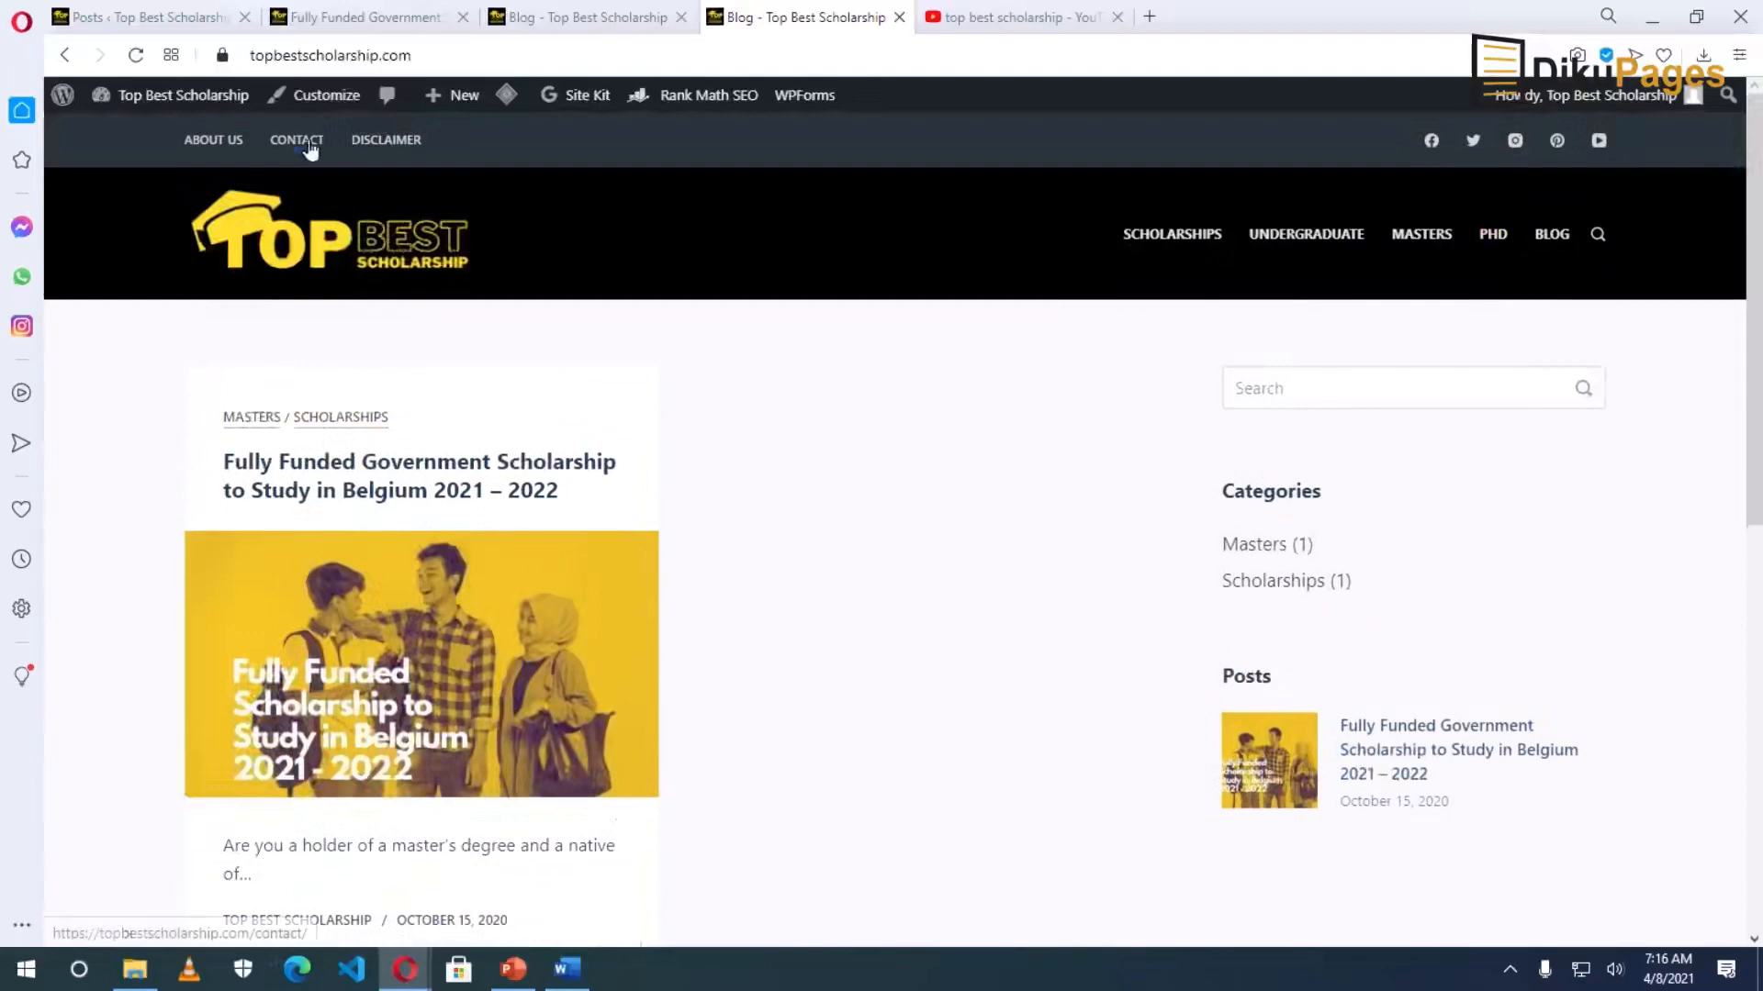
pyautogui.click(326, 95)
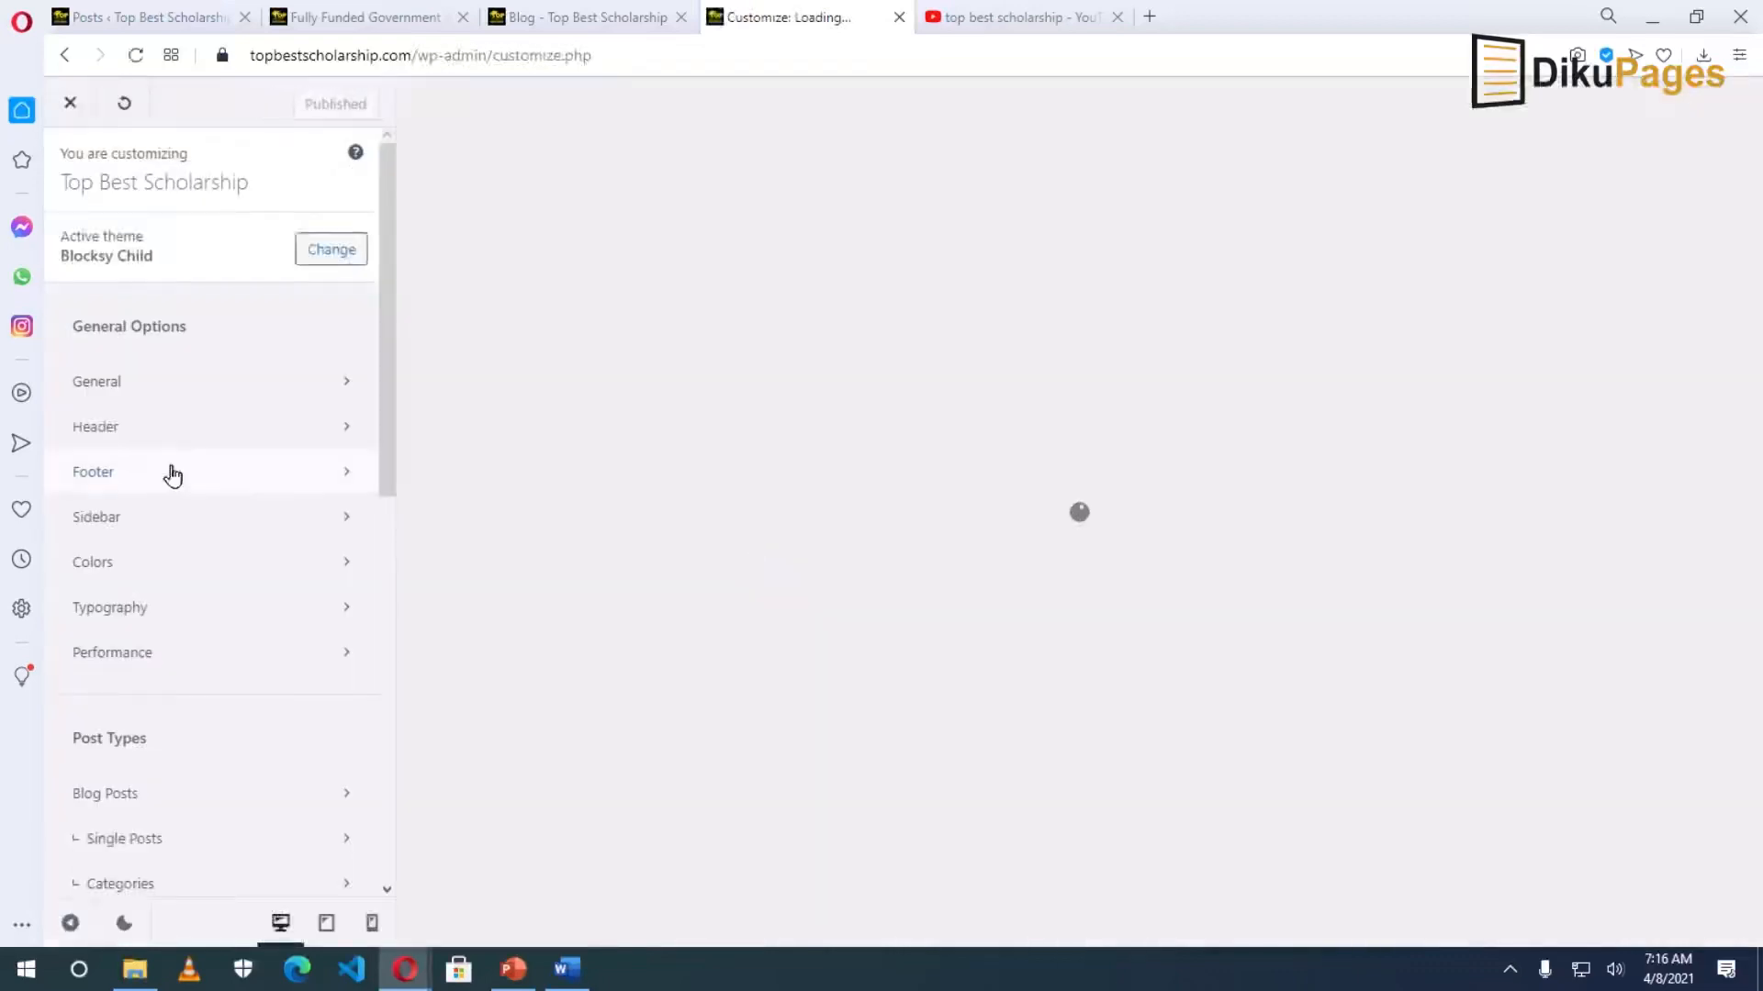
# Add LinkedIn to the Header > Socials icons after YouTube and publish the change.
pyautogui.click(115, 429)
pyautogui.click(1635, 675)
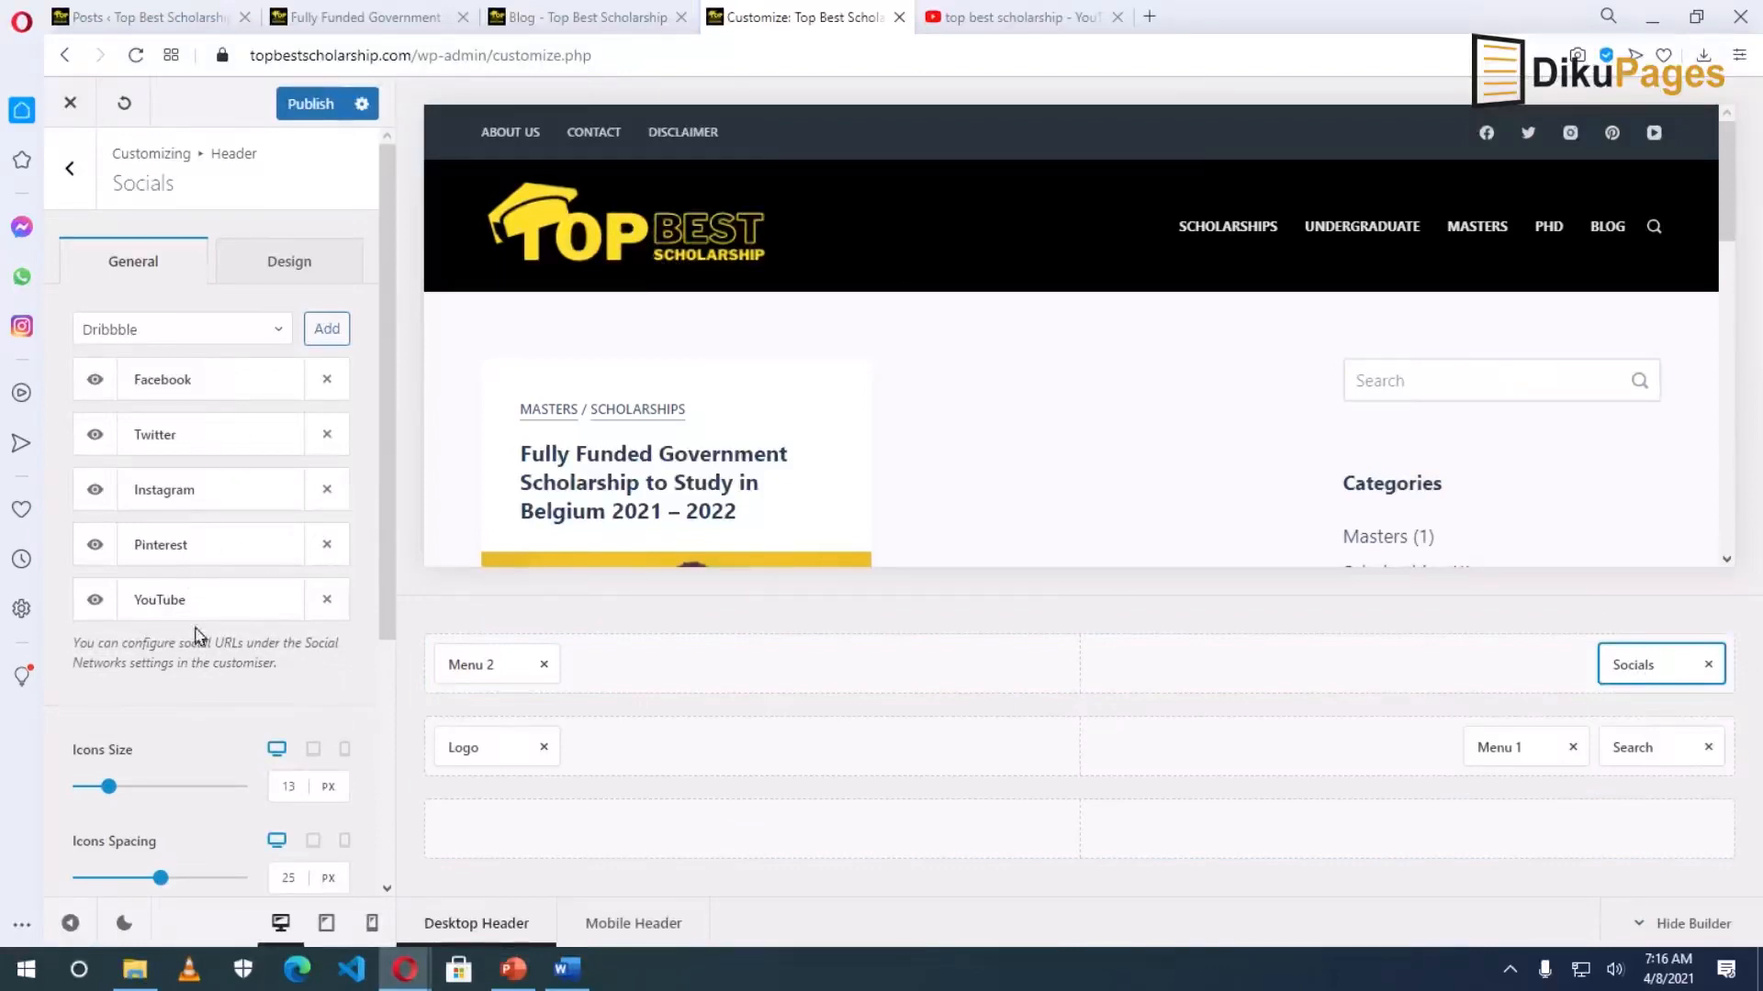
pyautogui.click(282, 332)
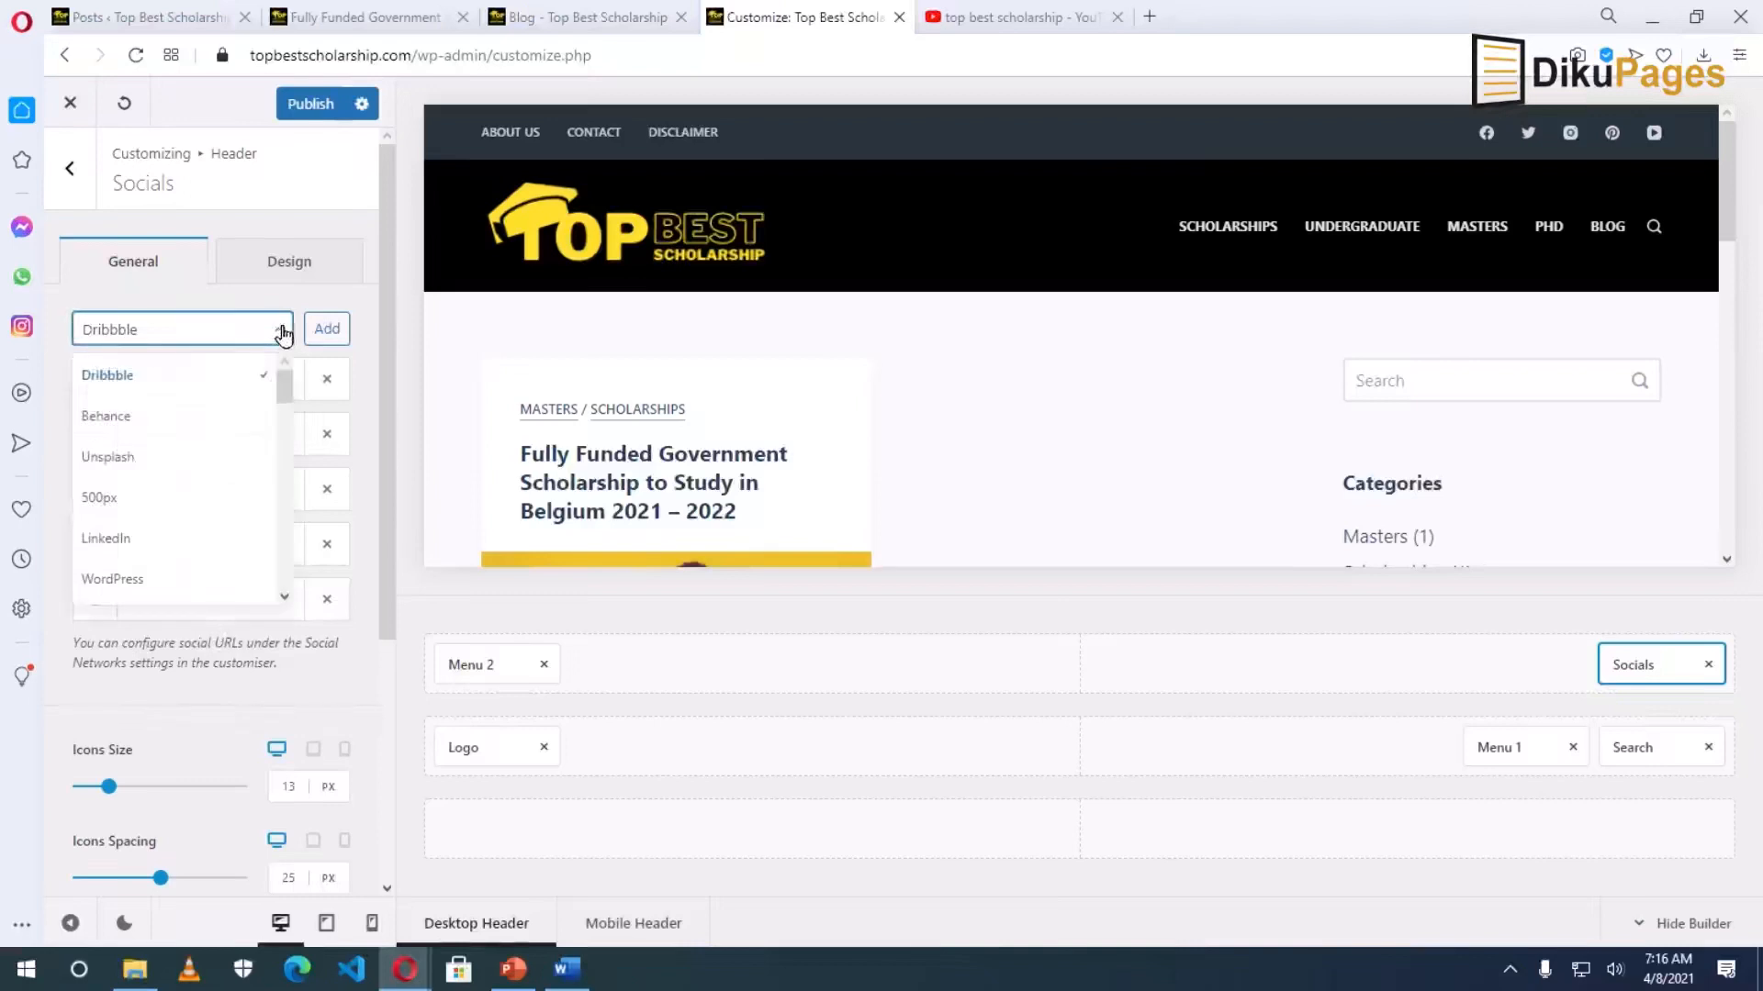
pyautogui.click(118, 537)
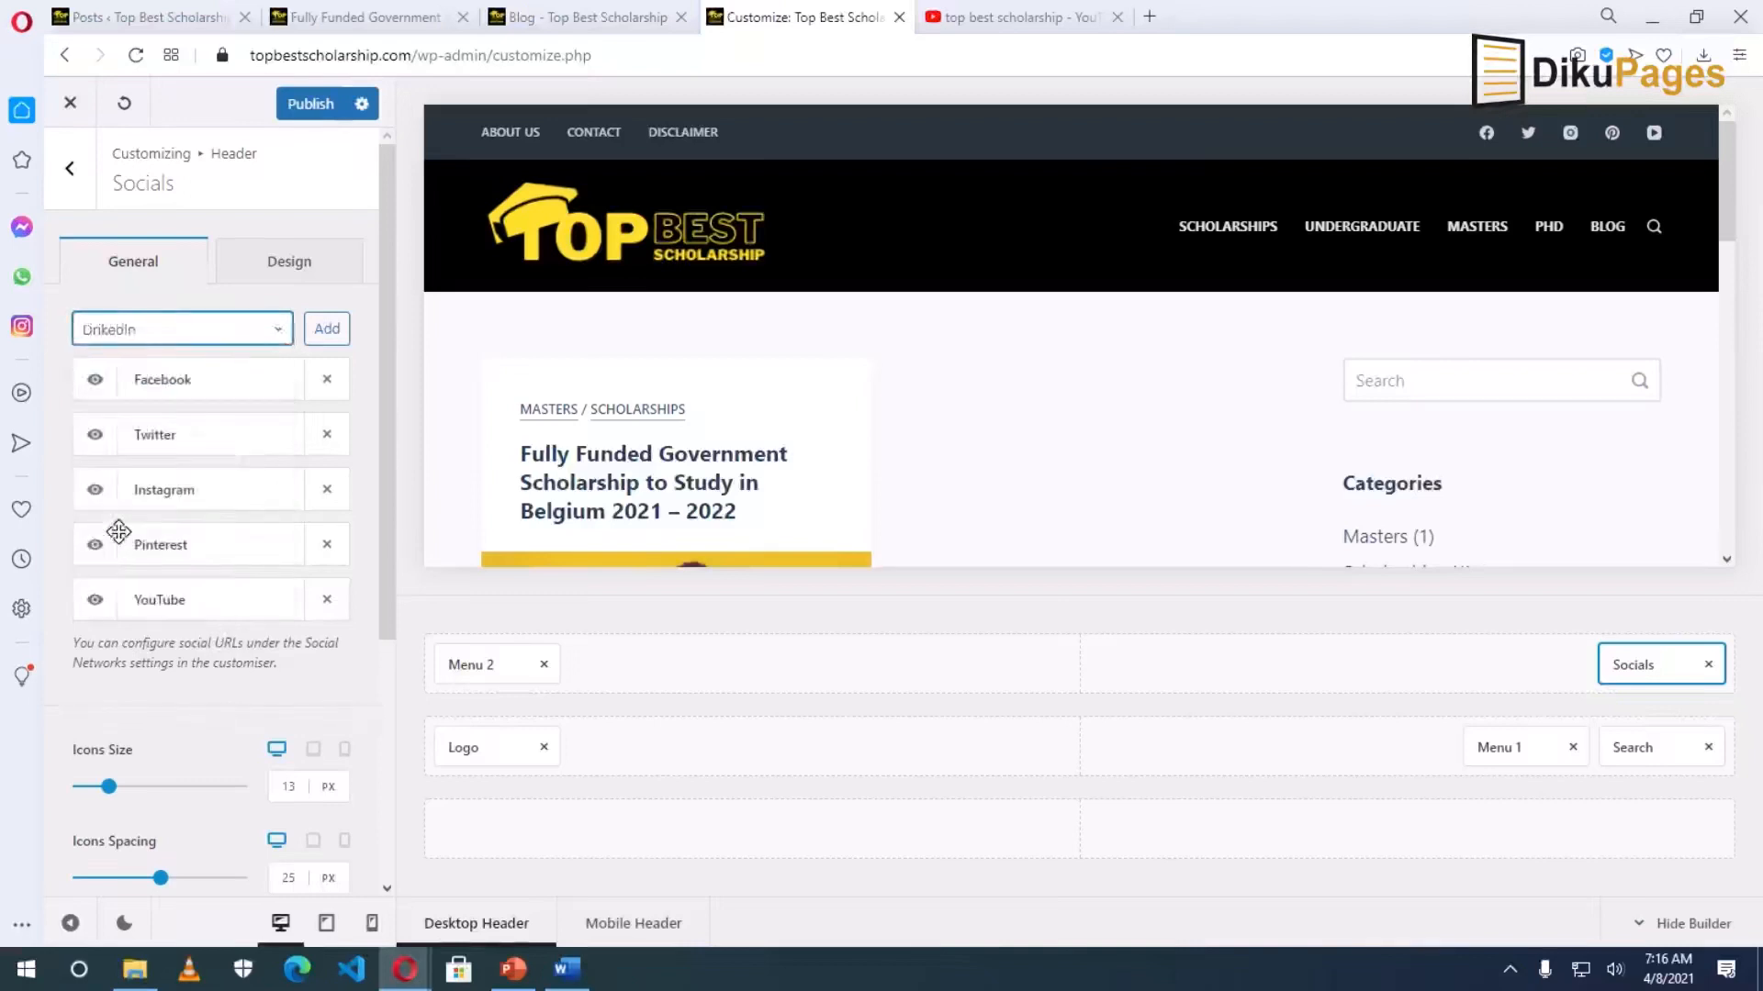
pyautogui.click(325, 329)
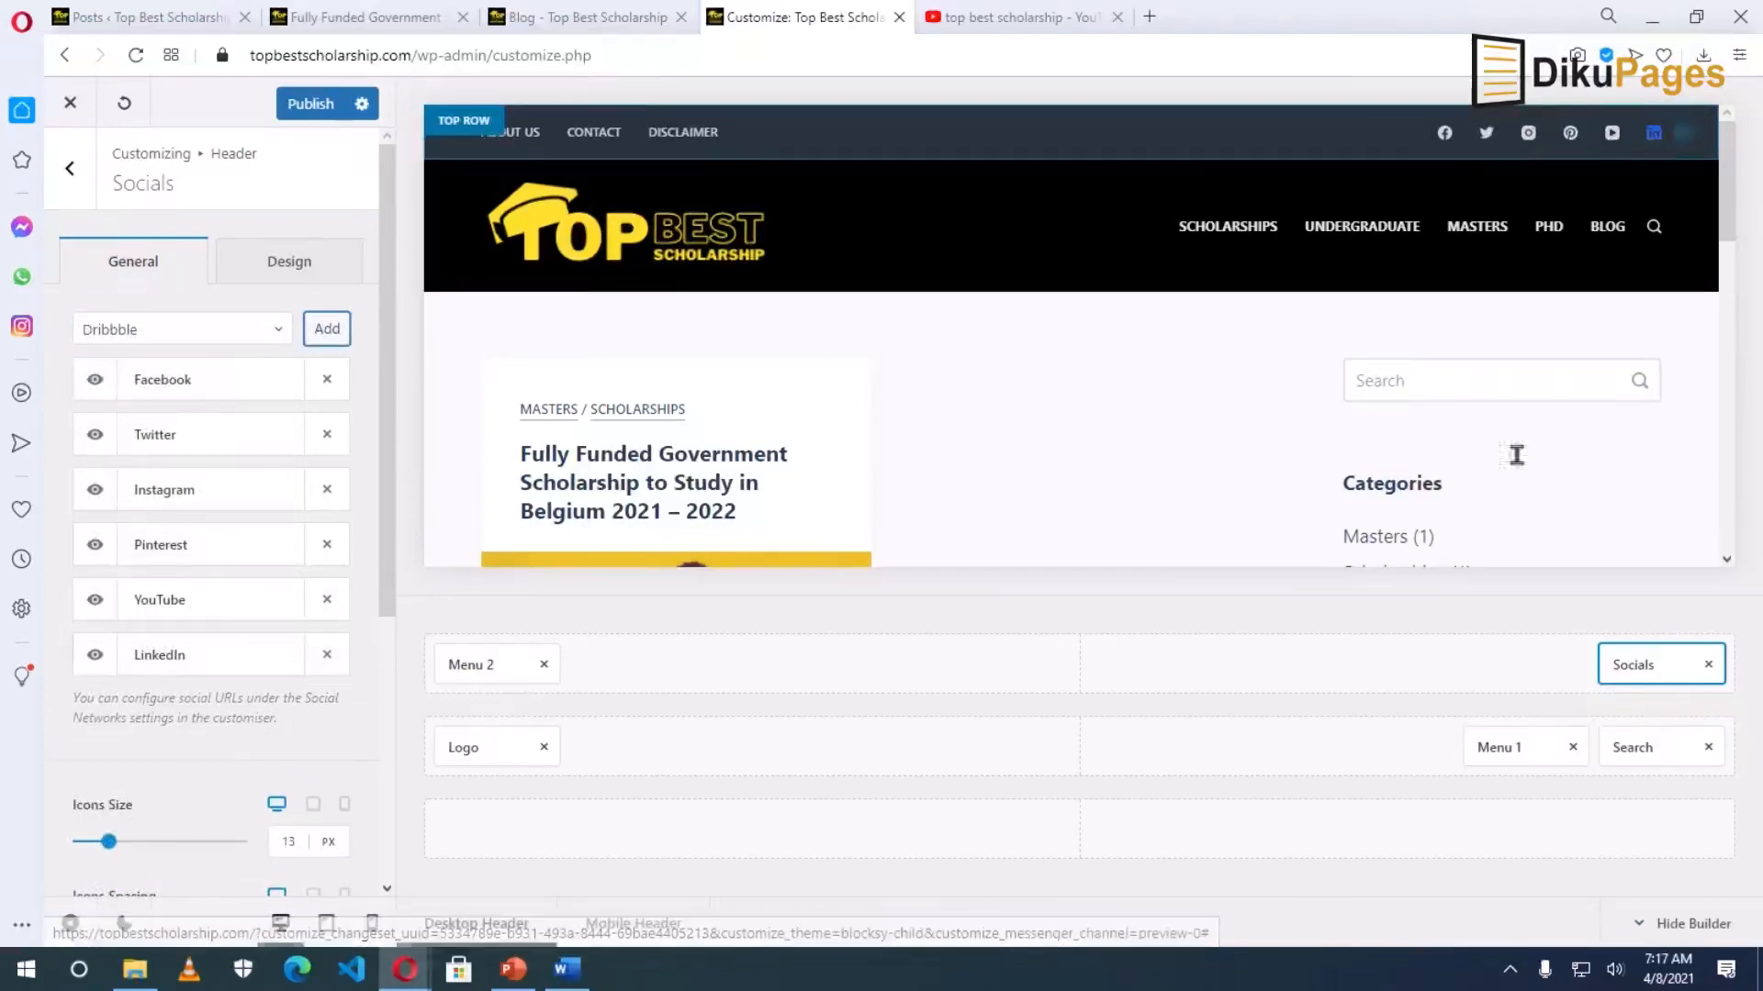
pyautogui.click(309, 106)
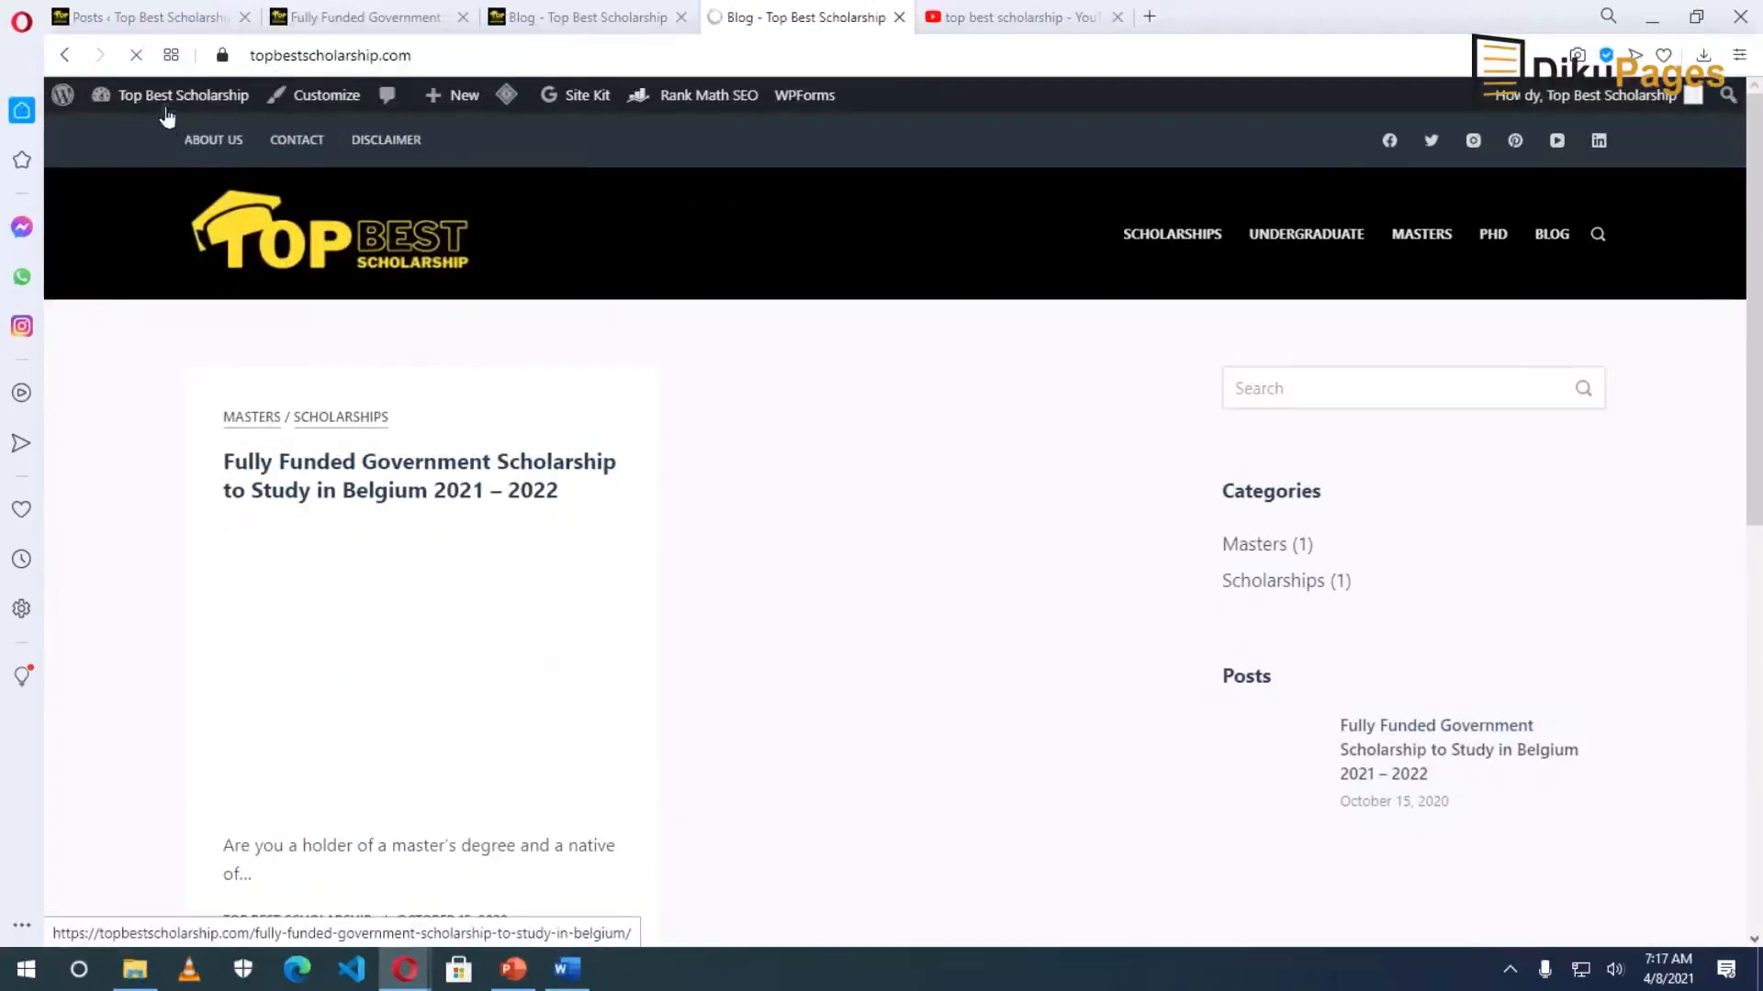
# Add LinkedIn and Pinterest to Footer Column 1's Social Icons widget, moving Pinterest above YouTube.
pyautogui.moveTo(167, 99)
pyautogui.click(117, 191)
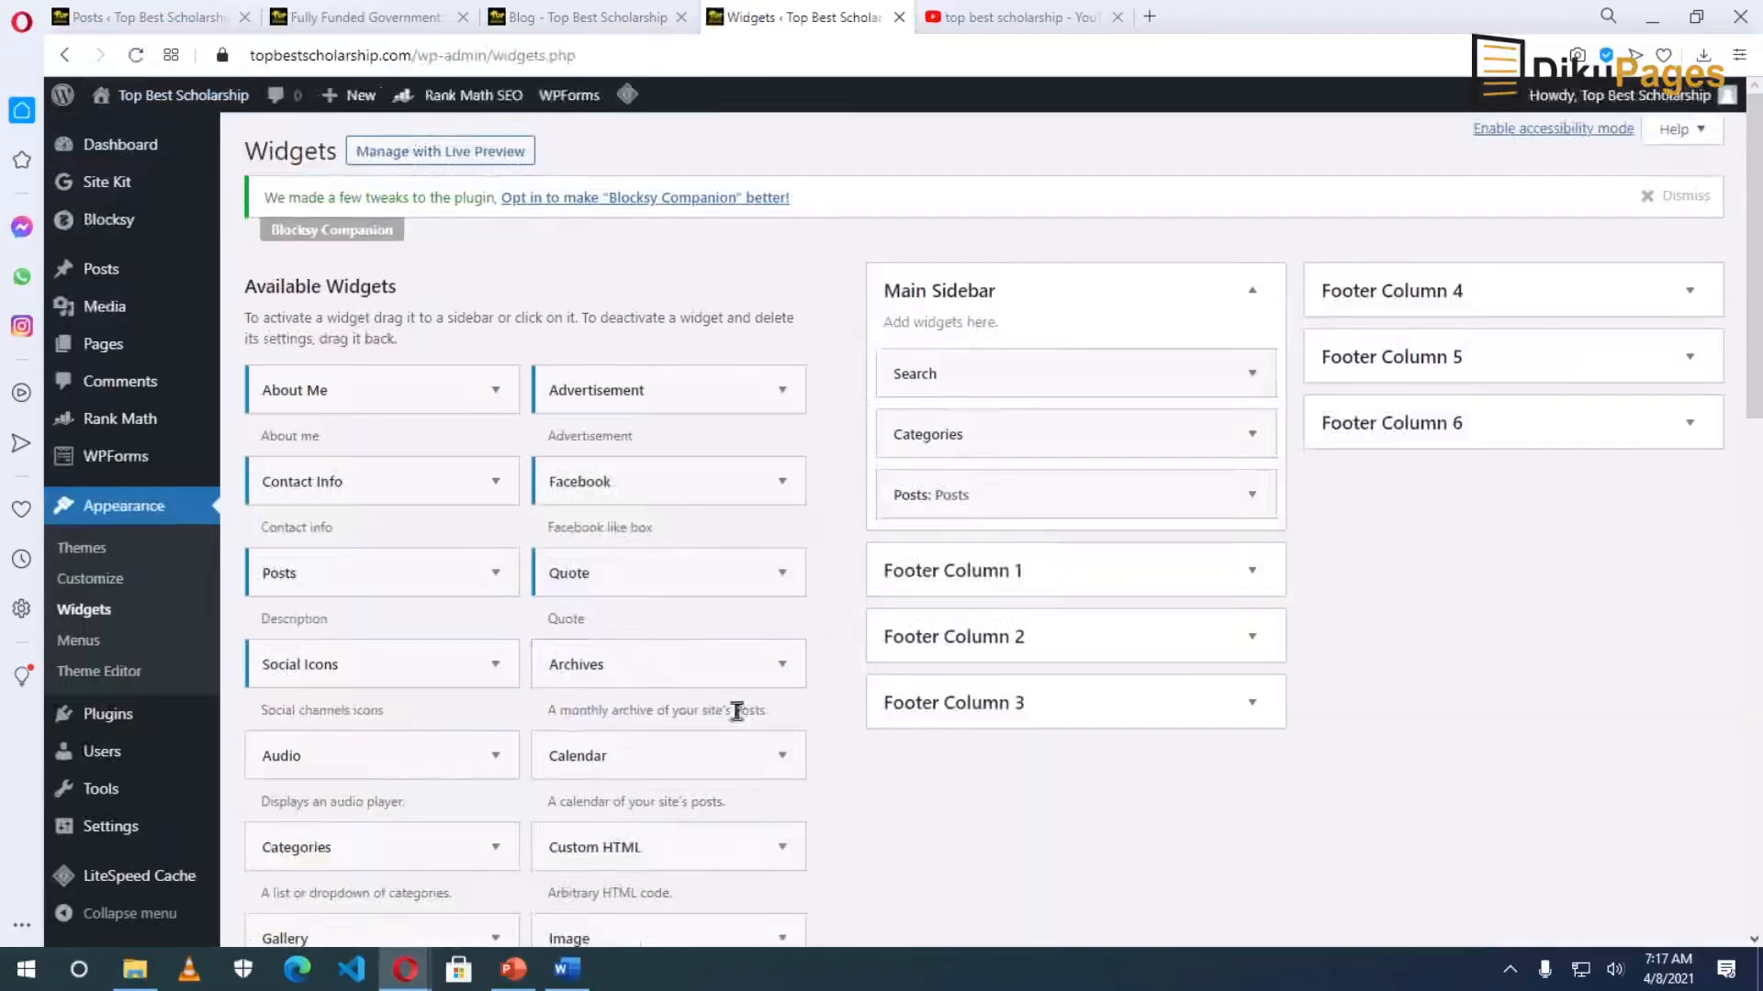
pyautogui.click(1253, 571)
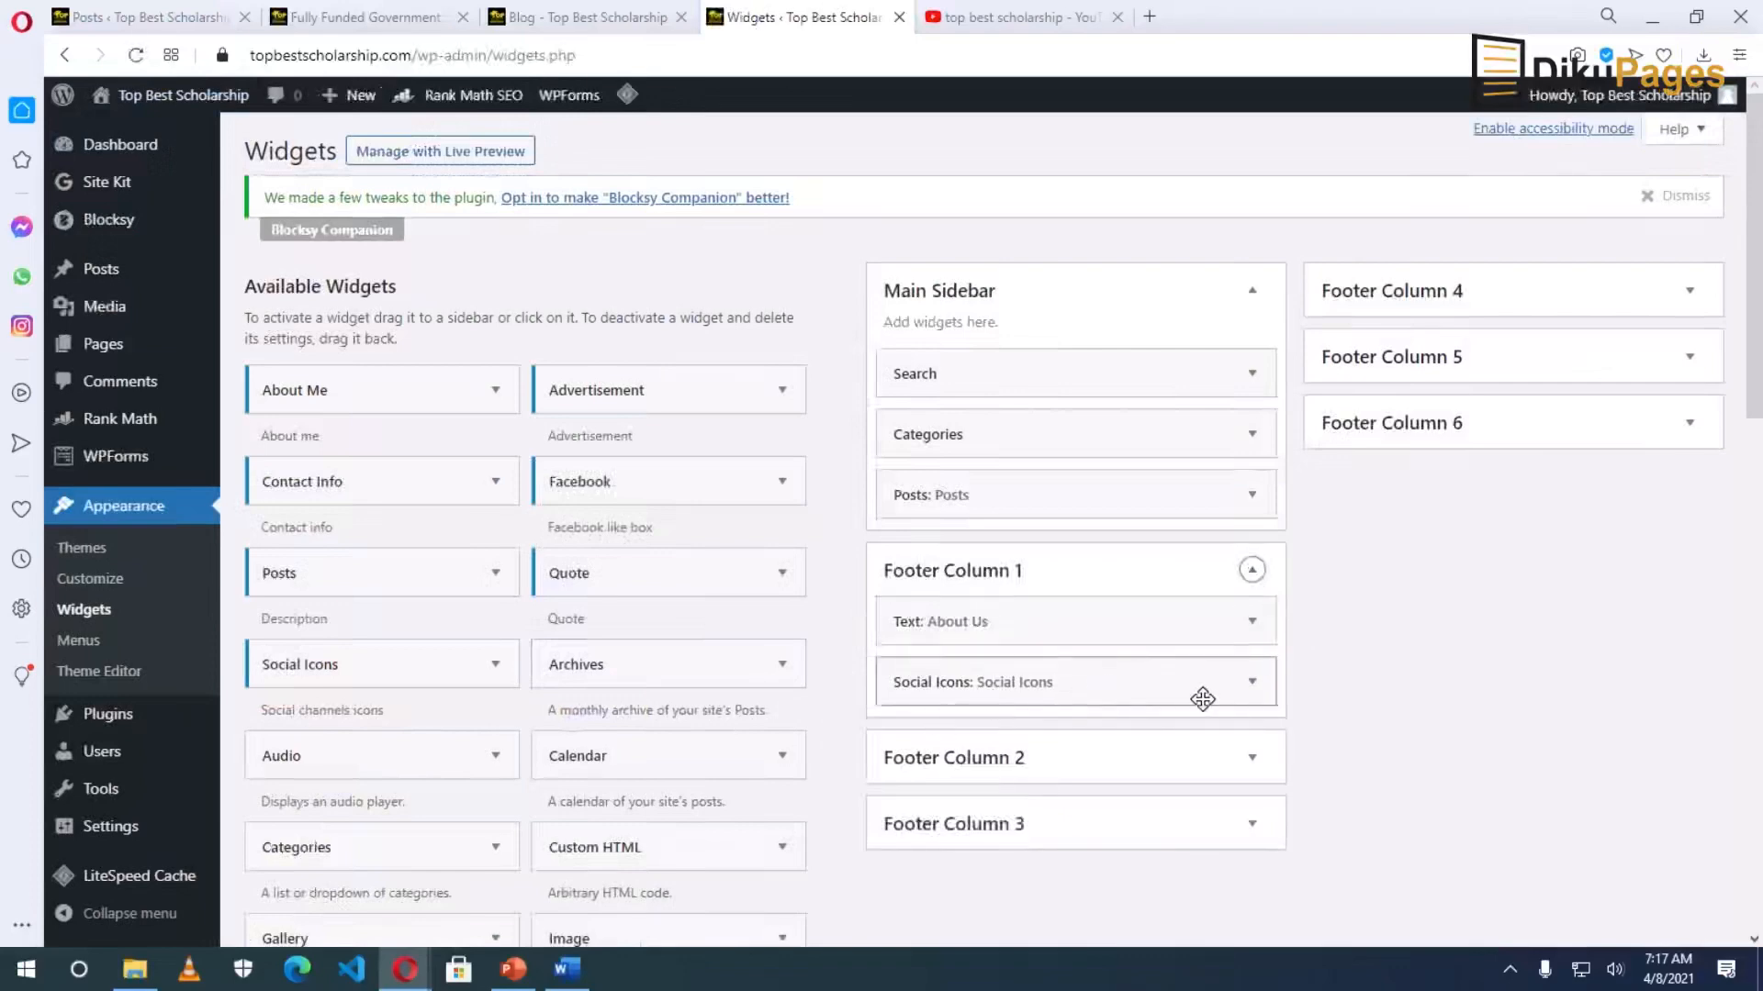
pyautogui.click(1252, 681)
pyautogui.scroll(-6, 1250, 701)
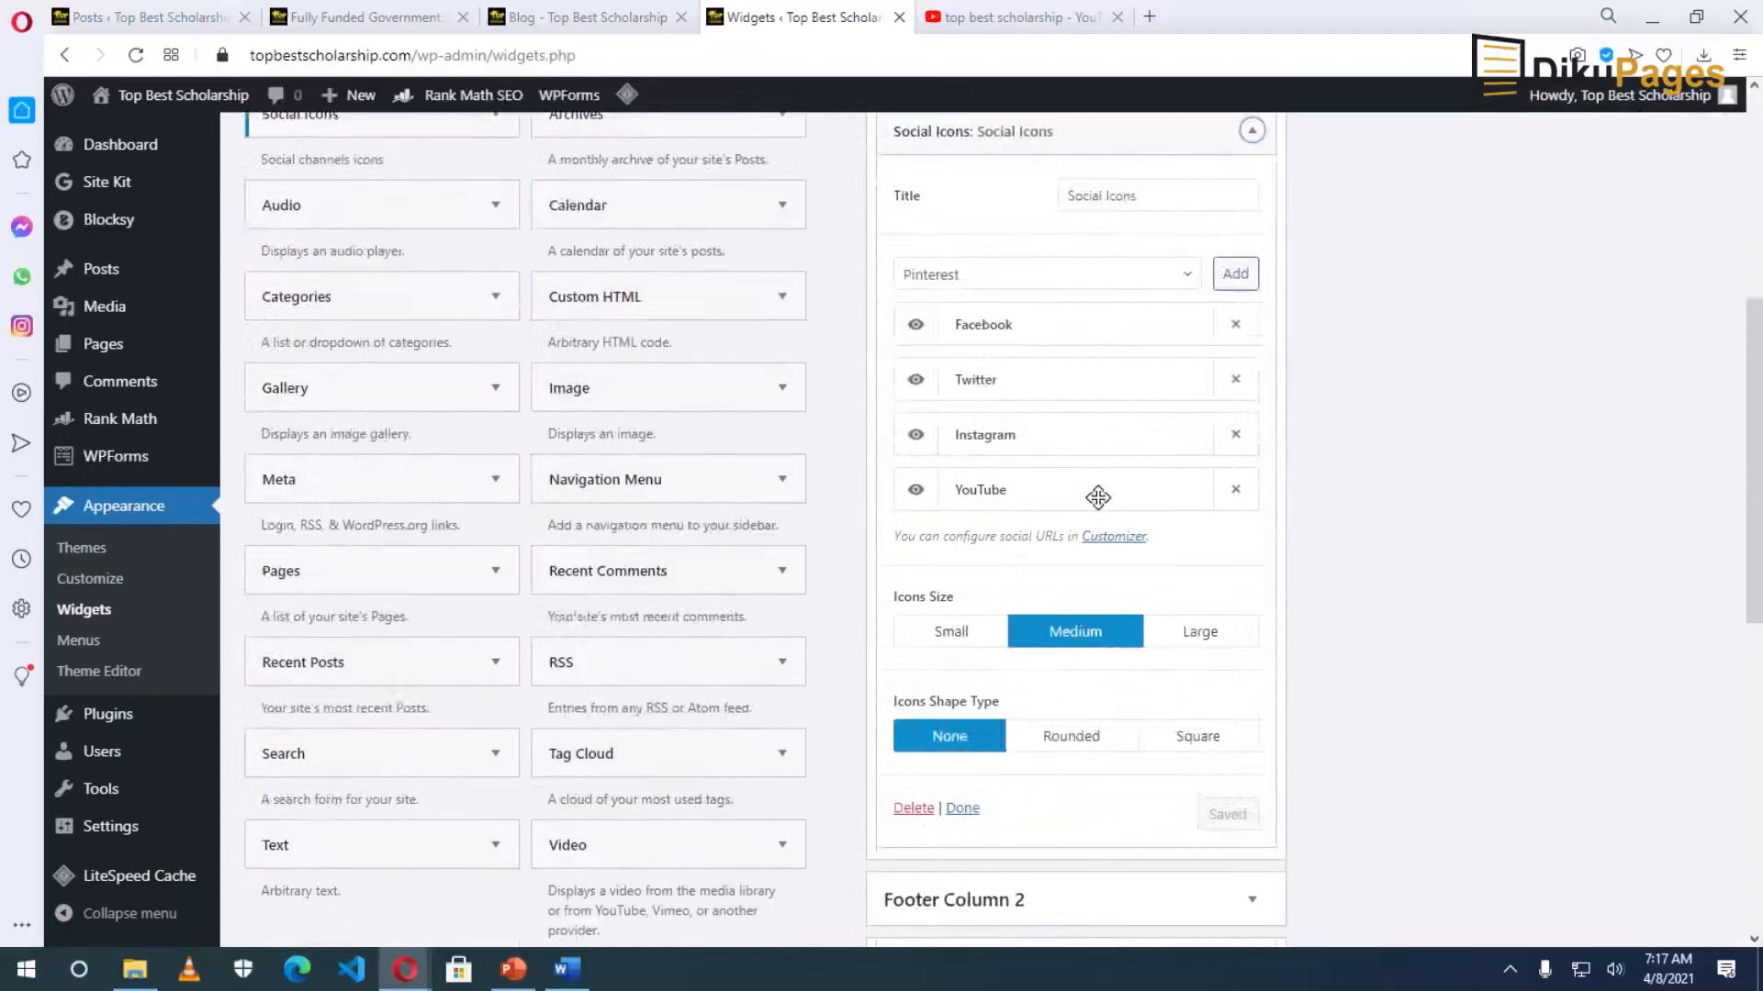
pyautogui.click(1191, 284)
pyautogui.click(956, 516)
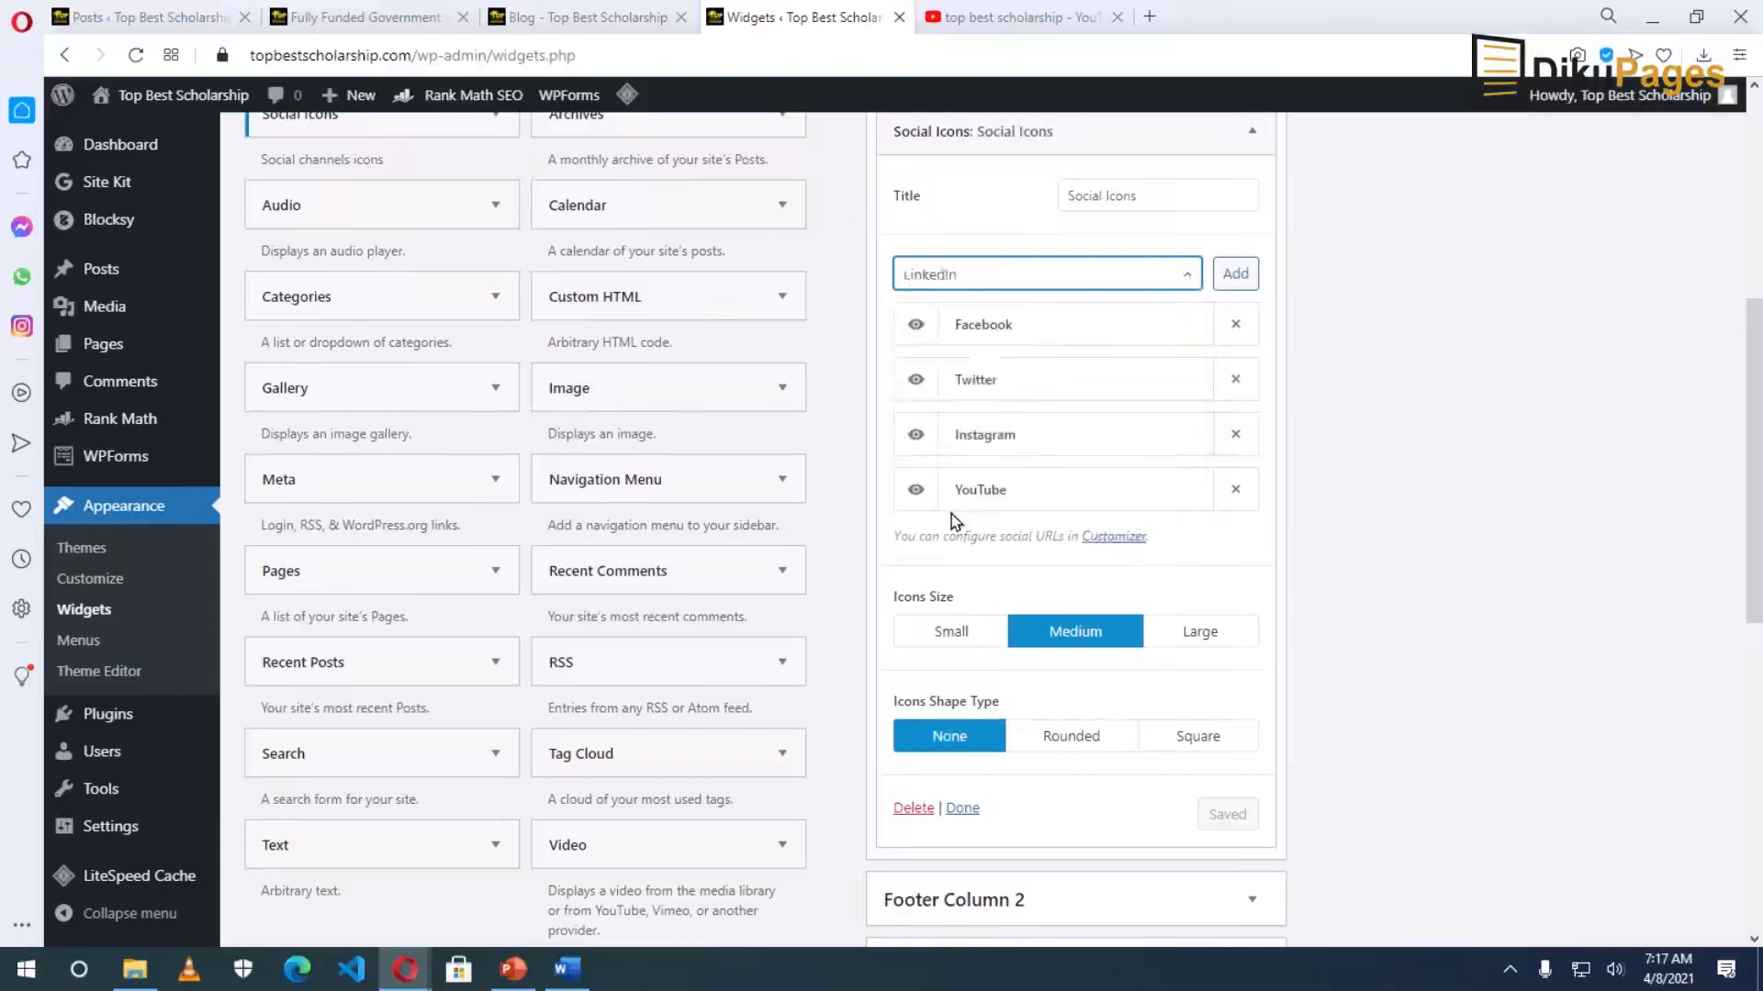
pyautogui.click(1235, 274)
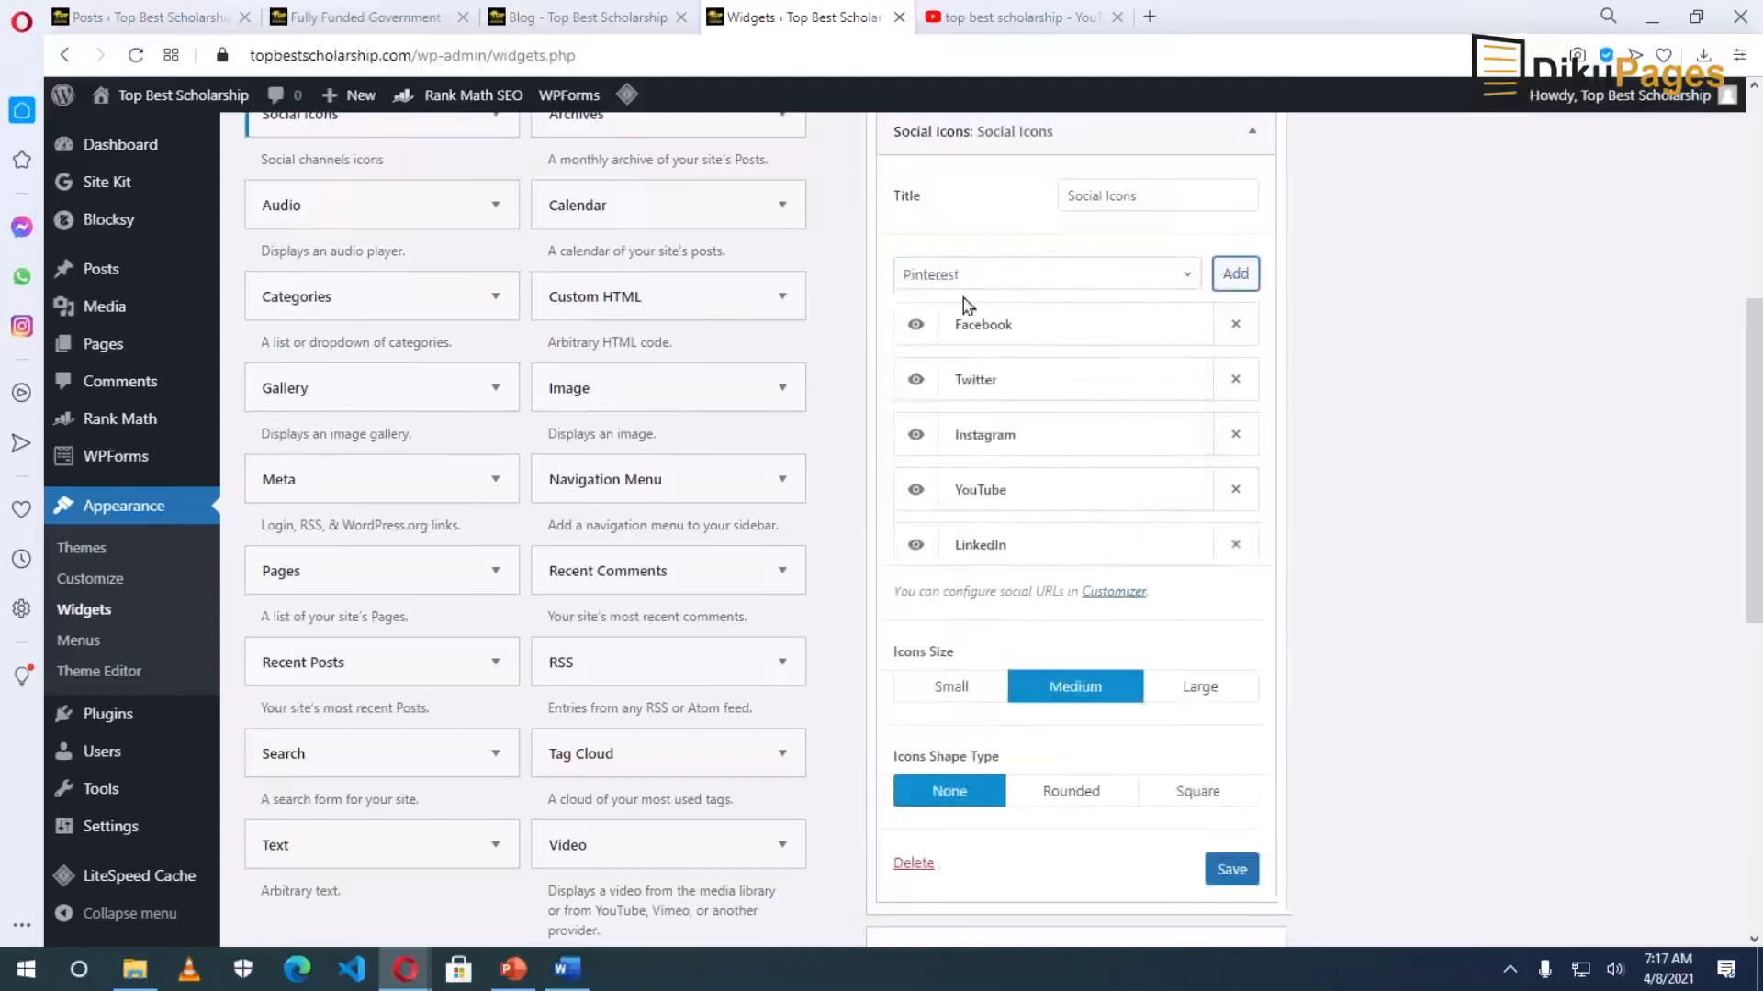
pyautogui.click(1245, 281)
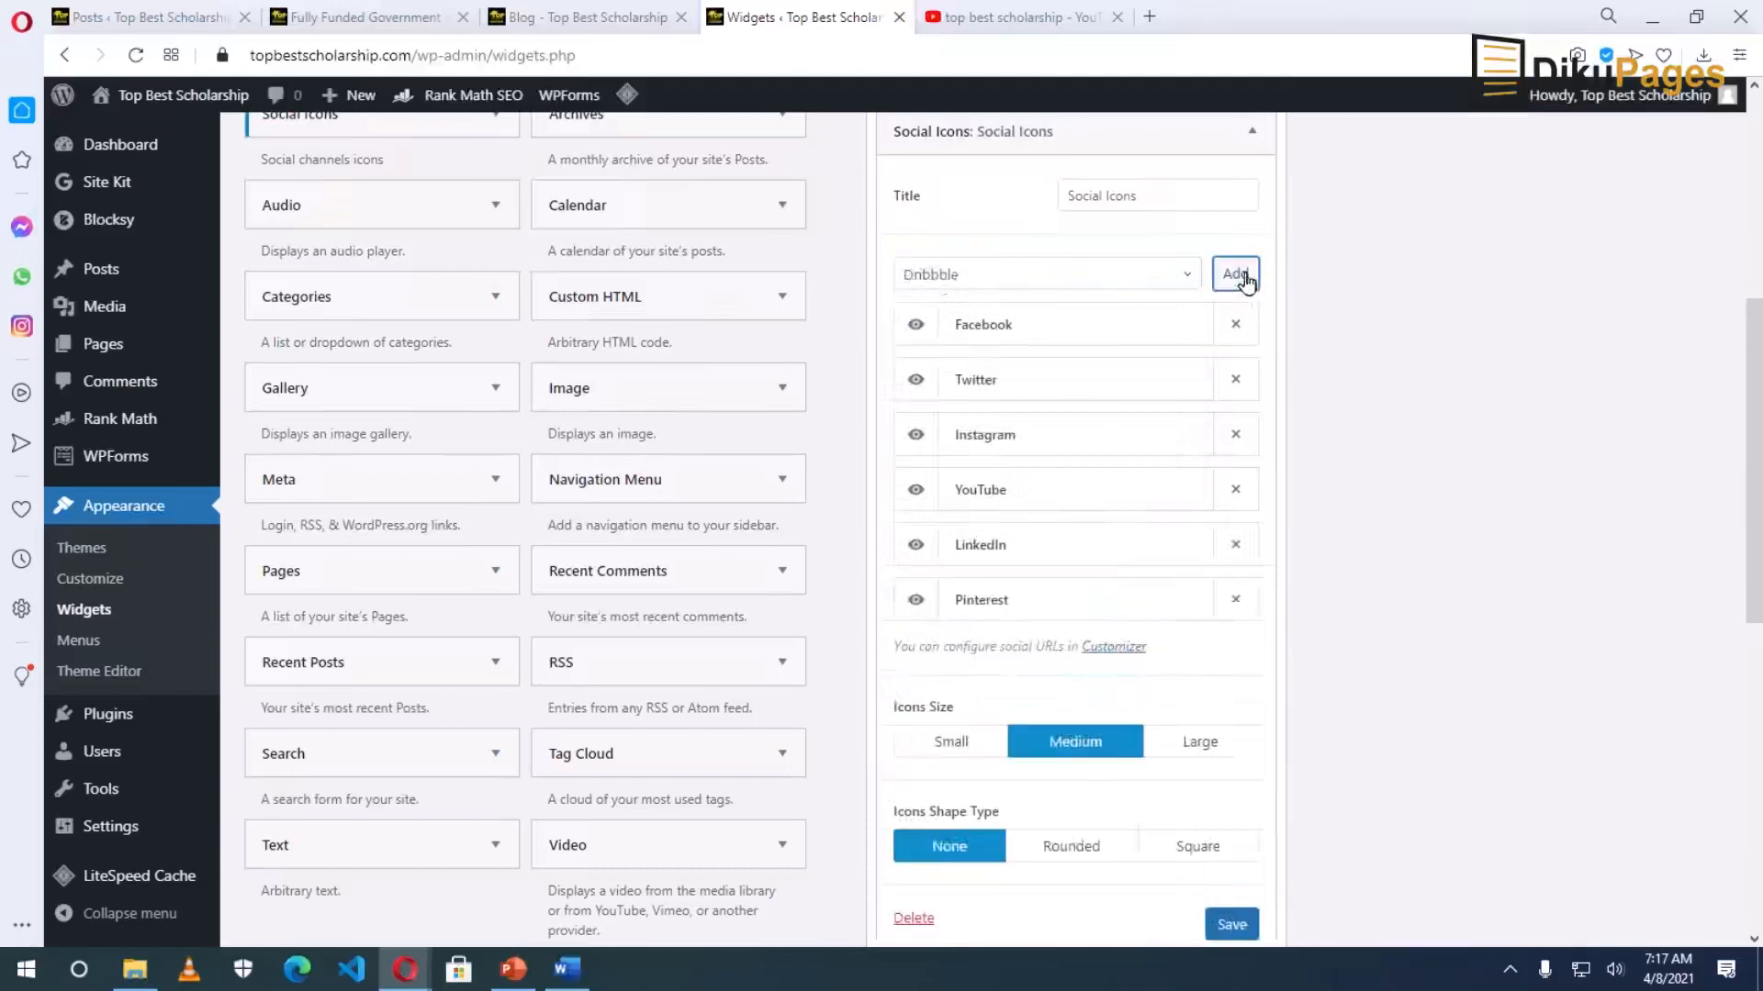
pyautogui.moveTo(1003, 602); pyautogui.dragTo(1010, 482)
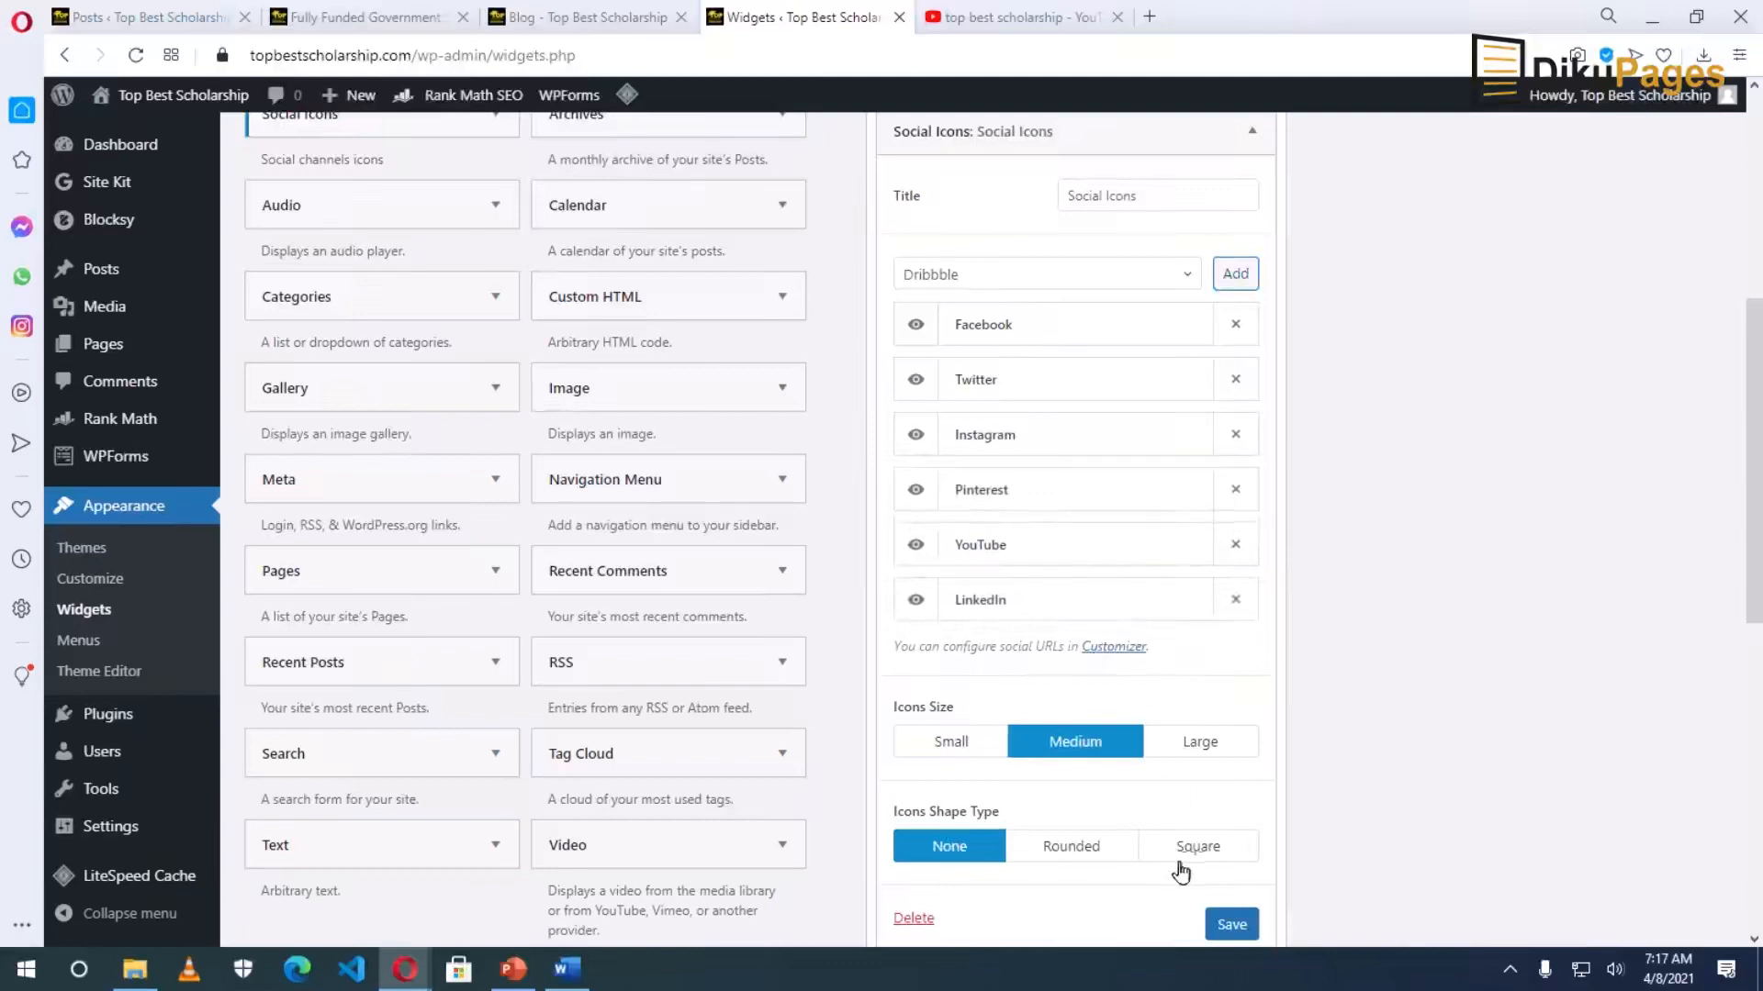
# Keep the icon size at Medium, save the Social Icons widget, and visit the site.
pyautogui.scroll(-3, 1182, 873)
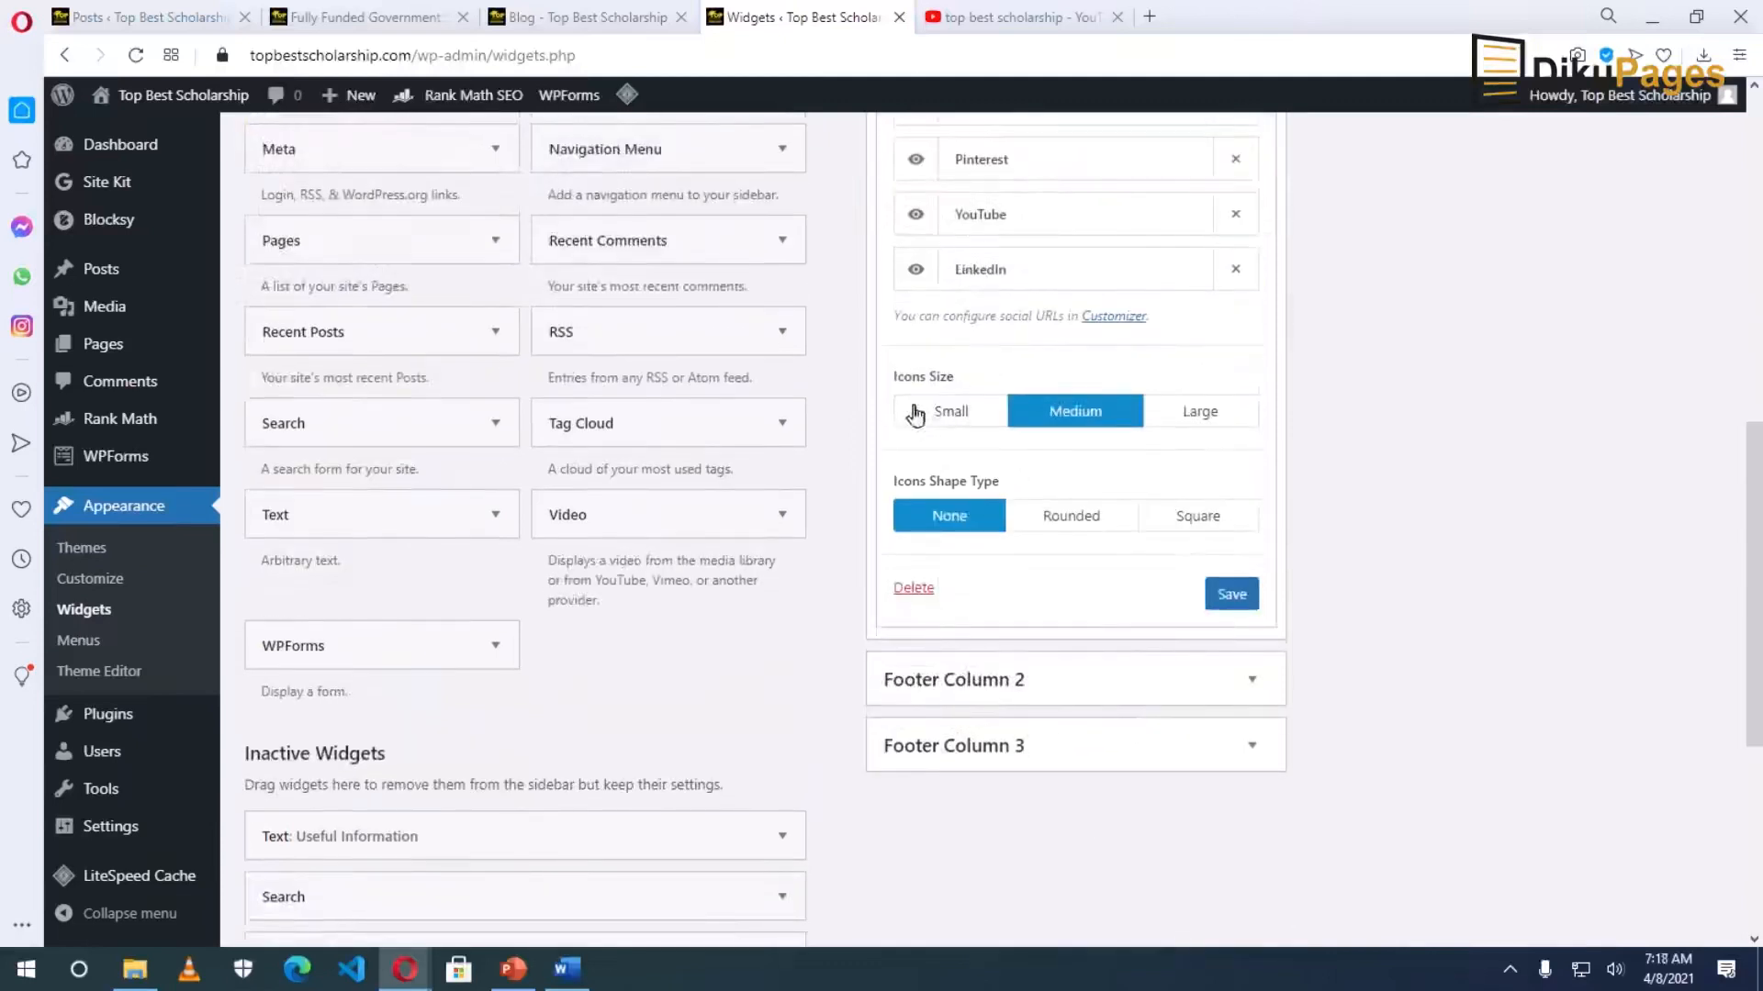
pyautogui.click(969, 413)
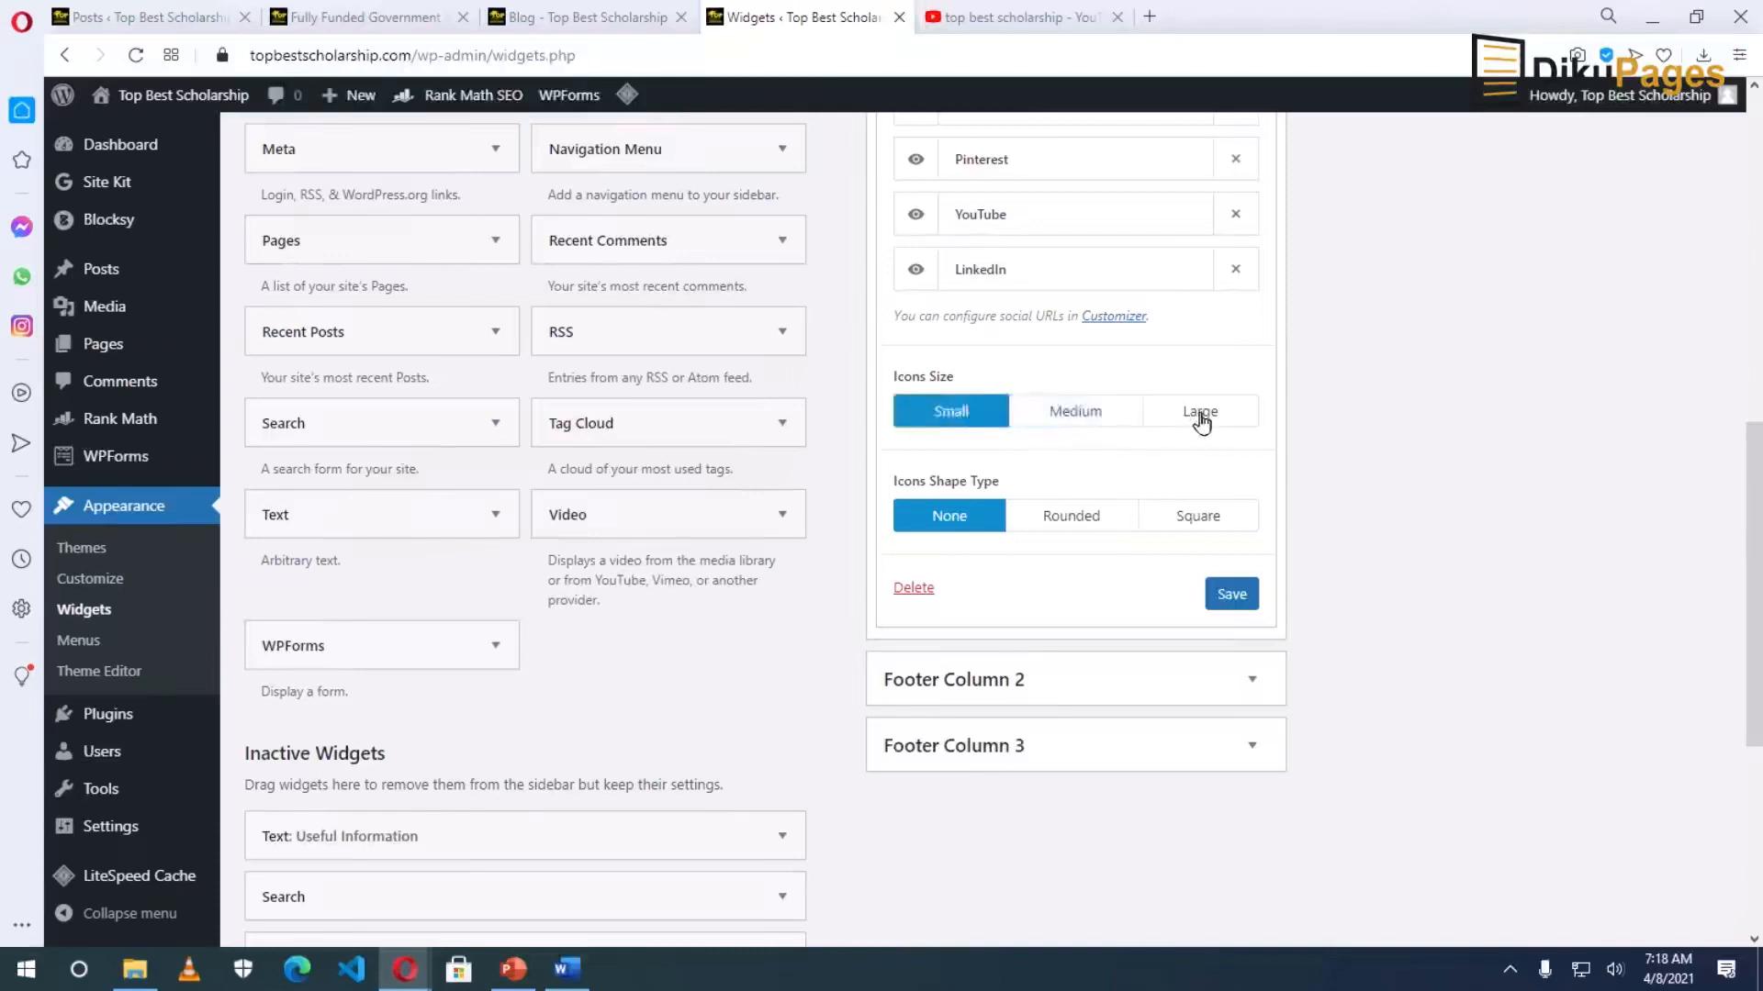
pyautogui.click(1202, 415)
pyautogui.click(1090, 414)
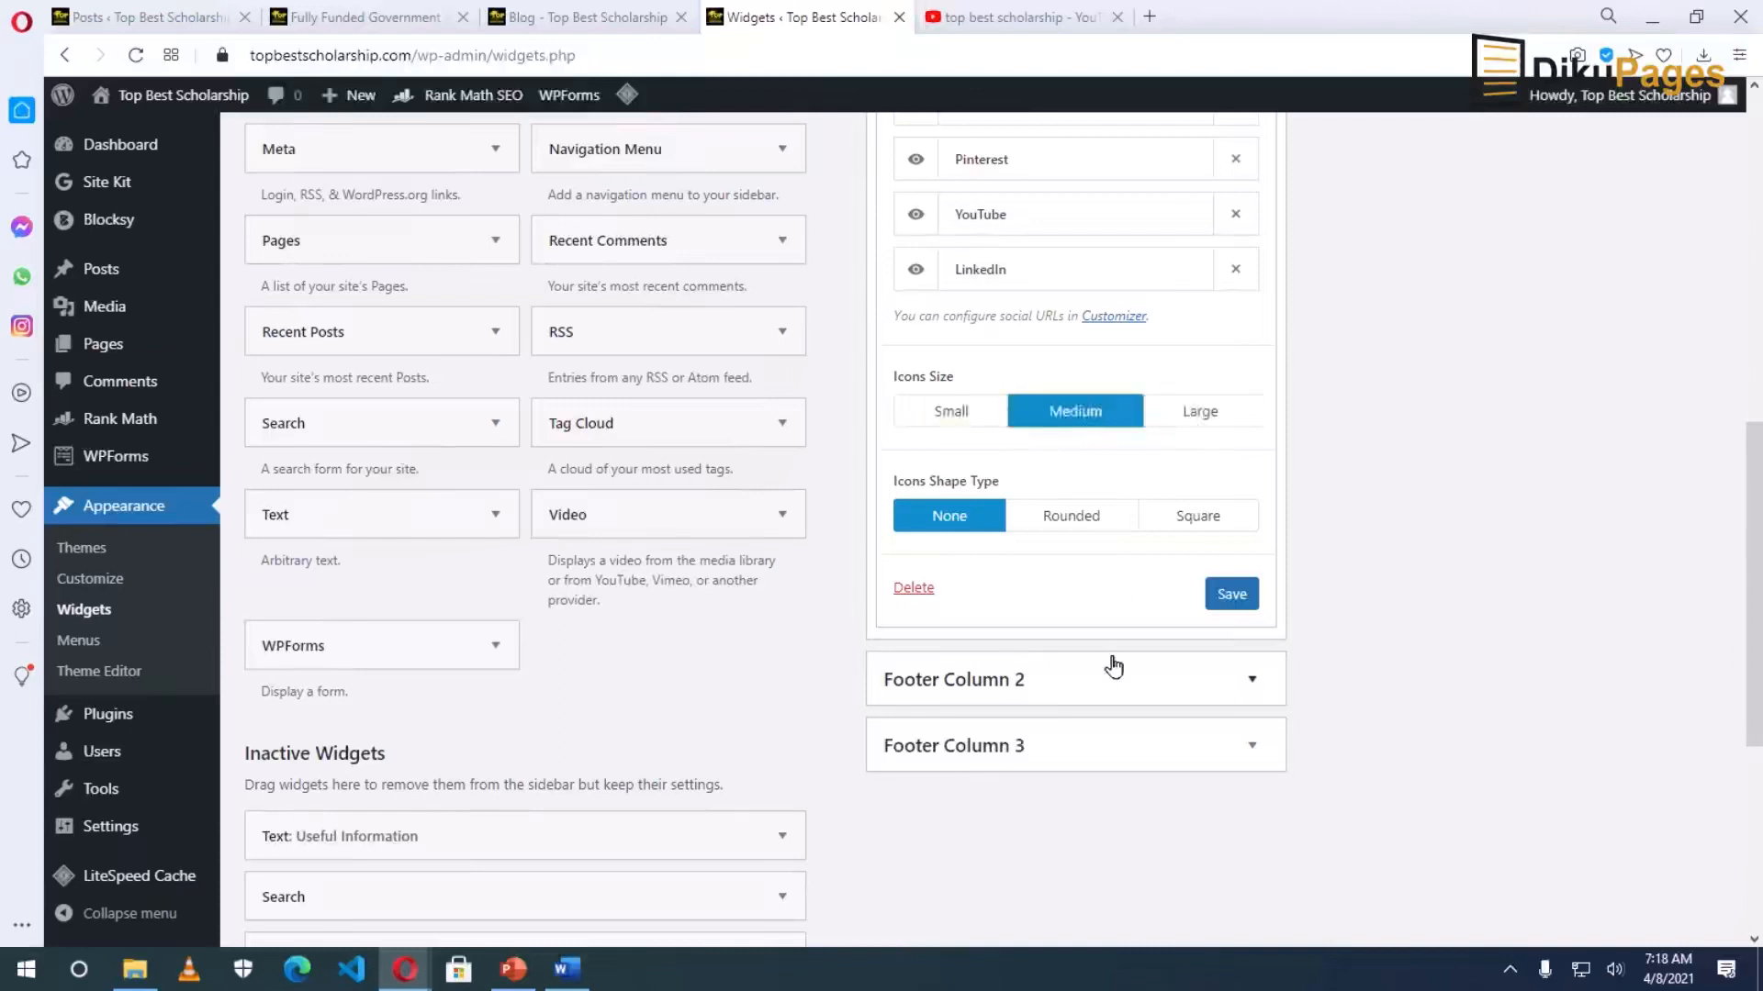
pyautogui.click(1231, 595)
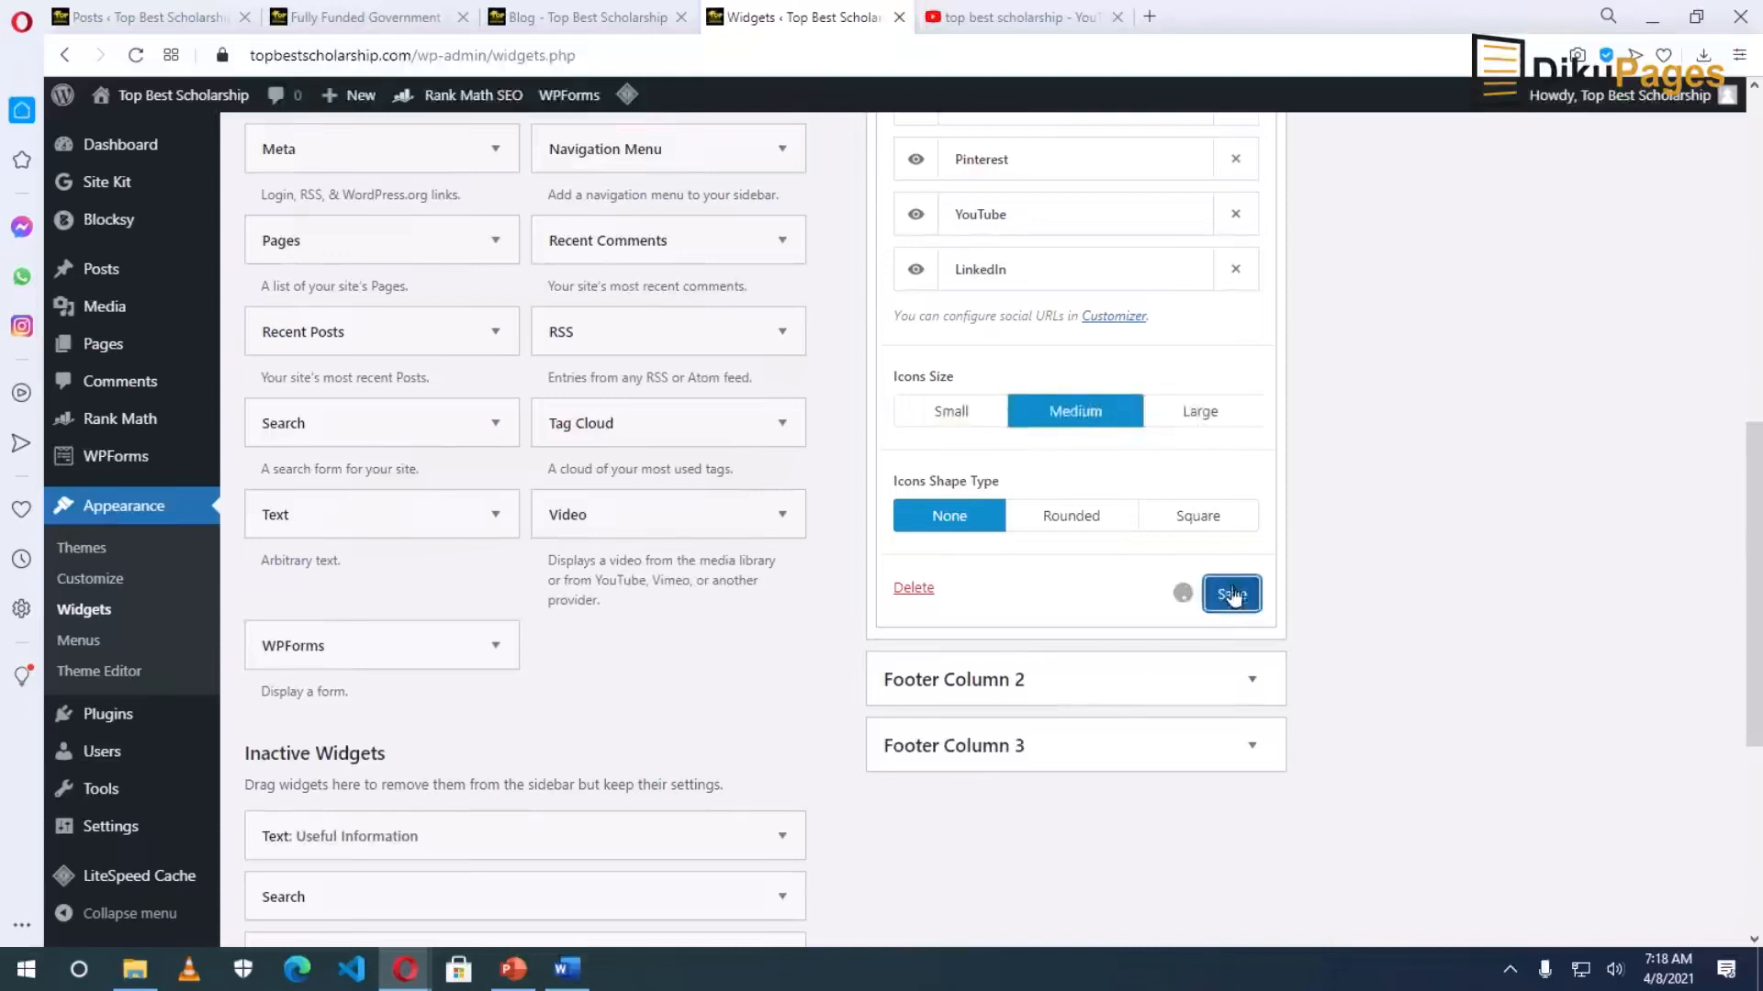
pyautogui.moveTo(163, 103)
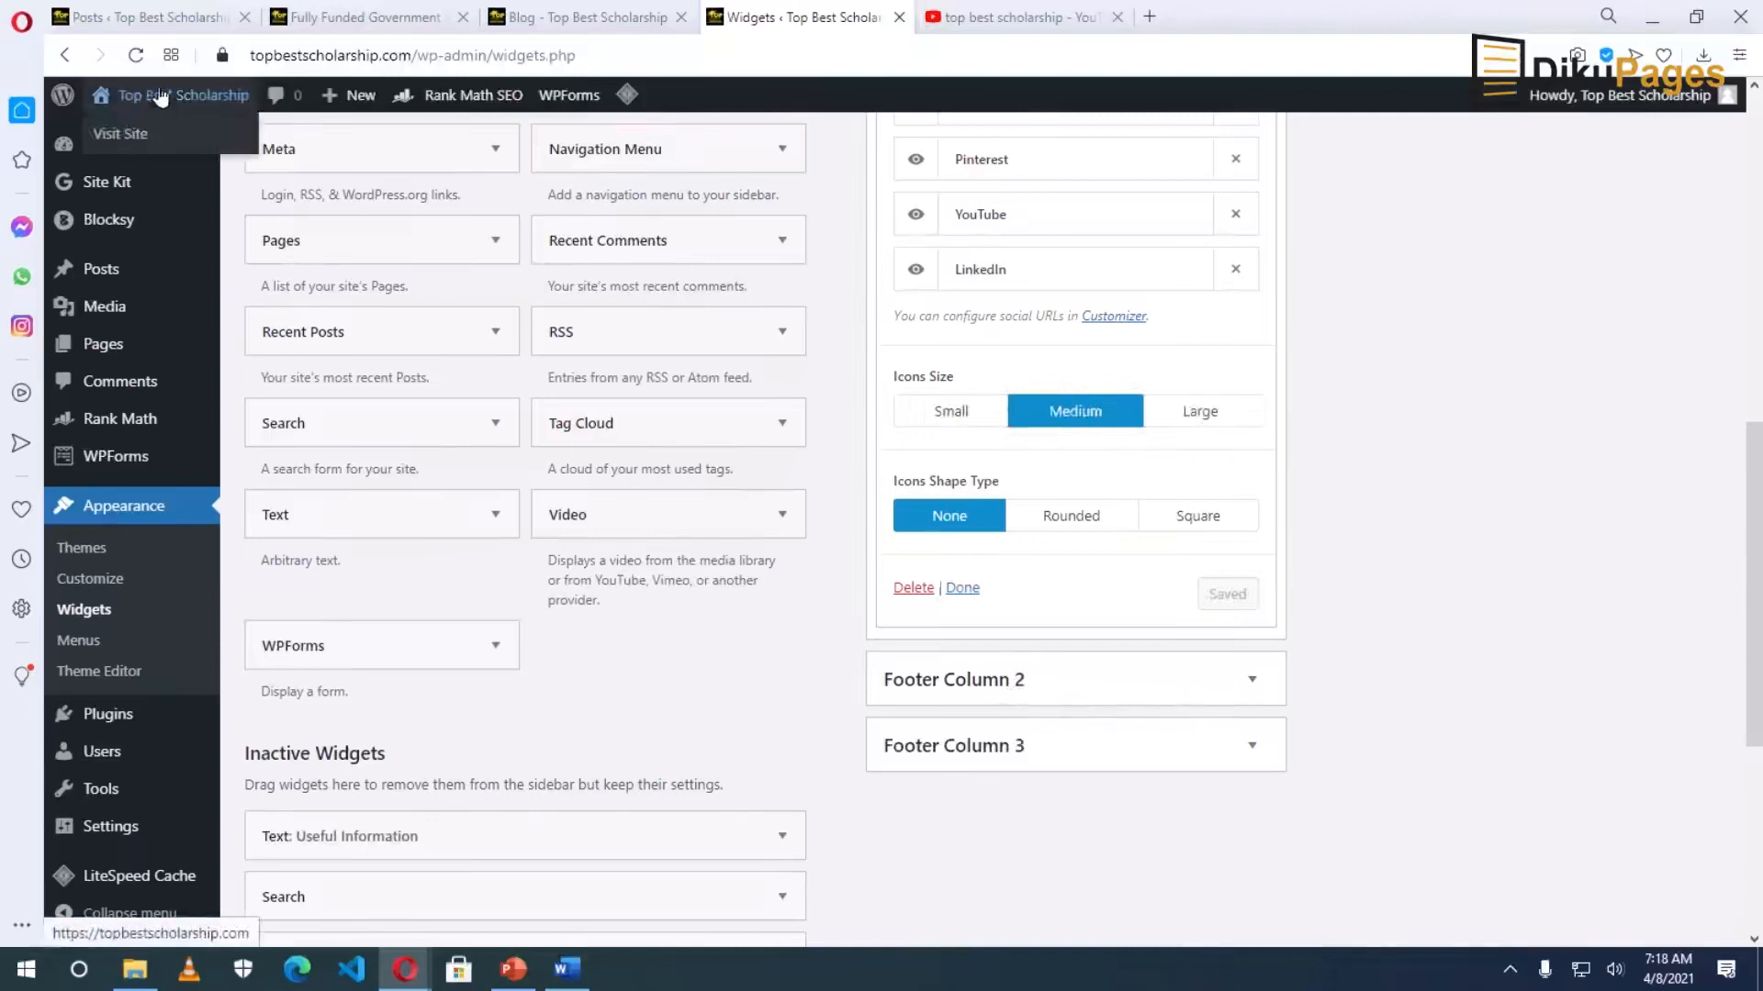
pyautogui.click(175, 99)
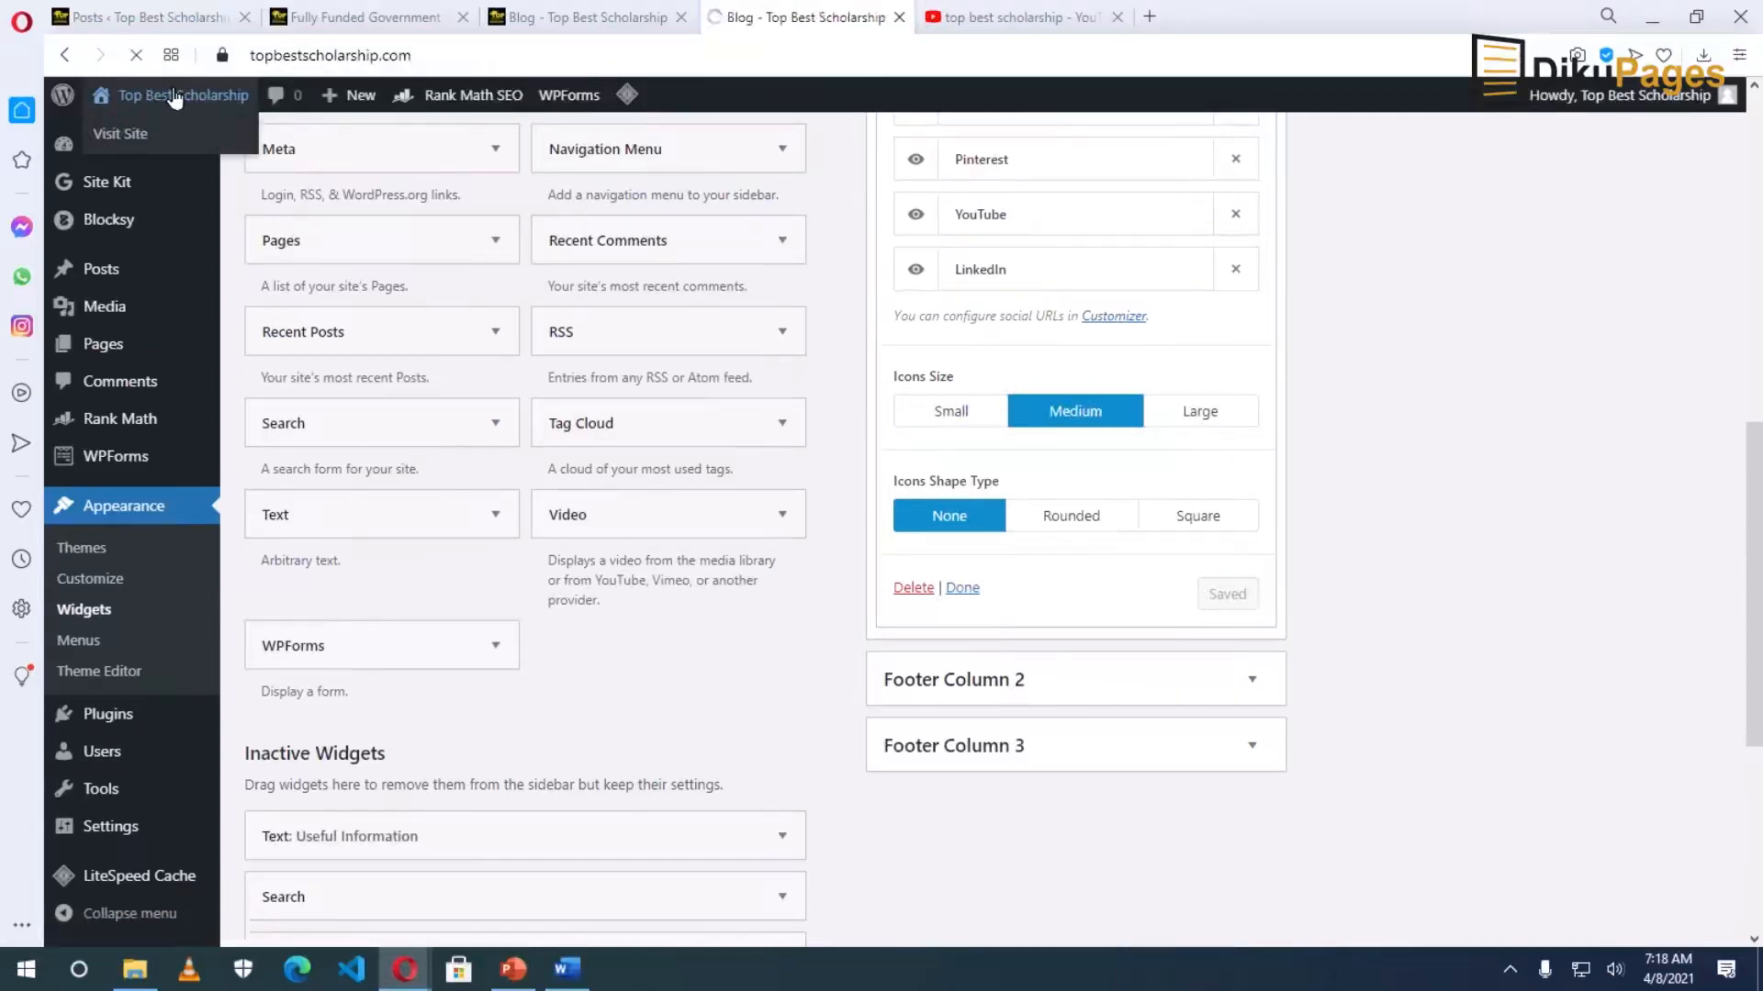
# Clear the site cache from the admin bar.
pyautogui.scroll(-6, 615, 681)
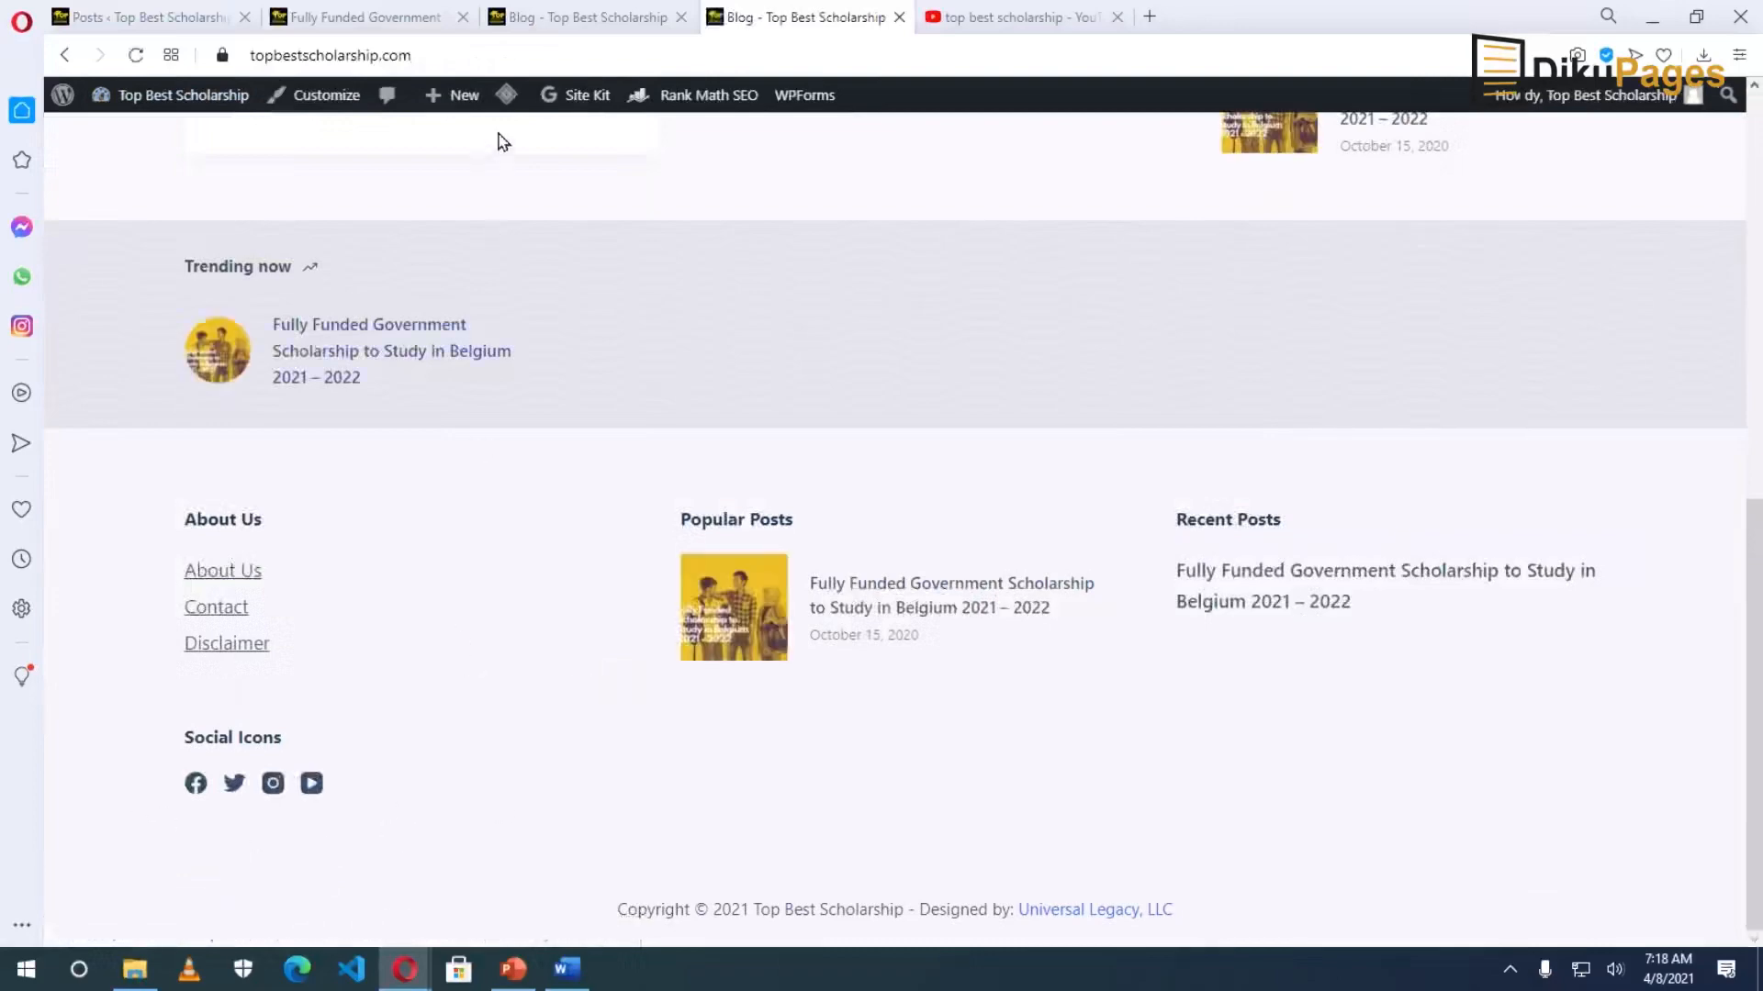
pyautogui.moveTo(505, 93)
pyautogui.click(514, 186)
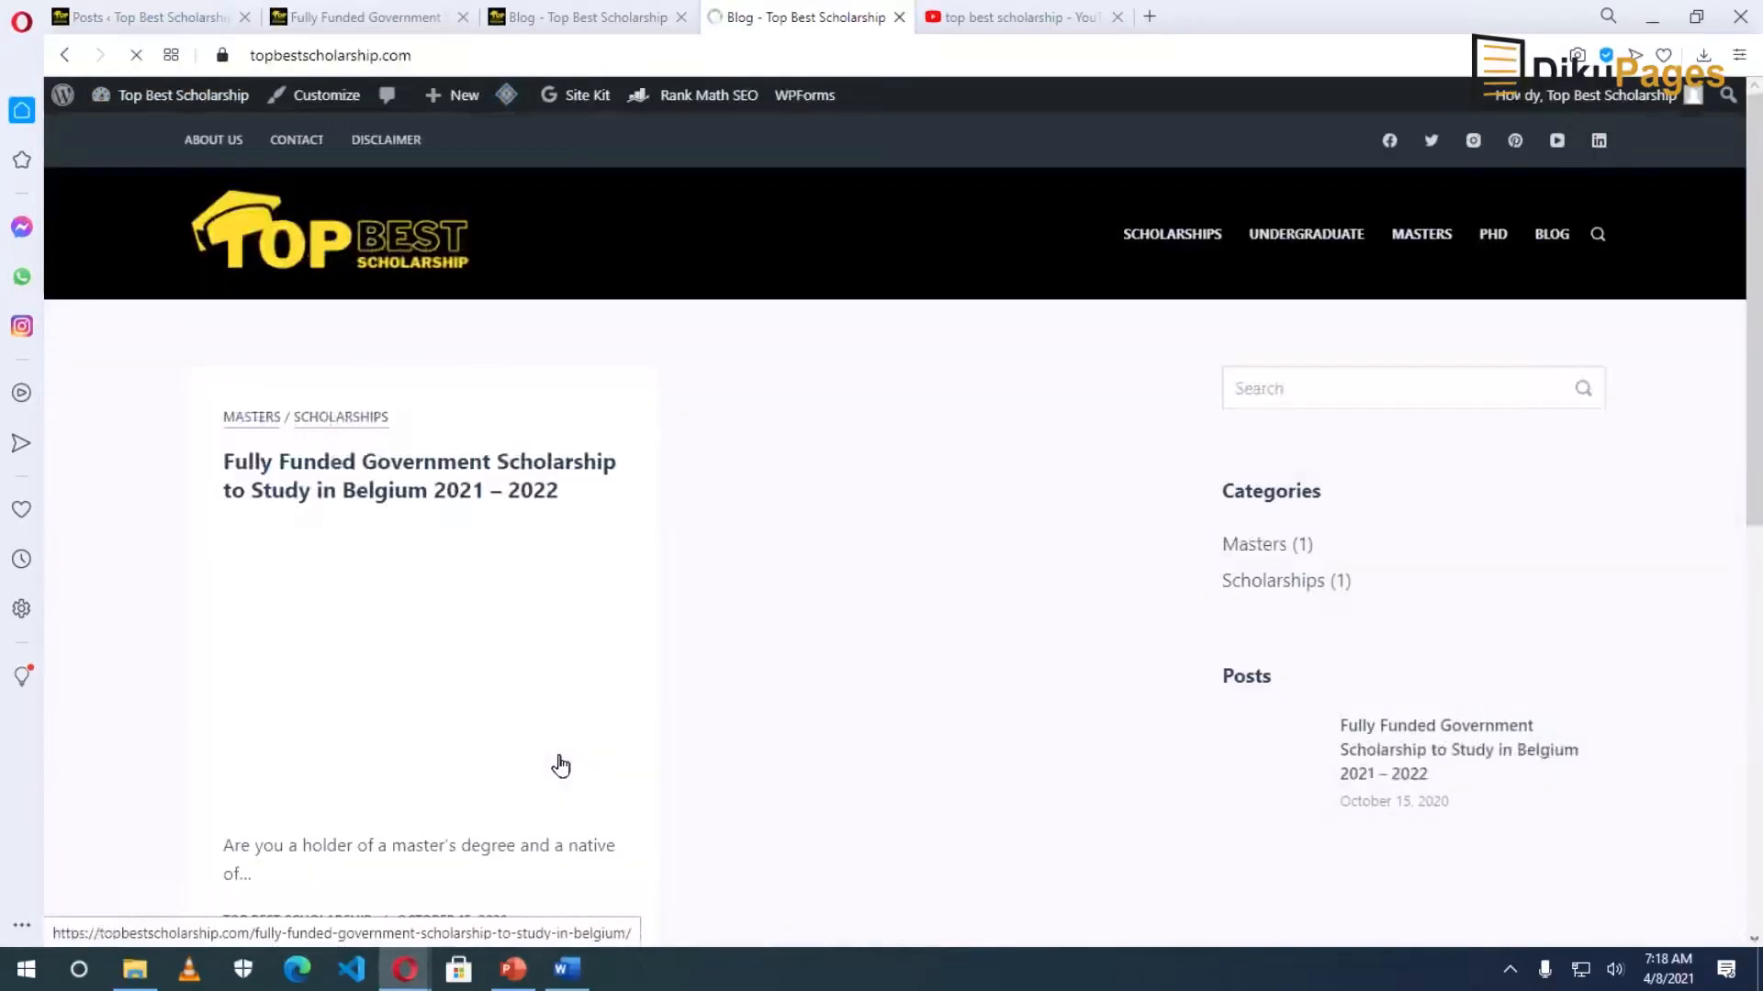
# Open the Contact page and edit it in the block editor with Rank Math showing.
pyautogui.scroll(-7, 561, 765)
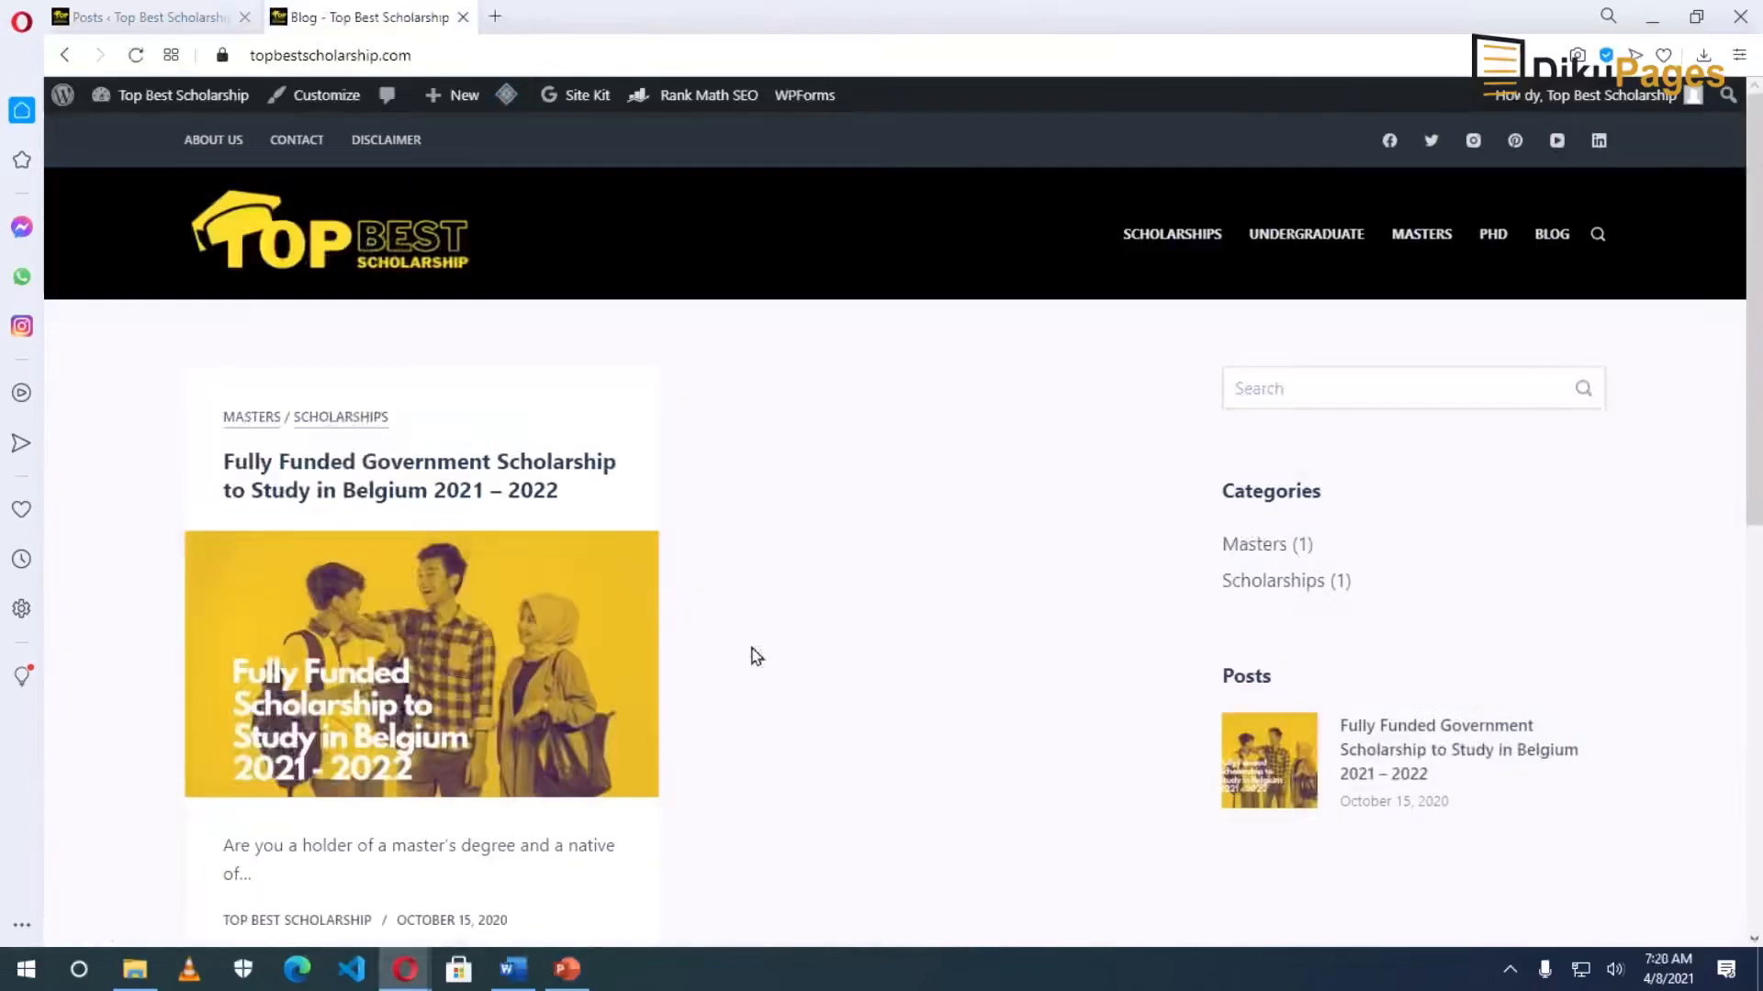
pyautogui.click(293, 144)
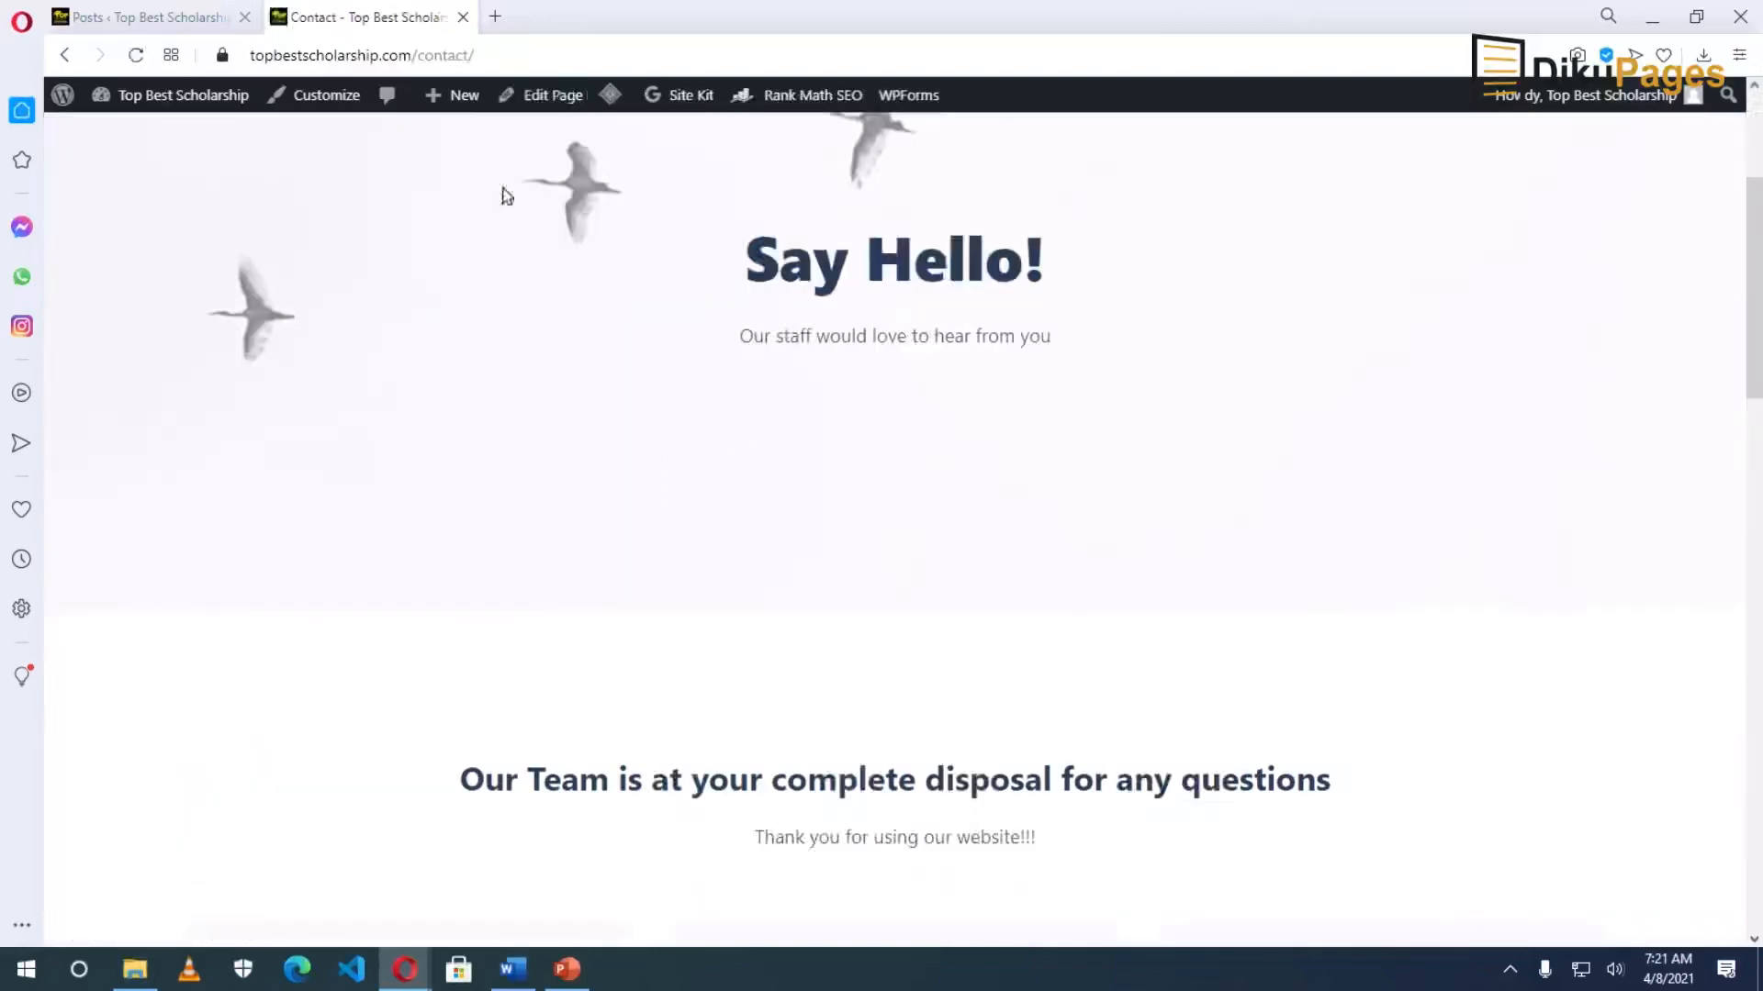
pyautogui.scroll(-5, 563, 394)
pyautogui.scroll(8, 712, 554)
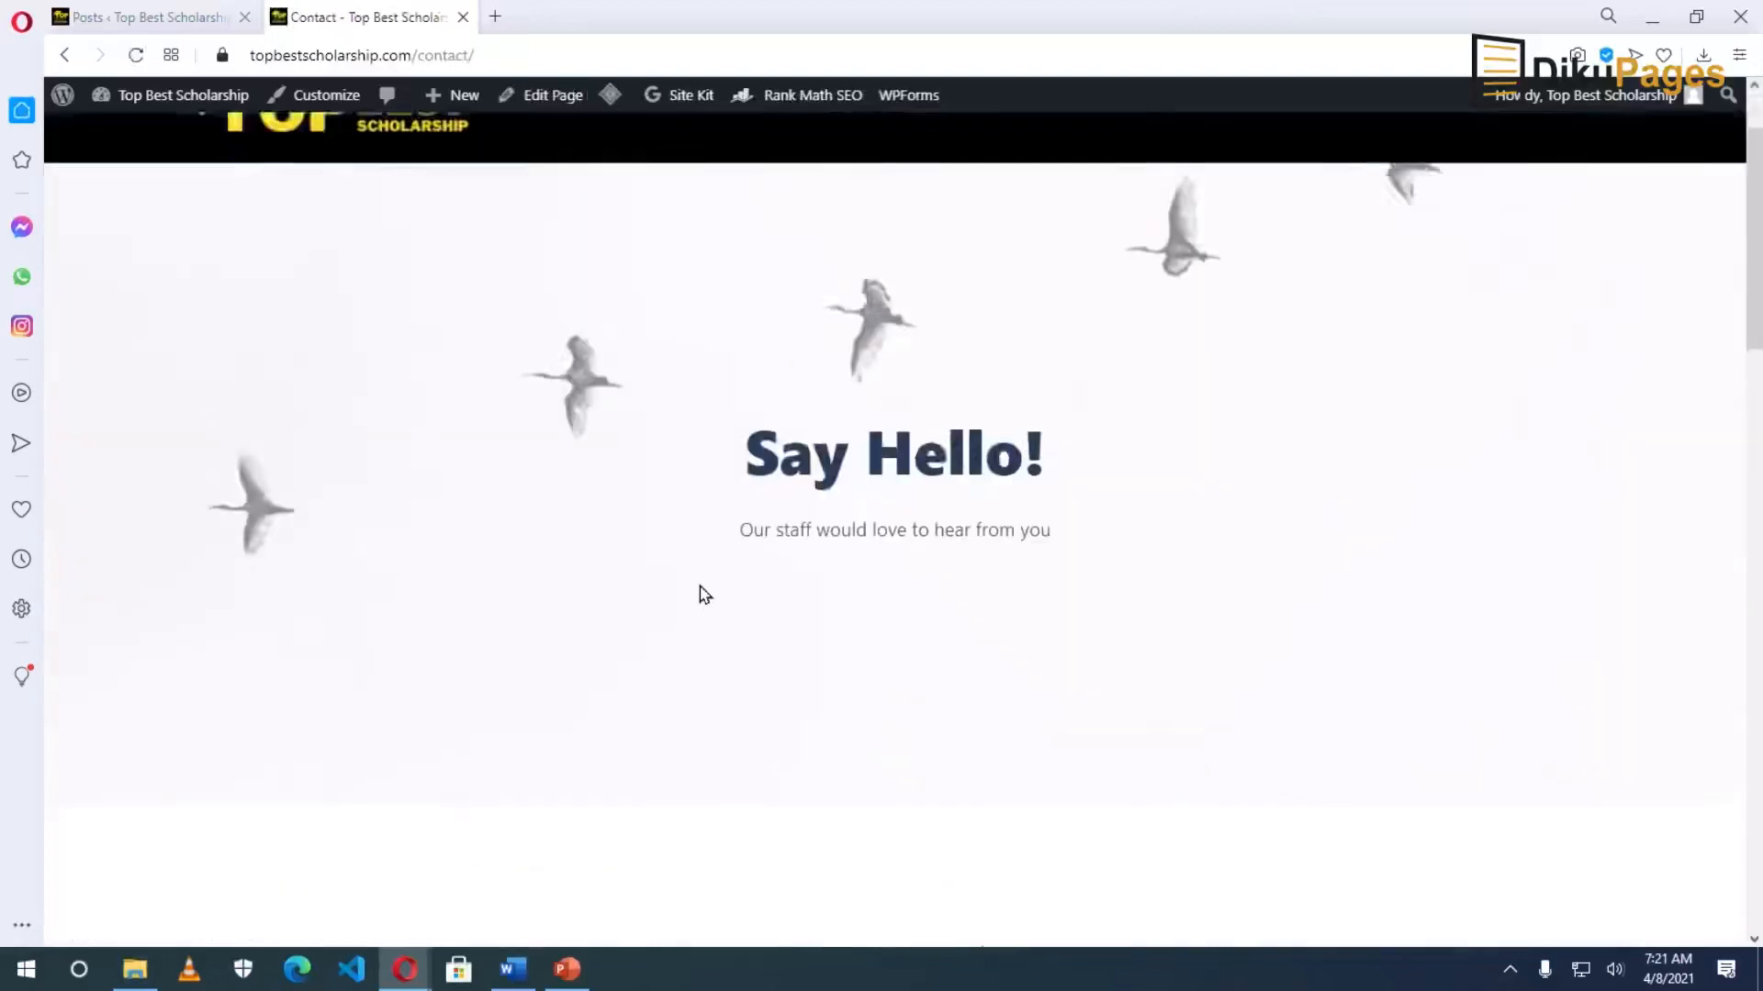
pyautogui.click(551, 96)
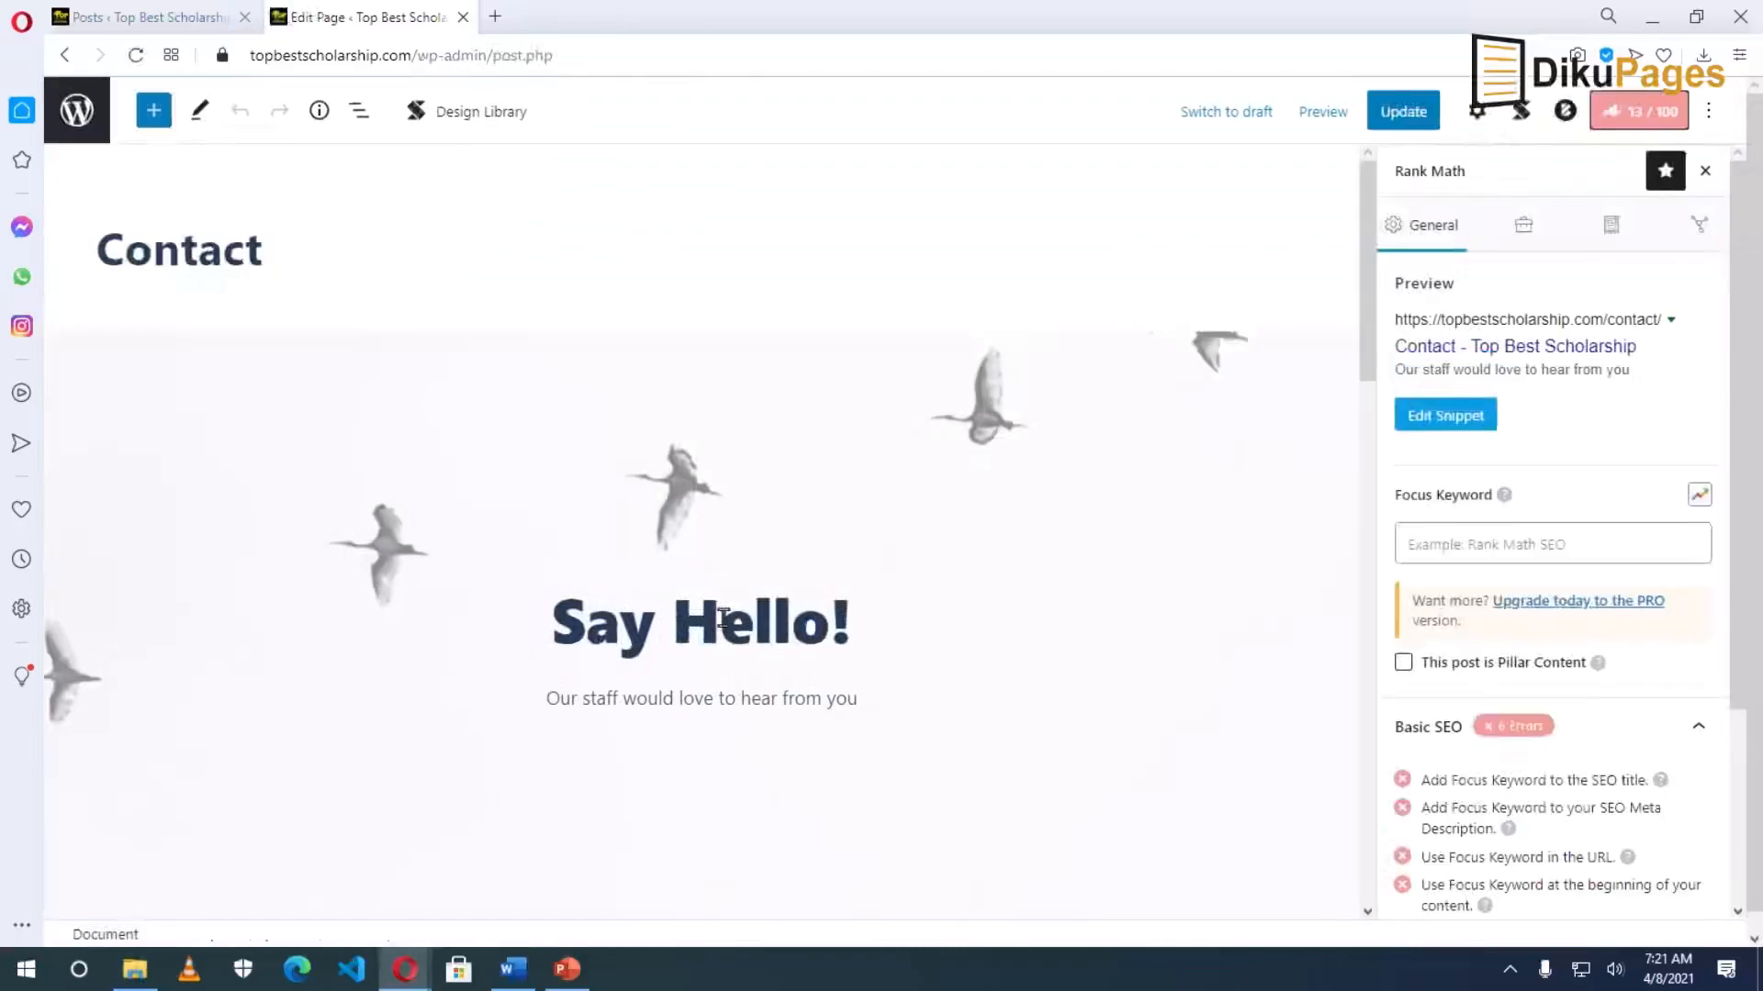
# Remove the Say Hello! cover block from the Contact page and show the page settings sidebar.
pyautogui.click(721, 616)
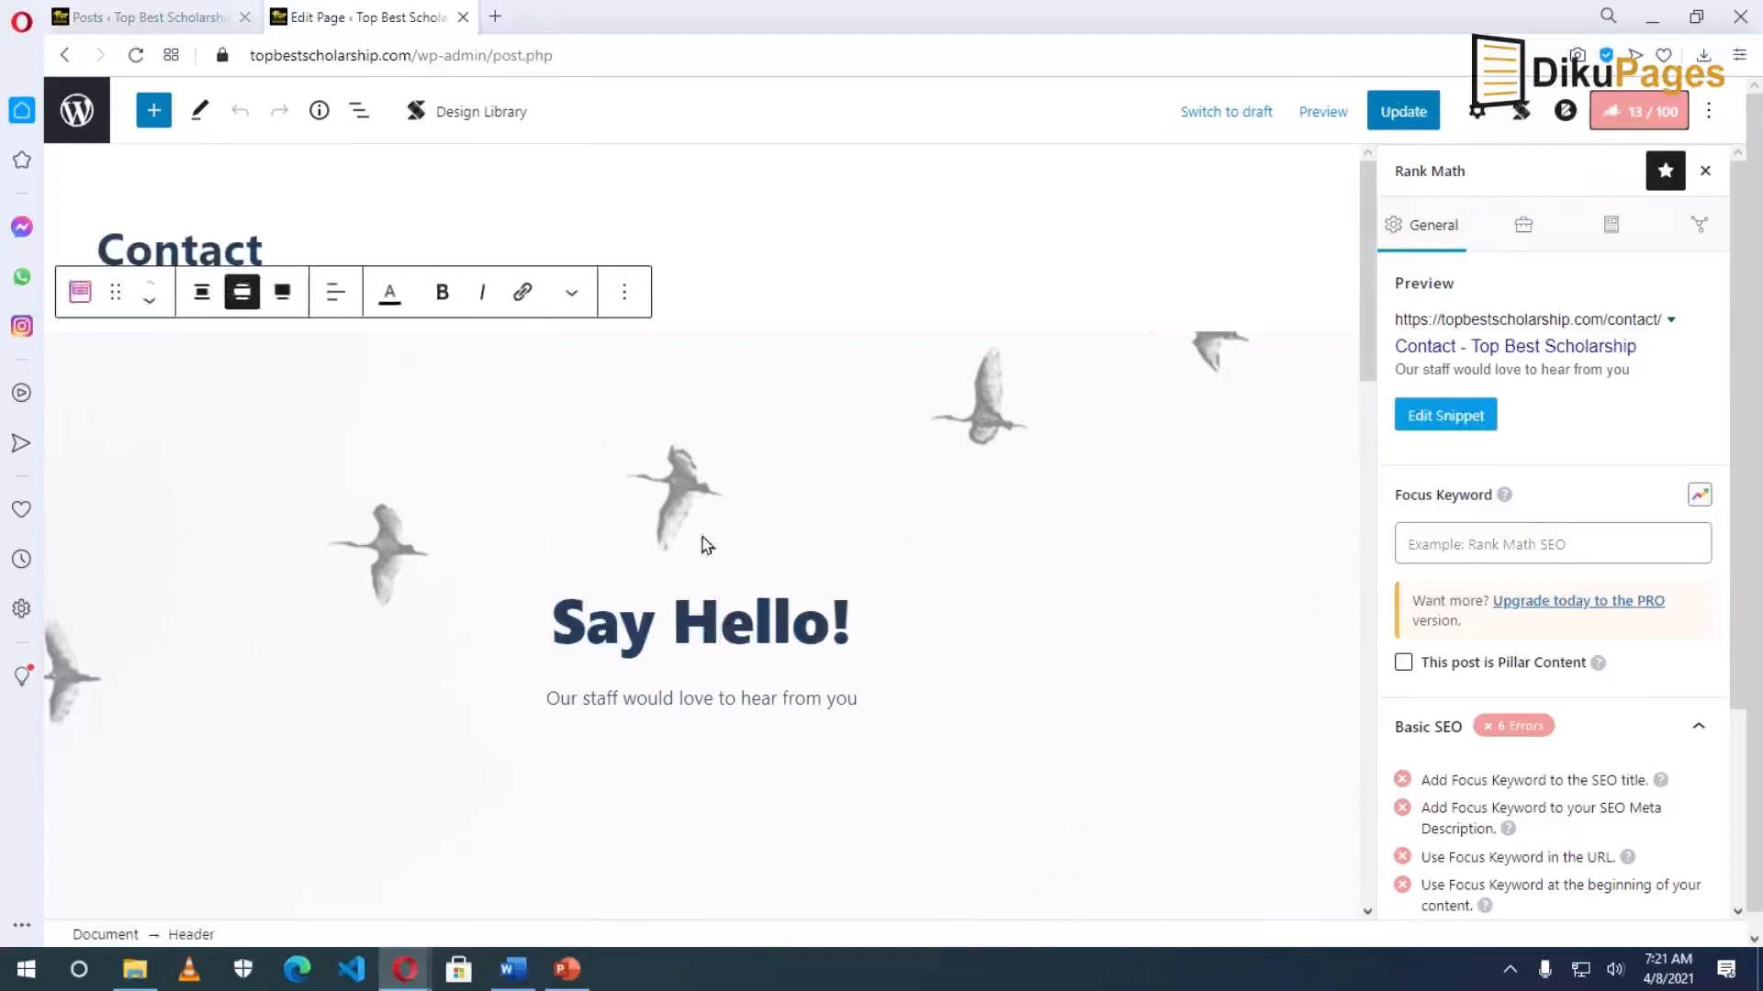
pyautogui.click(625, 294)
pyautogui.click(668, 820)
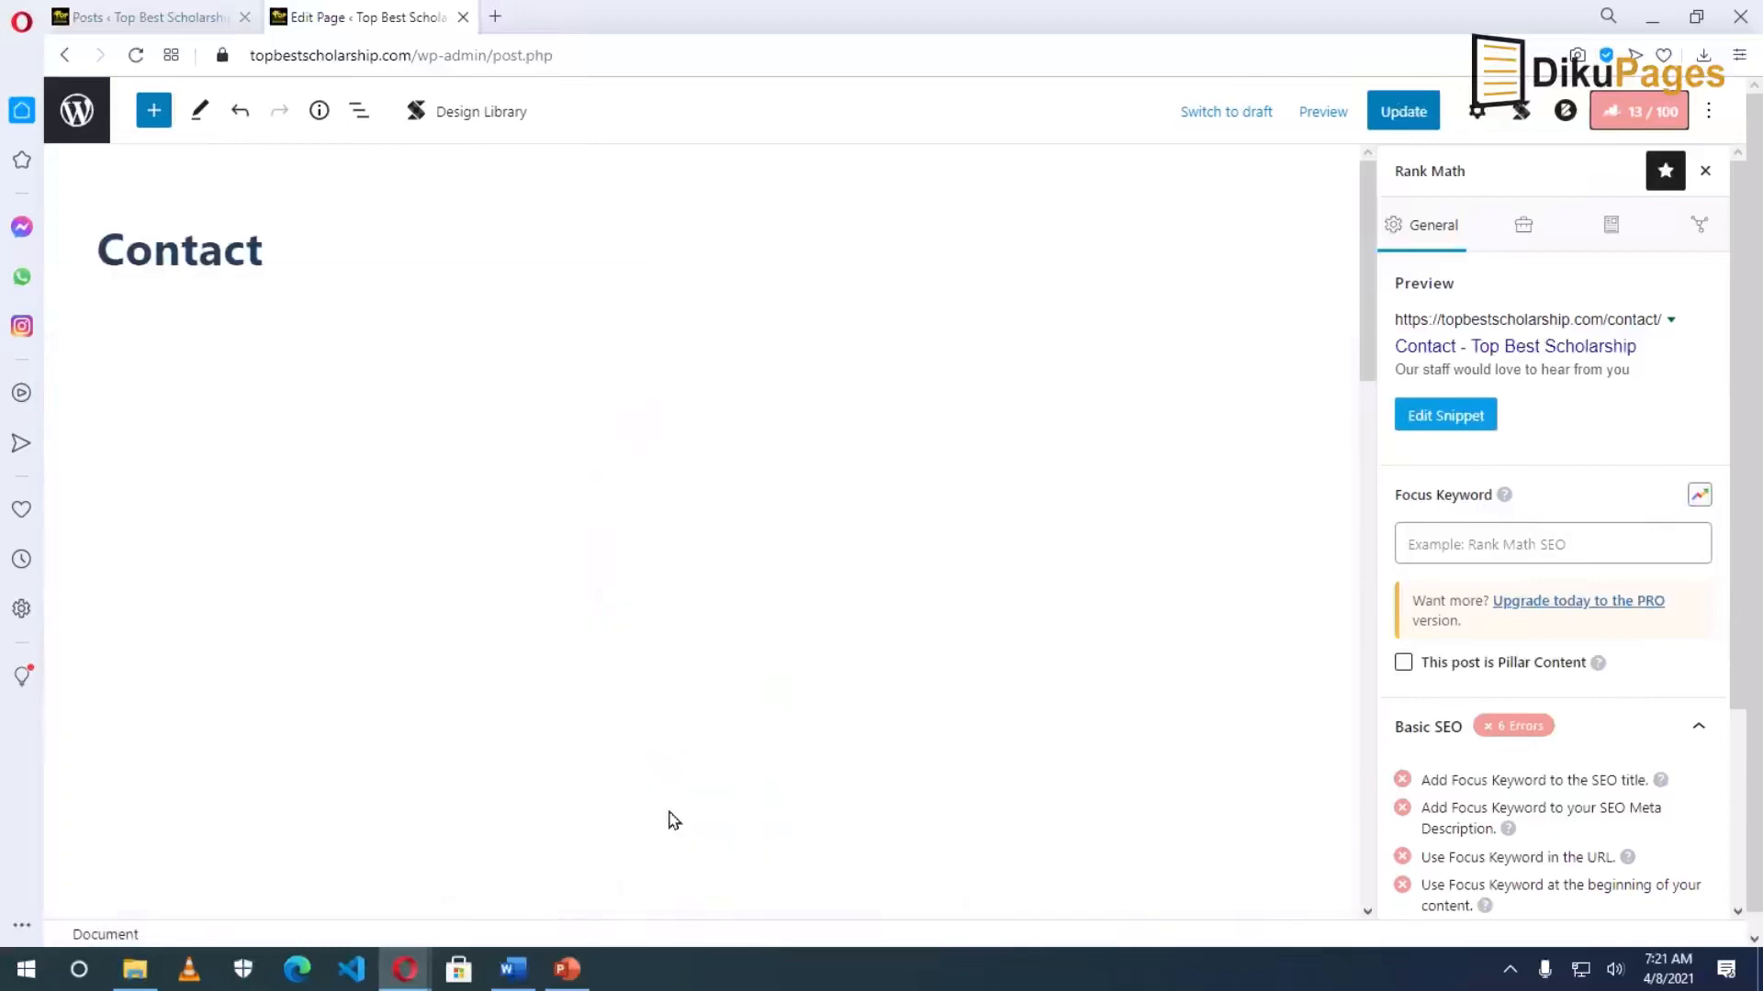
pyautogui.scroll(-5, 885, 604)
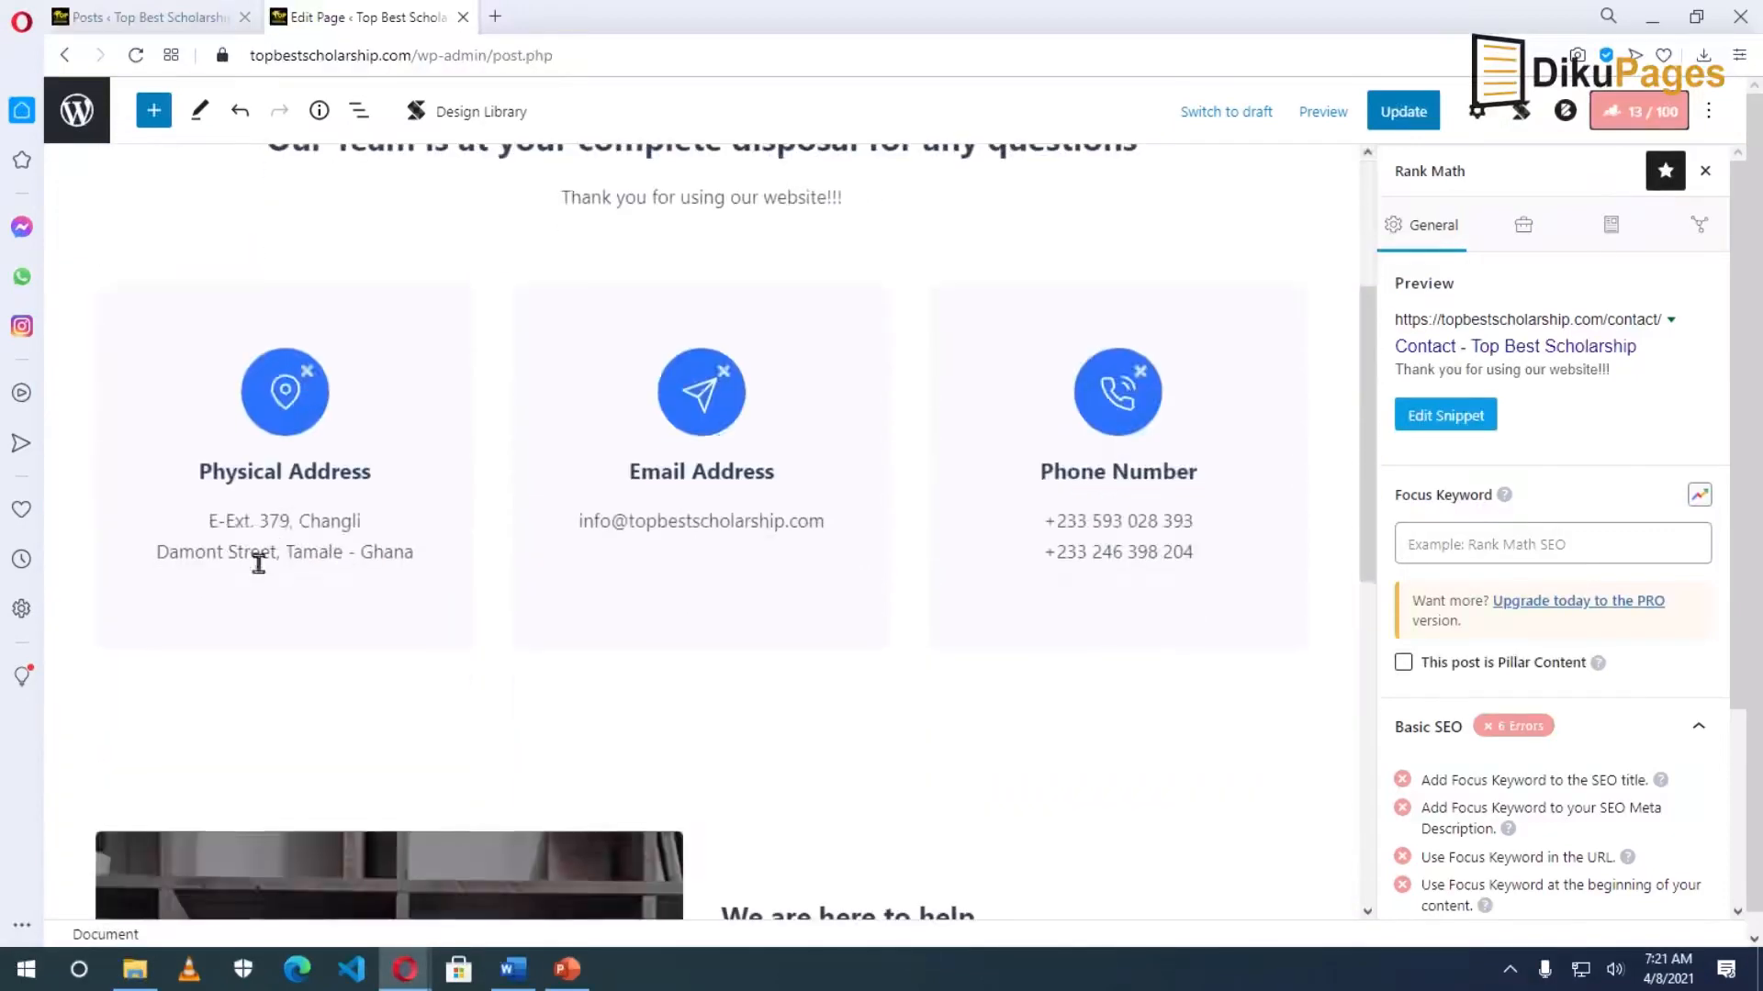
pyautogui.scroll(-8, 913, 610)
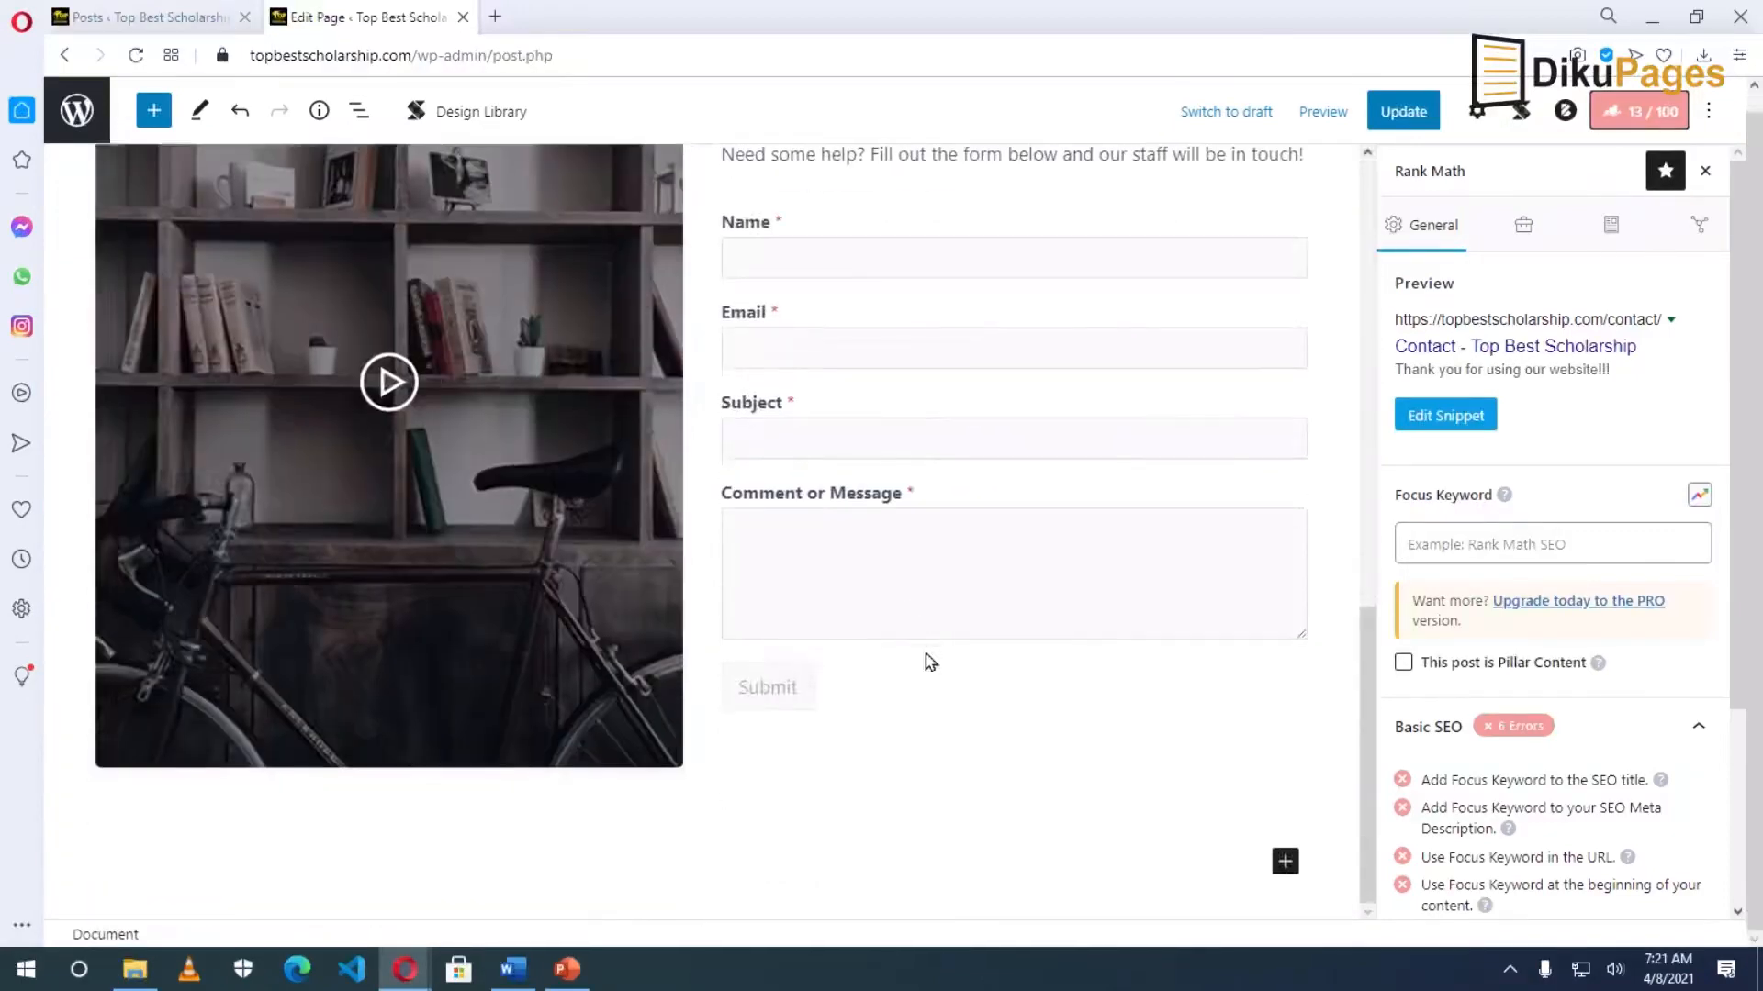
pyautogui.scroll(2, 929, 670)
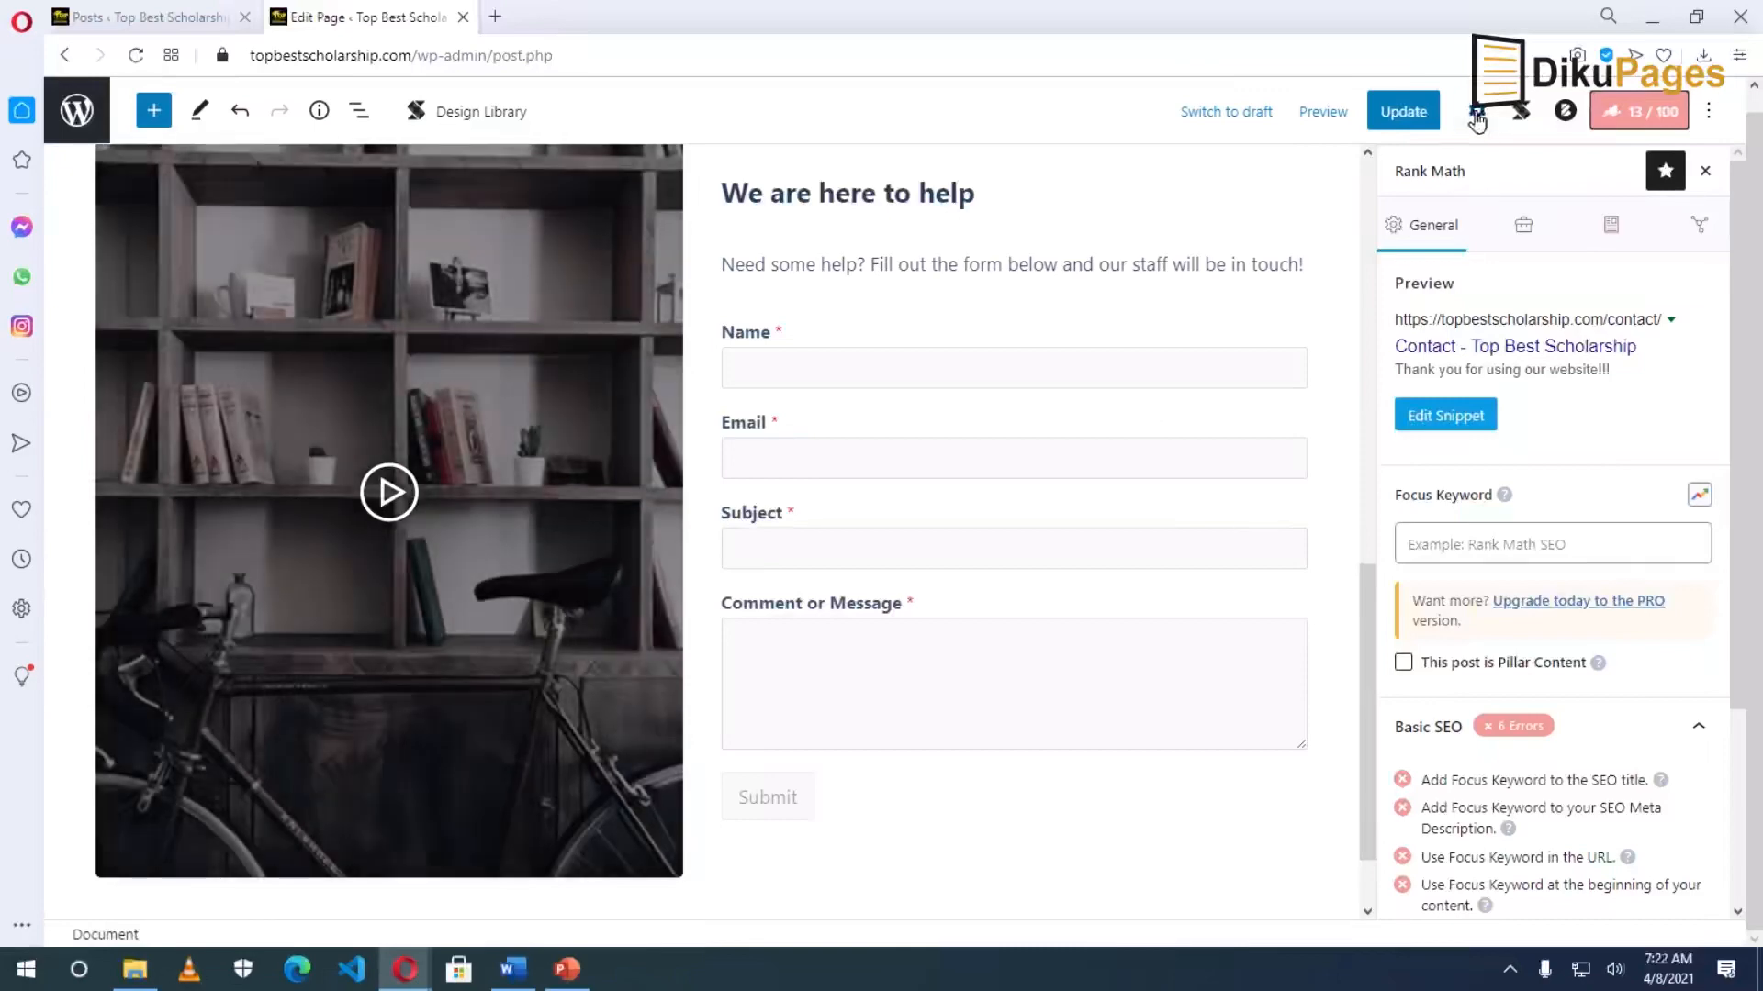
pyautogui.click(1478, 111)
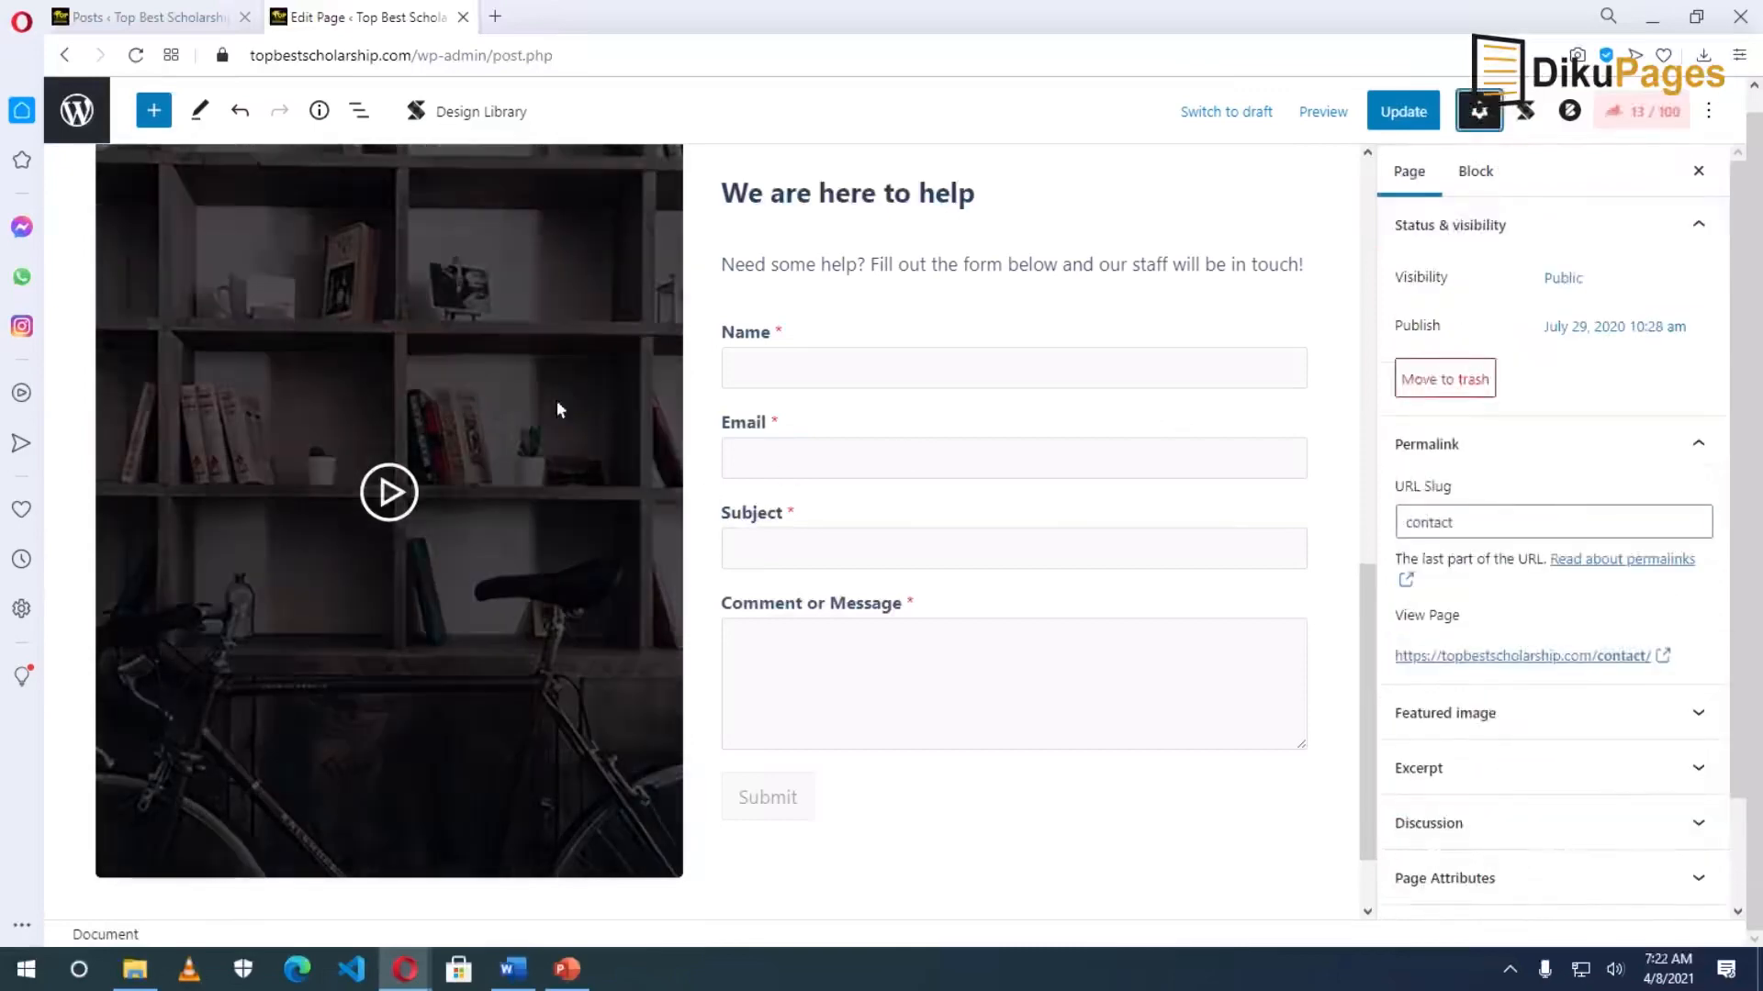
# Select the video popup and its link, then the contact cards section.
pyautogui.click(558, 407)
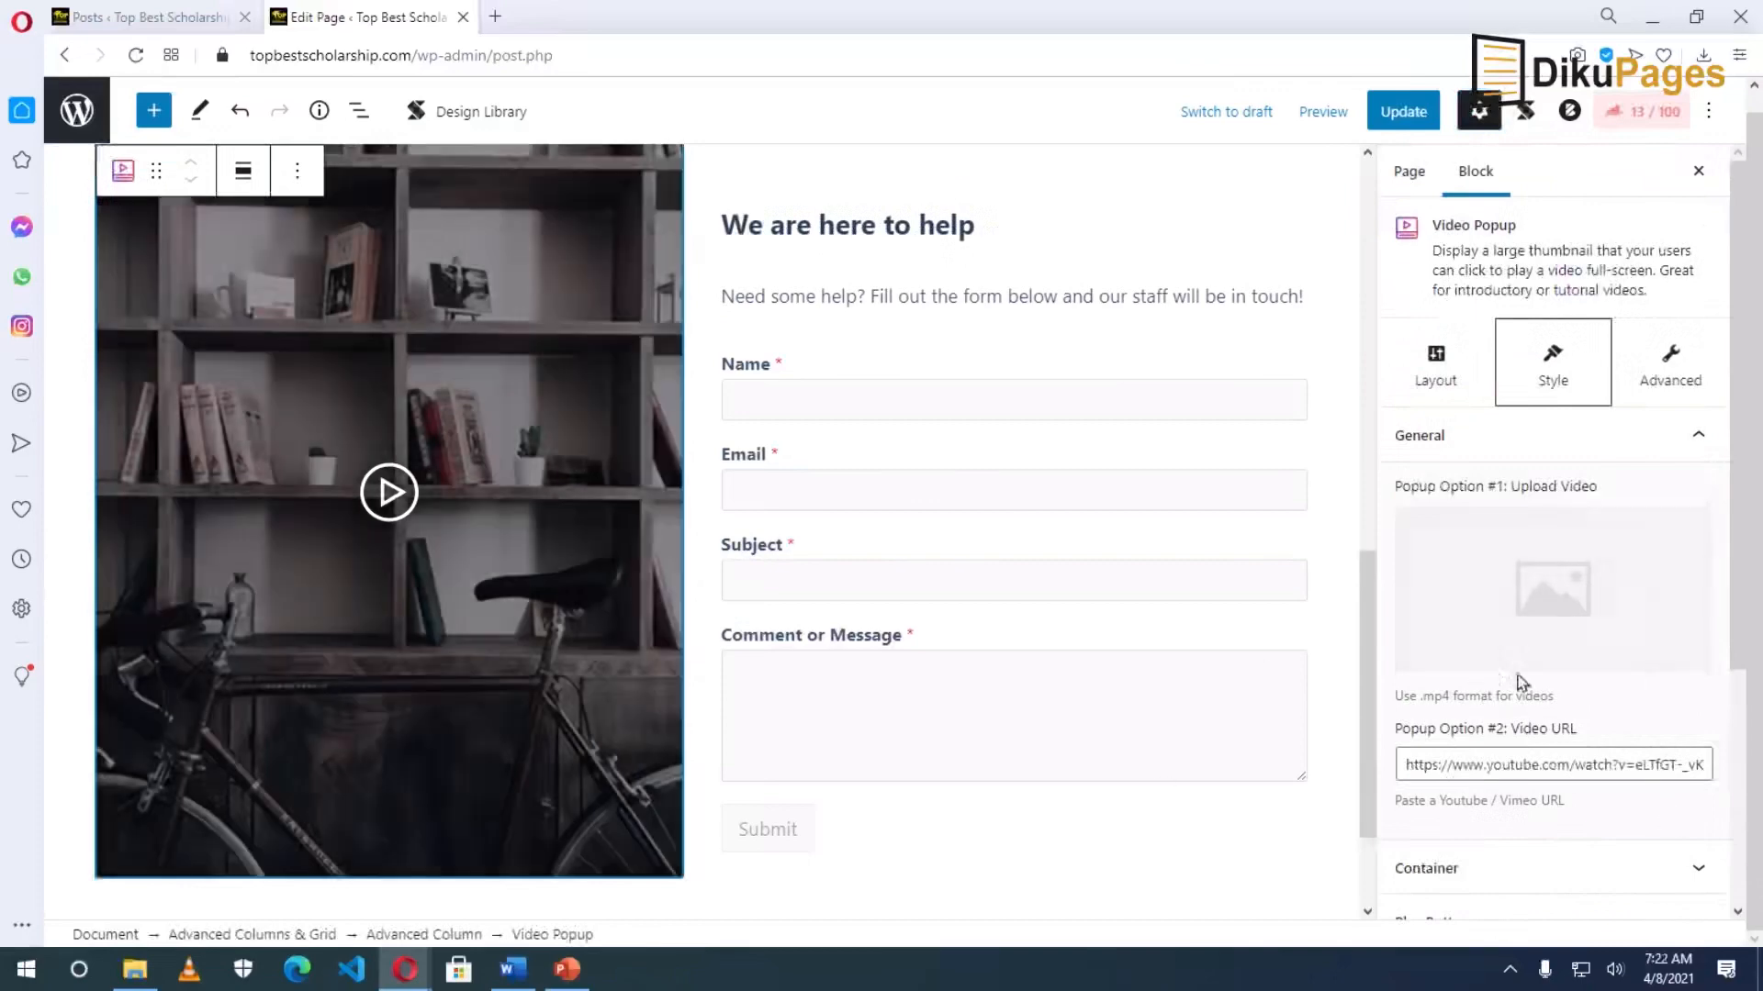
pyautogui.moveTo(1412, 759); pyautogui.dragTo(1703, 751)
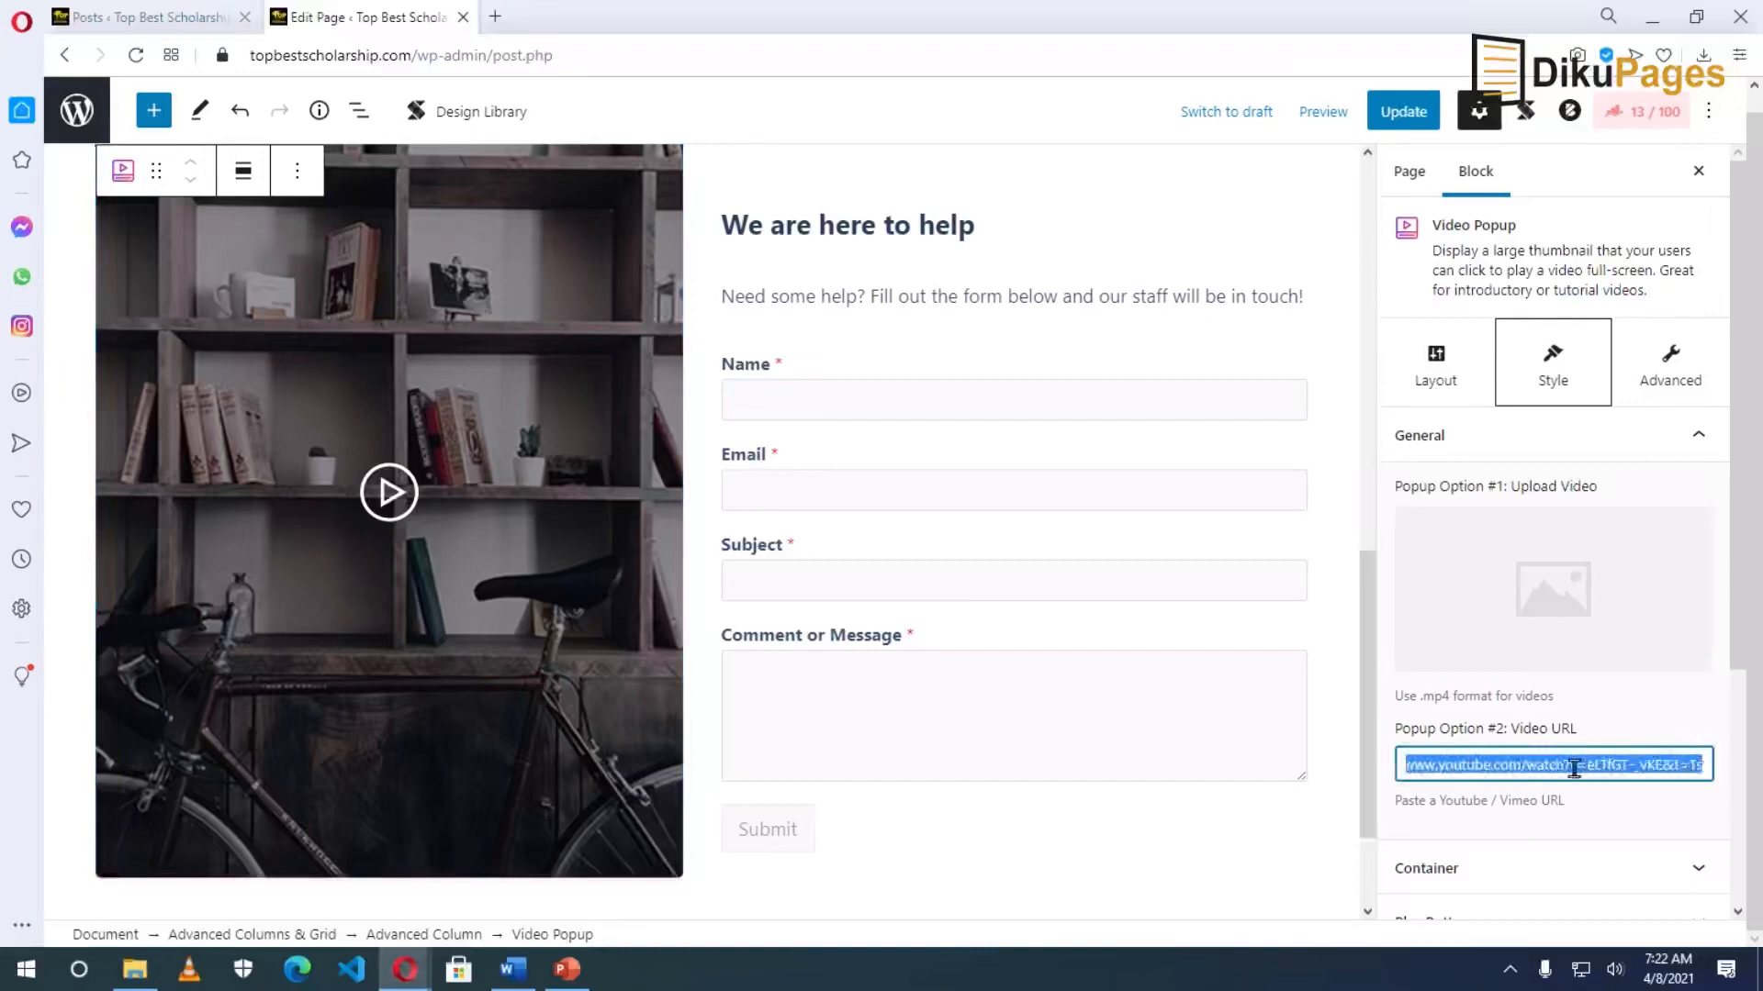
pyautogui.moveTo(1478, 768); pyautogui.dragTo(1148, 741)
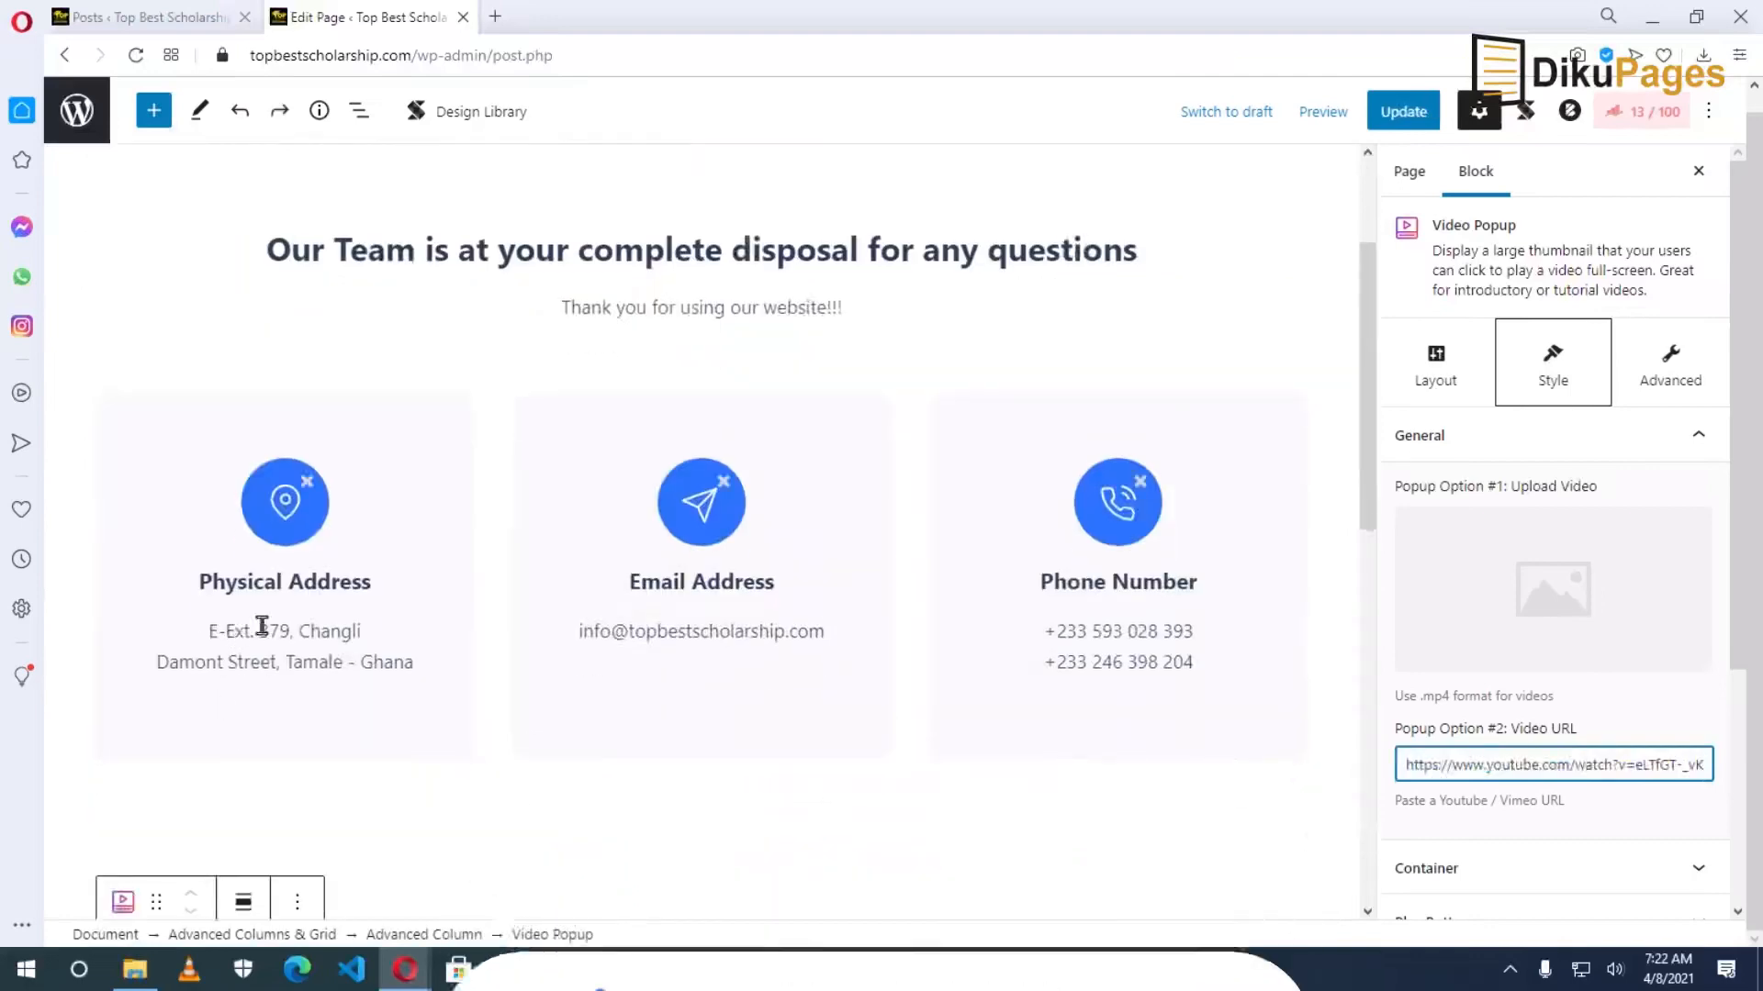
pyautogui.click(366, 631)
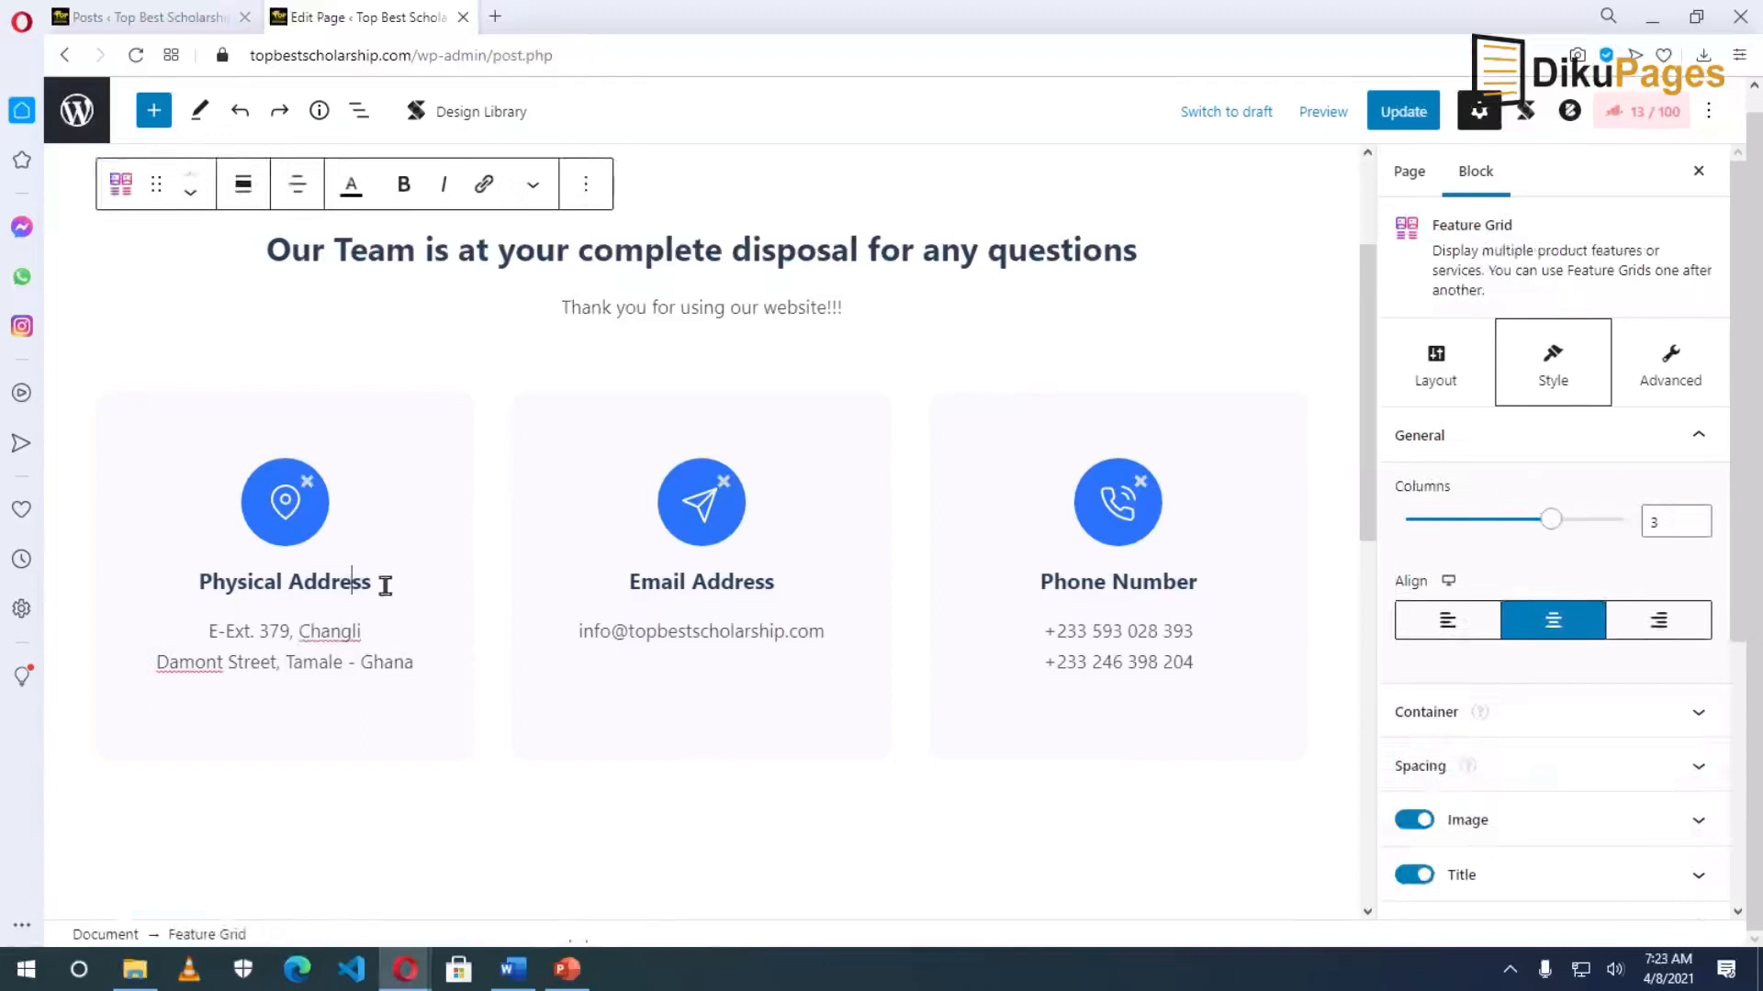
# Retype 'Address' in the Physical Address card title and update the Contact page.
pyautogui.doubleClick(345, 584)
pyautogui.press('BackSpace')
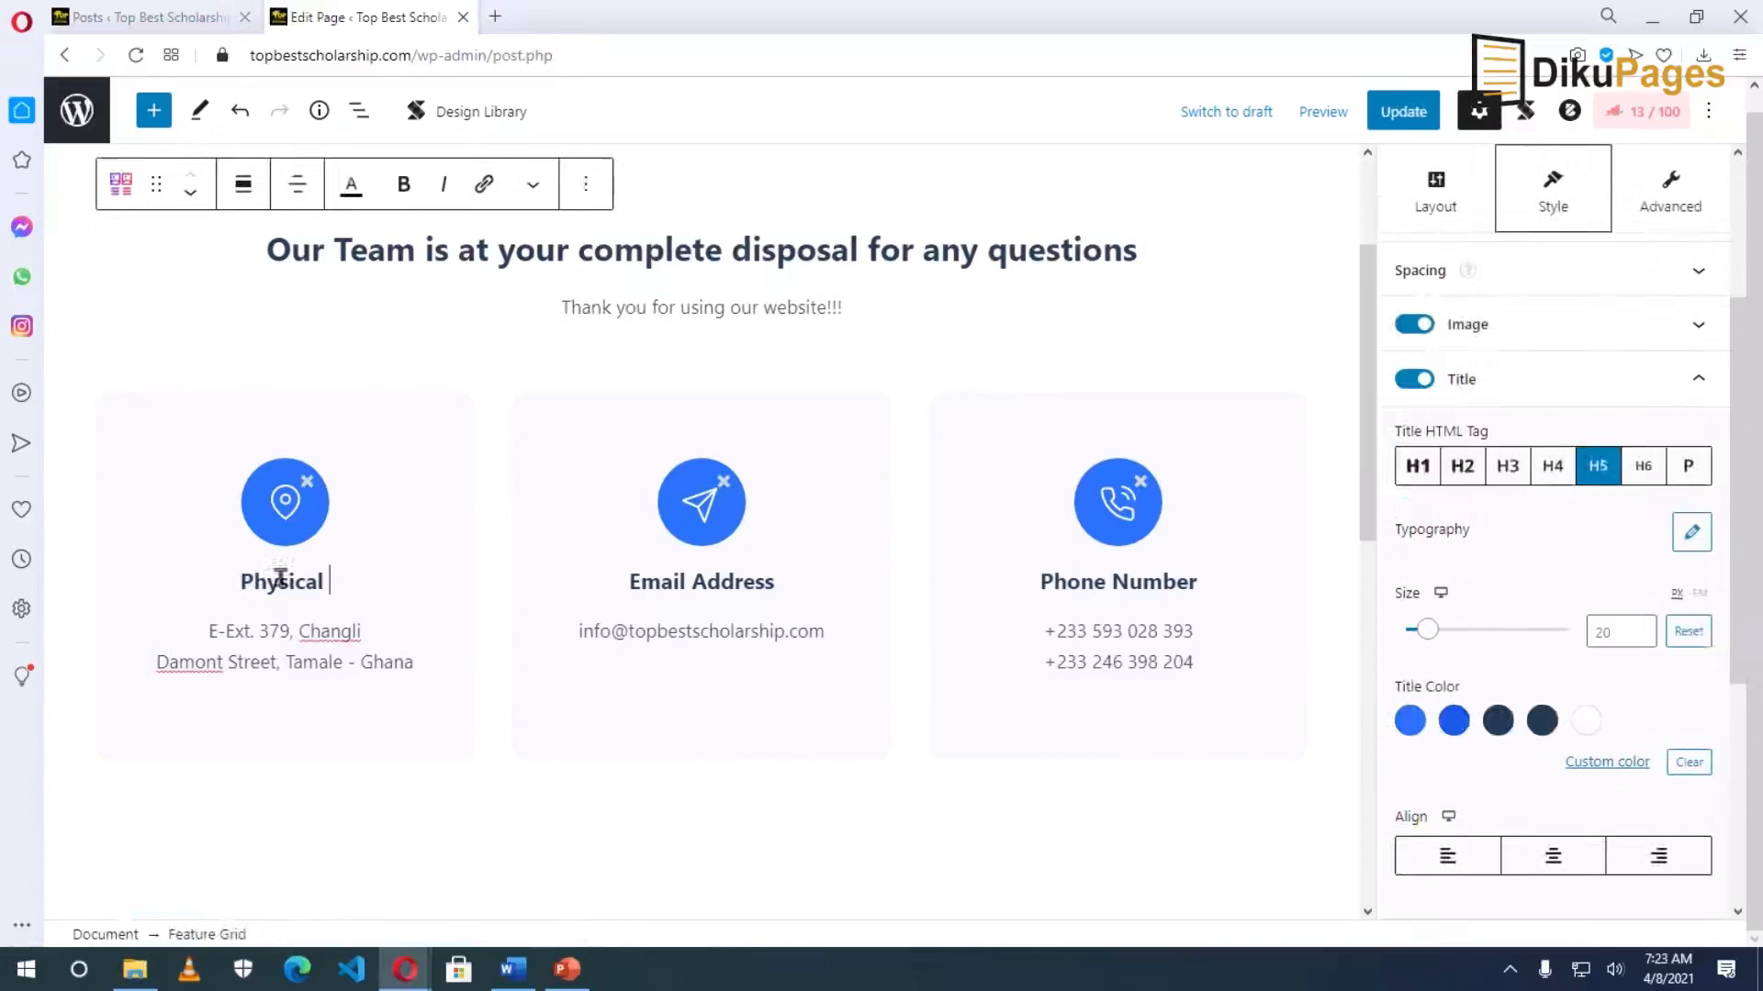
pyautogui.write('Add')
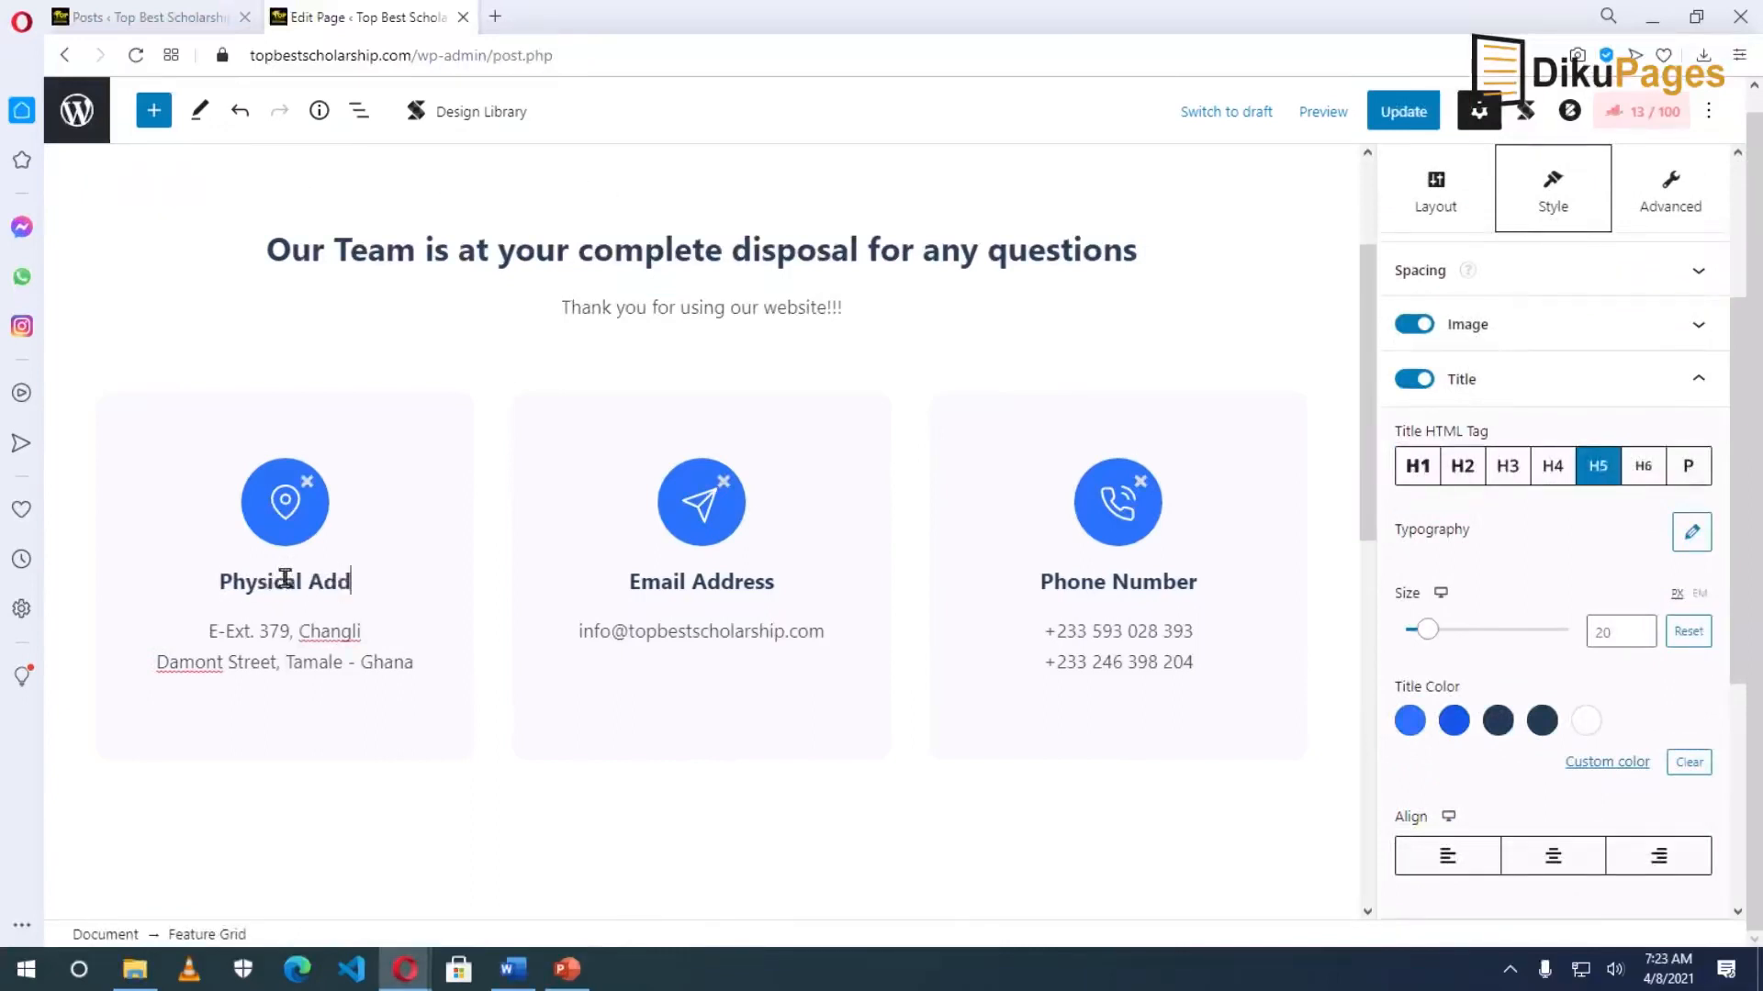
pyautogui.write('ress')
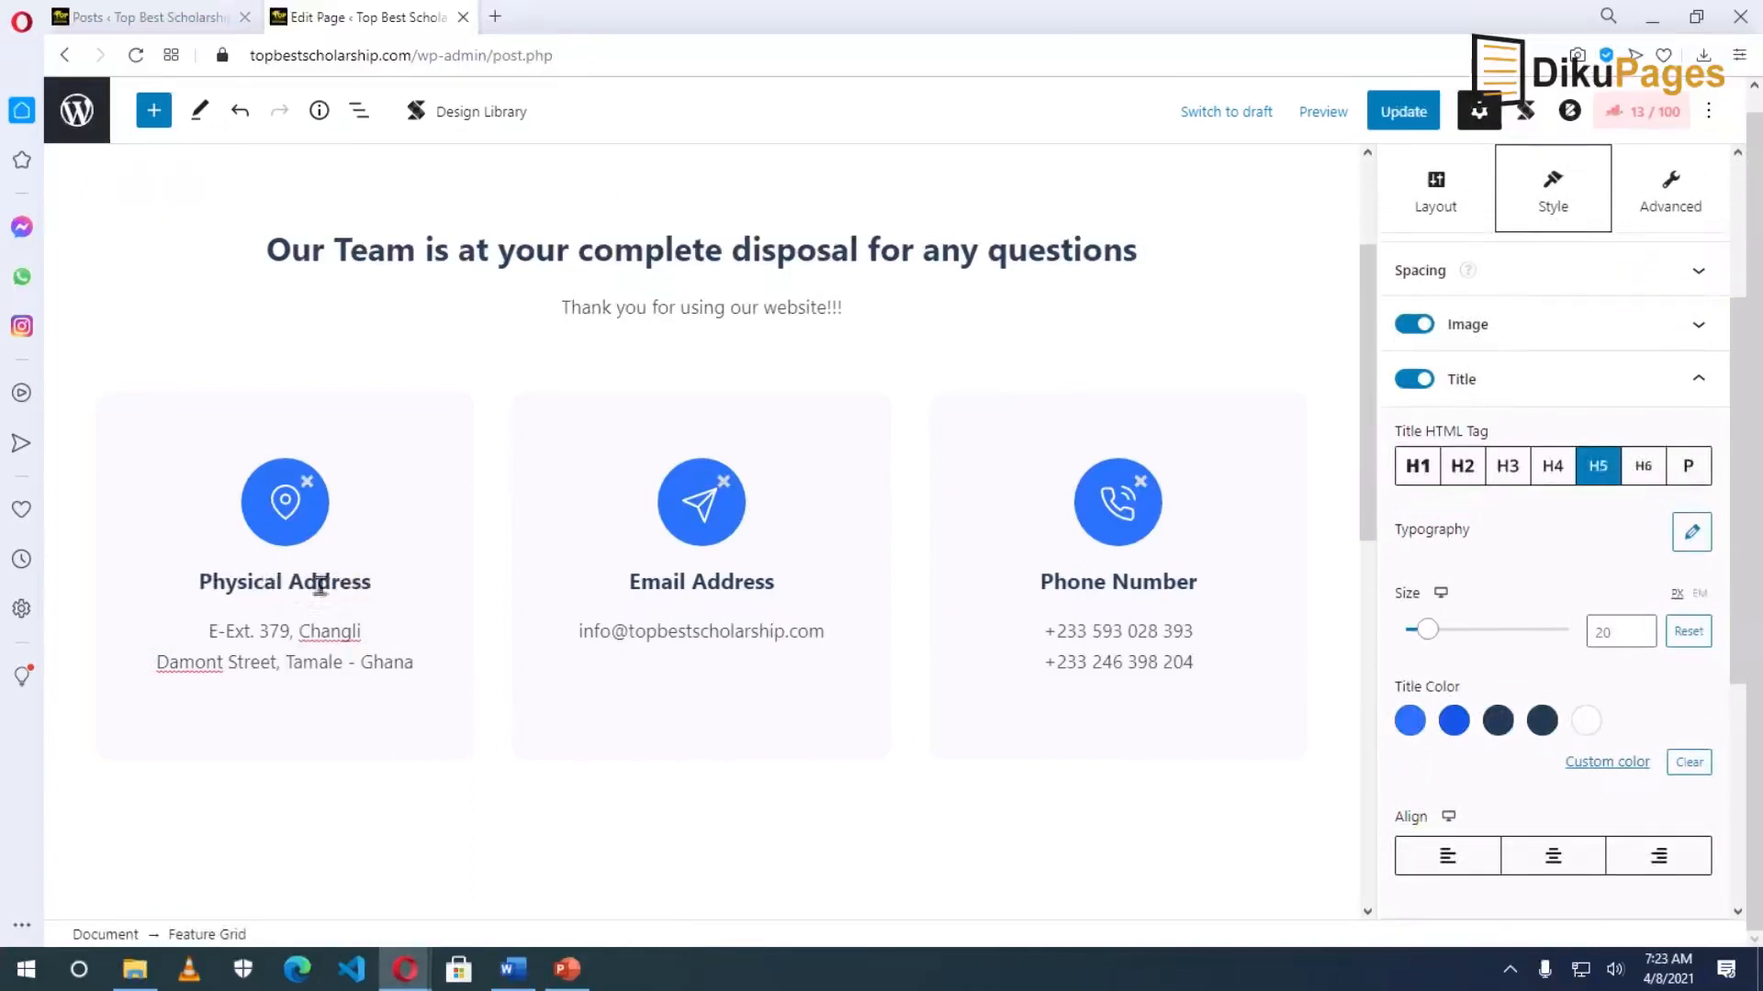
pyautogui.doubleClick(194, 663)
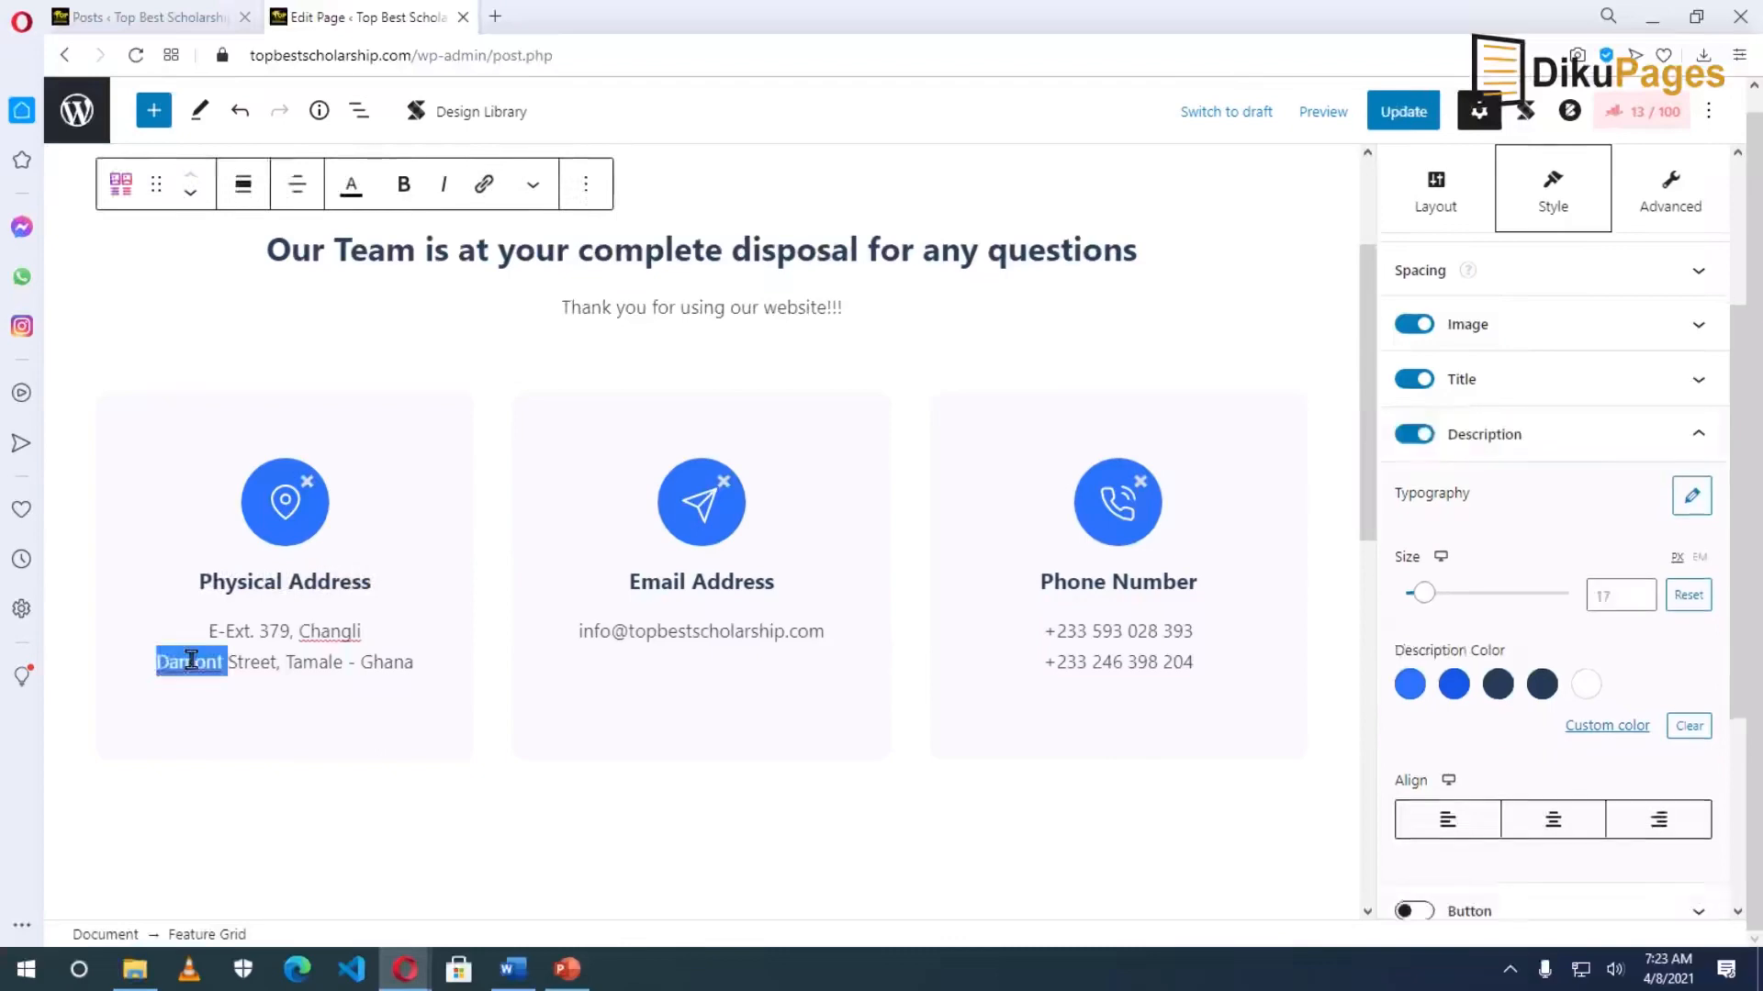
pyautogui.click(197, 660)
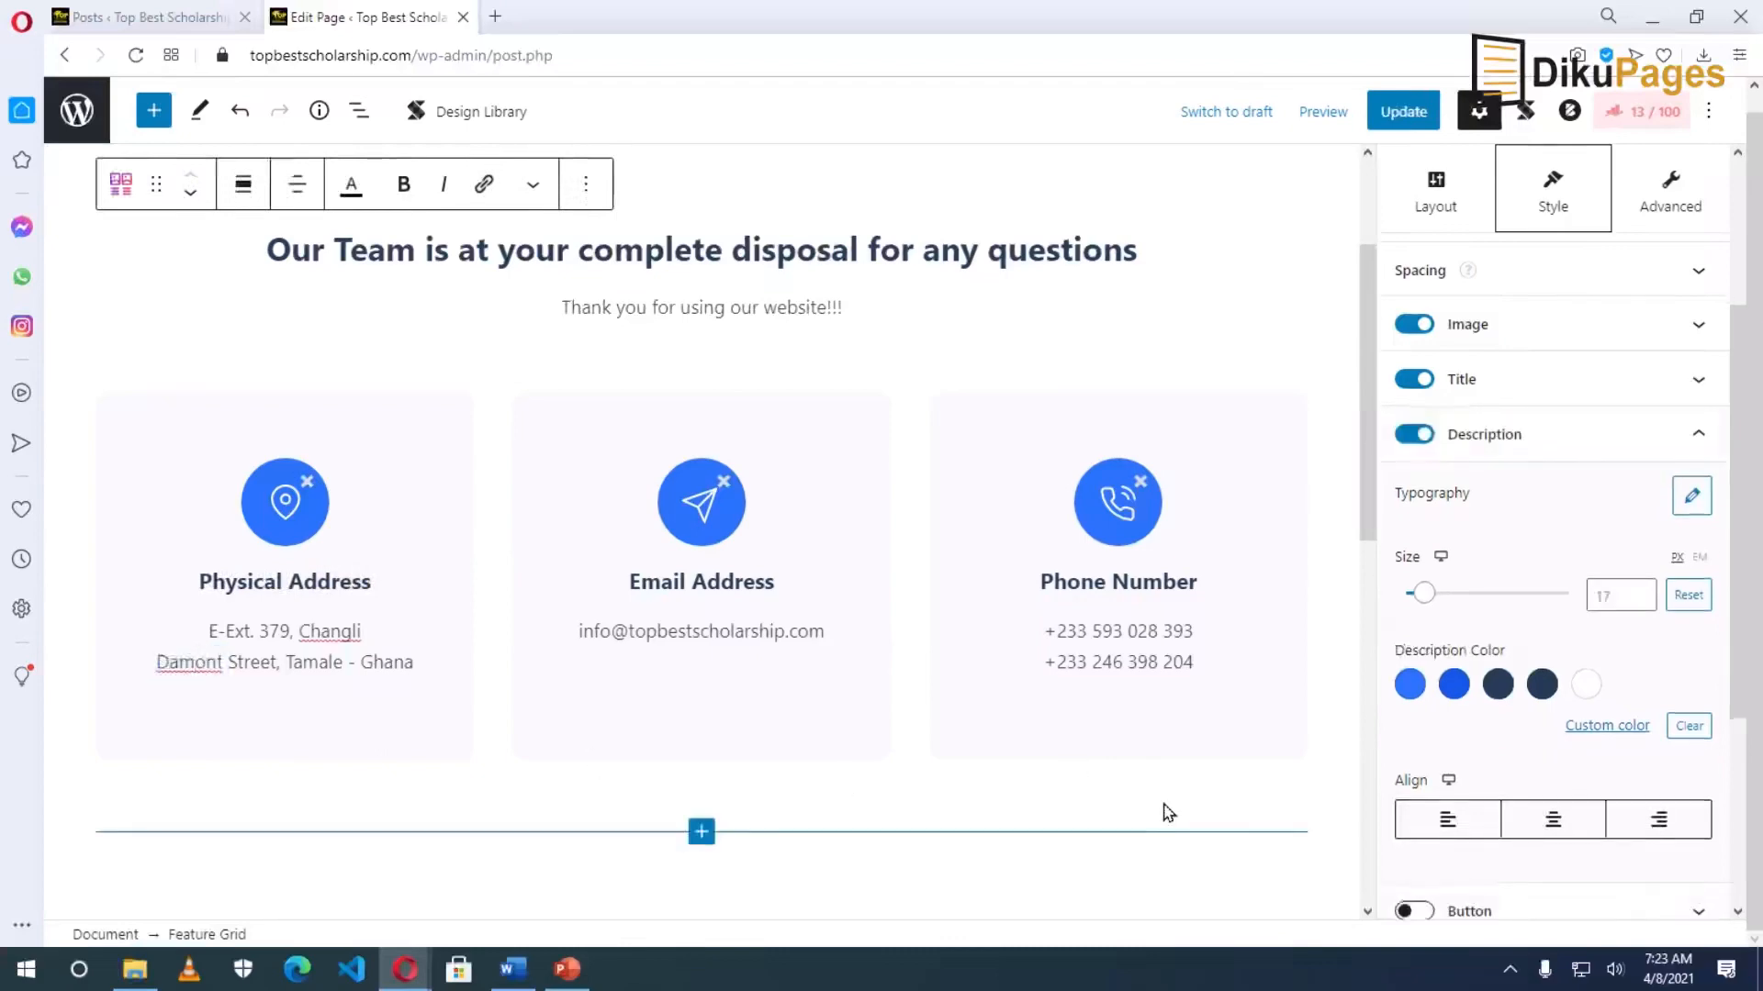
pyautogui.scroll(-8, 1164, 811)
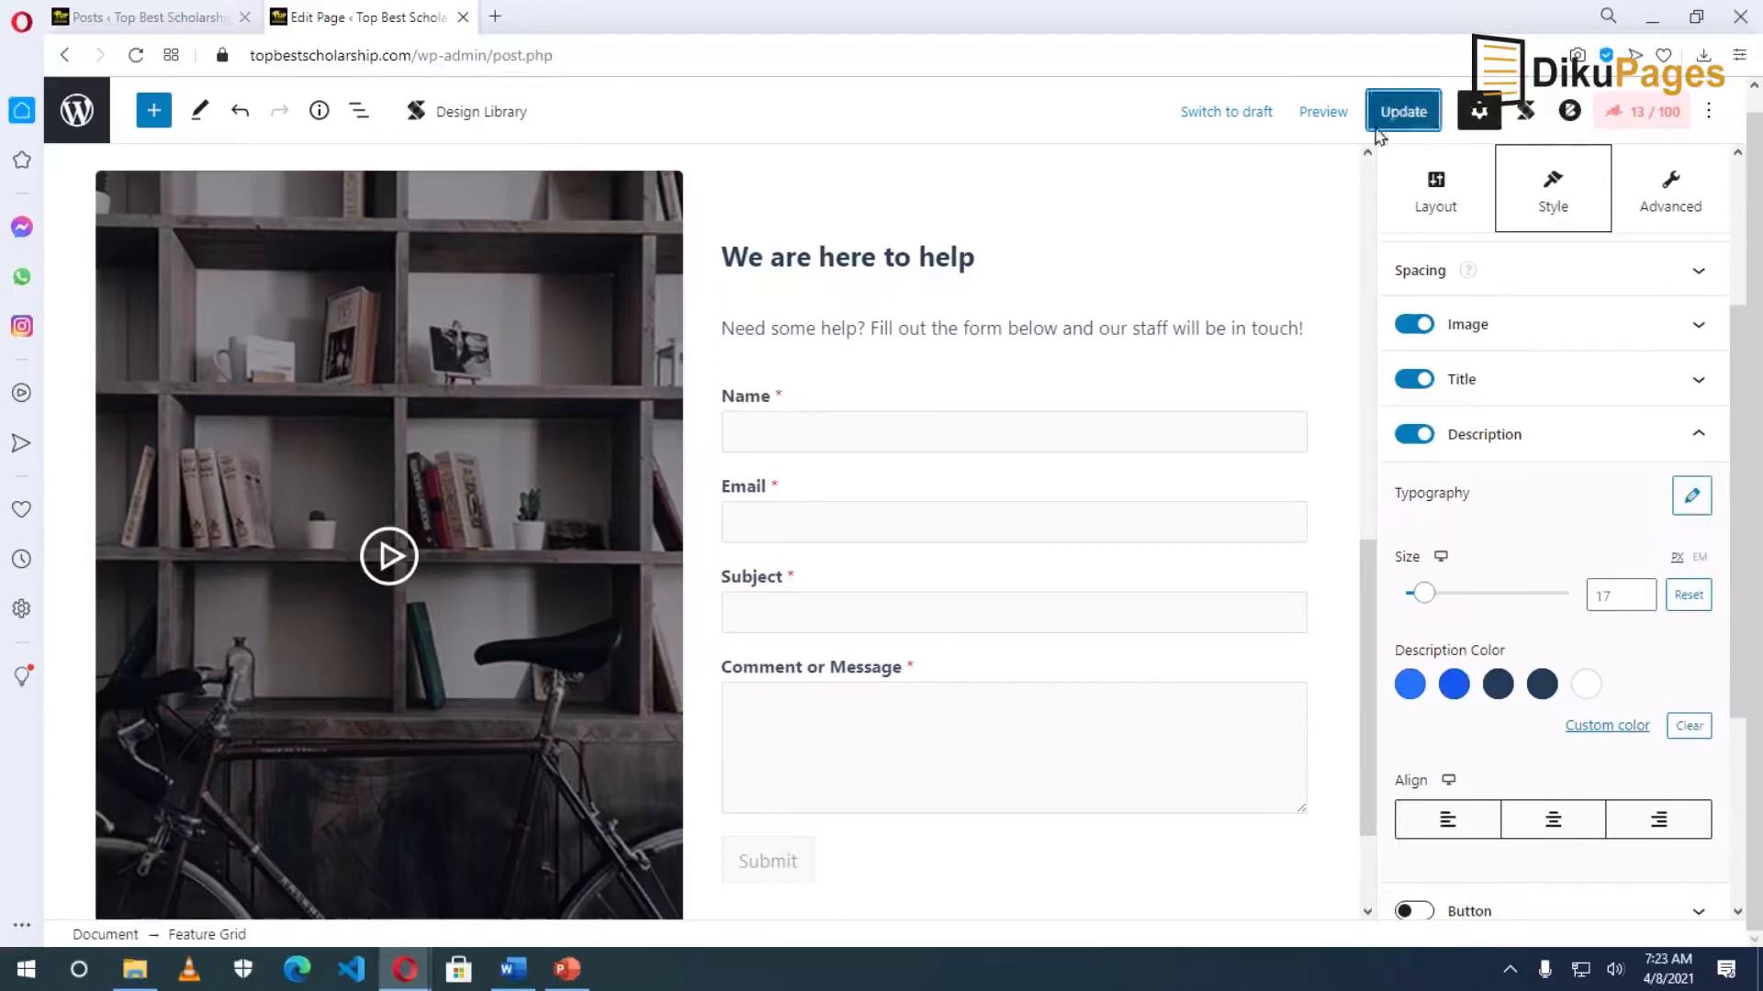
pyautogui.click(1404, 111)
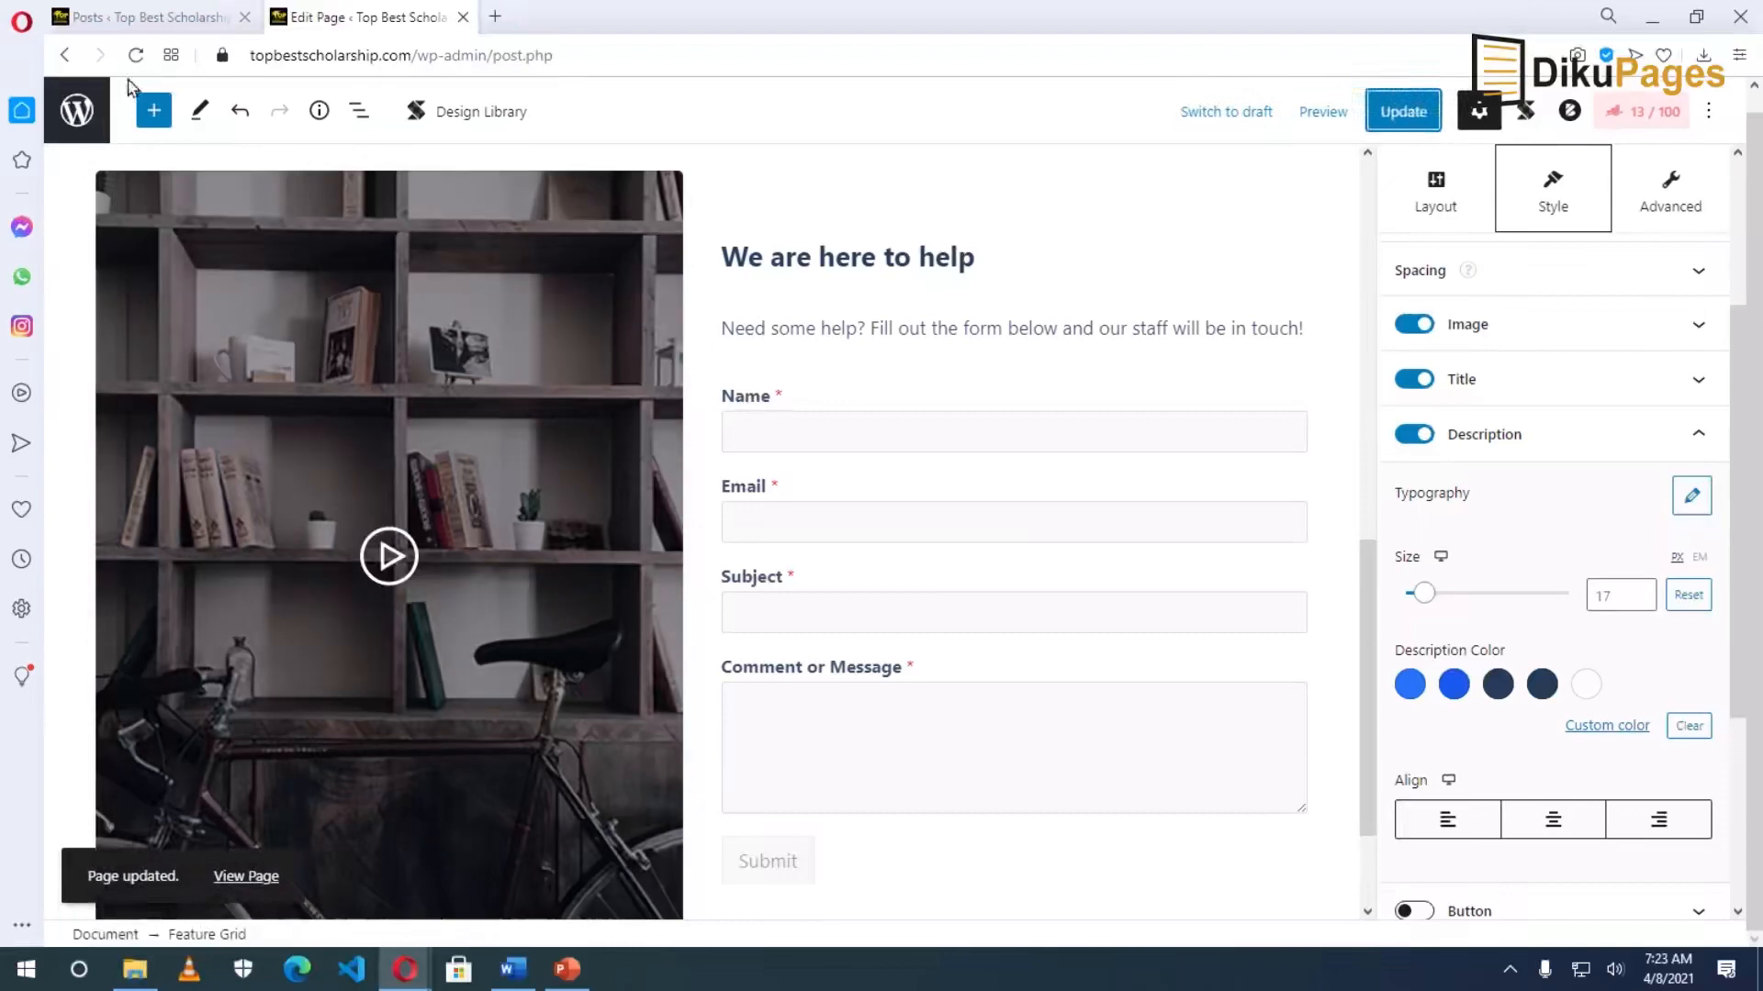
pyautogui.click(138, 17)
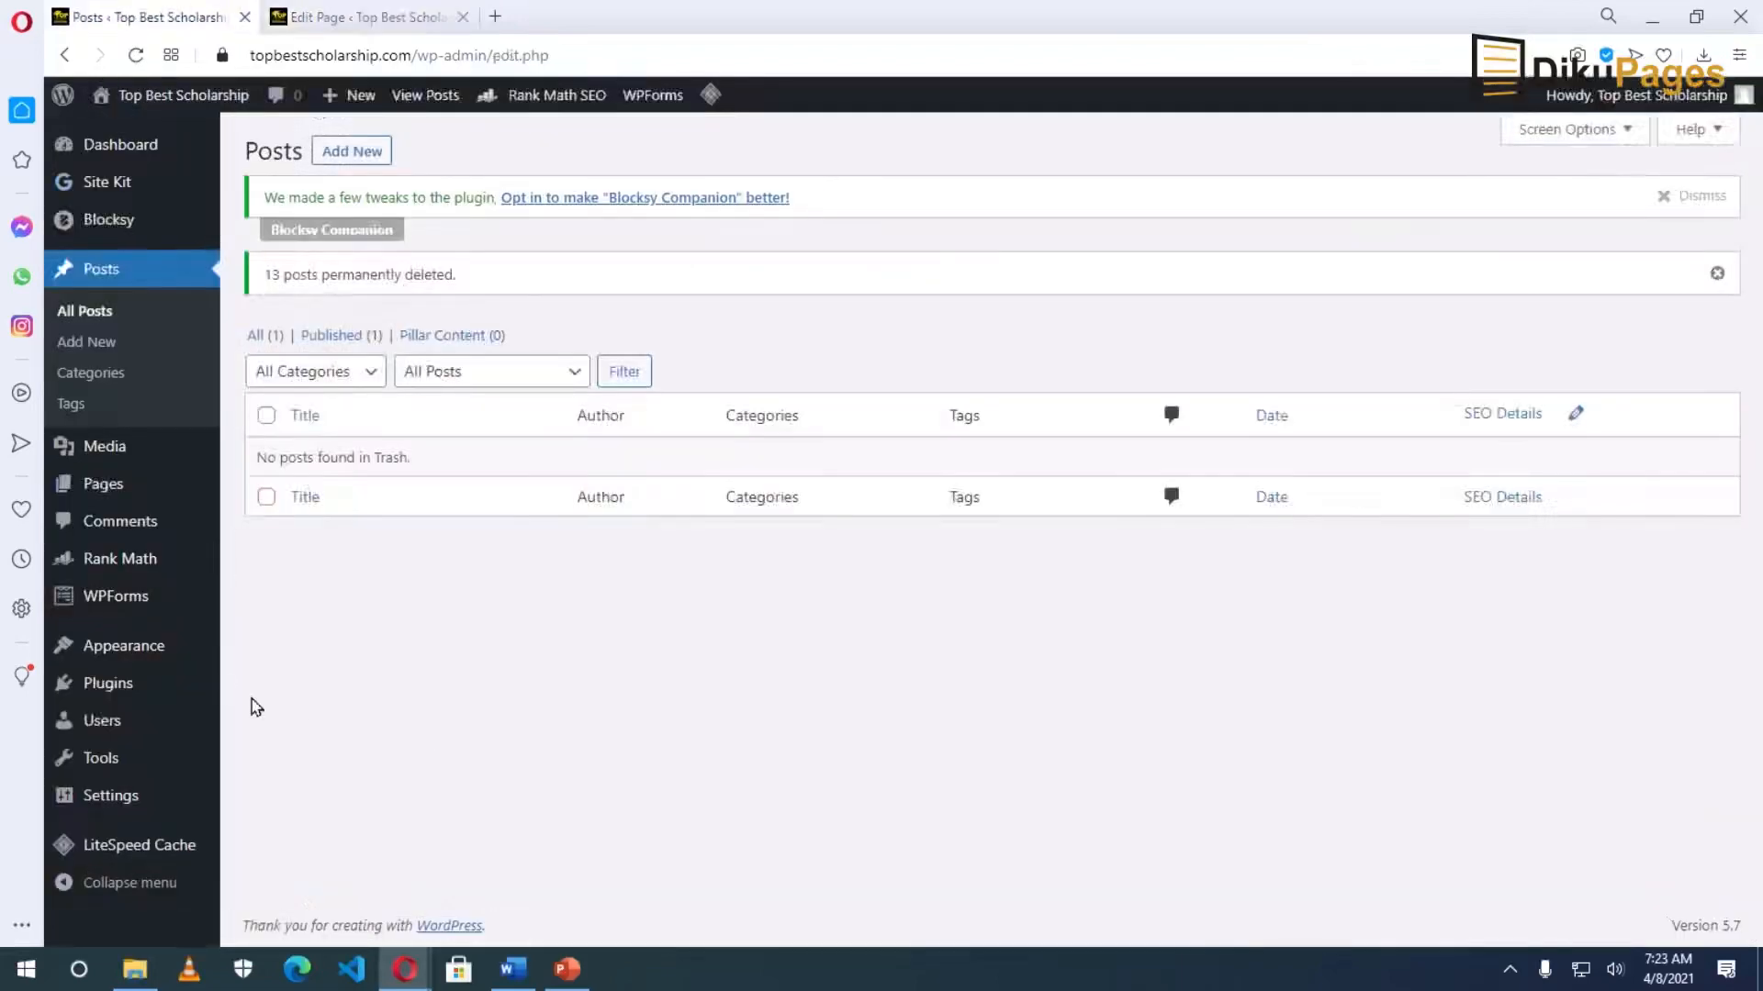
# Relabel the Contact Form's 'Comment or Message' field to 'Message' in WPForms and save the form.
pyautogui.moveTo(110, 598)
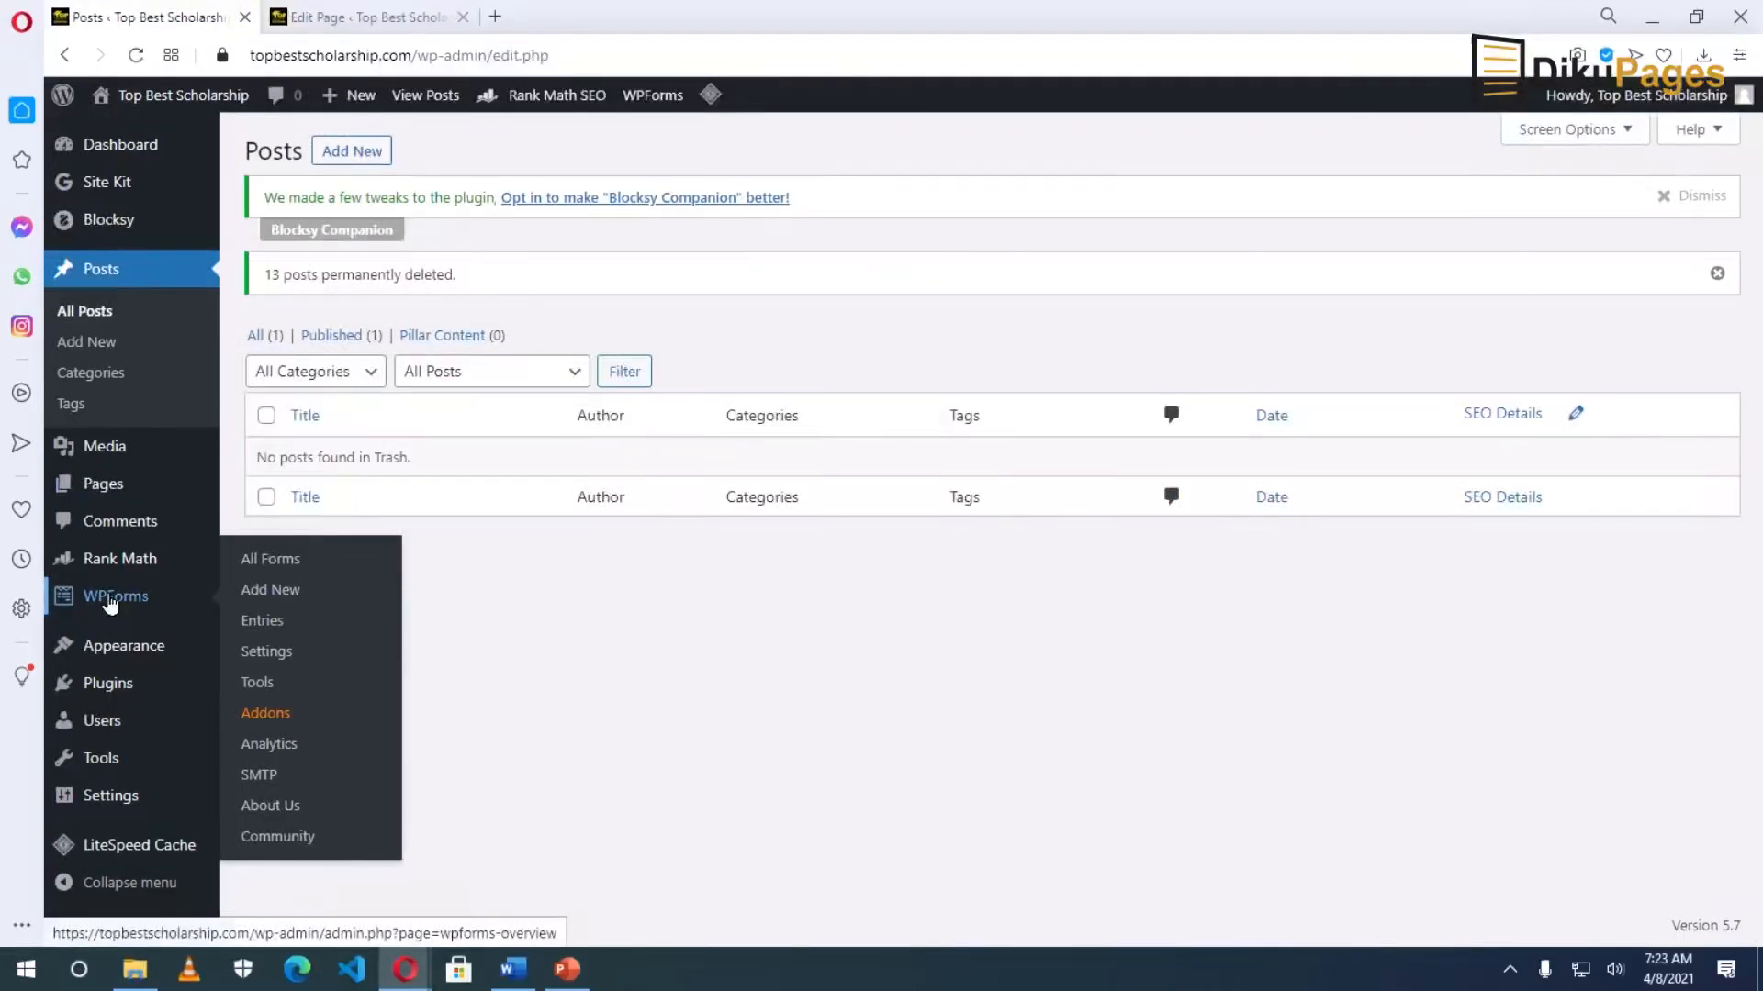
pyautogui.click(110, 599)
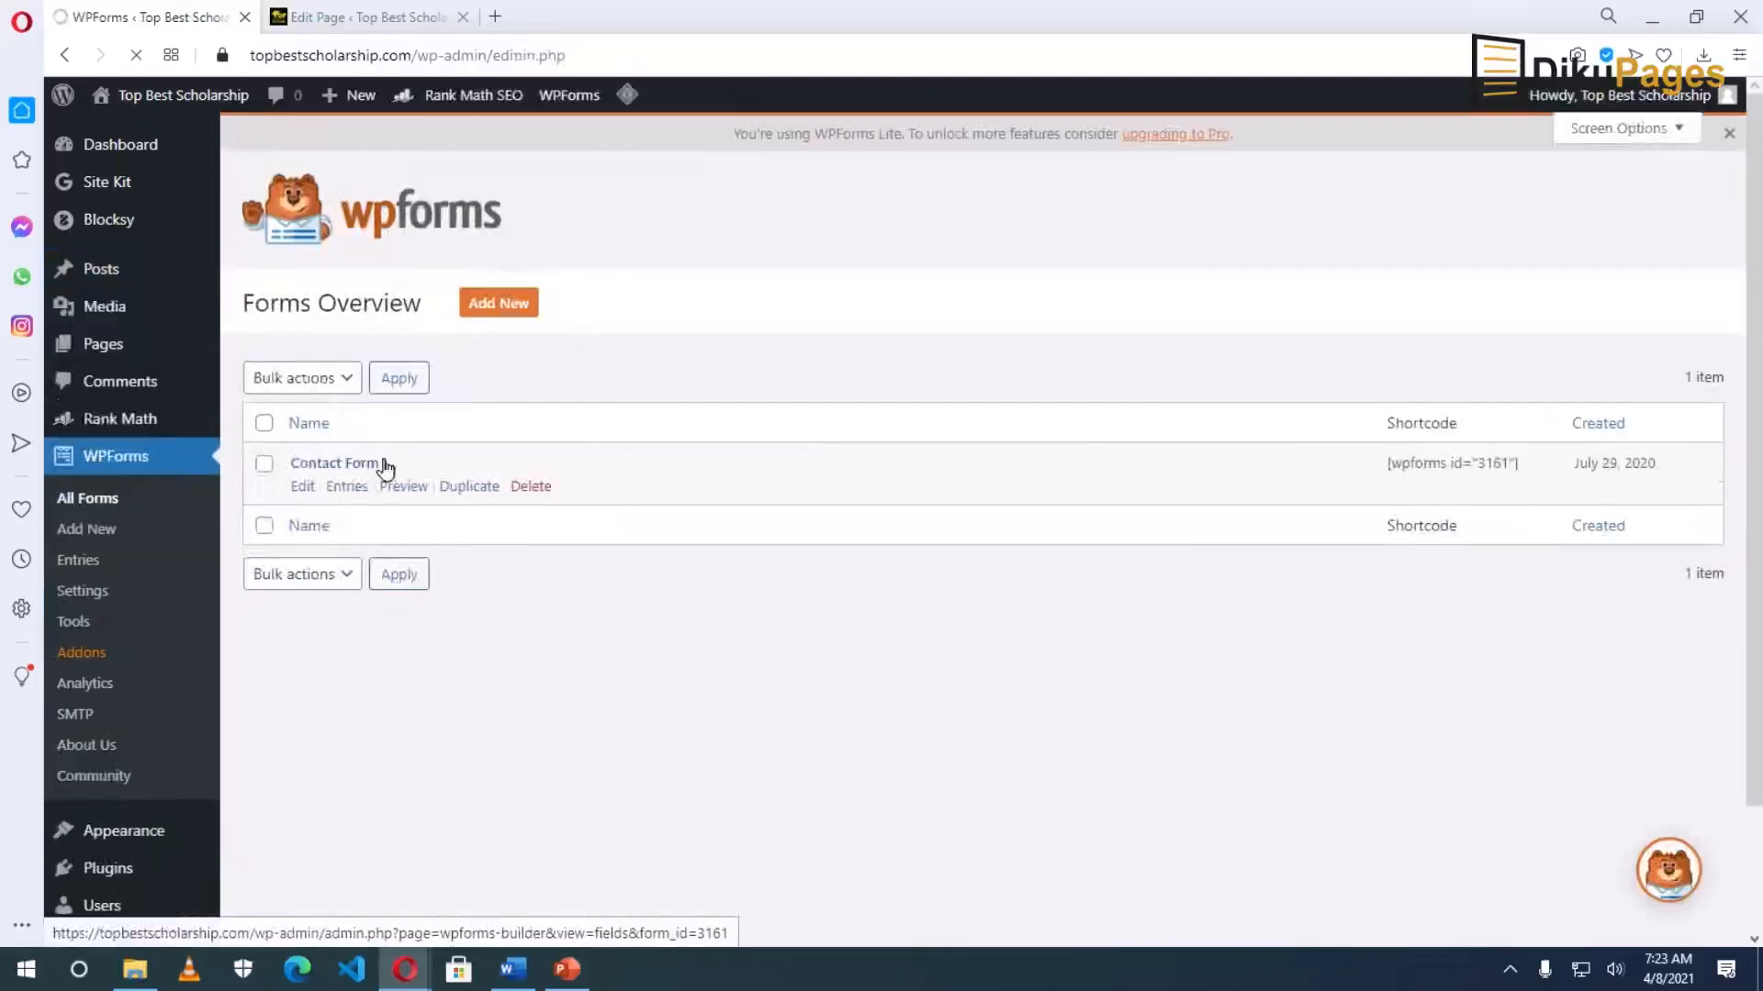
pyautogui.click(304, 486)
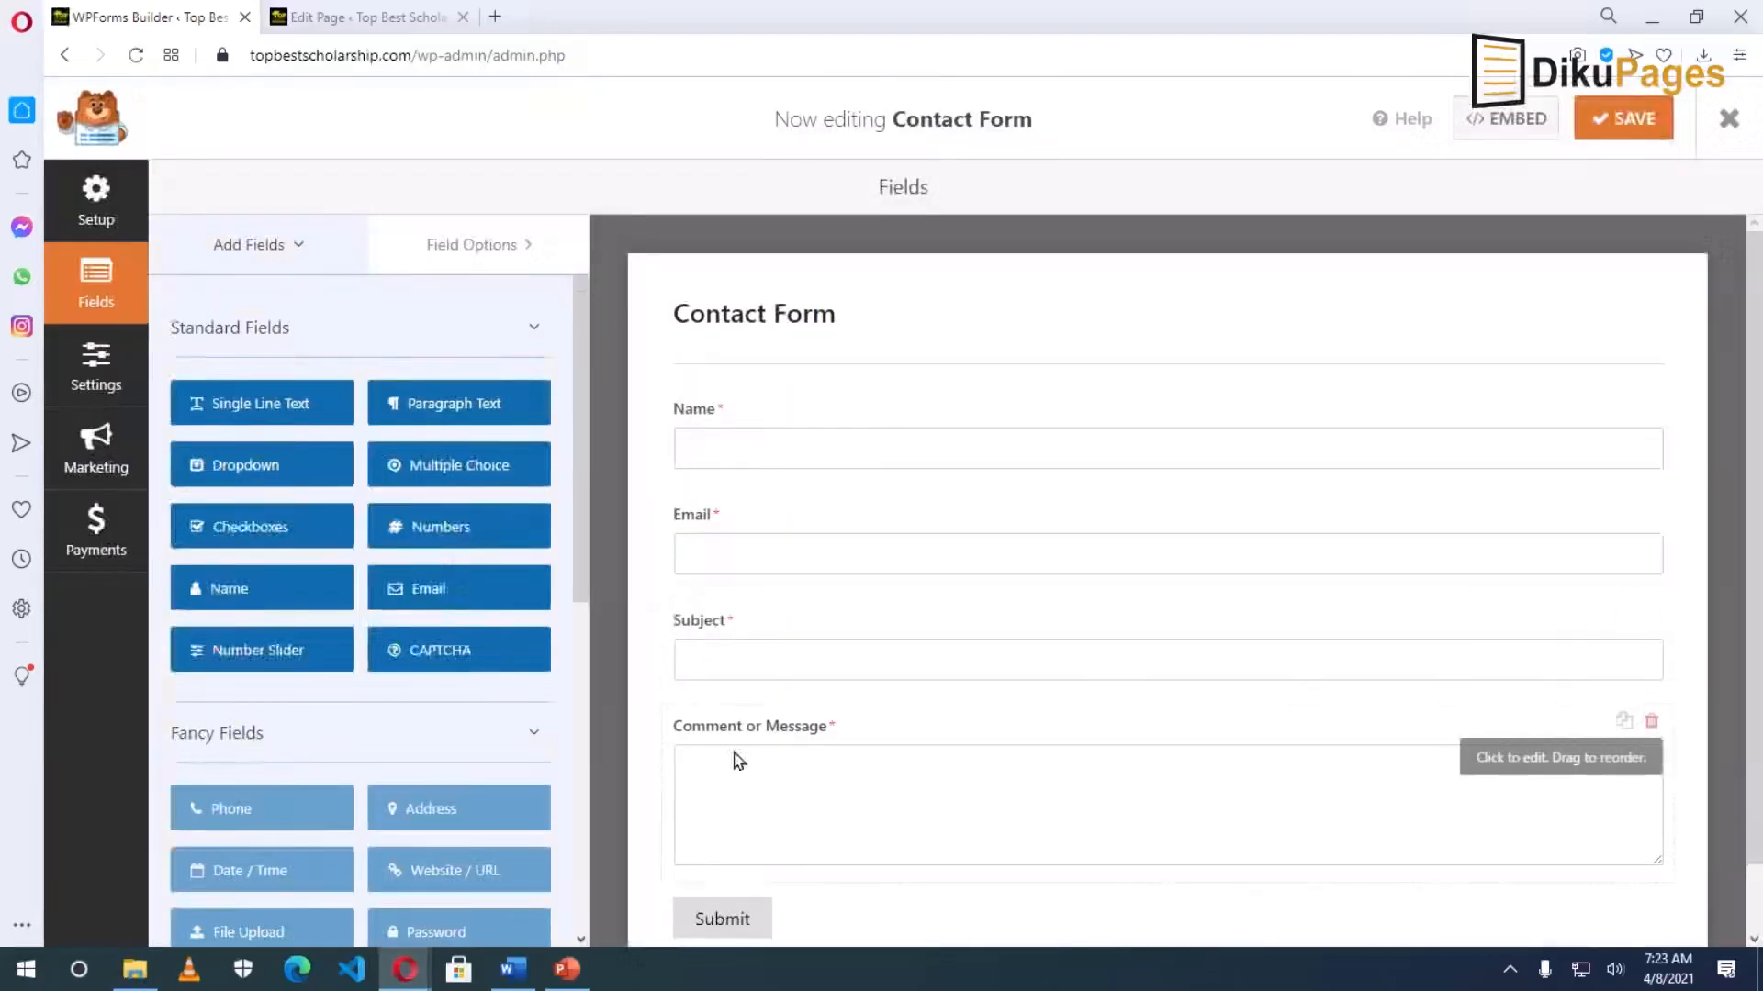
pyautogui.click(816, 735)
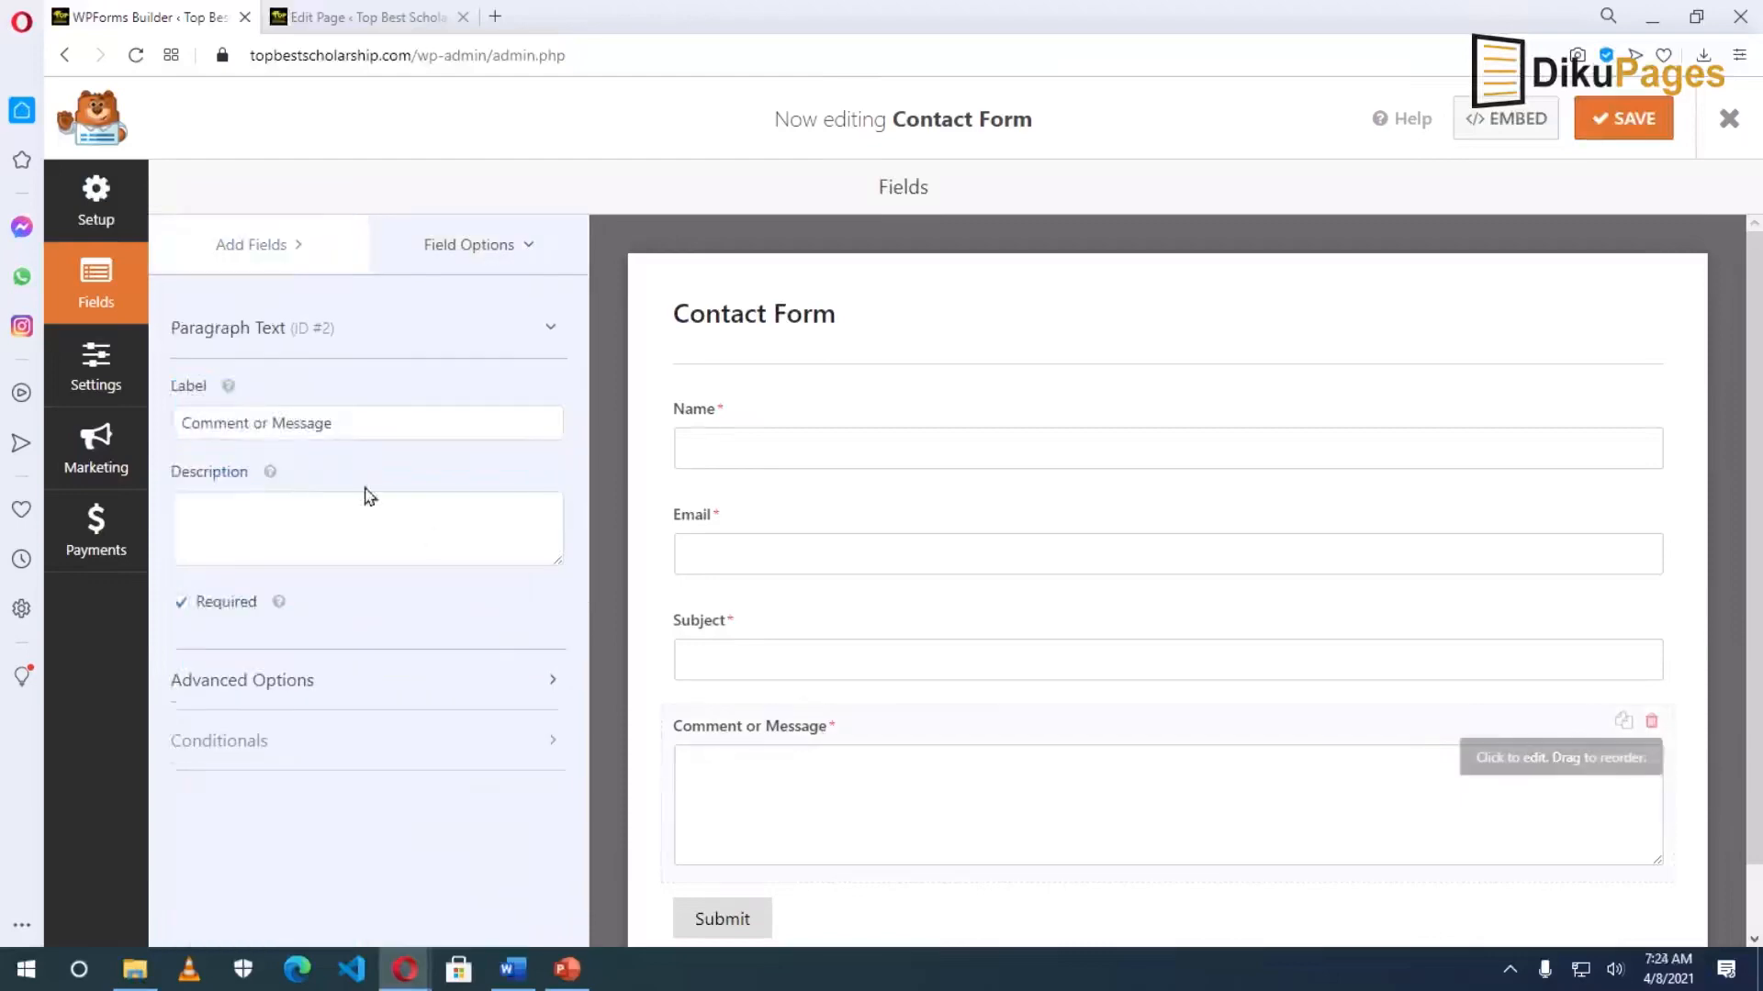
pyautogui.moveTo(272, 420); pyautogui.dragTo(4, 432)
pyautogui.press('BackSpace')
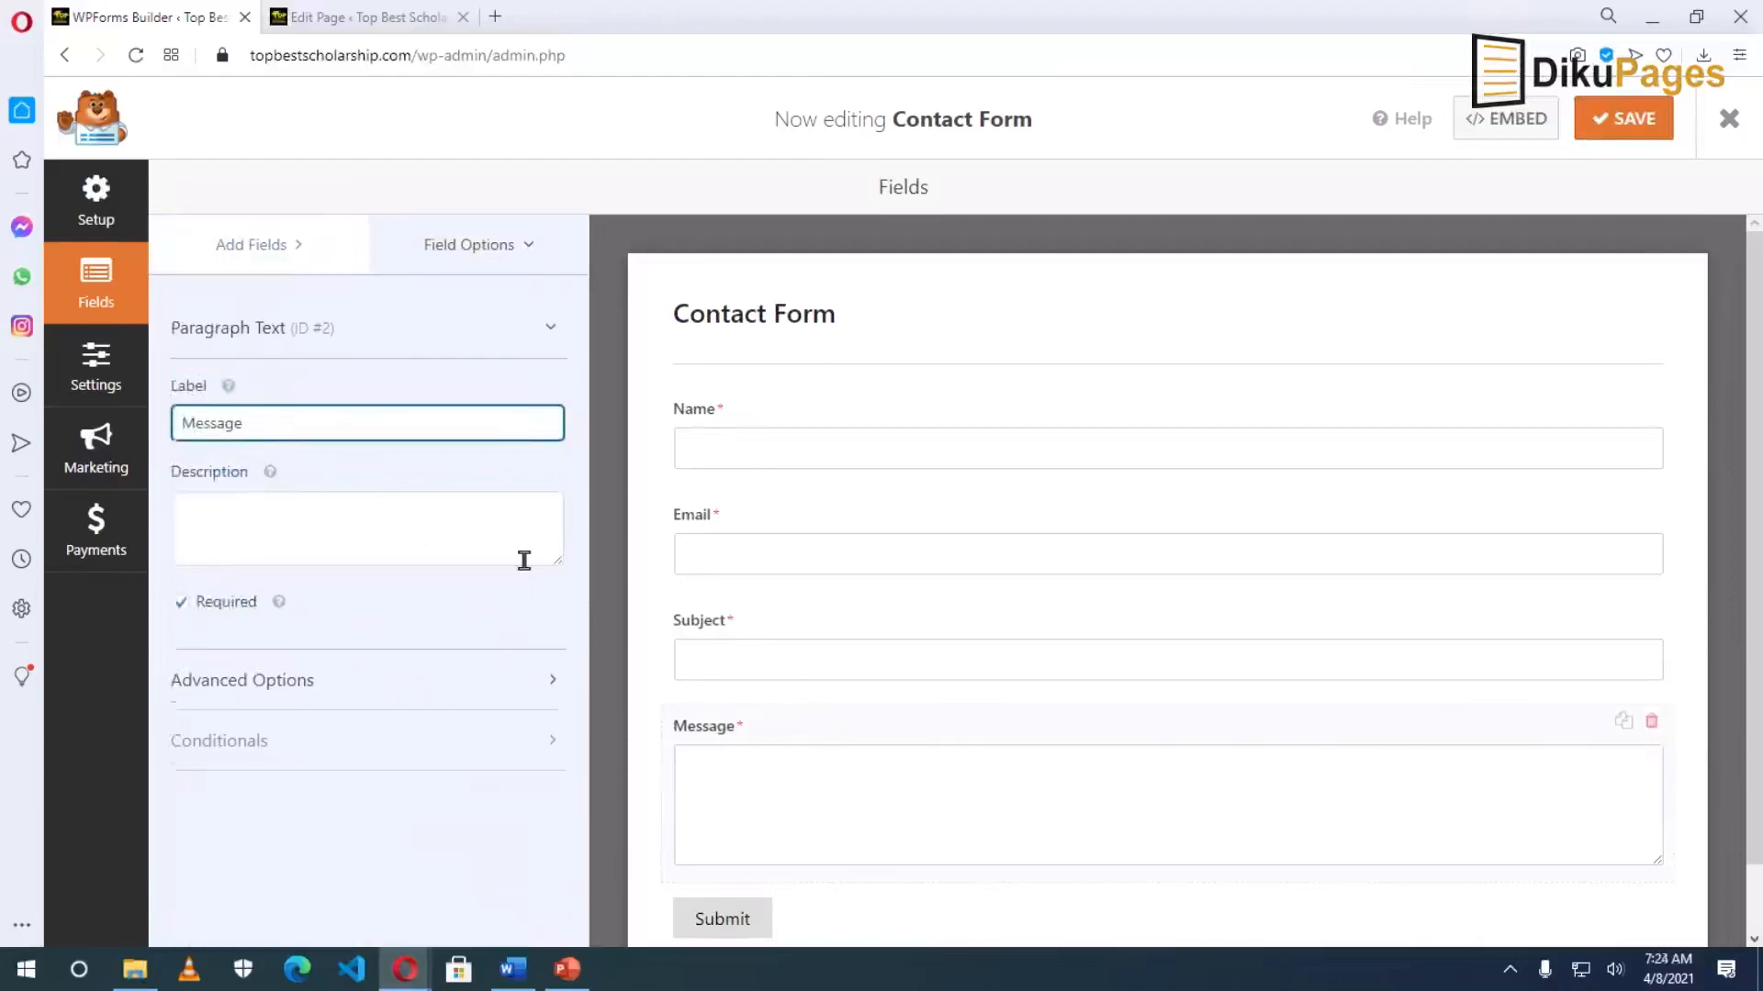
pyautogui.click(1608, 131)
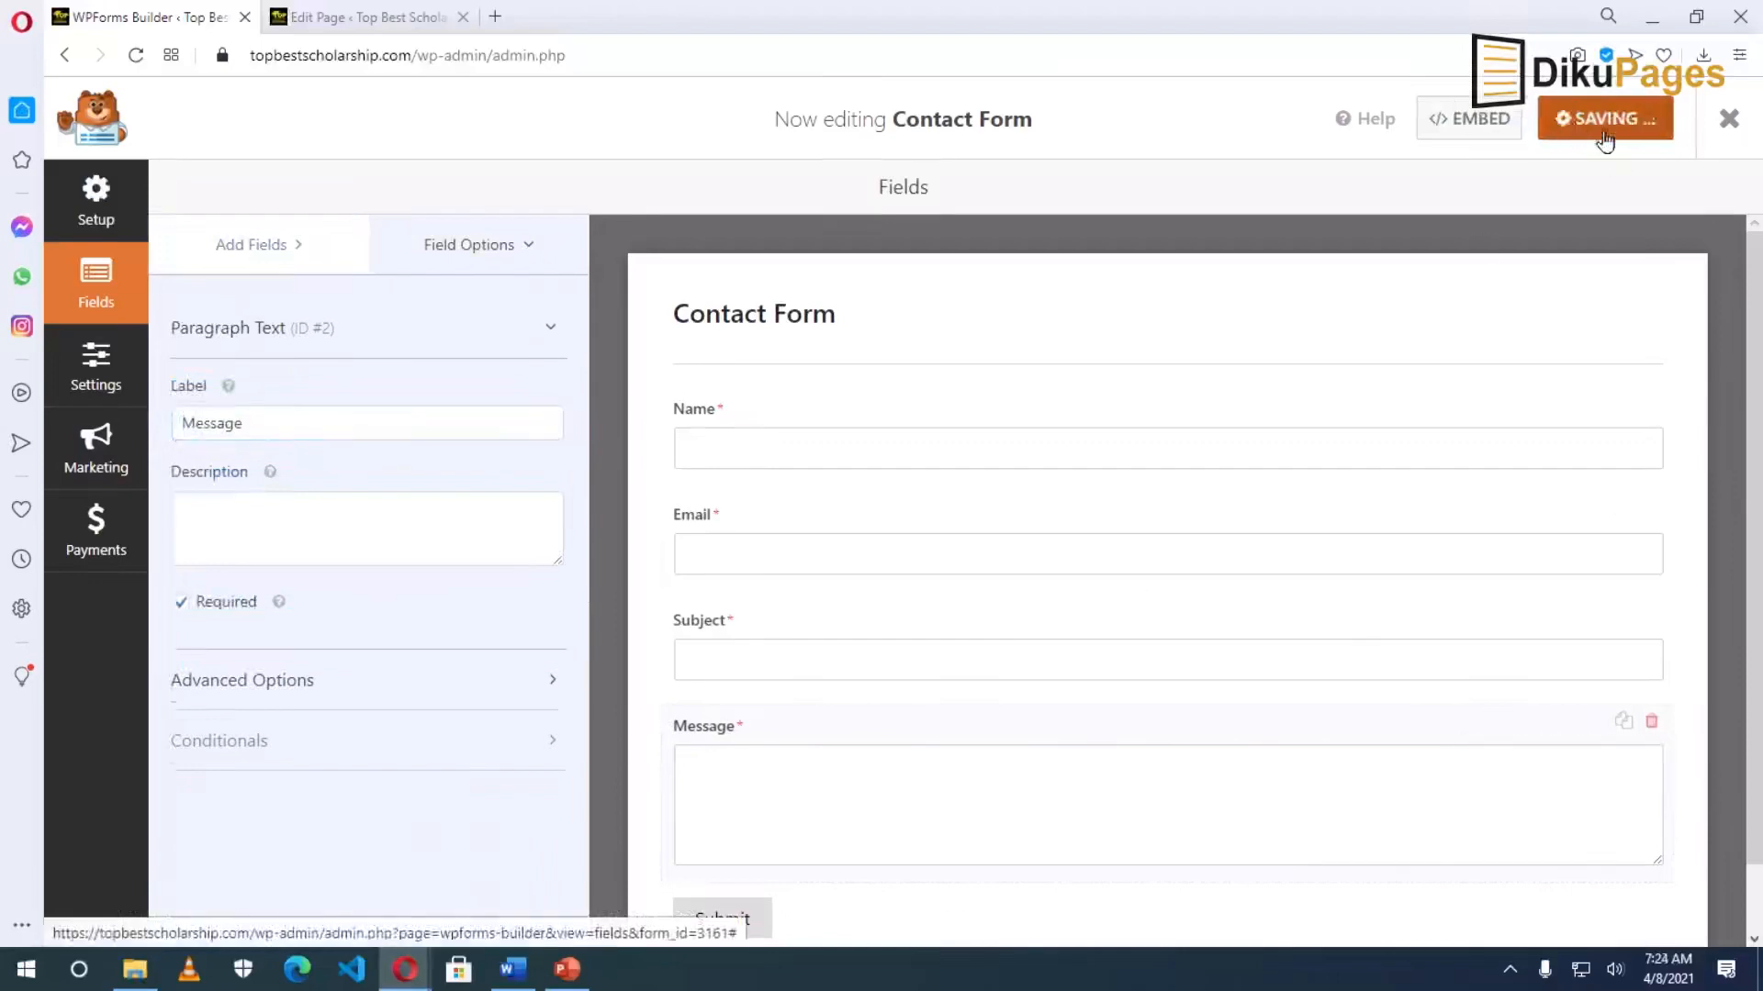
# Check the live Contact page's Name, Email, Subject and Message form, then return to the Contact Form builder.
pyautogui.click(307, 18)
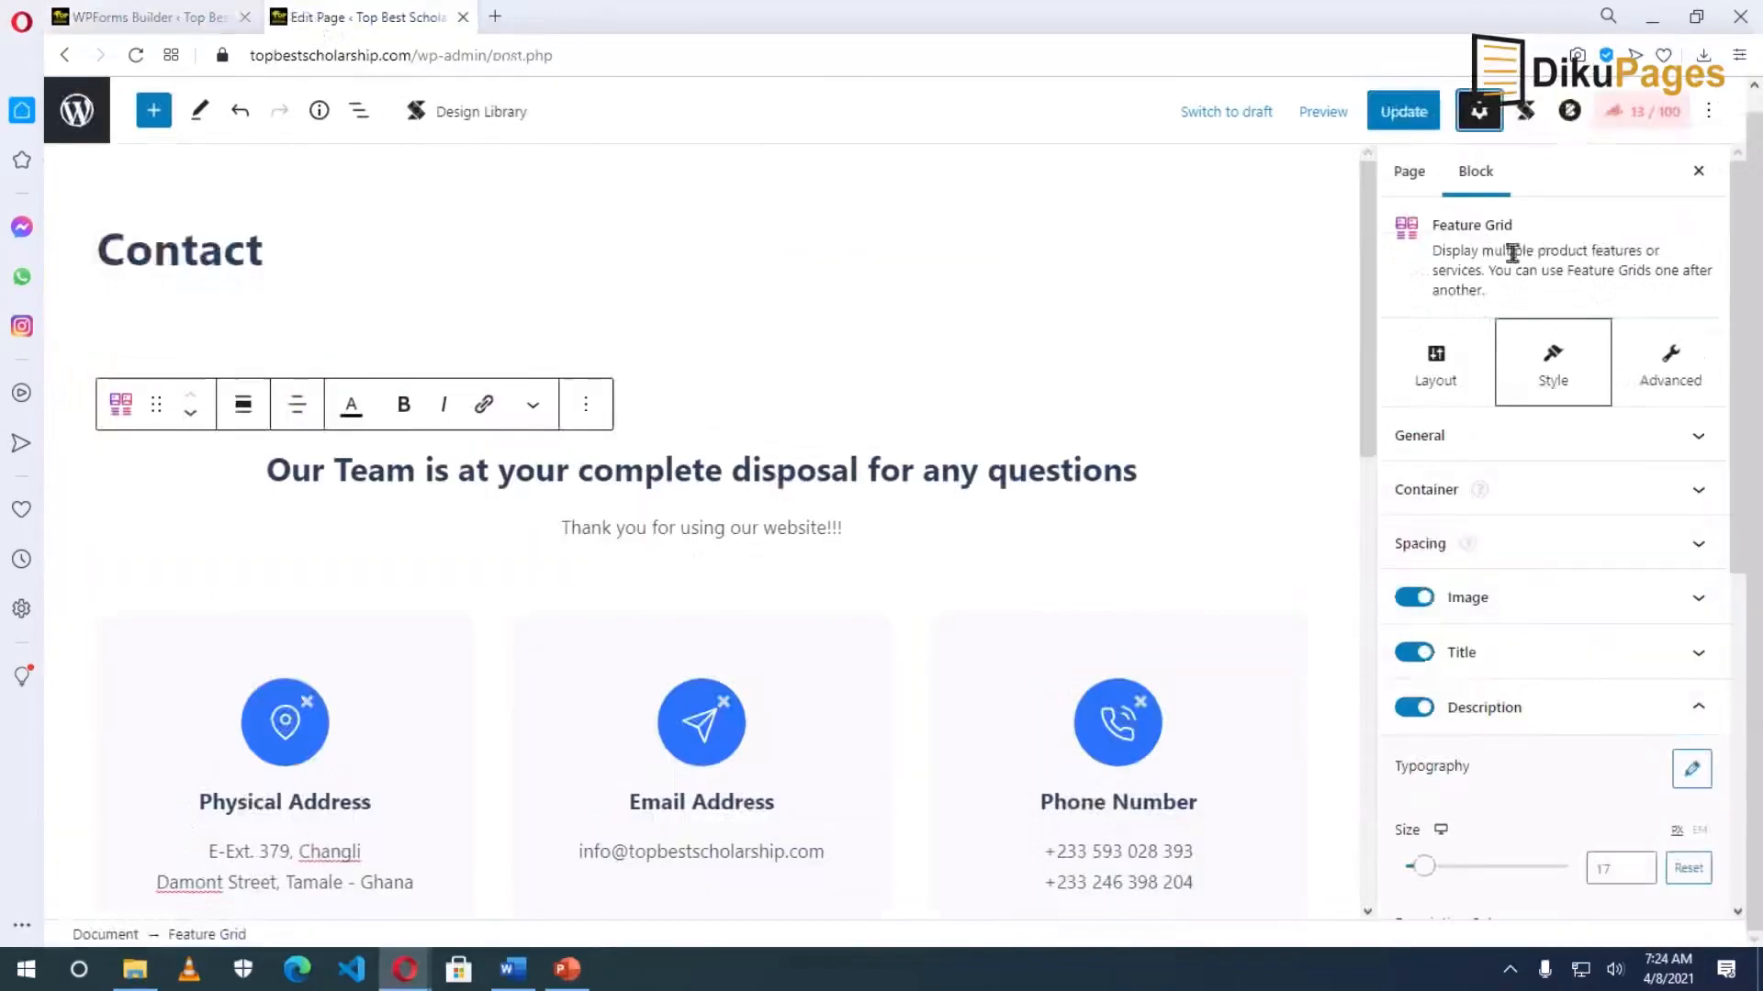
pyautogui.click(1407, 172)
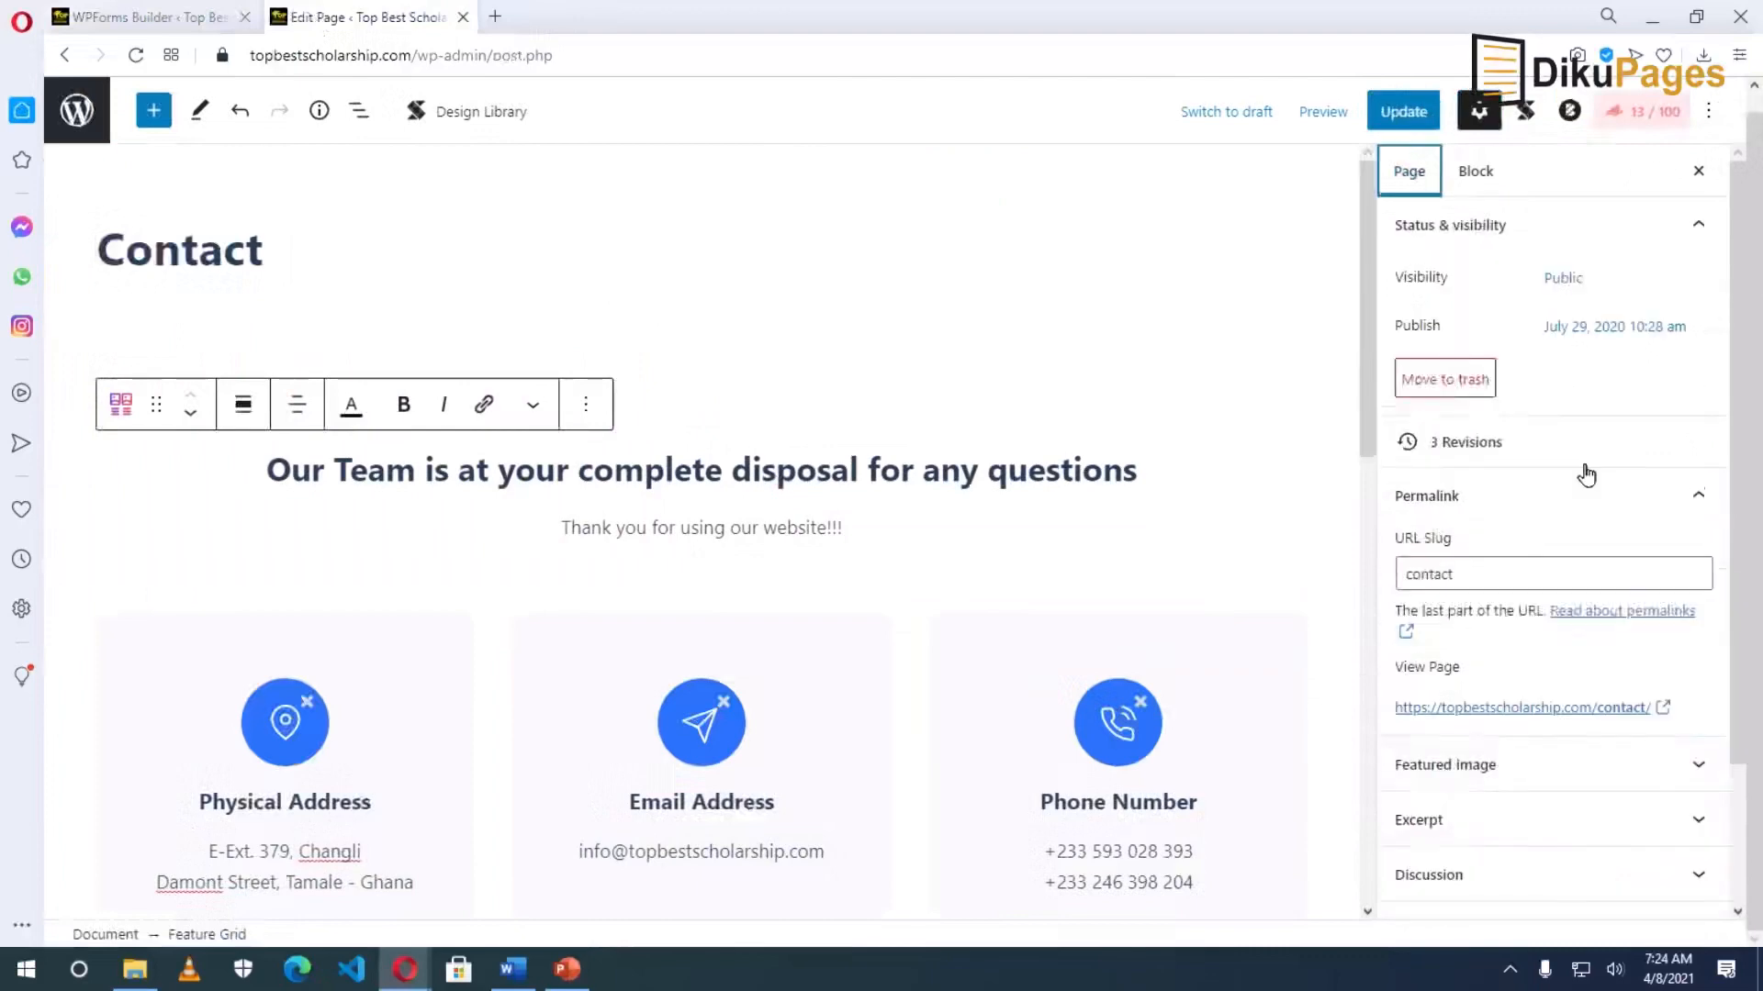
pyautogui.click(1516, 711)
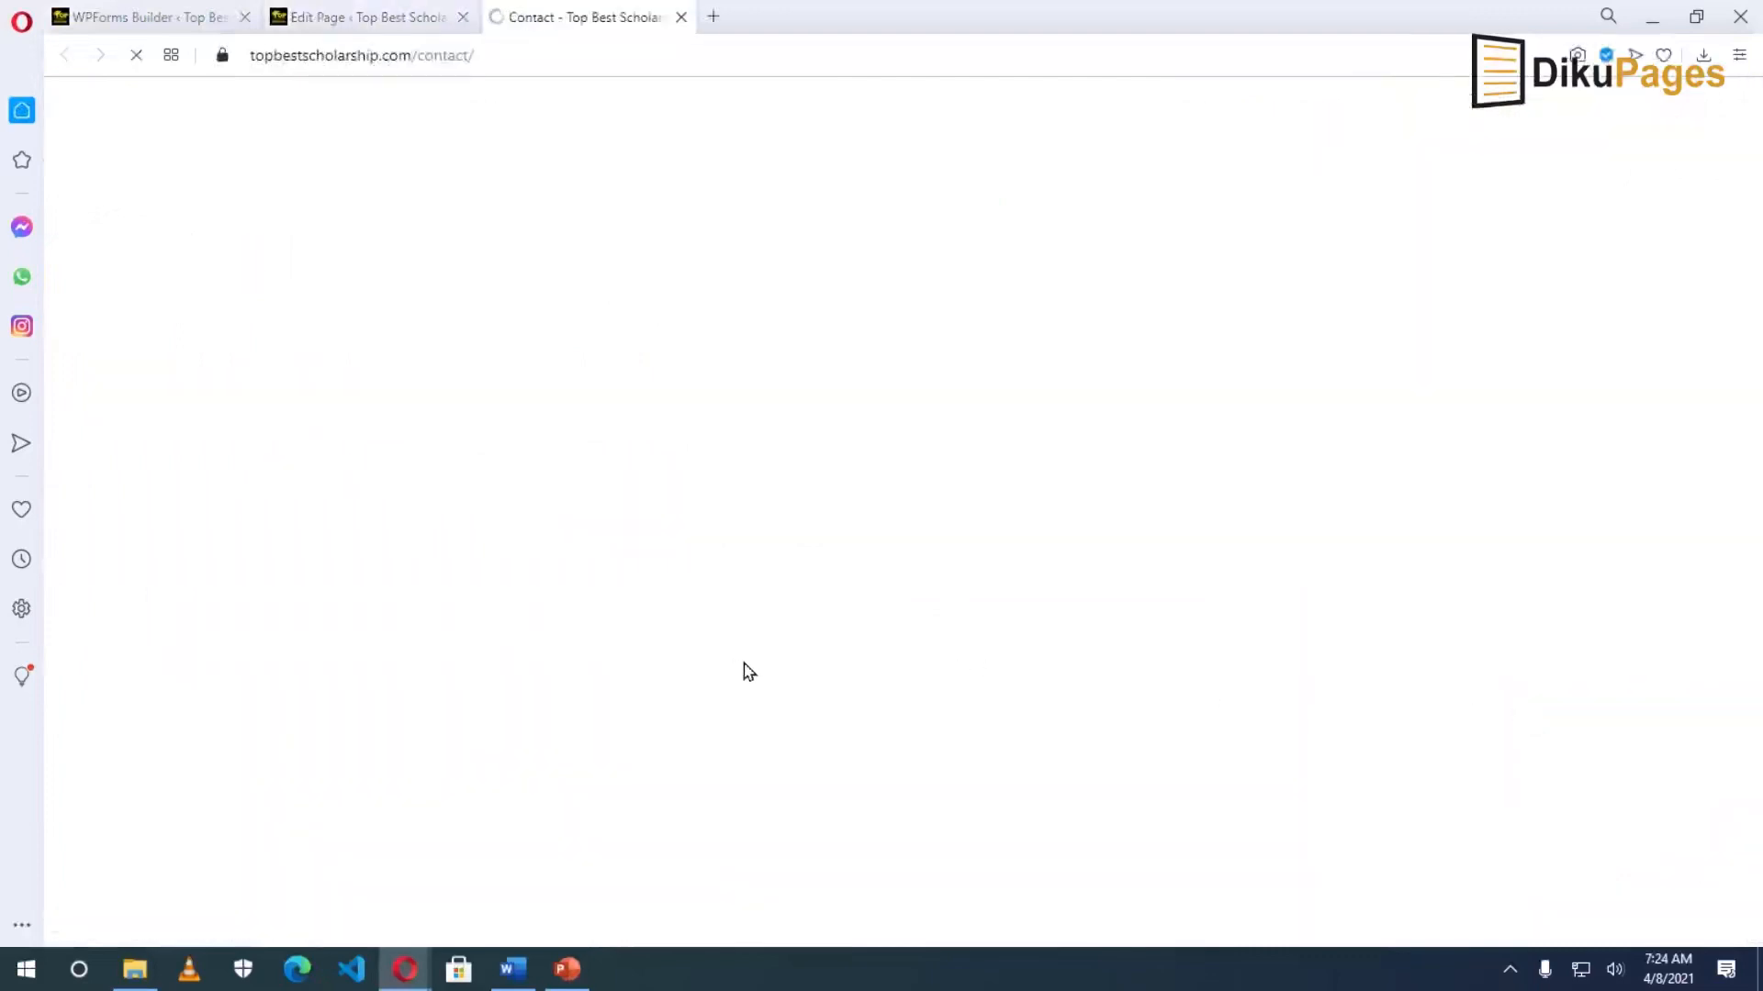
pyautogui.scroll(-10, 814, 662)
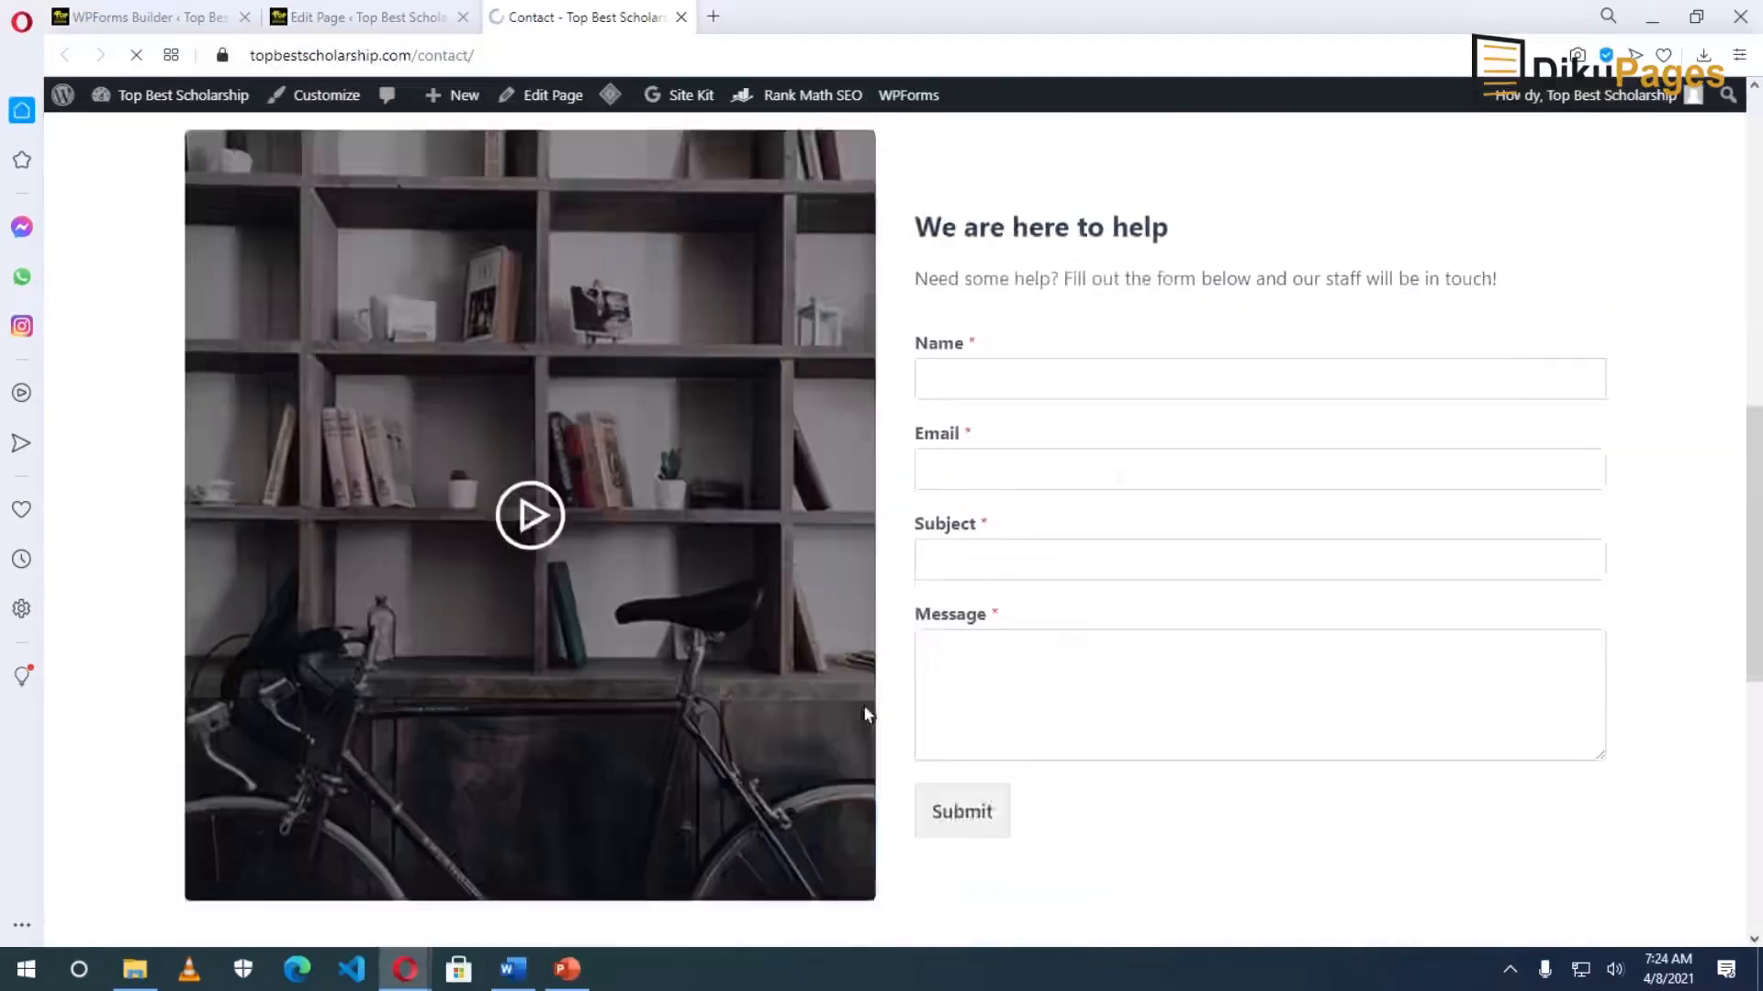
pyautogui.scroll(2, 951, 450)
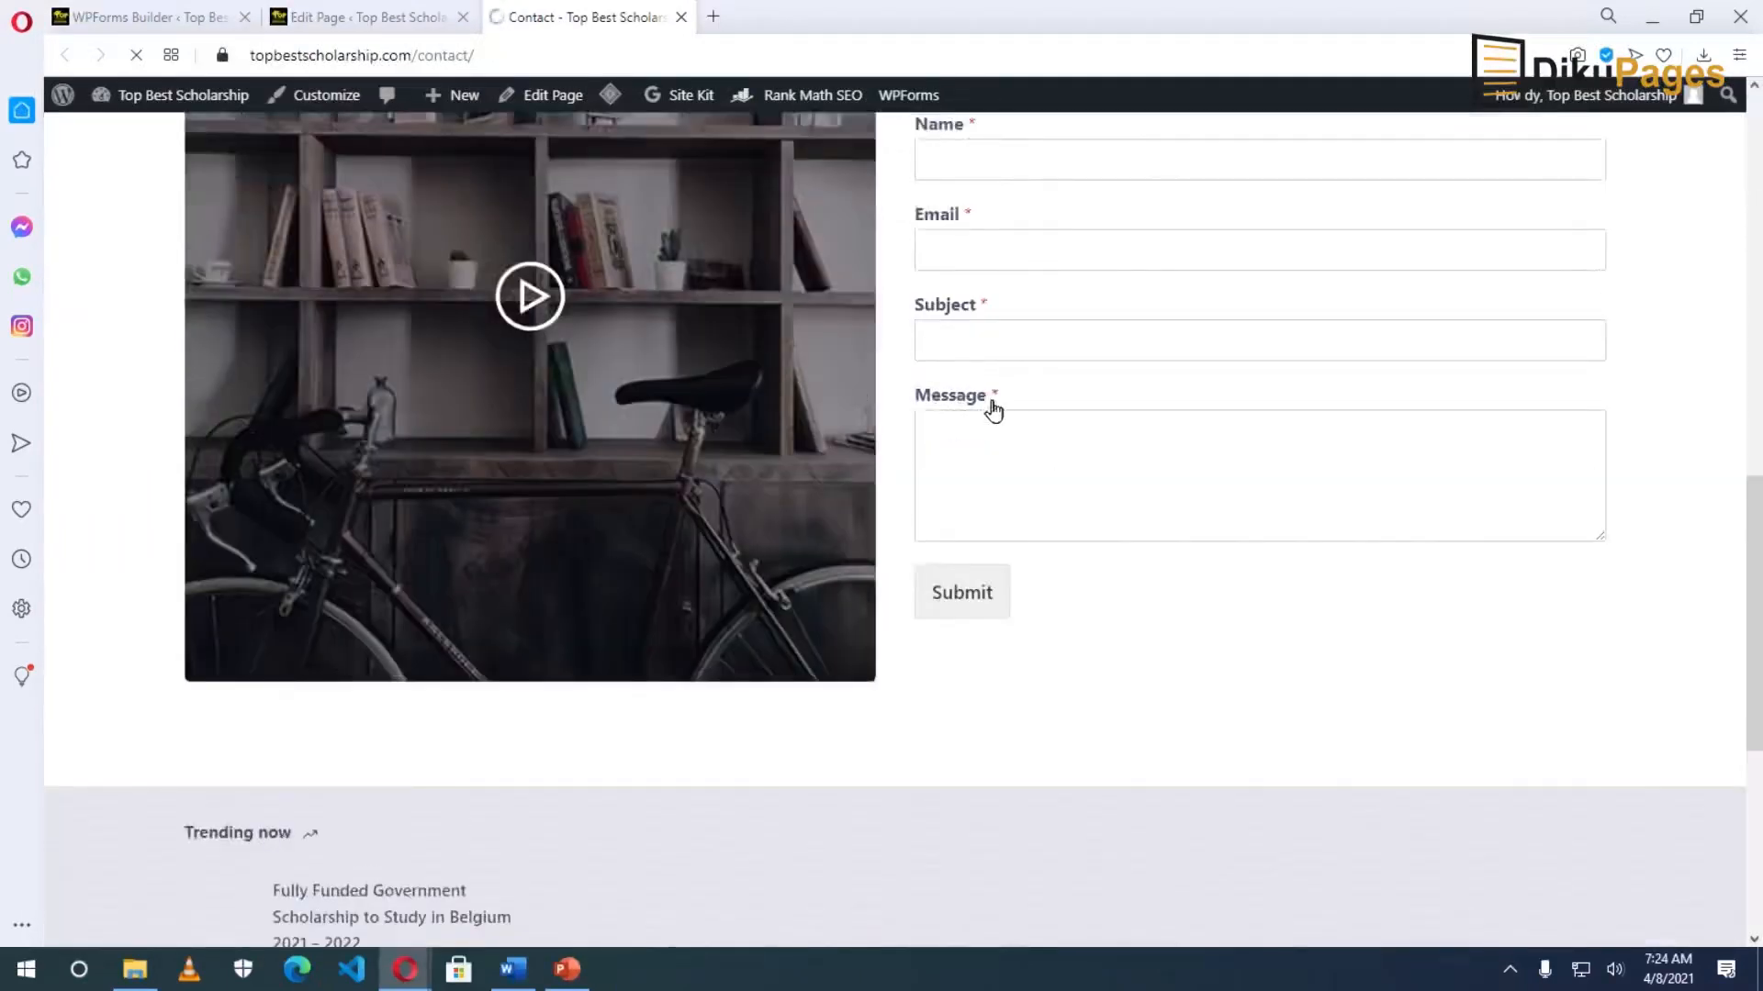
pyautogui.scroll(1, 976, 484)
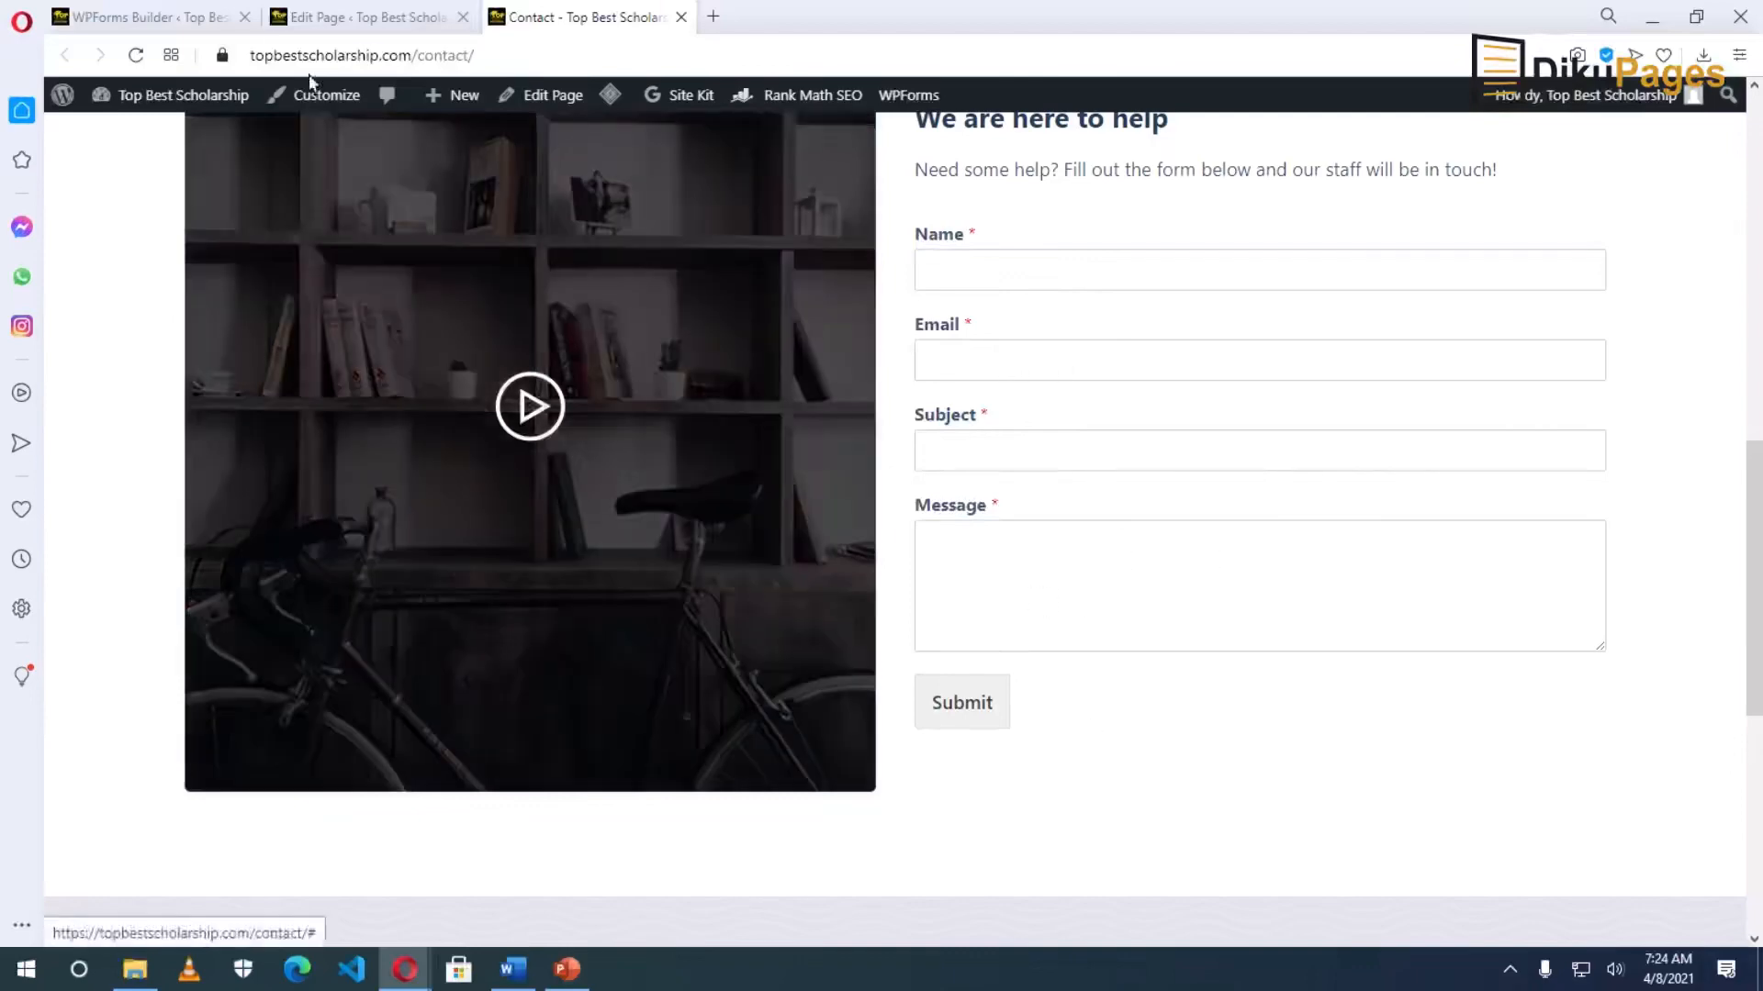
pyautogui.click(363, 20)
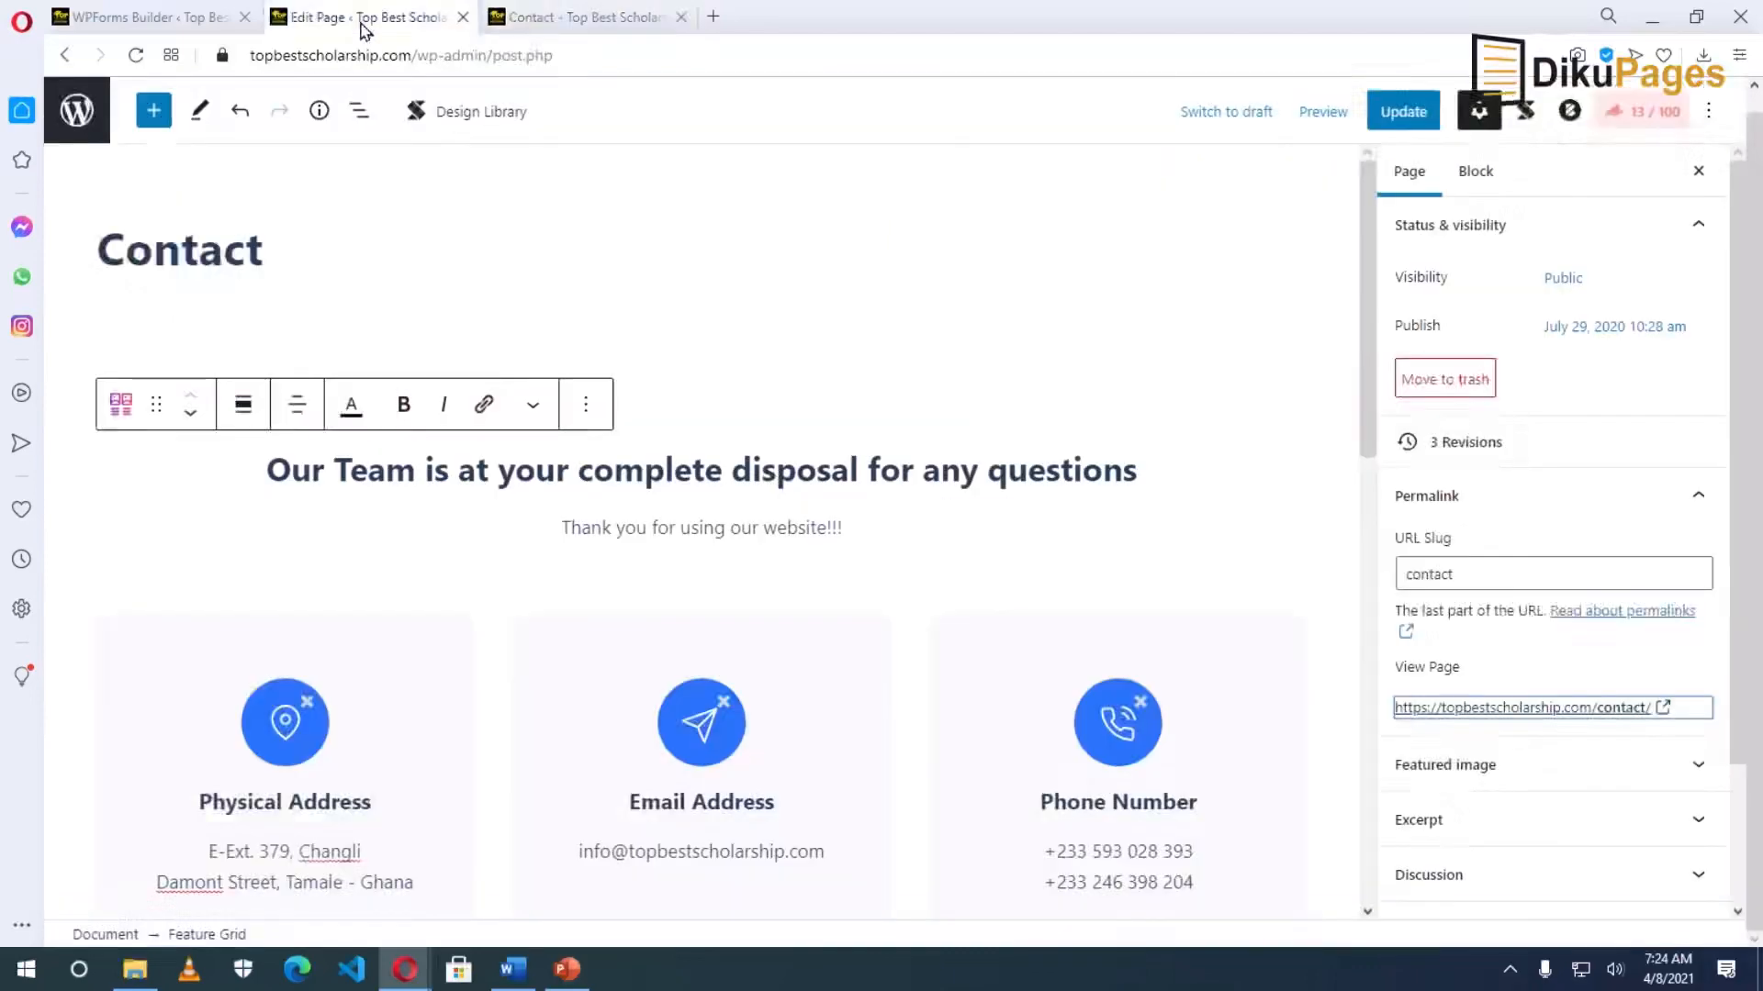
pyautogui.click(190, 20)
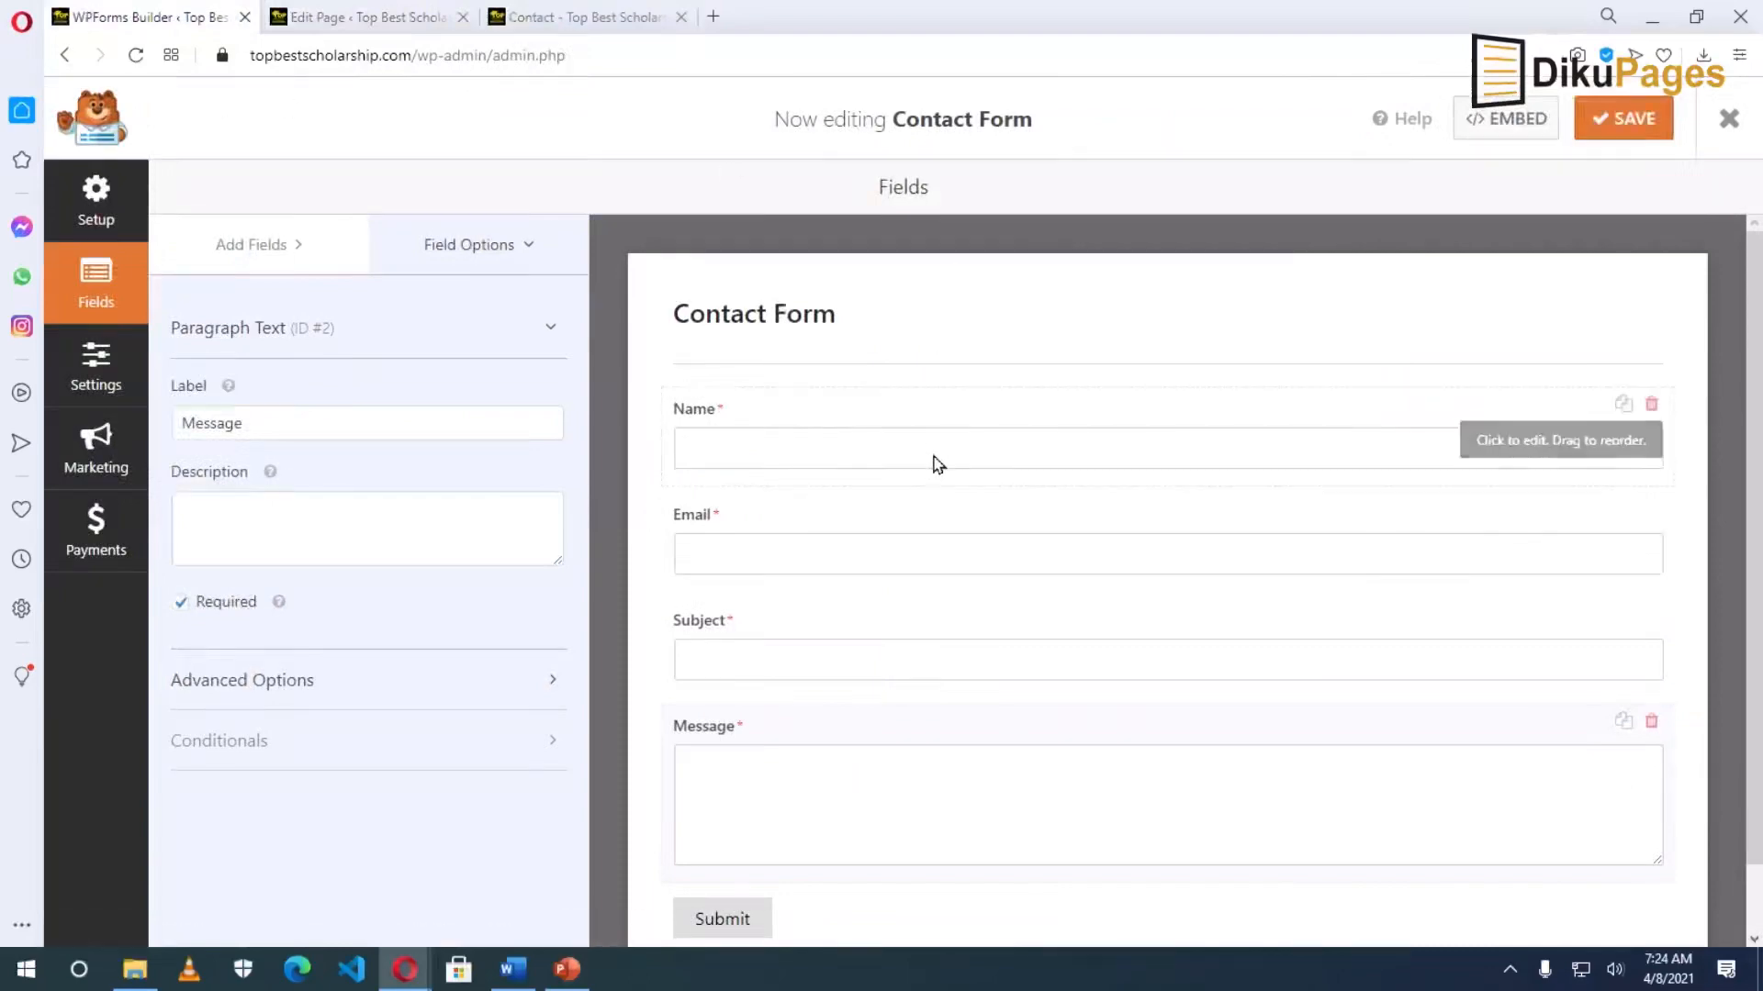
# Add a Numbers field to the Contact Form and place it between Email and Subject.
pyautogui.click(236, 248)
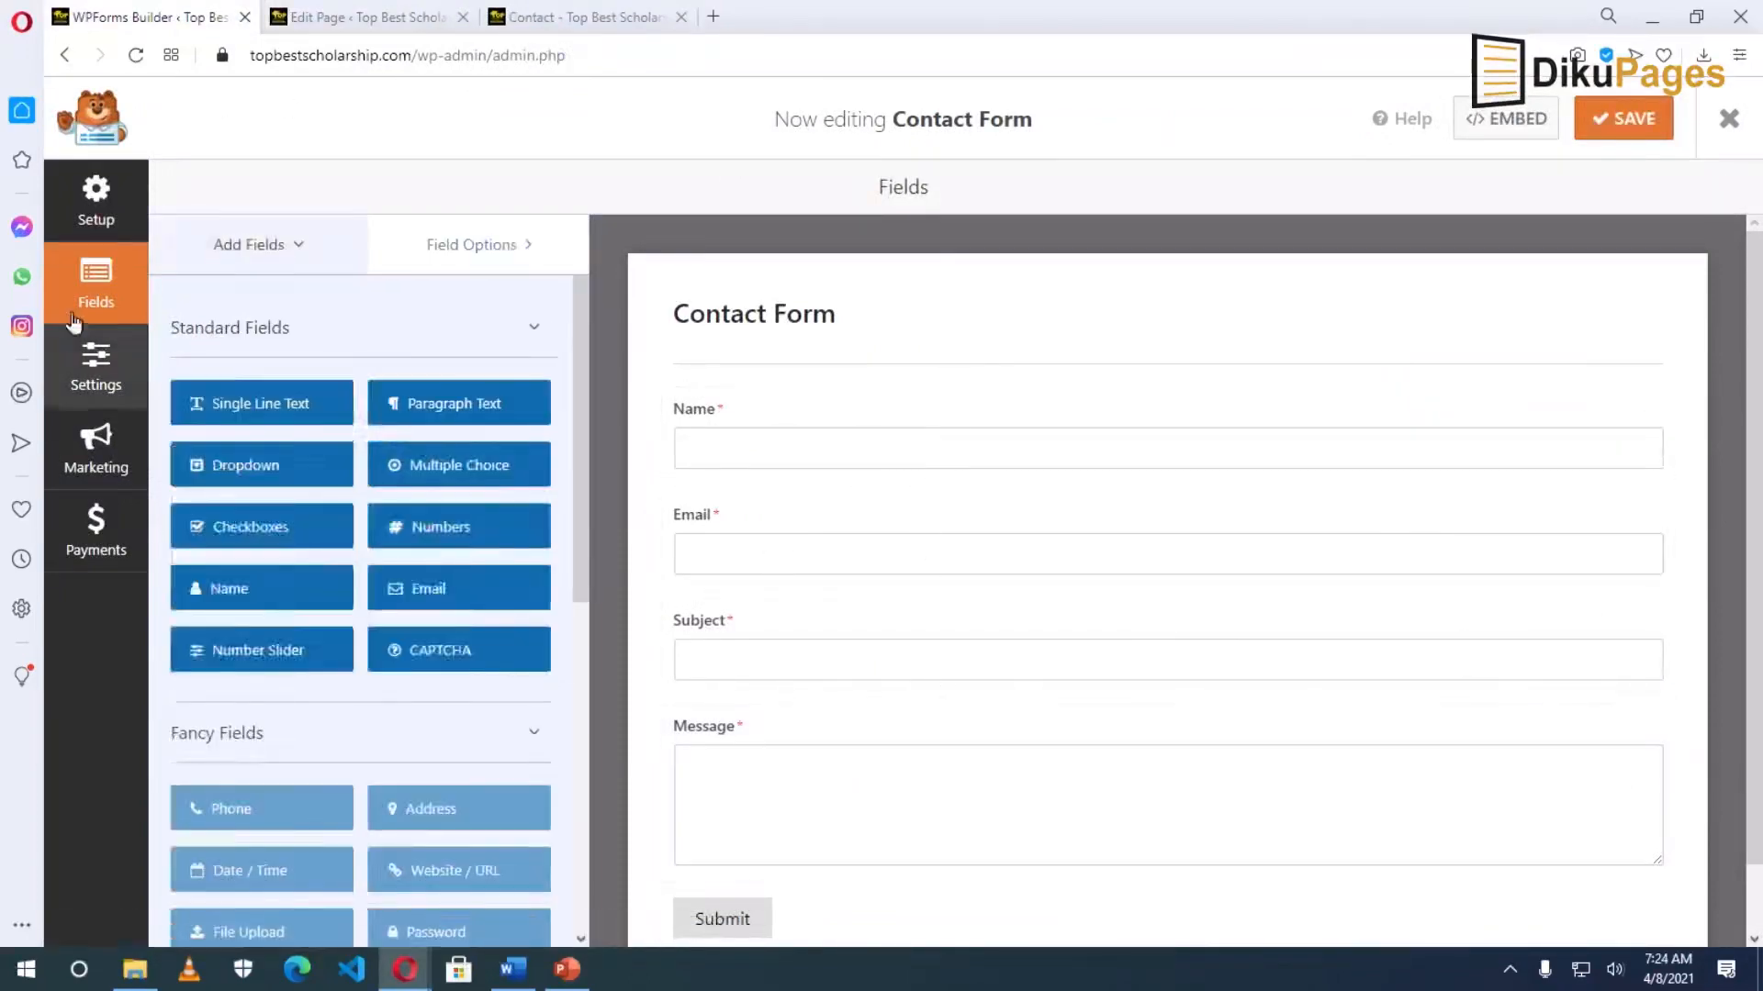
pyautogui.click(93, 204)
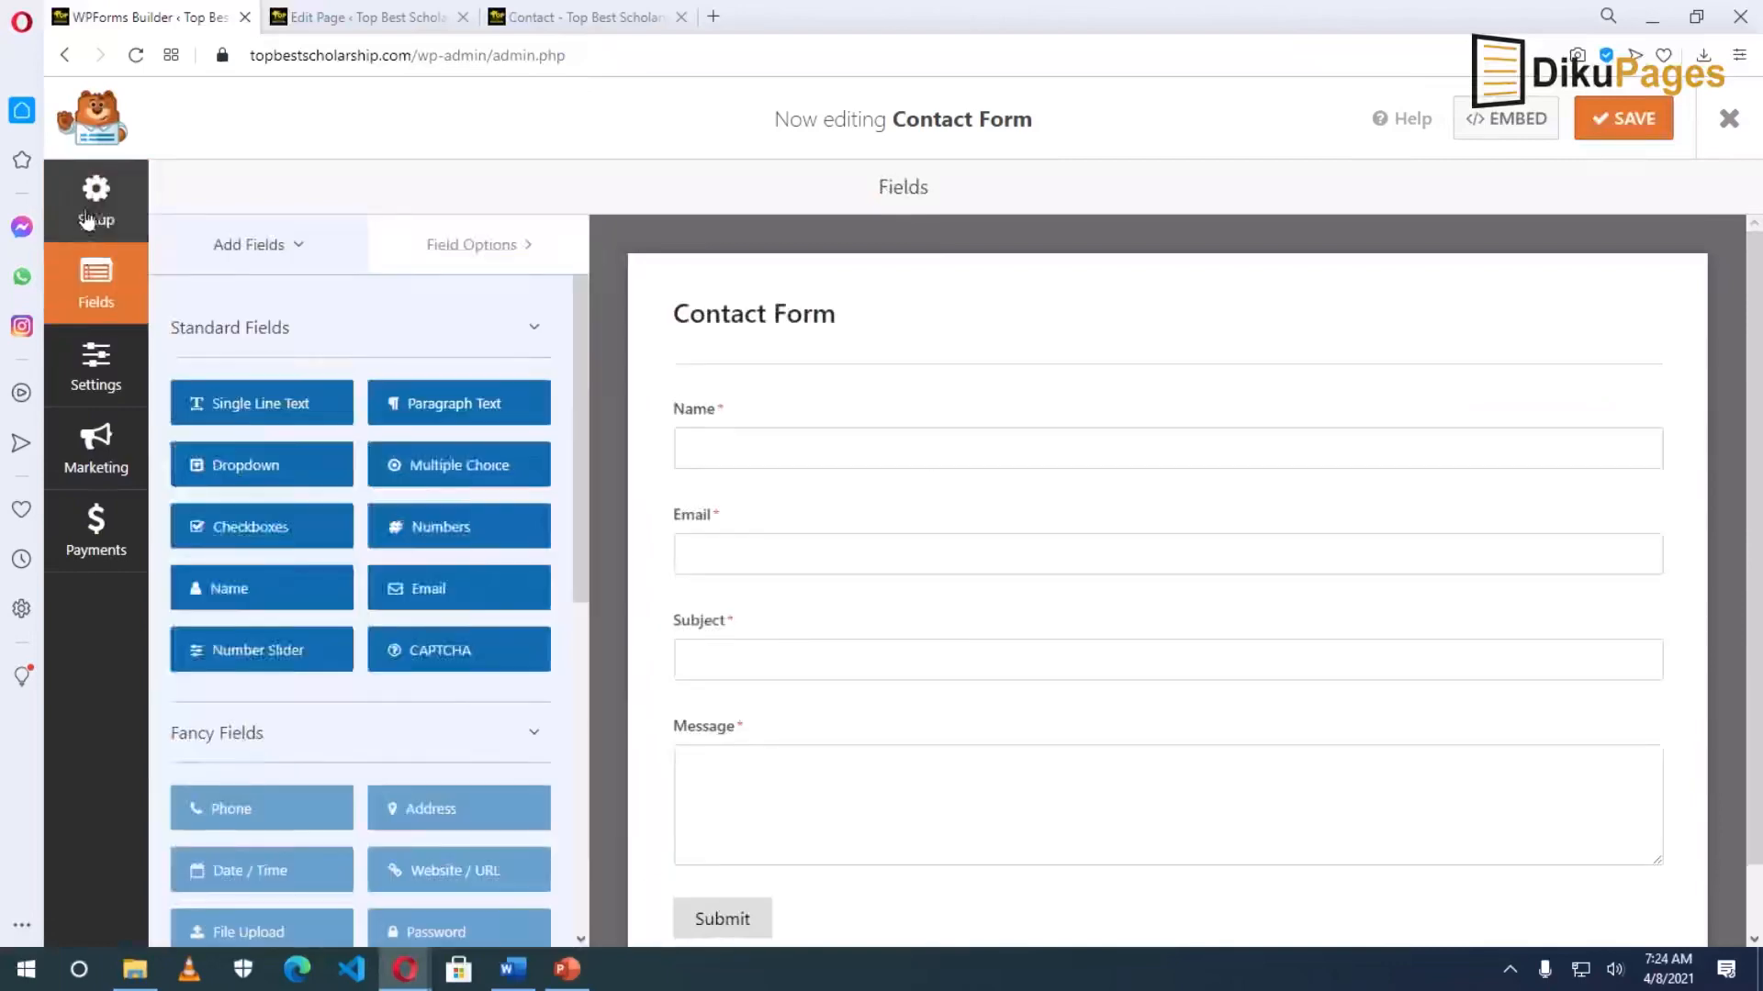
pyautogui.click(88, 220)
pyautogui.click(89, 275)
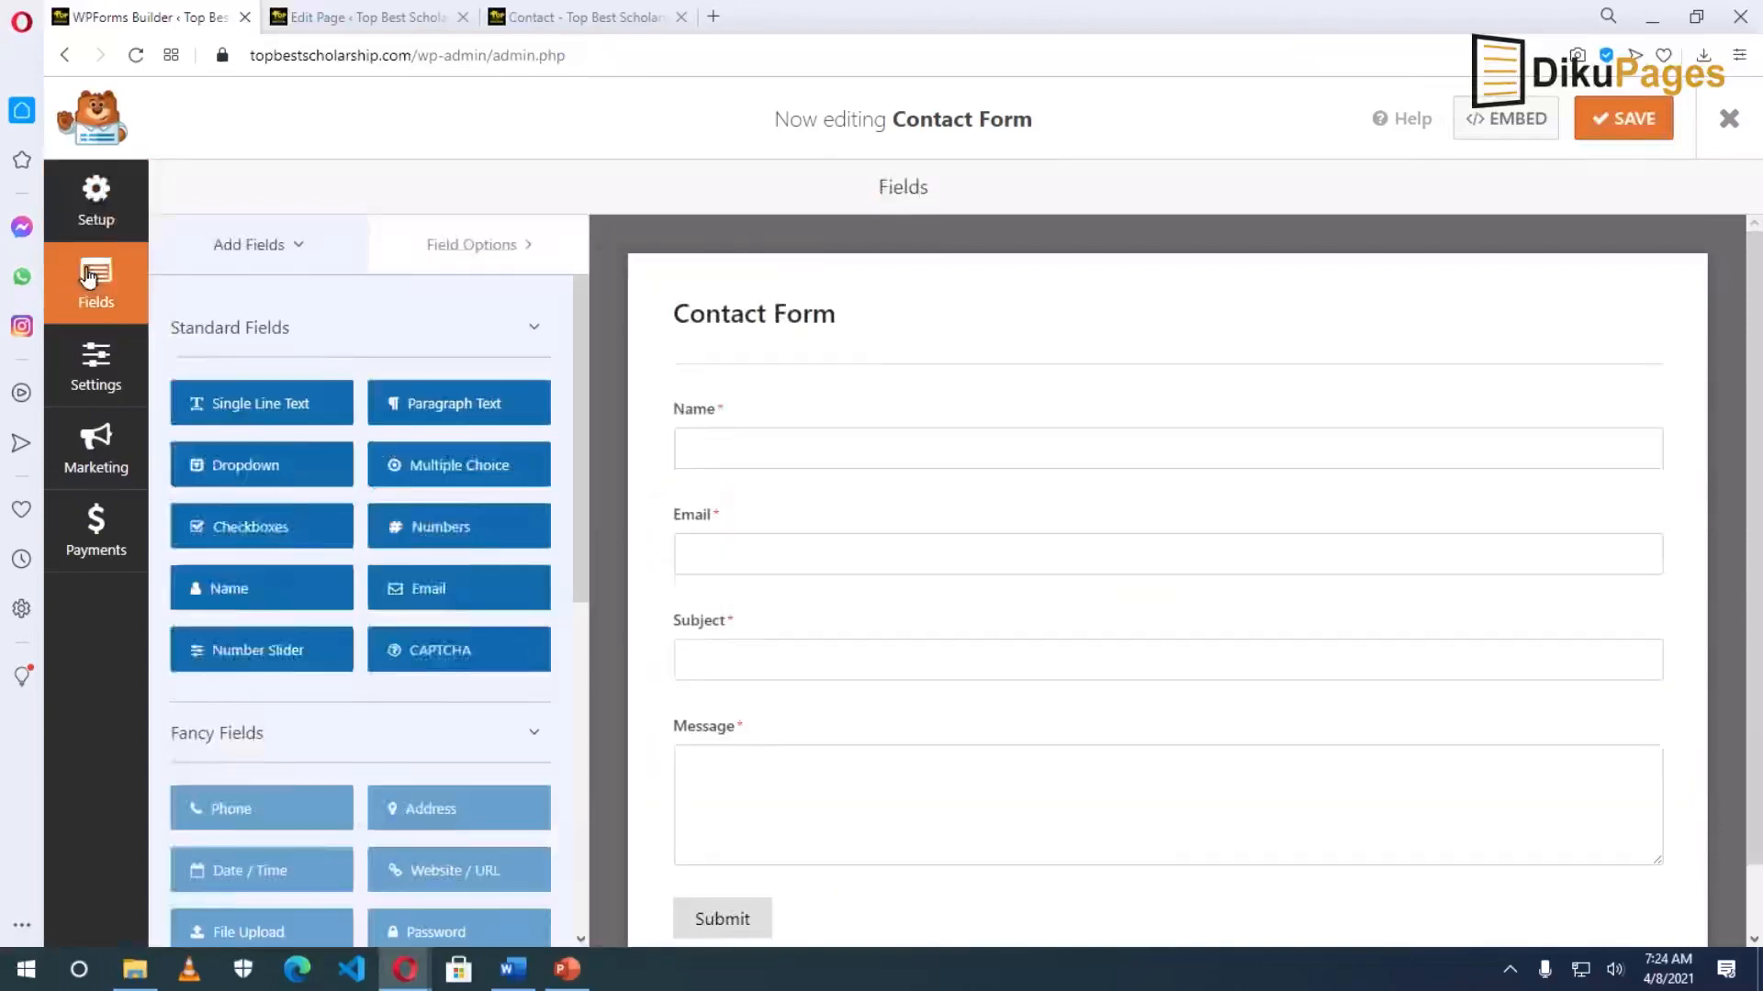
pyautogui.click(421, 527)
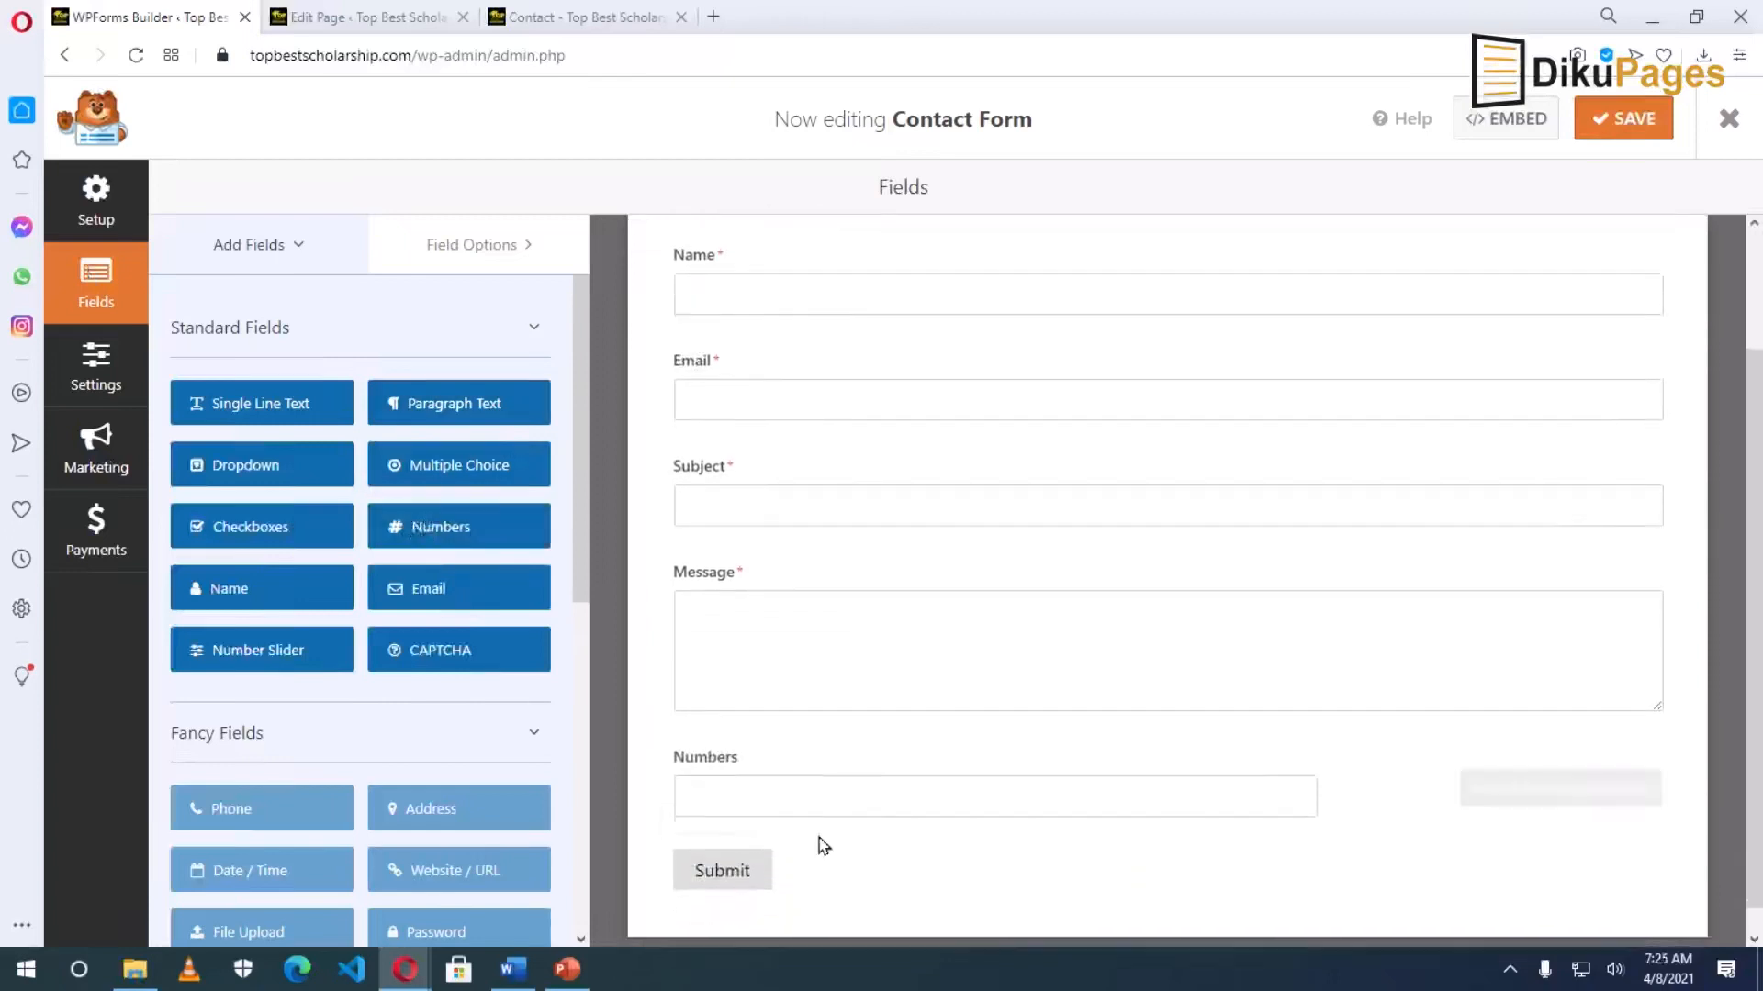
pyautogui.moveTo(818, 758); pyautogui.dragTo(804, 548)
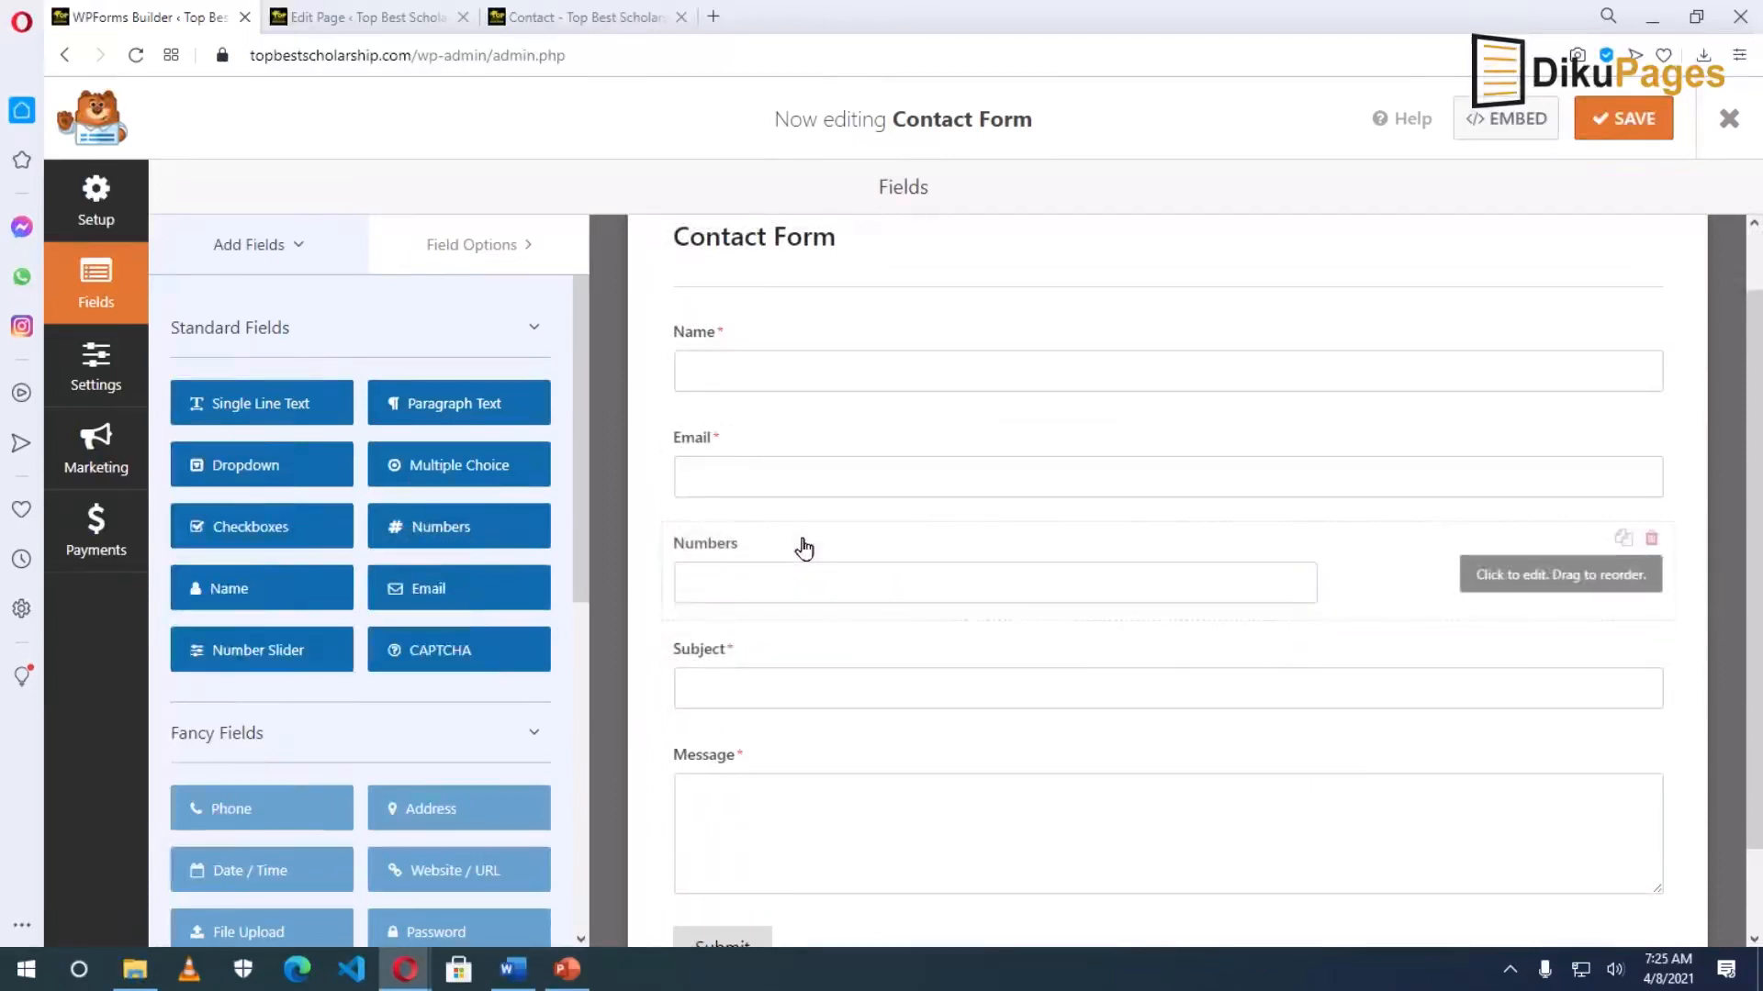
# Rename the new field's label to 'Phone' and make it required.
pyautogui.click(759, 551)
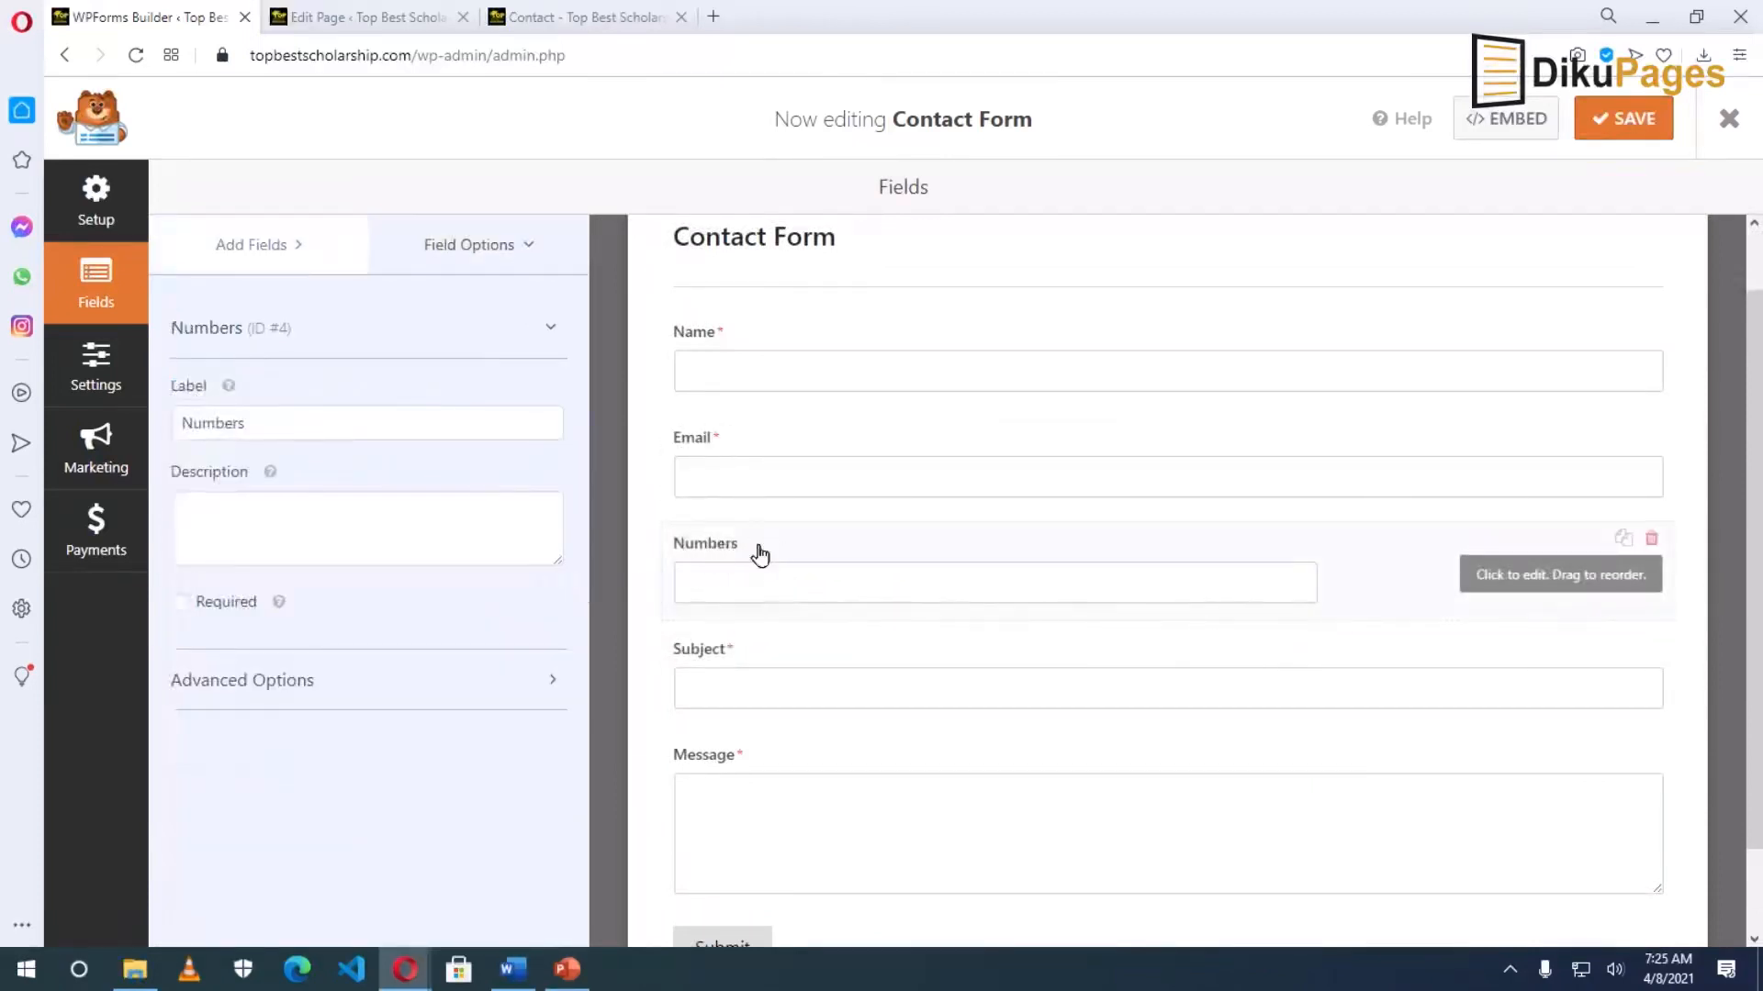
pyautogui.doubleClick(270, 424)
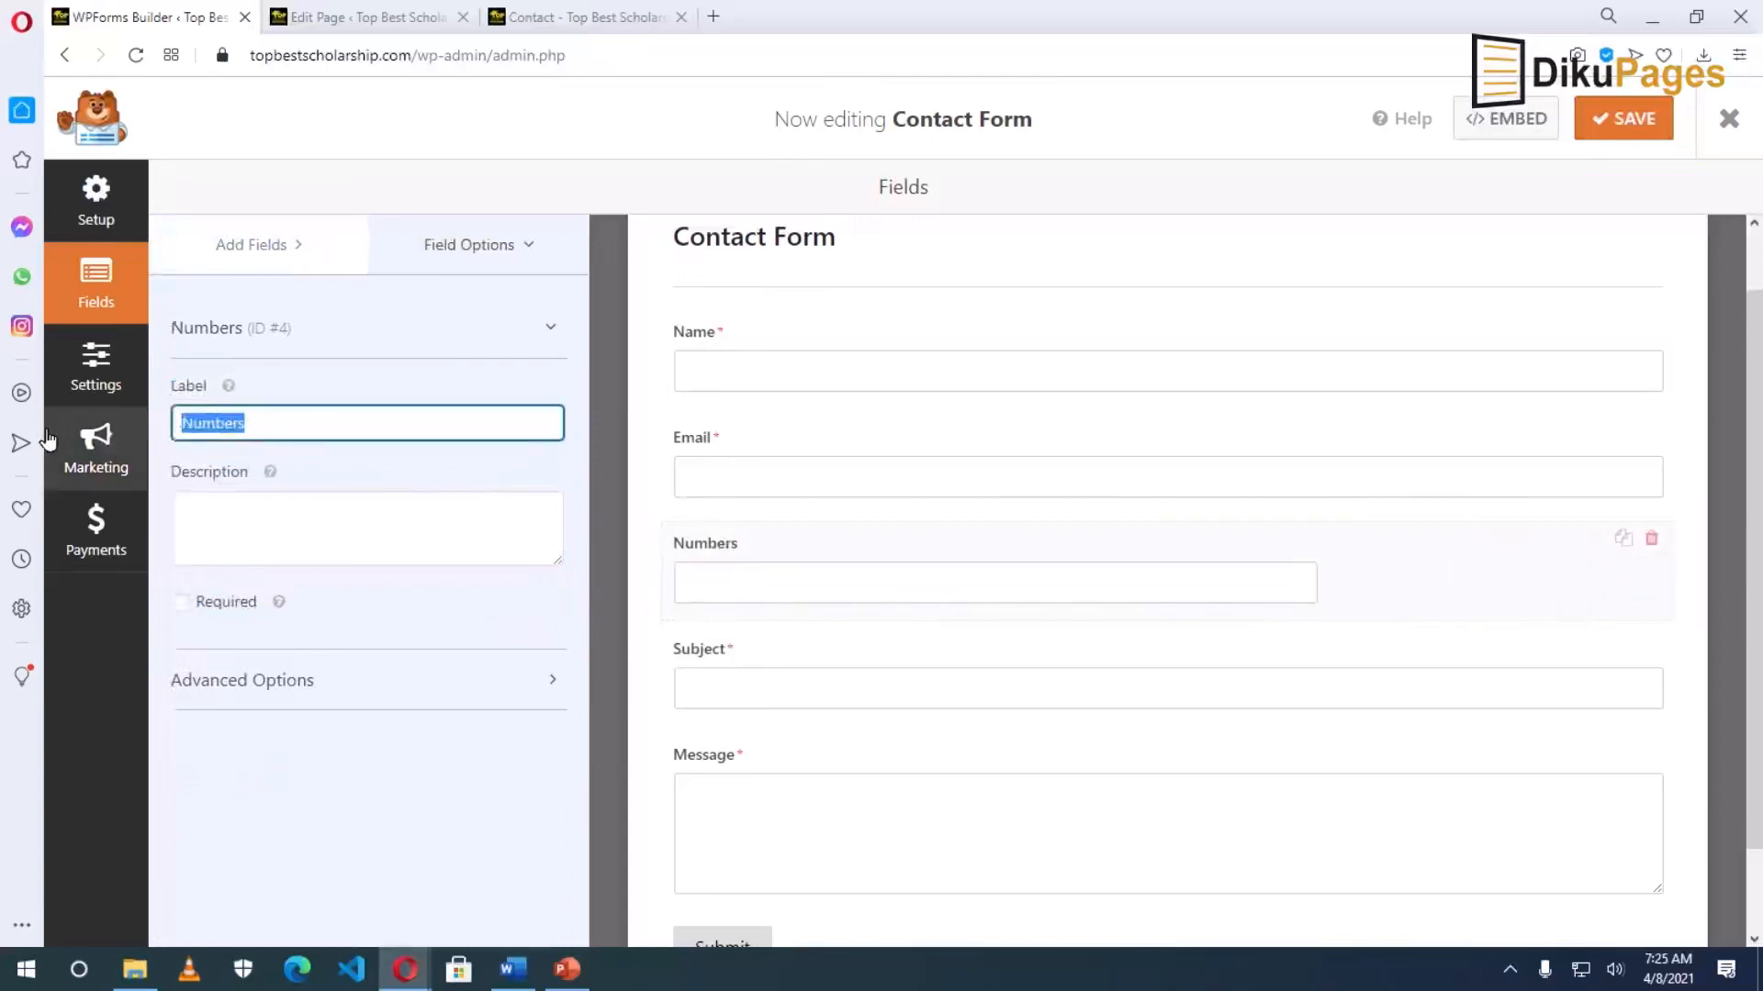
pyautogui.write('Phone')
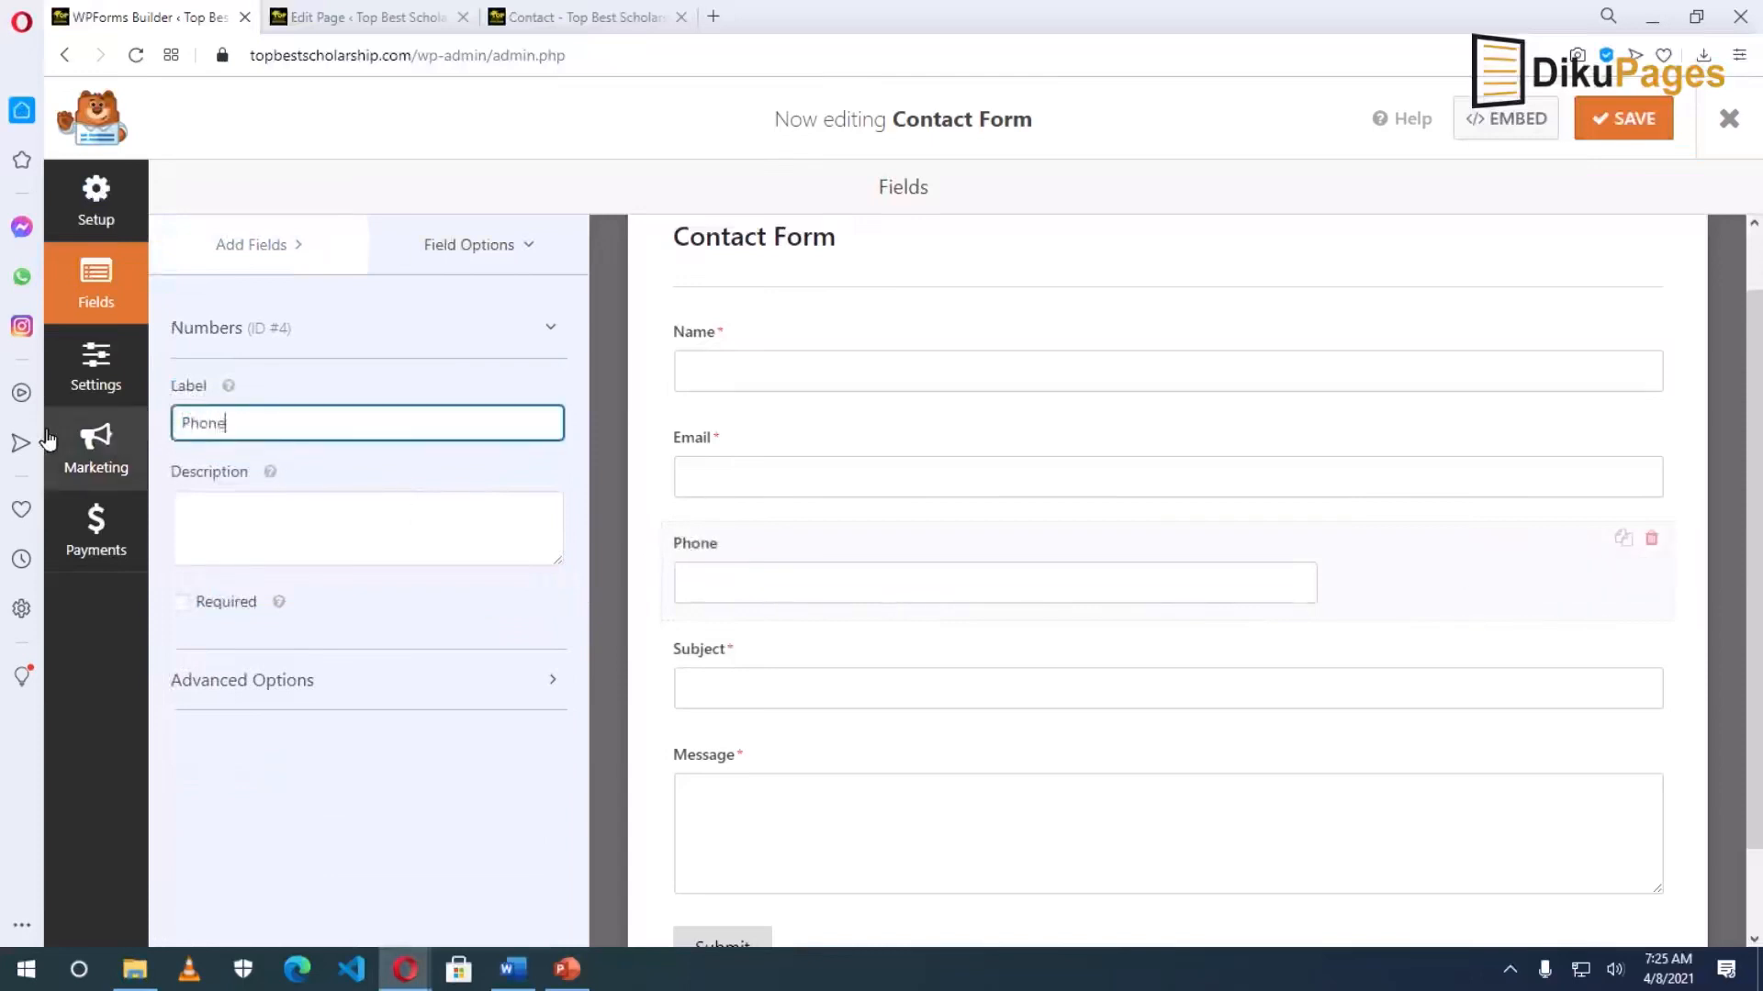
pyautogui.click(180, 606)
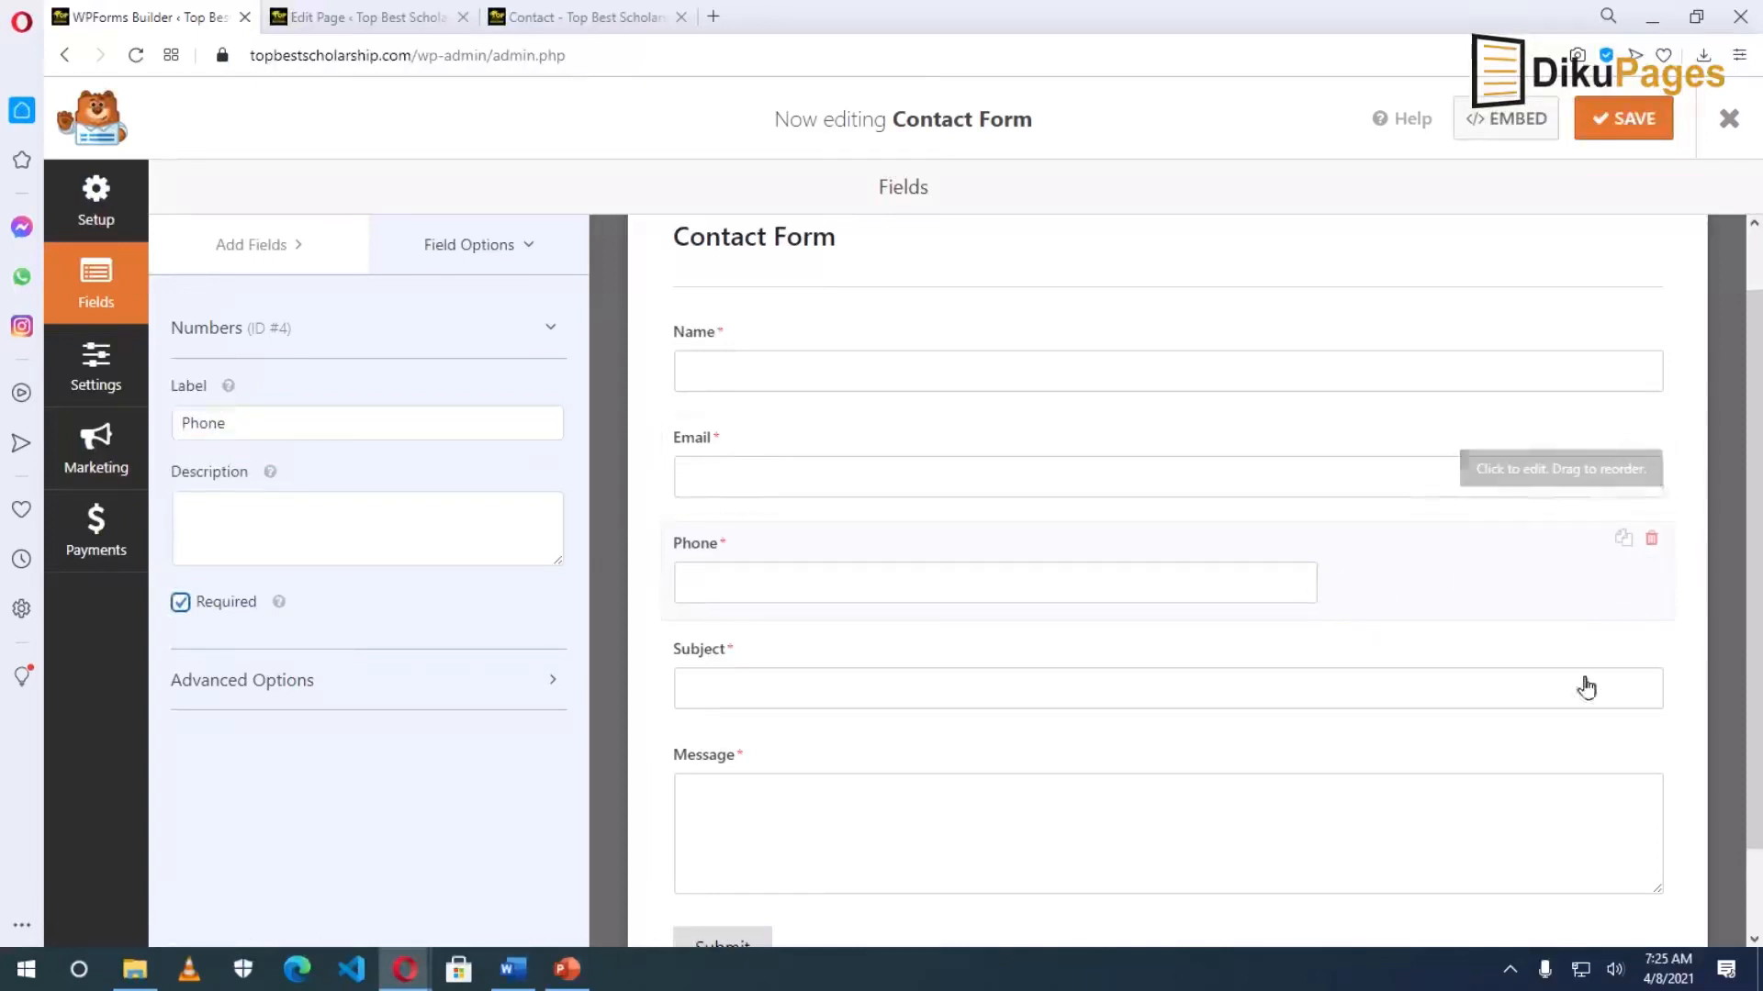
# Set the Phone field's size to Large in its advanced settings.
pyautogui.click(524, 680)
pyautogui.scroll(-2, 459, 731)
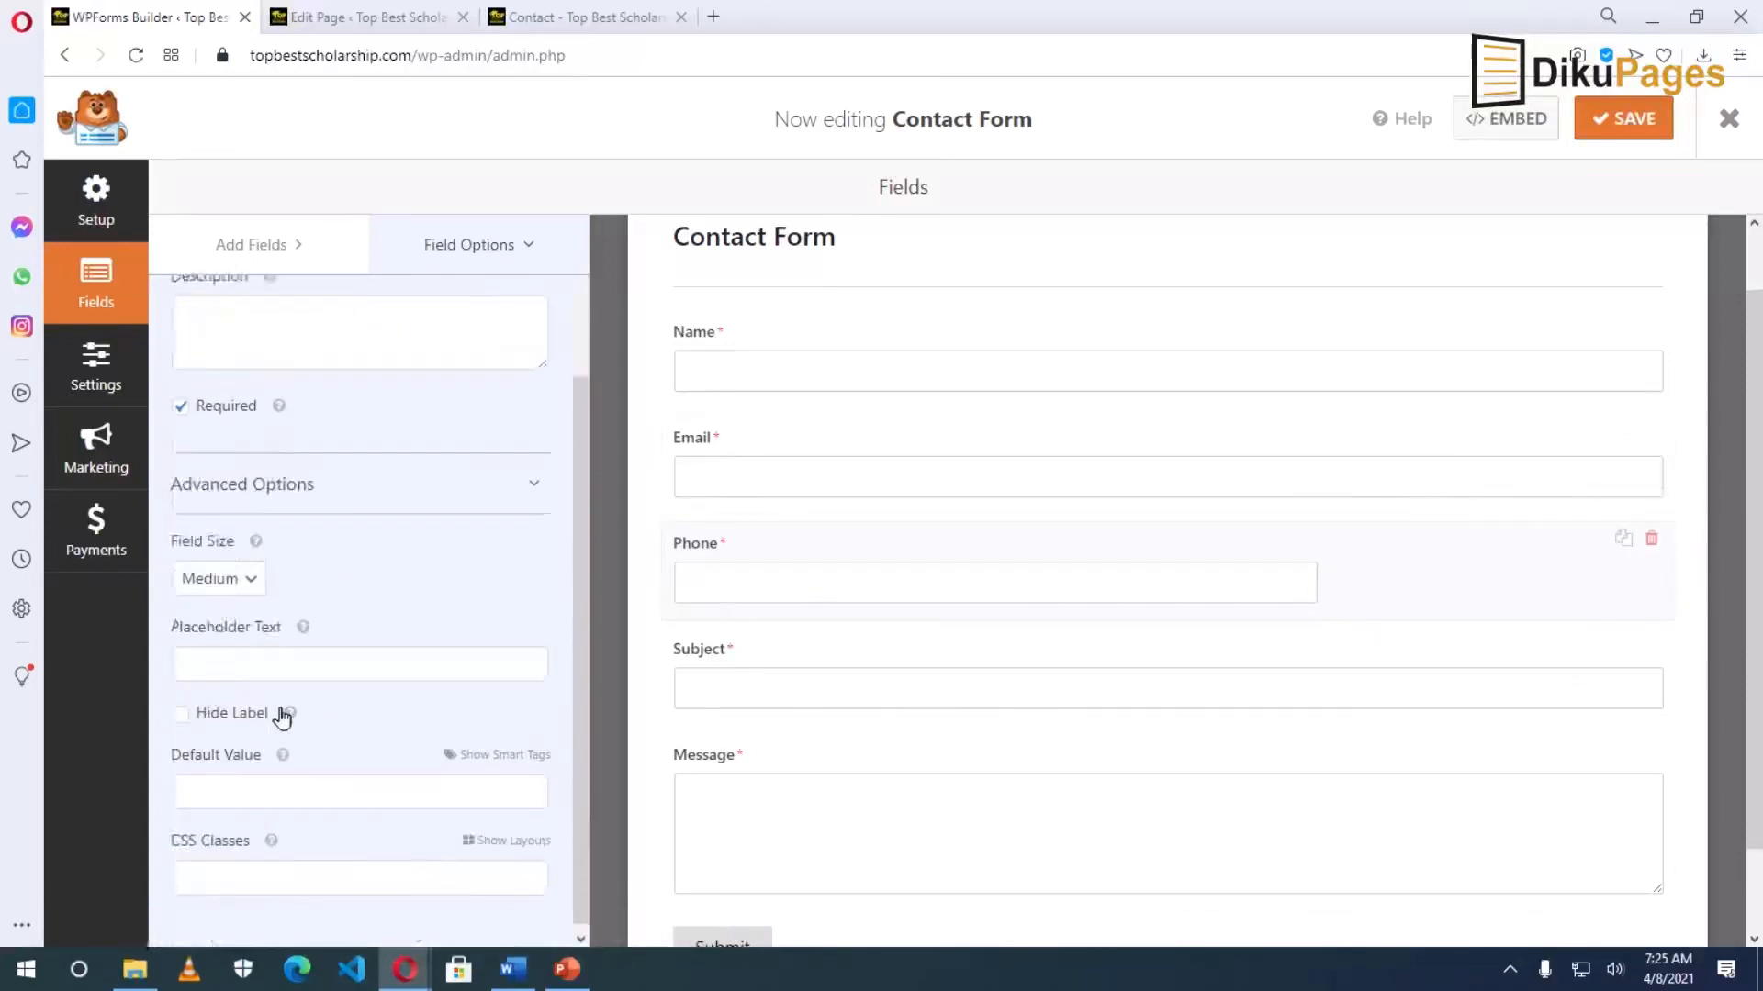
pyautogui.click(216, 570)
pyautogui.click(211, 684)
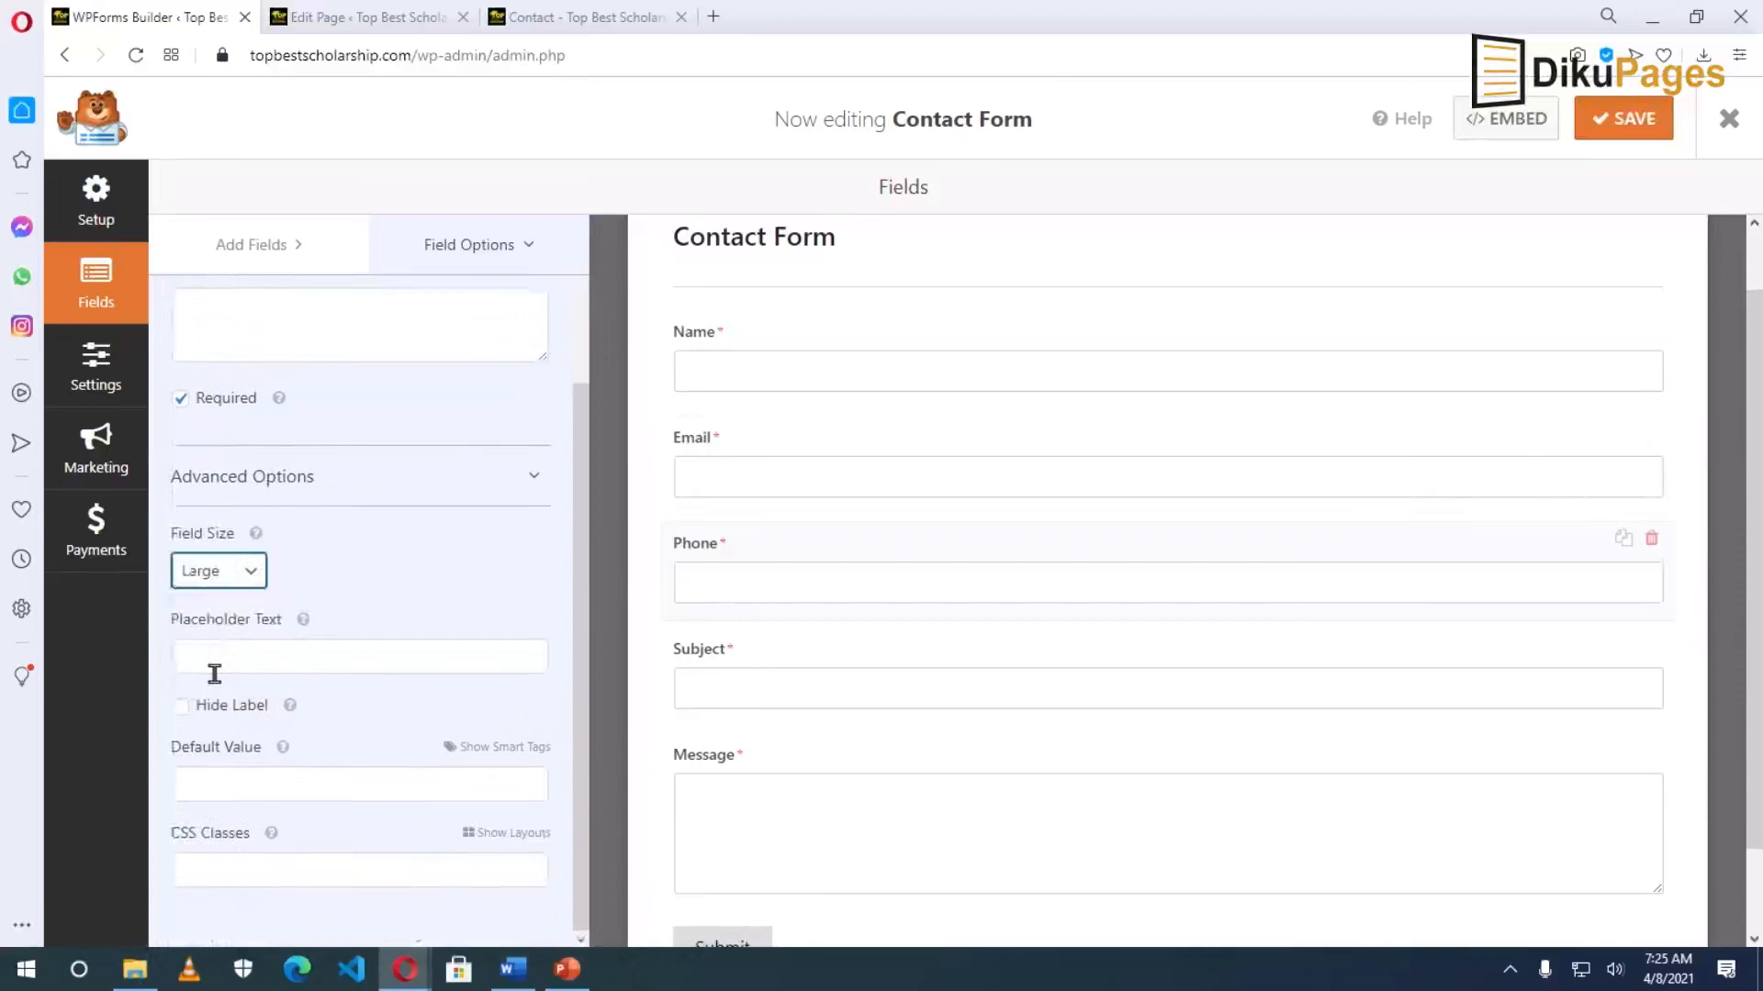
pyautogui.scroll(-1, 685, 901)
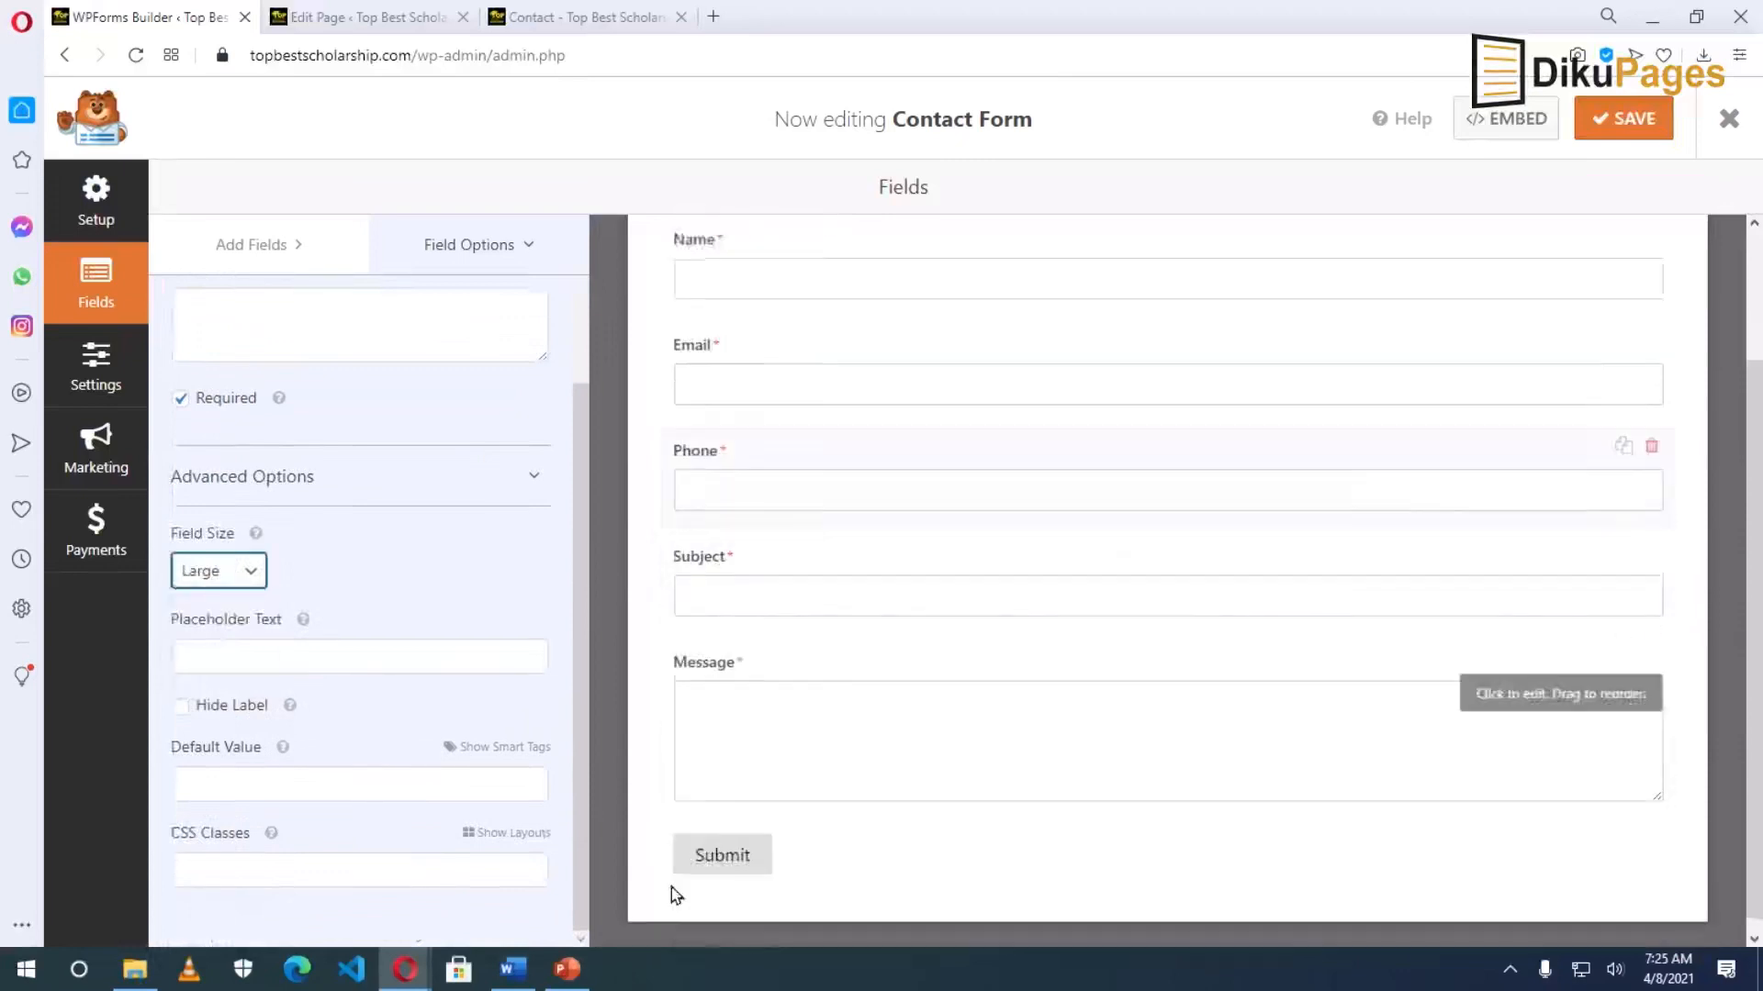
pyautogui.scroll(2, 898, 819)
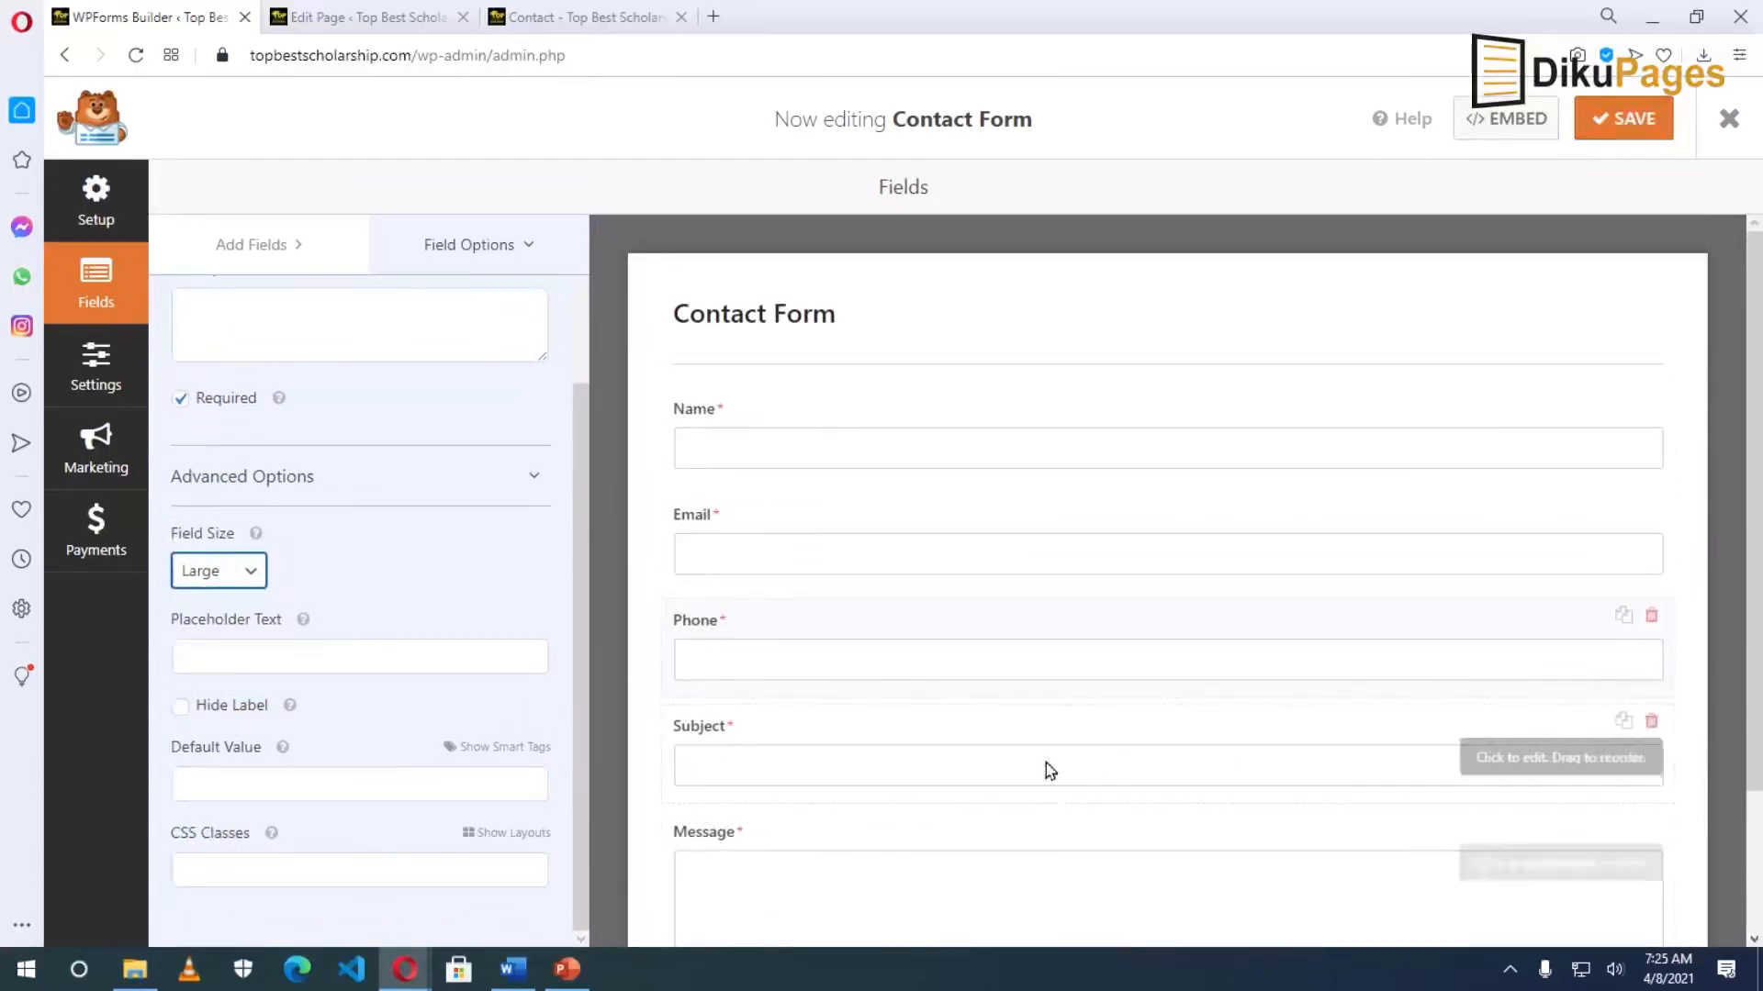
# Save the form and reload the live Contact page to confirm the Phone field appears.
pyautogui.click(1650, 135)
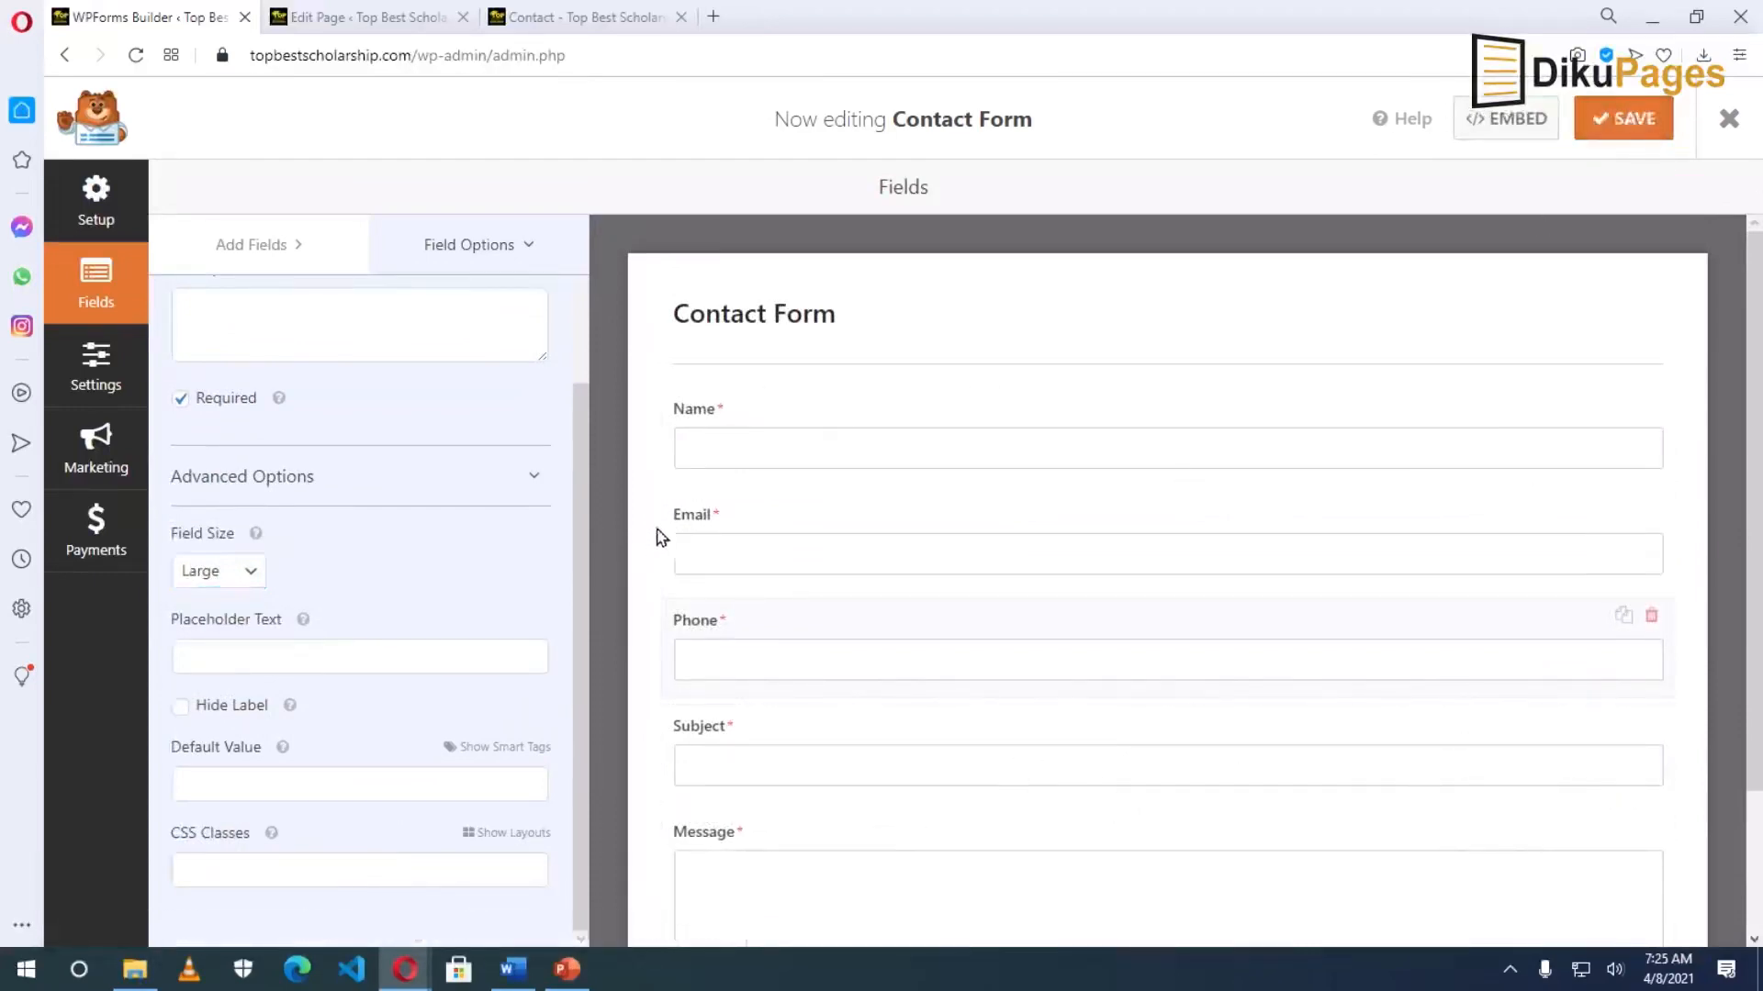
pyautogui.click(523, 17)
pyautogui.click(137, 56)
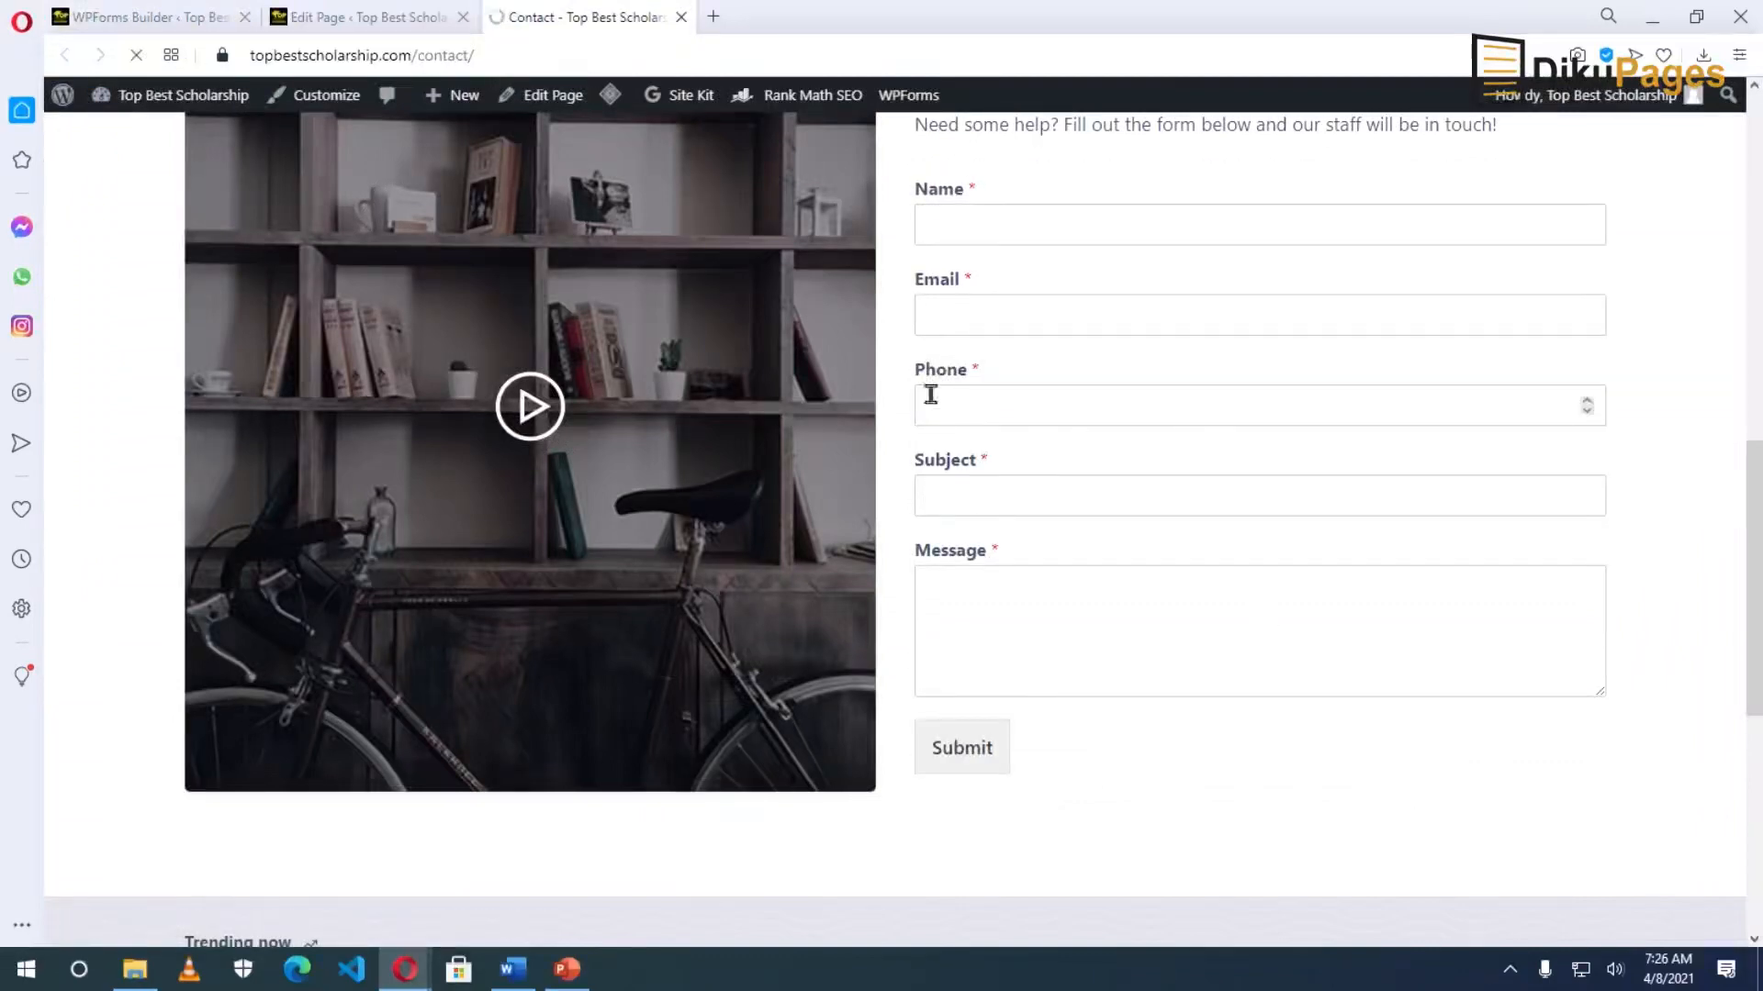
pyautogui.click(156, 16)
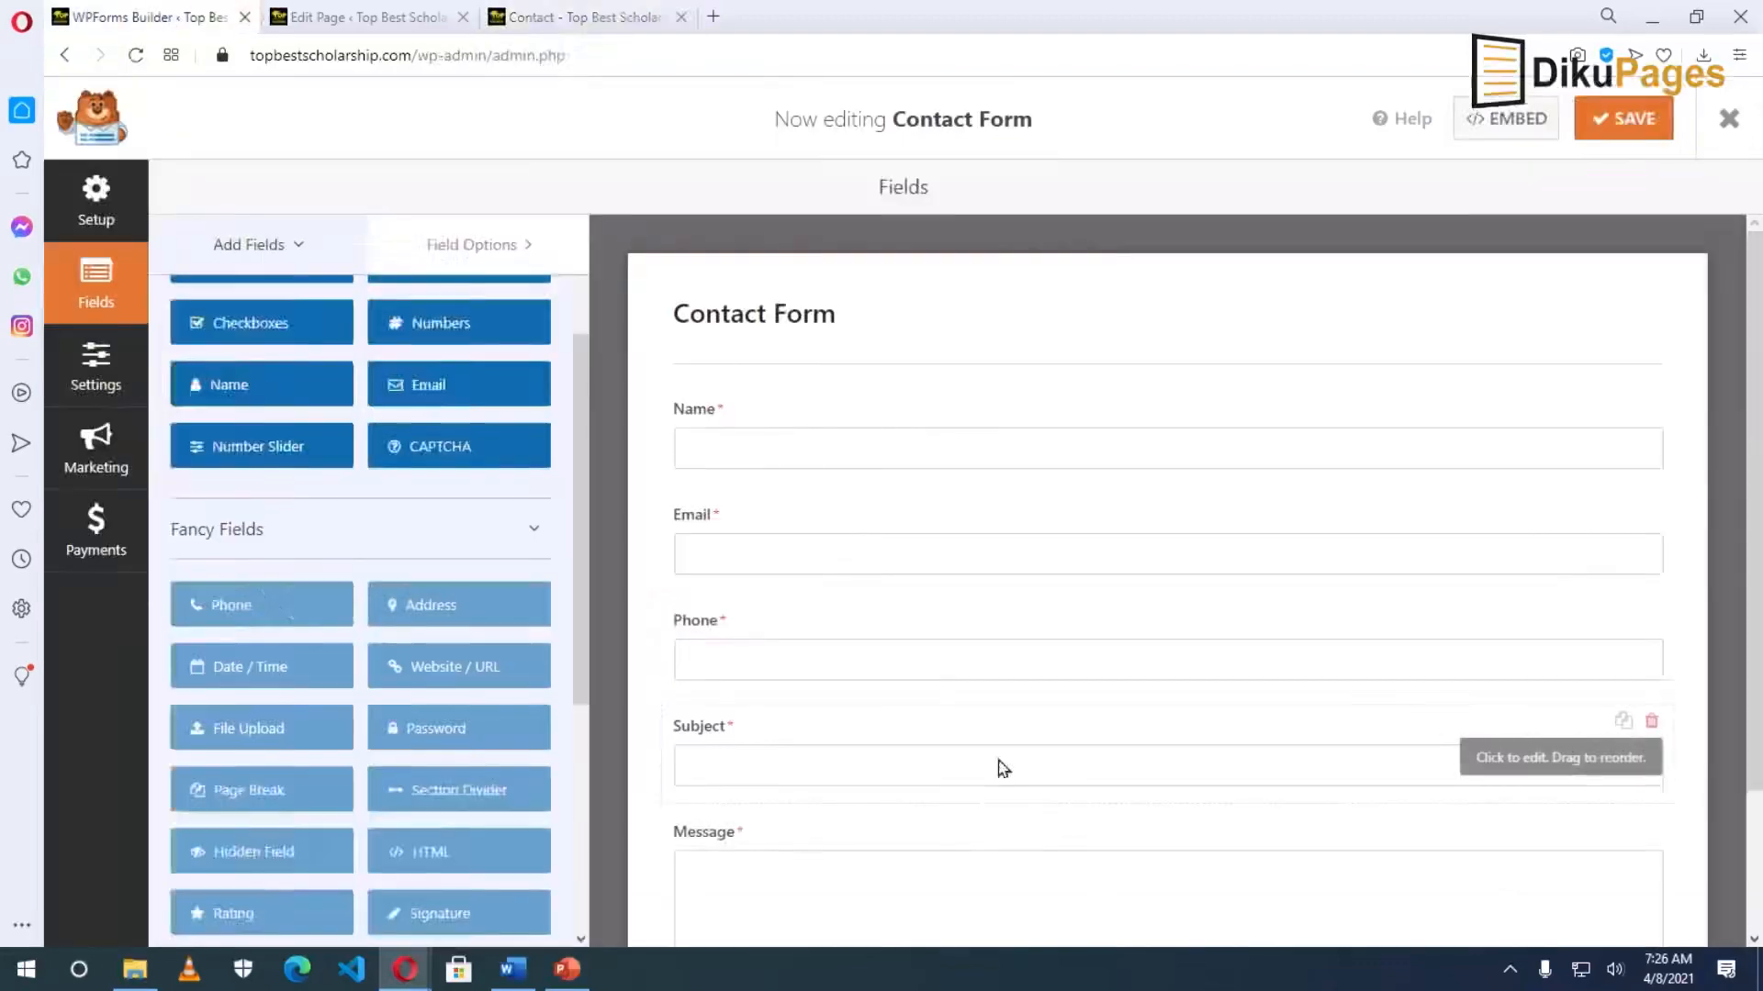
pyautogui.click(94, 367)
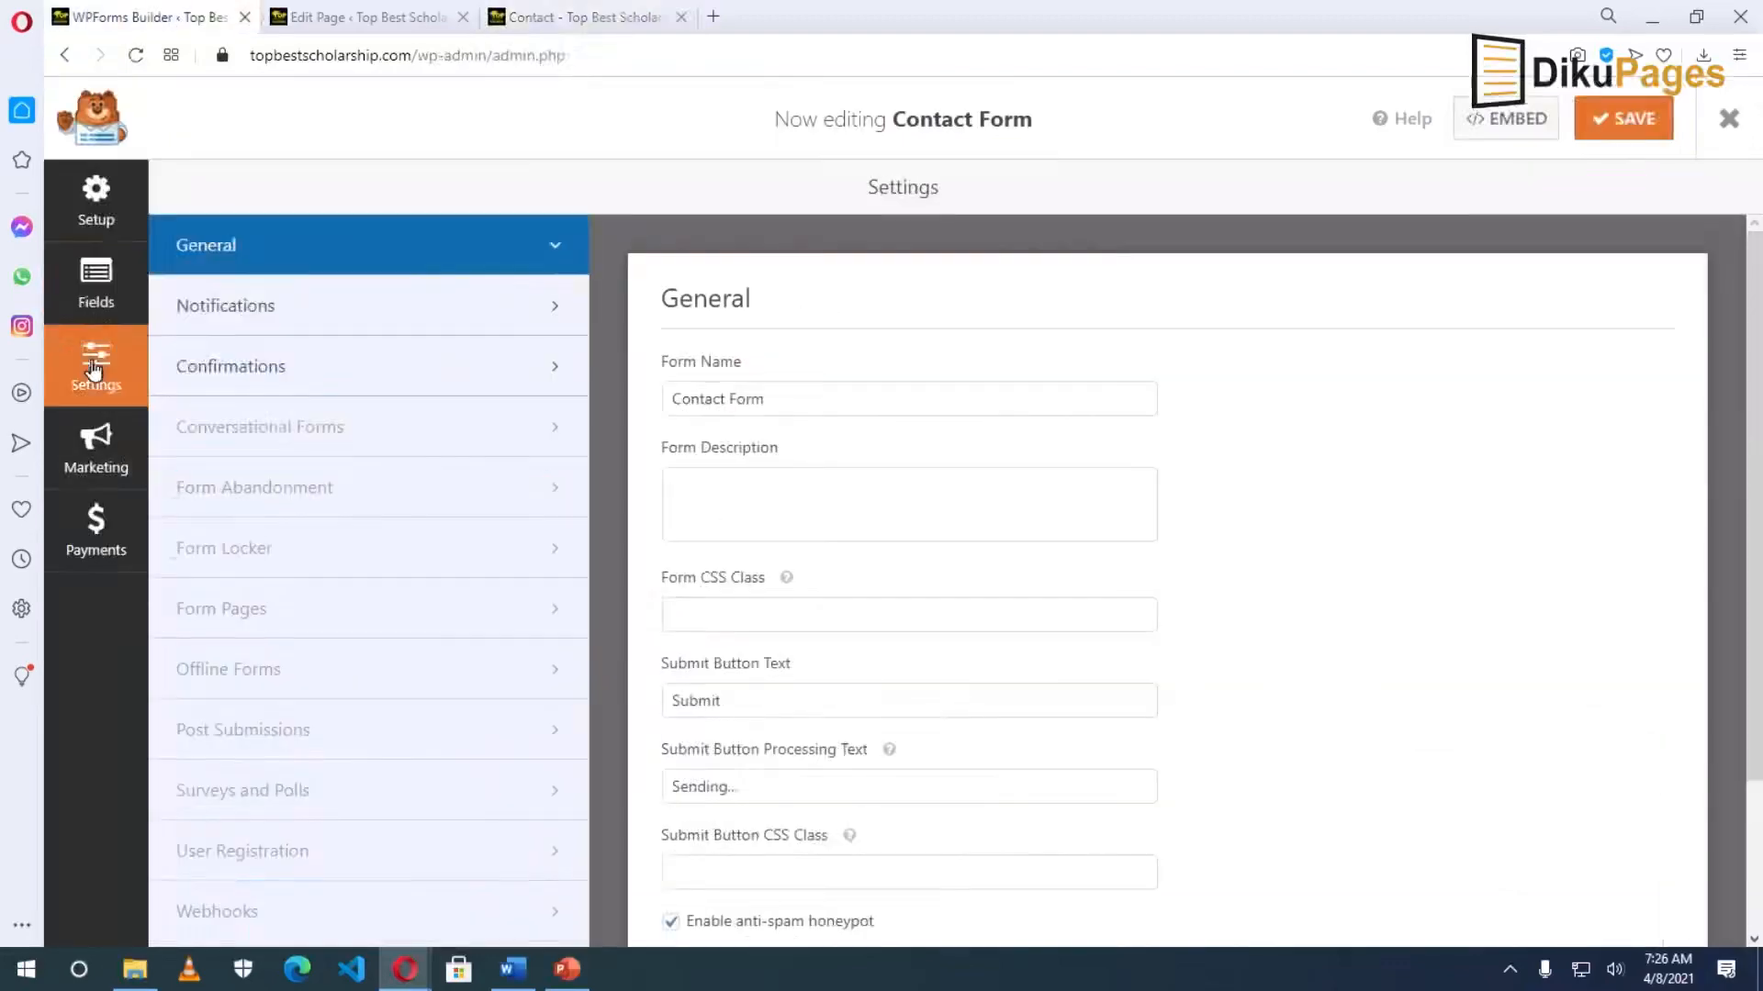
pyautogui.click(275, 307)
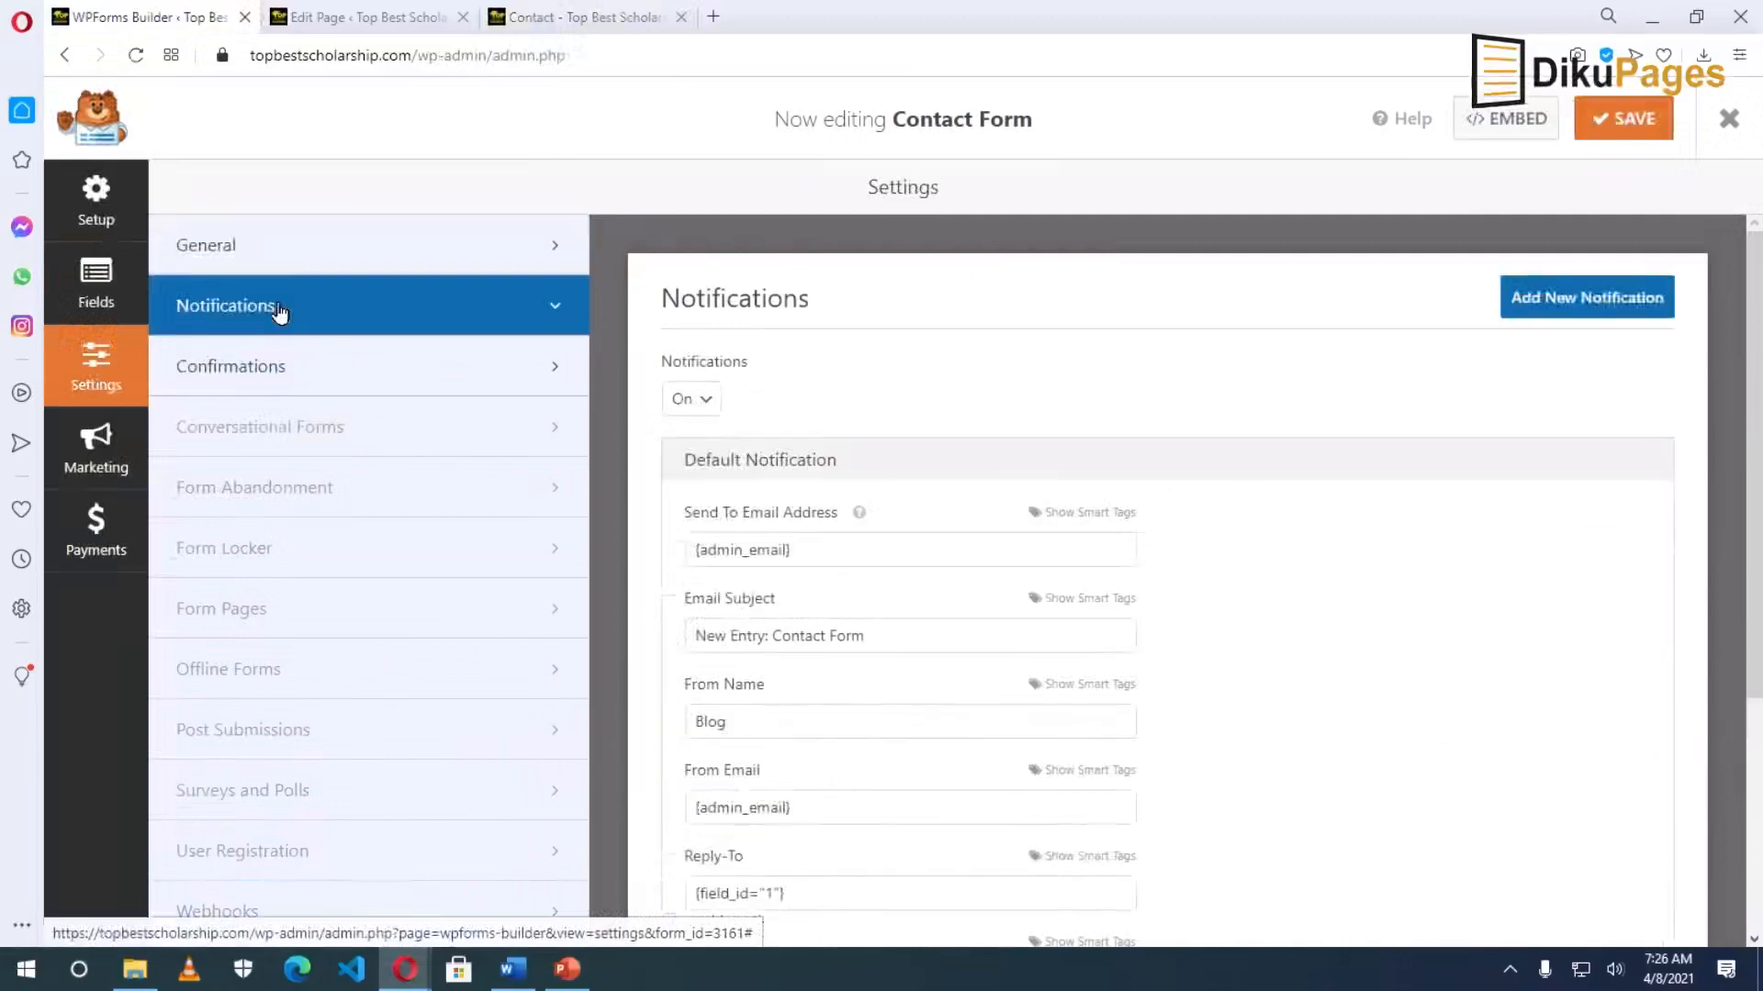
pyautogui.click(698, 411)
pyautogui.click(735, 410)
pyautogui.click(712, 409)
pyautogui.click(711, 402)
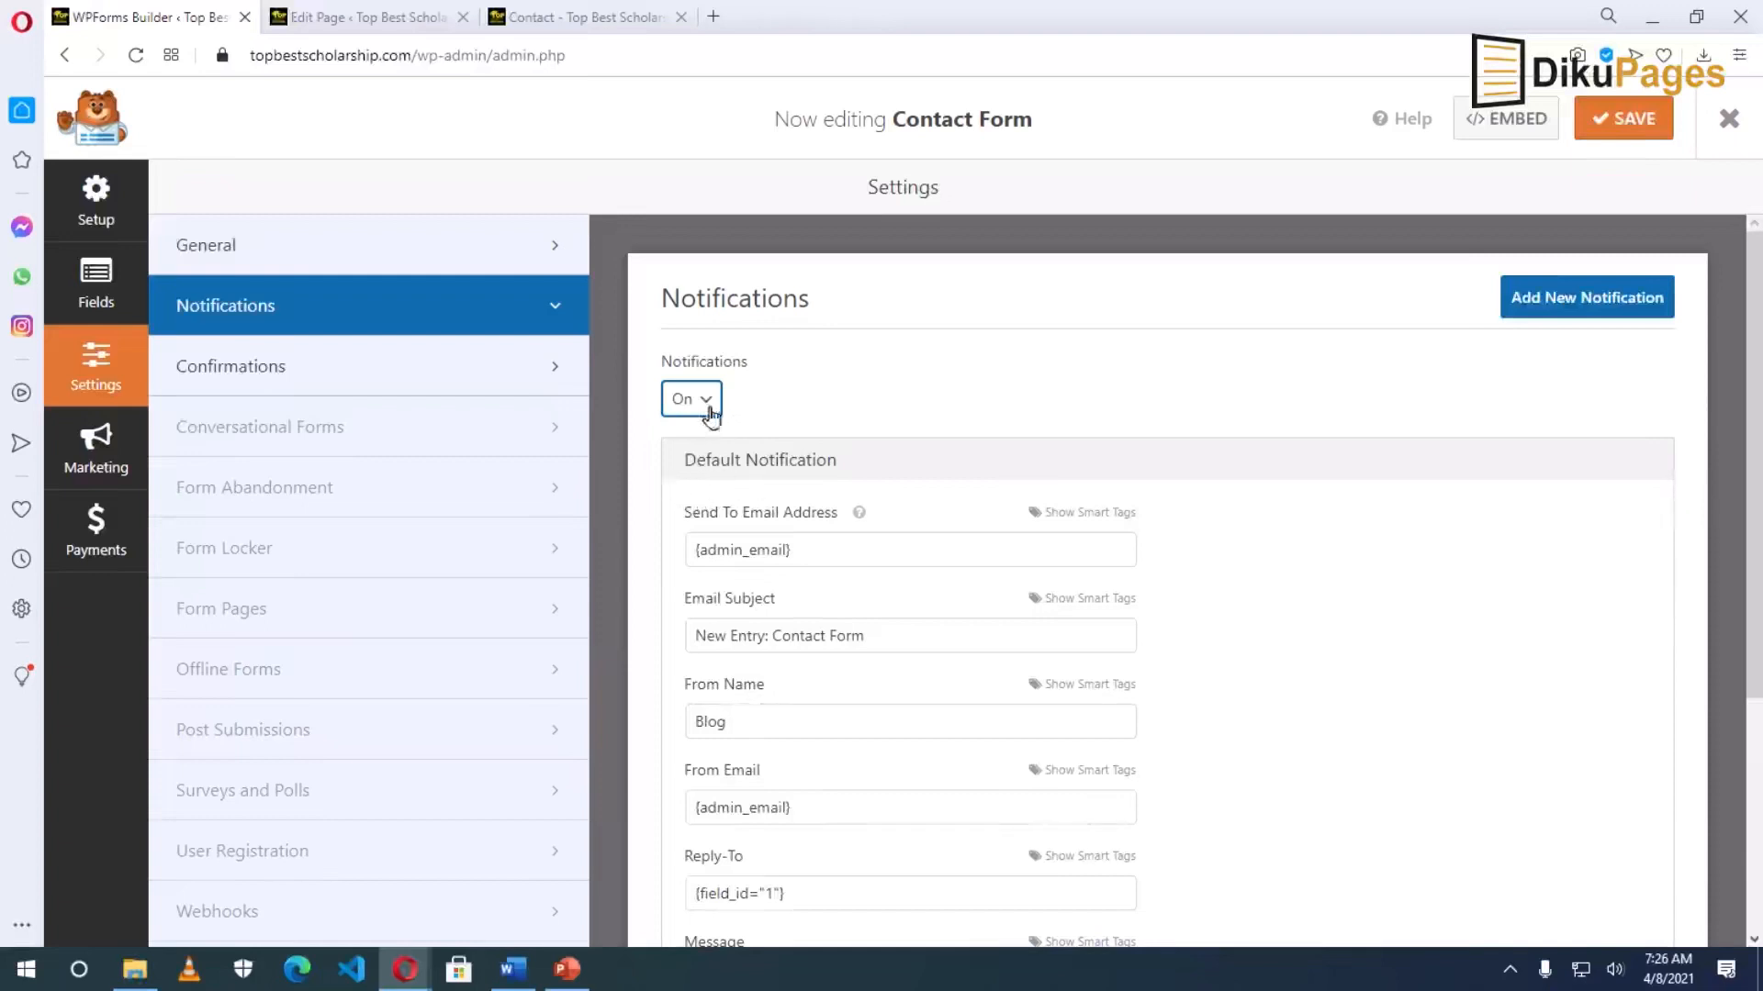
# Leave the default 'Thanks for contacting us!' confirmation message unchanged, save settings, and view the Contact page.
pyautogui.click(322, 367)
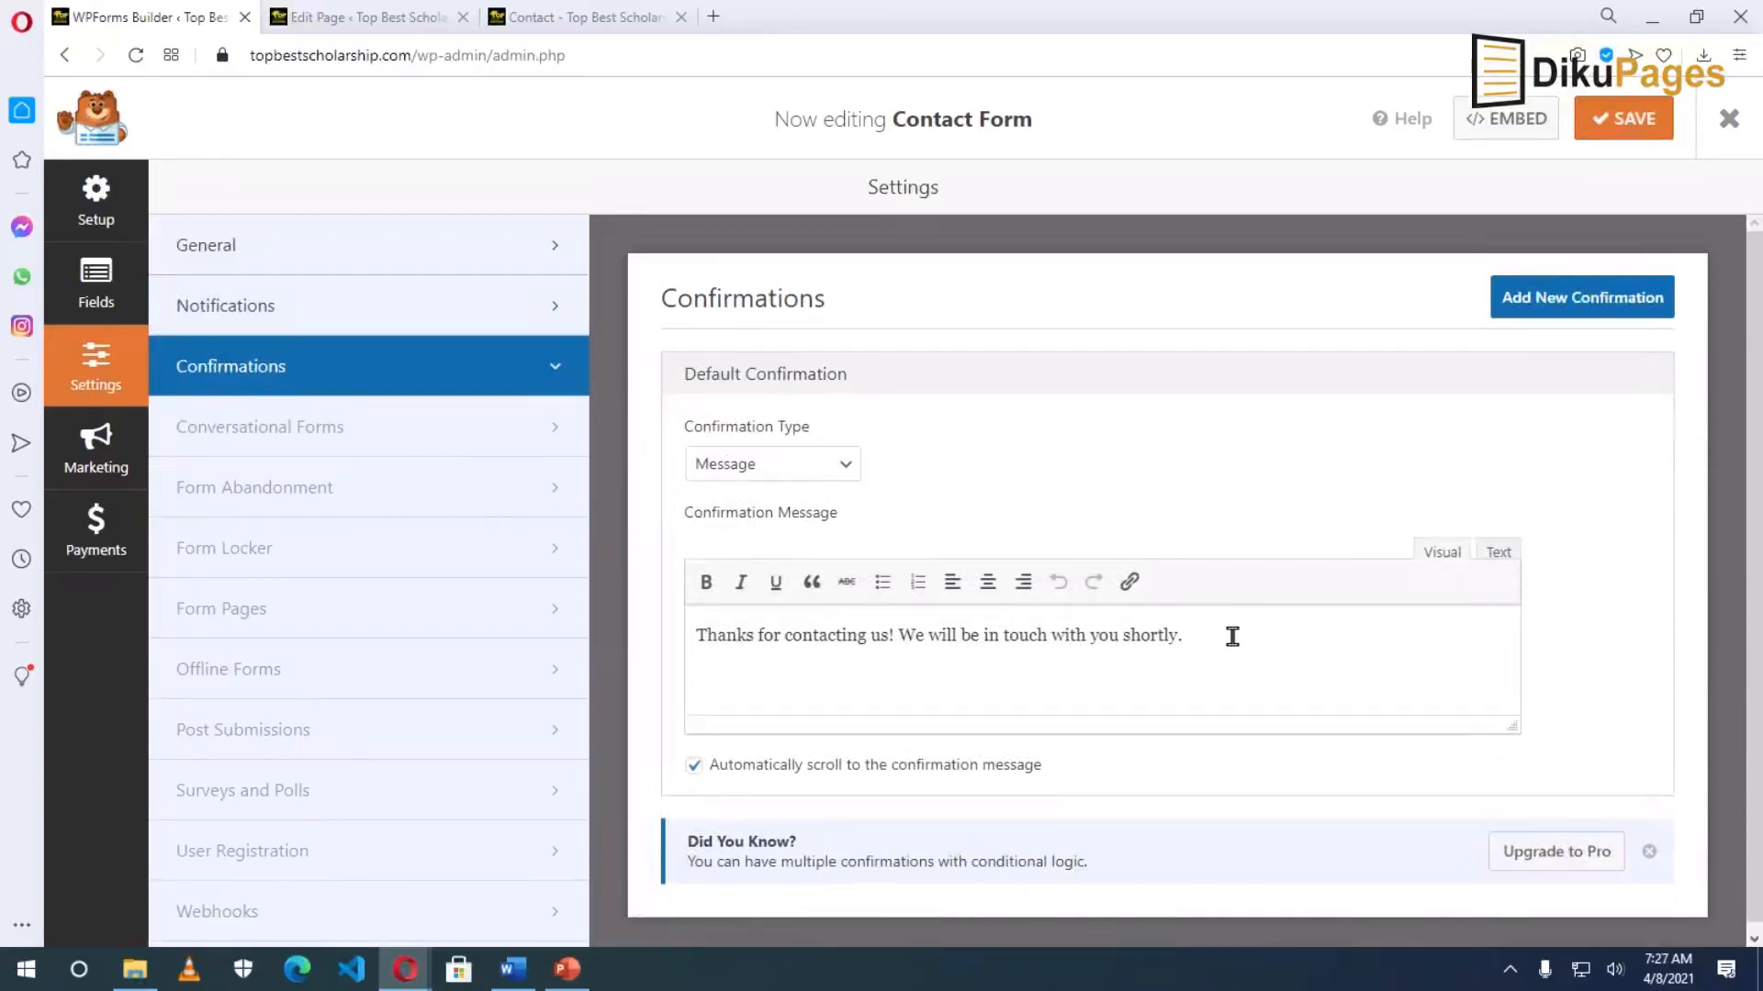
pyautogui.moveTo(697, 643); pyautogui.dragTo(1225, 644)
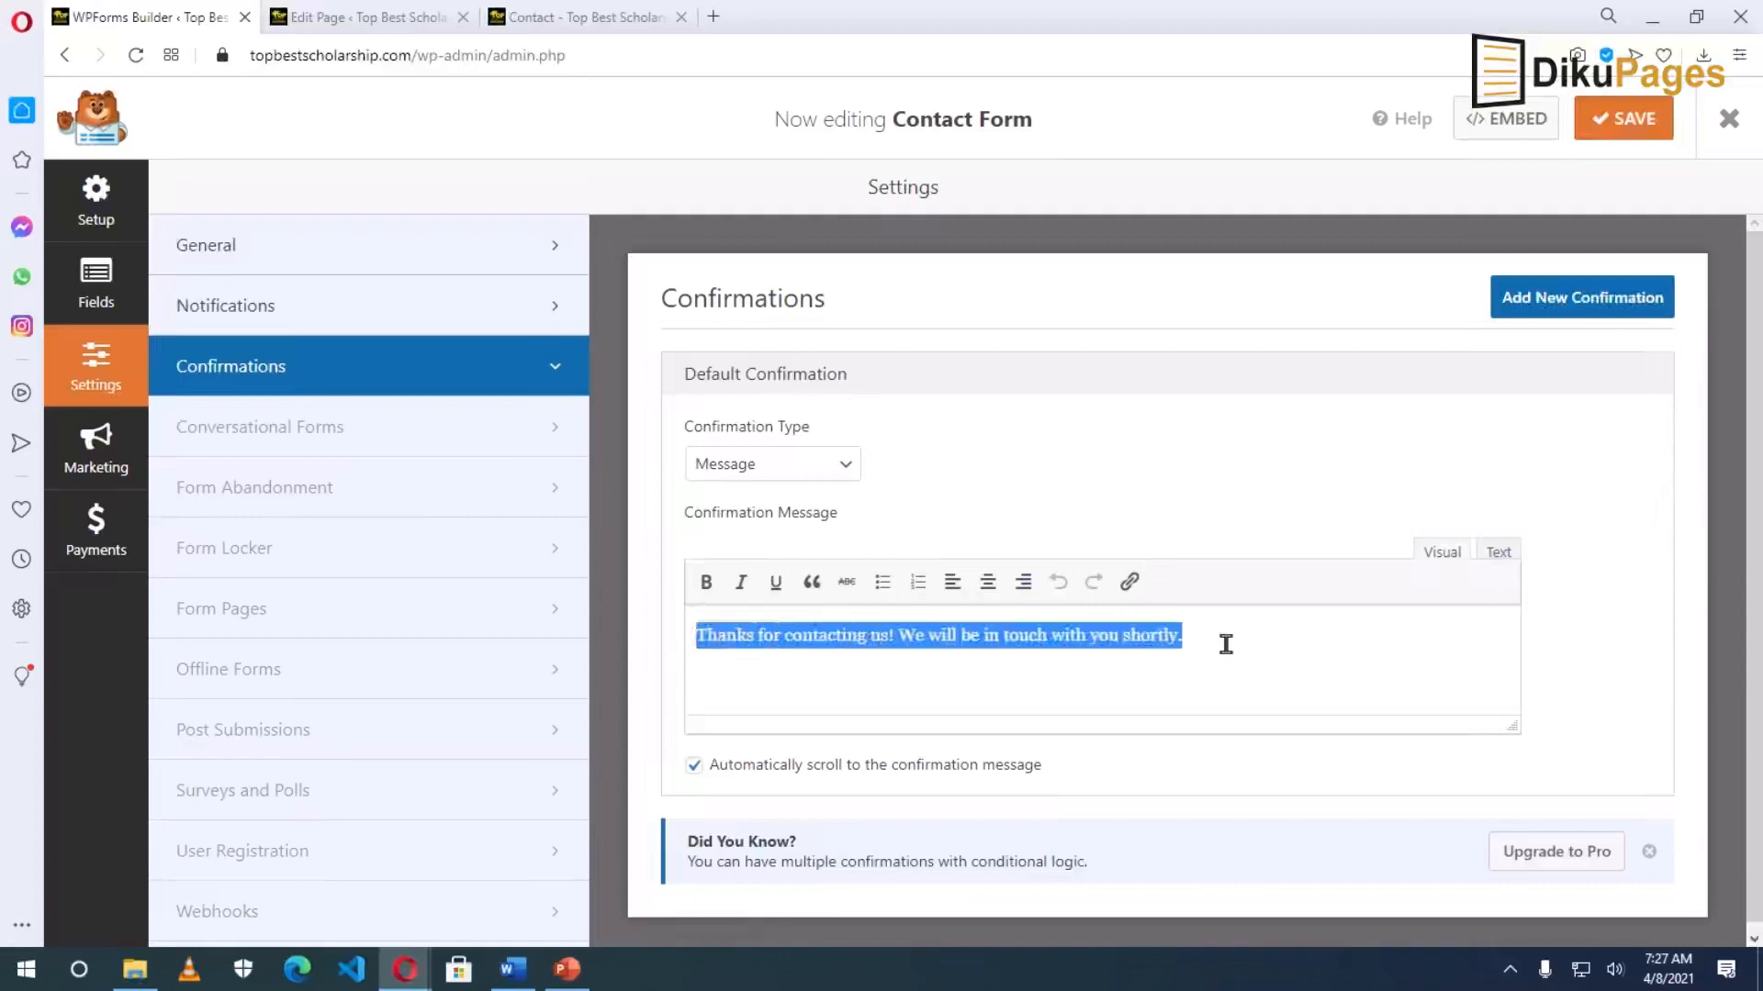
pyautogui.click(1240, 640)
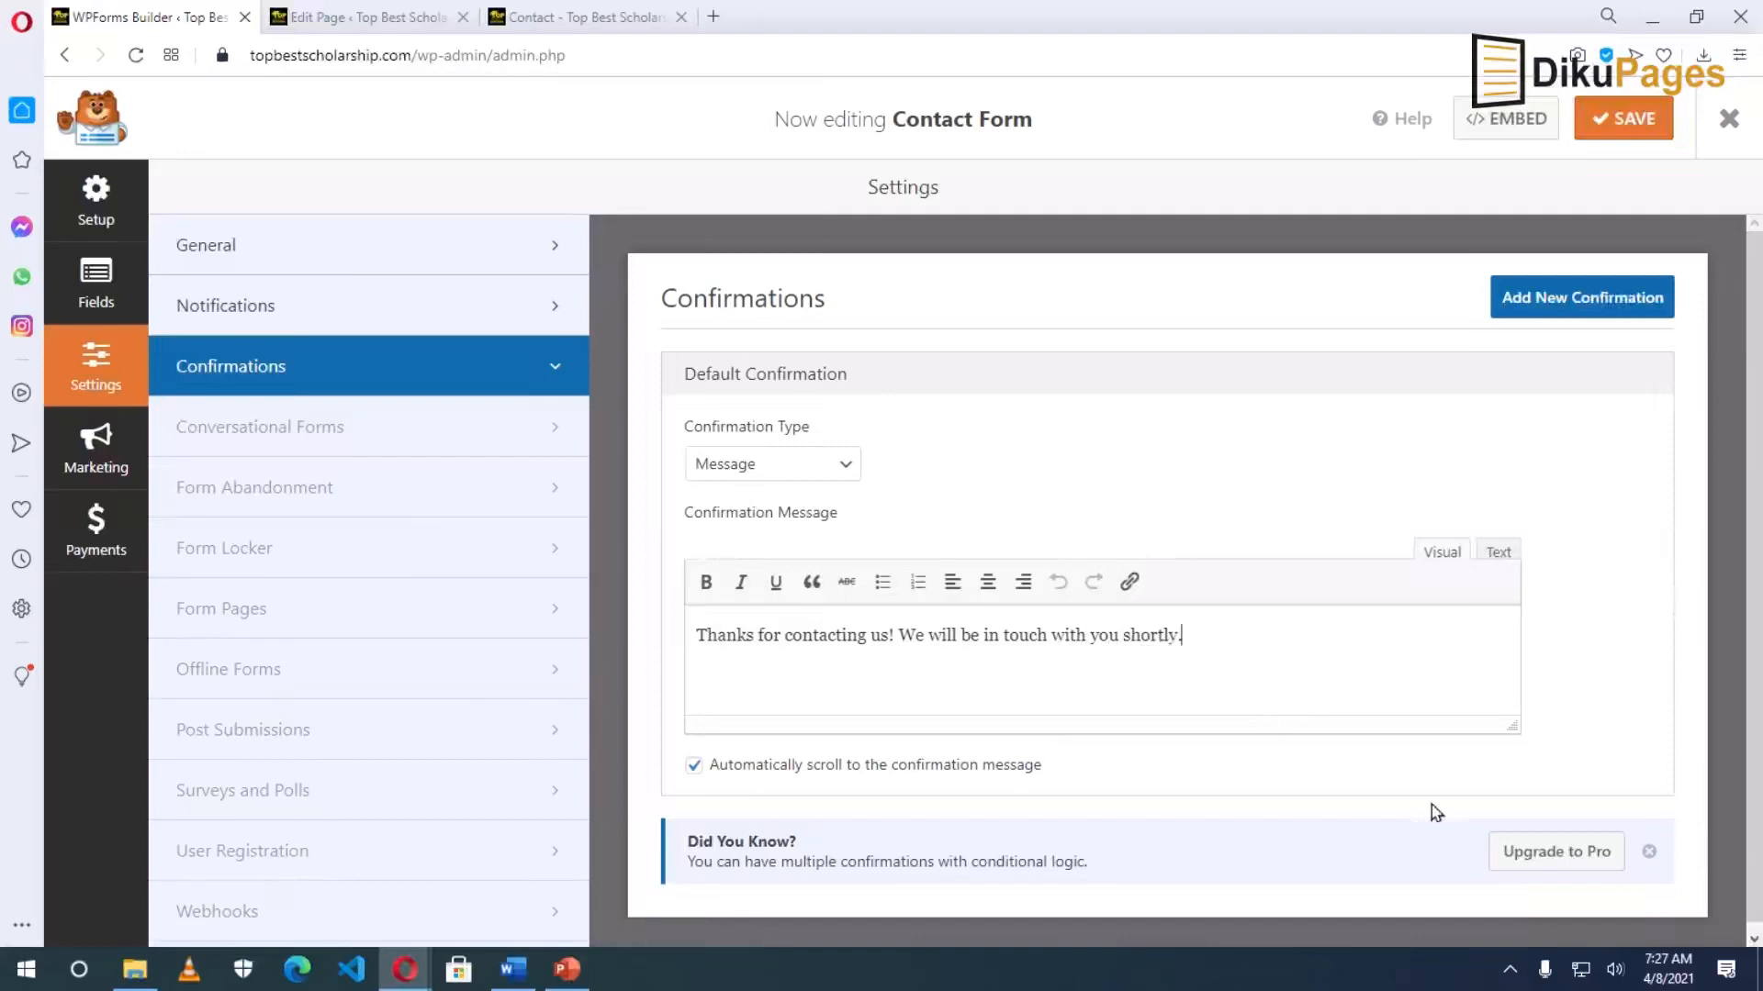
pyautogui.click(1625, 122)
pyautogui.click(587, 17)
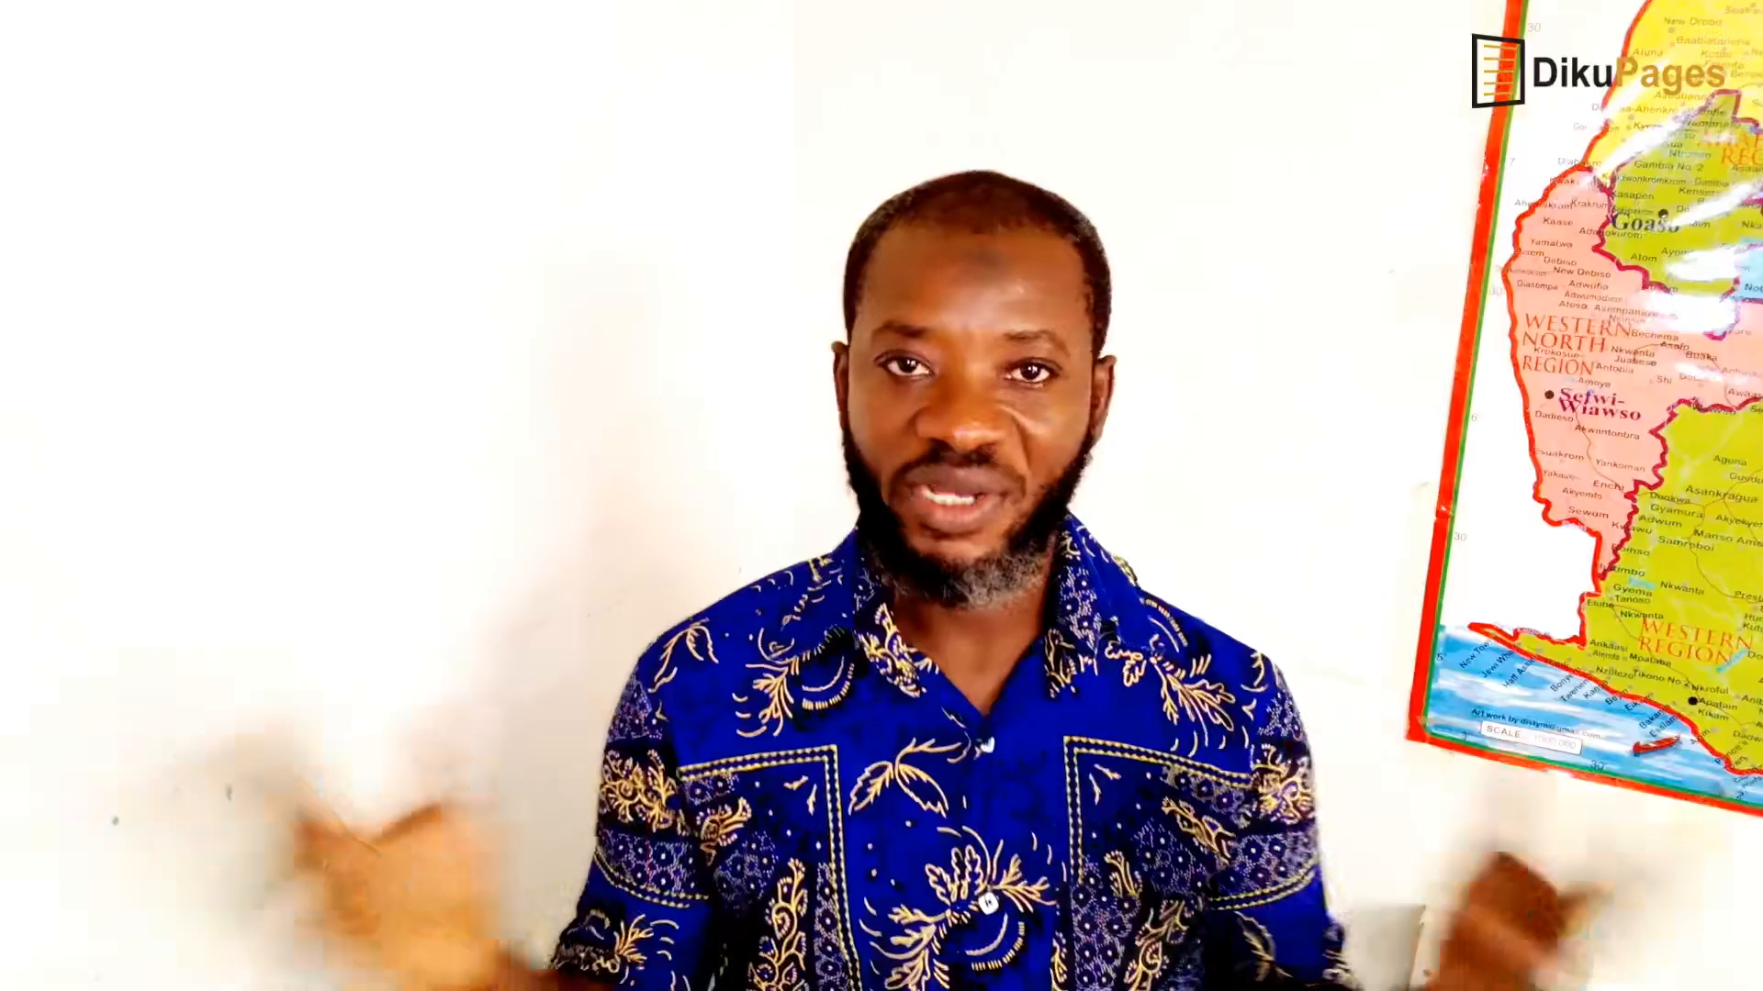